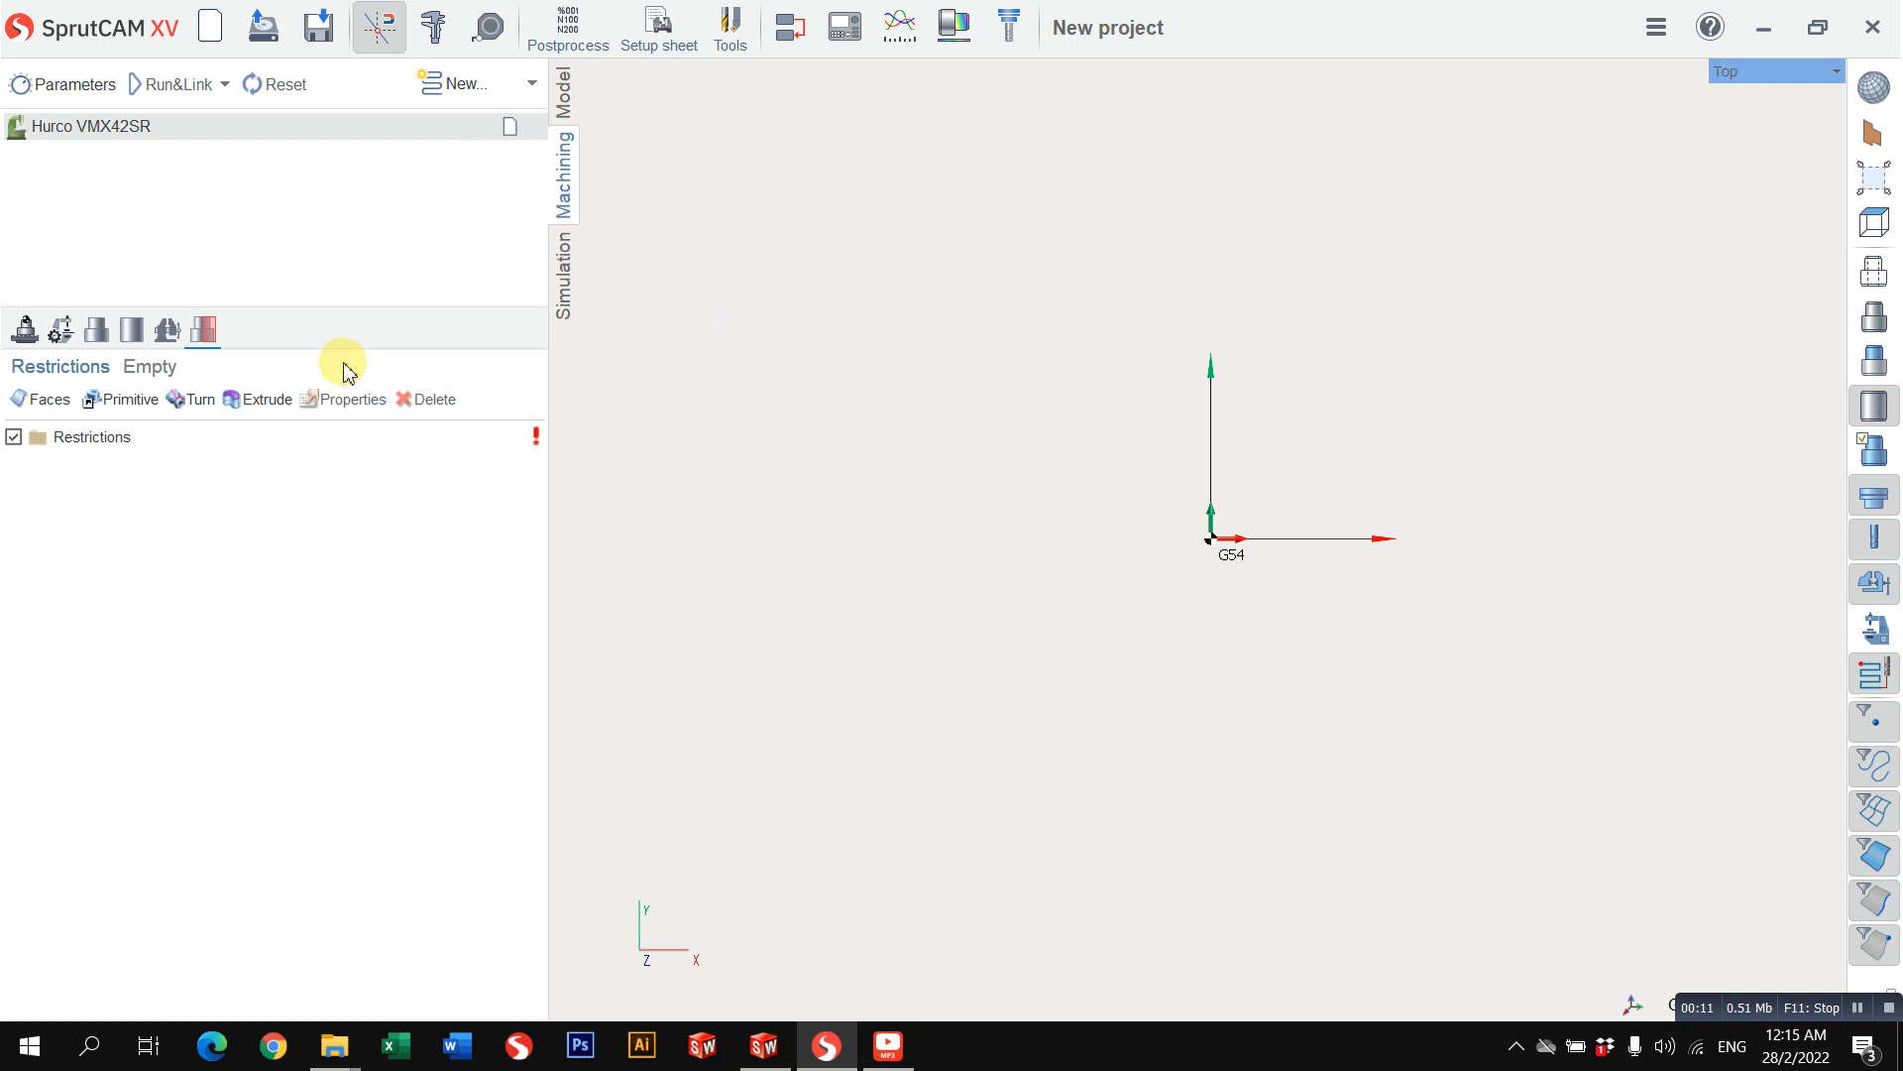
Step: Show the imported 2D geometry of the model and set the view to Top
{"action": "left_click", "coordinate": [571, 114]}
{"action": "left_click", "coordinate": [564, 179]}
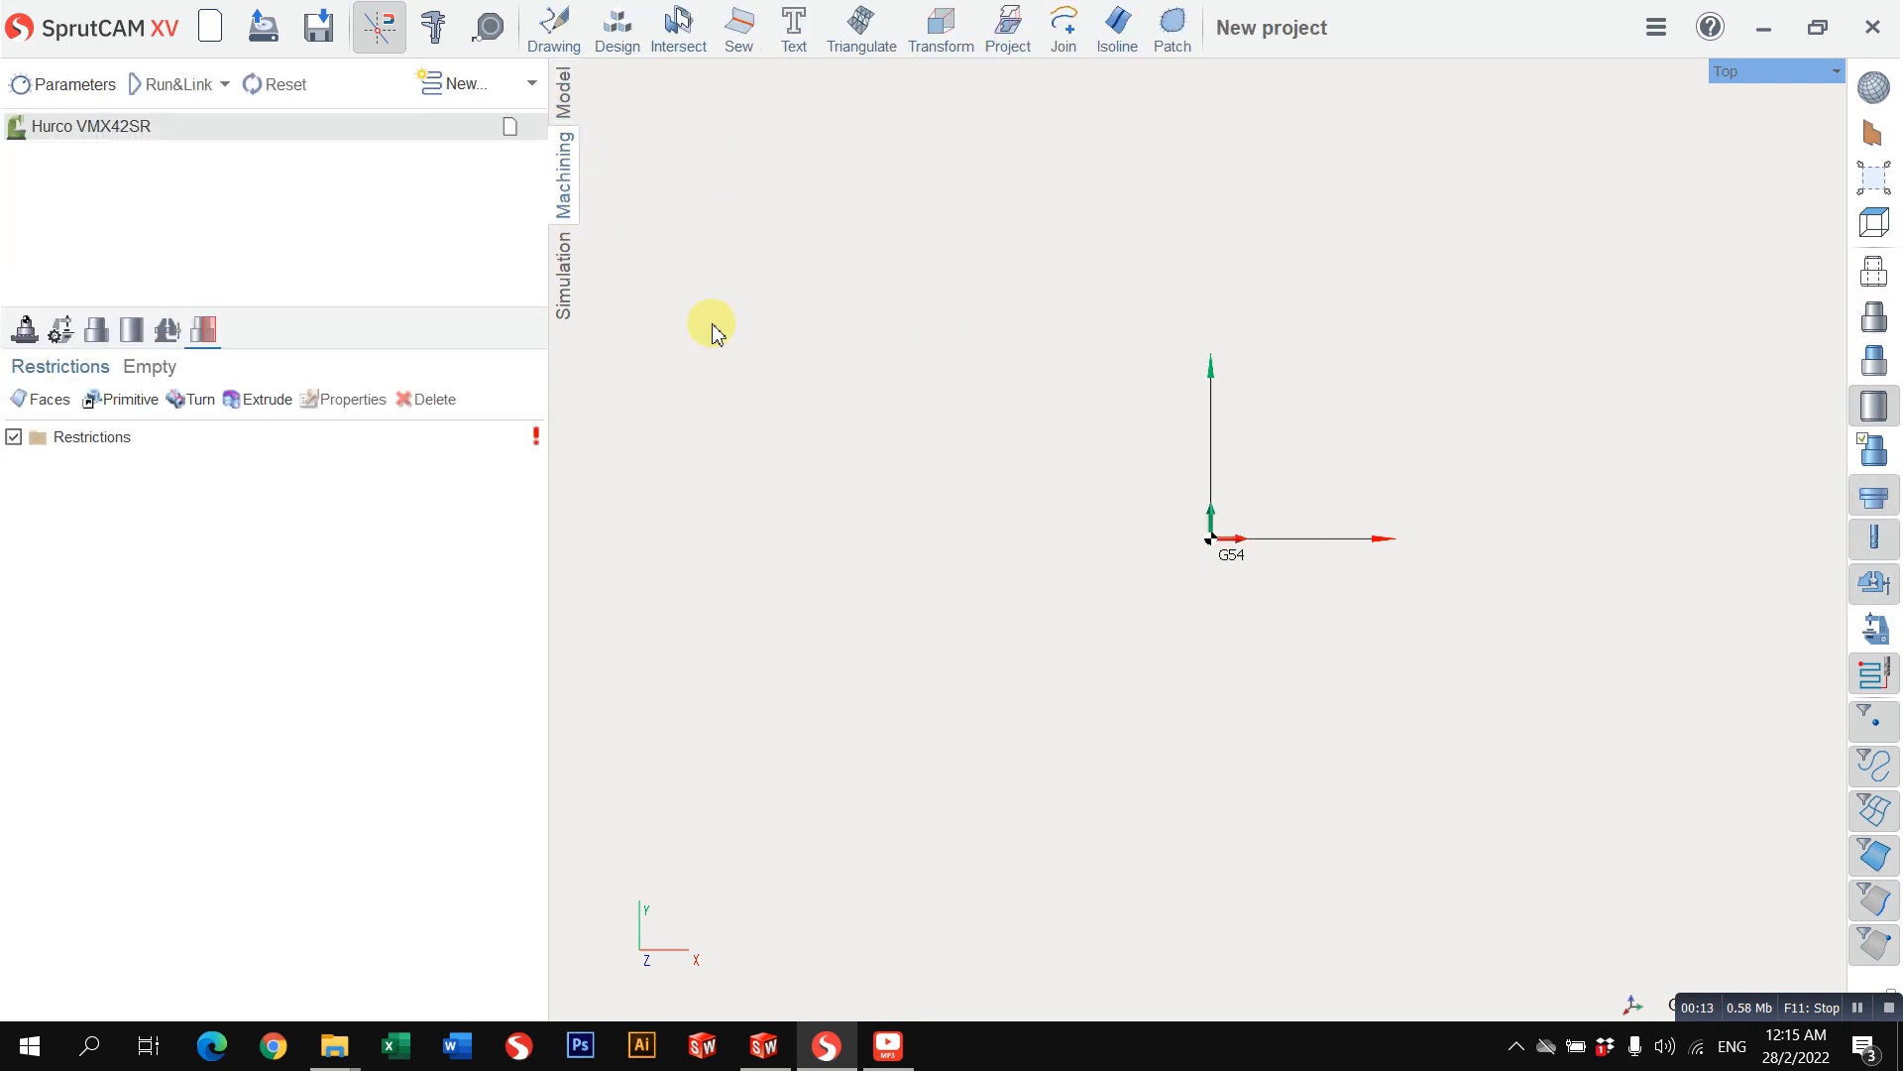
{"action": "left_click", "coordinate": [561, 94]}
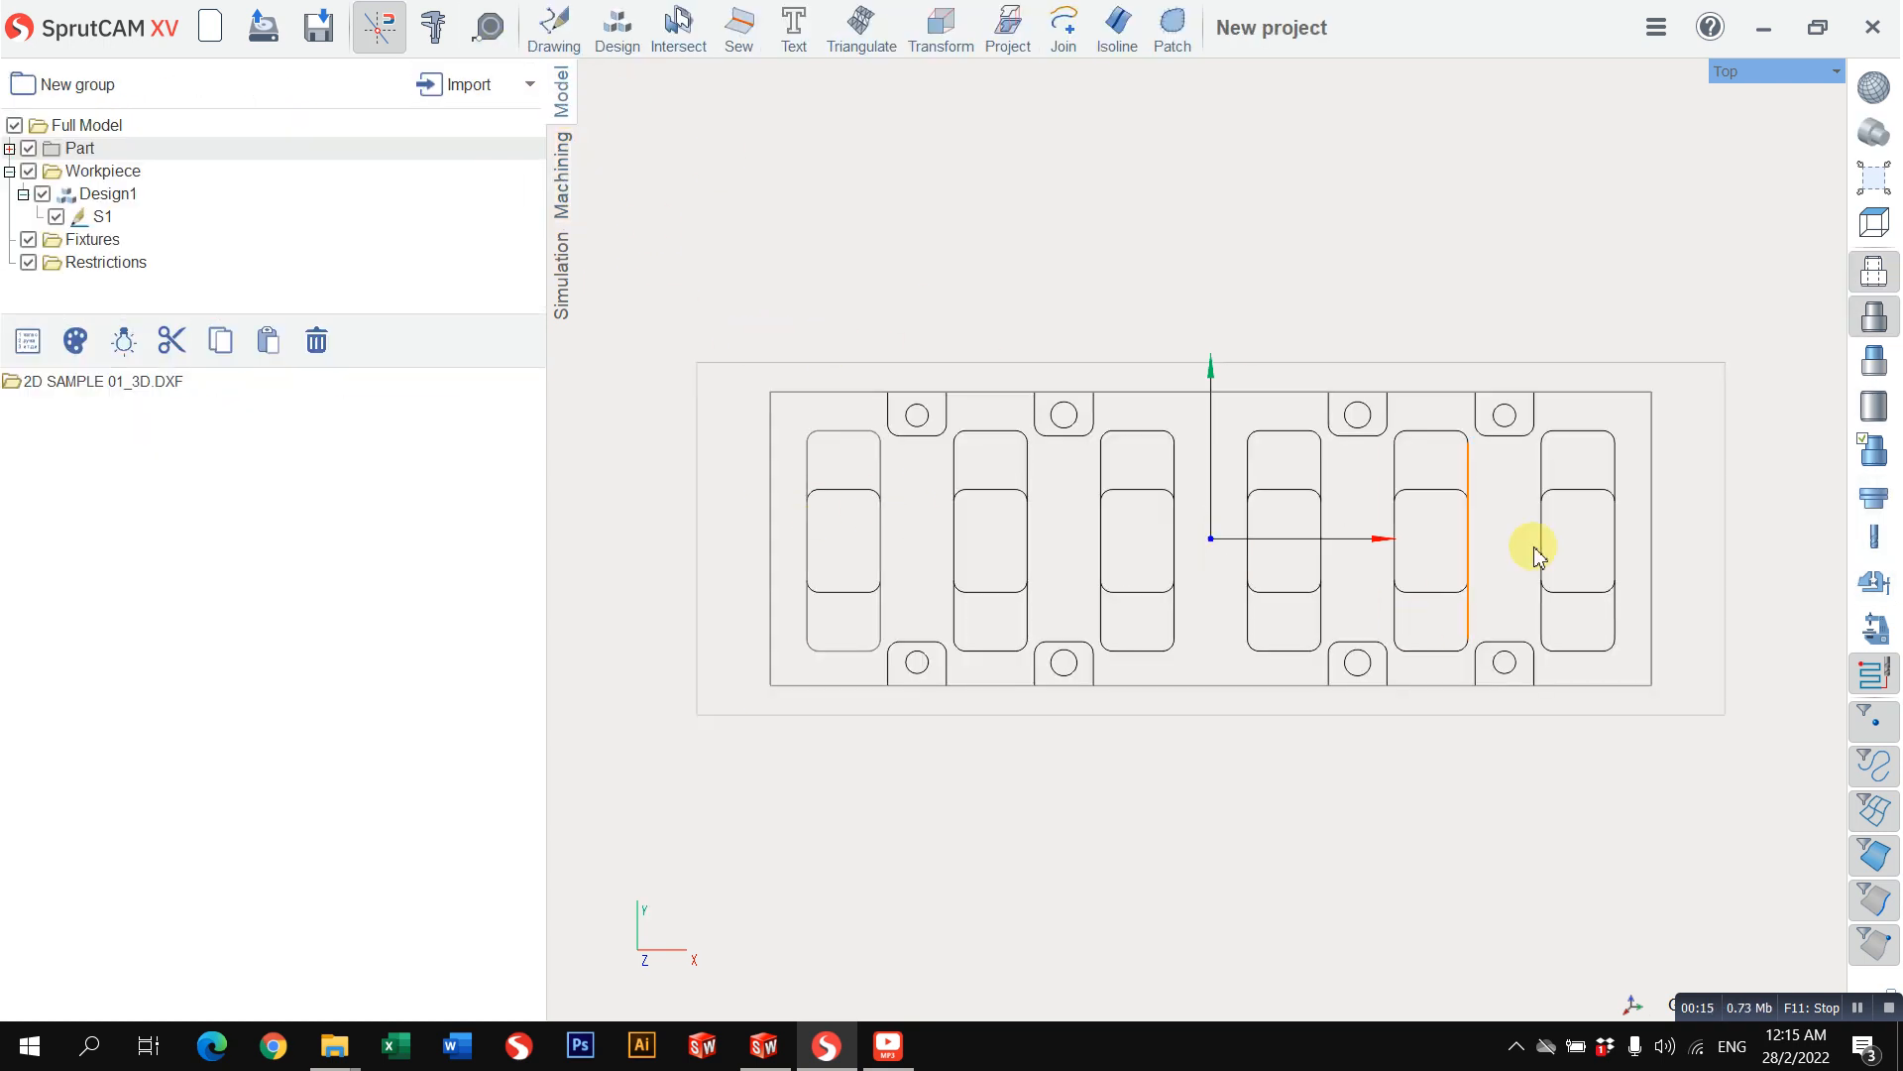
{"action": "mouse_move", "coordinate": [1027, 544]}
{"action": "middle_mouse_down"}
{"action": "mouse_move", "coordinate": [1032, 519]}
{"action": "mouse_move", "coordinate": [1134, 513]}
{"action": "mouse_move", "coordinate": [1096, 497]}
{"action": "middle_mouse_up"}
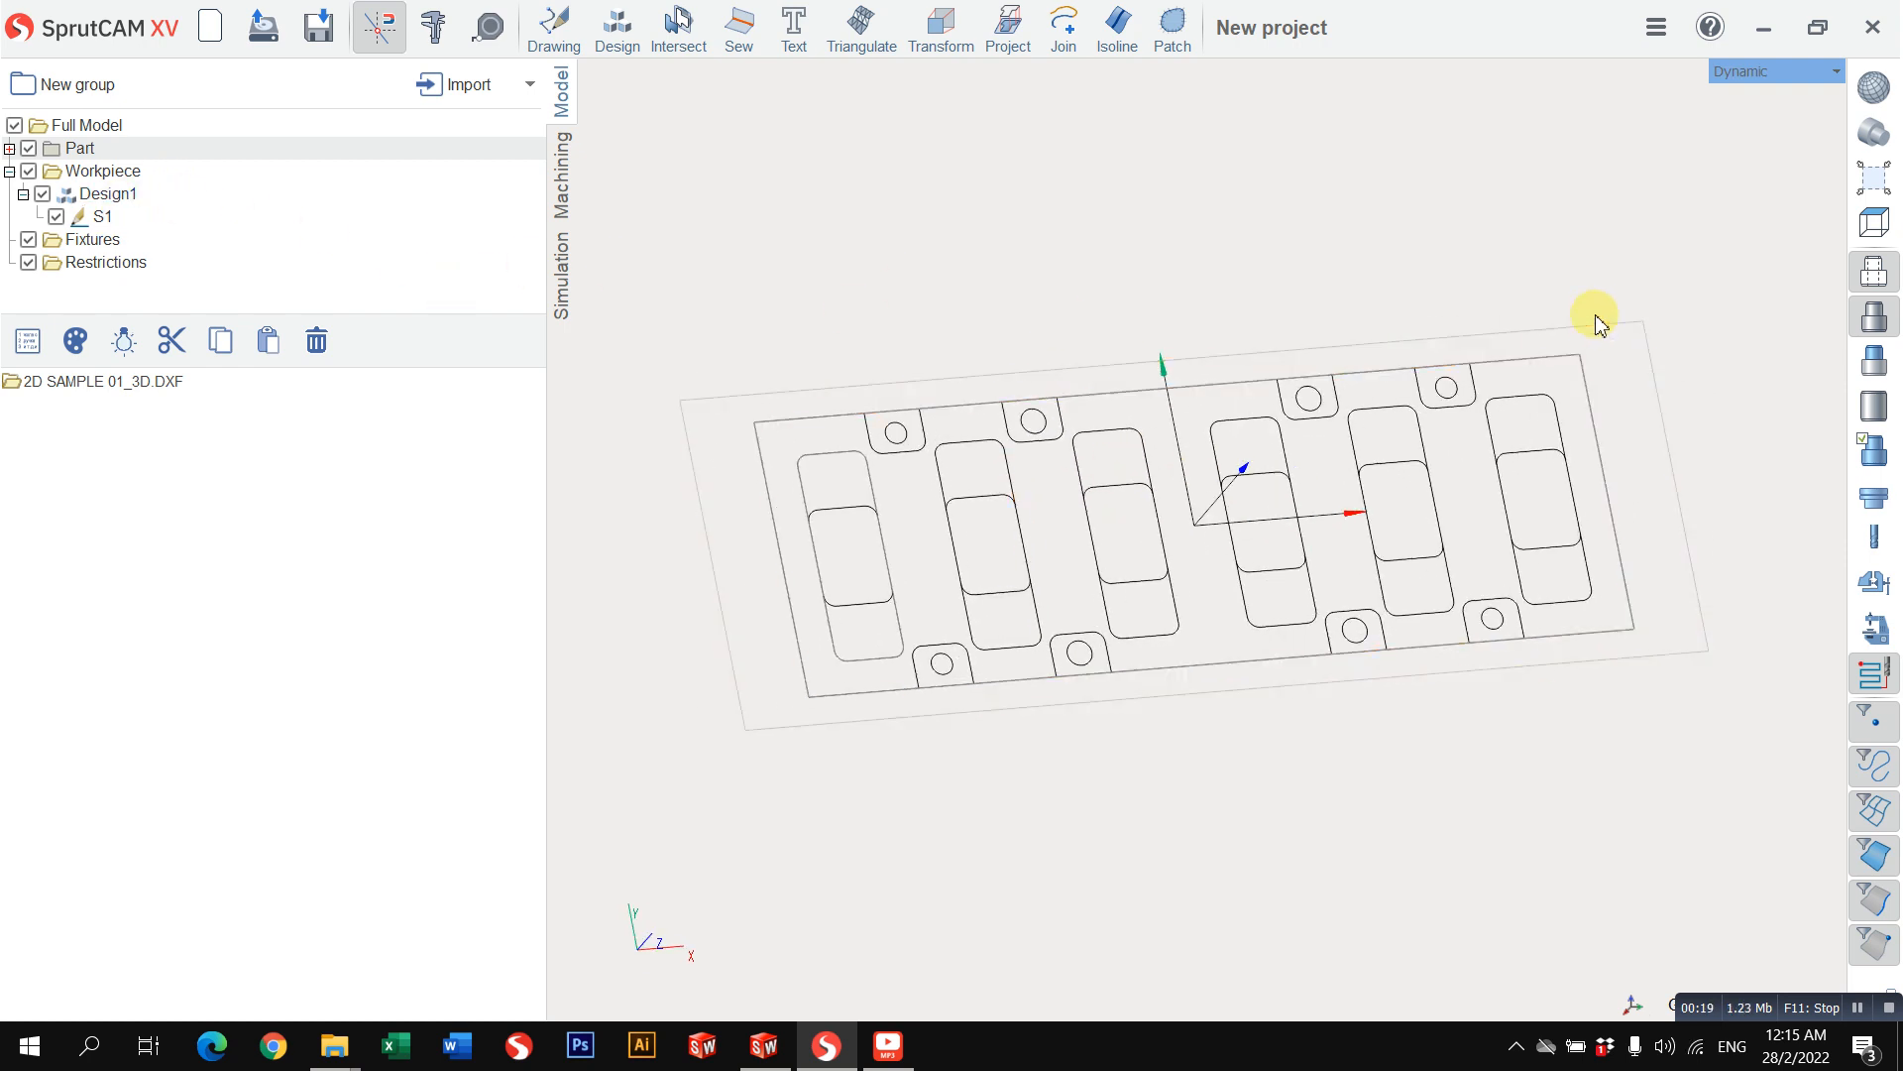
{"action": "left_click", "coordinate": [1755, 71]}
{"action": "mouse_move", "coordinate": [1742, 93]}
{"action": "left_click", "coordinate": [1508, 94]}
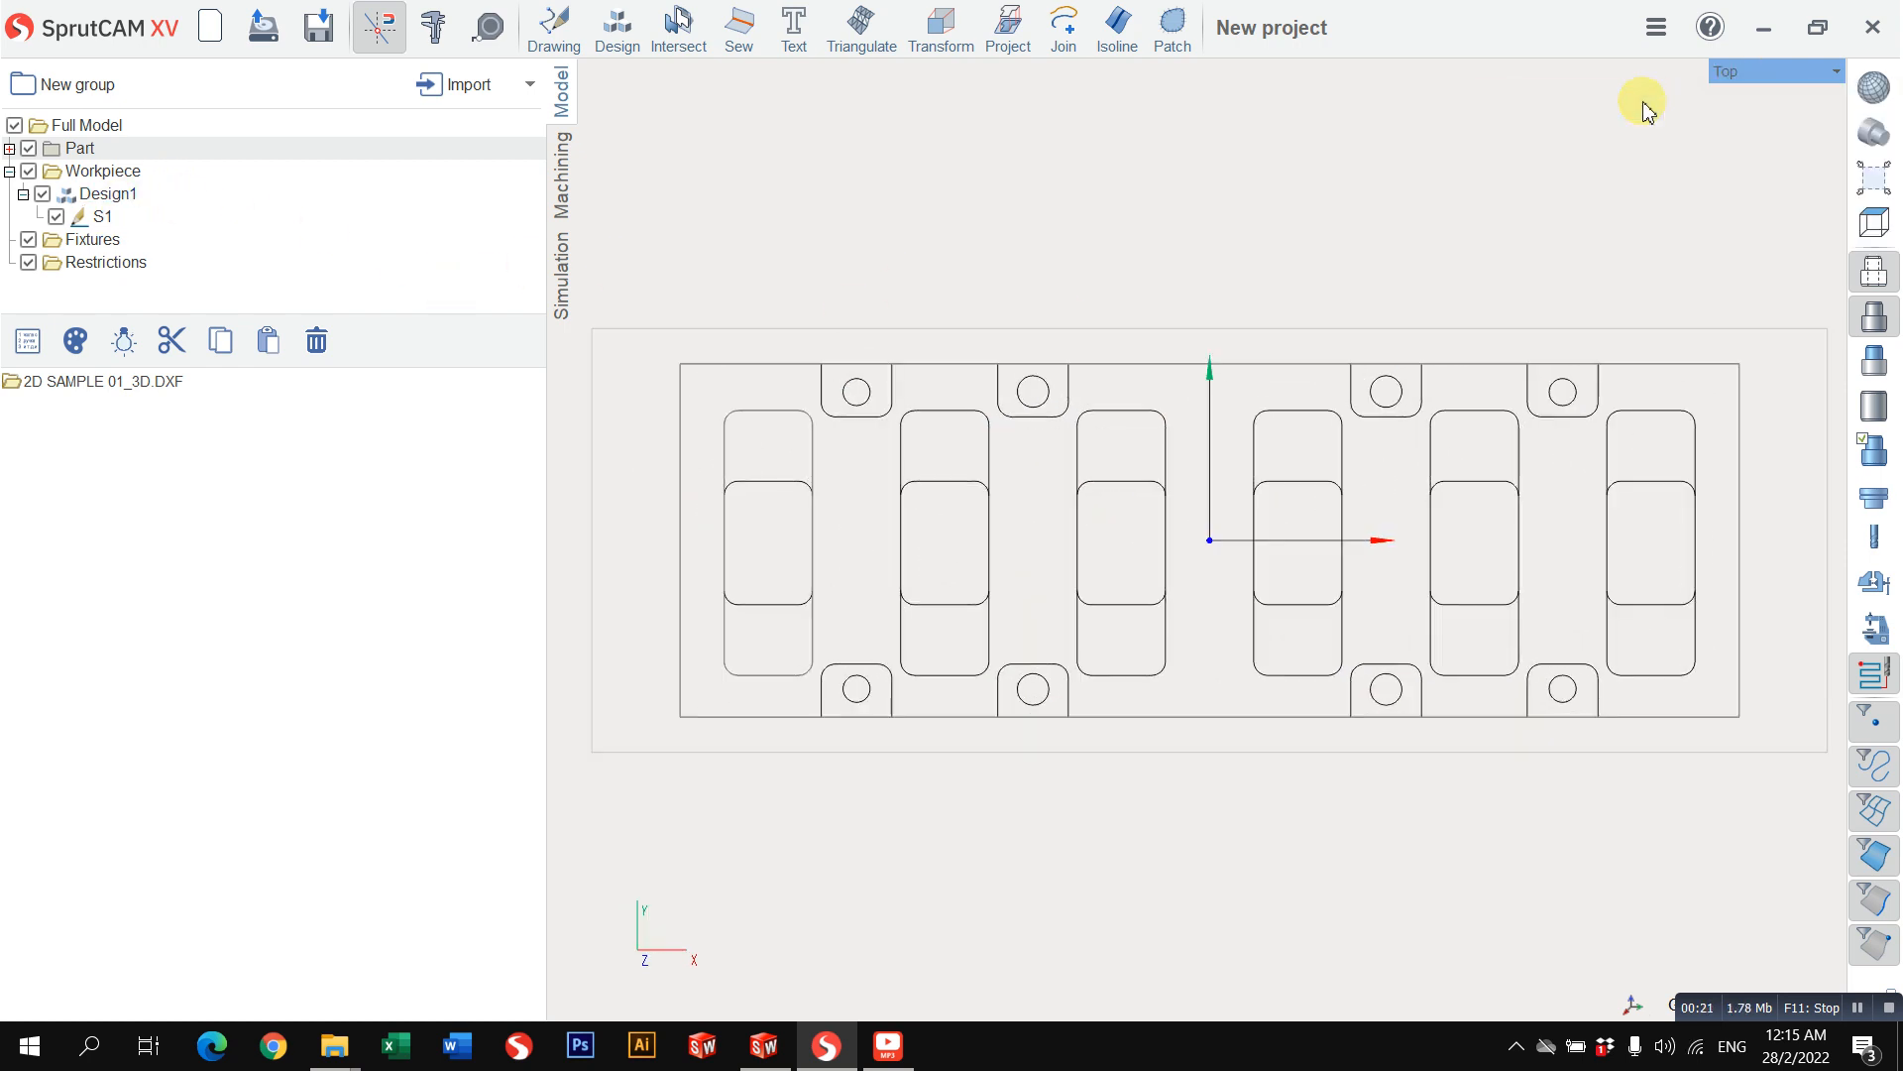
{"action": "scroll", "coordinate": [1413, 270], "scroll_direction": "down", "scroll_amount": 1}
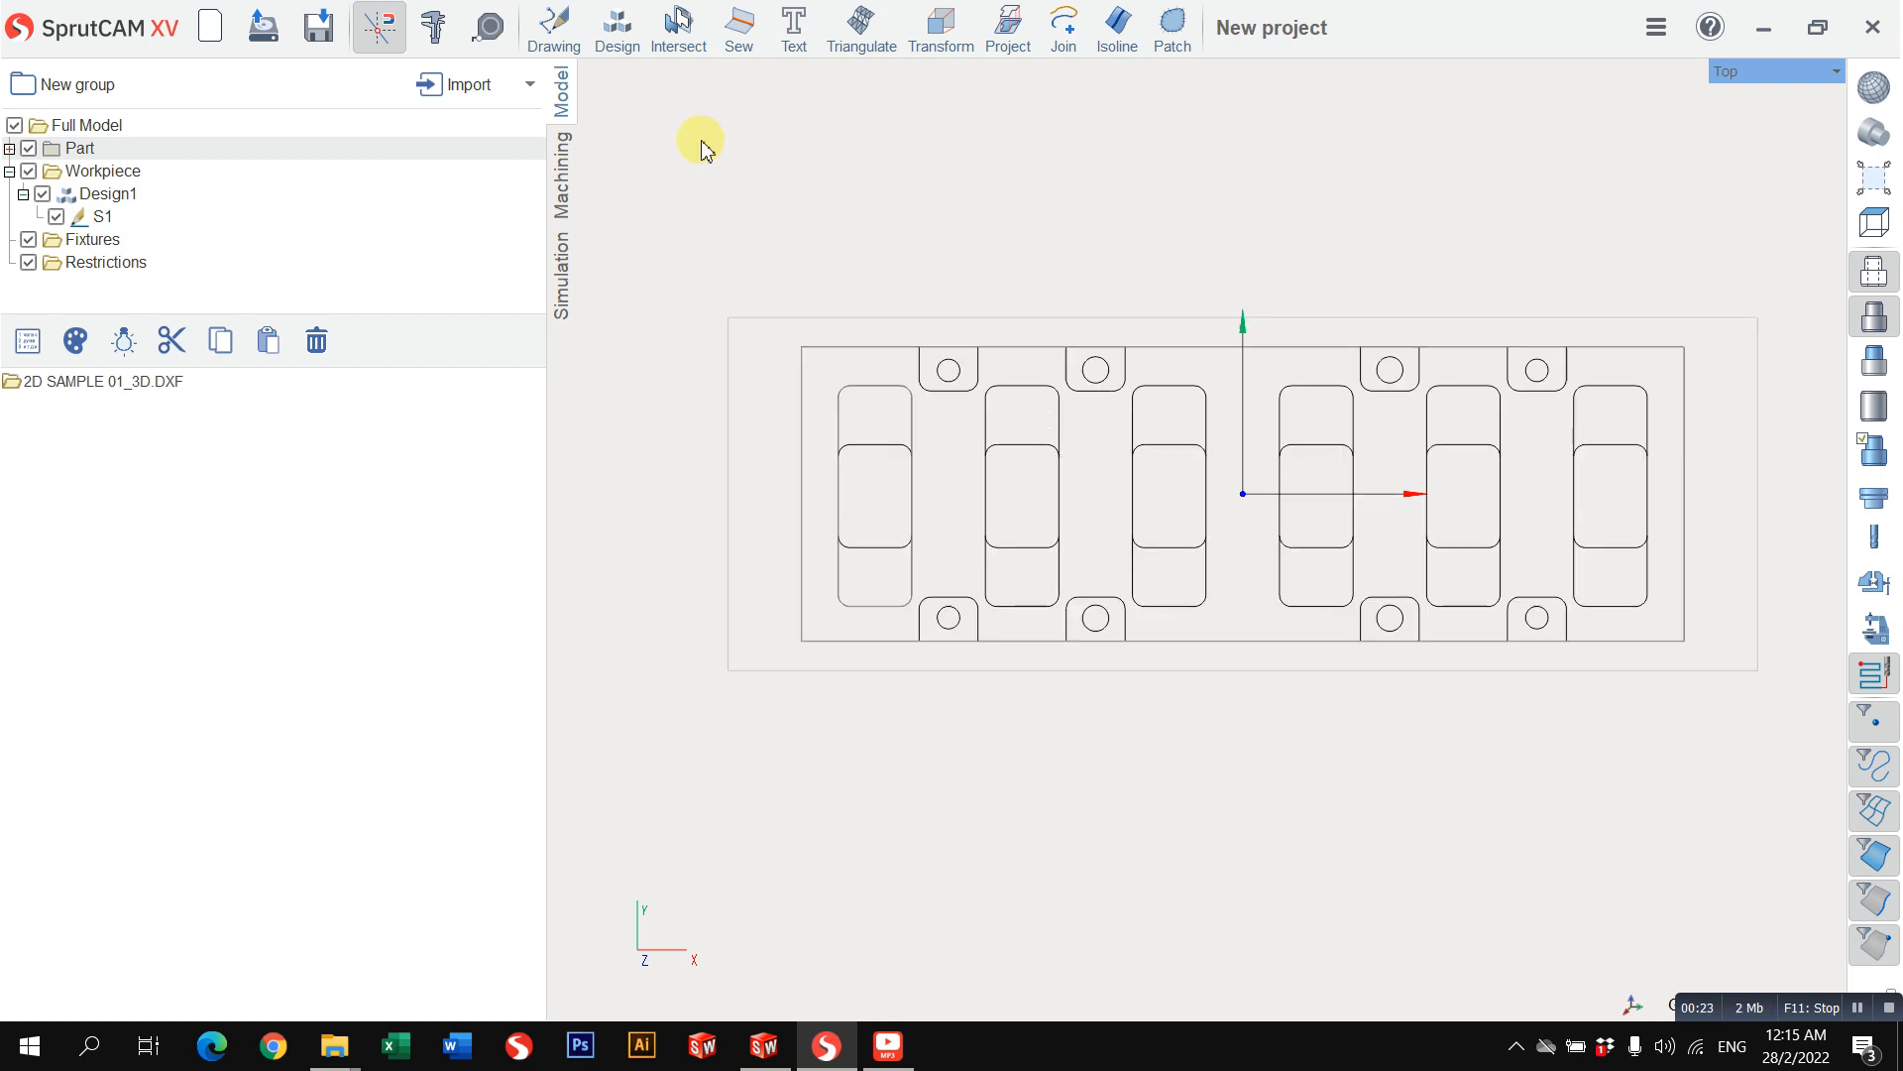
Step: Measure the inner rectangle's horizontal length and vertical width between its corner points
{"action": "left_click", "coordinate": [489, 27]}
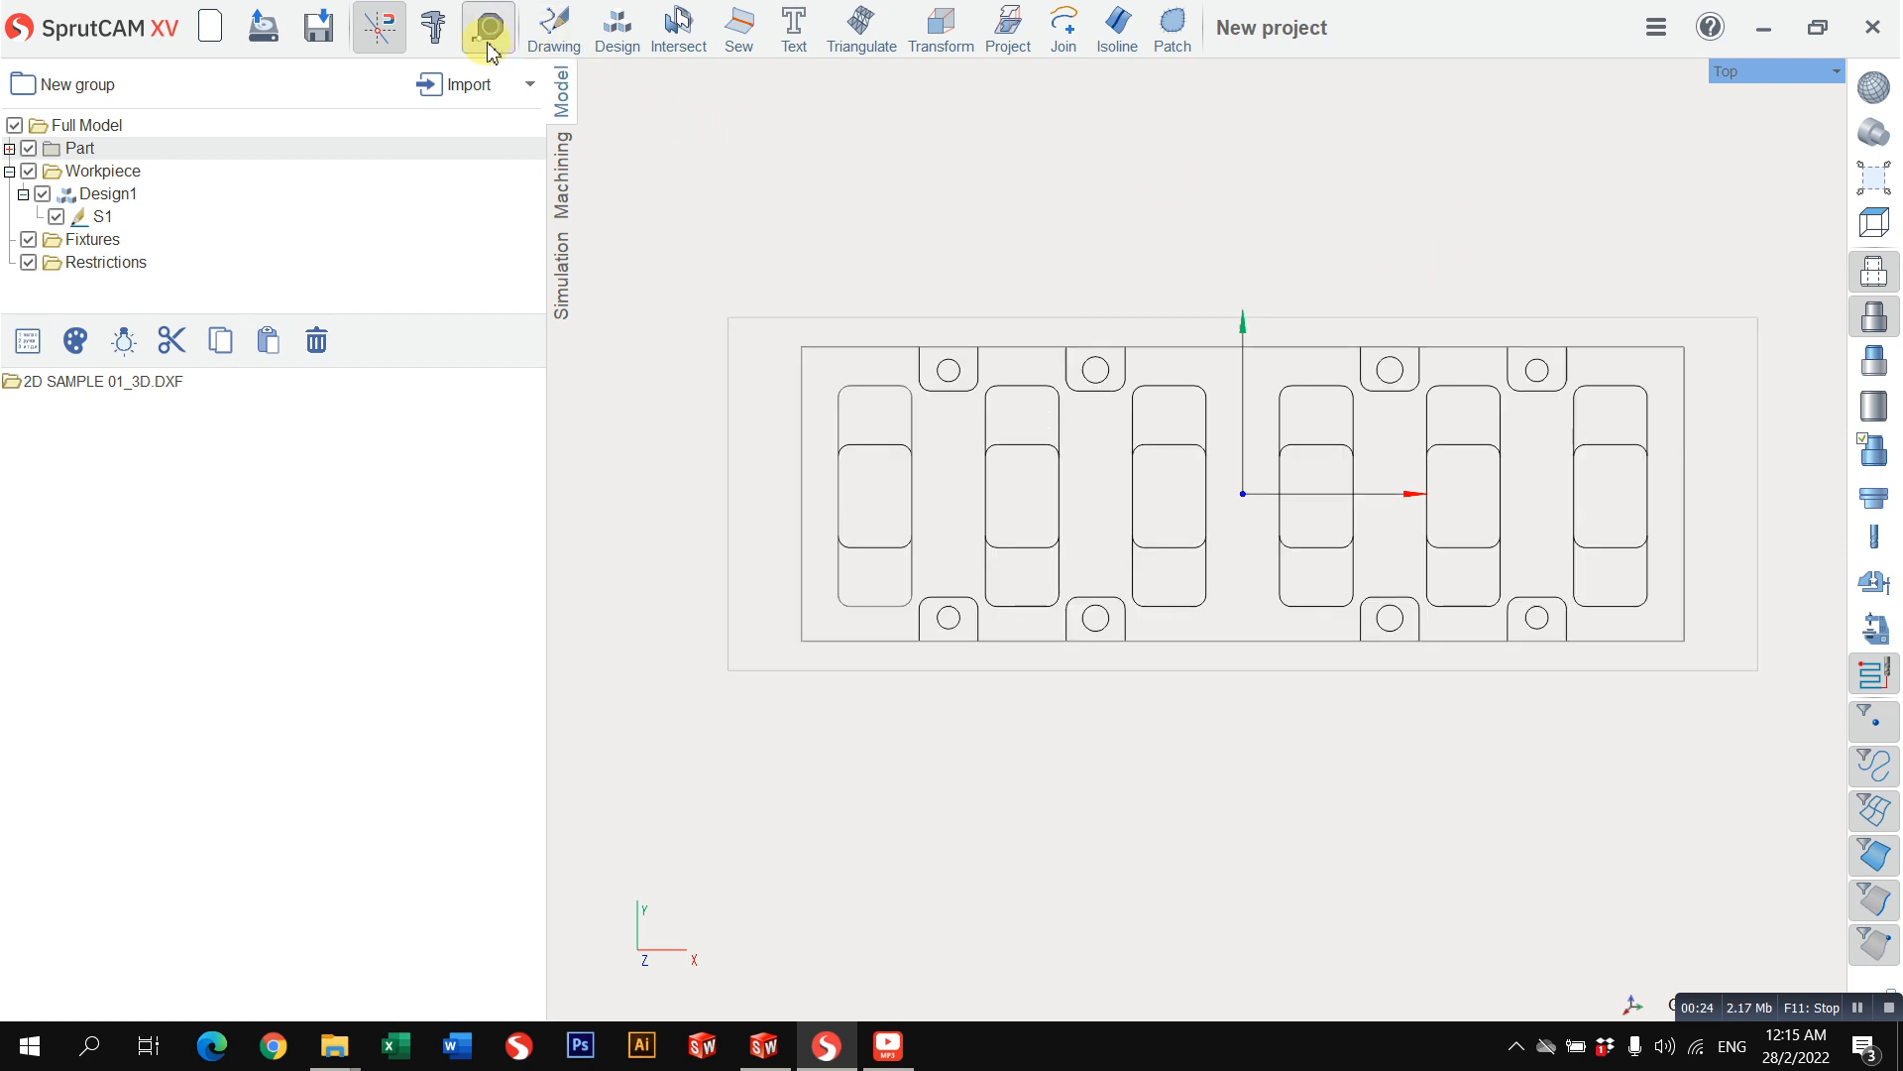
{"action": "left_click", "coordinate": [801, 347]}
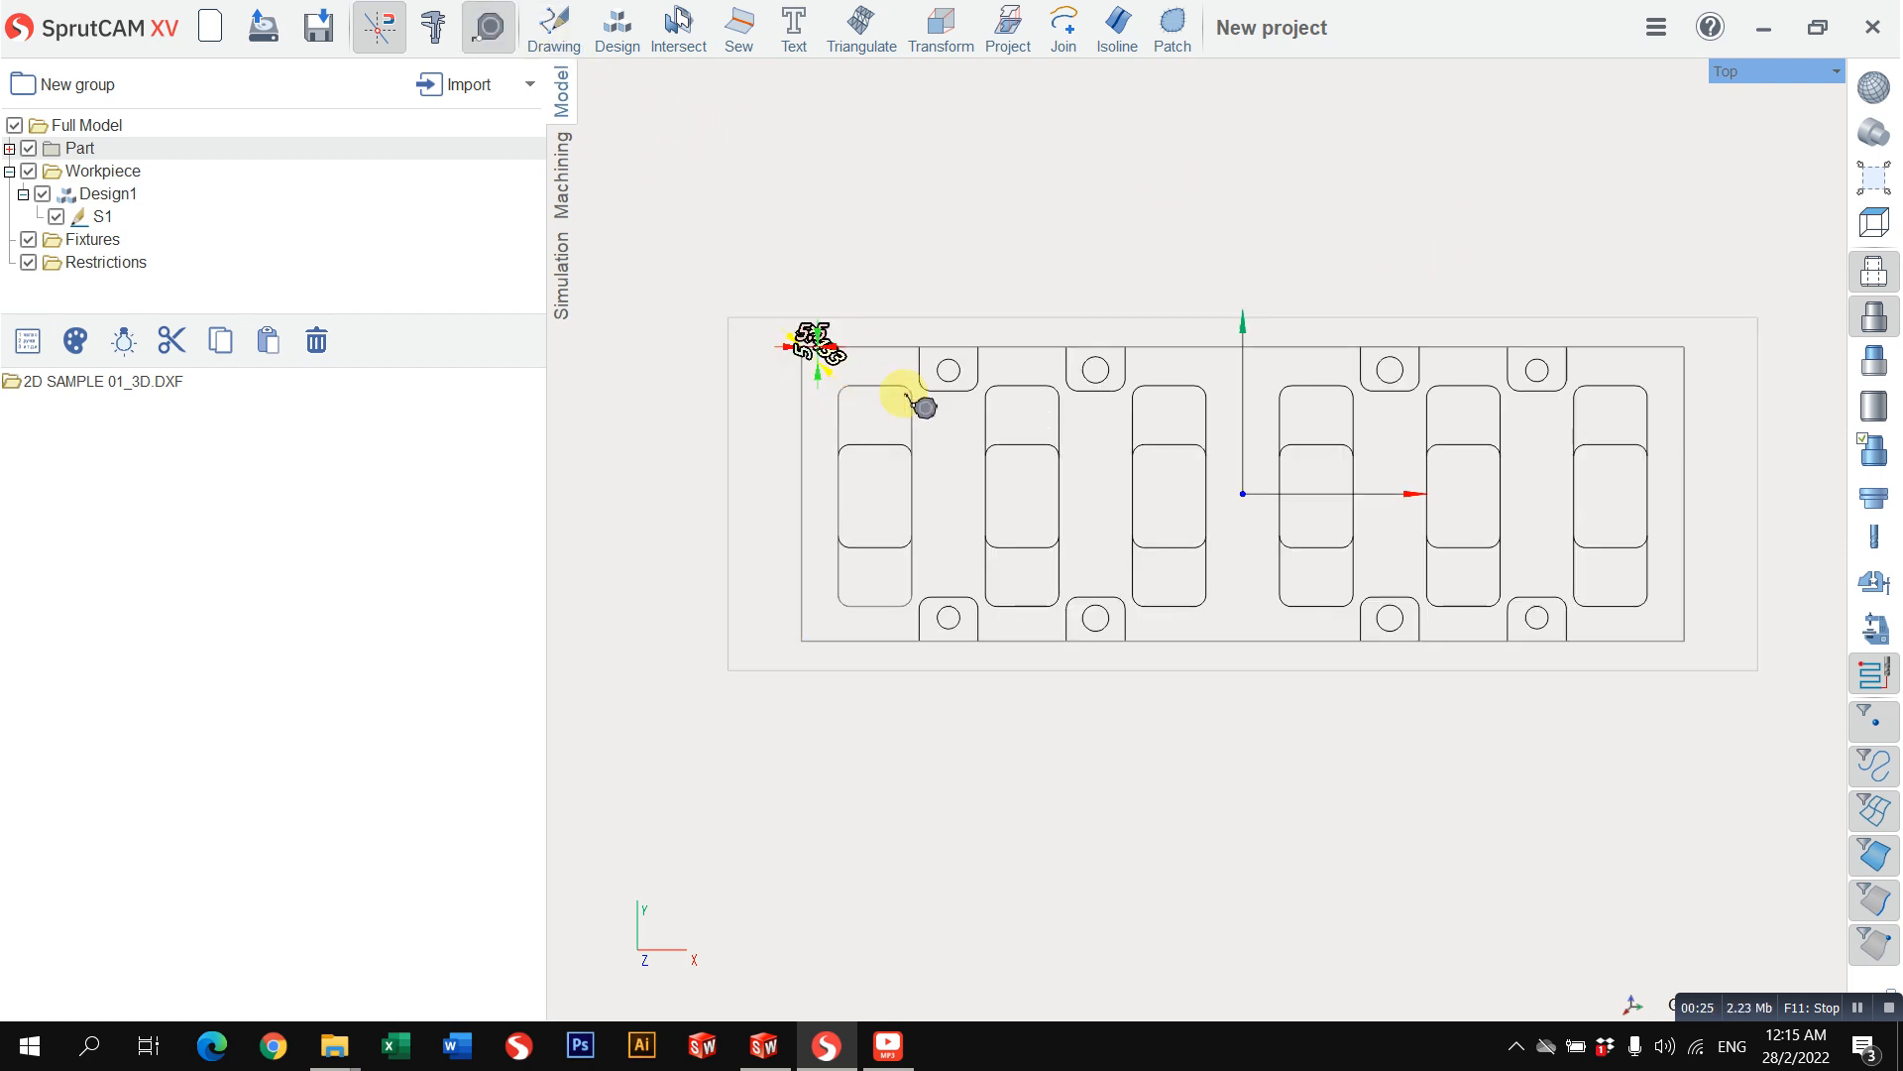
{"action": "left_click", "coordinate": [1688, 353]}
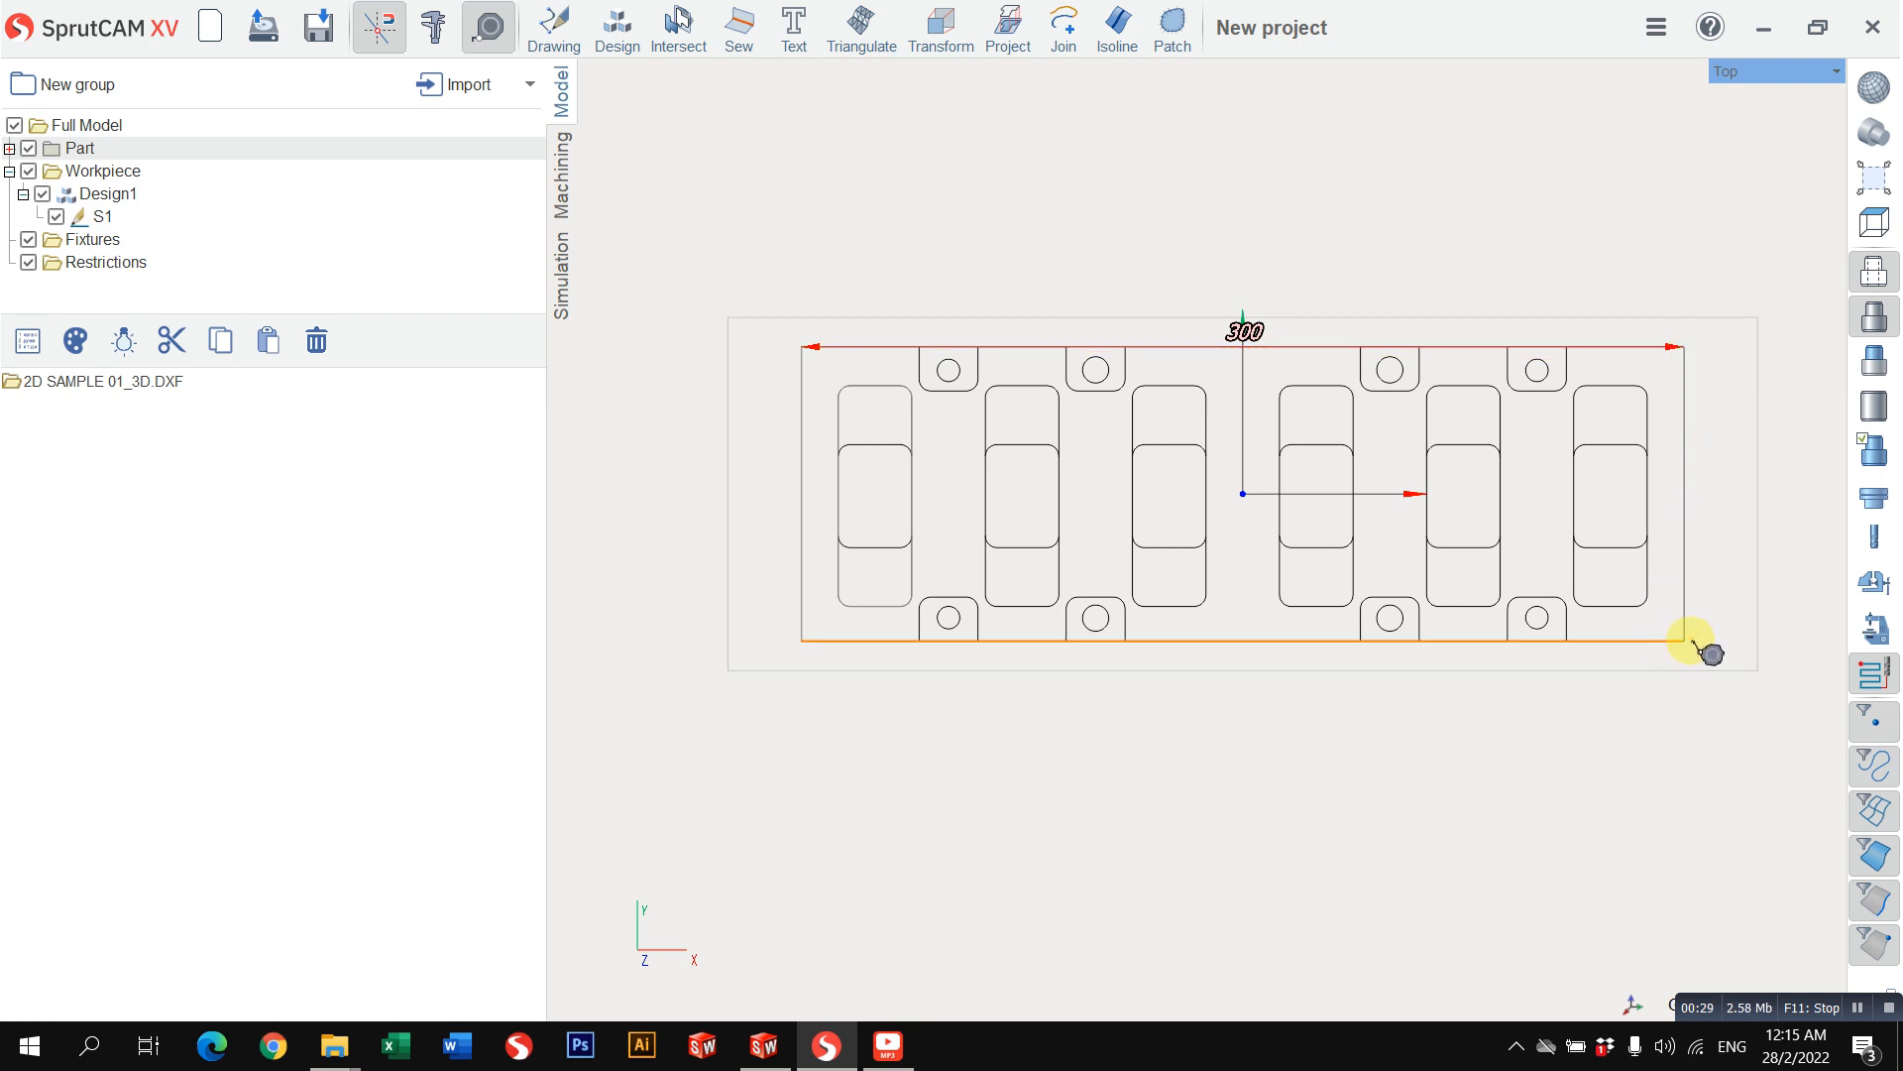
{"action": "left_click", "coordinate": [801, 349]}
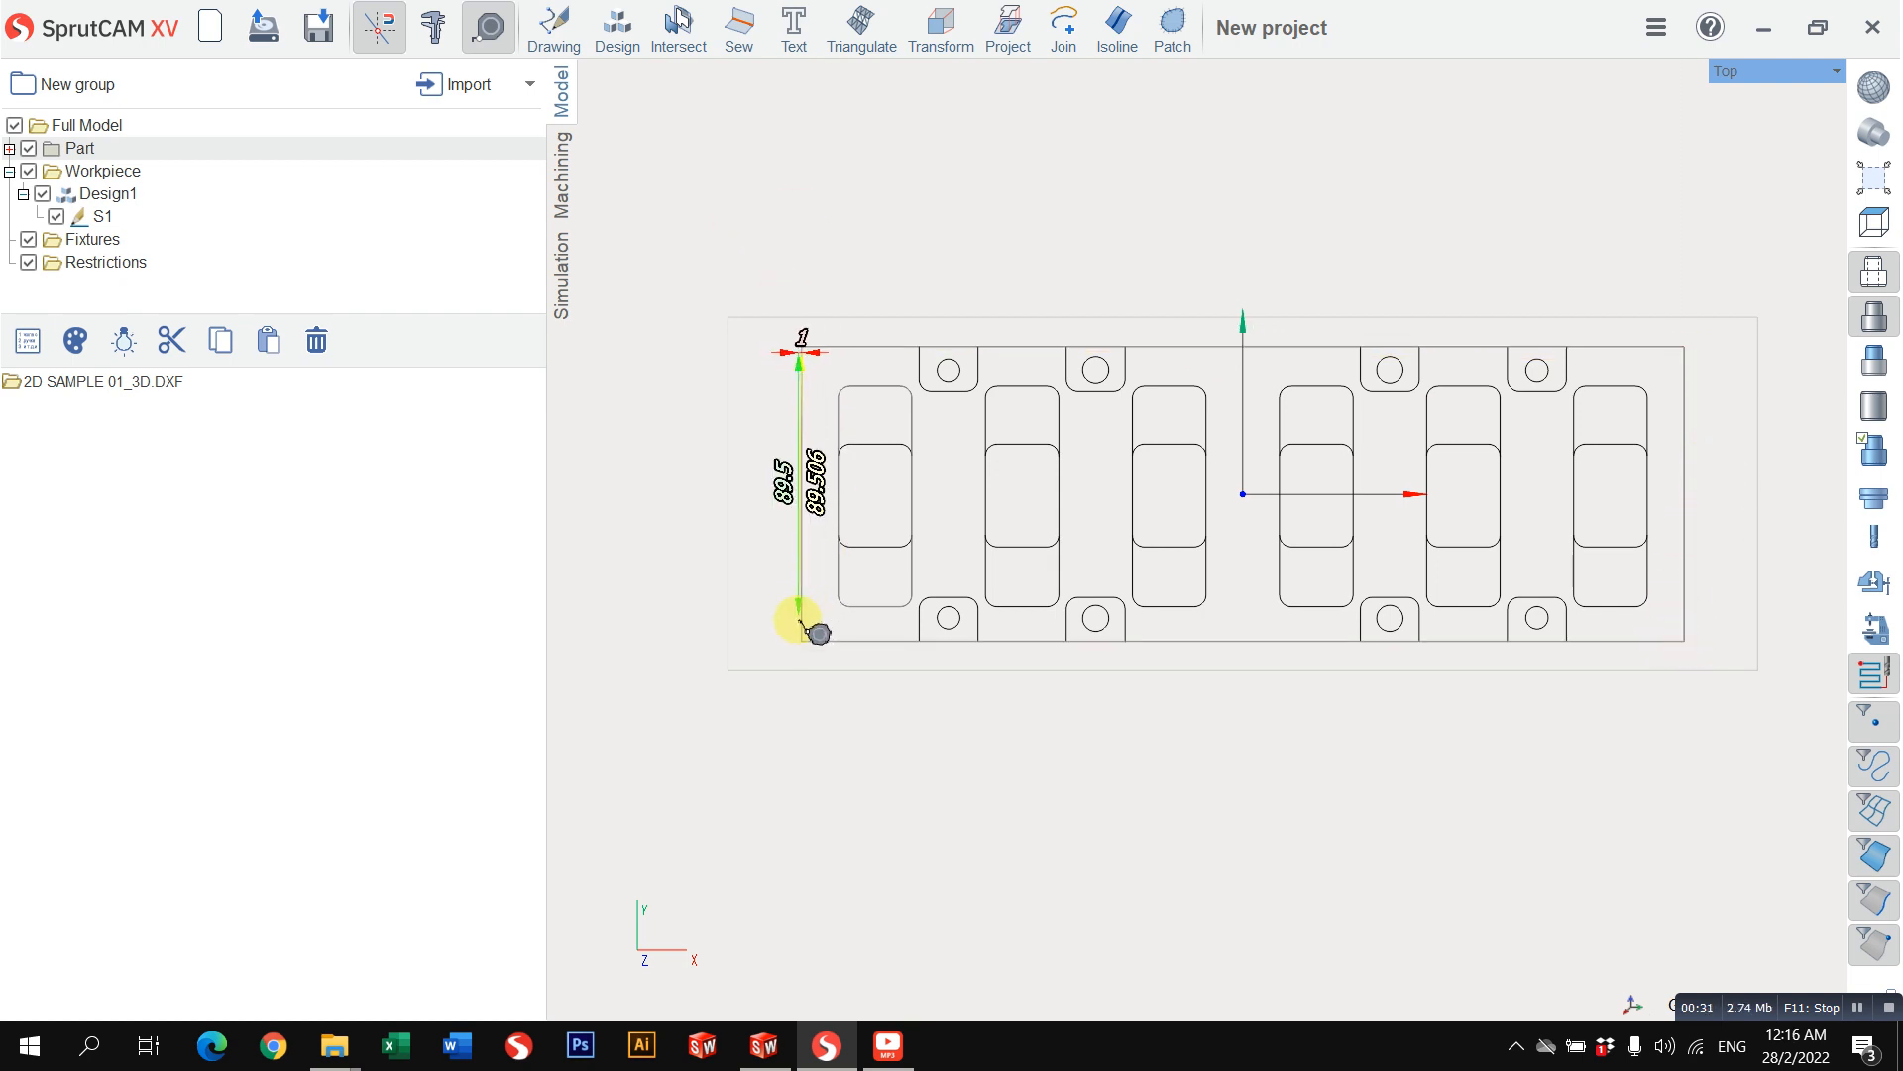
{"action": "left_click", "coordinate": [731, 601]}
{"action": "left_click", "coordinate": [802, 348]}
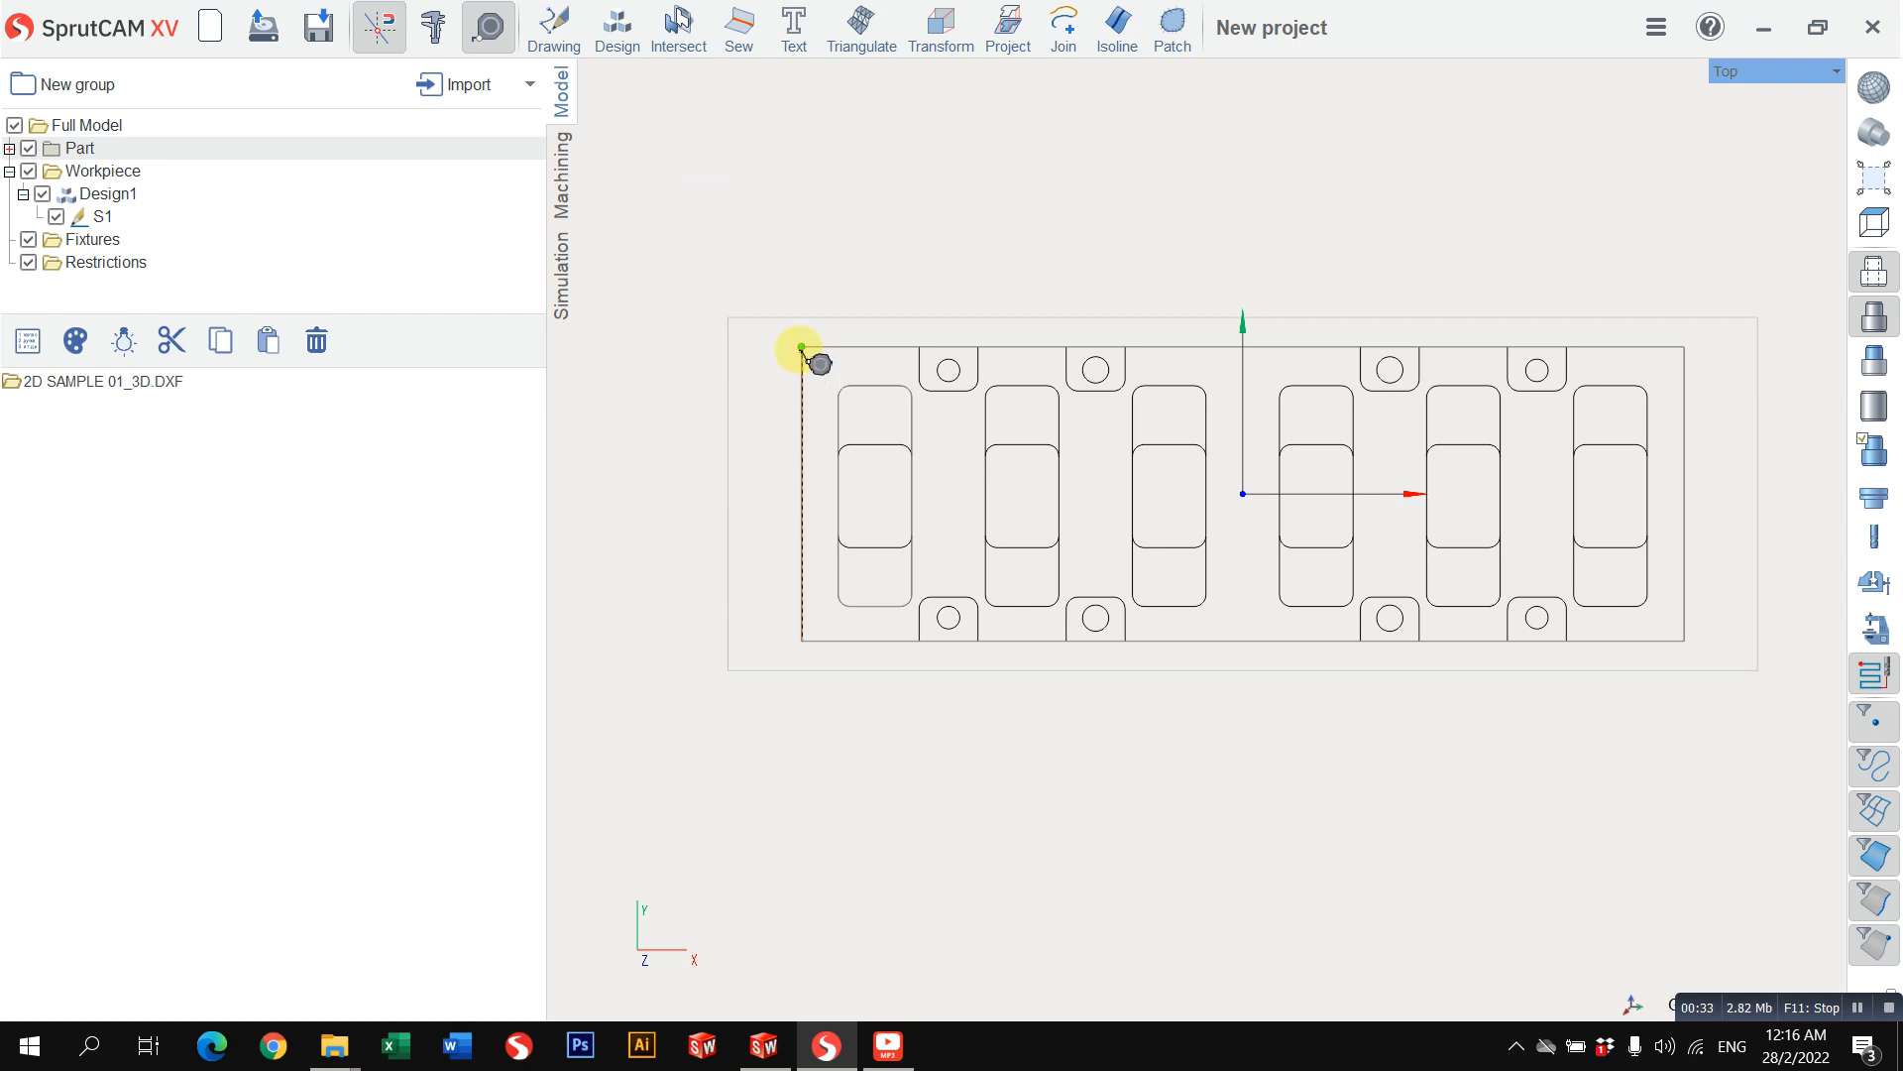
{"action": "left_click", "coordinate": [802, 642]}
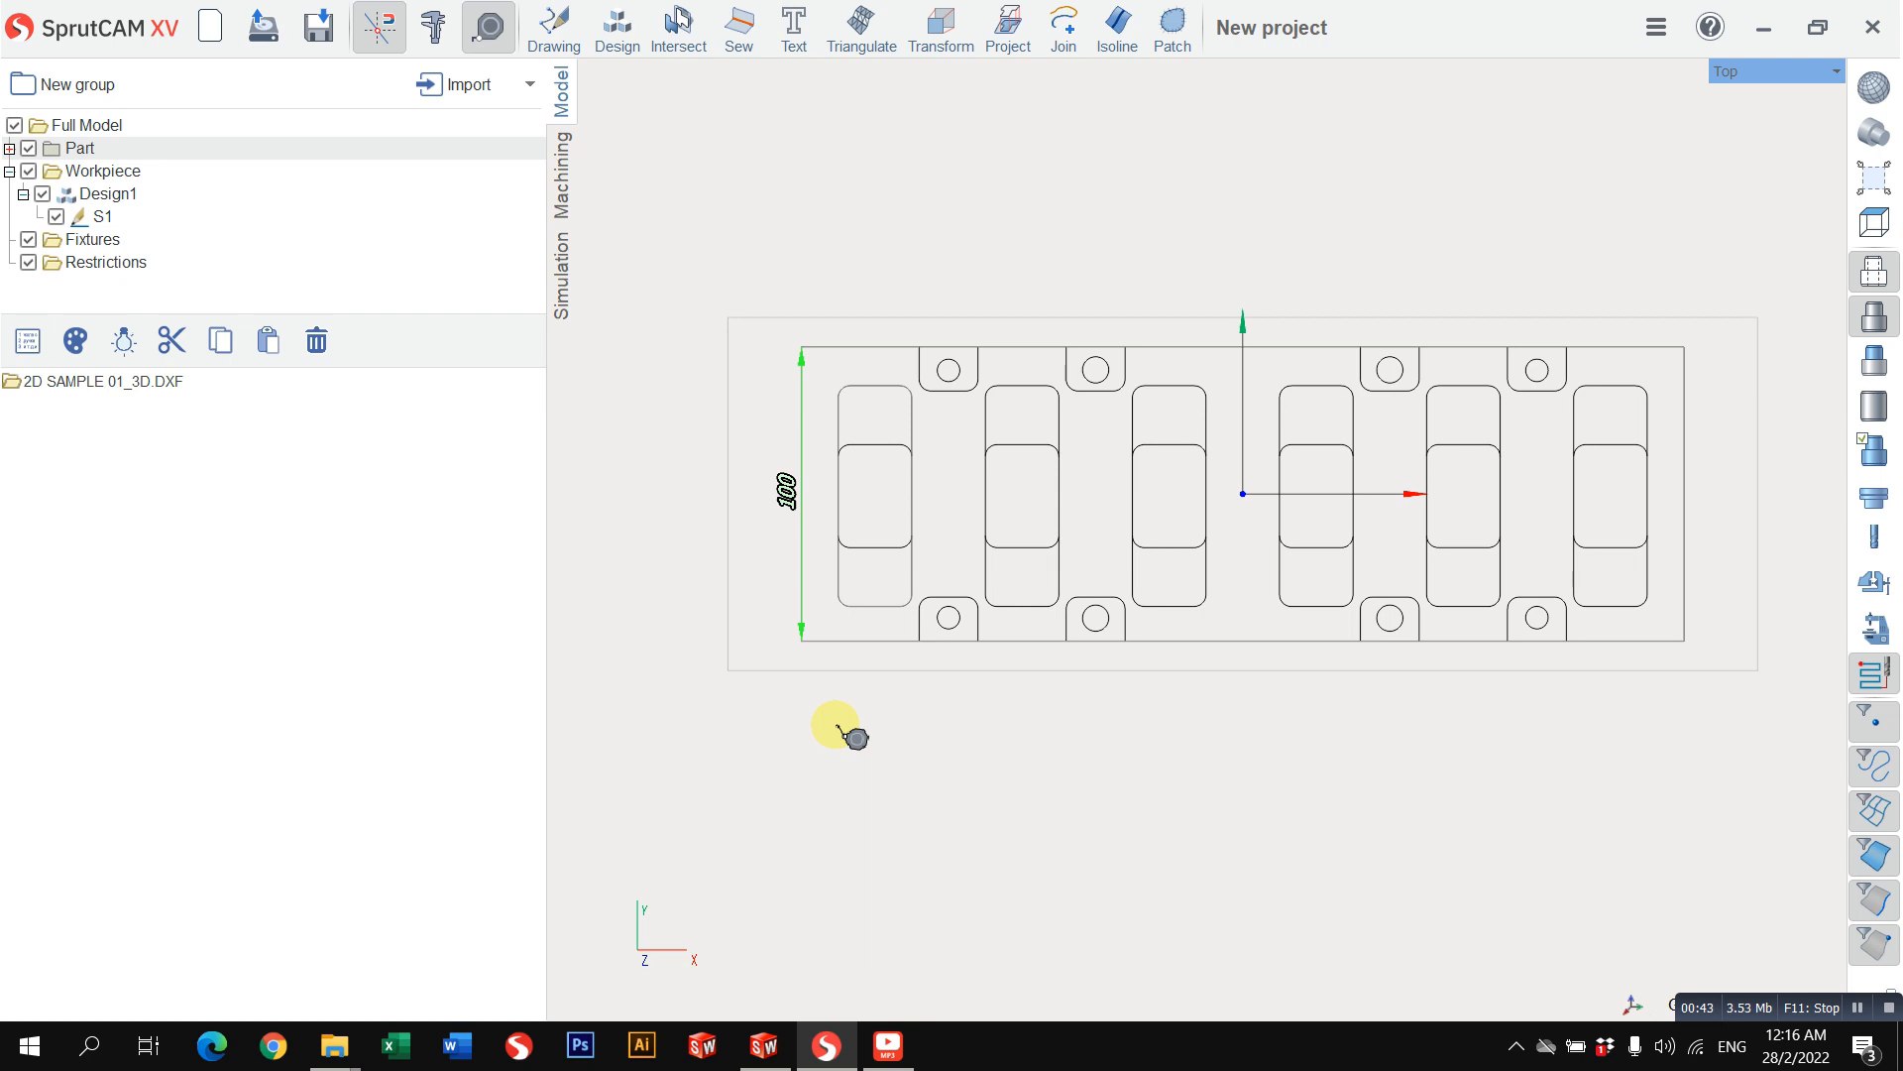
Step: Examine which rectangle each of the two contours in workpiece sketch S1 represents
{"action": "left_click", "coordinate": [119, 202]}
{"action": "left_click", "coordinate": [99, 217]}
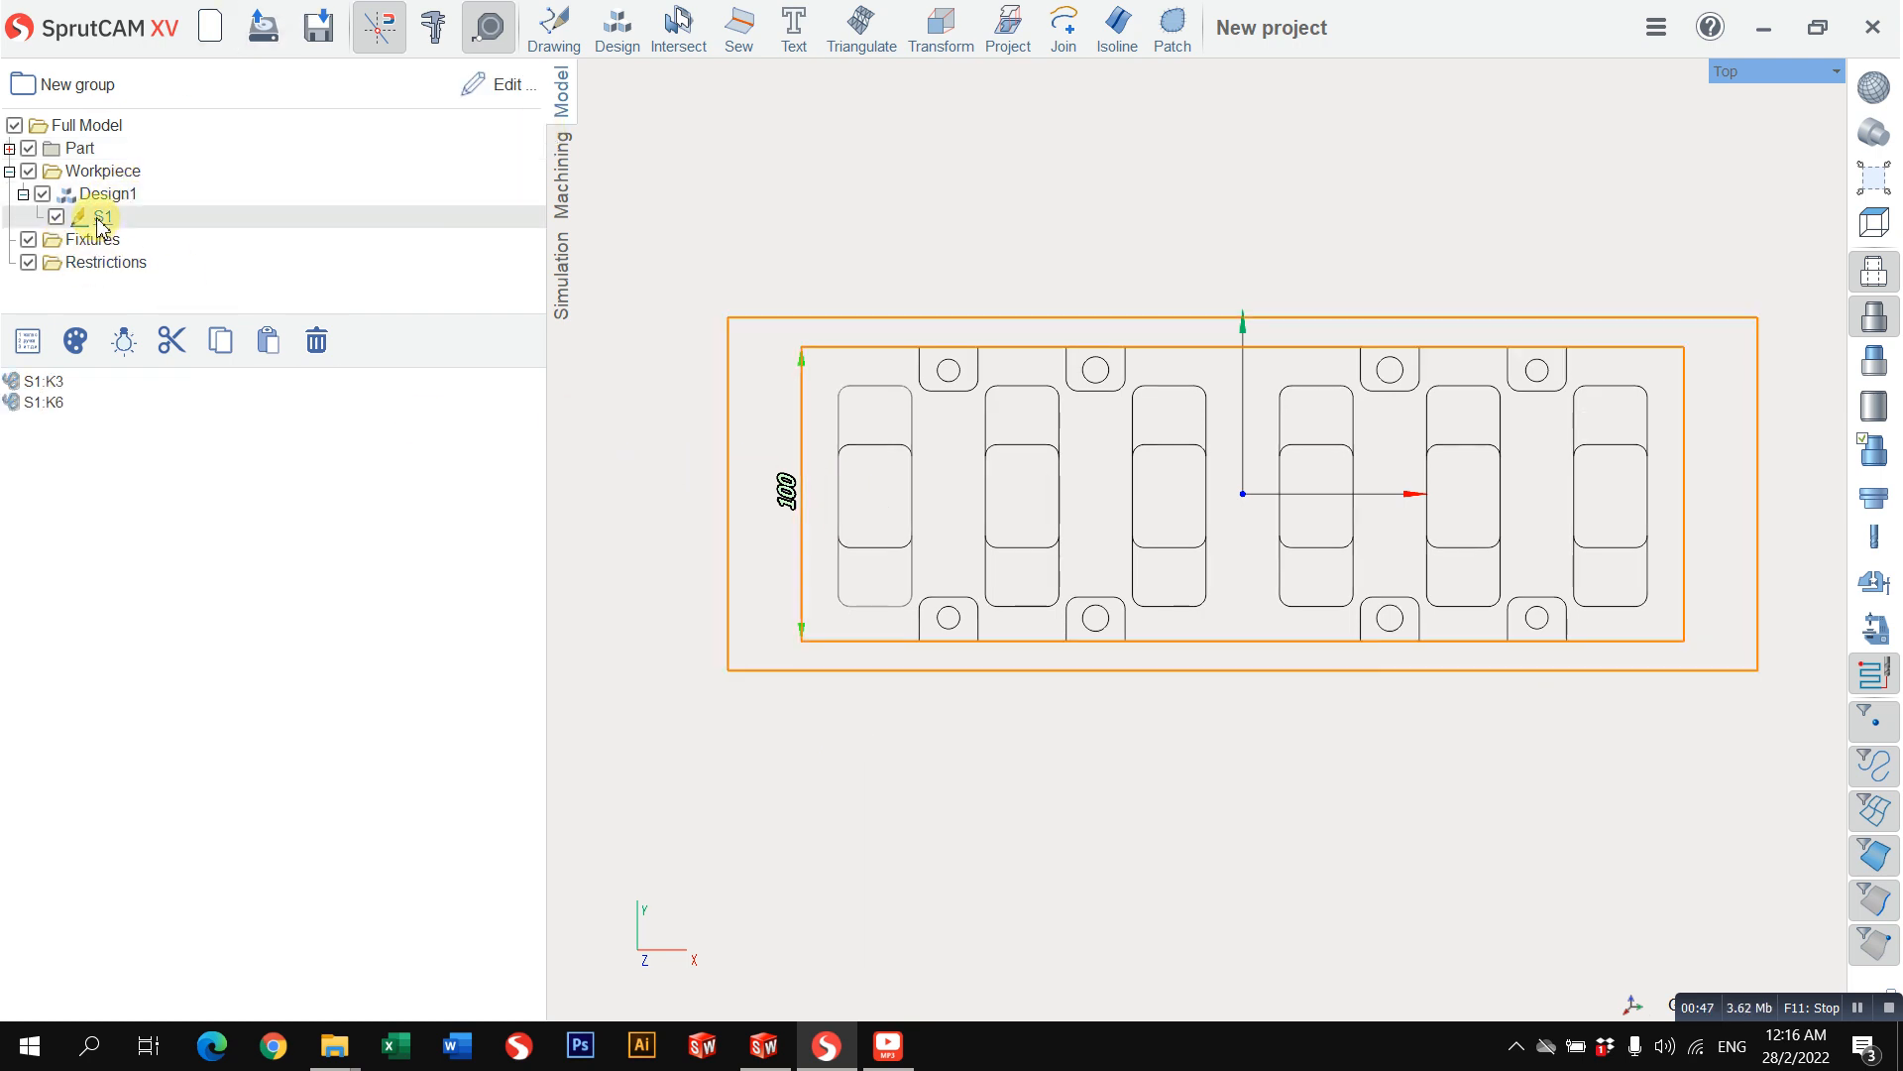
{"action": "left_click", "coordinate": [56, 404]}
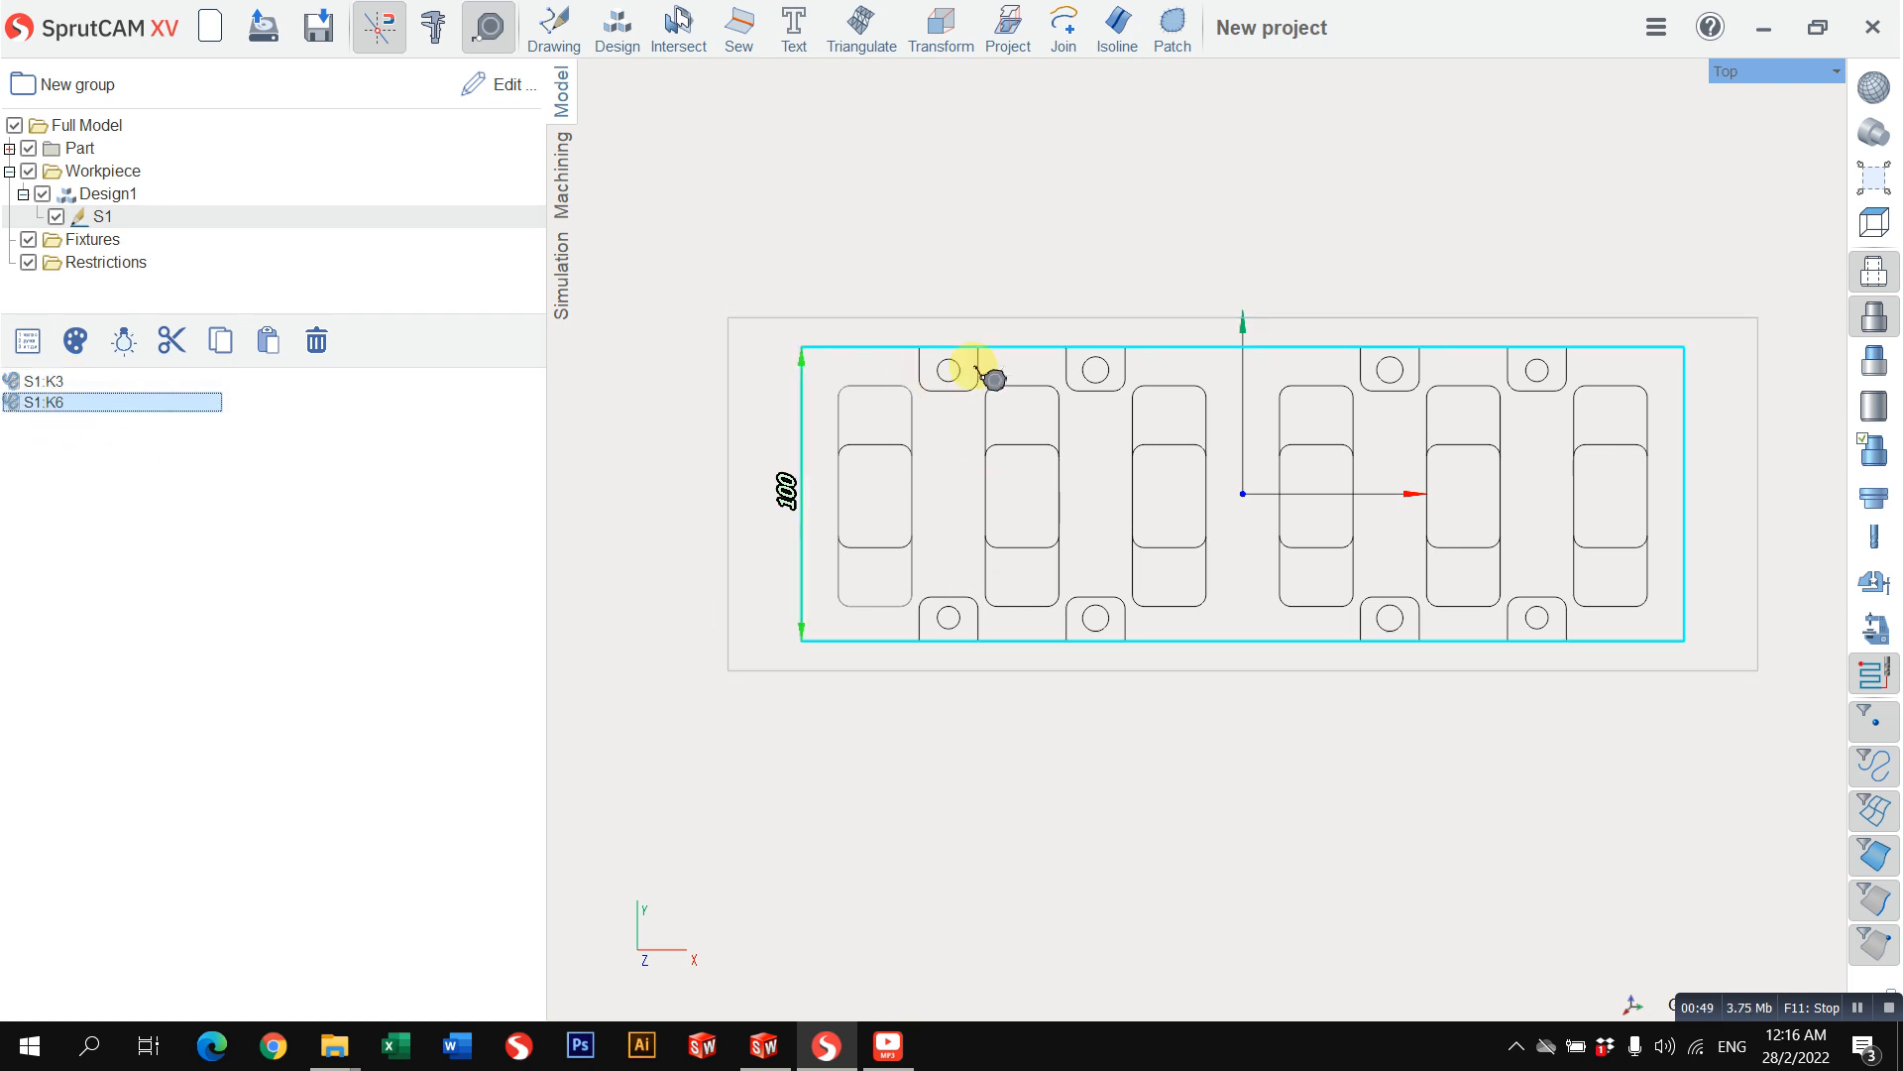
{"action": "key", "text": "Up"}
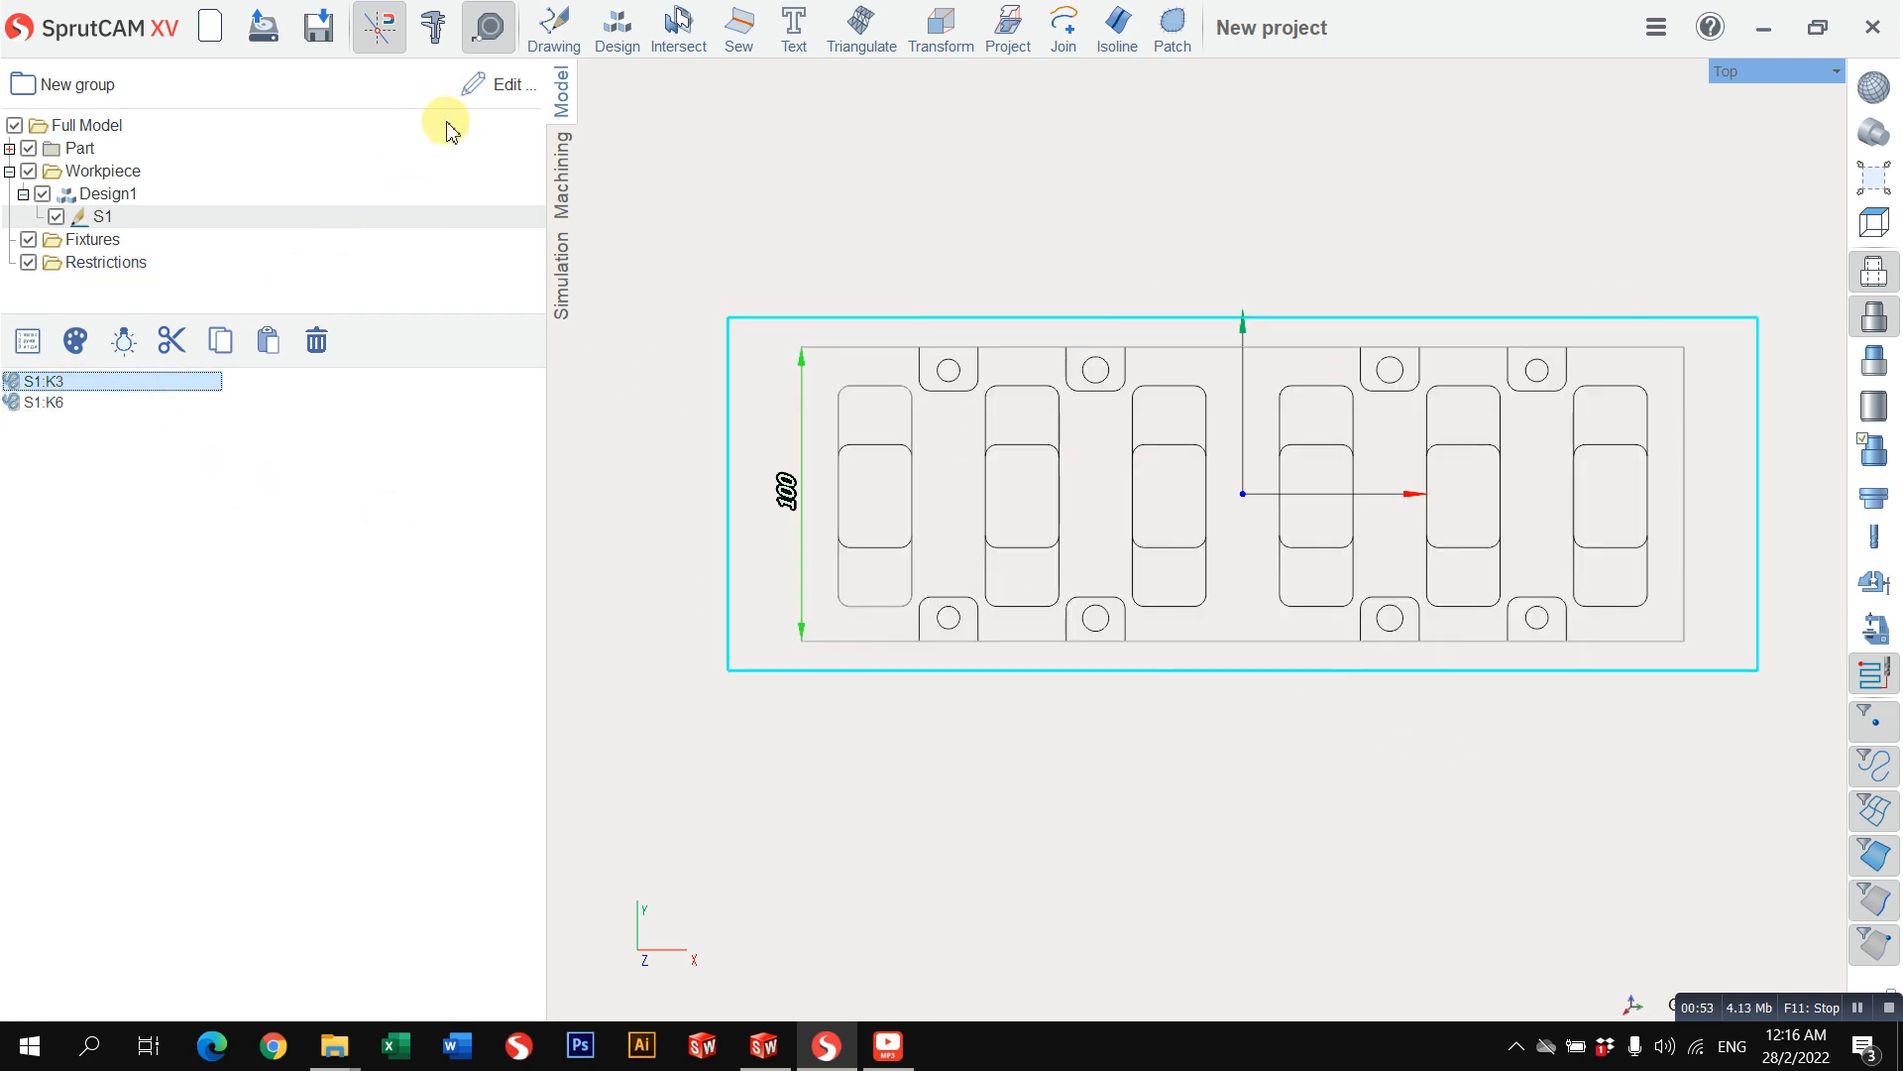
Step: Open the workpiece design Design1 for editing and set the outer rectangle's horizontal dimension to 400
{"action": "left_click", "coordinate": [107, 194]}
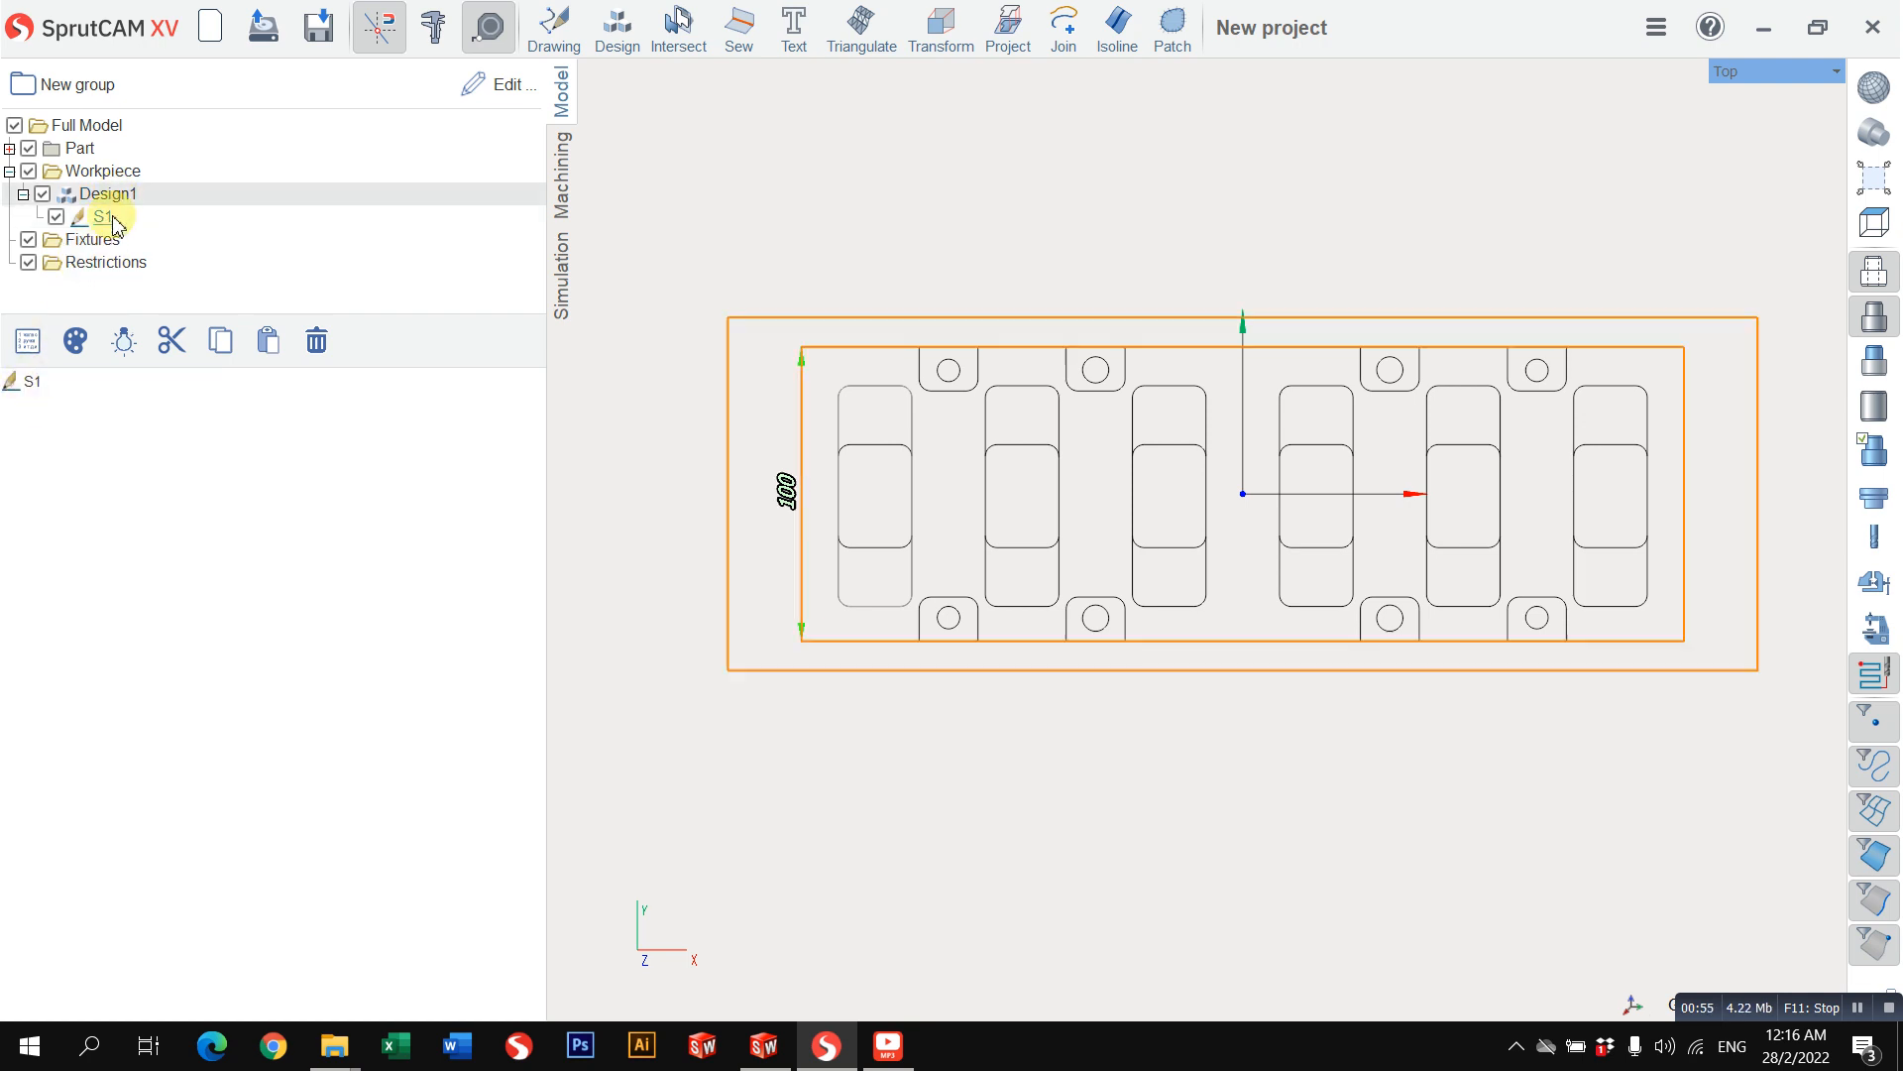
{"action": "left_click", "coordinate": [484, 89]}
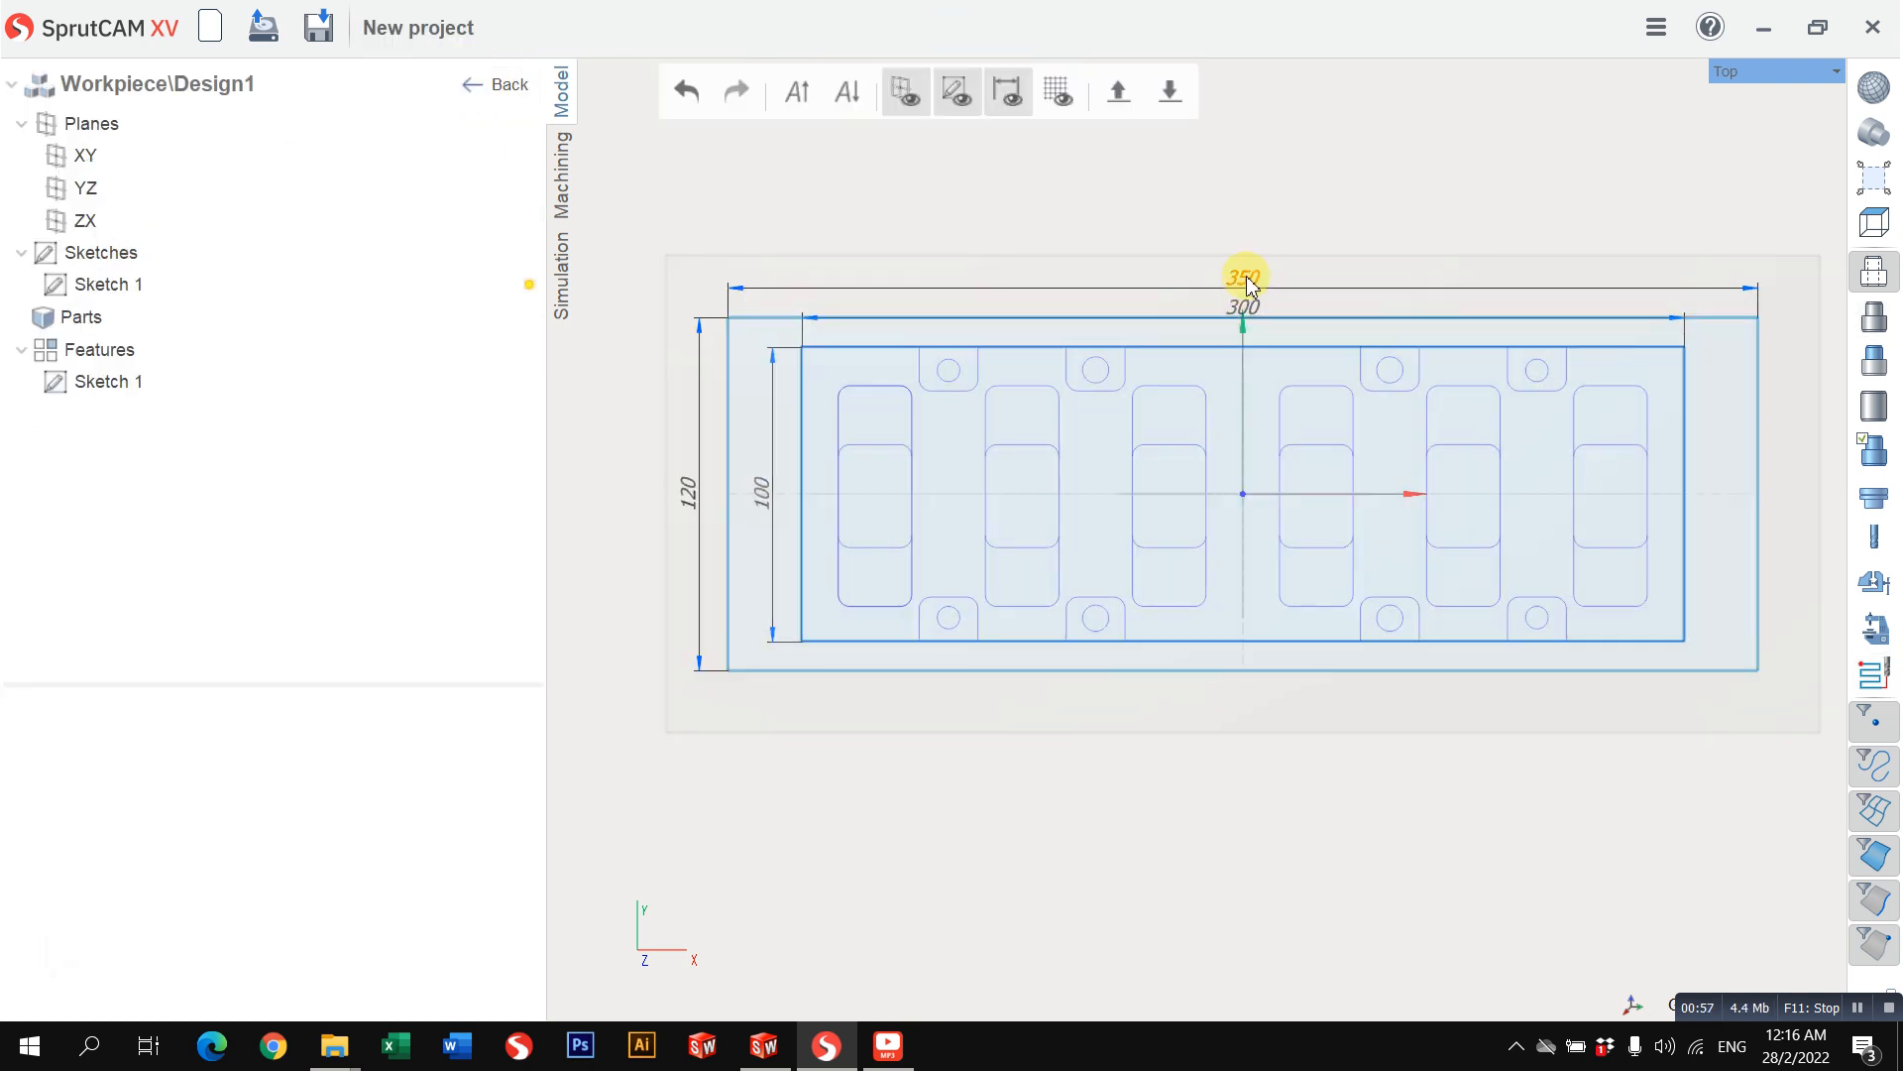
{"action": "double_click", "coordinate": [1241, 279]}
{"action": "type", "text": "400"}
{"action": "key", "text": "Return"}
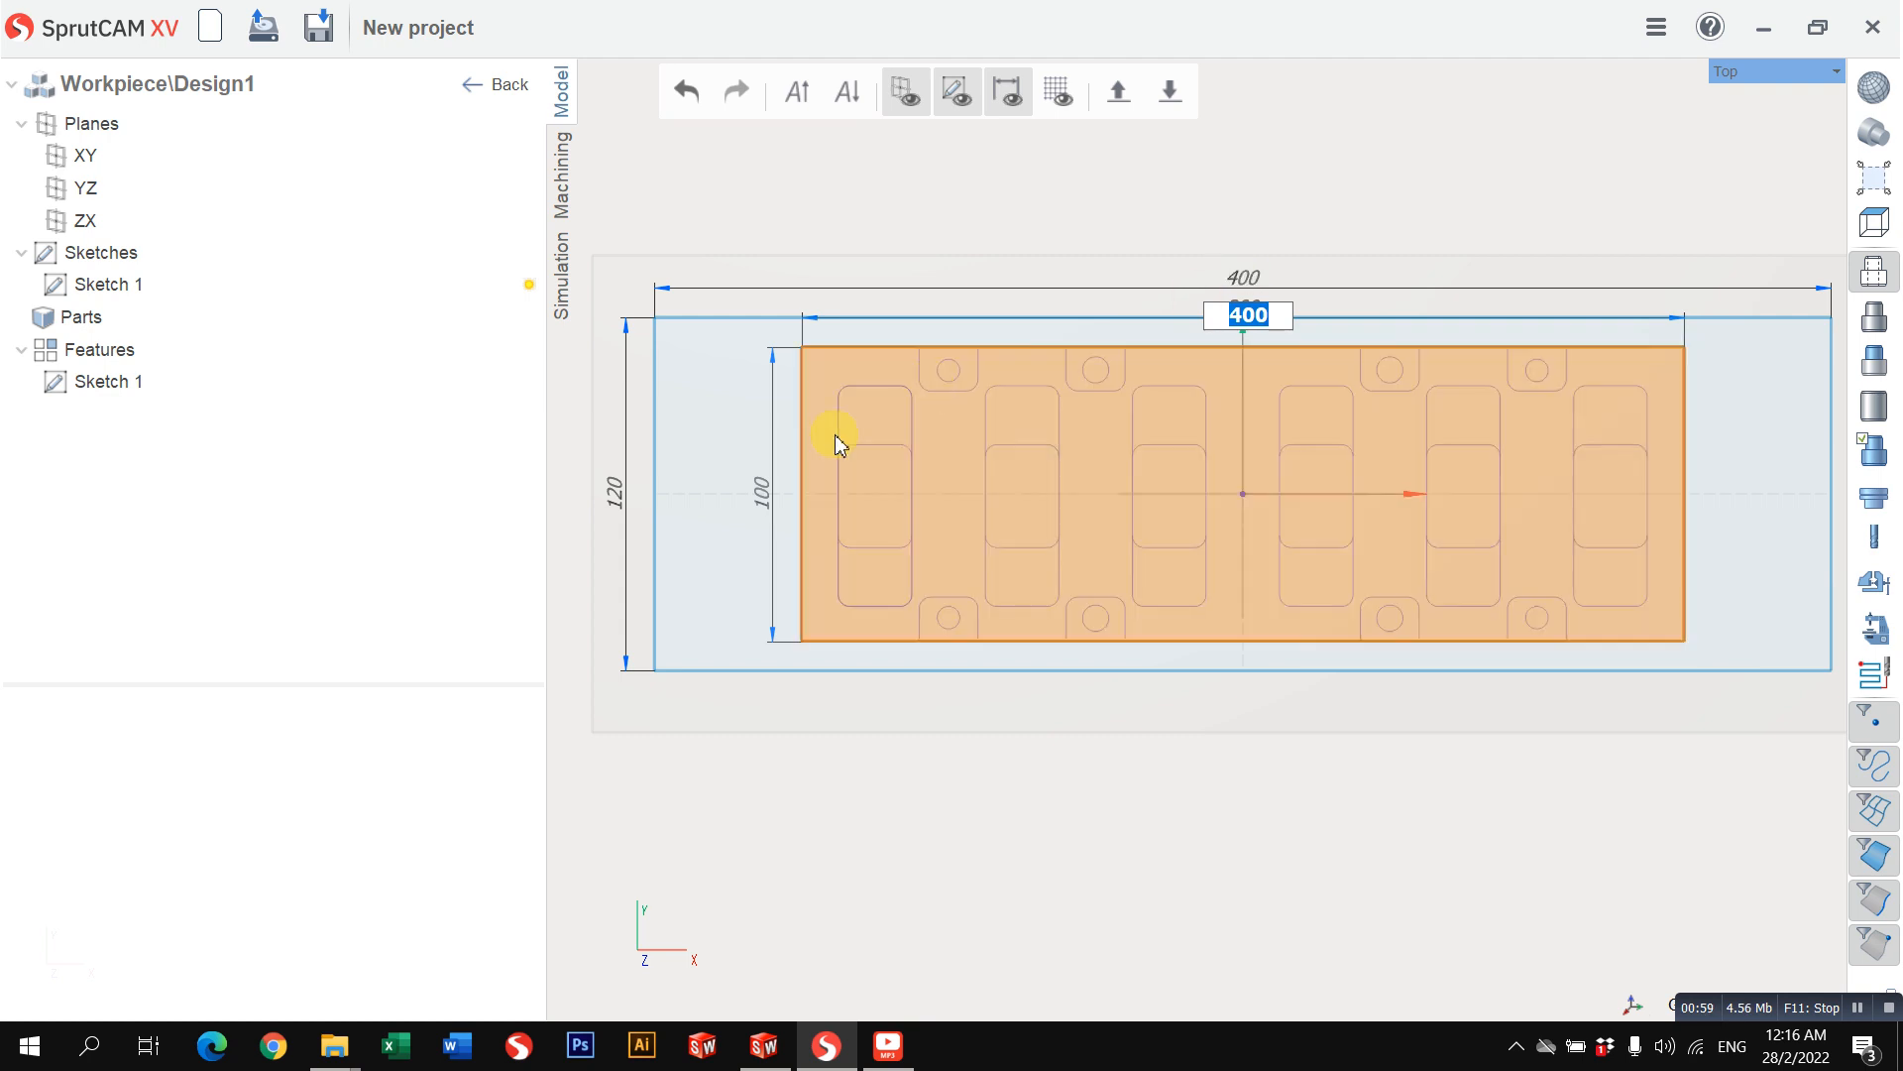
Step: Set the outer rectangle's vertical dimension to 105 and leave the design editor
{"action": "double_click", "coordinate": [613, 493]}
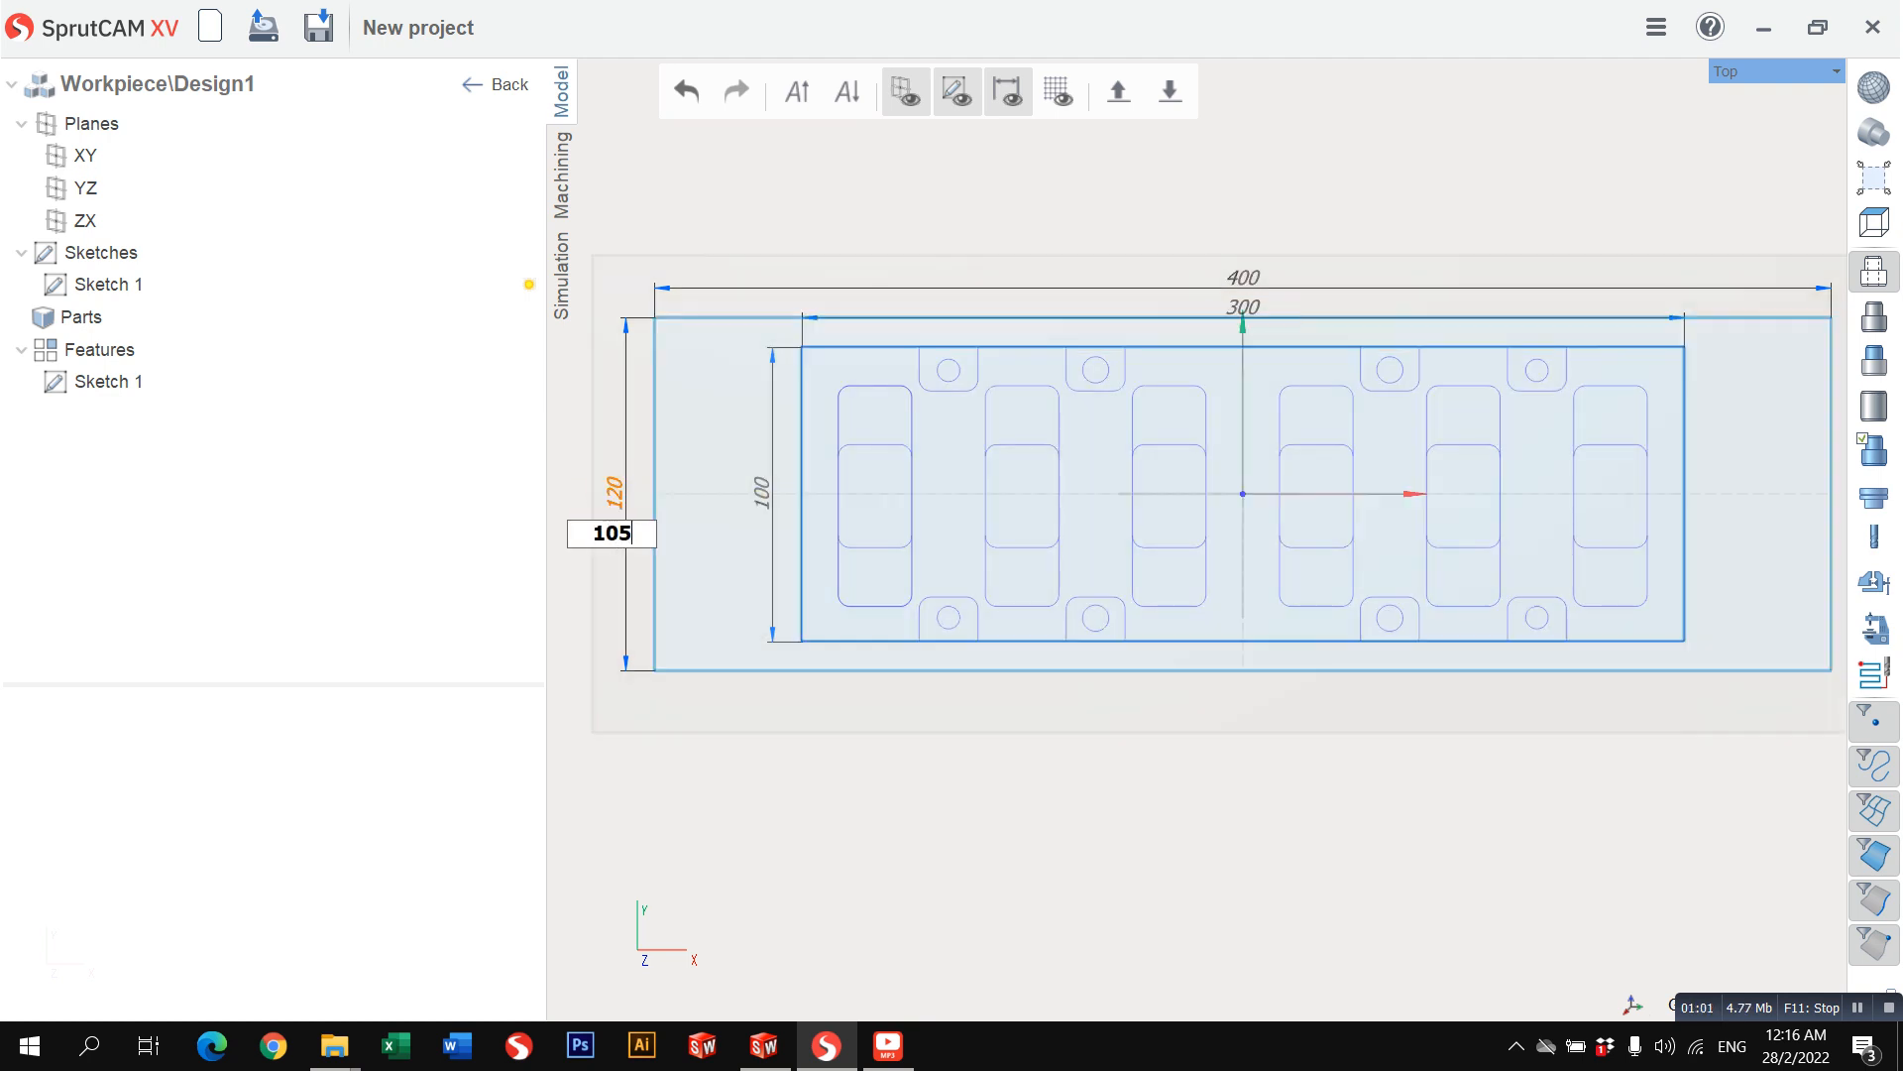
{"action": "key", "text": "Escape"}
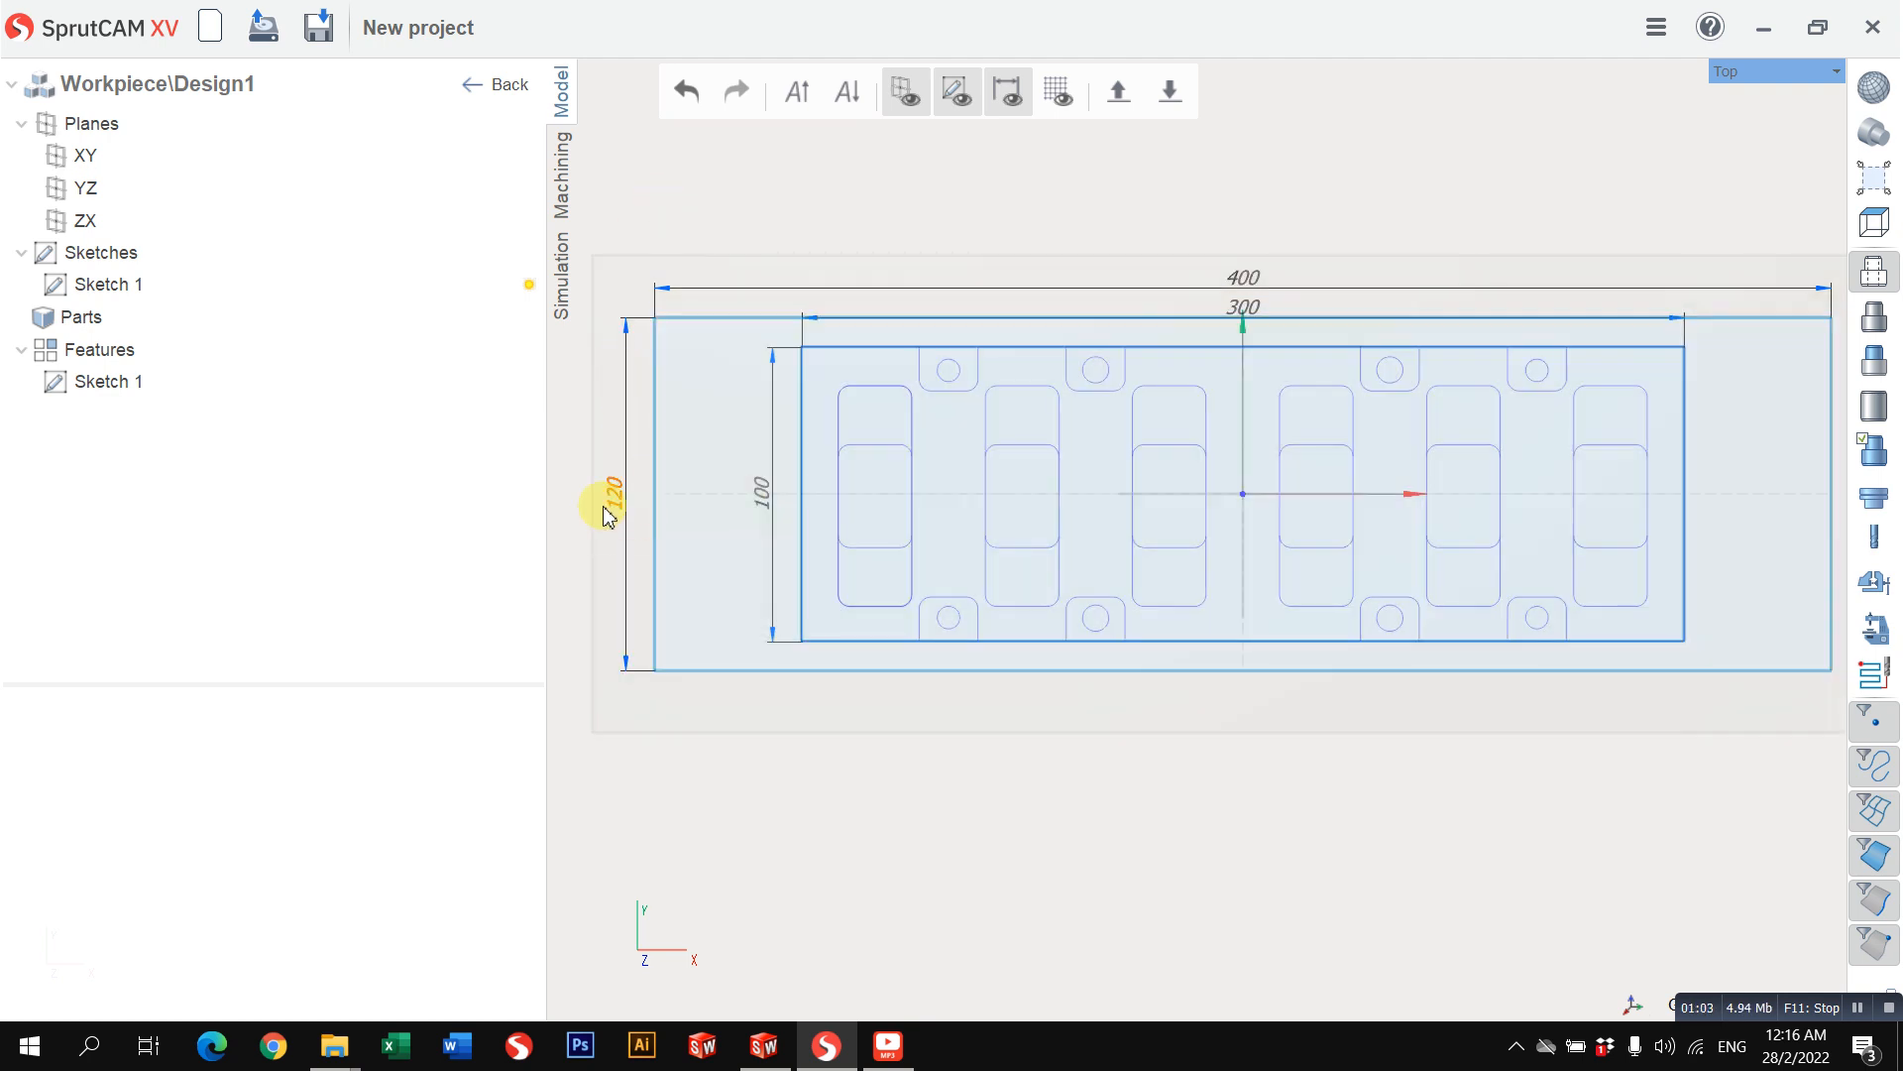
{"action": "double_click", "coordinate": [614, 496]}
{"action": "key", "text": "Return"}
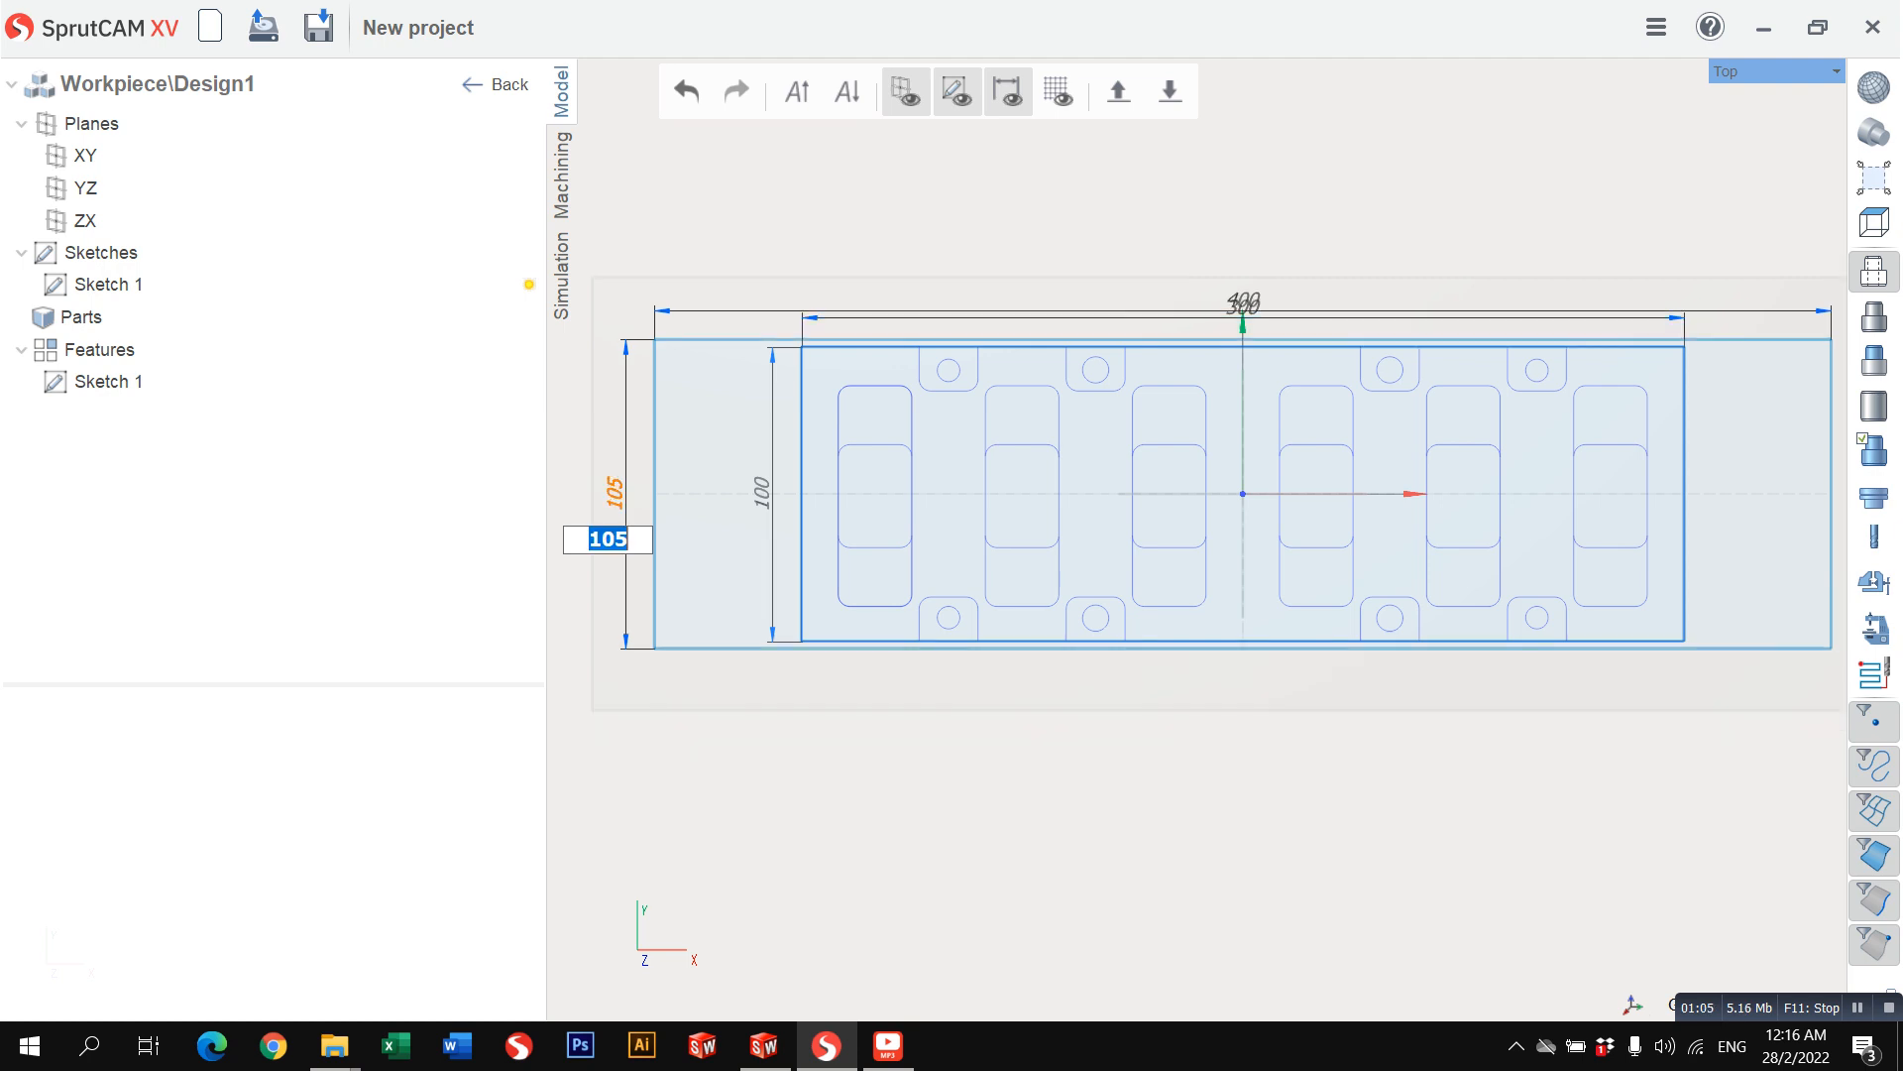
{"action": "scroll", "coordinate": [1289, 539], "scroll_direction": "down", "scroll_amount": 1}
{"action": "scroll", "coordinate": [1614, 498], "scroll_direction": "up", "scroll_amount": 2}
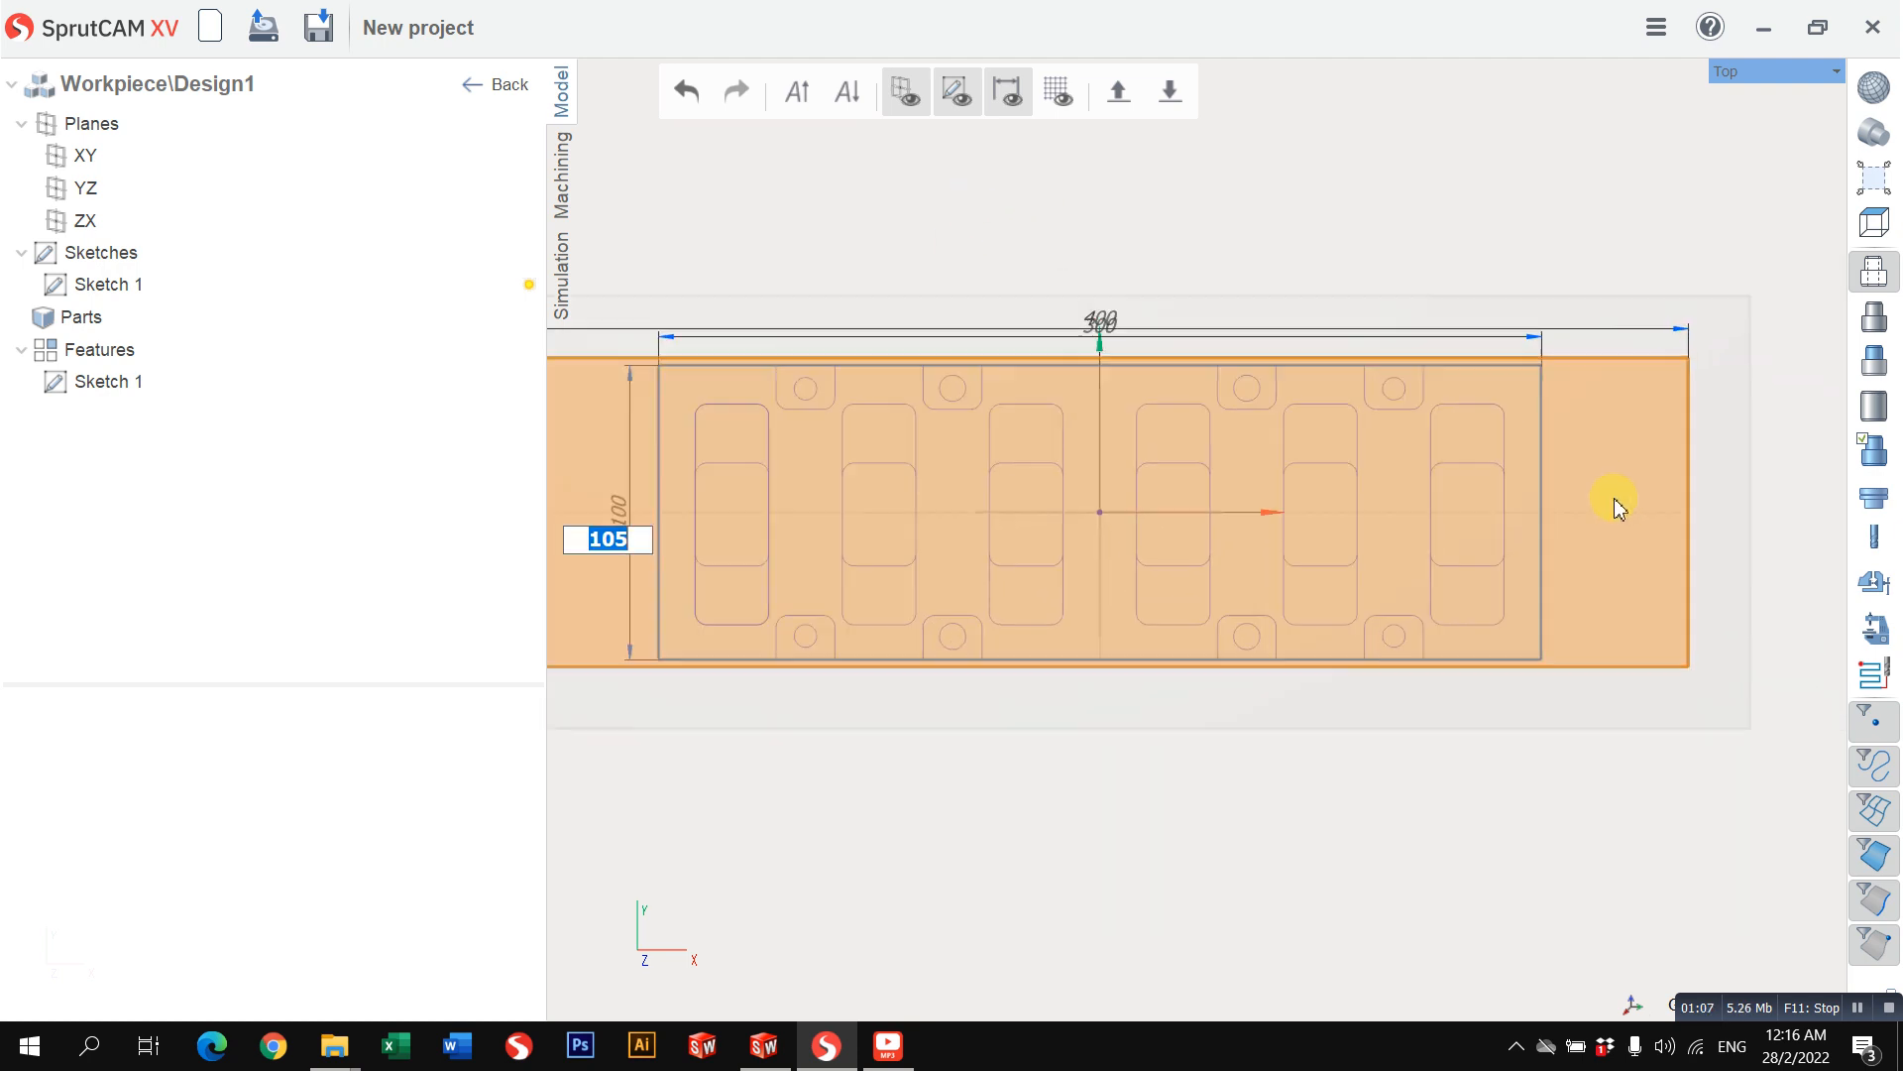
{"action": "scroll", "coordinate": [1572, 378], "scroll_direction": "down", "scroll_amount": 2}
{"action": "scroll", "coordinate": [1258, 336], "scroll_direction": "up", "scroll_amount": 3}
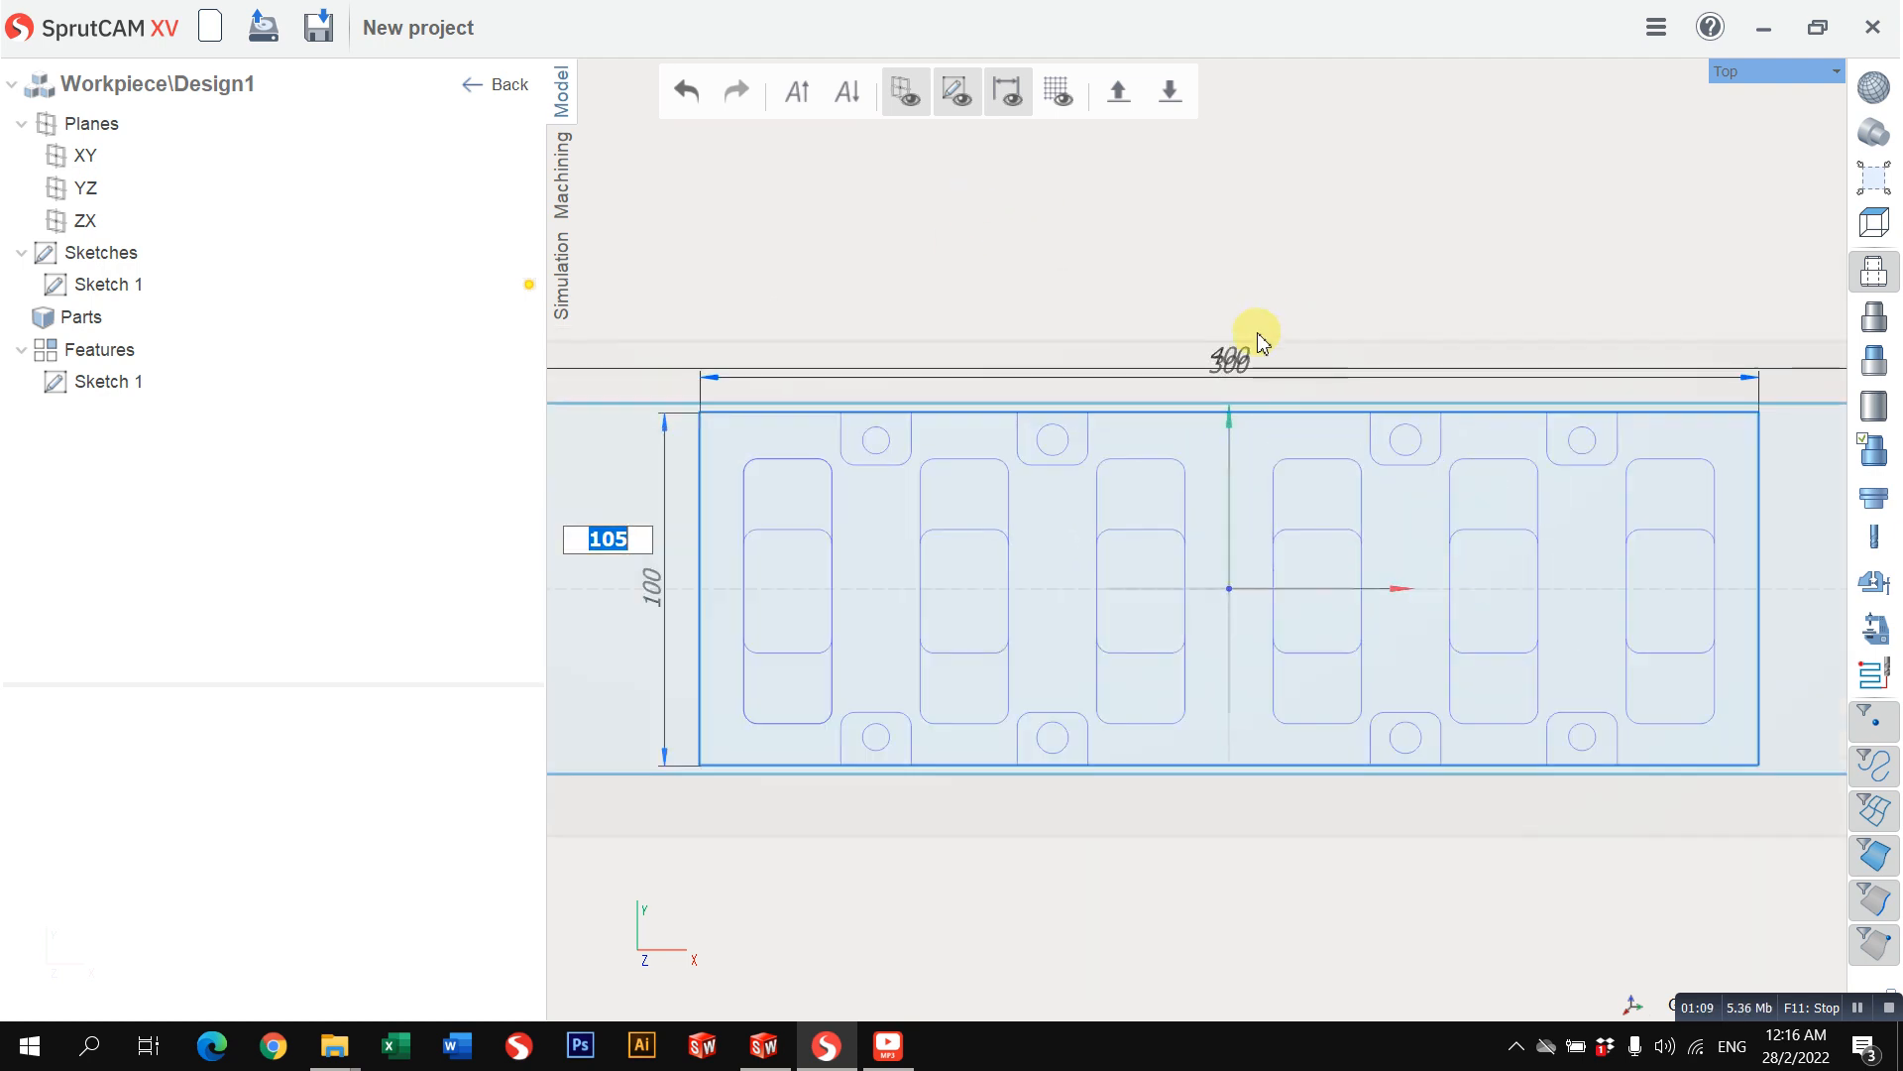
{"action": "scroll", "coordinate": [1385, 242], "scroll_direction": "down", "scroll_amount": 2}
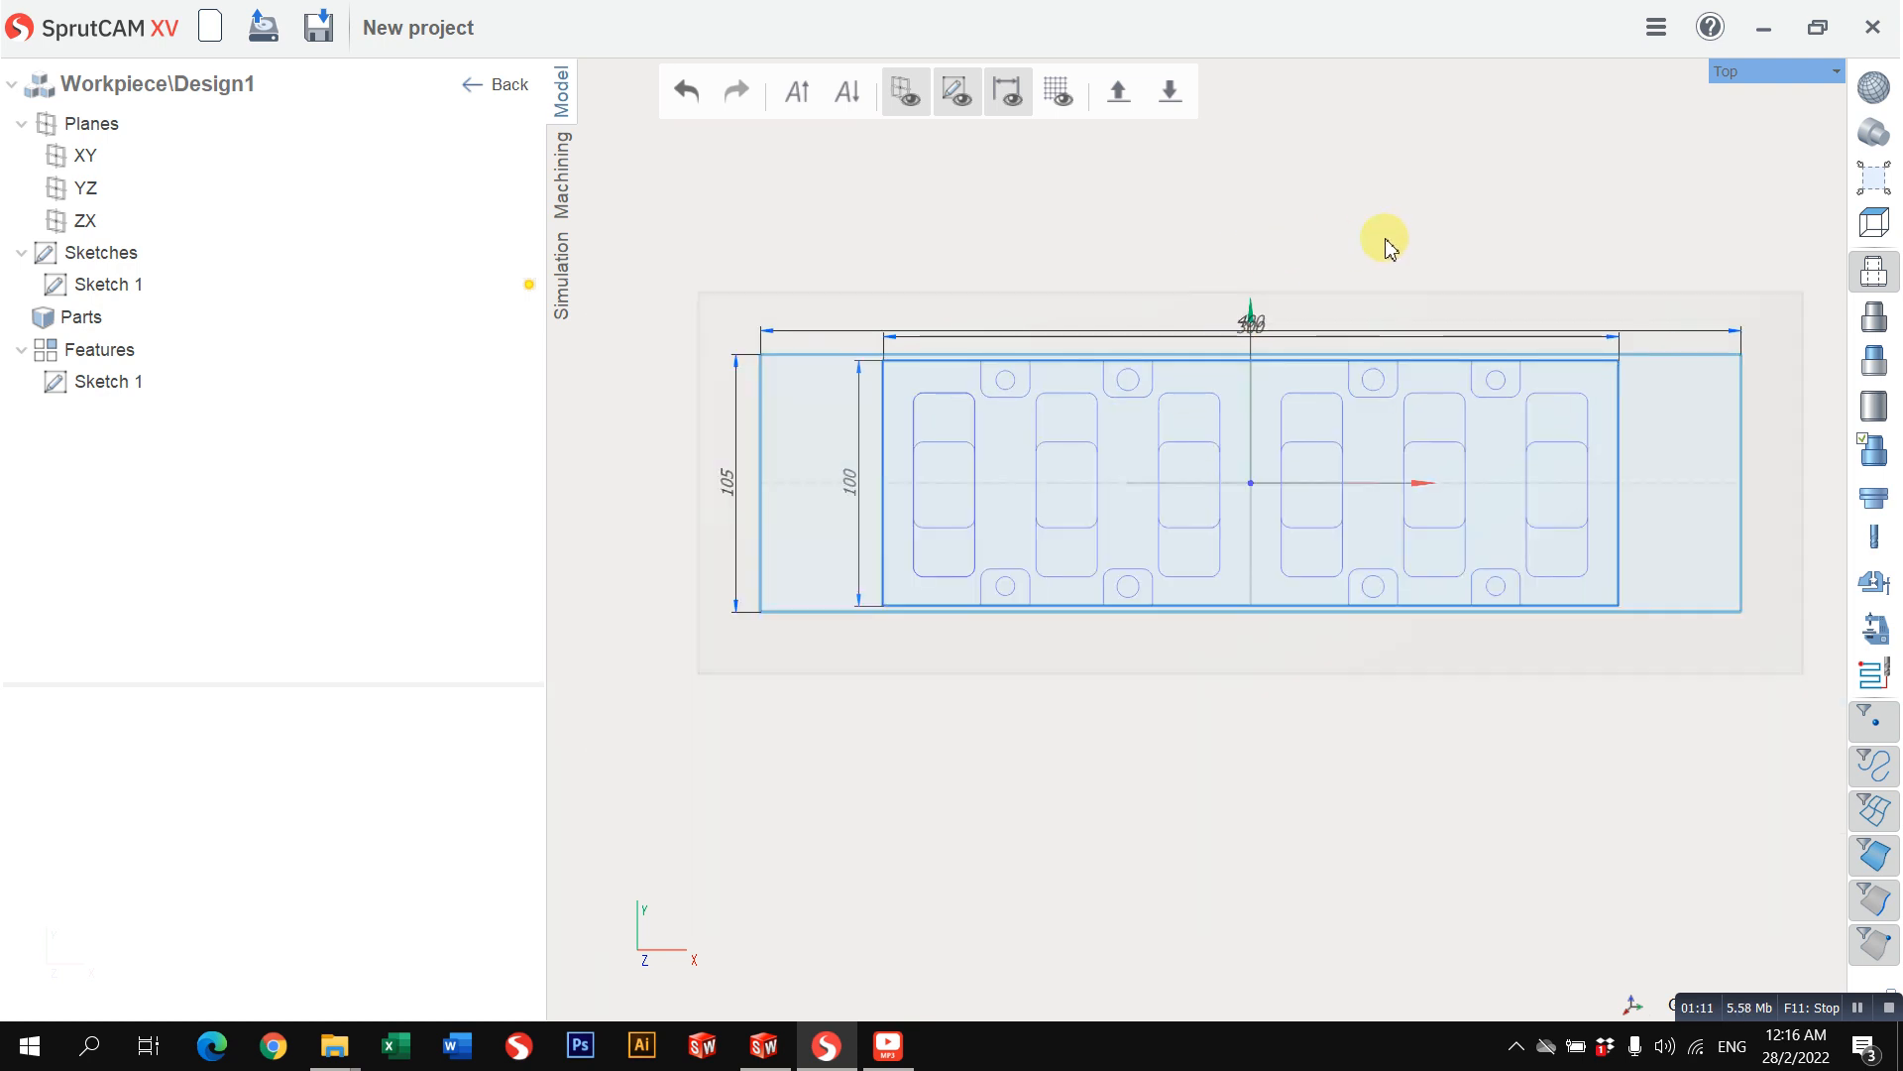
{"action": "scroll", "coordinate": [1262, 289], "scroll_direction": "up", "scroll_amount": 2}
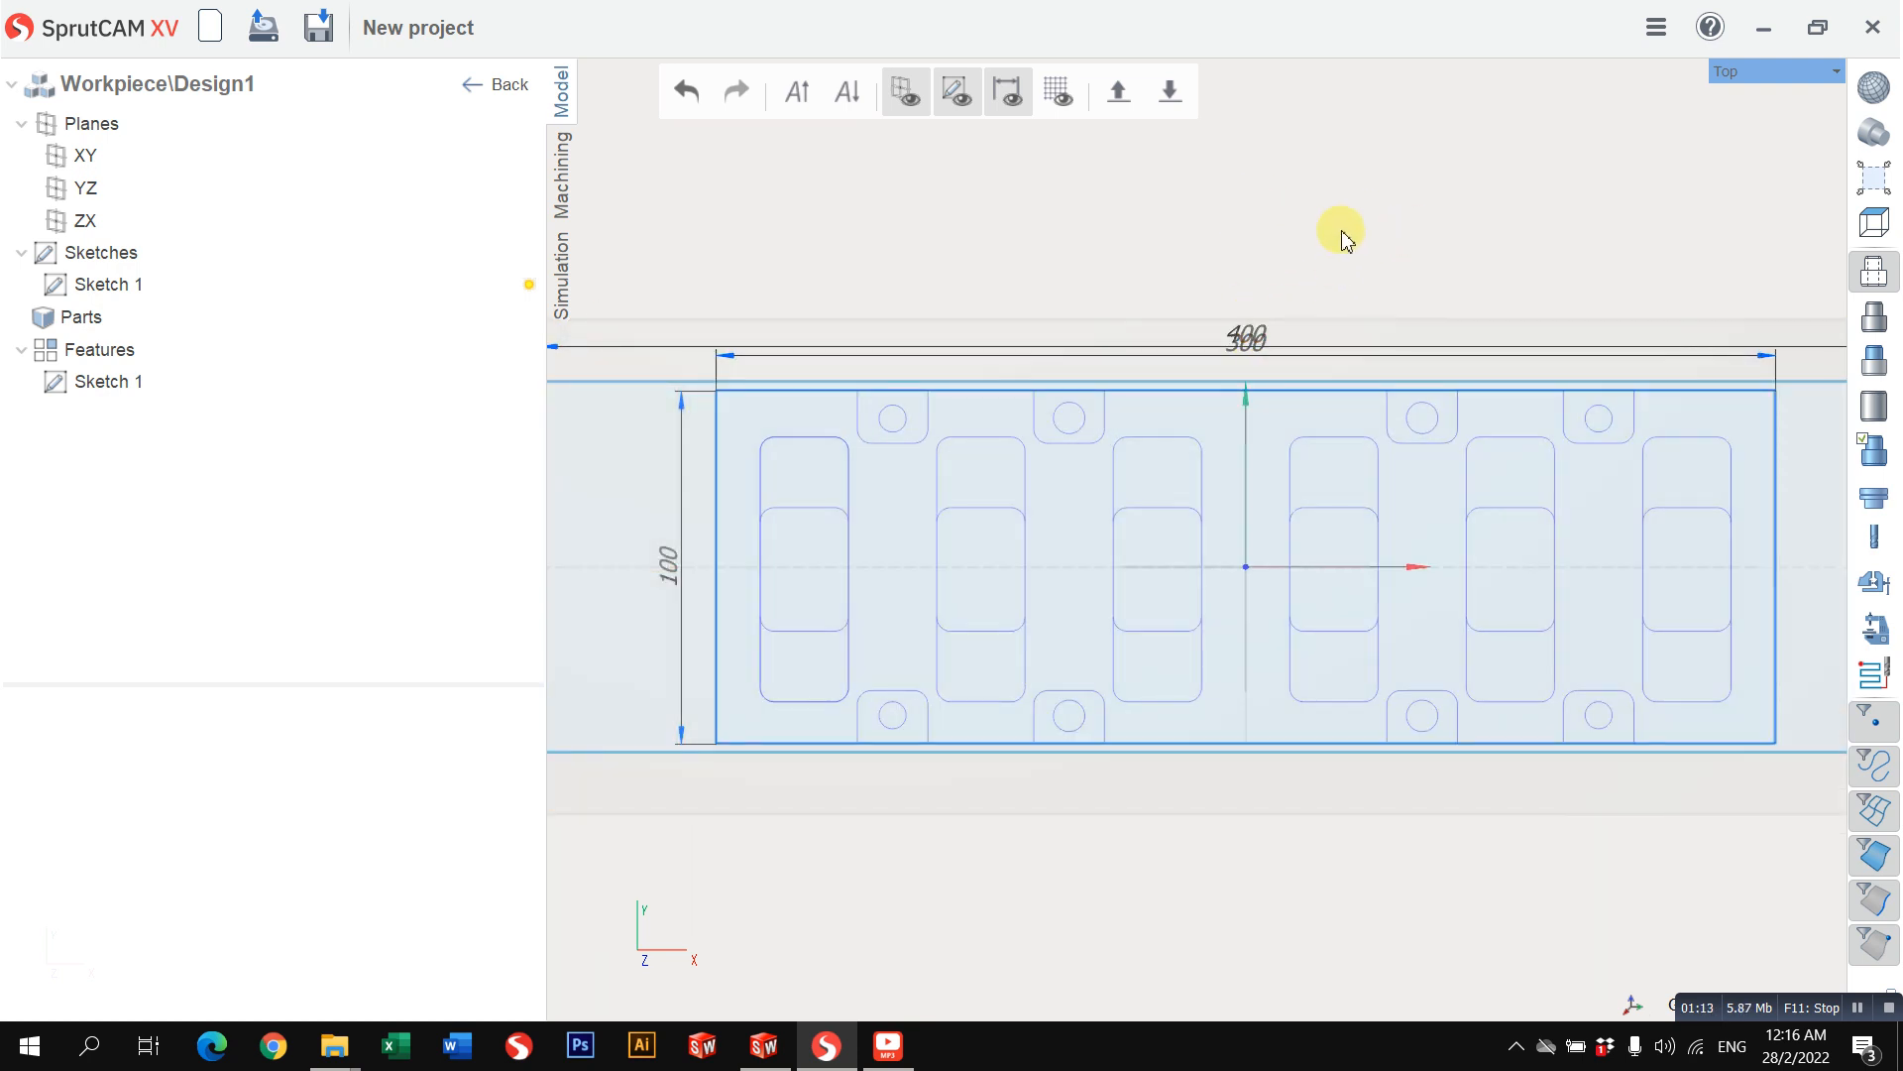
{"action": "scroll", "coordinate": [1343, 238], "scroll_direction": "down", "scroll_amount": 2}
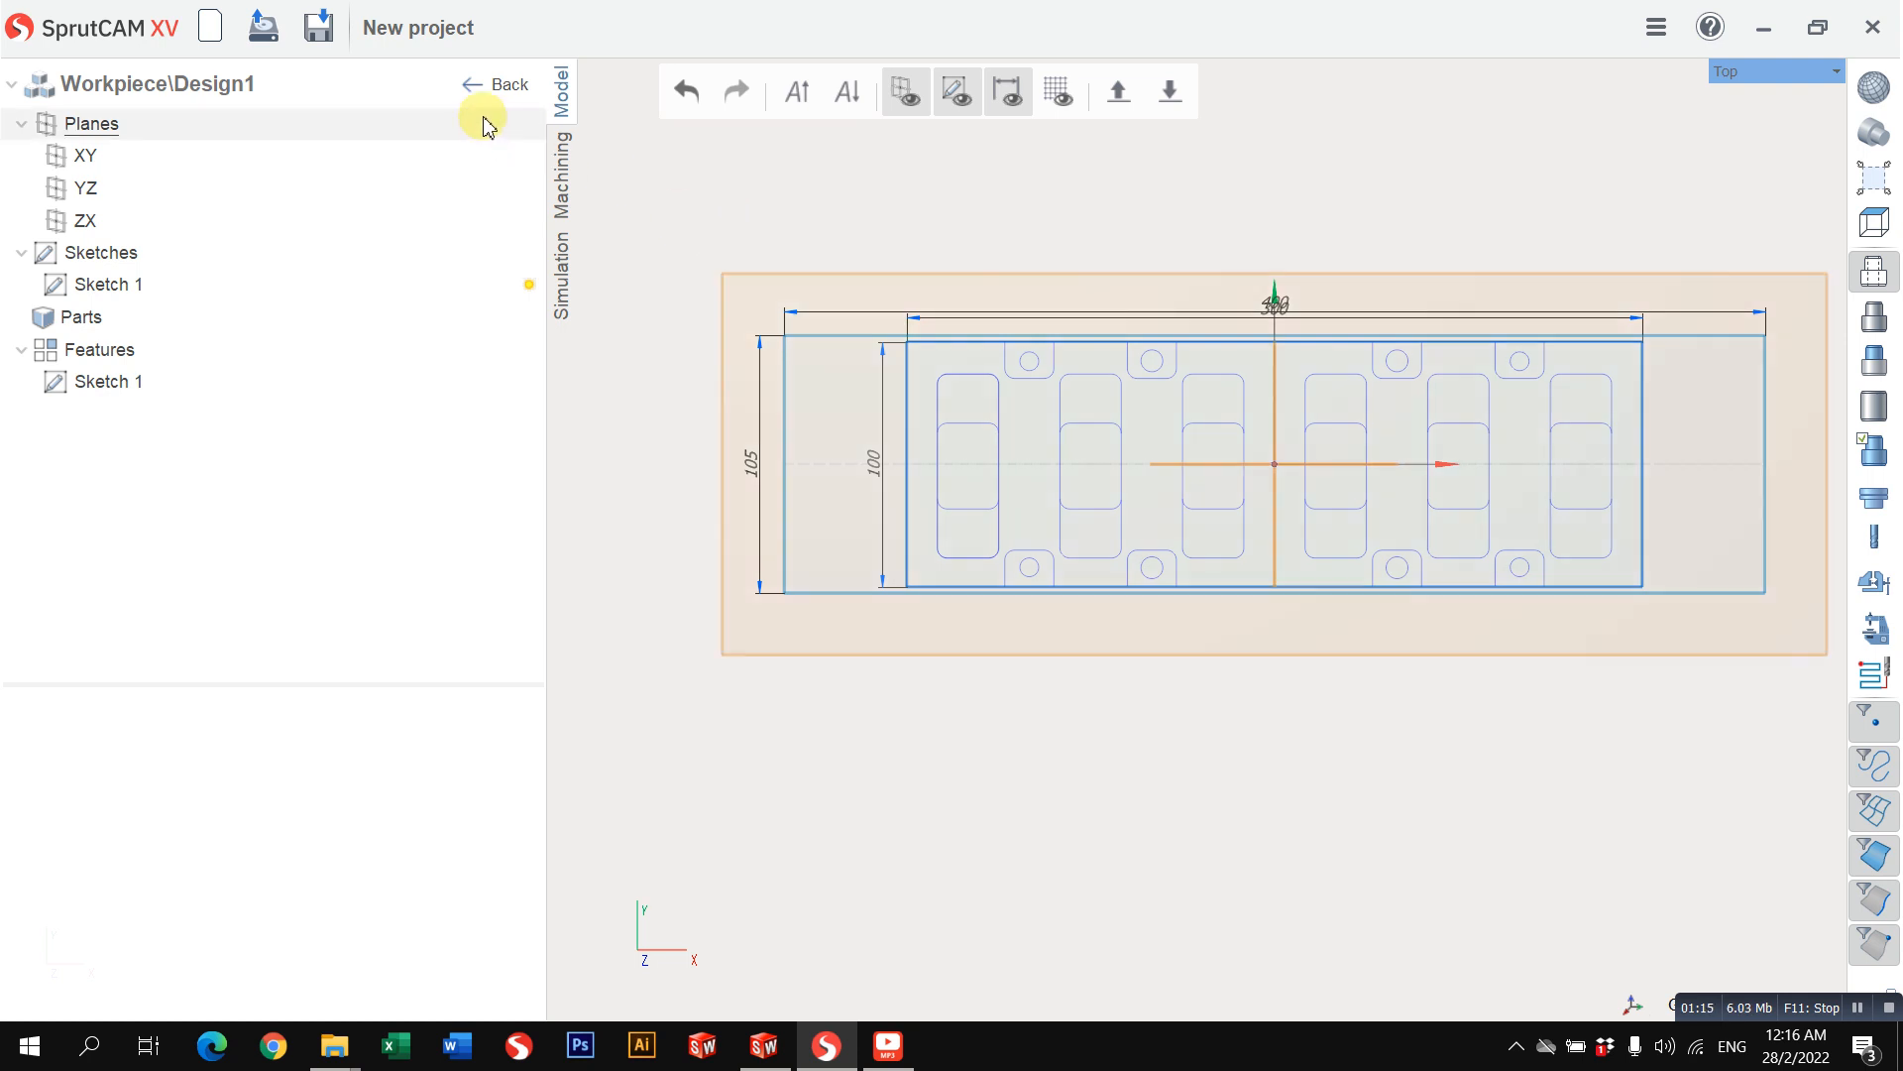
{"action": "left_click", "coordinate": [495, 85]}
Step: Reopen the workpiece design to view Sketch 1 in the sketch editor, and return to the model
{"action": "mouse_move", "coordinate": [1110, 278]}
{"action": "right_mouse_down"}
{"action": "mouse_move", "coordinate": [1092, 238]}
{"action": "mouse_move", "coordinate": [1139, 198]}
{"action": "right_mouse_up"}
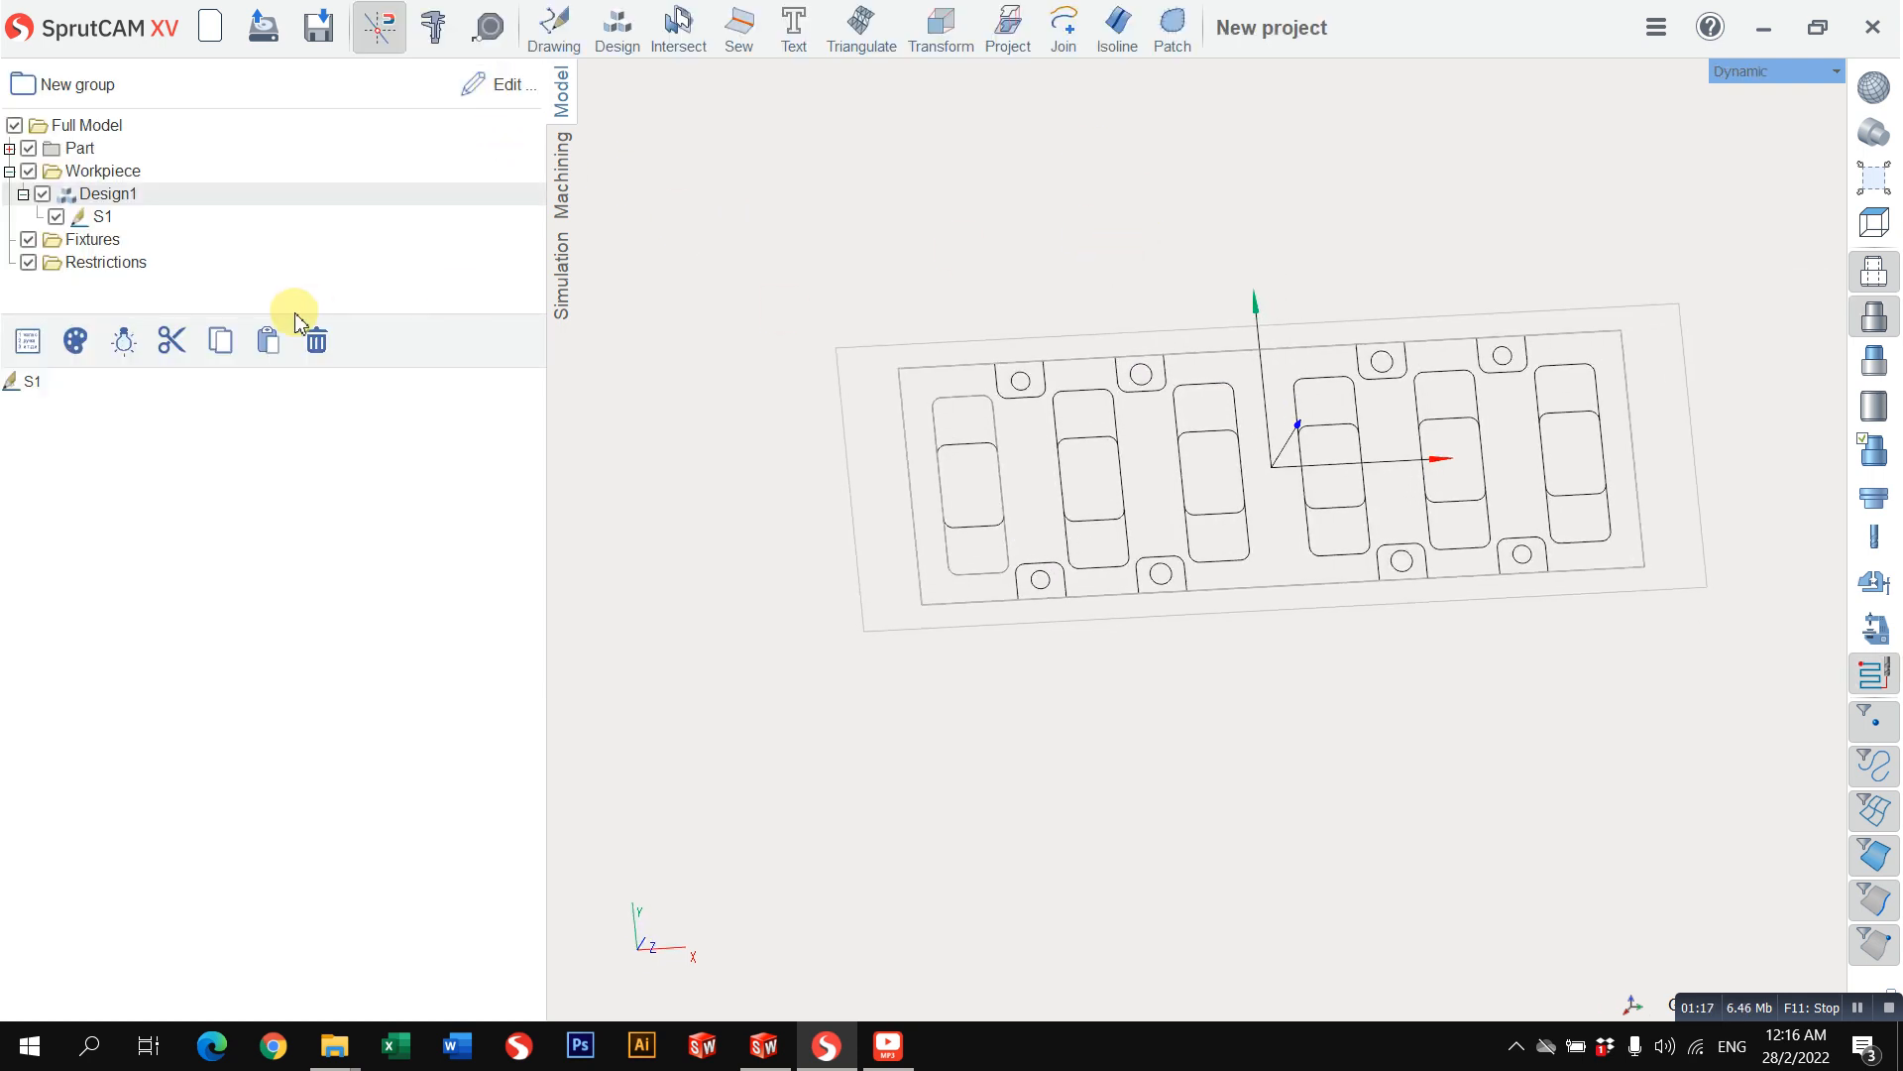
{"action": "left_click", "coordinate": [107, 220]}
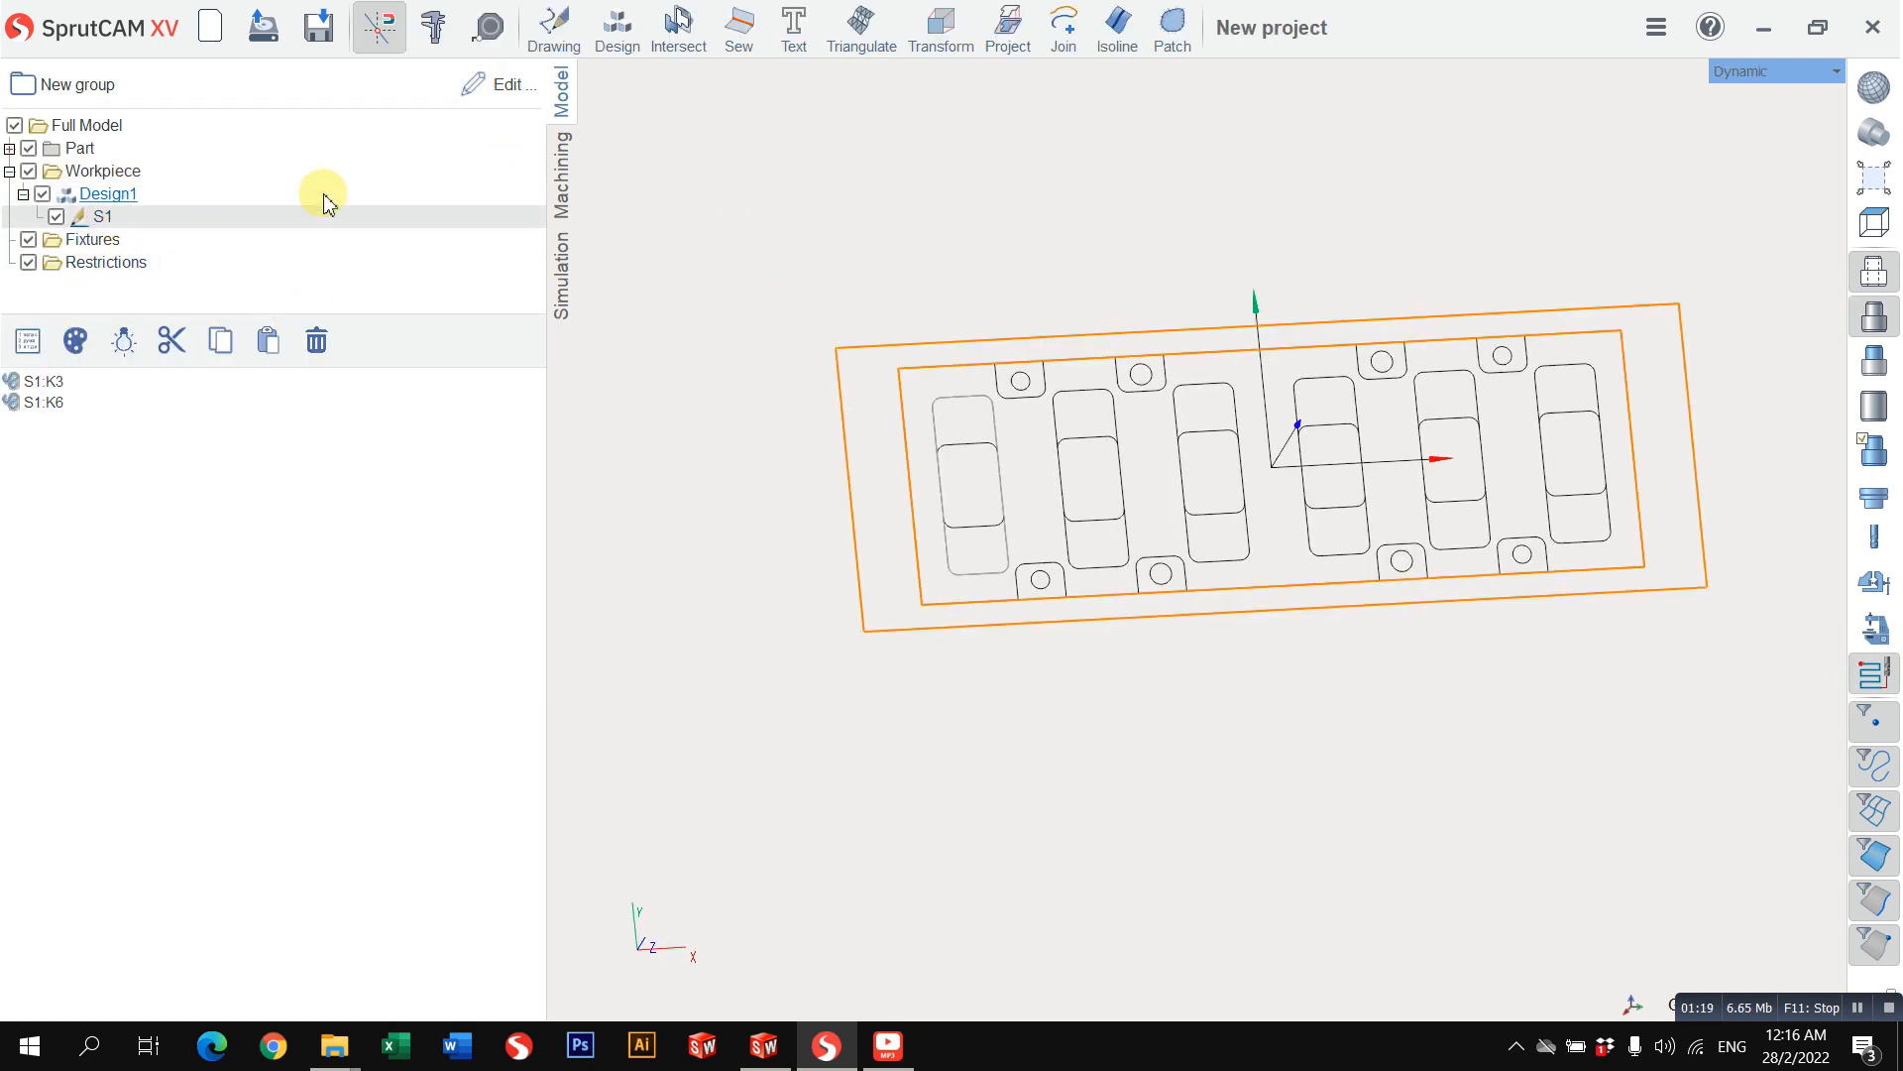
{"action": "left_click", "coordinate": [497, 84]}
{"action": "left_click", "coordinate": [1171, 355]}
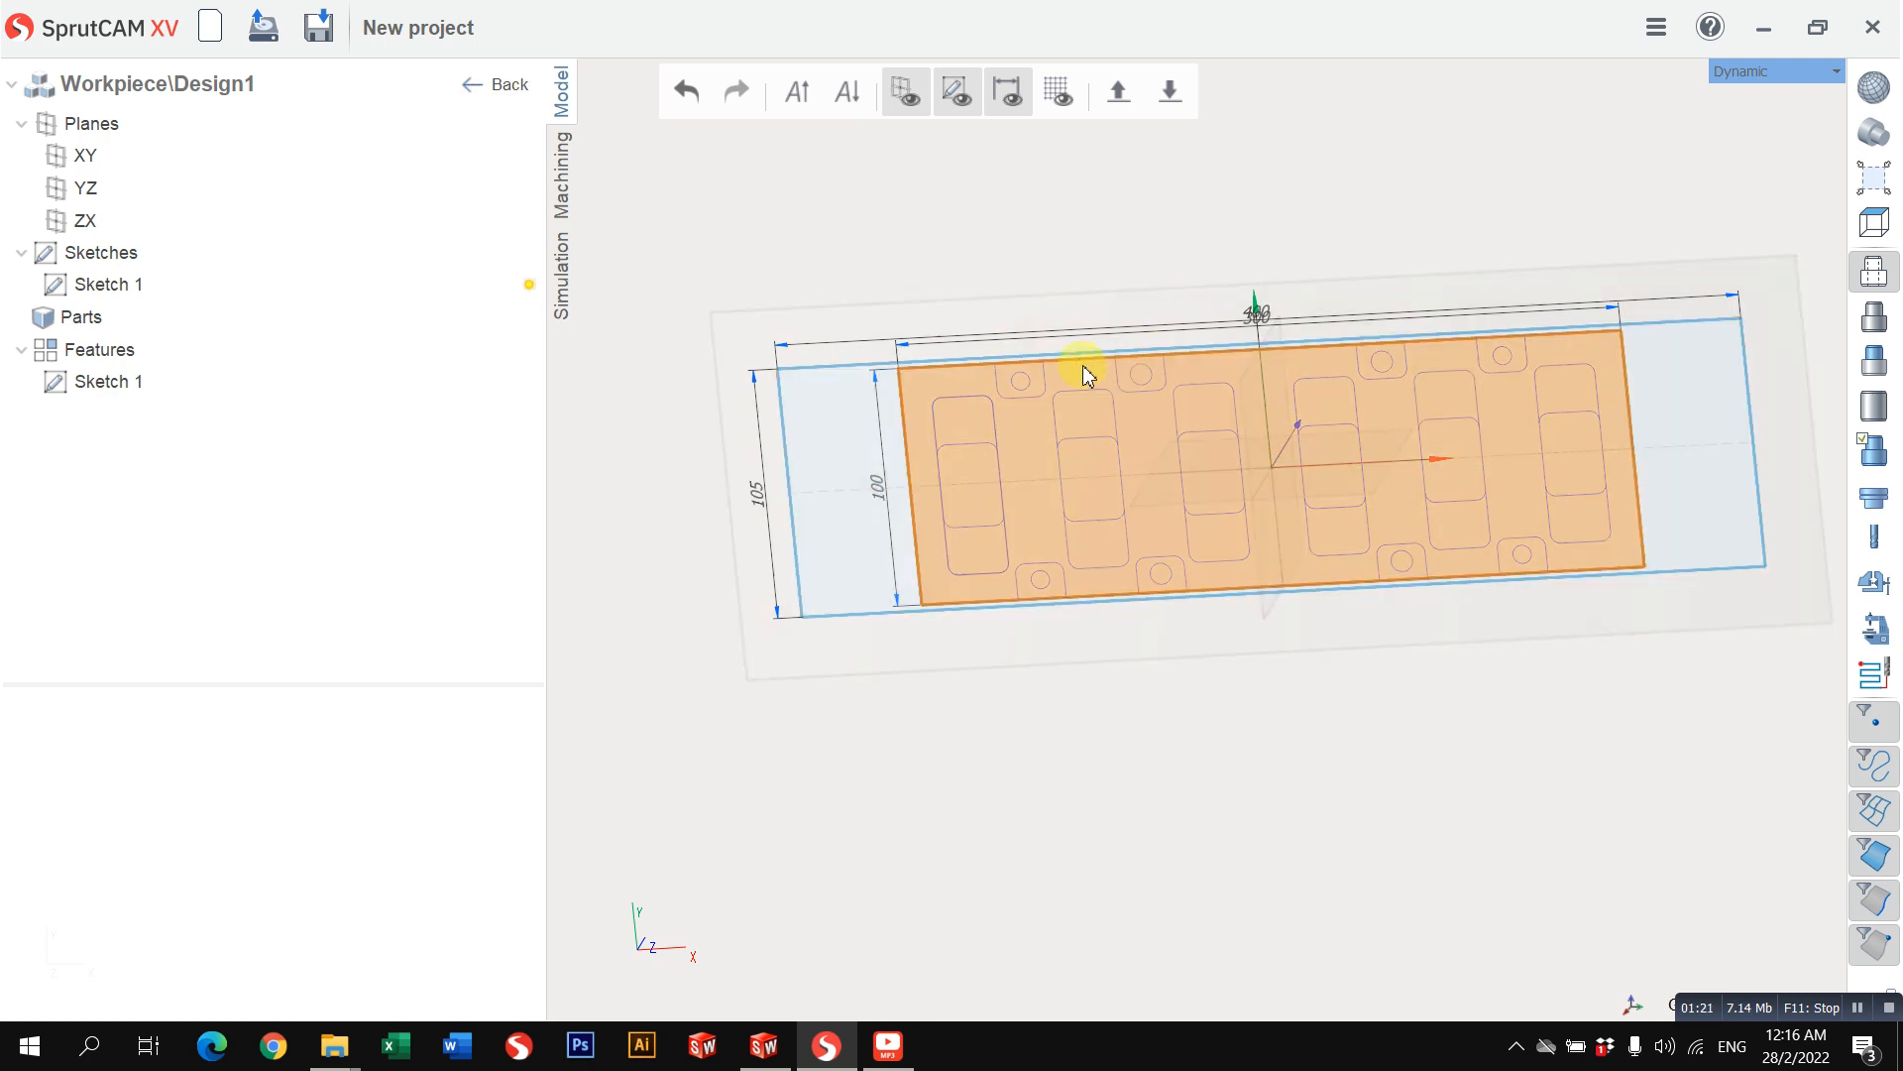
{"action": "double_click", "coordinate": [96, 286]}
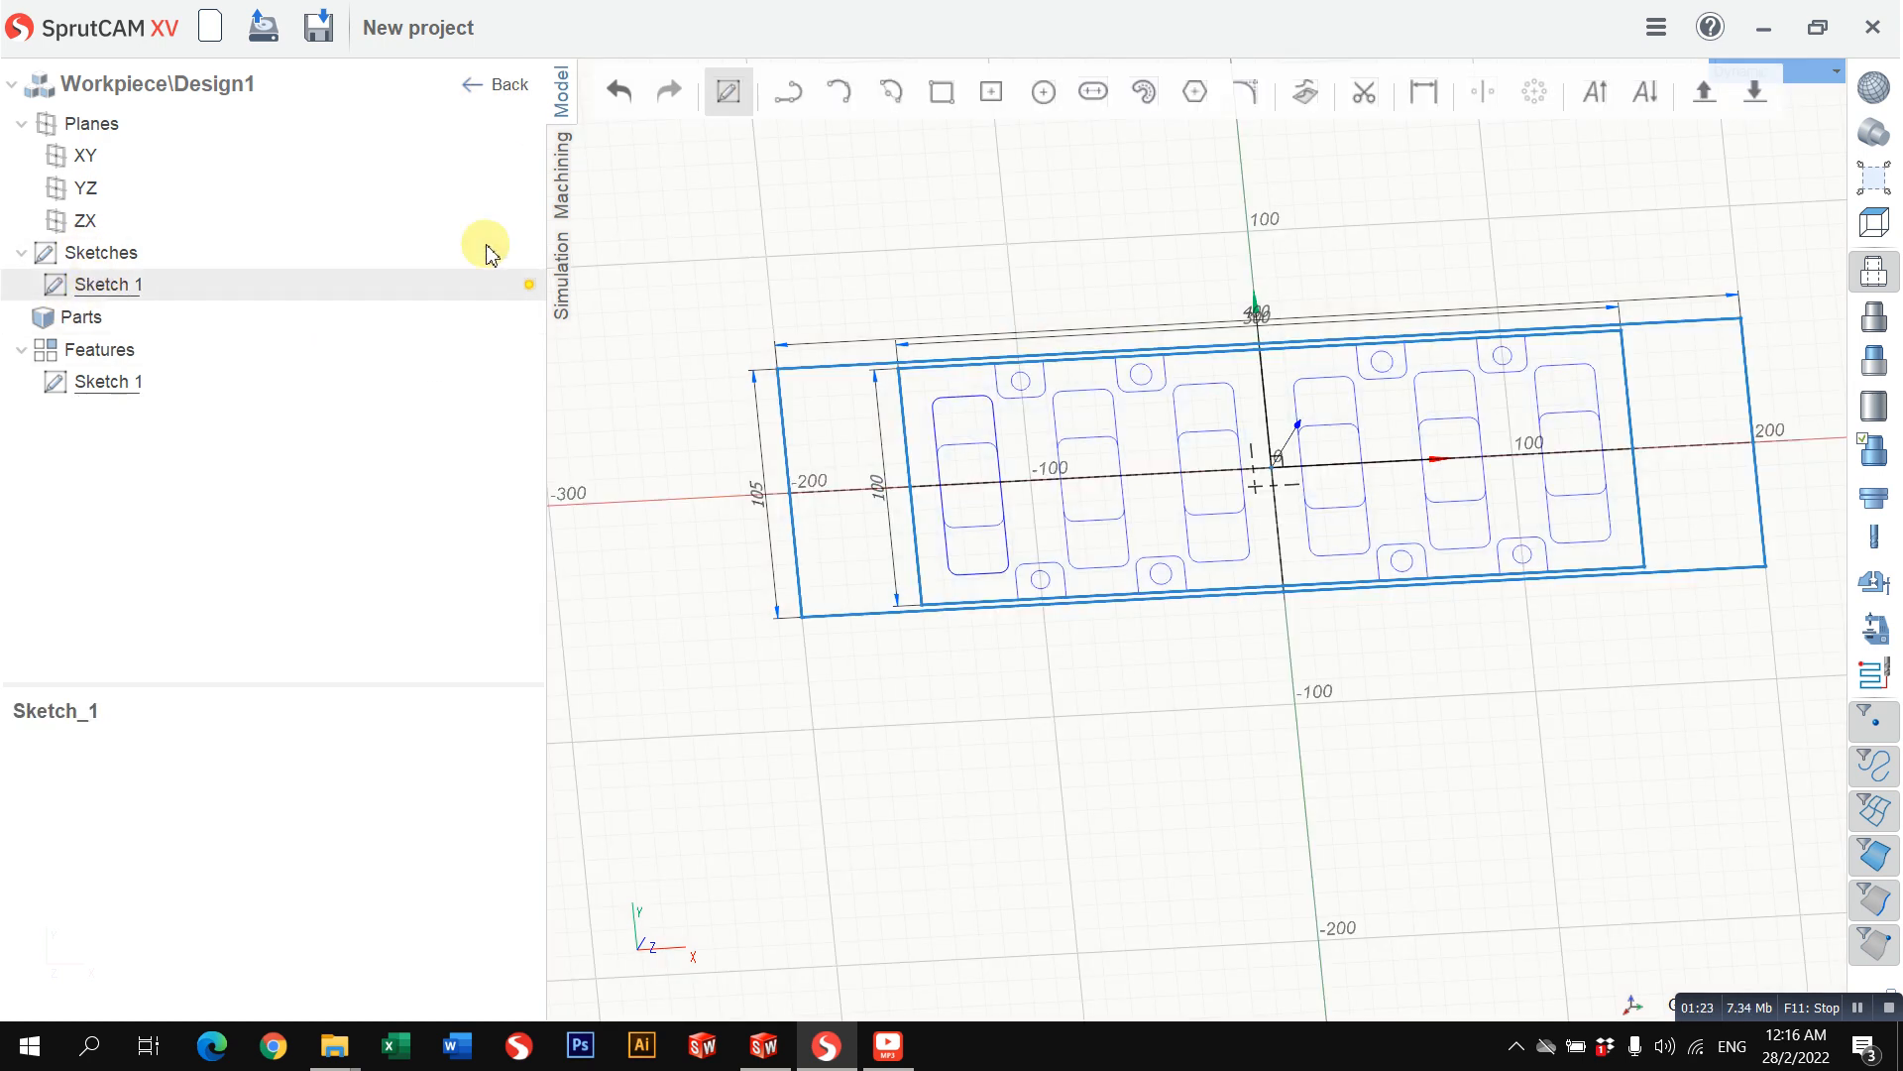
{"action": "left_click", "coordinate": [499, 85]}
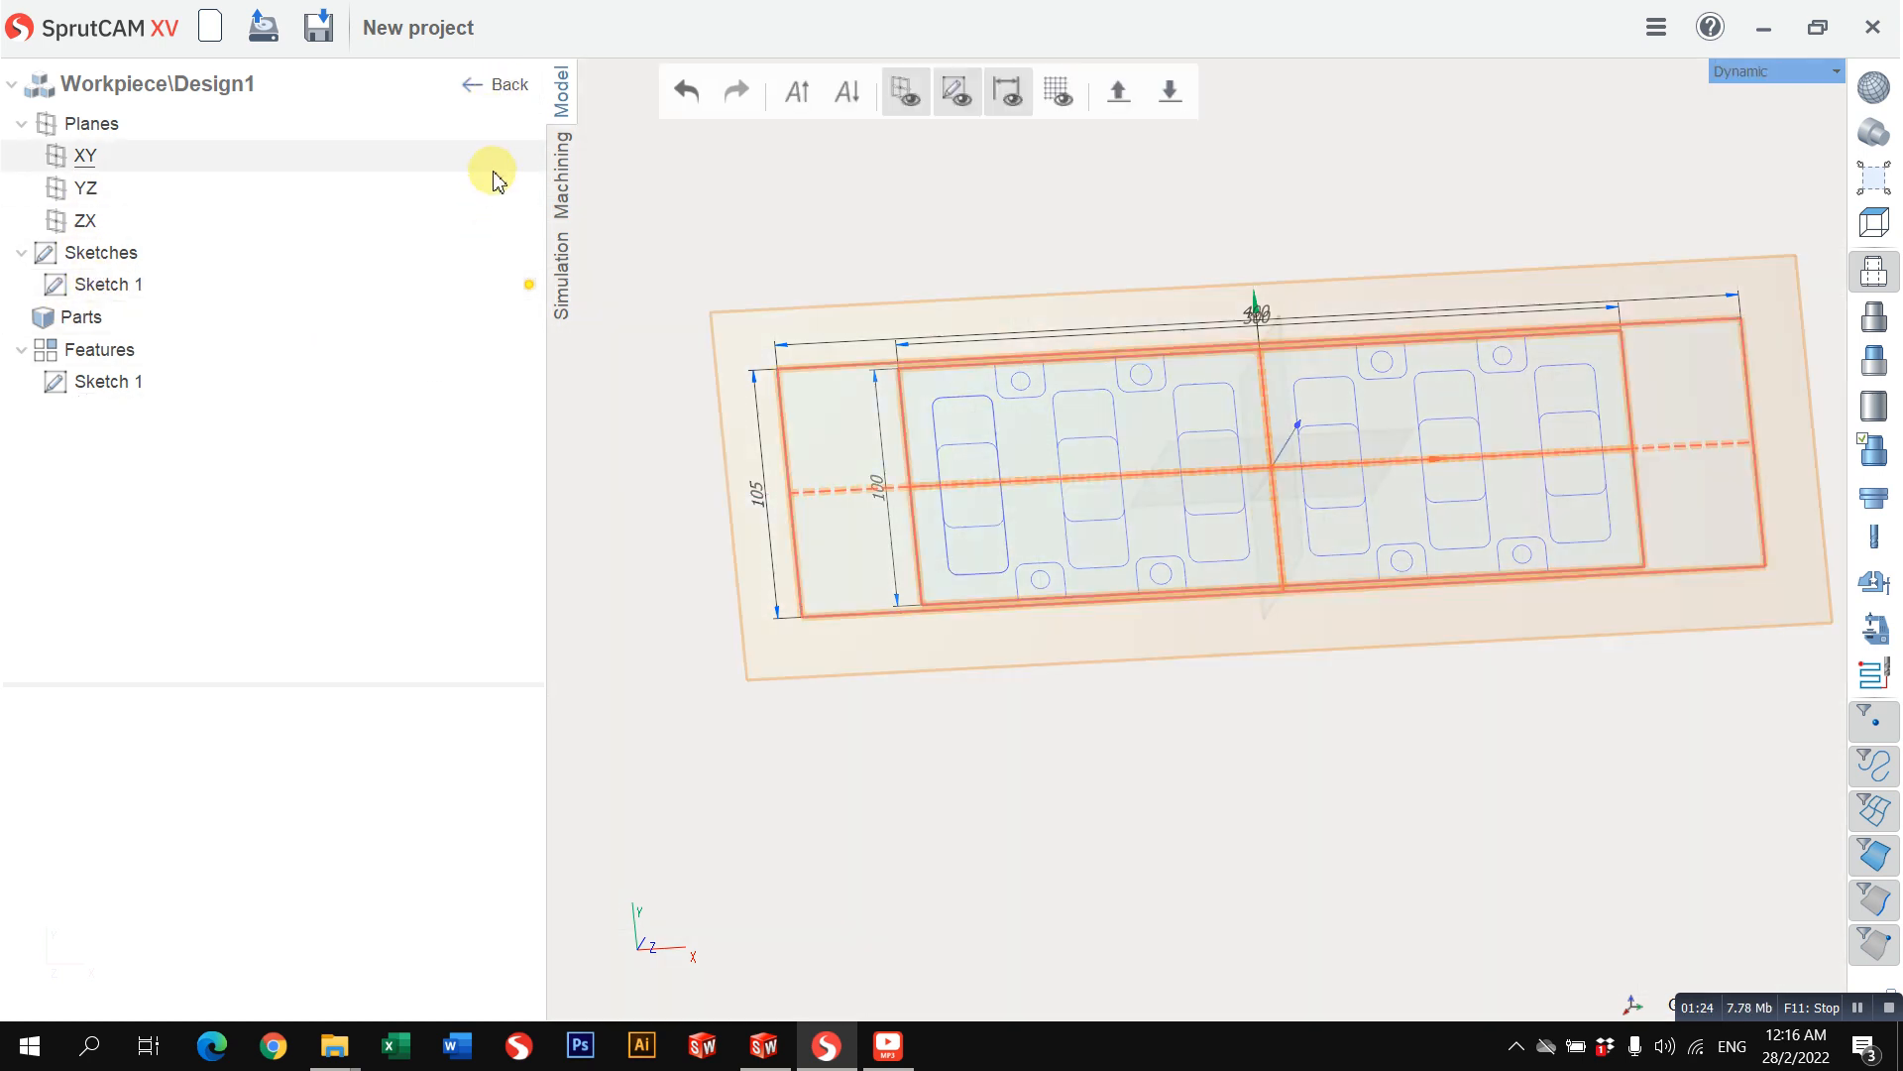
{"action": "left_click", "coordinate": [499, 84]}
{"action": "right_click_drag", "start_coordinate": [1019, 254], "coordinate": [913, 255]}
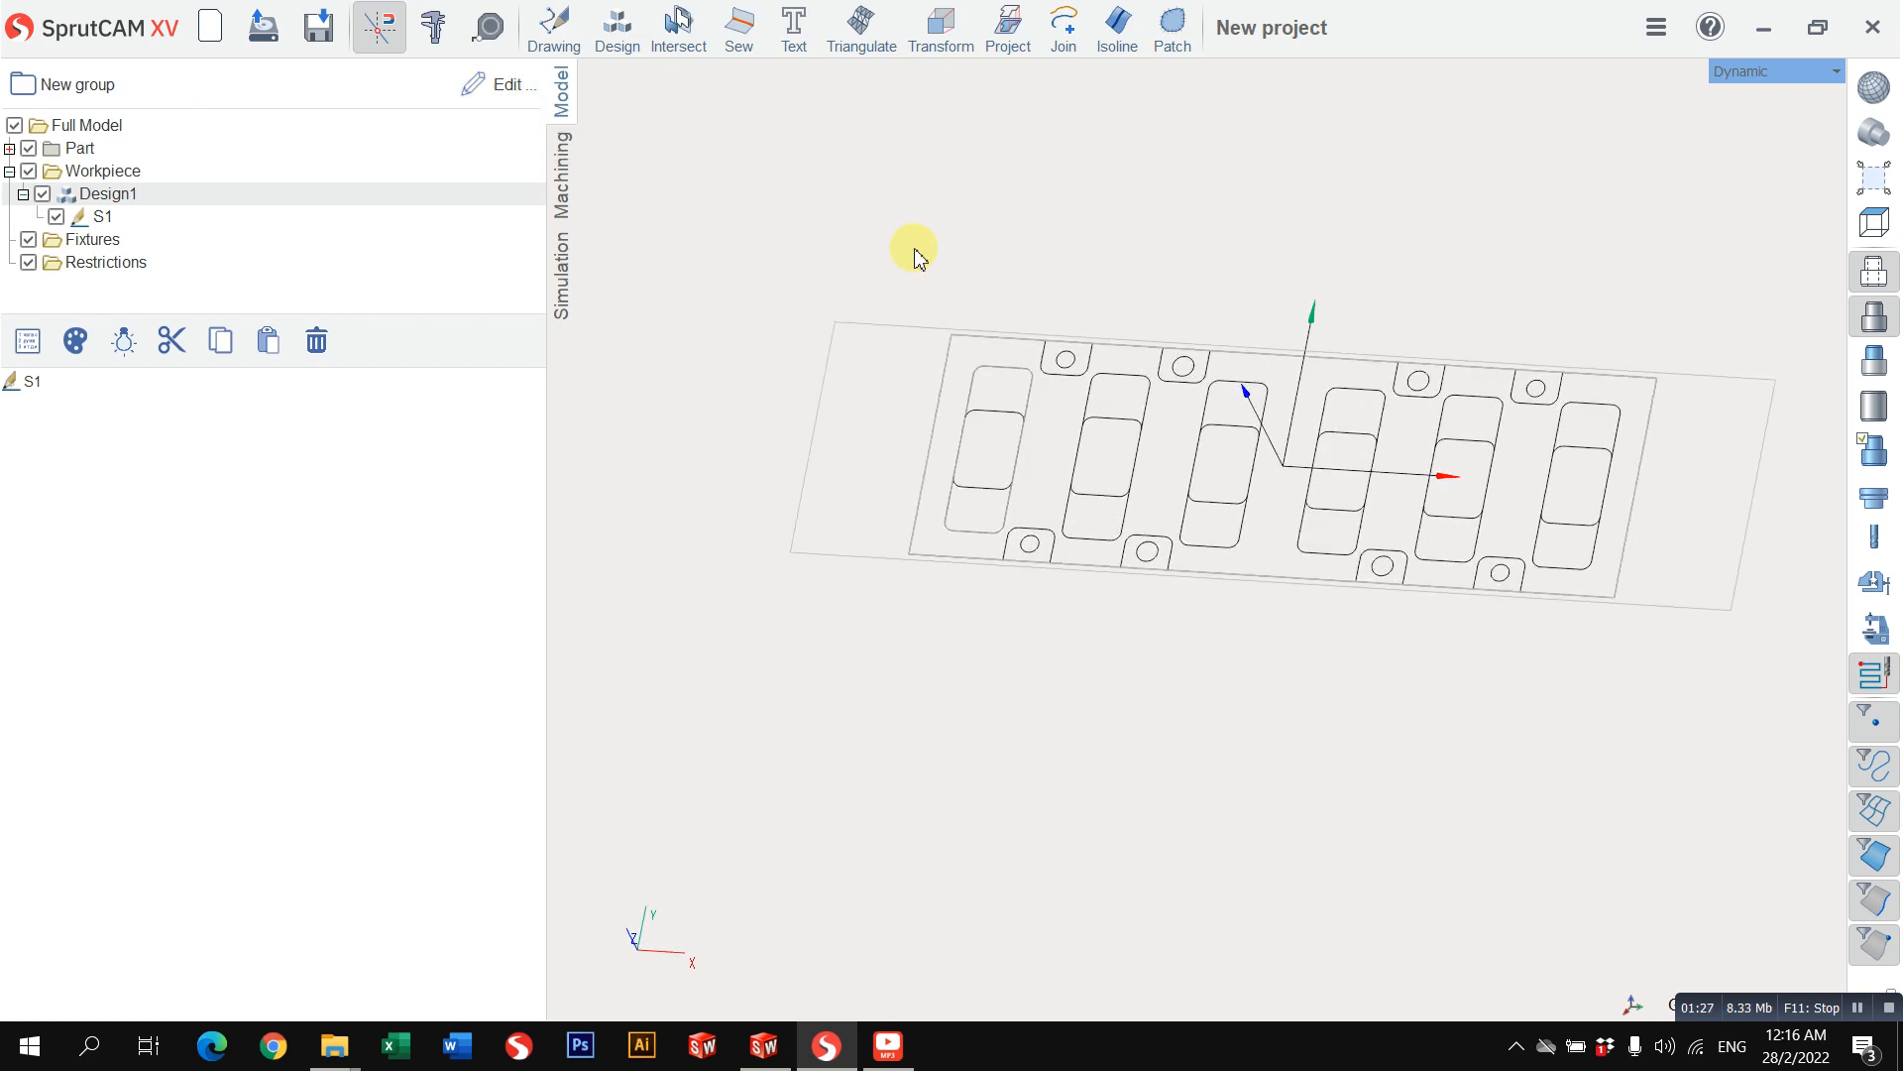
Step: Select the outer rectangle contour of S1 and restore the Top view
{"action": "left_click", "coordinate": [809, 433]}
{"action": "left_click", "coordinate": [1742, 75]}
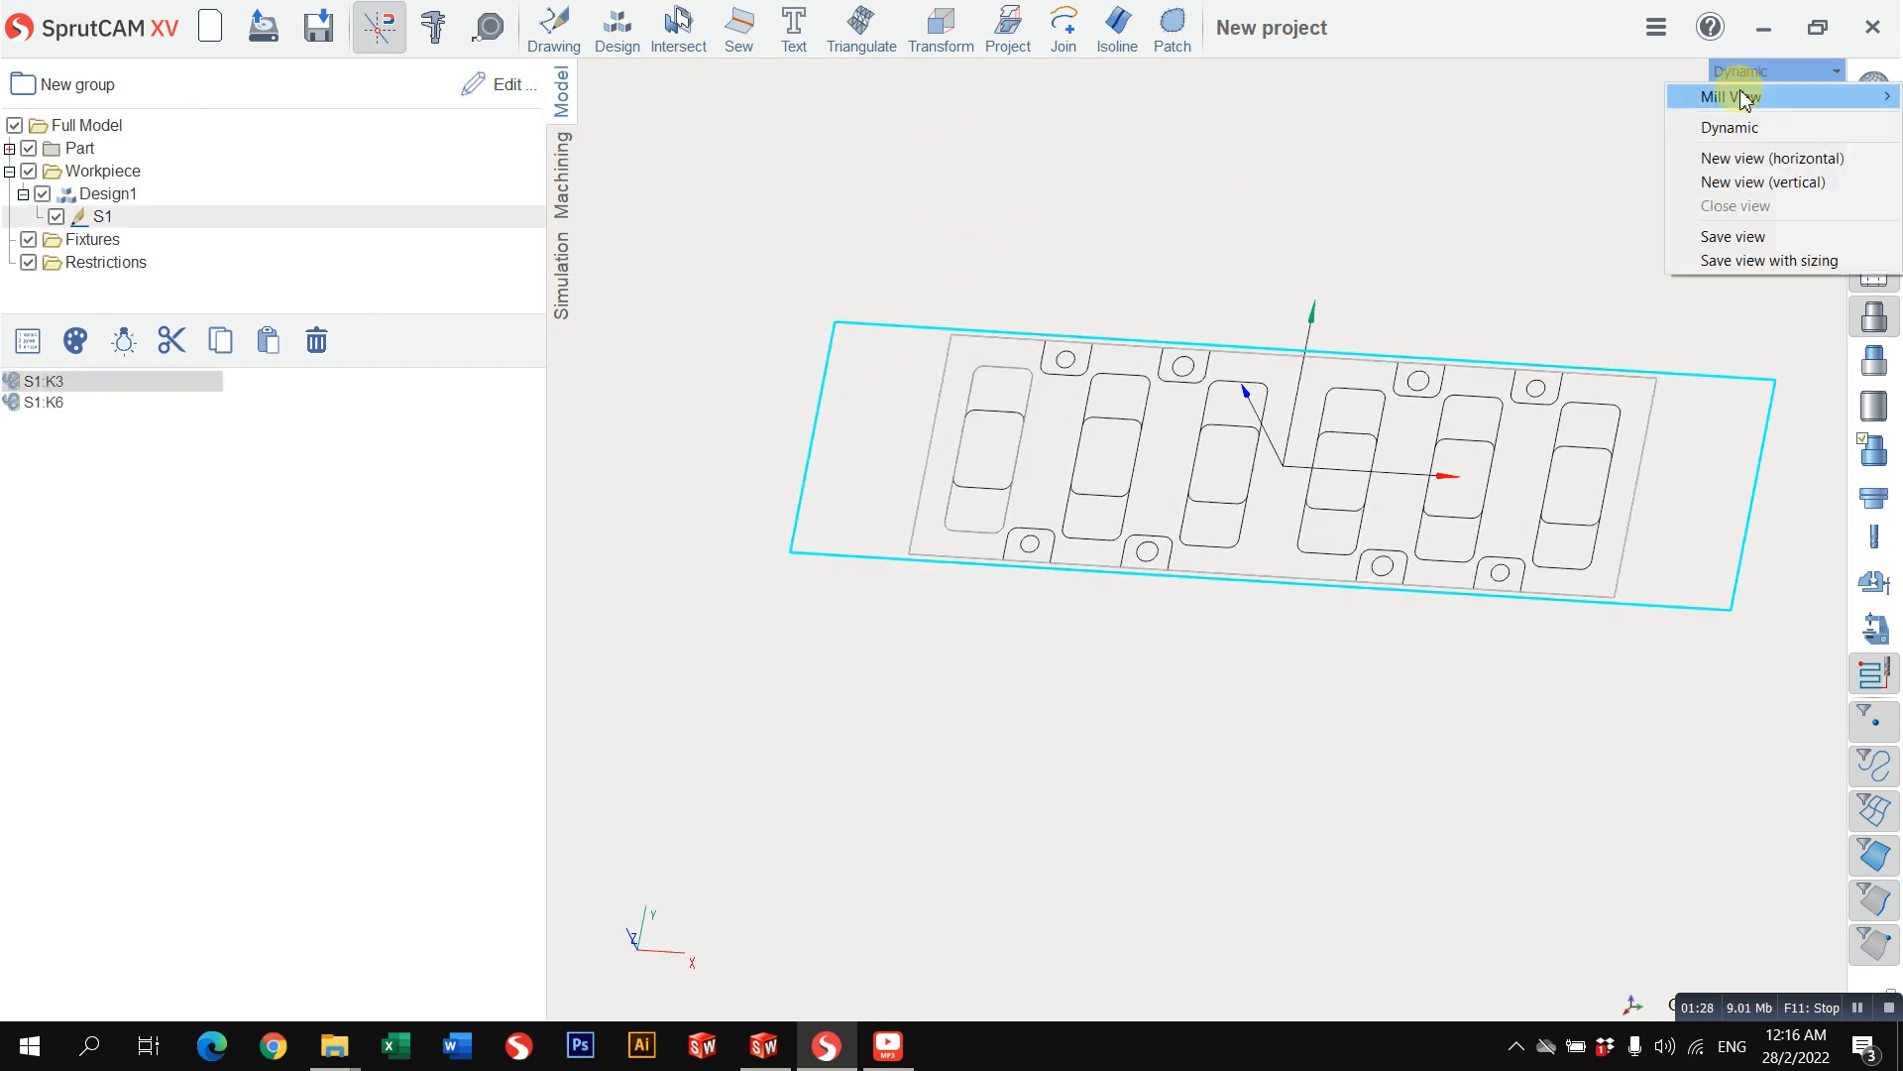
{"action": "mouse_move", "coordinate": [1742, 93]}
{"action": "left_click", "coordinate": [1589, 97]}
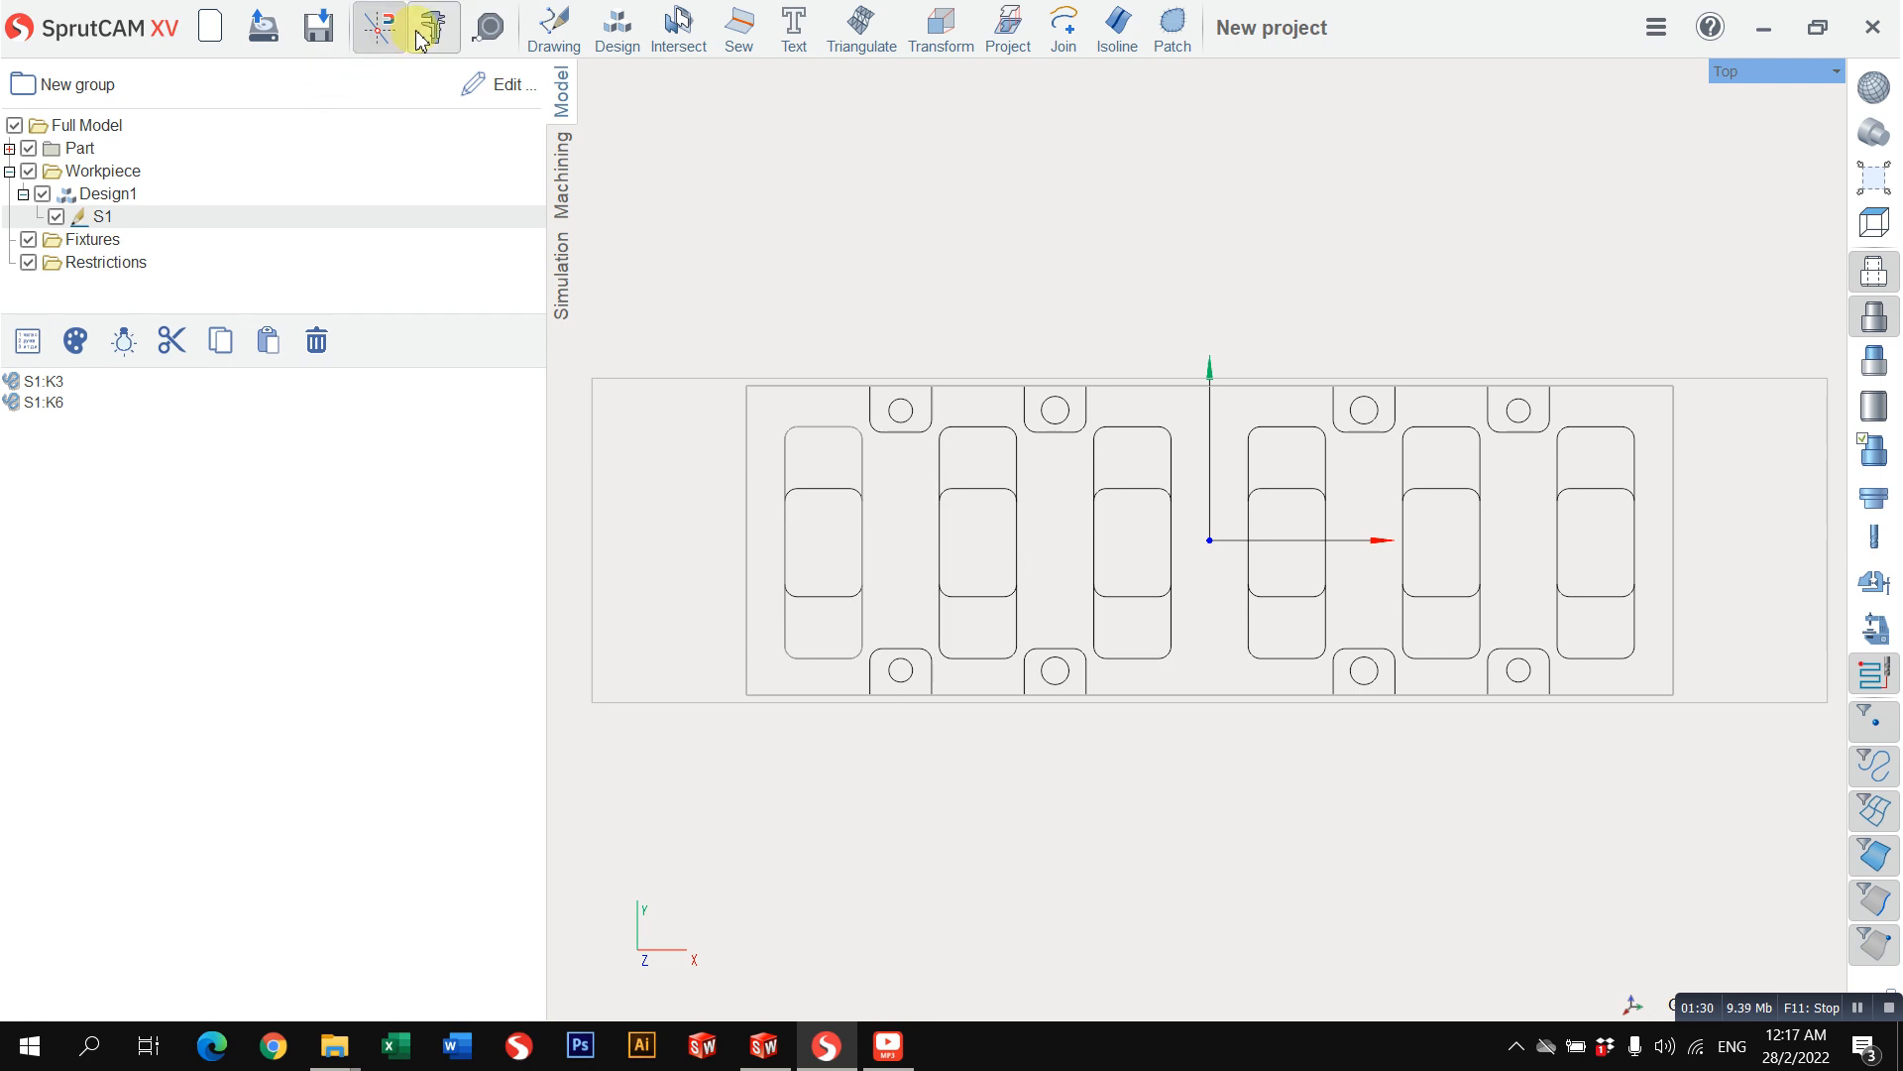
{"action": "left_click", "coordinate": [486, 30]}
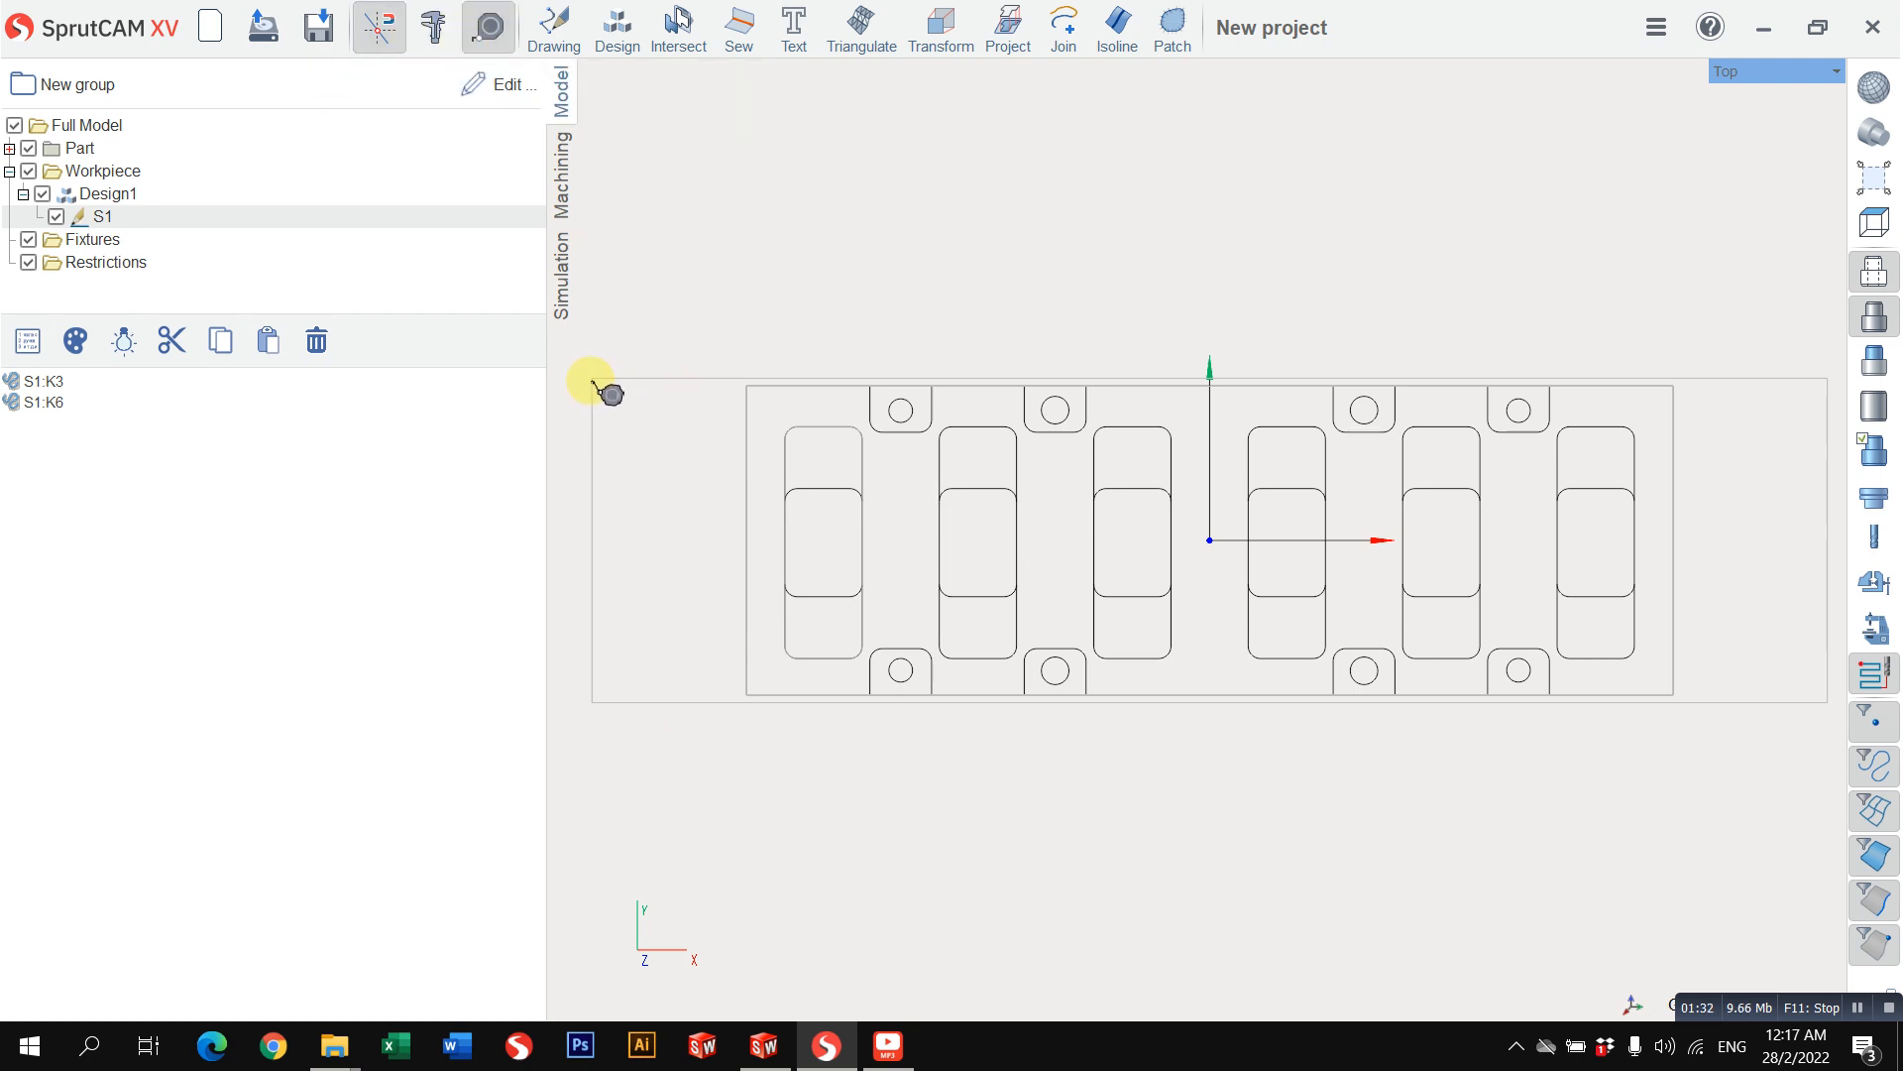
{"action": "left_click", "coordinate": [486, 30]}
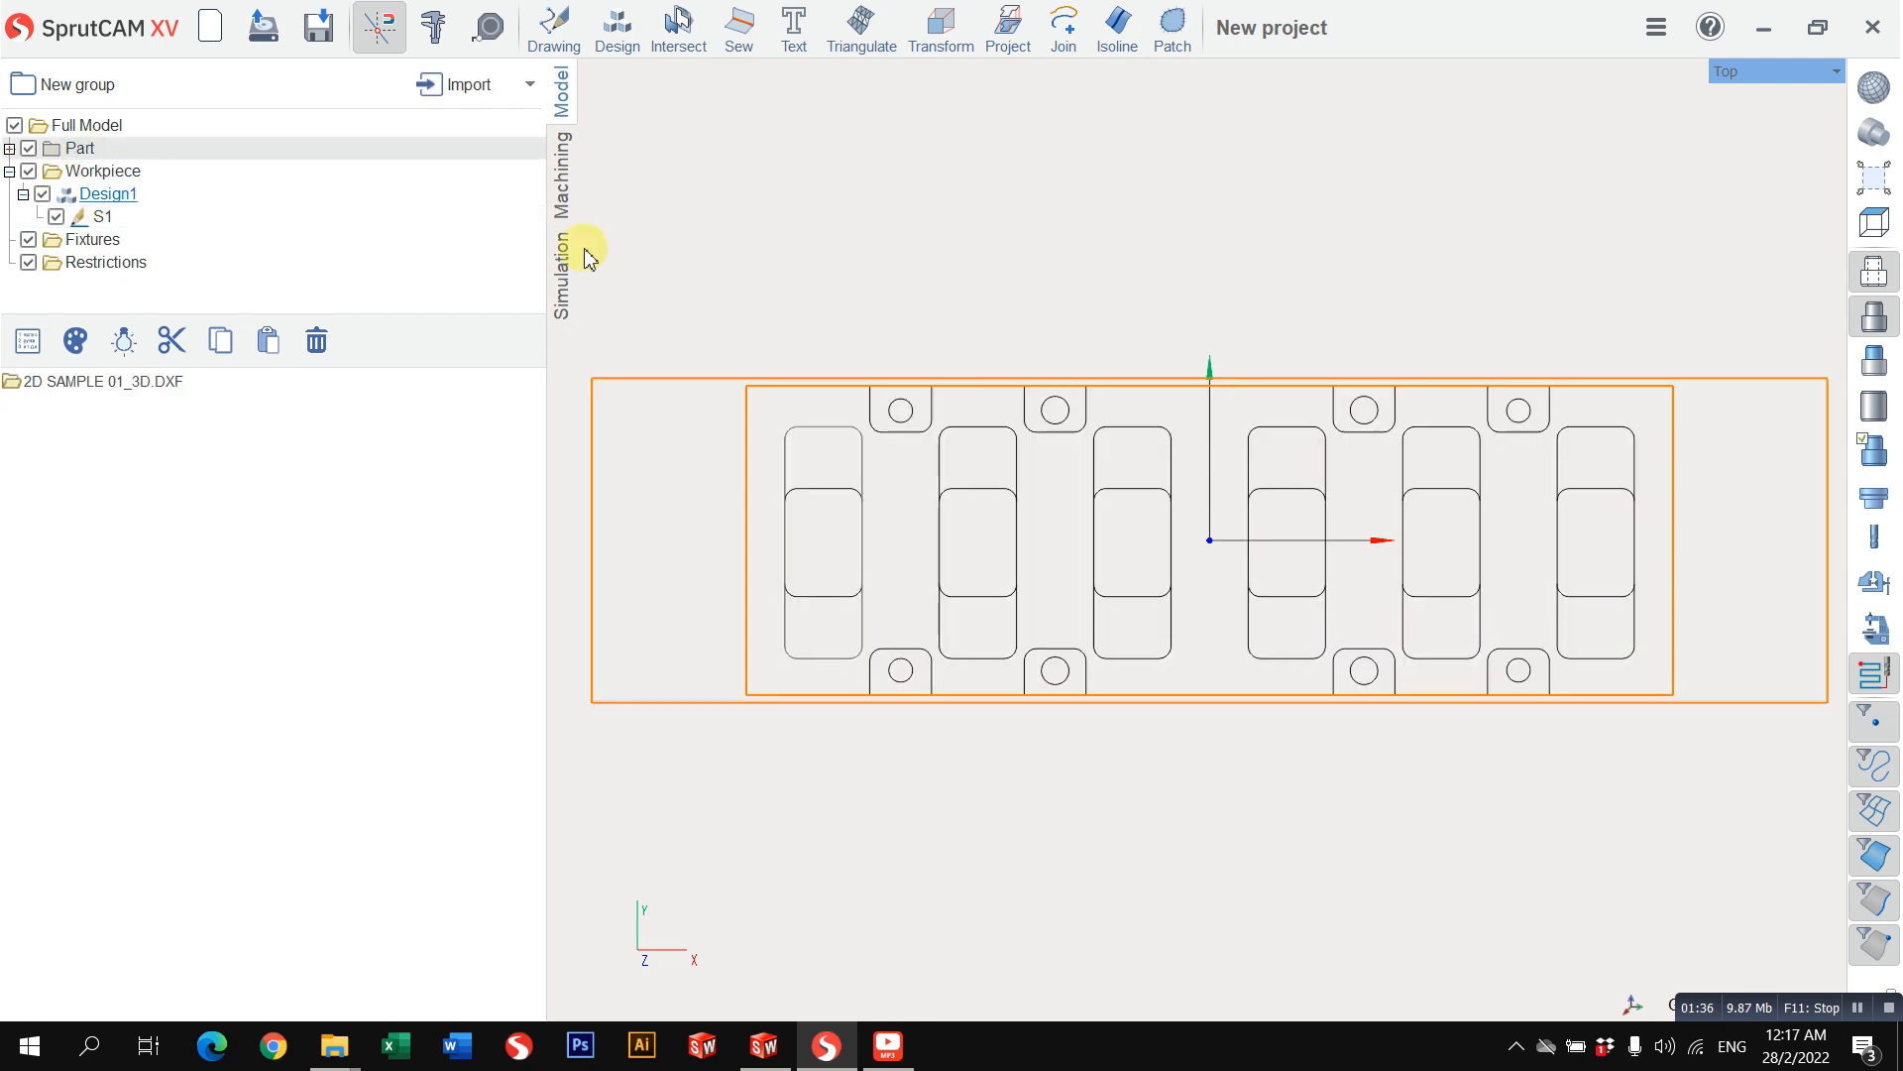
{"action": "left_click", "coordinate": [600, 432]}
{"action": "left_click", "coordinate": [721, 240]}
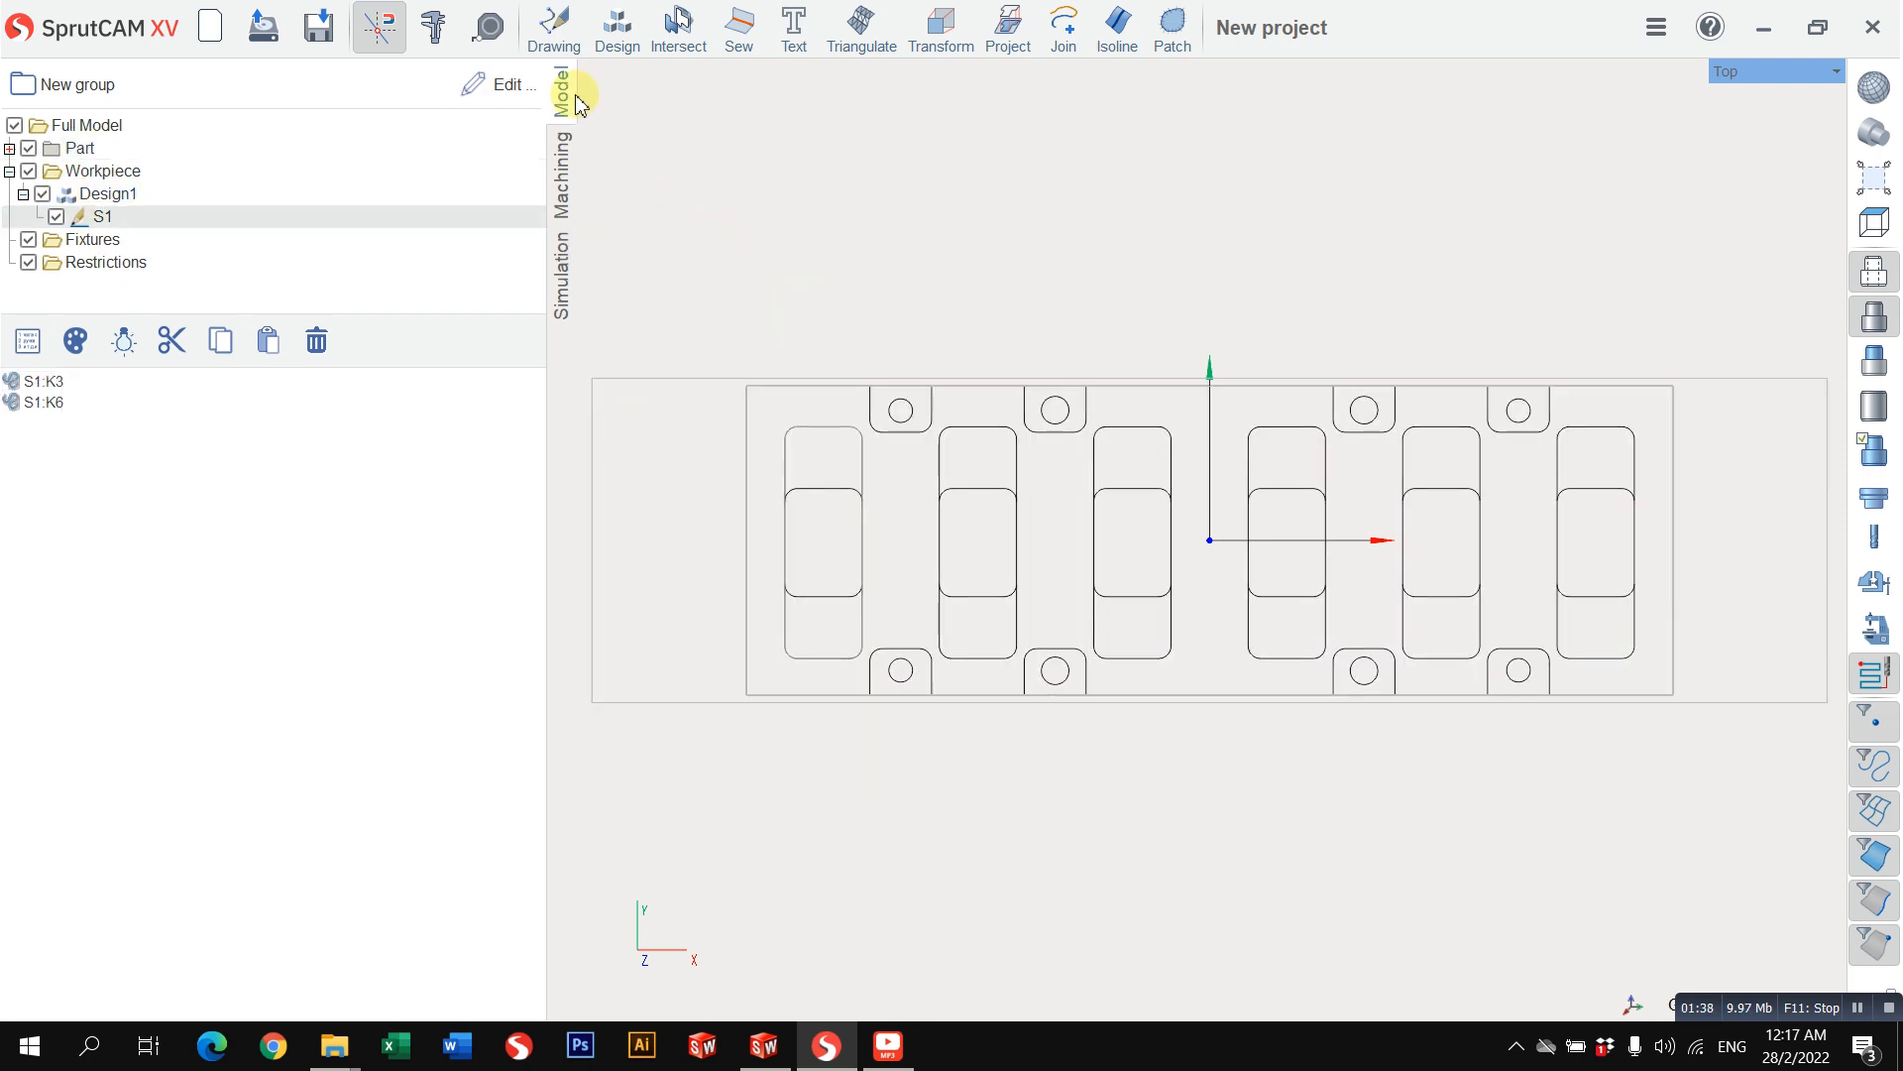
{"action": "left_click", "coordinate": [486, 40]}
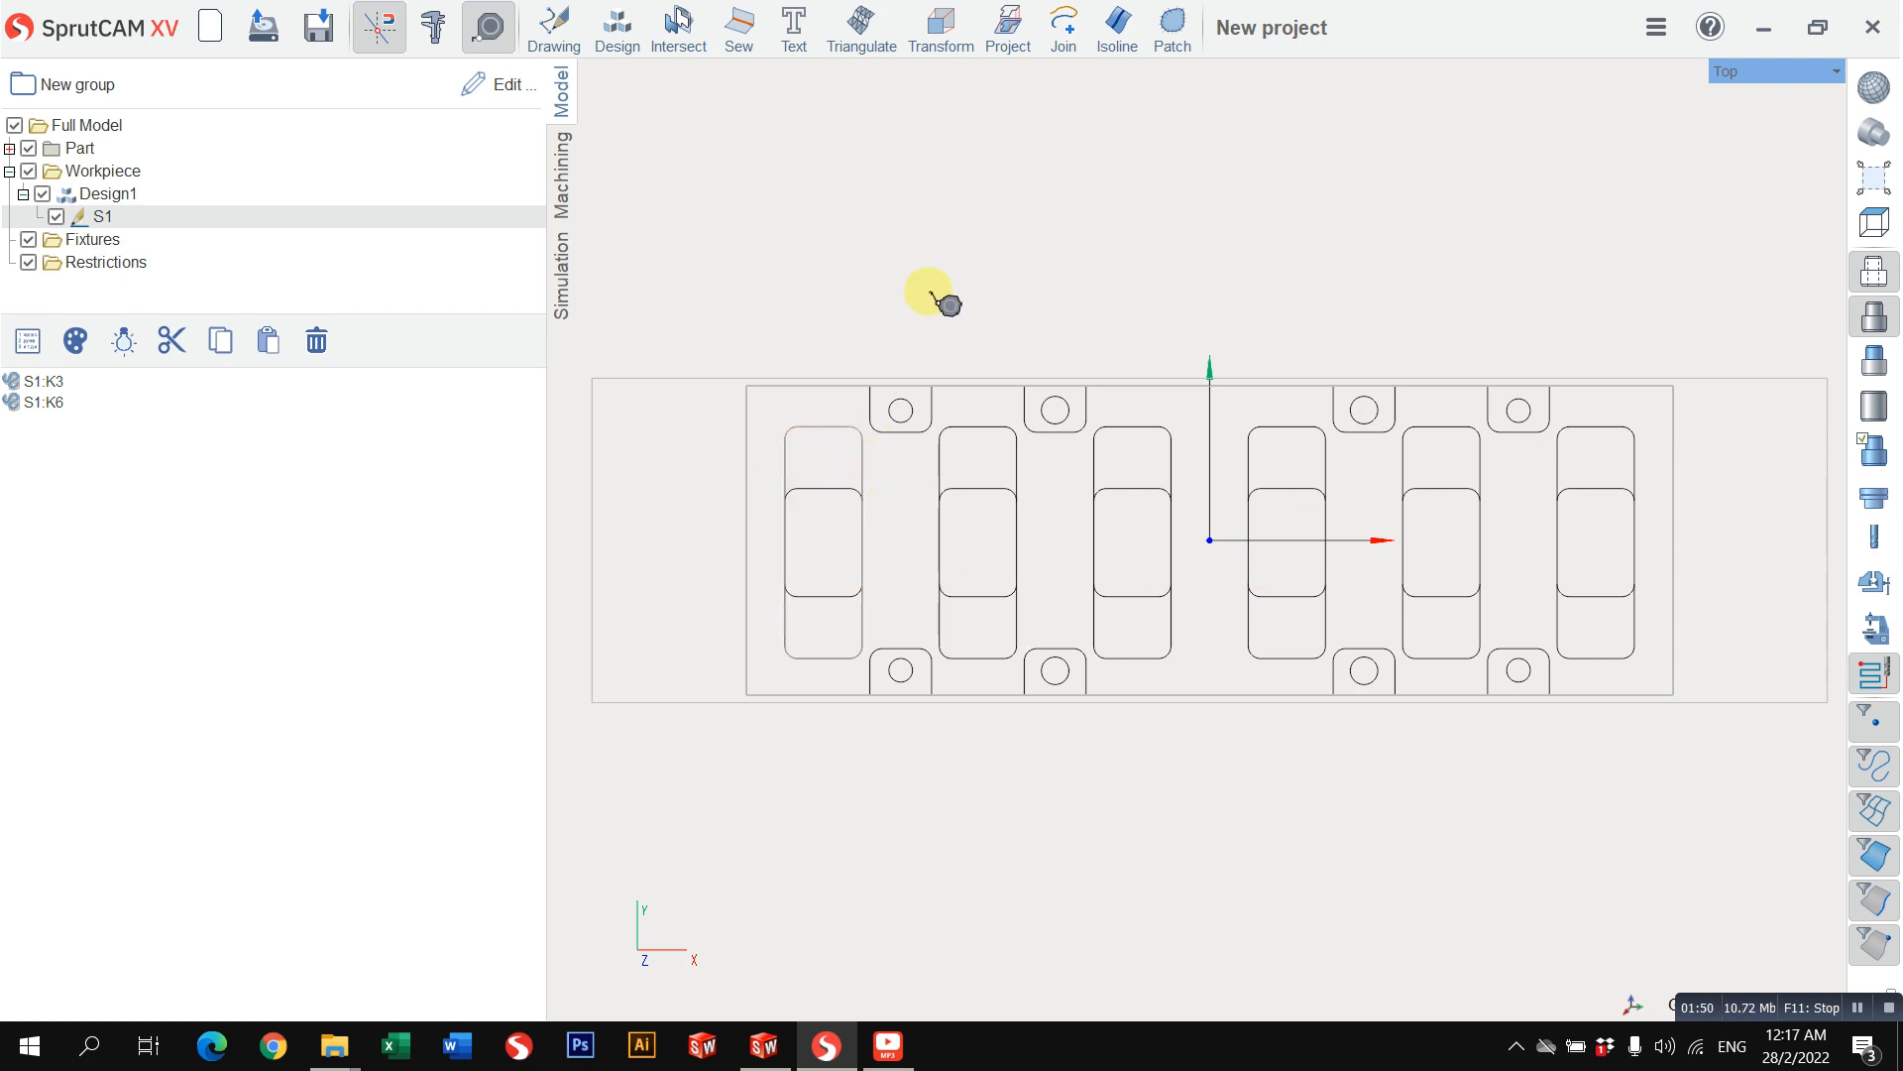
{"action": "left_click", "coordinate": [487, 26]}
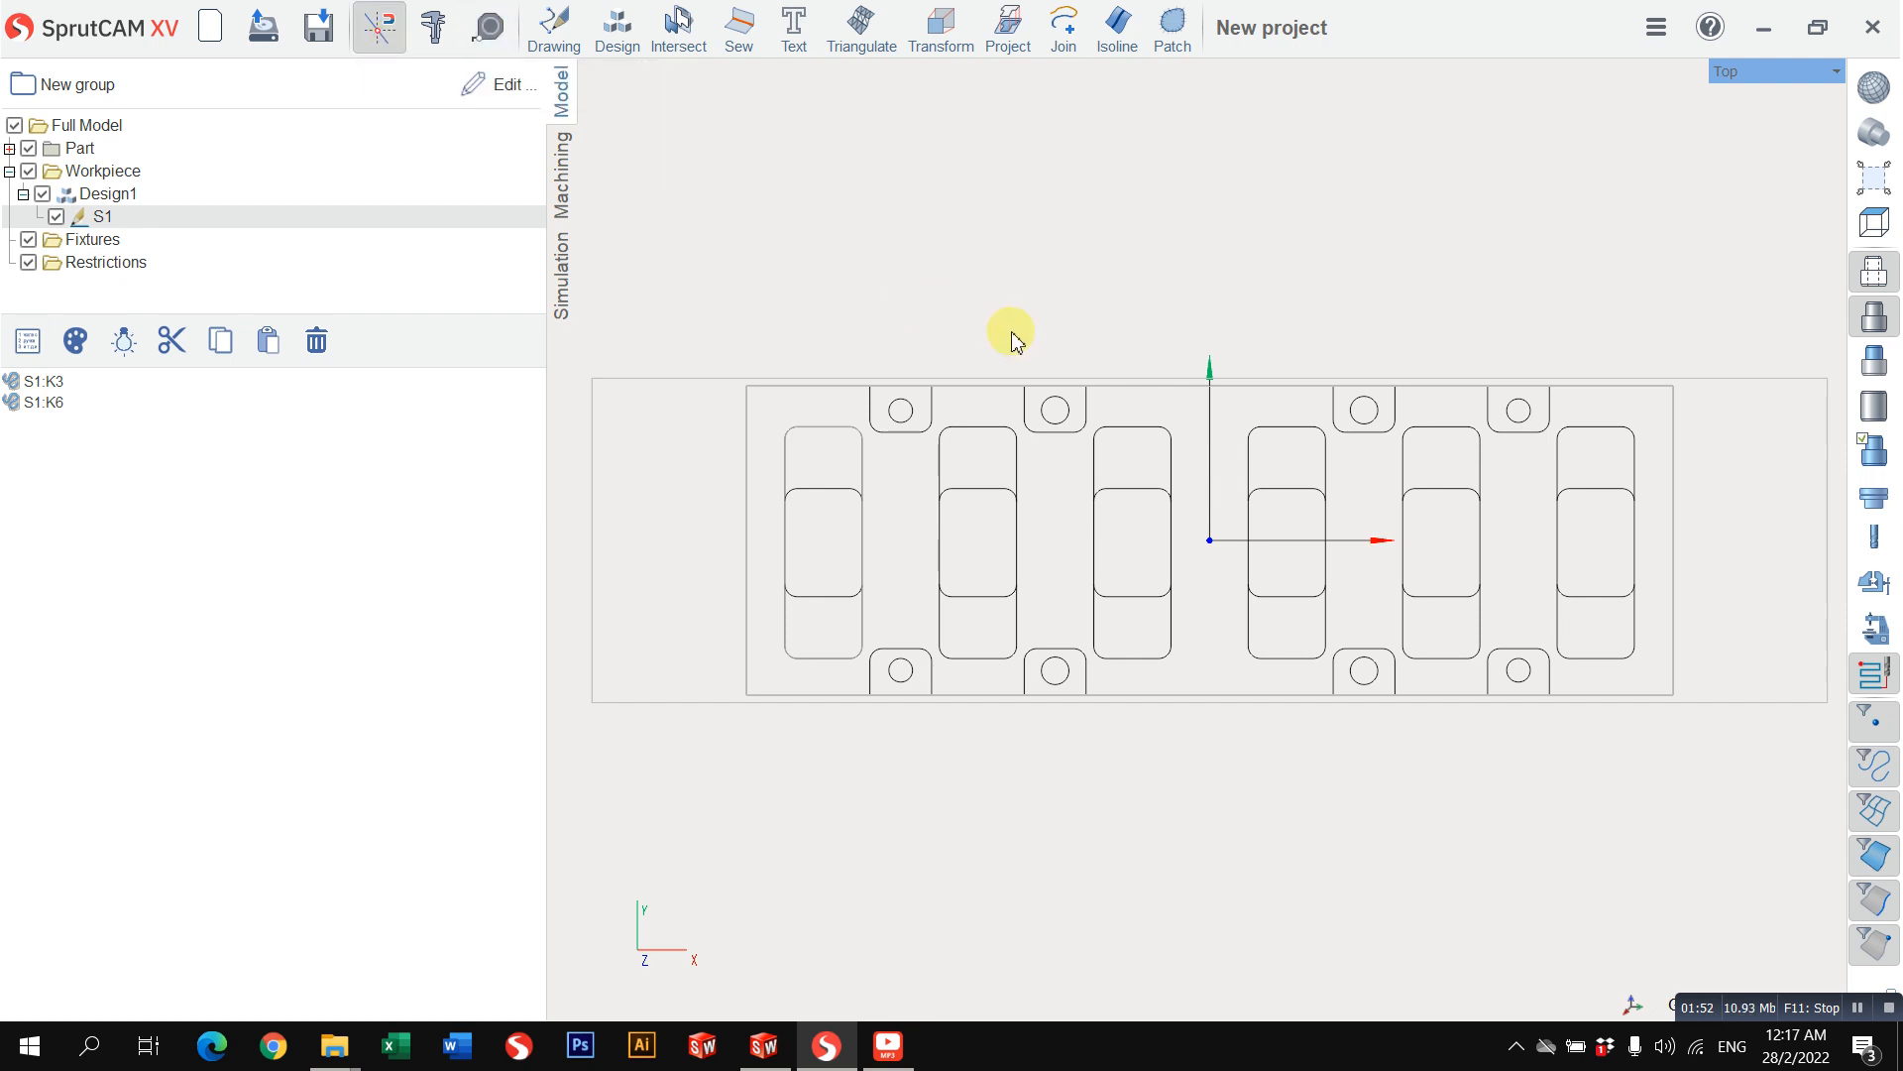
{"action": "scroll", "coordinate": [1011, 337], "scroll_direction": "down", "scroll_amount": 2}
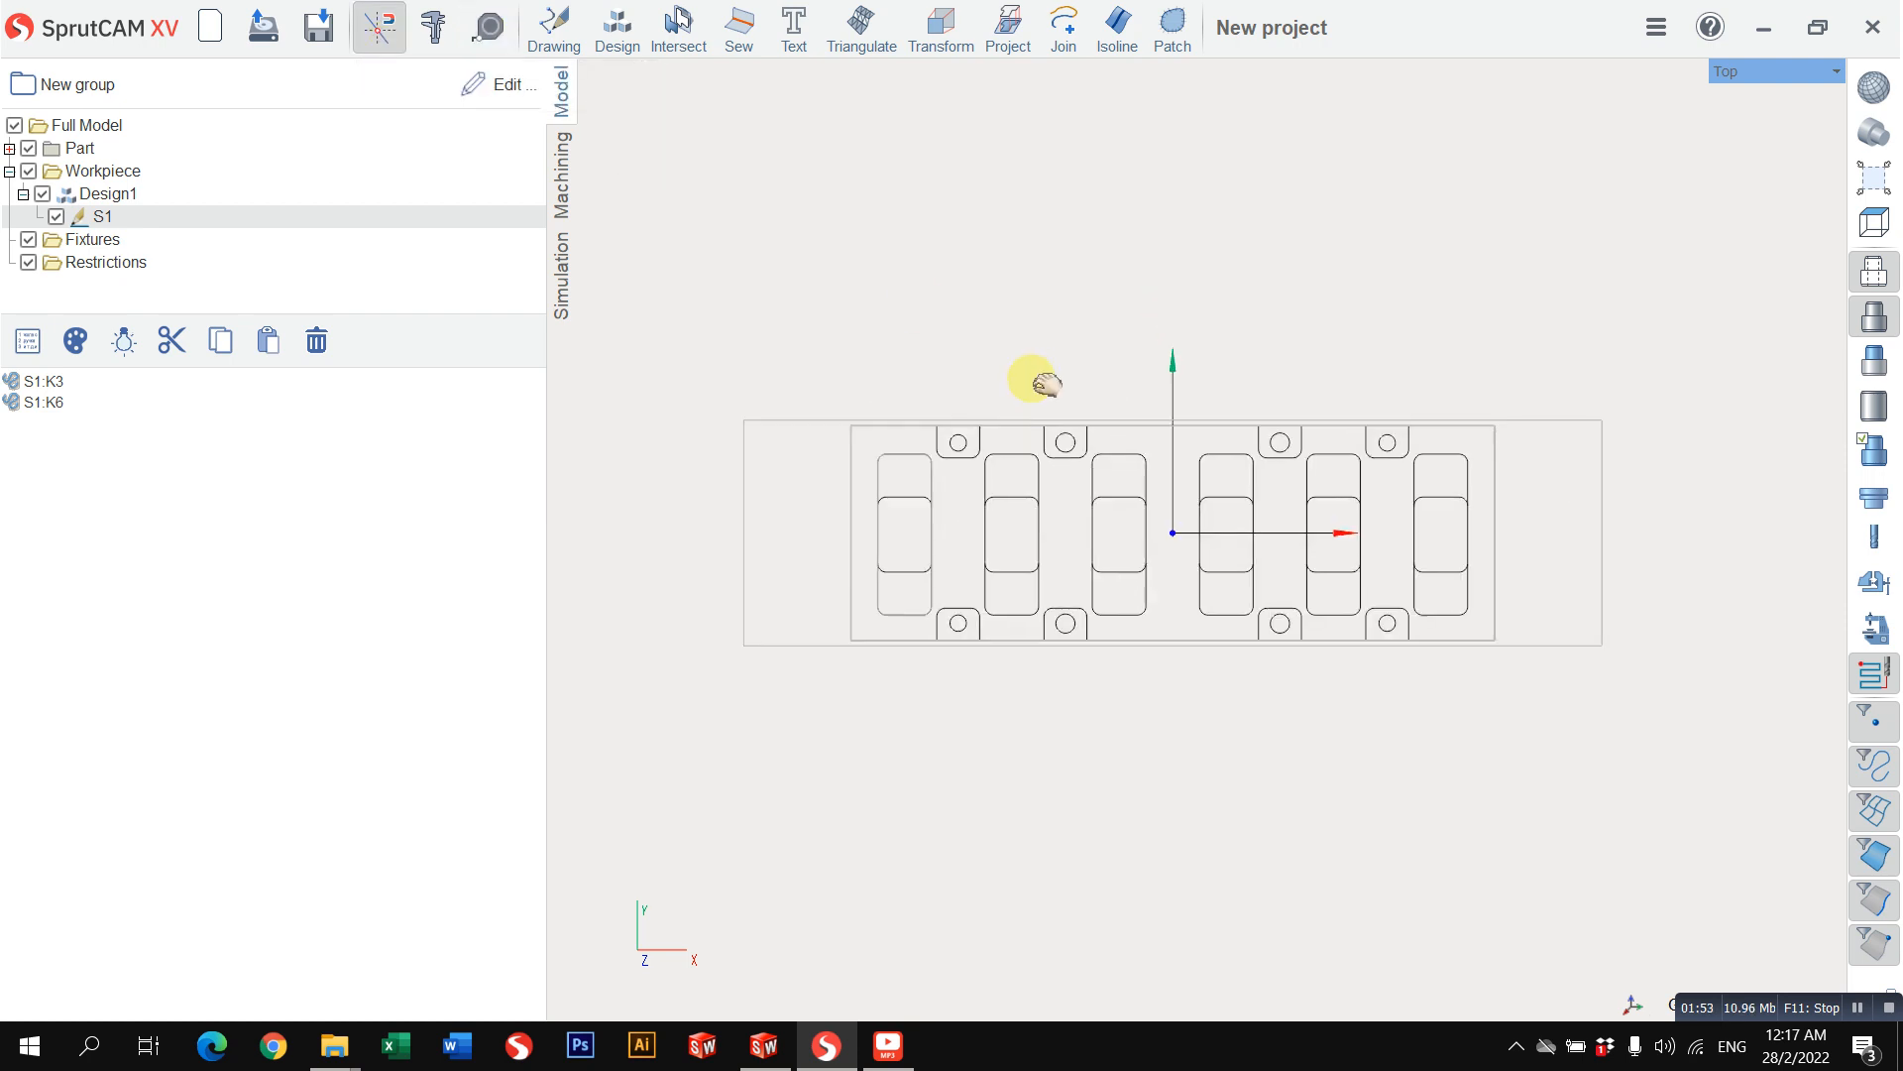
Step: Switch to the machining setup and change the project's machine to the 3-axis milling machine
{"action": "left_click", "coordinate": [564, 178]}
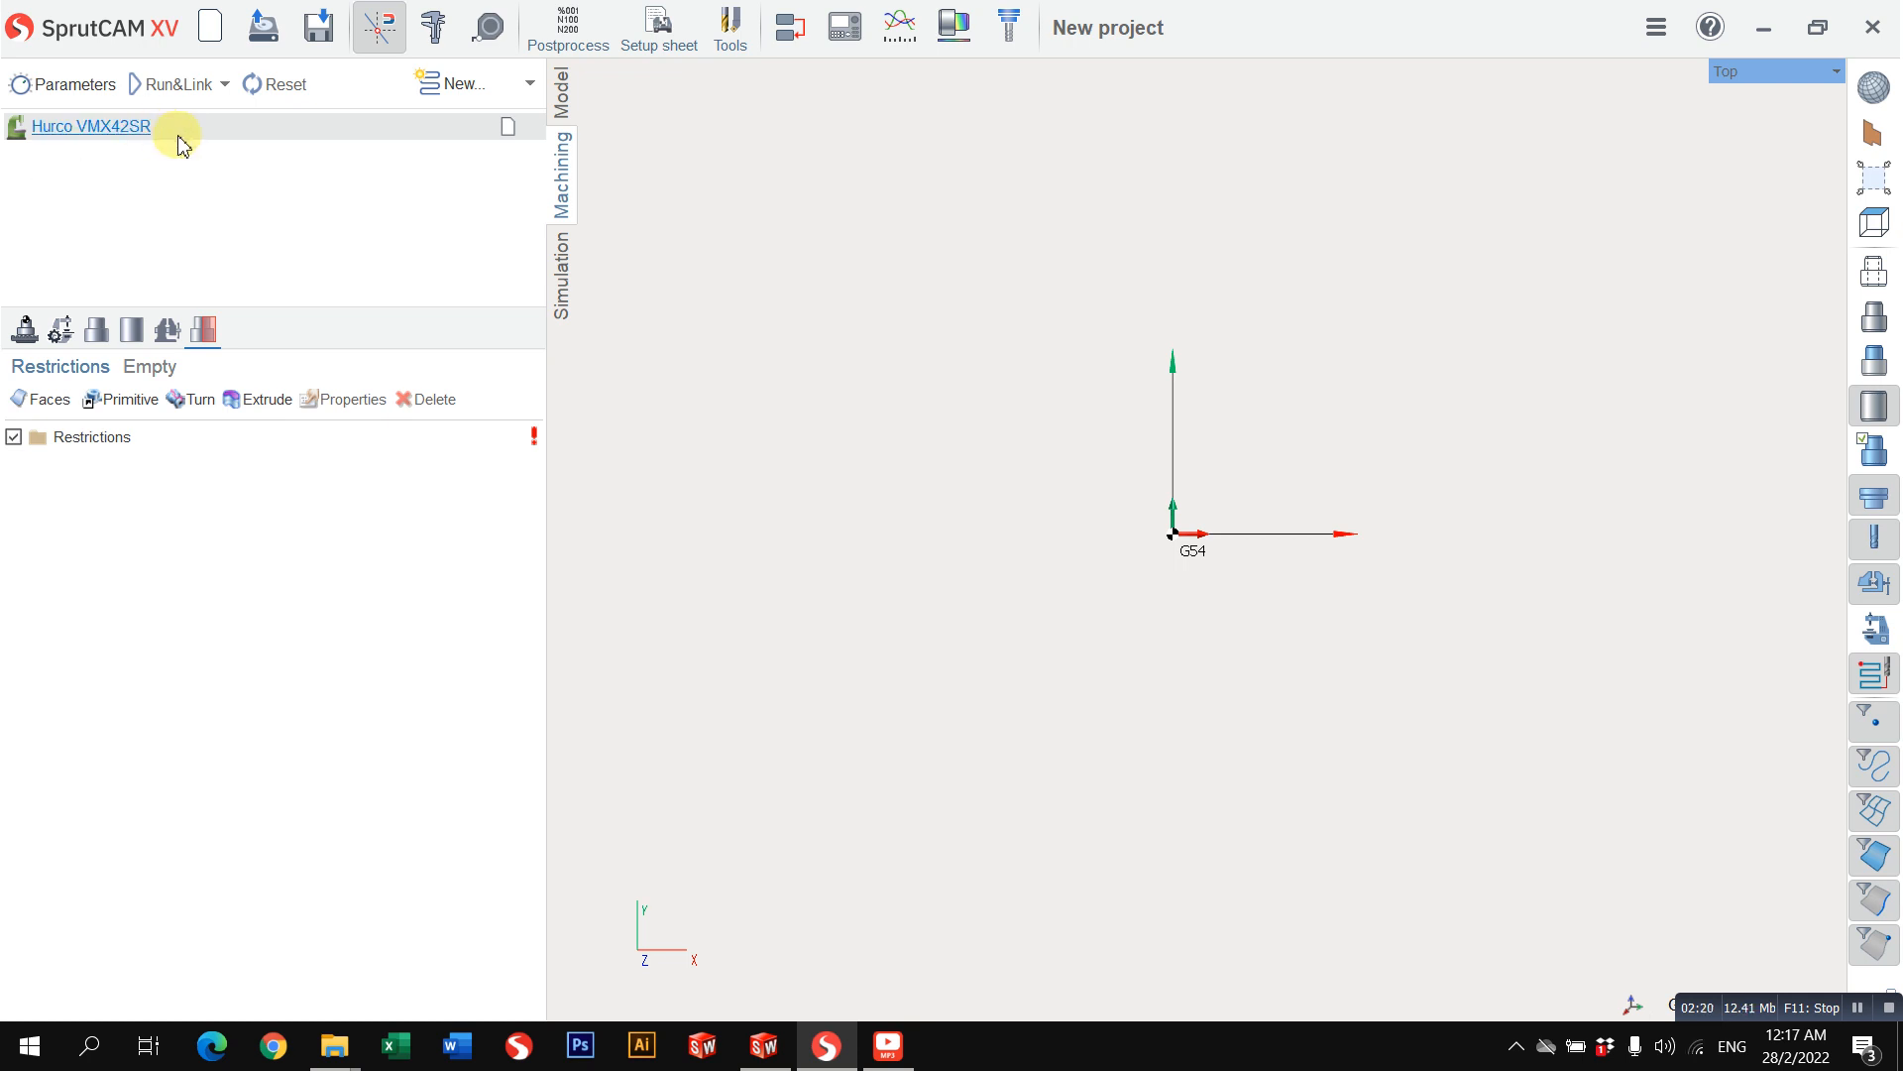
{"action": "left_click", "coordinate": [144, 129]}
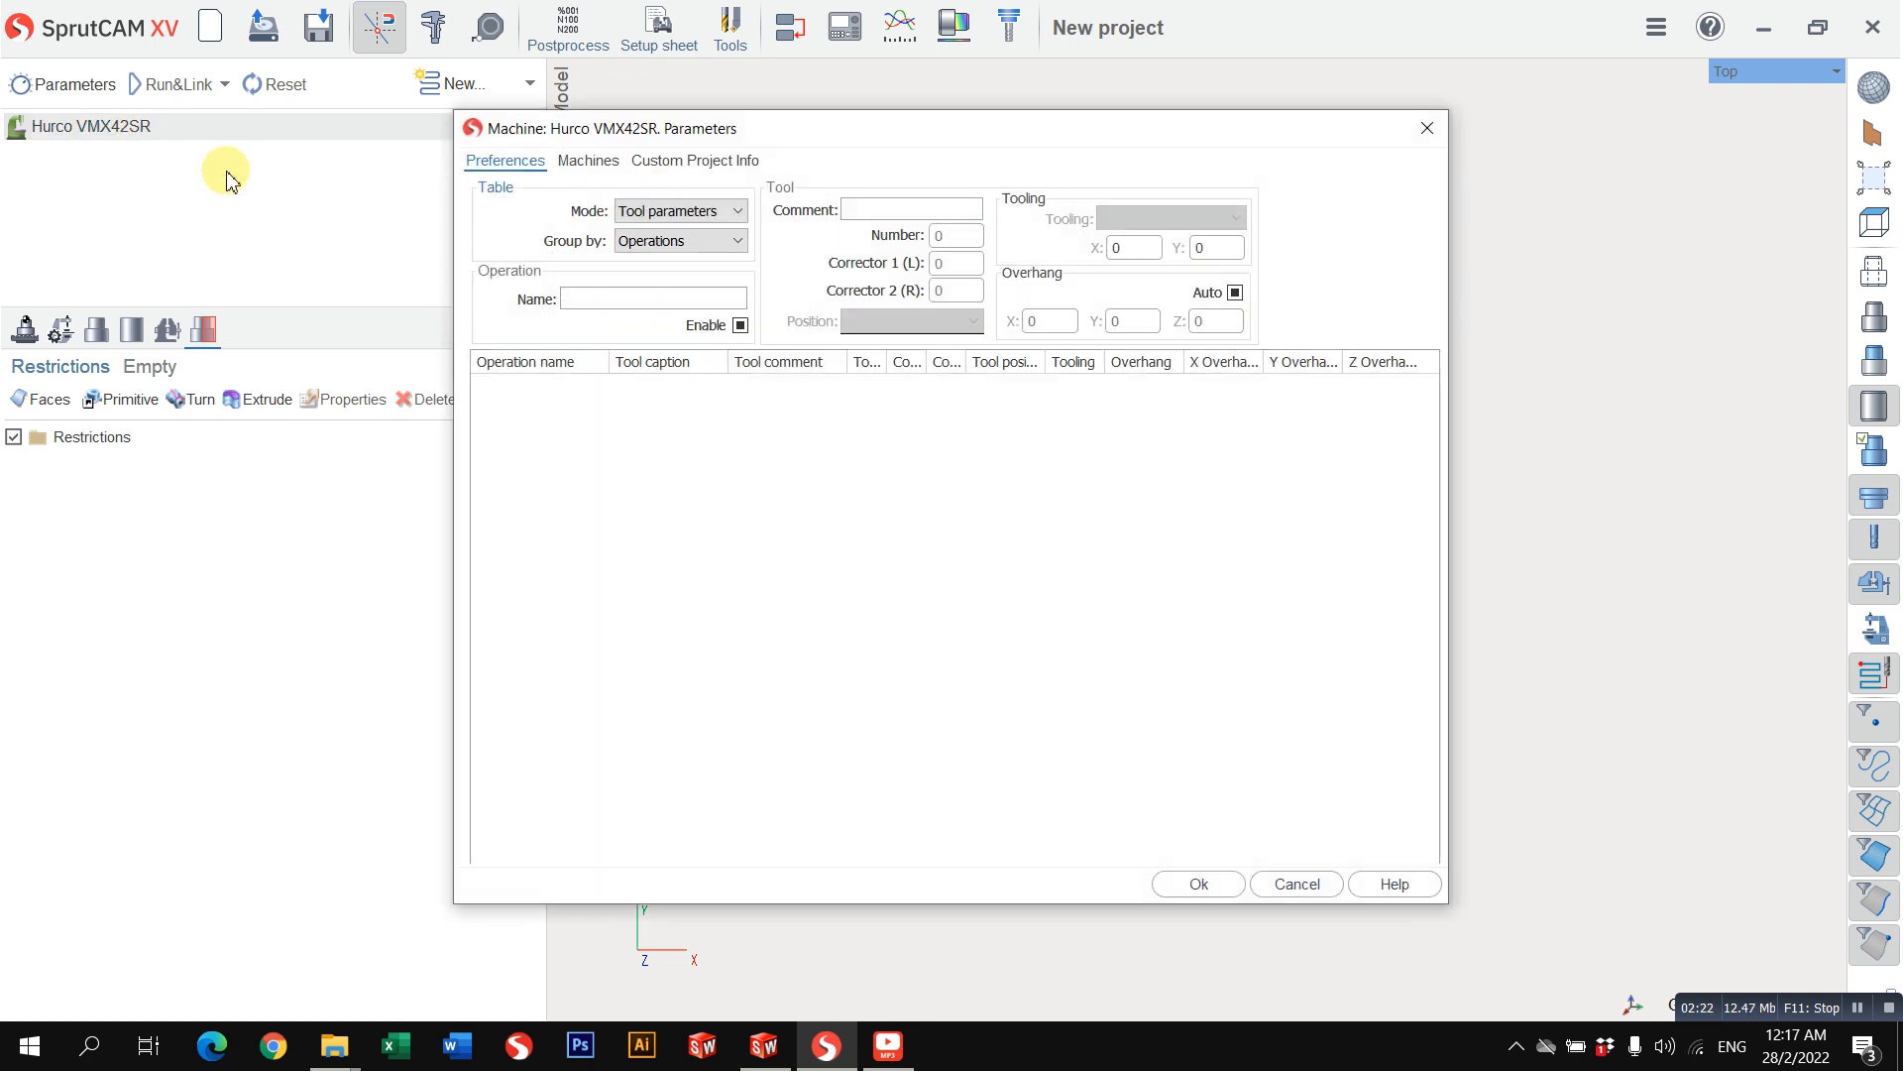
{"action": "left_click", "coordinate": [588, 159]}
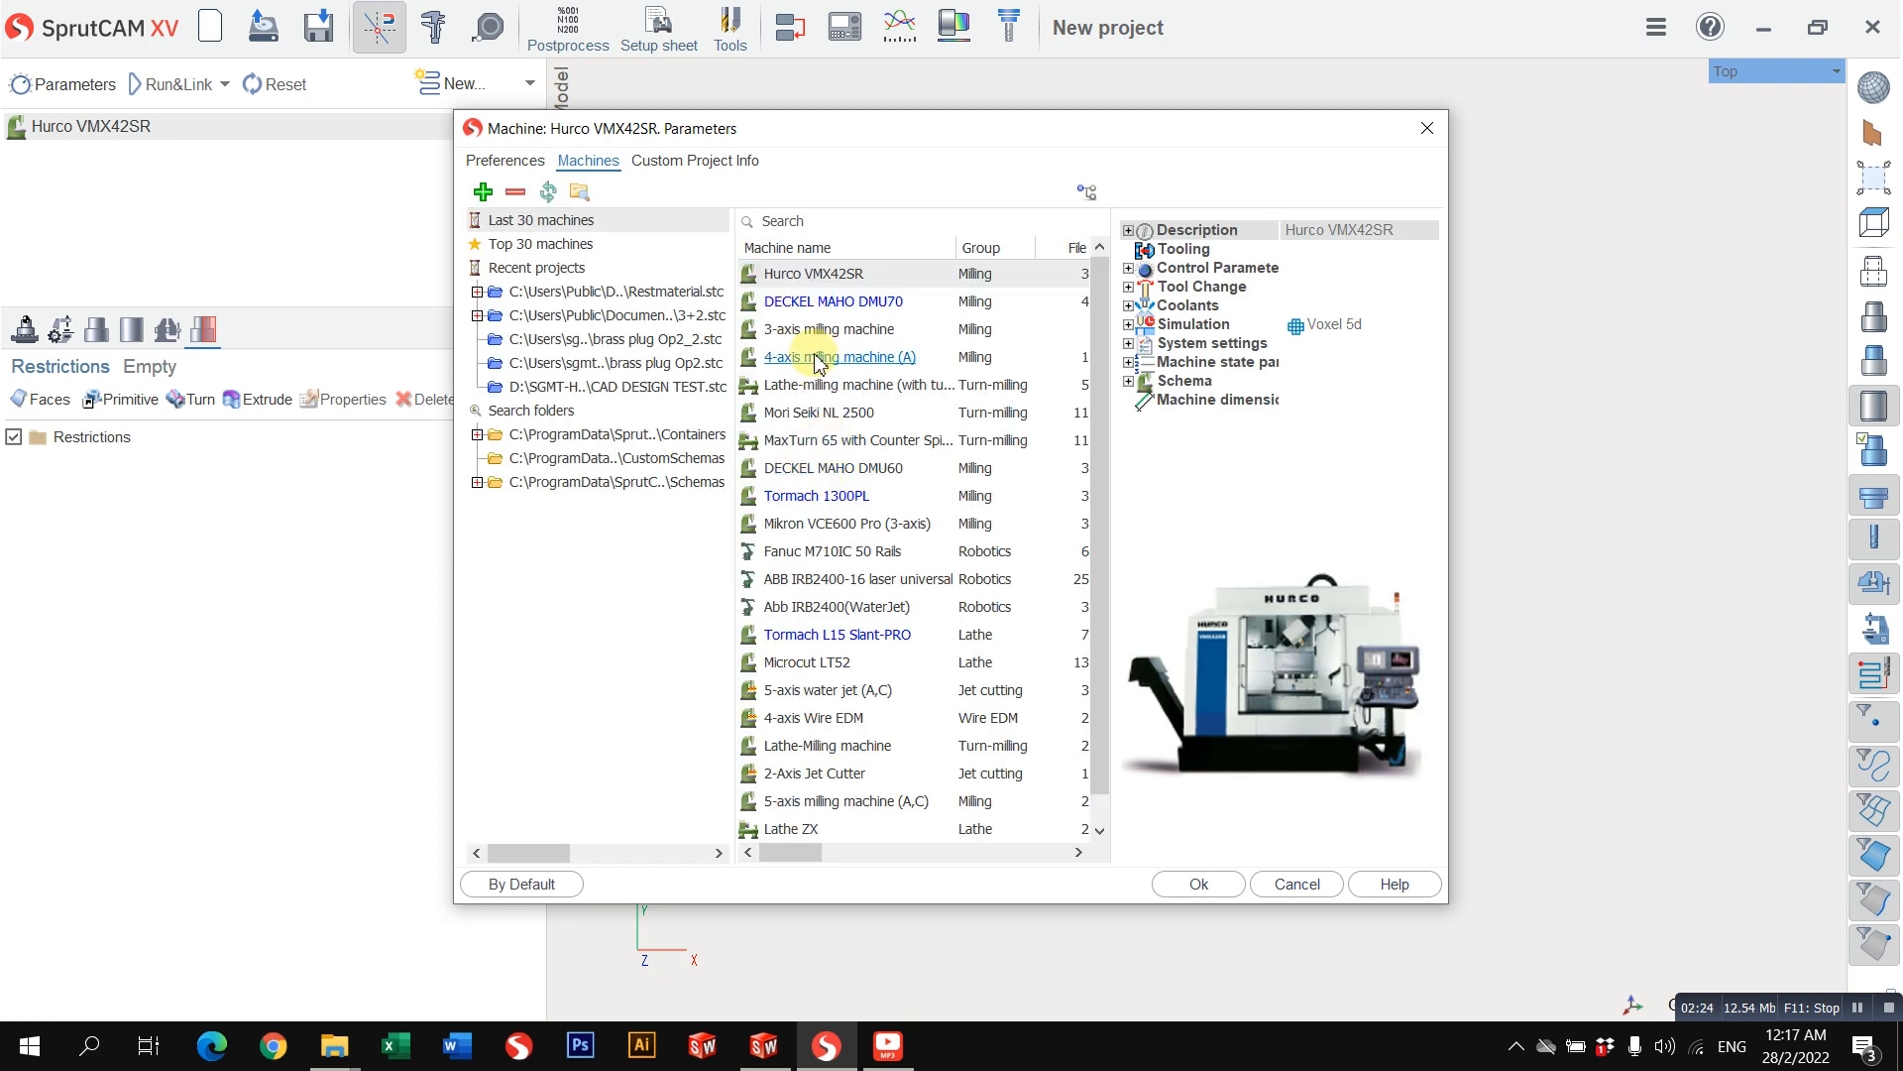
{"action": "left_click", "coordinate": [783, 332]}
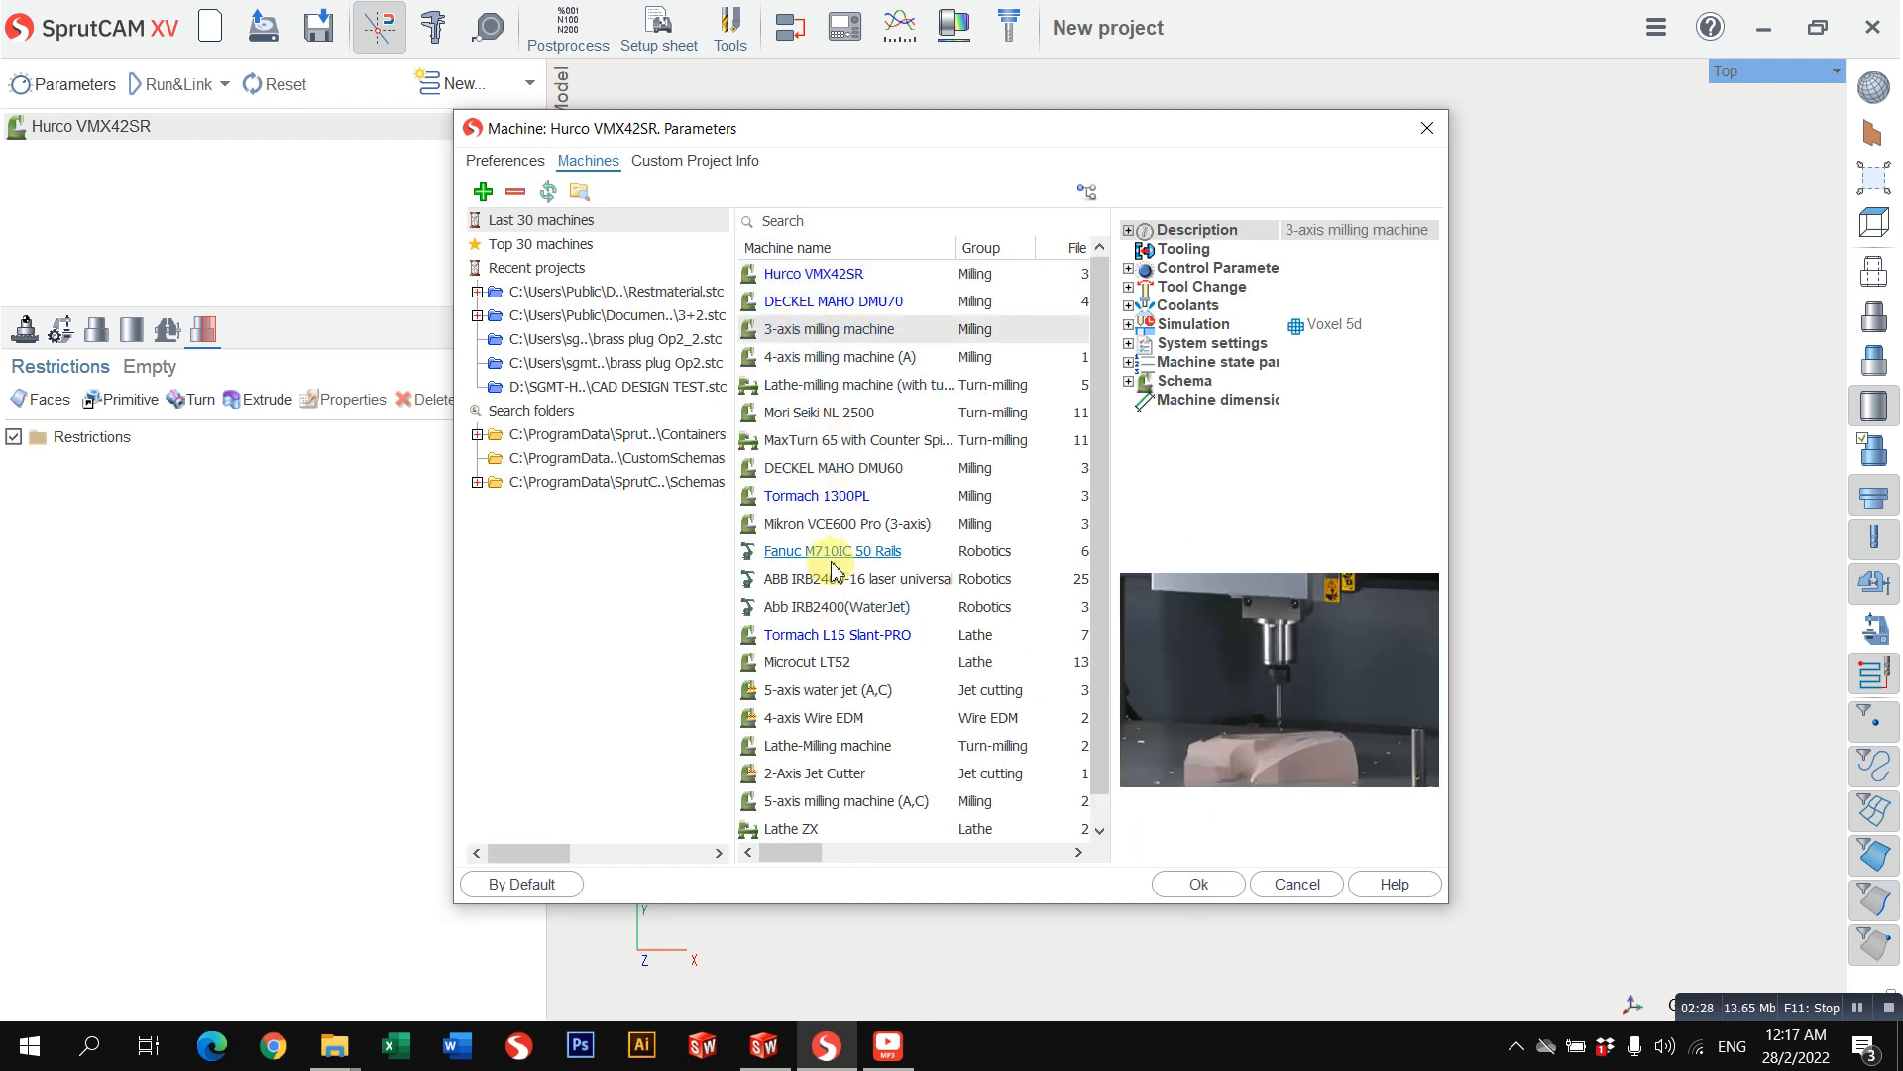
{"action": "left_click", "coordinate": [819, 363]}
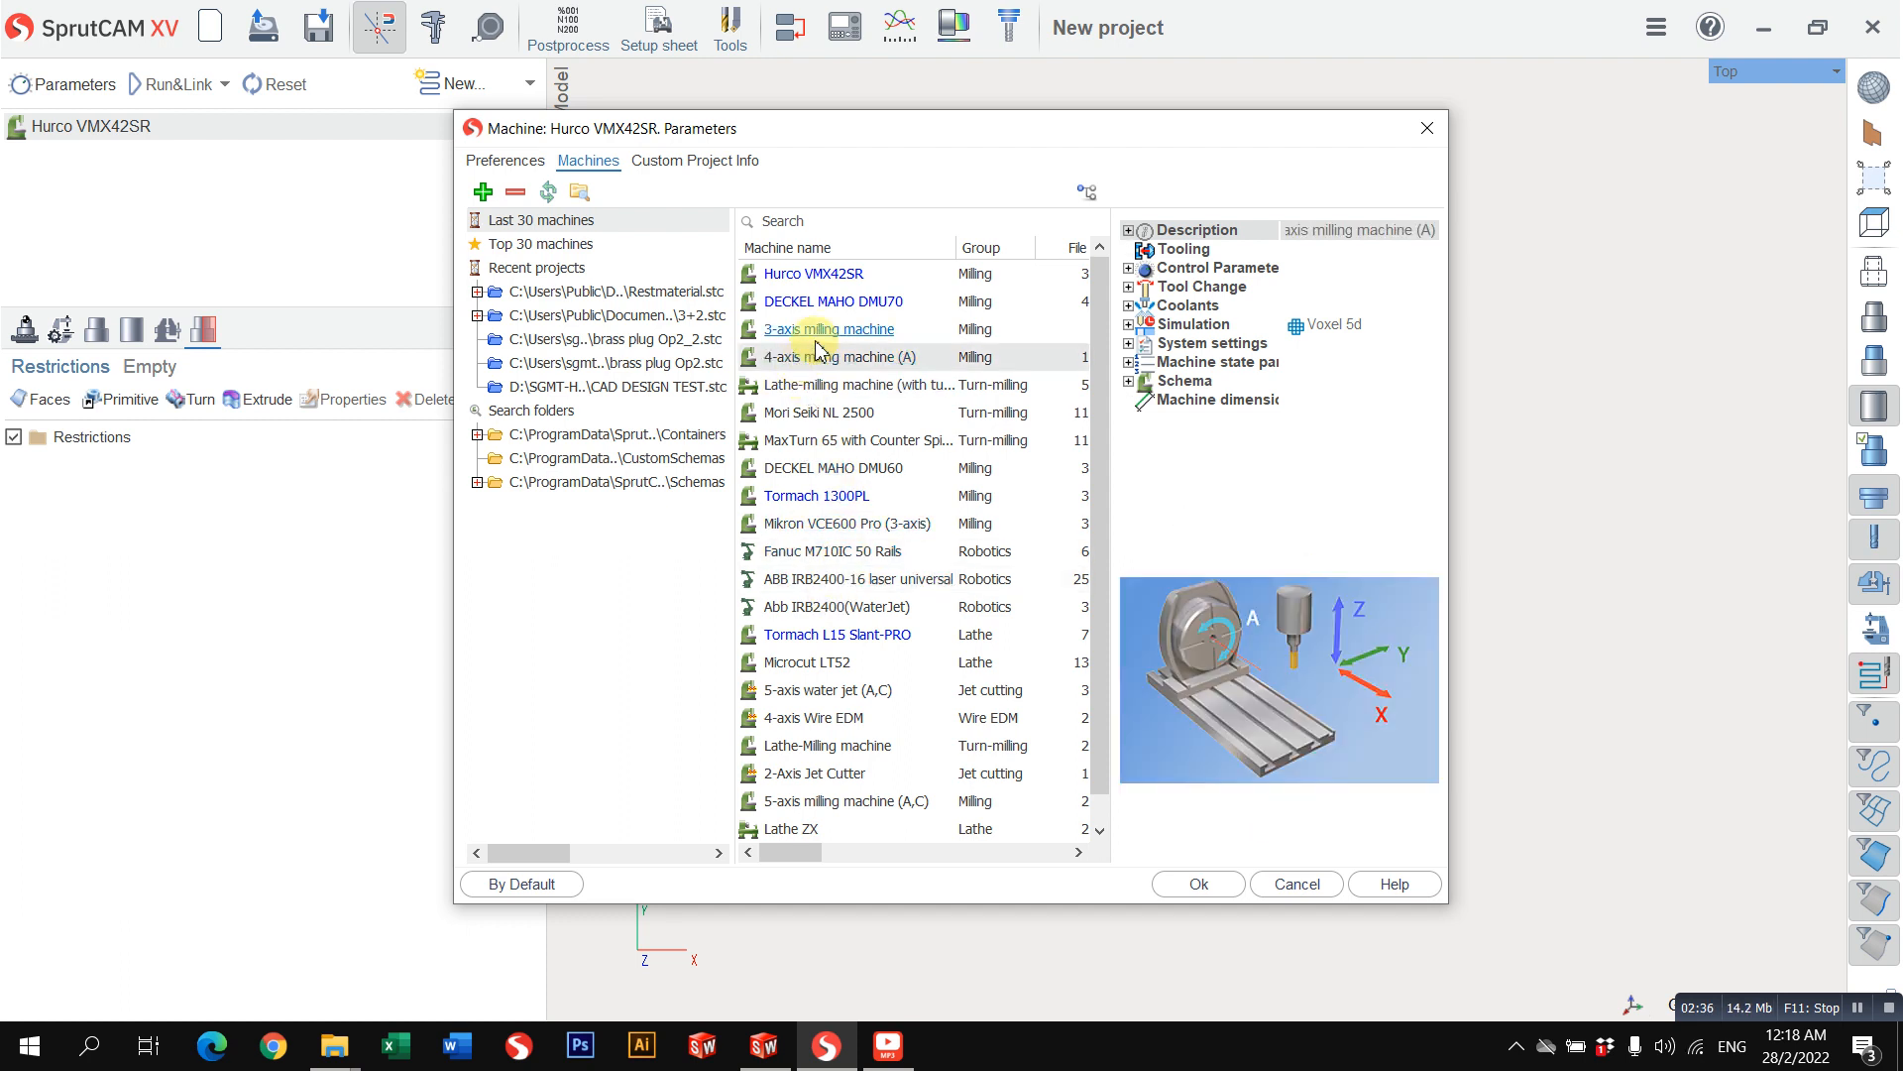
{"action": "left_click", "coordinate": [771, 335]}
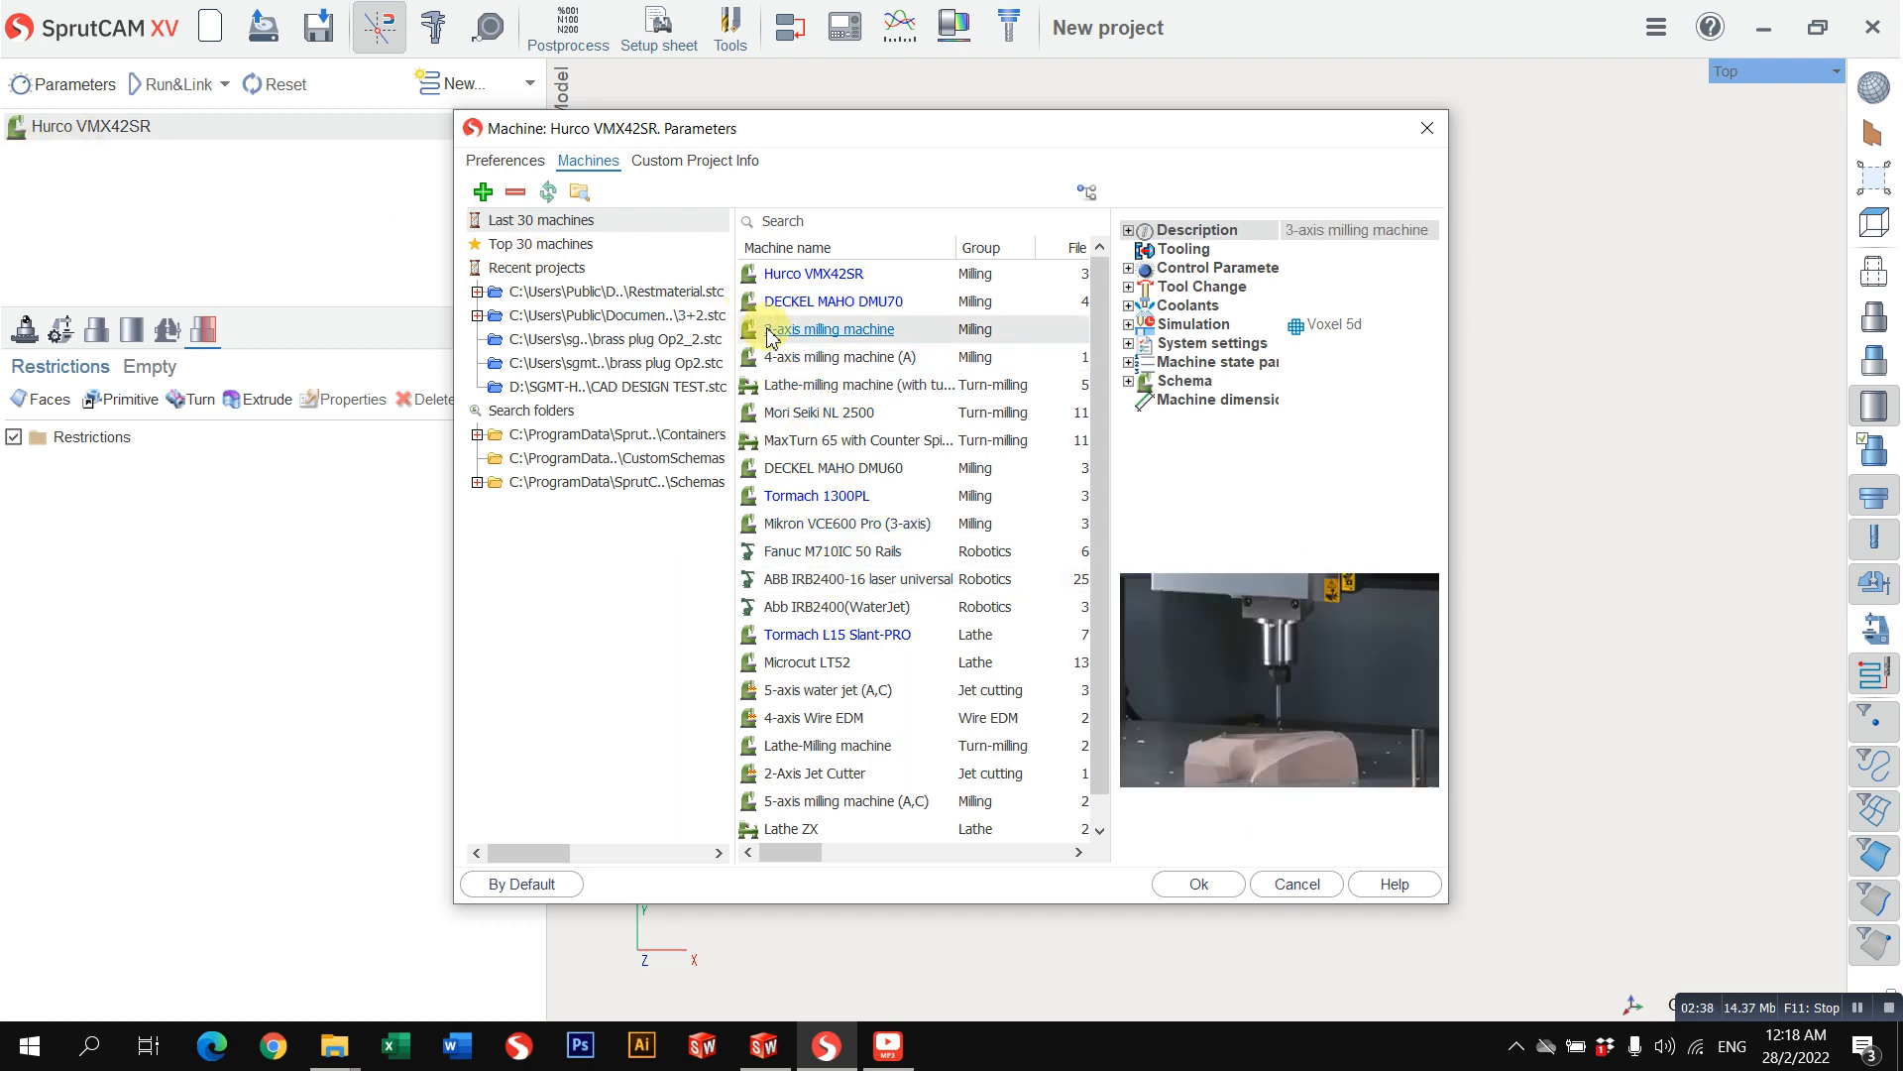
{"action": "left_click", "coordinate": [1211, 889]}
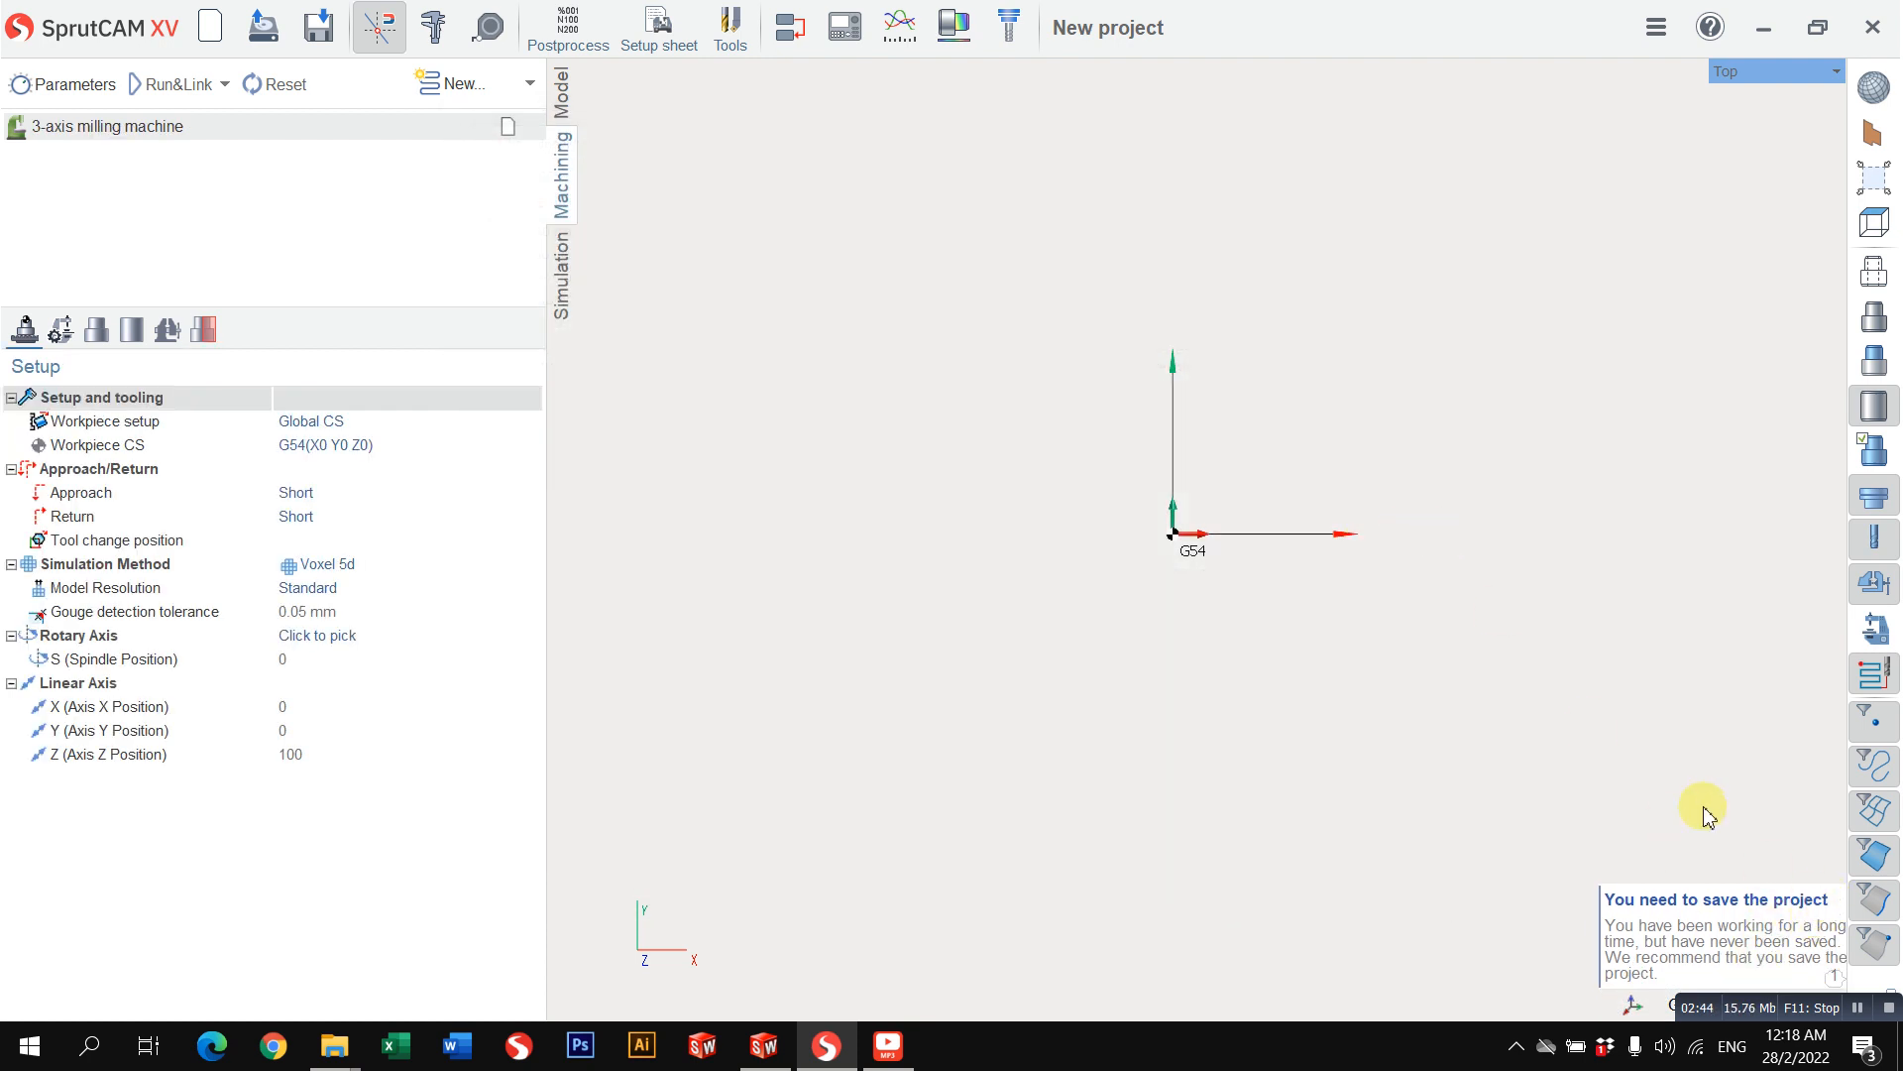
{"action": "left_click", "coordinate": [1787, 895]}
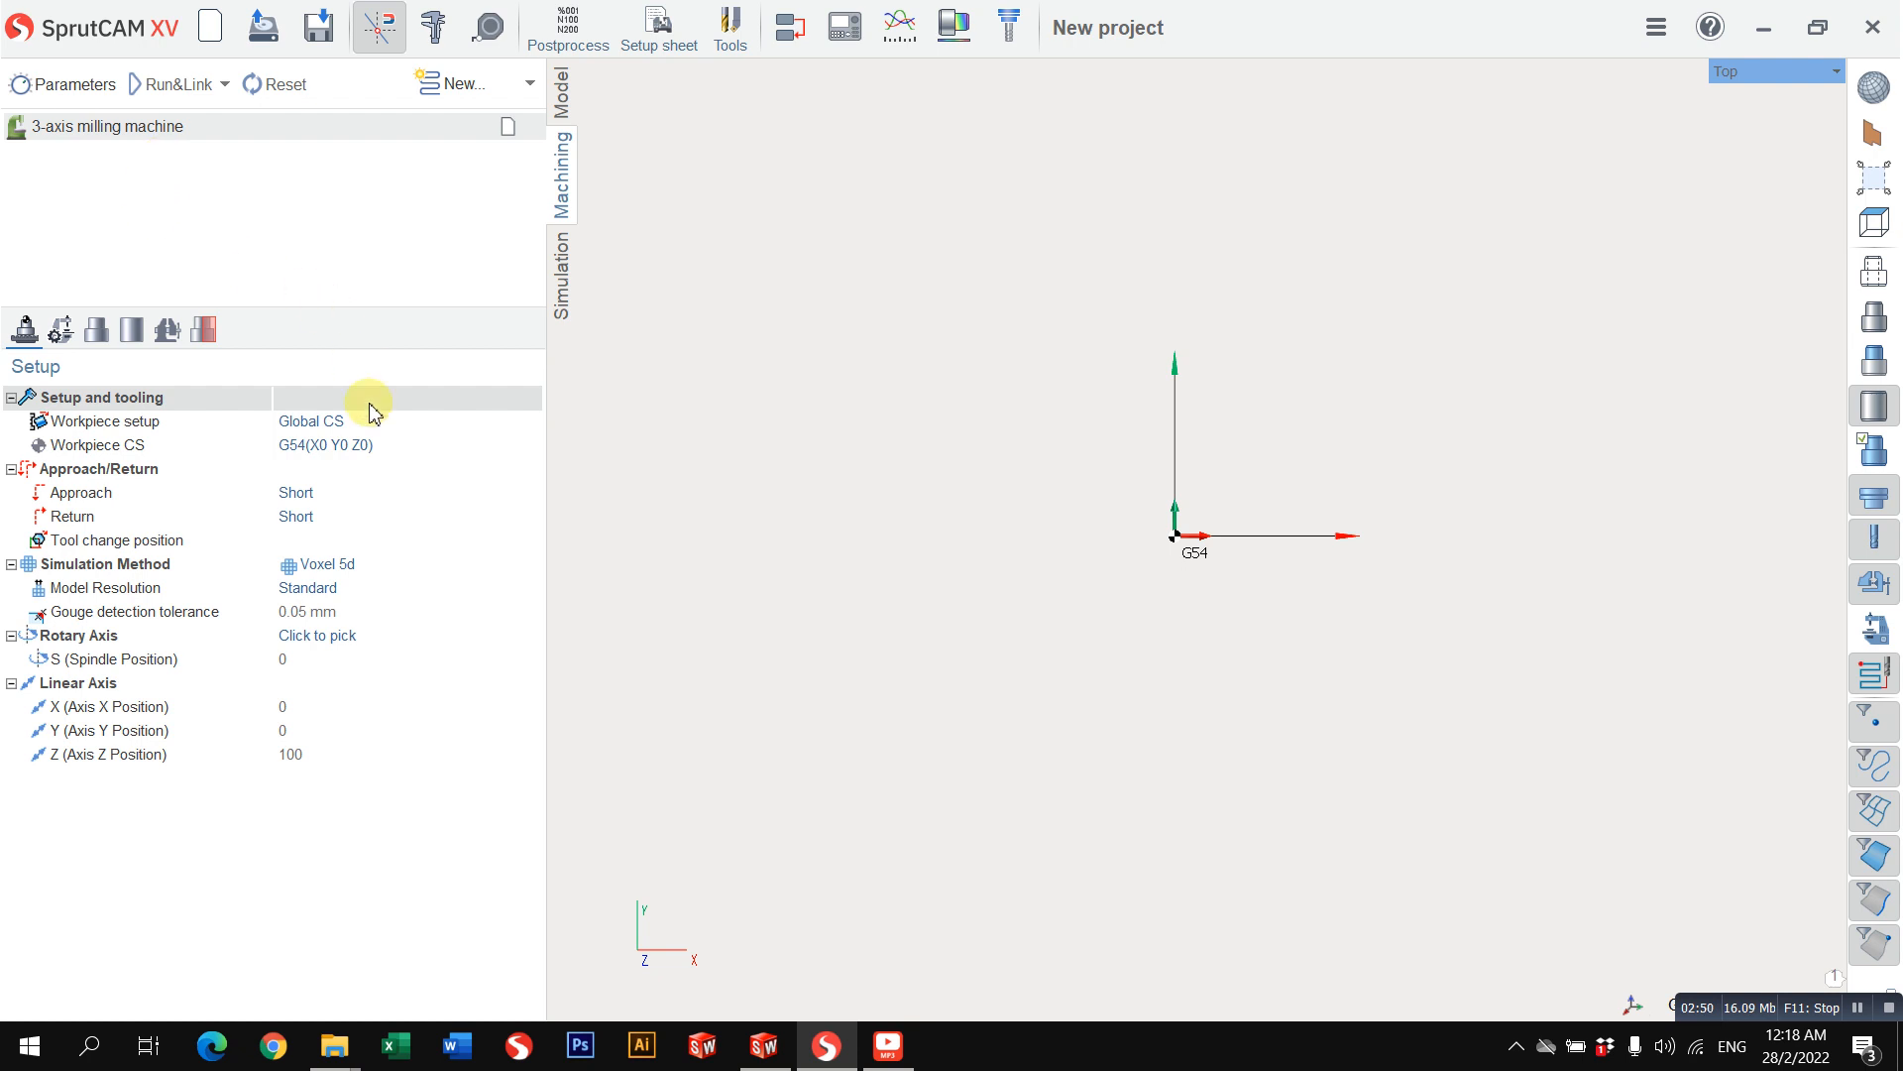
Step: Show the geometry model and define the workpiece by extruding the outer rectangle along Z from top level 0 to bottom level -40
{"action": "left_click", "coordinate": [1873, 285]}
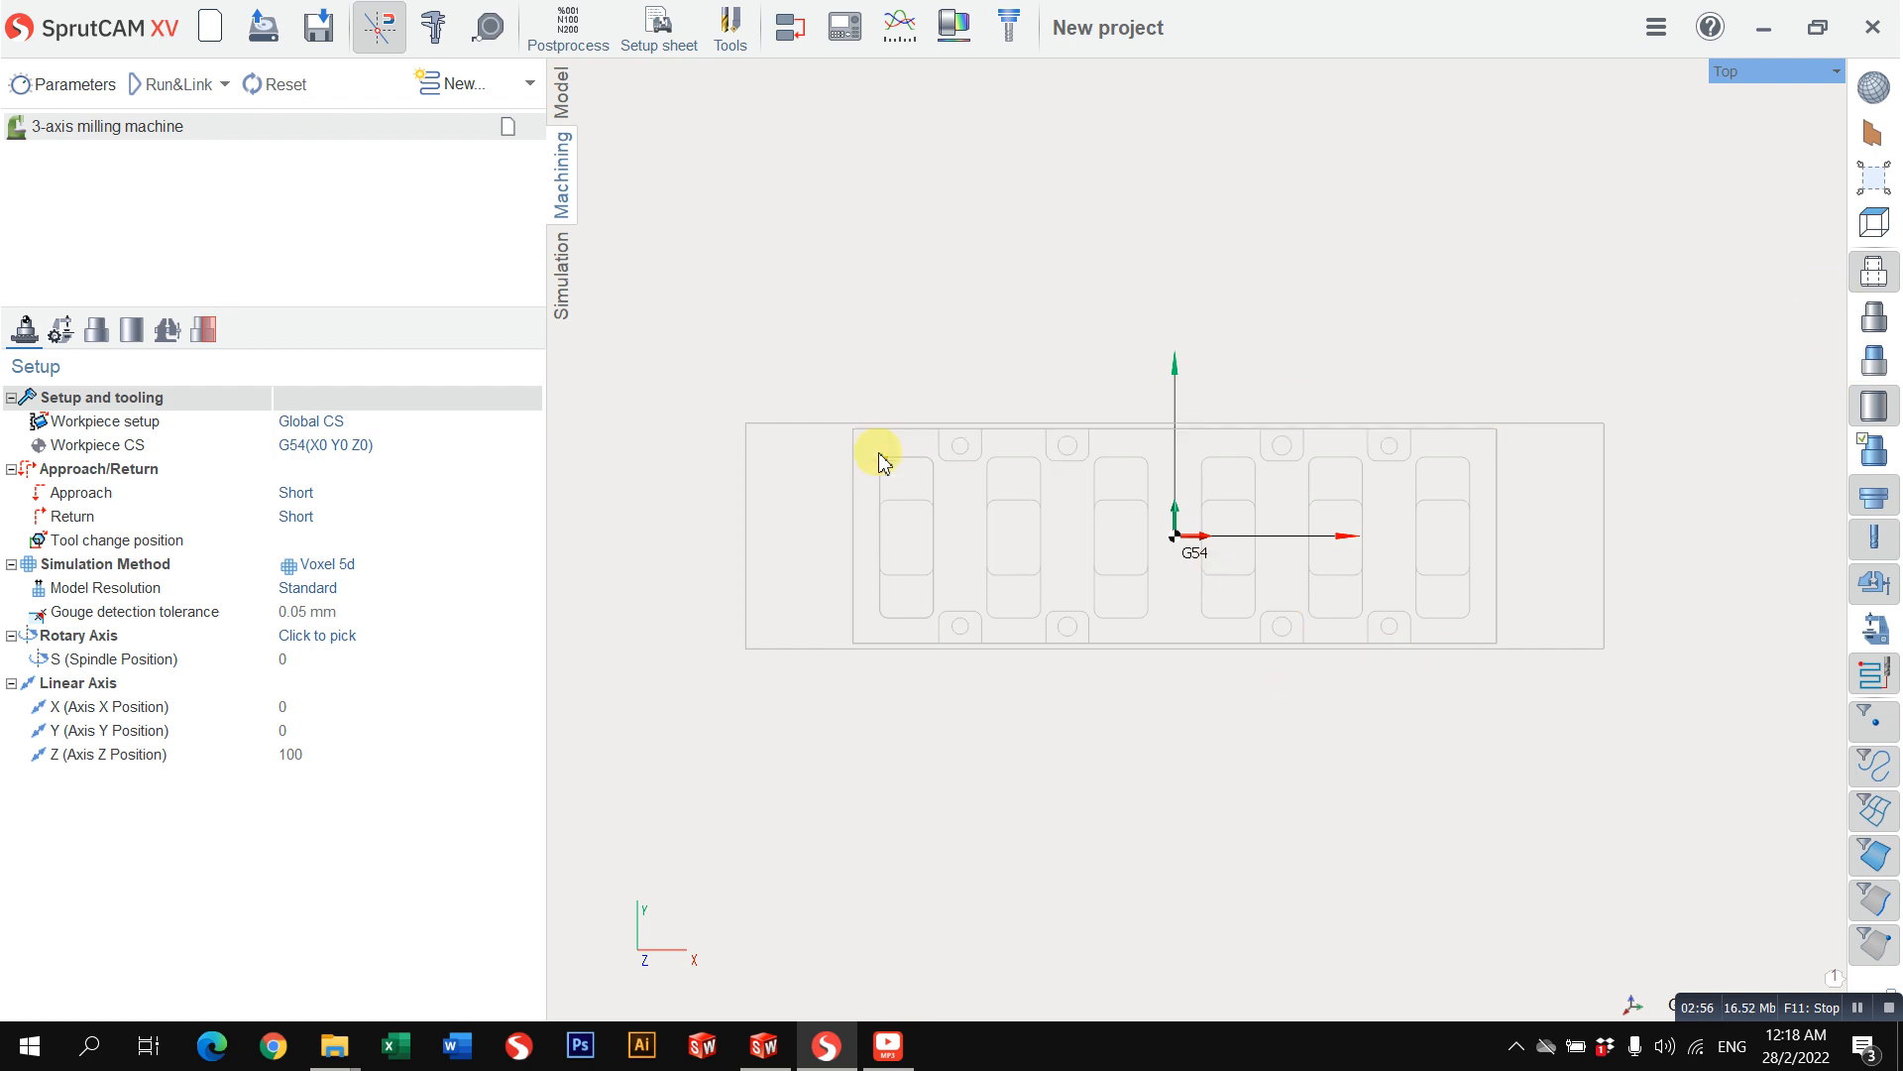
{"action": "left_click", "coordinate": [126, 340]}
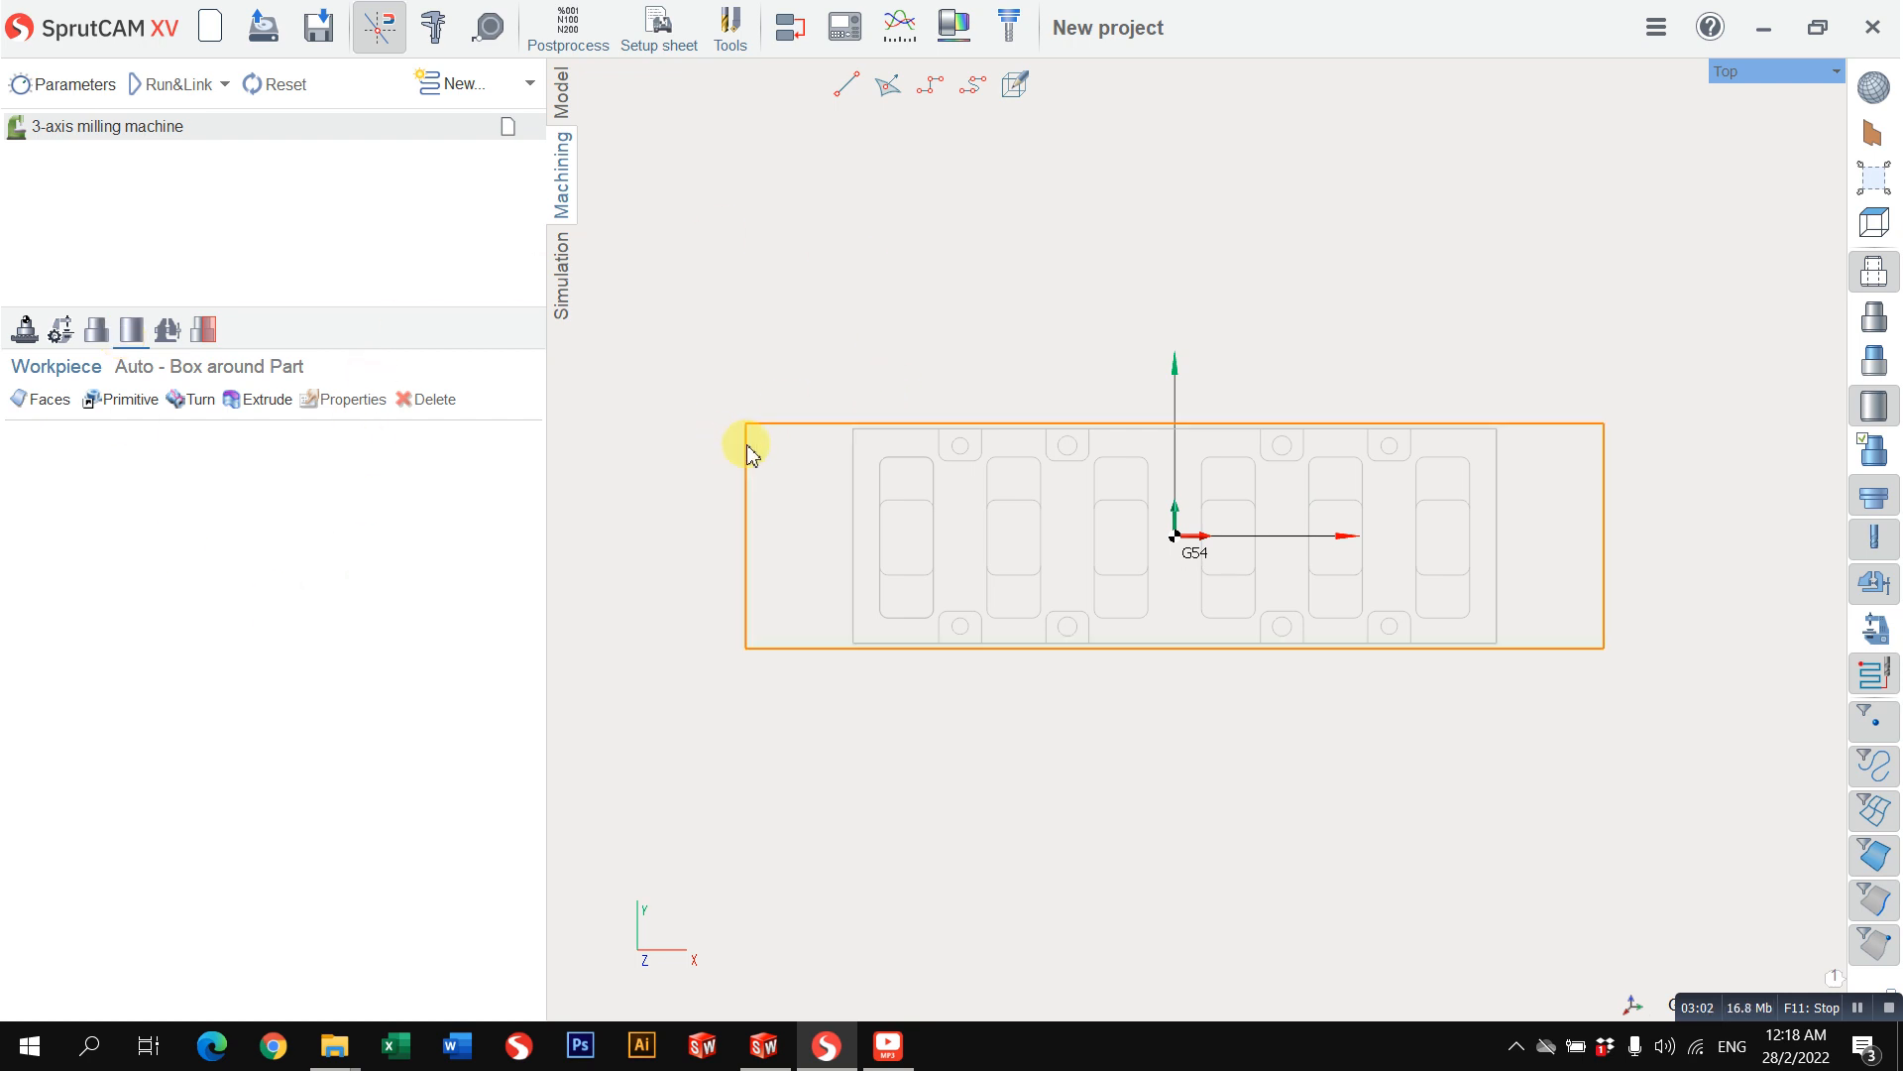
{"action": "left_click", "coordinate": [748, 473]}
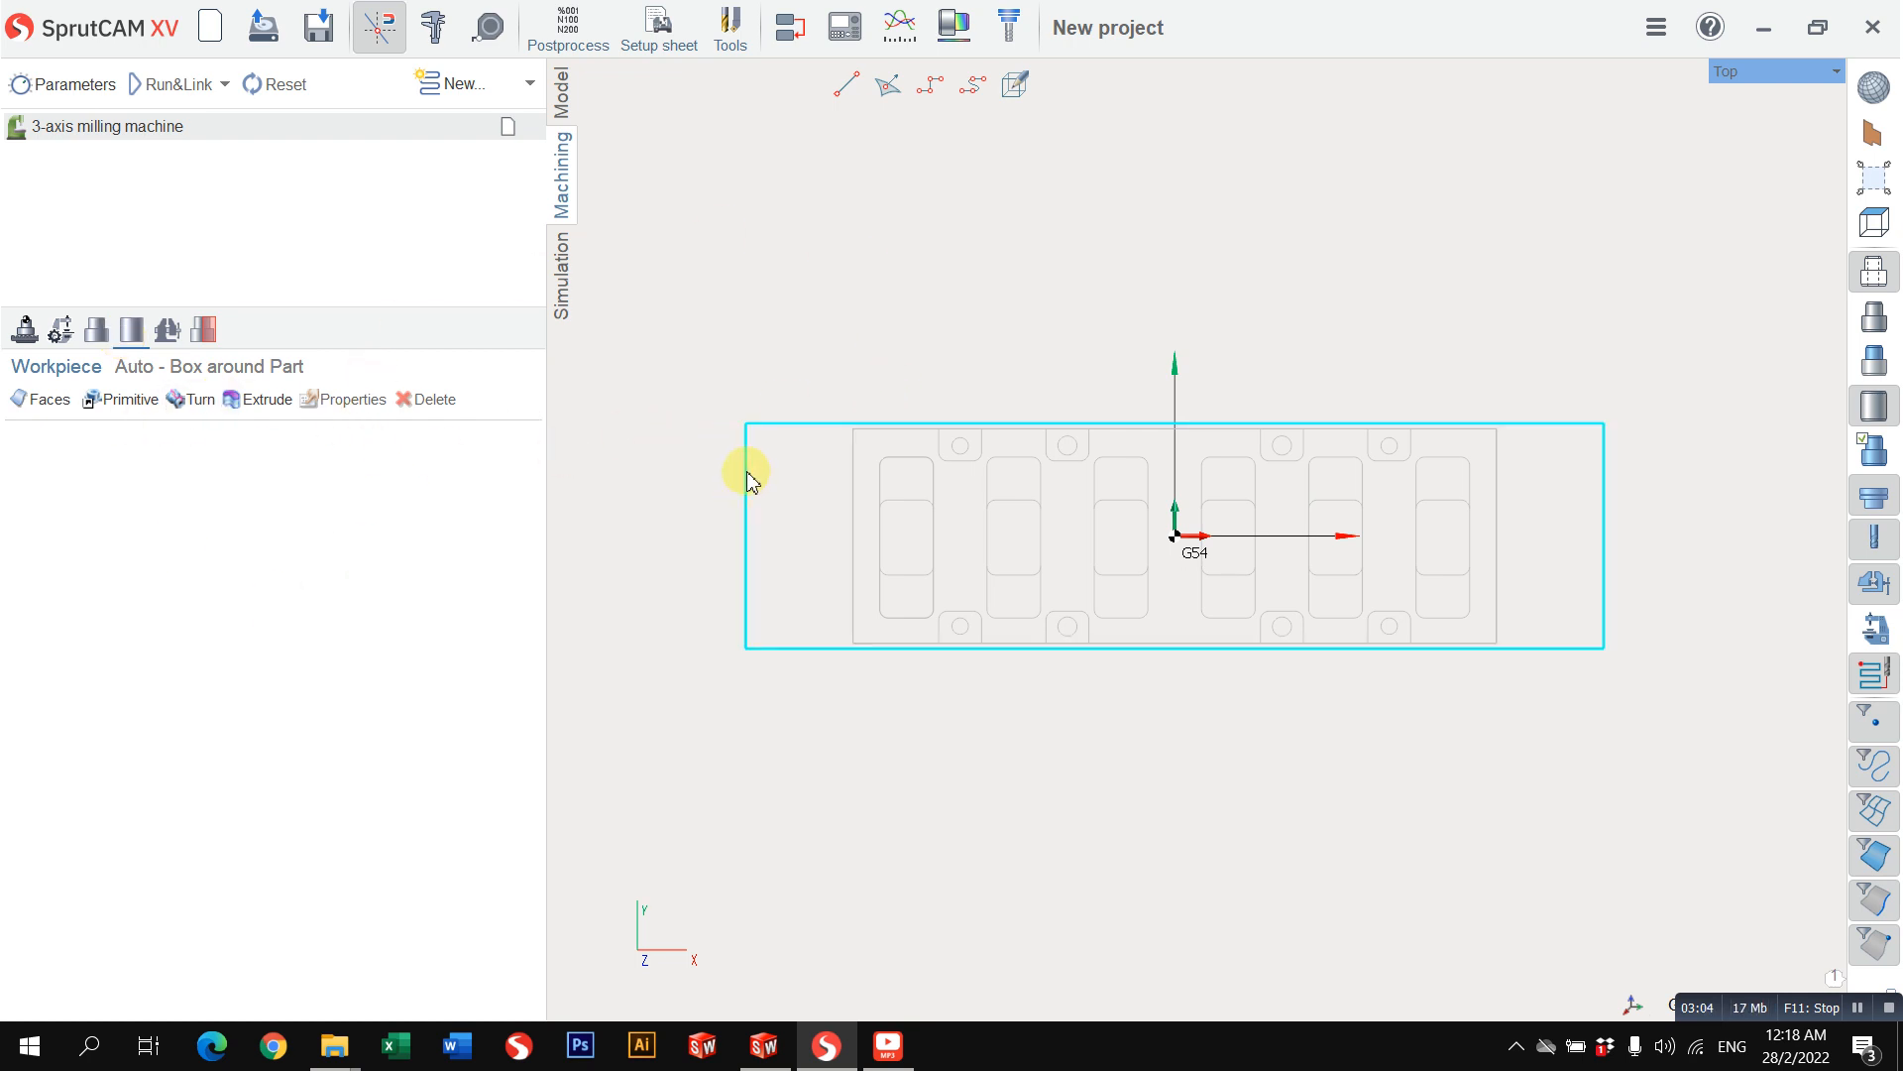
{"action": "middle_click_drag", "start_coordinate": [700, 562], "coordinate": [680, 413]}
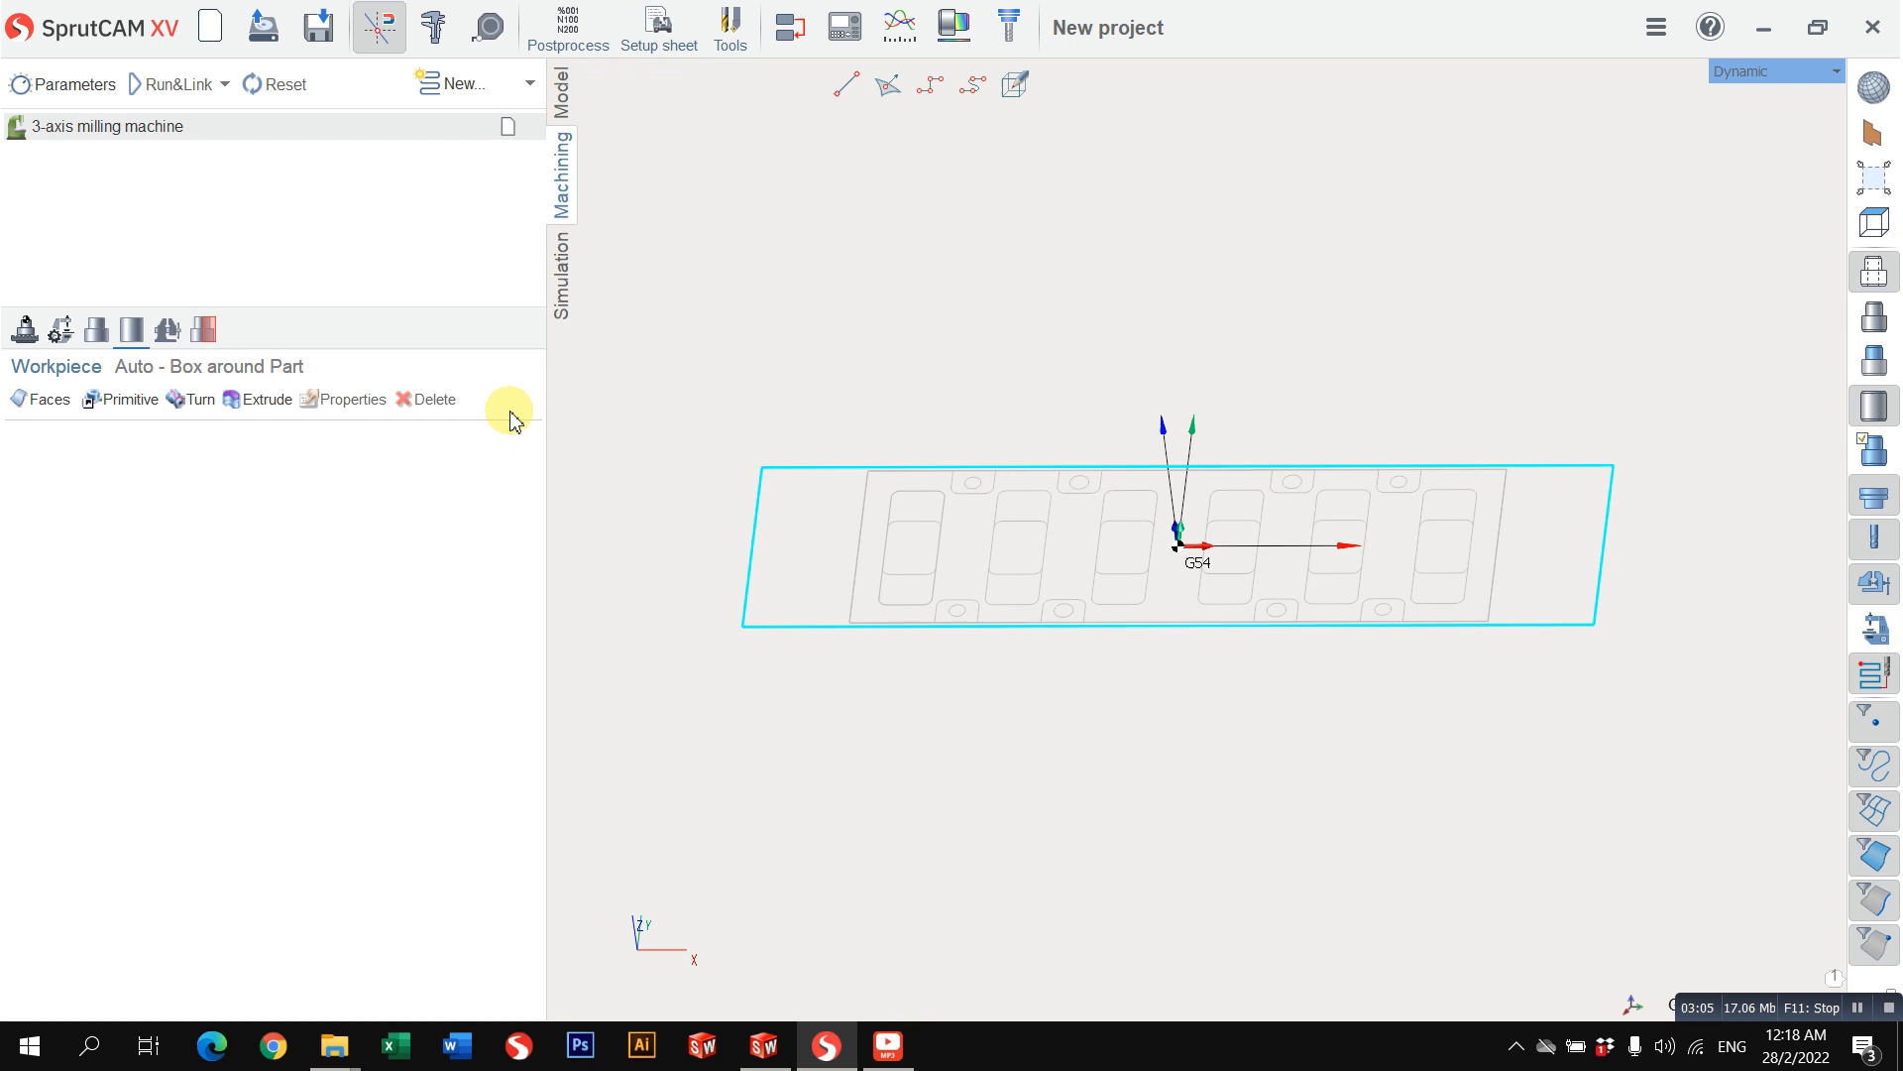
{"action": "left_click", "coordinate": [254, 400]}
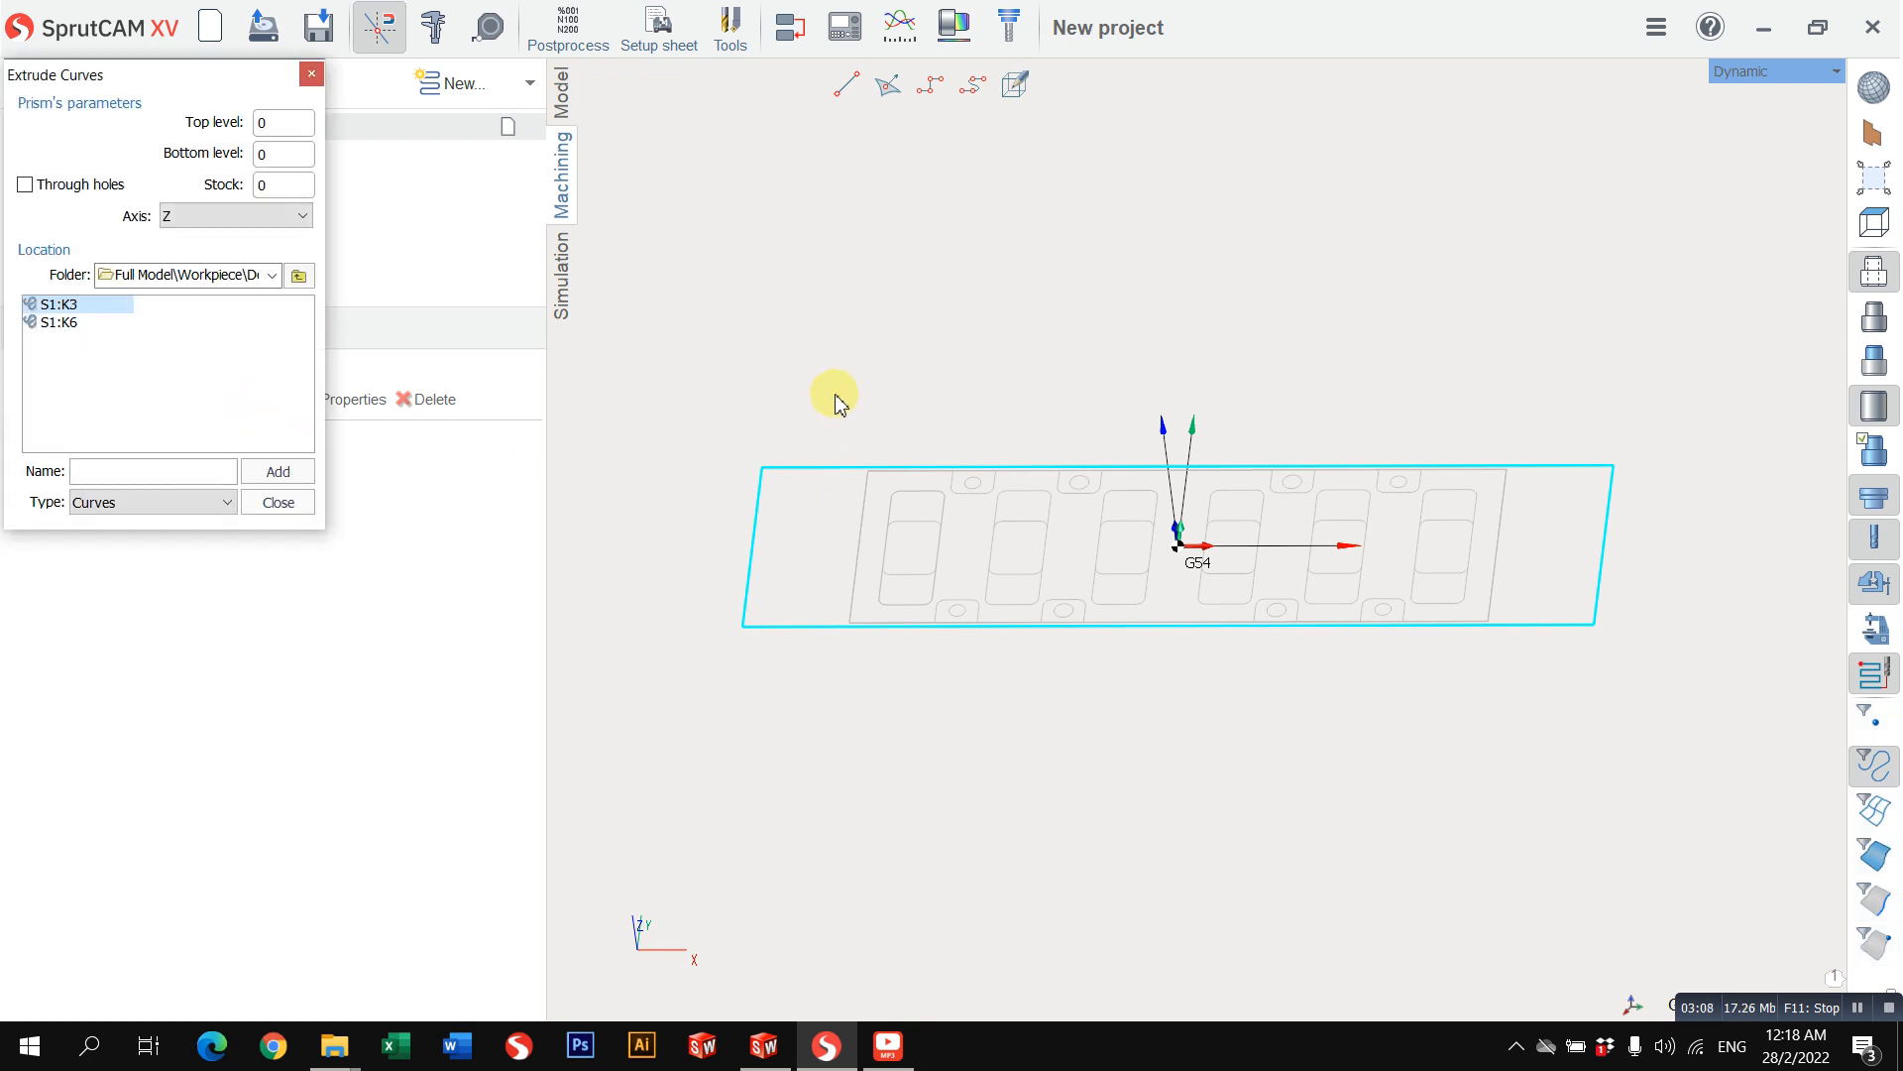
{"action": "middle_click_drag", "start_coordinate": [837, 394], "coordinate": [930, 384]}
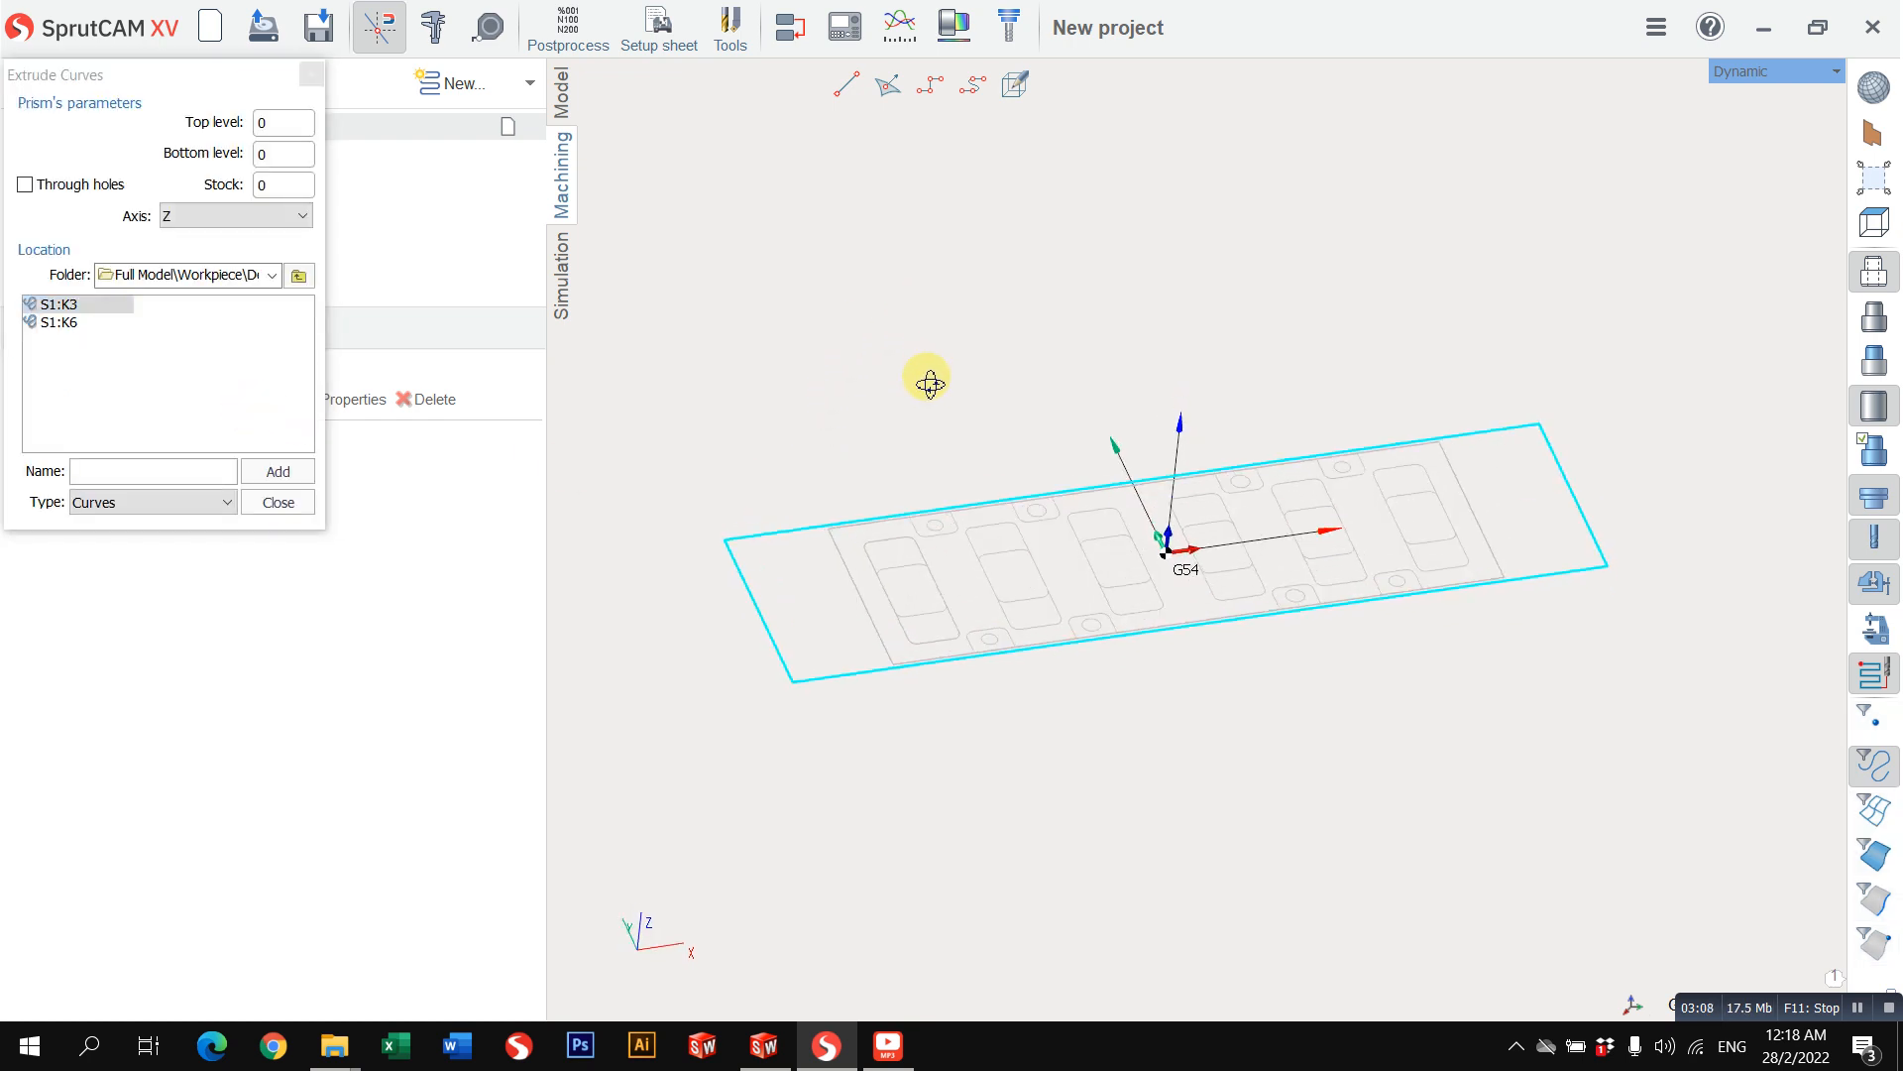
{"action": "double_click", "coordinate": [280, 154]}
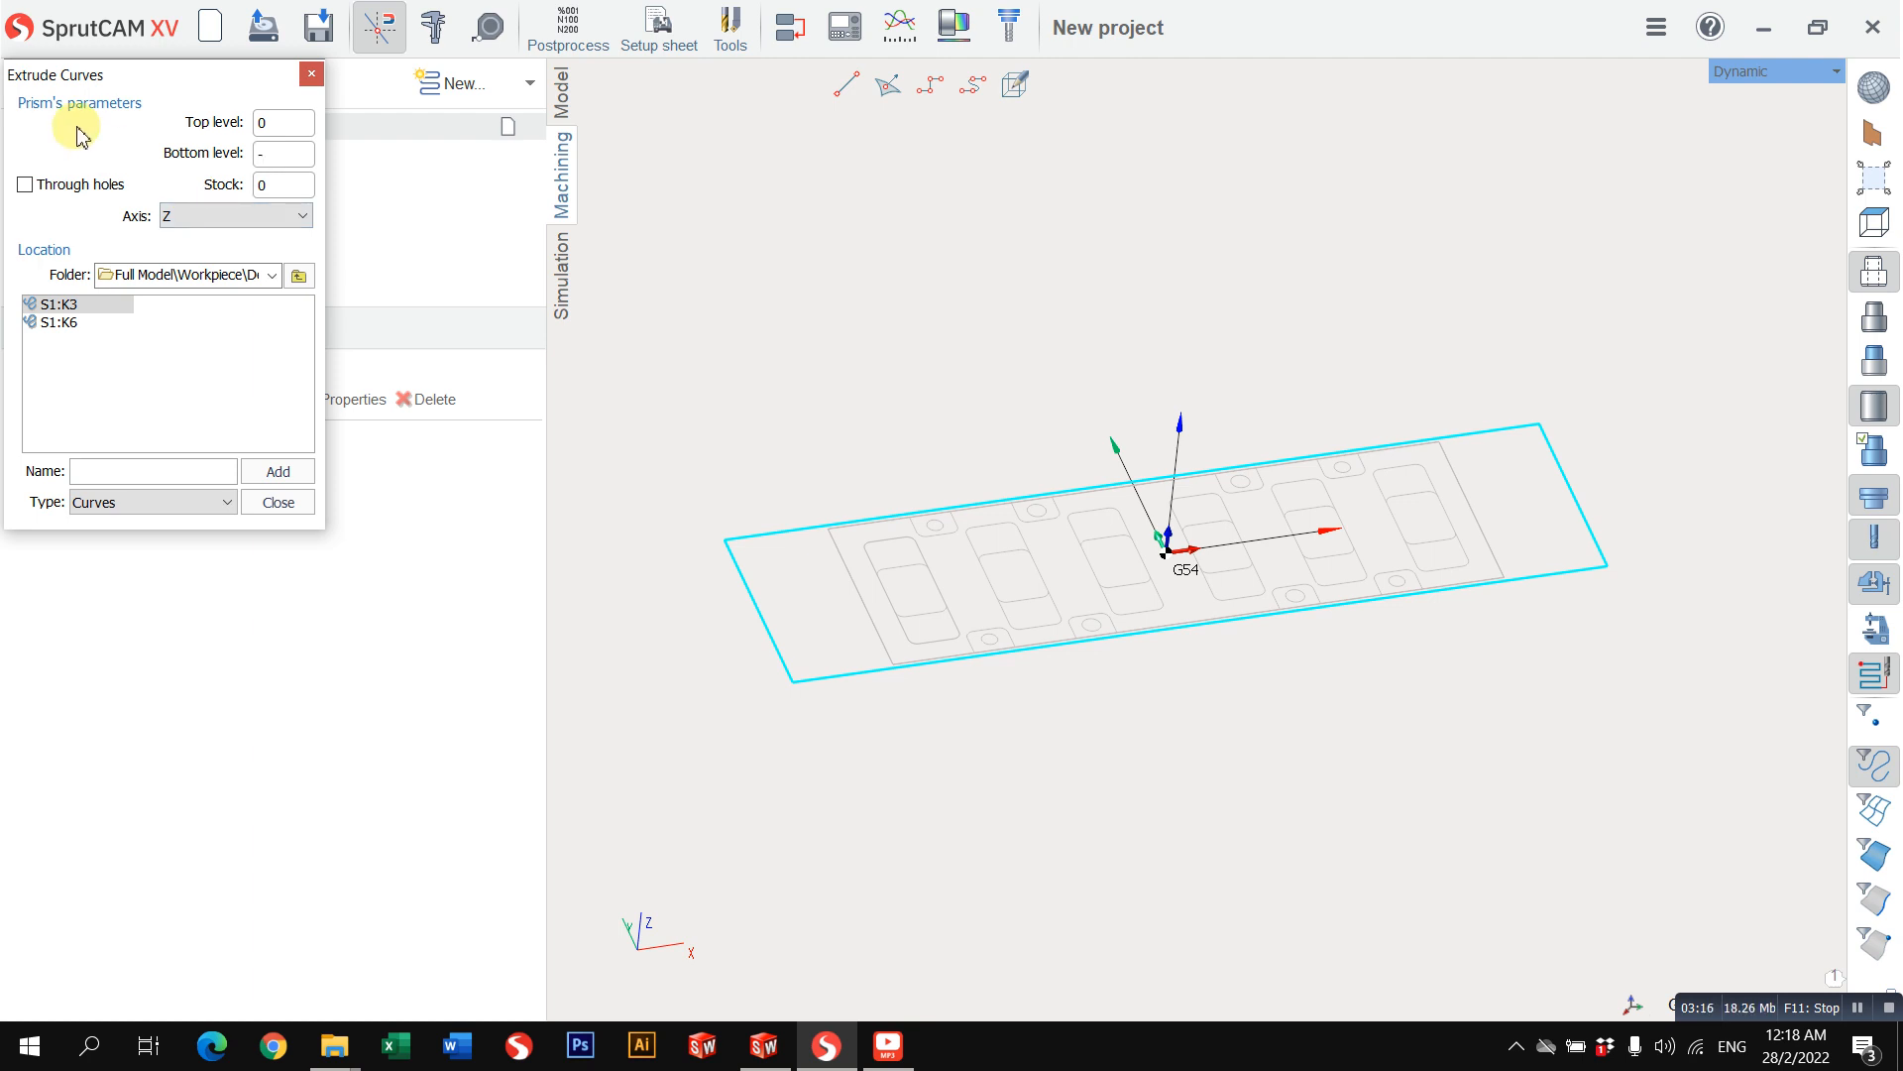
{"action": "type", "text": "-40"}
{"action": "left_click", "coordinate": [274, 470]}
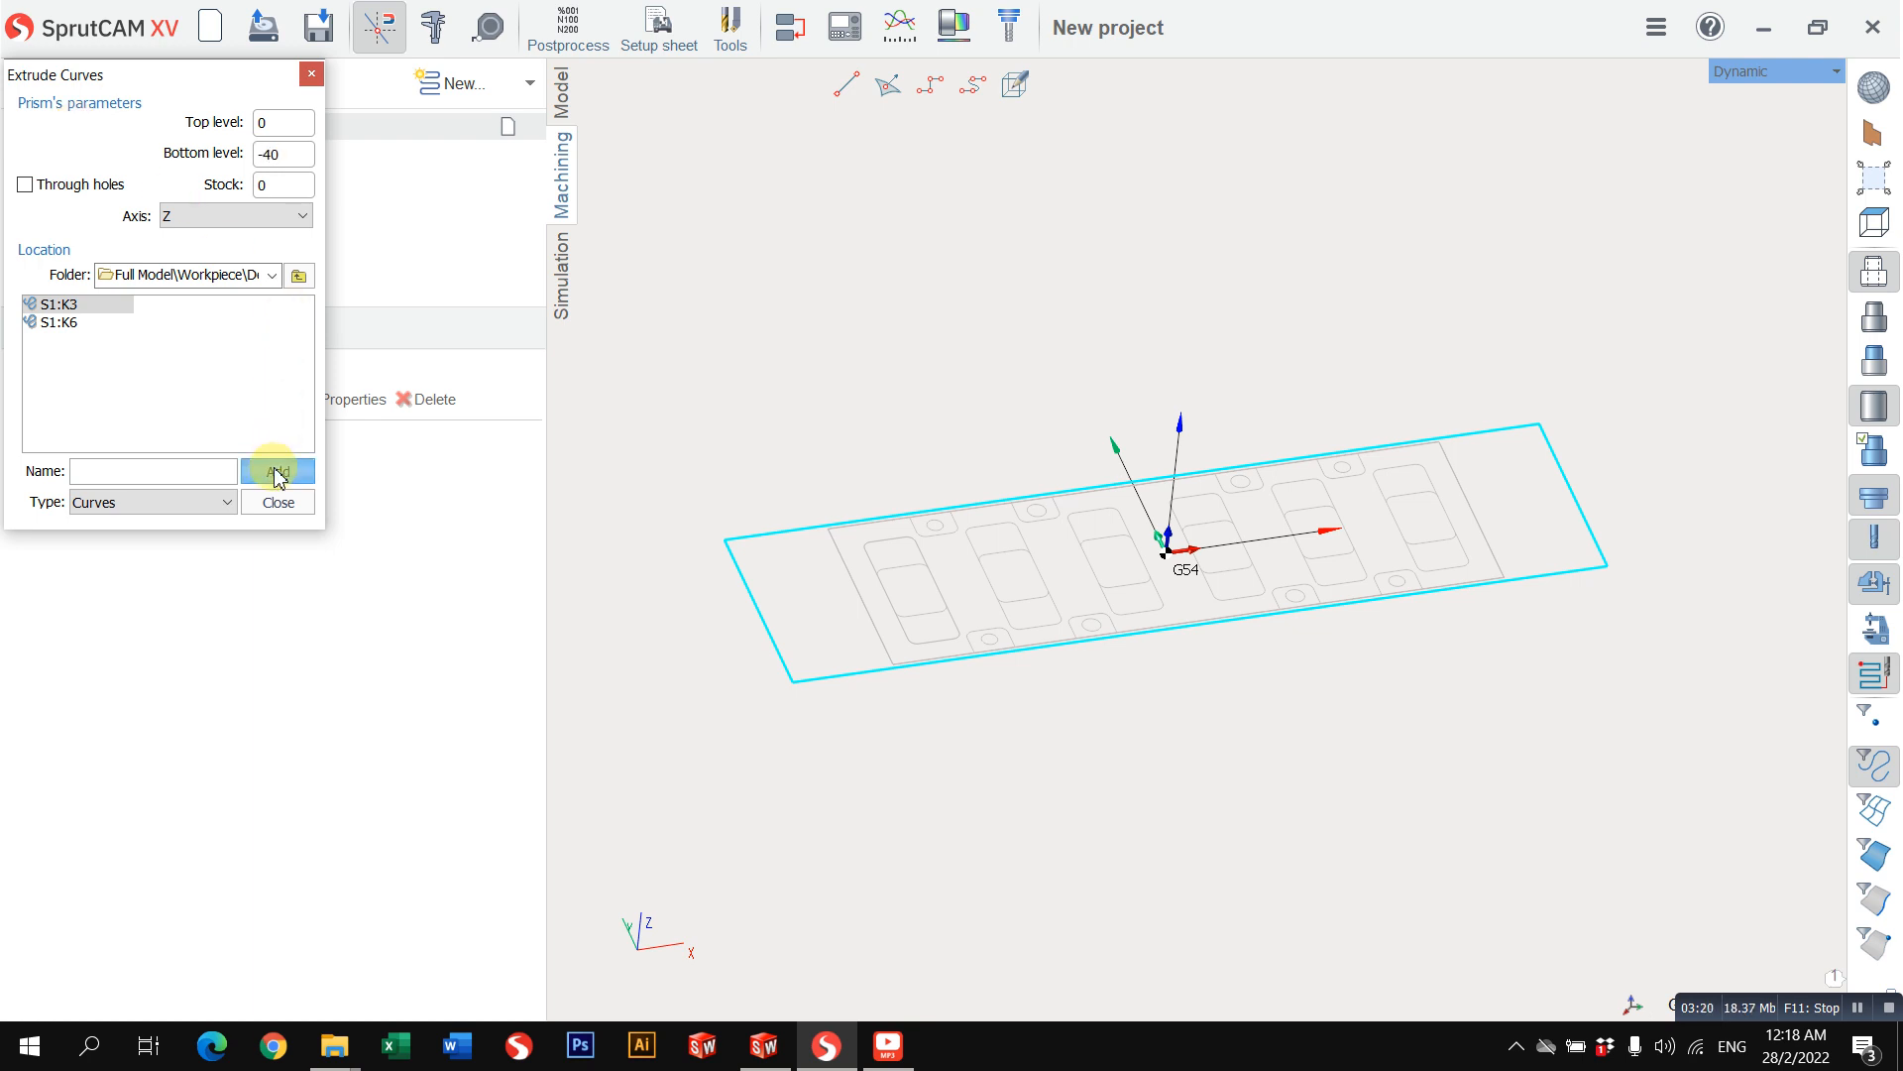
{"action": "left_click", "coordinate": [279, 503]}
{"action": "left_click_drag", "start_coordinate": [765, 608], "coordinate": [1058, 572]}
Step: Examine where the G54 origin of the machining setup sits on the workpiece in the Top and Front views
{"action": "left_click", "coordinate": [1761, 94]}
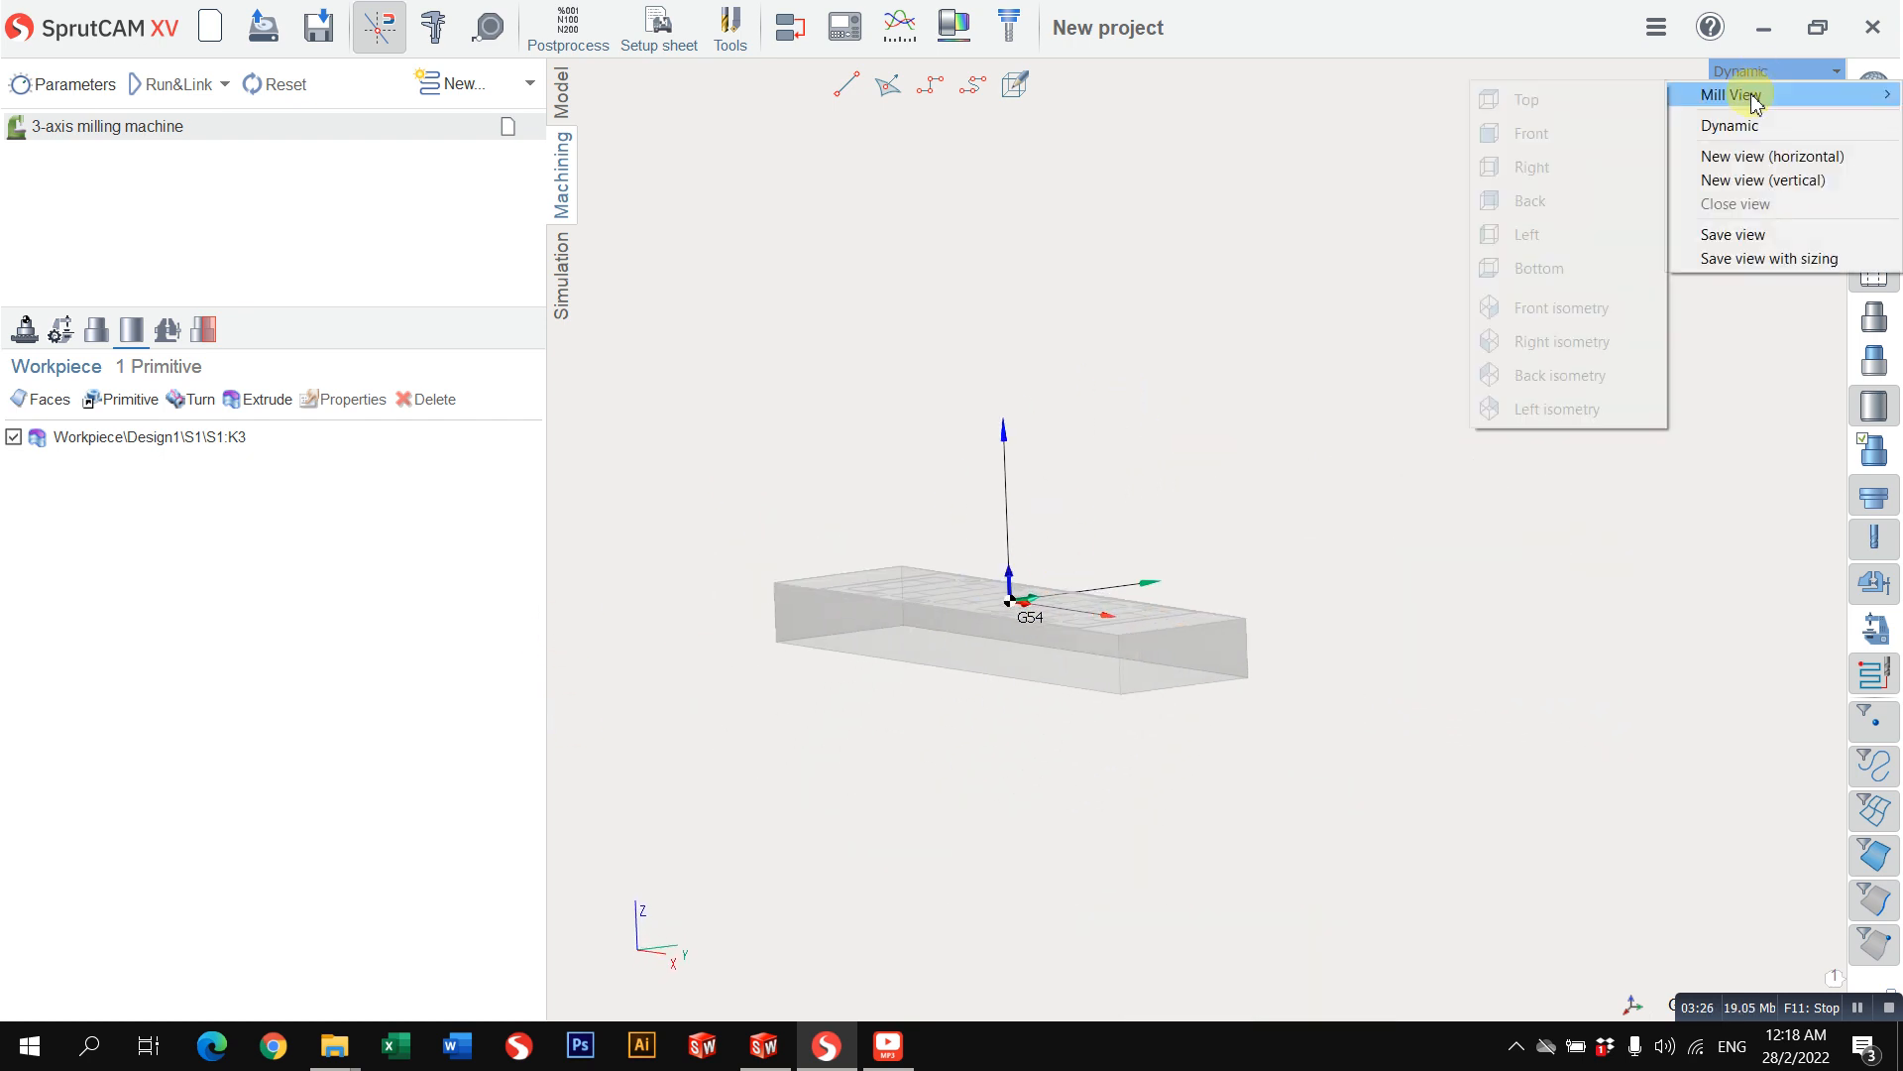
{"action": "left_click", "coordinate": [1606, 87]}
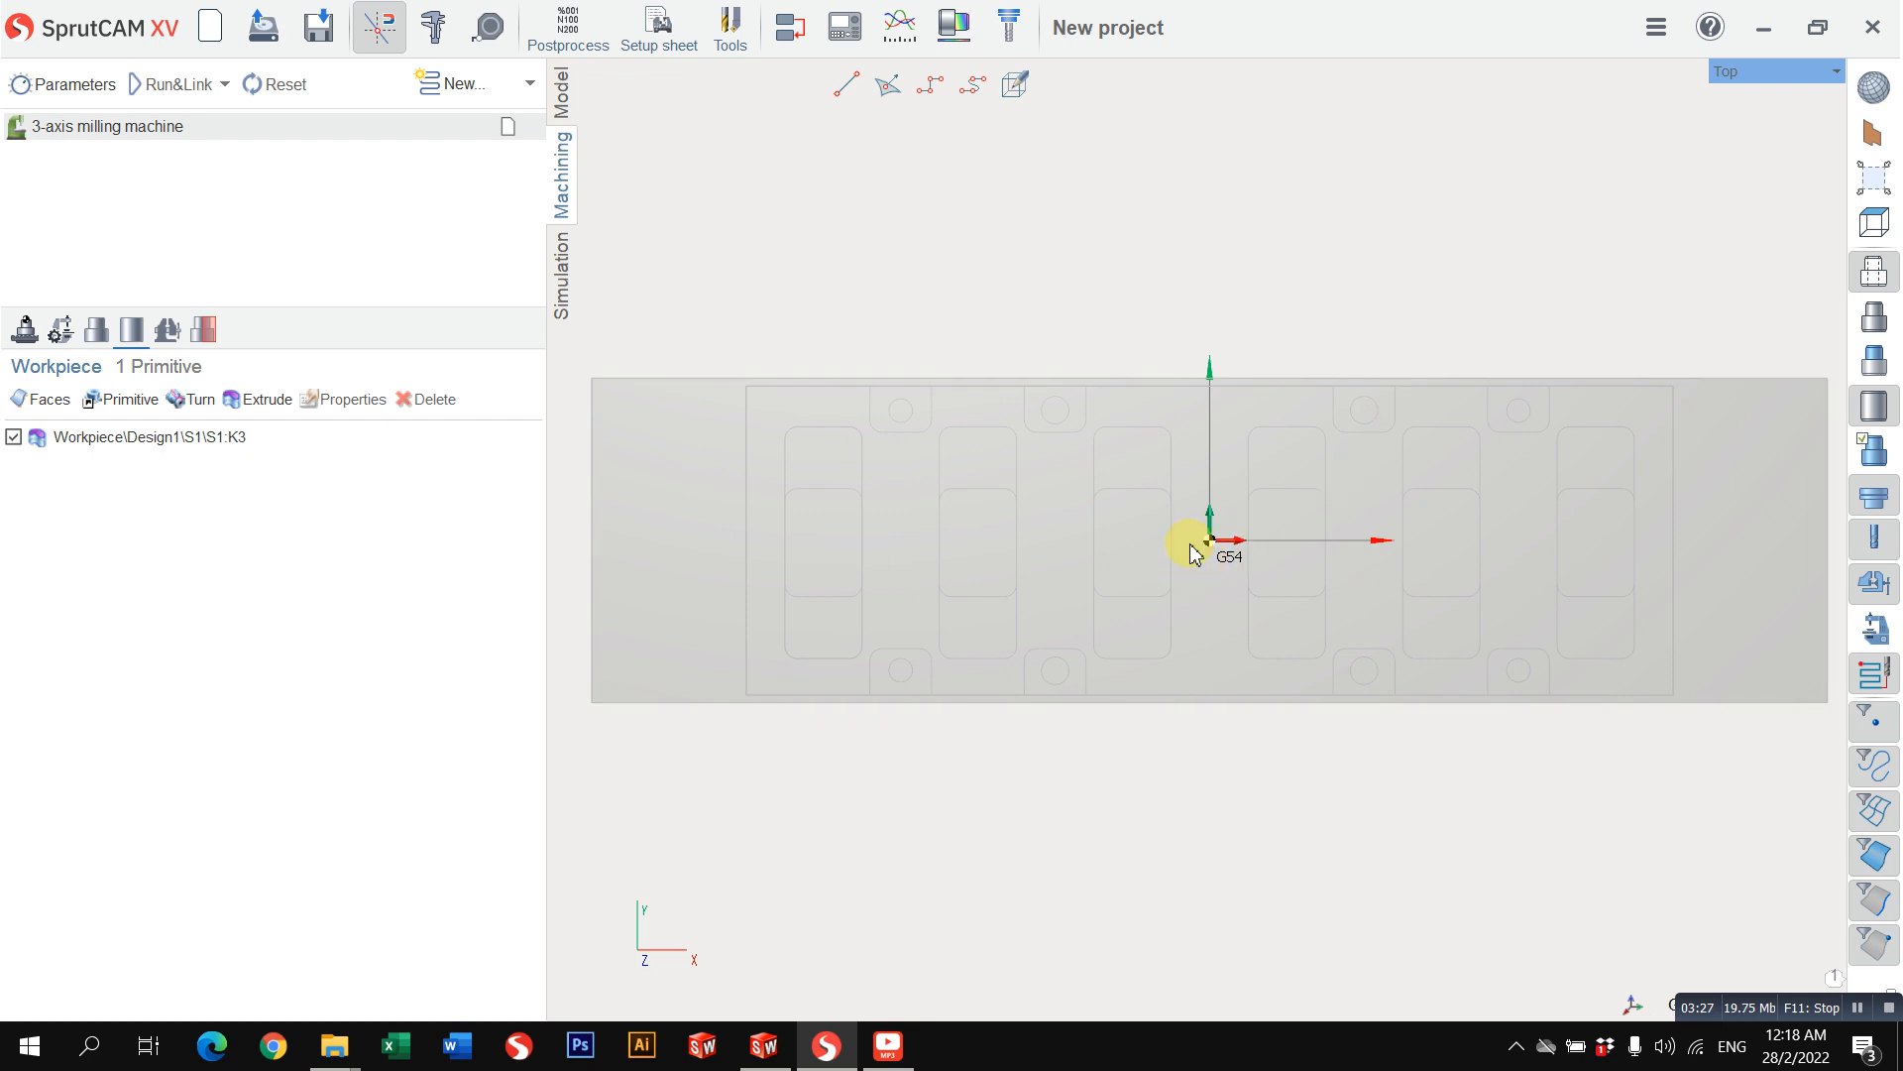
{"action": "left_click", "coordinate": [24, 329]}
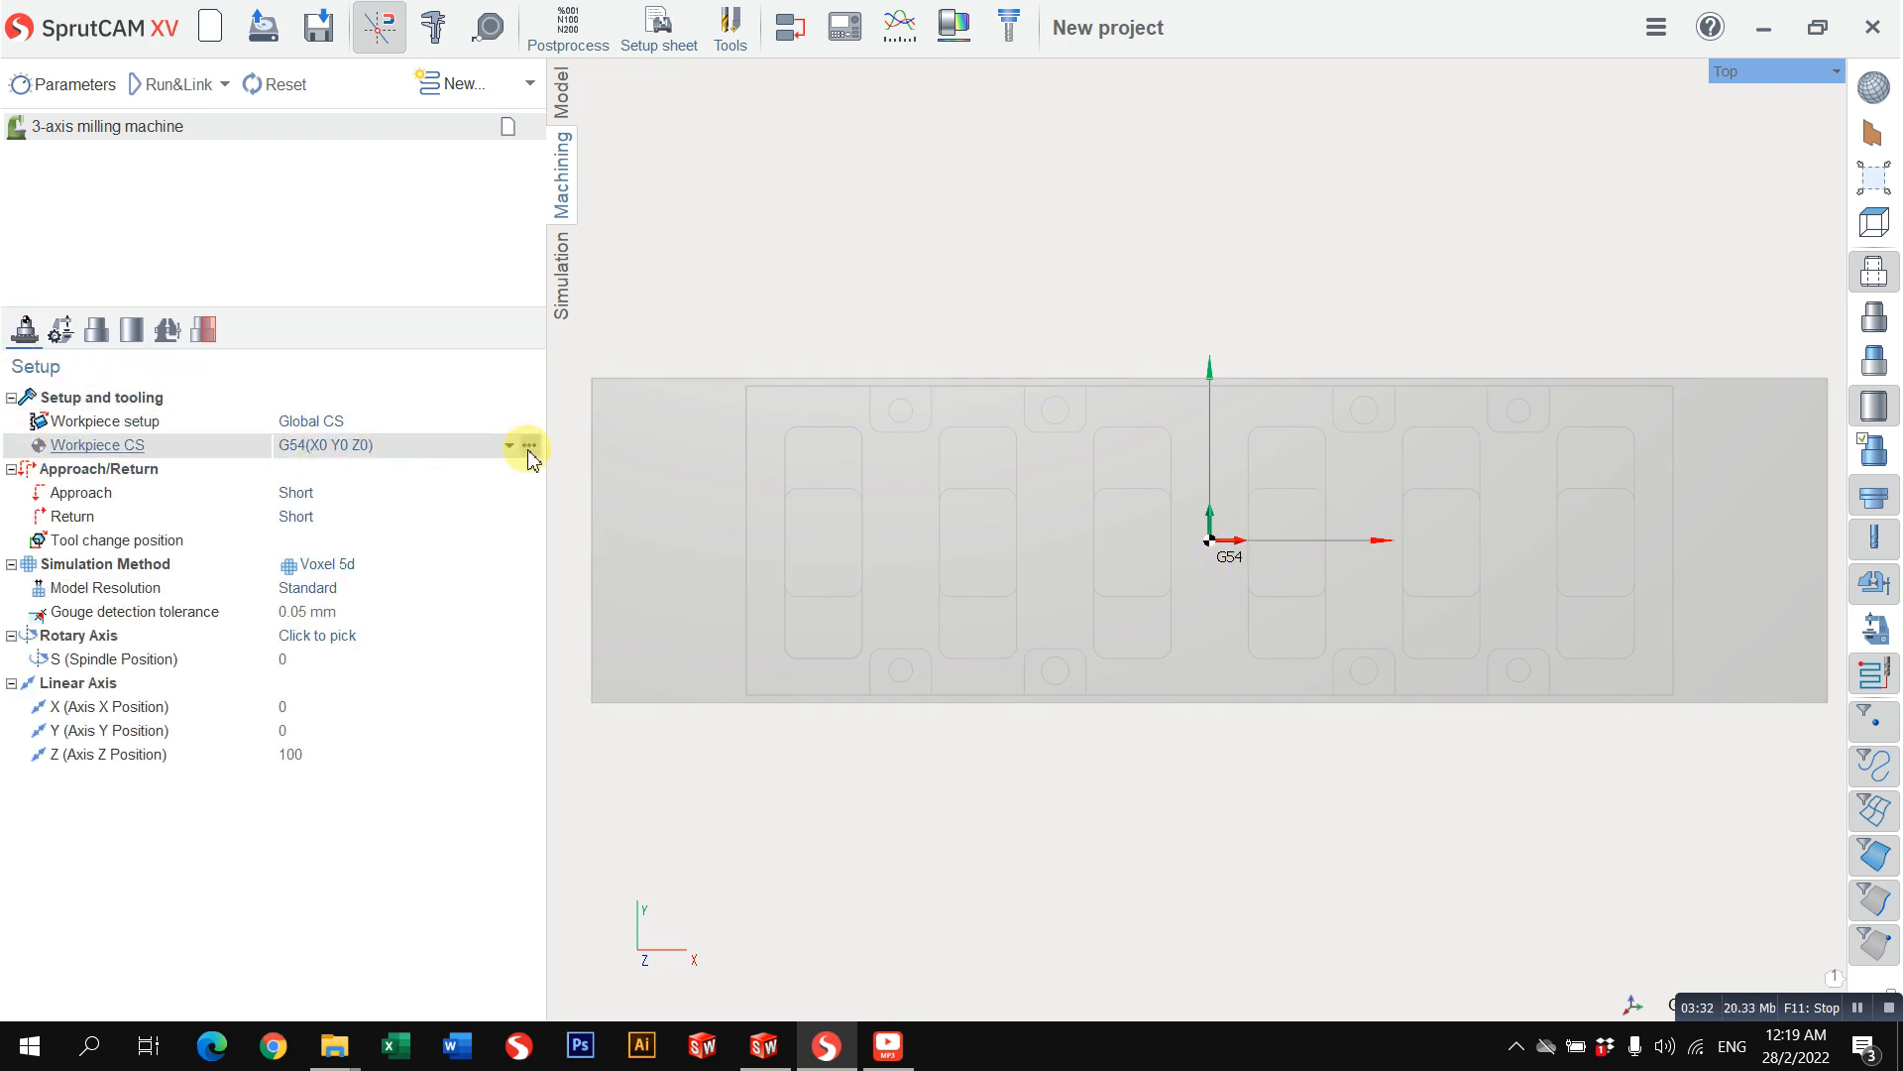
{"action": "scroll", "coordinate": [1201, 470], "scroll_direction": "down", "scroll_amount": 2}
{"action": "middle_click_drag", "start_coordinate": [1211, 485], "coordinate": [1160, 425]}
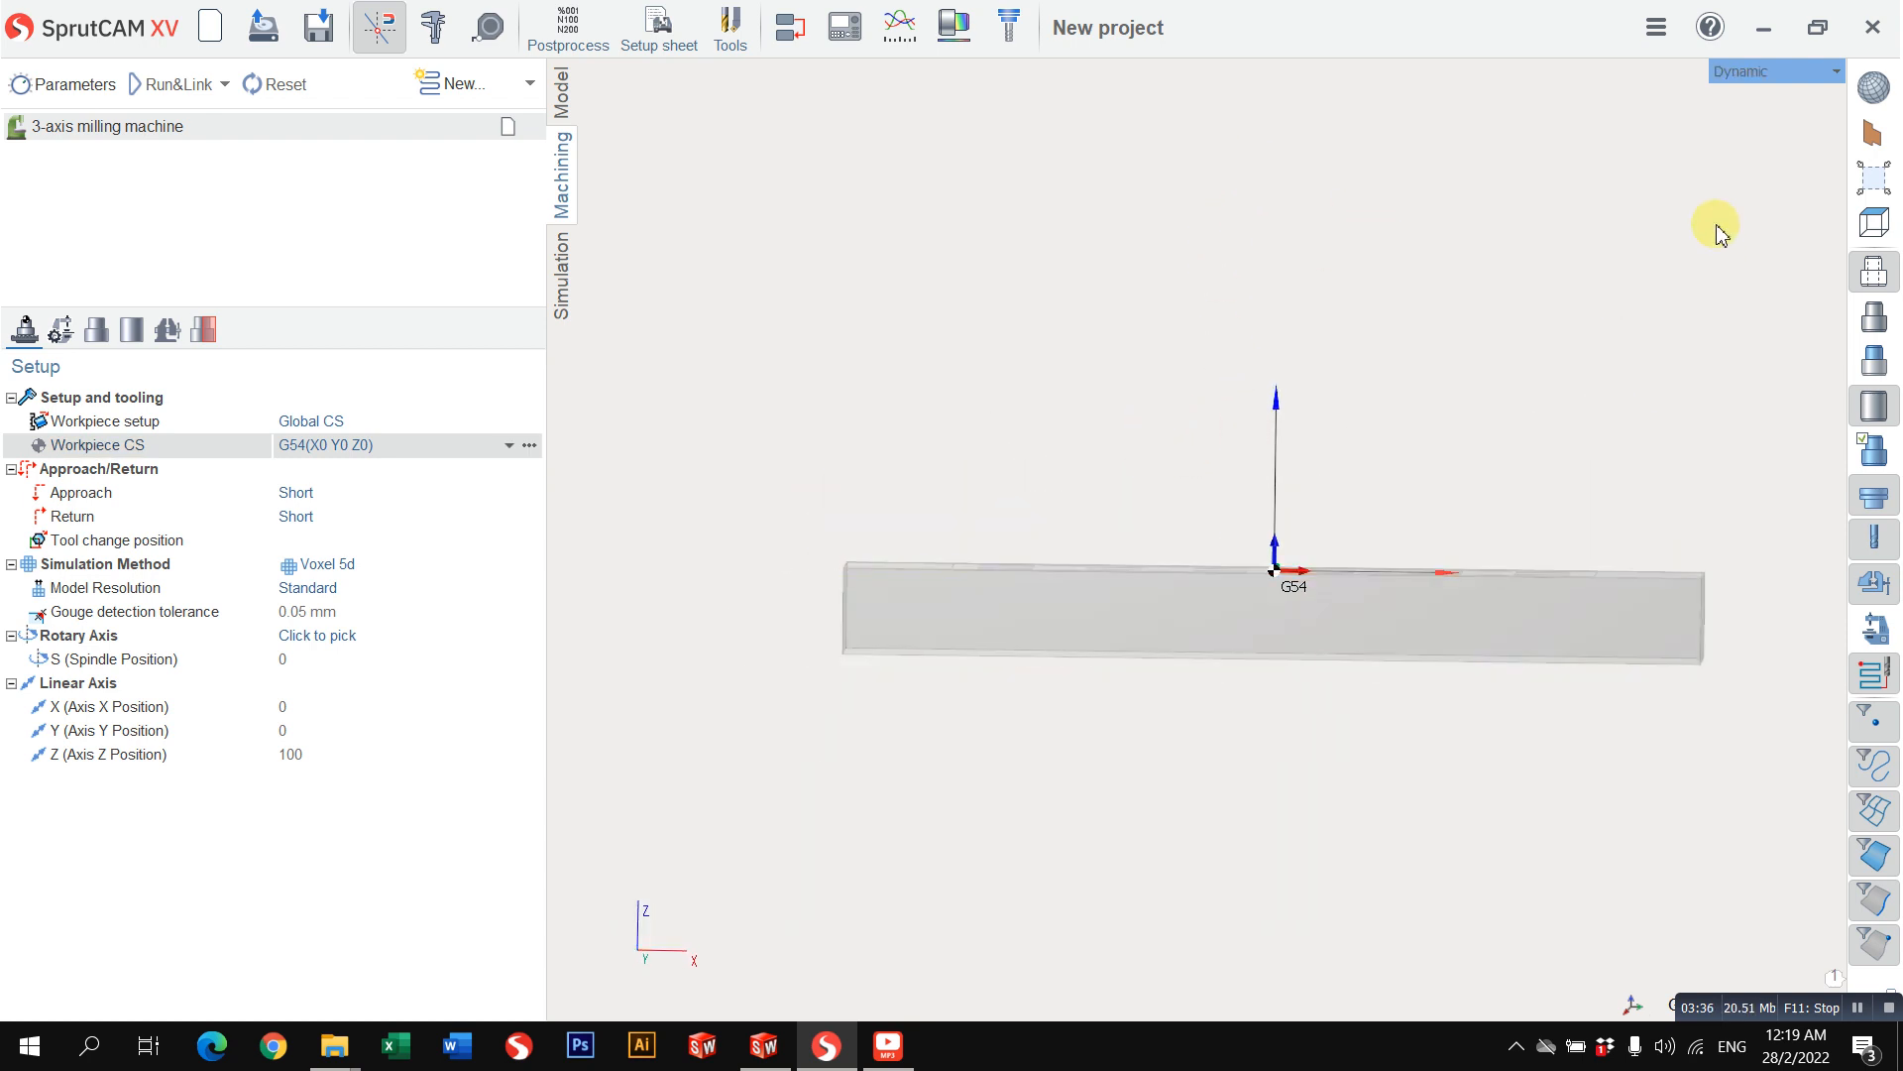
{"action": "left_click", "coordinate": [1775, 71]}
{"action": "mouse_move", "coordinate": [1744, 92]}
{"action": "left_click", "coordinate": [1580, 128]}
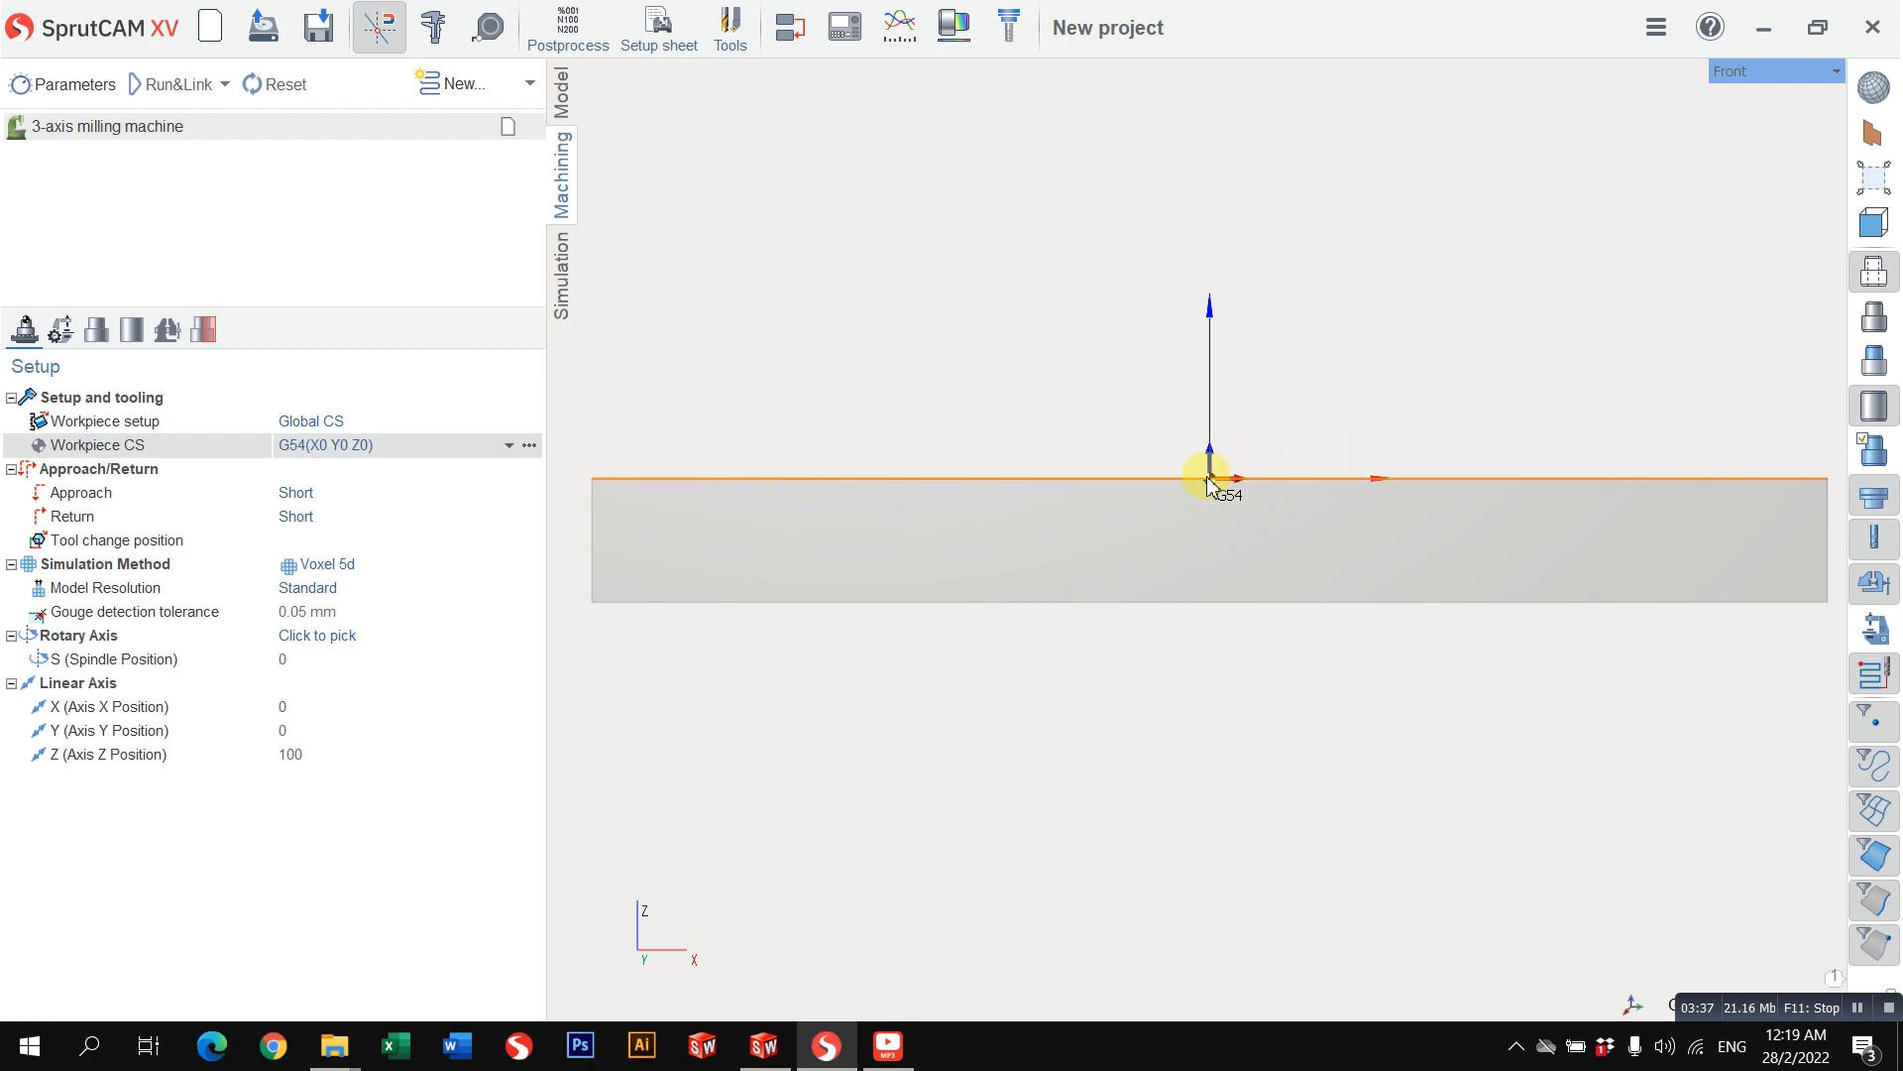
{"action": "scroll", "coordinate": [1236, 480], "scroll_direction": "down", "scroll_amount": 2}
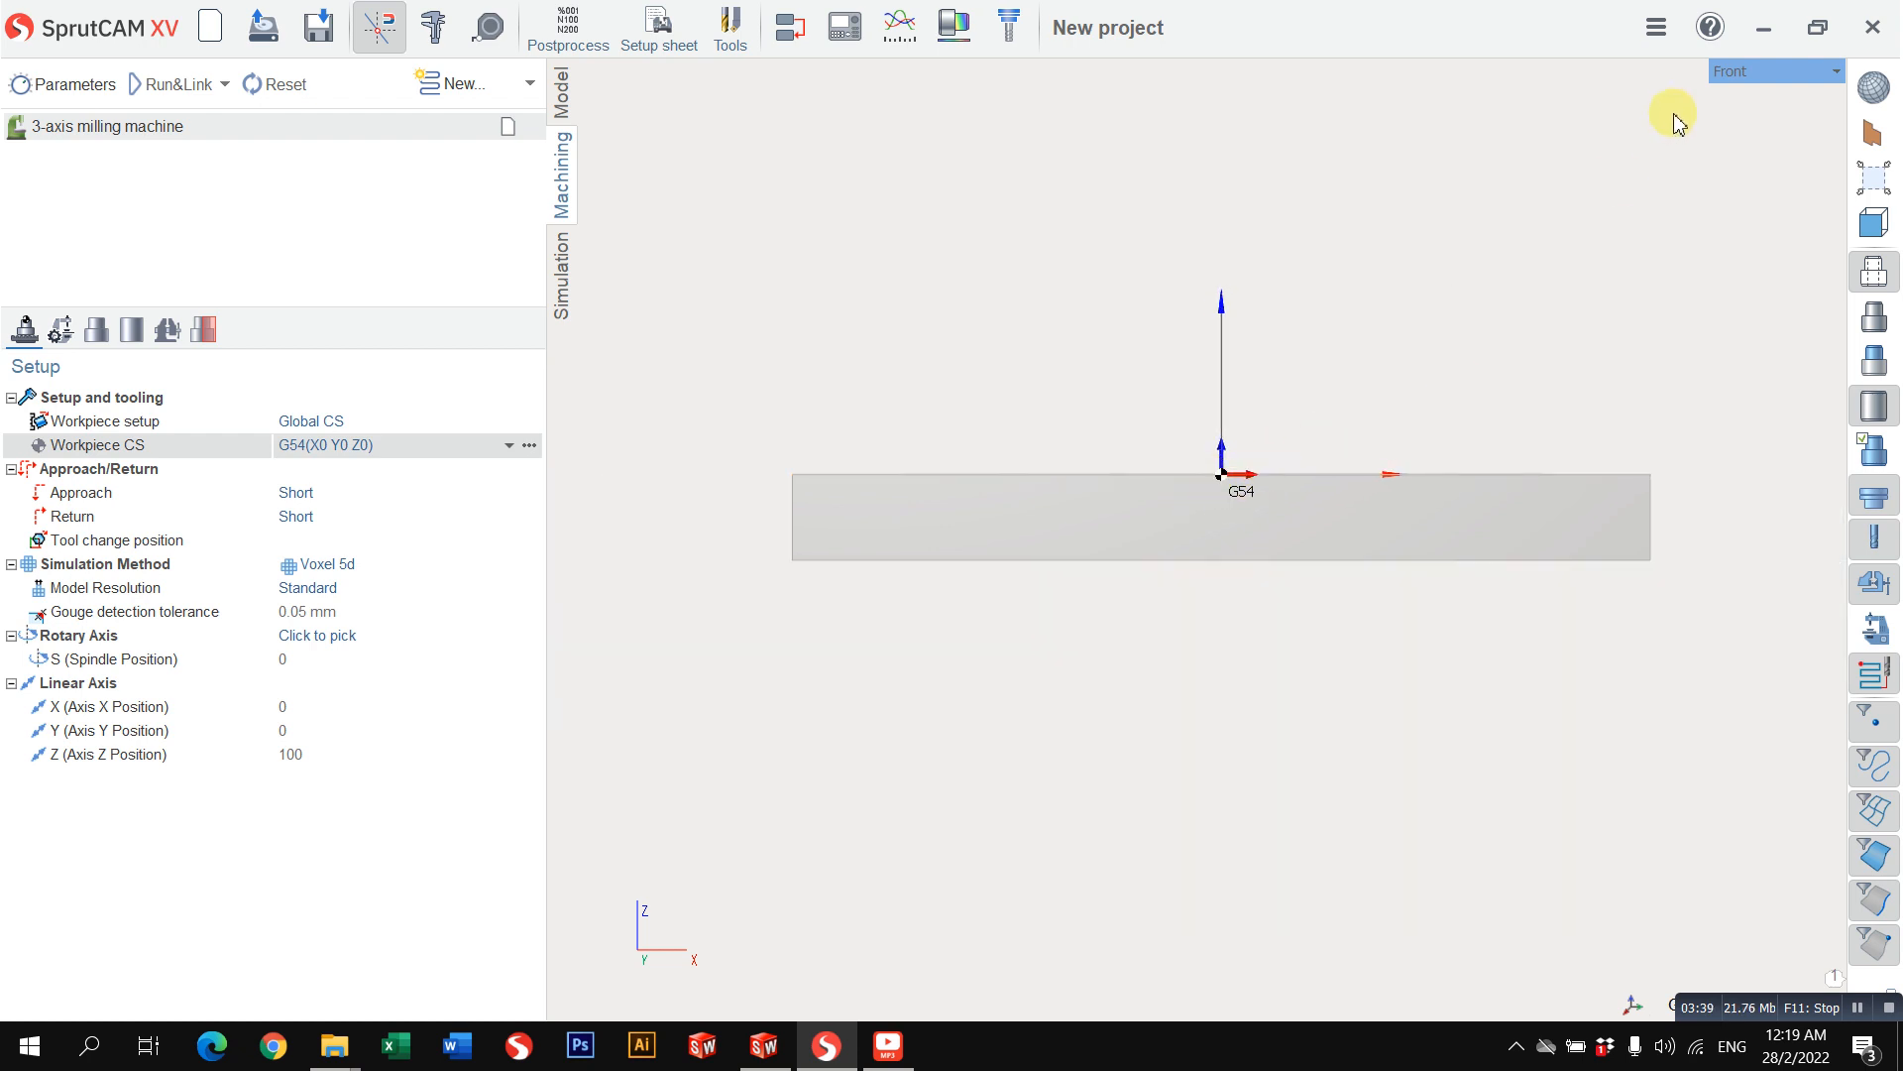
{"action": "left_click", "coordinate": [1735, 71]}
{"action": "mouse_move", "coordinate": [1701, 87]}
{"action": "left_click", "coordinate": [1599, 87]}
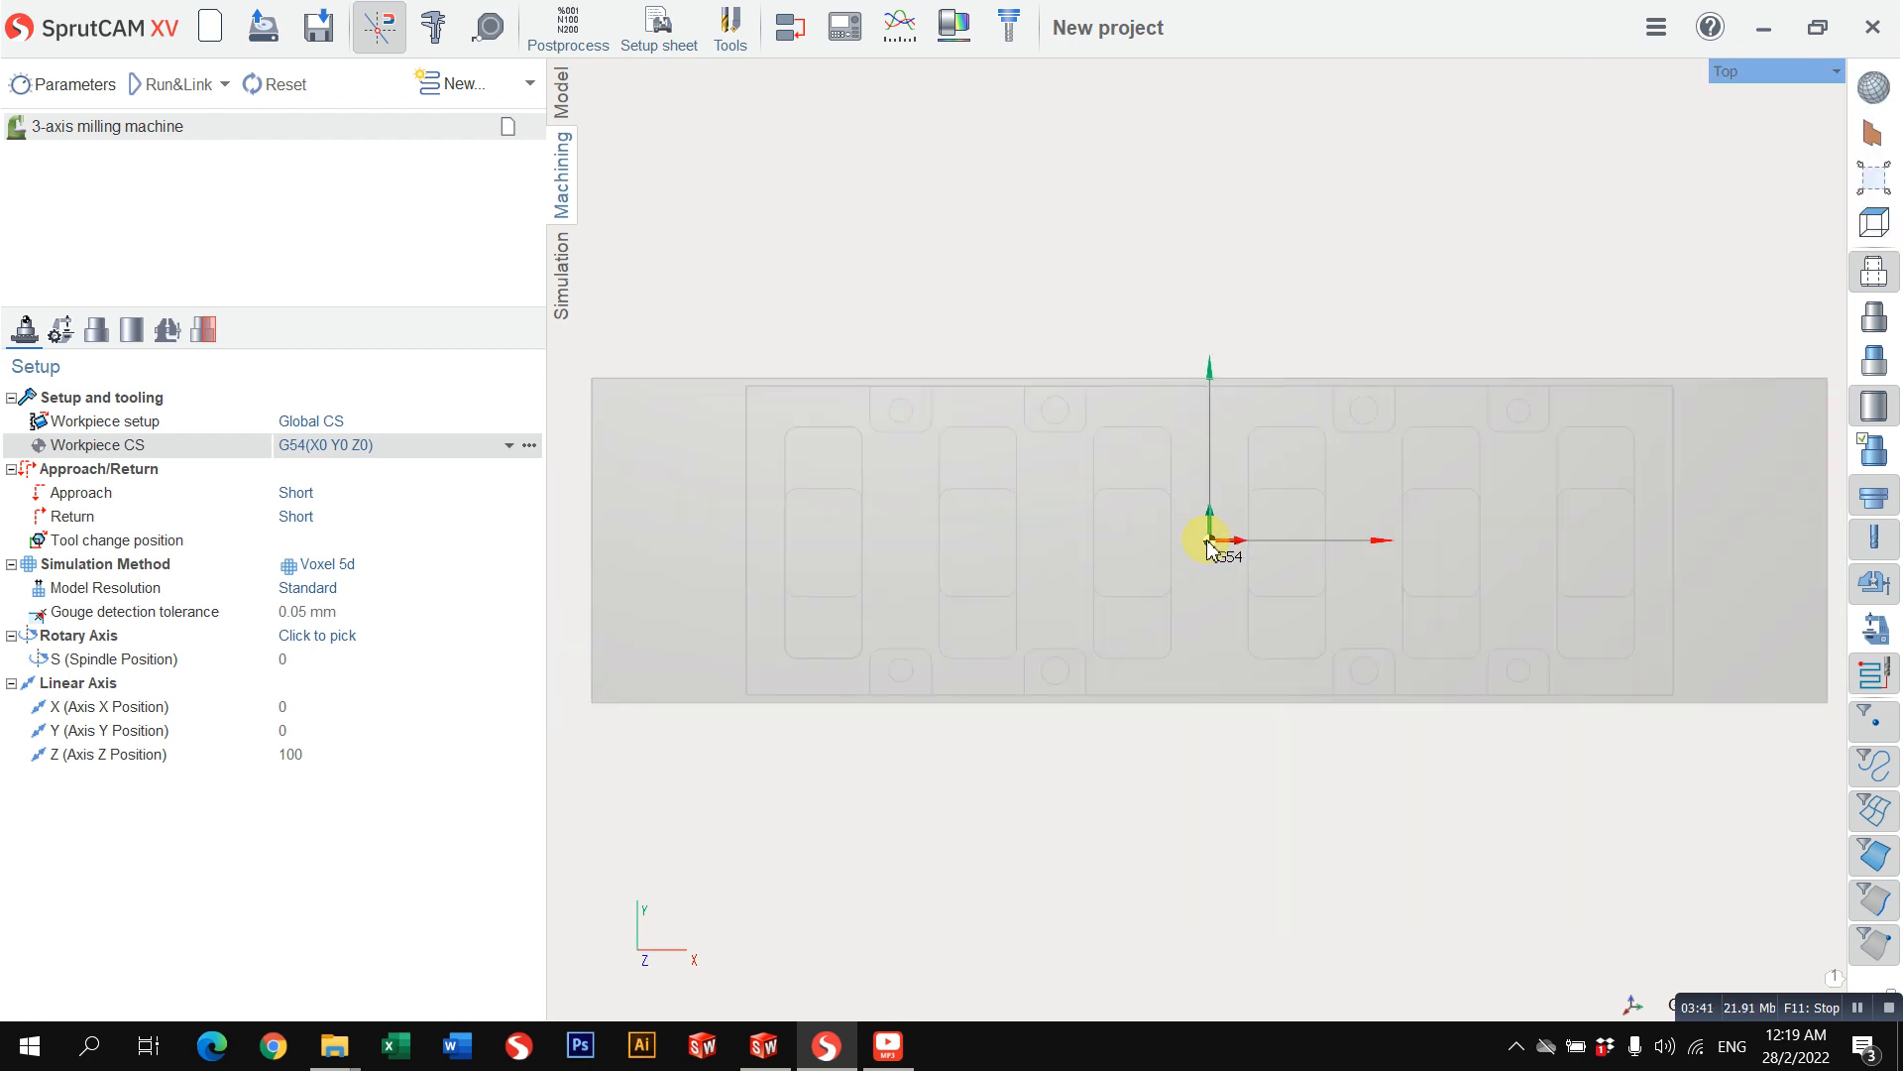
{"action": "scroll", "coordinate": [1209, 544], "scroll_direction": "down", "scroll_amount": 2}
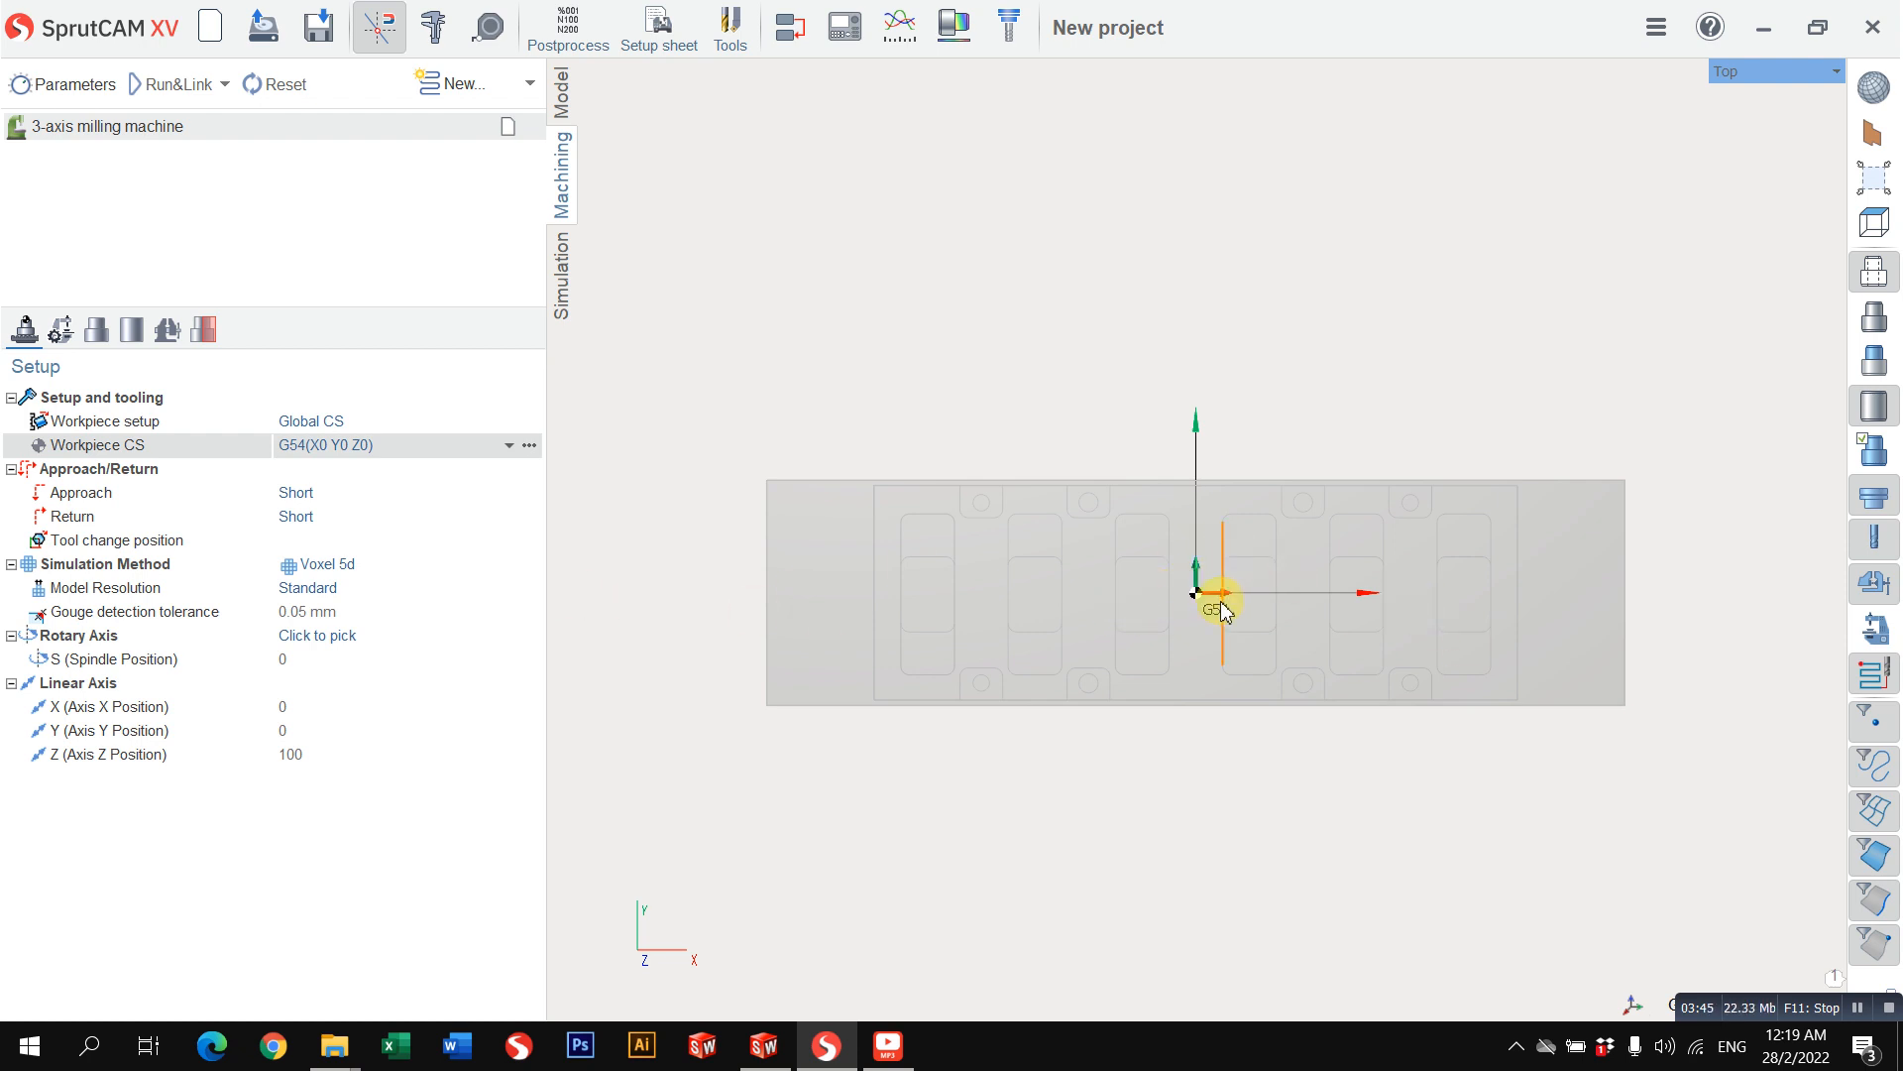
{"action": "left_click", "coordinate": [529, 444]}
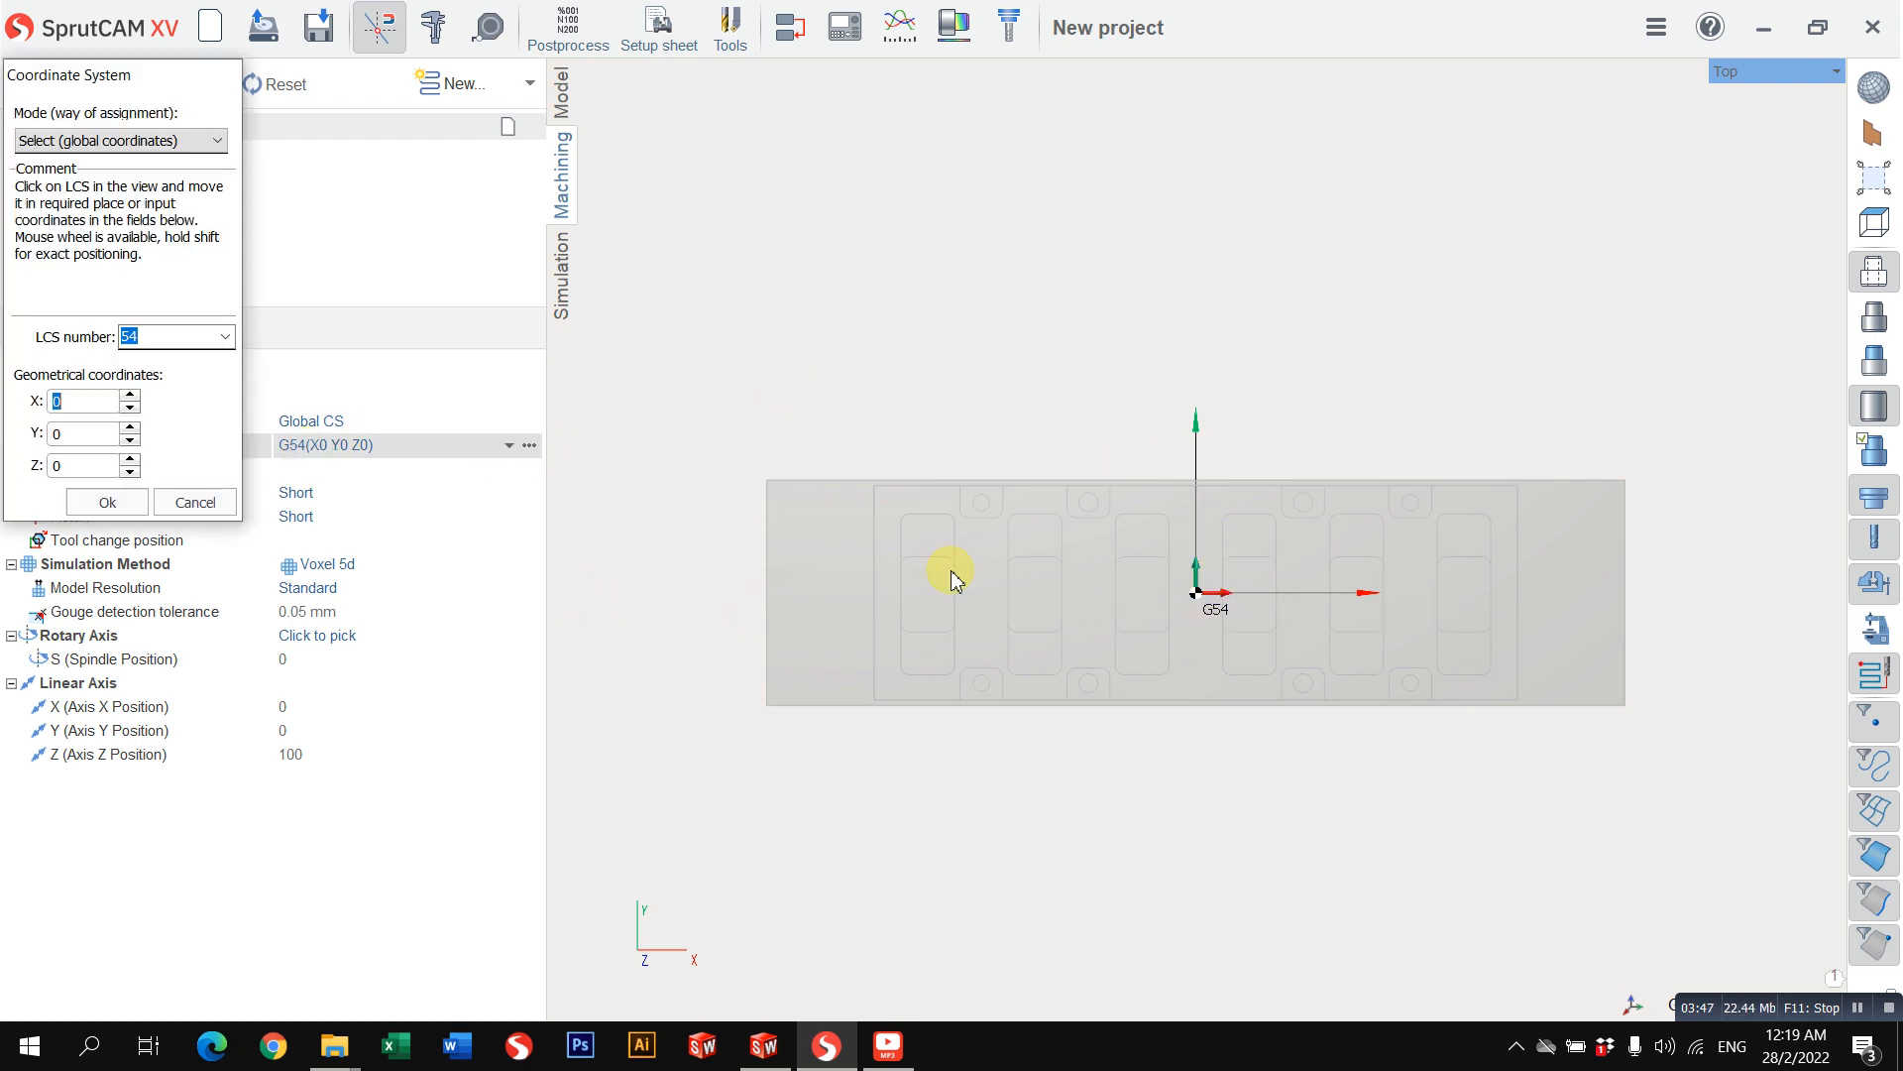
{"action": "left_click", "coordinate": [198, 501]}
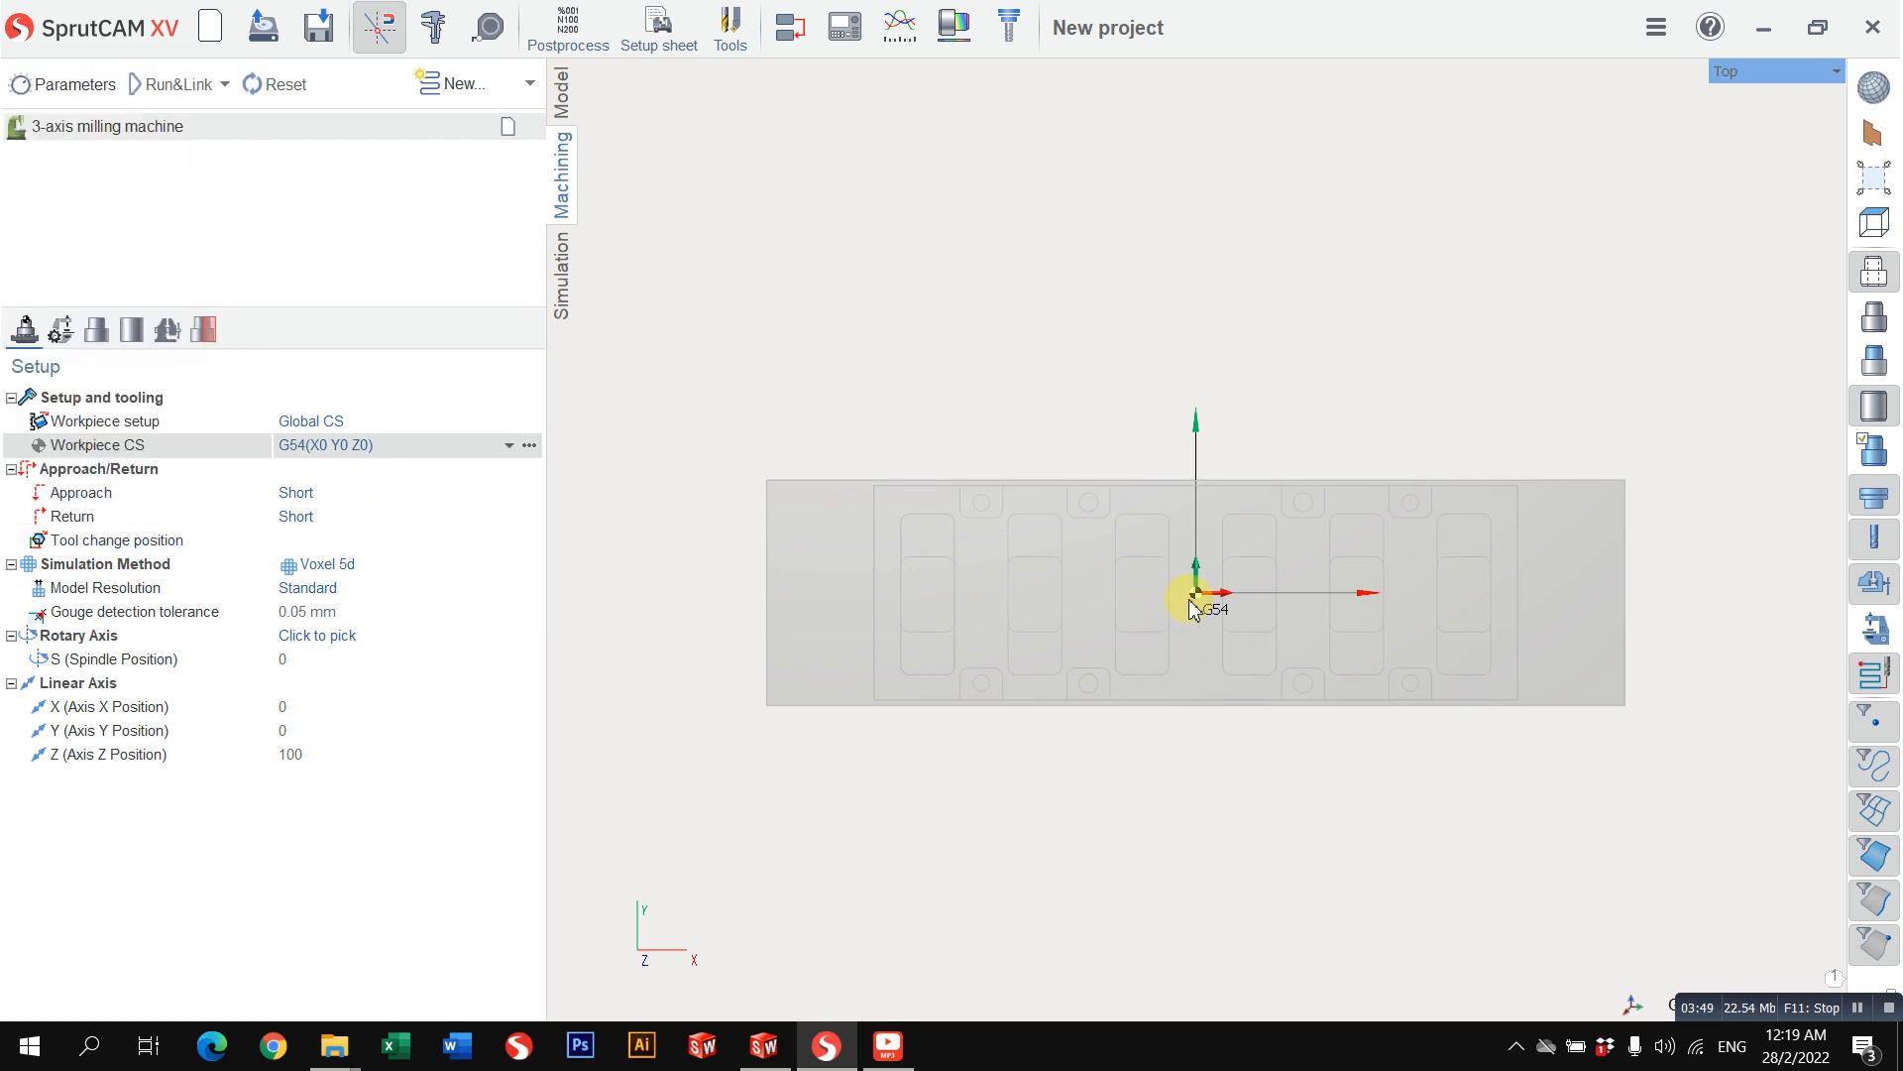
{"action": "middle_click_drag", "start_coordinate": [1194, 596], "coordinate": [1192, 486]}
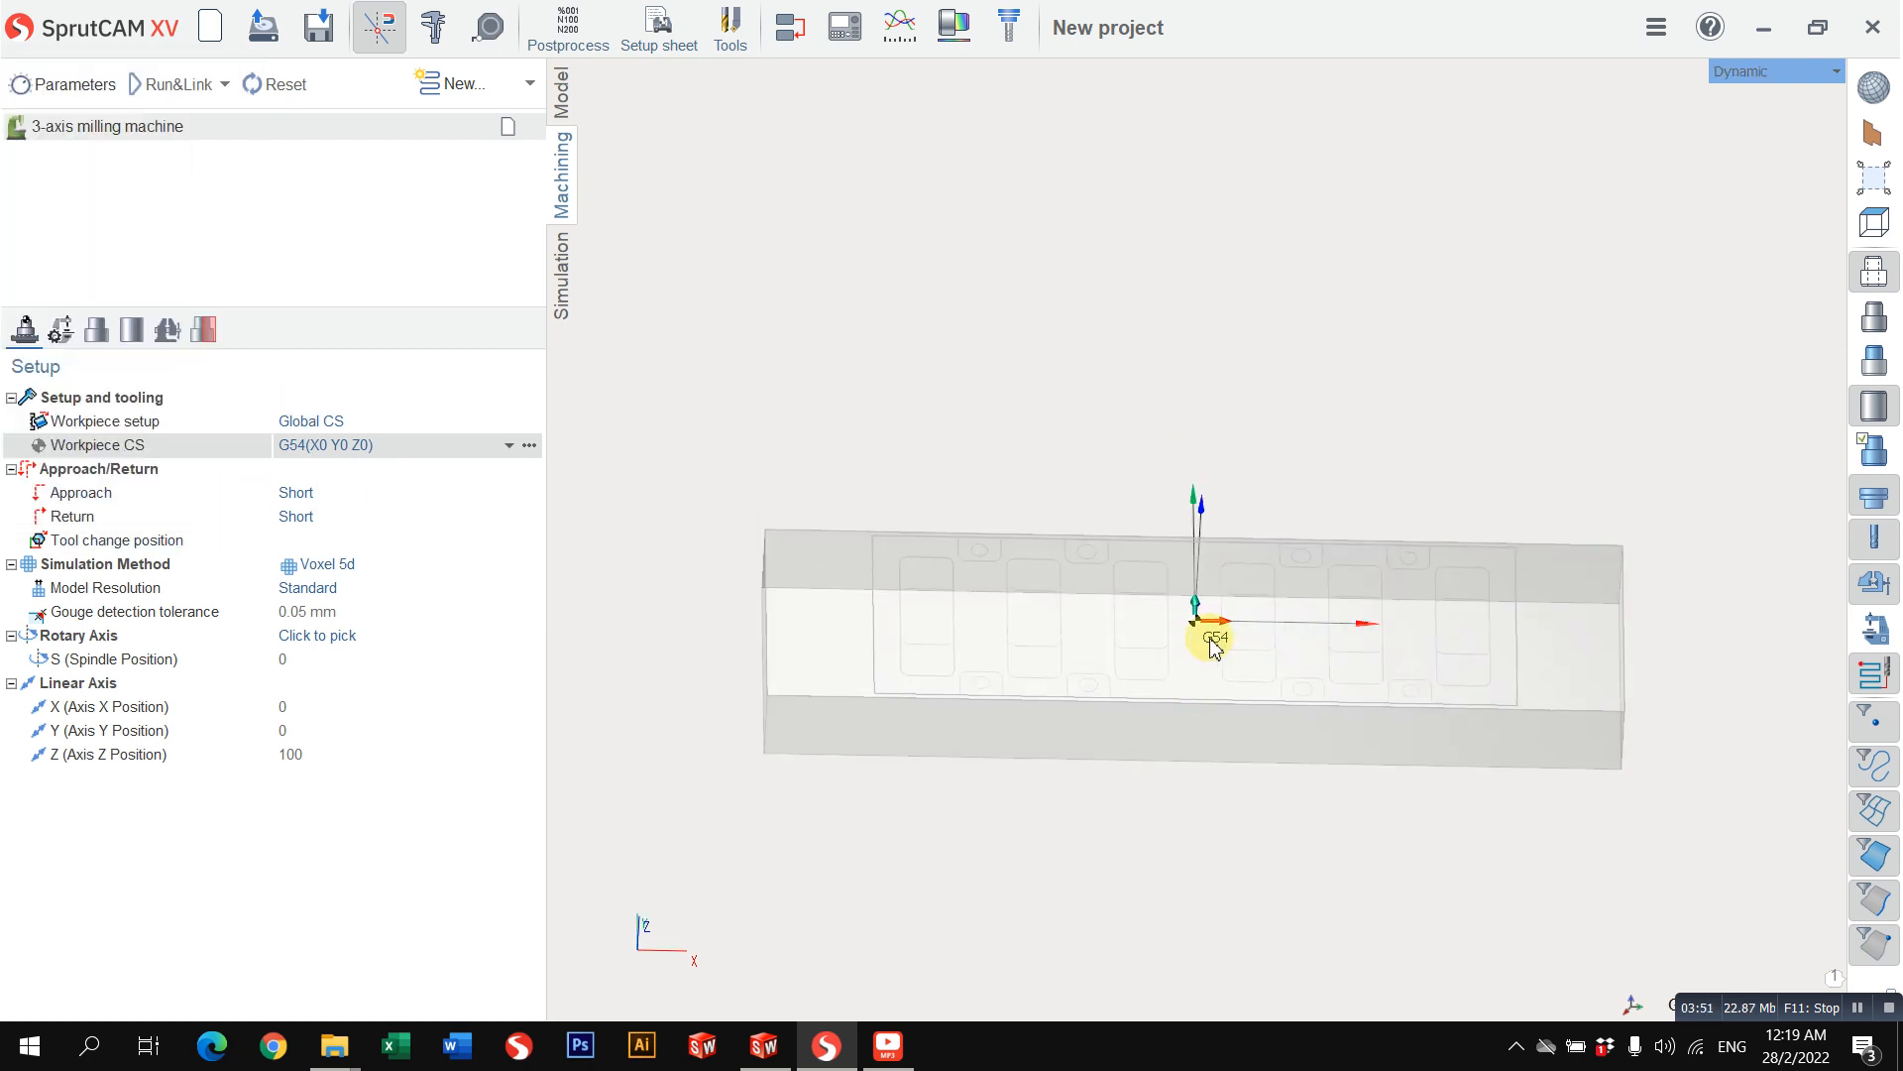
{"action": "left_click", "coordinate": [529, 444]}
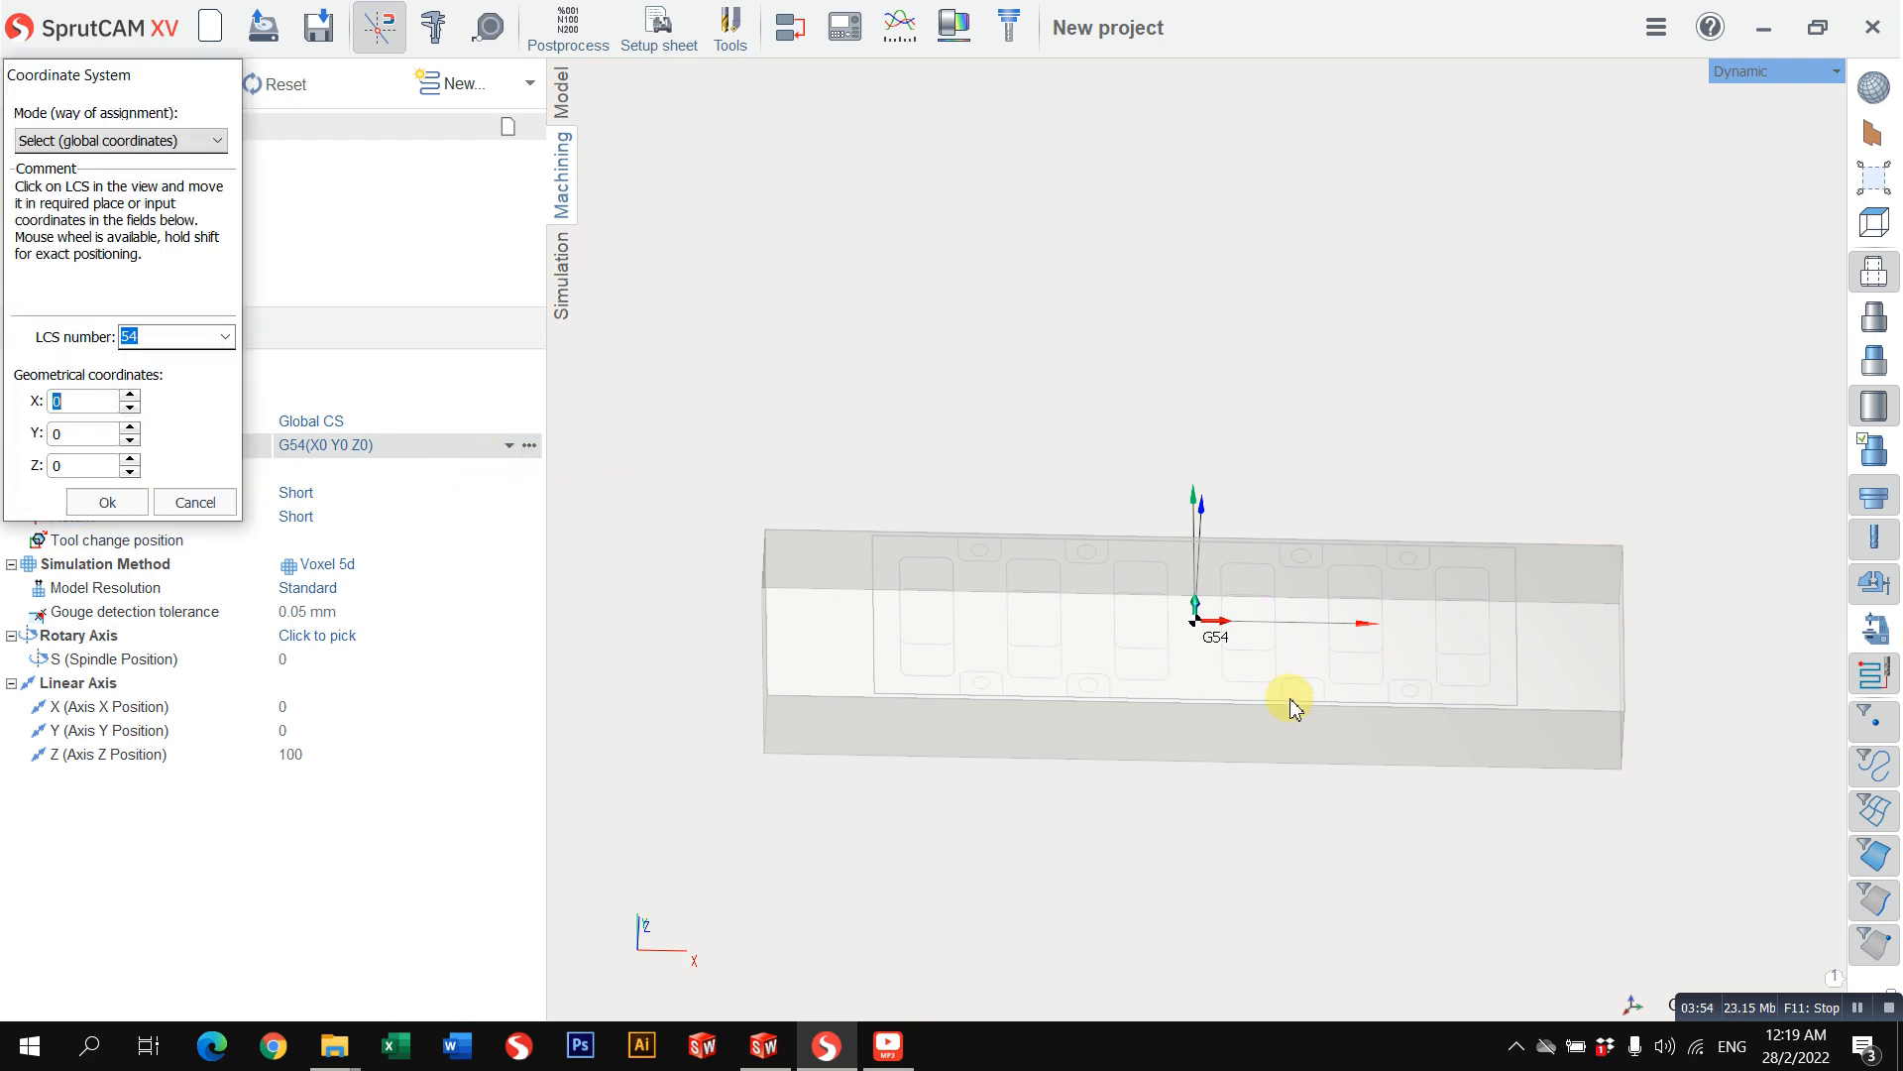
{"action": "left_click", "coordinate": [195, 502]}
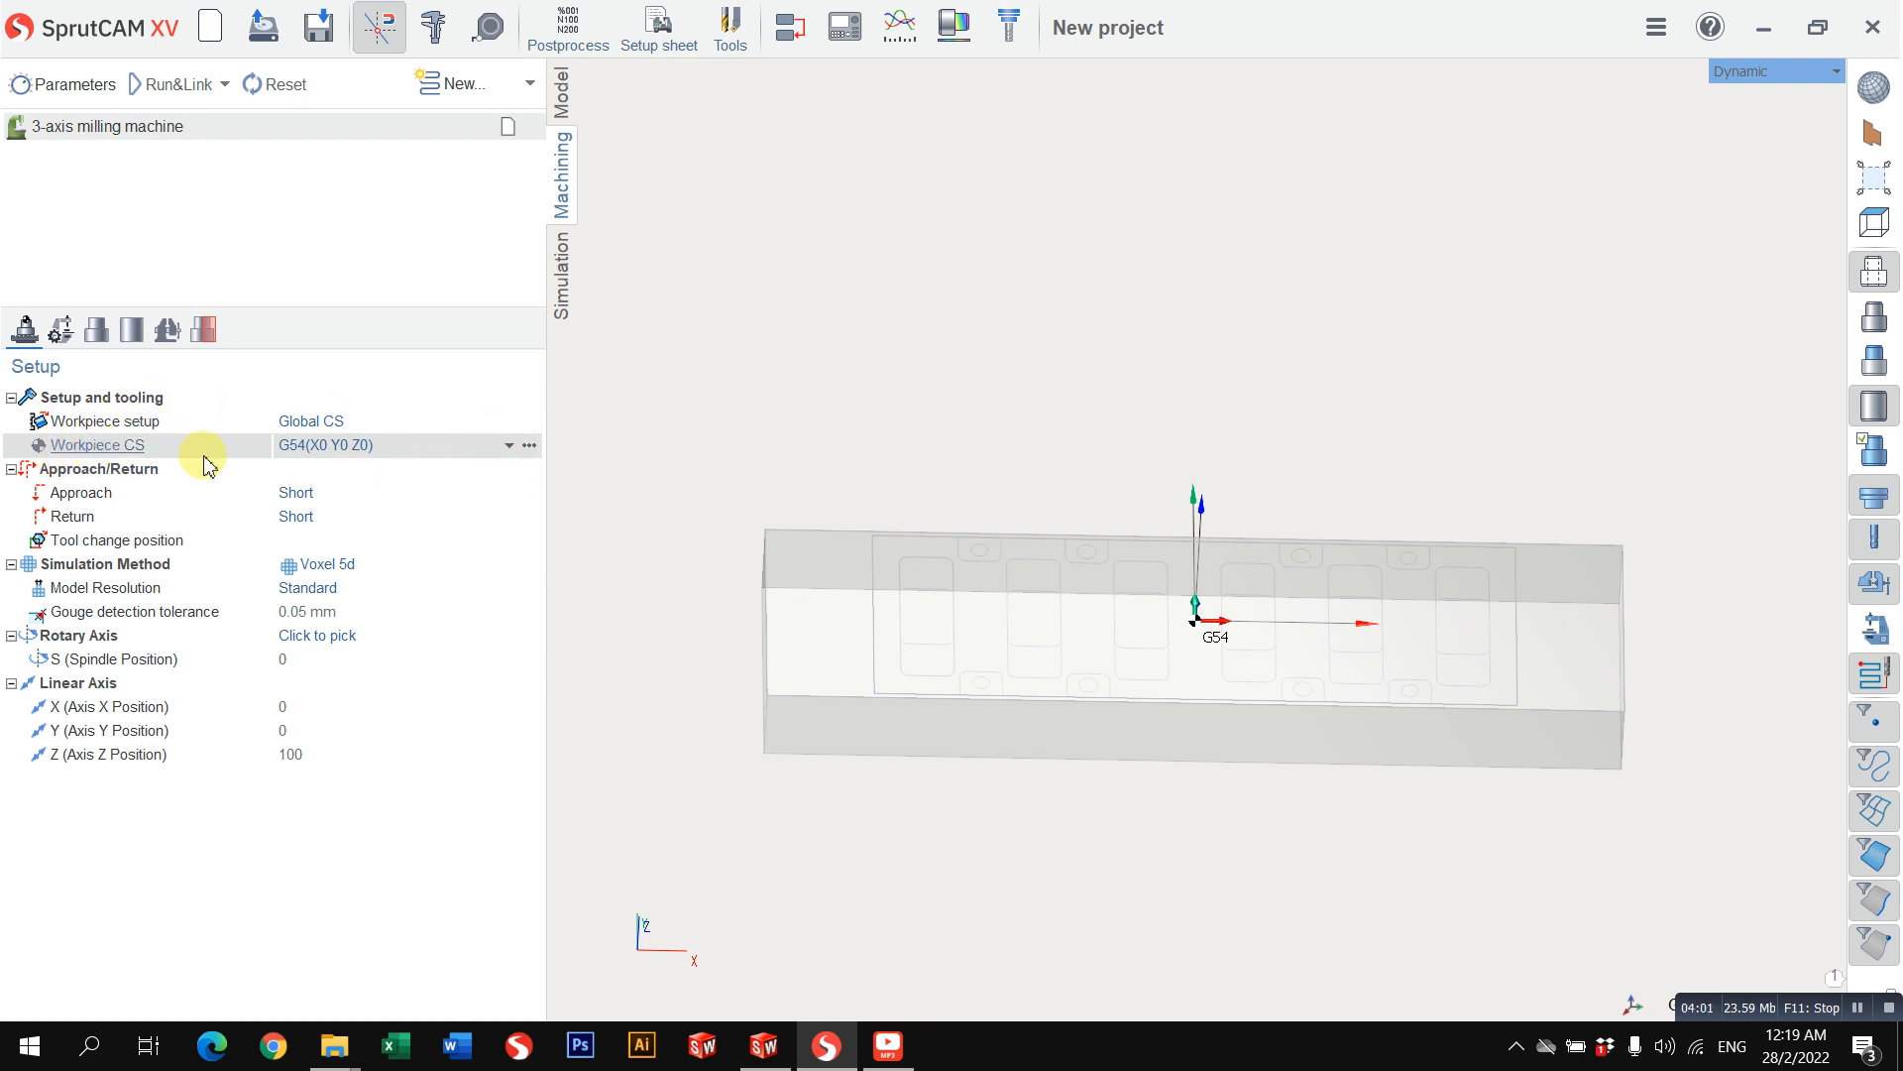
Step: Open the G54 workpiece coordinate system for editing and try to move it freehand onto the workpiece's top back corner
{"action": "left_click", "coordinate": [529, 445]}
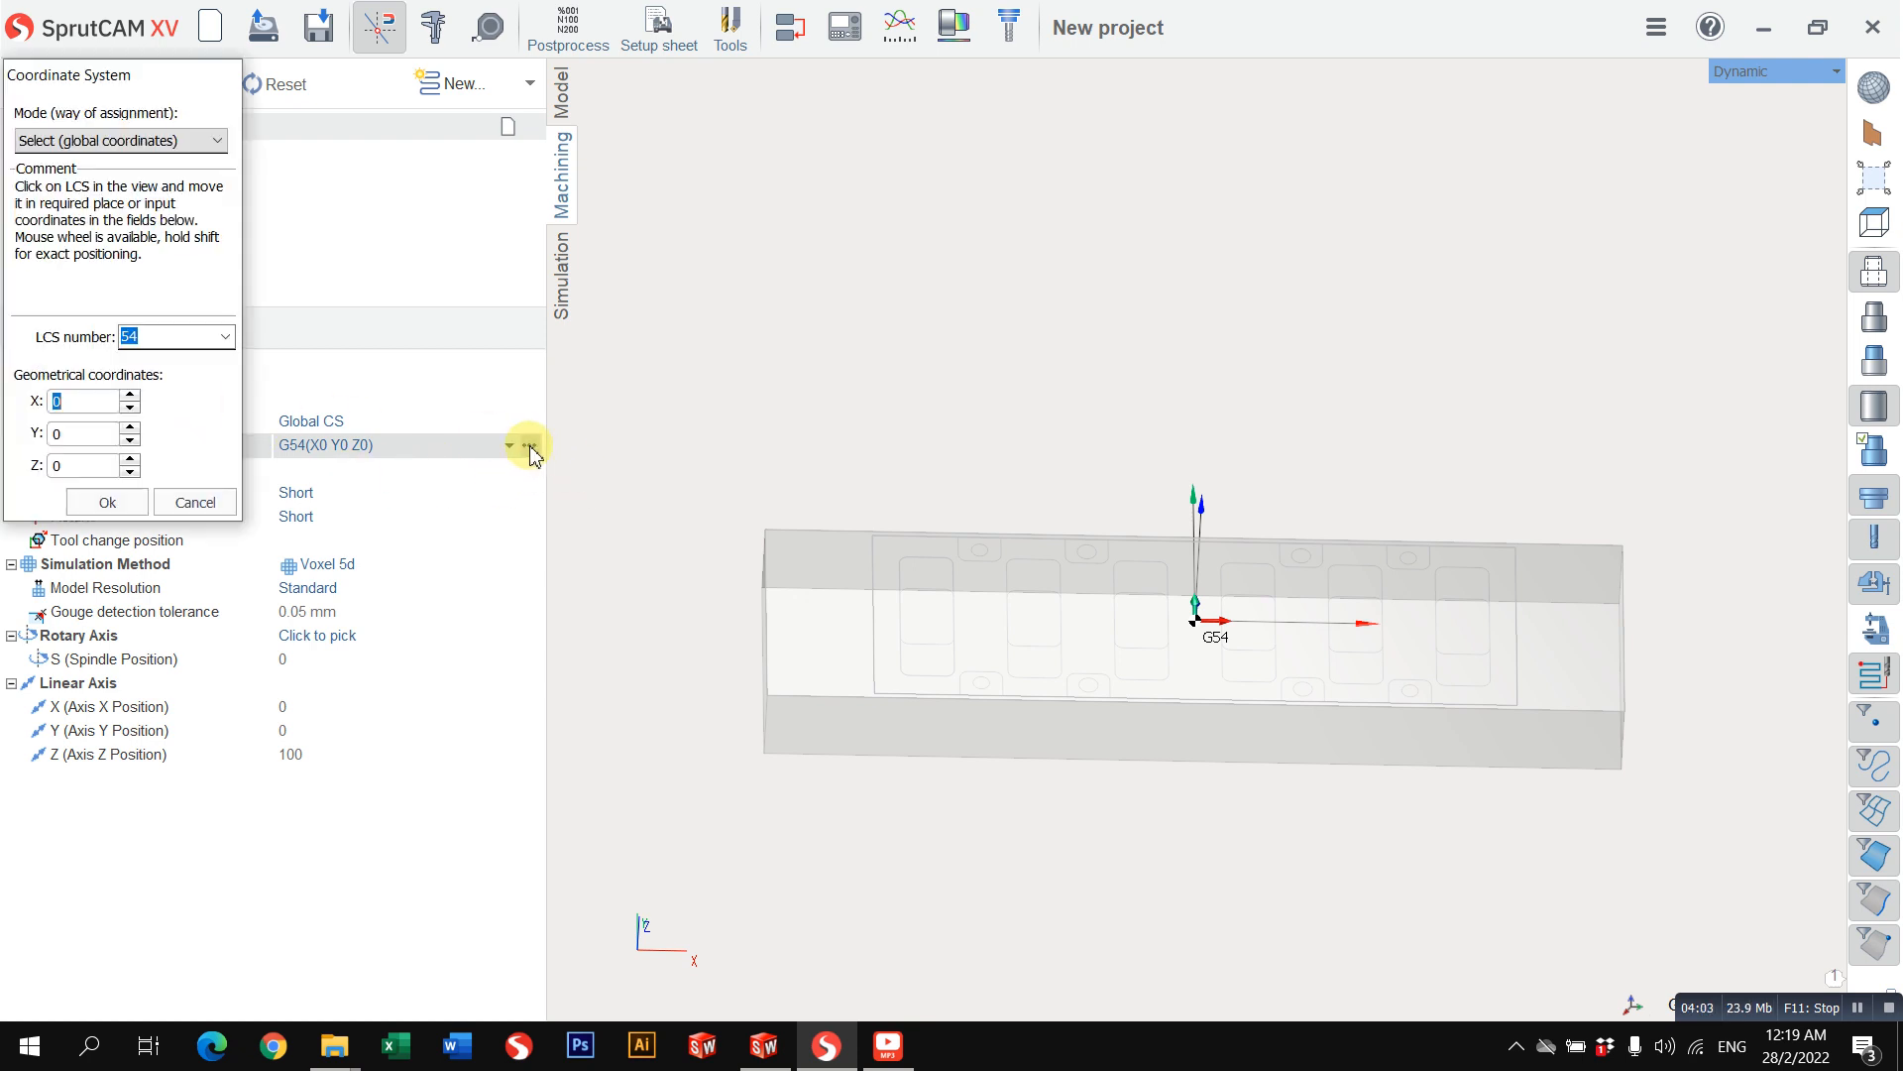
{"action": "left_click_drag", "start_coordinate": [1209, 635], "coordinate": [833, 570]}
{"action": "left_click_drag", "start_coordinate": [624, 362], "coordinate": [754, 528]}
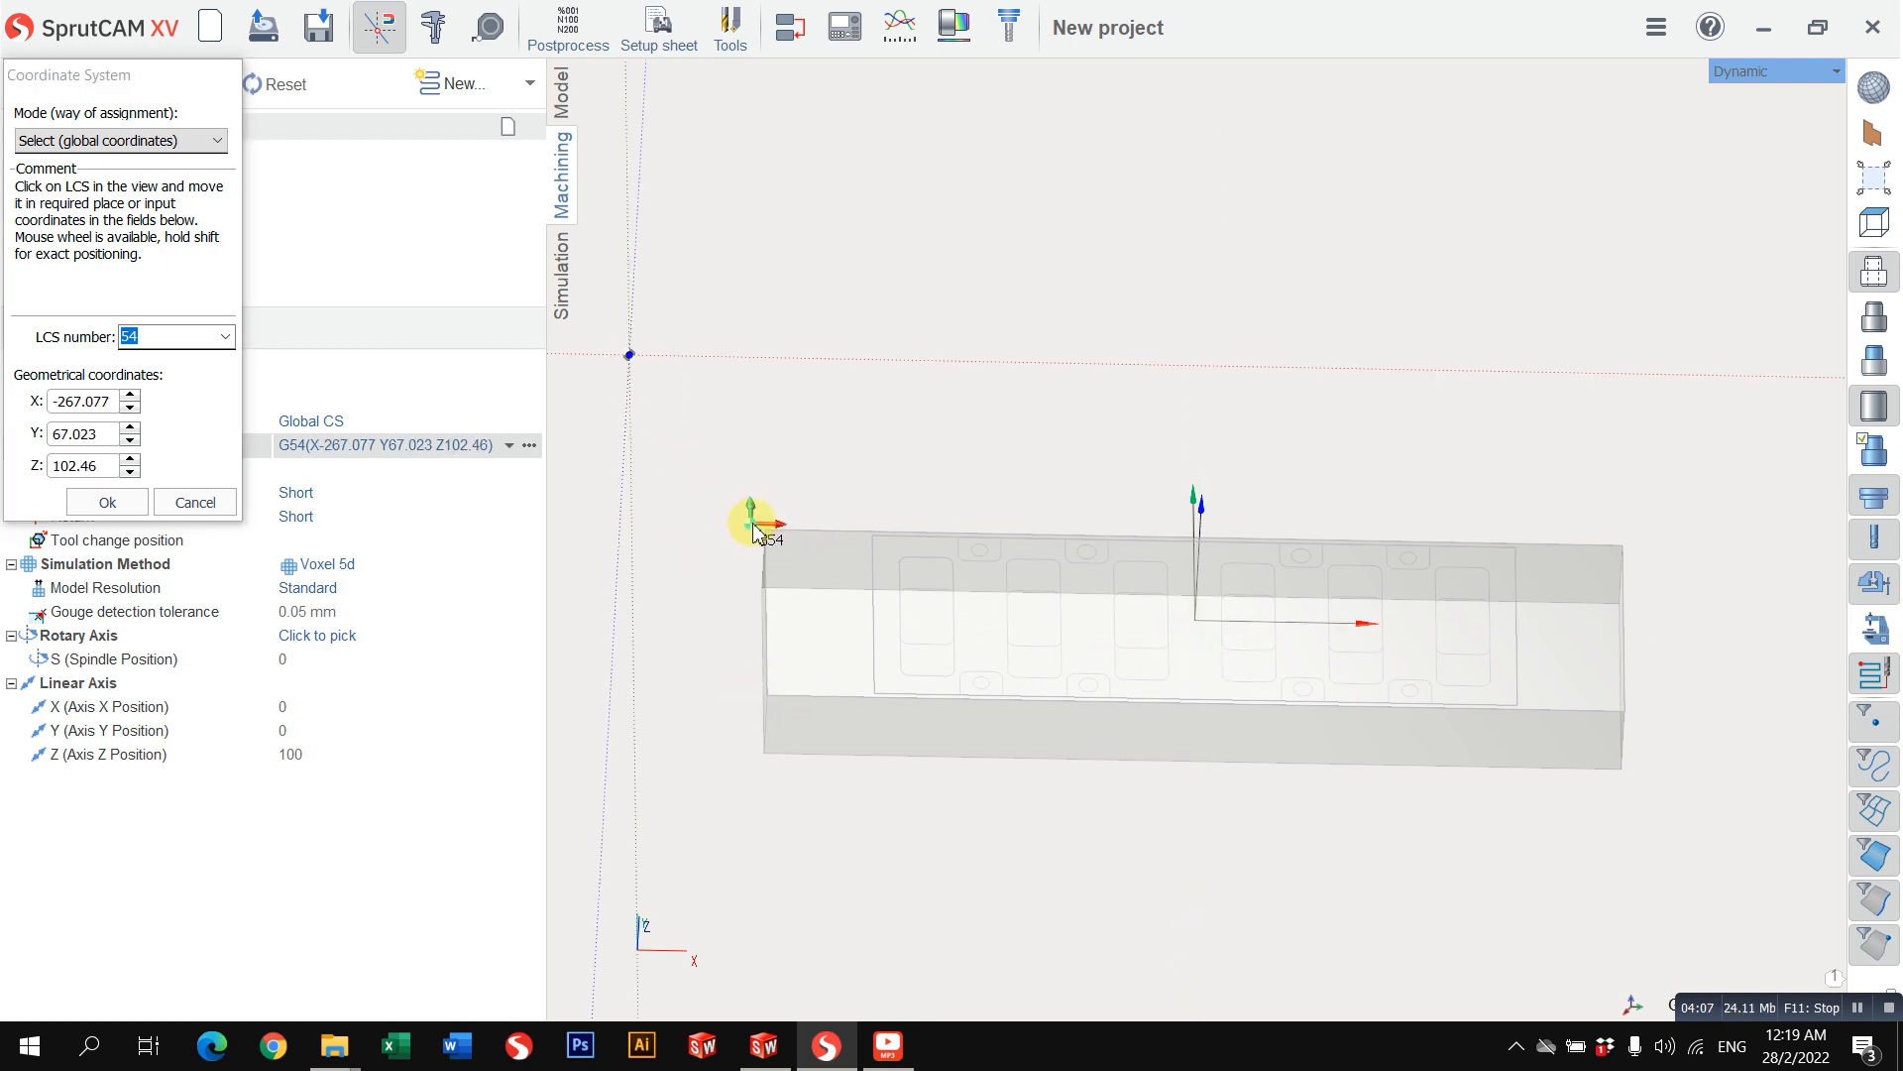
{"action": "left_click_drag", "start_coordinate": [1620, 550], "coordinate": [645, 266]}
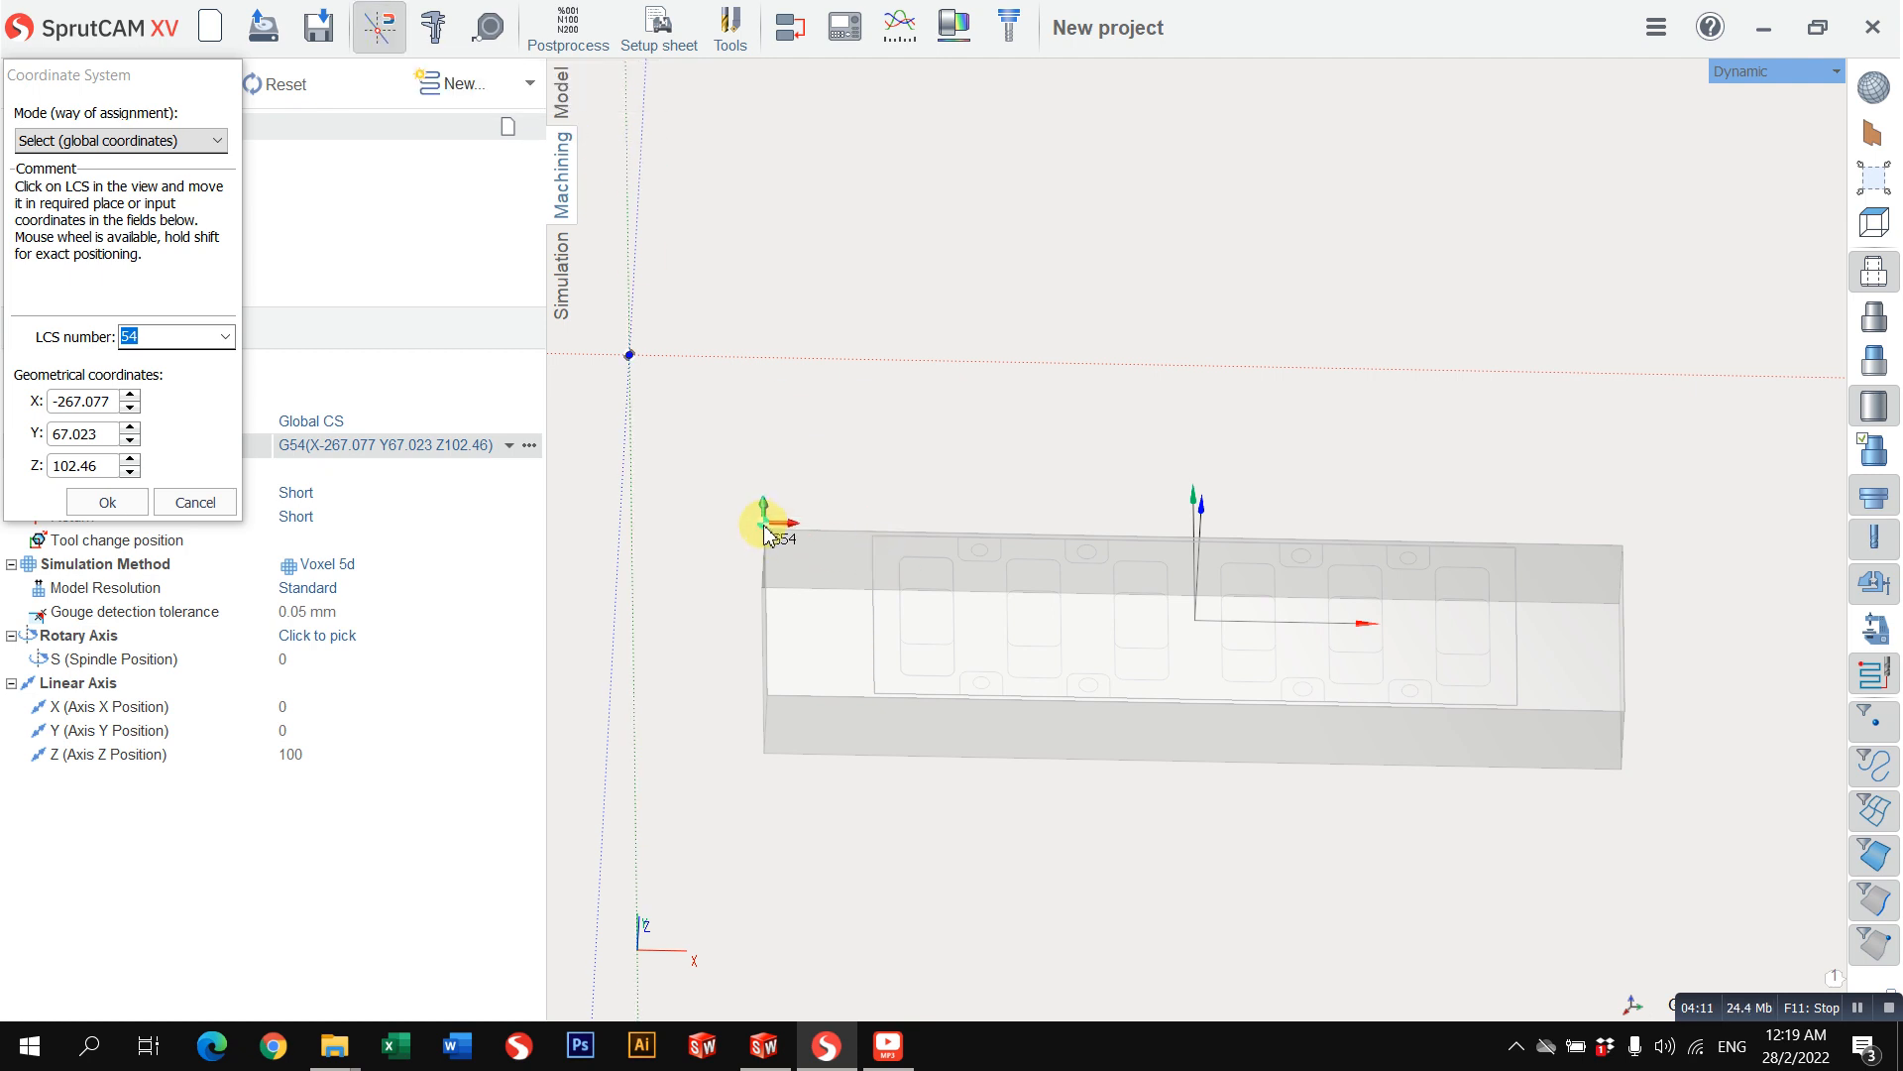
{"action": "middle_click_drag", "start_coordinate": [799, 654], "coordinate": [881, 635]}
{"action": "left_click_drag", "start_coordinate": [826, 739], "coordinate": [750, 776]}
{"action": "scroll", "coordinate": [939, 702], "scroll_direction": "up", "scroll_amount": 5}
{"action": "scroll", "coordinate": [883, 764], "scroll_direction": "down", "scroll_amount": 5}
{"action": "scroll", "coordinate": [749, 776], "scroll_direction": "down", "scroll_amount": 5}
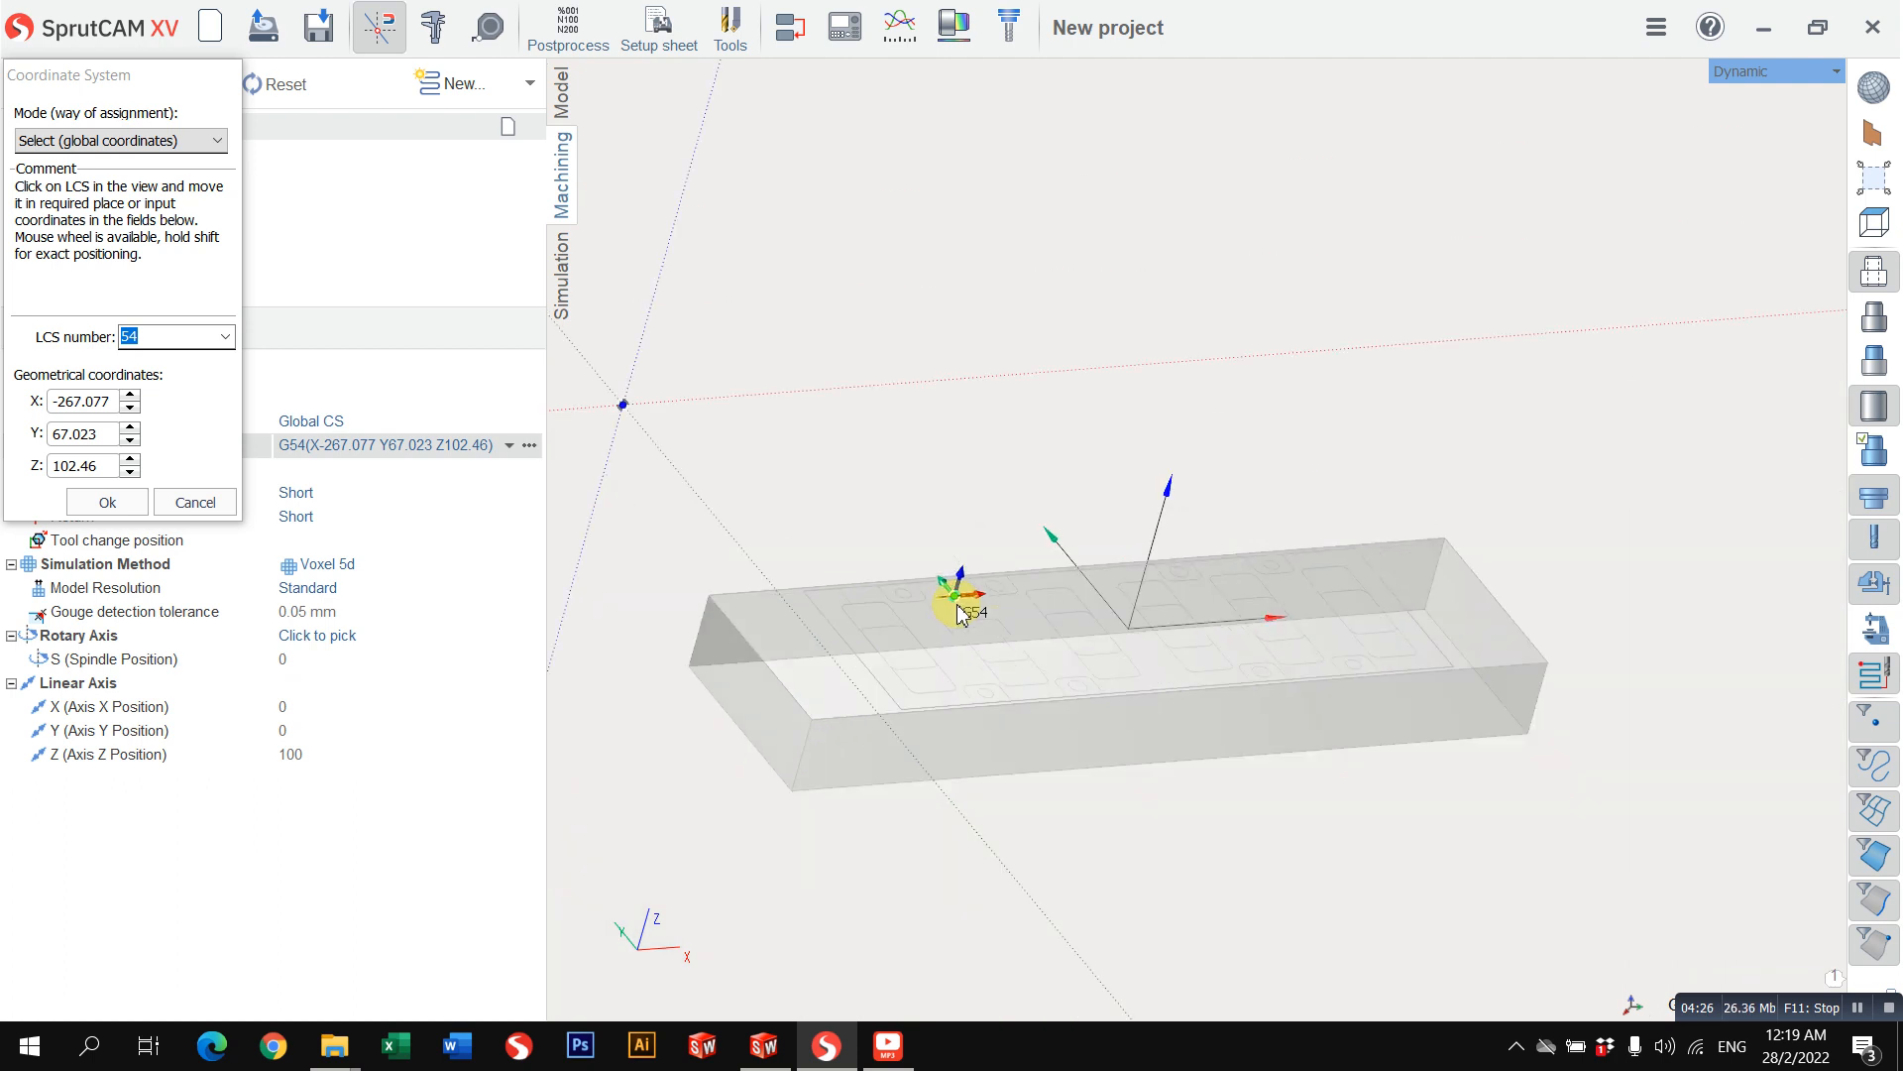
Step: In the Top view, snap the G54 origin to the part outline's upper-left corner at X -150, Y 50, Z 0 and accept it
{"action": "left_click", "coordinate": [1750, 71]}
{"action": "mouse_move", "coordinate": [1718, 99]}
{"action": "left_click", "coordinate": [1606, 111]}
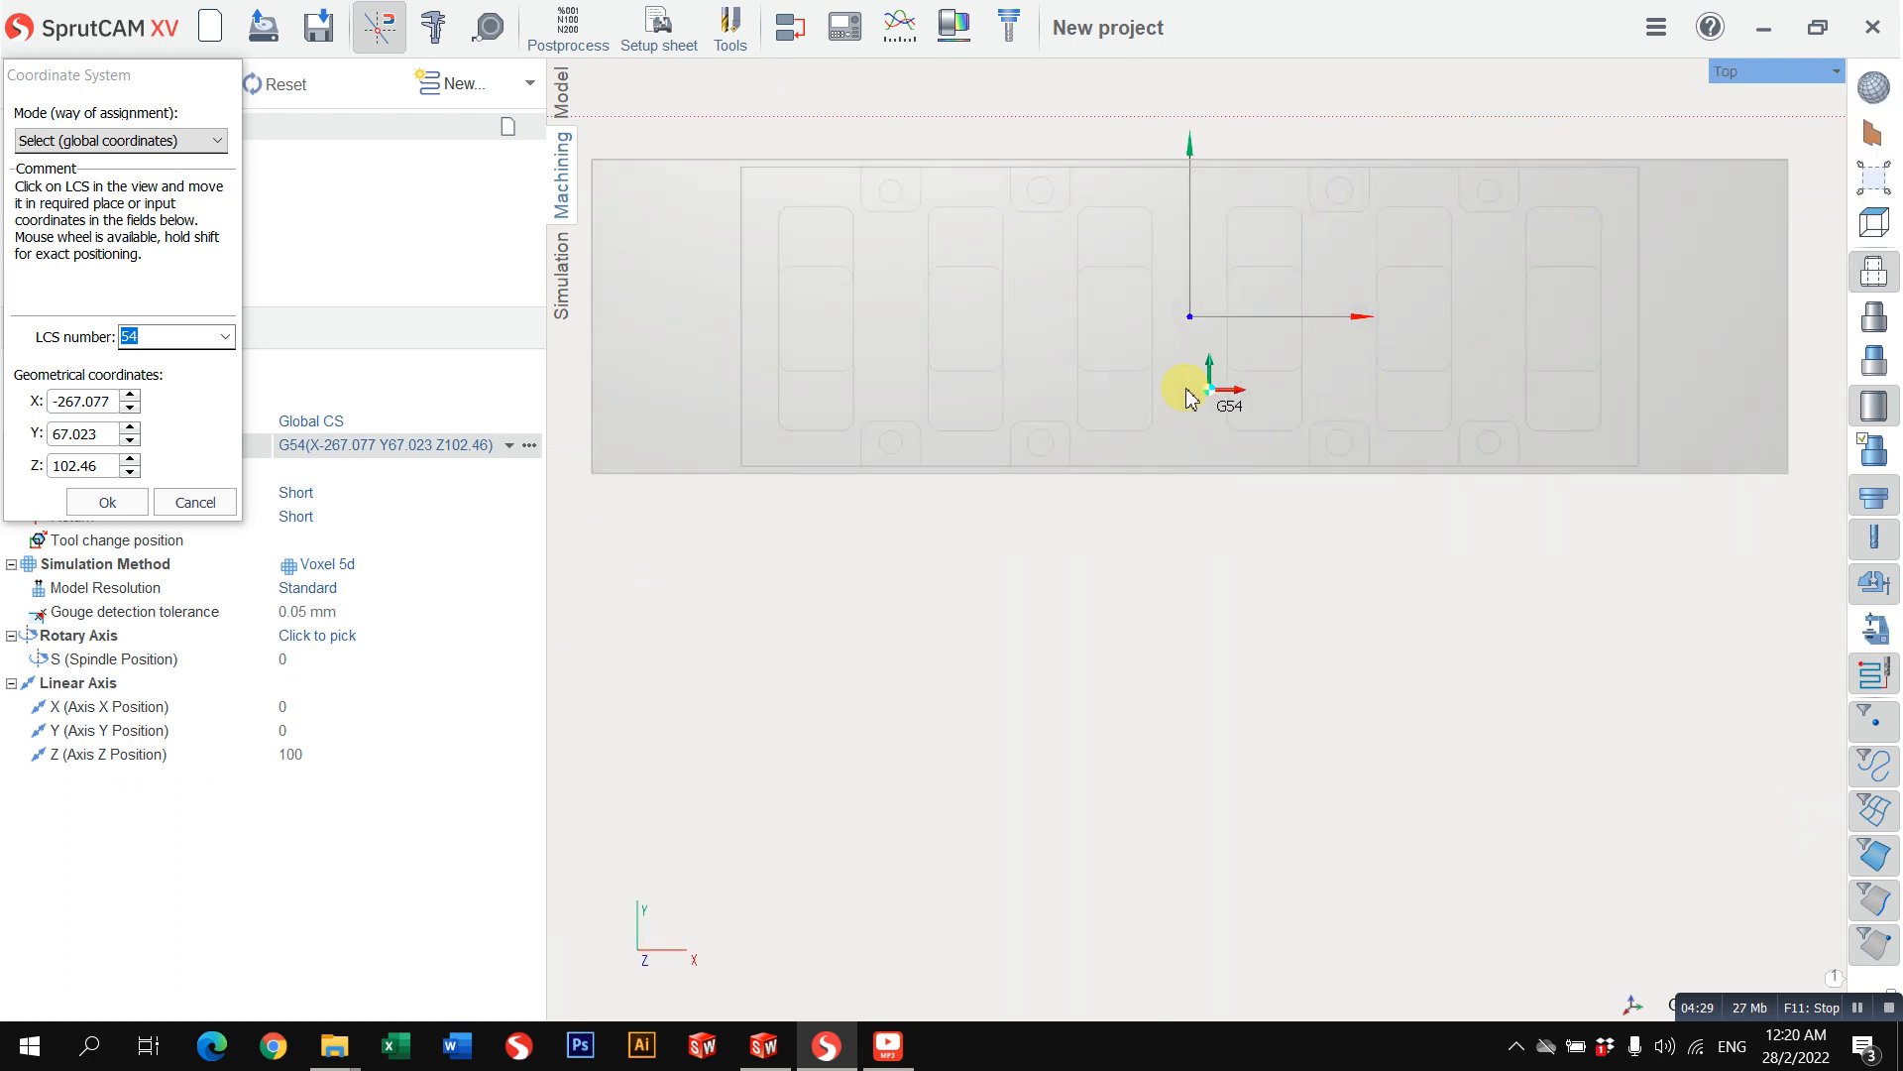
{"action": "middle_click_drag", "start_coordinate": [891, 324], "coordinate": [983, 442]}
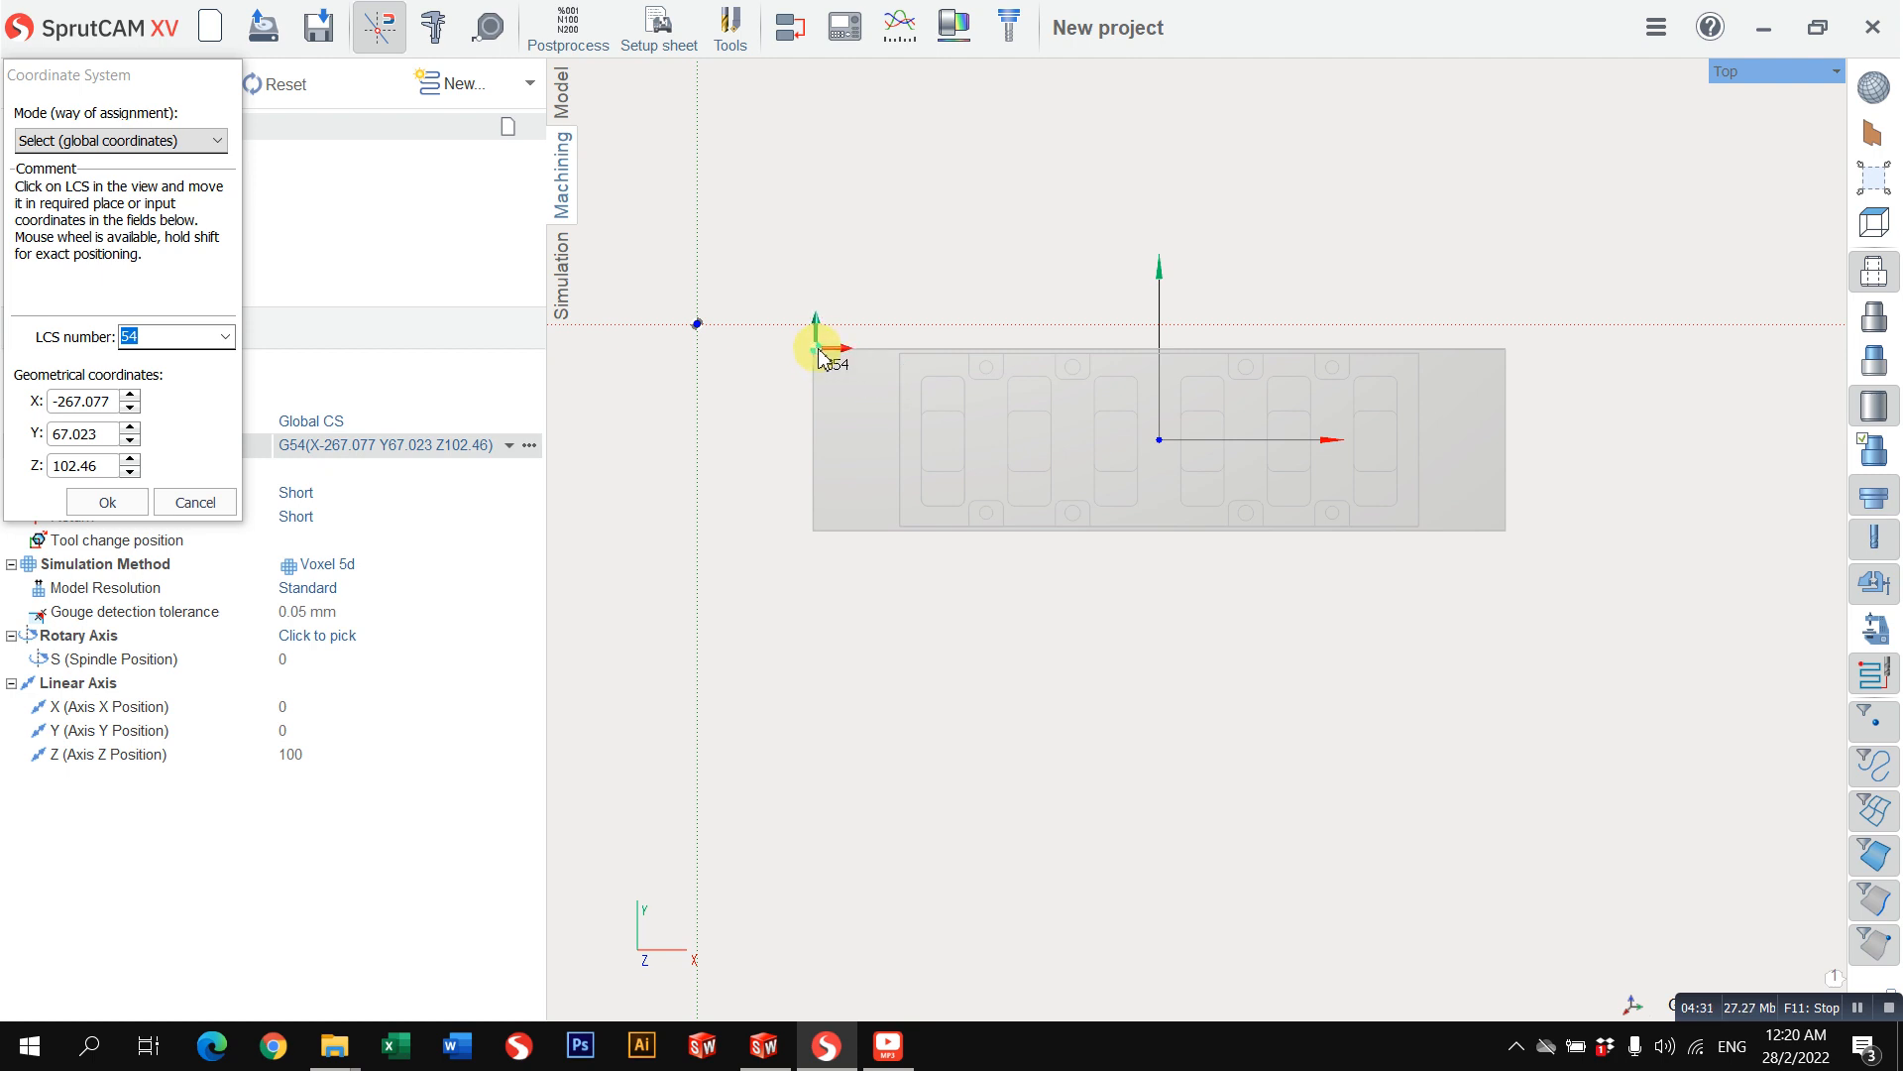
{"action": "scroll", "coordinate": [907, 365], "scroll_direction": "up", "scroll_amount": 3}
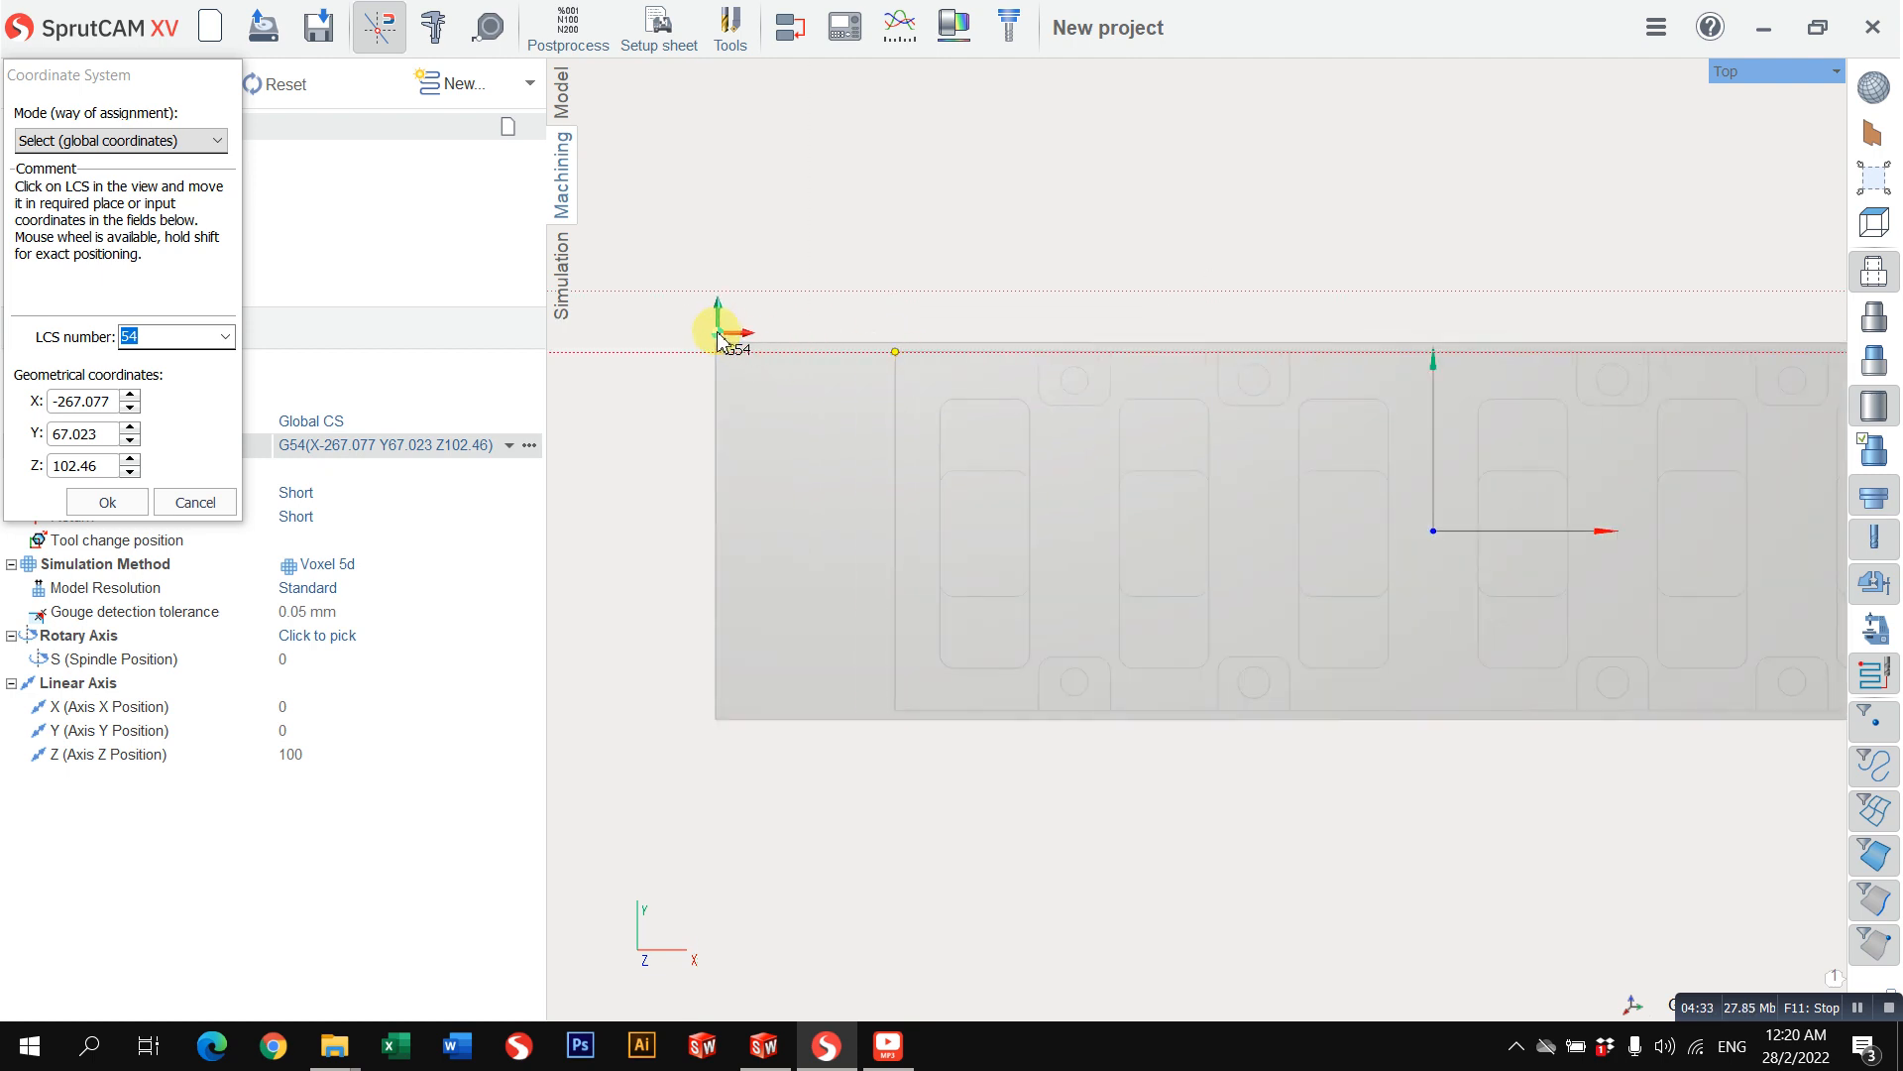
{"action": "scroll", "coordinate": [716, 349], "scroll_direction": "up", "scroll_amount": 6}
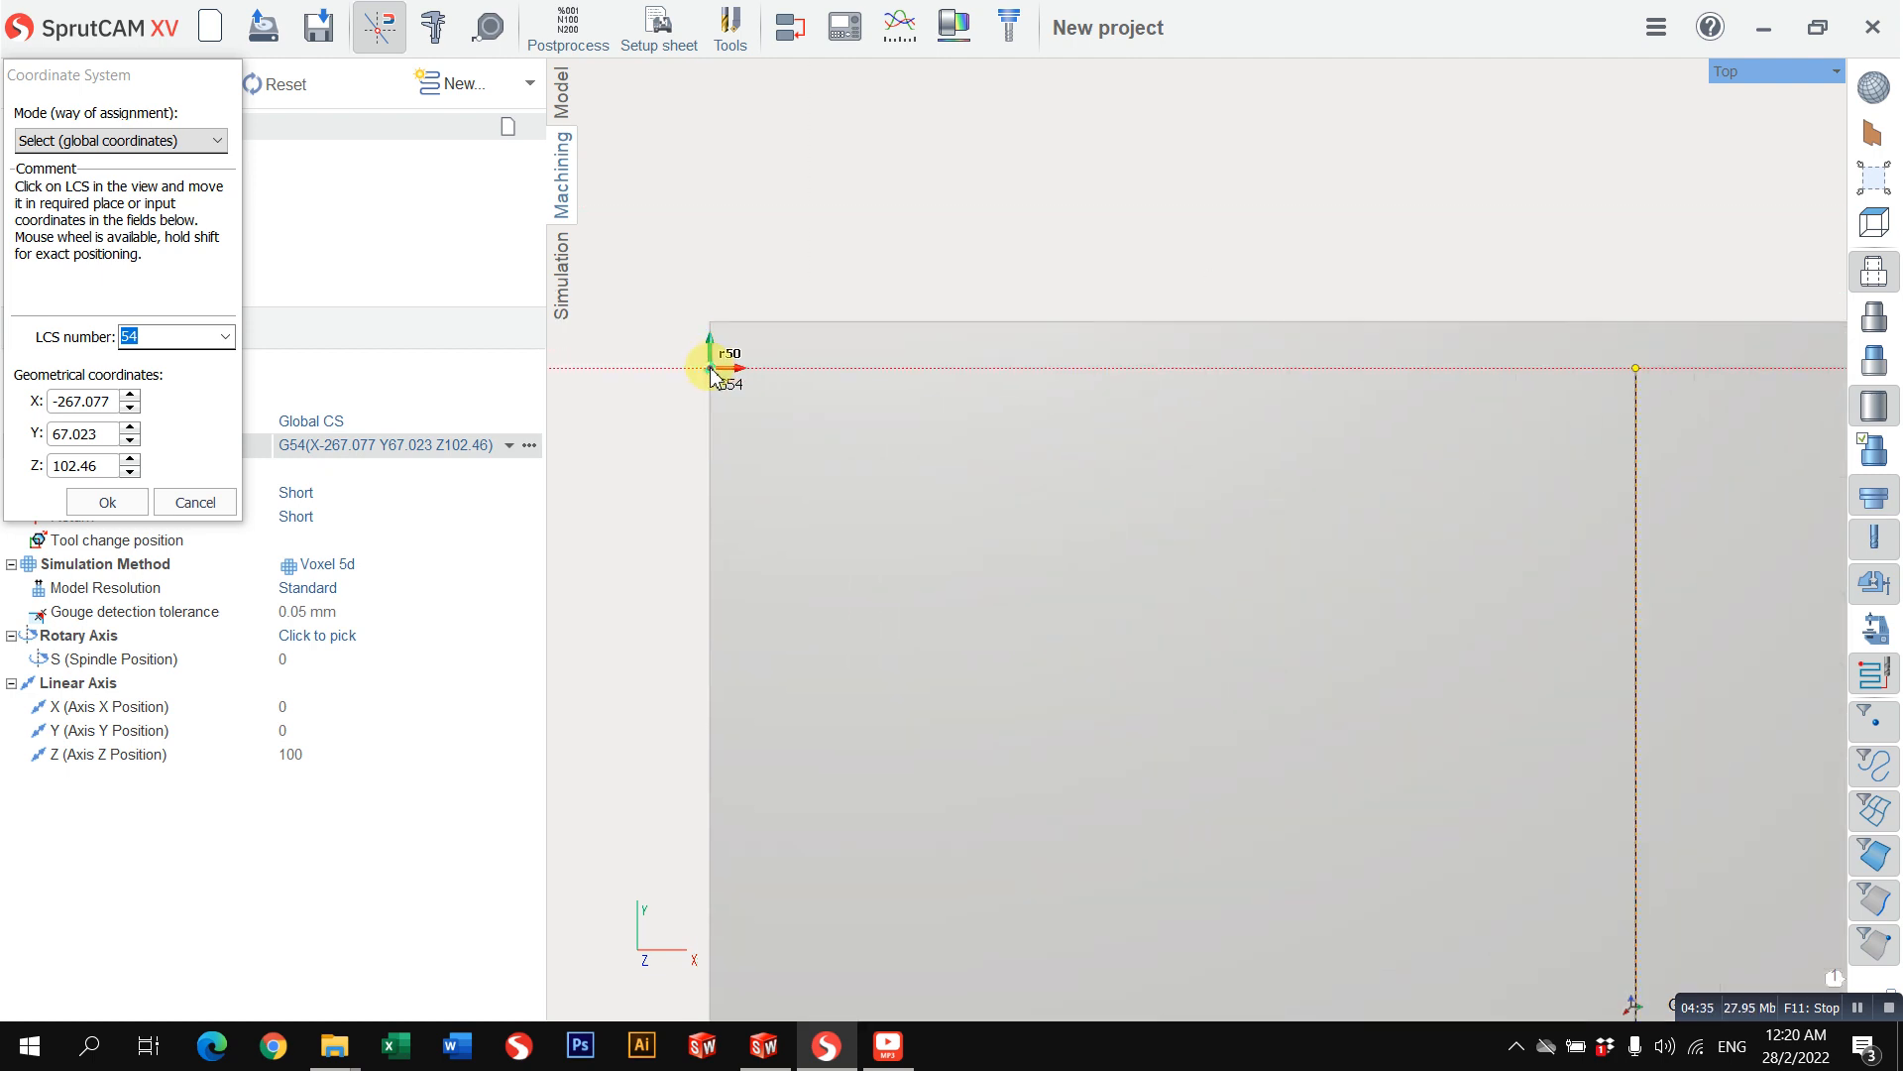
{"action": "scroll", "coordinate": [807, 413], "scroll_direction": "down", "scroll_amount": 8}
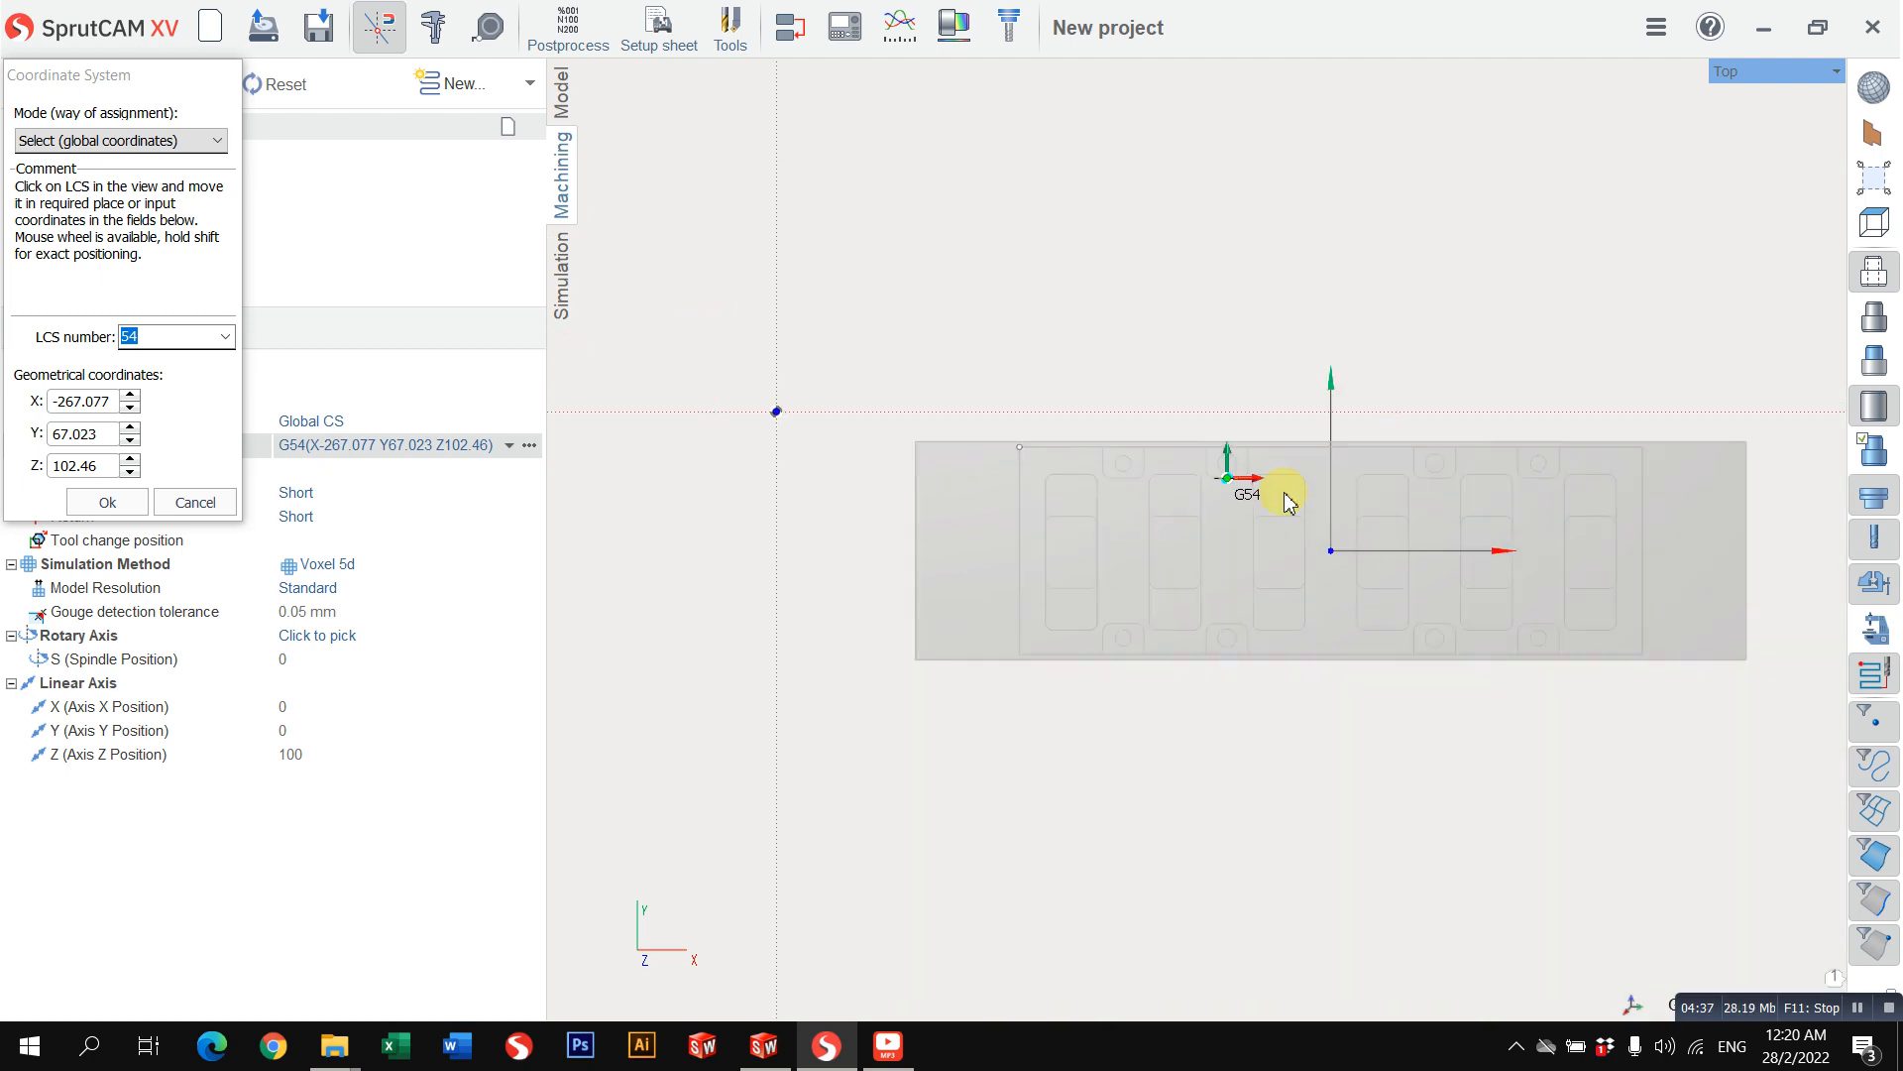
{"action": "left_click", "coordinate": [1020, 451]}
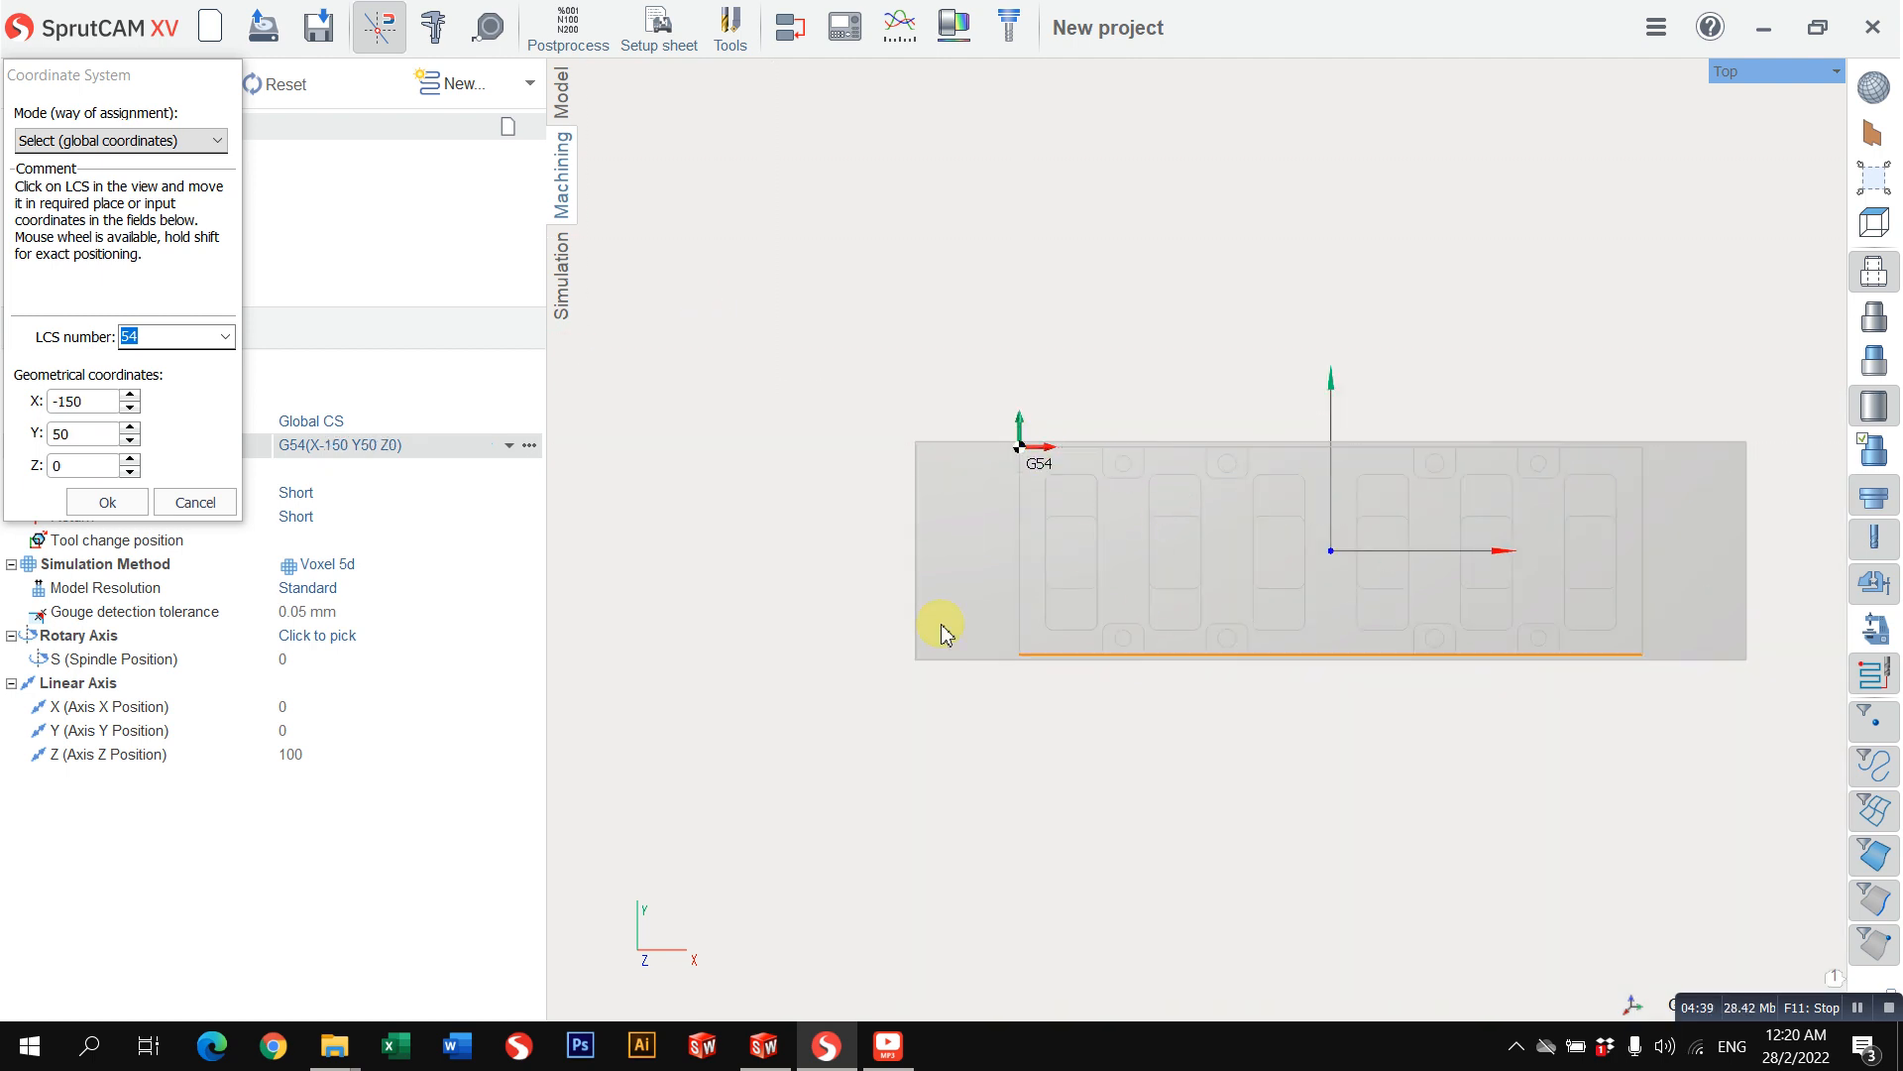
{"action": "left_click", "coordinate": [107, 501]}
Step: Try to pick the workpiece's back-left corner as the G54 origin in a 3D view, and discard the change
{"action": "right_click_drag", "start_coordinate": [986, 582], "coordinate": [1050, 370]}
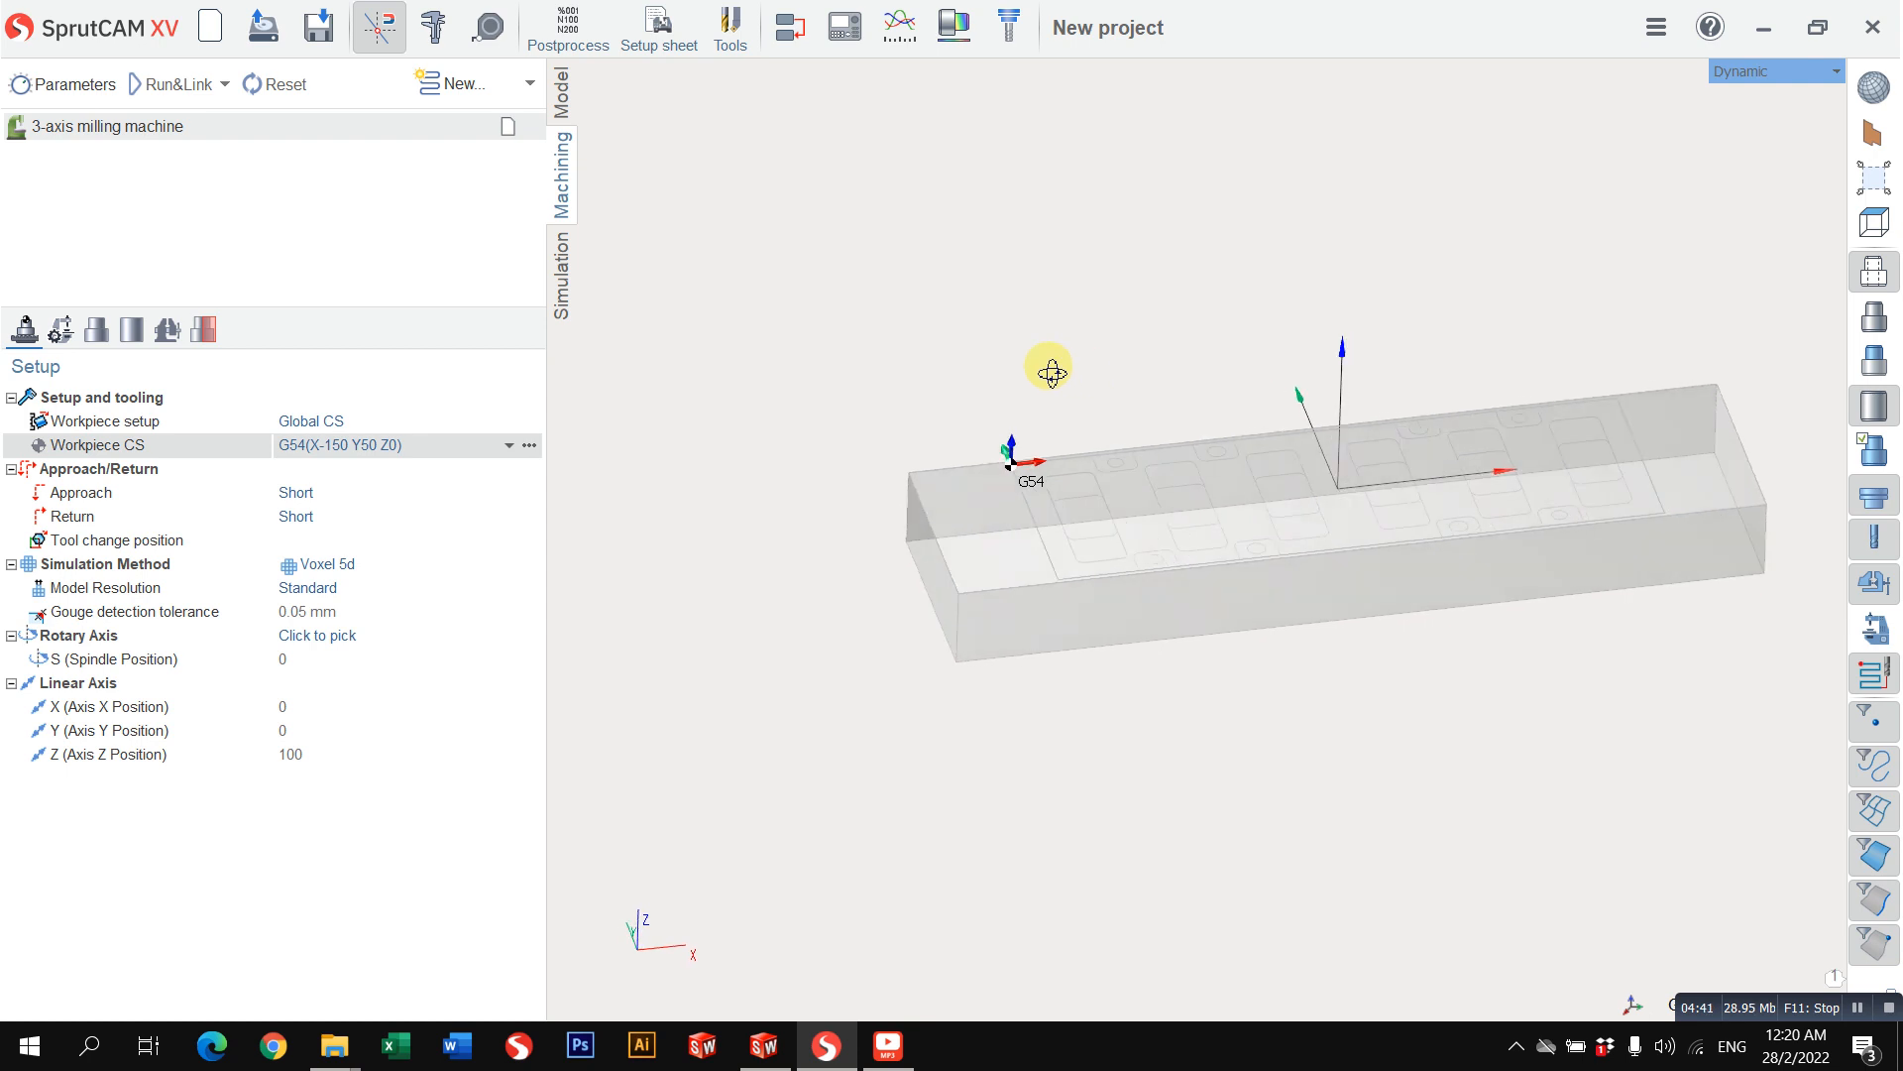
{"action": "left_click", "coordinate": [533, 446]}
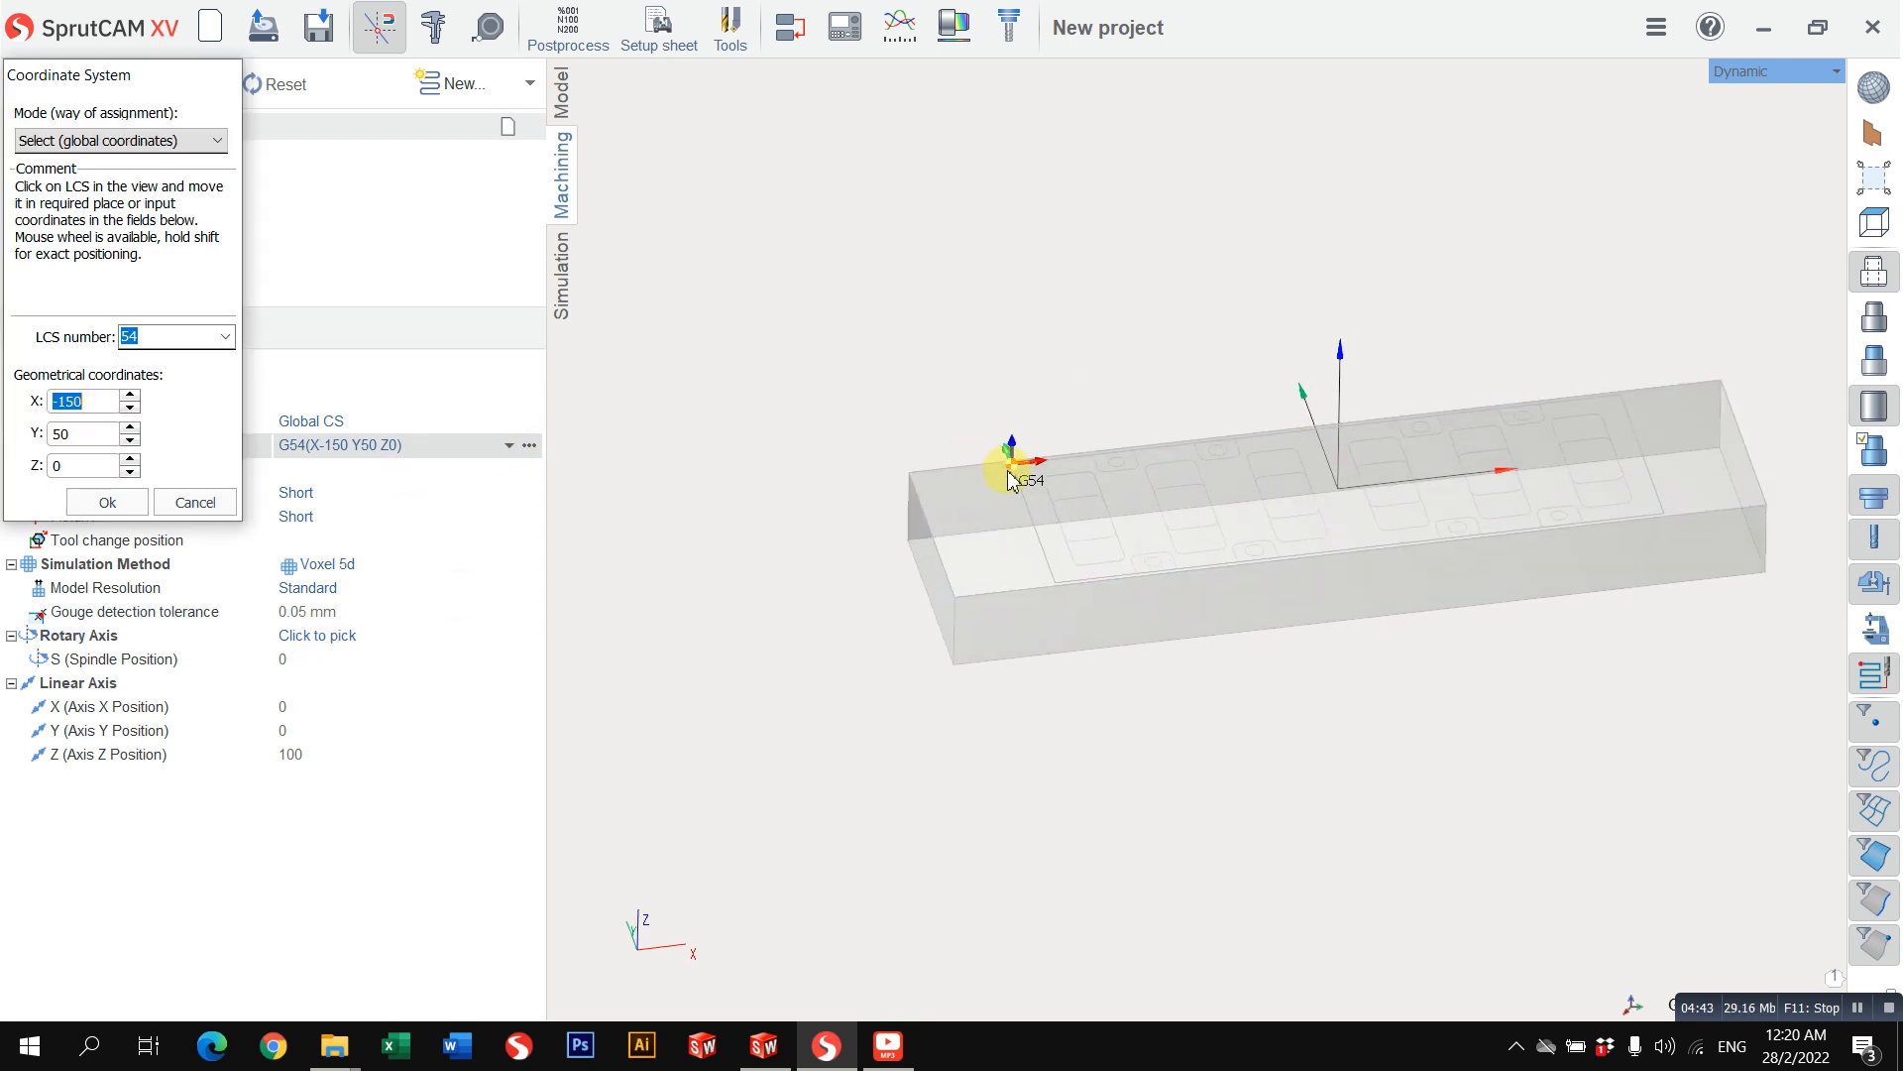
{"action": "left_click", "coordinate": [1009, 460]}
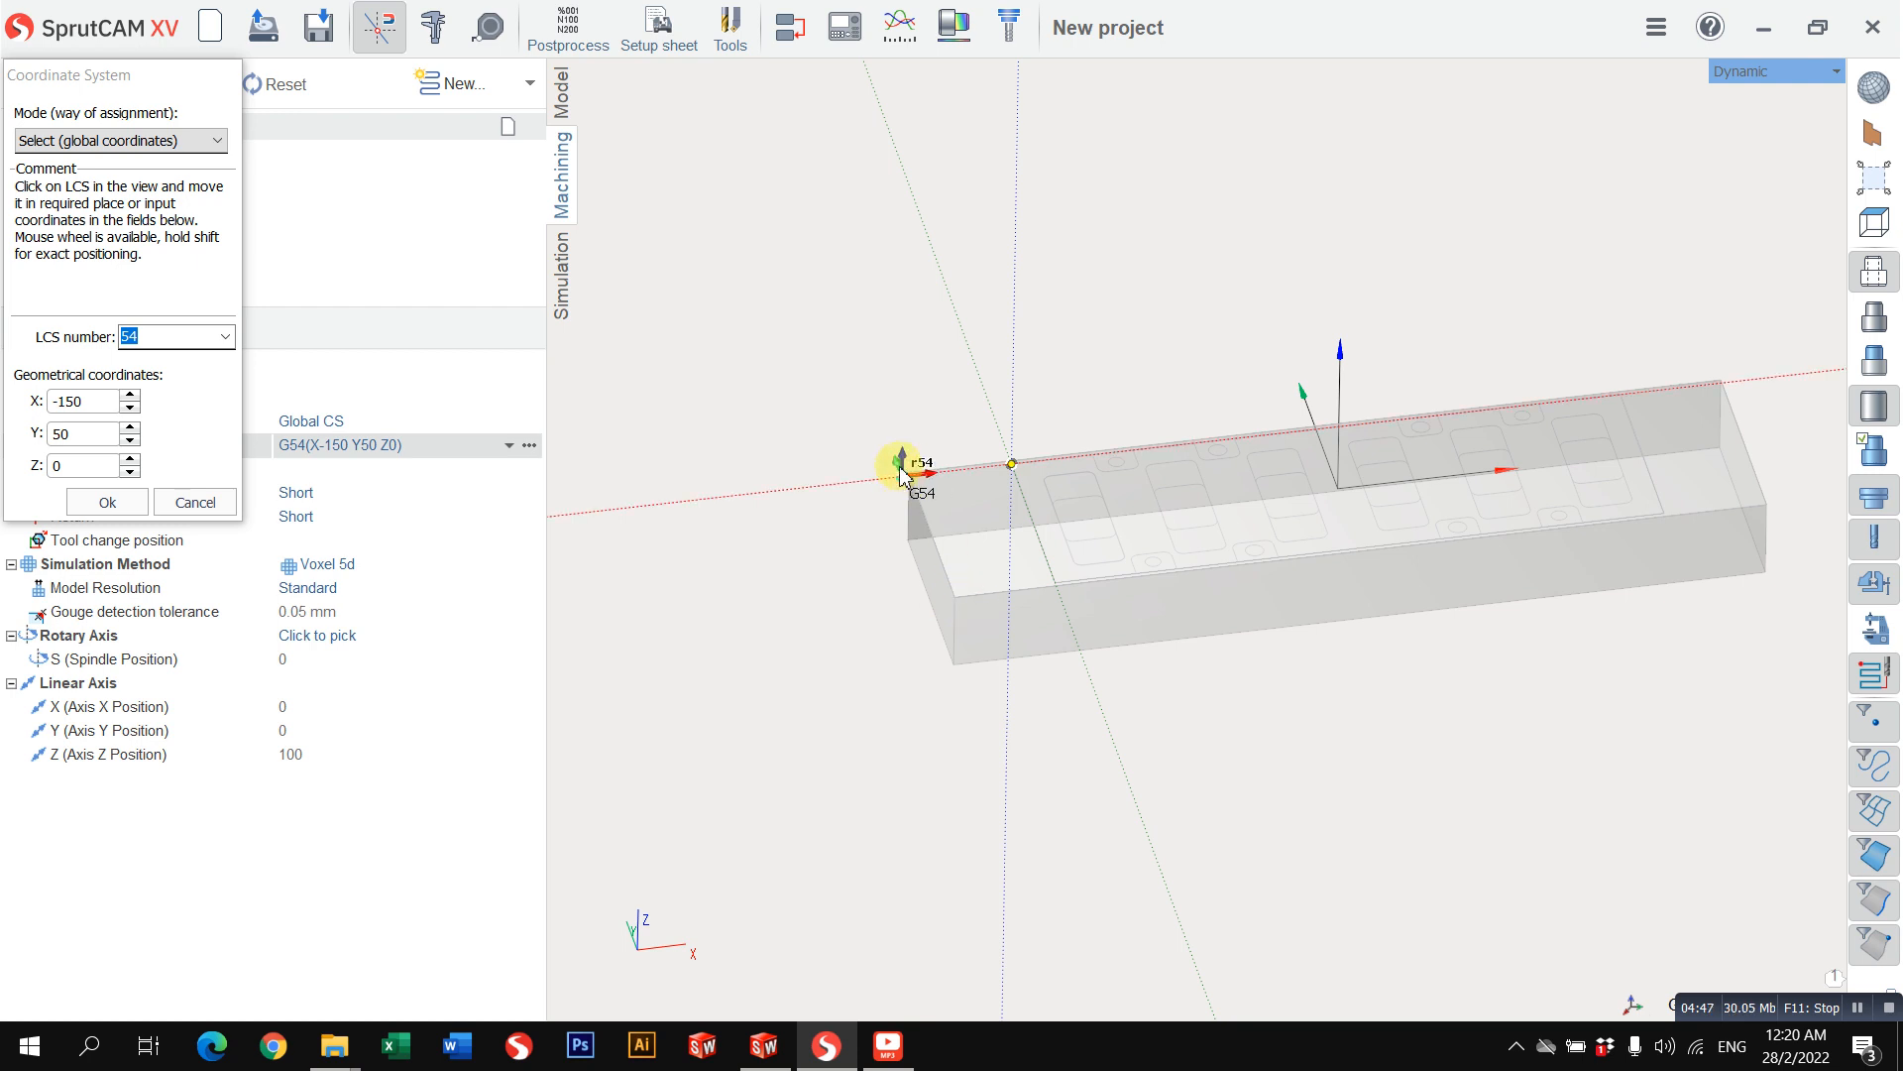
{"action": "scroll", "coordinate": [900, 474], "scroll_direction": "up", "scroll_amount": 3}
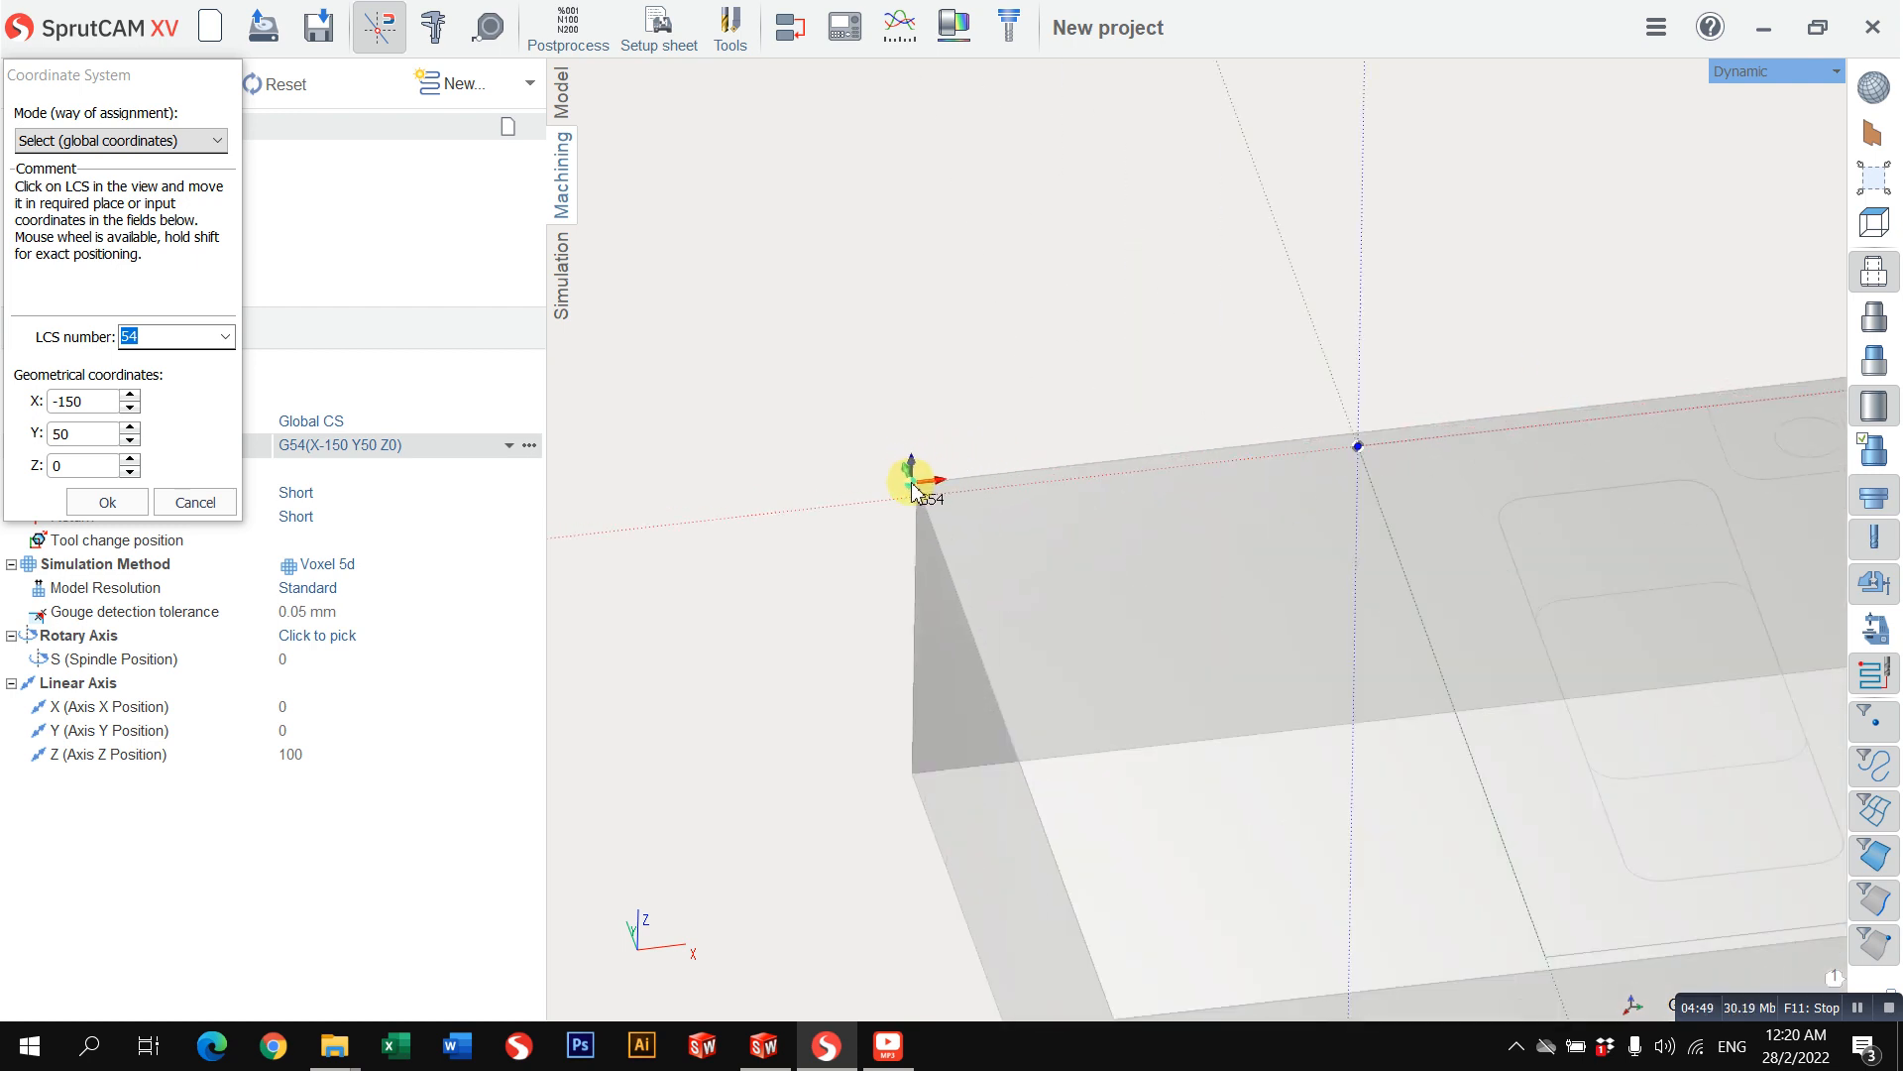
{"action": "left_click", "coordinate": [913, 410]}
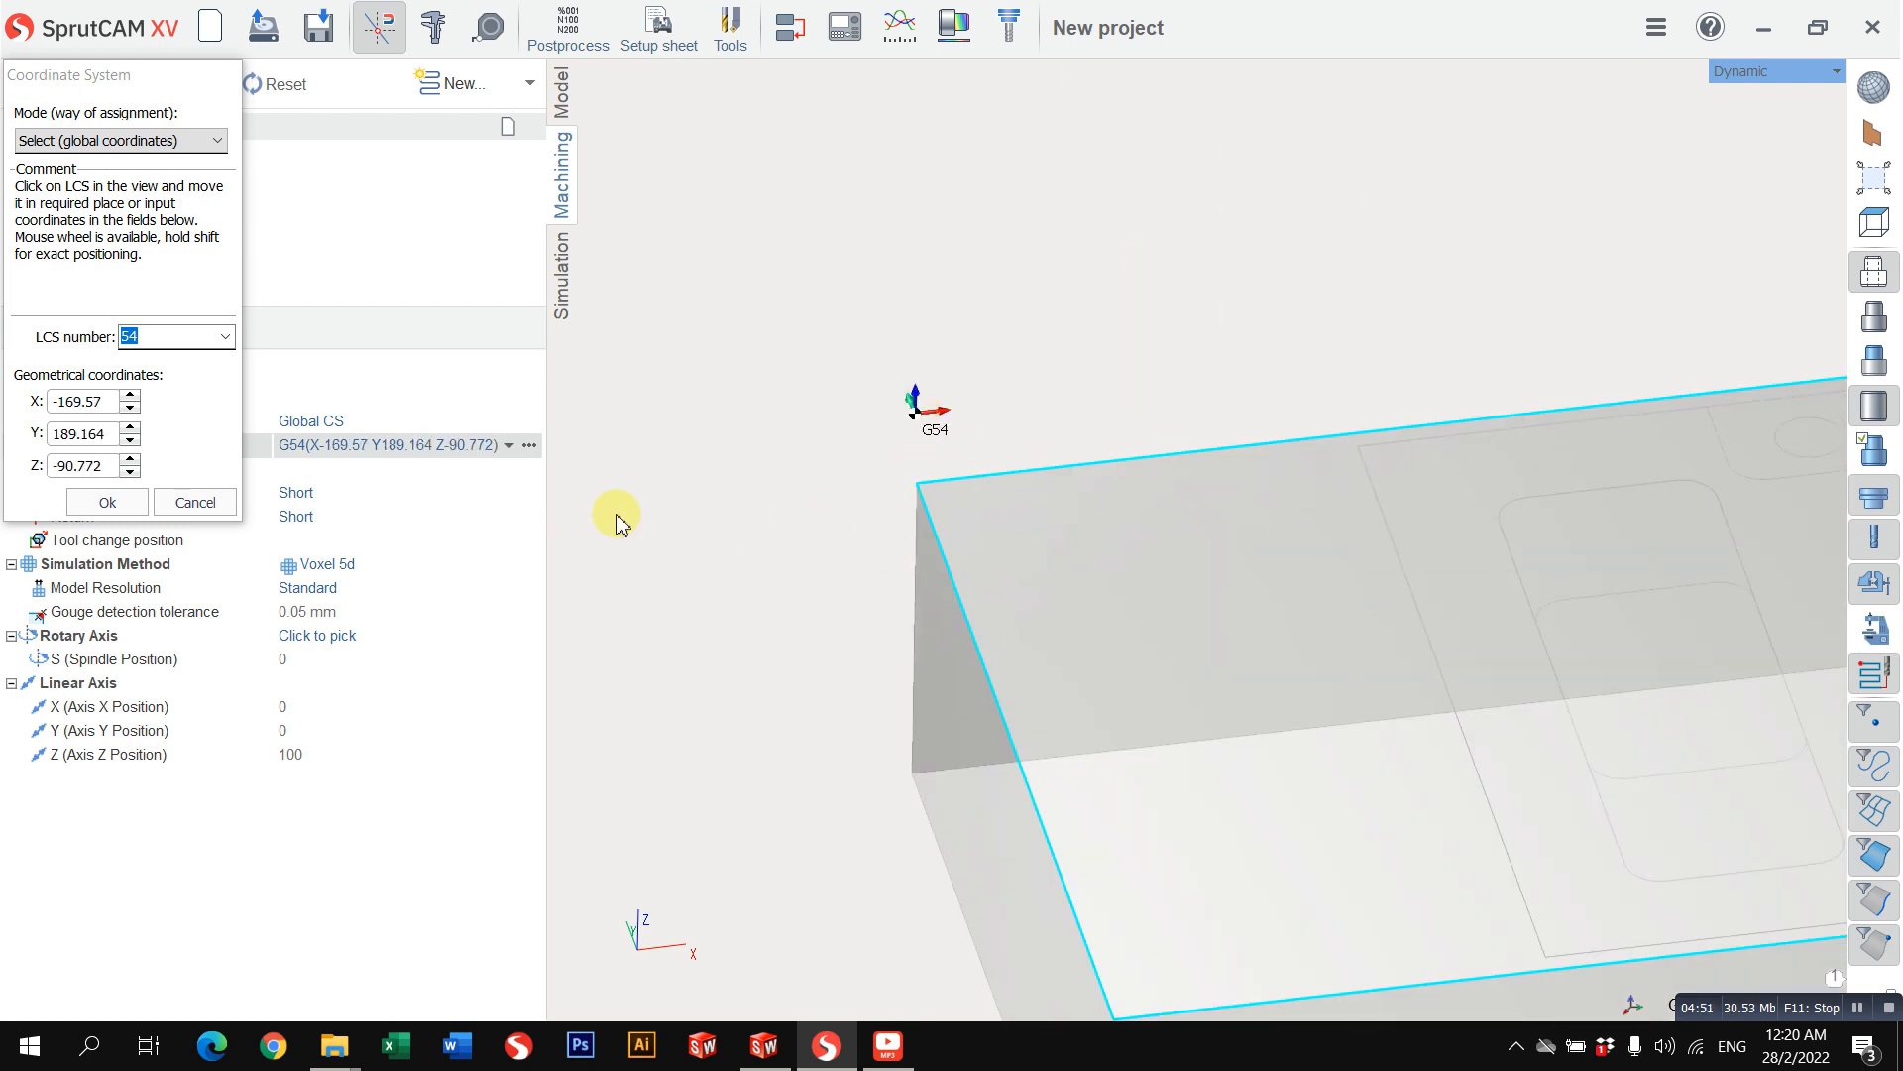
{"action": "left_click", "coordinate": [199, 503]}
{"action": "scroll", "coordinate": [893, 386], "scroll_direction": "down", "scroll_amount": 4}
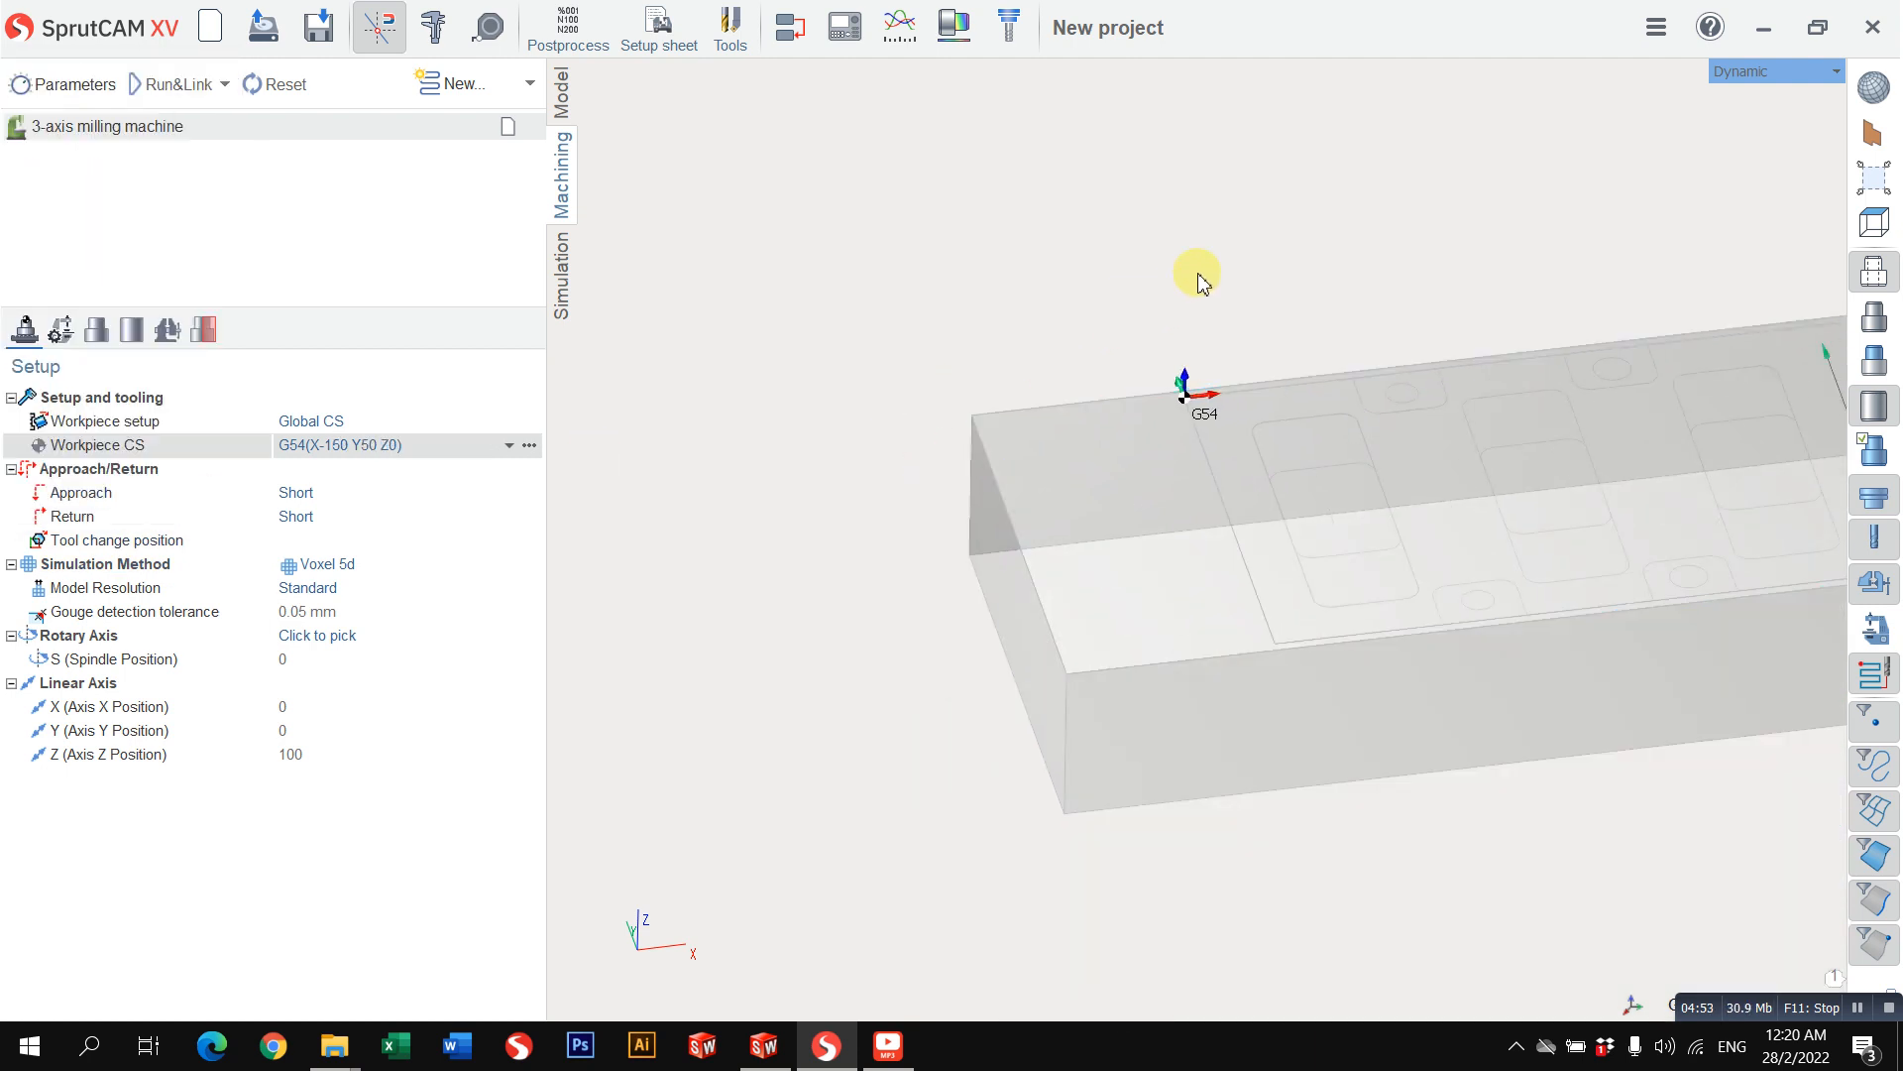
Step: Select the workpiece outline in the Top view and set the G54 origin to X 0 and Y 0
{"action": "left_click", "coordinate": [1750, 87]}
{"action": "mouse_move", "coordinate": [1742, 83]}
{"action": "left_click", "coordinate": [1606, 91]}
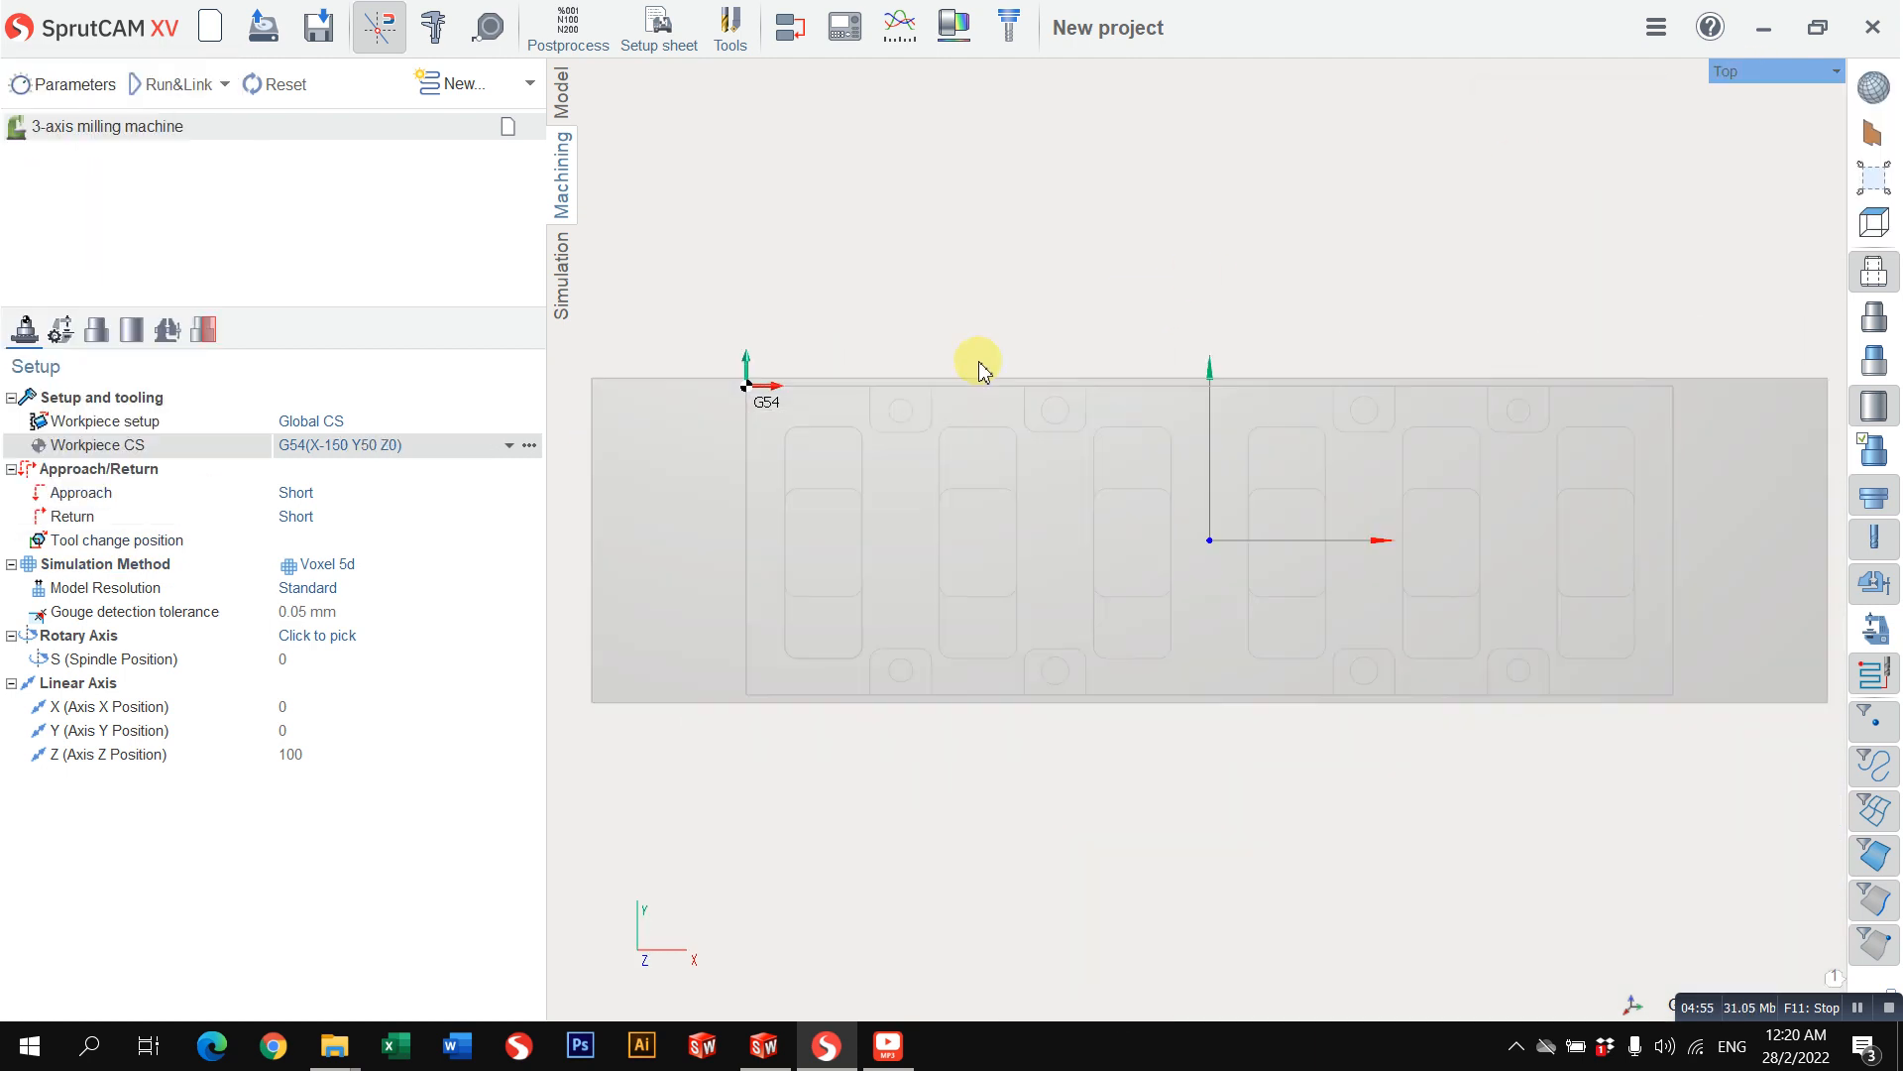
{"action": "left_click", "coordinate": [602, 394]}
{"action": "left_click", "coordinate": [529, 444]}
{"action": "double_click", "coordinate": [98, 402]}
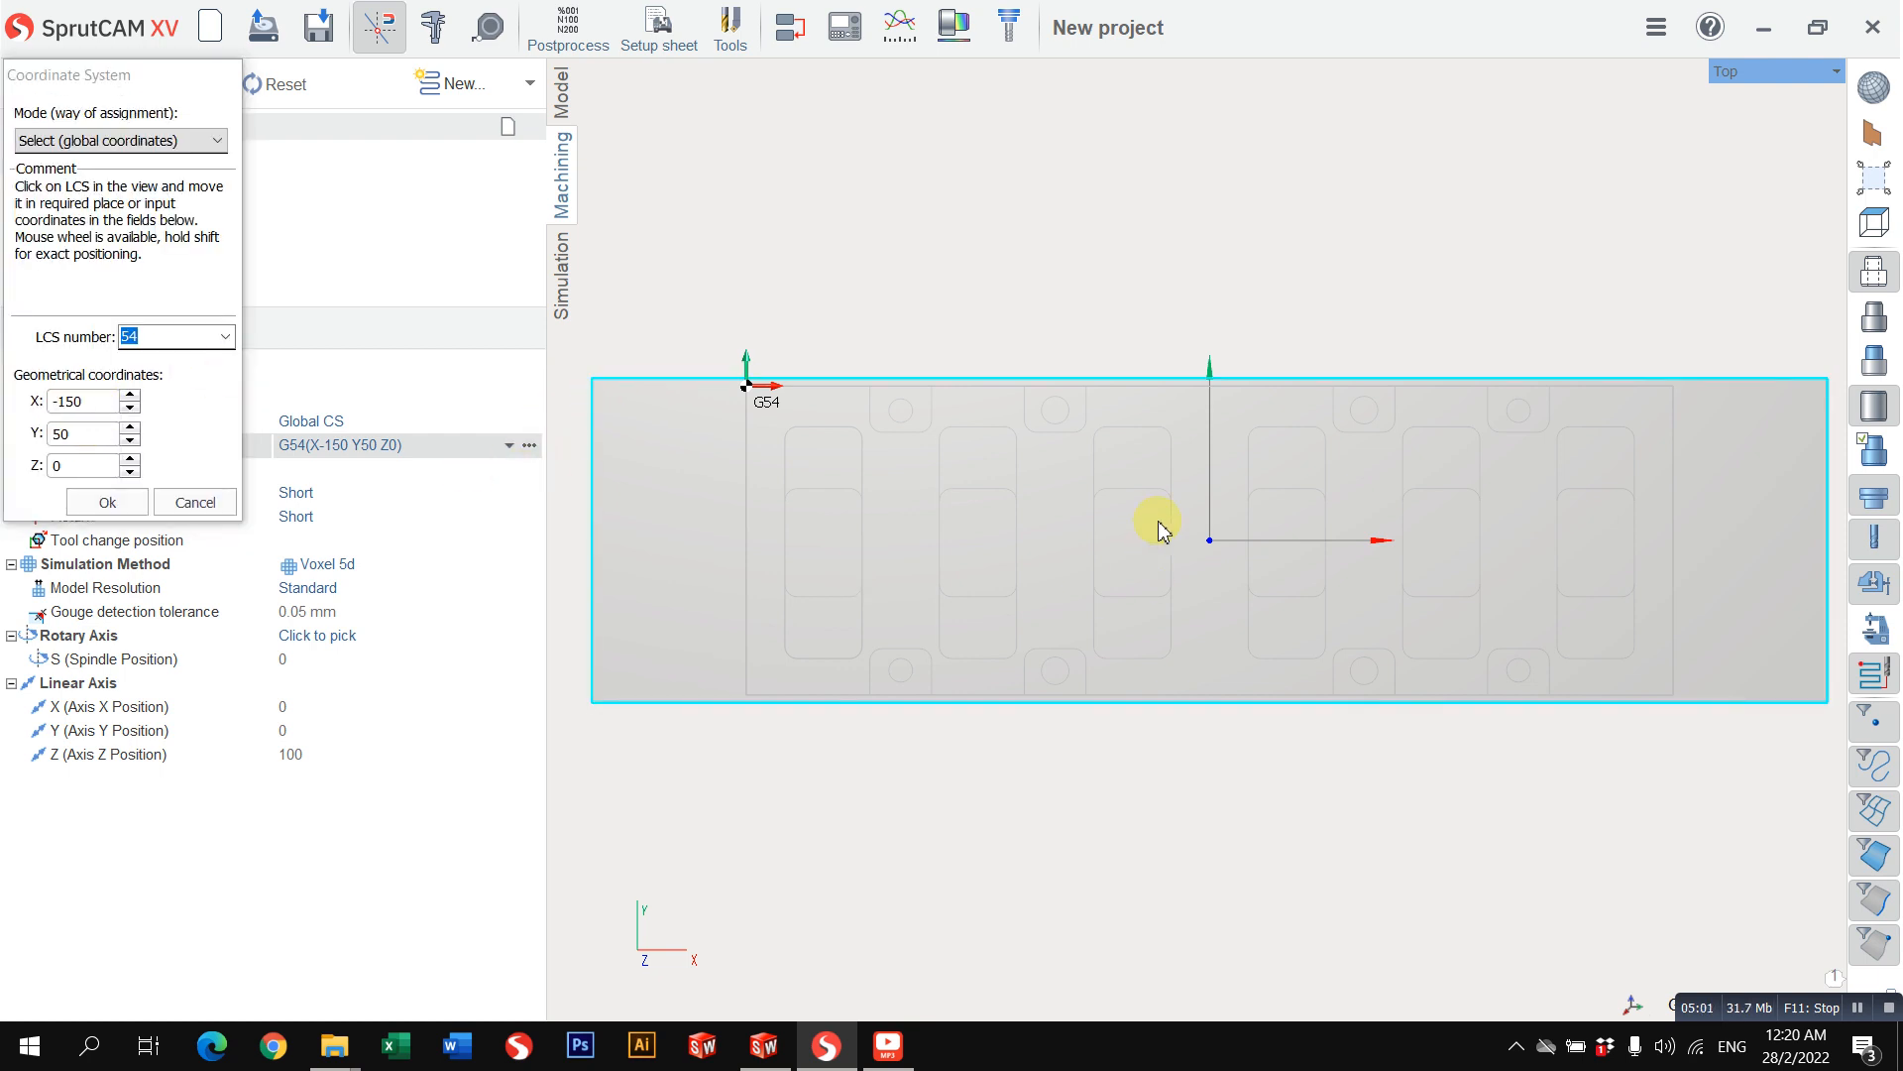
{"action": "middle_click_drag", "start_coordinate": [1159, 532], "coordinate": [1272, 557]}
{"action": "left_click_drag", "start_coordinate": [102, 406], "coordinate": [5, 420]}
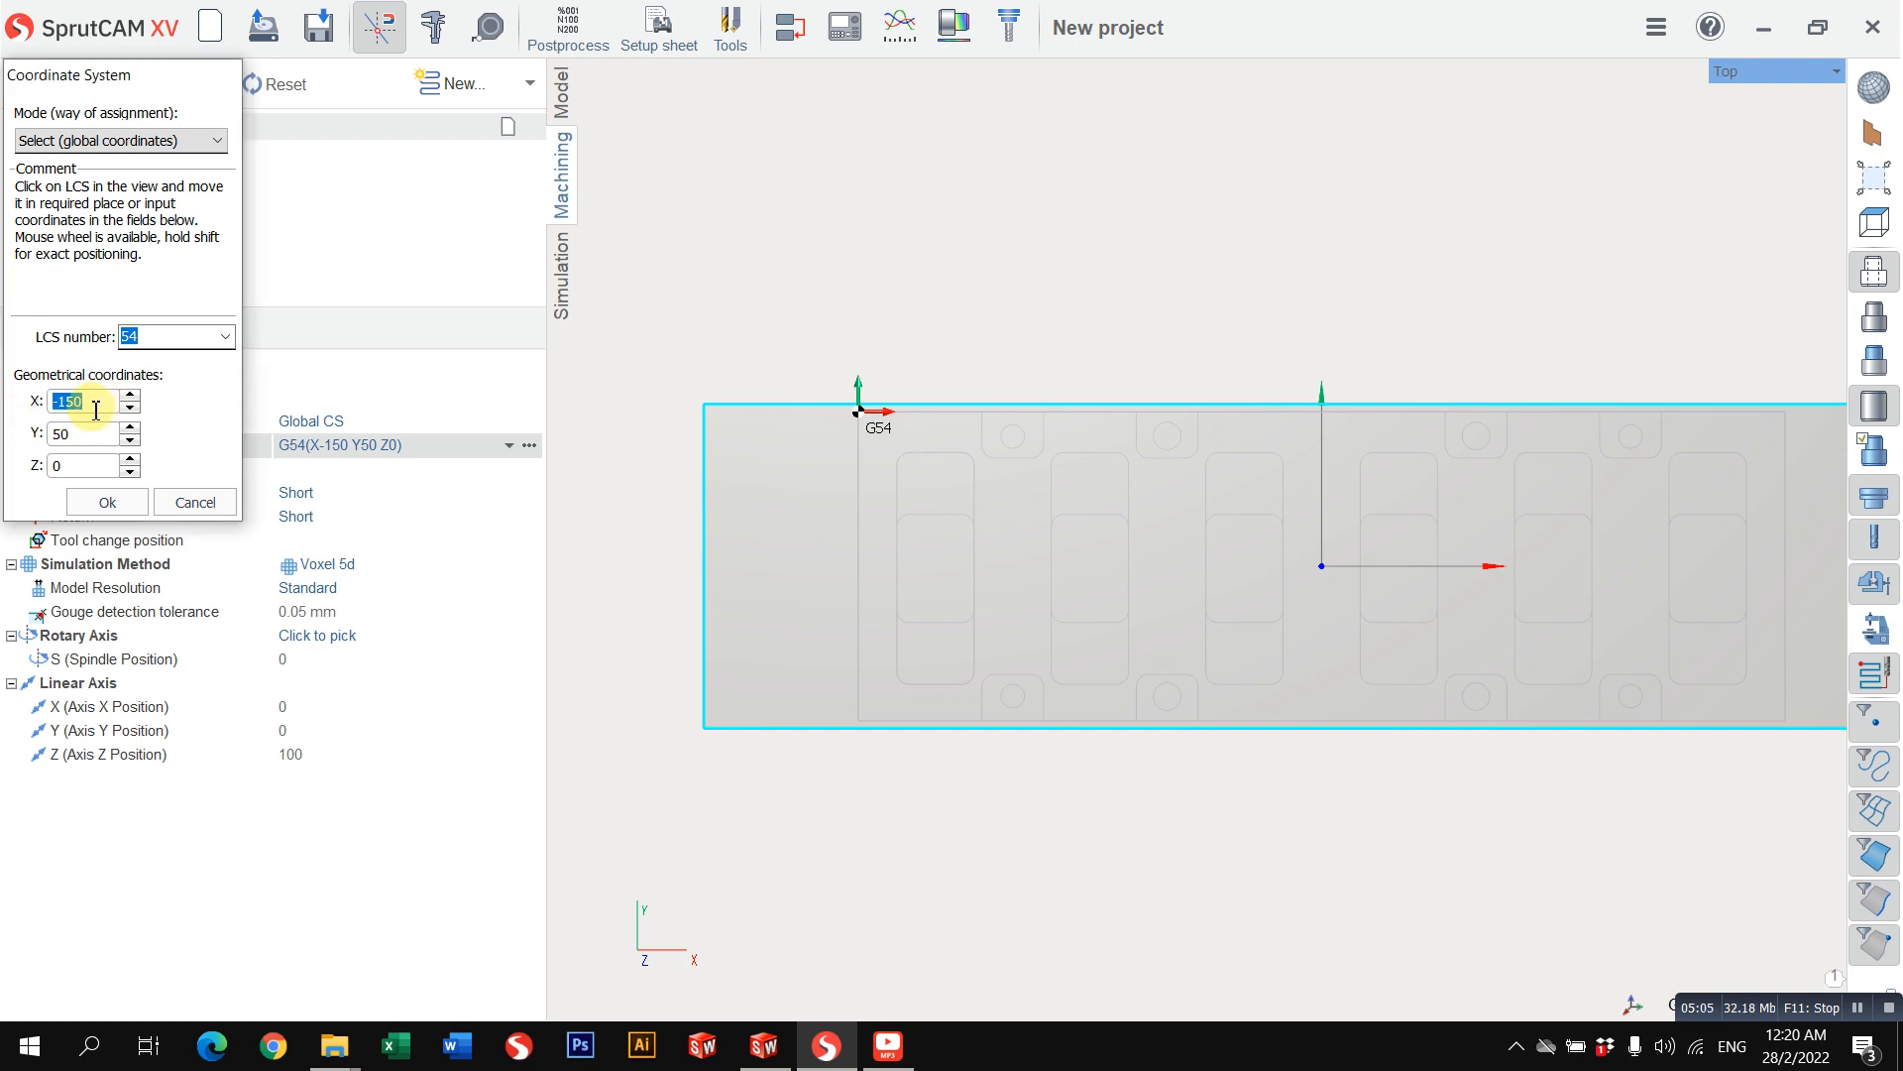
{"action": "type", "text": "0"}
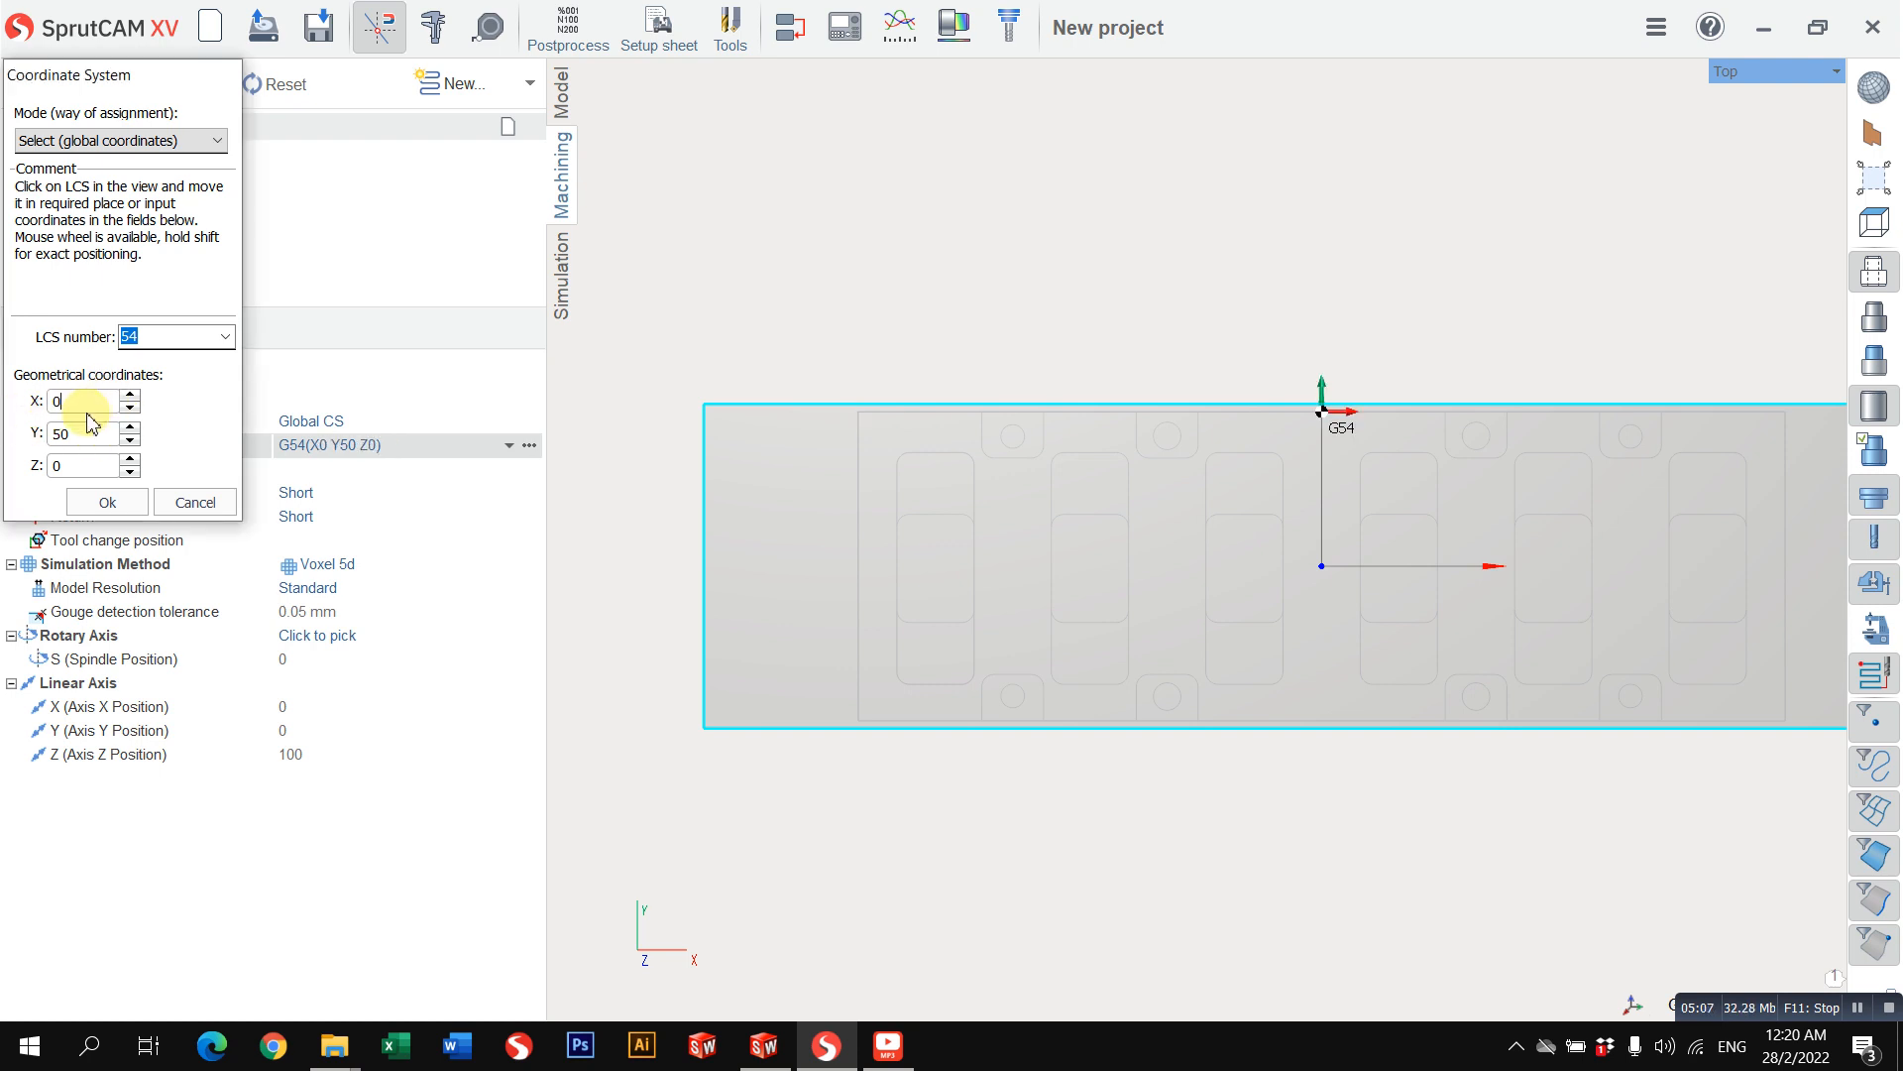
{"action": "type", "text": "0"}
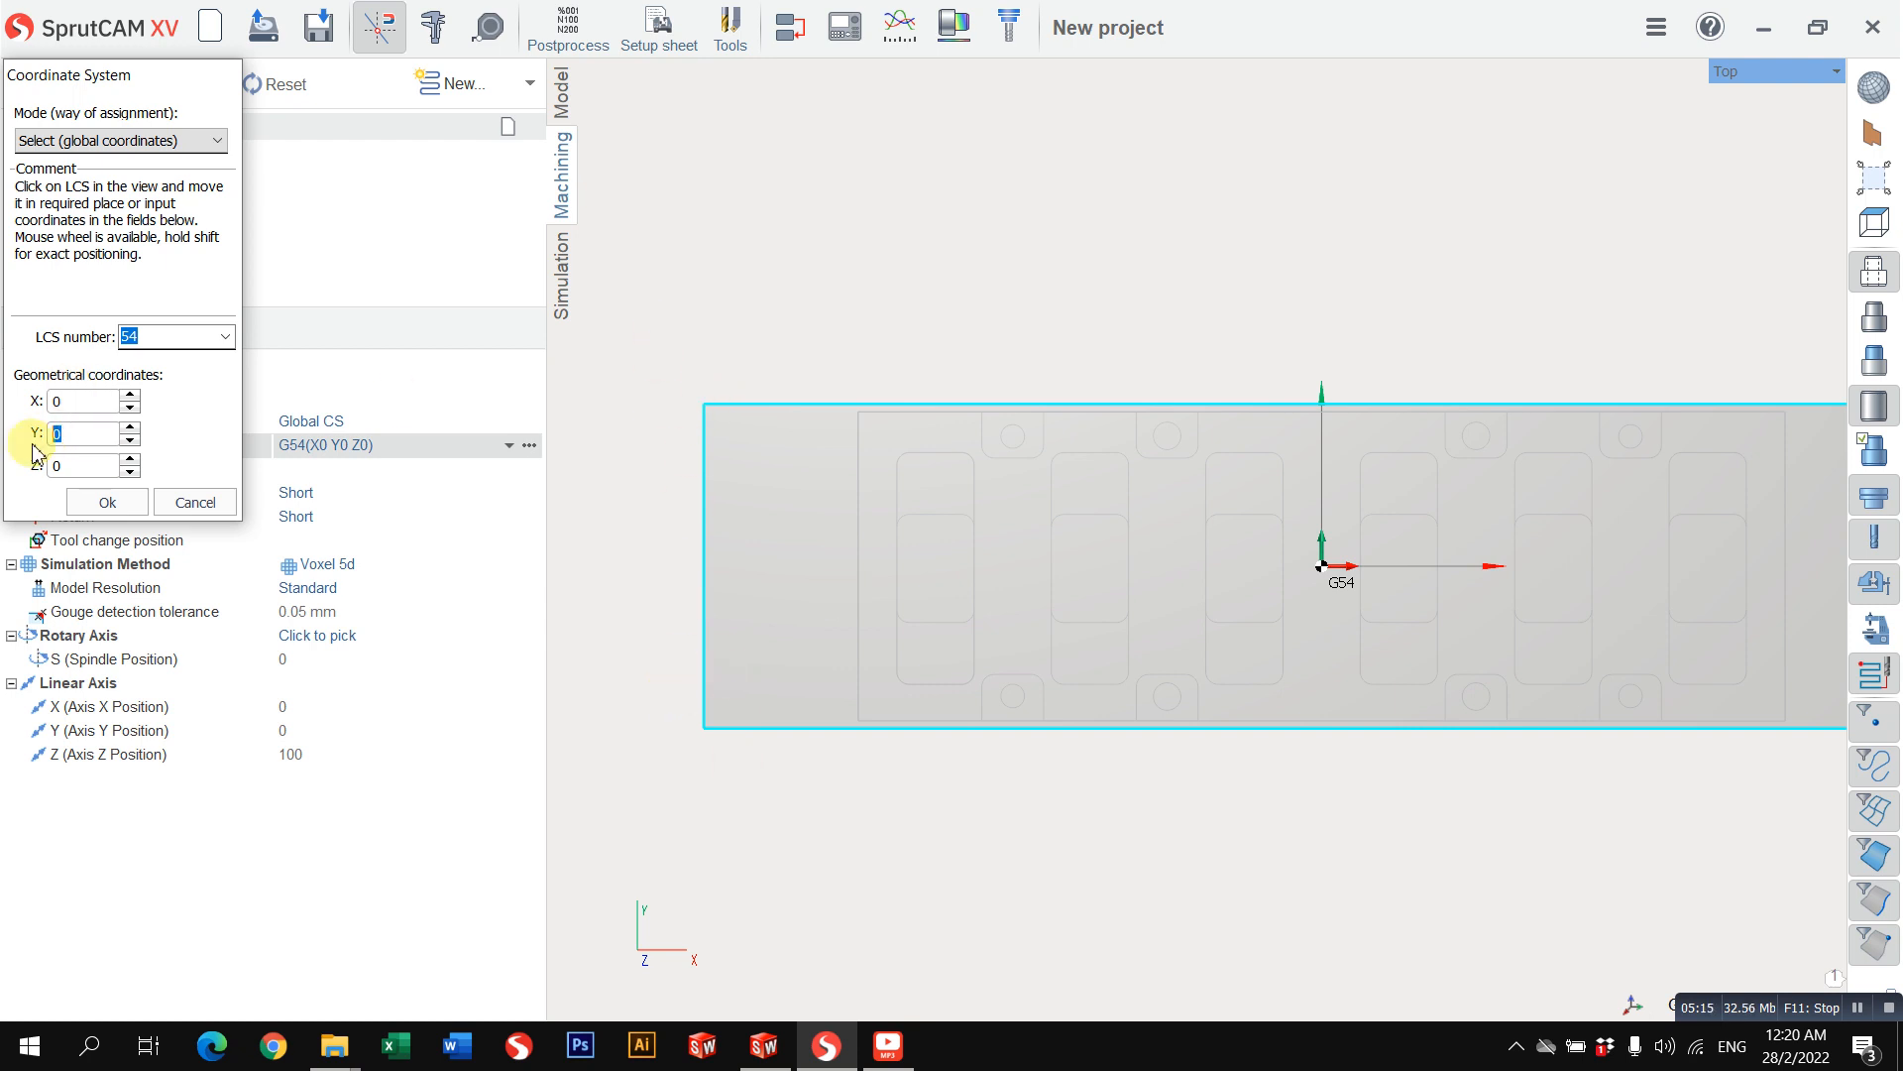
Step: Try Y values of 200 and 100 for the G54 origin and set Y back to 0
{"action": "double_click", "coordinate": [109, 437]}
{"action": "type", "text": "200"}
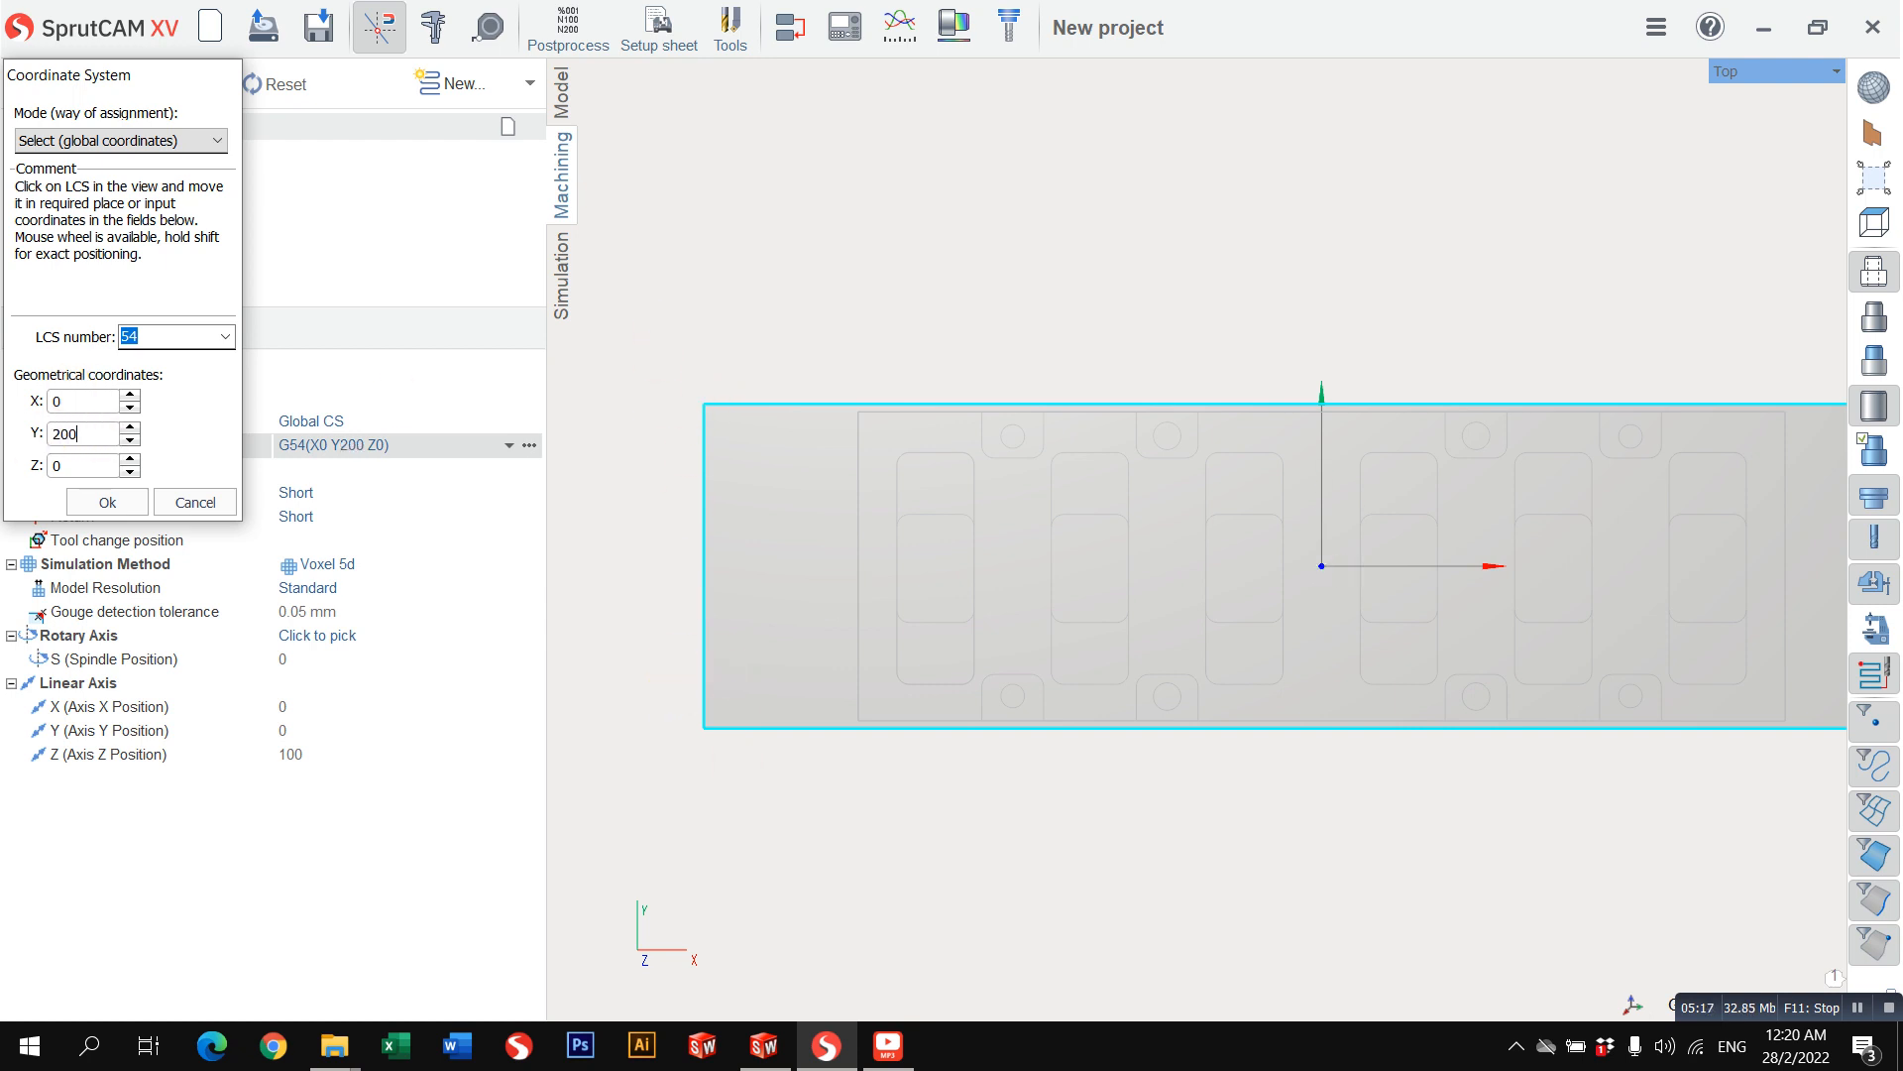
{"action": "scroll", "coordinate": [1053, 500], "scroll_direction": "down", "scroll_amount": 5}
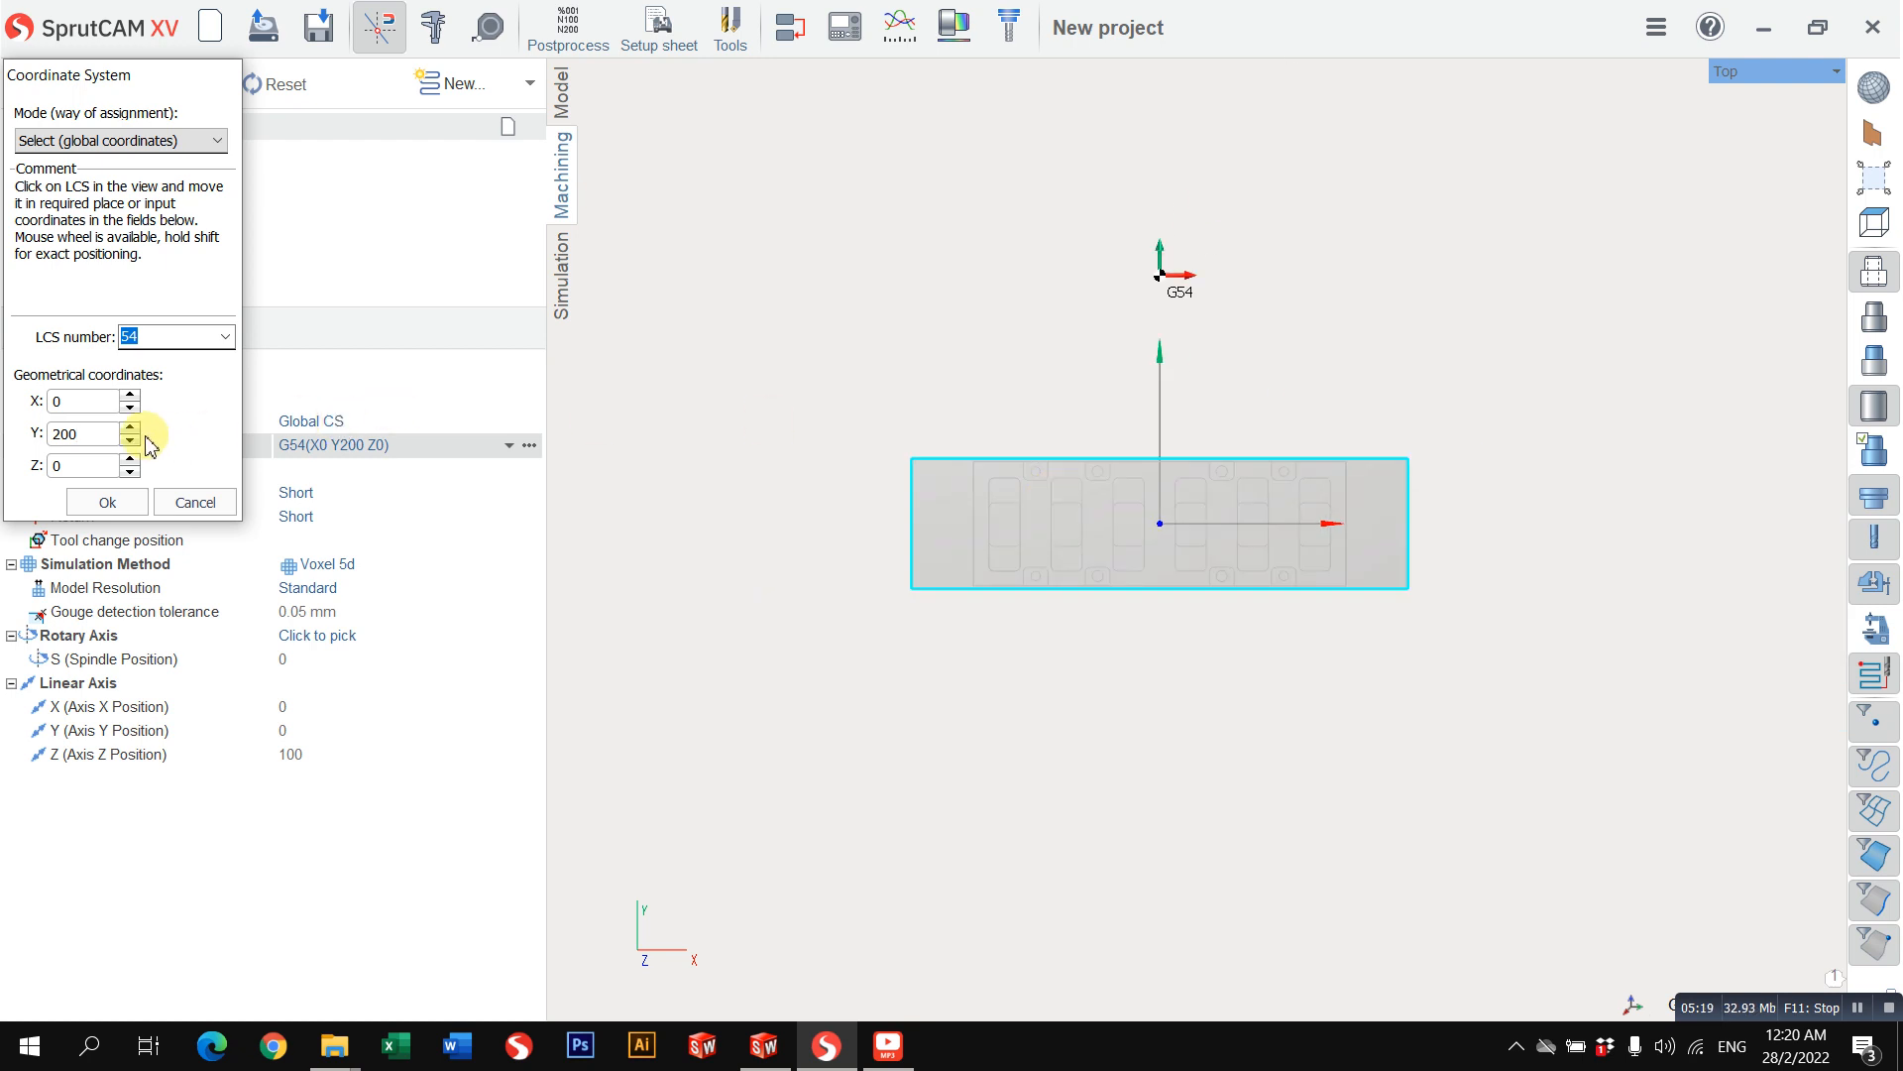
{"action": "left_click_drag", "start_coordinate": [103, 437], "coordinate": [5, 469]}
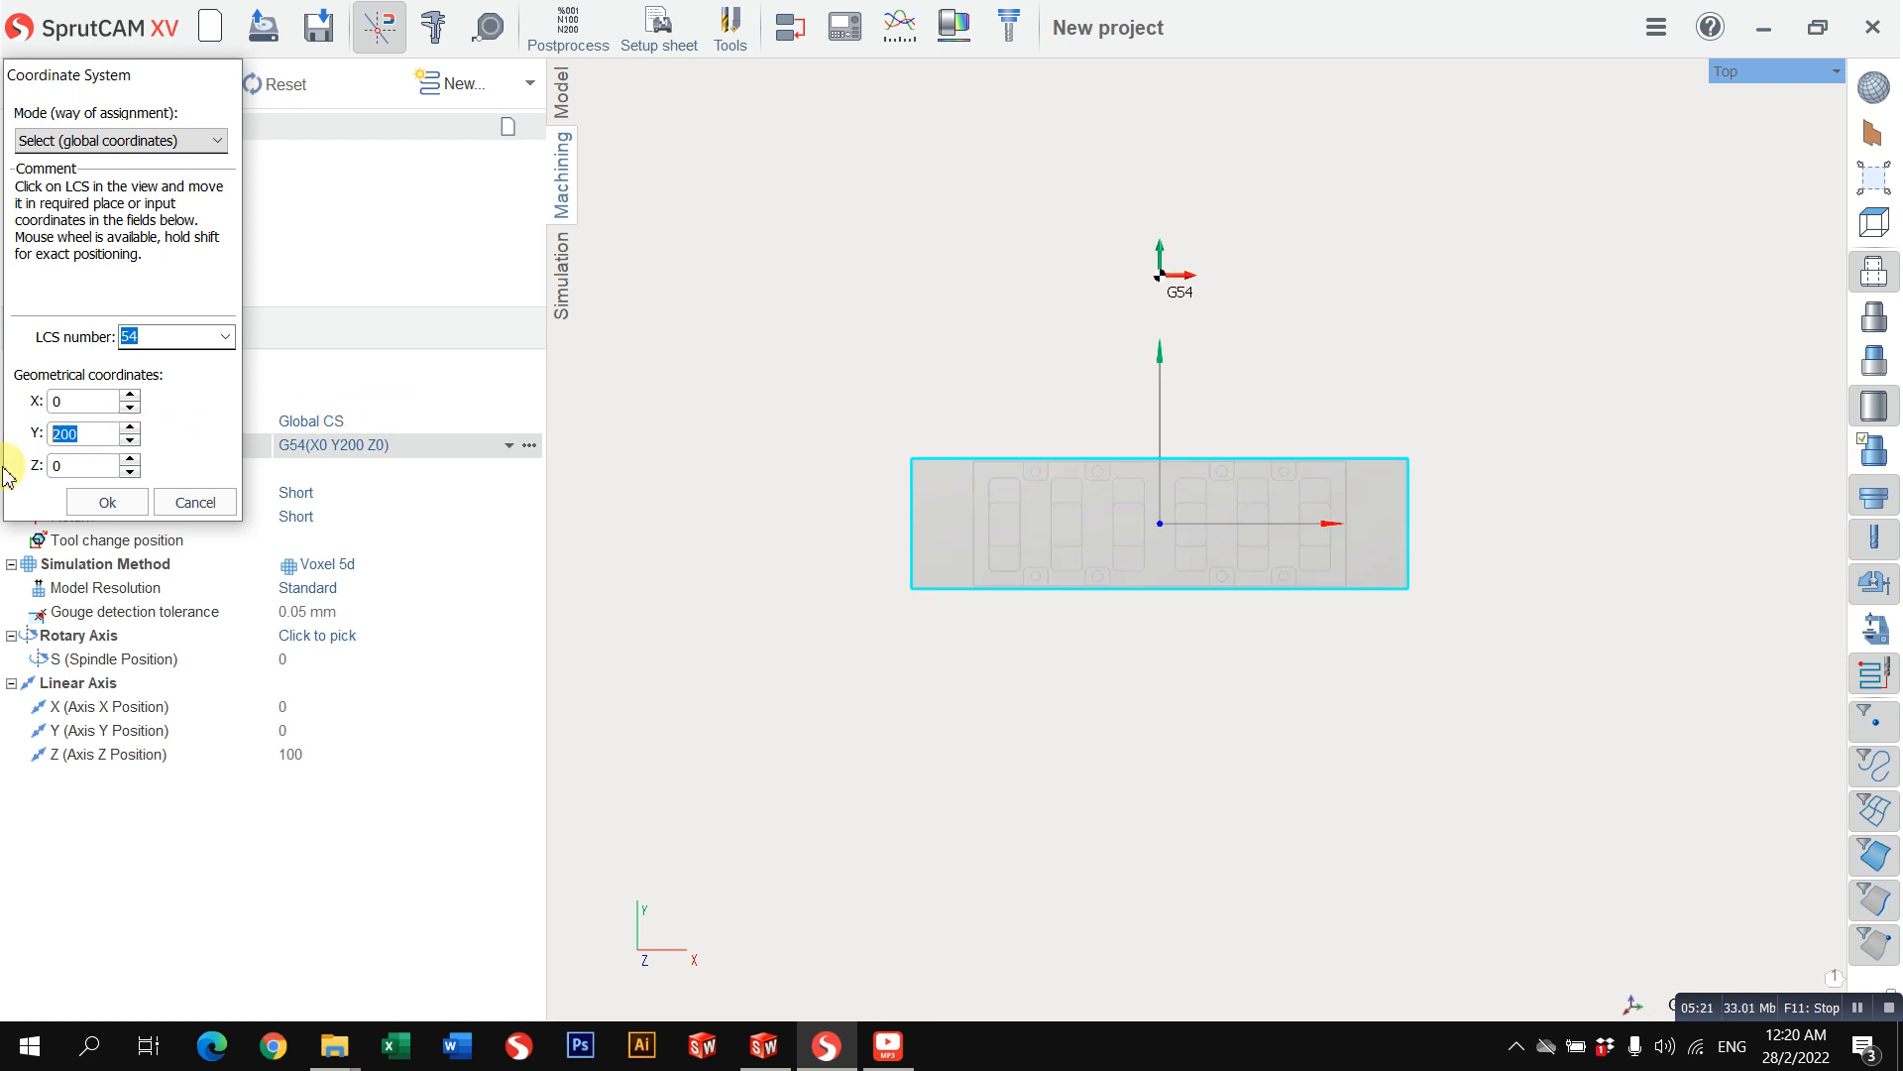
{"action": "type", "text": "100"}
{"action": "scroll", "coordinate": [1197, 536], "scroll_direction": "up", "scroll_amount": 5}
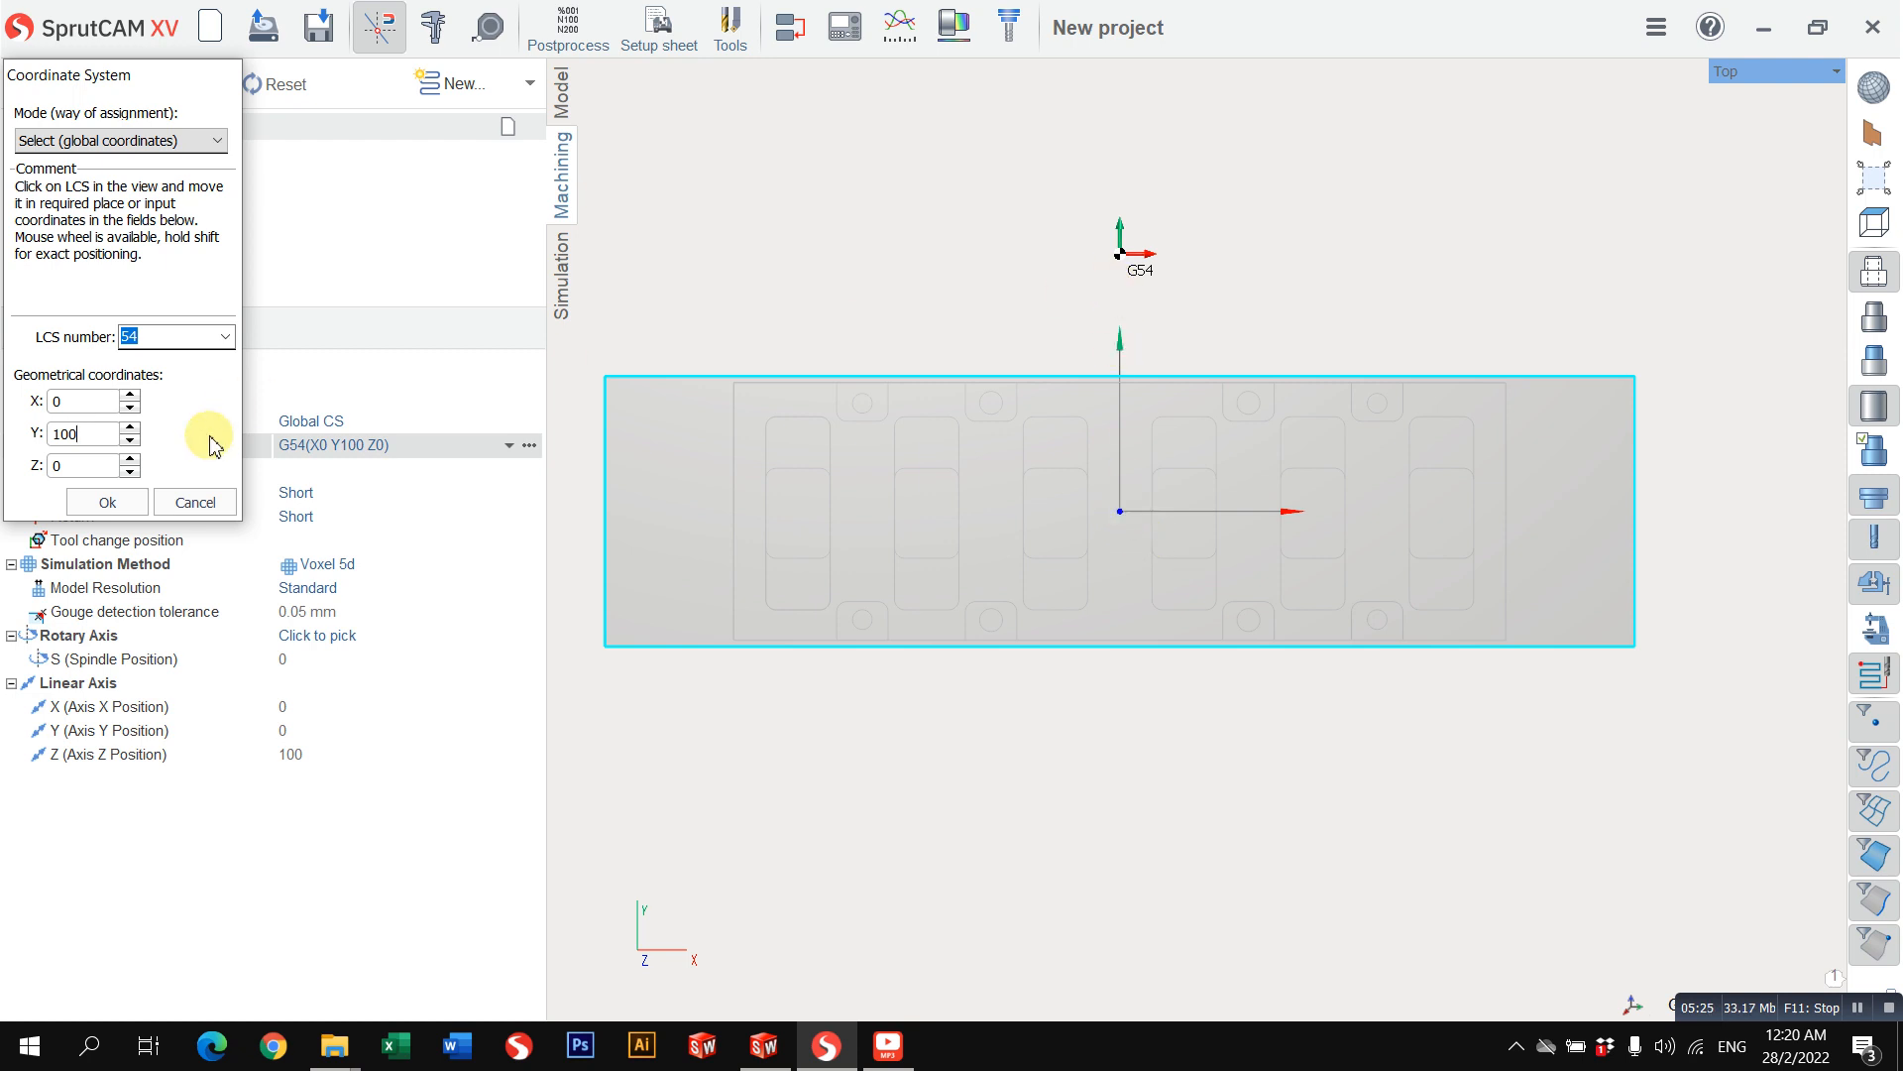
{"action": "left_click_drag", "start_coordinate": [97, 434], "coordinate": [7, 430]}
{"action": "type", "text": "0"}
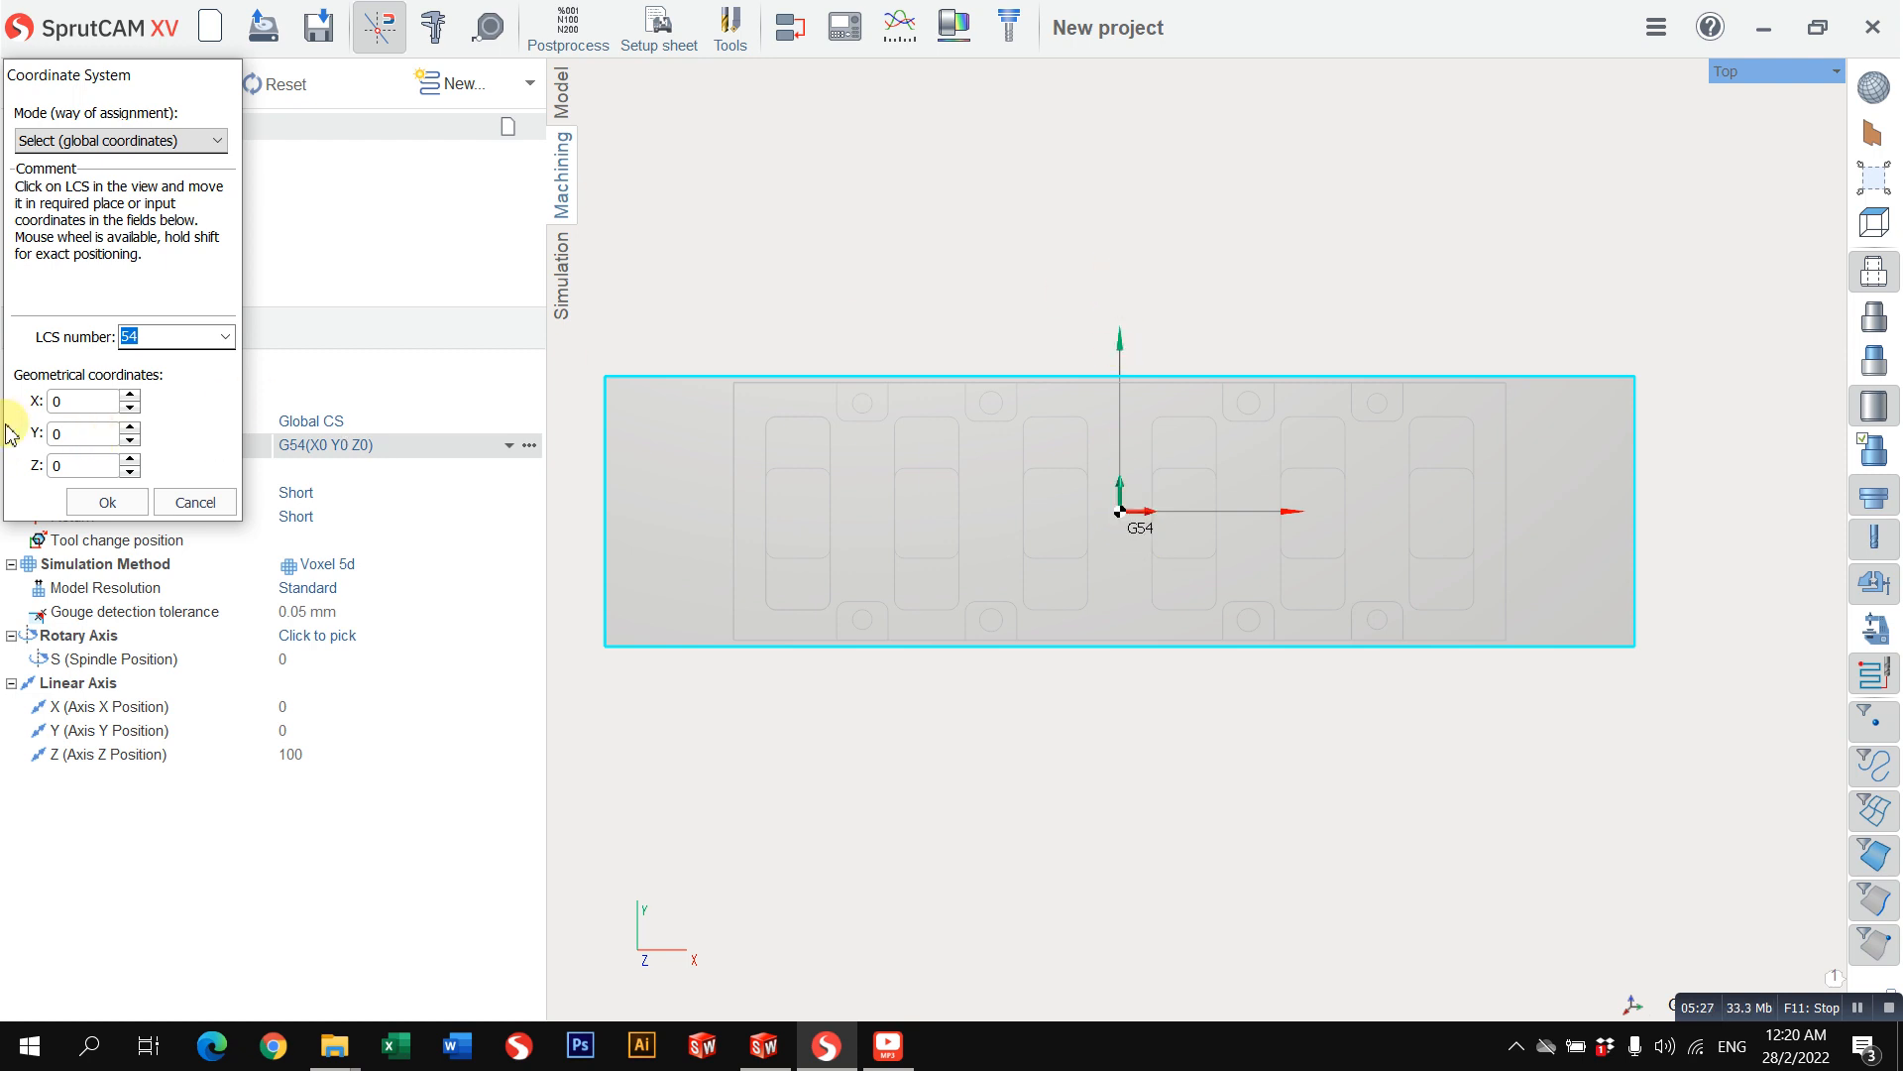
Step: Compute 105/2 in the Windows Calculator and set the G54 origin's Y coordinate to 52.5
{"action": "left_click_drag", "start_coordinate": [70, 434], "coordinate": [5, 446]}
{"action": "key", "text": "XF86Calculator"}
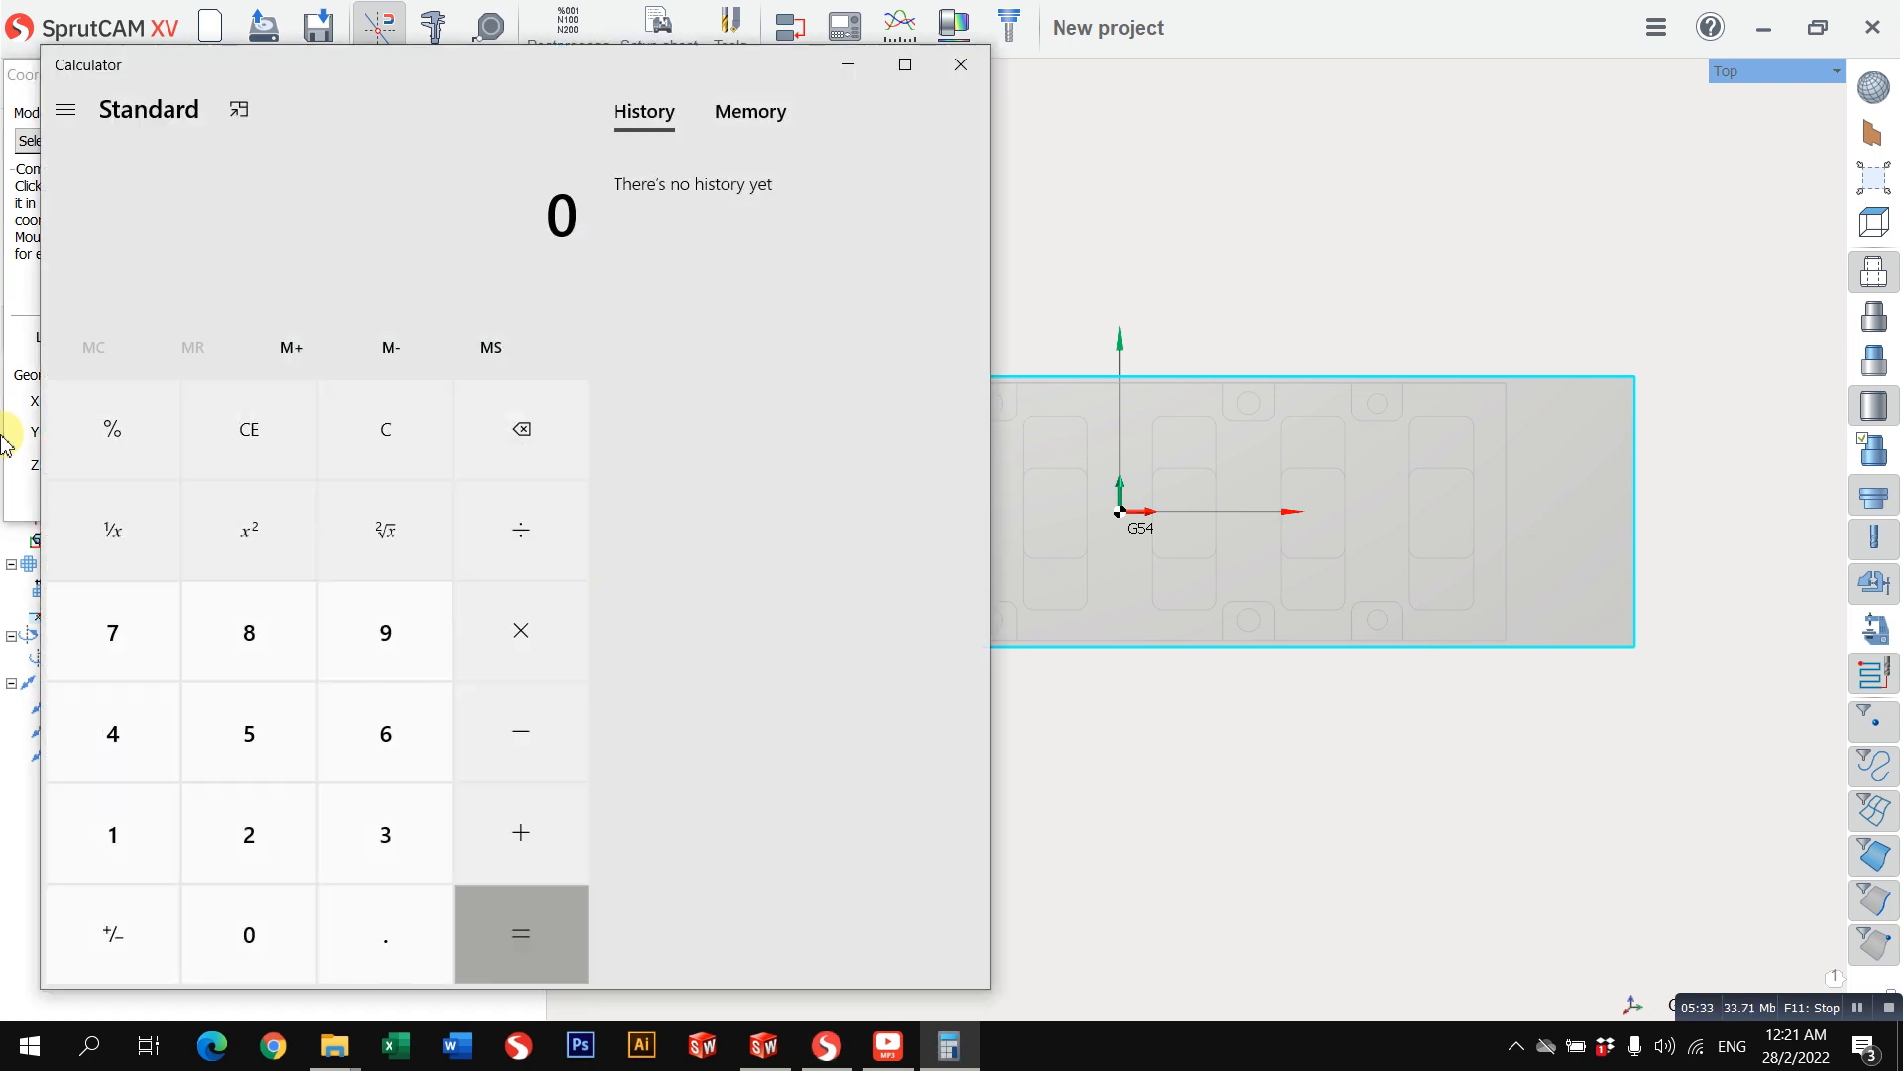
{"action": "type", "text": "105/2"}
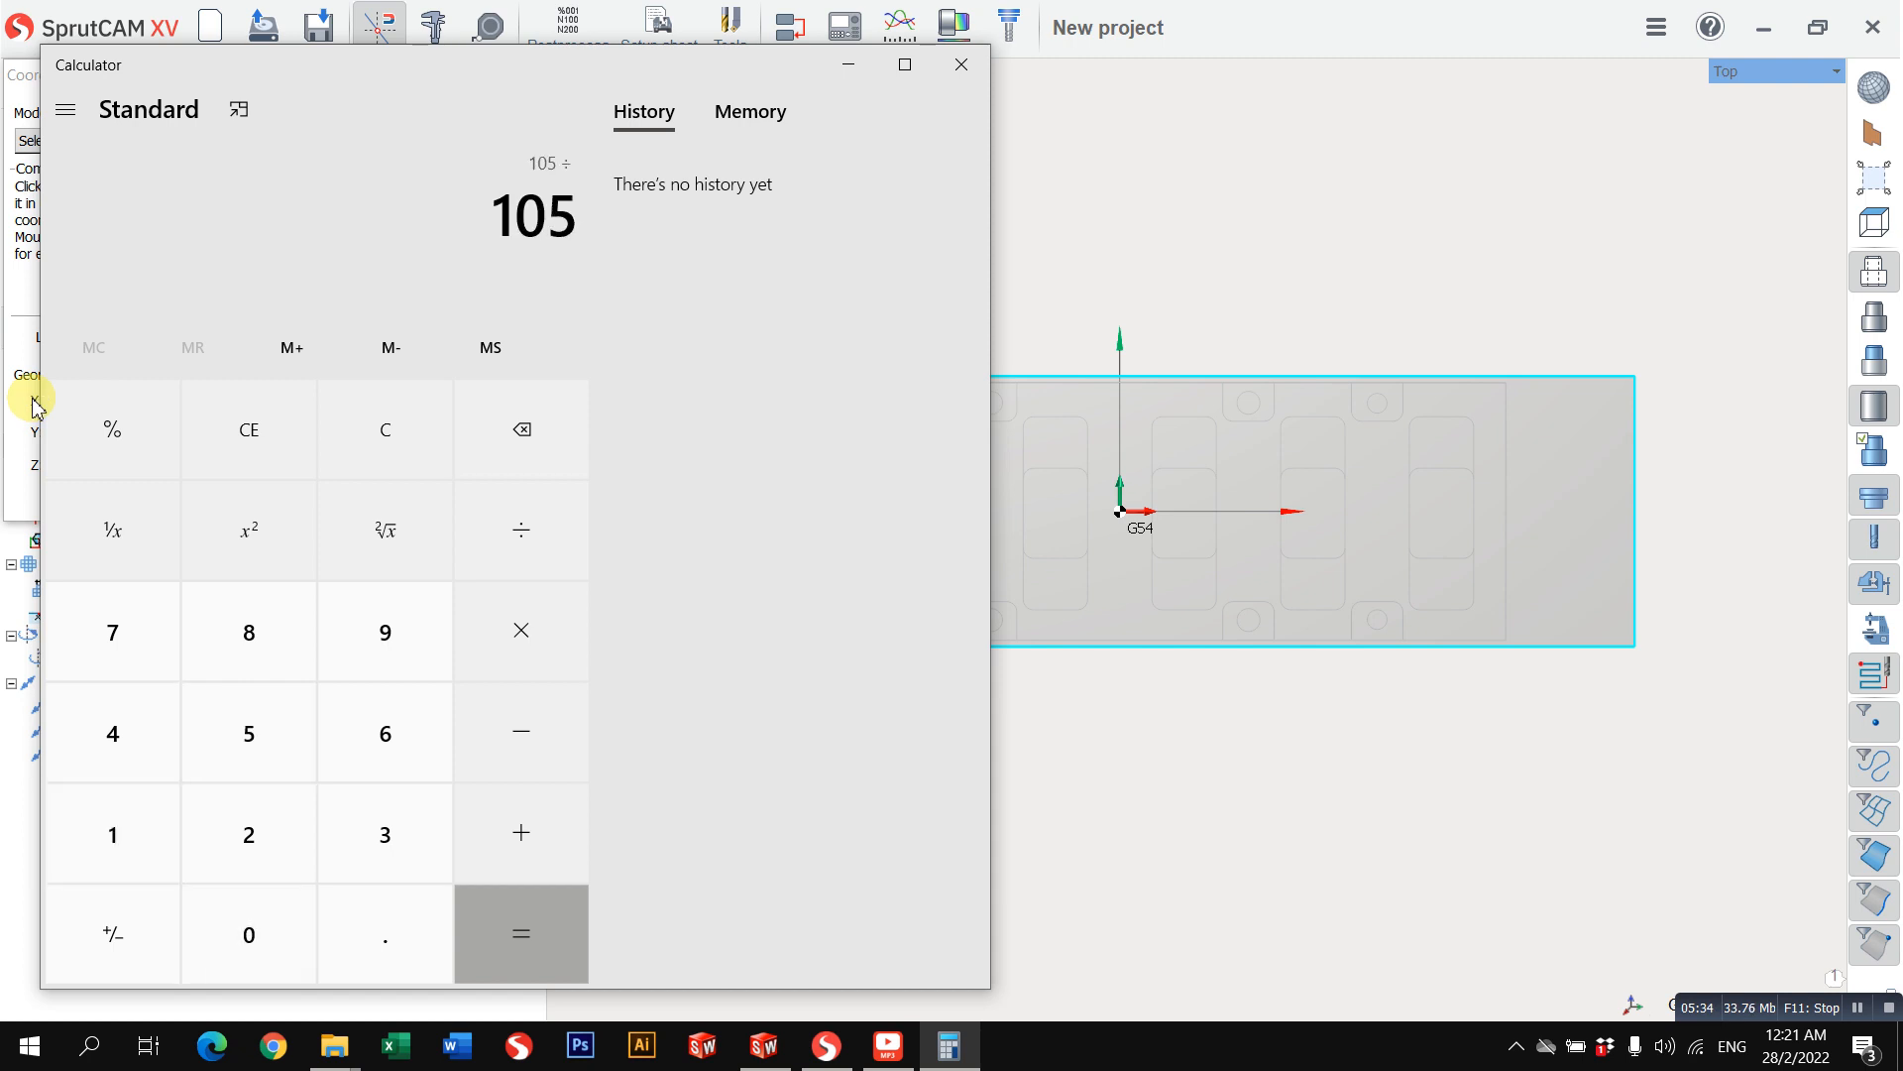
{"action": "key", "text": "Return"}
{"action": "left_click", "coordinate": [960, 66]}
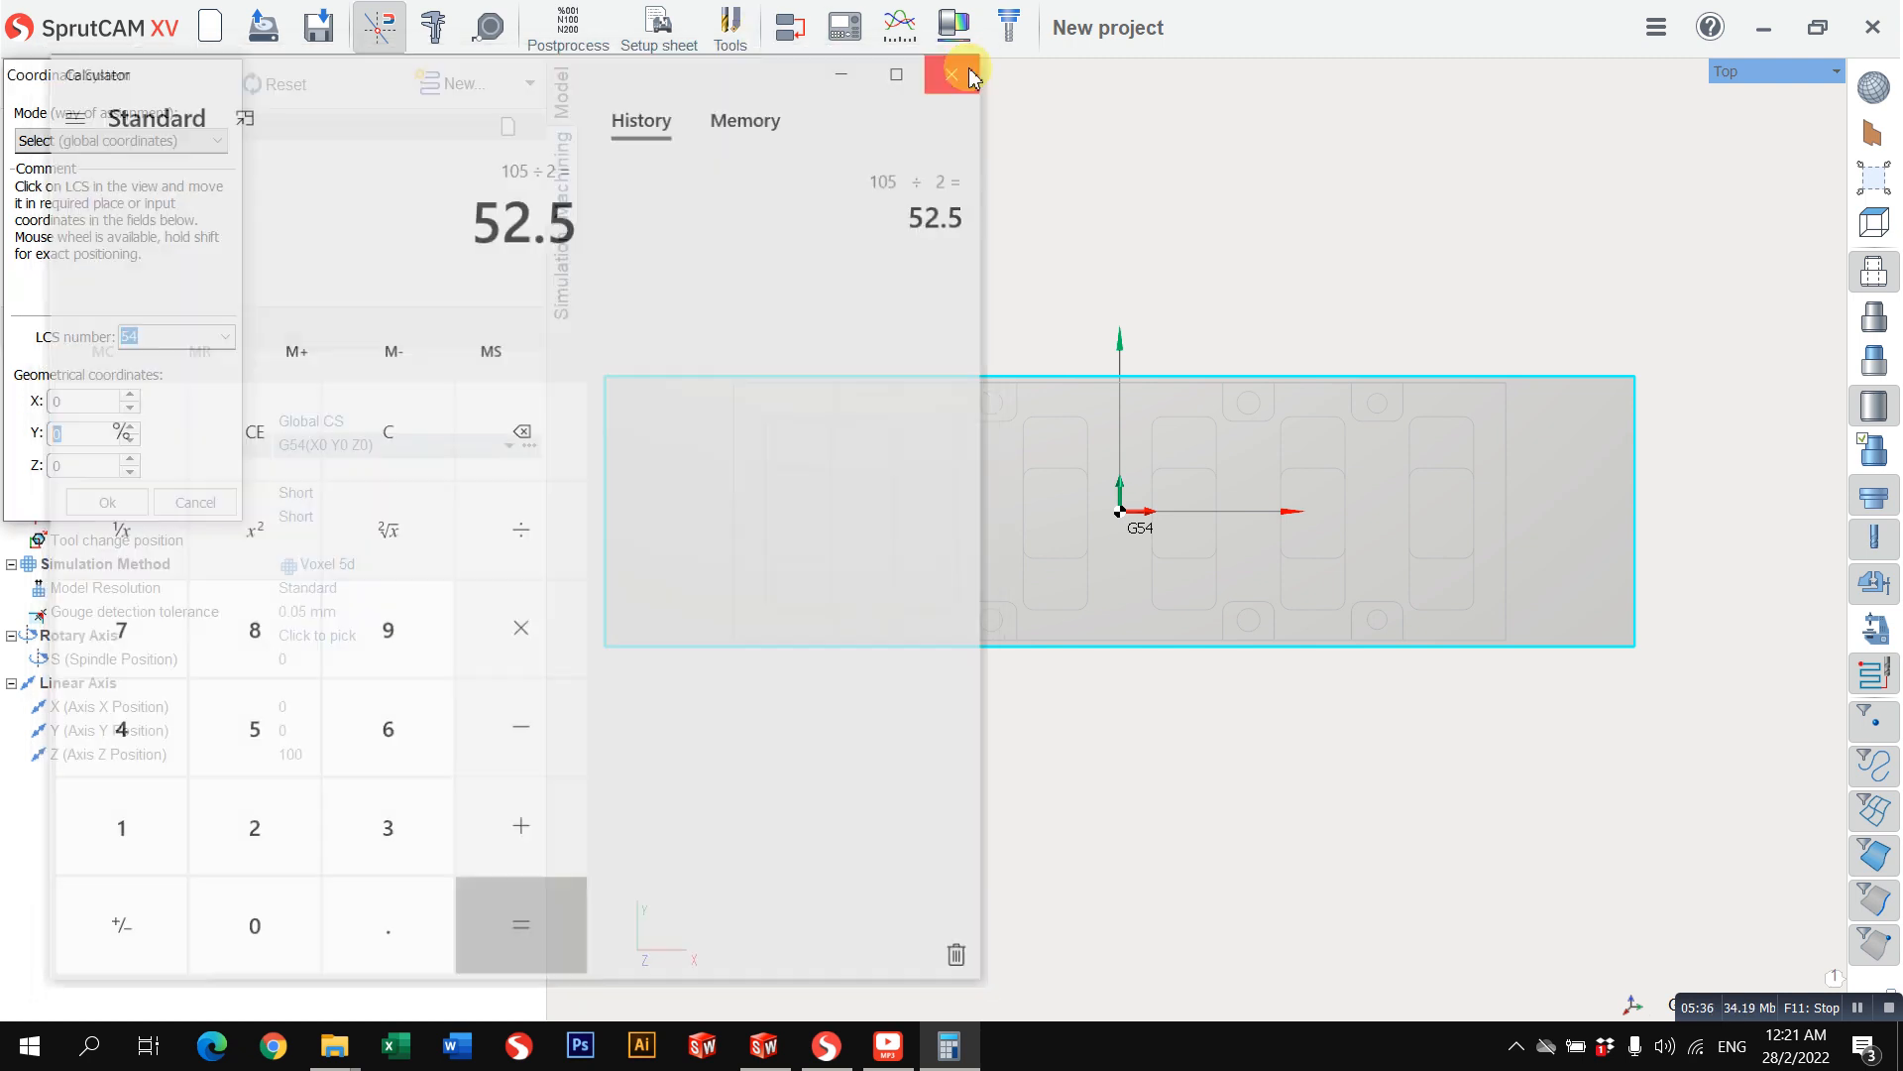
{"action": "type", "text": "52.5"}
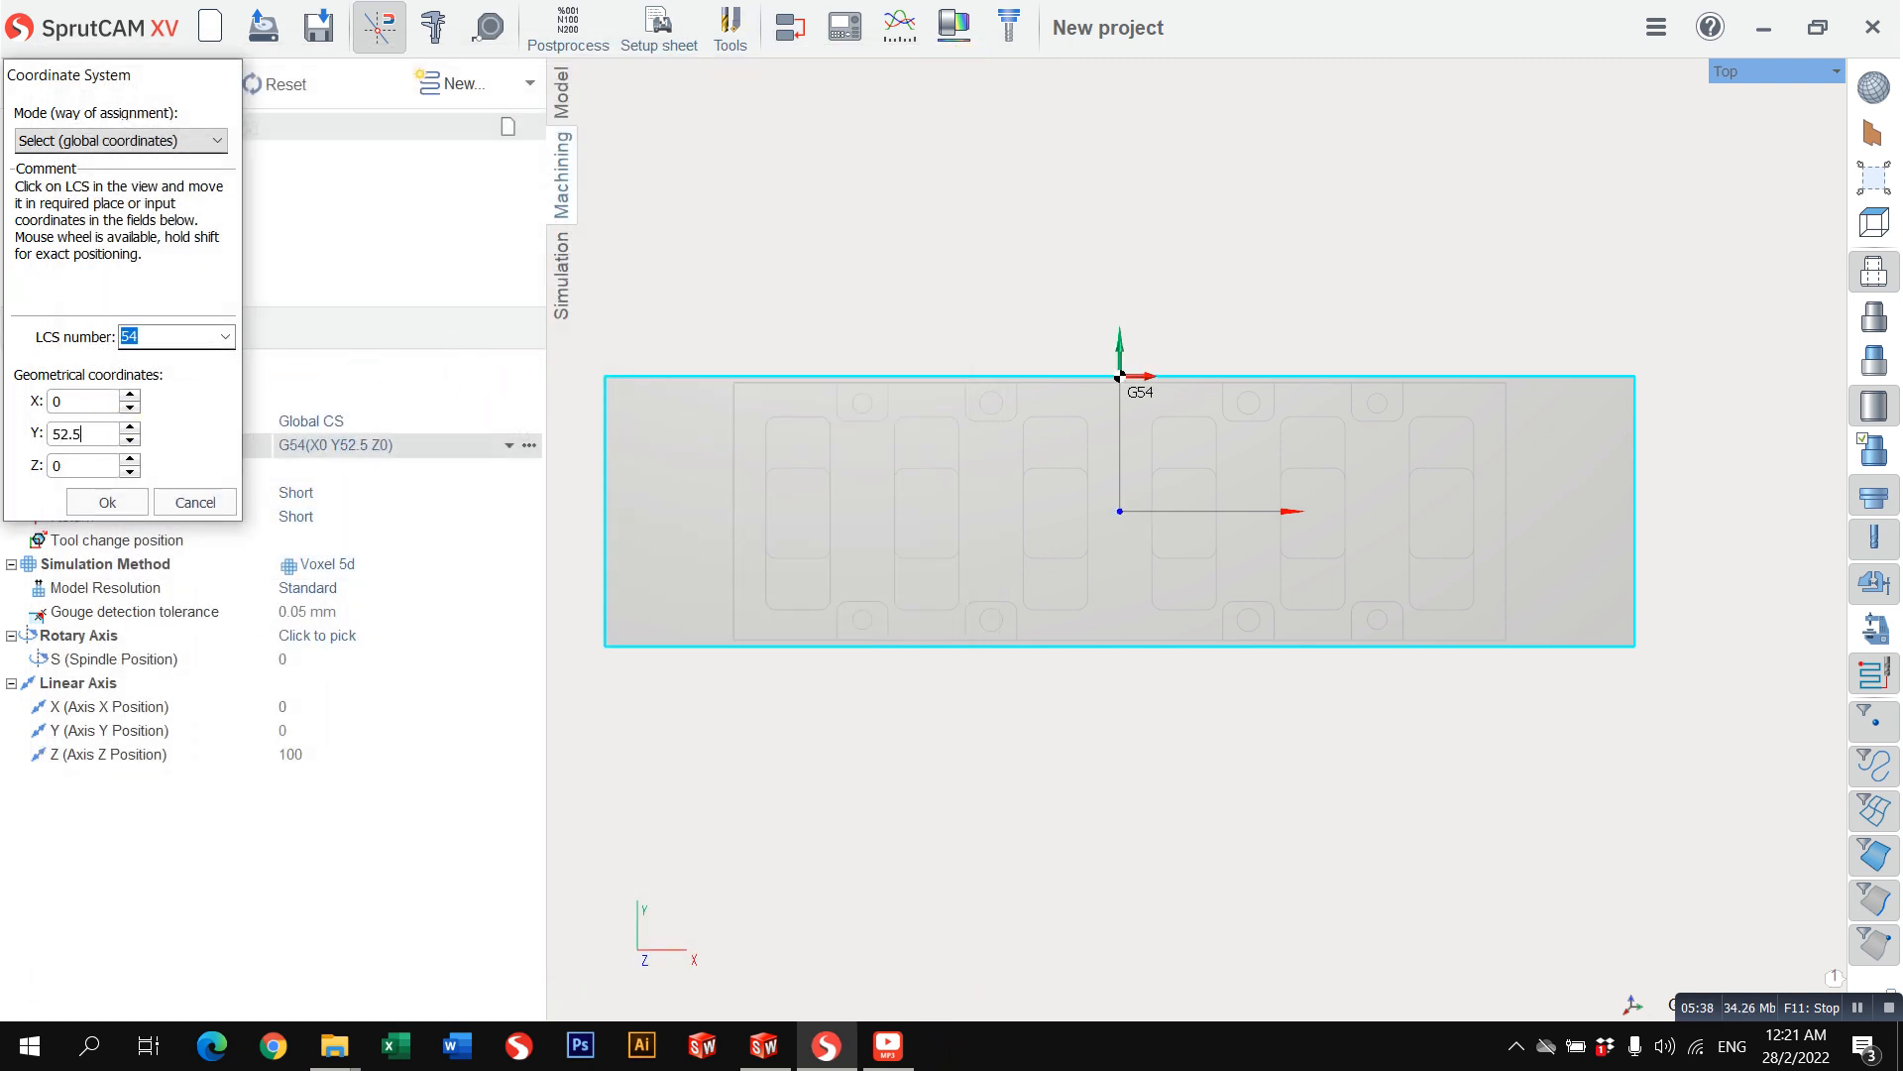
Step: Try X values of 200 and -200 for the G54 origin, inspect the corner placement in 3D, and discard the coordinate changes
{"action": "left_click_drag", "start_coordinate": [100, 407], "coordinate": [5, 420]}
{"action": "middle_click_drag", "start_coordinate": [988, 418], "coordinate": [995, 441]}
{"action": "left_click_drag", "start_coordinate": [97, 402], "coordinate": [5, 421]}
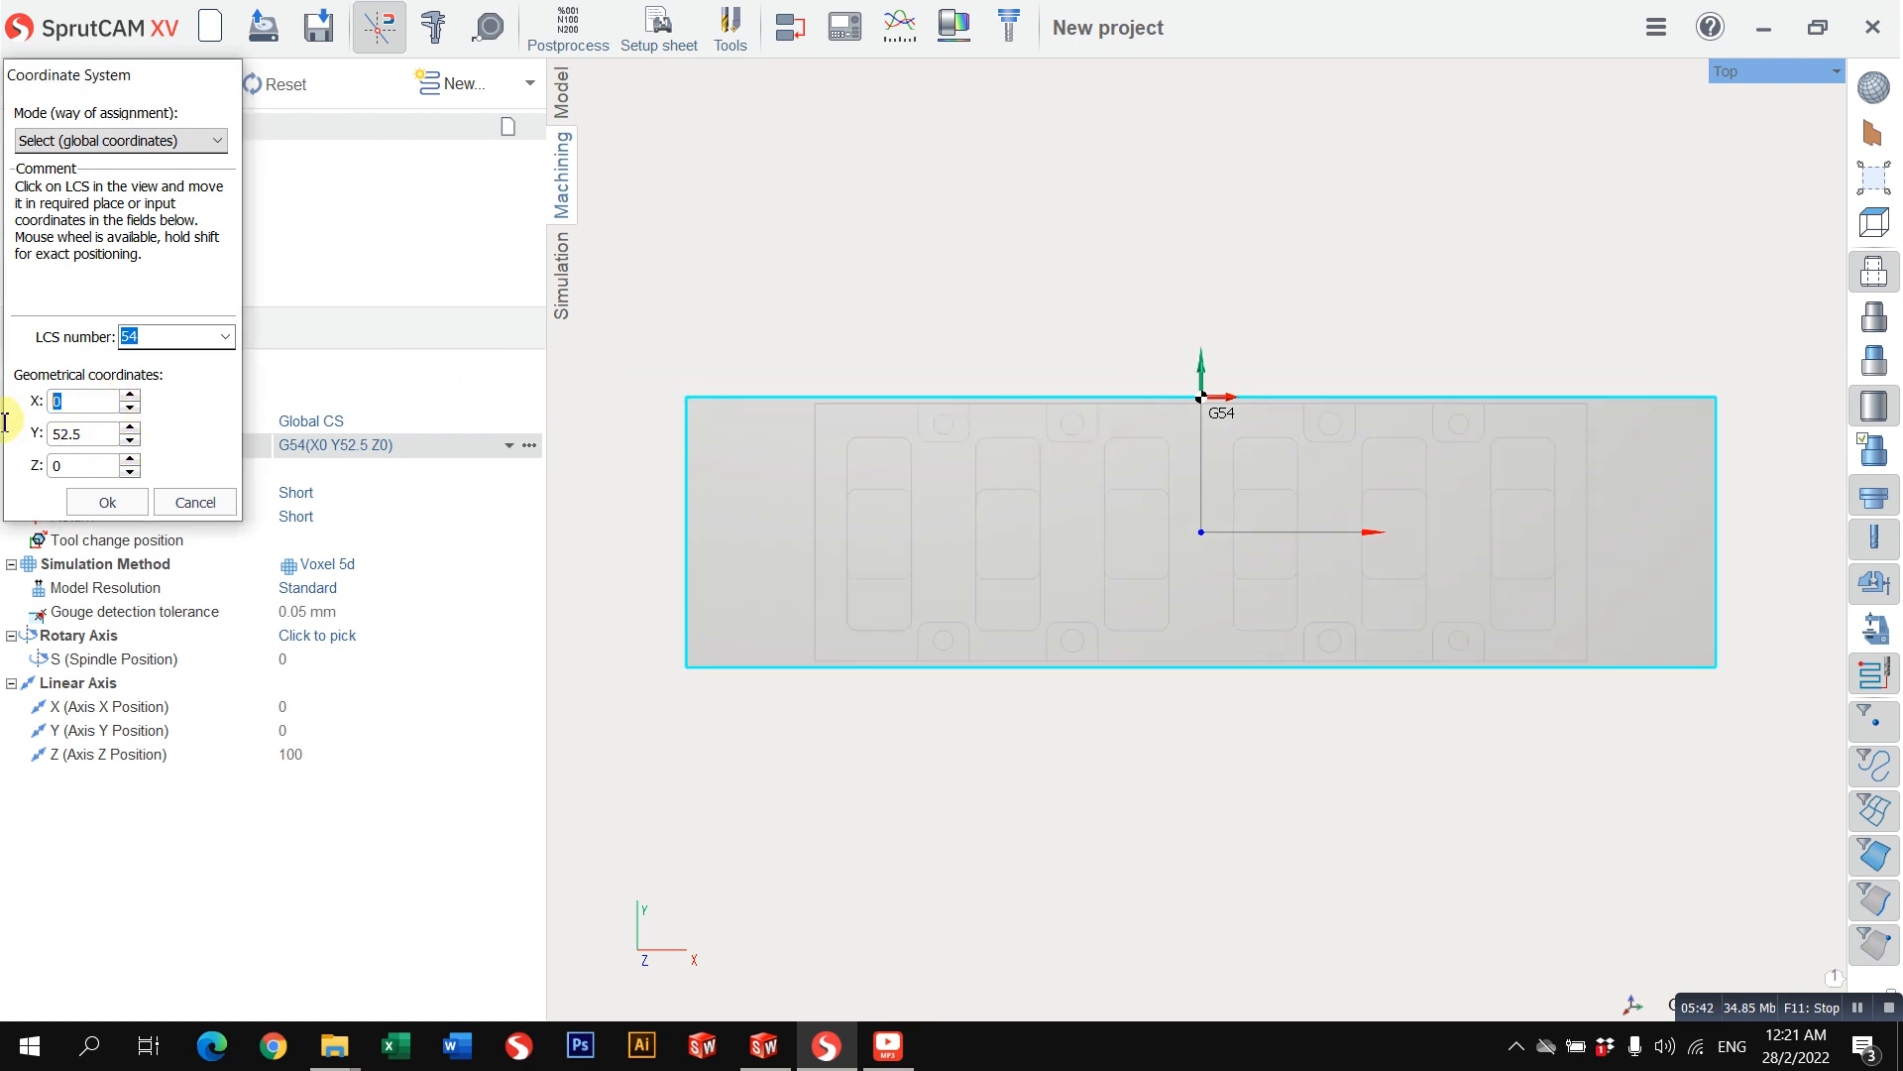
{"action": "type", "text": "200"}
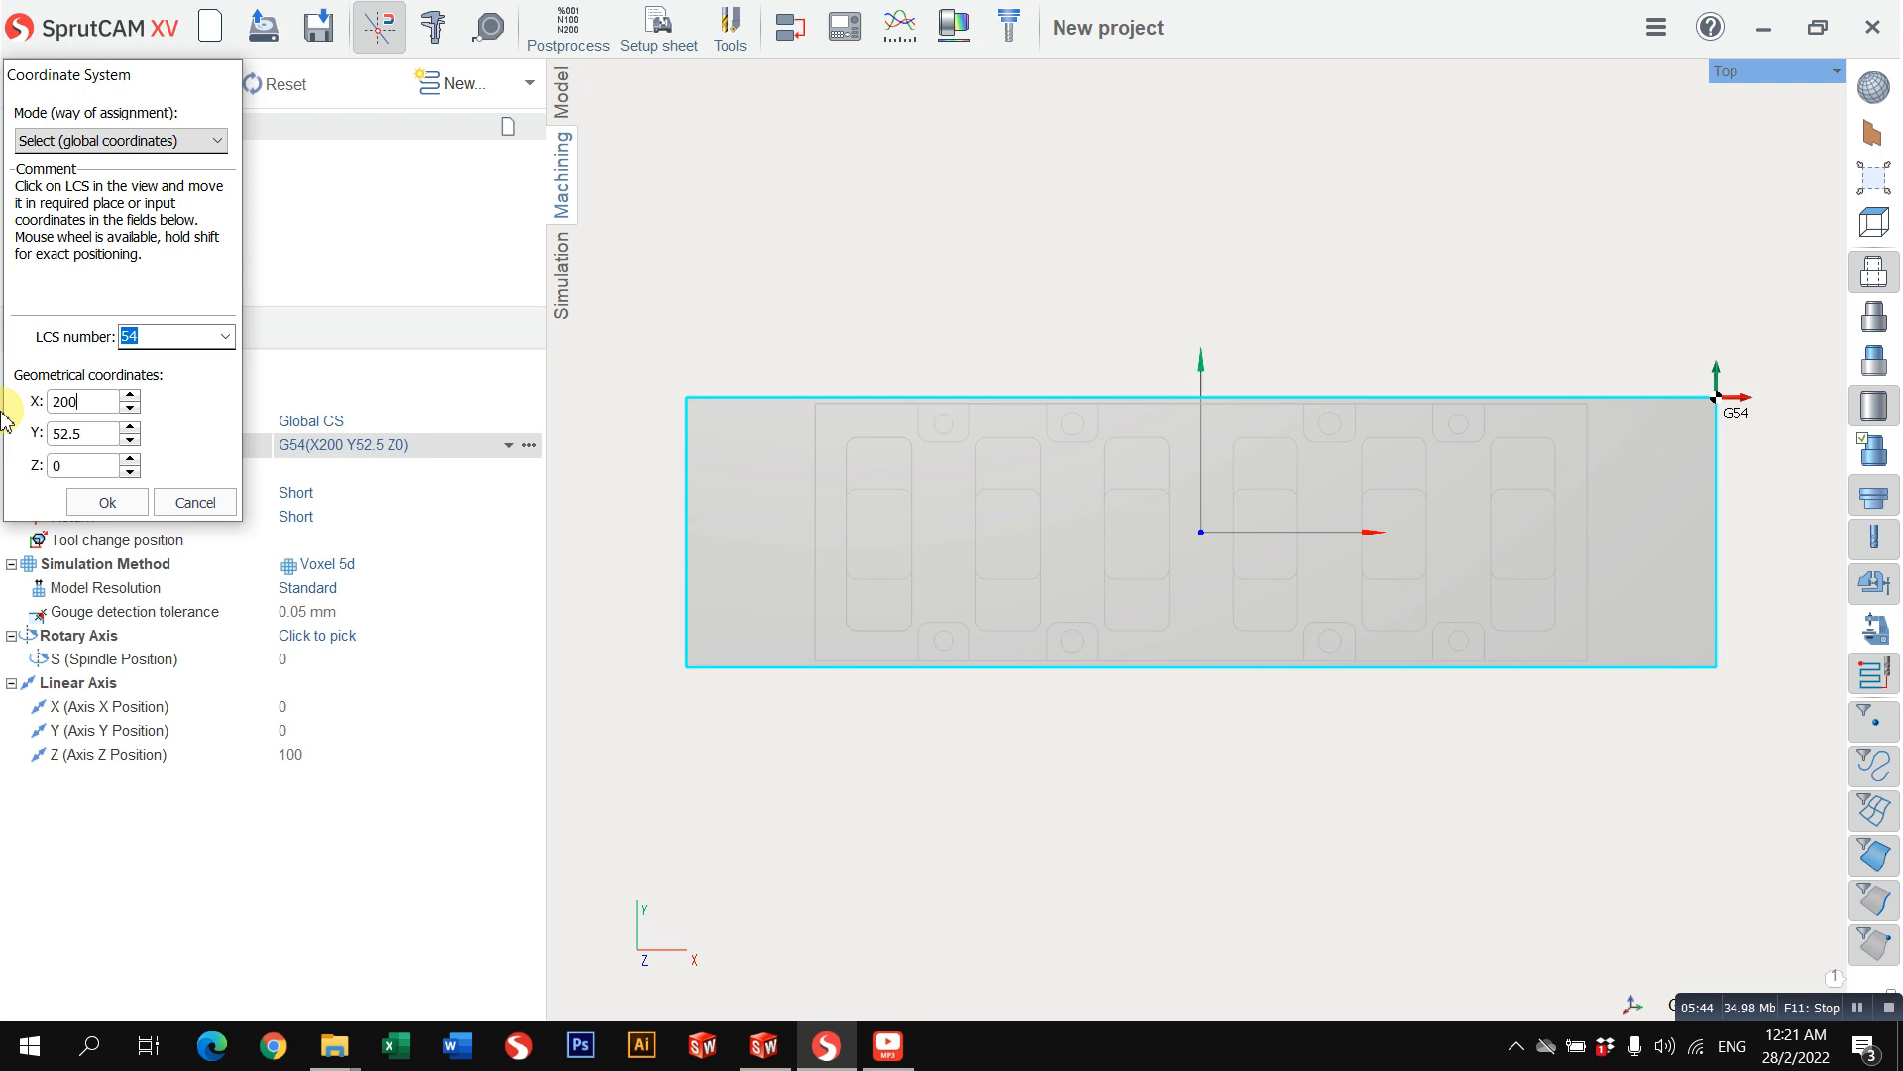
{"action": "key", "text": "BackSpace"}
{"action": "key", "text": "BackSpace"}
{"action": "key", "text": "BackSpace"}
{"action": "type", "text": "-200"}
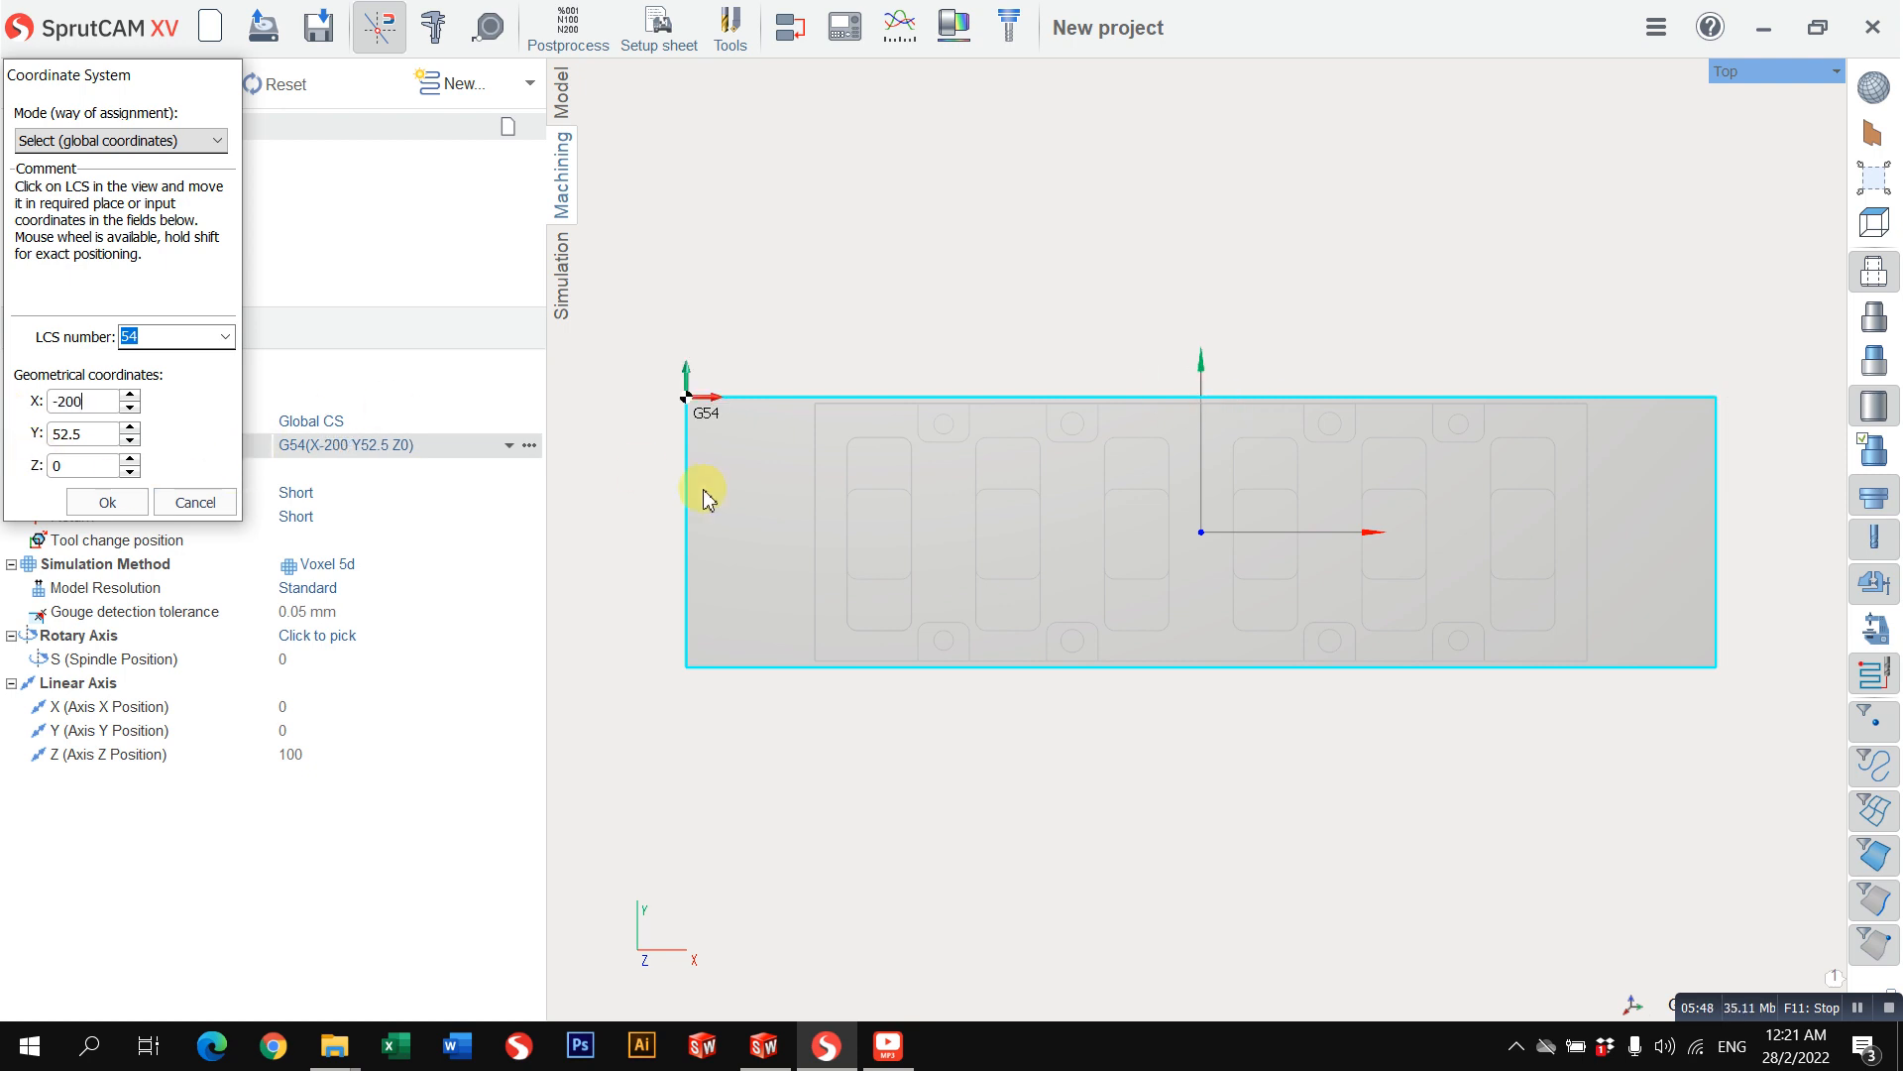
{"action": "right_click_drag", "start_coordinate": [704, 496], "coordinate": [817, 472]}
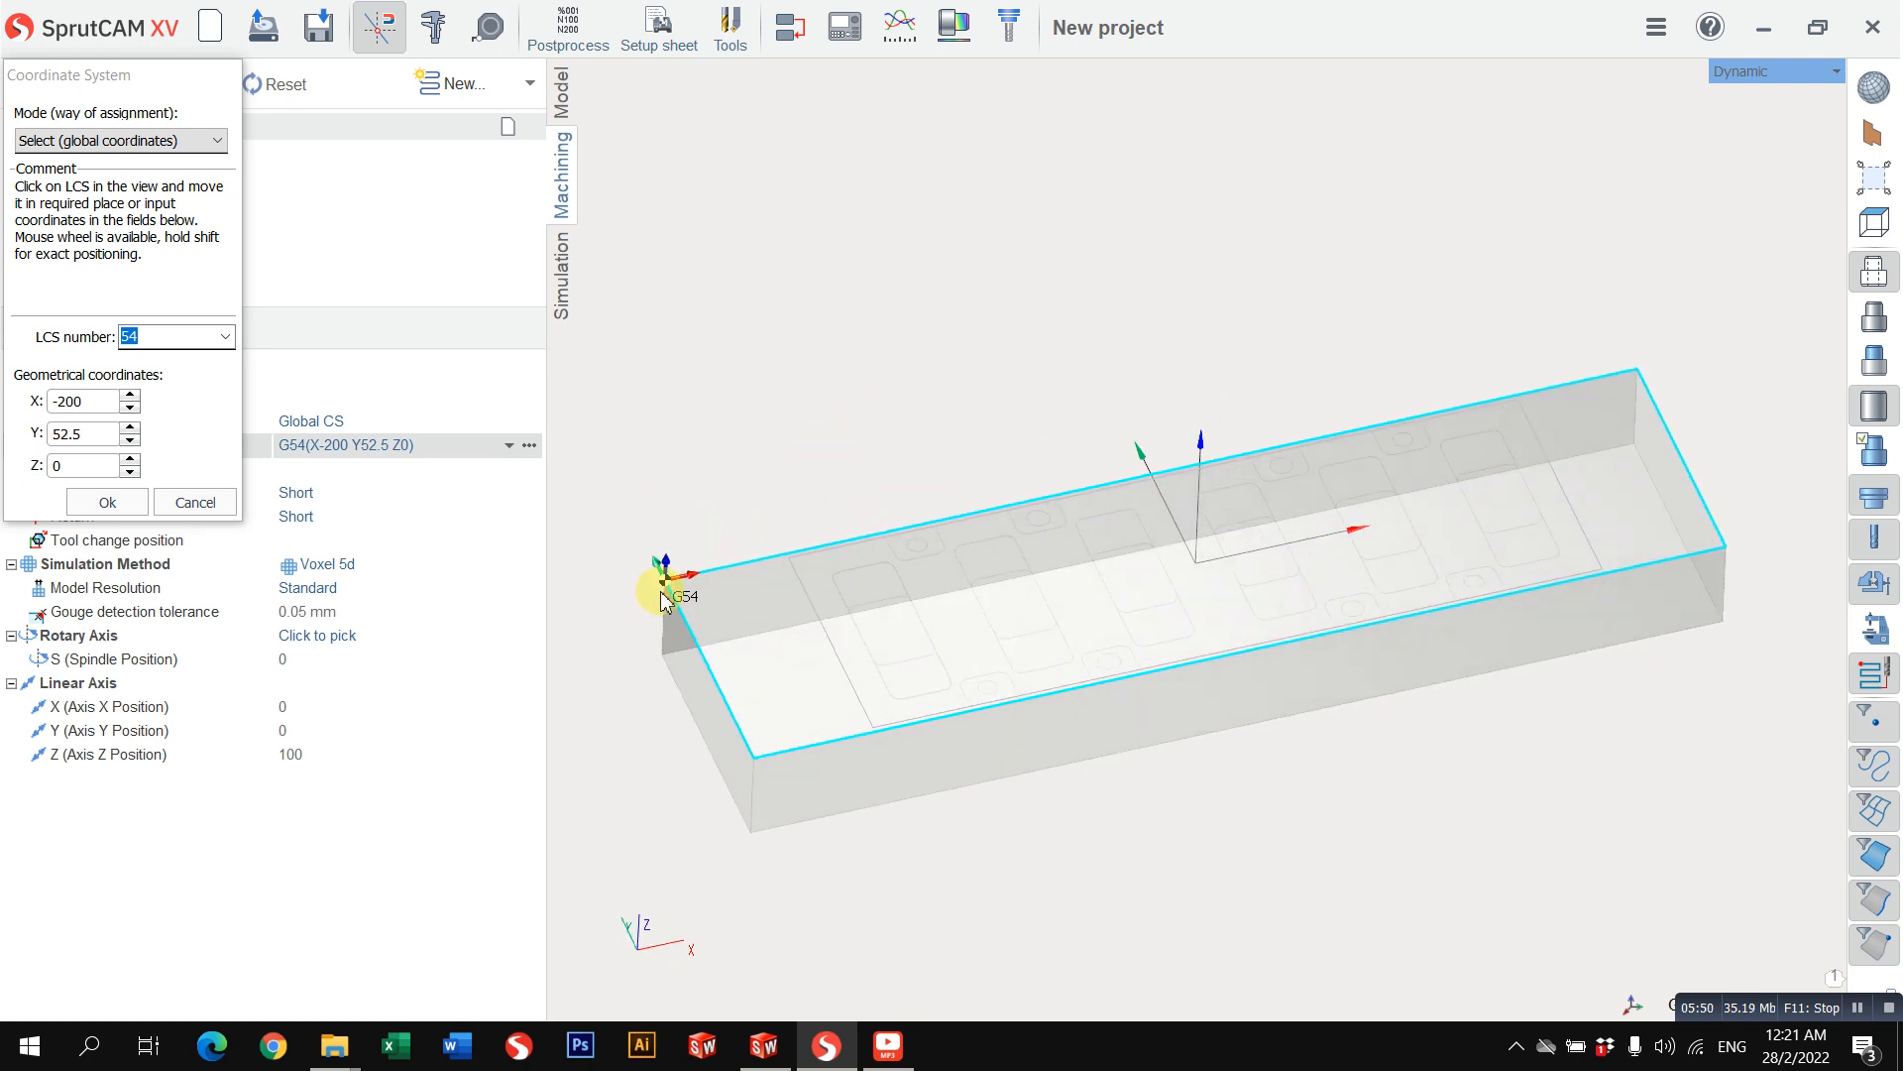
{"action": "left_click", "coordinate": [191, 502]}
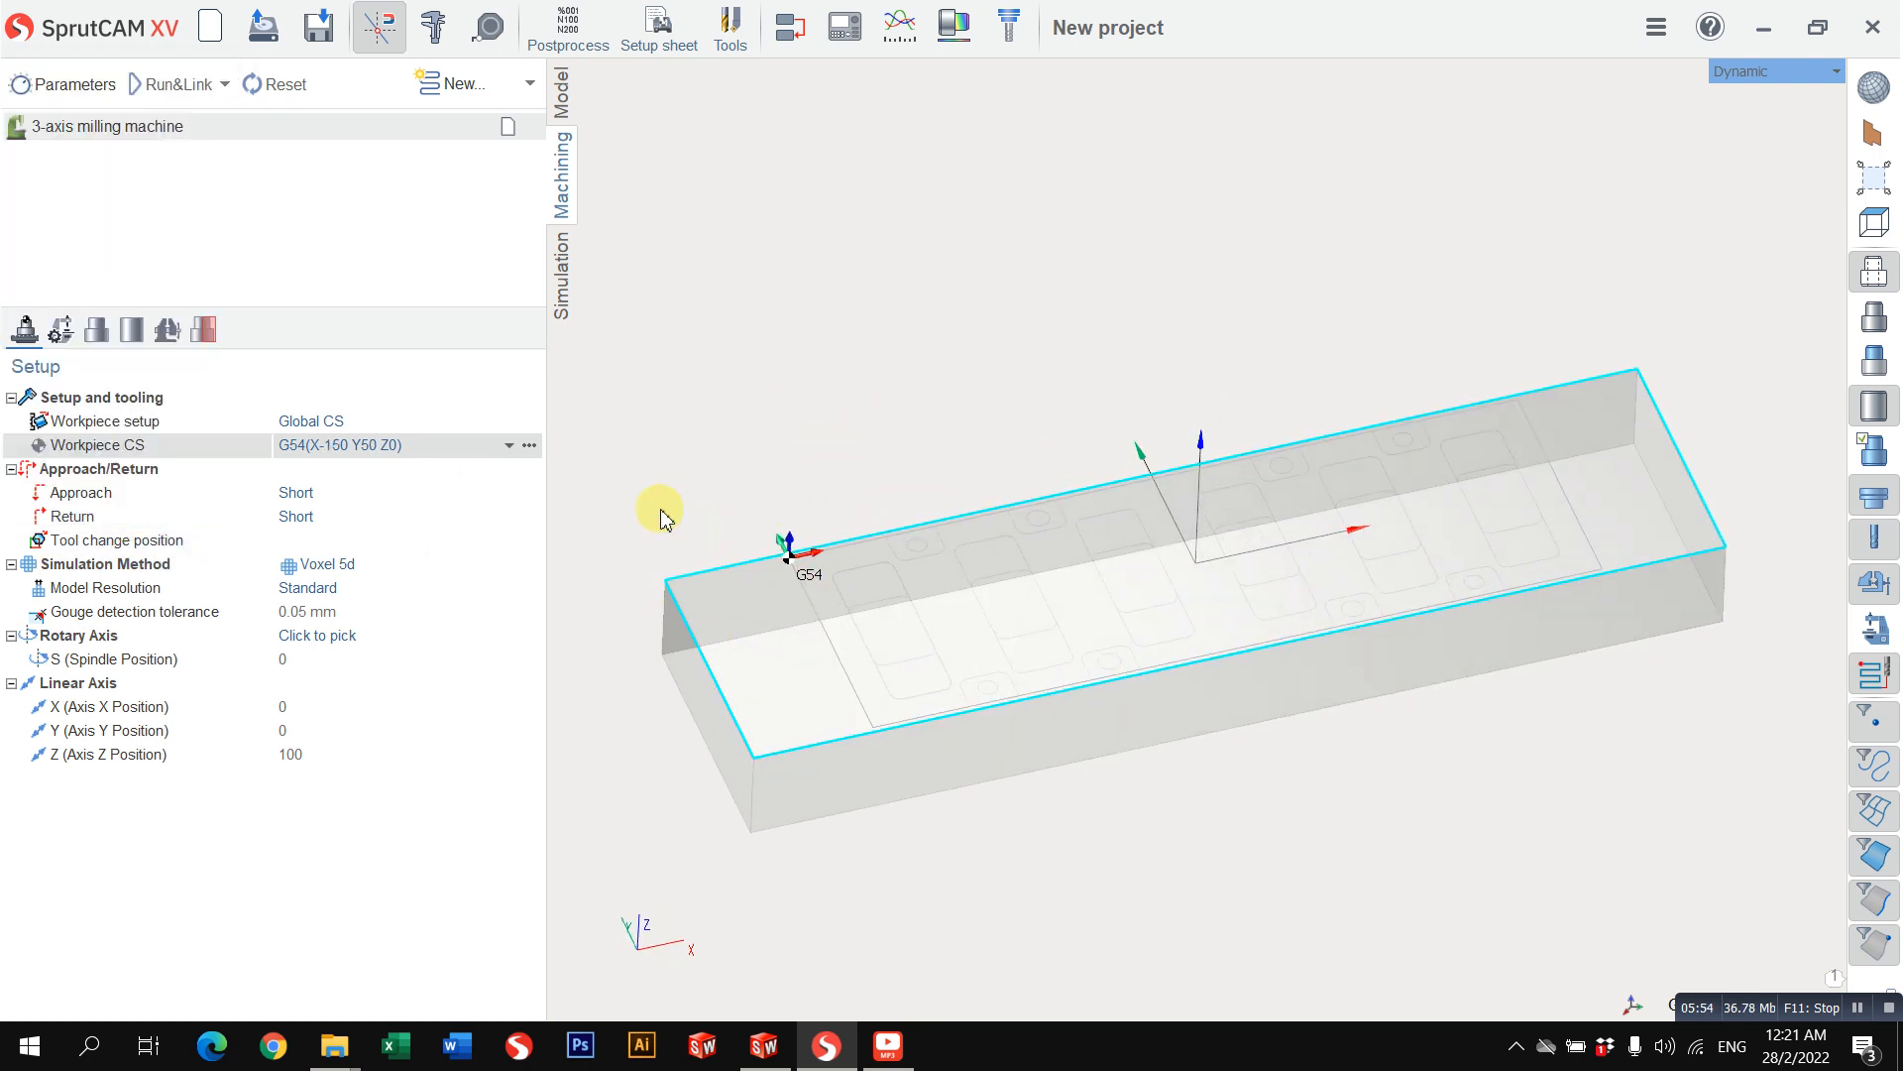
Step: Clear the selection of the workpiece outline and switch to the Top view
{"action": "right_click_drag", "start_coordinate": [662, 515], "coordinate": [691, 627]}
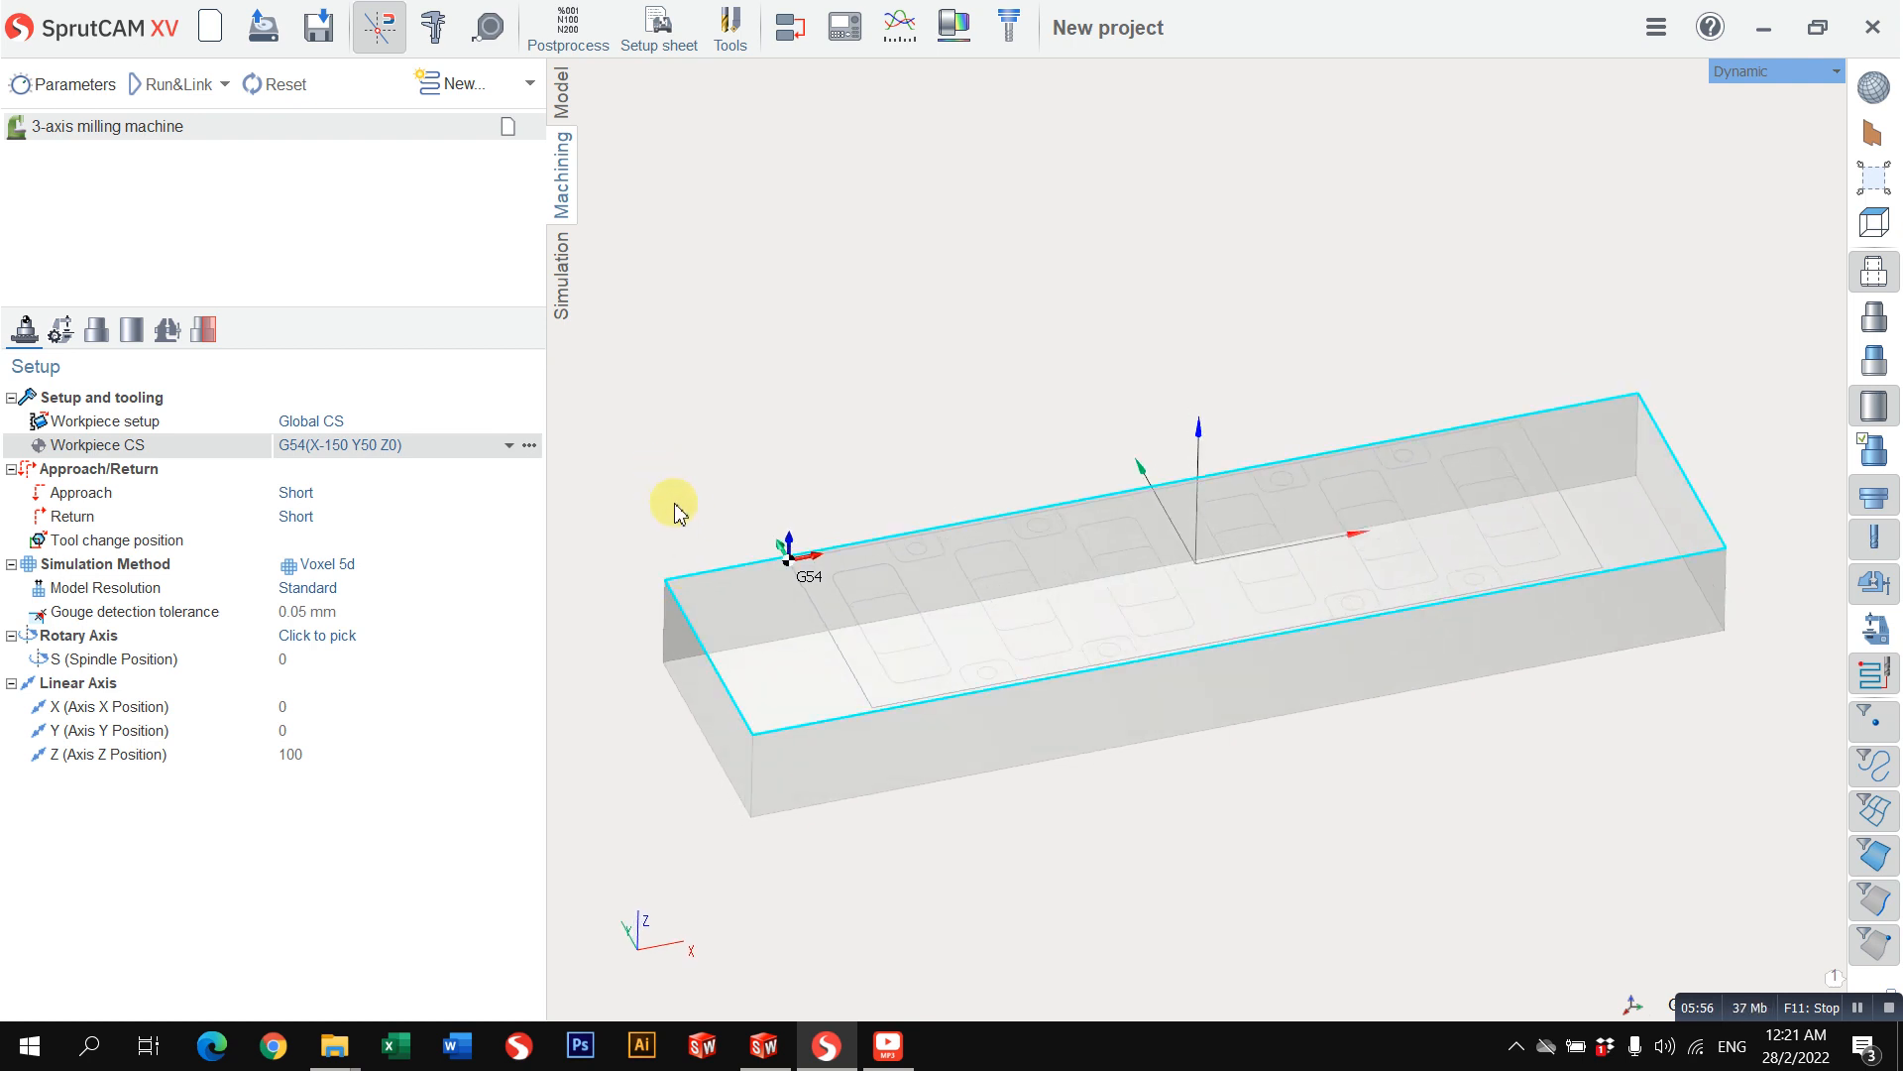
{"action": "middle_click_drag", "start_coordinate": [674, 503], "coordinate": [732, 428]}
{"action": "left_click", "coordinate": [906, 605]}
{"action": "left_click", "coordinate": [891, 729]}
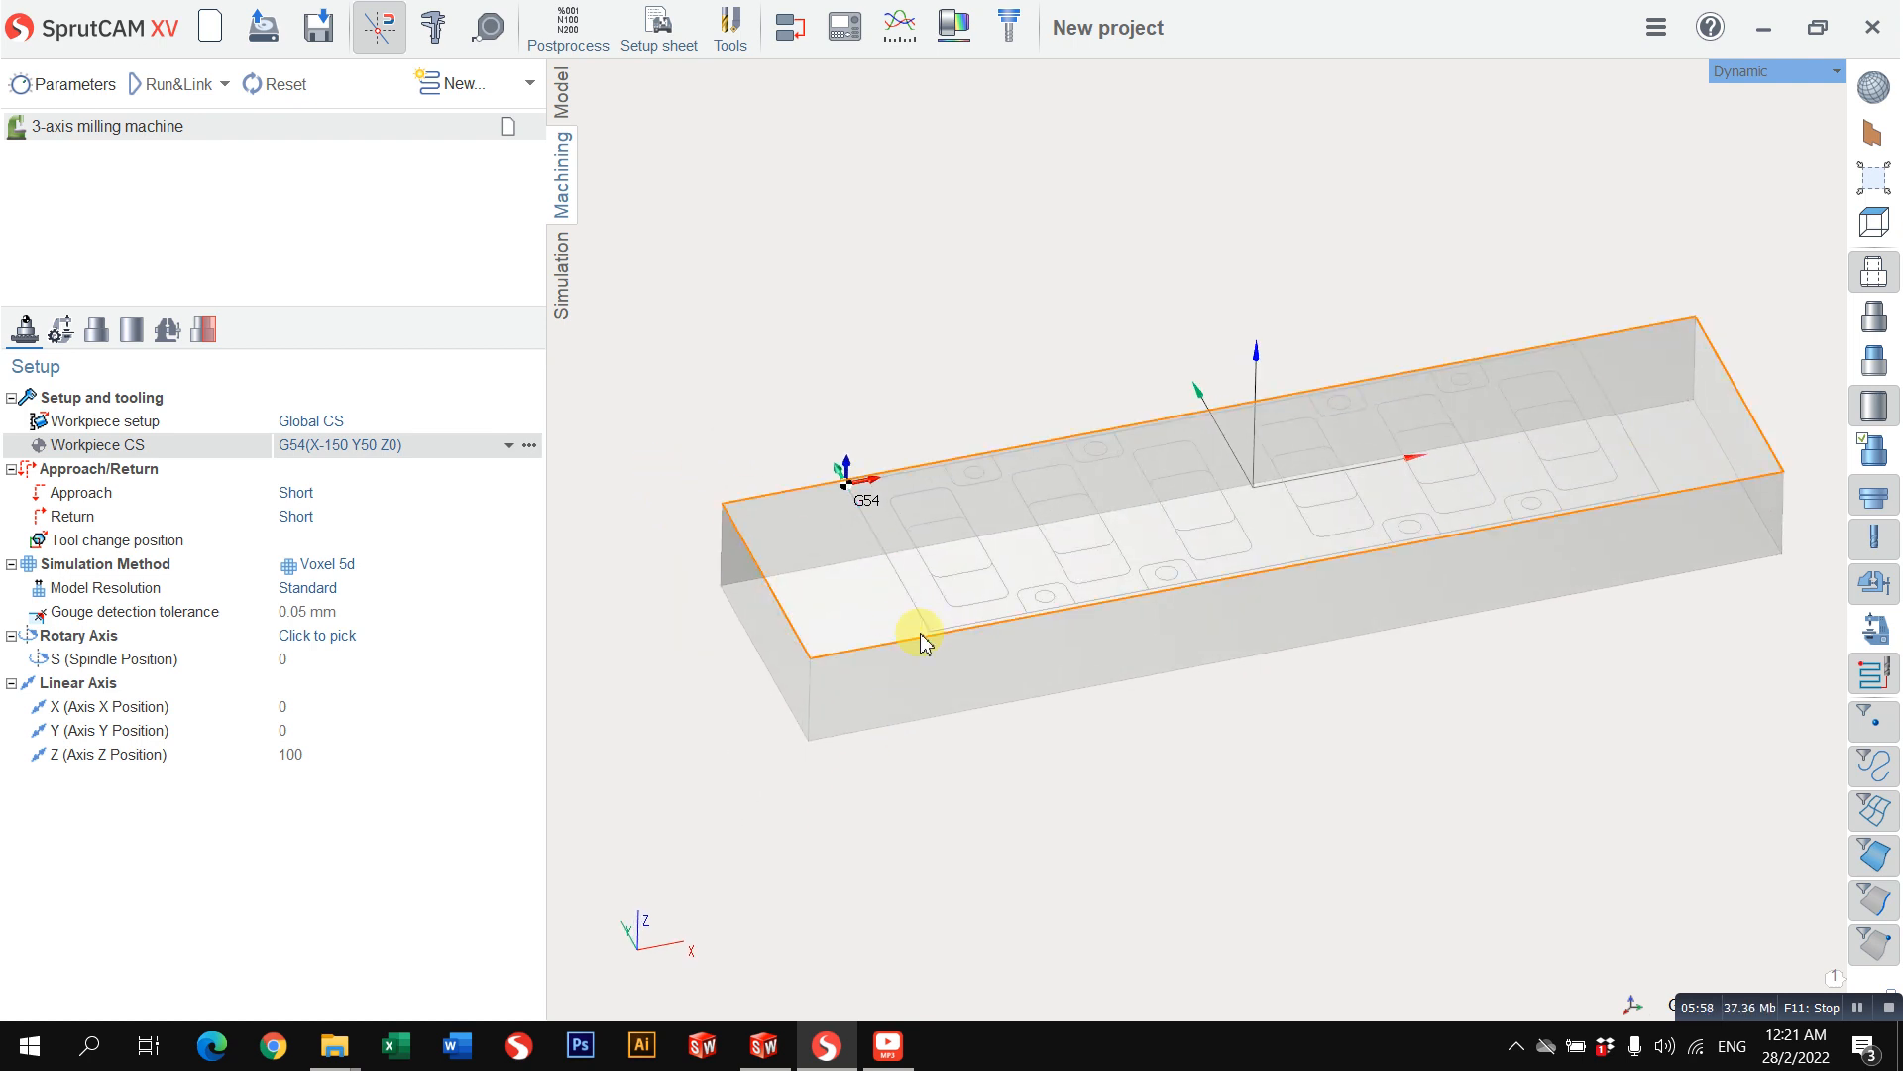
{"action": "left_click", "coordinate": [1757, 77]}
{"action": "left_click", "coordinate": [1626, 79]}
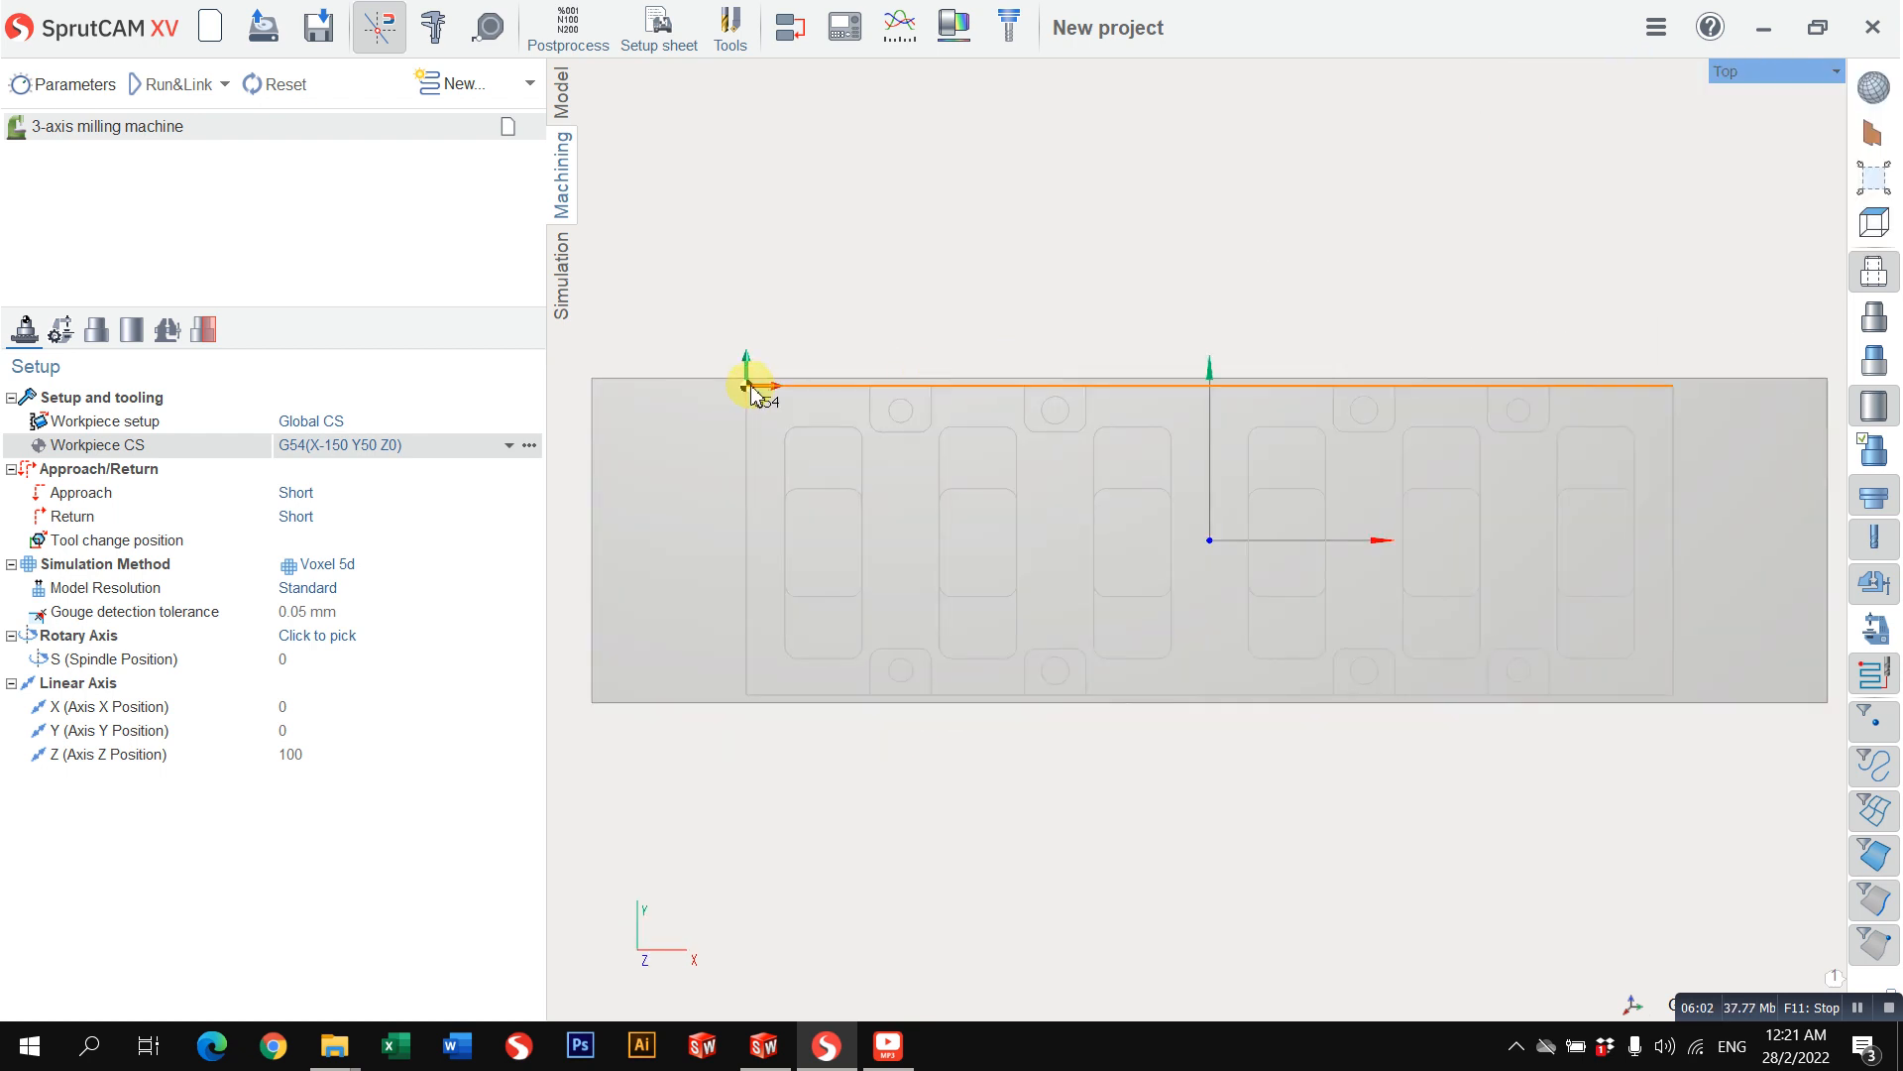
Step: Try to snap the G54 origin to the workpiece corners, place it at the workpiece centre, and discard the change
{"action": "left_click", "coordinate": [530, 444]}
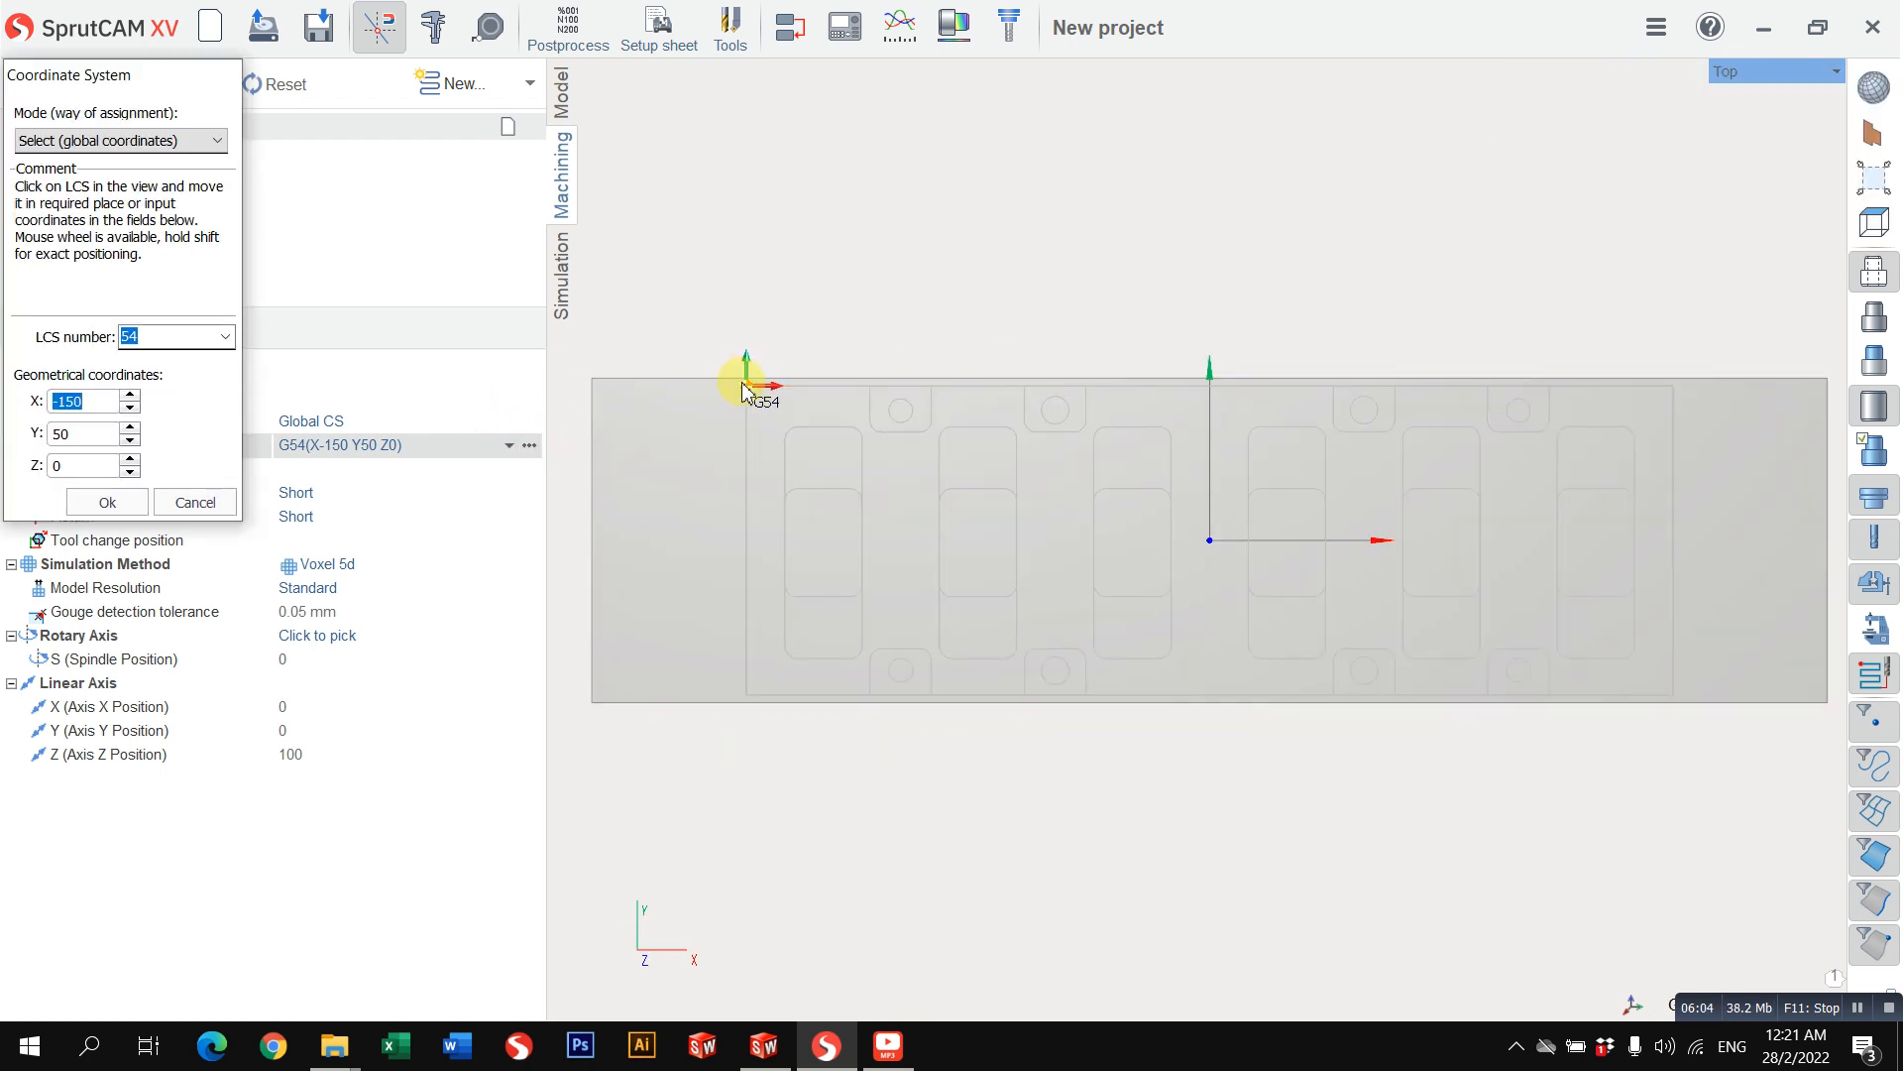
{"action": "left_click", "coordinate": [746, 392]}
{"action": "scroll", "coordinate": [1497, 476], "scroll_direction": "down", "scroll_amount": 3}
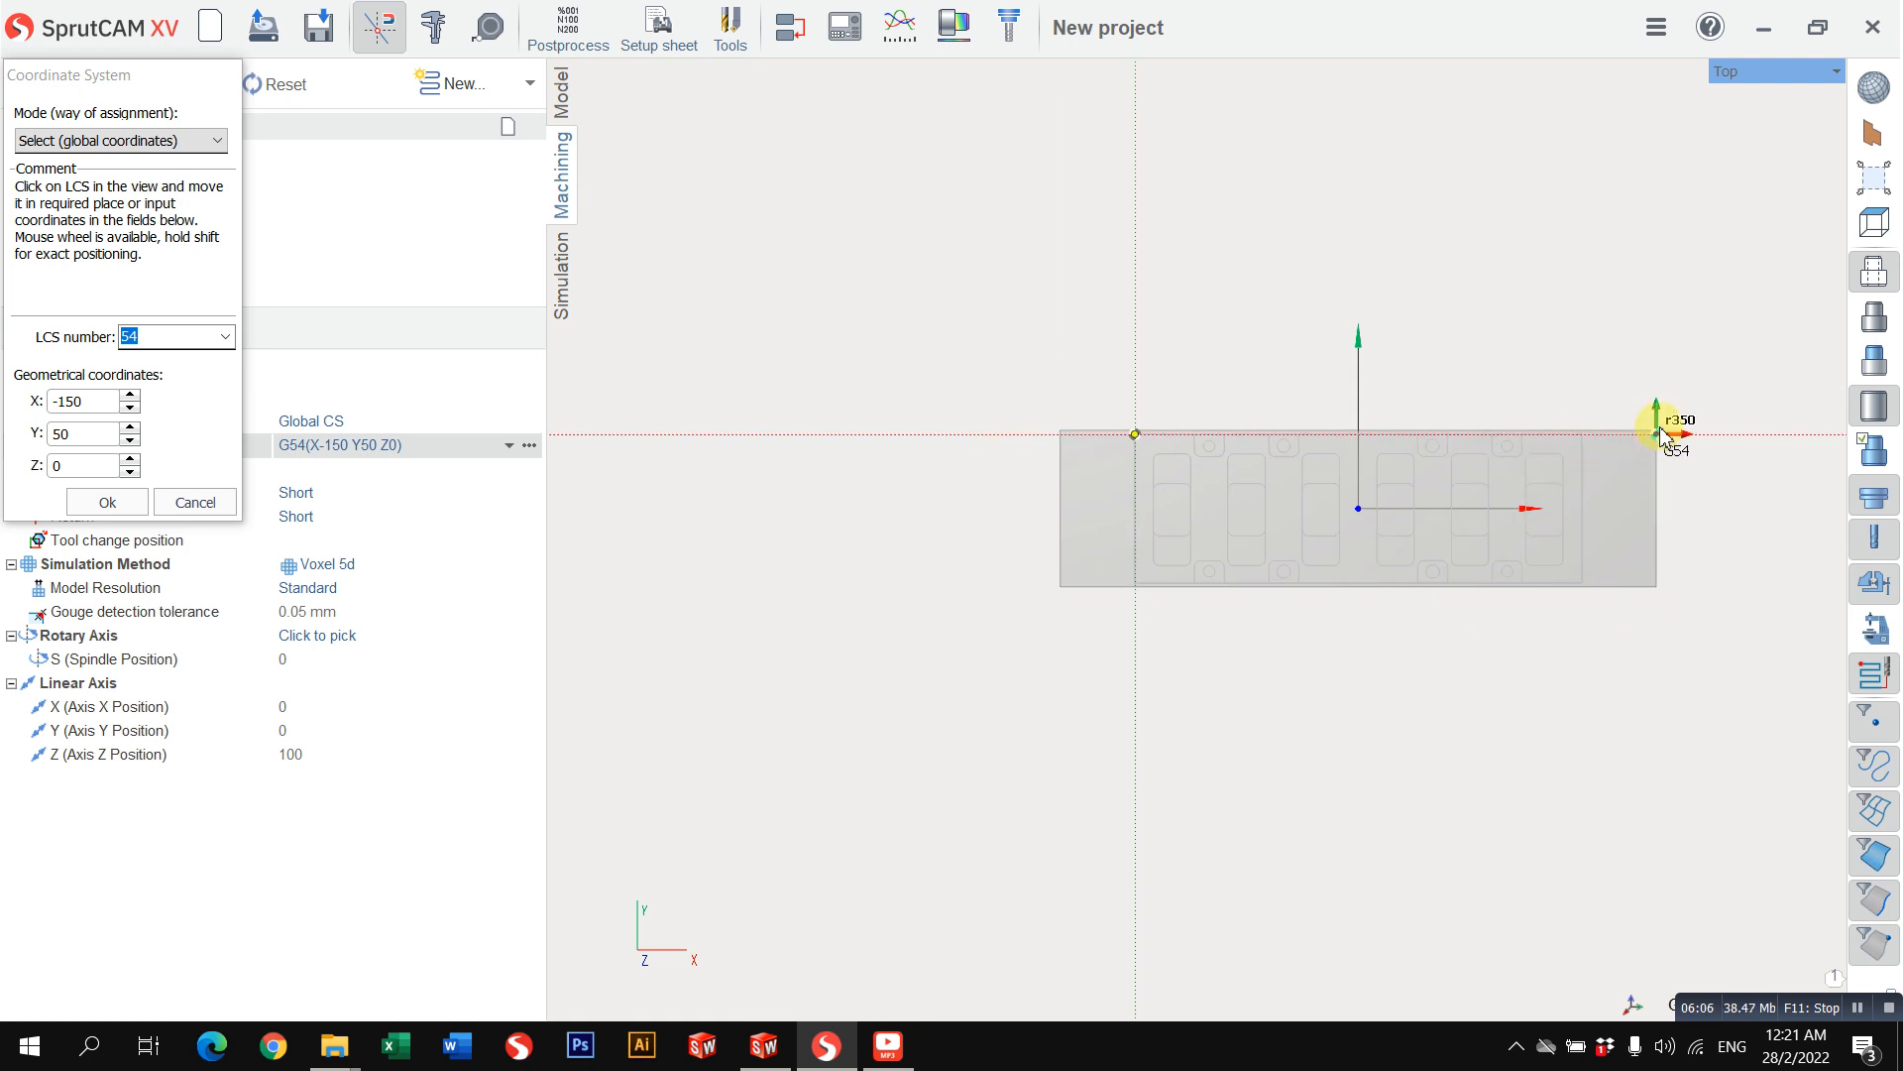
{"action": "scroll", "coordinate": [1663, 436], "scroll_direction": "up", "scroll_amount": 5}
{"action": "scroll", "coordinate": [1677, 634], "scroll_direction": "down", "scroll_amount": 3}
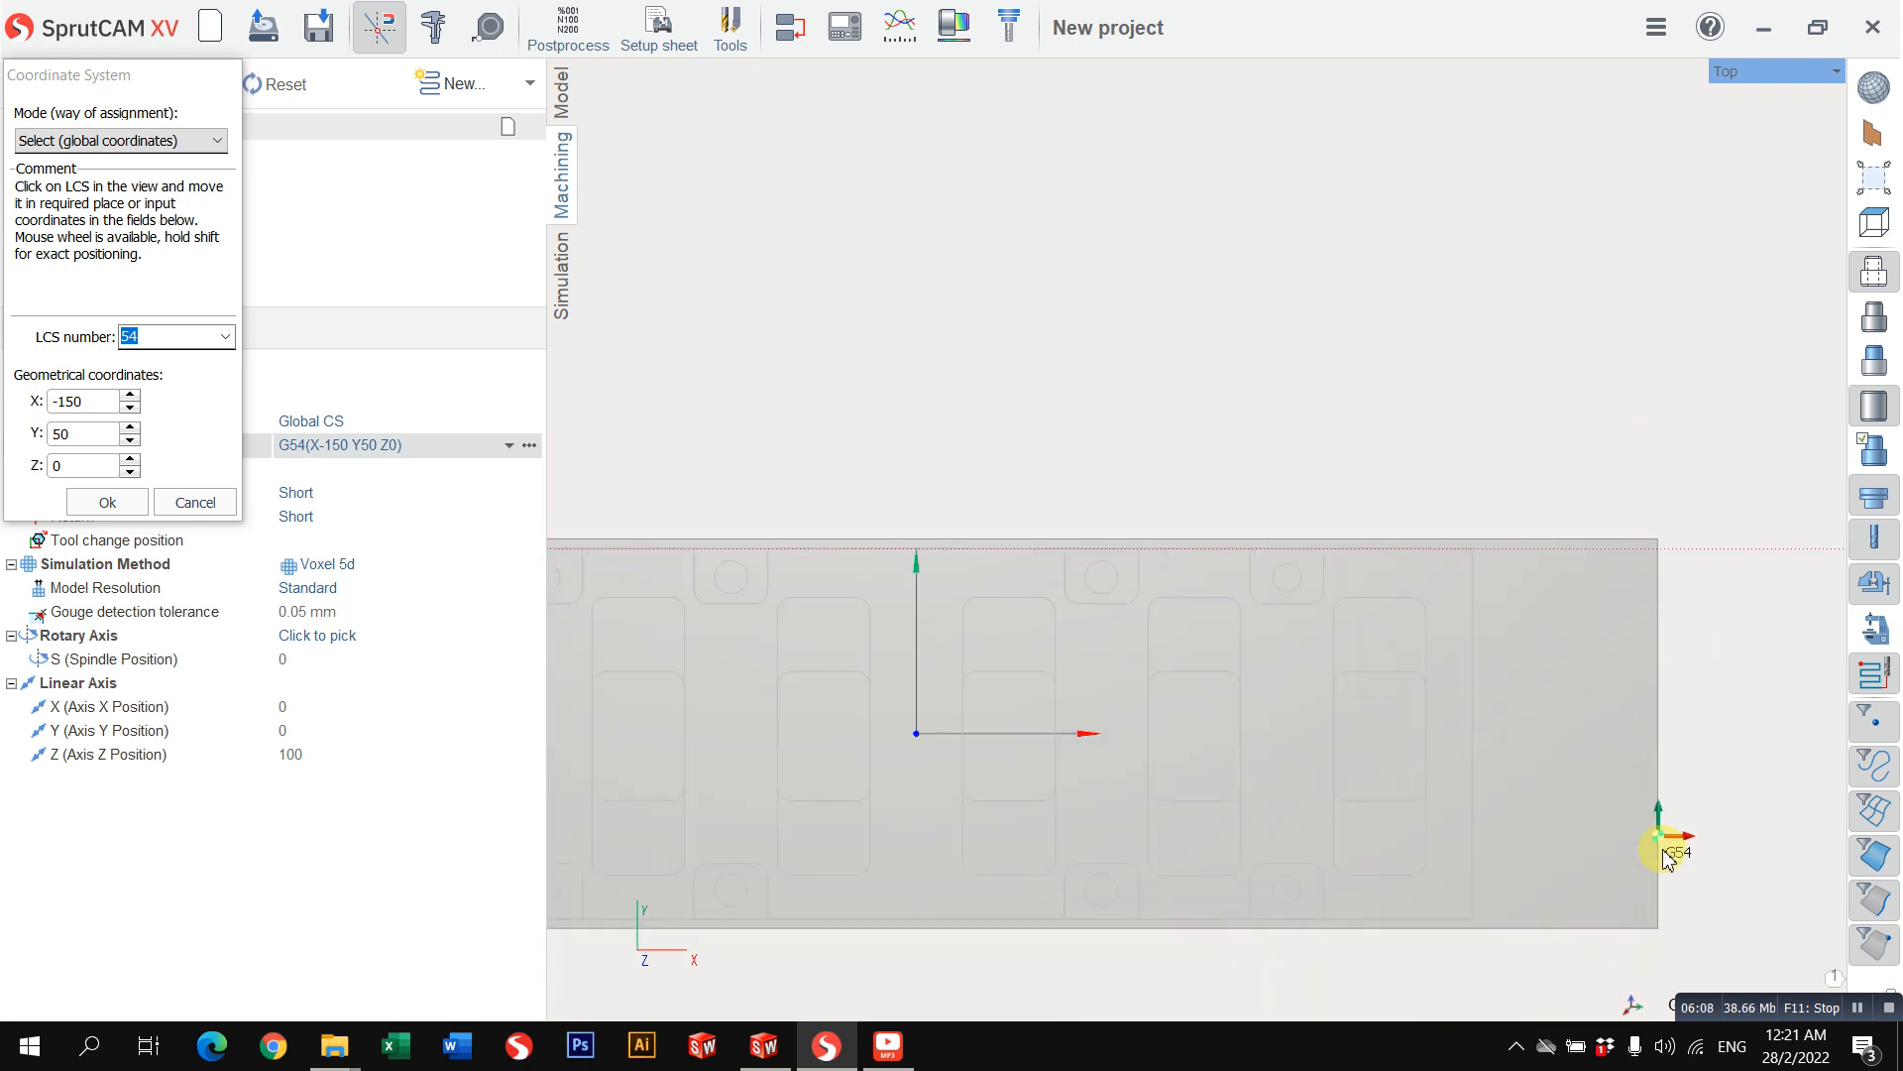
{"action": "scroll", "coordinate": [1608, 840], "scroll_direction": "down", "scroll_amount": 3}
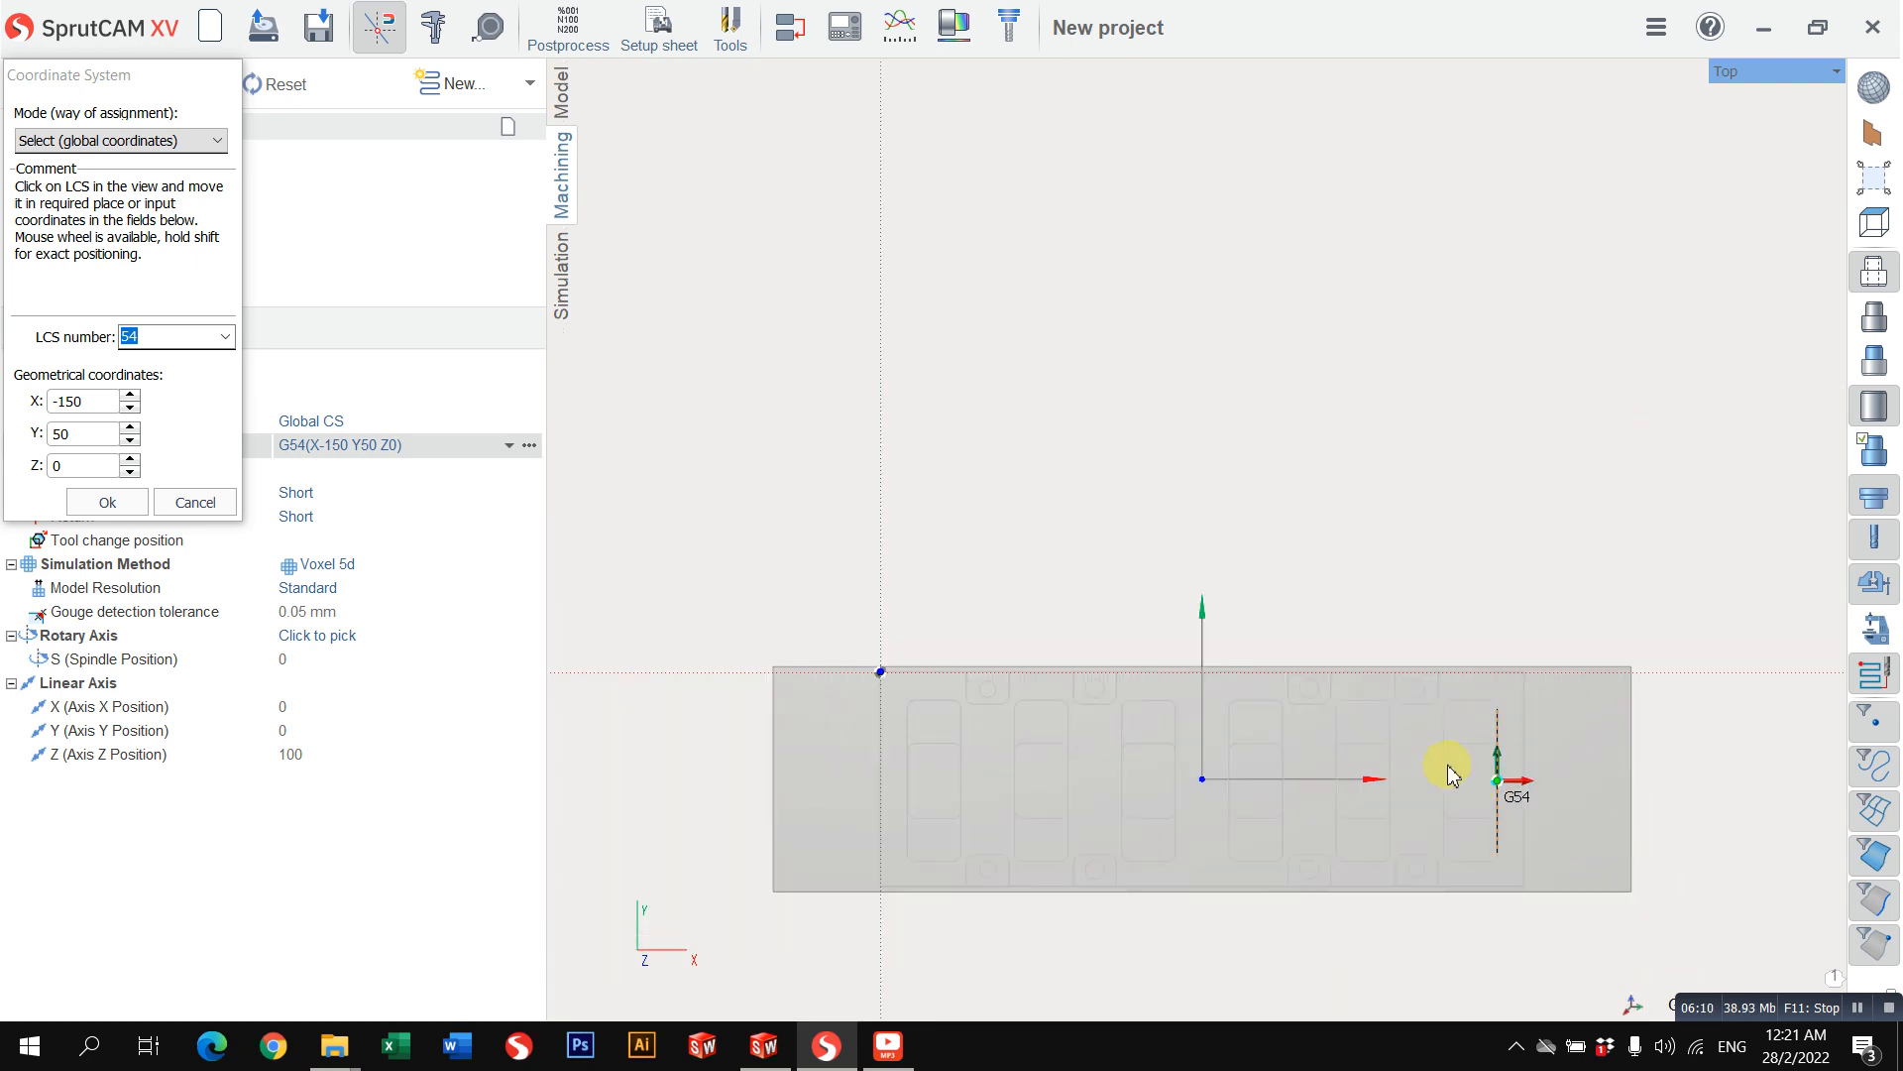
{"action": "middle_click_drag", "start_coordinate": [1273, 744], "coordinate": [1383, 658]}
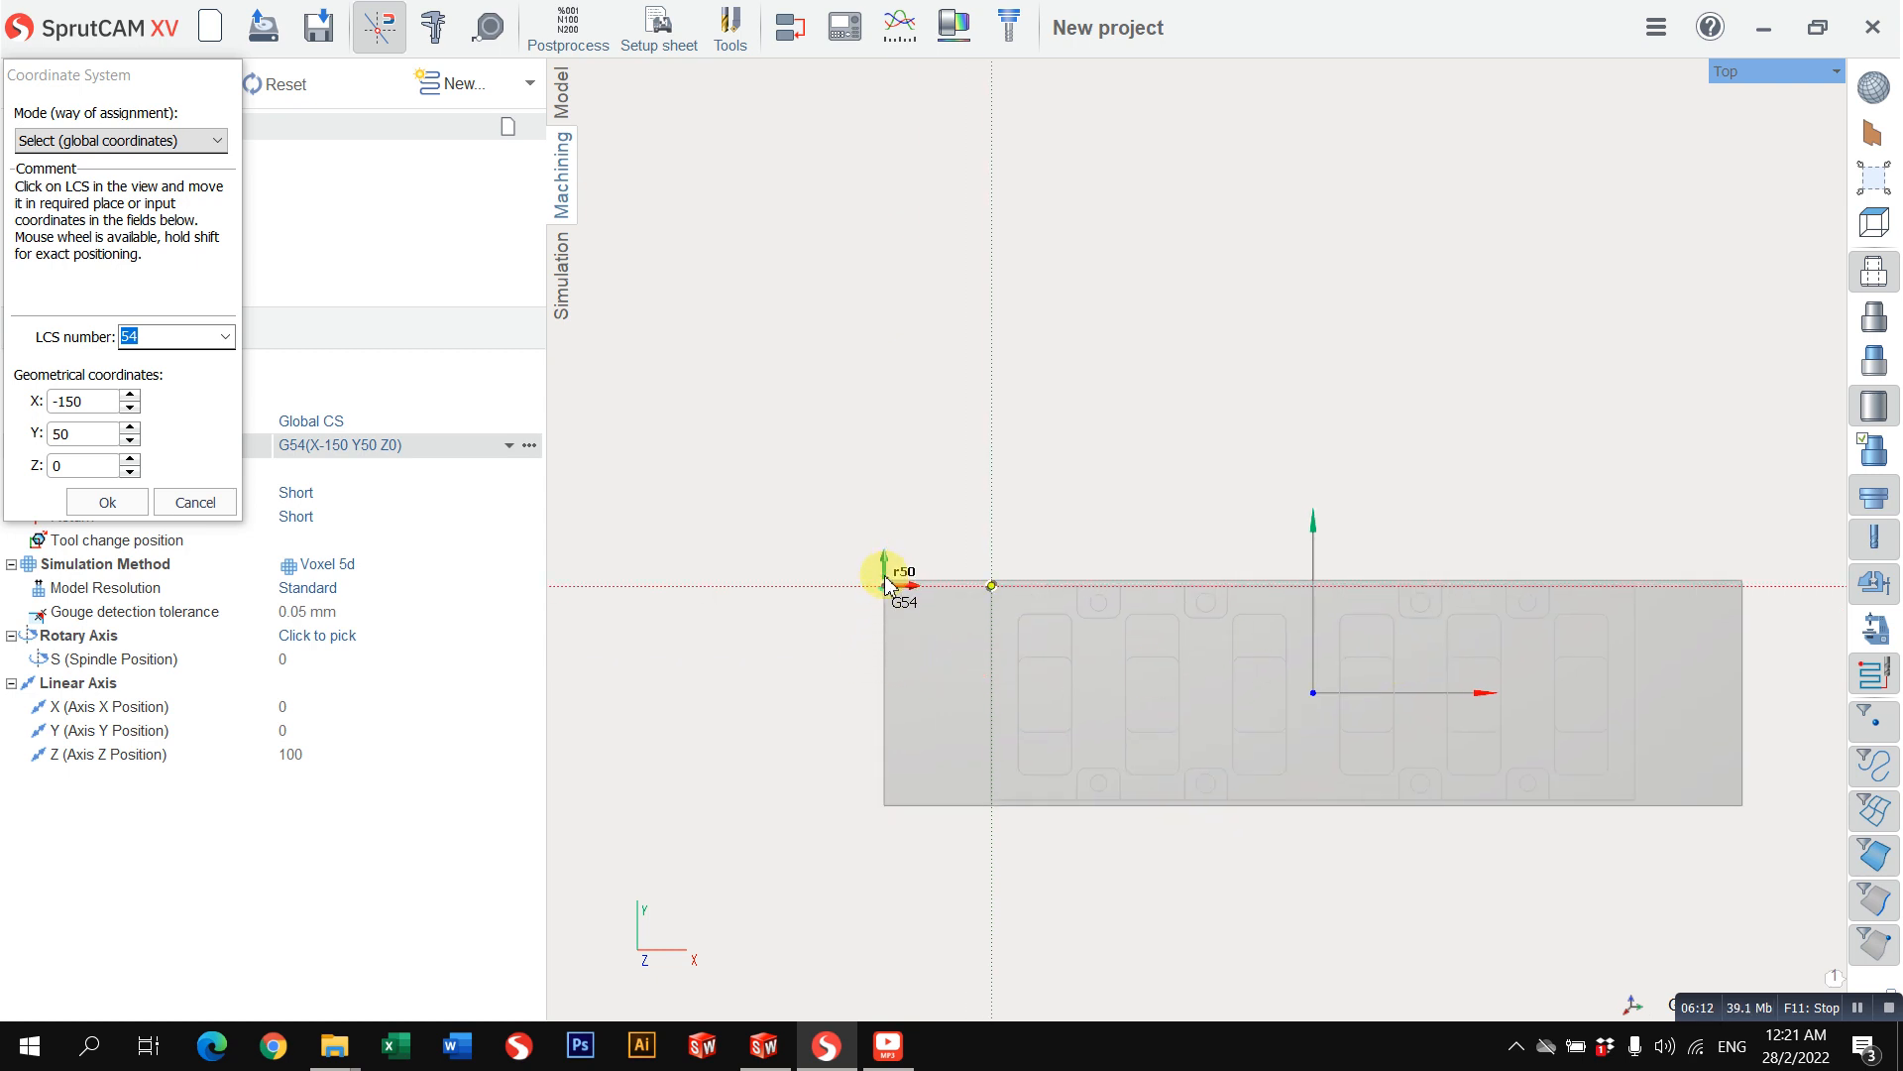
{"action": "scroll", "coordinate": [885, 585], "scroll_direction": "up", "scroll_amount": 3}
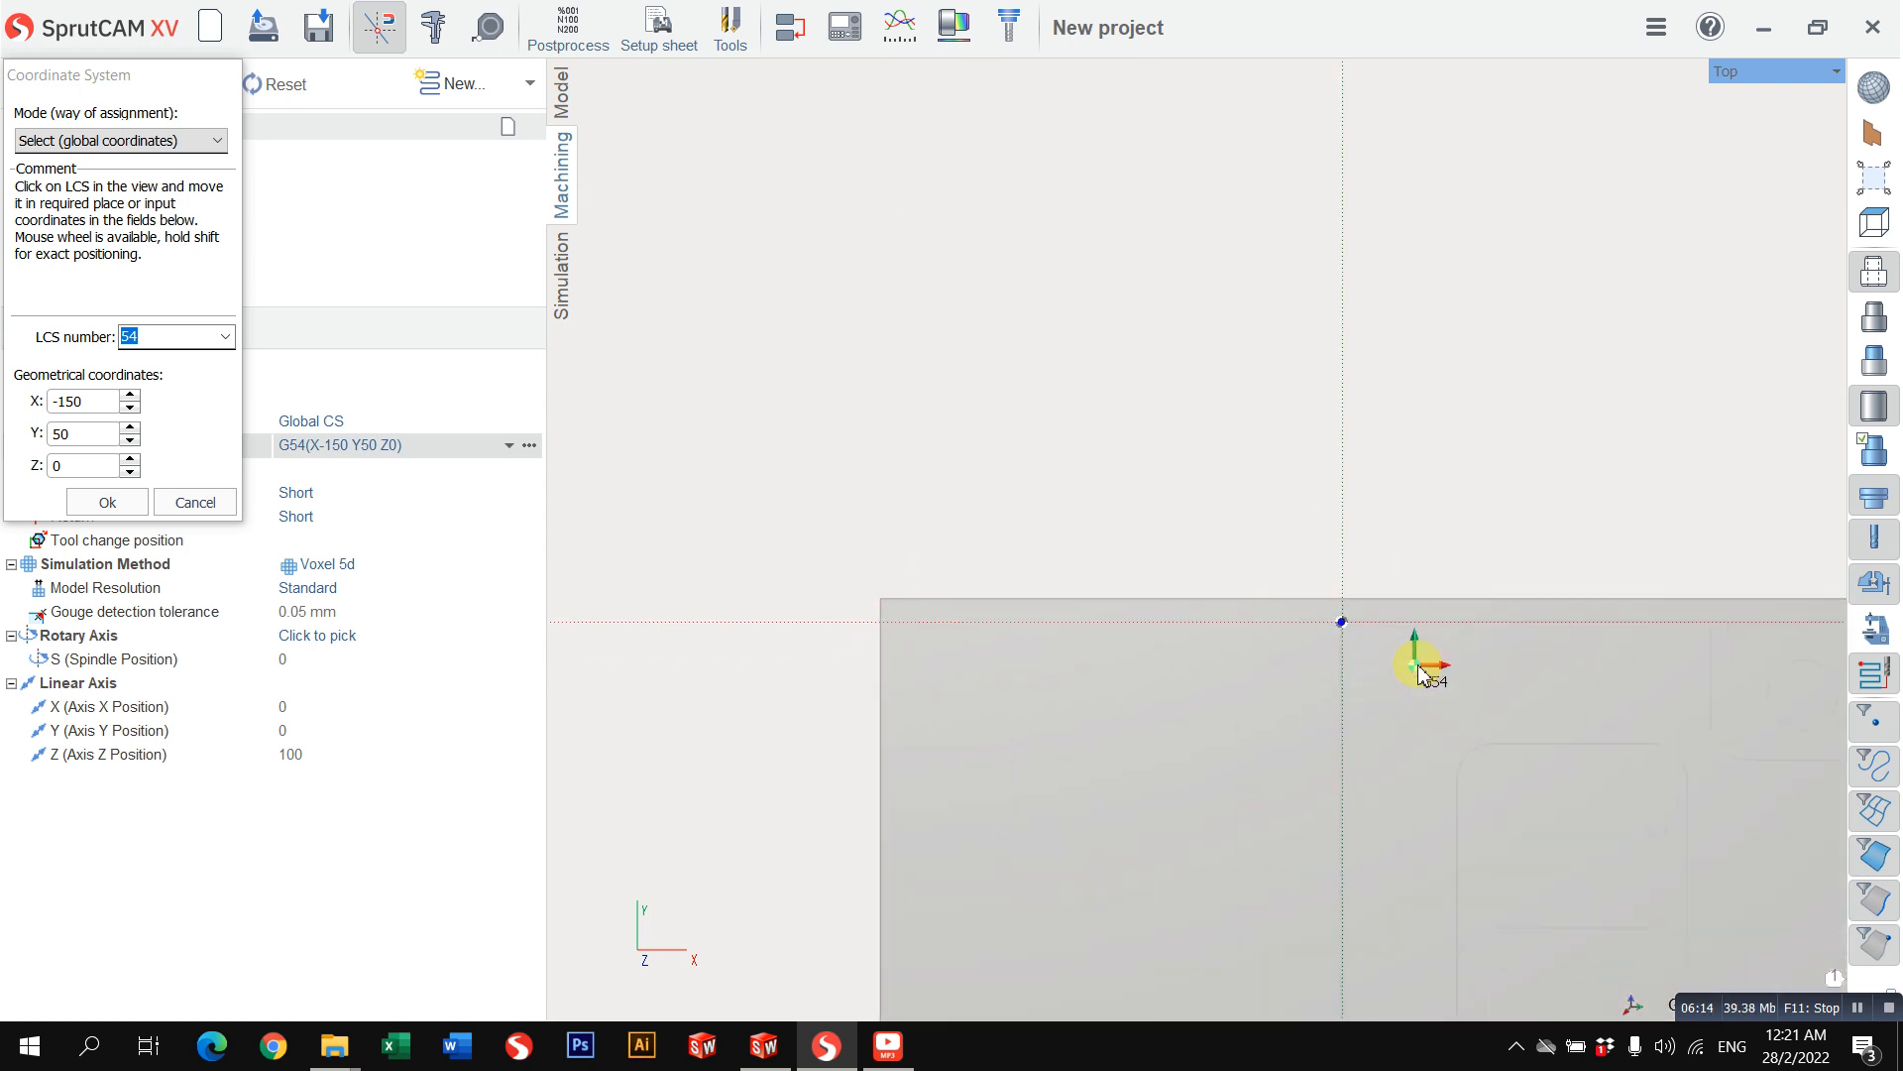
{"action": "scroll", "coordinate": [1356, 627], "scroll_direction": "down", "scroll_amount": 5}
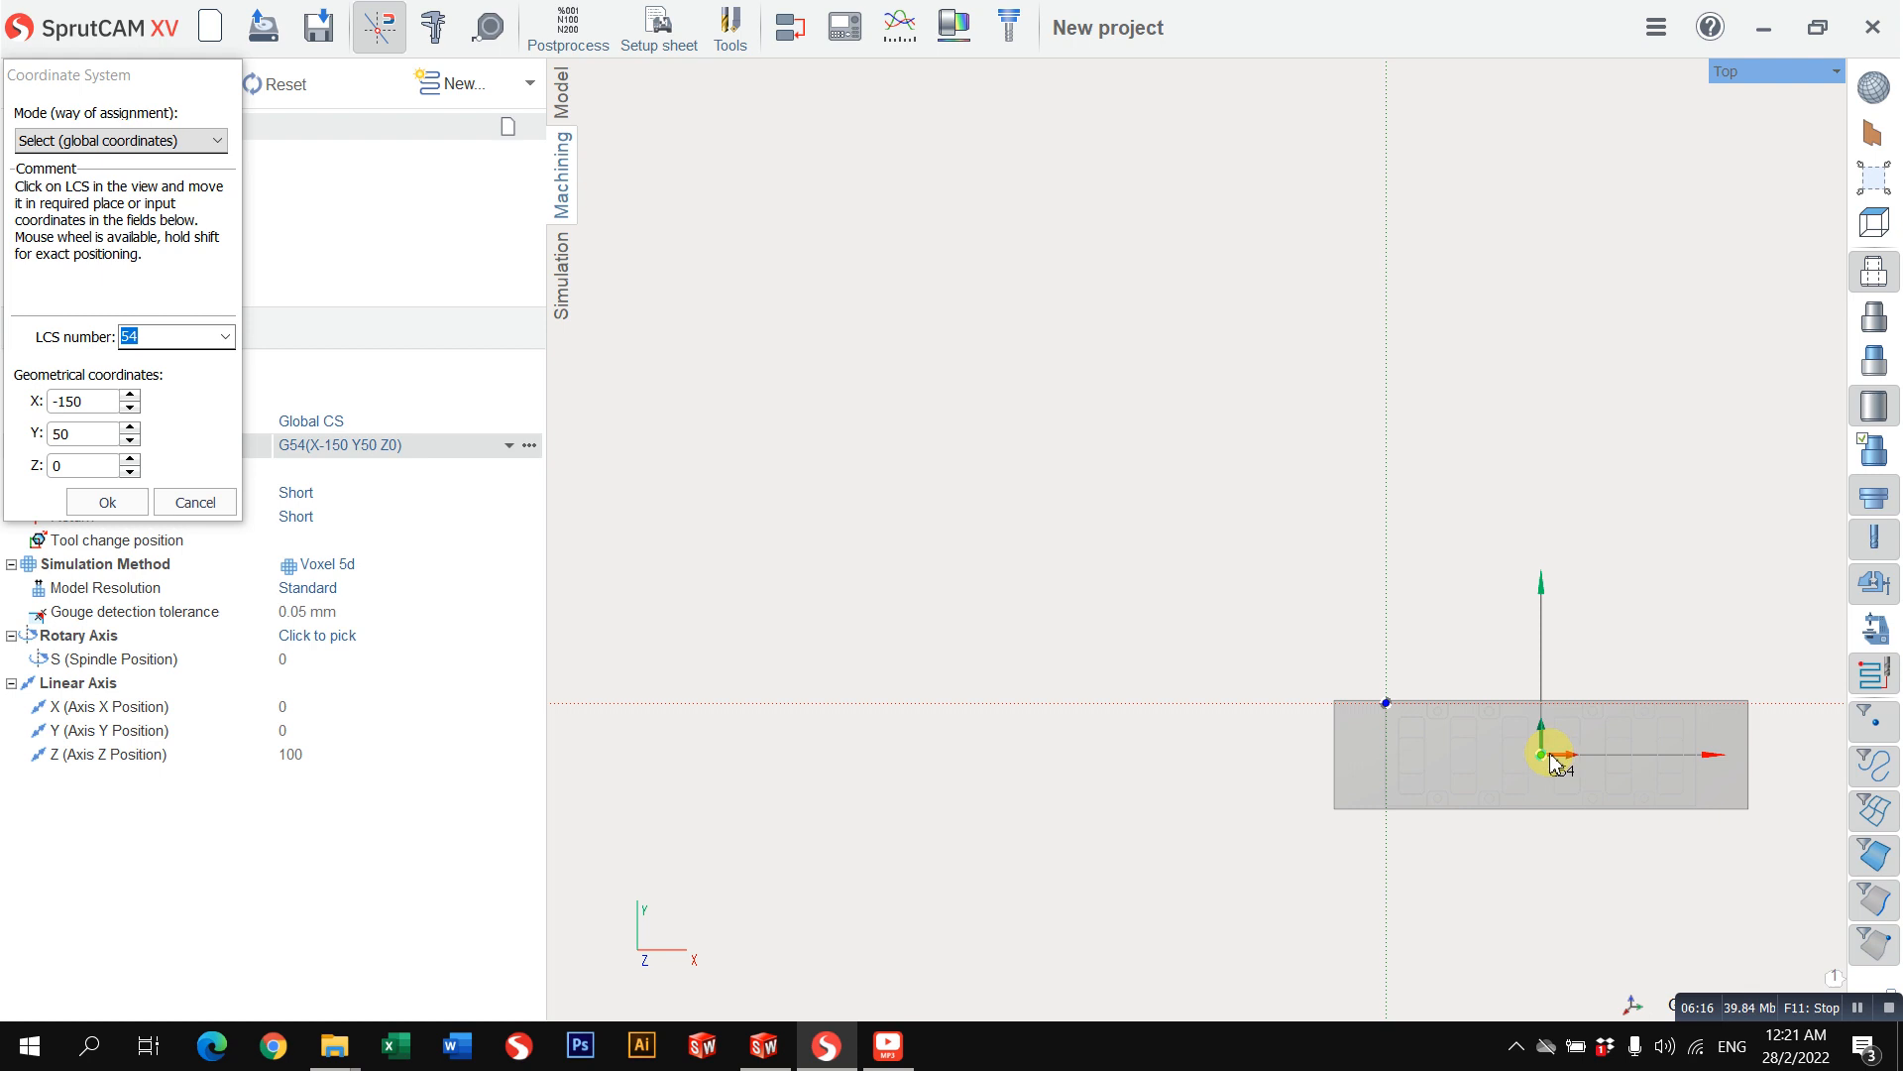
{"action": "left_click", "coordinate": [1550, 754]}
{"action": "middle_click_drag", "start_coordinate": [1339, 632], "coordinate": [948, 459]}
{"action": "scroll", "coordinate": [1034, 559], "scroll_direction": "up", "scroll_amount": 4}
{"action": "left_click", "coordinate": [201, 504]}
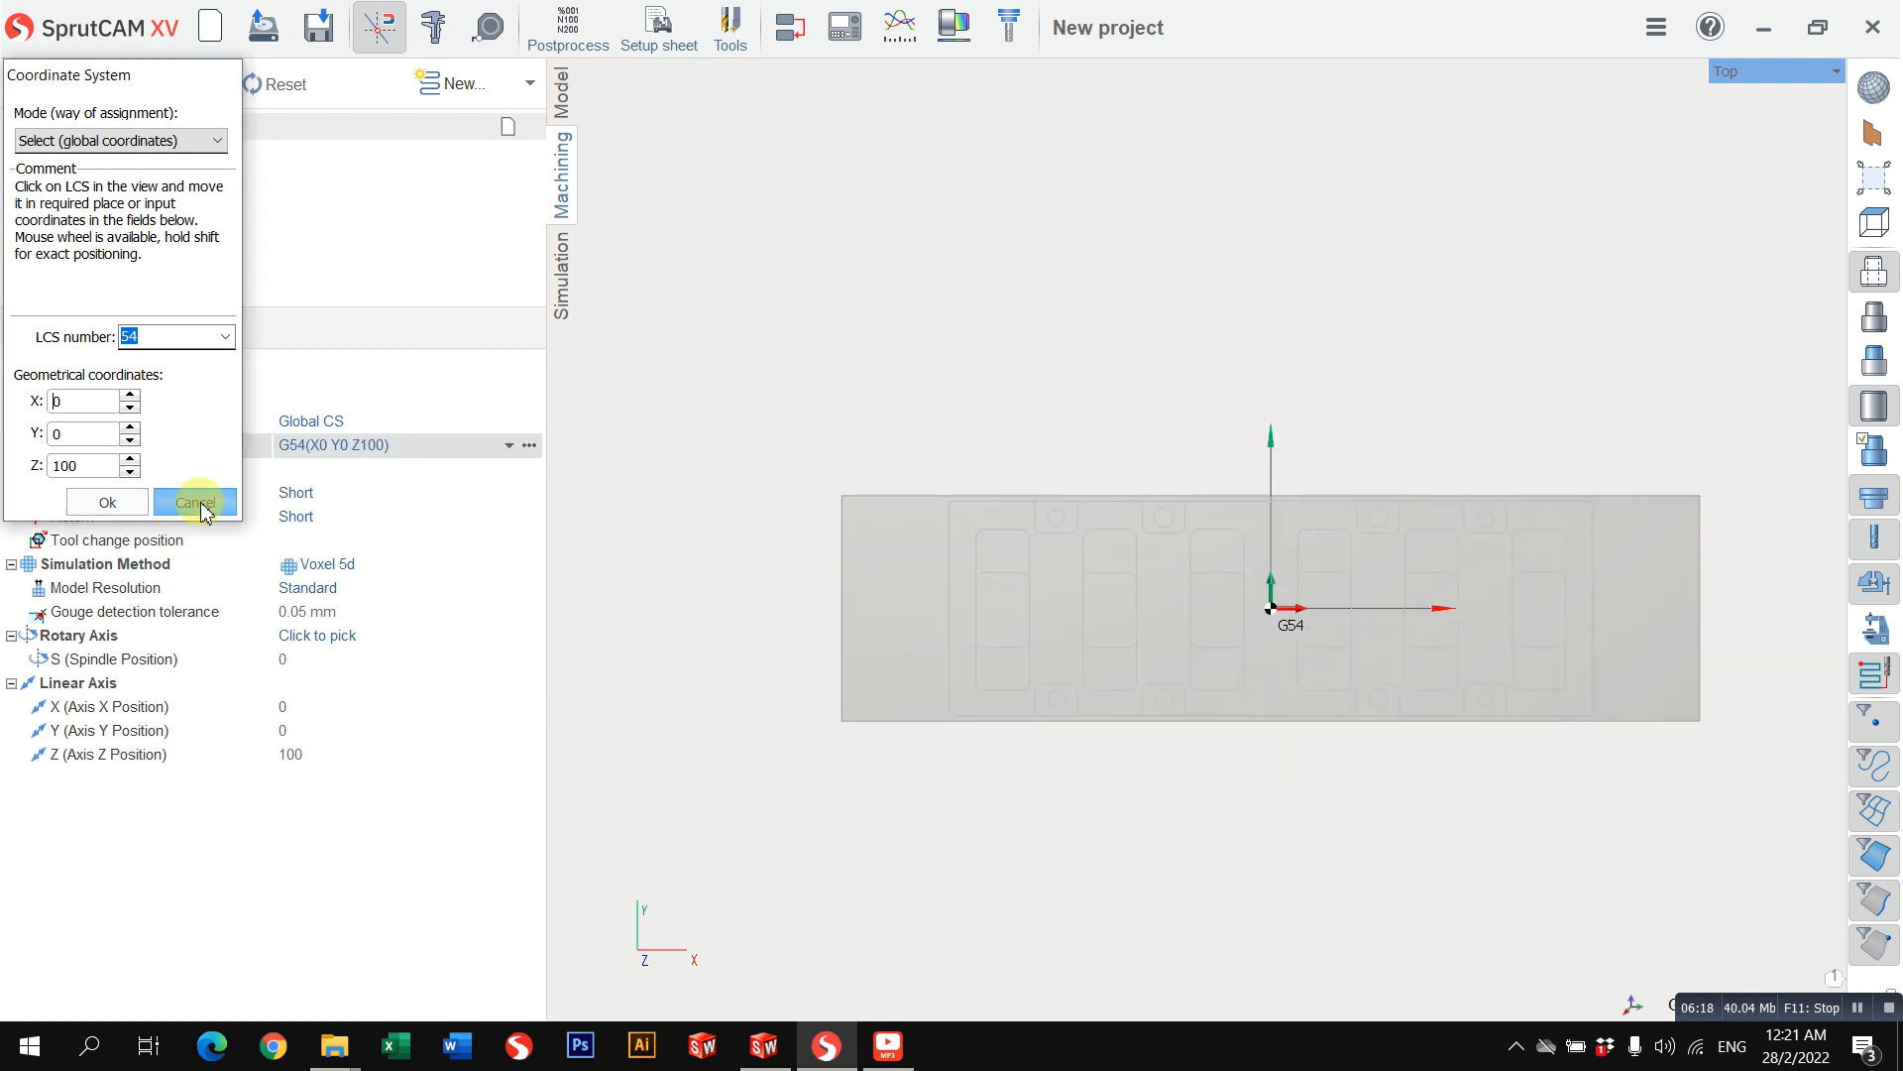
Step: Join the workpiece outline curve S1:K3 of Design1's sketch S1 into a new curve named Joined curve, with a tolerance of 0.001
{"action": "left_click", "coordinate": [559, 90]}
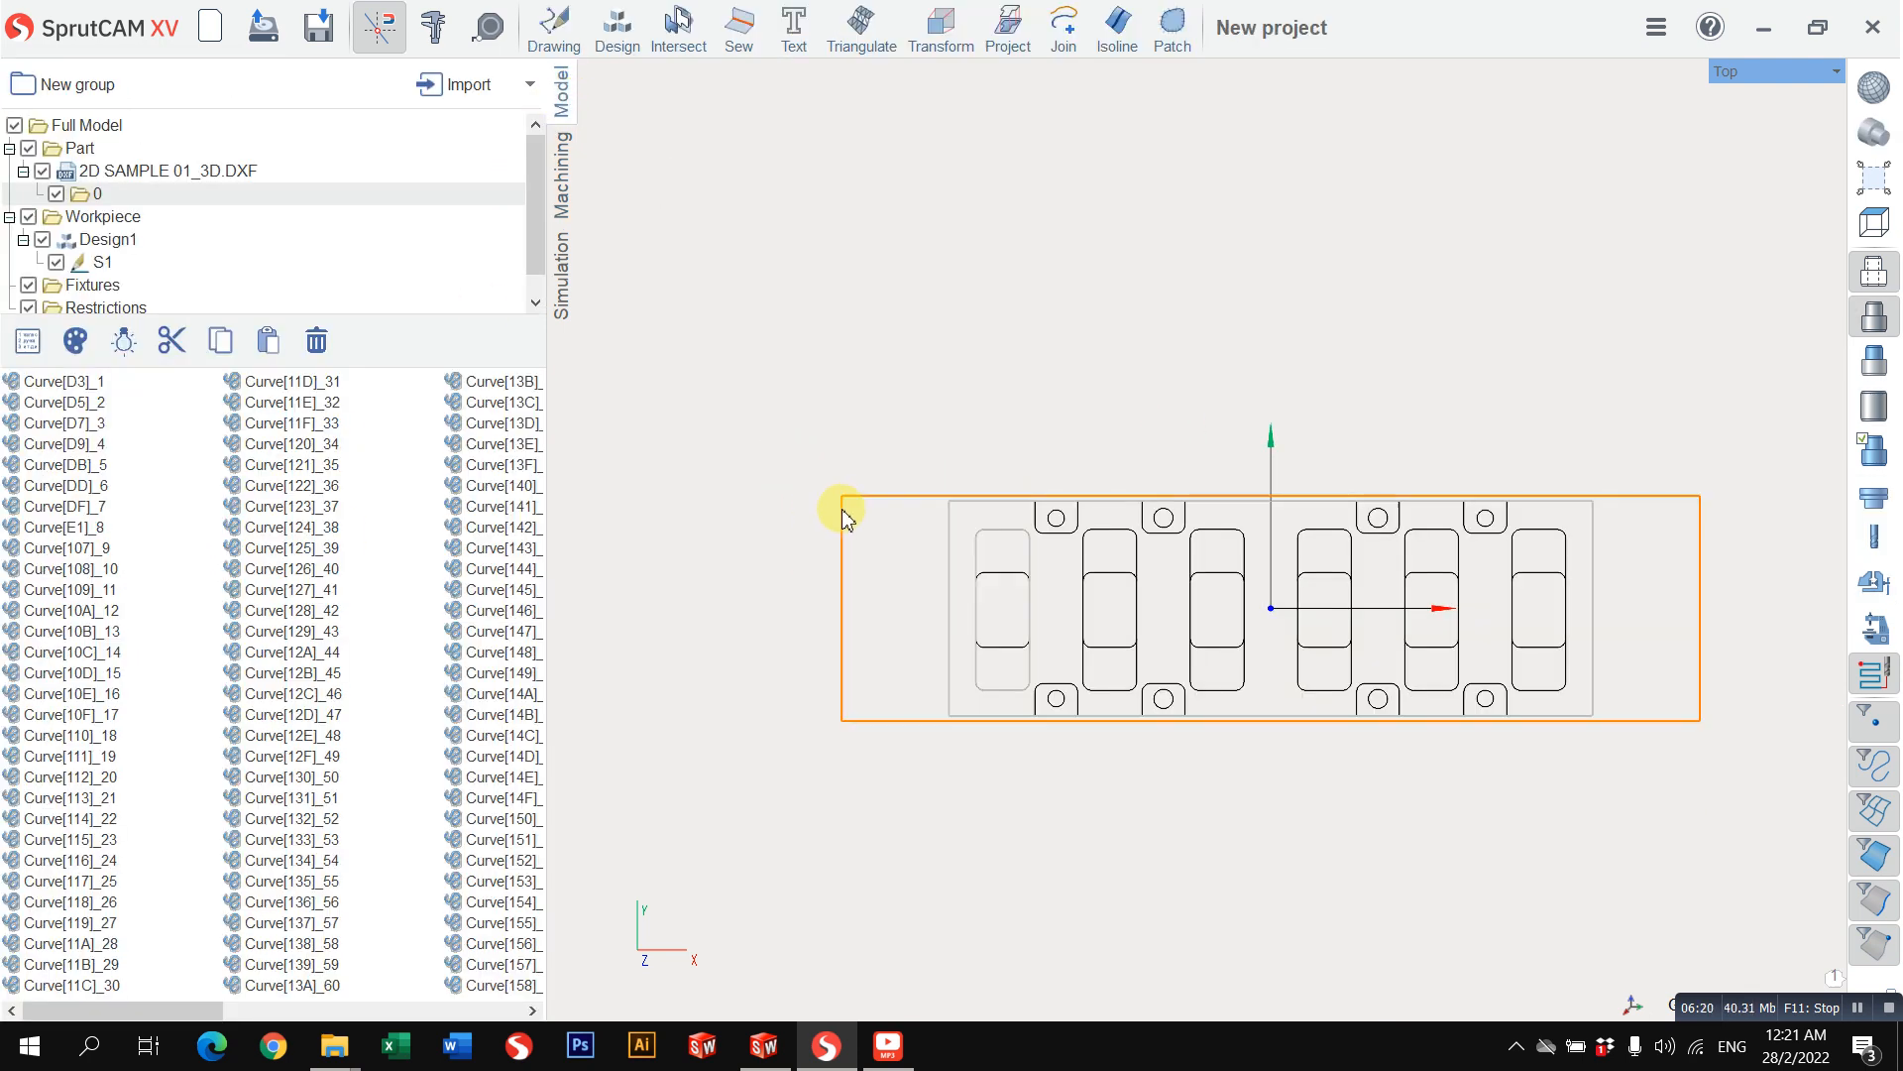
{"action": "left_click", "coordinate": [112, 259]}
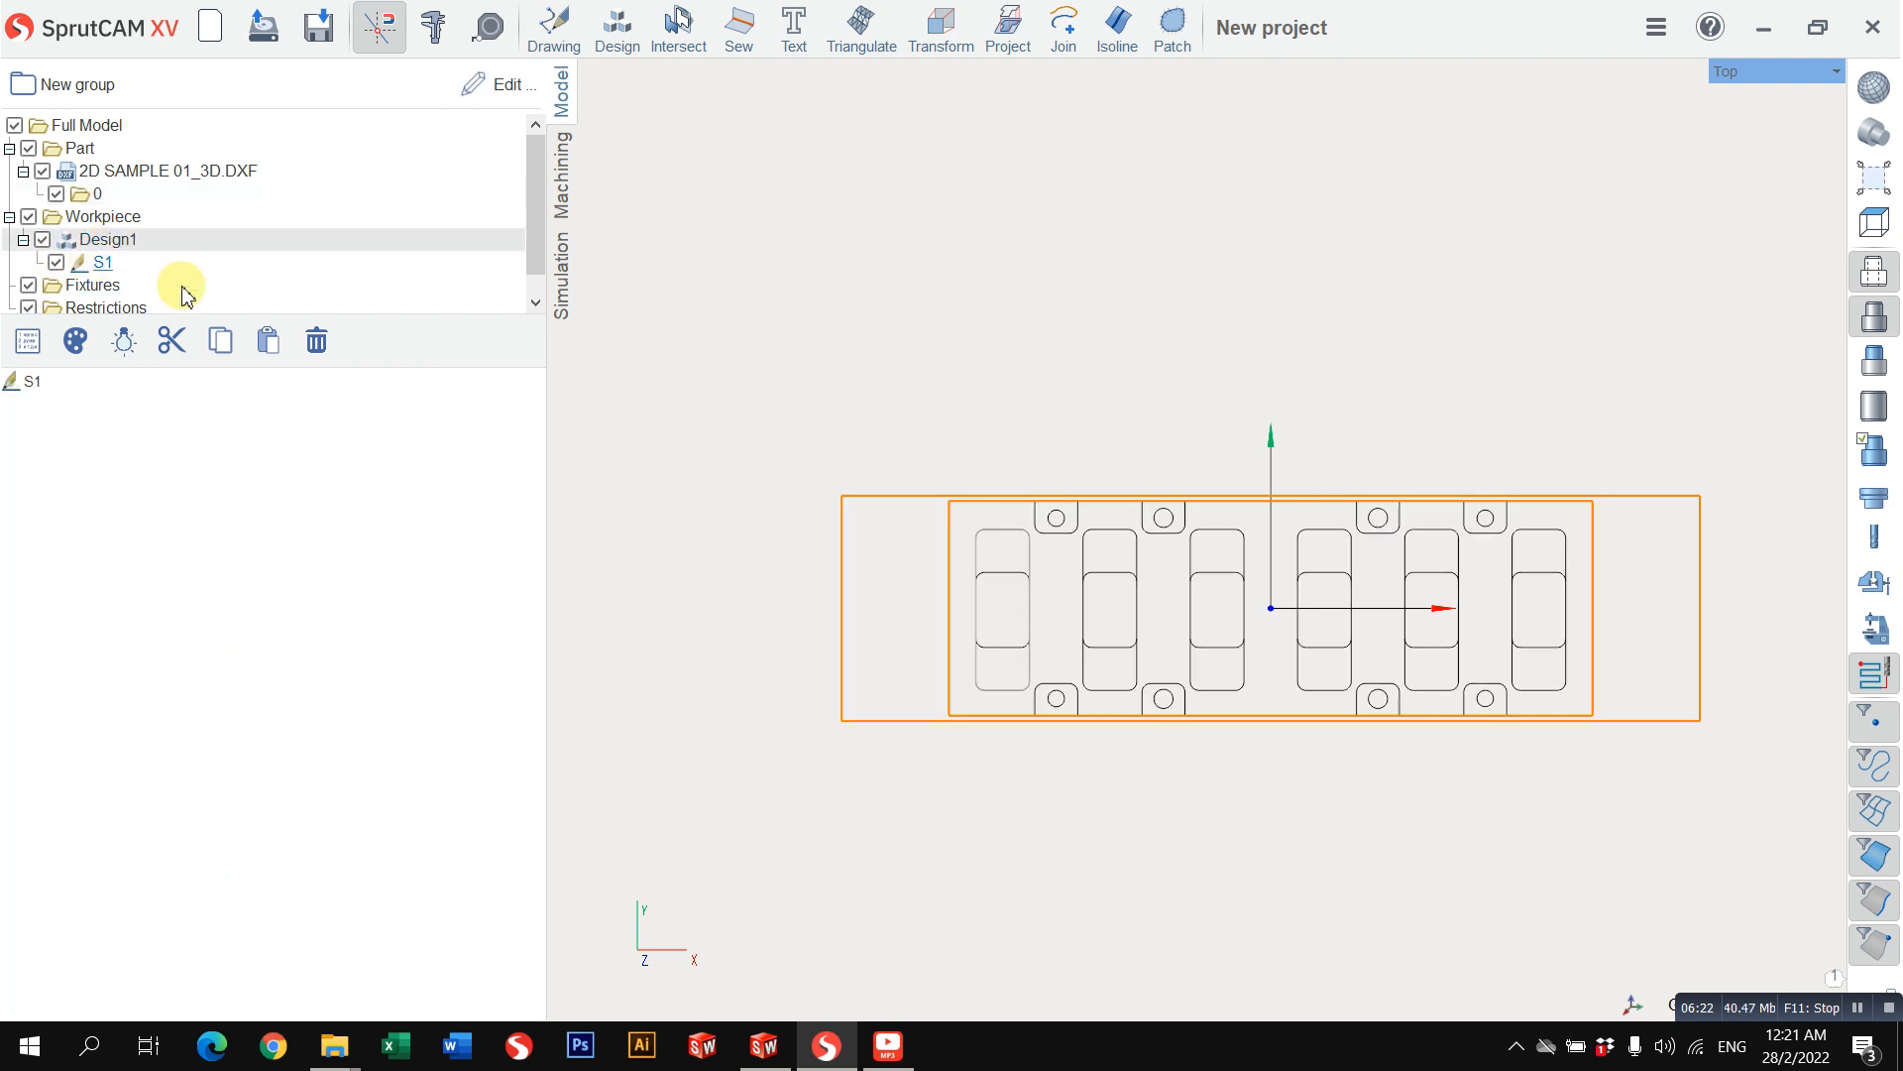
{"action": "left_click", "coordinate": [37, 382]}
{"action": "left_click", "coordinate": [805, 368]}
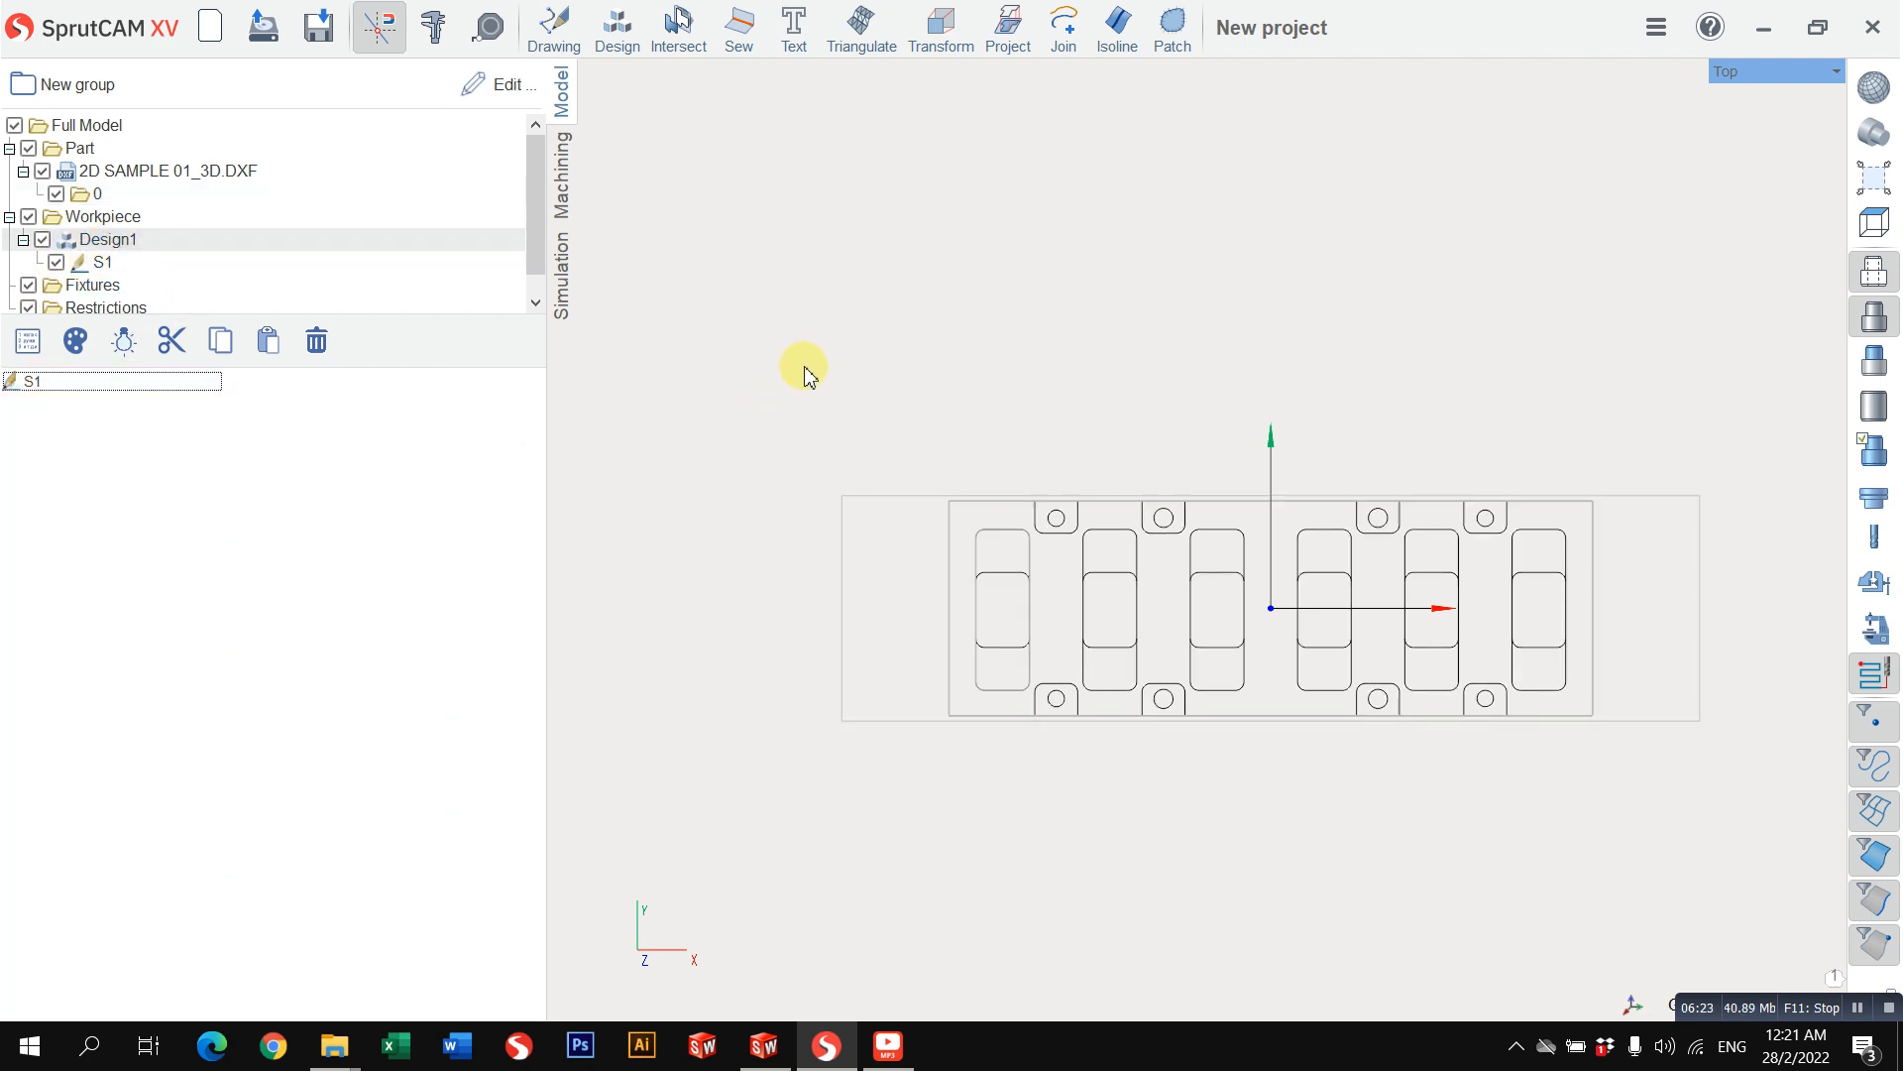
{"action": "left_click", "coordinate": [93, 272]}
{"action": "left_click", "coordinate": [60, 382]}
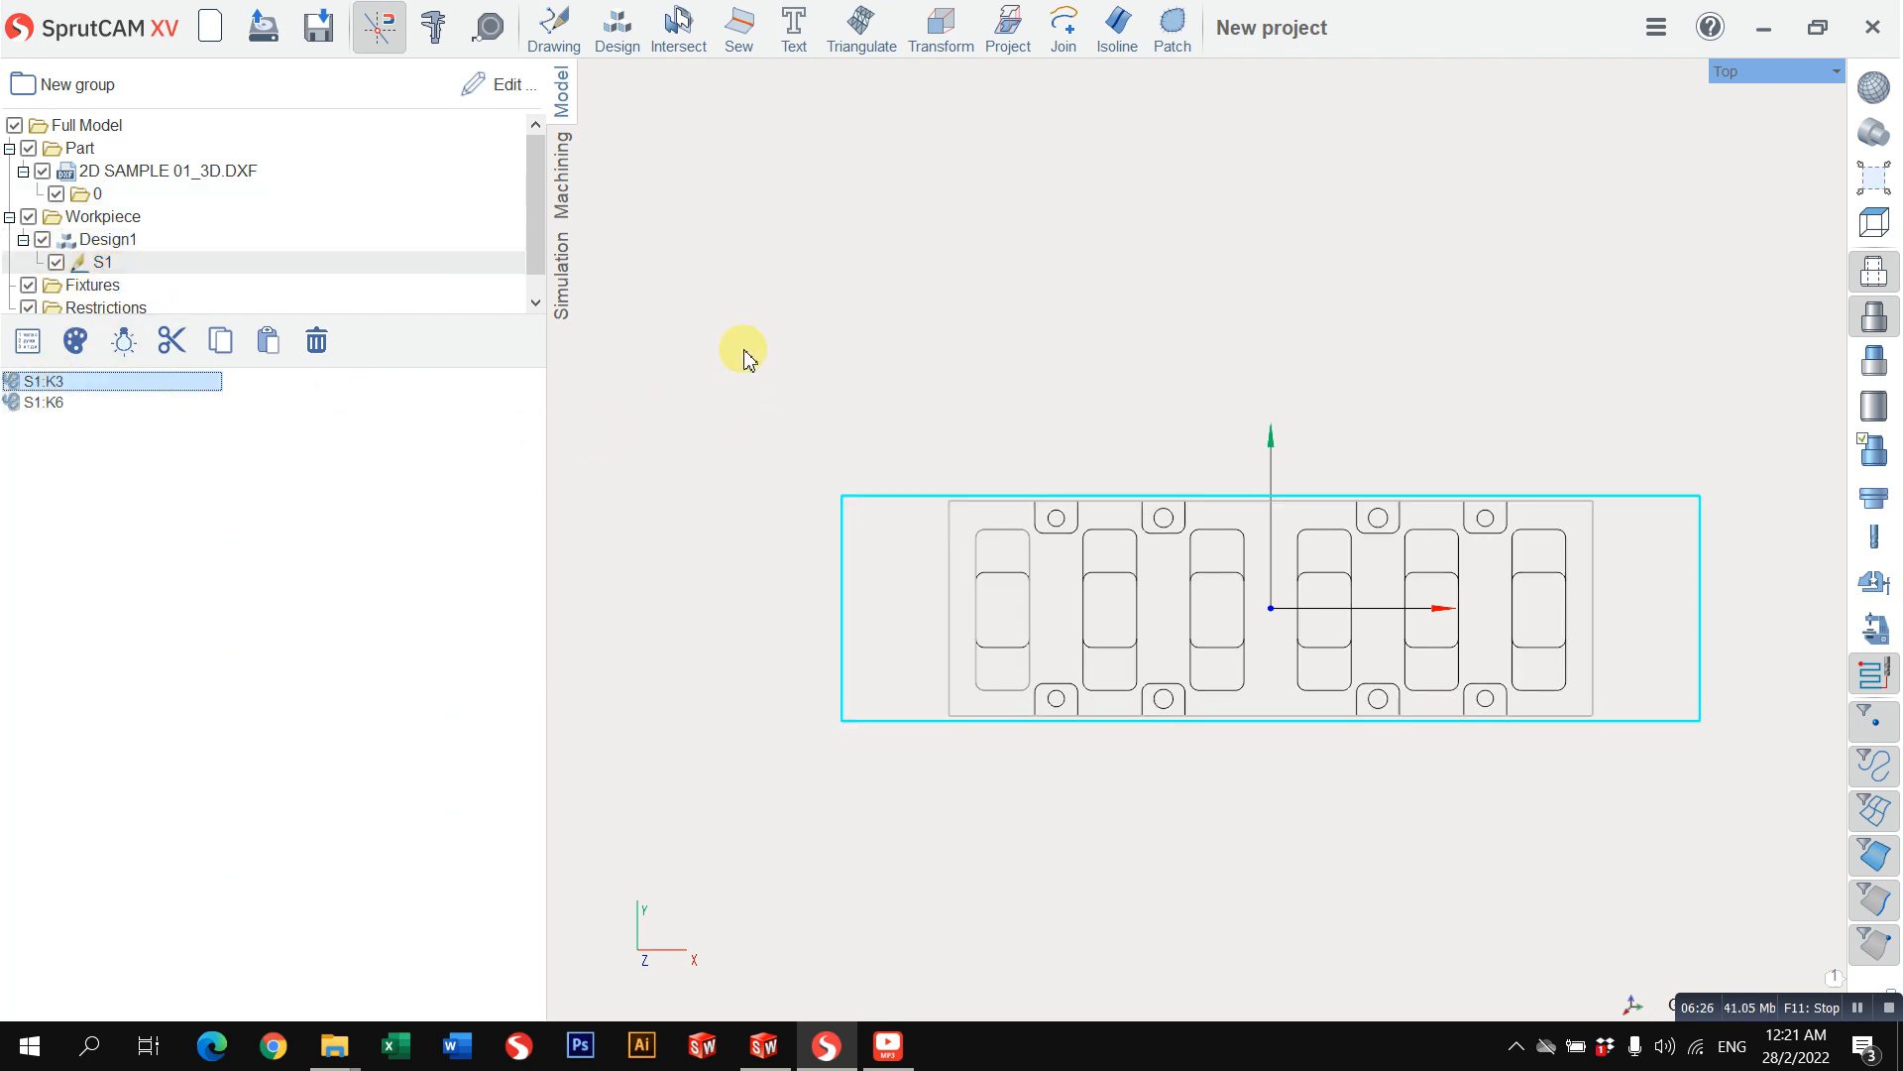
{"action": "left_click", "coordinate": [1064, 30]}
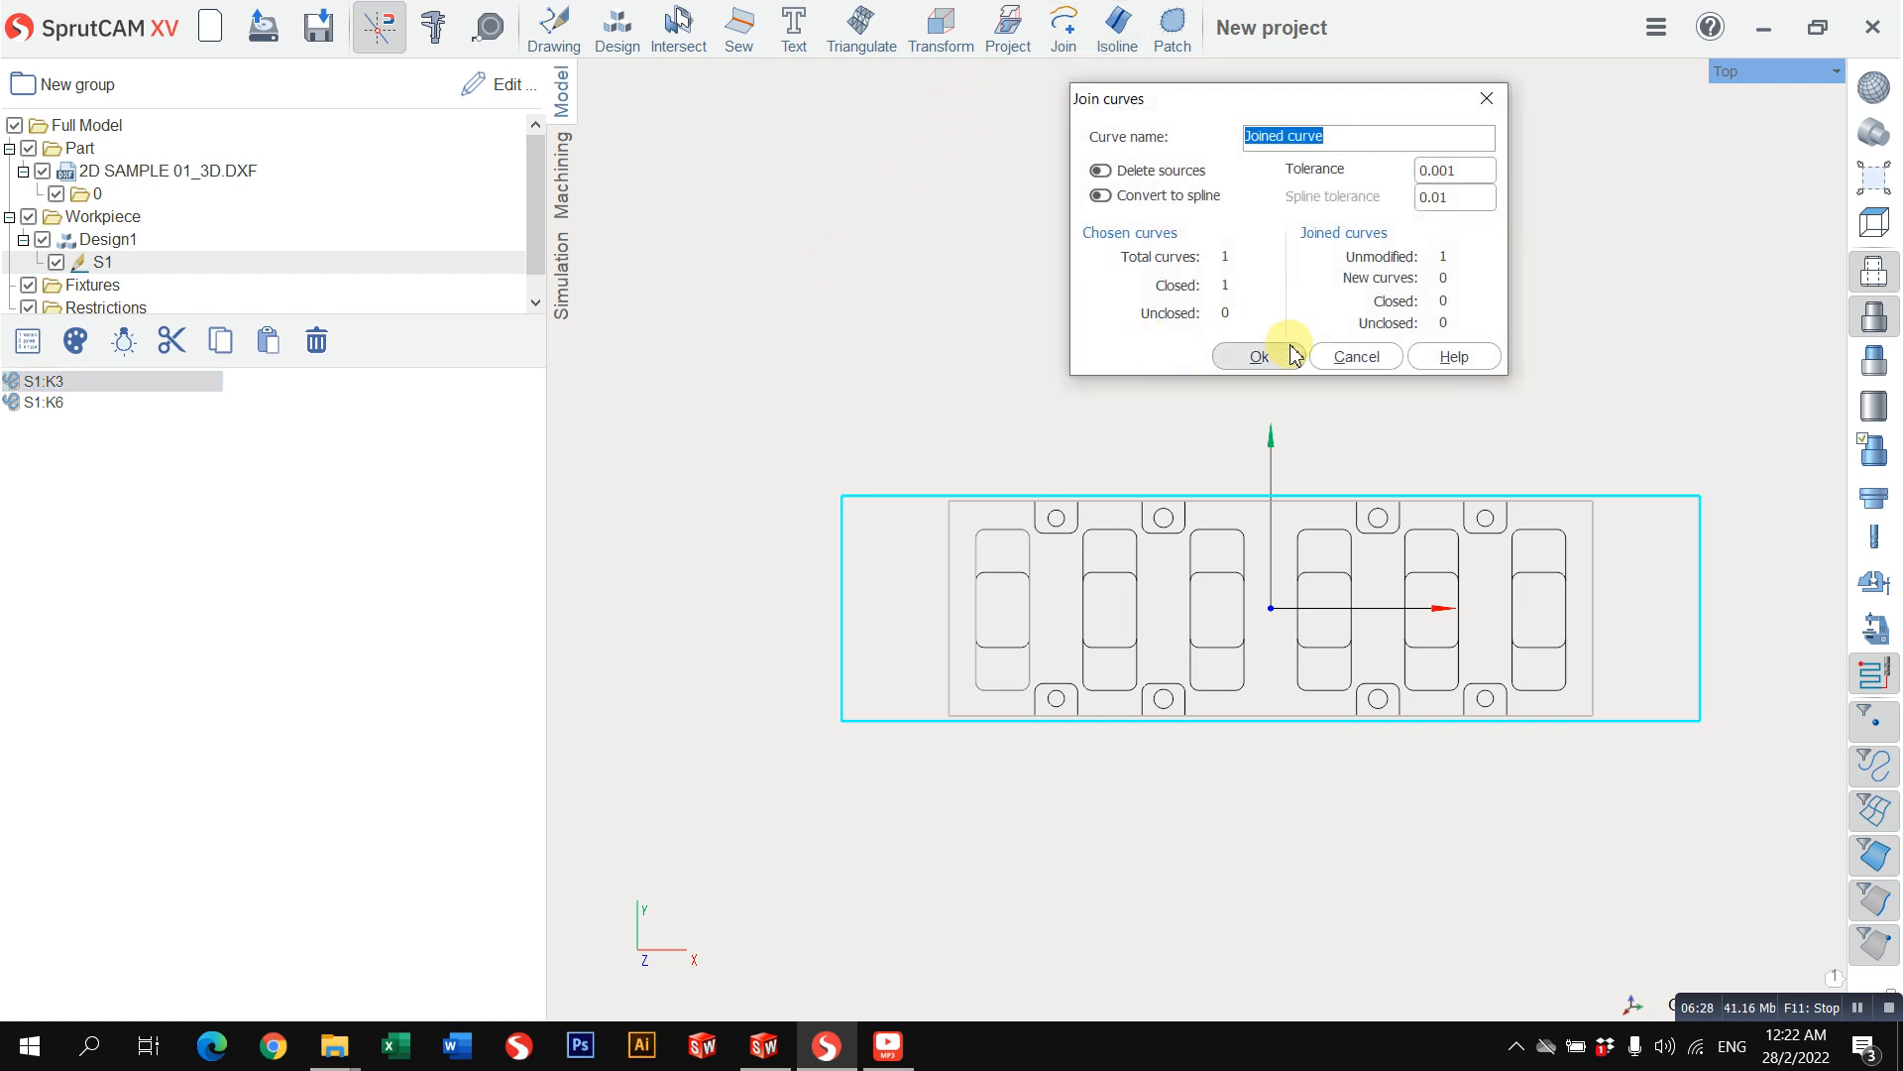
{"action": "left_click", "coordinate": [1261, 355]}
{"action": "left_click", "coordinate": [95, 423]}
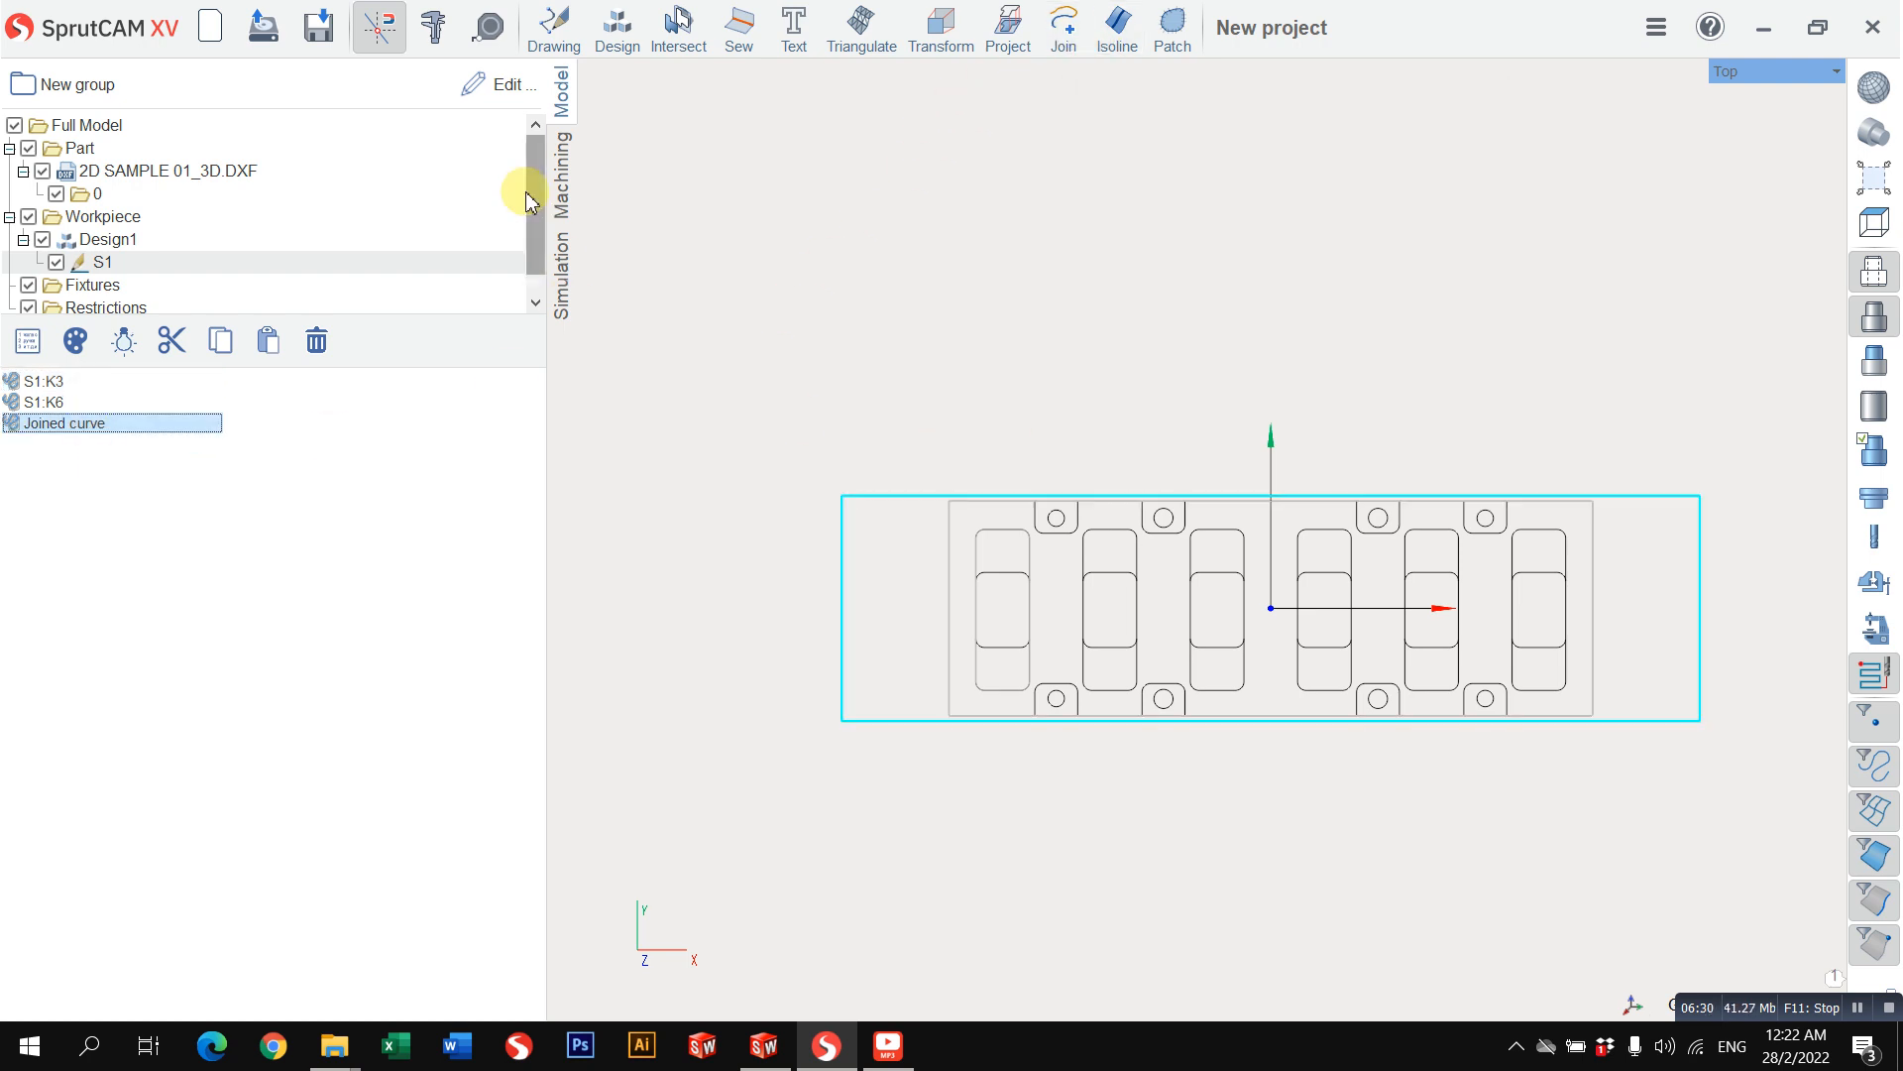
Step: Snap the G54 origin to the workpiece's upper-left corner at X -200, Y 52.5, Z 0 and apply it
{"action": "left_click", "coordinate": [562, 178]}
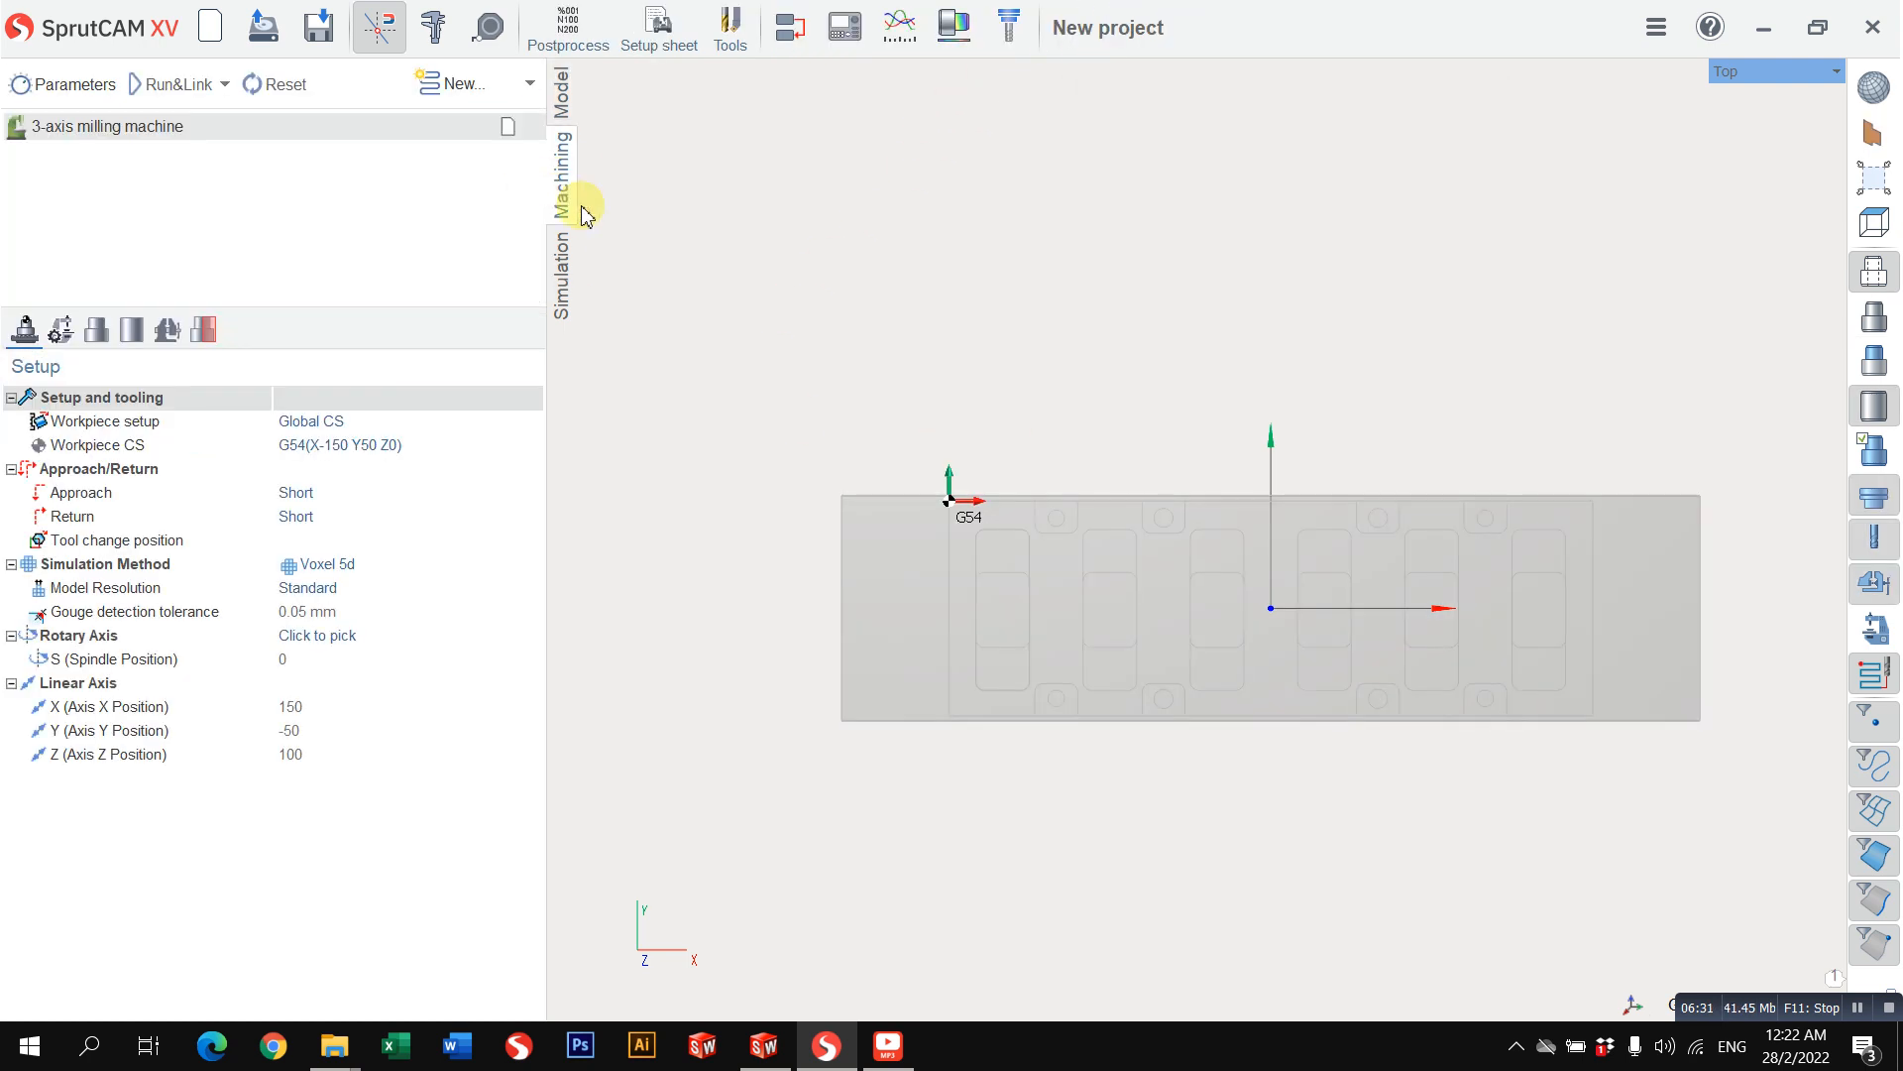
{"action": "left_click", "coordinate": [407, 445]}
{"action": "left_click", "coordinate": [529, 445]}
{"action": "left_click_drag", "start_coordinate": [947, 510], "coordinate": [849, 496]}
{"action": "scroll", "coordinate": [805, 578], "scroll_direction": "up", "scroll_amount": 3}
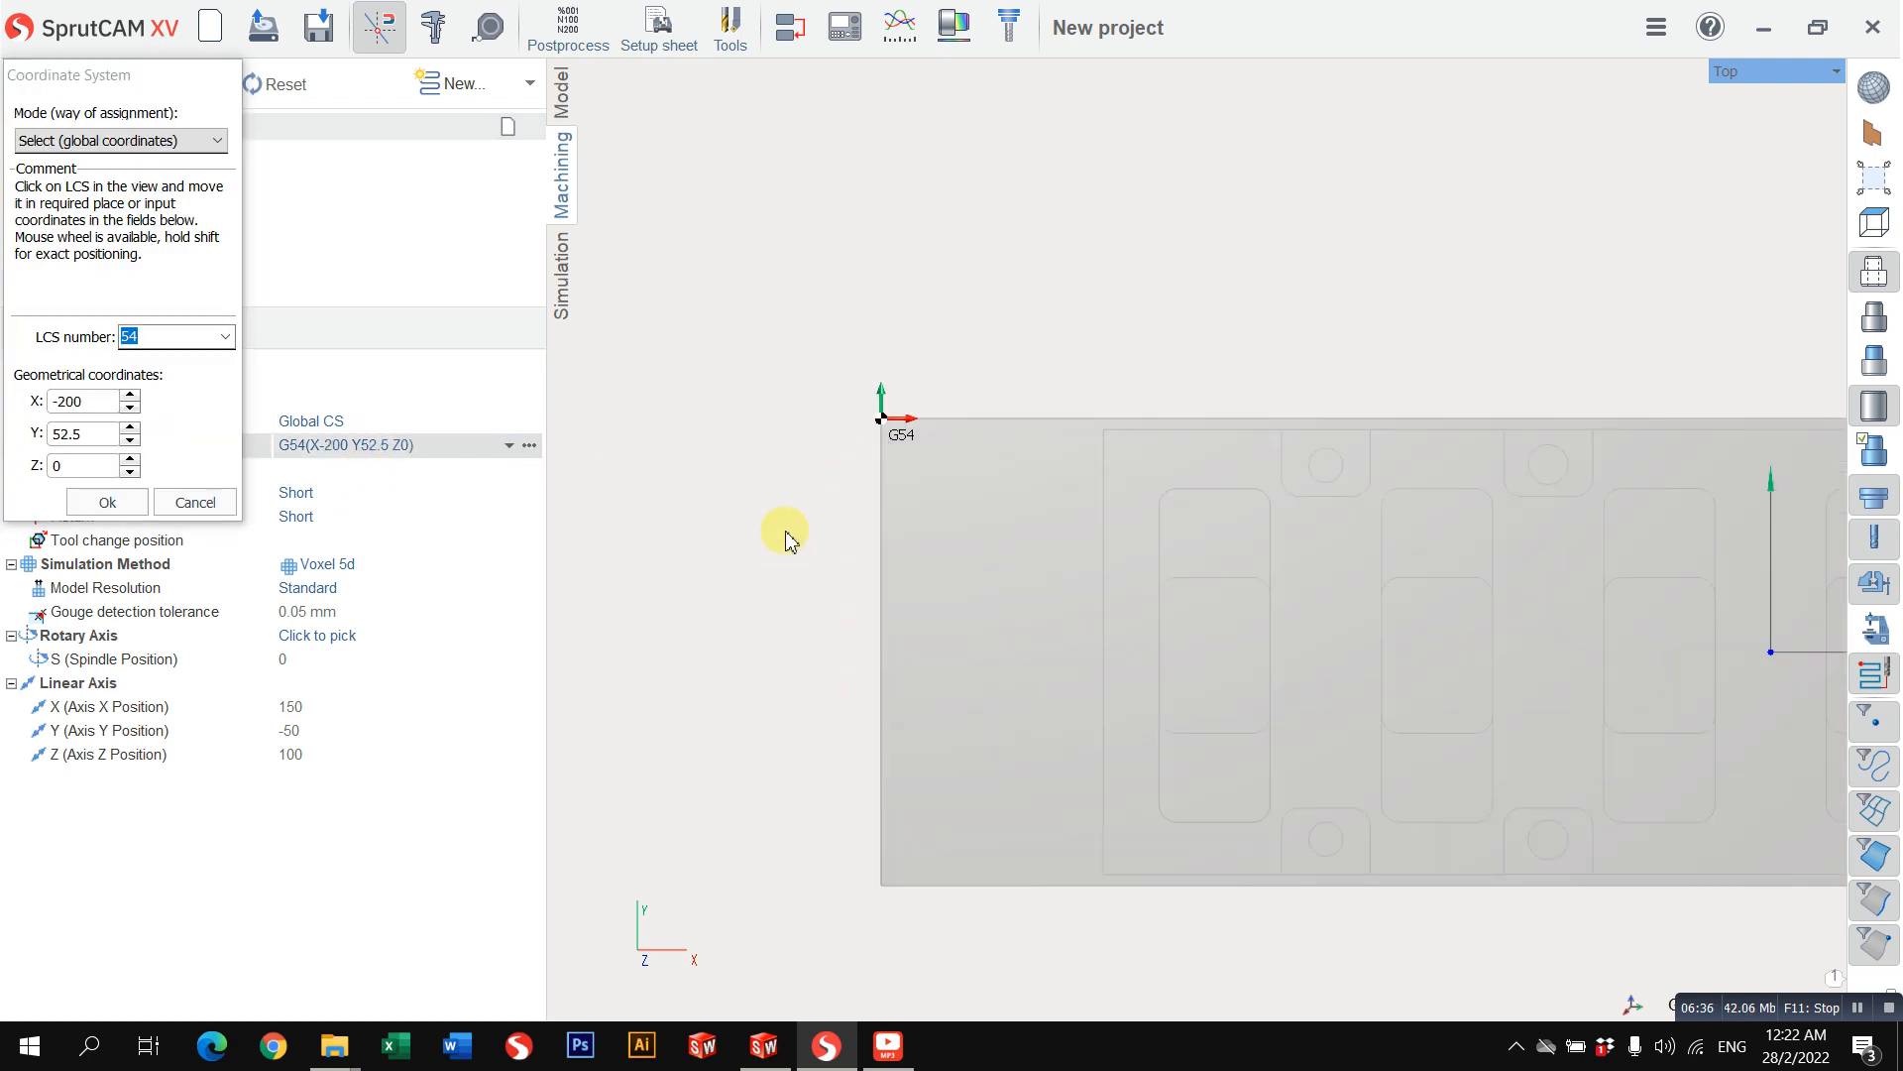
{"action": "left_click", "coordinate": [107, 502]}
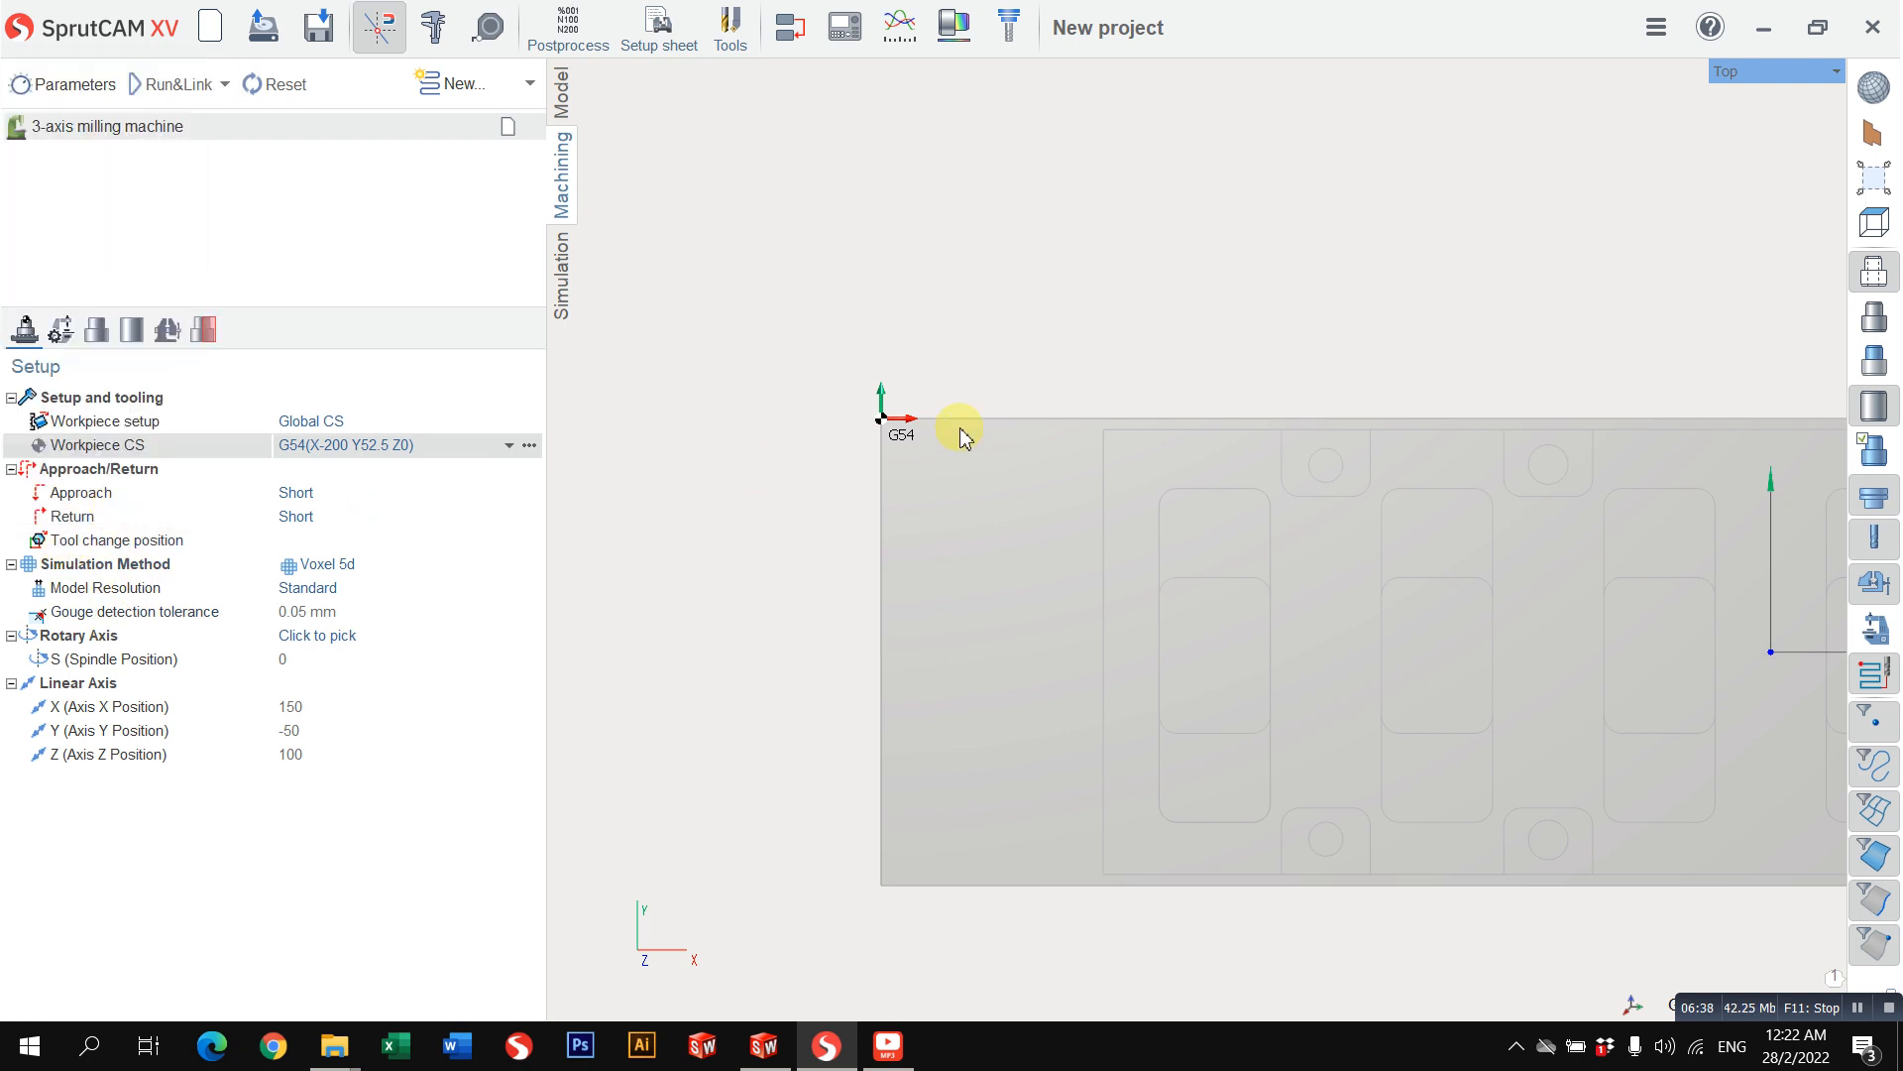
{"action": "middle_click_drag", "start_coordinate": [921, 445], "coordinate": [956, 272]}
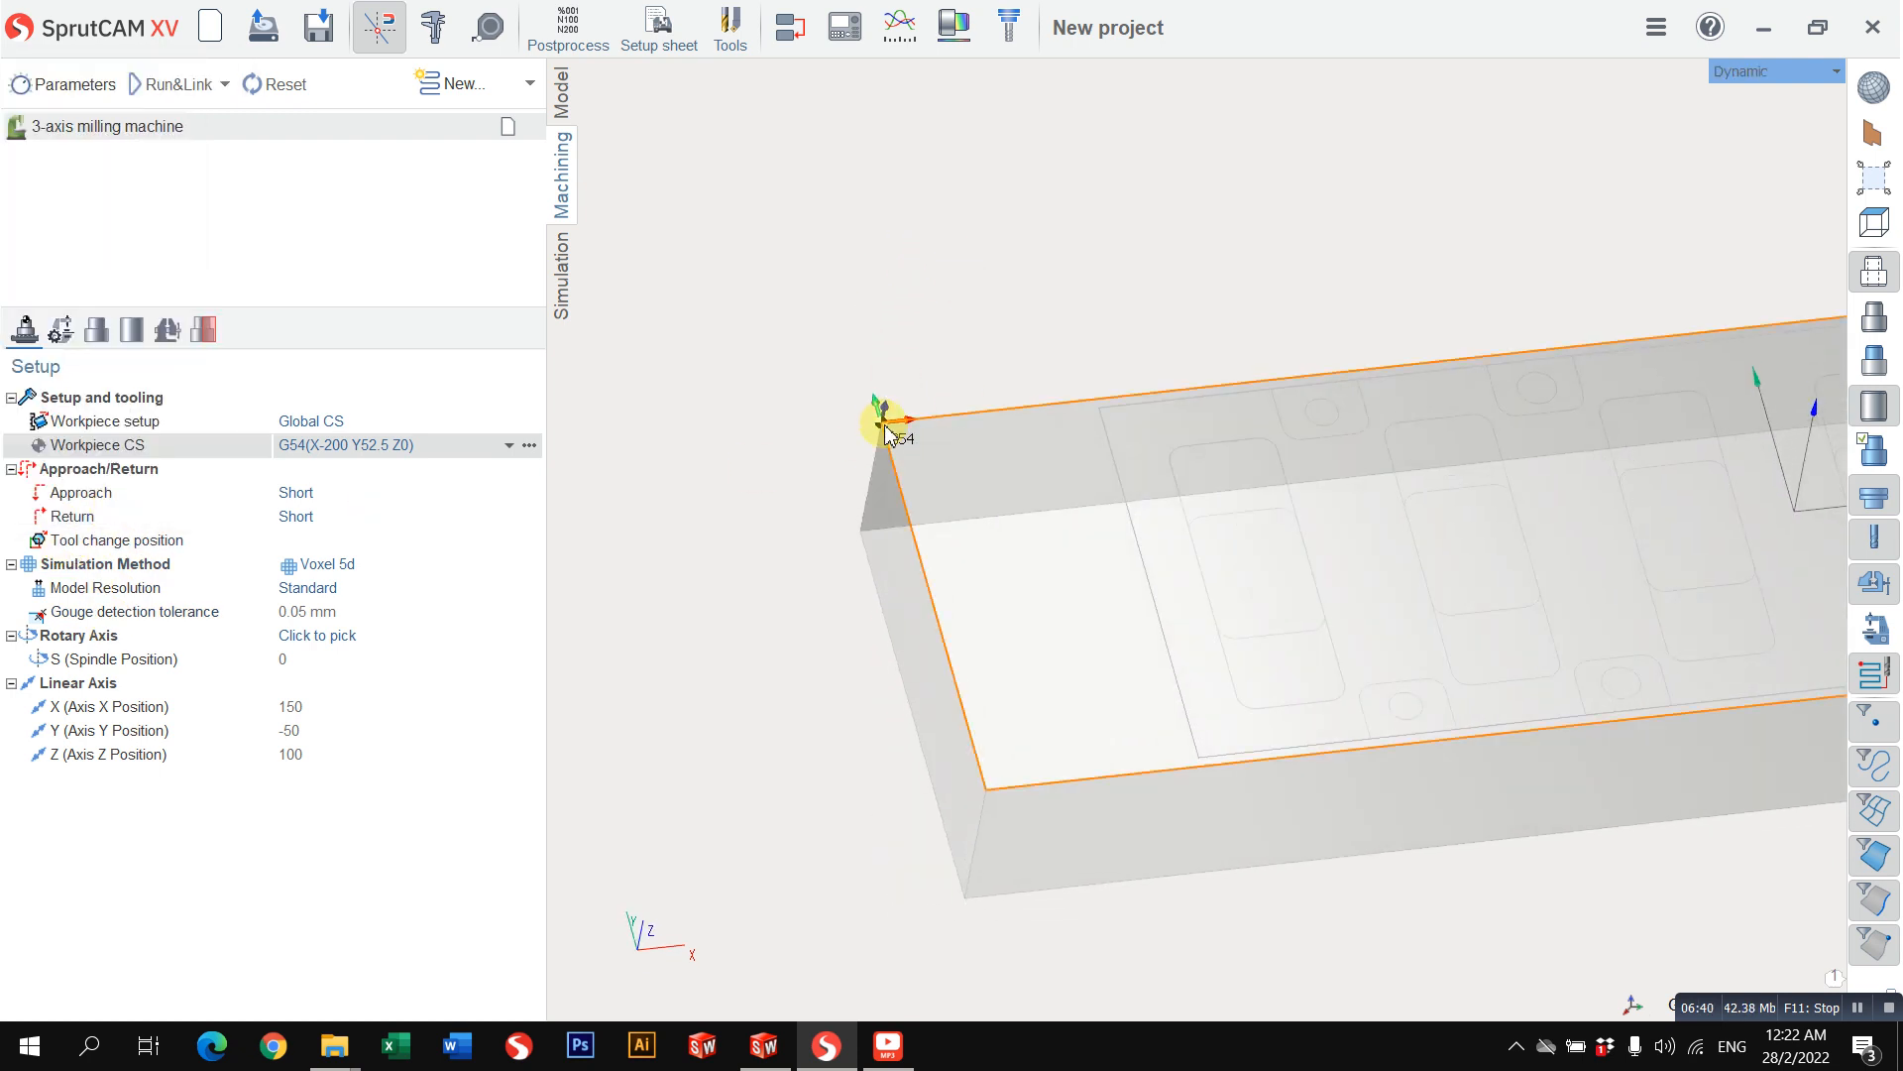
Step: Examine the joined workpiece outline in the model and the placement of the G54 origin at its corner from the top and in 3D
{"action": "left_click", "coordinate": [562, 94]}
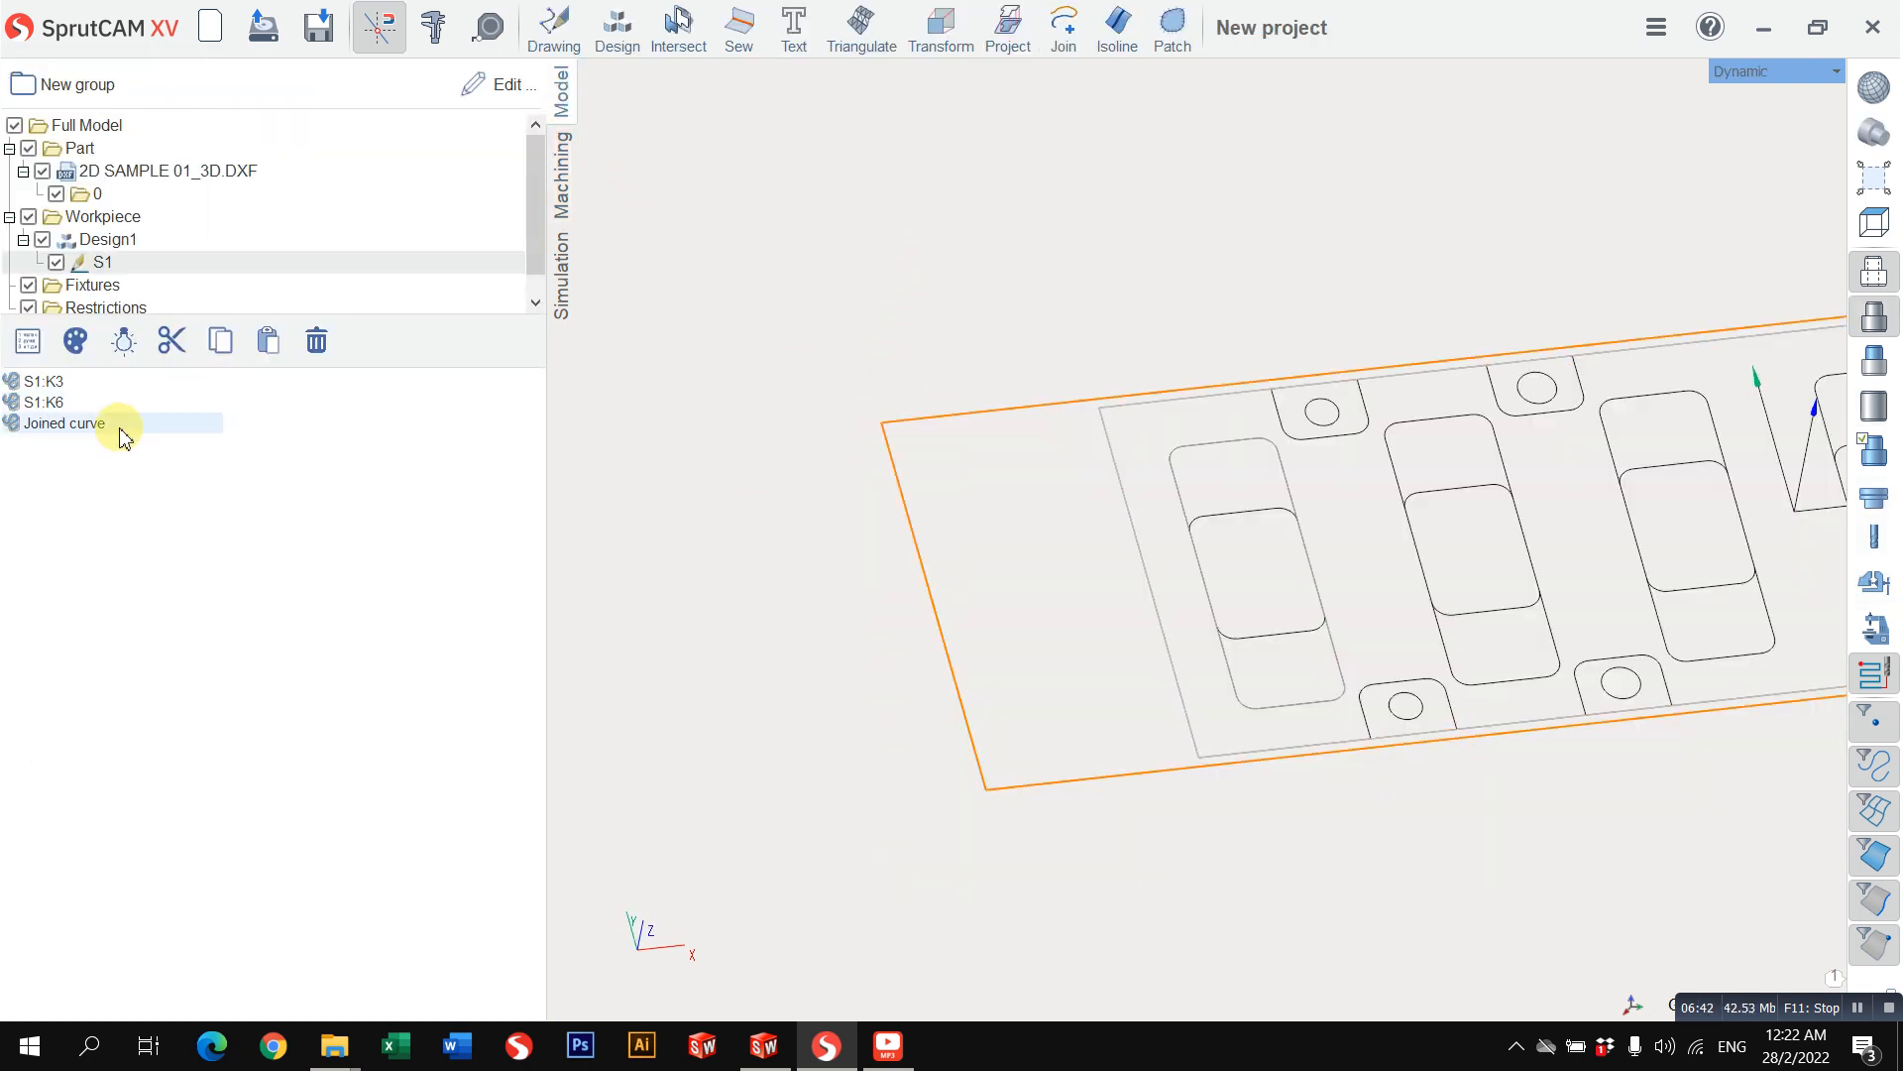
{"action": "left_click", "coordinate": [125, 426]}
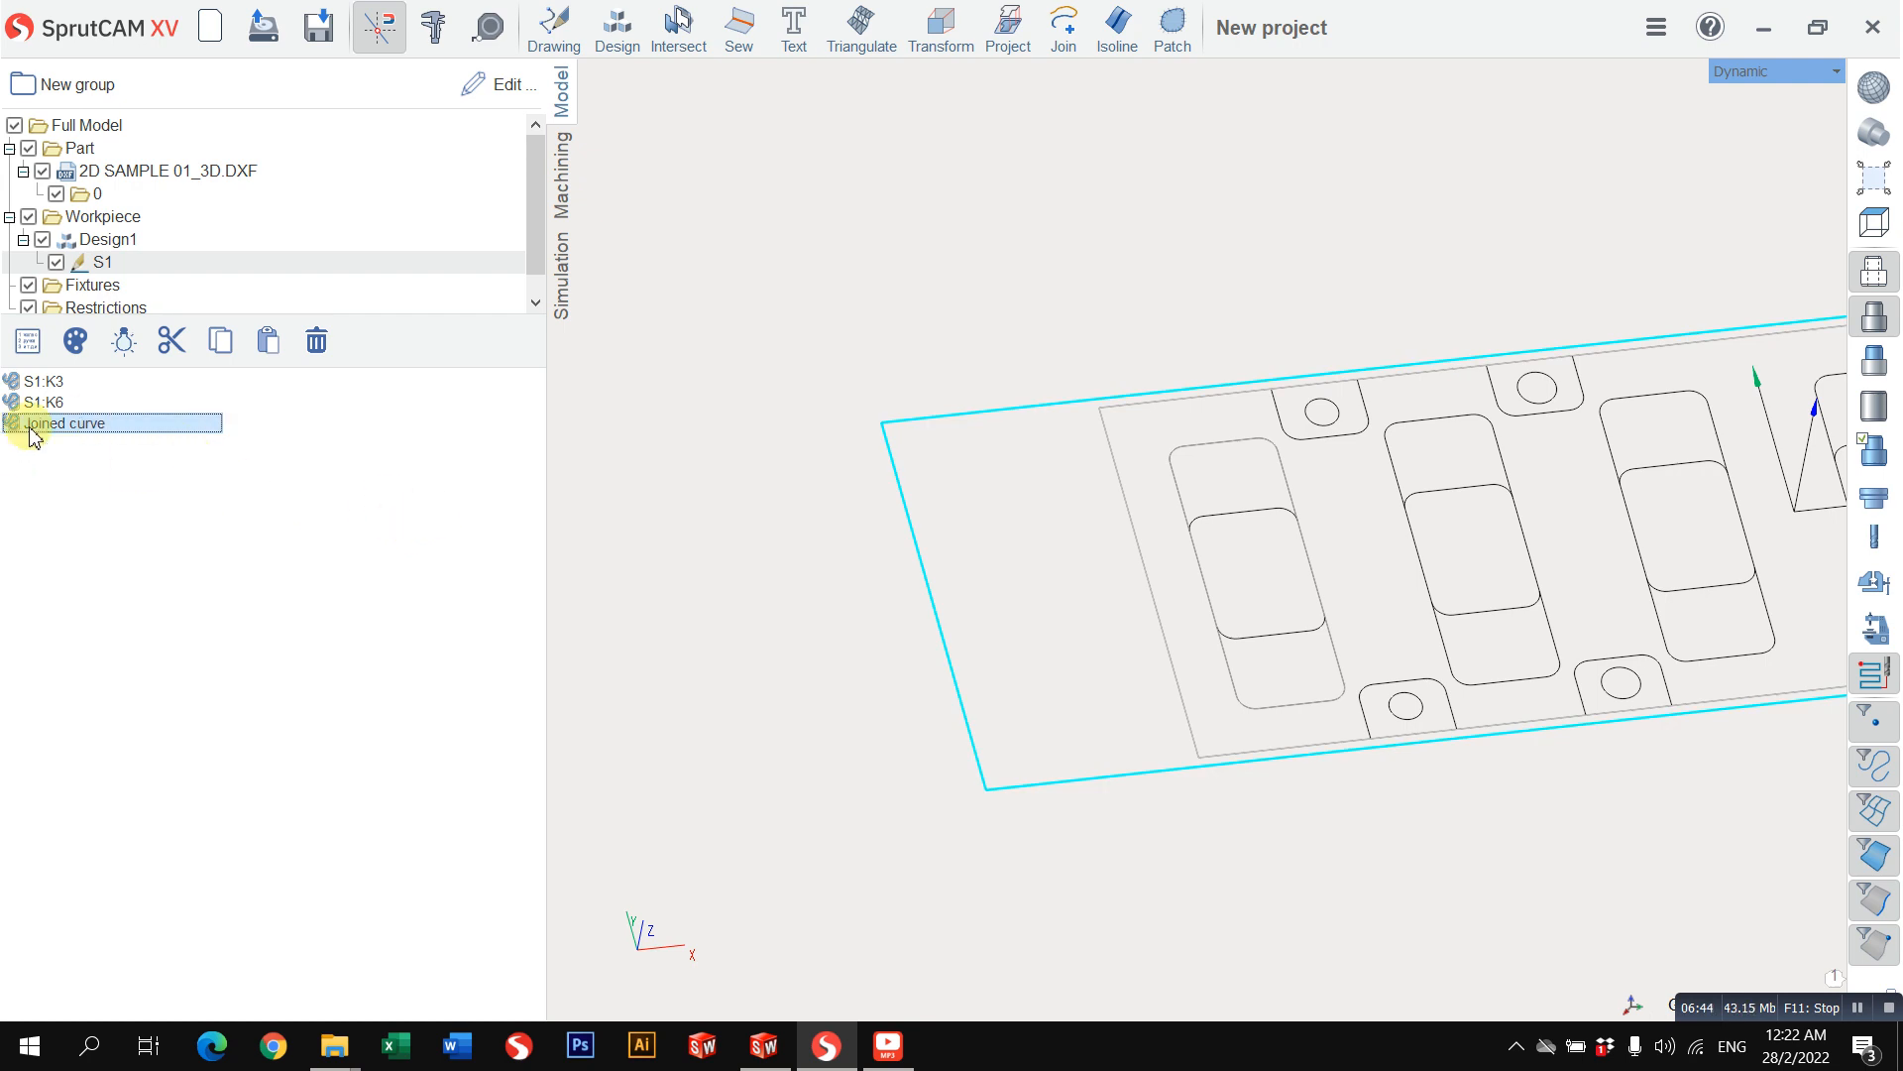
{"action": "left_click", "coordinate": [905, 585]}
{"action": "left_click", "coordinate": [931, 599]}
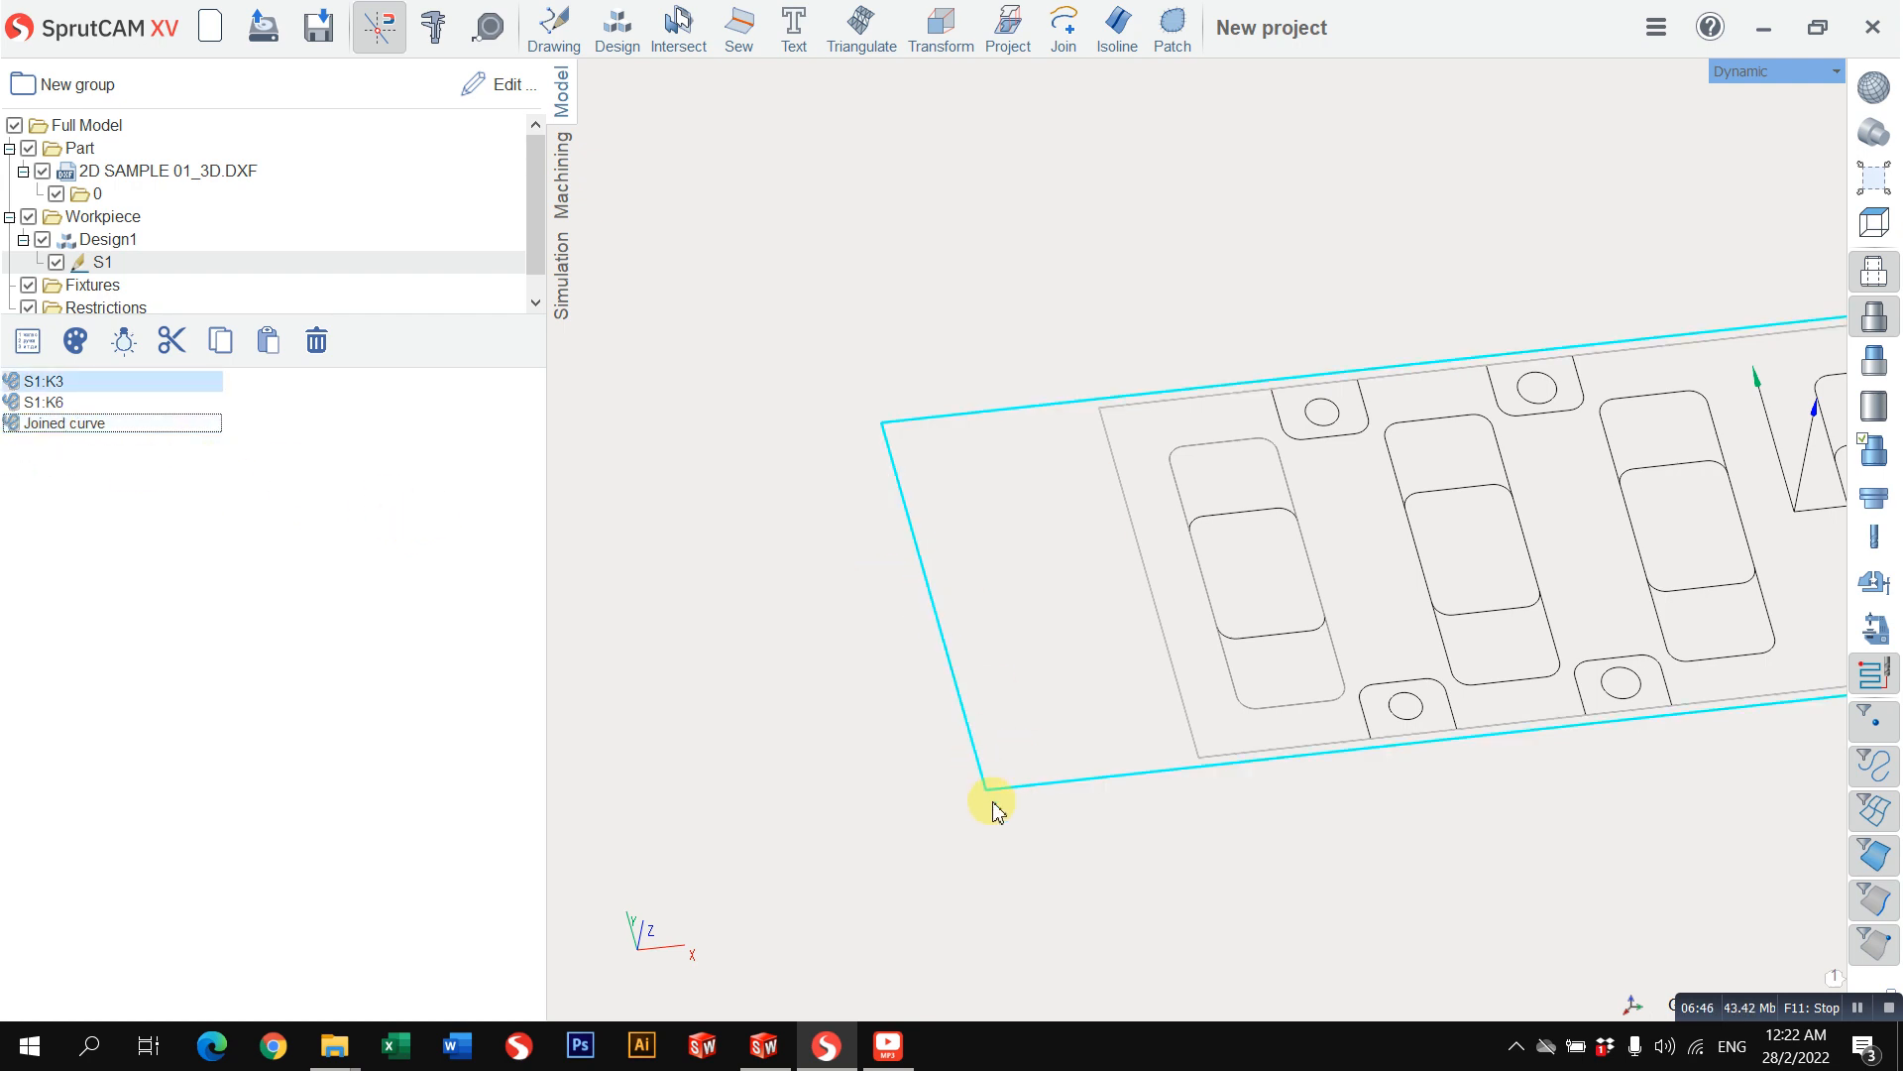
{"action": "scroll", "coordinate": [913, 615], "scroll_direction": "down", "scroll_amount": 3}
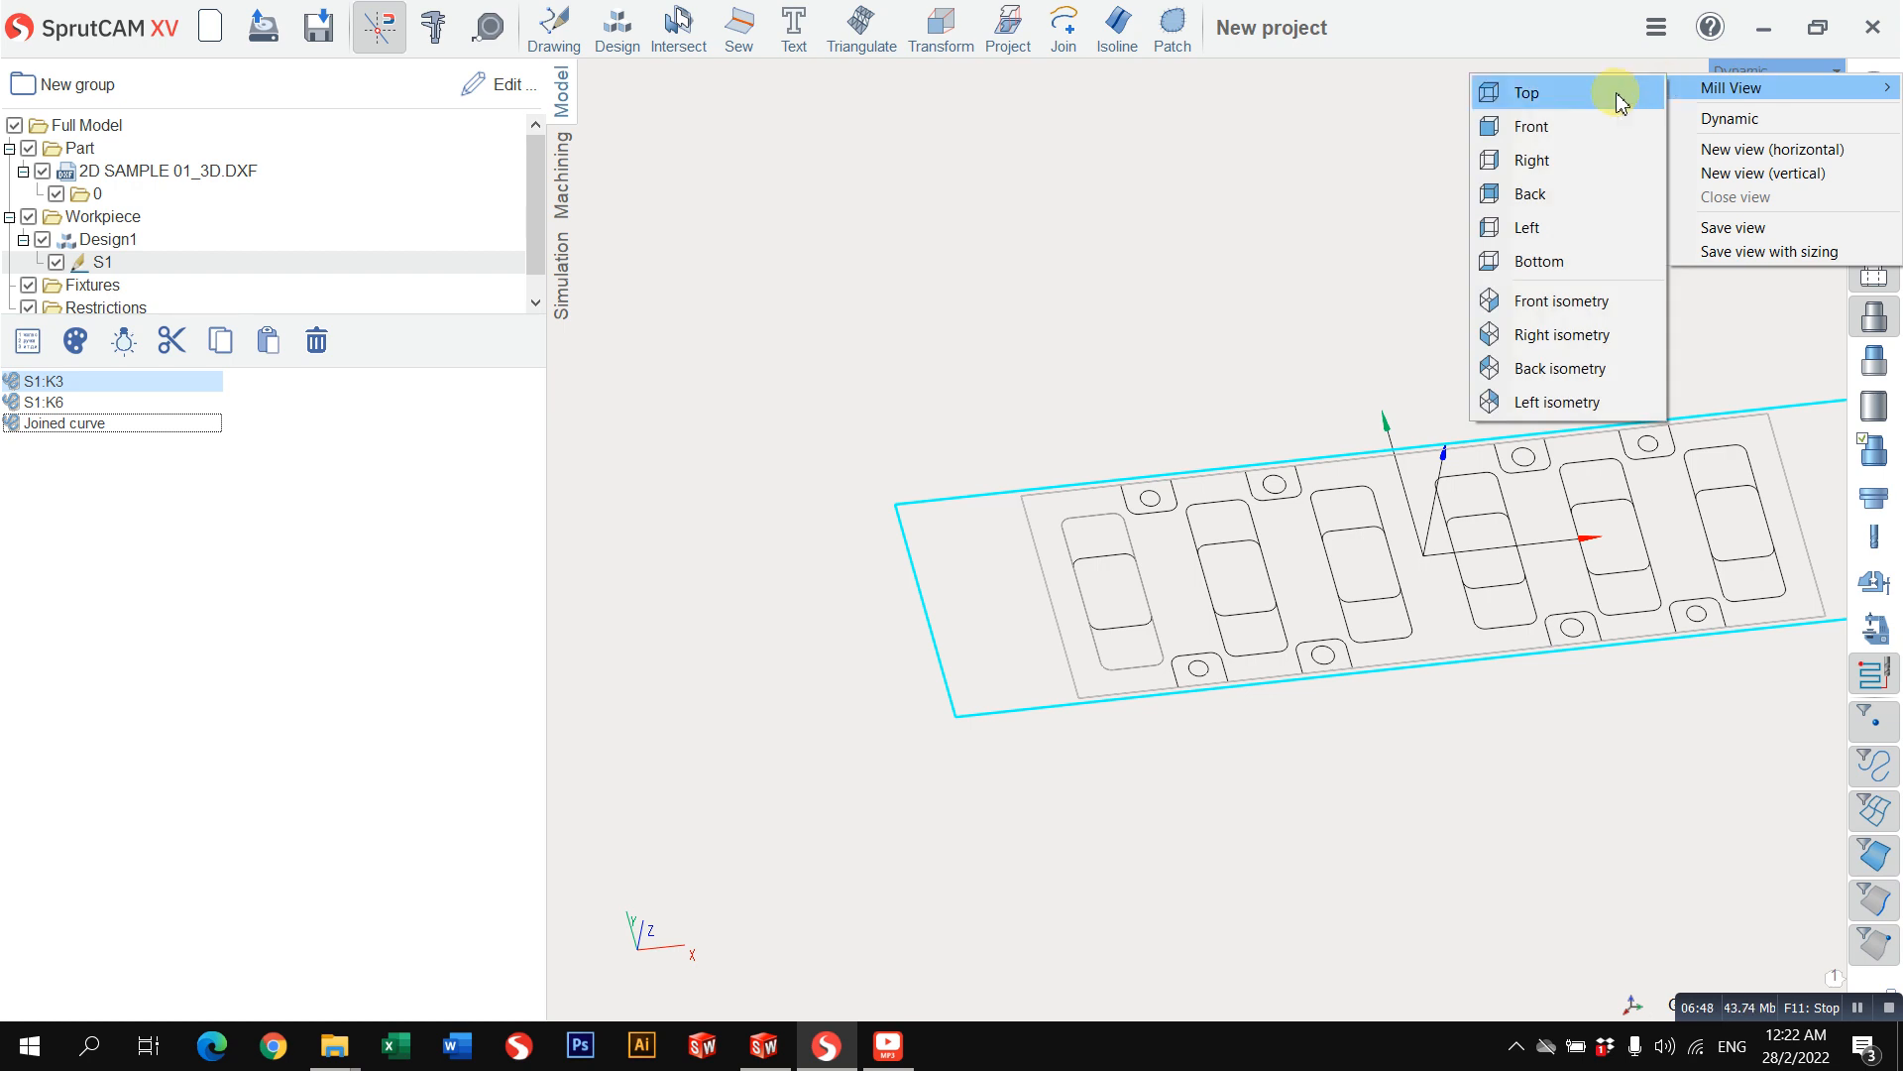
{"action": "left_click", "coordinate": [1619, 92]}
{"action": "scroll", "coordinate": [1211, 409], "scroll_direction": "down", "scroll_amount": 2}
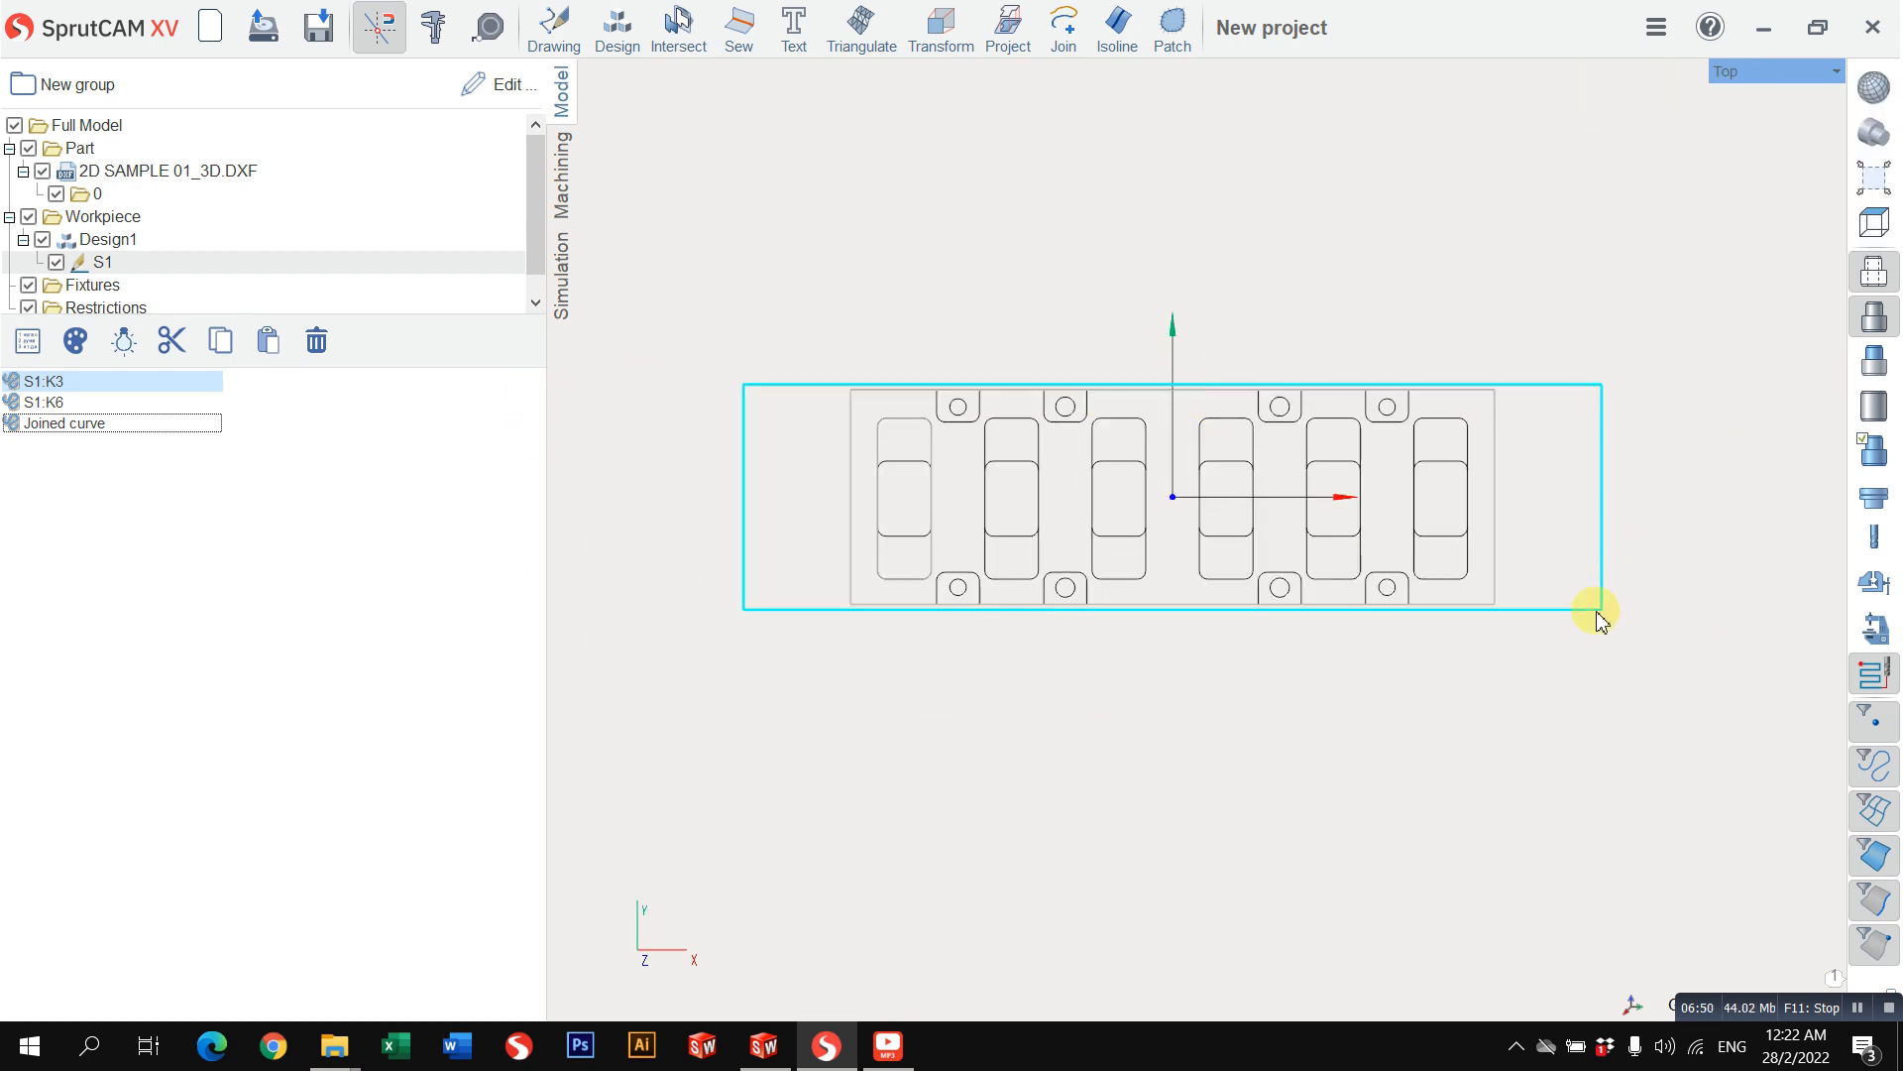
{"action": "left_click", "coordinate": [561, 174]}
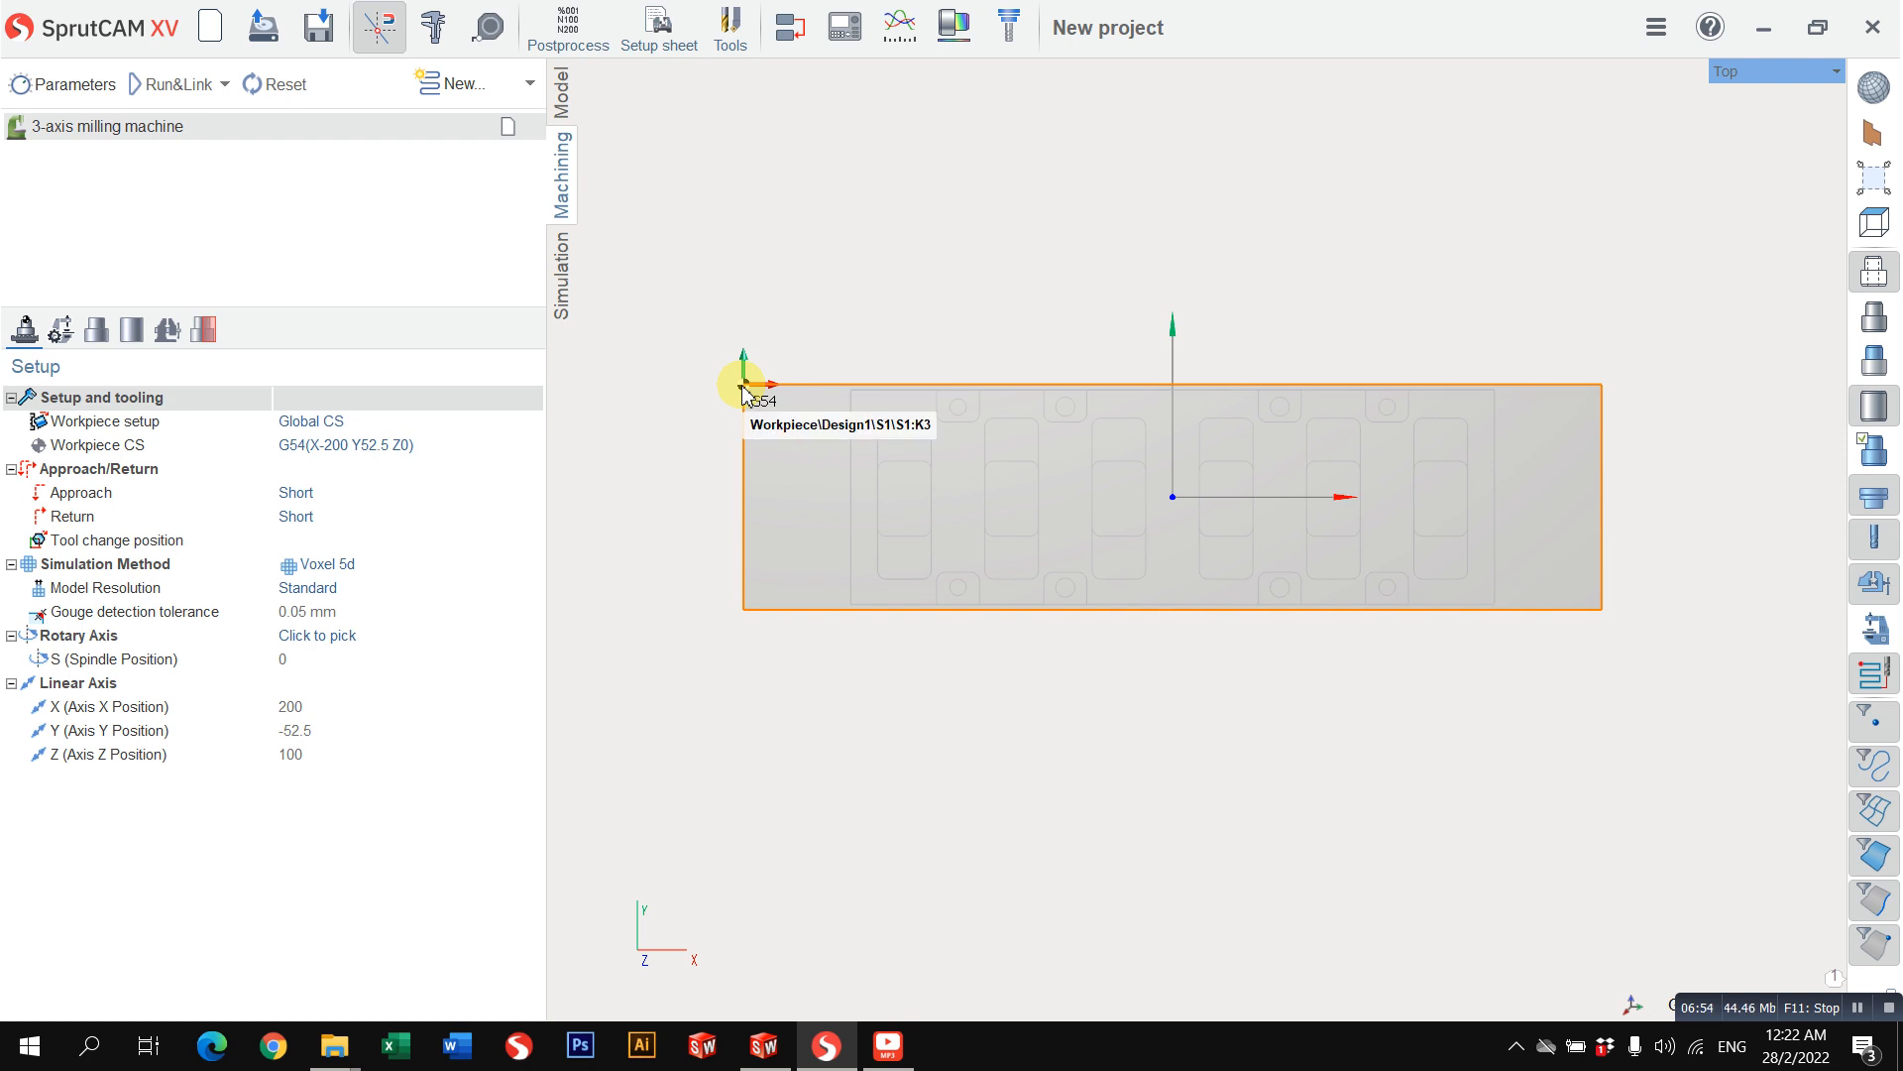
{"action": "scroll", "coordinate": [682, 390], "scroll_direction": "up", "scroll_amount": 2}
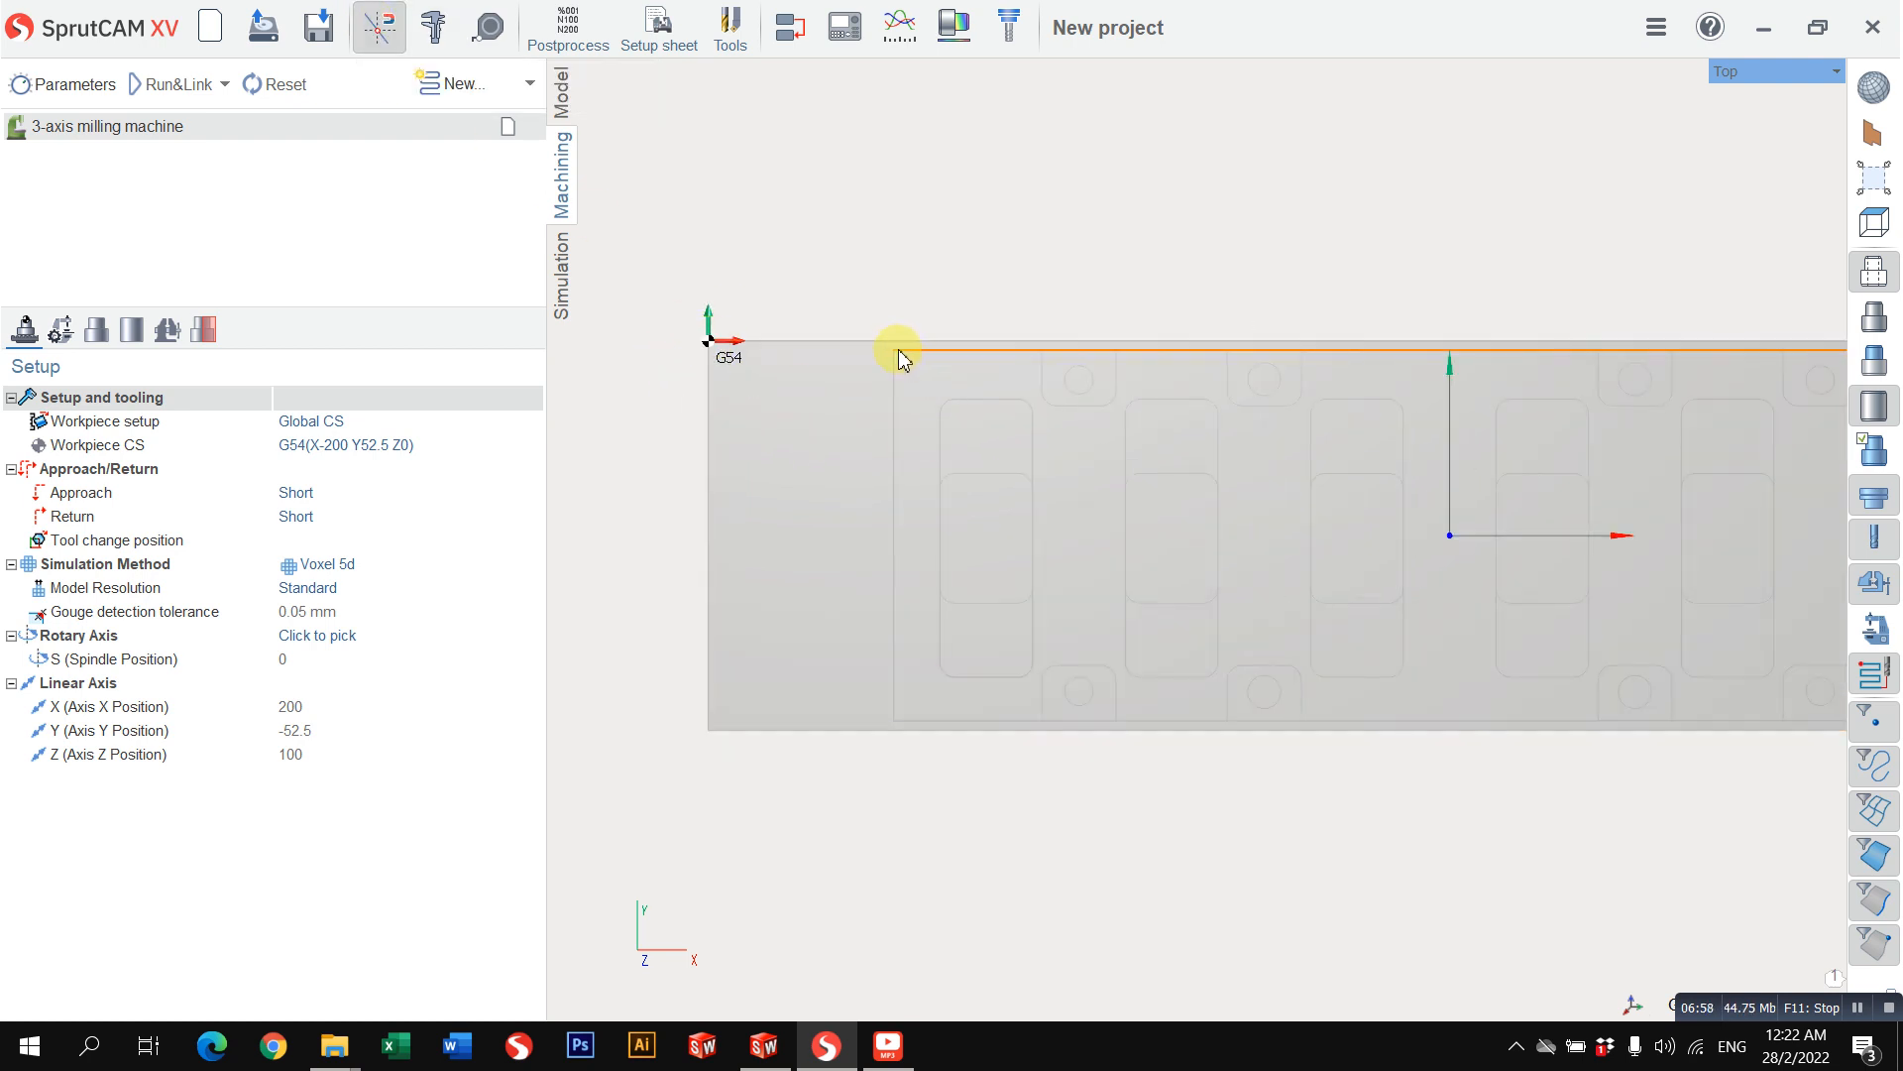
{"action": "scroll", "coordinate": [972, 436], "scroll_direction": "down", "scroll_amount": 3}
{"action": "middle_click_drag", "start_coordinate": [1050, 518], "coordinate": [1094, 364]}
Step: Move the G54 origin onto the global origin at the workpiece's top centre, X 0, Y 0, Z 0, and apply it
{"action": "left_click", "coordinate": [474, 447]}
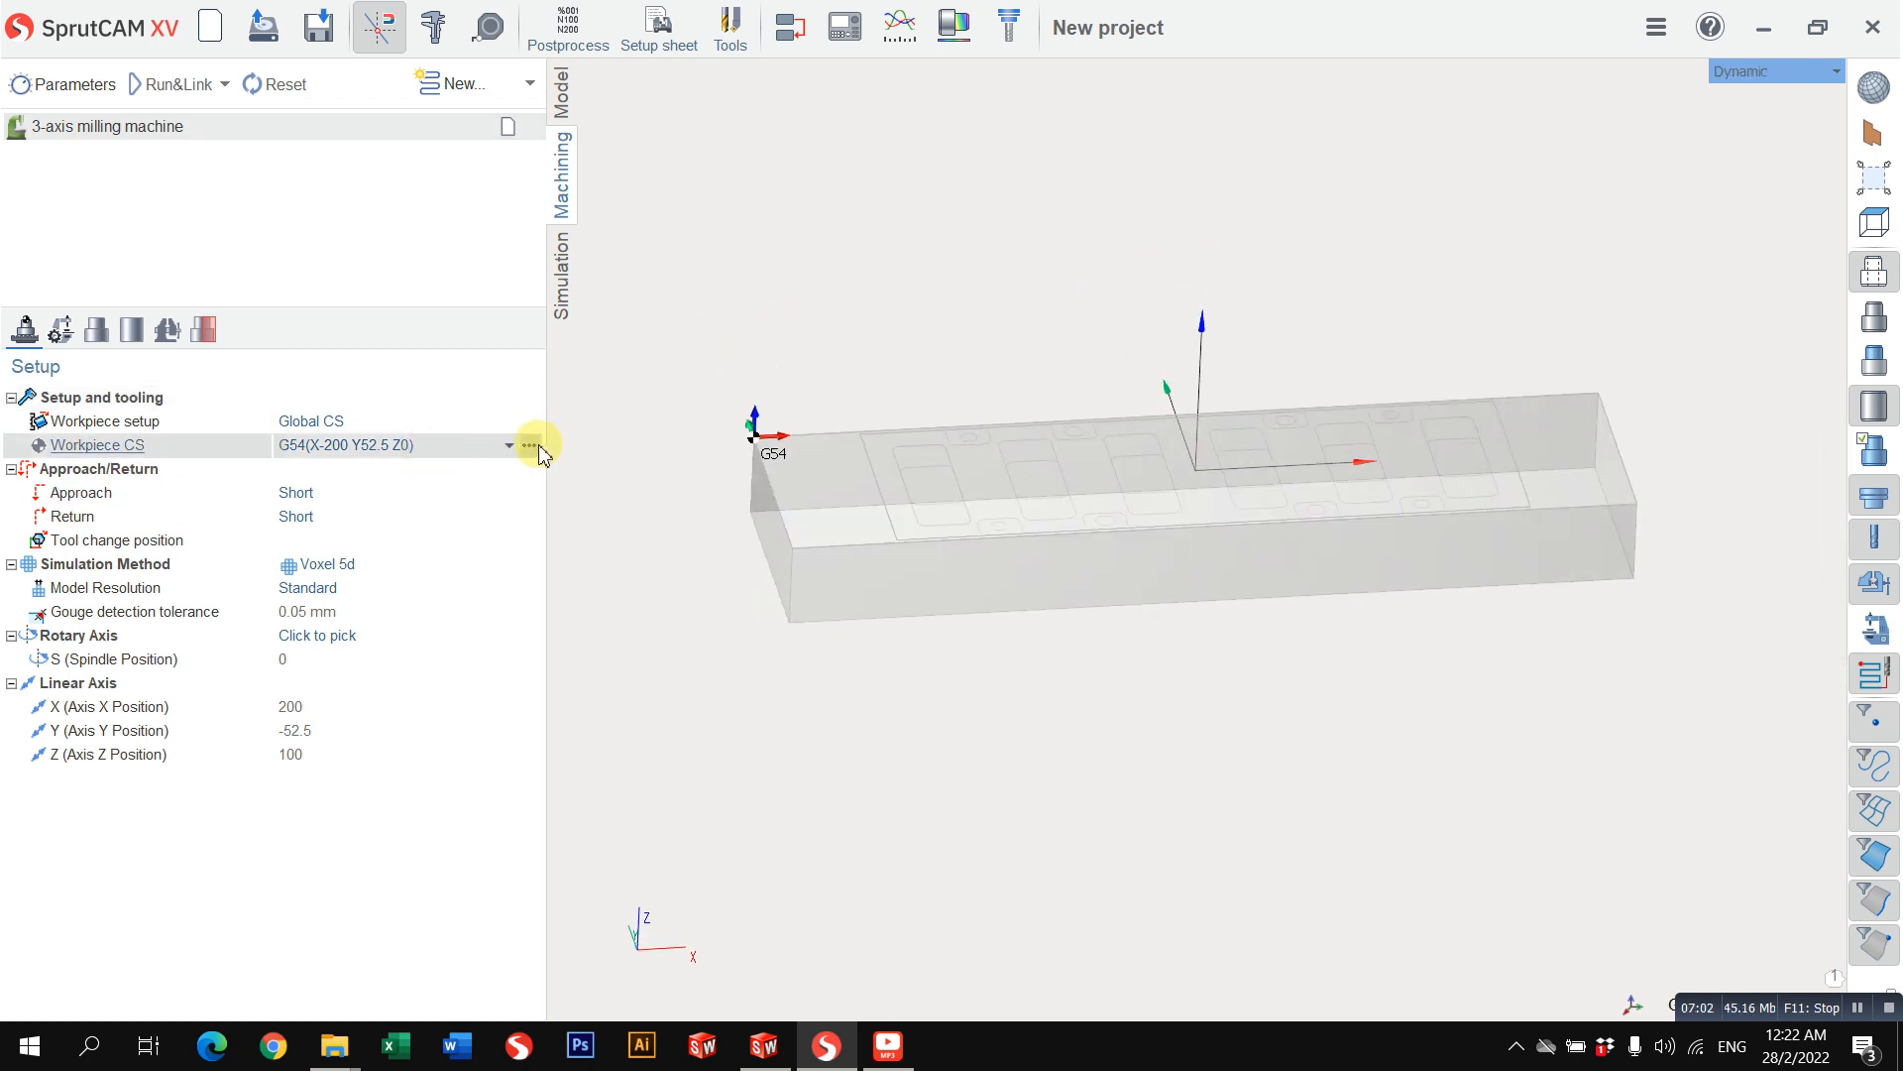
{"action": "left_click", "coordinate": [532, 445]}
{"action": "left_click_drag", "start_coordinate": [759, 452], "coordinate": [1195, 468]}
{"action": "left_click", "coordinate": [1748, 84]}
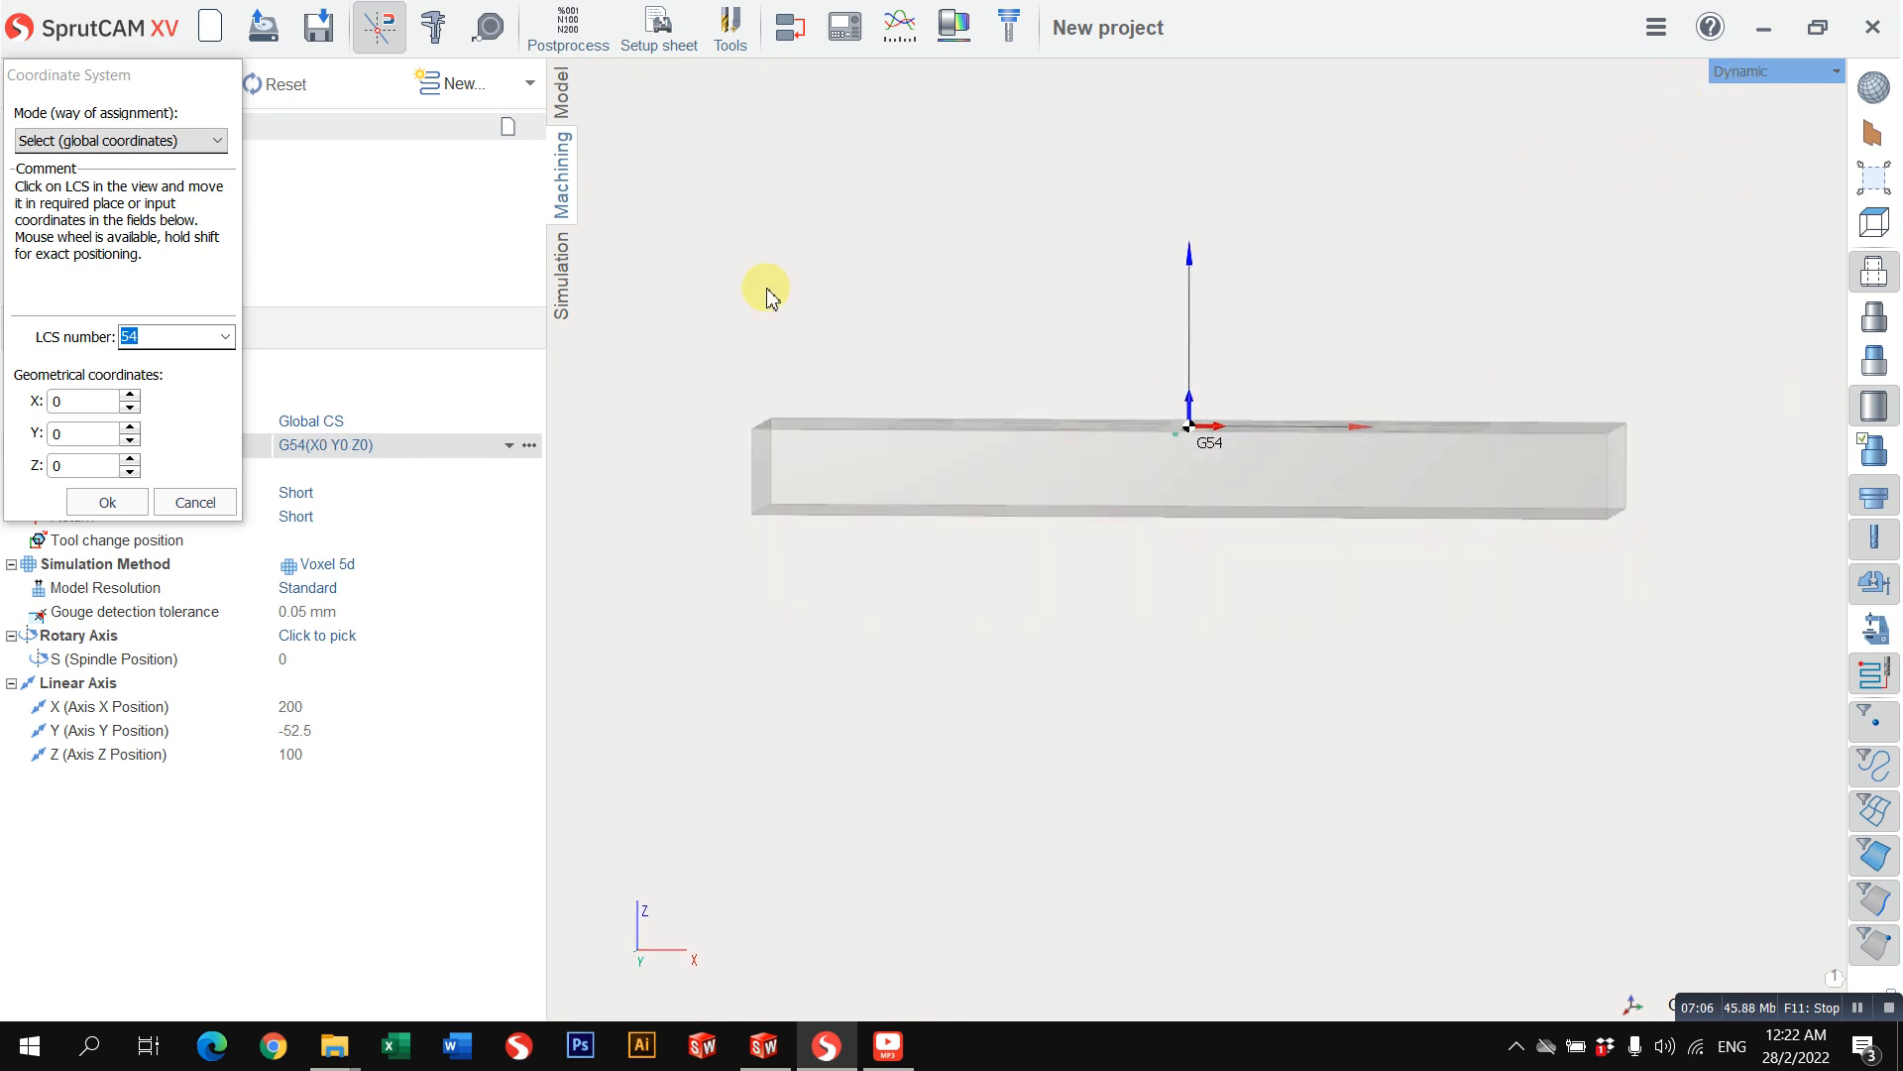
{"action": "left_click", "coordinate": [107, 504]}
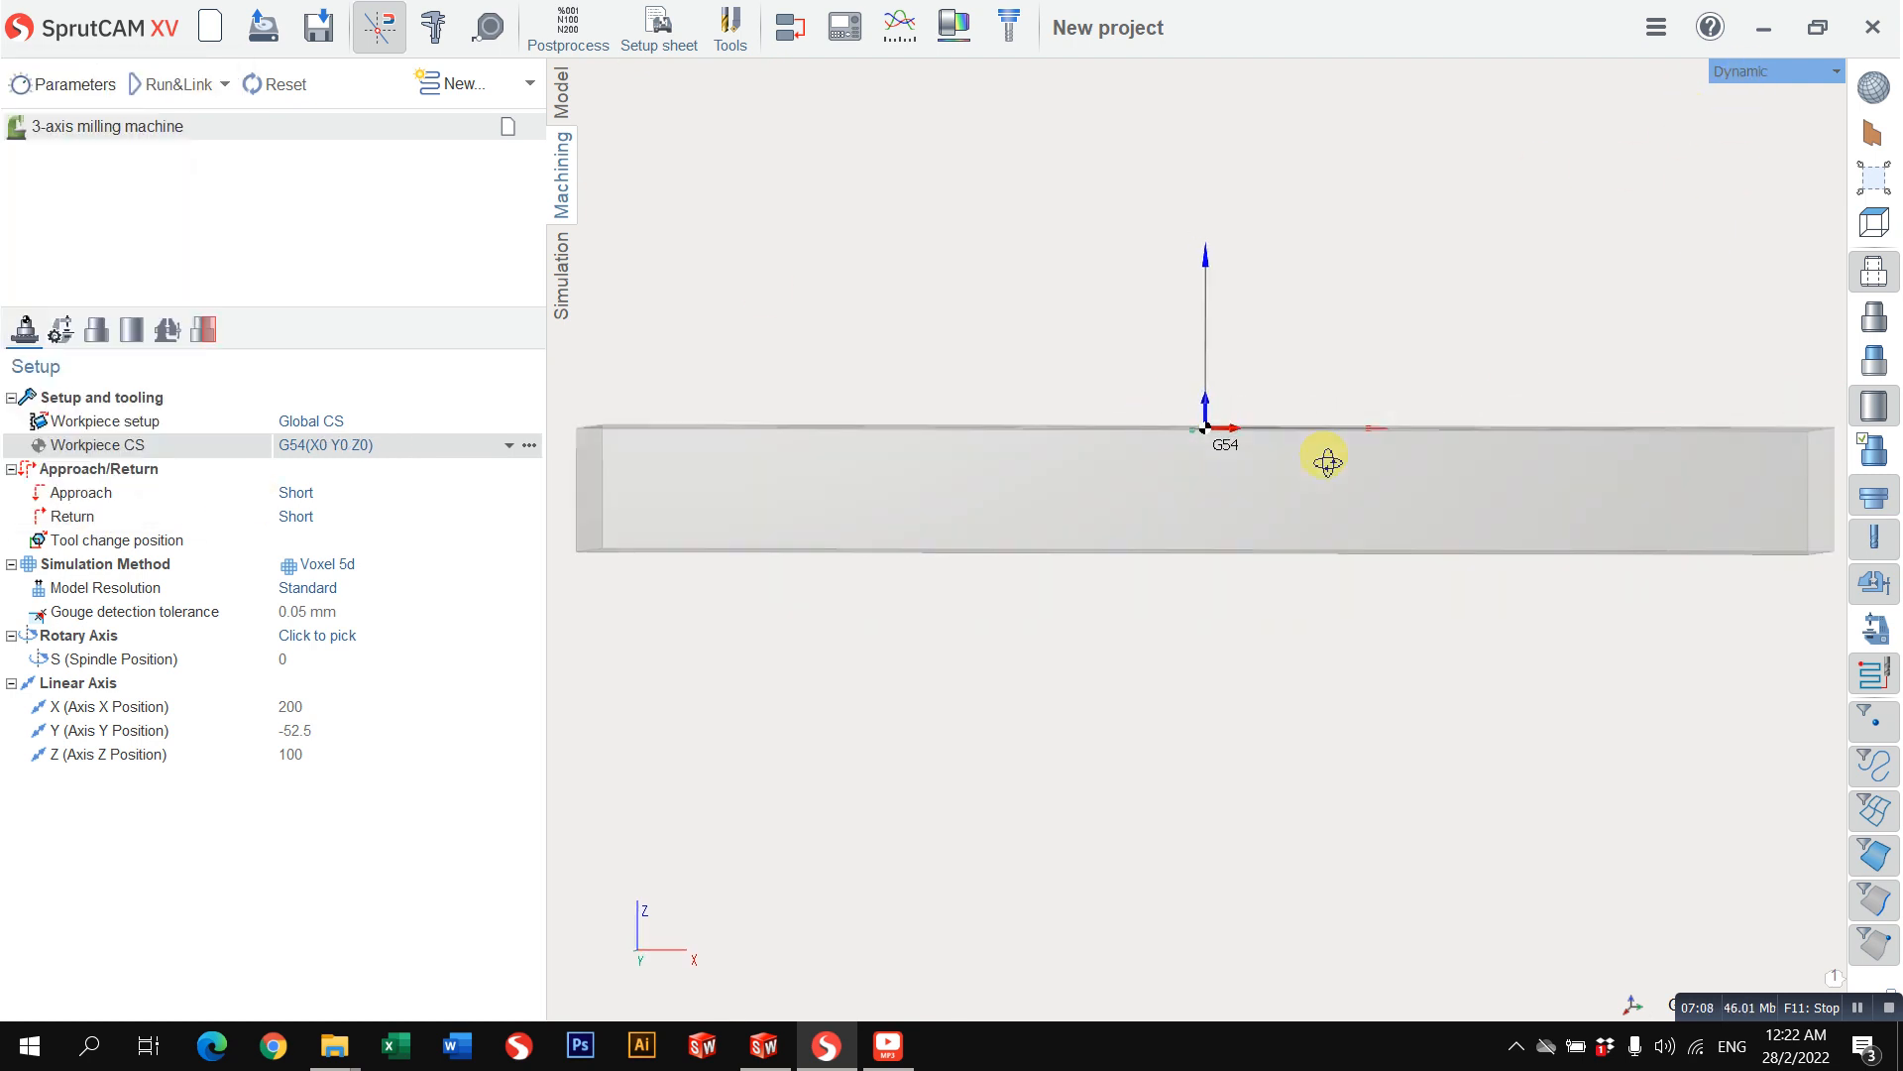
Step: Inspect the centred G54 origin in the Top and Front views and return to the Top view
{"action": "left_click", "coordinate": [1743, 71]}
{"action": "mouse_move", "coordinate": [1725, 99]}
{"action": "left_click", "coordinate": [1616, 97]}
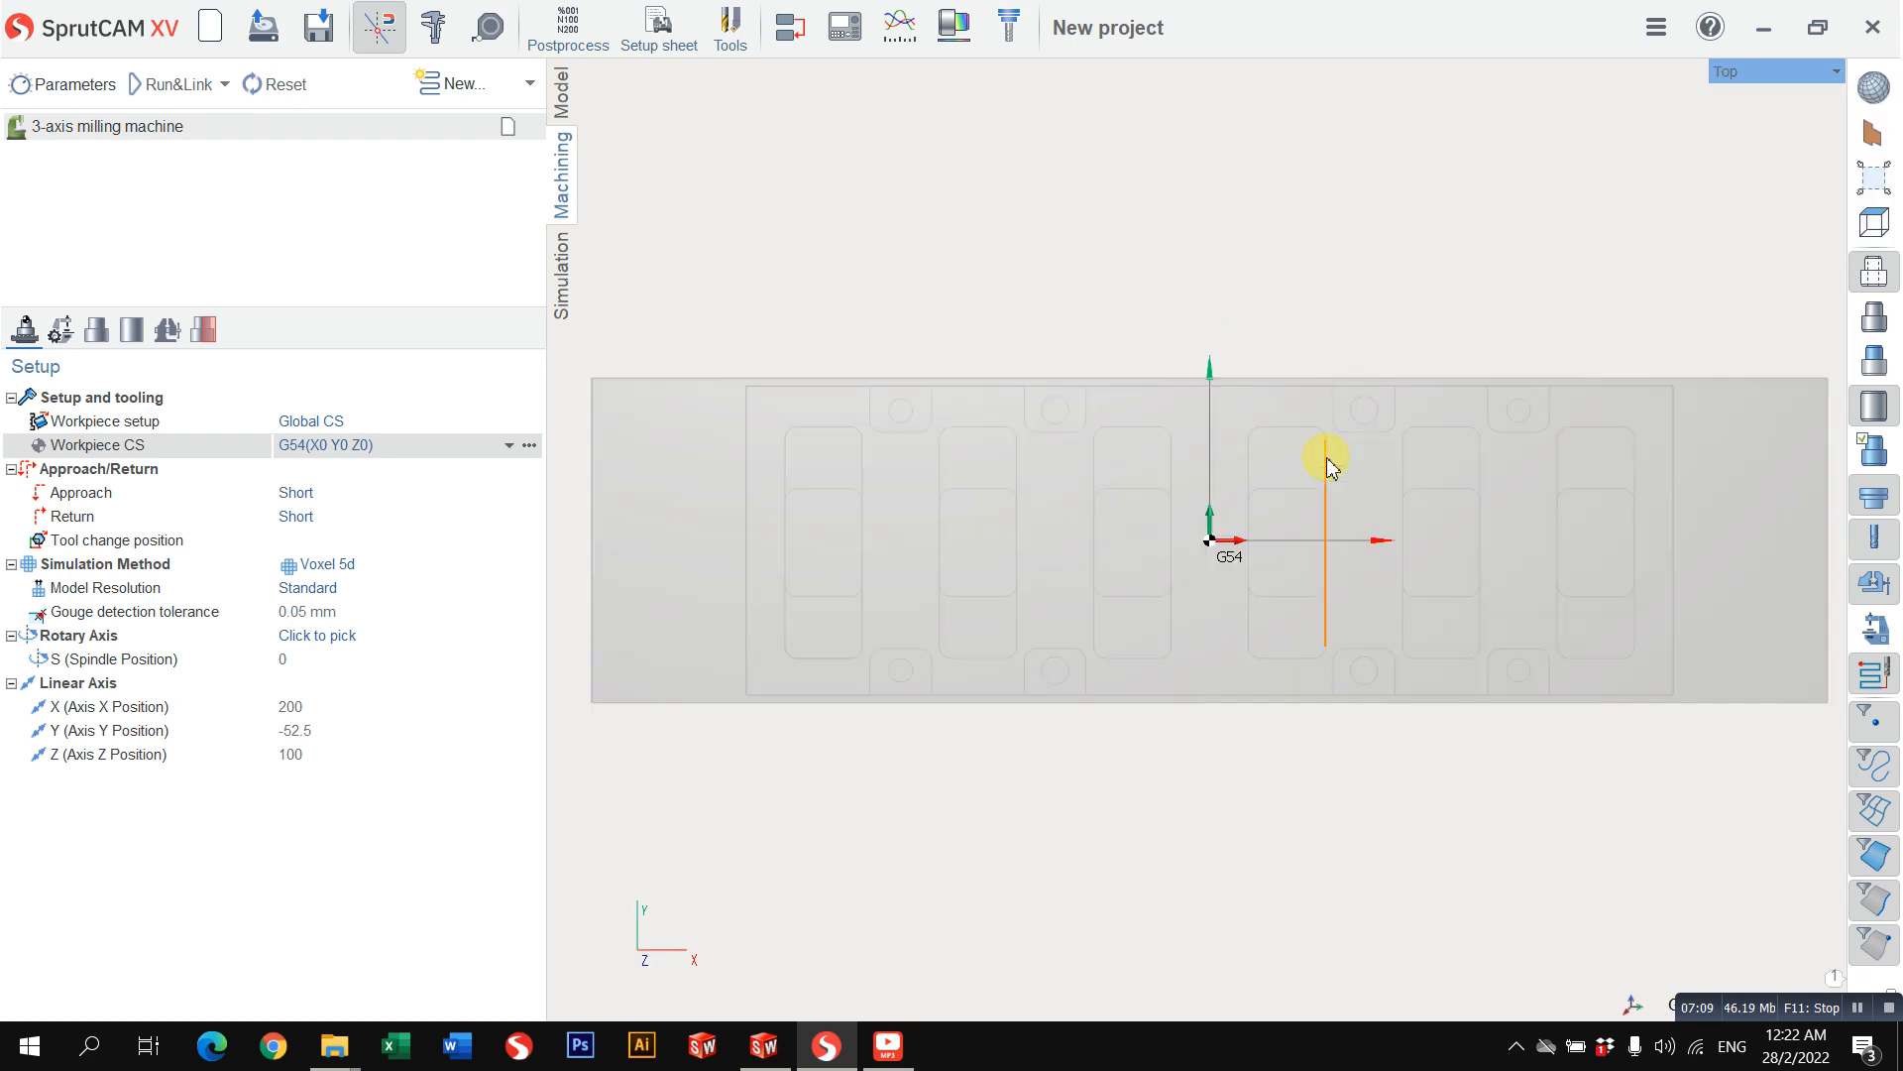
{"action": "left_click", "coordinate": [1748, 71]}
{"action": "left_click", "coordinate": [1546, 132]}
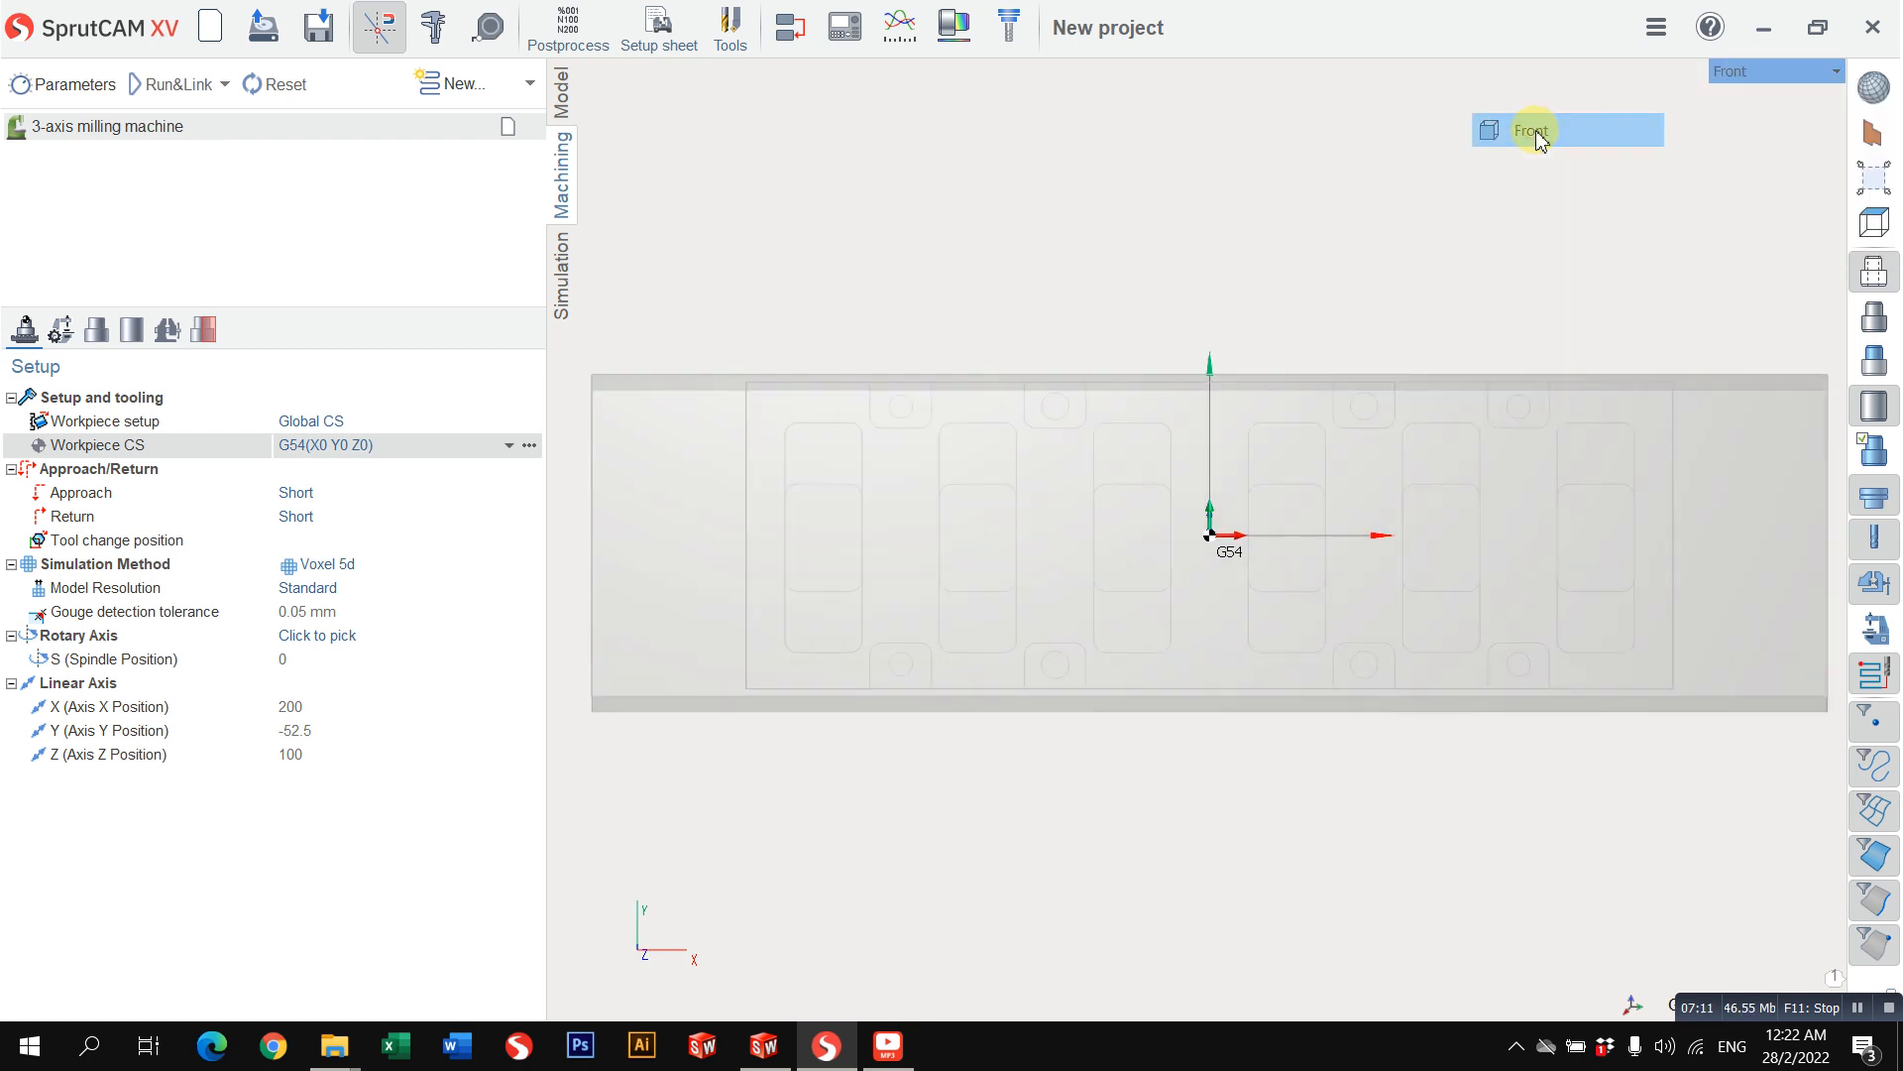
{"action": "right_click_drag", "start_coordinate": [1175, 506], "coordinate": [1188, 587]}
{"action": "left_click", "coordinate": [1737, 73]}
{"action": "mouse_move", "coordinate": [1737, 91]}
{"action": "left_click", "coordinate": [1523, 93]}
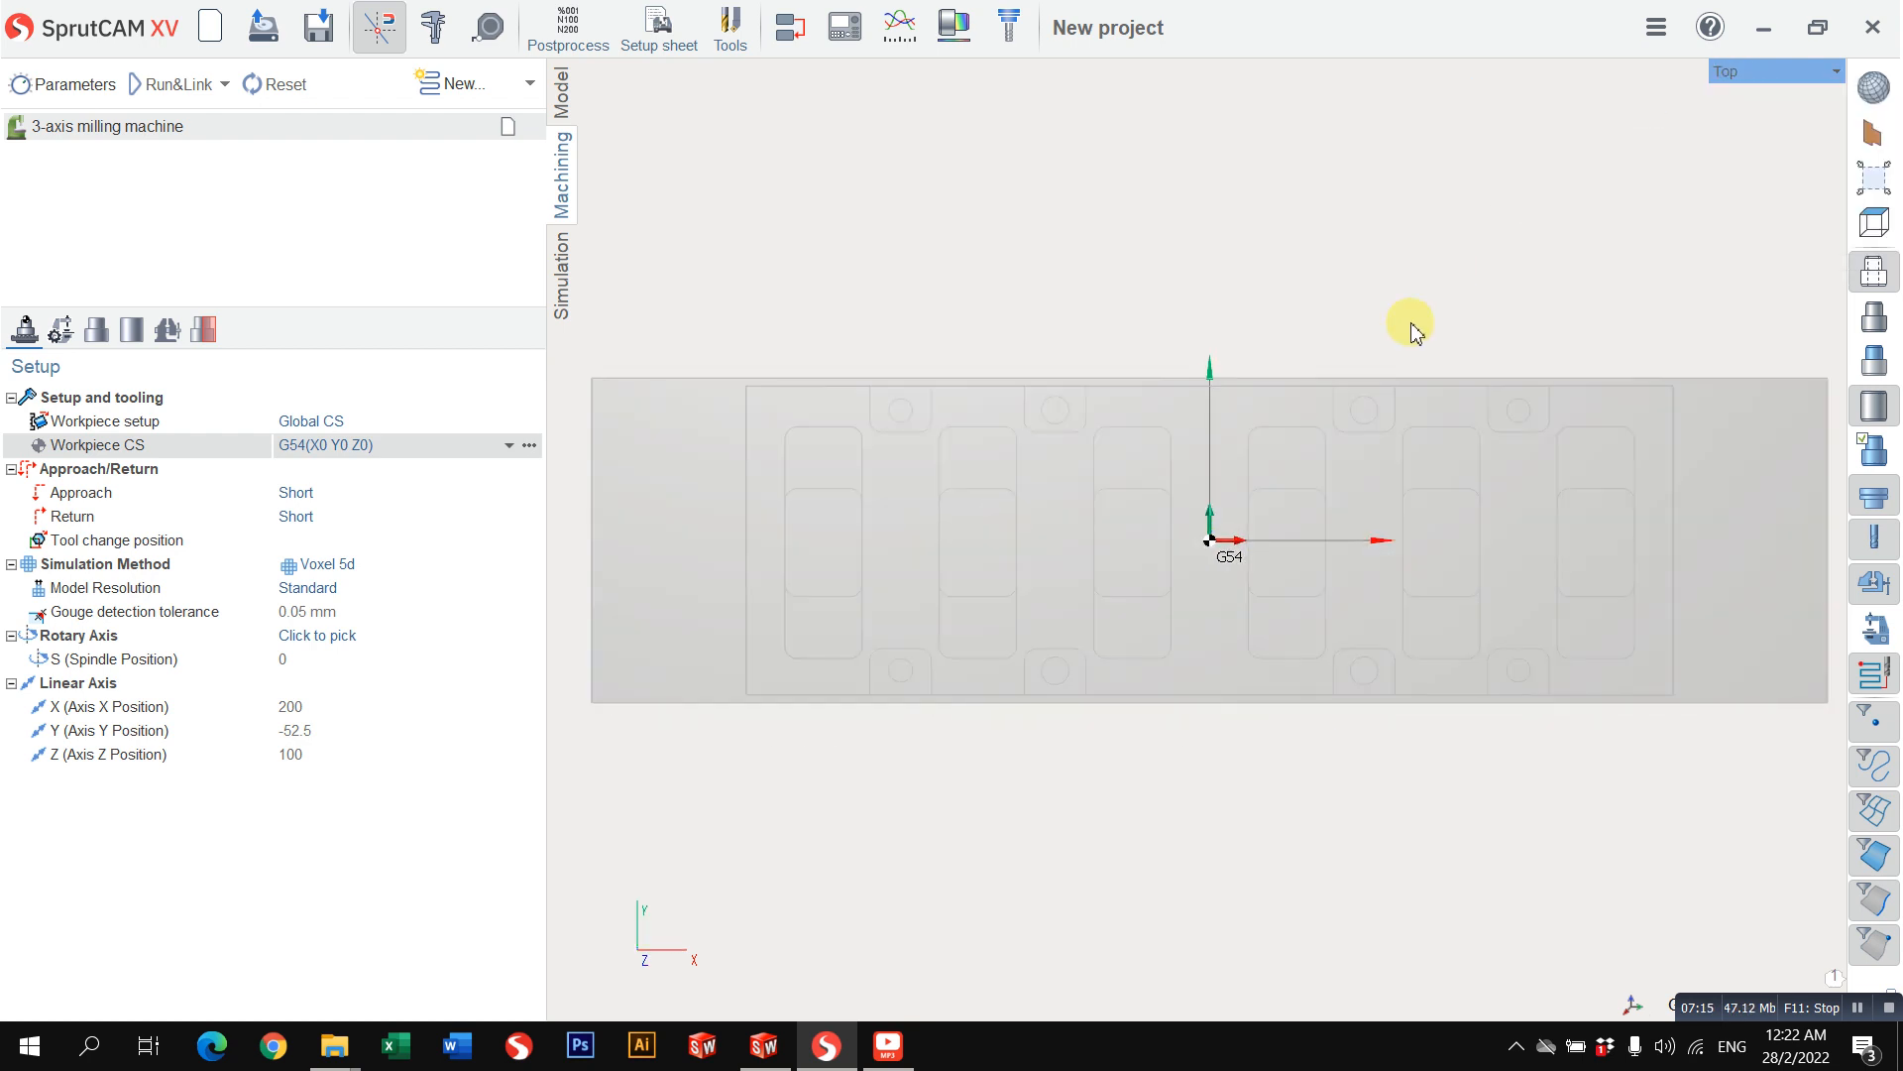
{"action": "scroll", "coordinate": [1254, 318], "scroll_direction": "down", "scroll_amount": 3}
{"action": "middle_click_drag", "start_coordinate": [1253, 318], "coordinate": [1193, 390]}
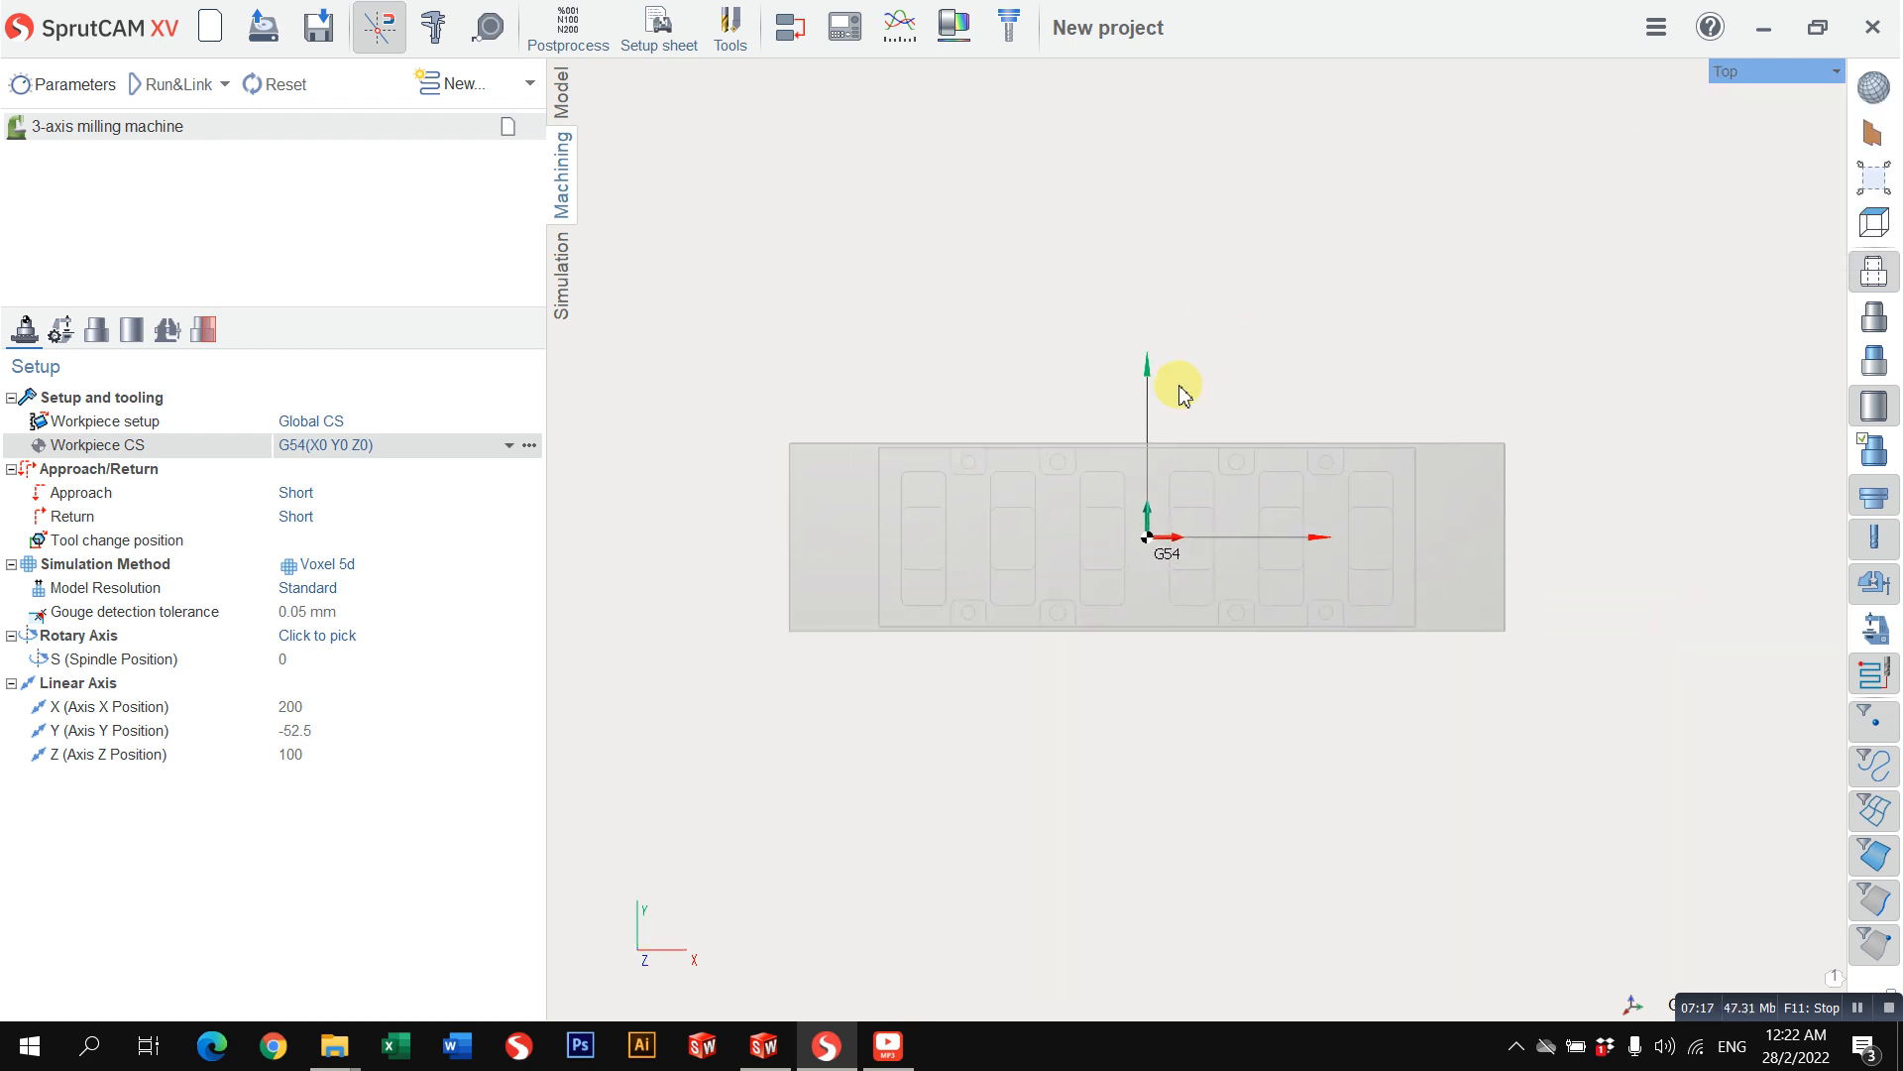
Step: Add a Face Milling operation from the 3D entry group to the 3-axis milling machine
{"action": "right_click_drag", "start_coordinate": [1366, 486], "coordinate": [1504, 162]}
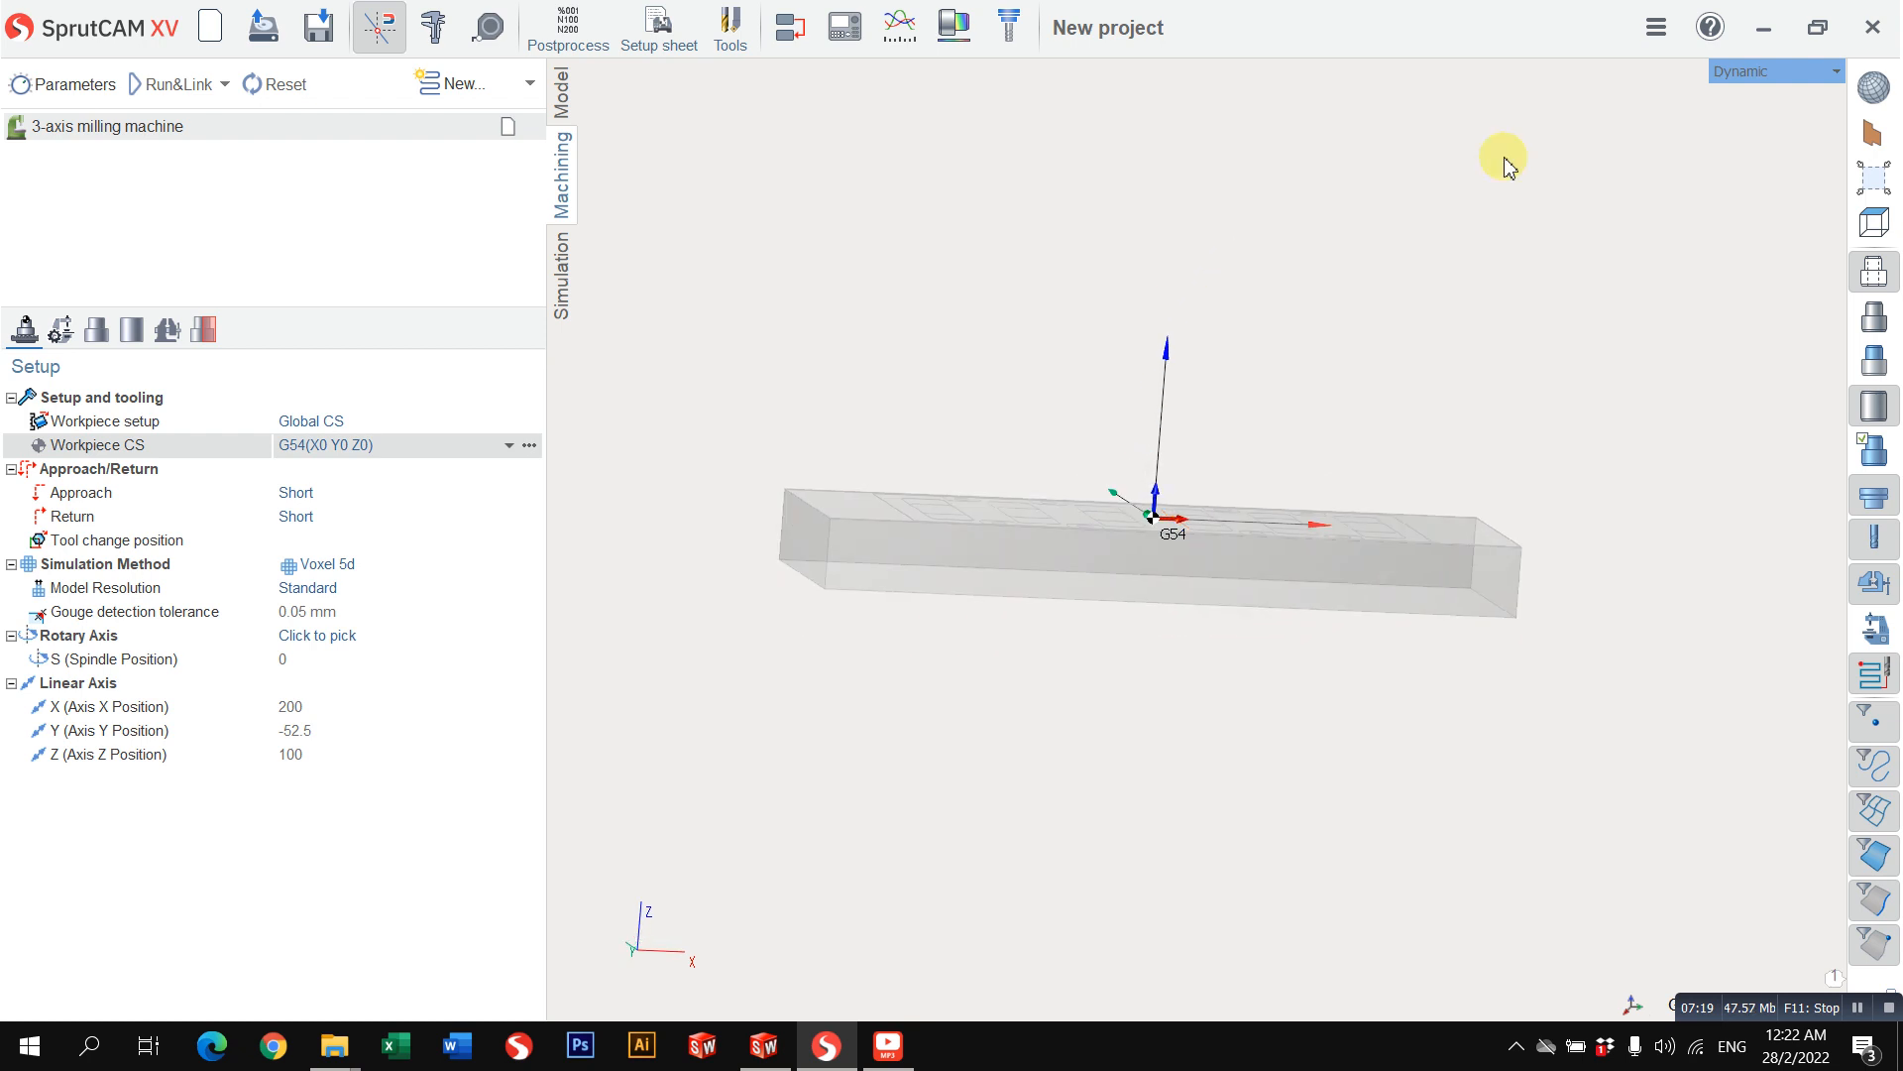
{"action": "left_click", "coordinate": [1806, 74]}
{"action": "left_click", "coordinate": [1487, 144]}
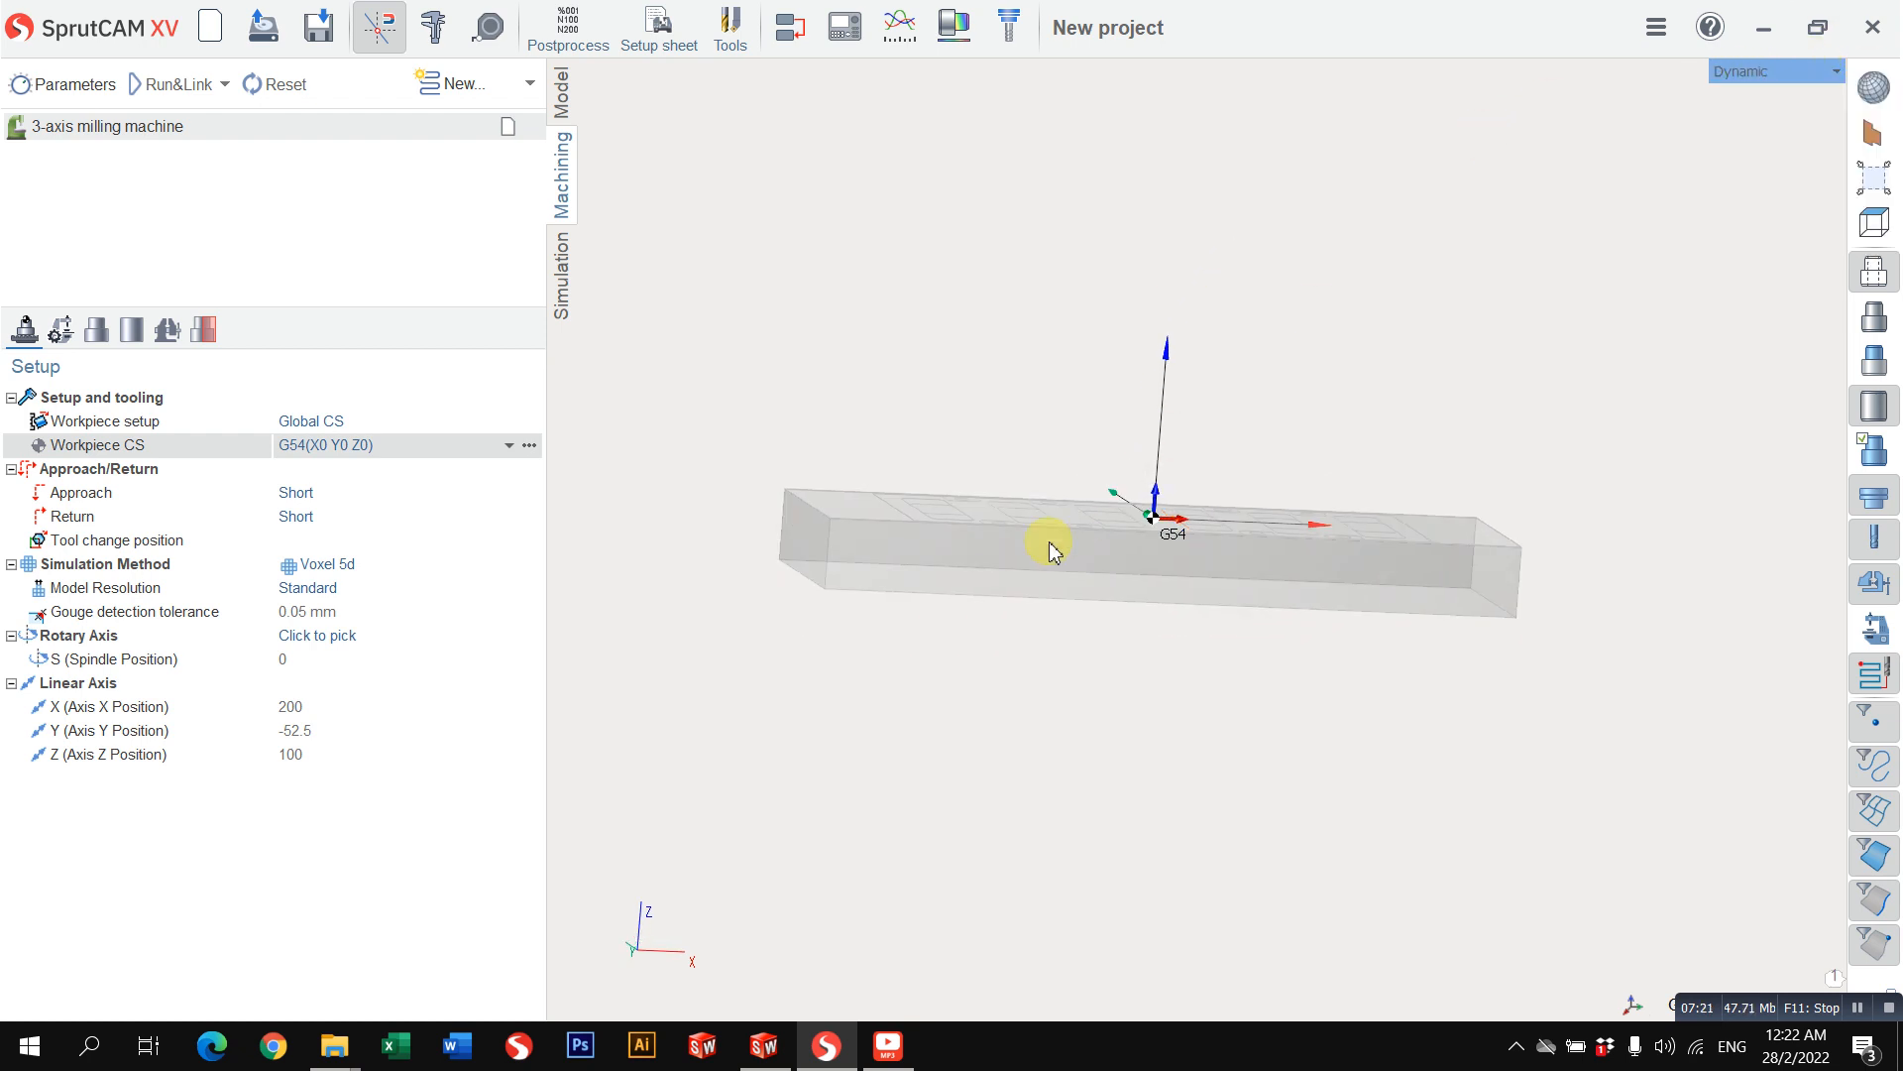
{"action": "scroll", "coordinate": [1049, 551], "scroll_direction": "up", "scroll_amount": 3}
{"action": "right_click_drag", "start_coordinate": [1136, 522], "coordinate": [1228, 518]}
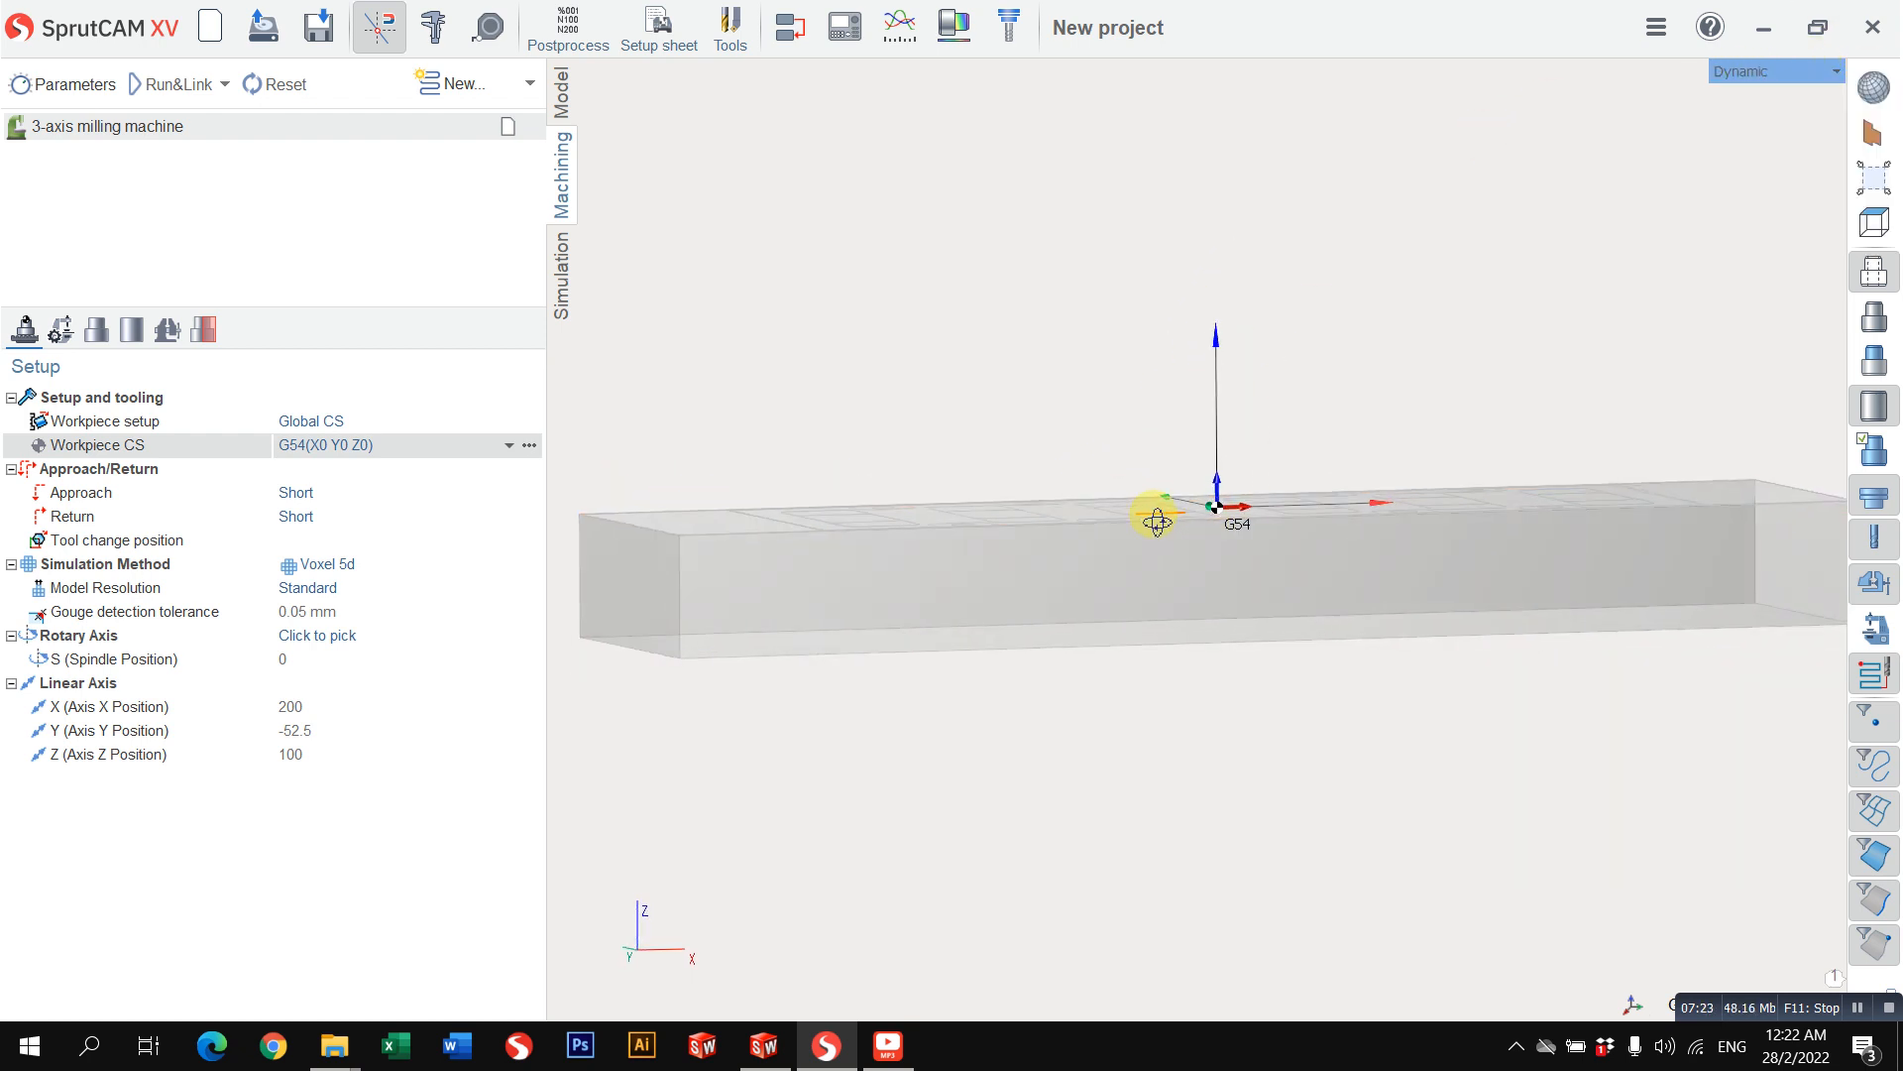
{"action": "scroll", "coordinate": [1190, 495], "scroll_direction": "down", "scroll_amount": 3}
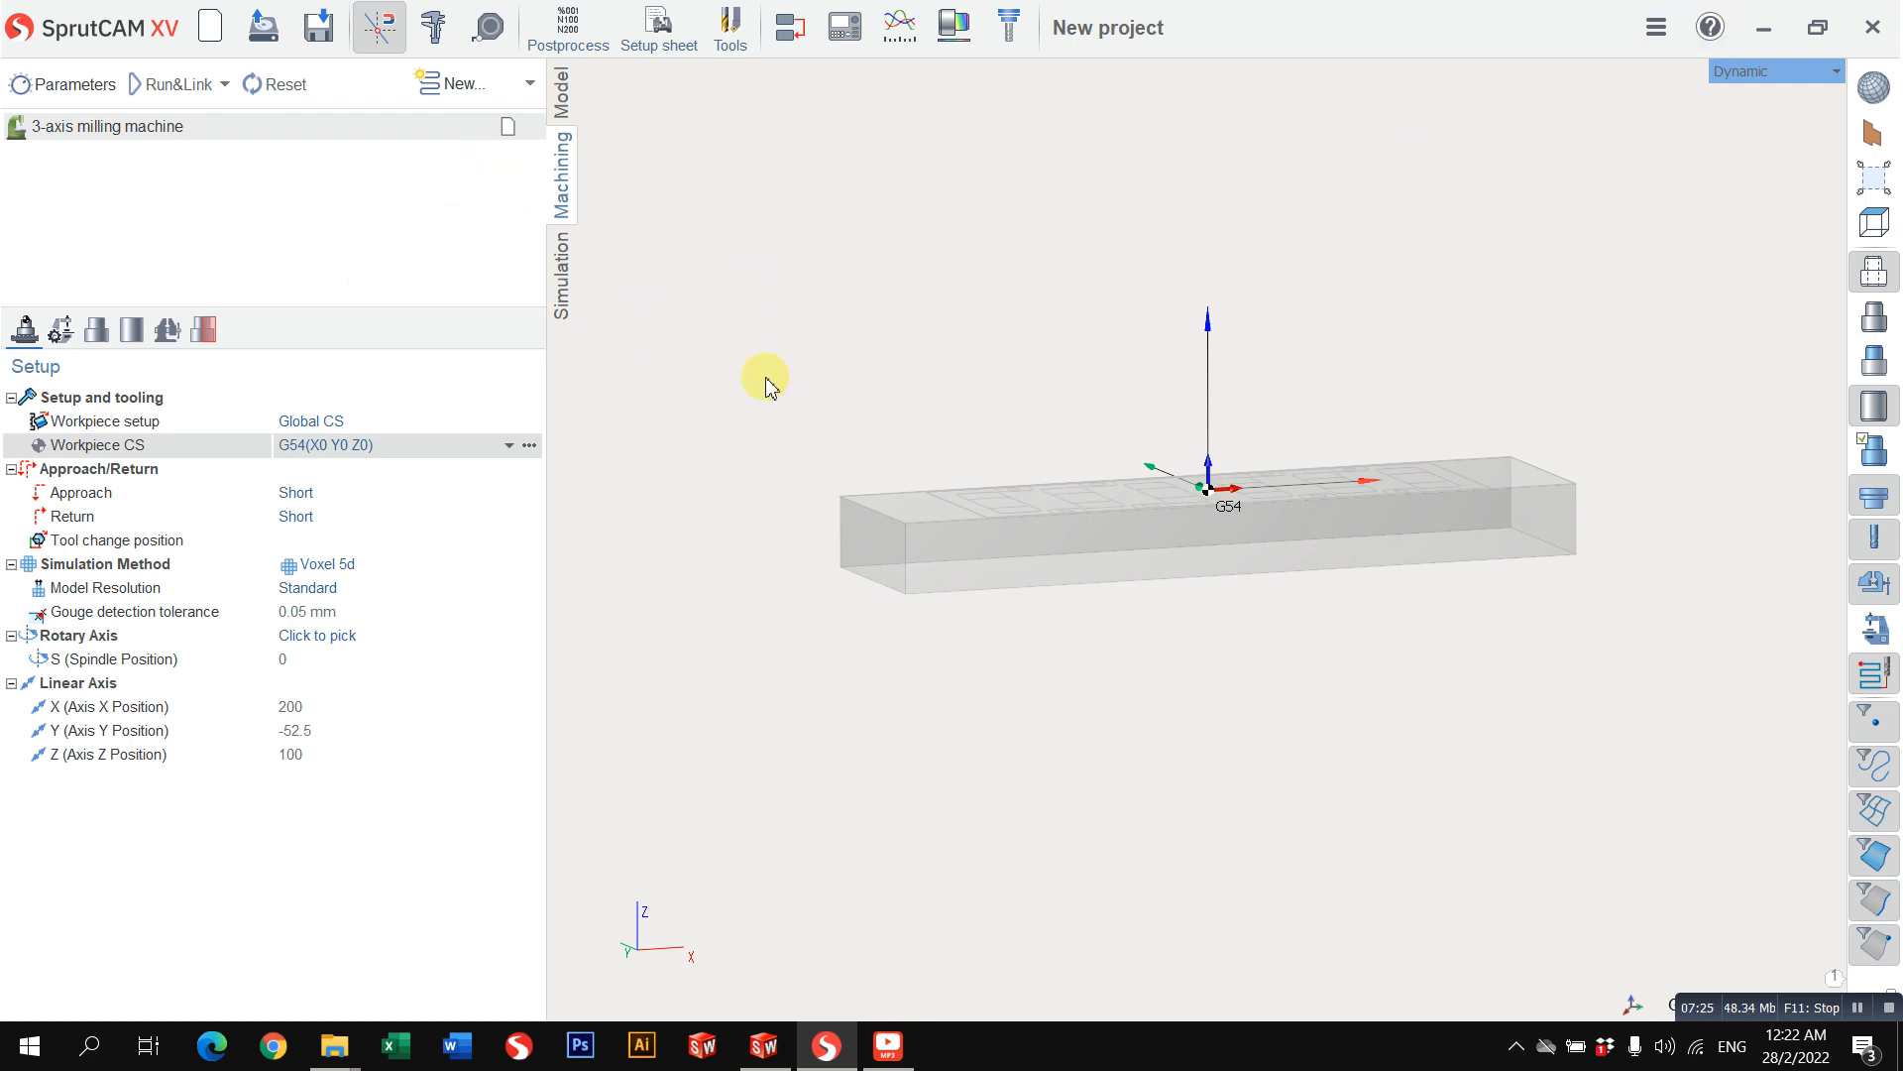
{"action": "left_click", "coordinate": [529, 87]}
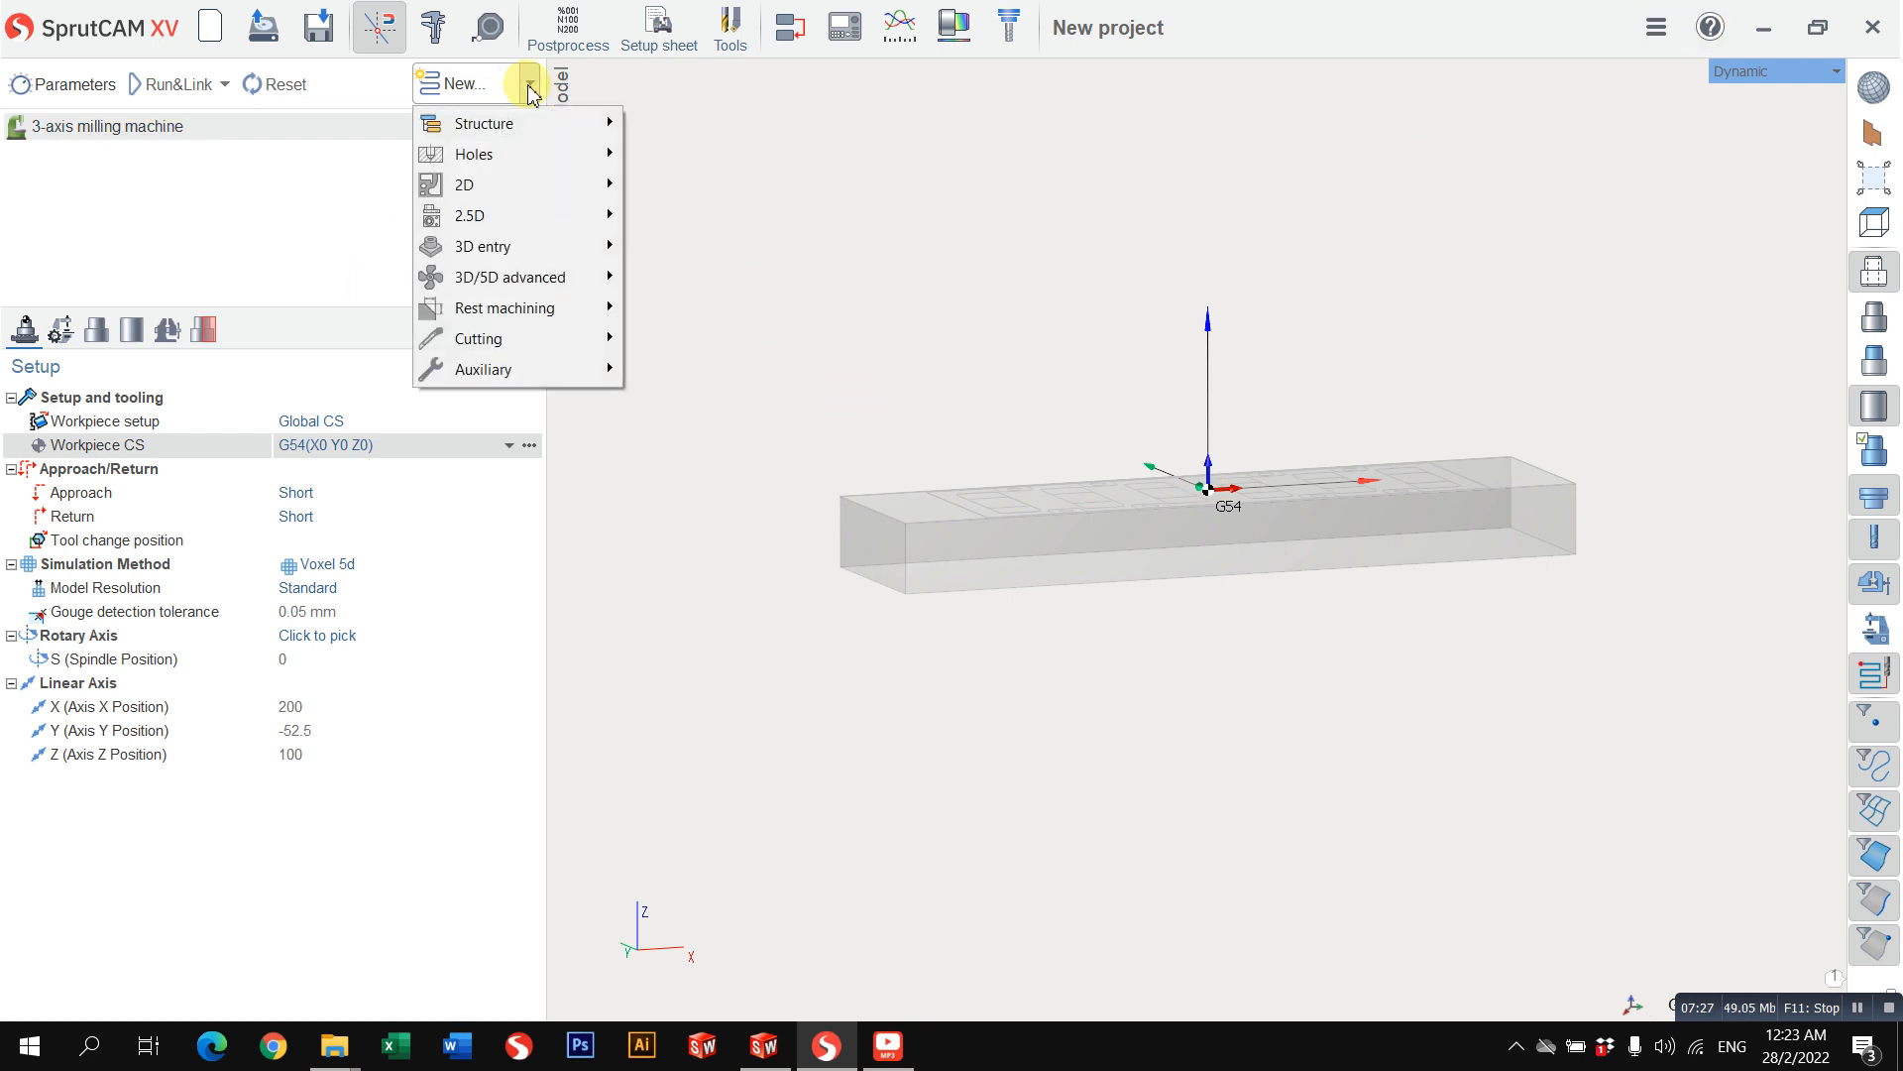
{"action": "mouse_move", "coordinate": [553, 279]}
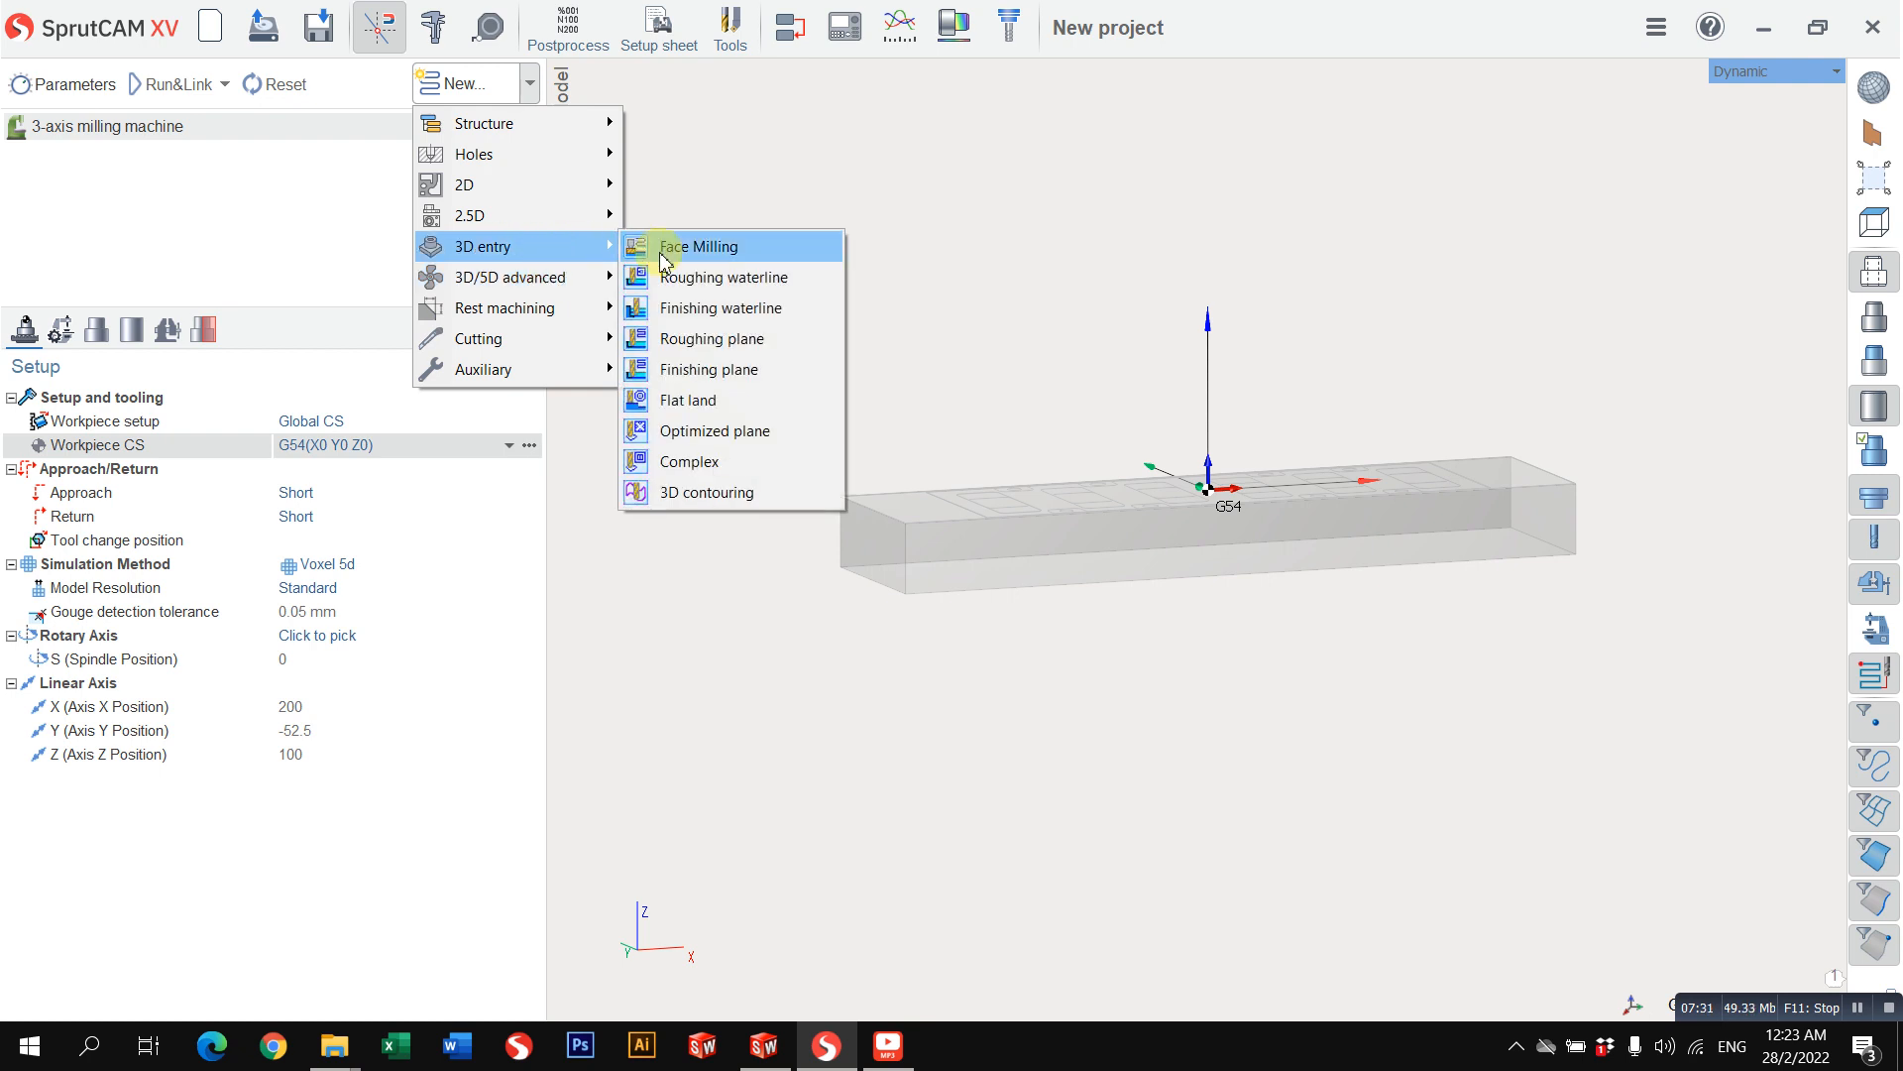
{"action": "left_click", "coordinate": [658, 246]}
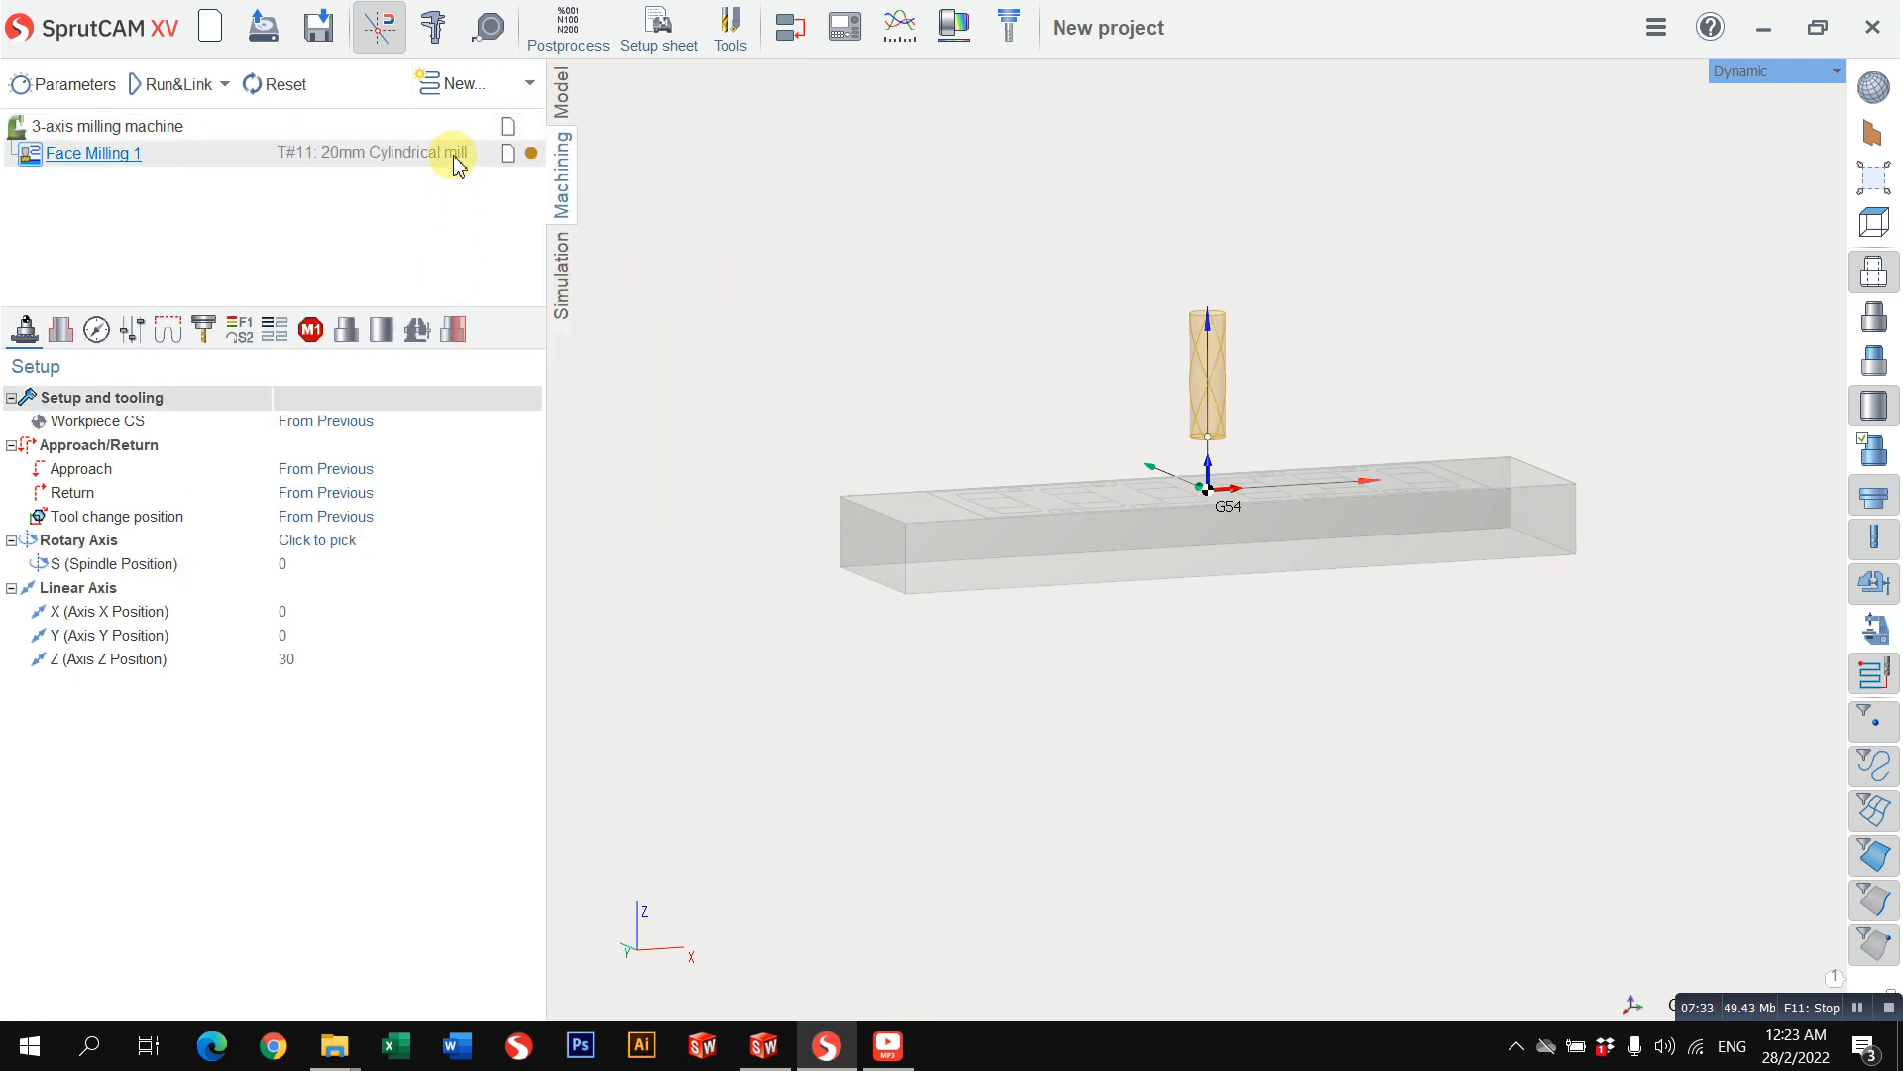
Step: Set the face milling tool's number to 1 and its diameter to 63 mm
{"action": "left_click", "coordinate": [216, 331]}
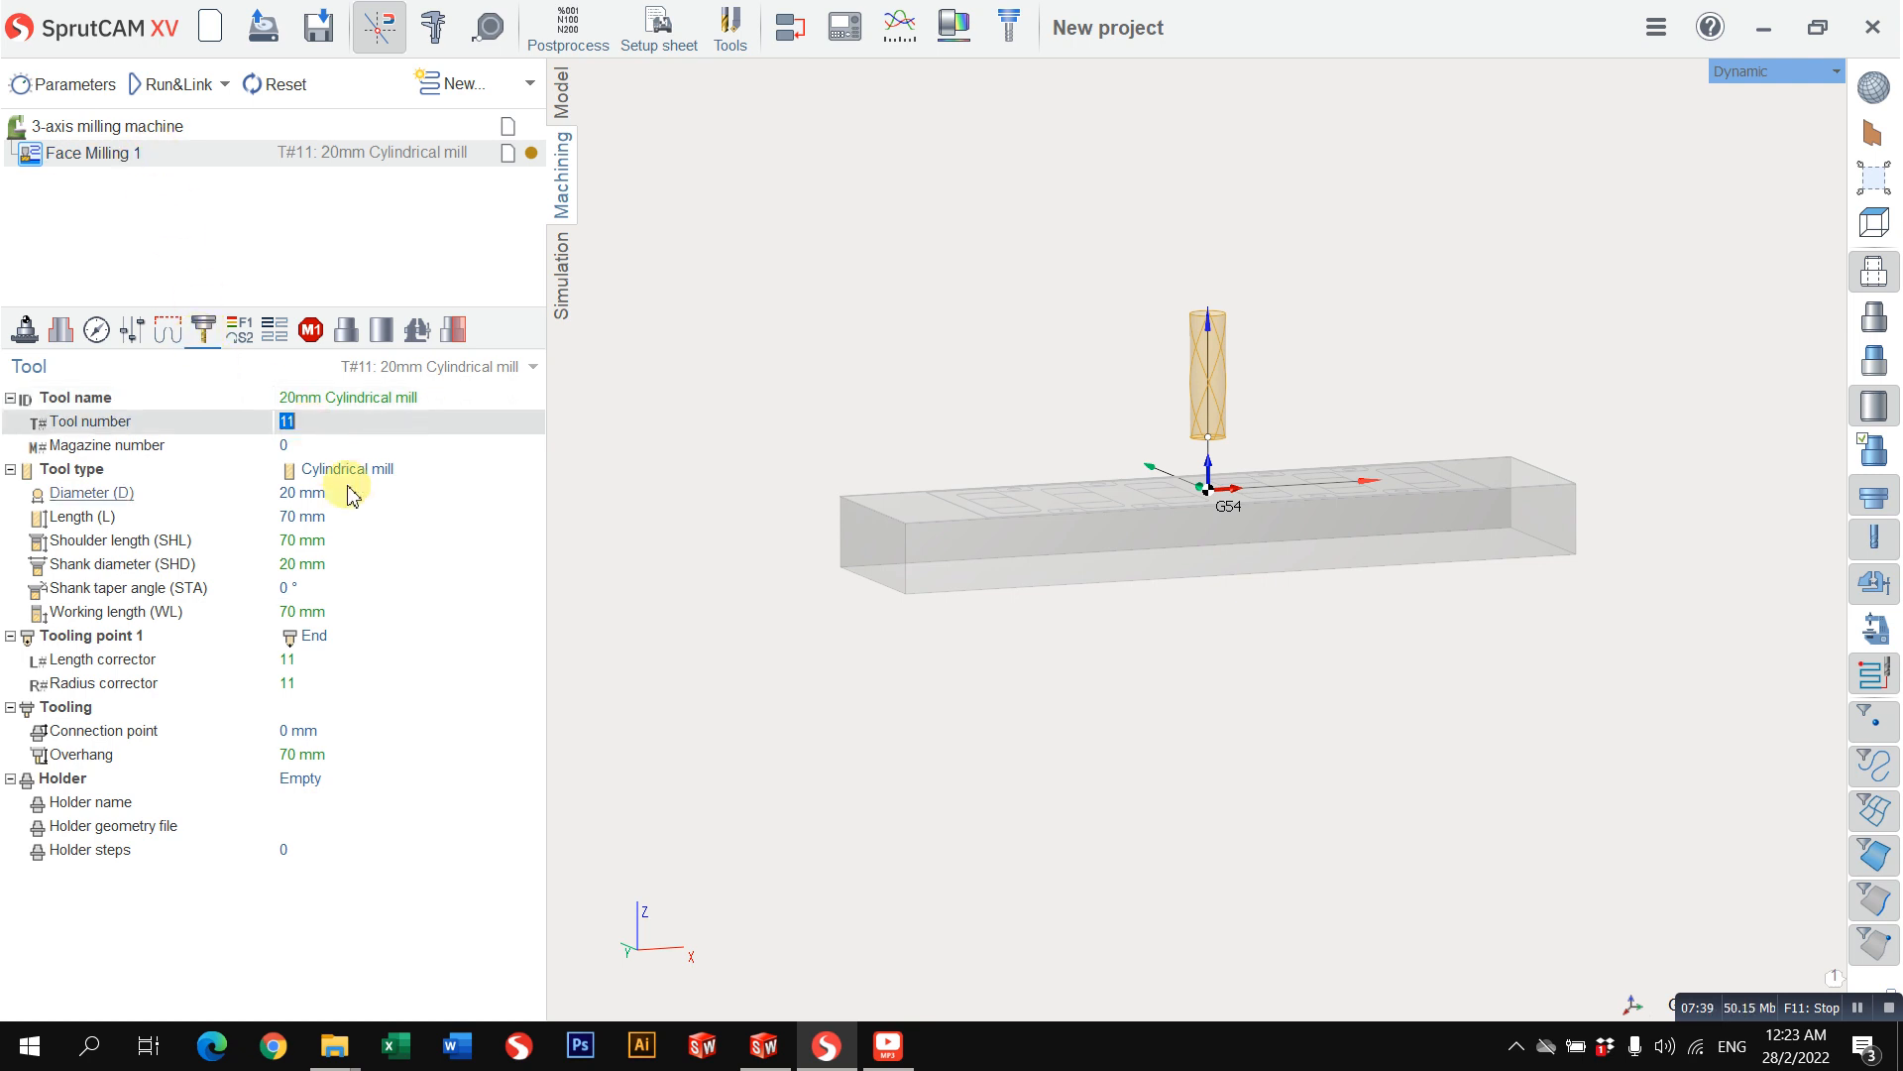
{"action": "left_click", "coordinate": [358, 420]}
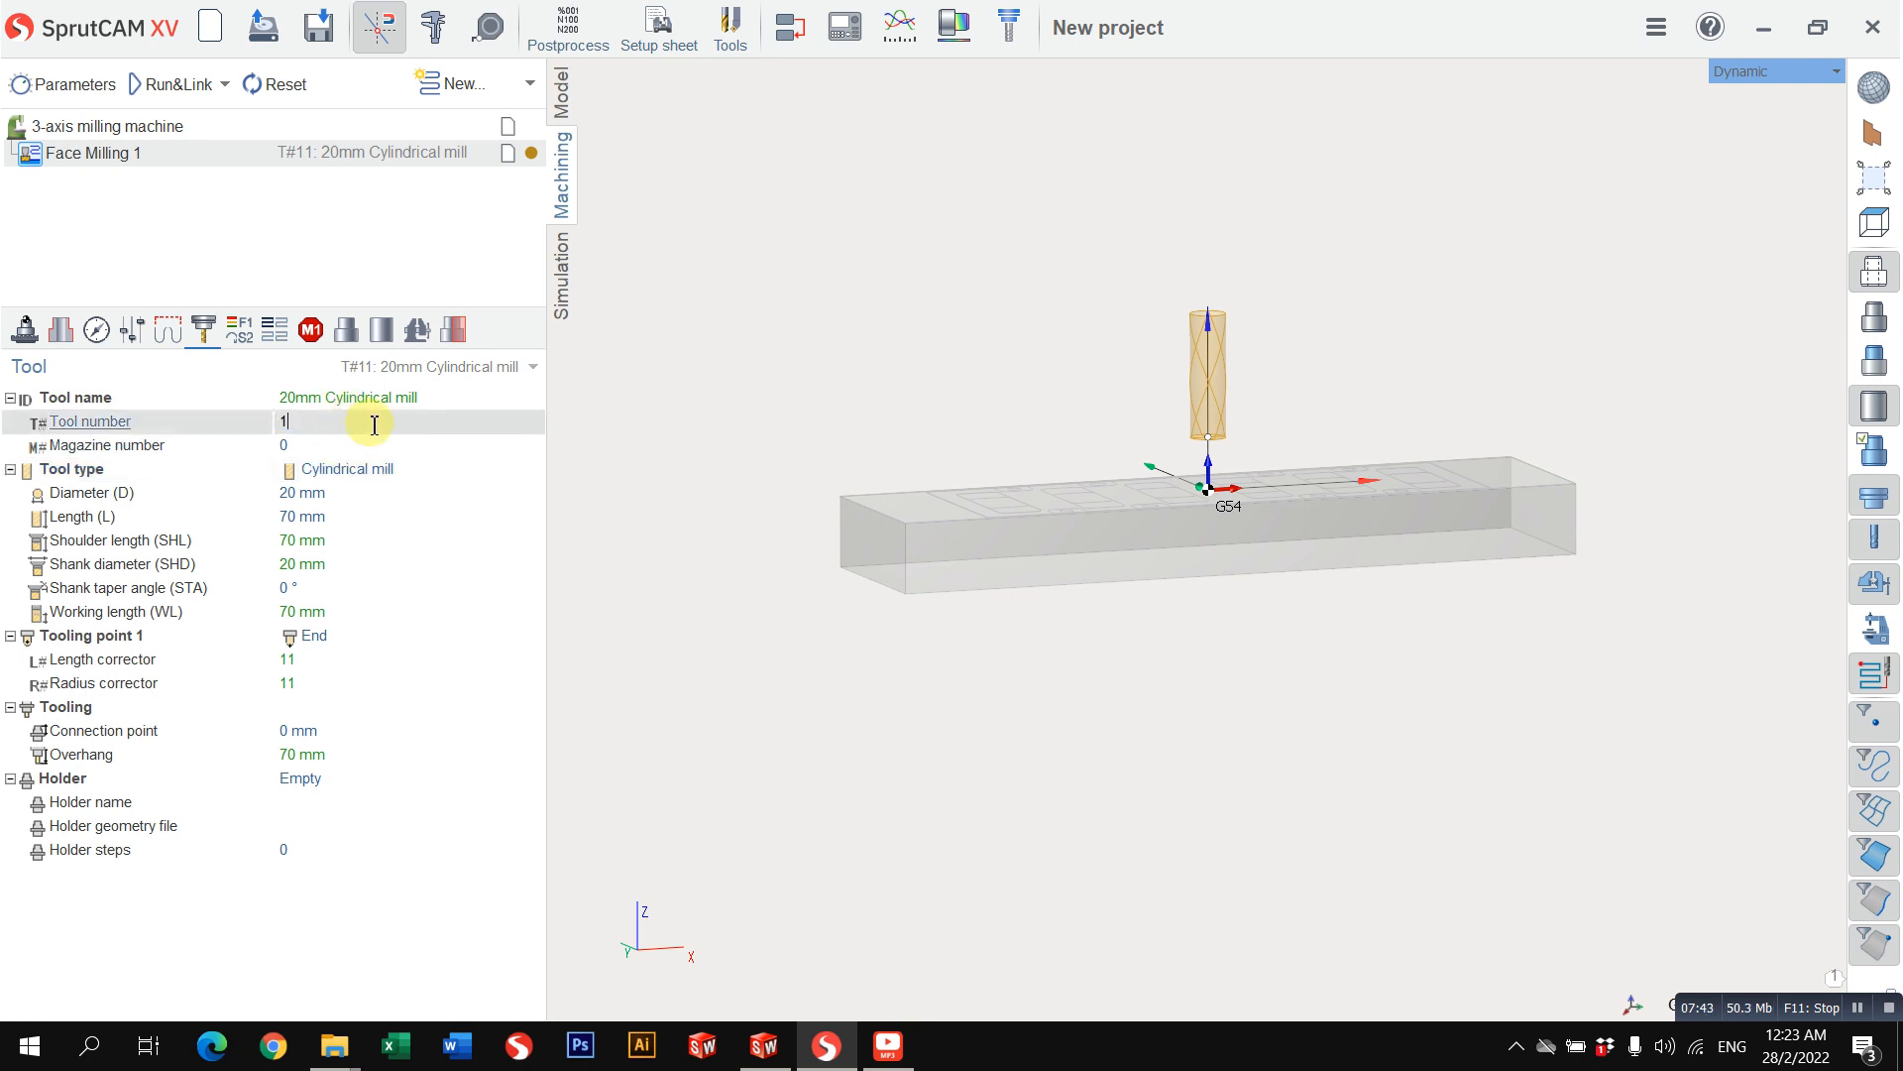
{"action": "type", "text": "1"}
{"action": "left_click", "coordinate": [349, 493]}
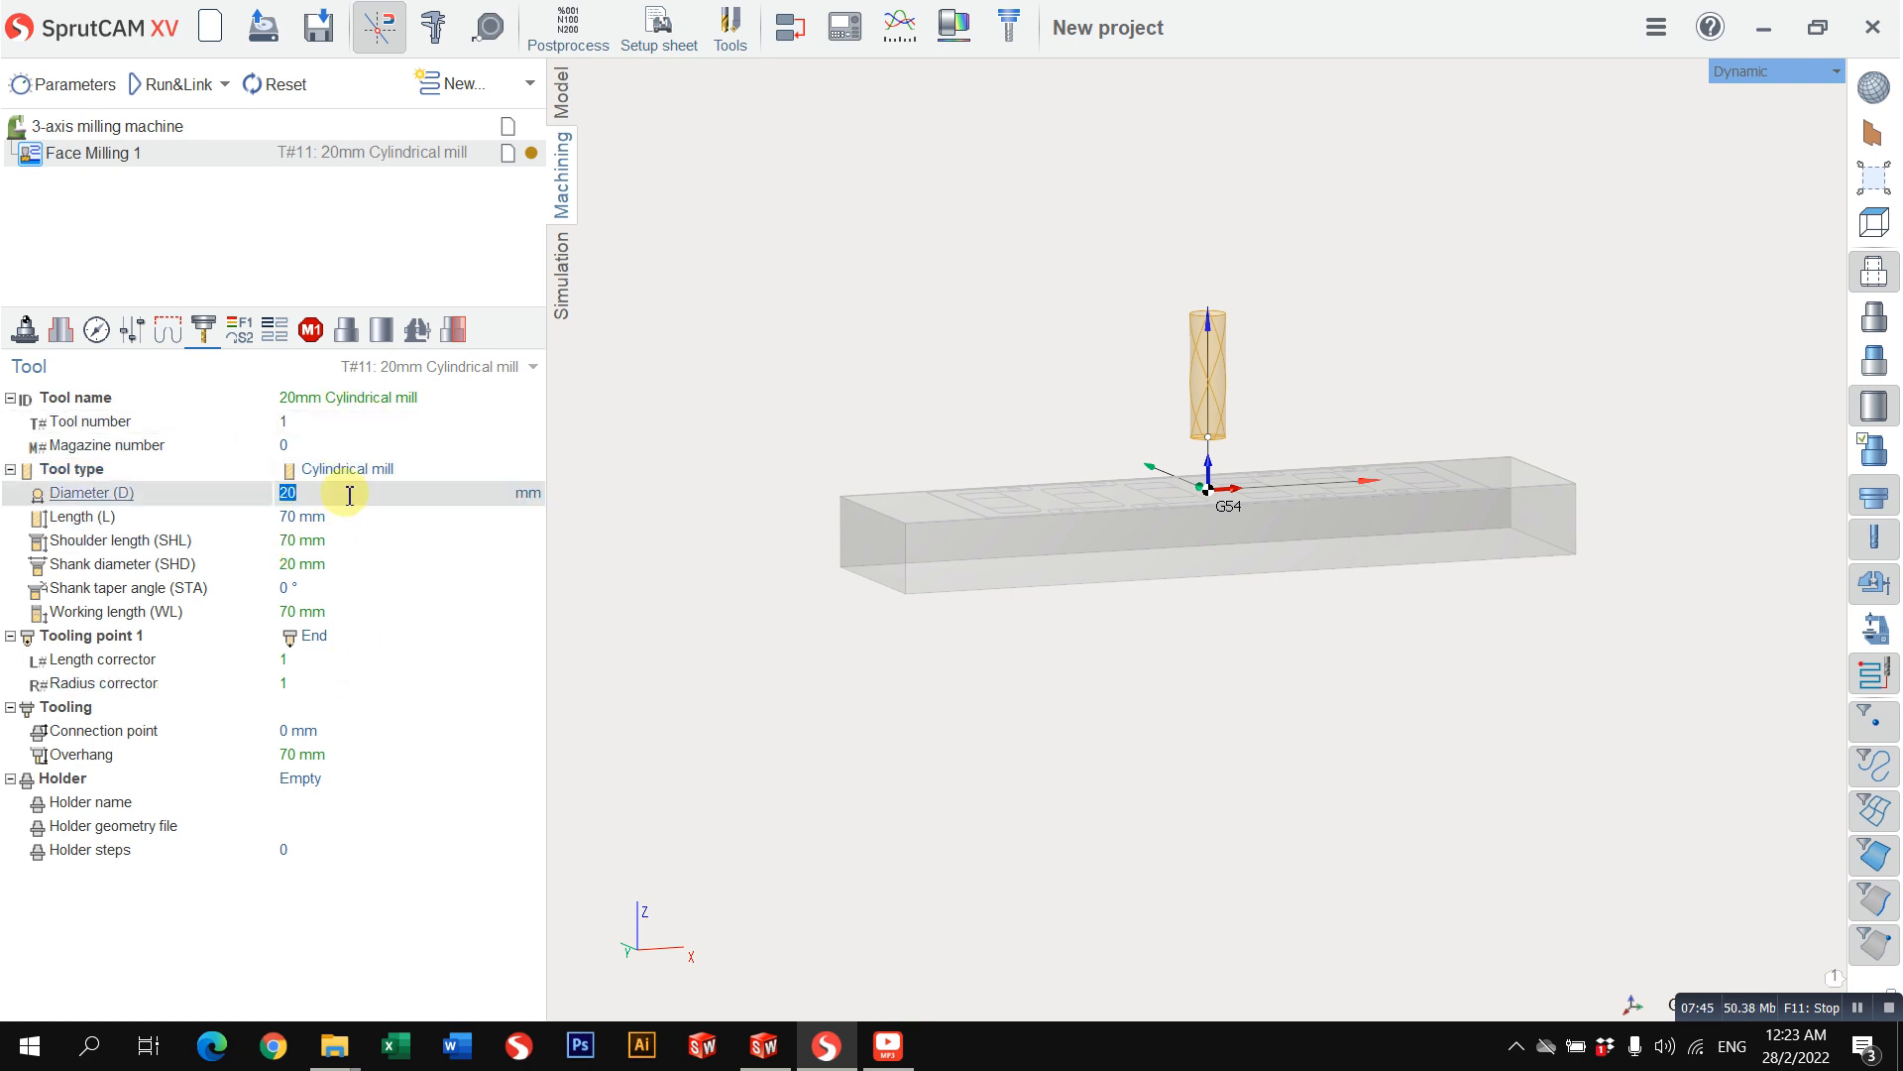
{"action": "type", "text": "63"}
{"action": "key", "text": "Return"}
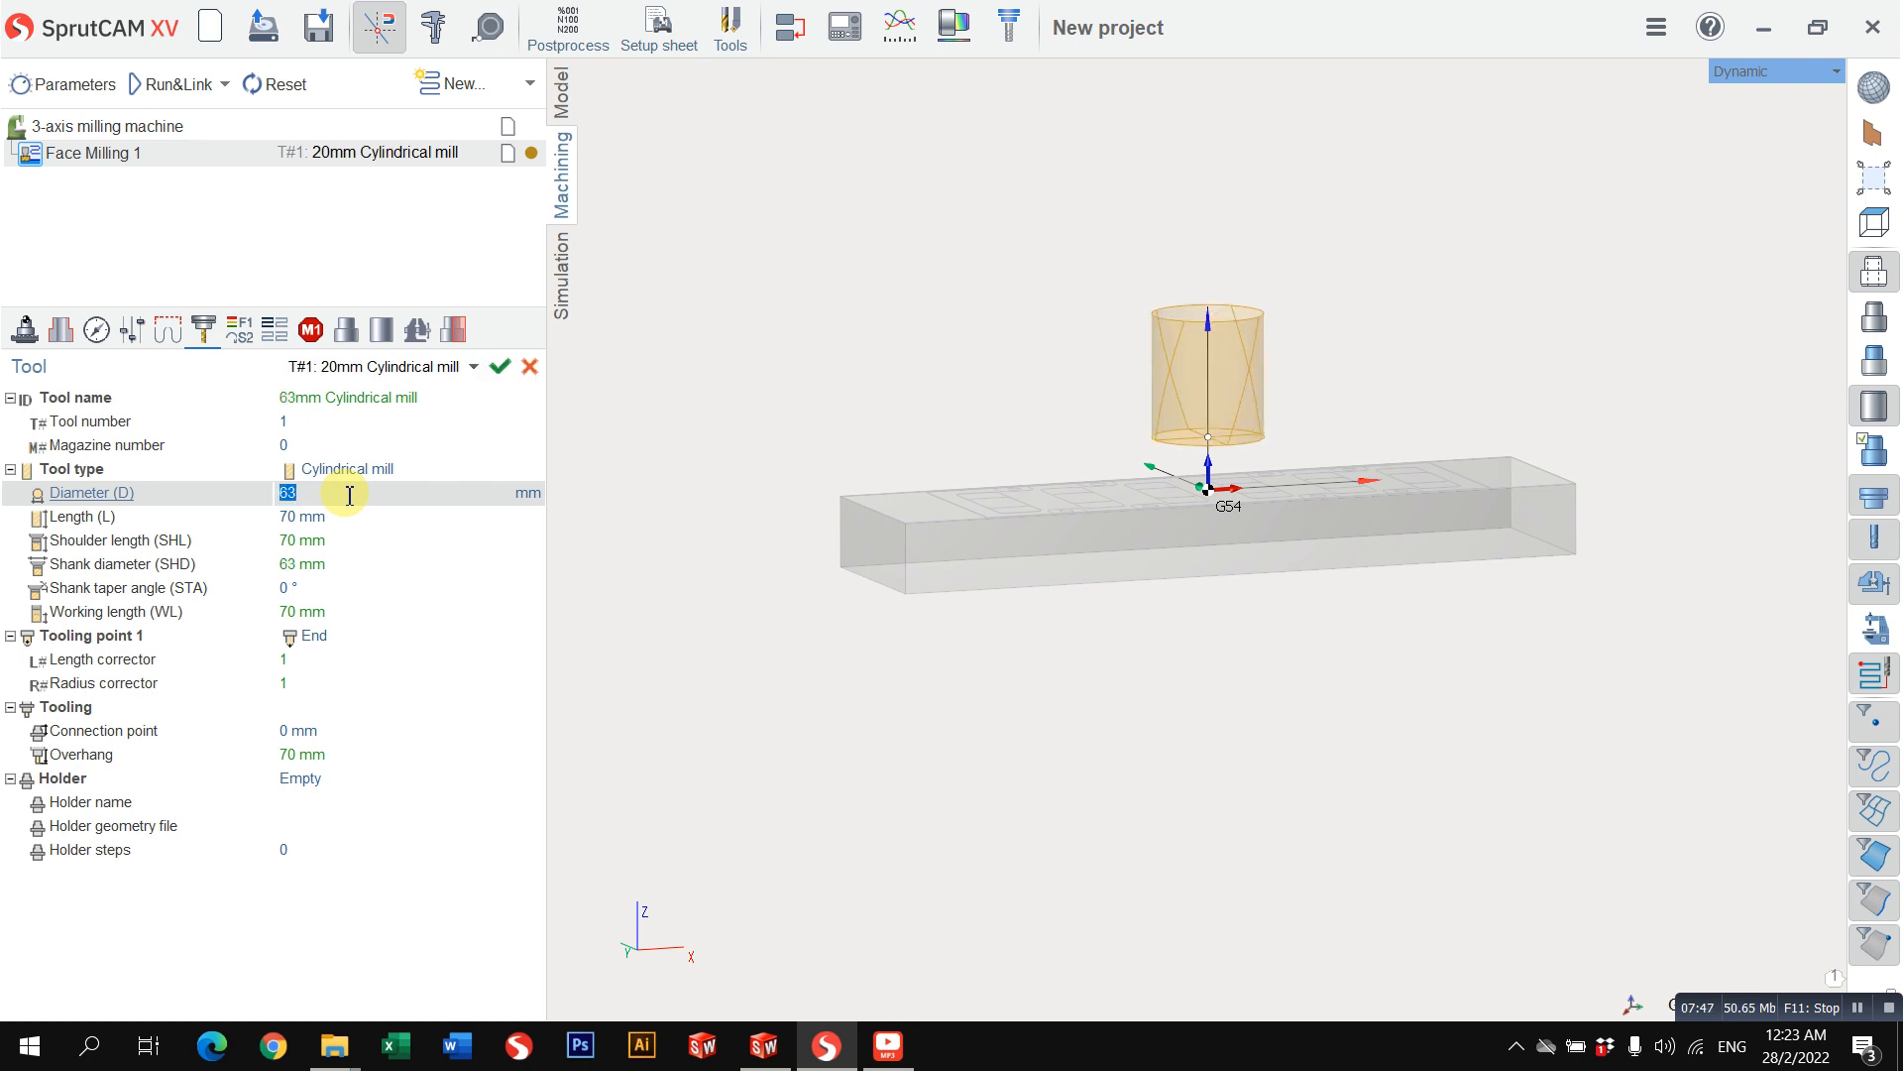
Step: Set the cylindrical mill's working length to 10 mm
{"action": "left_click", "coordinate": [375, 474]}
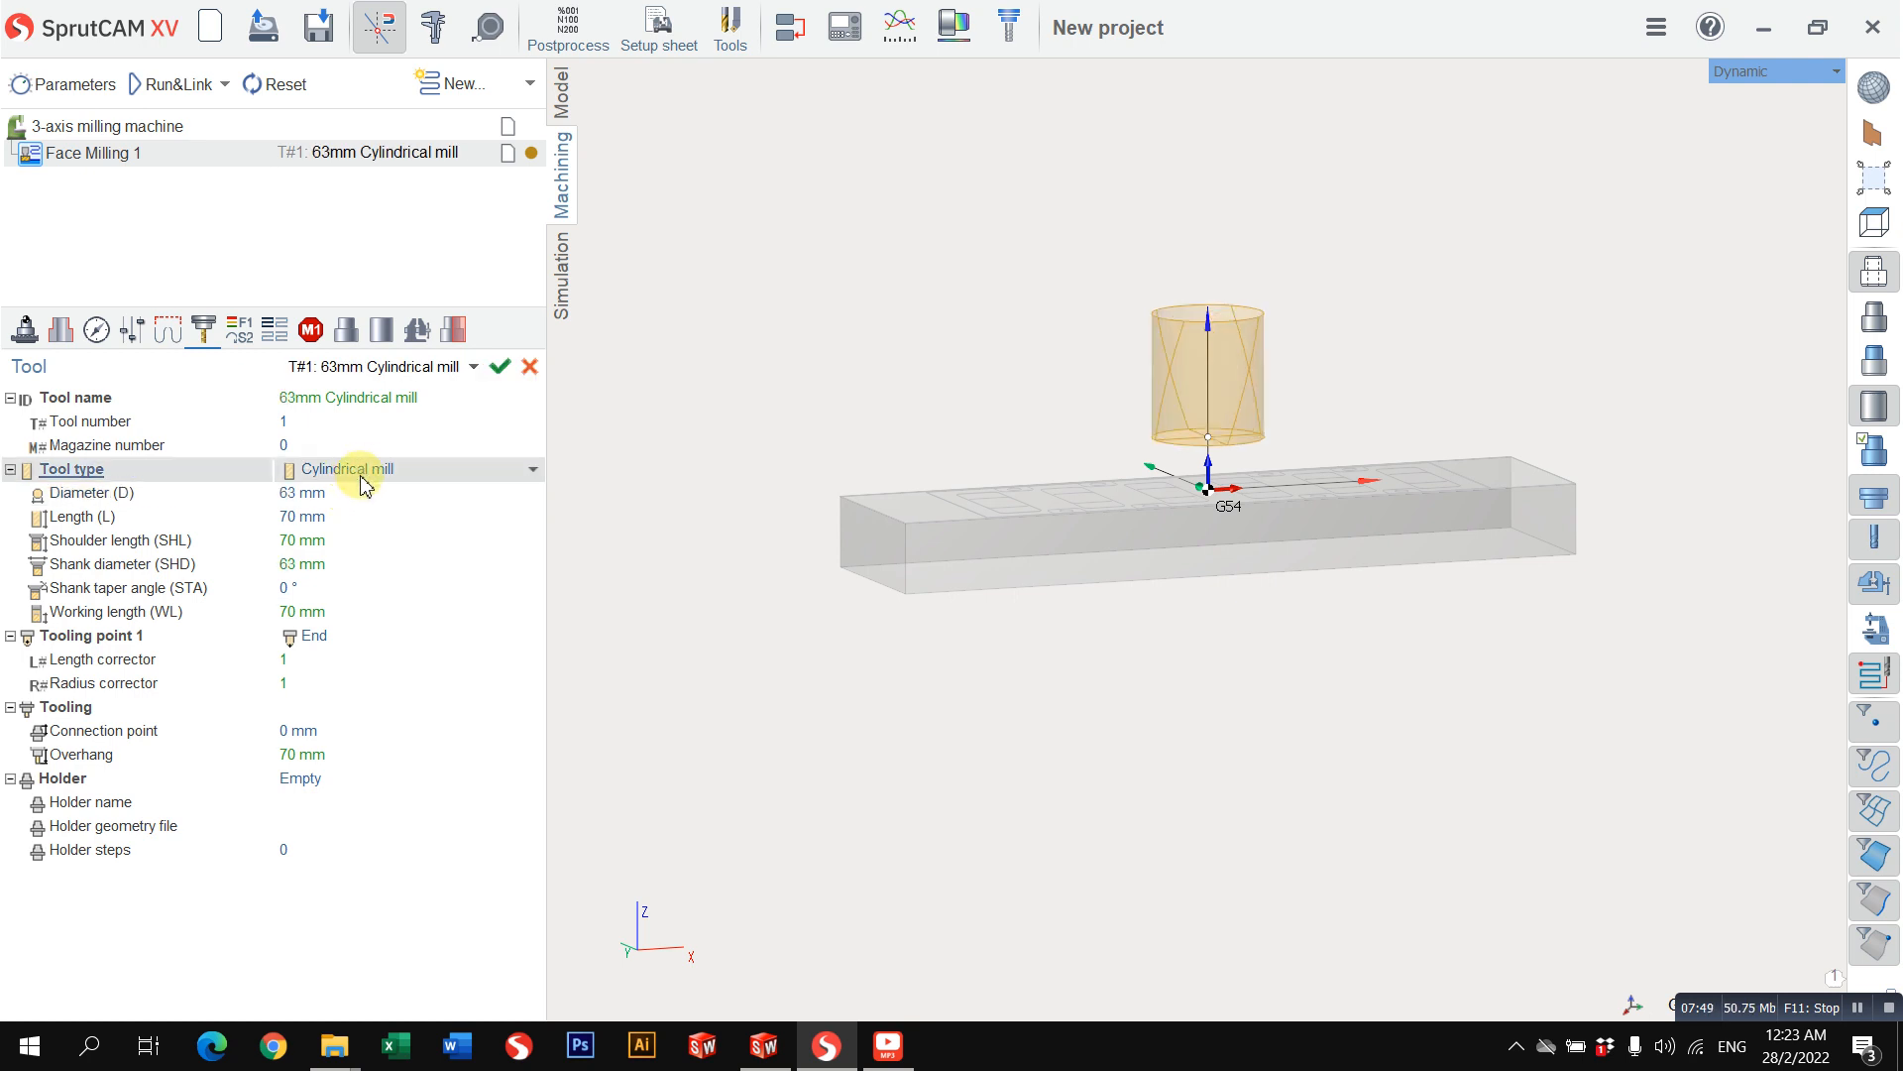
{"action": "left_click", "coordinate": [332, 540]}
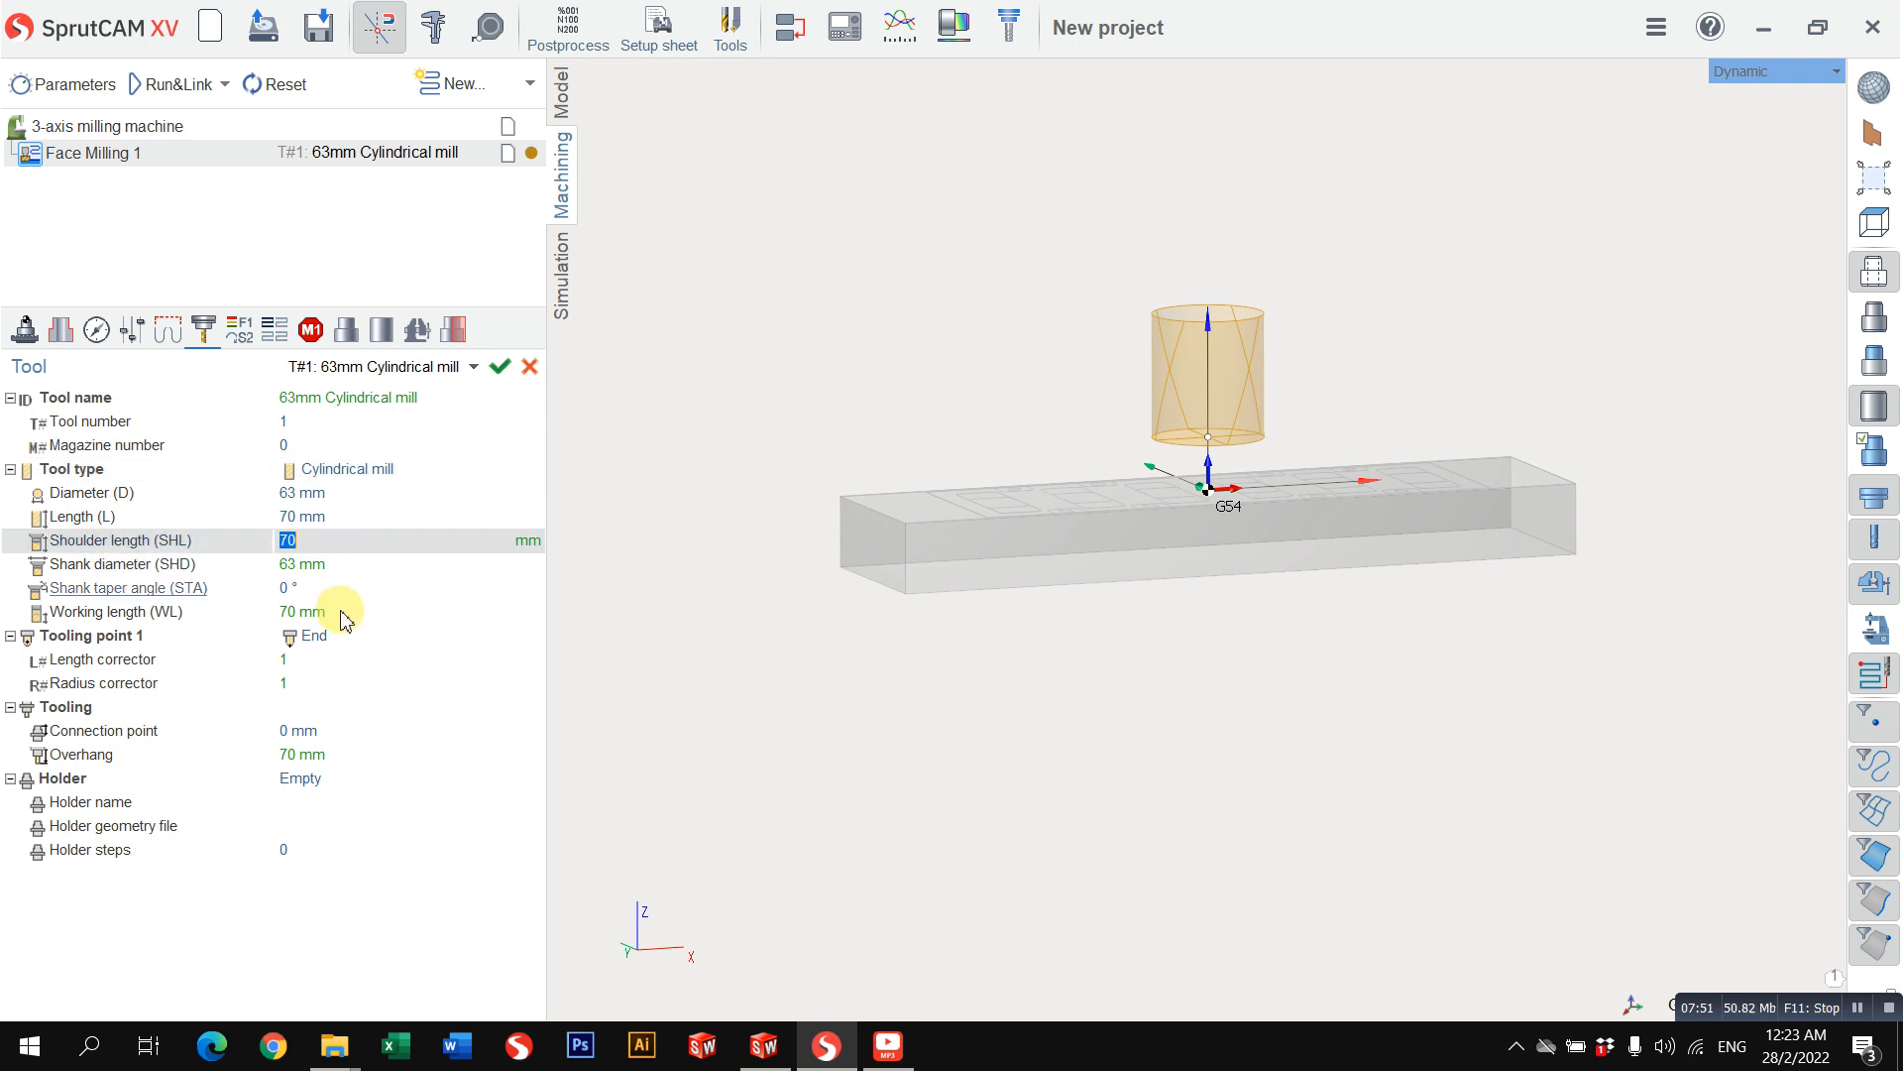
{"action": "left_click", "coordinate": [341, 613]}
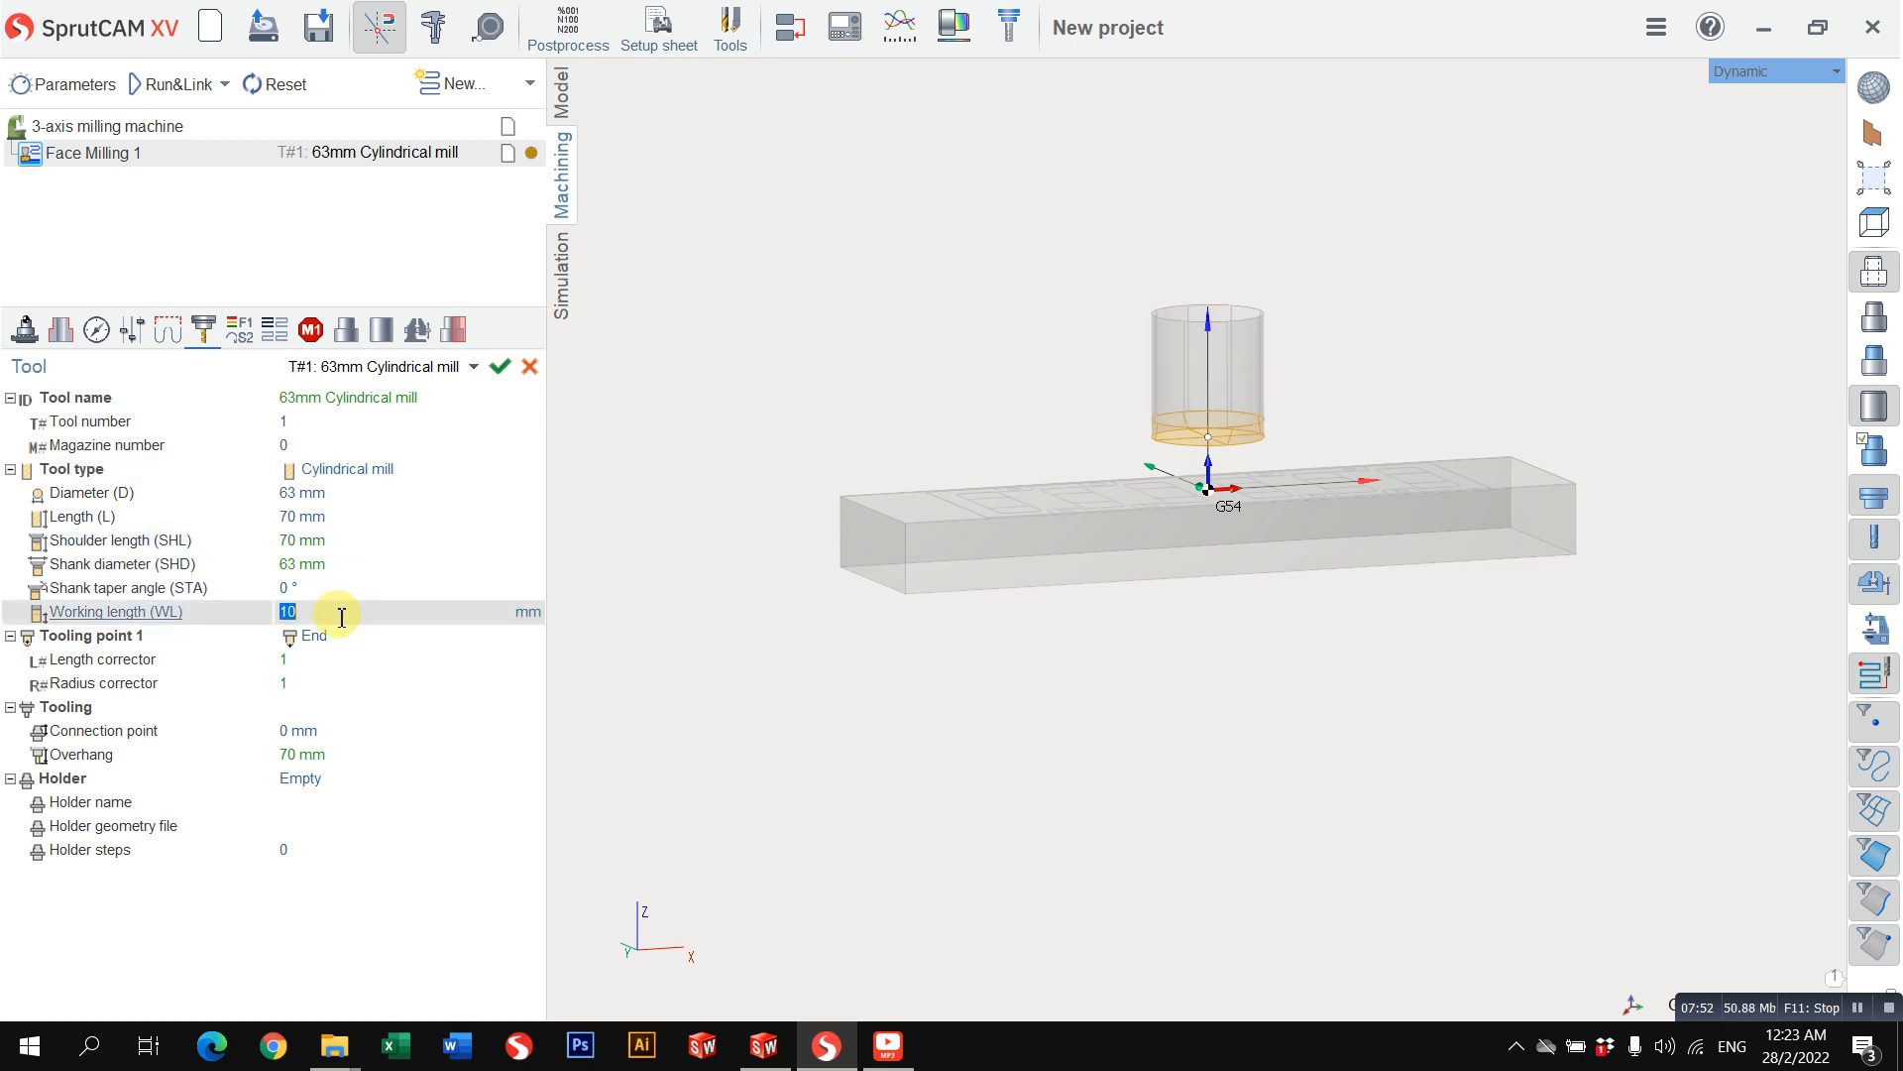
Step: Review the mill's length, shoulder length and tool number settings against its 3D preview above the workpiece
{"action": "left_click", "coordinate": [347, 542]}
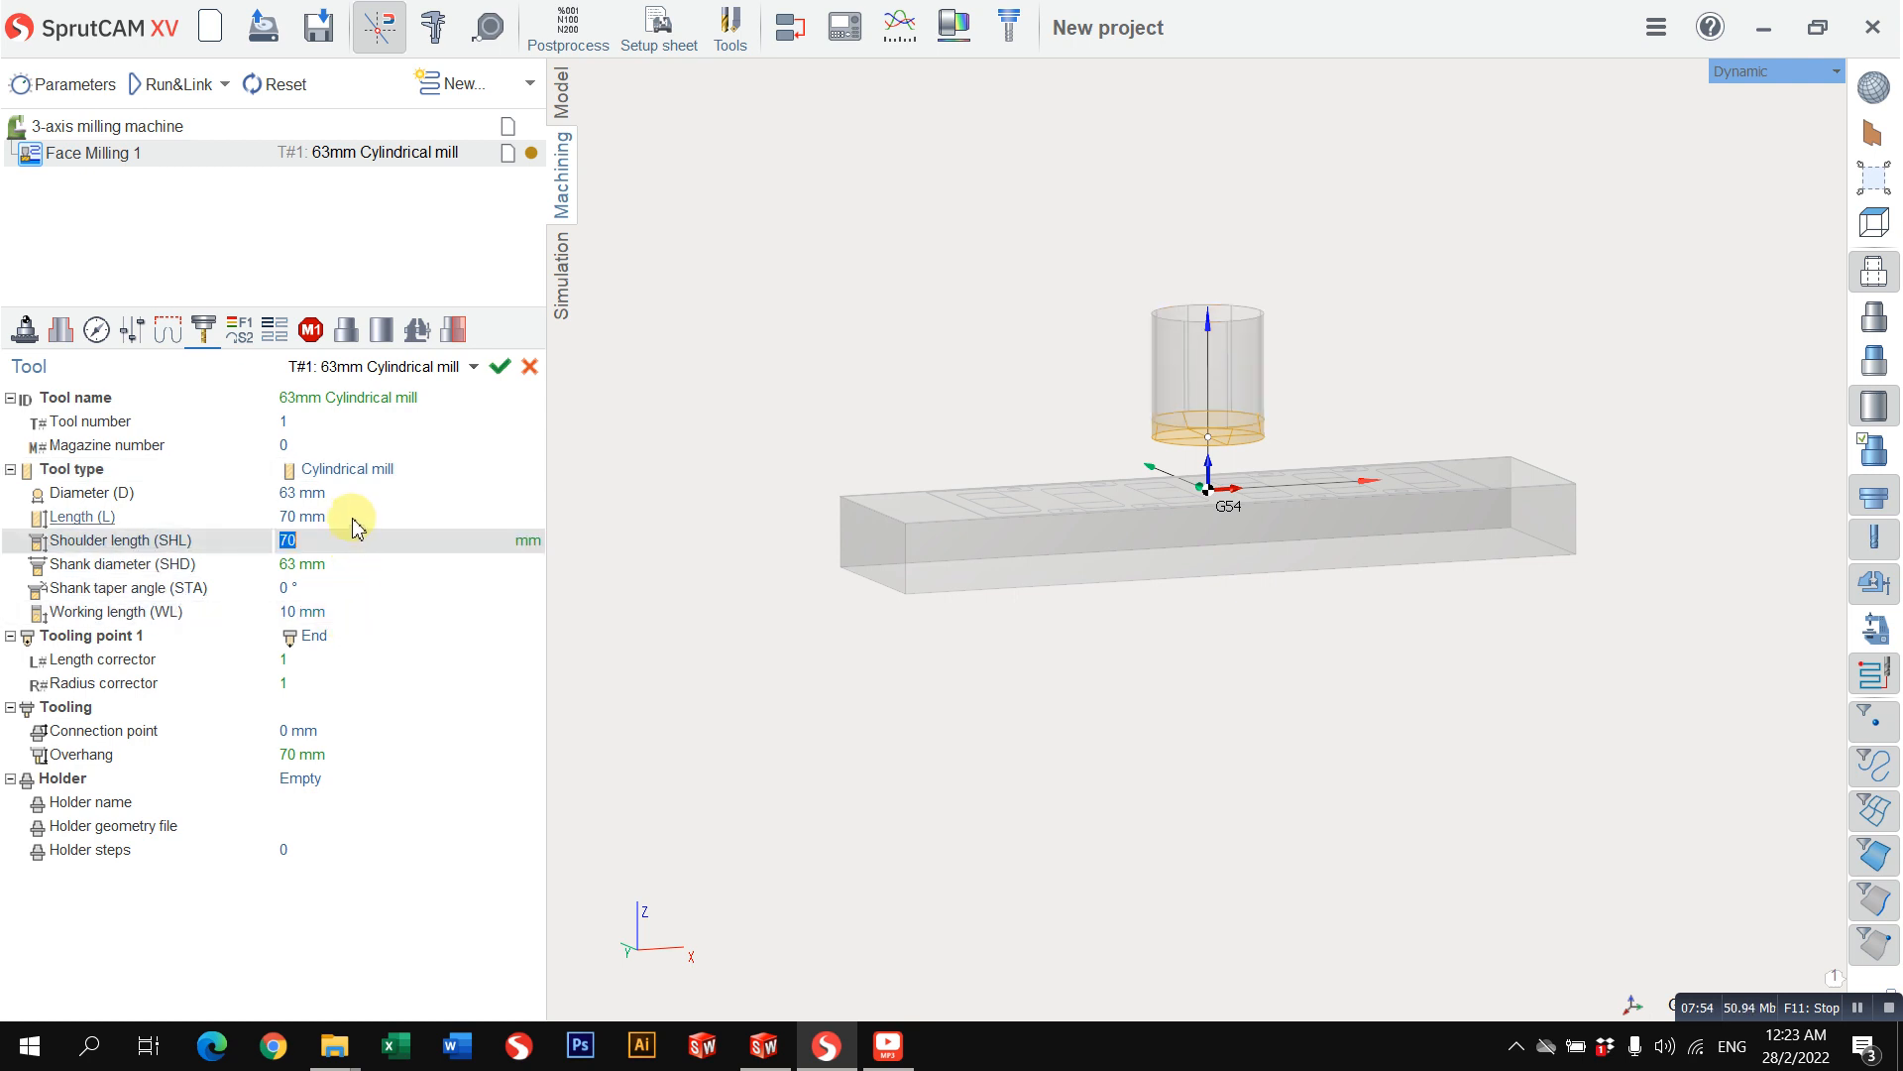
{"action": "left_click", "coordinate": [364, 514]}
{"action": "left_click", "coordinate": [363, 503]}
{"action": "left_click", "coordinate": [363, 524]}
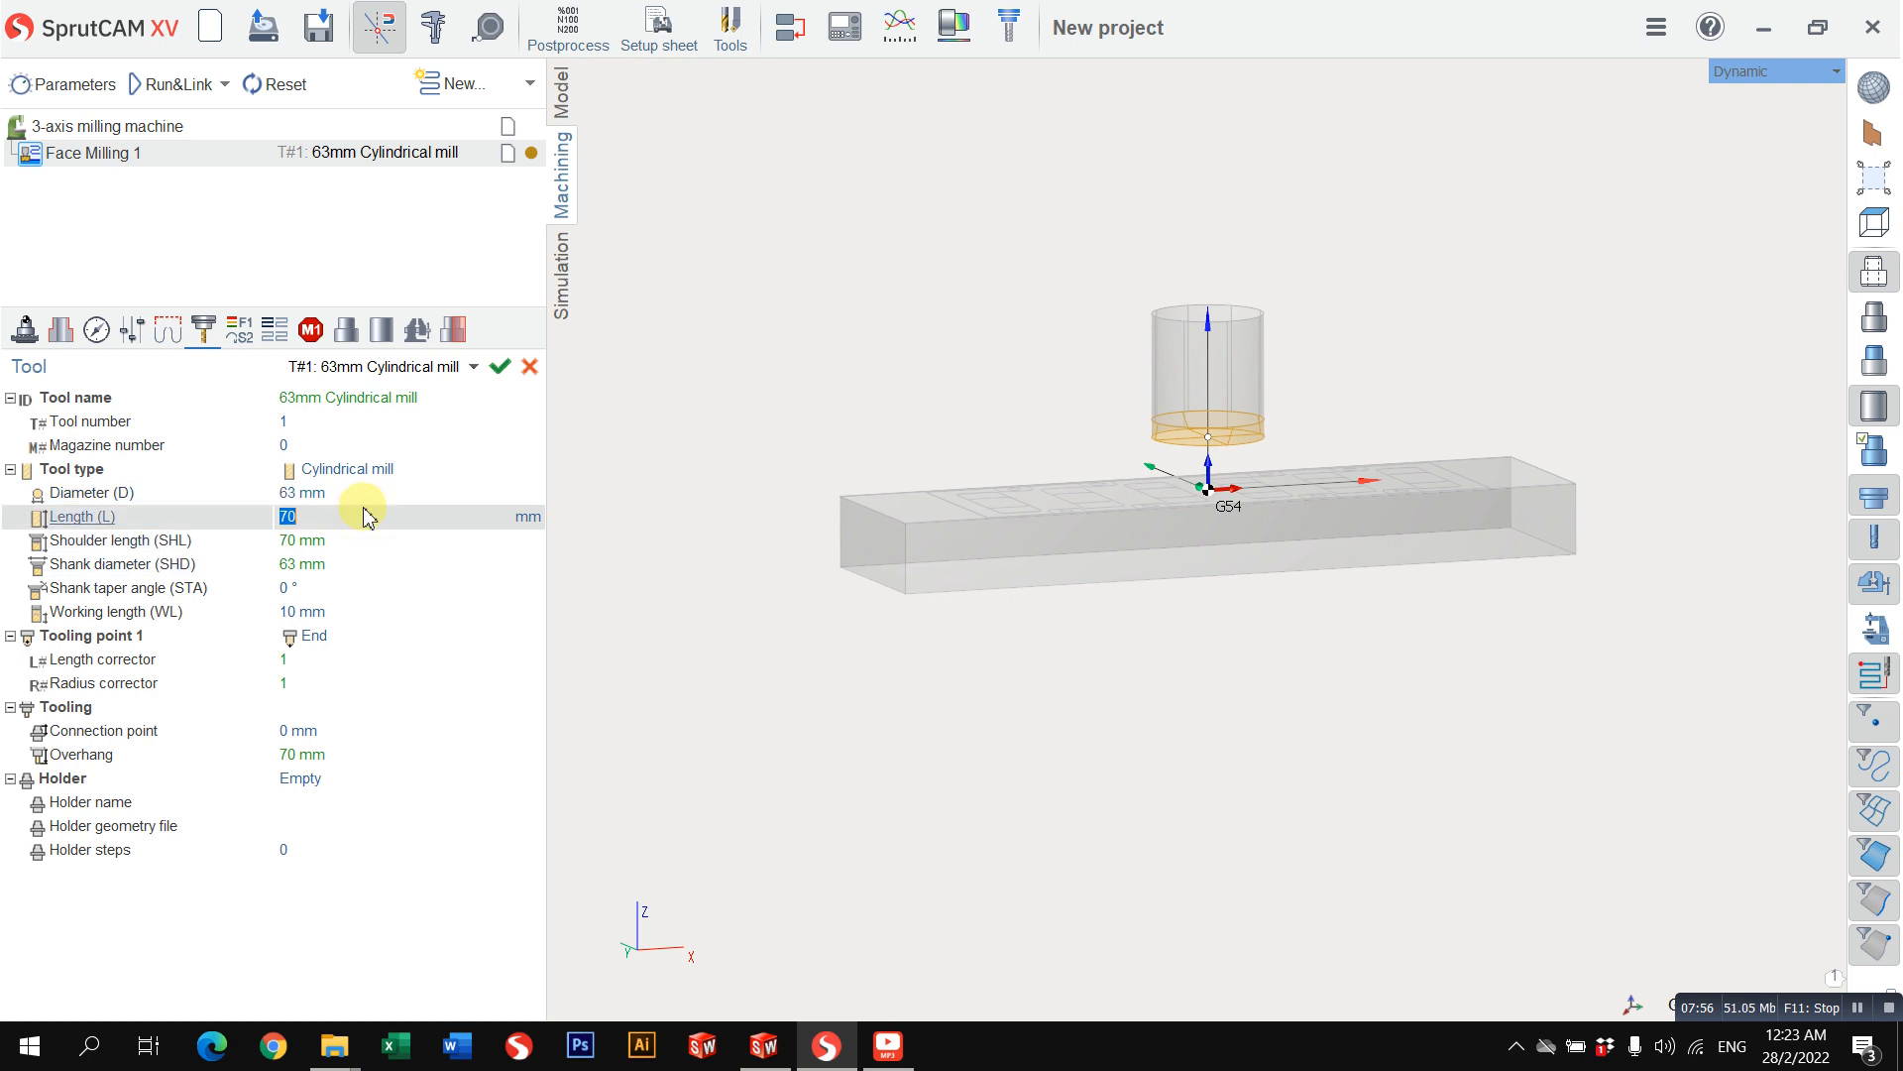
{"action": "left_click", "coordinate": [360, 500]}
{"action": "left_click", "coordinate": [361, 517]}
{"action": "scroll", "coordinate": [1135, 599], "scroll_direction": "up", "scroll_amount": 2}
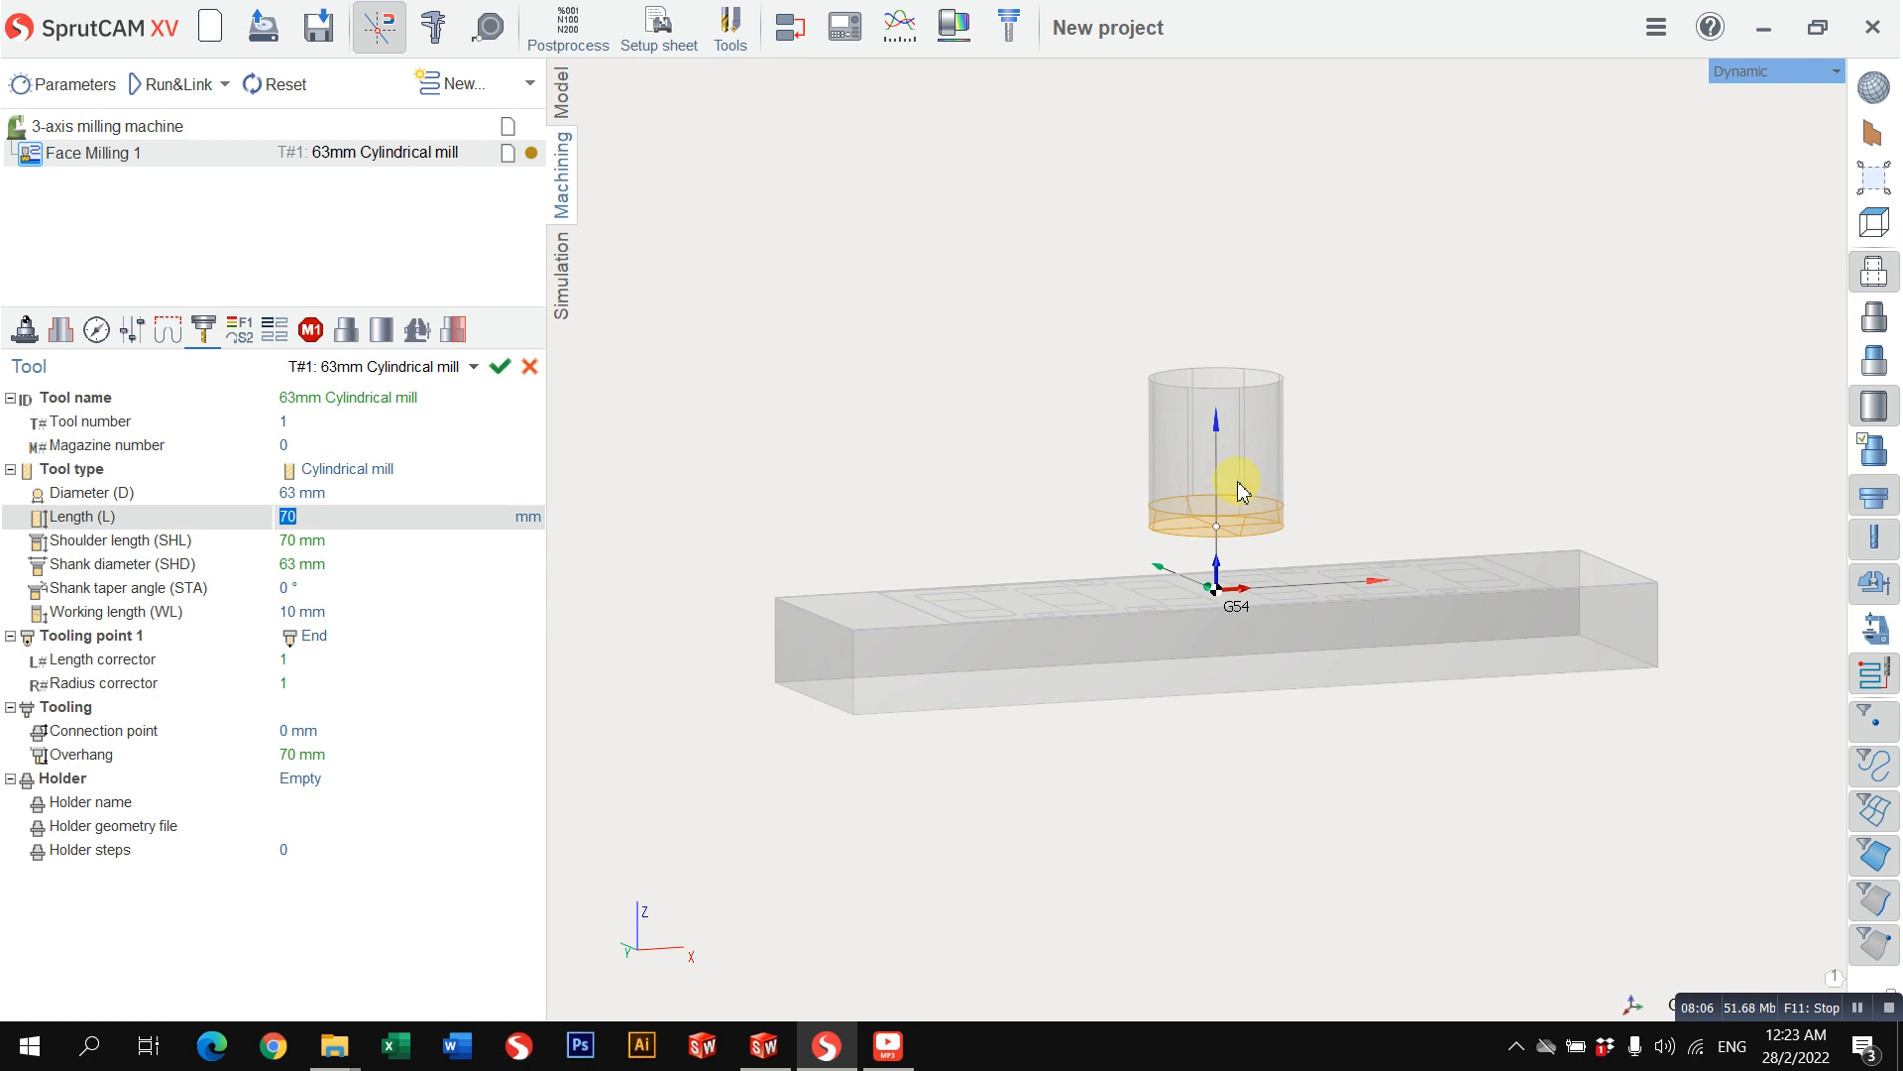
{"action": "left_click", "coordinate": [293, 422]}
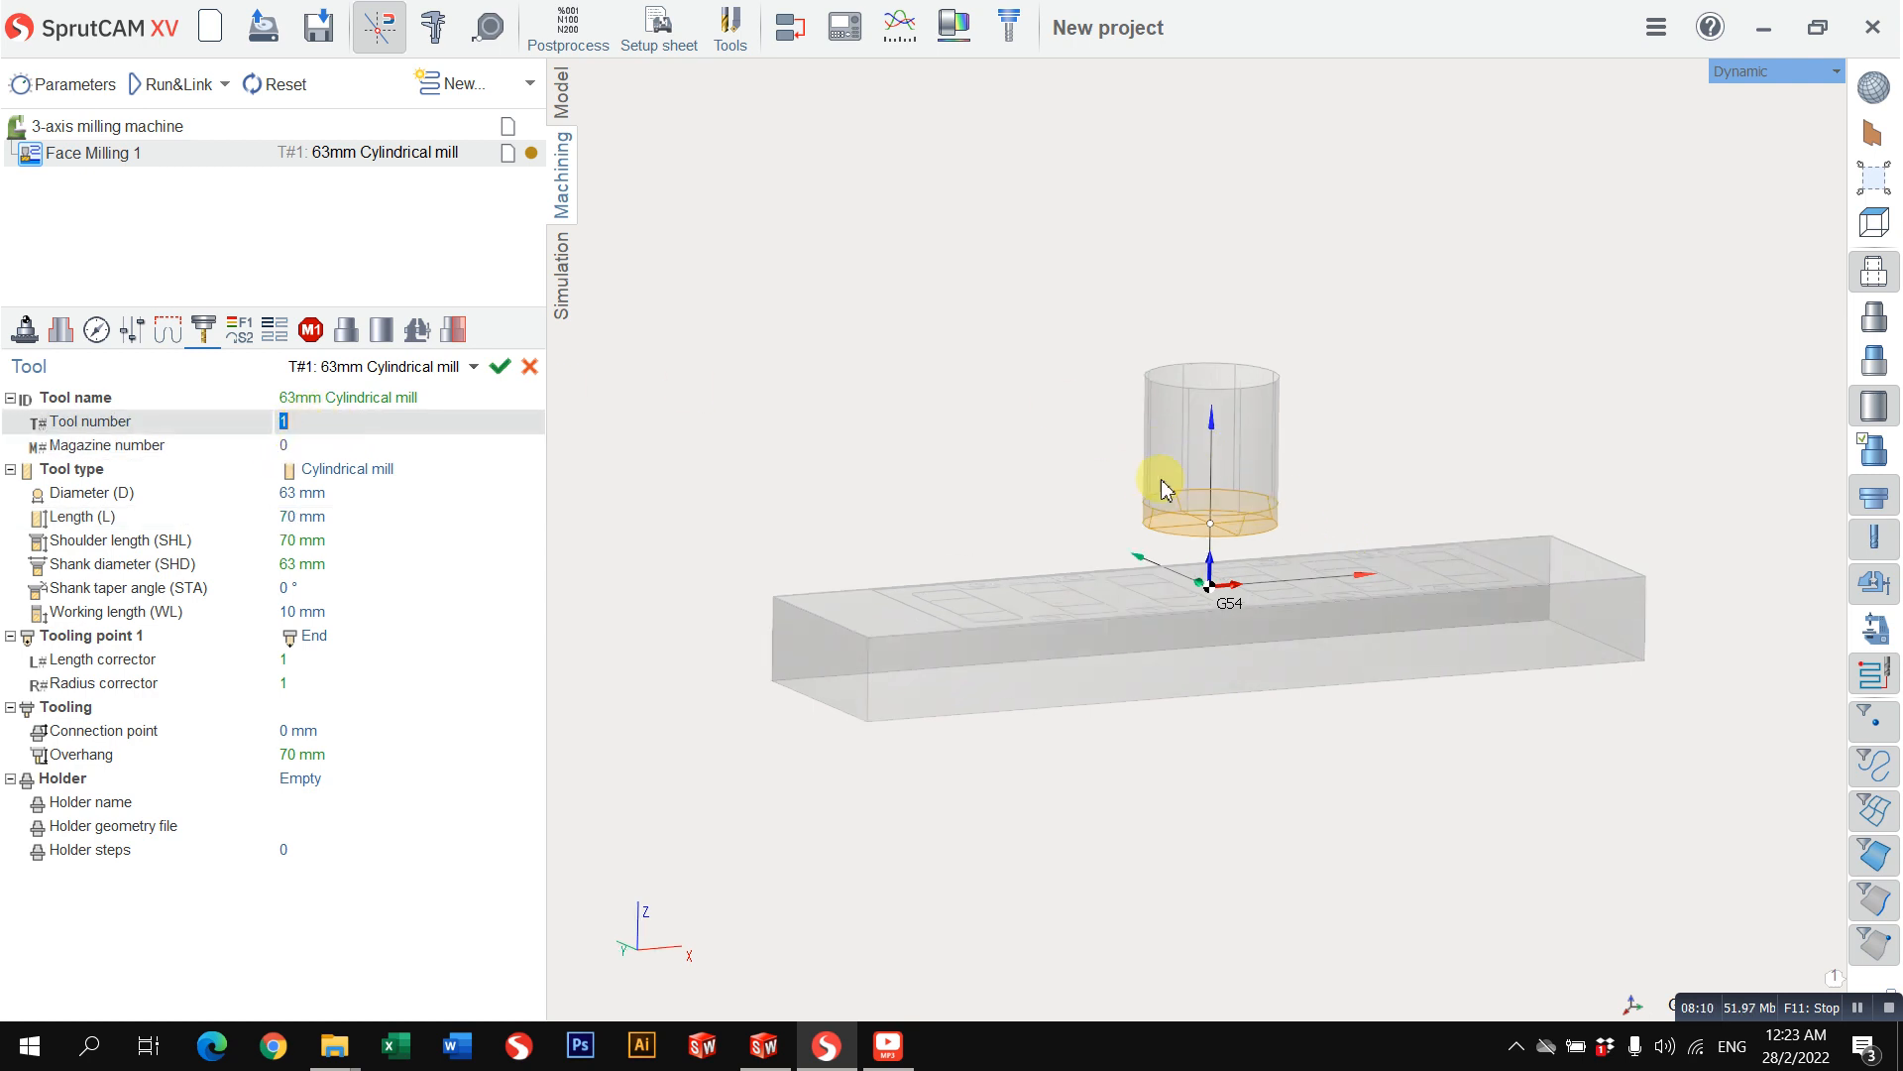
Step: Try the 392.272HMD-40 12 052 holder on the mill and return the holder to Empty
{"action": "left_click", "coordinate": [313, 778]}
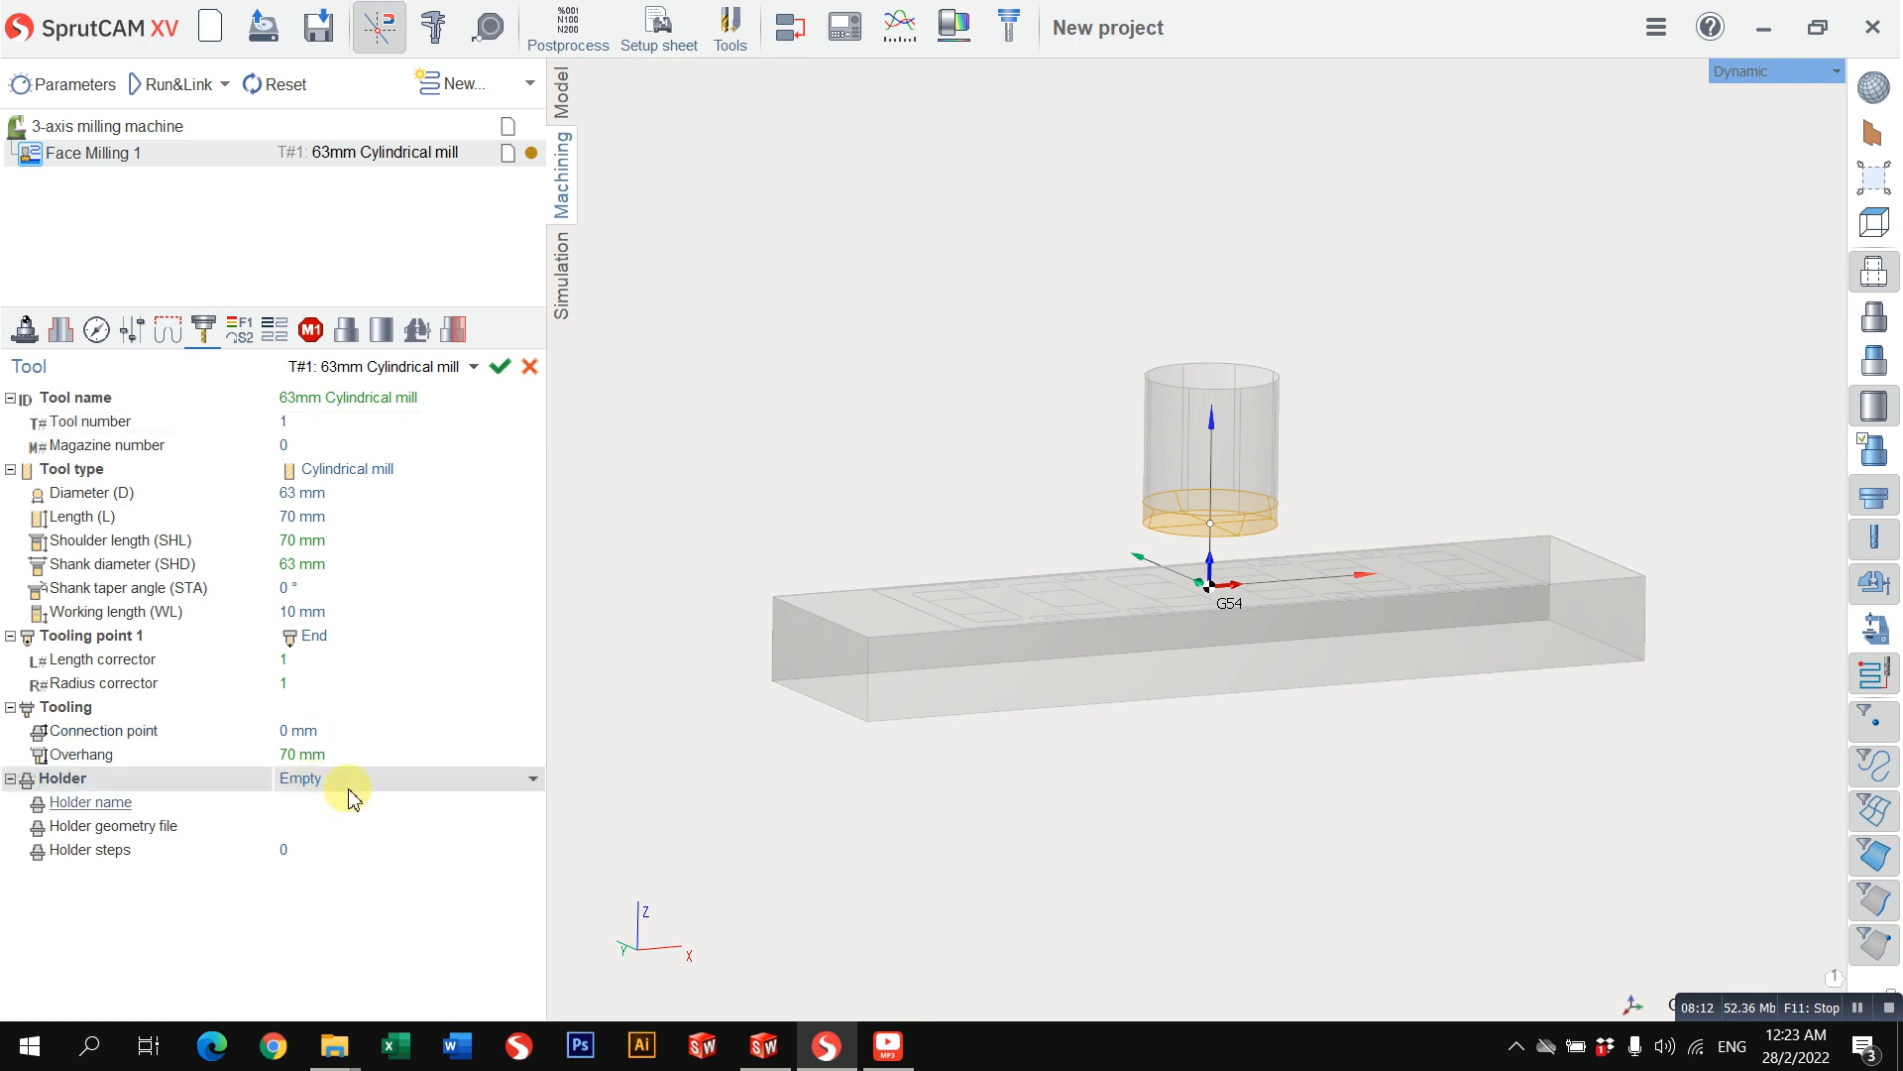
{"action": "left_click", "coordinate": [349, 782]}
{"action": "left_click", "coordinate": [357, 873]}
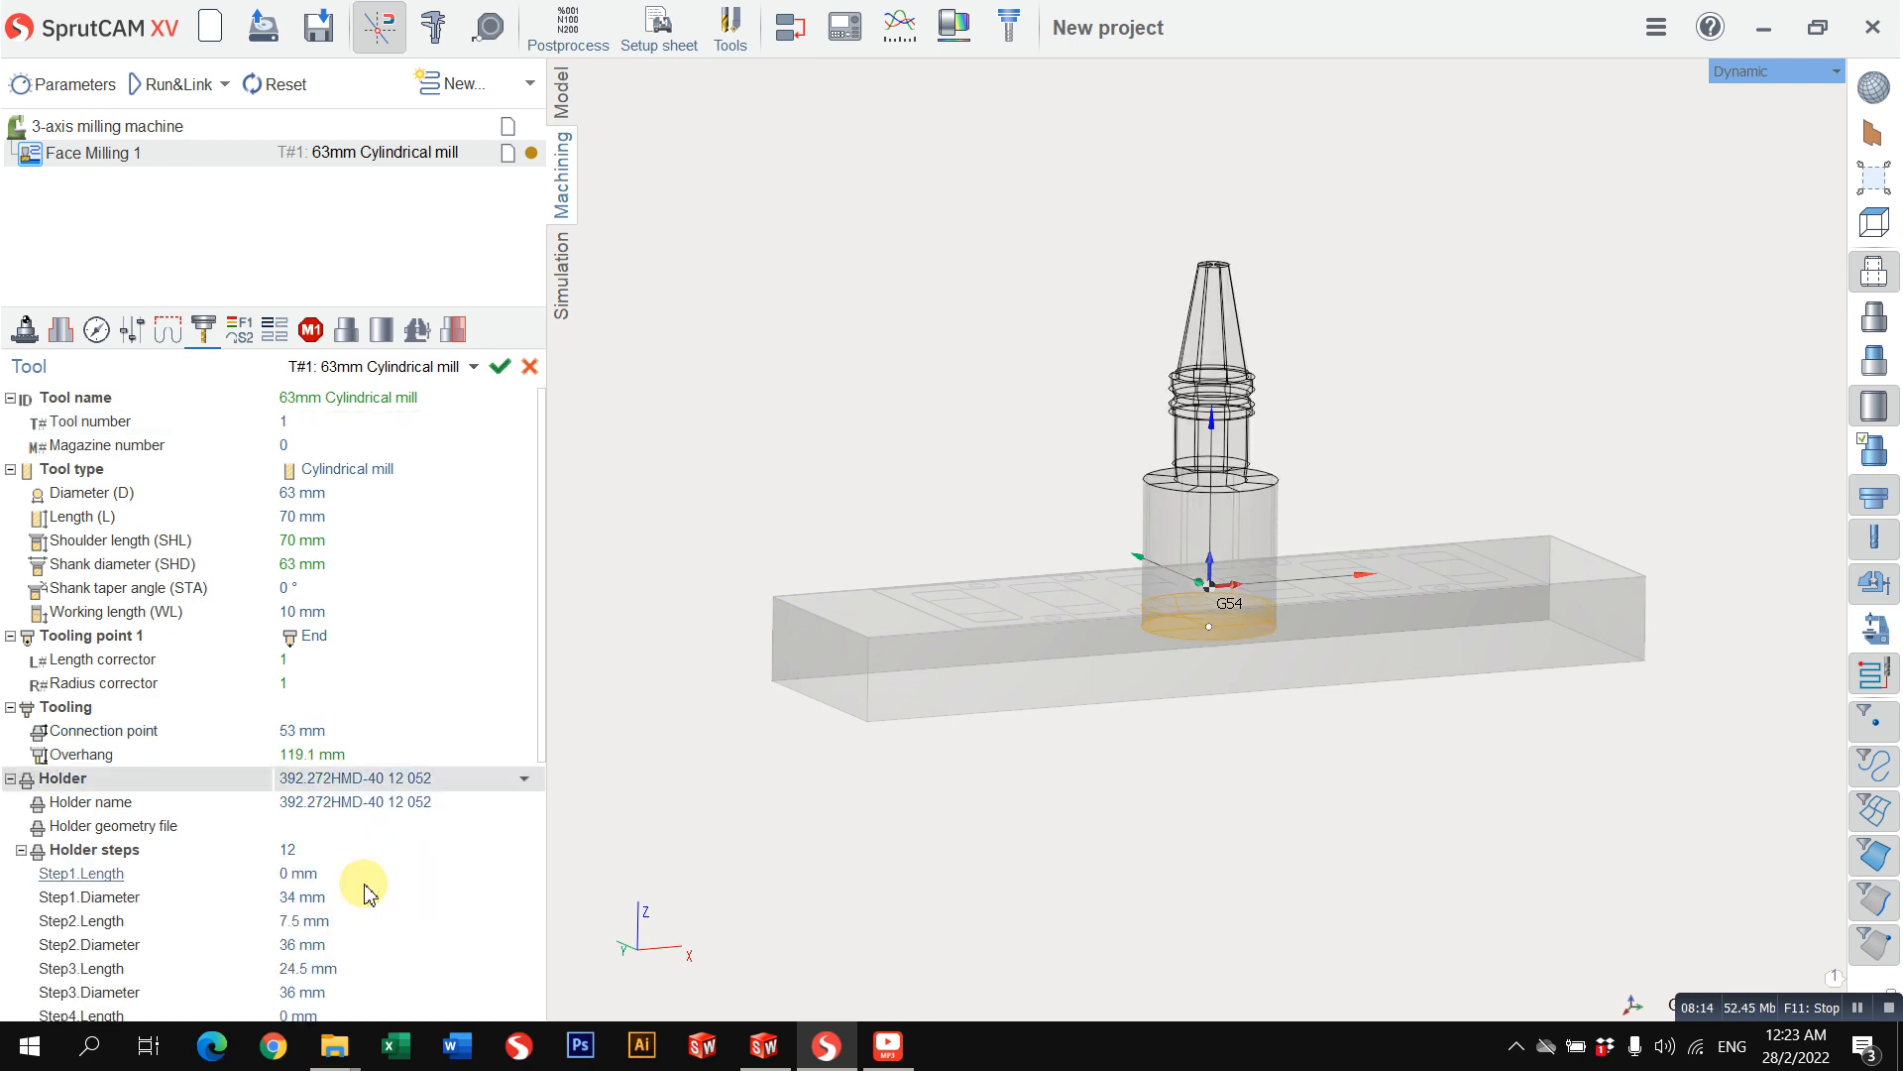
{"action": "left_click", "coordinate": [332, 778]}
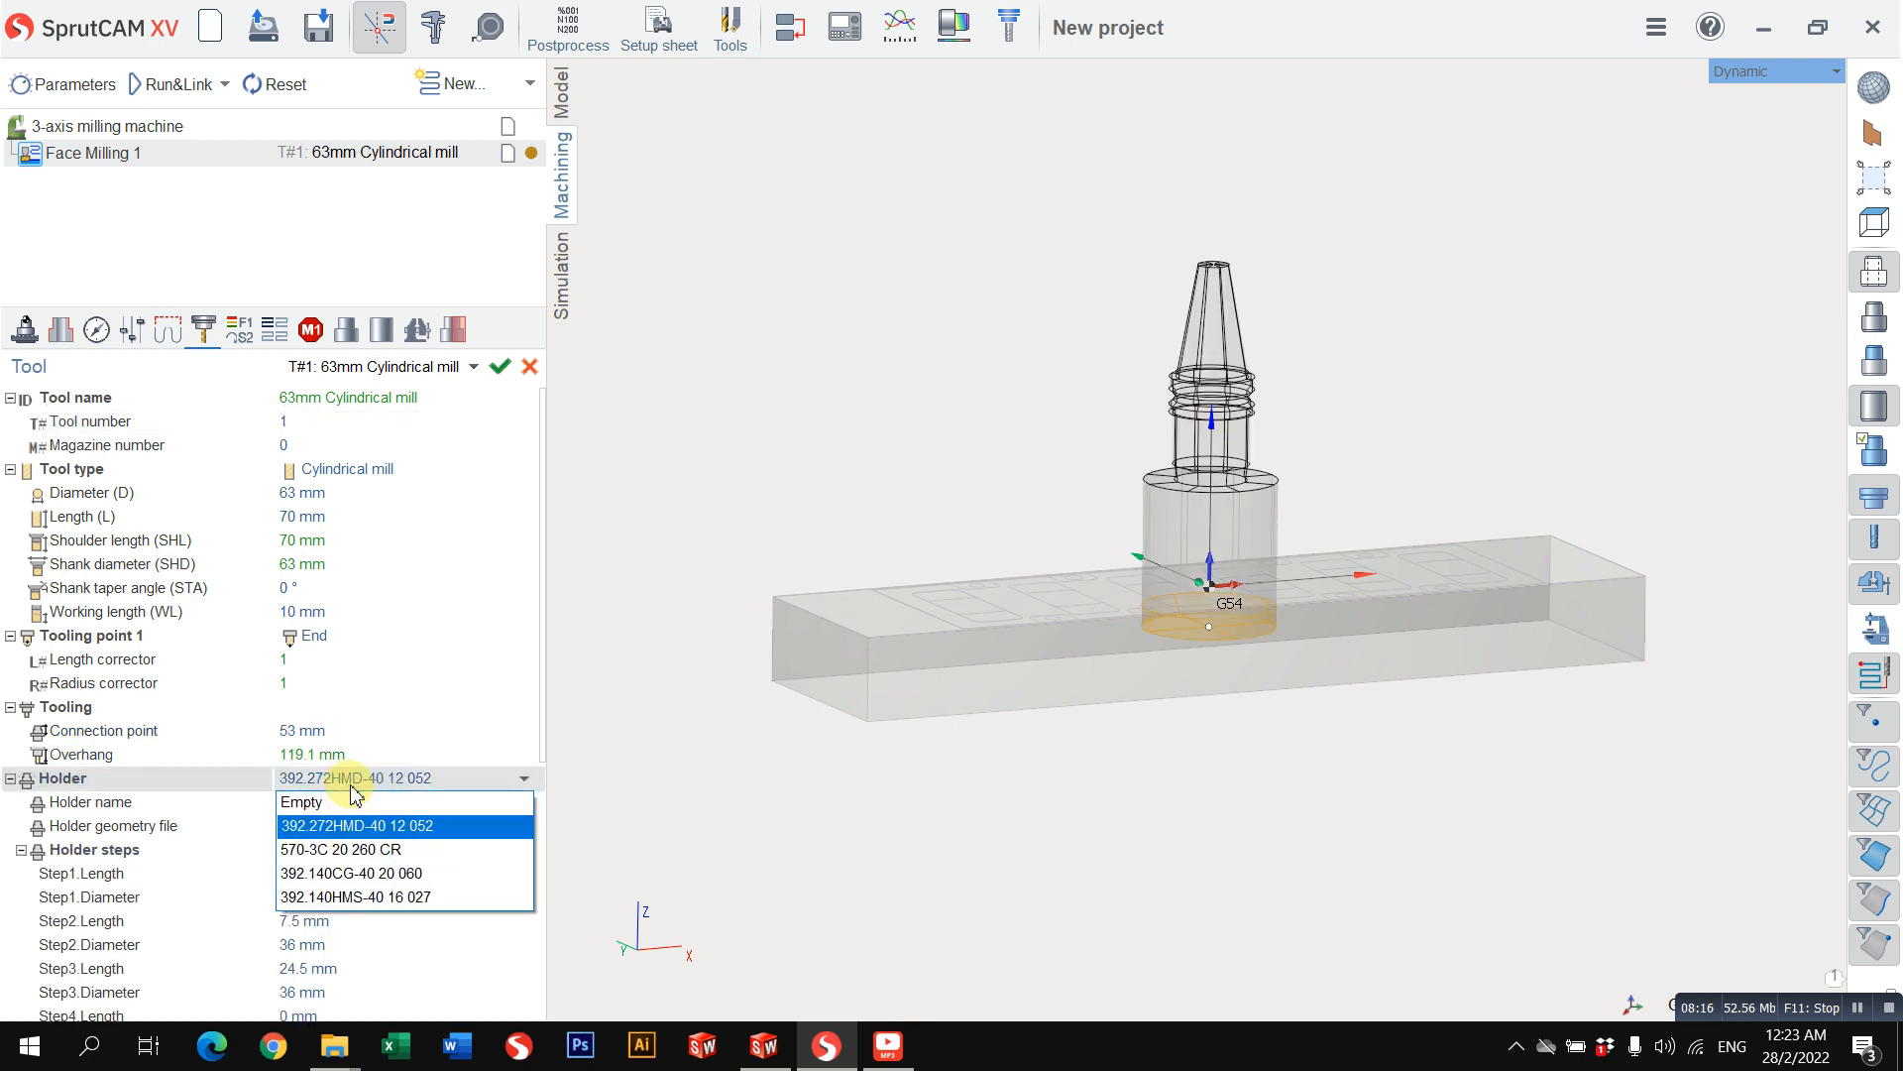
{"action": "left_click", "coordinate": [322, 798]}
Step: Define a custom holder with 2 steps and set the first step's diameter to 6 mm
{"action": "left_click", "coordinate": [307, 848]}
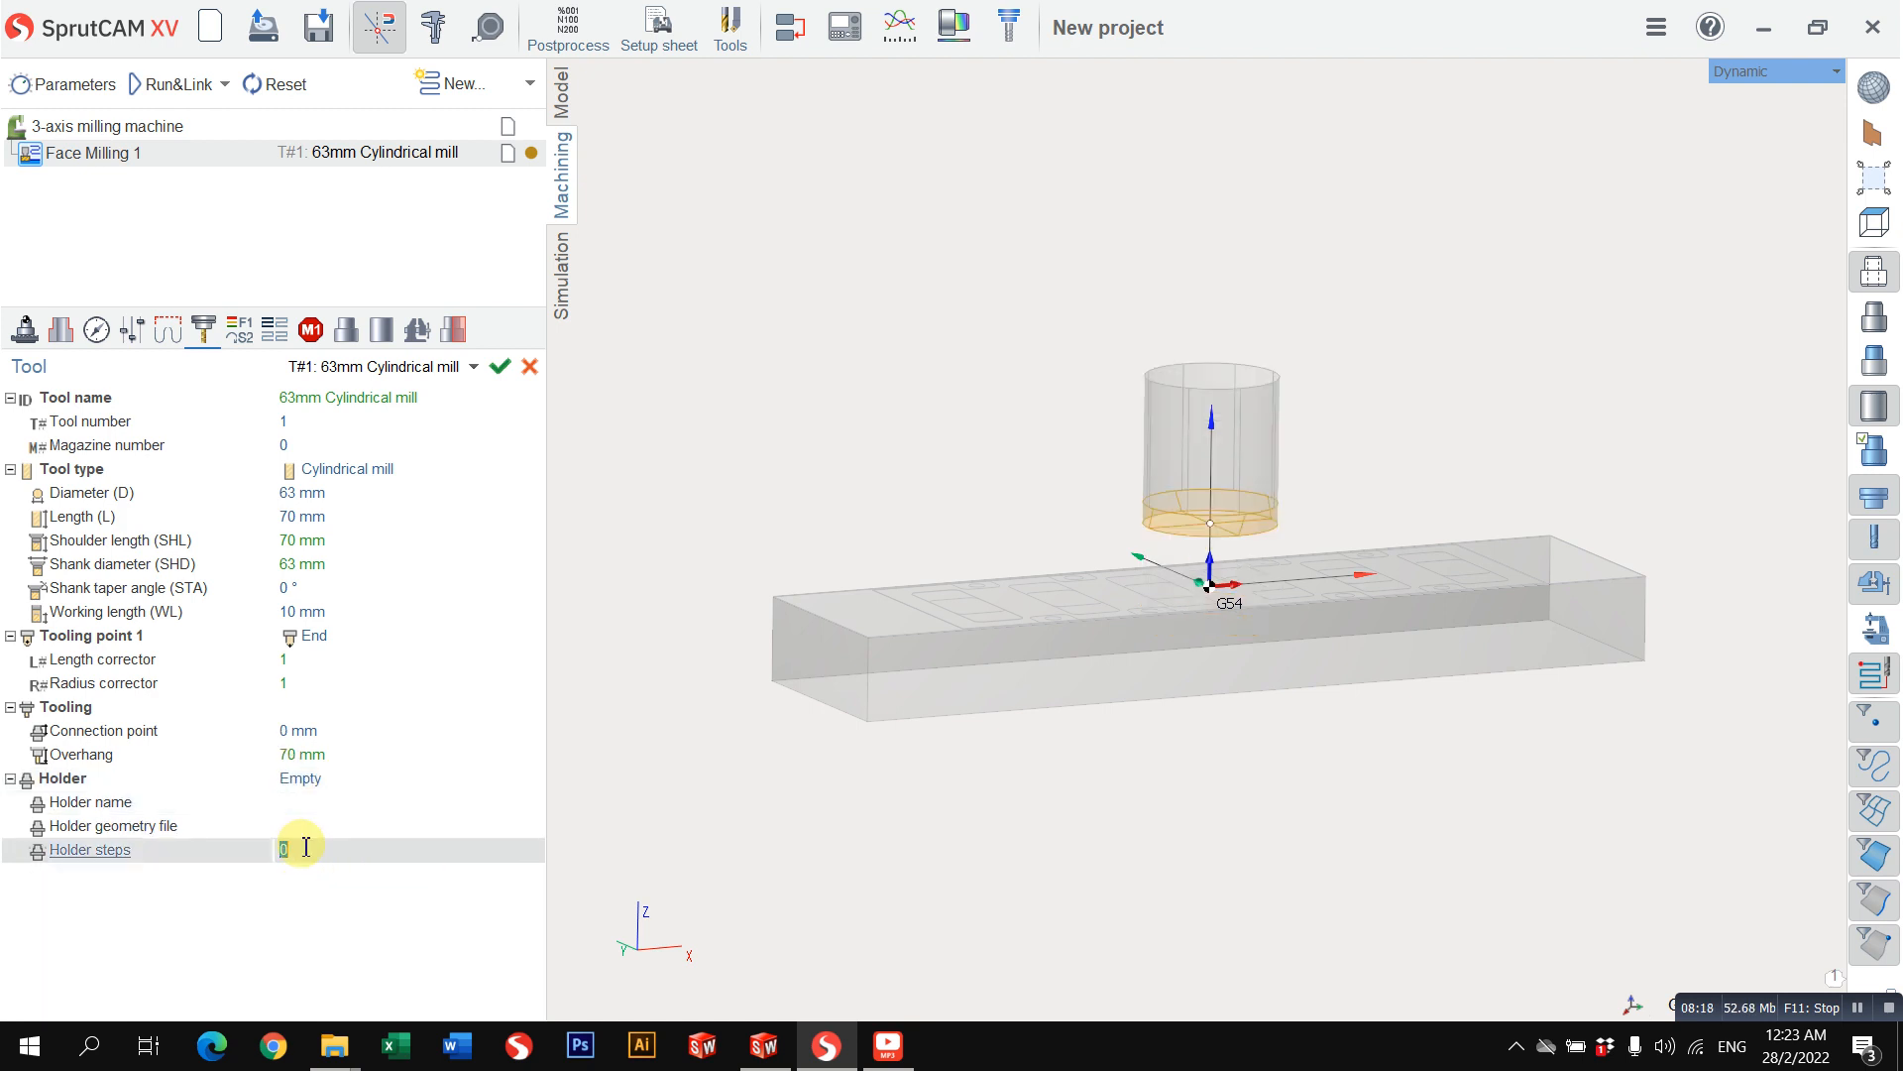
{"action": "type", "text": "1"}
{"action": "key", "text": "Return"}
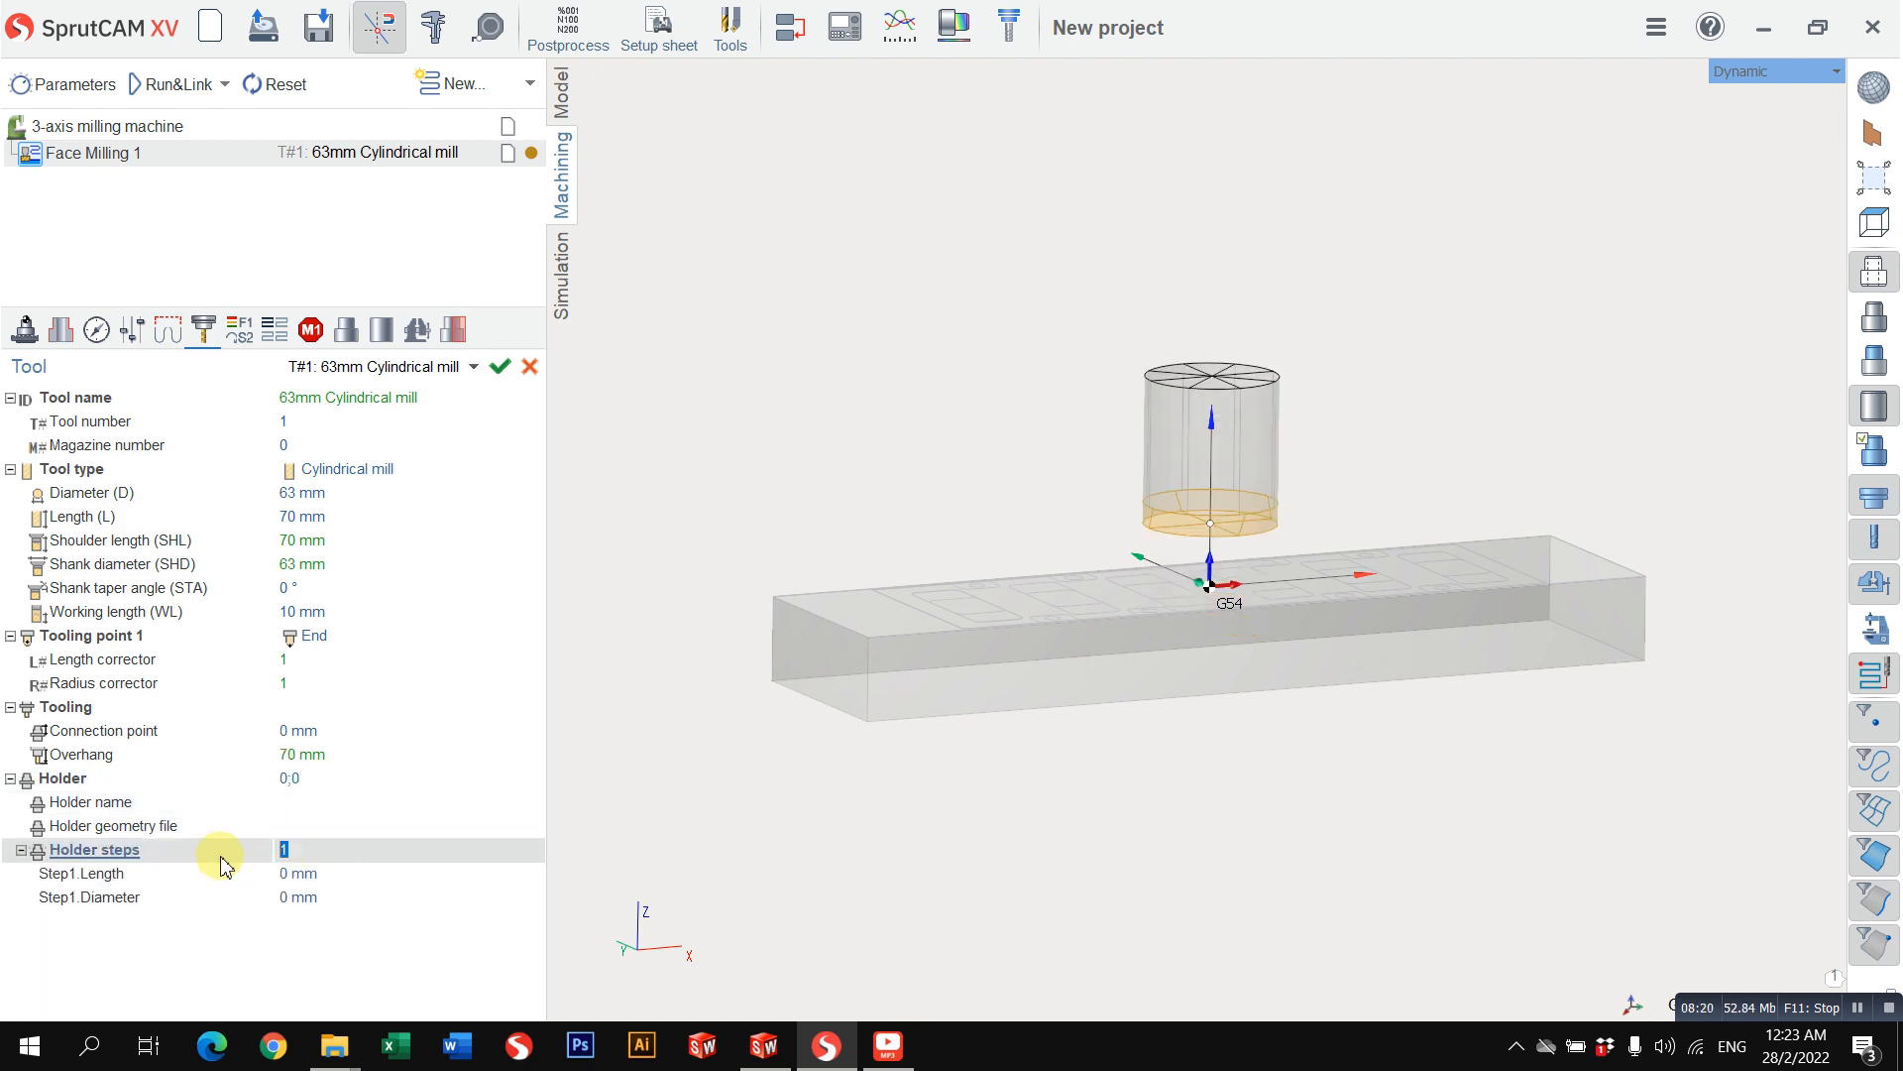
{"action": "type", "text": "2"}
{"action": "left_click", "coordinate": [311, 874]}
{"action": "left_click", "coordinate": [338, 899]}
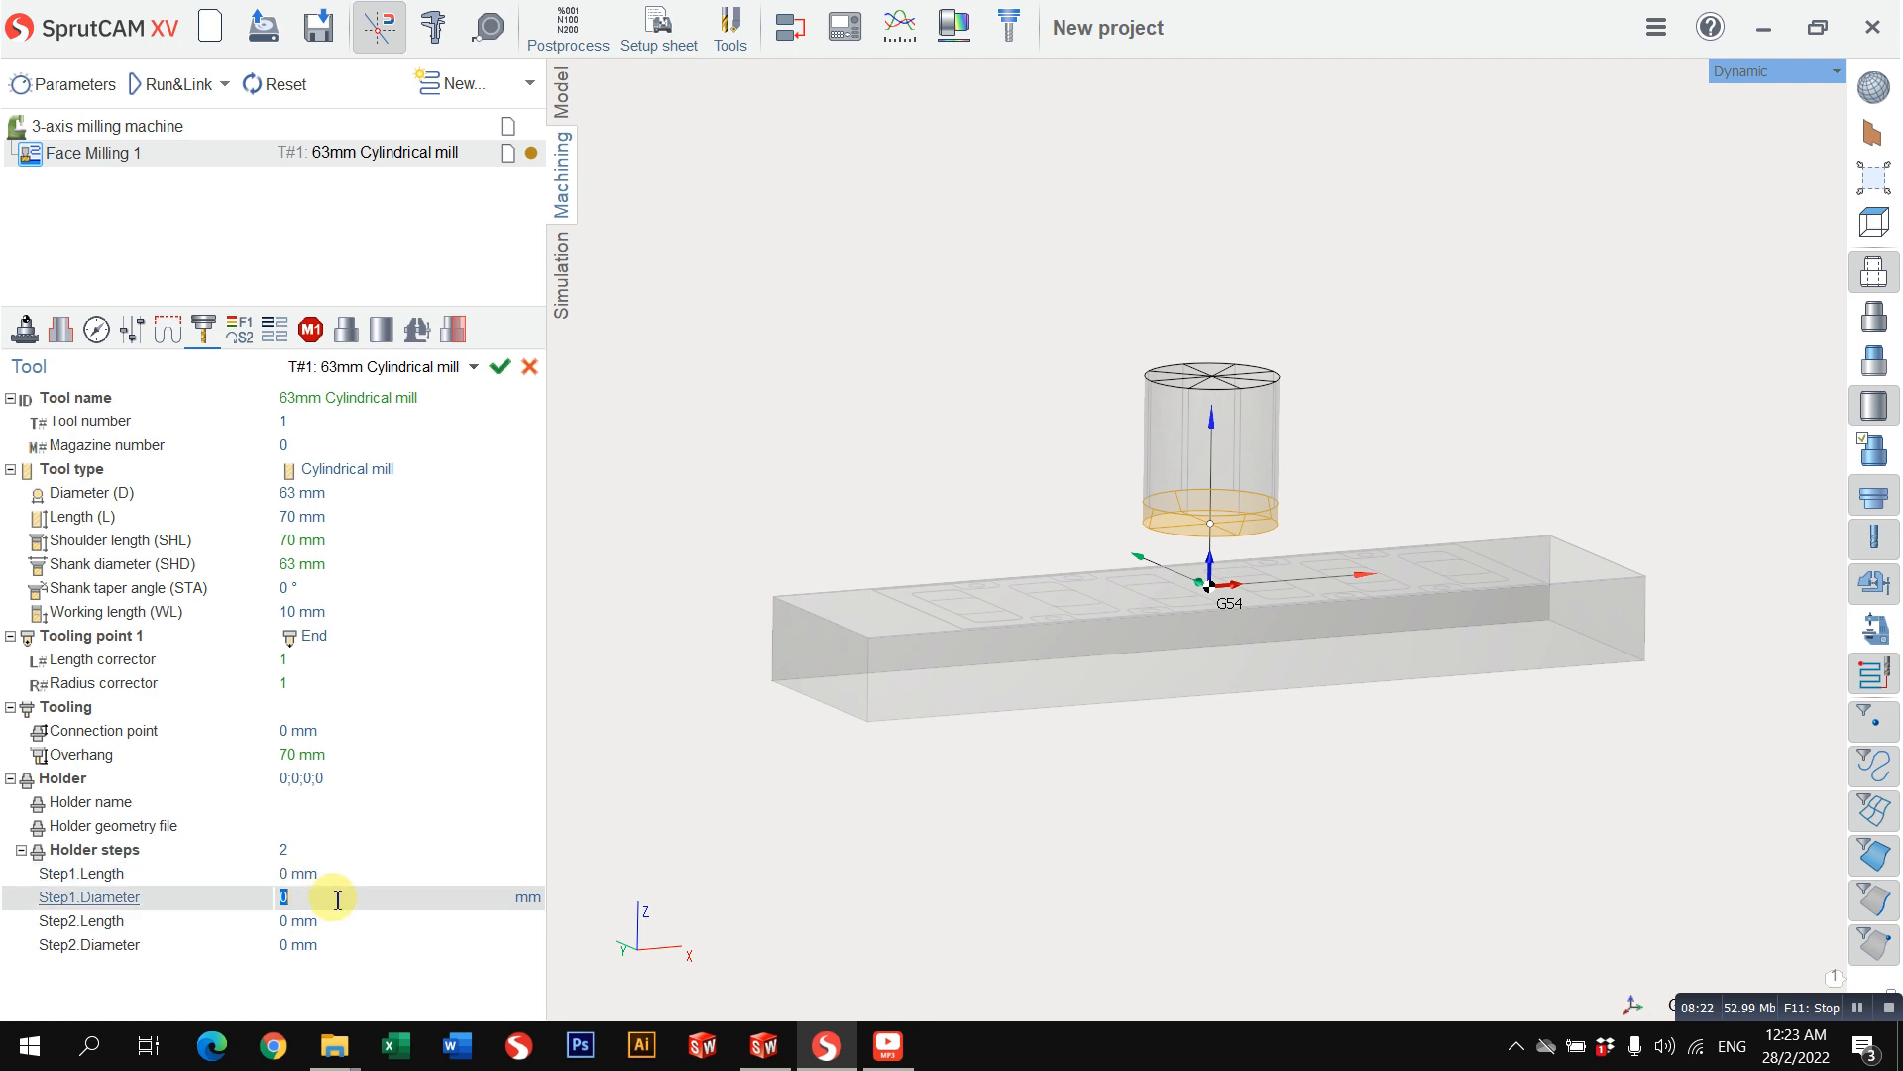
{"action": "type", "text": "6"}
Step: Set the second holder step's length to 21 mm and its diameter to 34 mm
{"action": "left_click", "coordinate": [323, 920]}
{"action": "type", "text": "8"}
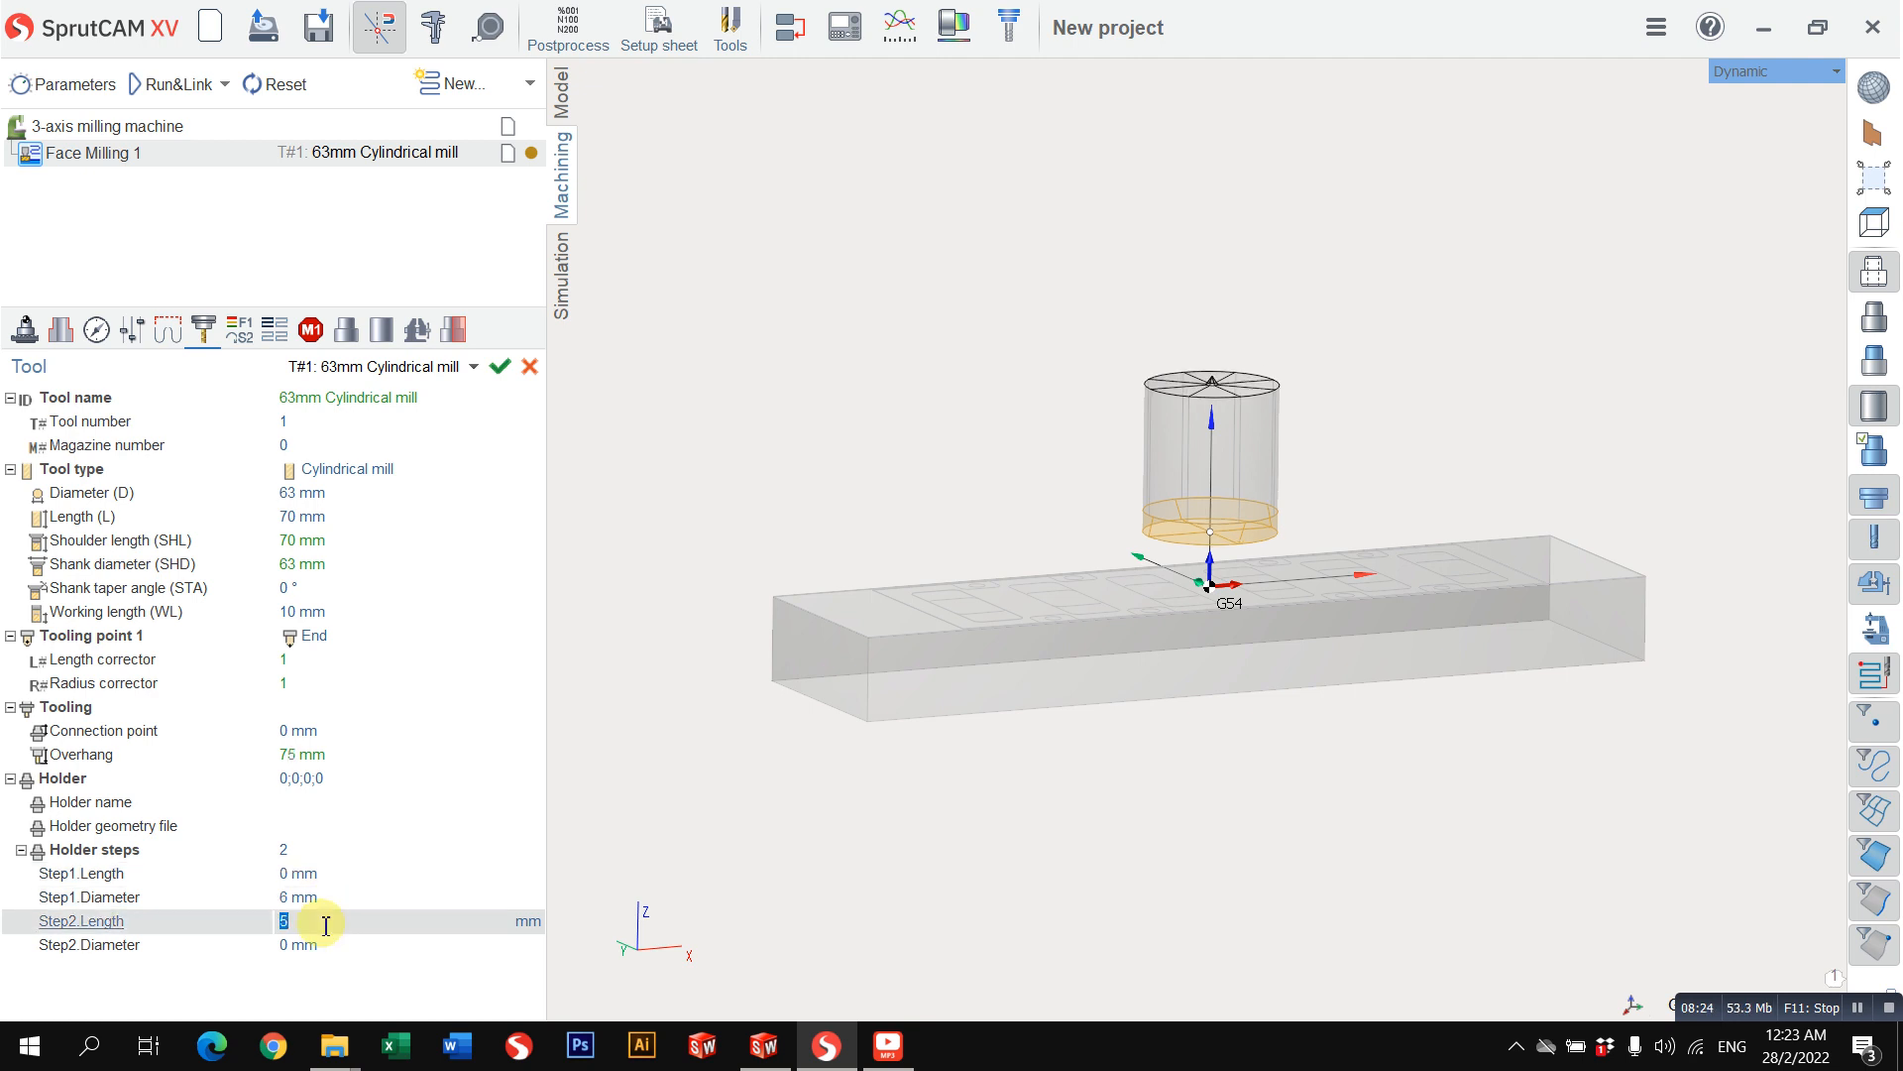
{"action": "type", "text": "21"}
{"action": "left_click", "coordinate": [319, 944]}
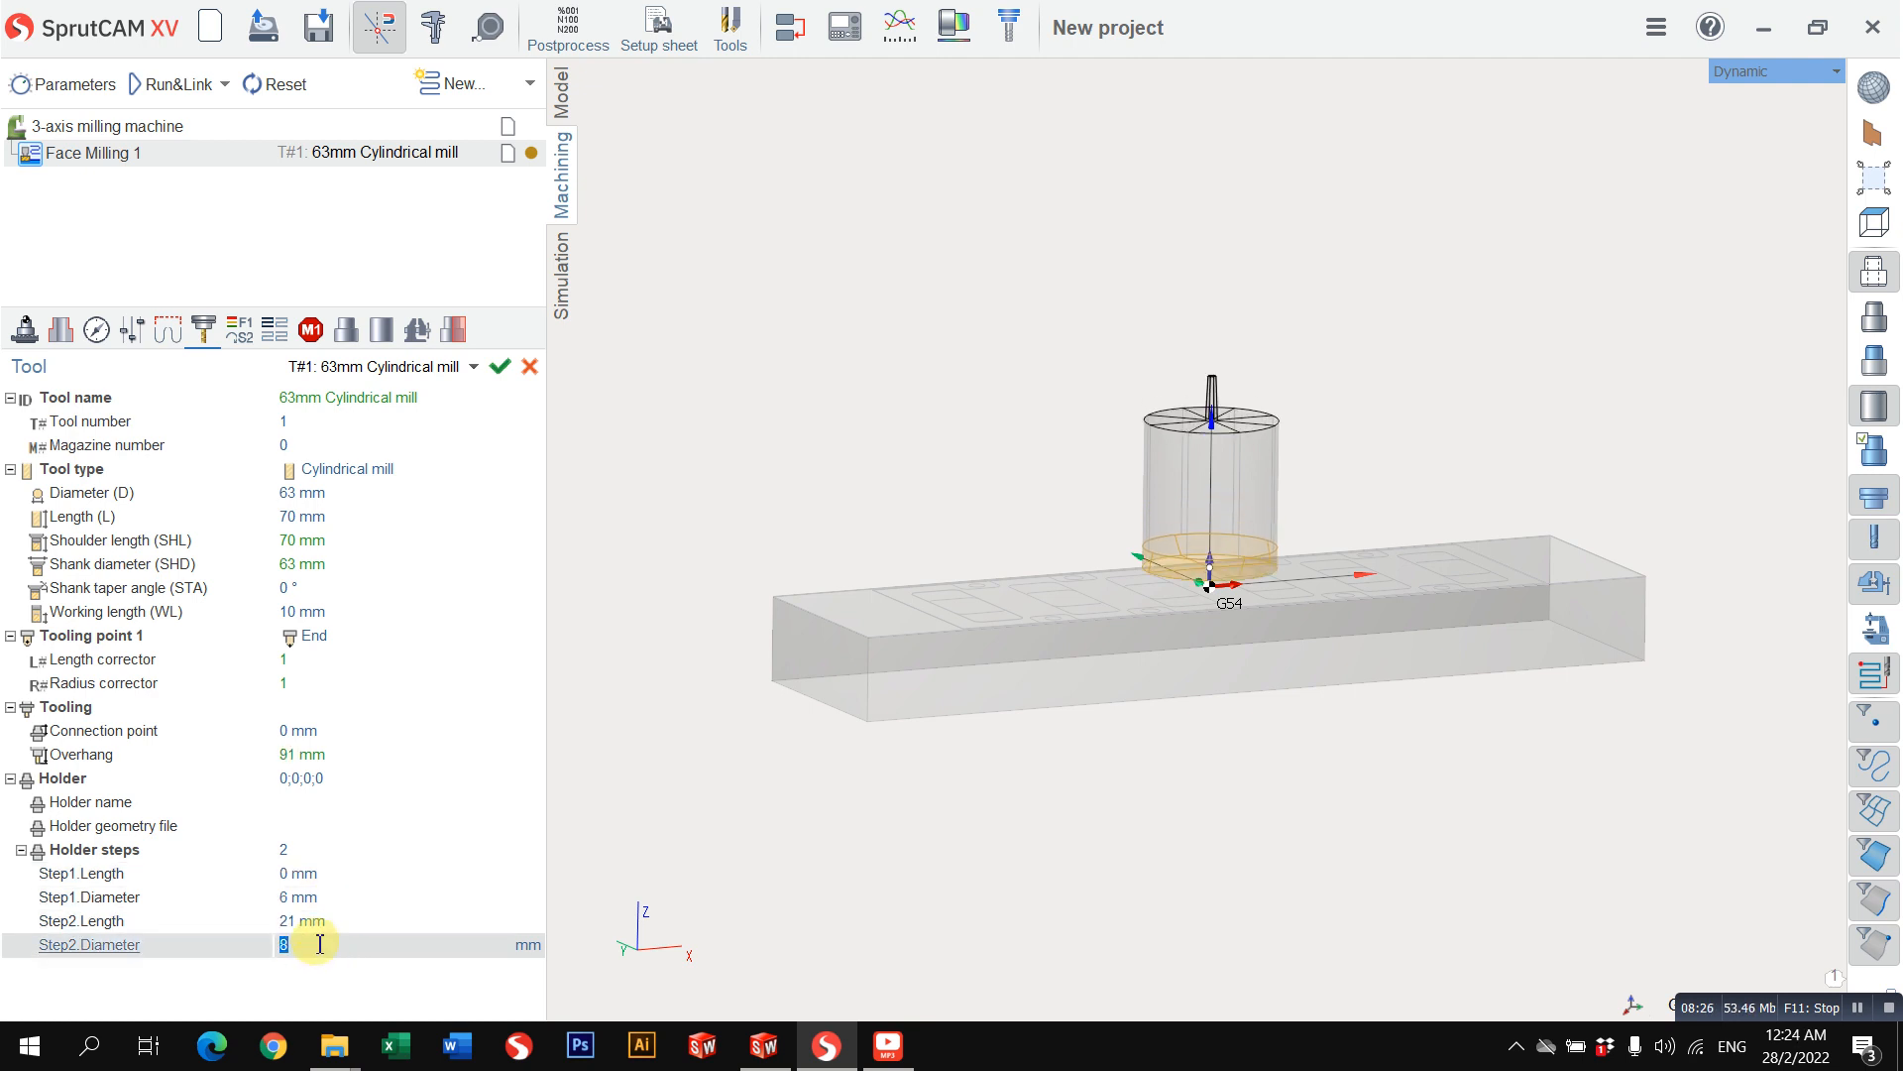
{"action": "type", "text": "34"}
Step: Set the second holder step's length to 27 mm and the first holder step's diameter to 35 mm
{"action": "left_click", "coordinate": [323, 920]}
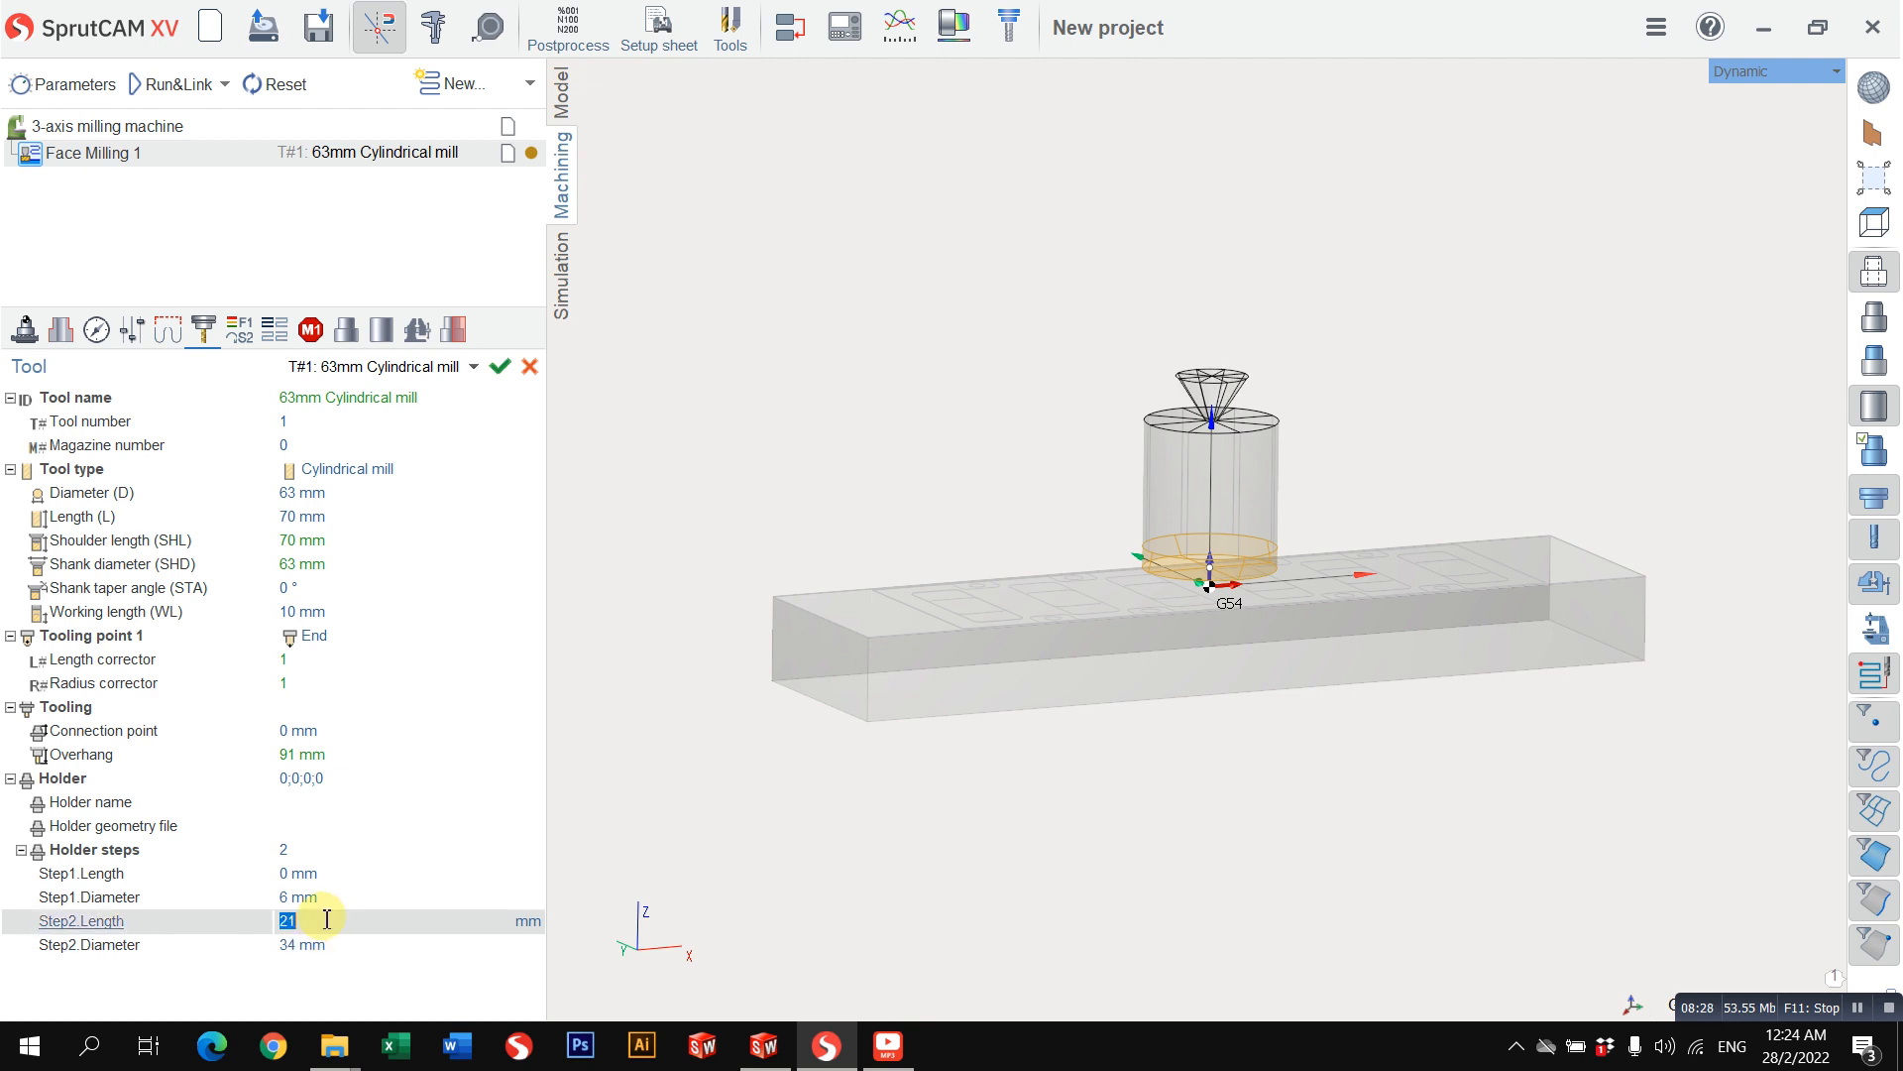
{"action": "type", "text": "32"}
{"action": "type", "text": "27"}
{"action": "left_click", "coordinate": [329, 897]}
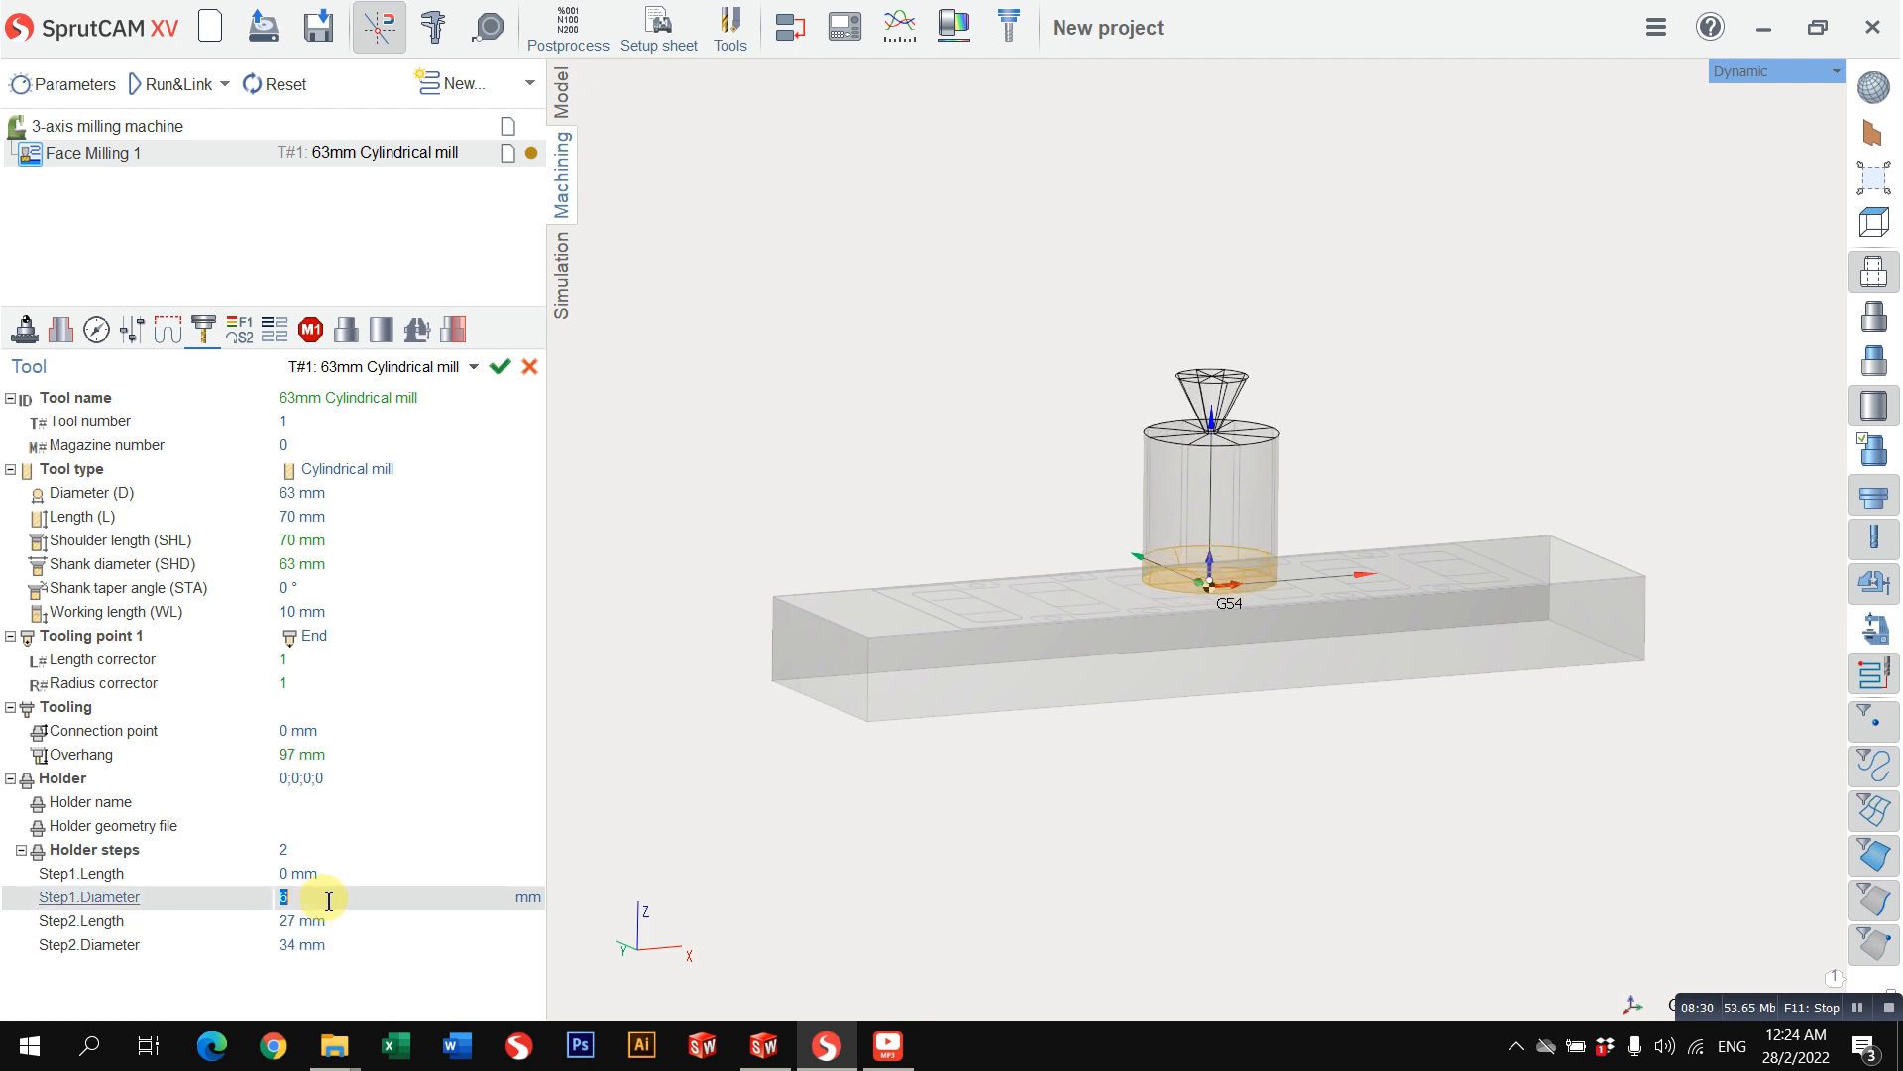
{"action": "scroll", "coordinate": [329, 900], "scroll_direction": "up", "scroll_amount": 8}
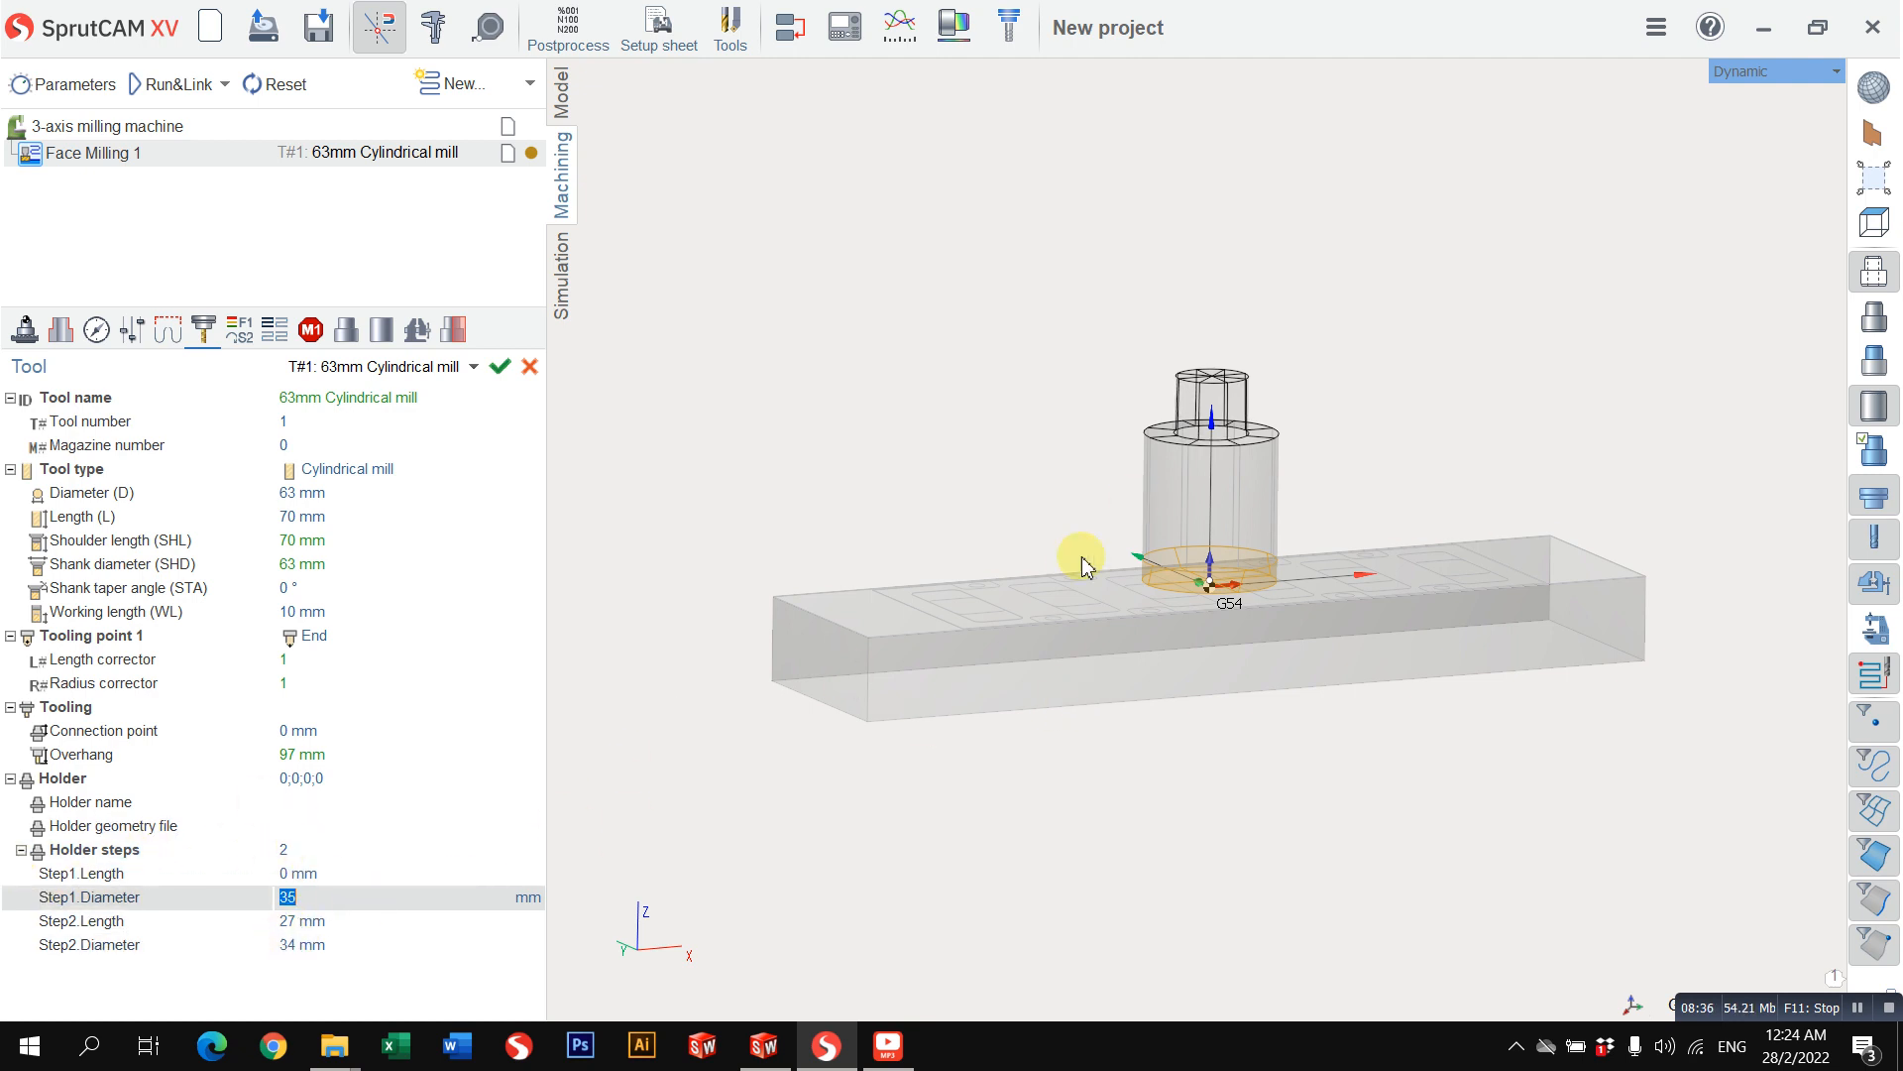
Step: Remove the custom holder by setting the number of holder steps to 0
{"action": "left_click", "coordinate": [342, 848]}
{"action": "type", "text": "0"}
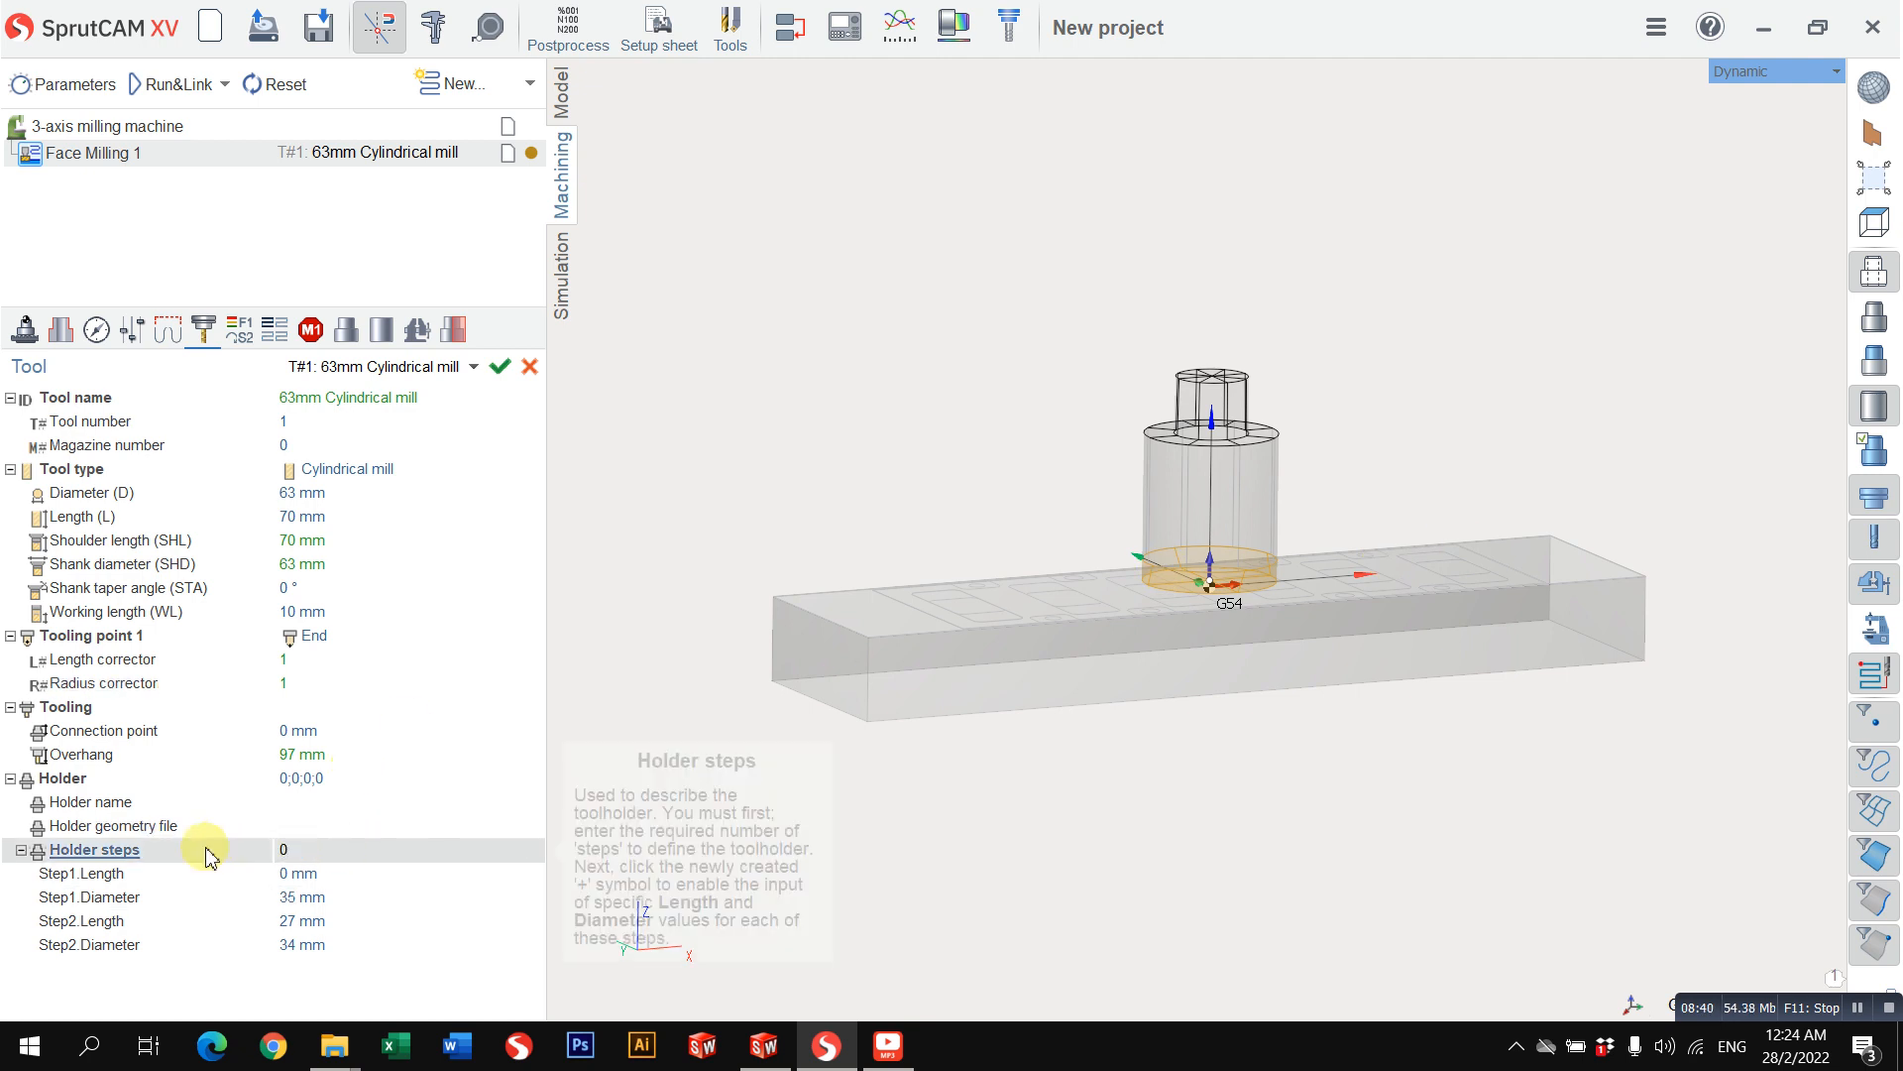
{"action": "key", "text": "Return"}
Step: Examine the mill's holder geometry file, working length and shoulder length parameters together with its 3D preview
{"action": "left_click", "coordinate": [320, 829]}
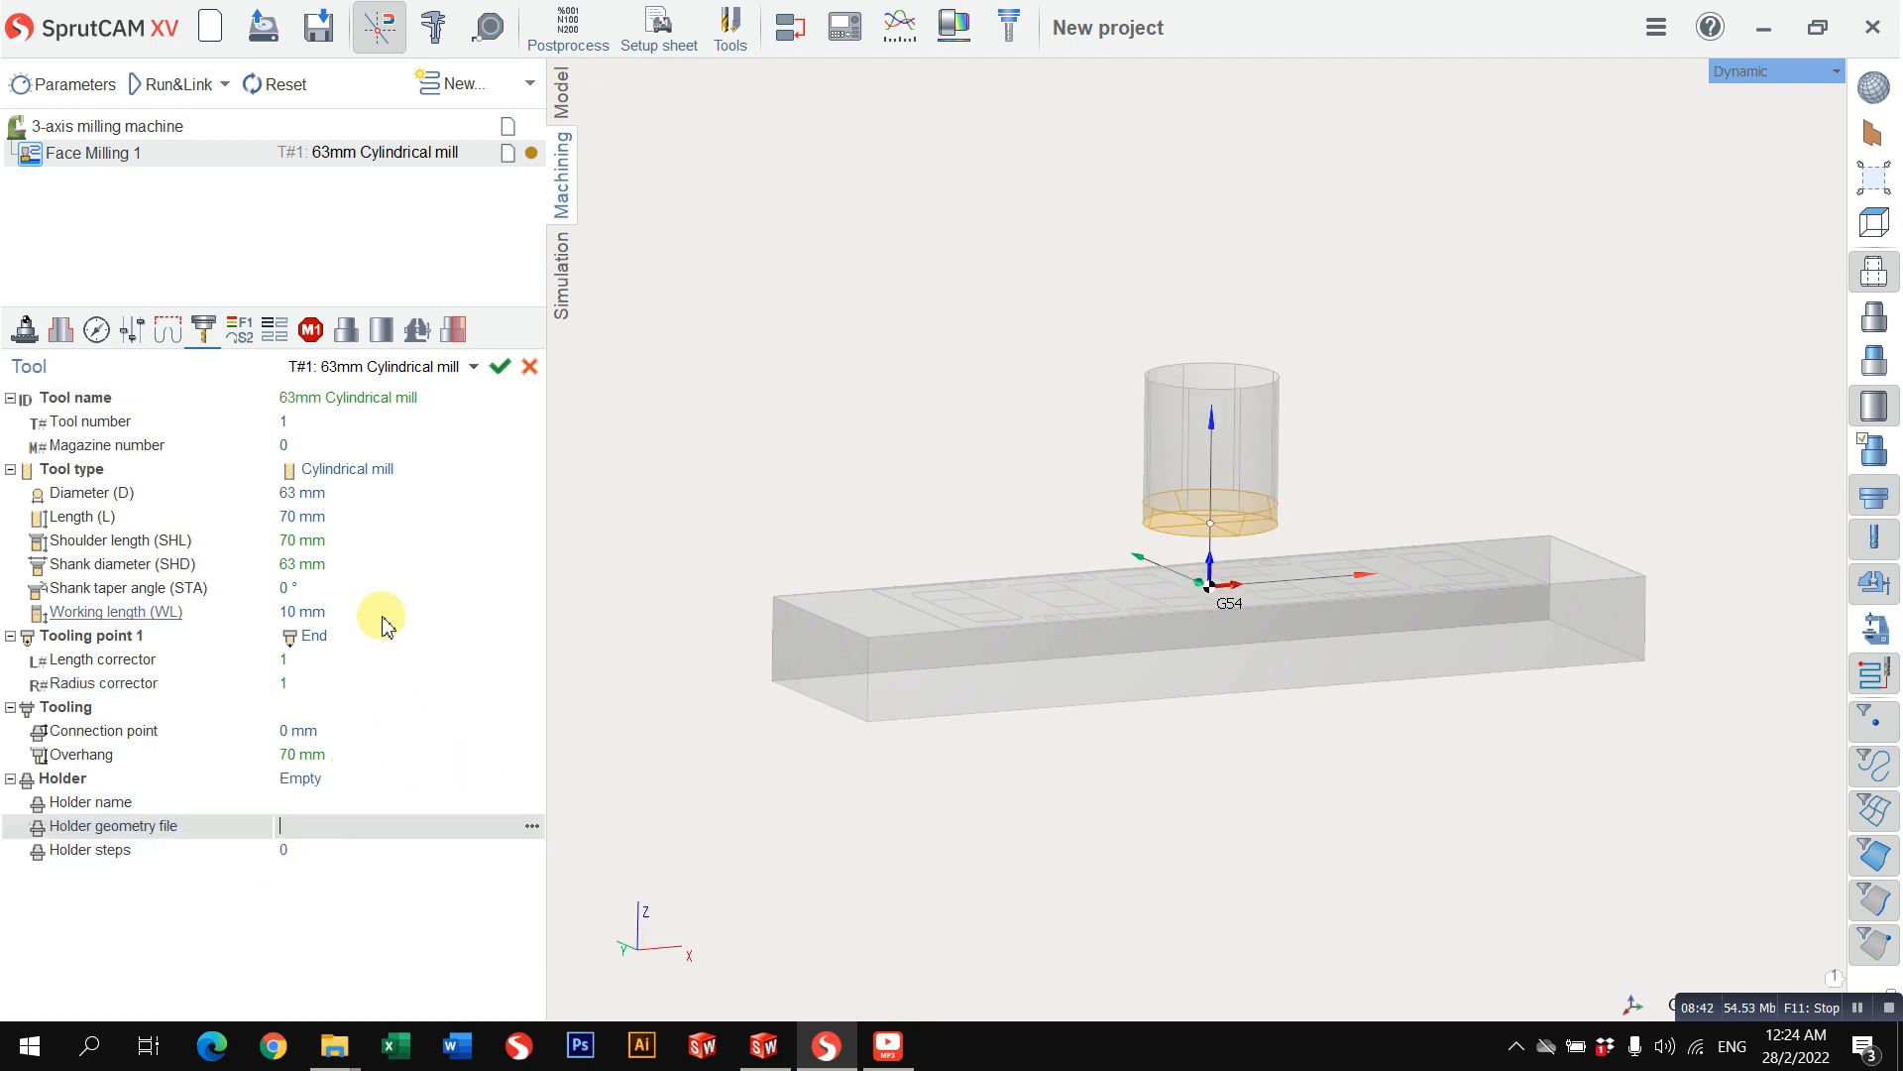
{"action": "scroll", "coordinate": [1136, 545], "scroll_direction": "up", "scroll_amount": 2}
{"action": "scroll", "coordinate": [1137, 540], "scroll_direction": "down", "scroll_amount": 3}
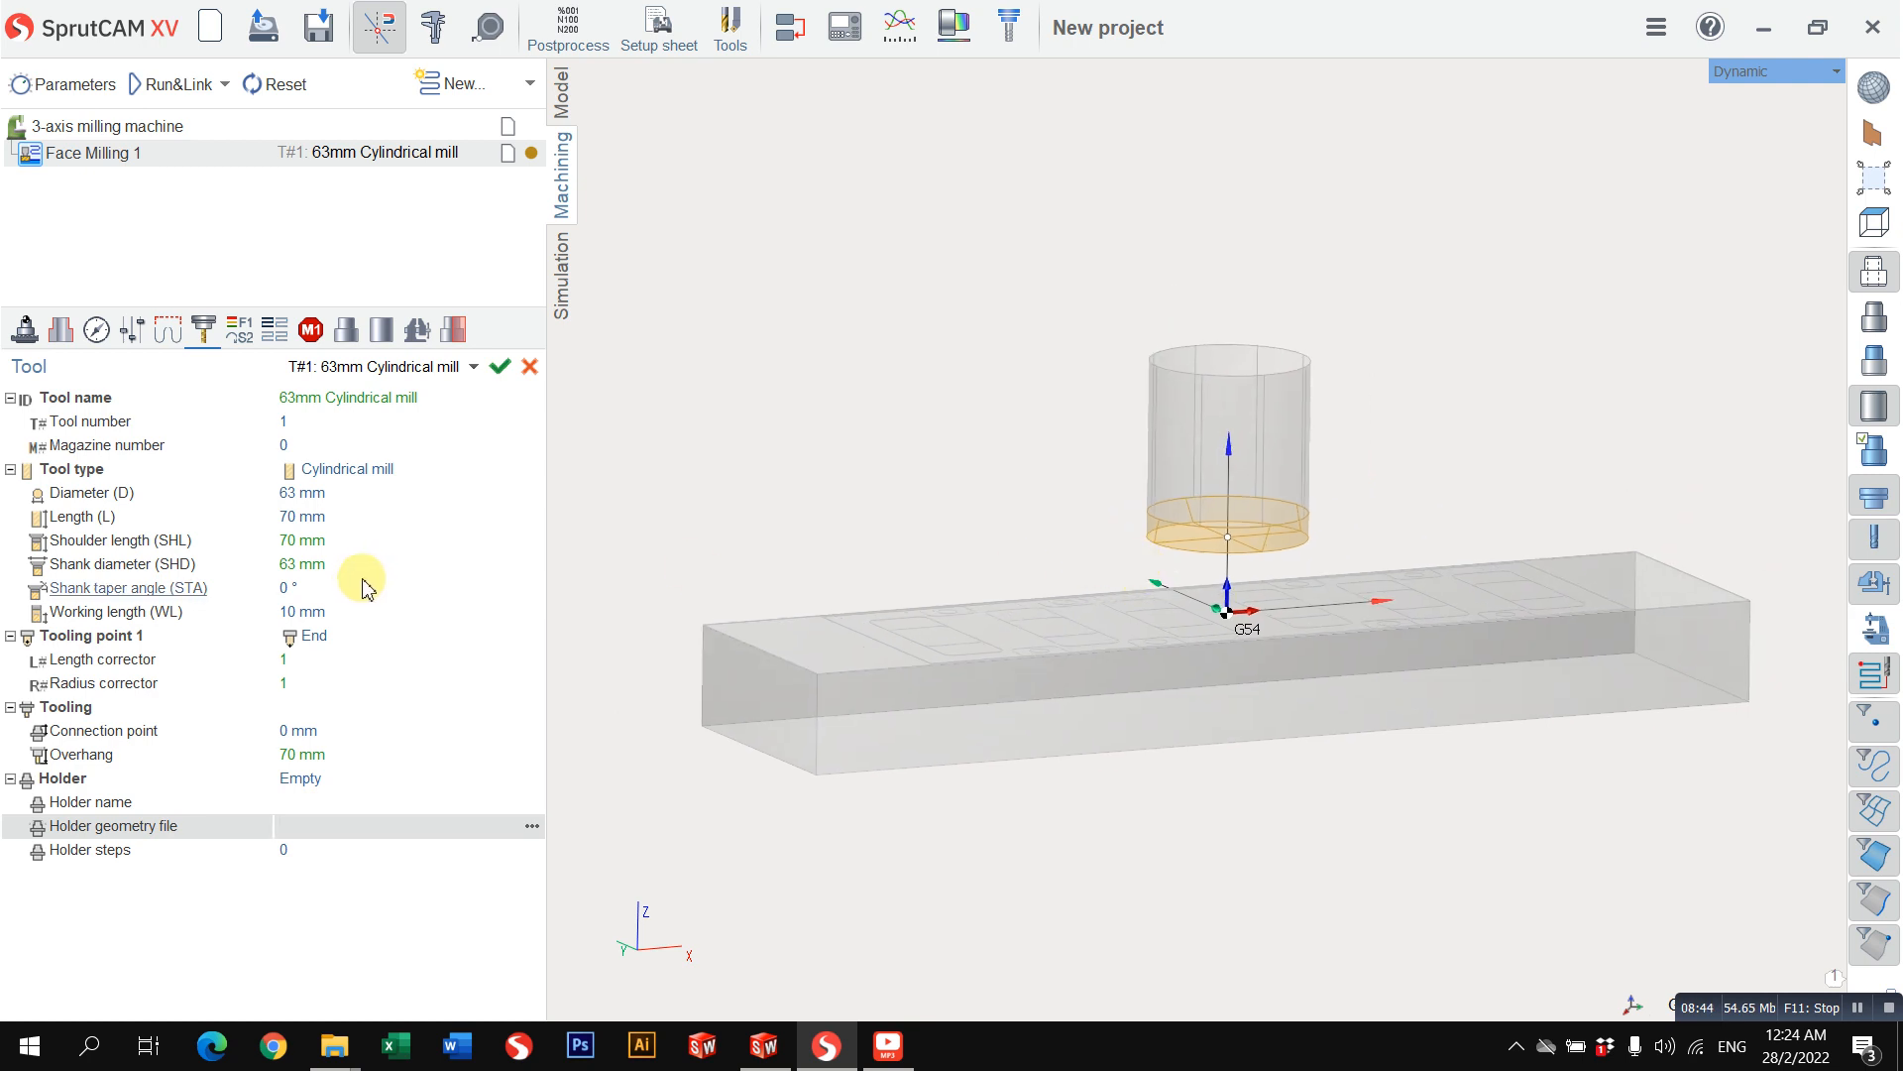
{"action": "left_click", "coordinate": [342, 612]}
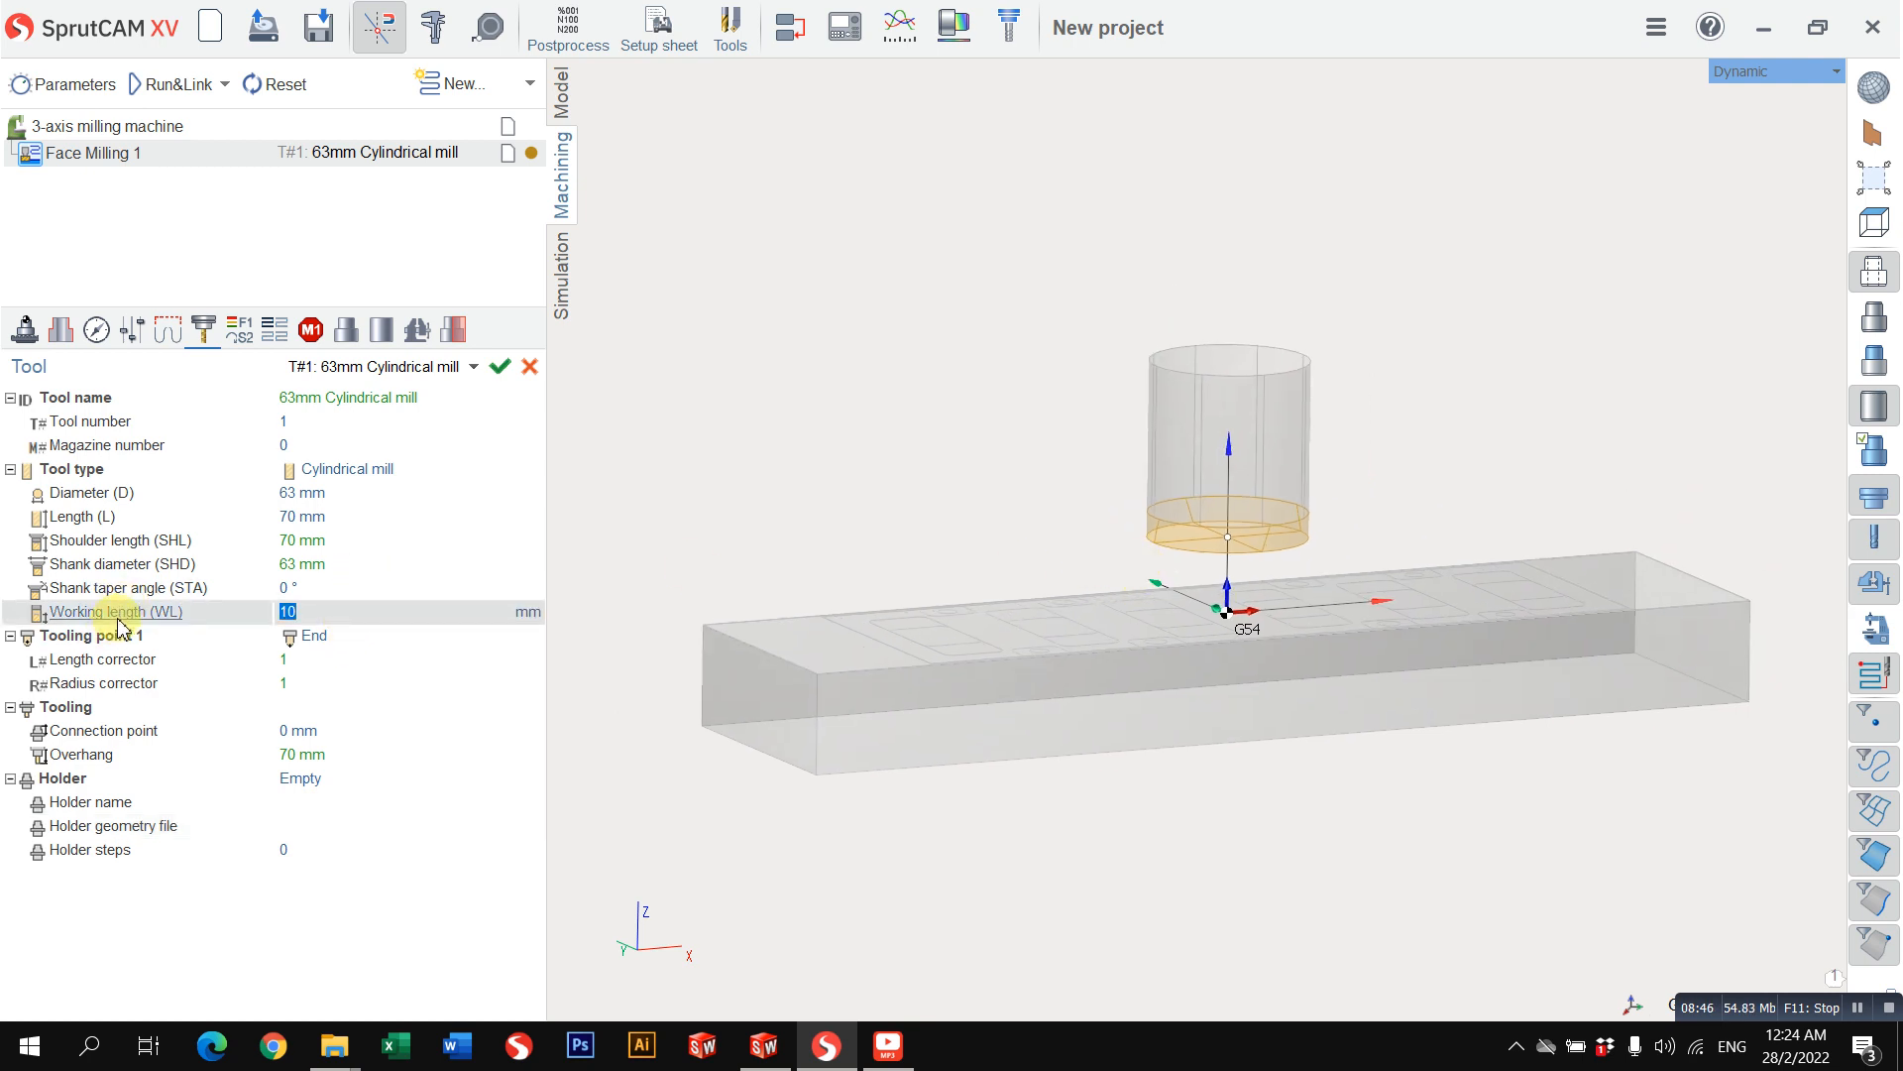
{"action": "mouse_move", "coordinate": [123, 624]}
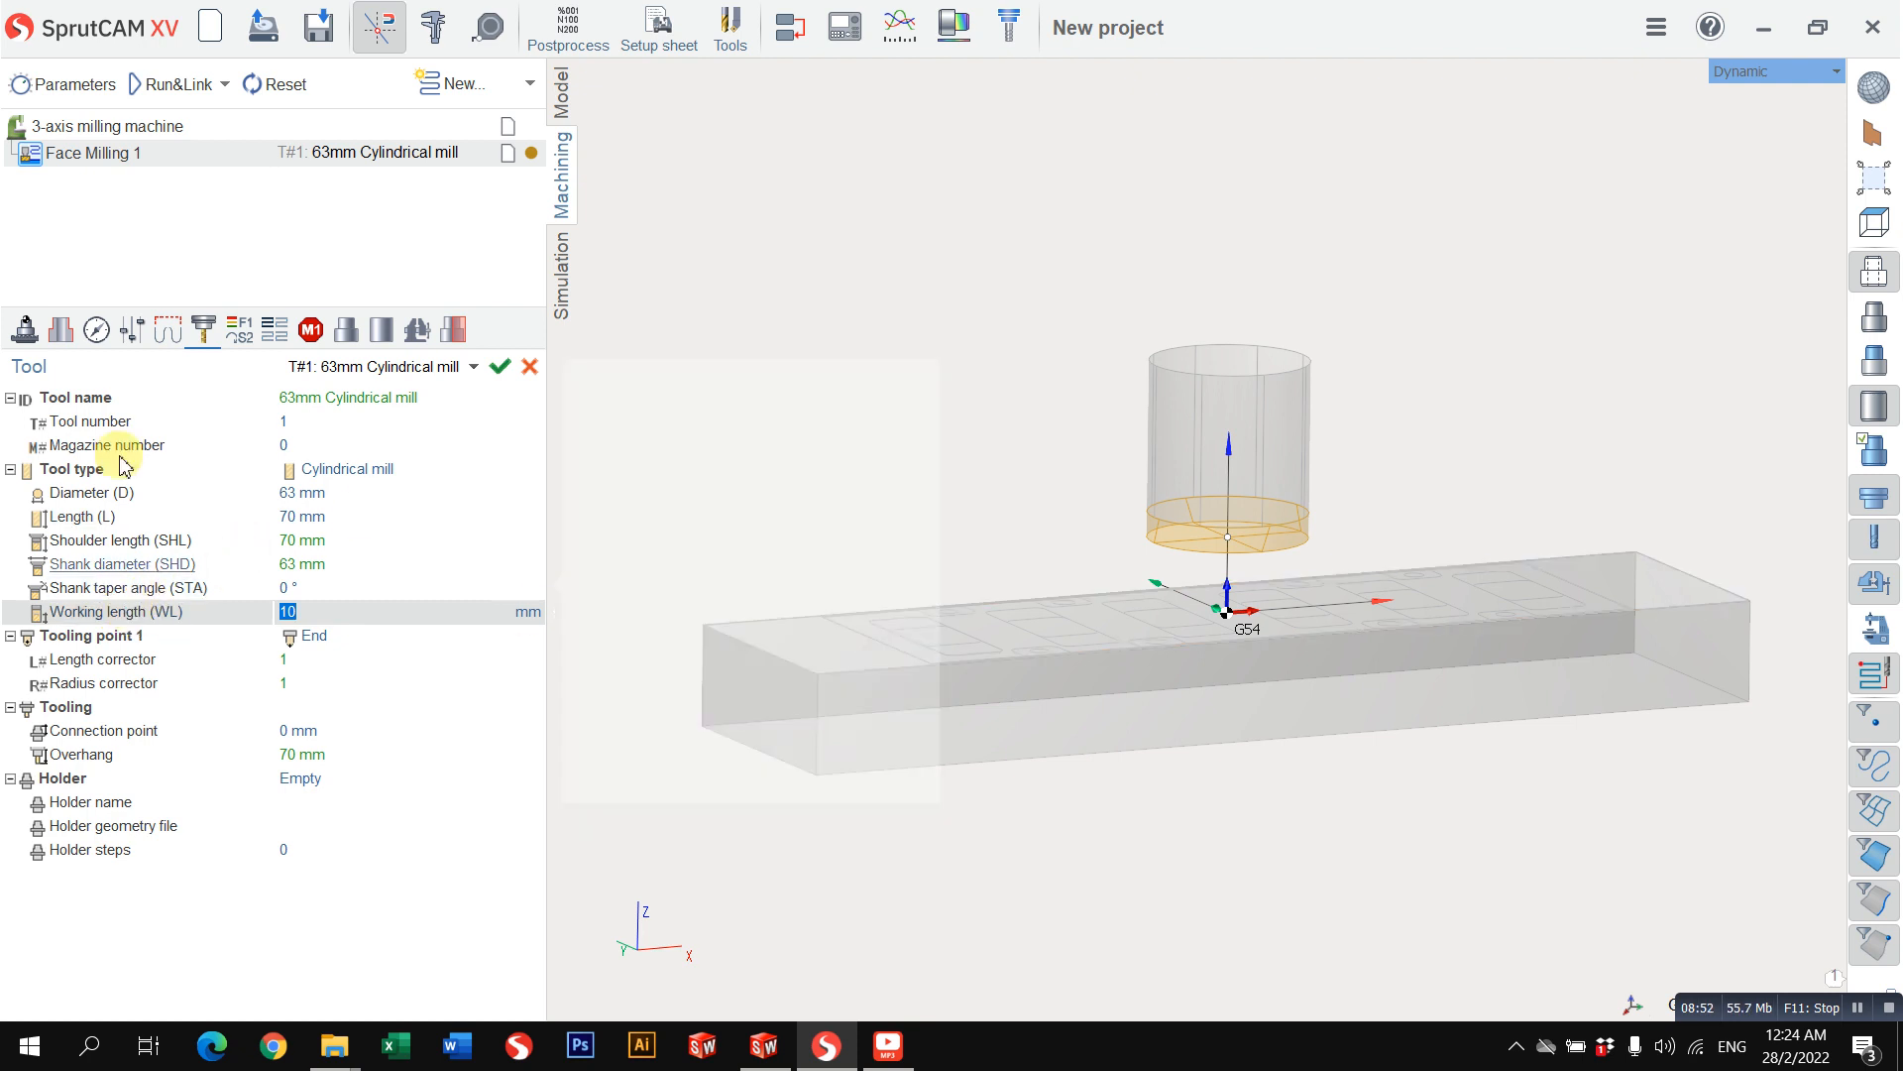
{"action": "left_click", "coordinate": [112, 541]}
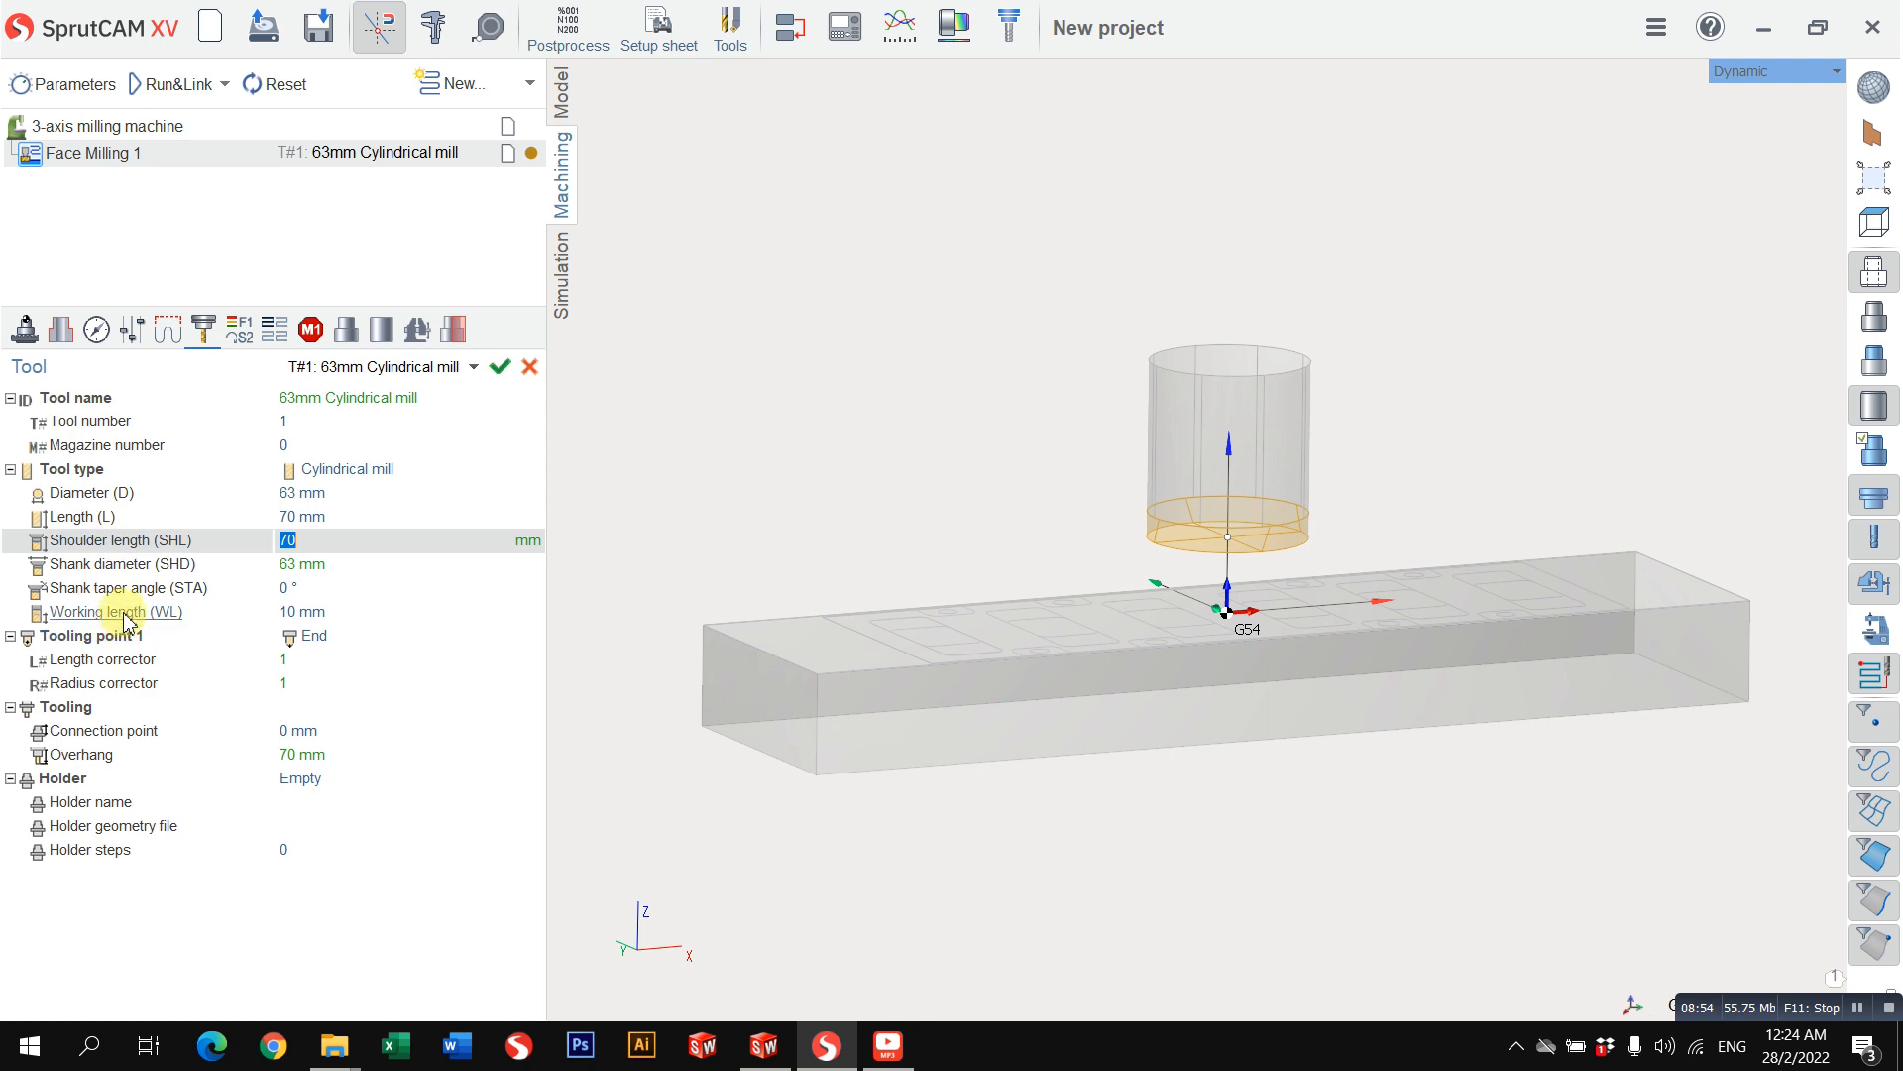
Step: Examine the mill's working length with its 3D preview and the operation's spindle speed and work feed parameters
{"action": "left_click", "coordinate": [121, 611]}
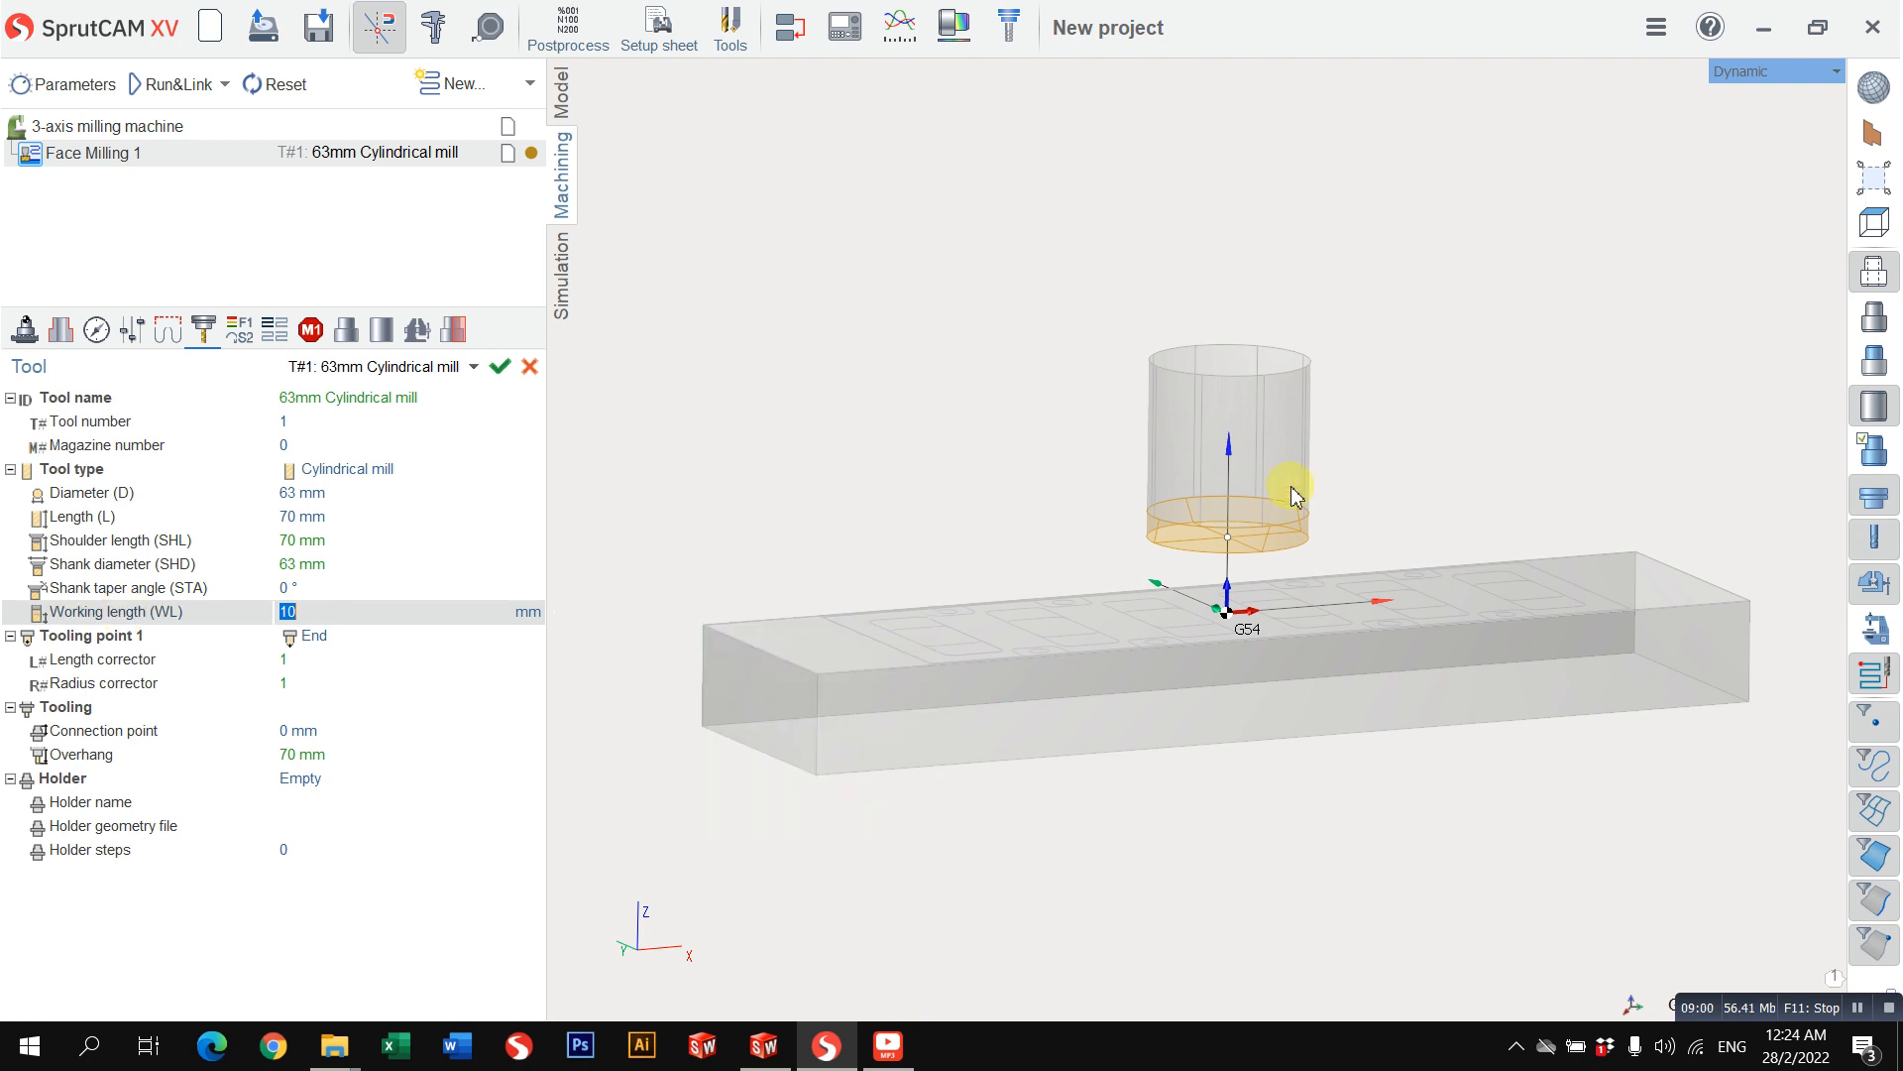
{"action": "middle_click_drag", "start_coordinate": [1437, 433], "coordinate": [1438, 472]}
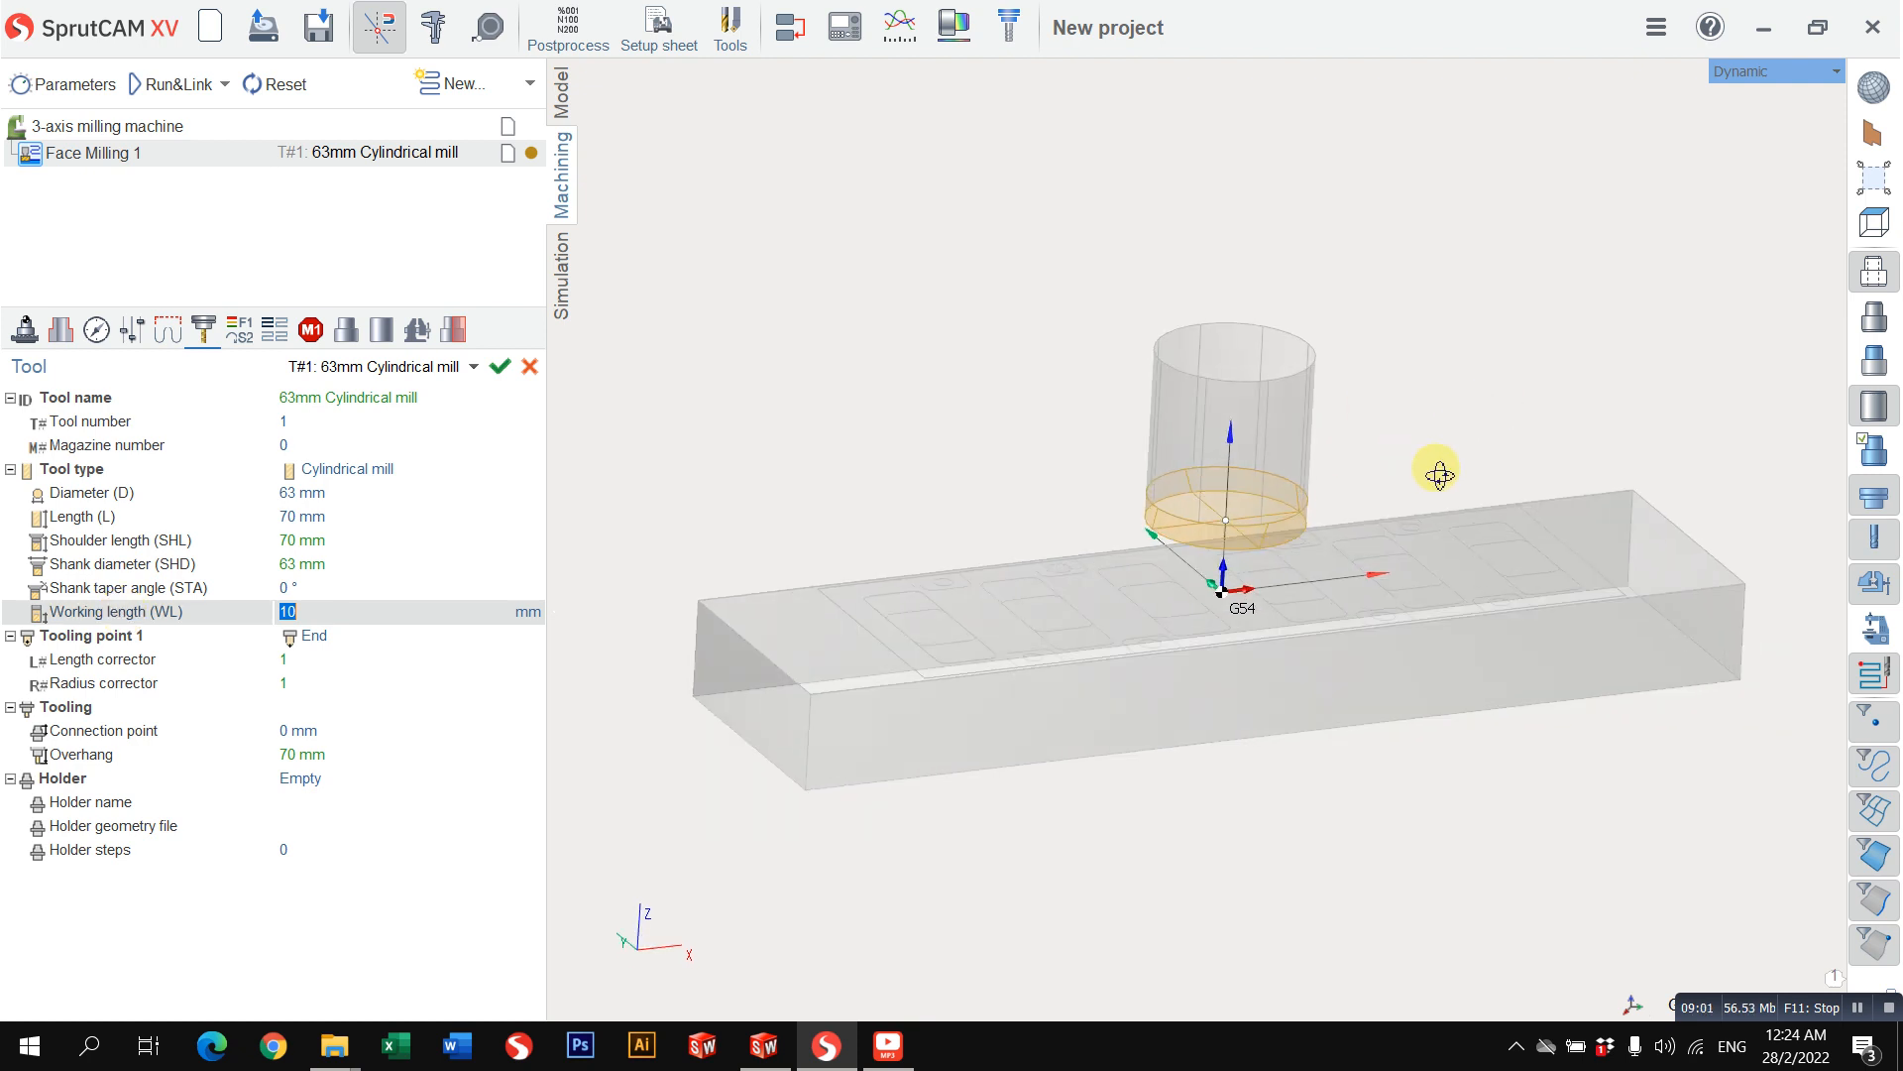
{"action": "left_click", "coordinate": [240, 329]}
{"action": "left_click_drag", "start_coordinate": [282, 398], "coordinate": [374, 401]}
{"action": "left_click", "coordinate": [380, 425]}
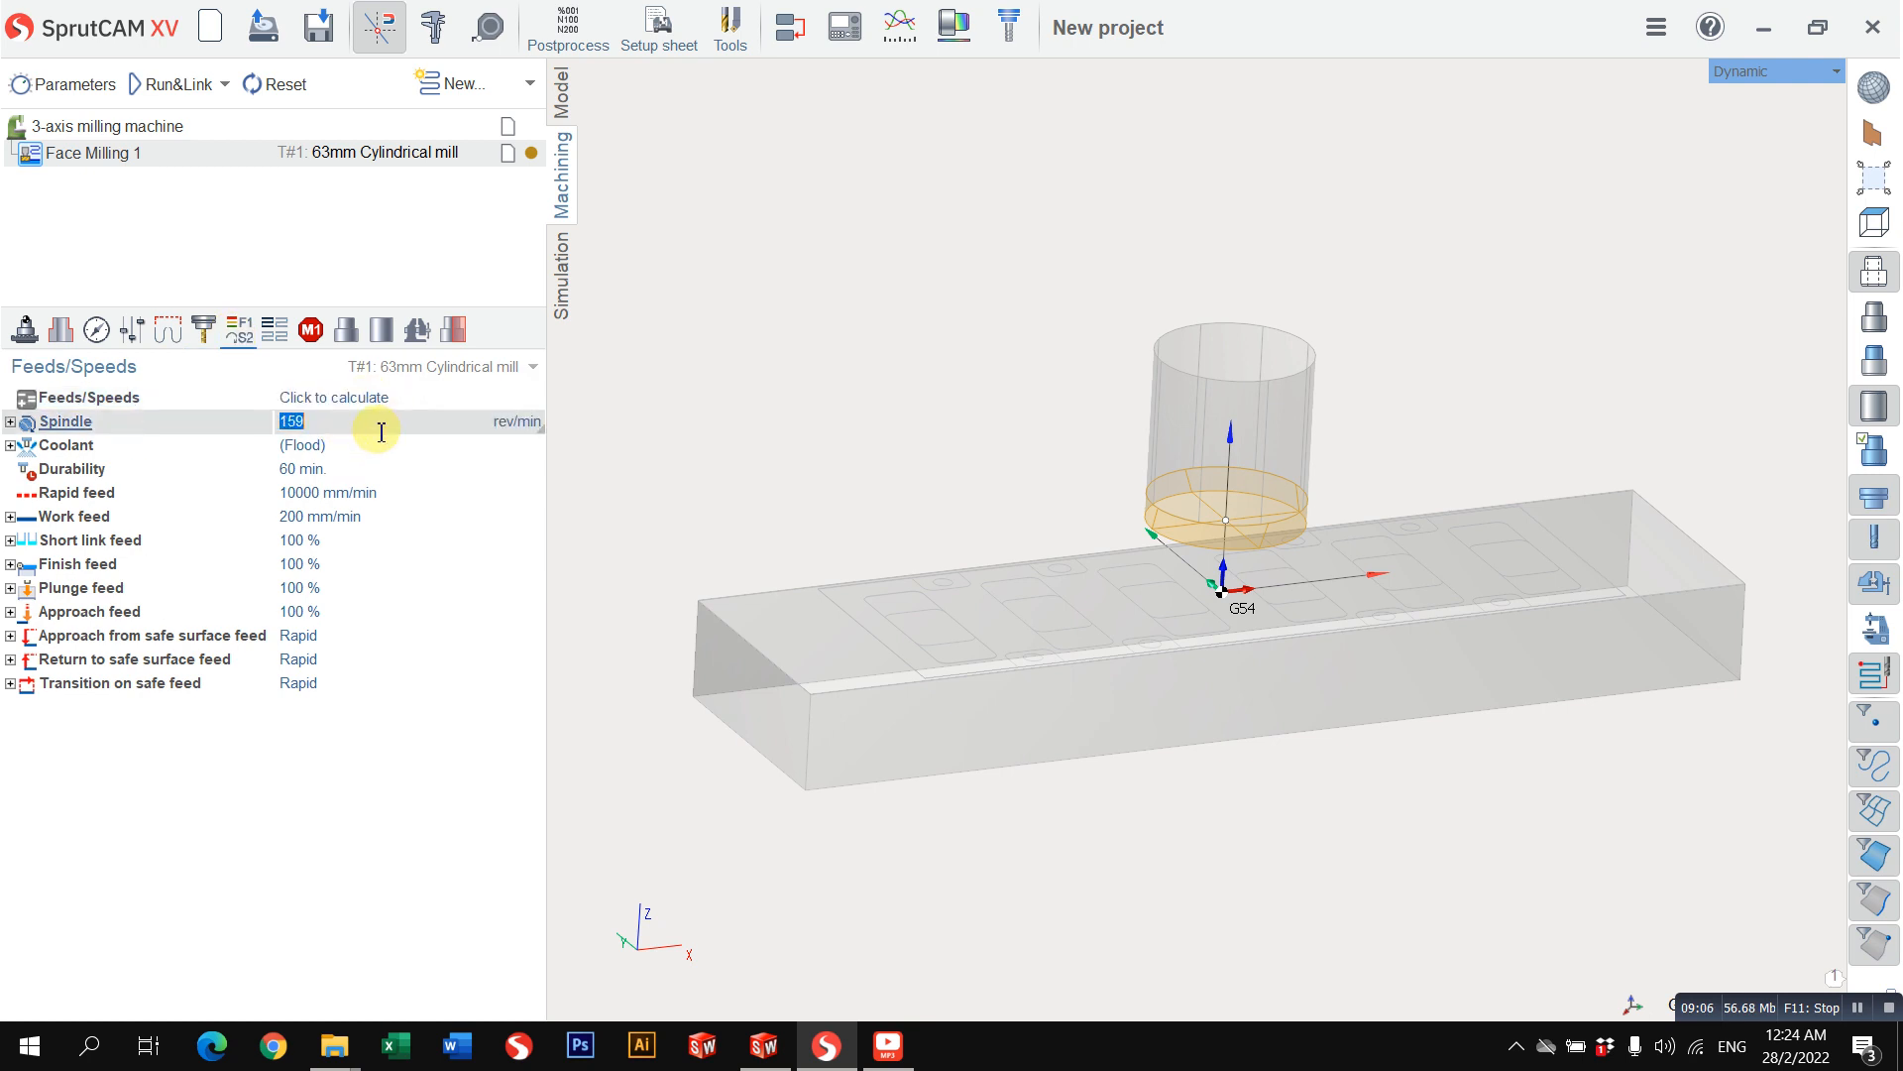
{"action": "left_click", "coordinate": [416, 396]}
{"action": "left_click", "coordinate": [348, 418]}
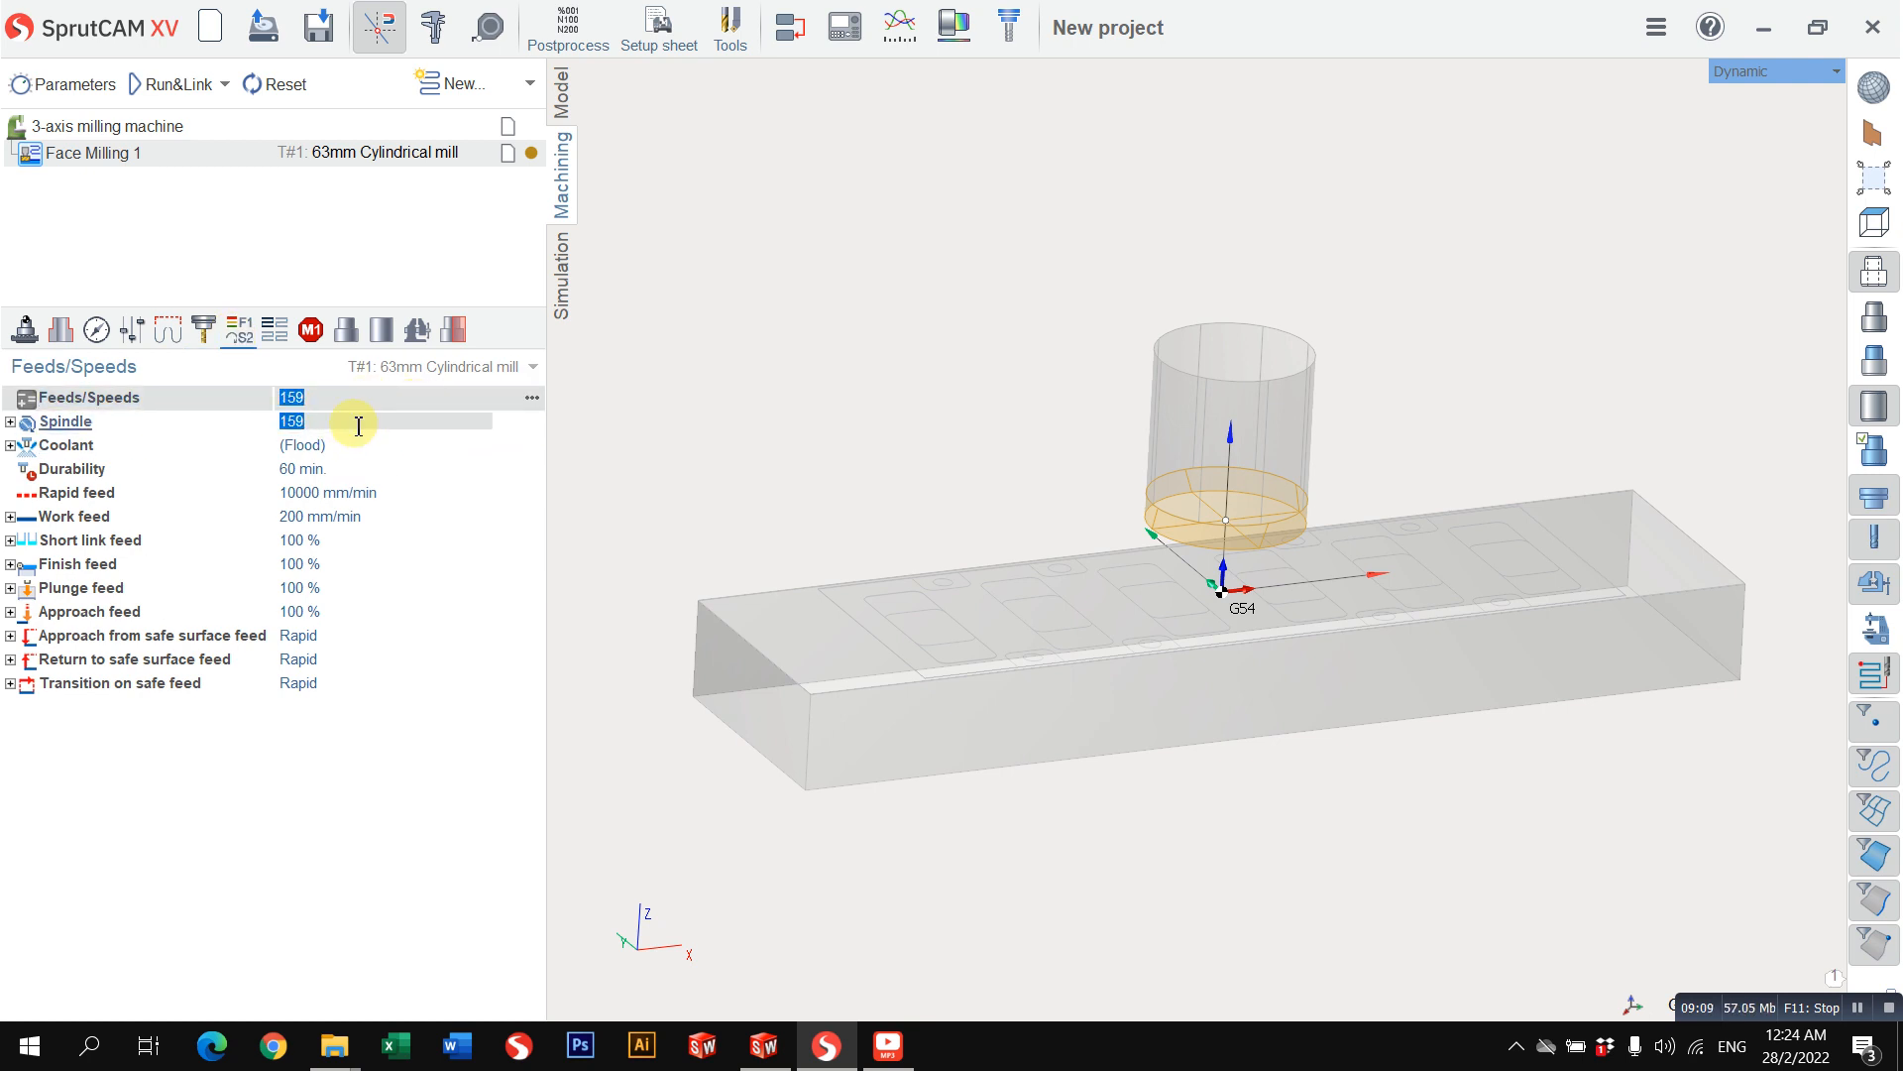
{"action": "left_click", "coordinate": [349, 518]}
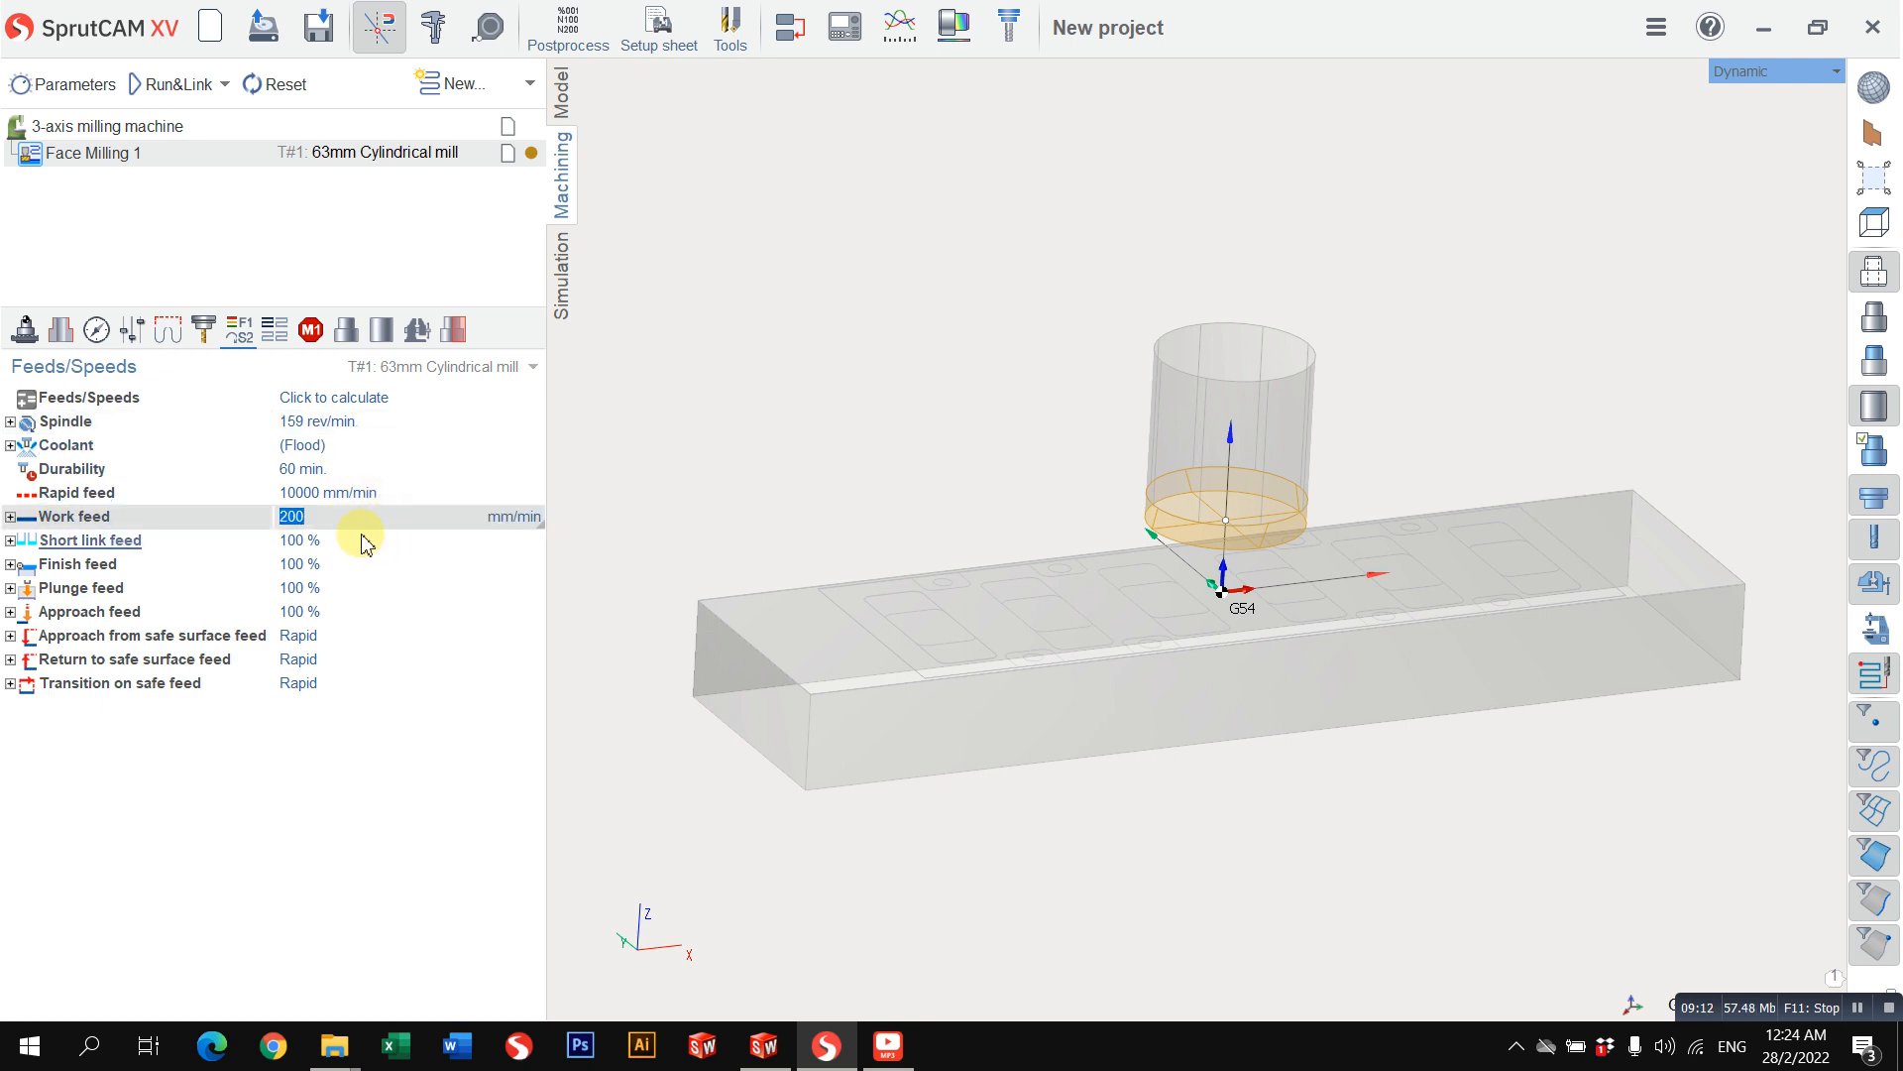
{"action": "left_click", "coordinate": [353, 422]}
{"action": "left_click", "coordinate": [393, 398]}
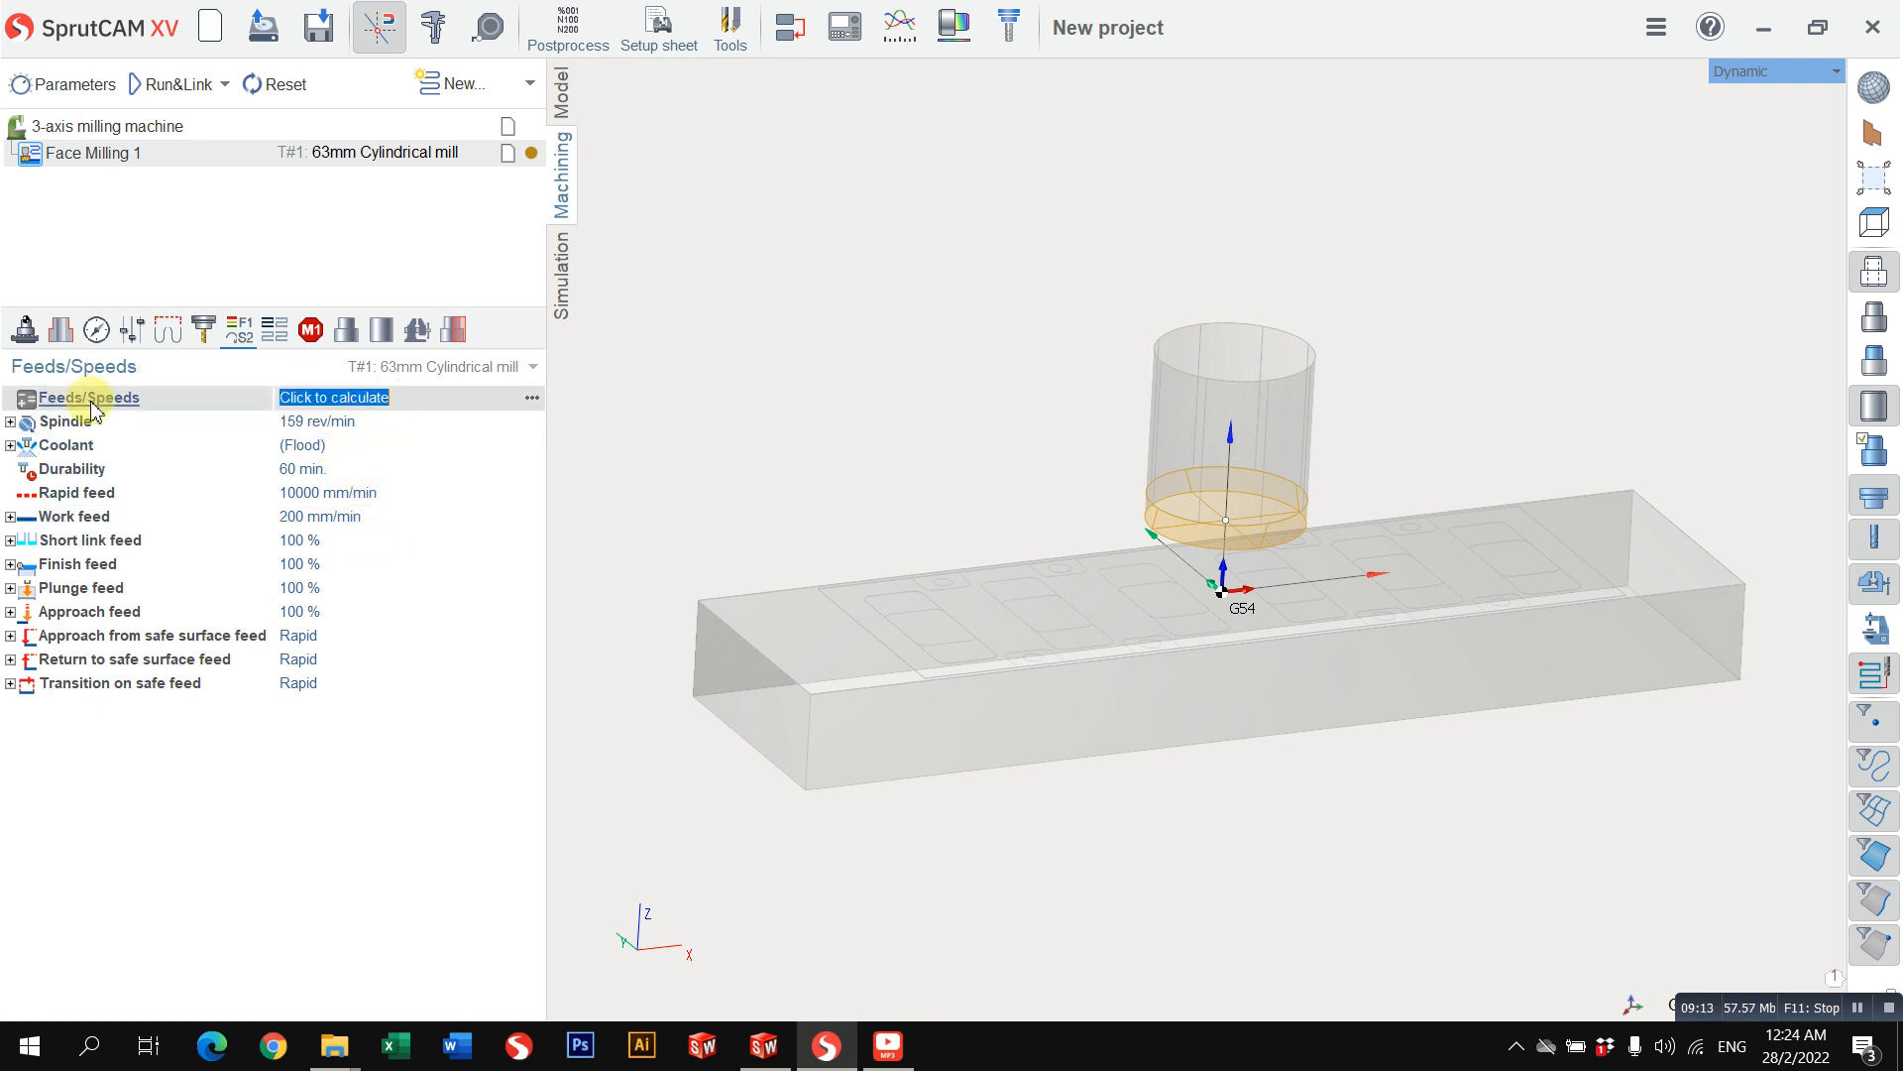
Step: Try a cutting speed of 200 m/min in the feeds and speeds calculation, switch back to spindle speed input, and cancel the calculation
{"action": "left_click", "coordinate": [532, 397]}
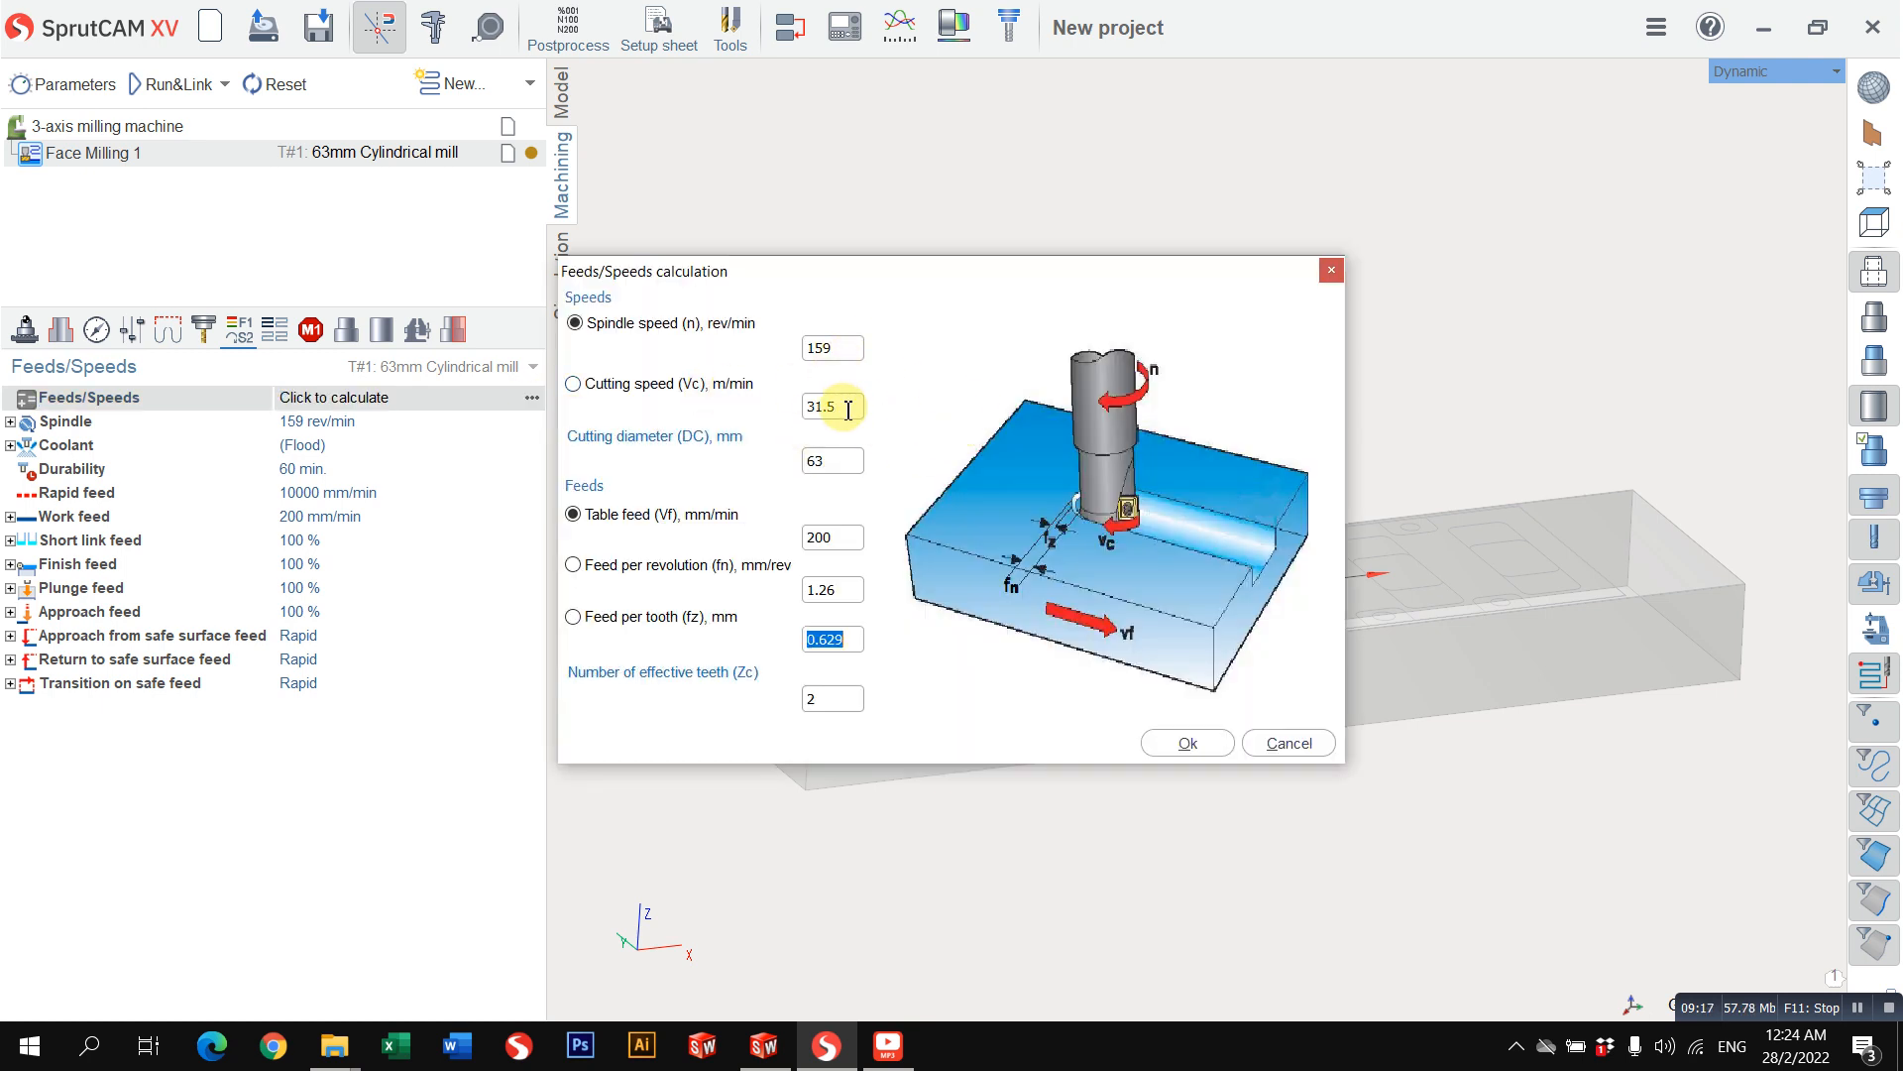
{"action": "left_click", "coordinate": [637, 384]}
{"action": "double_click", "coordinate": [843, 406]}
{"action": "type", "text": "200"}
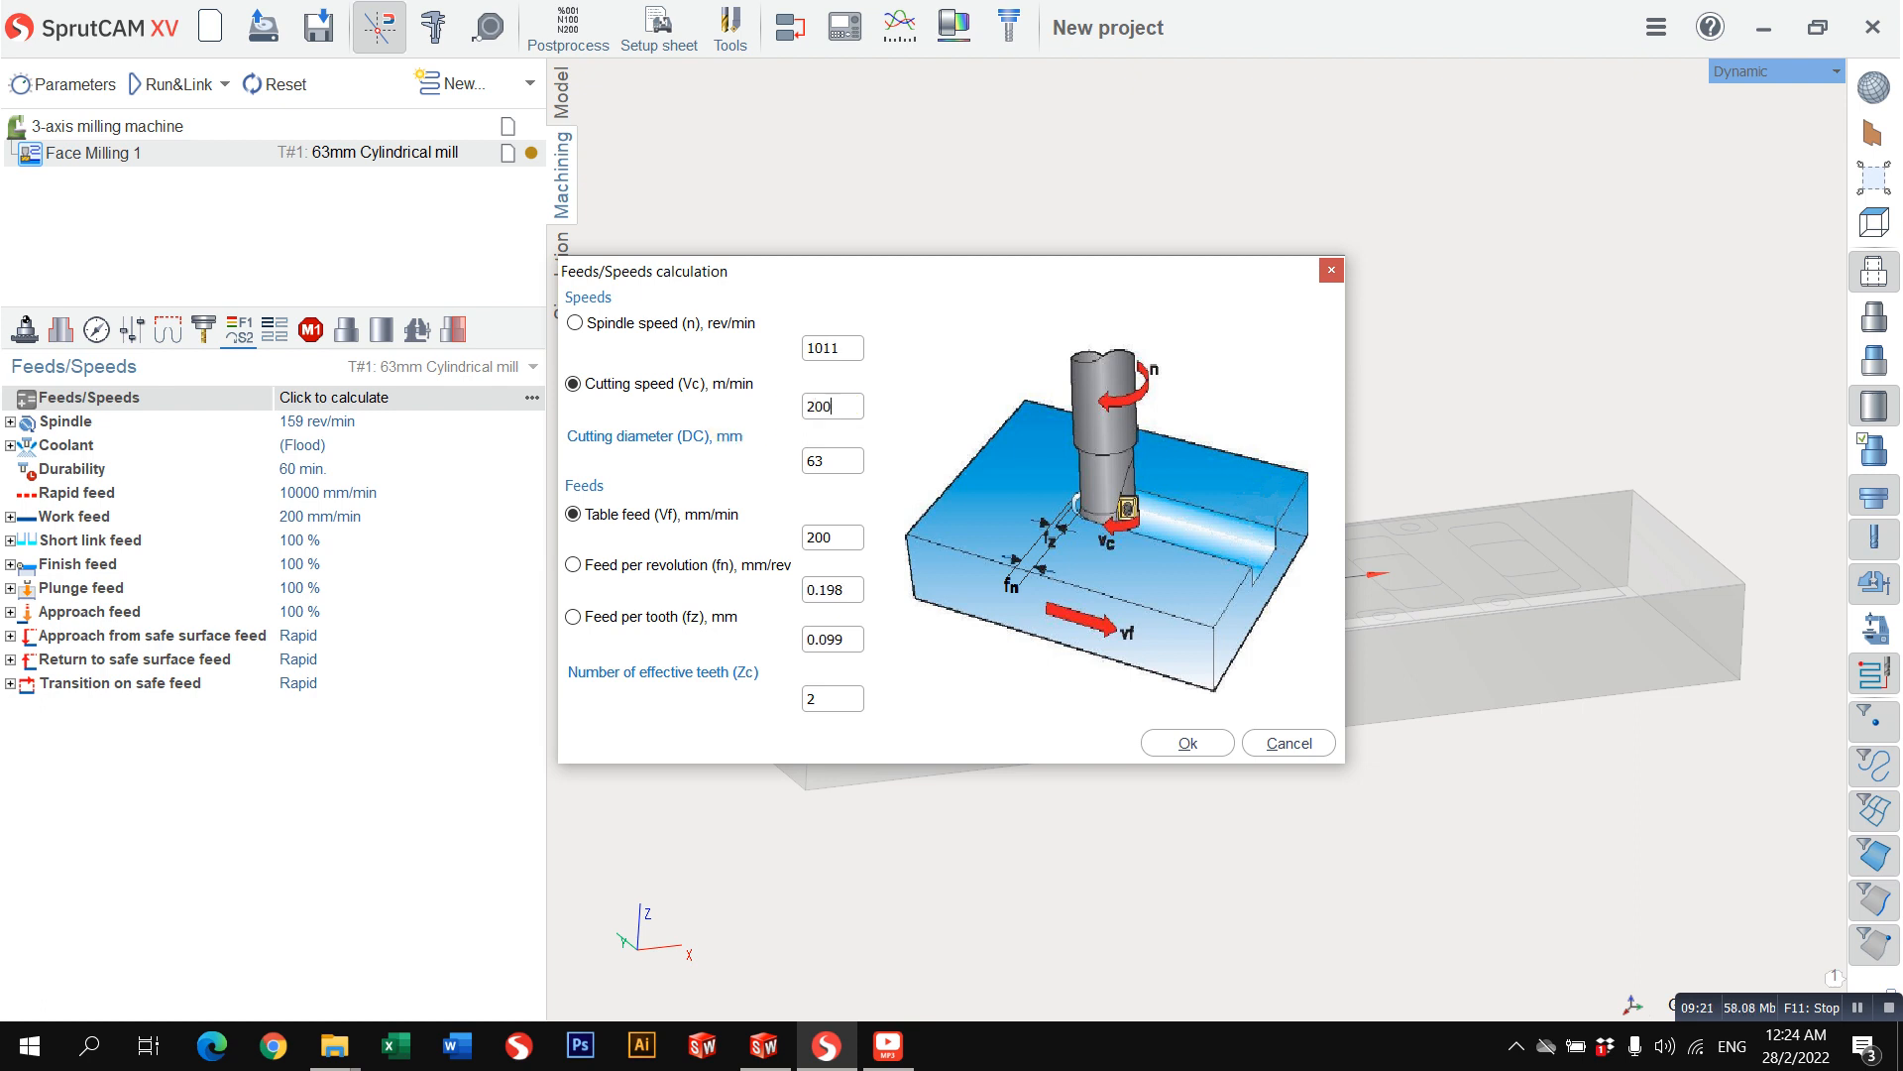
{"action": "double_click", "coordinate": [851, 348]}
{"action": "left_click", "coordinate": [644, 323]}
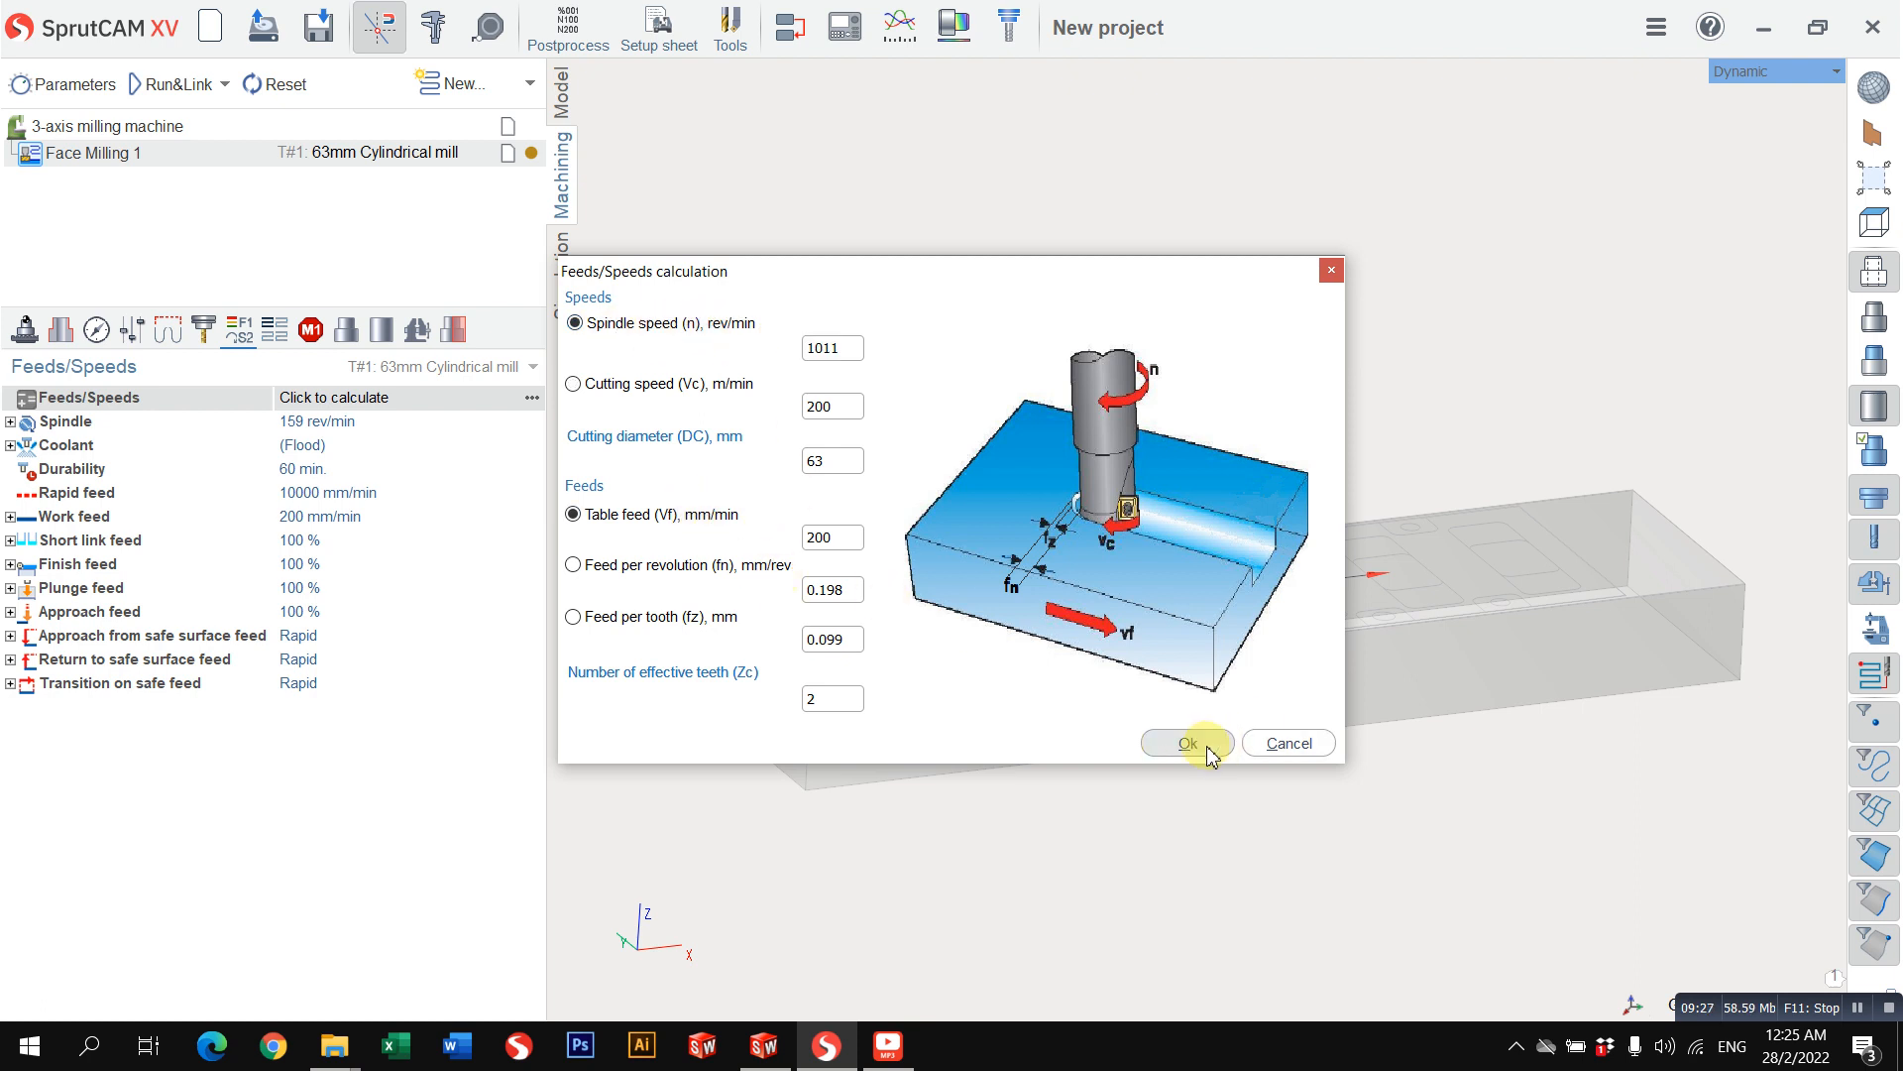
{"action": "left_click", "coordinate": [1288, 746]}
Step: Set the spindle speed to 1500 rev/min and the work feed to 500 mm/min
{"action": "left_click", "coordinate": [392, 420]}
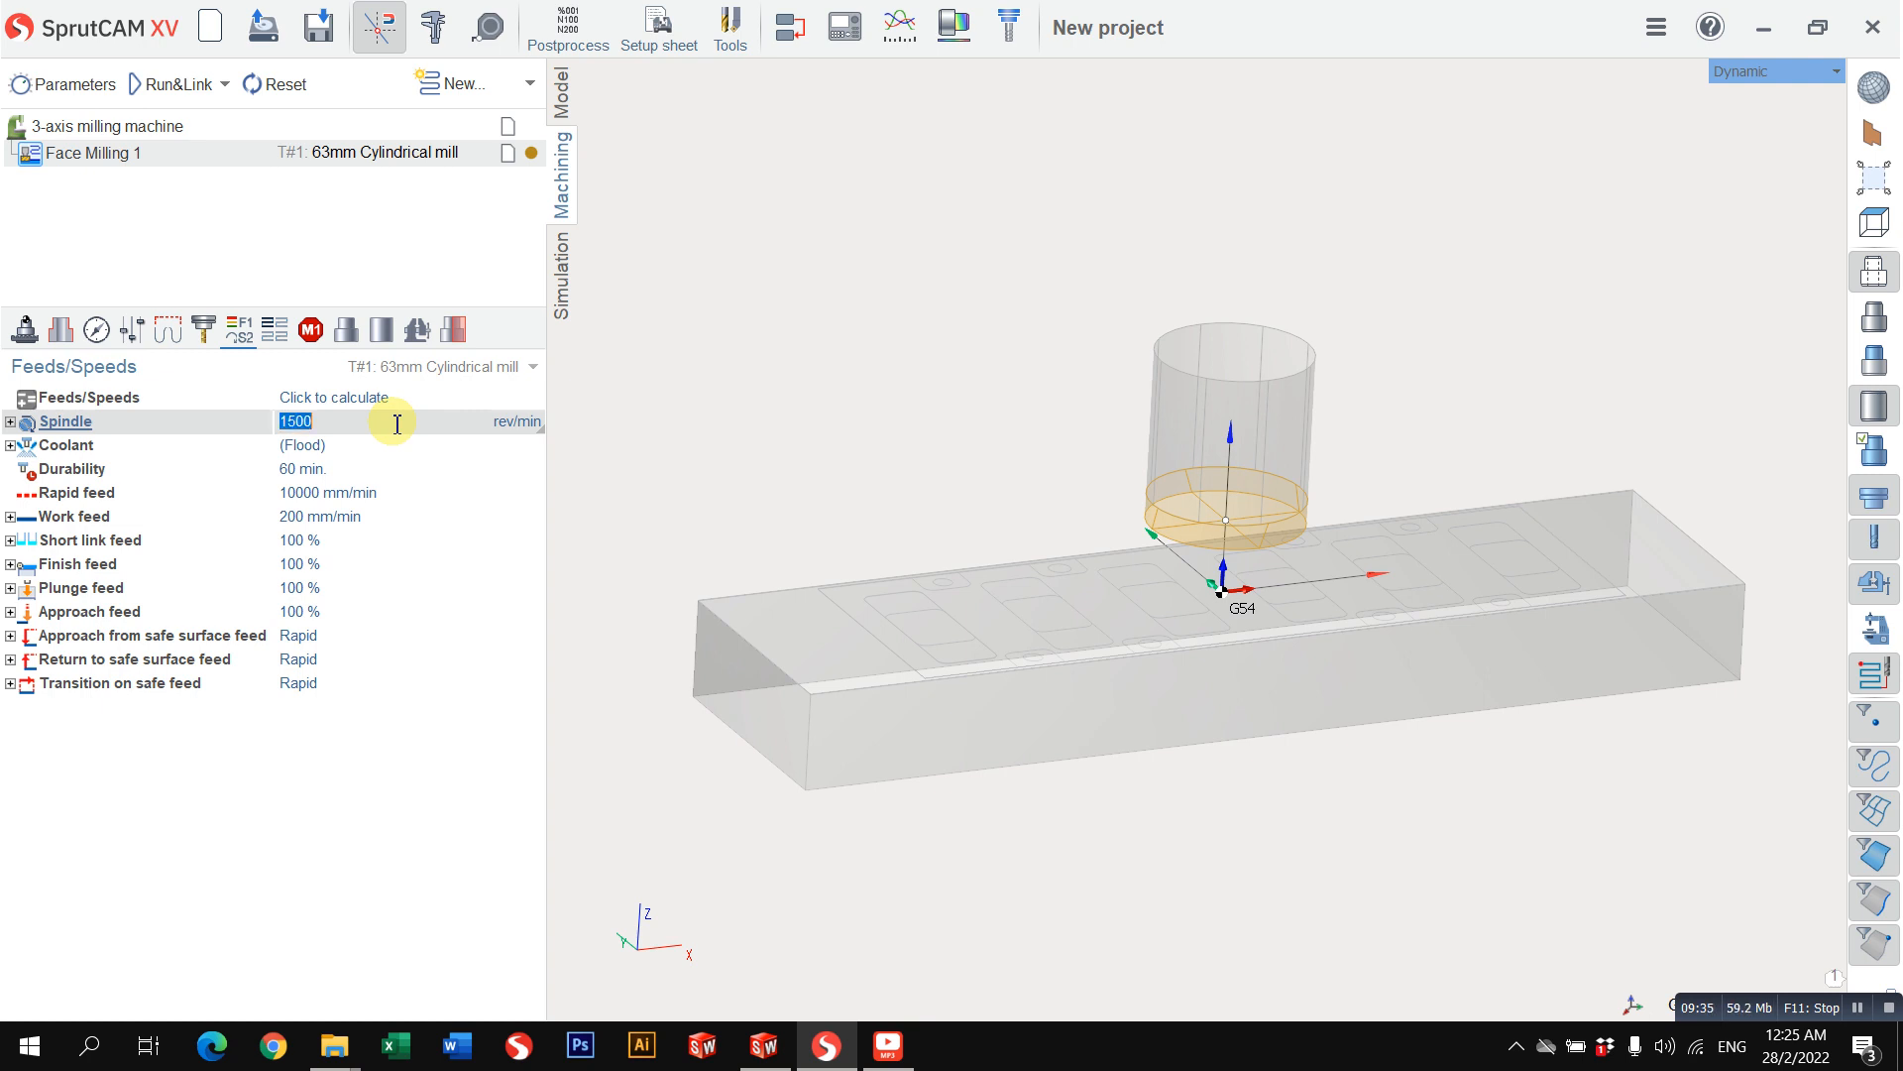
{"action": "left_click", "coordinate": [339, 514]}
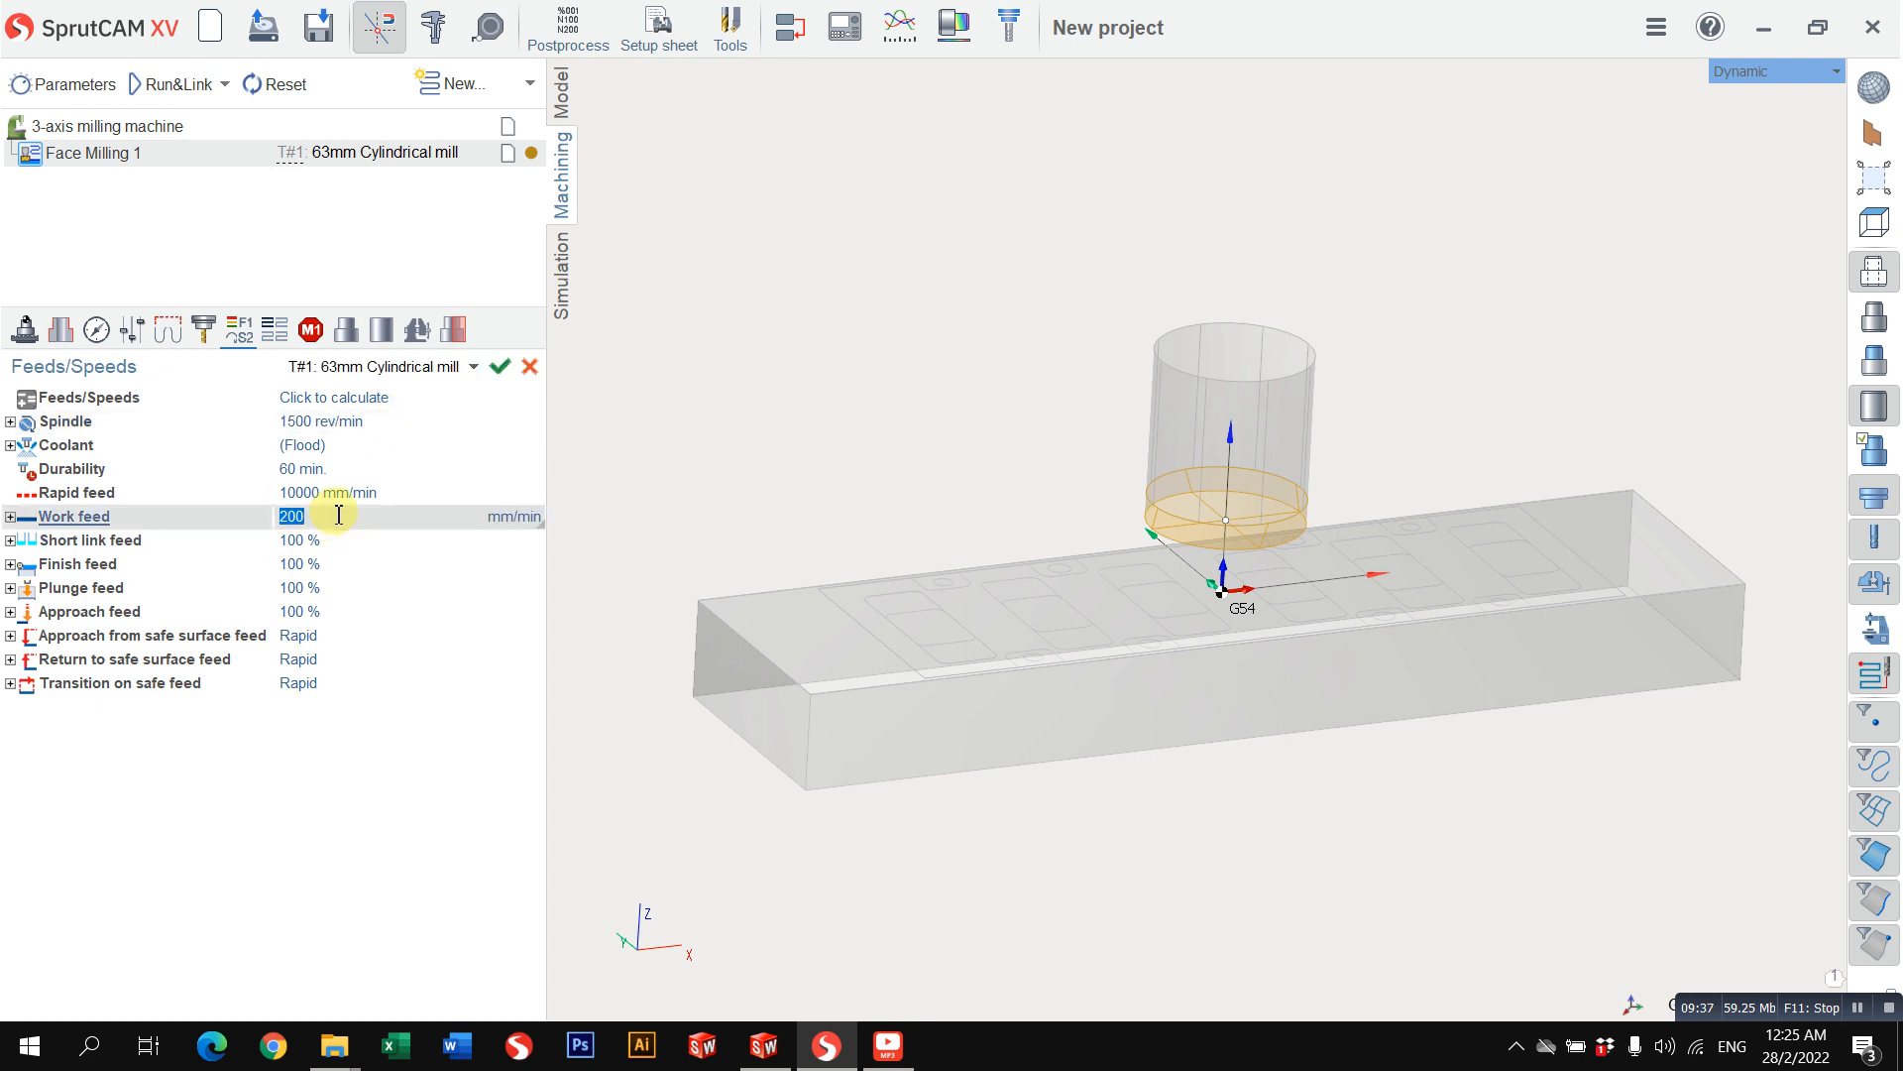
{"action": "left_click", "coordinate": [379, 424]}
{"action": "left_click", "coordinate": [366, 514]}
{"action": "left_click", "coordinate": [396, 536]}
{"action": "left_click", "coordinate": [417, 514]}
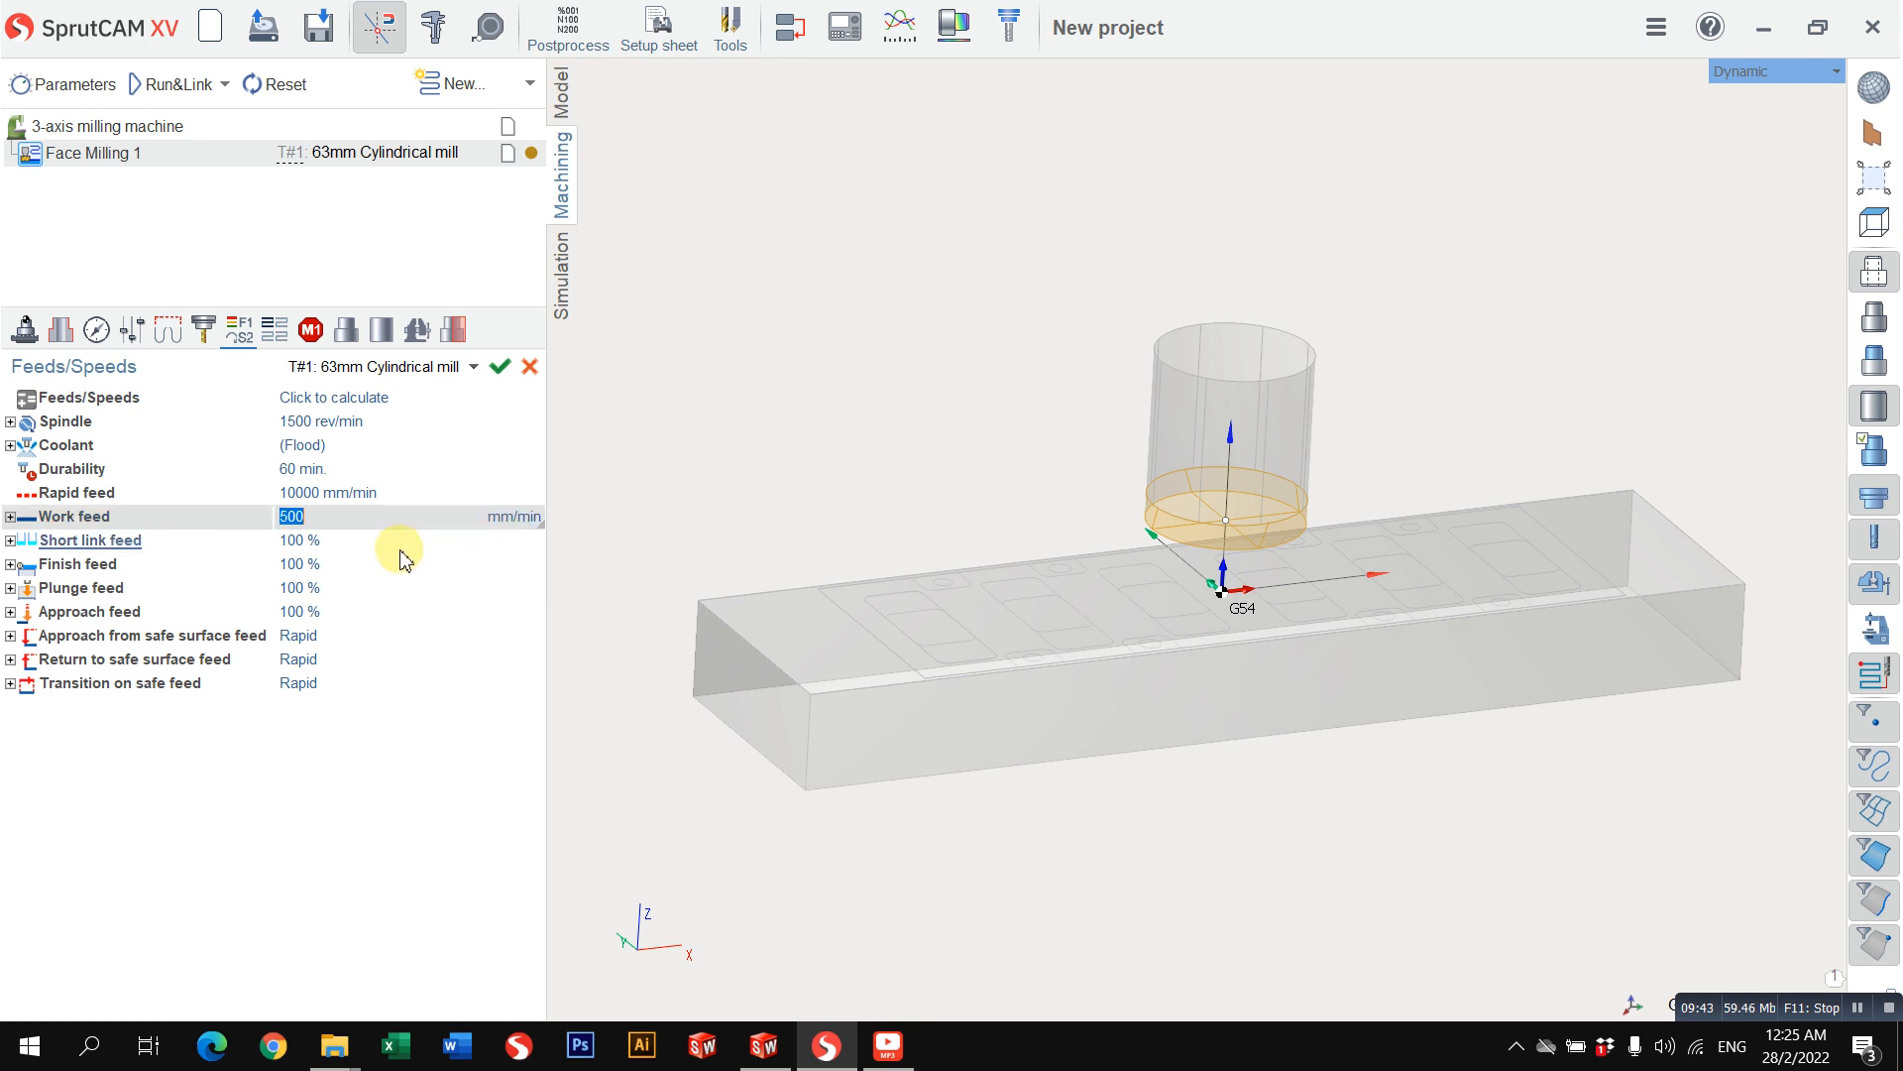
Step: Examine the short link, finish, plunge, approach and safe surface feed parameters of the face milling operation
{"action": "left_click", "coordinate": [391, 545]}
{"action": "left_click", "coordinate": [360, 567]}
{"action": "left_click", "coordinate": [366, 615]}
{"action": "left_click", "coordinate": [366, 637]}
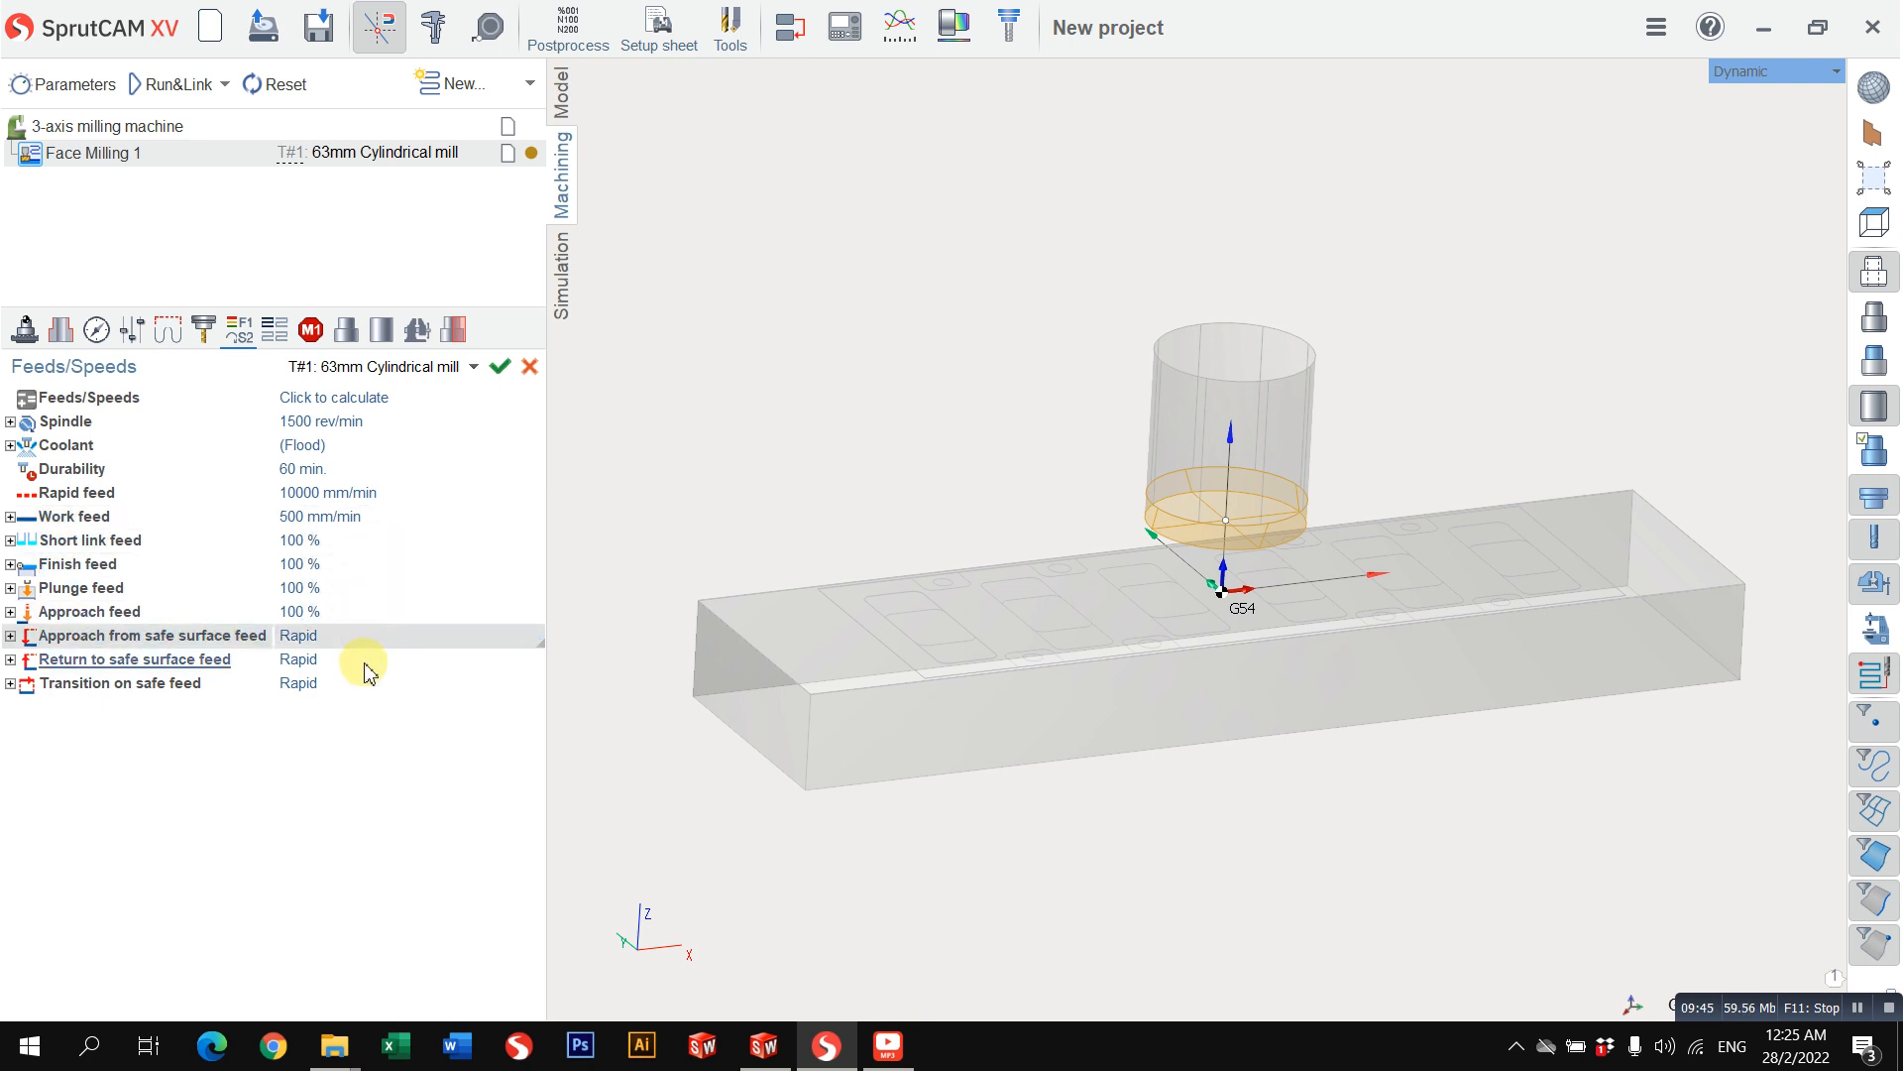
{"action": "left_click", "coordinate": [366, 662]}
{"action": "left_click", "coordinate": [370, 612]}
{"action": "left_click", "coordinate": [362, 542]}
{"action": "left_click", "coordinate": [367, 565]}
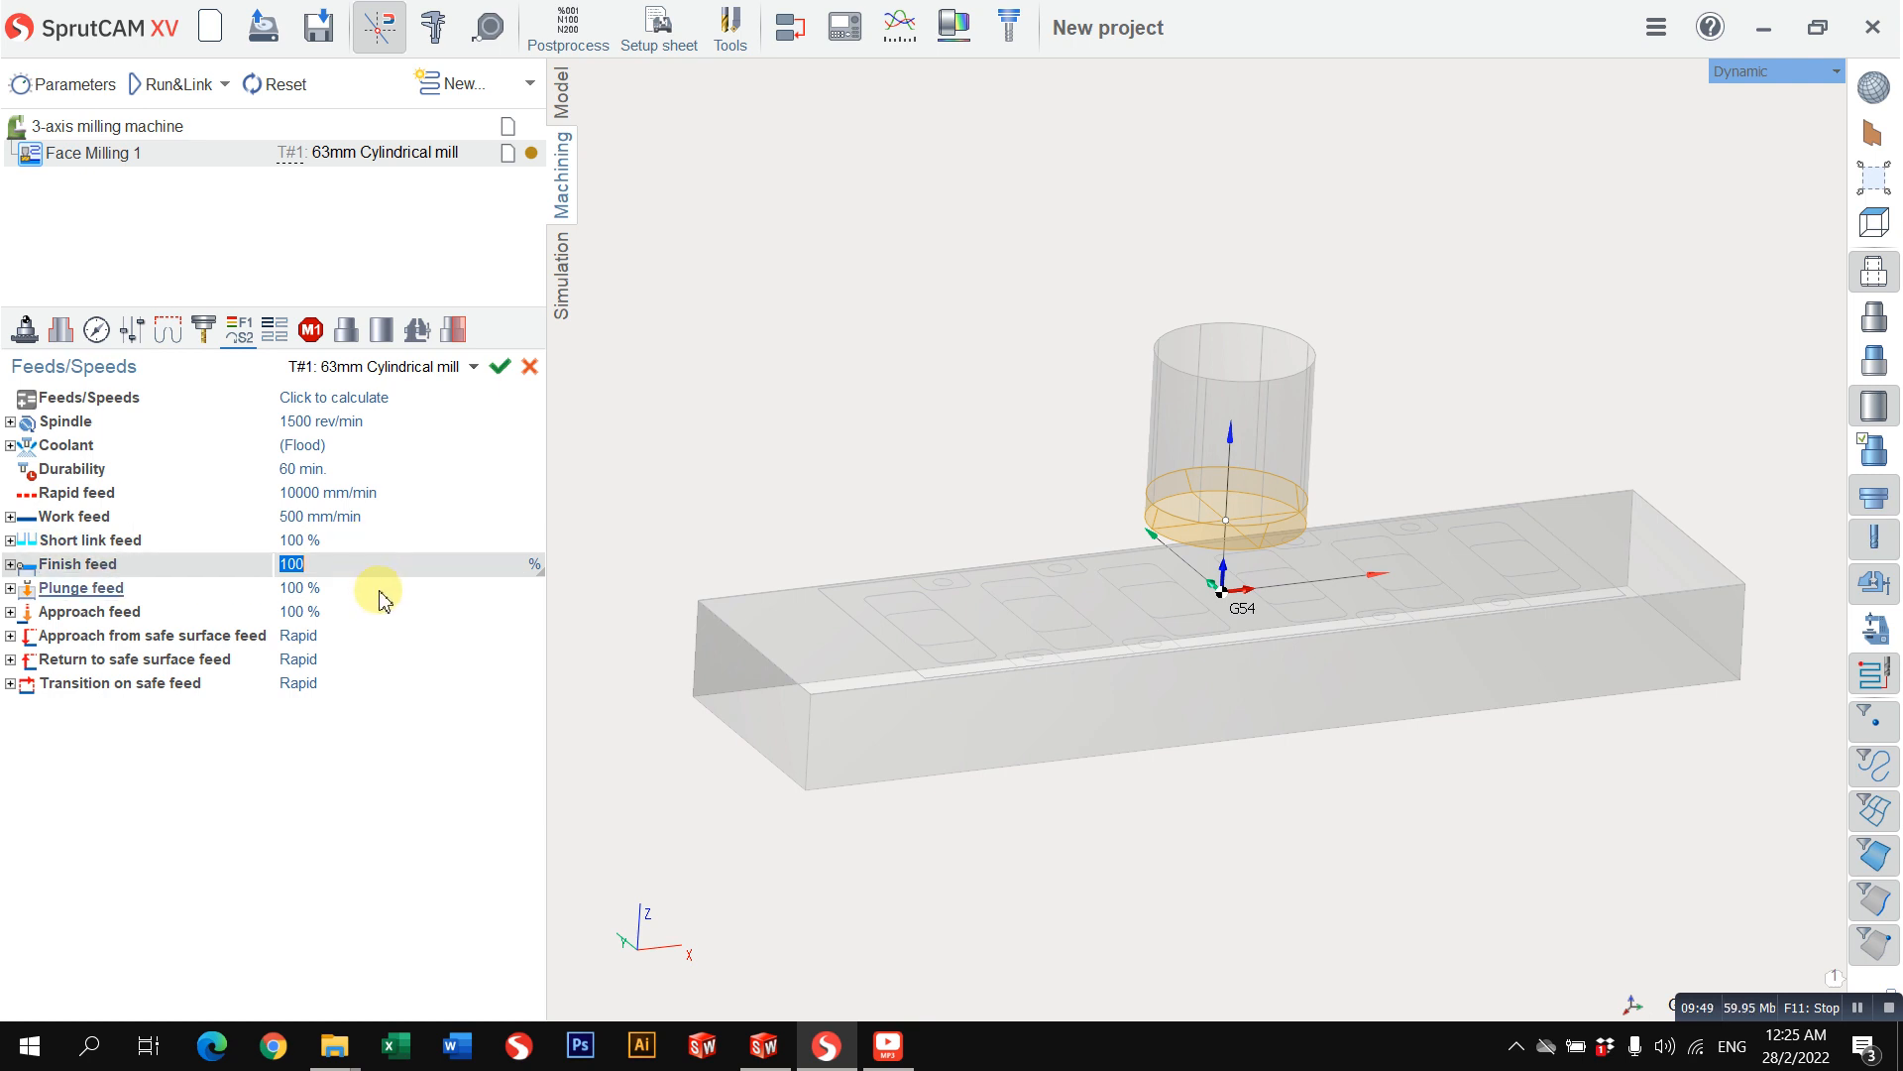
{"action": "left_click", "coordinate": [385, 587]}
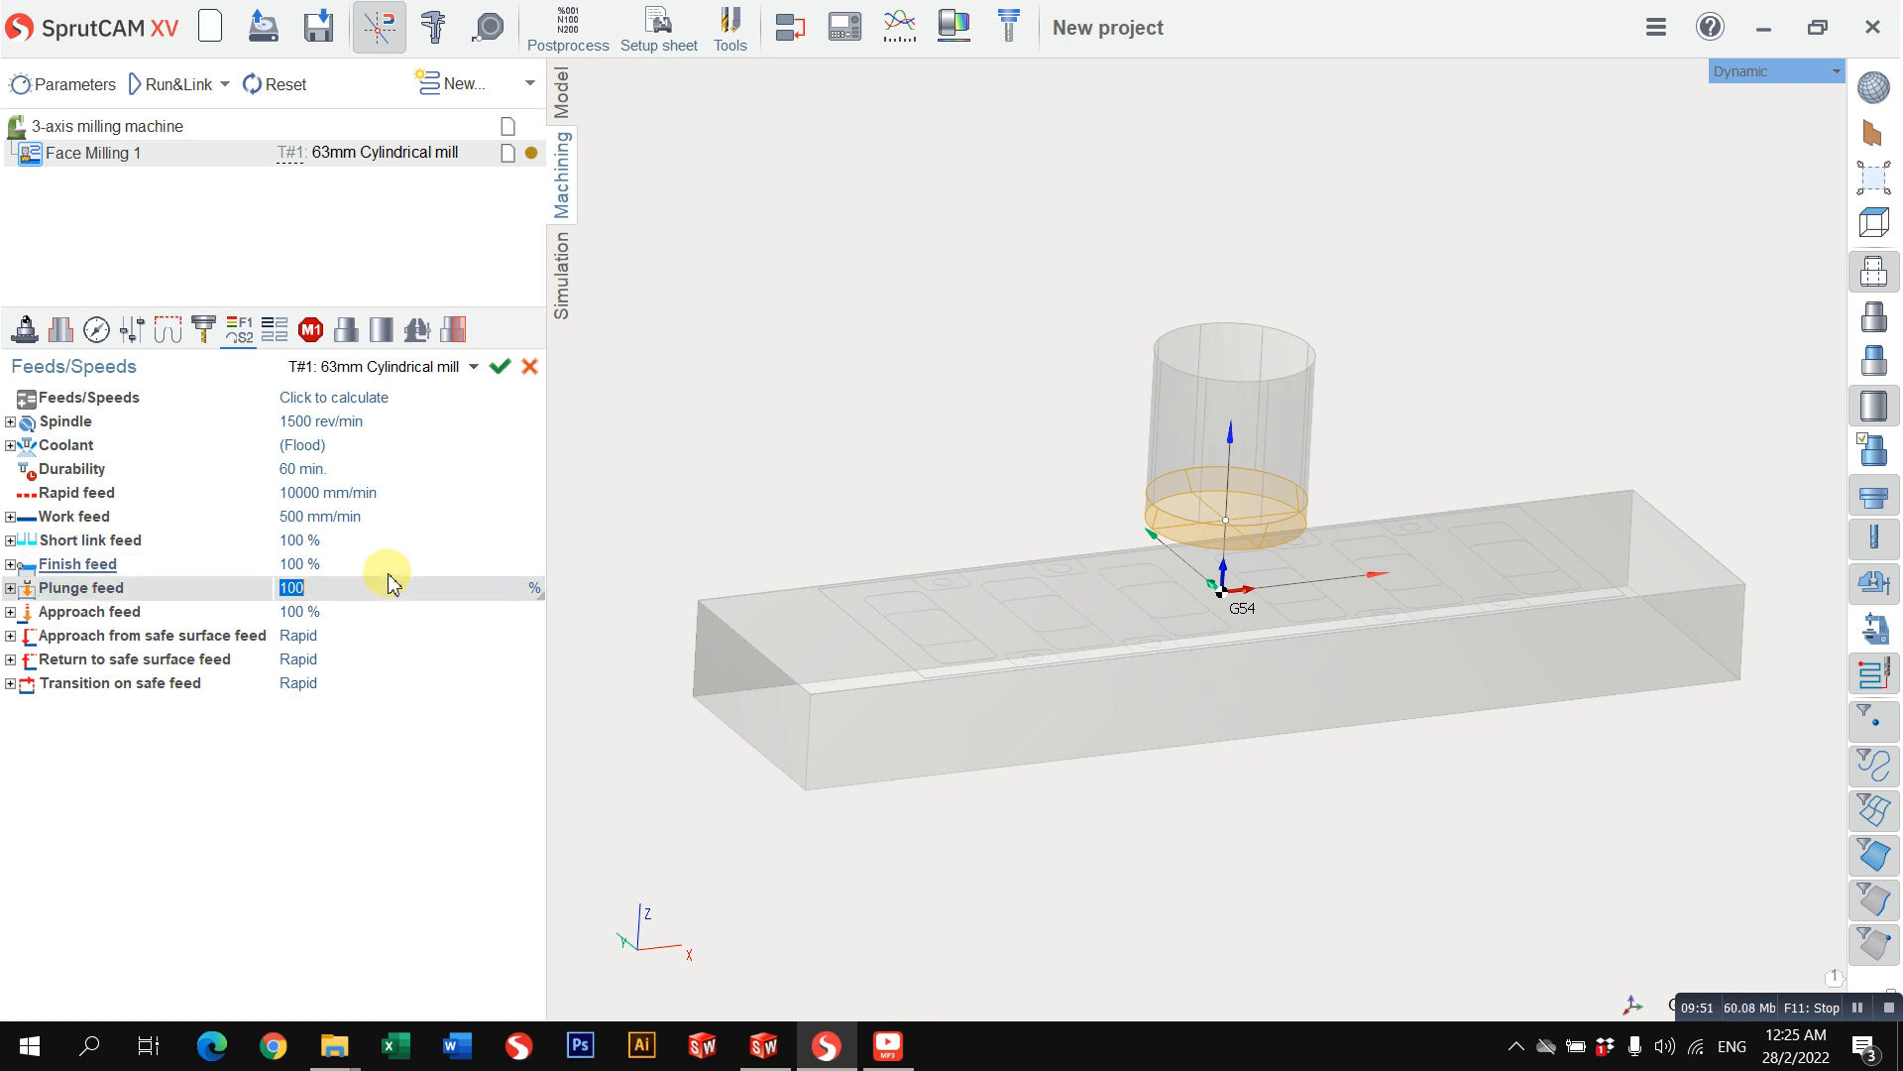
Step: Compare the finish, short link and plunge feed percentages with the work feed they are based on
{"action": "left_click", "coordinate": [390, 563]}
{"action": "left_click", "coordinate": [400, 544]}
{"action": "left_click", "coordinate": [402, 564]}
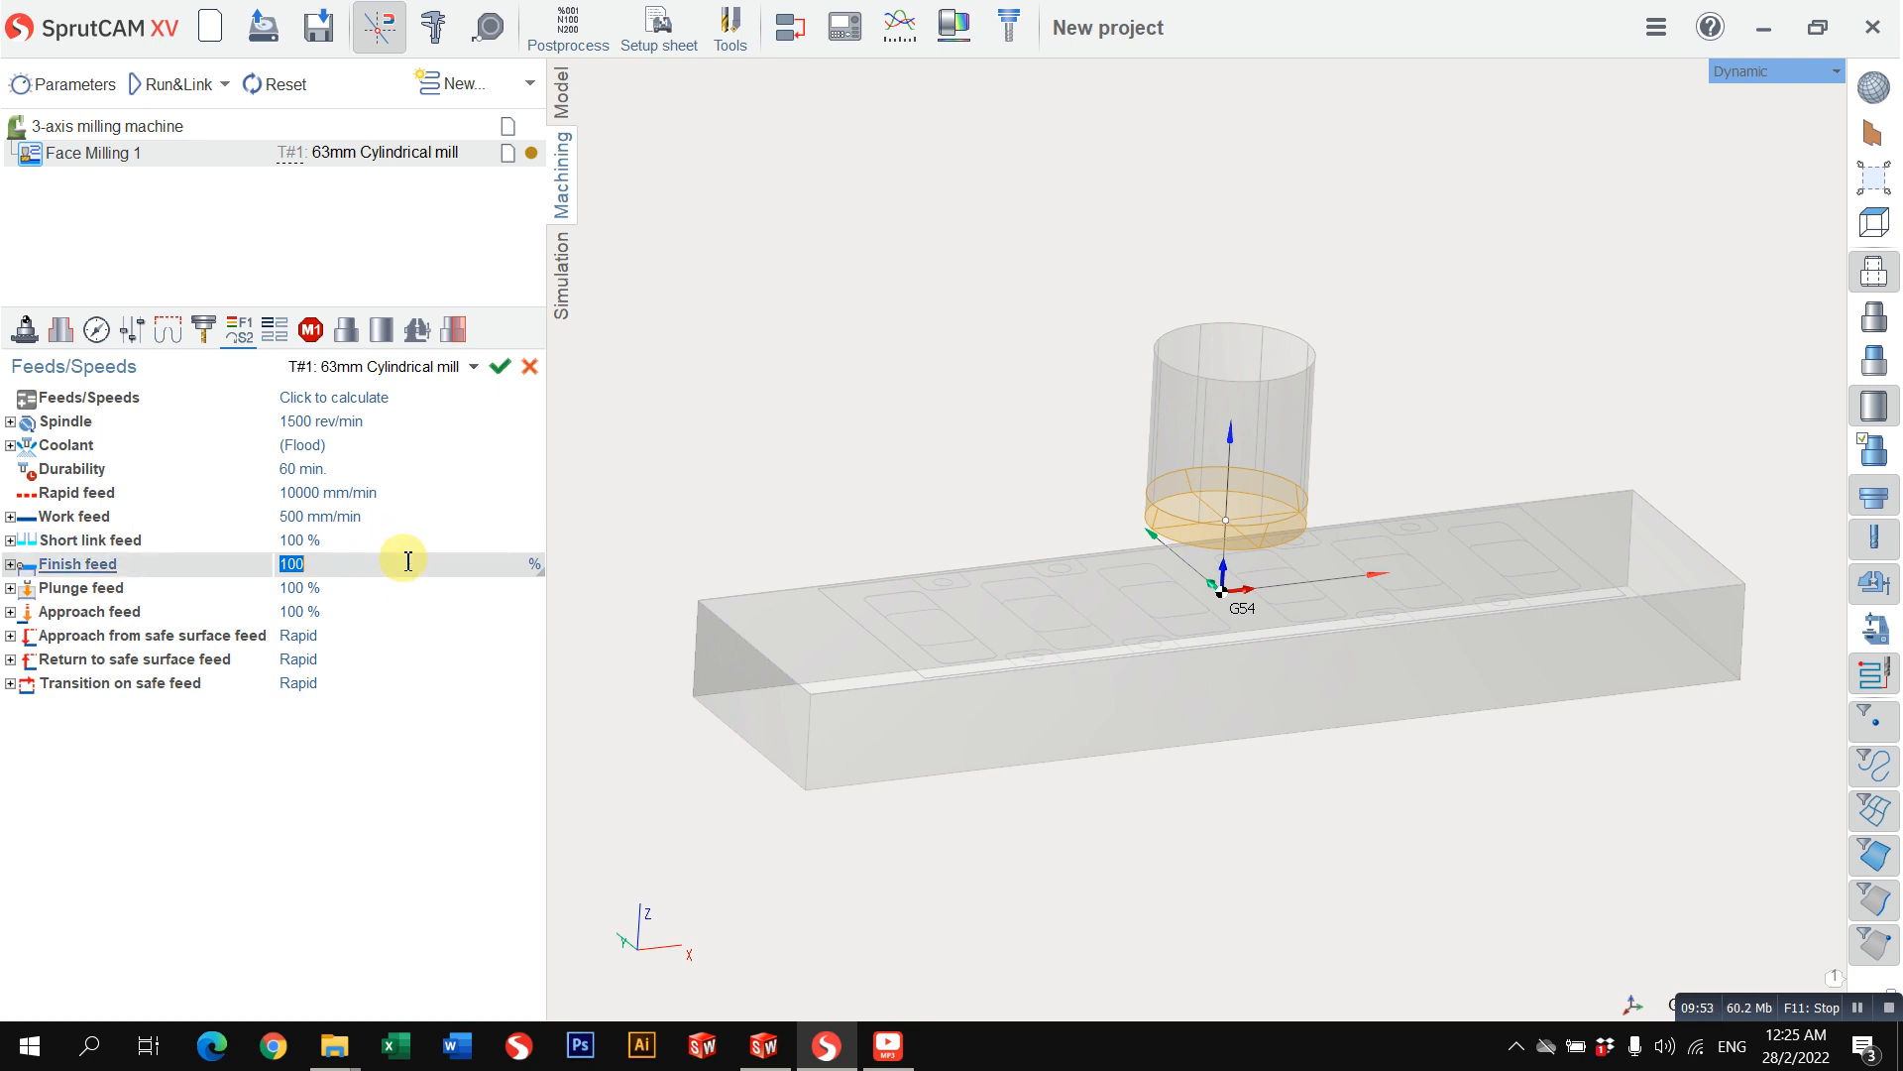
{"action": "left_click", "coordinate": [311, 587]}
{"action": "left_click", "coordinate": [437, 565]}
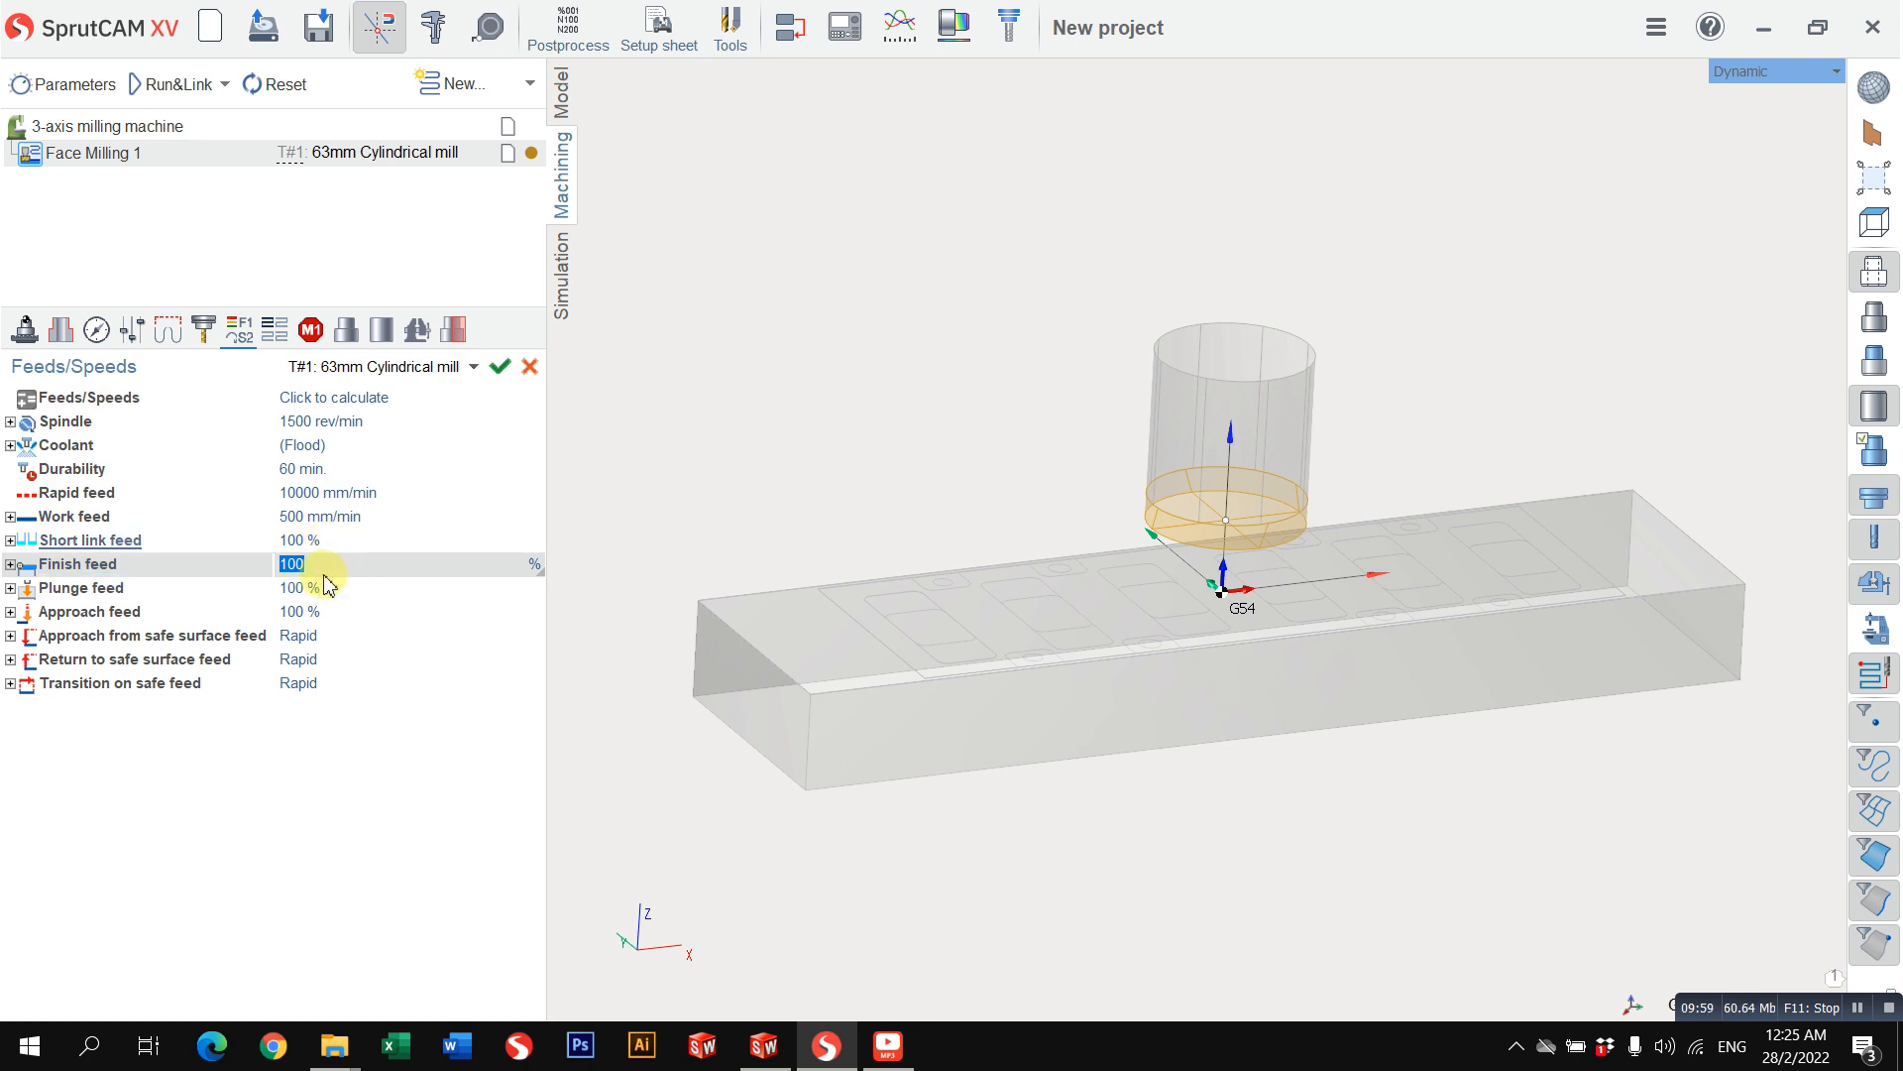
{"action": "left_click", "coordinate": [309, 541]}
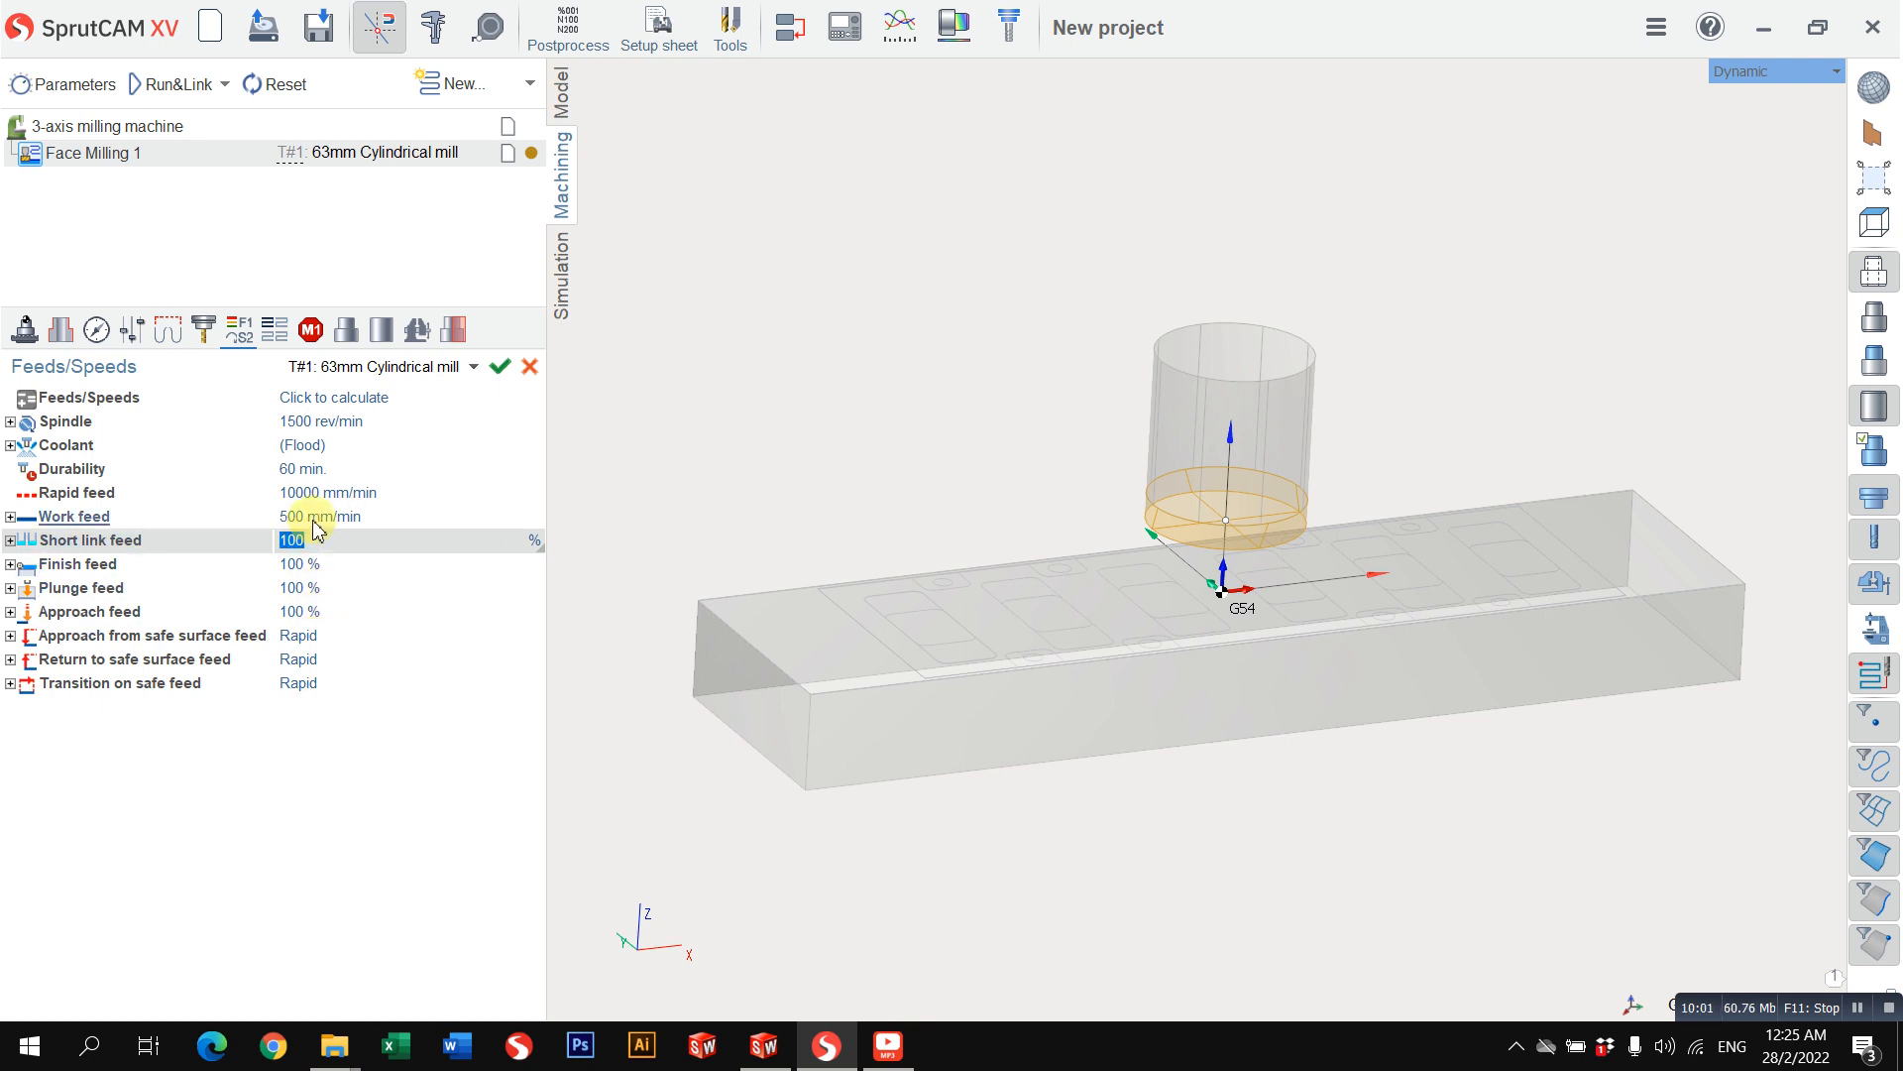
{"action": "left_click", "coordinate": [332, 511]}
{"action": "left_click", "coordinate": [340, 540]}
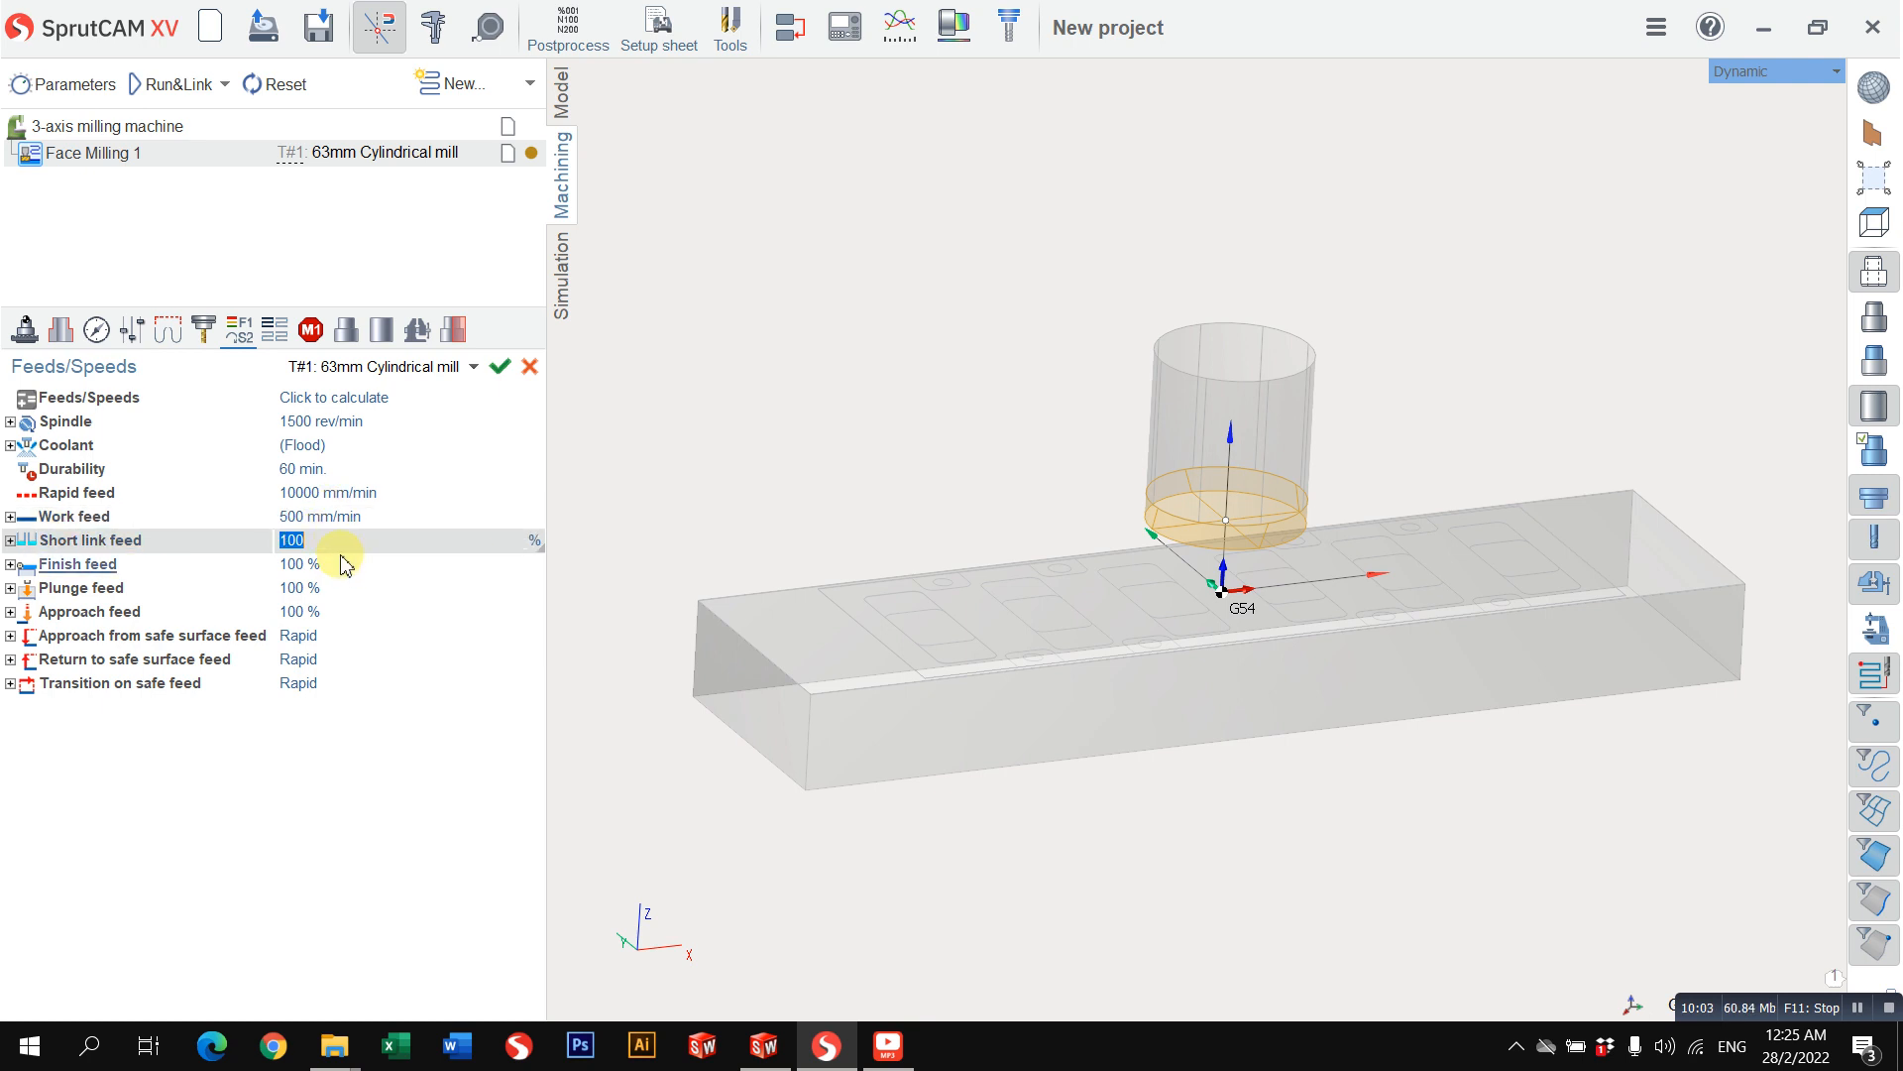
{"action": "left_click", "coordinate": [409, 540]}
{"action": "left_click", "coordinate": [407, 564]}
Step: Try mm/min, mm/rev and mm/tooth as the unit of the plunge feed
{"action": "left_click", "coordinate": [484, 593]}
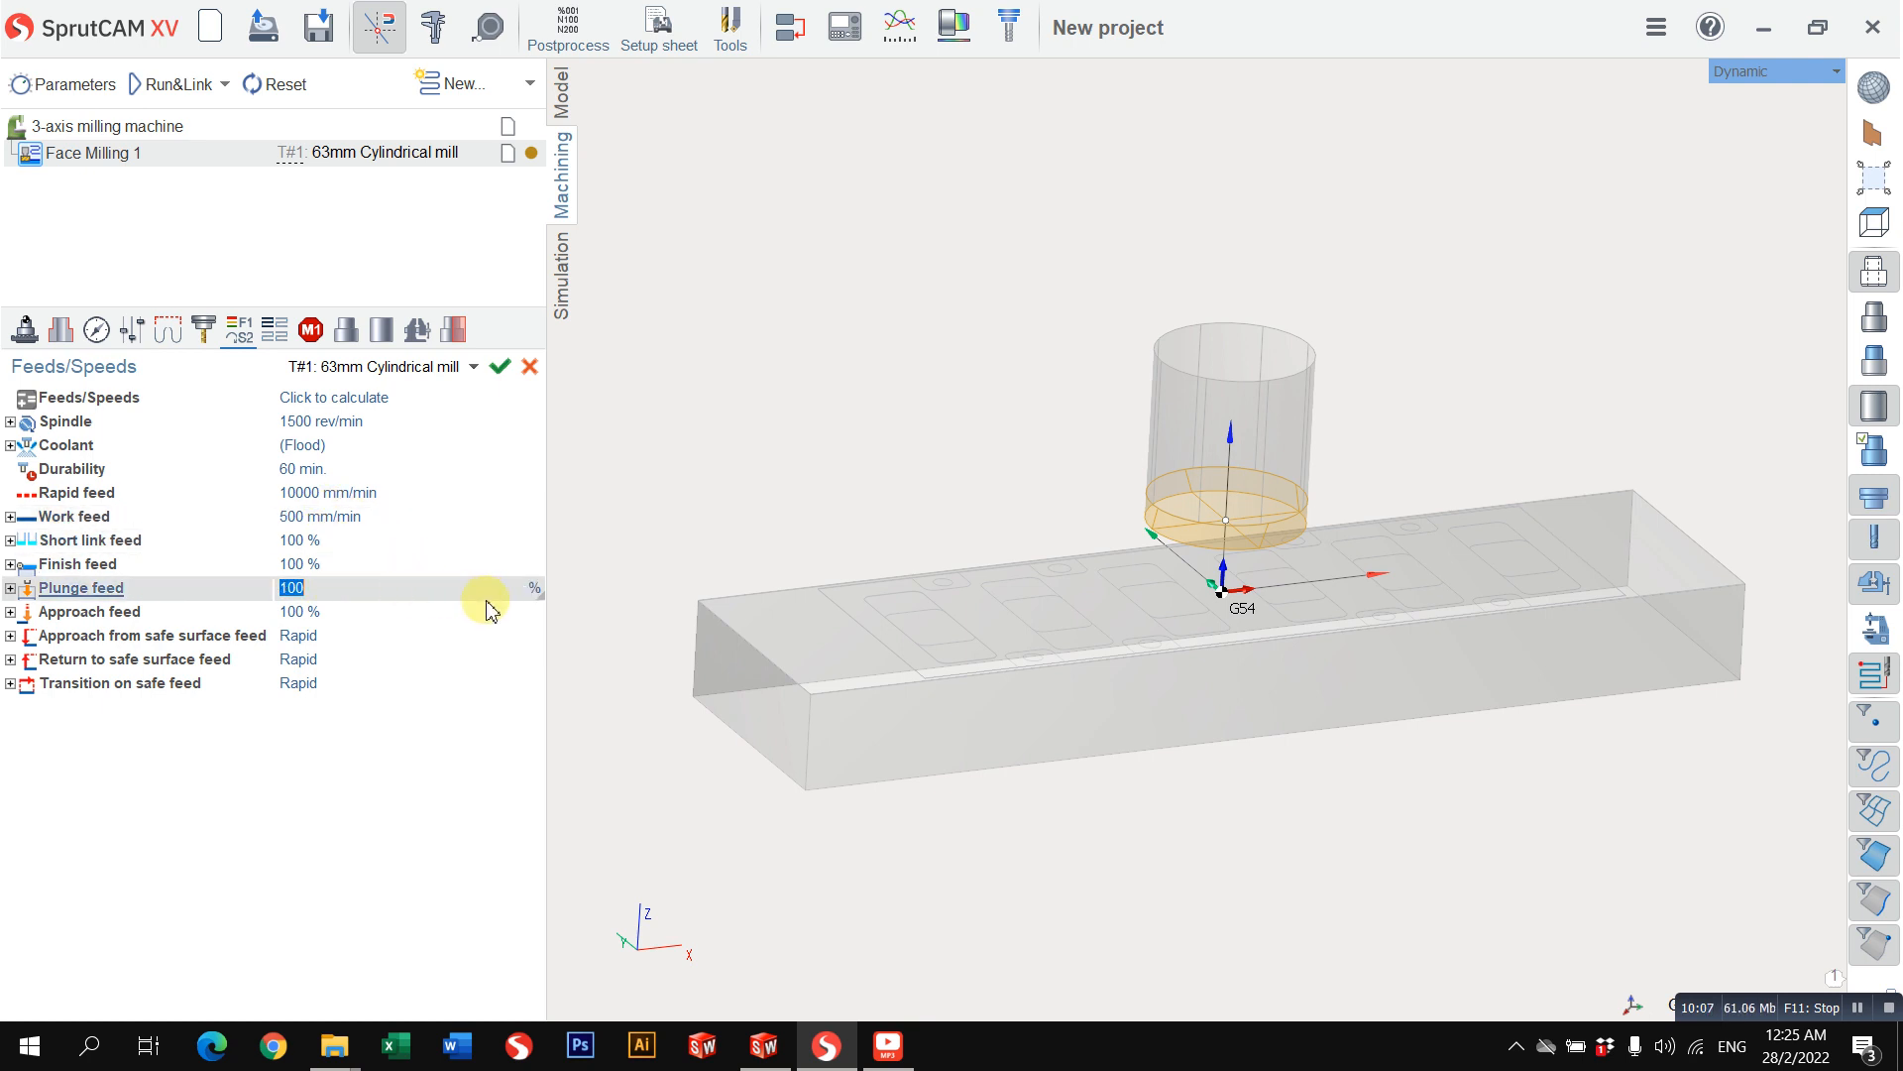
{"action": "left_click", "coordinate": [532, 595]}
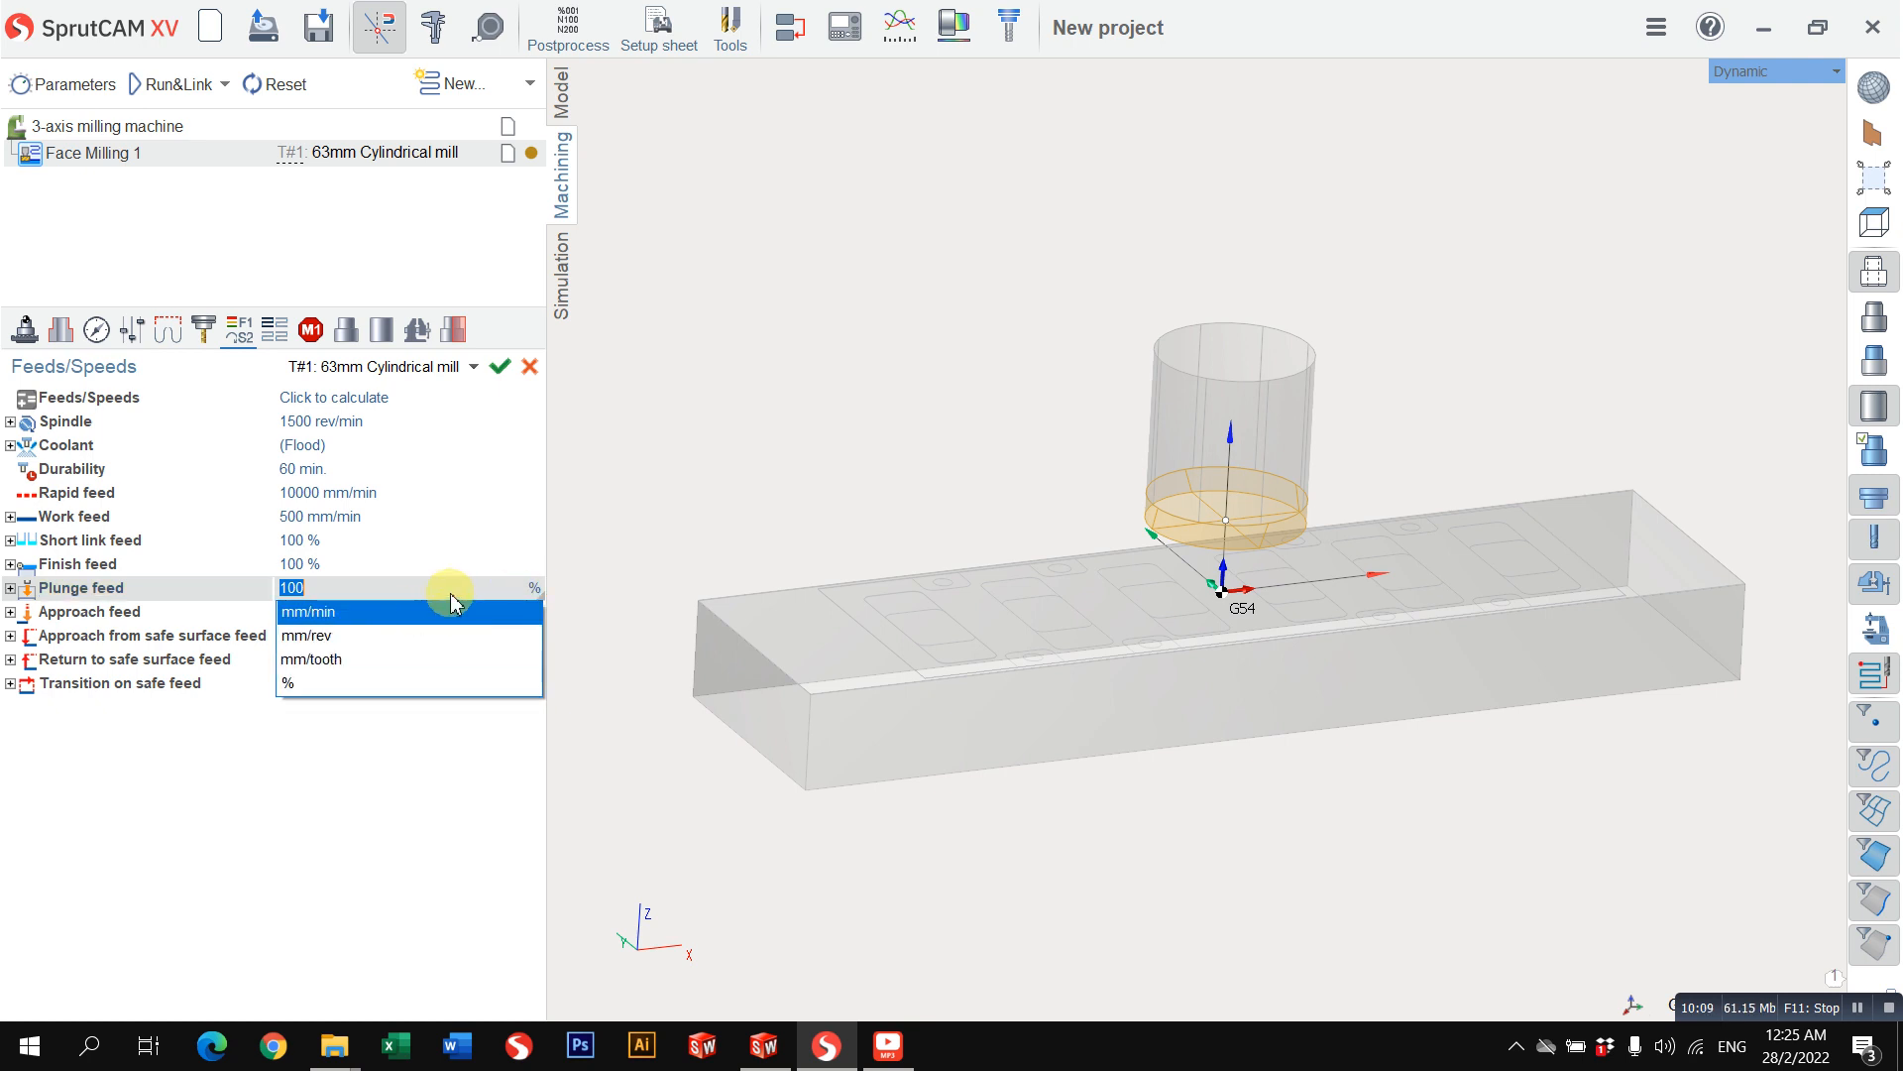
{"action": "left_click", "coordinate": [383, 569]}
{"action": "left_click", "coordinate": [369, 592]}
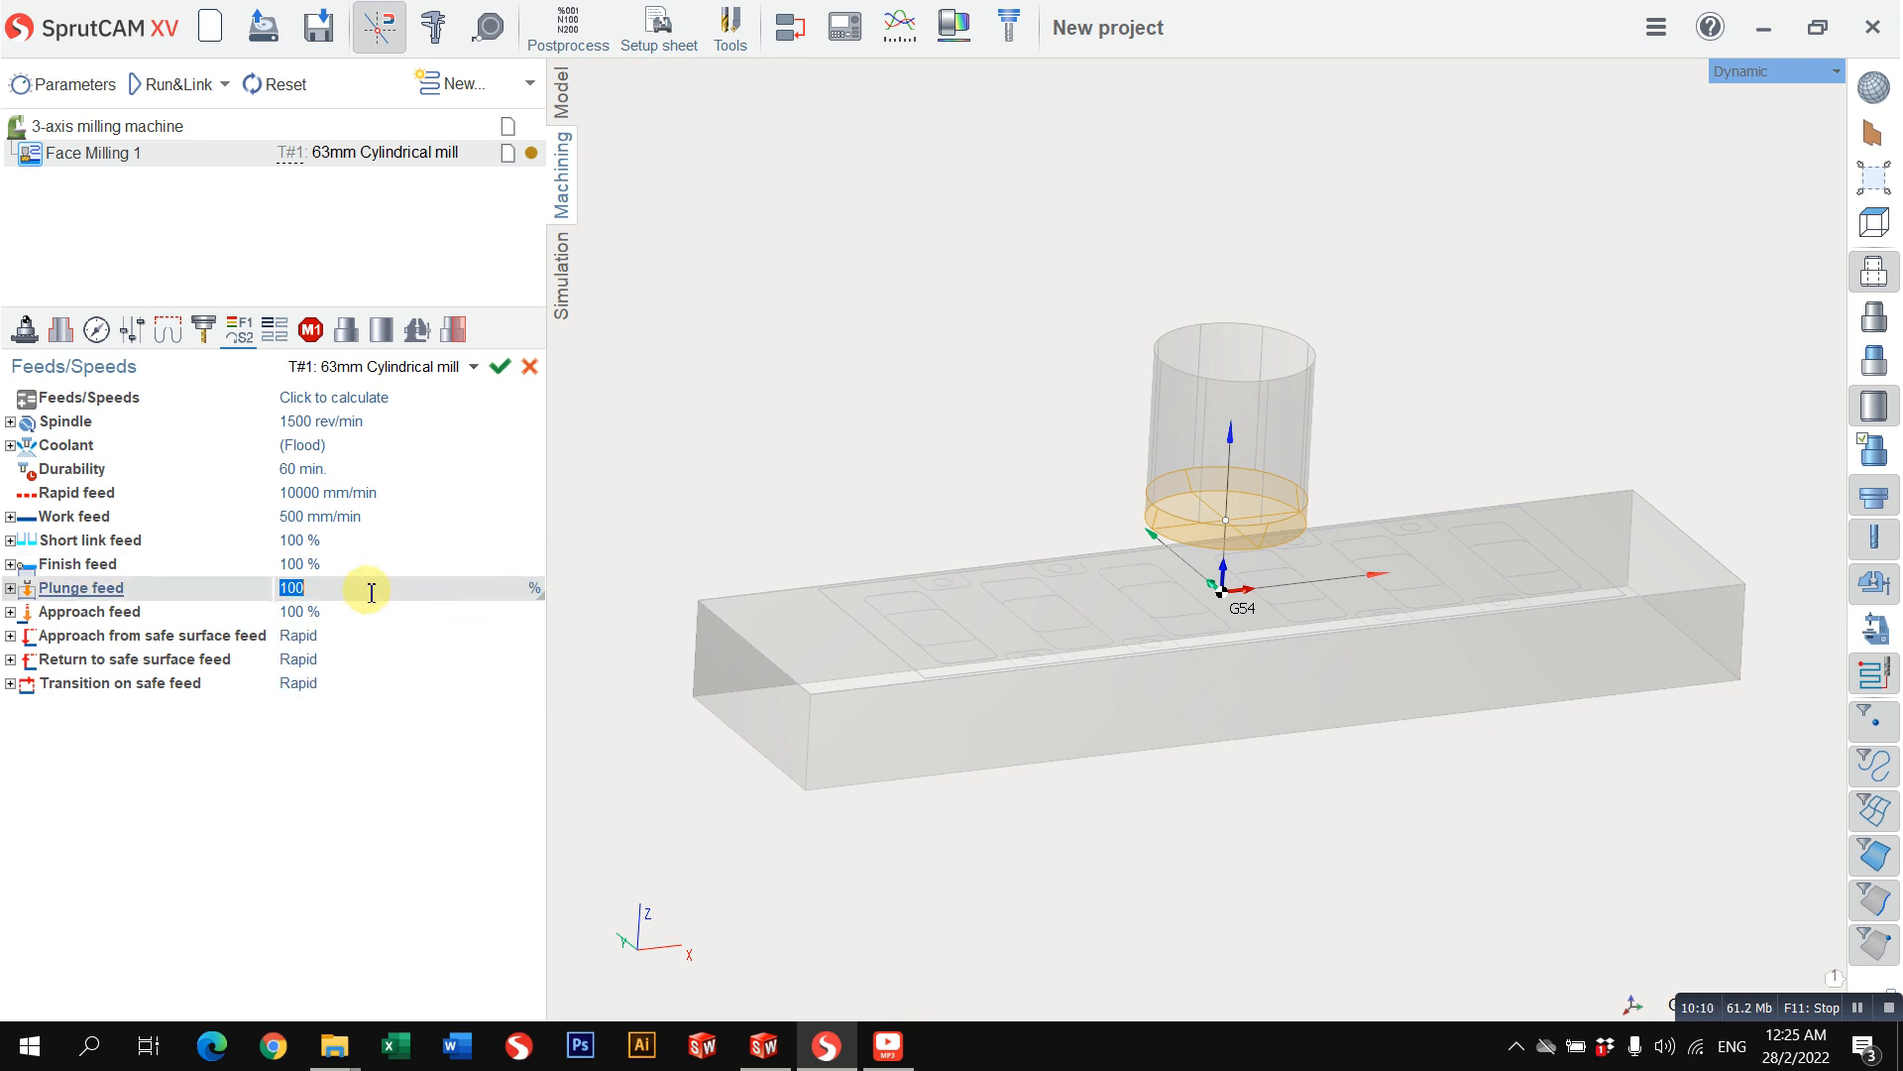
{"action": "left_click", "coordinate": [536, 595]}
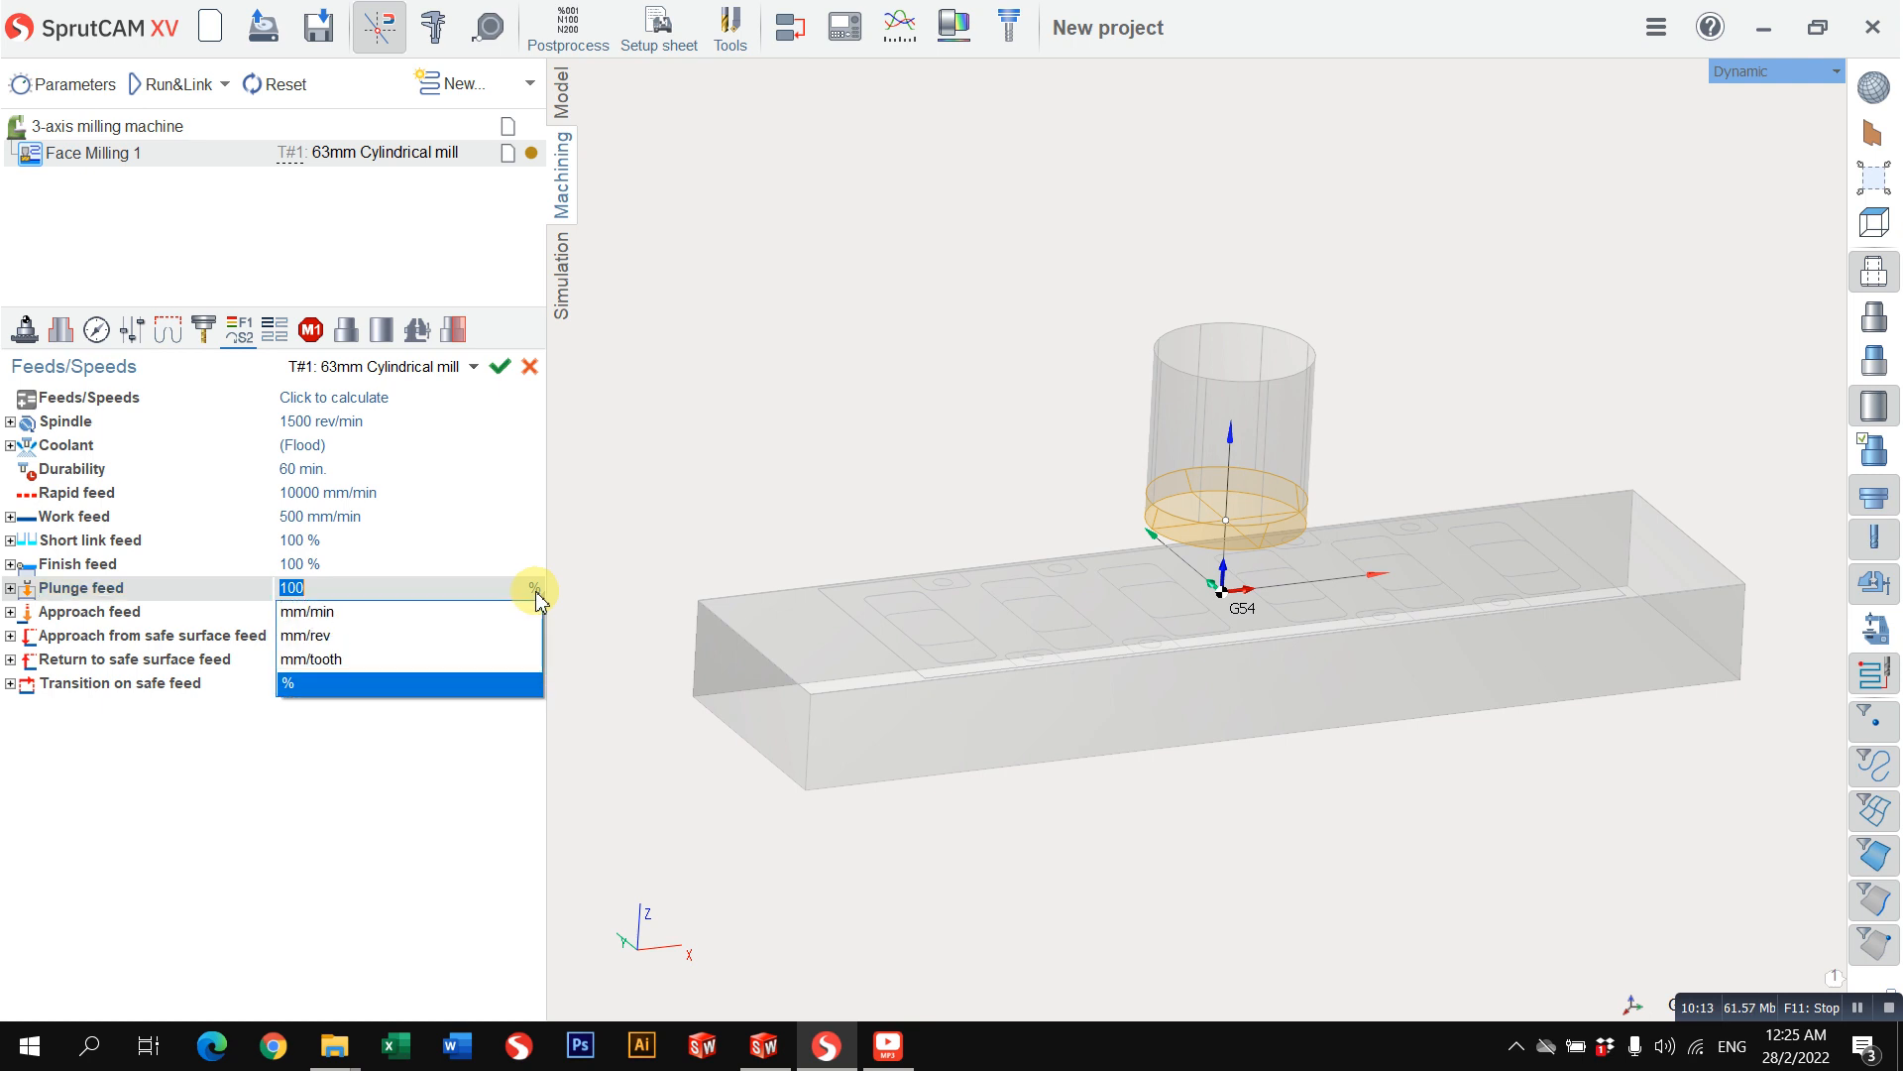
{"action": "left_click", "coordinate": [436, 613]}
{"action": "left_click", "coordinate": [518, 592]}
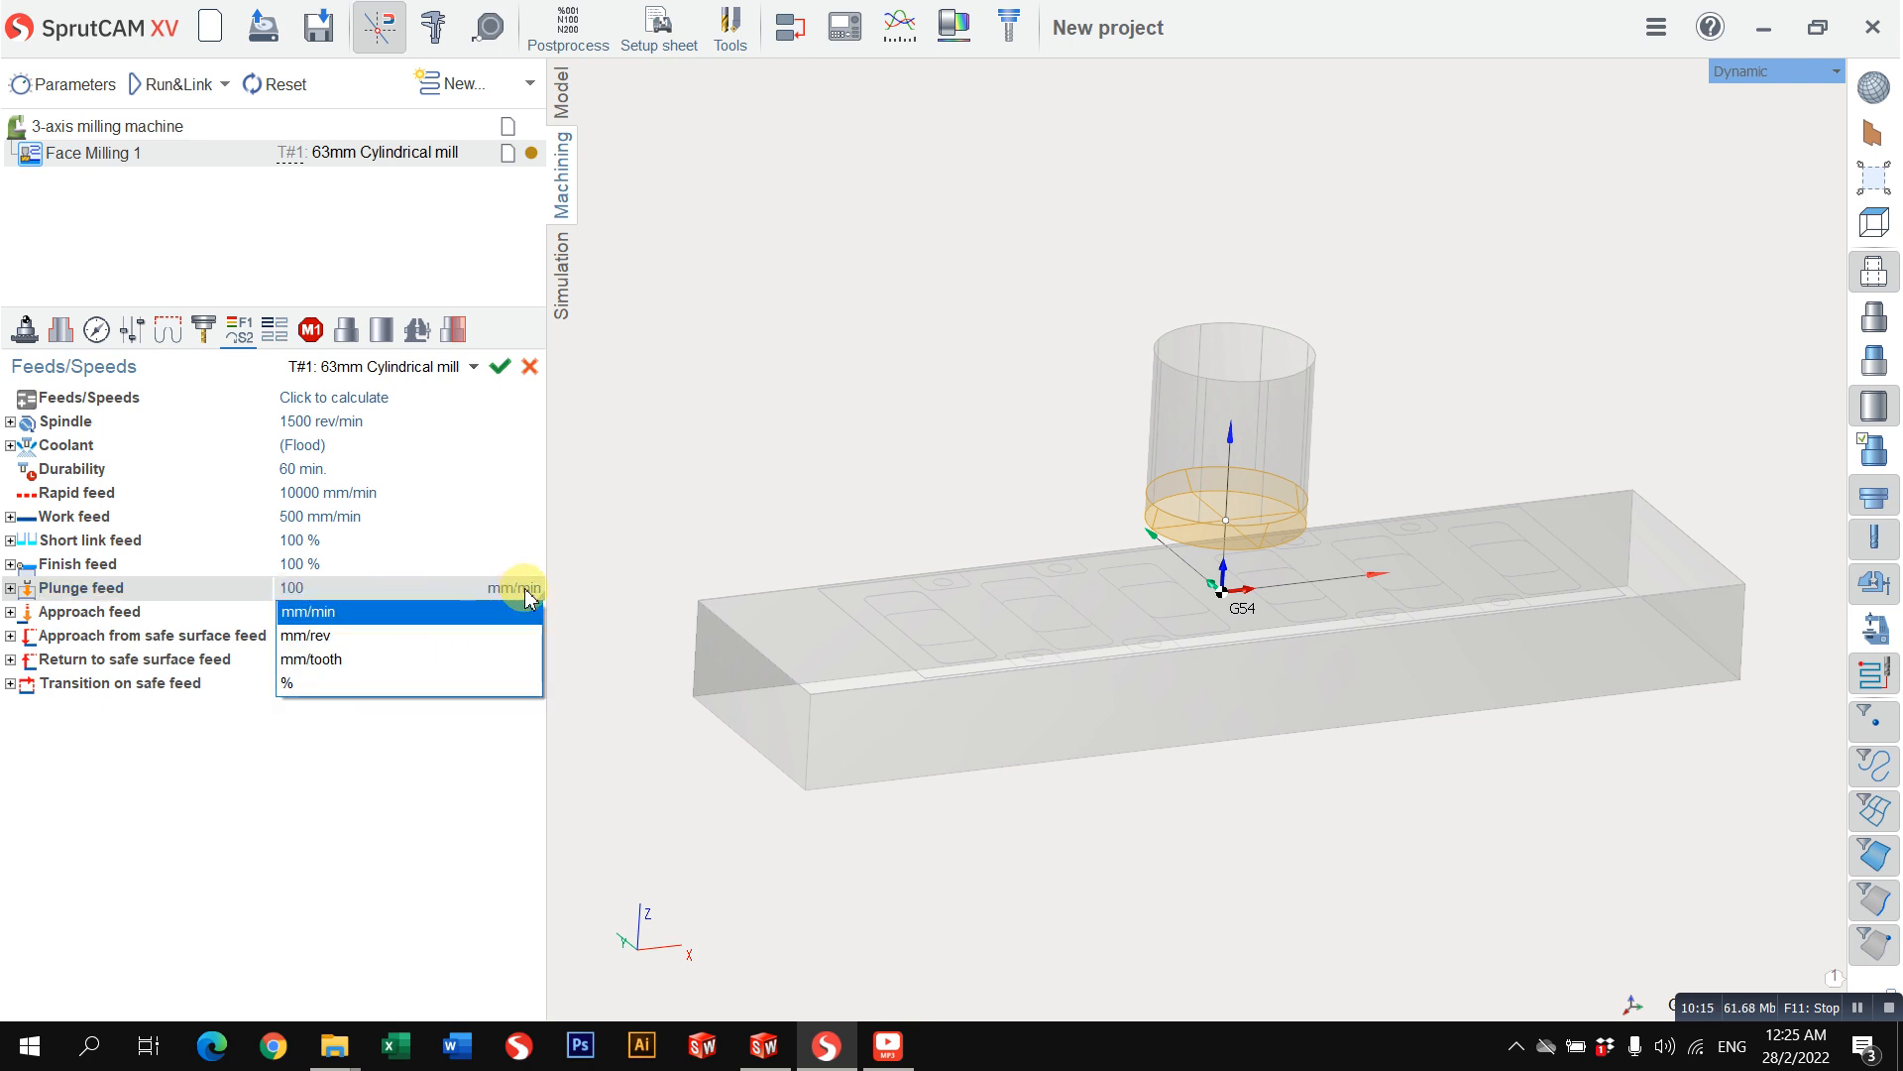
{"action": "left_click", "coordinate": [528, 595]}
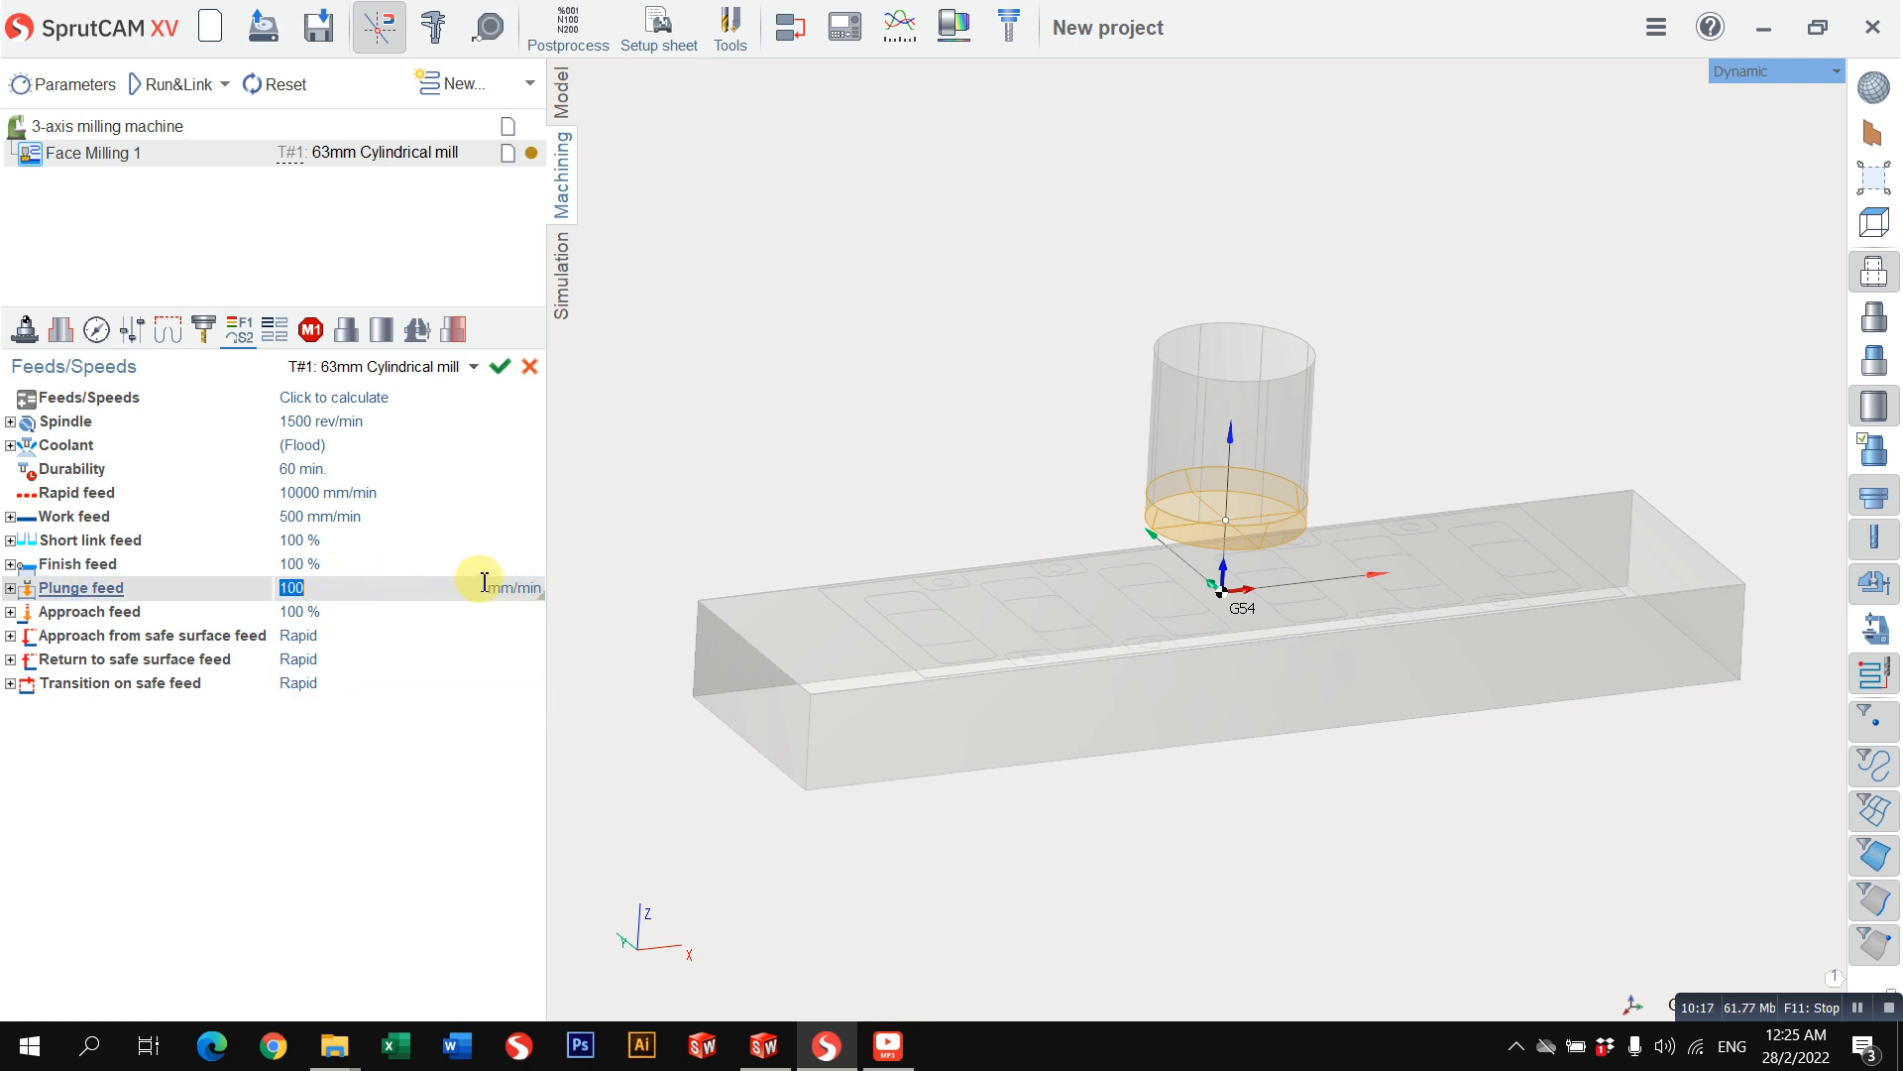
{"action": "left_click", "coordinate": [512, 594]}
{"action": "left_click", "coordinate": [417, 629]}
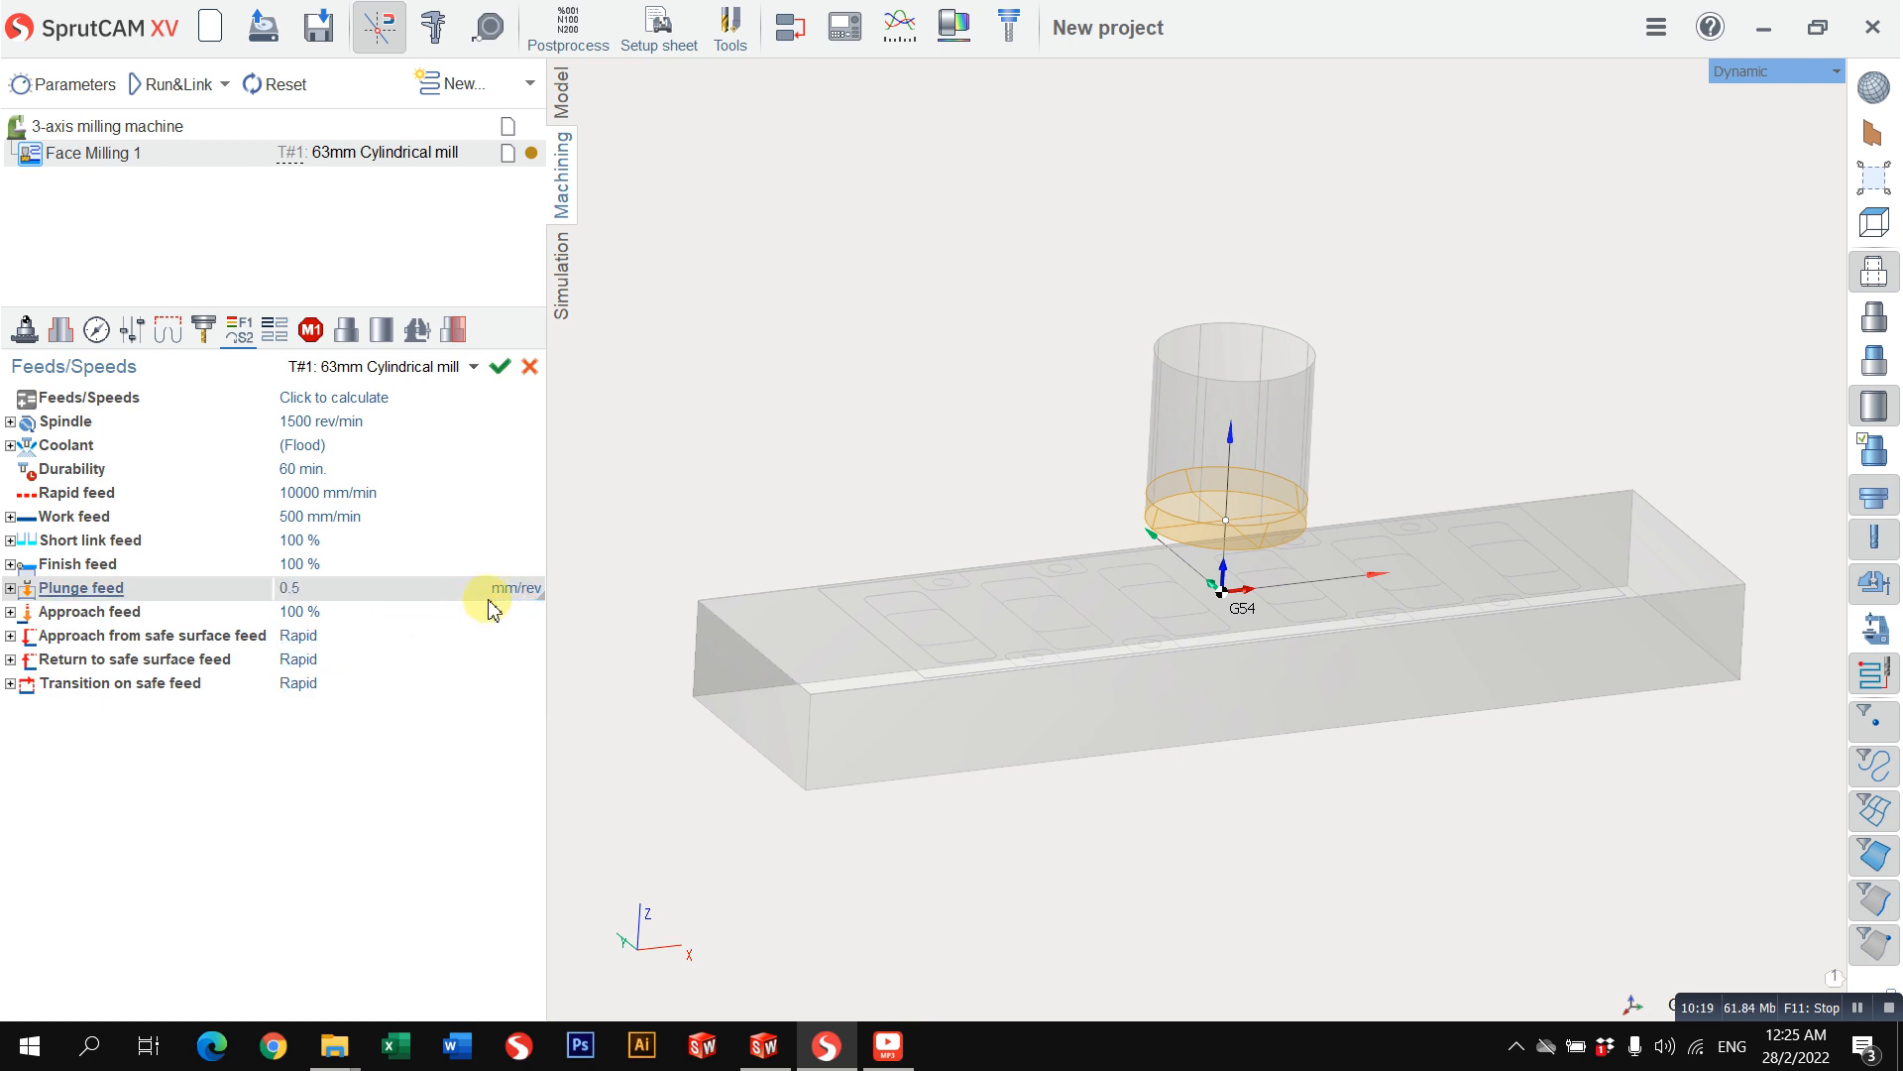
{"action": "left_click", "coordinate": [515, 594]}
{"action": "left_click", "coordinate": [465, 658]}
Step: Set the plunge feed to 200 mm/min
{"action": "left_click", "coordinate": [508, 592]}
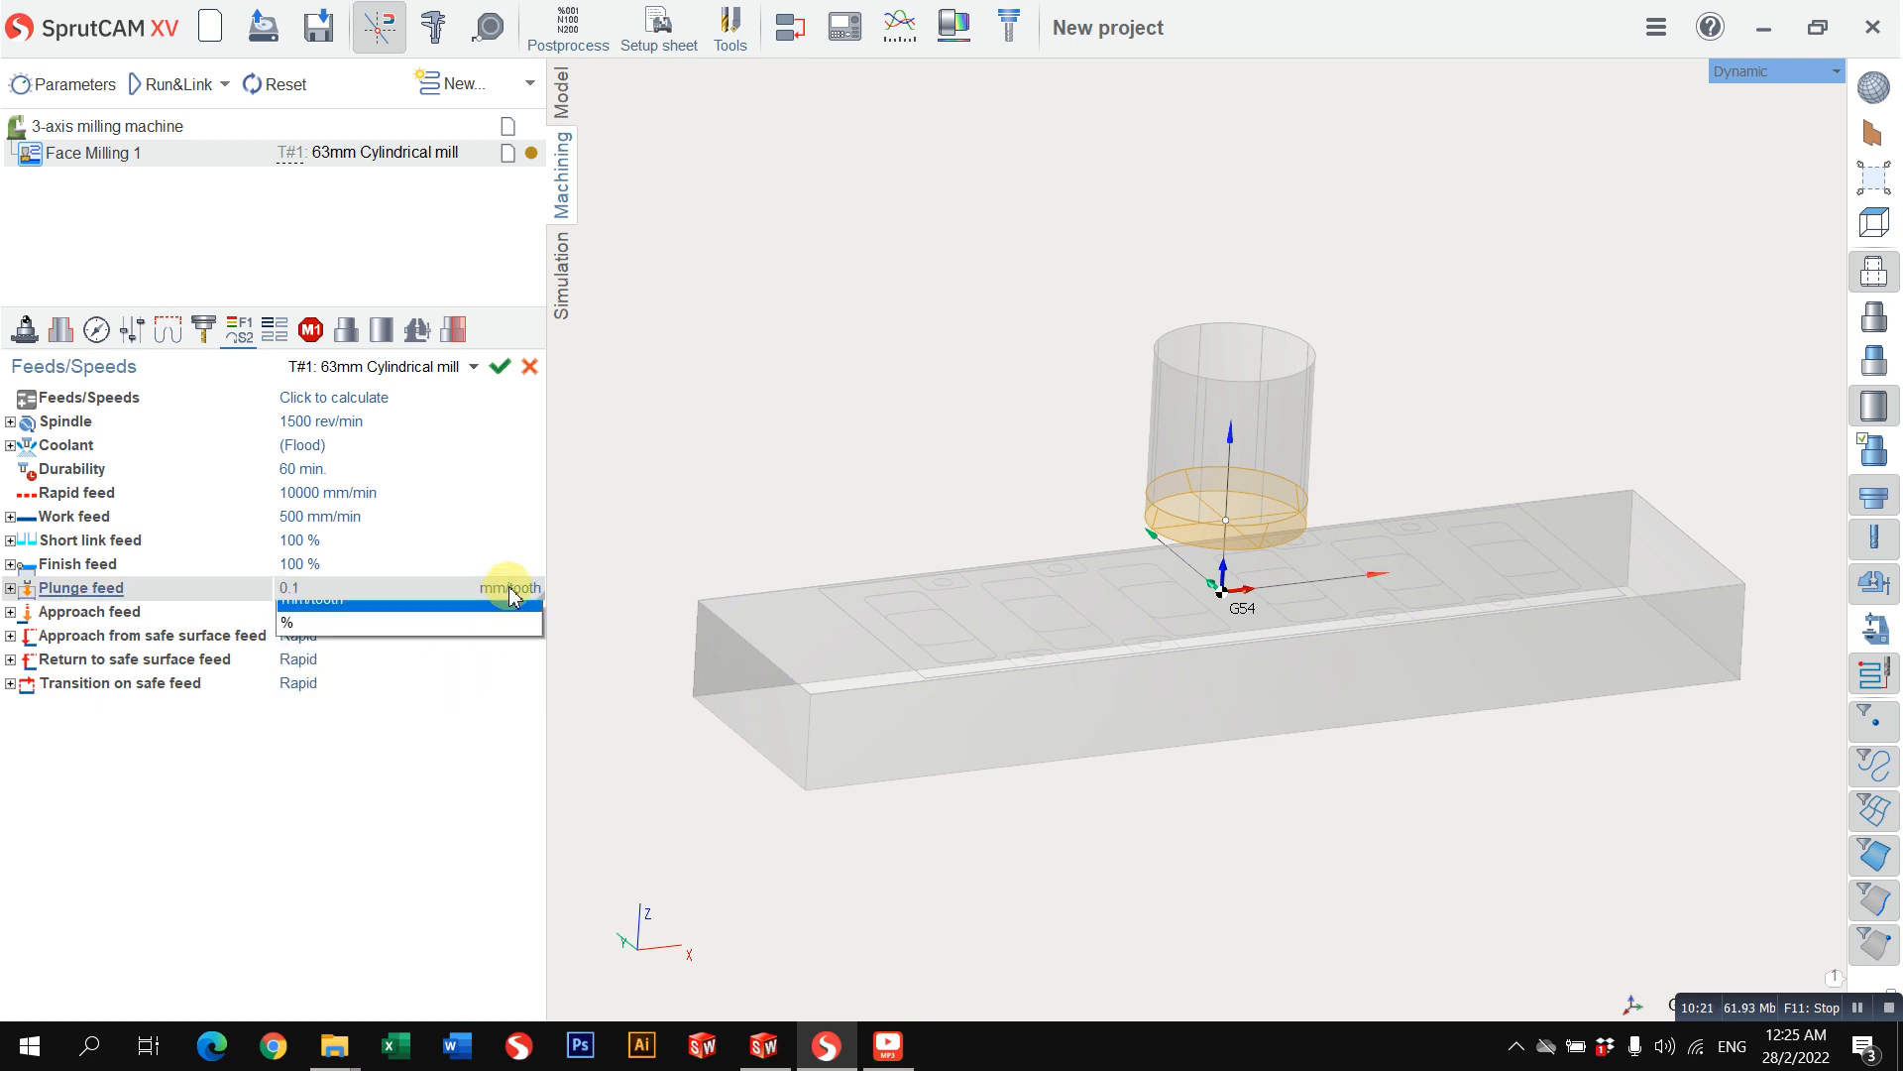
{"action": "left_click", "coordinate": [470, 617]}
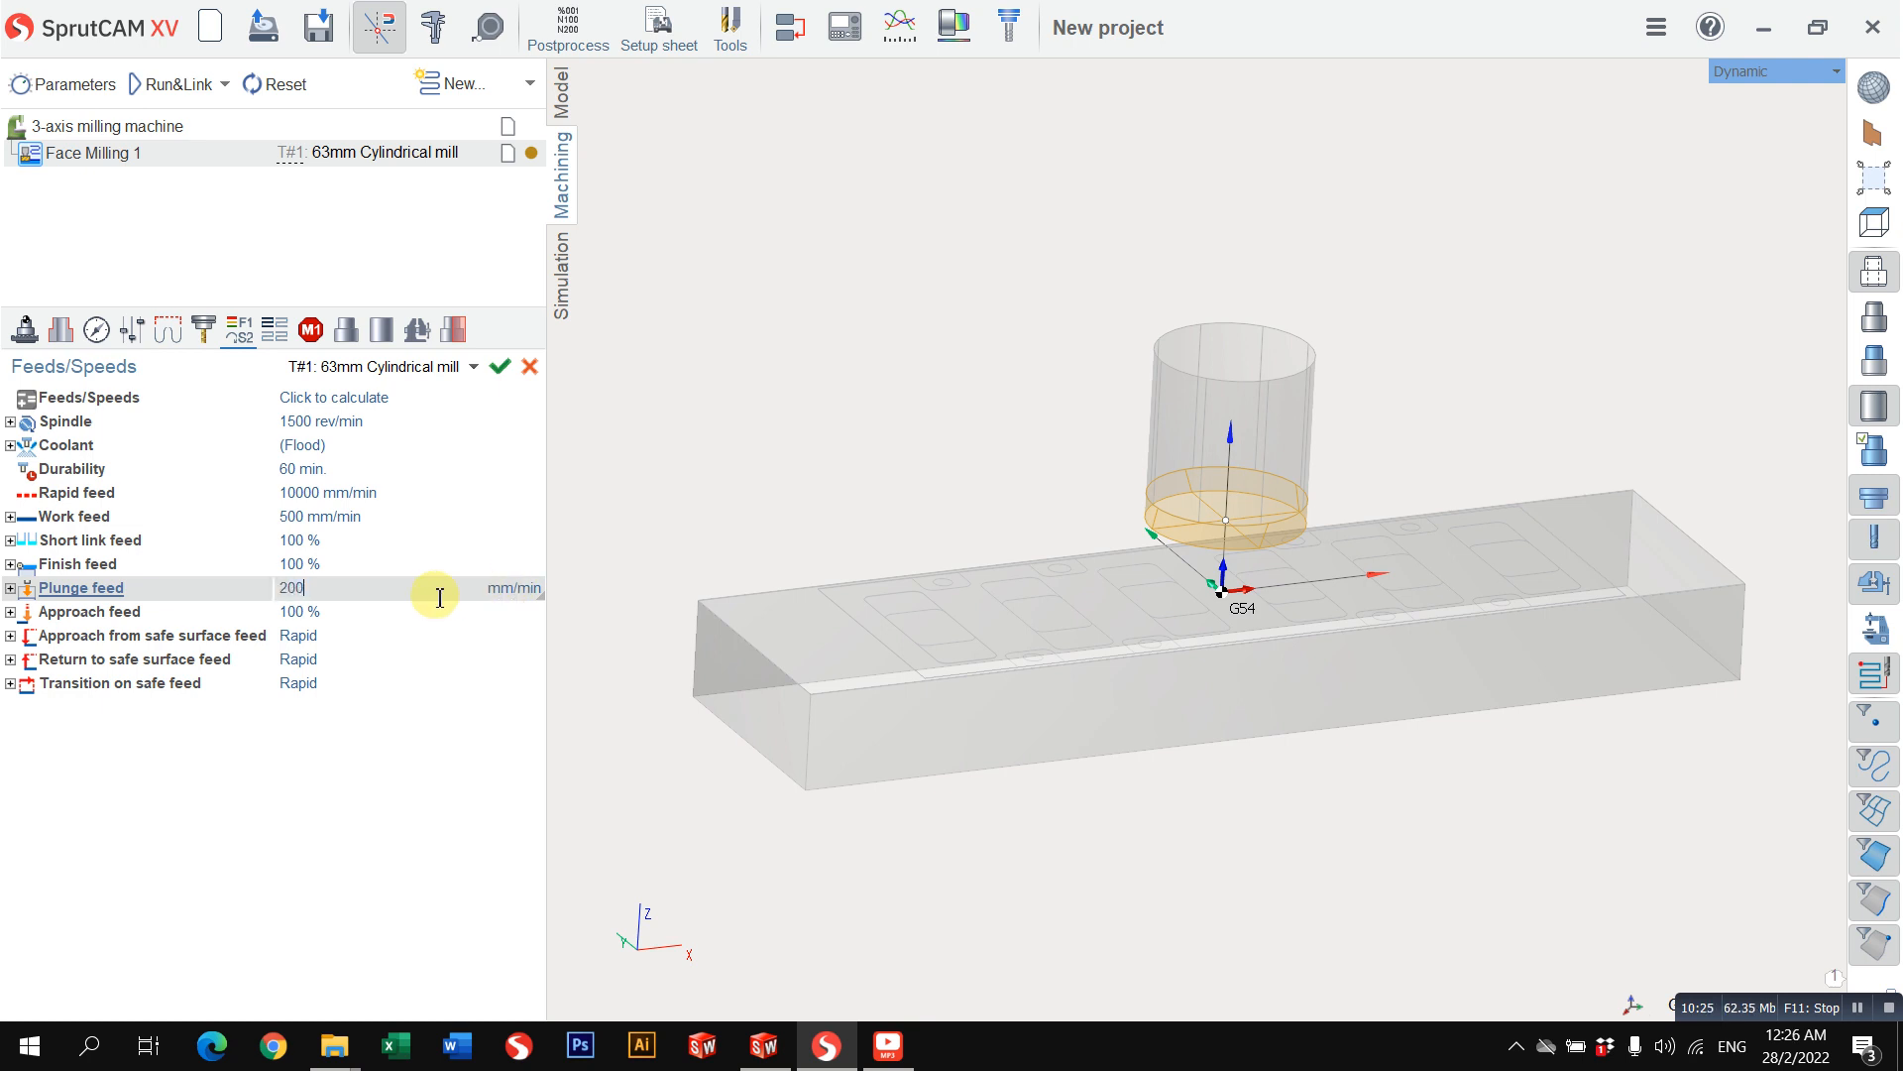
{"action": "left_click", "coordinate": [534, 597]}
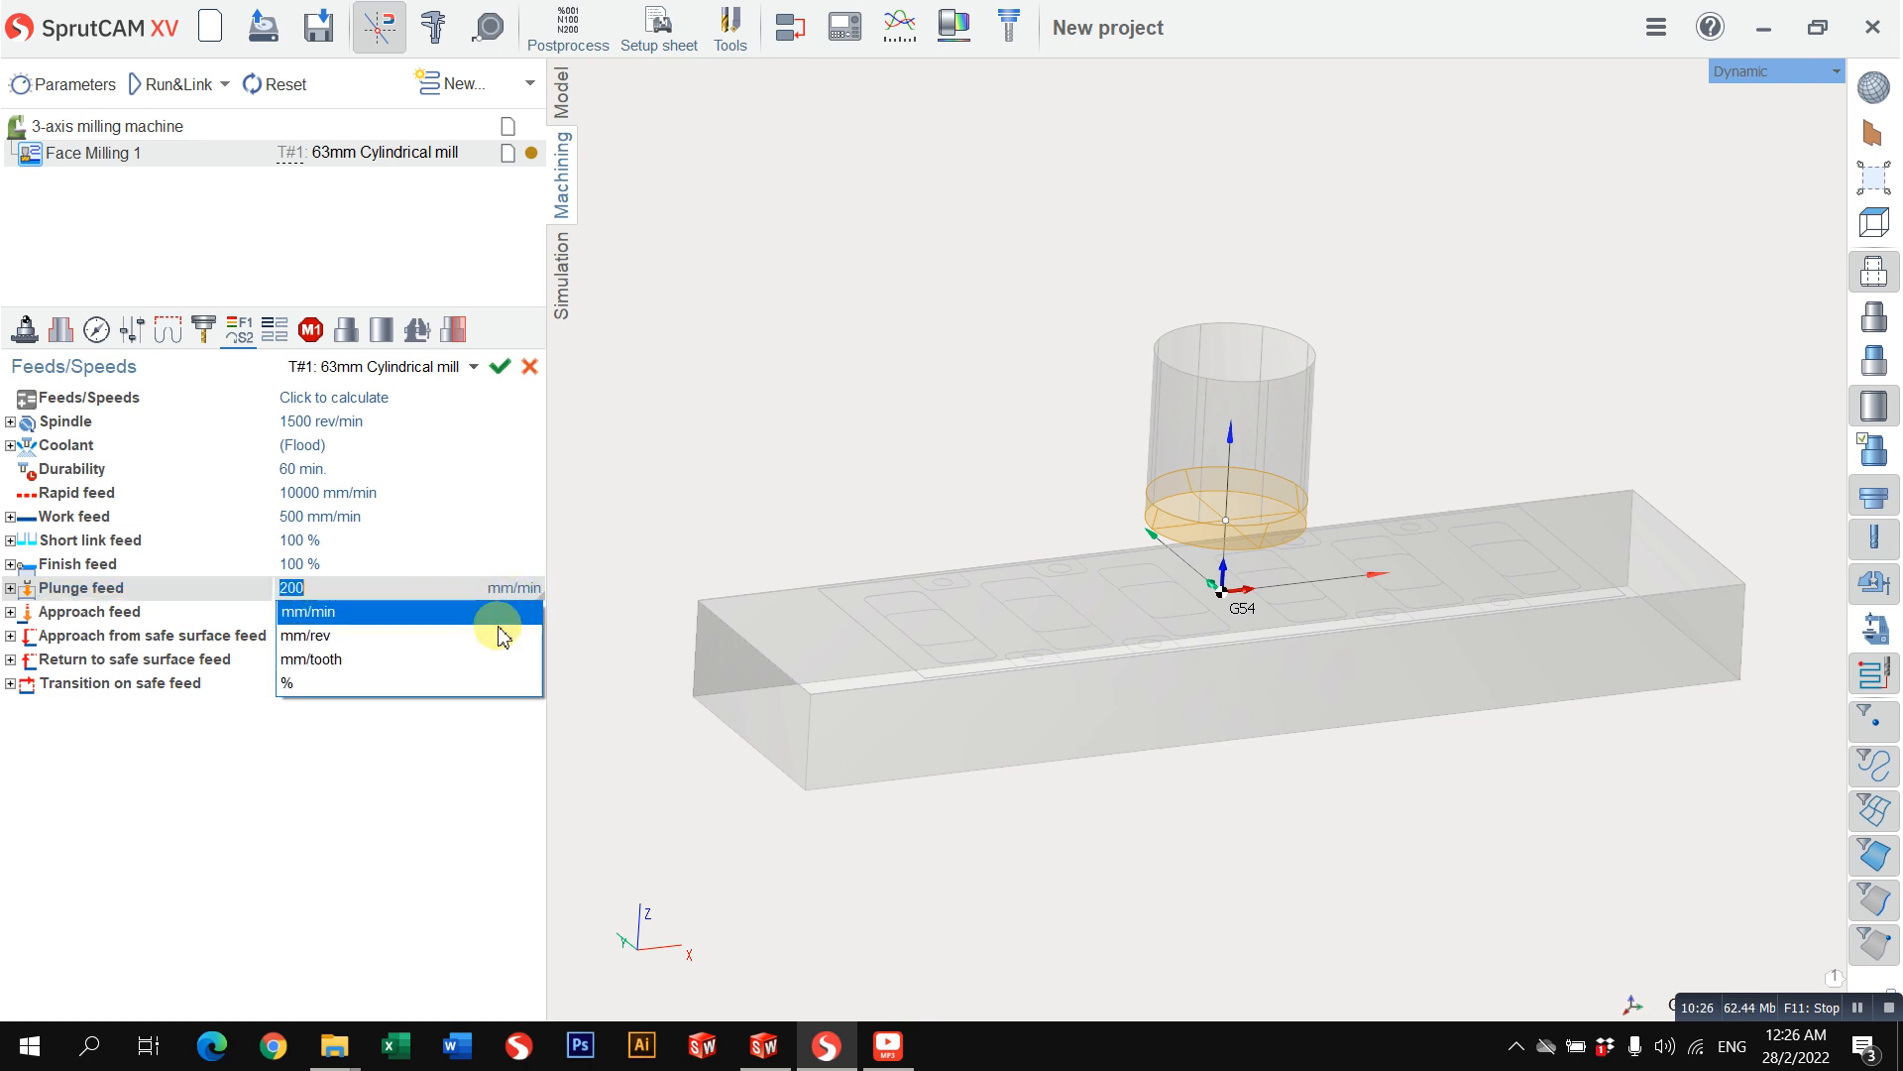
{"action": "left_click", "coordinate": [451, 561]}
Step: Set the finish feed to 50 %, trying mm/min as its unit before returning to percent
{"action": "left_click", "coordinate": [458, 563]}
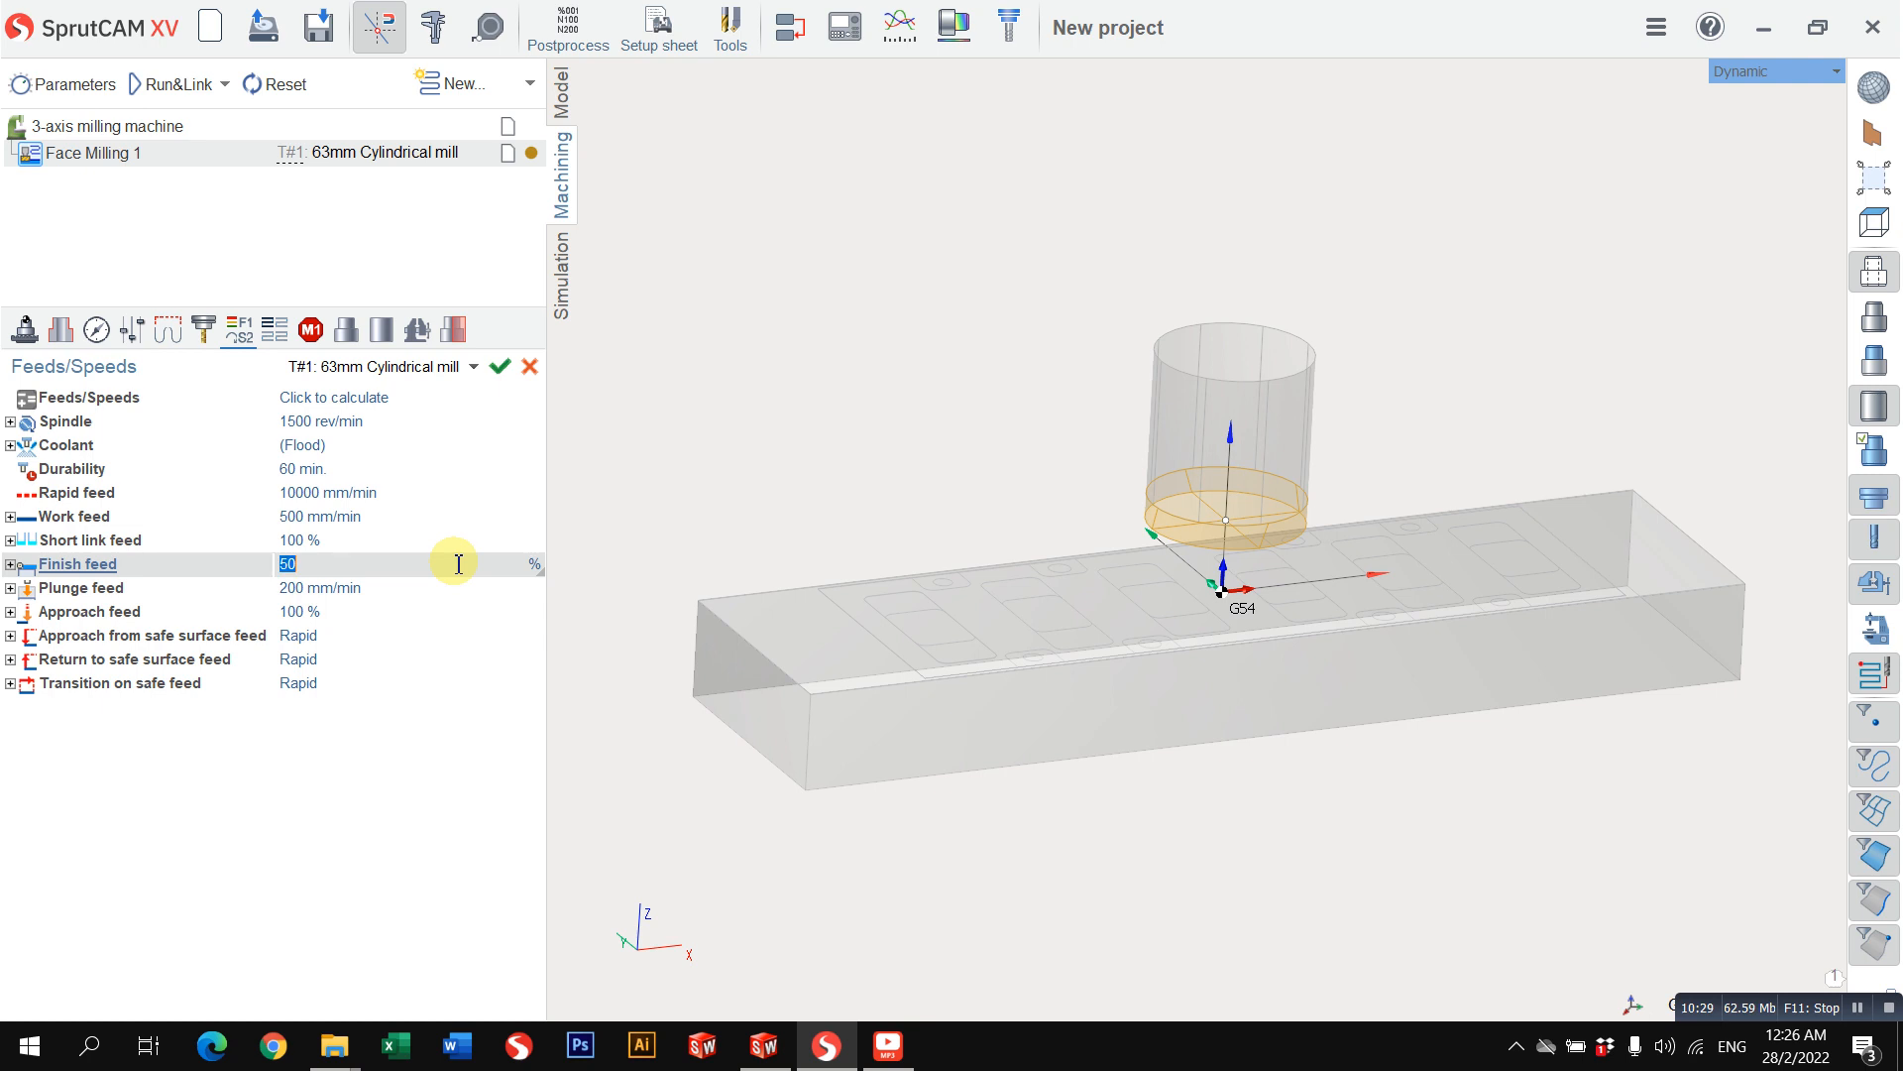
{"action": "left_click", "coordinate": [459, 585]}
{"action": "left_click", "coordinate": [499, 562]}
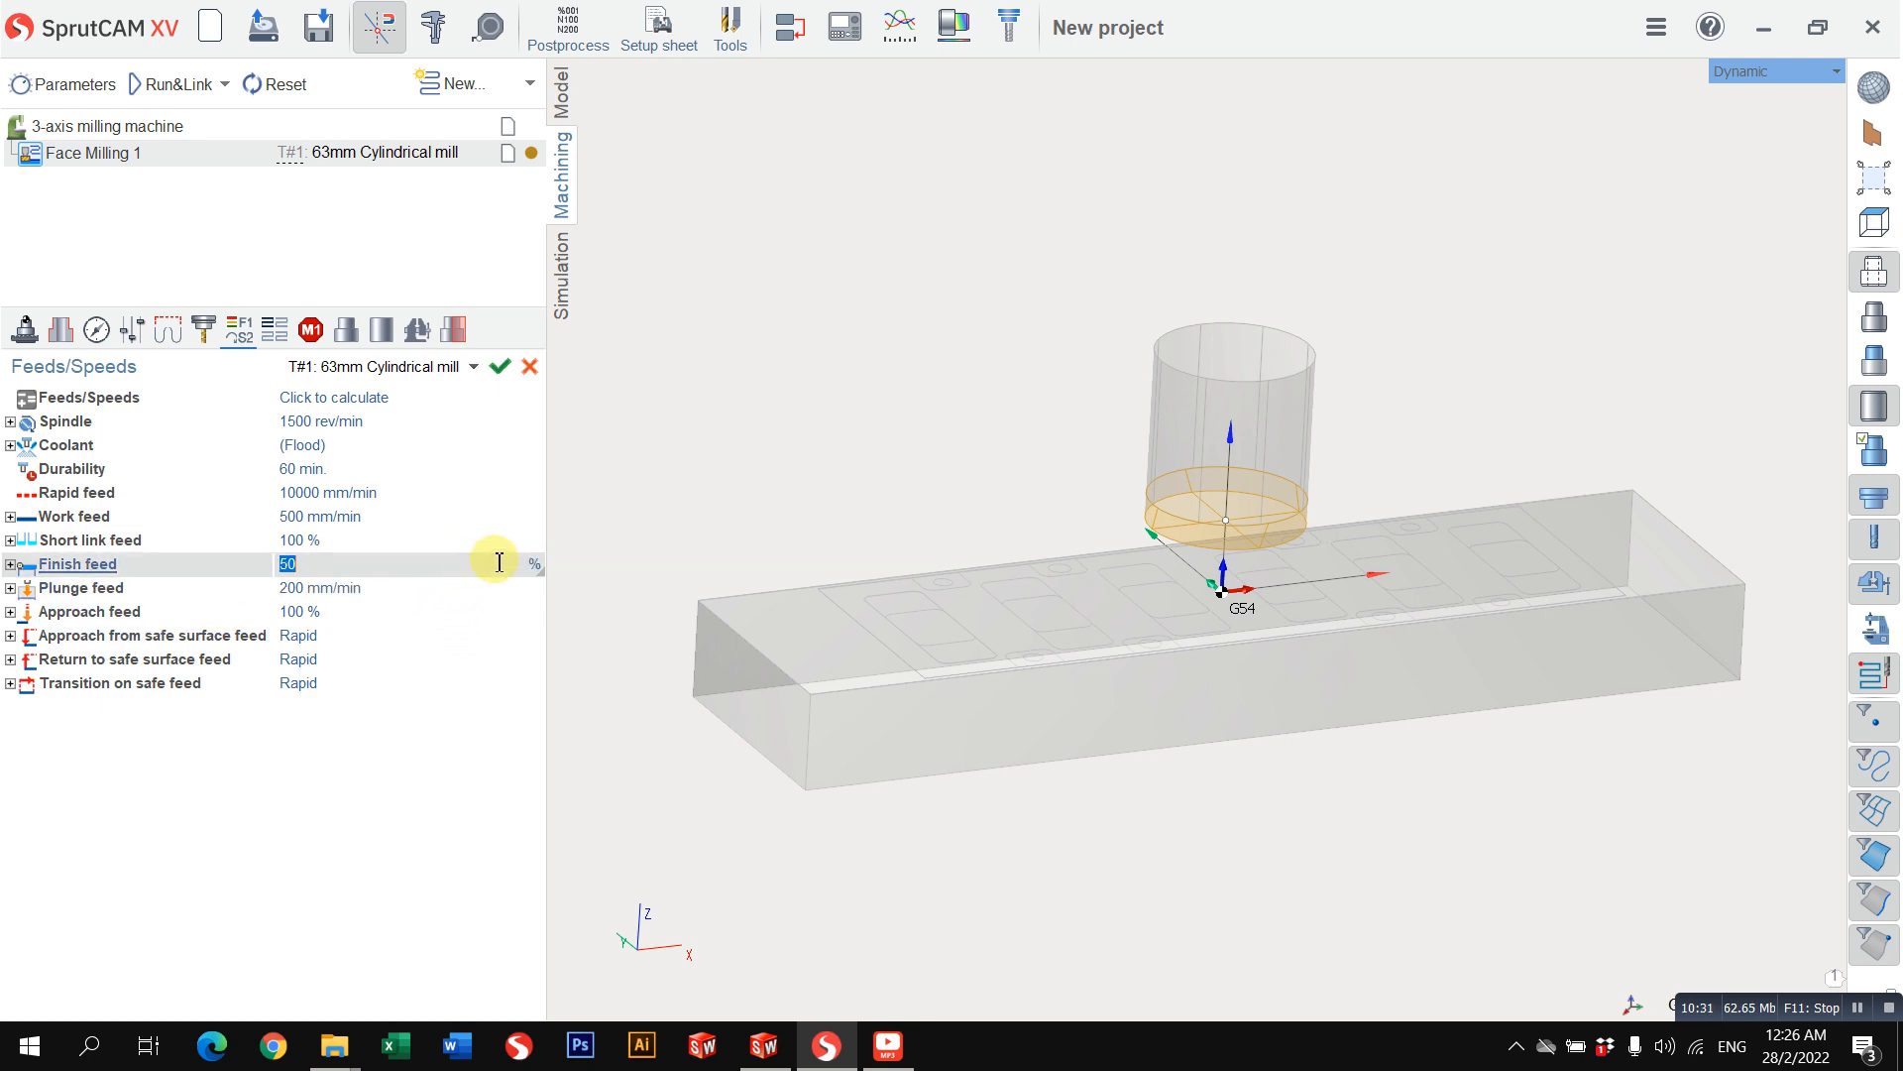
{"action": "left_click", "coordinate": [467, 584]}
{"action": "left_click", "coordinate": [531, 567]}
{"action": "left_click", "coordinate": [533, 565]}
{"action": "left_click", "coordinate": [502, 589]}
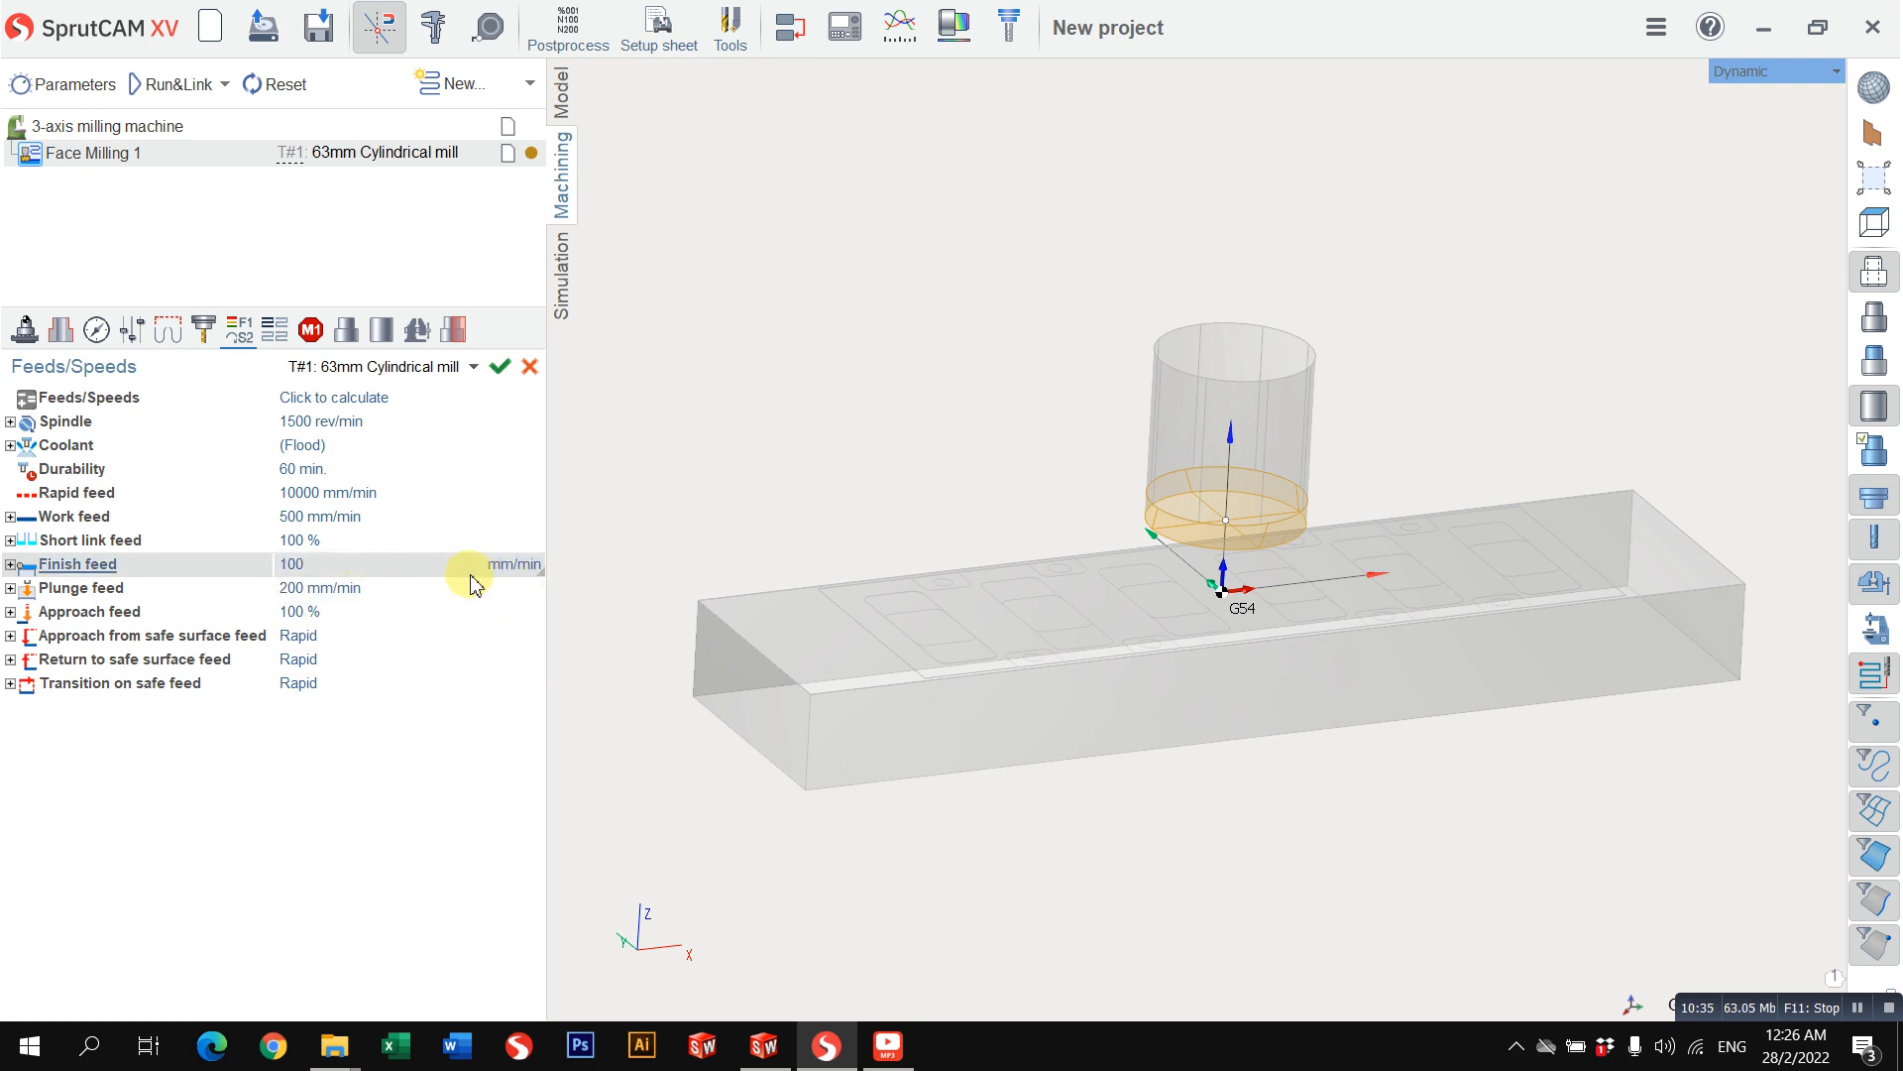
{"action": "left_click", "coordinate": [512, 569]}
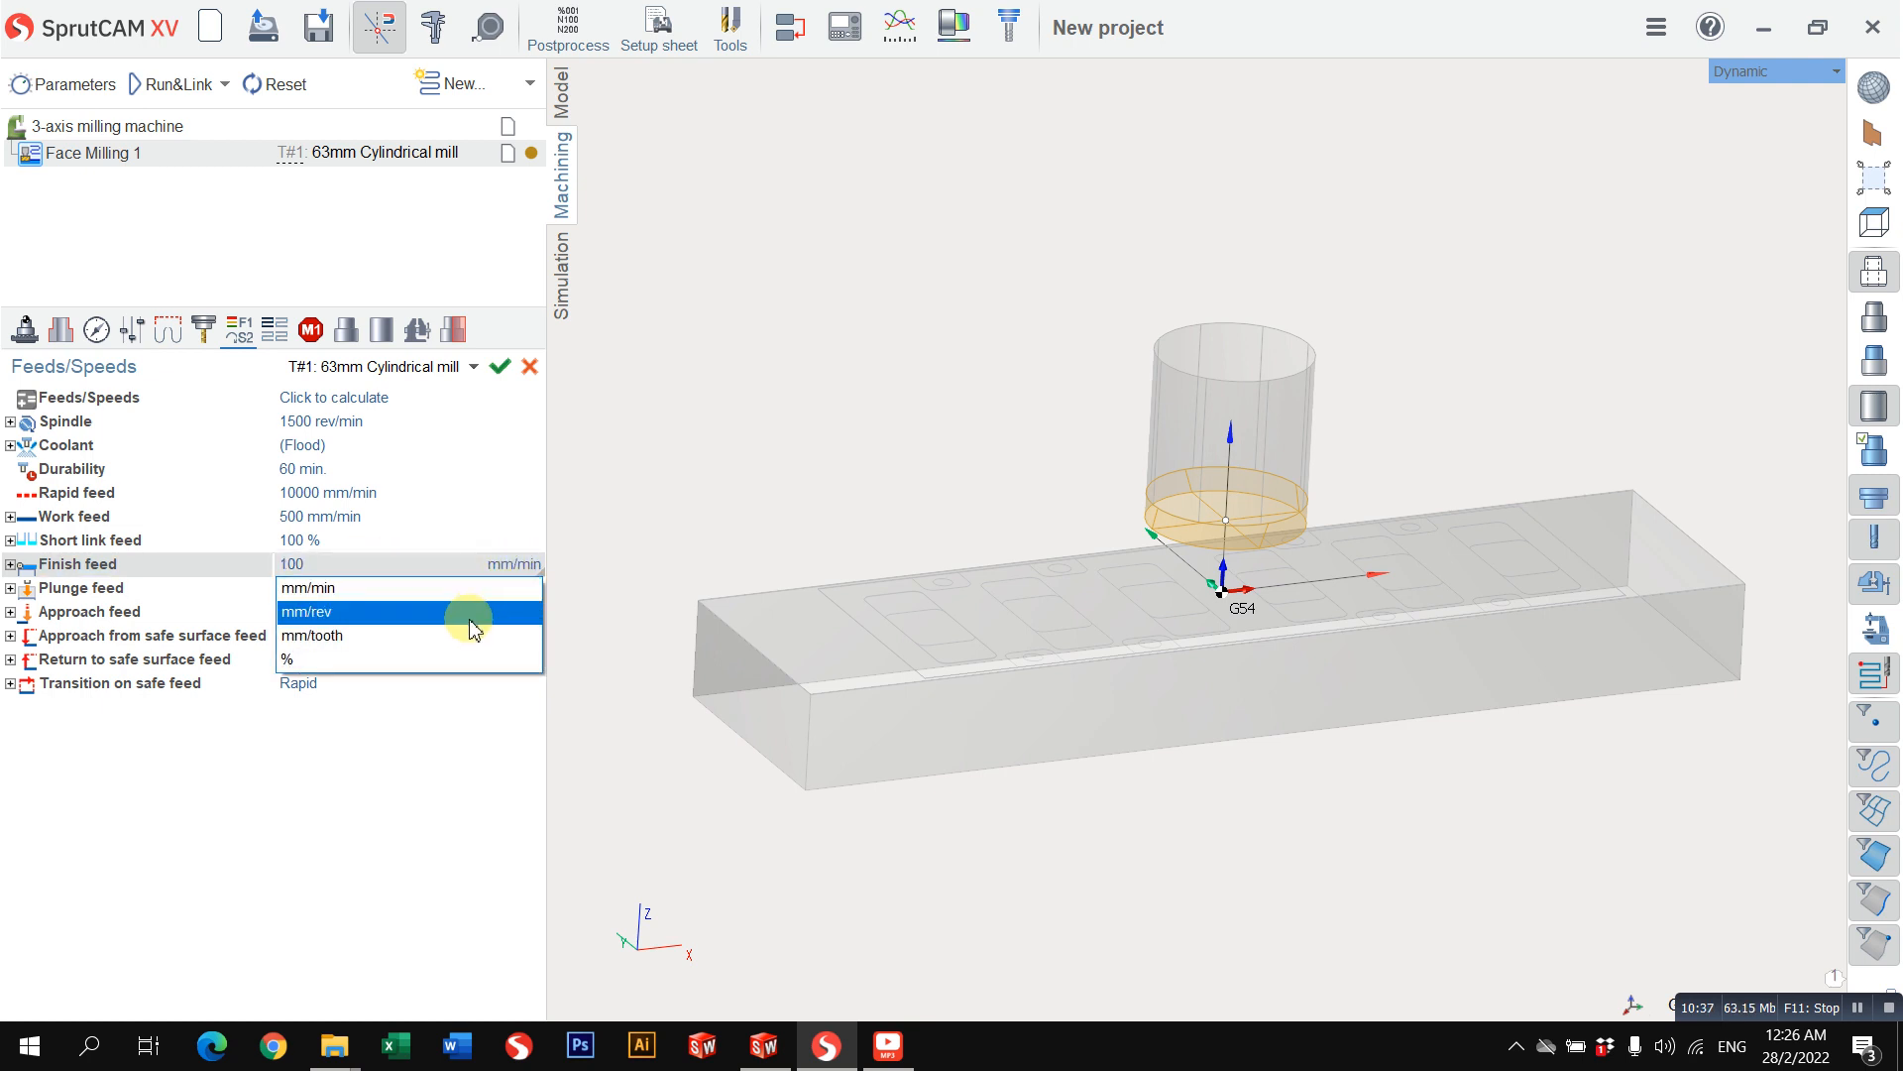
{"action": "left_click", "coordinate": [449, 661]}
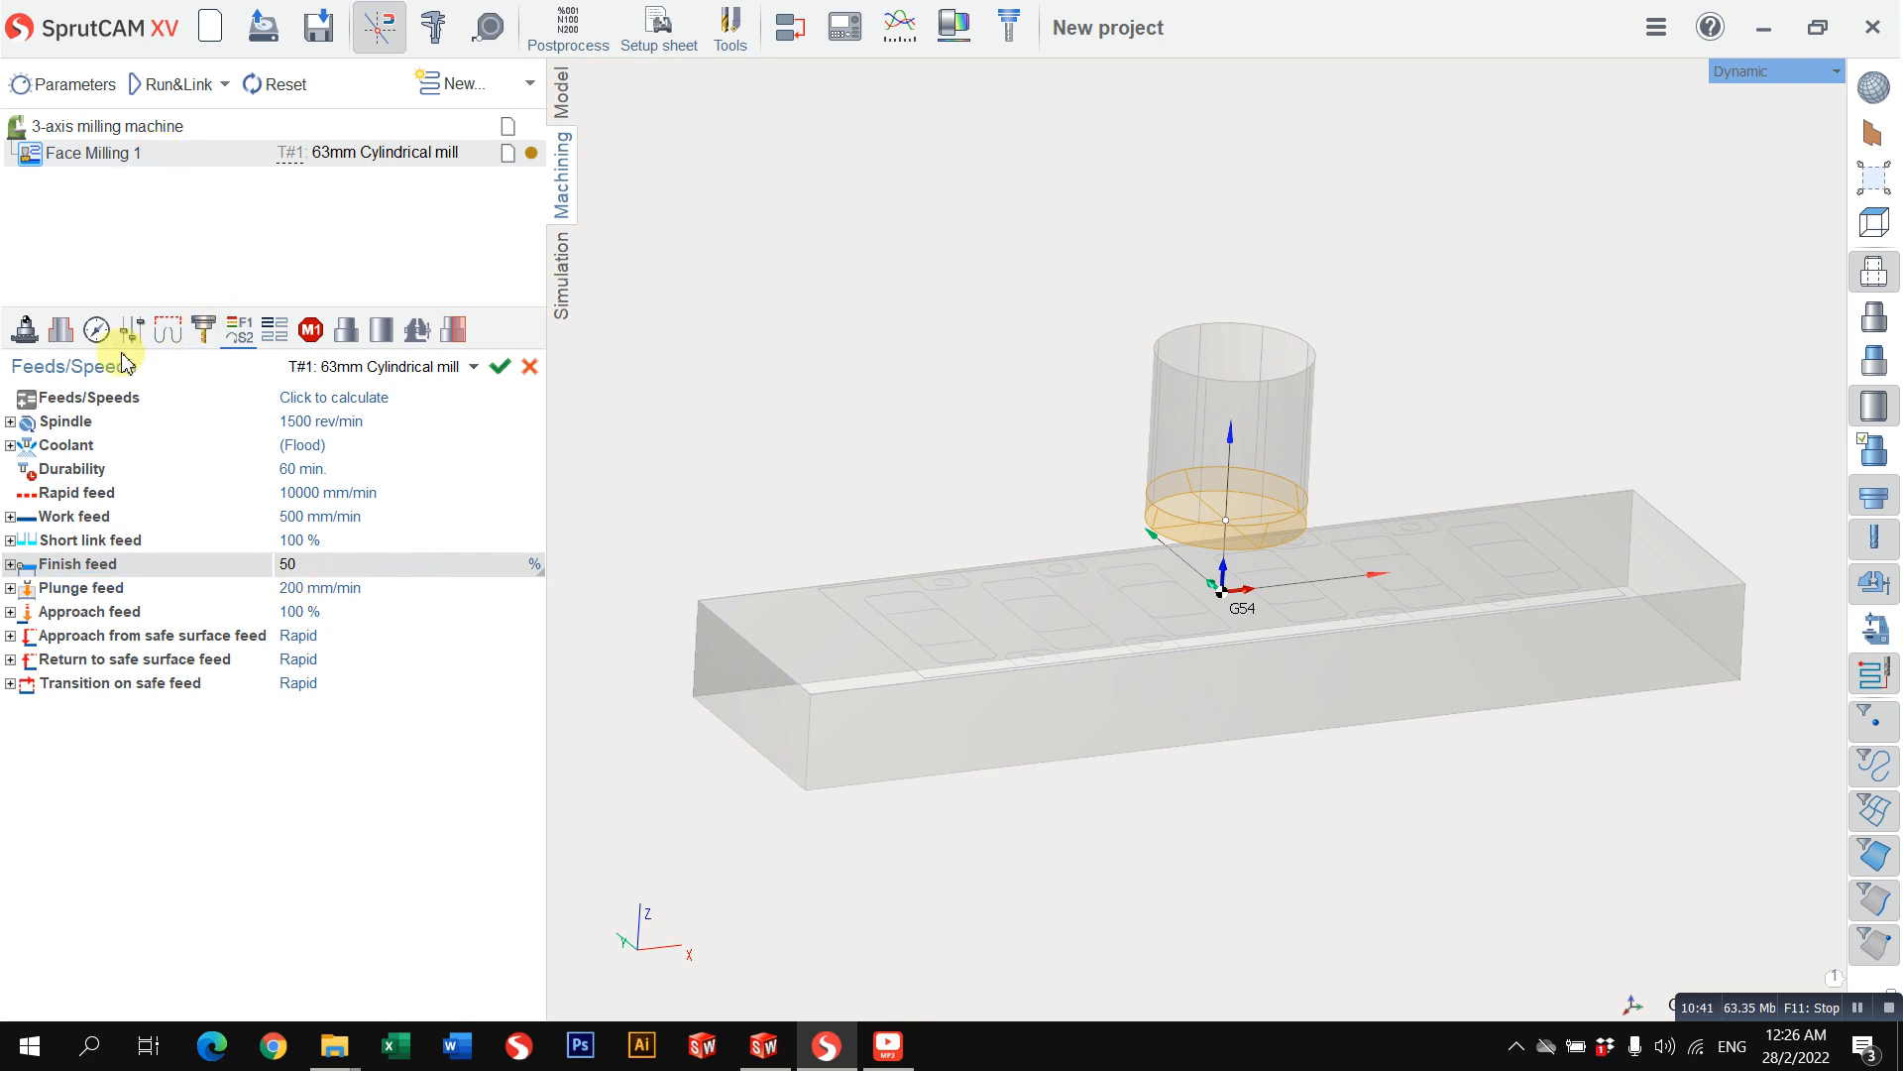
Step: Switch the face milling strategy from Spiral to Zigzag
{"action": "left_click", "coordinate": [71, 337]}
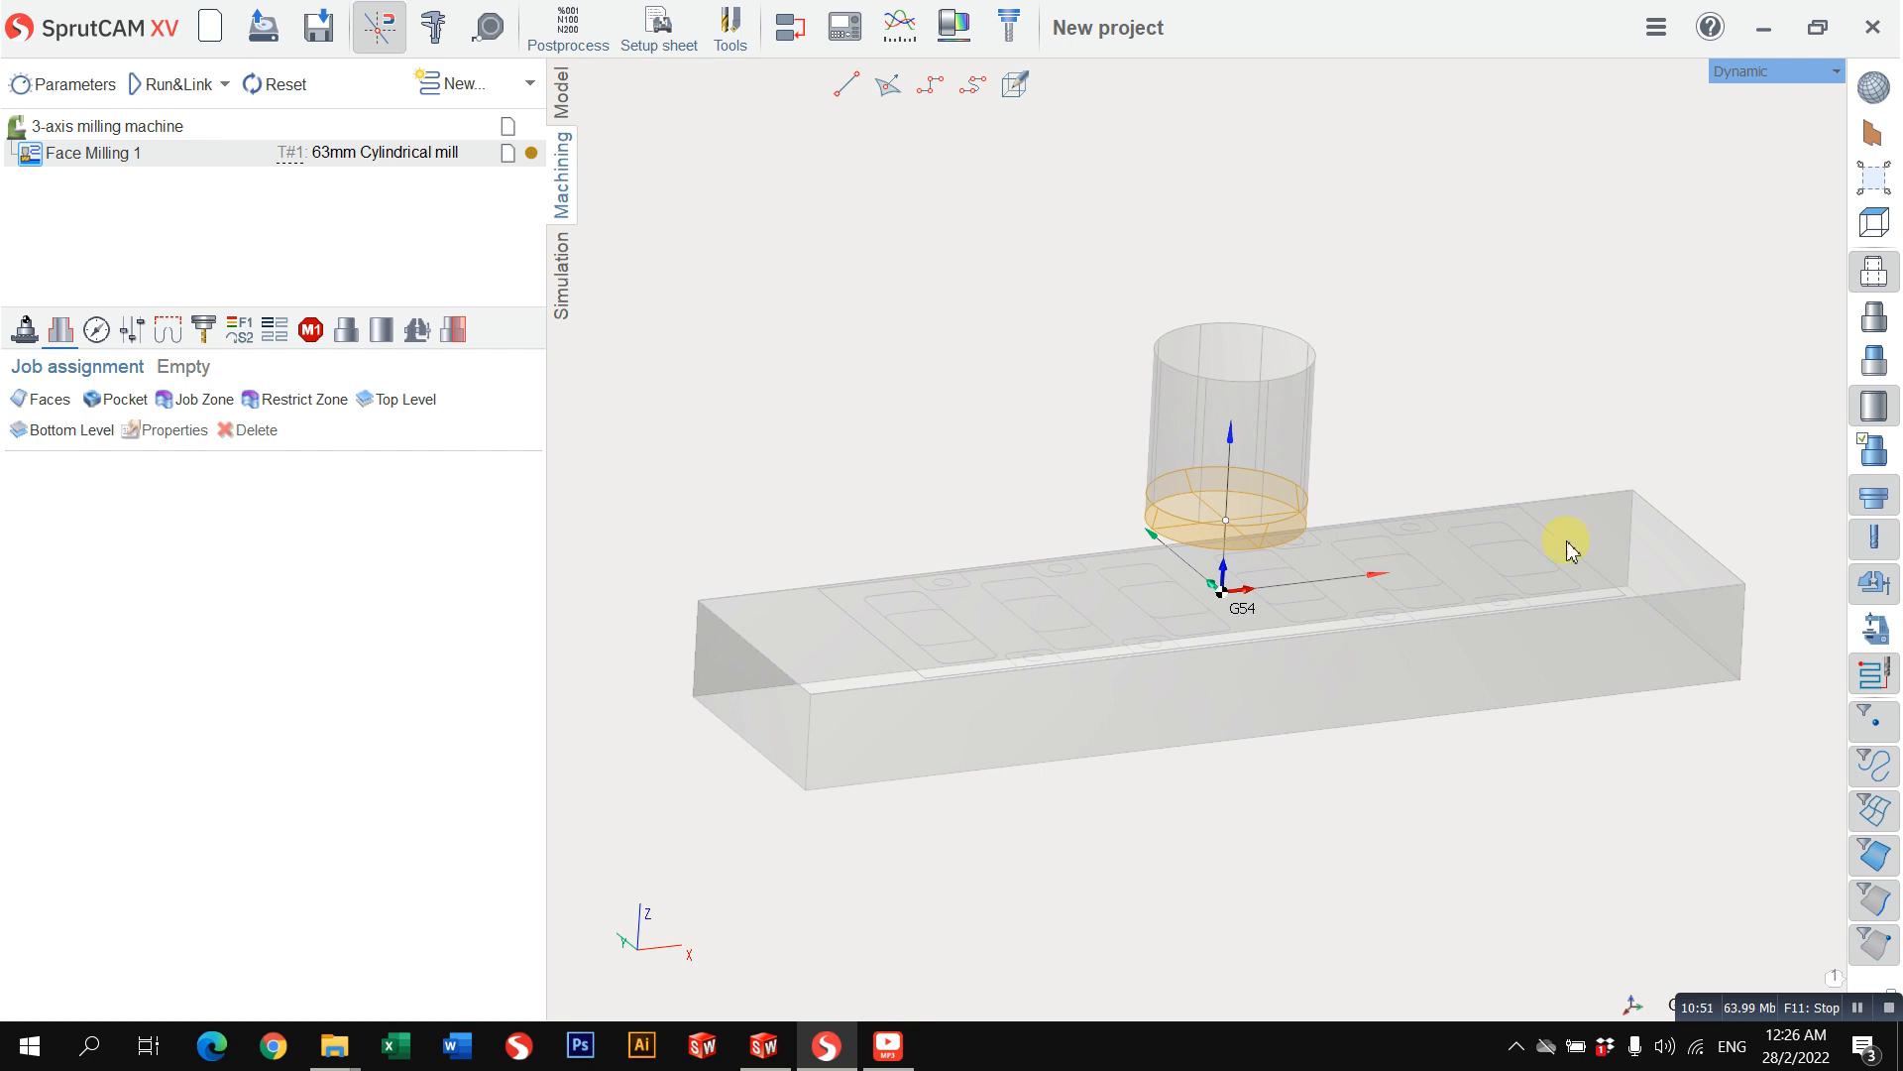
{"action": "left_click", "coordinate": [97, 331]}
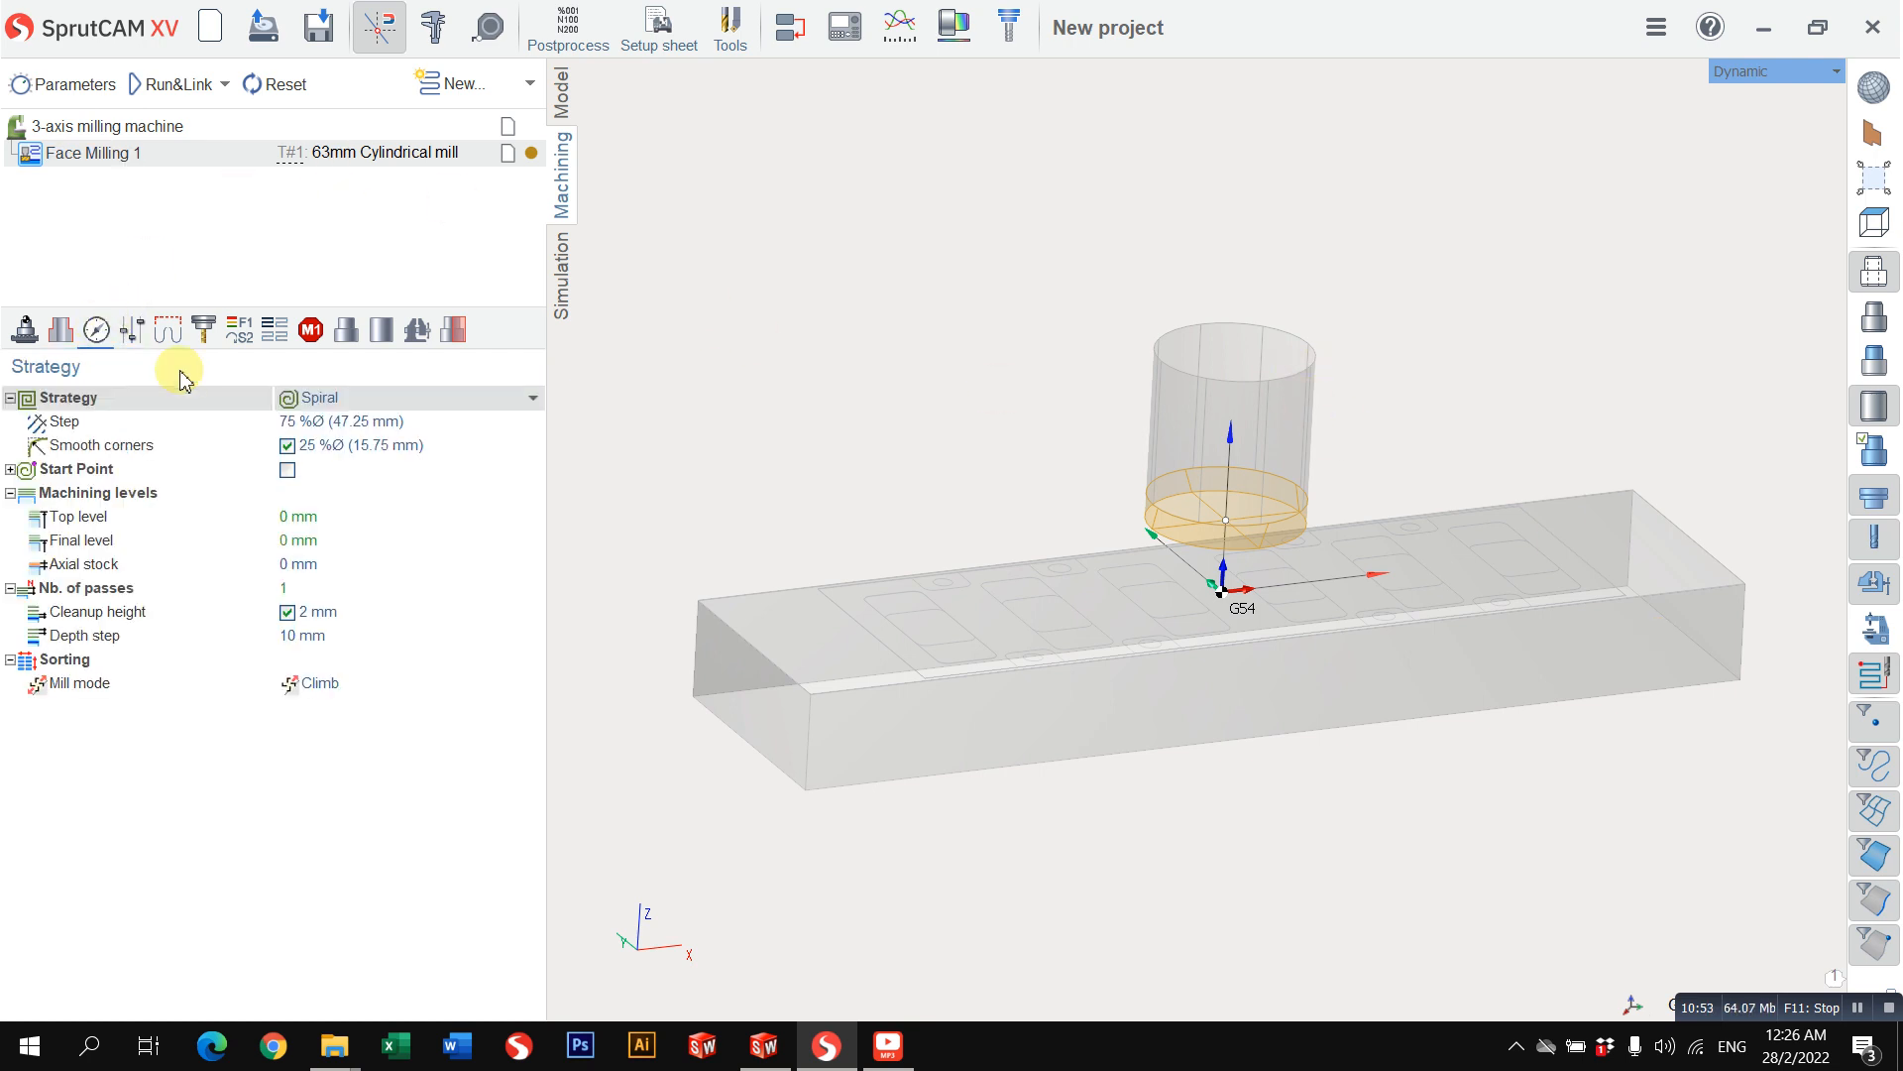
{"action": "left_click", "coordinate": [390, 396]}
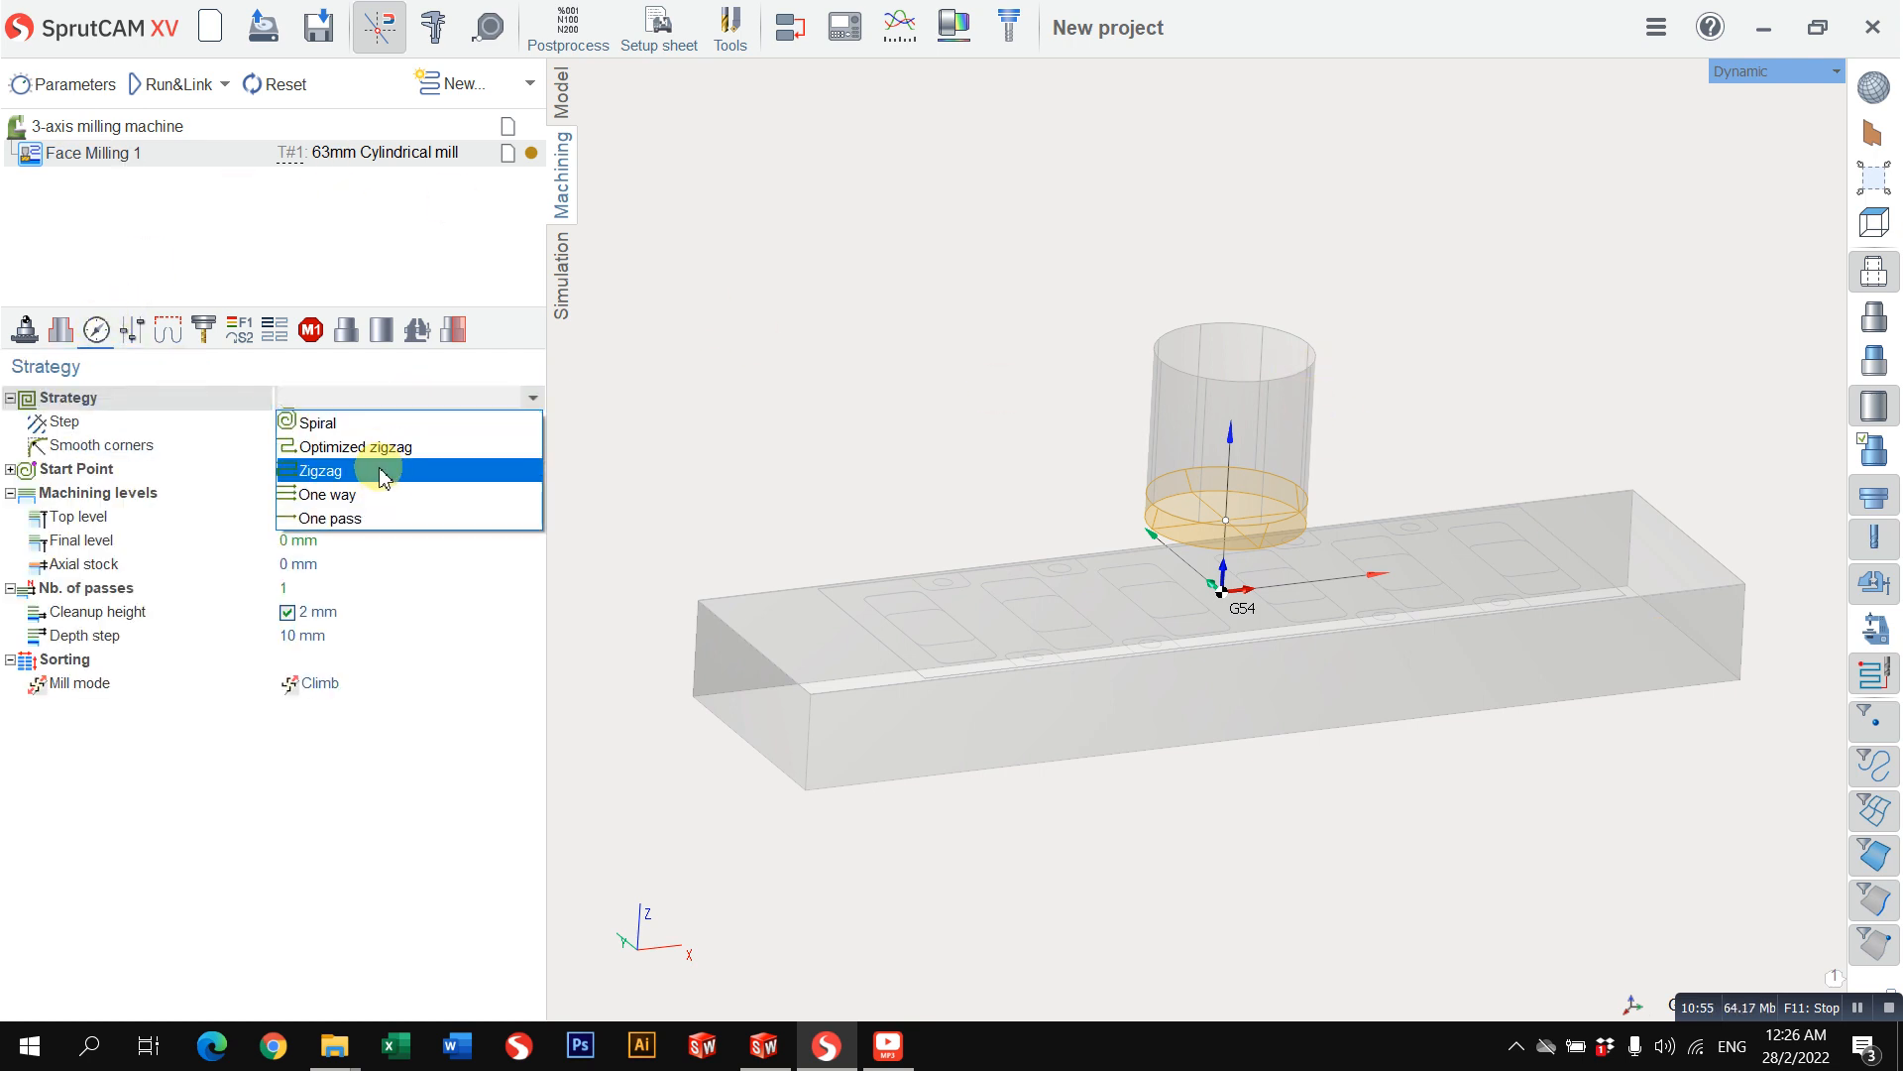
{"action": "left_click", "coordinate": [383, 470]}
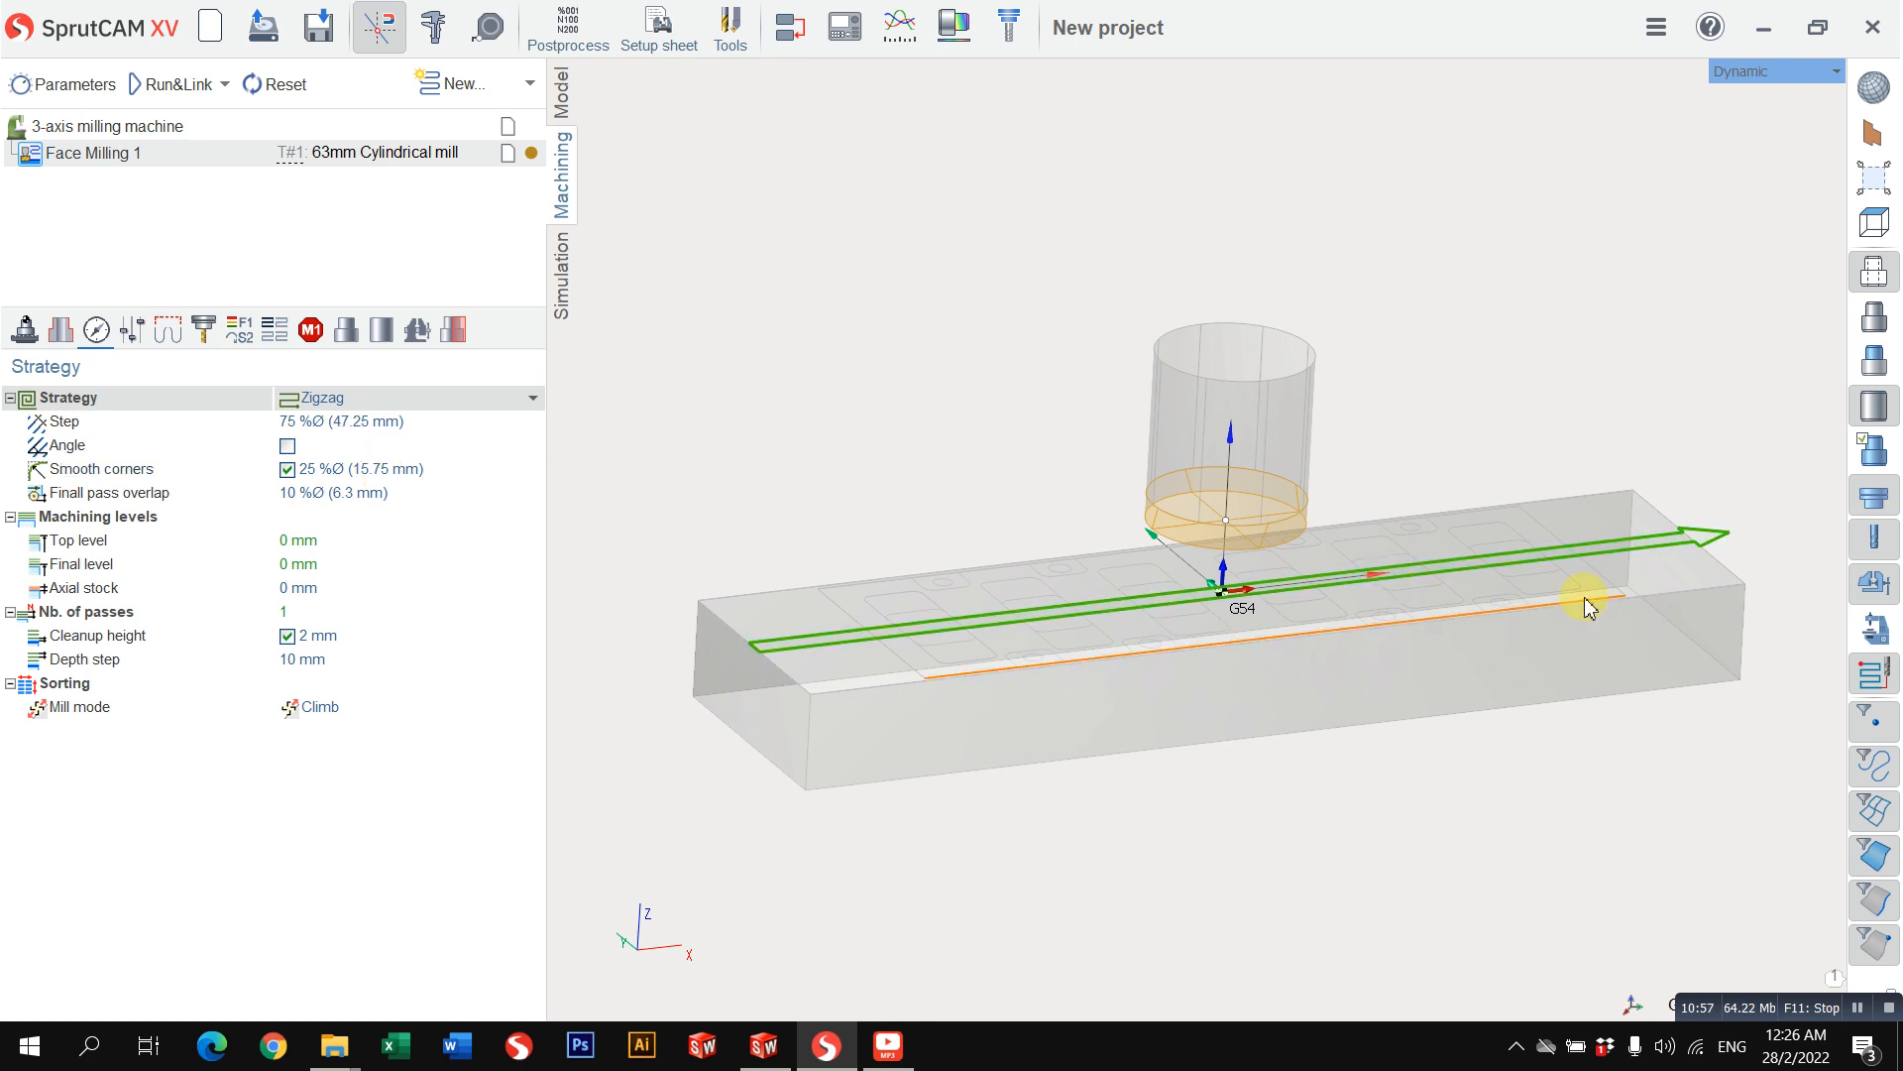
{"action": "left_click", "coordinate": [422, 424]}
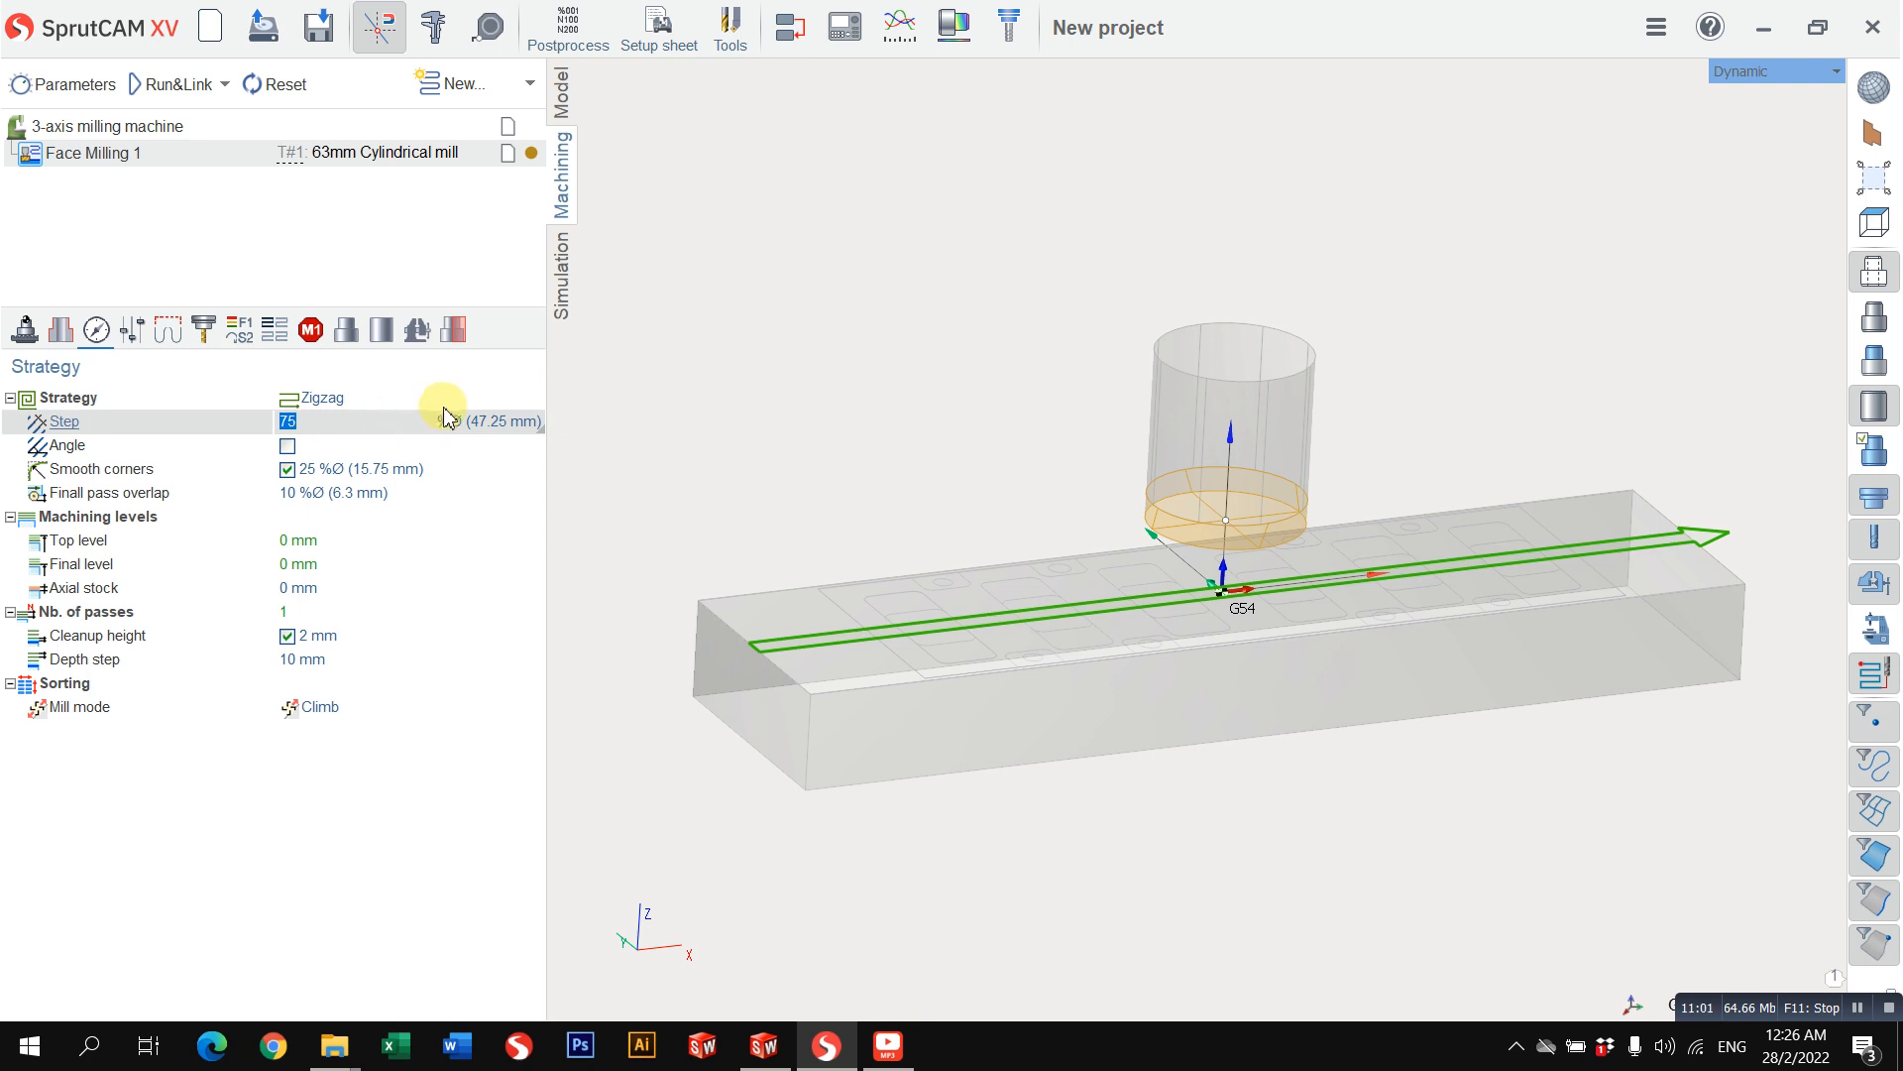
Step: Set the final machining level to -2 mm
{"action": "left_click", "coordinate": [359, 540]}
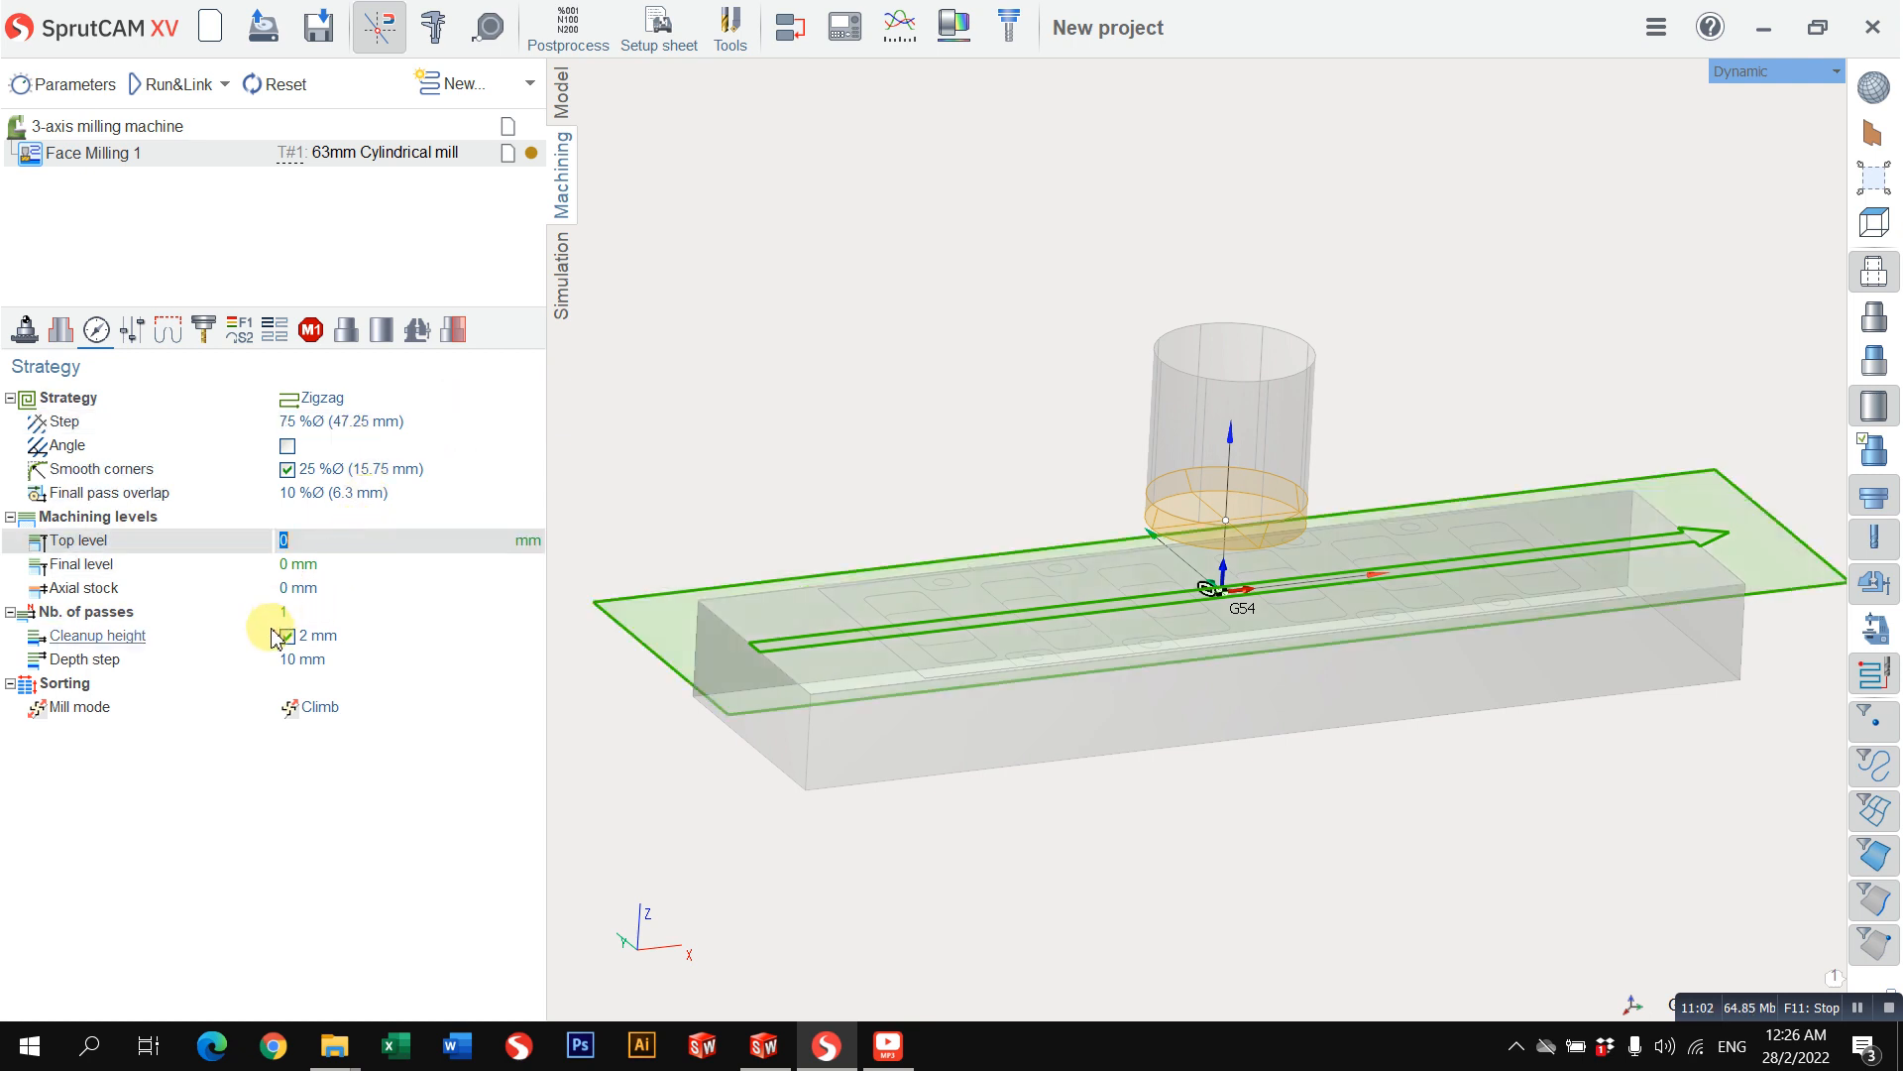
{"action": "left_click", "coordinate": [359, 564]}
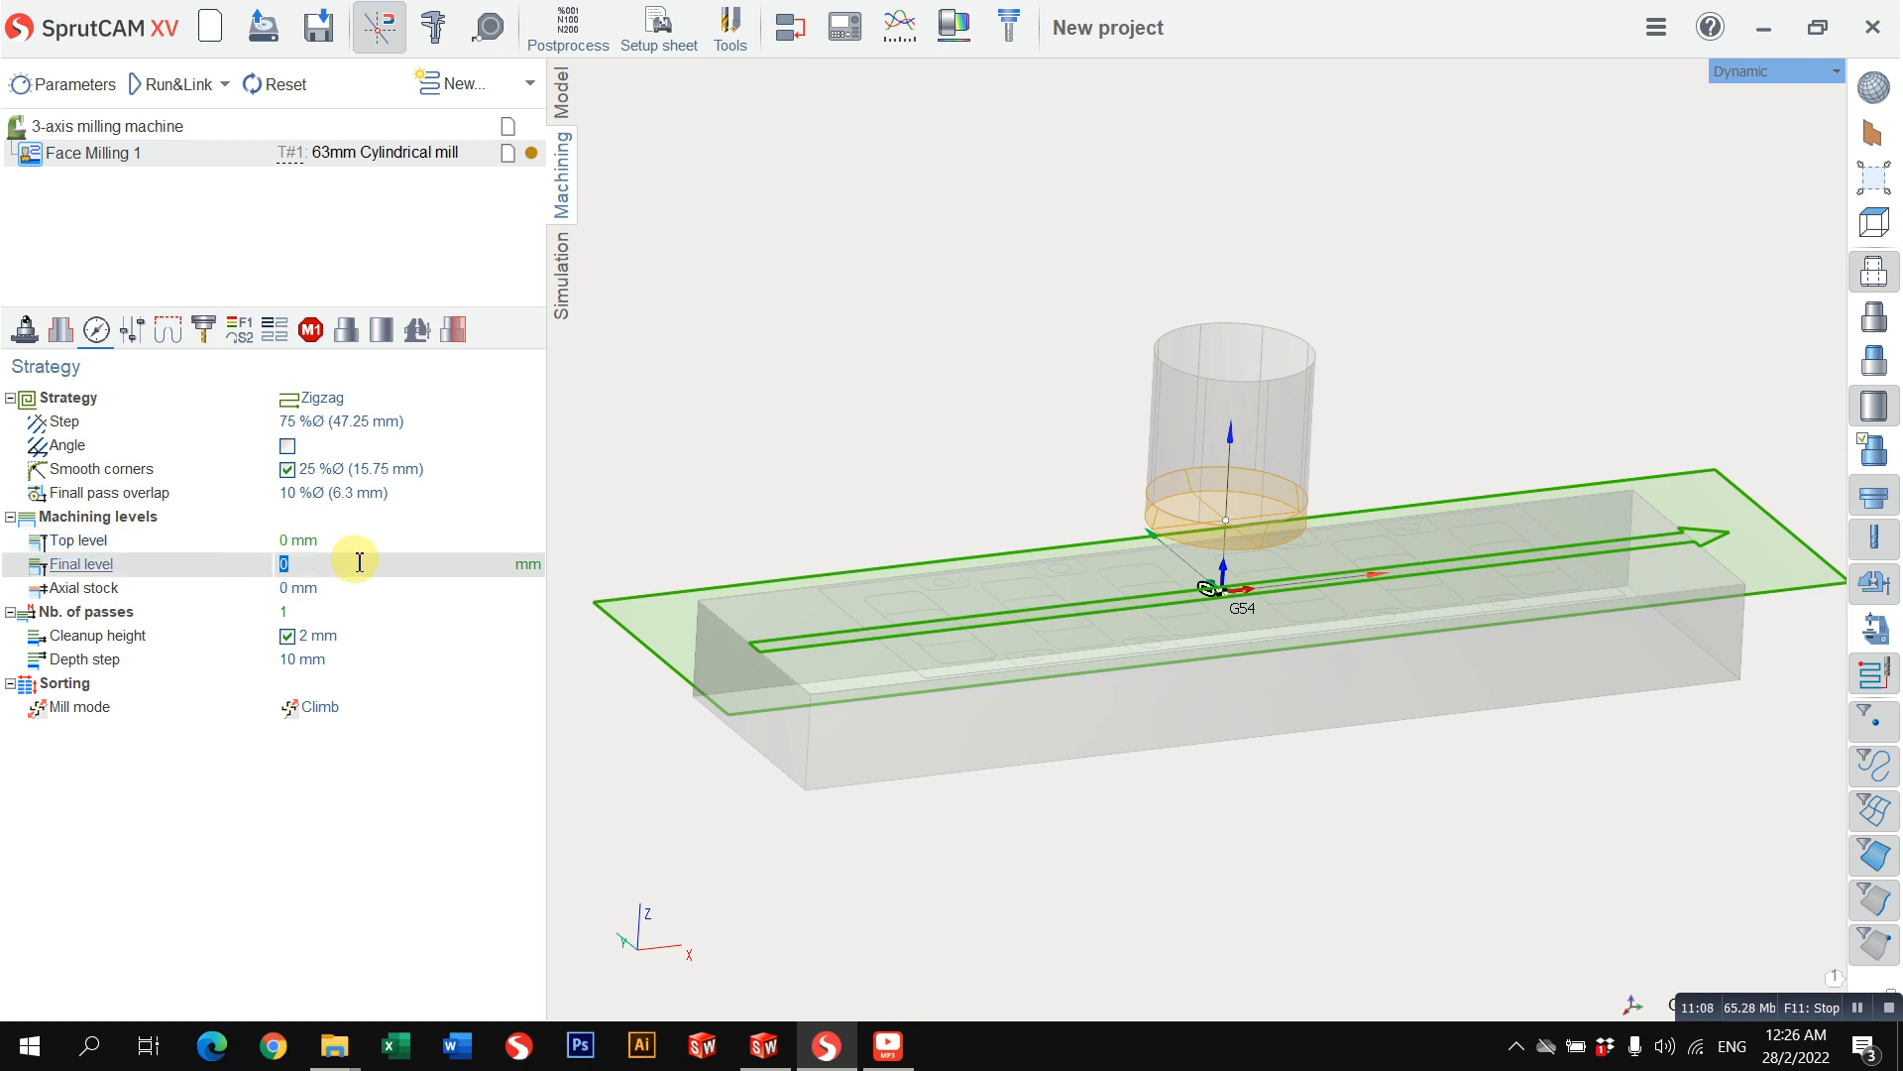
{"action": "key", "text": "Return"}
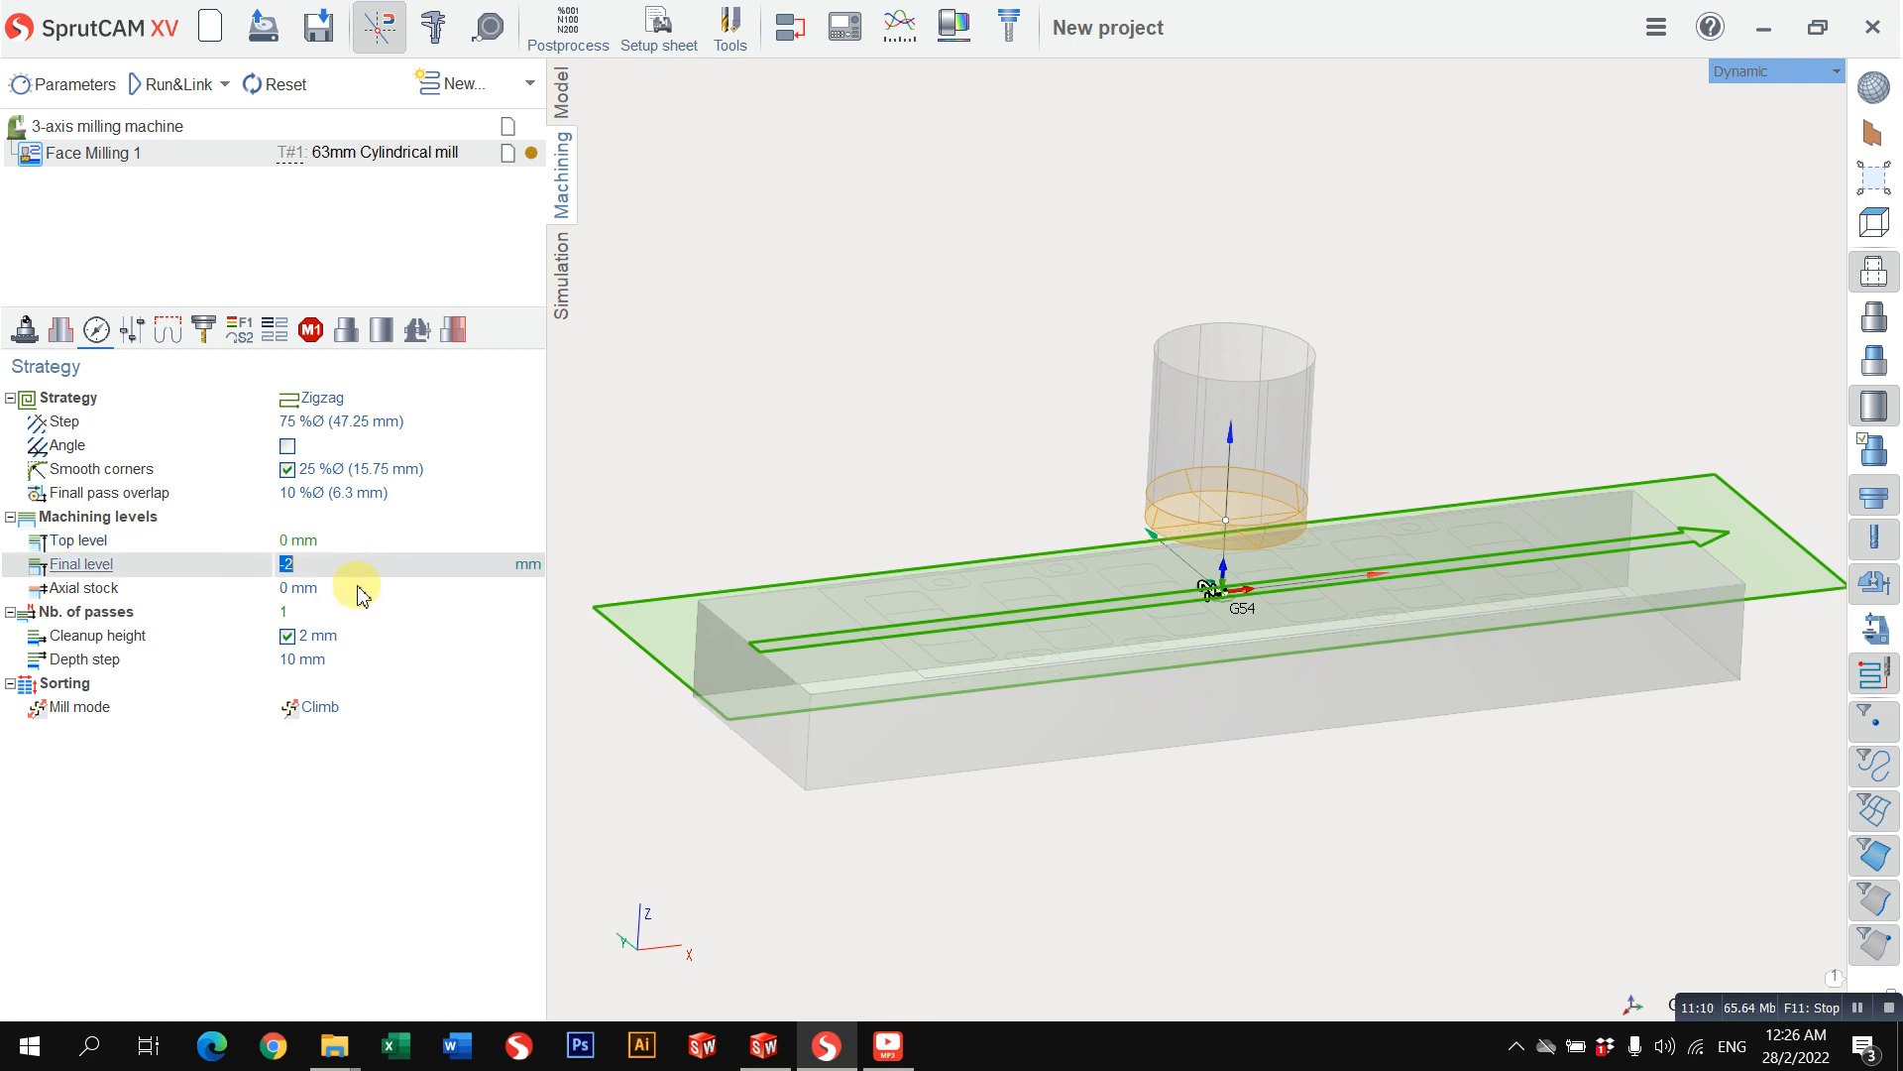
Step: Turn off the cleanup height and check the number of passes against the depth step
{"action": "left_click", "coordinate": [330, 637]}
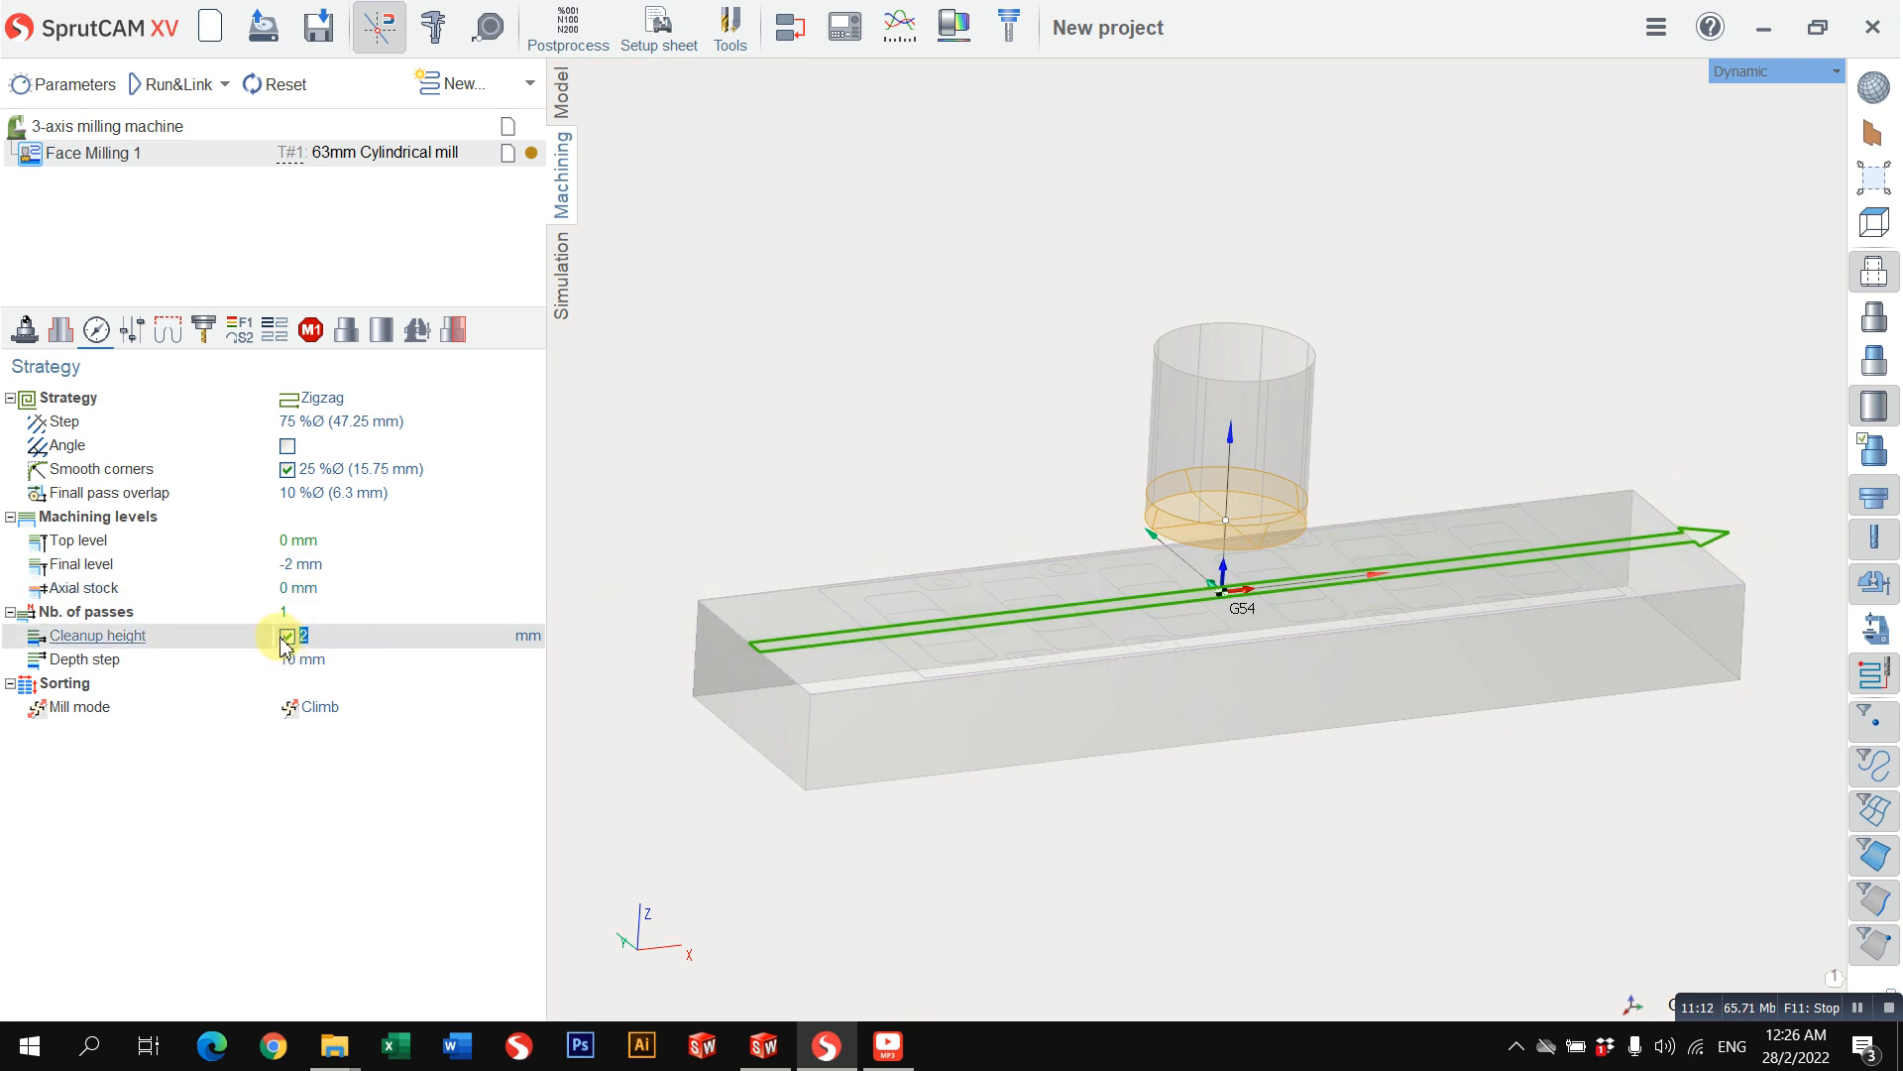
{"action": "left_click", "coordinate": [308, 614]}
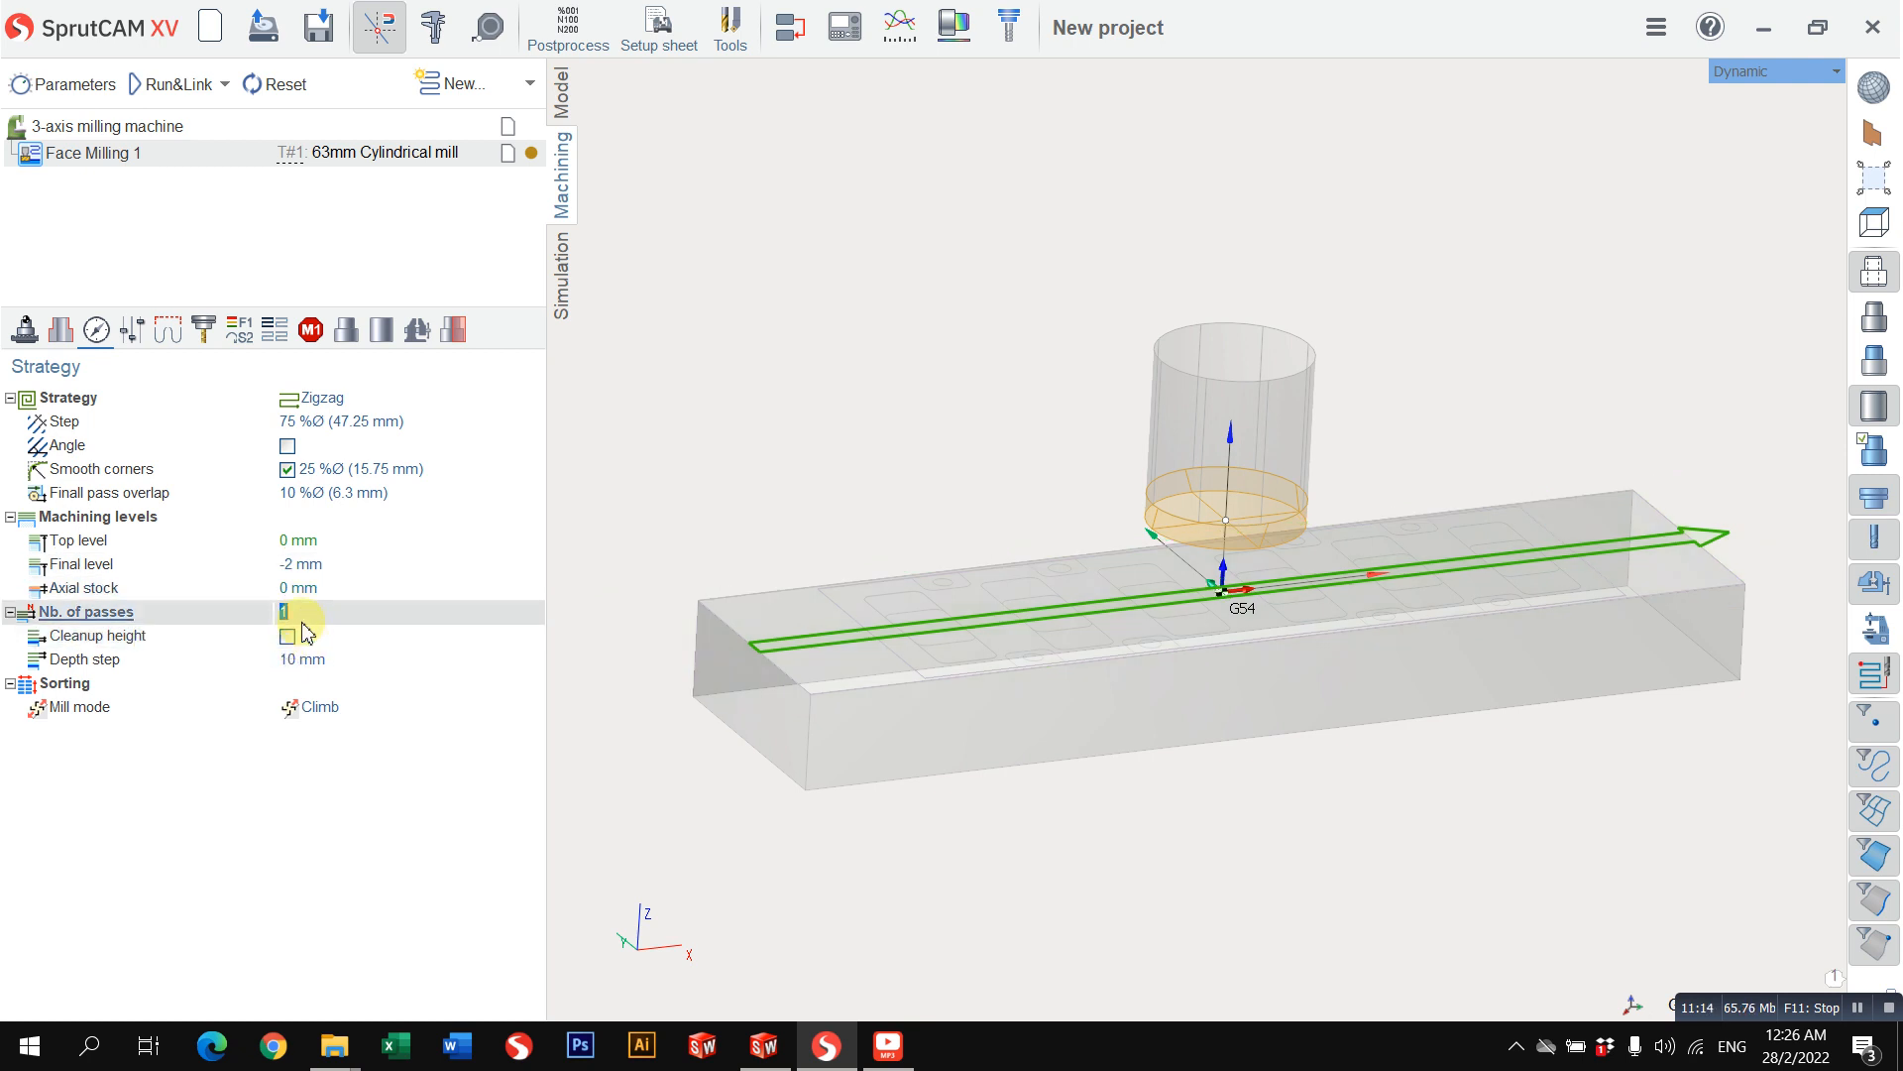
{"action": "left_click", "coordinate": [306, 654]}
{"action": "left_click", "coordinate": [315, 612]}
{"action": "left_click", "coordinate": [308, 659]}
{"action": "scroll", "coordinate": [1140, 630], "scroll_direction": "up", "scroll_amount": 2}
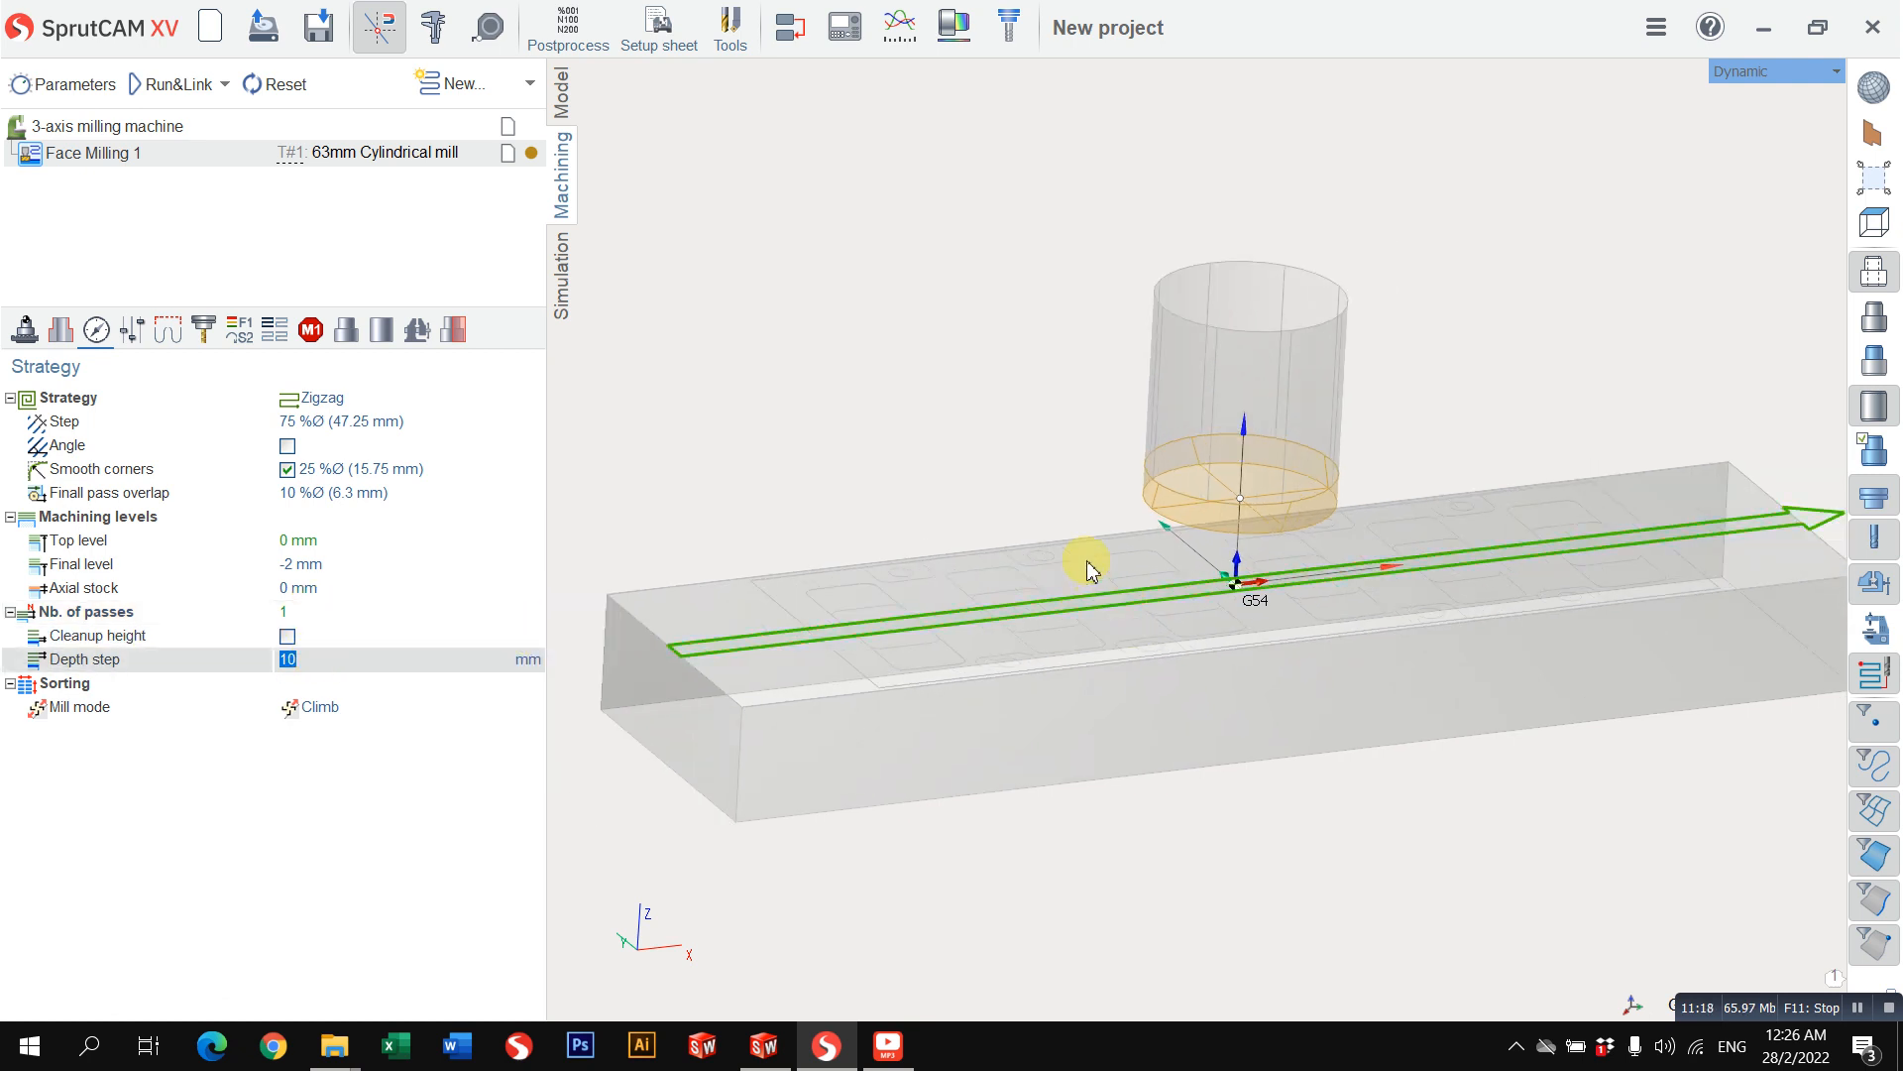
{"action": "middle_click_drag", "start_coordinate": [1034, 579], "coordinate": [1035, 563]}
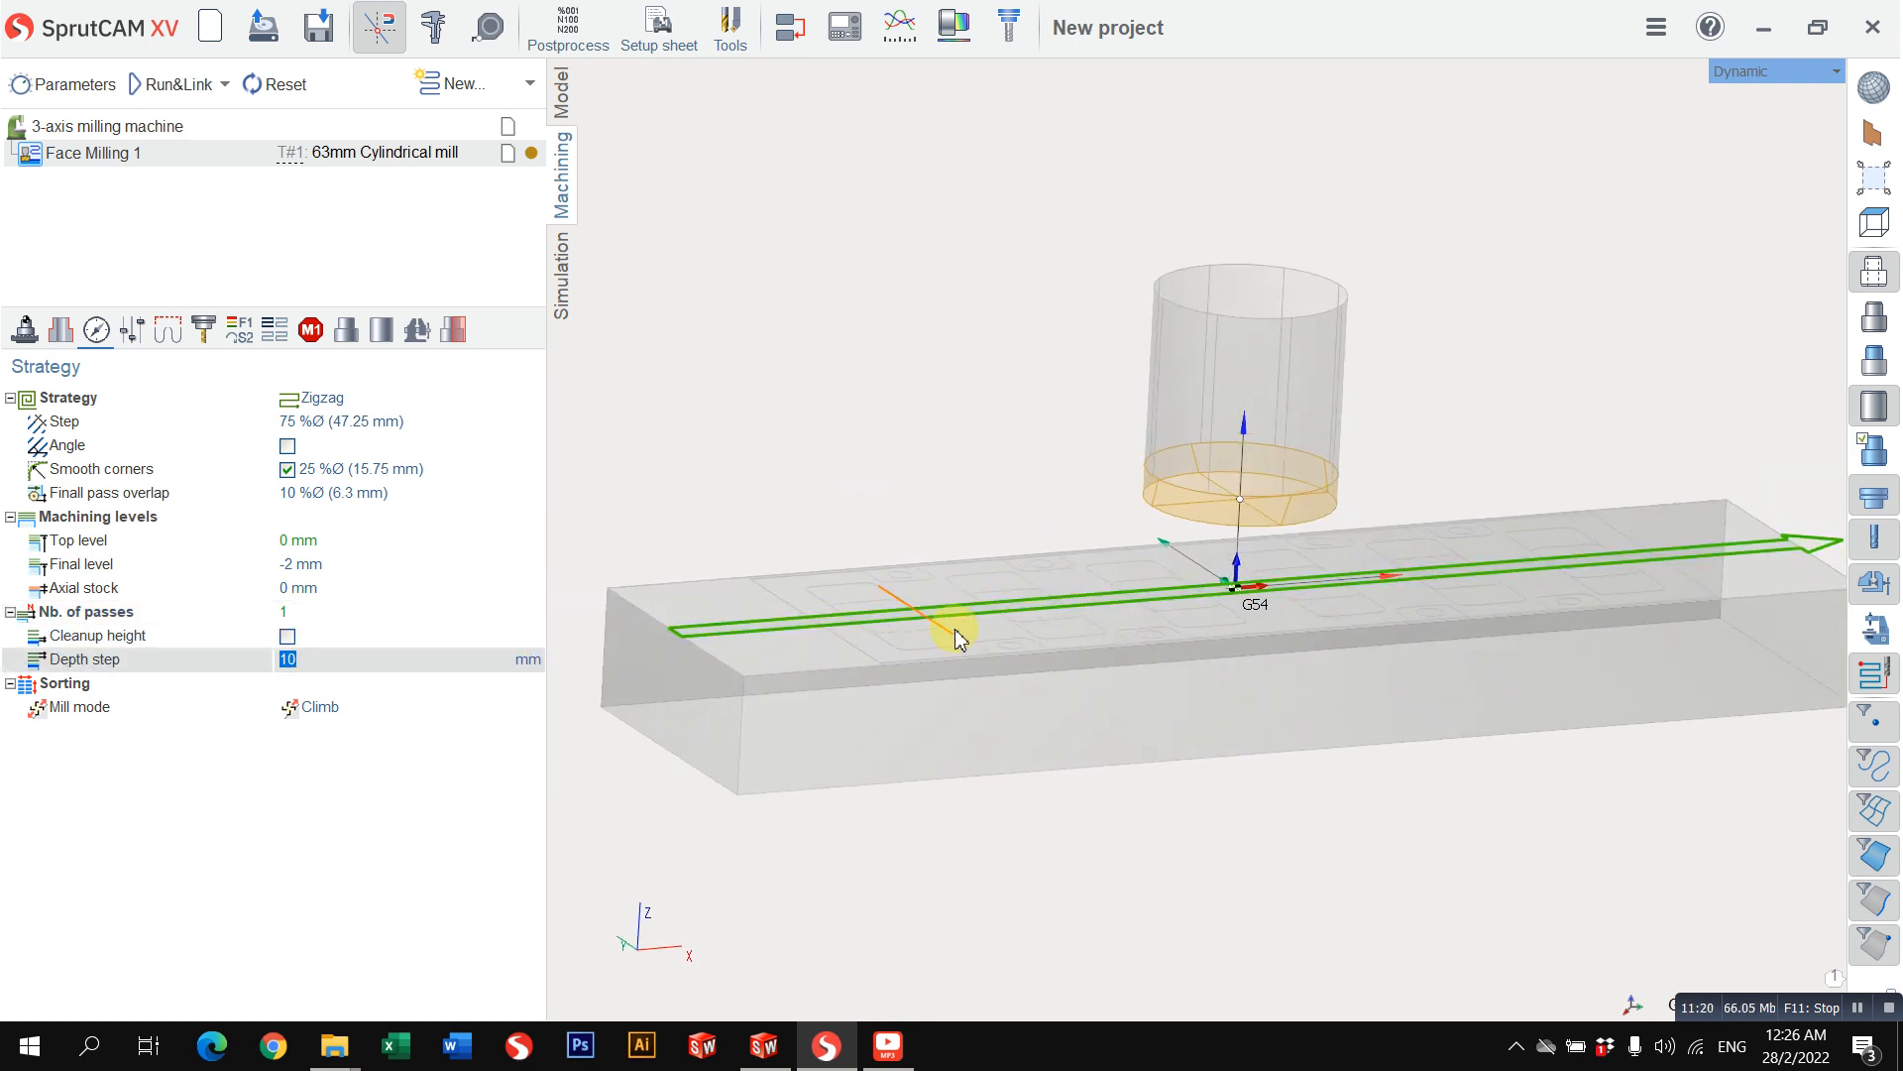
Step: Try a 0.5 mm depth step and 5 passes, comparing how the two settings depend on each other
{"action": "left_click", "coordinate": [330, 619]}
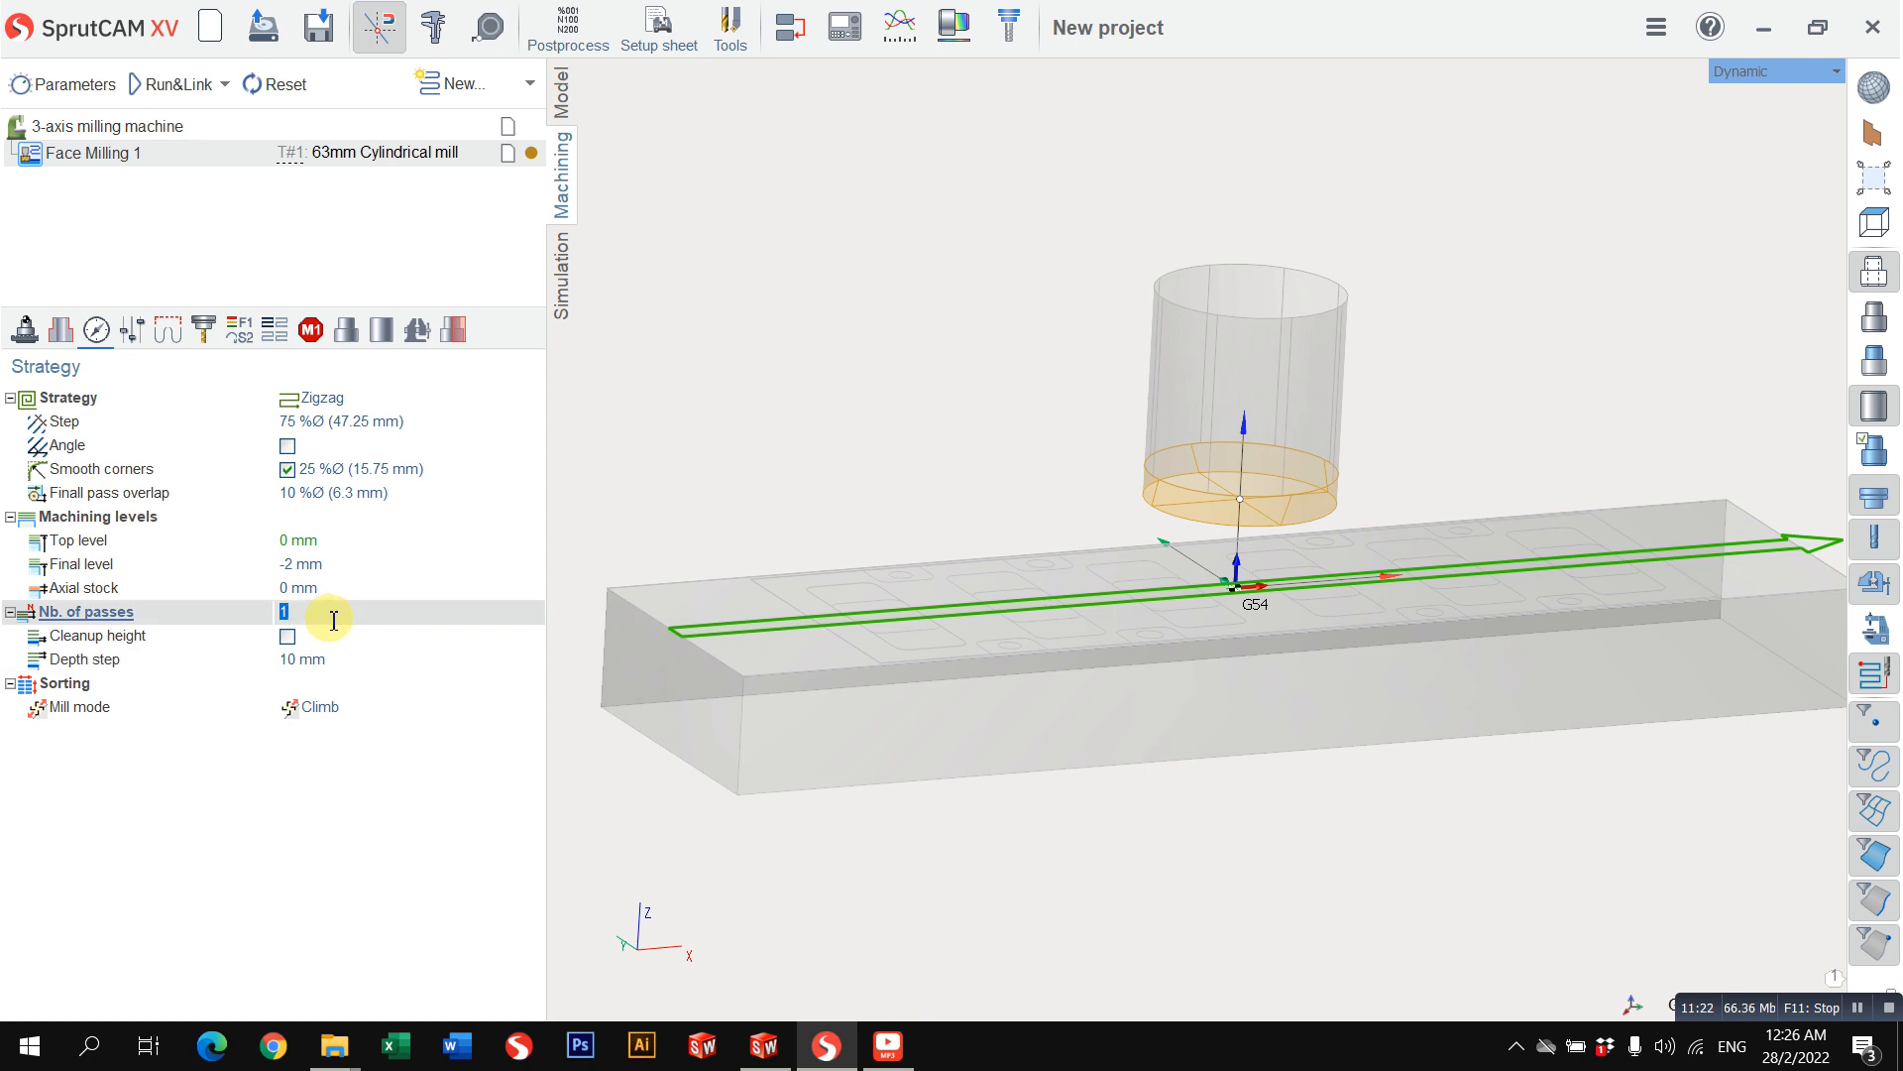
{"action": "left_click", "coordinate": [355, 665]}
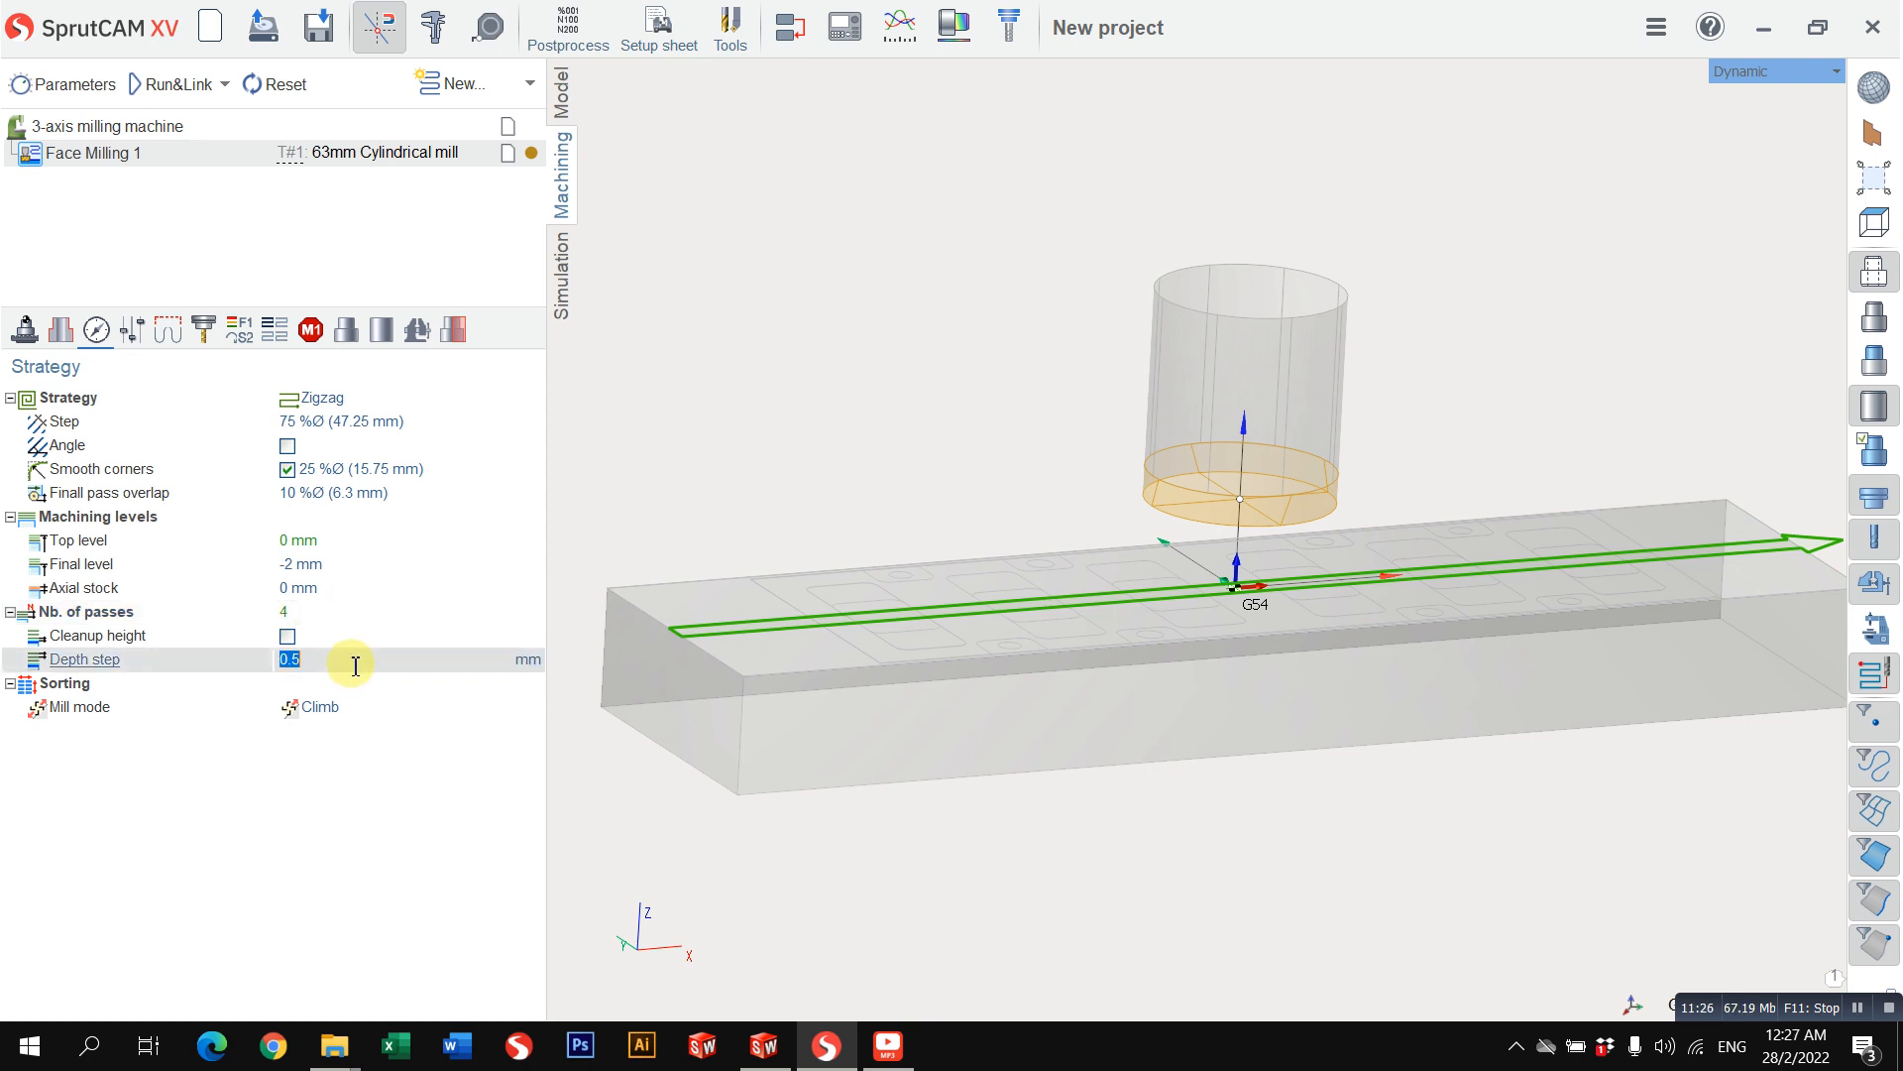
{"action": "left_click", "coordinate": [302, 610]}
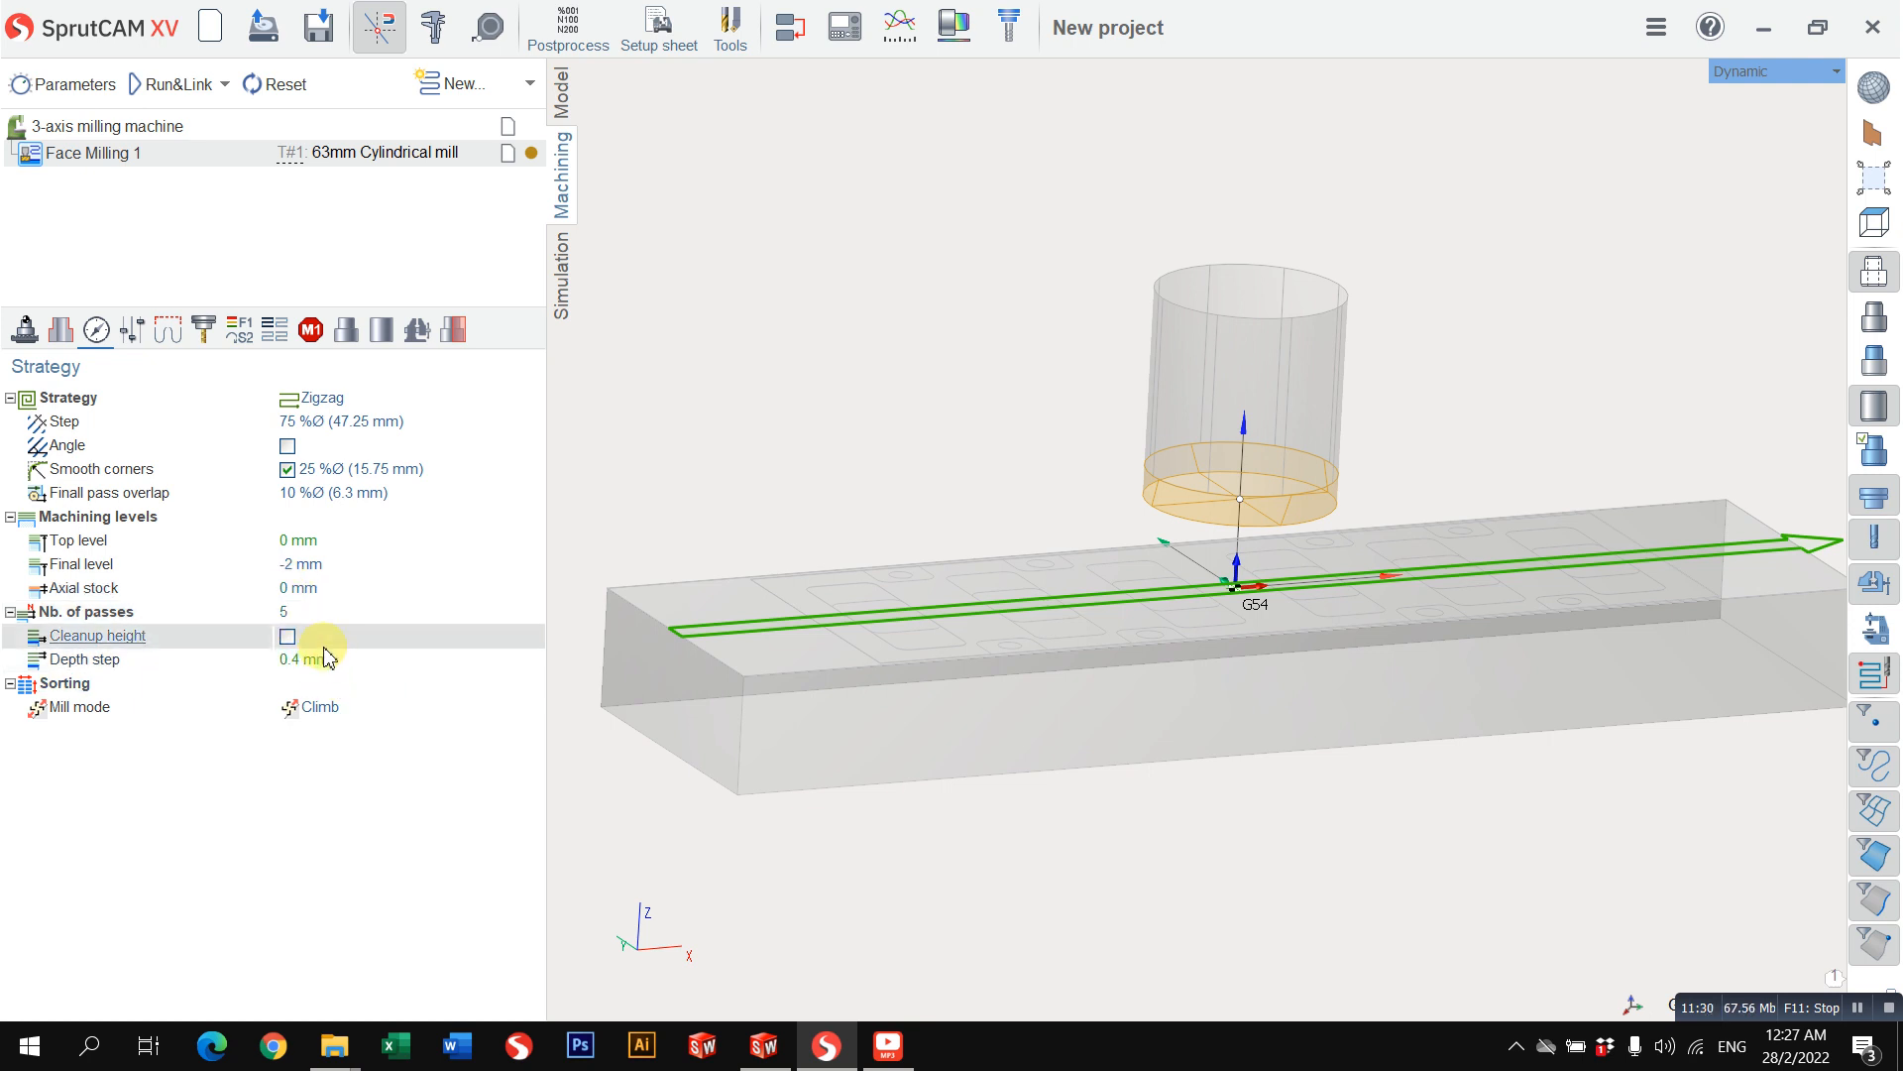
{"action": "left_click", "coordinate": [371, 662]}
{"action": "left_click", "coordinate": [360, 622]}
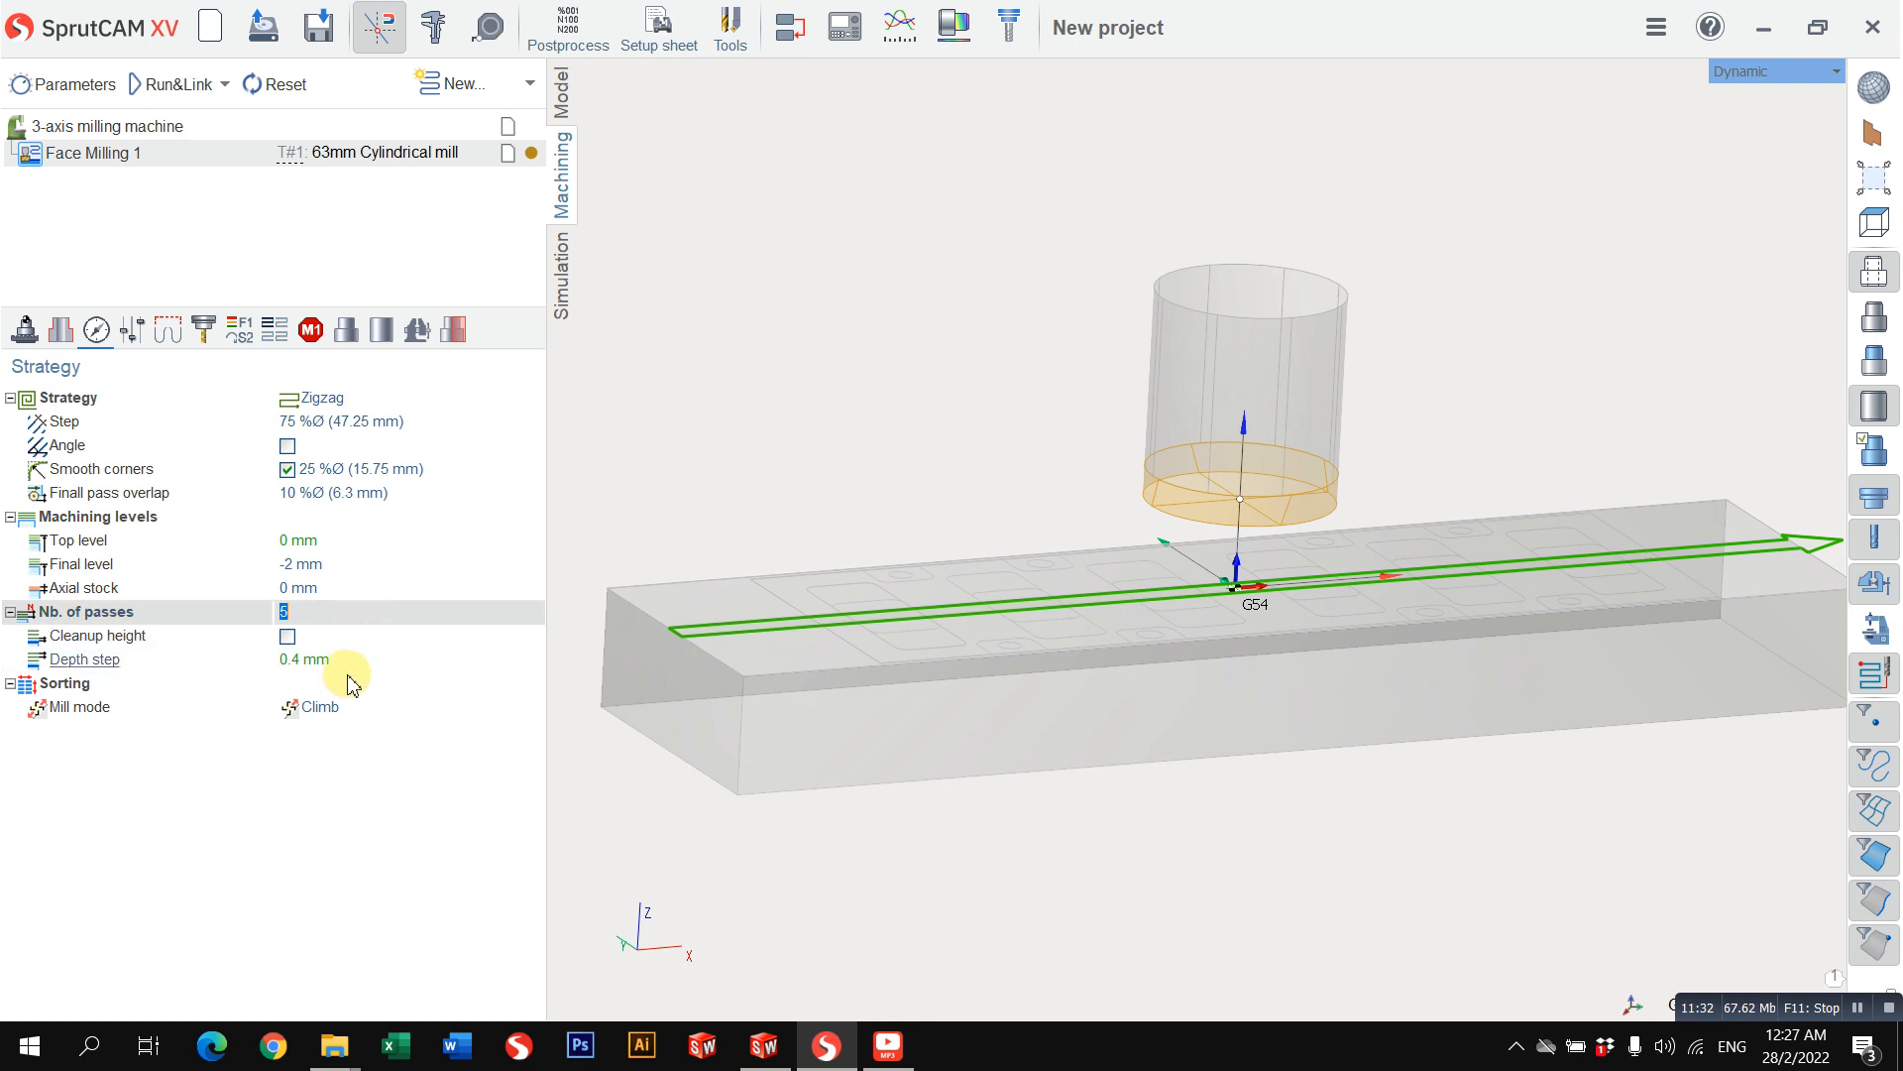
{"action": "left_click", "coordinate": [349, 659]}
{"action": "left_click", "coordinate": [349, 594]}
{"action": "left_click", "coordinate": [358, 616]}
{"action": "left_click", "coordinate": [357, 656]}
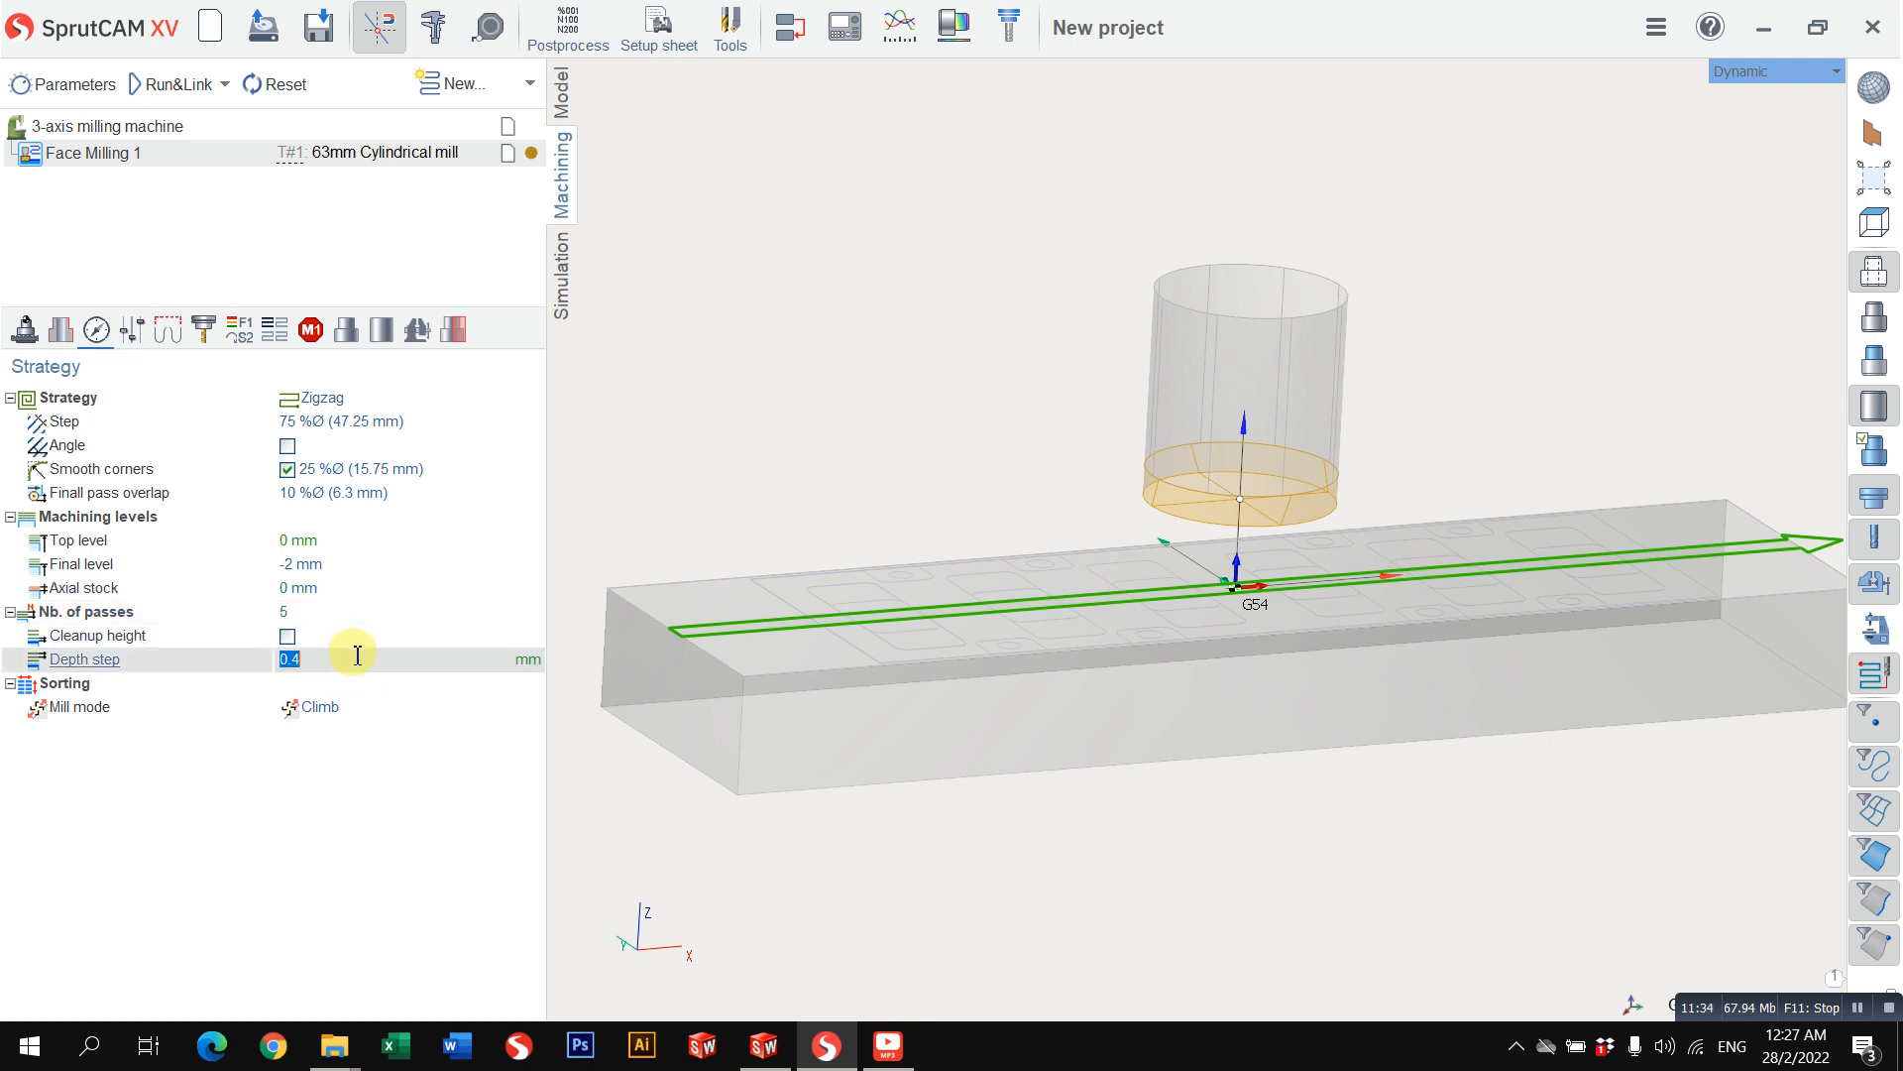
{"action": "left_click", "coordinate": [335, 612]}
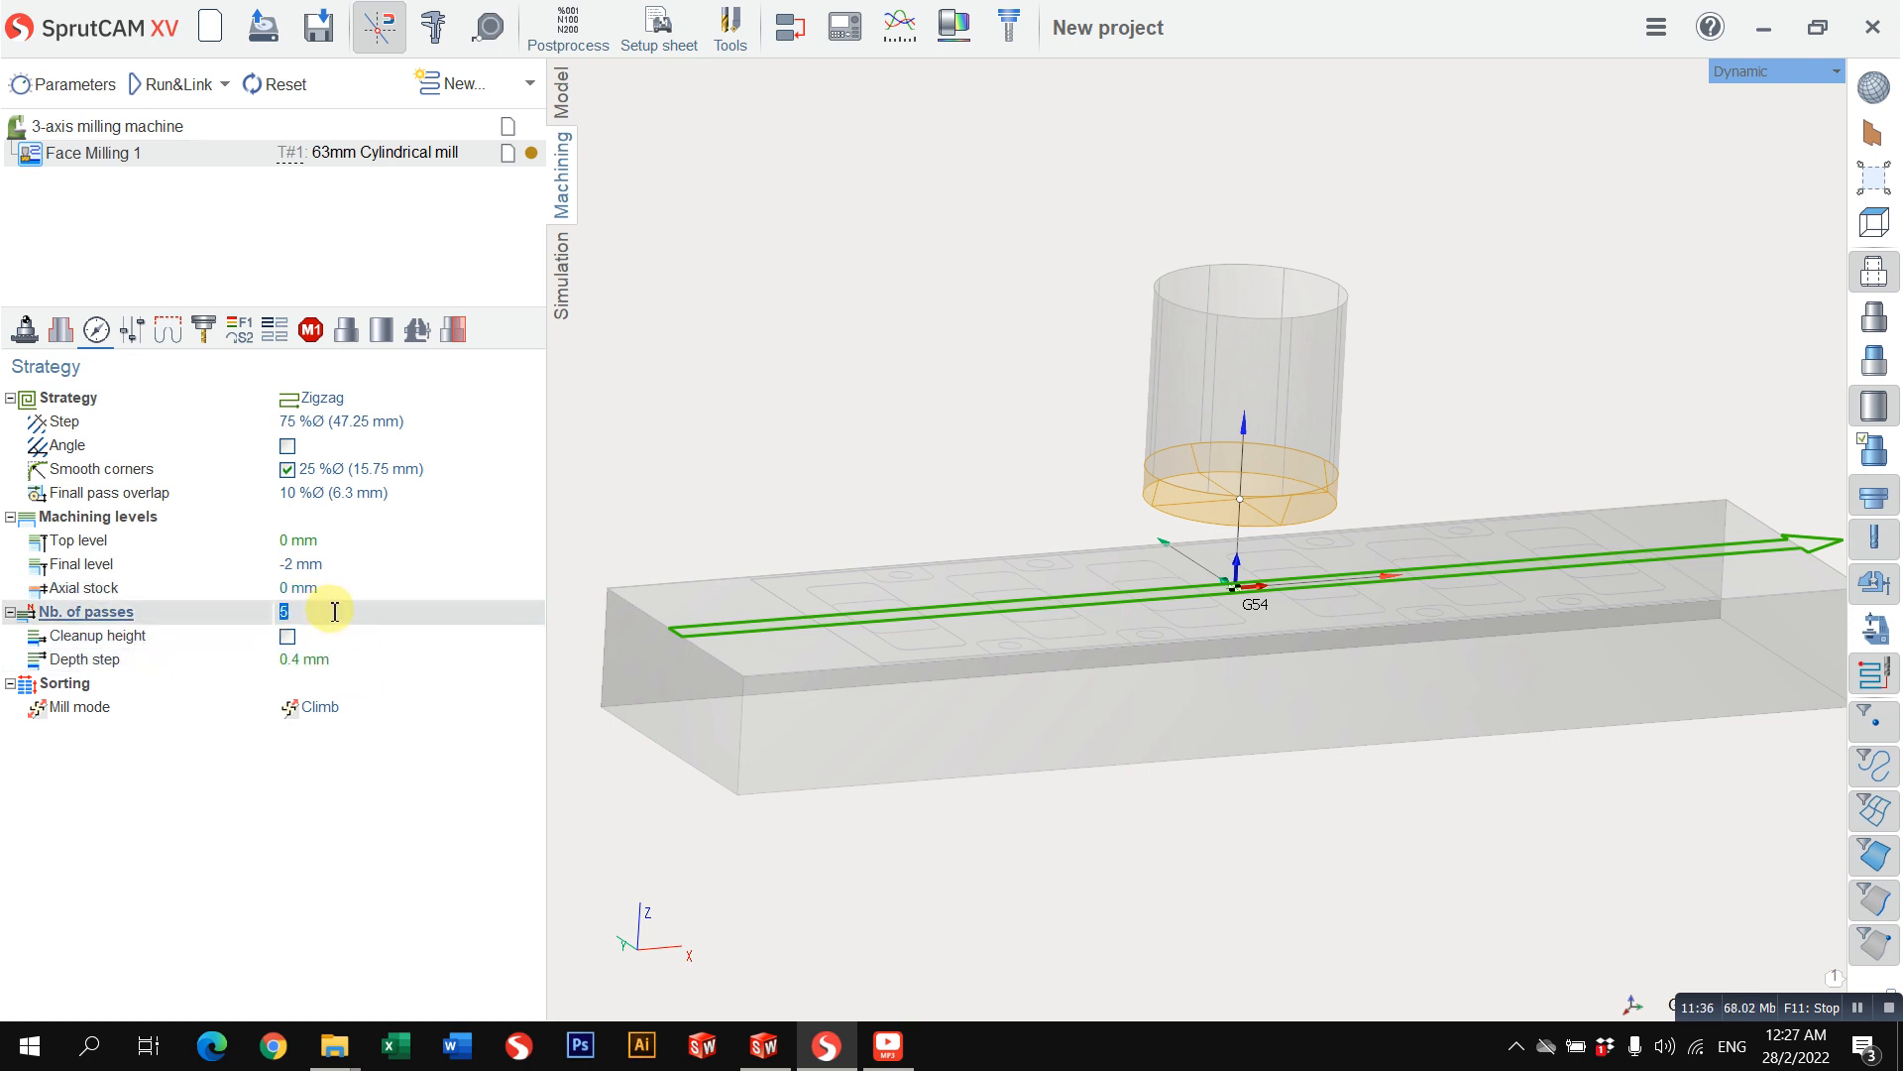
Step: Set the depth step to 1 mm for 2 passes
{"action": "left_click", "coordinate": [320, 662]}
{"action": "left_click", "coordinate": [302, 617]}
{"action": "left_click", "coordinate": [319, 661]}
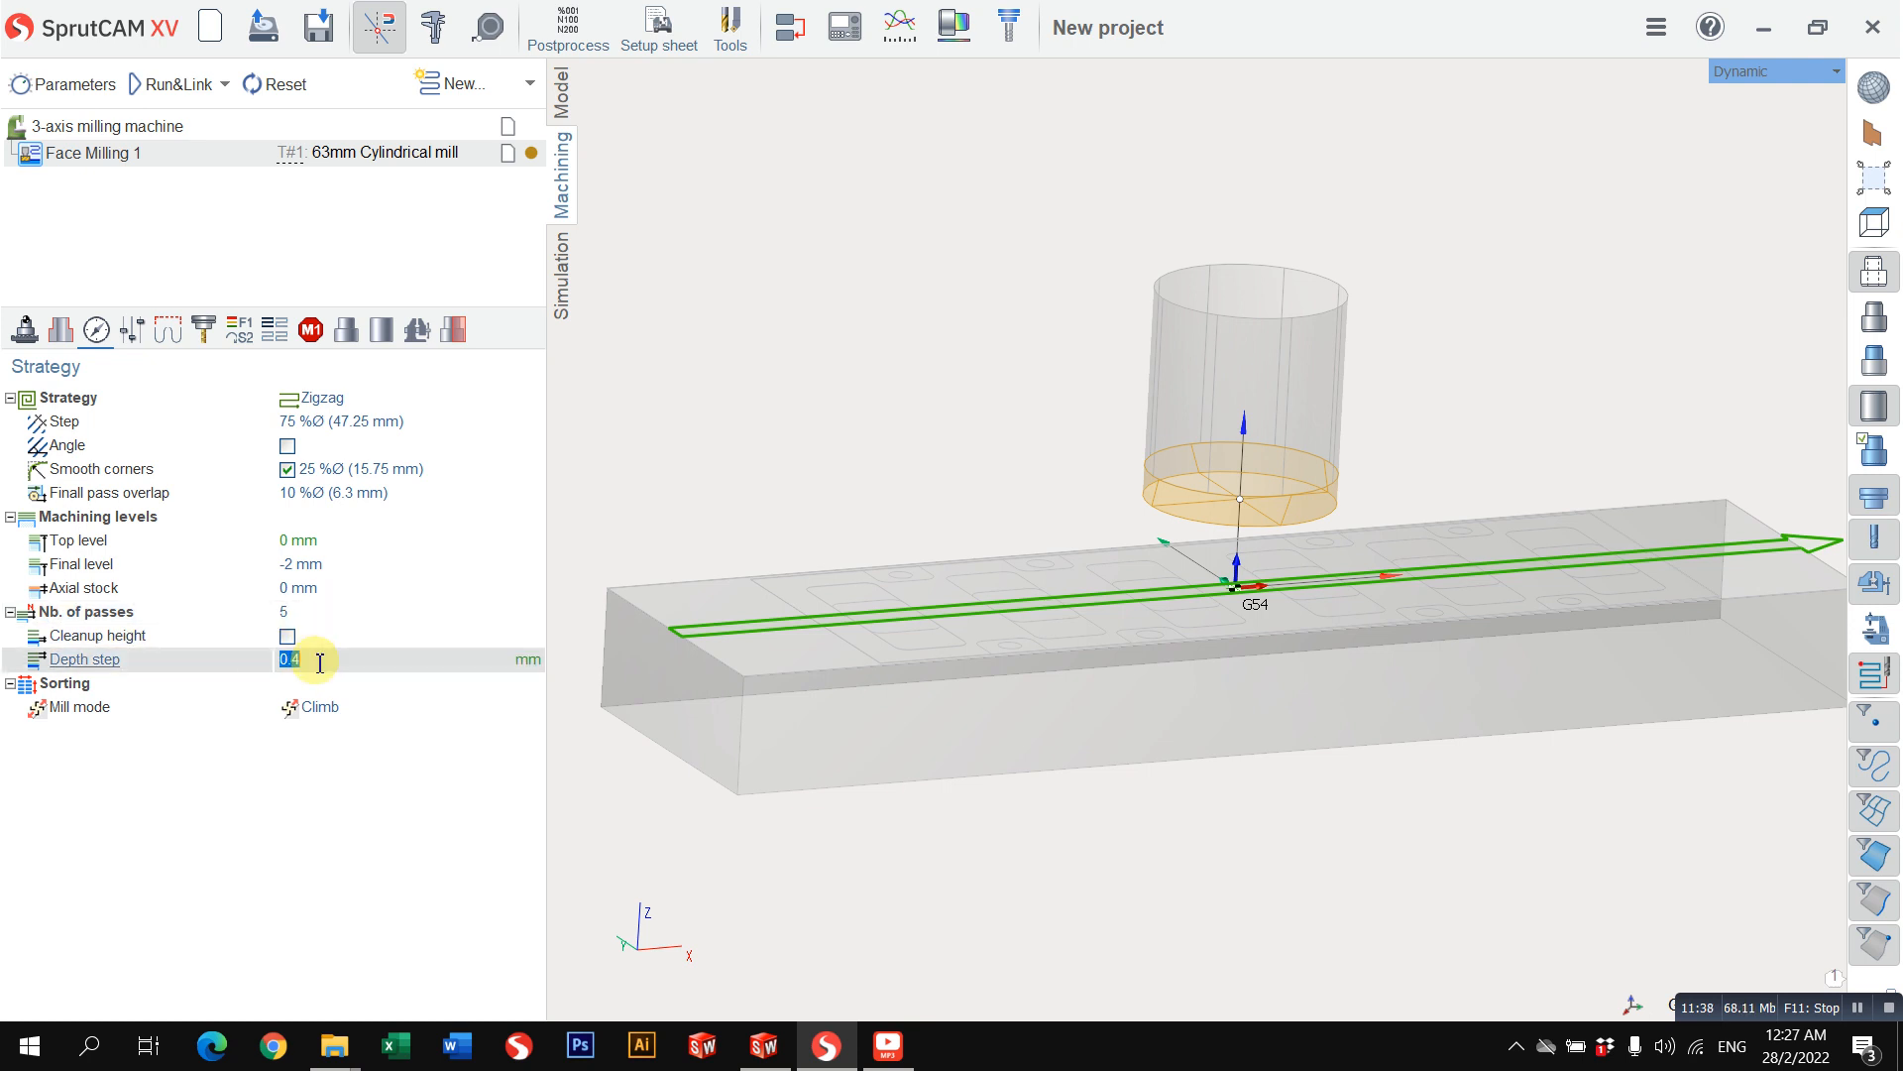
{"action": "left_click", "coordinate": [349, 614]}
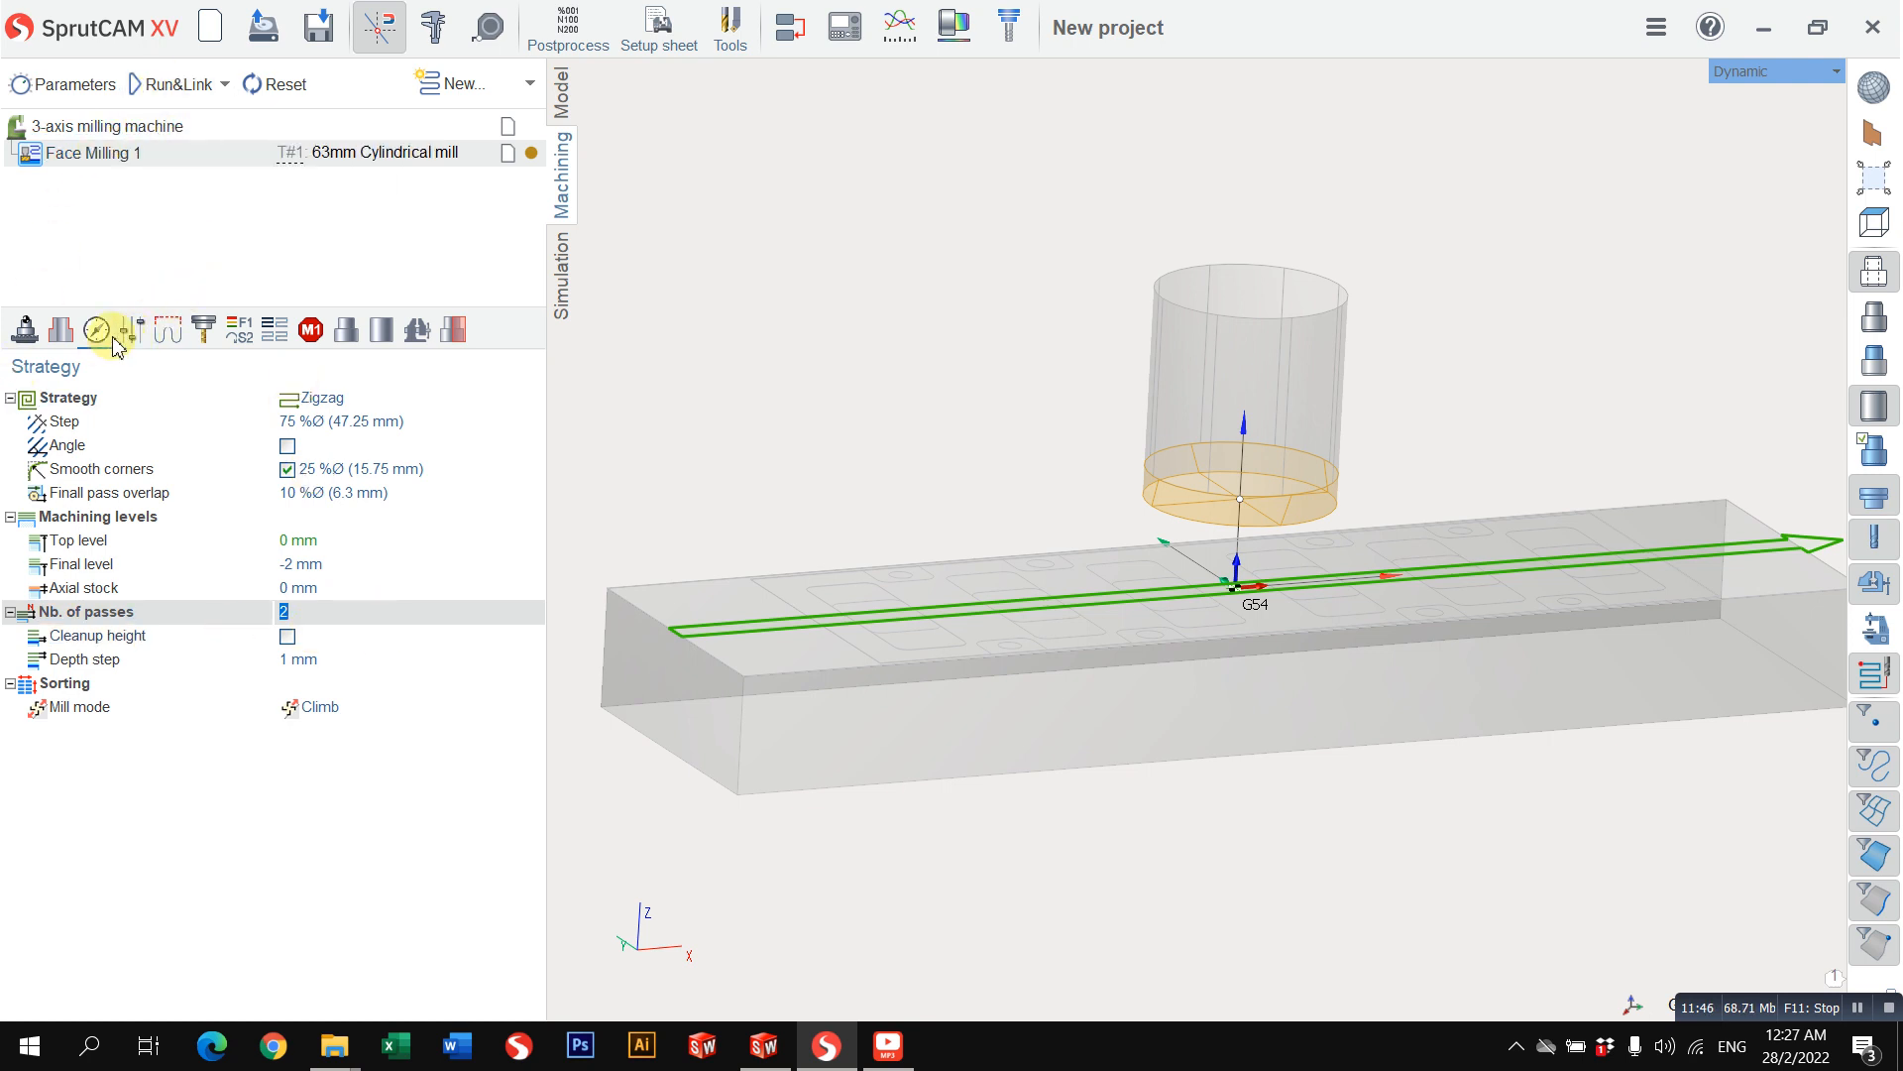
Step: Calculate the face milling toolpath and inspect its zigzag passes over the workpiece
{"action": "left_click", "coordinate": [174, 88]}
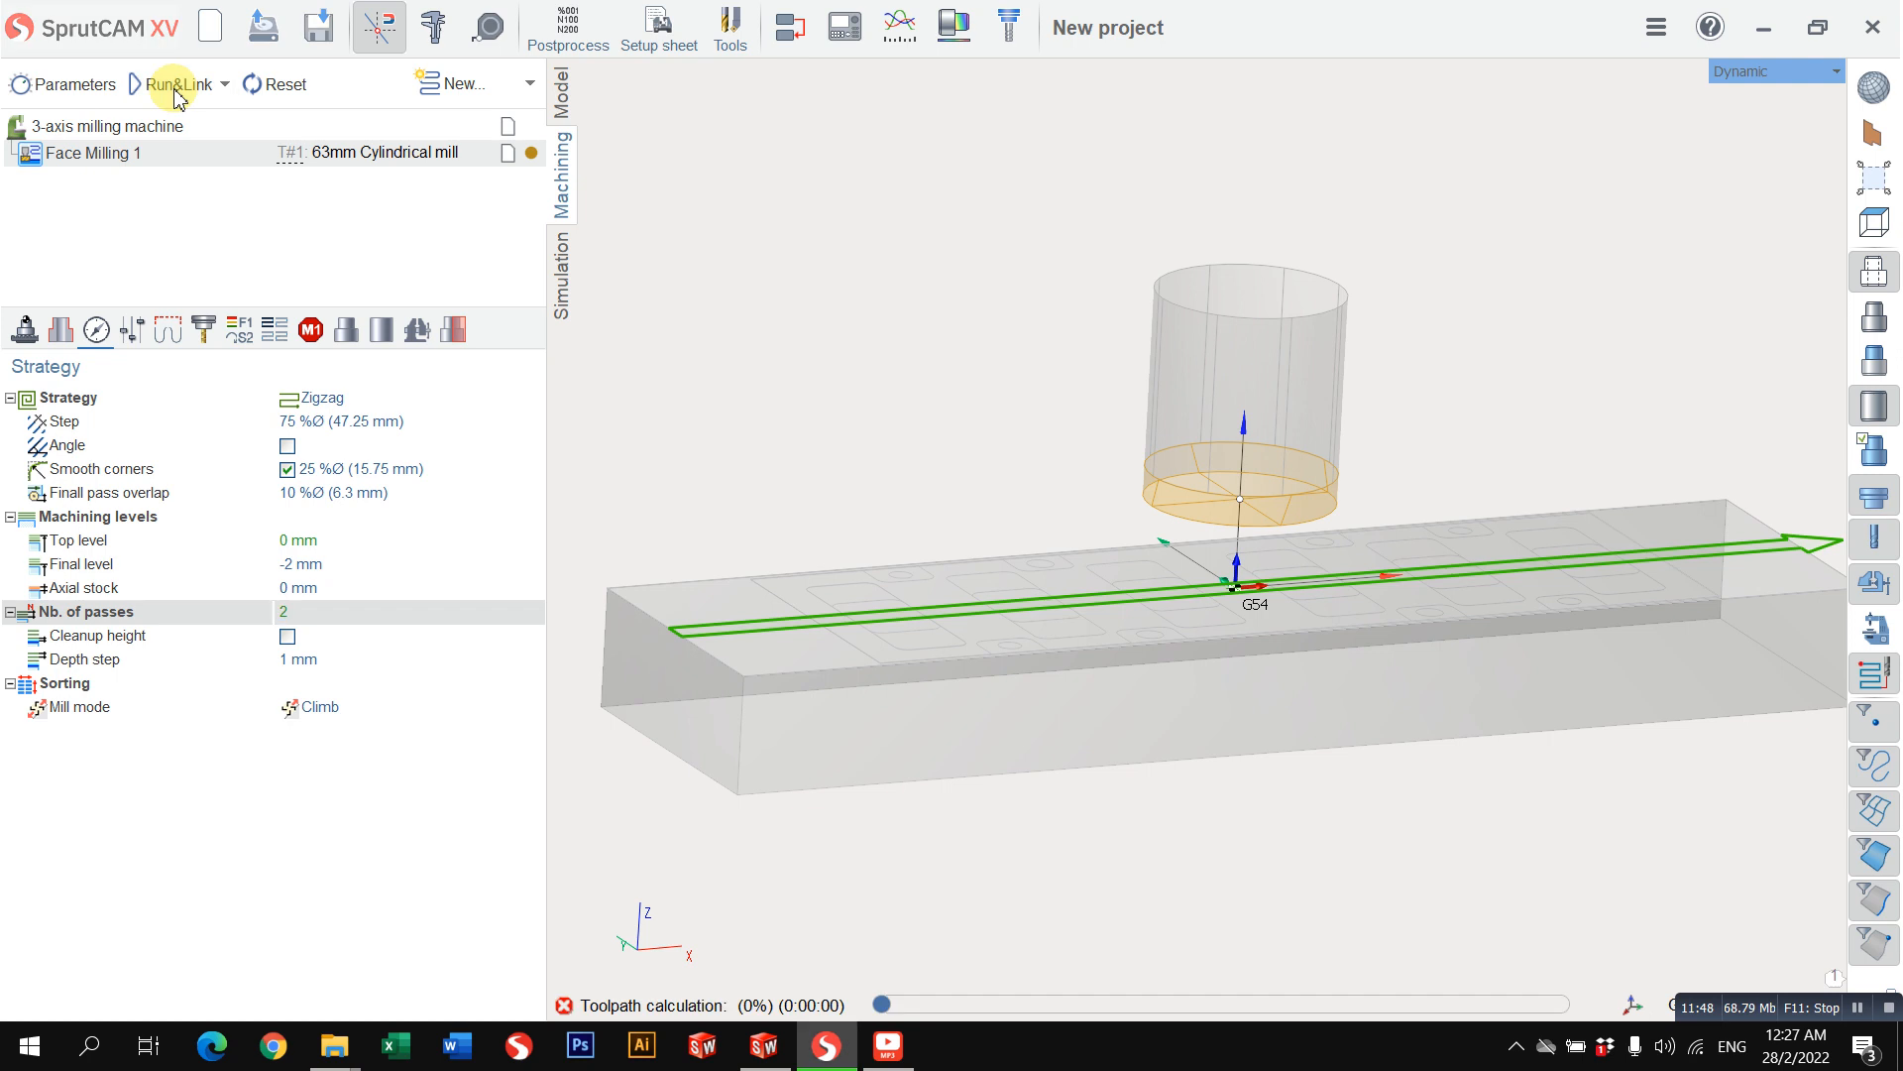
{"action": "scroll", "coordinate": [1182, 573], "scroll_direction": "down", "scroll_amount": 3}
{"action": "middle_click_drag", "start_coordinate": [1180, 571], "coordinate": [1141, 768]}
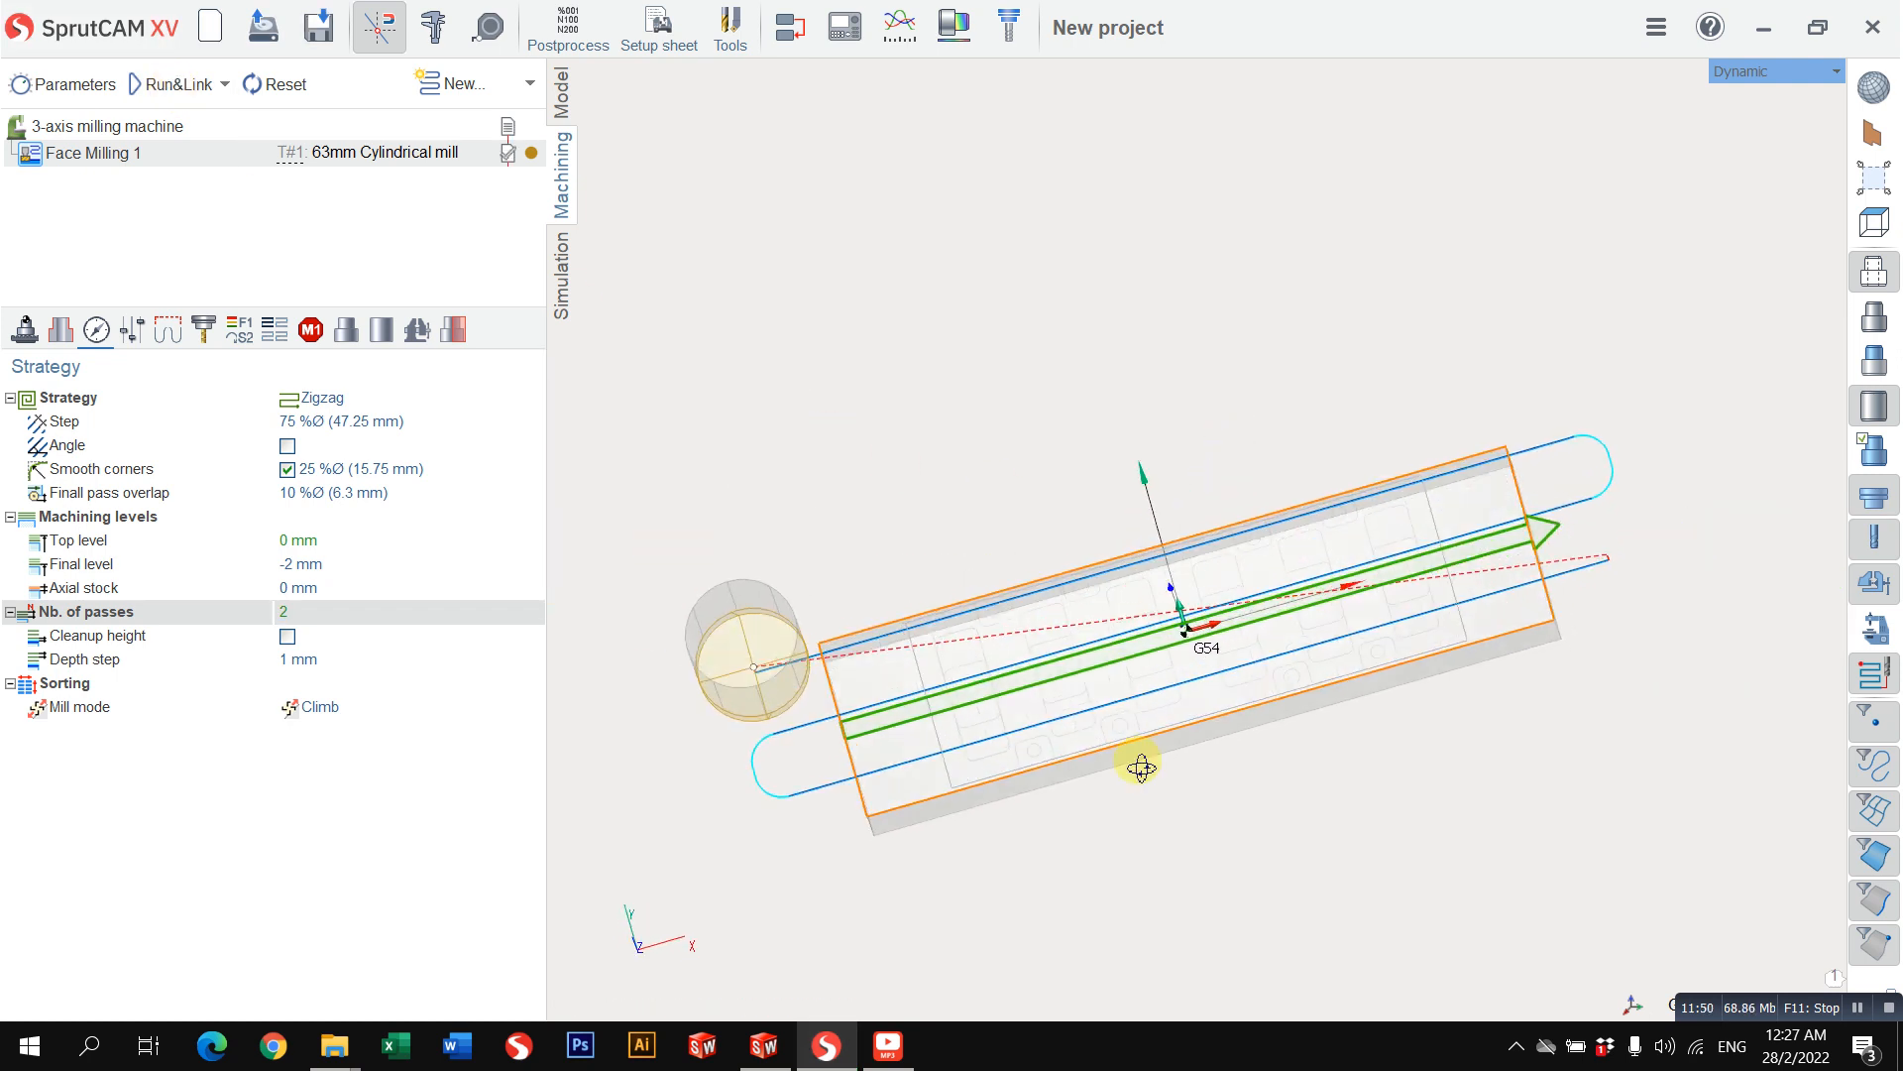
{"action": "middle_click_drag", "start_coordinate": [1457, 591], "coordinate": [1473, 480]}
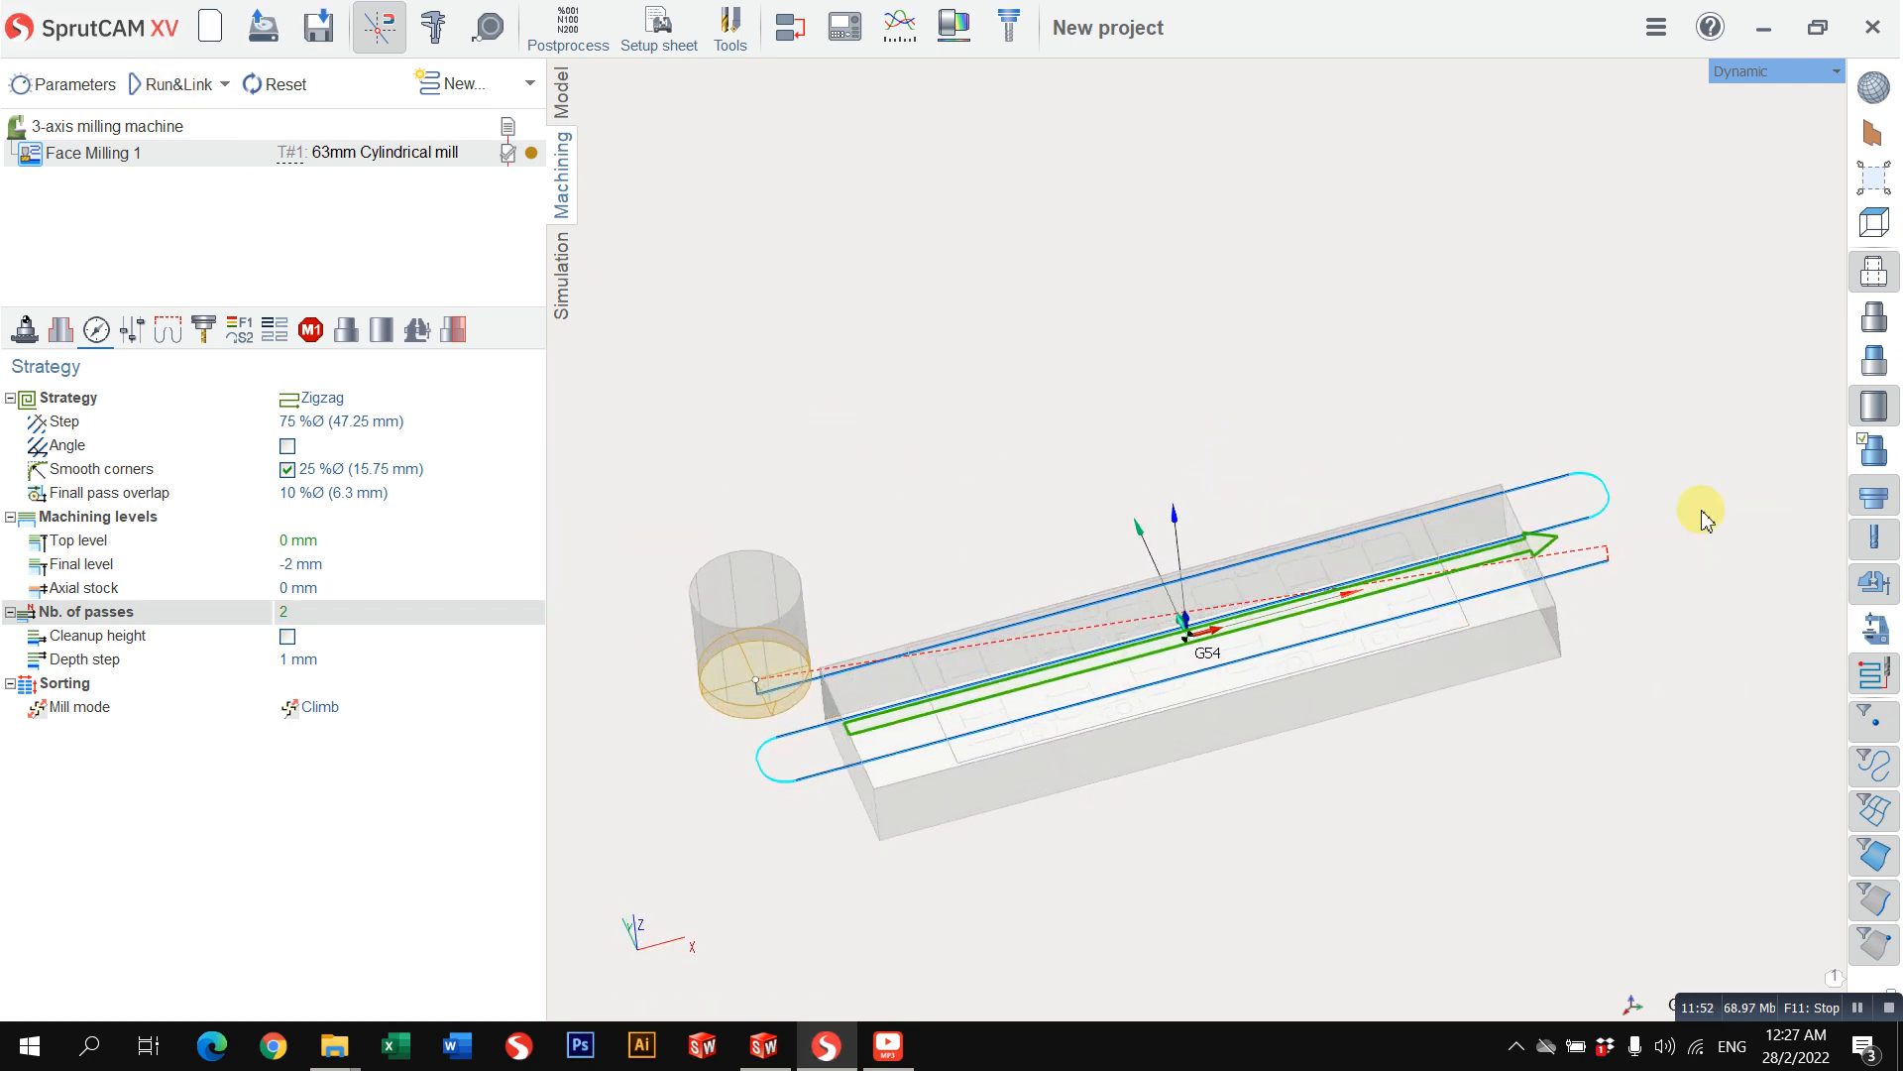
{"action": "scroll", "coordinate": [1083, 617], "scroll_direction": "down", "scroll_amount": 2}
{"action": "middle_click_drag", "start_coordinate": [1083, 616], "coordinate": [1068, 549]}
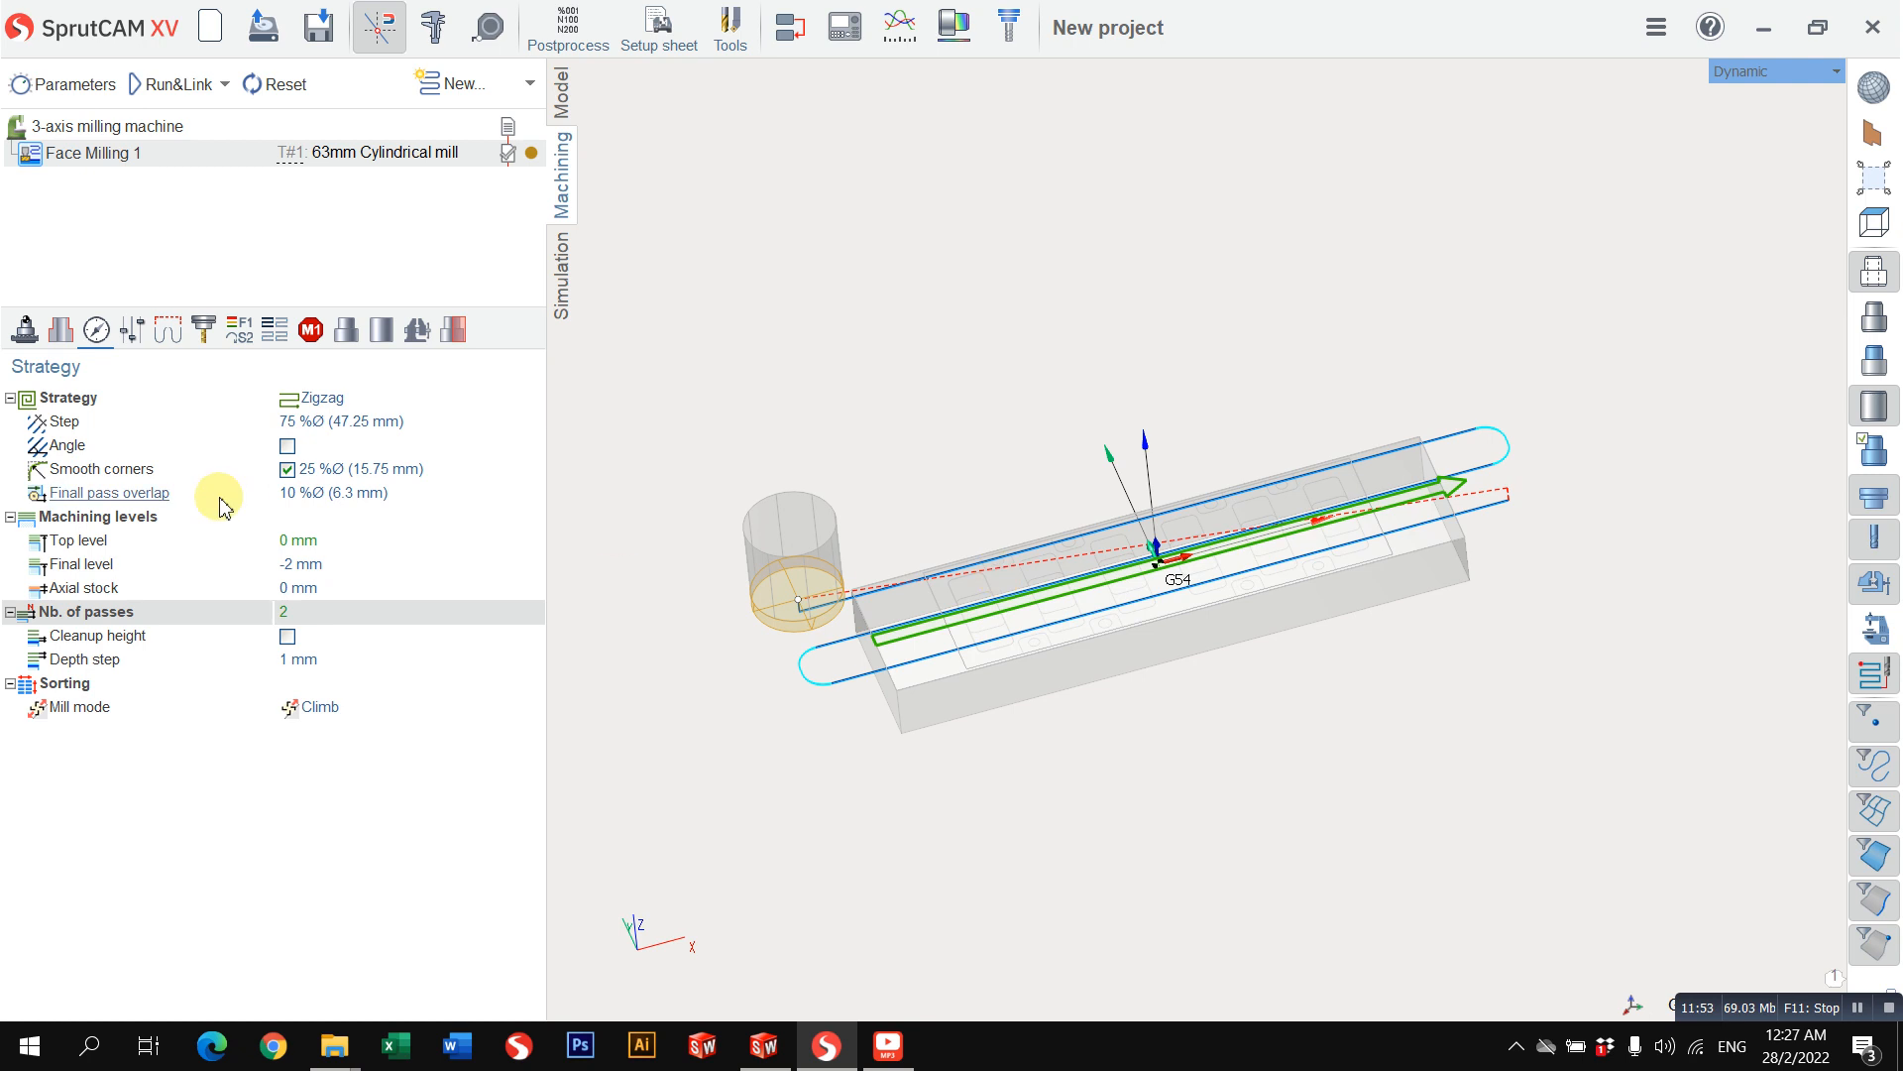
Step: Set the safe level of the safe motions to 20 mm from origin
{"action": "left_click", "coordinate": [130, 342]}
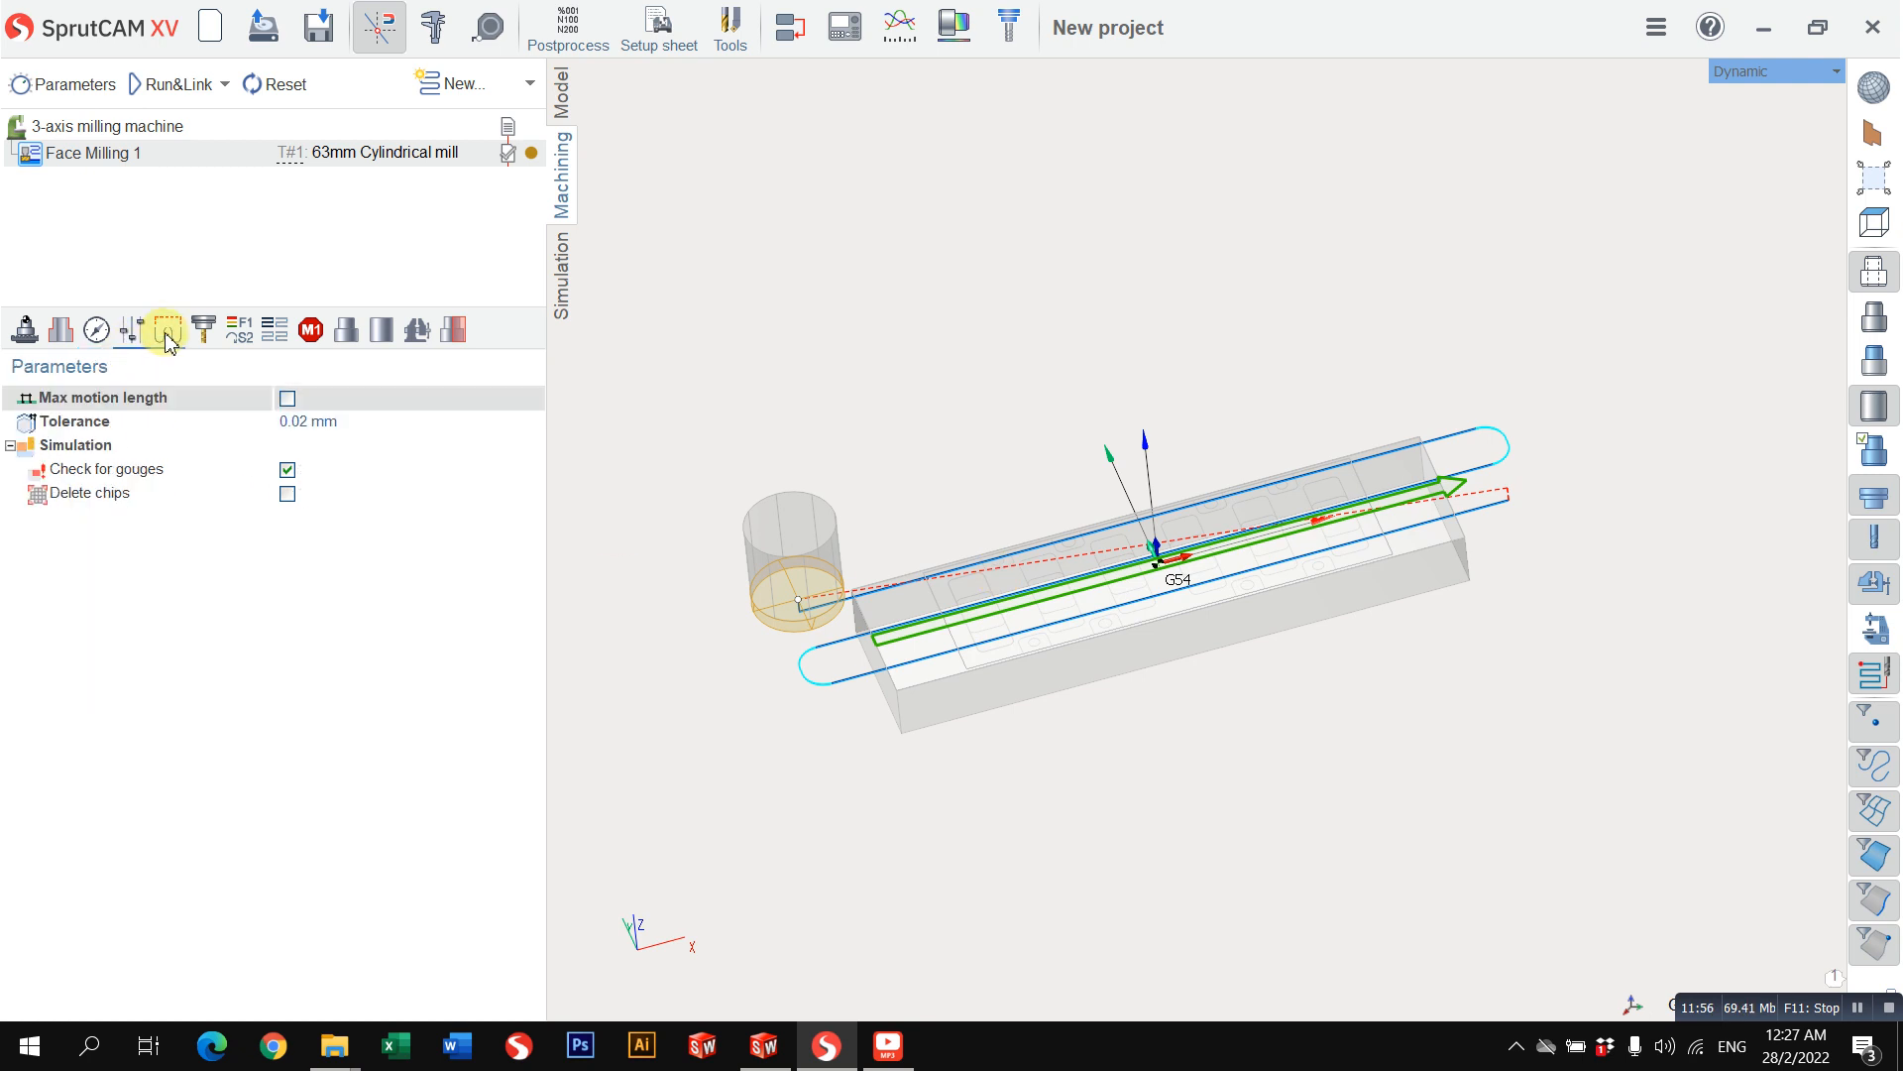
{"action": "left_click", "coordinate": [169, 337]}
{"action": "scroll", "coordinate": [1183, 686], "scroll_direction": "down", "scroll_amount": 1}
{"action": "scroll", "coordinate": [896, 656], "scroll_direction": "up", "scroll_amount": 2}
{"action": "middle_click_drag", "start_coordinate": [896, 656], "coordinate": [958, 456]}
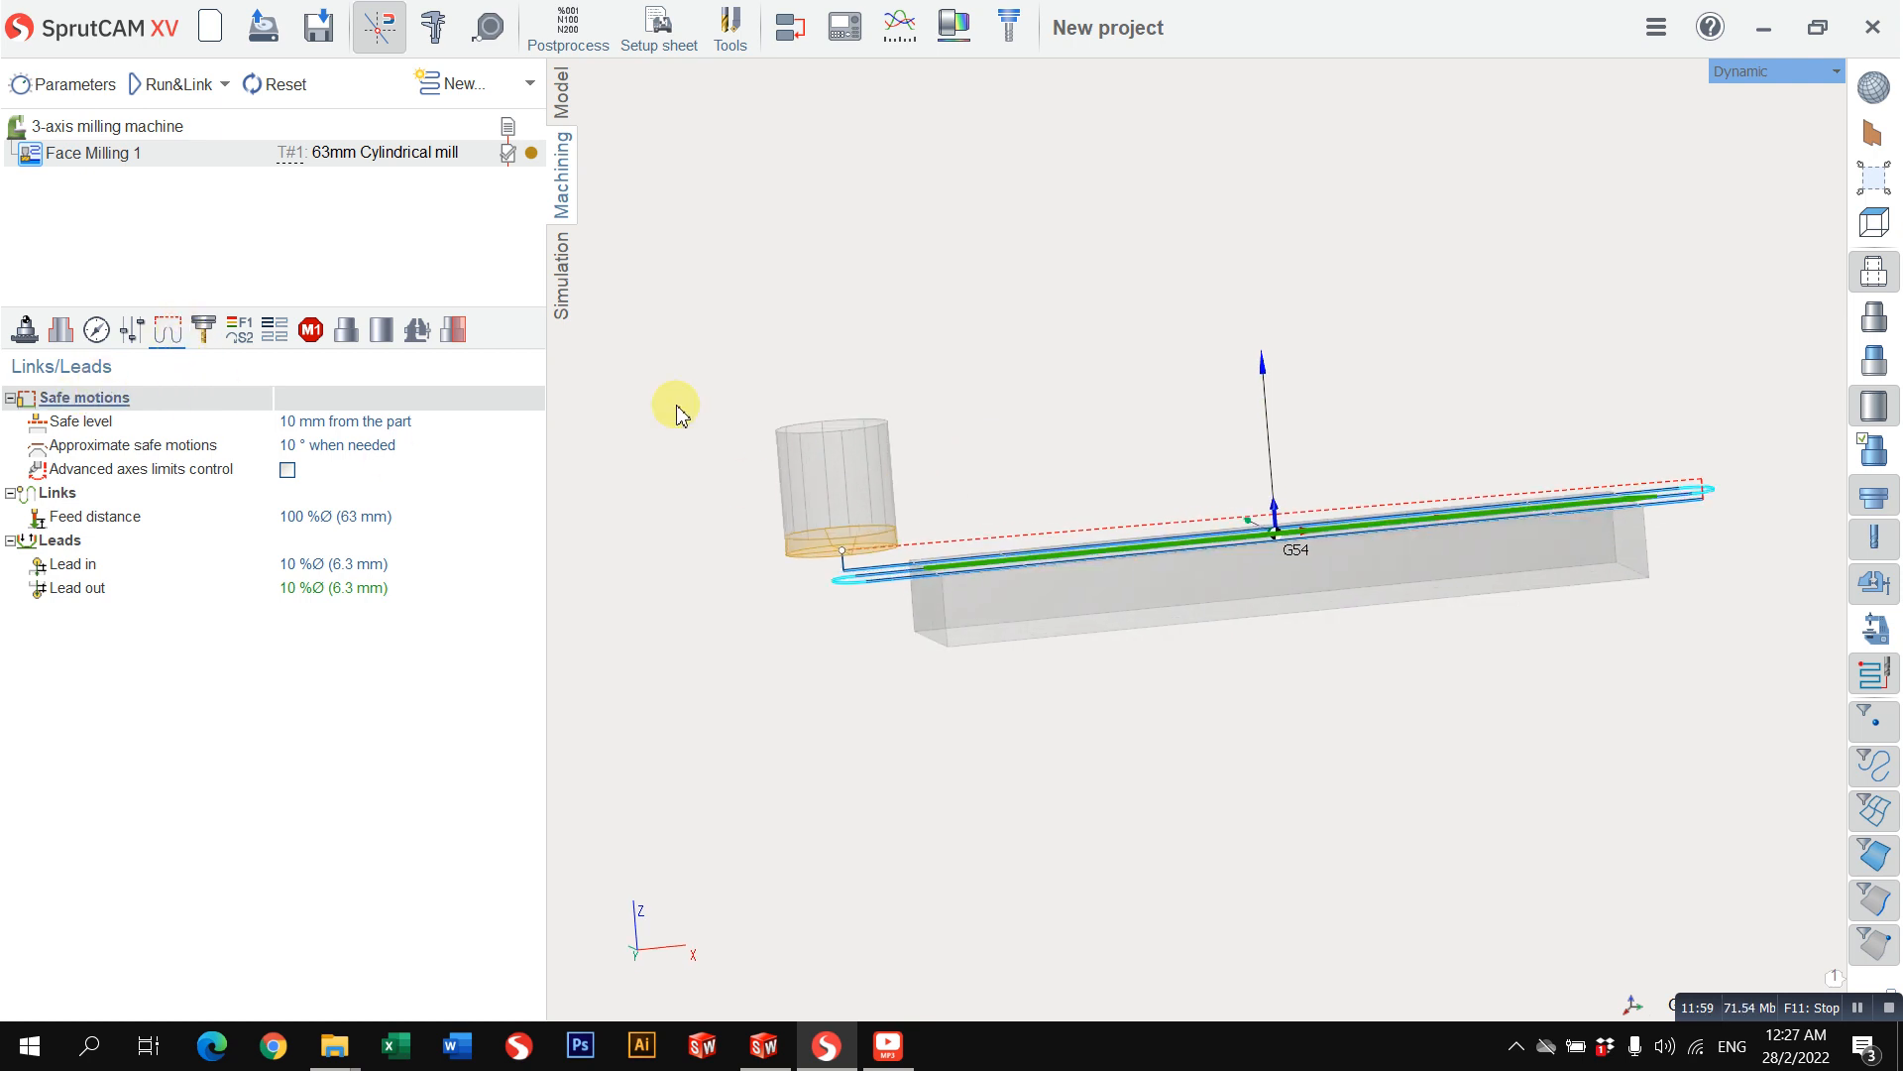
{"action": "left_click", "coordinate": [387, 422]}
{"action": "left_click", "coordinate": [514, 422]}
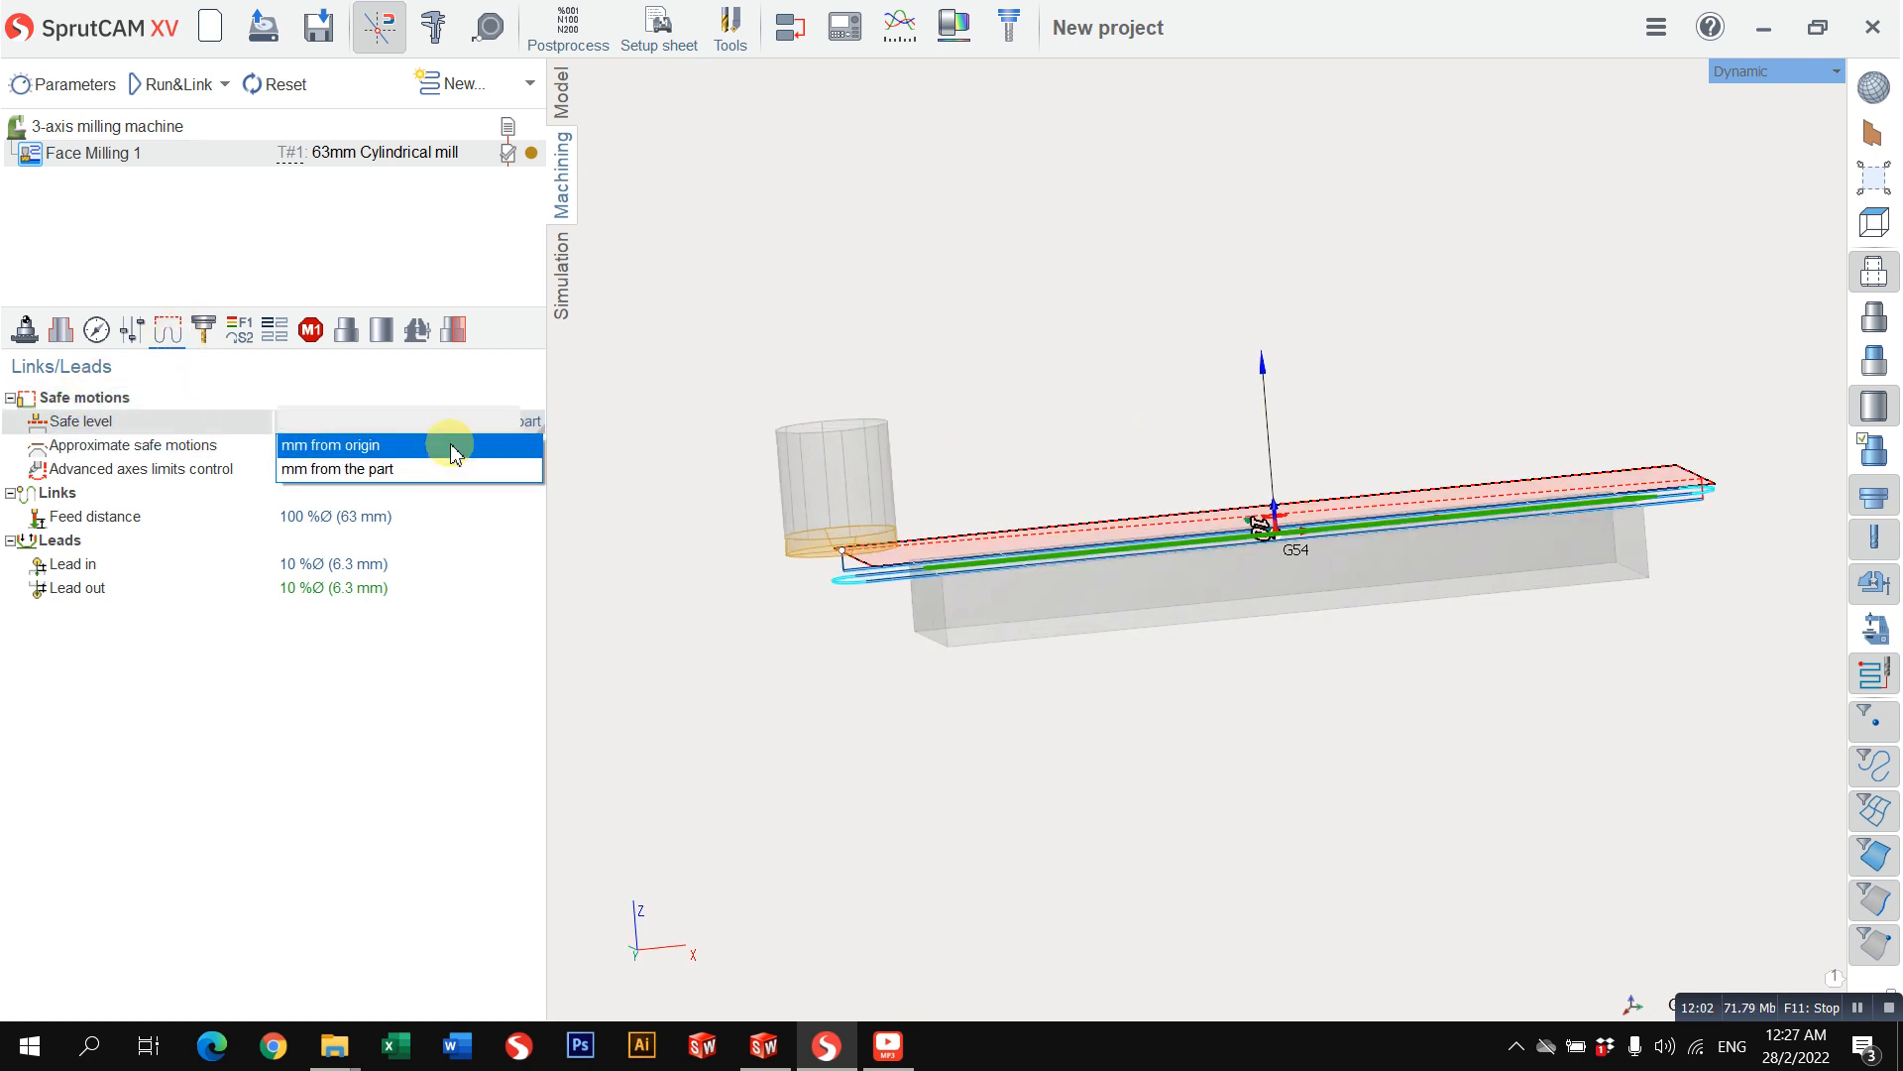
{"action": "left_click", "coordinate": [454, 449]}
{"action": "middle_click_drag", "start_coordinate": [1329, 561], "coordinate": [1285, 617]}
{"action": "double_click", "coordinate": [313, 426]}
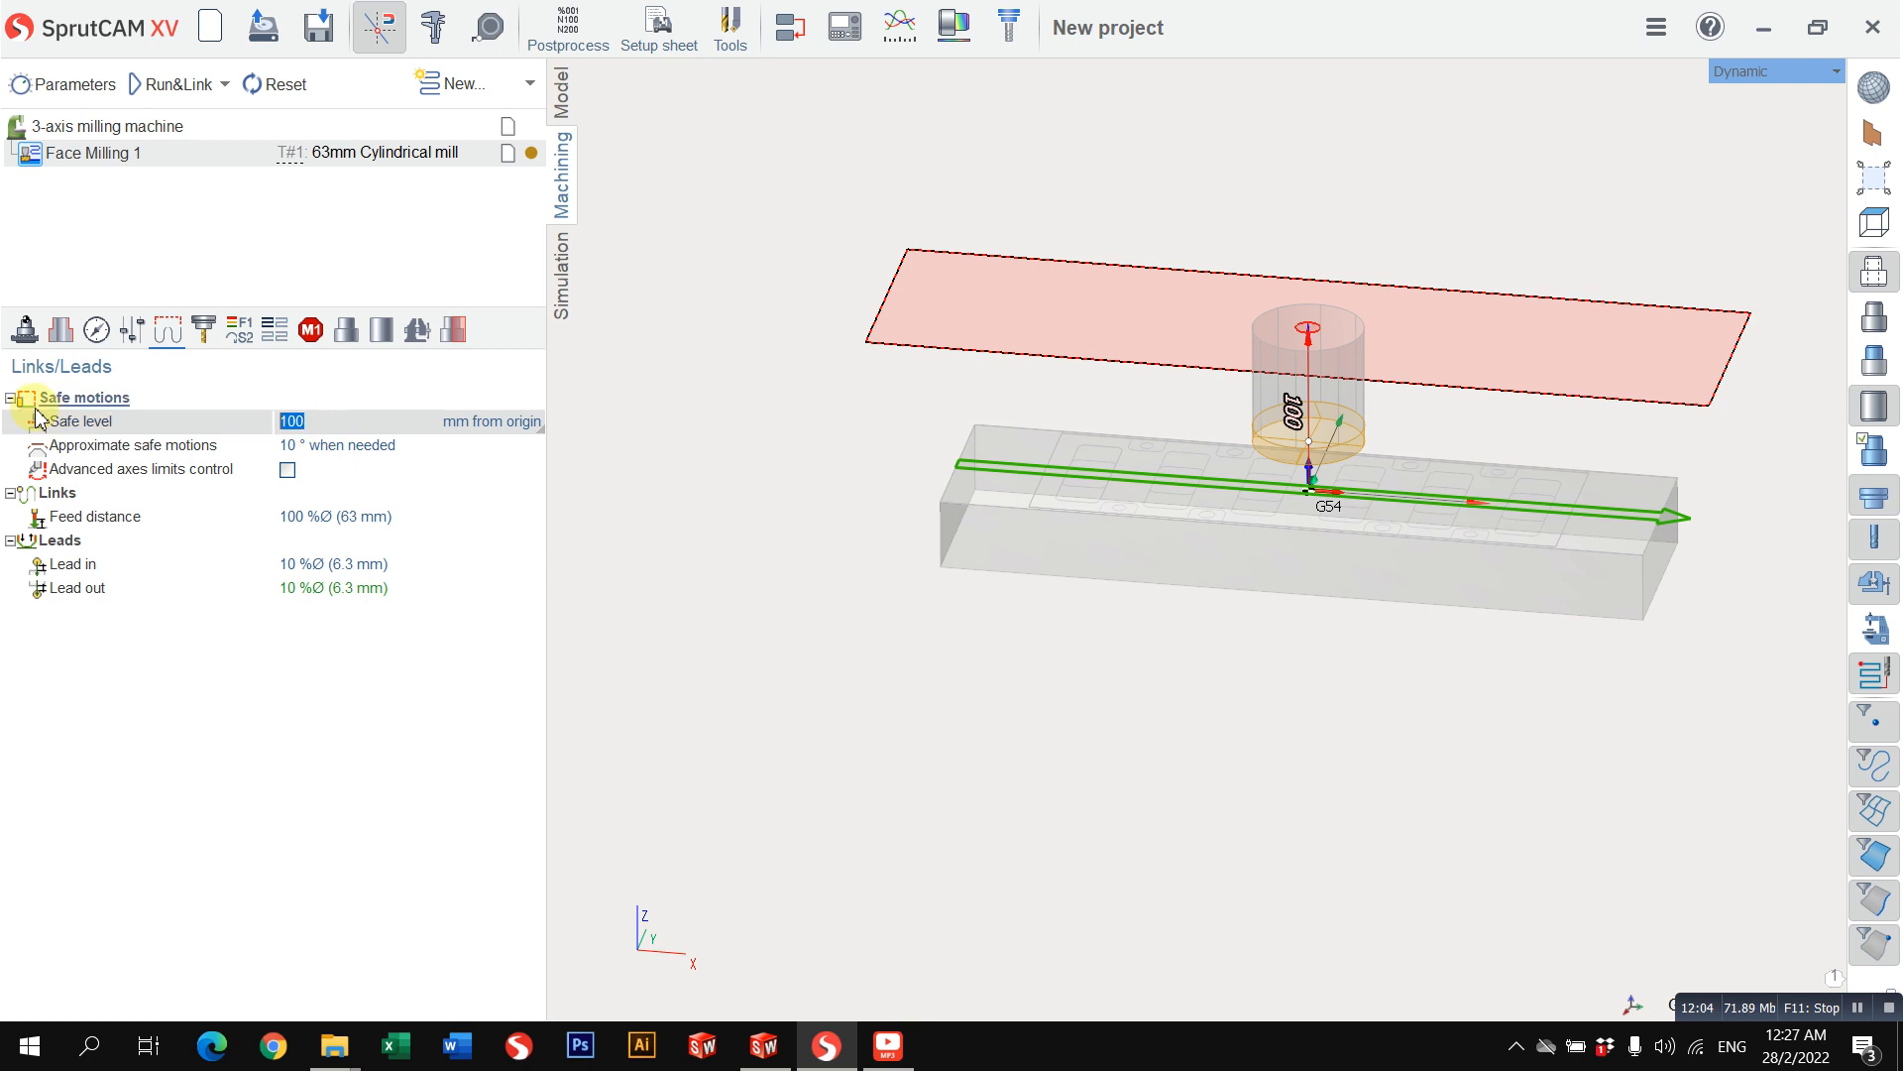
{"action": "key", "text": "Return"}
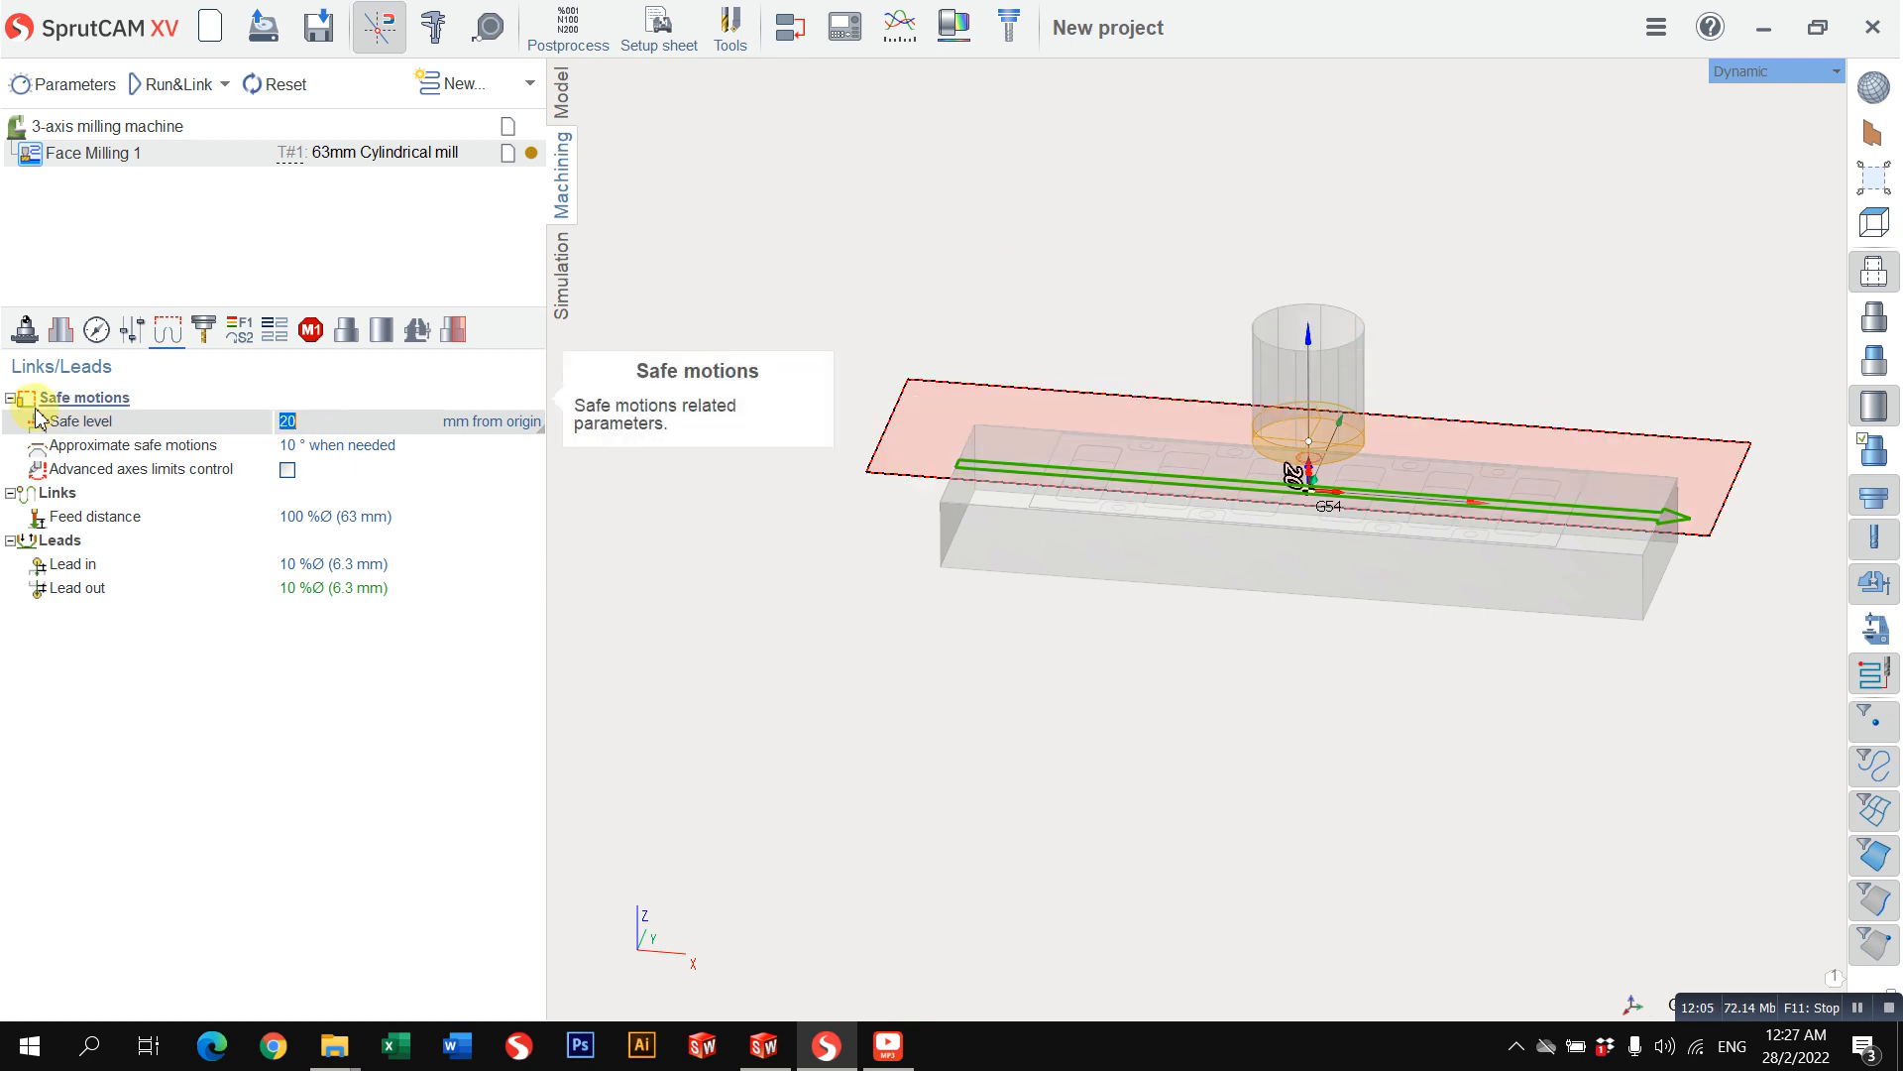
Step: Set the link feed distance to 25 mm, using mm instead of percent of tool diameter
{"action": "left_click", "coordinate": [332, 516]}
{"action": "left_click", "coordinate": [477, 531]}
{"action": "left_click", "coordinate": [392, 540]}
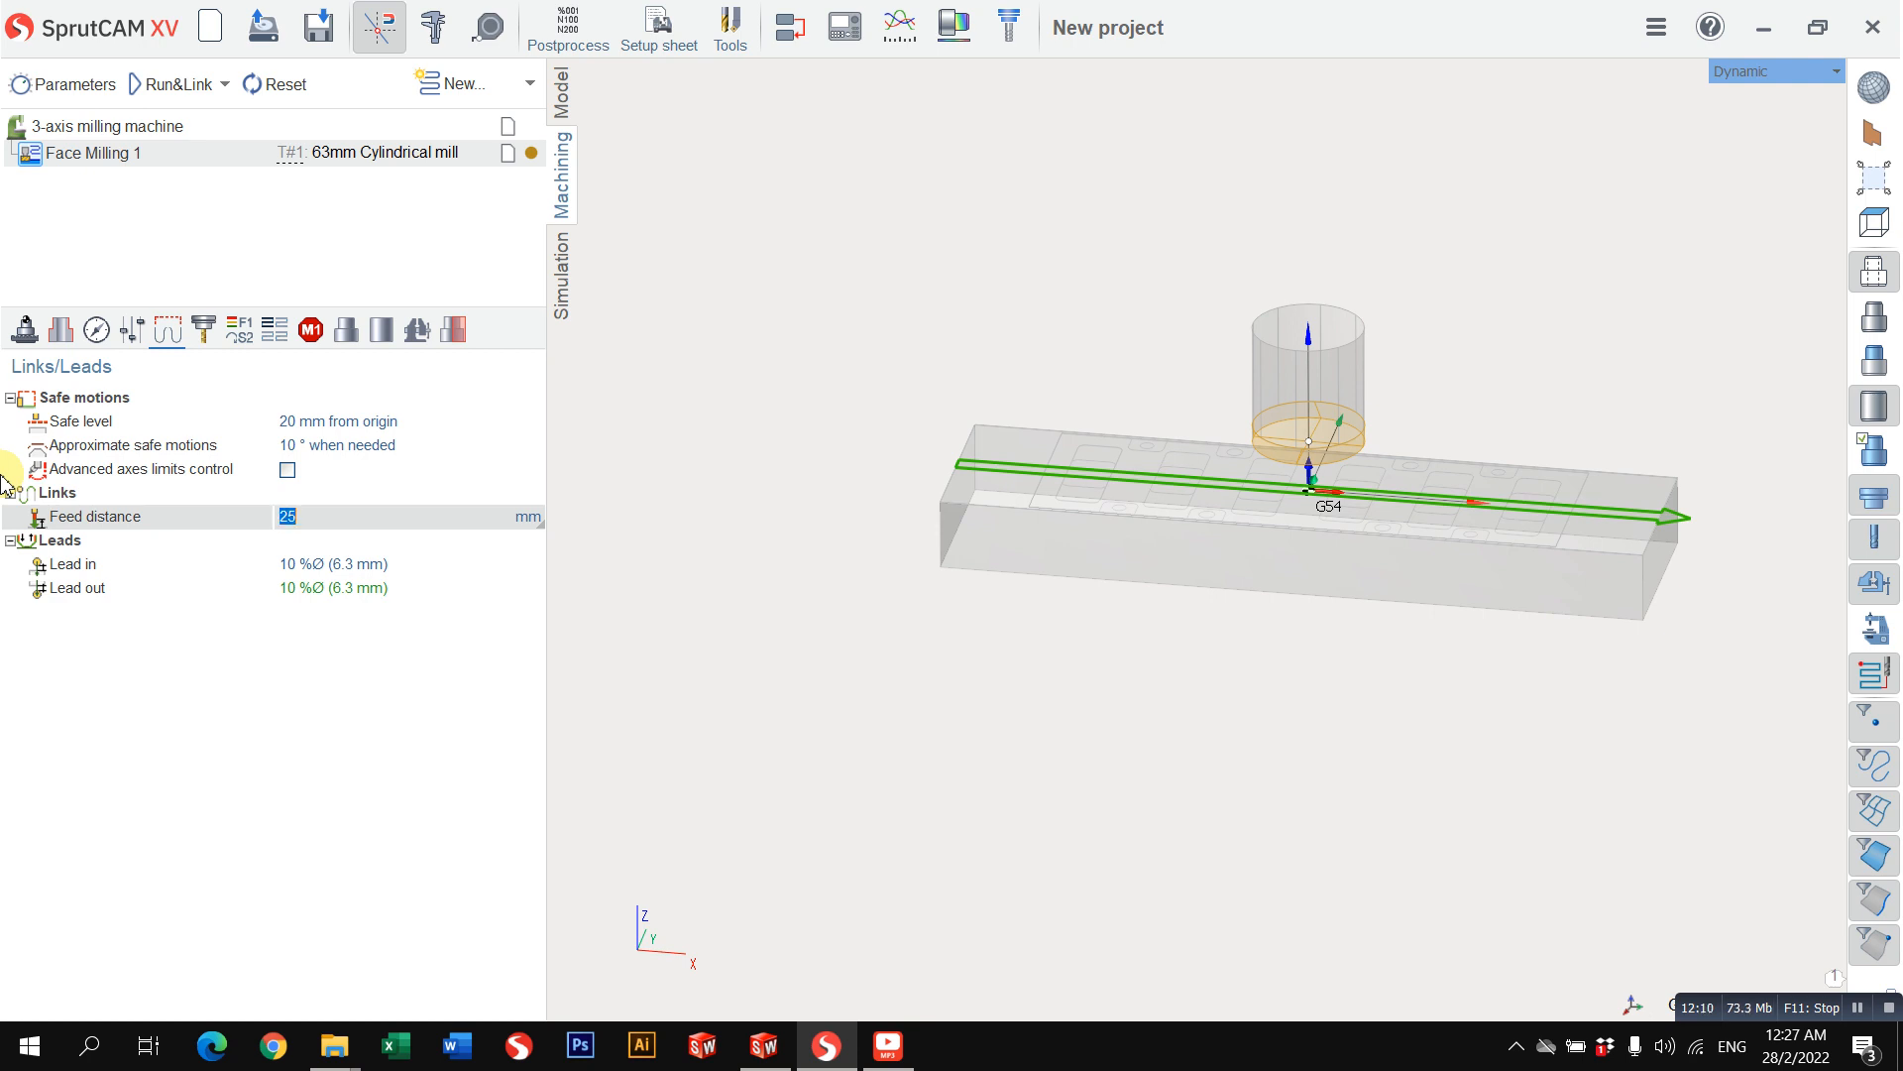
Step: Recalculate the face milling toolpath and examine its lead-in from the Top mill view
{"action": "left_click", "coordinate": [416, 565]}
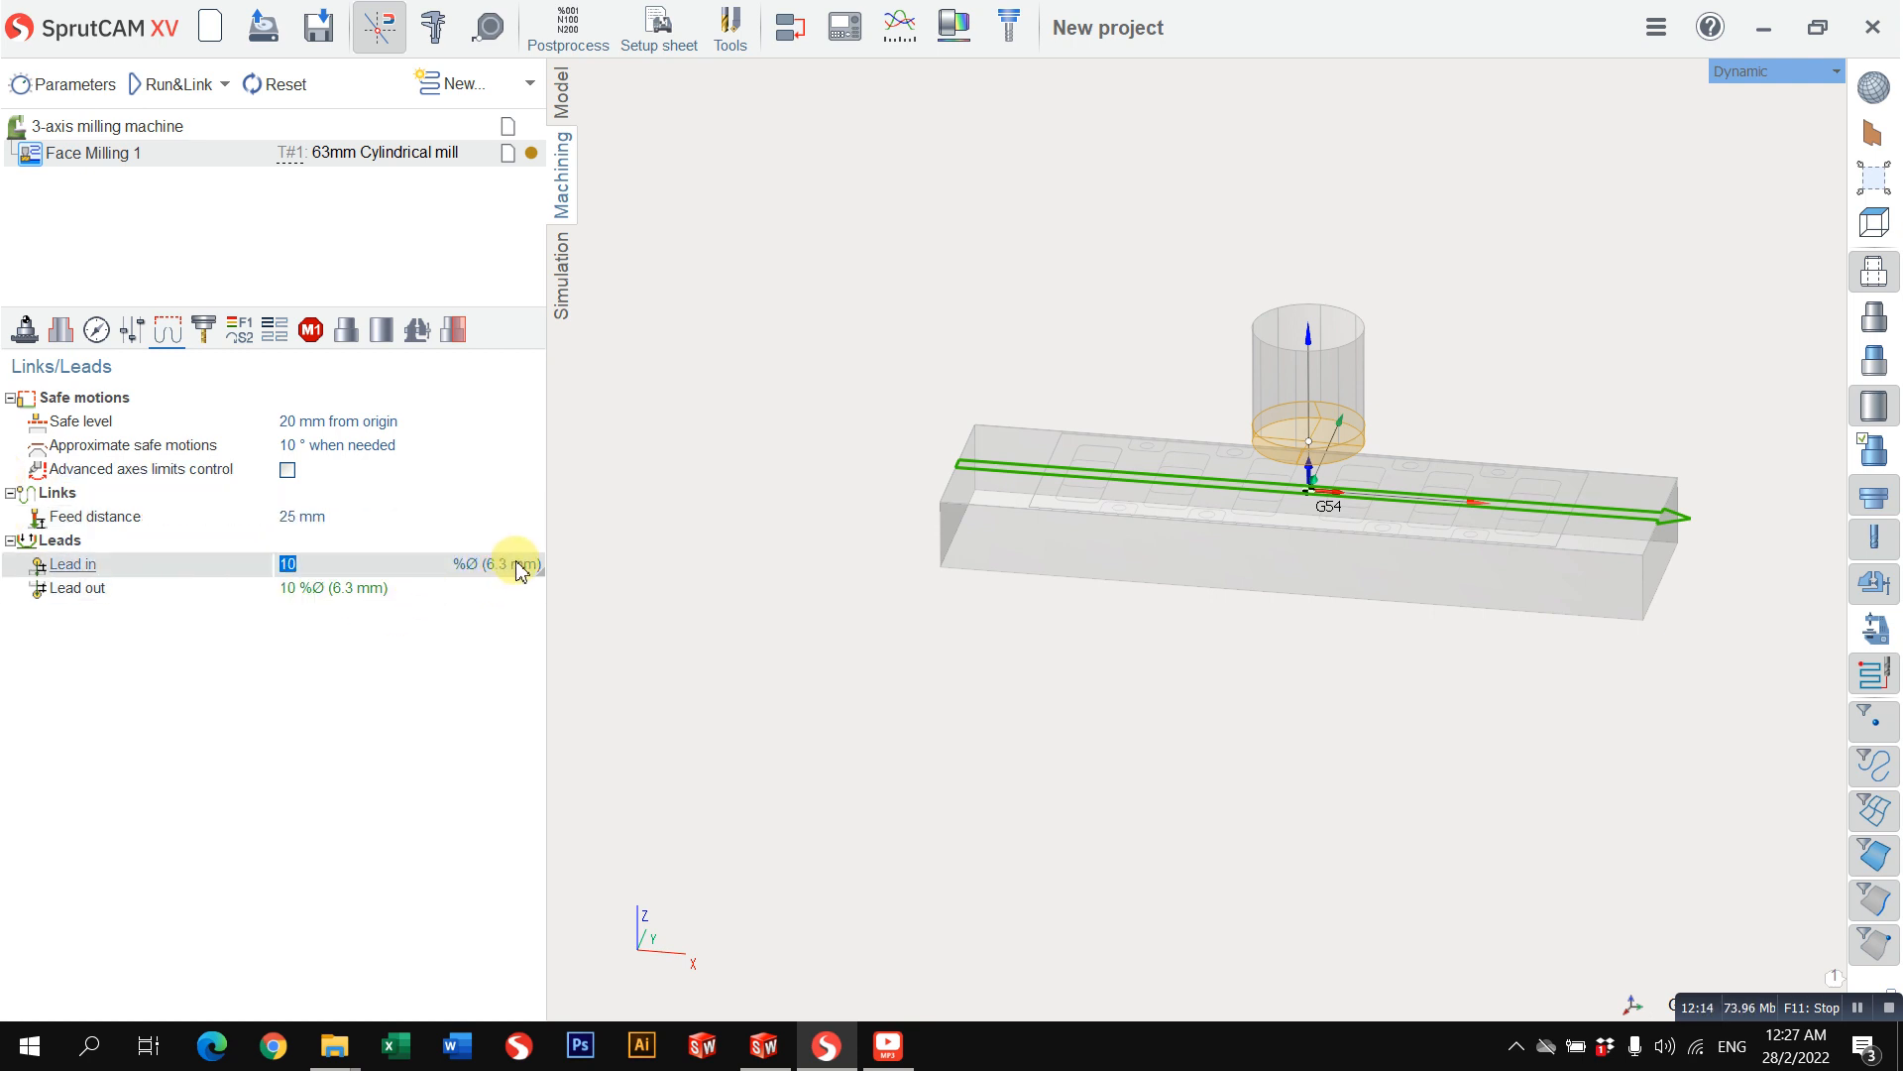
{"action": "left_click", "coordinate": [170, 84]}
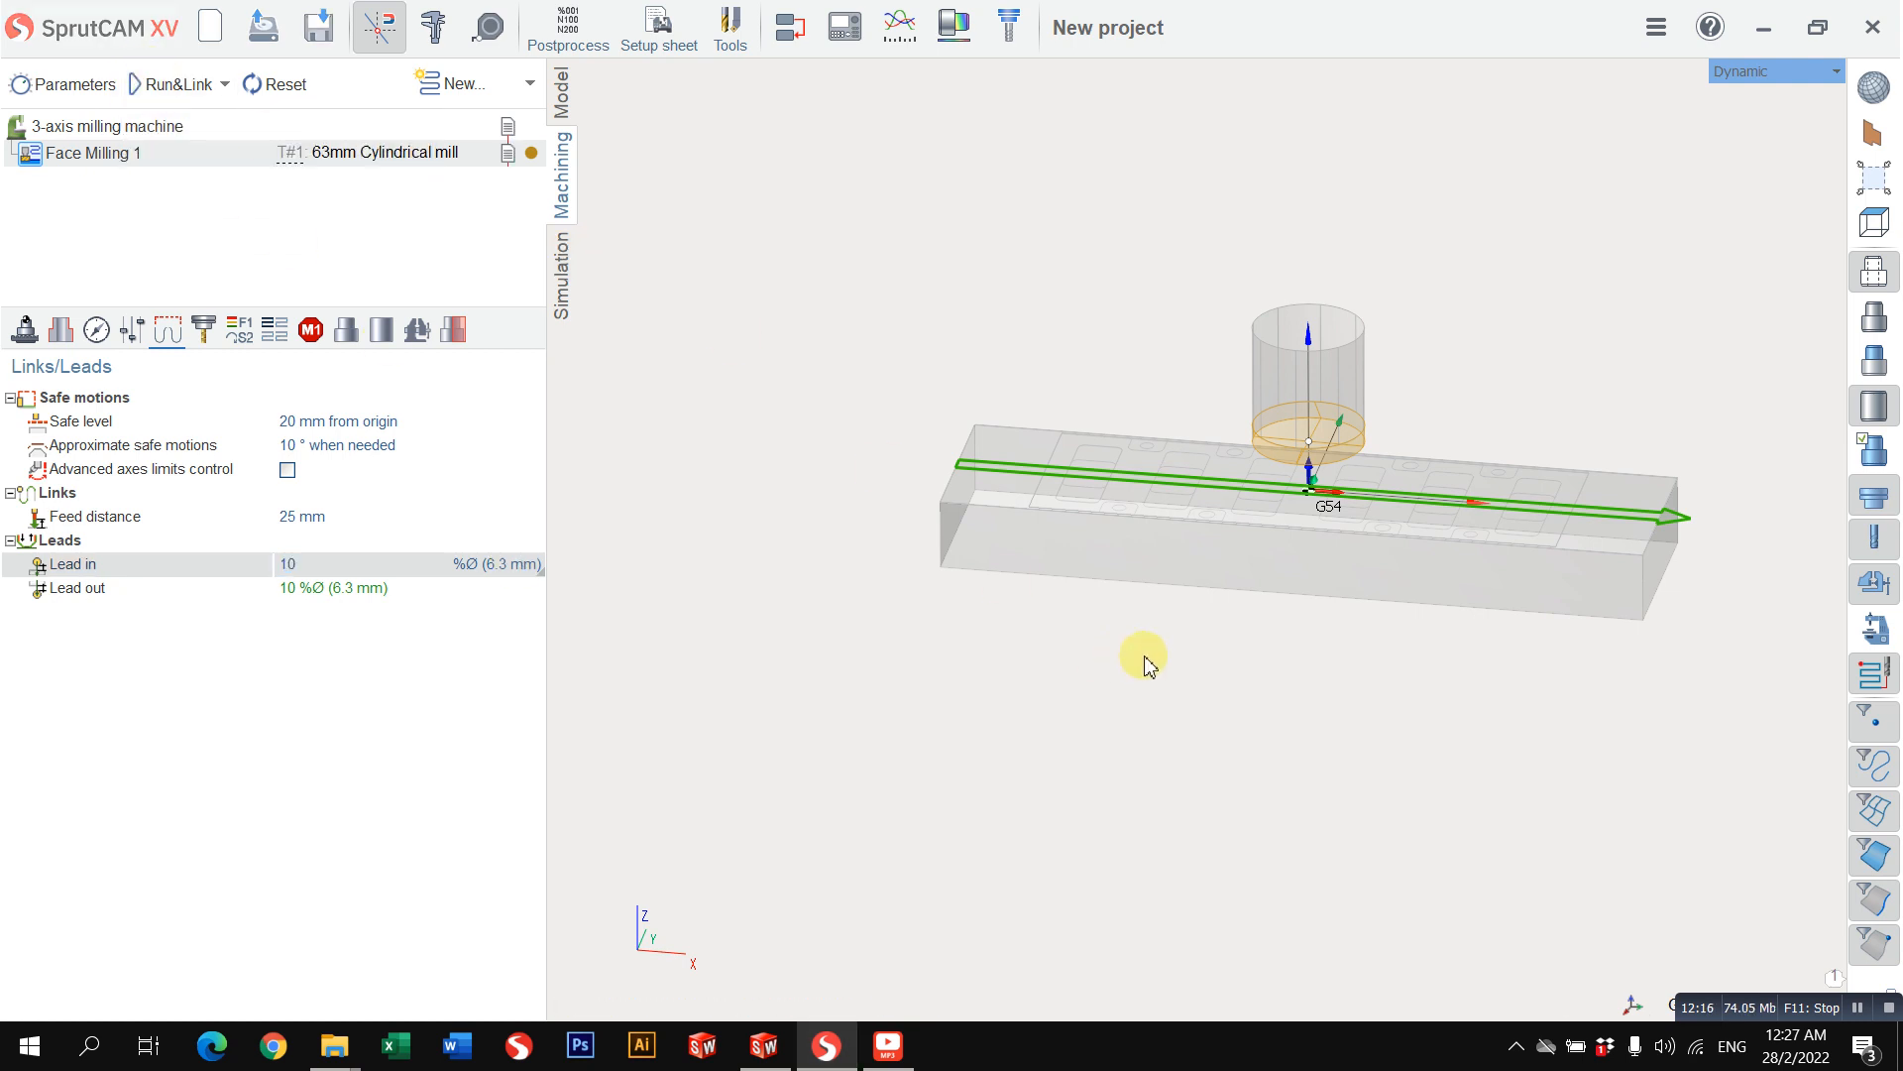
{"action": "scroll", "coordinate": [868, 402], "scroll_direction": "up", "scroll_amount": 3}
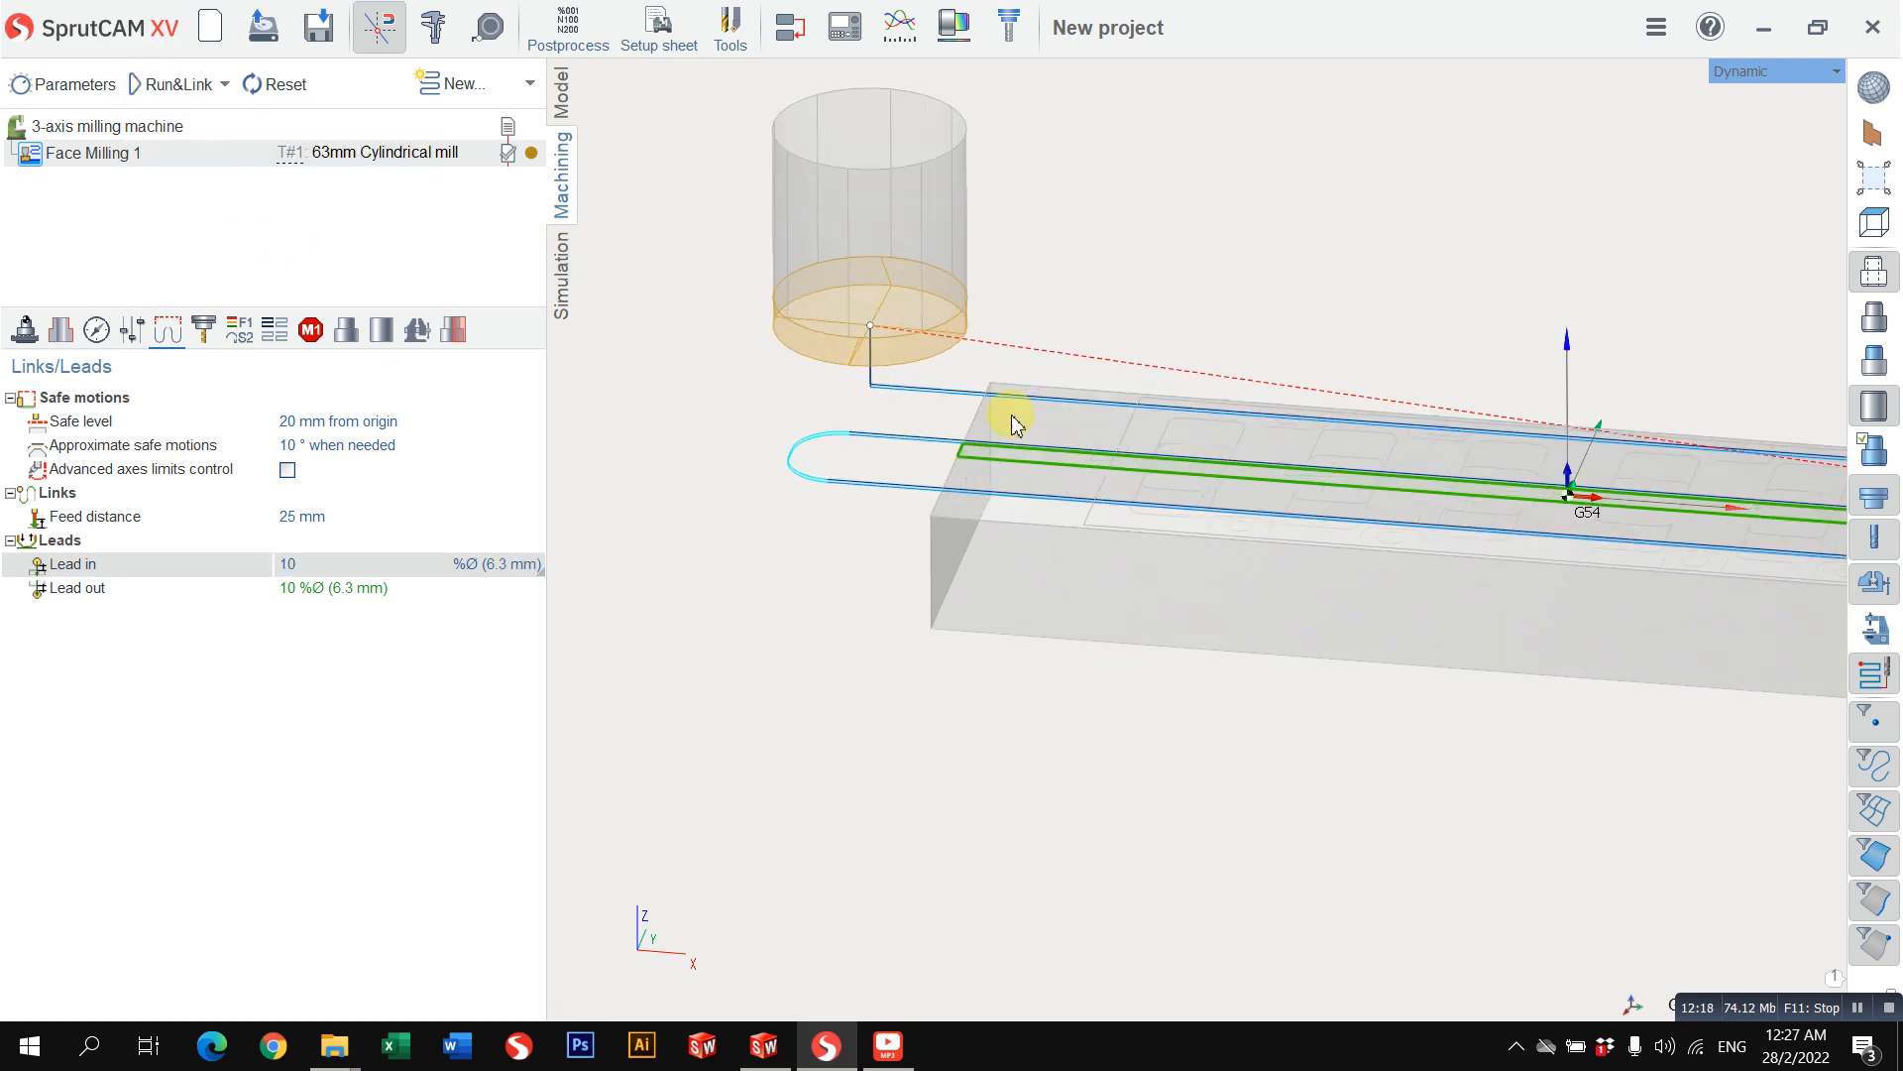
{"action": "right_click_drag", "start_coordinate": [1013, 425], "coordinate": [1036, 526]}
{"action": "left_click", "coordinate": [1758, 94]}
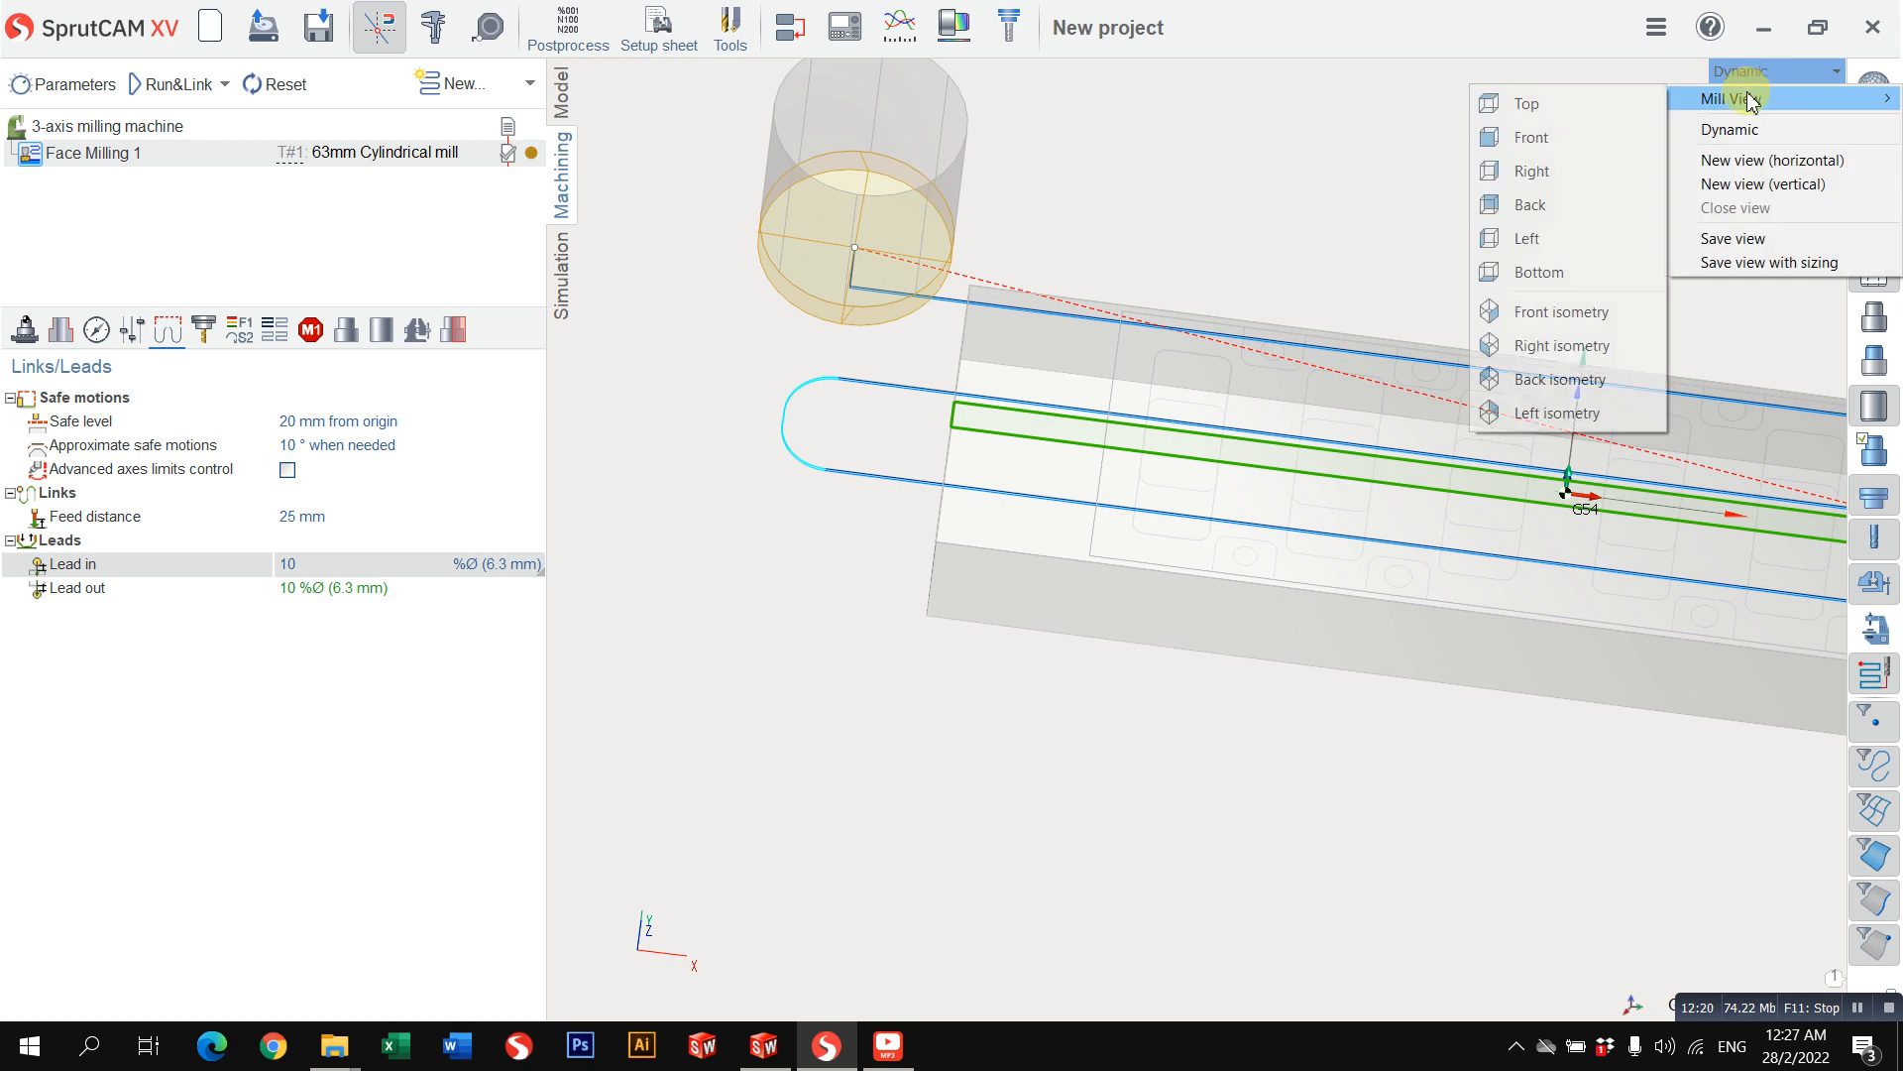
{"action": "left_click", "coordinate": [1606, 99]}
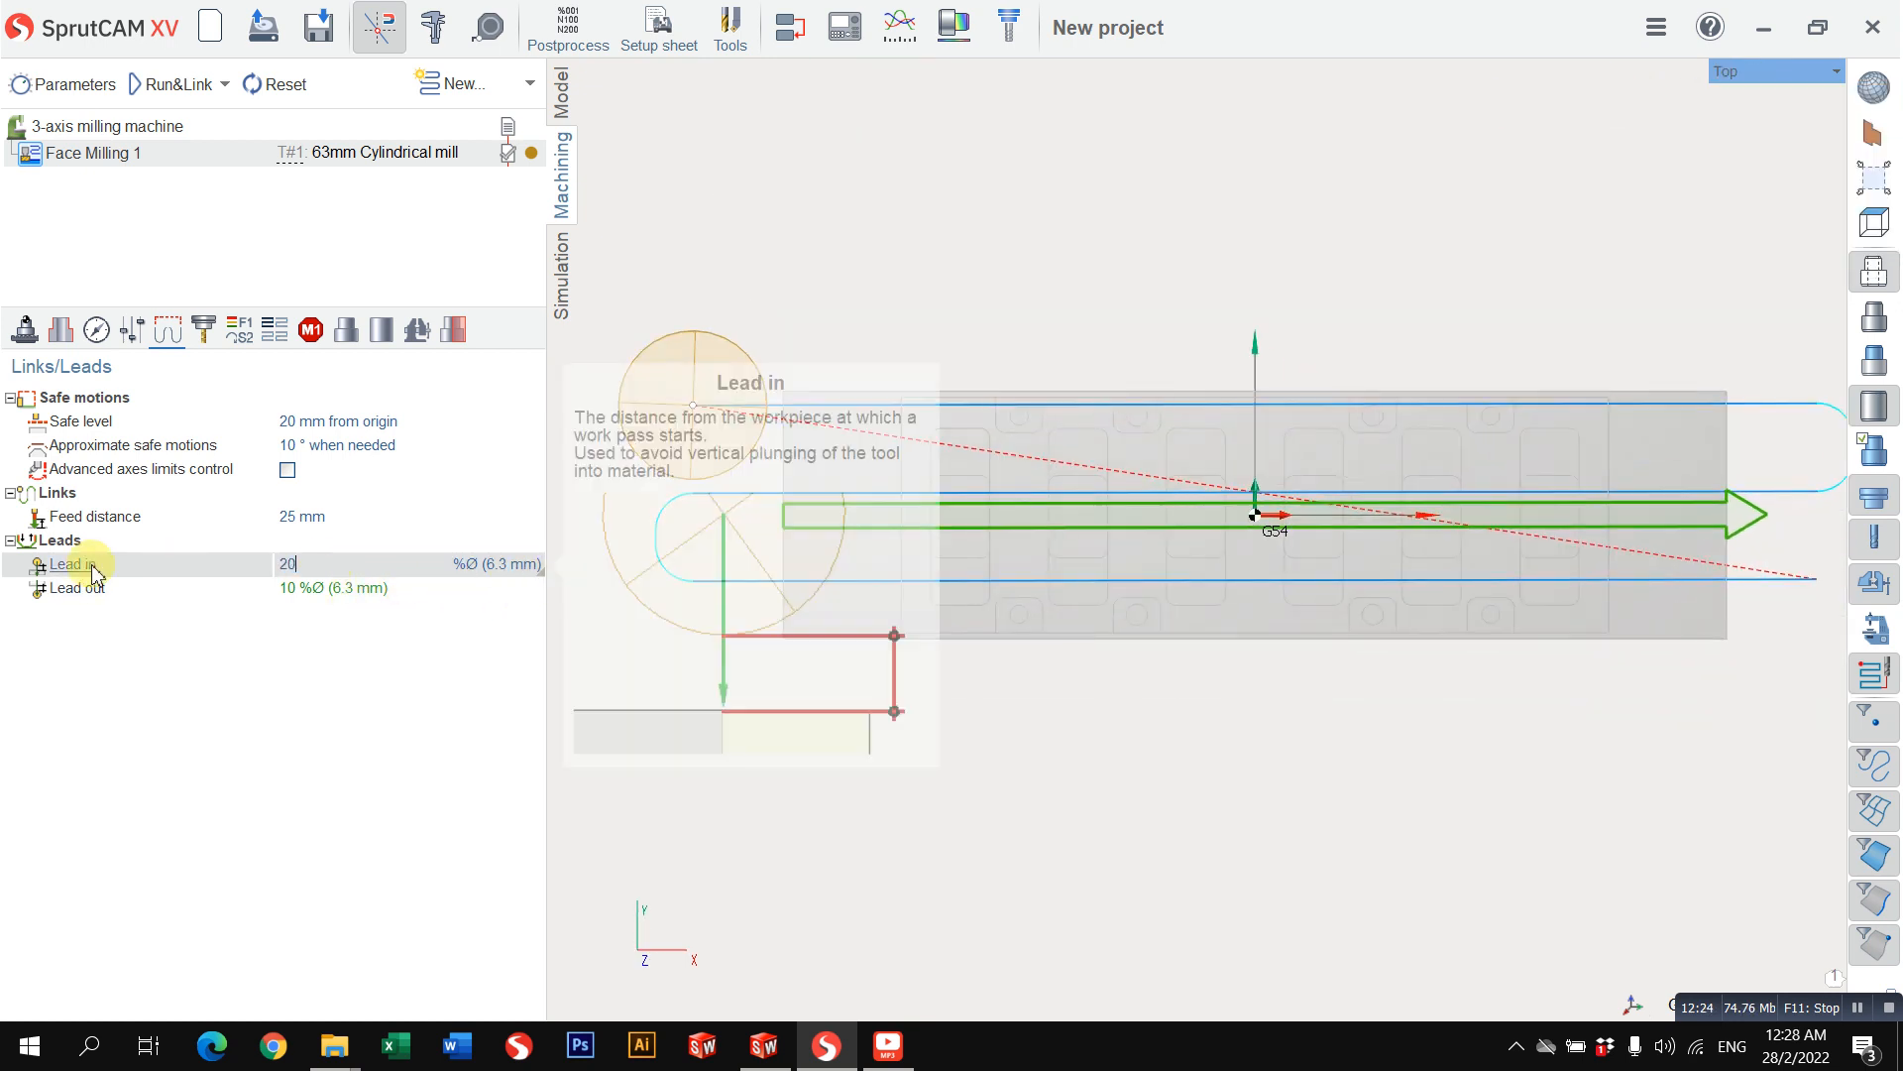
Step: Set the face milling lead-in to 20% of the tool diameter and recalculate the toolpath
{"action": "type", "text": "20"}
{"action": "key", "text": "Return"}
{"action": "left_click", "coordinate": [164, 87]}
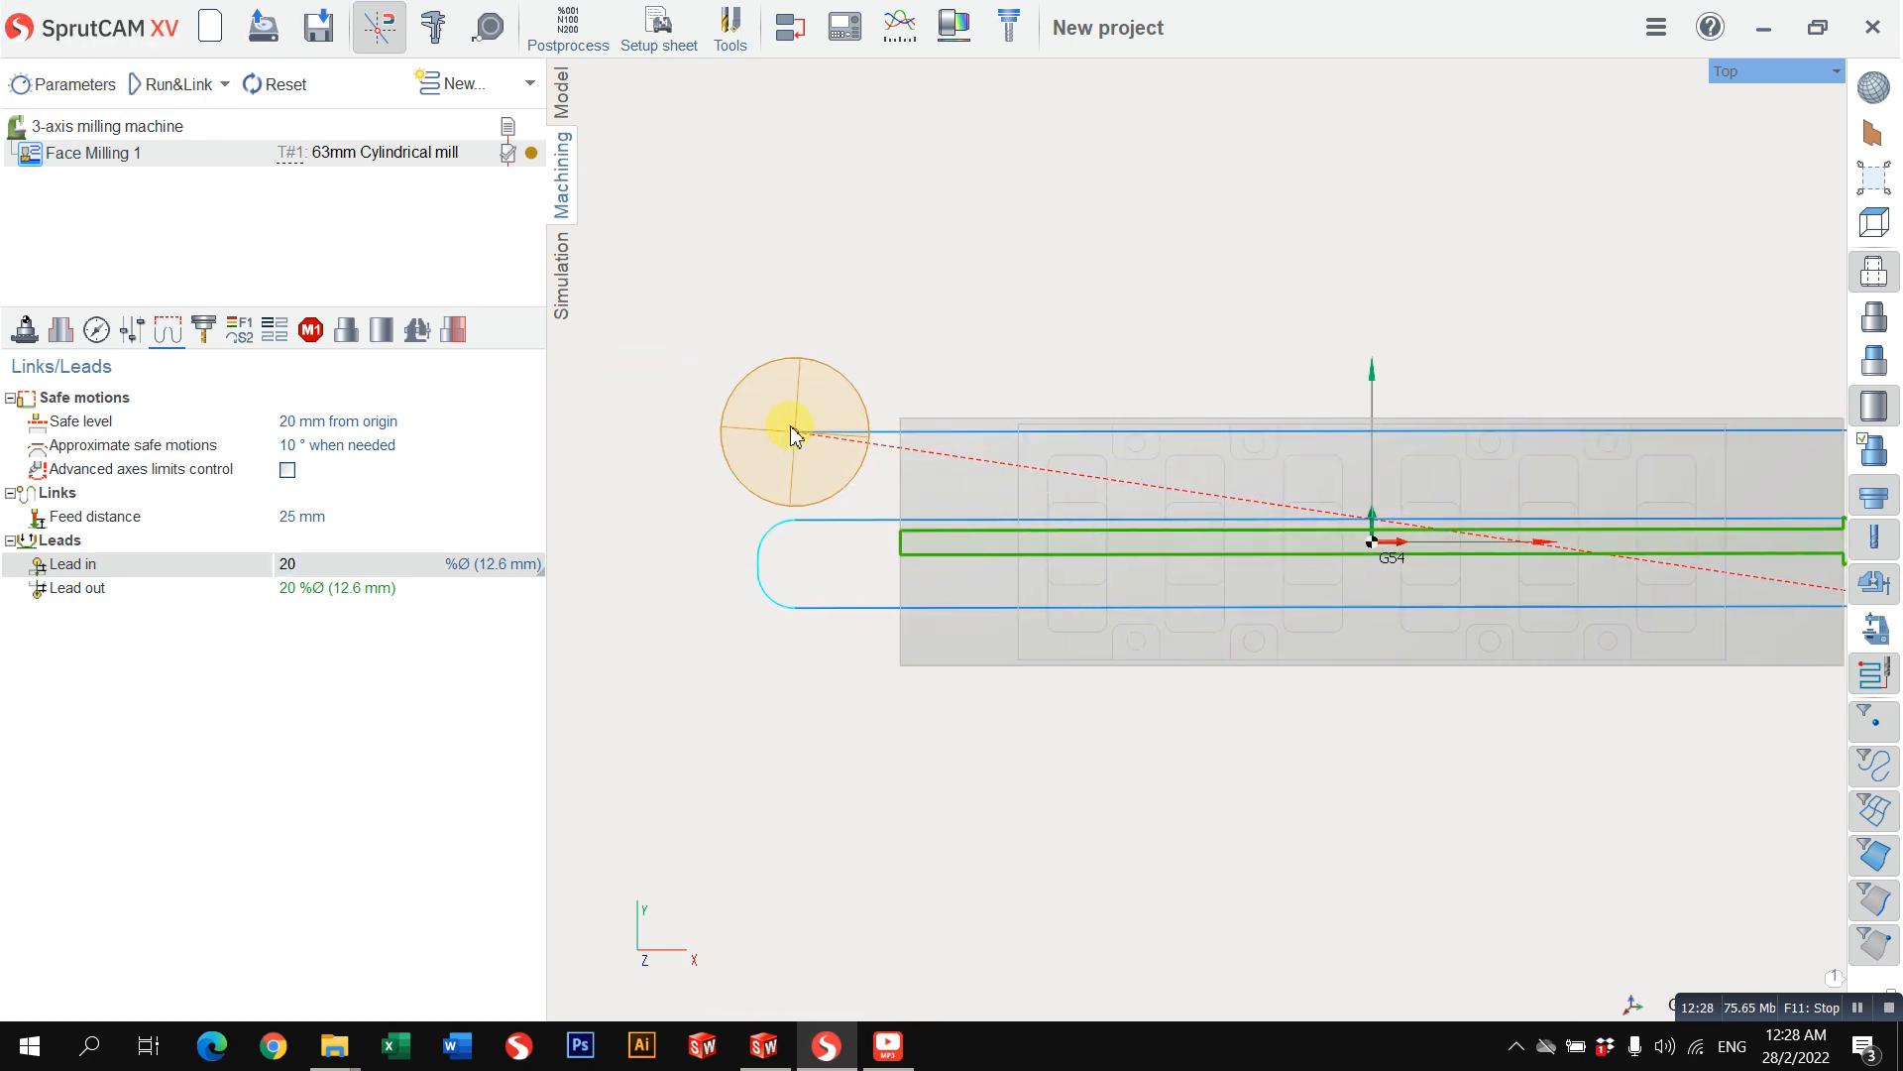
Step: Set the face milling lead-in to 50% of the tool diameter, recalculate the toolpath and examine the pass extensions
{"action": "type", "text": "5"}
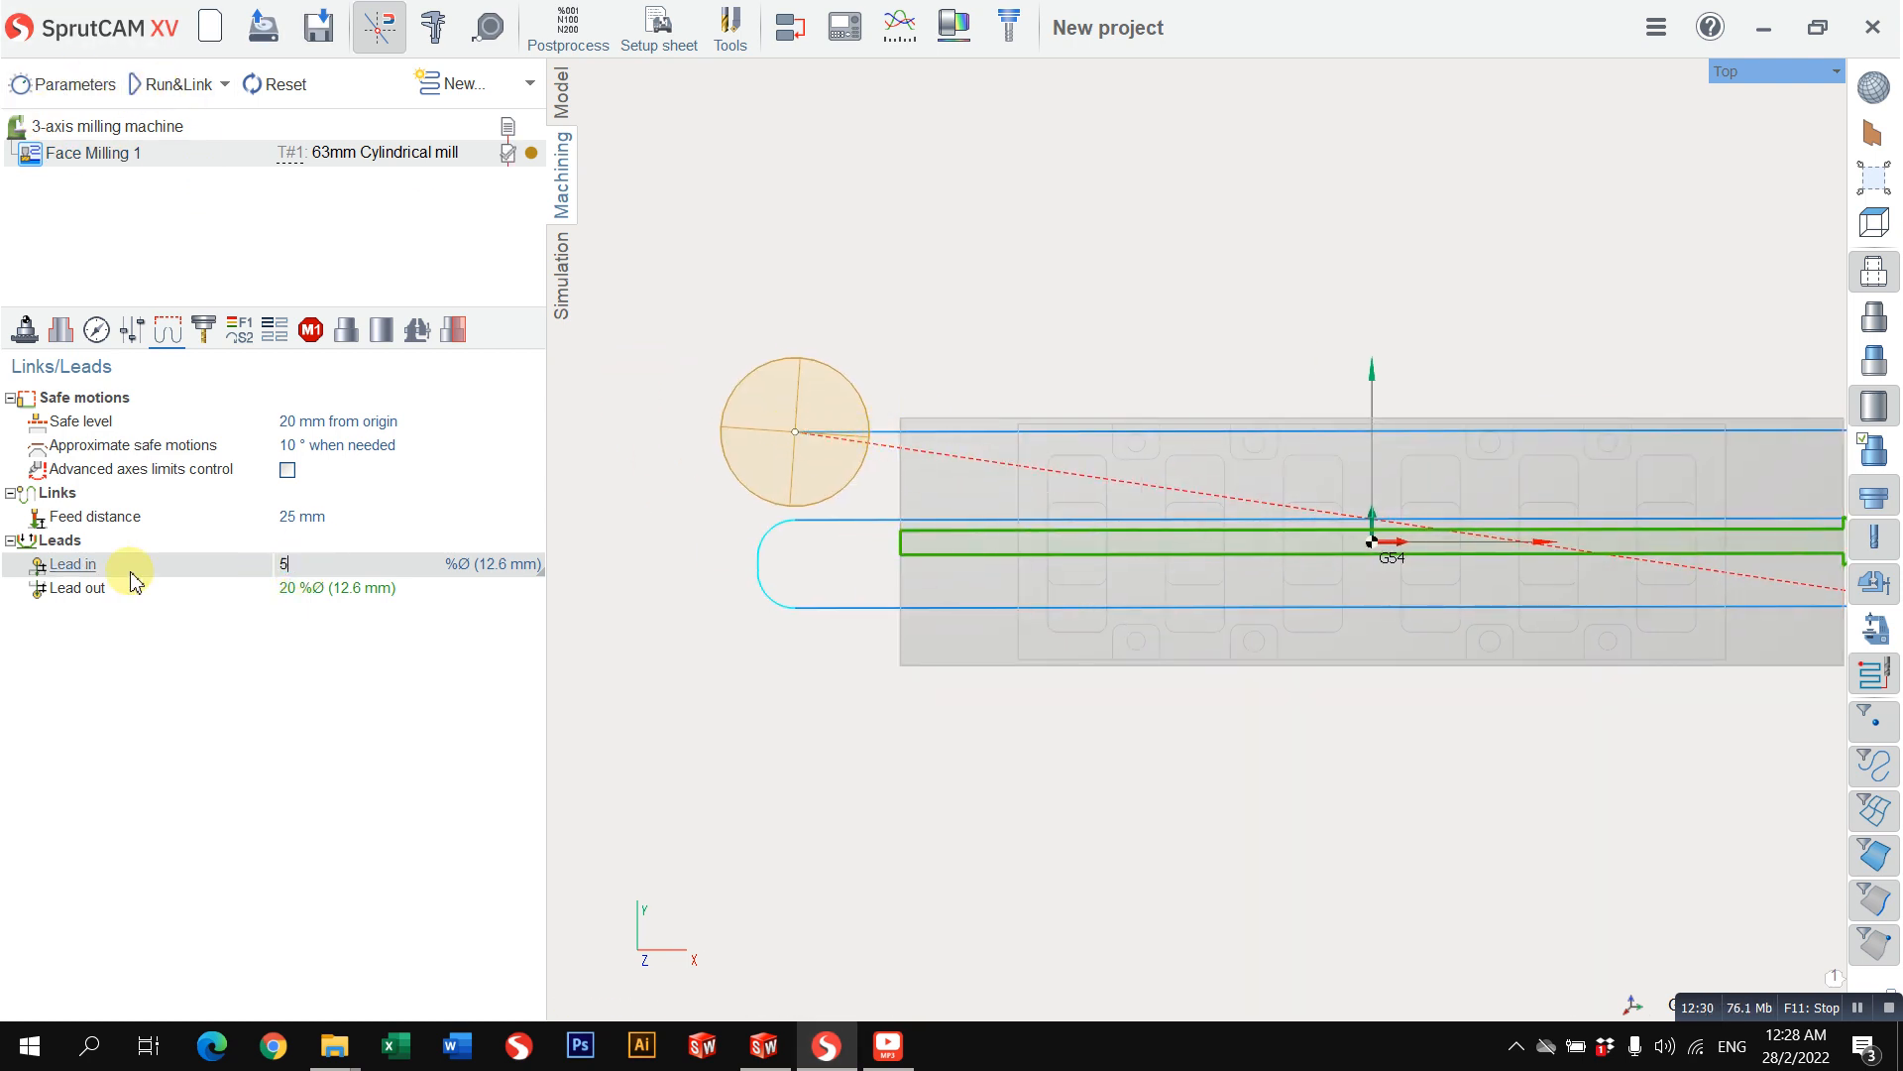
{"action": "type", "text": "0"}
{"action": "key", "text": "Return"}
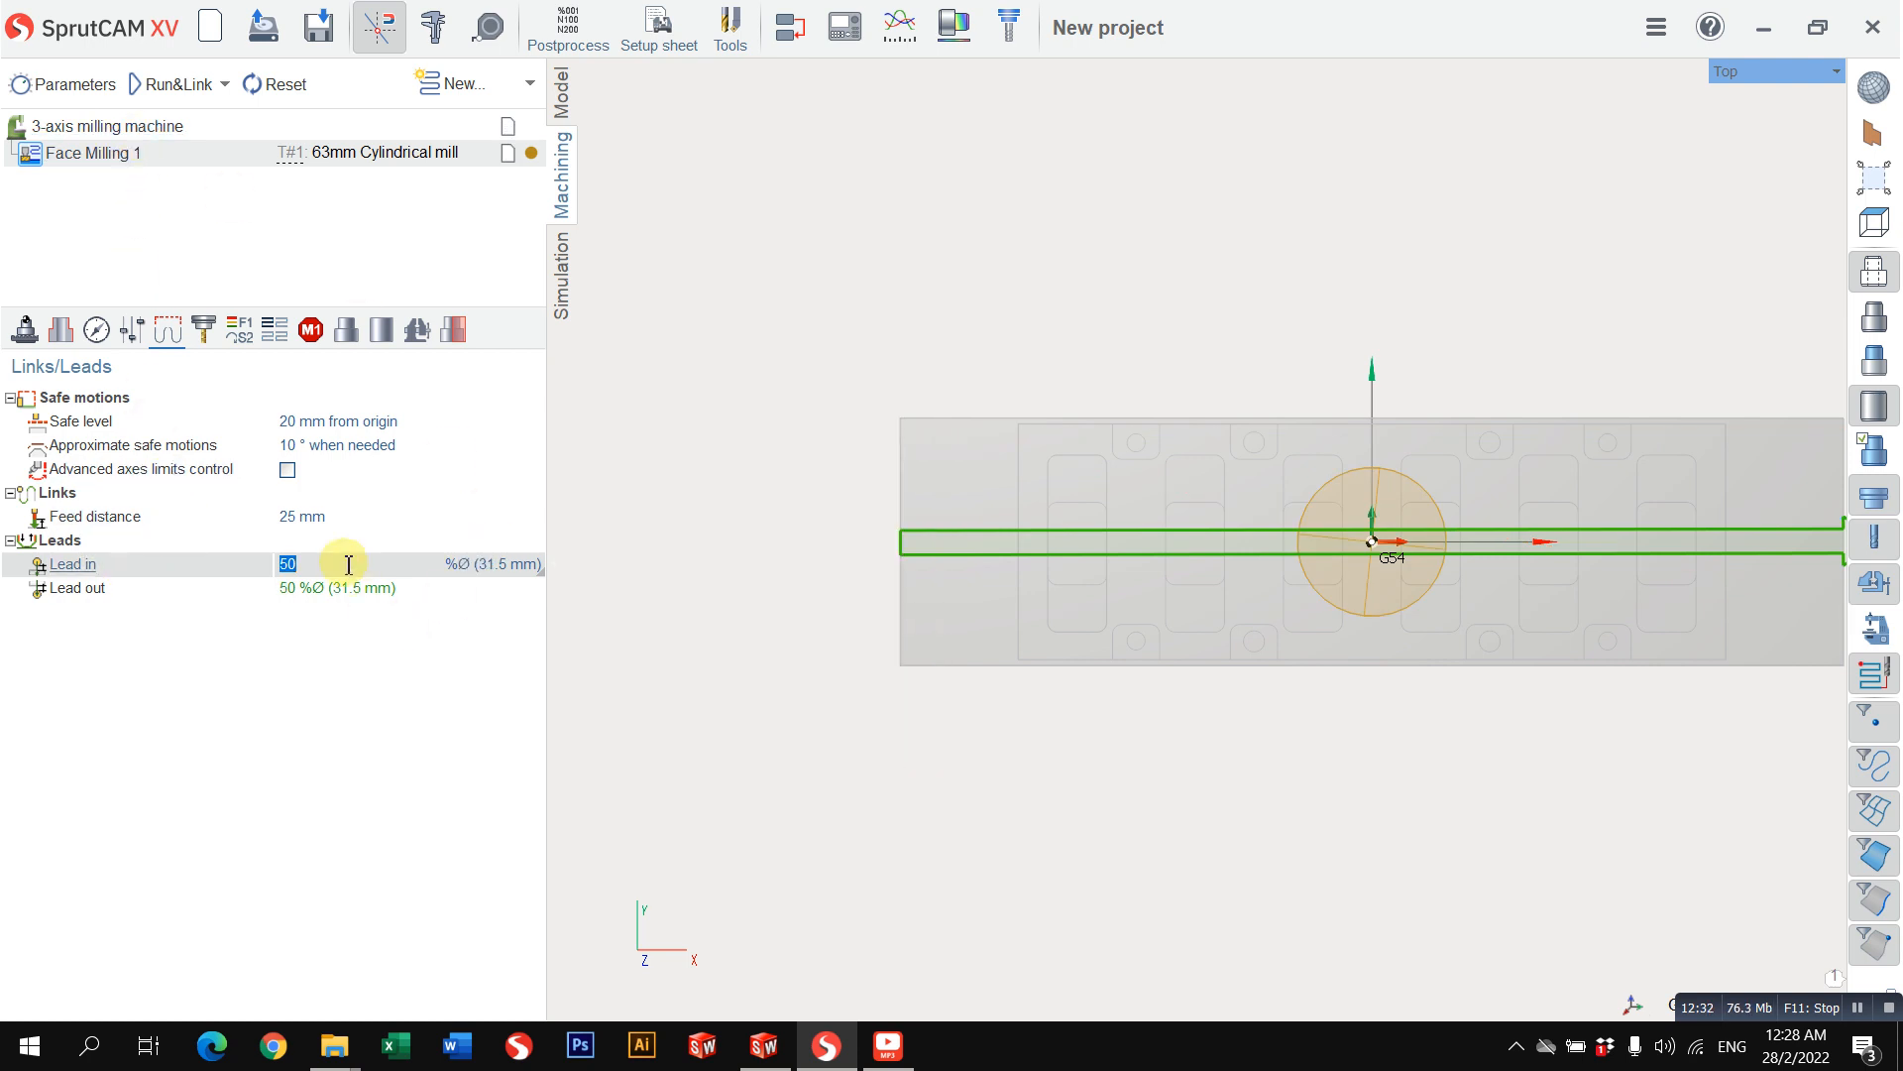
{"action": "left_click", "coordinate": [168, 102]}
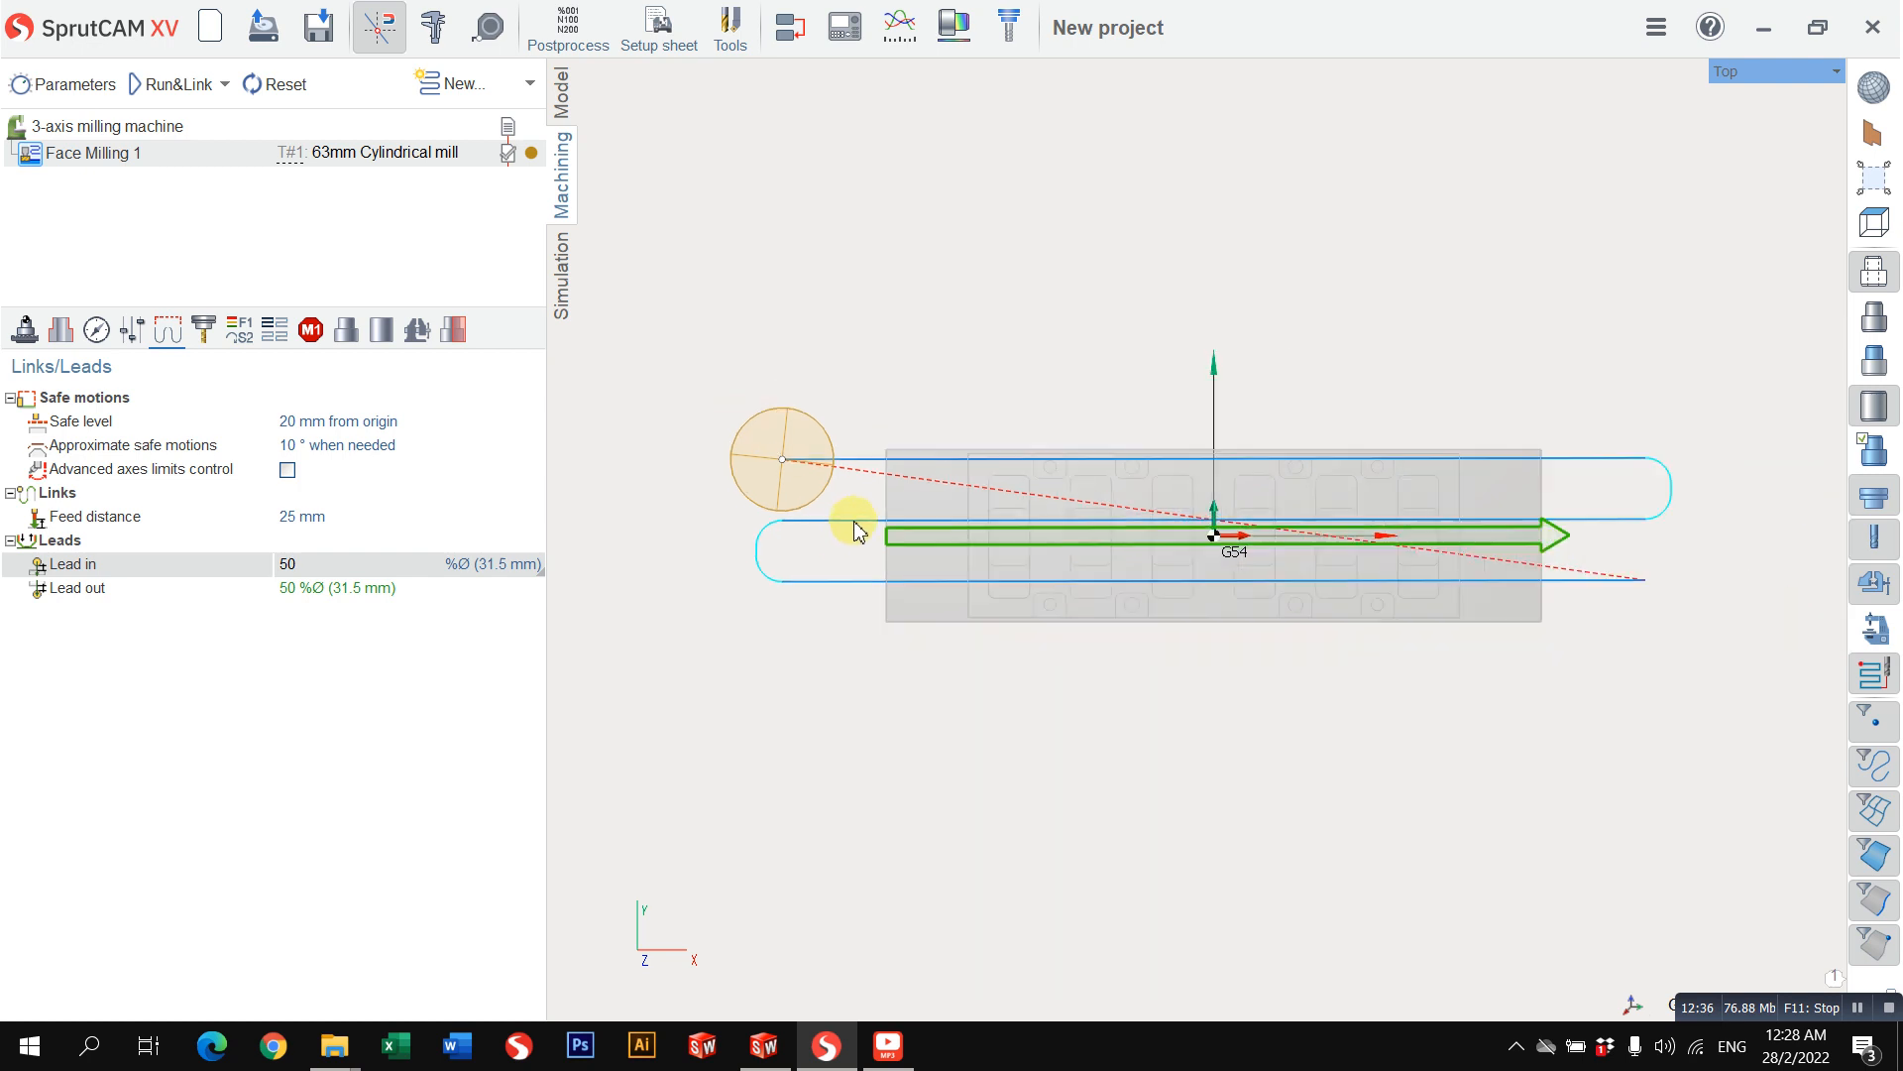
{"action": "scroll", "coordinate": [982, 505], "scroll_direction": "down", "scroll_amount": 1}
{"action": "middle_click_drag", "start_coordinate": [981, 505], "coordinate": [994, 535]}
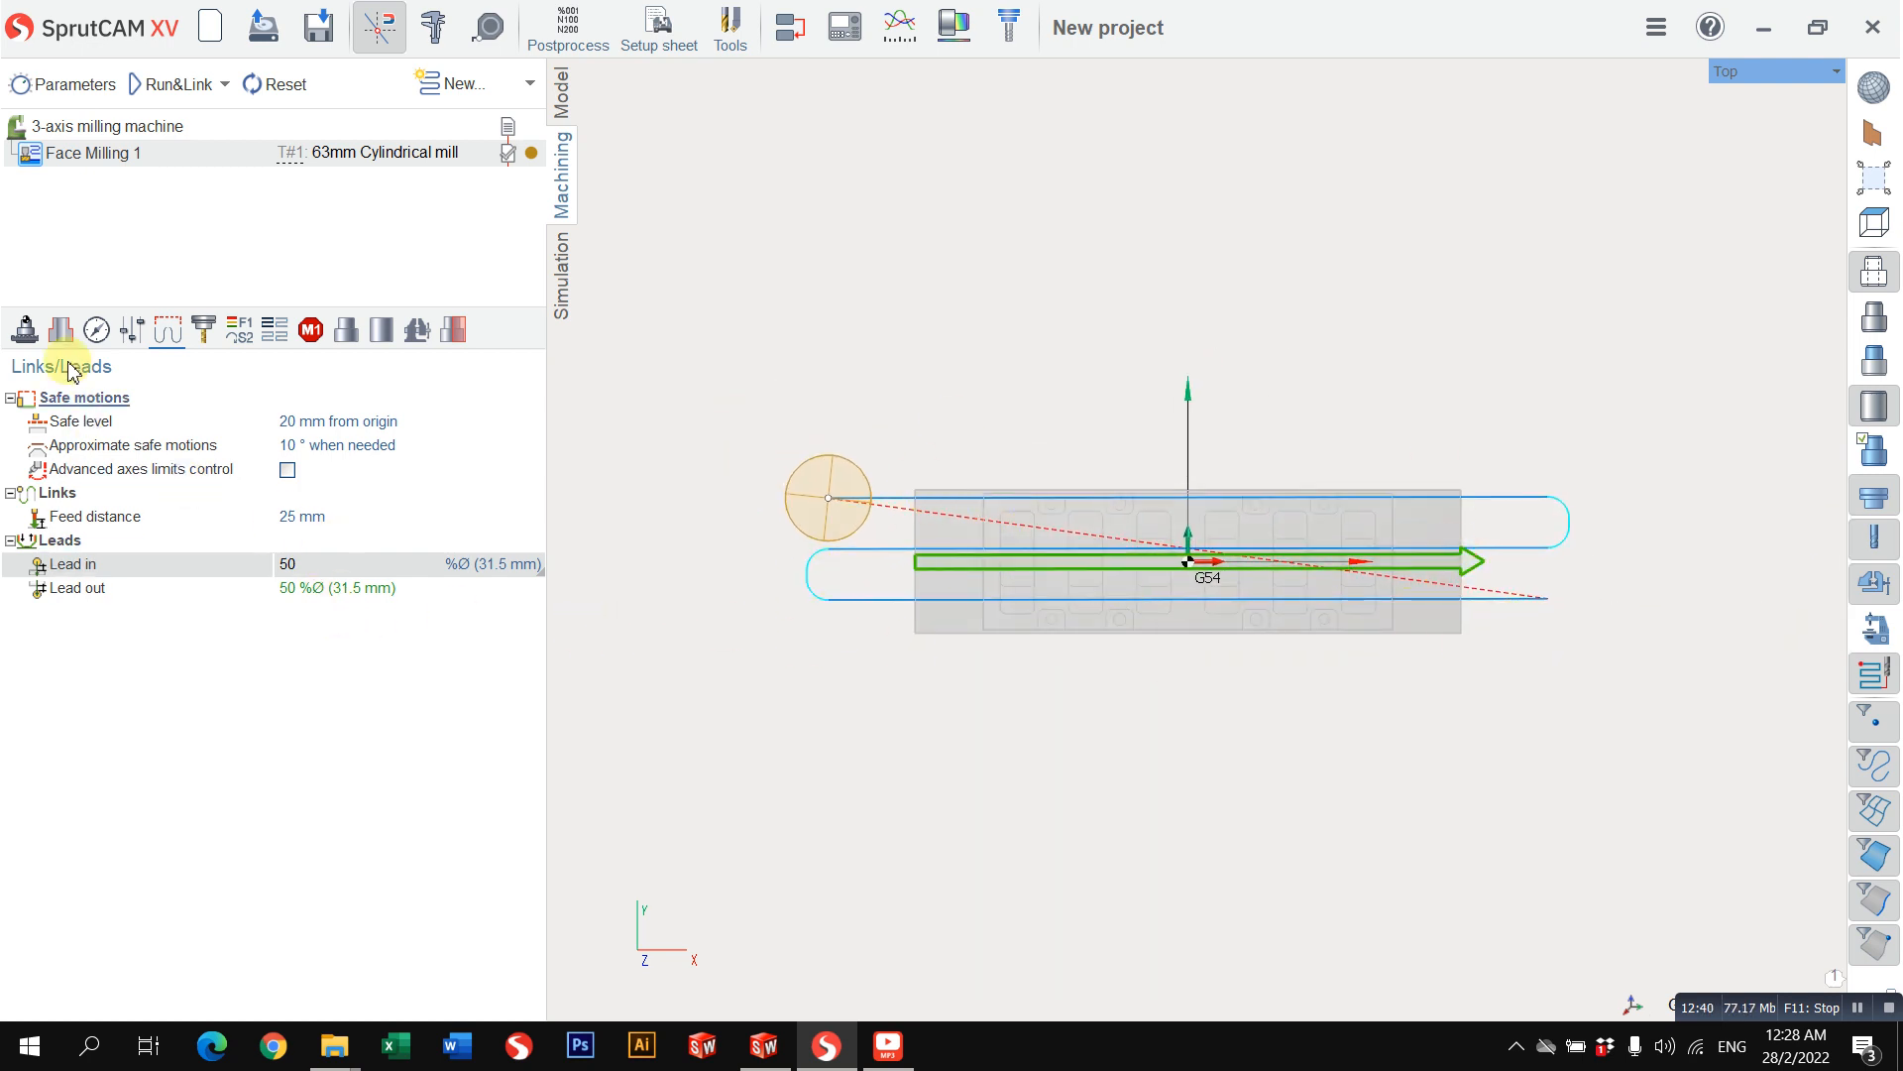
{"action": "left_click", "coordinate": [58, 330]}
{"action": "left_click", "coordinate": [89, 330]}
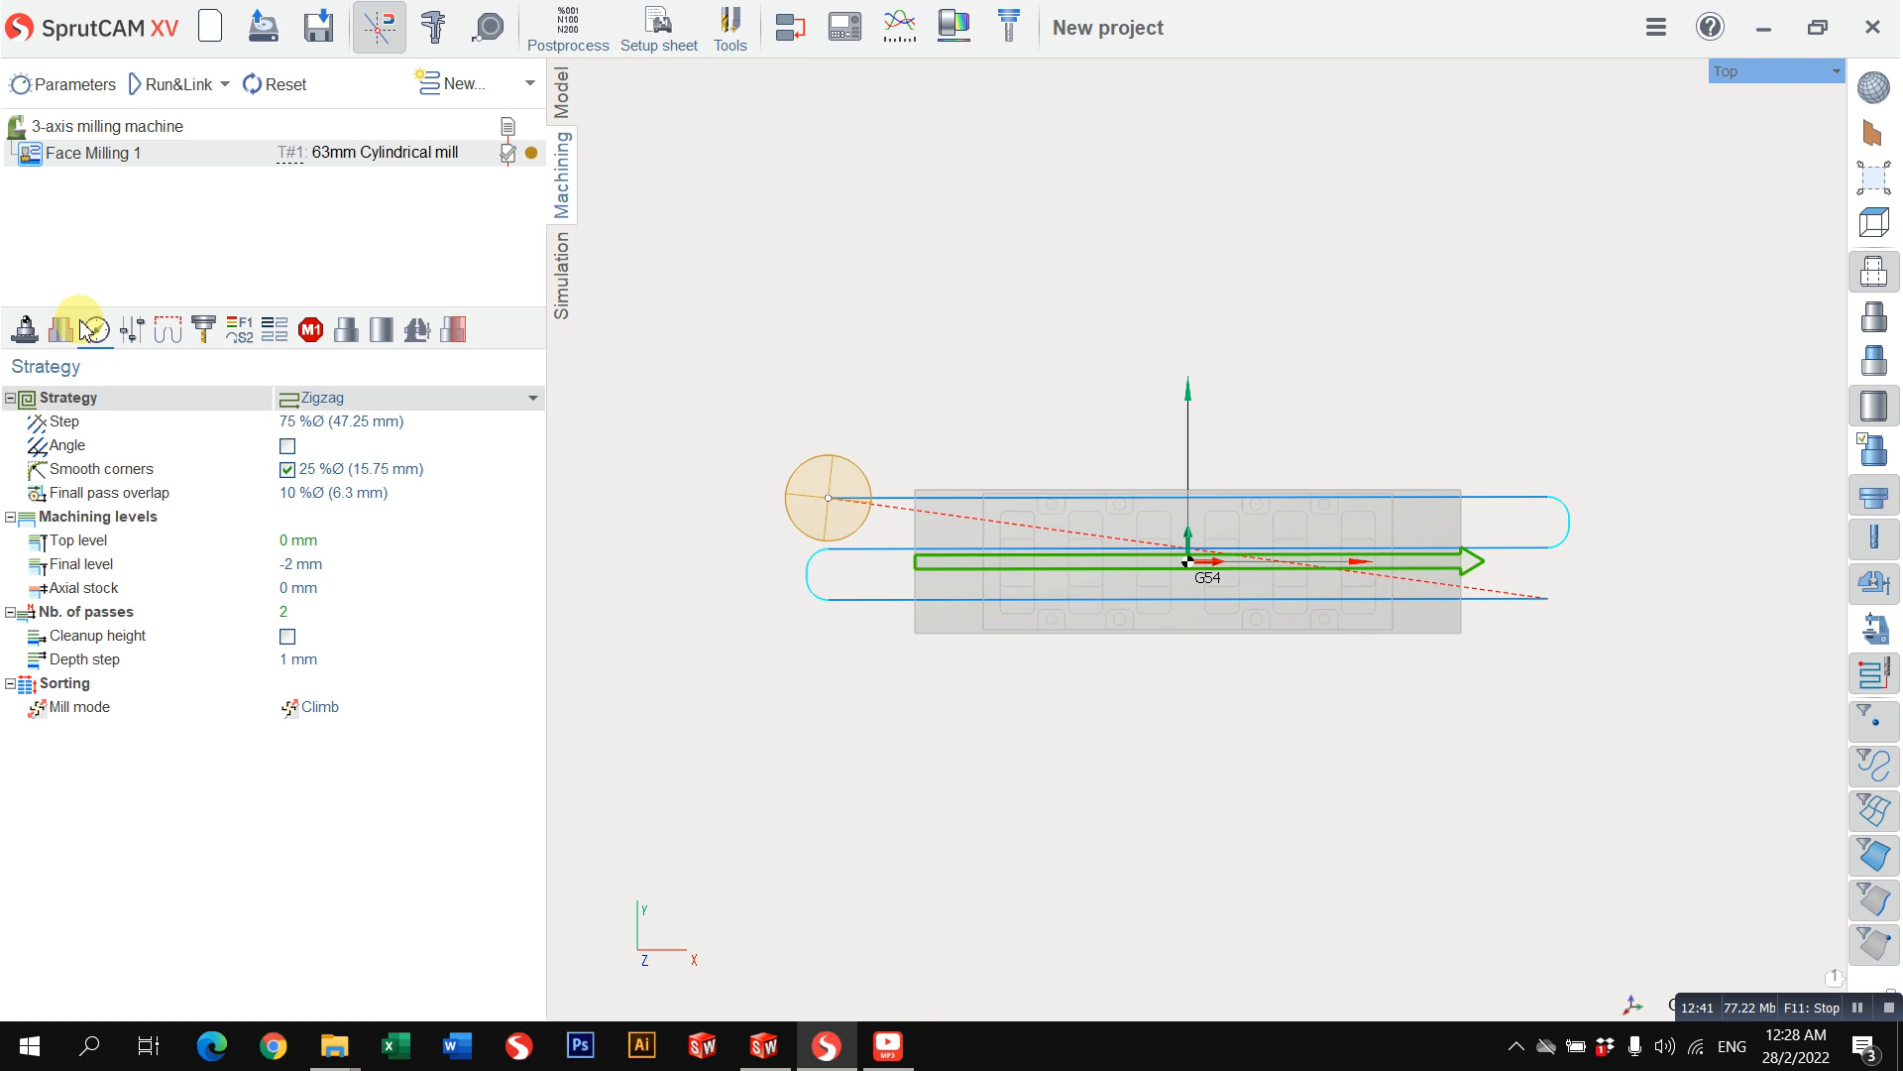
{"action": "left_click", "coordinate": [132, 333]}
{"action": "left_click", "coordinate": [167, 329]}
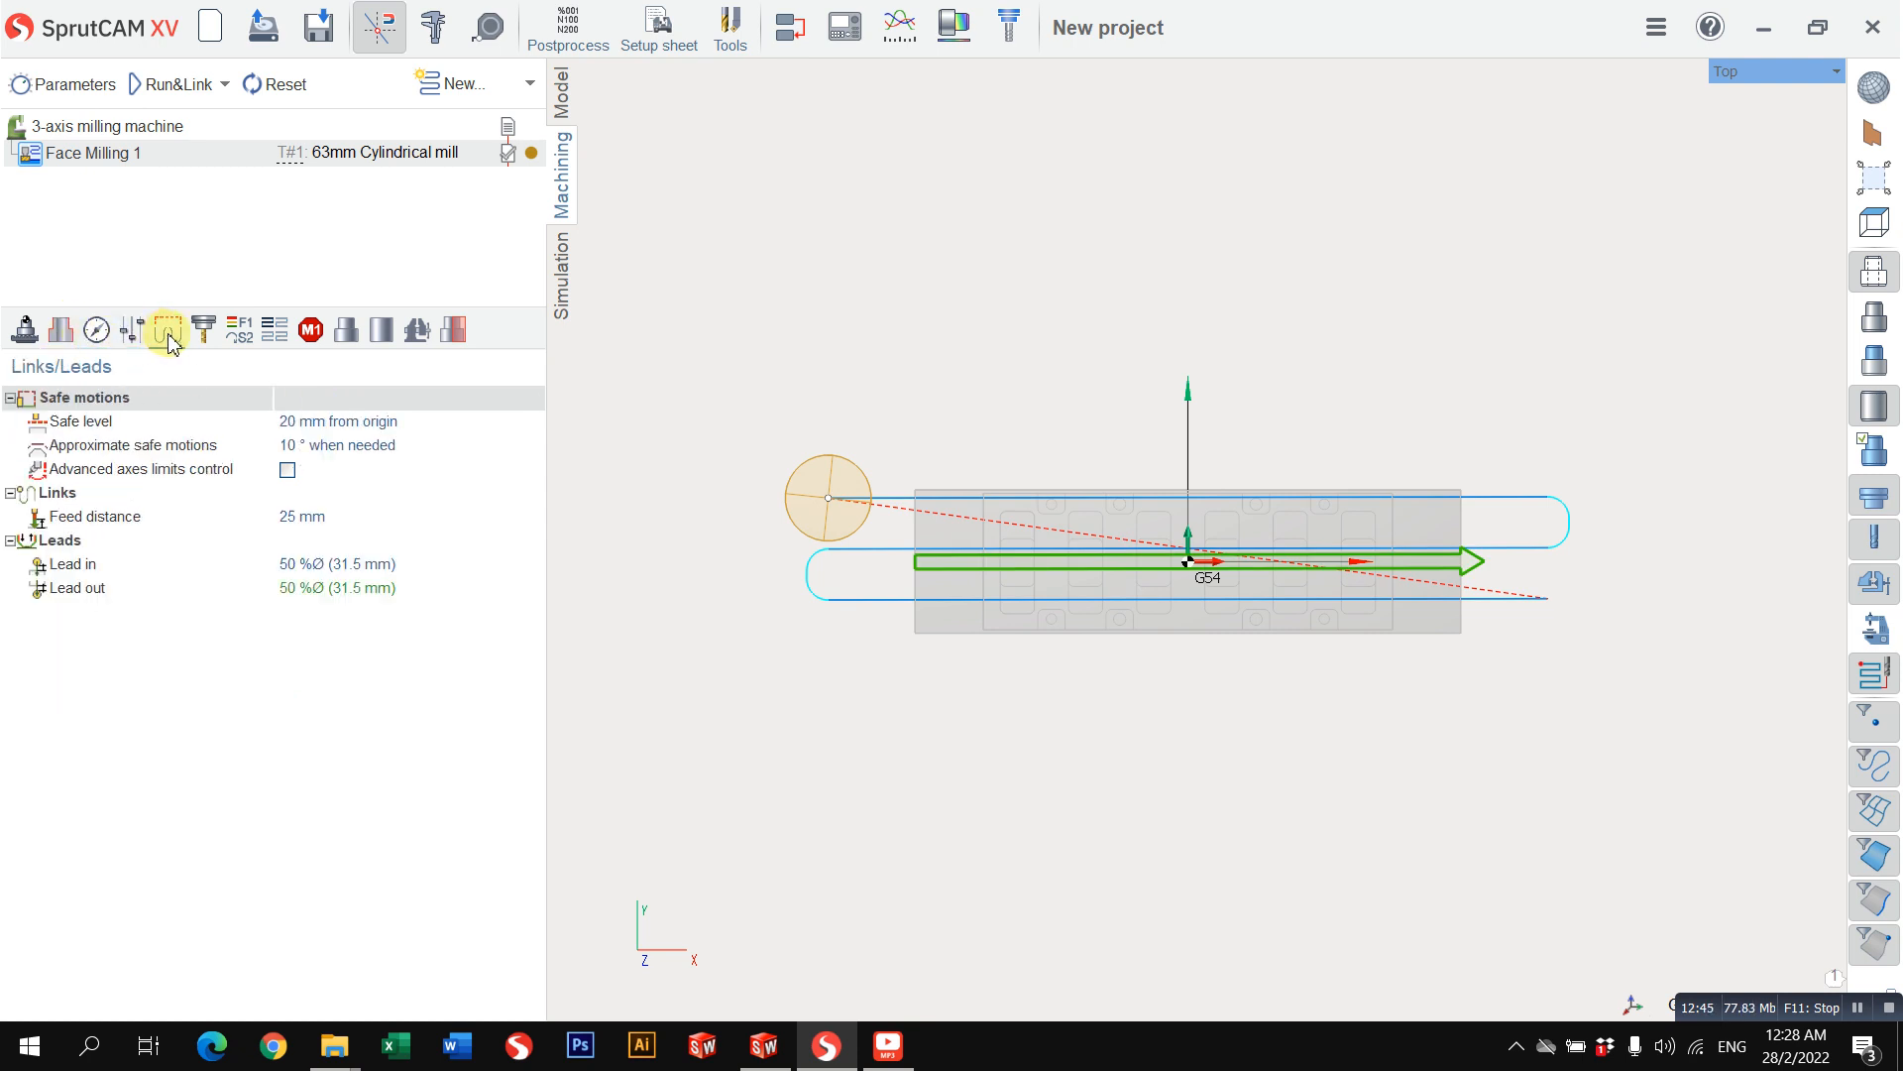
Step: Set the face milling lead-in to 100% of the tool diameter and recalculate the toolpath
{"action": "left_click", "coordinate": [352, 568]}
{"action": "type", "text": "100"}
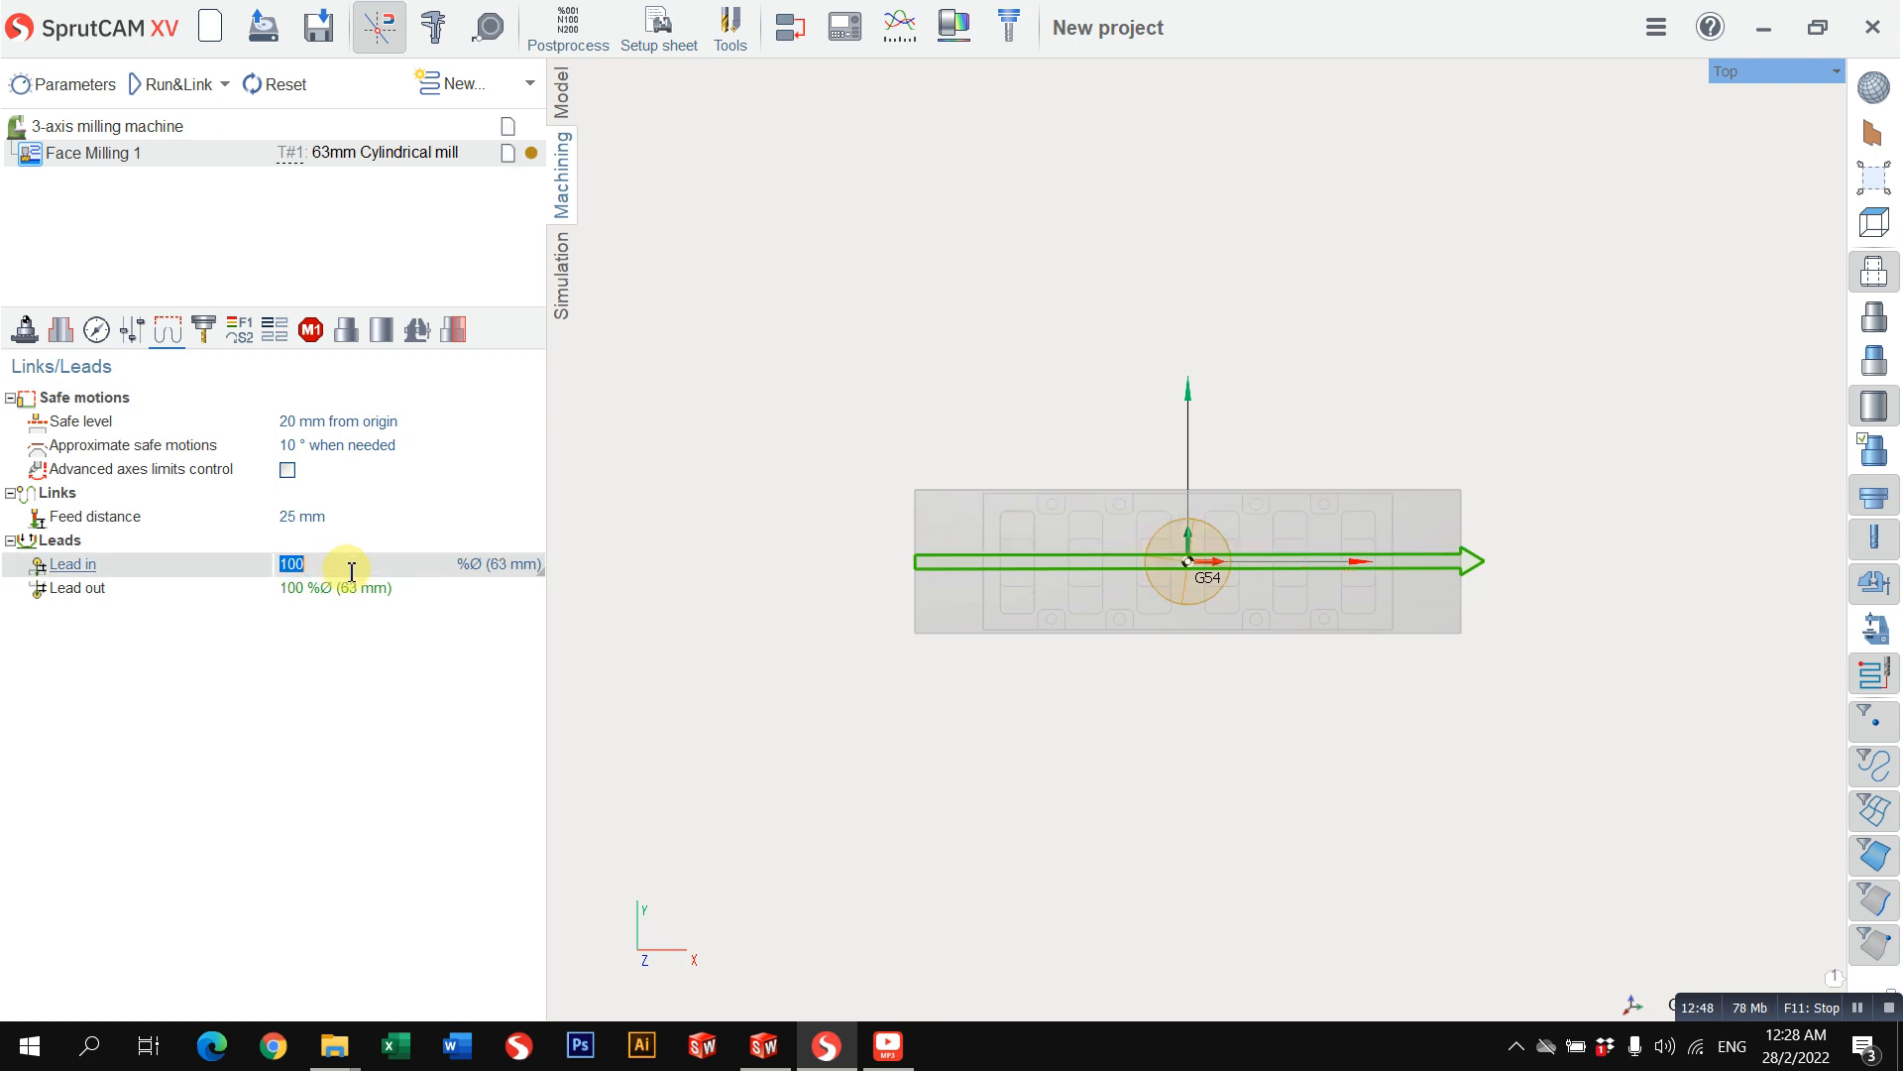
{"action": "left_click", "coordinate": [169, 85]}
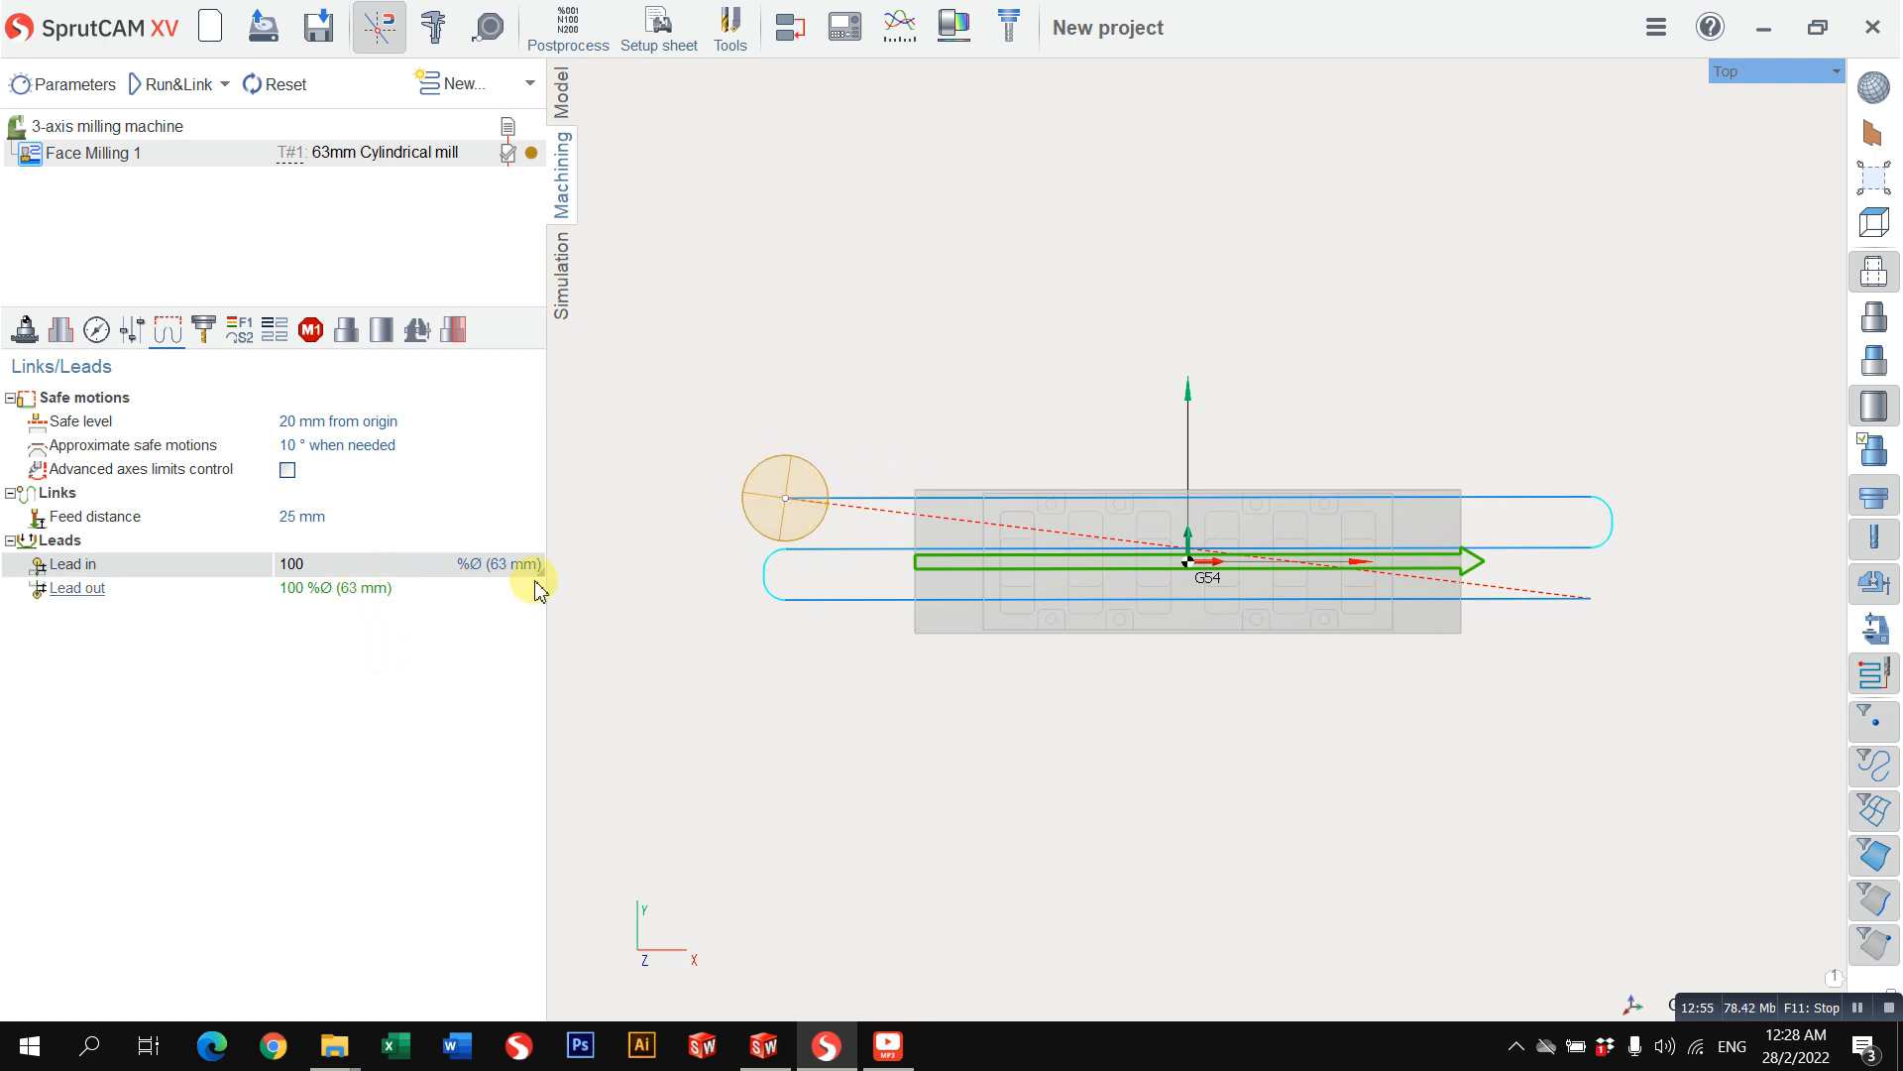
Step: Return the face milling lead-in to 20% of the tool diameter and recalculate the toolpath
{"action": "left_click_drag", "start_coordinate": [397, 566], "coordinate": [1, 573]}
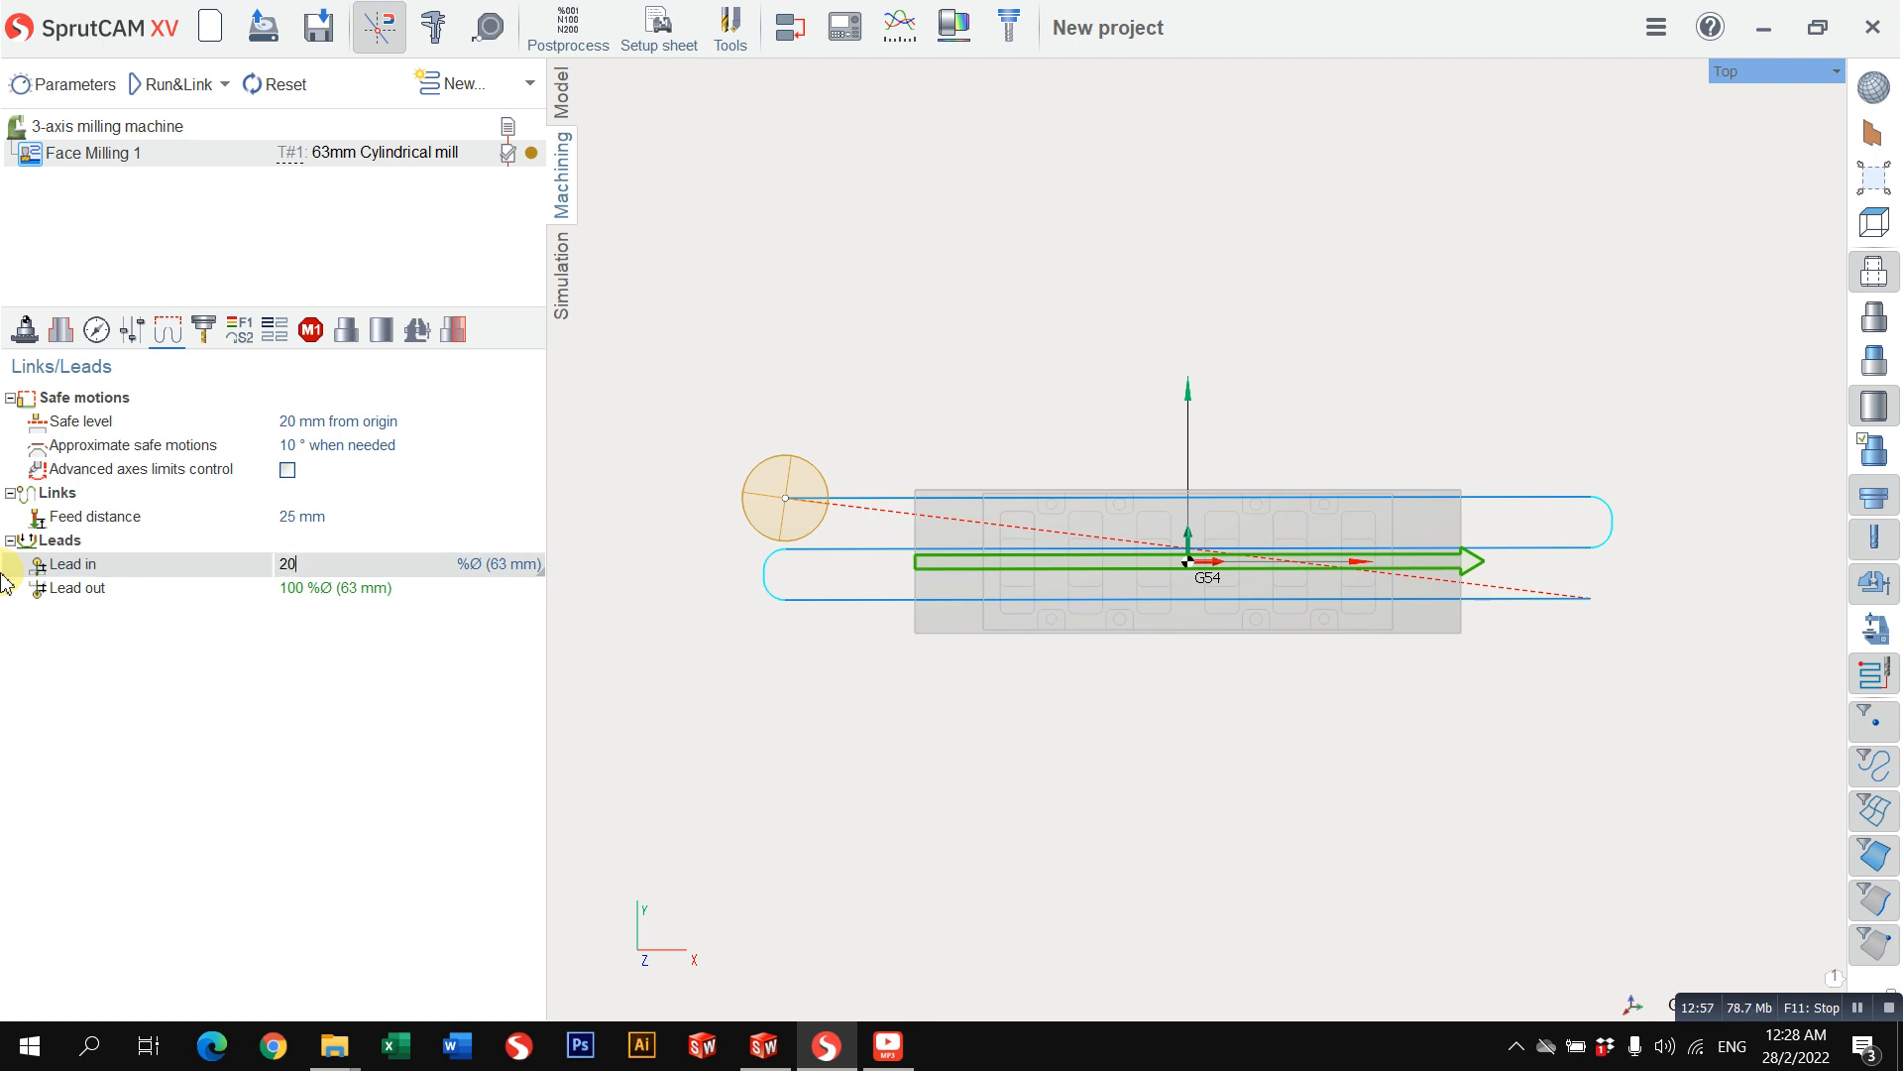
{"action": "type", "text": "20"}
{"action": "key", "text": "Return"}
{"action": "left_click", "coordinate": [164, 83]}
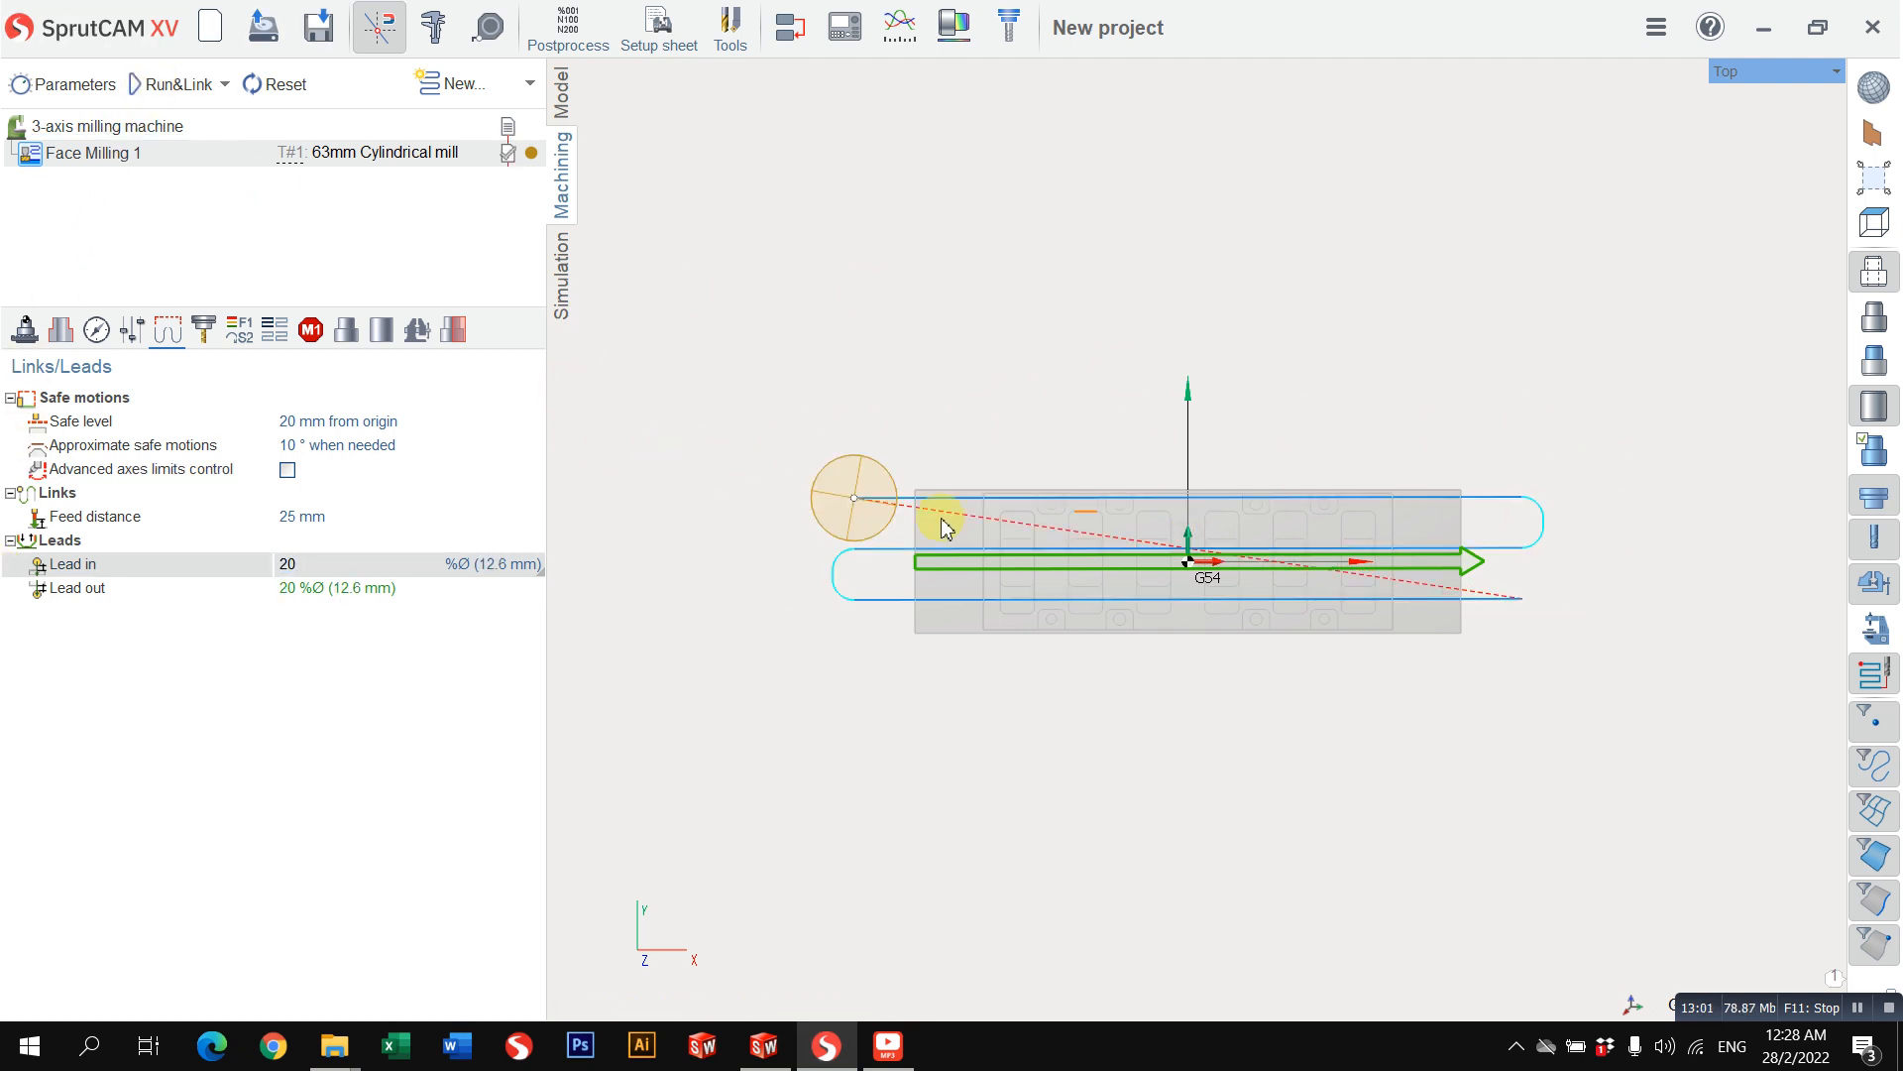
Step: Turn on machining result visibility in the simulation and clear the old result to restore the uncut workpiece
{"action": "left_click", "coordinate": [566, 248]}
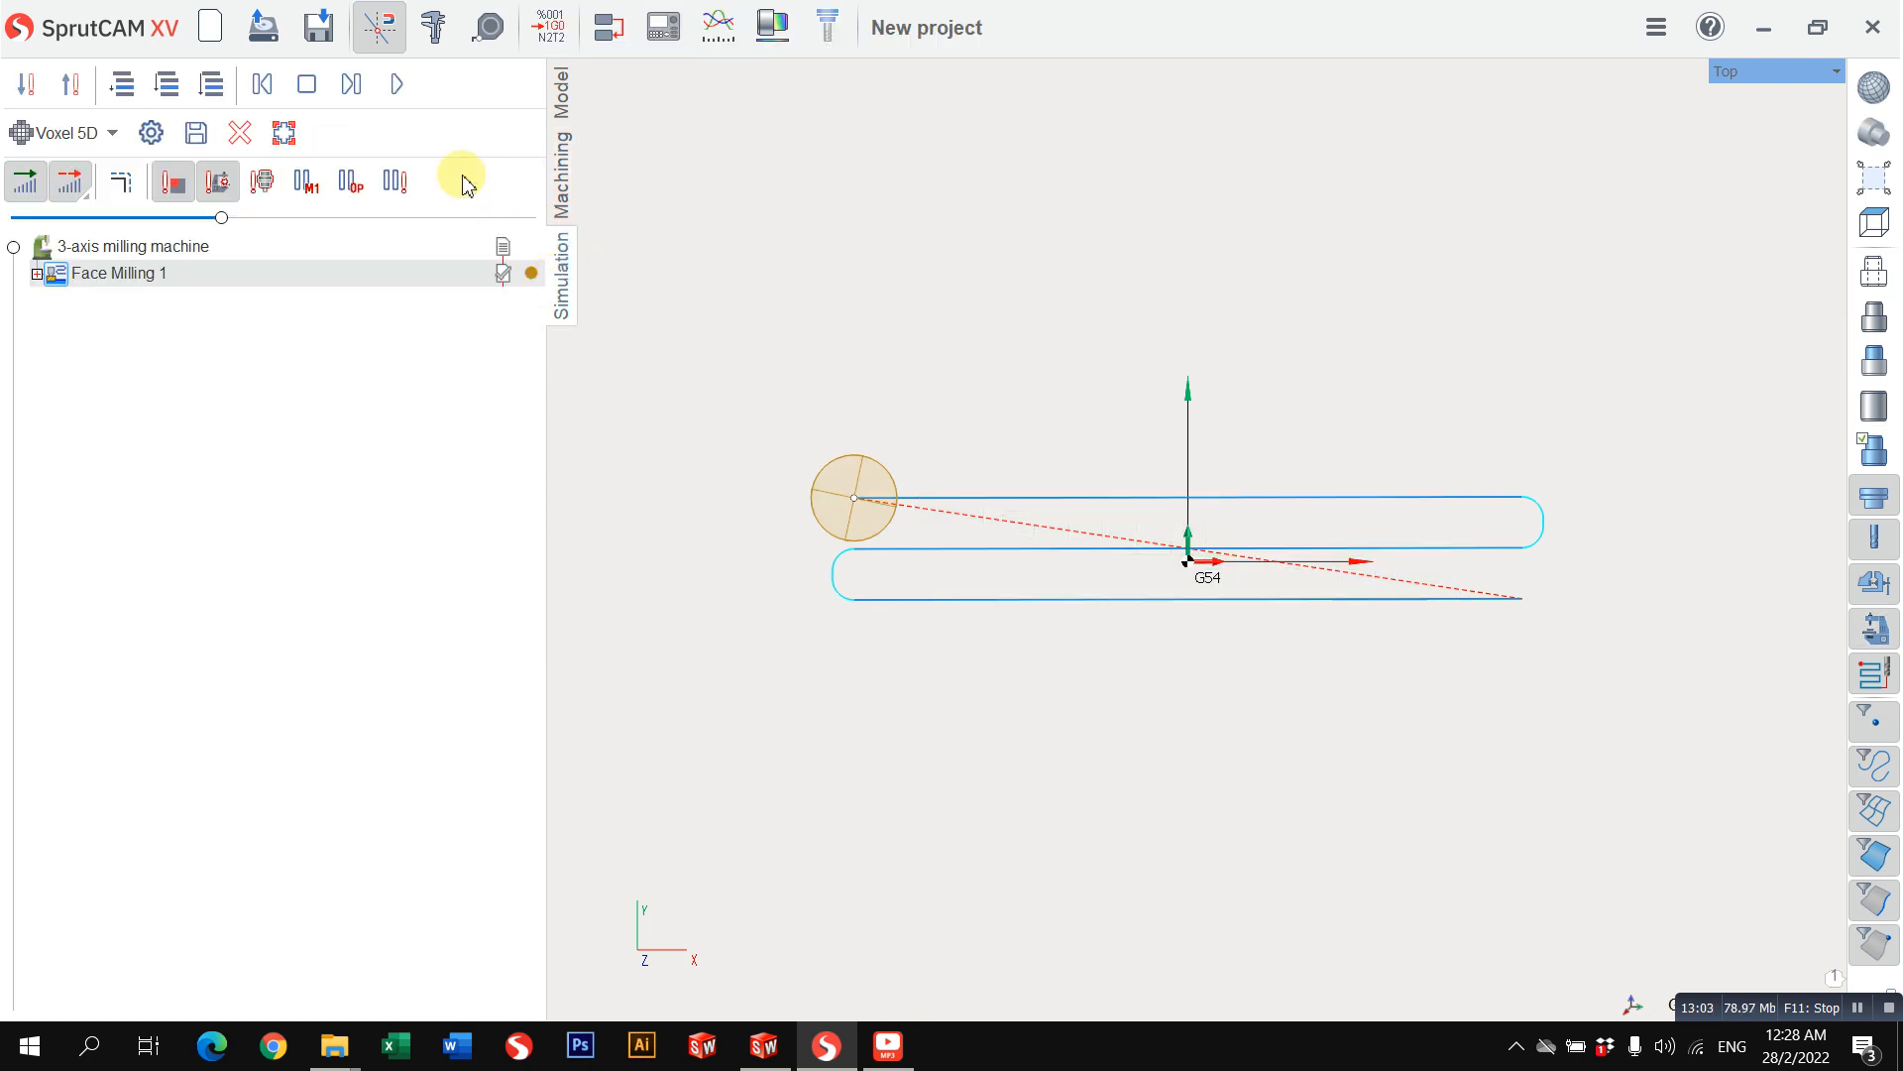
{"action": "left_click", "coordinate": [566, 204]}
{"action": "middle_click_drag", "start_coordinate": [644, 284], "coordinate": [1021, 451]}
{"action": "left_click", "coordinate": [561, 278]}
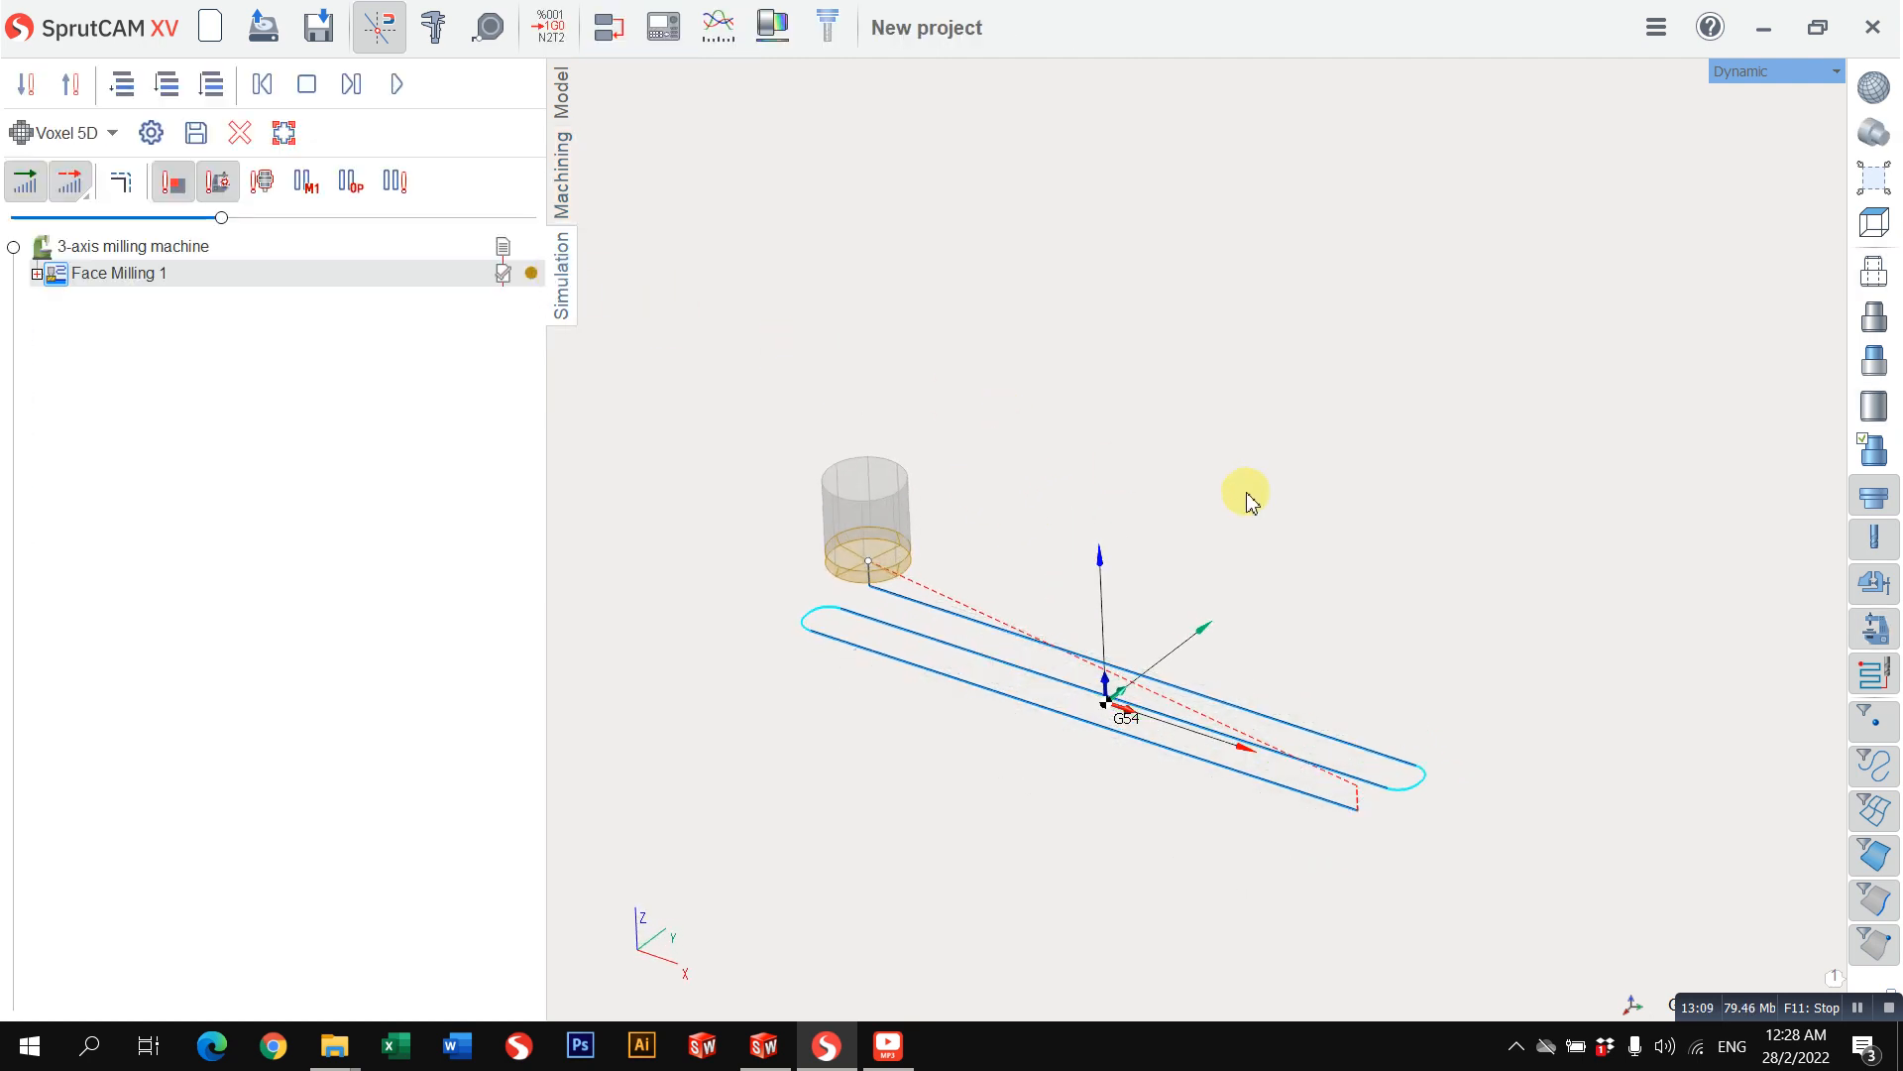
{"action": "middle_click_drag", "start_coordinate": [1247, 493], "coordinate": [1240, 432]}
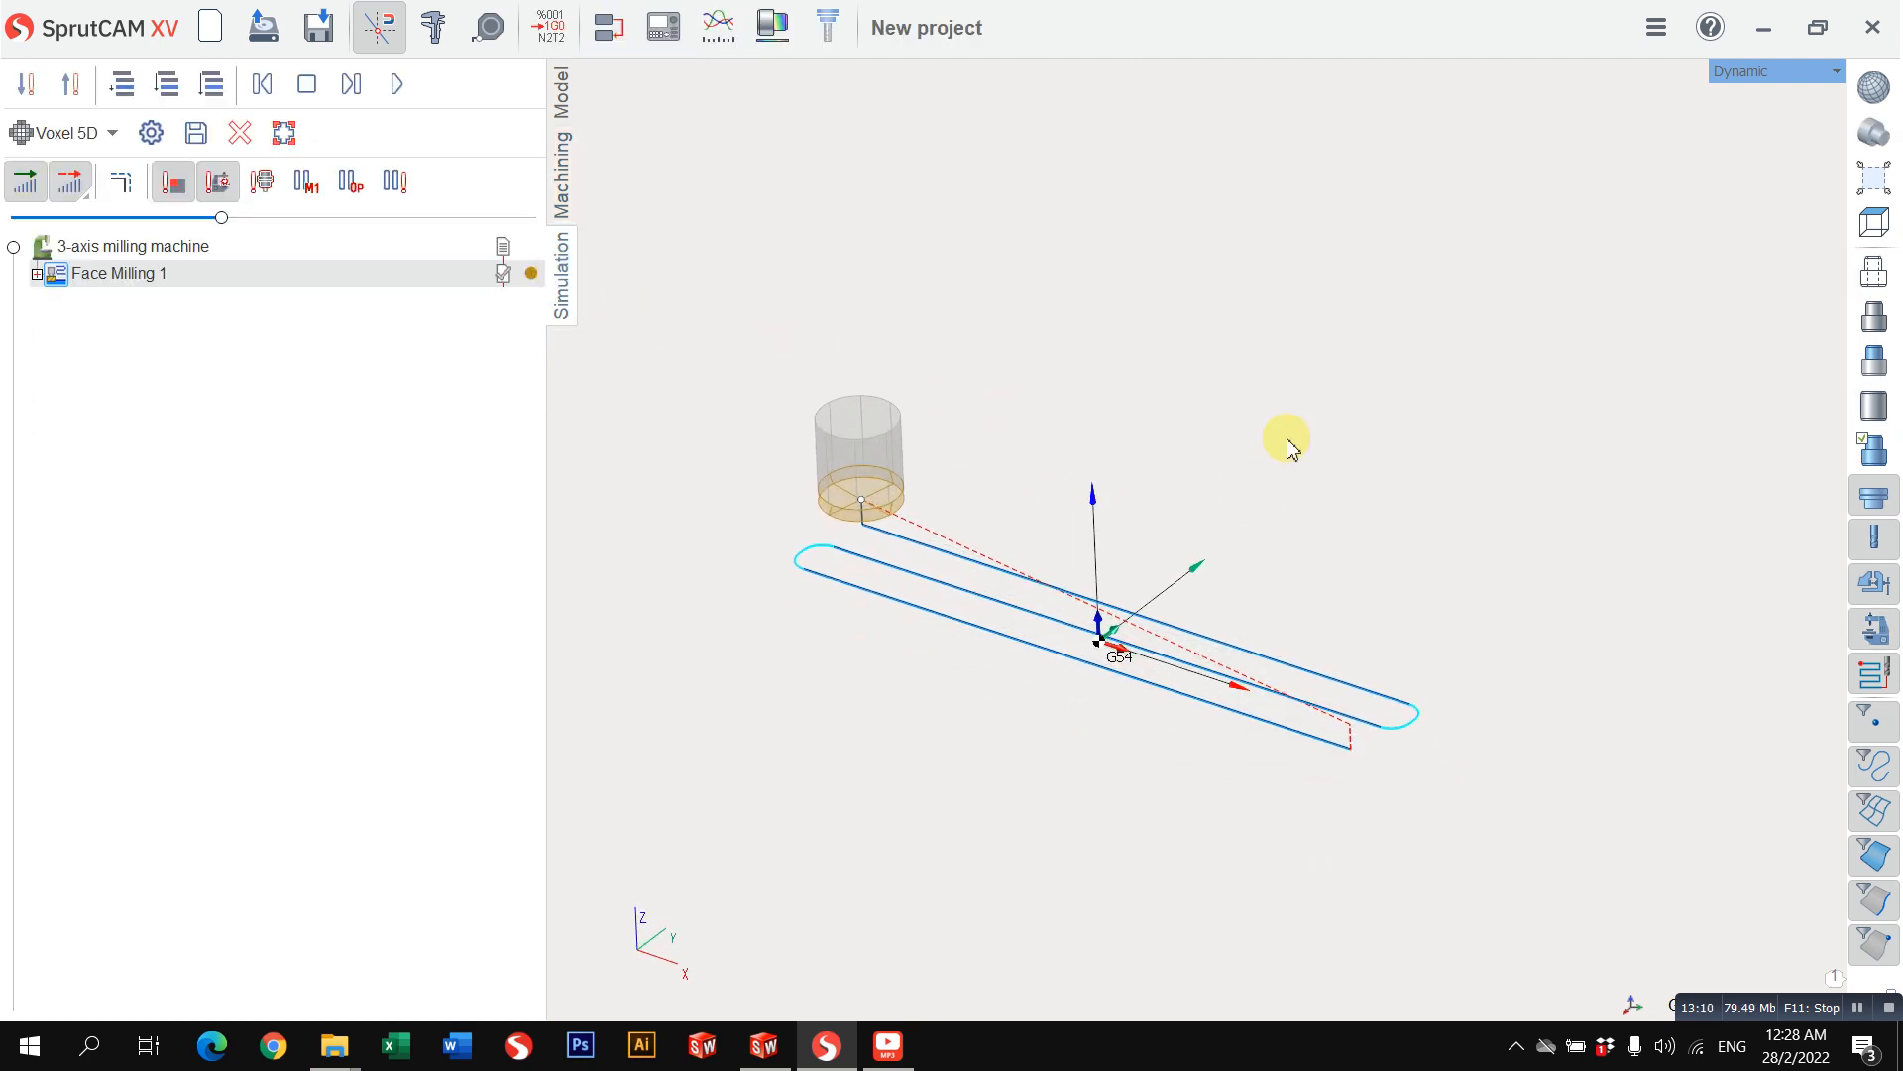
{"action": "left_click", "coordinate": [1858, 456]}
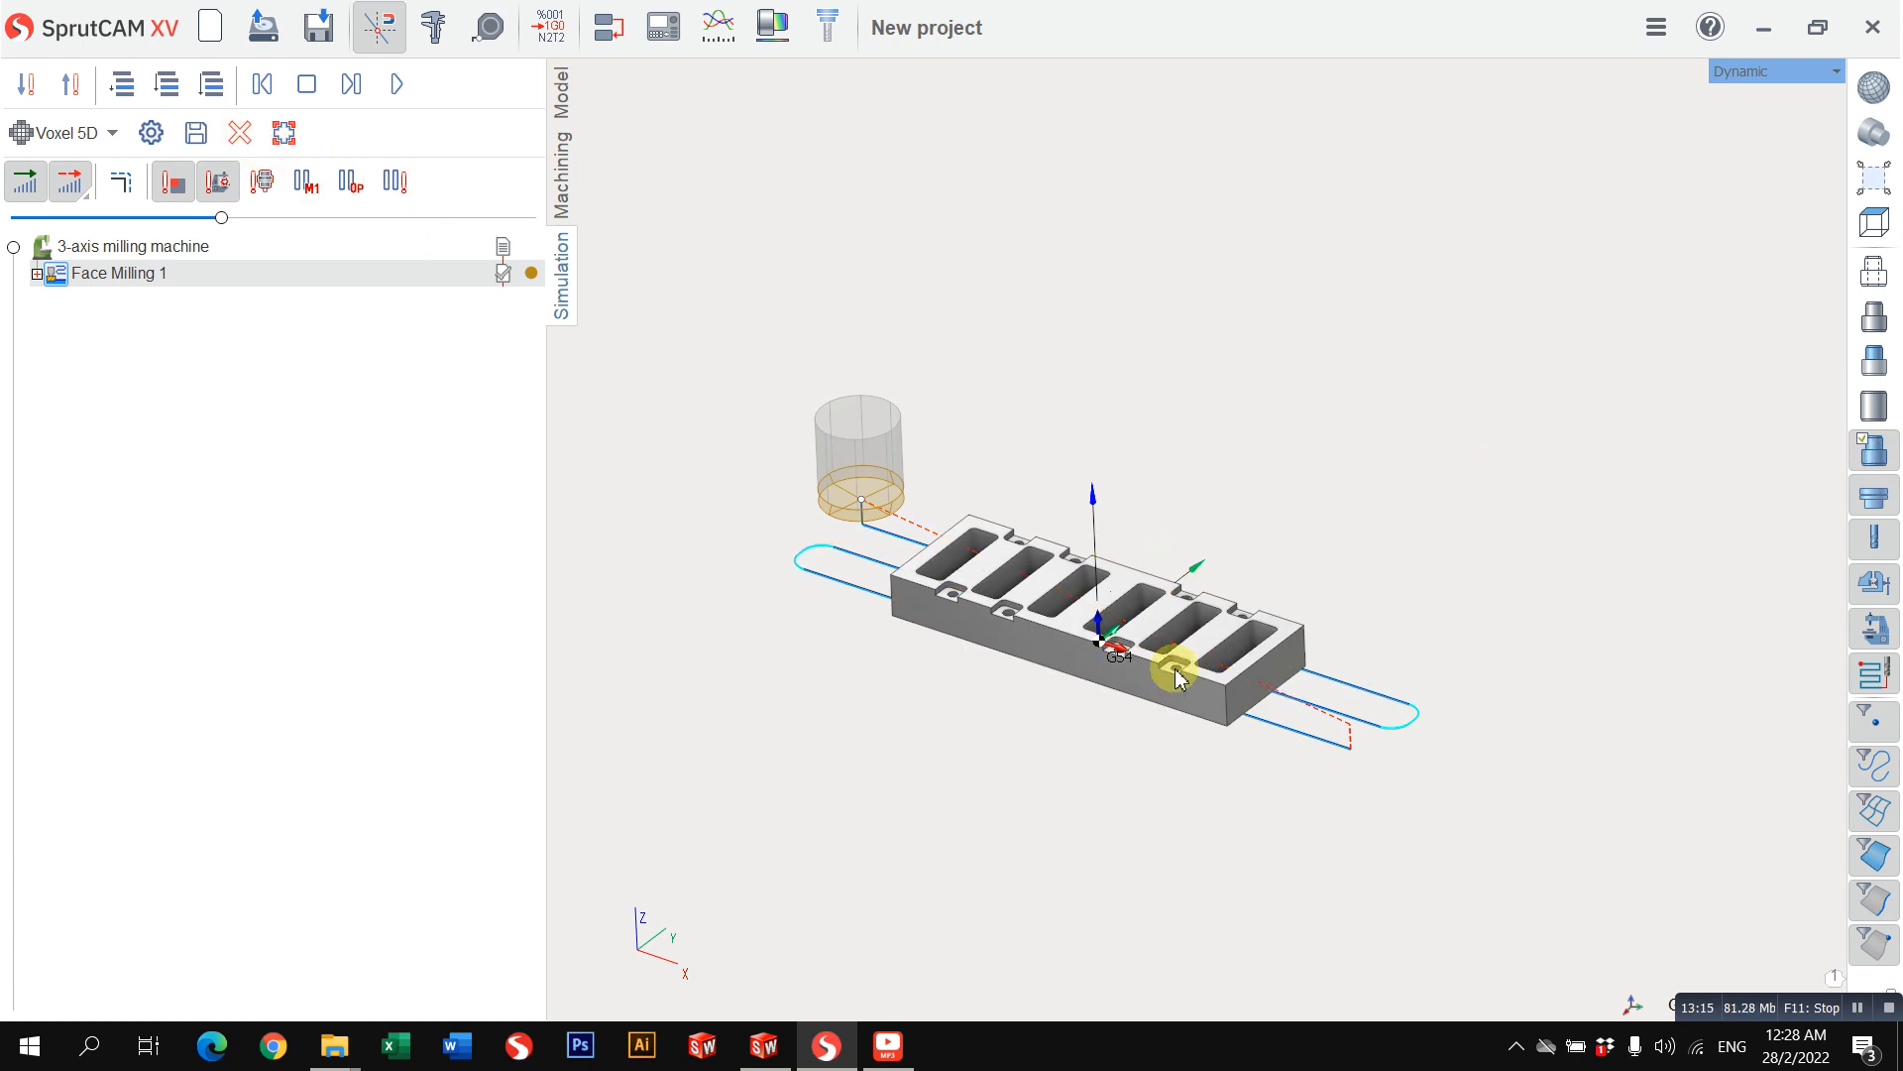
{"action": "left_click", "coordinate": [238, 139]}
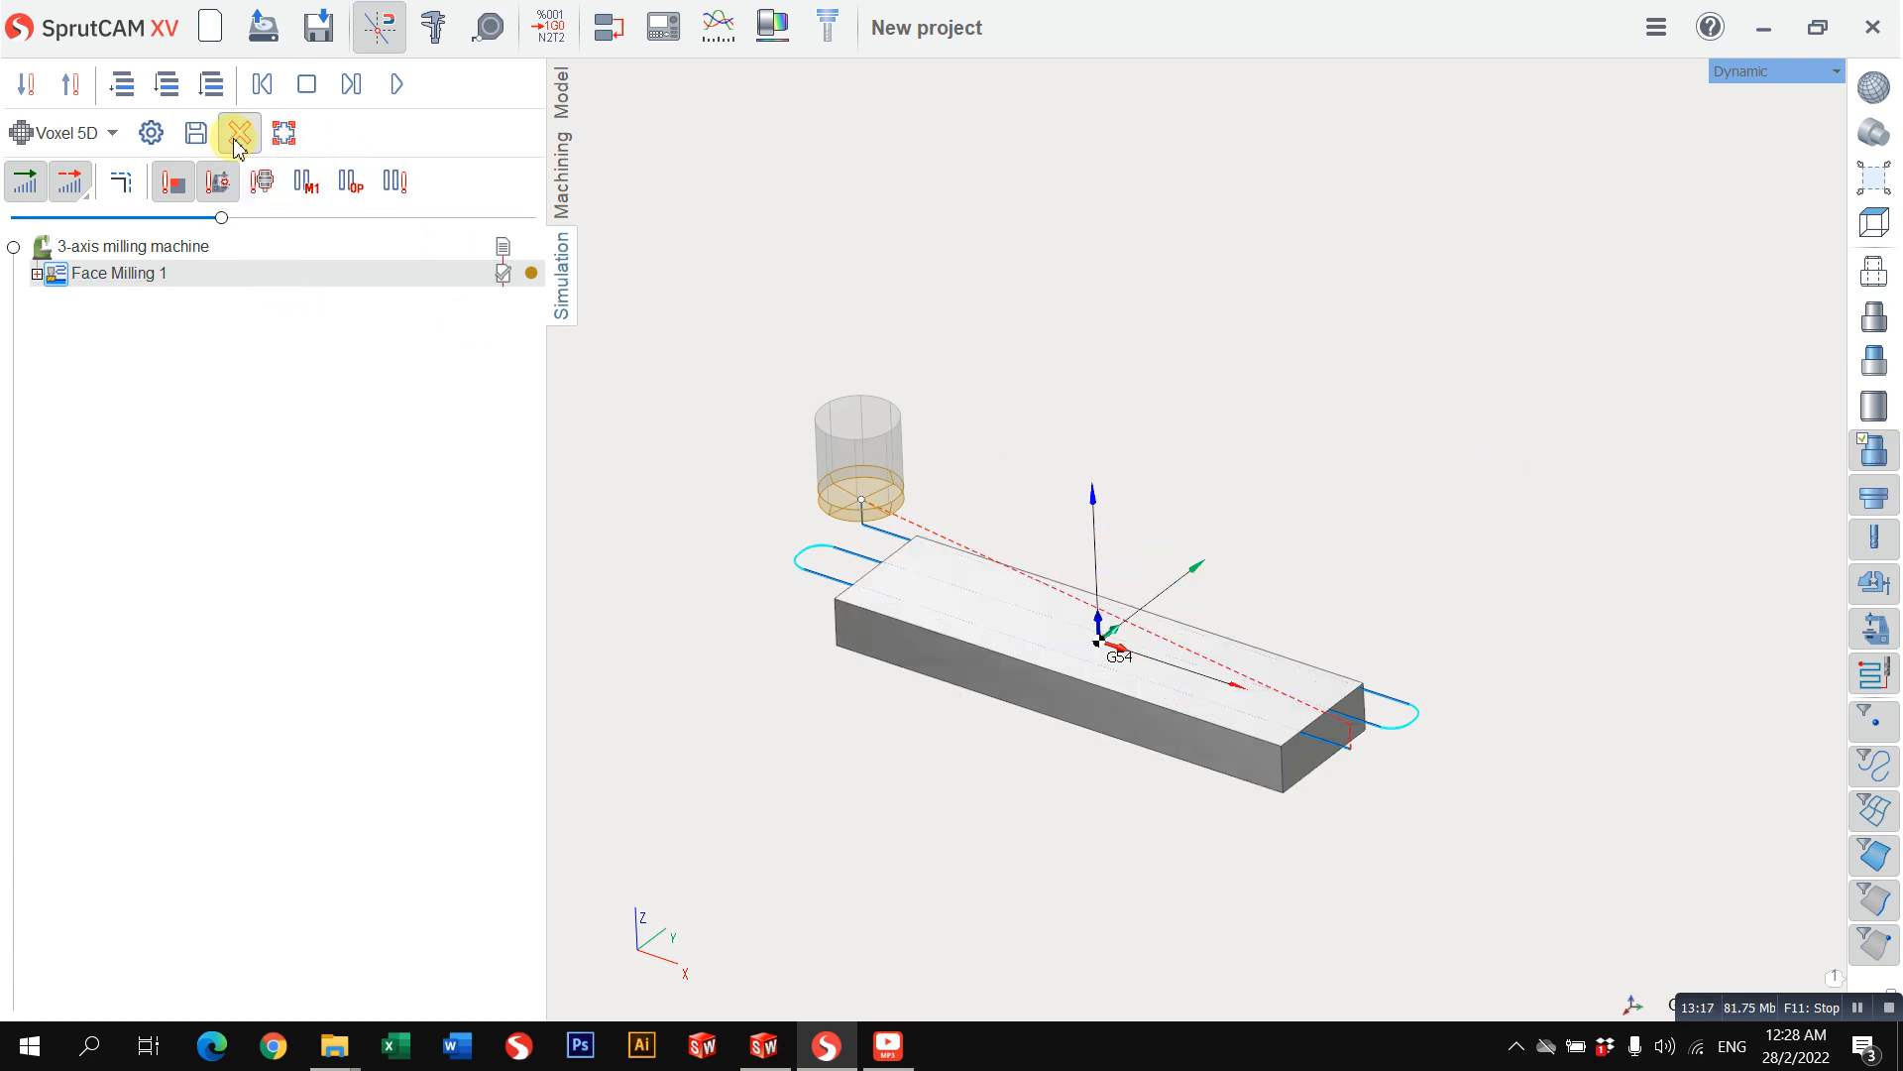
{"action": "middle_click_drag", "start_coordinate": [1076, 655], "coordinate": [1092, 623]}
{"action": "scroll", "coordinate": [1019, 581], "scroll_direction": "up", "scroll_amount": 3}
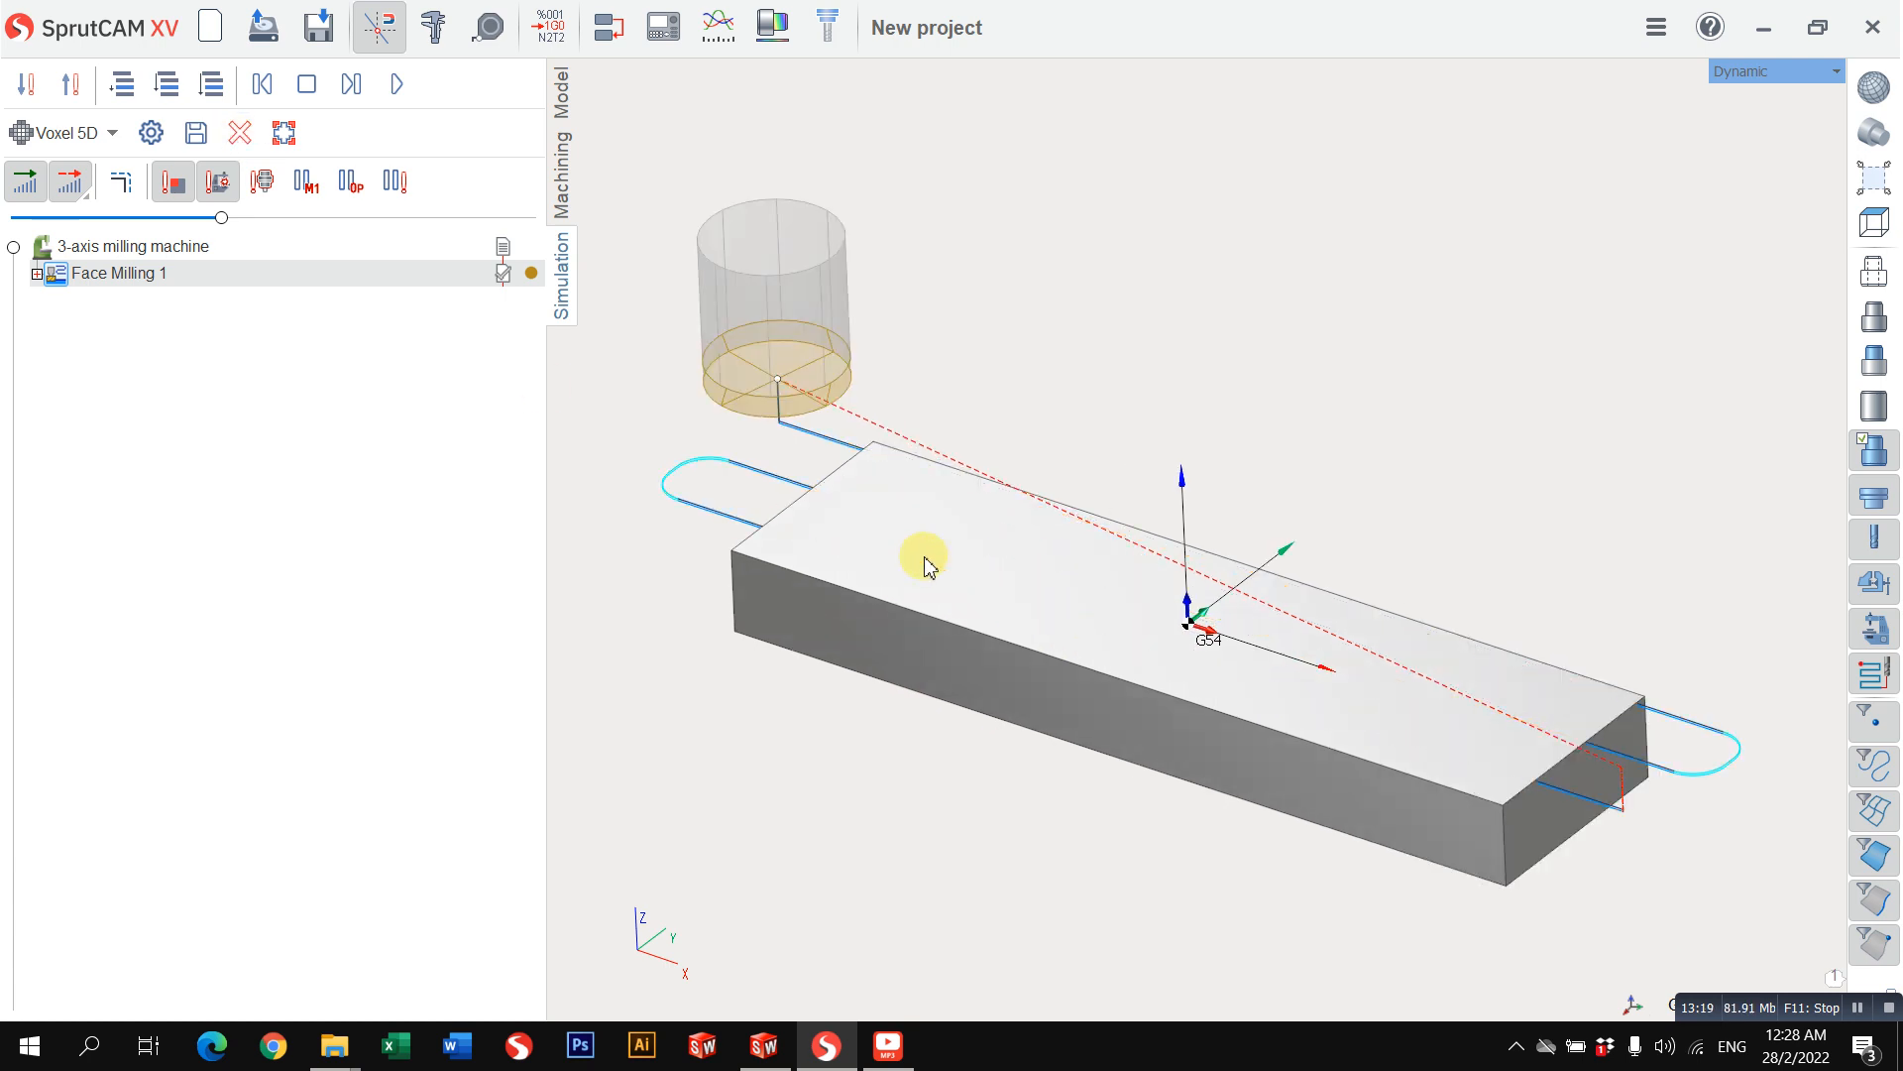
{"action": "scroll", "coordinate": [1238, 572], "scroll_direction": "down", "scroll_amount": 2}
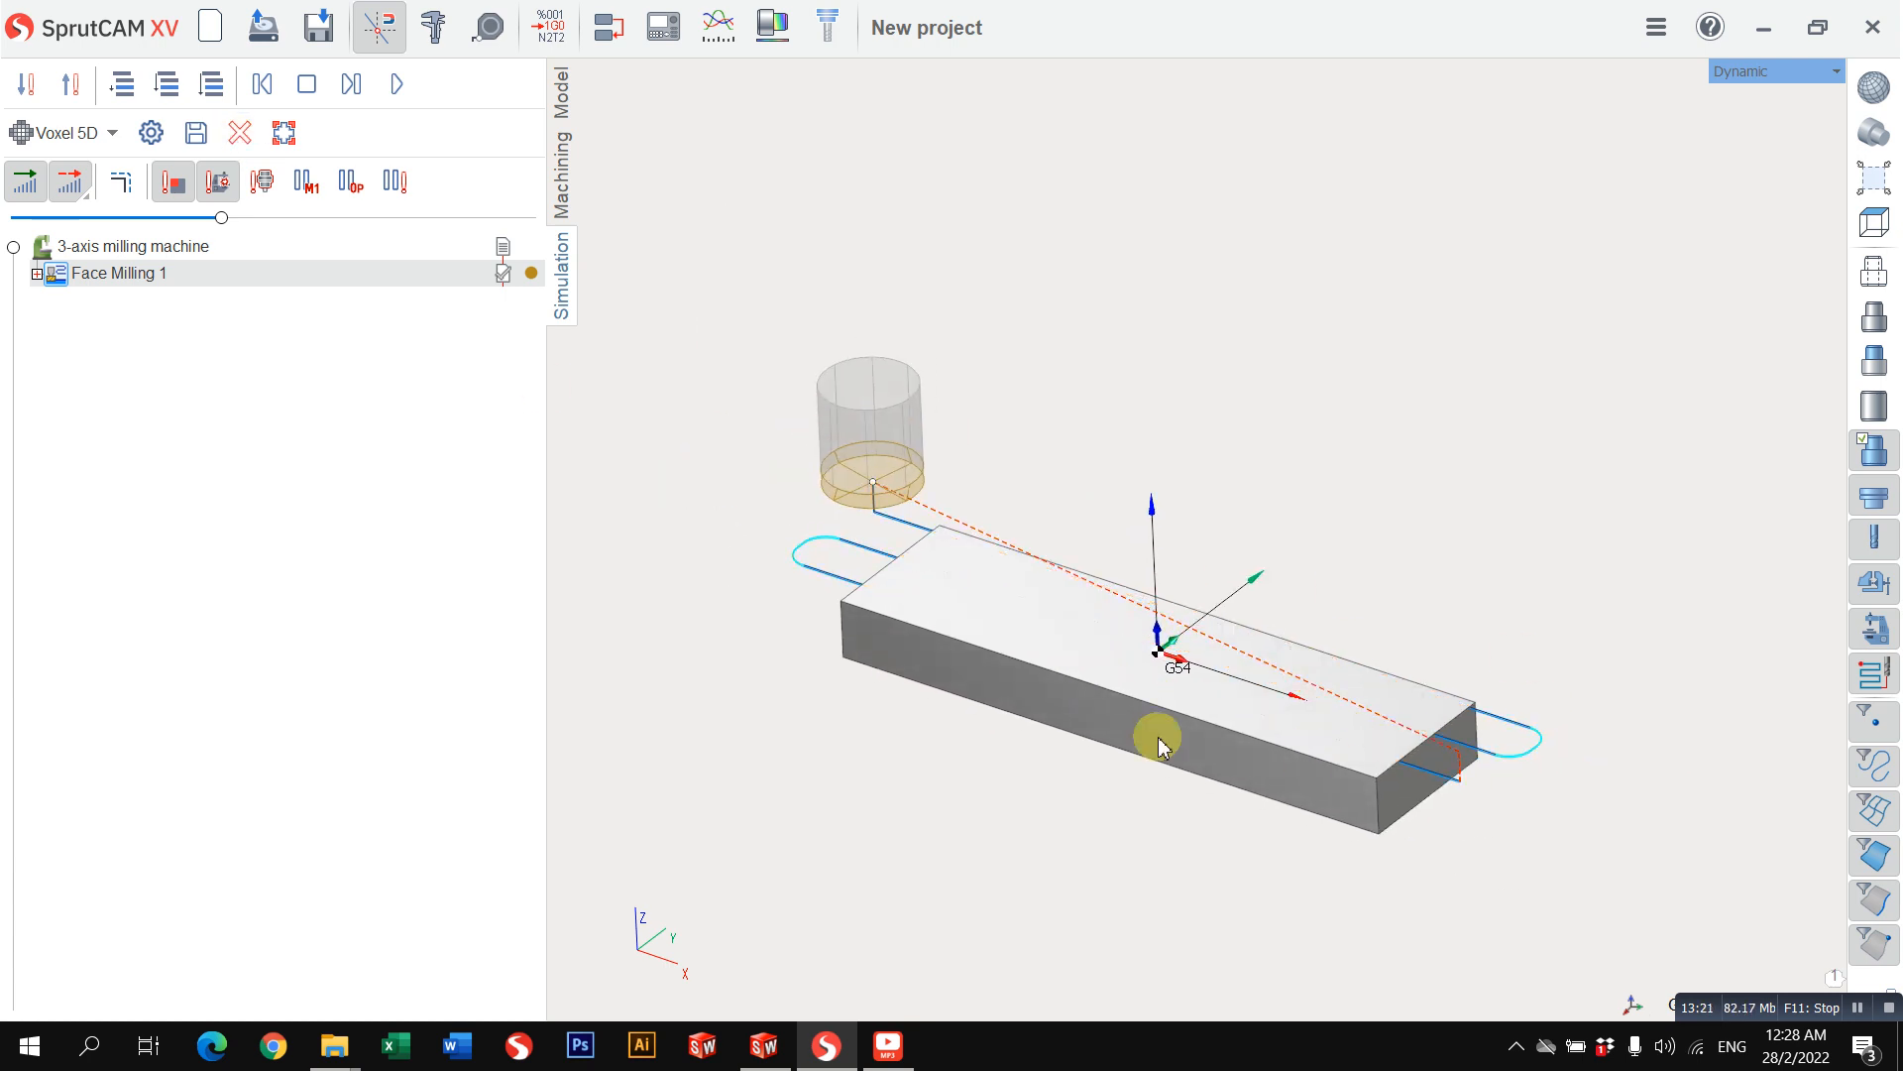
Step: Examine the workpiece primitive assigned to the 3-axis milling machine
{"action": "left_click", "coordinate": [561, 174]}
{"action": "left_click", "coordinate": [139, 126]}
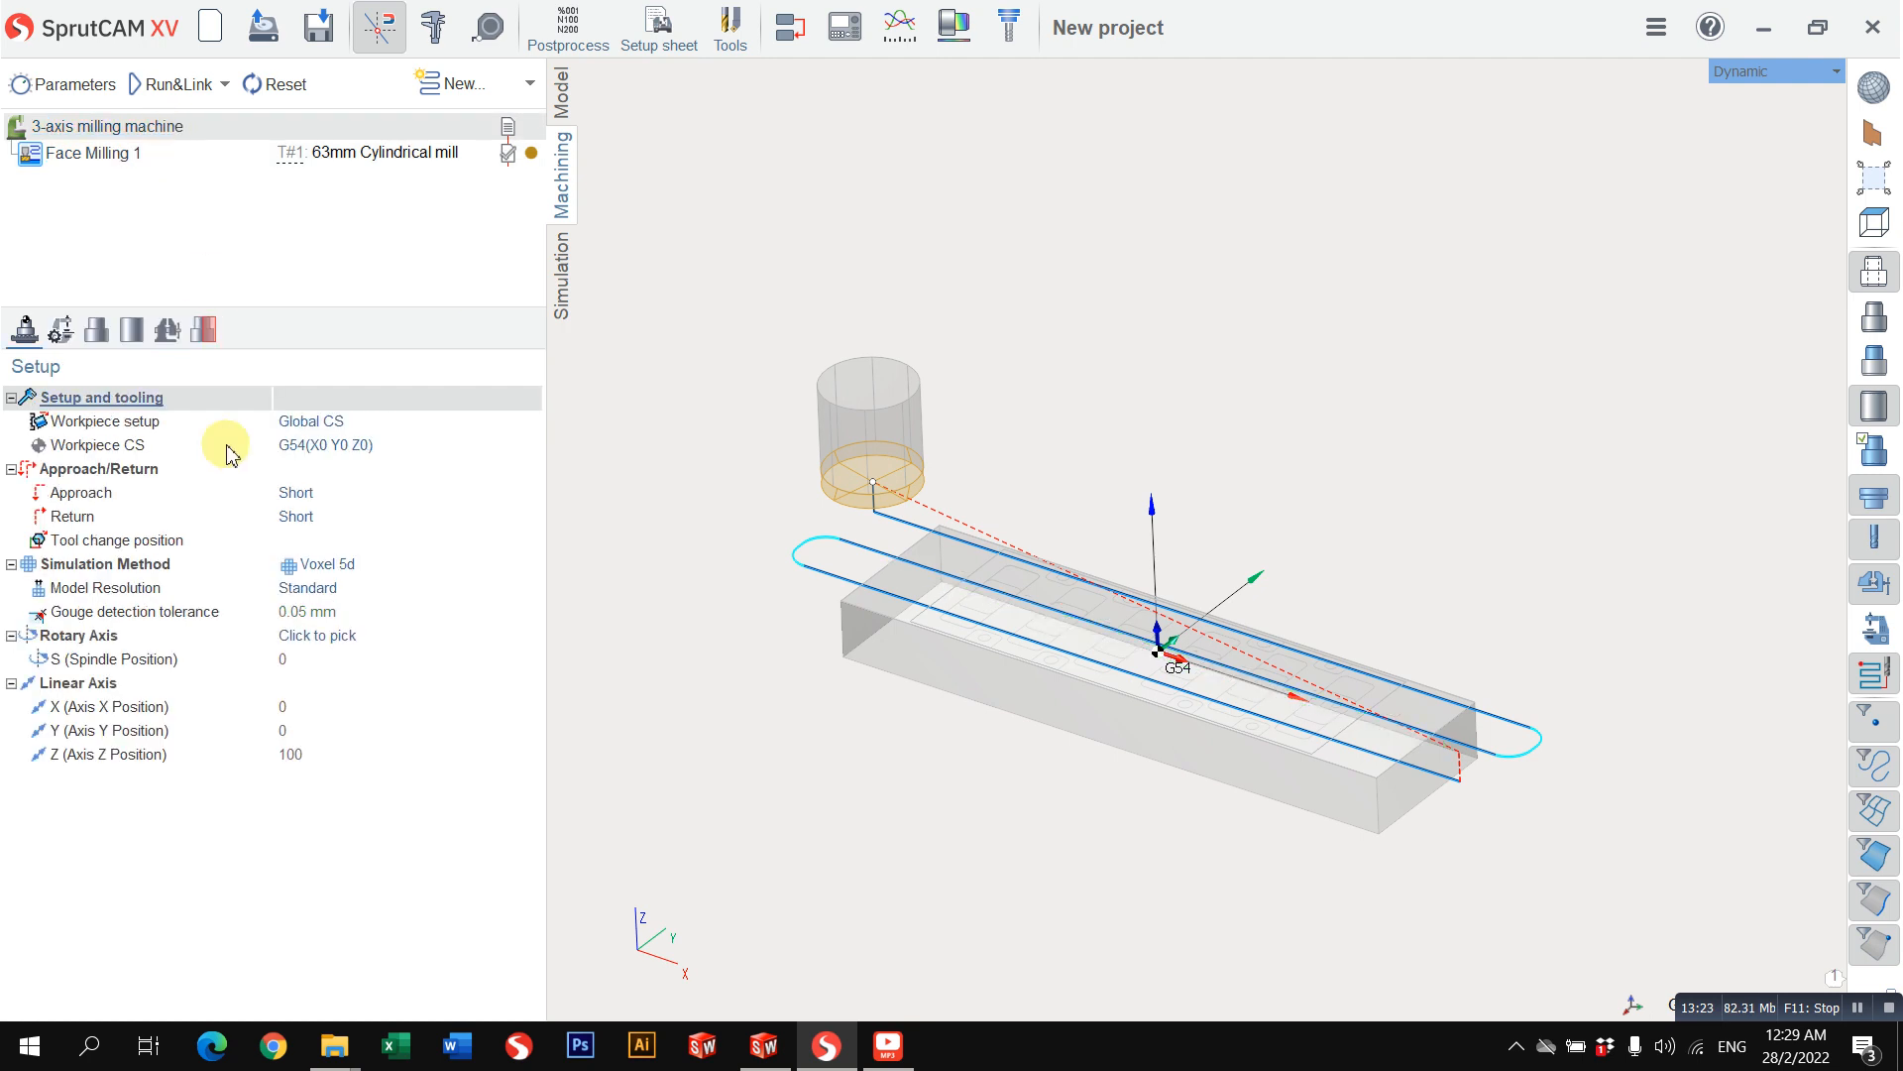
{"action": "left_click", "coordinate": [132, 330]}
{"action": "left_click", "coordinate": [158, 437]}
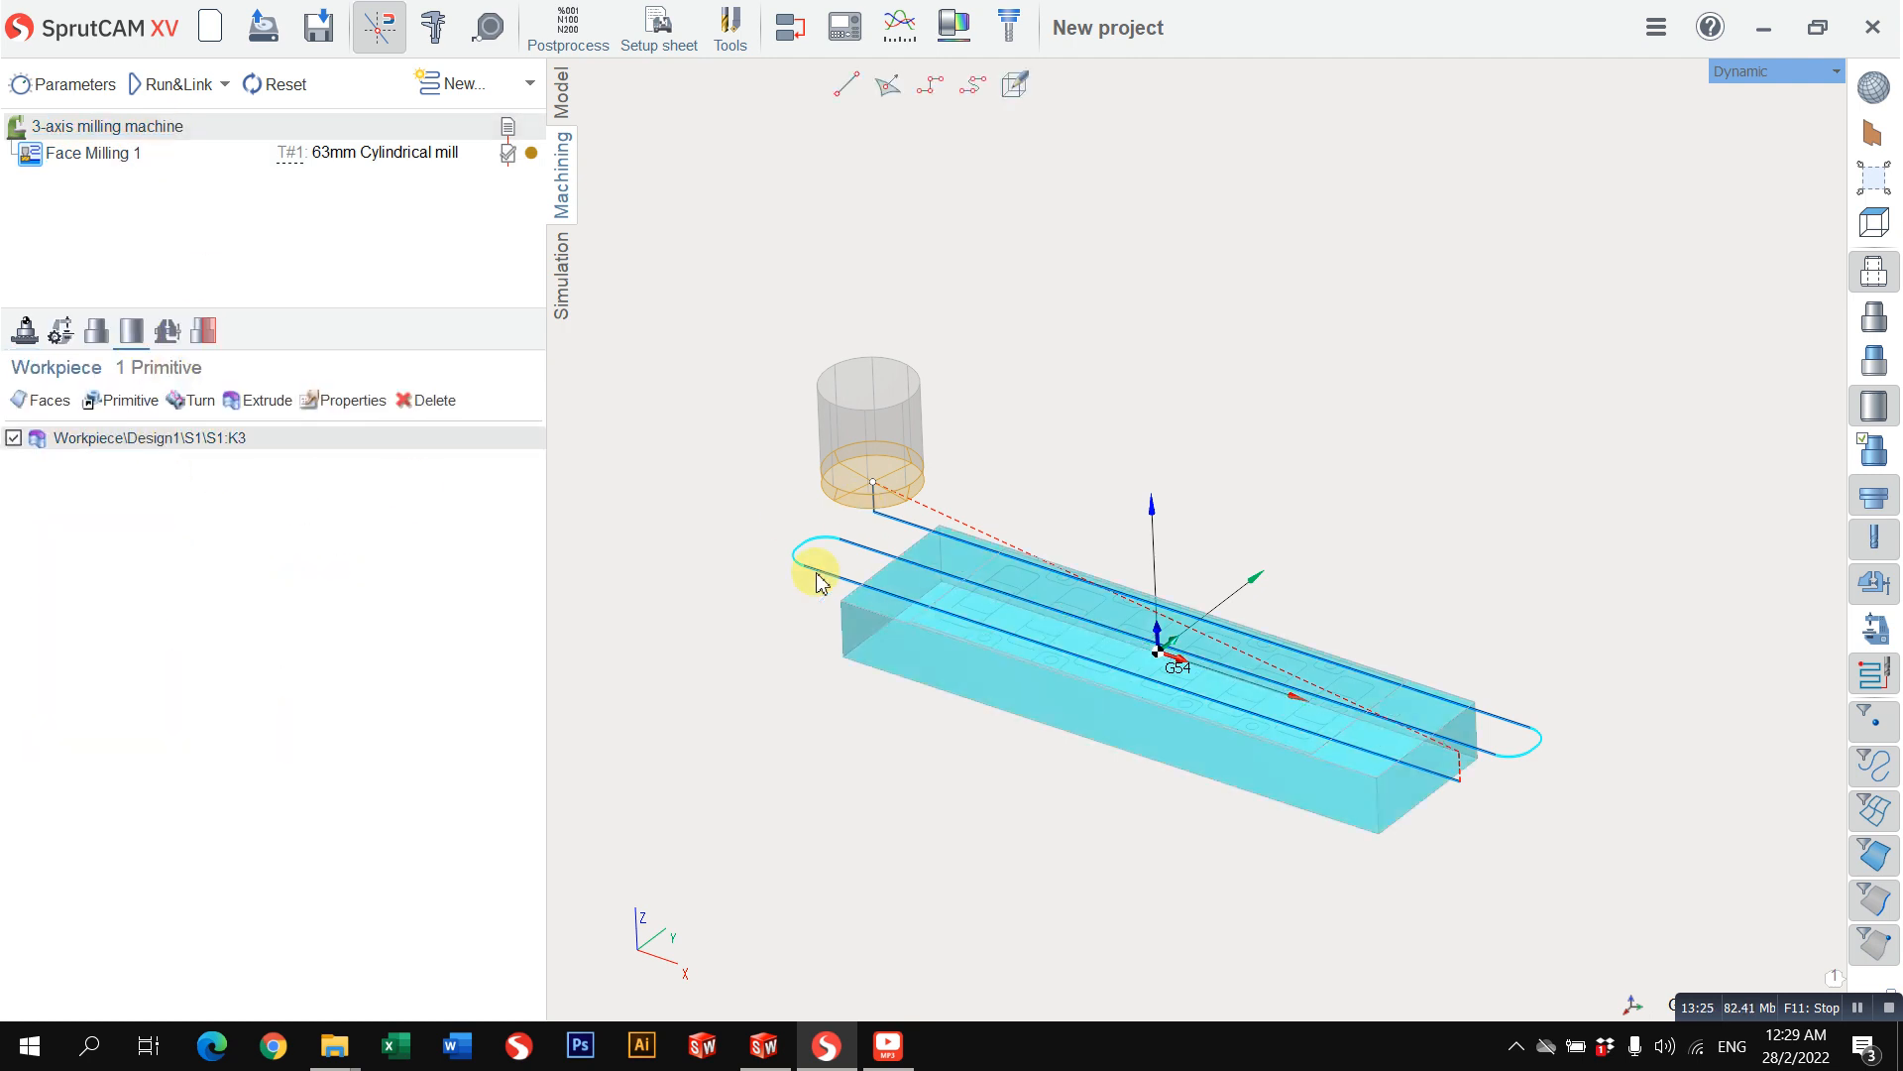
Step: Run the face milling simulation at a faster playback speed and inspect the machined top face
{"action": "left_click", "coordinate": [559, 274]}
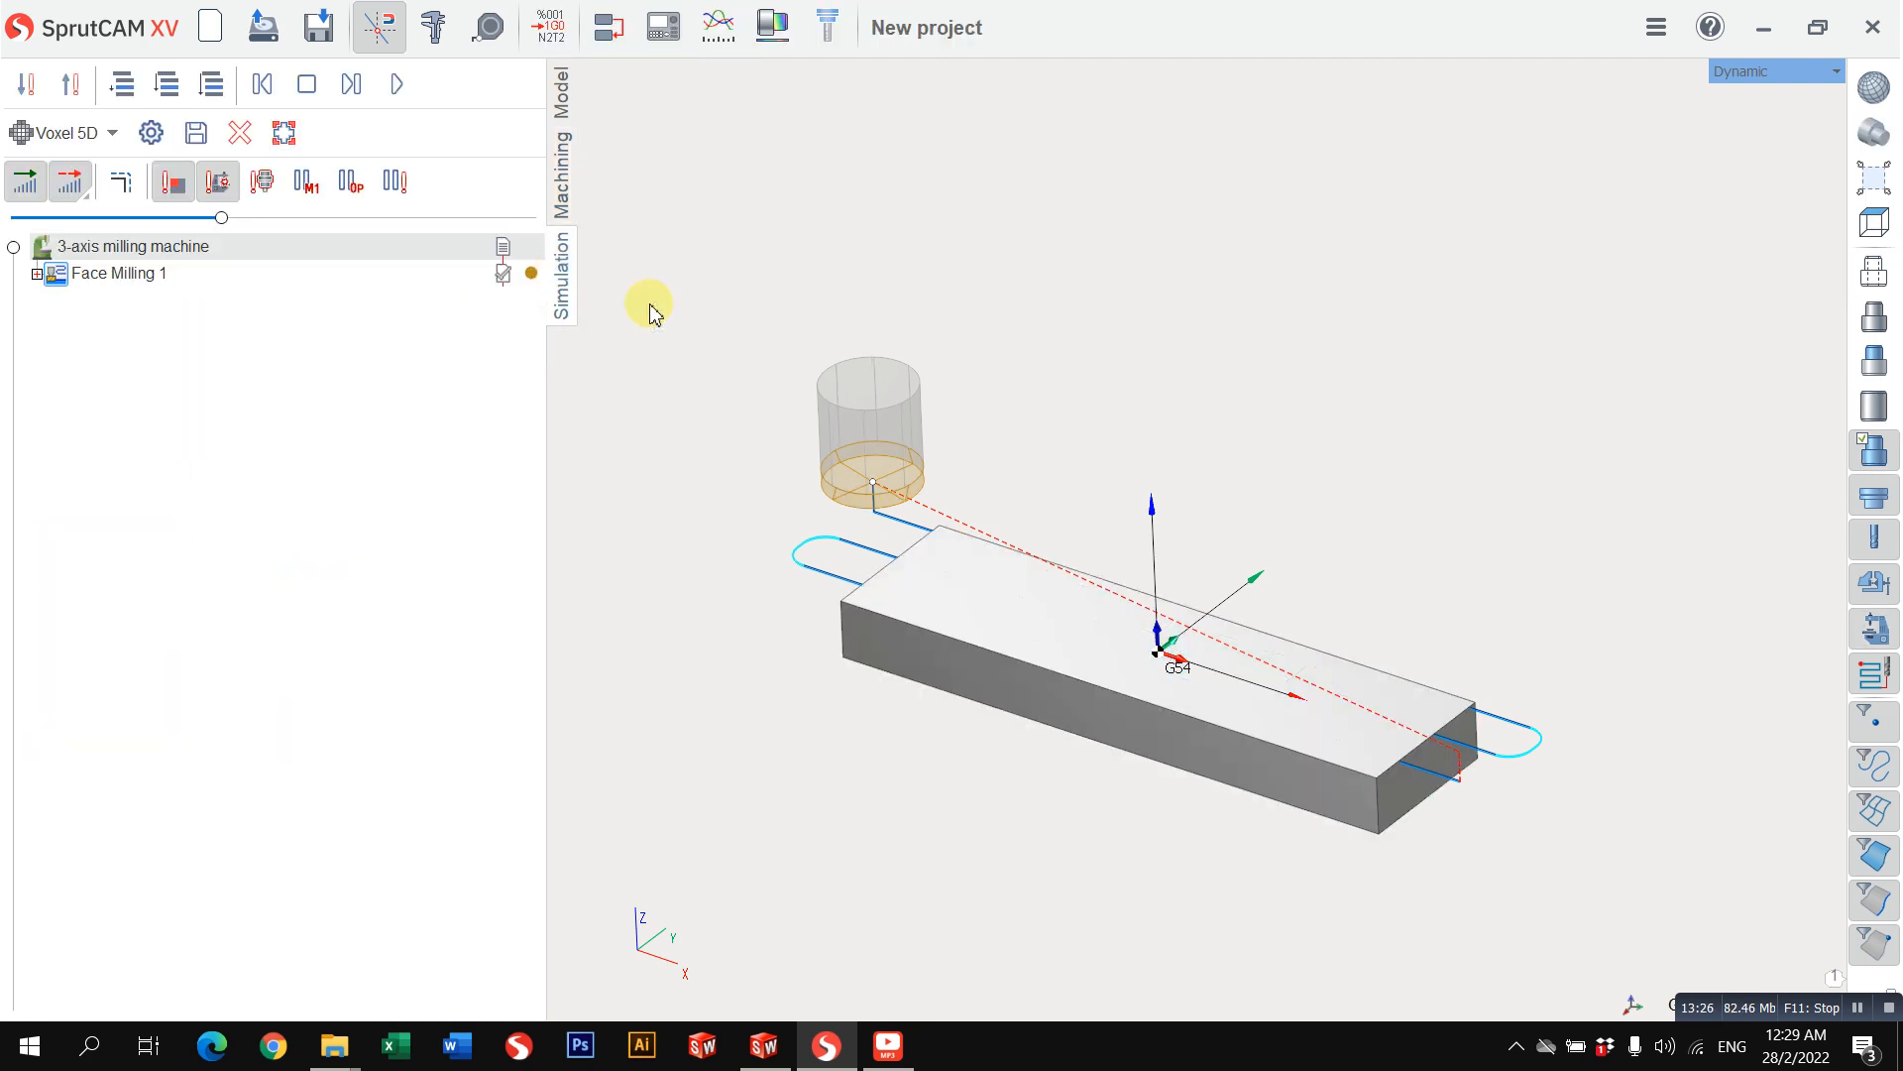
{"action": "left_click", "coordinate": [395, 86]}
{"action": "left_click_drag", "start_coordinate": [221, 217], "coordinate": [357, 238]}
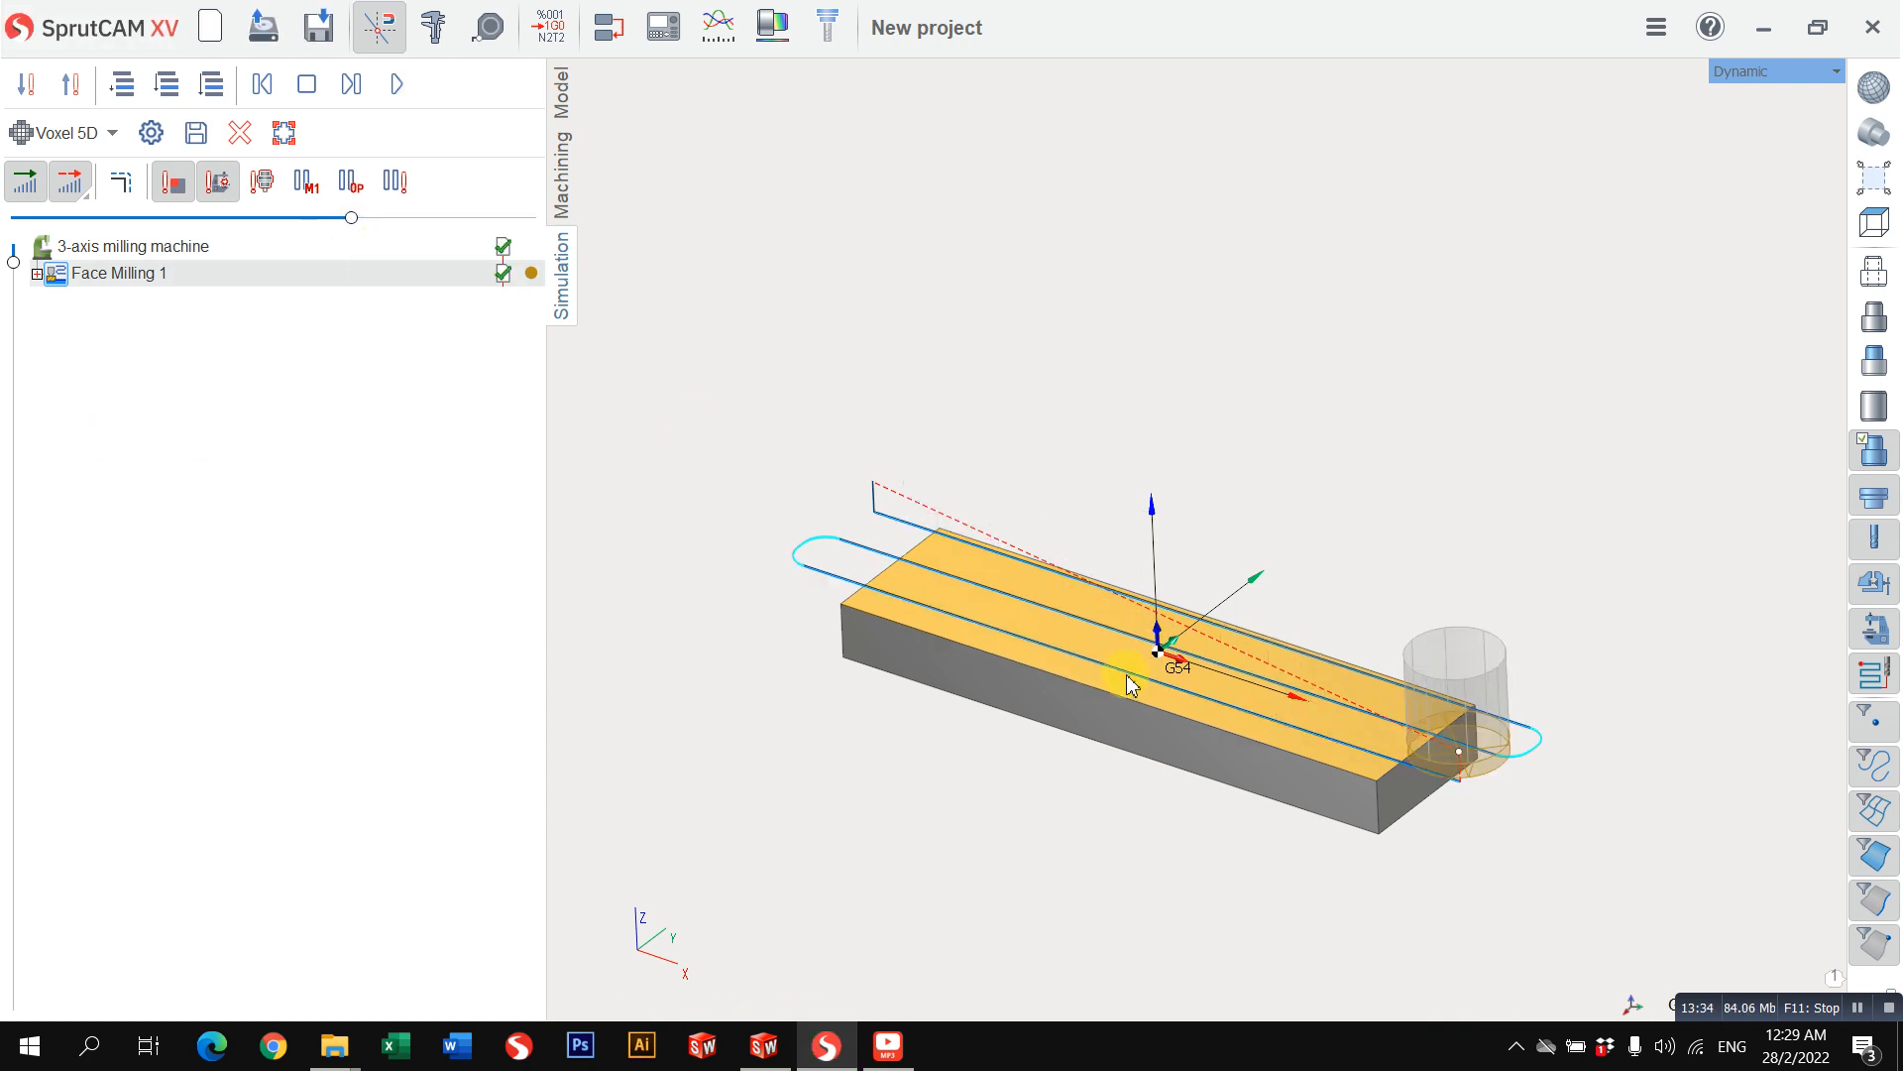
{"action": "mouse_move", "coordinate": [1140, 677]}
{"action": "right_mouse_down"}
{"action": "mouse_move", "coordinate": [1352, 475]}
{"action": "mouse_move", "coordinate": [1517, 565]}
{"action": "mouse_move", "coordinate": [1455, 602]}
{"action": "mouse_move", "coordinate": [1444, 582]}
{"action": "mouse_move", "coordinate": [1151, 667]}
{"action": "mouse_move", "coordinate": [1228, 607]}
{"action": "right_mouse_up"}
{"action": "scroll", "coordinate": [1230, 611], "scroll_direction": "up", "scroll_amount": 3}
{"action": "middle_click_drag", "start_coordinate": [1230, 608], "coordinate": [1211, 620]}
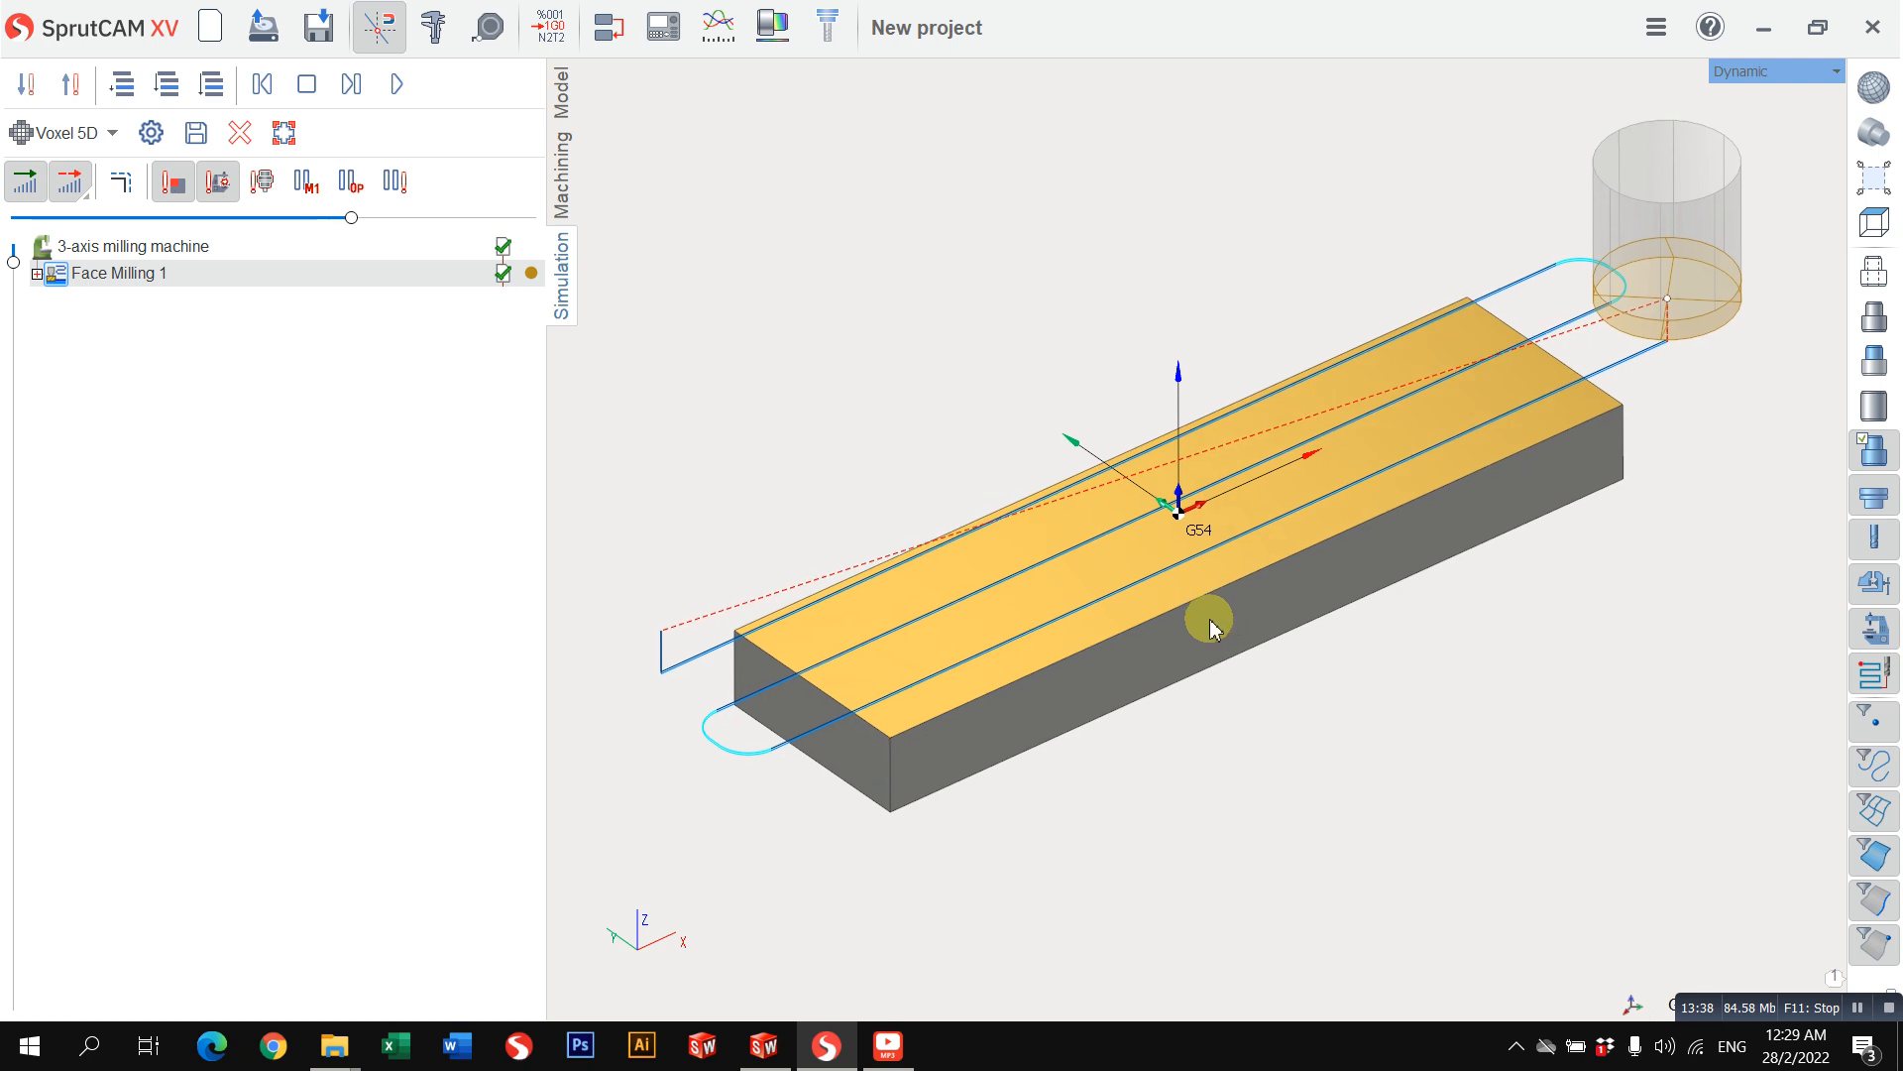
Step: Examine the simulated commands of Face Milling 1, stepping through the approach and the rapid, work and short link moves of level -1
{"action": "left_click", "coordinate": [36, 274]}
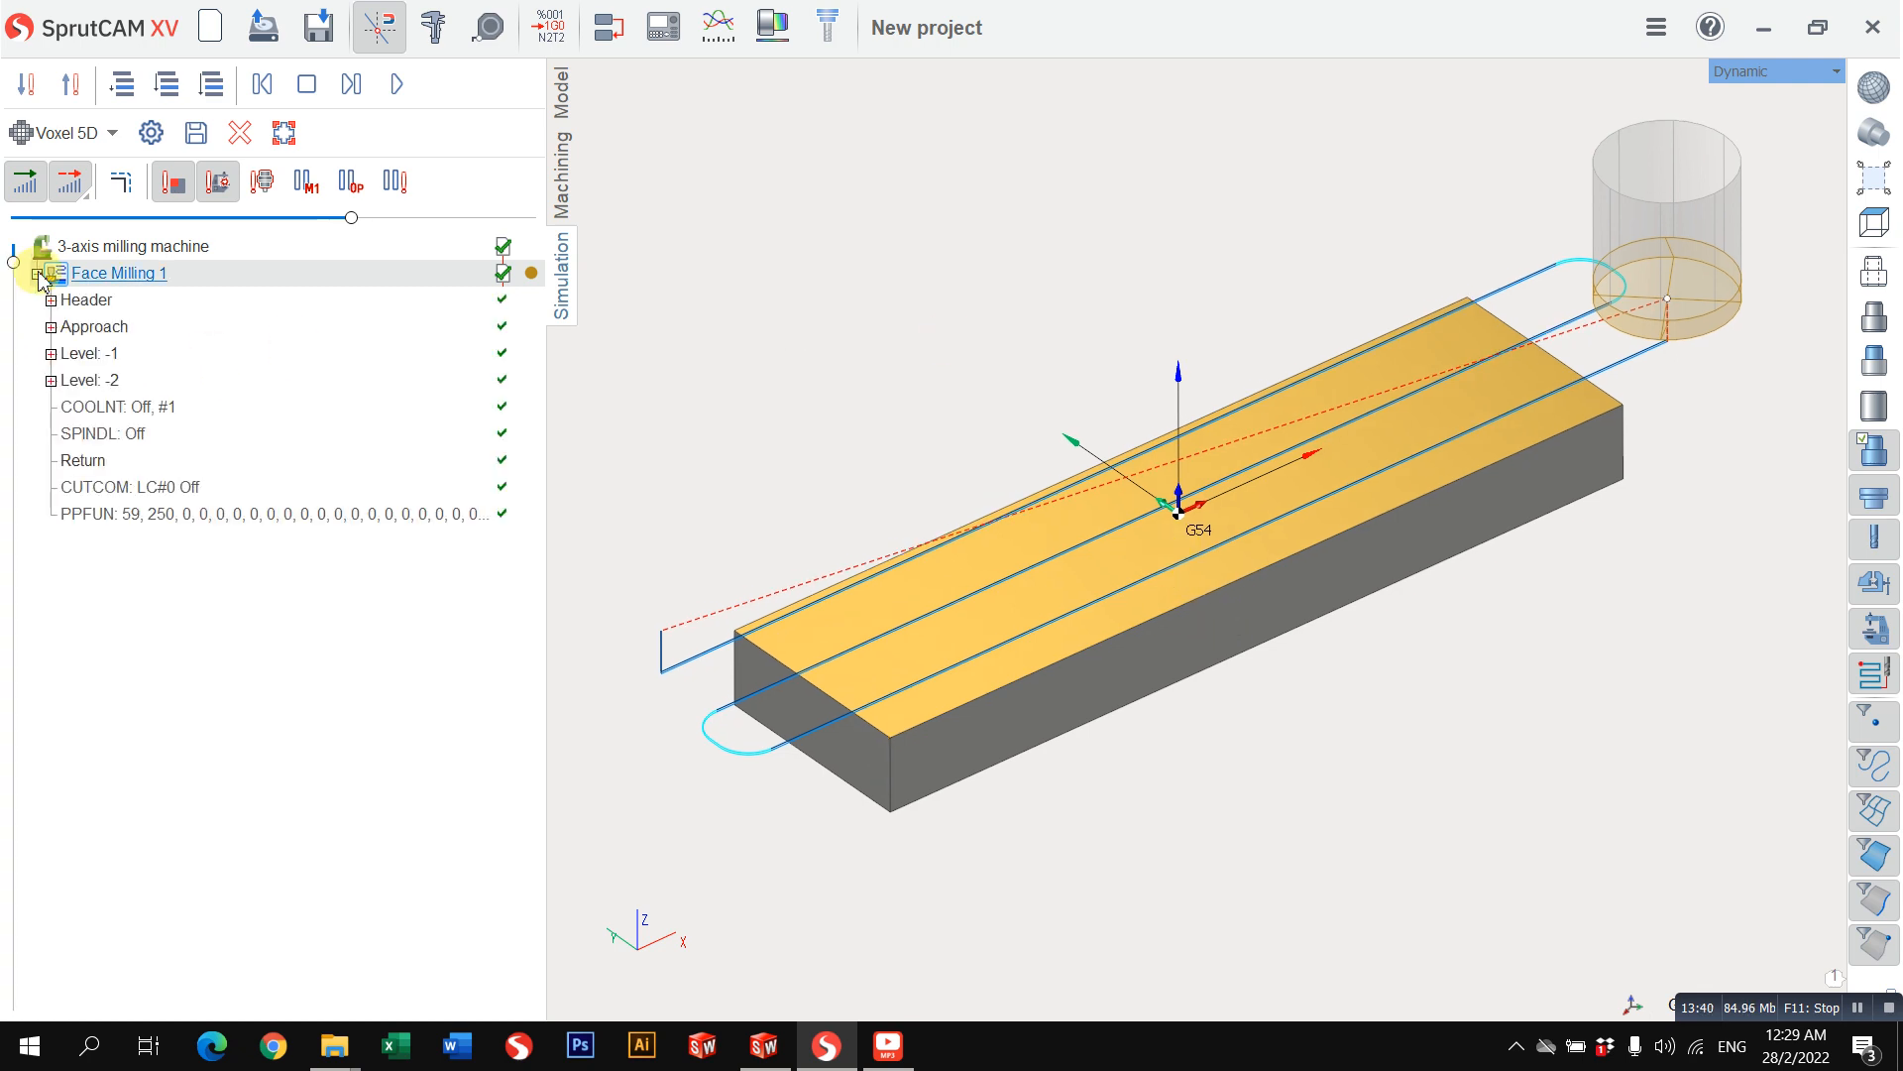
{"action": "left_click", "coordinate": [37, 274]}
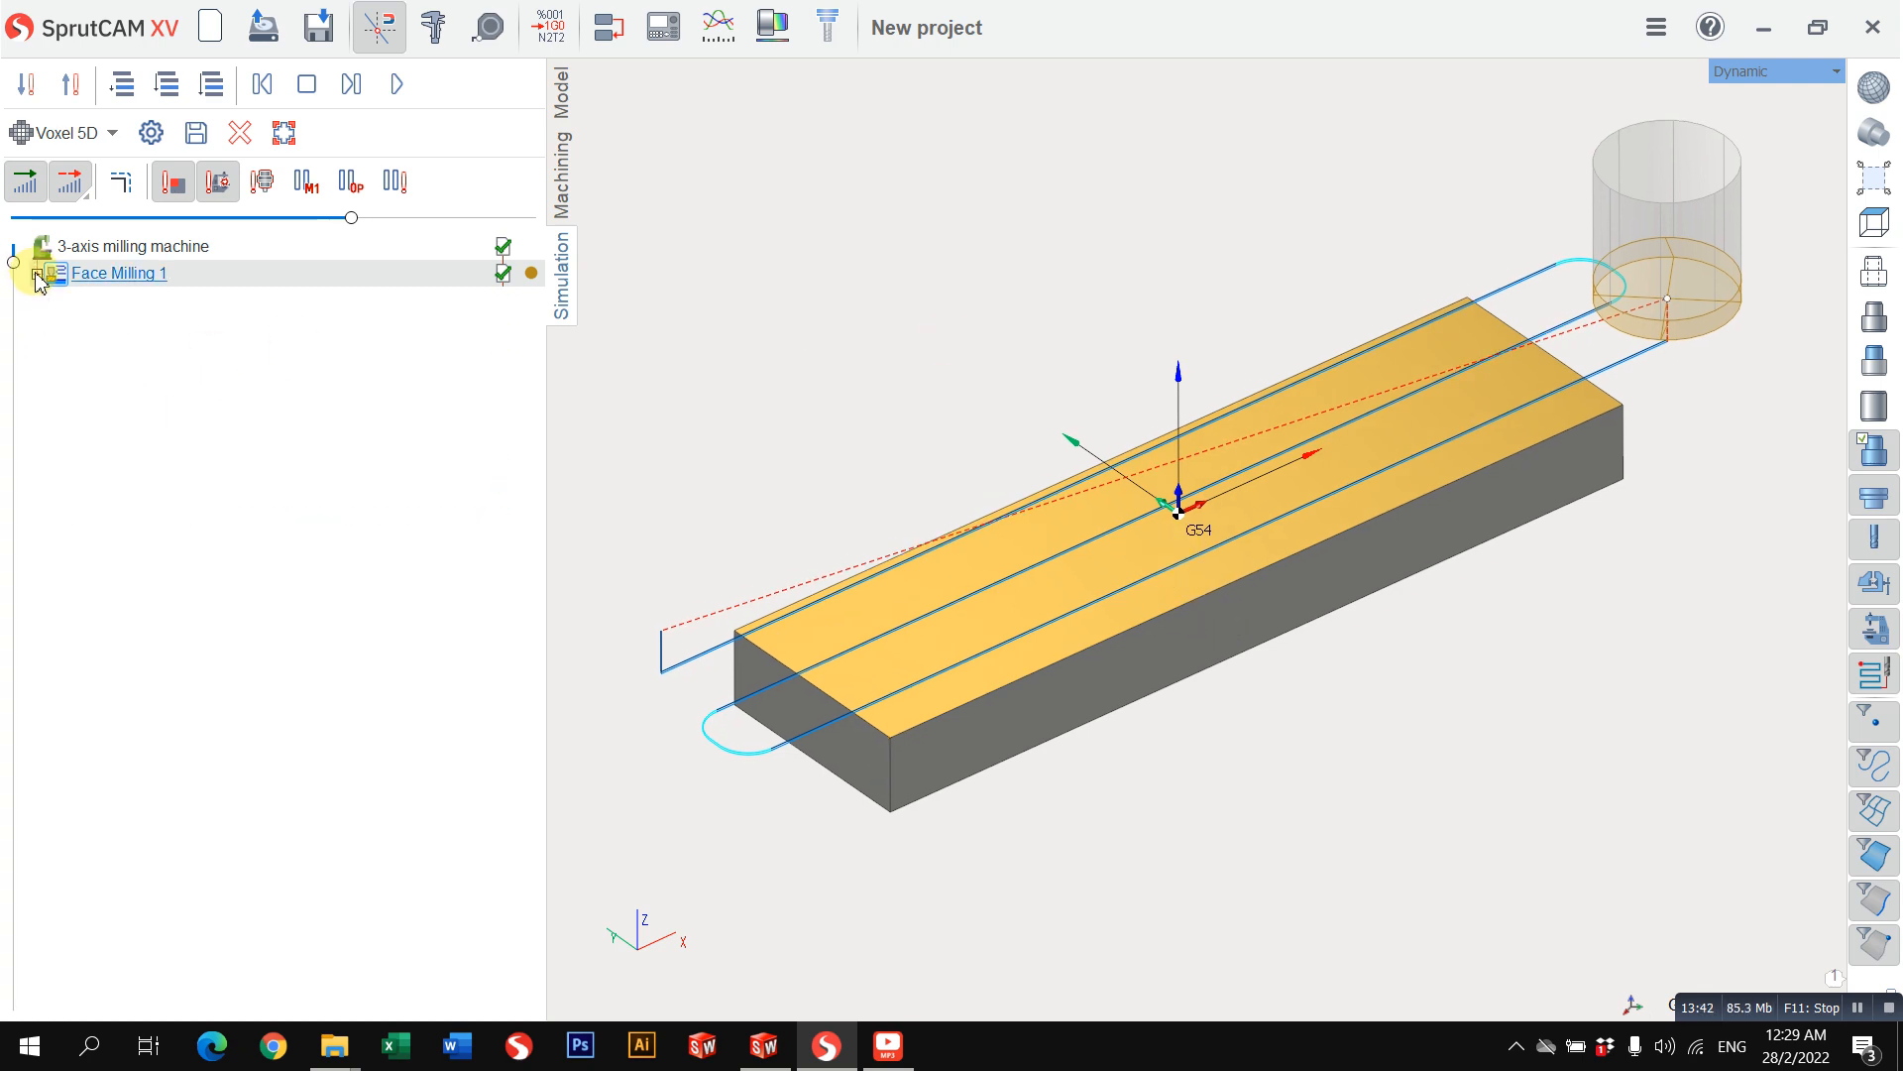
{"action": "left_click", "coordinate": [37, 273]}
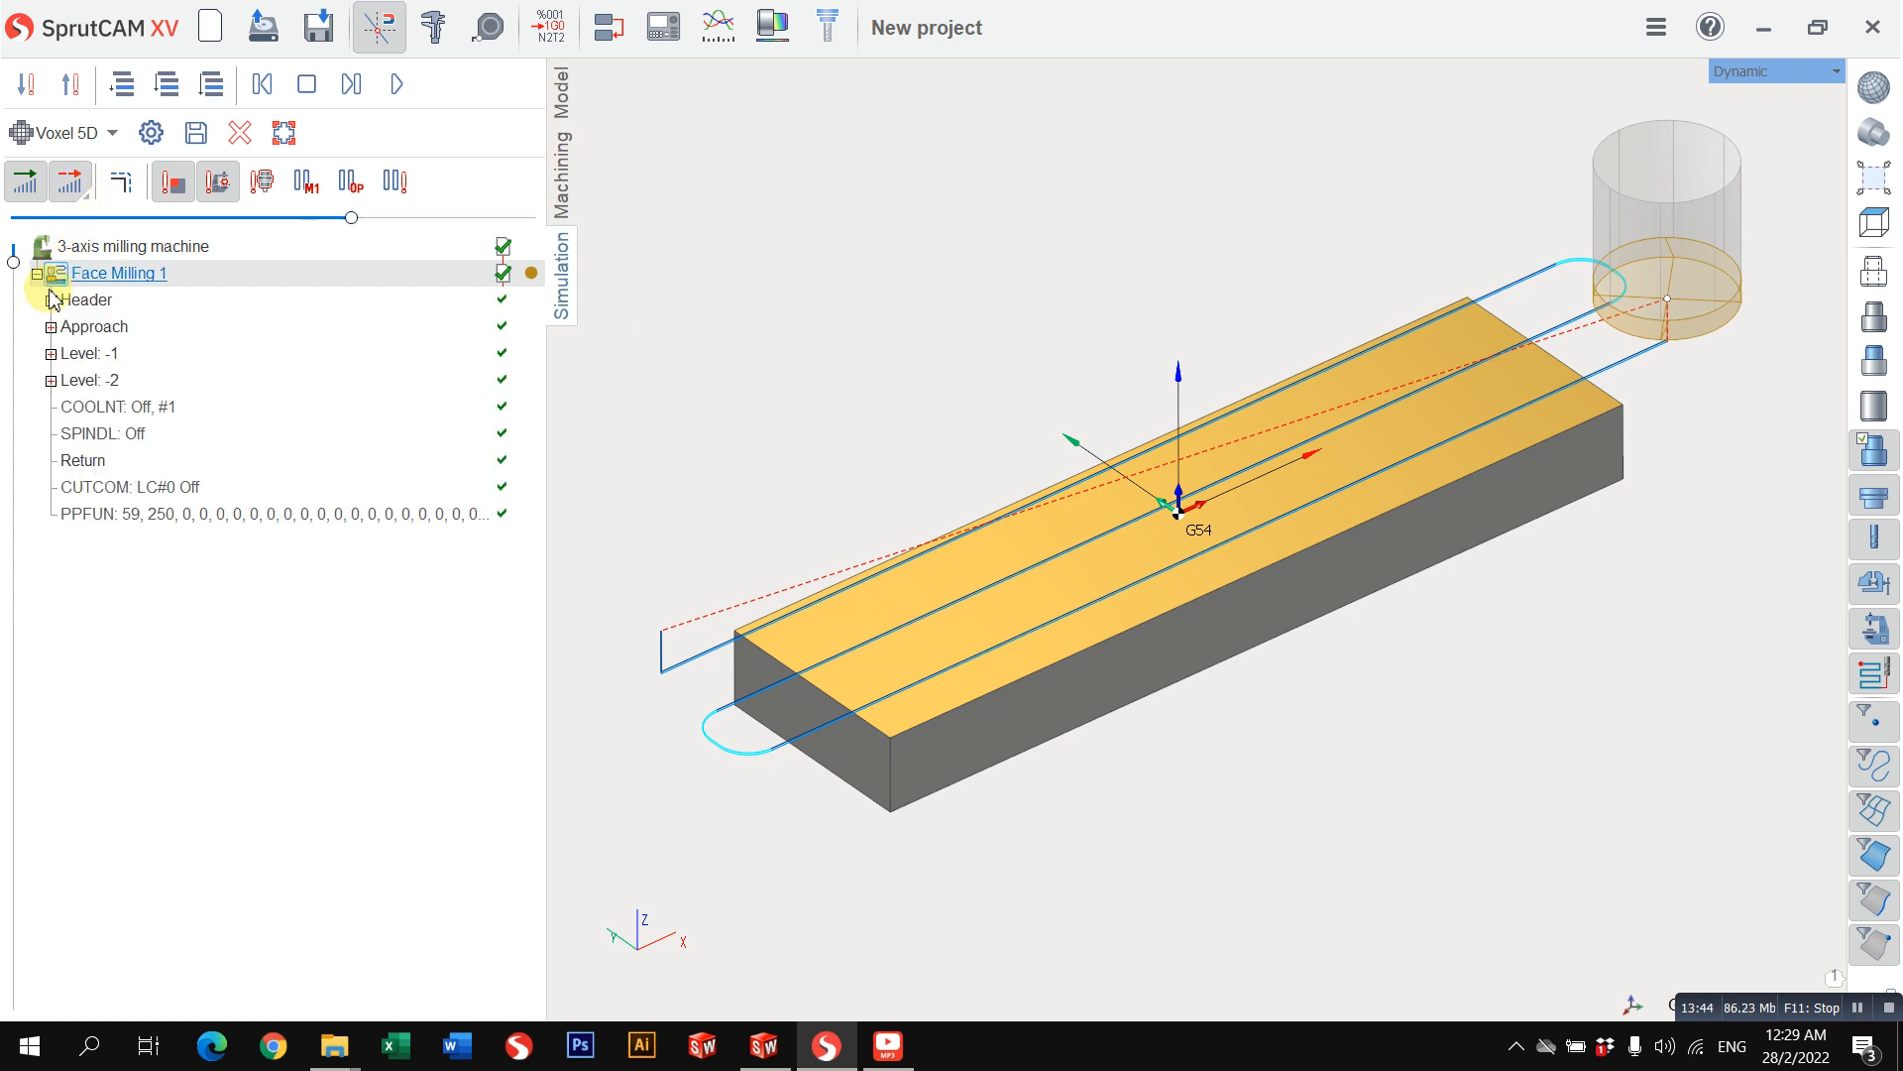
{"action": "left_click", "coordinate": [51, 327]}
{"action": "left_click", "coordinate": [60, 407]}
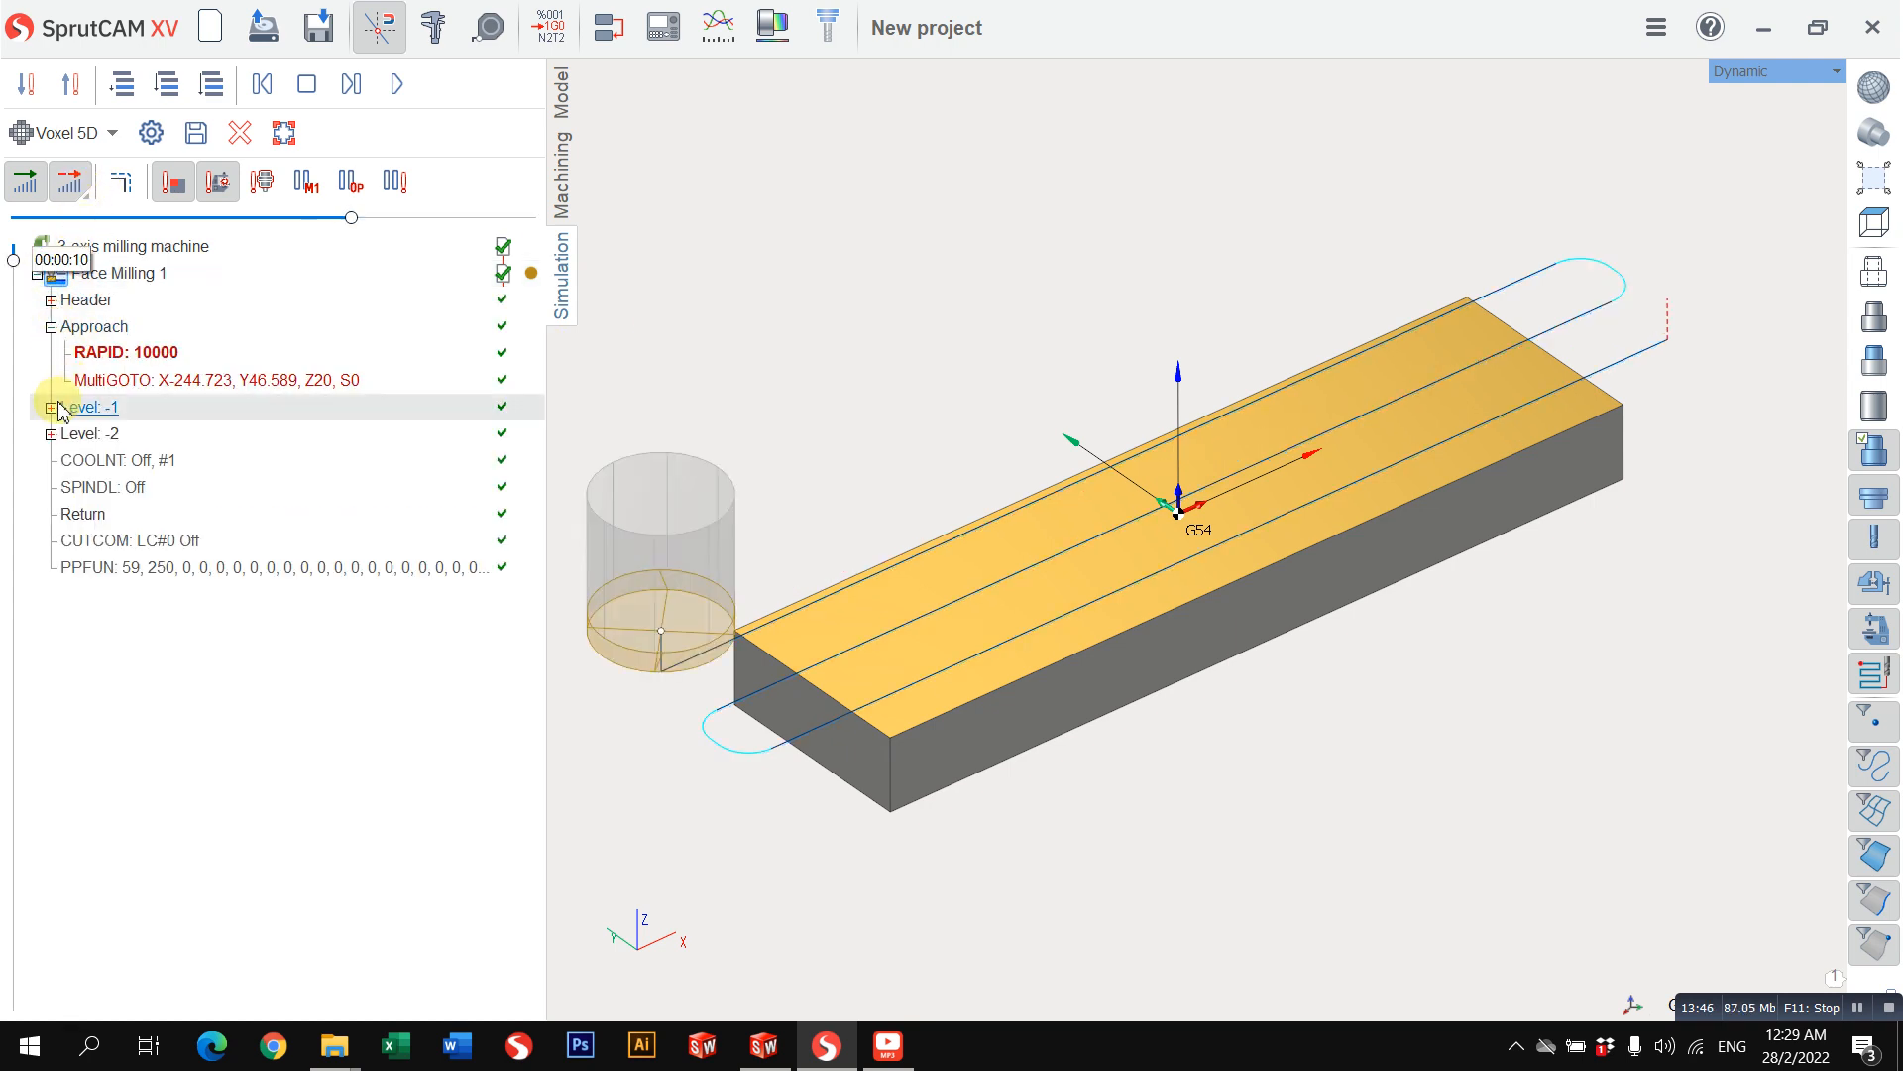
{"action": "left_click", "coordinate": [52, 408]}
{"action": "left_click", "coordinate": [105, 462]}
{"action": "left_click", "coordinate": [137, 541]}
{"action": "left_click", "coordinate": [183, 704]}
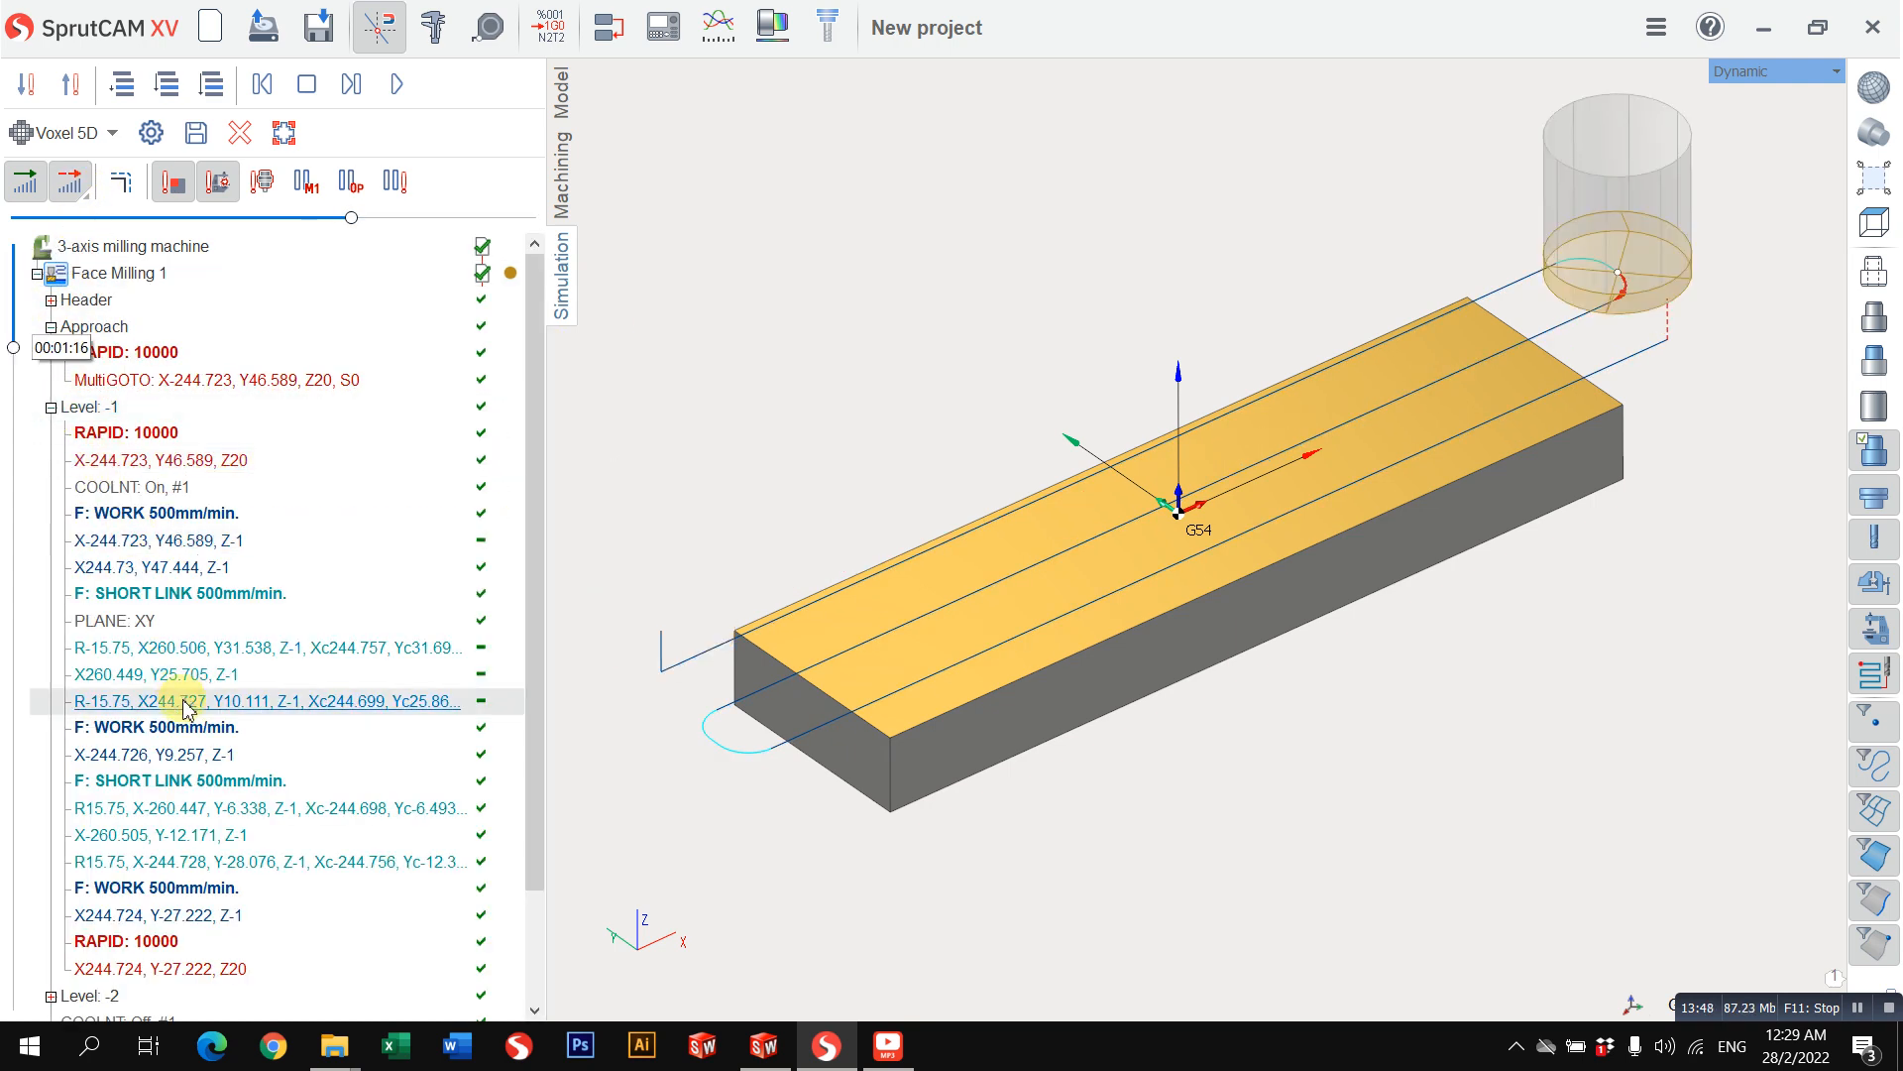
{"action": "scroll", "coordinate": [209, 766], "scroll_direction": "down", "scroll_amount": 2}
{"action": "left_click", "coordinate": [39, 864]}
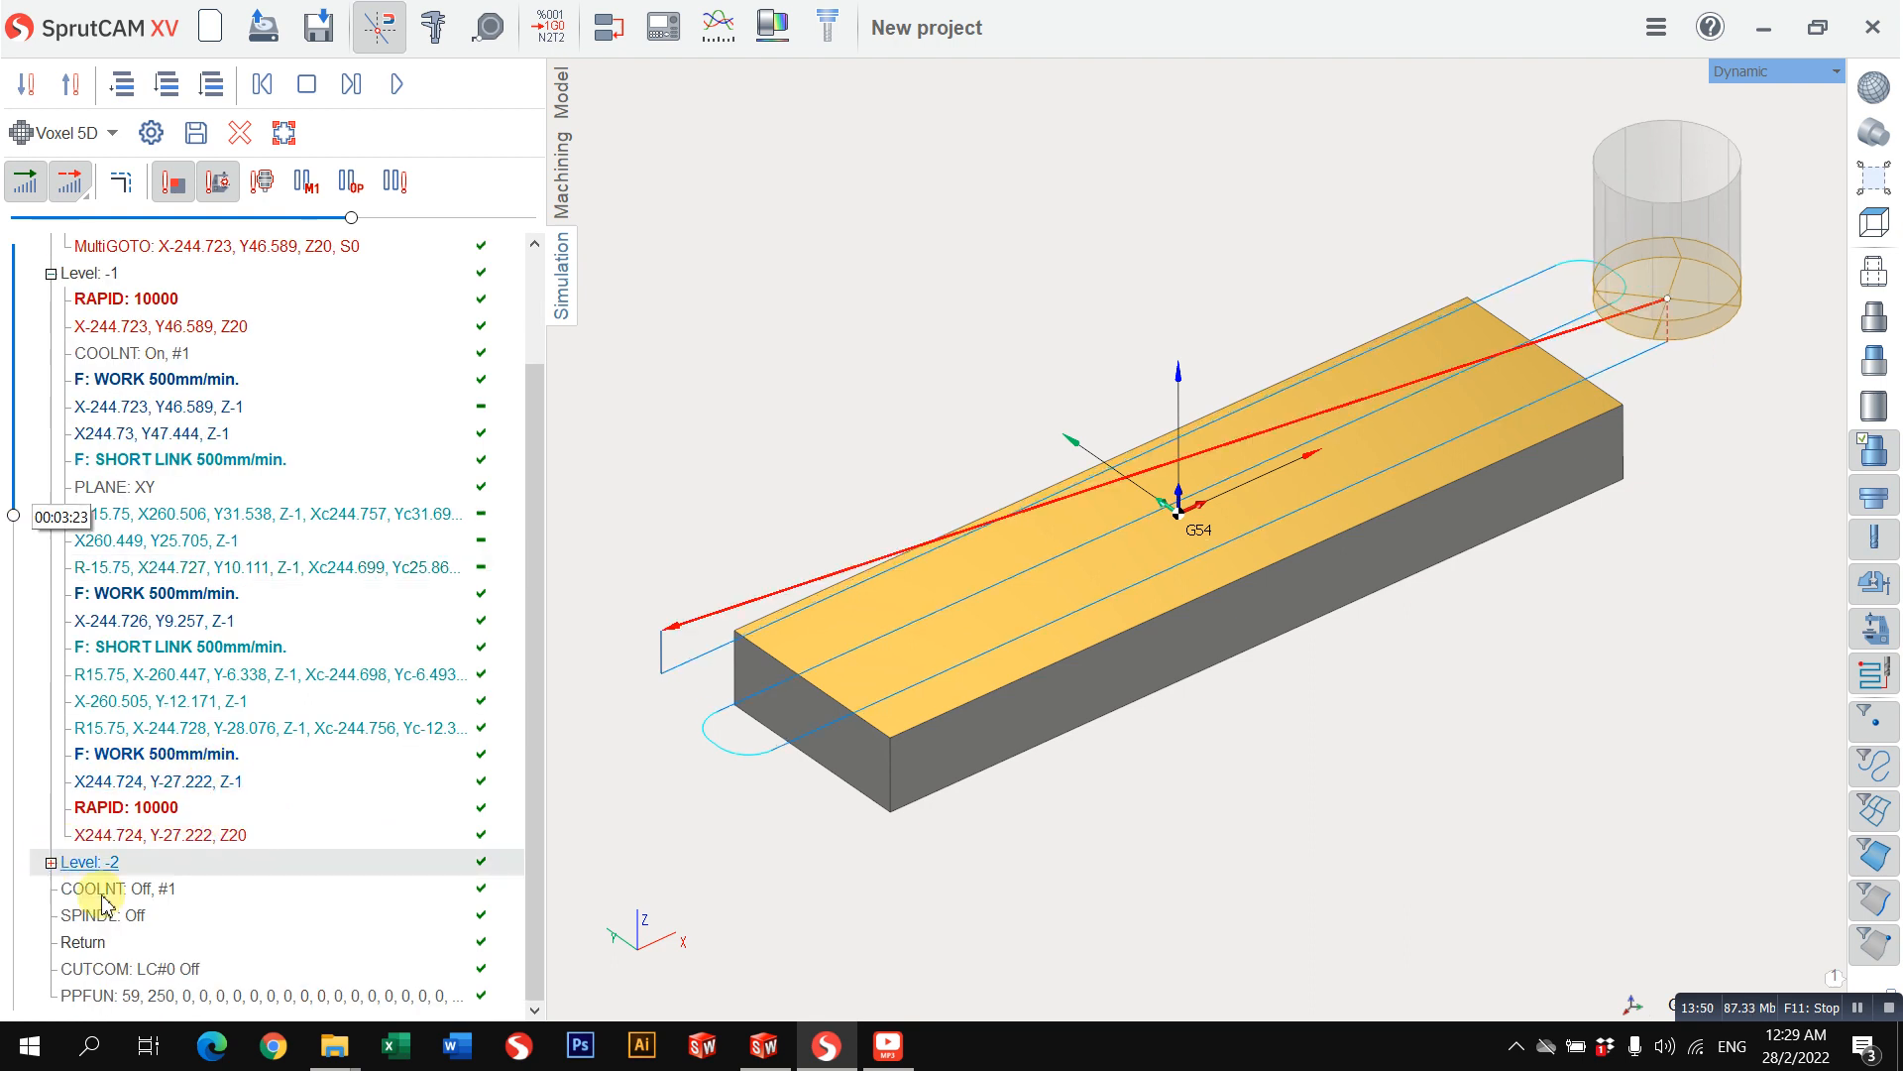
{"action": "left_click", "coordinate": [125, 520]}
{"action": "left_click", "coordinate": [144, 594]}
{"action": "left_click", "coordinate": [161, 675]}
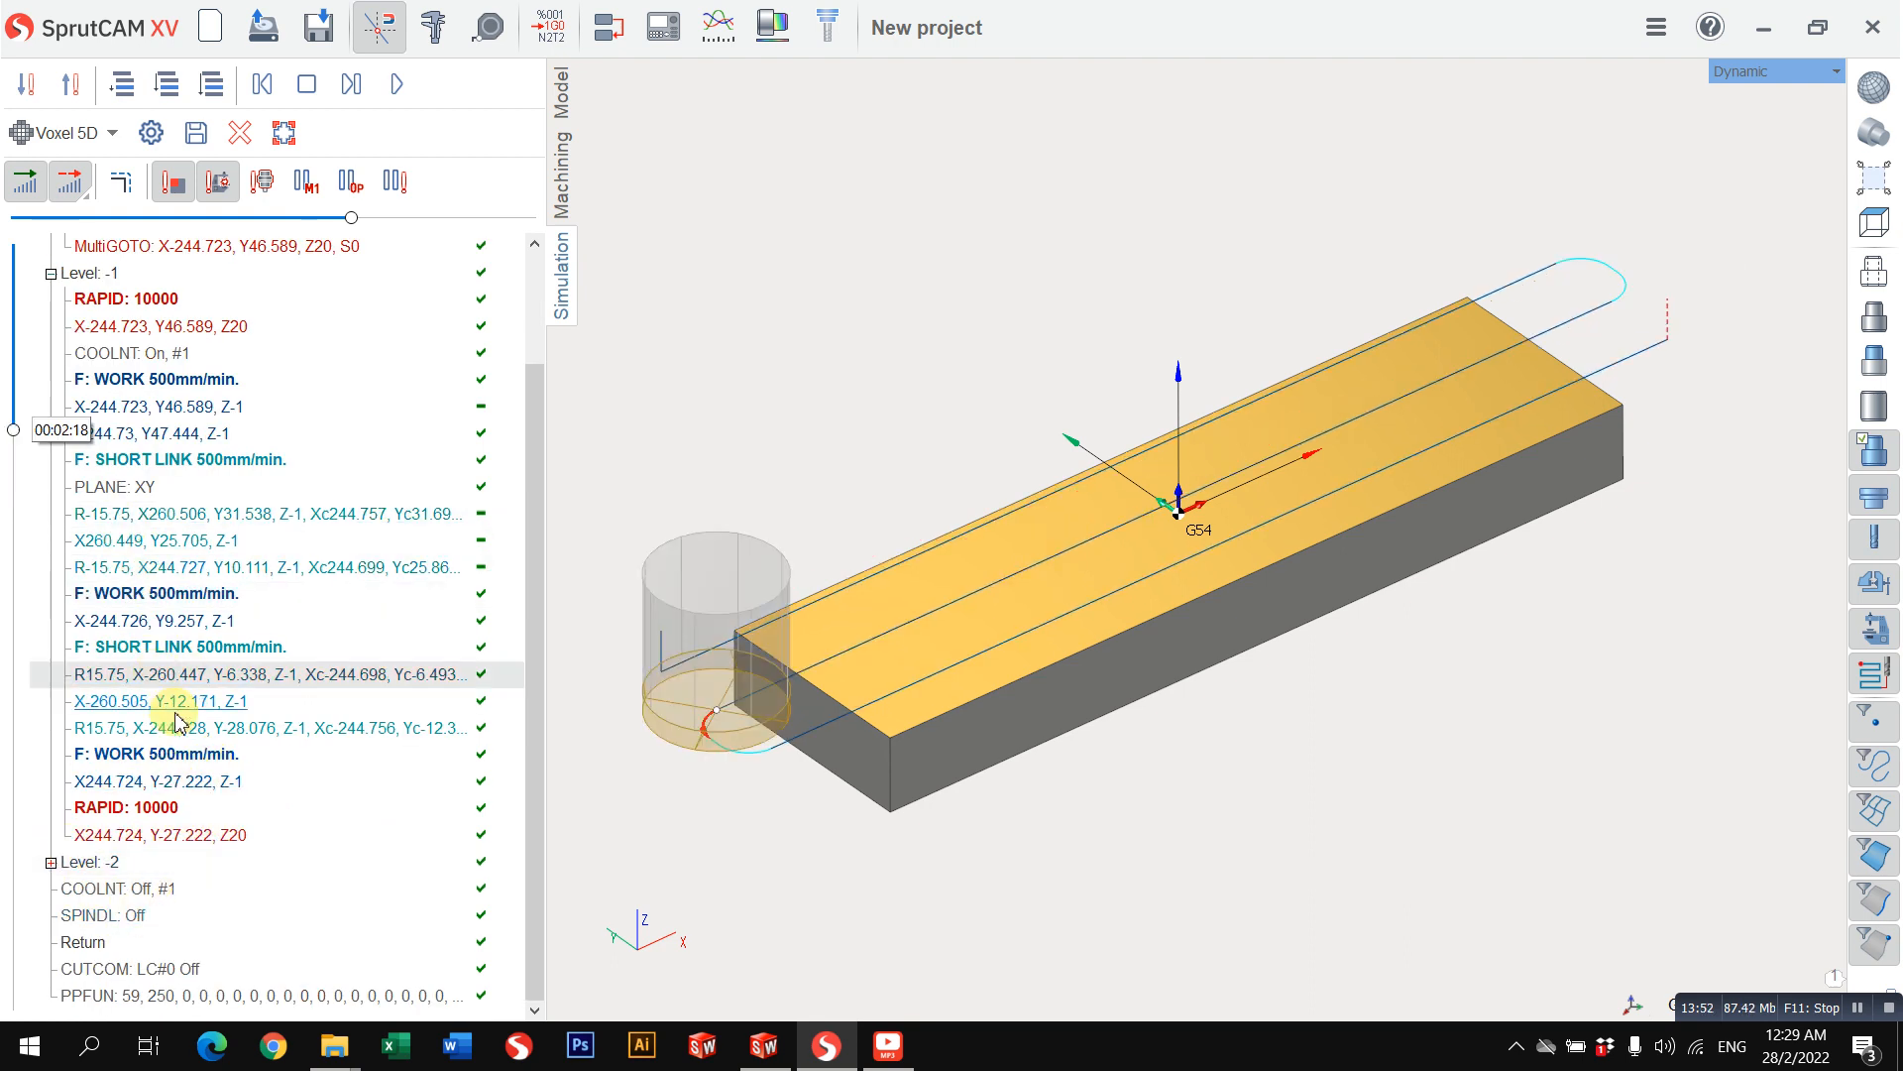
{"action": "scroll", "coordinate": [144, 382], "scroll_direction": "up", "scroll_amount": 2}
{"action": "left_click", "coordinate": [52, 407]}
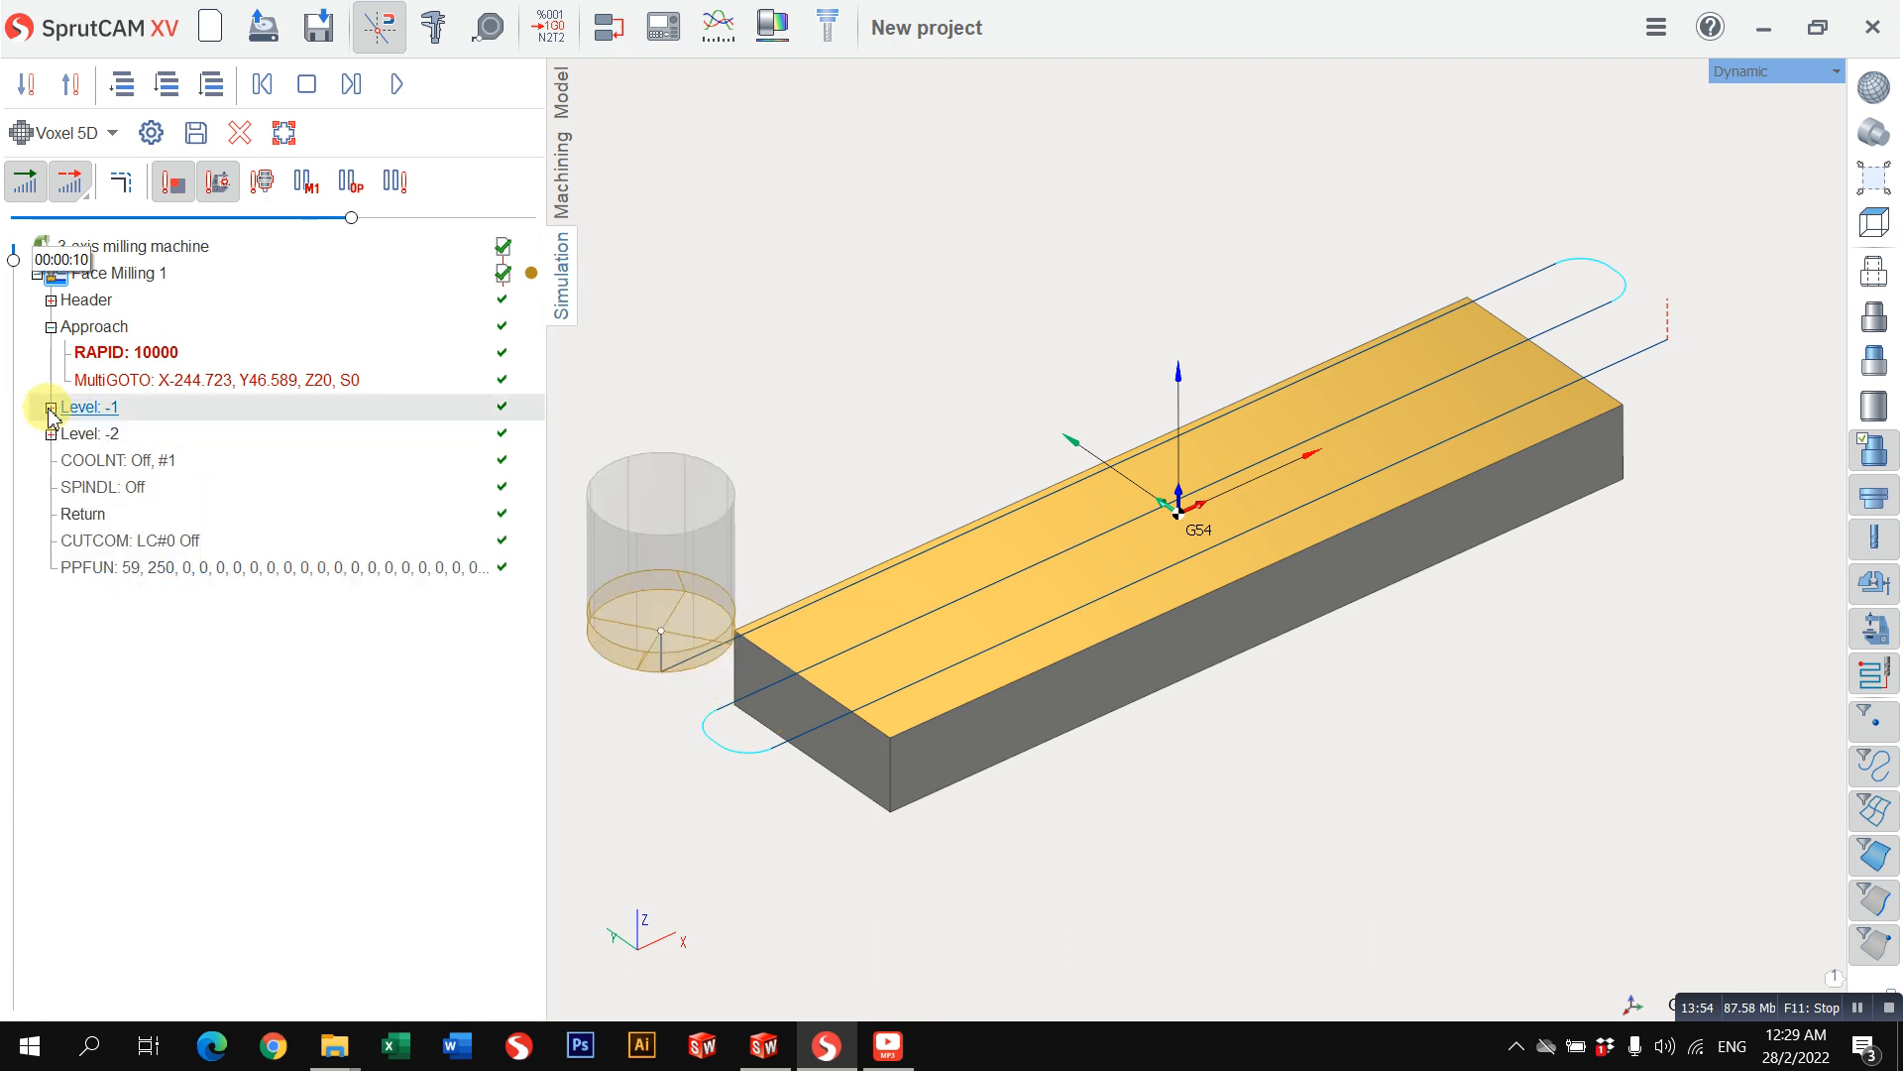
Step: Examine the face milling toolpath over the workpiece from the Top view and from angled views
{"action": "left_click", "coordinate": [561, 175]}
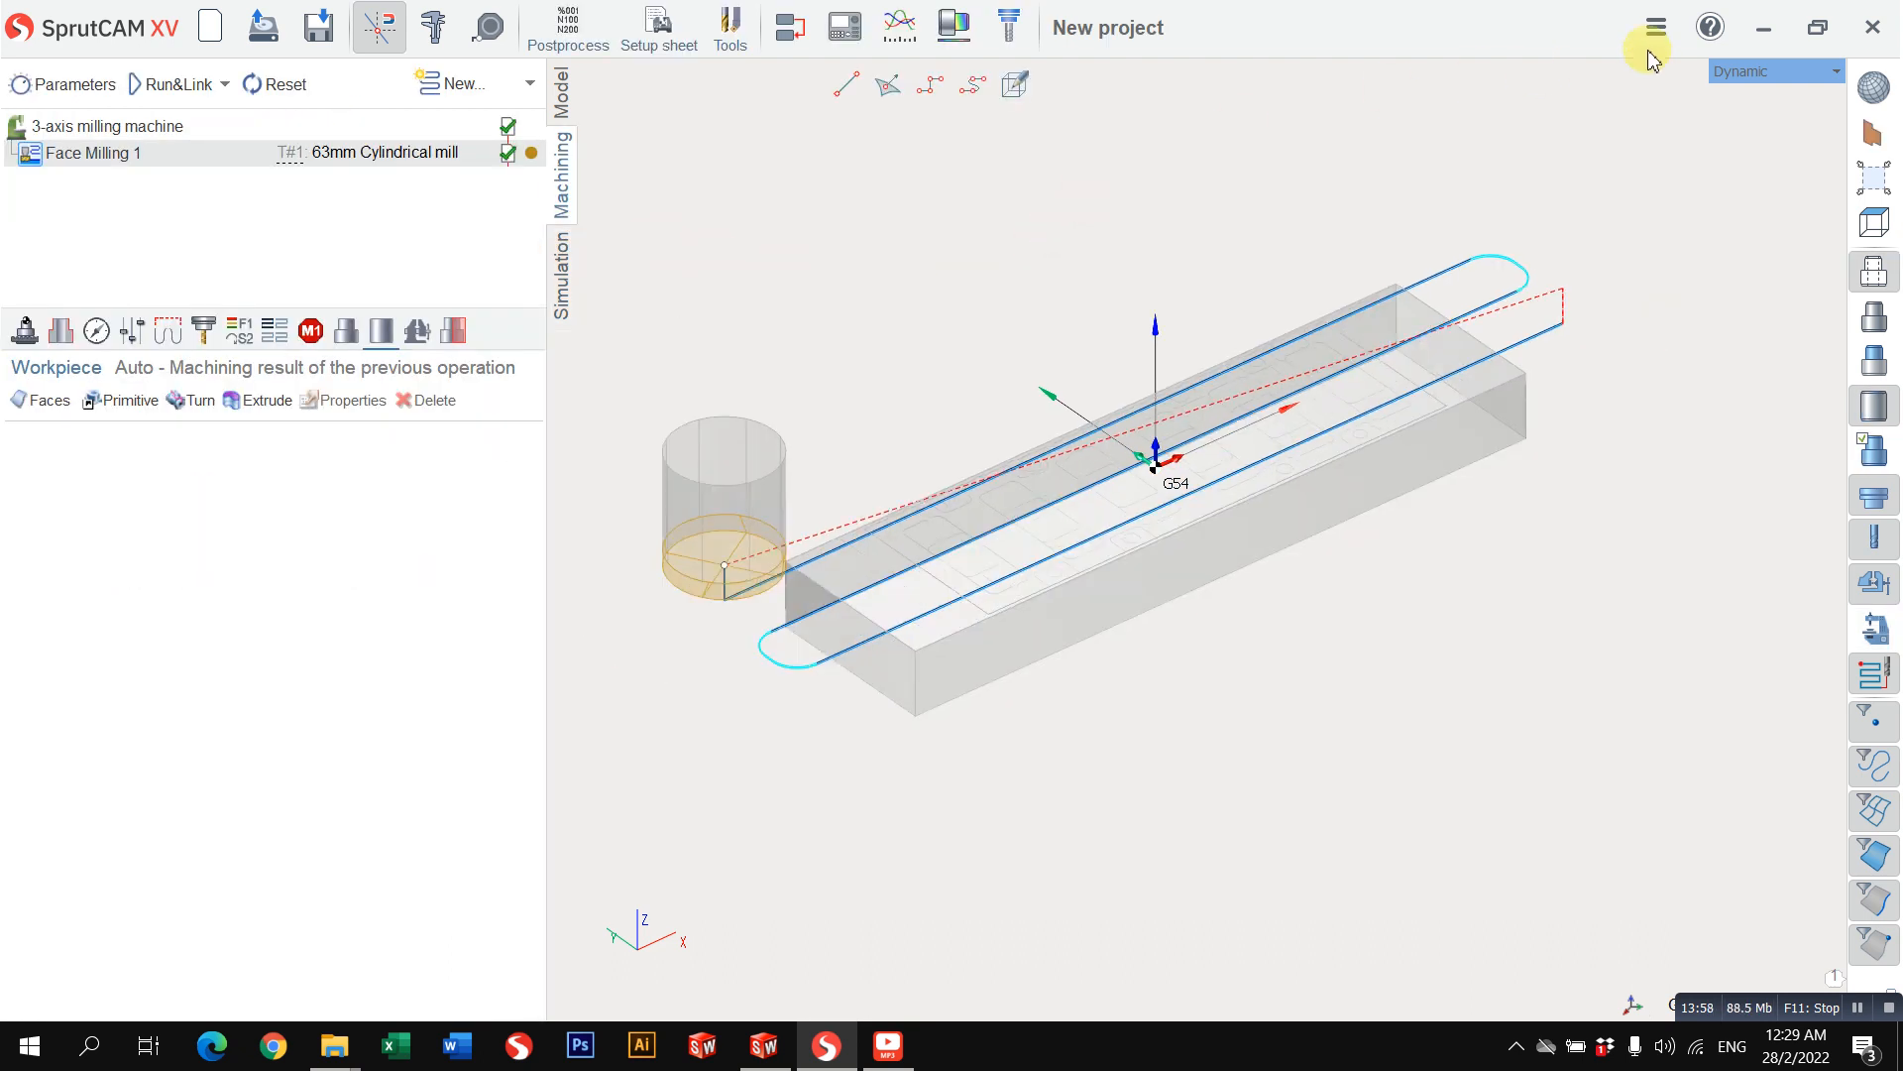
{"action": "left_click", "coordinate": [1782, 75]}
{"action": "mouse_move", "coordinate": [1755, 94]}
{"action": "left_click", "coordinate": [1636, 95]}
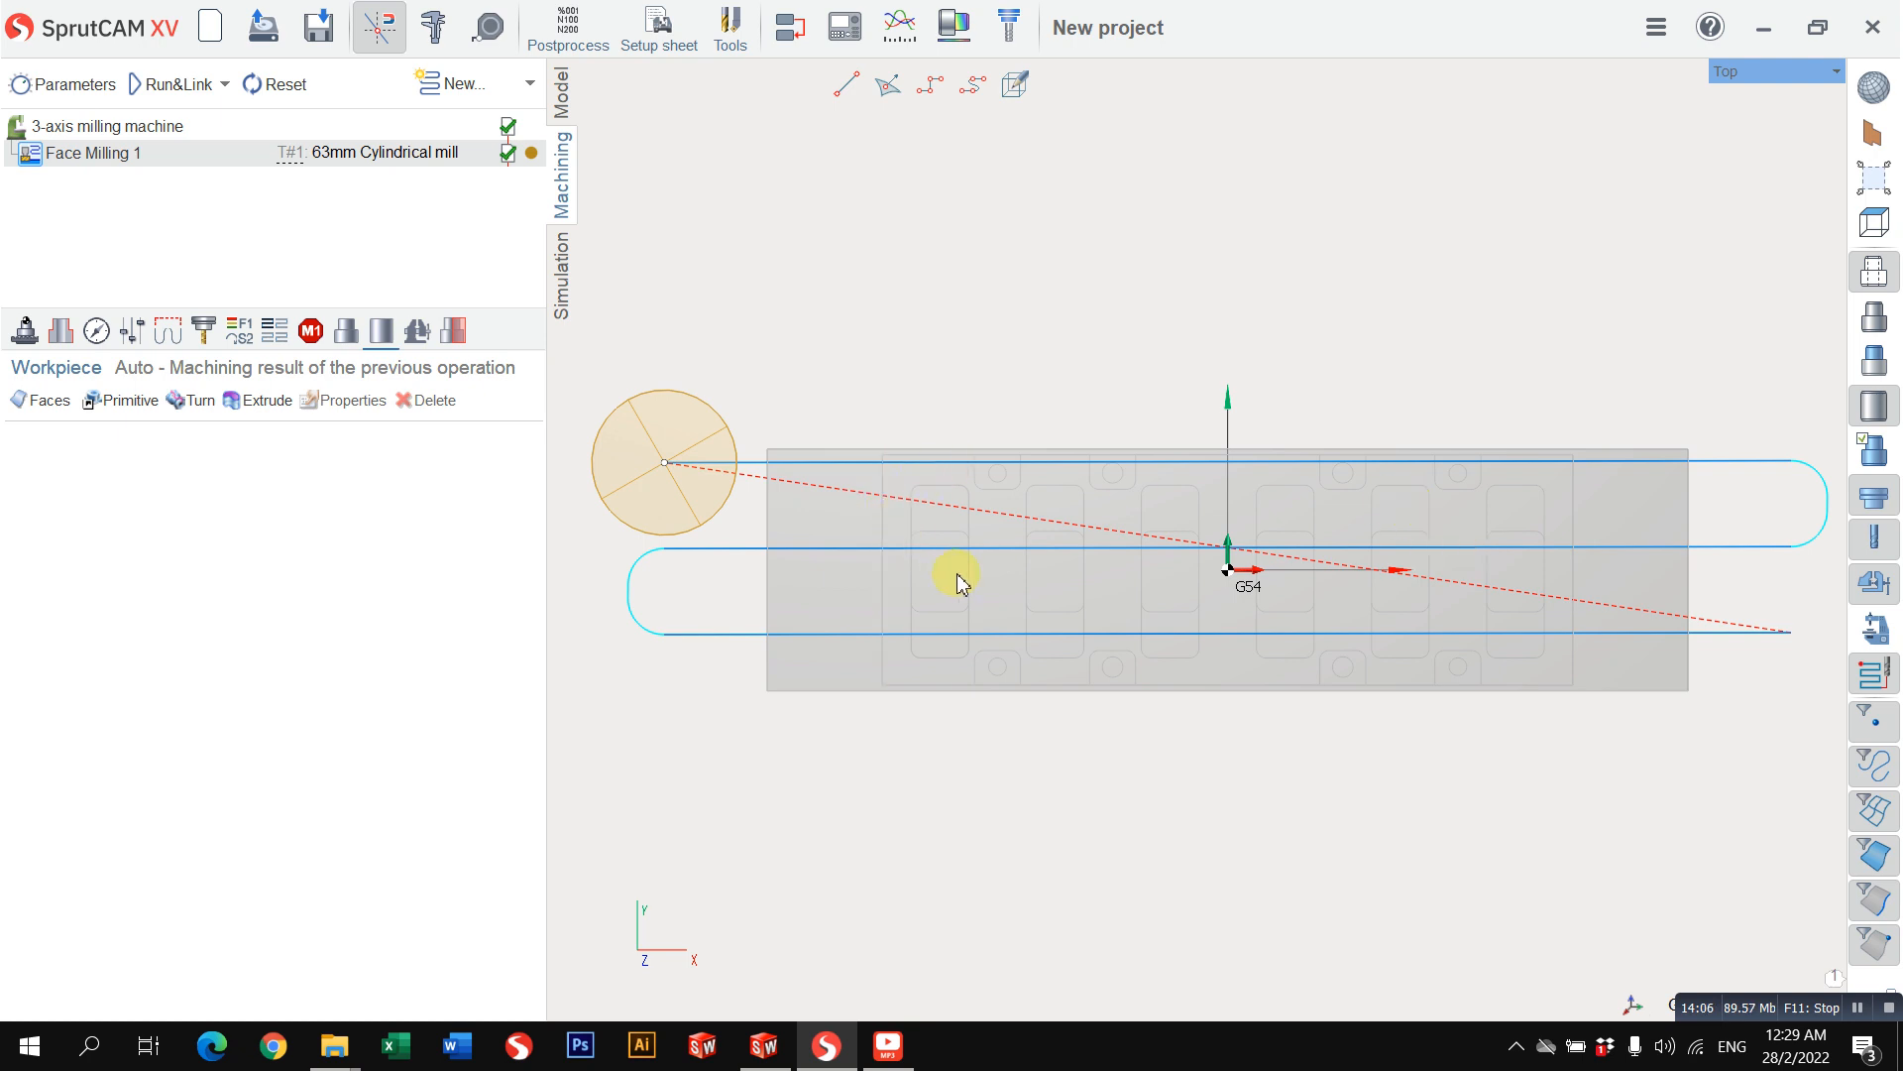
{"action": "right_click_drag", "start_coordinate": [957, 583], "coordinate": [917, 596]}
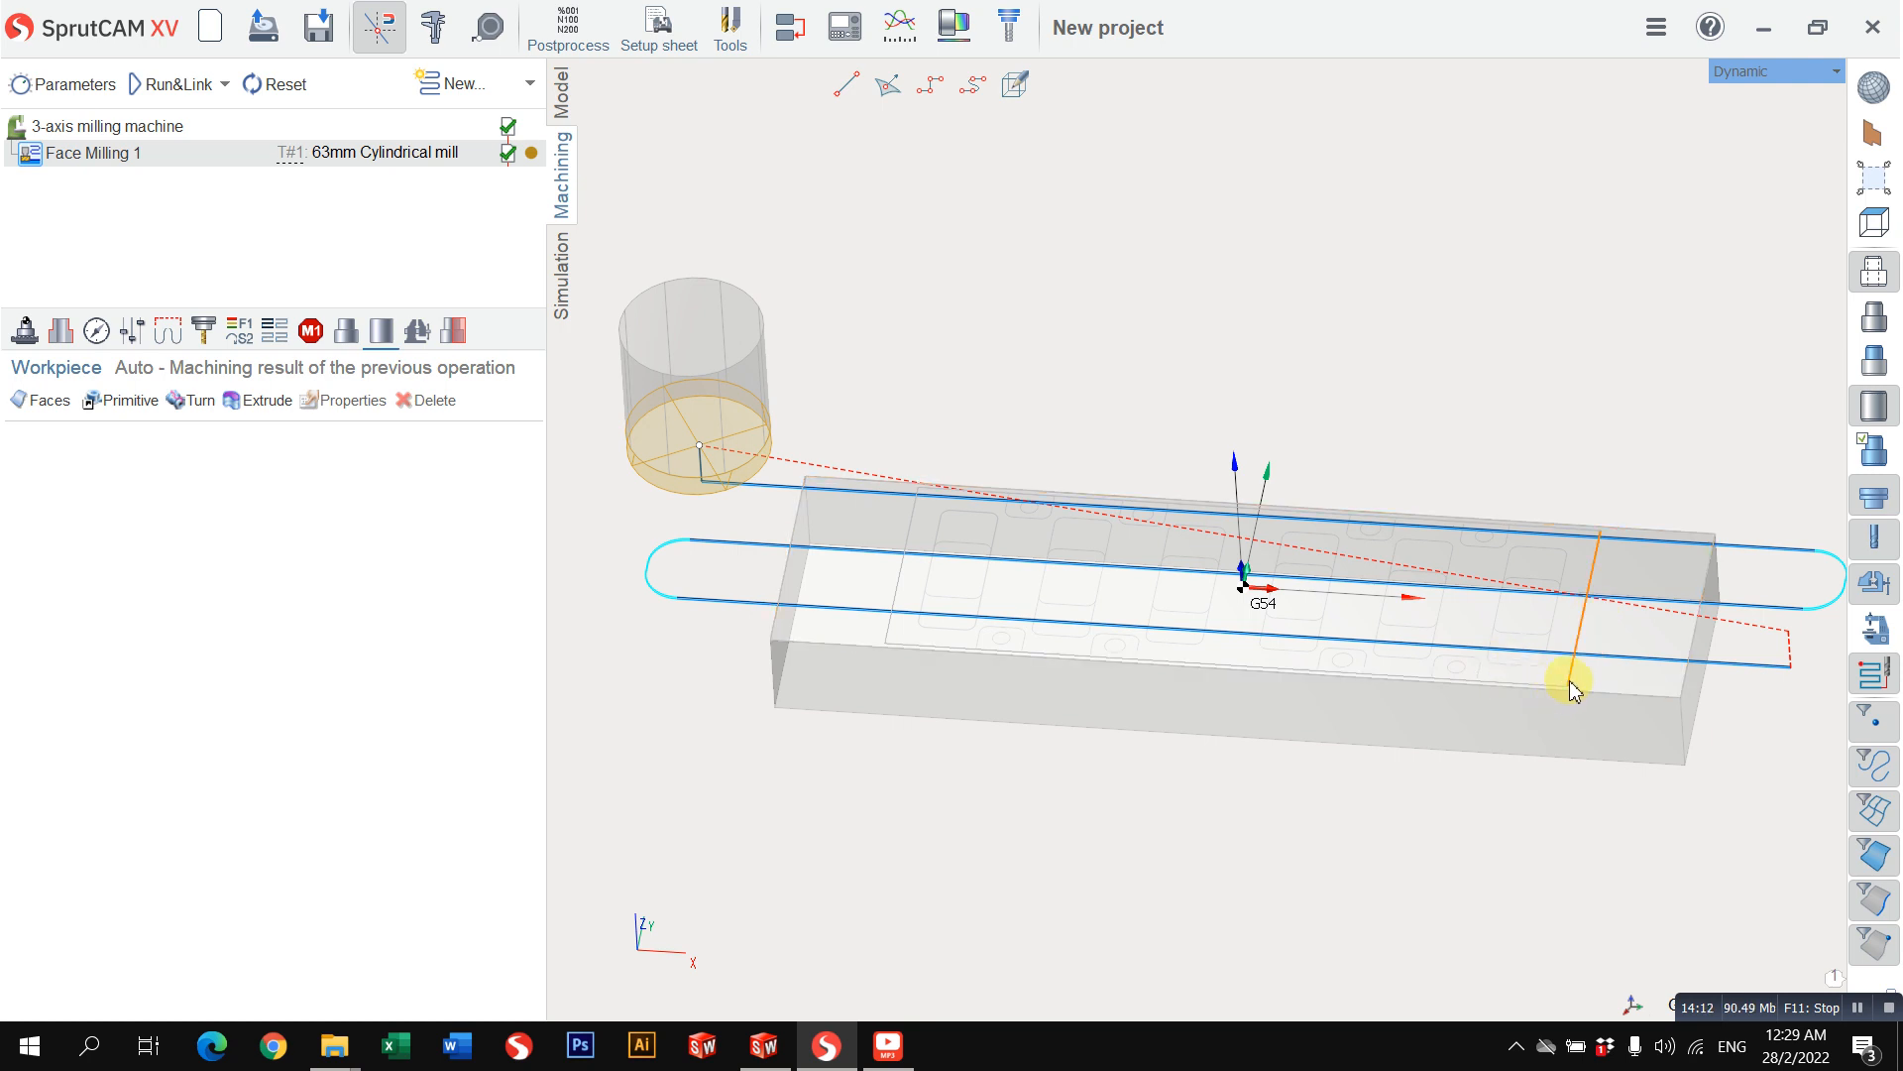
{"action": "right_click_drag", "start_coordinate": [1572, 688], "coordinate": [1550, 628]}
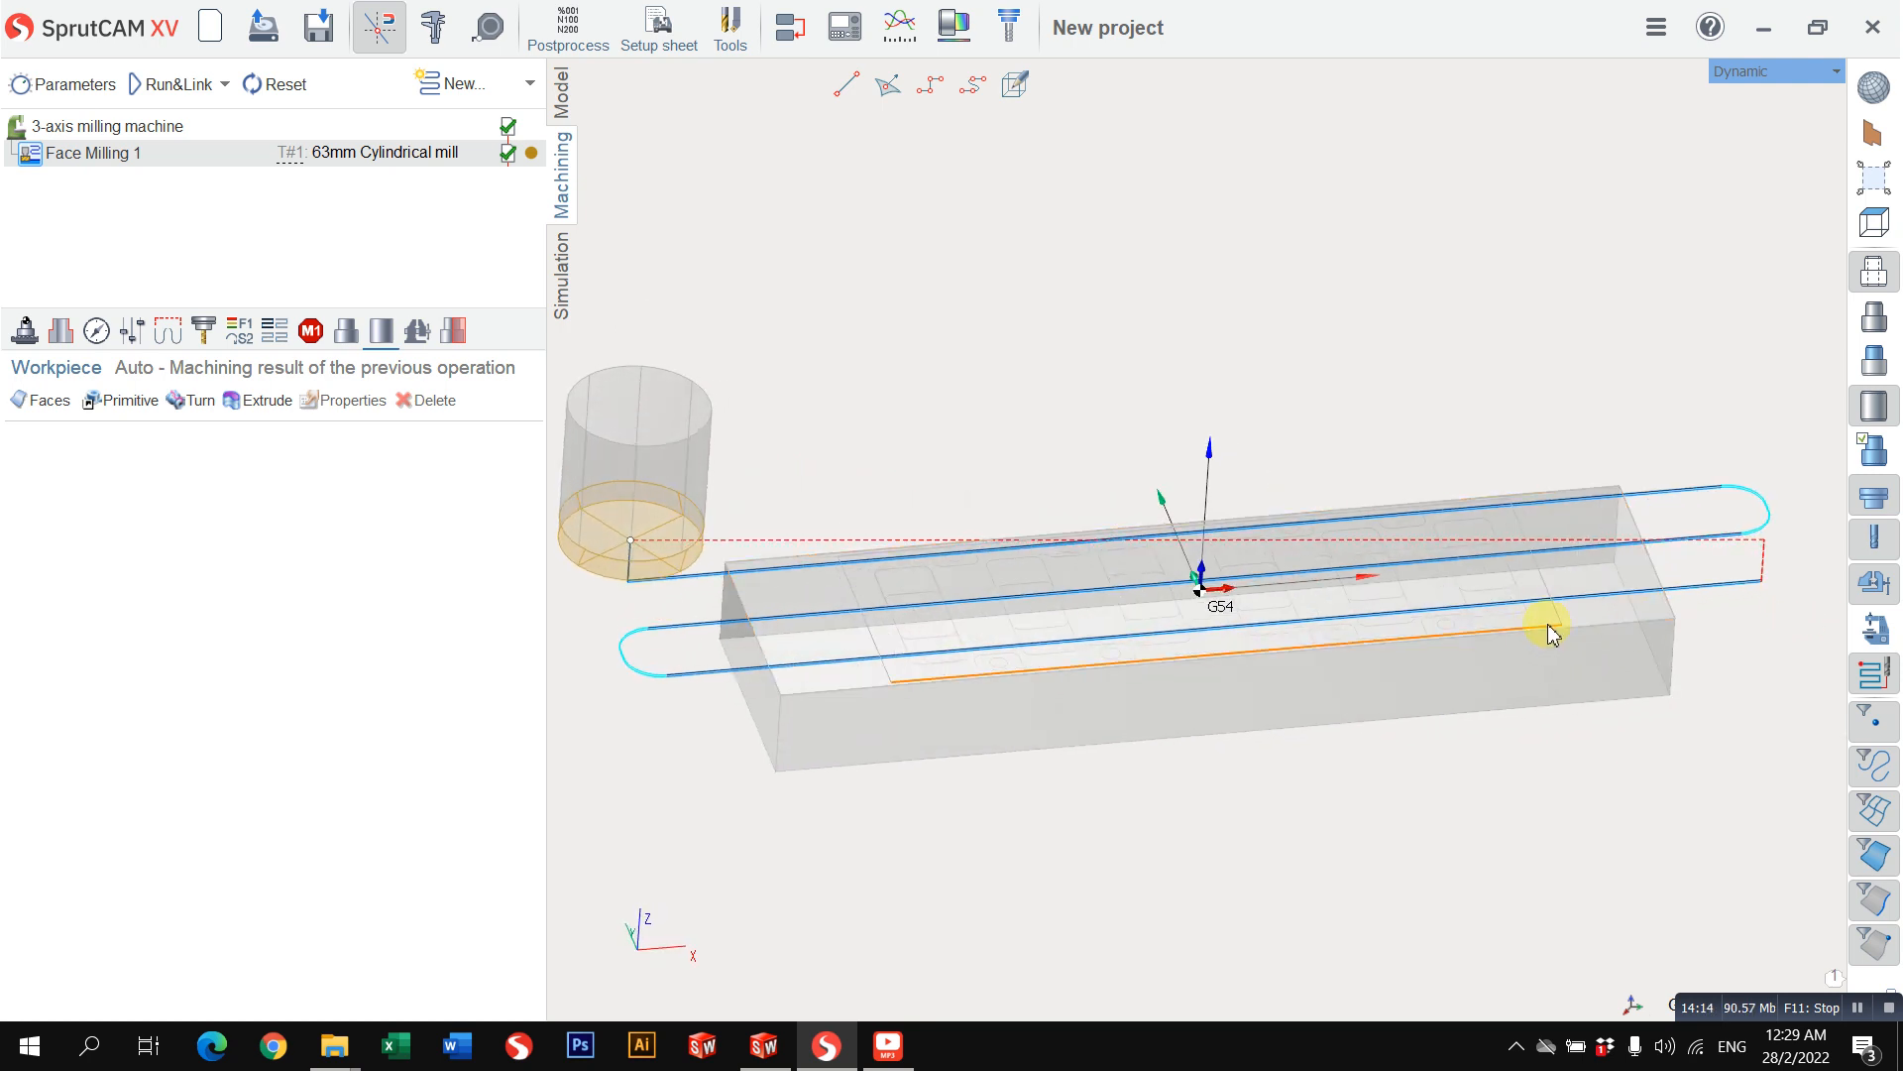
Step: Add a 2D Pocketing operation after Face Milling 1
{"action": "left_click", "coordinate": [530, 83]}
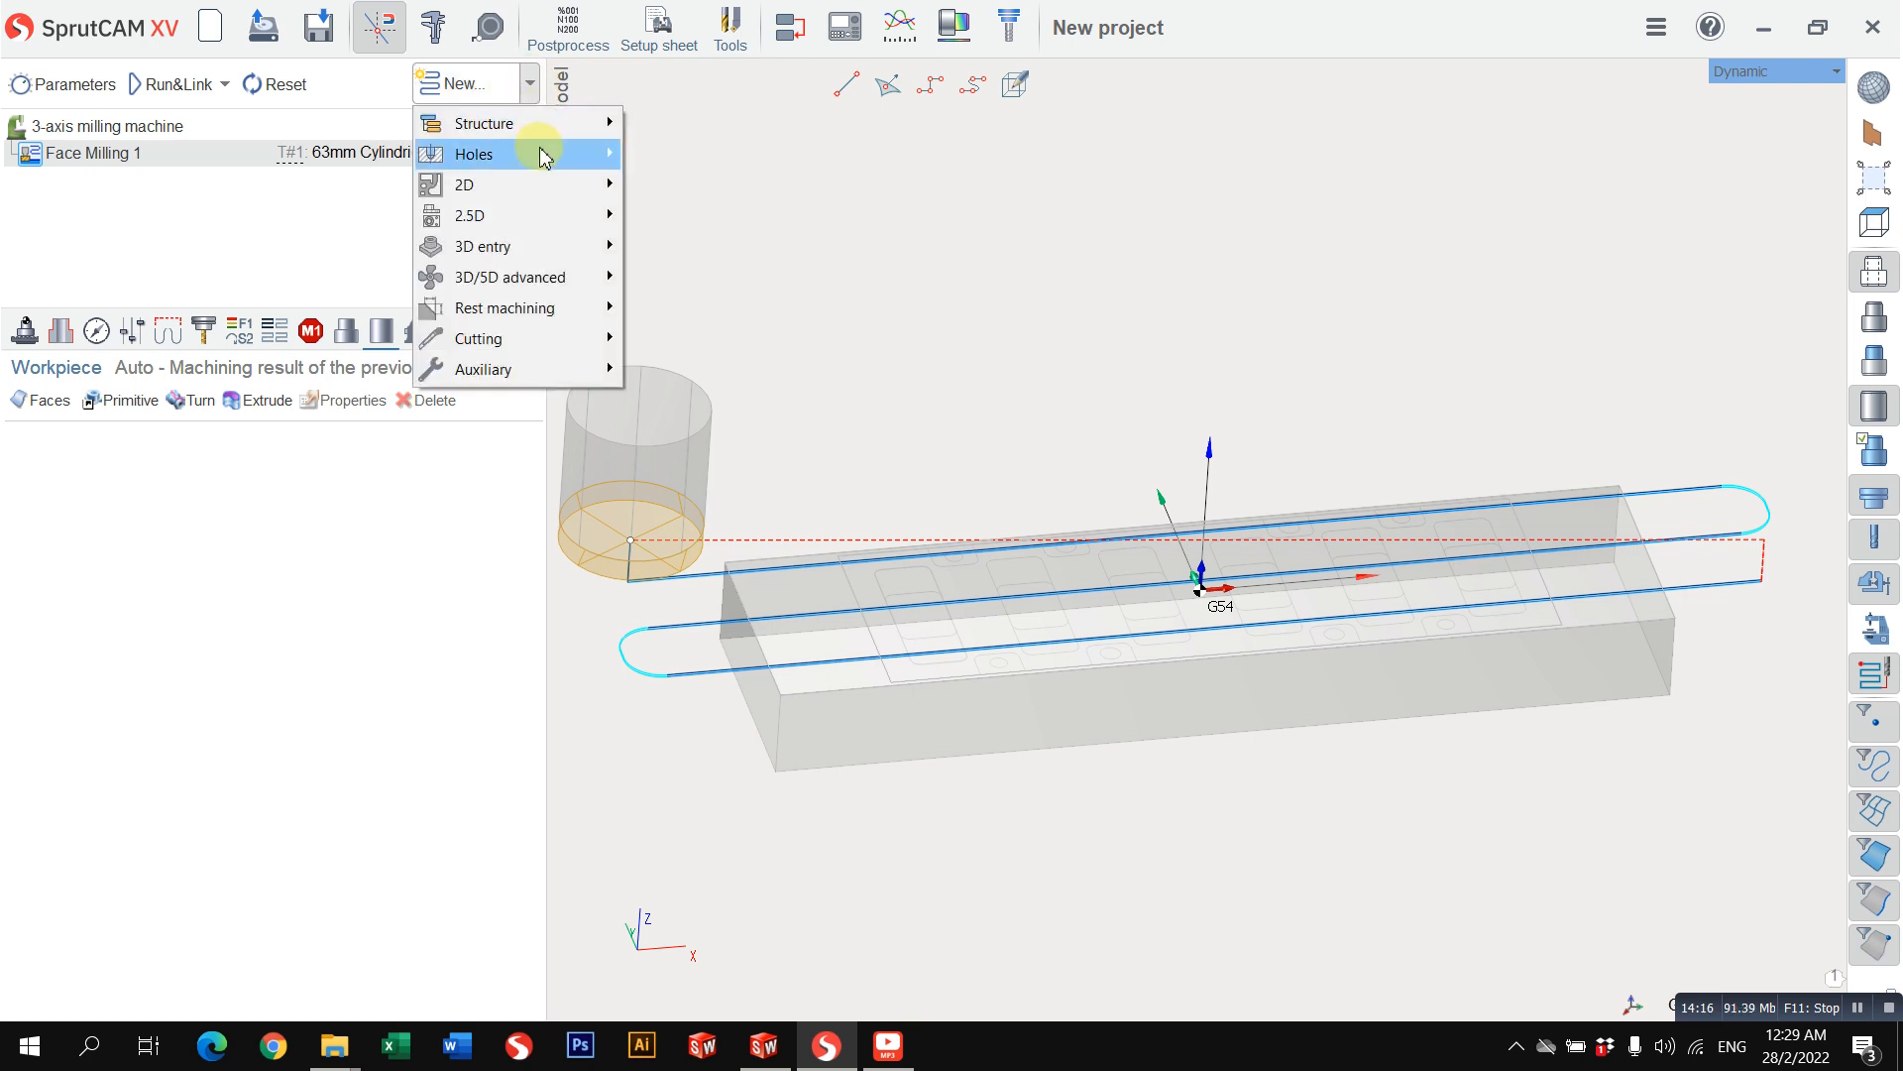
{"action": "mouse_move", "coordinate": [560, 188]}
{"action": "left_click", "coordinate": [662, 190]}
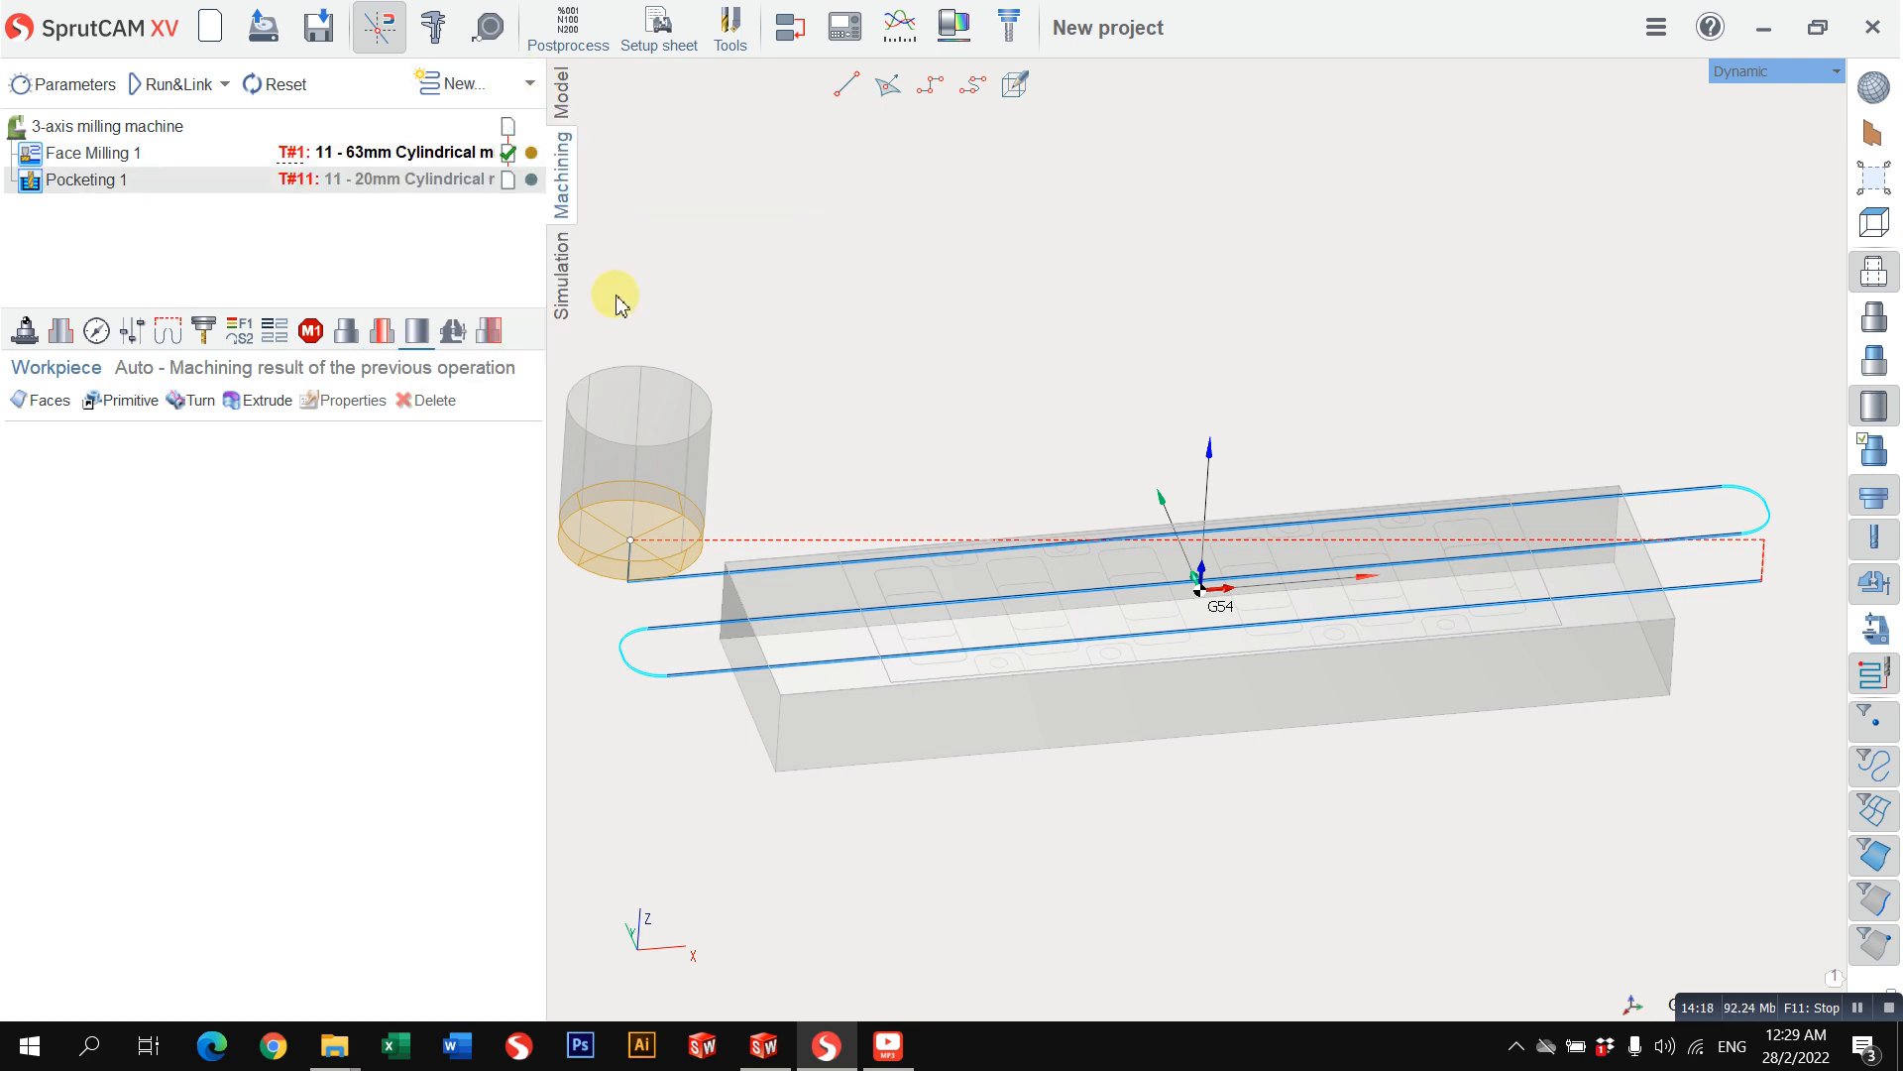
{"action": "right_click_drag", "start_coordinate": [1117, 404], "coordinate": [1013, 409]}
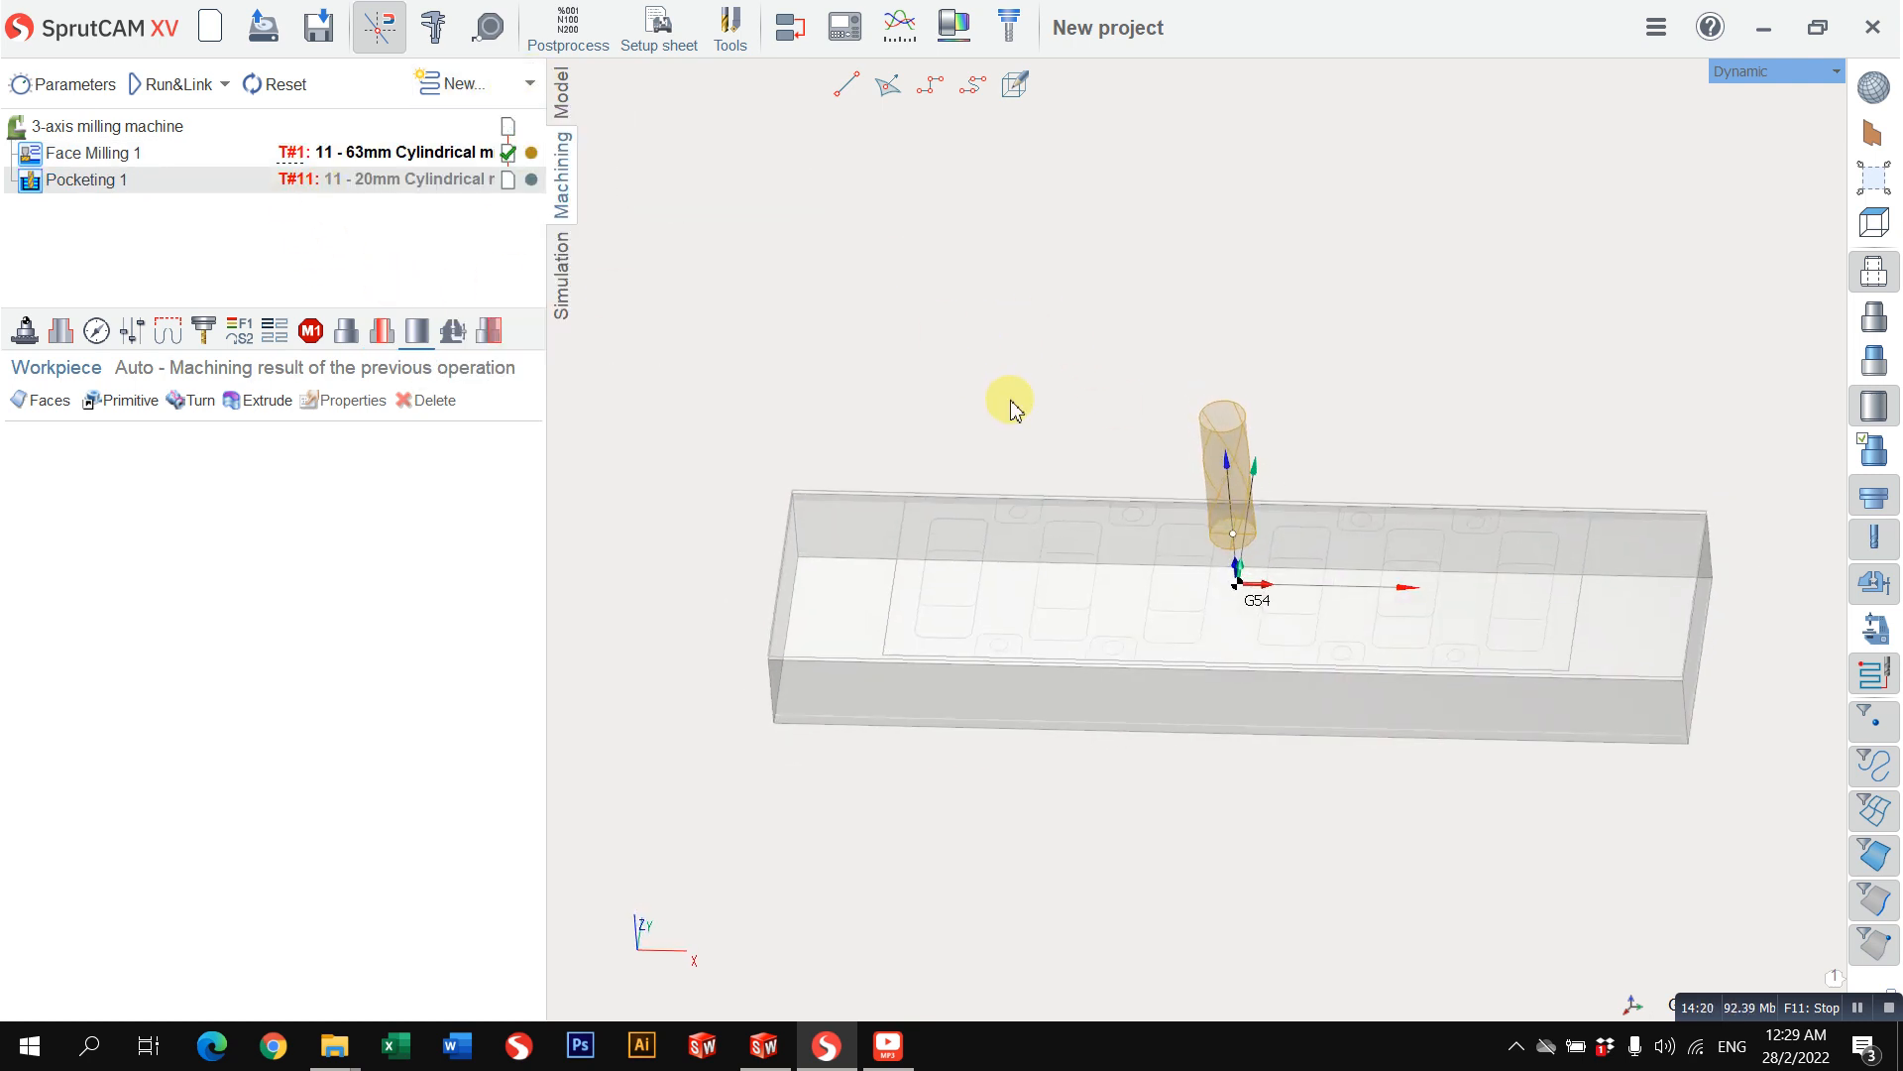
Step: Set the tool number of the pocketing operation's cylindrical mill to 2
{"action": "left_click", "coordinate": [203, 330]}
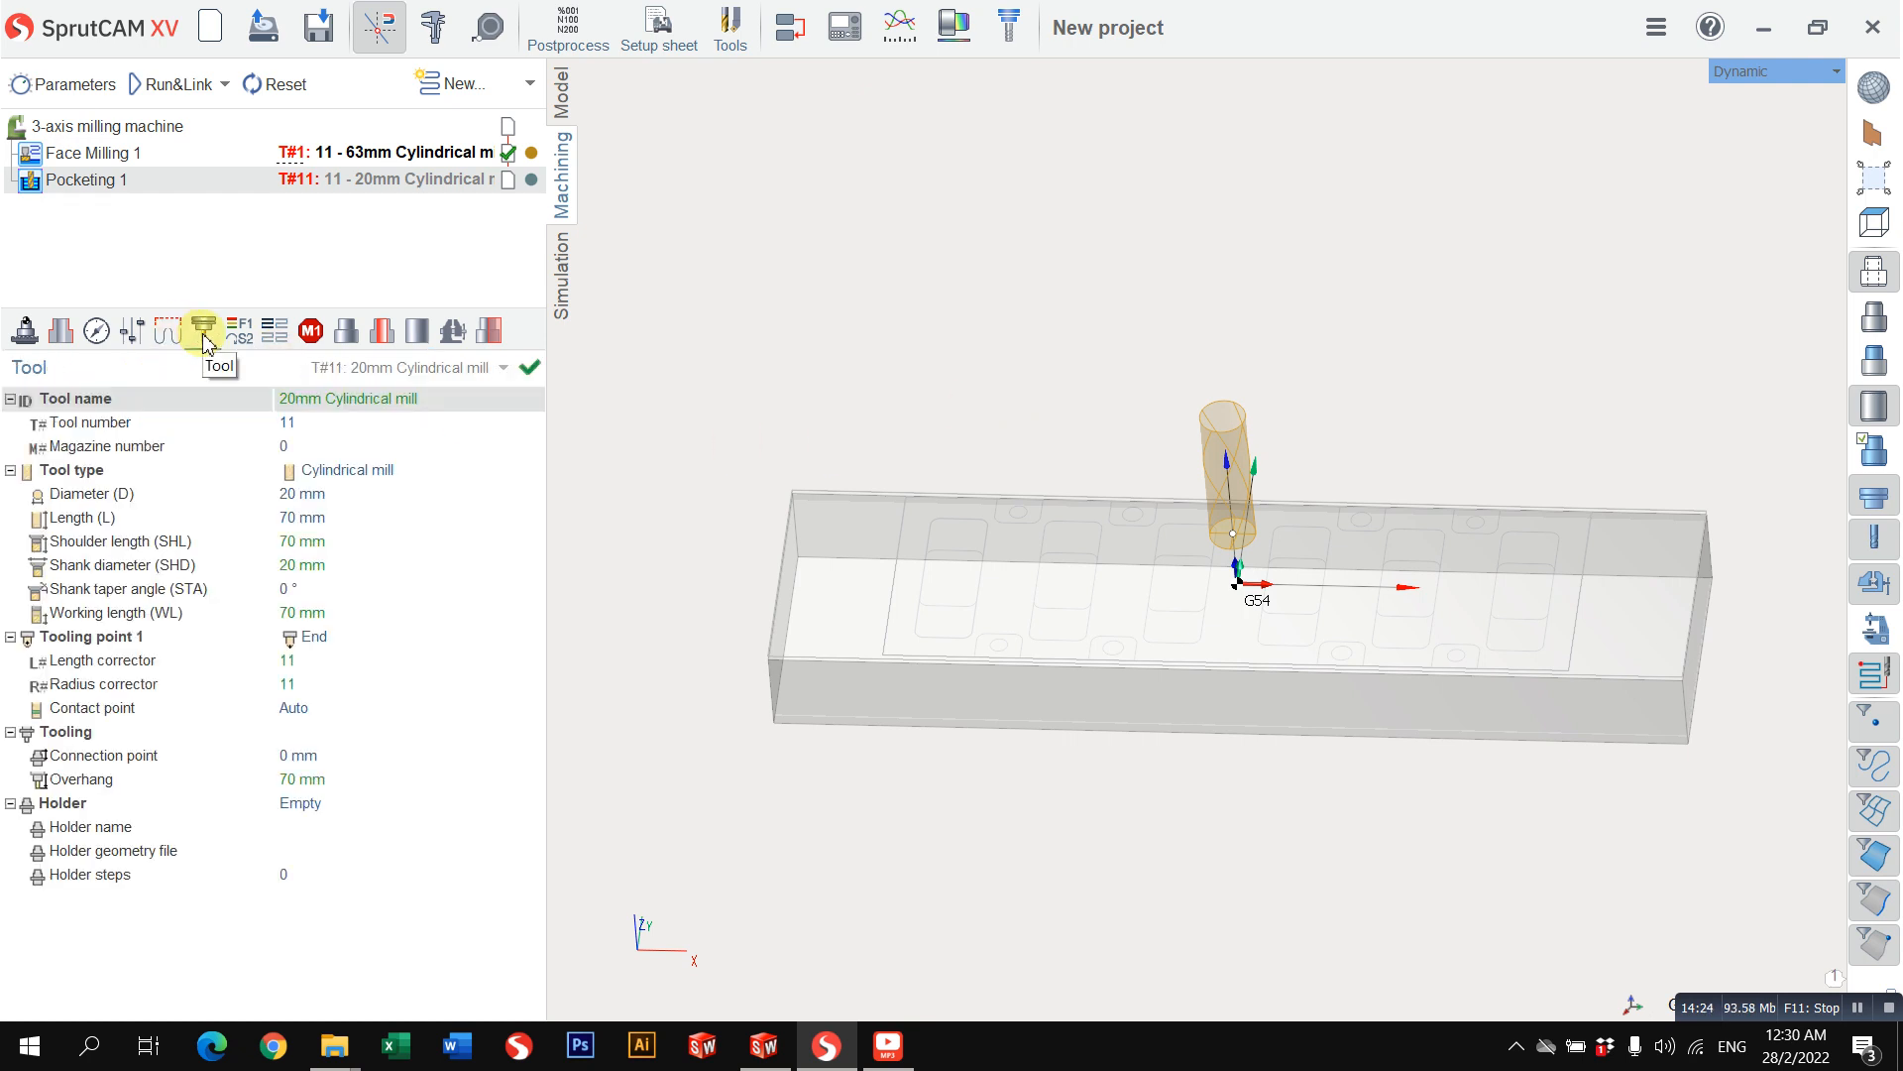
{"action": "left_click", "coordinate": [327, 490]}
{"action": "left_click", "coordinate": [331, 495]}
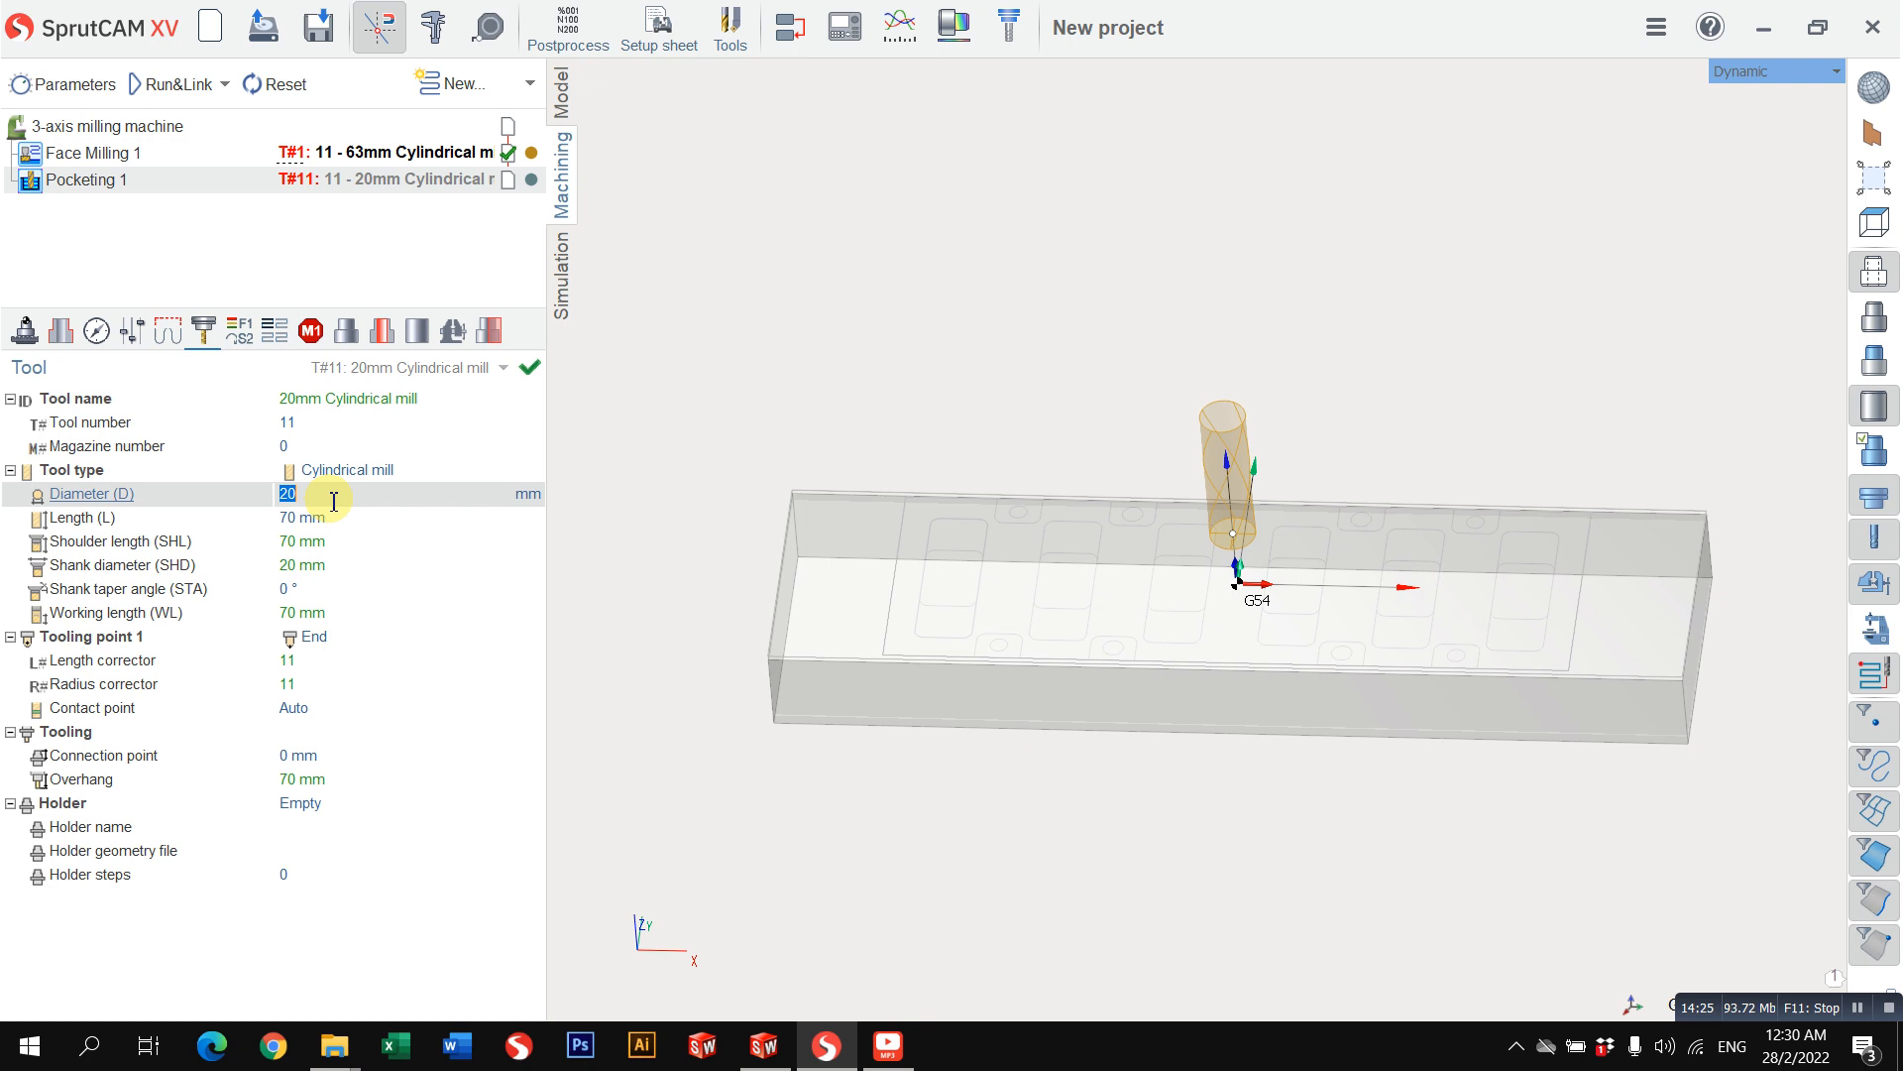
{"action": "left_click", "coordinate": [331, 428]}
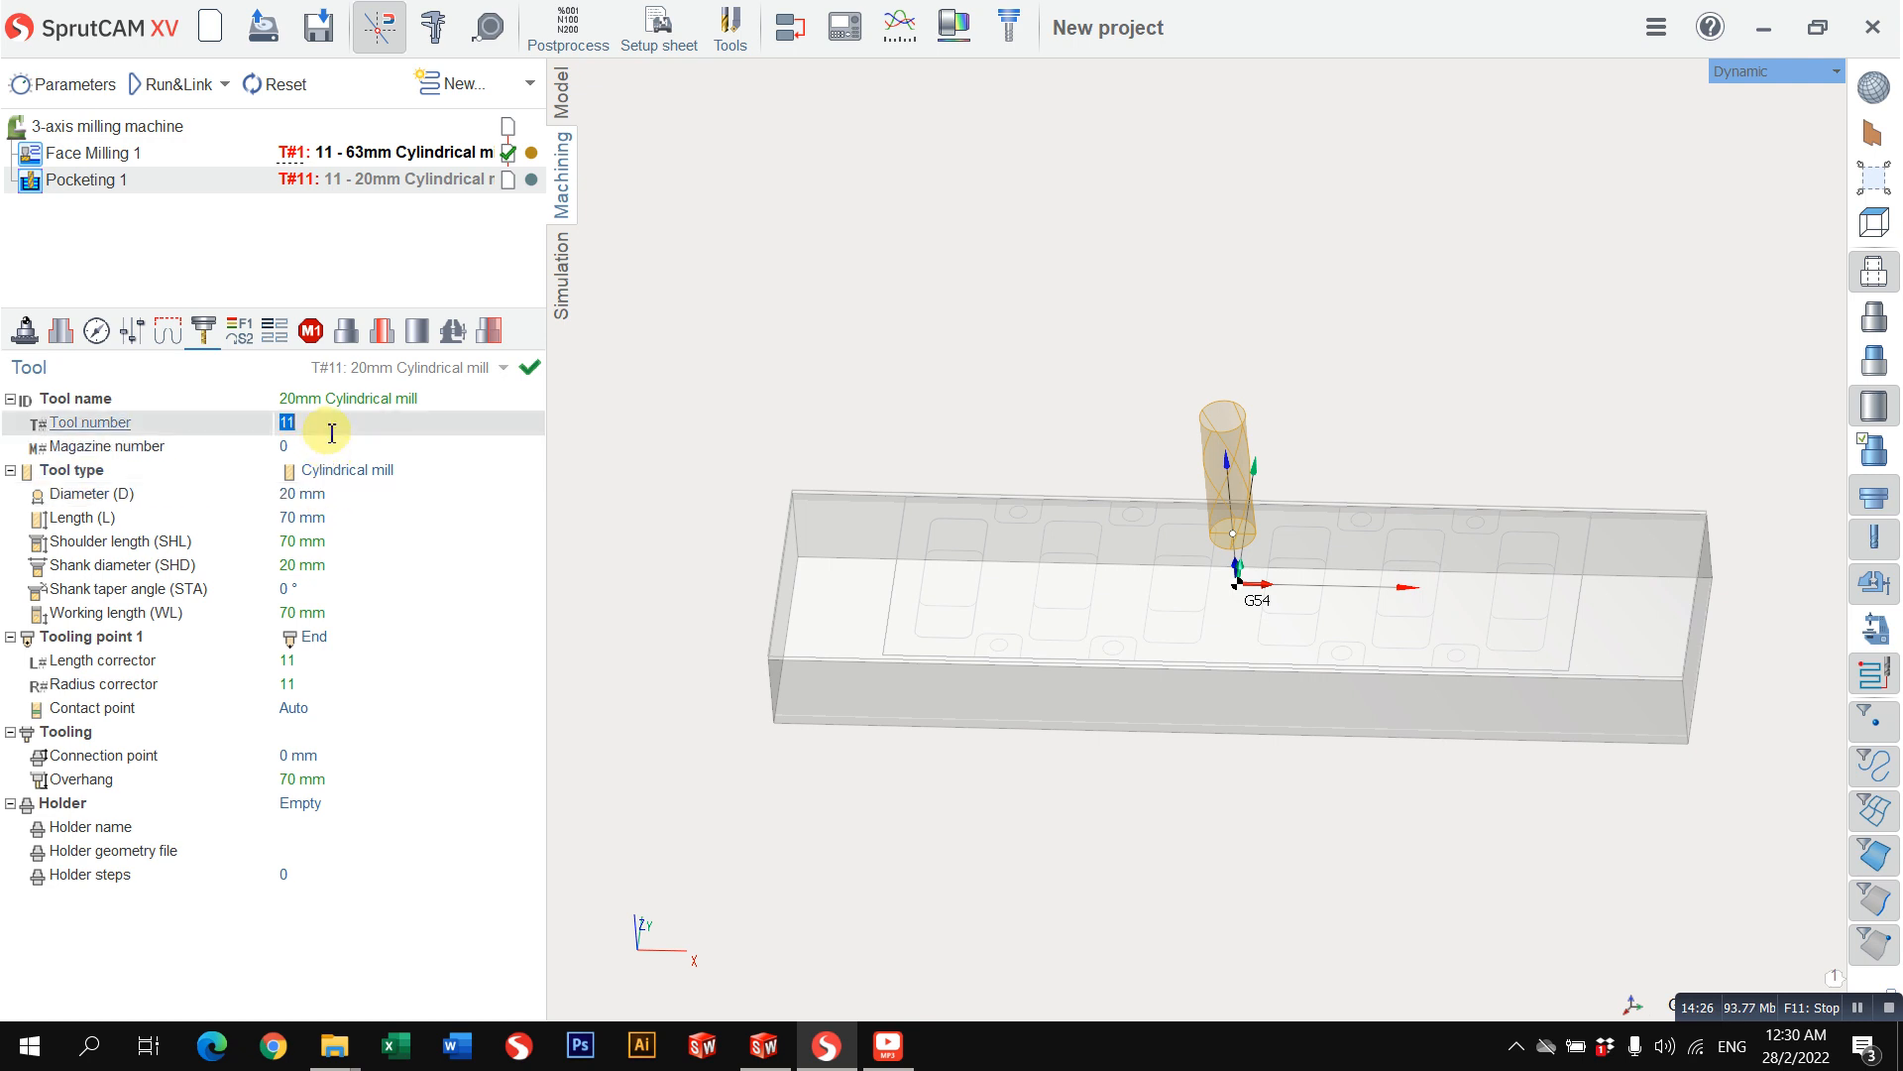
Step: Set the pocketing mill's diameter to 25 mm and its working length to 25 mm
{"action": "left_click", "coordinate": [349, 494]}
{"action": "left_click", "coordinate": [349, 496]}
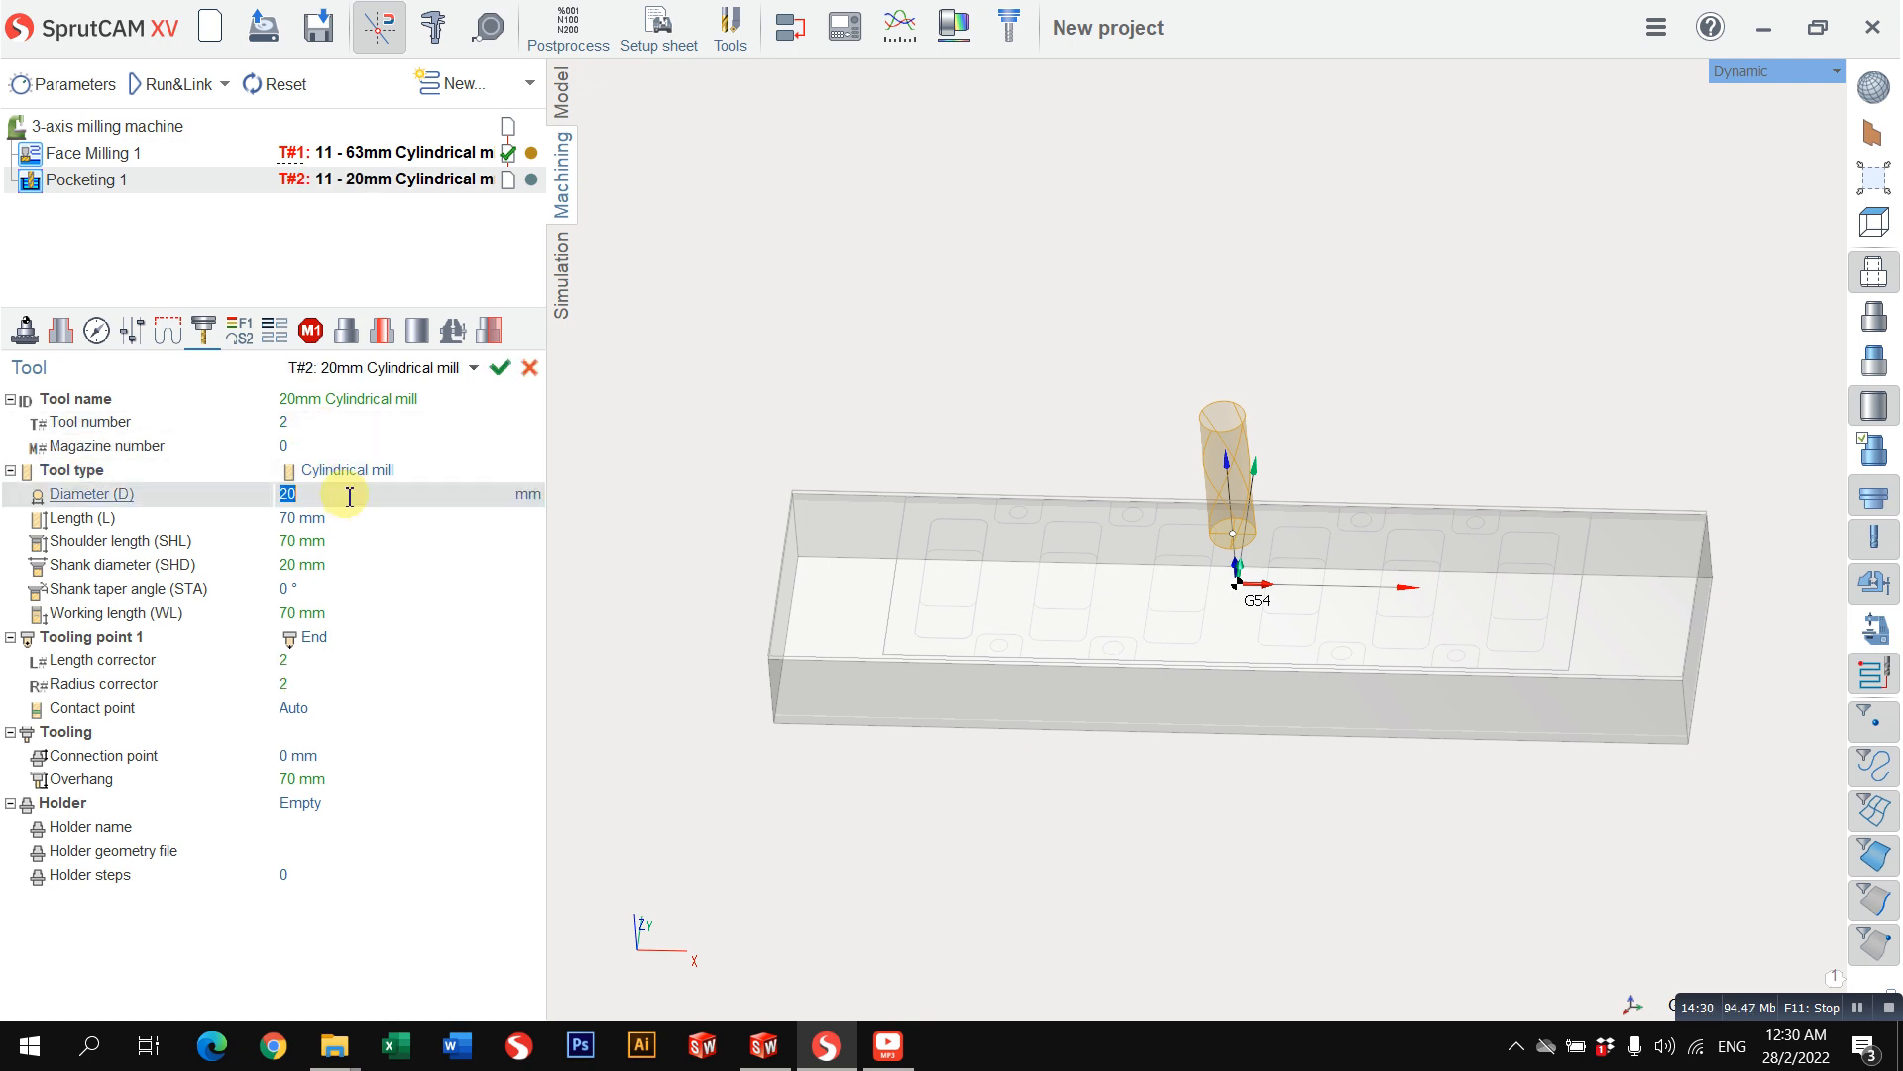
{"action": "type", "text": "25"}
{"action": "key", "text": "Return"}
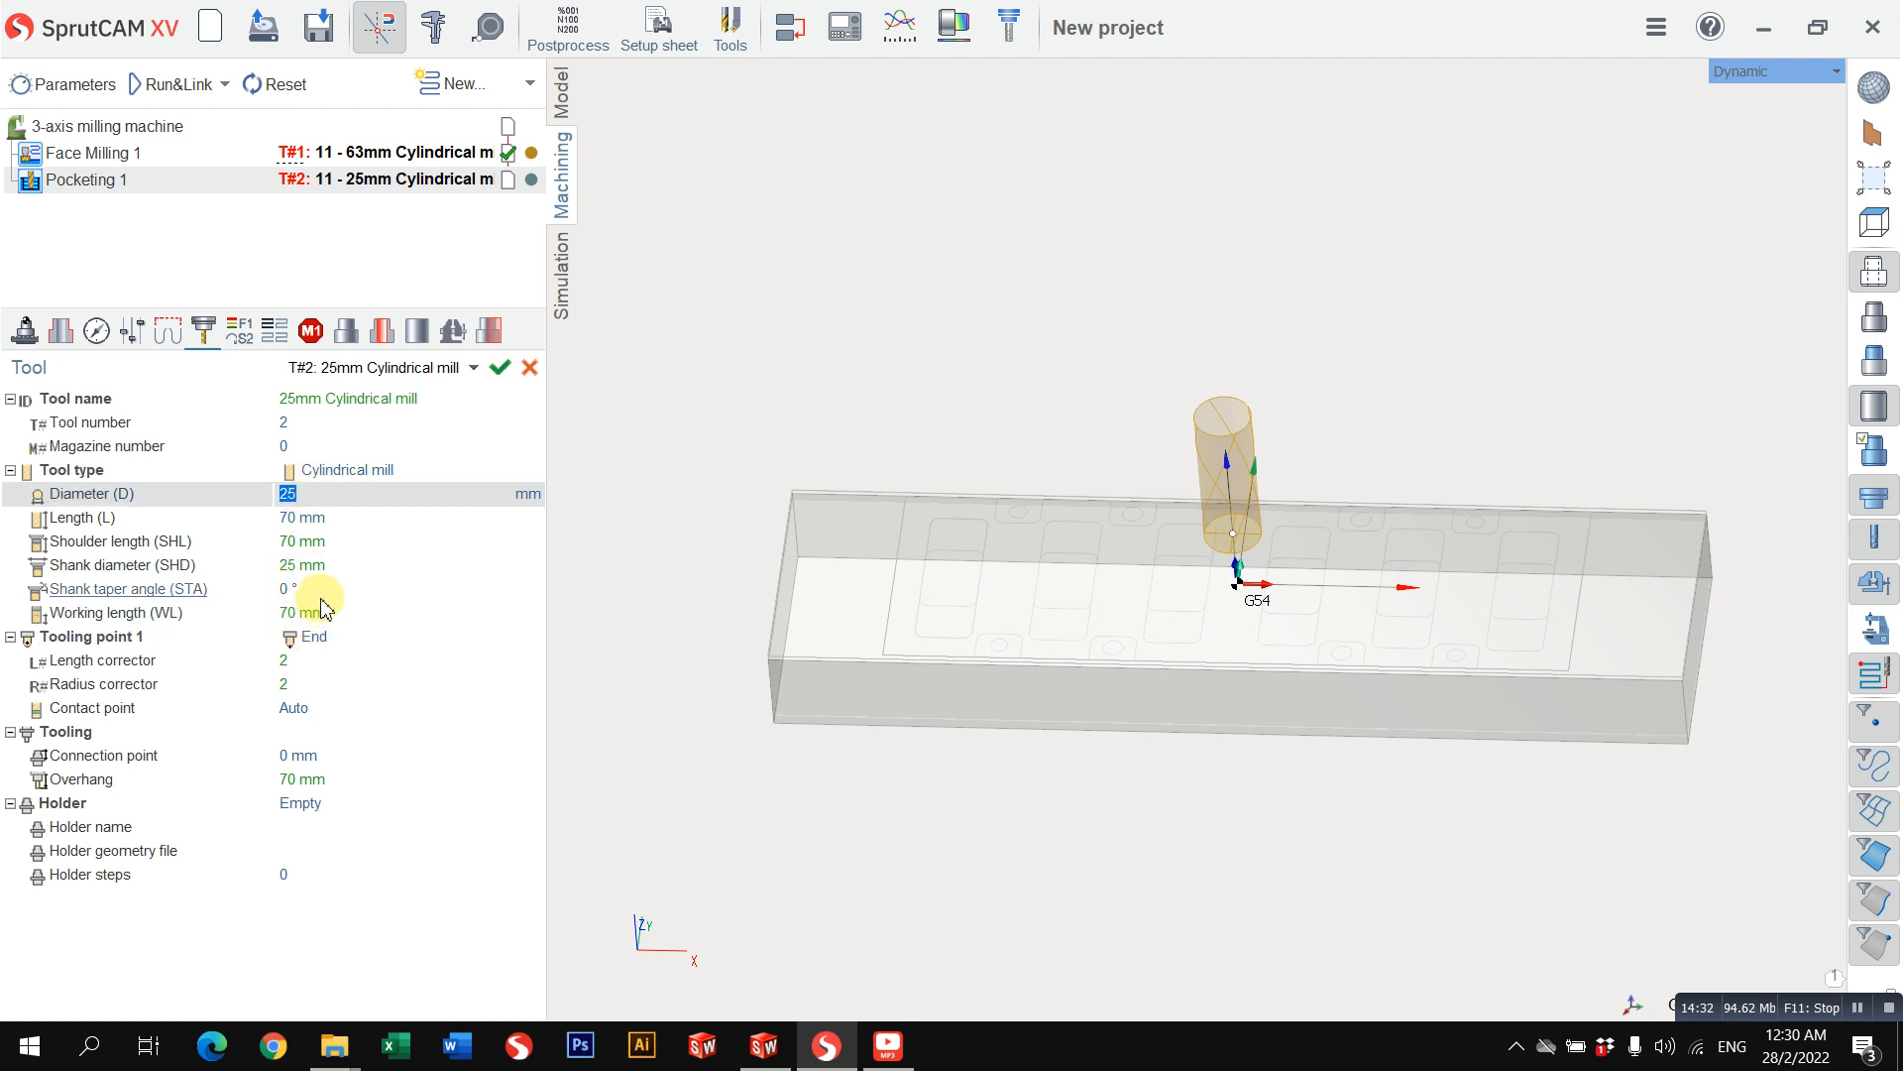
{"action": "left_click", "coordinate": [327, 613]}
{"action": "left_click", "coordinate": [338, 612]}
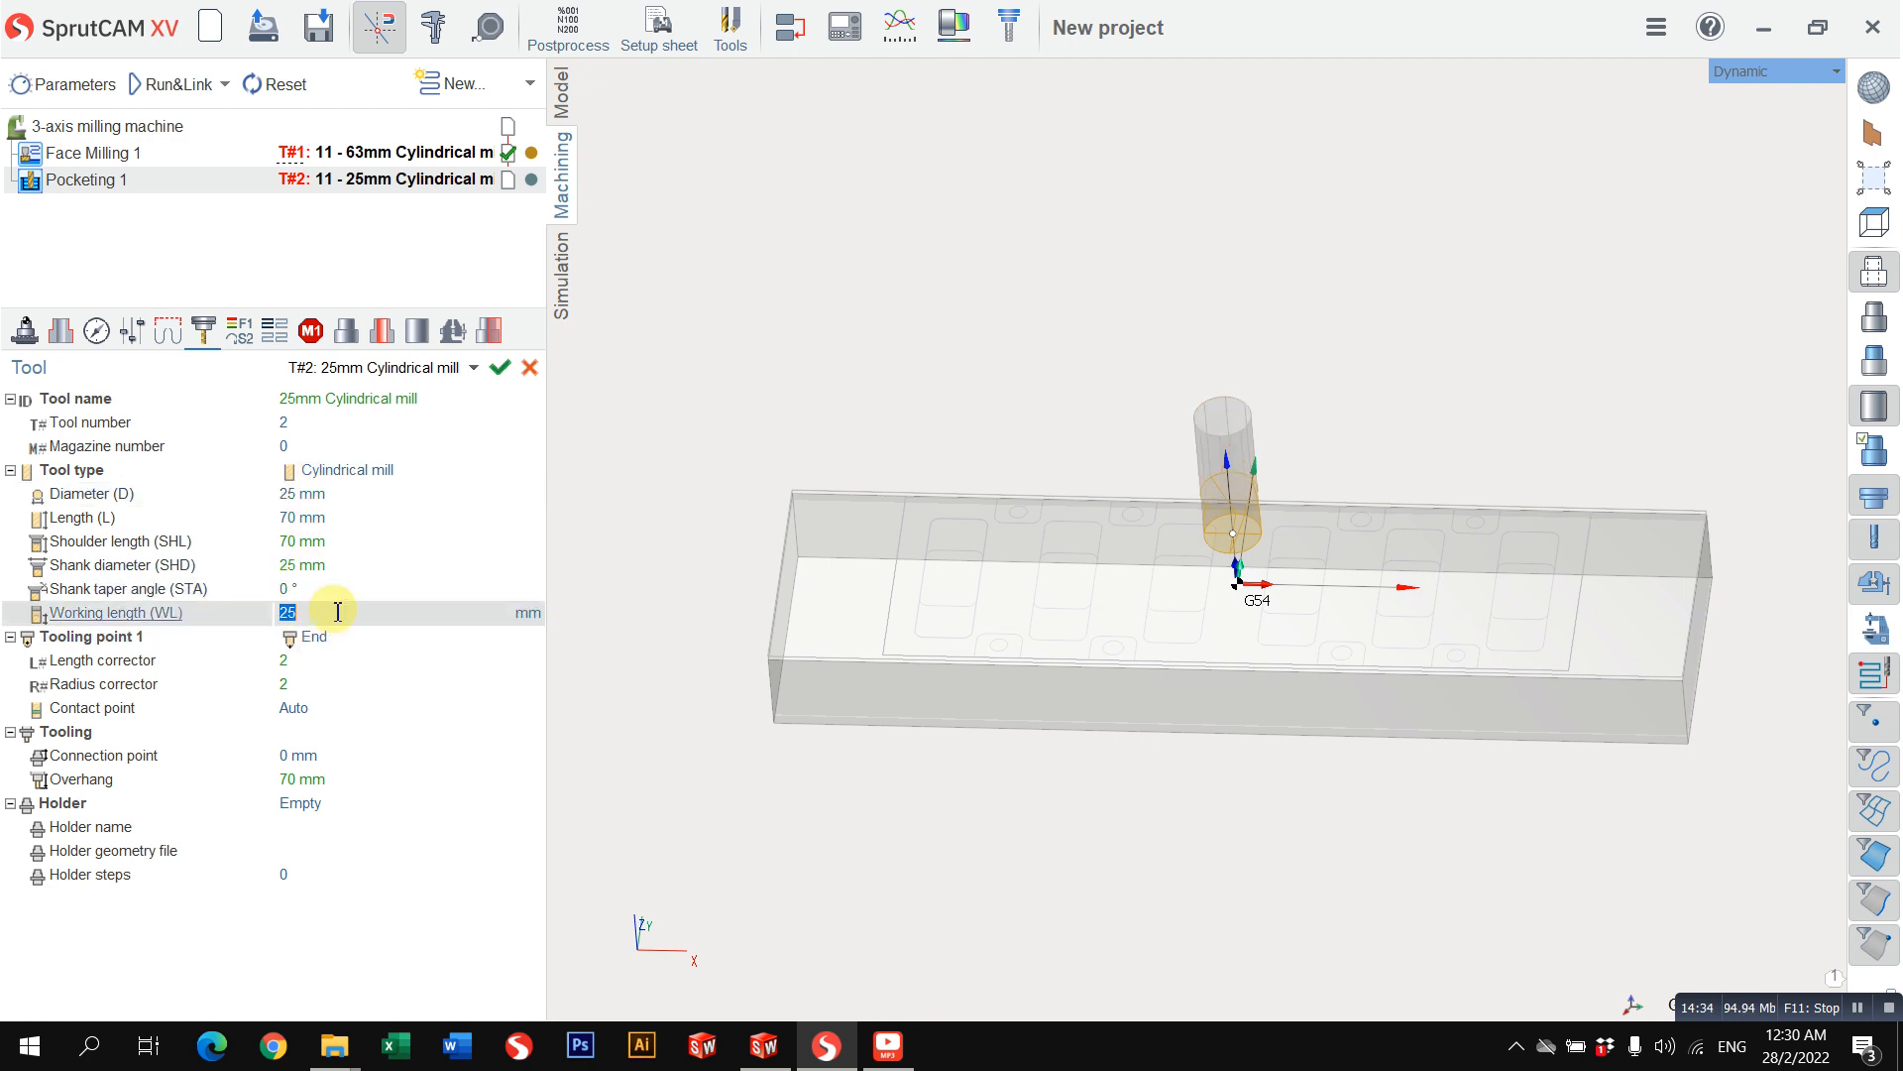
Step: Assign the holder 392.140CG-40 20 060 to the 25 mm pocketing mill
{"action": "left_click_drag", "start_coordinate": [892, 555], "coordinate": [1048, 532]}
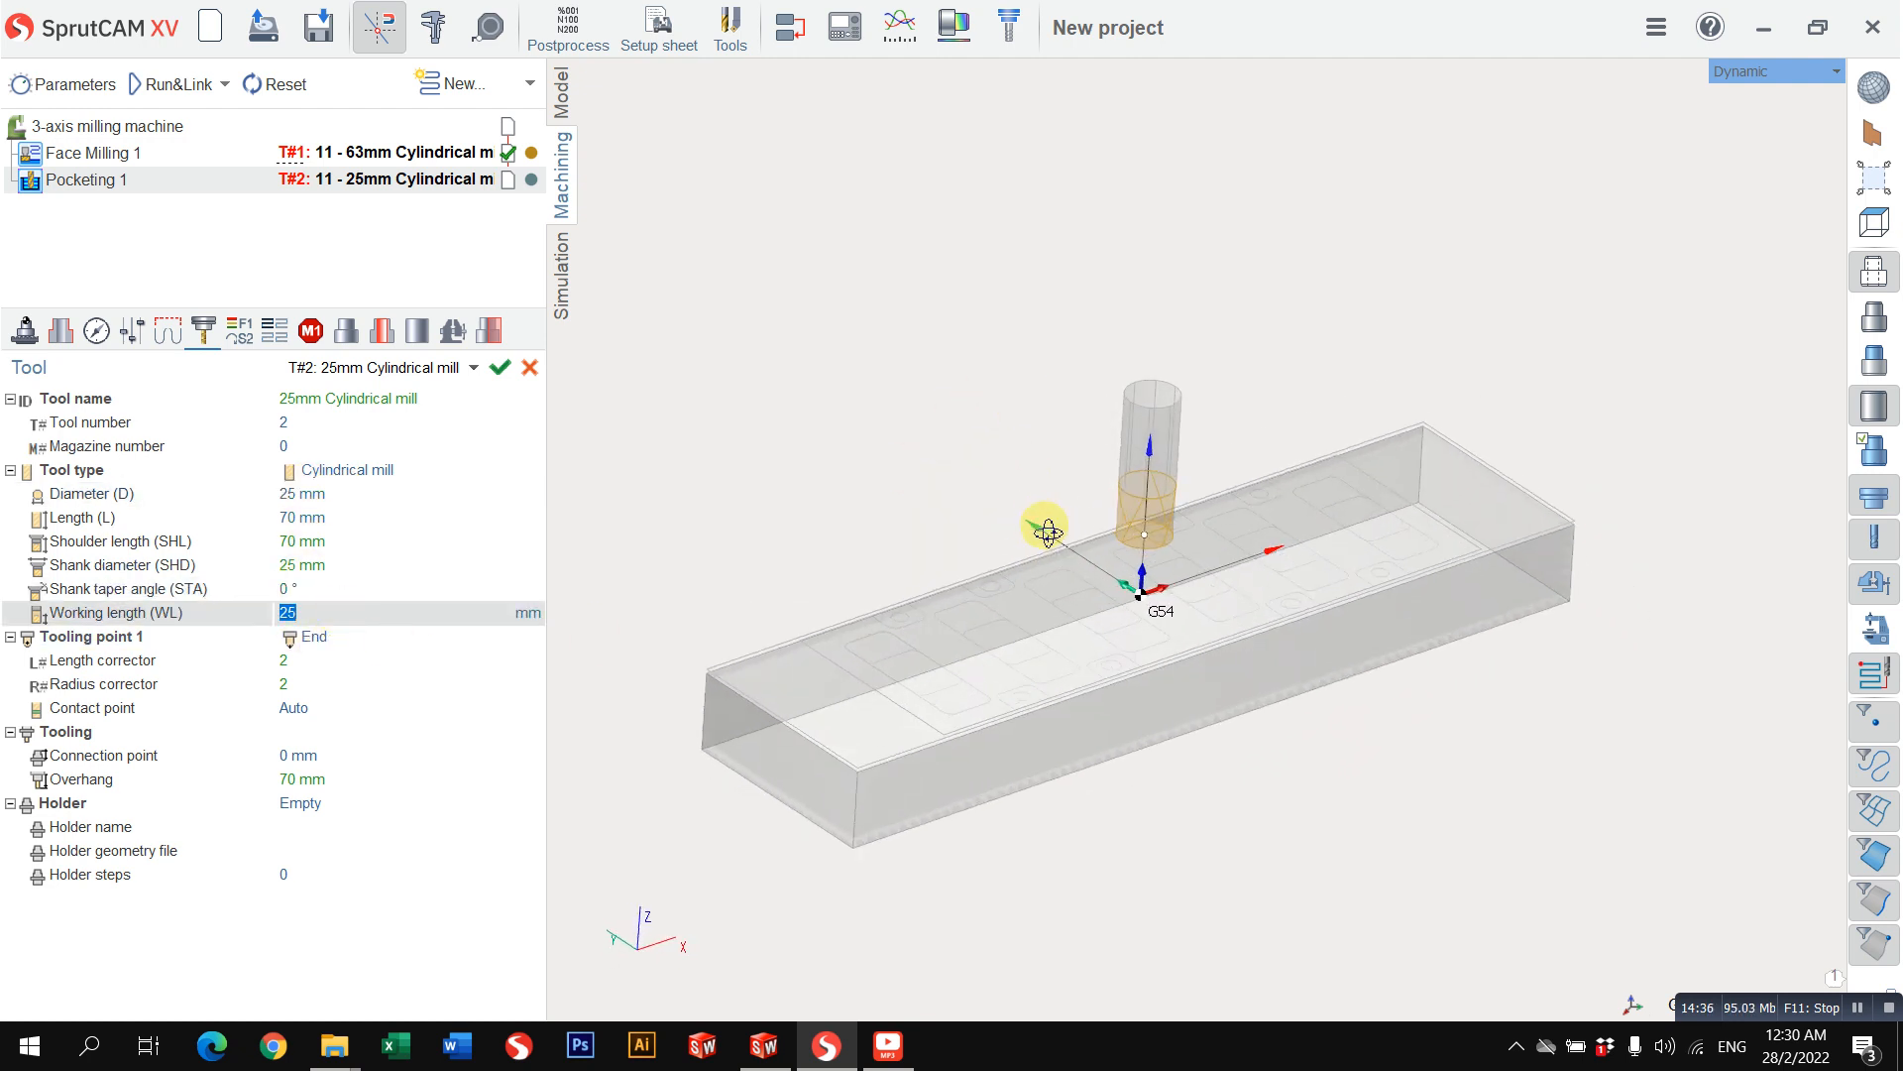
{"action": "middle_click_drag", "start_coordinate": [1048, 533], "coordinate": [1031, 534]}
{"action": "left_click", "coordinate": [360, 739]}
{"action": "left_click", "coordinate": [362, 761]}
{"action": "left_click", "coordinate": [365, 785]}
{"action": "left_click", "coordinate": [361, 807]}
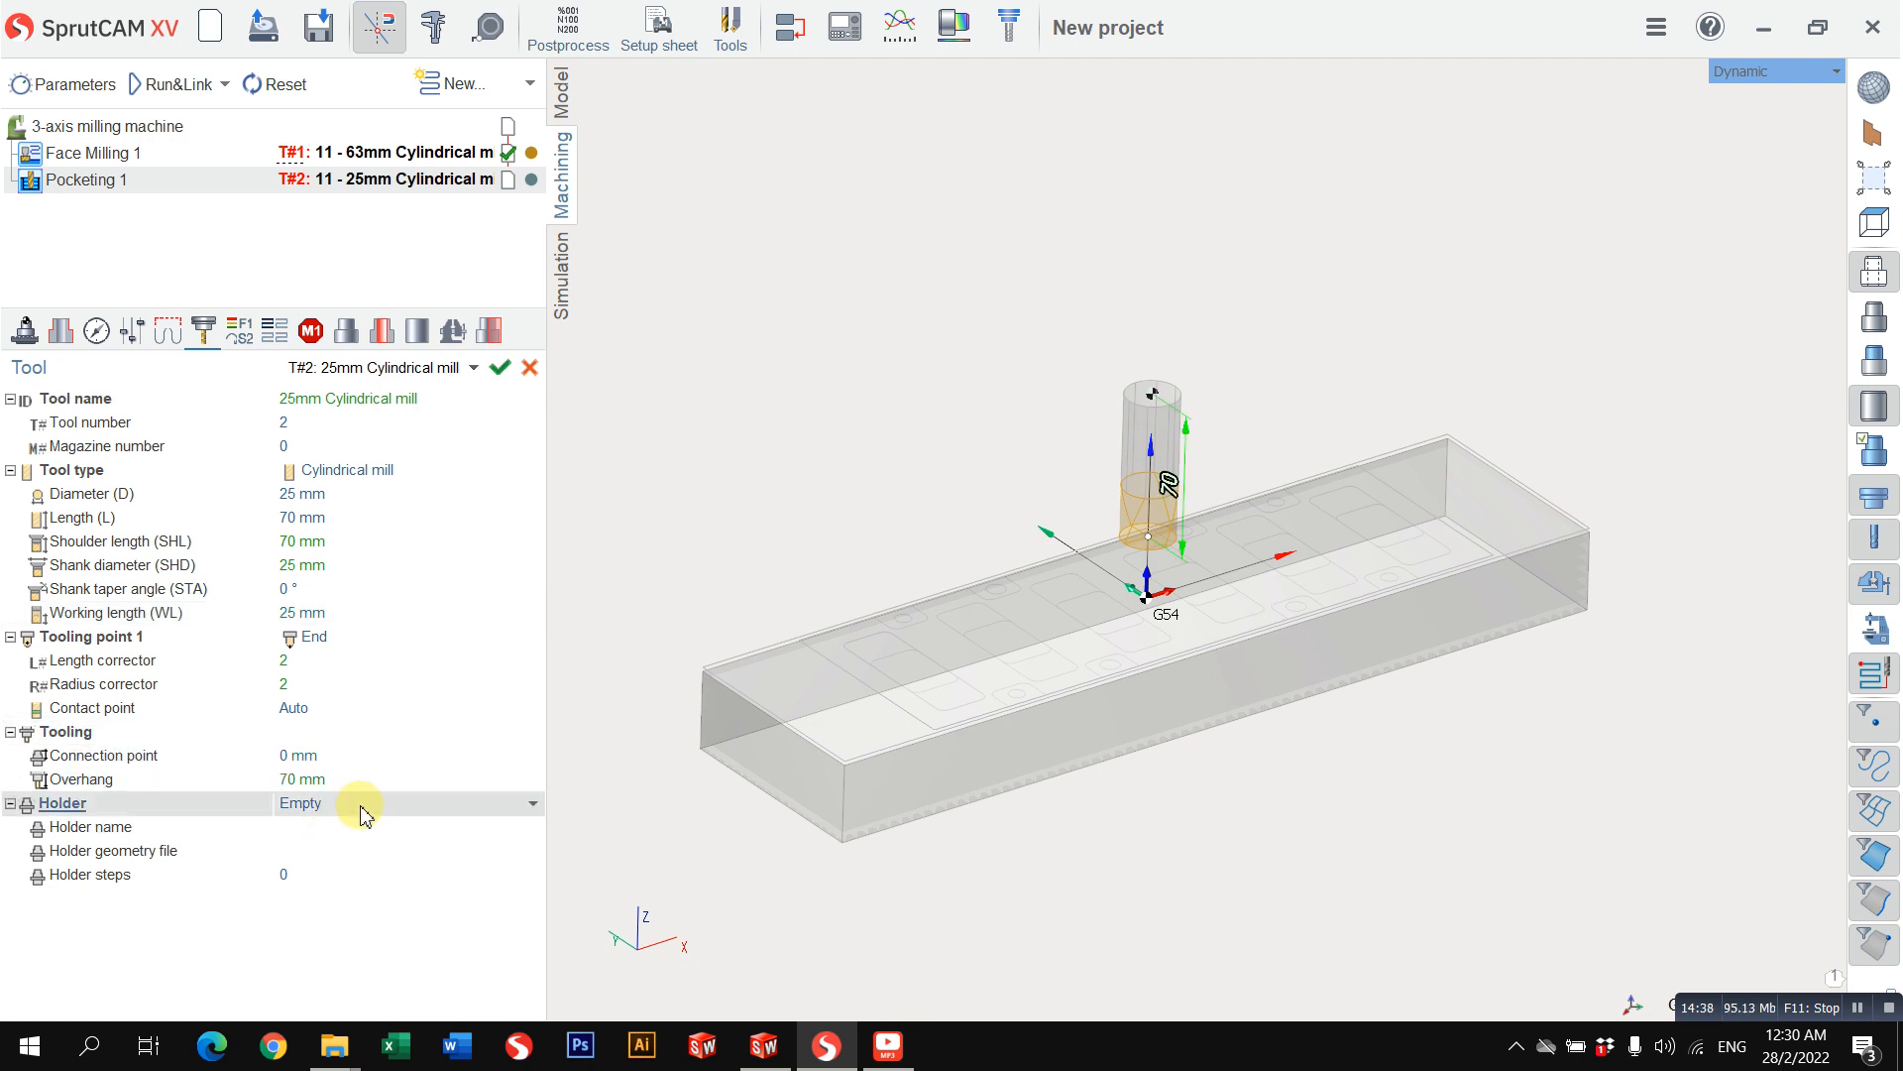
{"action": "left_click", "coordinate": [362, 813]}
{"action": "left_click", "coordinate": [385, 885]}
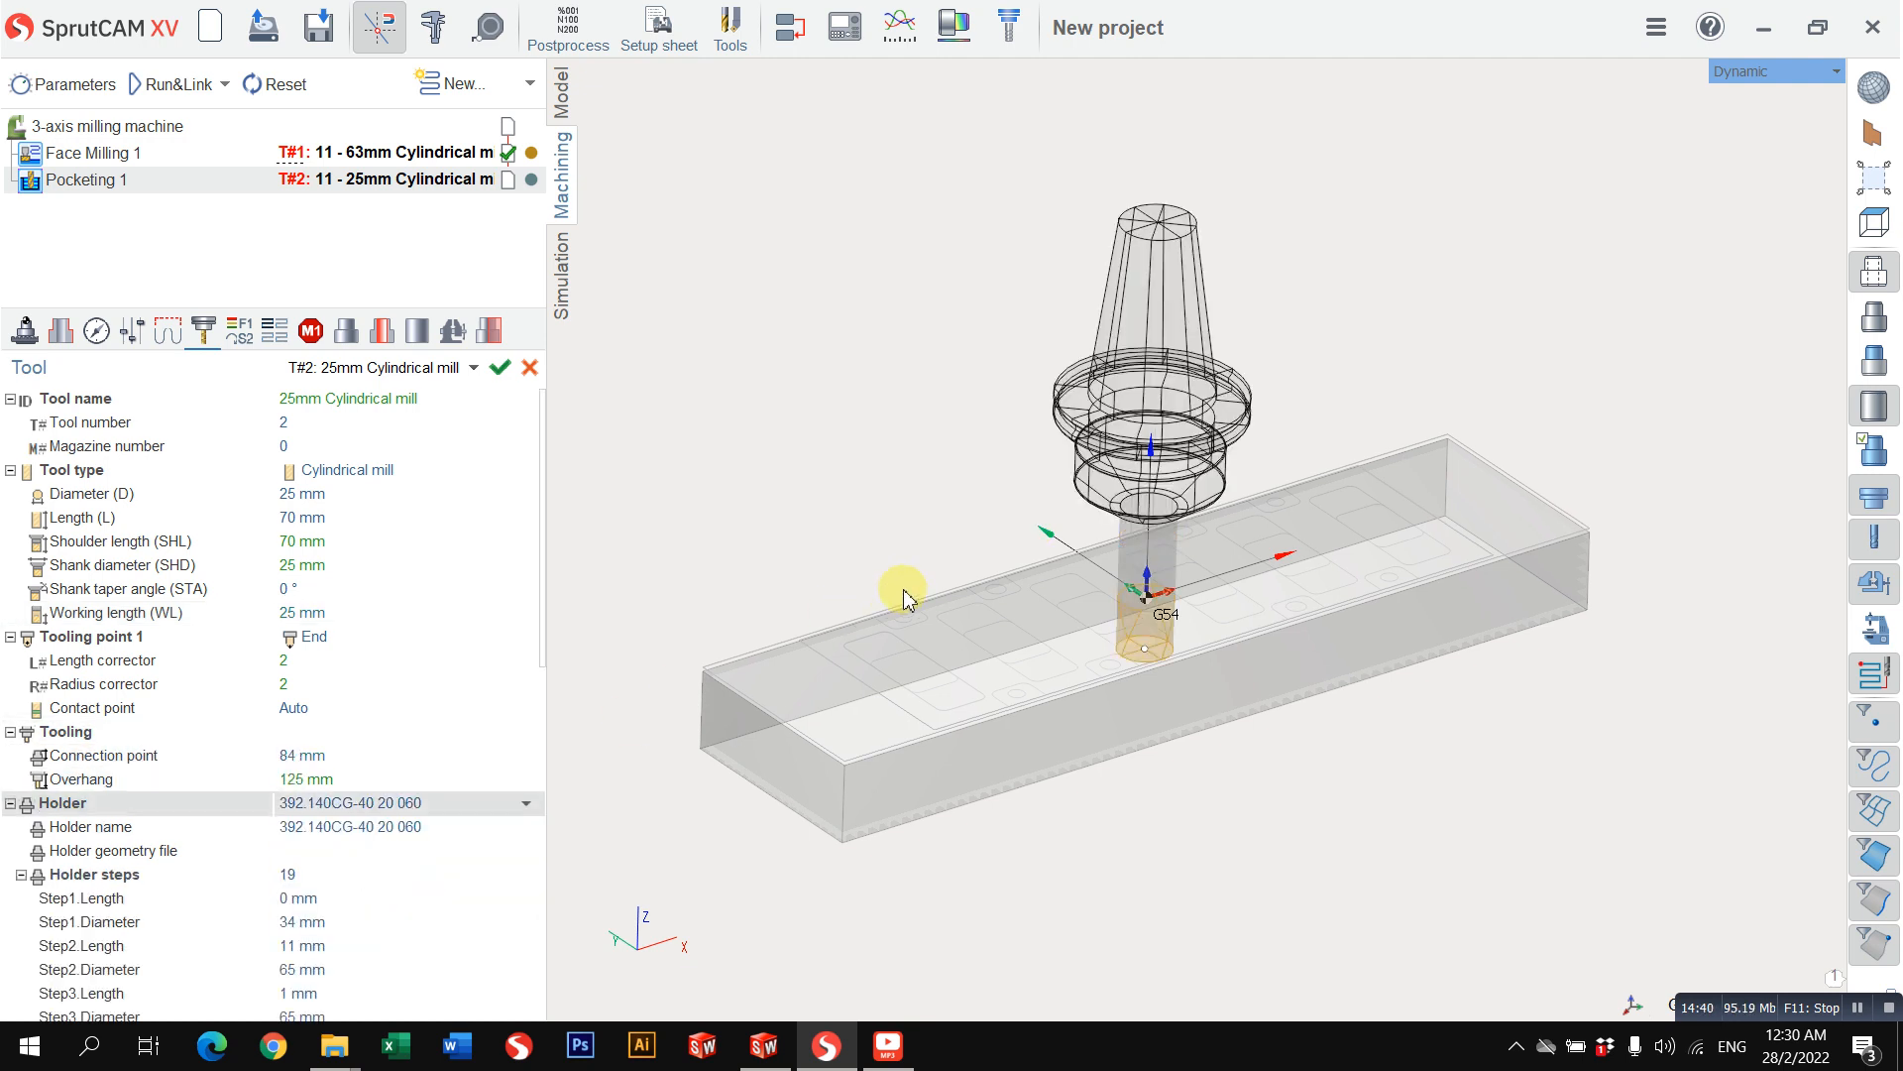
Step: Set the pocketing tool's overhang to 129 mm and collapse the tooling and holder details
{"action": "mouse_move", "coordinate": [903, 592]}
{"action": "middle_mouse_down"}
{"action": "mouse_move", "coordinate": [871, 562]}
{"action": "mouse_move", "coordinate": [952, 619]}
{"action": "mouse_move", "coordinate": [931, 572]}
{"action": "middle_mouse_up"}
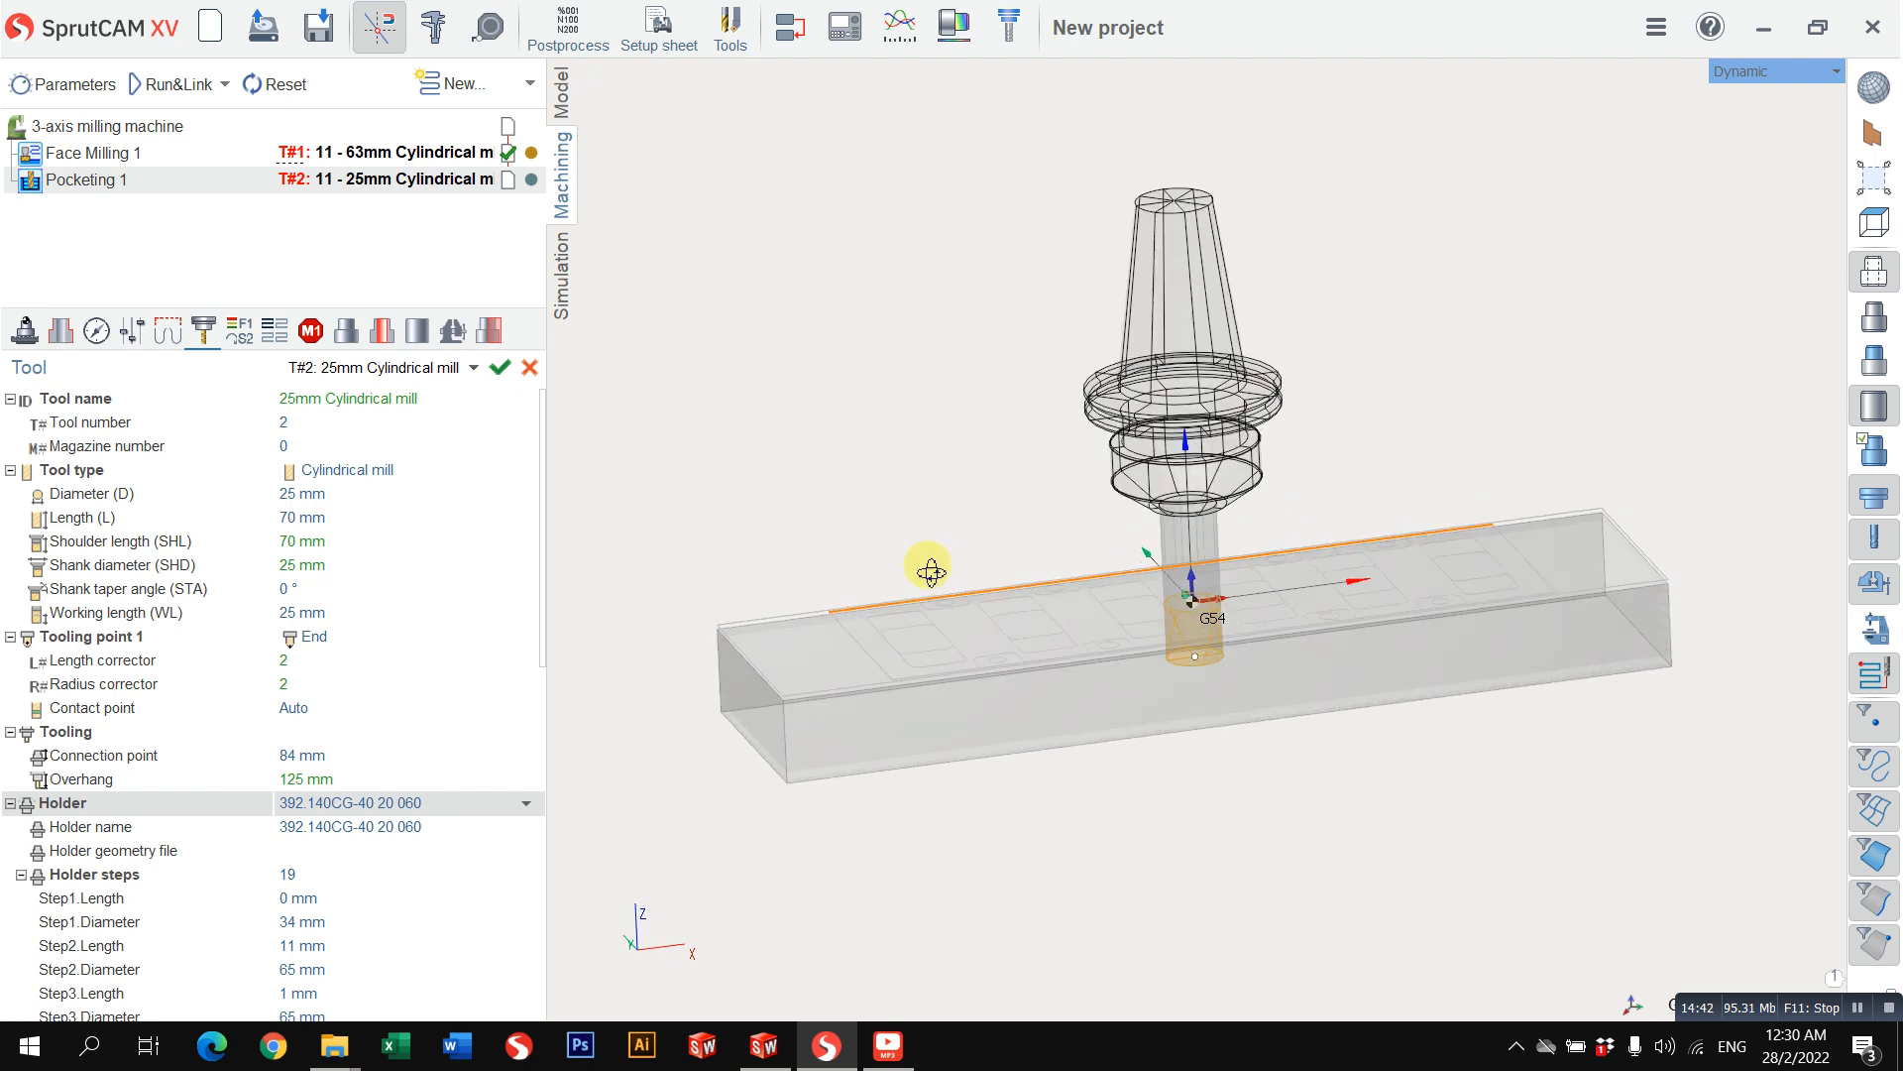
{"action": "left_click", "coordinate": [332, 779]}
{"action": "middle_click_drag", "start_coordinate": [1113, 467], "coordinate": [1121, 570]}
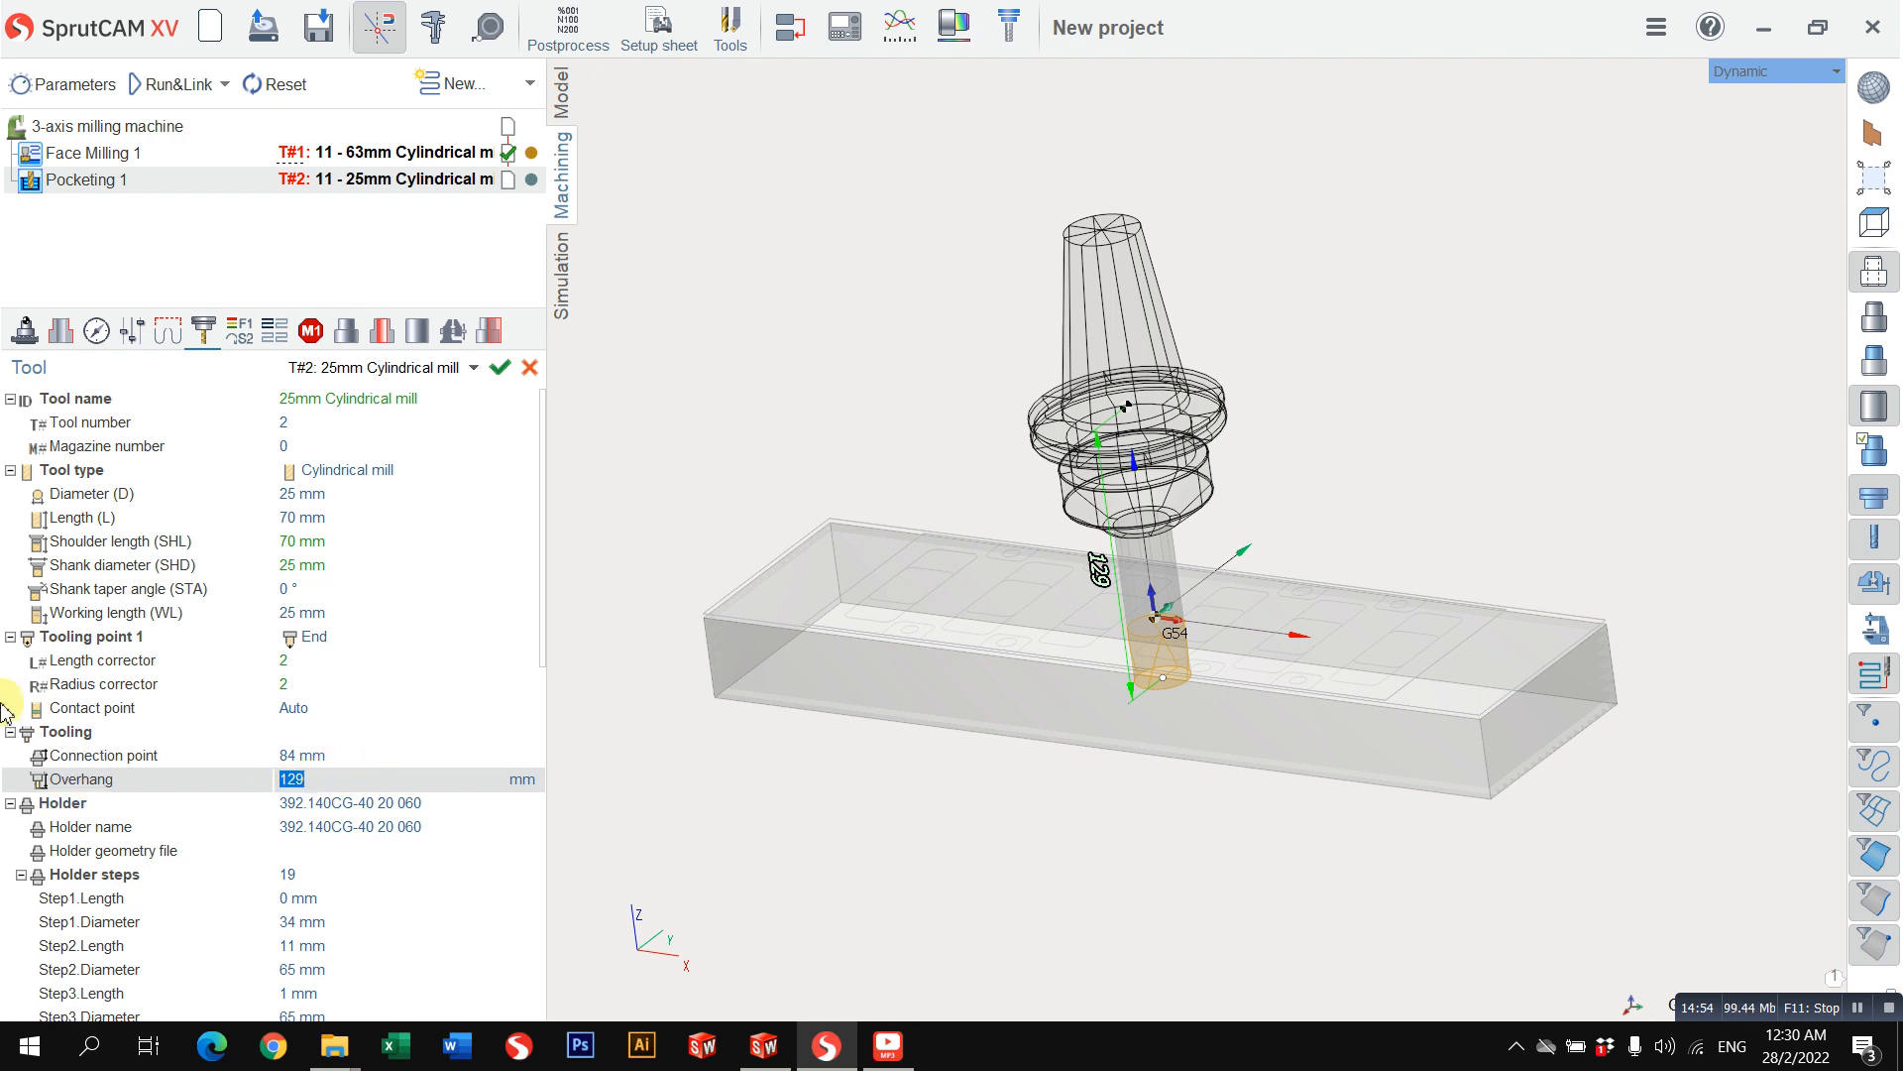
{"action": "left_click", "coordinate": [11, 732]}
{"action": "left_click", "coordinate": [11, 756]}
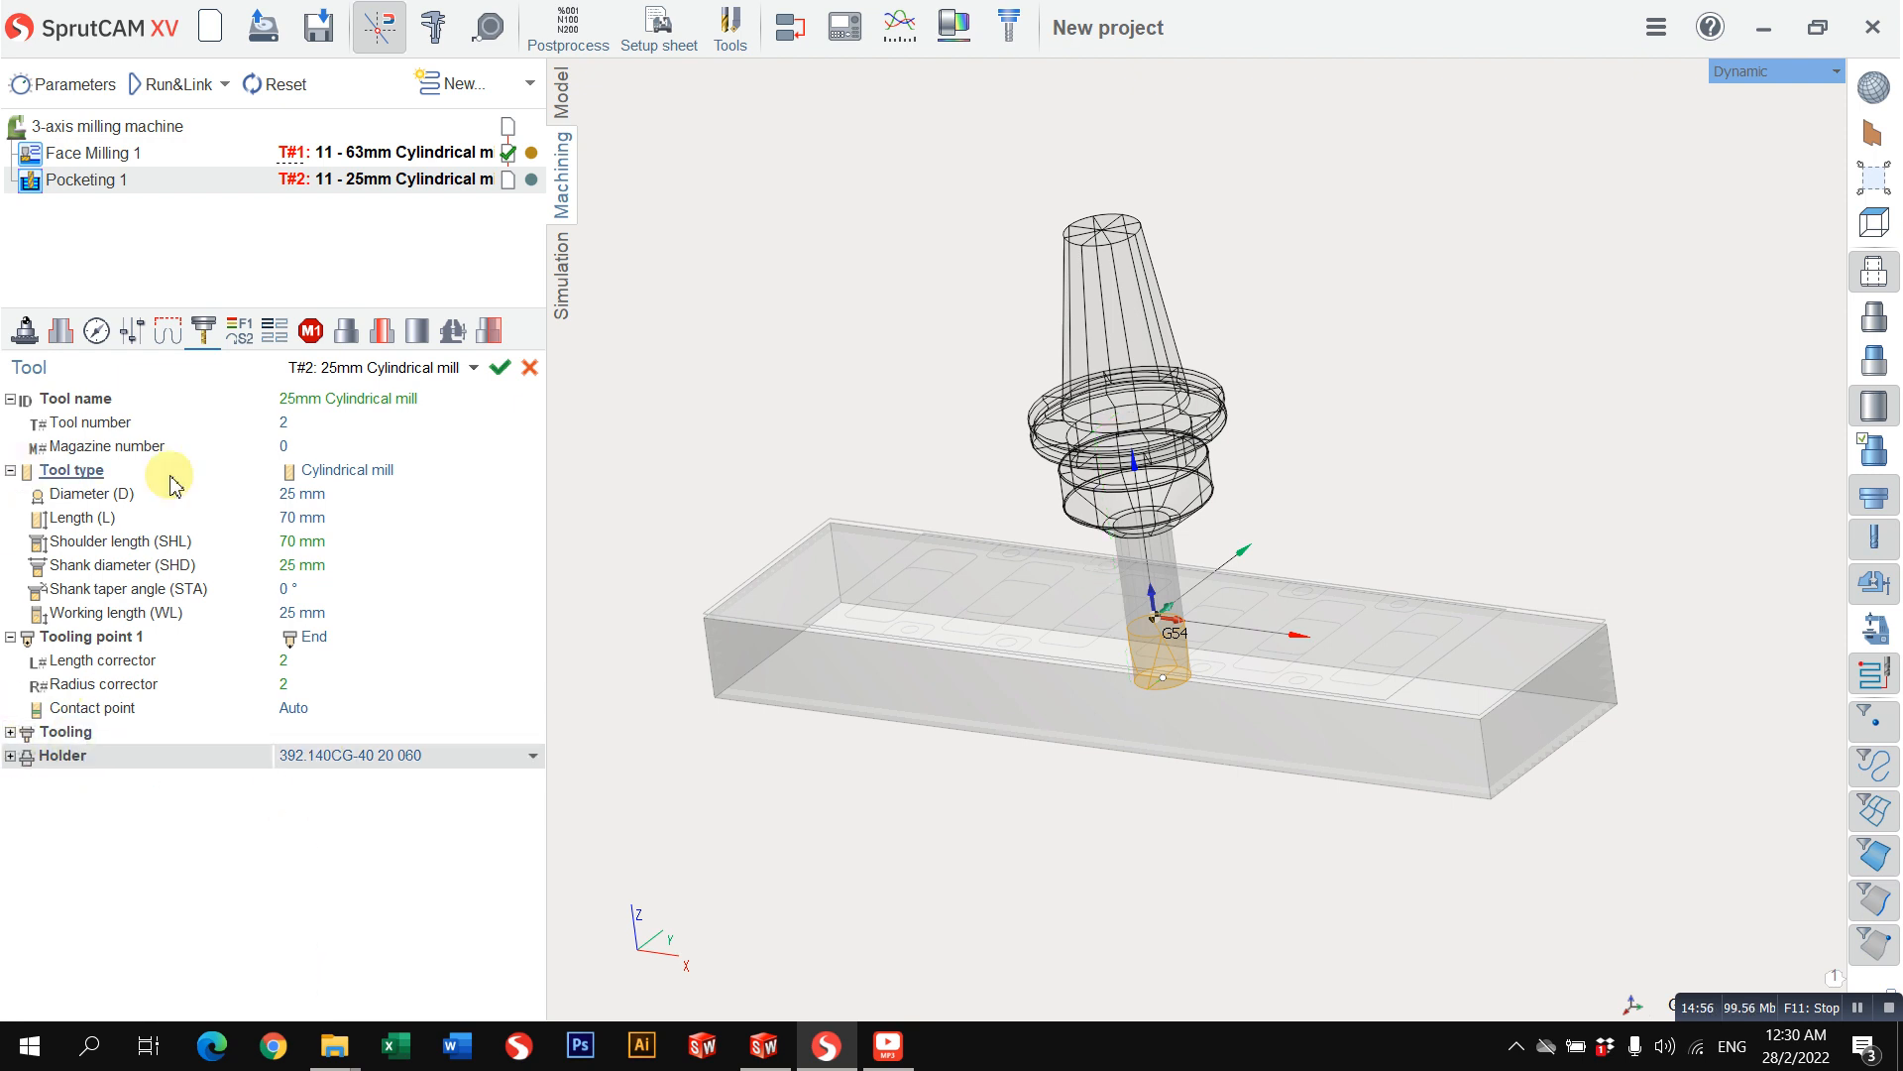
Step: Set the pocketing operation's work feed to 1000 mm/min
{"action": "left_click", "coordinate": [238, 334]}
{"action": "left_click", "coordinate": [354, 423]}
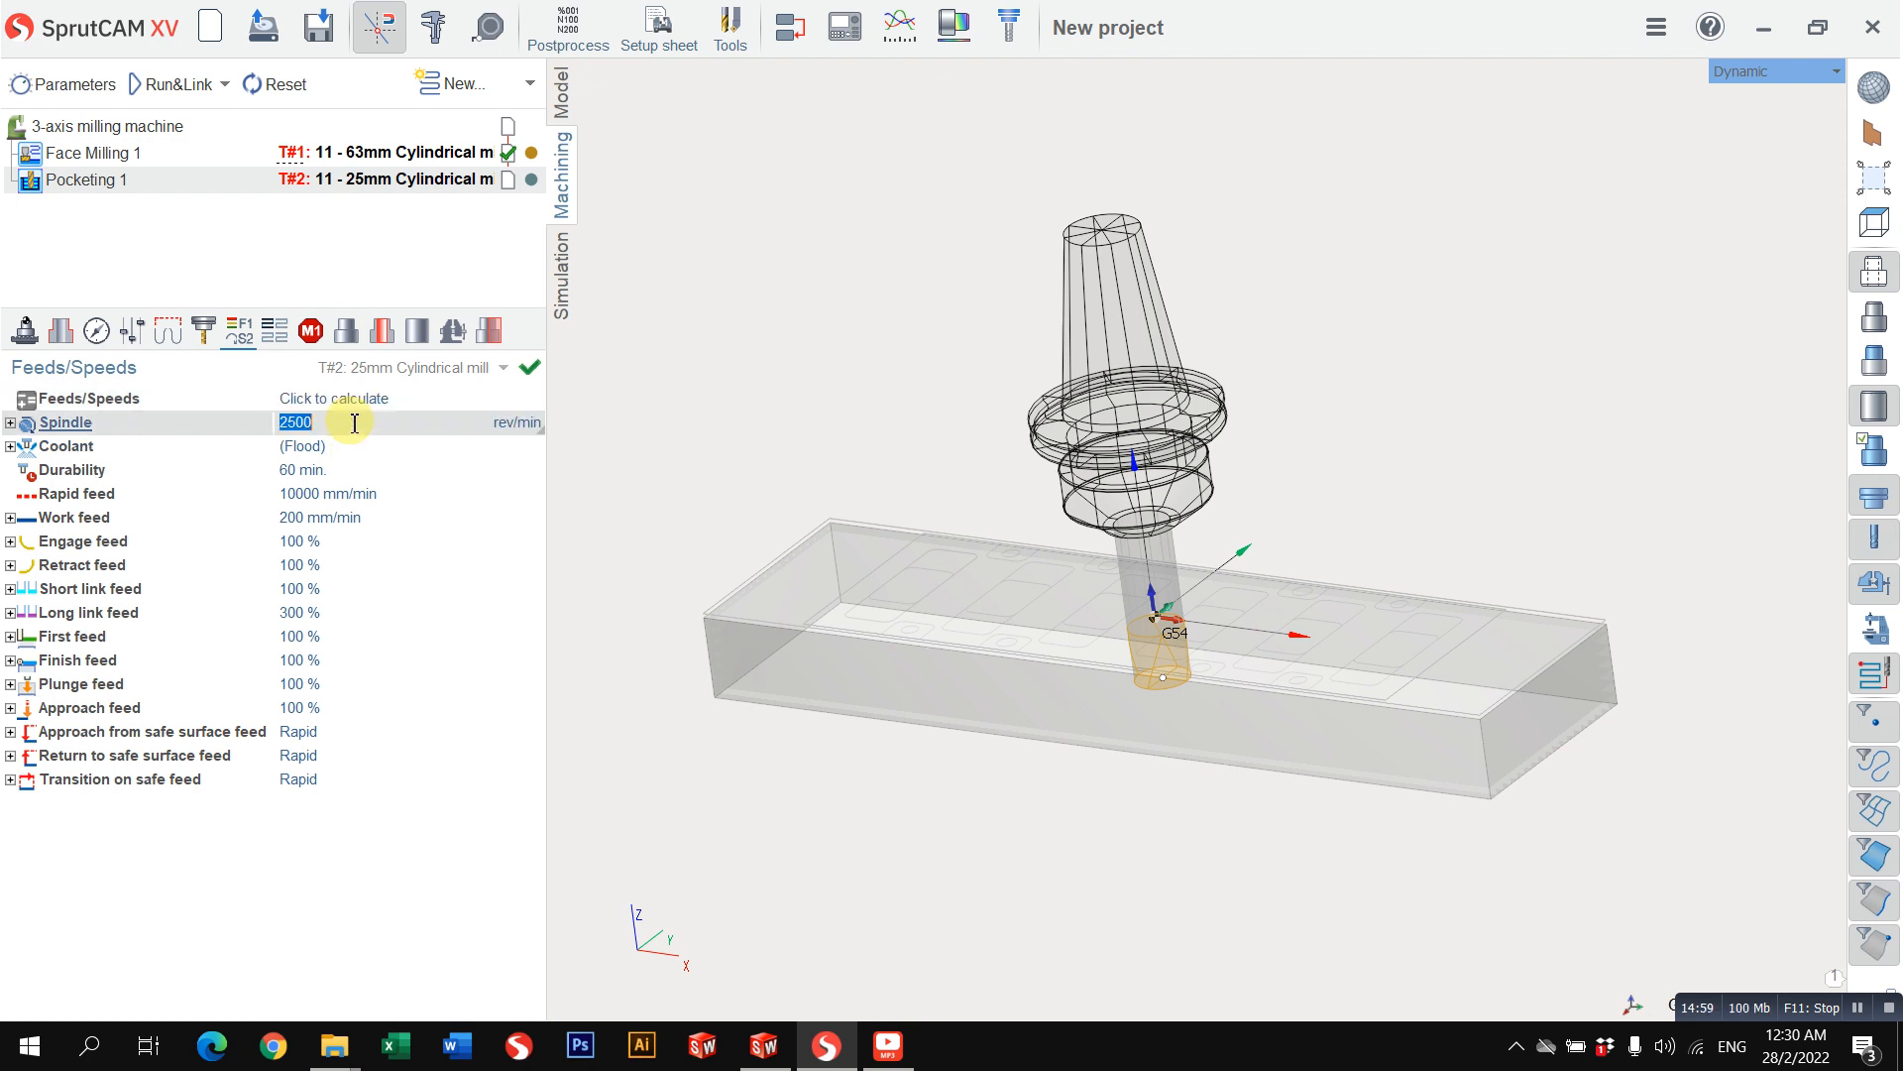
{"action": "left_click", "coordinate": [371, 517]}
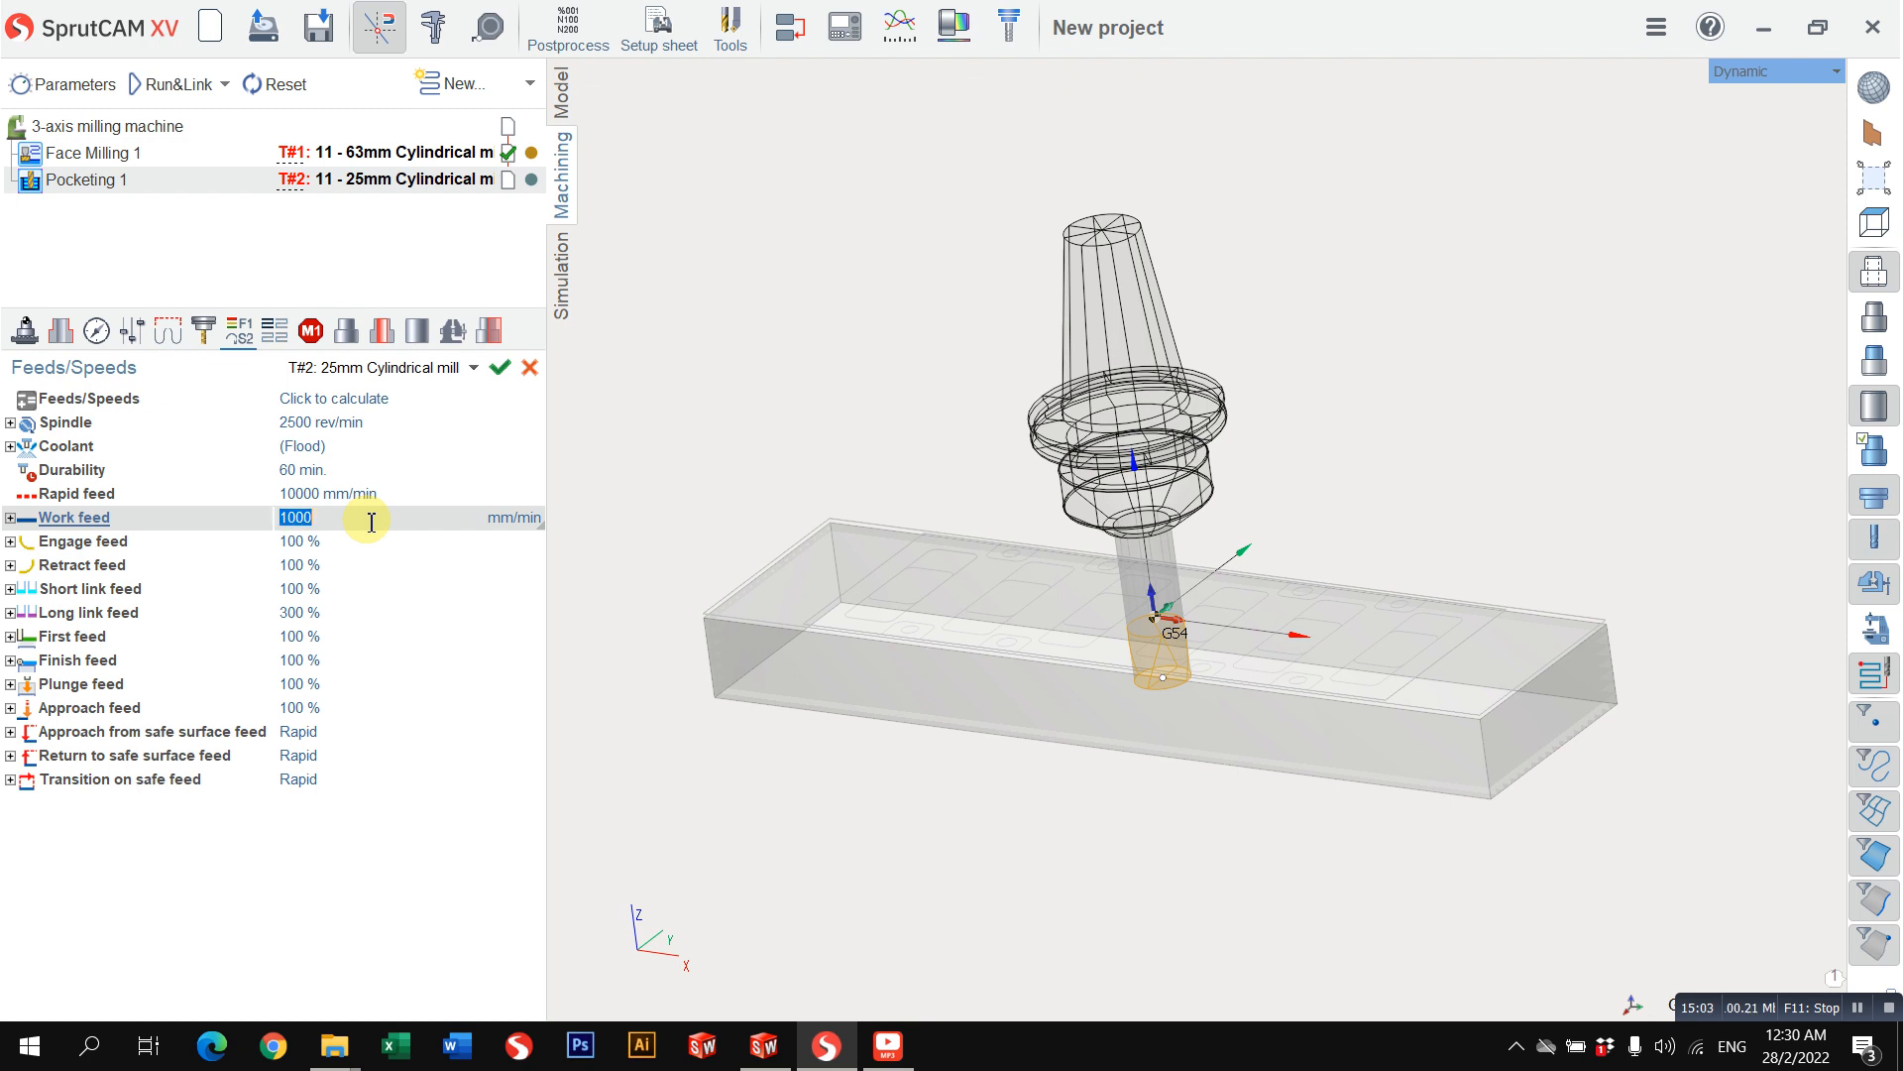
{"action": "key", "text": "Tab"}
{"action": "left_click", "coordinate": [363, 636]}
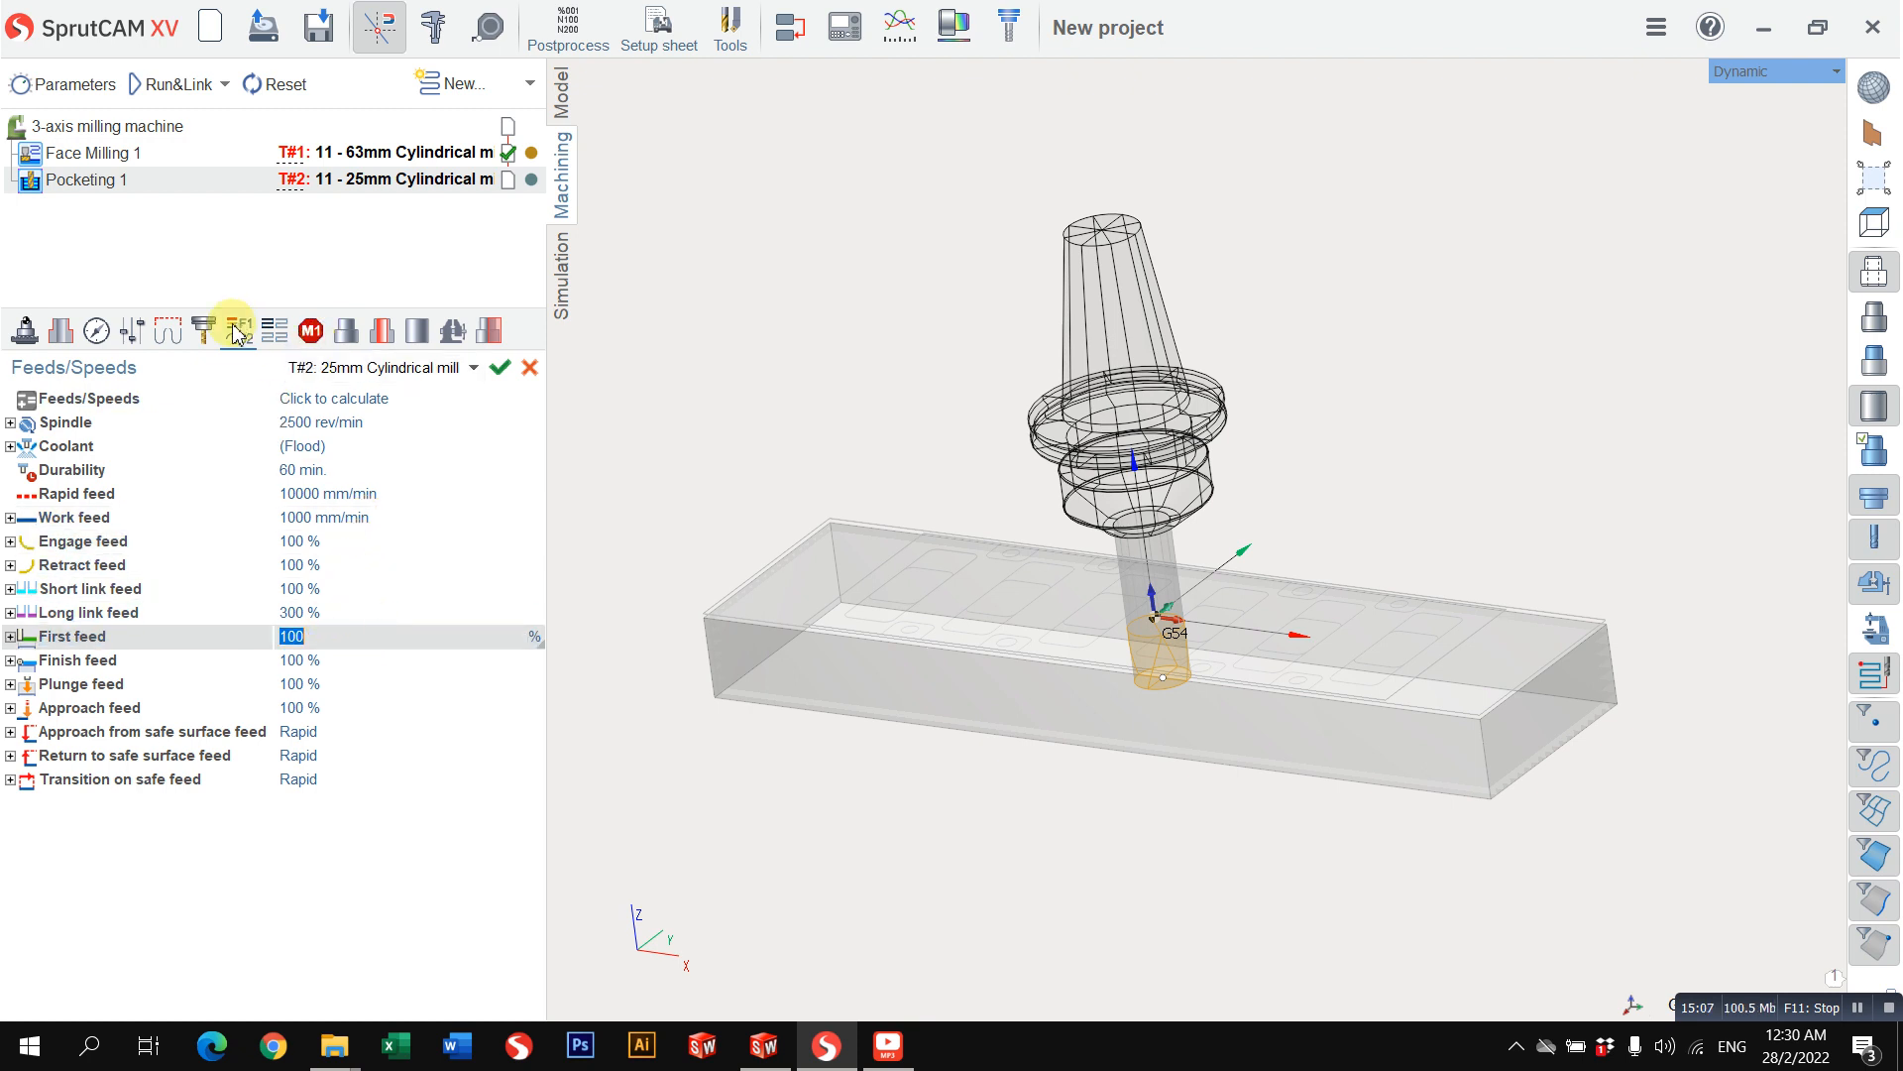
{"action": "left_click", "coordinate": [326, 541]}
{"action": "left_click", "coordinate": [334, 512]}
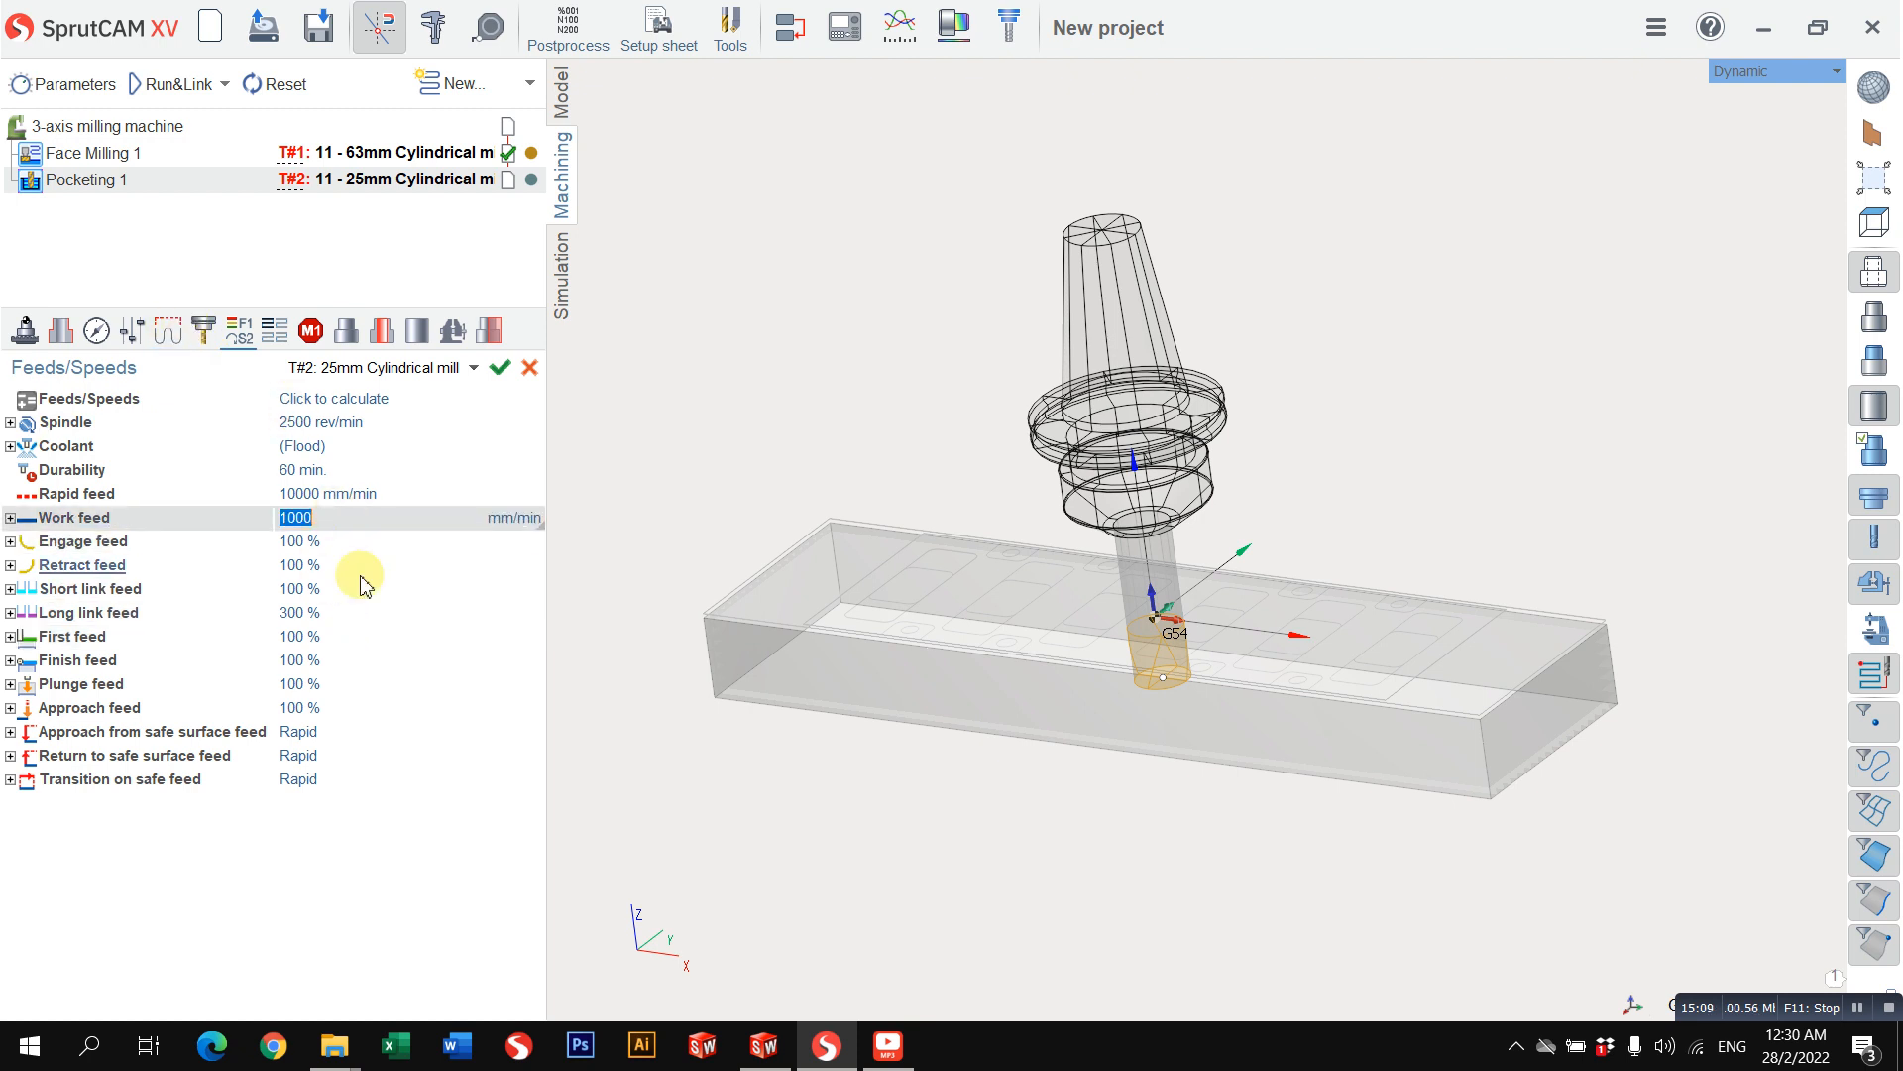
{"action": "left_click", "coordinate": [350, 549]}
{"action": "left_click", "coordinate": [345, 591]}
{"action": "left_click", "coordinate": [356, 638]}
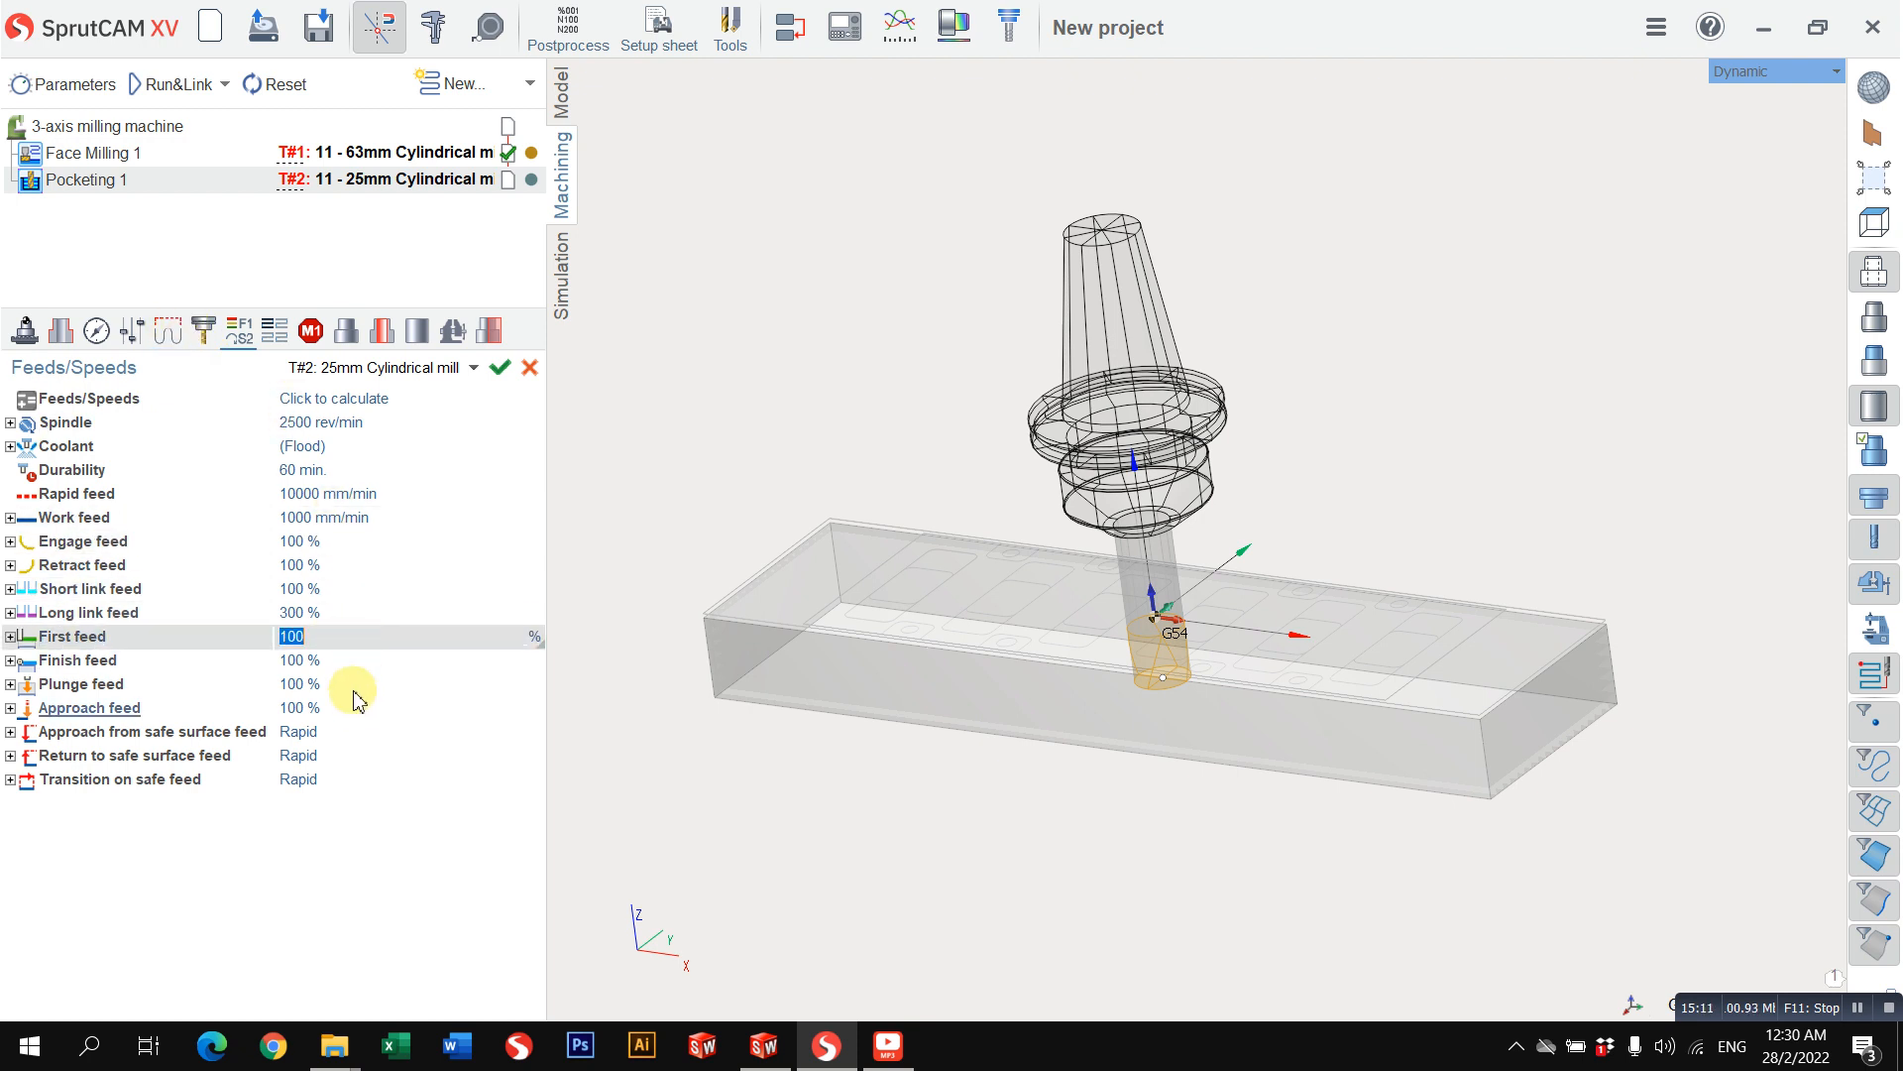
Step: Add the rectangular contour surrounding the small pockets and holes to the job assignment as a pocket
{"action": "left_click", "coordinate": [55, 334]}
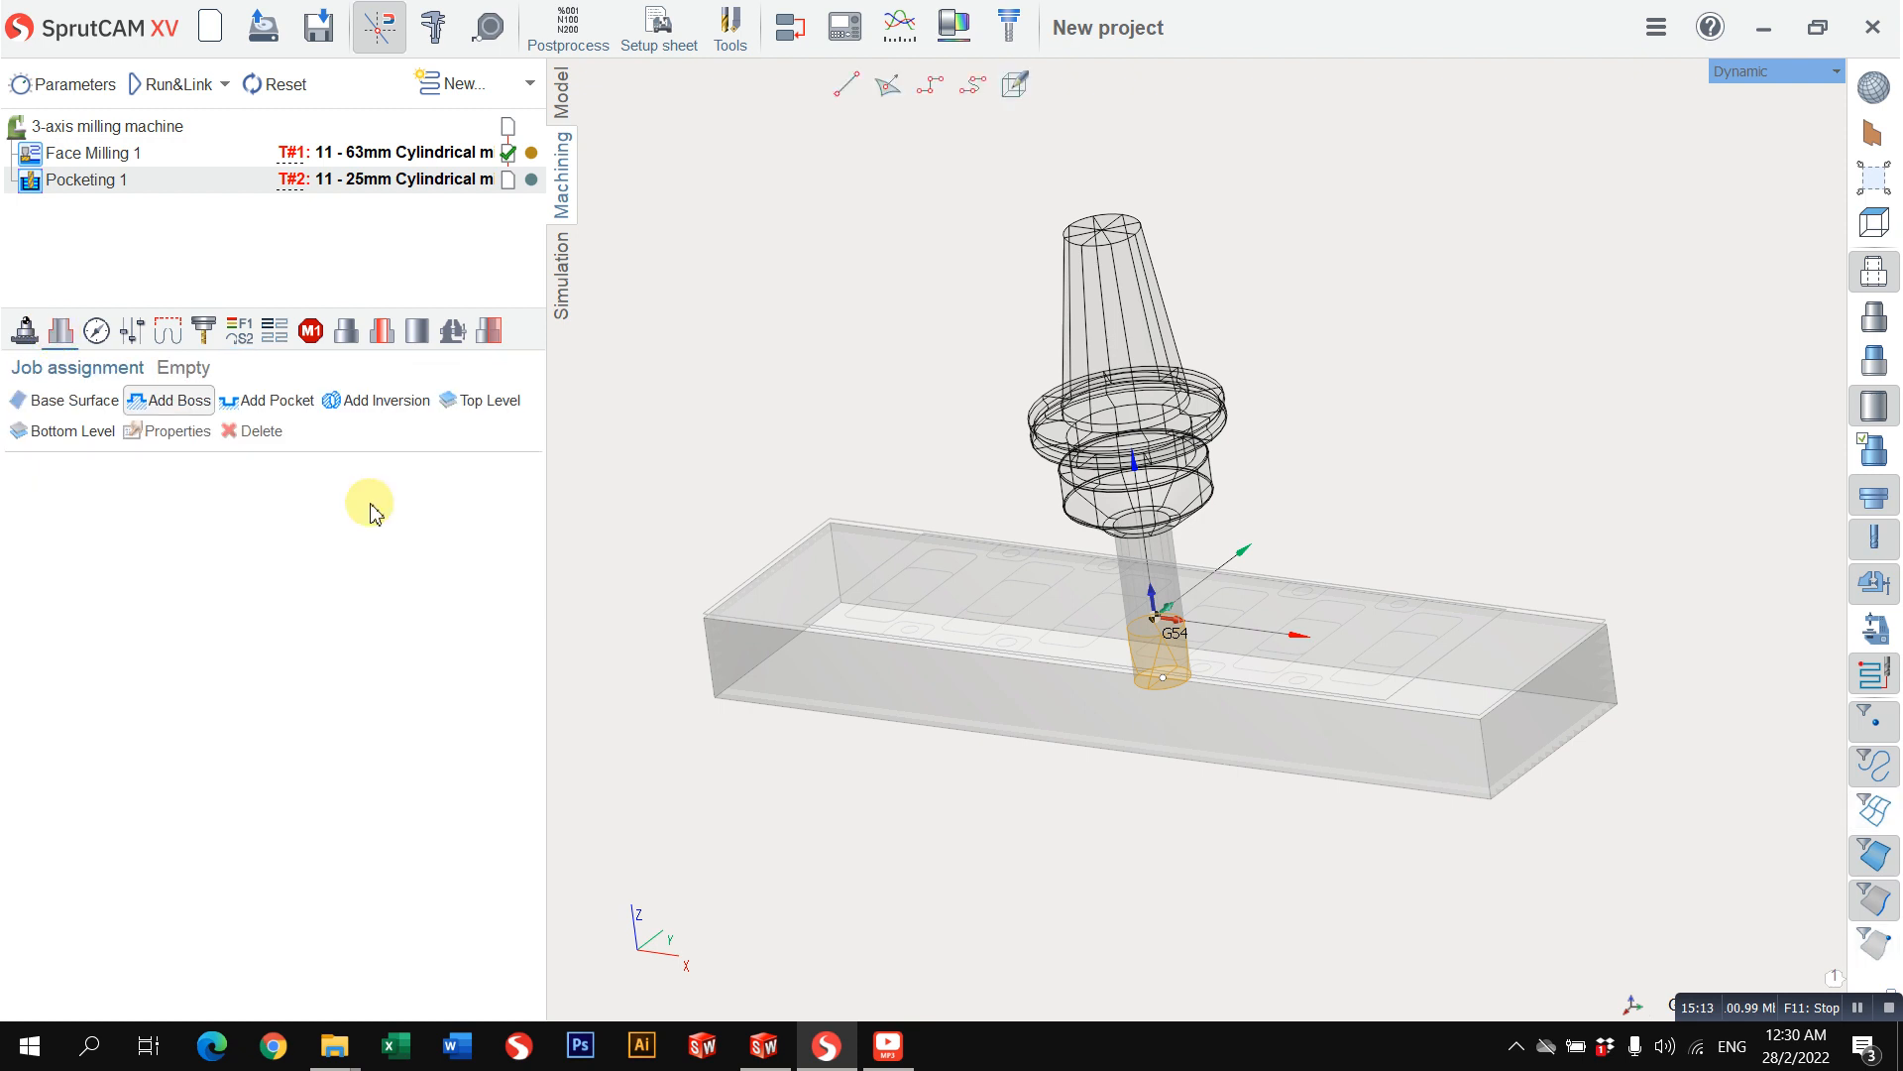
{"action": "left_click_drag", "start_coordinate": [836, 625], "coordinate": [820, 662]}
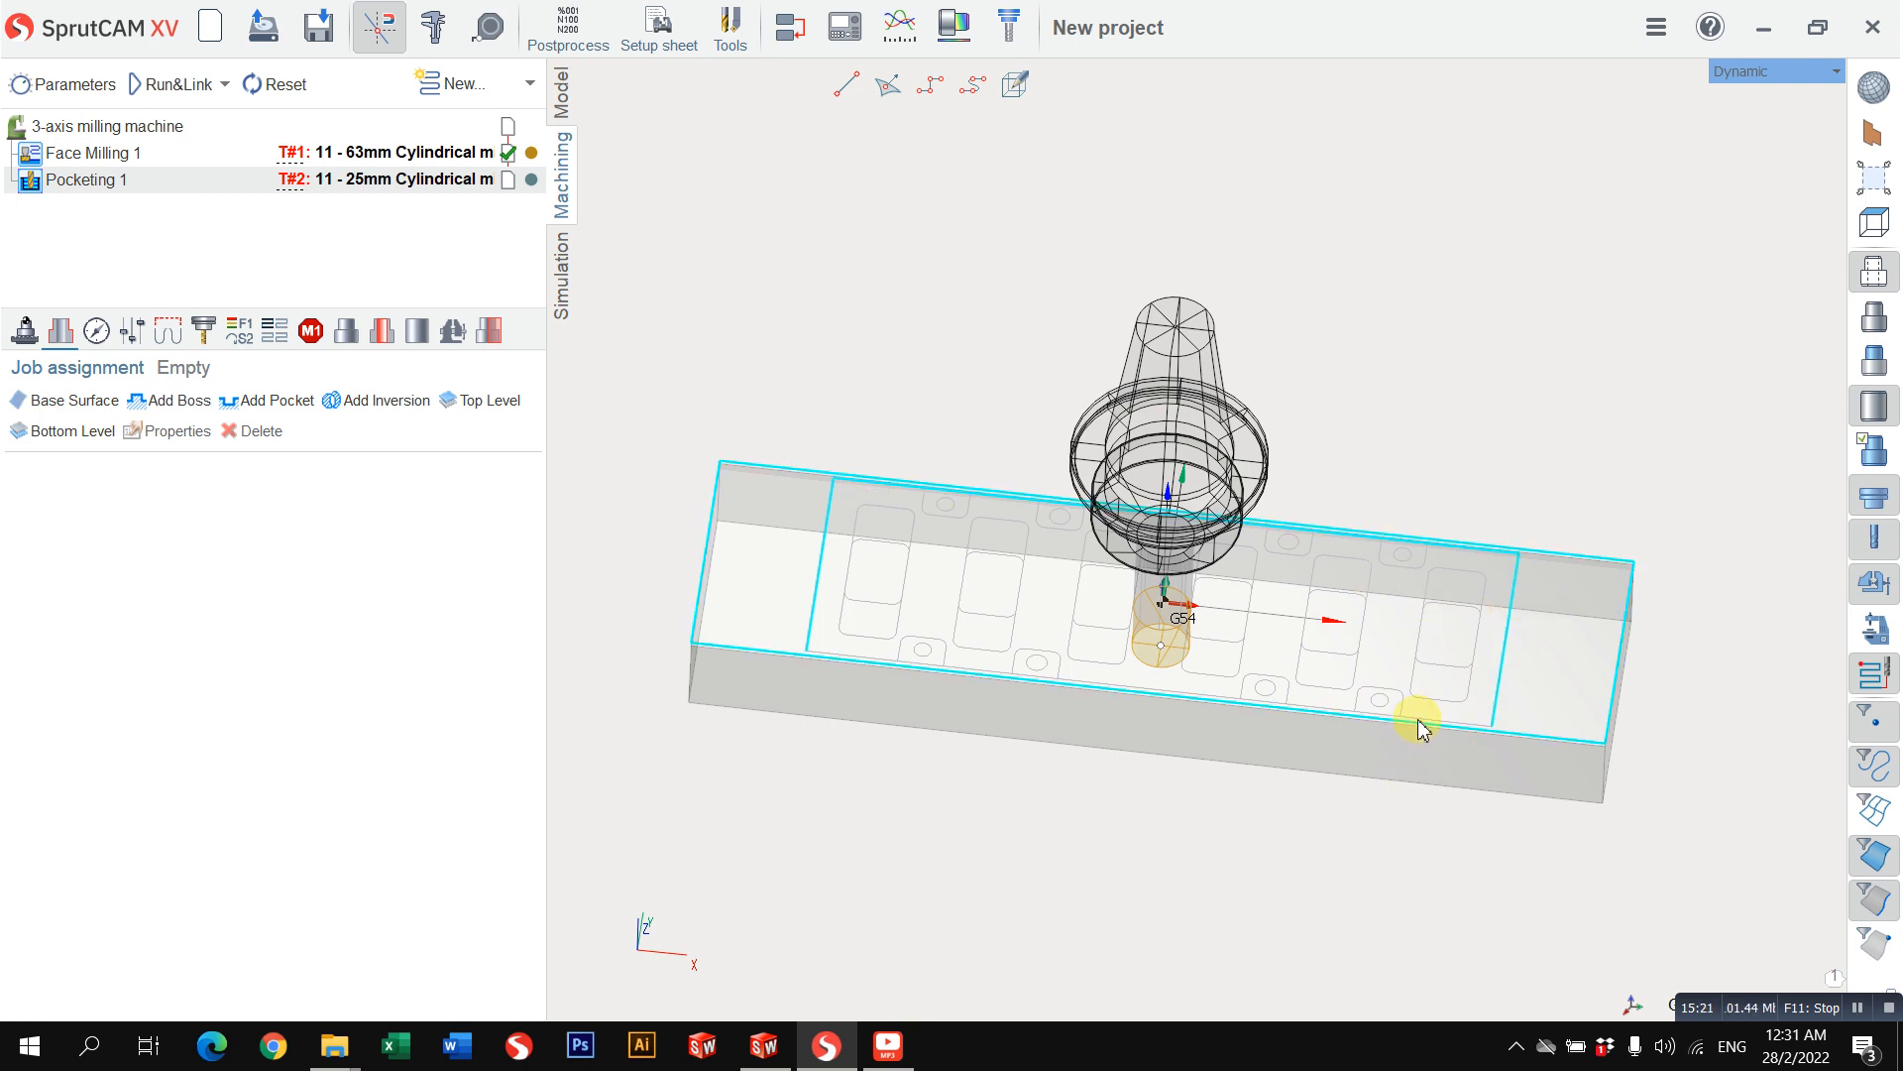
{"action": "left_click", "coordinate": [1465, 384]}
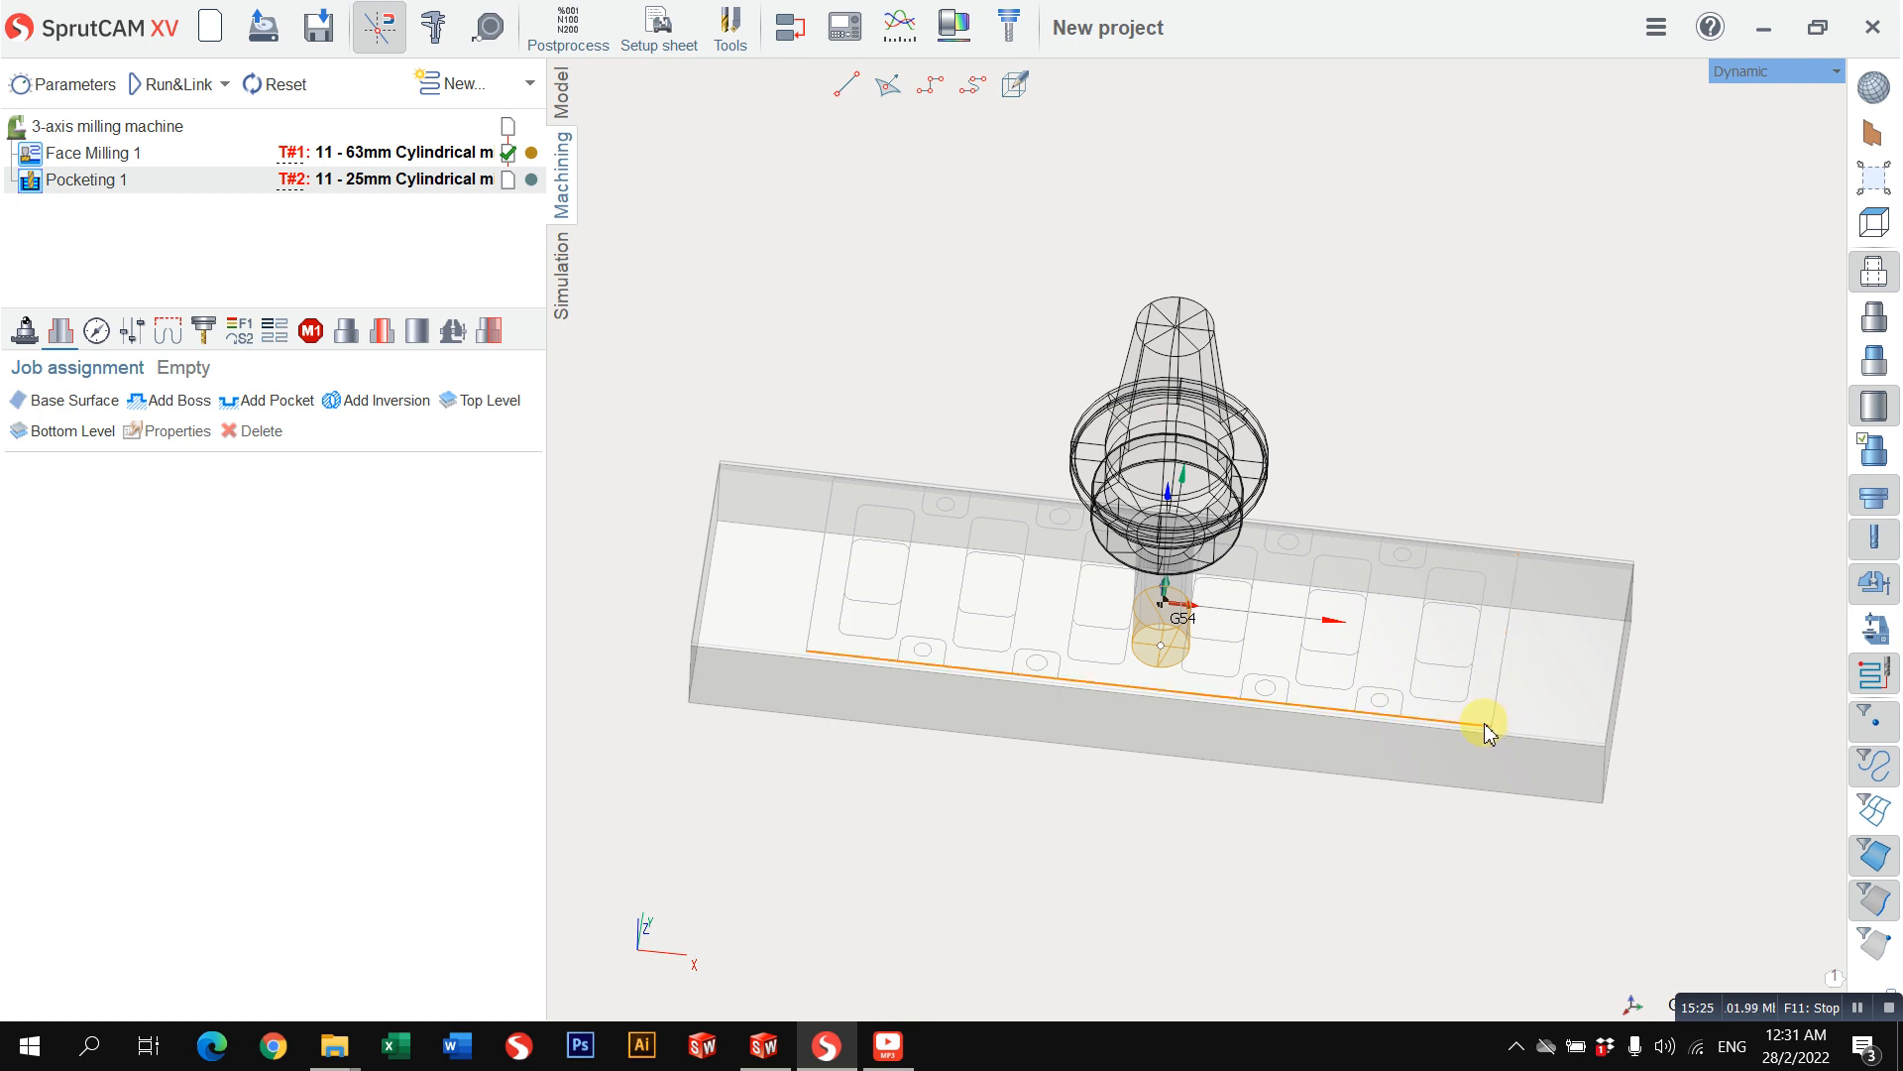
{"action": "left_click", "coordinate": [260, 409]}
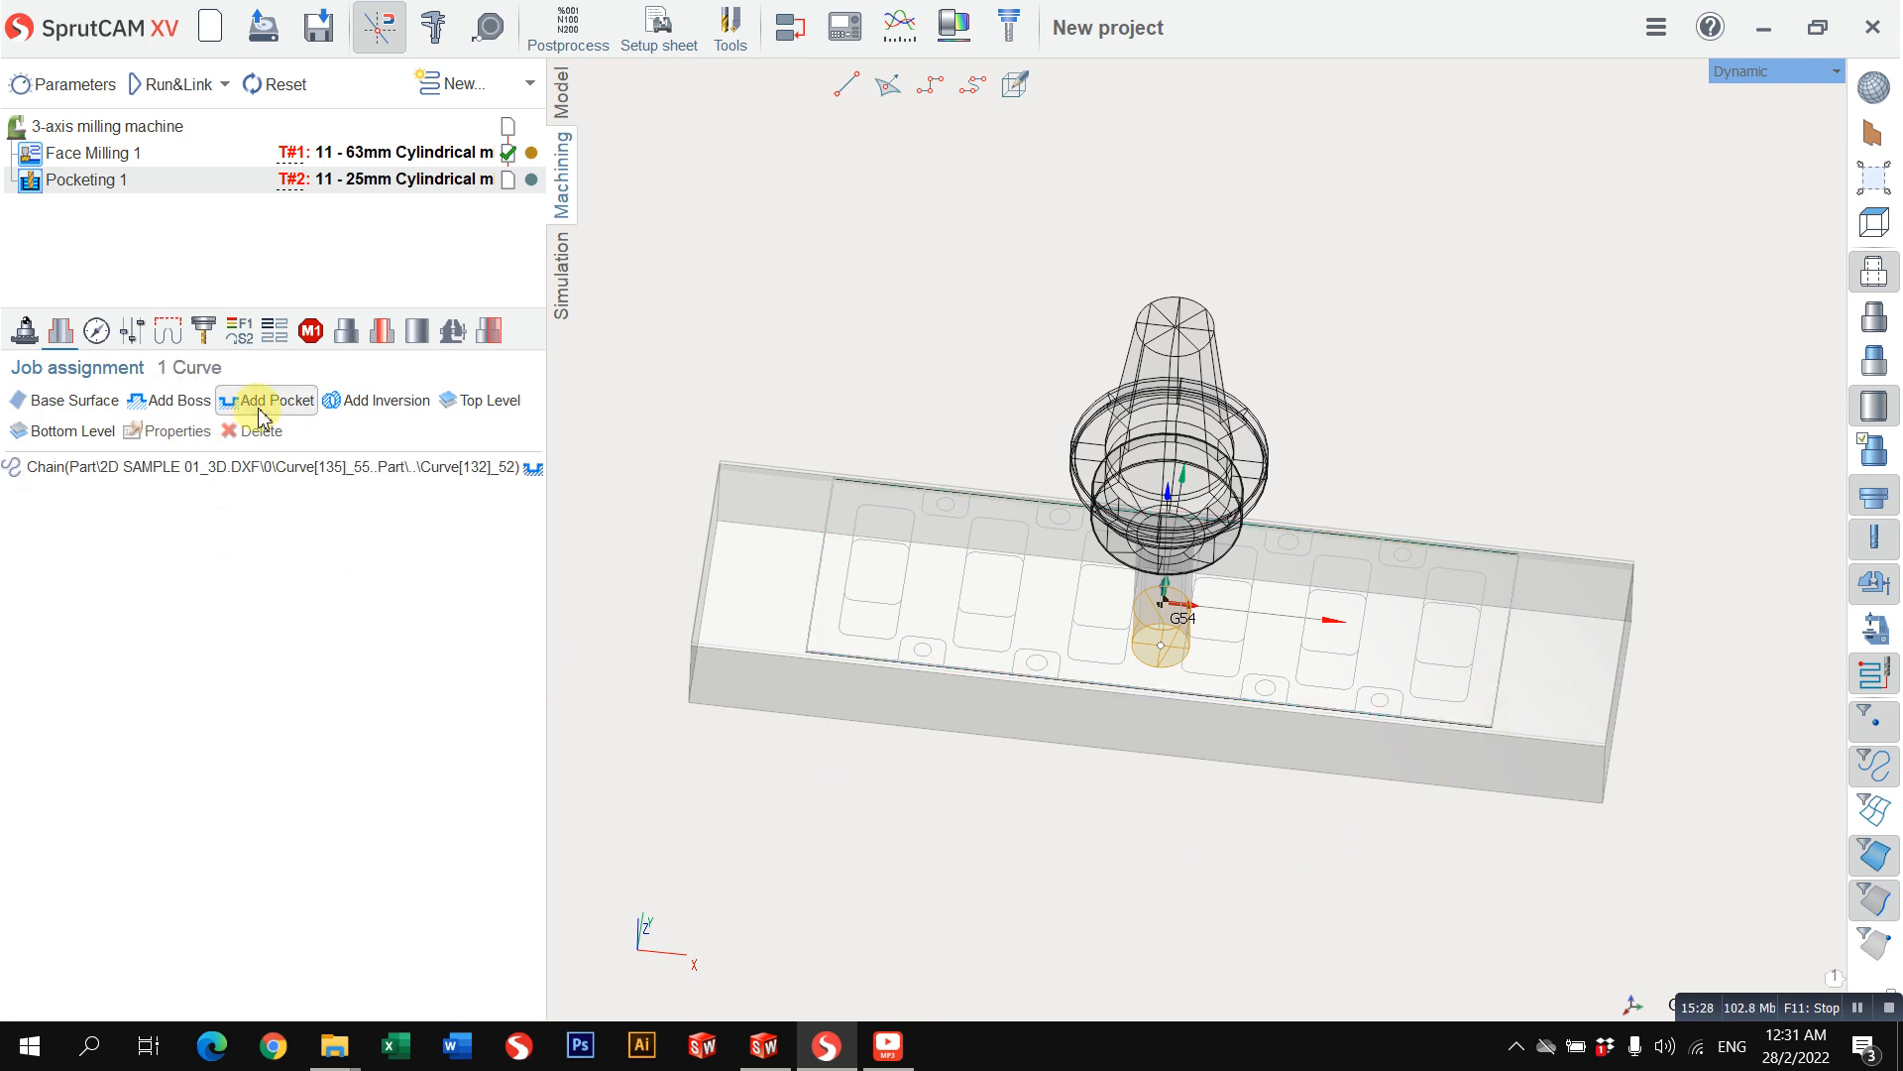
Step: Set the pocketing operation's bottom machining level to -2.5 mm
{"action": "left_click", "coordinate": [96, 332]}
{"action": "left_click", "coordinate": [348, 615]}
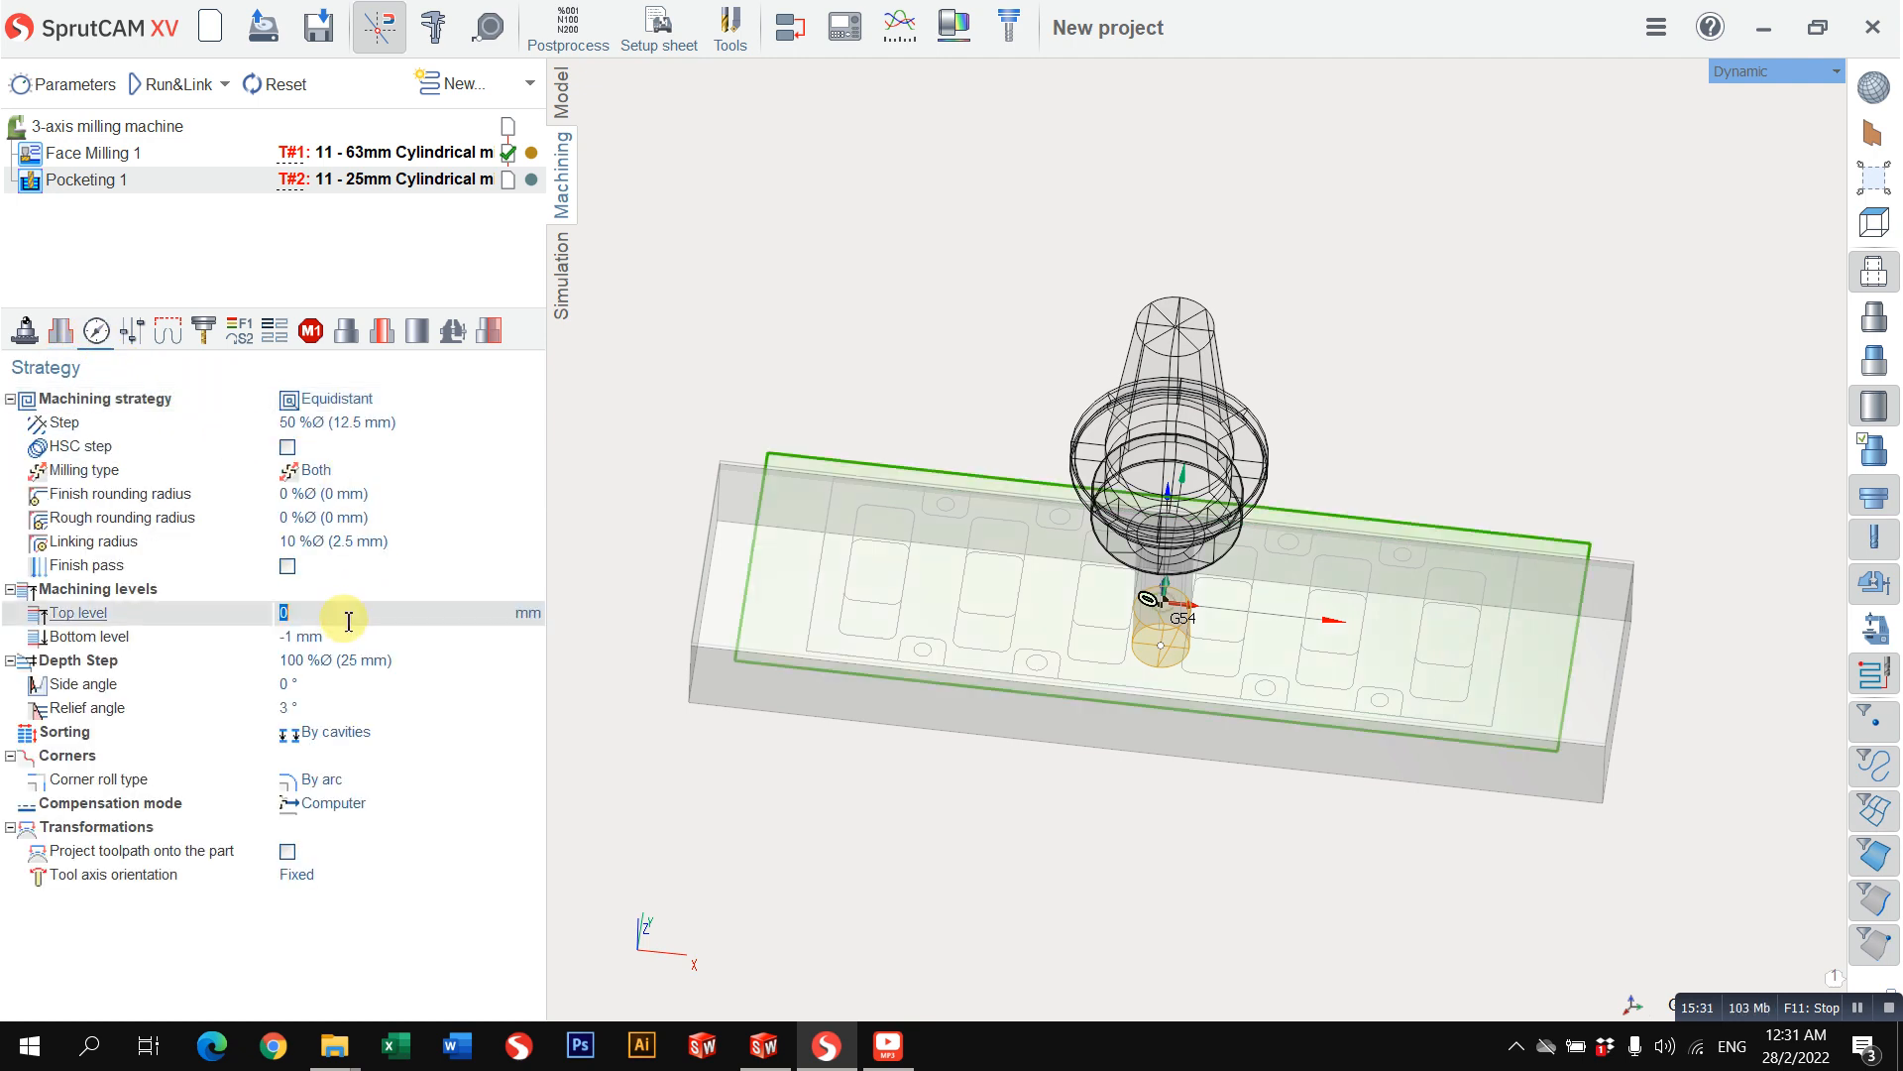
{"action": "left_click", "coordinate": [343, 631]}
{"action": "key", "text": "Return"}
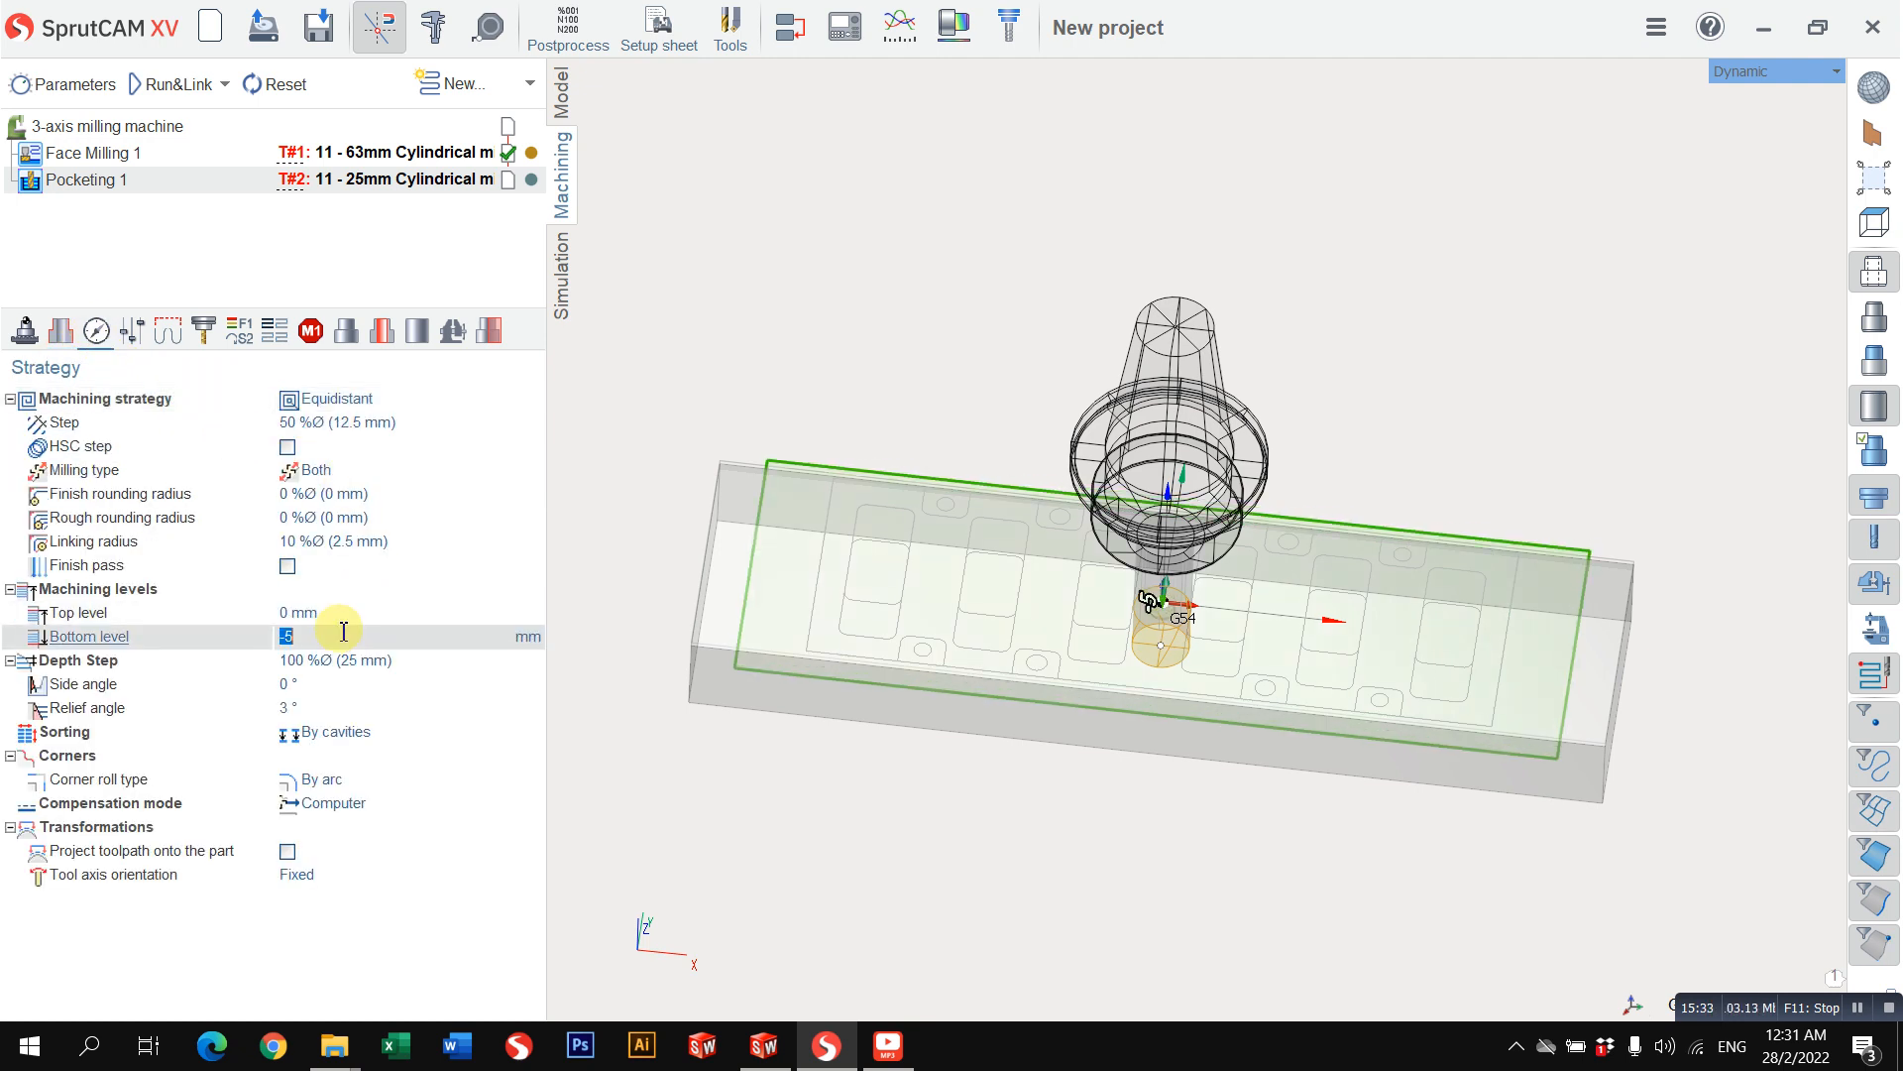
{"action": "type", "text": "-2.5"}
{"action": "key", "text": "Return"}
Step: Review the pocketing operation's strategy, job assignment, tool and feed settings
{"action": "left_click", "coordinate": [340, 659]}
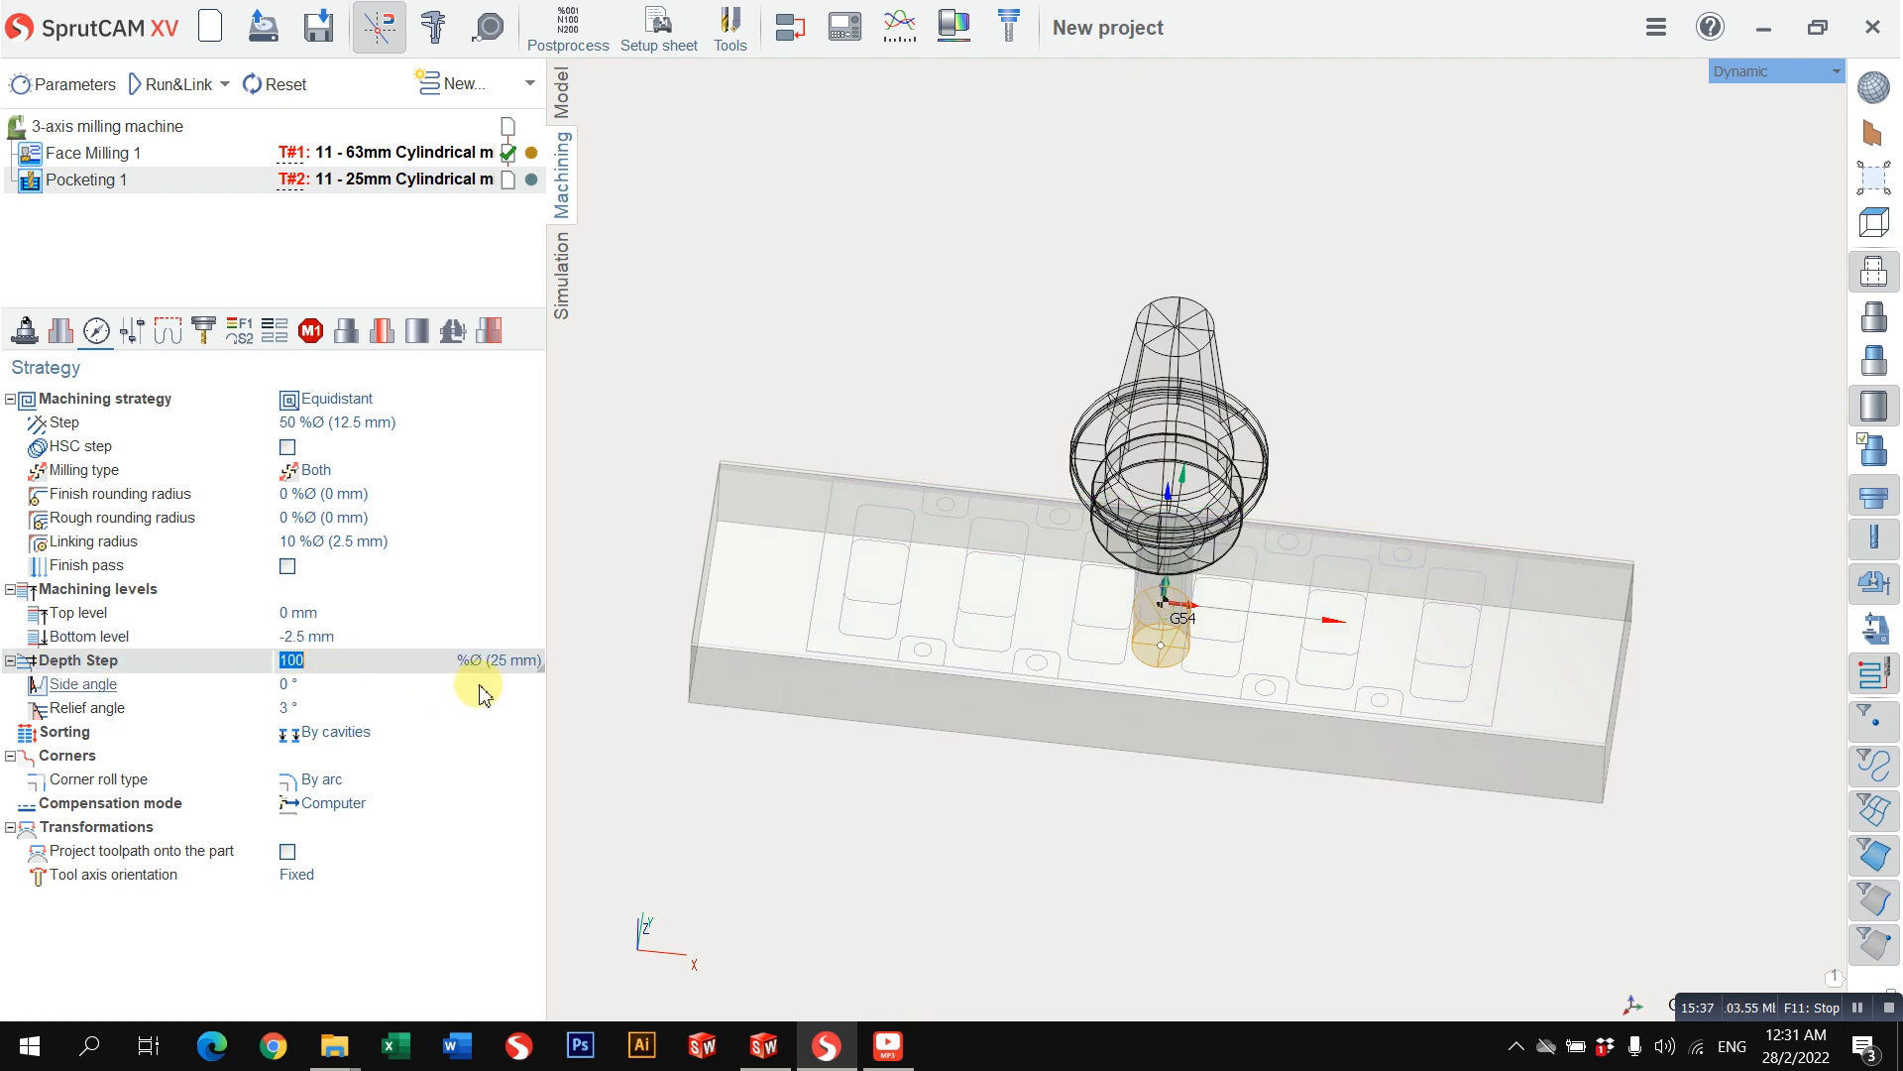
{"action": "left_click", "coordinate": [381, 406]}
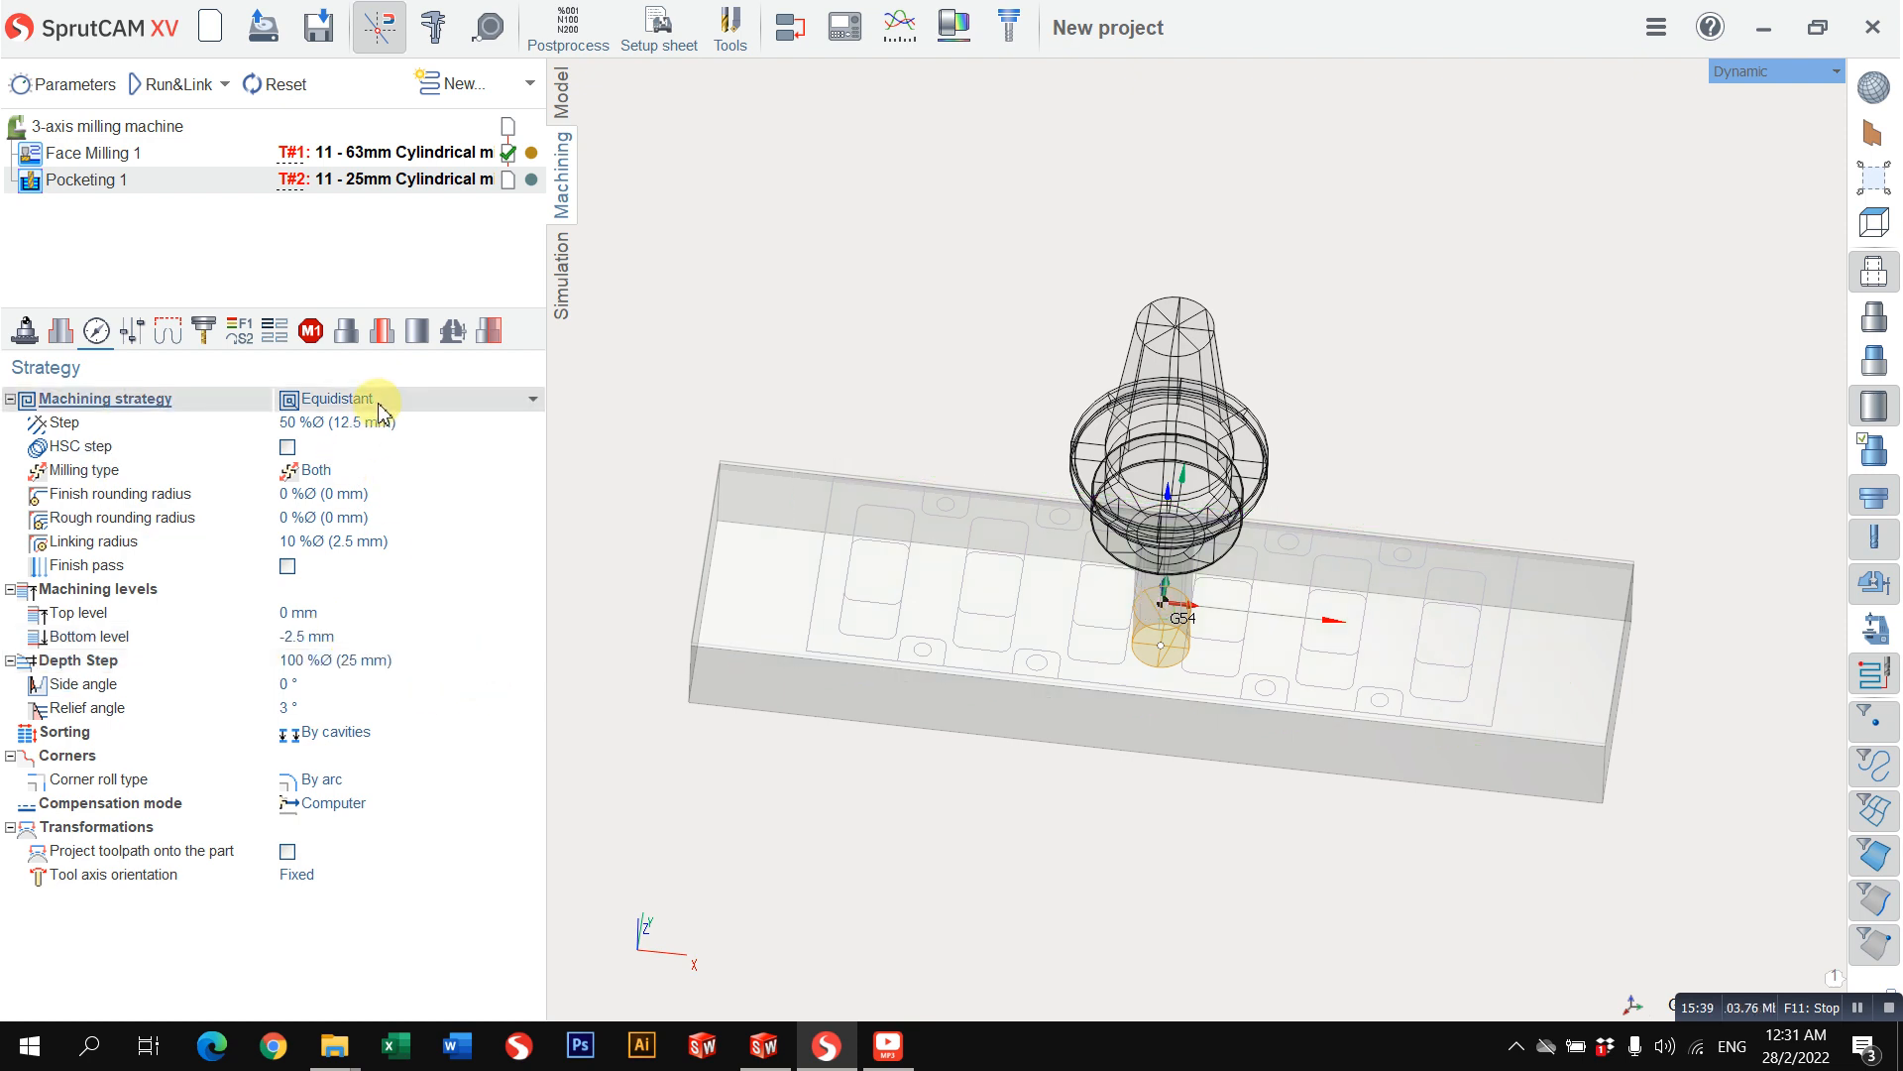
{"action": "left_click", "coordinate": [62, 337]}
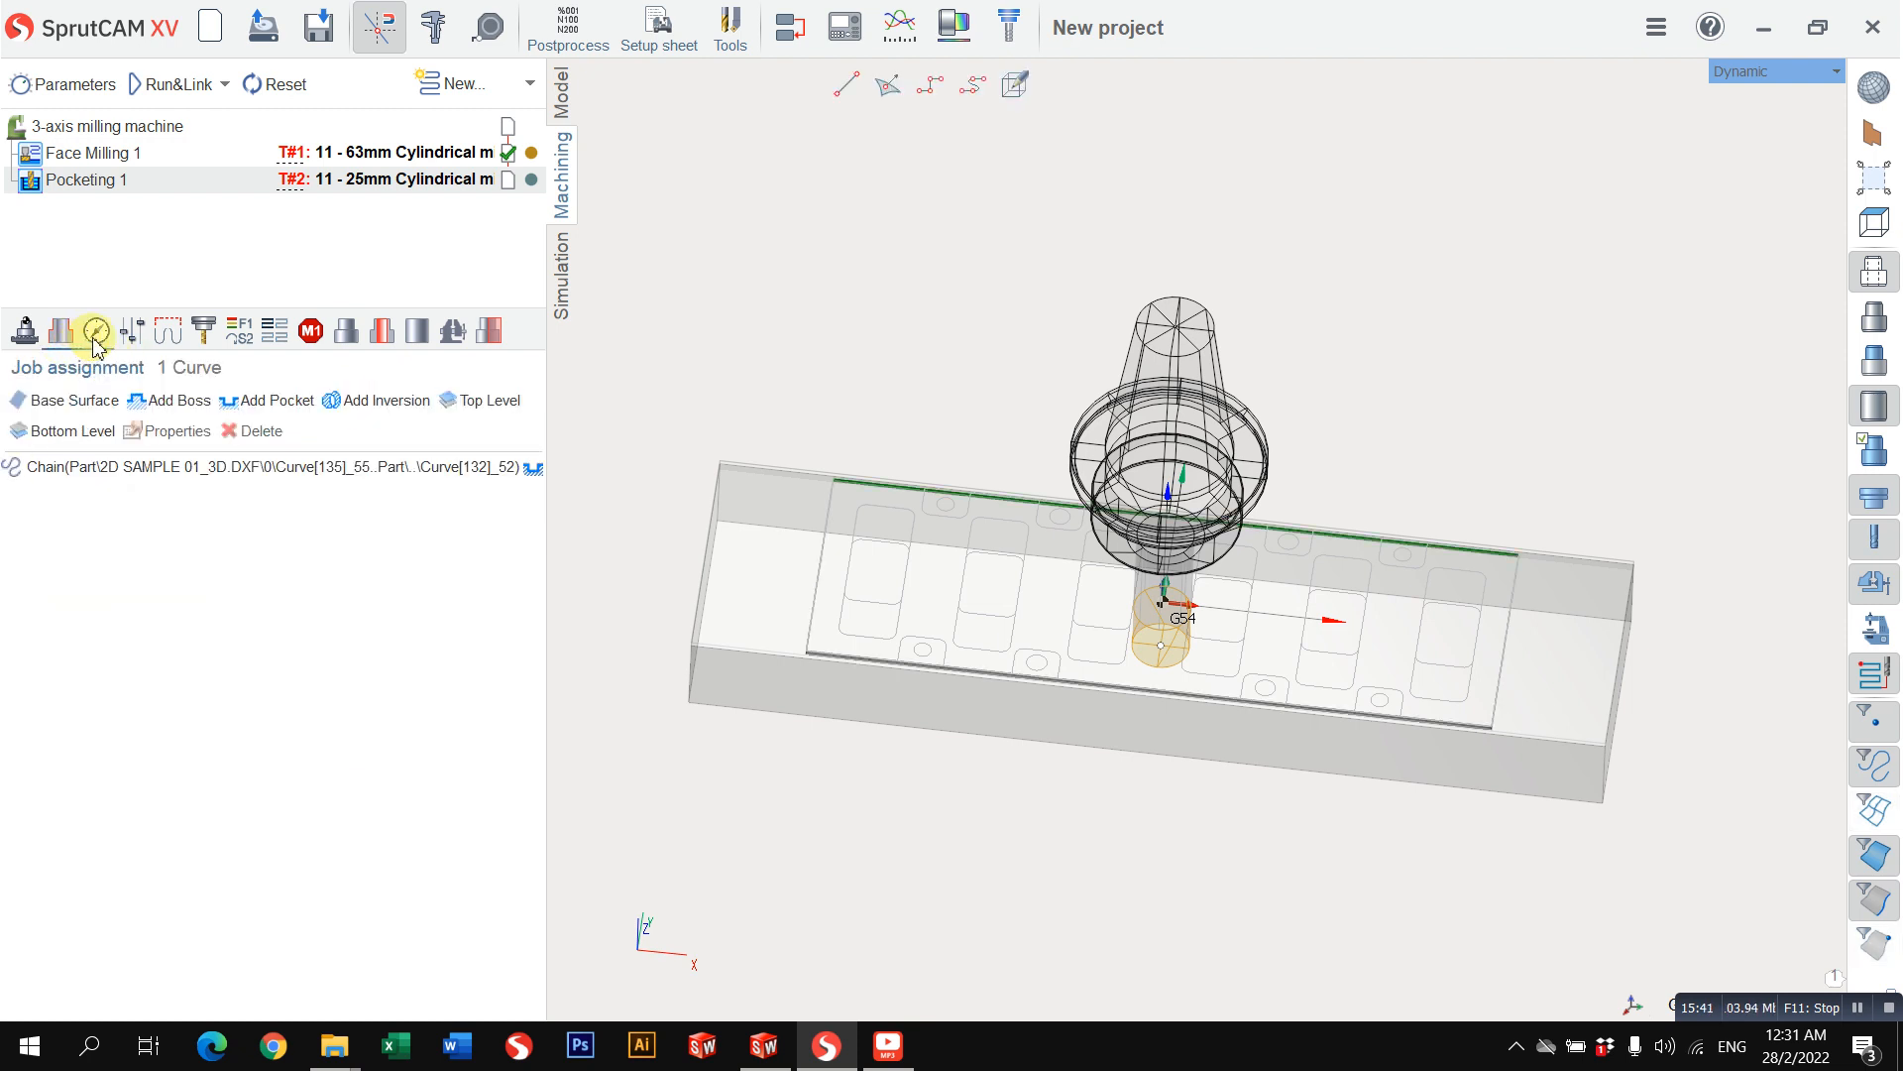
{"action": "left_click", "coordinate": [97, 337]}
{"action": "right_click_drag", "start_coordinate": [1054, 519], "coordinate": [1202, 497]}
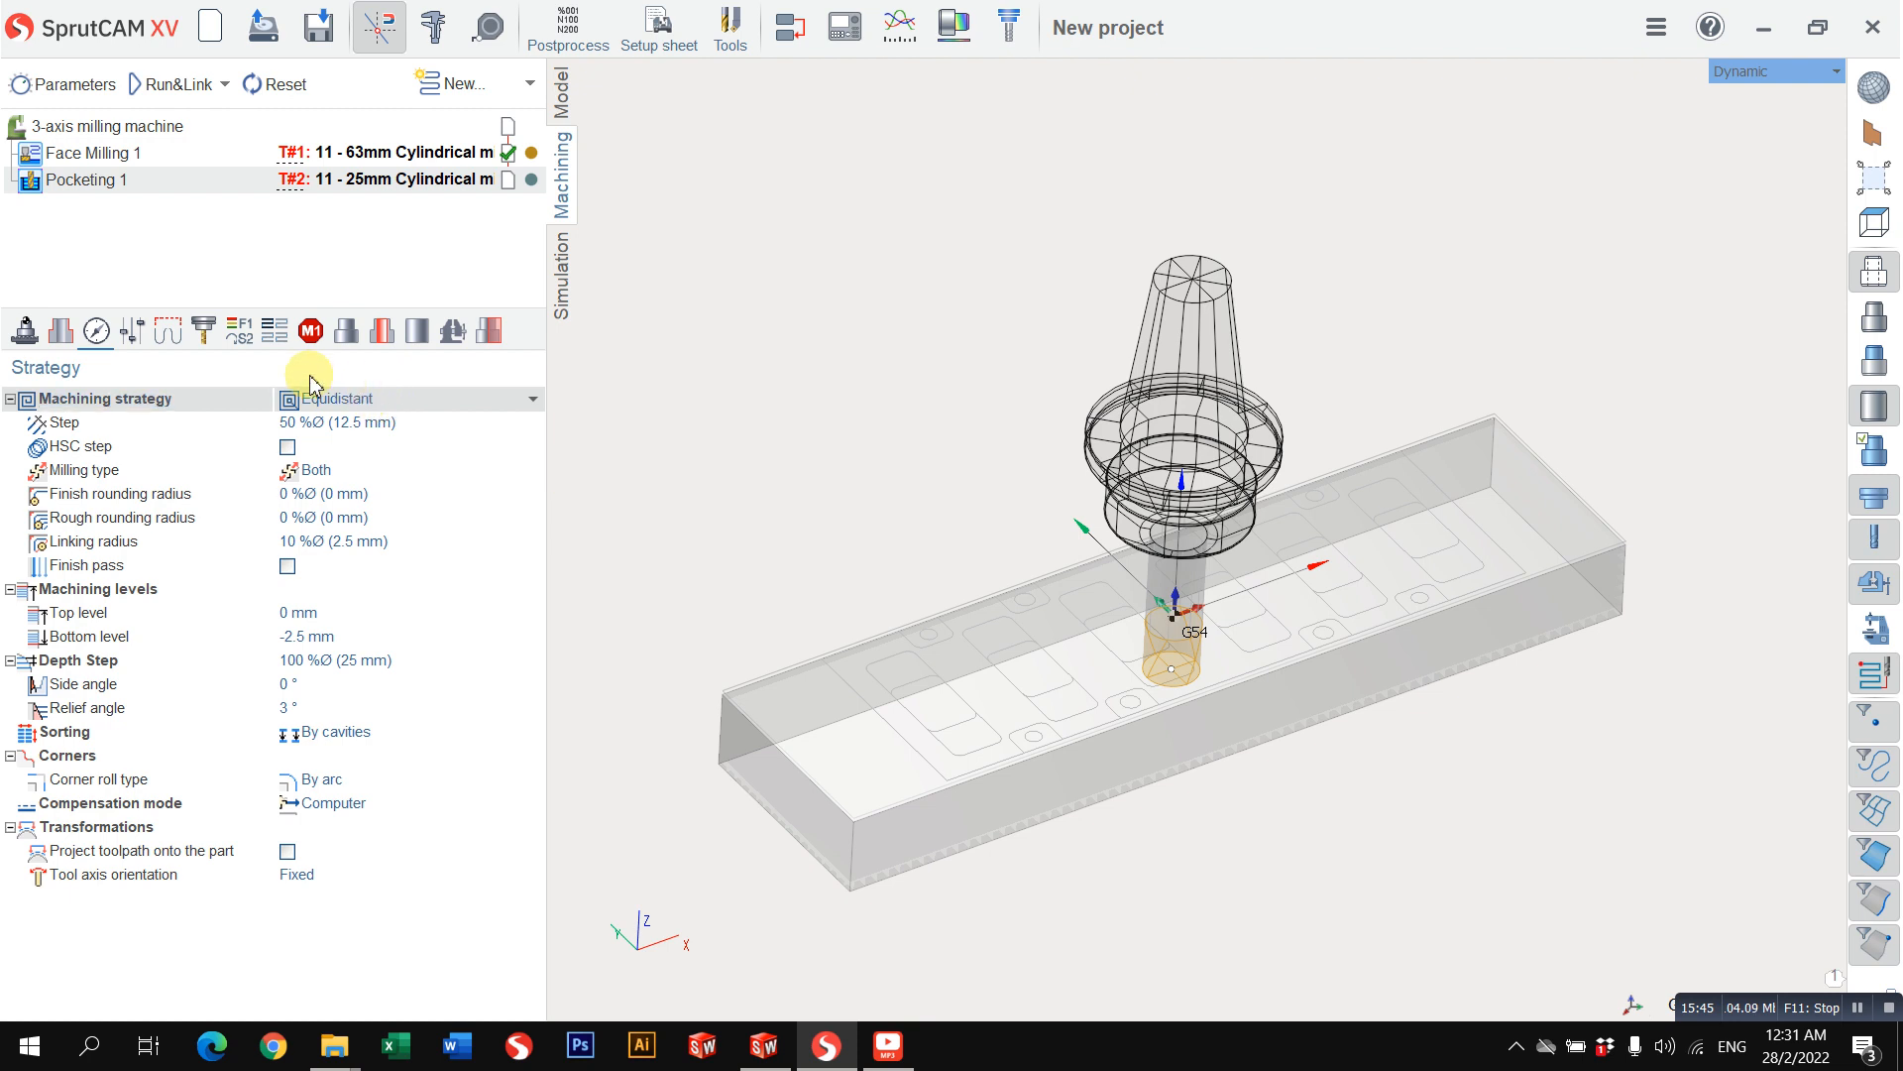
{"action": "left_click", "coordinate": [204, 337]}
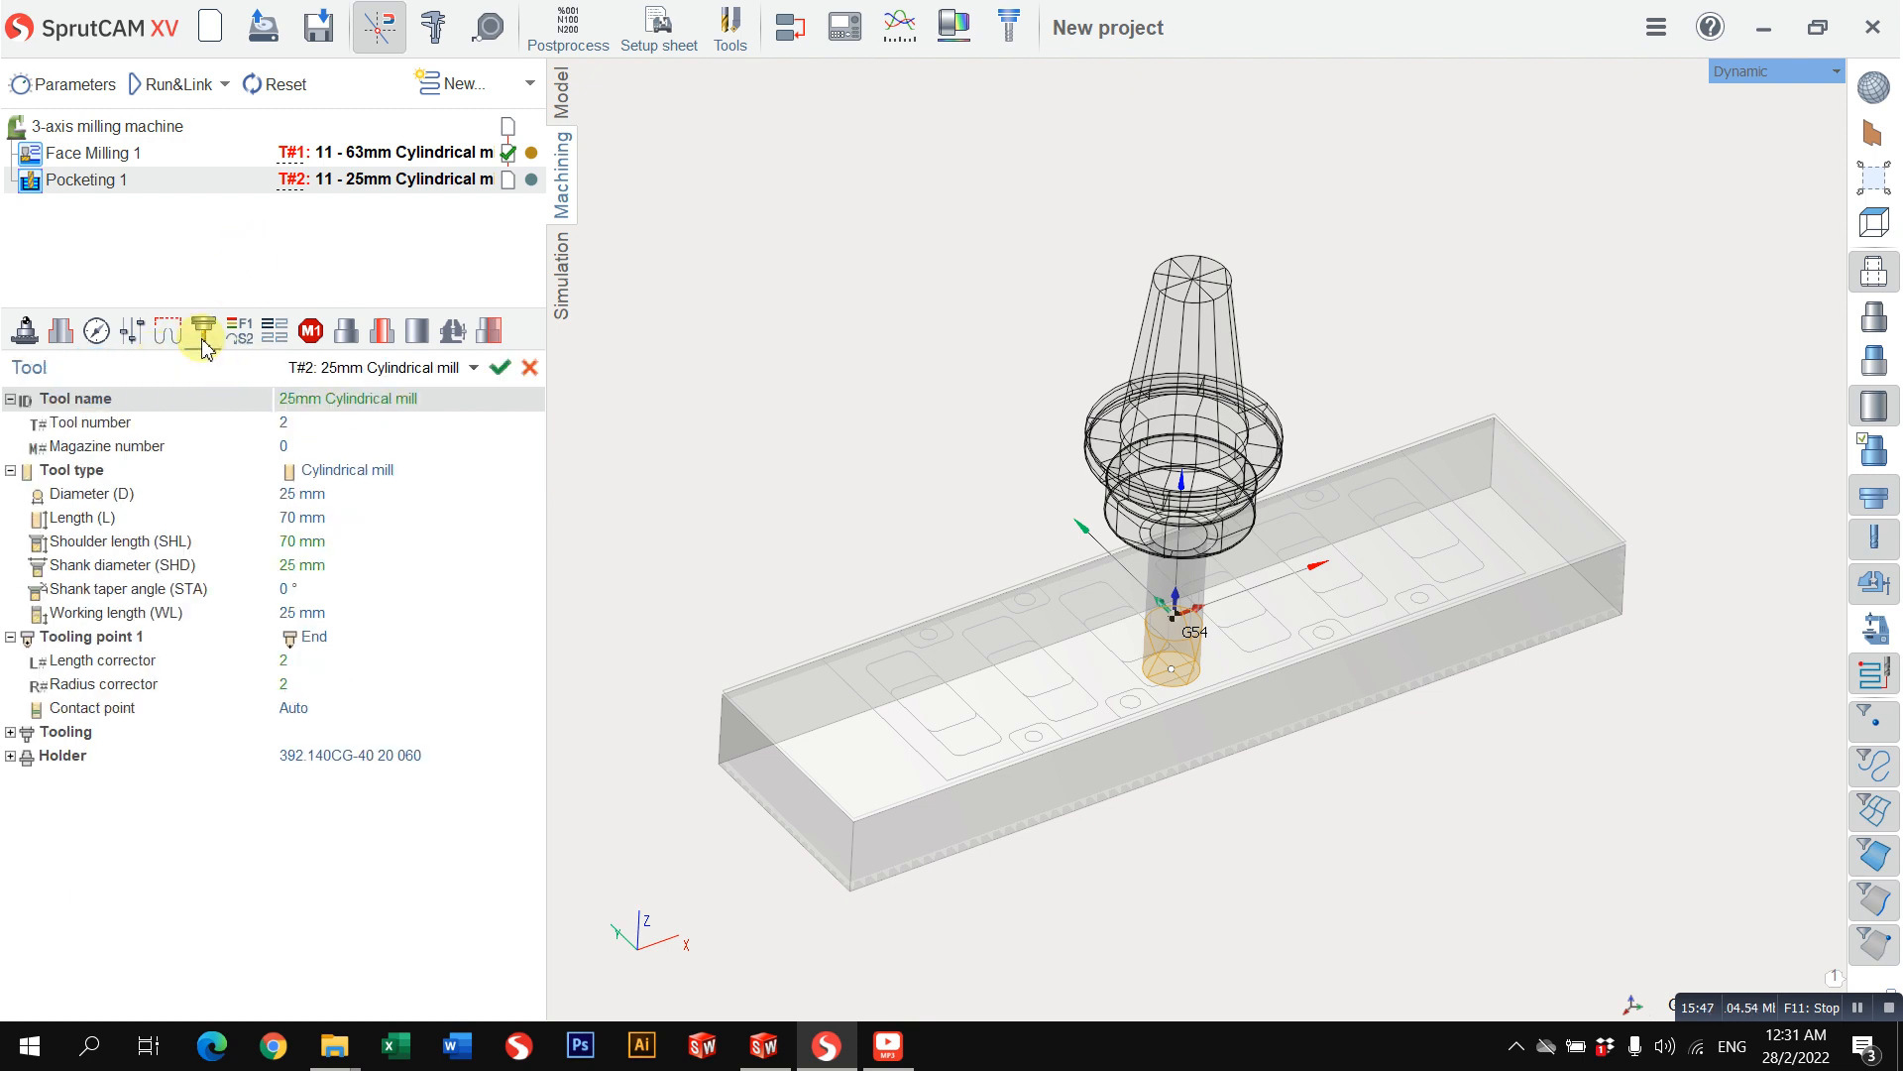
{"action": "left_click", "coordinate": [241, 342]}
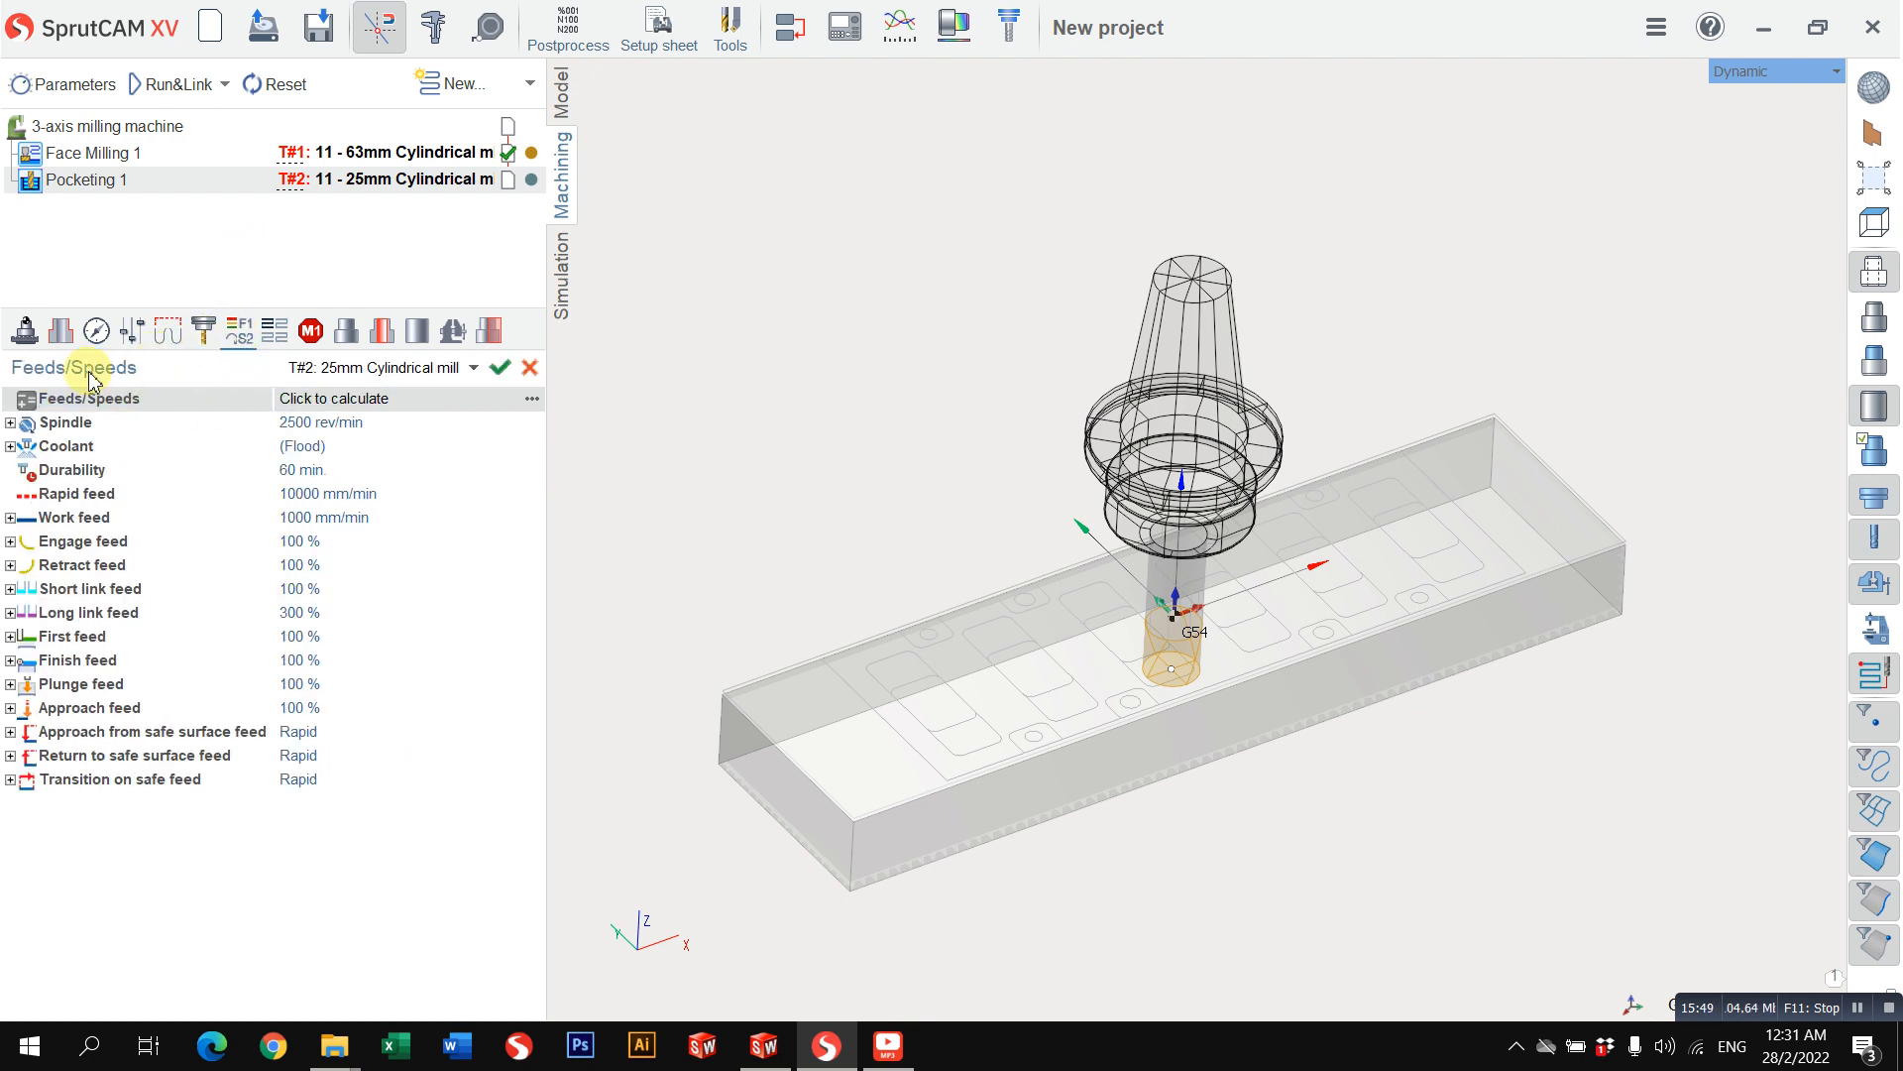
{"action": "left_click", "coordinate": [63, 337]}
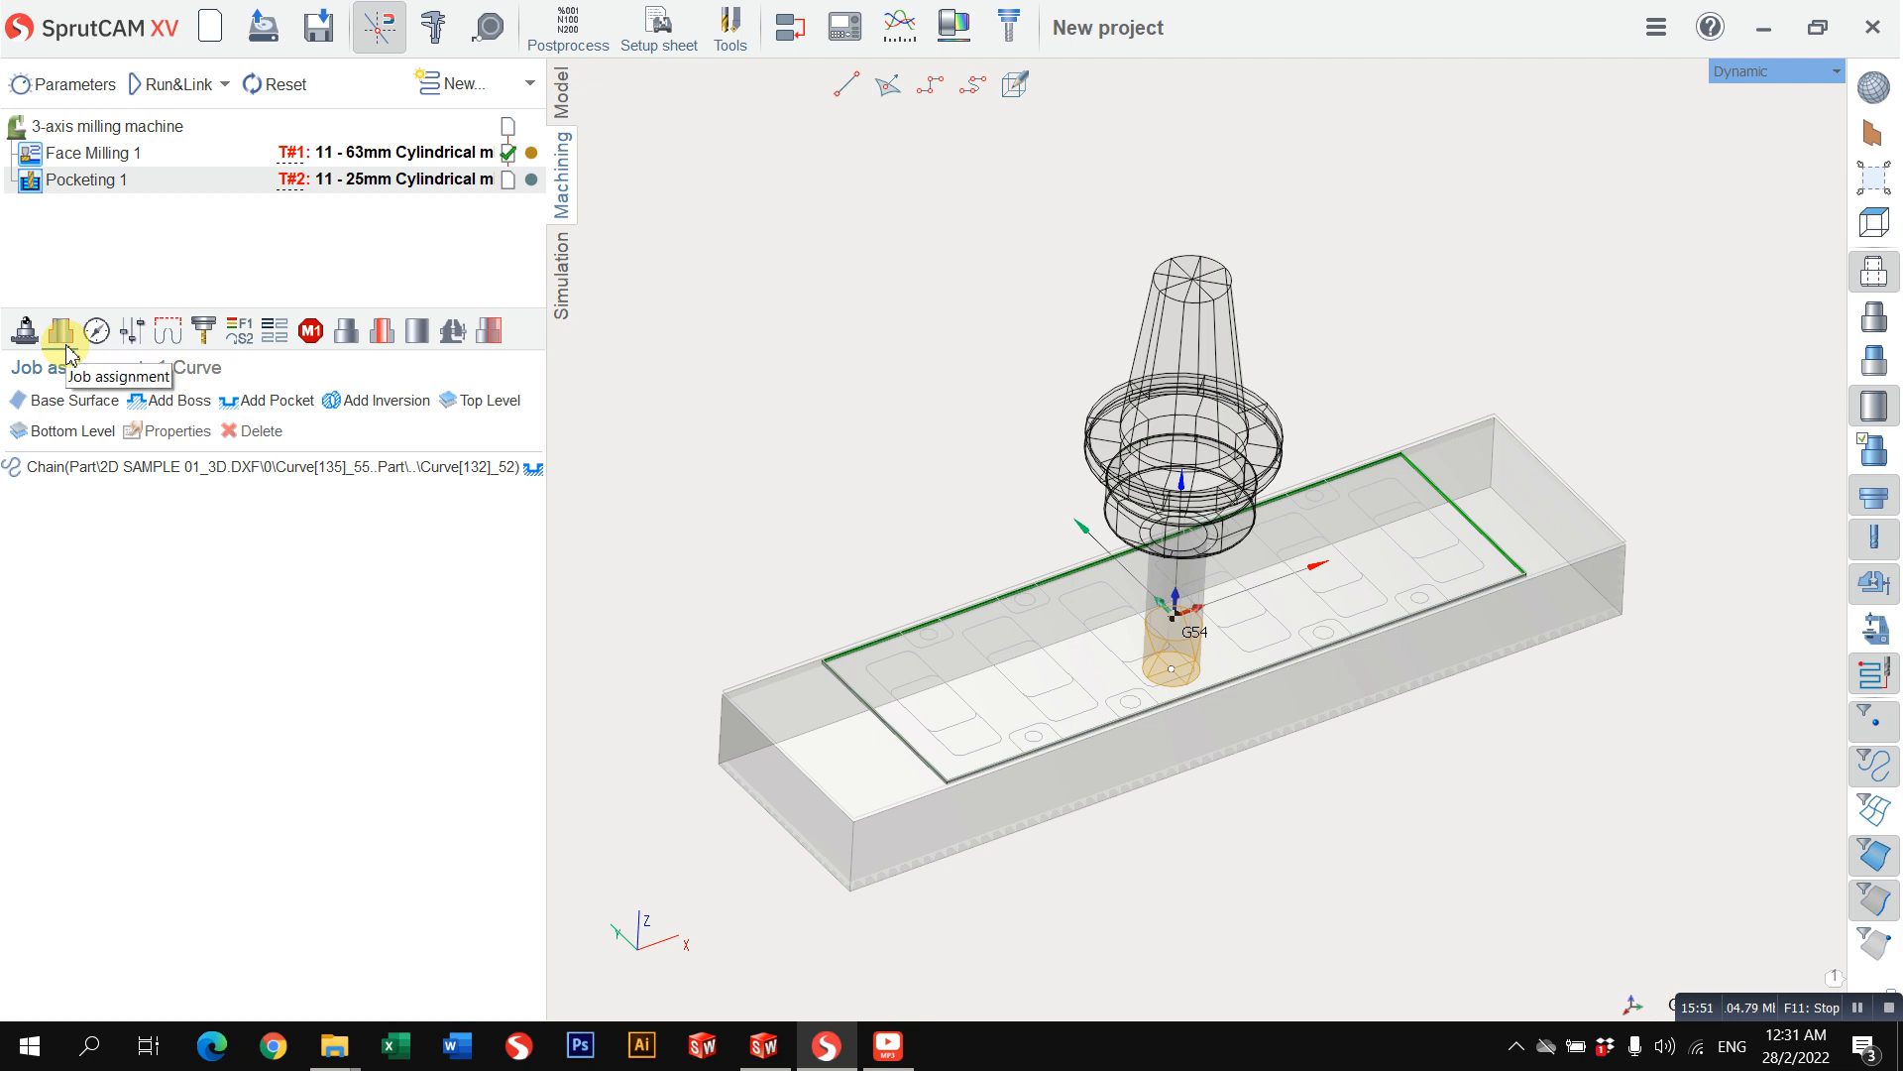
{"action": "left_click", "coordinate": [98, 337]}
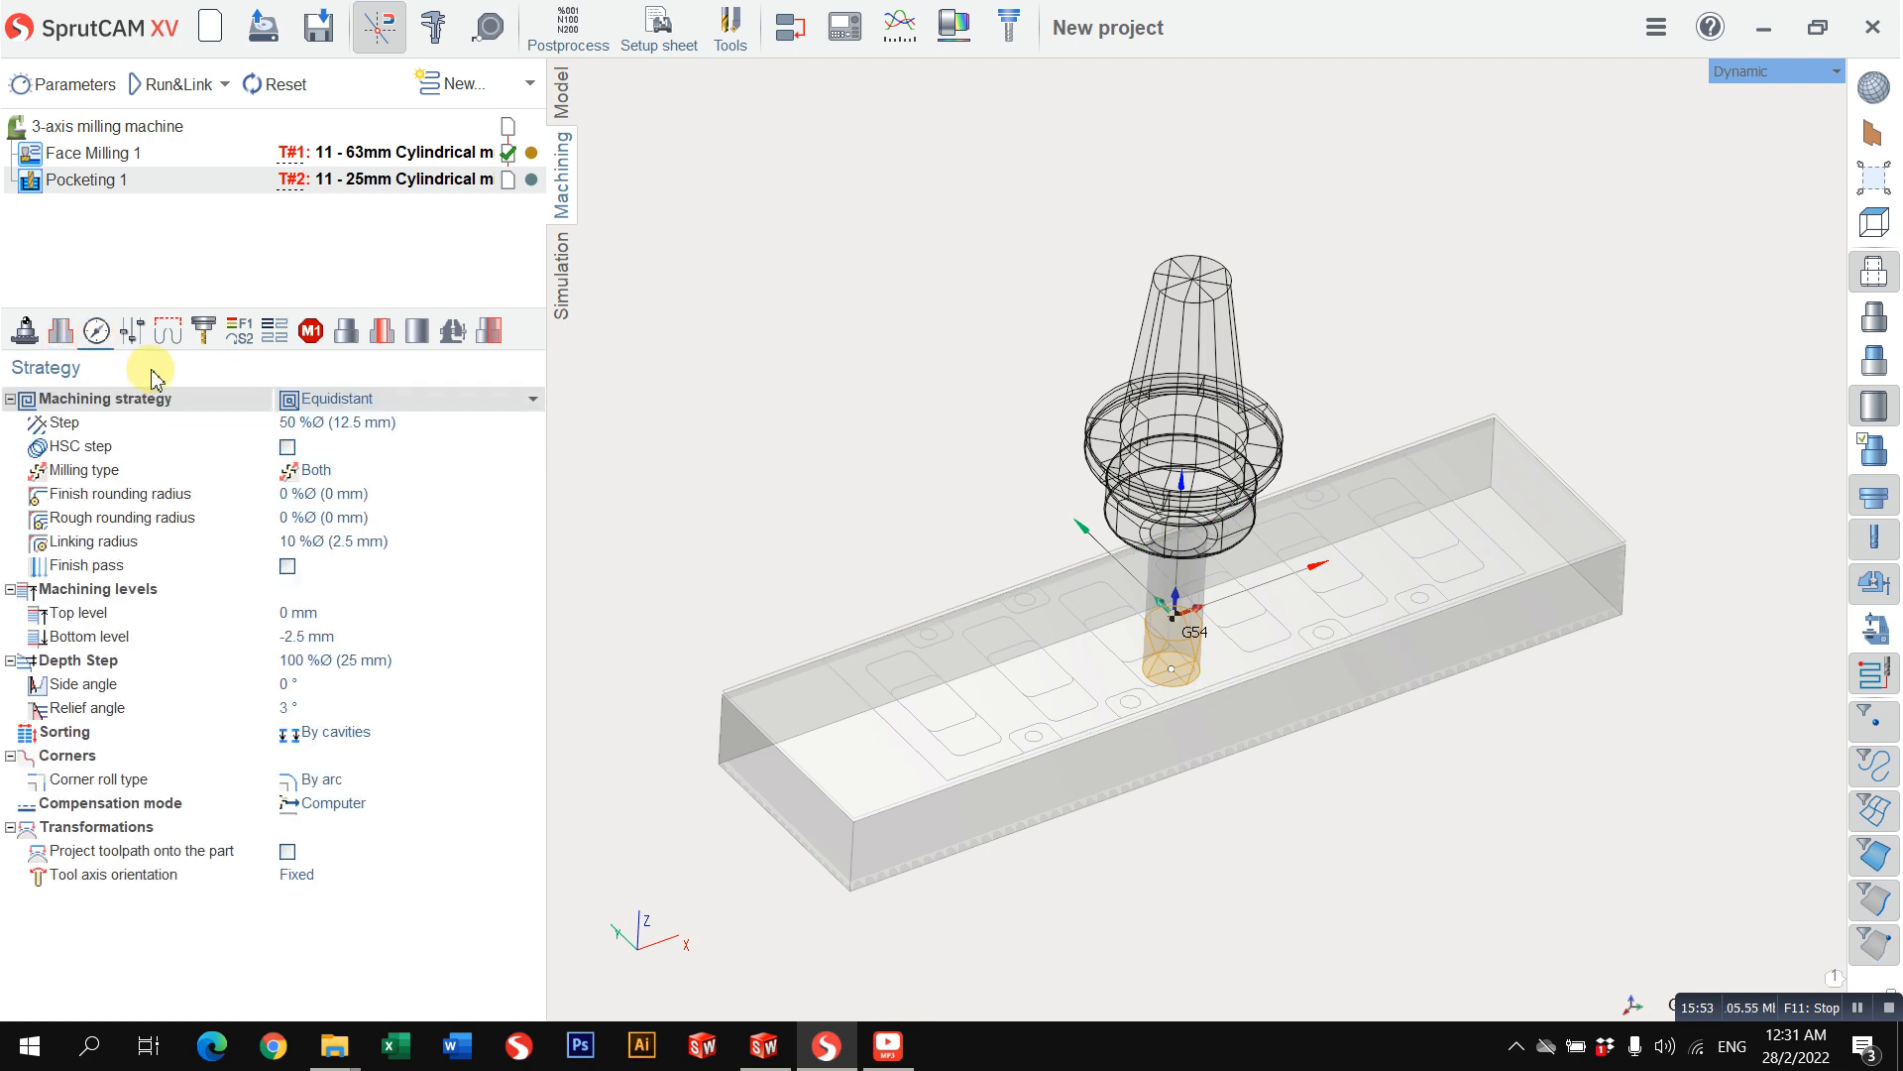
Step: Try the Parallel and Adaptive SC machining strategies for the pocket and return to Equidistant
{"action": "left_click", "coordinate": [347, 398]}
{"action": "left_click", "coordinate": [348, 437]}
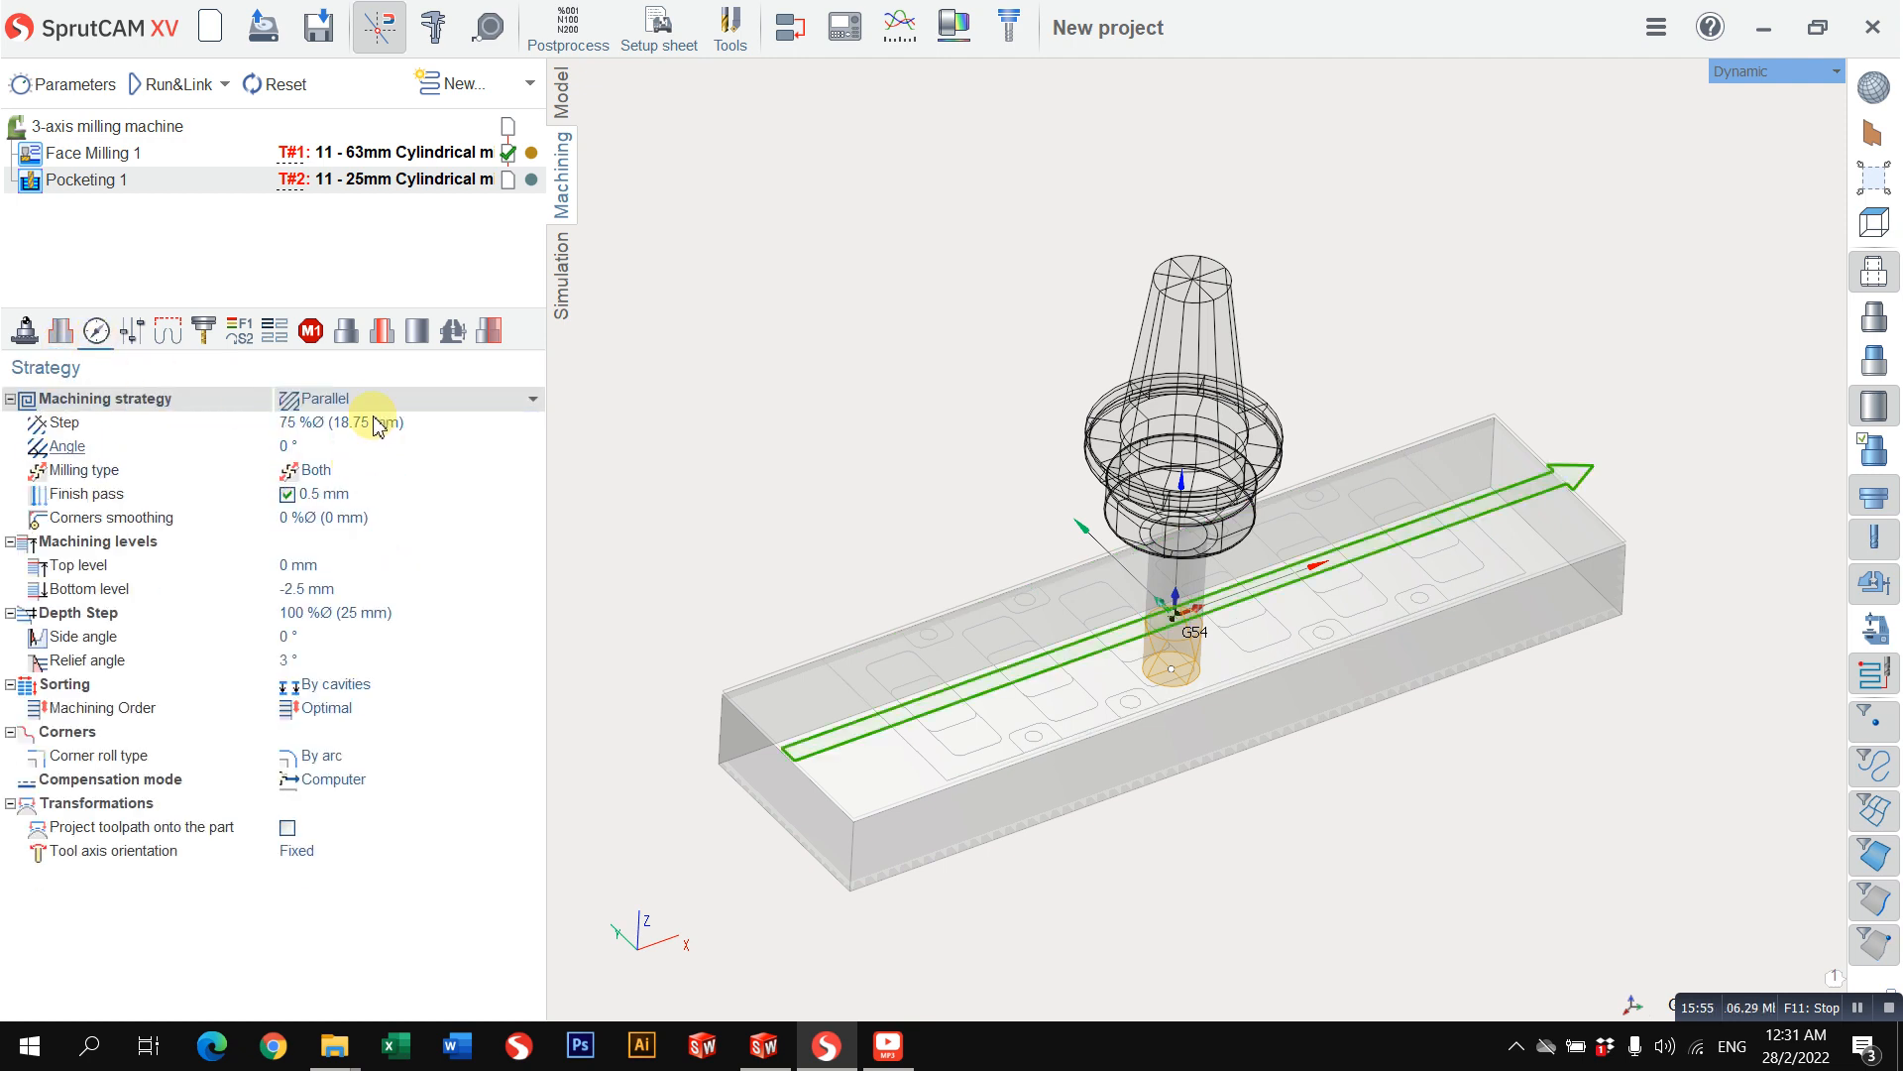
{"action": "left_click", "coordinate": [375, 400]}
{"action": "left_click", "coordinate": [374, 463]}
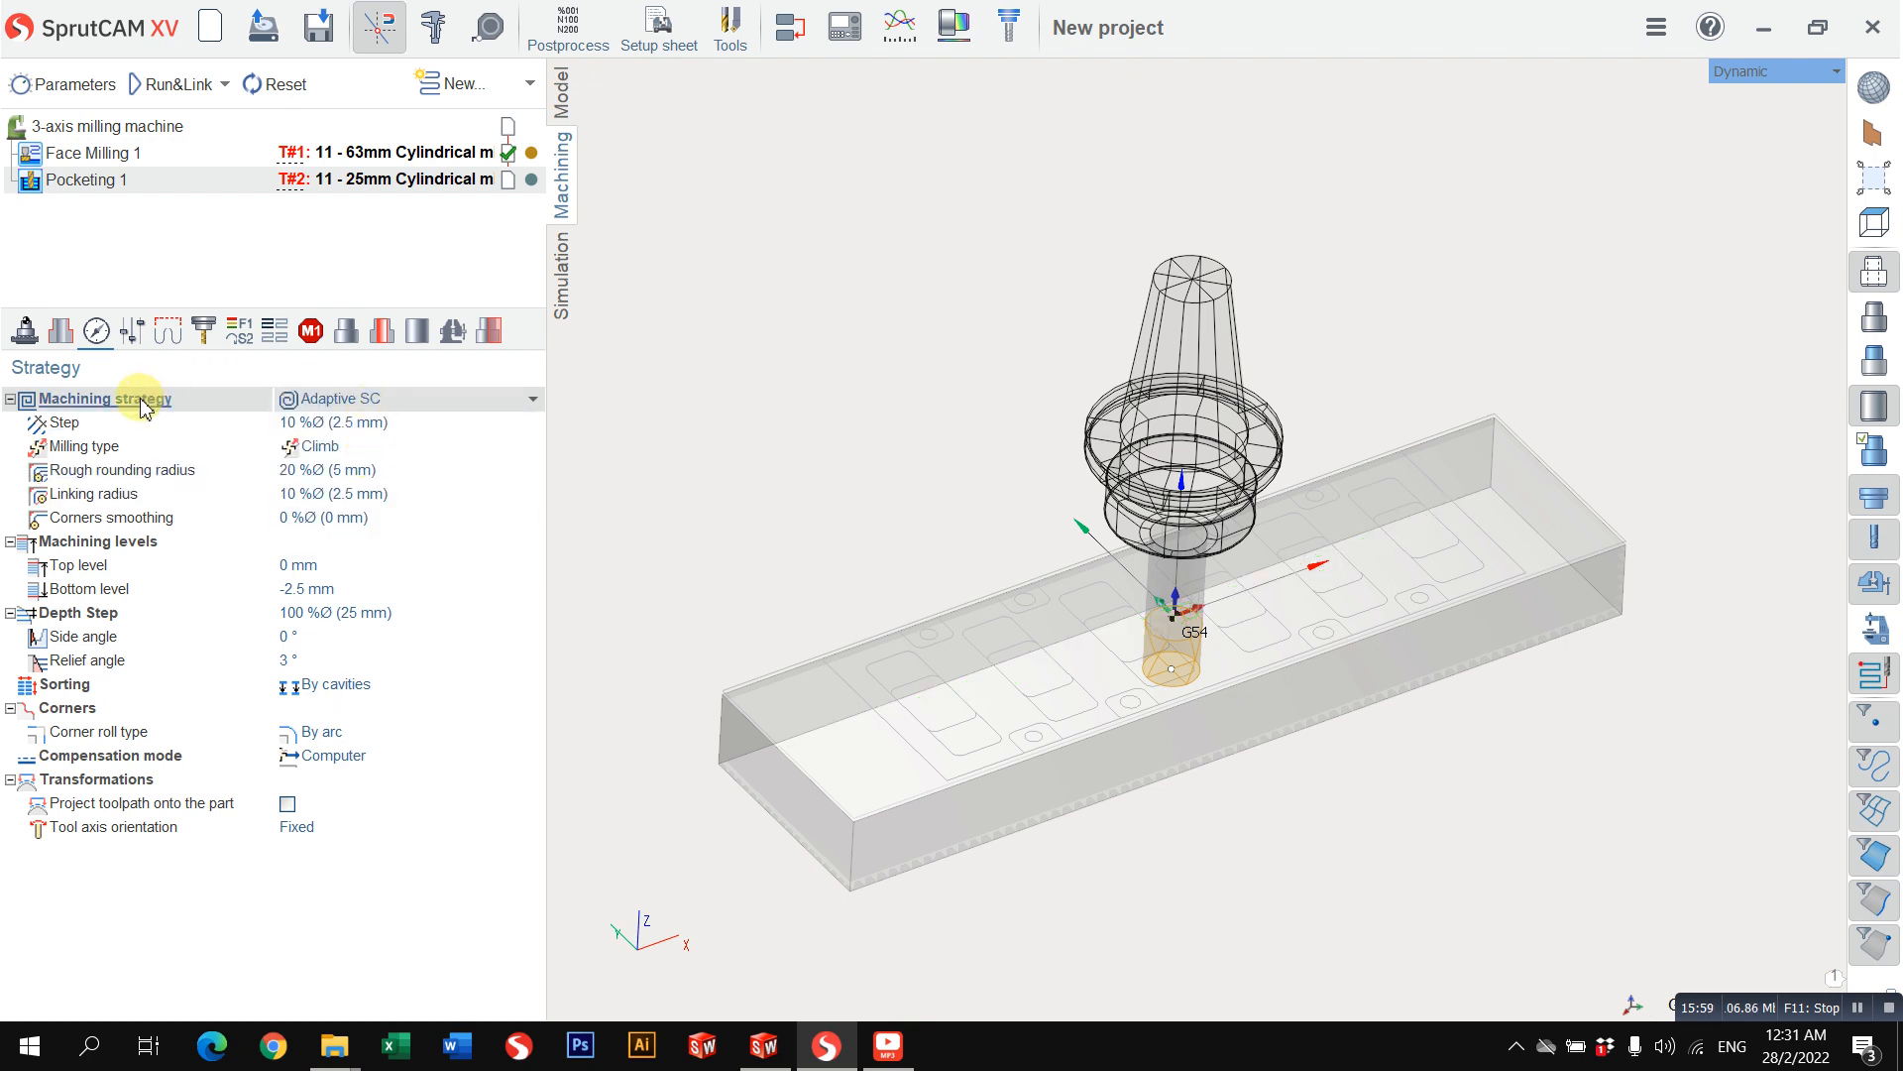
{"action": "mouse_move", "coordinate": [145, 407]}
{"action": "left_click", "coordinate": [297, 400]}
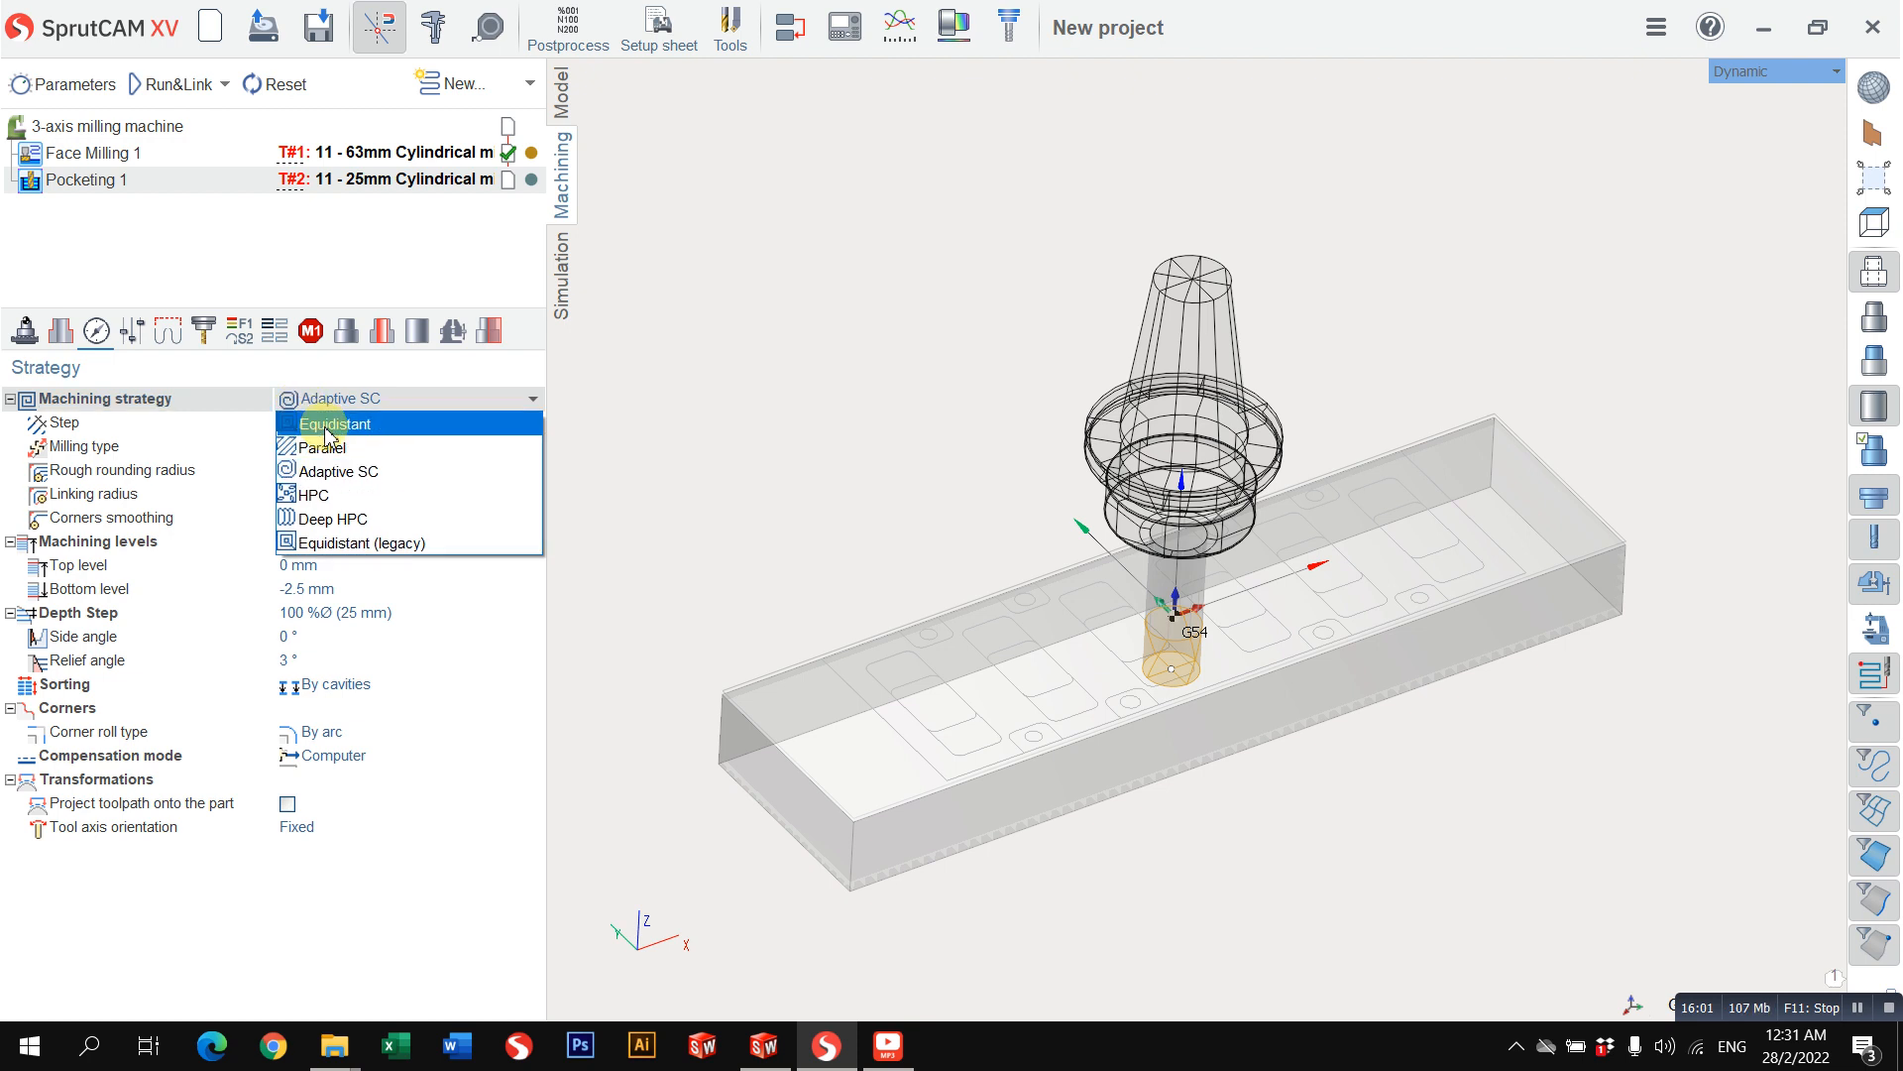
{"action": "left_click", "coordinate": [302, 423]}
Step: Inspect the pocketing strategy's step and depth step settings, including the units offered for the depth step
{"action": "middle_click_drag", "start_coordinate": [910, 606], "coordinate": [840, 570]}
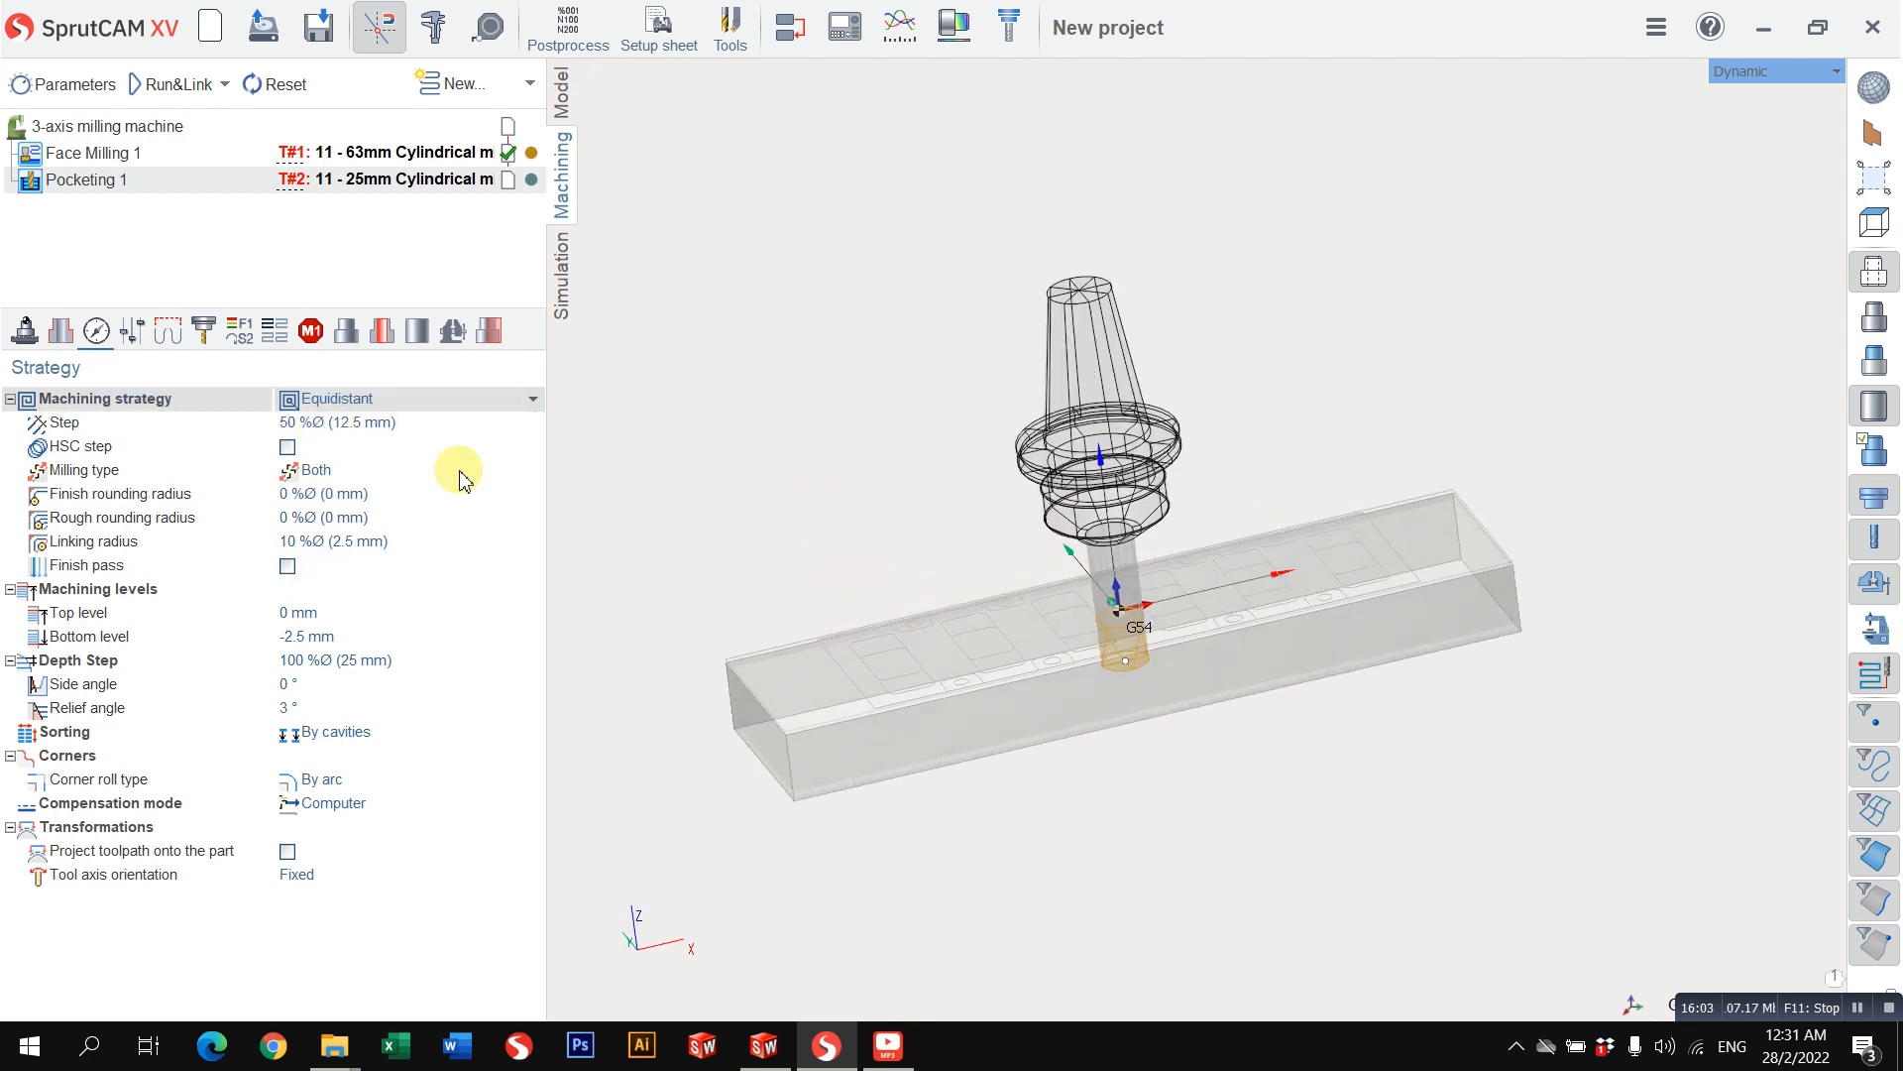
{"action": "left_click", "coordinate": [429, 426]}
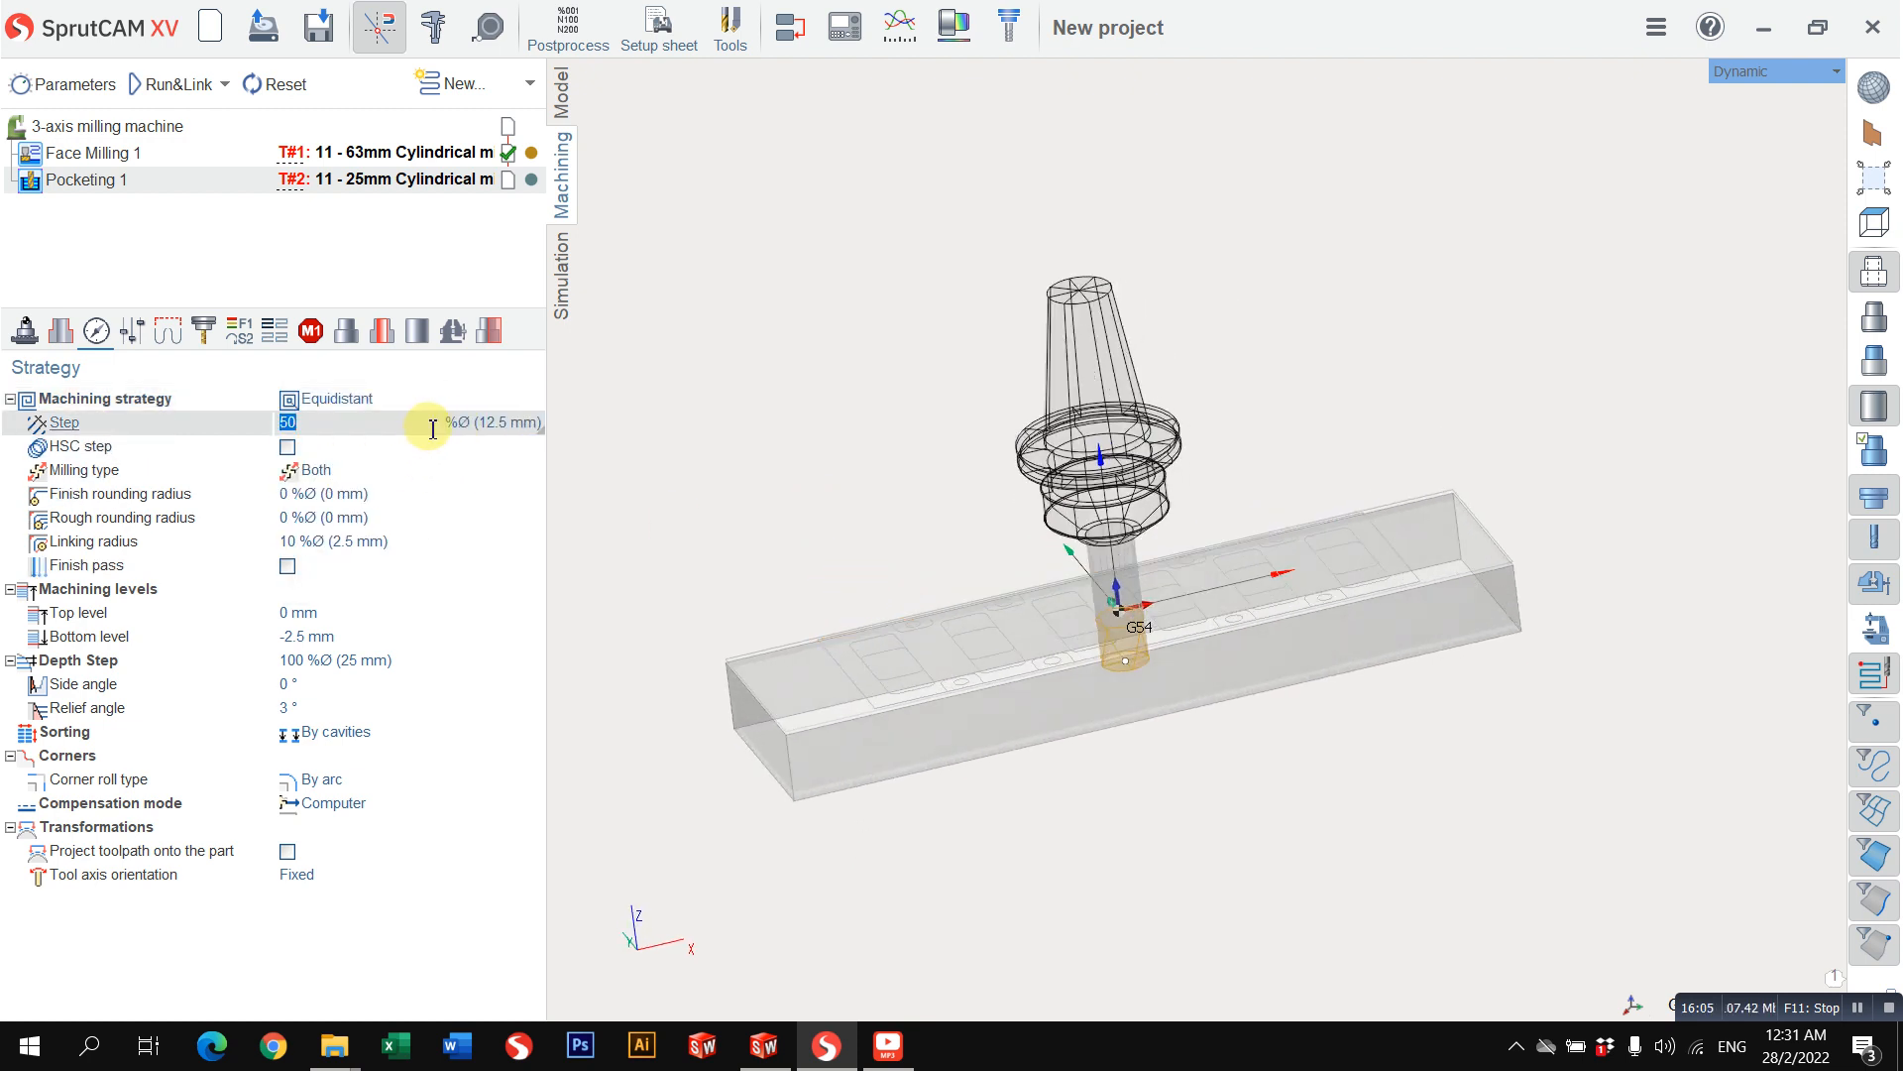
{"action": "mouse_move", "coordinate": [76, 433]}
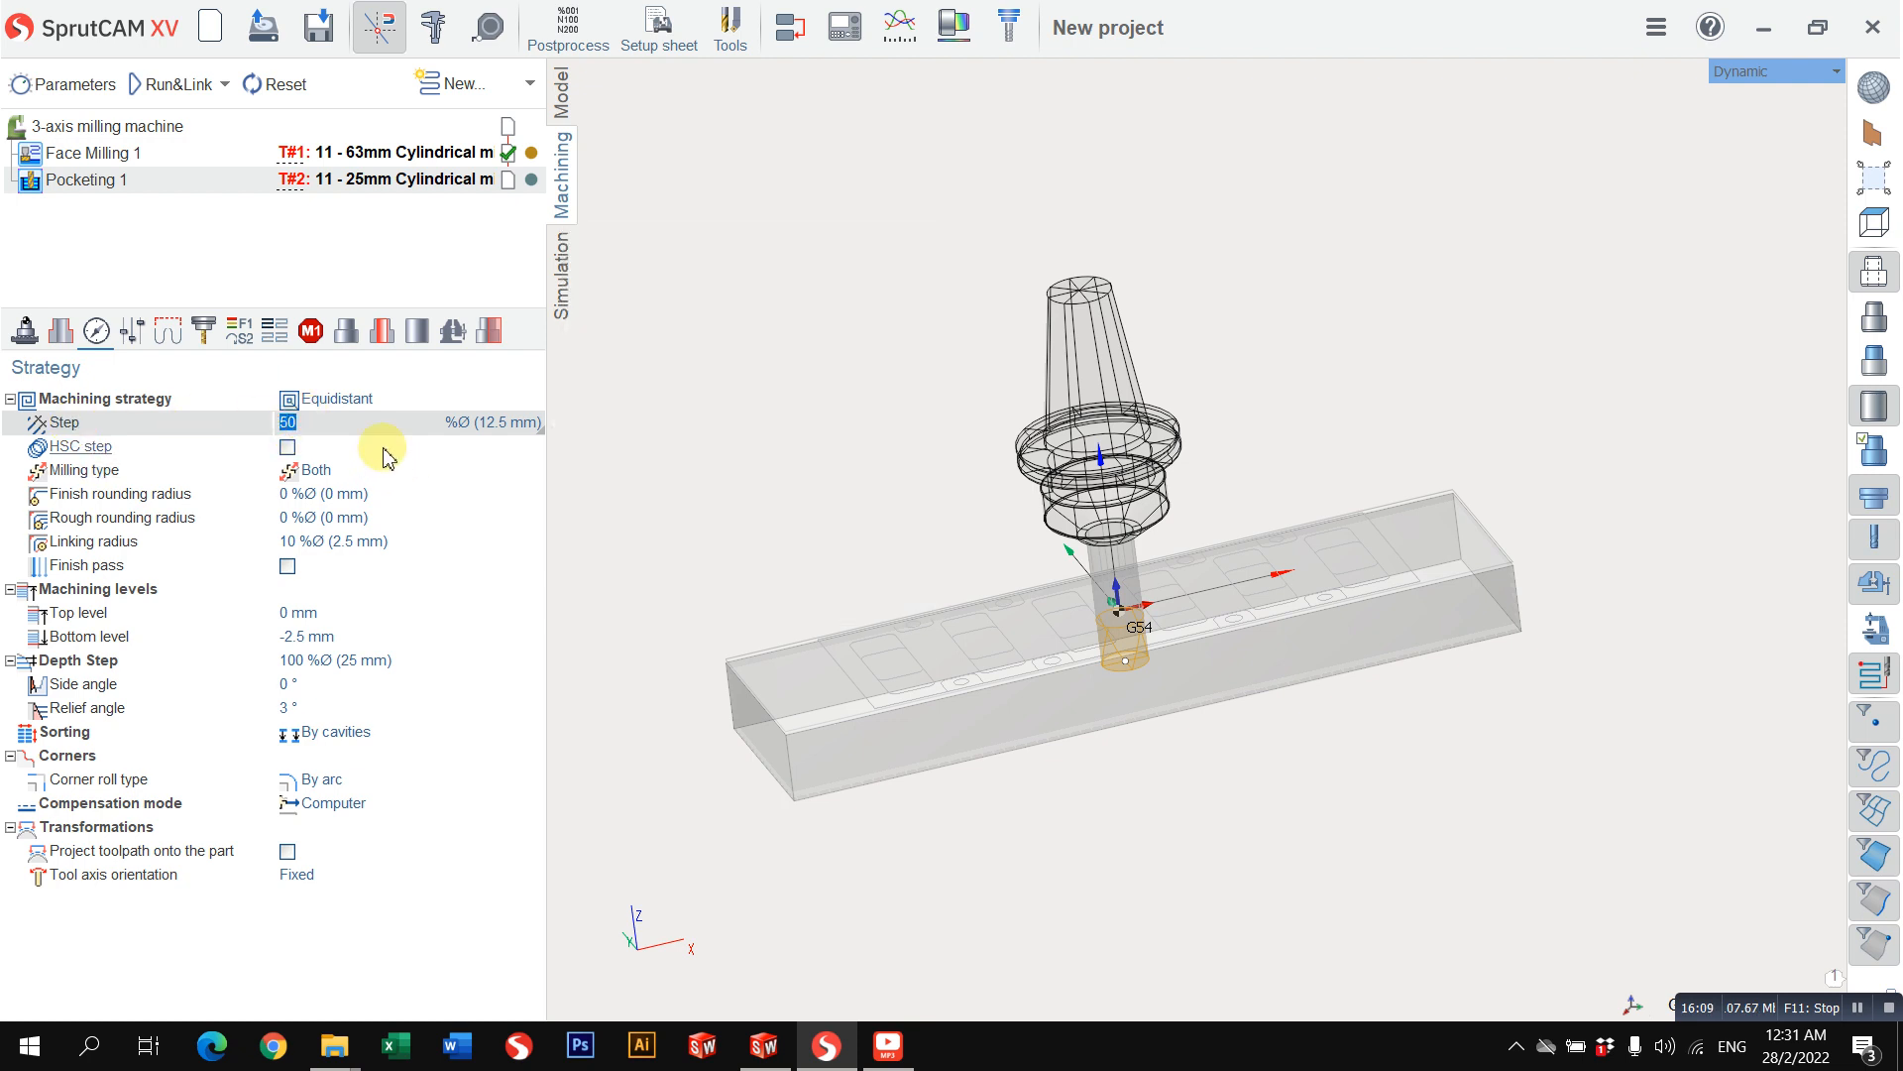
{"action": "left_click", "coordinate": [369, 631]}
{"action": "left_click", "coordinate": [383, 651]}
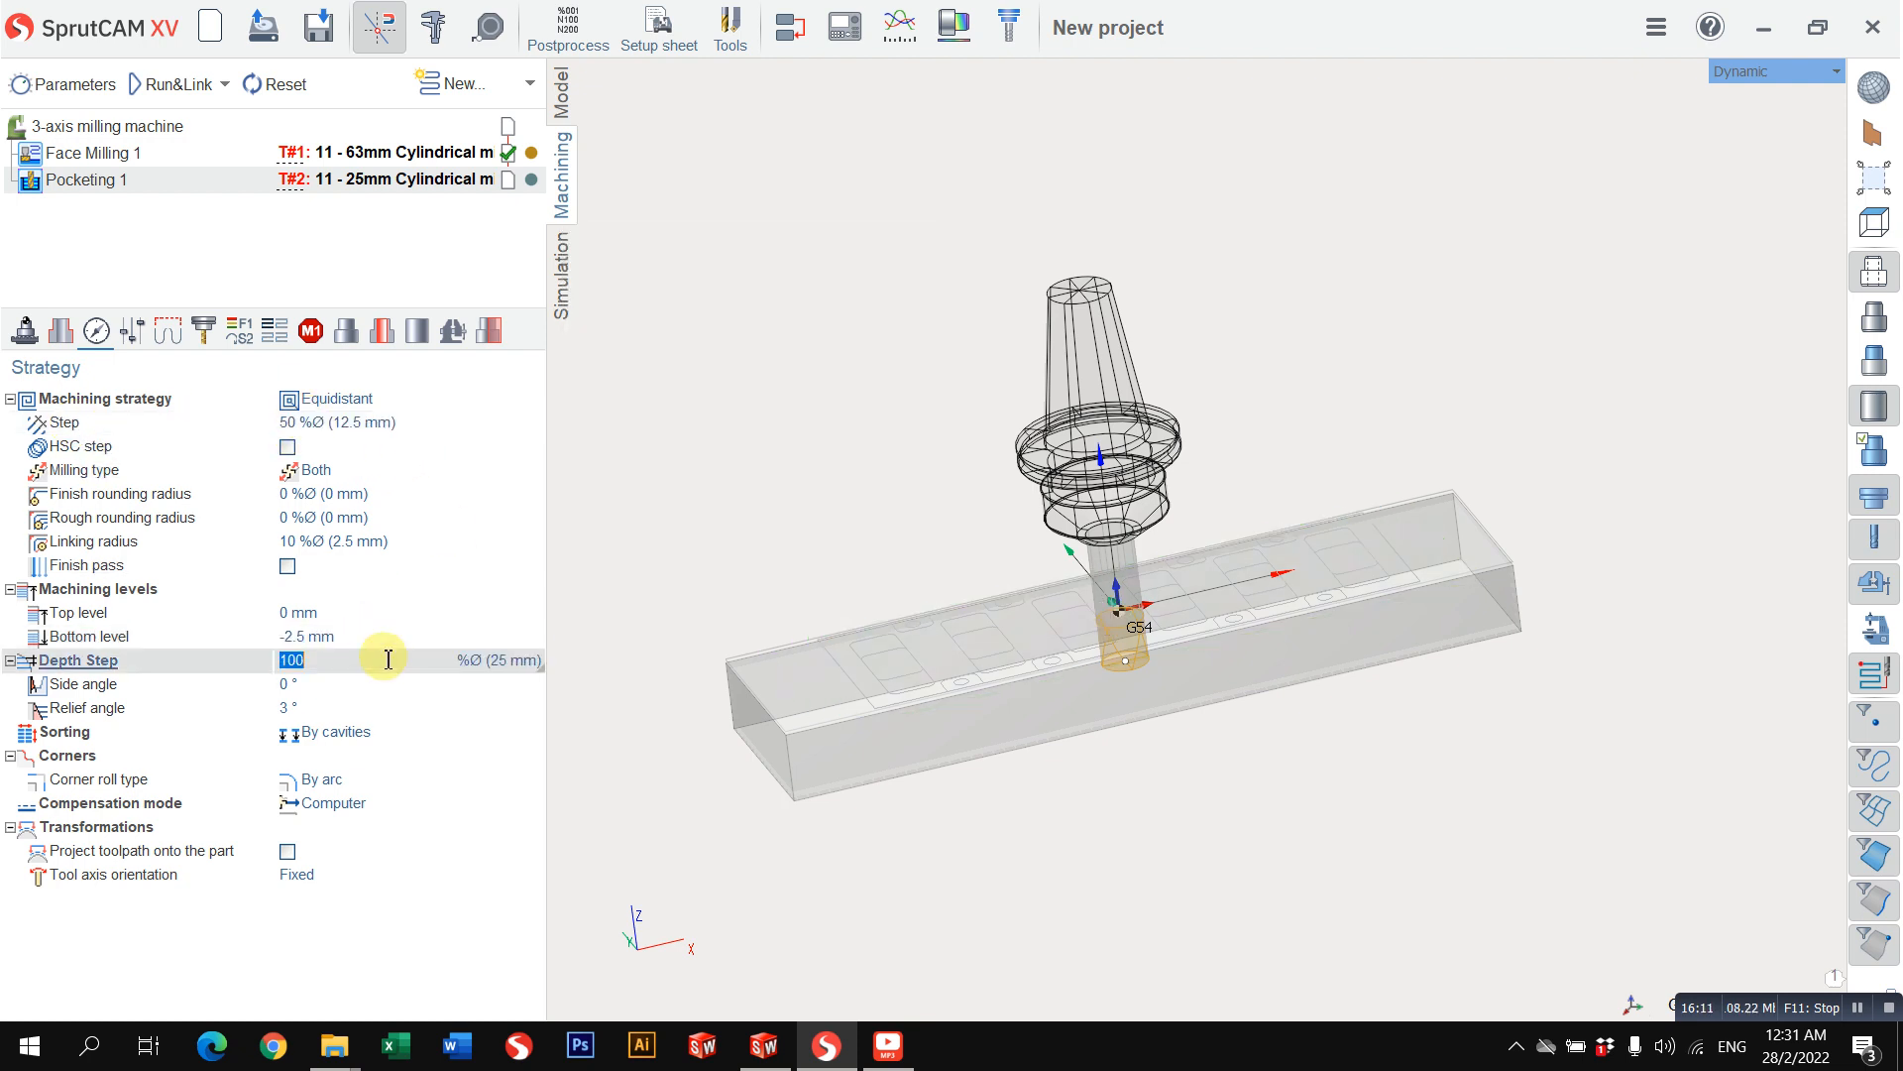
{"action": "scroll", "coordinate": [732, 716], "scroll_direction": "up", "scroll_amount": 2}
{"action": "left_click", "coordinate": [500, 664]}
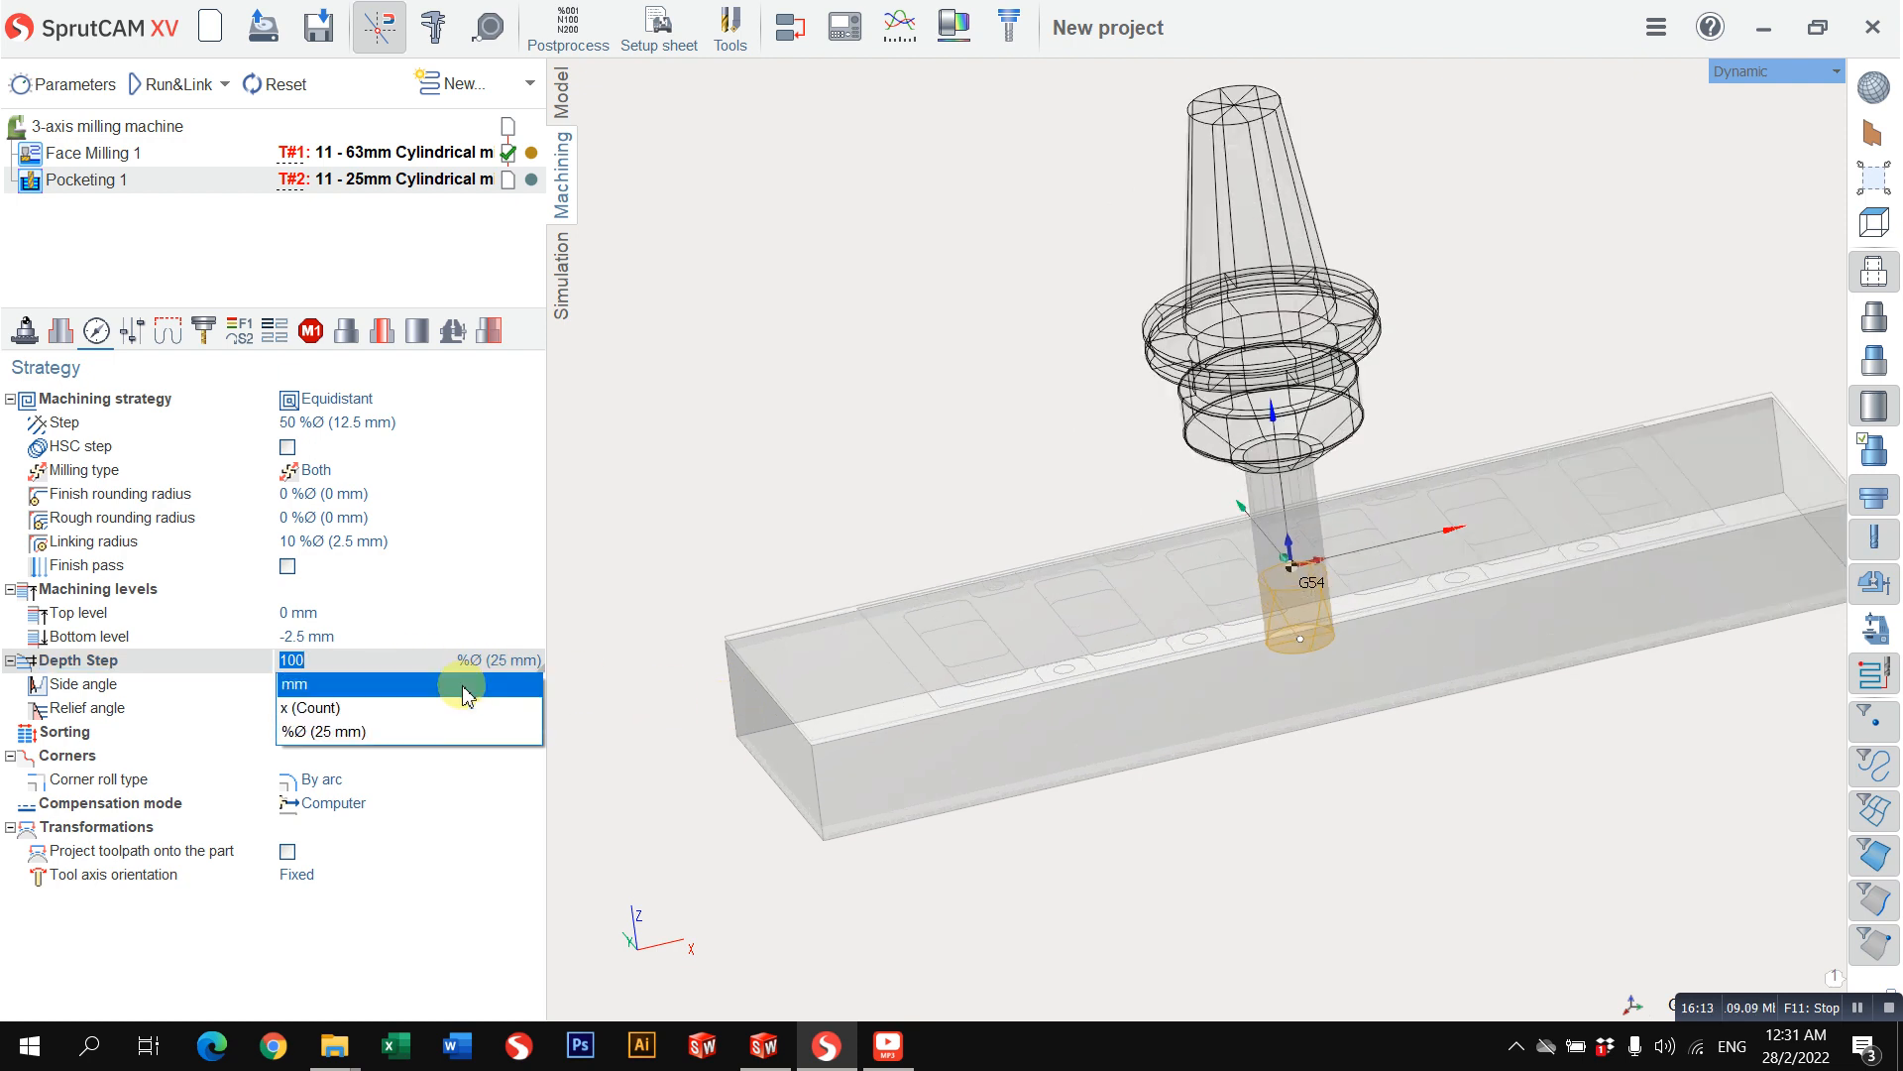
{"action": "left_click", "coordinate": [491, 662]}
Step: Change the unit of the pocketing strategy's step from percent of tool diameter to mm
{"action": "left_click", "coordinate": [377, 421]}
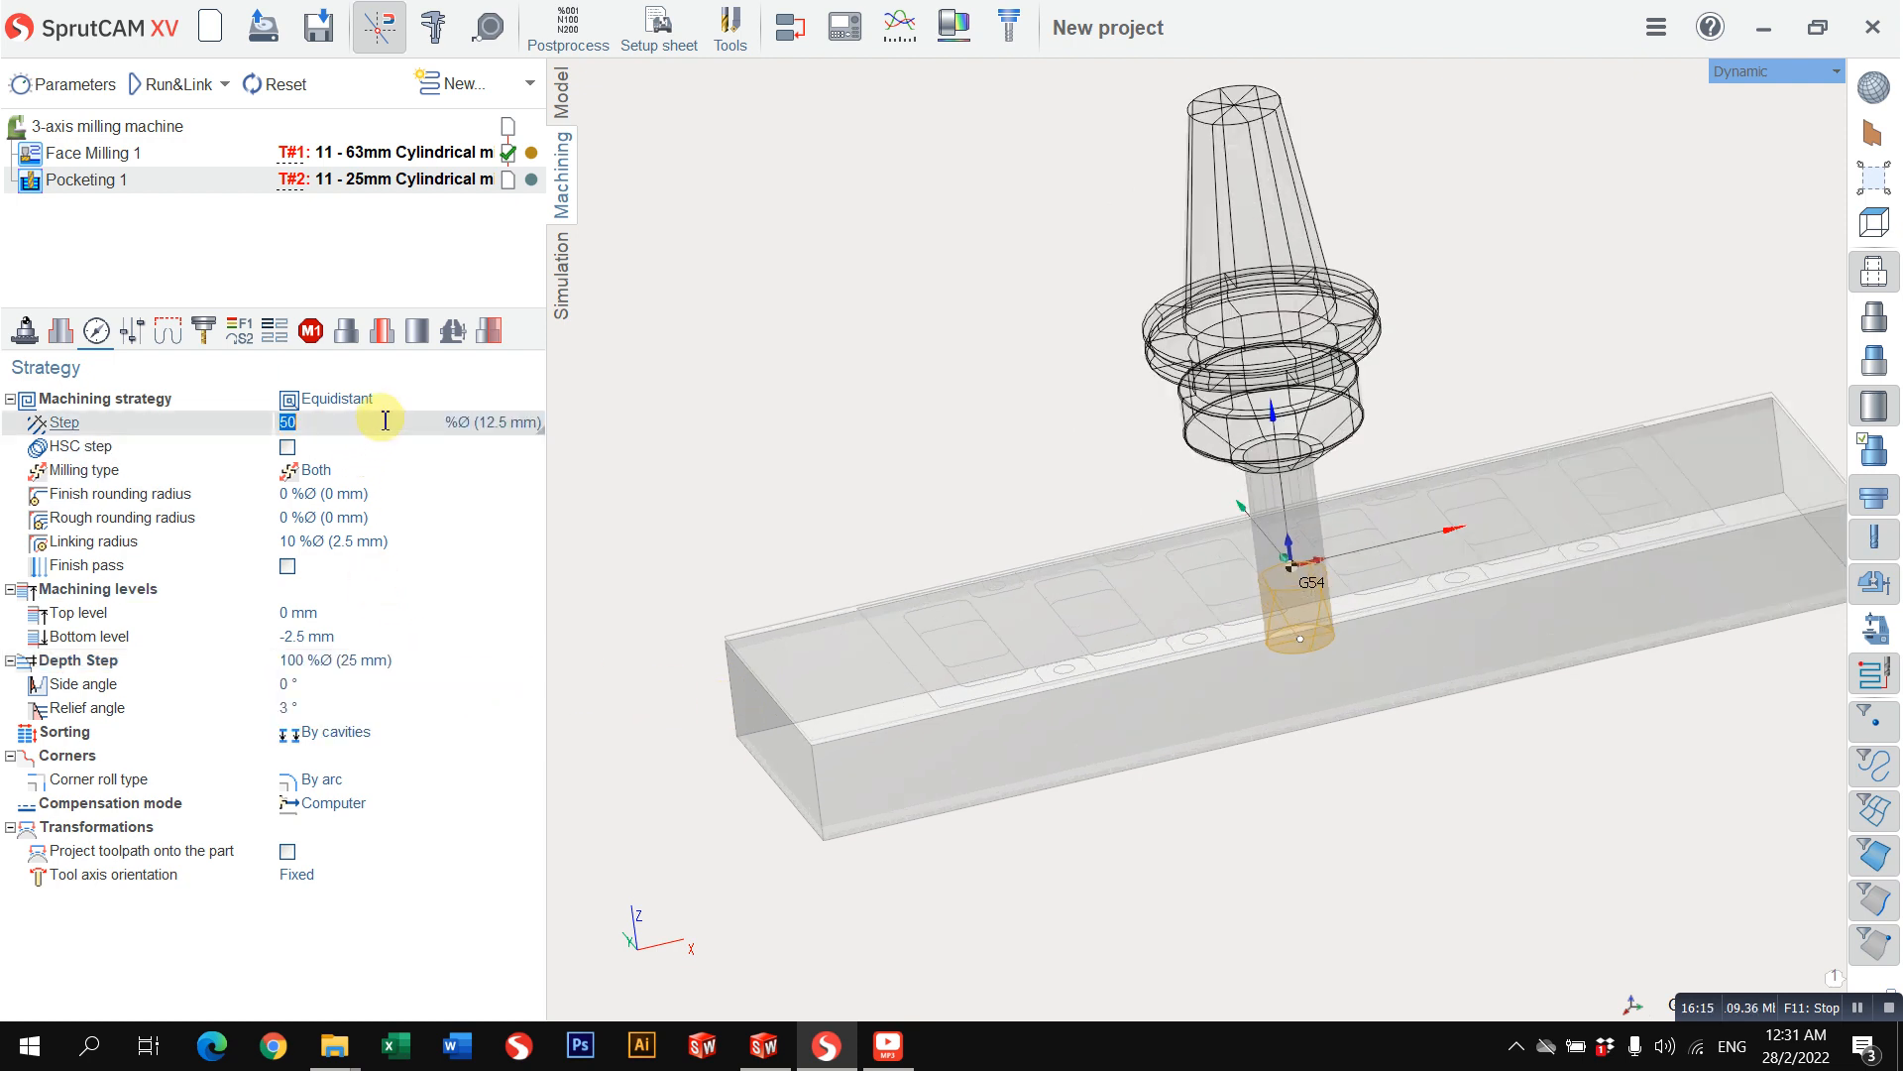
{"action": "left_click", "coordinate": [477, 428]}
{"action": "left_click", "coordinate": [416, 449]}
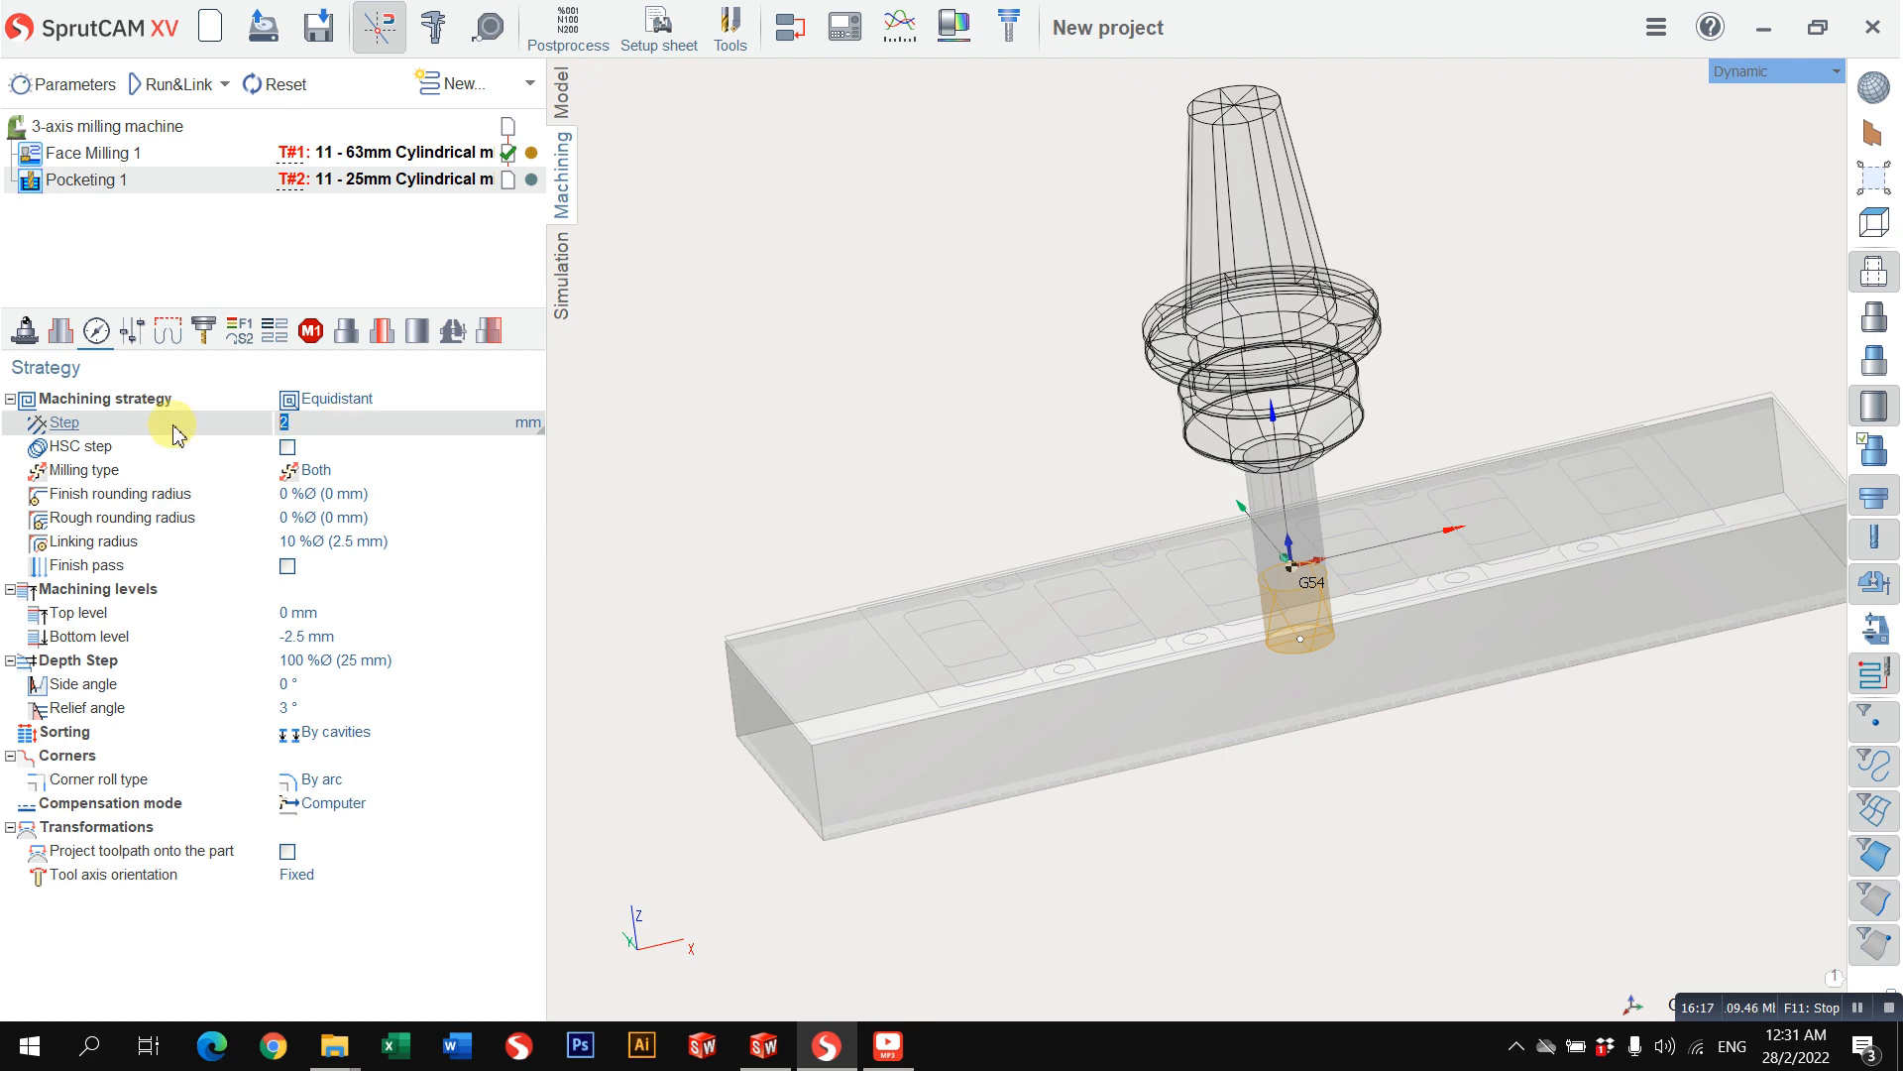
Step: Set the pocketing strategy's step to 10 % of the tool diameter and its relief angle to 0°
{"action": "mouse_move", "coordinate": [177, 434]}
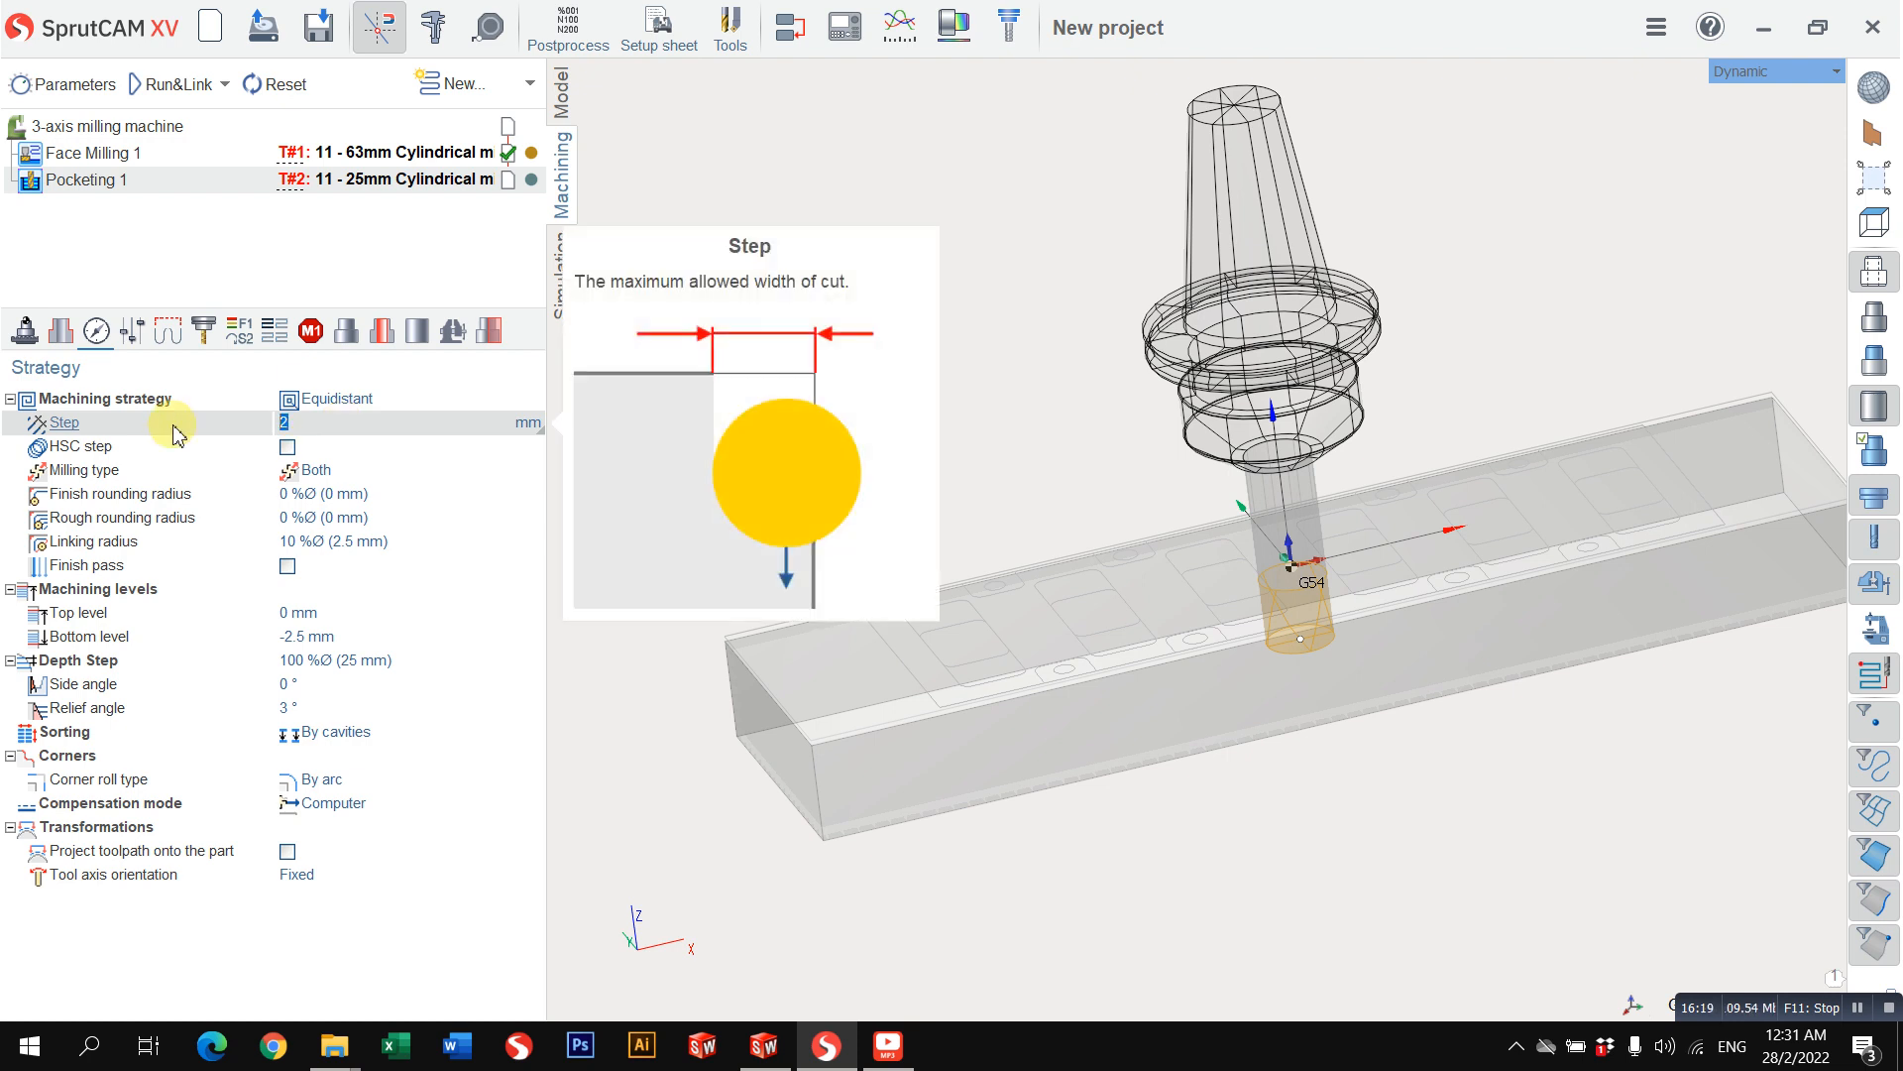
{"action": "left_click", "coordinate": [510, 429]}
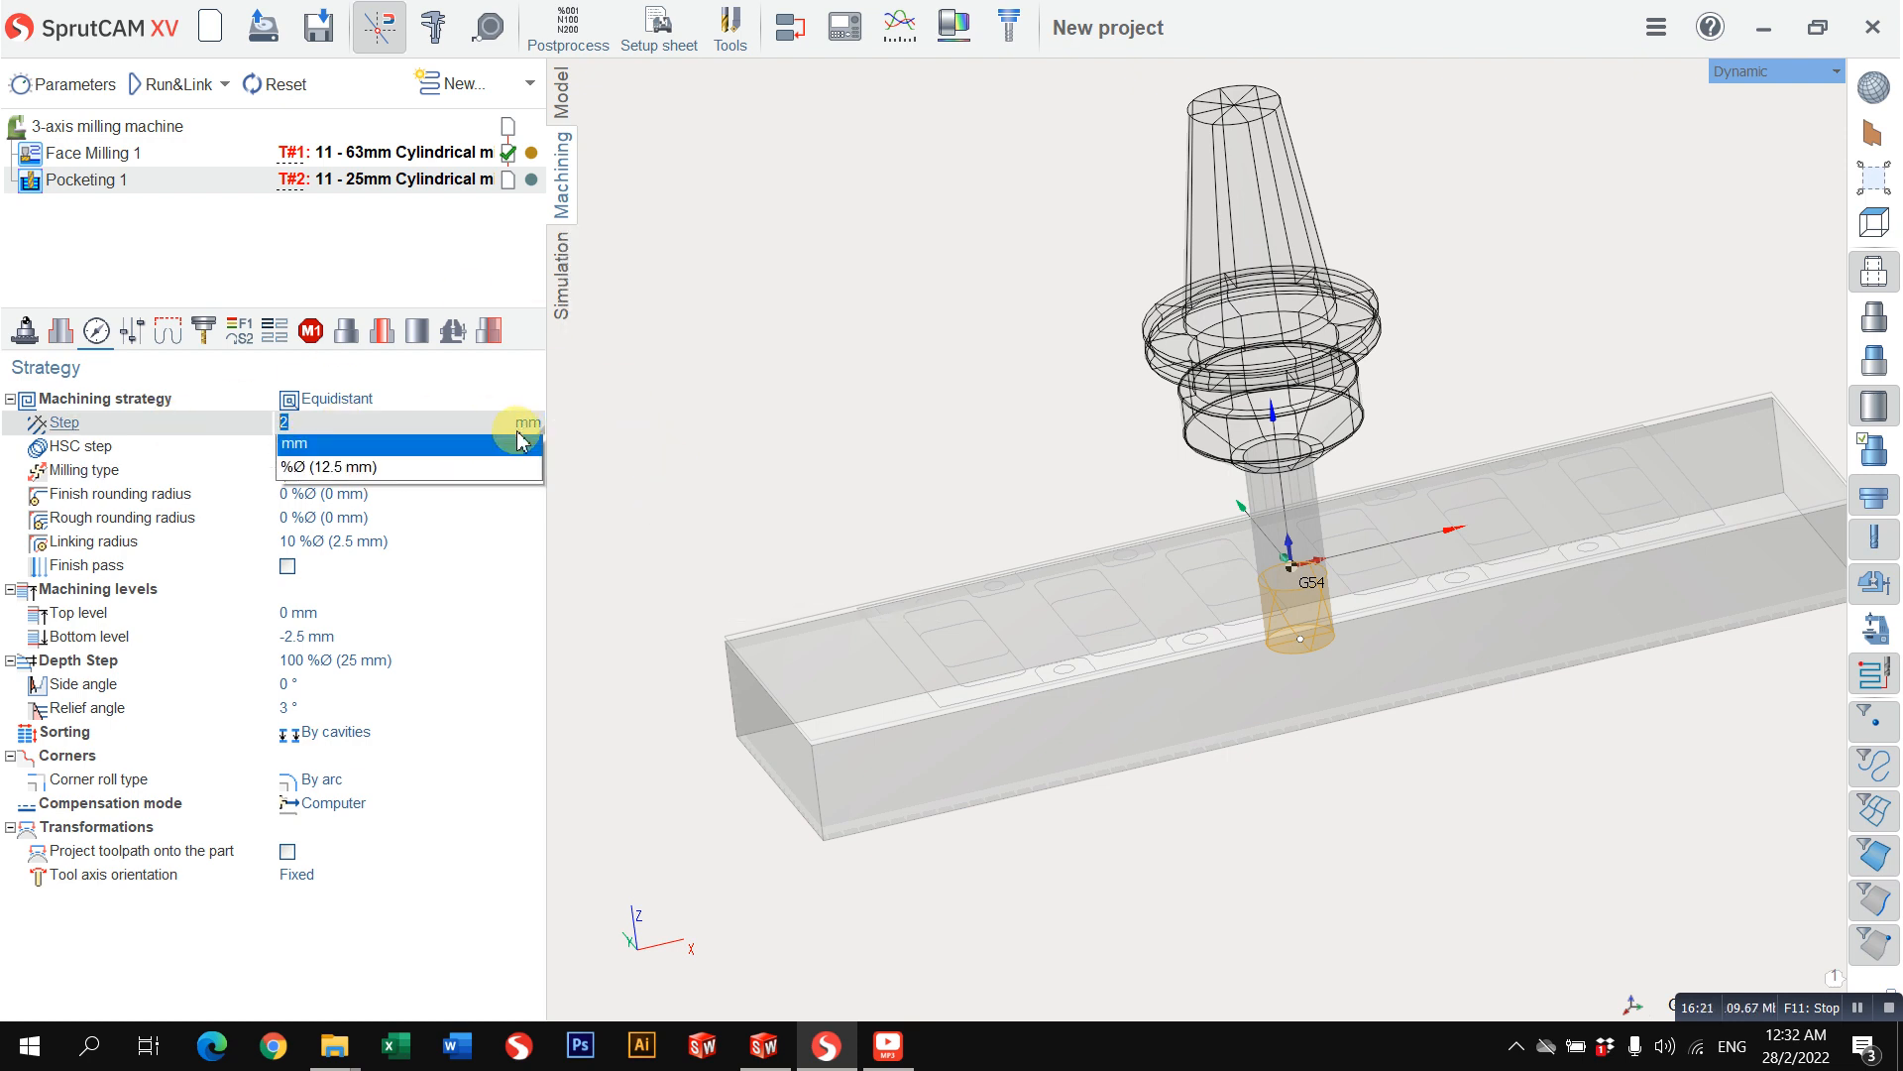
{"action": "left_click", "coordinate": [412, 468]}
{"action": "double_click", "coordinate": [323, 427]}
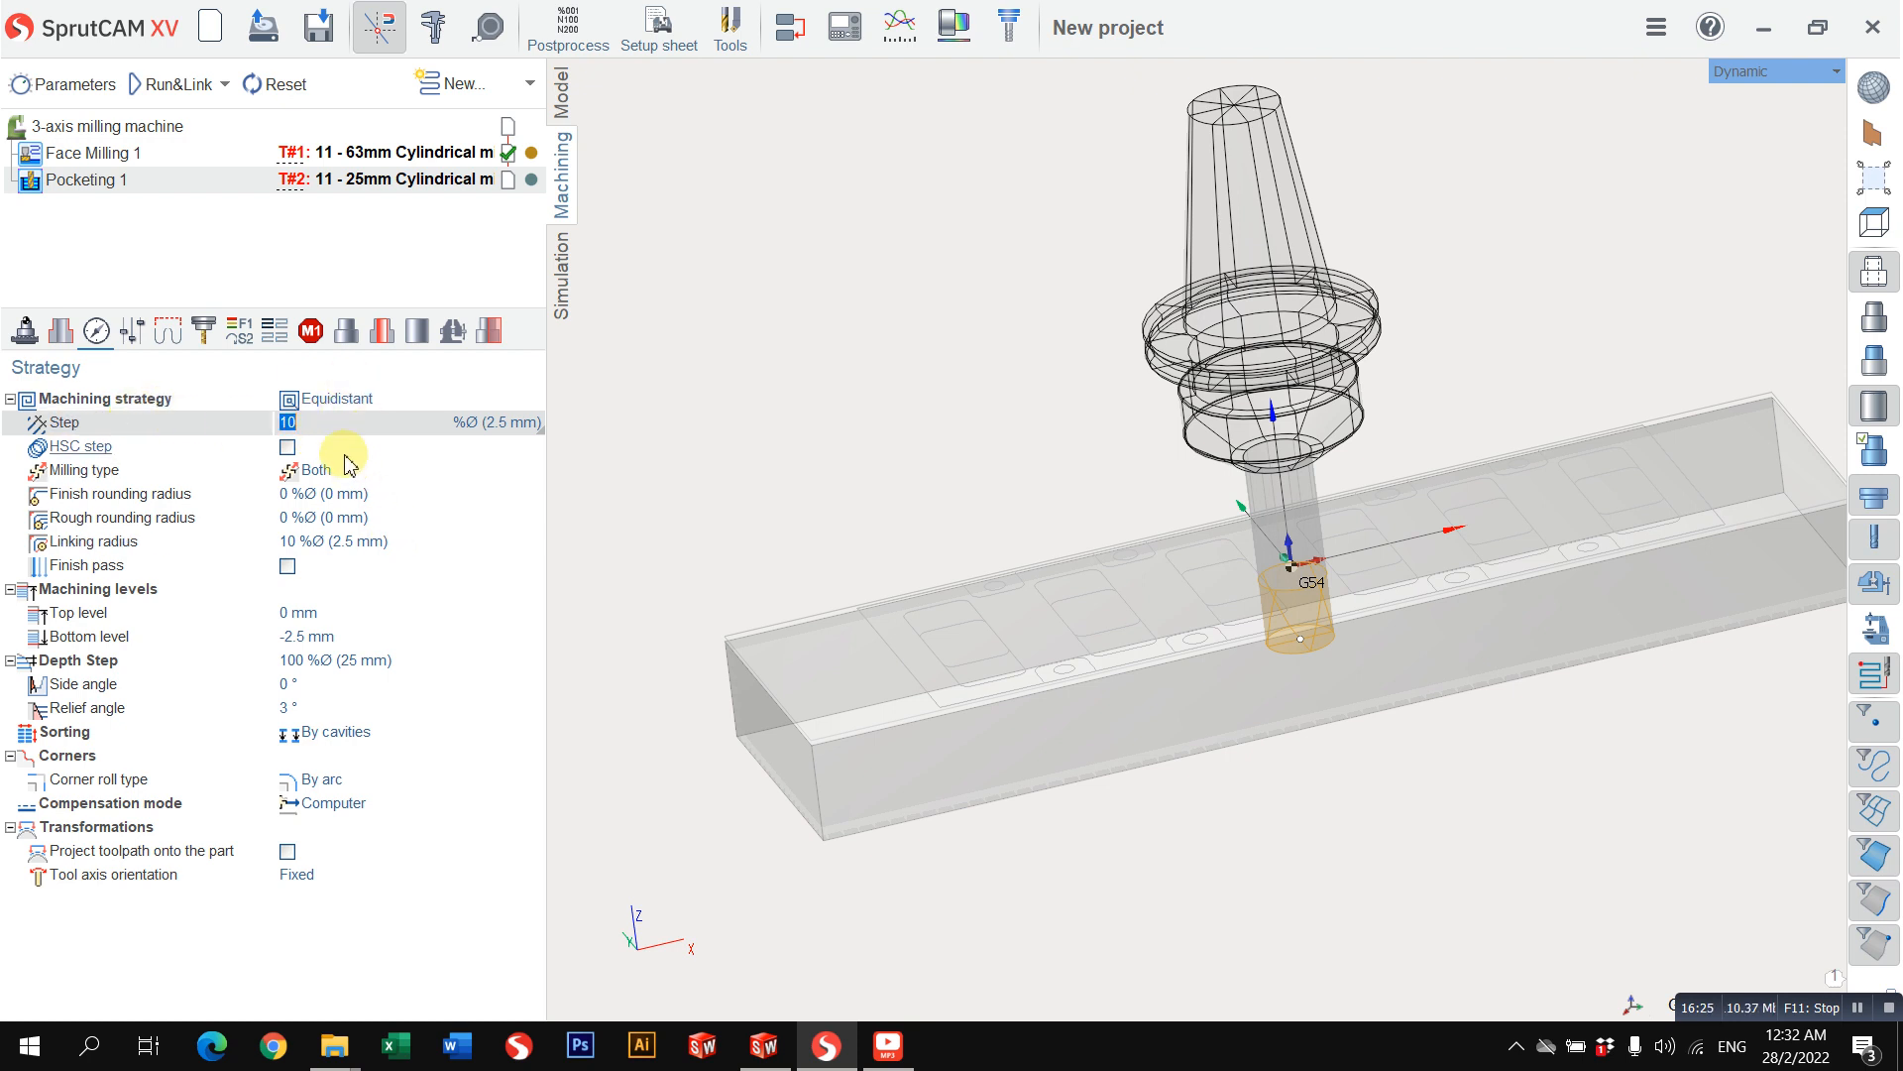
{"action": "left_click", "coordinate": [313, 706]}
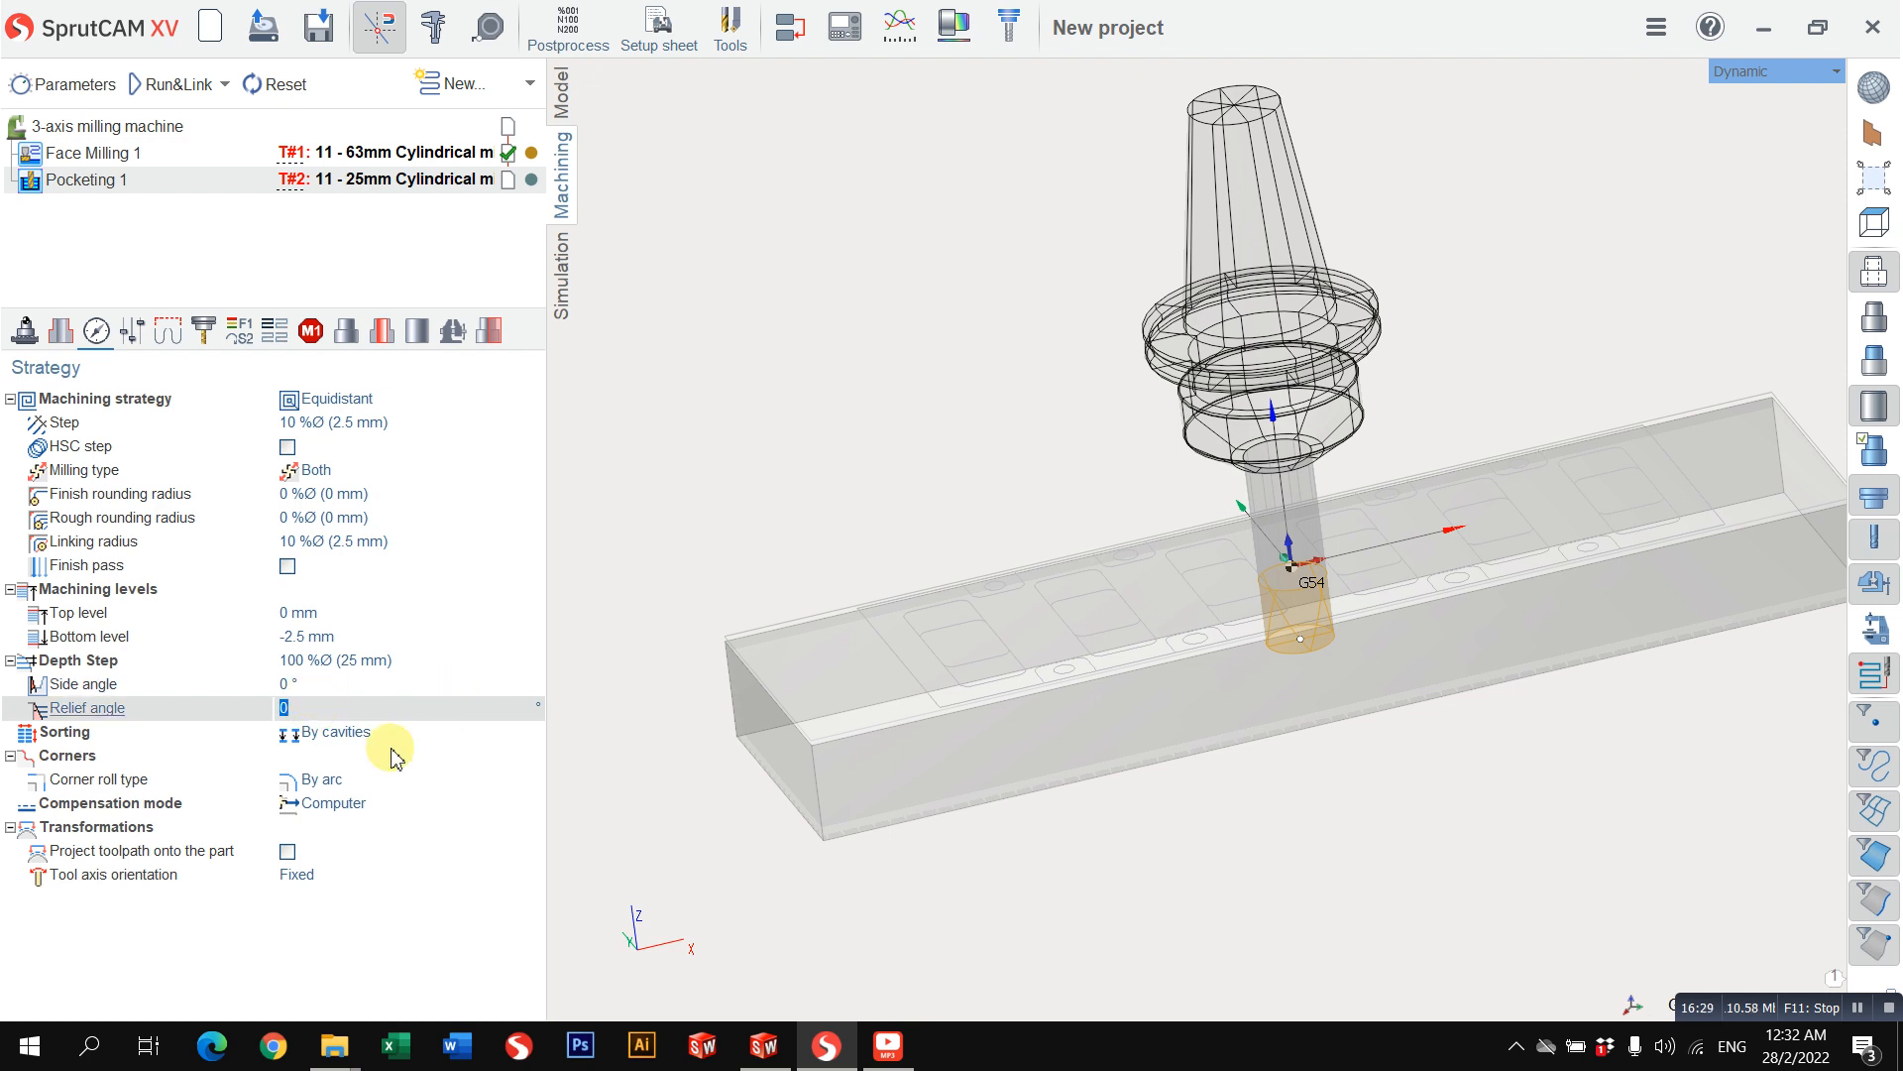
Step: Check the pocketing operation's axial stock and its links and leads settings, and calculate the toolpath
{"action": "left_click", "coordinate": [131, 333]}
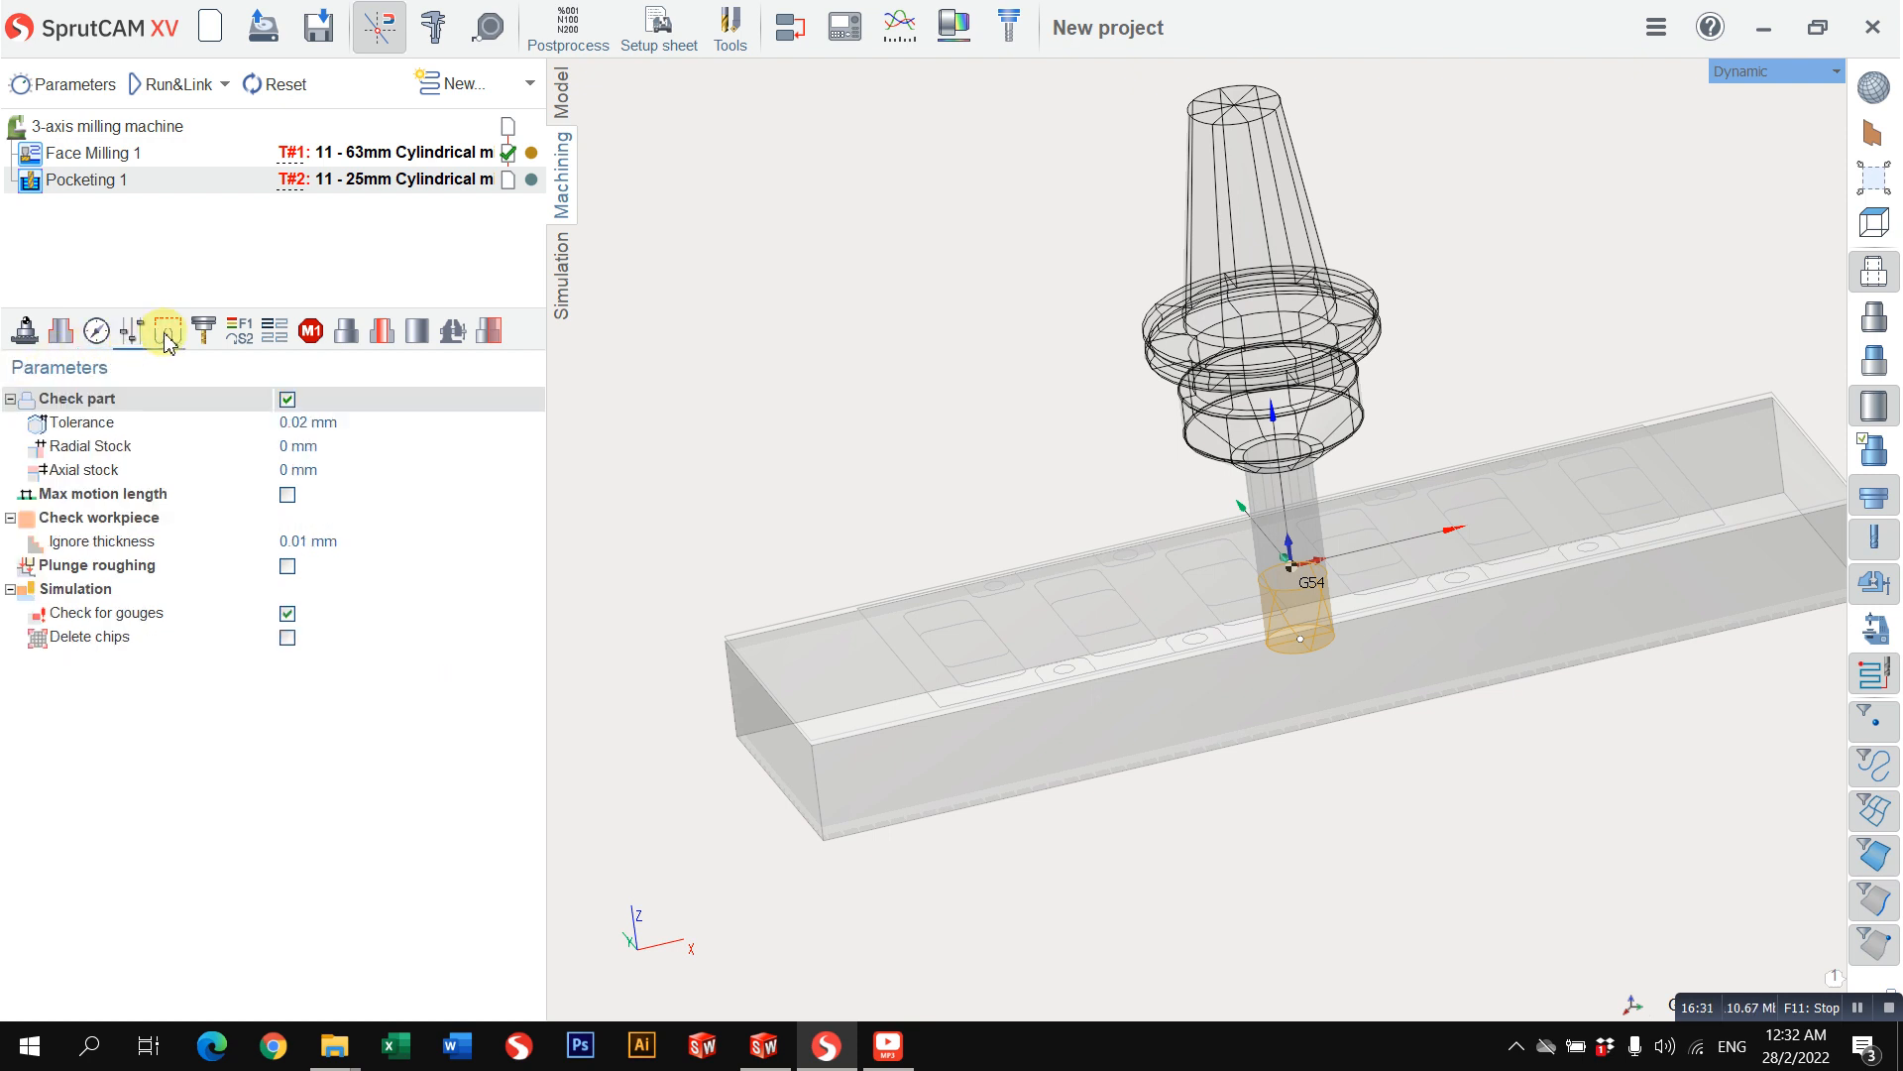
{"action": "left_click", "coordinate": [335, 471]}
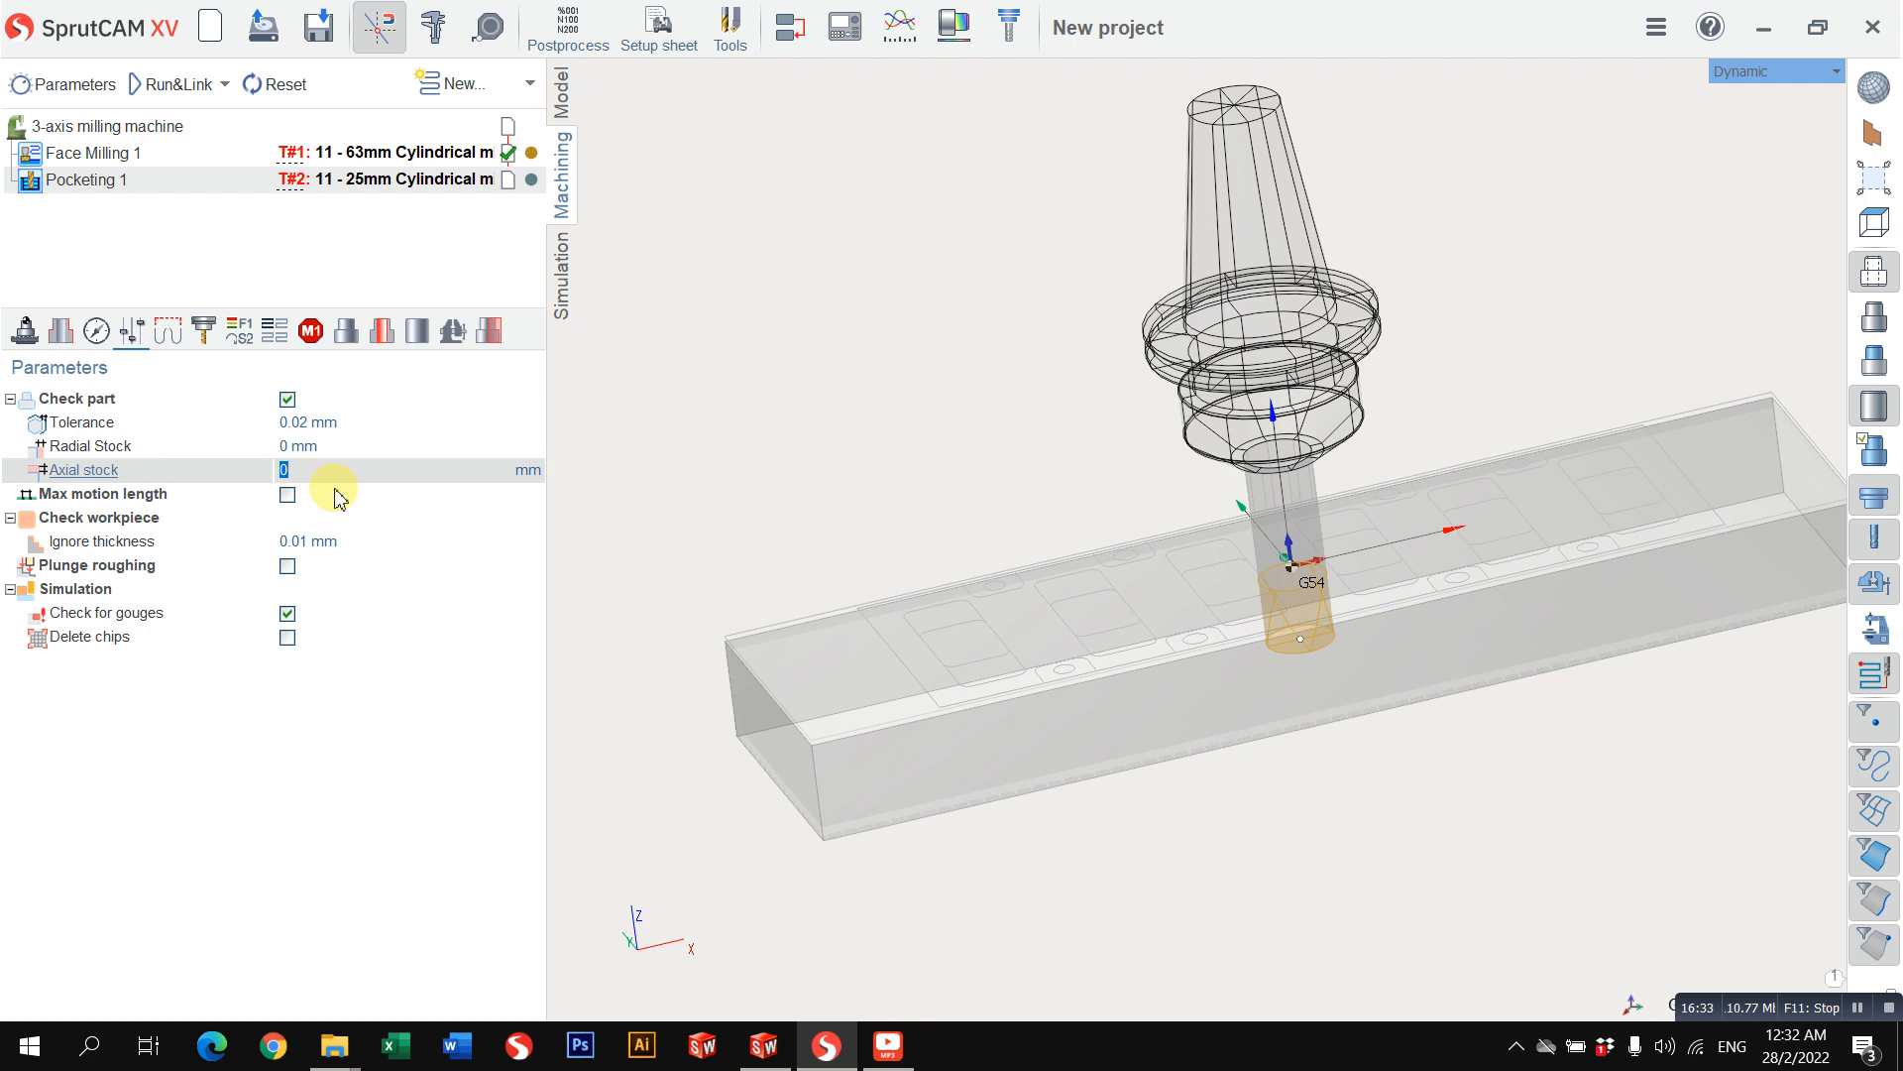
{"action": "left_click", "coordinate": [178, 345]}
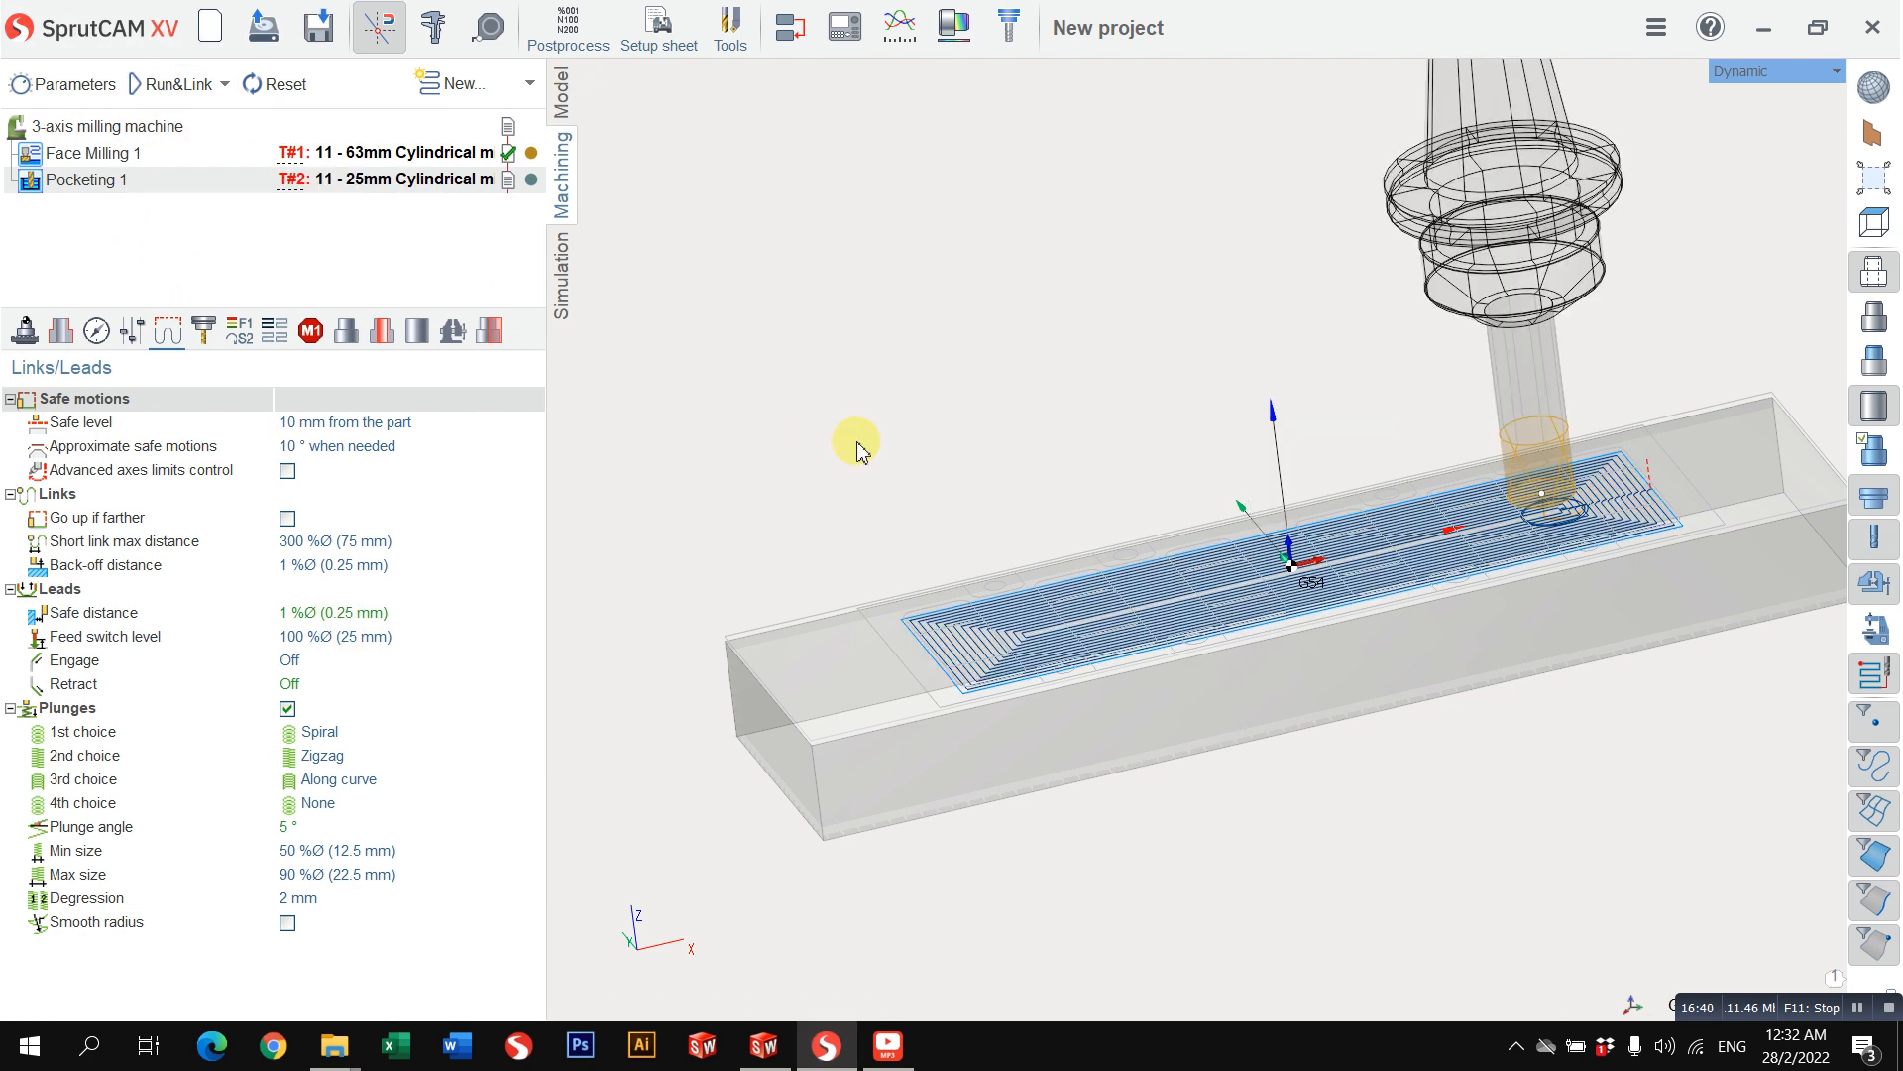
Step: Examine the calculated pocketing toolpath in 3D and from the Top view, and check the job assignment
{"action": "right_click_drag", "start_coordinate": [1039, 515], "coordinate": [1016, 615]}
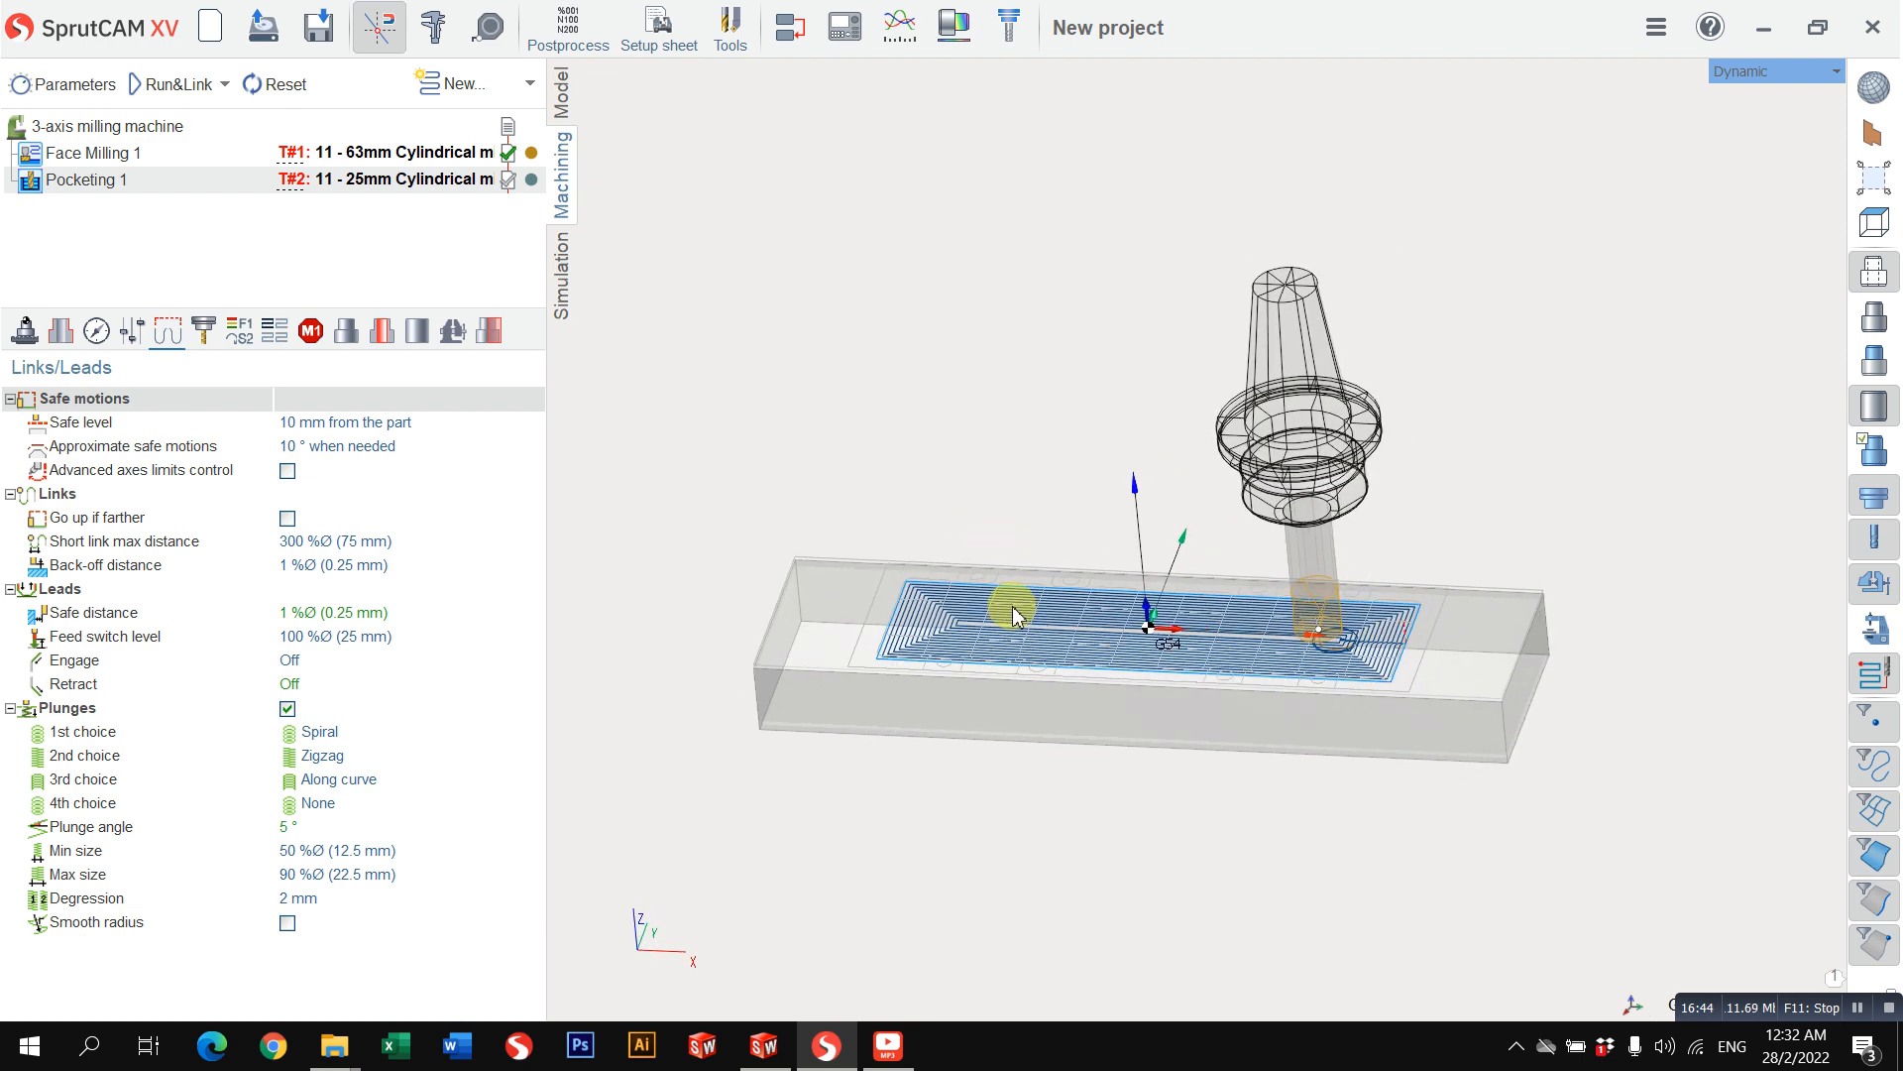
{"action": "scroll", "coordinate": [1170, 754], "scroll_direction": "up", "scroll_amount": 1}
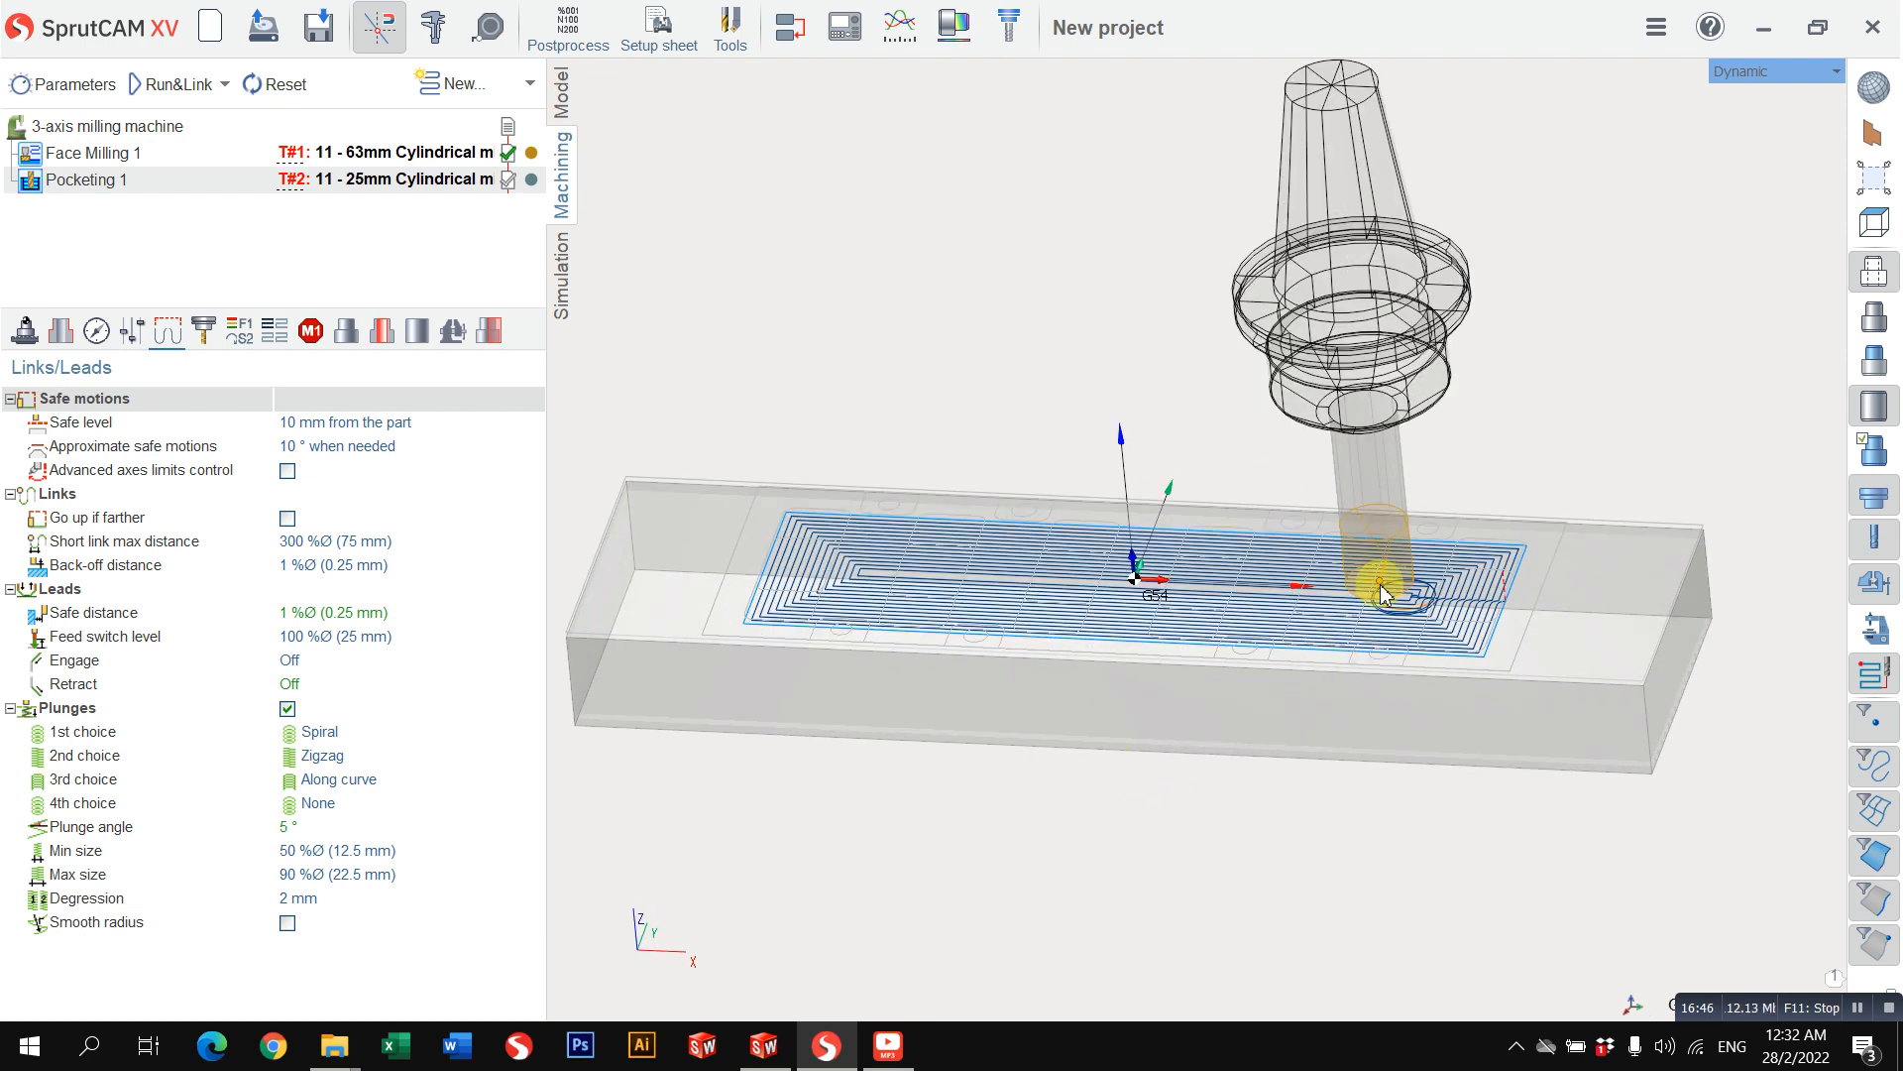
{"action": "right_click_drag", "start_coordinate": [905, 544], "coordinate": [913, 607]}
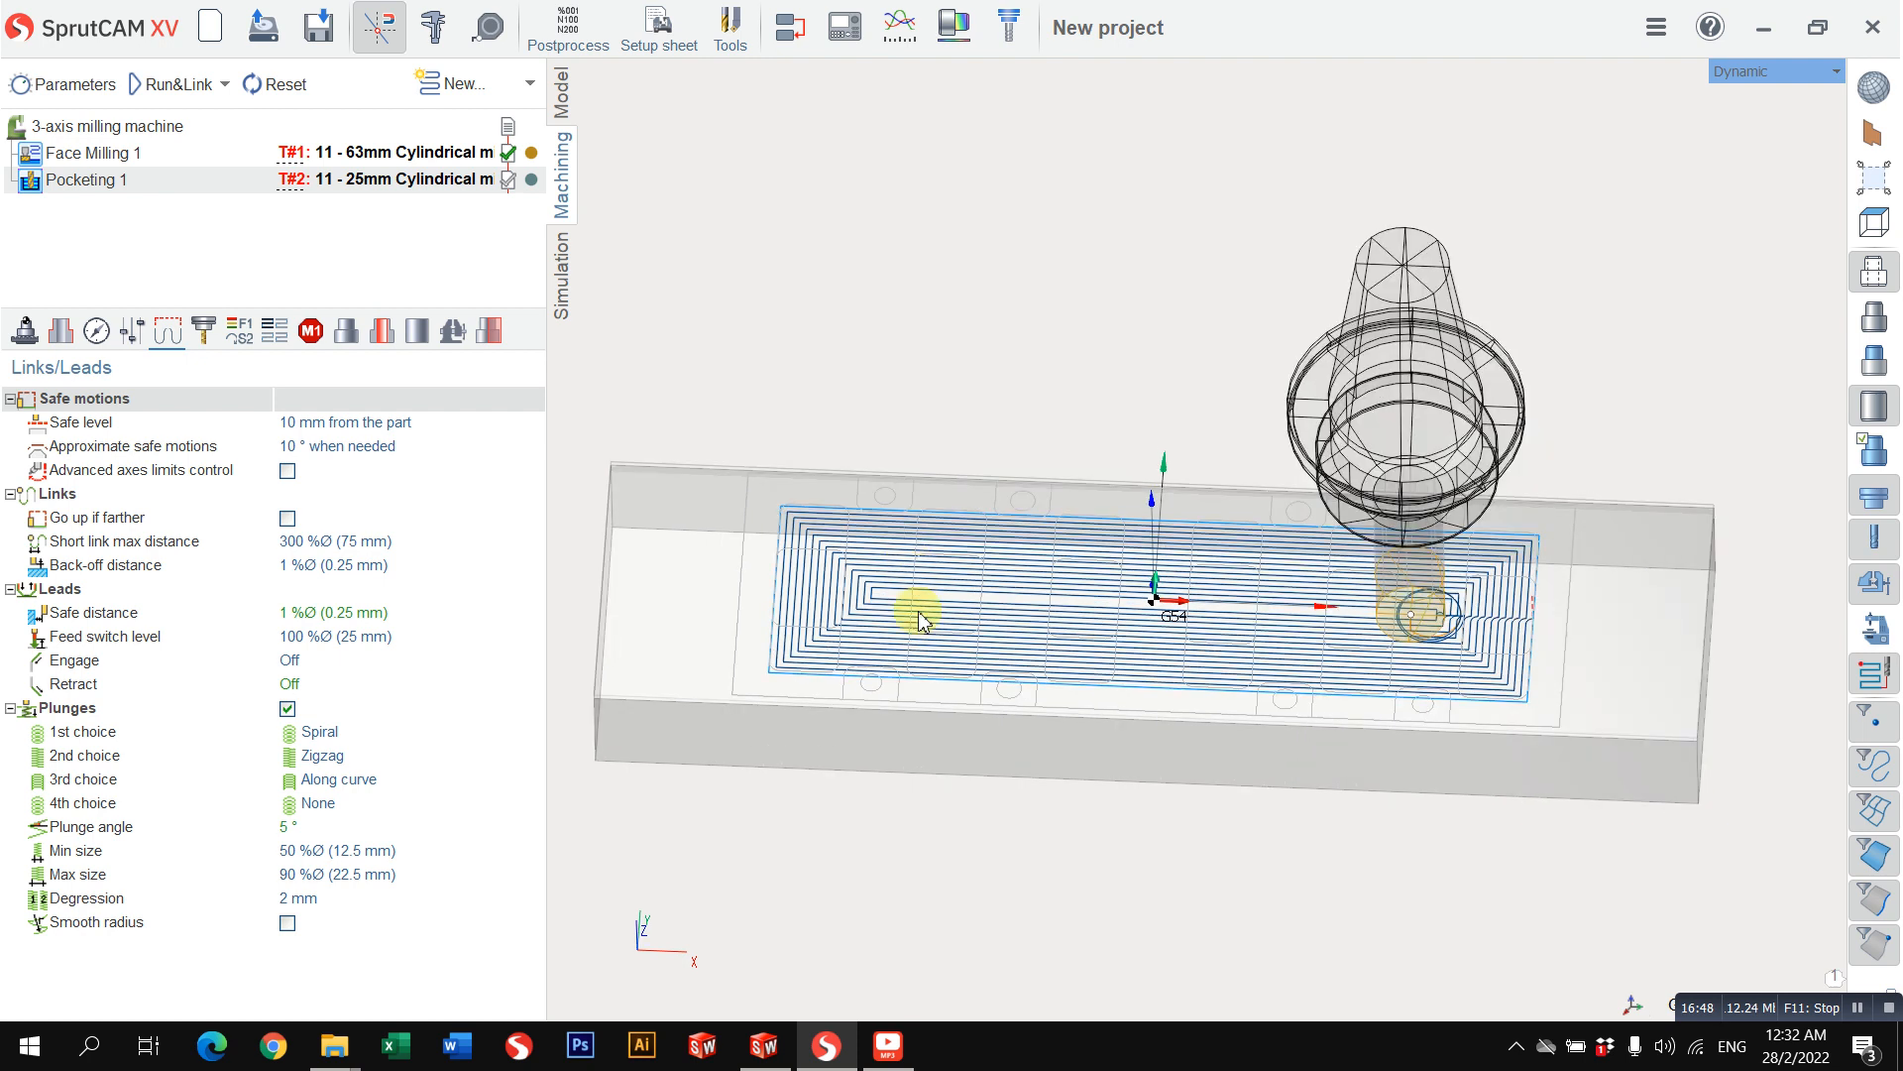
{"action": "left_click", "coordinate": [1737, 71]}
{"action": "mouse_move", "coordinate": [1703, 82]}
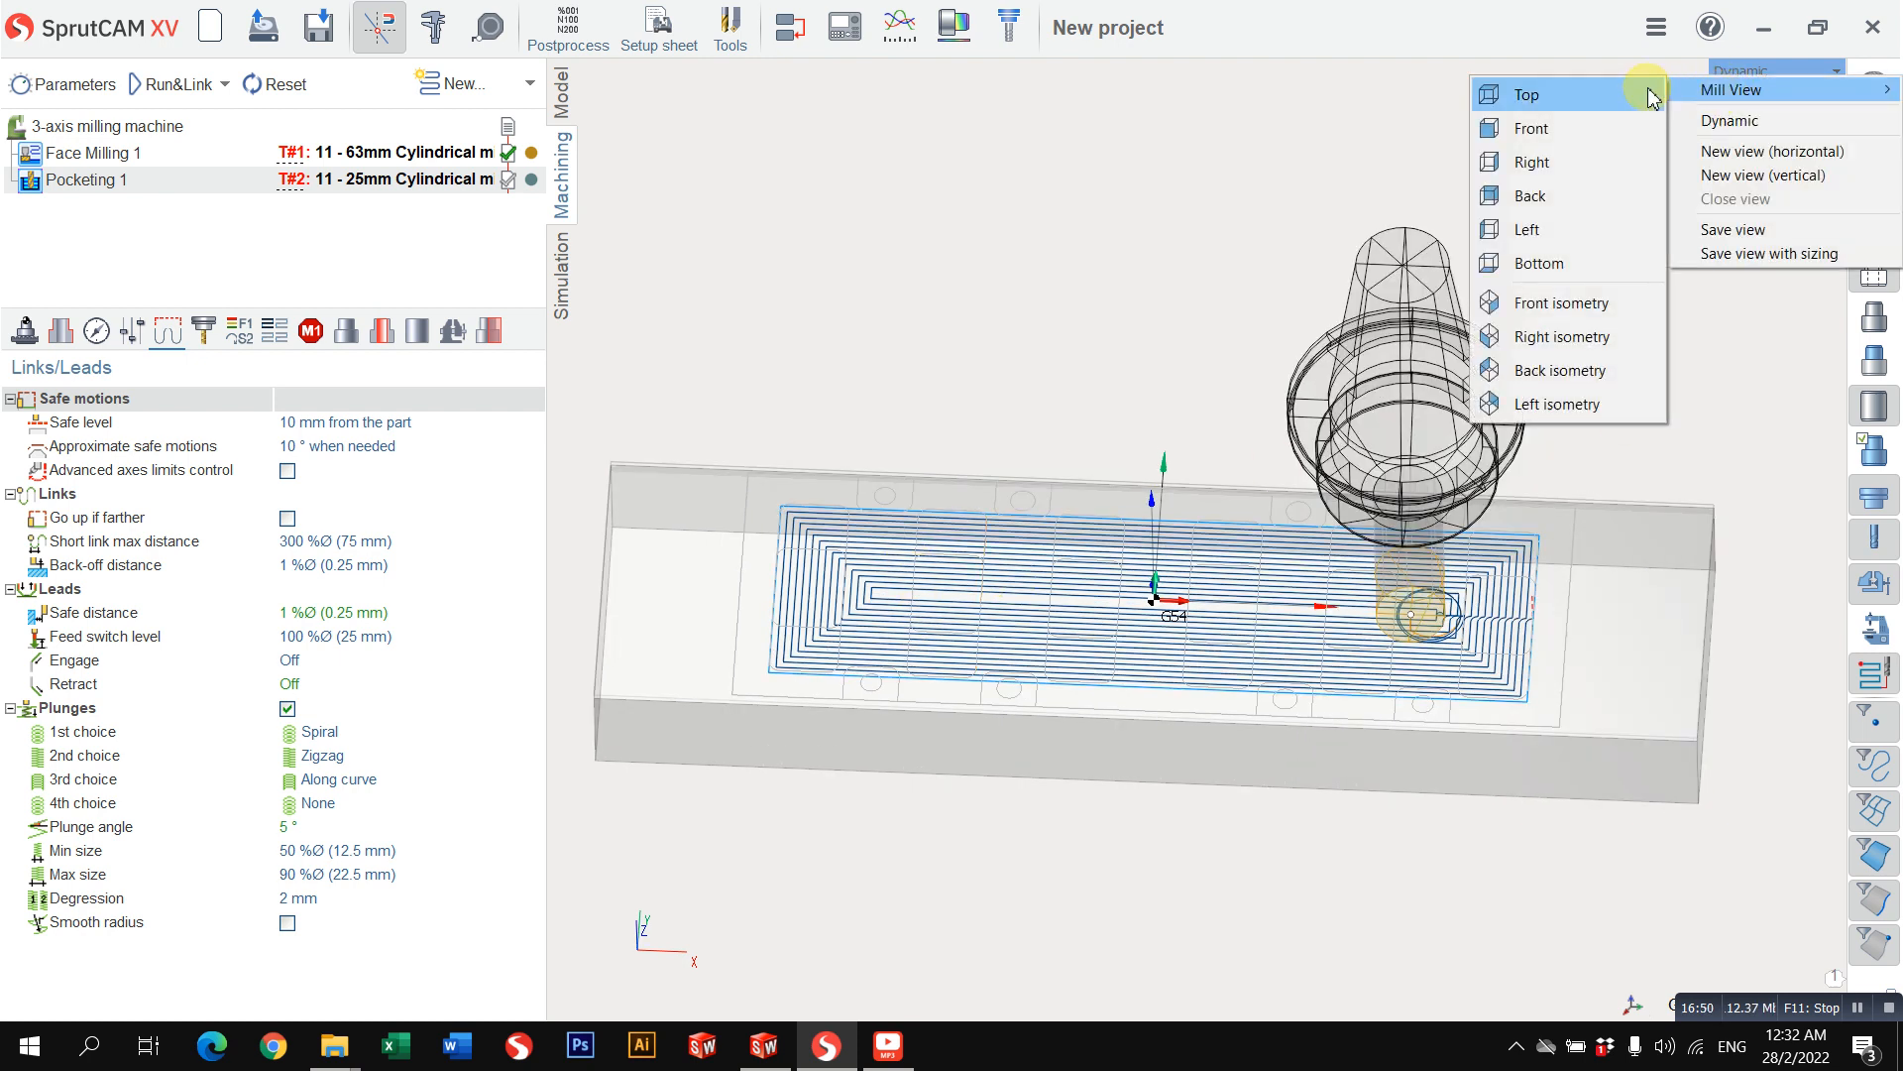
{"action": "left_click", "coordinate": [1587, 98]}
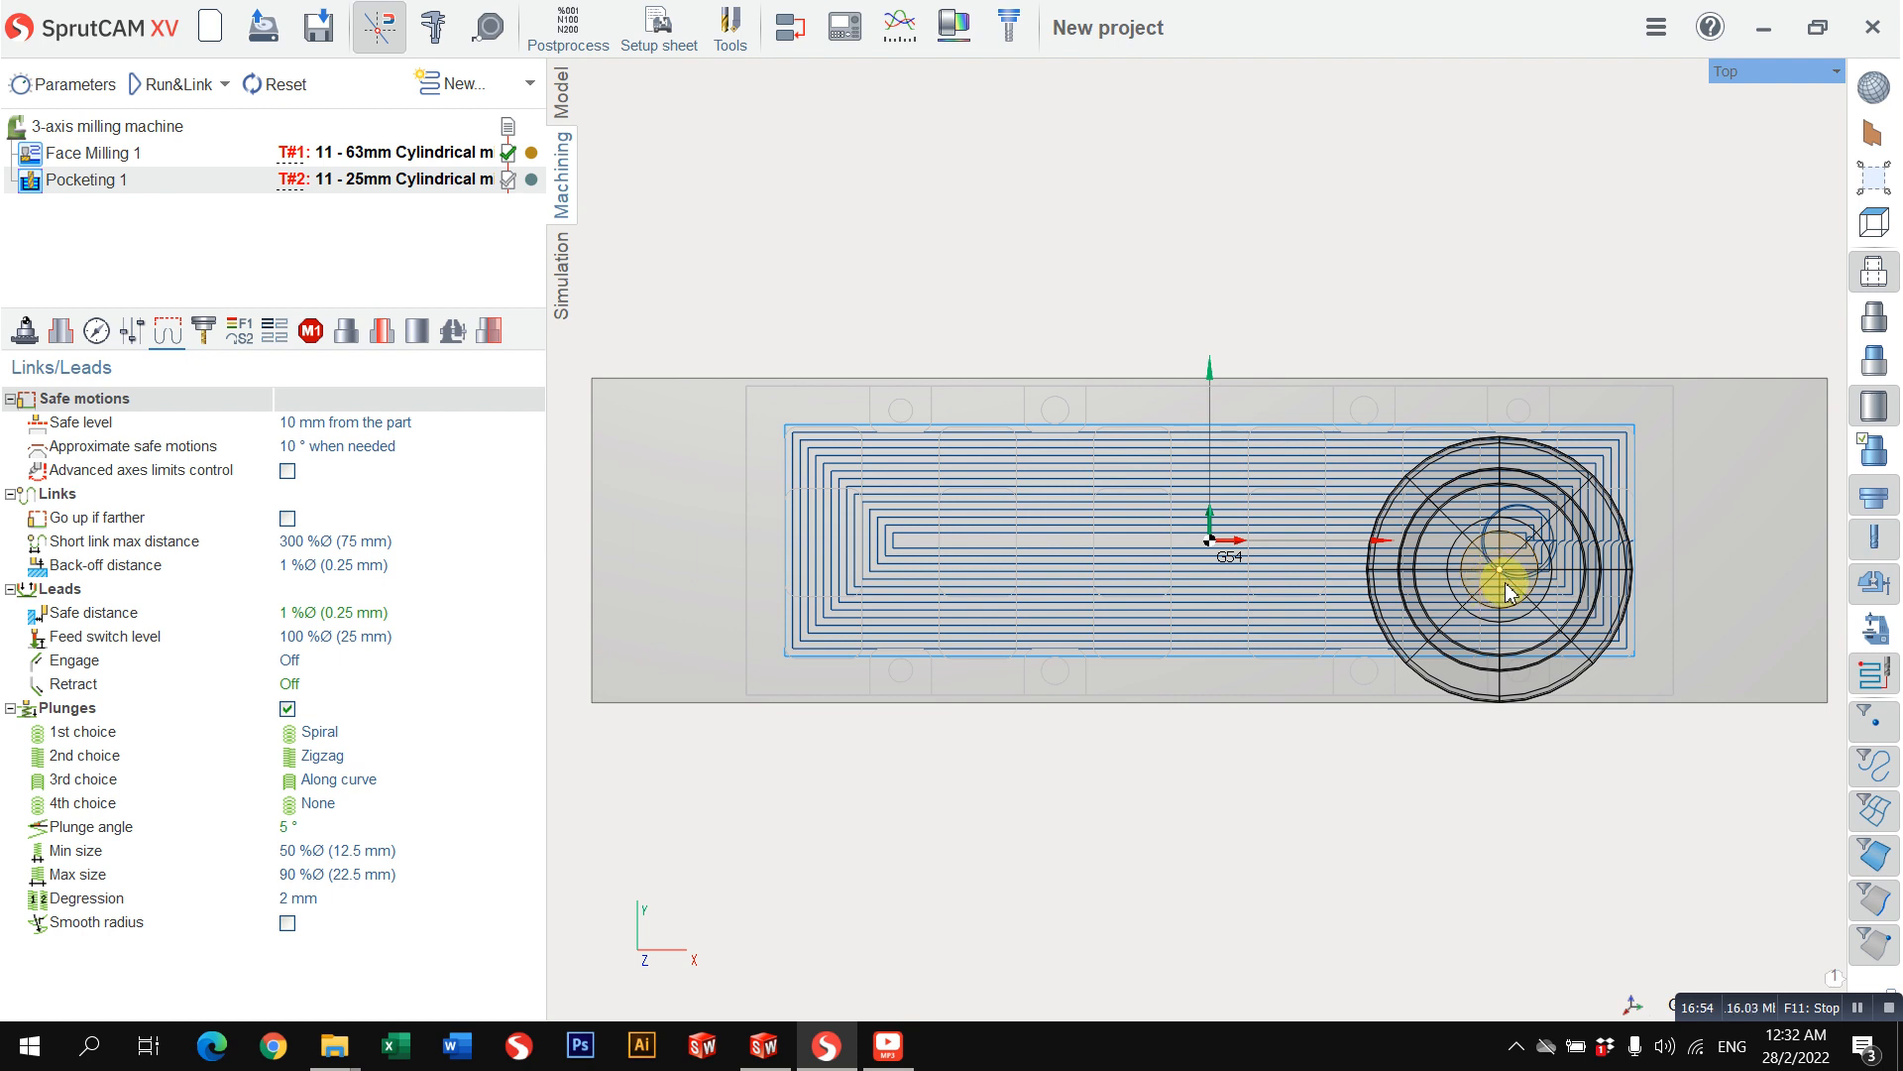
{"action": "left_click", "coordinate": [59, 335]}
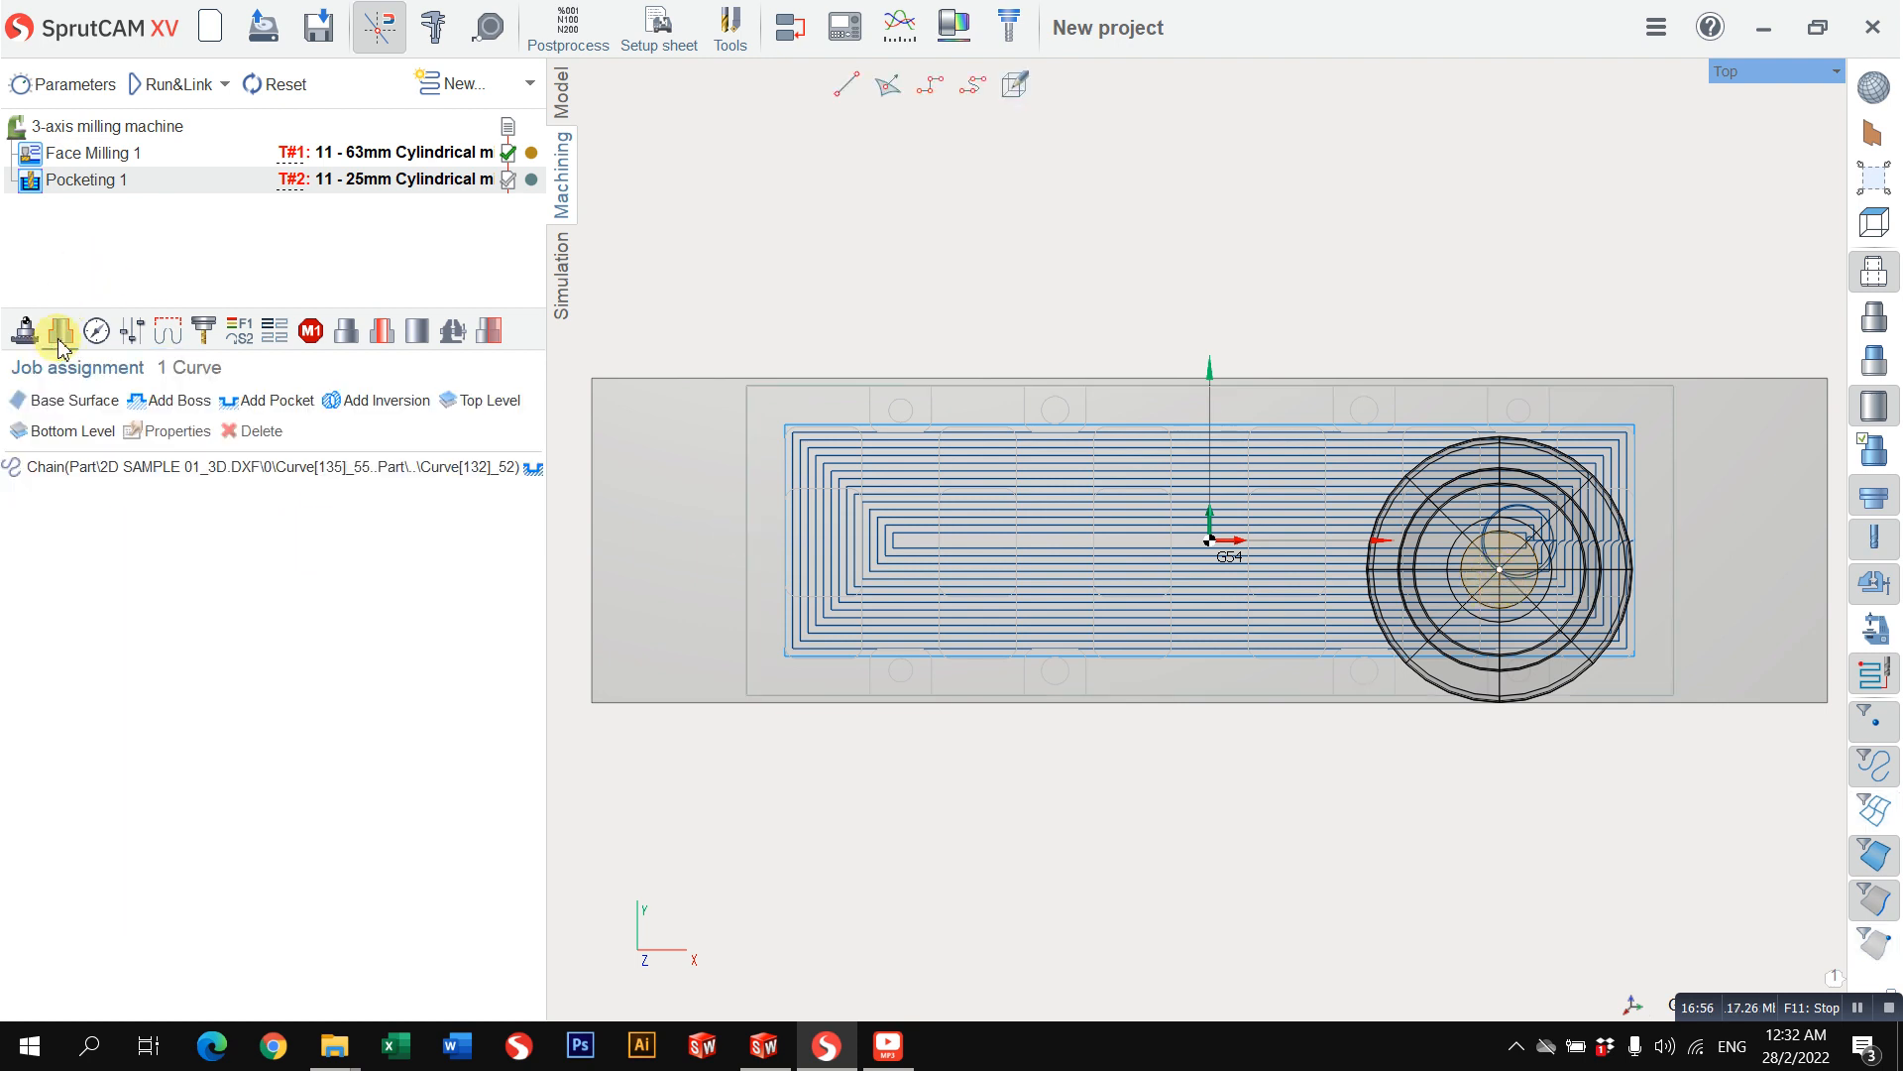
Step: Try the Climb milling type with a recalculated pocketing toolpath, and return to Both with another recalculation
{"action": "left_click", "coordinate": [92, 335]}
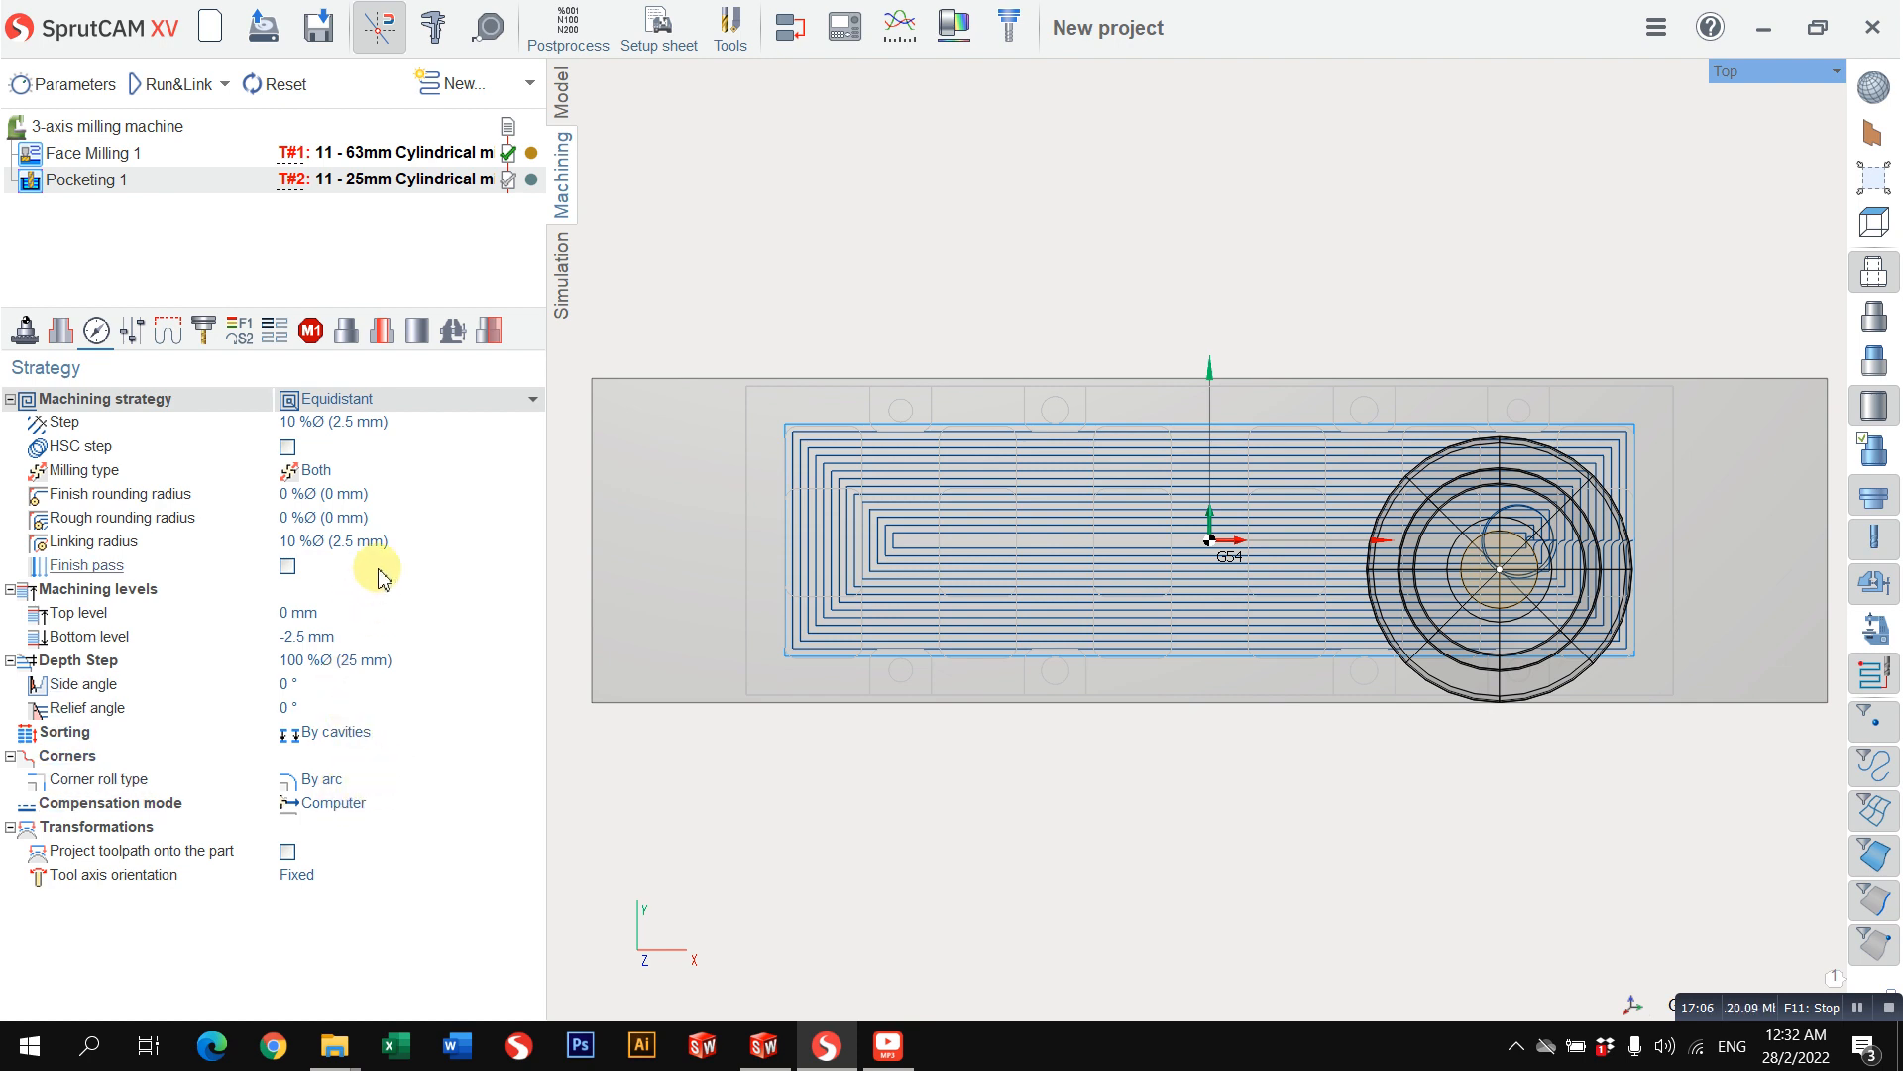
{"action": "left_click", "coordinate": [313, 470]}
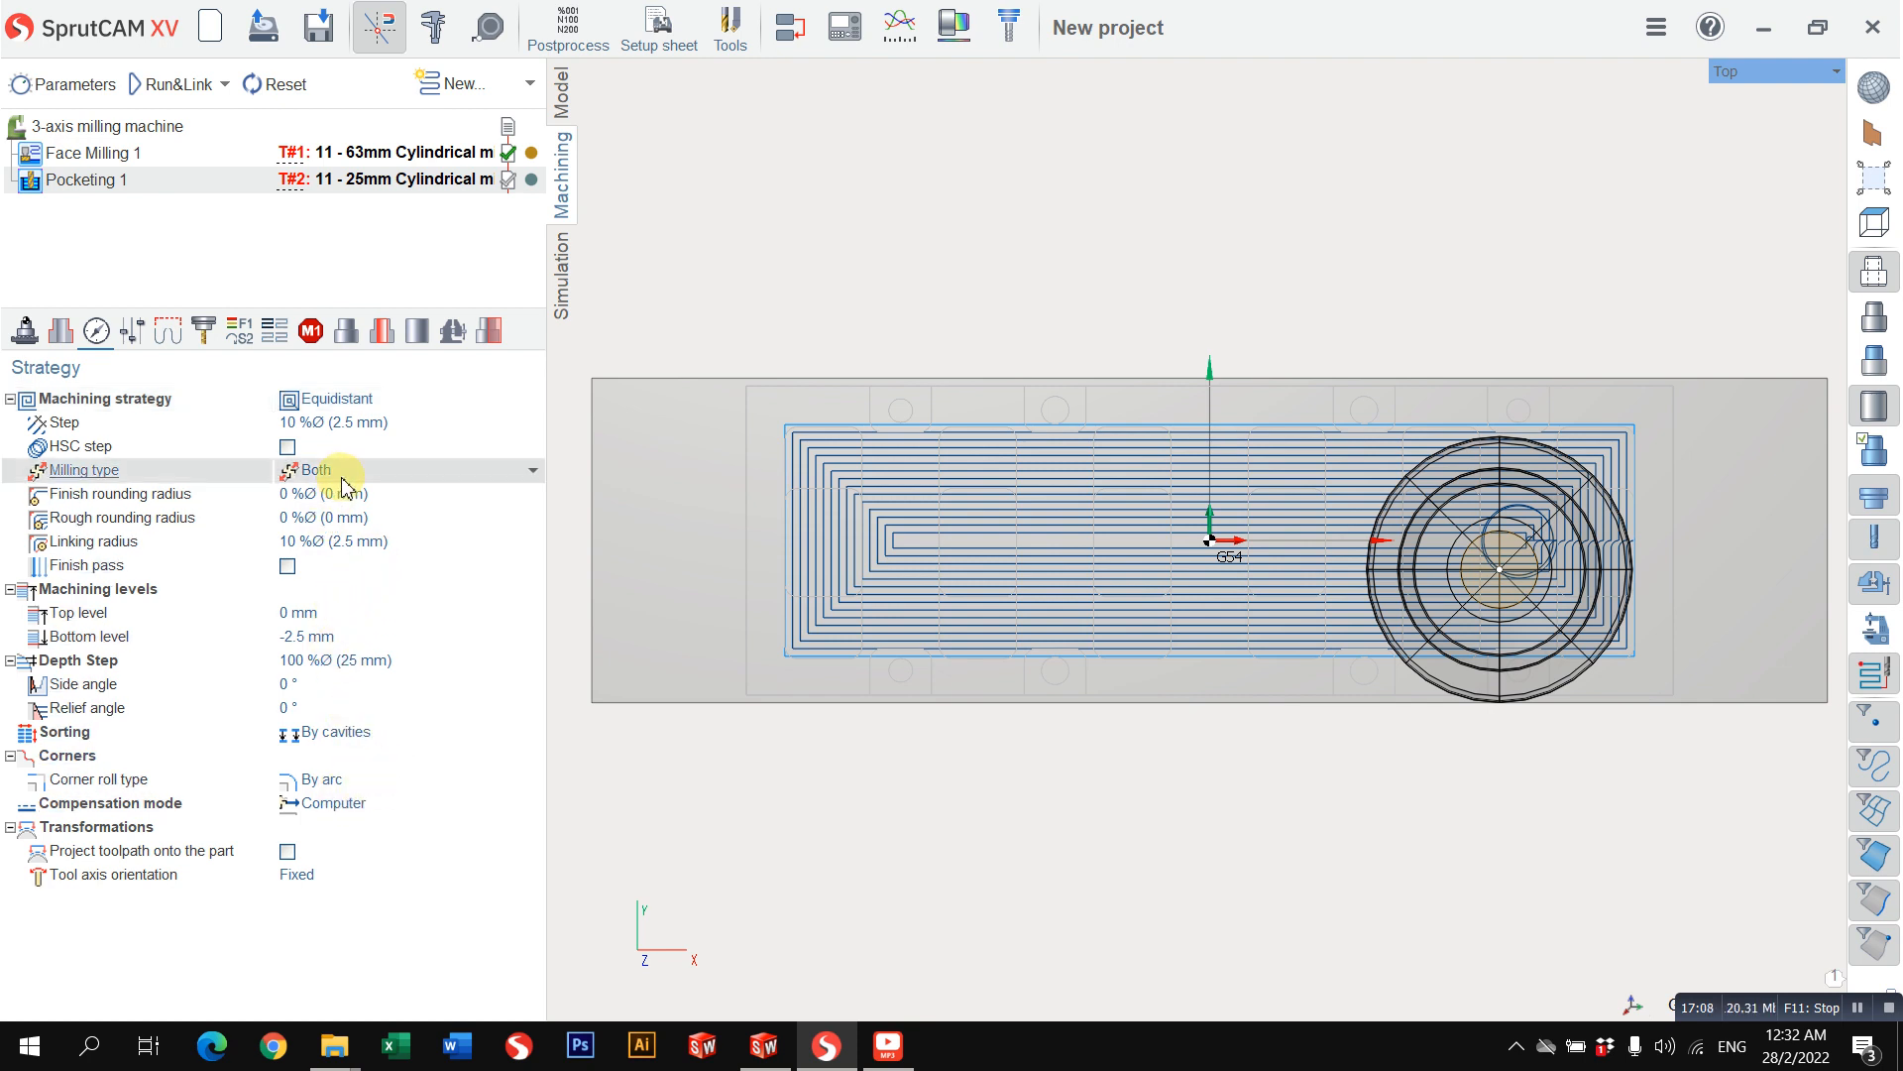
{"action": "left_click", "coordinate": [319, 495]}
{"action": "left_click", "coordinate": [162, 91]}
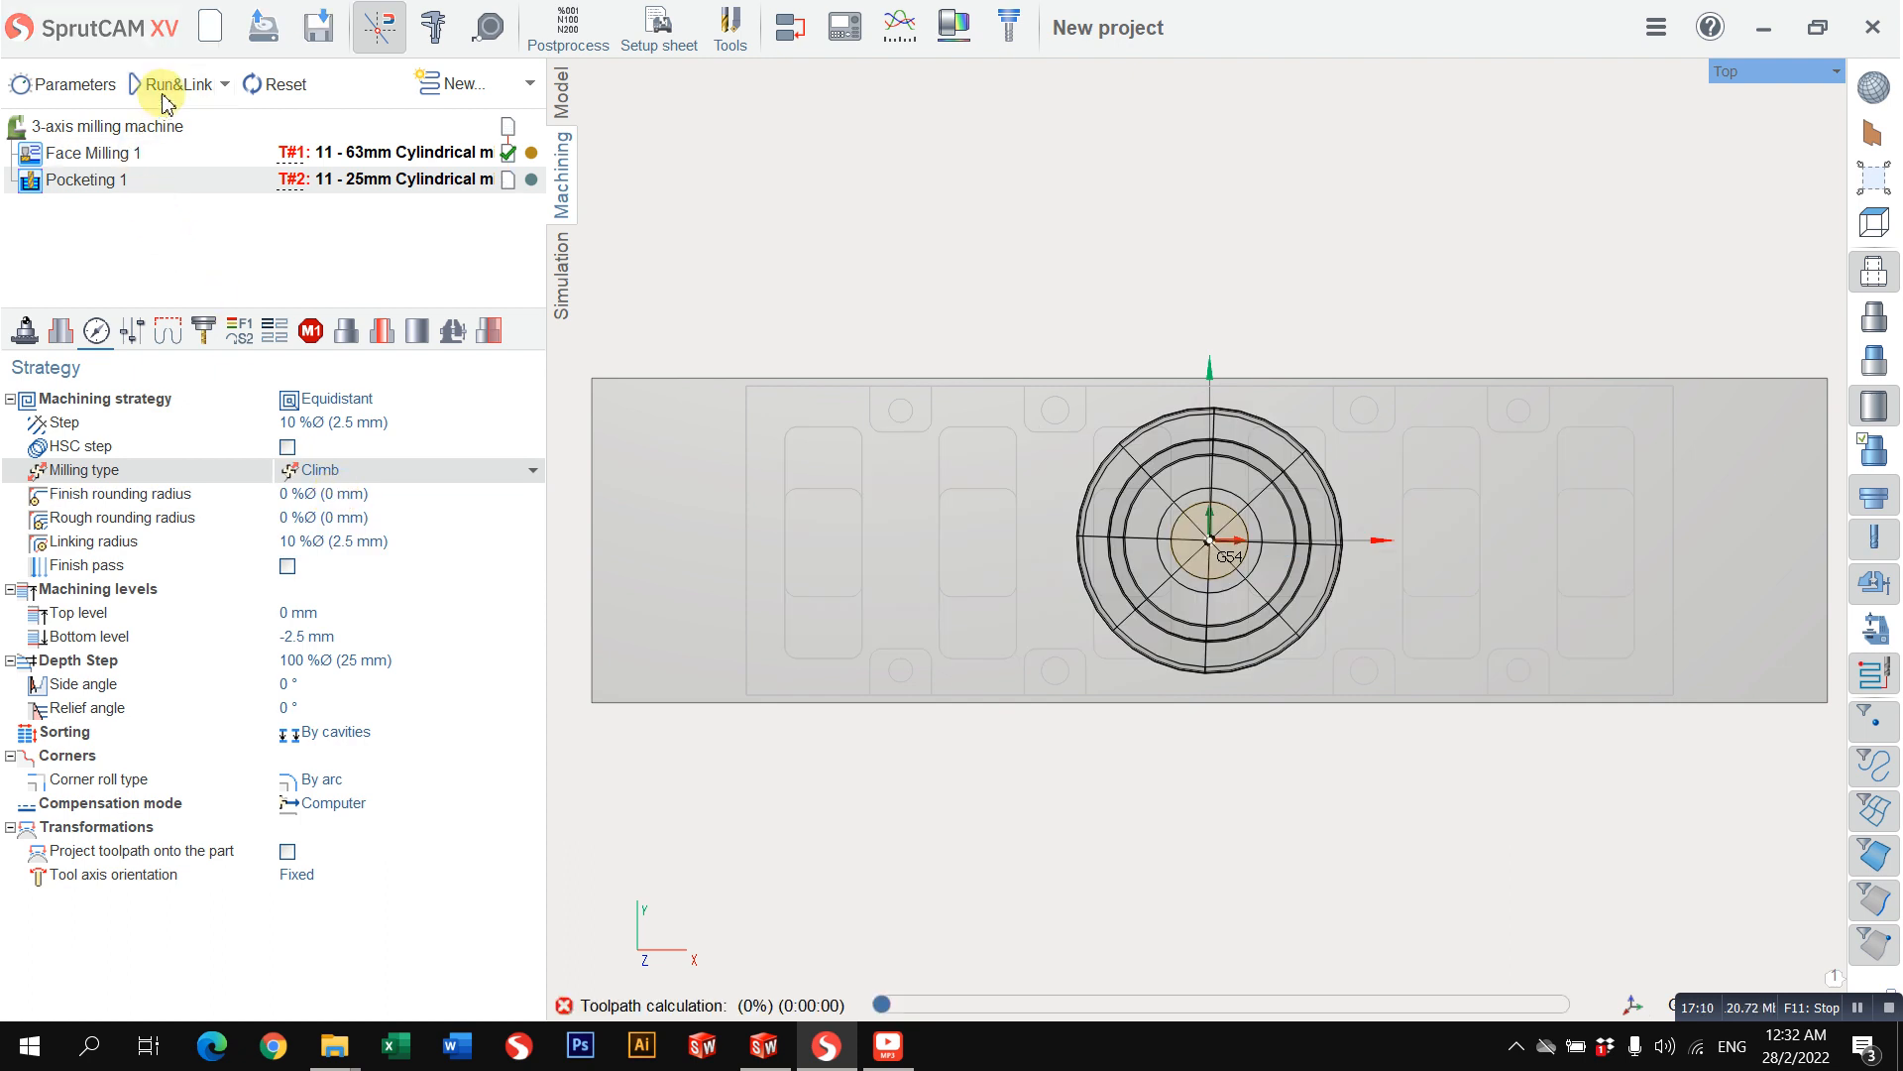
{"action": "left_click", "coordinate": [342, 472]}
{"action": "left_click", "coordinate": [310, 542]}
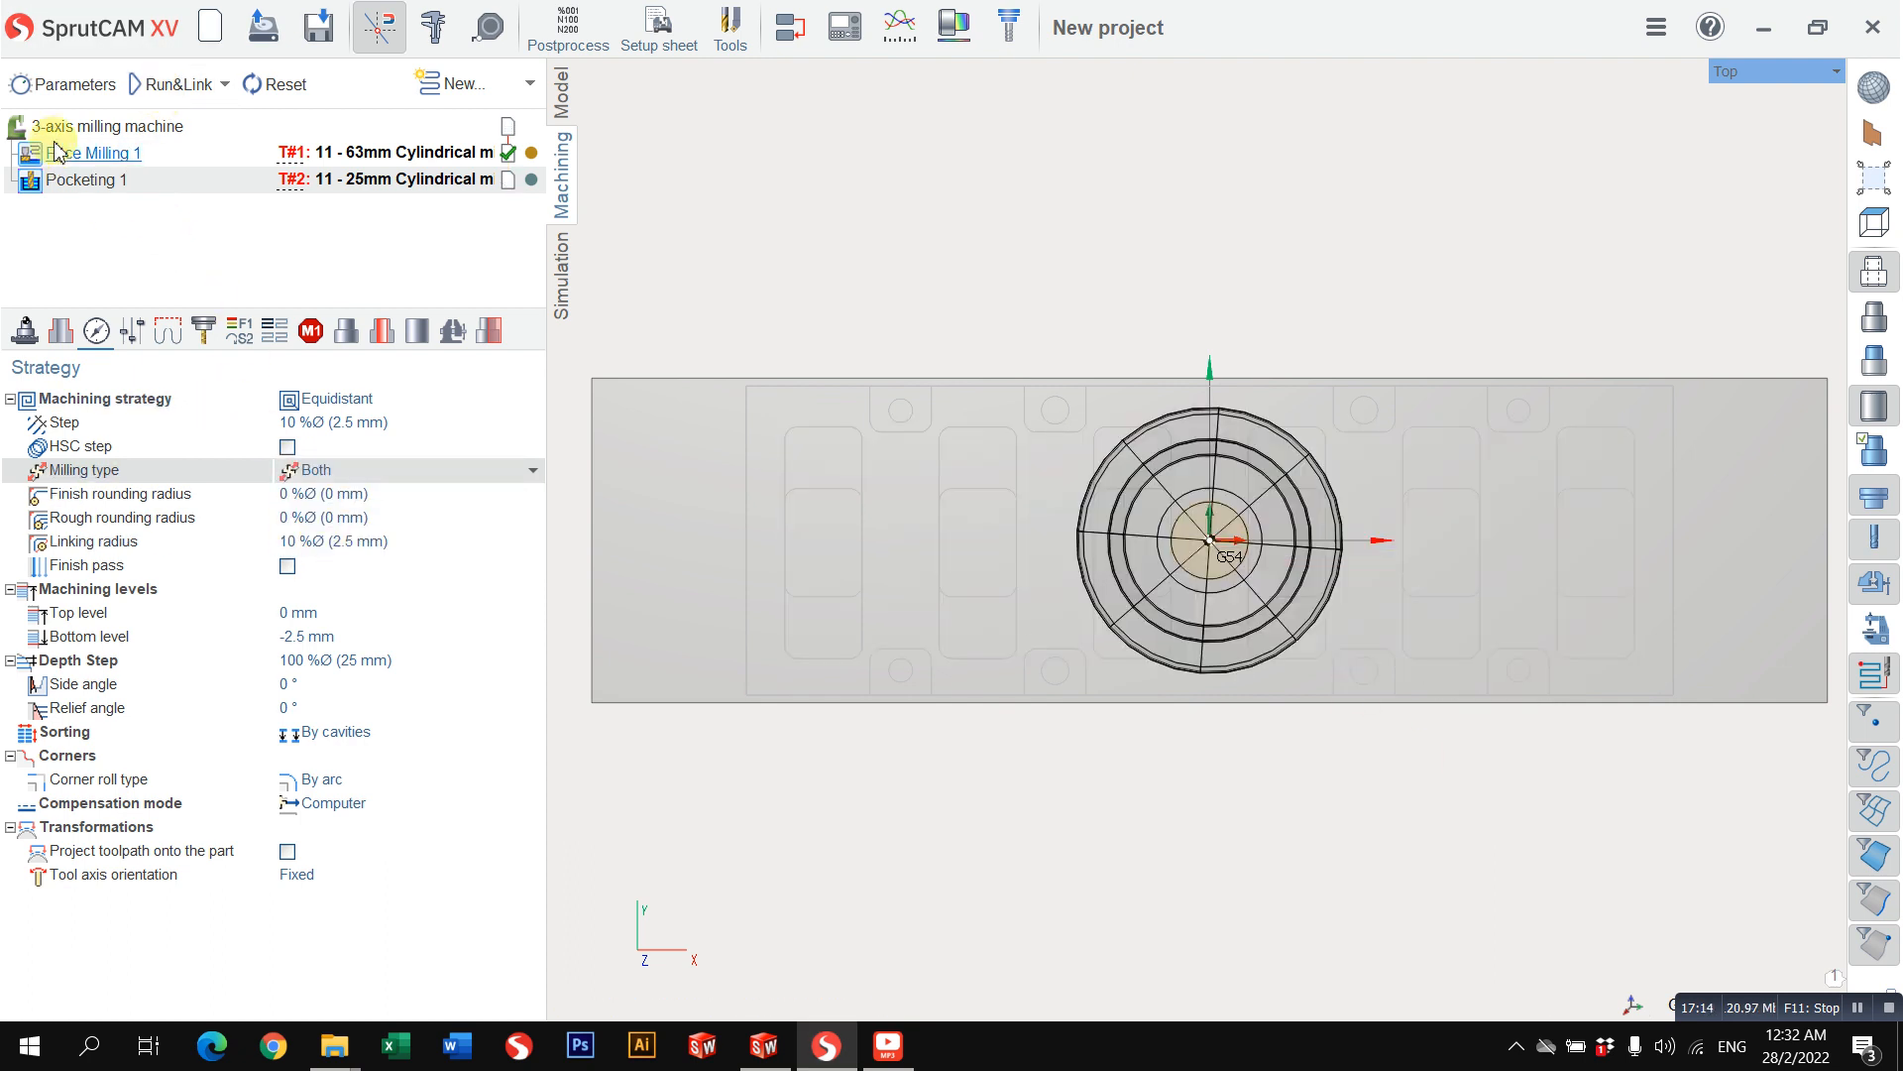
{"action": "left_click", "coordinate": [173, 99]}
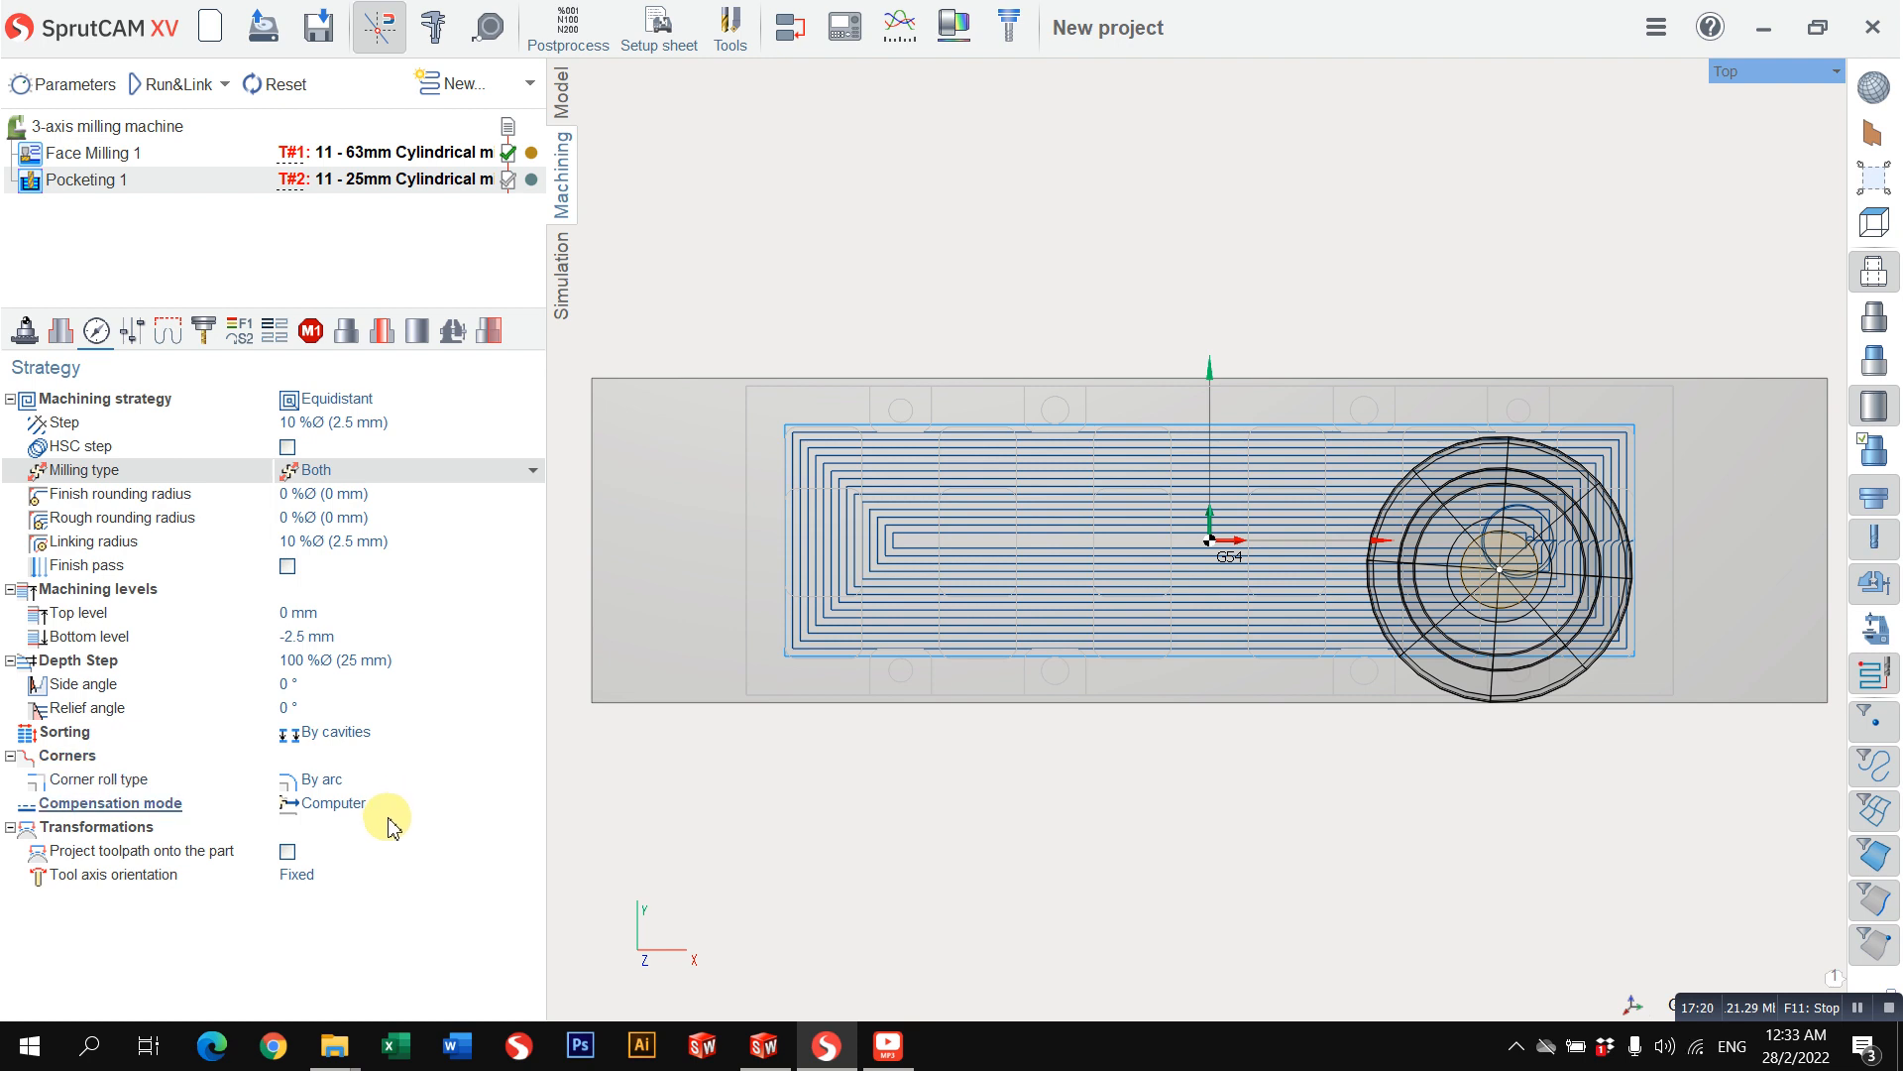
Step: Clear the previous simulation and simulate the face milling and pocketing operations on the workpiece
{"action": "left_click", "coordinate": [562, 270]}
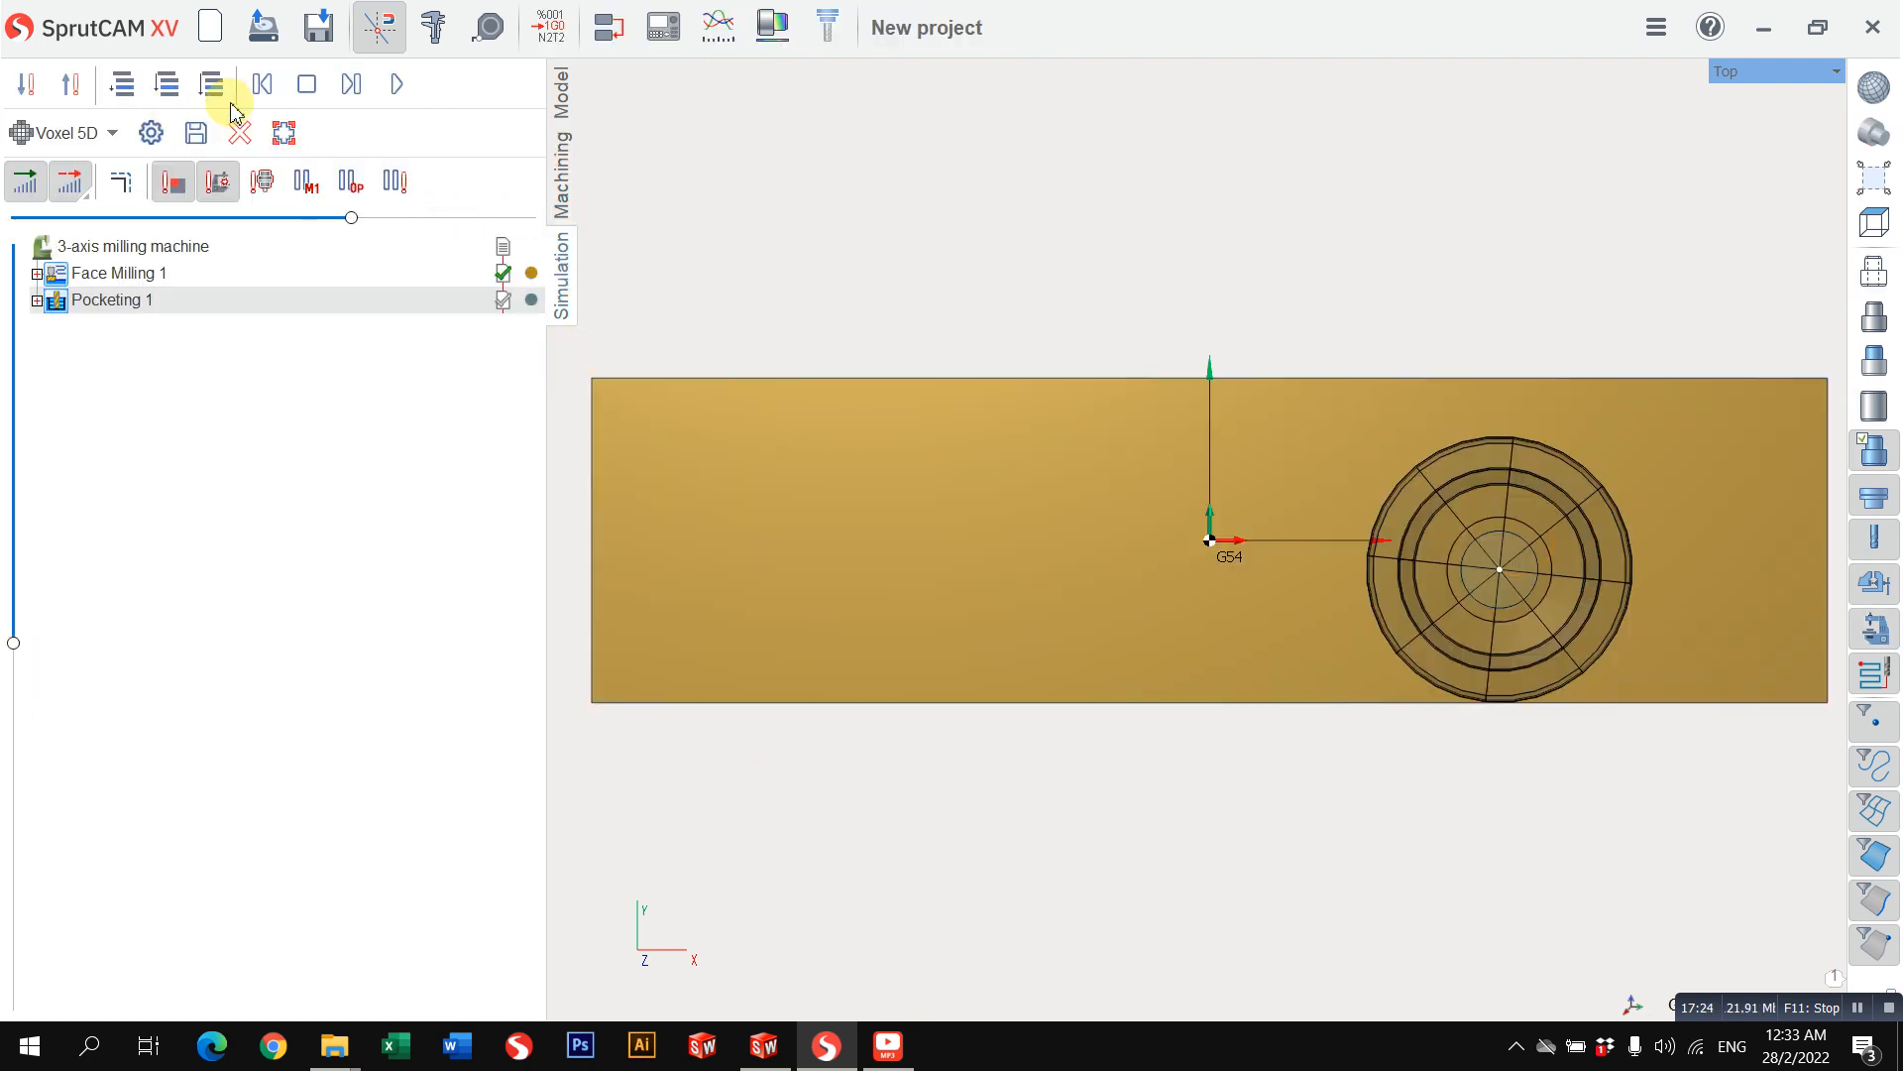
{"action": "left_click", "coordinate": [239, 142]}
{"action": "scroll", "coordinate": [991, 551], "scroll_direction": "down", "scroll_amount": 4}
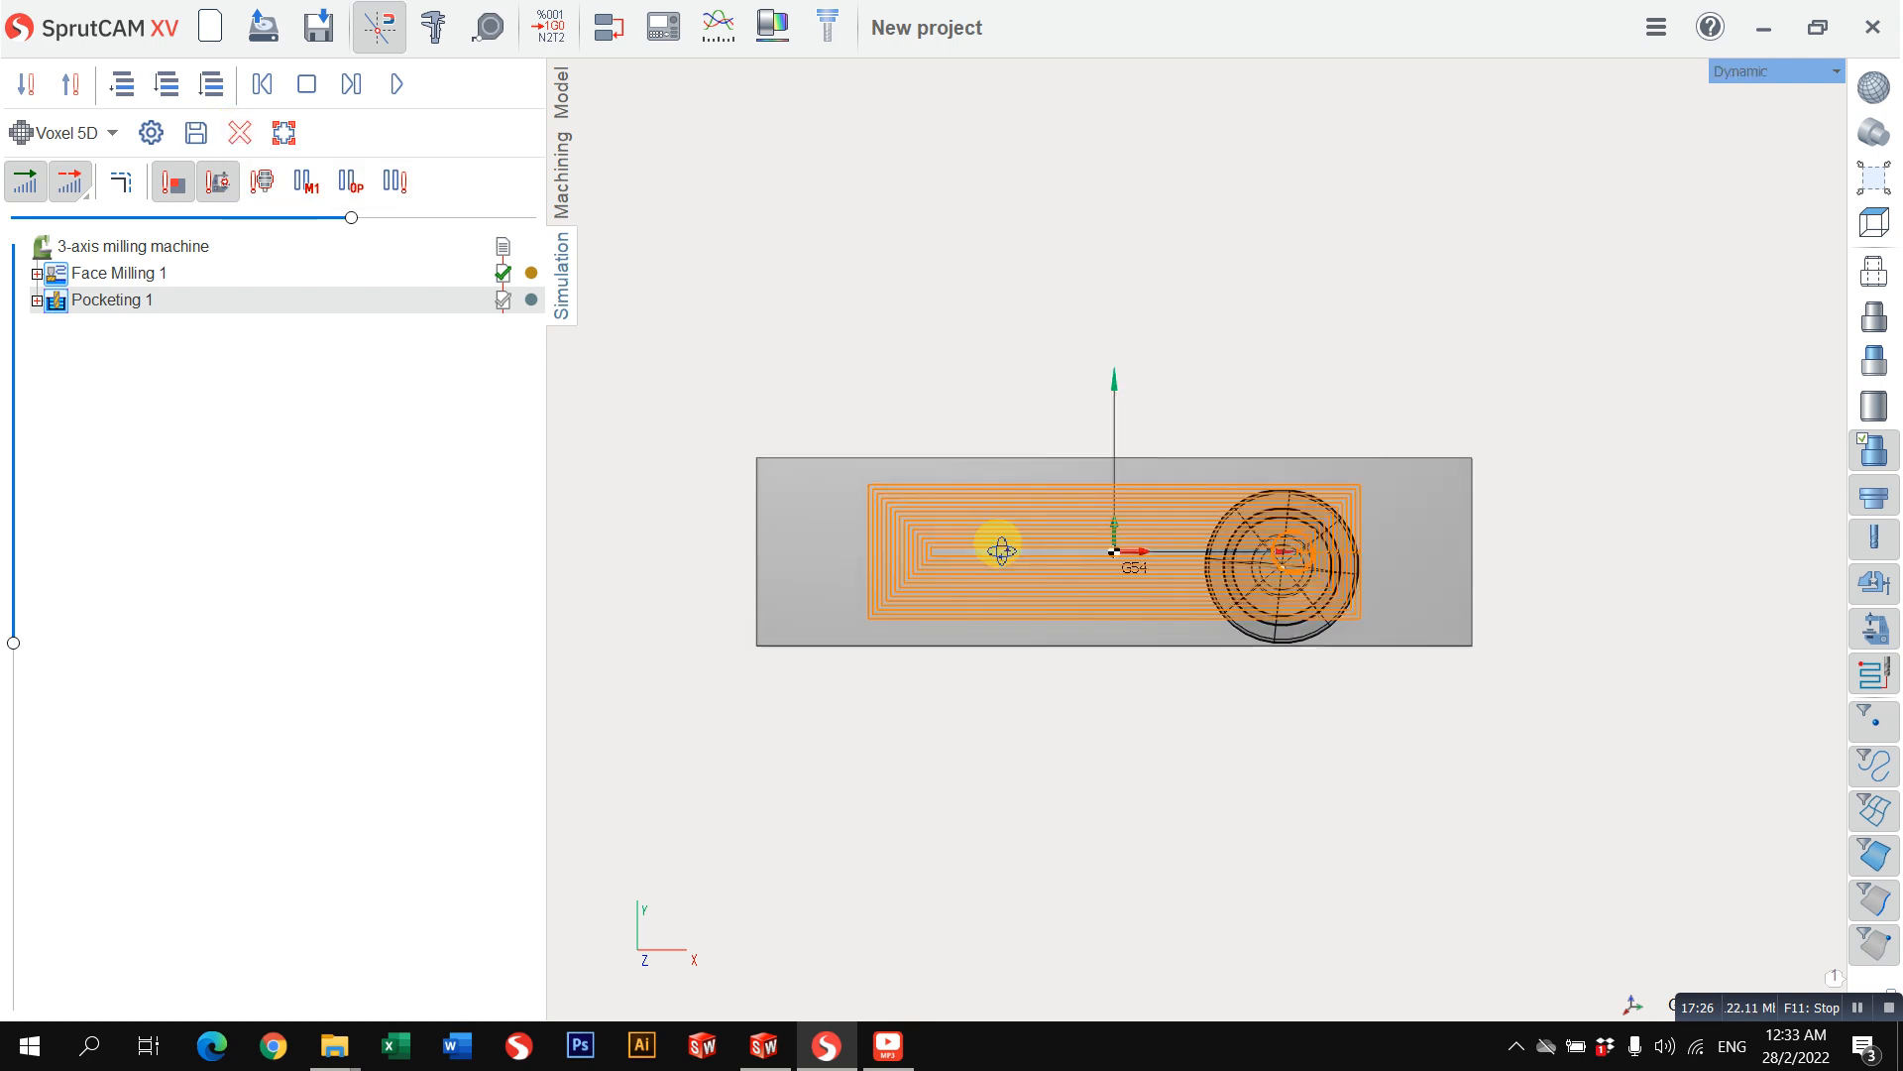
{"action": "middle_click_drag", "start_coordinate": [1002, 548], "coordinate": [1041, 446]}
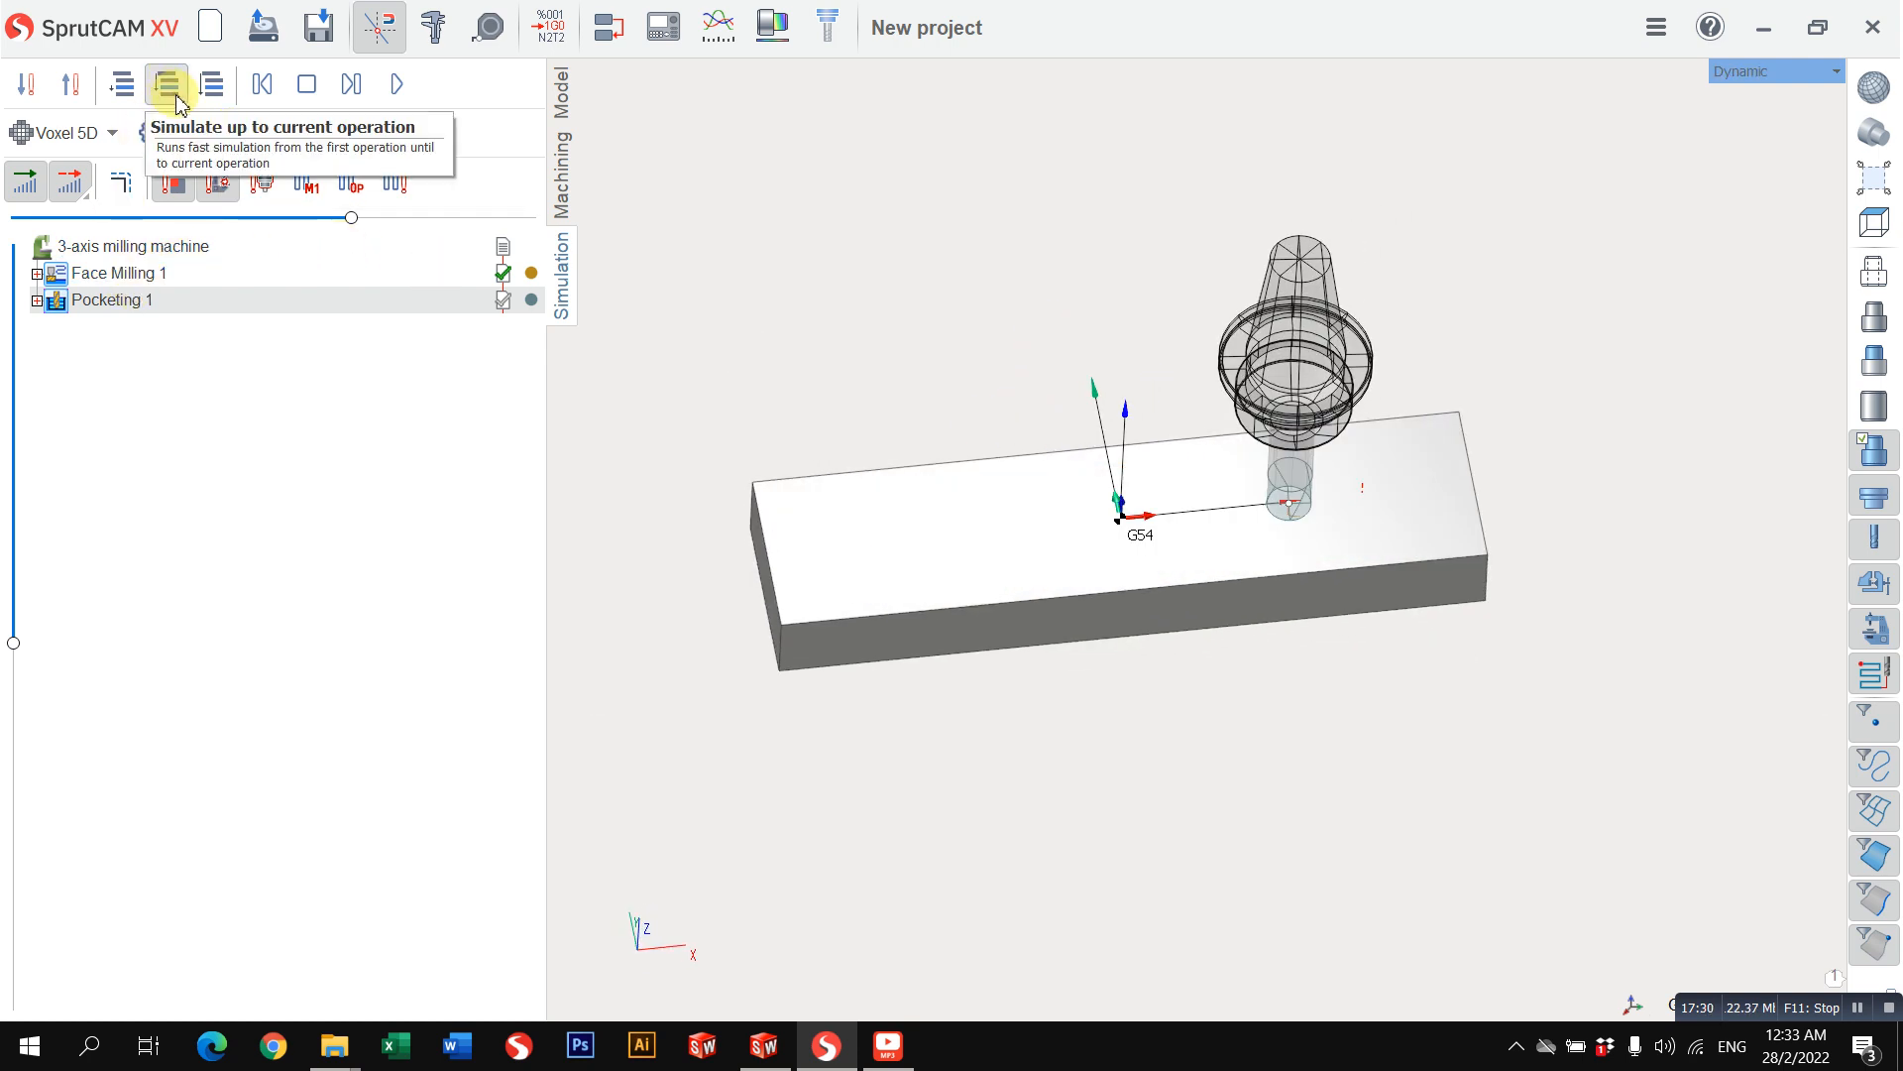
{"action": "left_click", "coordinate": [179, 101]}
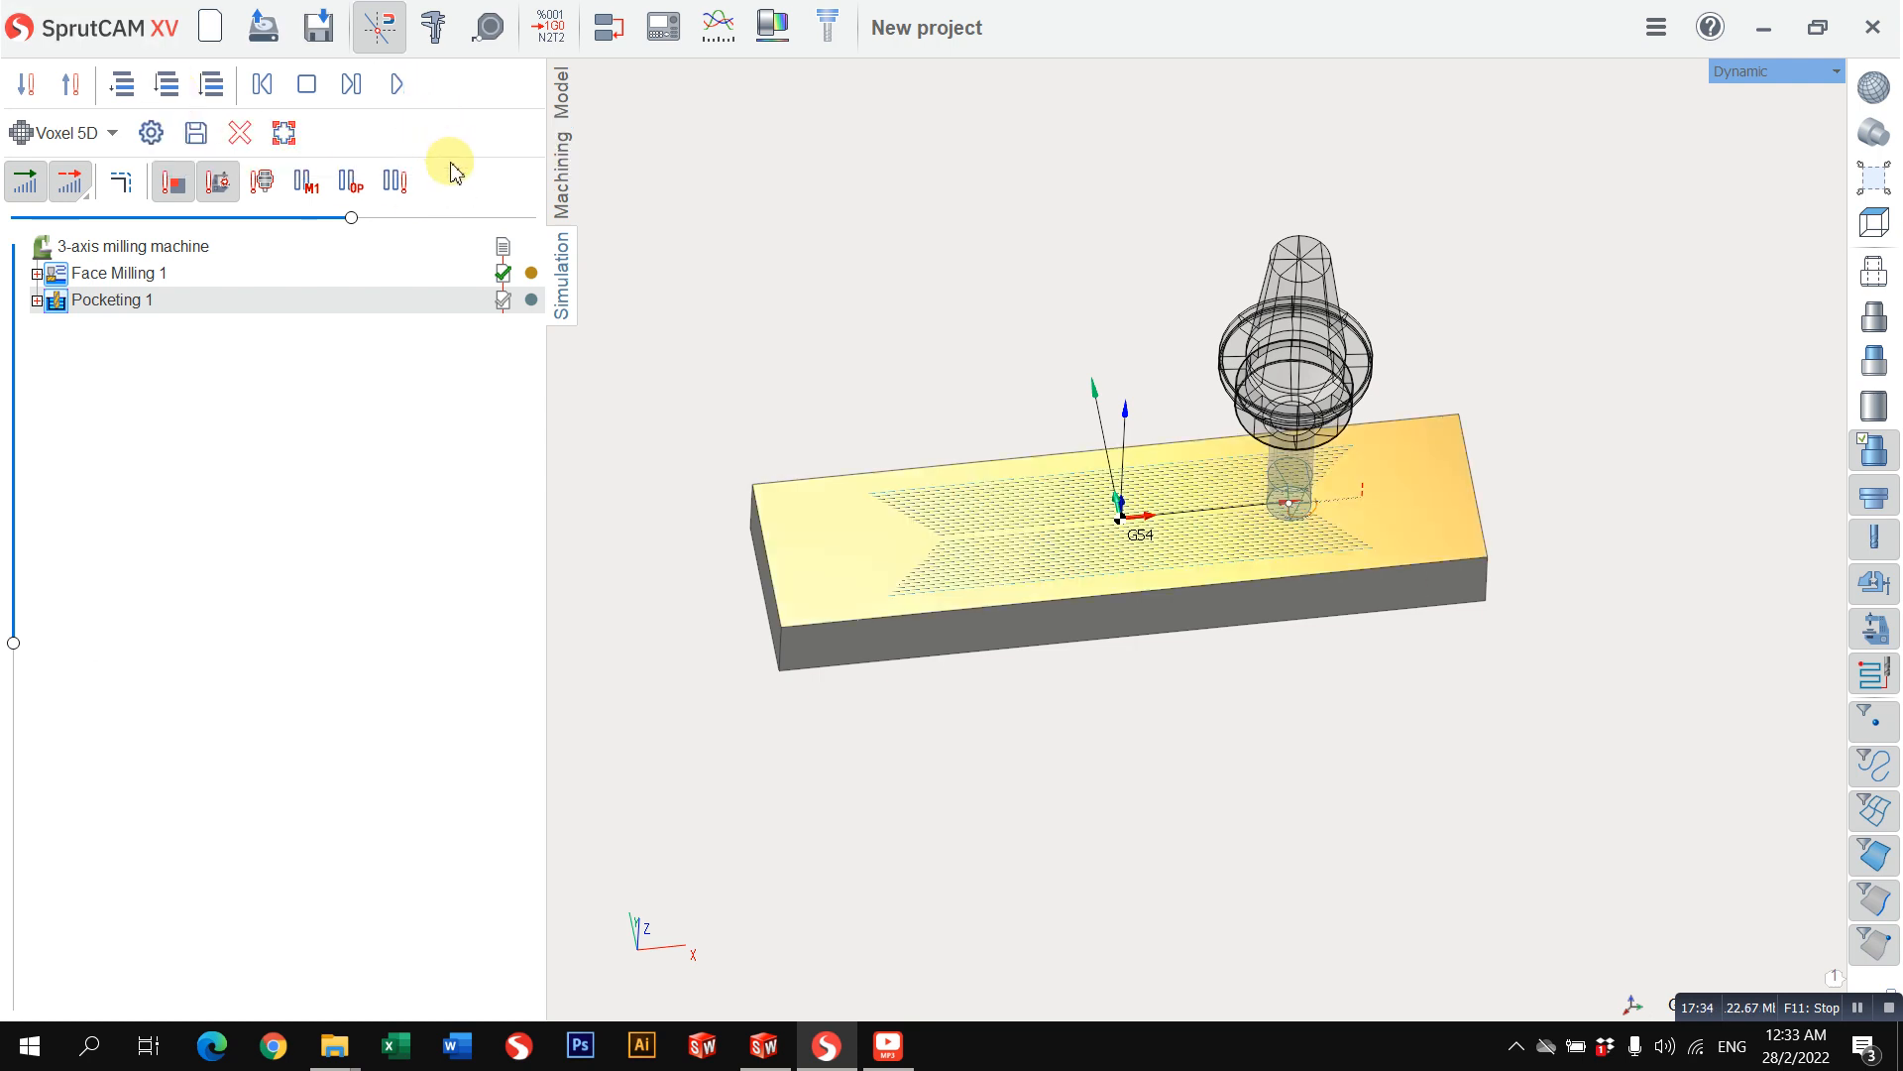
{"action": "left_click", "coordinate": [397, 88]}
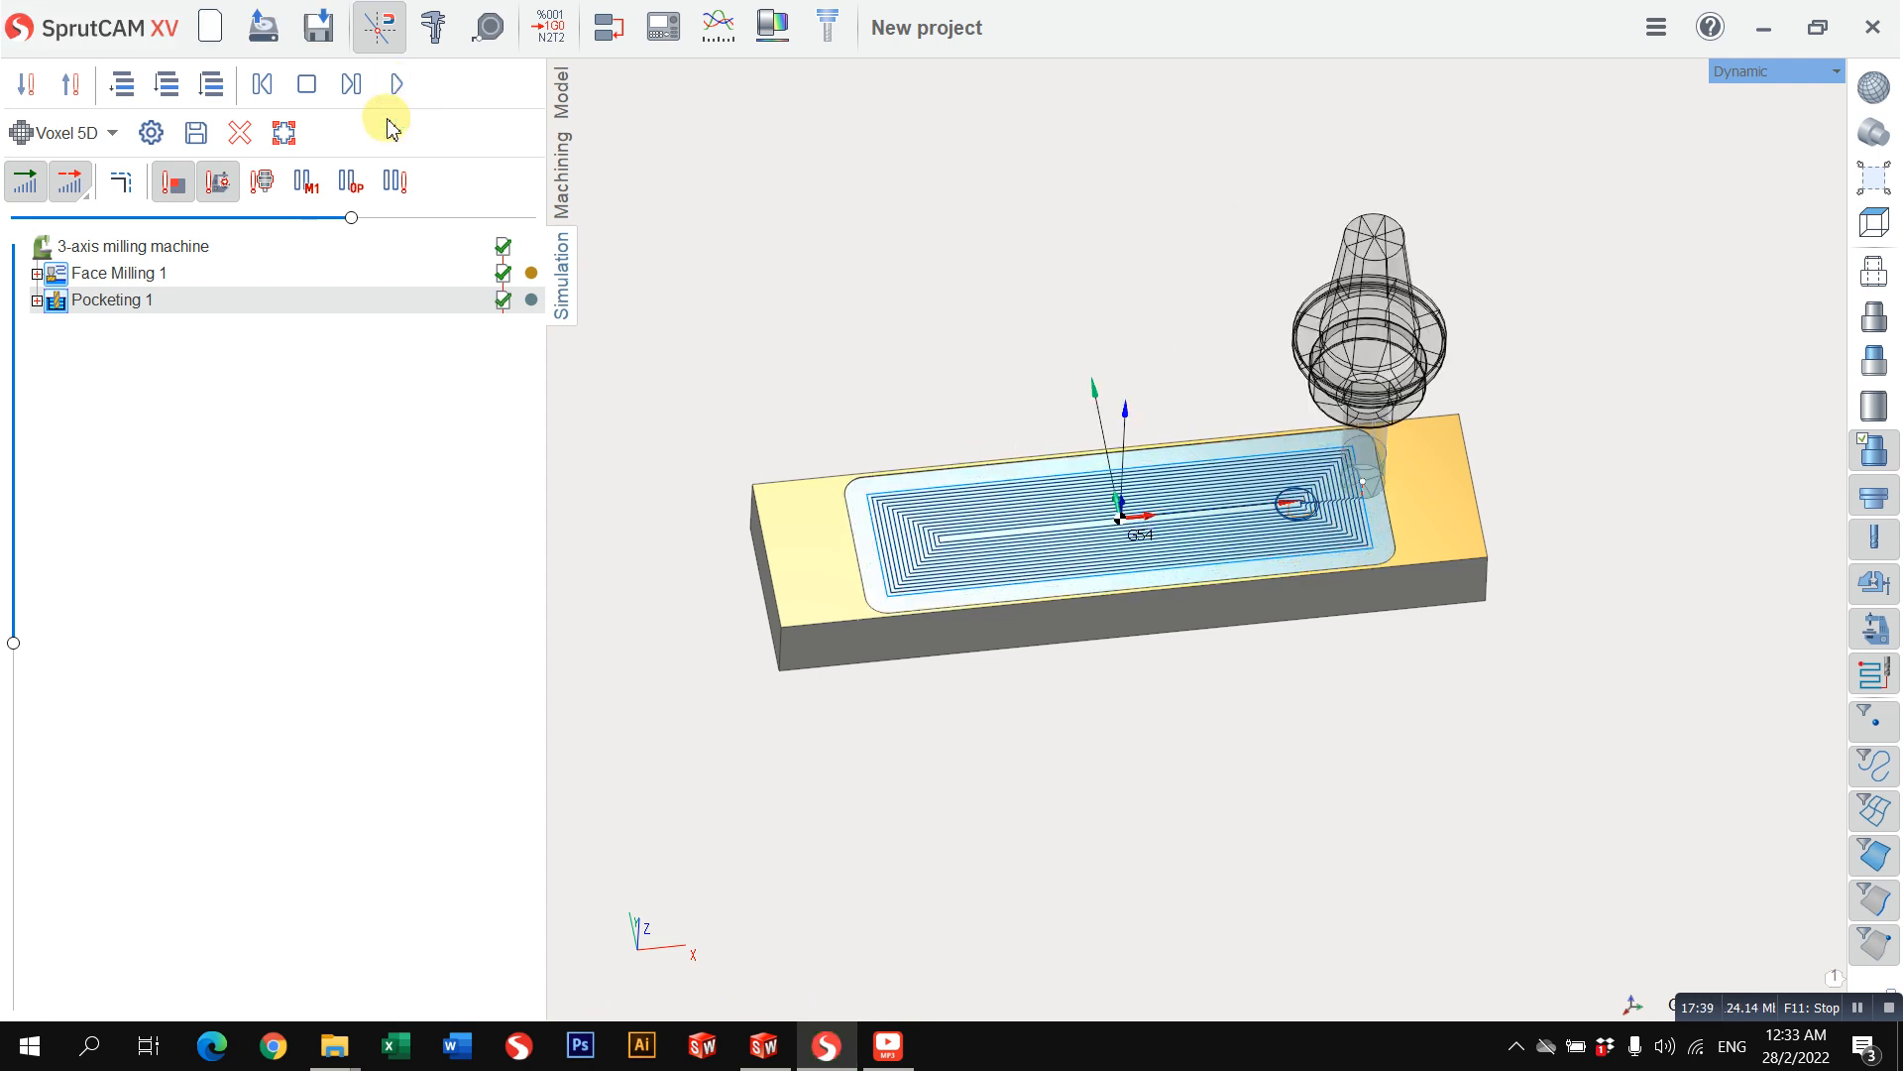
{"action": "scroll", "coordinate": [1006, 516], "scroll_direction": "up", "scroll_amount": 2}
{"action": "middle_click_drag", "start_coordinate": [1041, 526], "coordinate": [955, 448]}
Step: Compare the pocketing toolpath with the simulated pocket and examine the tool passes from the Top view
{"action": "left_click", "coordinate": [557, 188]}
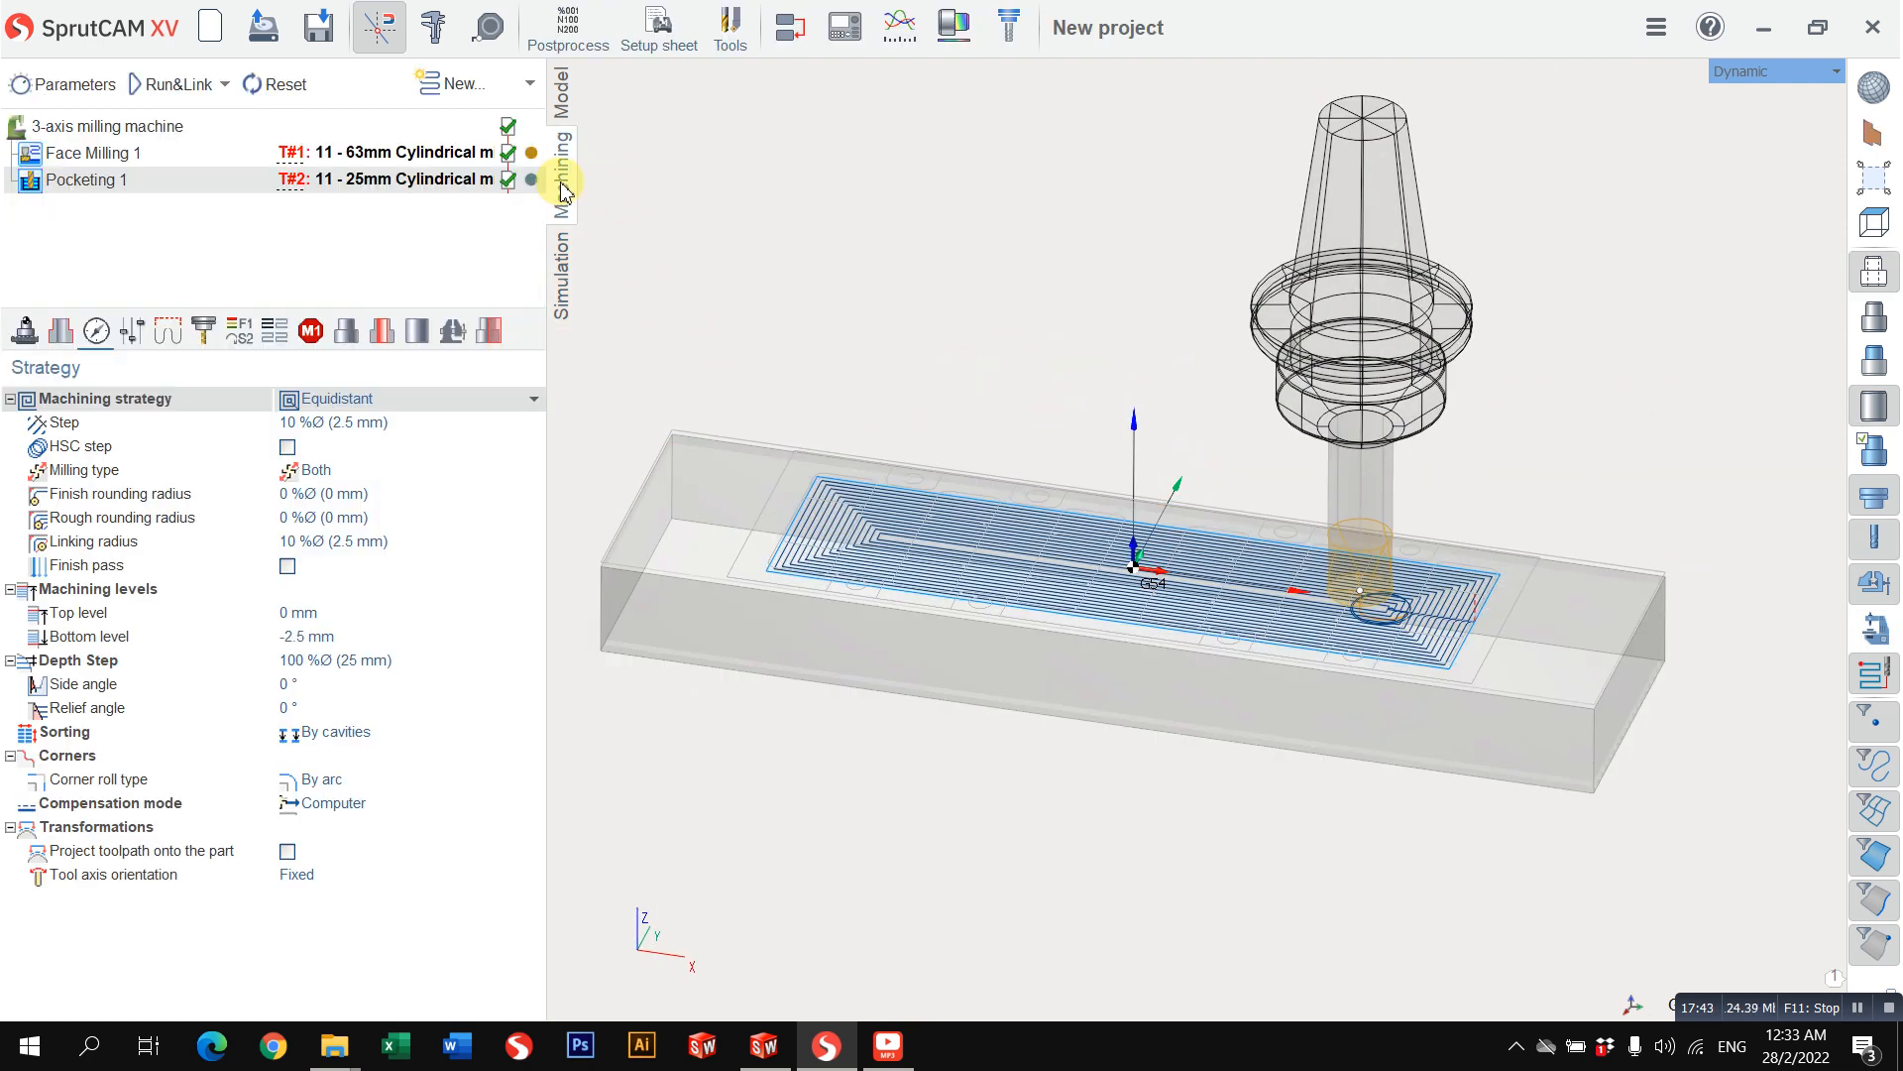
{"action": "middle_click_drag", "start_coordinate": [802, 311], "coordinate": [798, 382]}
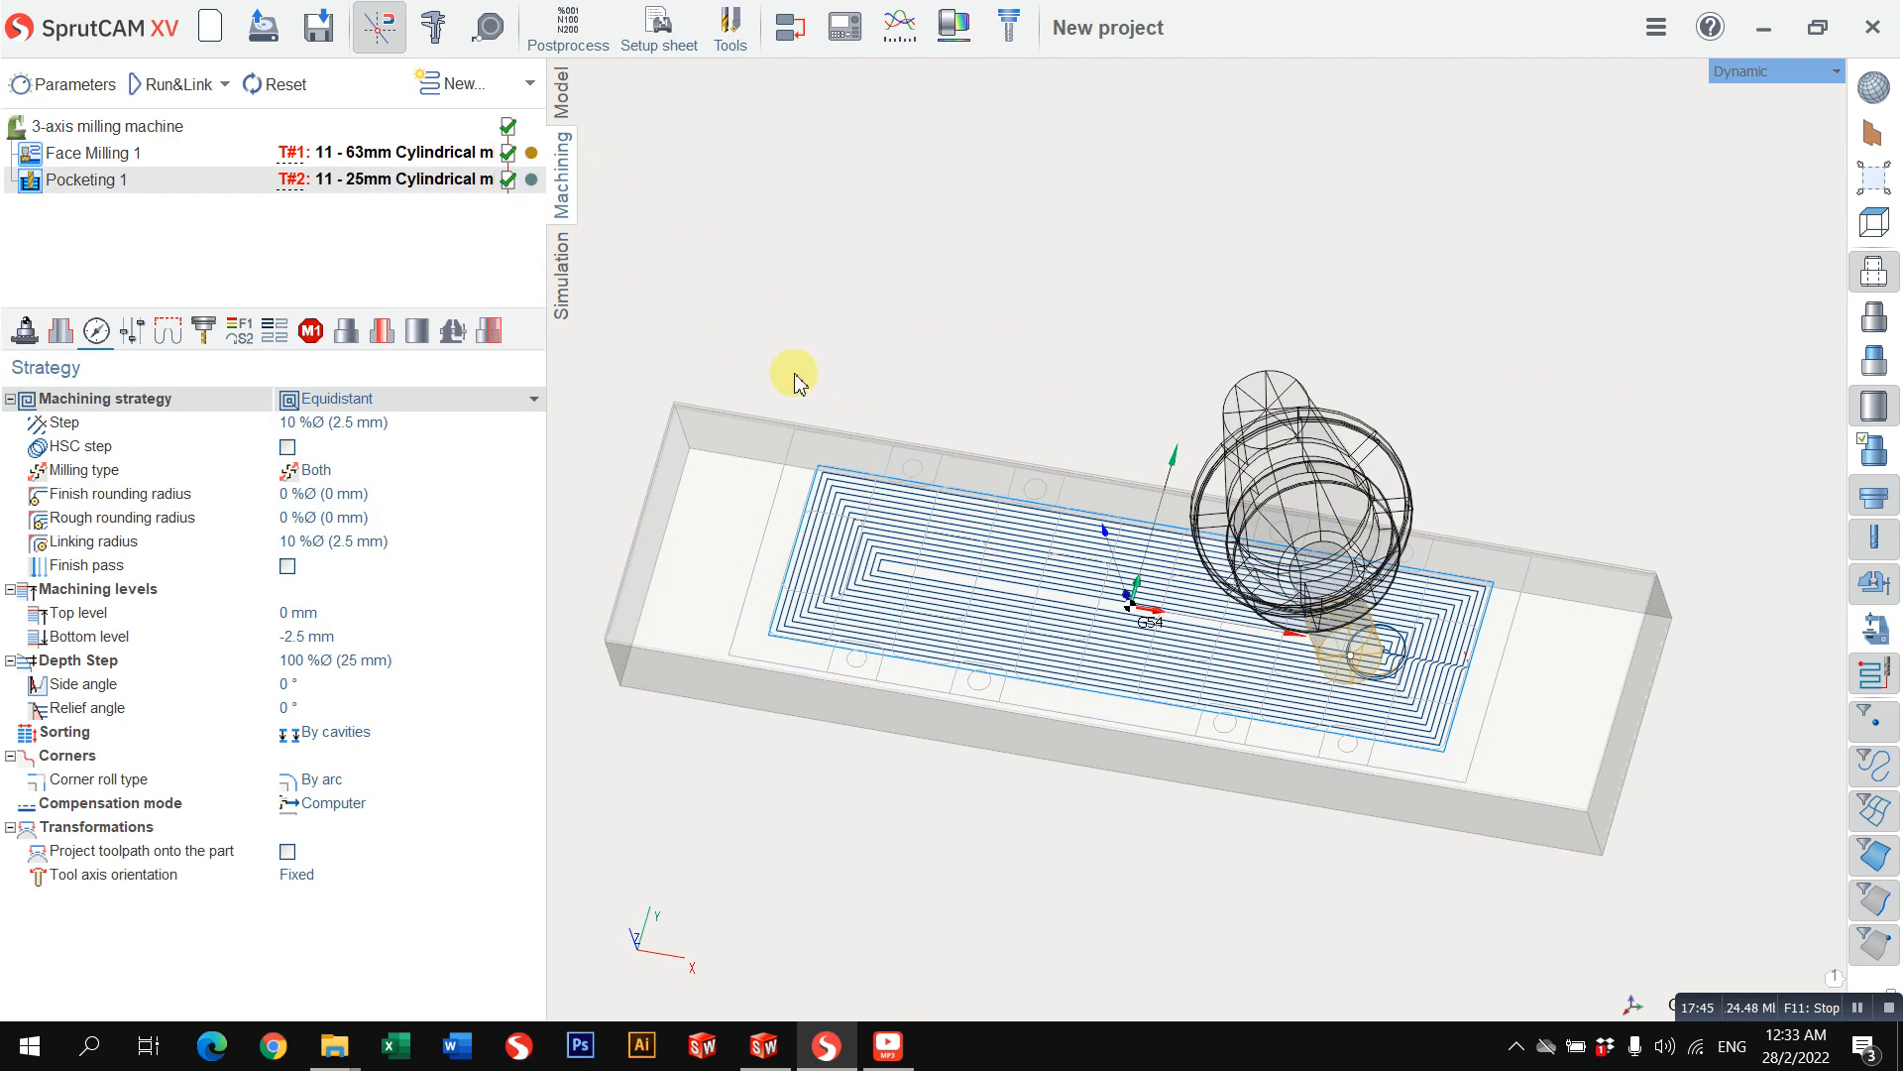
{"action": "left_click", "coordinate": [573, 268]}
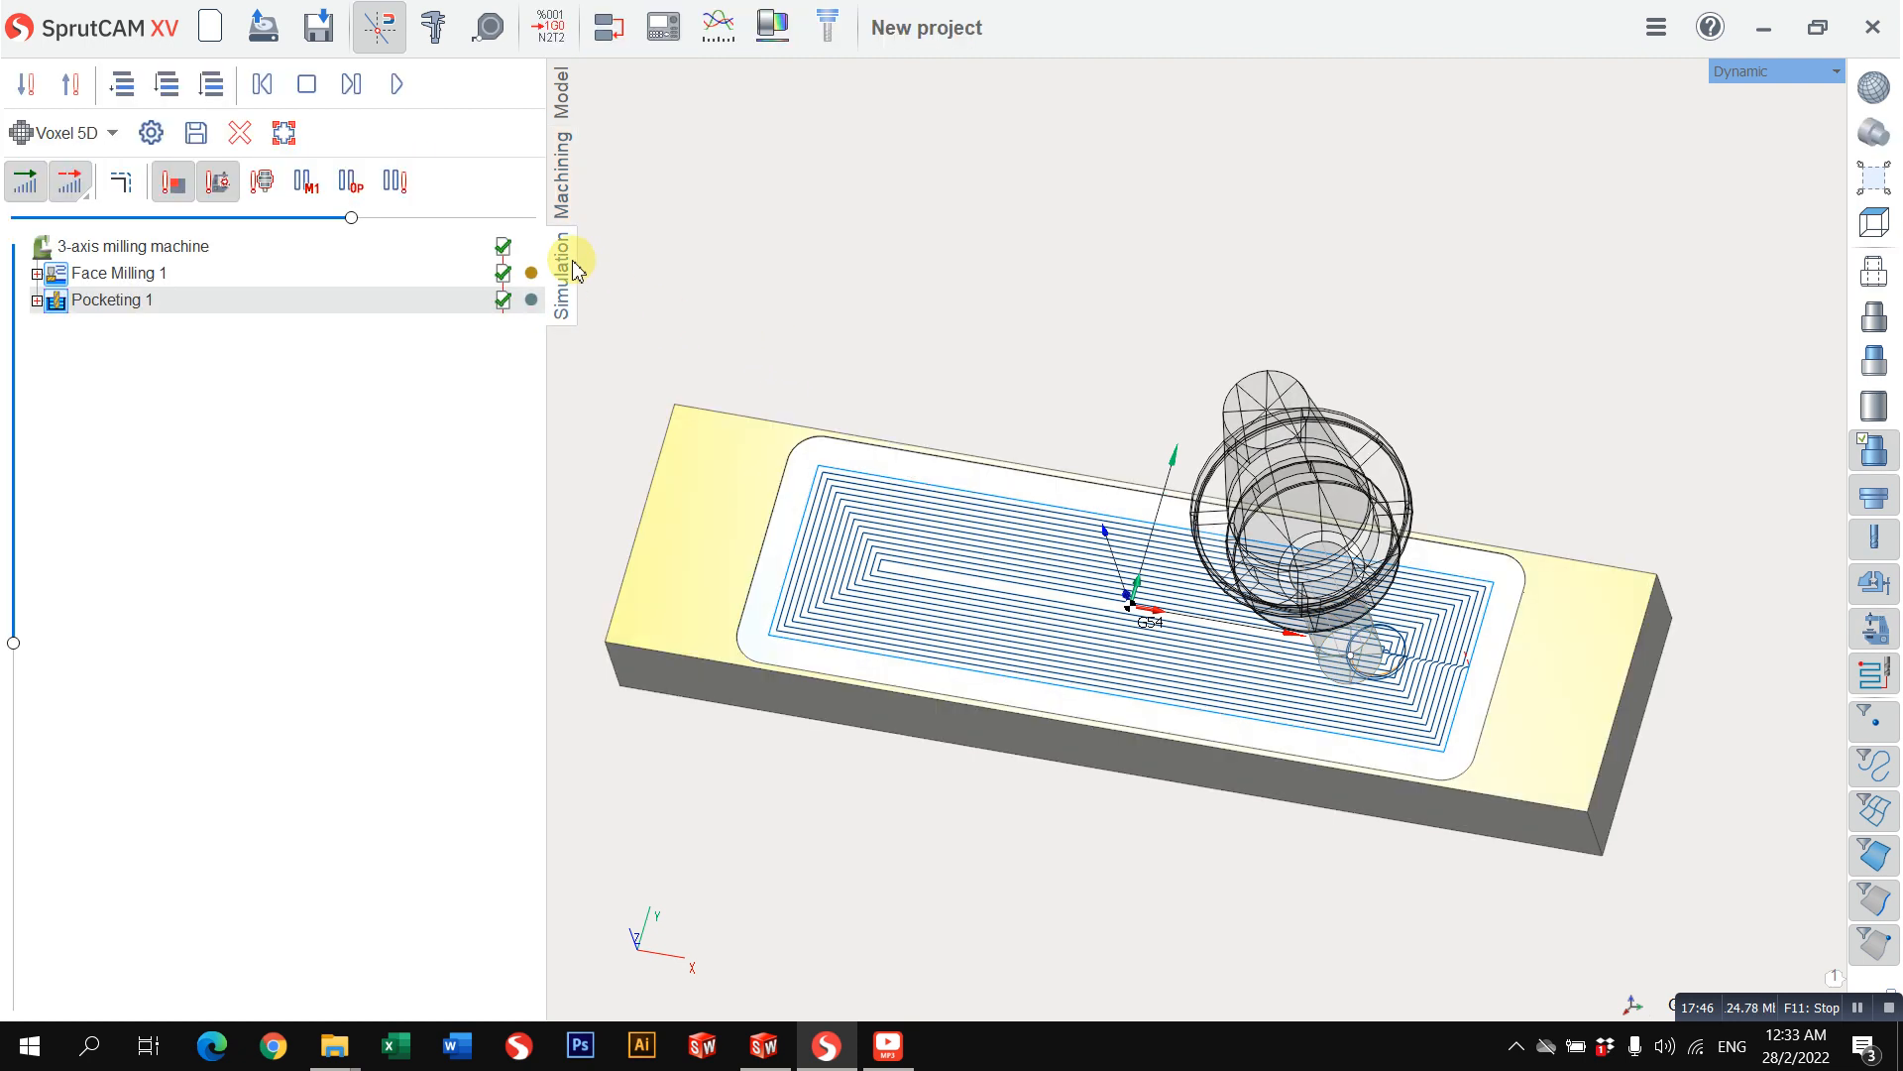
{"action": "left_click", "coordinate": [564, 185]}
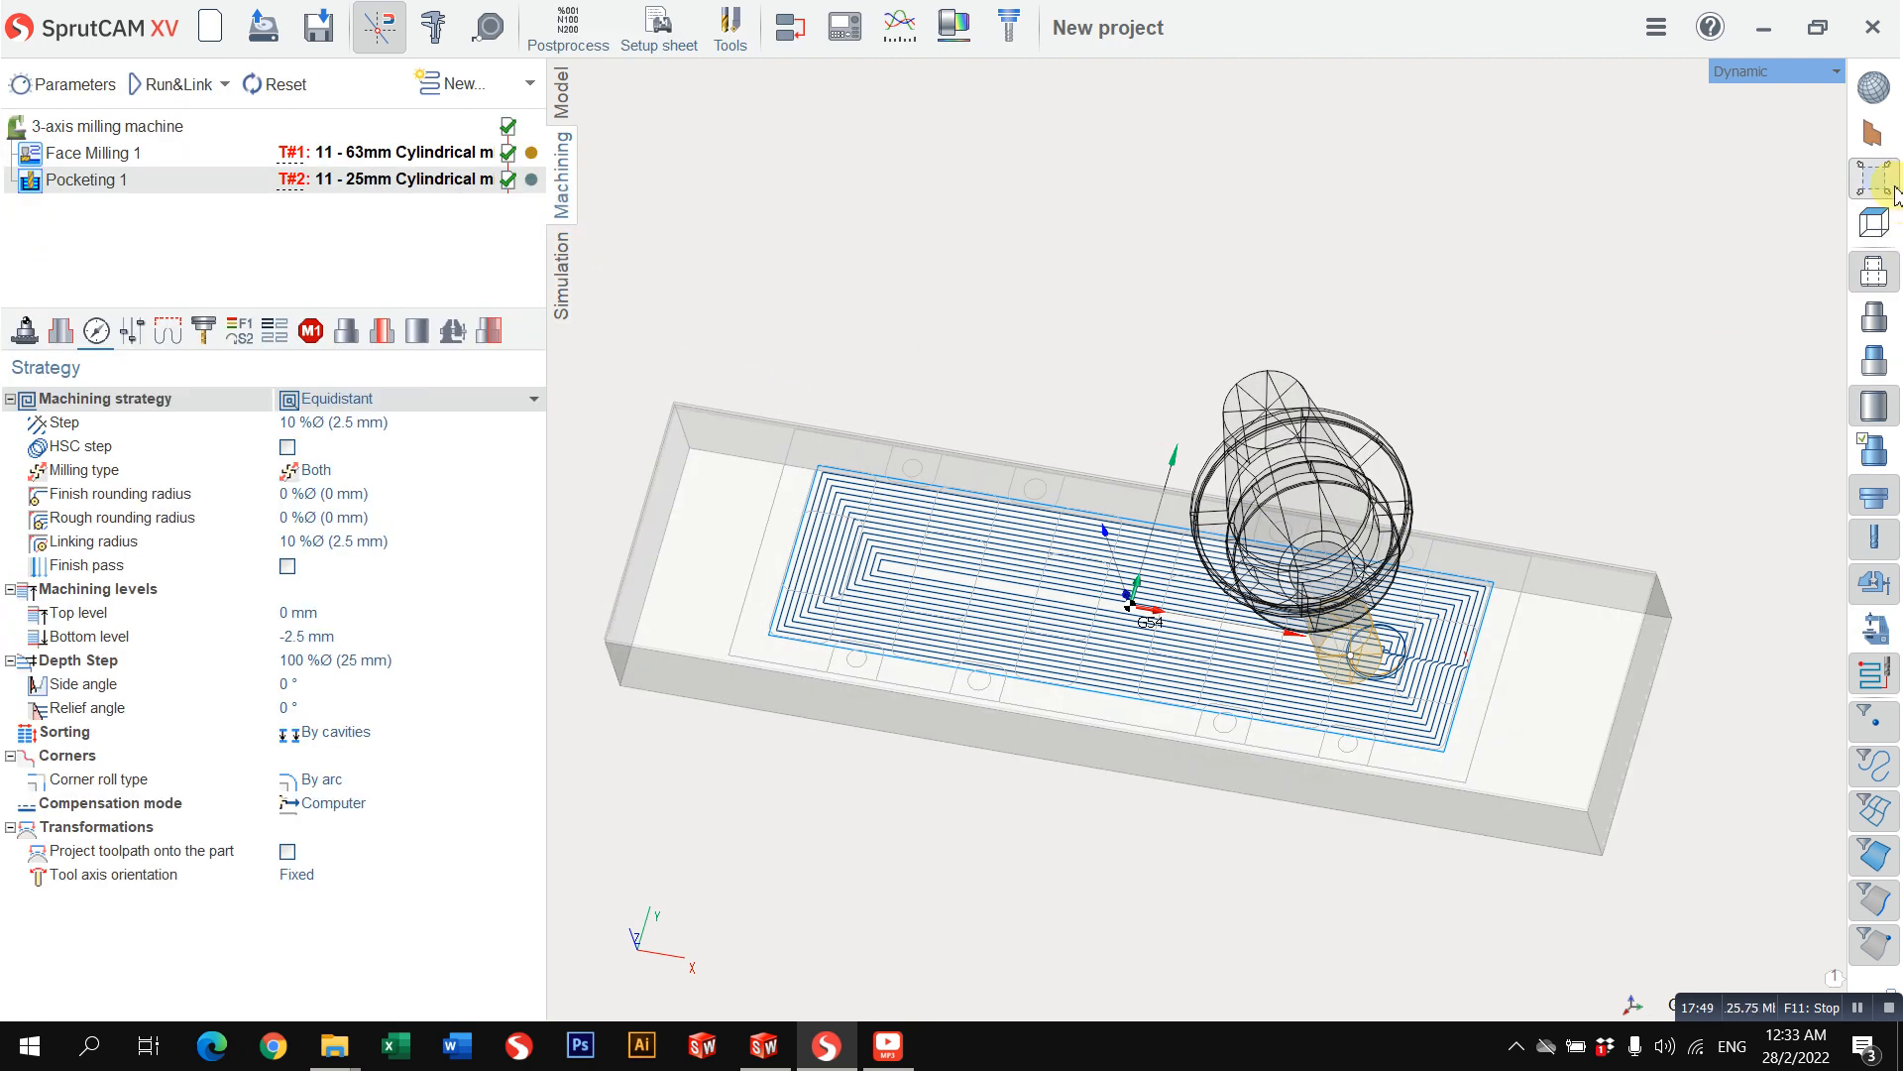
{"action": "left_click", "coordinate": [1718, 73]}
{"action": "mouse_move", "coordinate": [1716, 81]}
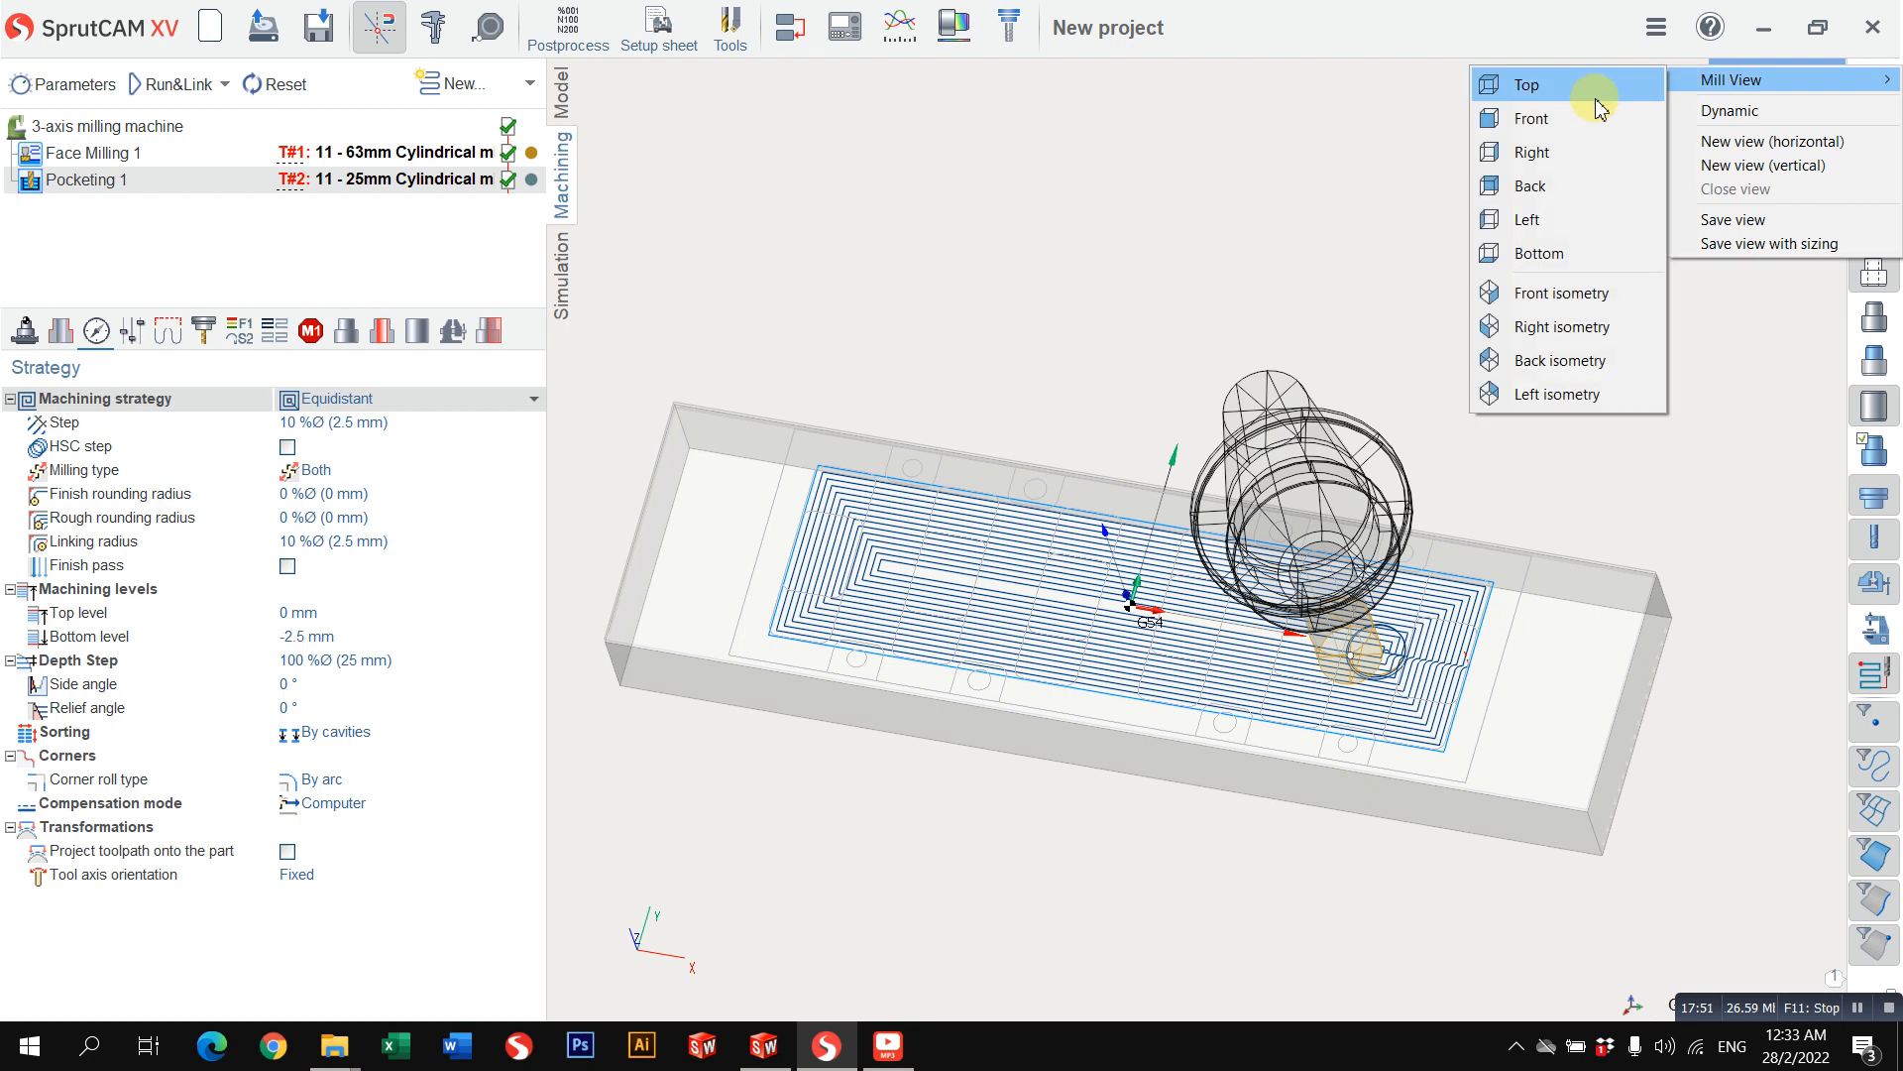
{"action": "left_click", "coordinate": [1593, 87]}
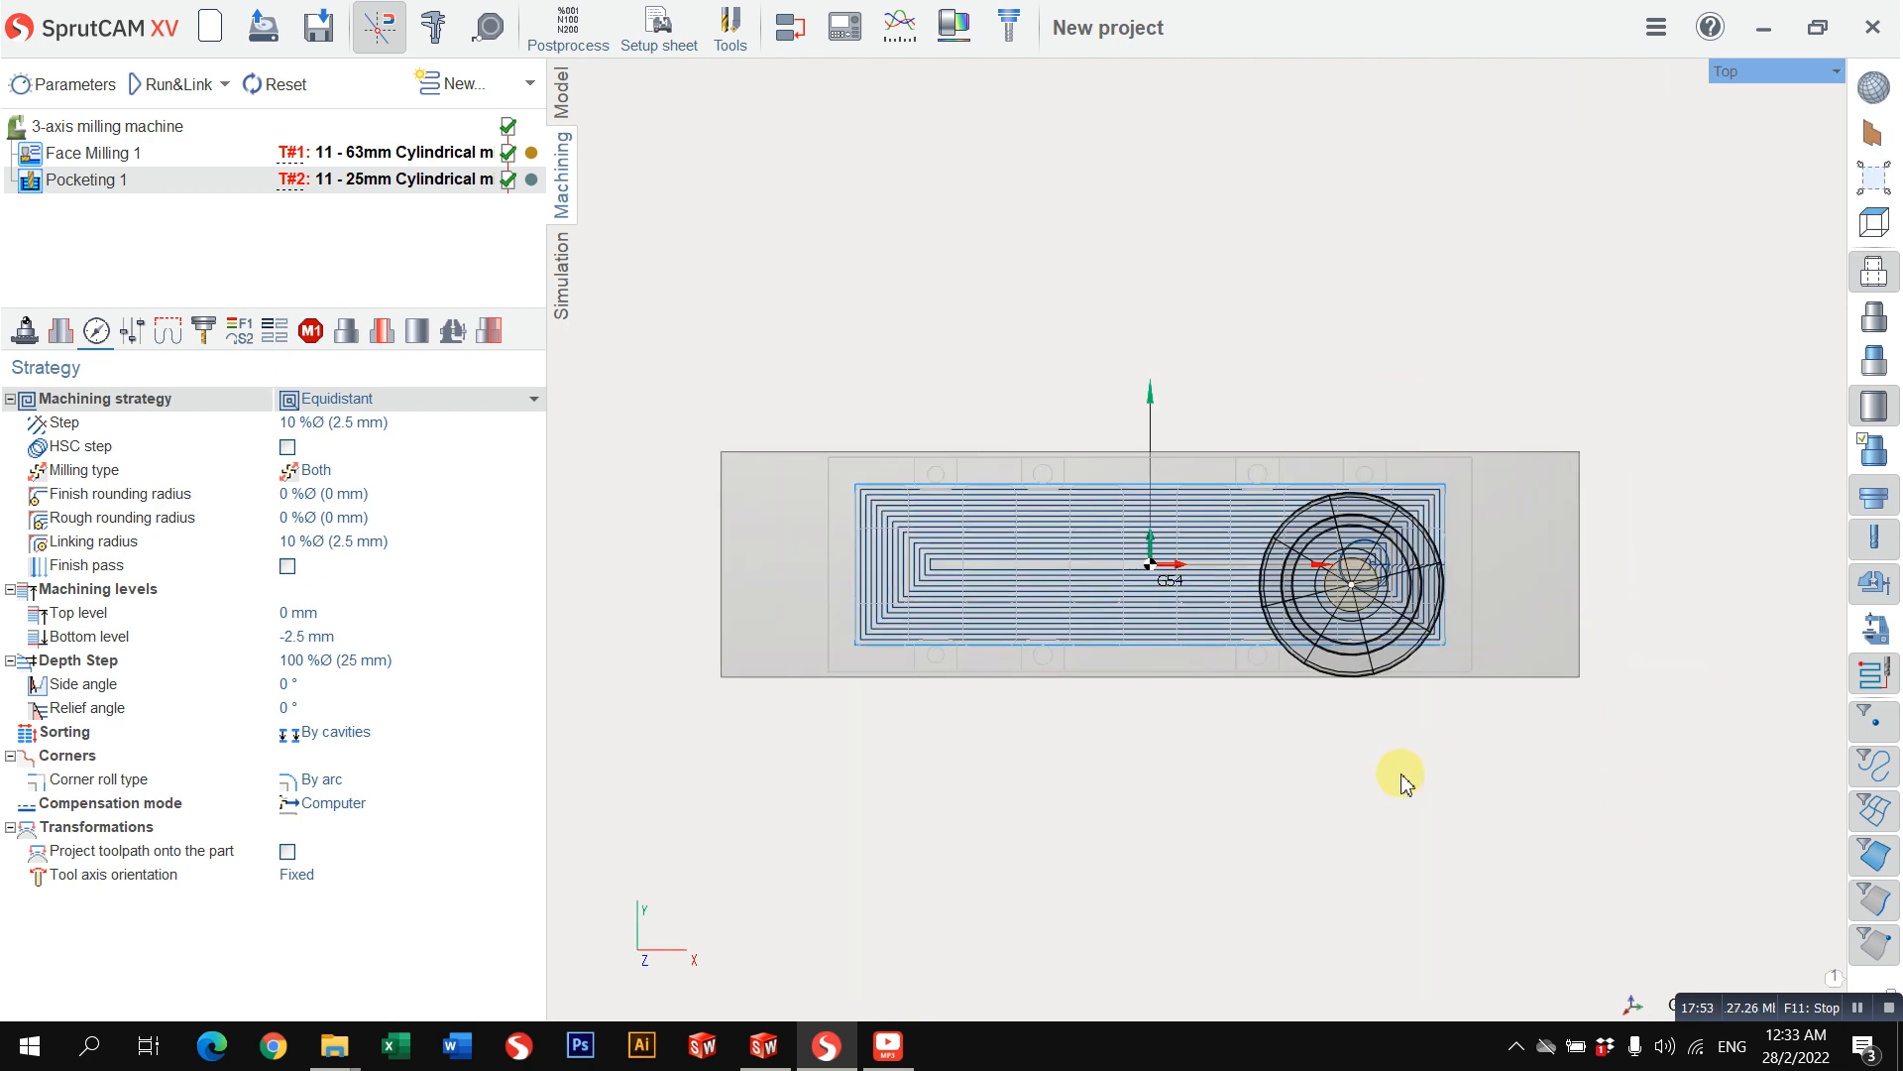
{"action": "scroll", "coordinate": [1239, 516], "scroll_direction": "up", "scroll_amount": 1}
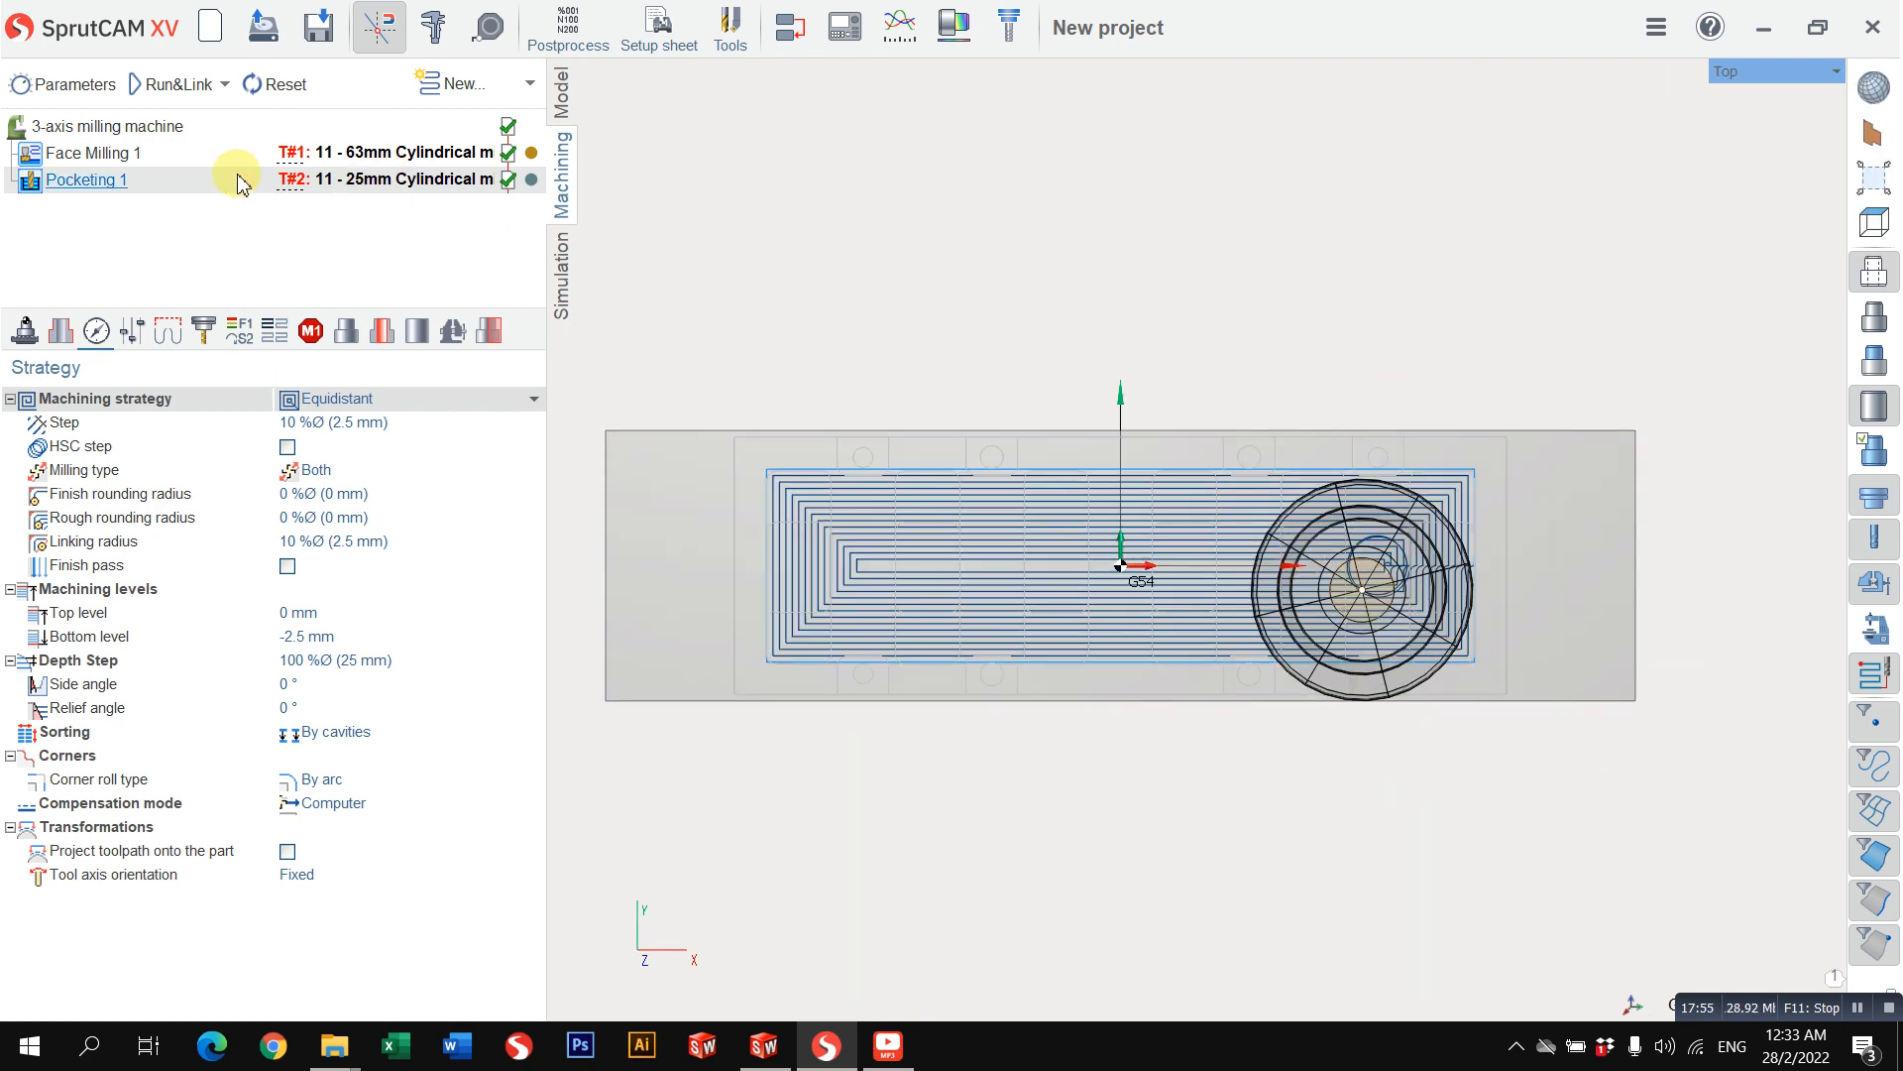
{"action": "scroll", "coordinate": [848, 485], "scroll_direction": "up", "scroll_amount": 2}
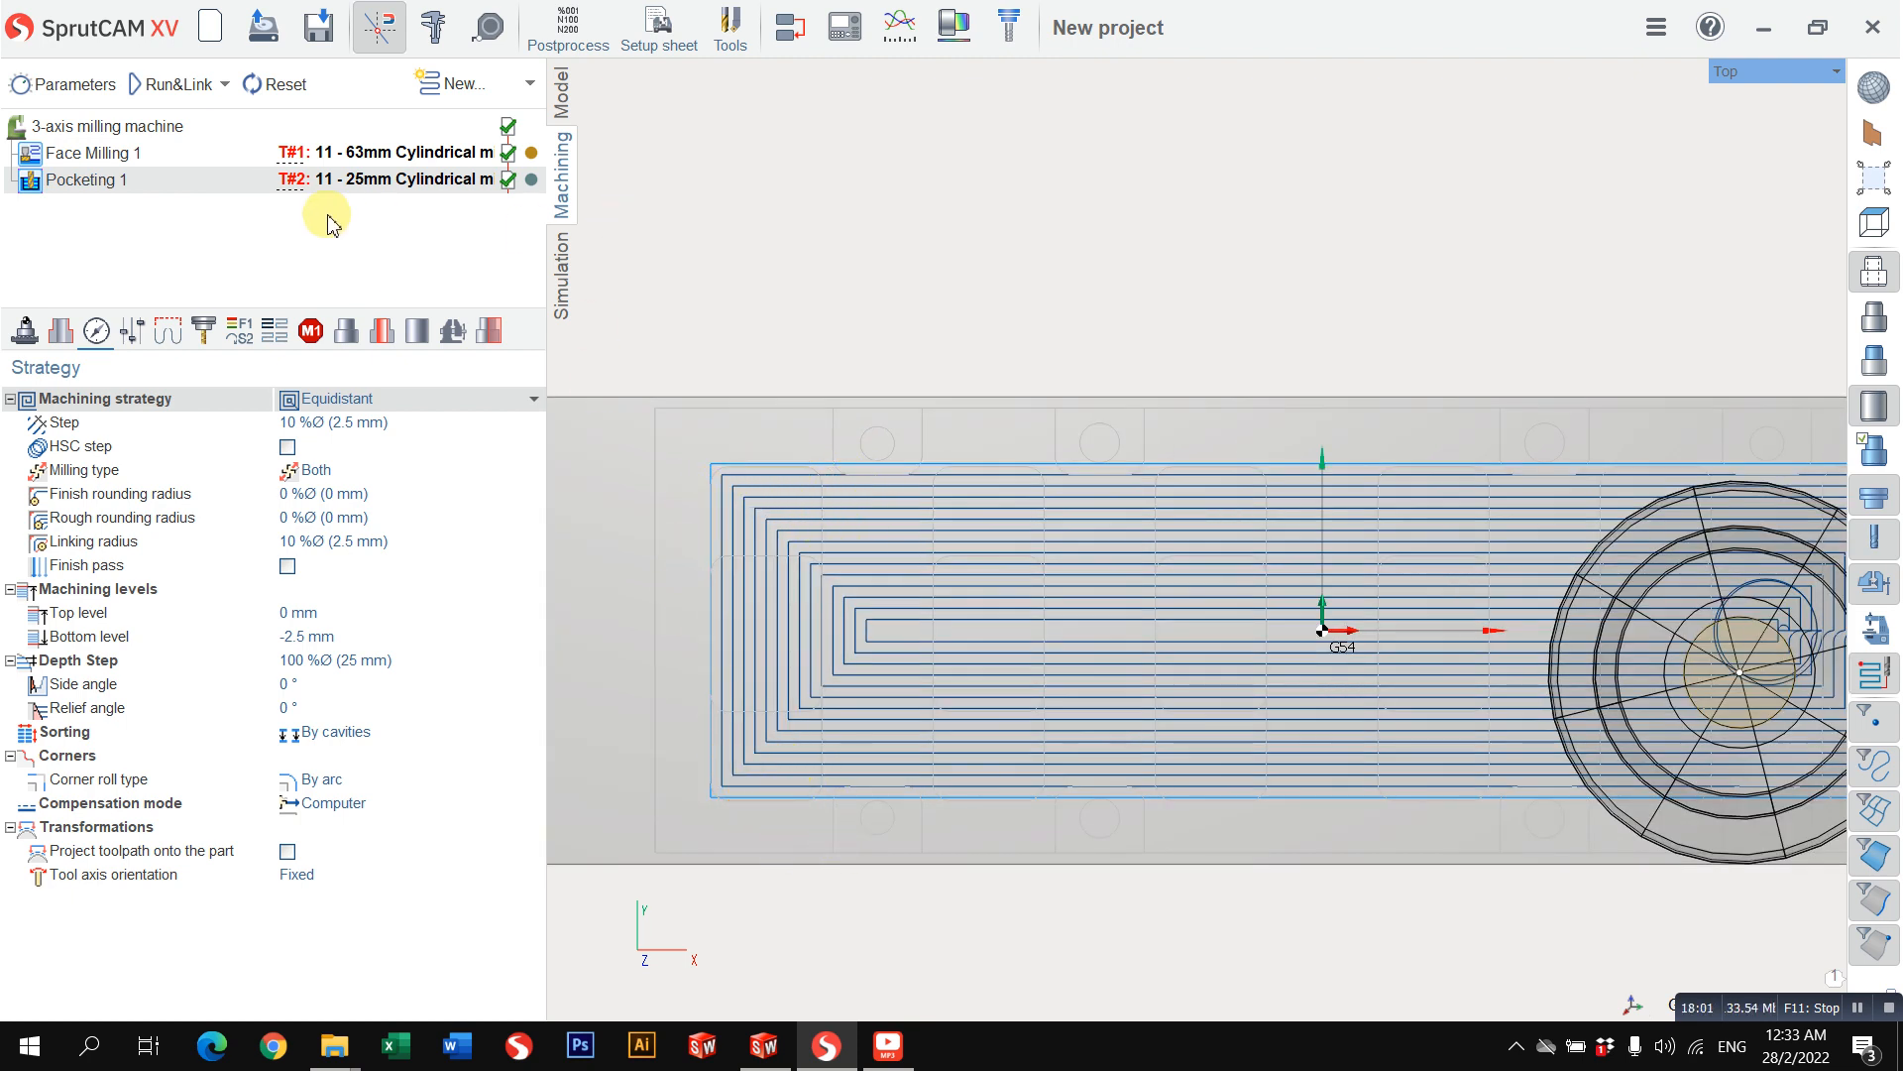
{"action": "scroll", "coordinate": [837, 369], "scroll_direction": "down", "scroll_amount": 2}
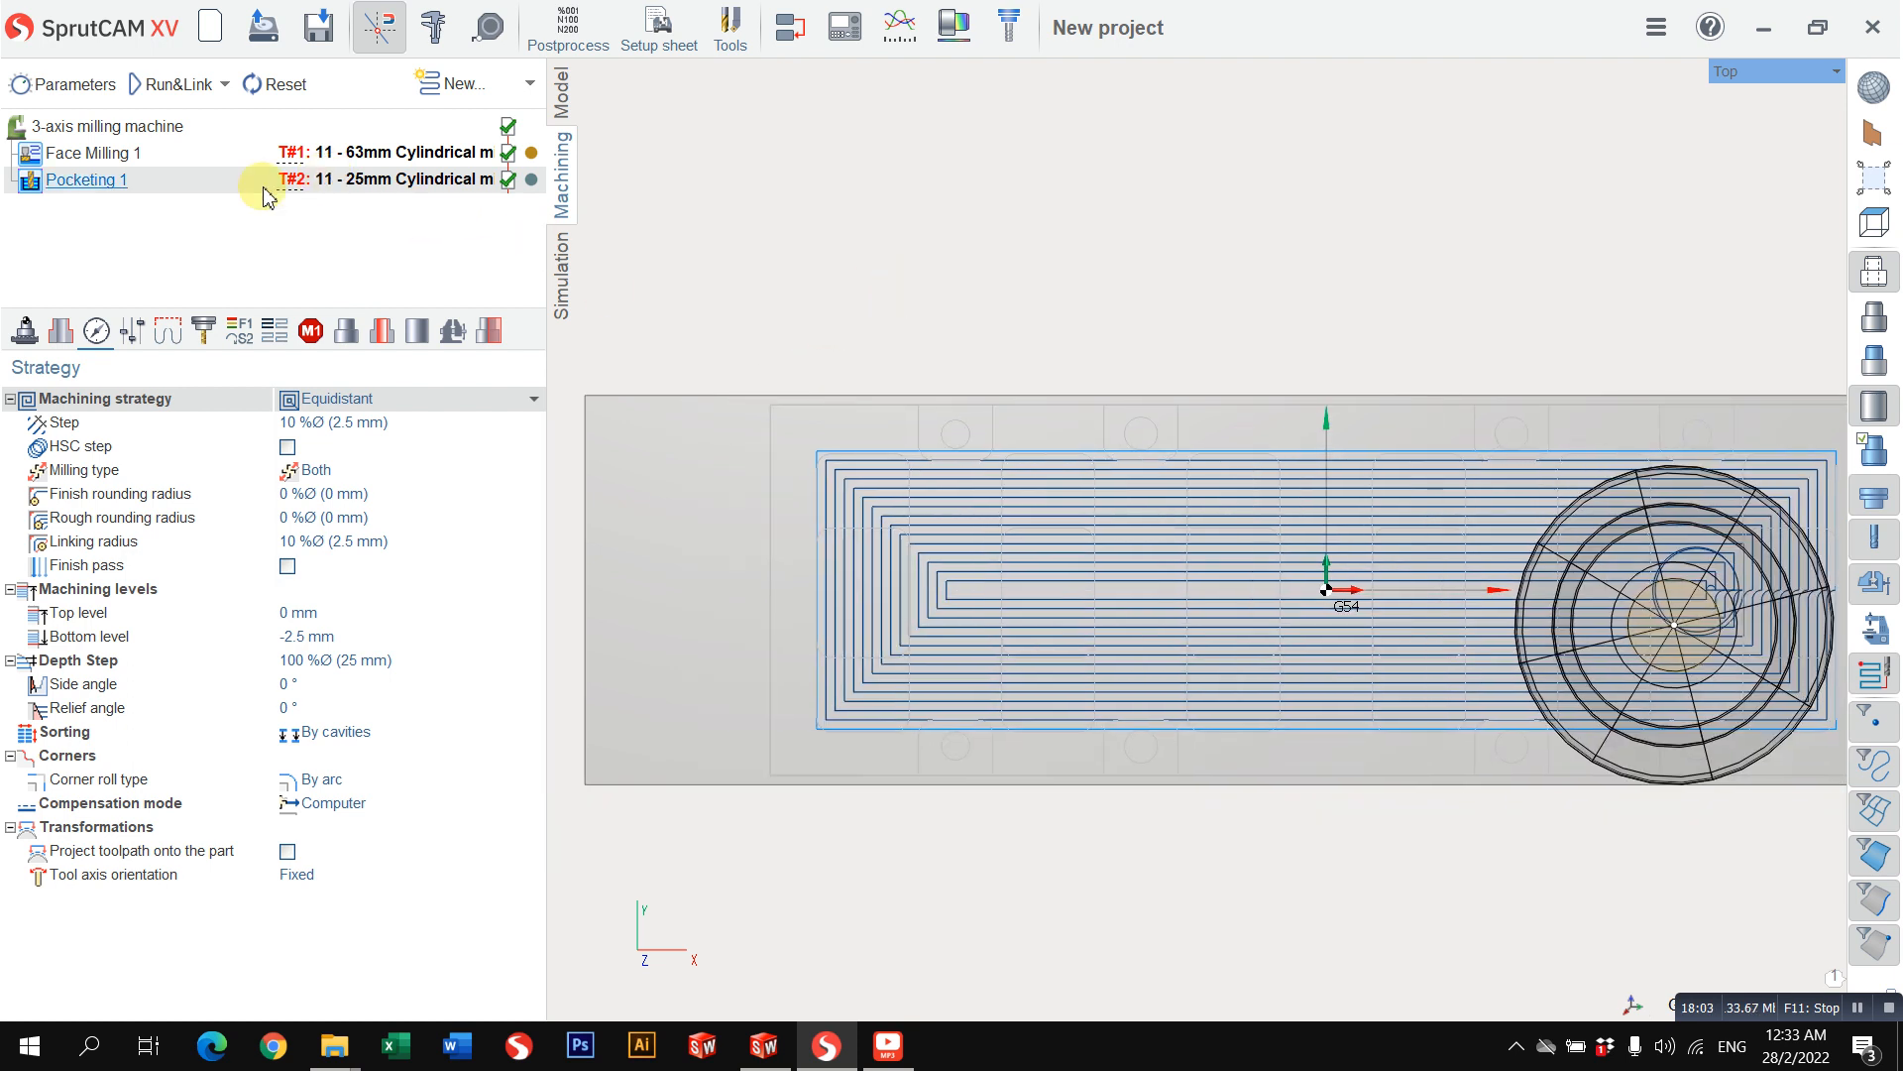
Step: Copy the first pocketing operation, paste it as a second one below it, and select the copy
{"action": "right_click", "coordinate": [155, 188]}
{"action": "left_click", "coordinate": [198, 220]}
{"action": "right_click", "coordinate": [163, 189]}
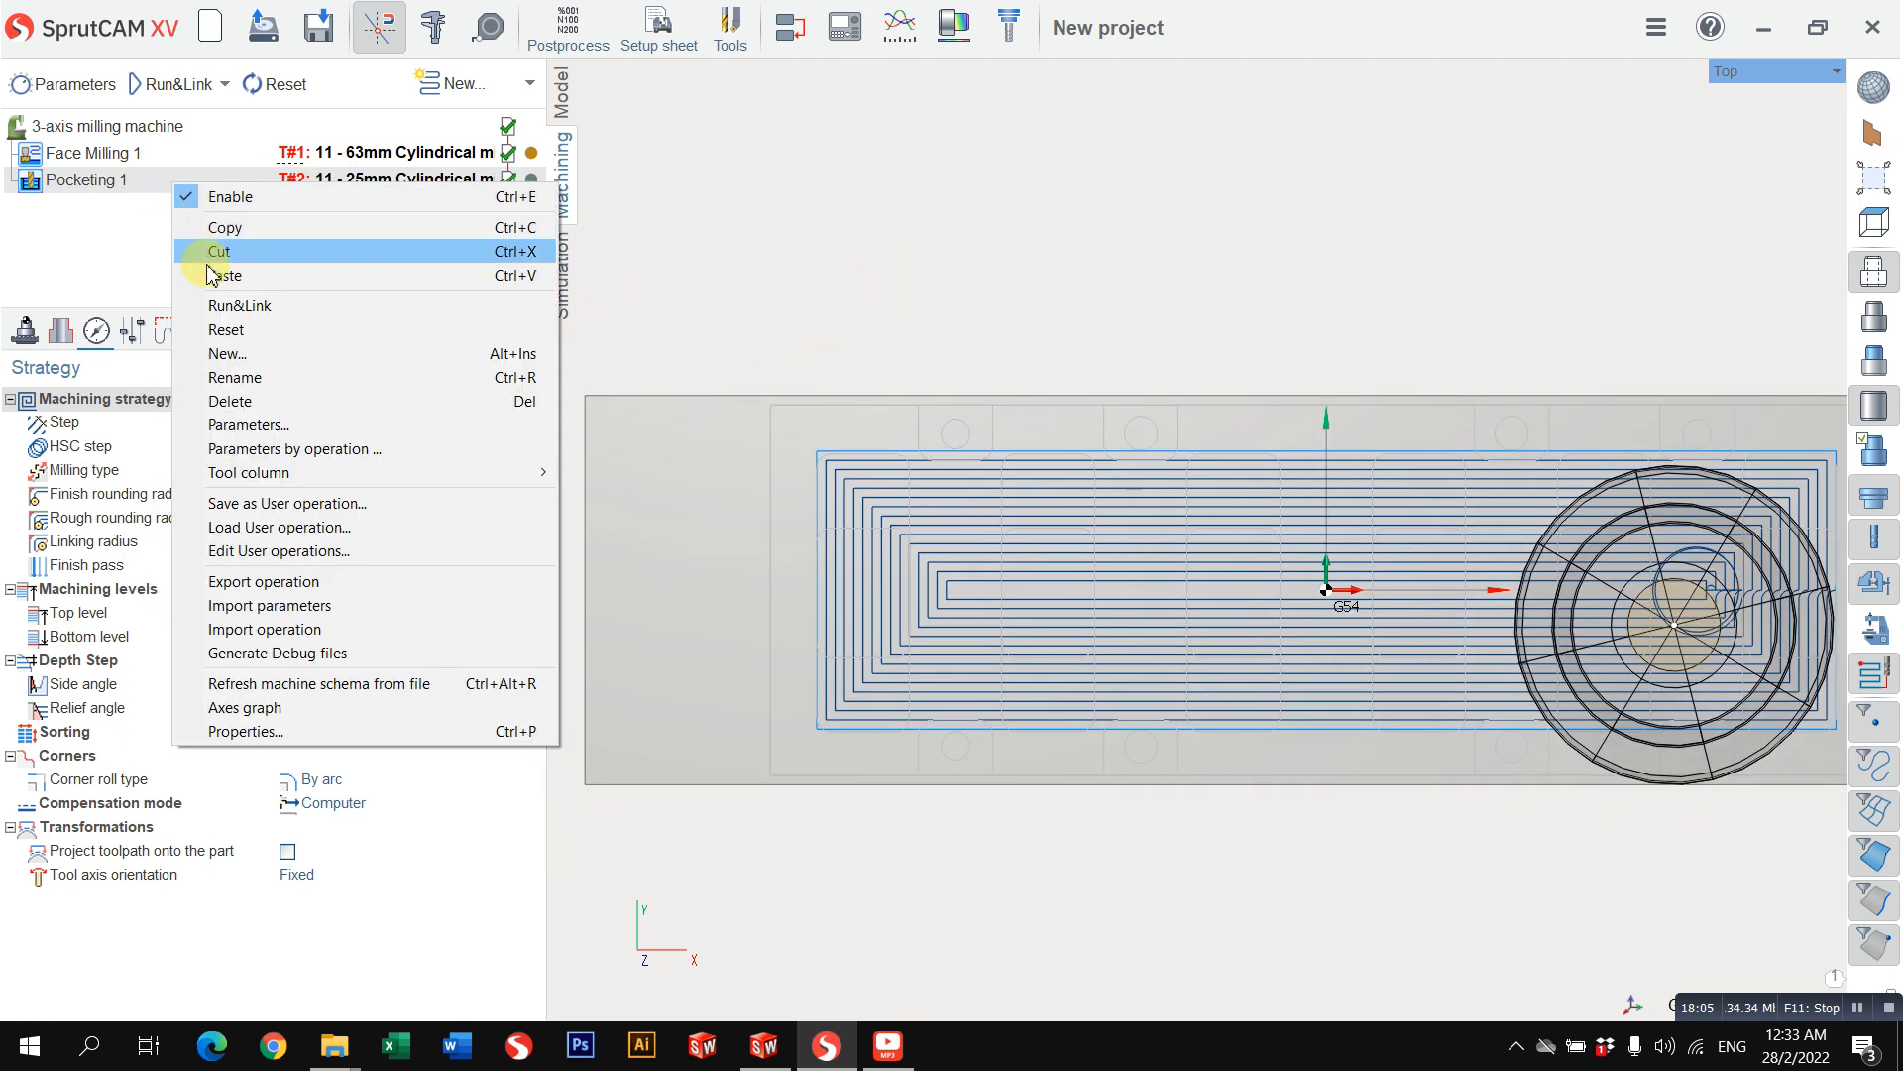
{"action": "left_click", "coordinate": [225, 274]}
{"action": "left_click", "coordinate": [132, 214]}
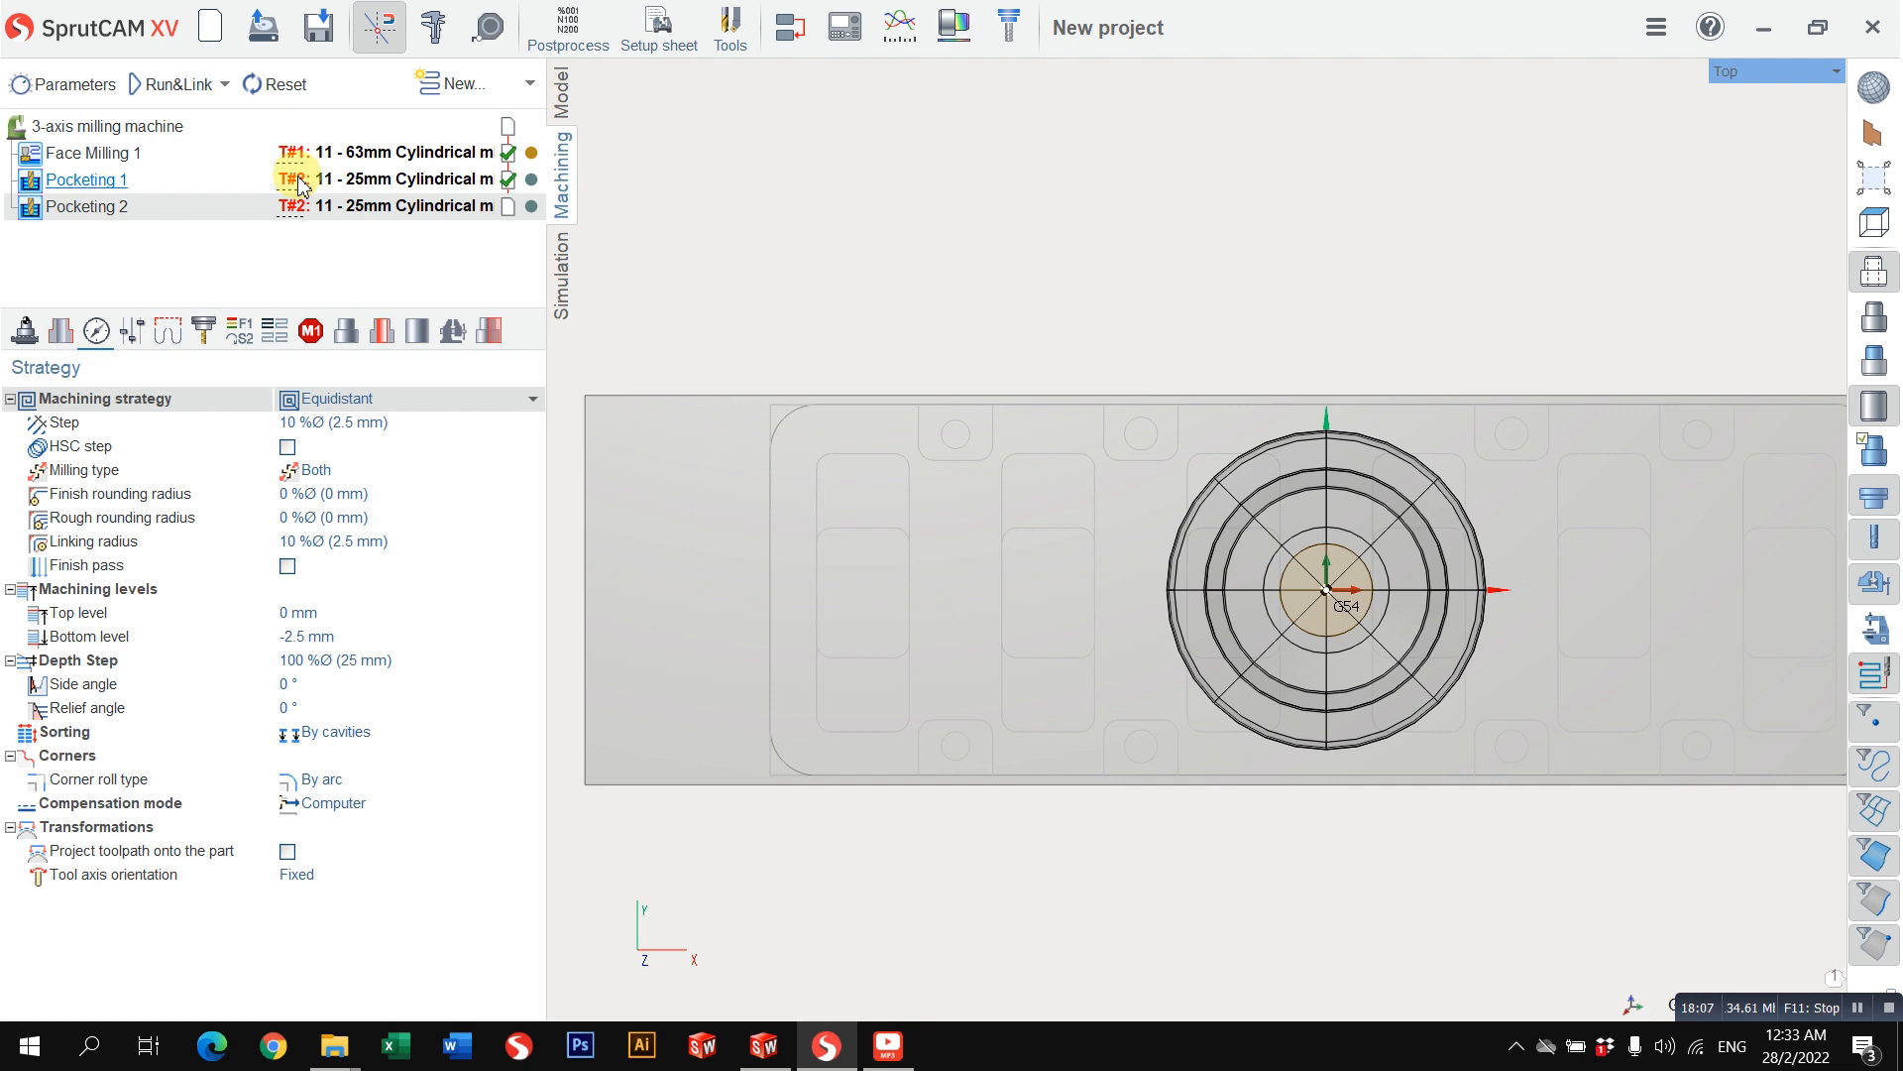
{"action": "right_click_drag", "start_coordinate": [892, 582], "coordinate": [907, 456]}
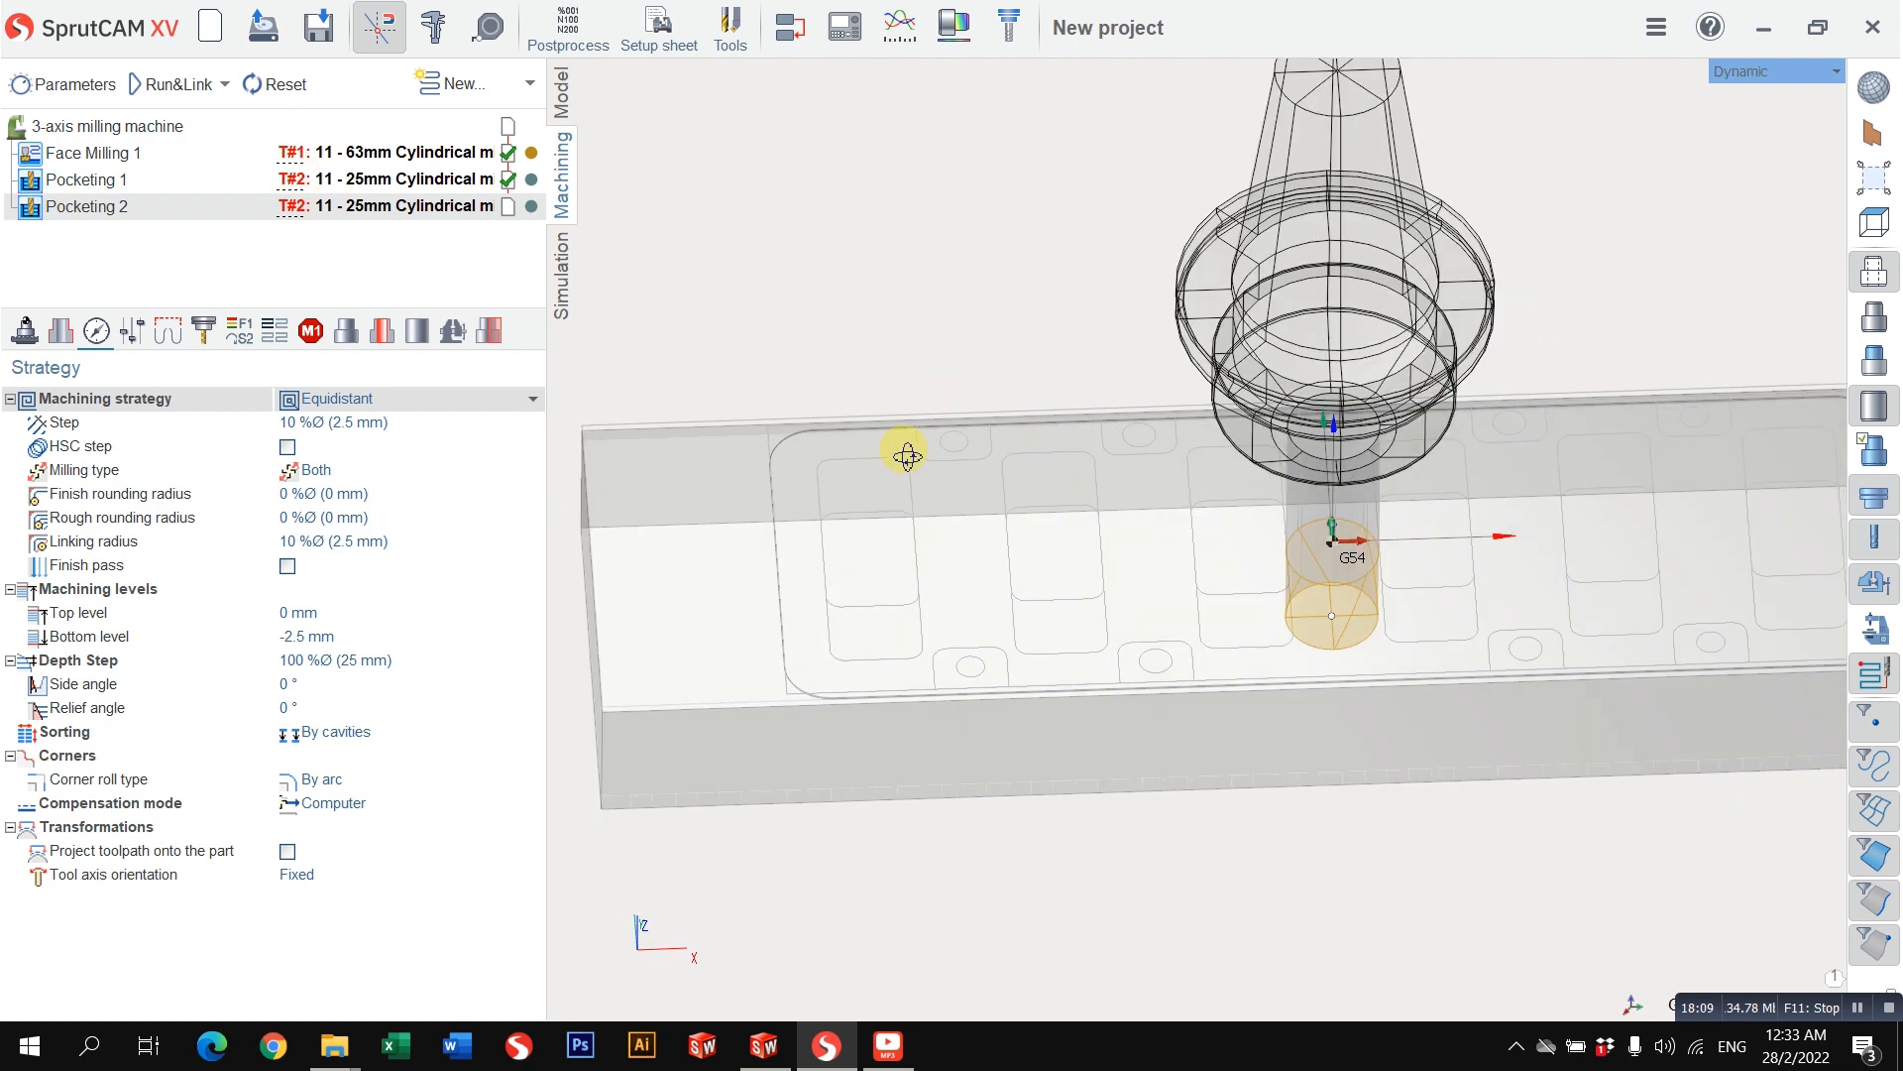
Step: Assign the second pocketing operation tool number 3 and set its cylindrical mill diameter to 8 mm
{"action": "left_click", "coordinate": [203, 330]}
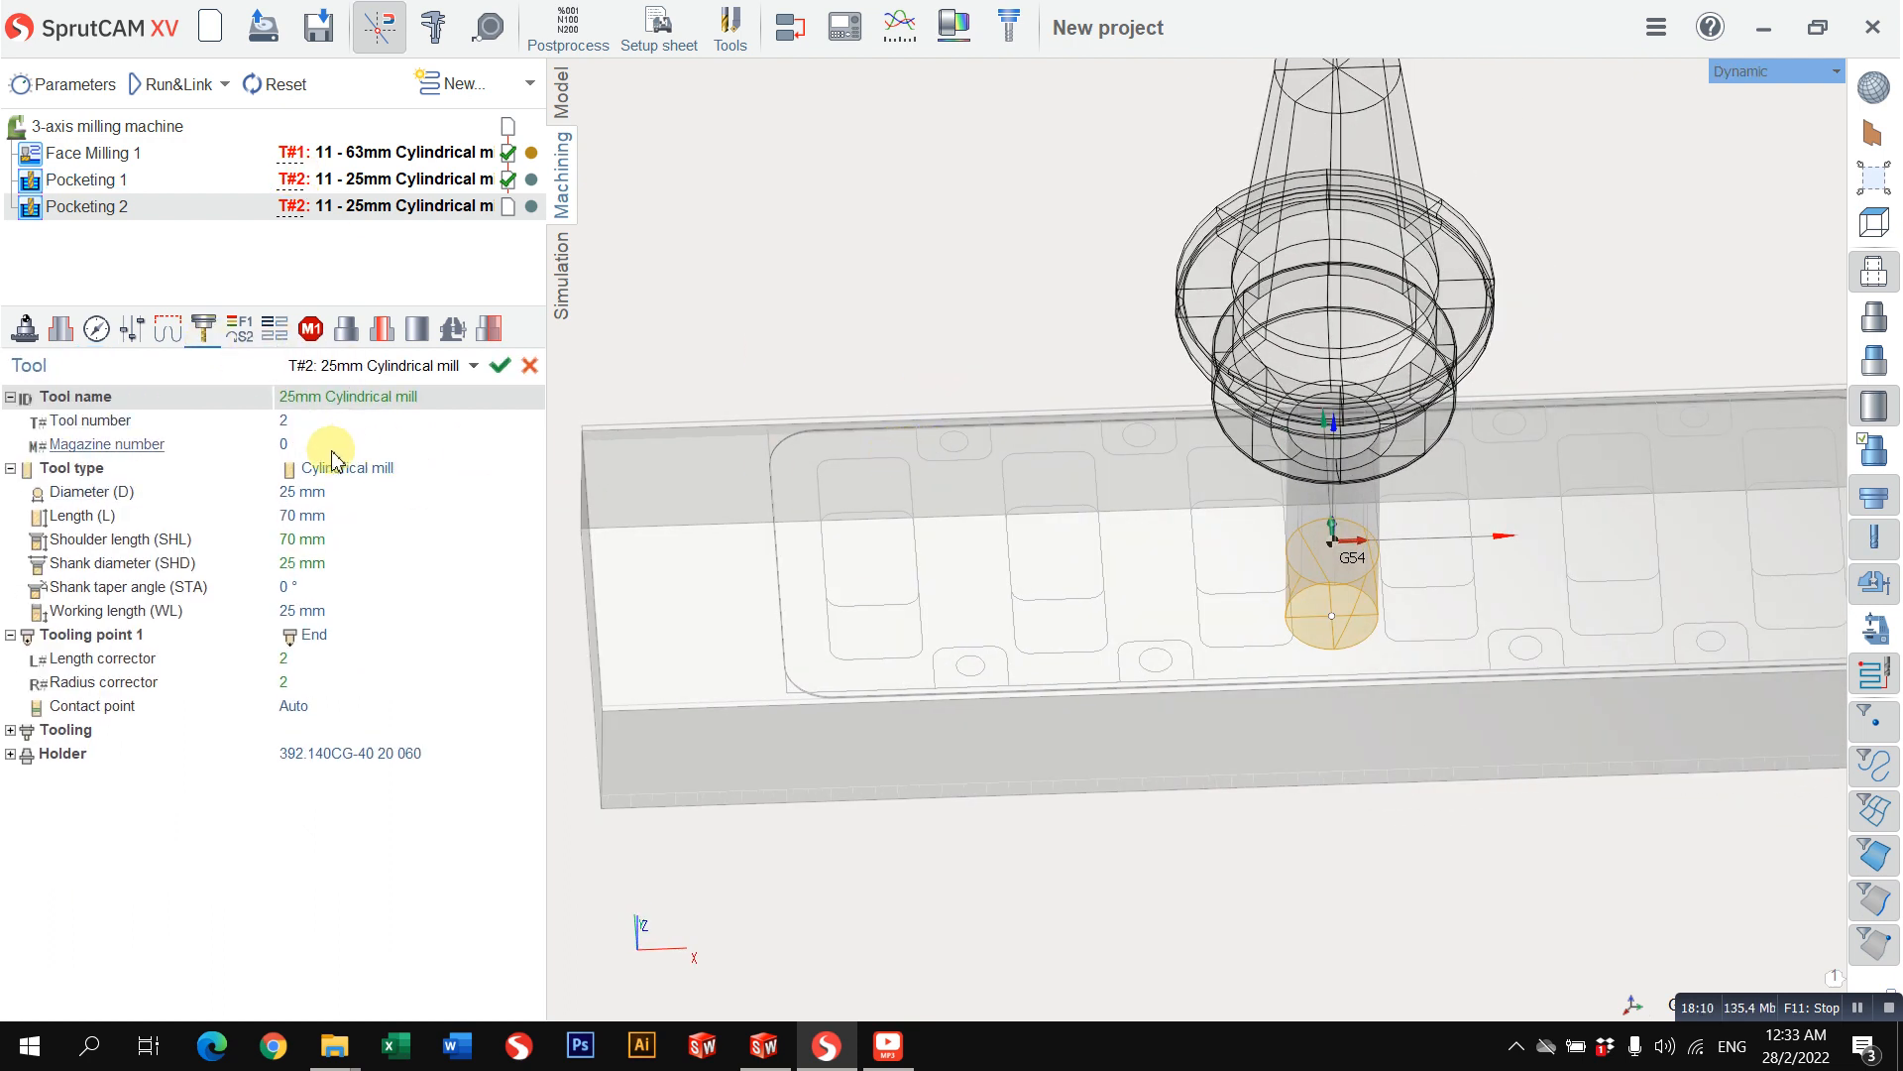
{"action": "left_click", "coordinate": [310, 429]}
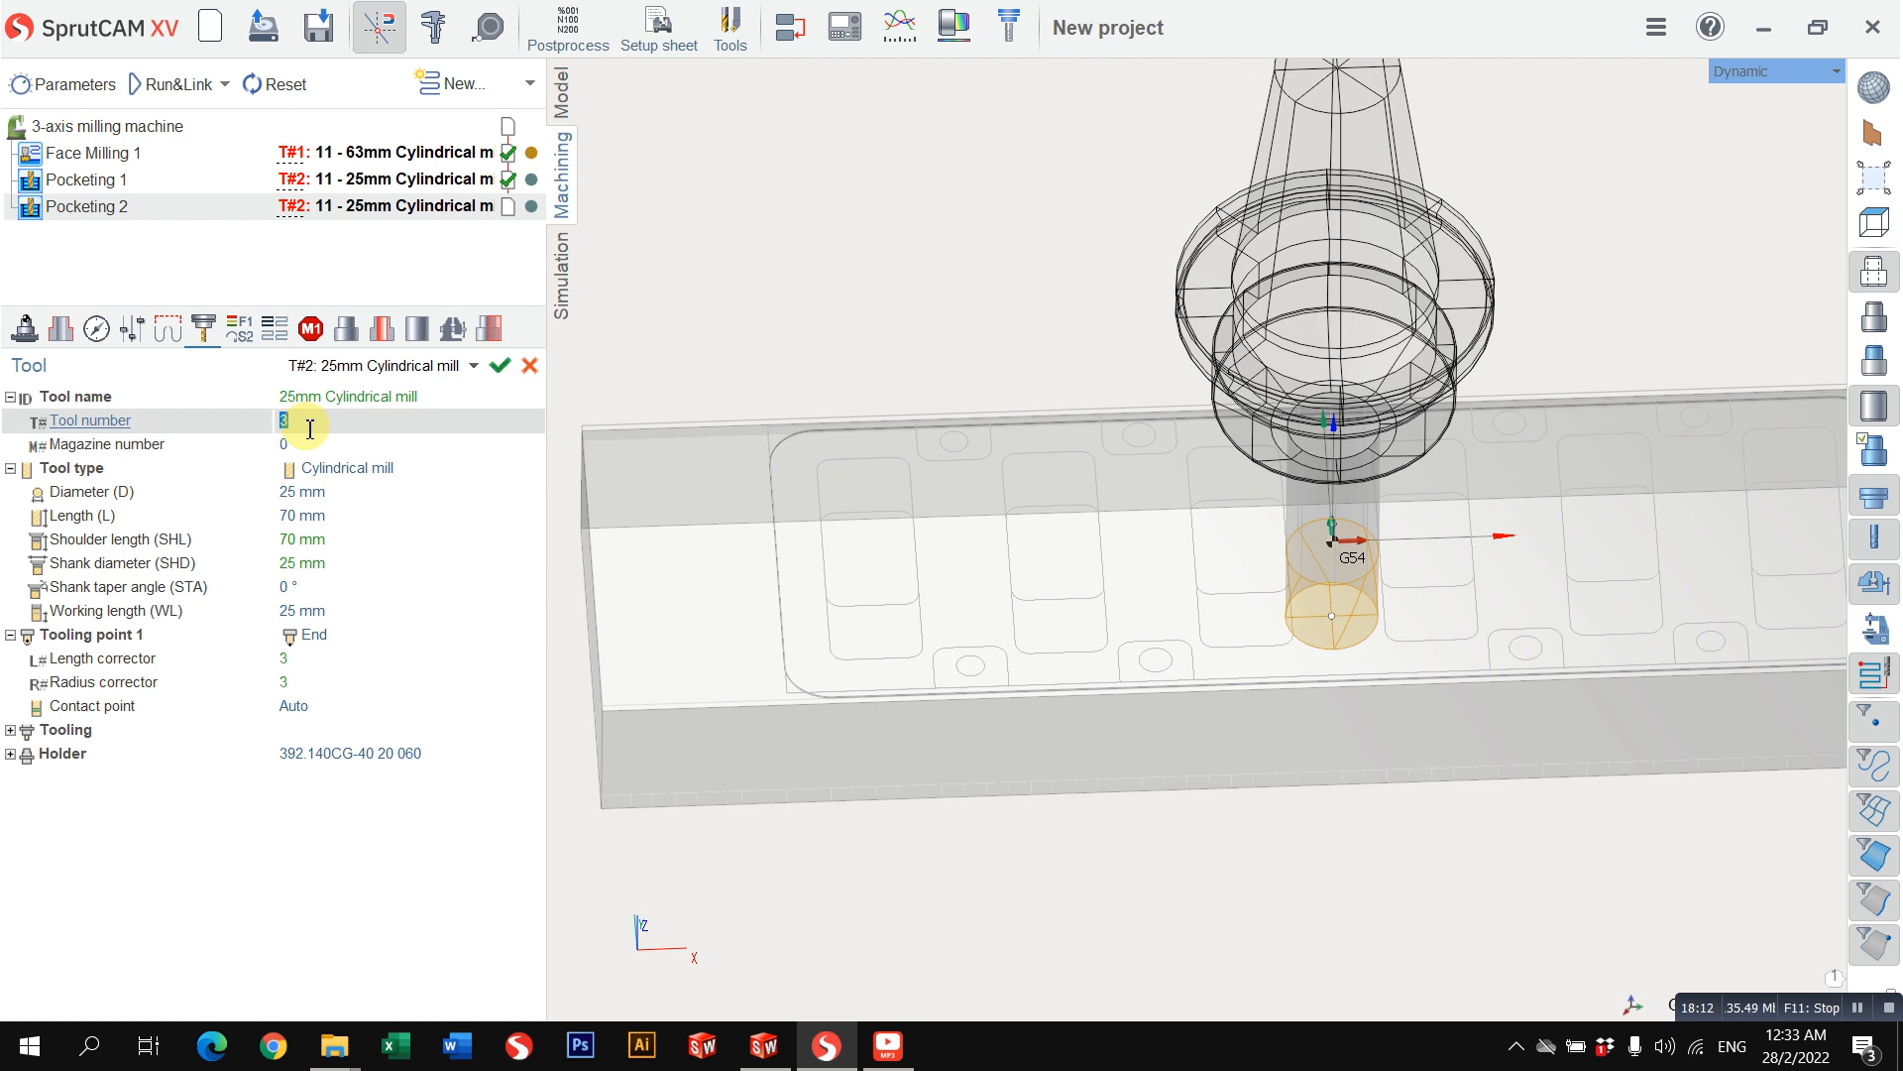
{"action": "left_click", "coordinate": [347, 492]}
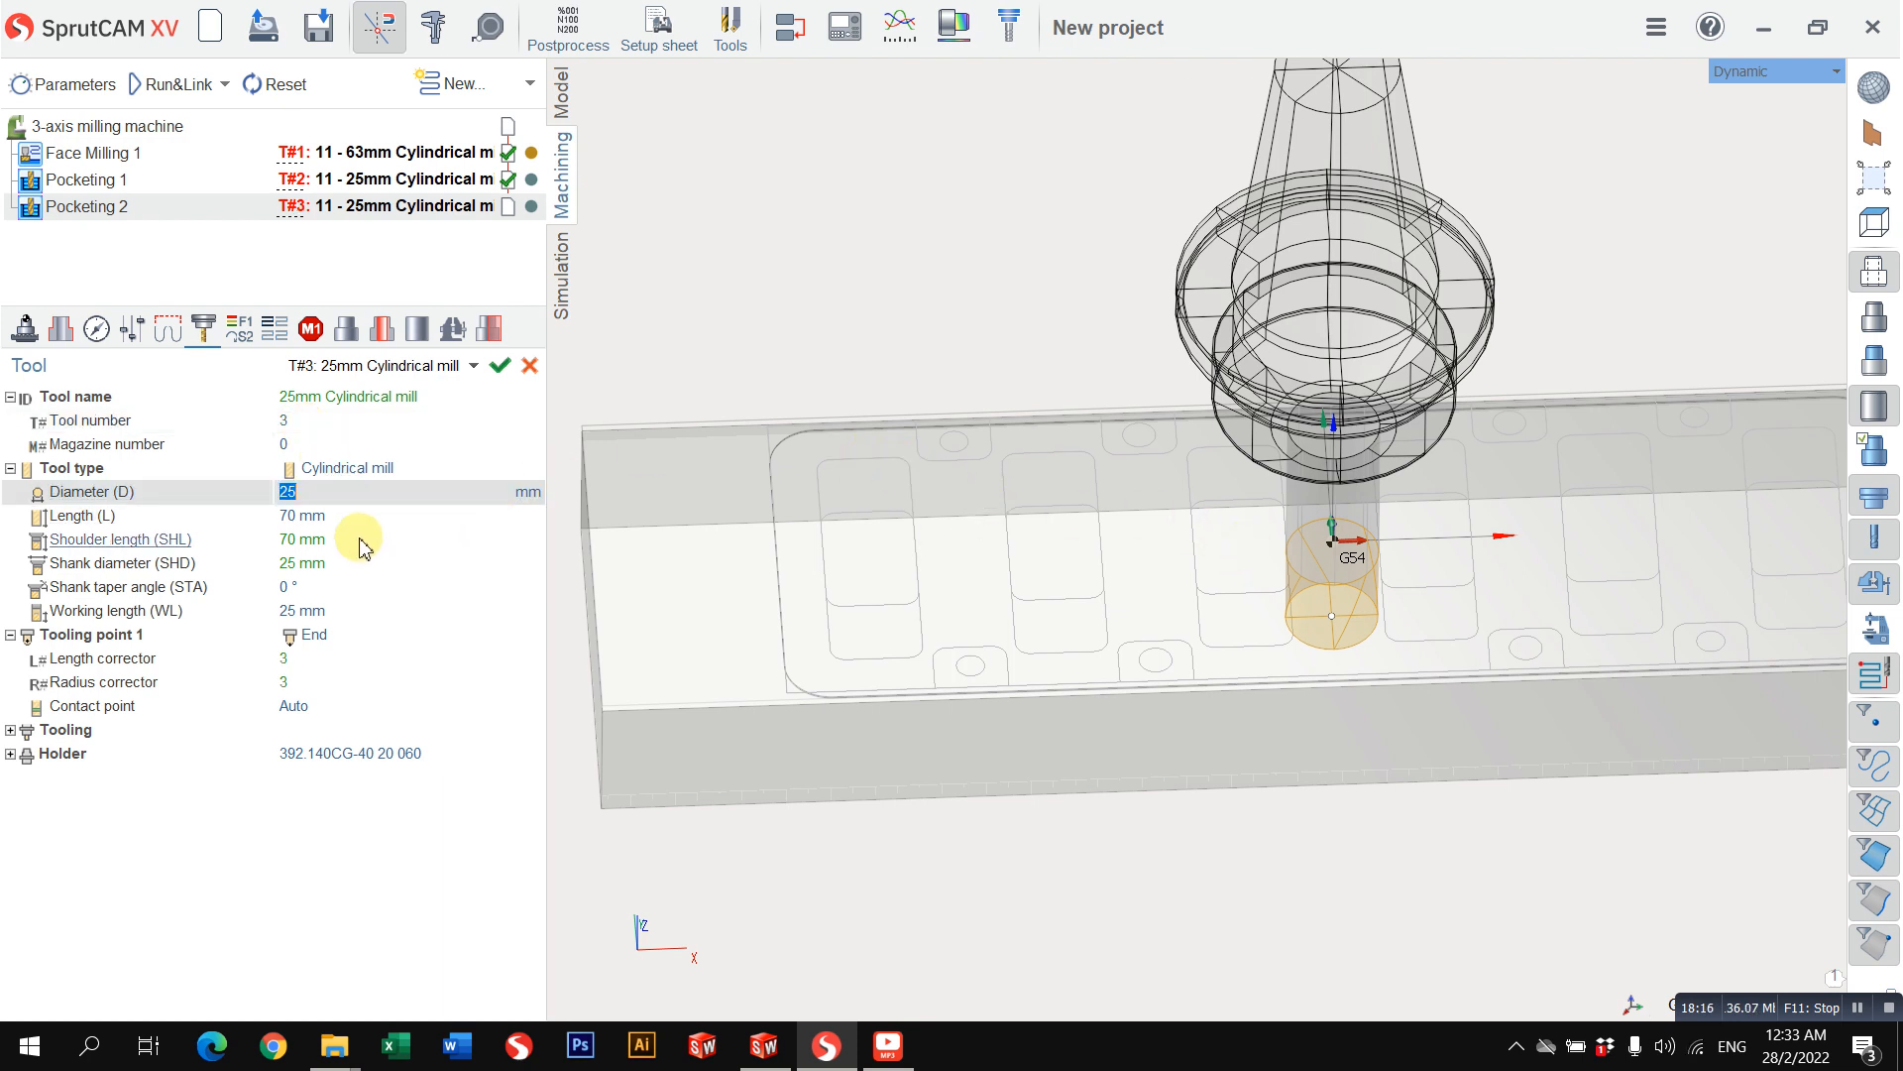
{"action": "type", "text": "8"}
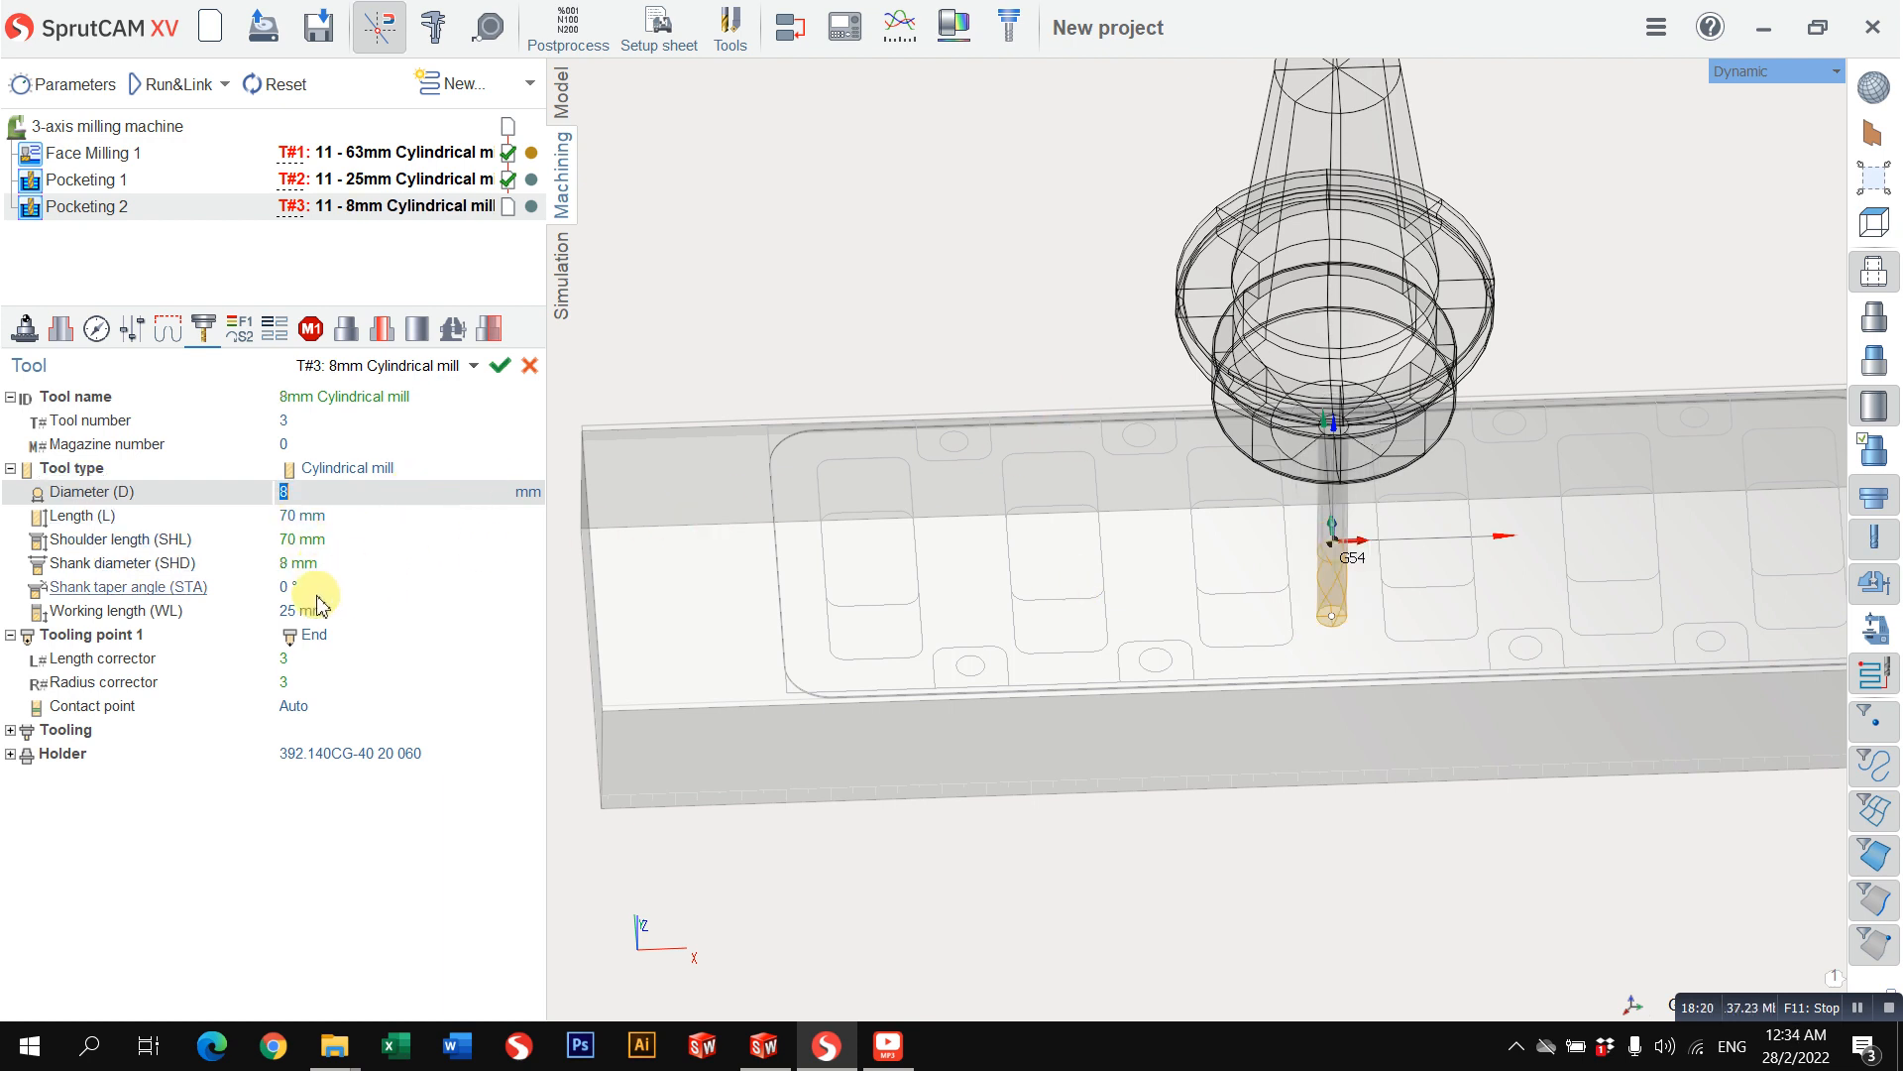
Step: Set the spindle speed of the second pocketing operation to 4000 rev/min
{"action": "left_click", "coordinate": [243, 337]}
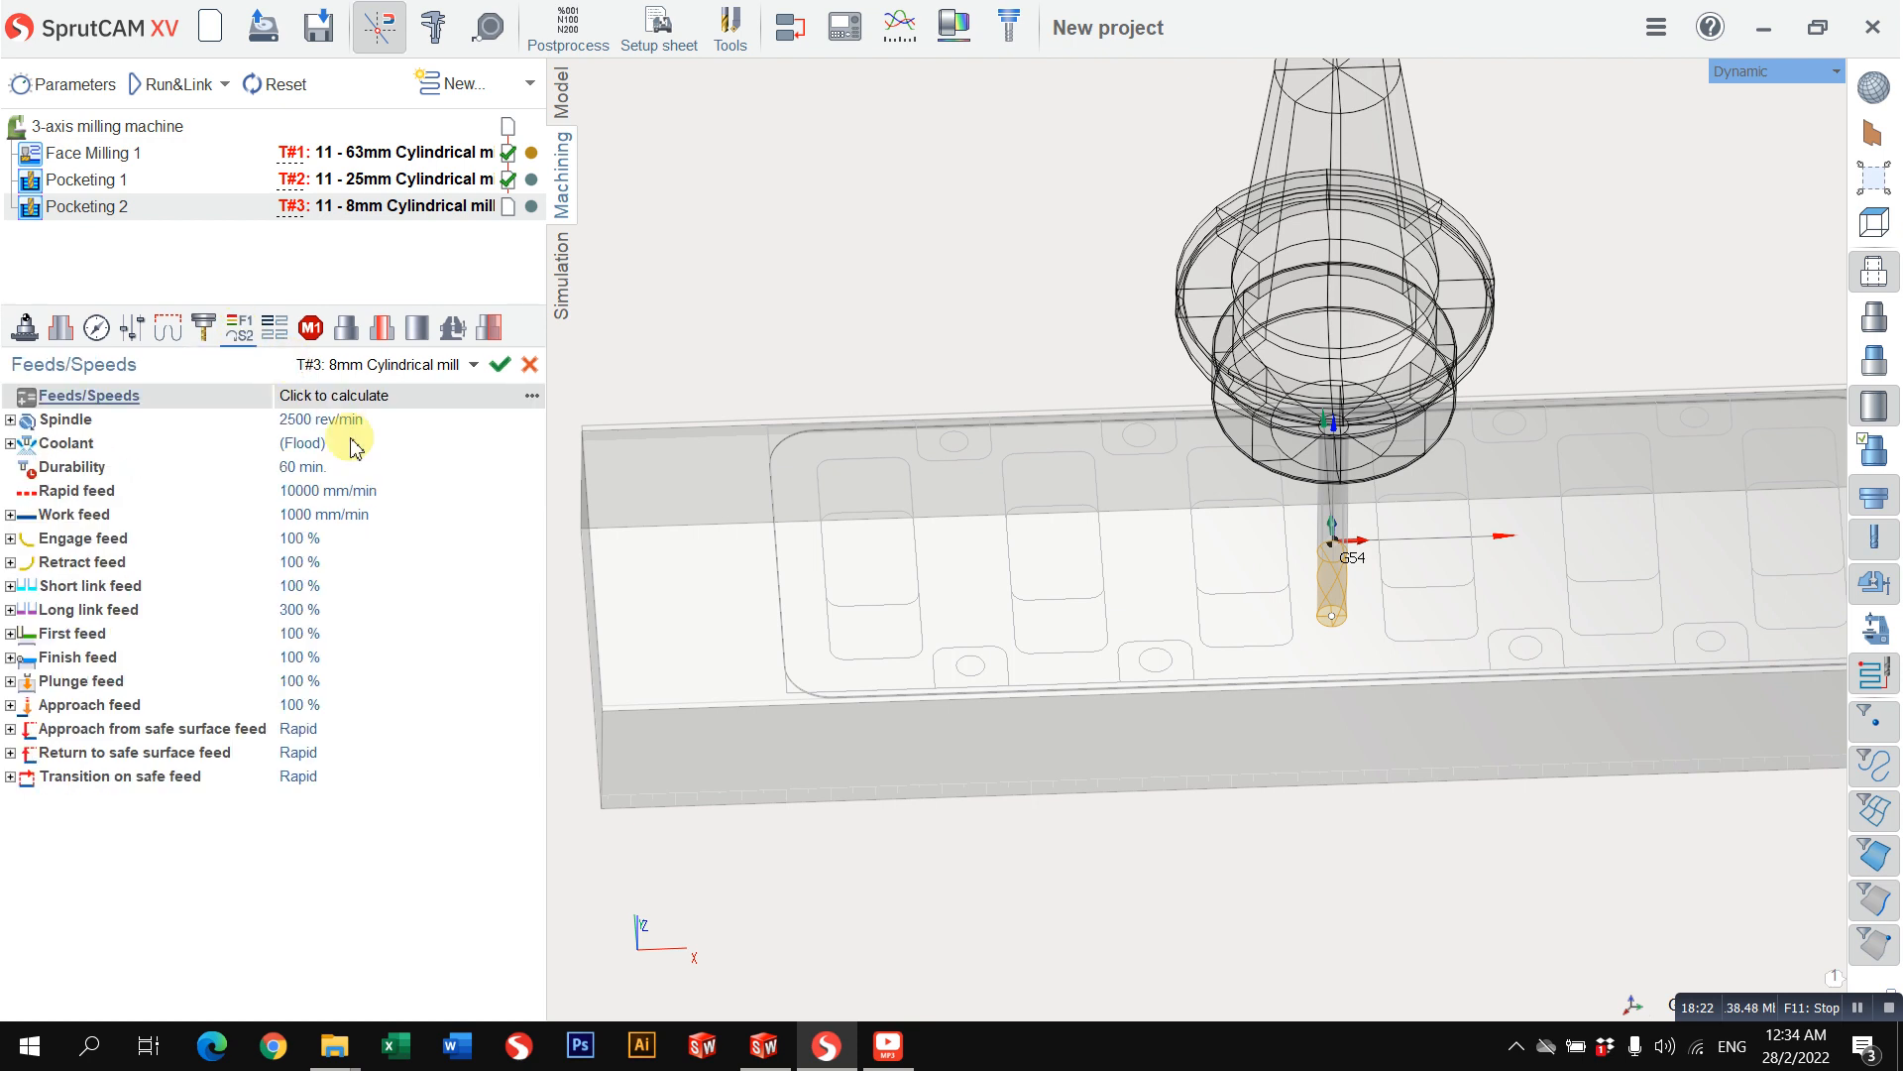
{"action": "left_click", "coordinate": [340, 490]}
{"action": "left_click", "coordinate": [360, 419]}
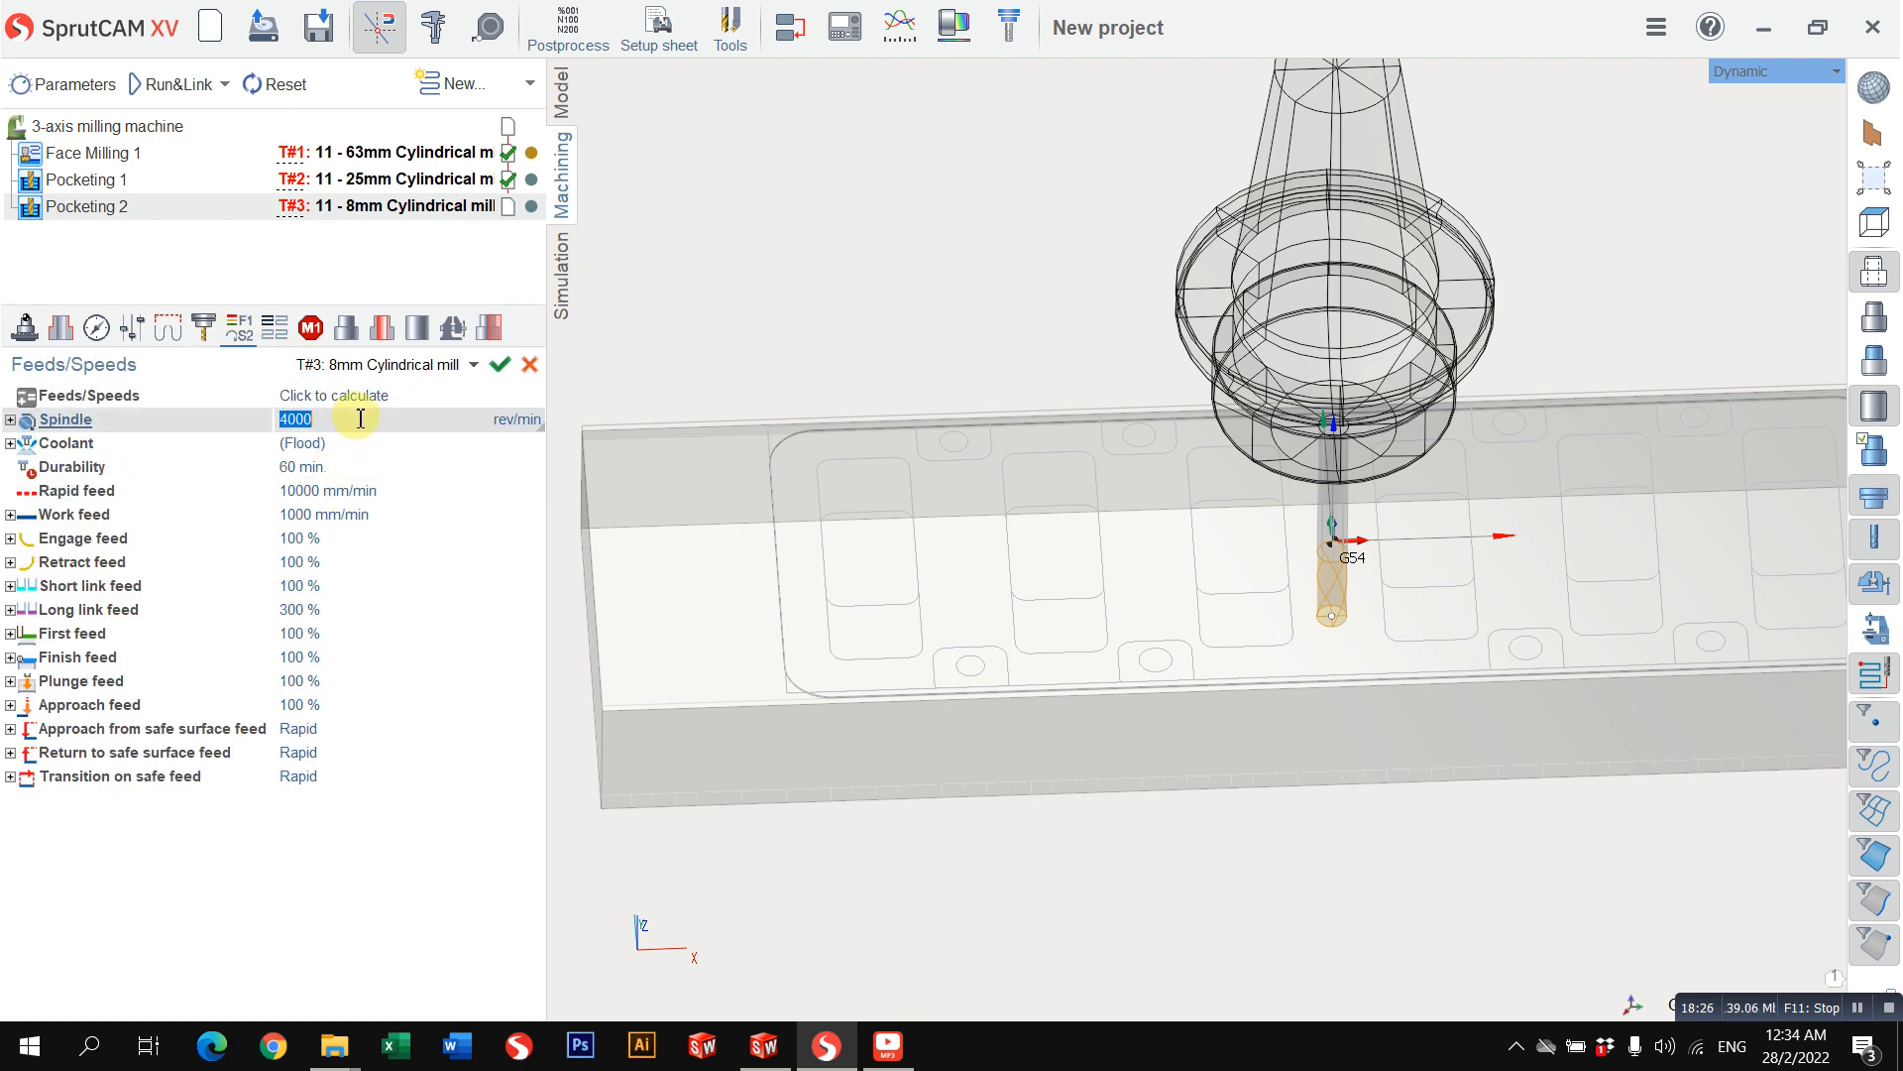
{"action": "left_click", "coordinate": [372, 513]}
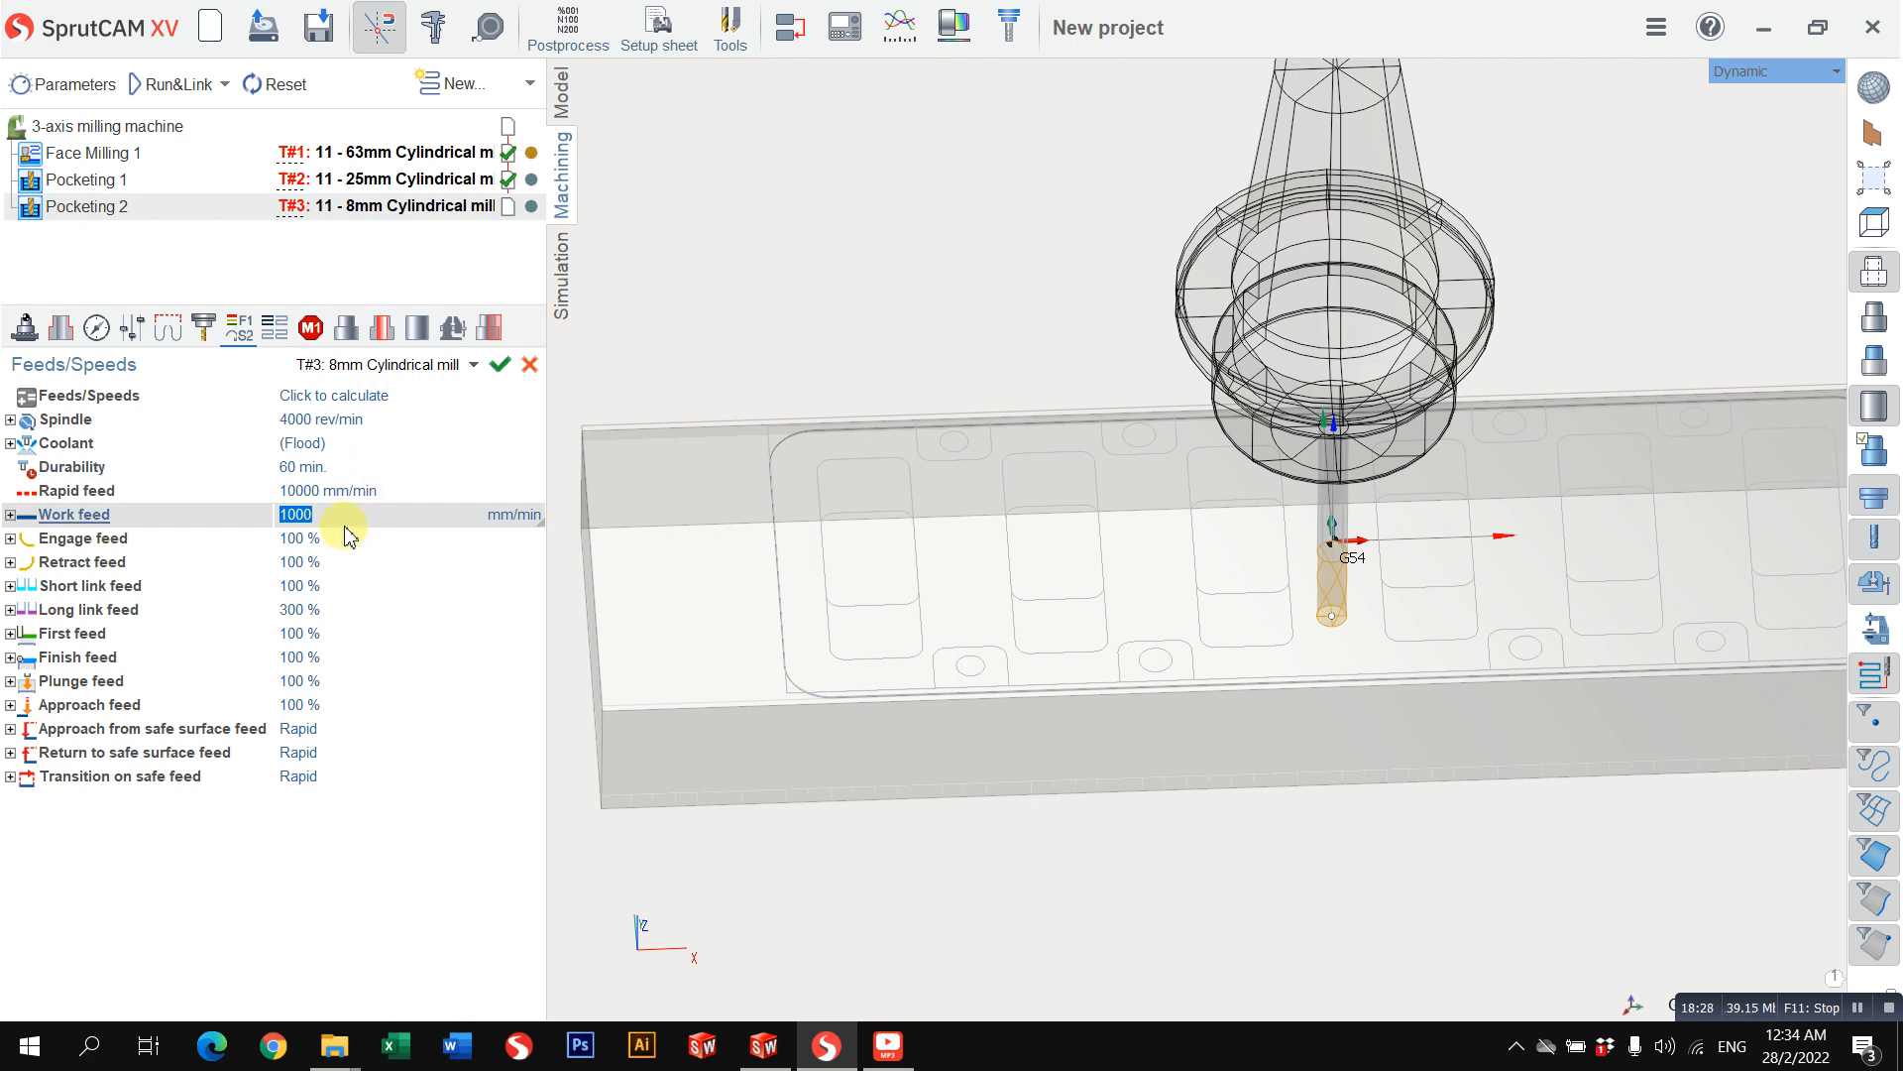
Step: Delete the outer contour from the job assignment and add the first small rounded rectangle near the part's end as a pocket
{"action": "left_click", "coordinate": [61, 329]}
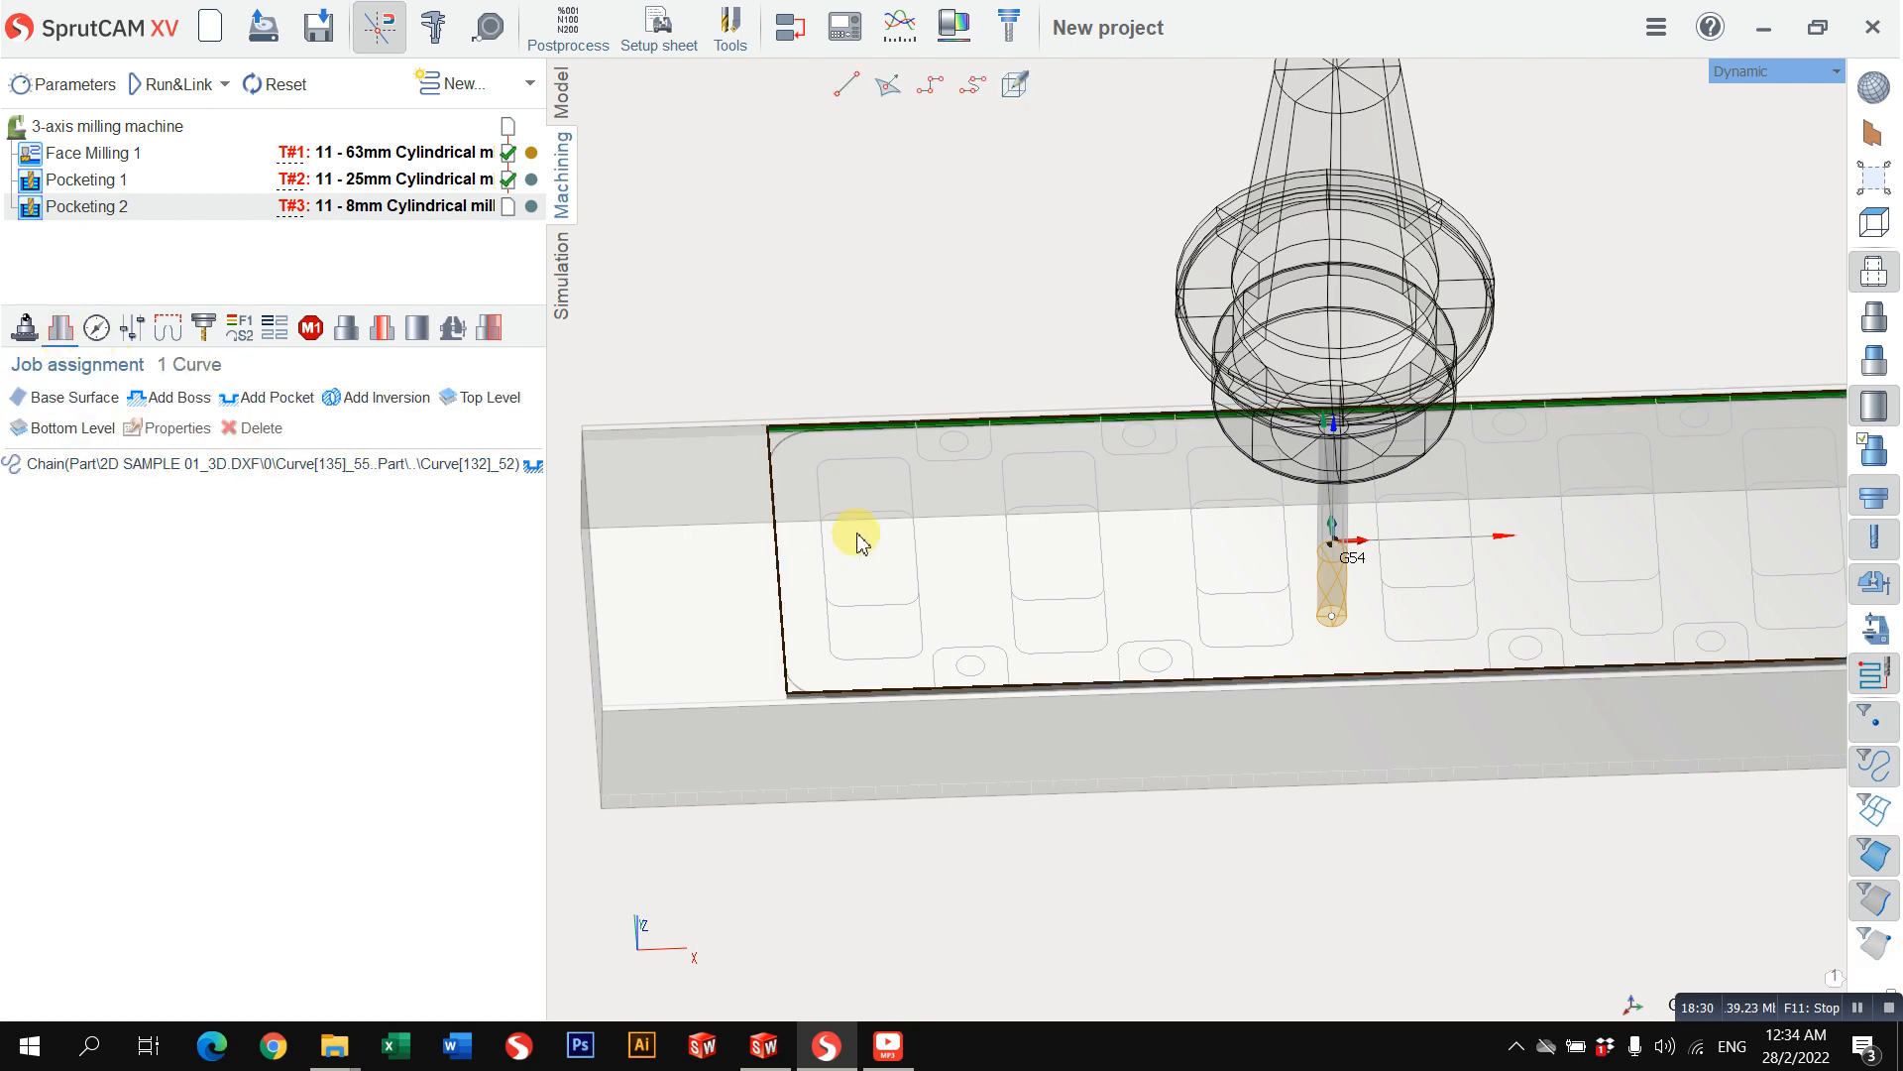
{"action": "left_click", "coordinate": [151, 464]}
{"action": "left_click", "coordinate": [254, 429]}
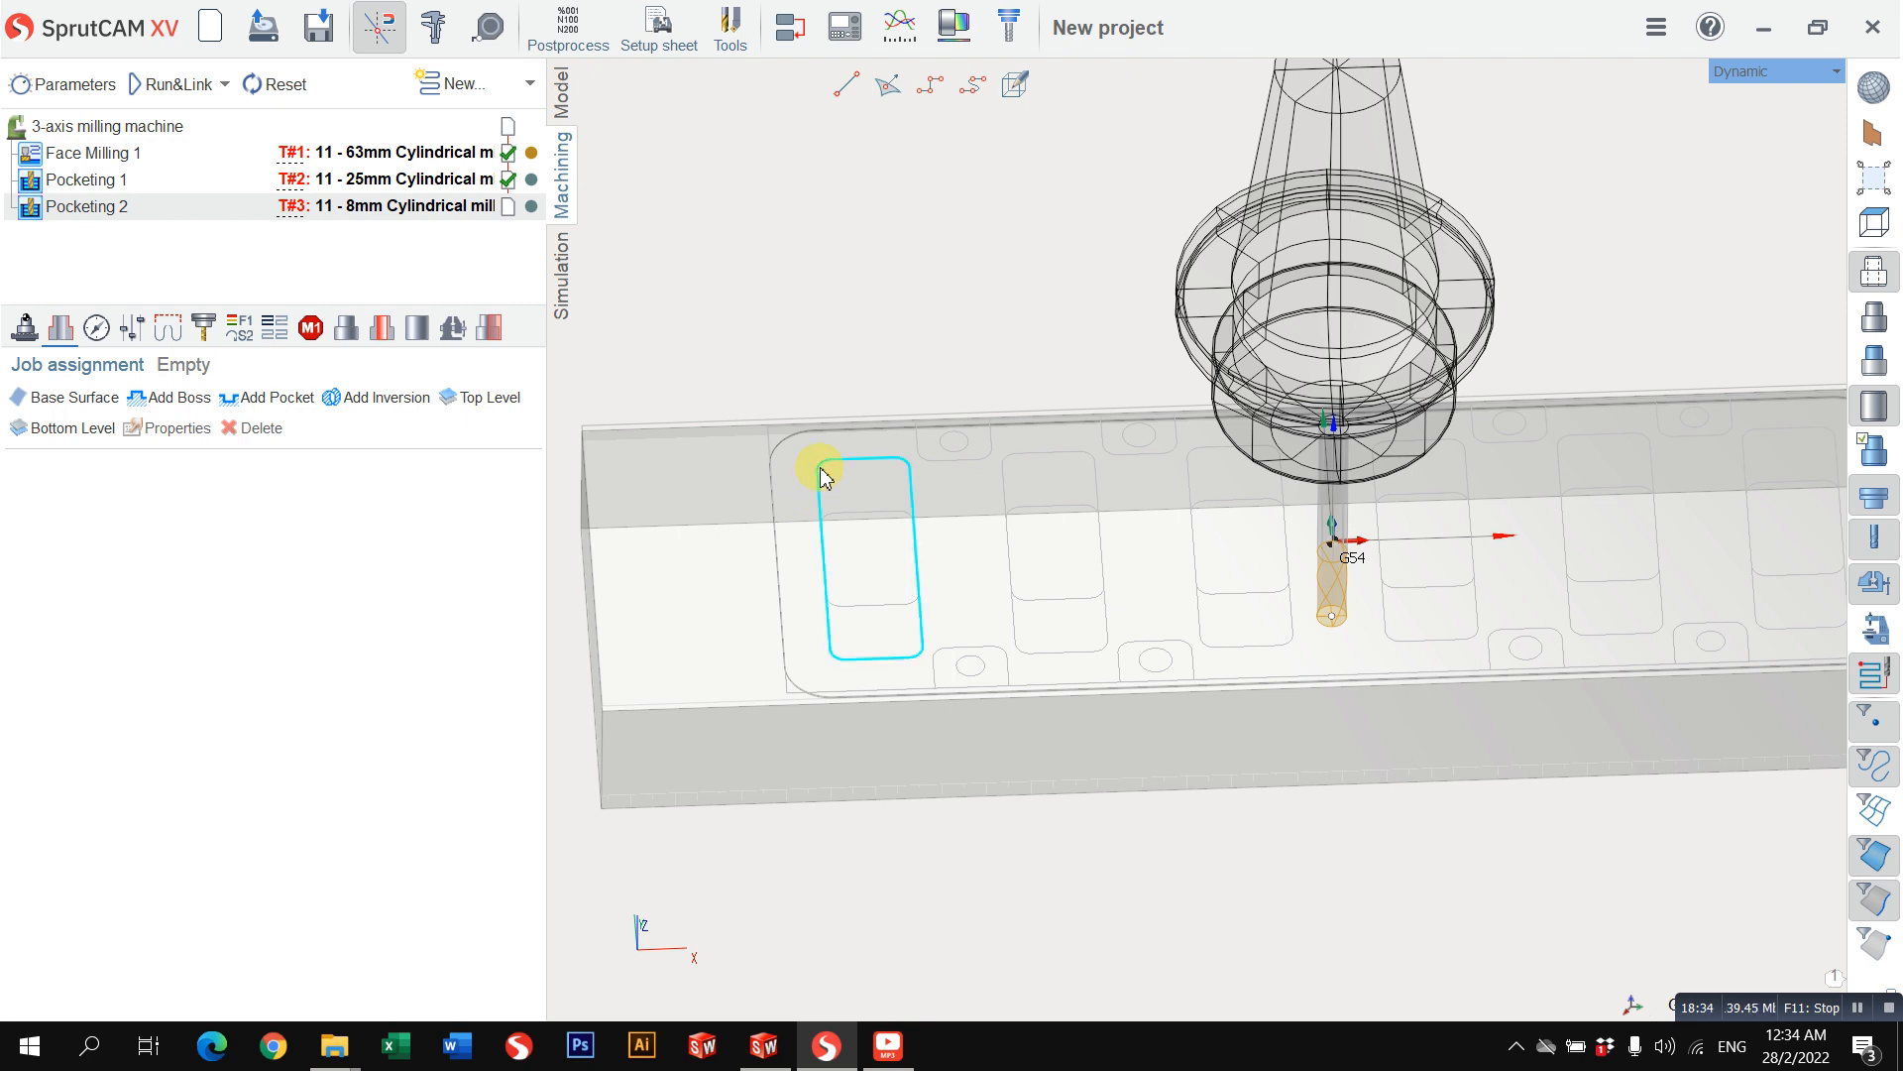
{"action": "left_click", "coordinate": [260, 397]}
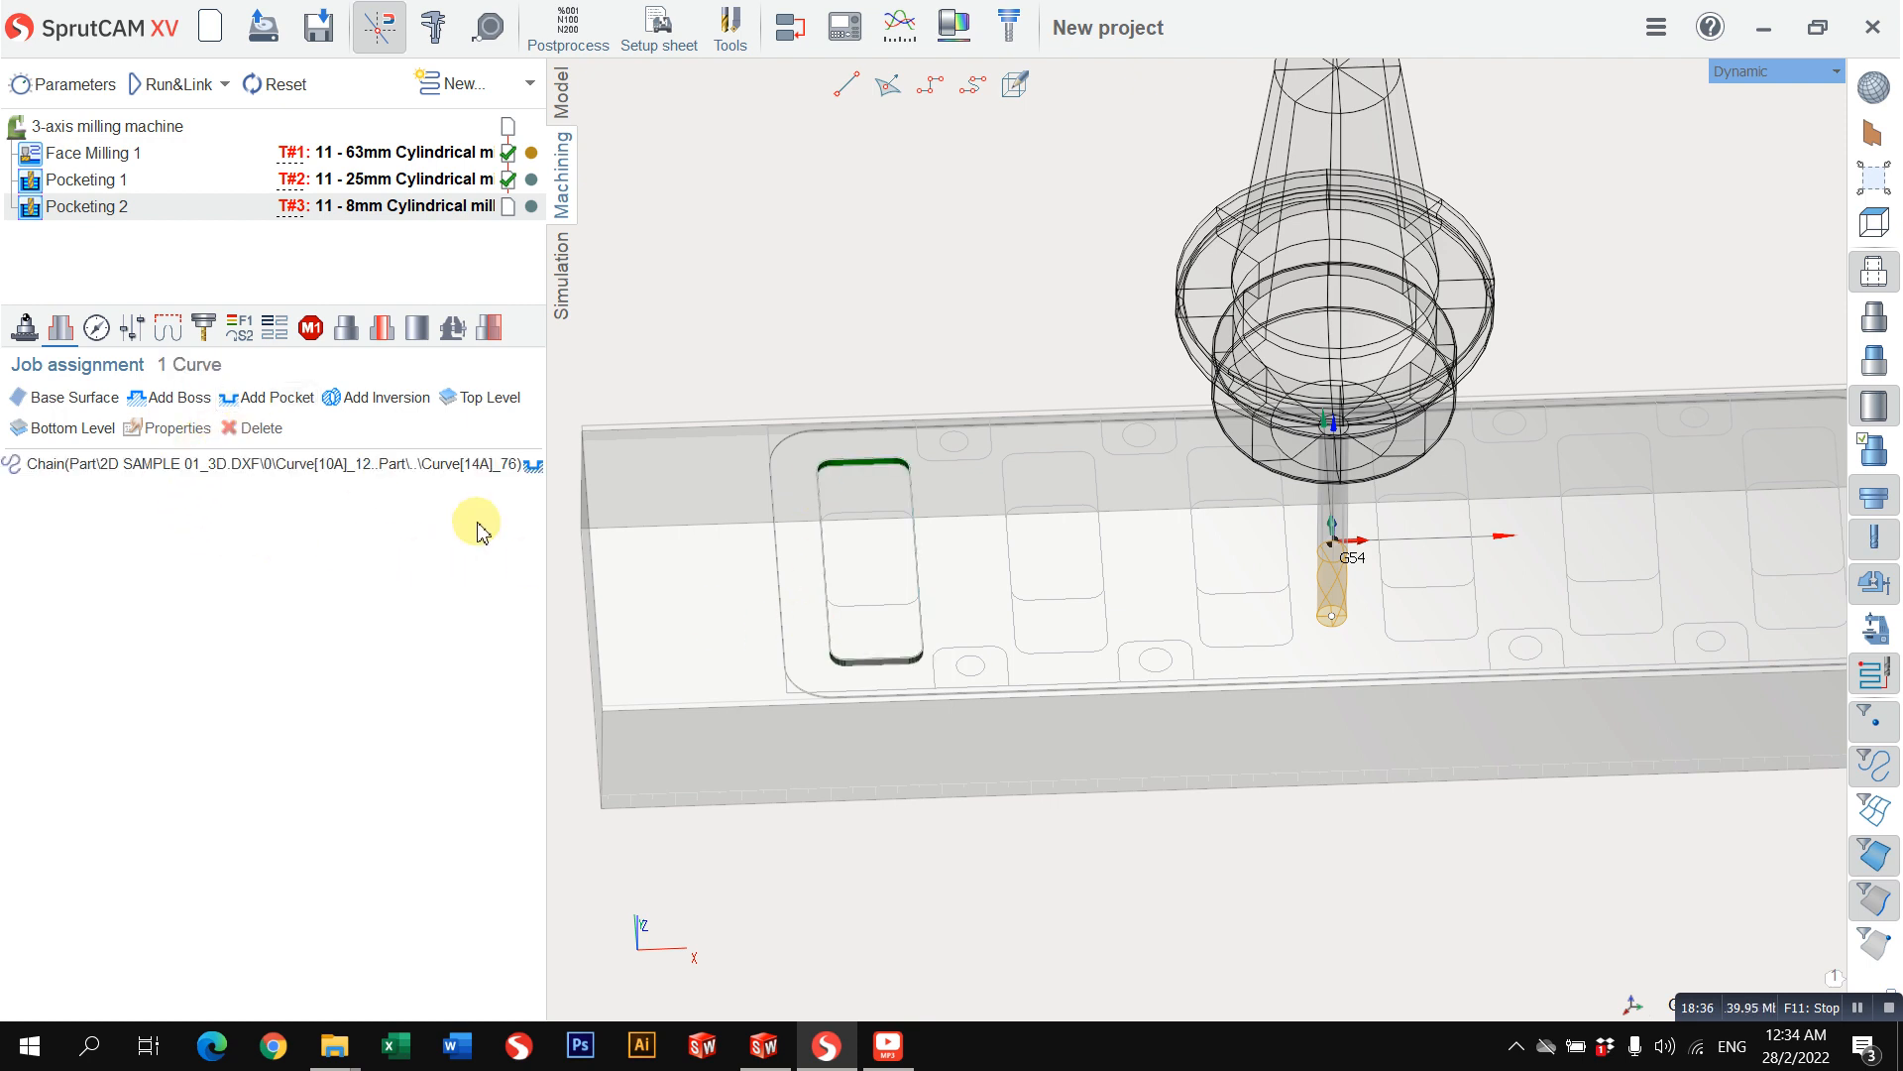
Step: Set the top machining level of the second pocketing operation to -2.5 mm and inspect the level plane
{"action": "left_click", "coordinate": [97, 329]}
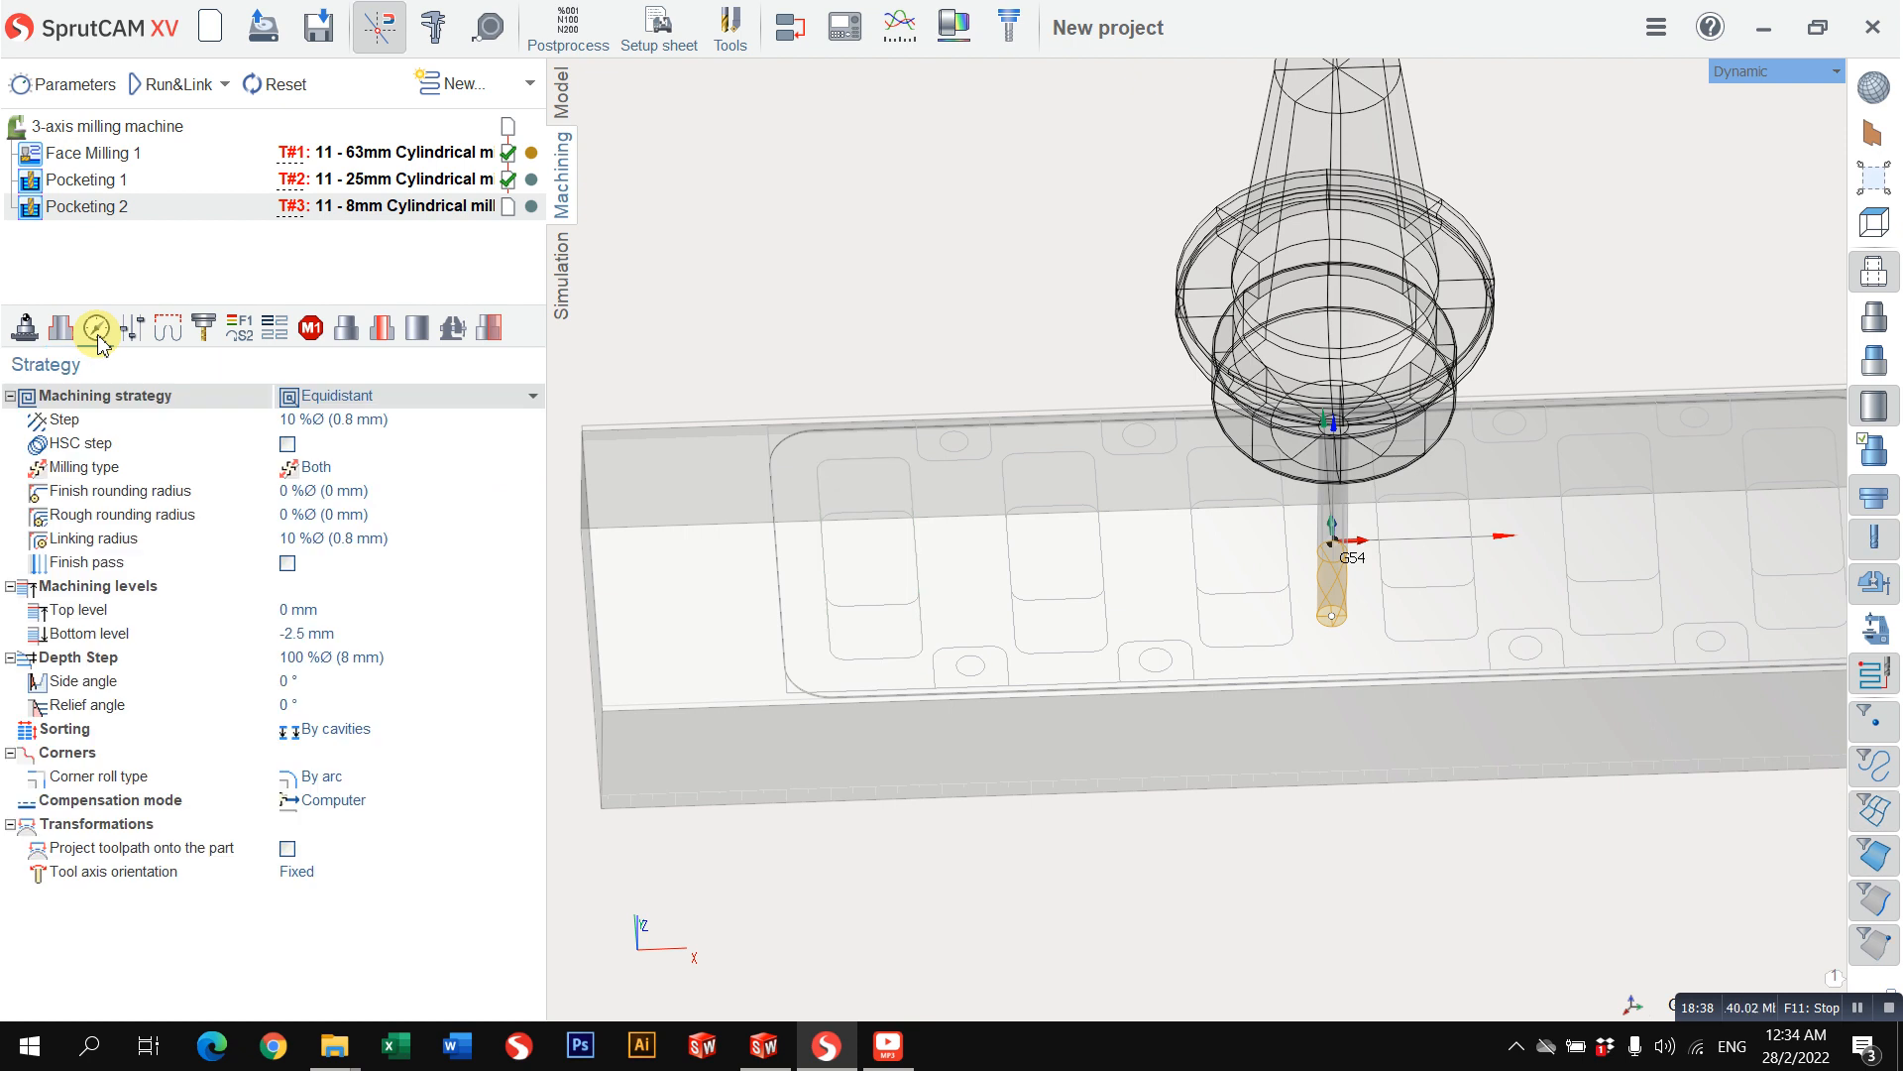
{"action": "left_click", "coordinate": [319, 613]}
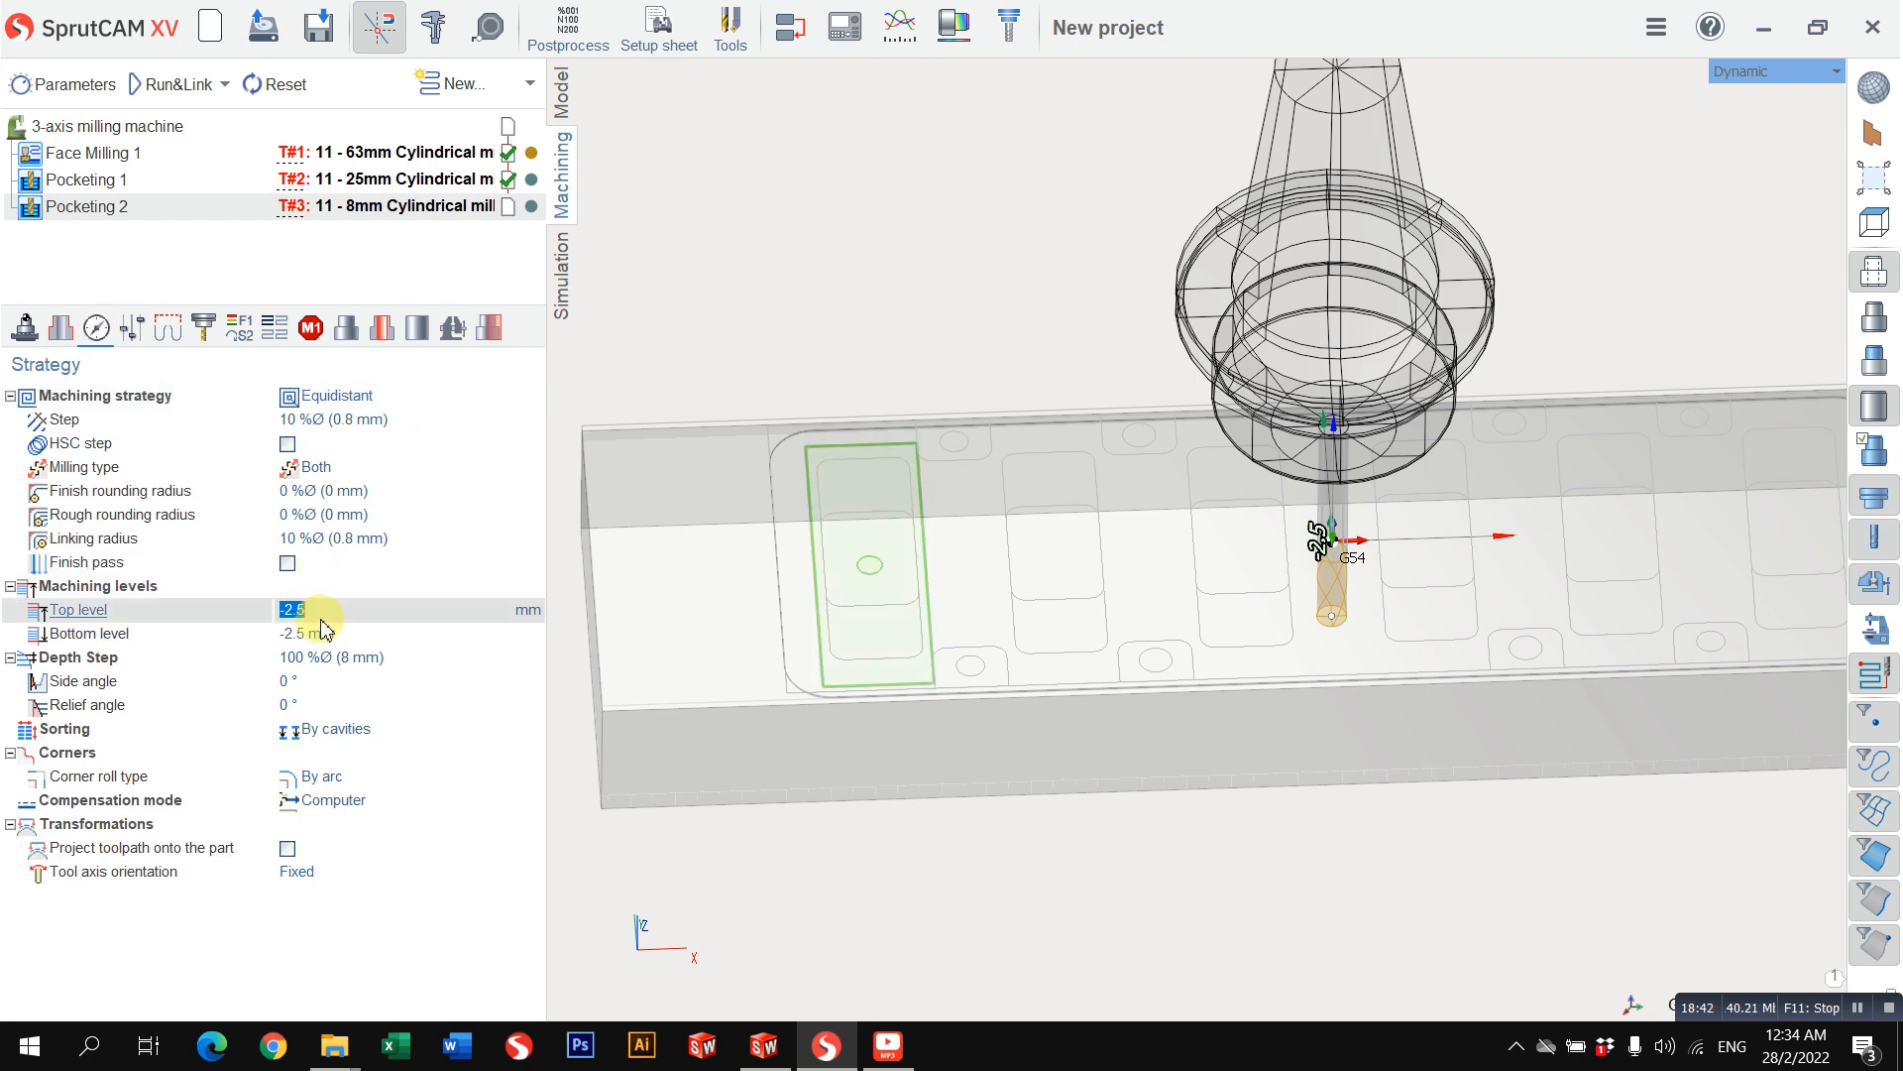
{"action": "middle_click_drag", "start_coordinate": [918, 535], "coordinate": [941, 482]}
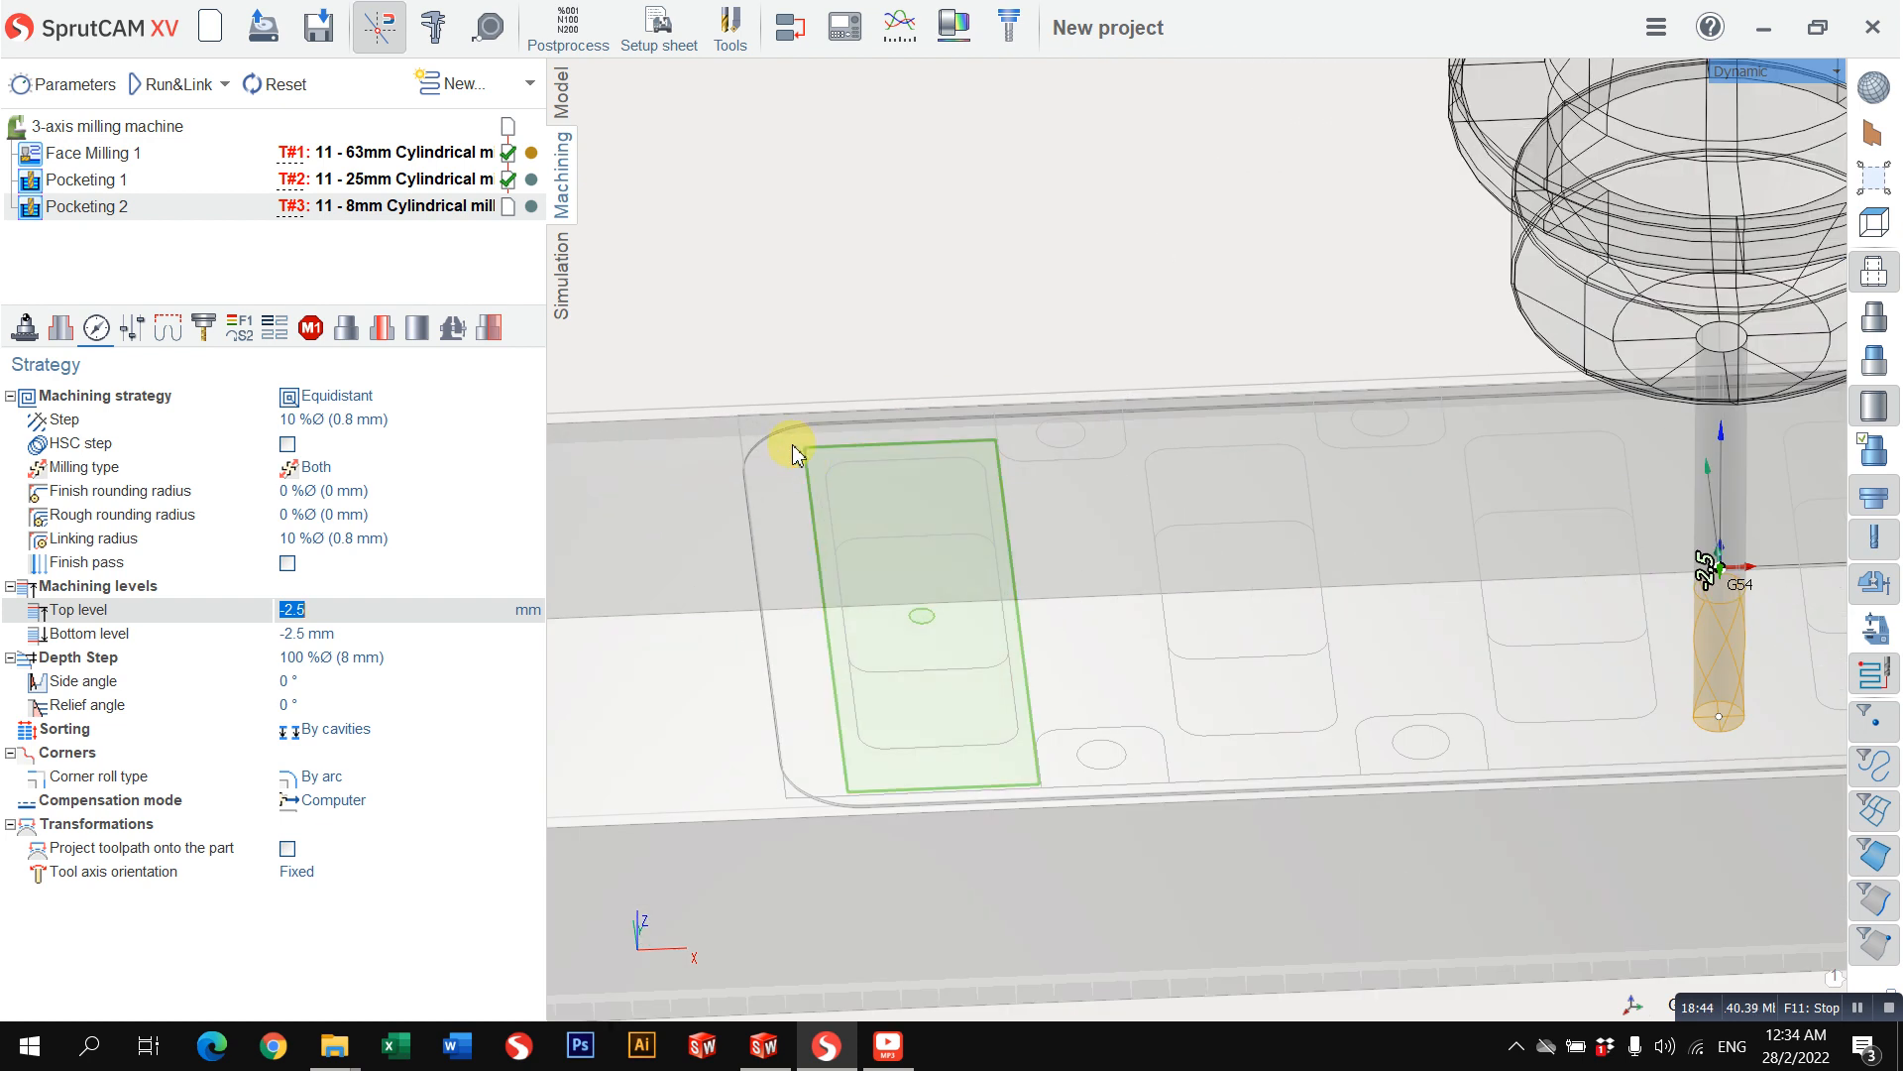
{"action": "scroll", "coordinate": [810, 466], "scroll_direction": "up", "scroll_amount": 2}
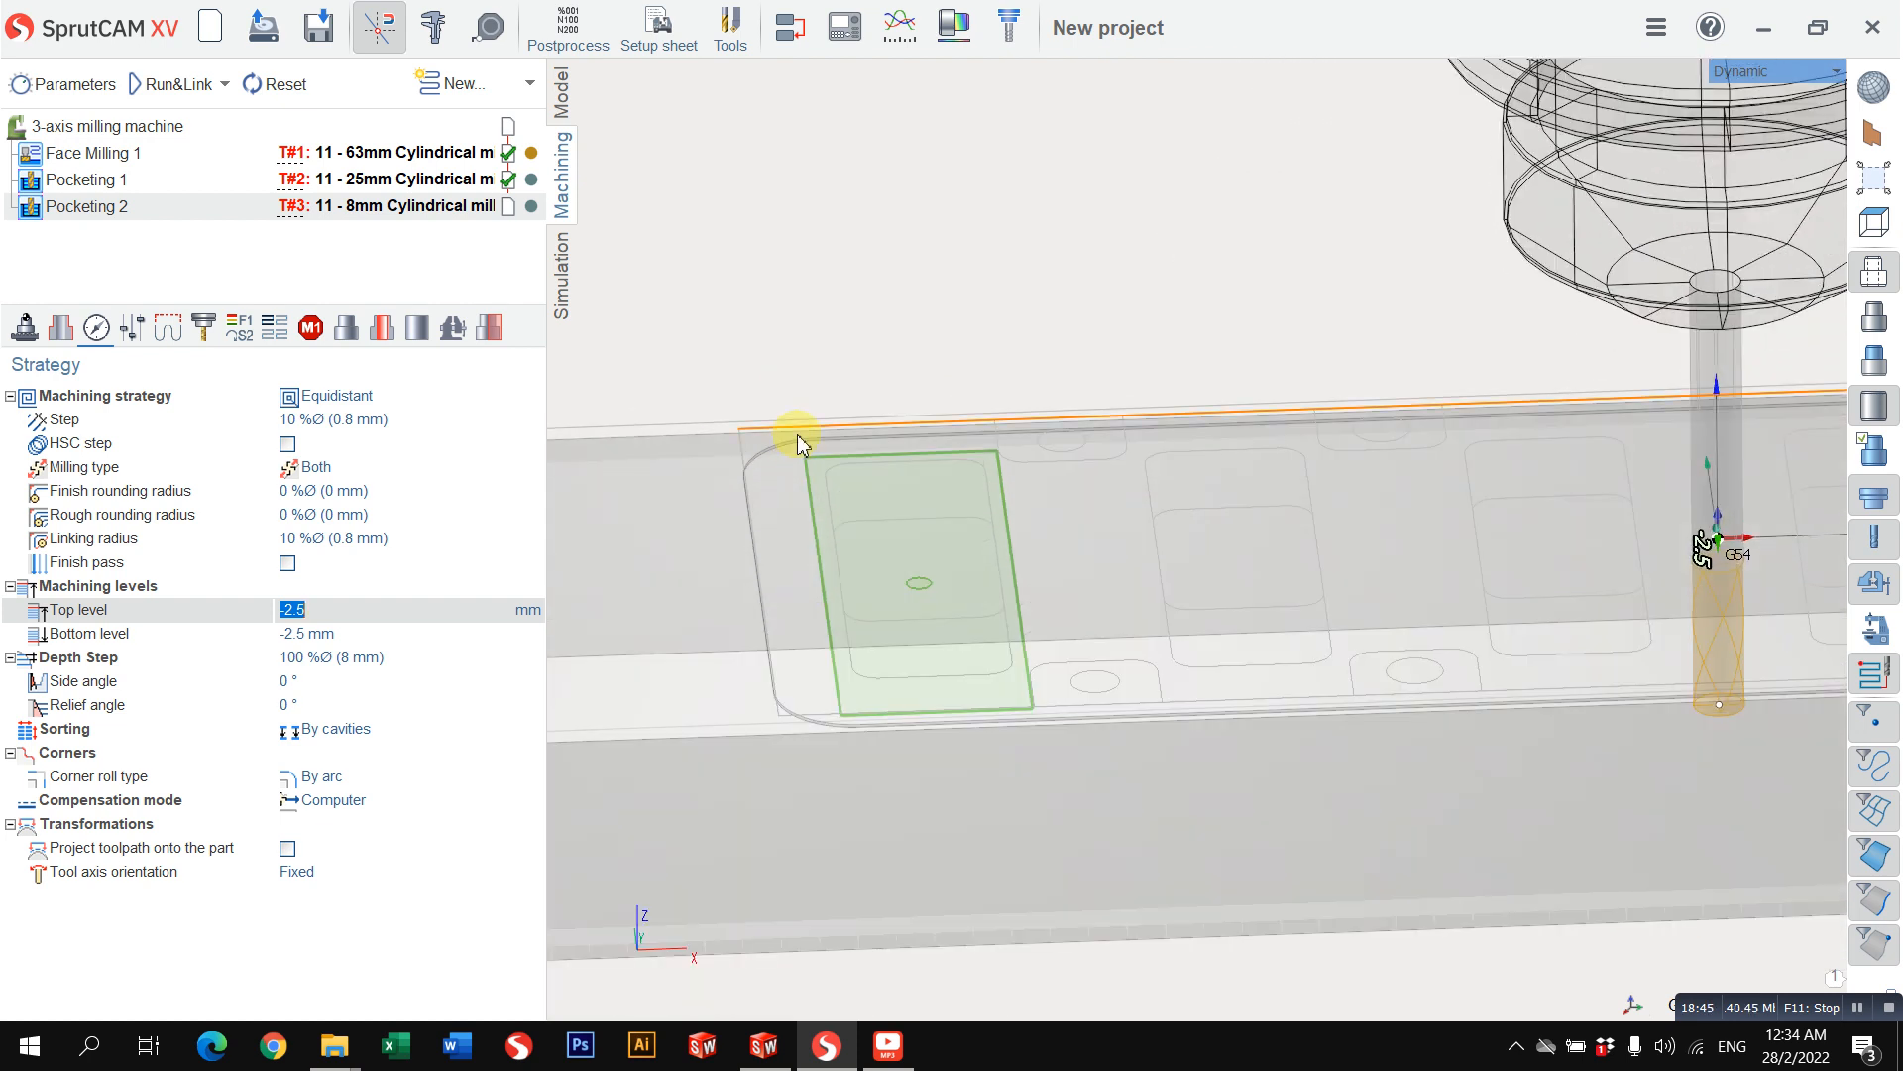
Step: Try bottom levels of -40 mm and -35 mm for the small pocket, and set the bottom level to -20 mm
{"action": "left_click", "coordinate": [423, 634]}
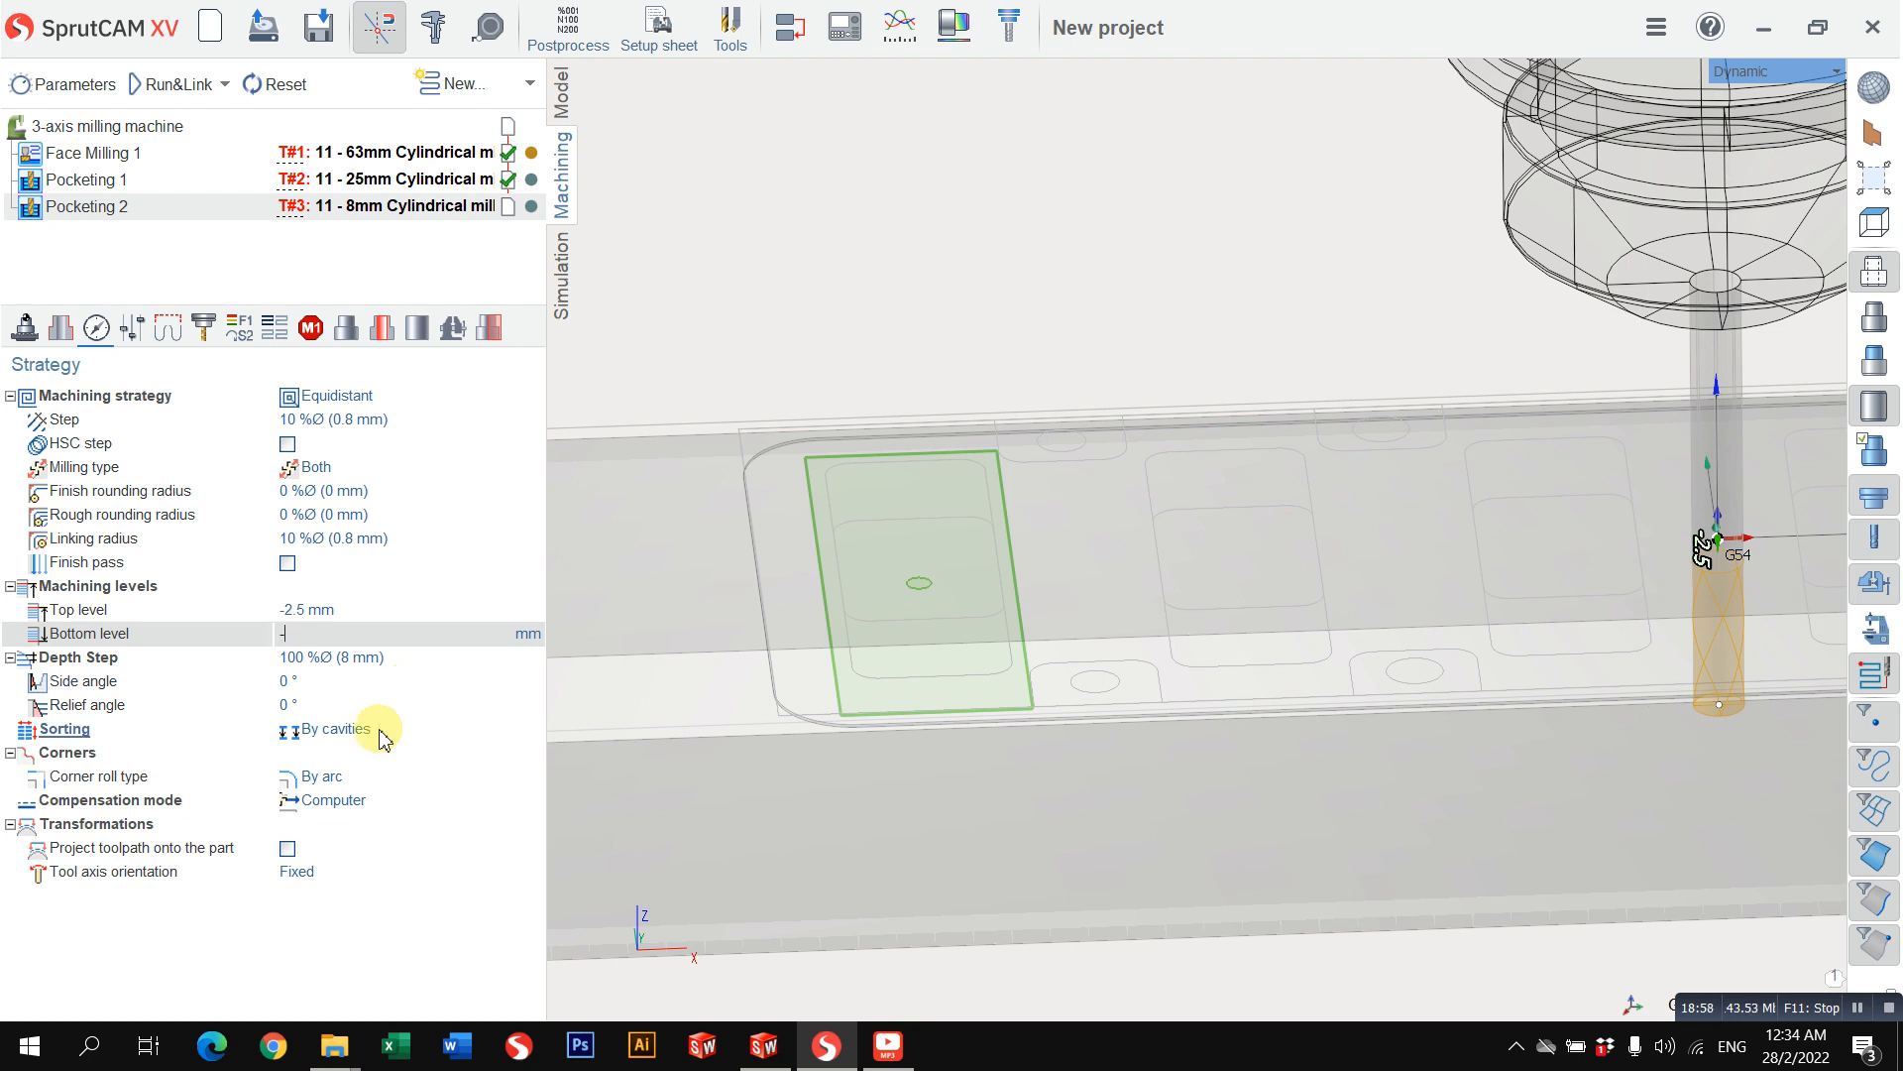
{"action": "key", "text": "Return"}
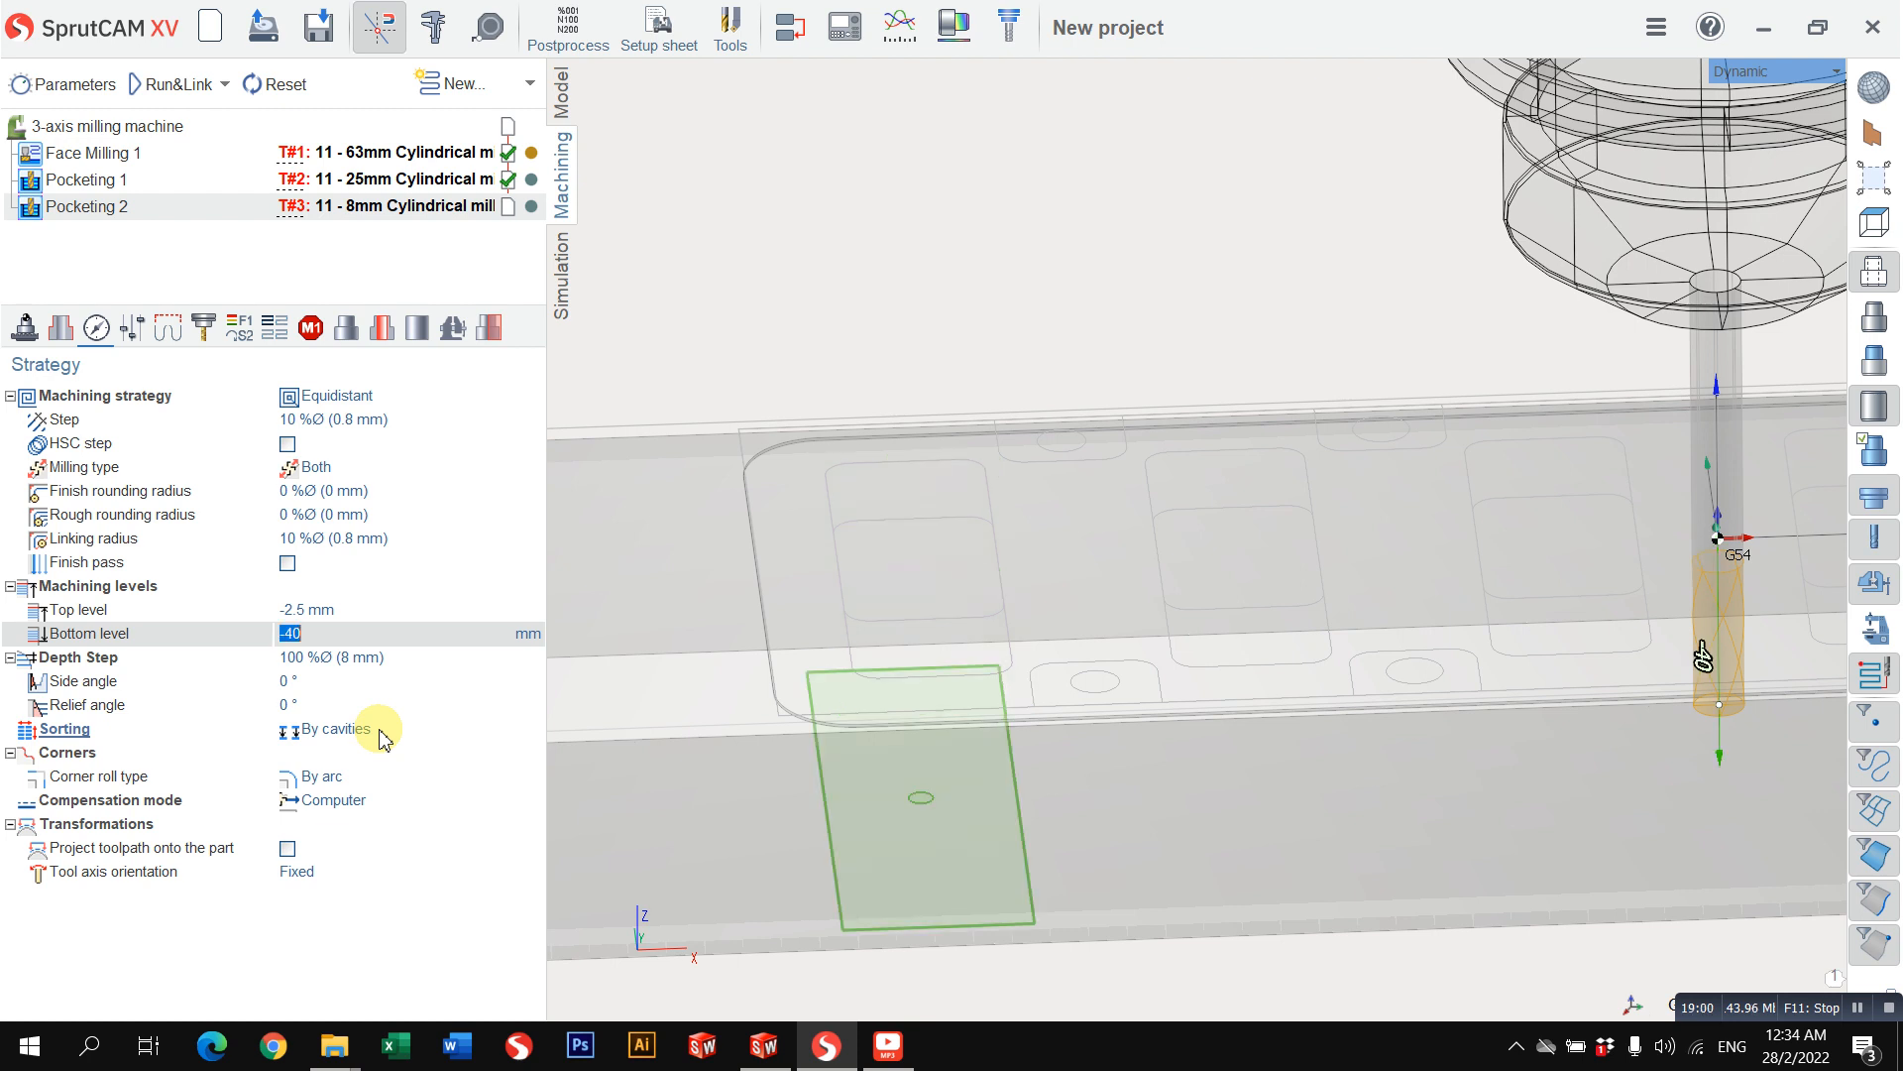
{"action": "middle_click_drag", "start_coordinate": [1150, 623], "coordinate": [1328, 543]}
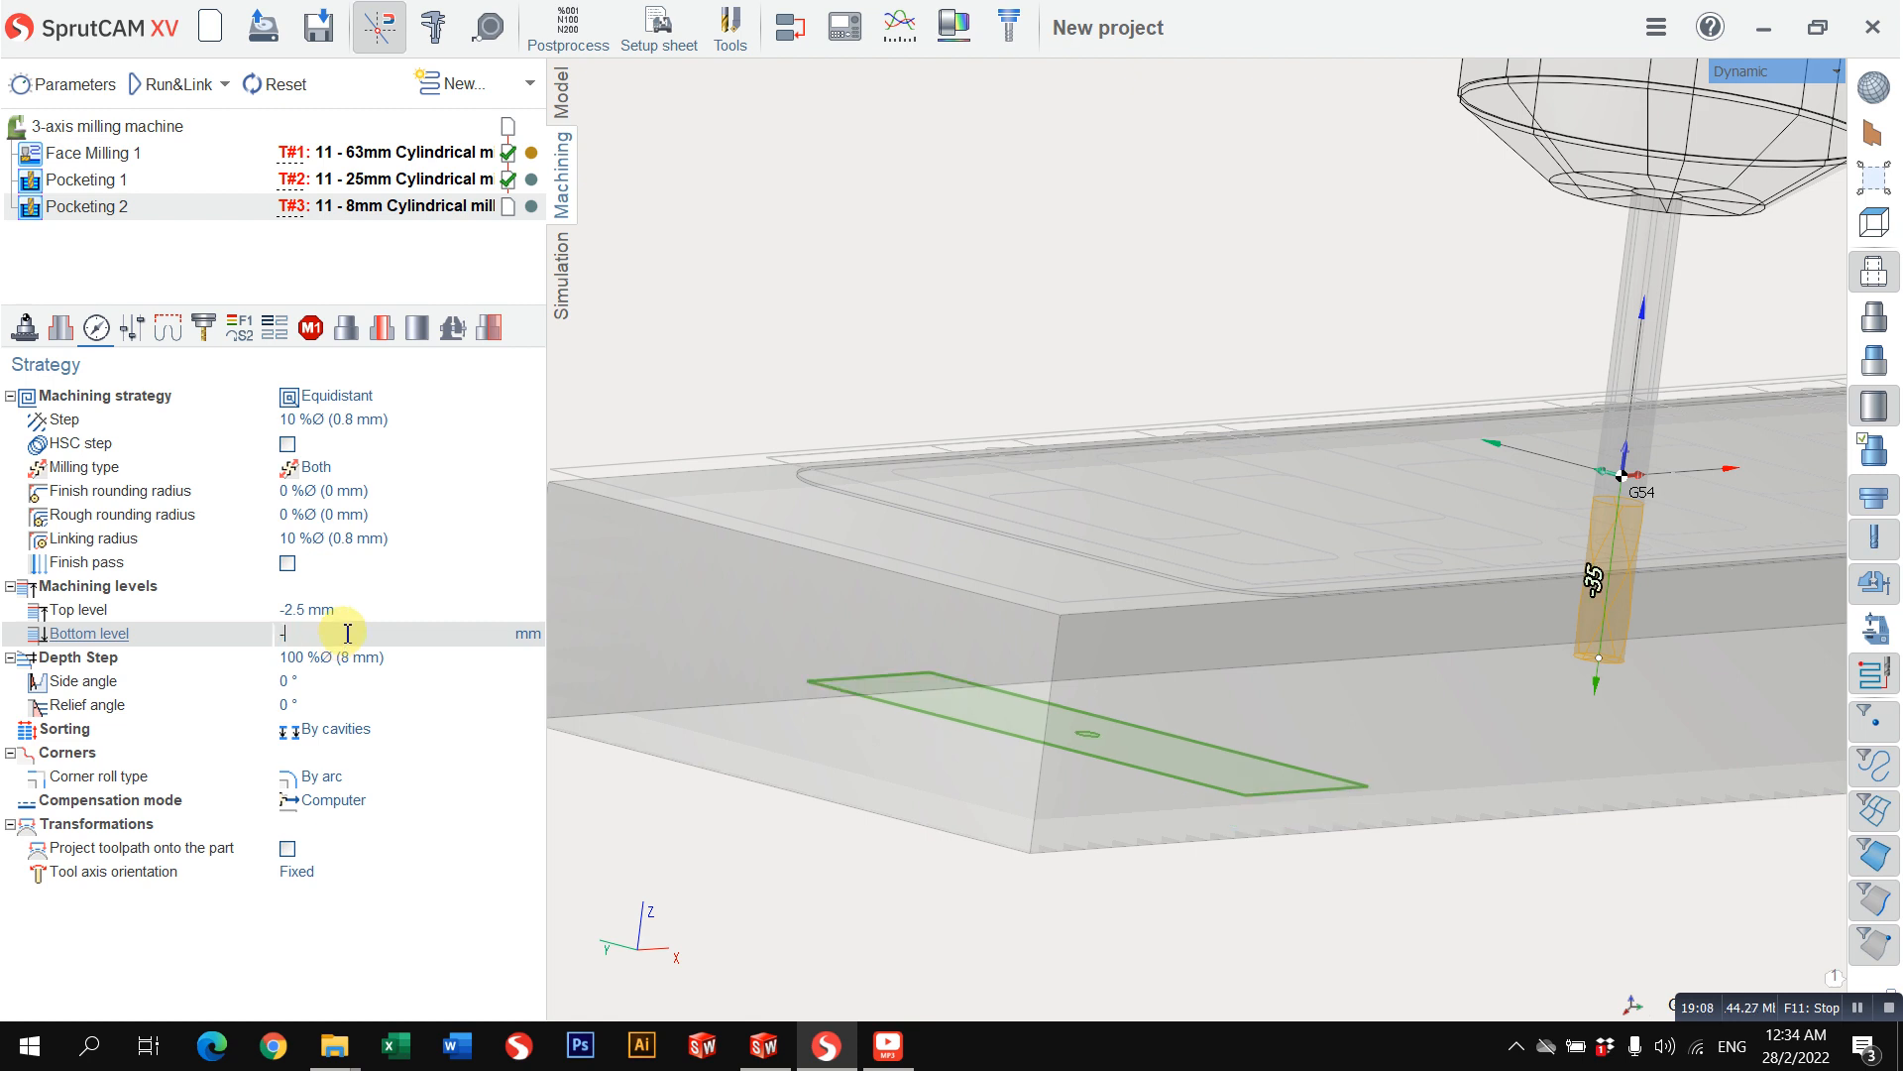
{"action": "key", "text": "Return"}
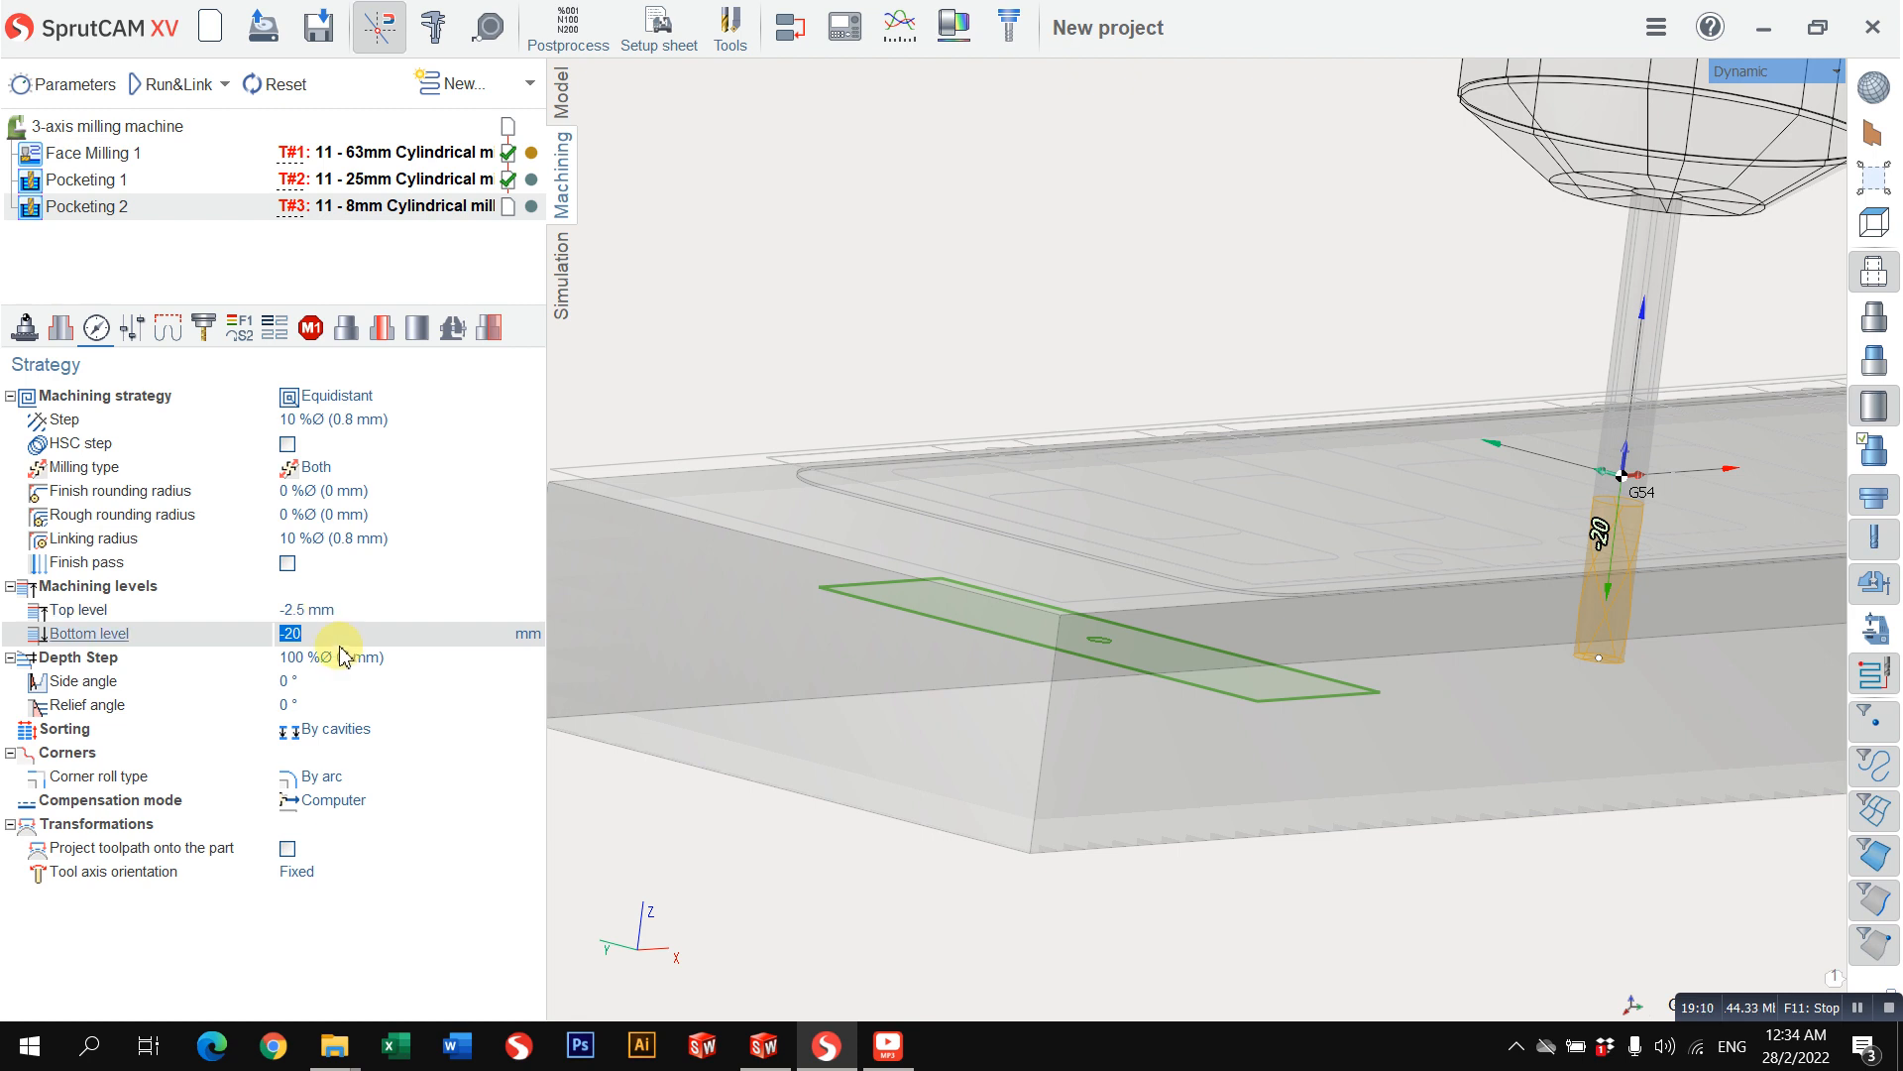
{"action": "middle_click_drag", "start_coordinate": [942, 505], "coordinate": [860, 570]}
{"action": "scroll", "coordinate": [883, 599], "scroll_direction": "down", "scroll_amount": 2}
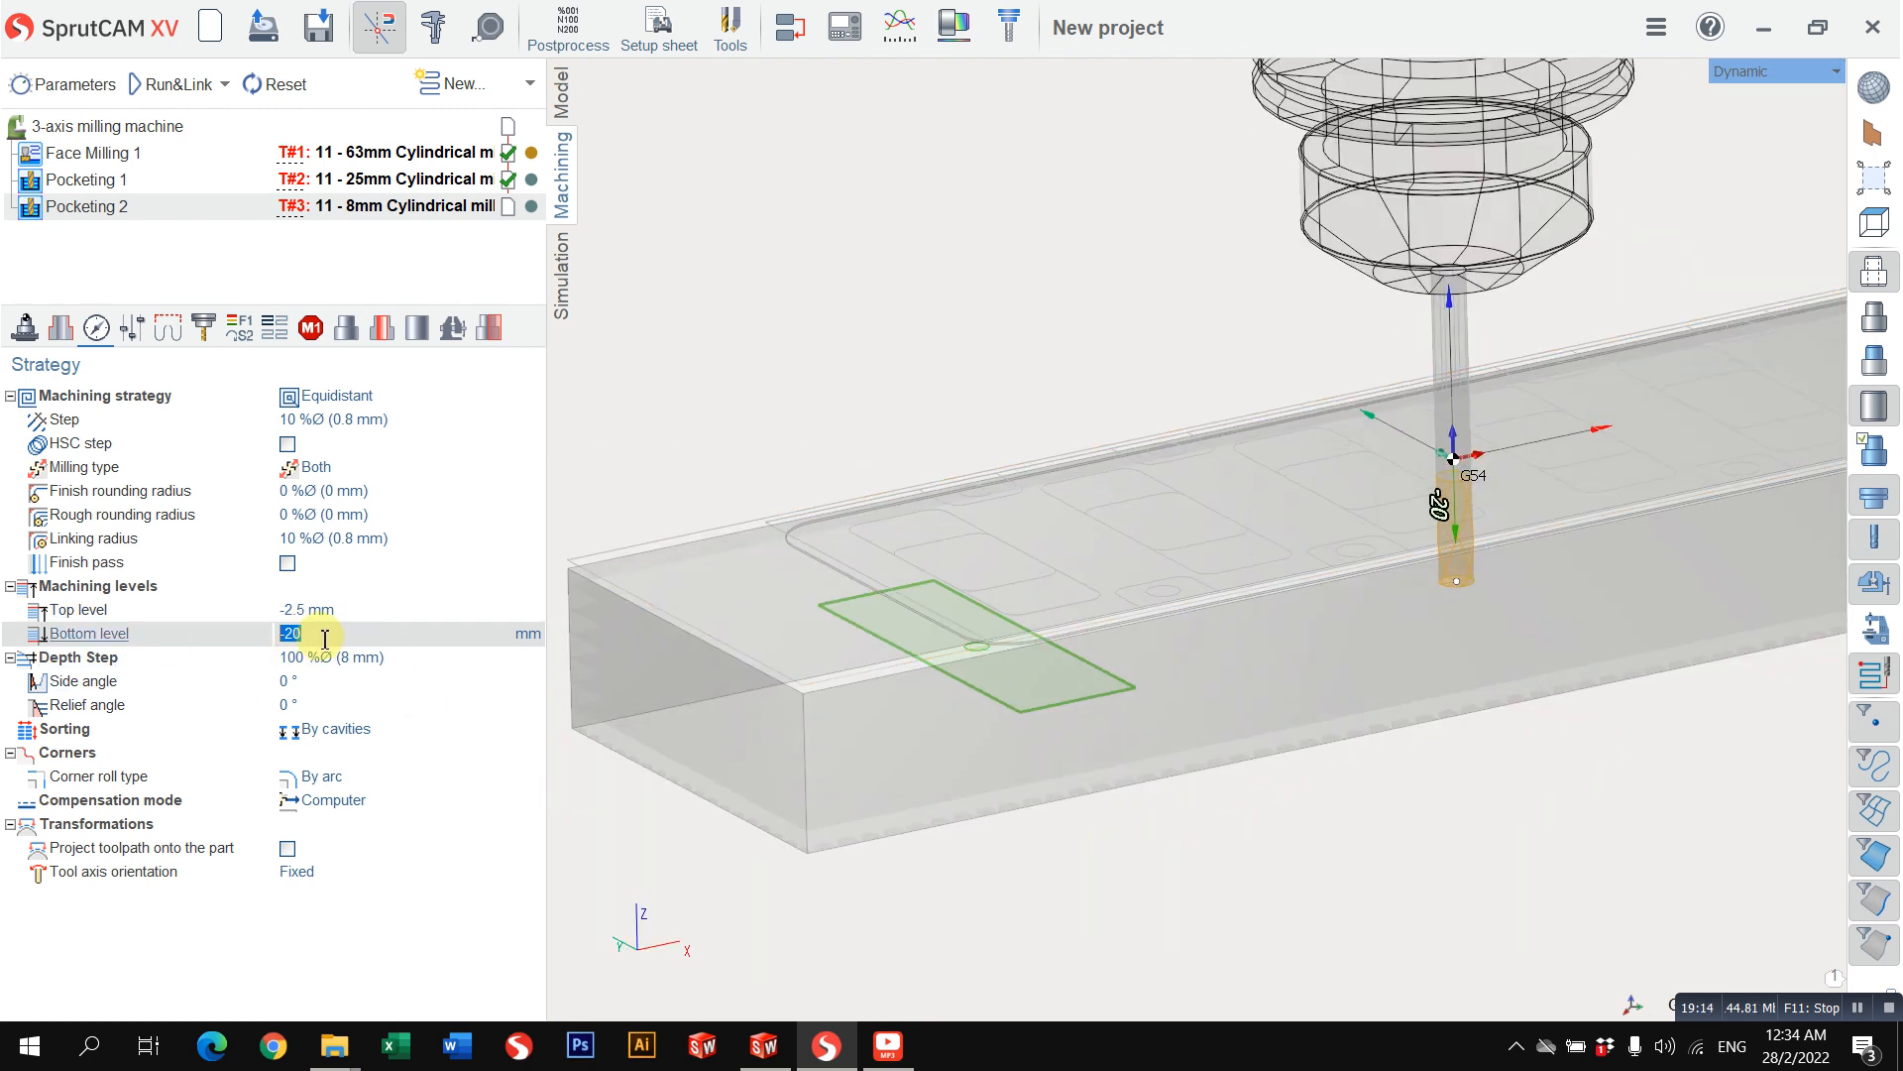
Step: Set the depth step to 1 mm and the lateral step to 40 % of the tool diameter
{"action": "left_click", "coordinate": [438, 662]}
{"action": "left_click", "coordinate": [499, 672]}
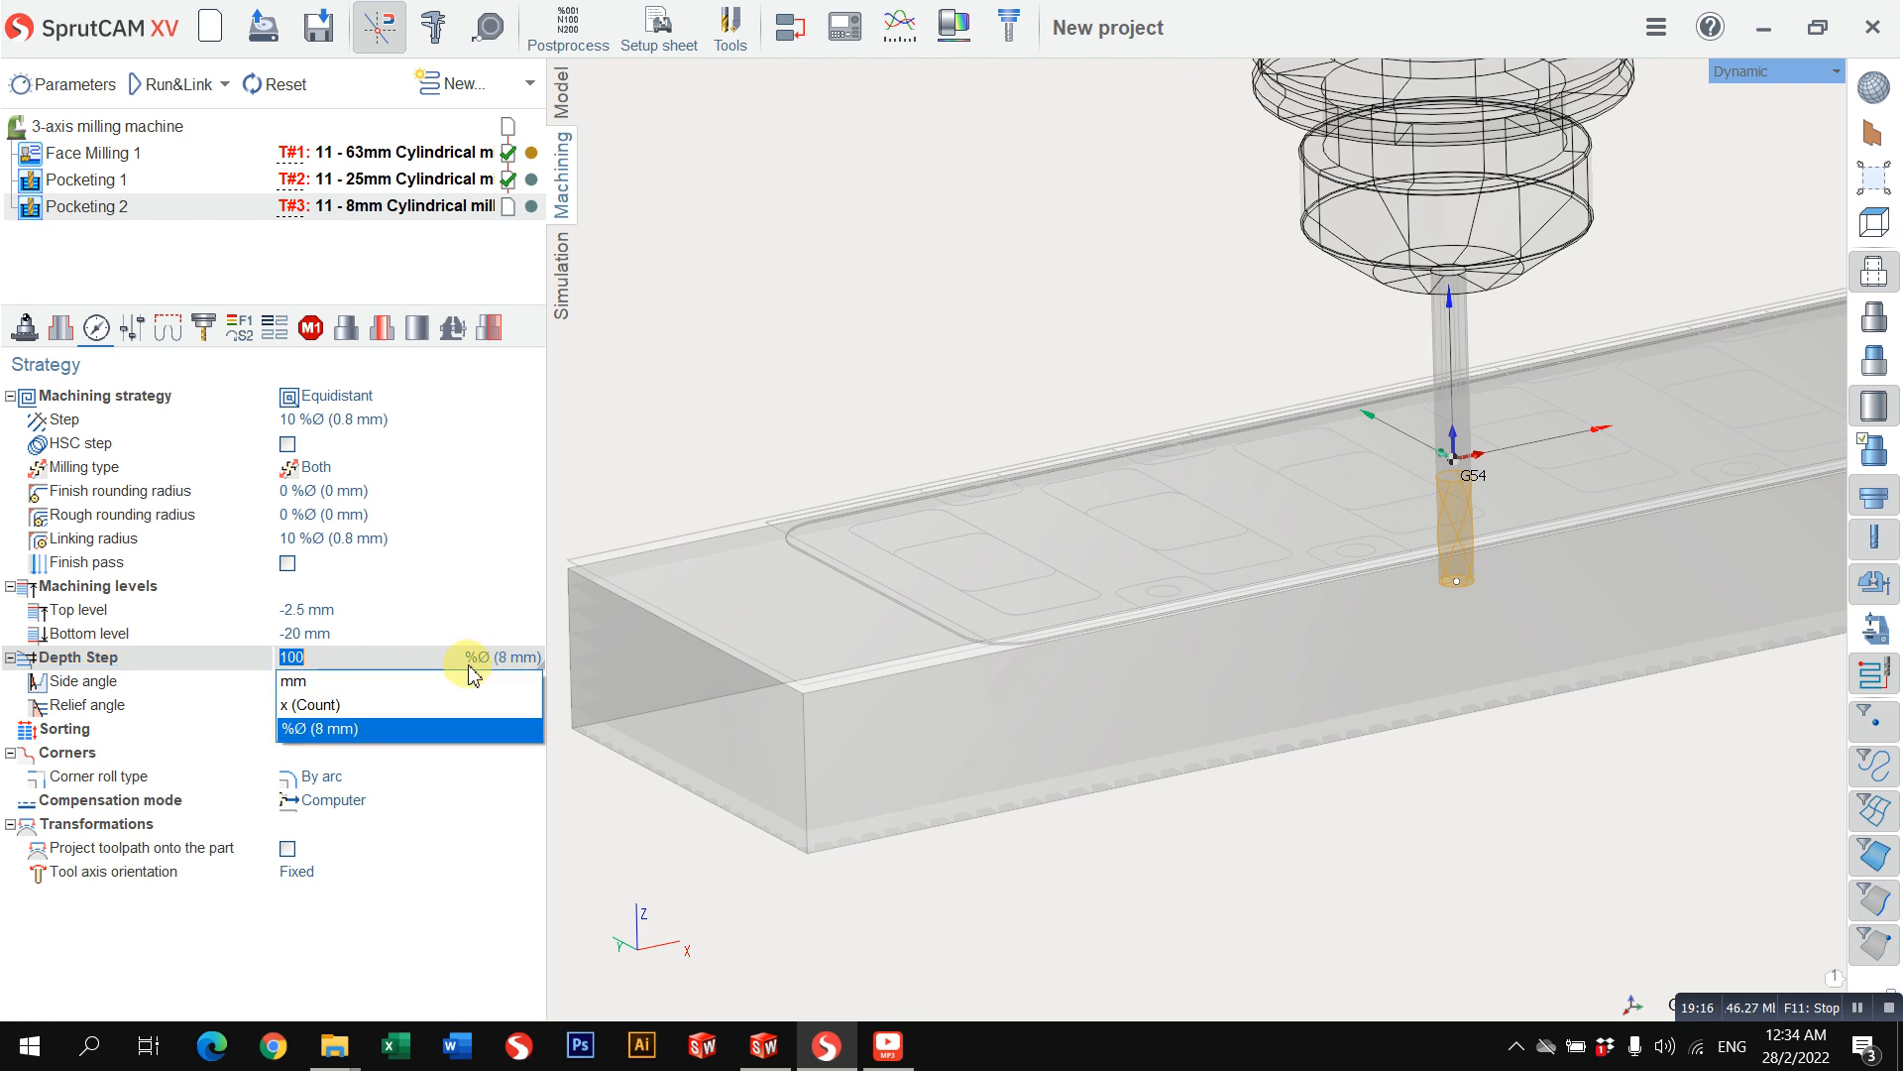
{"action": "left_click", "coordinate": [456, 682]}
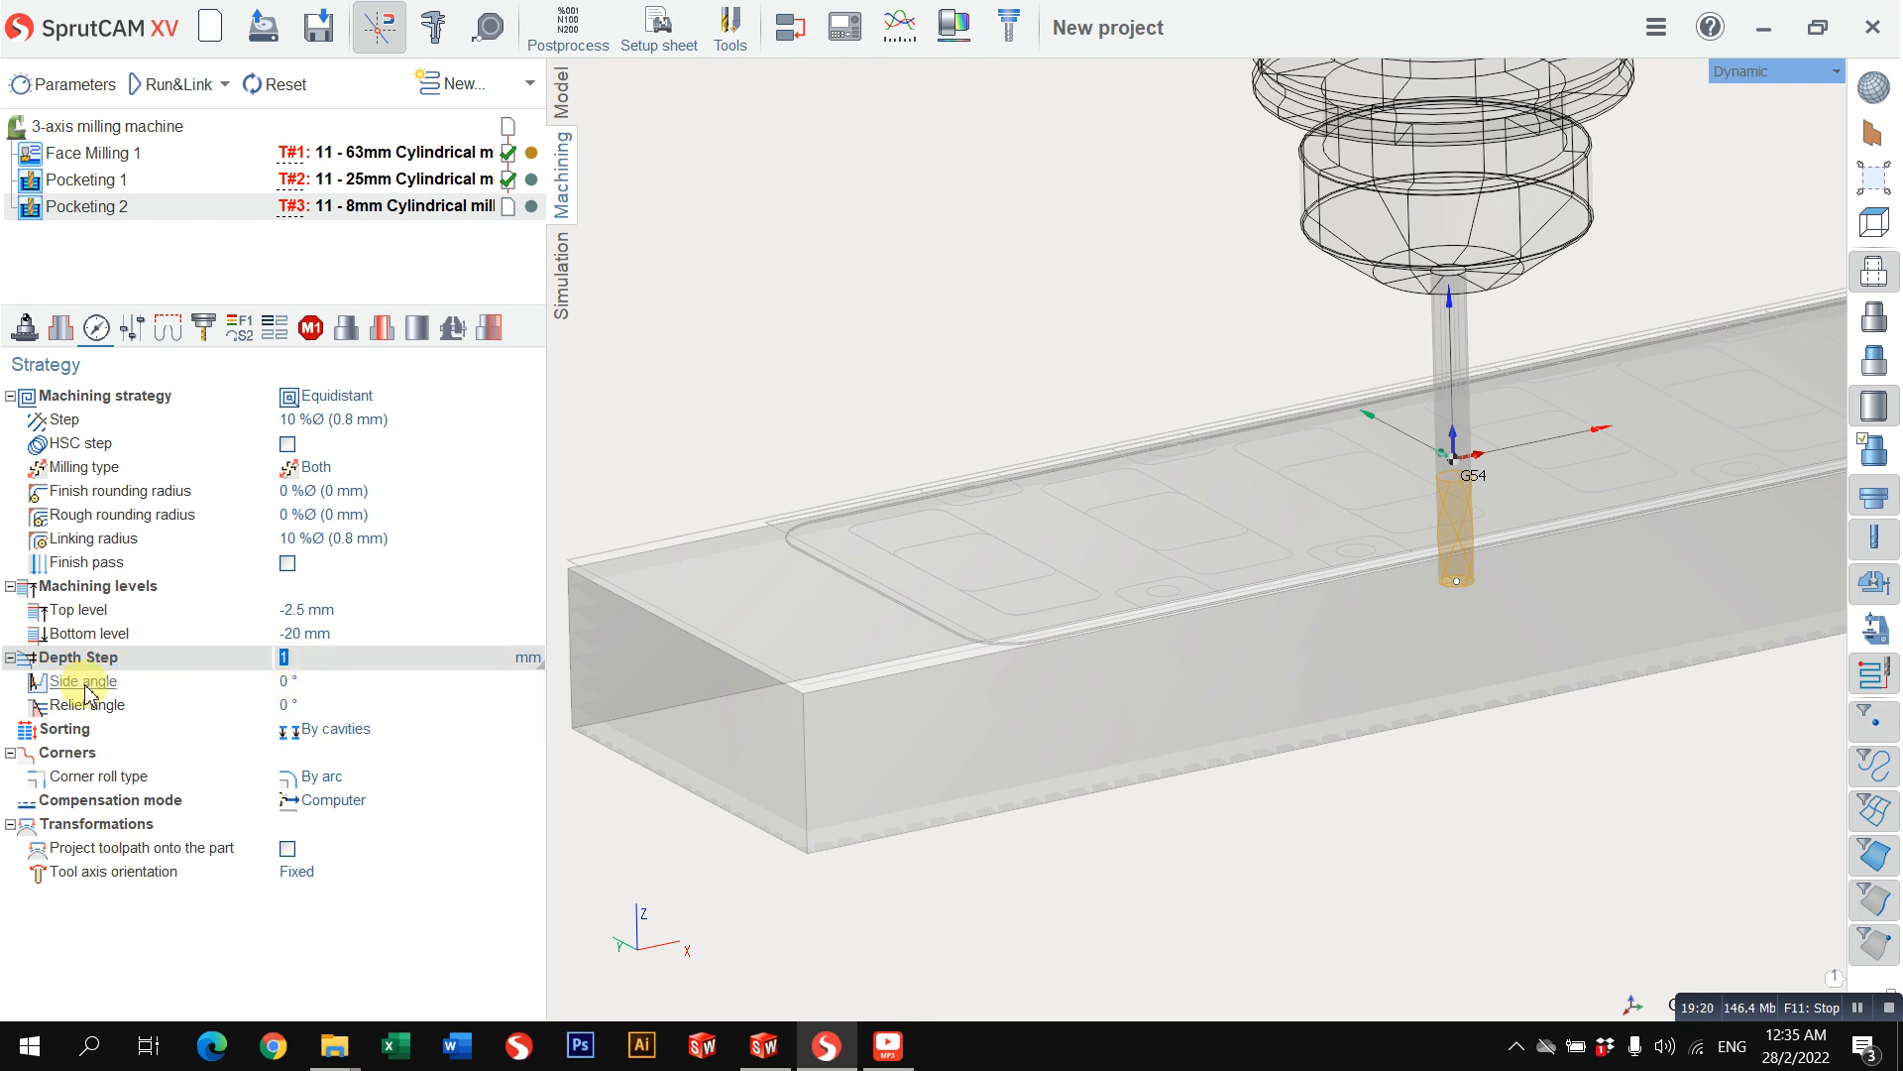
{"action": "left_click", "coordinate": [439, 420]}
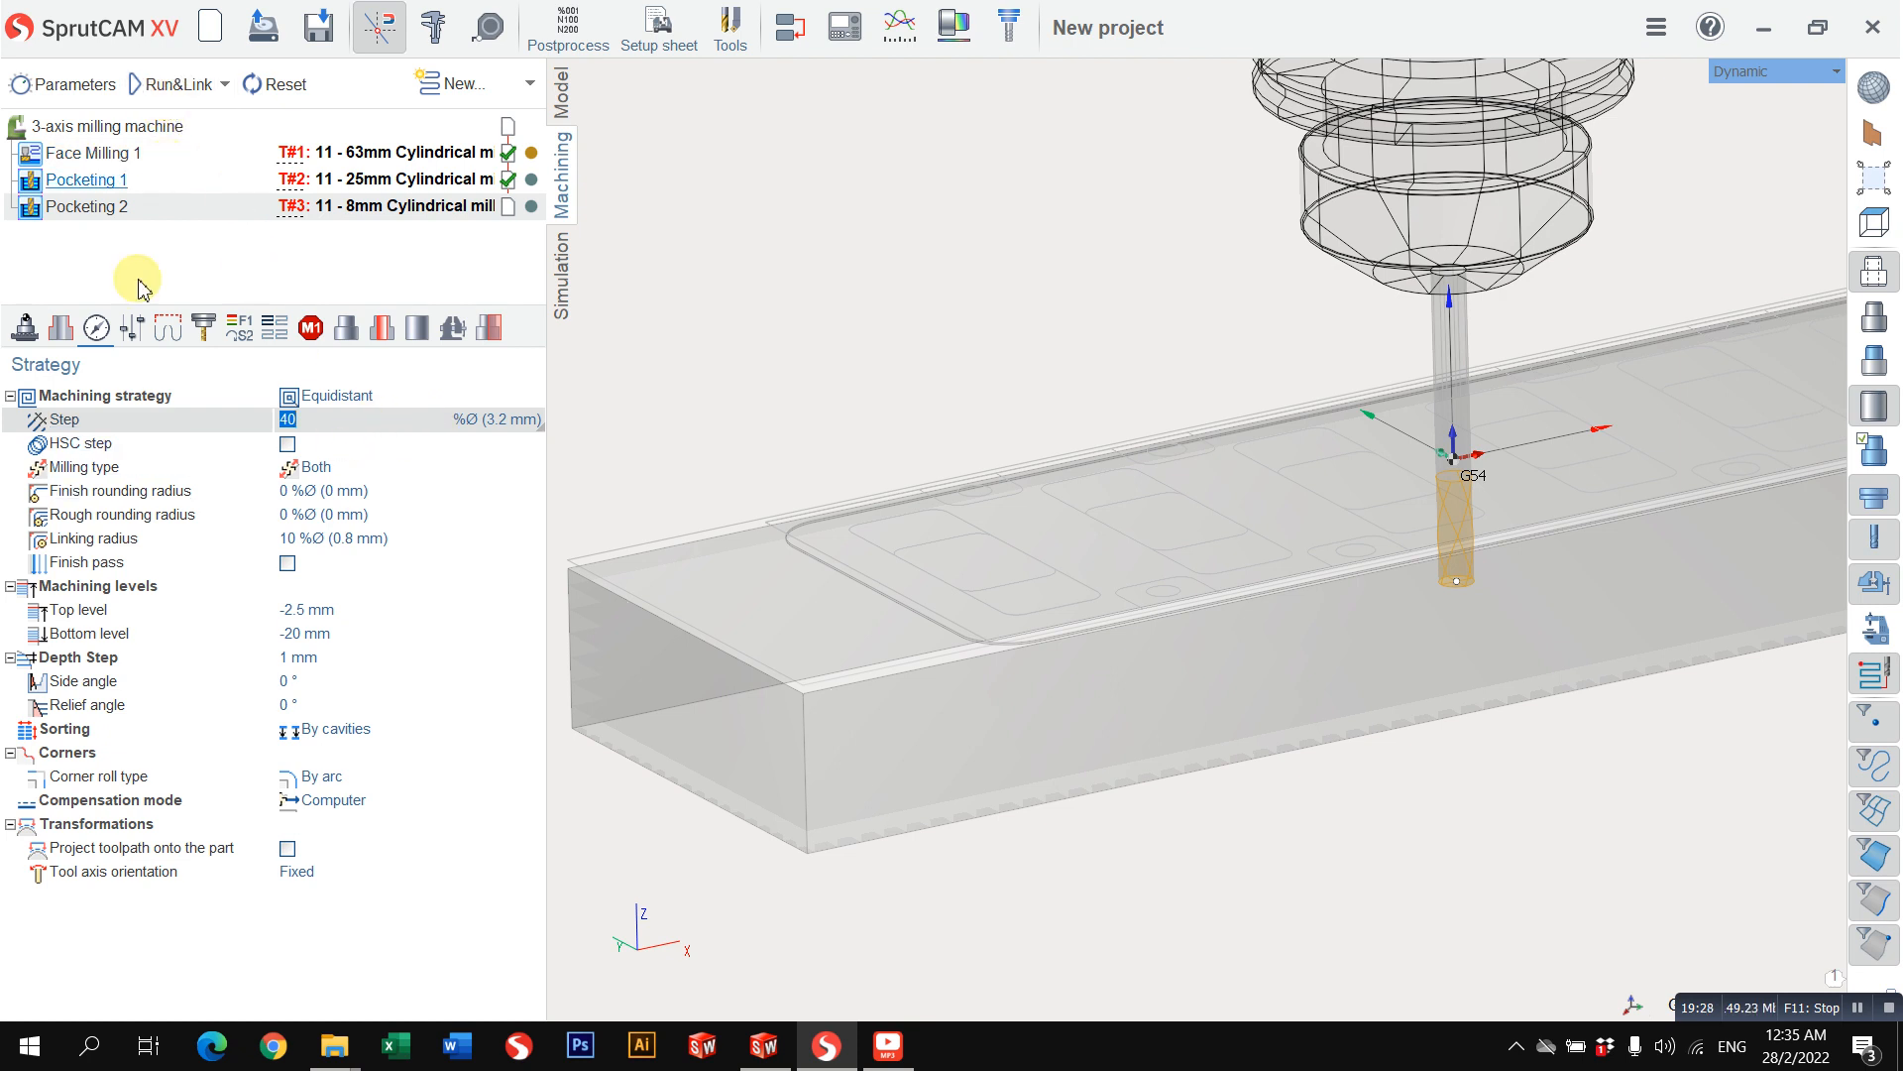
Step: Set the radial stock of the second pocketing operation to 0.2 mm
{"action": "left_click", "coordinate": [174, 329]}
{"action": "left_click", "coordinate": [136, 327]}
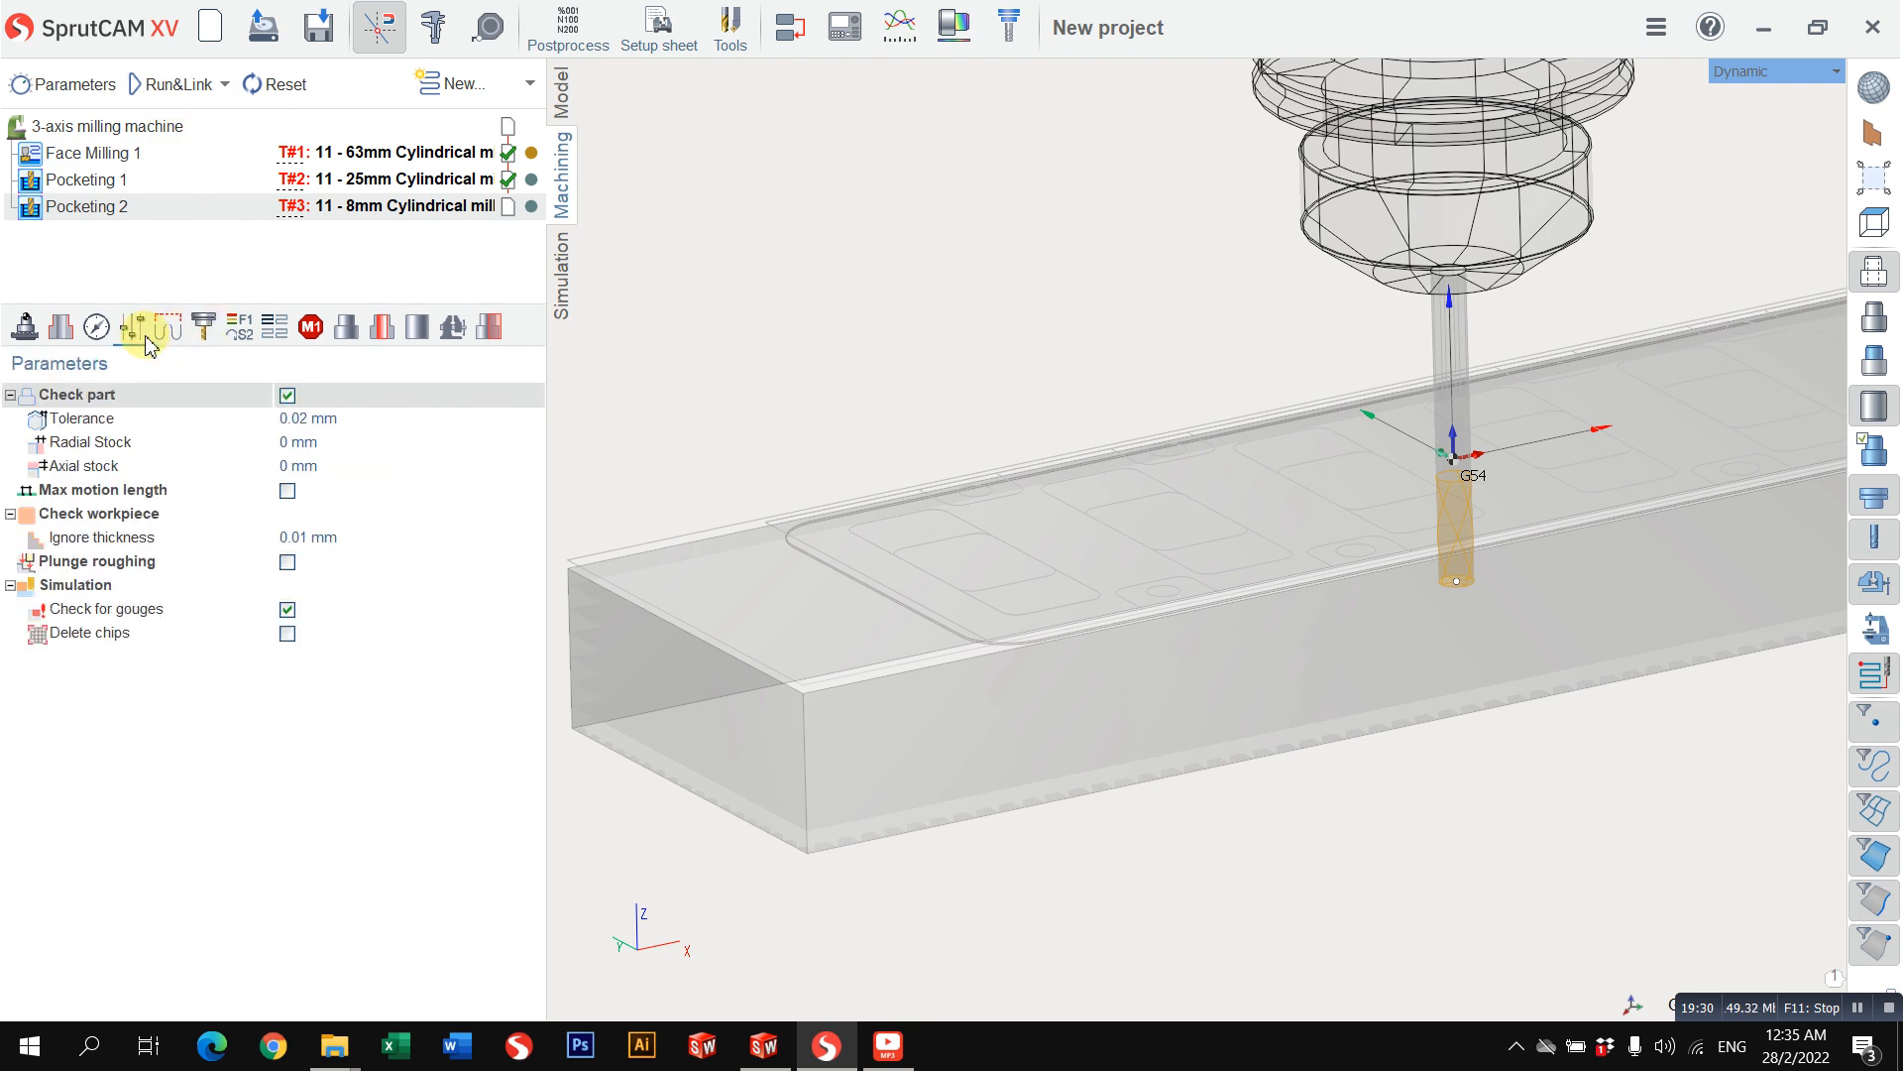
{"action": "scroll", "coordinate": [885, 562], "scroll_direction": "down", "scroll_amount": 3}
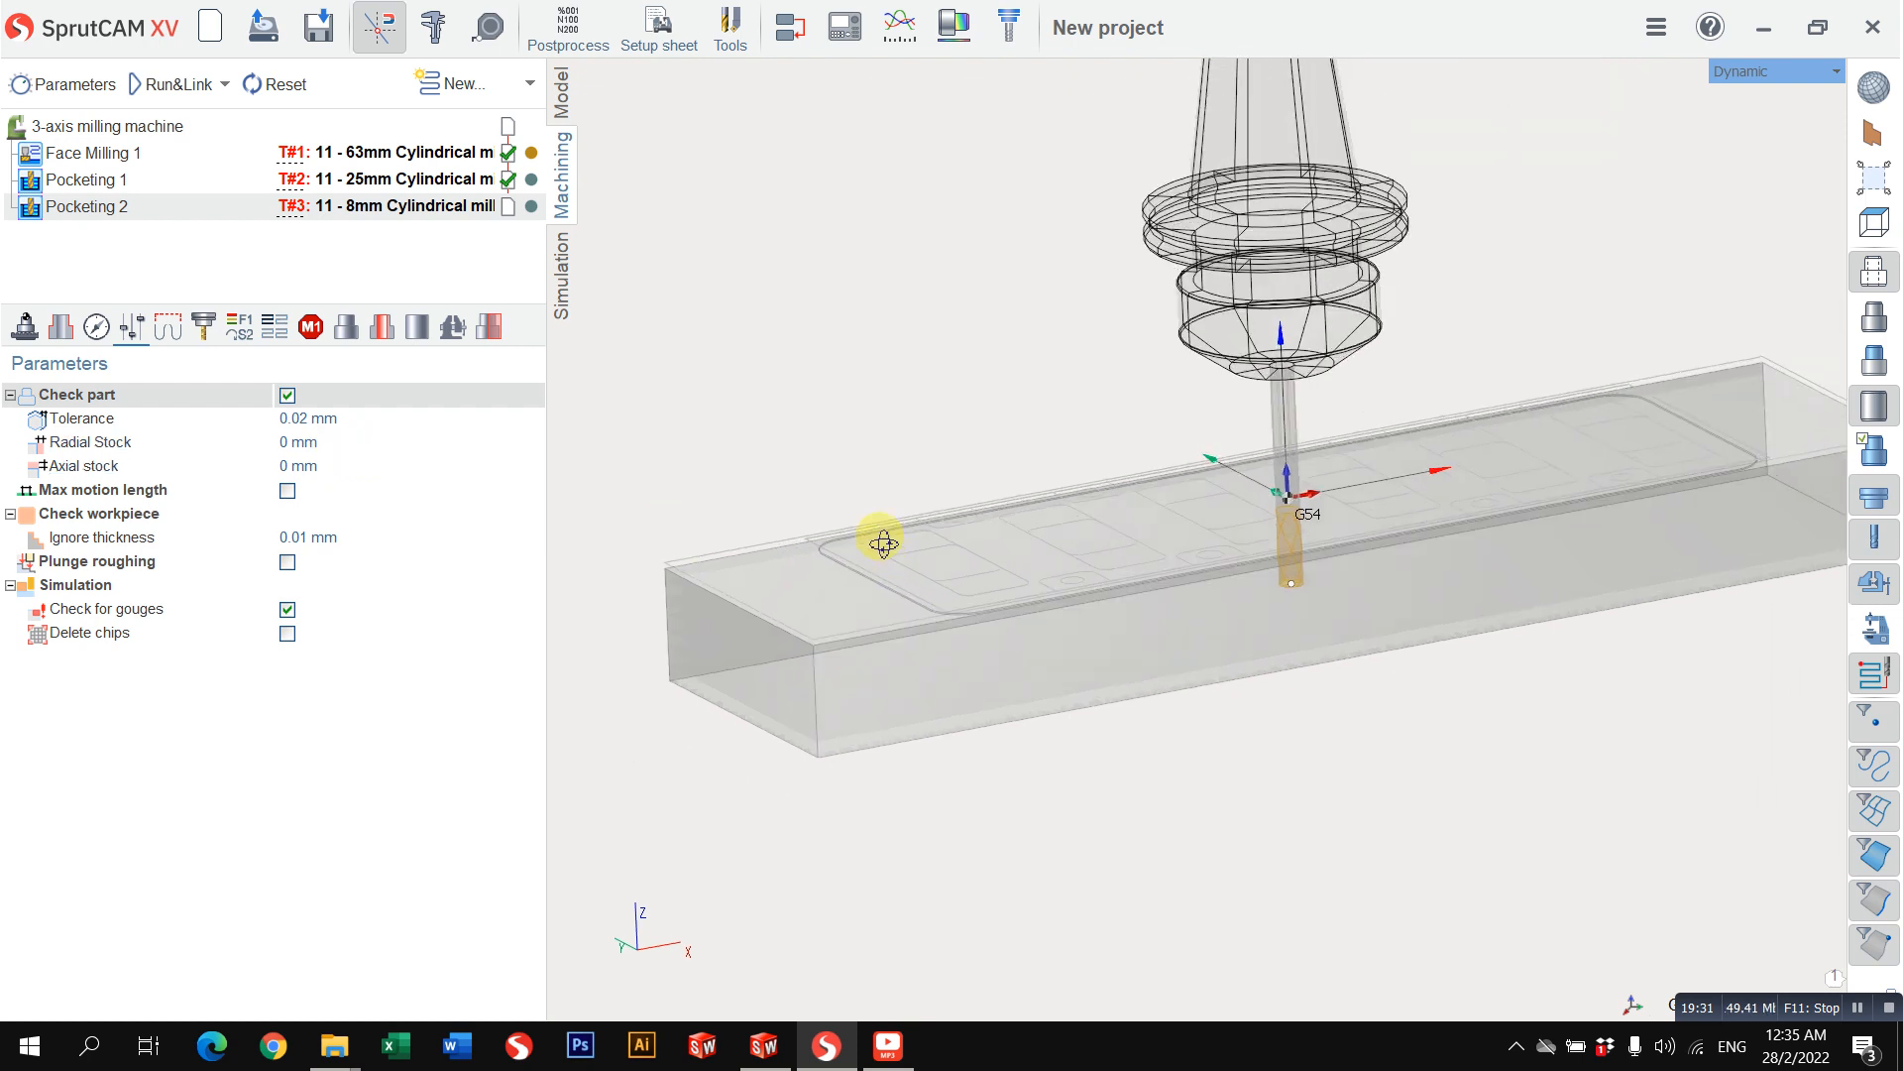
{"action": "middle_click_drag", "start_coordinate": [883, 543], "coordinate": [854, 593]}
{"action": "left_click", "coordinate": [346, 451]}
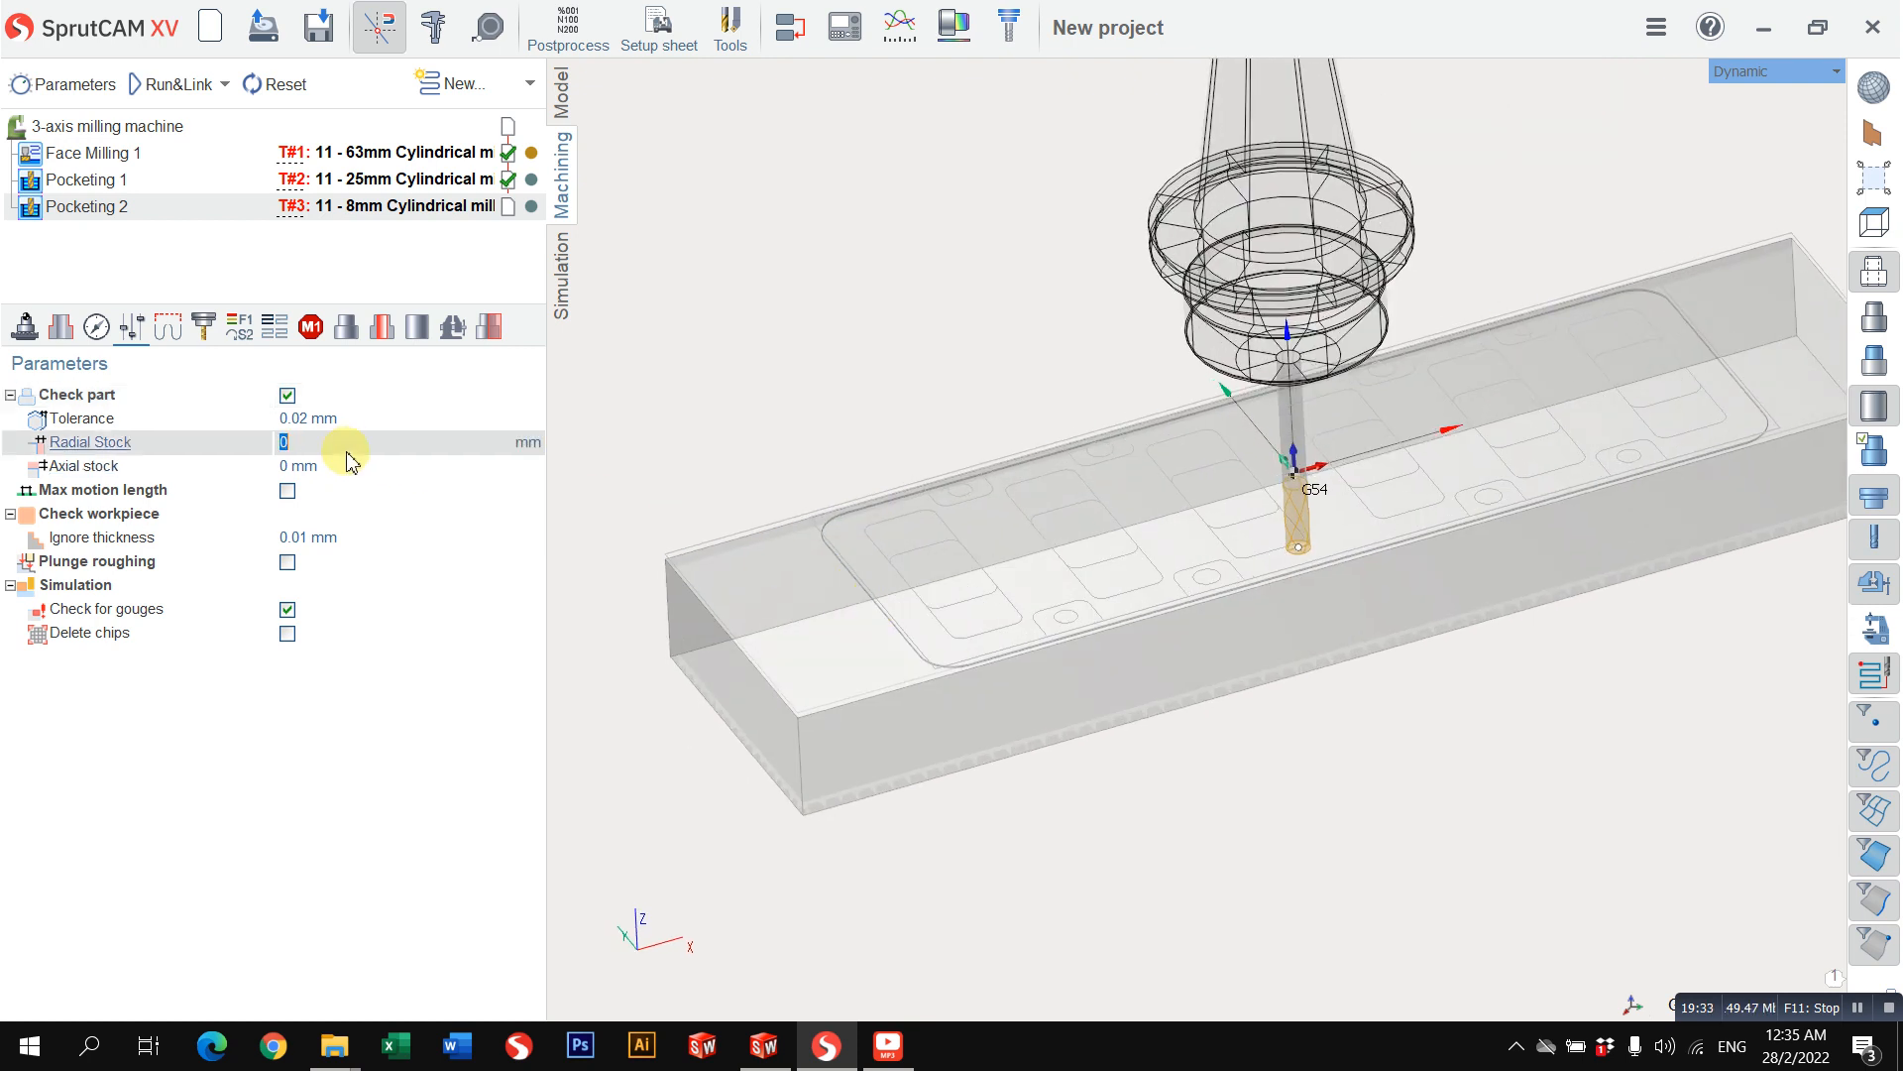
{"action": "left_click", "coordinate": [357, 466]}
{"action": "left_click", "coordinate": [356, 452]}
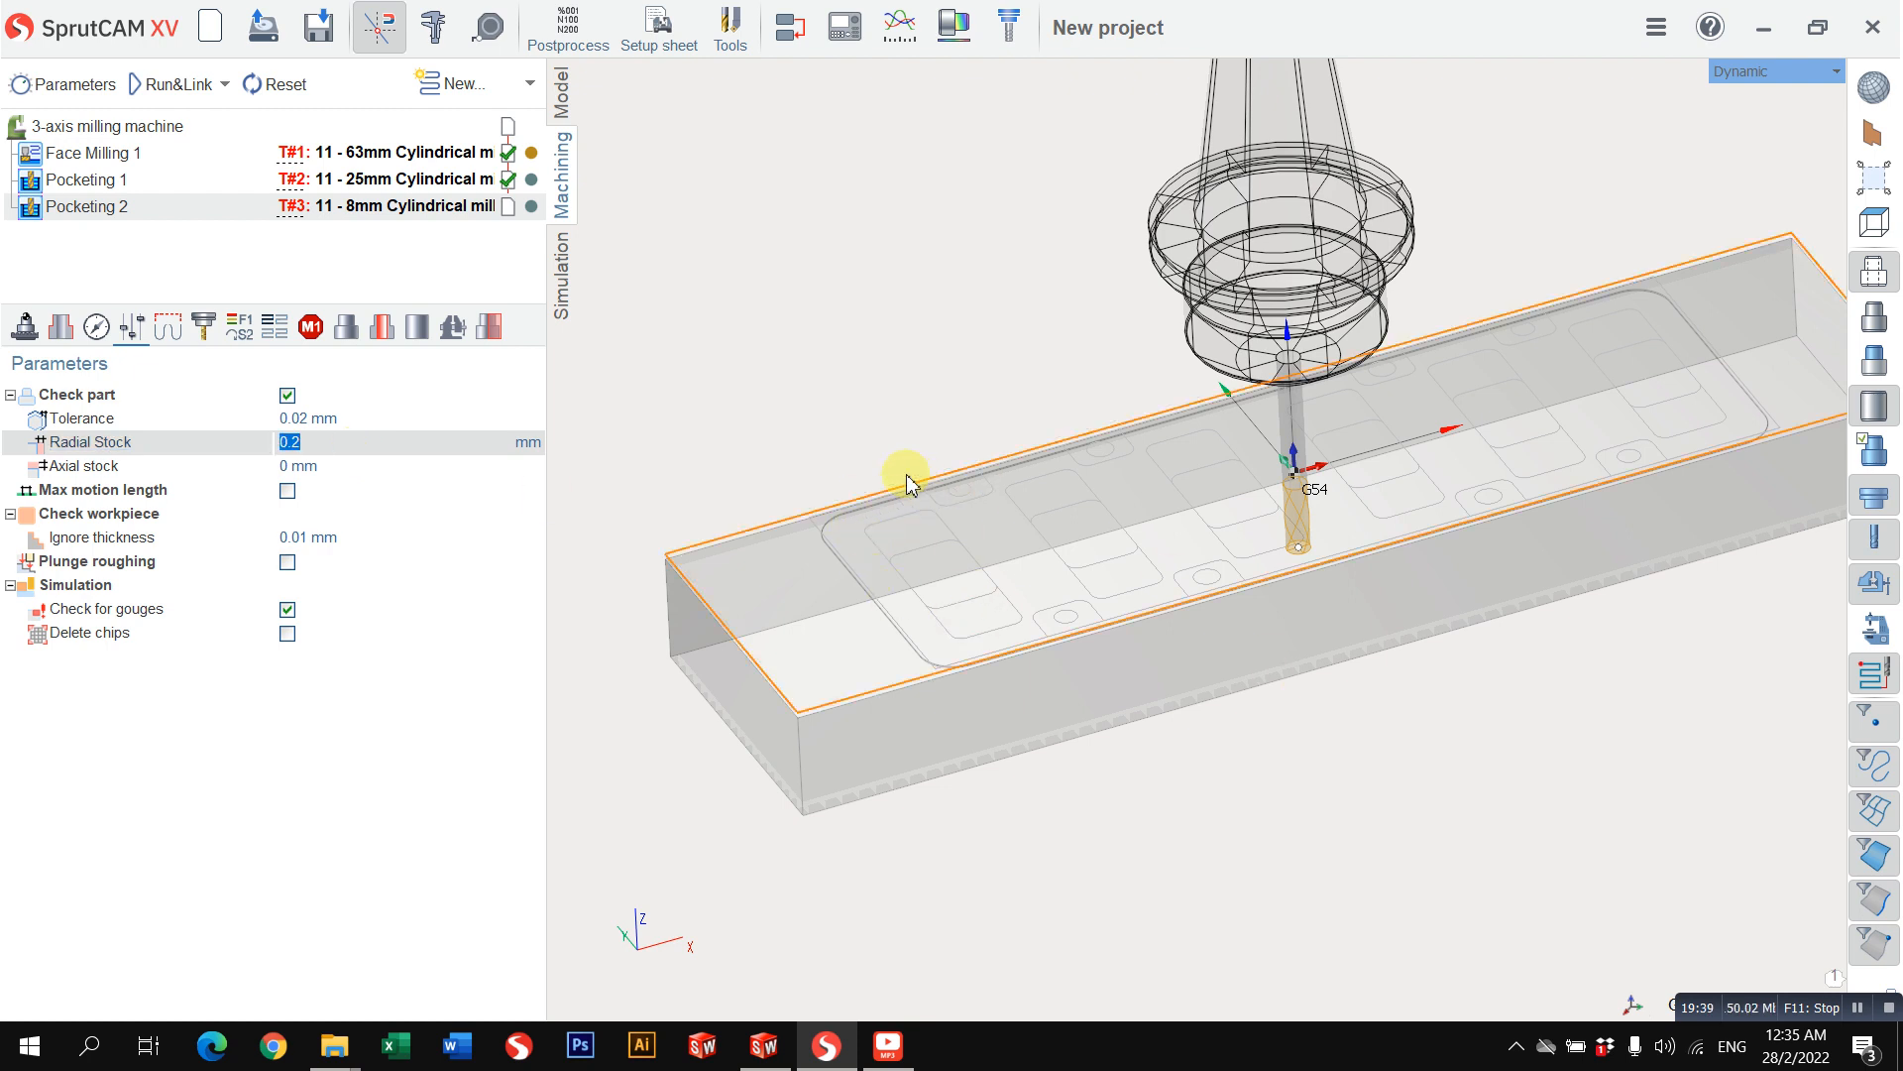
Step: Calculate the second pocketing toolpath and simulate it, examining the tool passes inside the cut pocket
{"action": "left_click", "coordinate": [163, 85]}
{"action": "scroll", "coordinate": [977, 561], "scroll_direction": "up", "scroll_amount": 2}
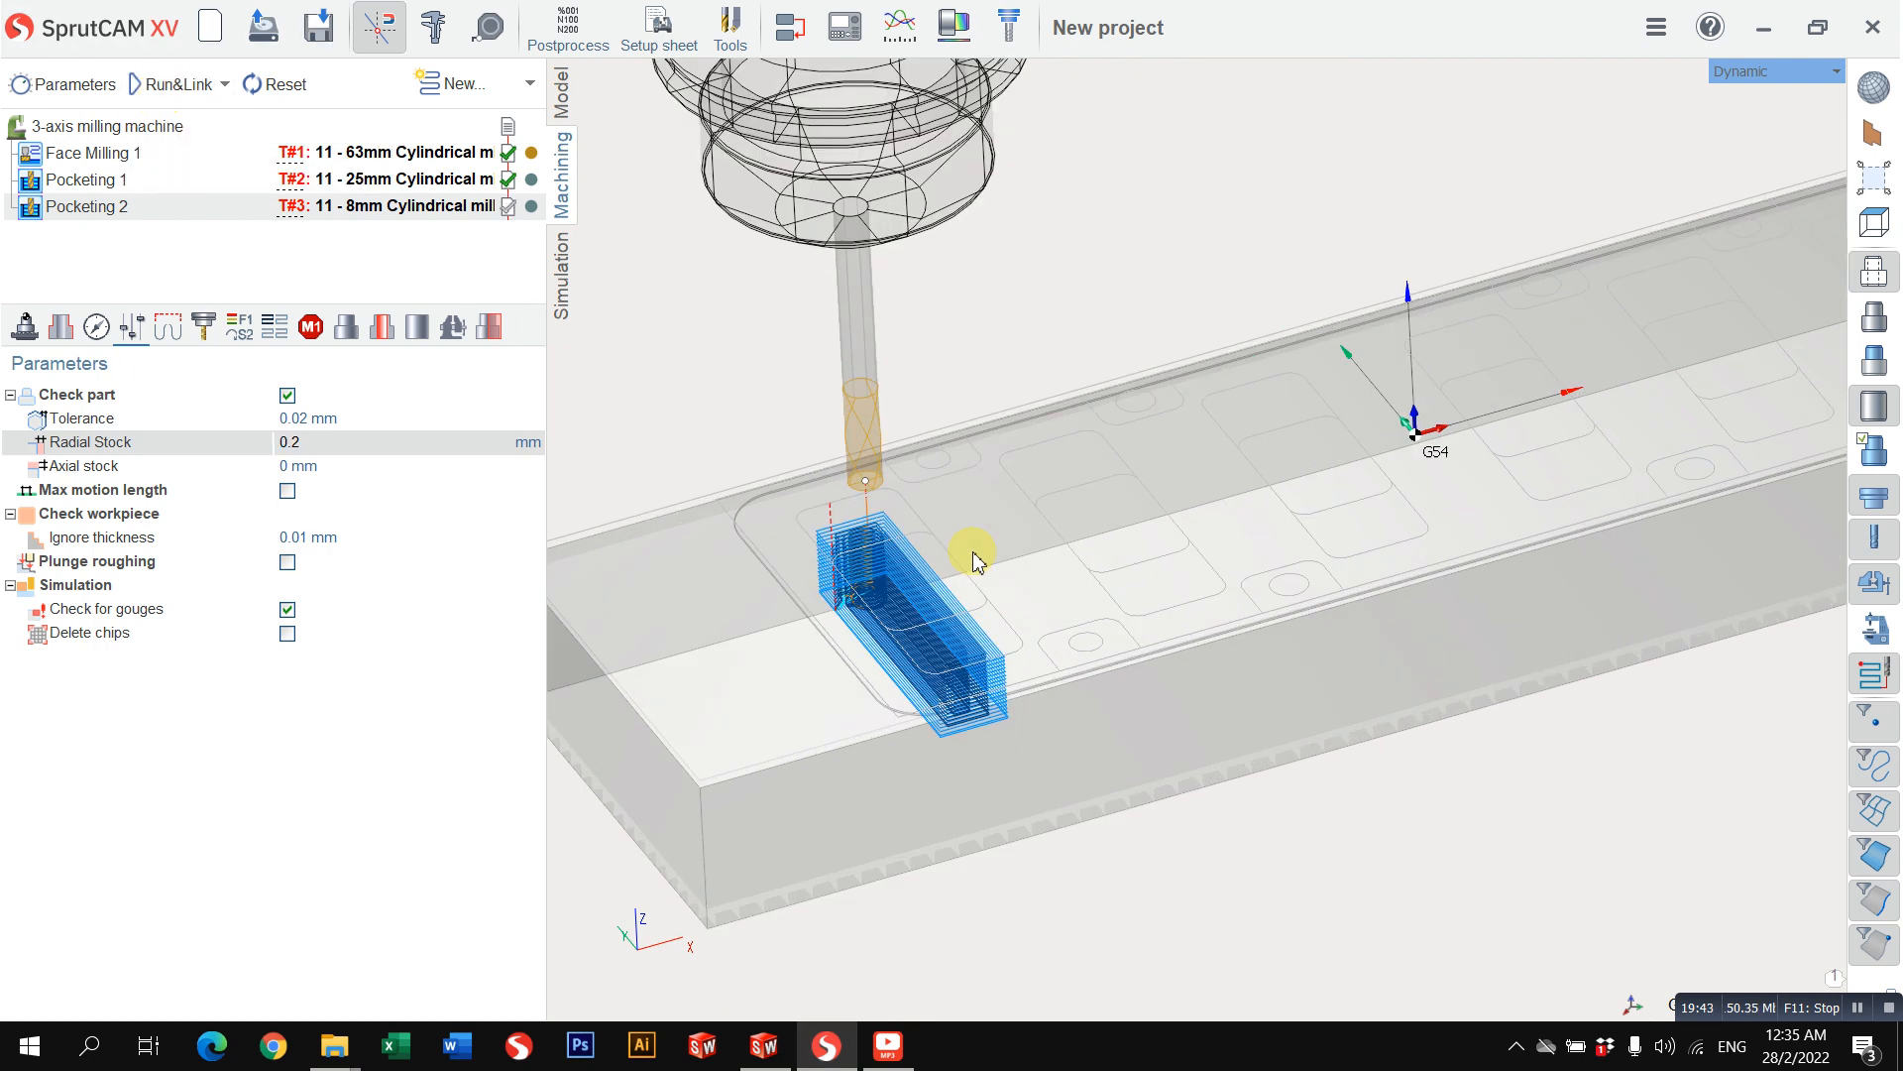
{"action": "left_click", "coordinate": [563, 282]}
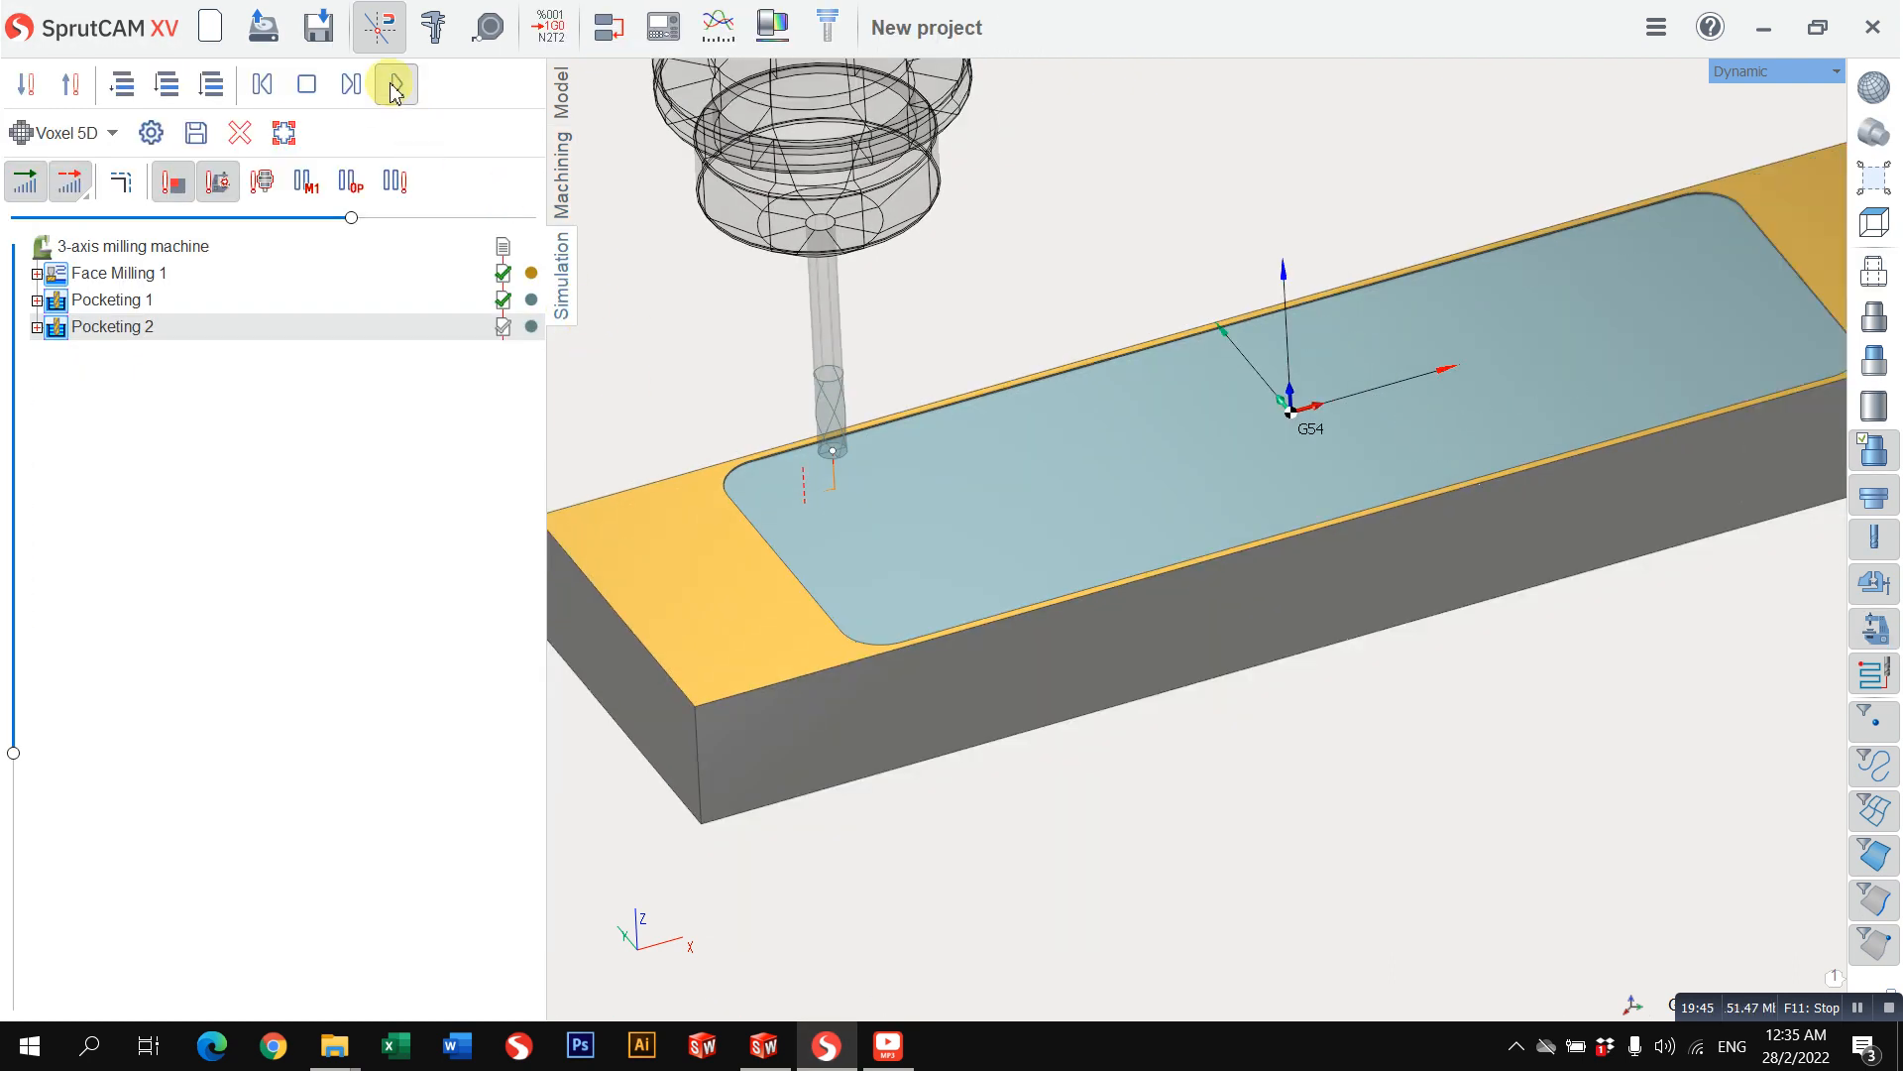
{"action": "left_click", "coordinate": [397, 85]}
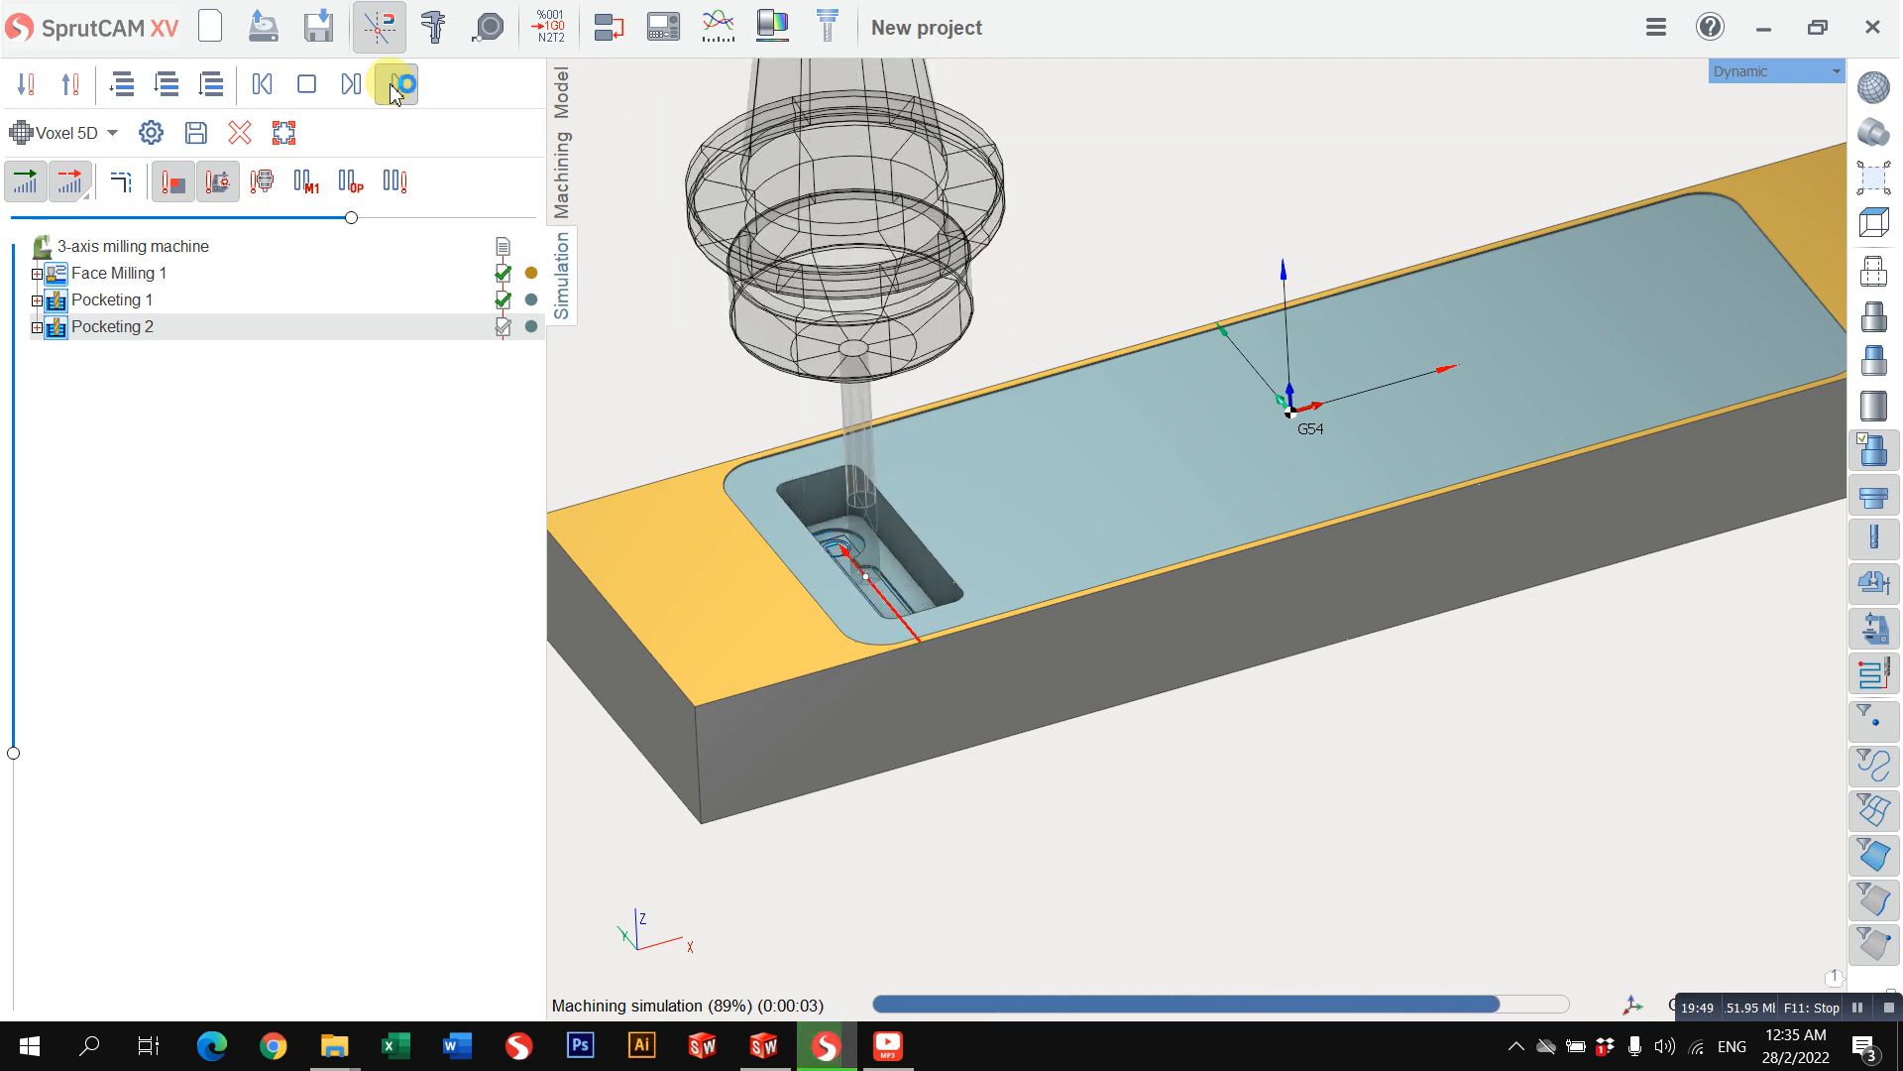
{"action": "scroll", "coordinate": [889, 615], "scroll_direction": "up", "scroll_amount": 6}
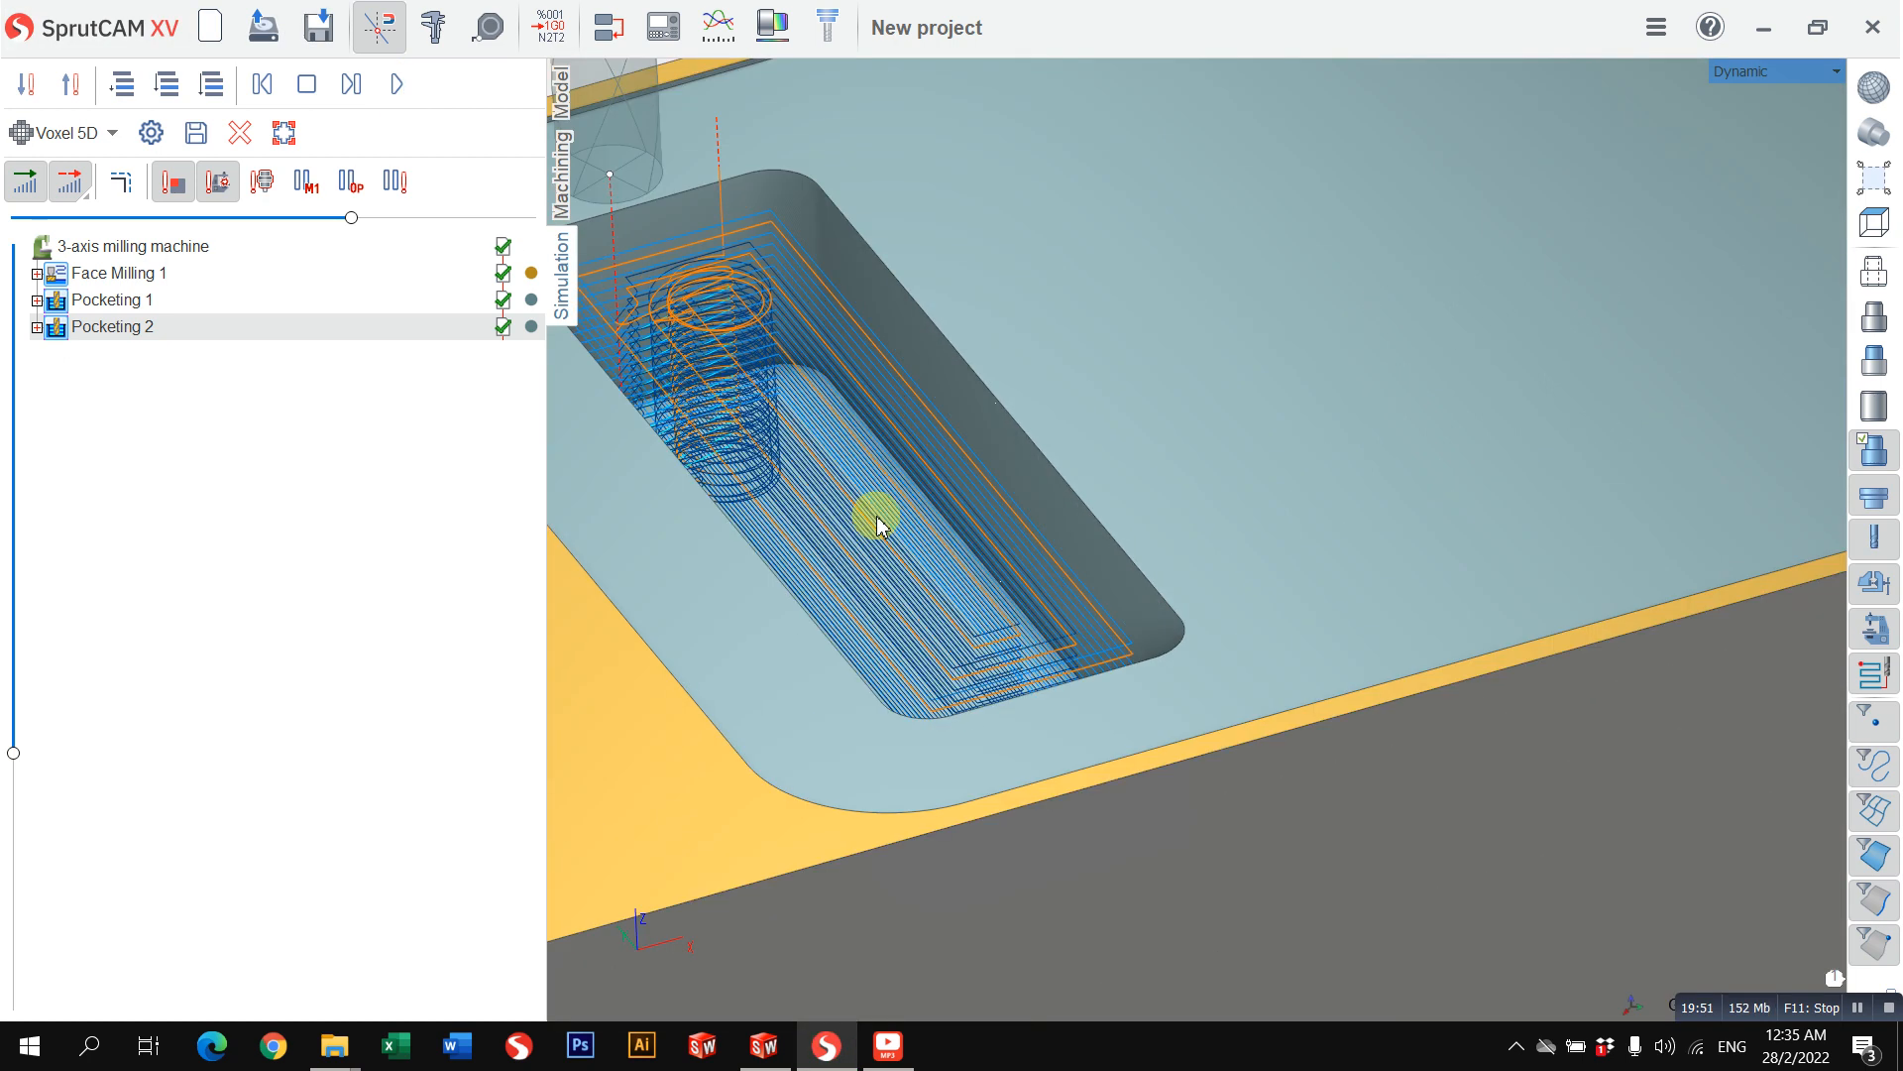
{"action": "mouse_move", "coordinate": [880, 522]}
{"action": "middle_mouse_down"}
{"action": "mouse_move", "coordinate": [808, 625]}
{"action": "mouse_move", "coordinate": [831, 529]}
{"action": "mouse_move", "coordinate": [853, 528]}
{"action": "middle_mouse_up"}
{"action": "scroll", "coordinate": [854, 527], "scroll_direction": "down", "scroll_amount": 3}
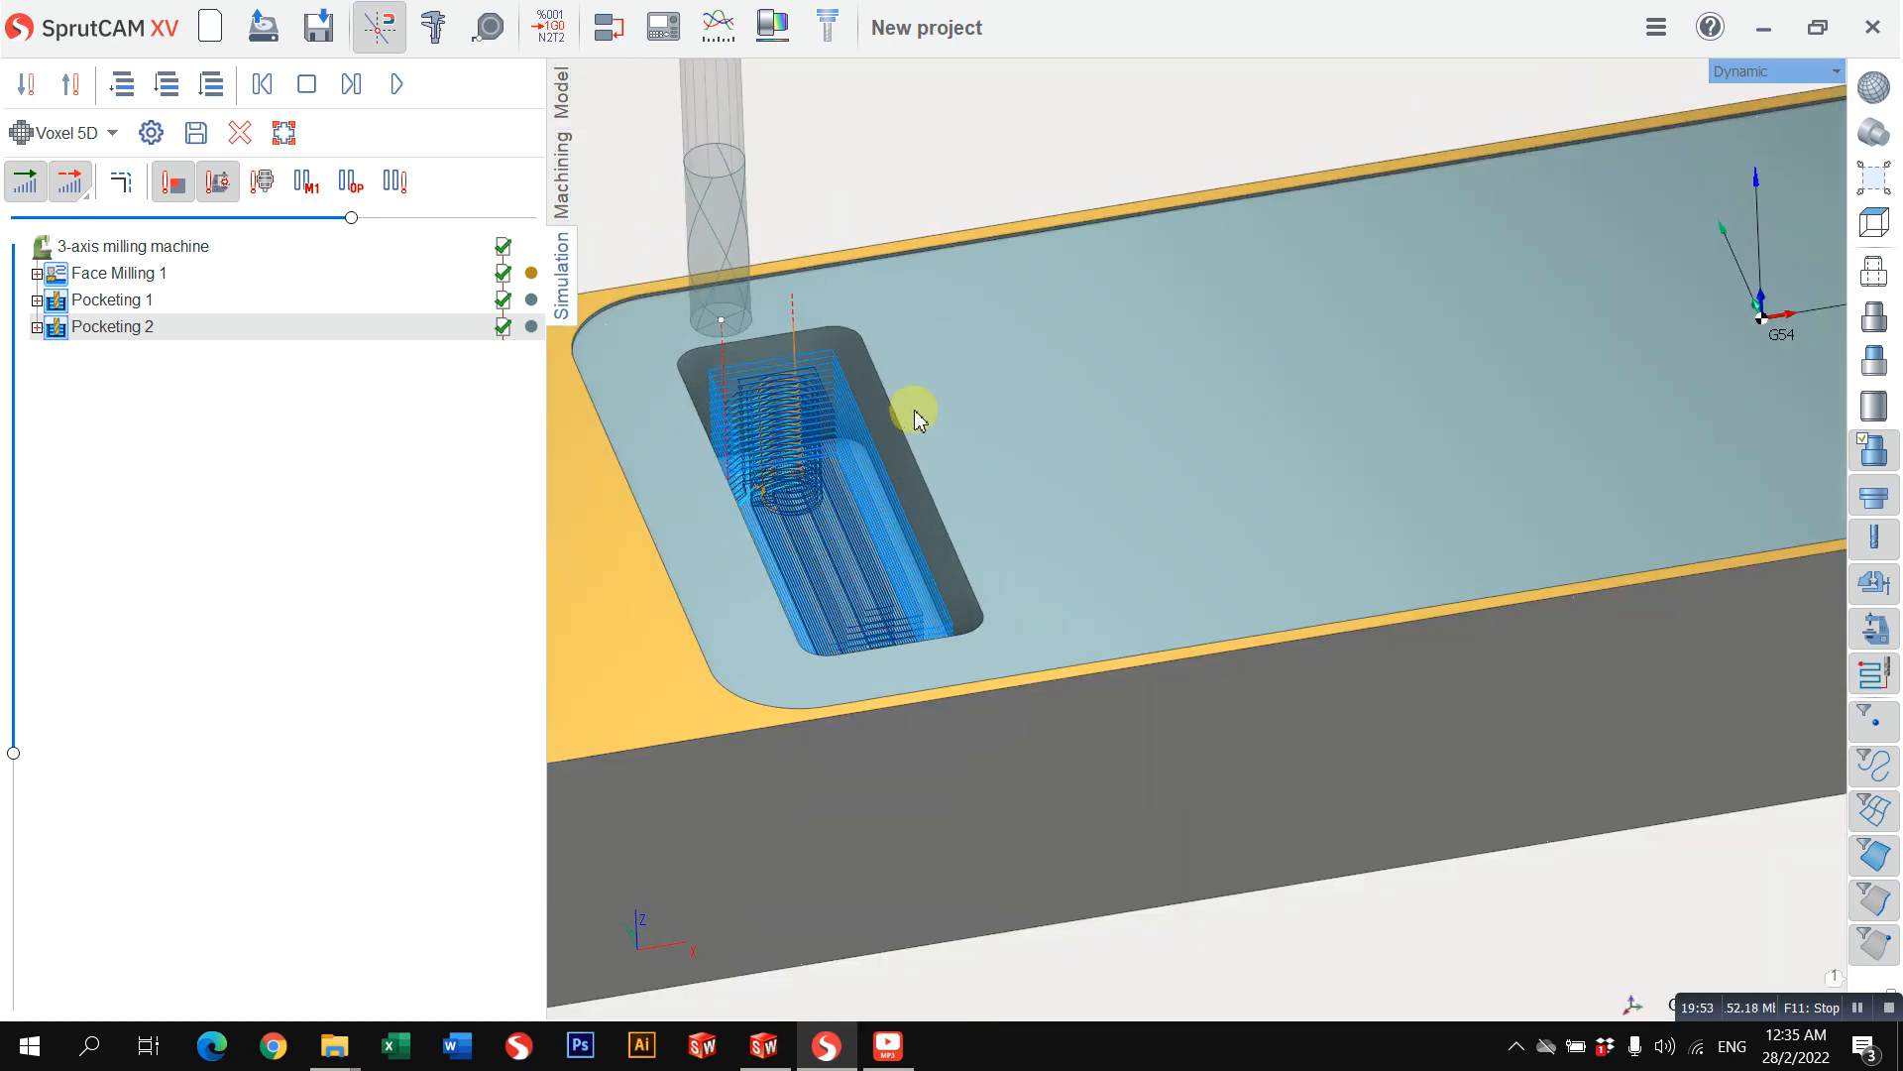
Step: Multiply the second pocketing toolpath along the X axis with a step of 50 and a count of 6
{"action": "left_click", "coordinate": [561, 177]}
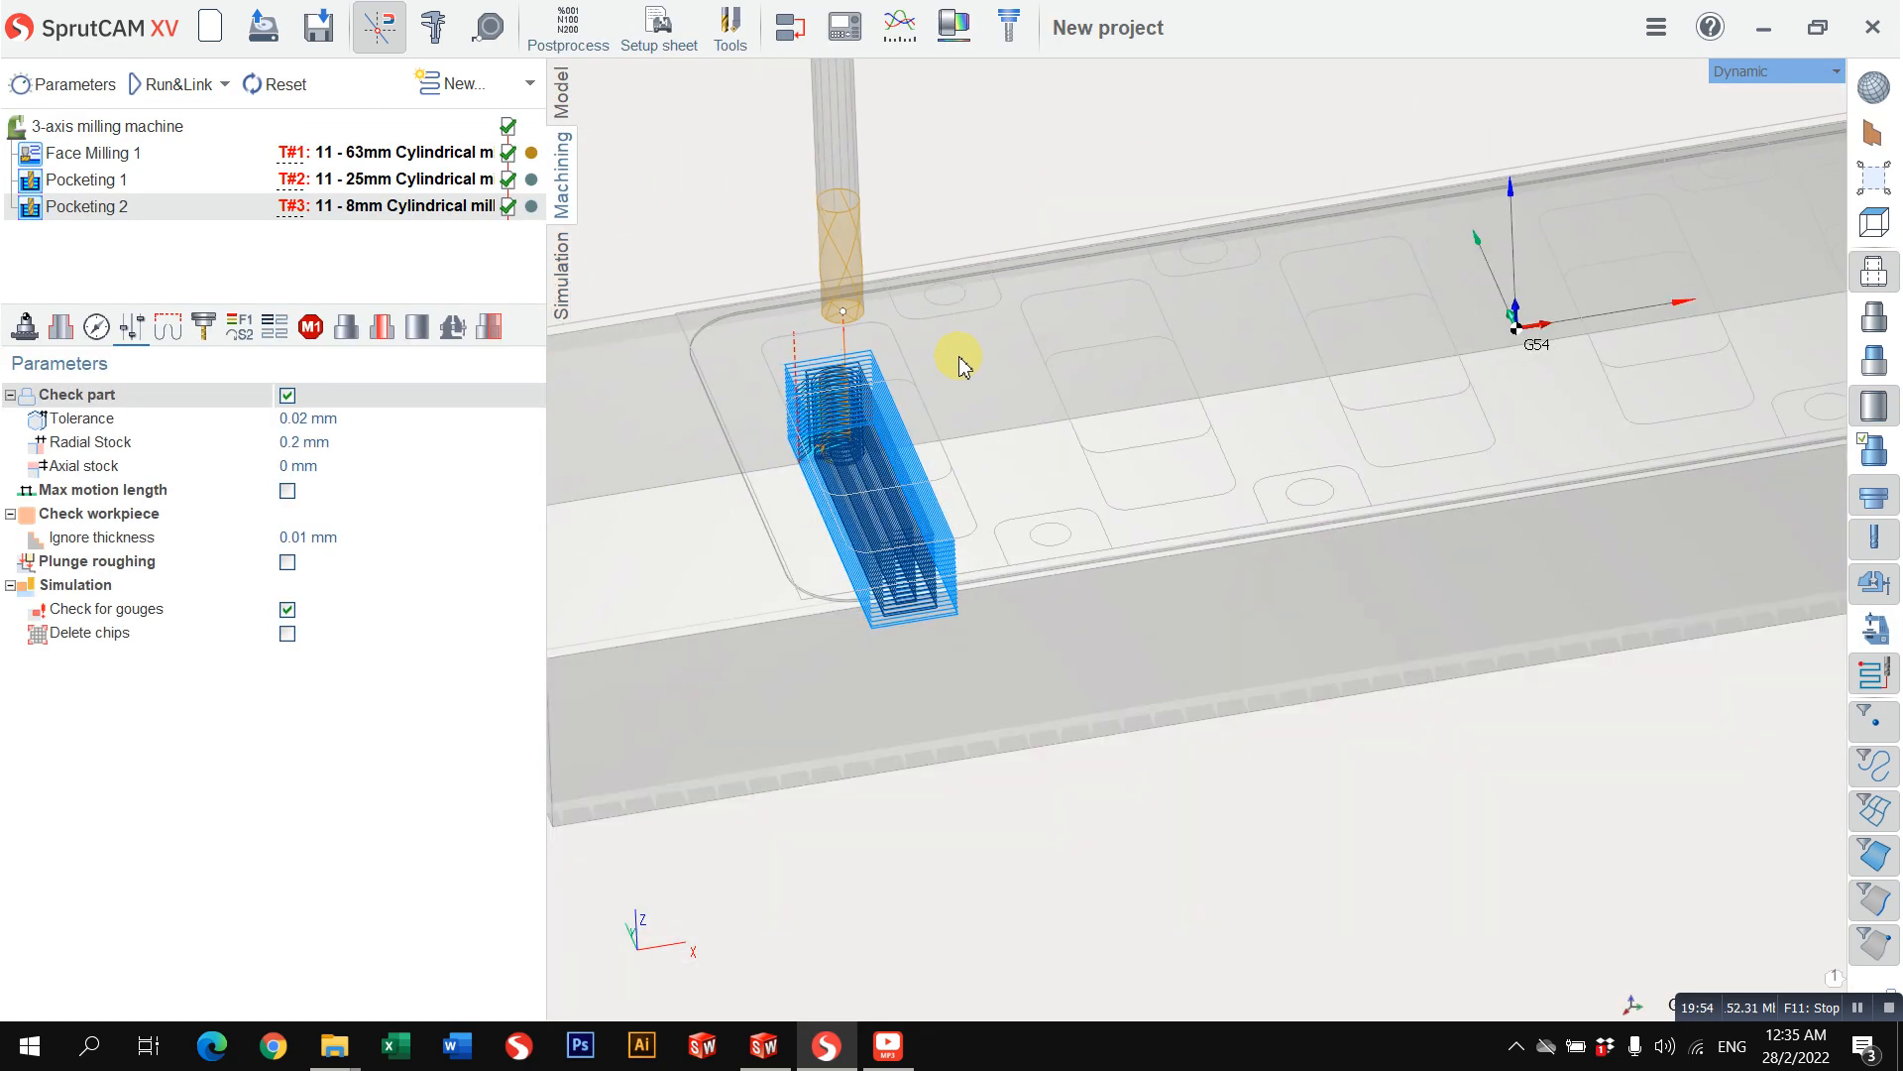
{"action": "middle_click_drag", "start_coordinate": [1227, 441], "coordinate": [1038, 592]}
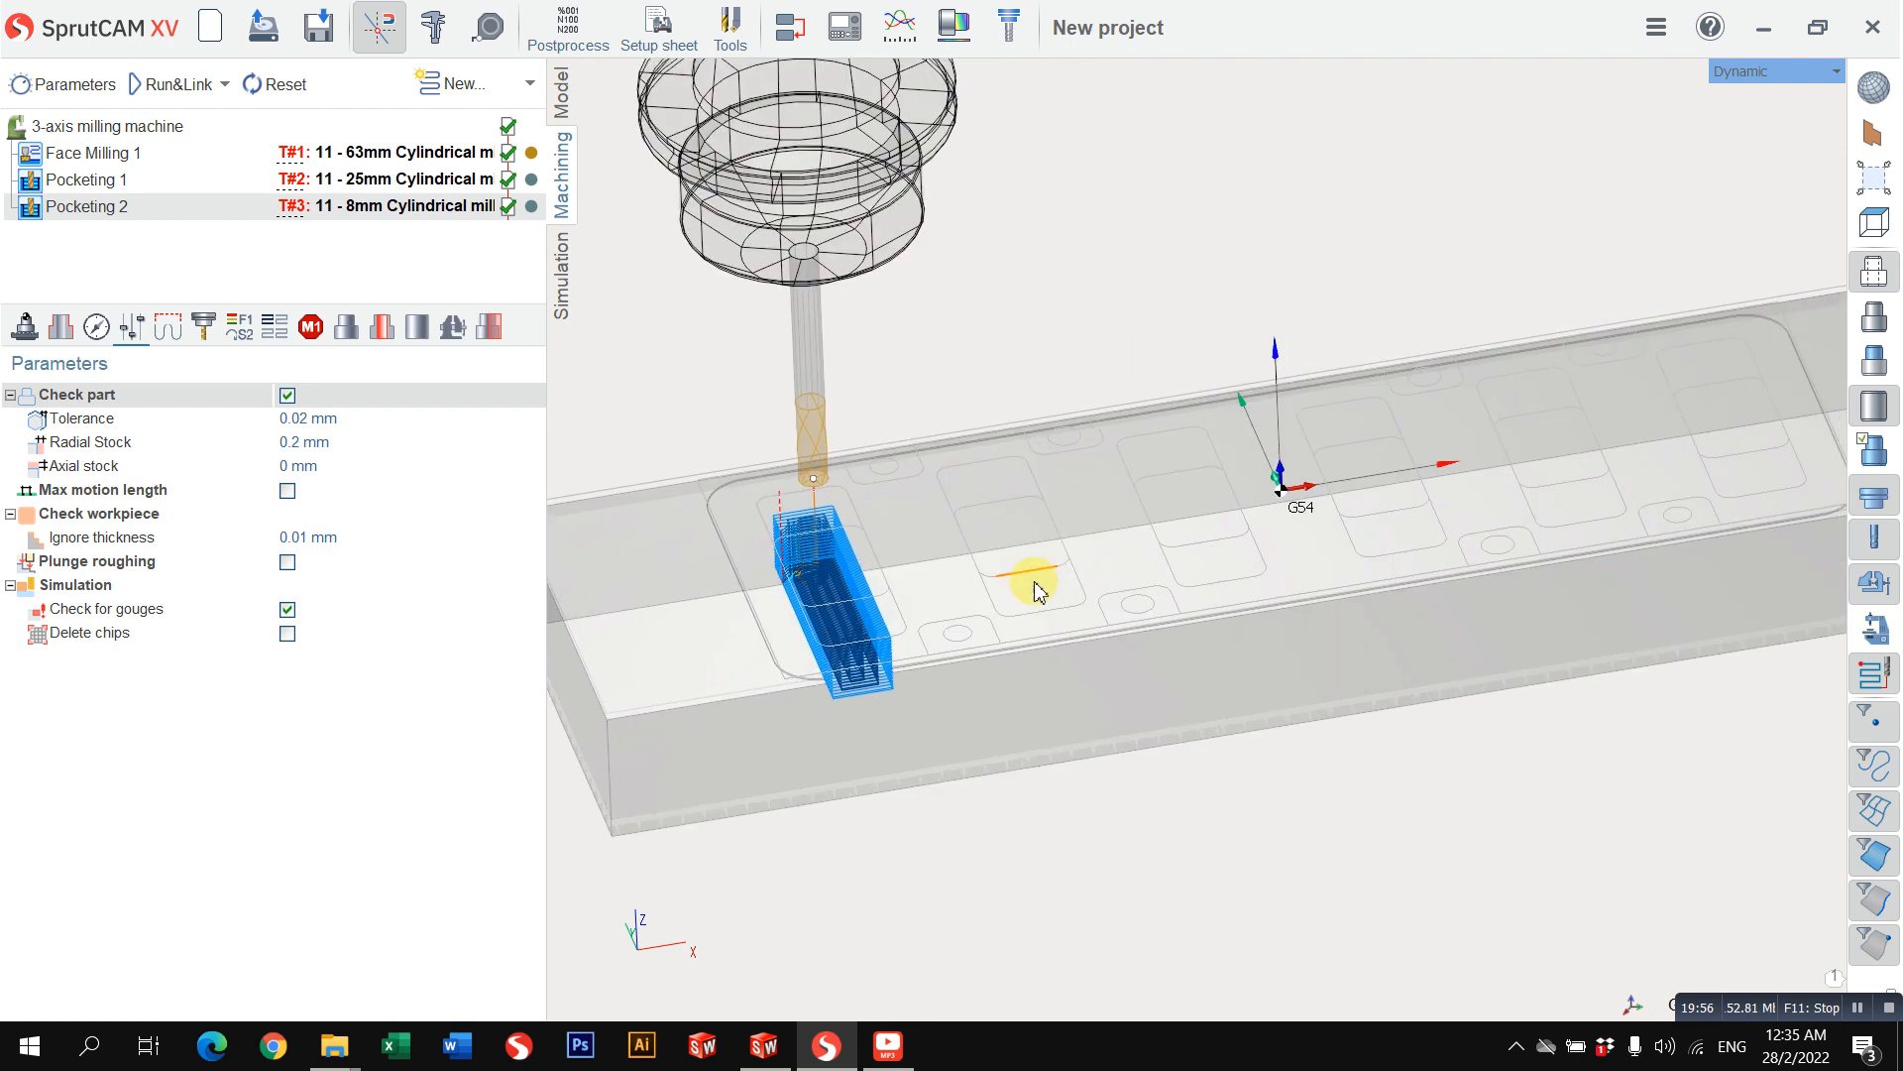
{"action": "left_click", "coordinate": [273, 327]}
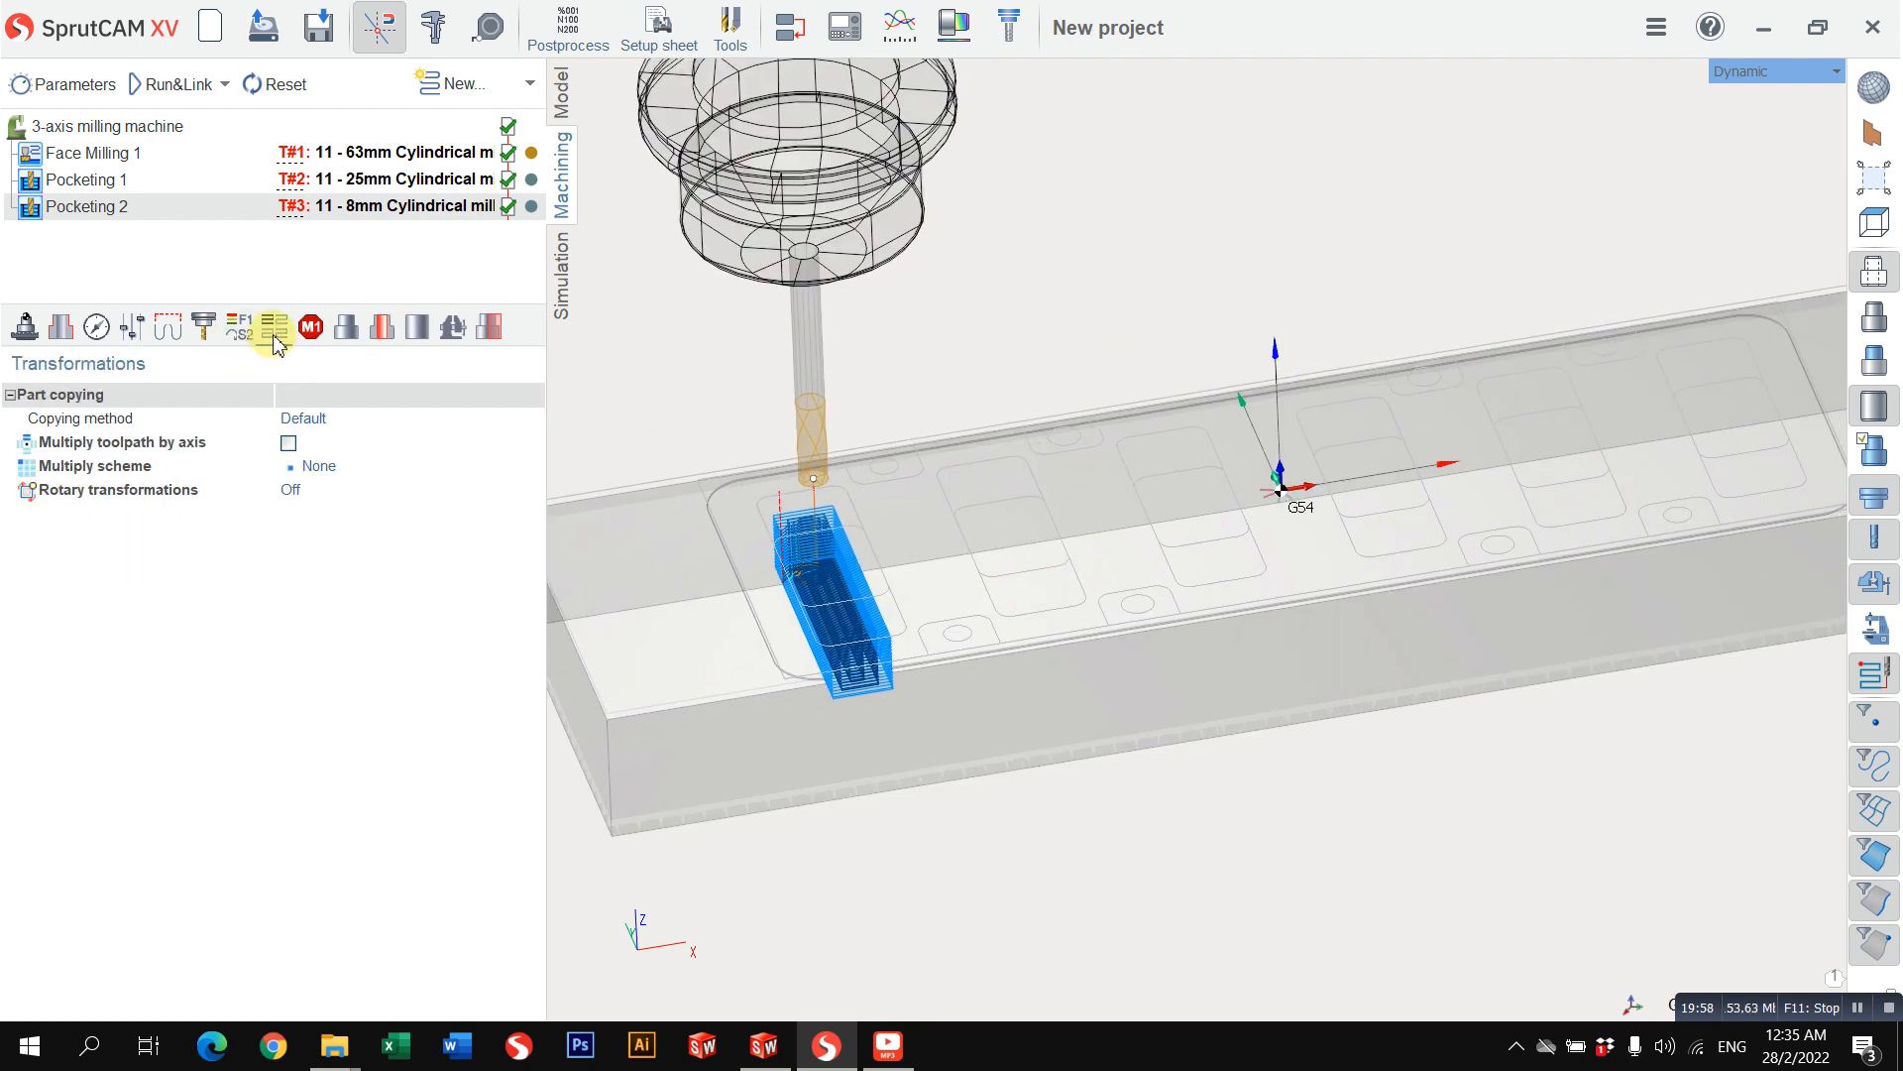
{"action": "left_click", "coordinate": [288, 443]}
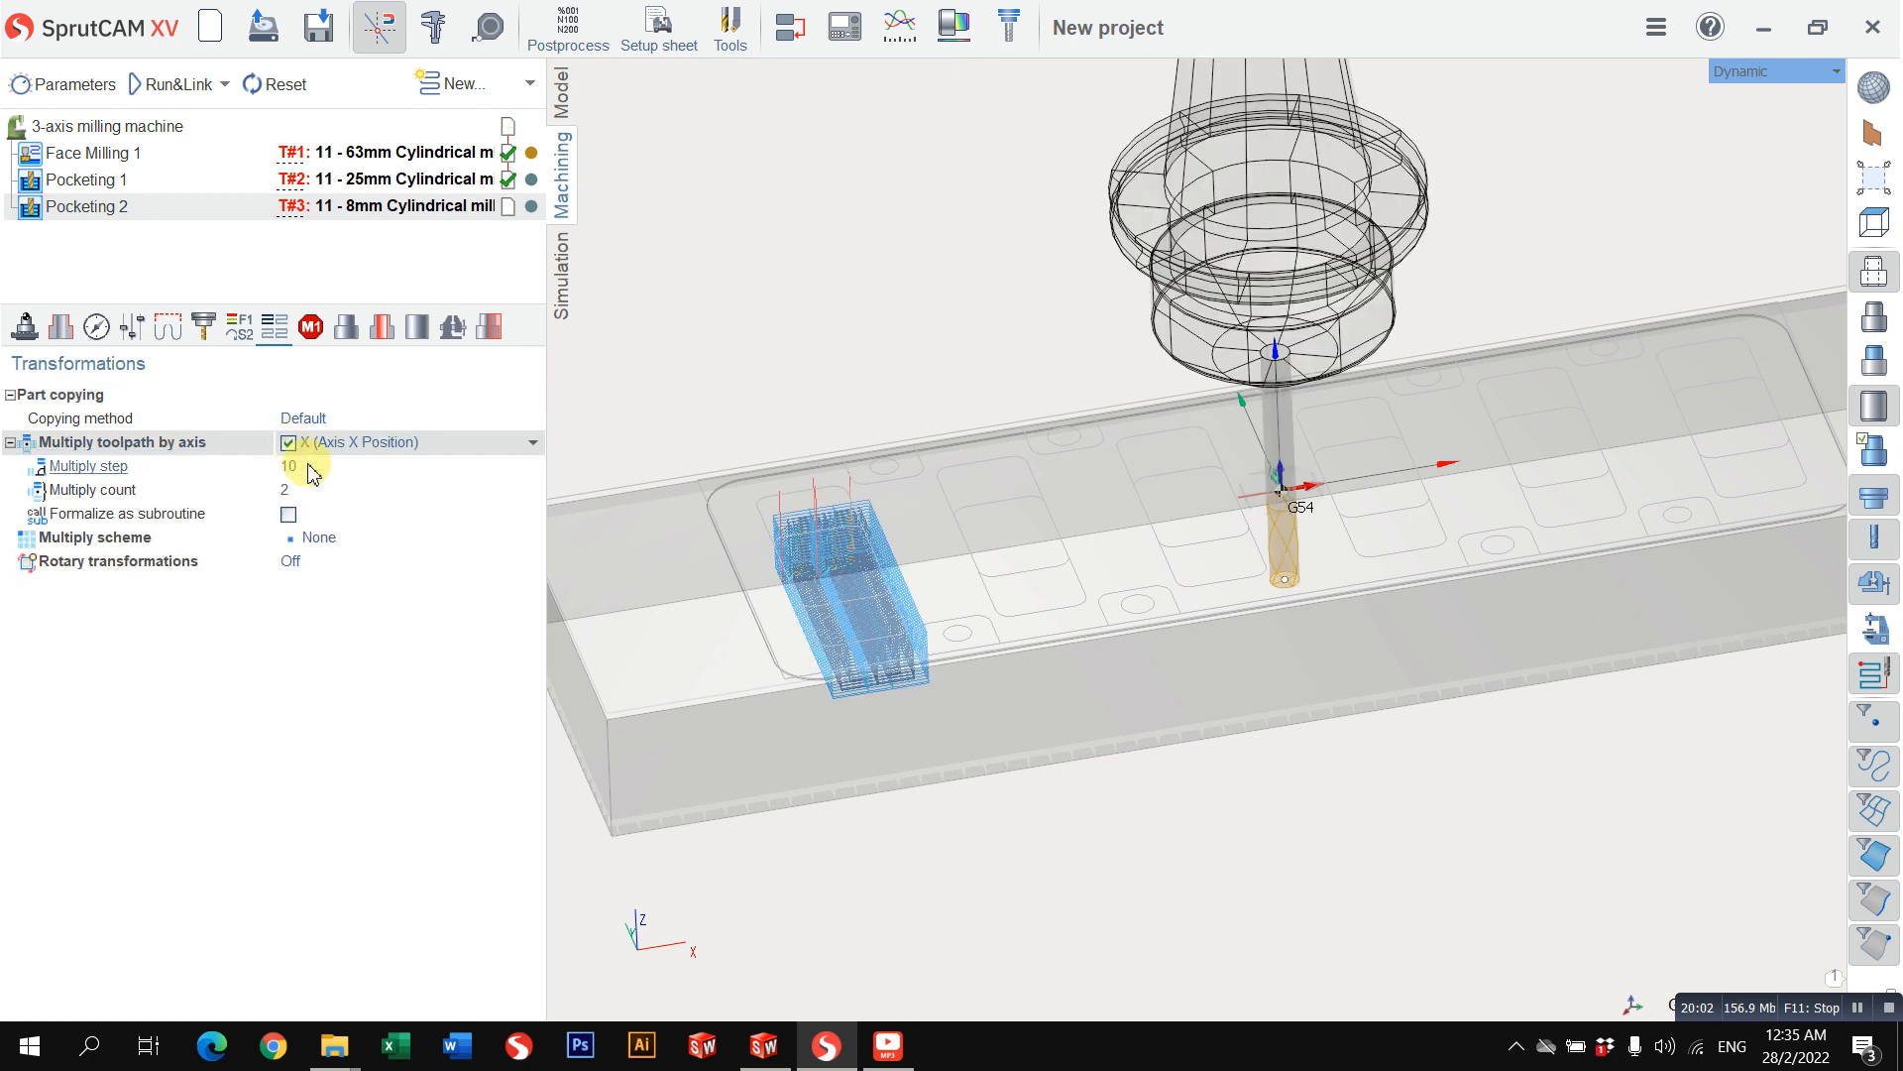
{"action": "left_click", "coordinate": [311, 466]}
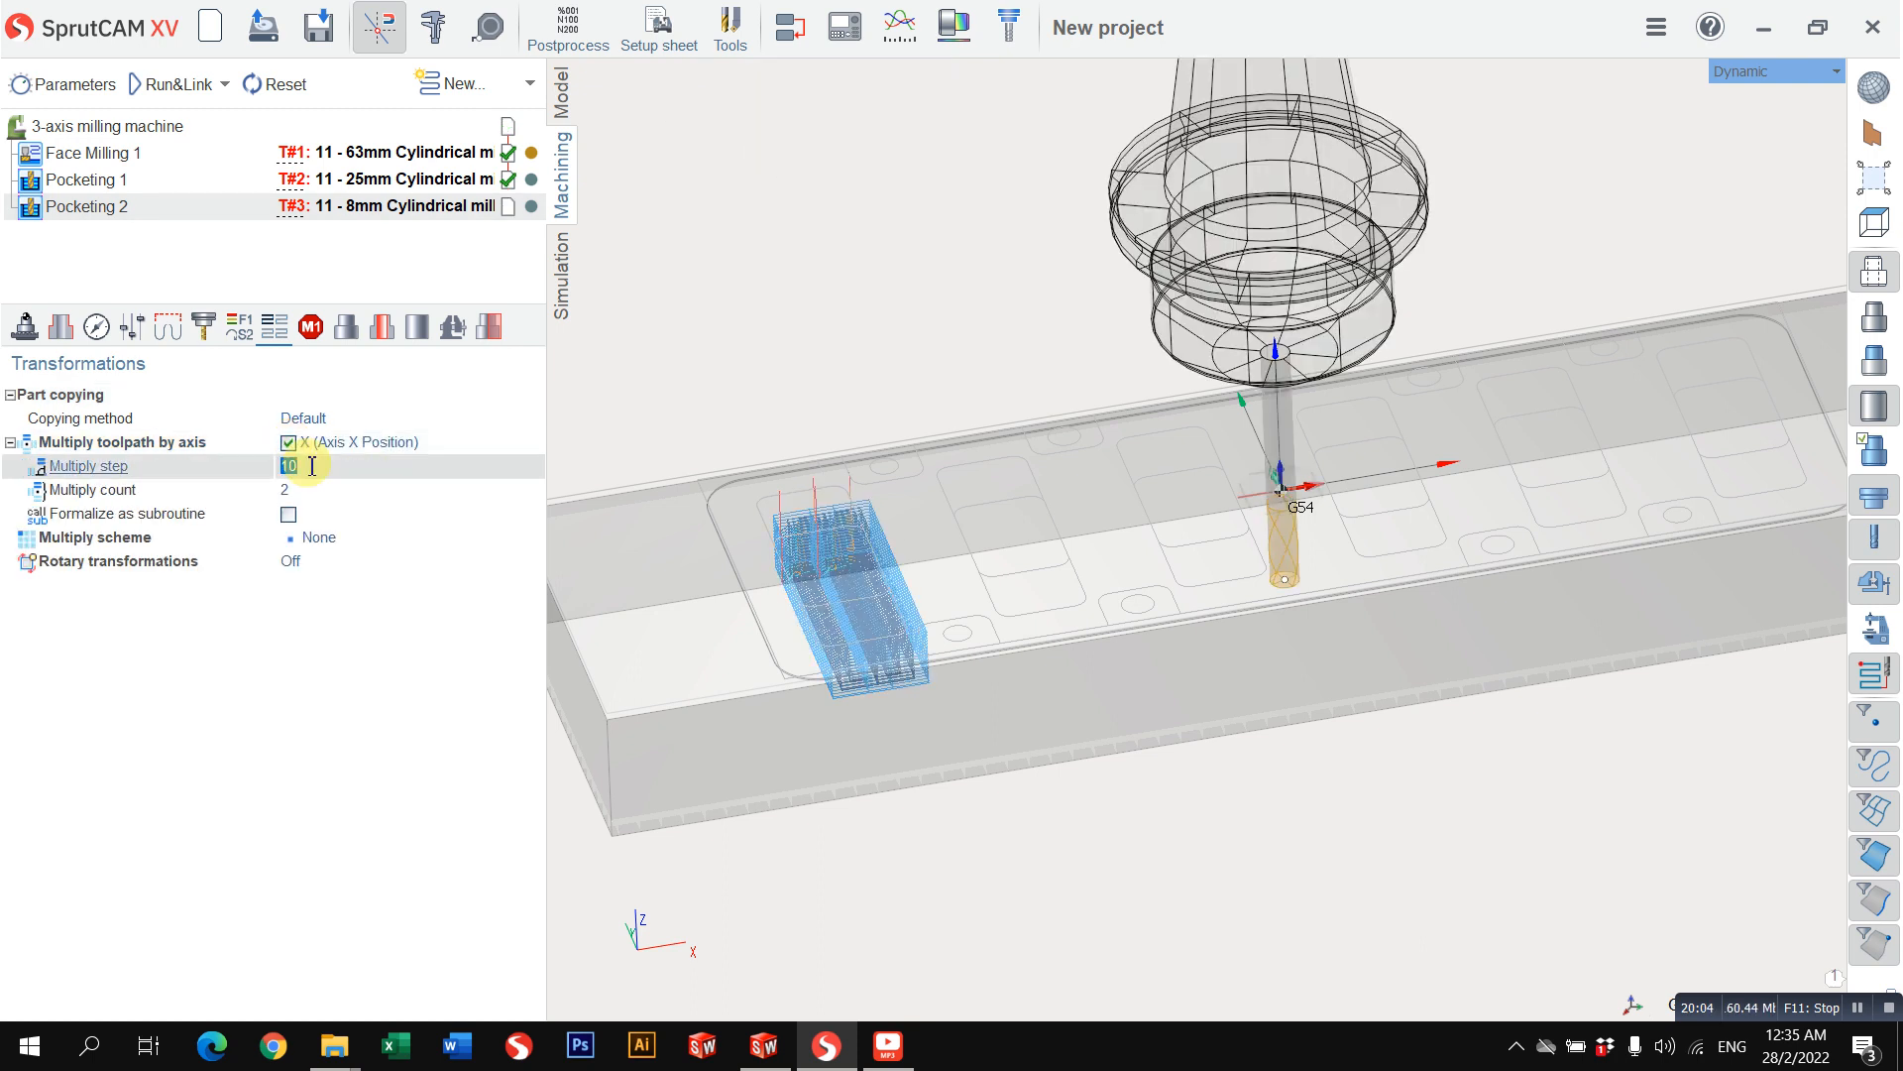
{"action": "type", "text": "50"}
{"action": "key", "text": "Return"}
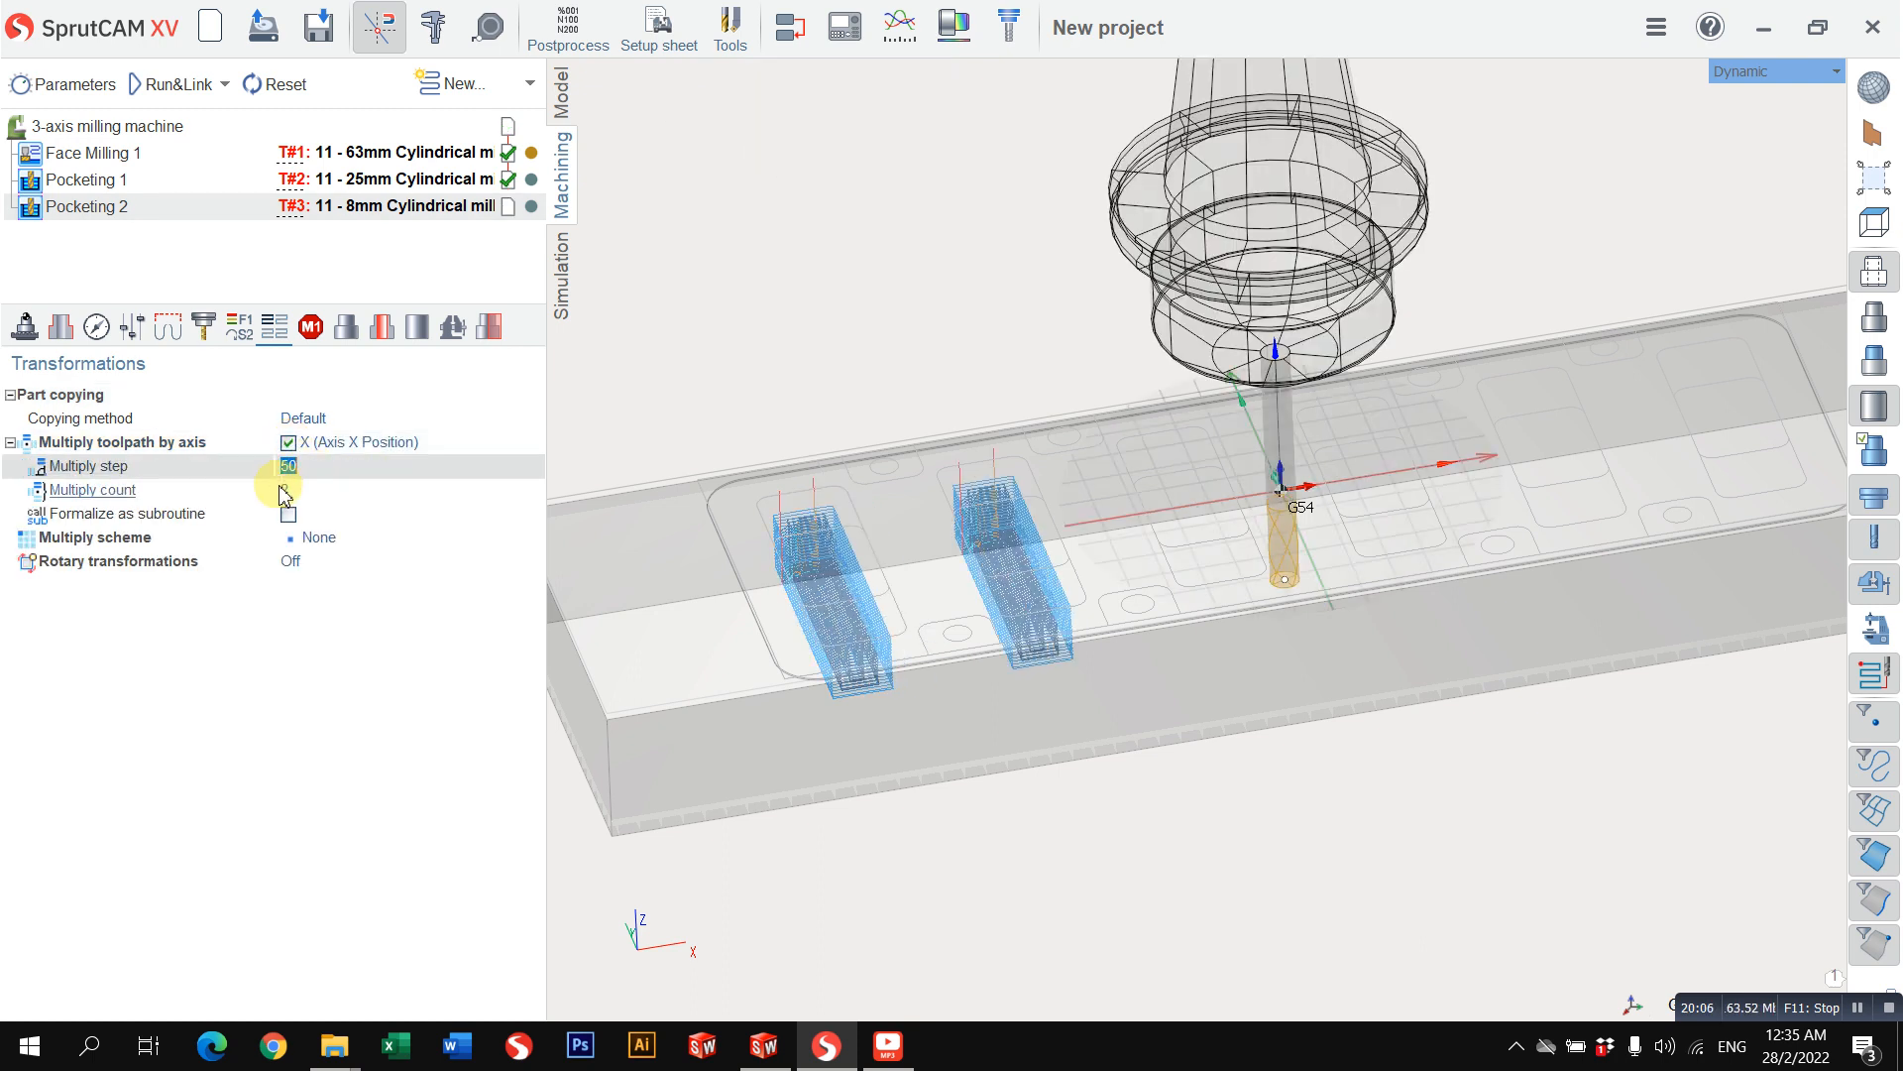
{"action": "left_click", "coordinate": [295, 488]}
{"action": "type", "text": "6"}
{"action": "key", "text": "Return"}
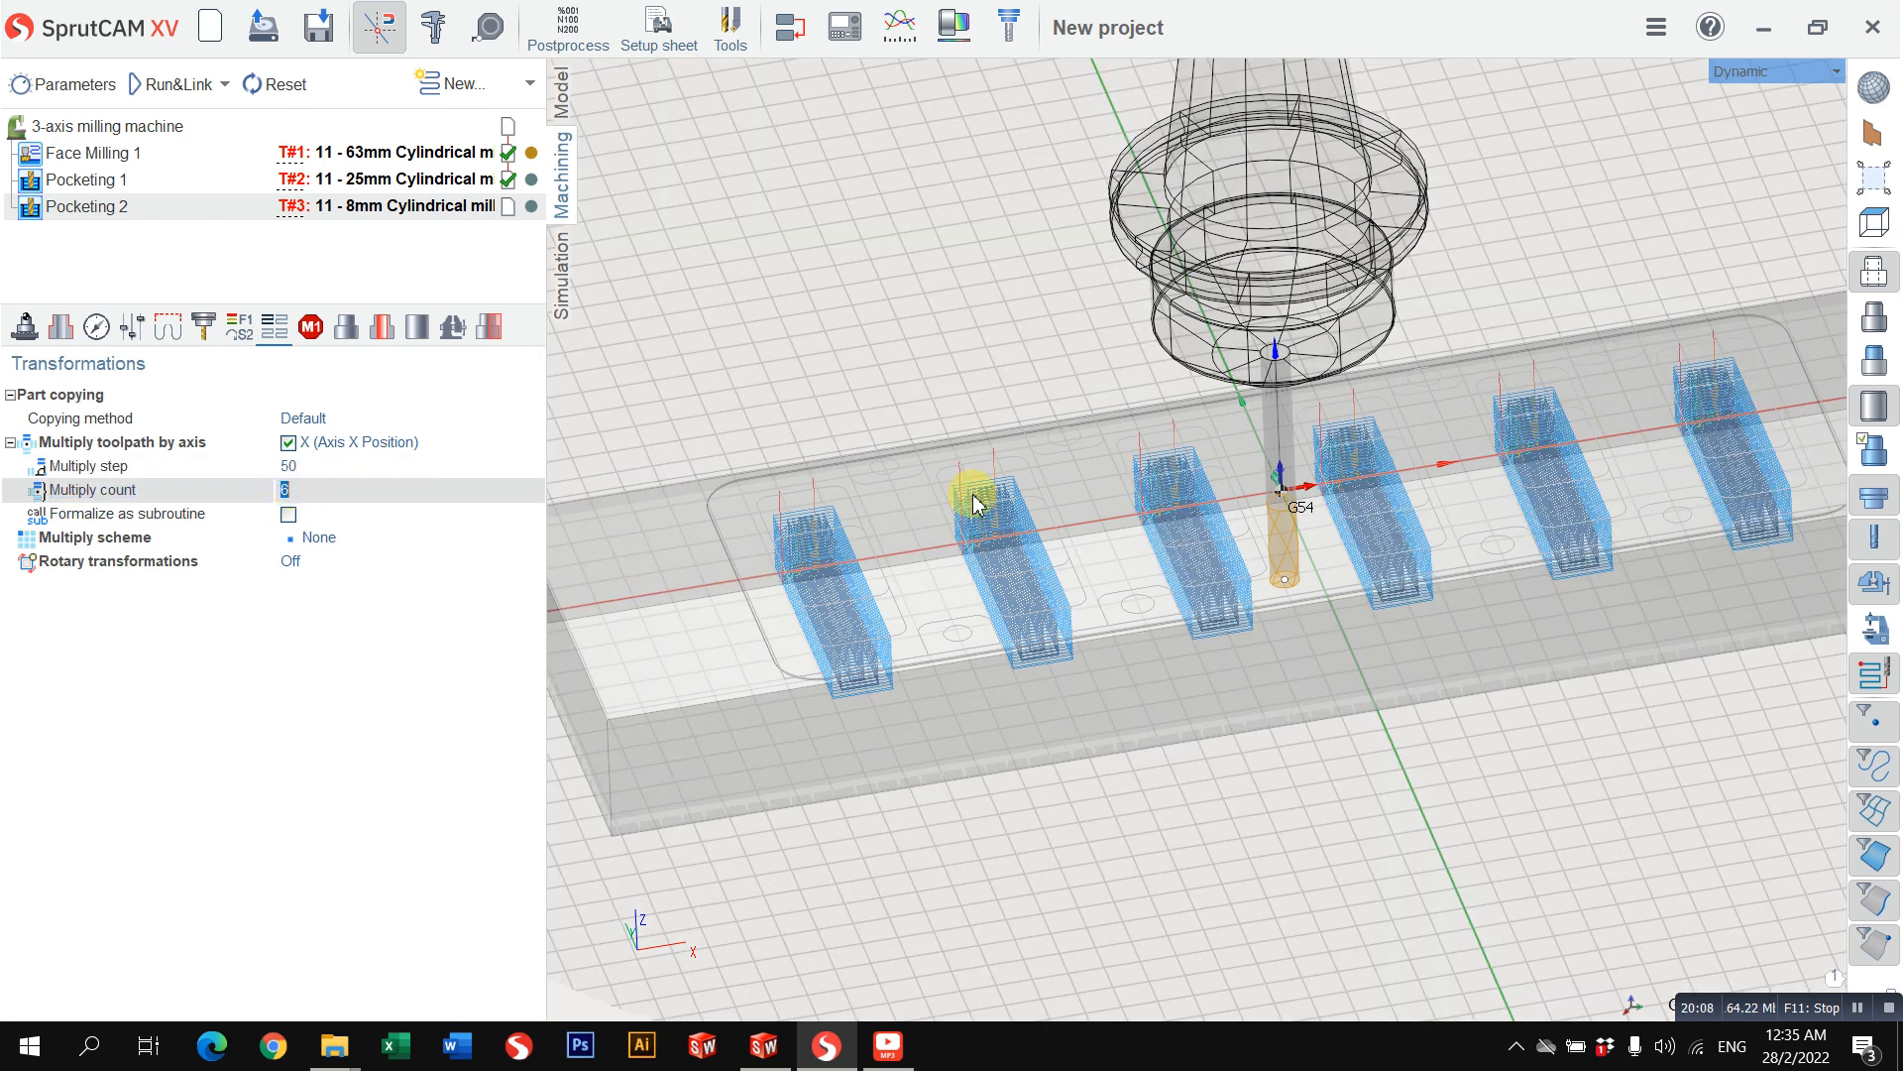
{"action": "left_click_drag", "start_coordinate": [978, 497], "coordinate": [969, 544]}
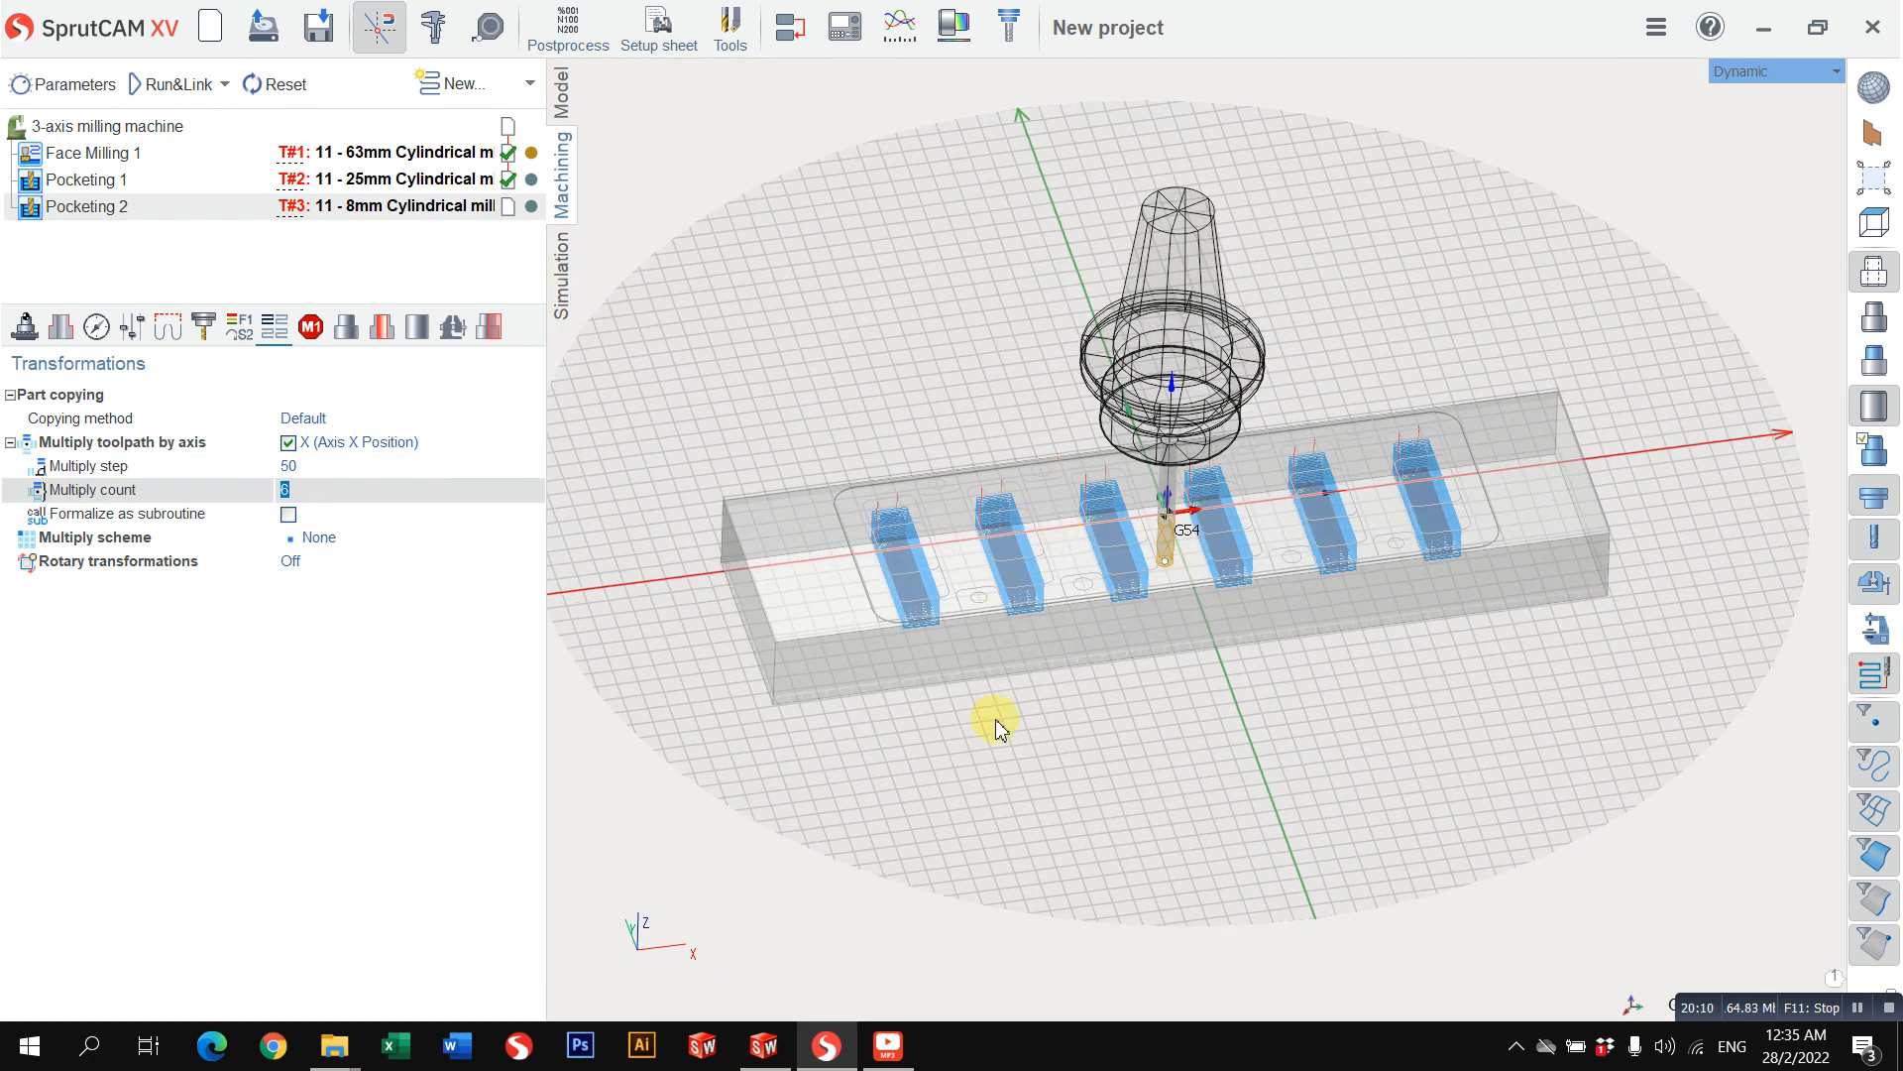
{"action": "left_click", "coordinate": [766, 1051]}
{"action": "left_click", "coordinate": [766, 1059]}
{"action": "scroll", "coordinate": [980, 510], "scroll_direction": "up", "scroll_amount": 3}
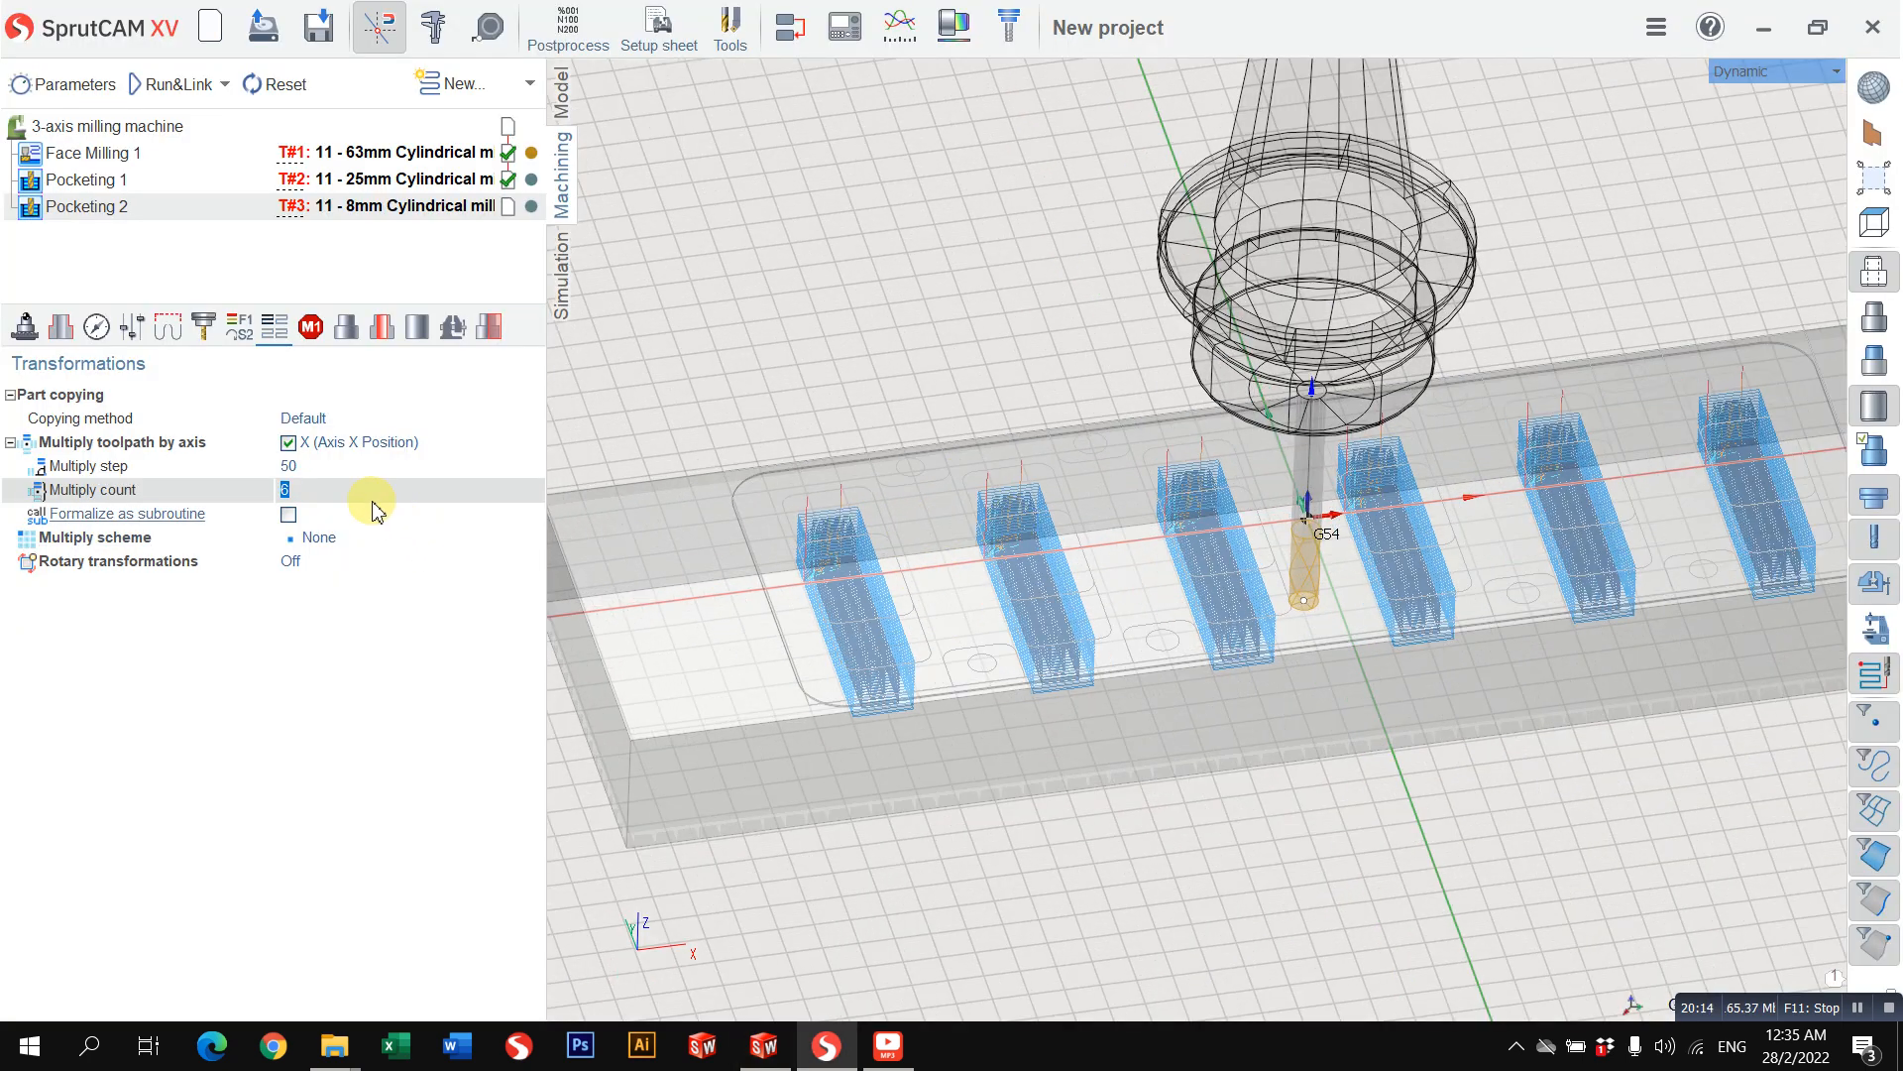
{"action": "left_click", "coordinate": [330, 468]}
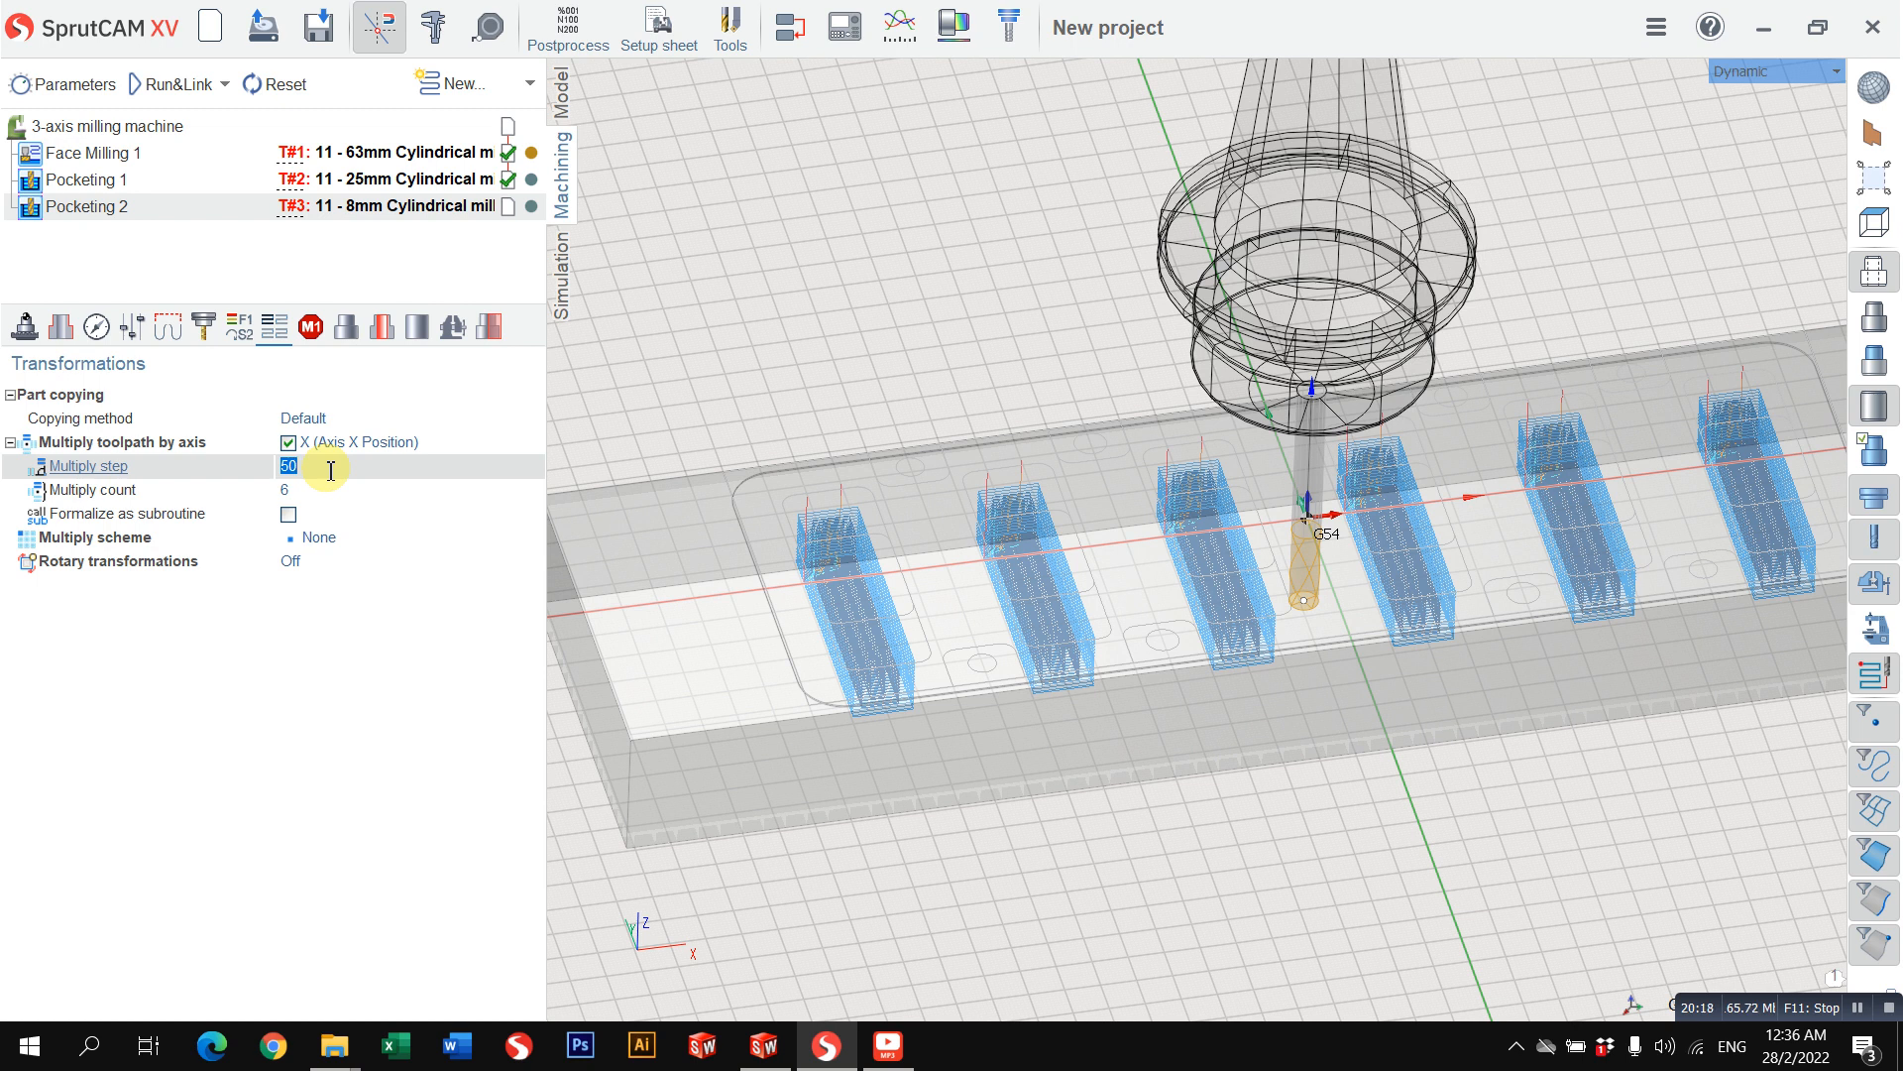
Step: Calculate the multiplied pocketing toolpath and simulate it at increased movement speed until all six small pockets are cut
{"action": "left_click", "coordinate": [168, 94]}
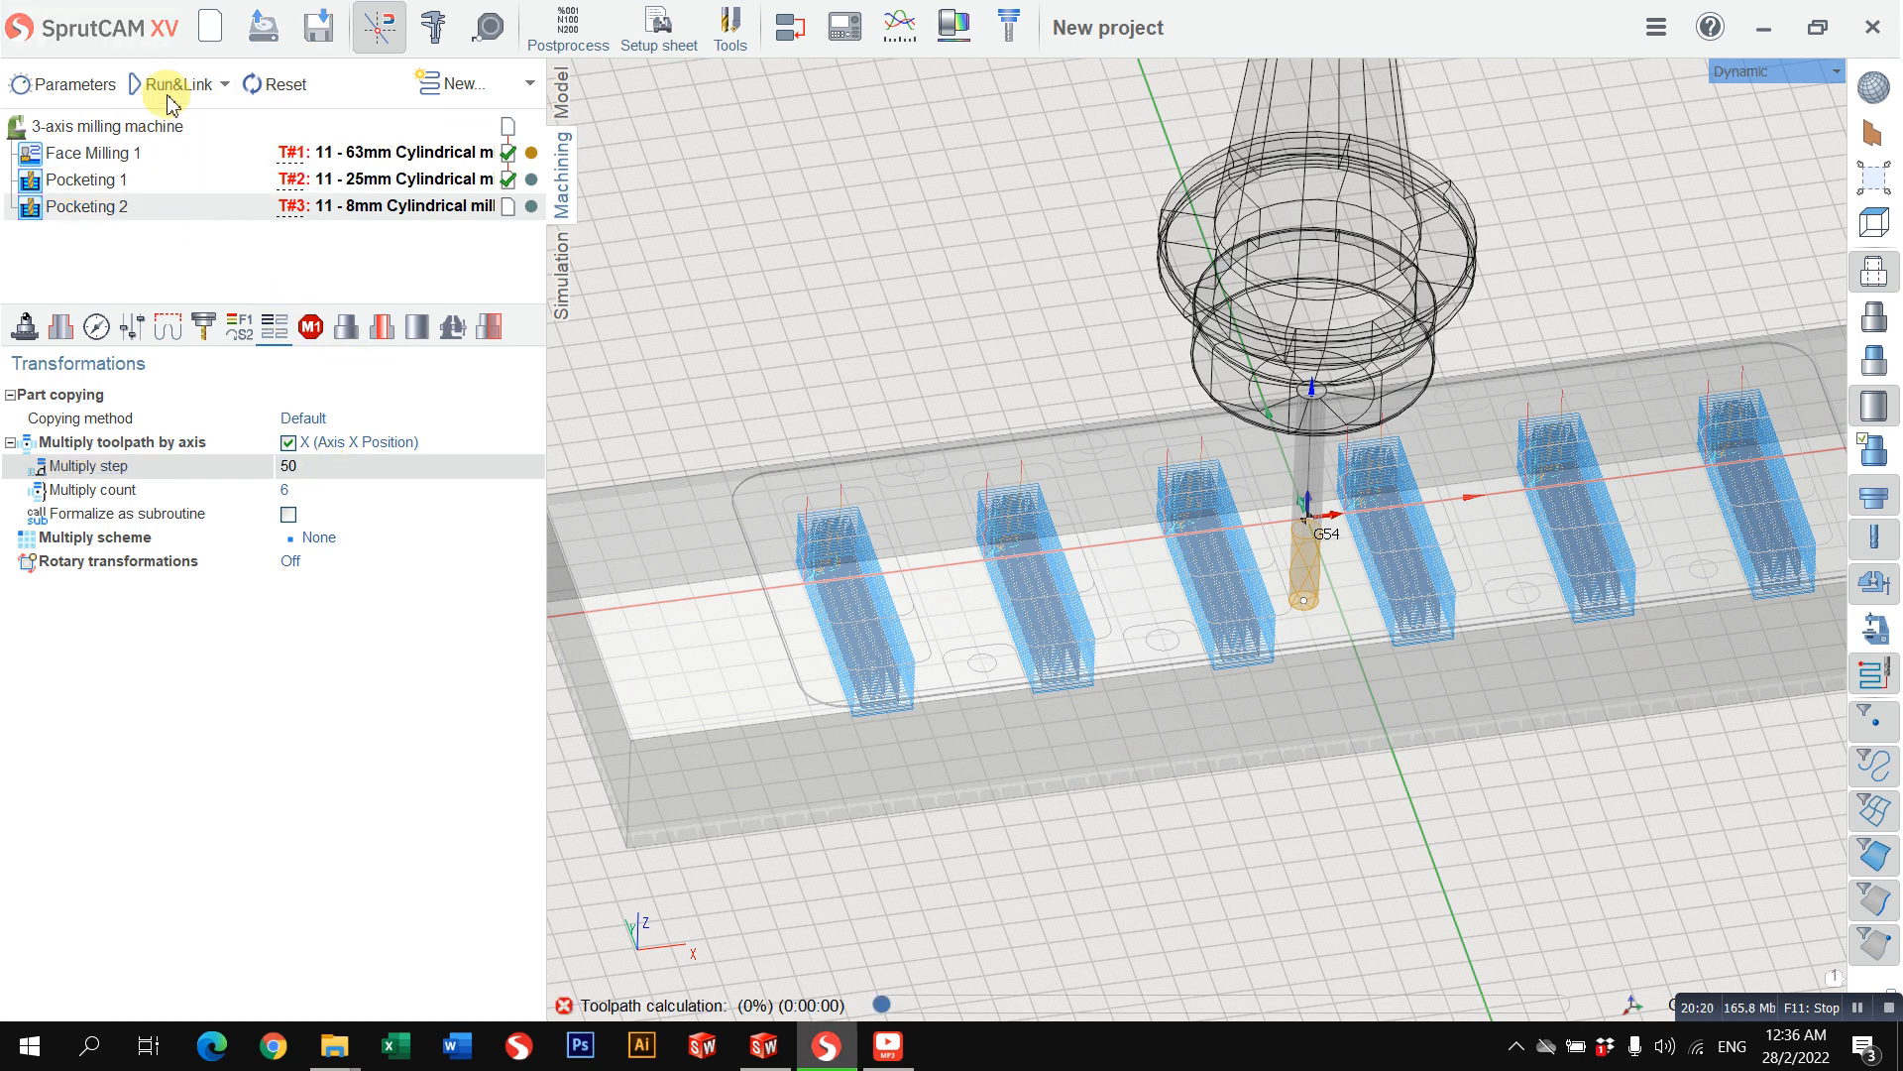
{"action": "left_click", "coordinate": [567, 270]}
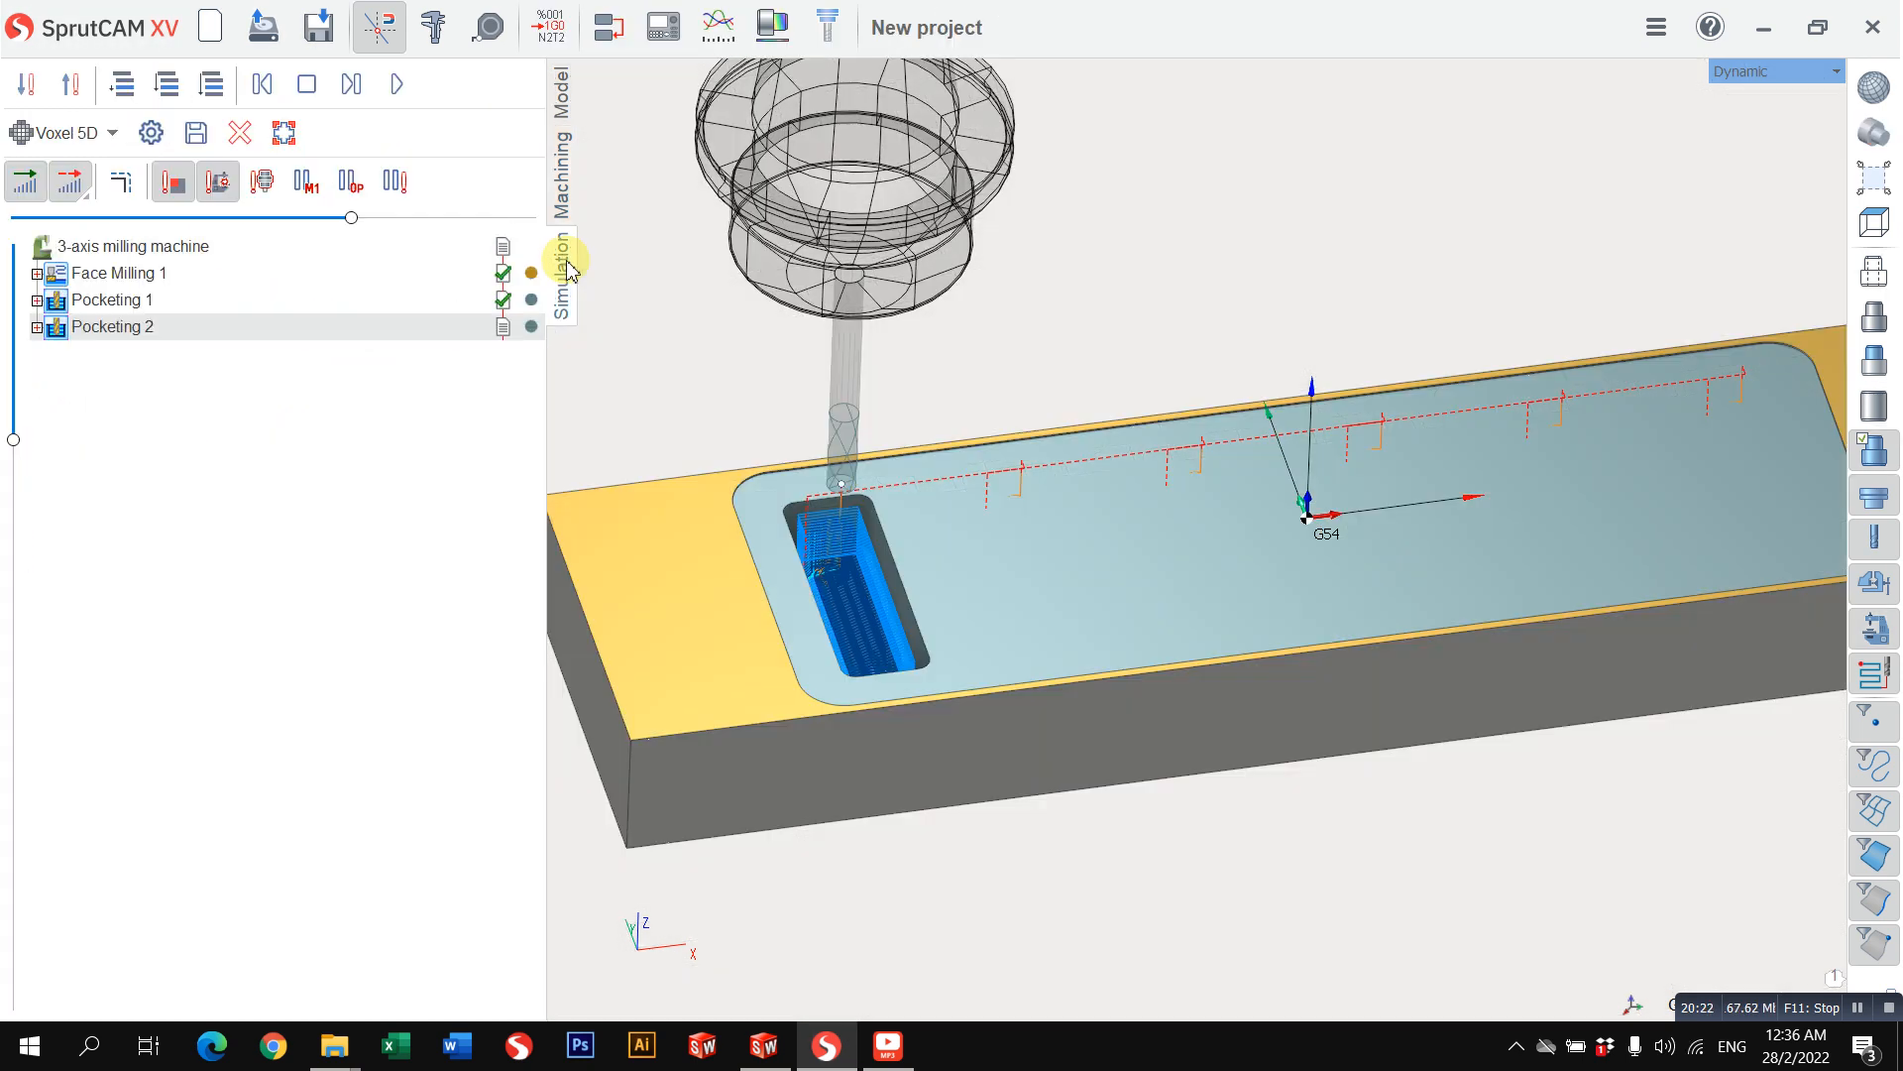
{"action": "left_click", "coordinate": [396, 84]}
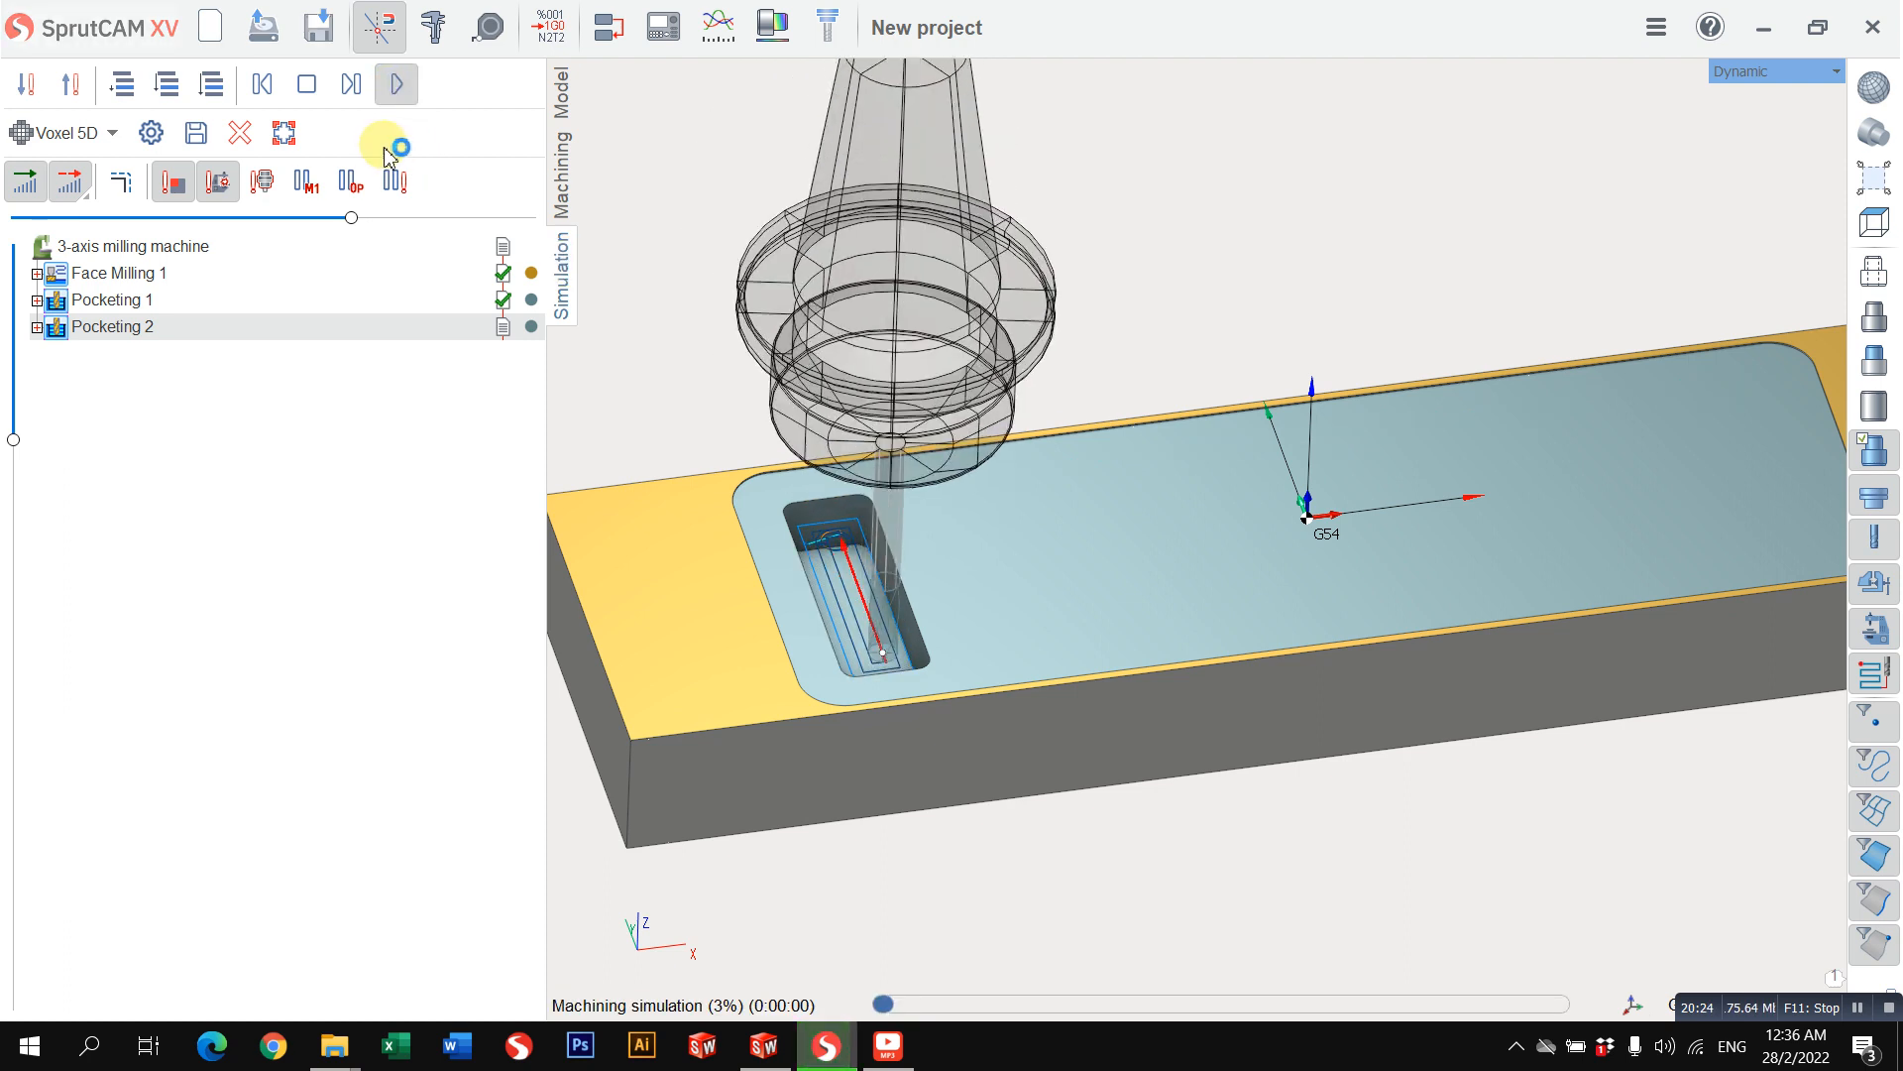
{"action": "left_click_drag", "start_coordinate": [353, 217], "coordinate": [479, 223]}
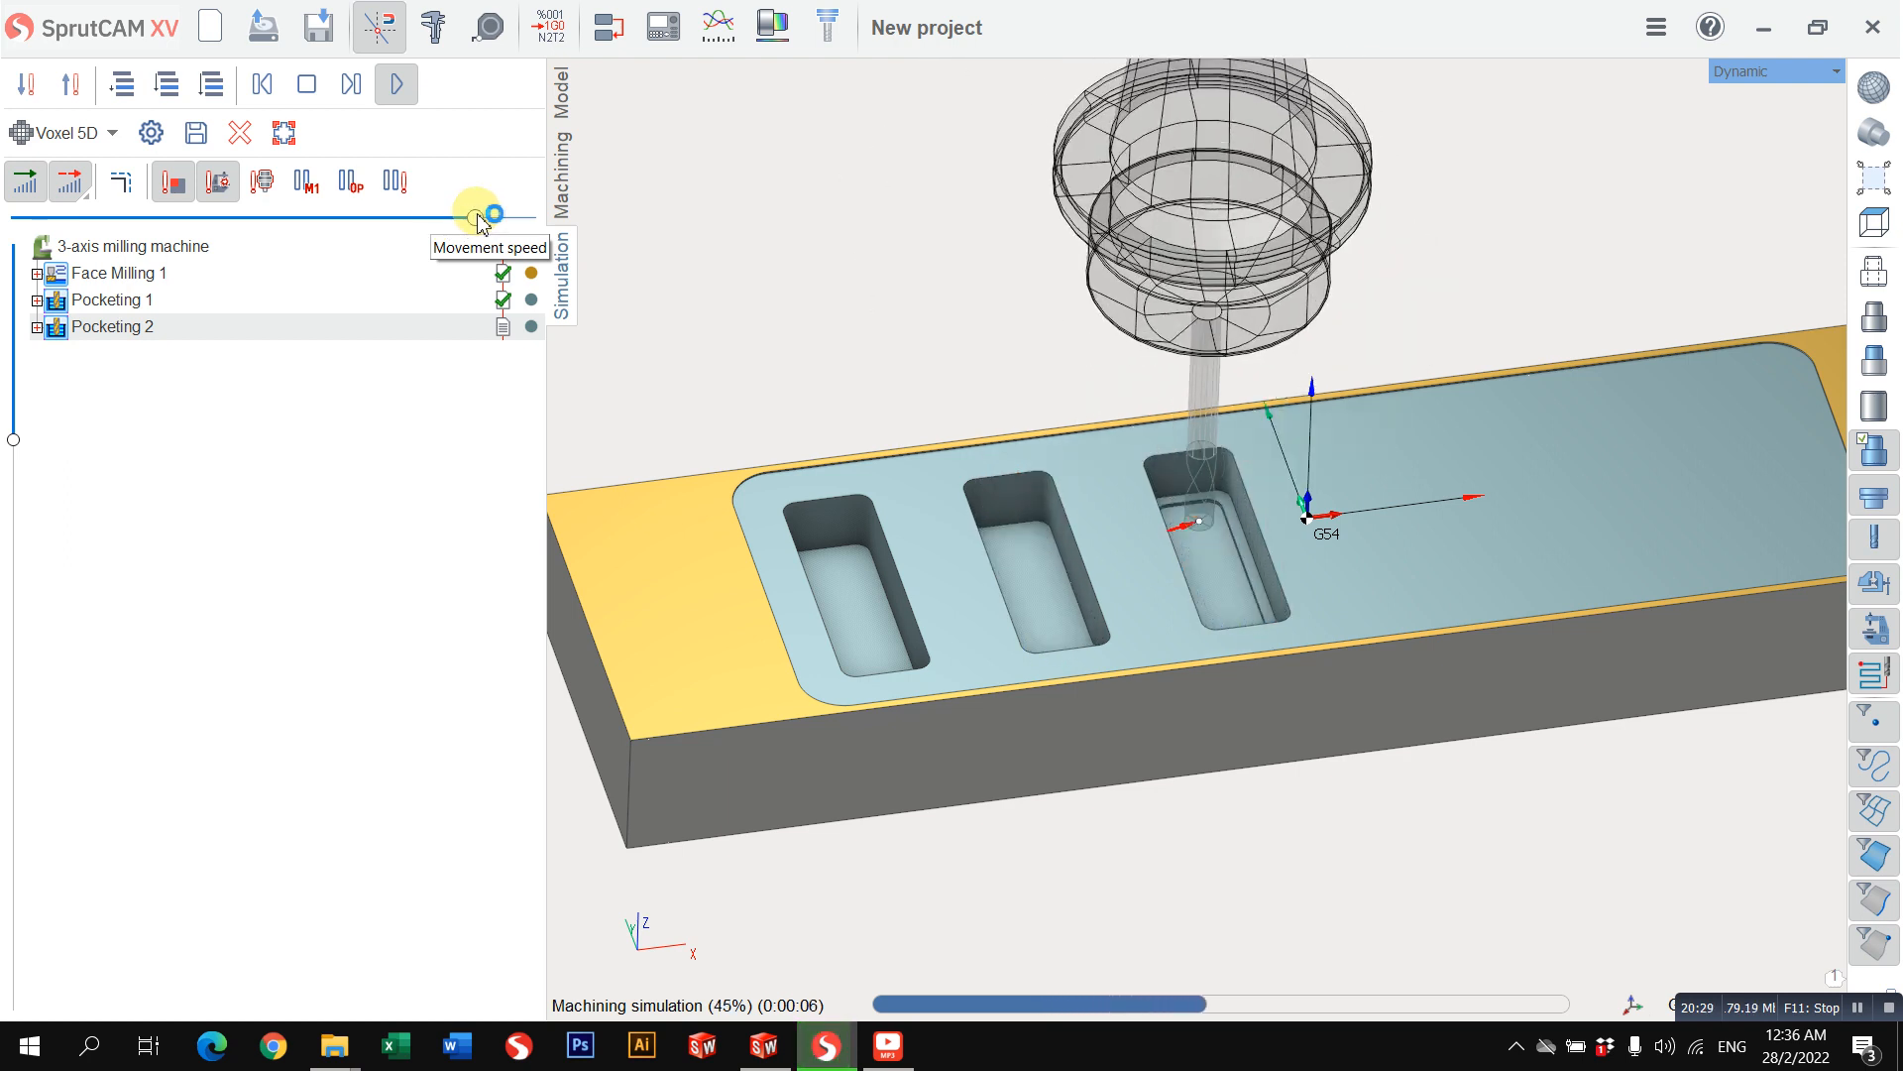
{"action": "left_click_drag", "start_coordinate": [479, 222], "coordinate": [490, 224]}
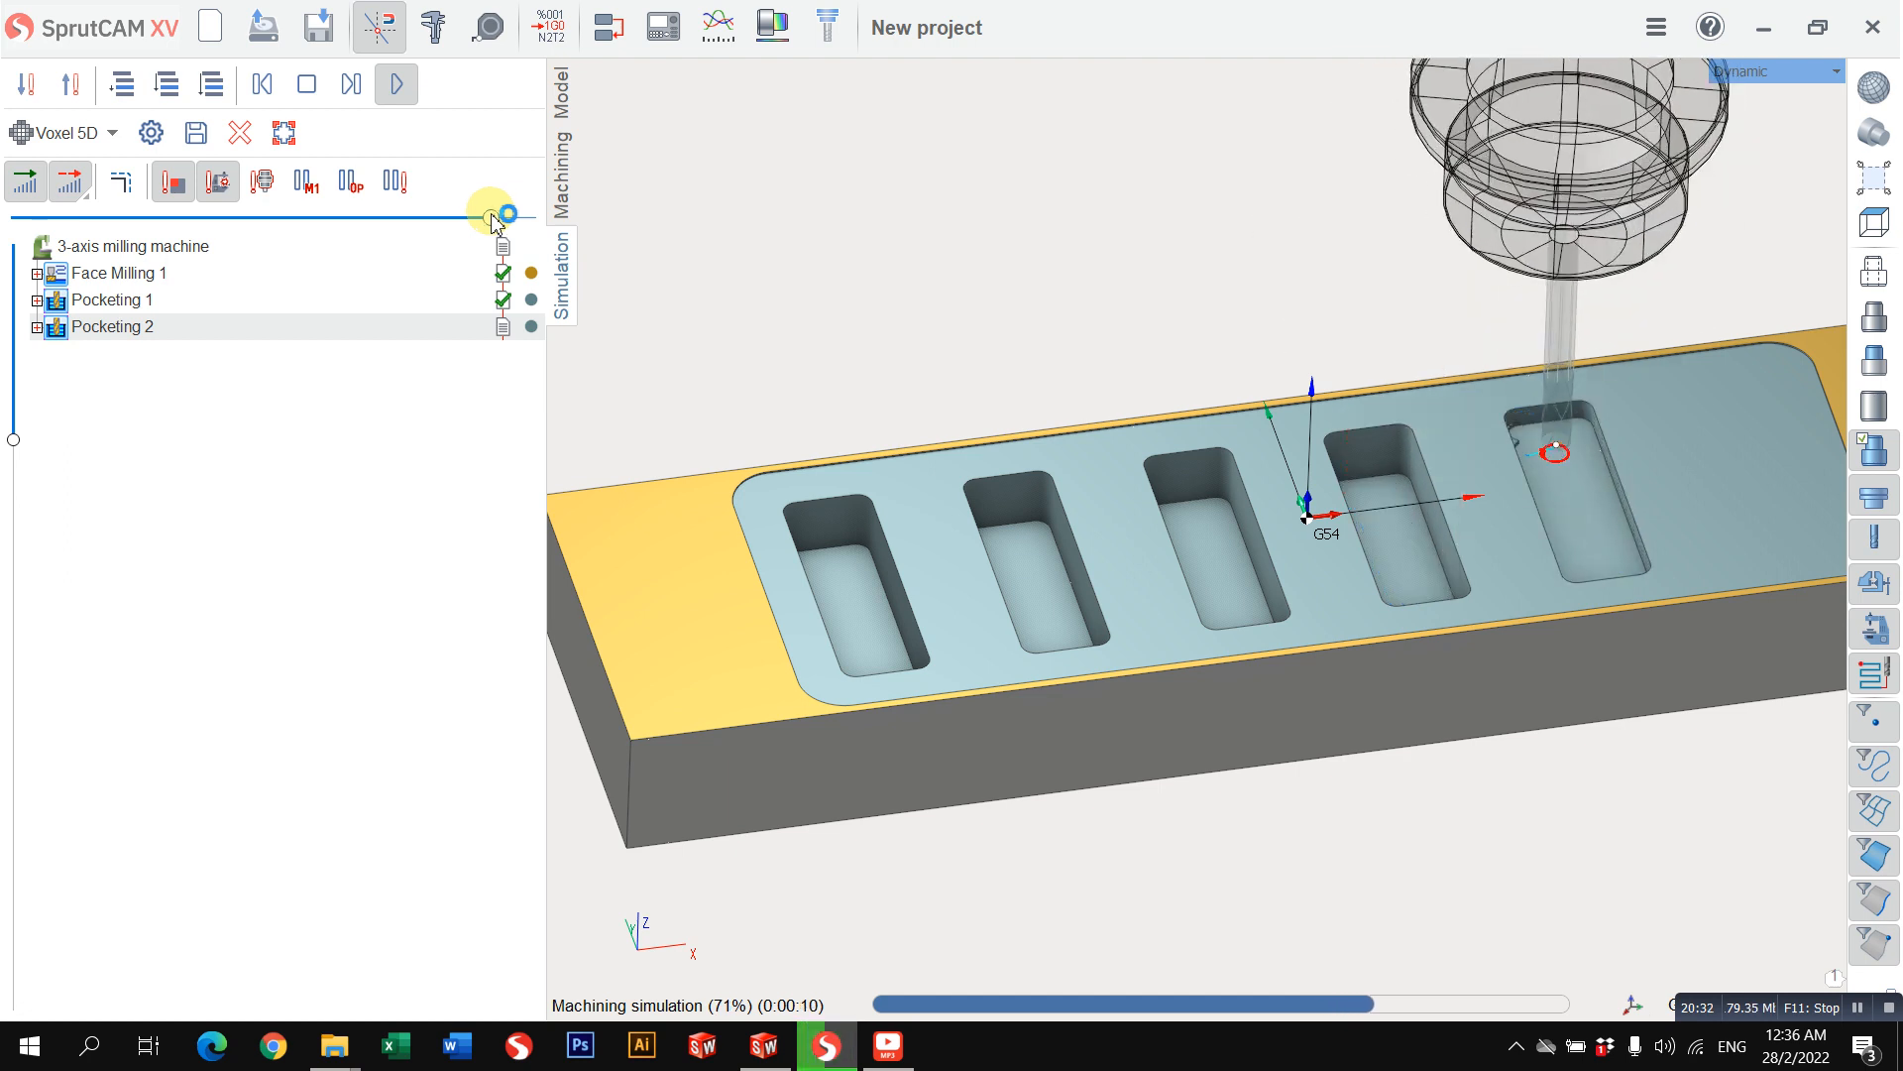
{"action": "left_click_drag", "start_coordinate": [492, 215], "coordinate": [499, 215]}
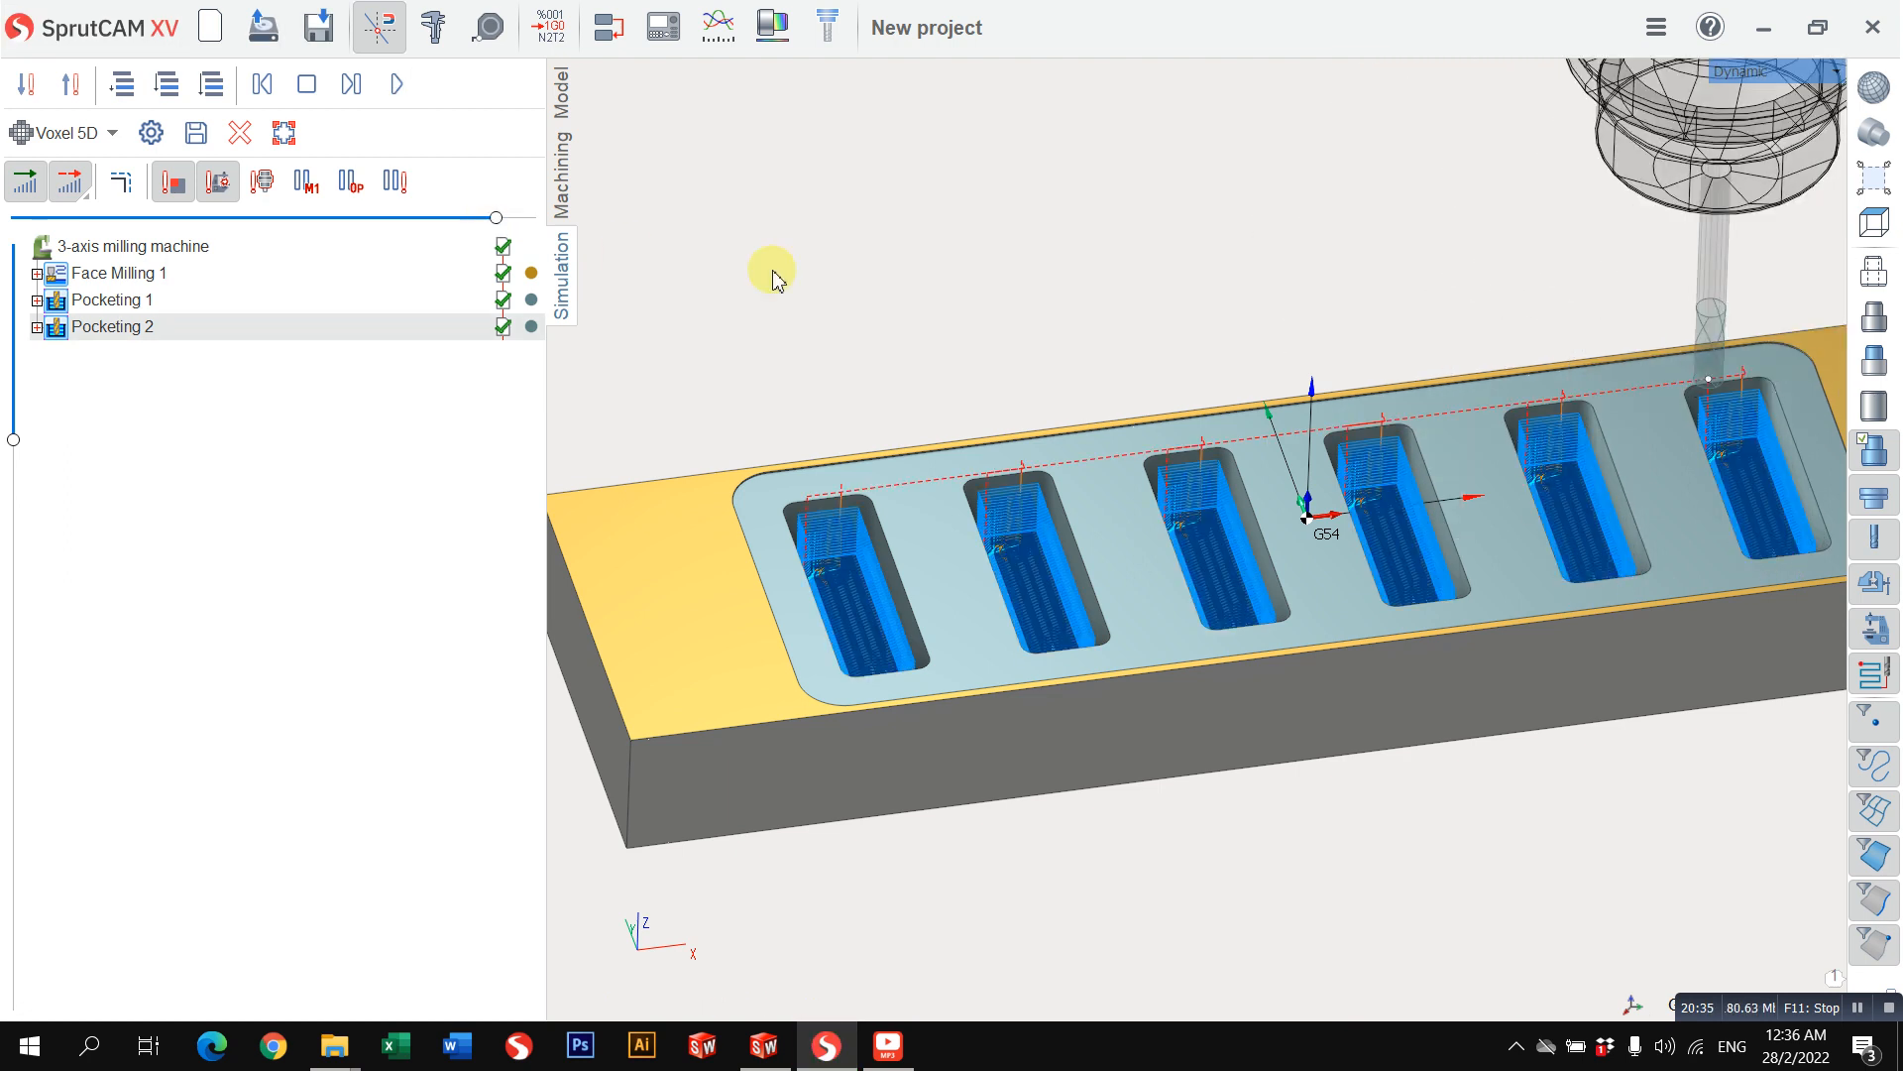
Step: Duplicate the second pocketing operation and delete the curve from the copy's job assignment
{"action": "left_click", "coordinate": [564, 189]}
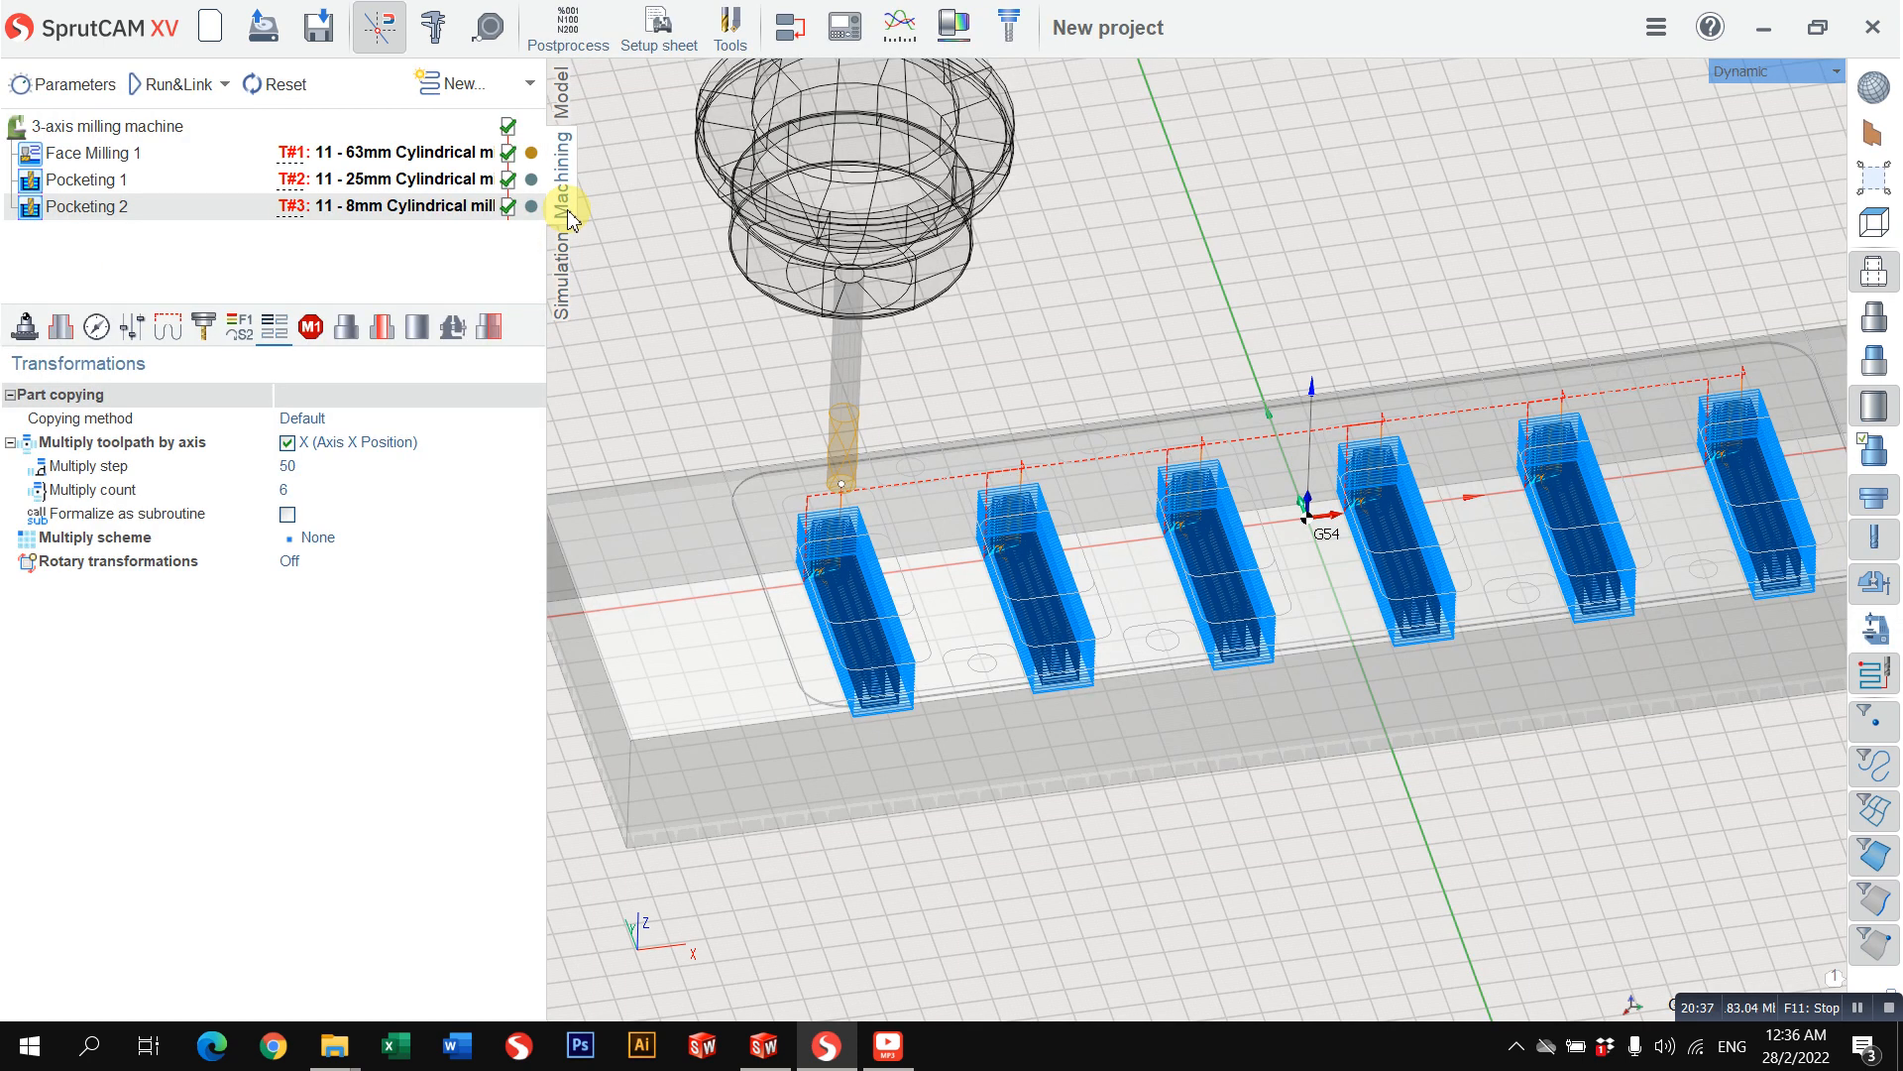
{"action": "right_click", "coordinate": [199, 213]}
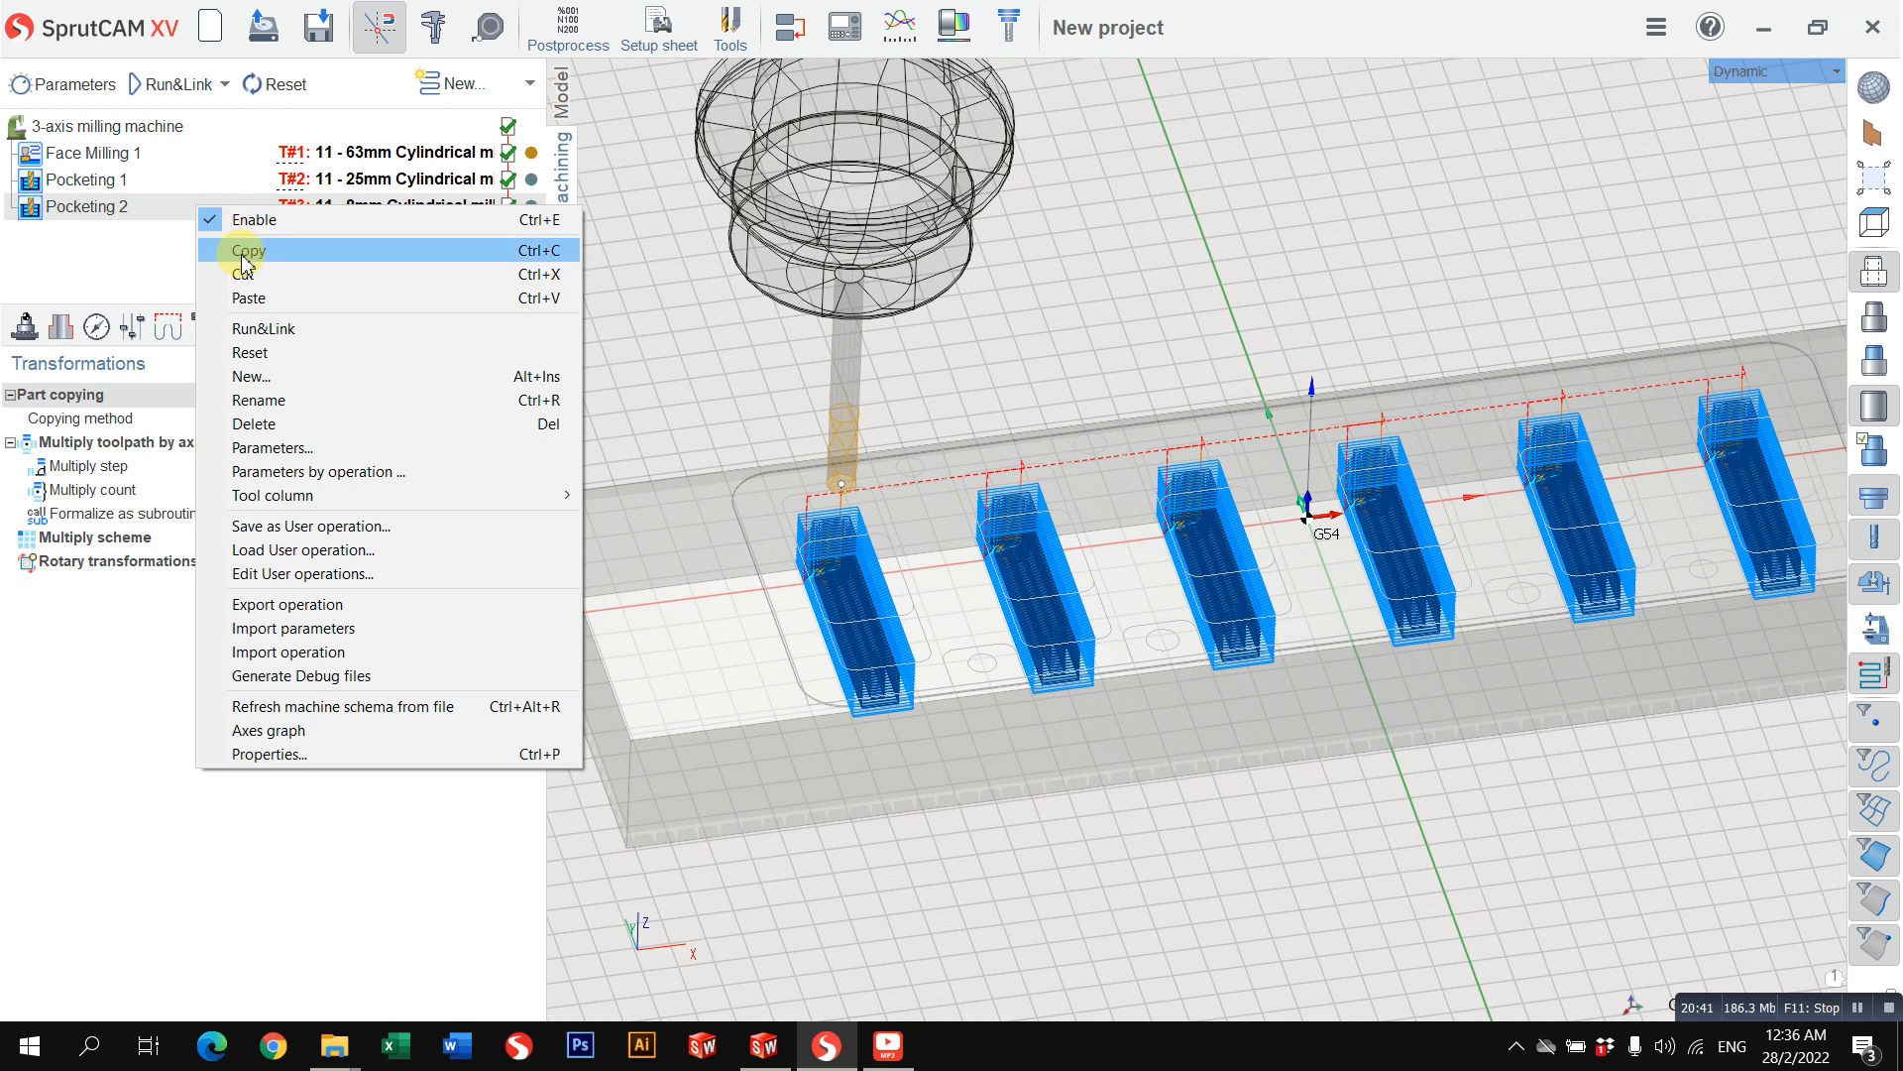
{"action": "left_click", "coordinate": [243, 255]}
{"action": "right_click", "coordinate": [194, 210]}
{"action": "left_click", "coordinate": [243, 255]}
{"action": "key", "text": "ctrl+v"}
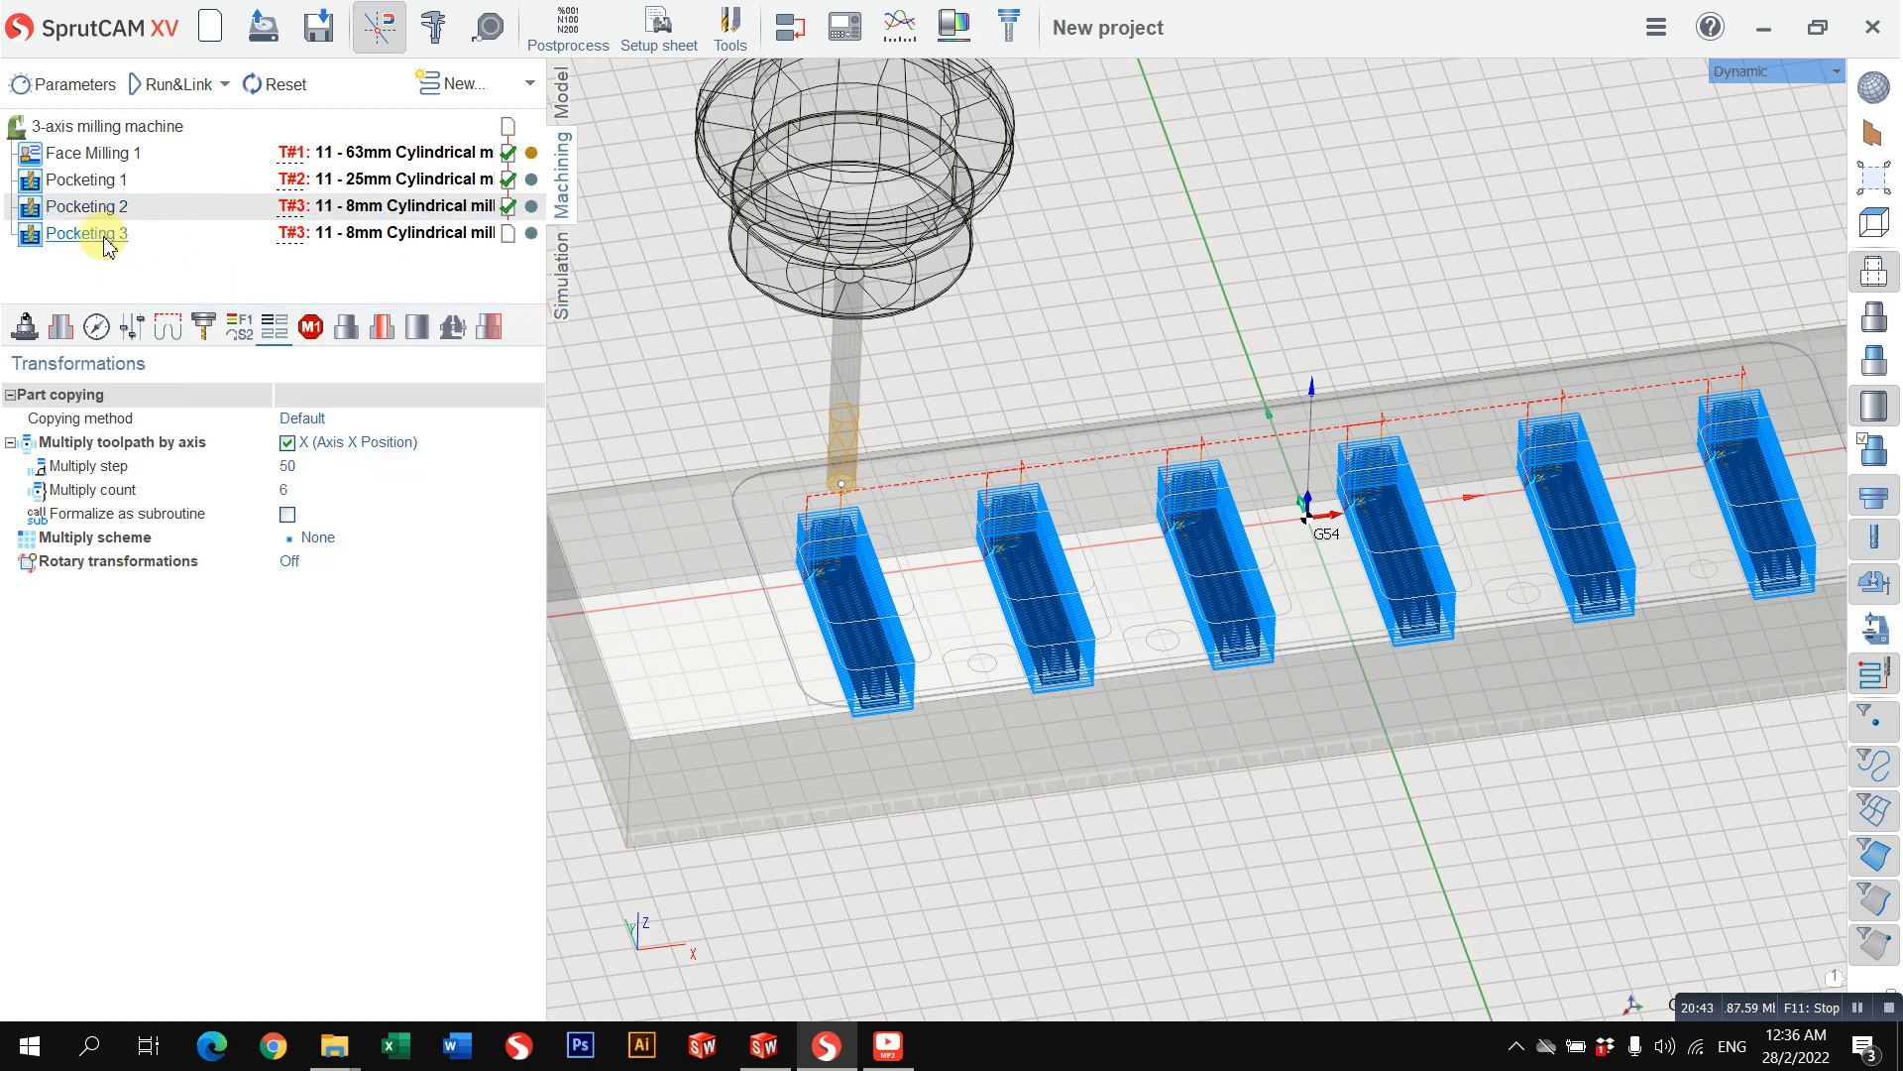
{"action": "left_click", "coordinate": [60, 326]}
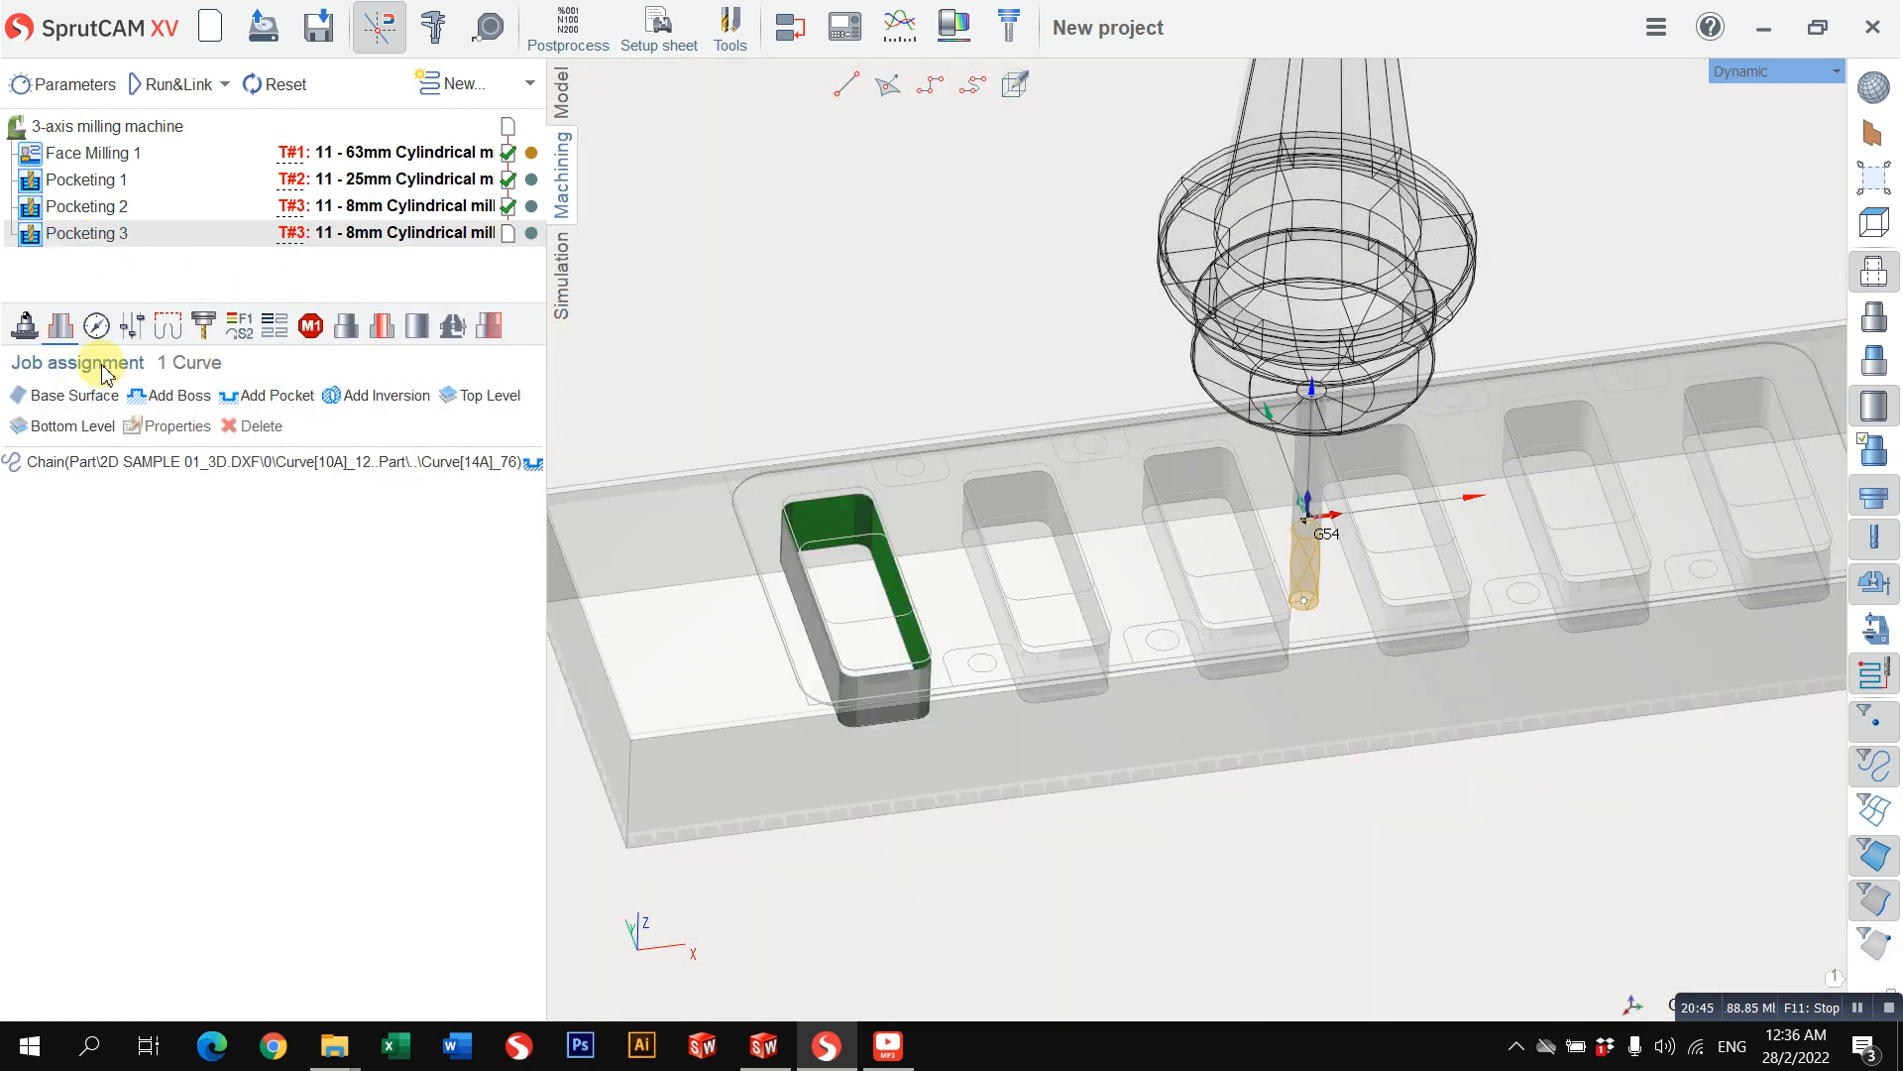
{"action": "left_click", "coordinate": [140, 461]}
{"action": "left_click", "coordinate": [260, 427]}
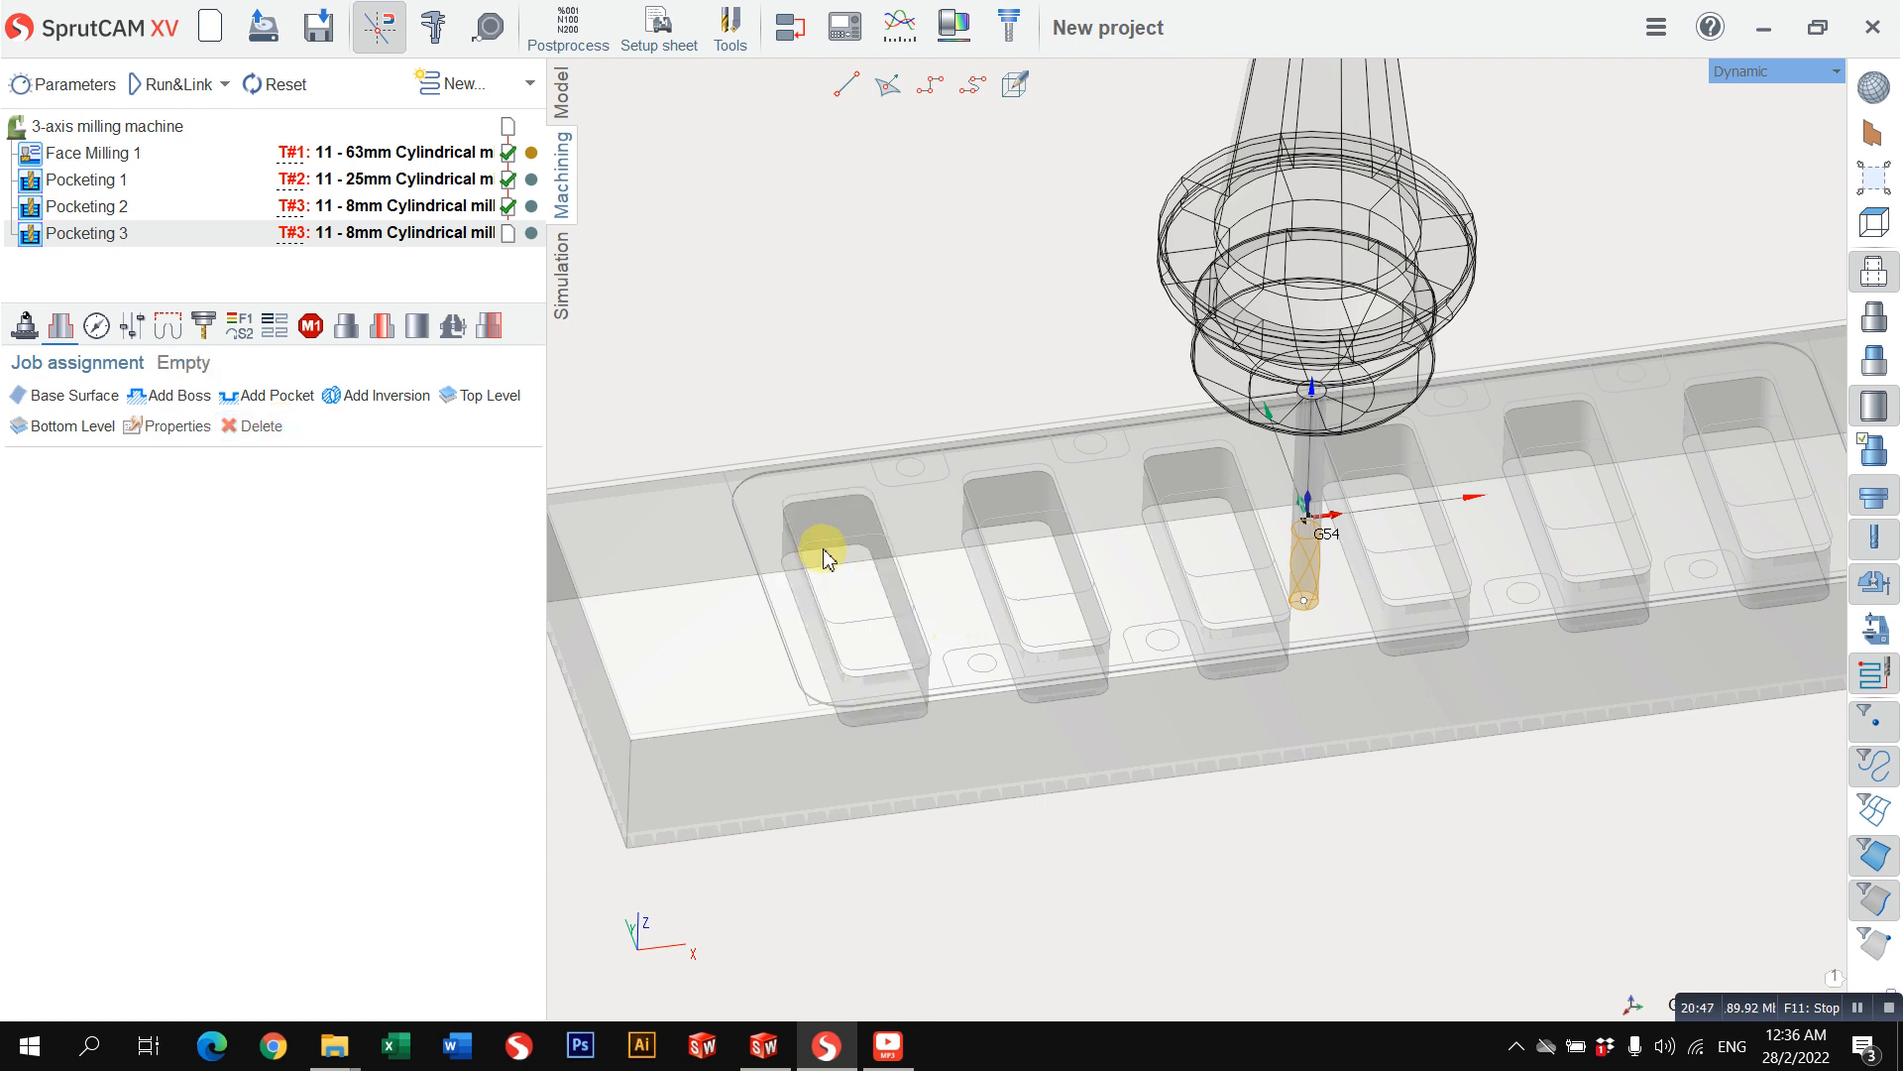
Step: Try to add the two inner edge curves of the first small pocket as pockets in the third pocketing operation, using the top view
{"action": "left_click", "coordinate": [1772, 79]}
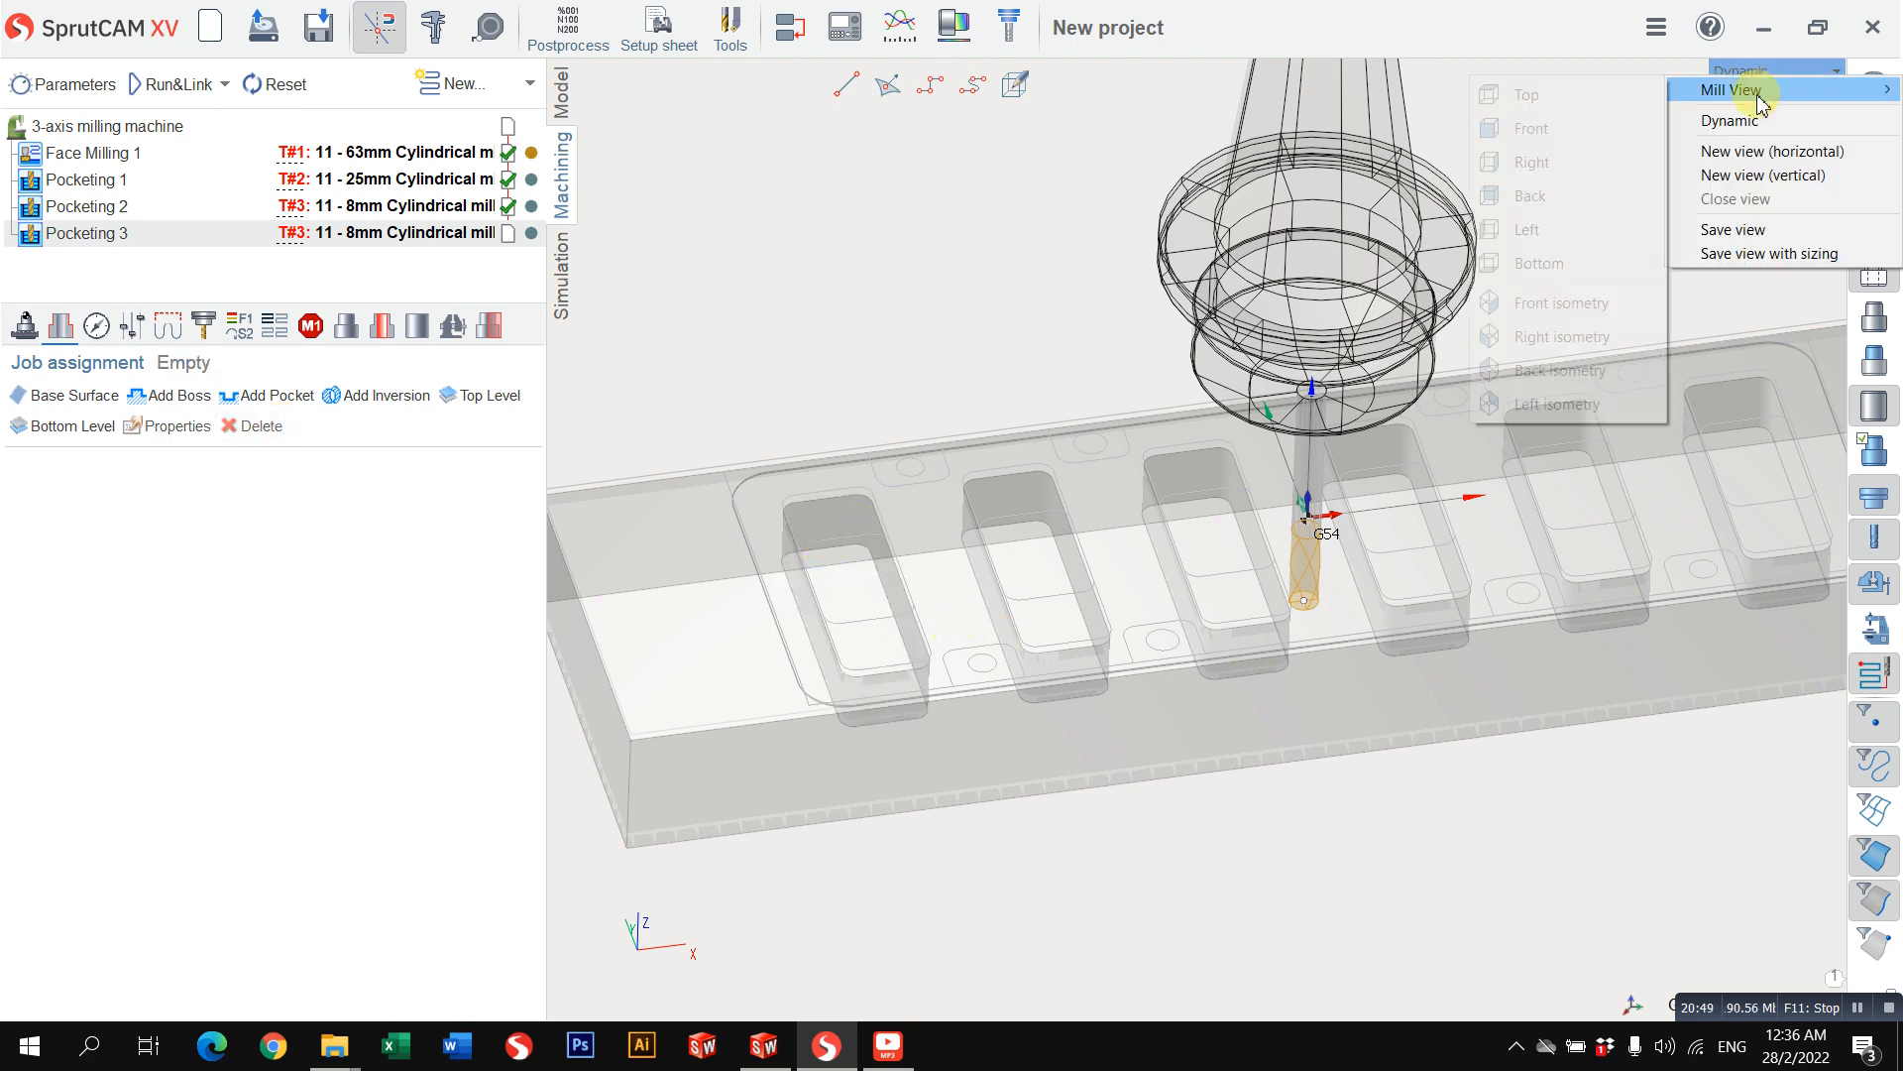
{"action": "mouse_move", "coordinate": [1747, 84]}
{"action": "left_click", "coordinate": [1618, 91]}
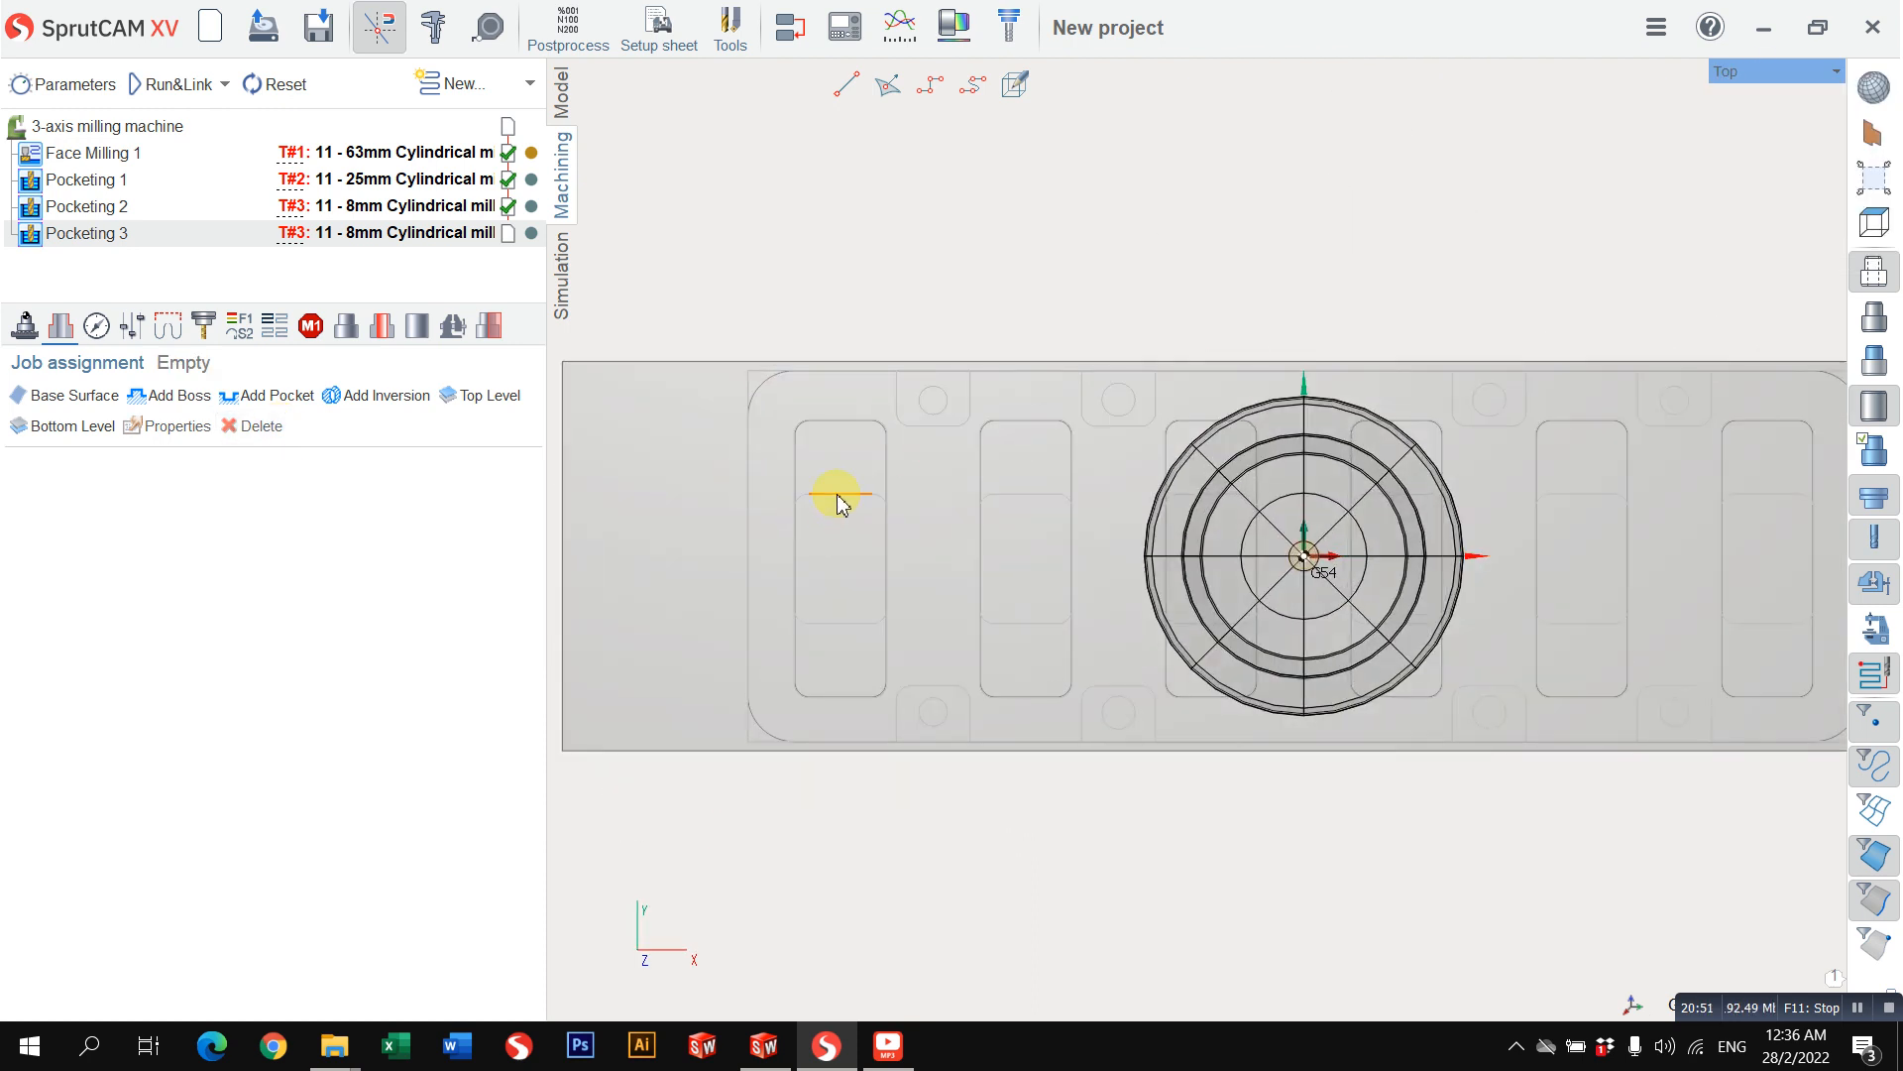
{"action": "left_click", "coordinate": [838, 496]}
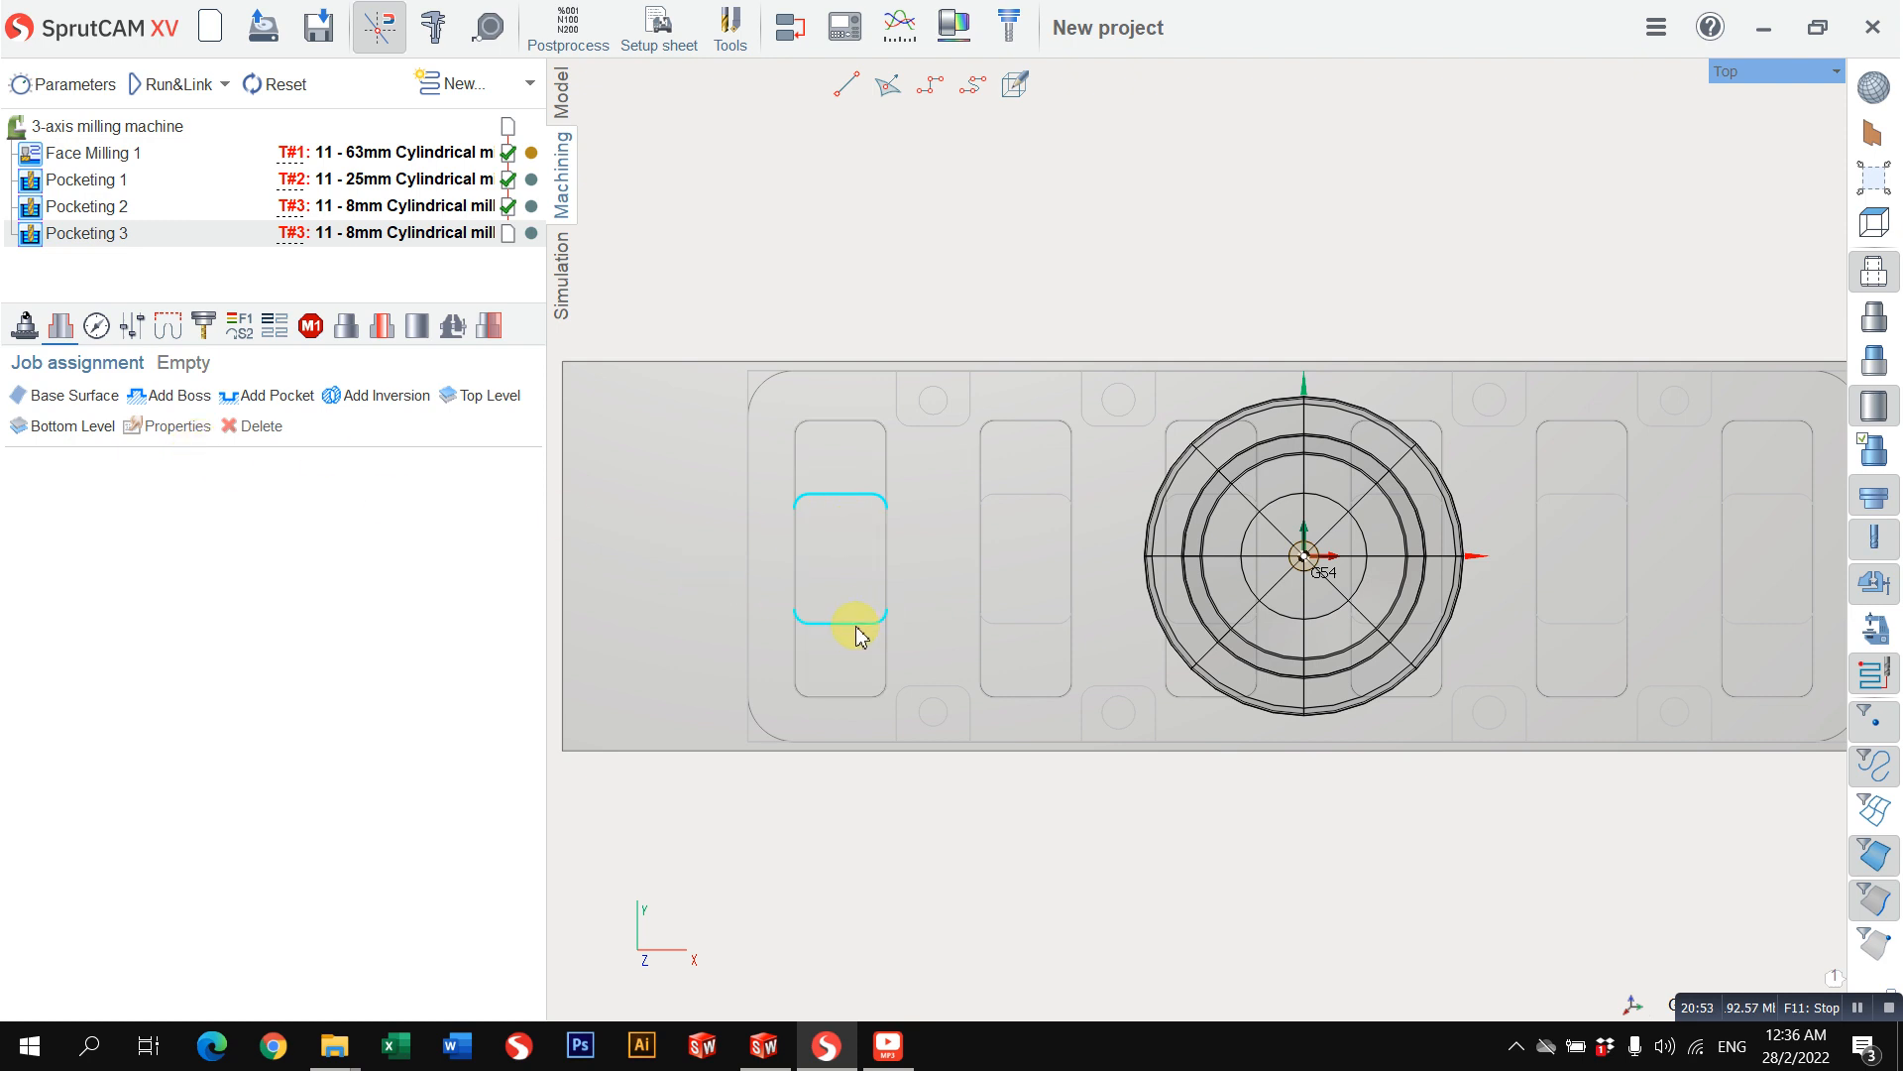
{"action": "left_click", "coordinate": [259, 394]}
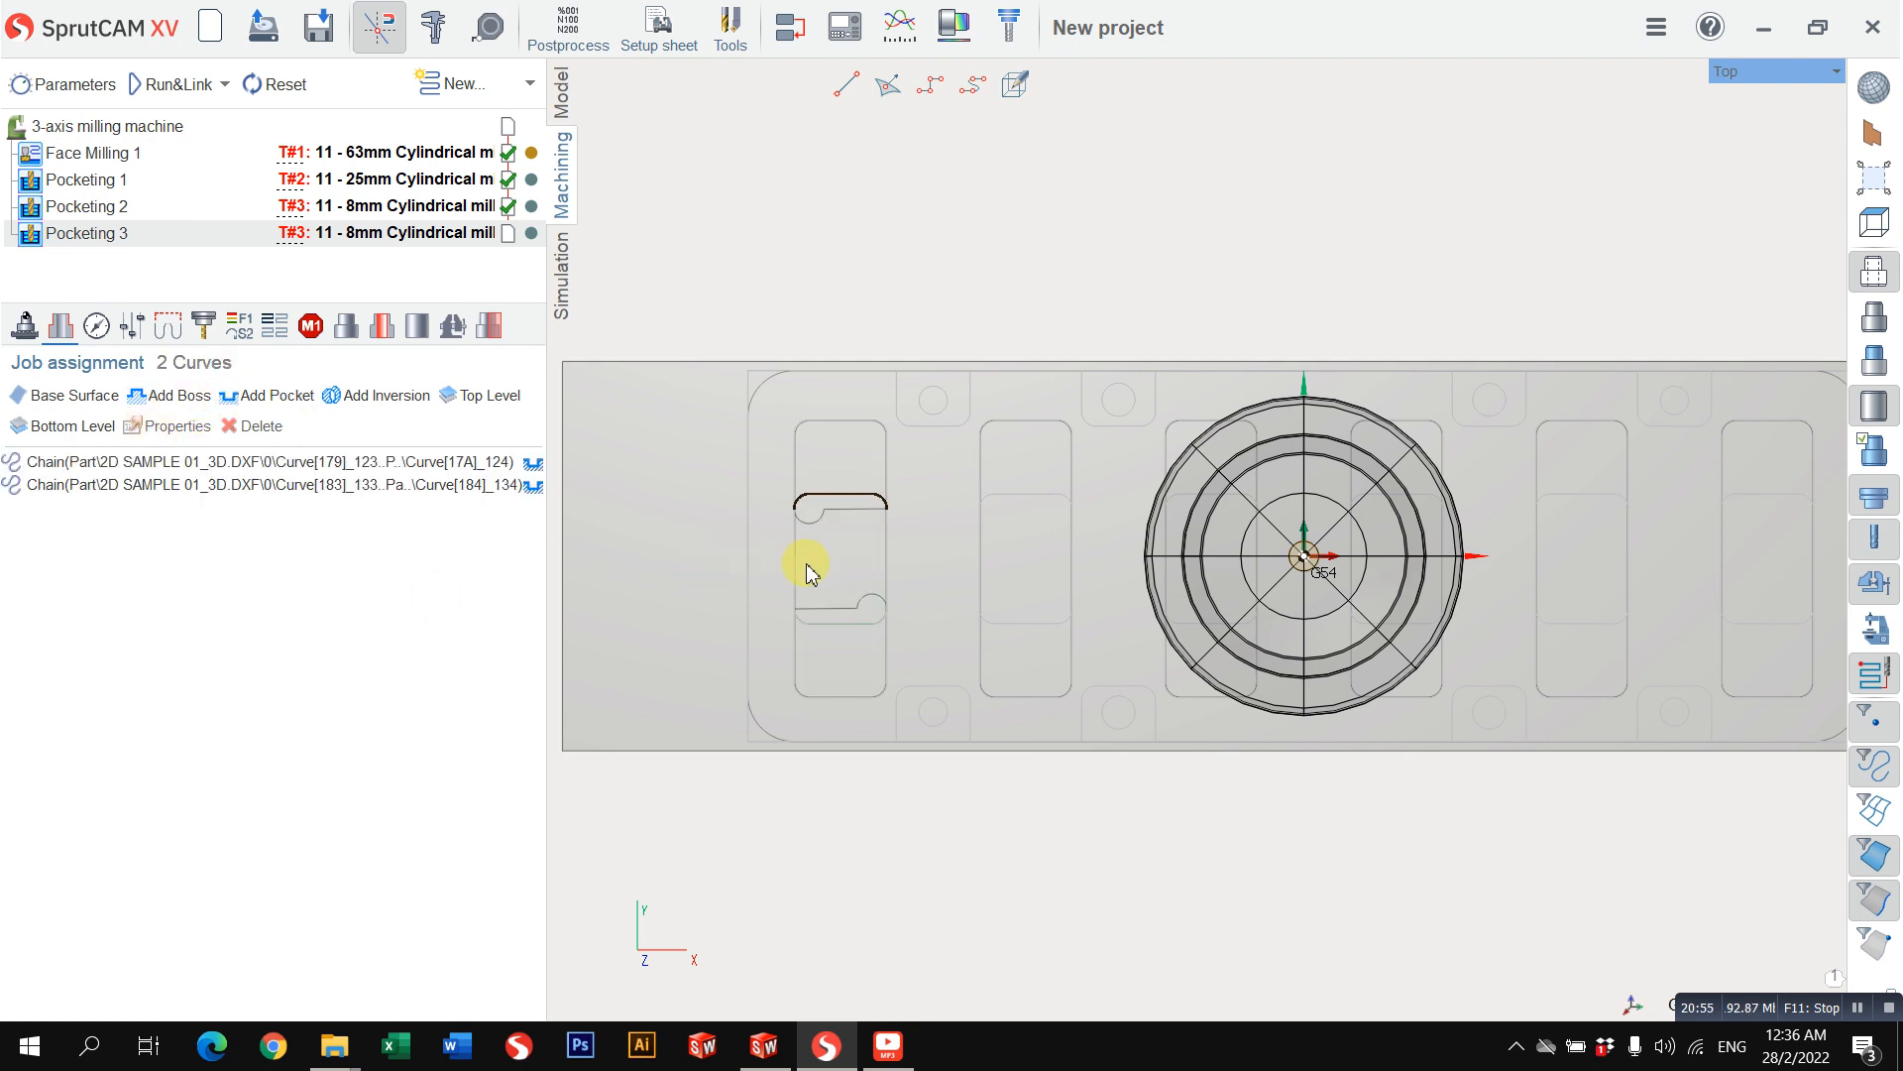
{"action": "right_click_drag", "start_coordinate": [799, 561], "coordinate": [837, 429]}
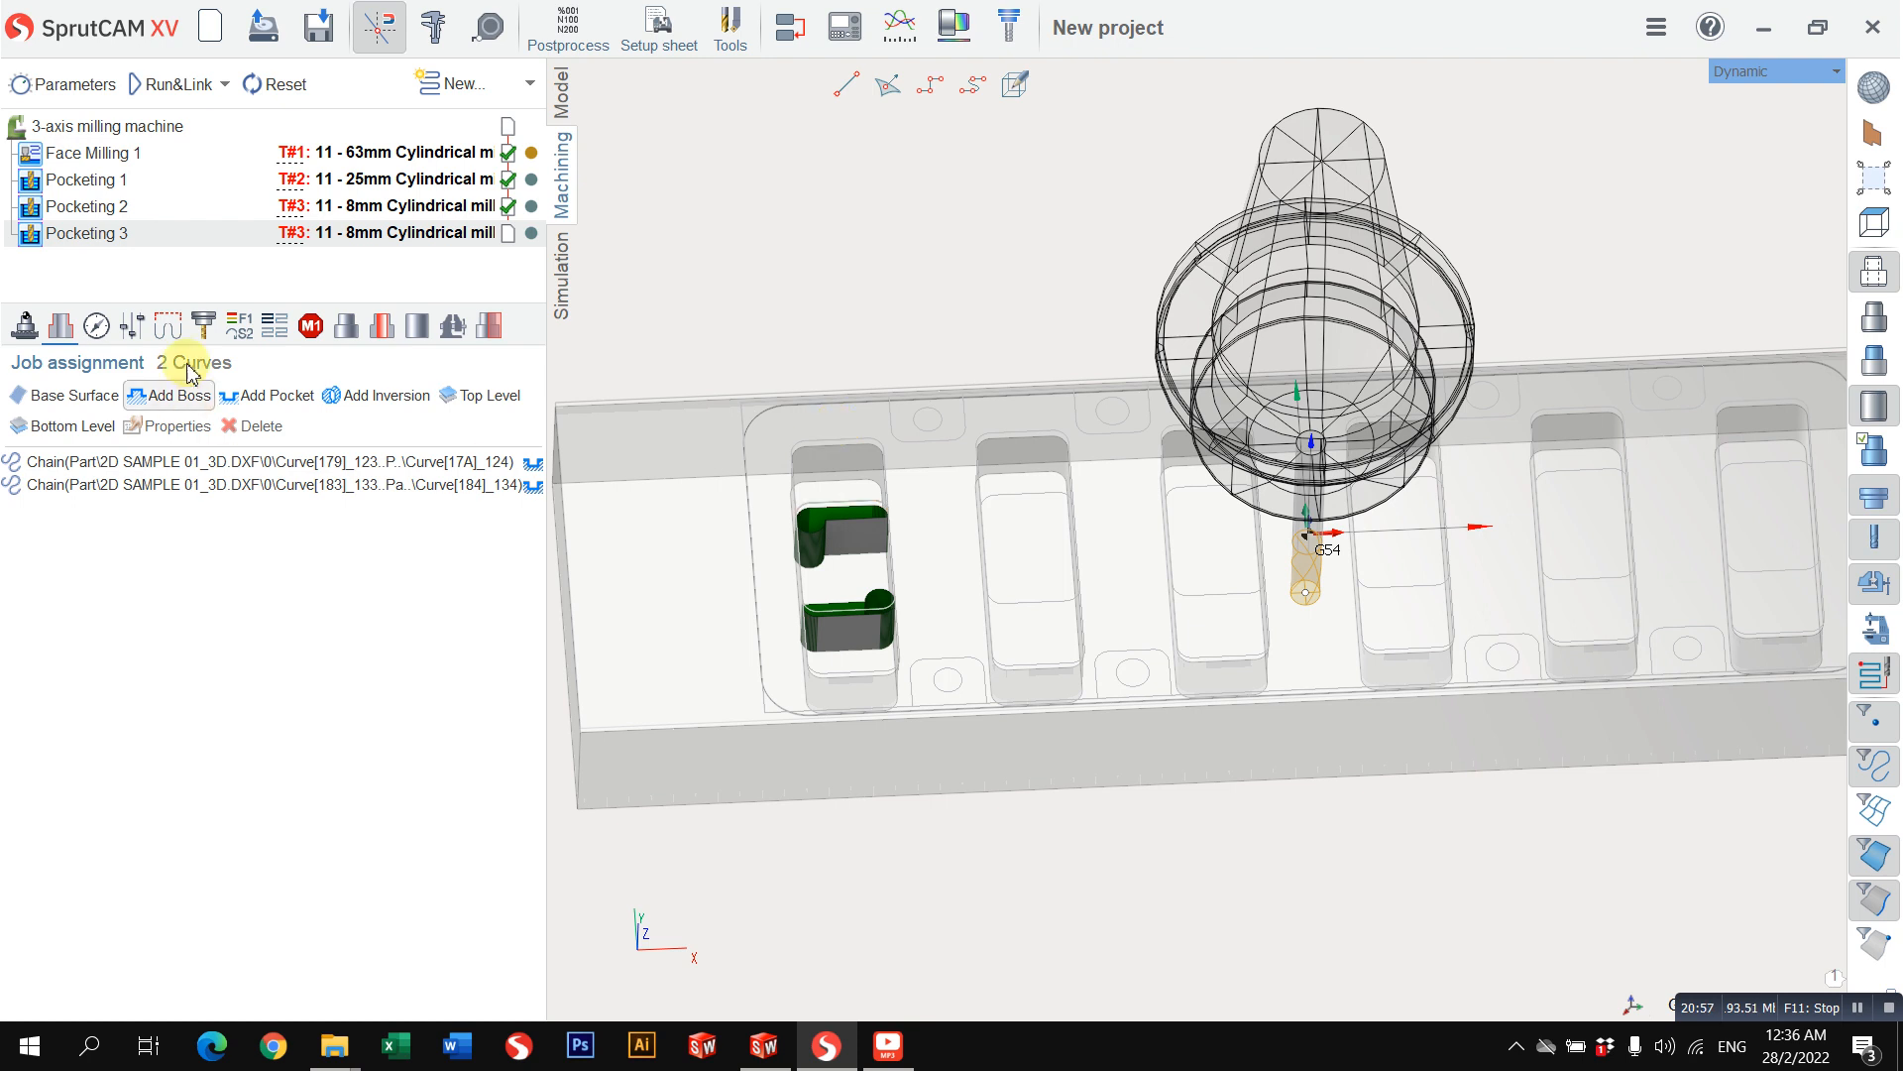
Step: Calculate the third pocketing operation with the two open curves and simulate it
{"action": "left_click", "coordinate": [156, 88]}
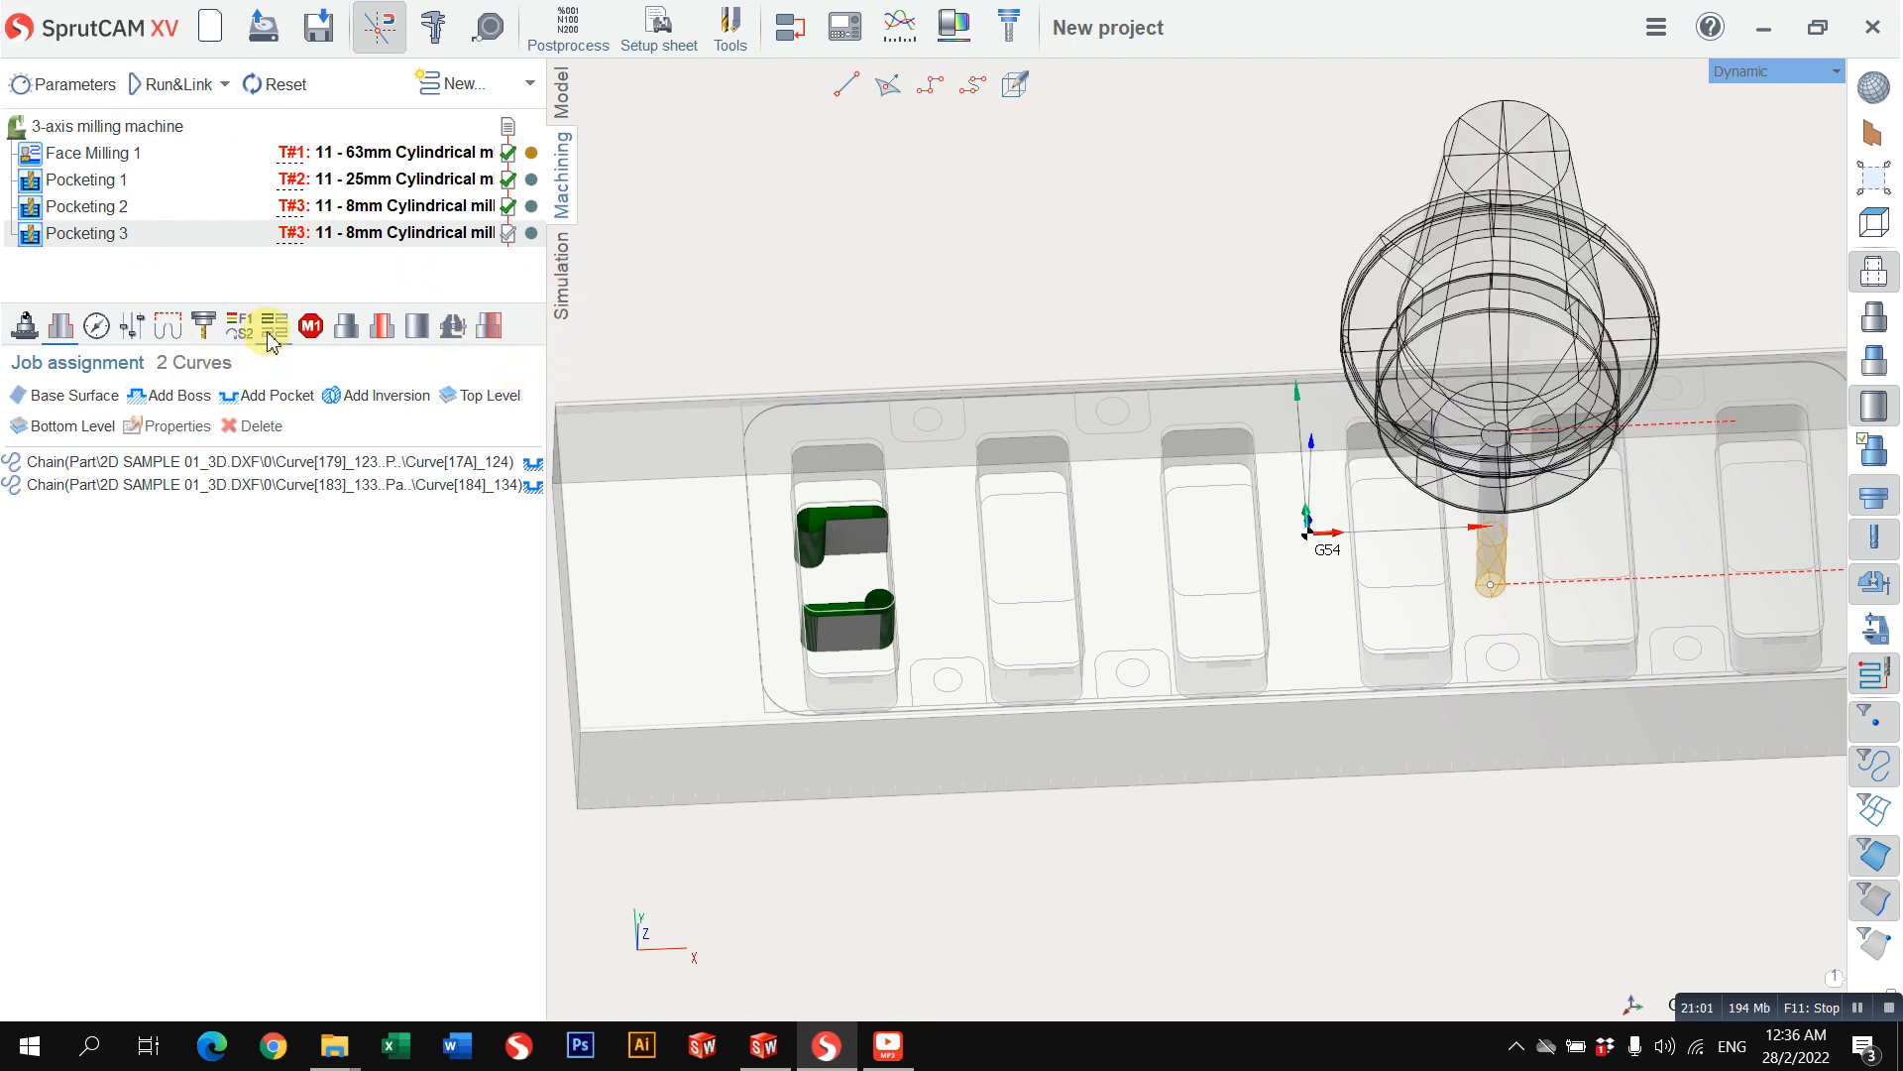
{"action": "scroll", "coordinate": [631, 386], "scroll_direction": "down", "scroll_amount": 2}
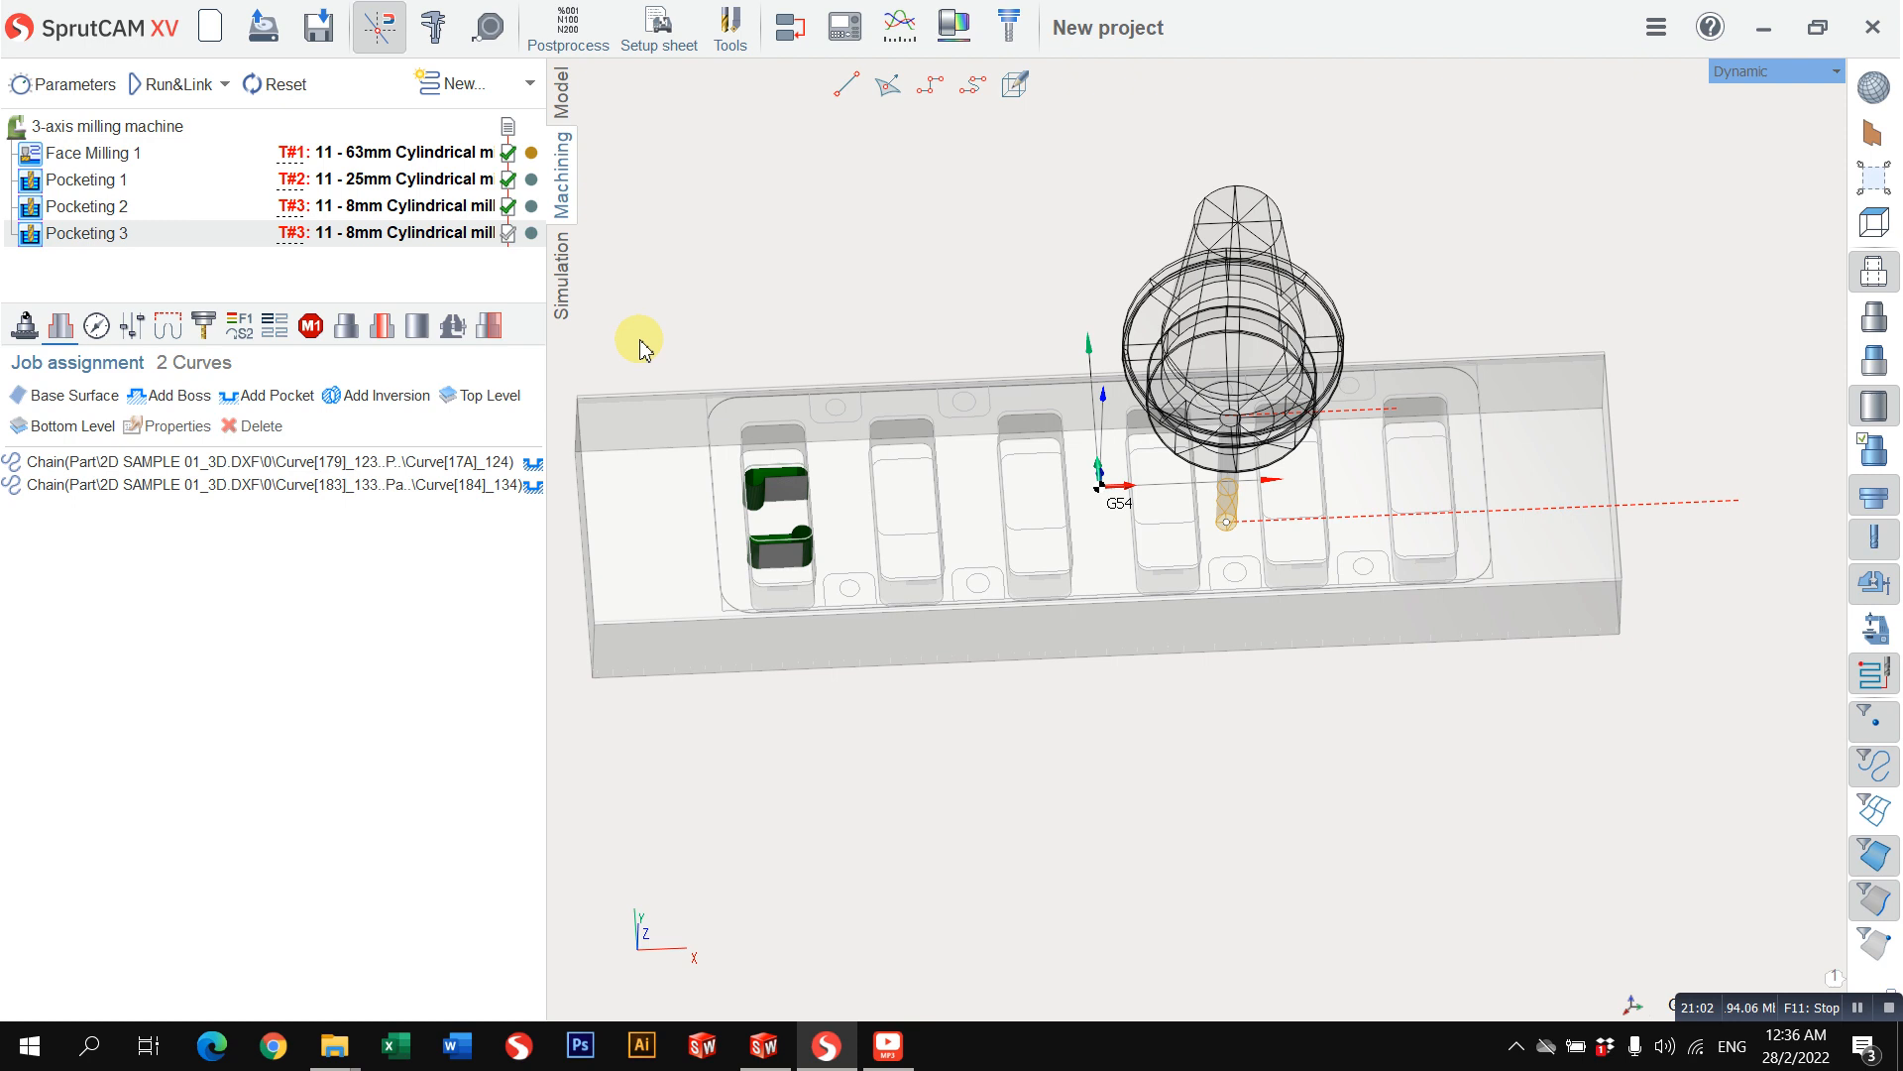
{"action": "left_click", "coordinate": [561, 268]}
{"action": "left_click", "coordinate": [396, 84]}
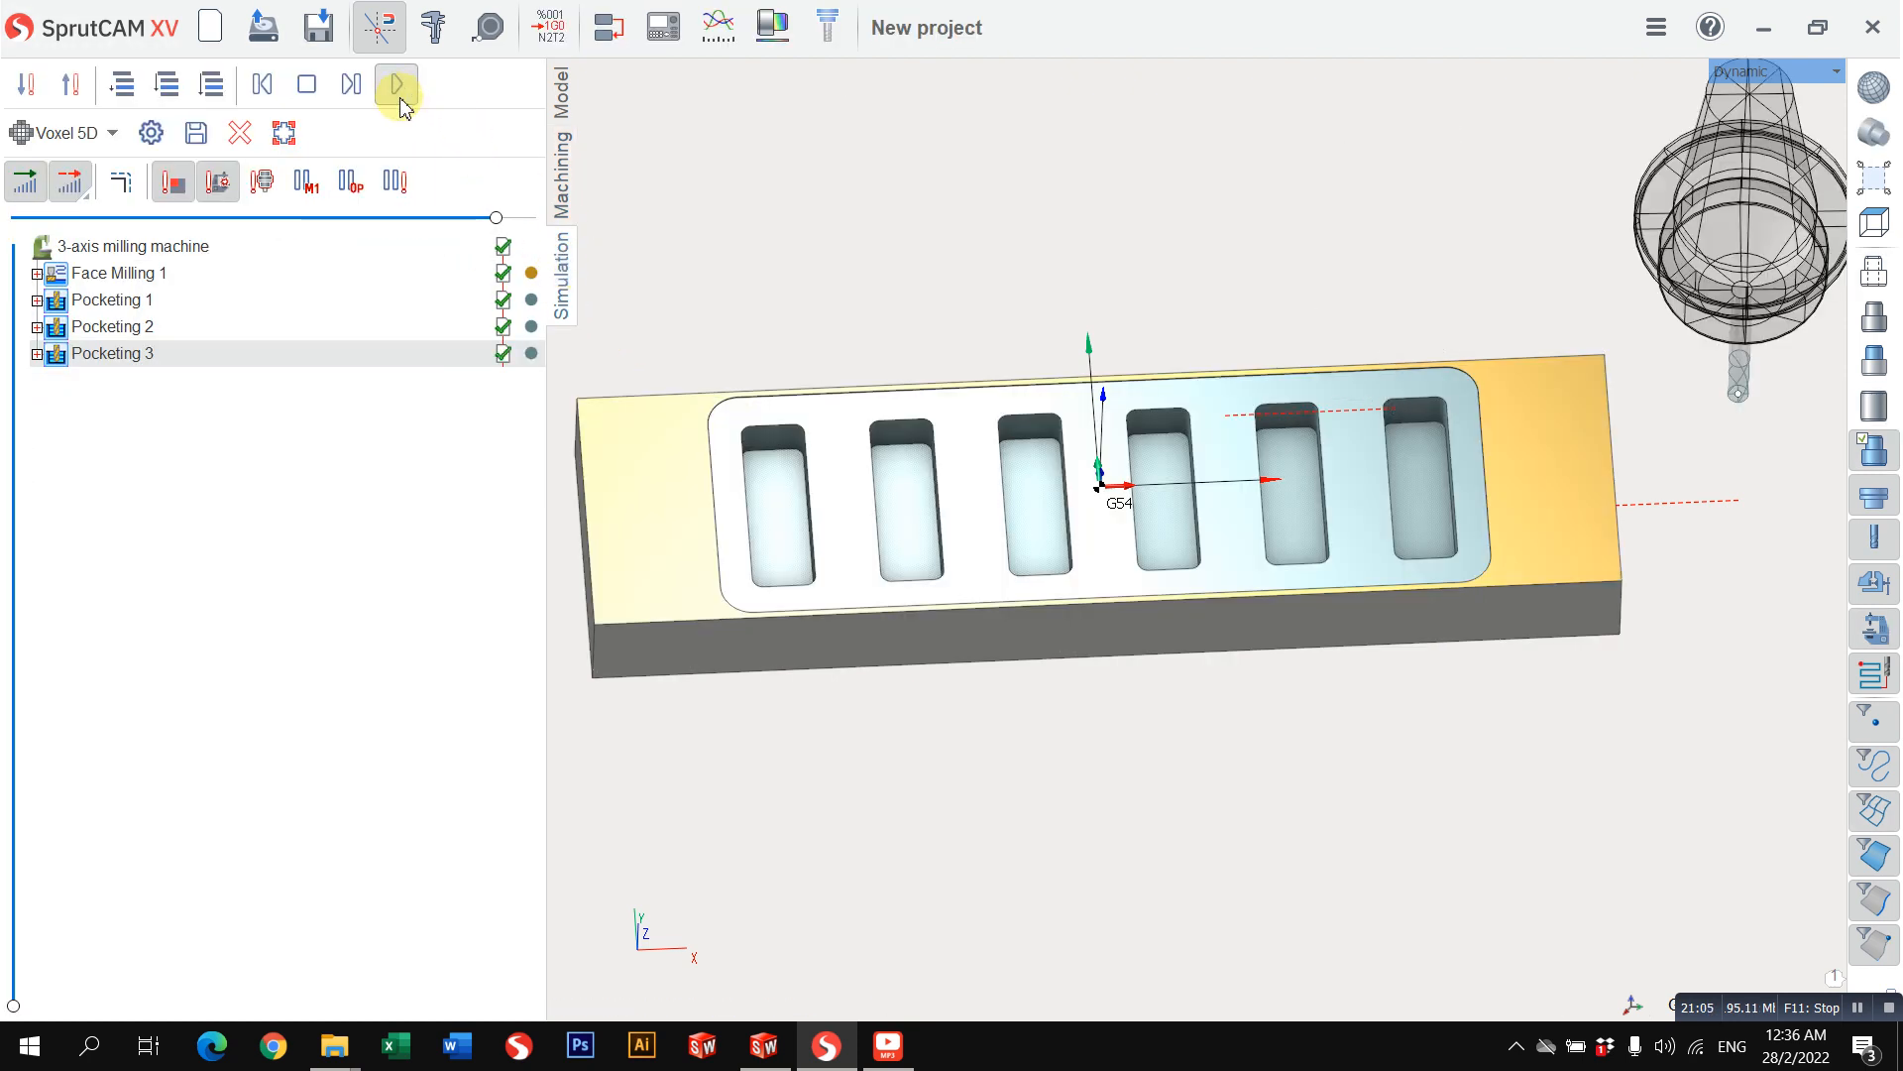
Step: Delete both curves from the job assignment of the third pocketing operation
{"action": "left_click", "coordinate": [562, 189]}
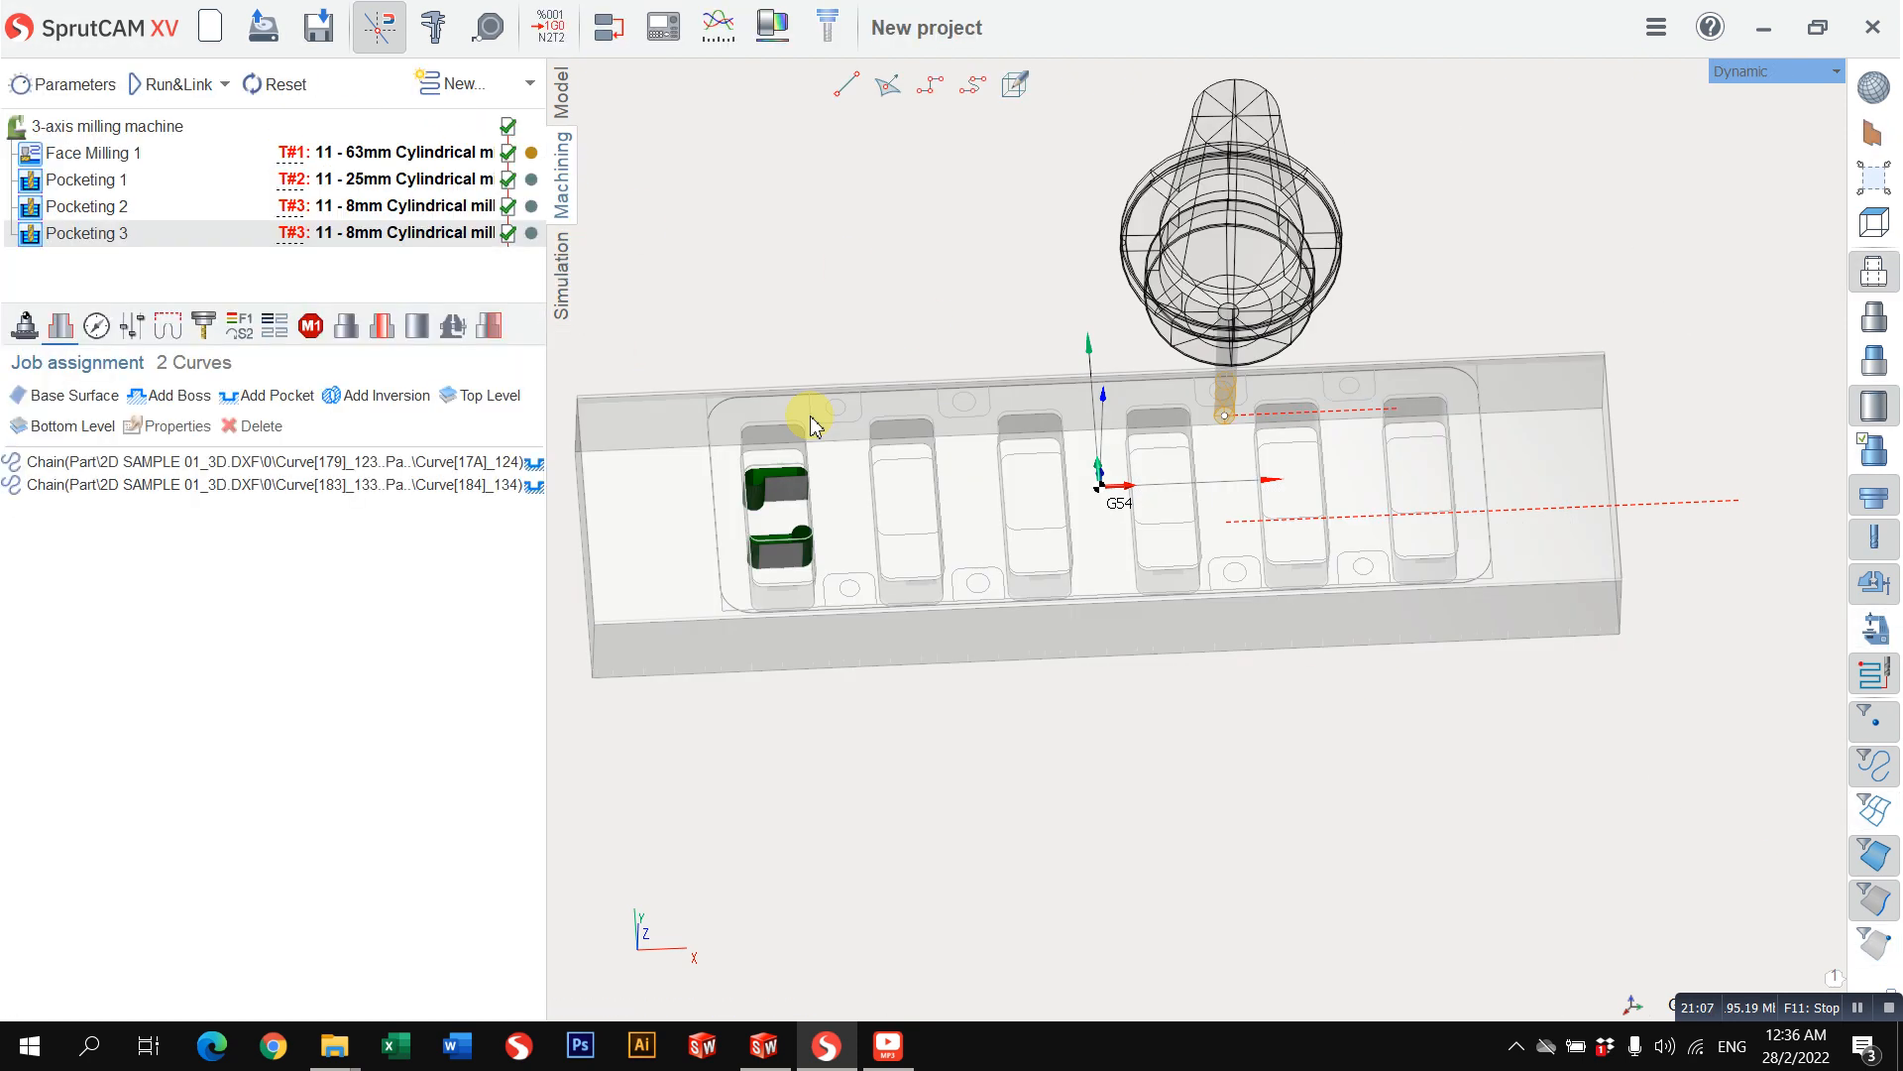
{"action": "scroll", "coordinate": [788, 476], "scroll_direction": "up", "scroll_amount": 3}
{"action": "scroll", "coordinate": [759, 500], "scroll_direction": "up", "scroll_amount": 2}
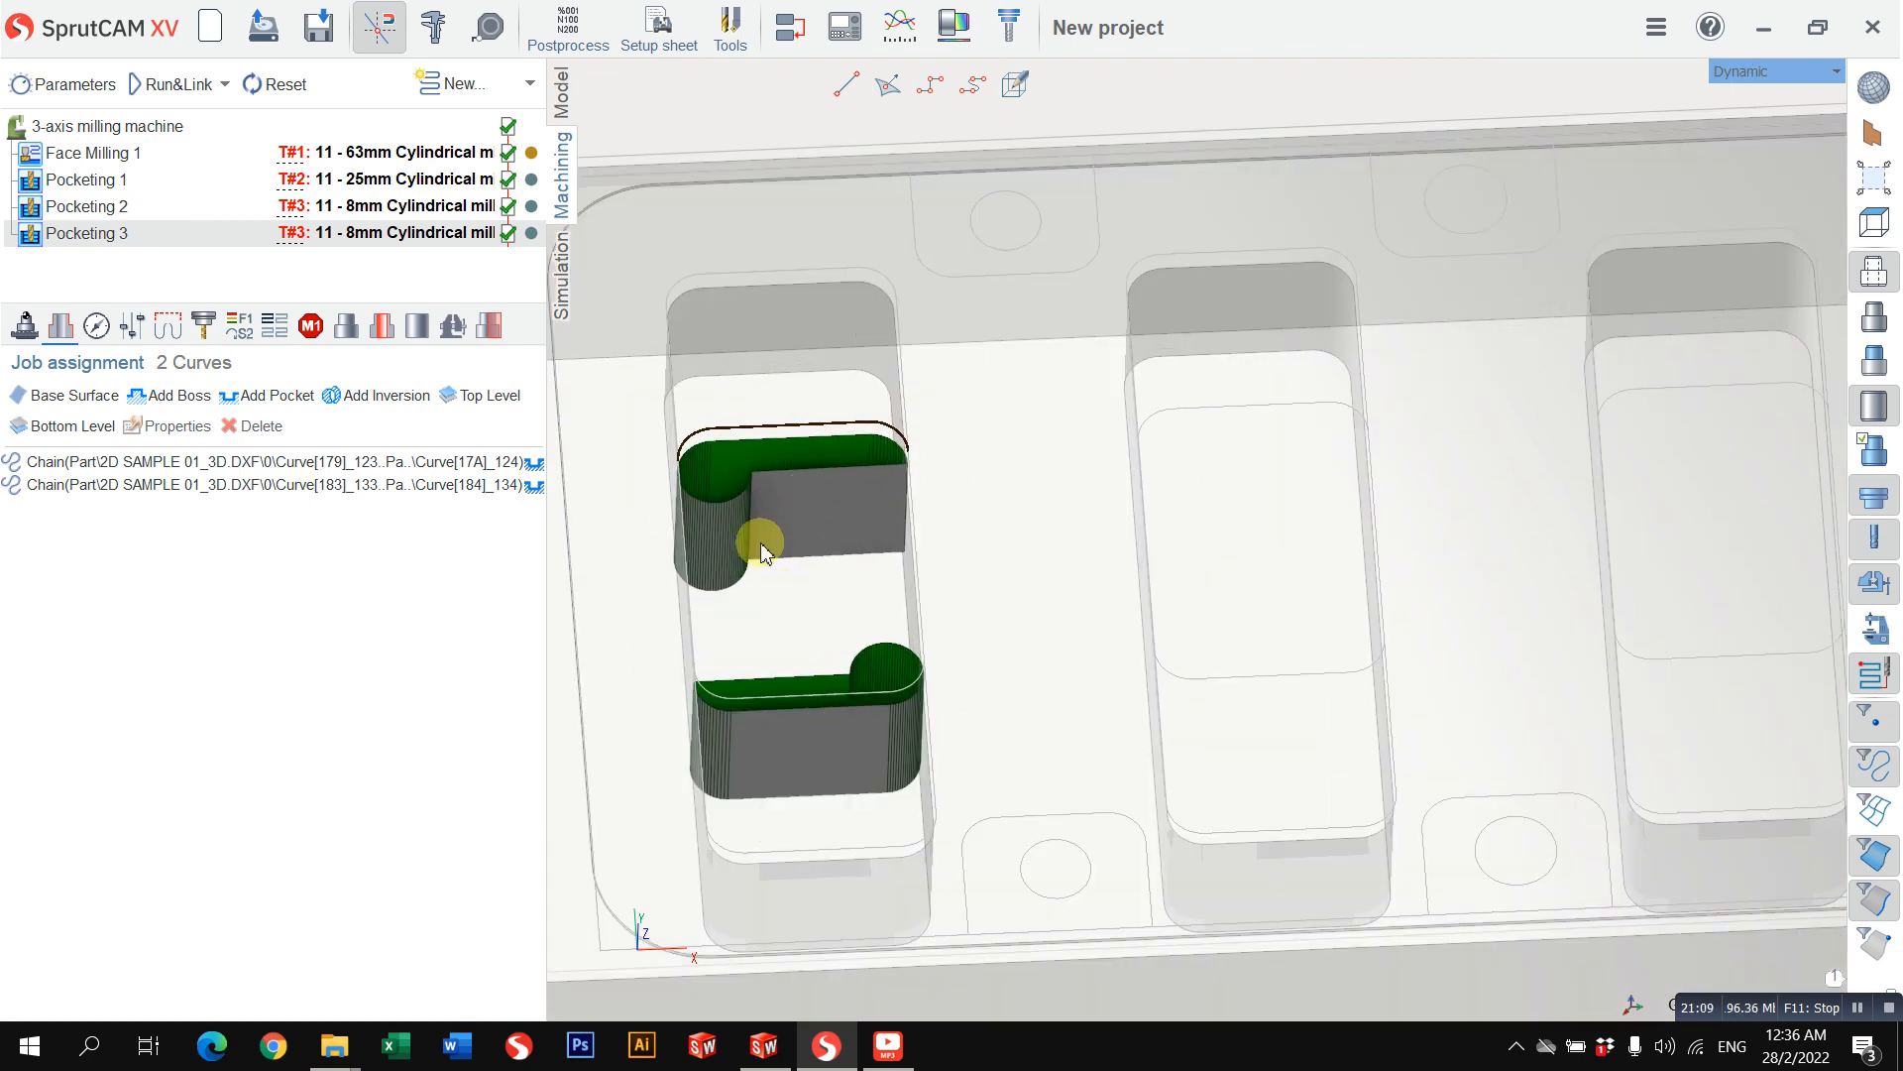
{"action": "left_click", "coordinate": [238, 428]}
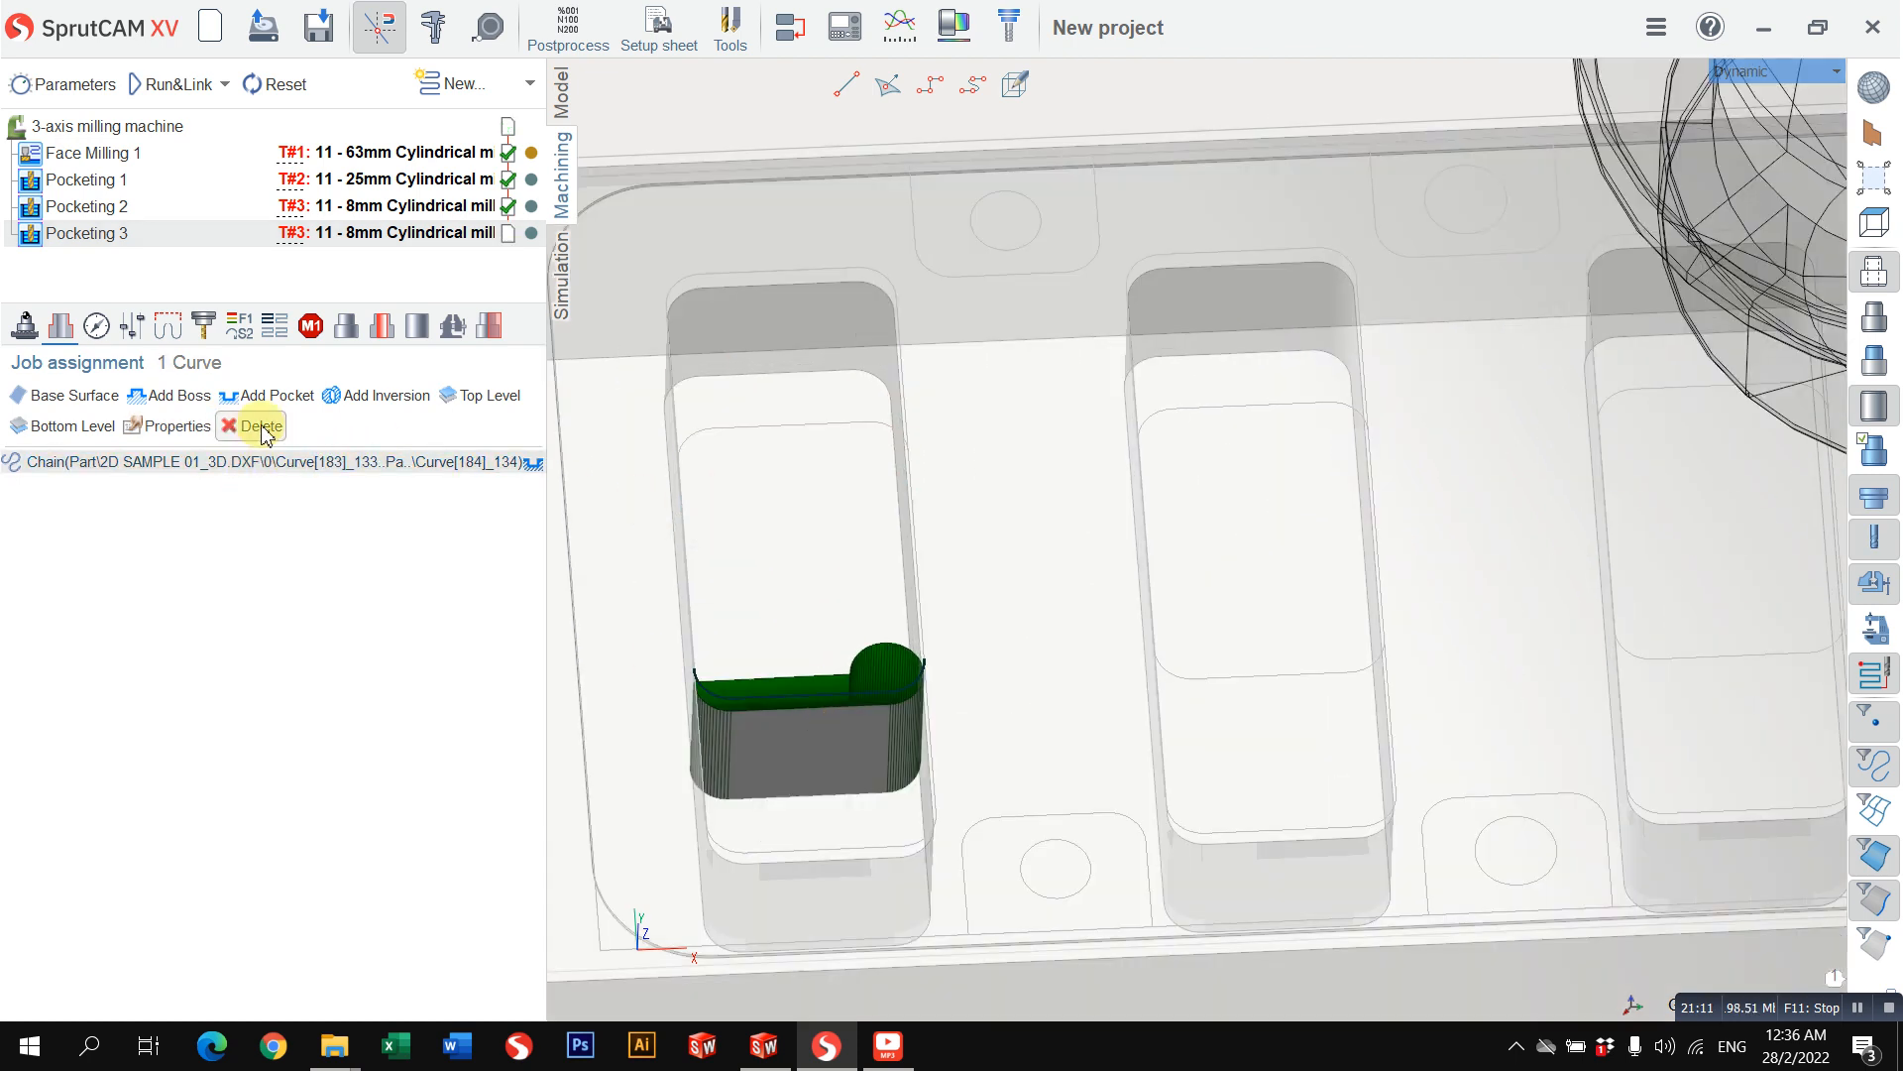
{"action": "left_click", "coordinate": [240, 427]}
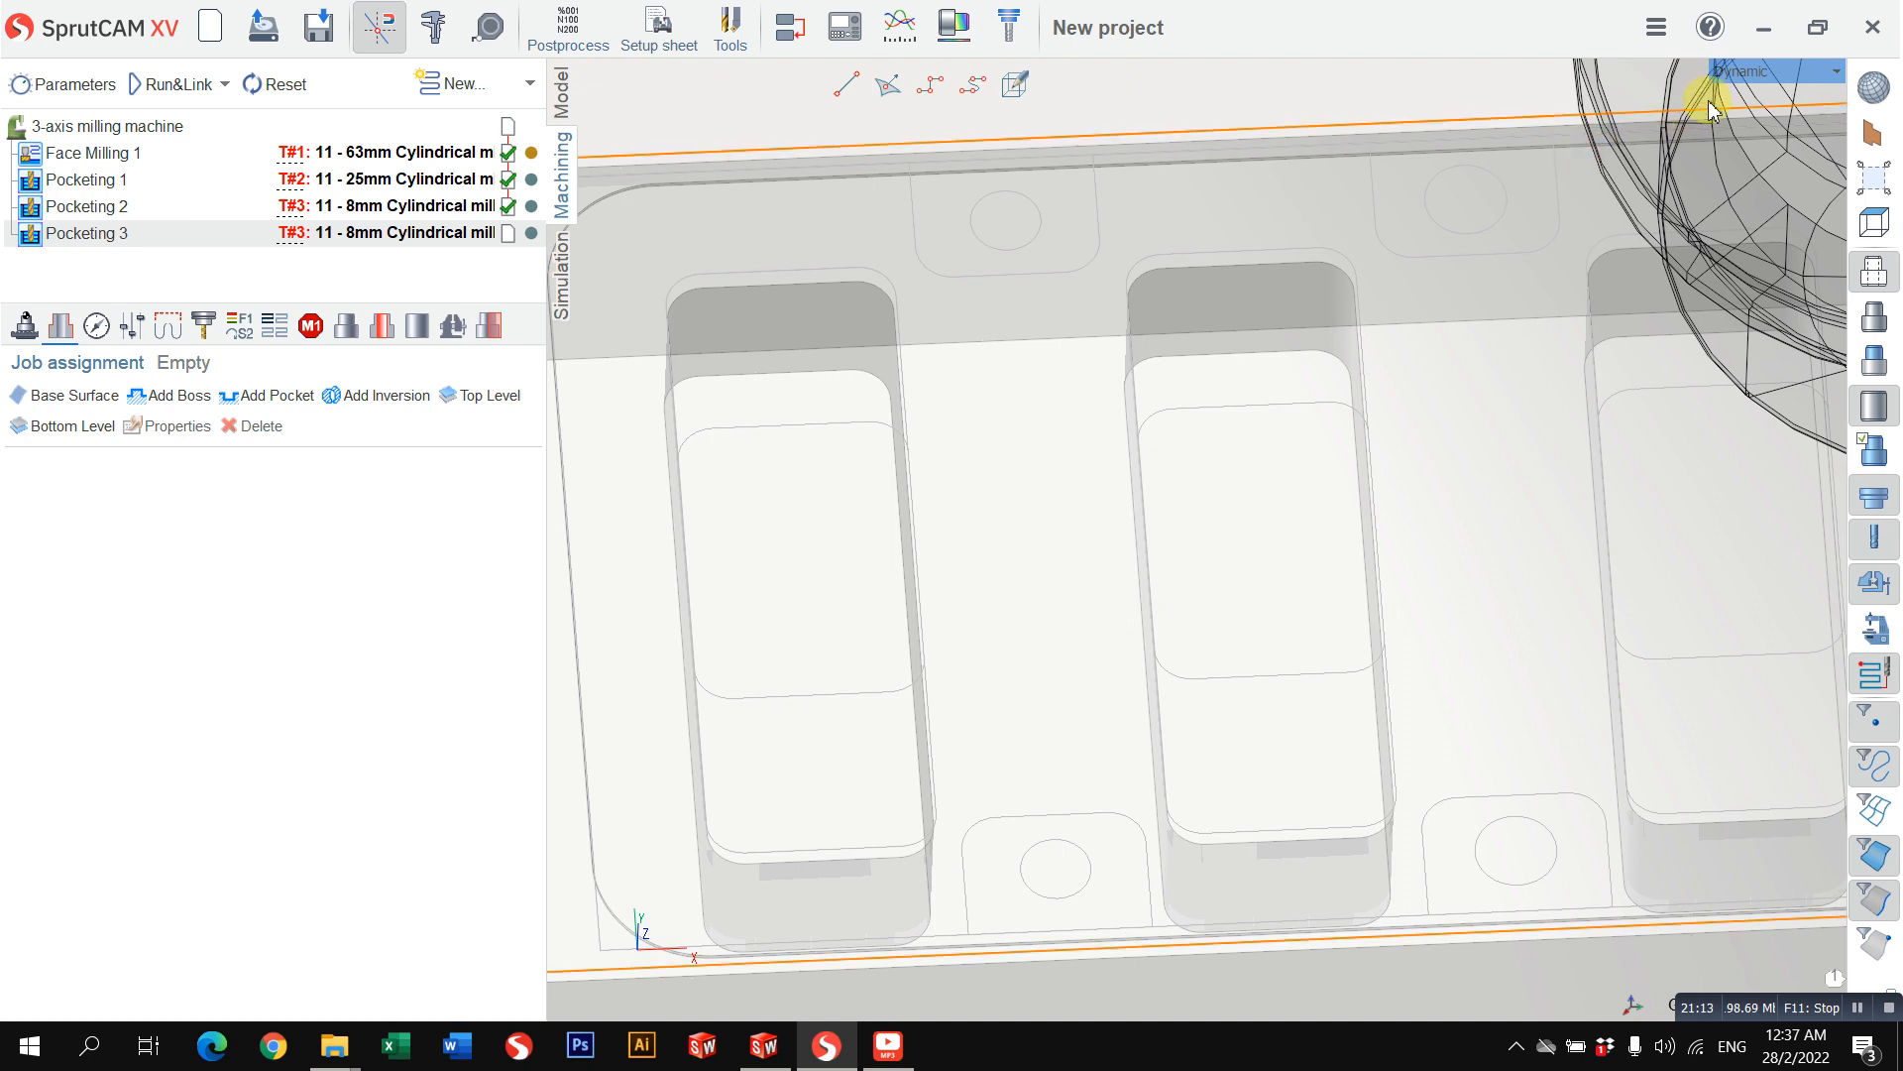
{"action": "left_click", "coordinate": [1774, 72]}
{"action": "mouse_move", "coordinate": [1745, 81]}
{"action": "left_click", "coordinate": [1611, 91]}
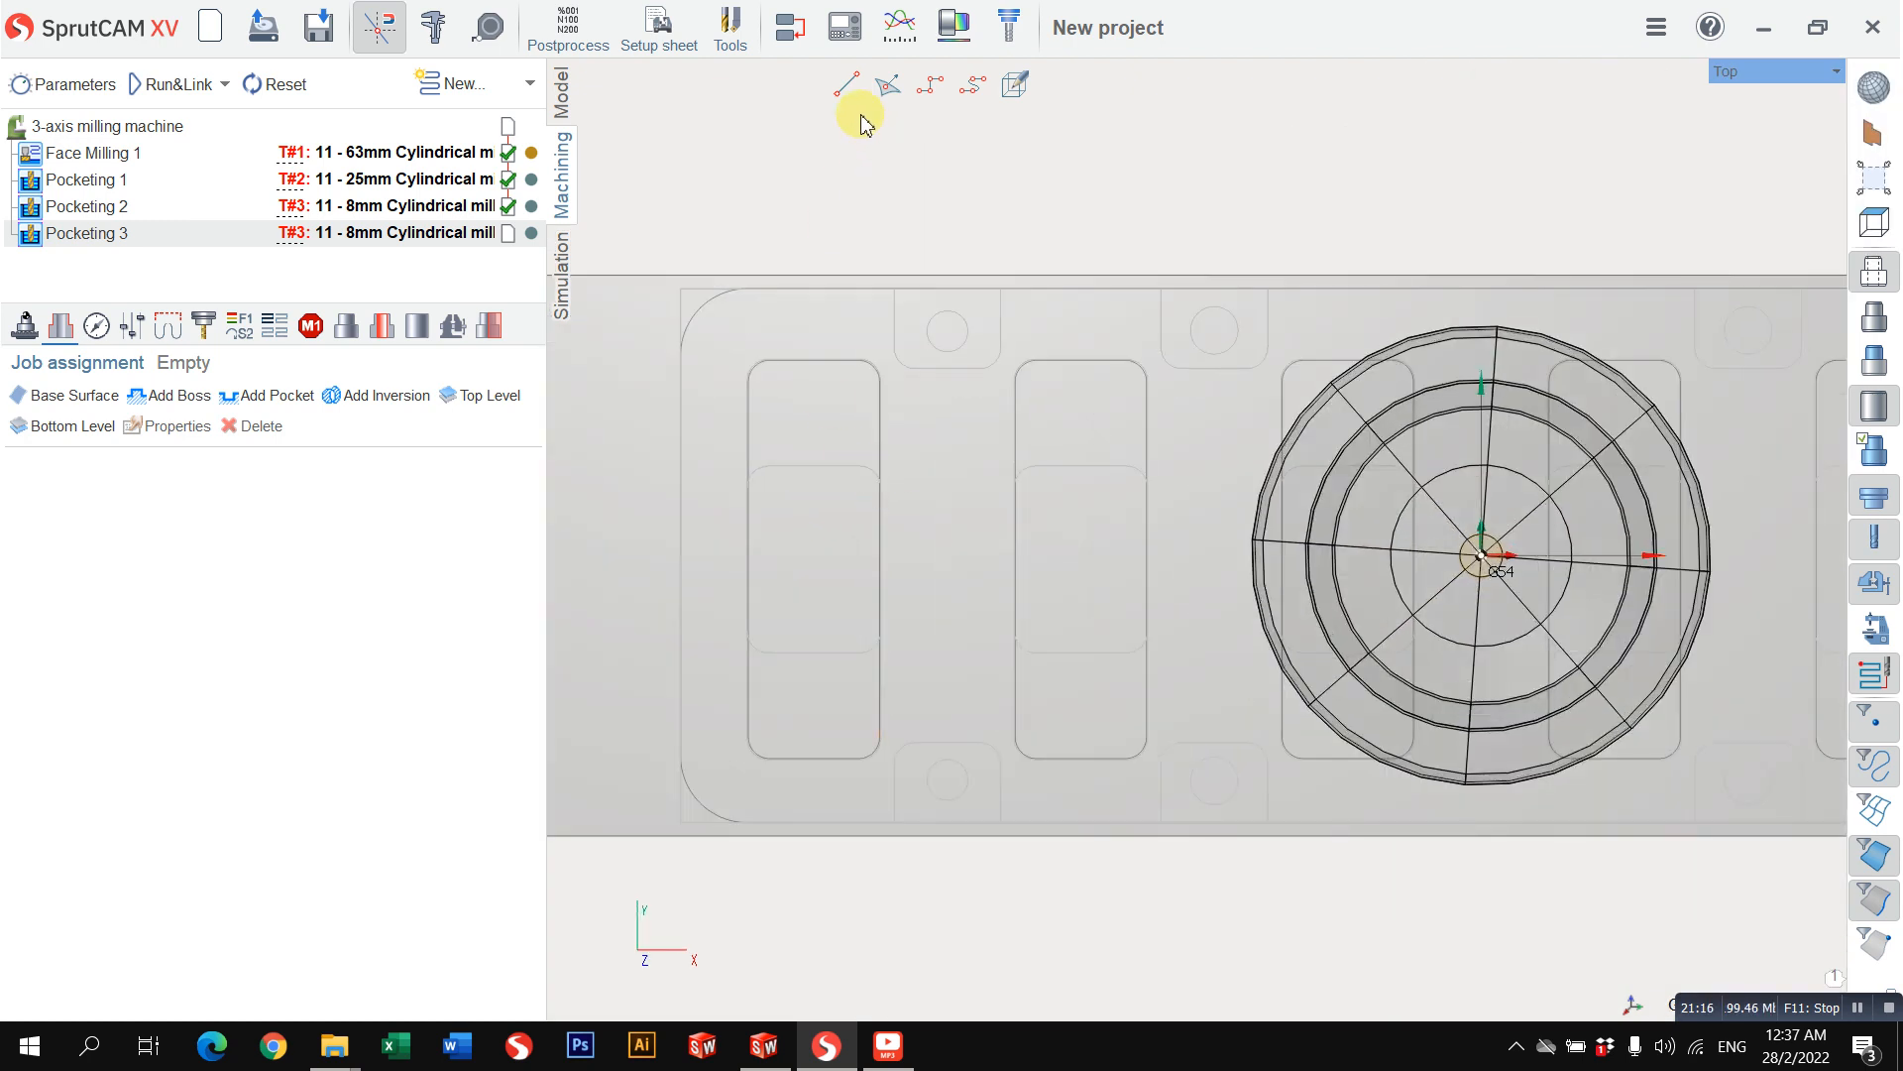
{"action": "left_click", "coordinate": [846, 85]}
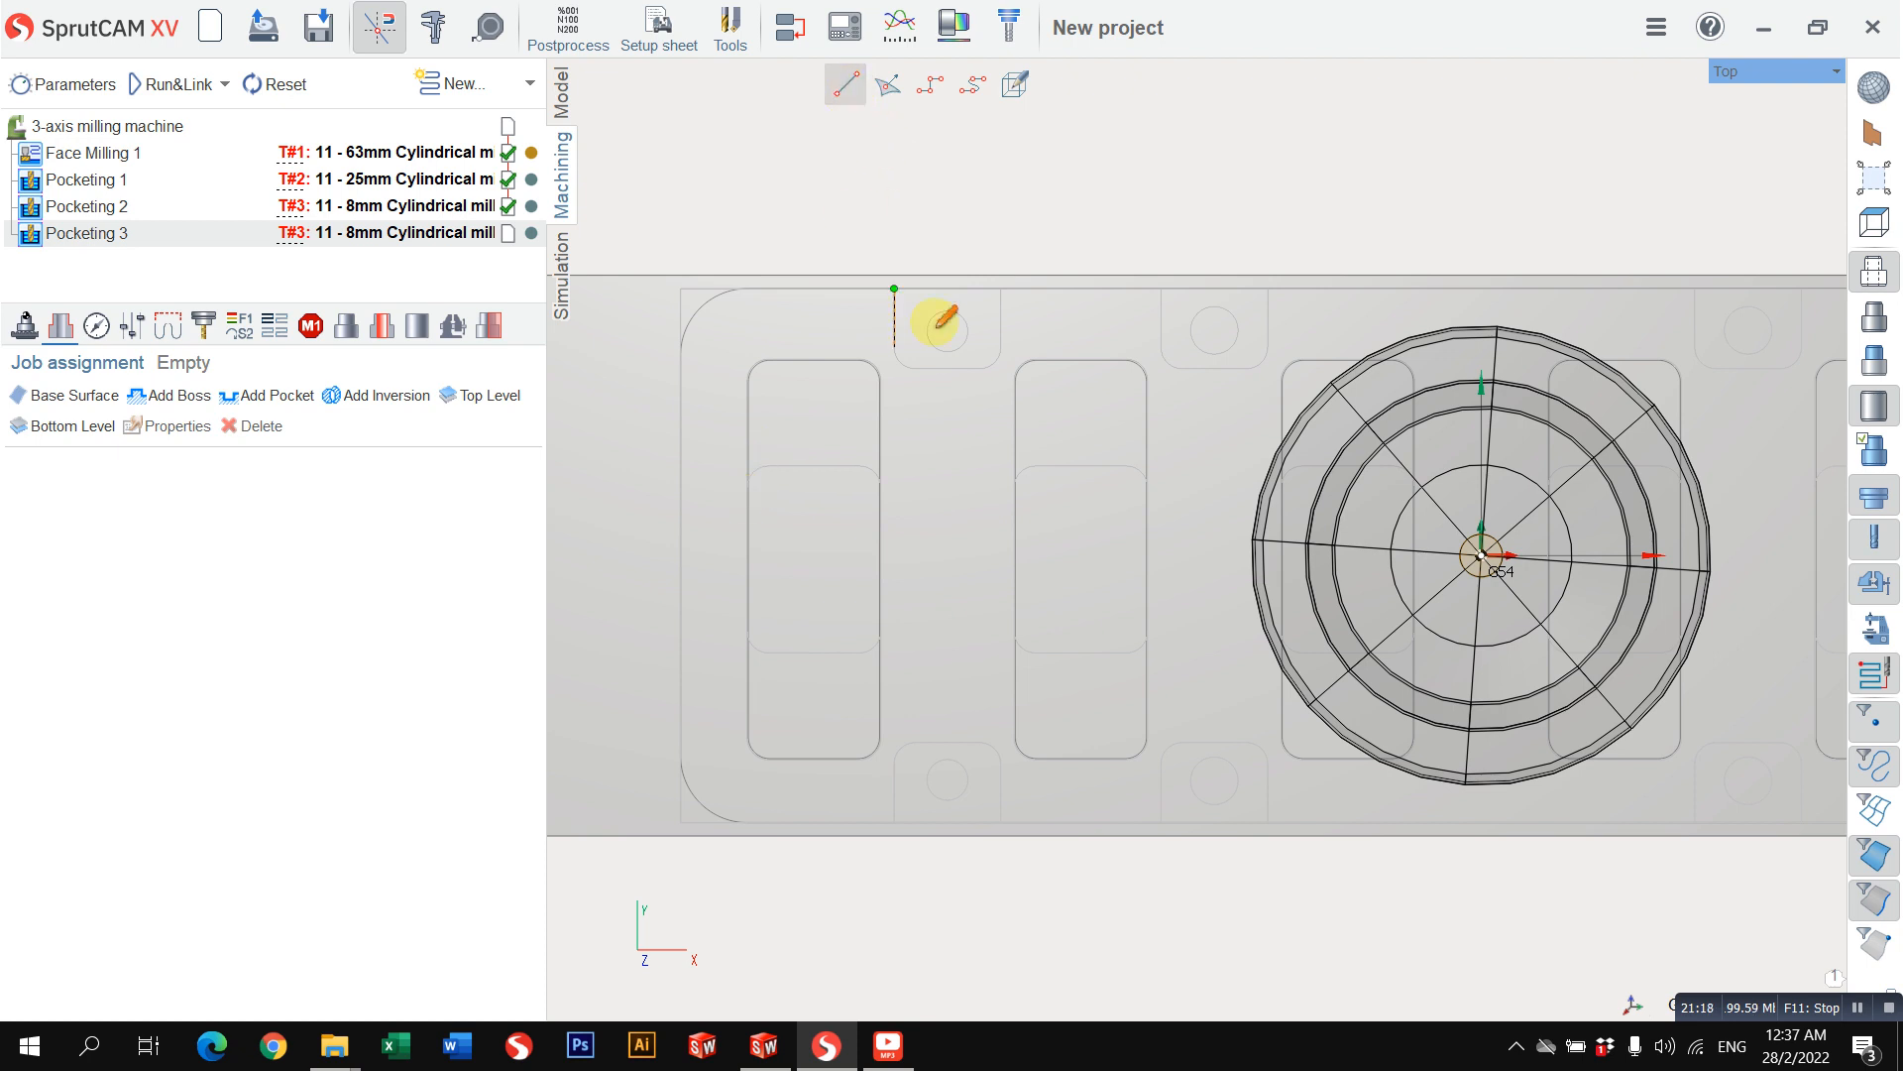
{"action": "middle_click_drag", "start_coordinate": [936, 327], "coordinate": [1016, 325]}
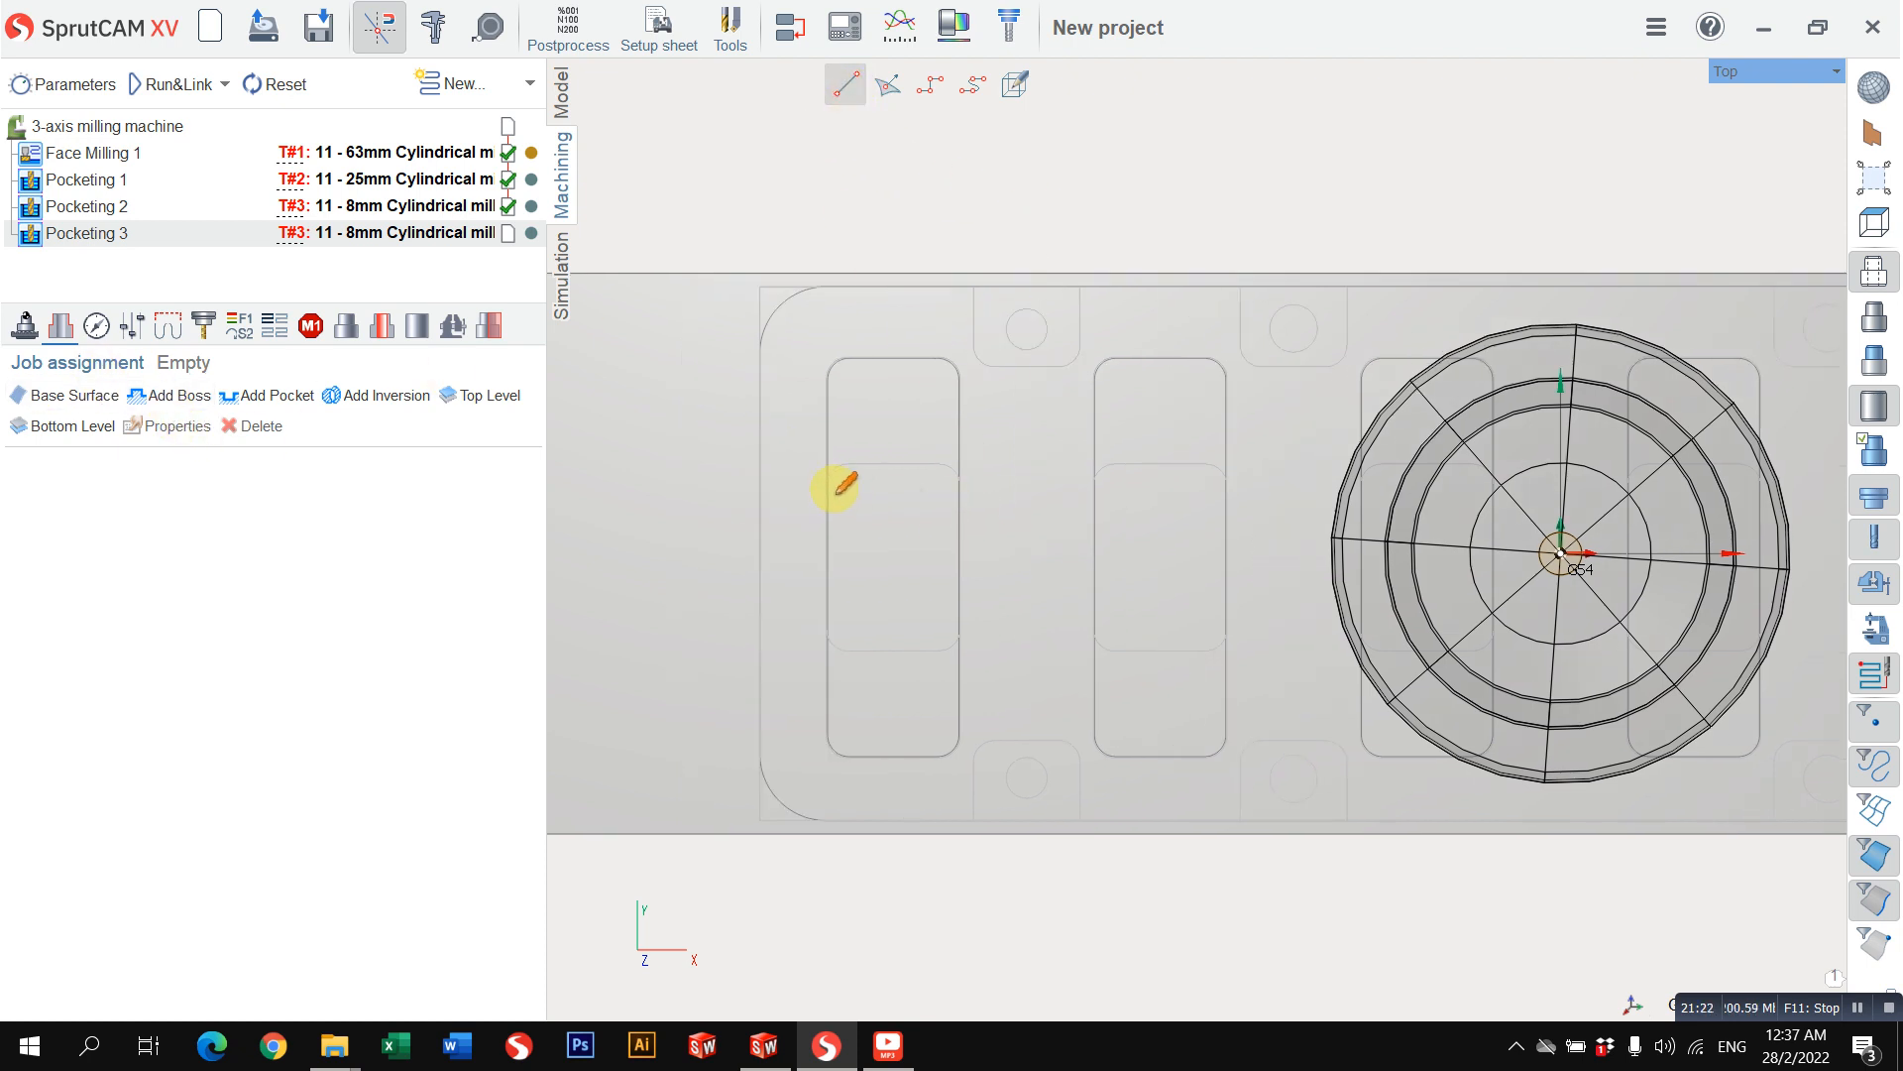
{"action": "scroll", "coordinate": [904, 481], "scroll_direction": "up", "scroll_amount": 3}
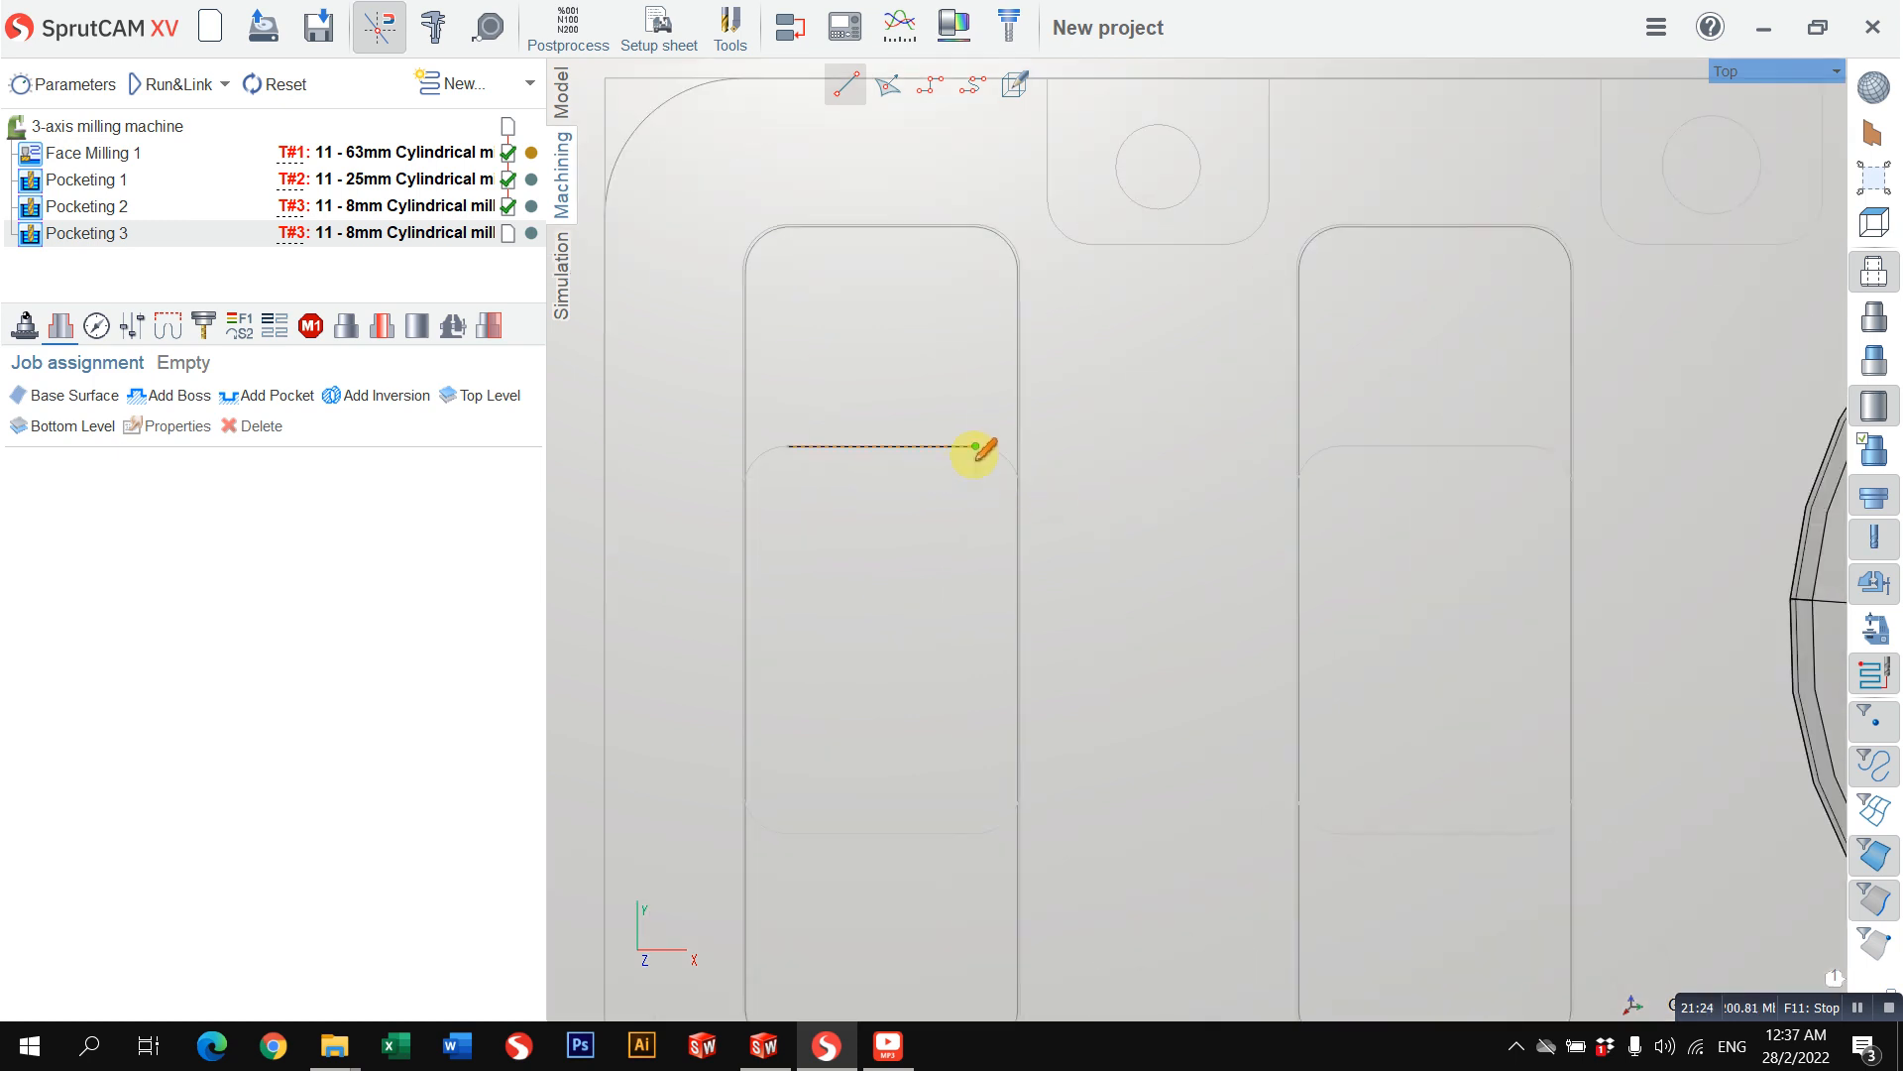
{"action": "scroll", "coordinate": [987, 466], "scroll_direction": "down", "scroll_amount": 2}
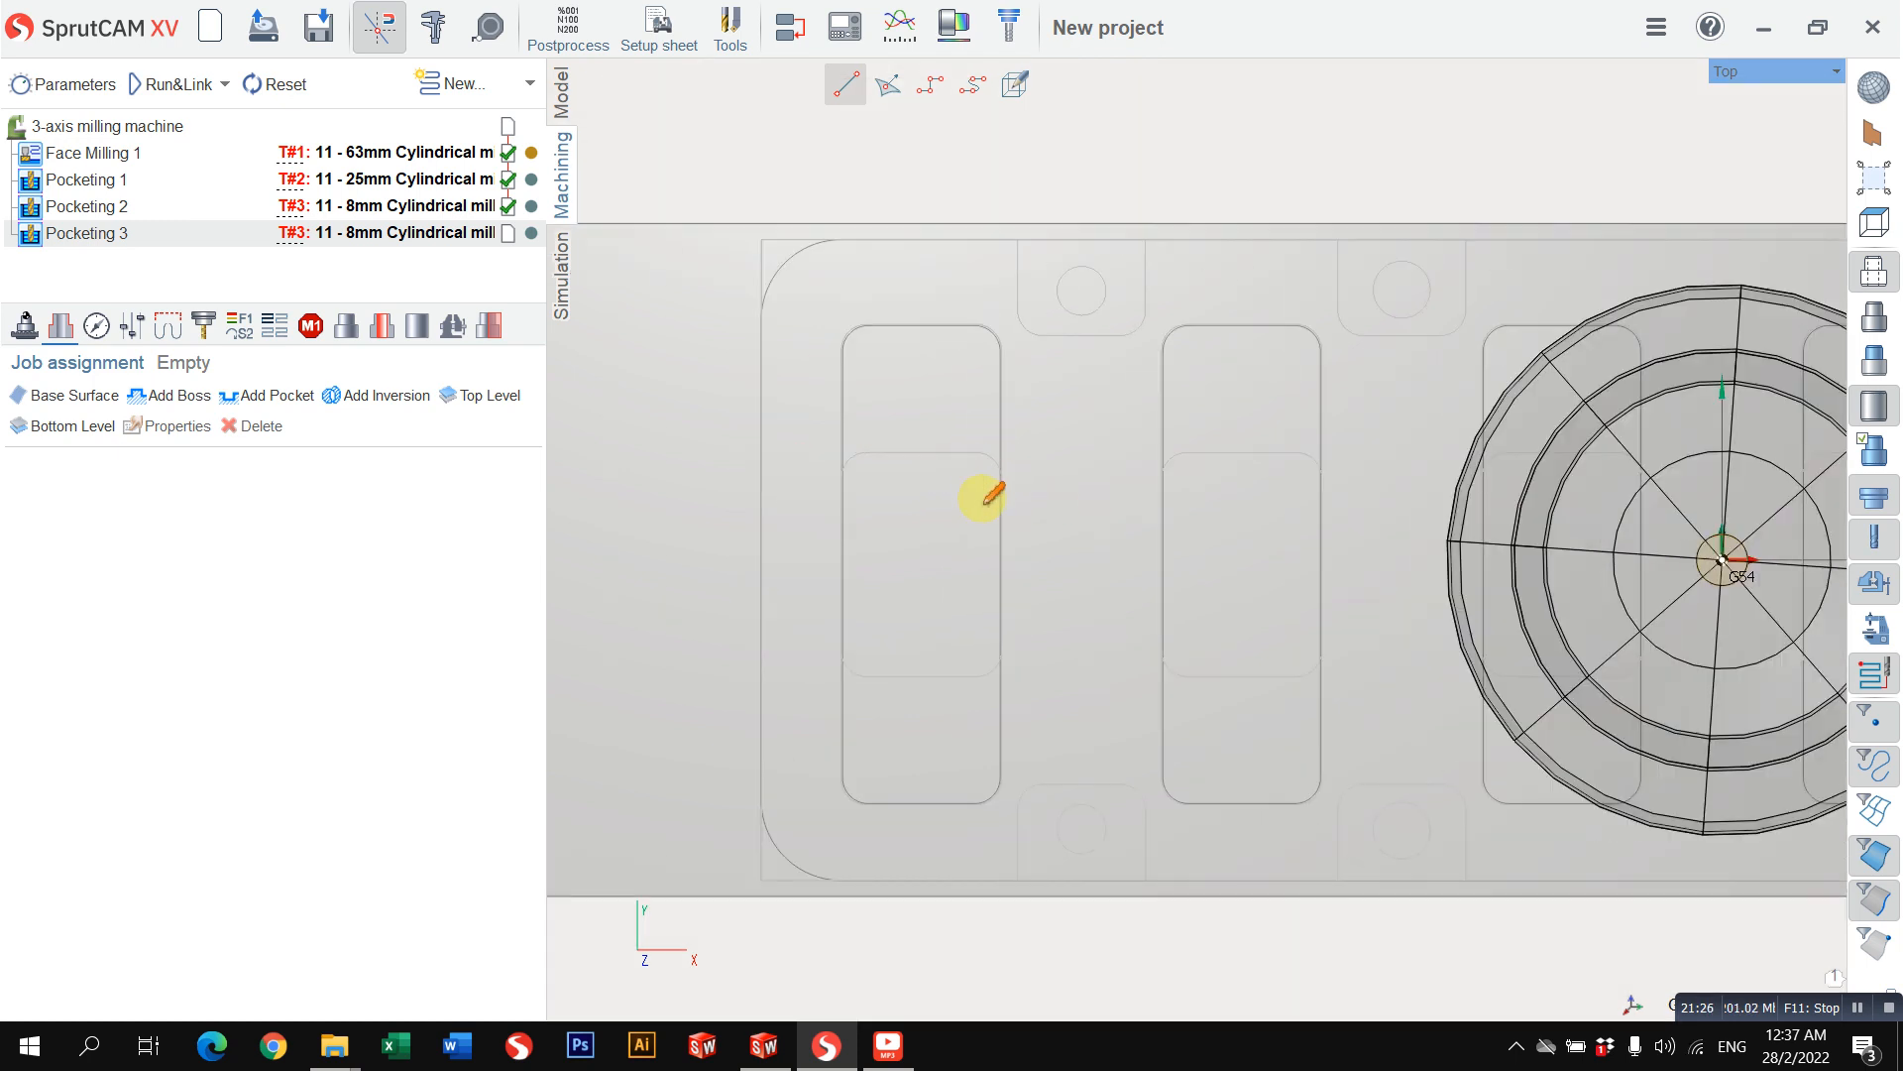
{"action": "right_click_drag", "start_coordinate": [981, 496], "coordinate": [892, 595]}
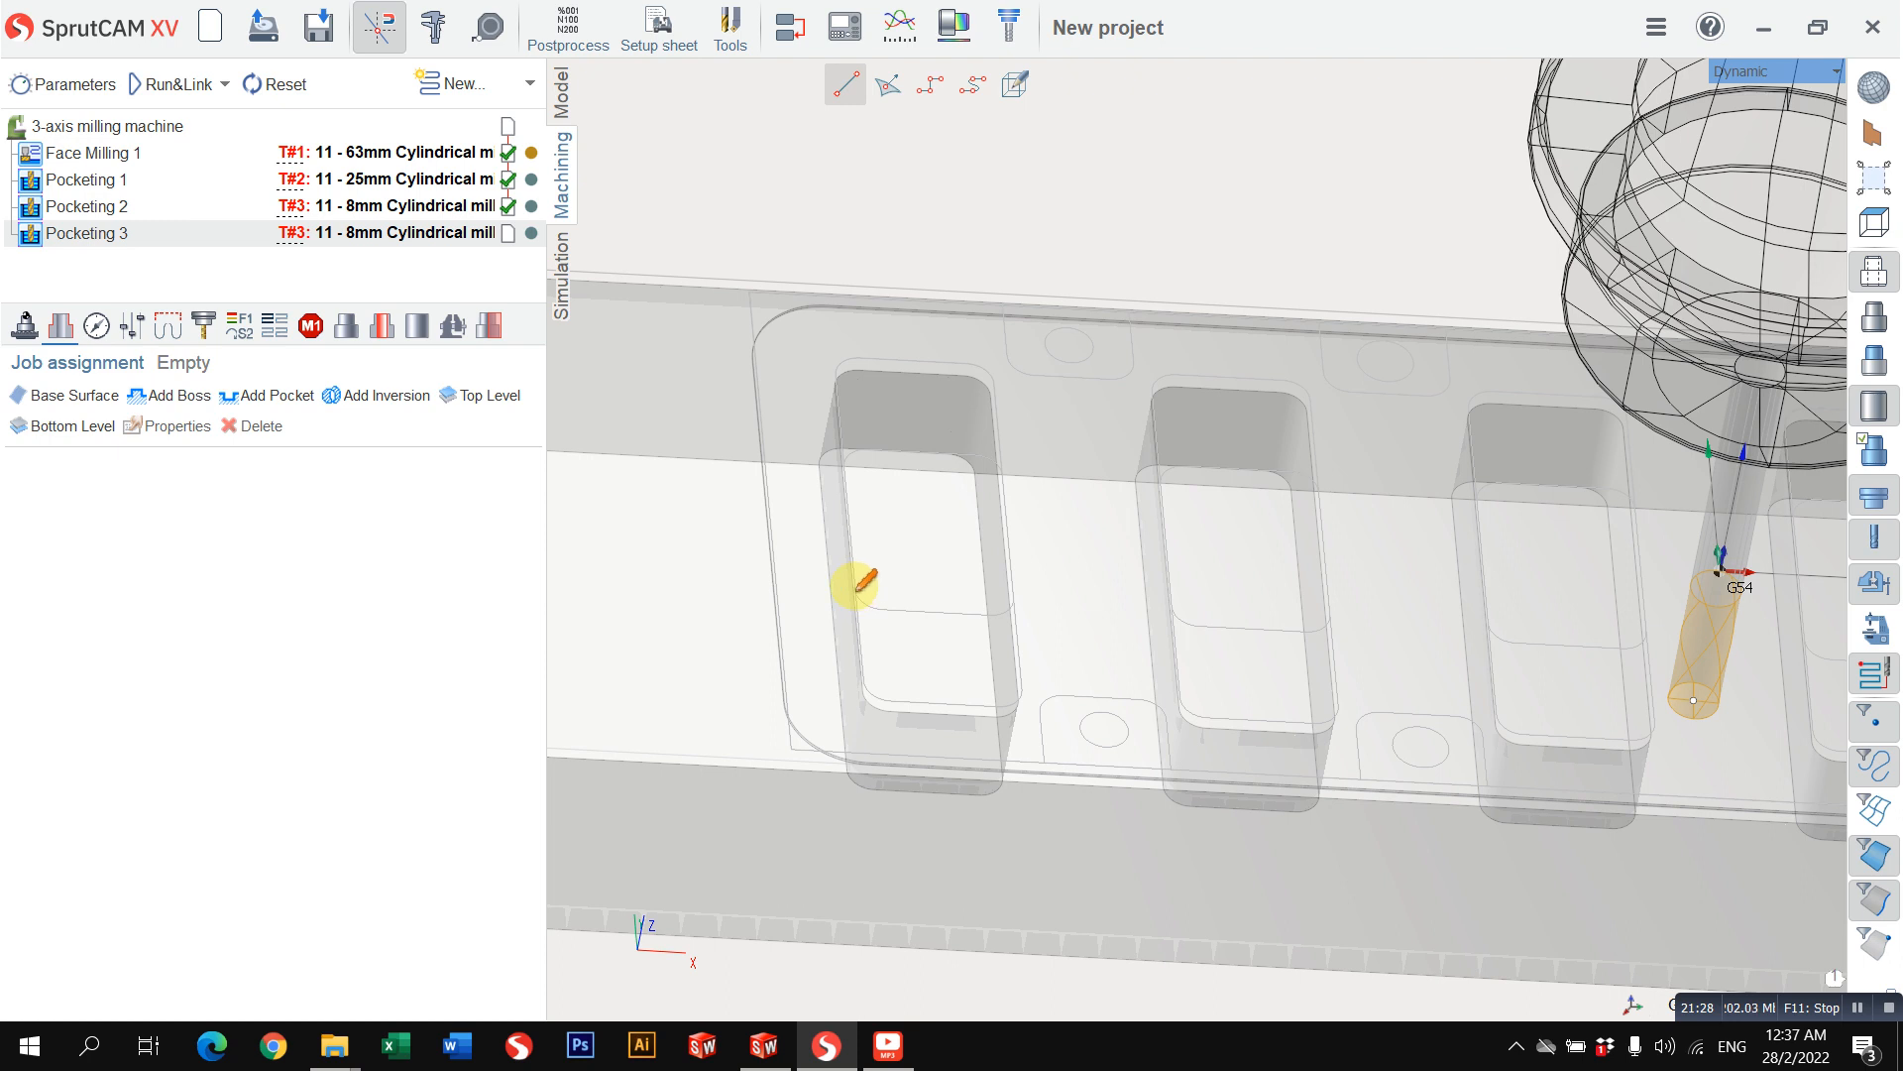
{"action": "scroll", "coordinate": [846, 459], "scroll_direction": "up", "scroll_amount": 3}
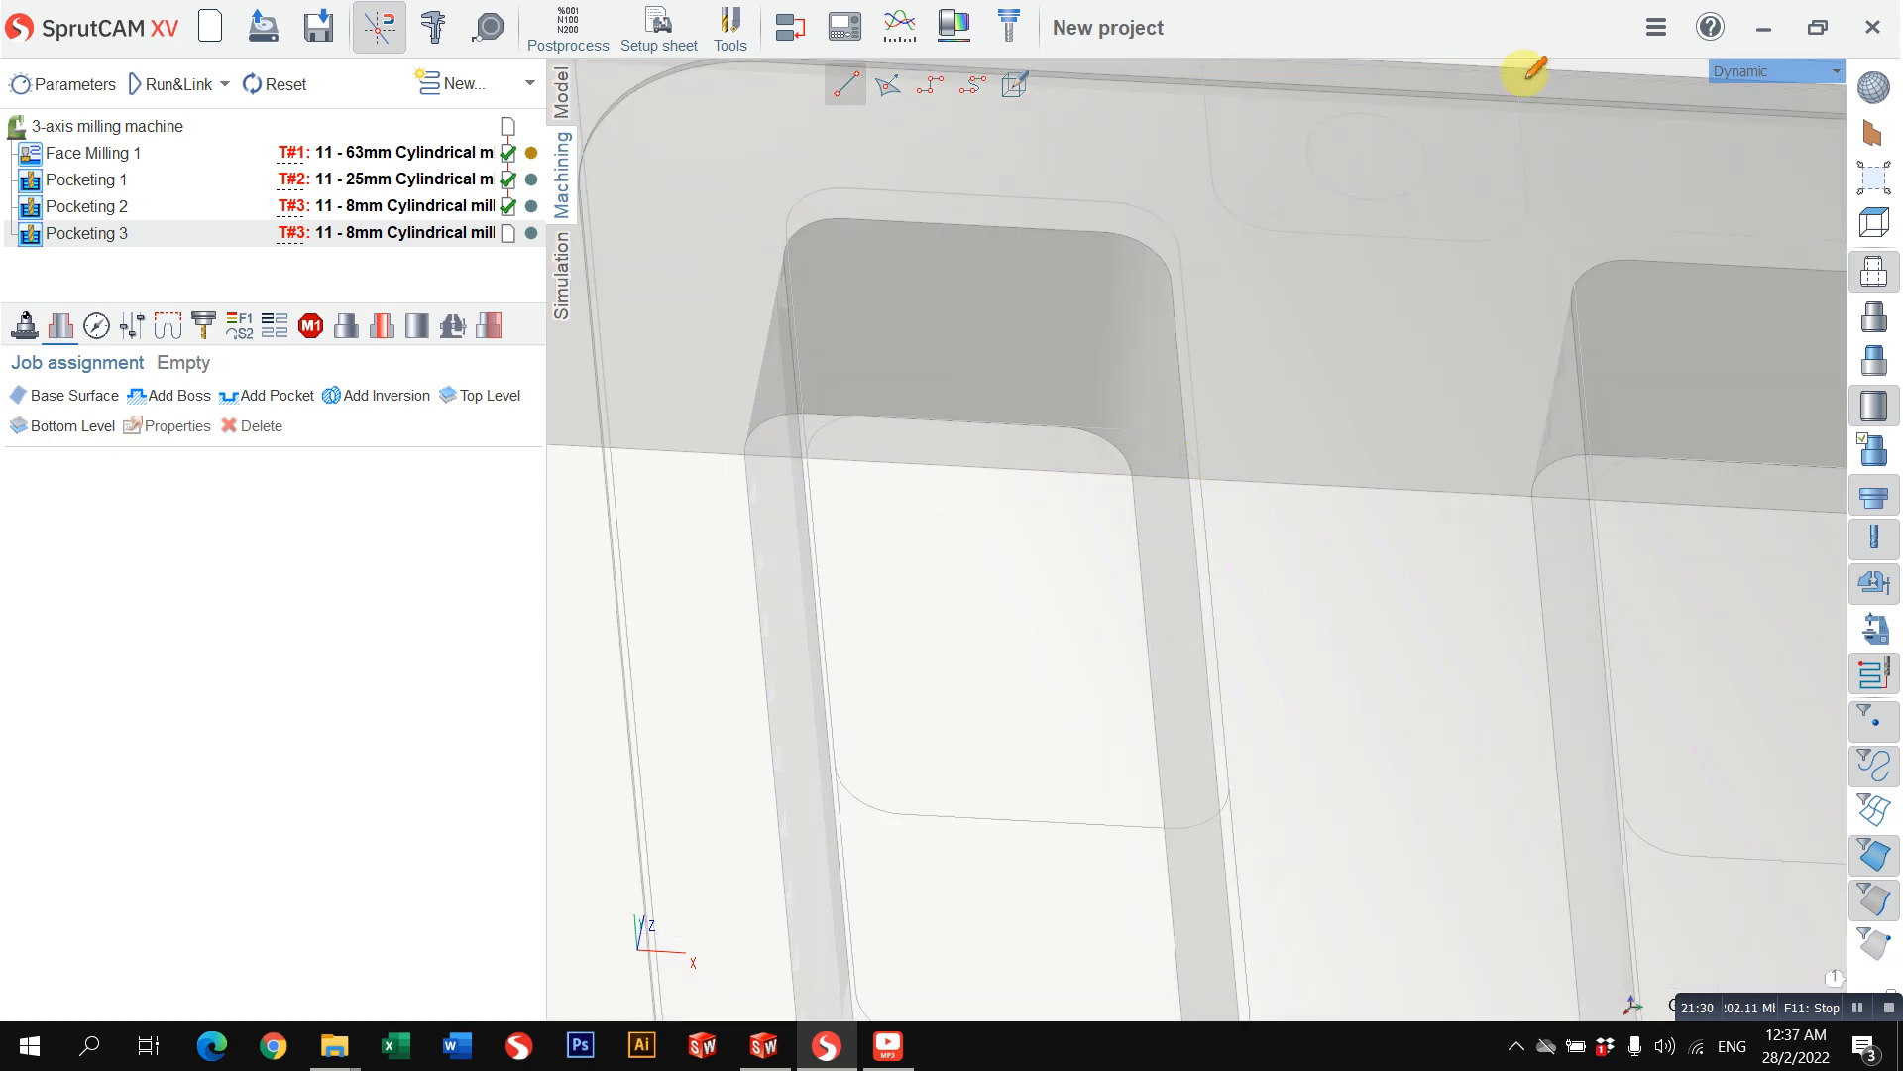
{"action": "scroll", "coordinate": [1031, 159], "scroll_direction": "down", "scroll_amount": 3}
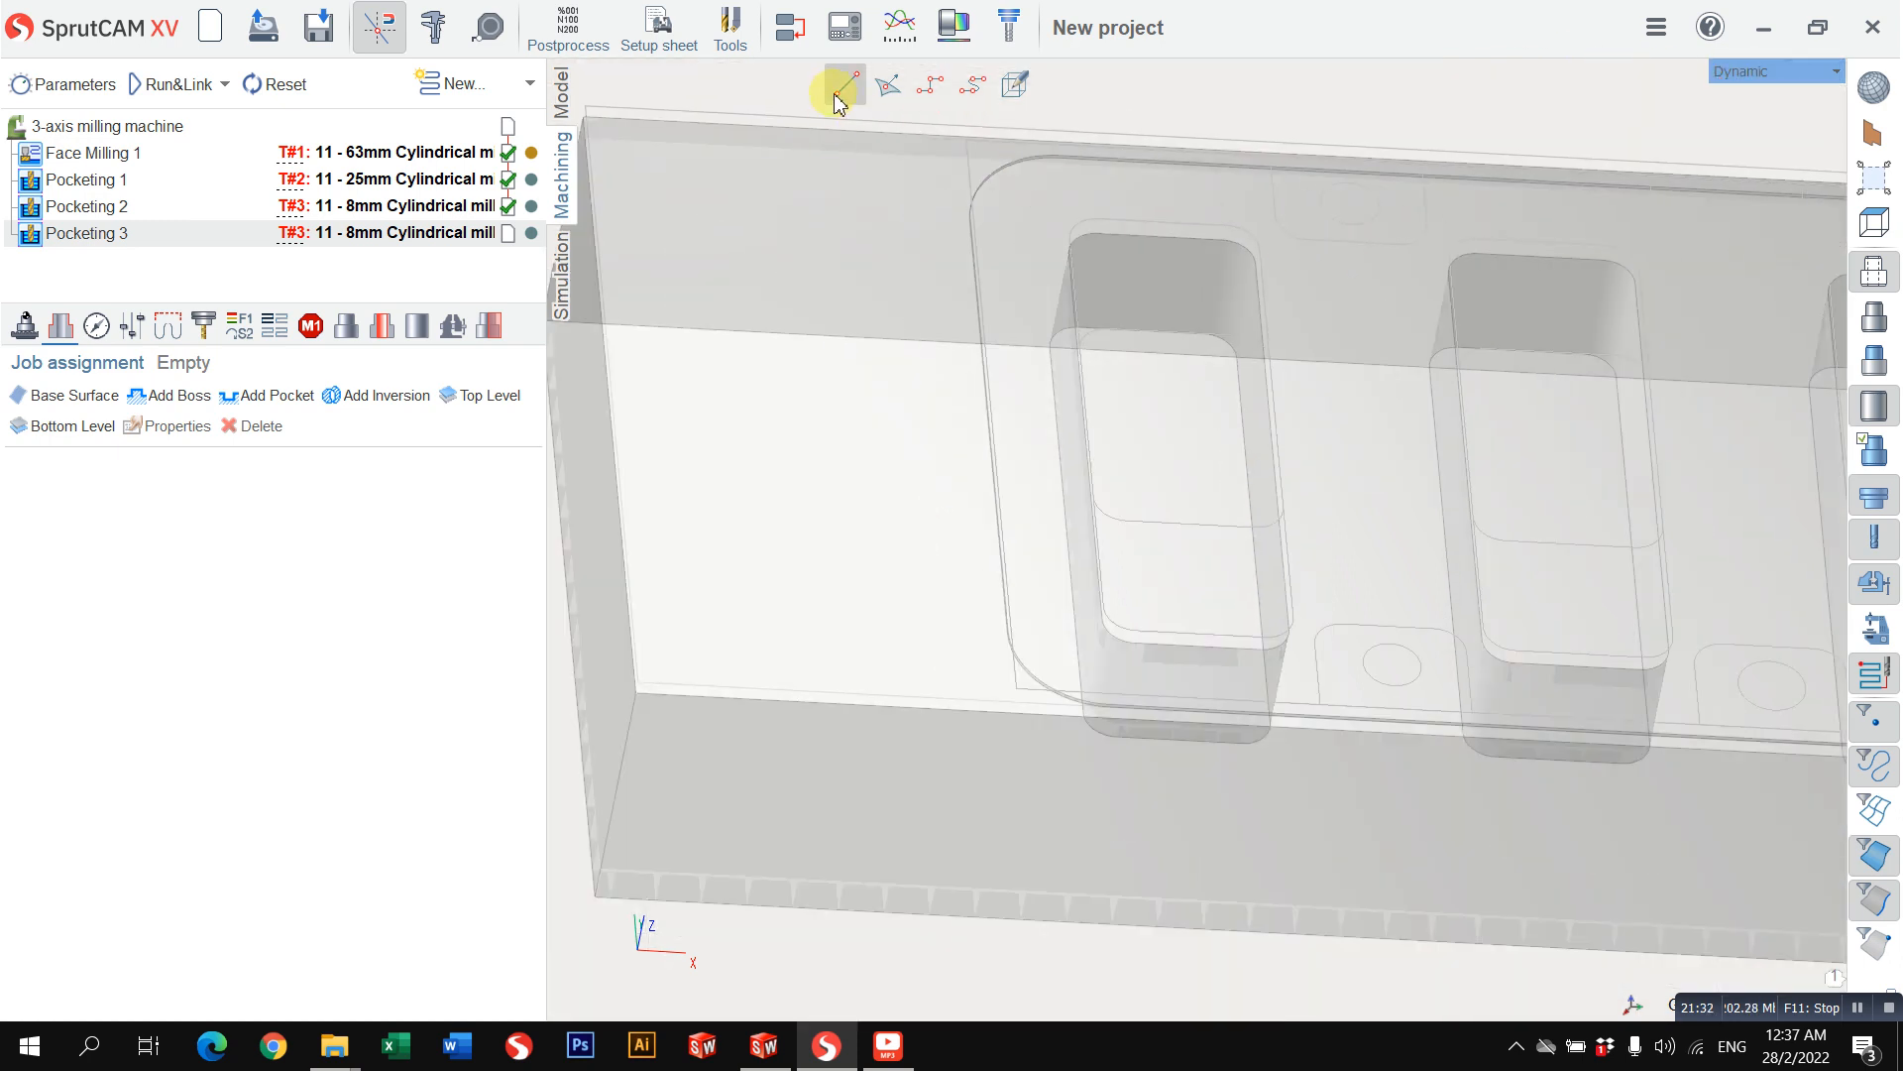
Step: Examine the side and inner edge curves of the first small pocket in the top view
{"action": "left_click", "coordinate": [1713, 72]}
{"action": "mouse_move", "coordinate": [1713, 77]}
{"action": "left_click", "coordinate": [1611, 88]}
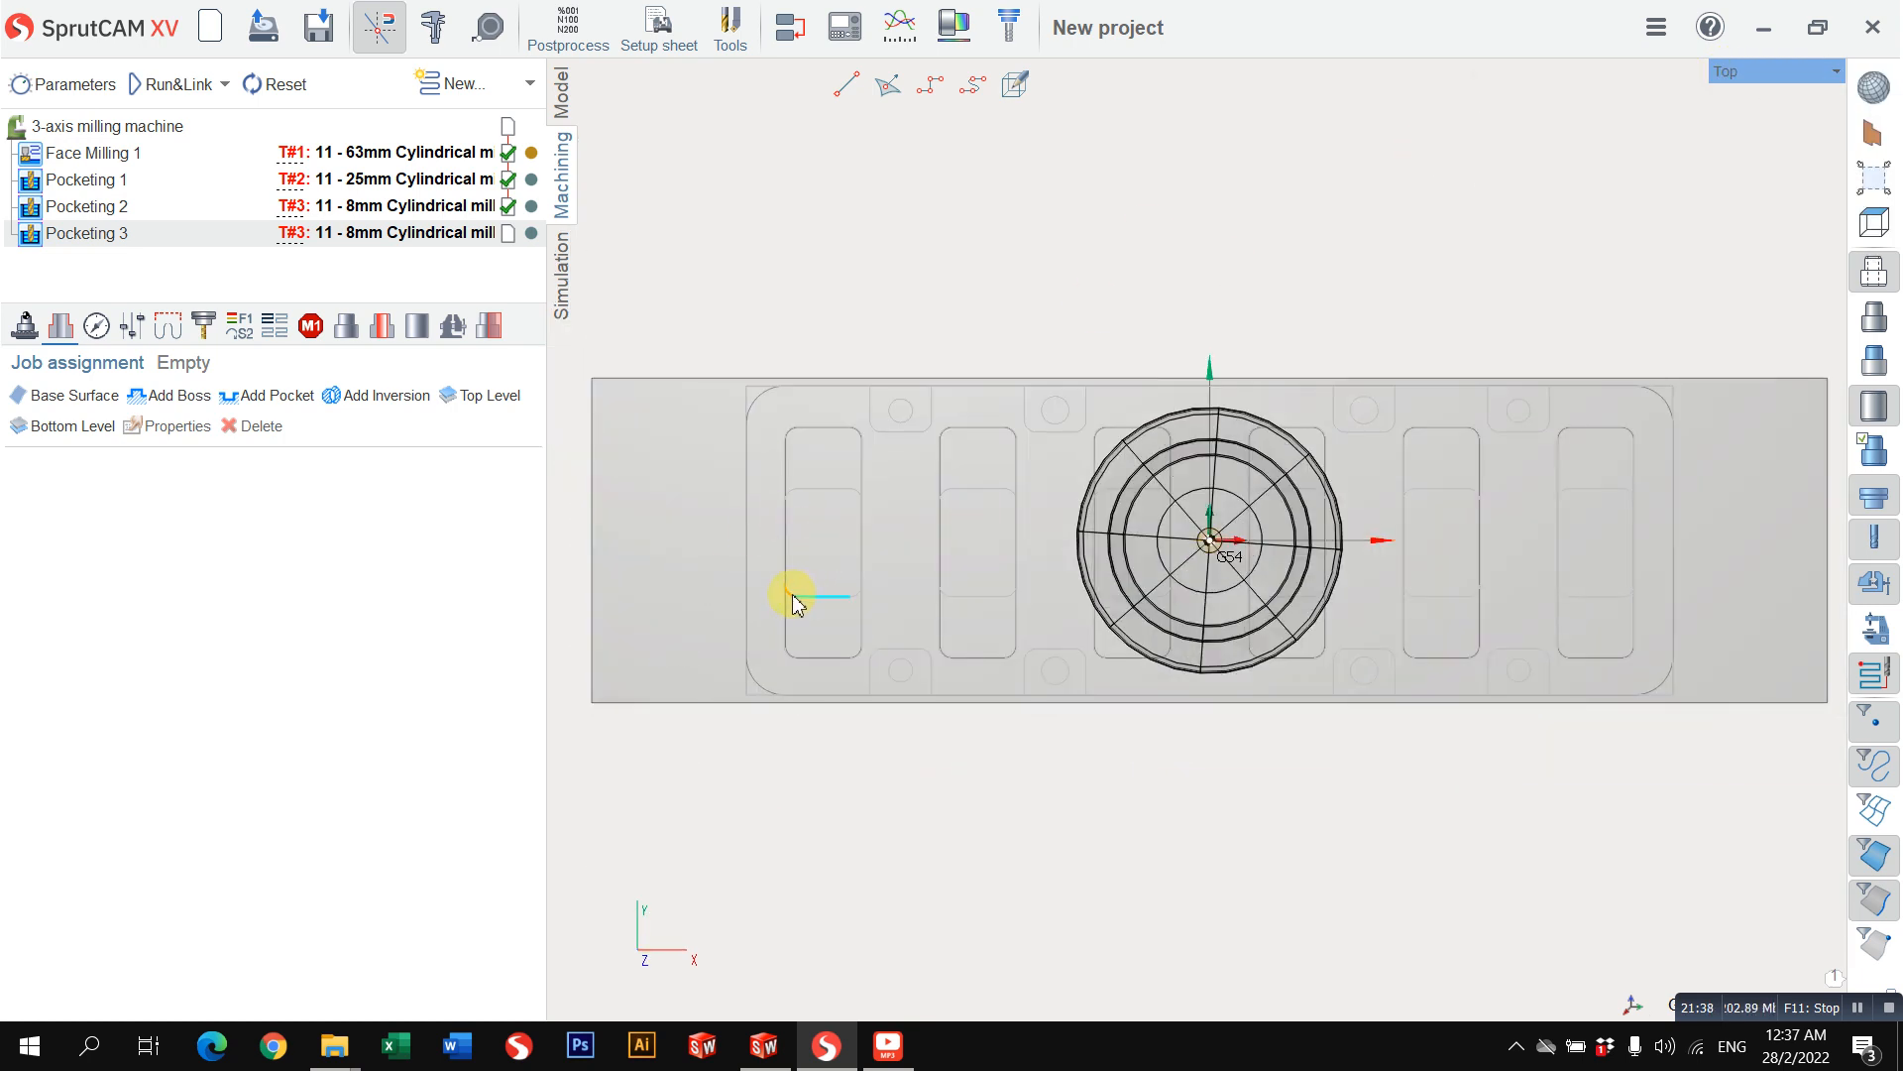
{"action": "scroll", "coordinate": [793, 590], "scroll_direction": "up", "scroll_amount": 3}
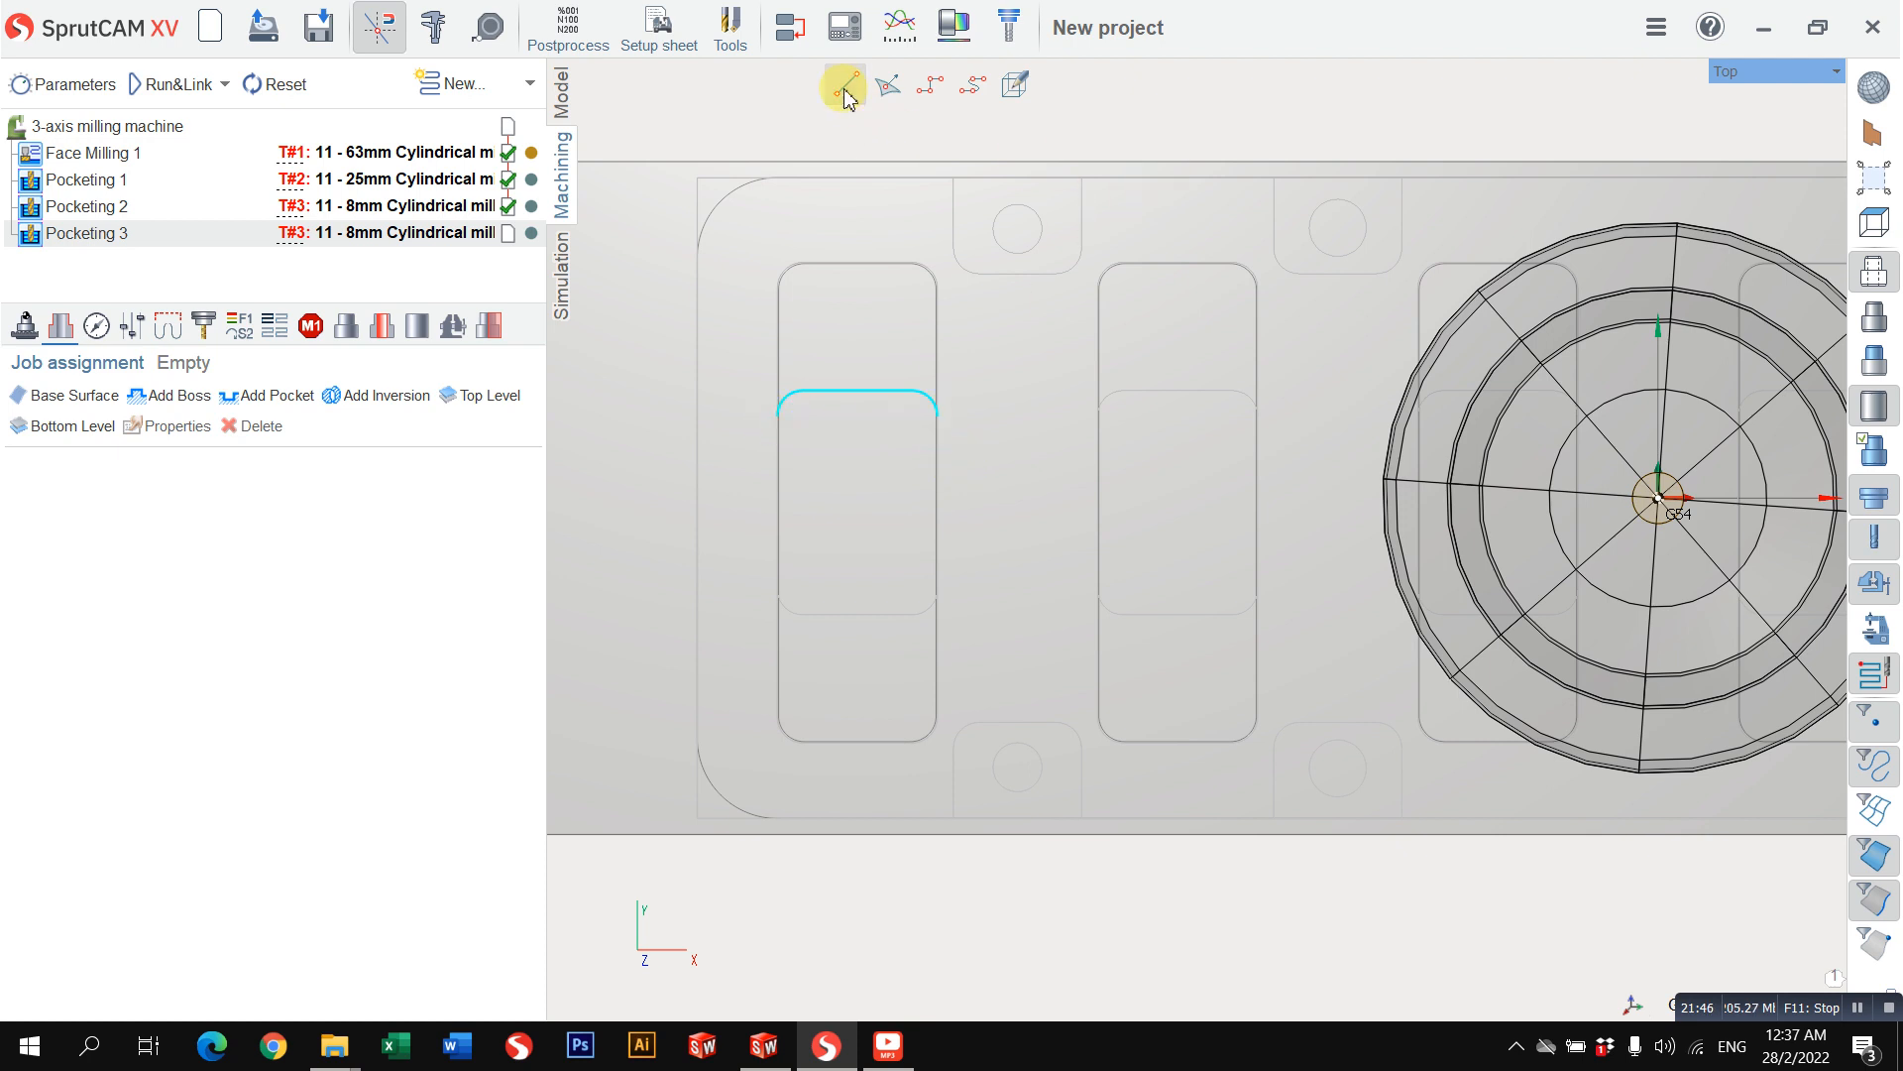
{"action": "scroll", "coordinate": [871, 383], "scroll_direction": "down", "scroll_amount": 3}
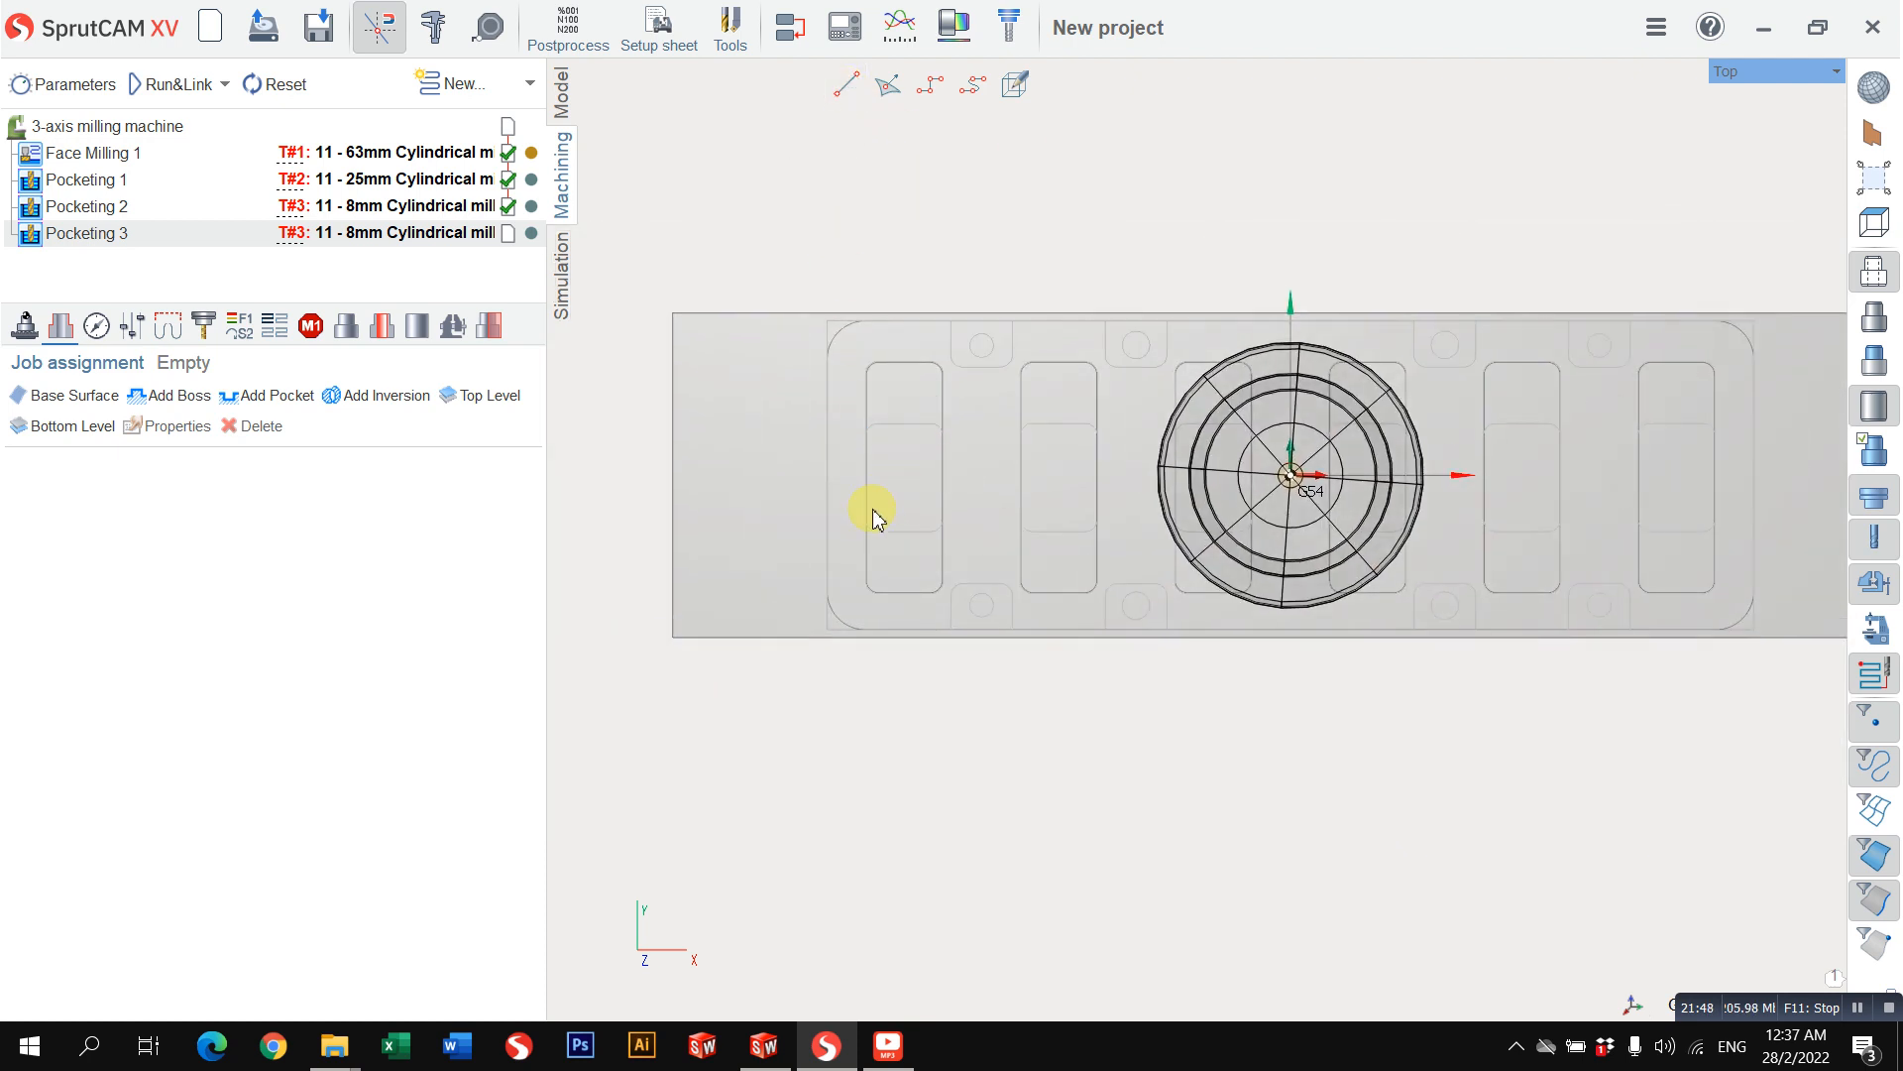
{"action": "left_click", "coordinate": [865, 513]}
{"action": "left_click", "coordinate": [942, 479]}
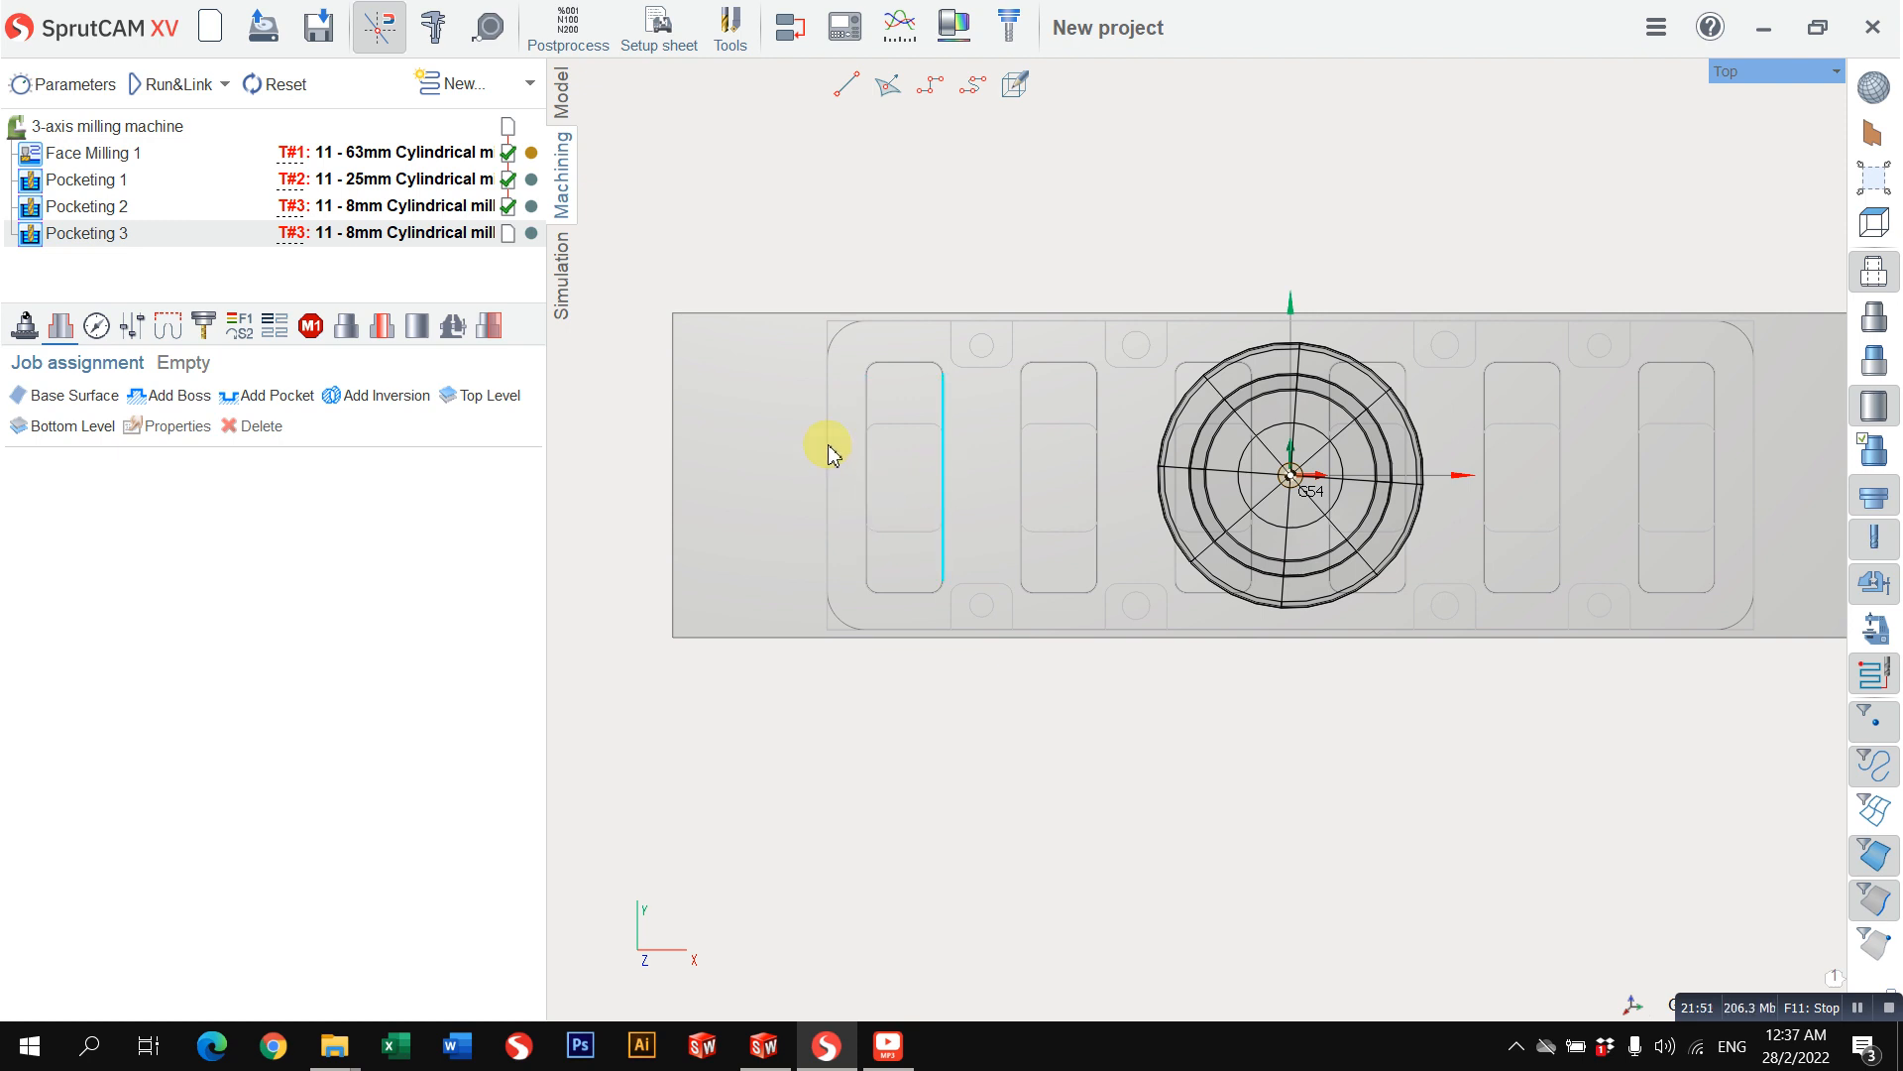
Step: Examine the imported model's curve list and check which contours the two existing joined curves outline
{"action": "left_click", "coordinate": [563, 99]}
{"action": "left_click", "coordinate": [808, 203]}
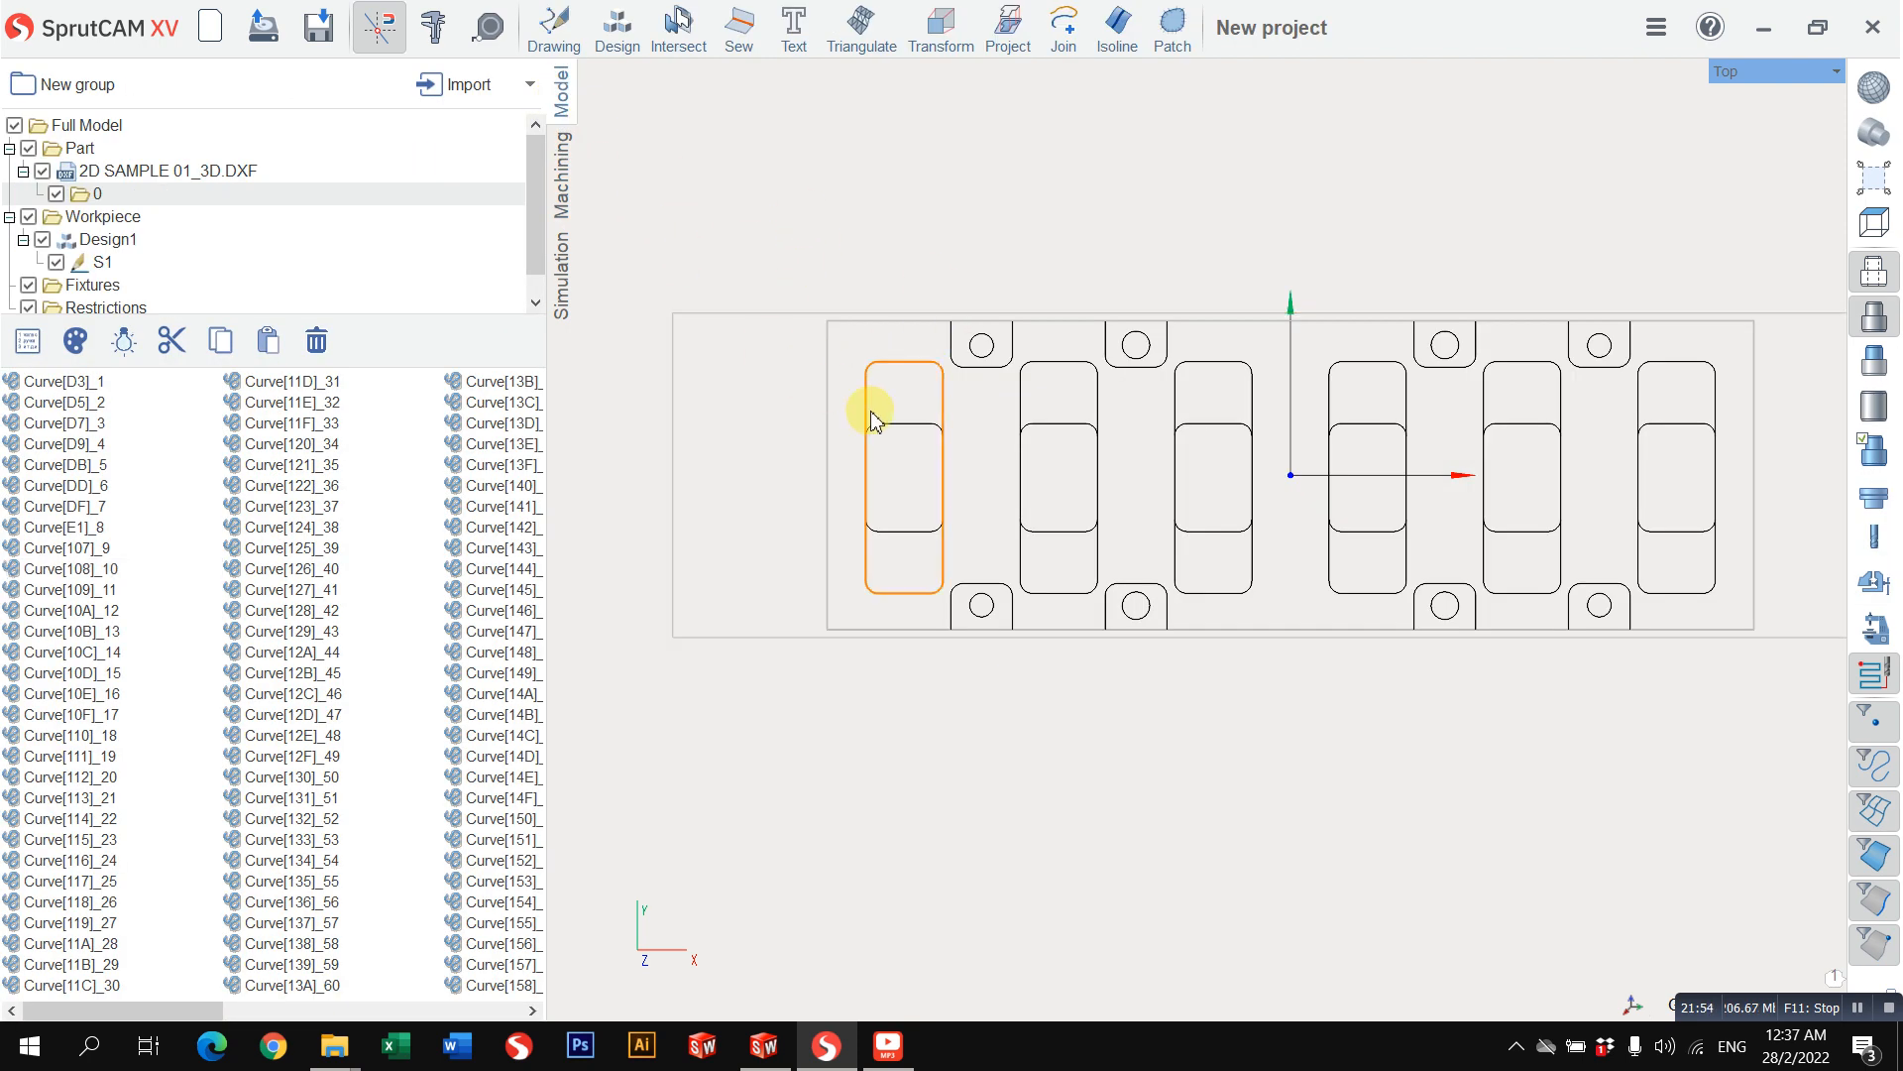
{"action": "scroll", "coordinate": [870, 412], "scroll_direction": "up", "scroll_amount": 3}
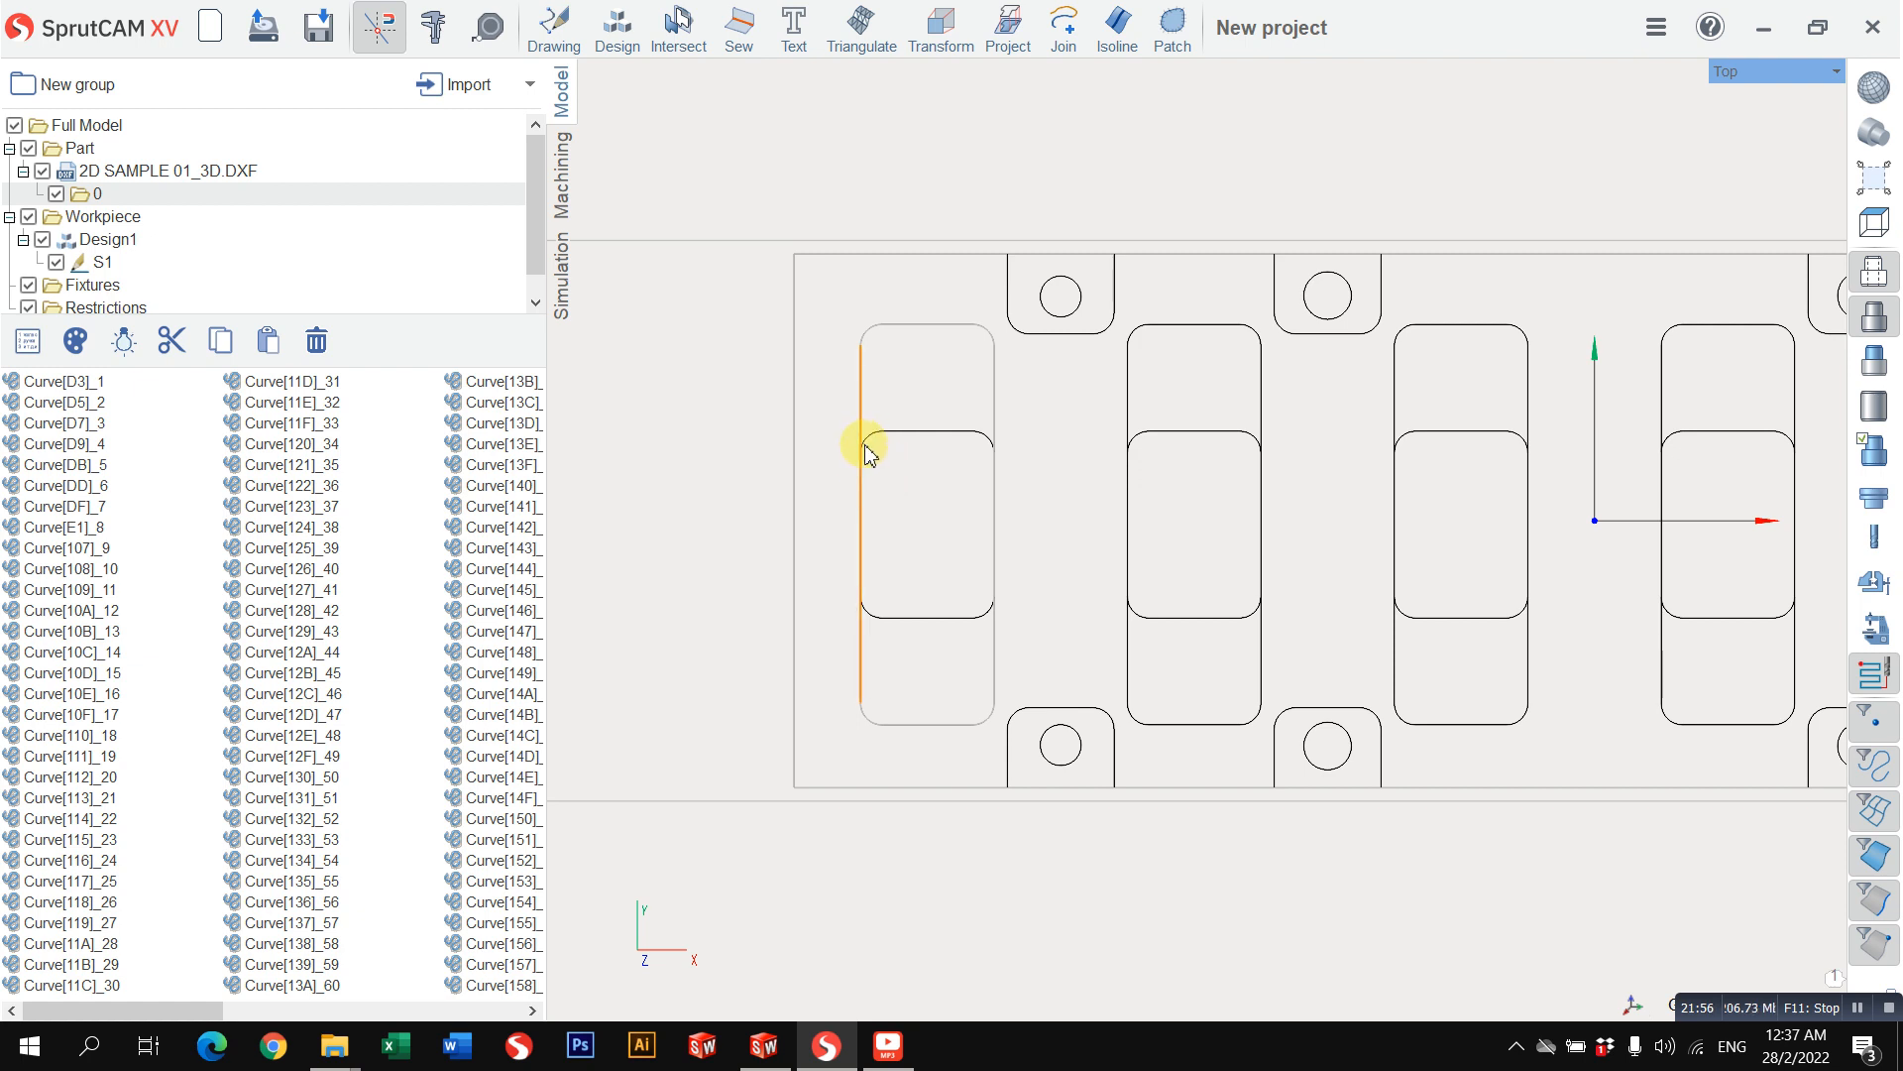
{"action": "scroll", "coordinate": [390, 833], "scroll_direction": "down", "scroll_amount": 3}
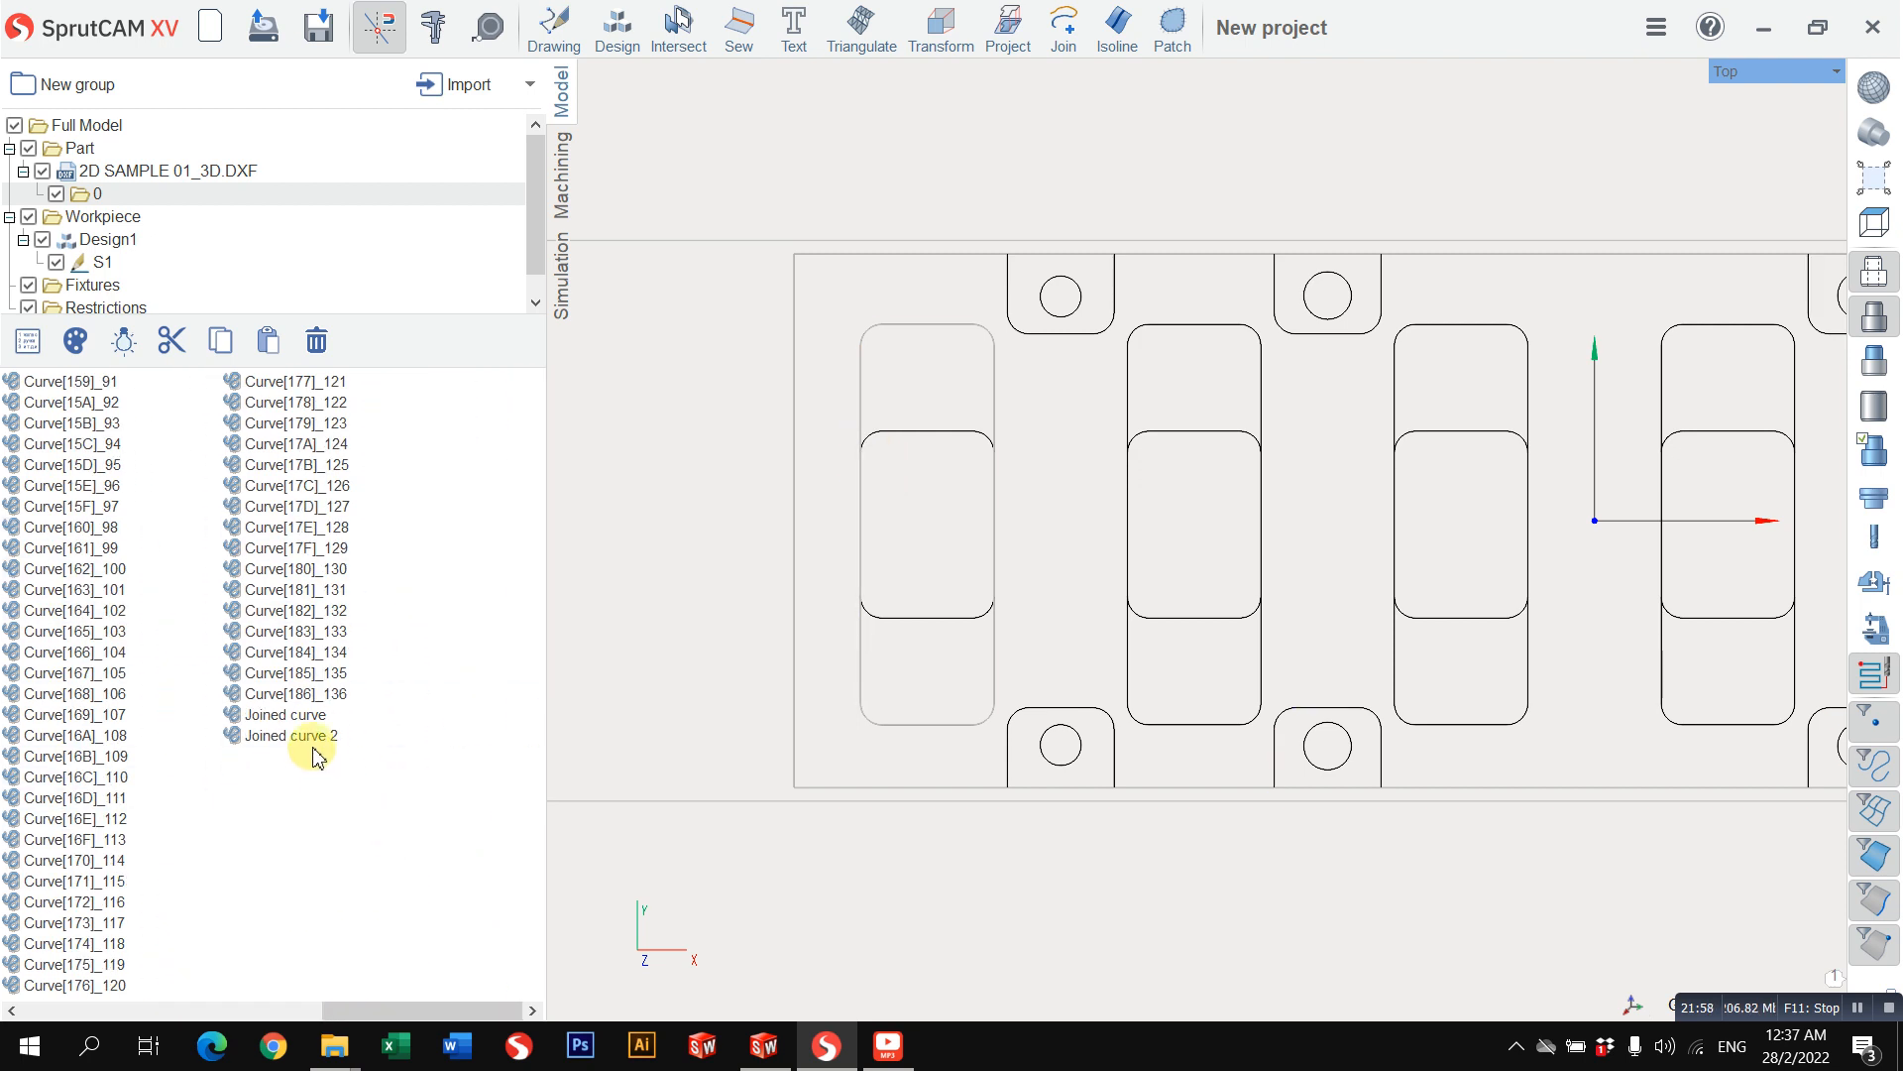
{"action": "left_click", "coordinate": [317, 737]}
{"action": "left_click", "coordinate": [307, 714]}
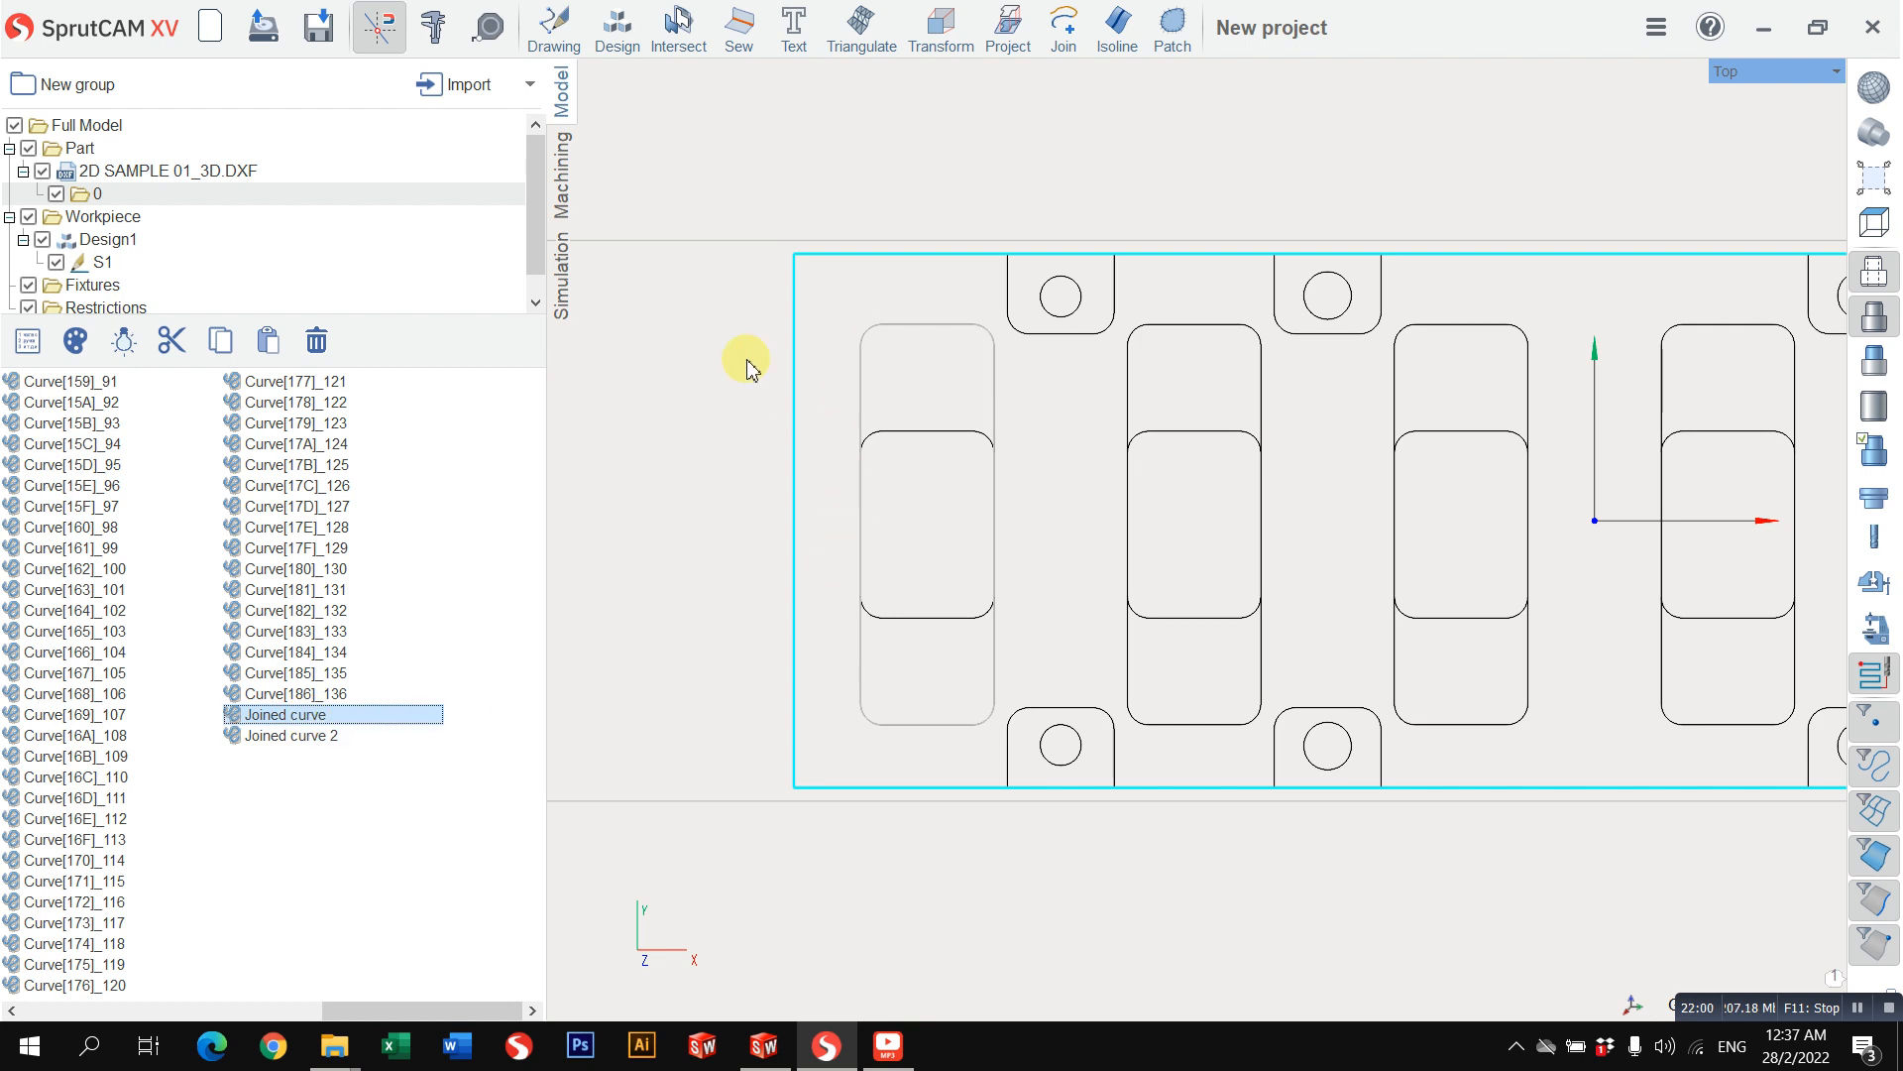
{"action": "left_click", "coordinate": [751, 173]}
Step: Check how the first small pocket's side edge and its two inner edge curves can be selected in the model
{"action": "left_click", "coordinate": [914, 443]}
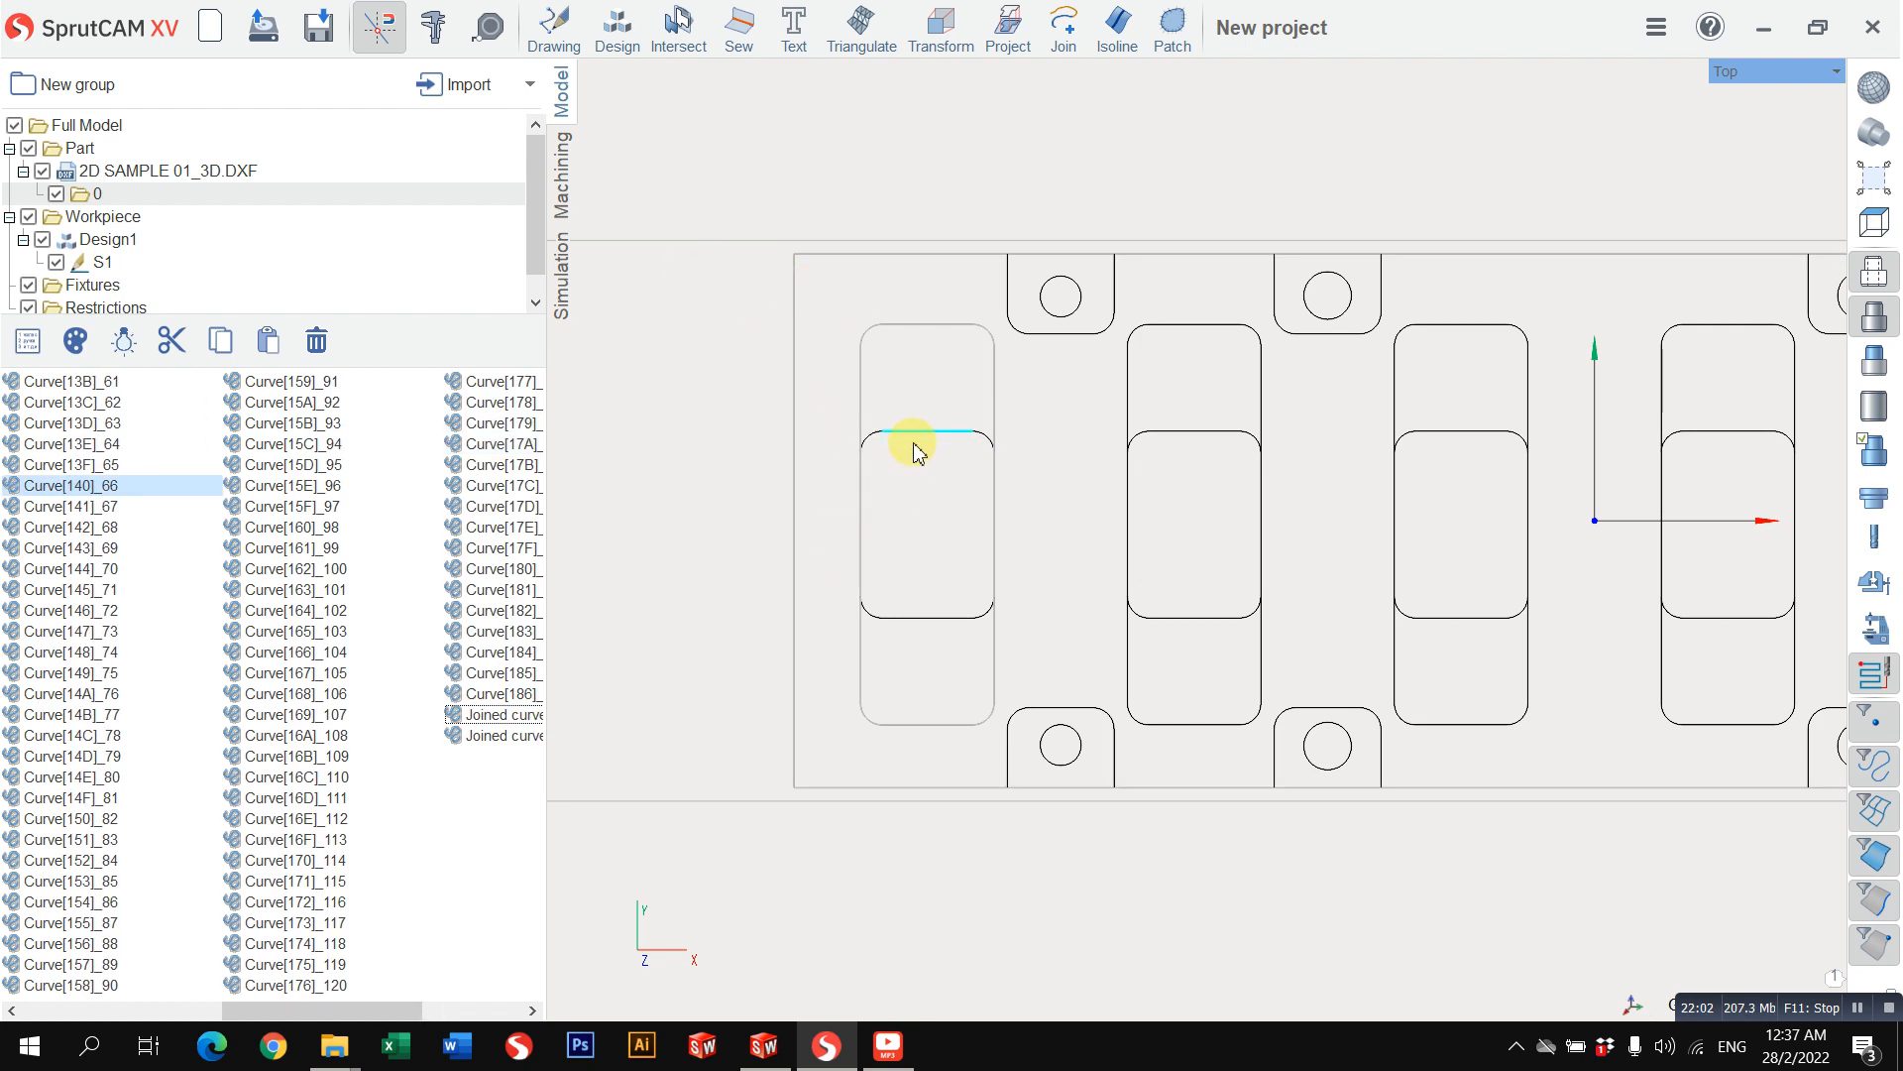
{"action": "left_click", "coordinate": [935, 619]}
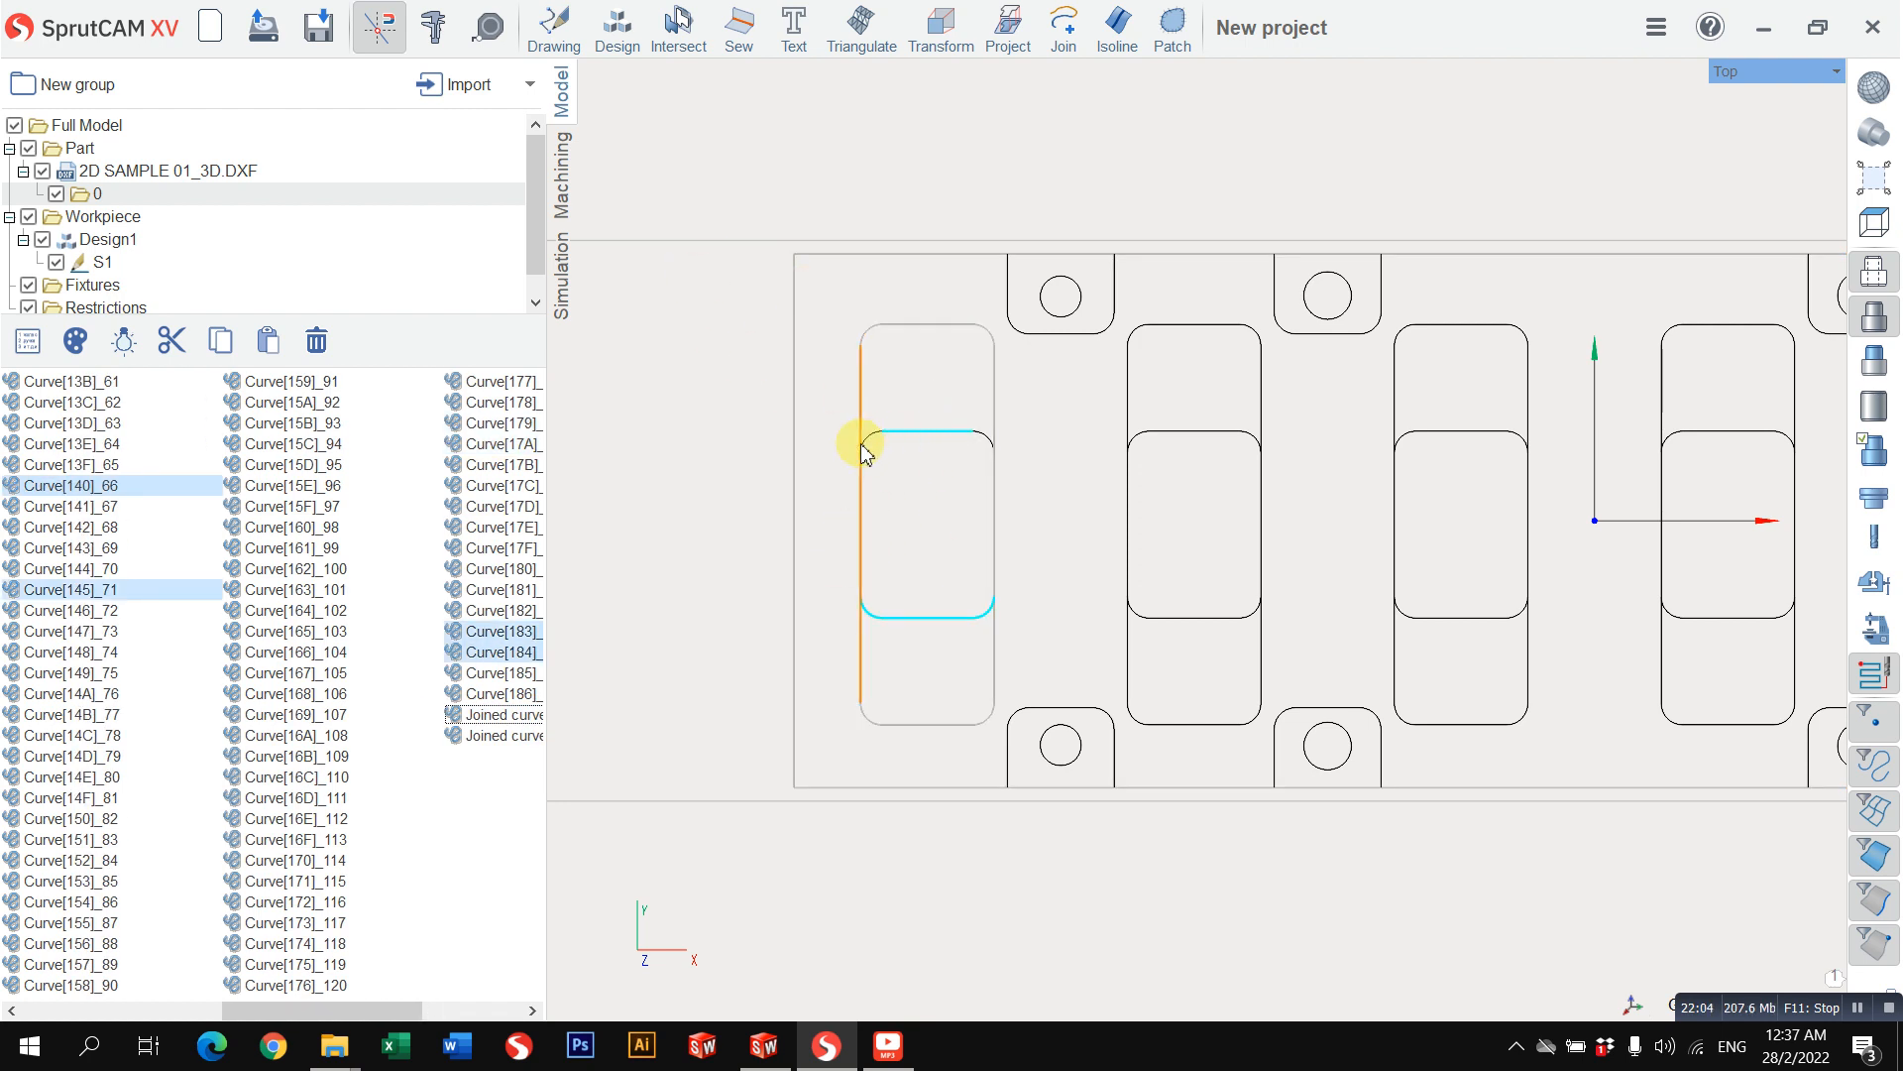
{"action": "left_click", "coordinate": [850, 199]}
{"action": "left_click", "coordinate": [862, 434]}
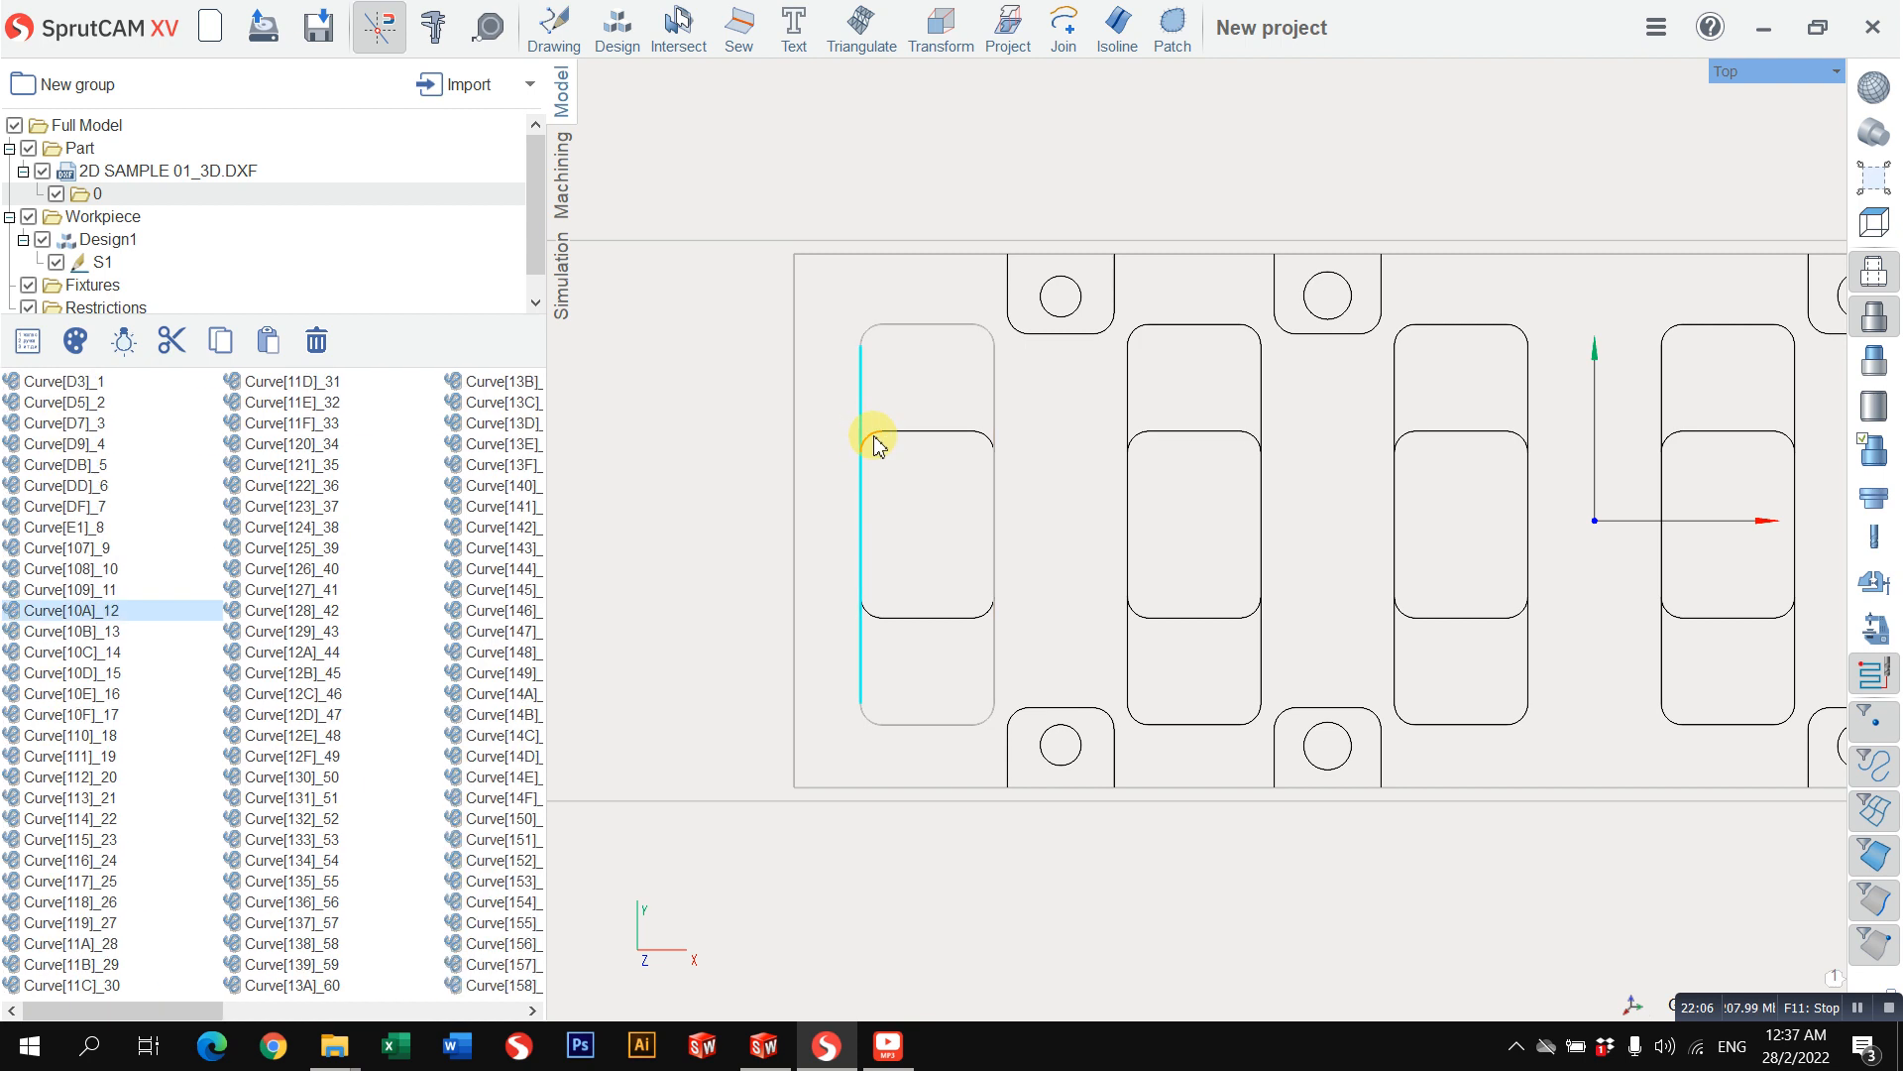
{"action": "left_click", "coordinate": [848, 213]}
{"action": "left_click", "coordinate": [871, 436]}
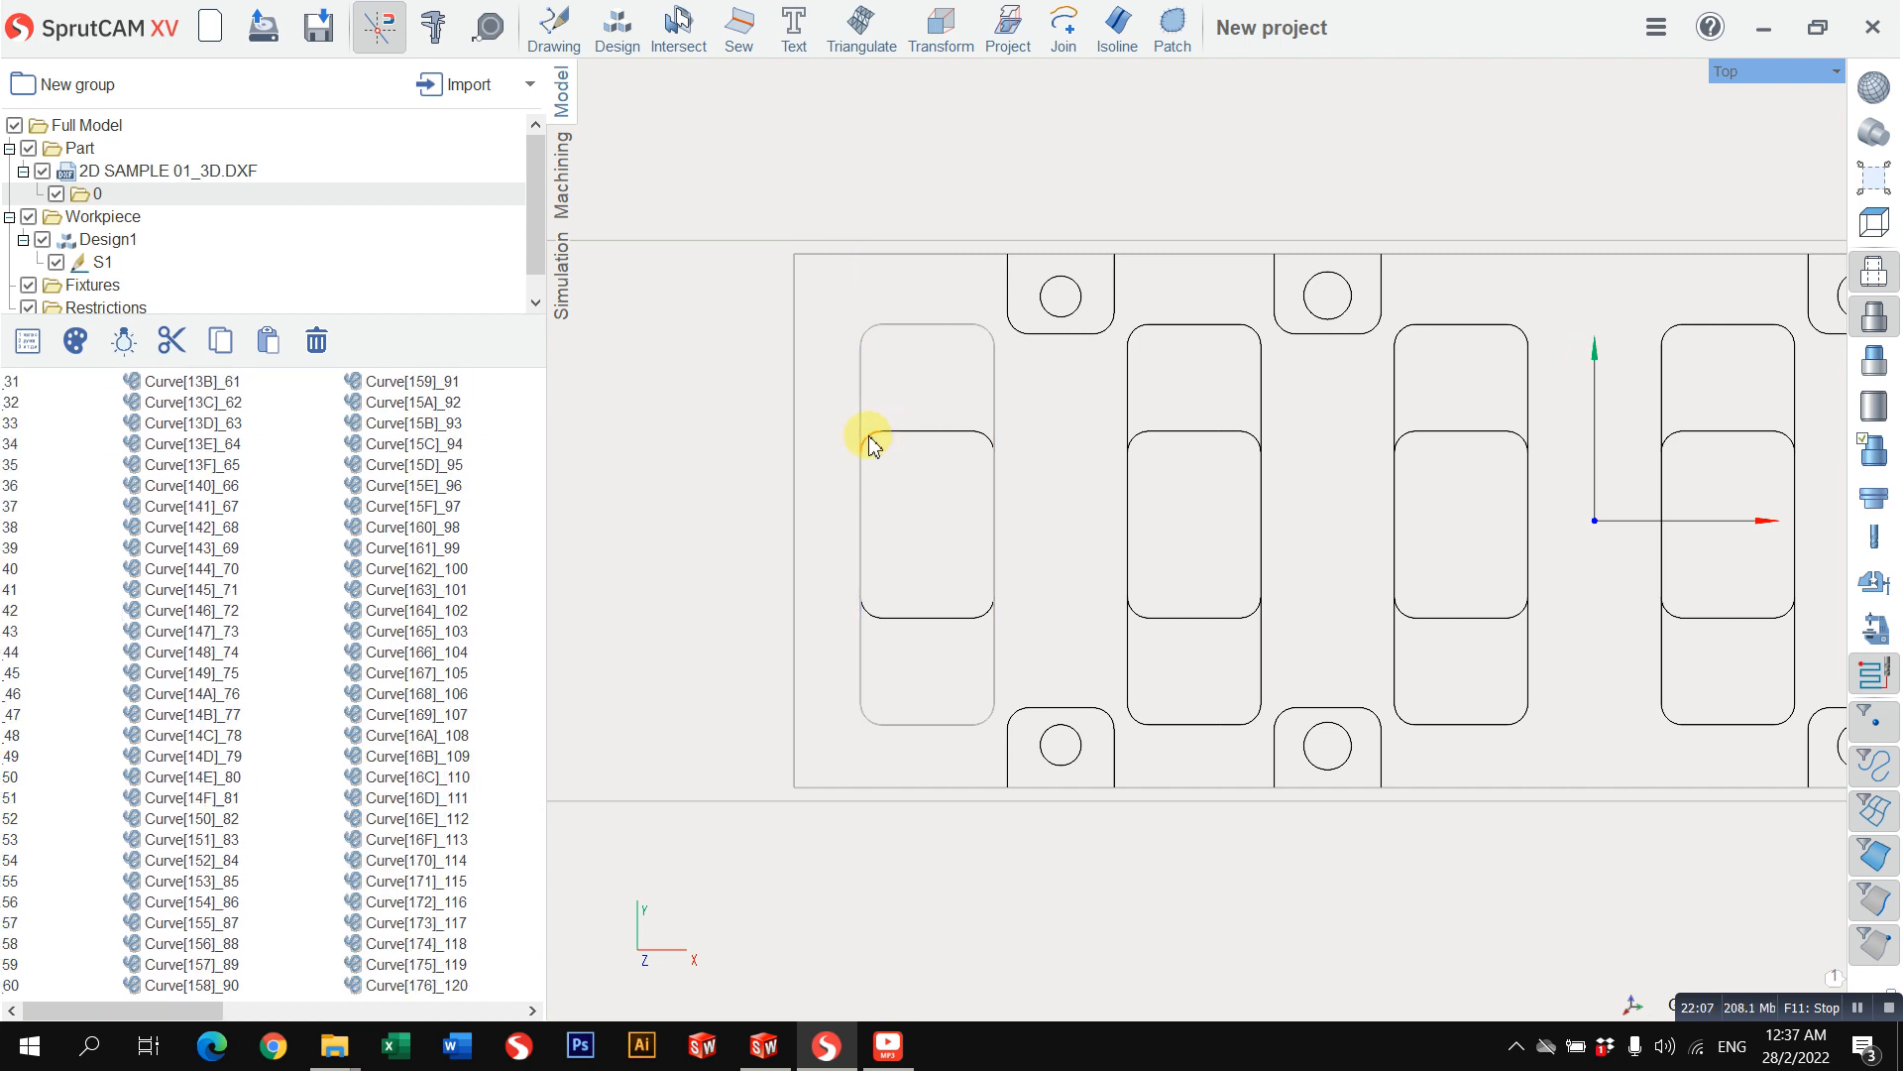
{"action": "left_click", "coordinate": [912, 620]}
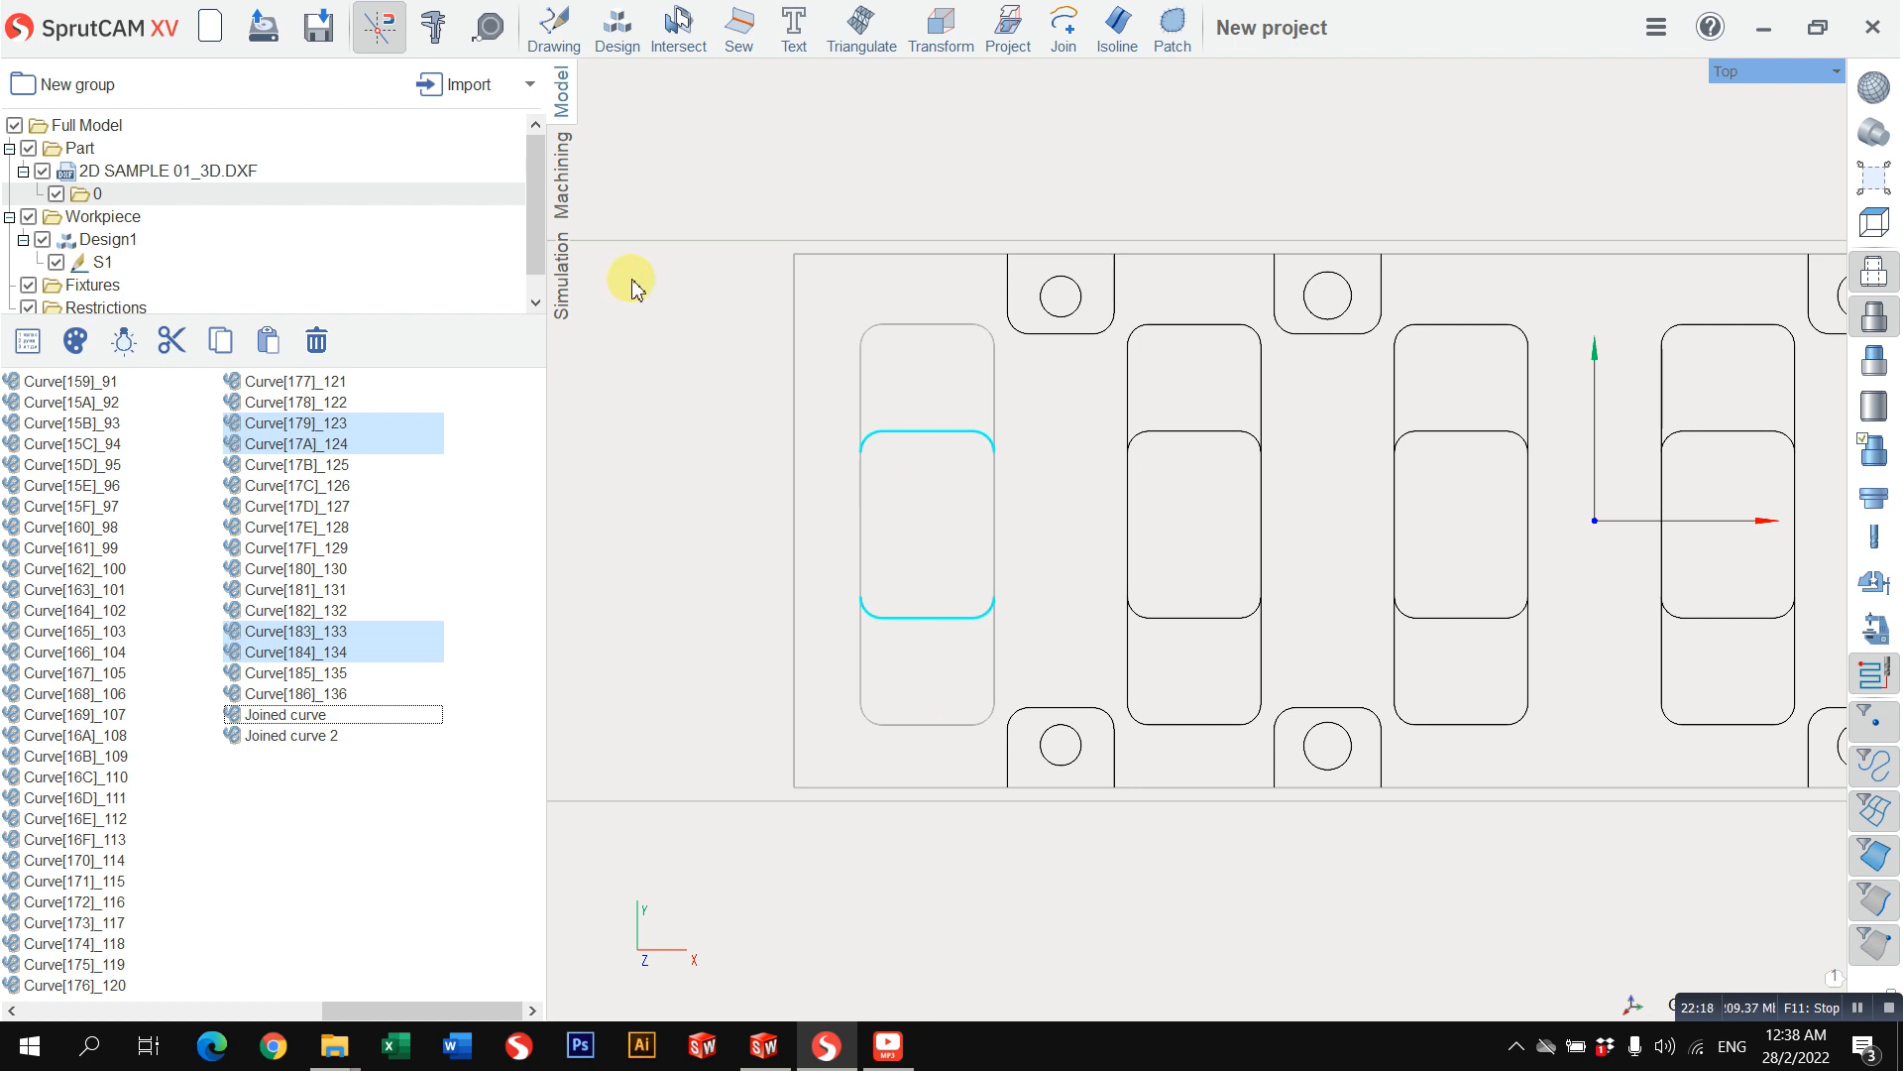
Step: Join the first small pocket's outer contour and its two inner edge curves, keeping the source curves and the 0.001 tolerance
{"action": "left_click", "coordinate": [11, 148]}
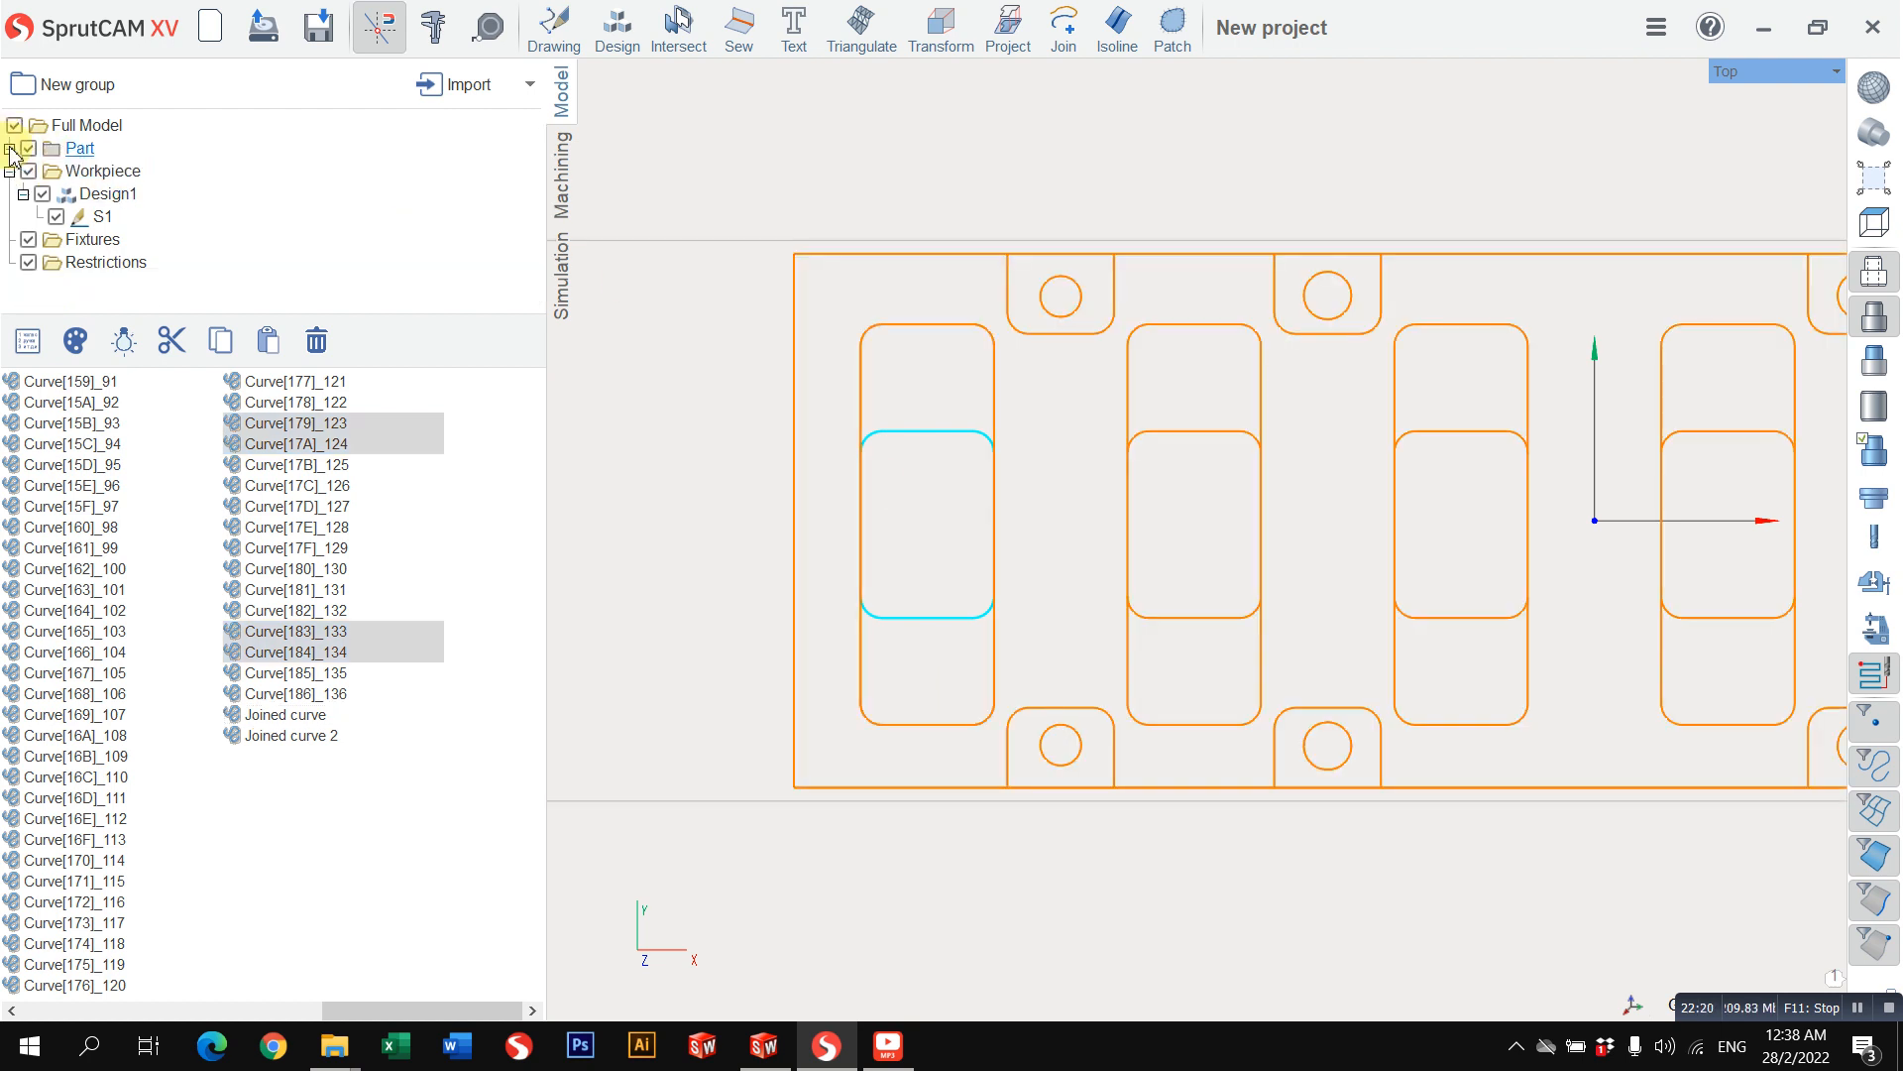
{"action": "left_click", "coordinate": [874, 203]}
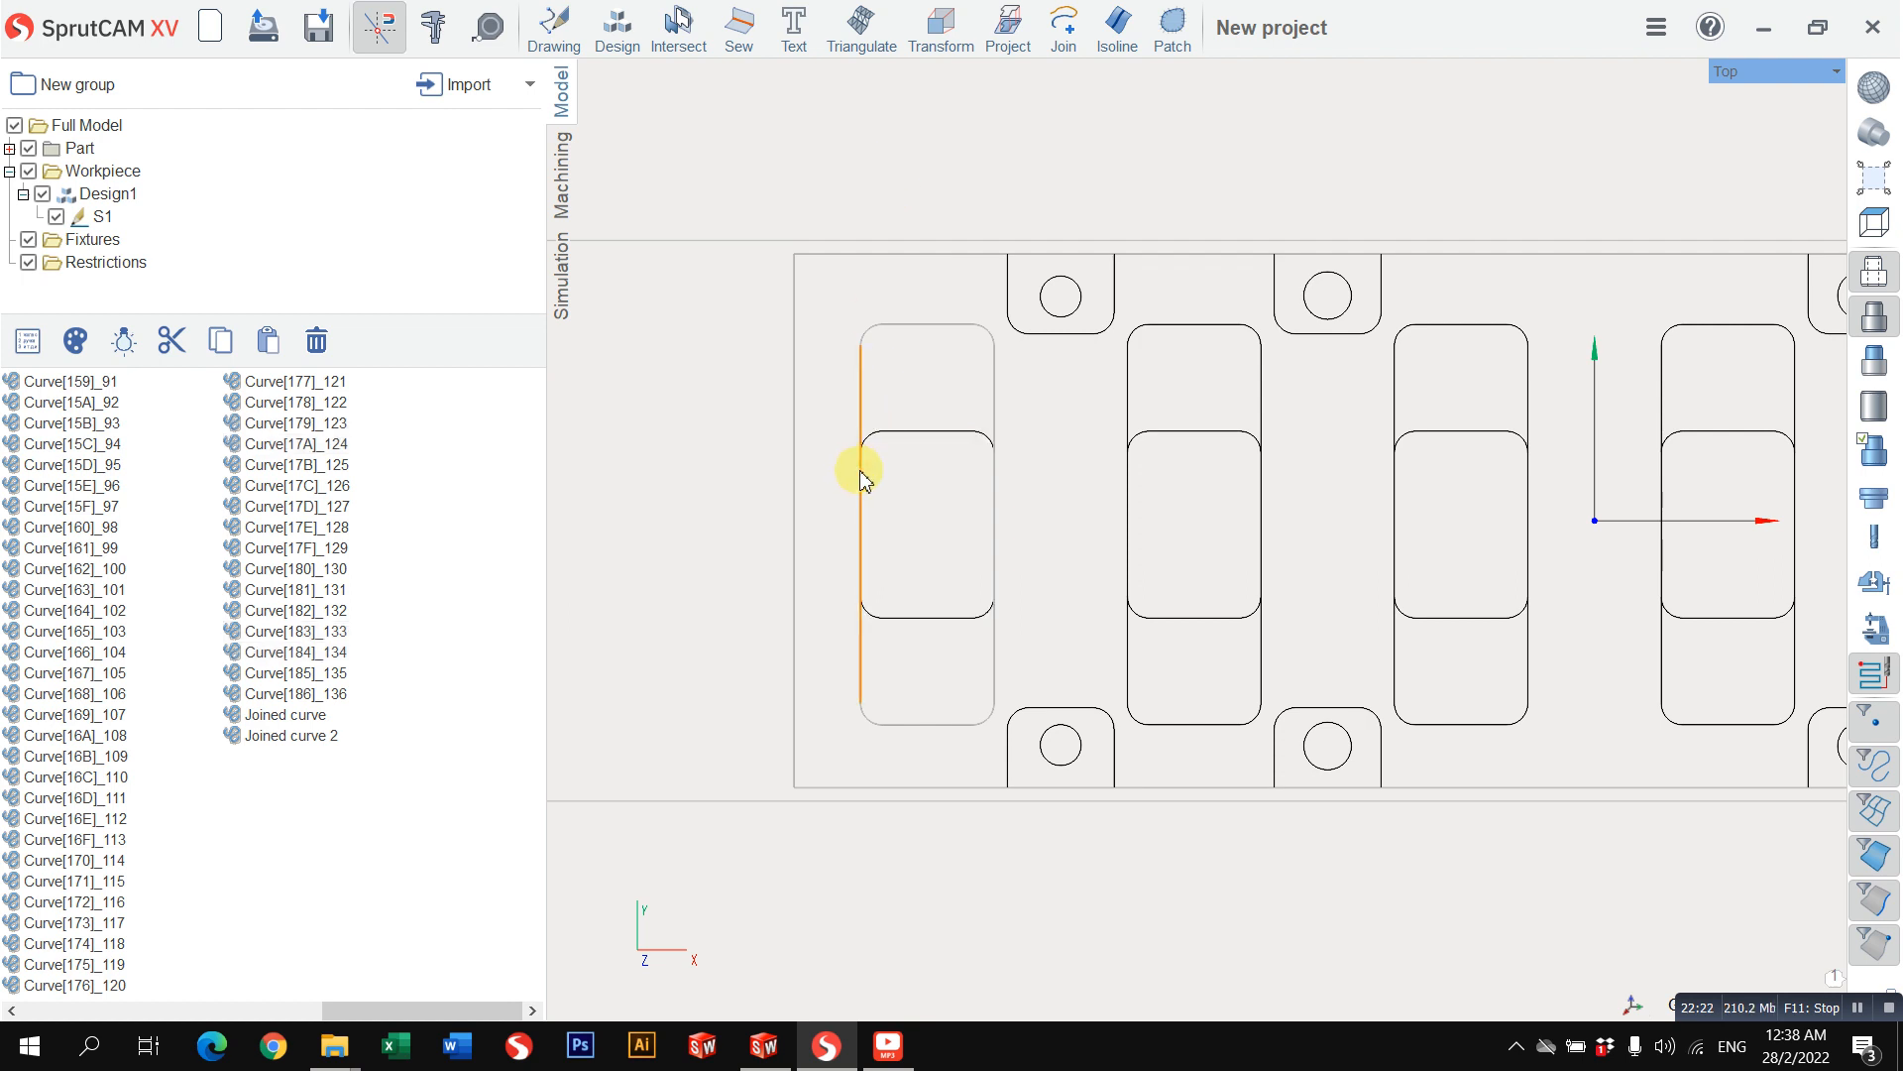
{"action": "left_click", "coordinate": [861, 479]}
{"action": "left_click", "coordinate": [887, 444], "text": "ctrl"}
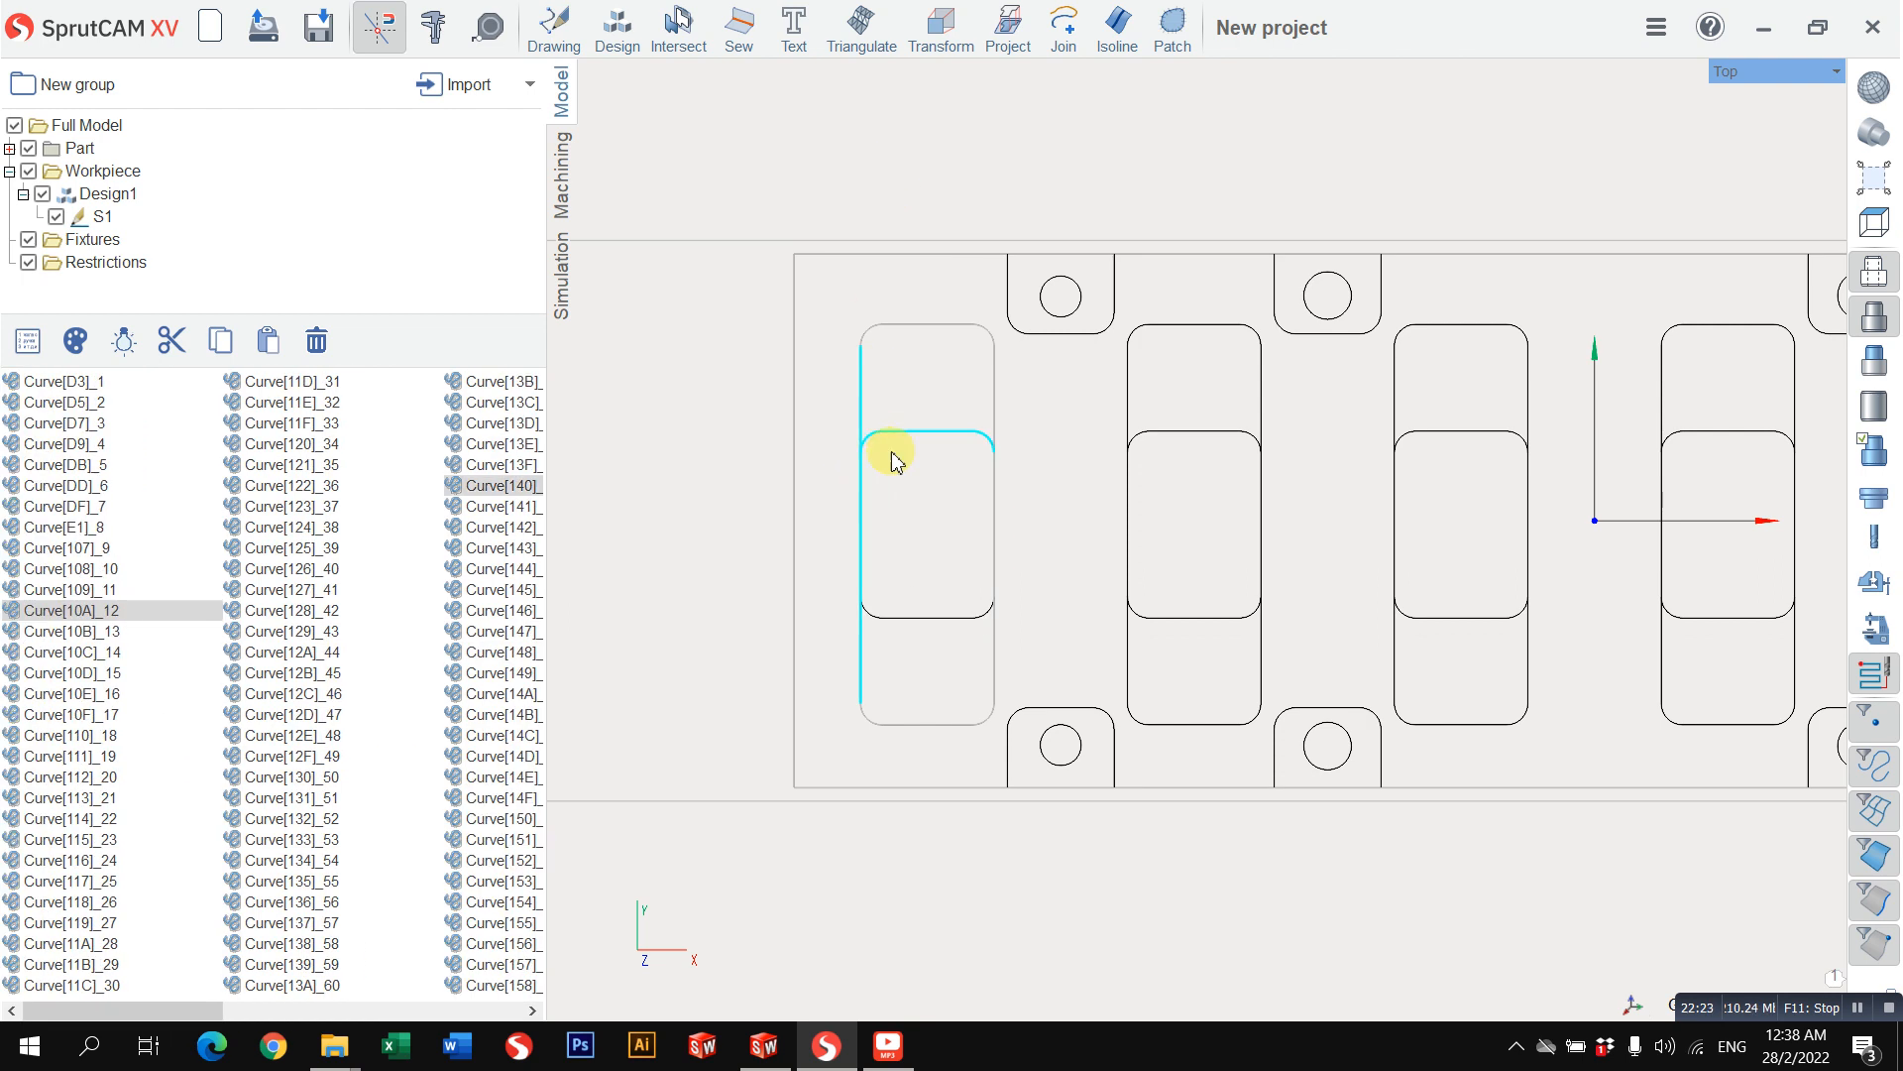
{"action": "double_click", "coordinate": [931, 618], "text": "ctrl"}
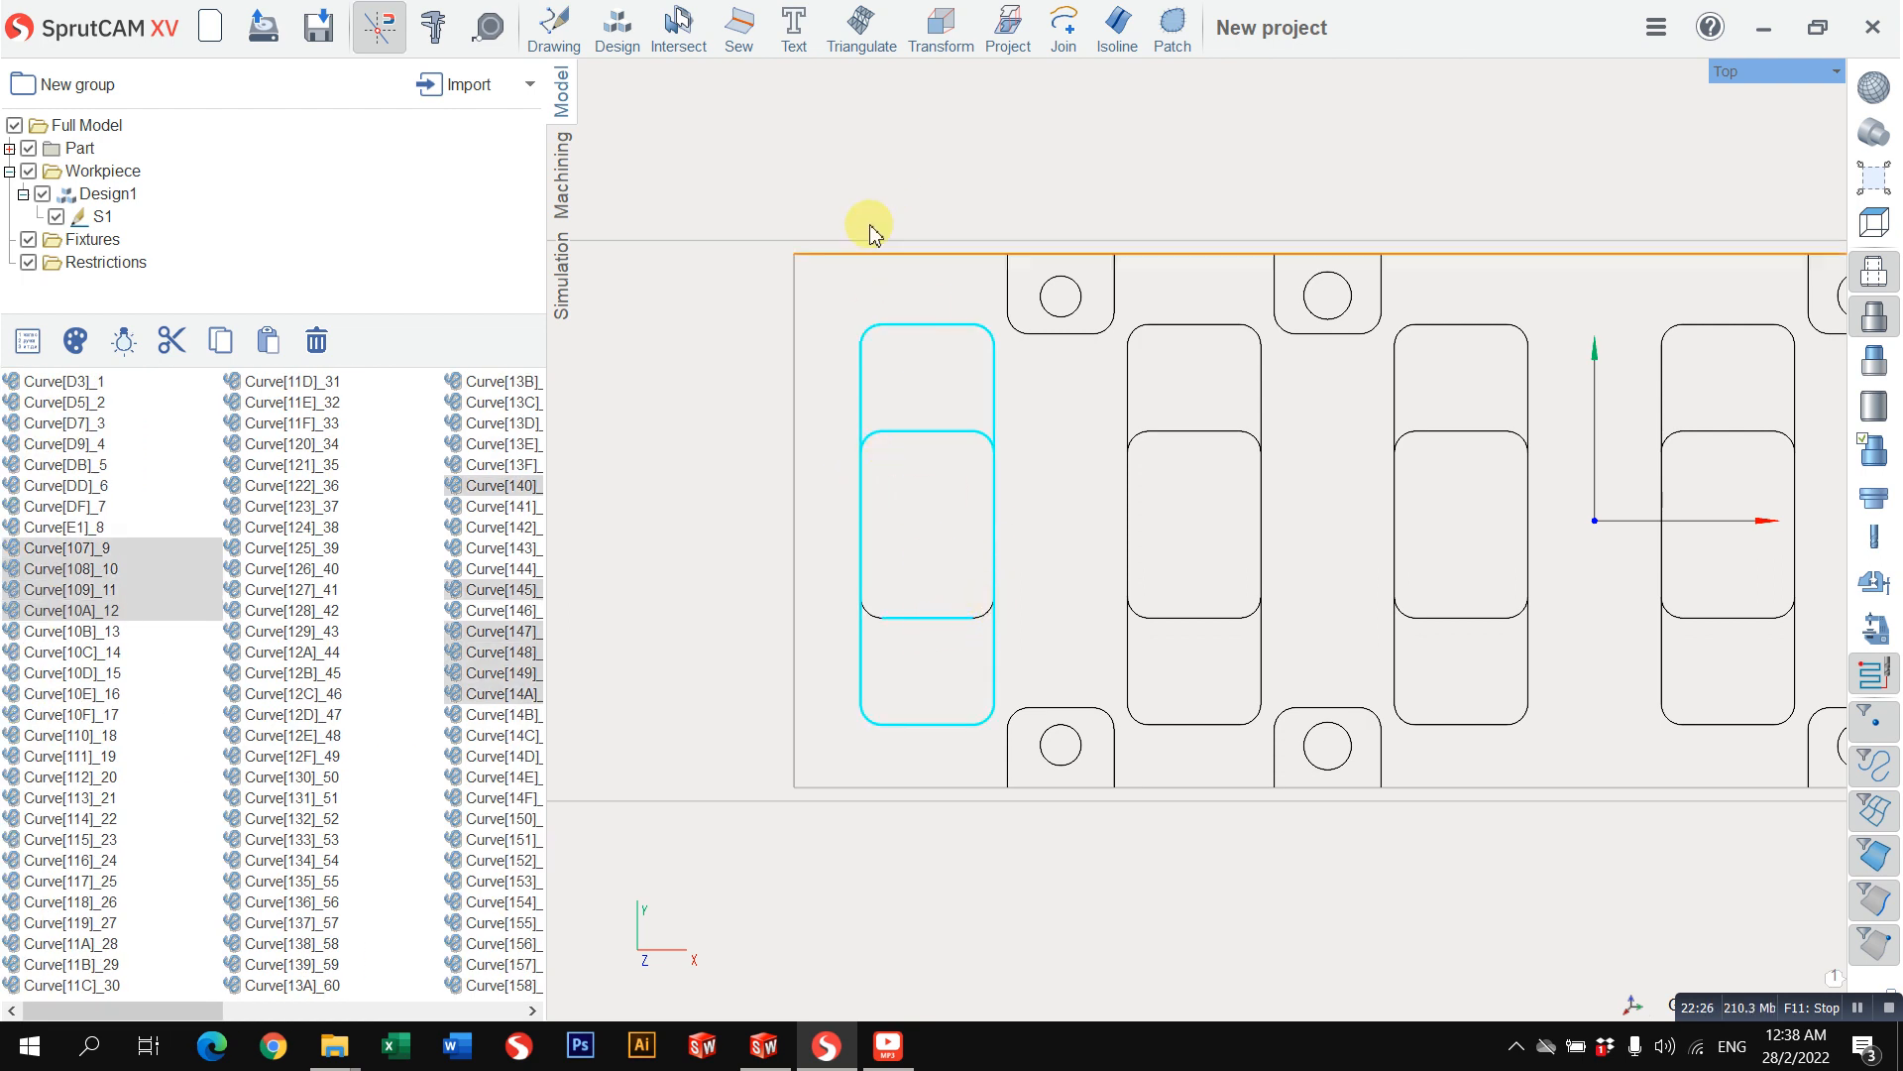
{"action": "left_click", "coordinate": [913, 382]}
{"action": "left_click", "coordinate": [869, 617]}
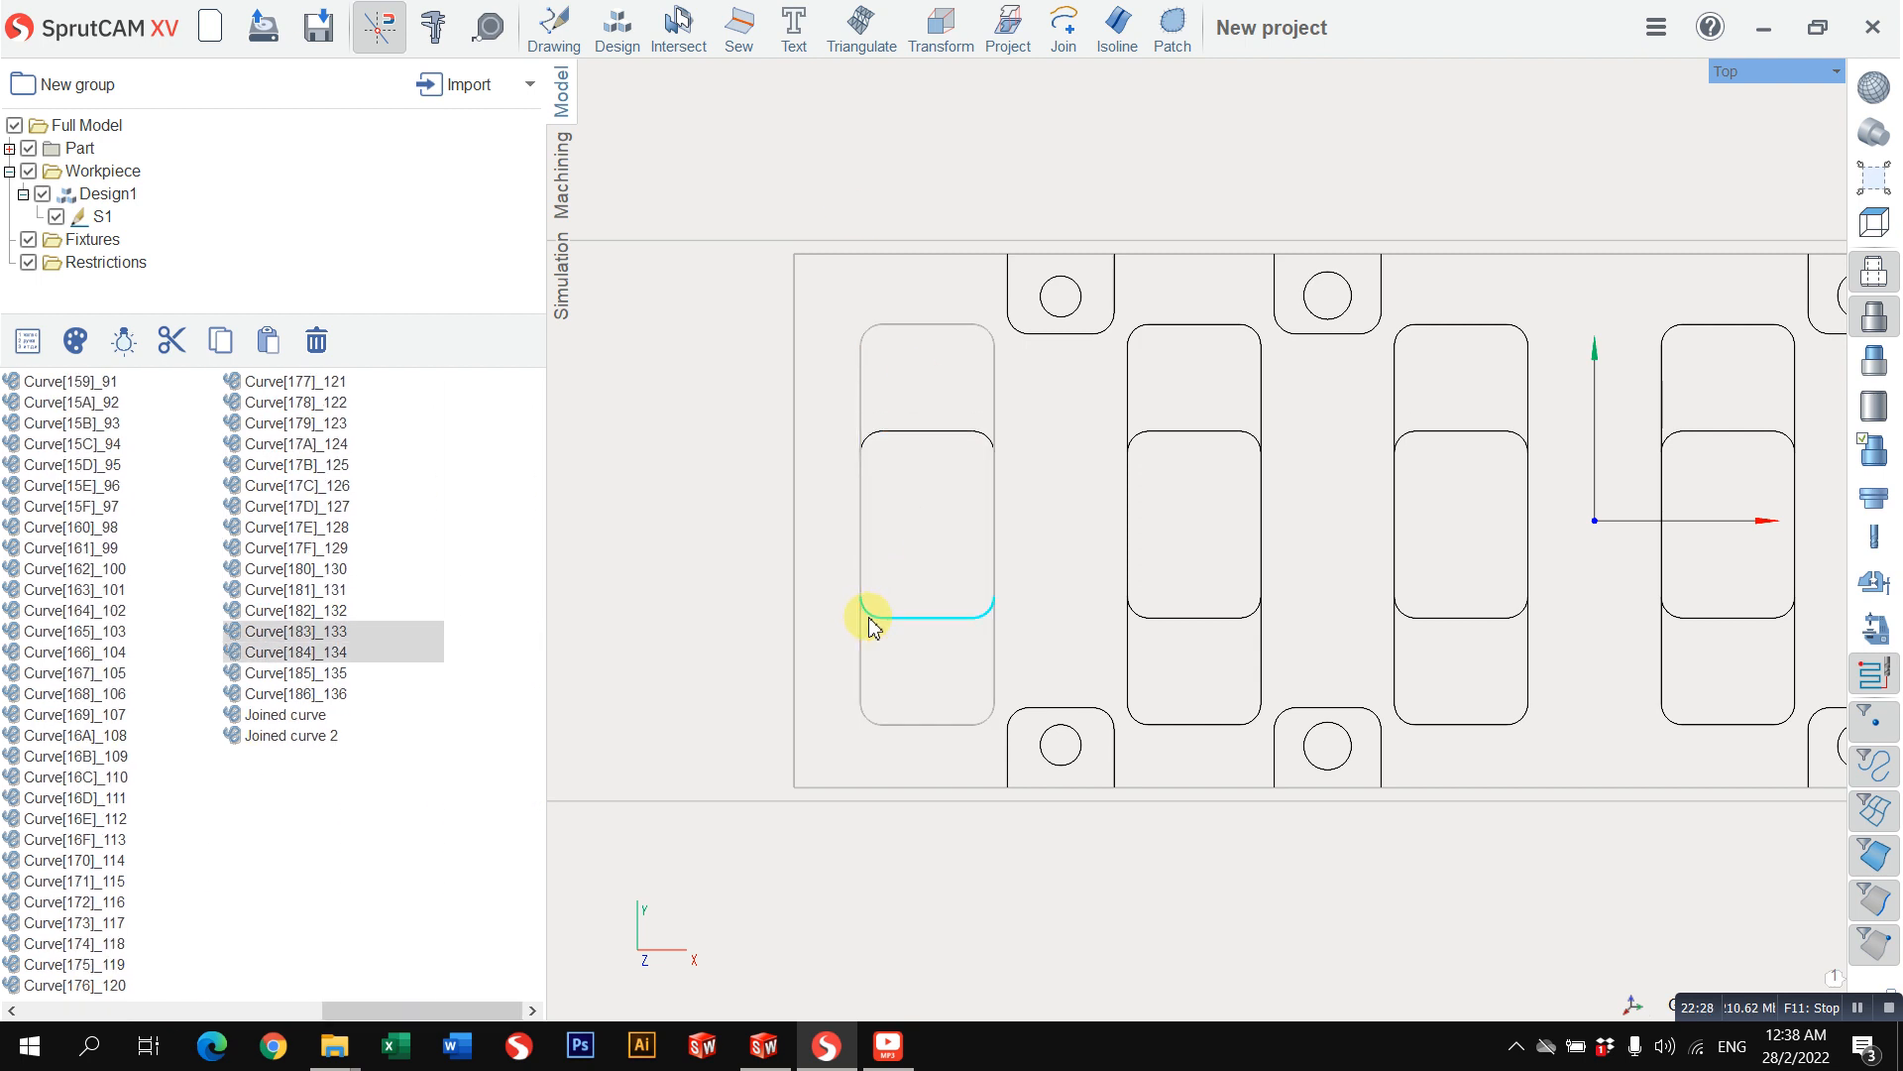
{"action": "left_click", "coordinate": [868, 443], "text": "ctrl"}
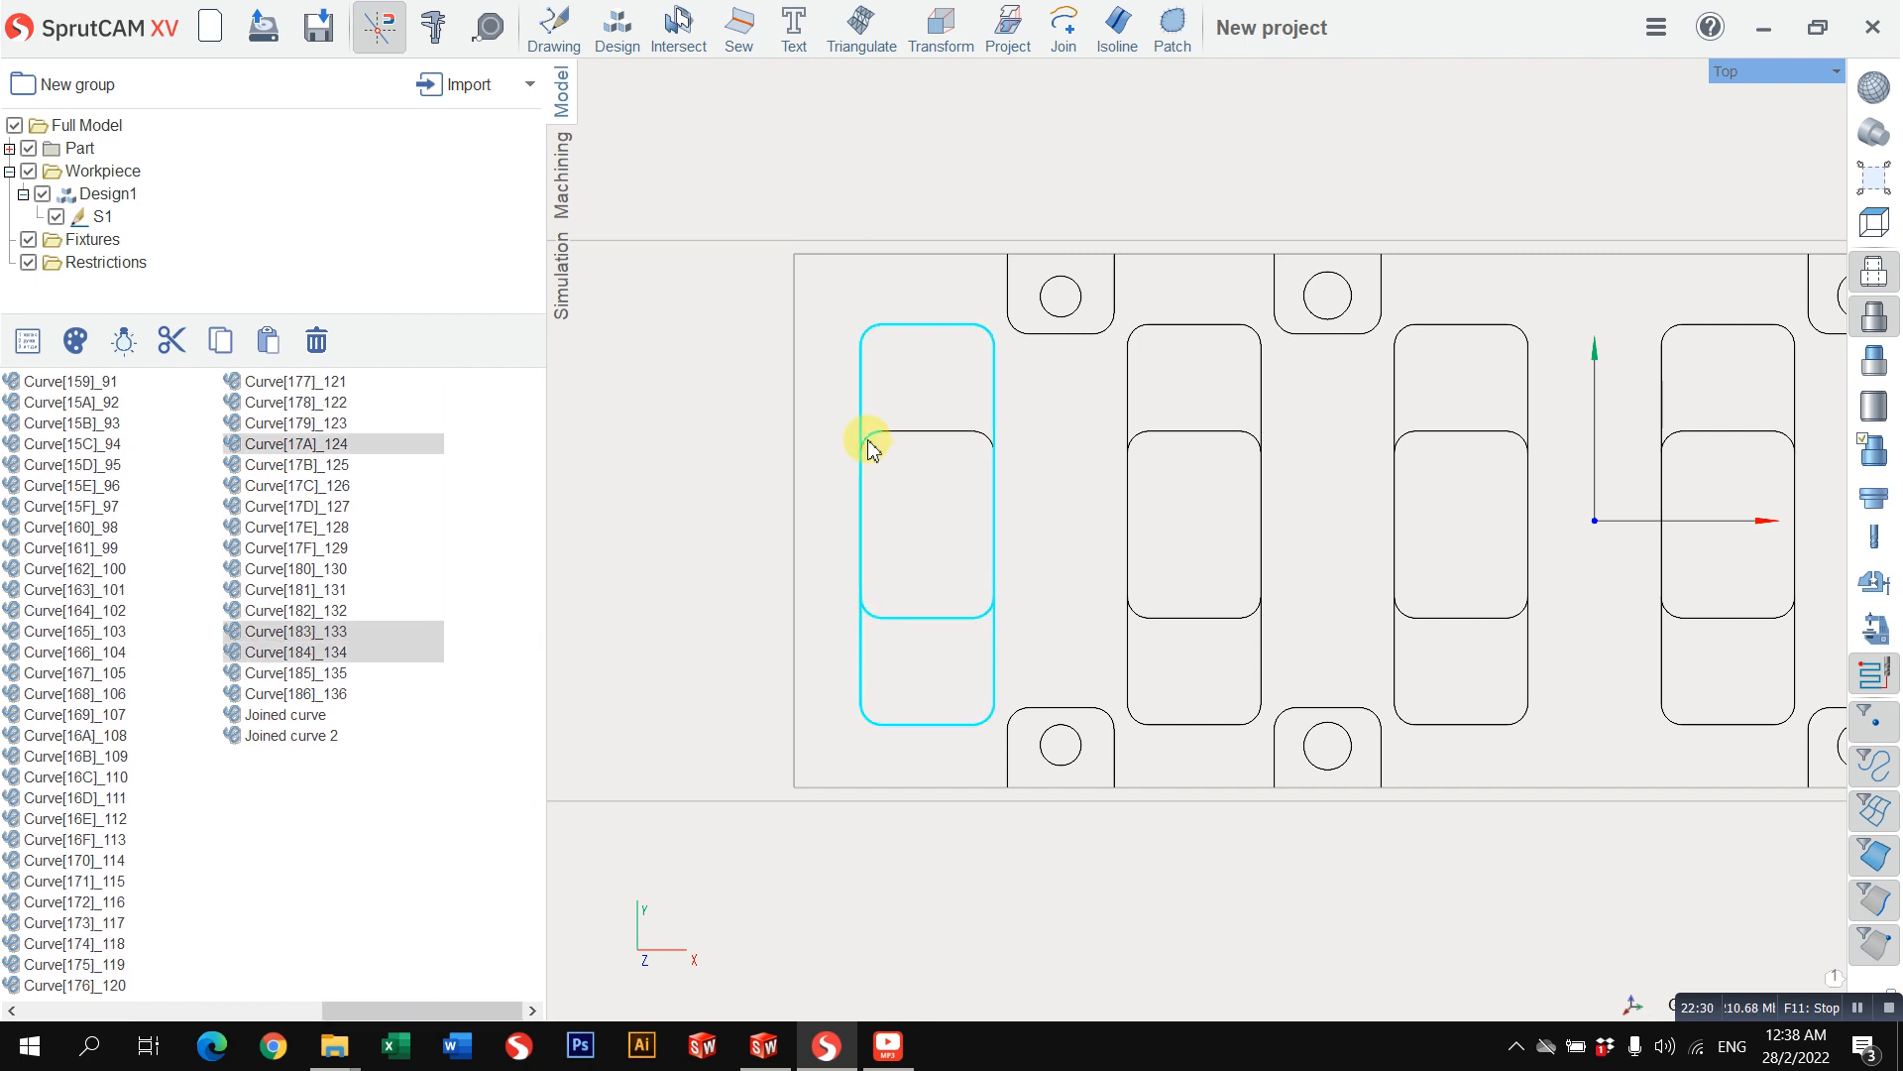
{"action": "left_click", "coordinate": [905, 436], "text": "ctrl"}
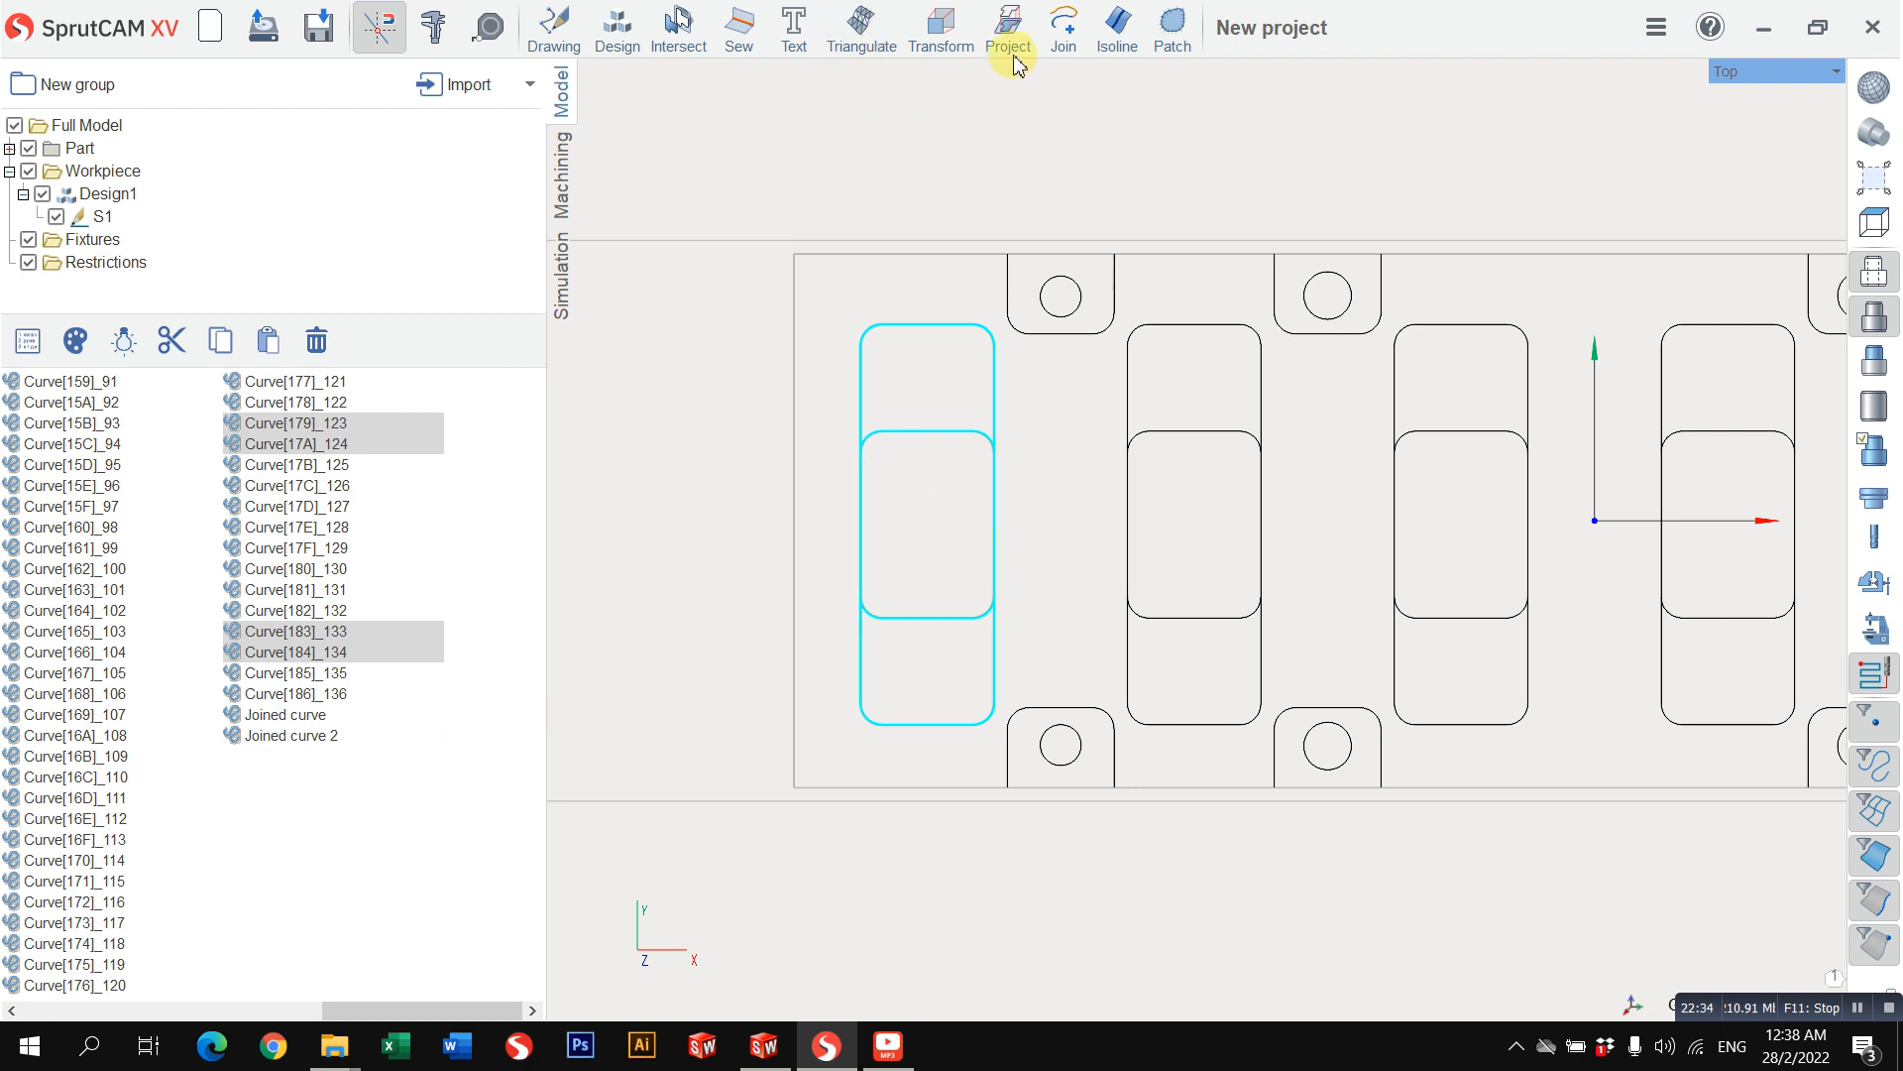
{"action": "left_click", "coordinate": [1056, 50]}
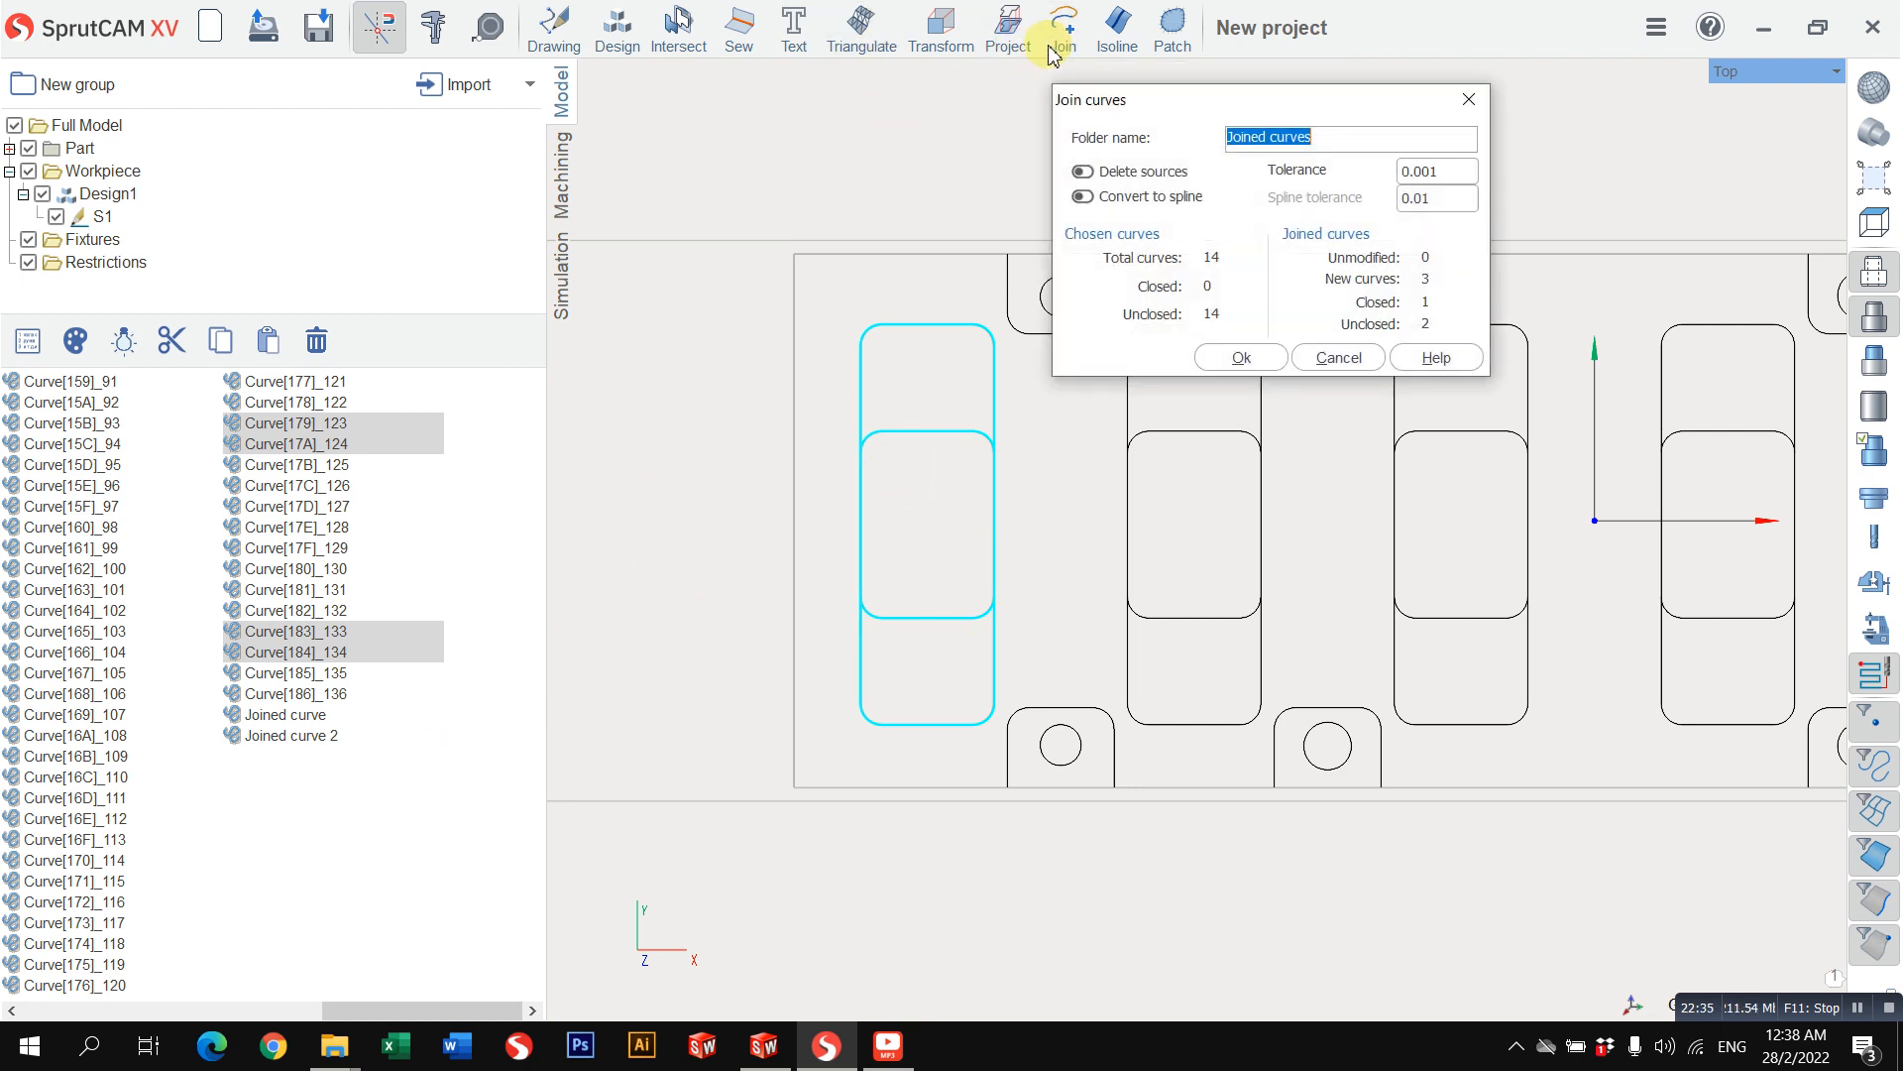
{"action": "left_click", "coordinate": [1236, 359]}
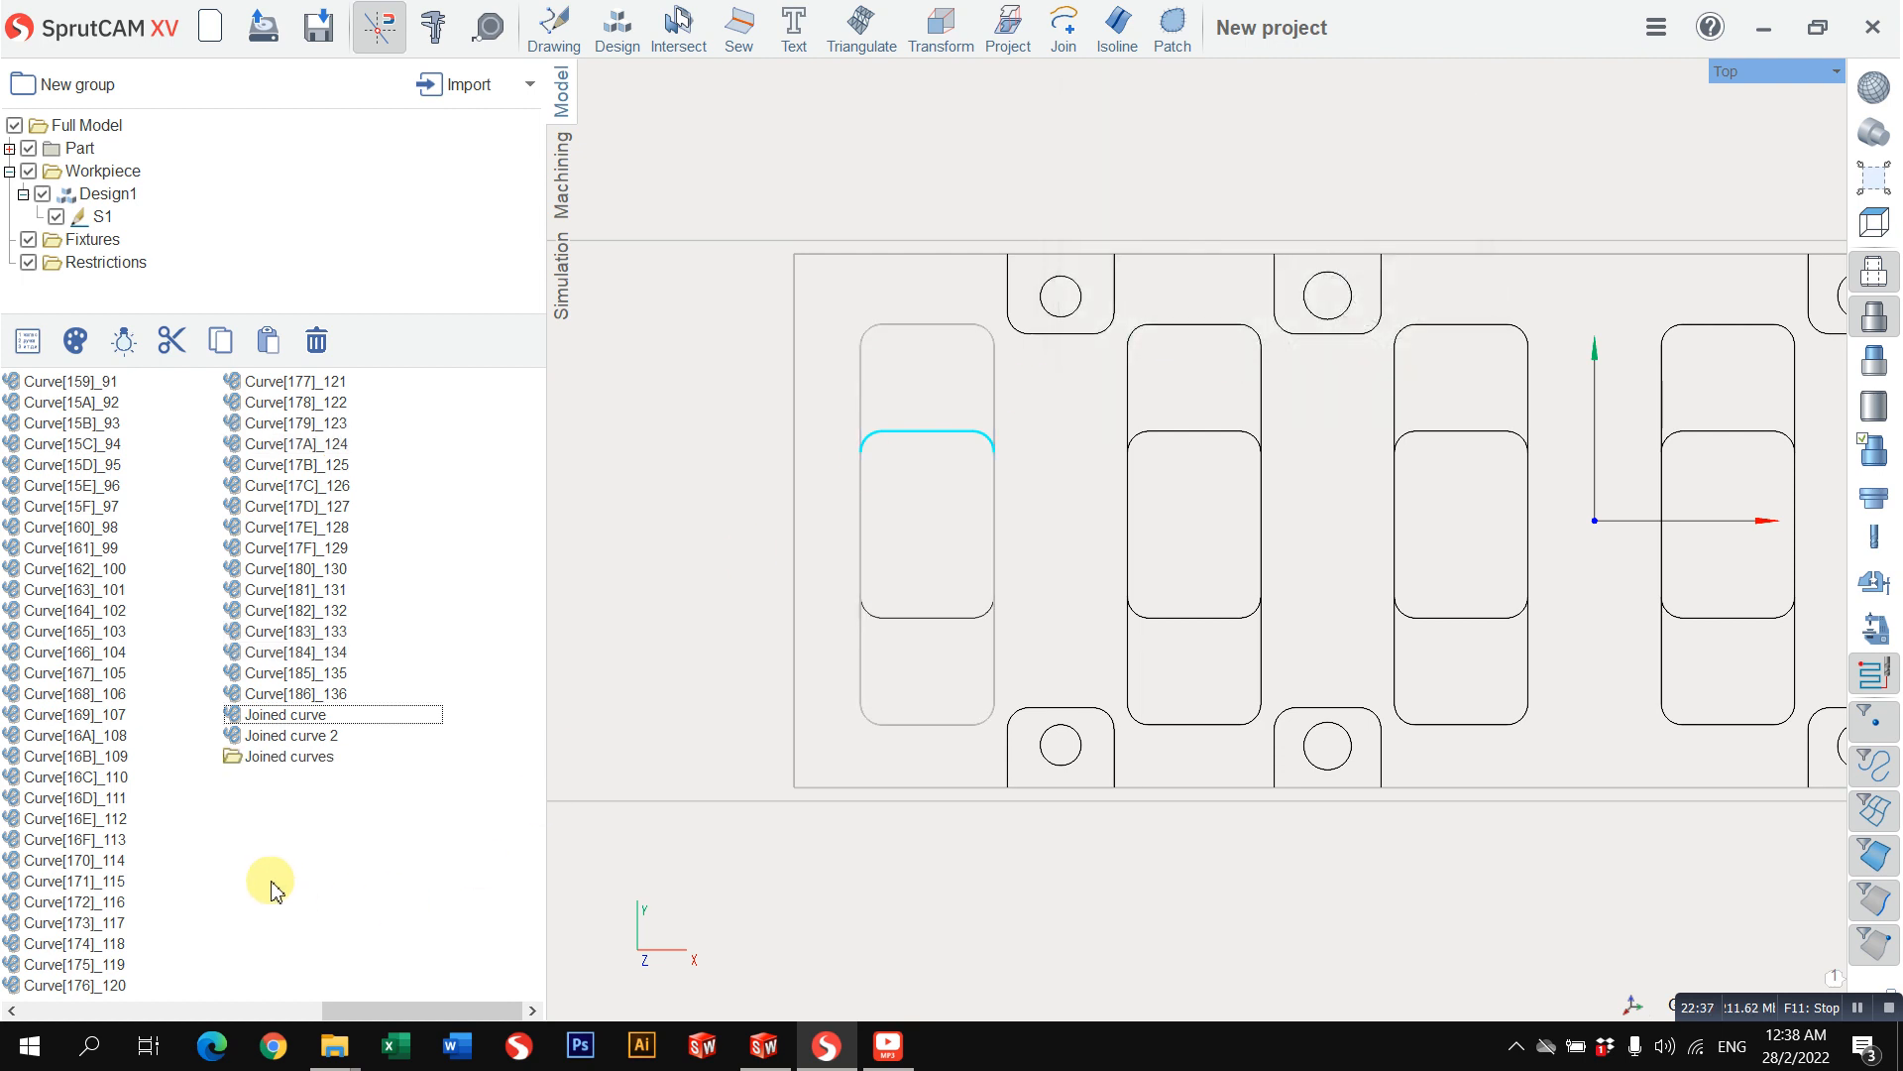
Step: Move the Joined curves folder from the imported DXF layer into the Part folder
{"action": "left_click", "coordinate": [310, 758]}
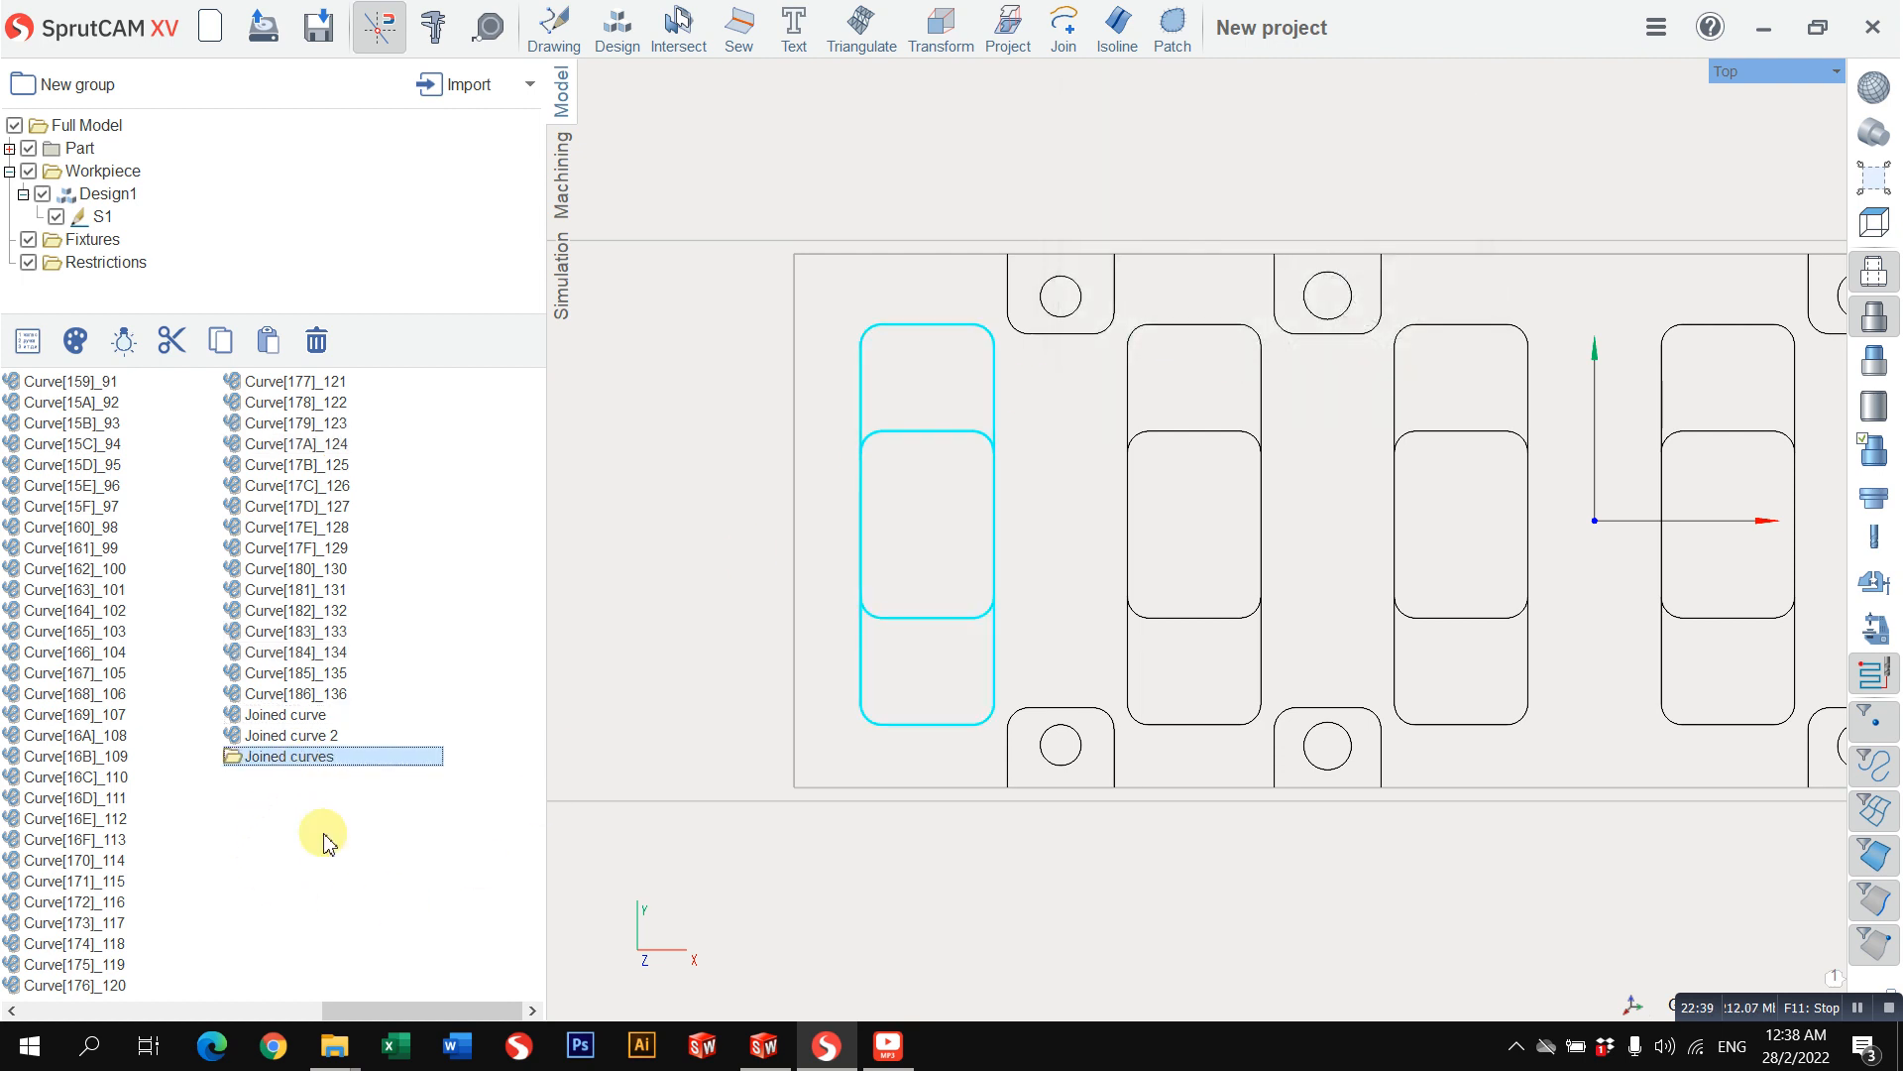
{"action": "key", "text": "Delete"}
{"action": "left_click", "coordinate": [9, 170]}
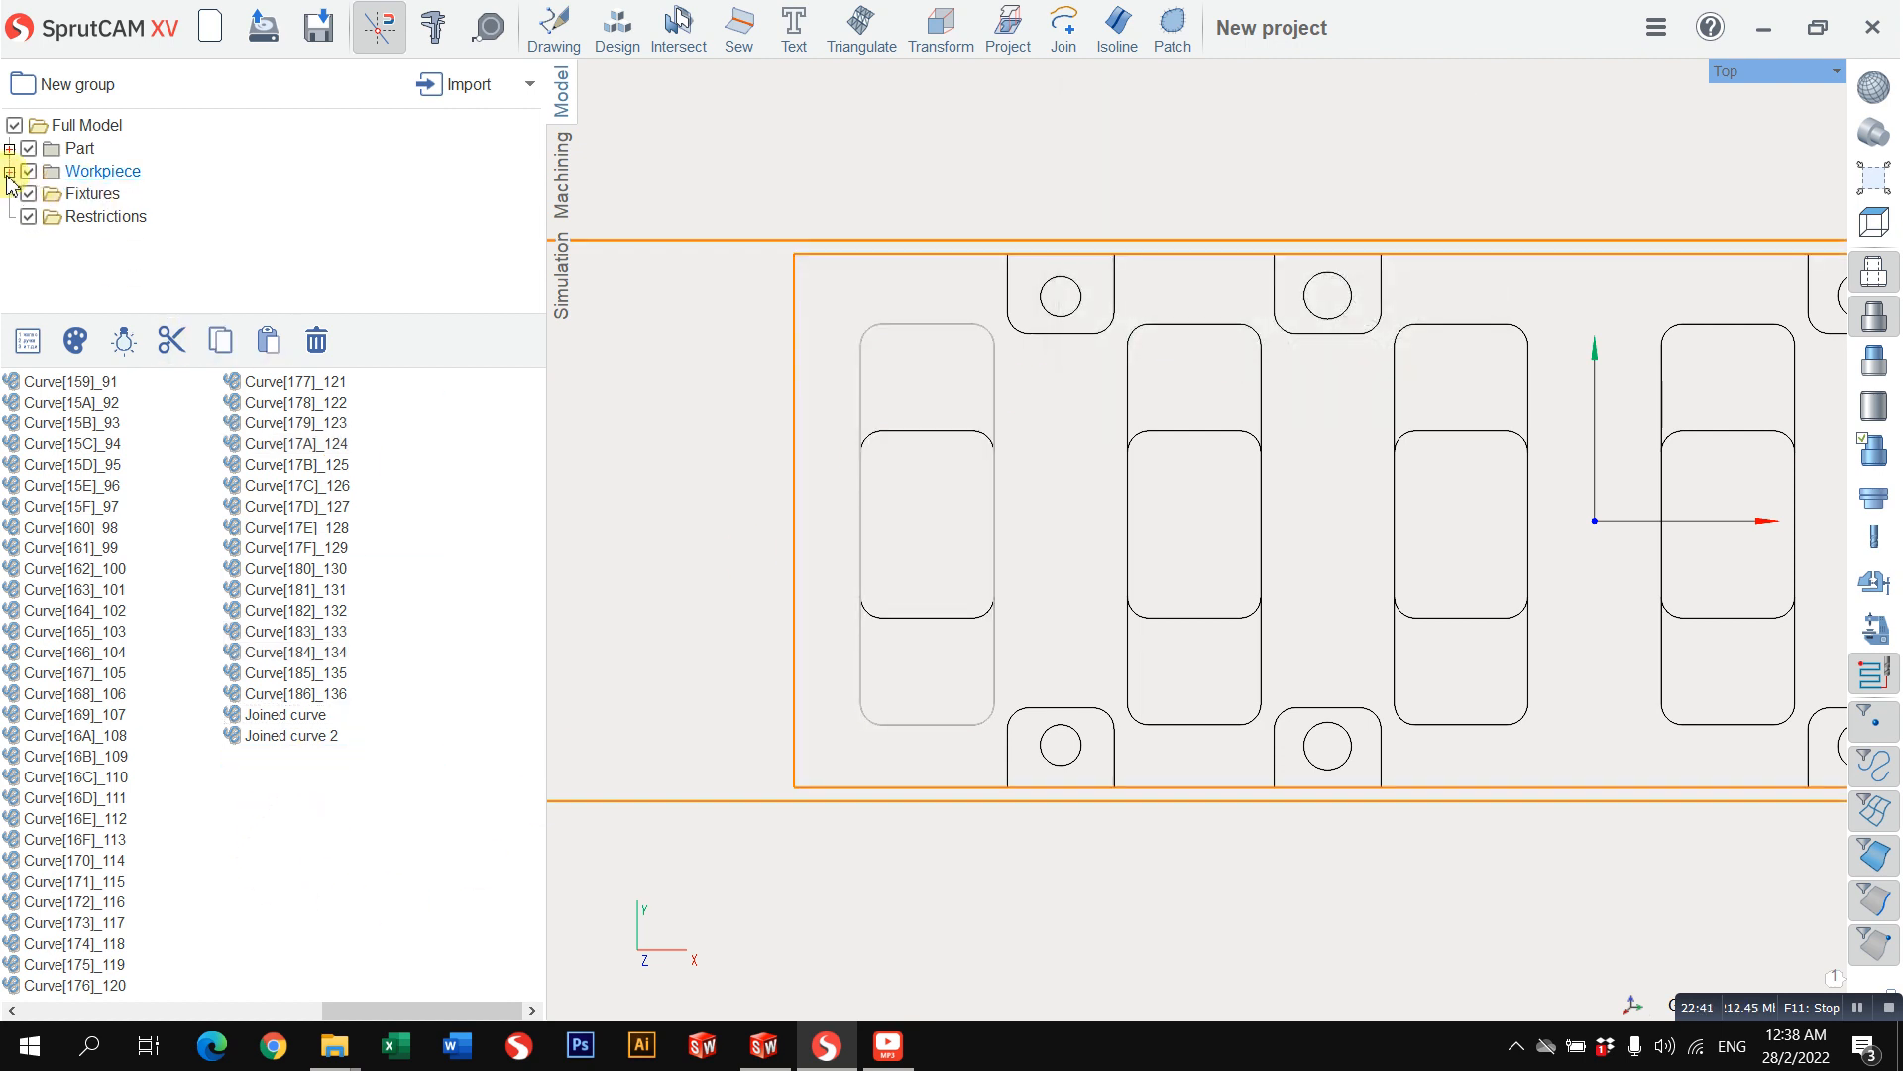
{"action": "left_click", "coordinate": [79, 148]}
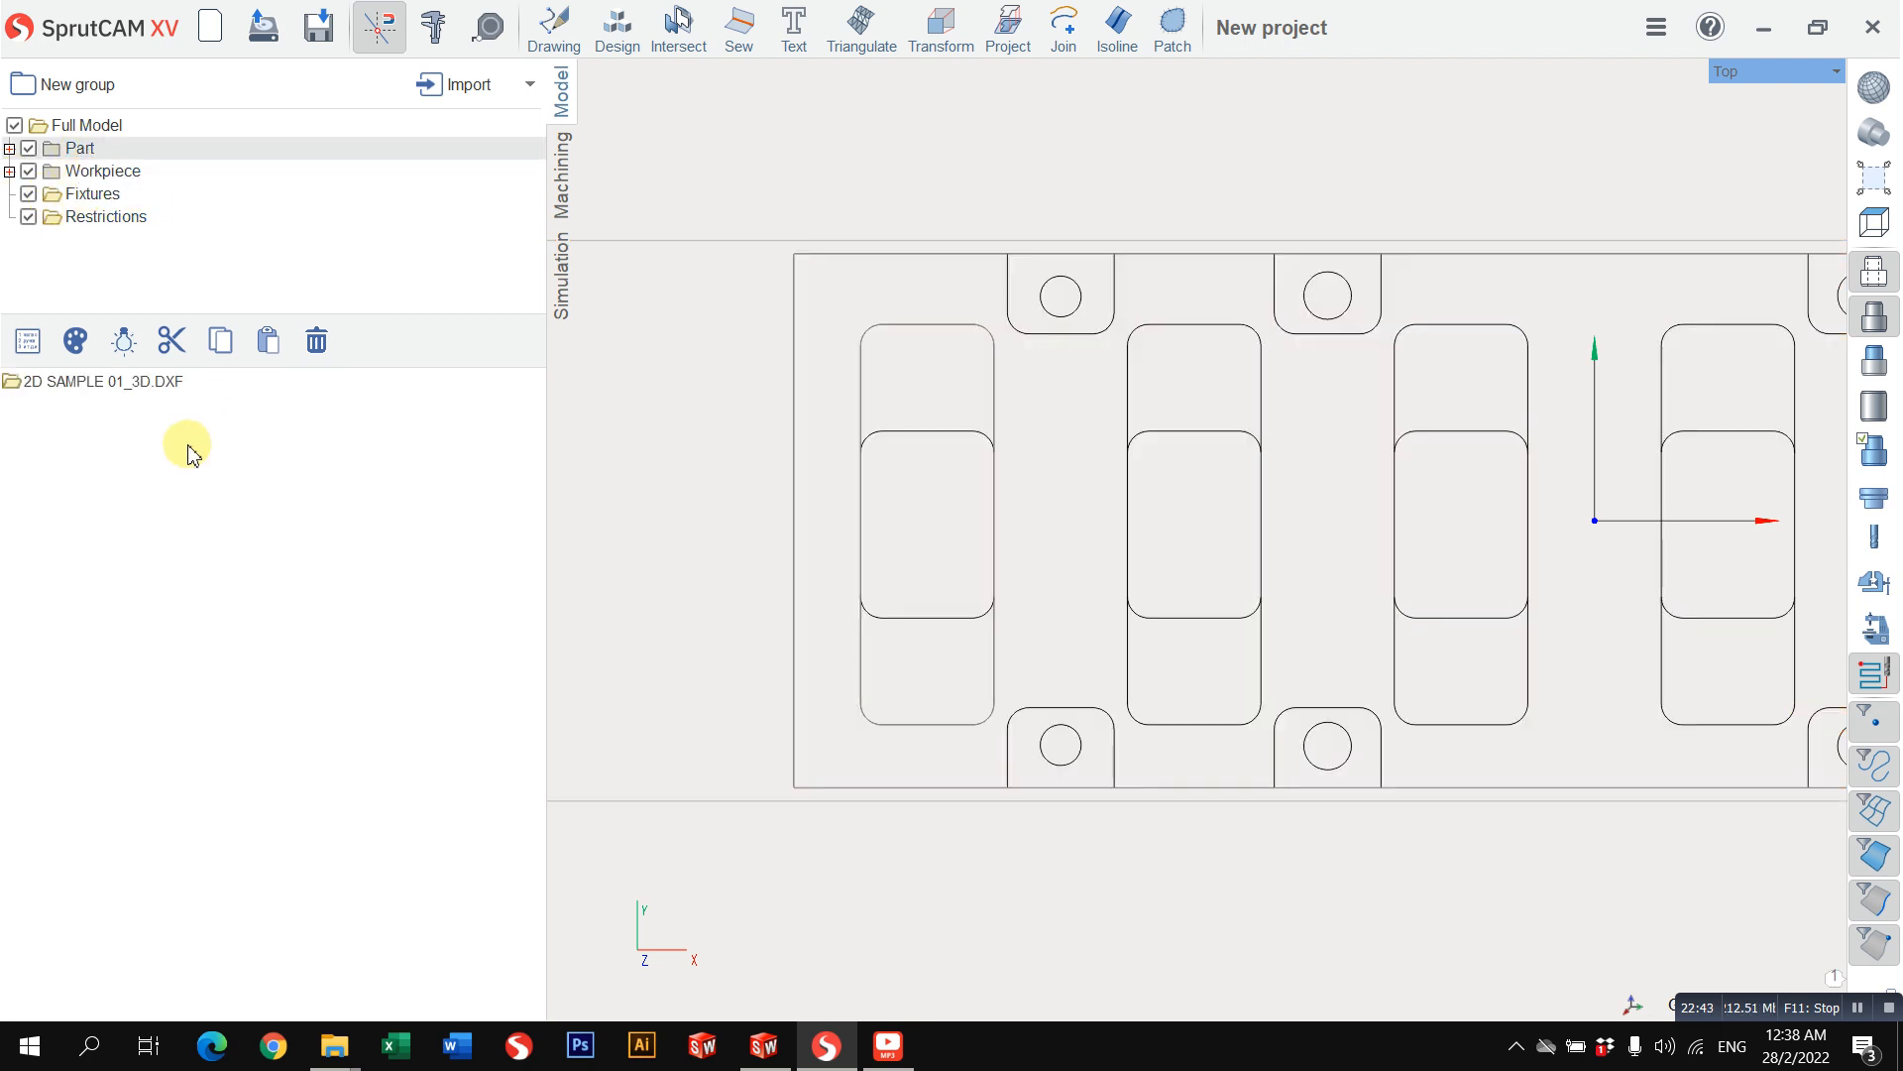
{"action": "key", "text": "ctrl+z"}
{"action": "left_click", "coordinate": [56, 424]}
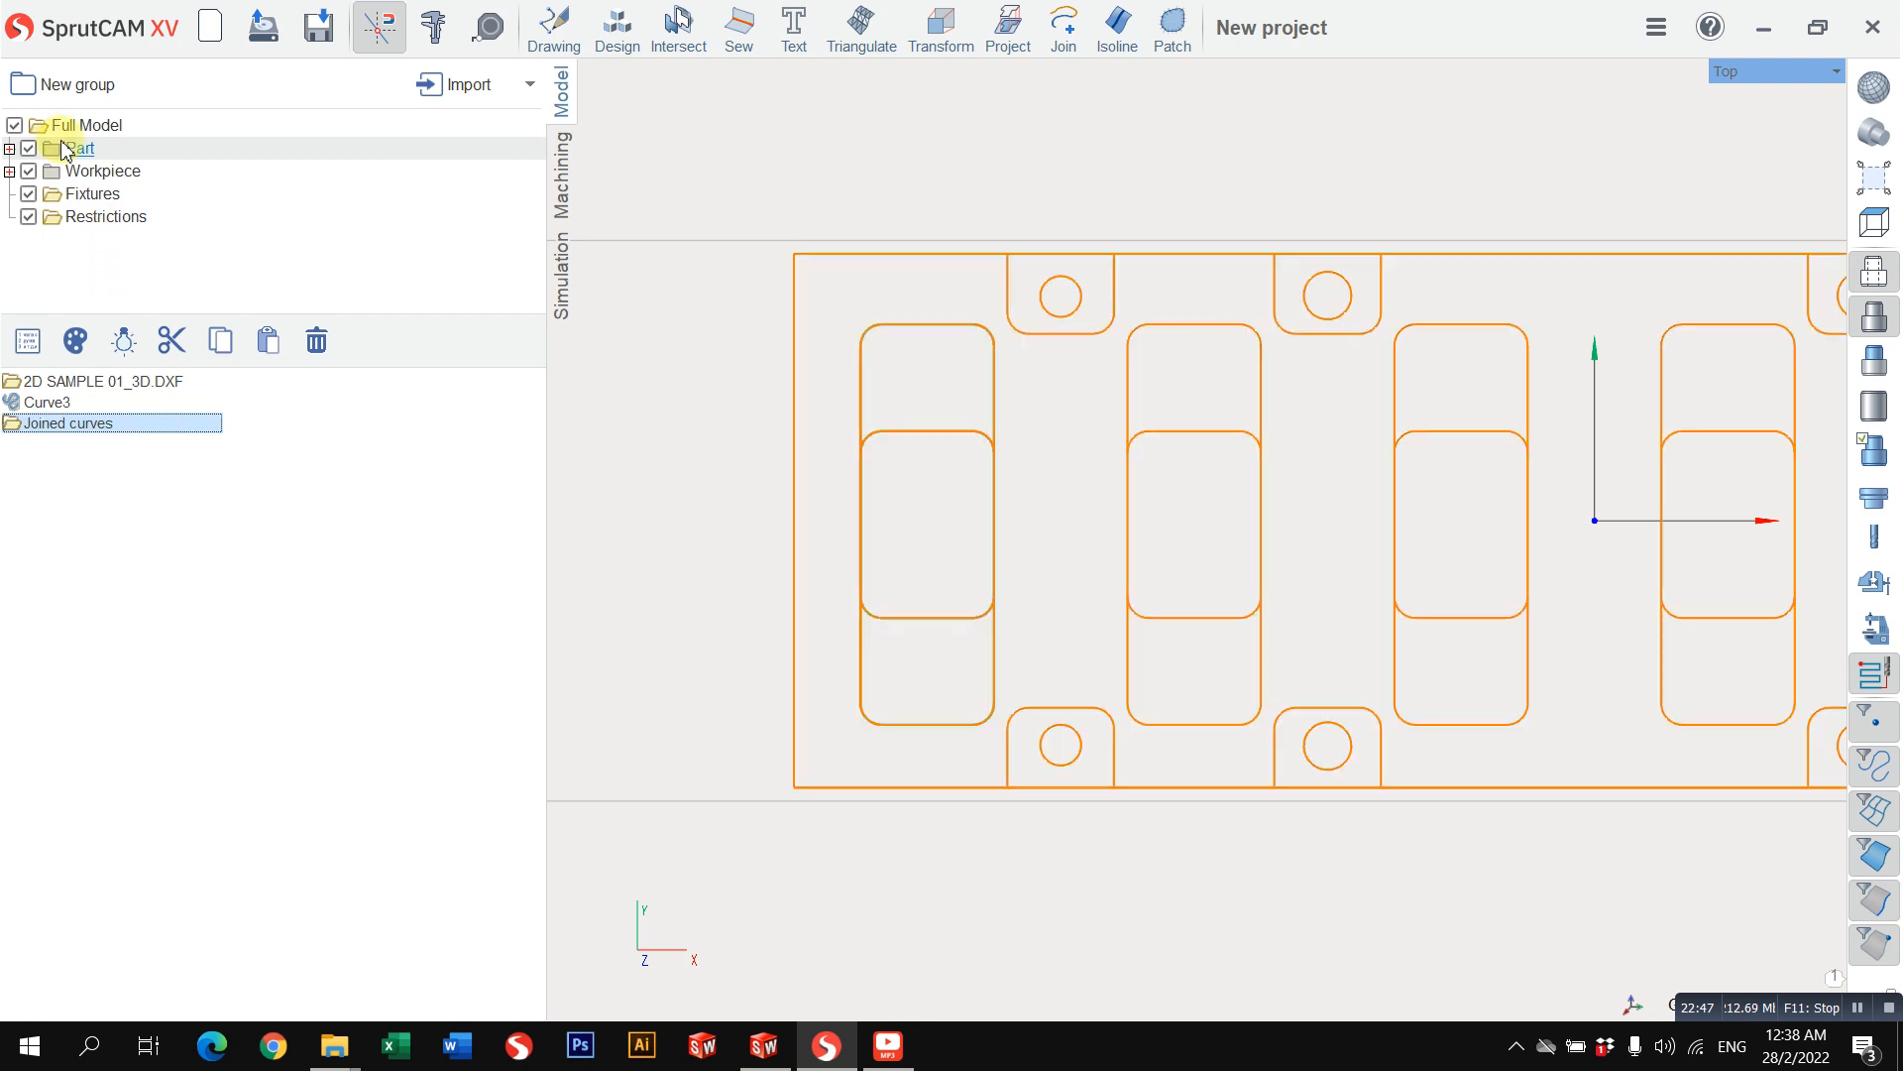
{"action": "left_click", "coordinate": [922, 367]}
{"action": "scroll", "coordinate": [922, 367], "scroll_direction": "down", "scroll_amount": 2}
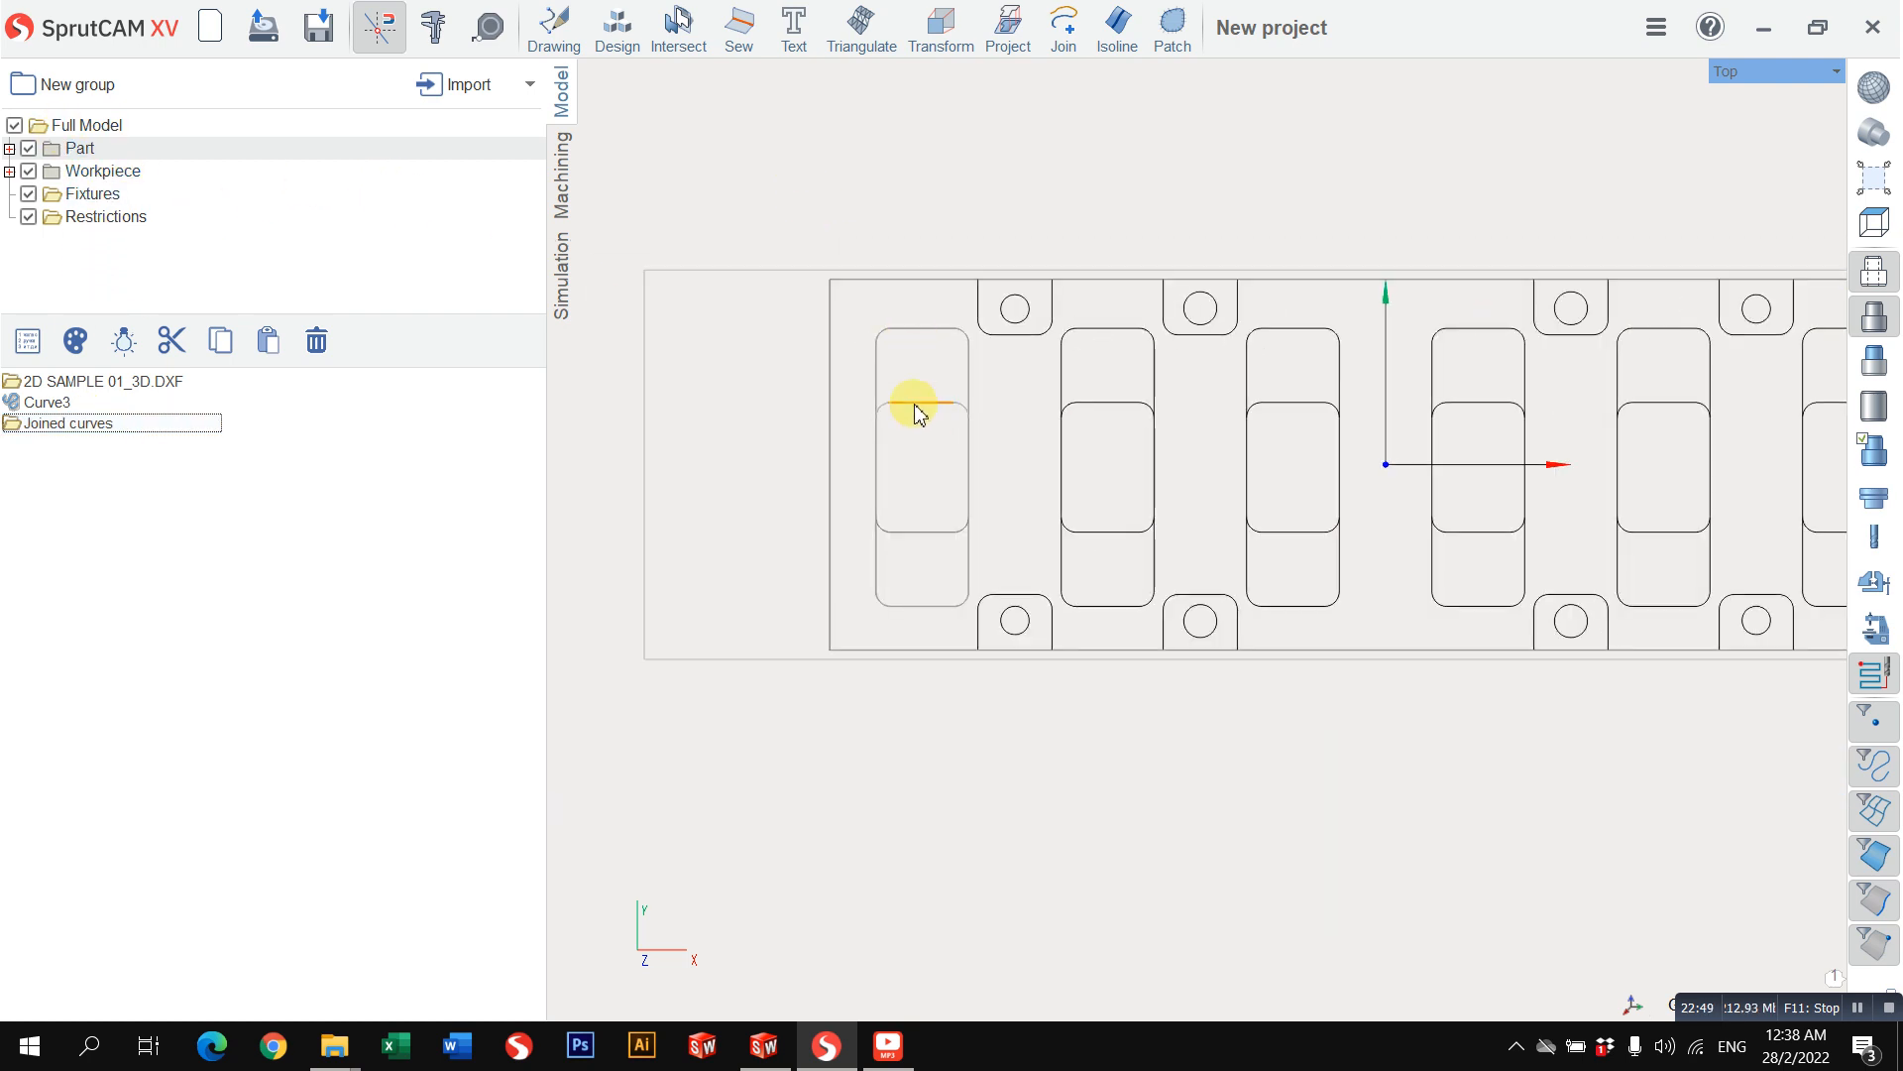
Step: Check which imported curves form the upper and lower edges and corners of the first small pocket's inner area
{"action": "left_click", "coordinate": [916, 405]}
{"action": "left_click", "coordinate": [994, 792]}
{"action": "middle_click_drag", "start_coordinate": [971, 464], "coordinate": [966, 621]}
{"action": "scroll", "coordinate": [966, 617], "scroll_direction": "down", "scroll_amount": 1}
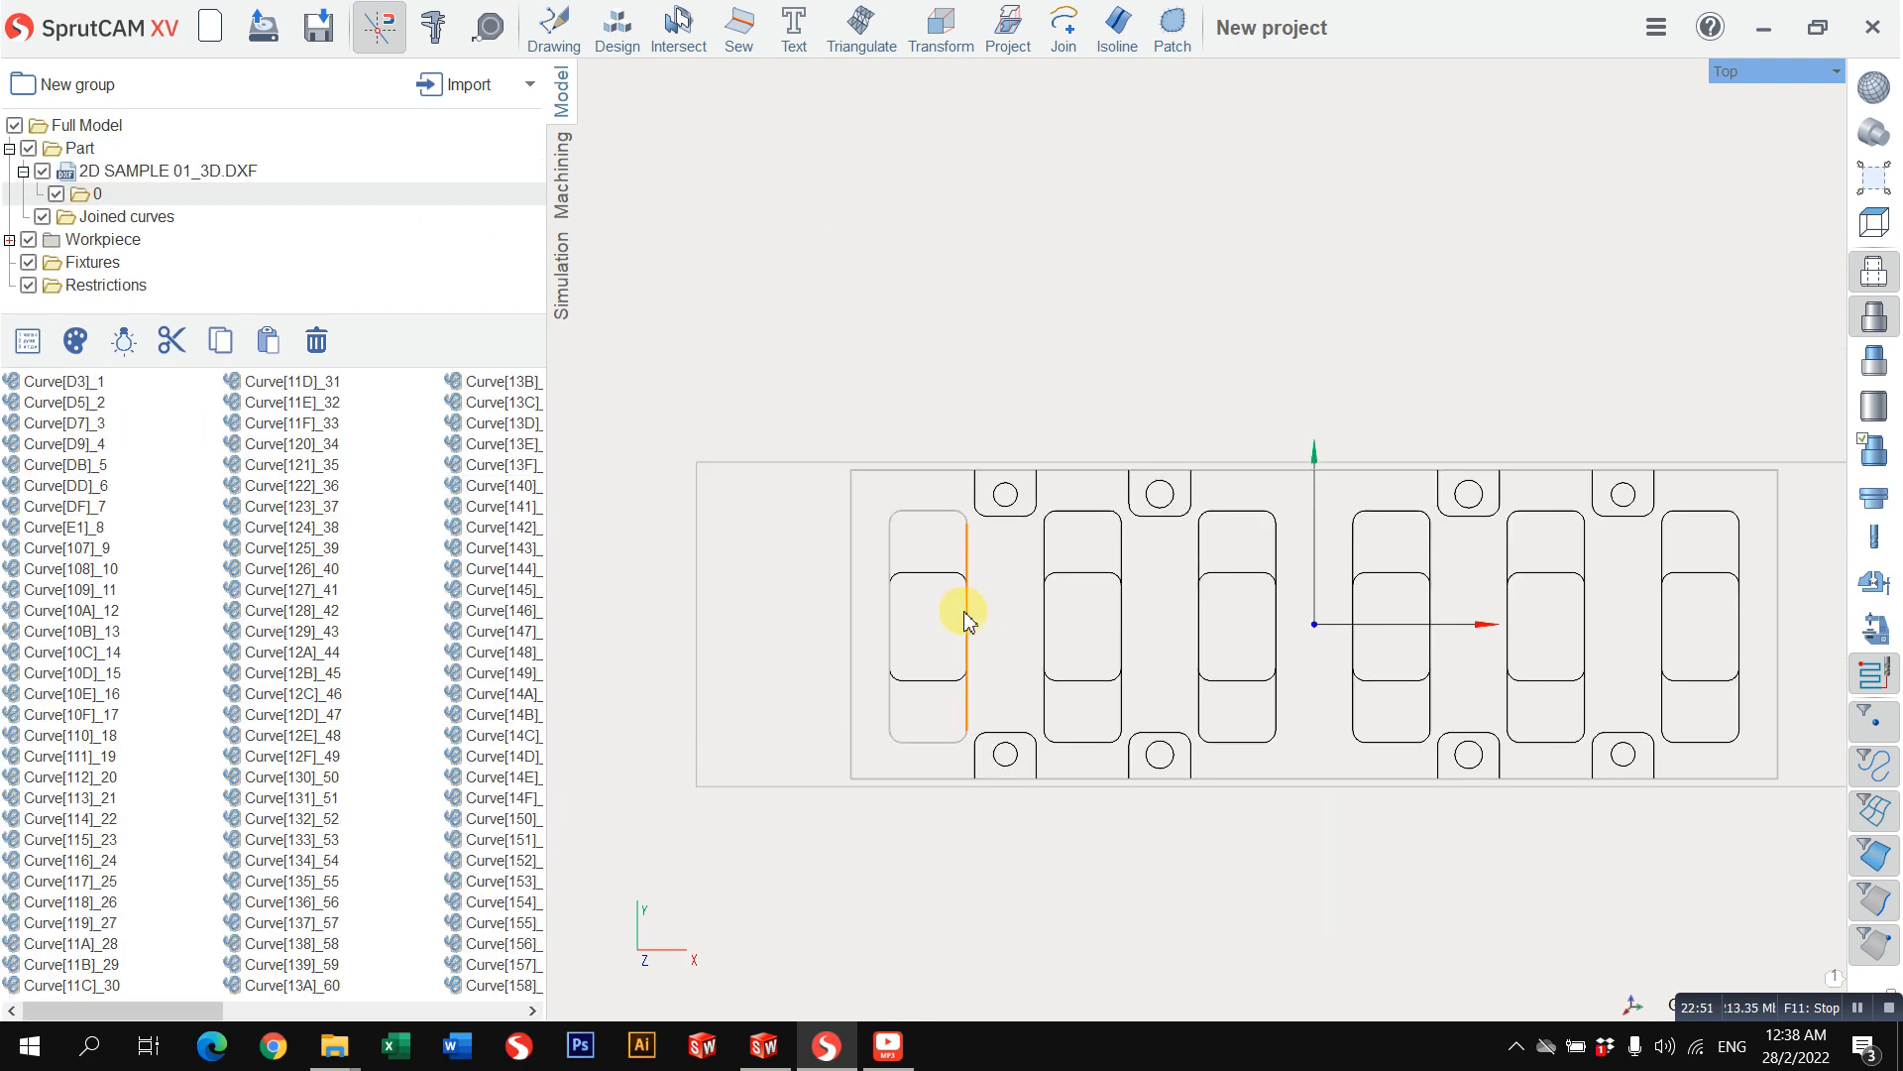
{"action": "scroll", "coordinate": [960, 623], "scroll_direction": "up", "scroll_amount": 2}
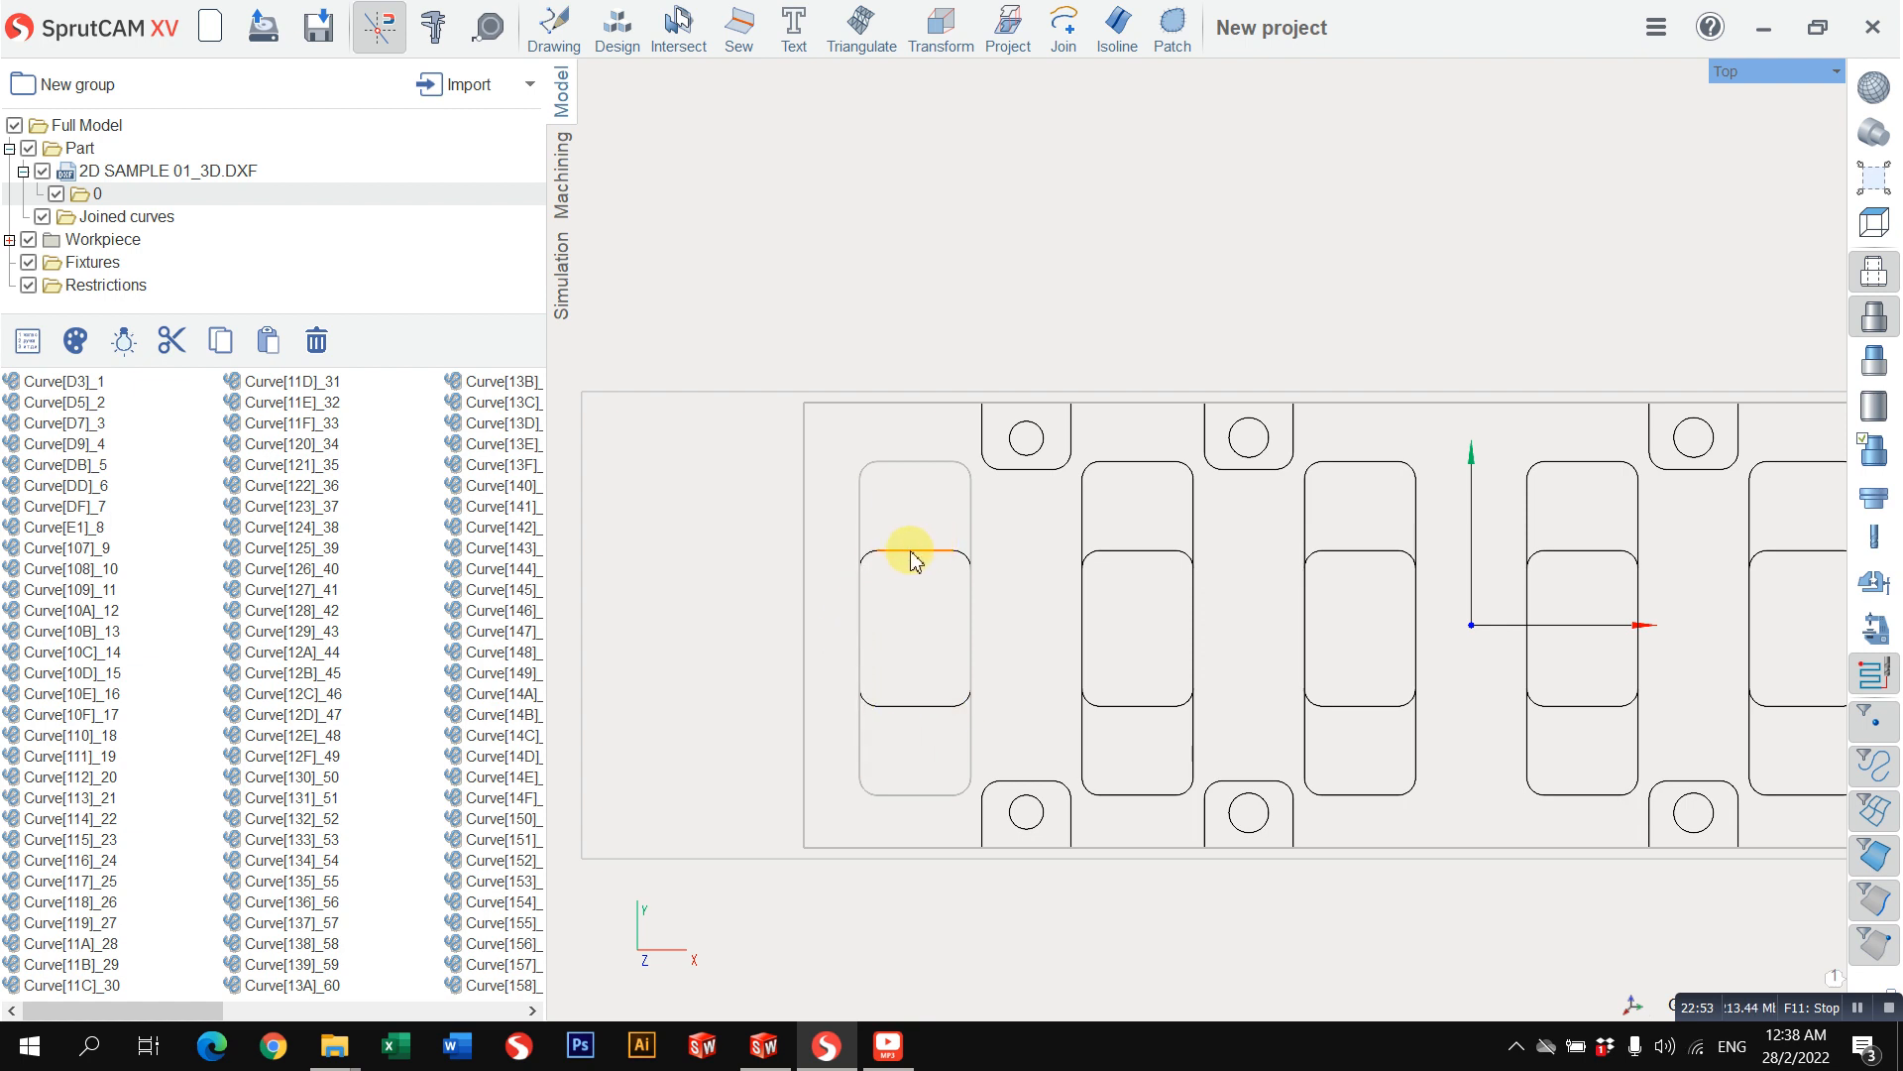
{"action": "left_click", "coordinate": [914, 553]}
{"action": "left_click", "coordinate": [900, 707], "text": "ctrl"}
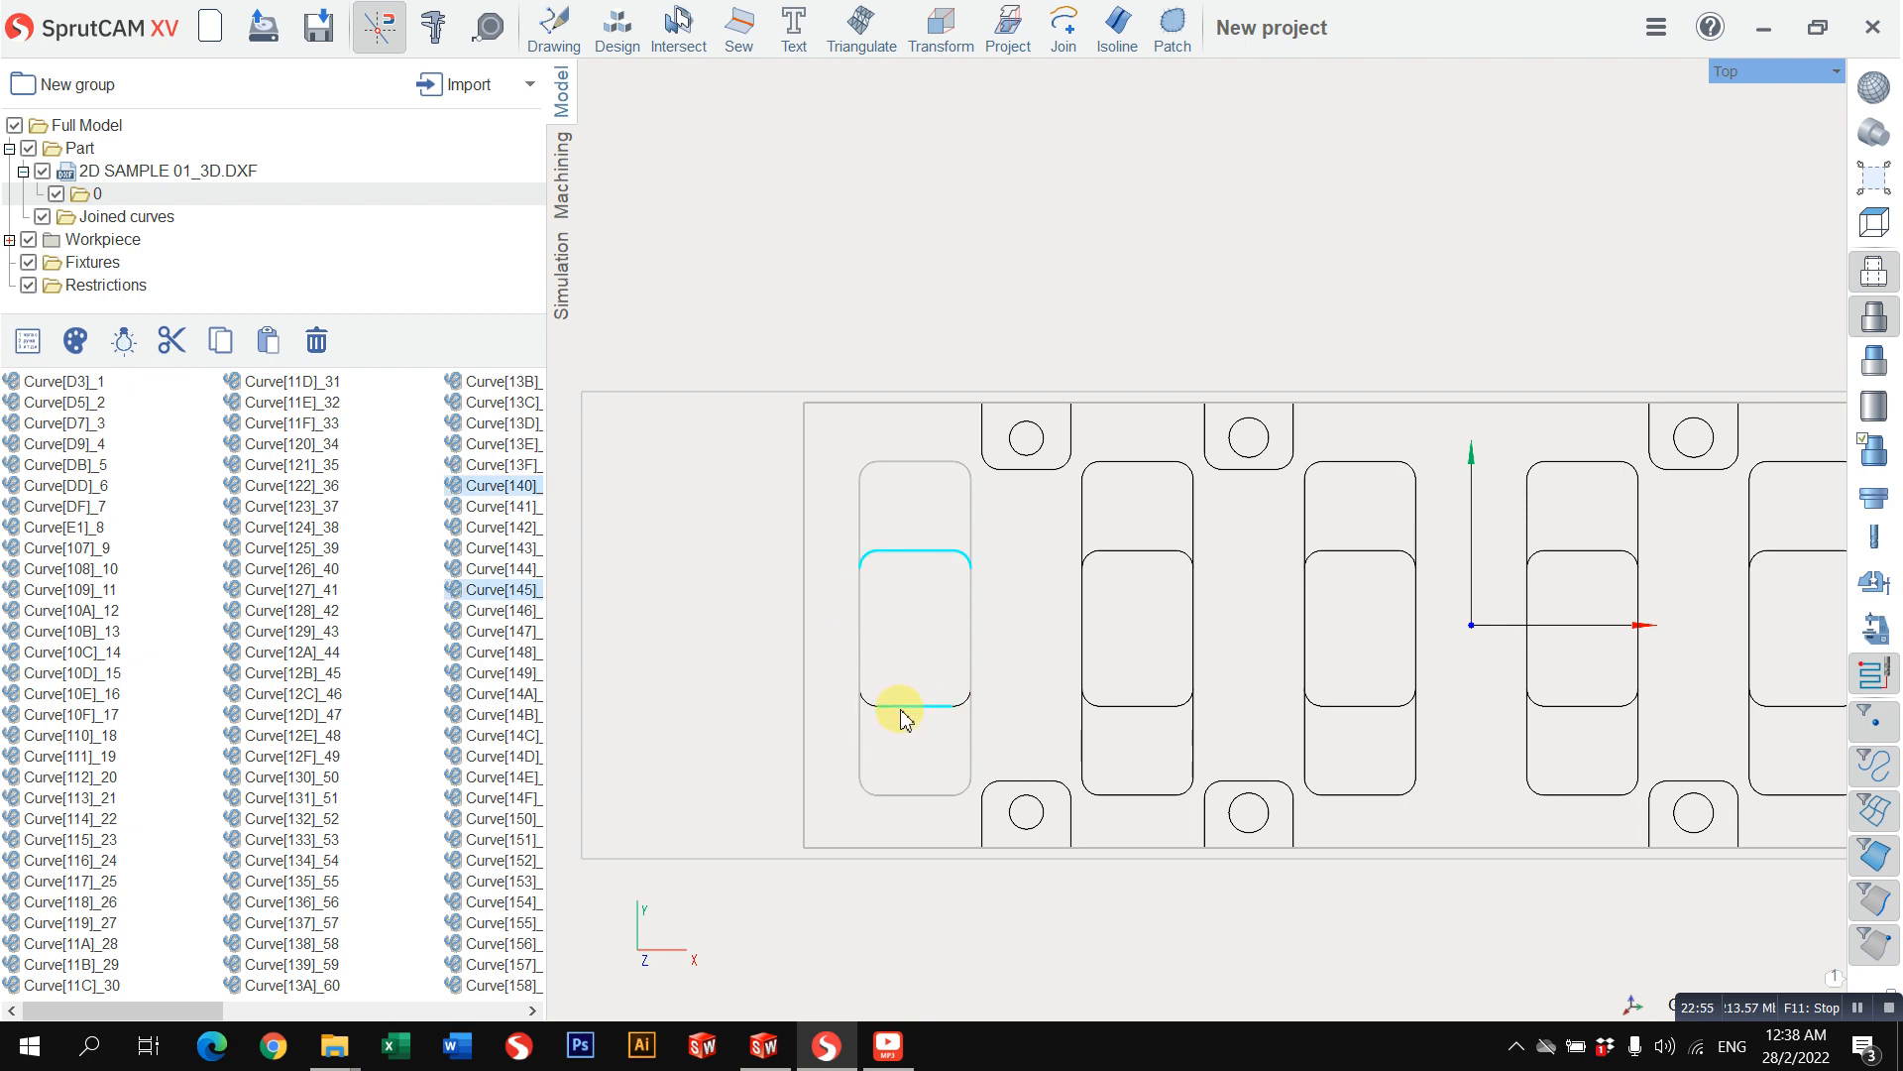
{"action": "left_click", "coordinate": [865, 702]}
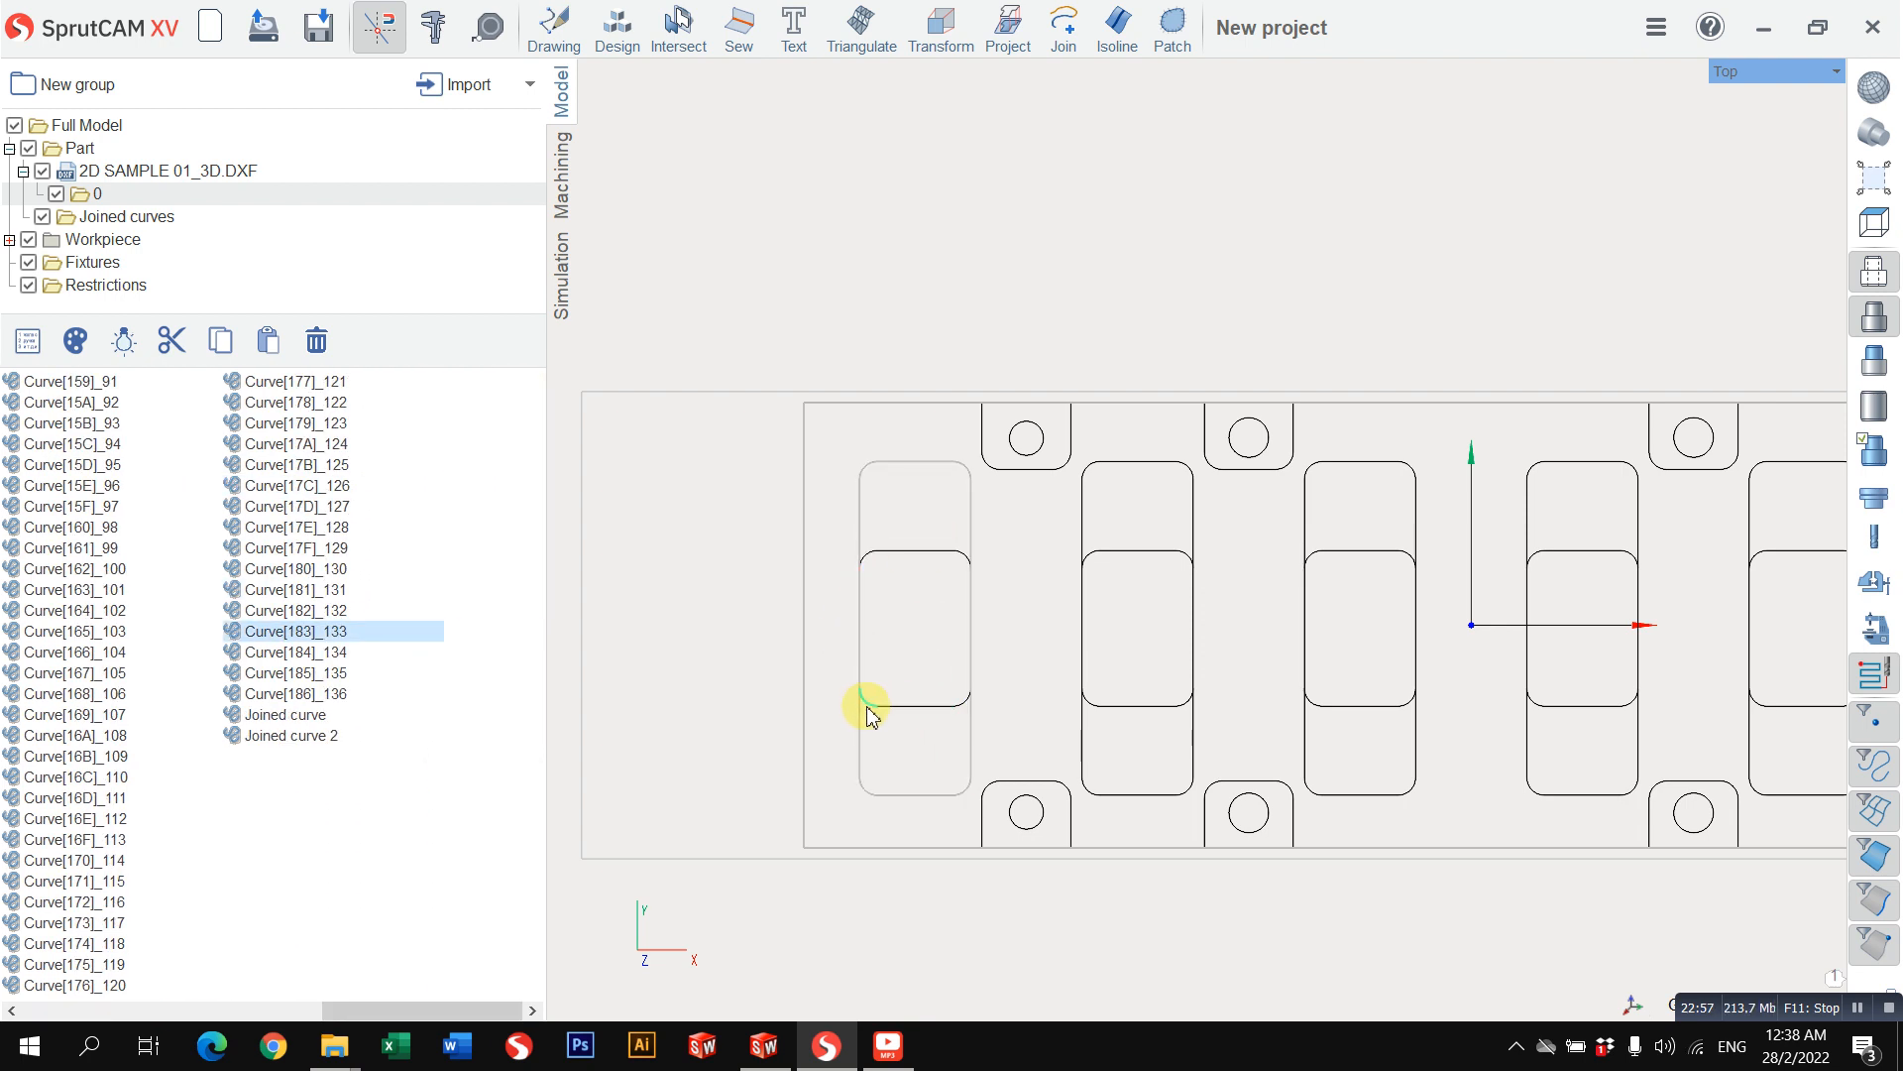
{"action": "left_click", "coordinate": [868, 706], "text": "ctrl"}
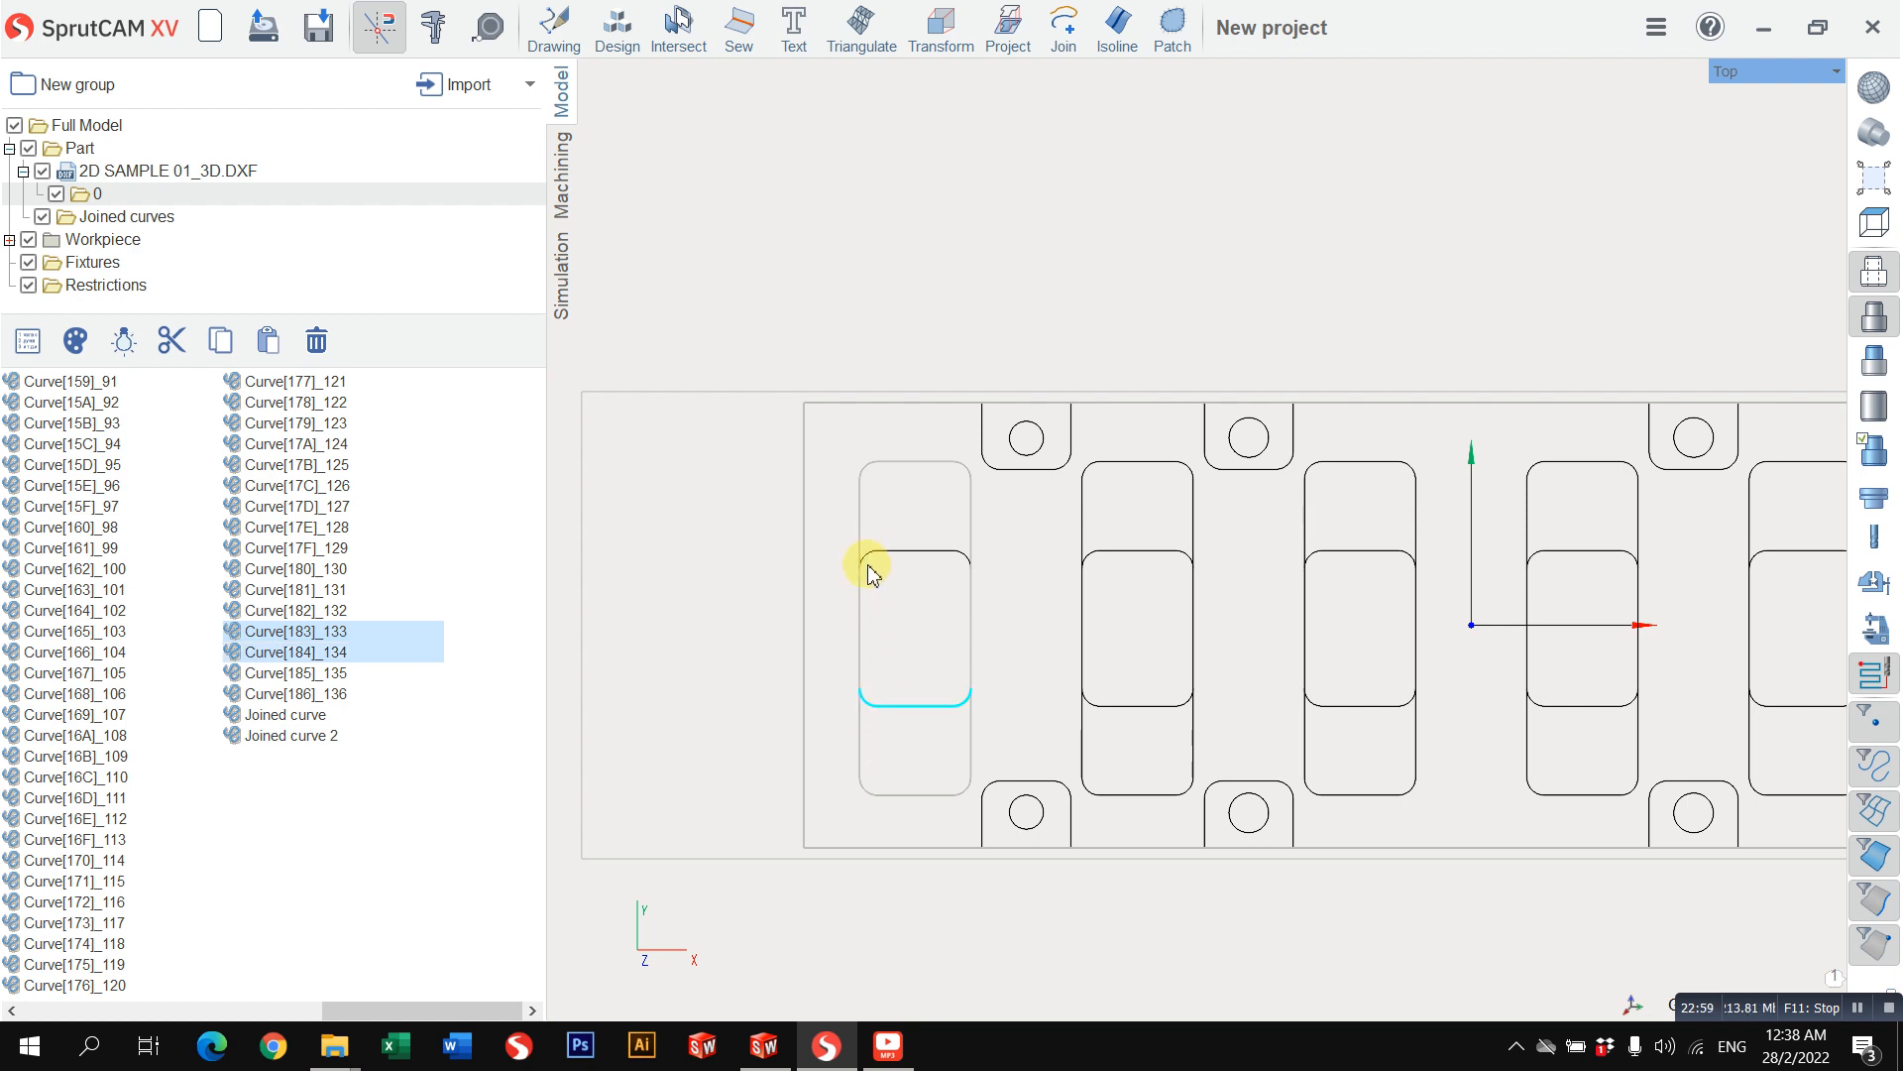
{"action": "left_click", "coordinate": [383, 807]}
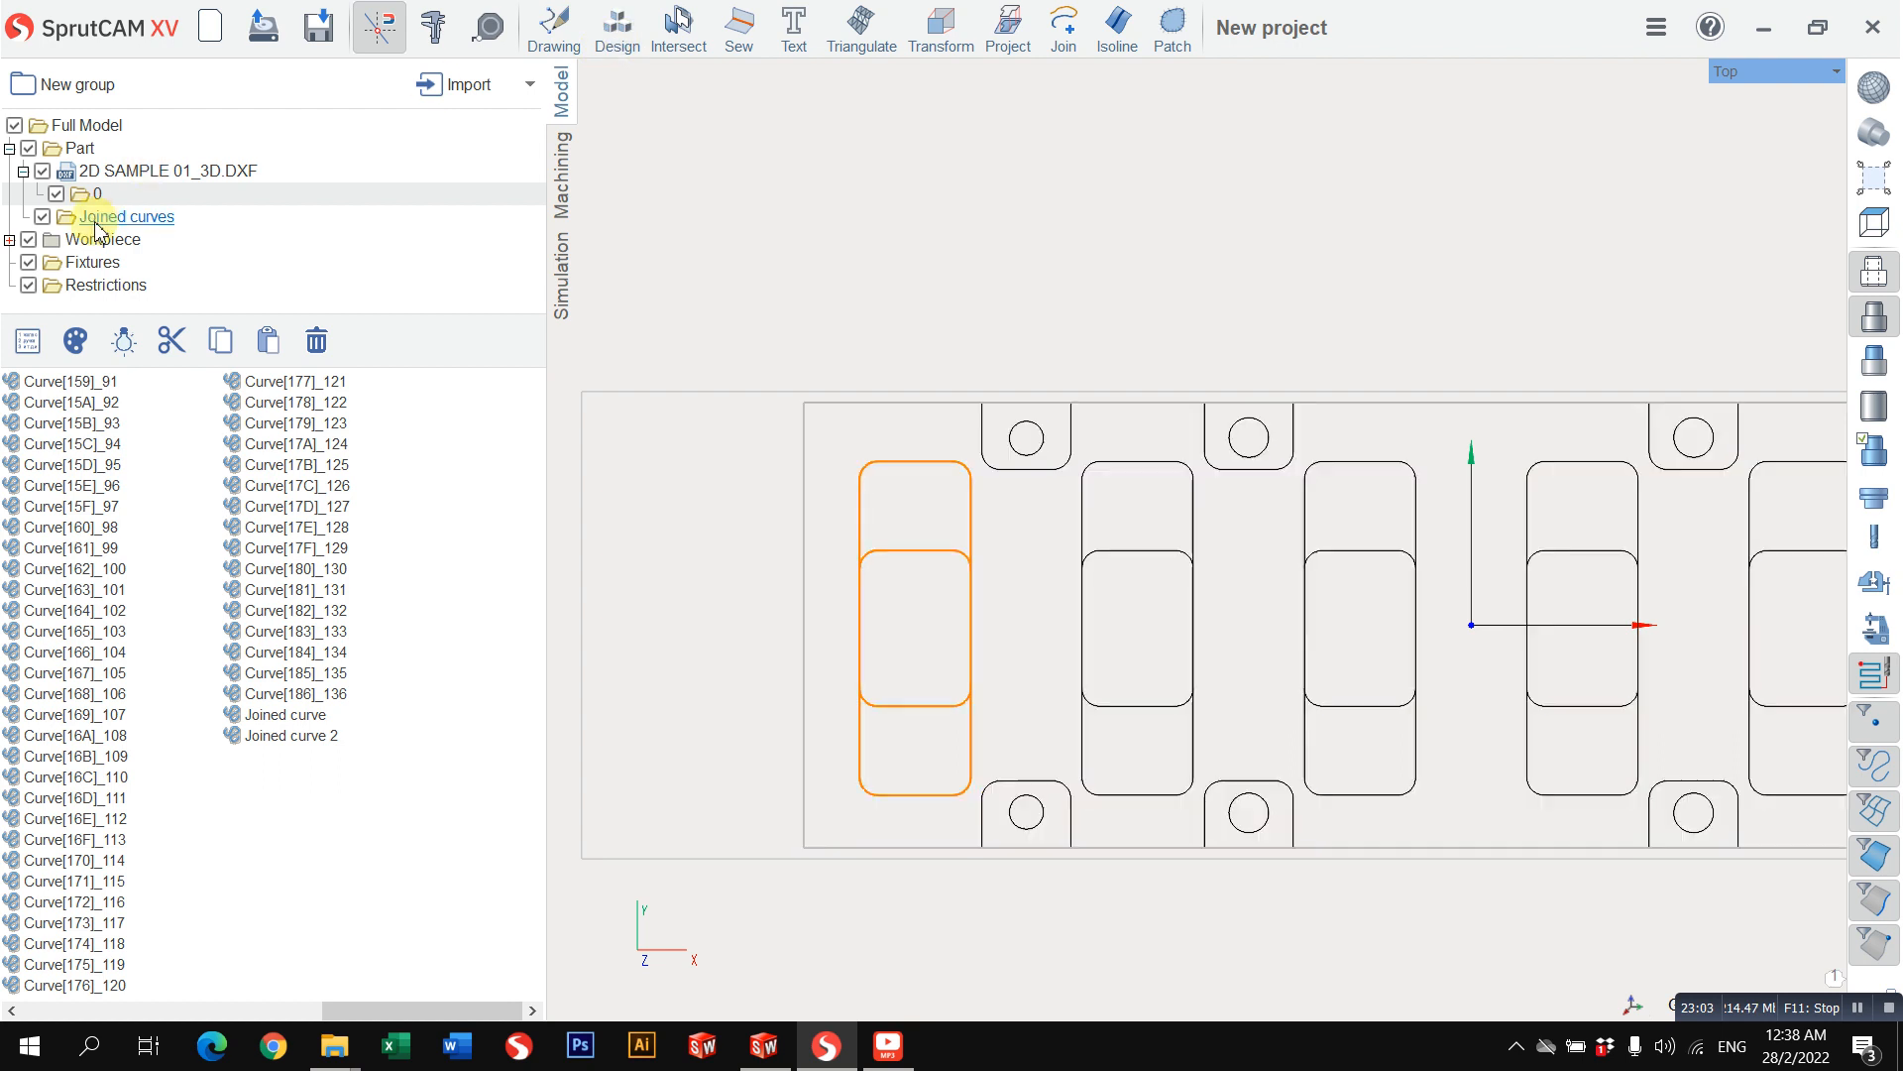
Step: In a new drawing, draw two vertical lines of length 27 along the sides of the first small pocket's inner area, at X -112.5 and -137.5
{"action": "left_click", "coordinate": [553, 30]}
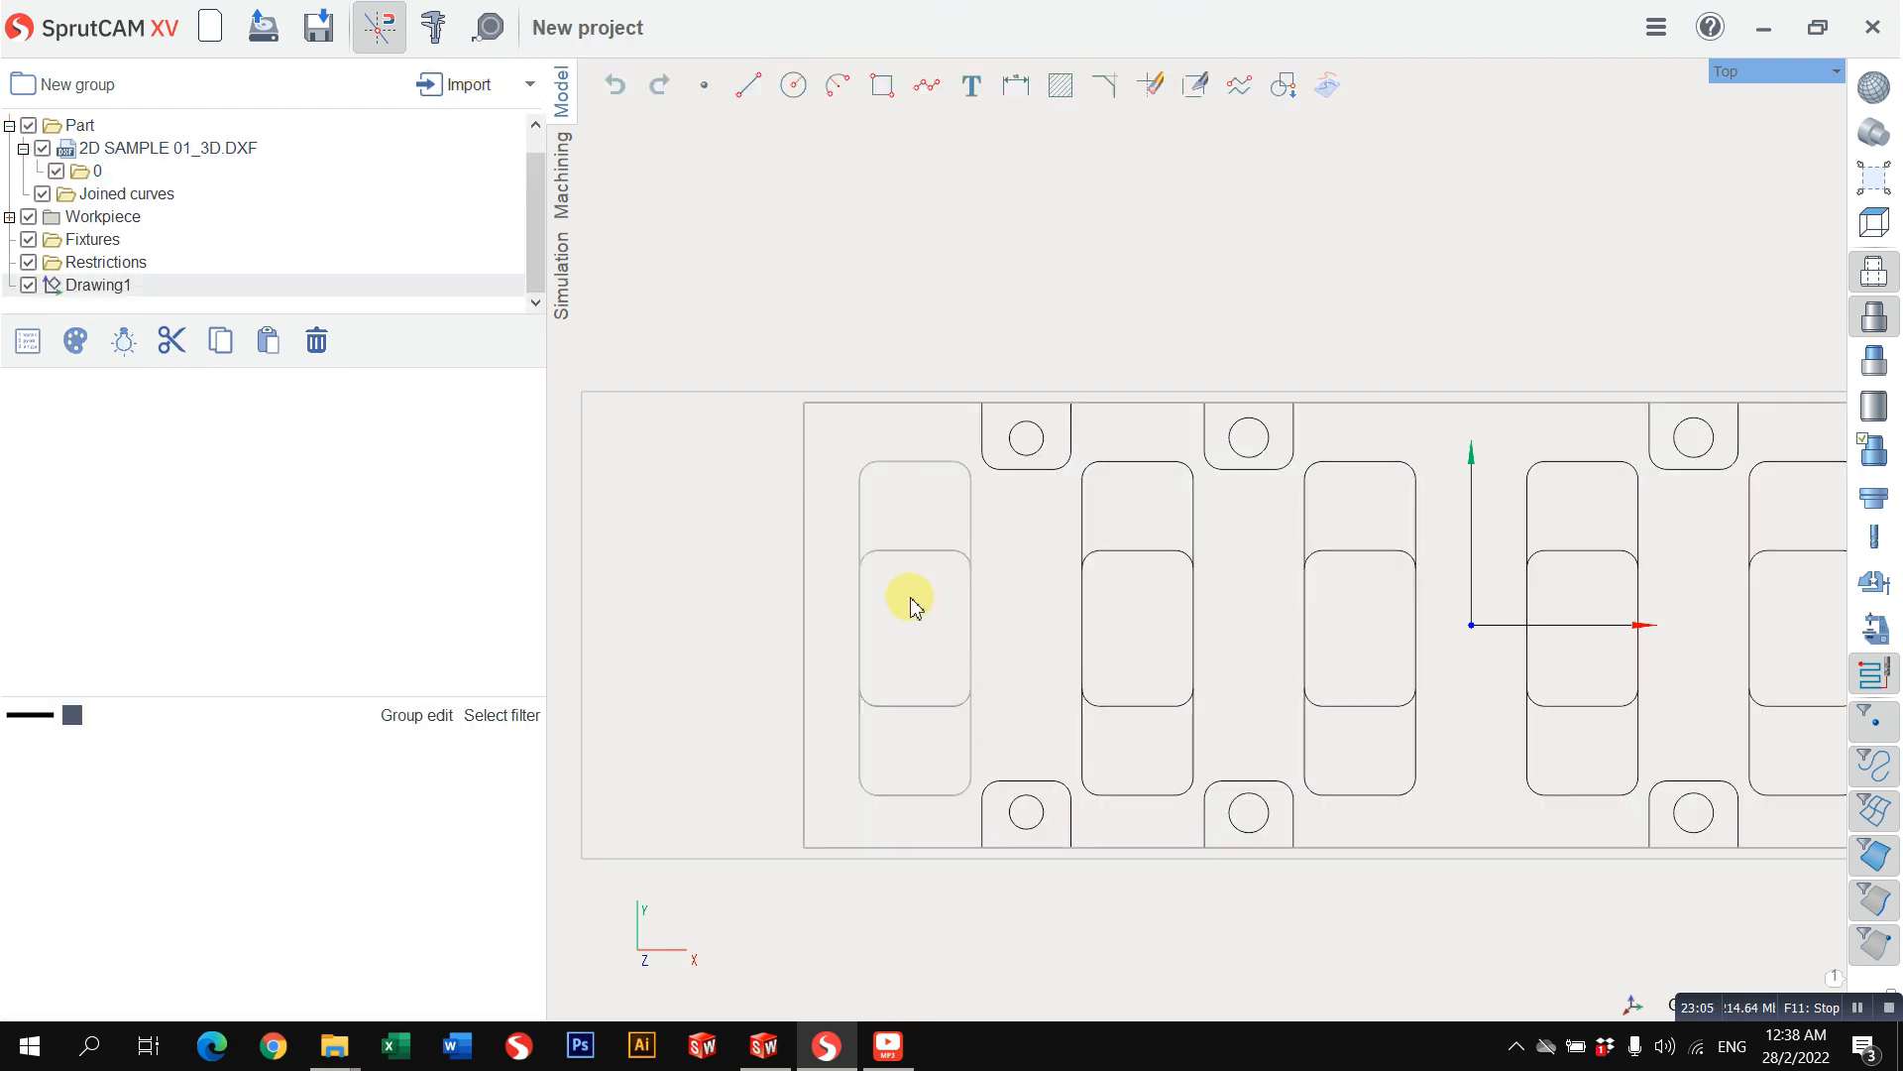
{"action": "left_click", "coordinate": [747, 84]}
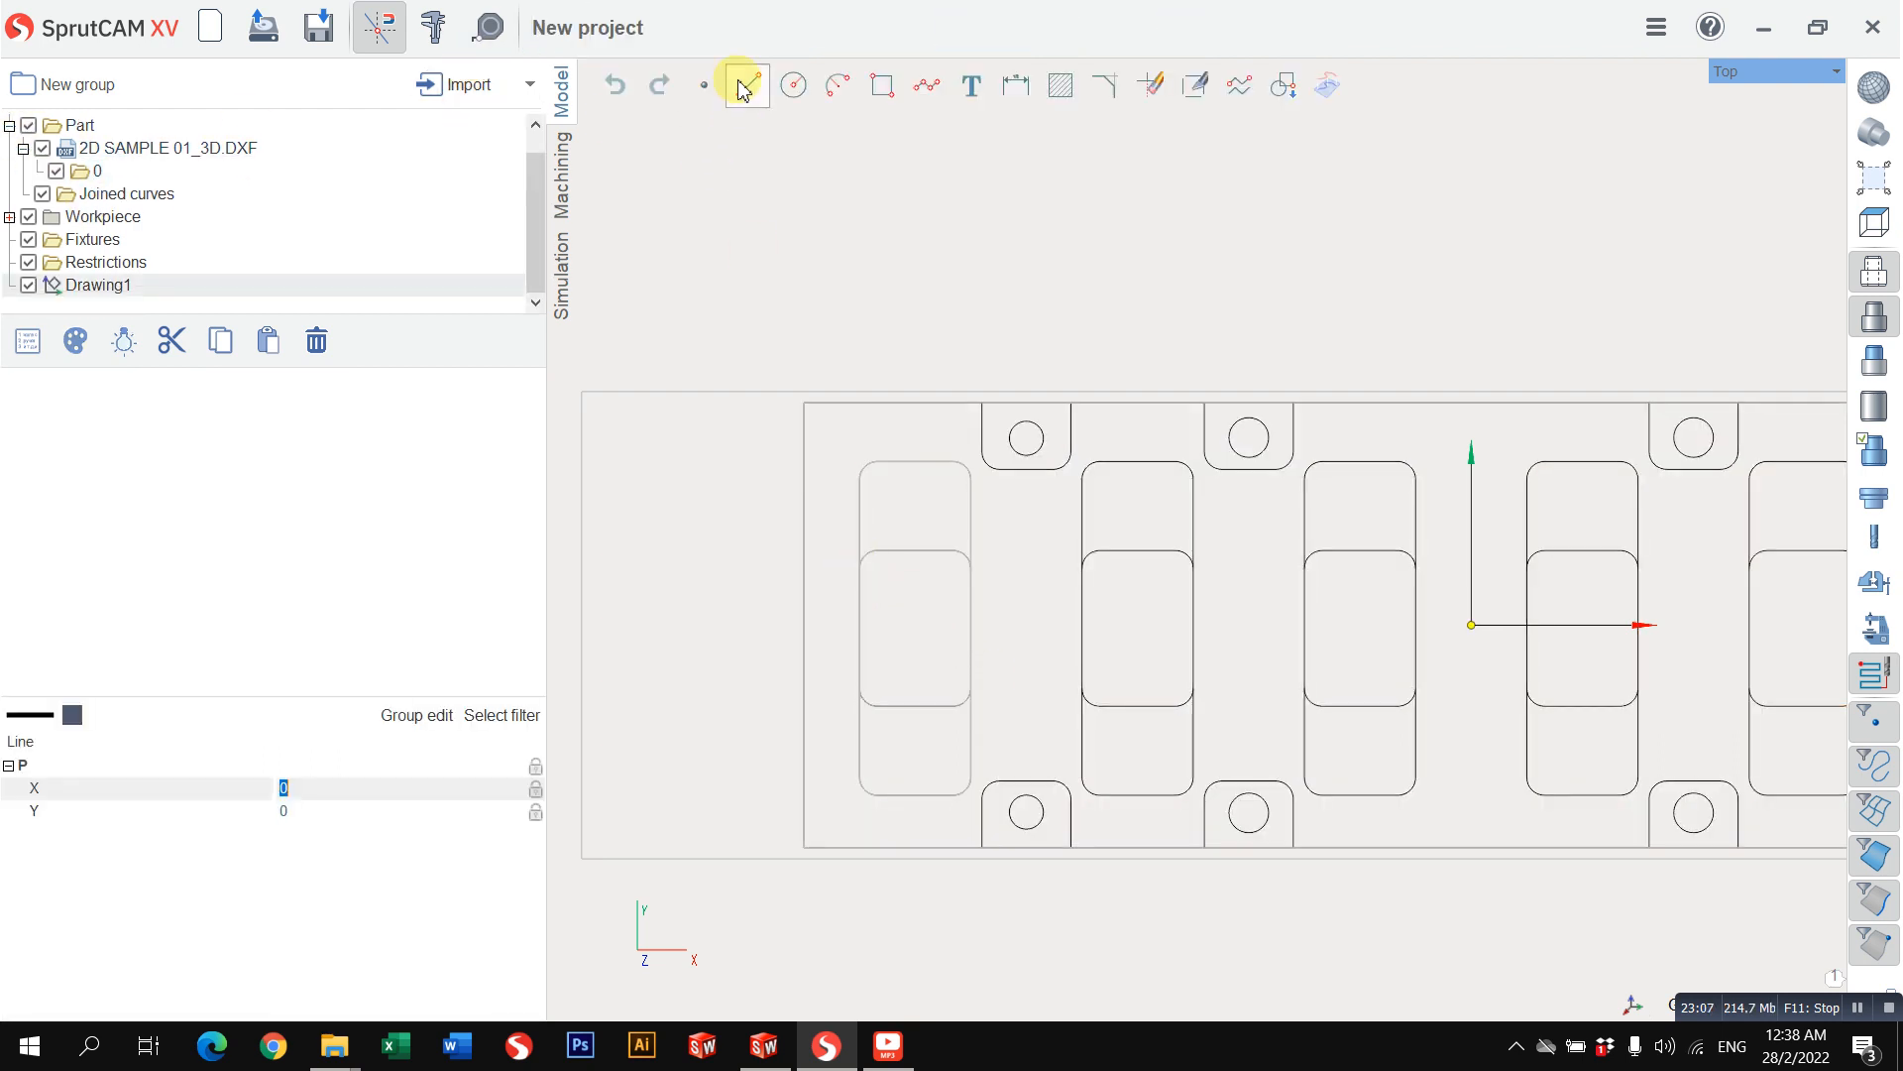
{"action": "left_click", "coordinate": [971, 568]}
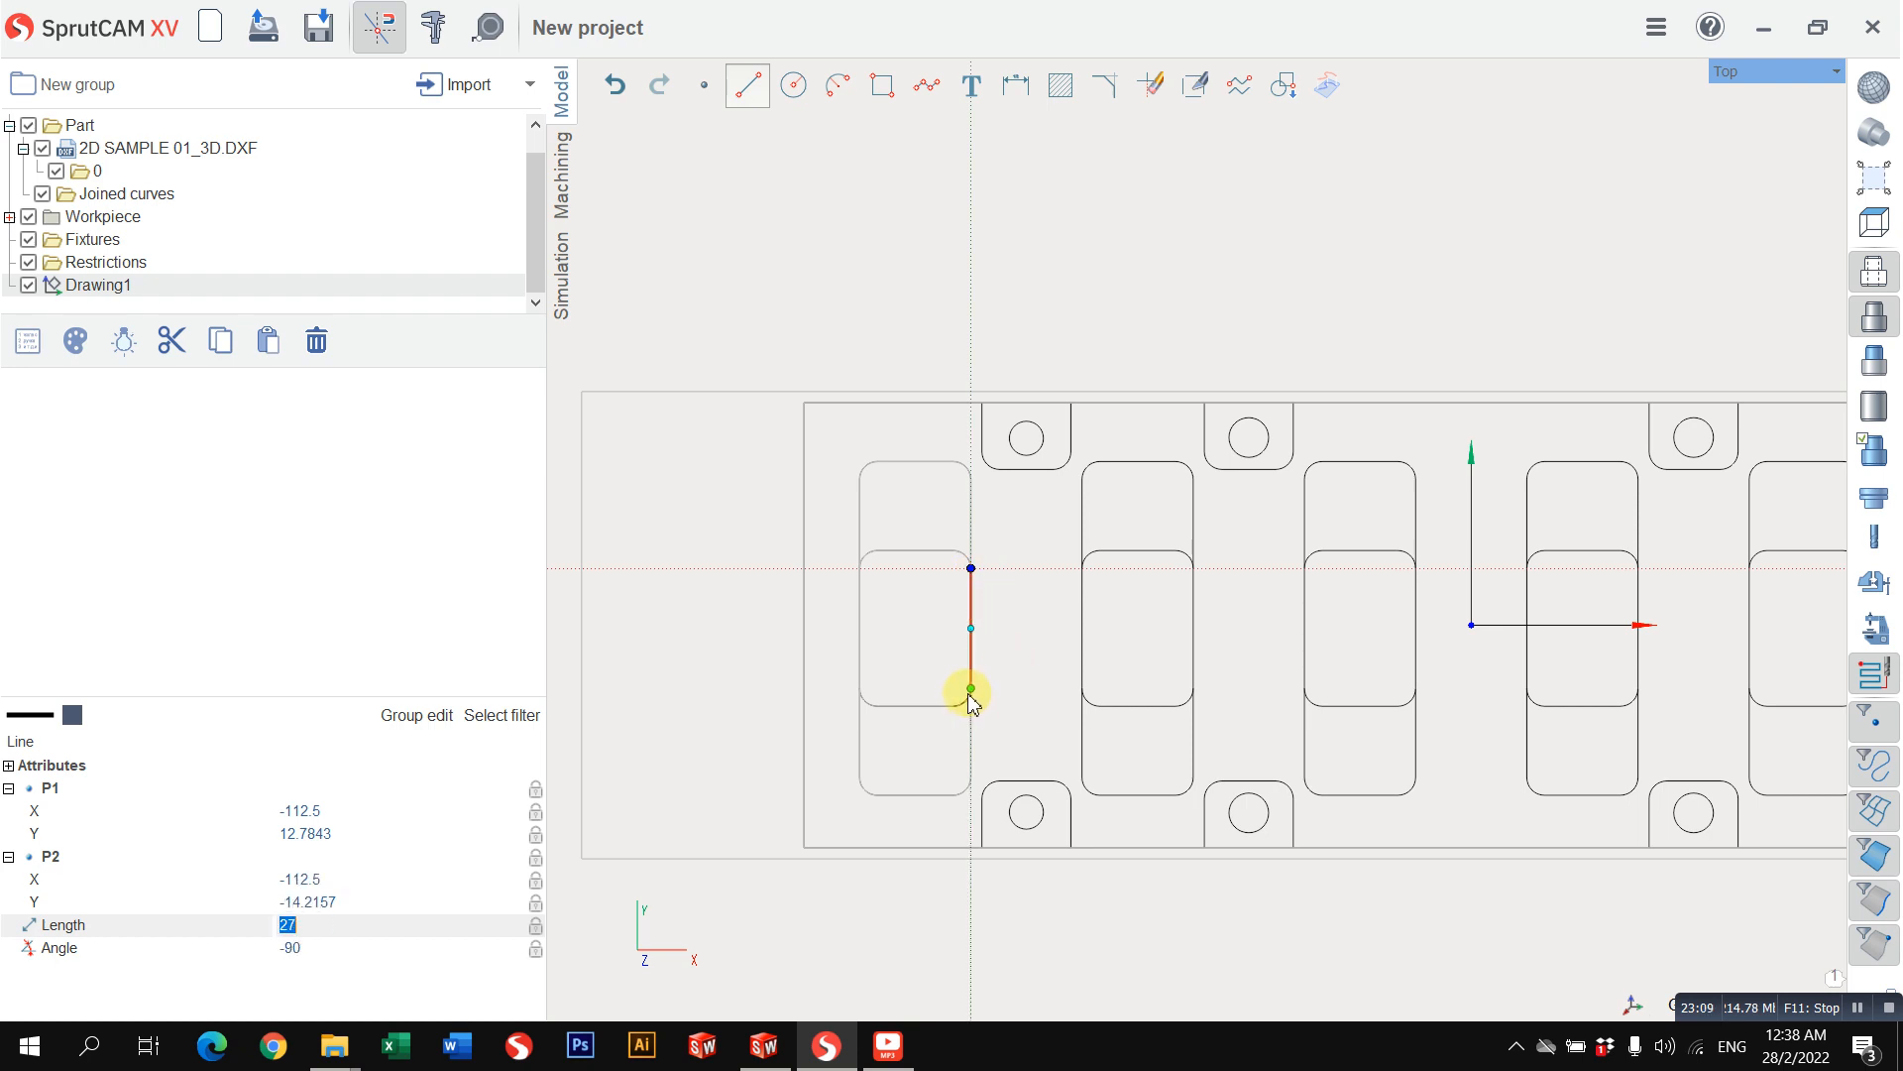
{"action": "left_click", "coordinate": [970, 688]}
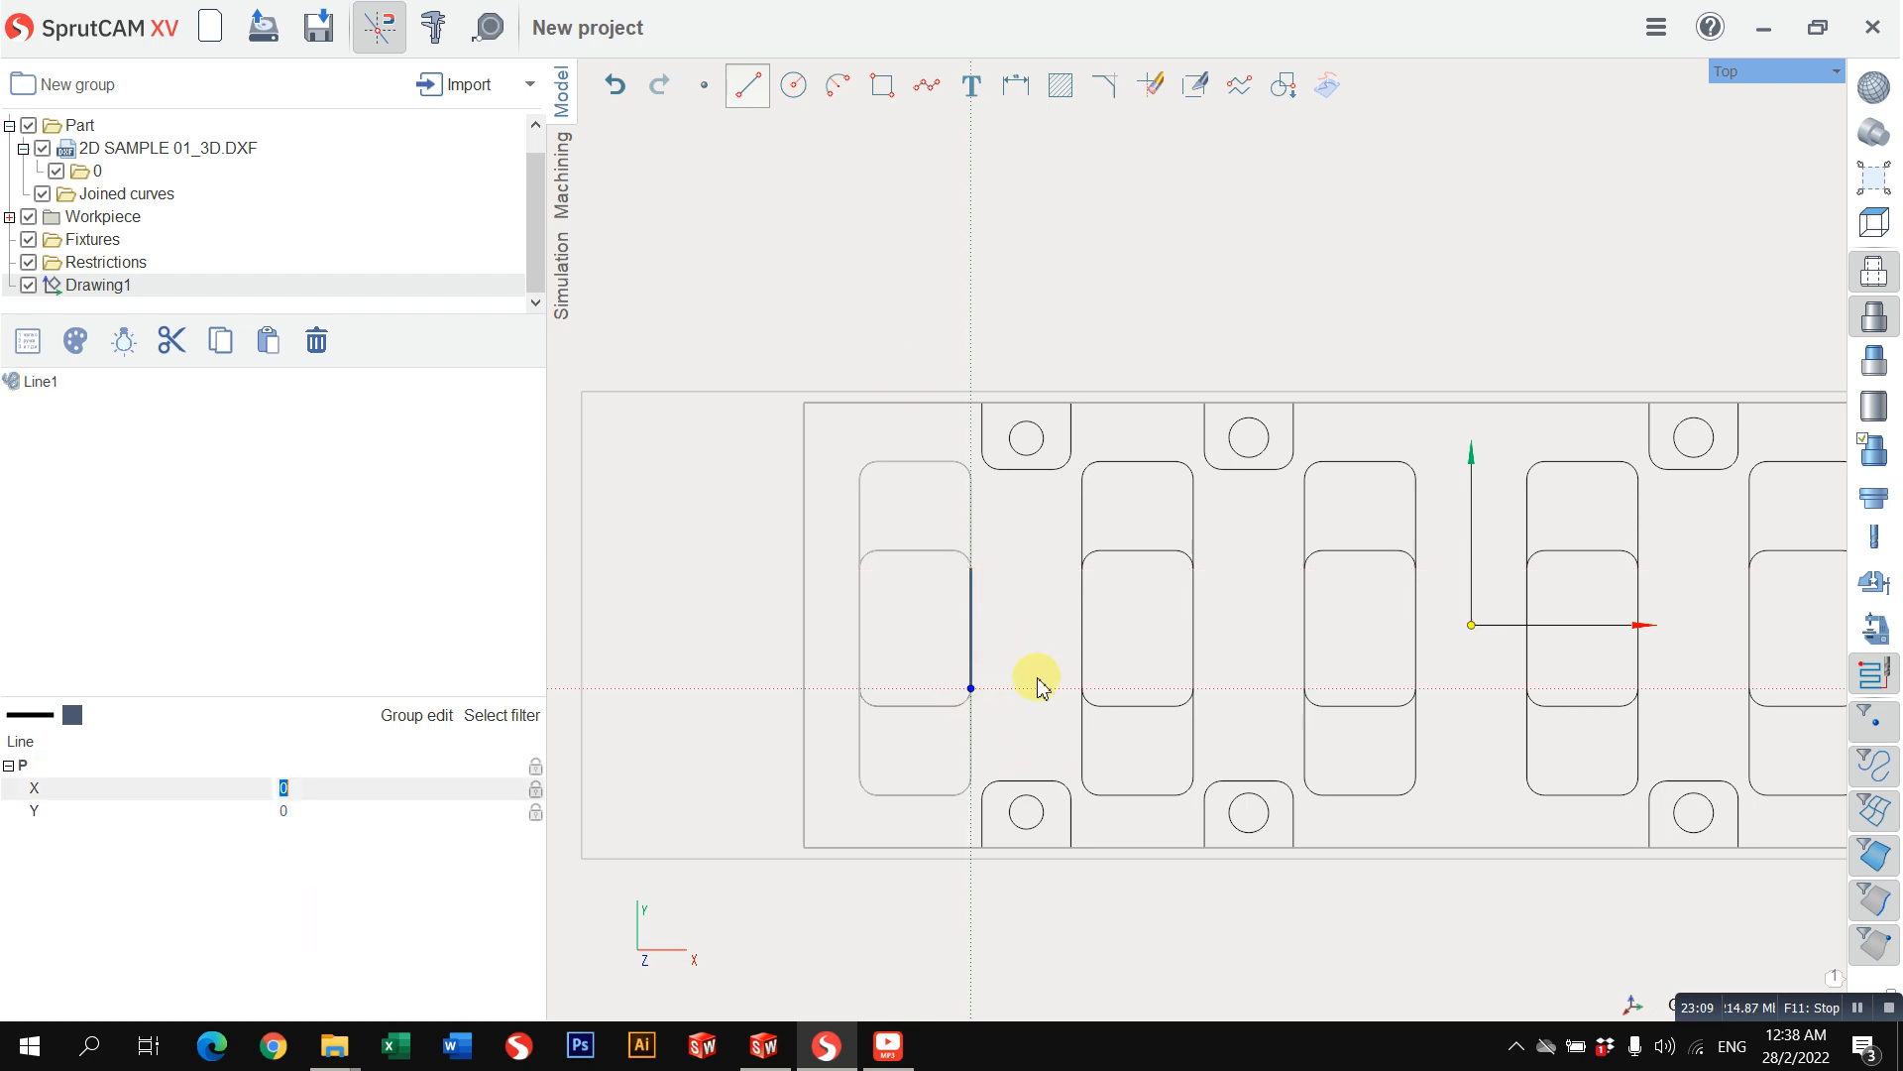
{"action": "left_click", "coordinate": [747, 84]}
{"action": "left_click", "coordinate": [861, 577]}
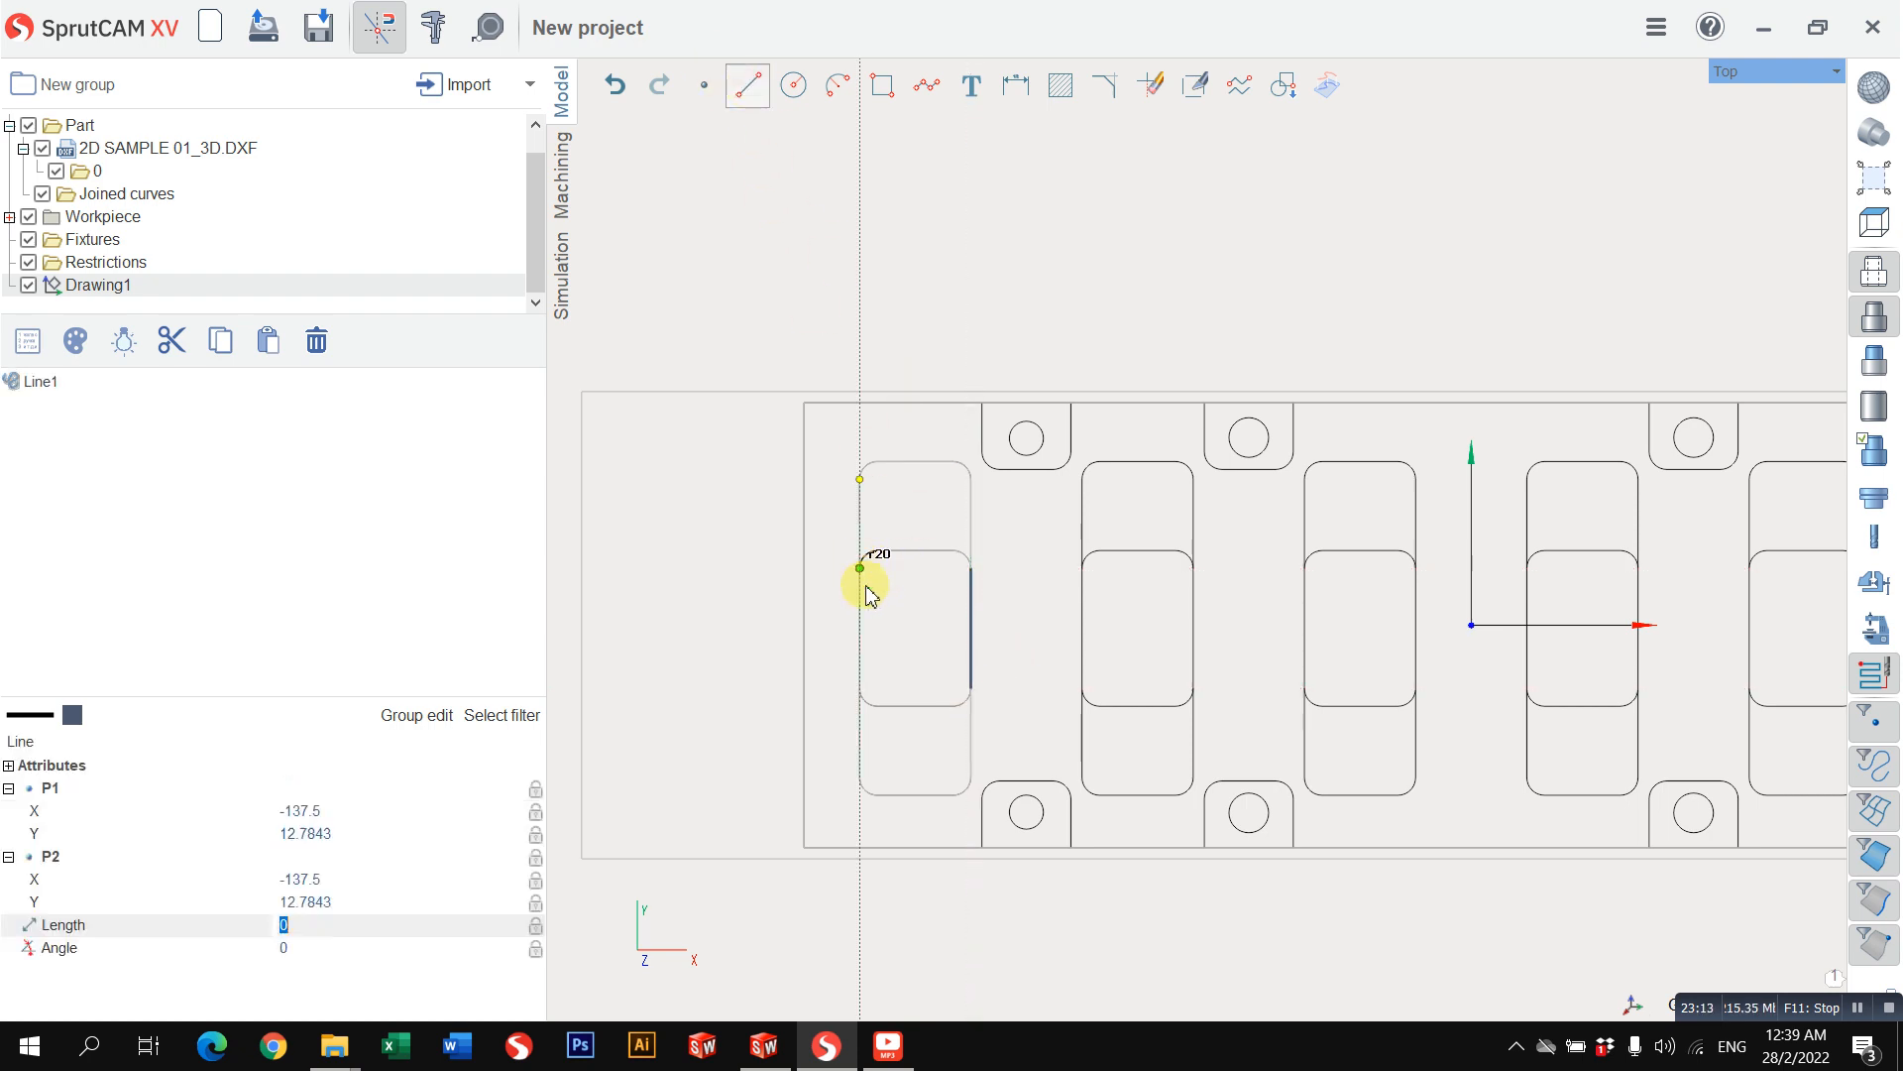
{"action": "left_click", "coordinate": [859, 687]}
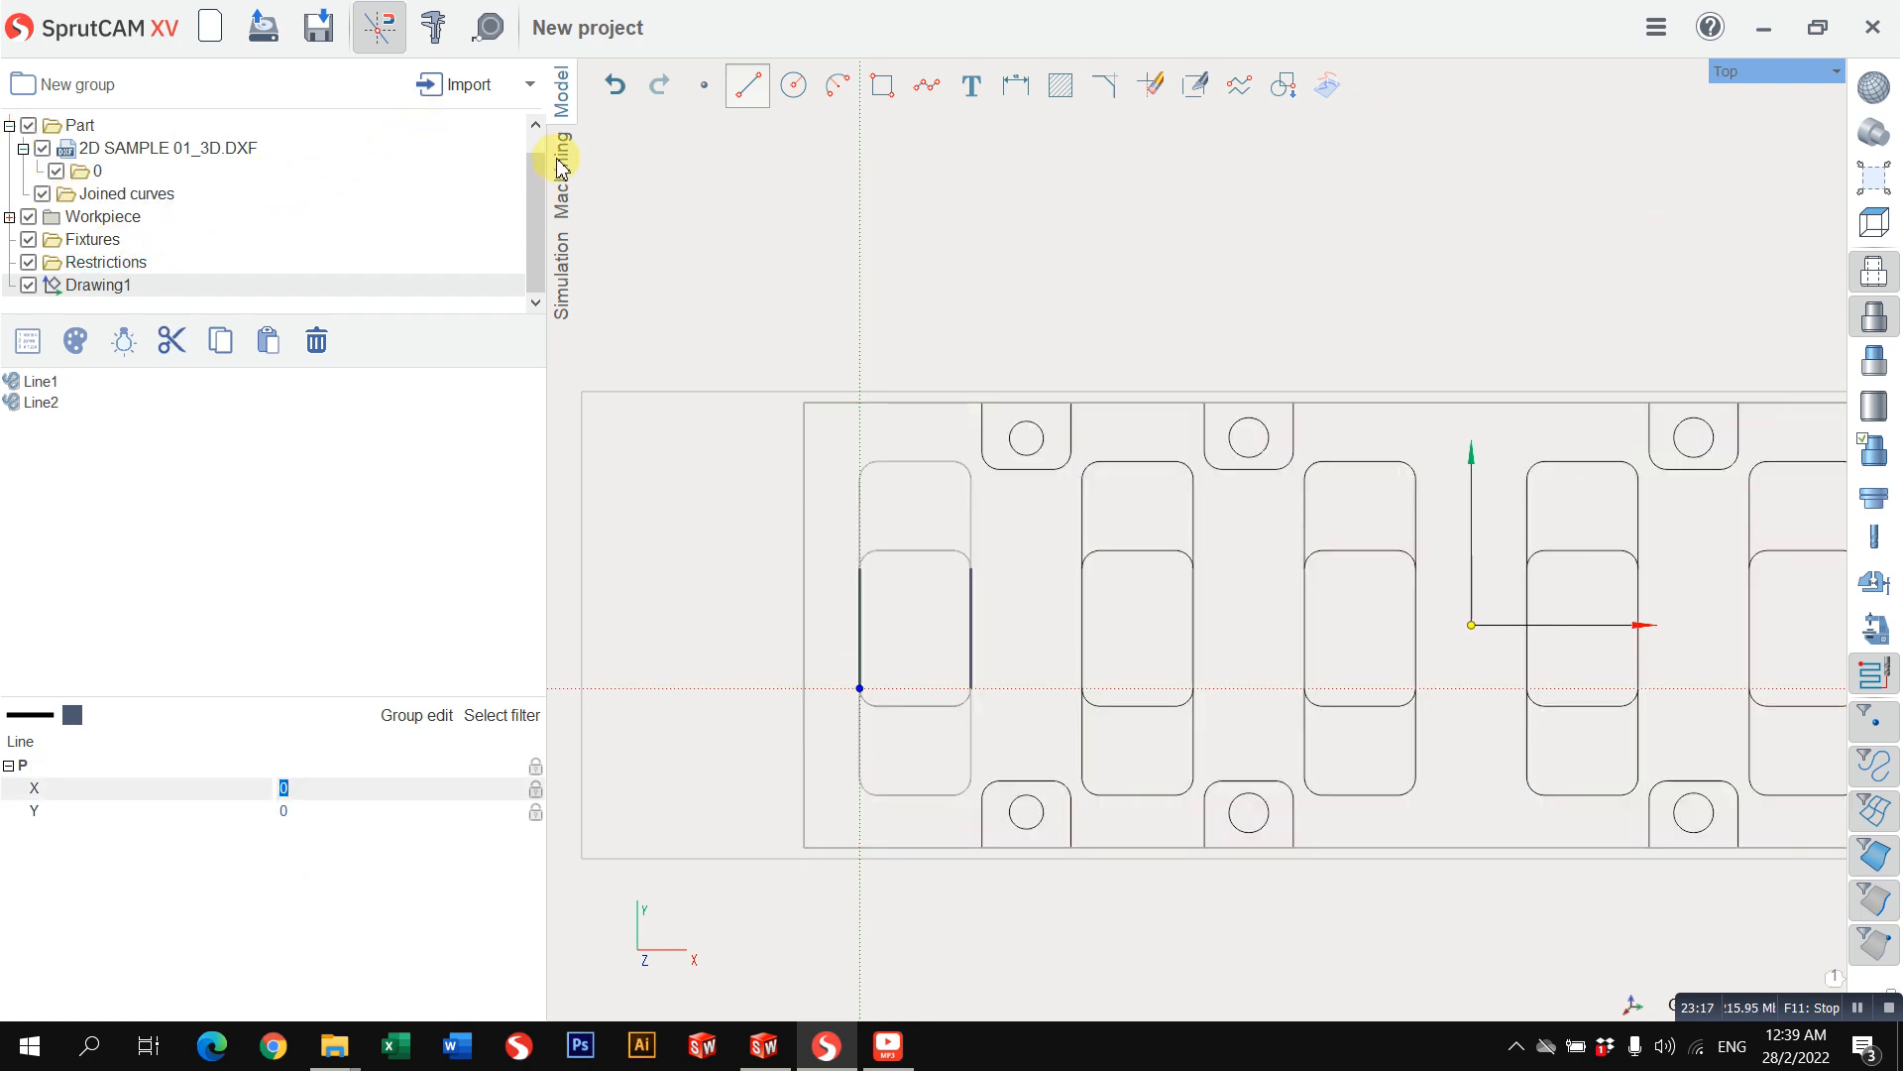
{"action": "left_click", "coordinate": [83, 156]}
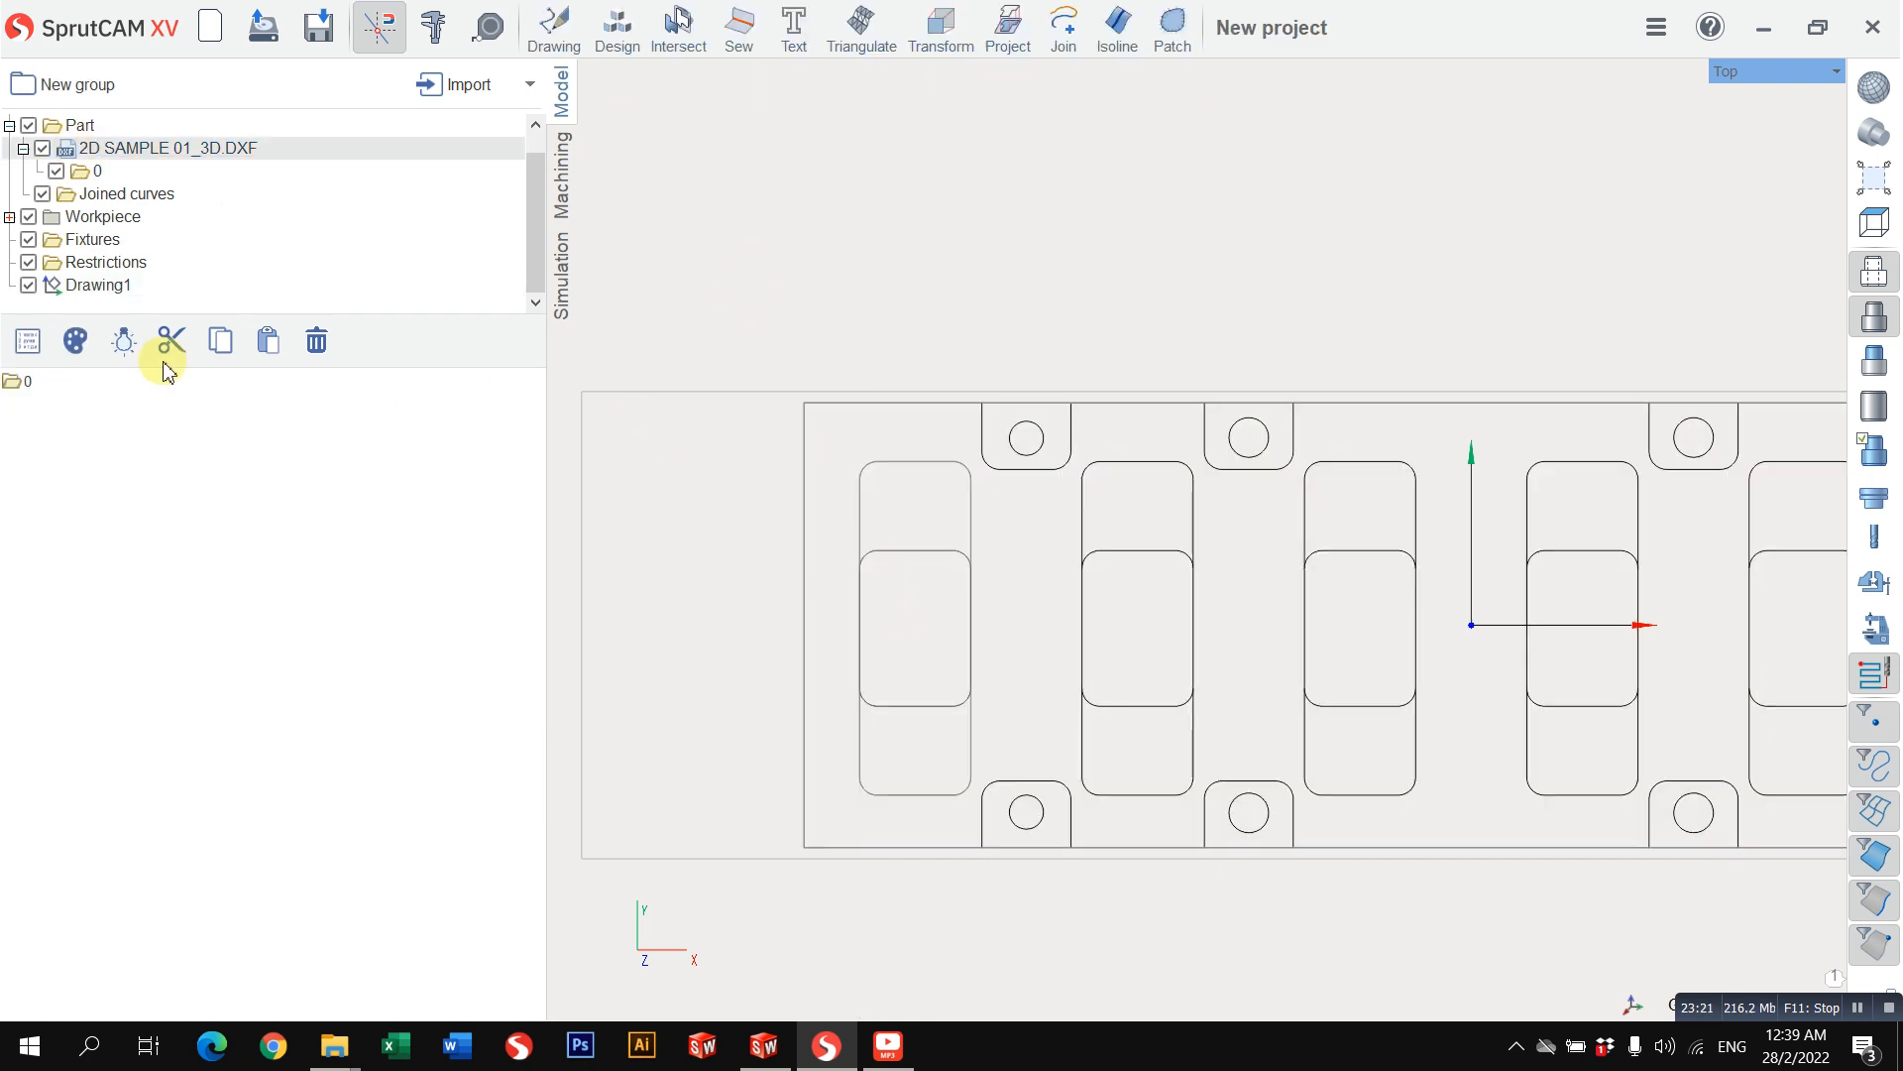
Step: Try to select the inner area's edge and corner curves together with the two drawn side lines
{"action": "left_click", "coordinate": [70, 287]}
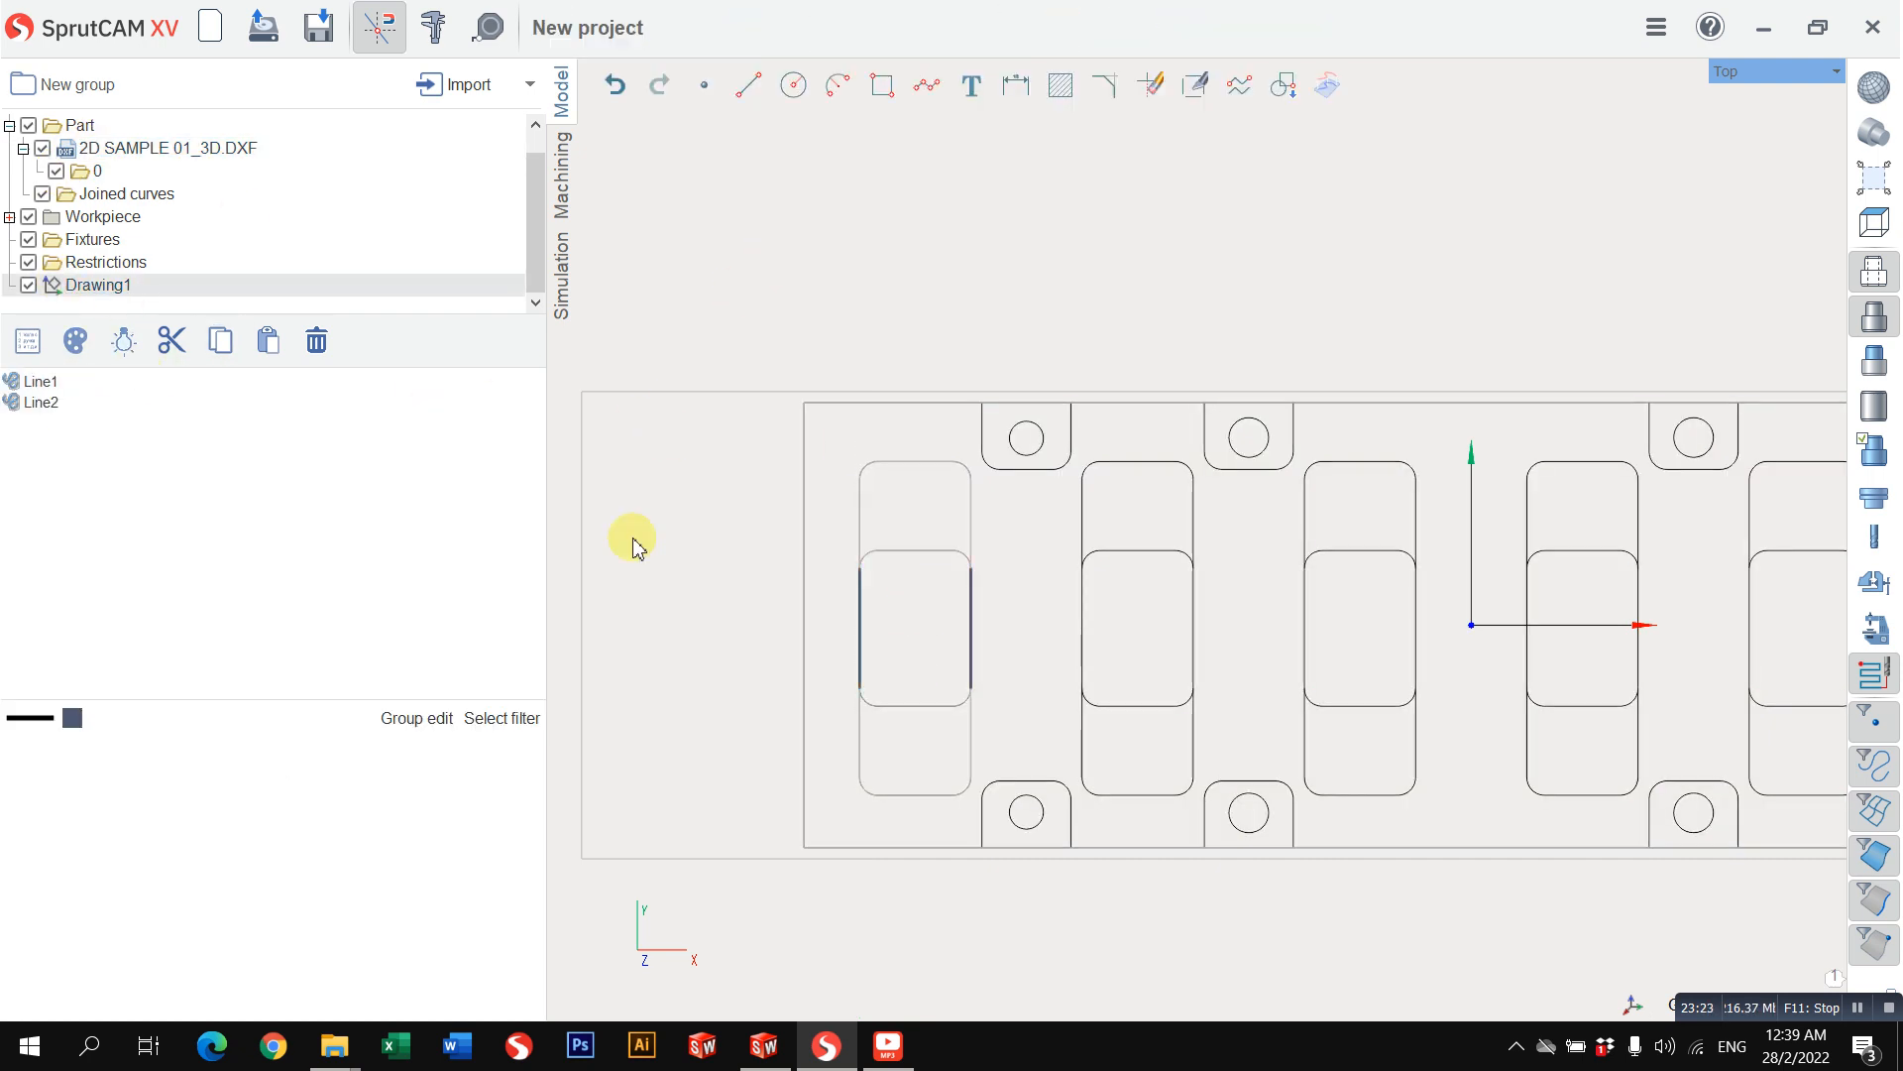
{"action": "left_click", "coordinate": [873, 563]}
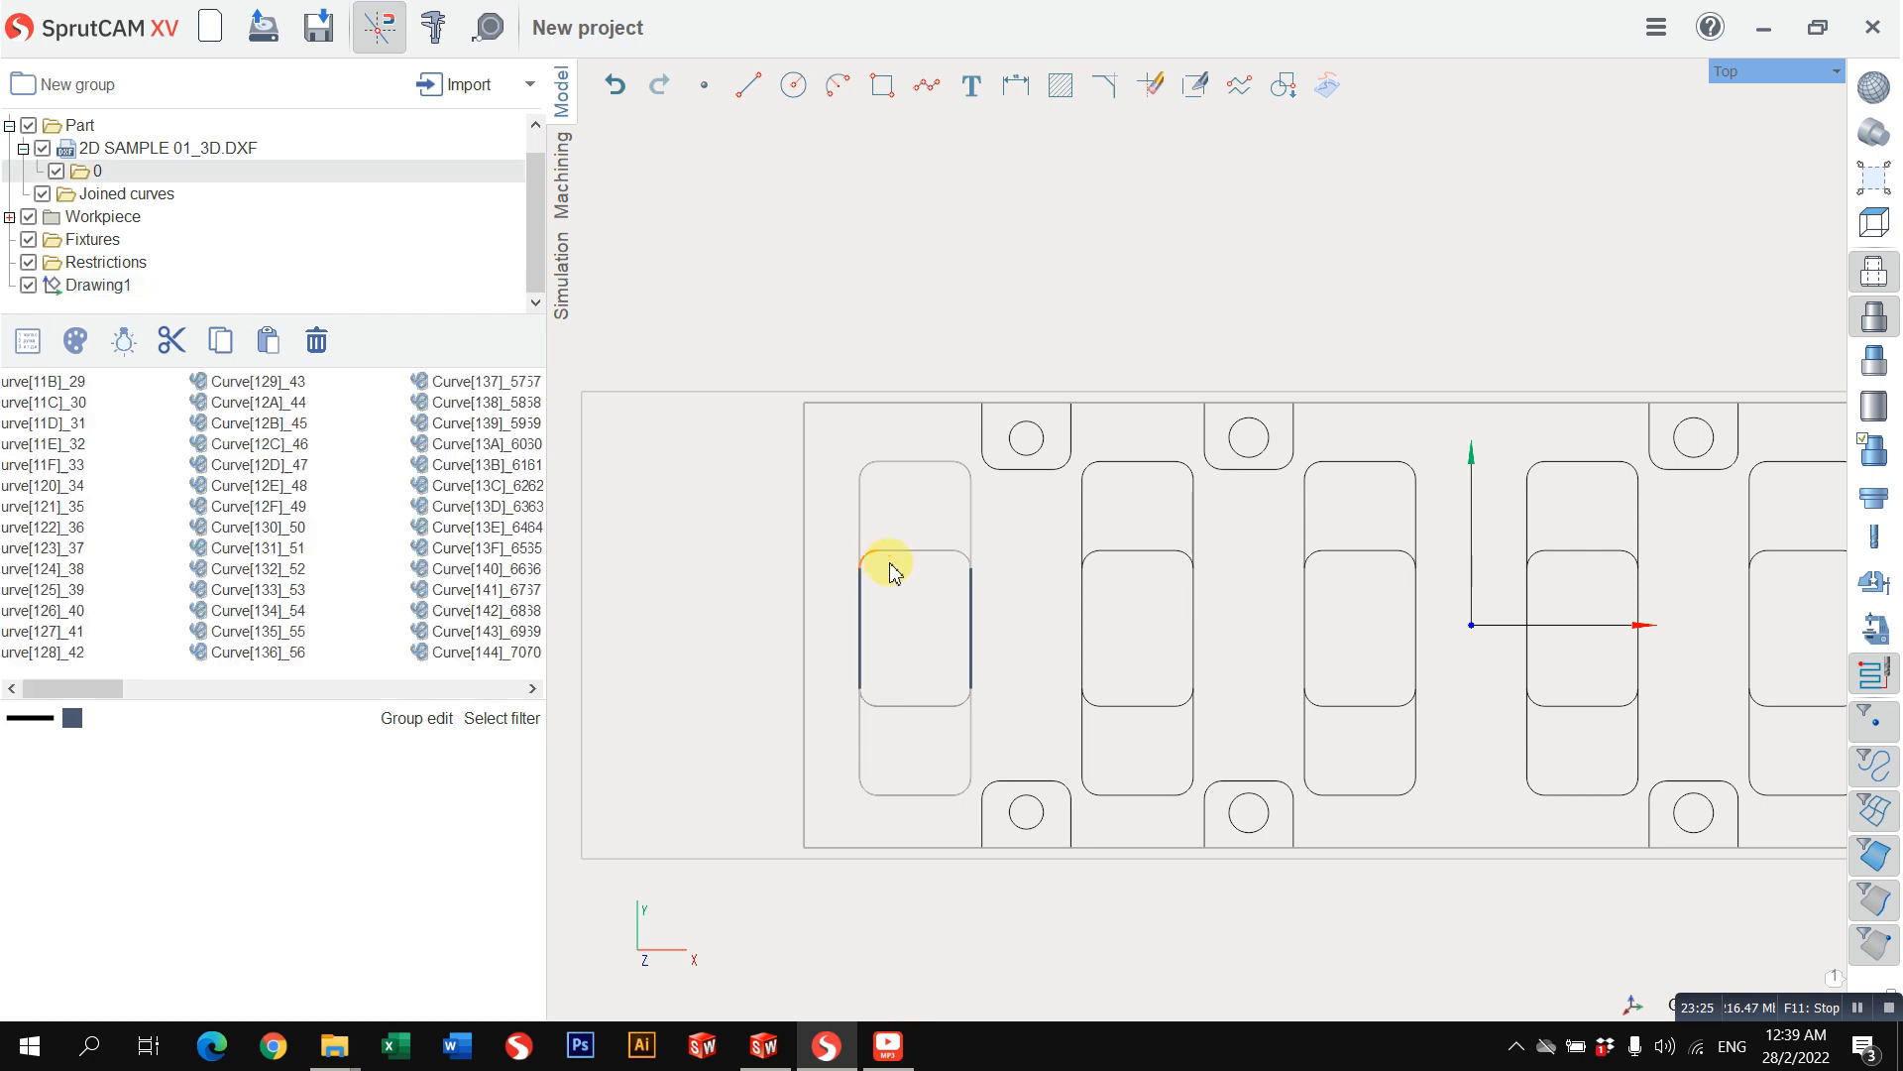
{"action": "left_click", "coordinate": [970, 569], "text": "ctrl"}
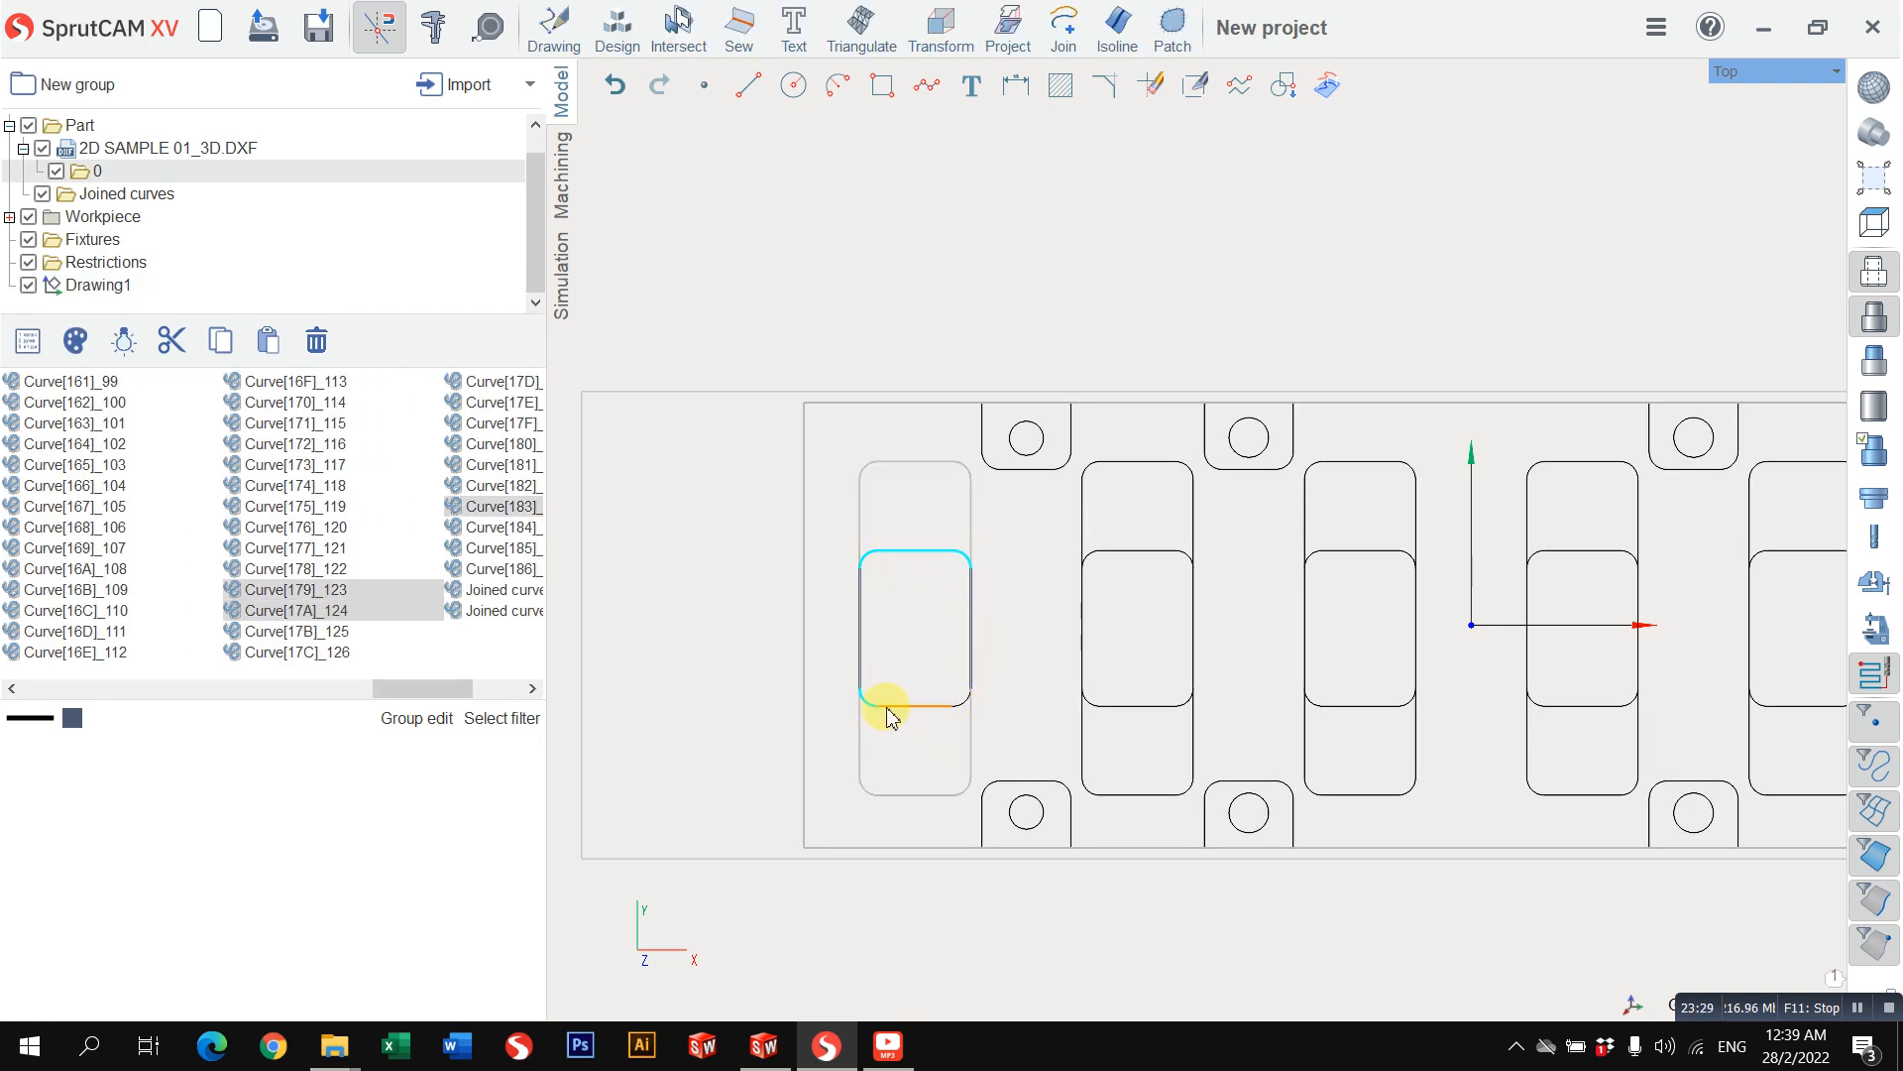
{"action": "scroll", "coordinate": [967, 705], "scroll_direction": "up", "scroll_amount": 6}
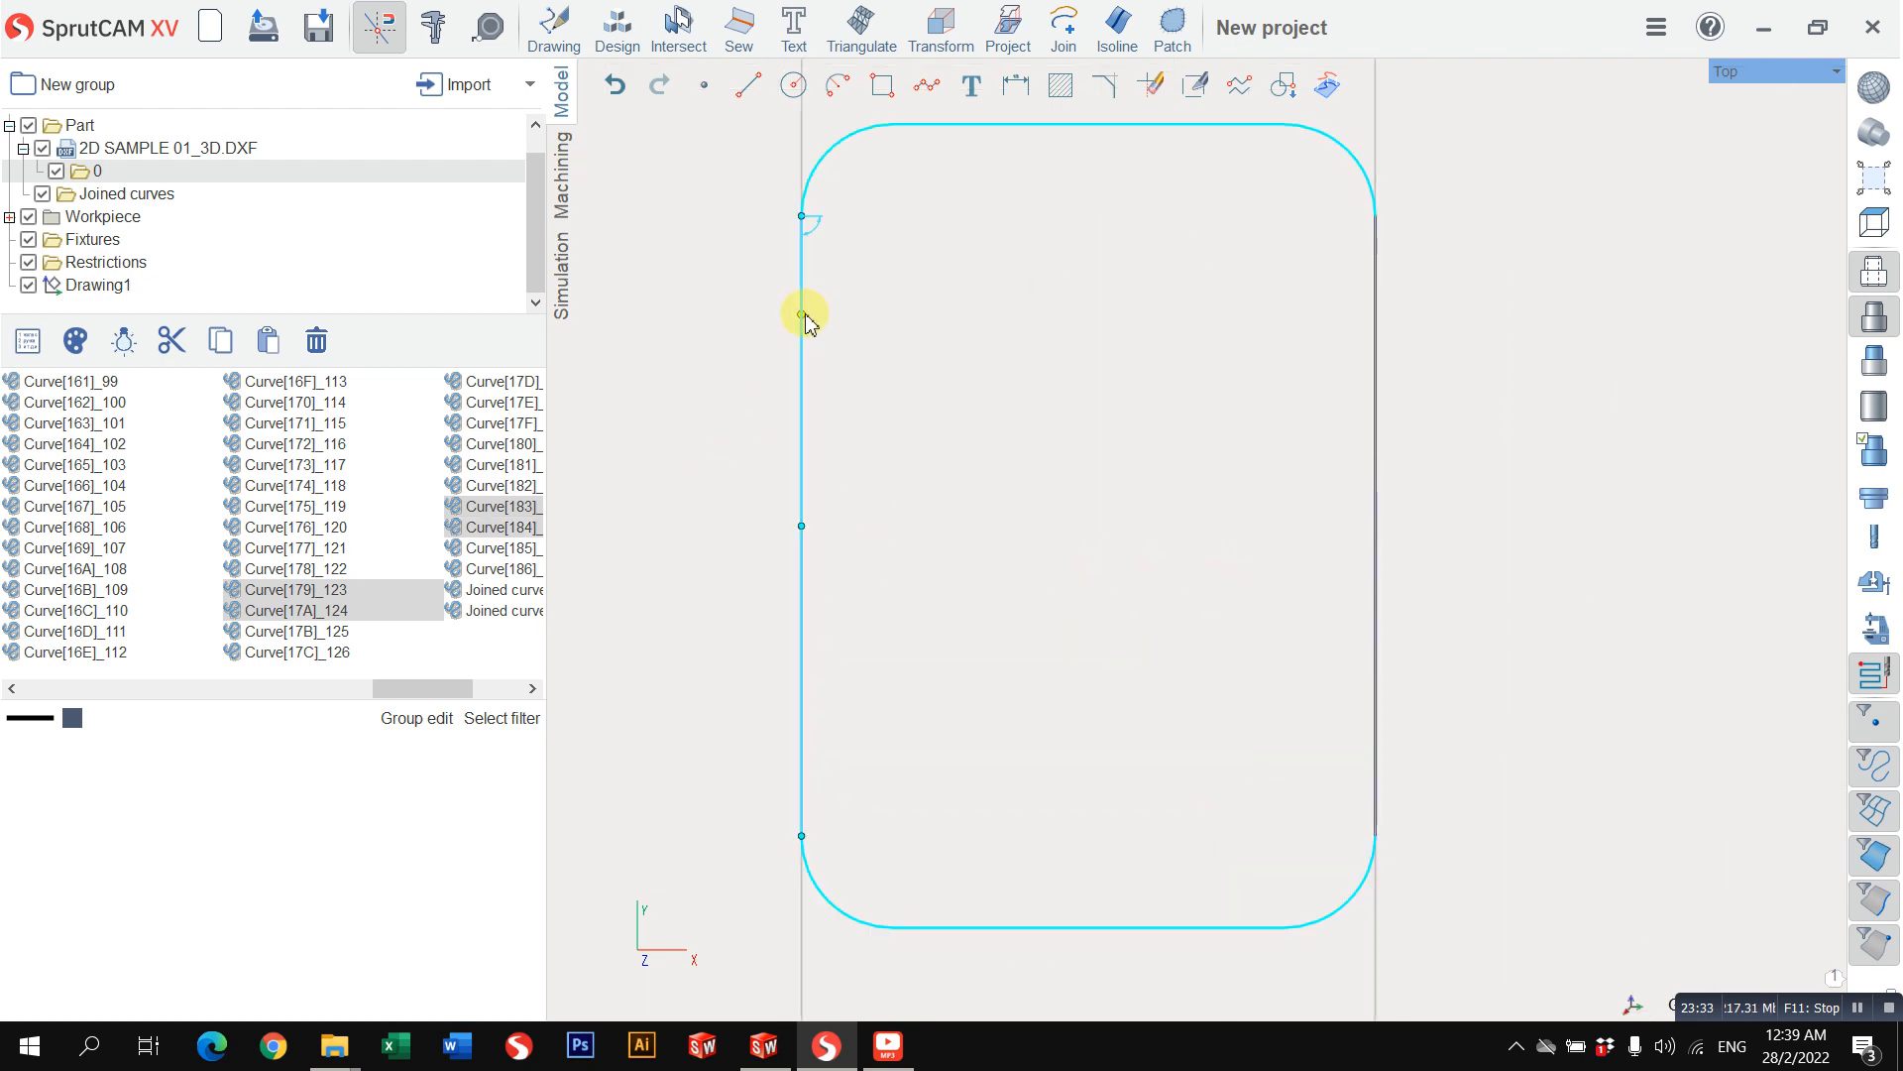
{"action": "double_click", "coordinate": [807, 311]}
{"action": "scroll", "coordinate": [1090, 461], "scroll_direction": "down", "scroll_amount": 2}
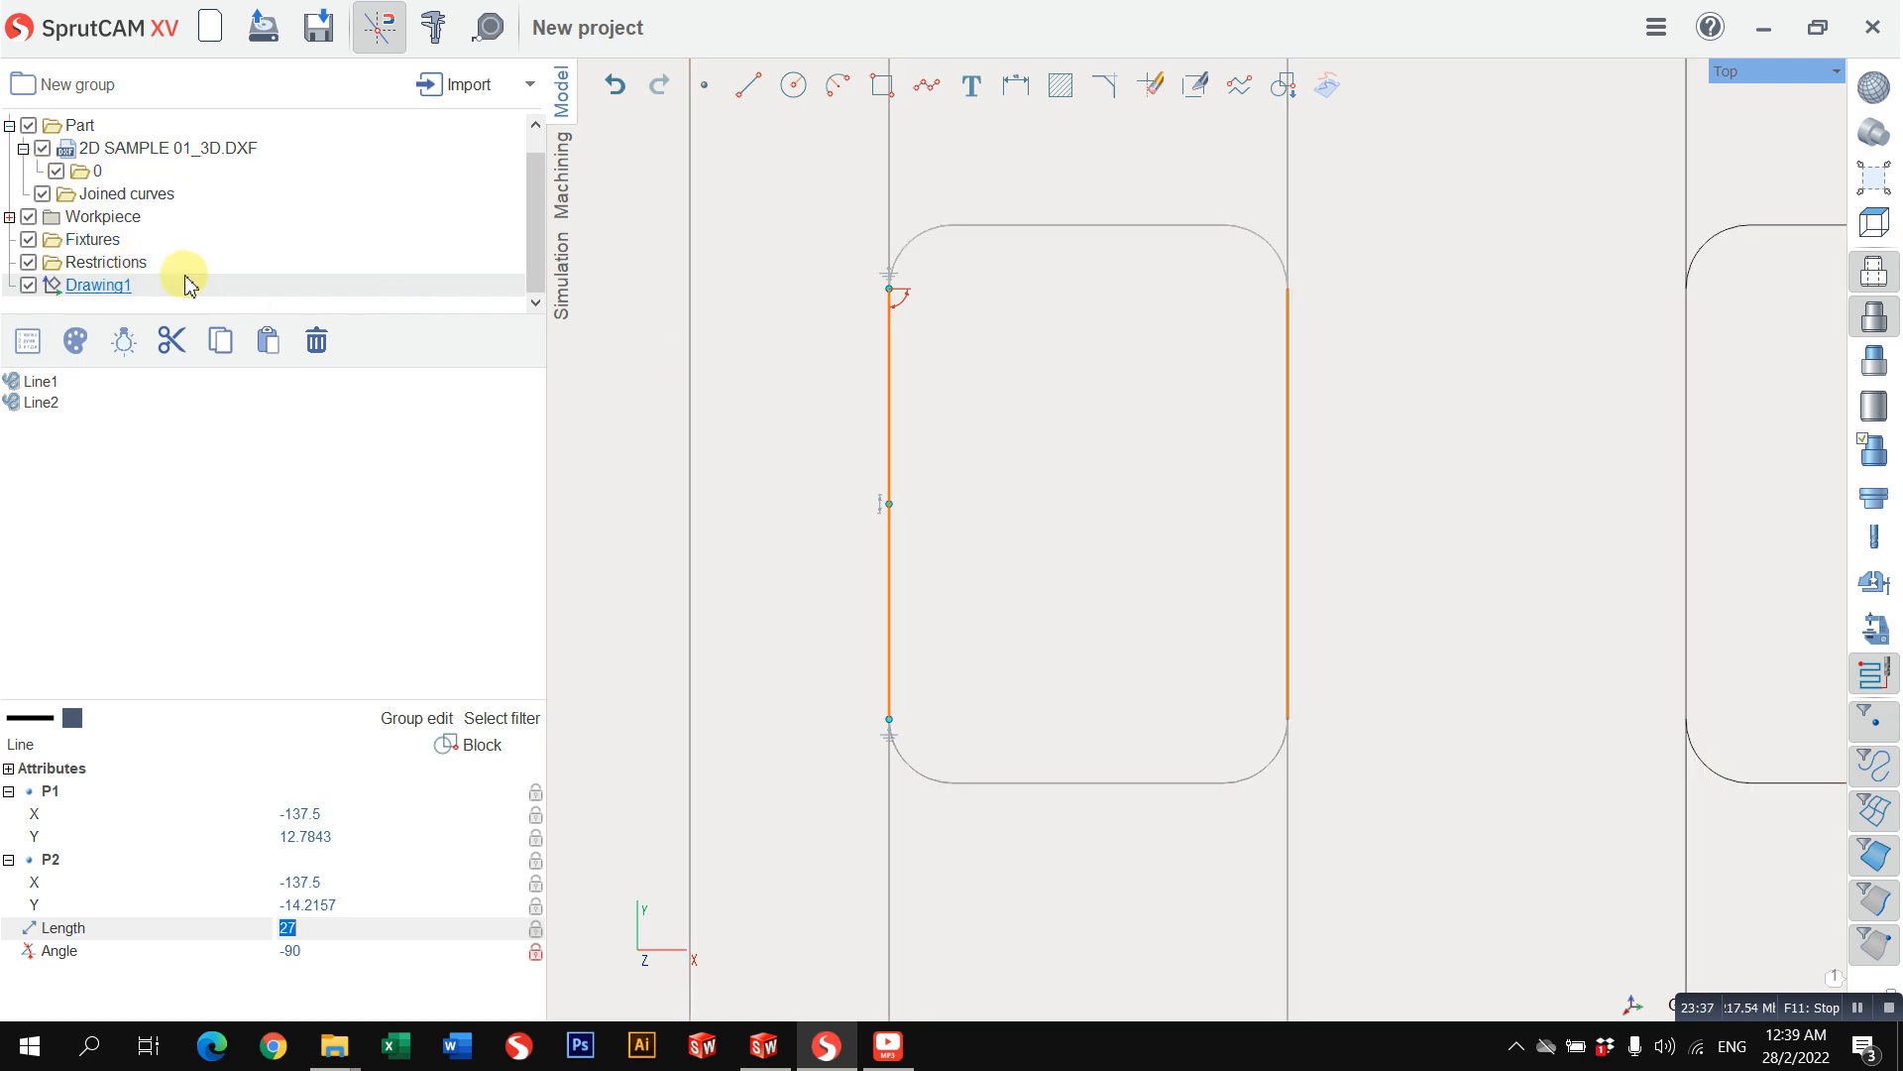
Step: Hide the imported 2D SAMPLE 01_3D.DXF curves, leaving the Joined curves folder and the drawing shown
{"action": "left_click", "coordinate": [238, 148]}
{"action": "scroll", "coordinate": [796, 417], "scroll_direction": "down", "scroll_amount": 2}
{"action": "scroll", "coordinate": [796, 416], "scroll_direction": "down", "scroll_amount": 1}
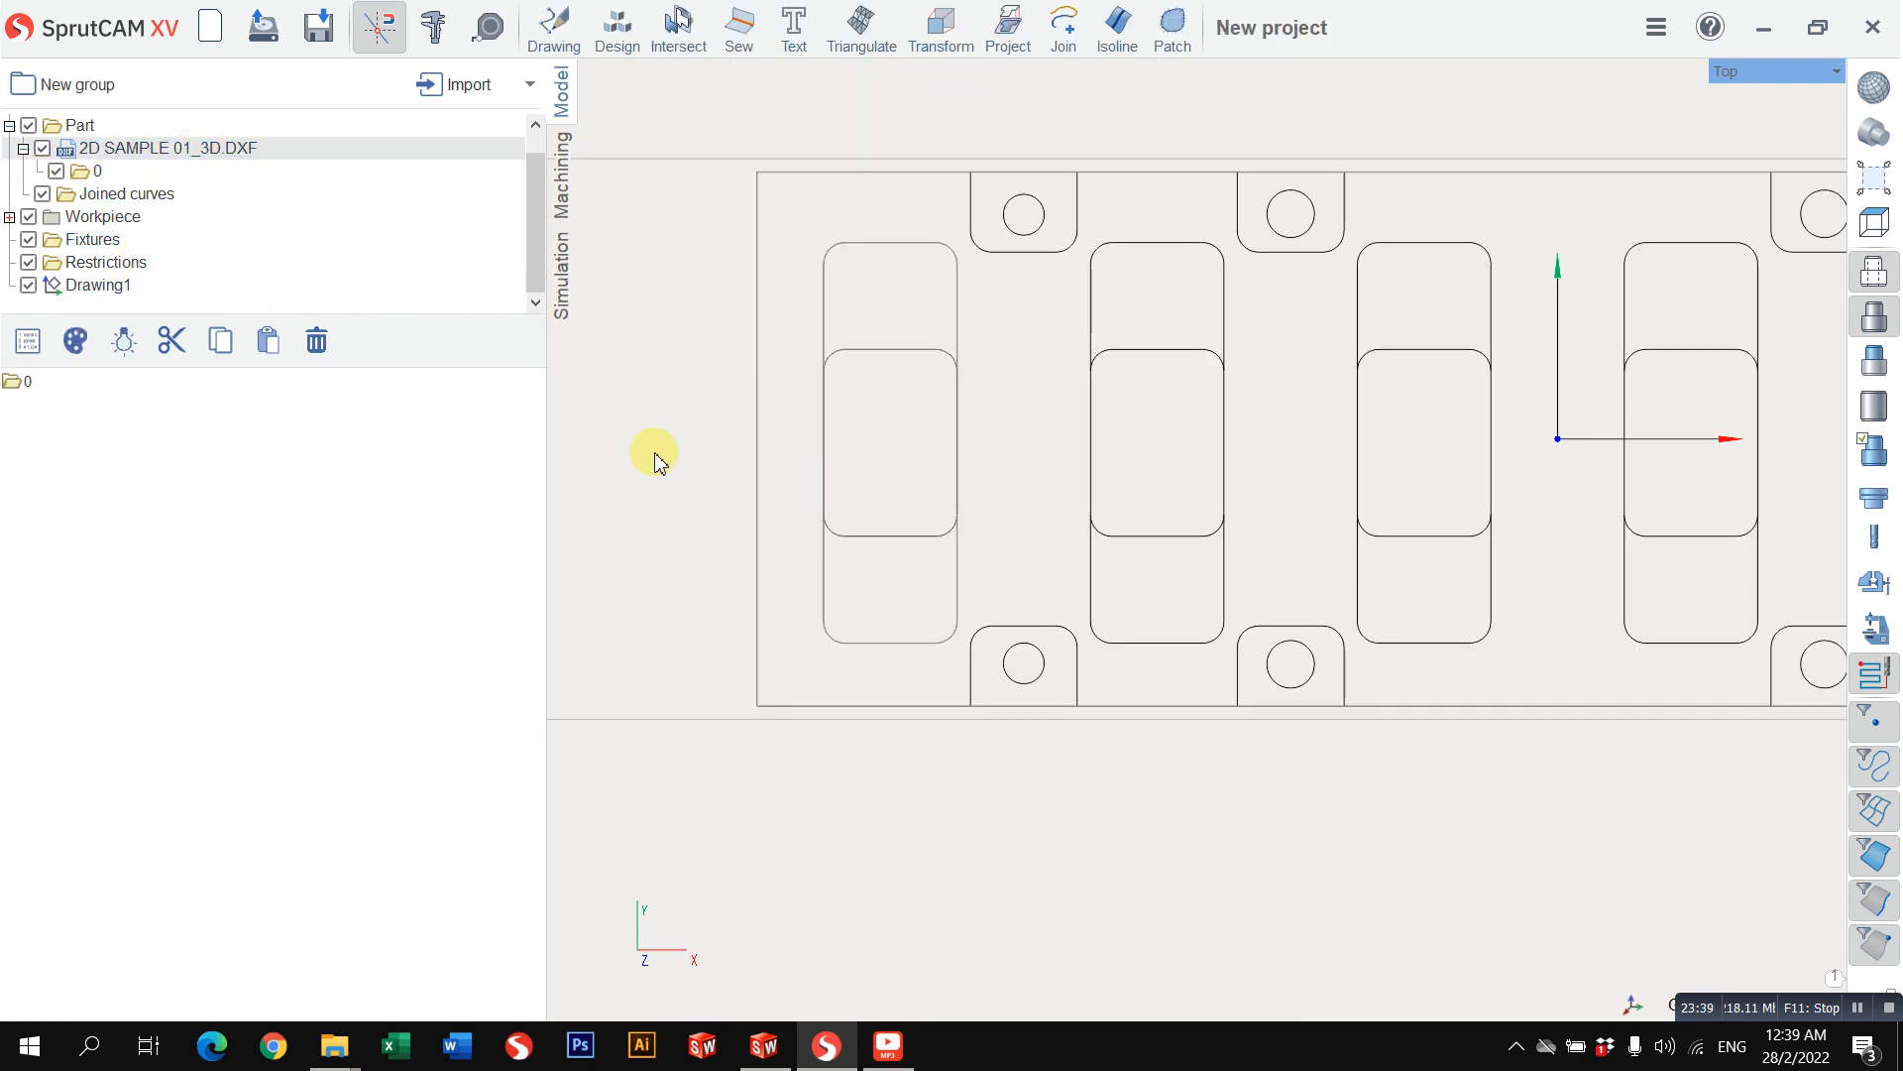
{"action": "scroll", "coordinate": [662, 380], "scroll_direction": "up", "scroll_amount": 1}
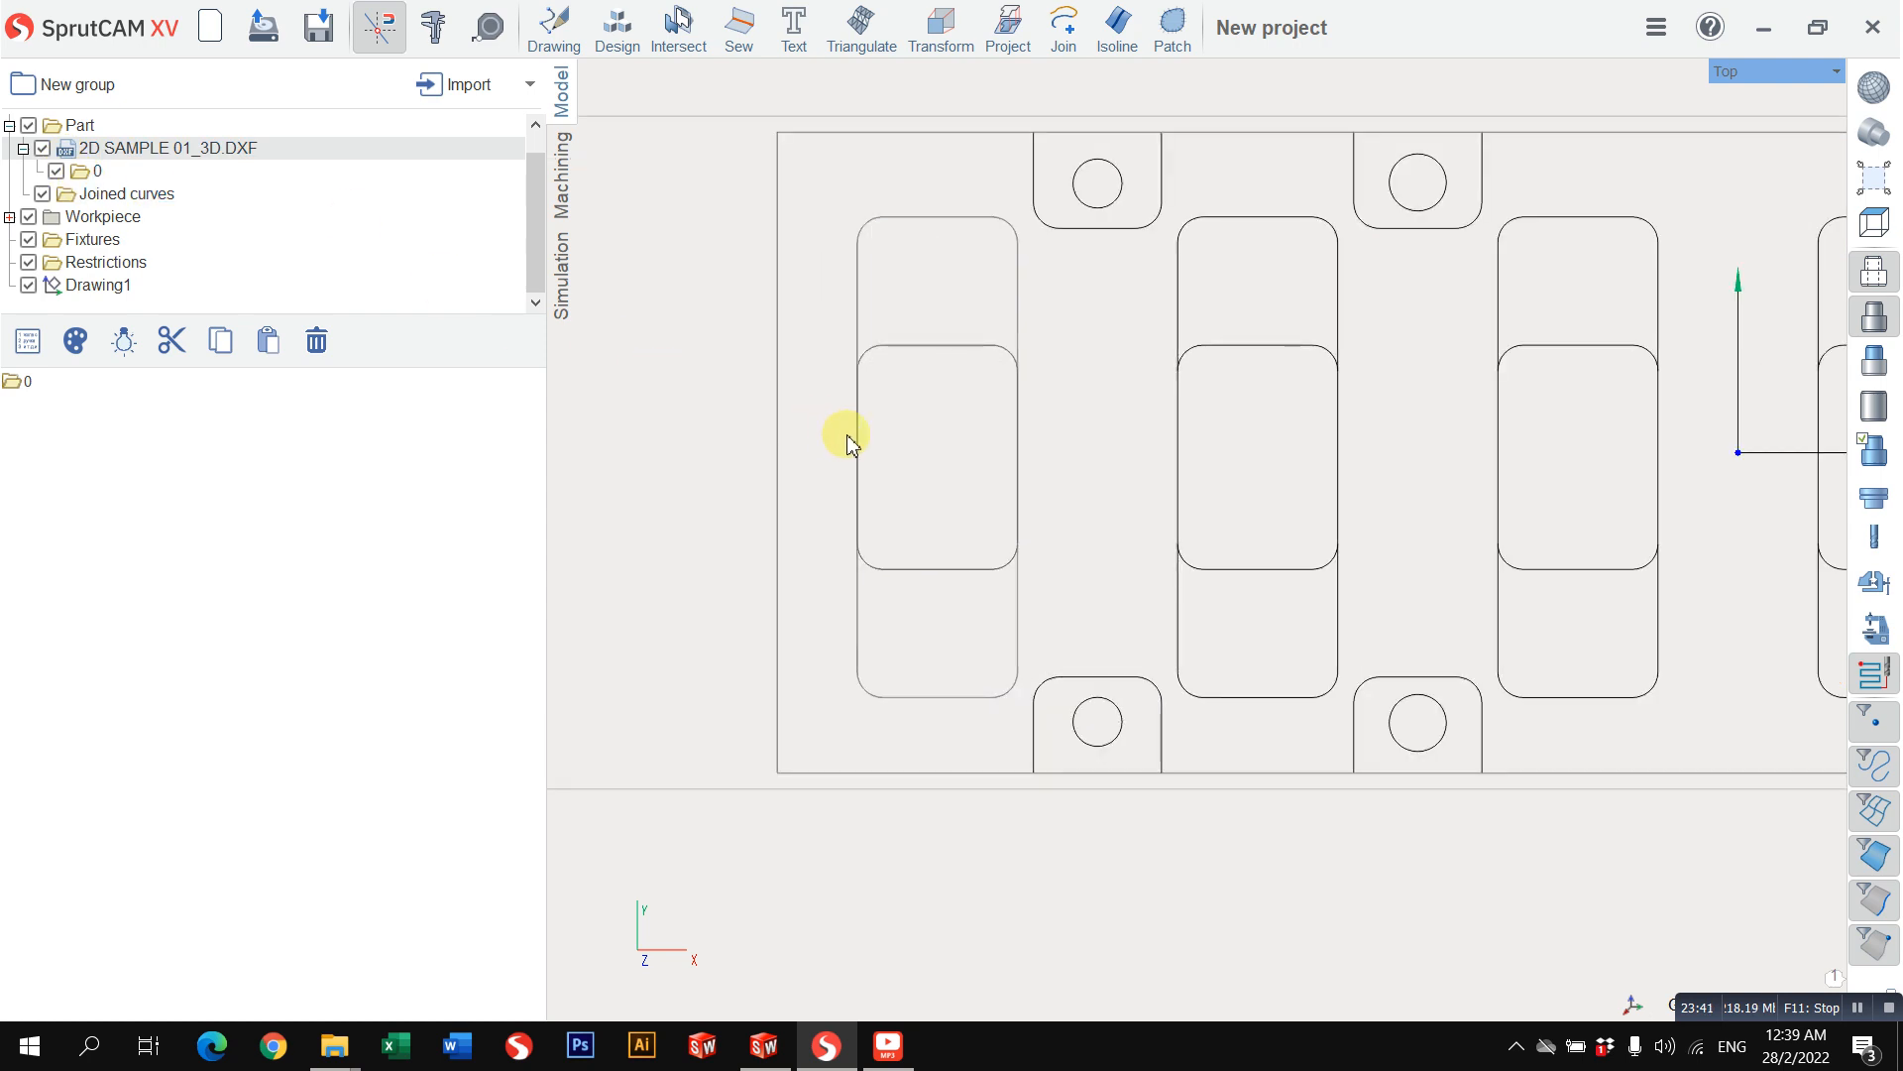
{"action": "left_click", "coordinate": [42, 149]}
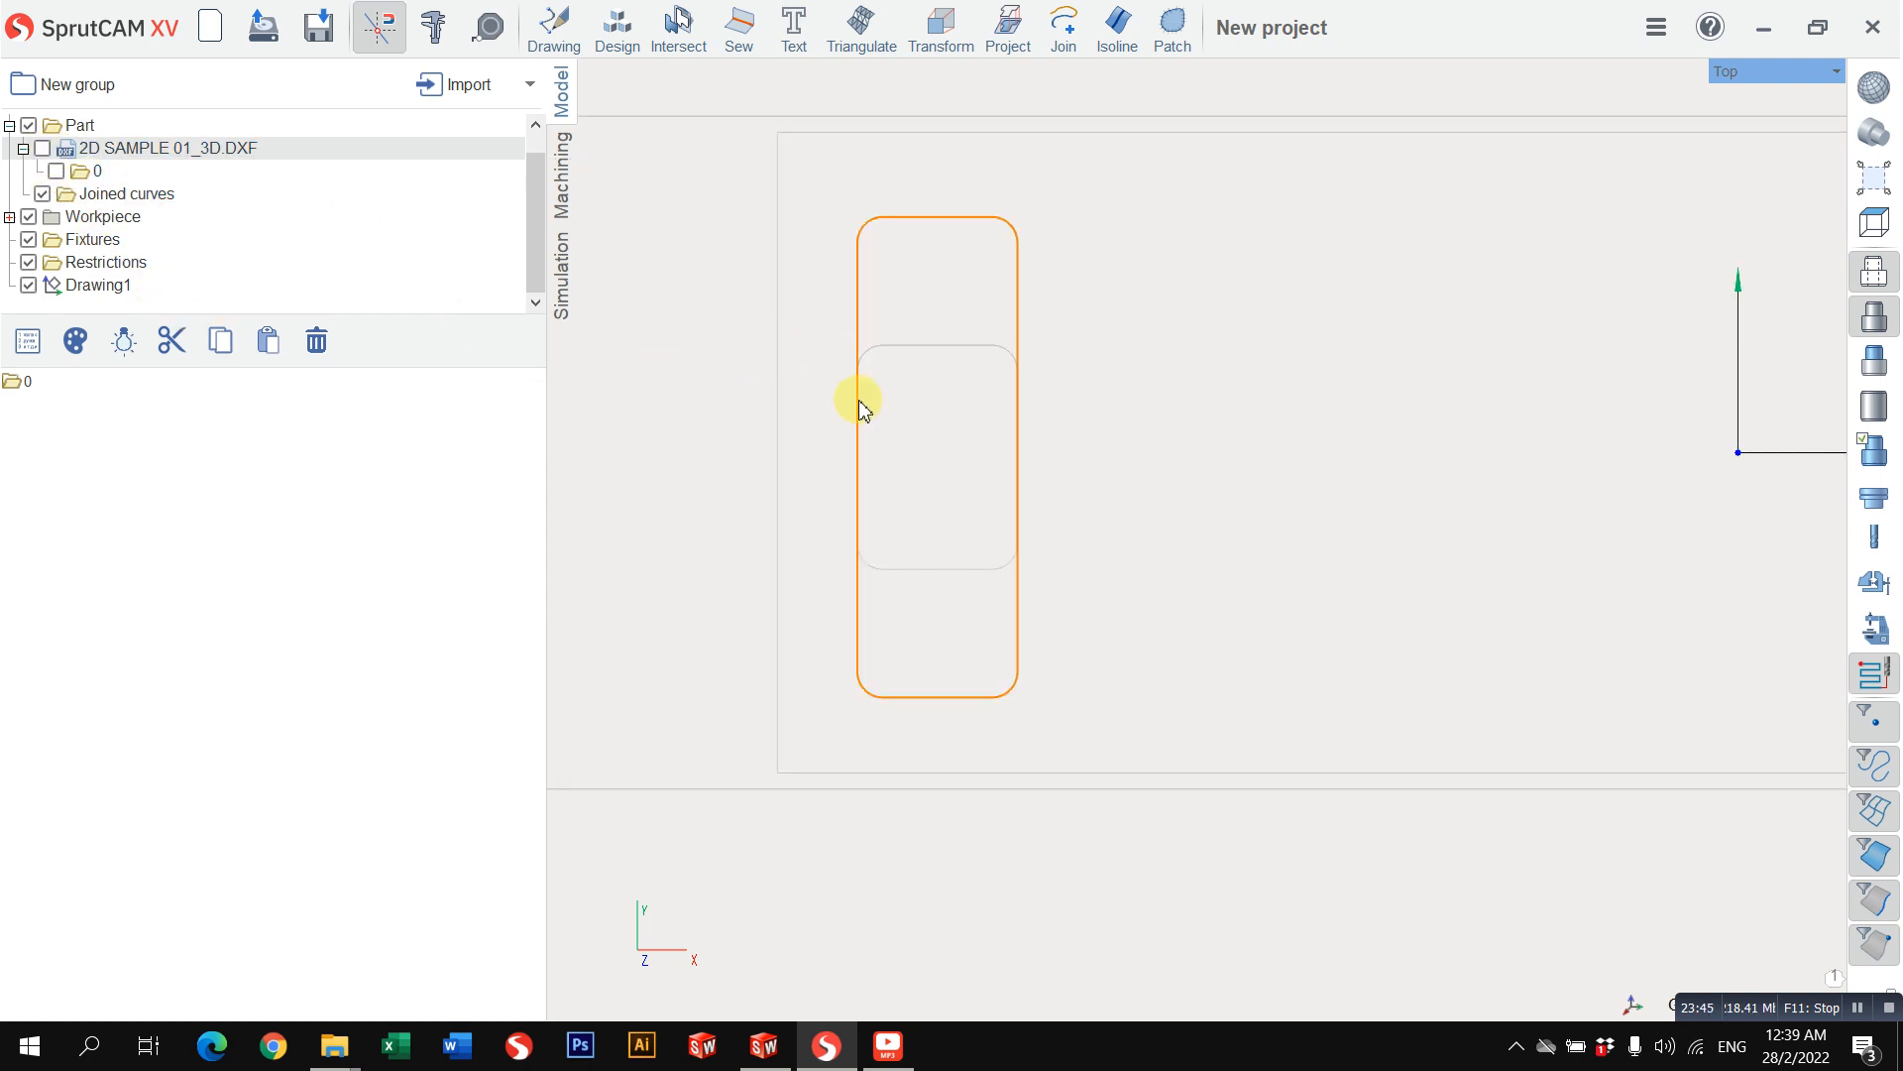
Step: Reopen Drawing1 and select the inner area's upper edge curve alongside the drawn side lines
{"action": "double_click", "coordinate": [100, 284]}
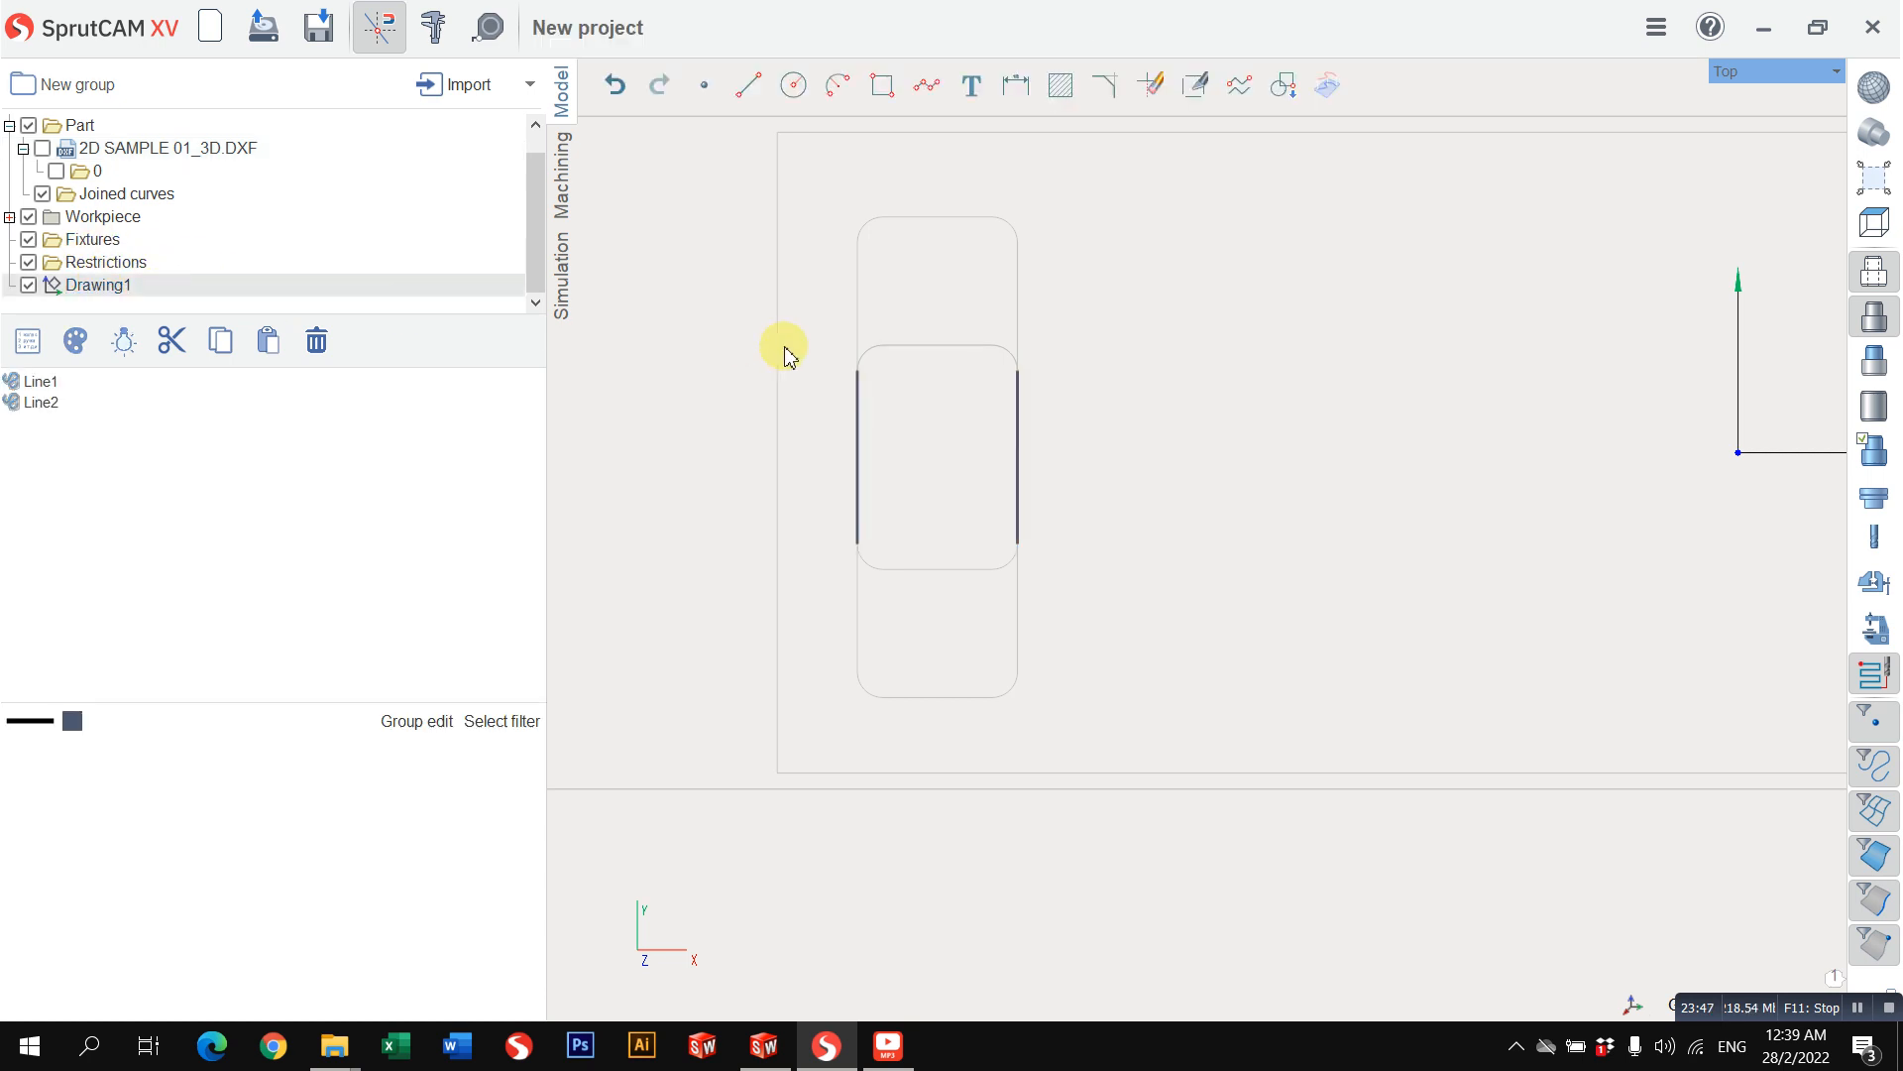
{"action": "left_click", "coordinate": [874, 357]}
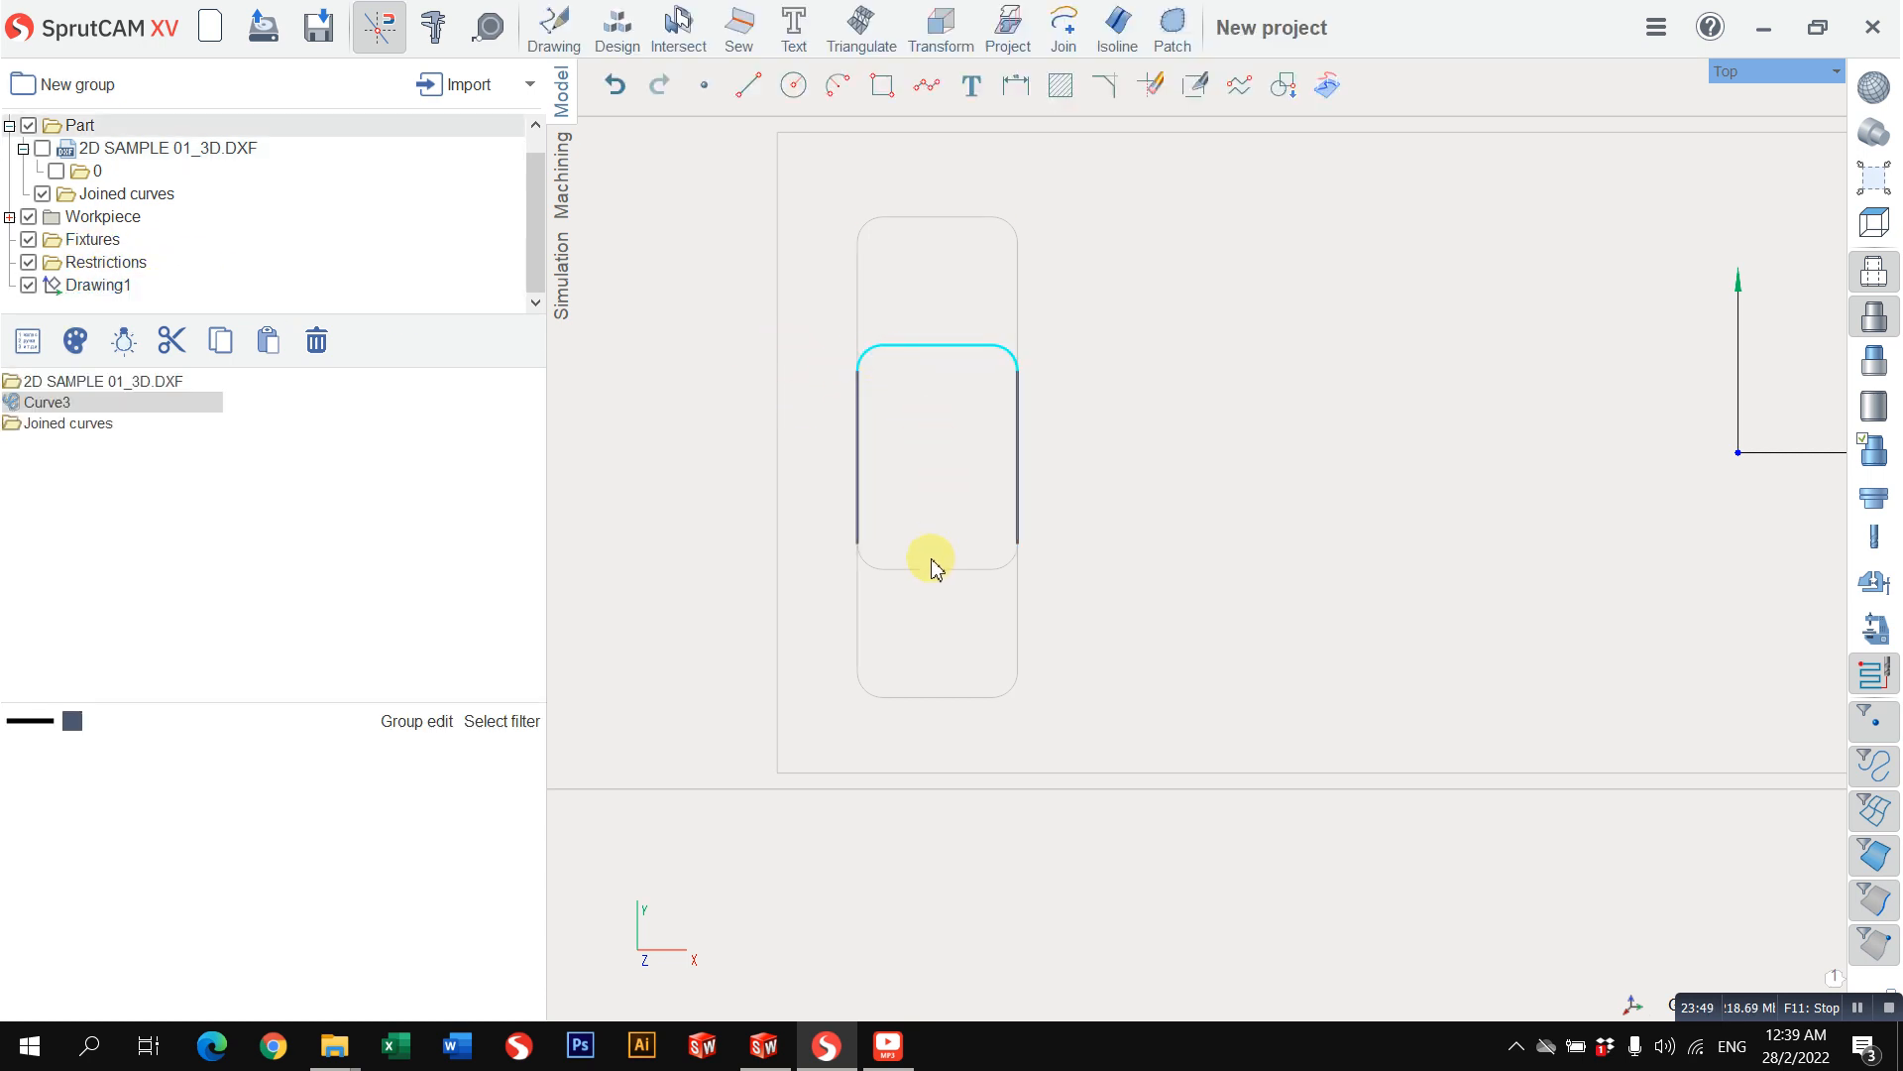
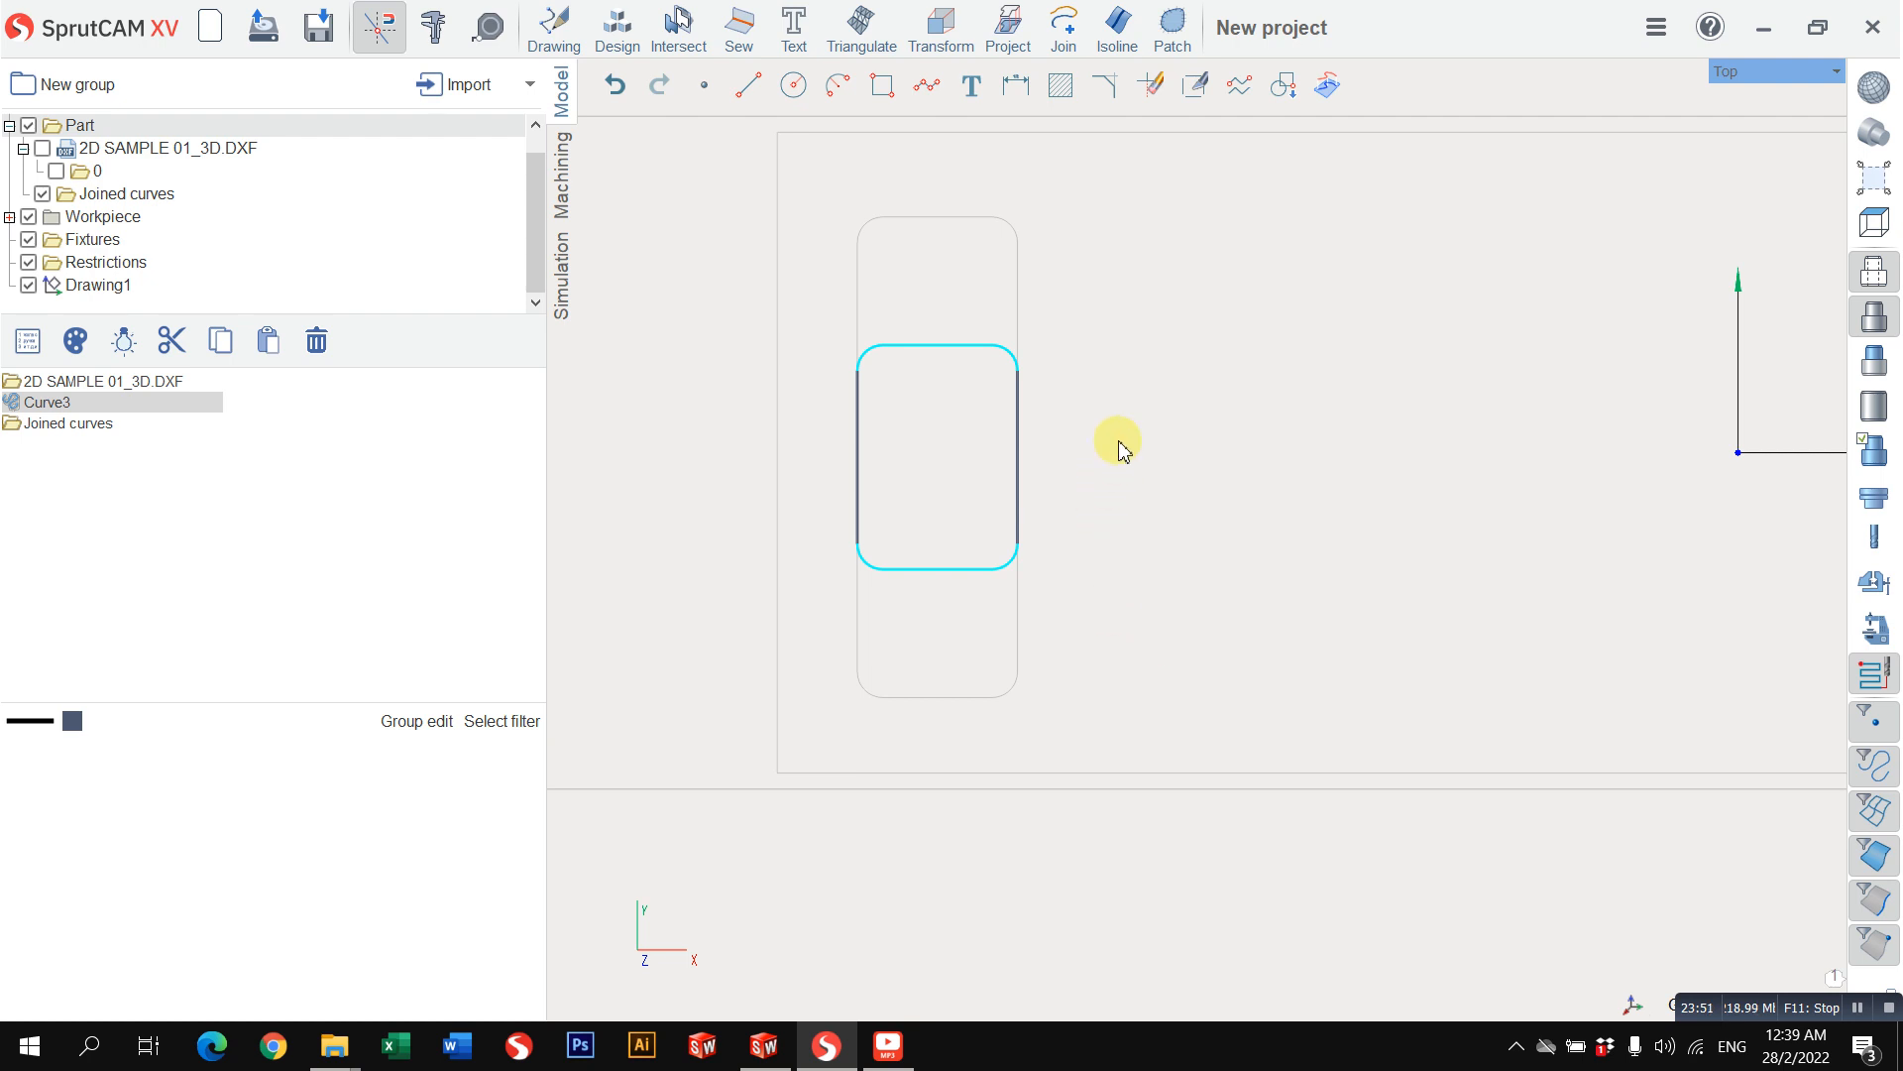
Step: Join the selected edge curves and side lines of the first small pocket's inner area, and check the curve folders under Part
{"action": "left_click", "coordinate": [1063, 30]}
{"action": "left_click", "coordinate": [1251, 347]}
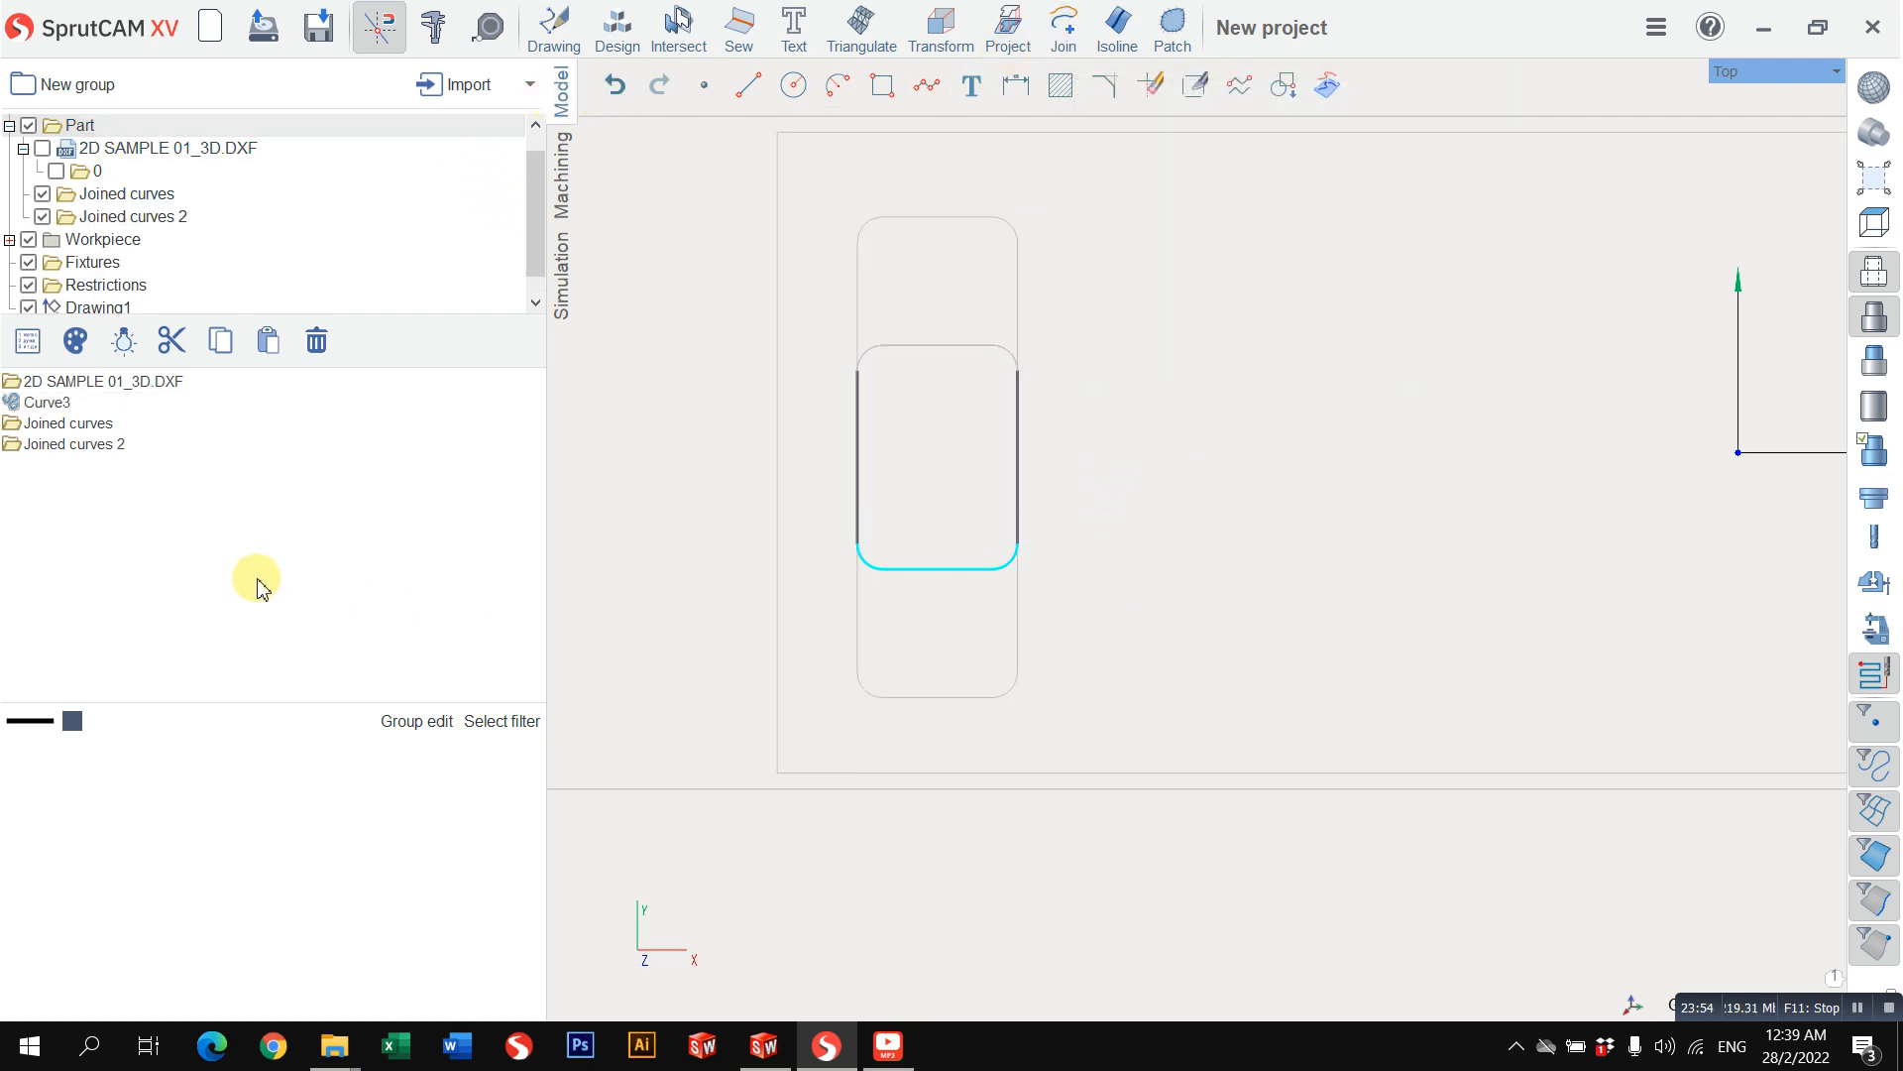
{"action": "left_click", "coordinate": [93, 444]}
{"action": "left_click", "coordinate": [140, 551]}
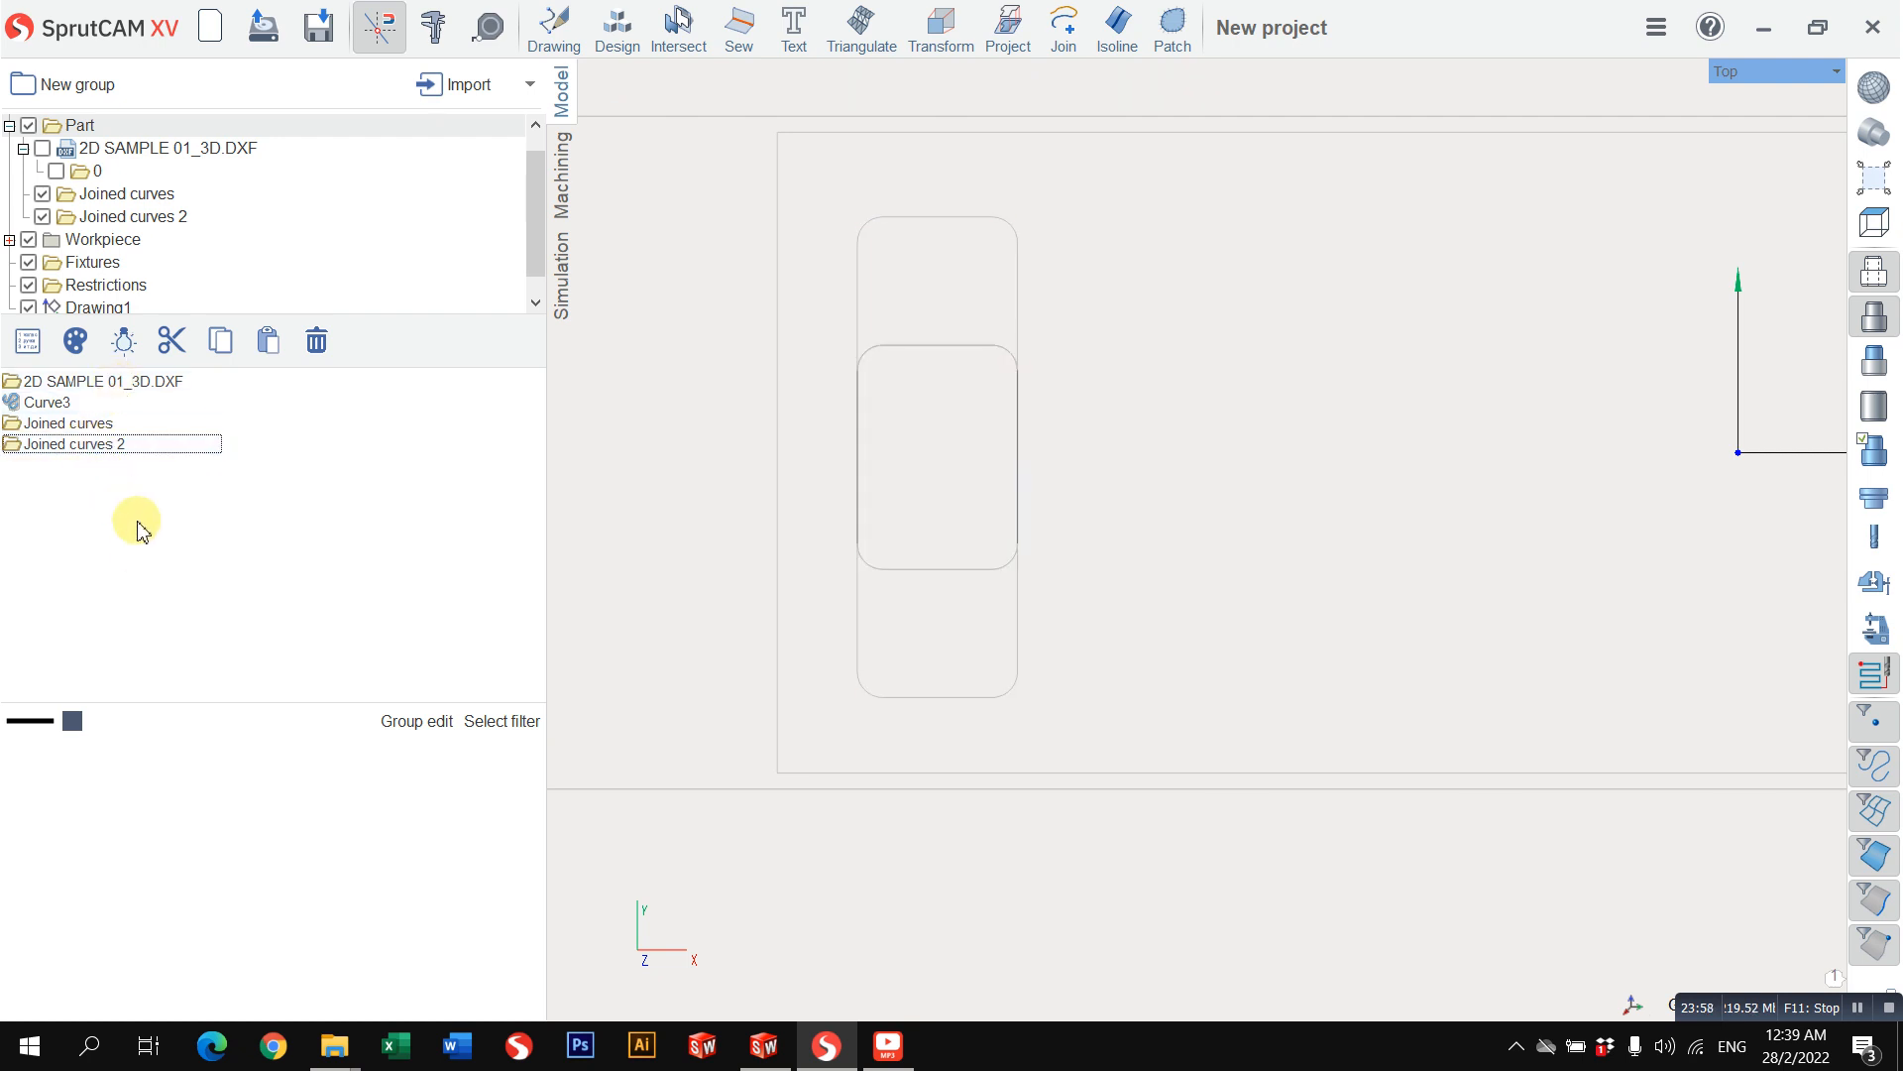
{"action": "left_click", "coordinate": [87, 426]}
{"action": "left_click", "coordinate": [91, 385]}
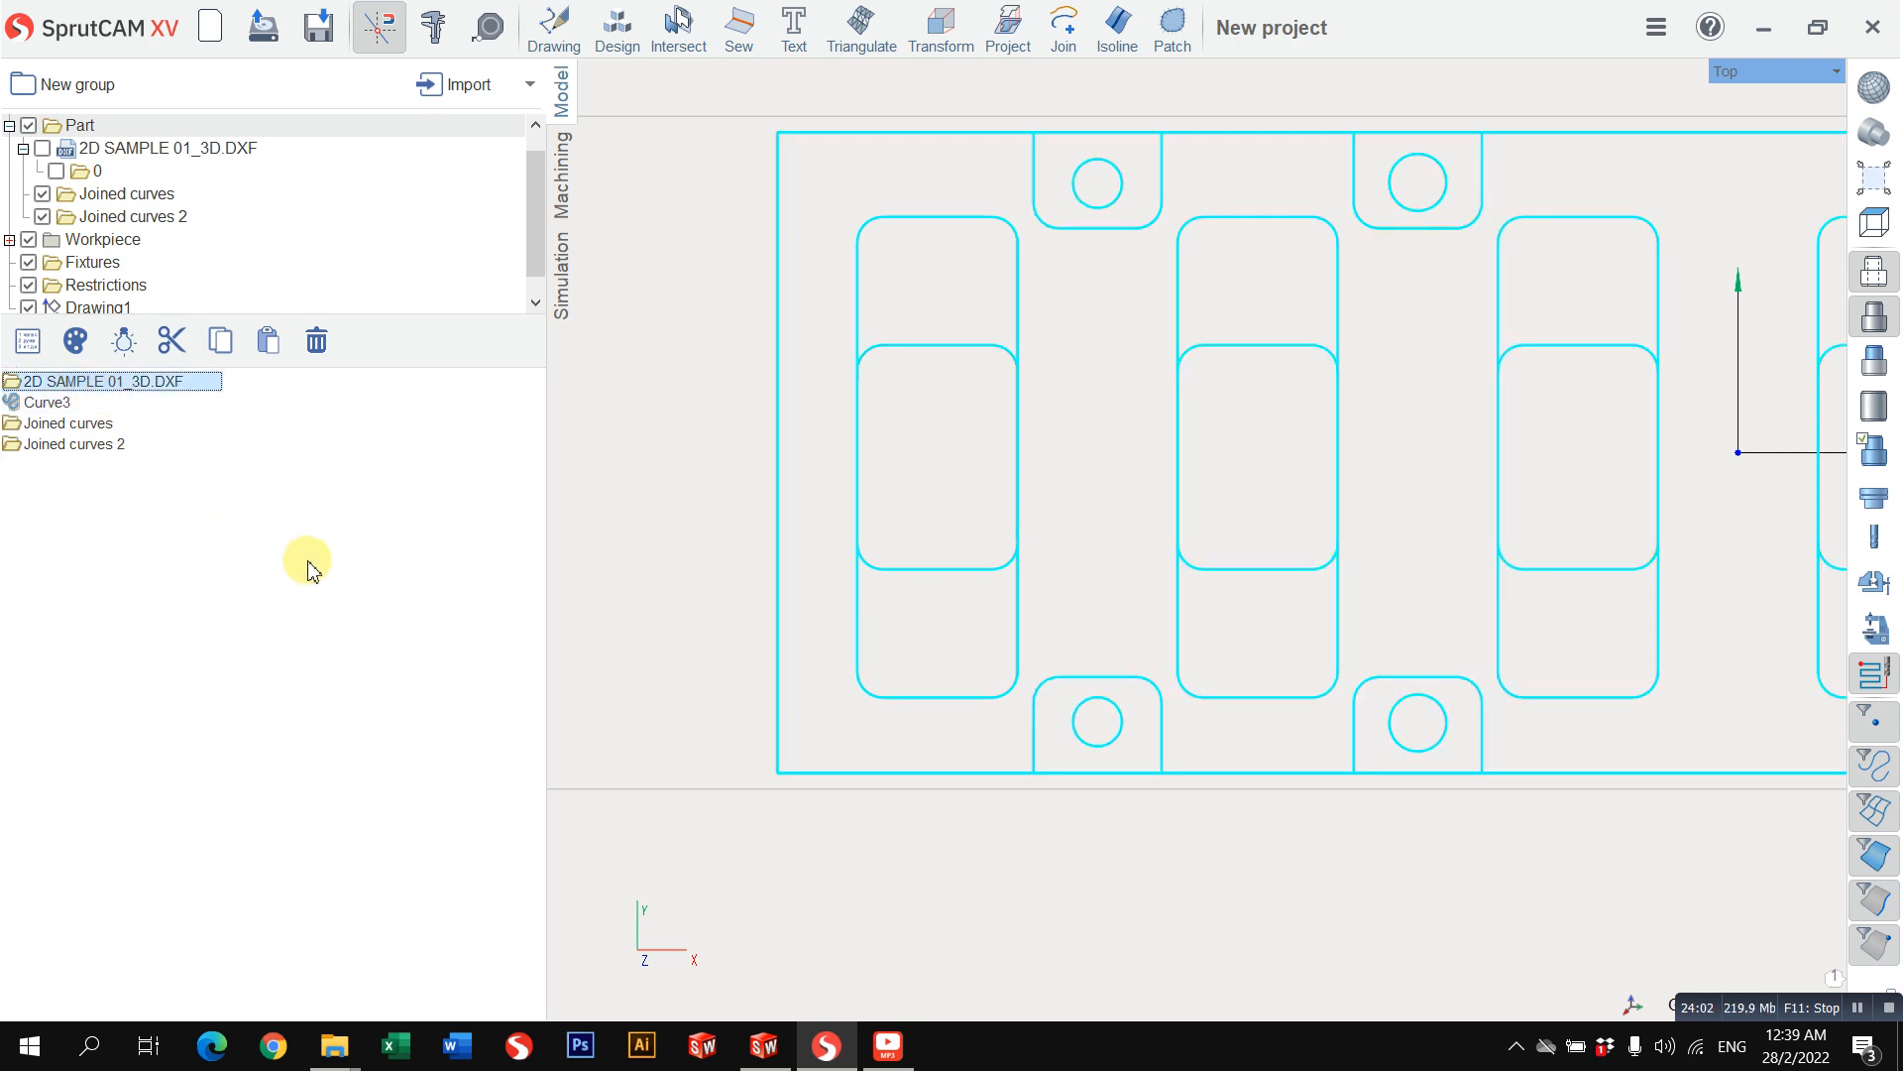
{"action": "scroll", "coordinate": [854, 841], "scroll_direction": "down", "scroll_amount": 2}
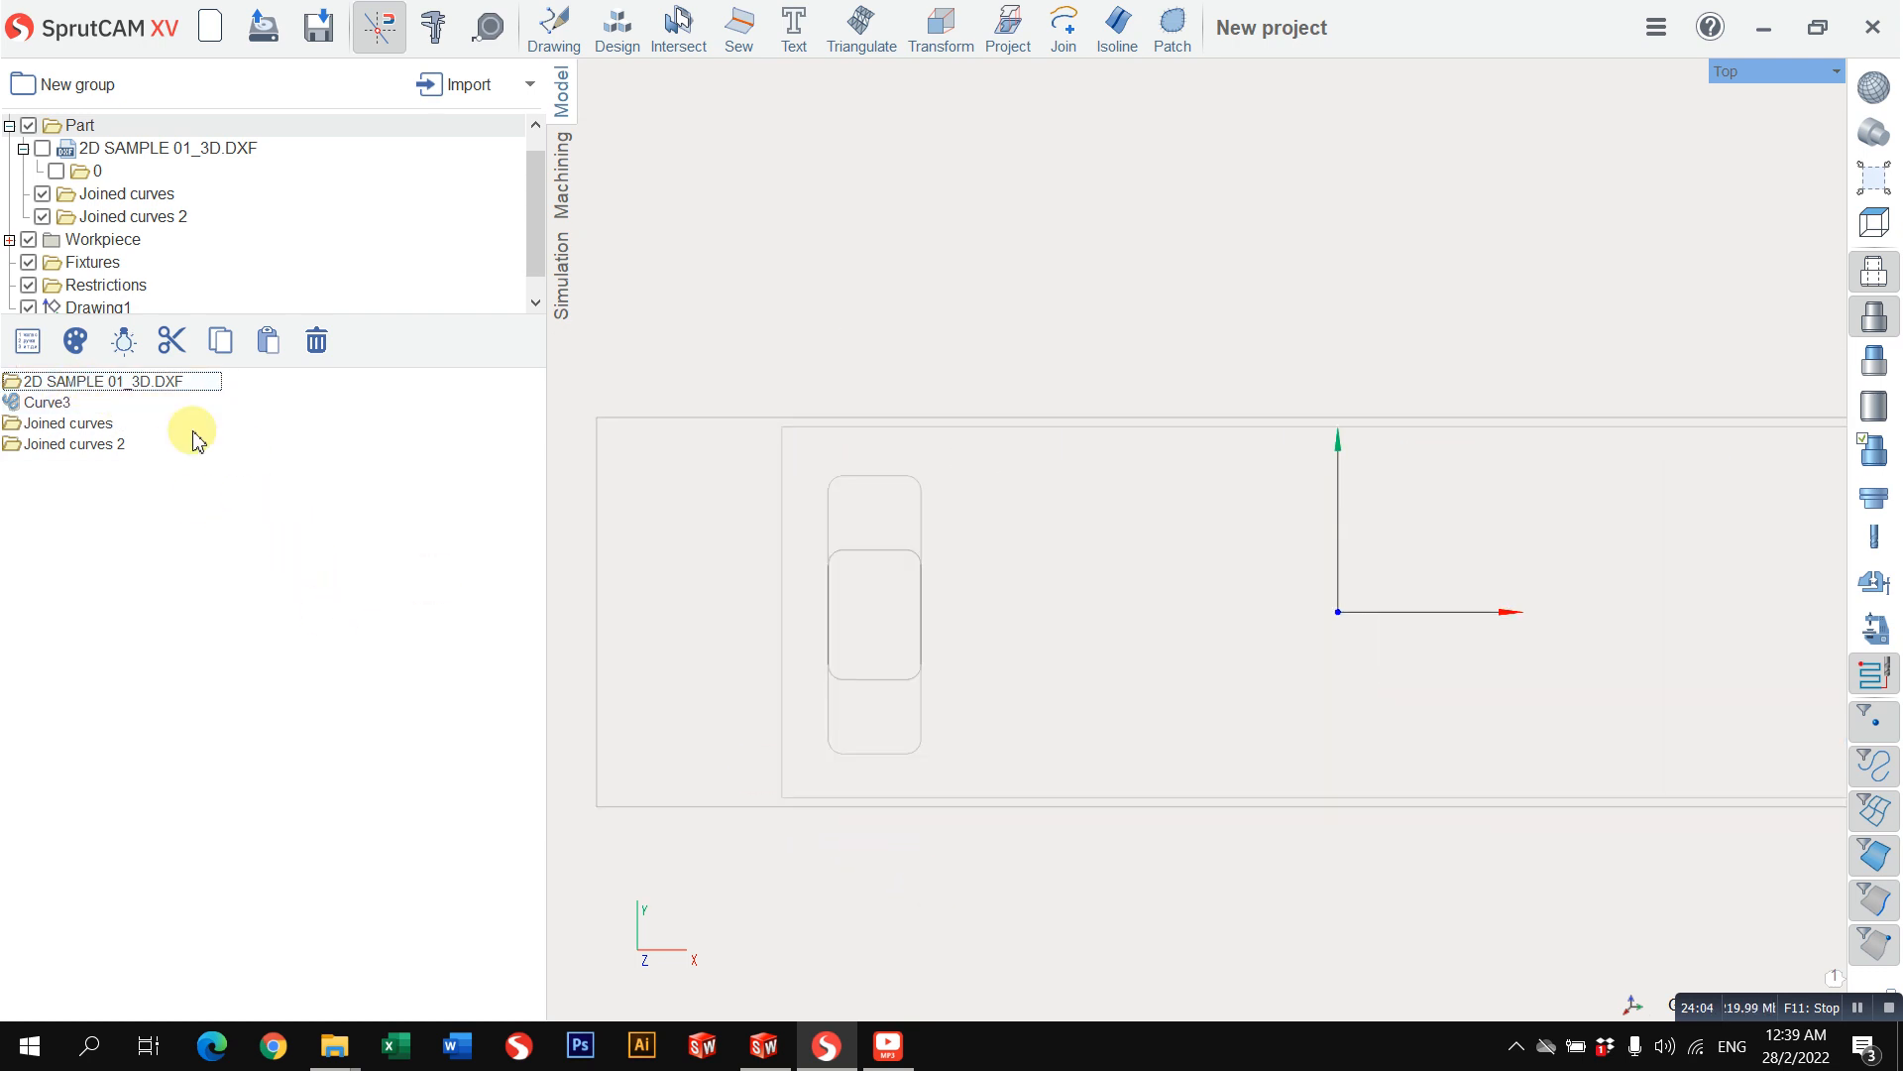
{"action": "scroll", "coordinate": [671, 638], "scroll_direction": "down", "scroll_amount": 2}
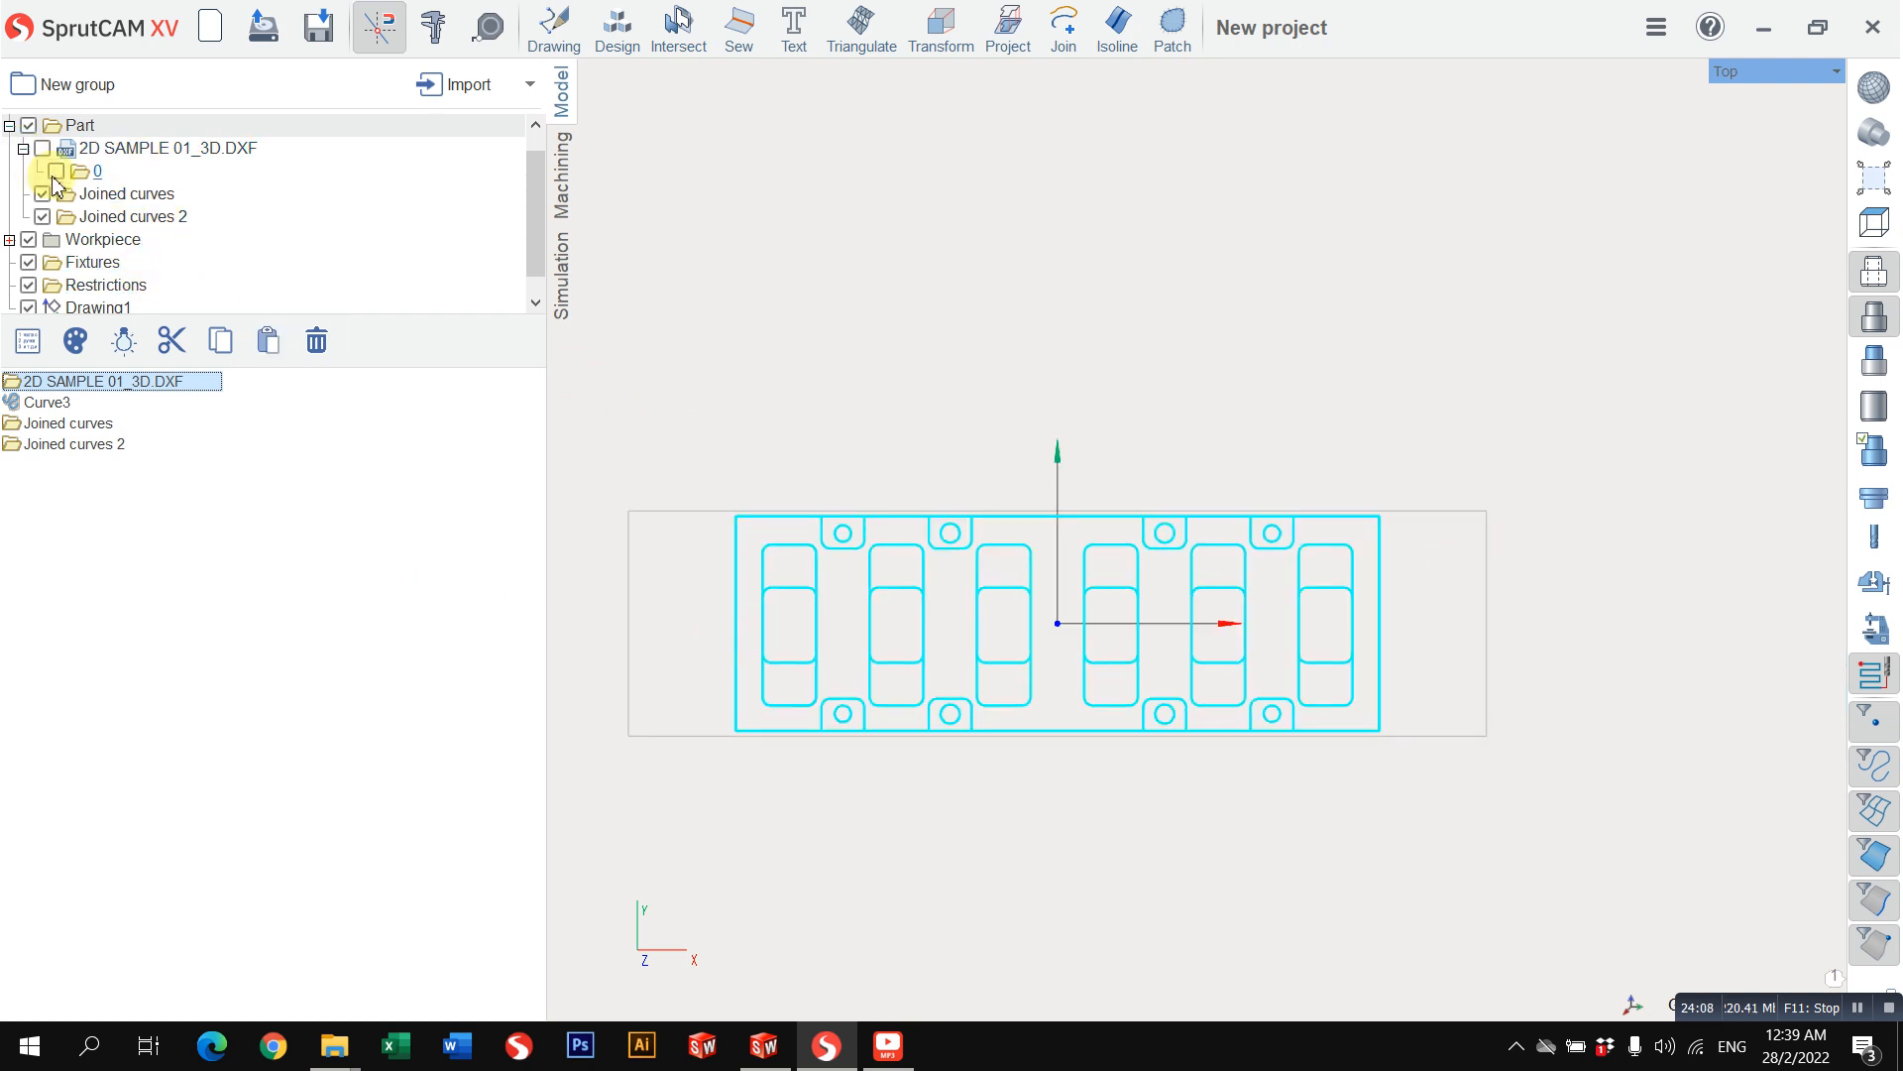
Step: Delete the two side lines, Line1 and Line2, from Drawing1
{"action": "scroll", "coordinate": [158, 268], "scroll_direction": "down", "scroll_amount": 1}
{"action": "left_click", "coordinate": [119, 288]}
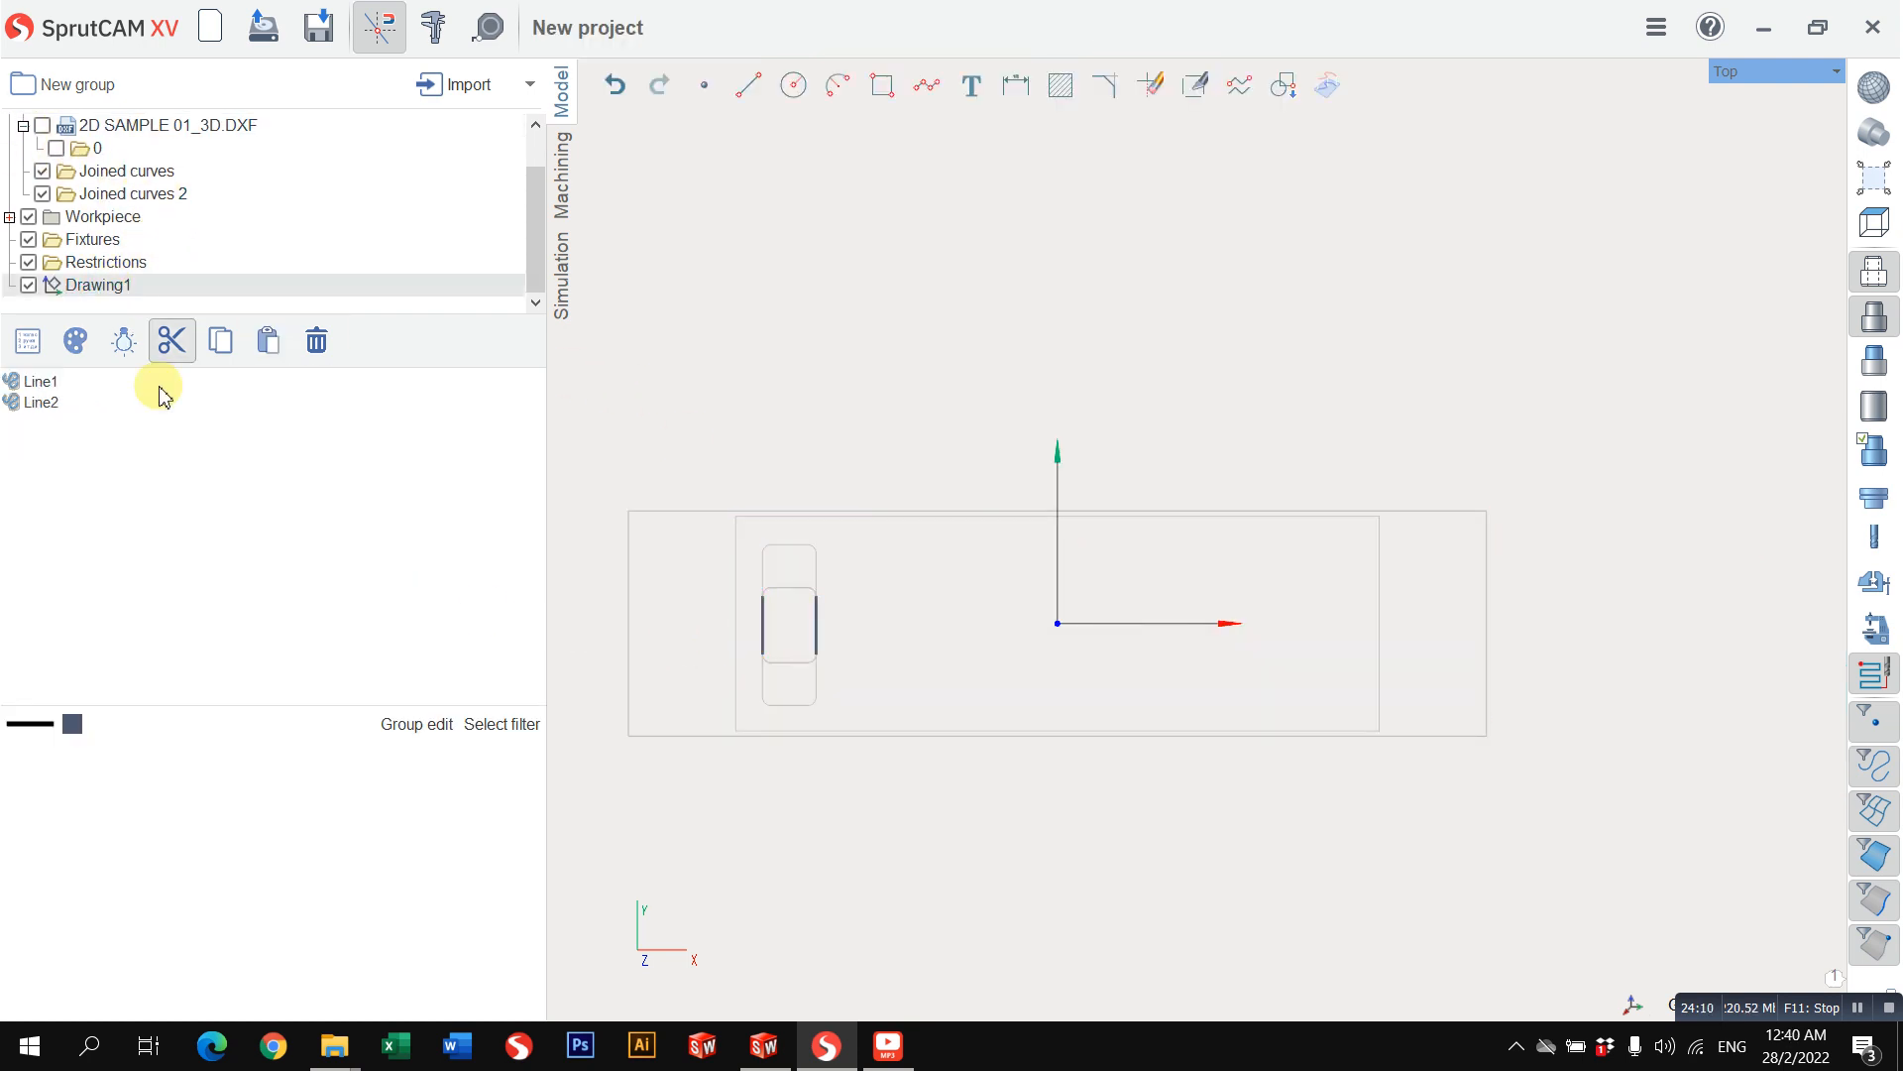
{"action": "left_click", "coordinate": [45, 383]}
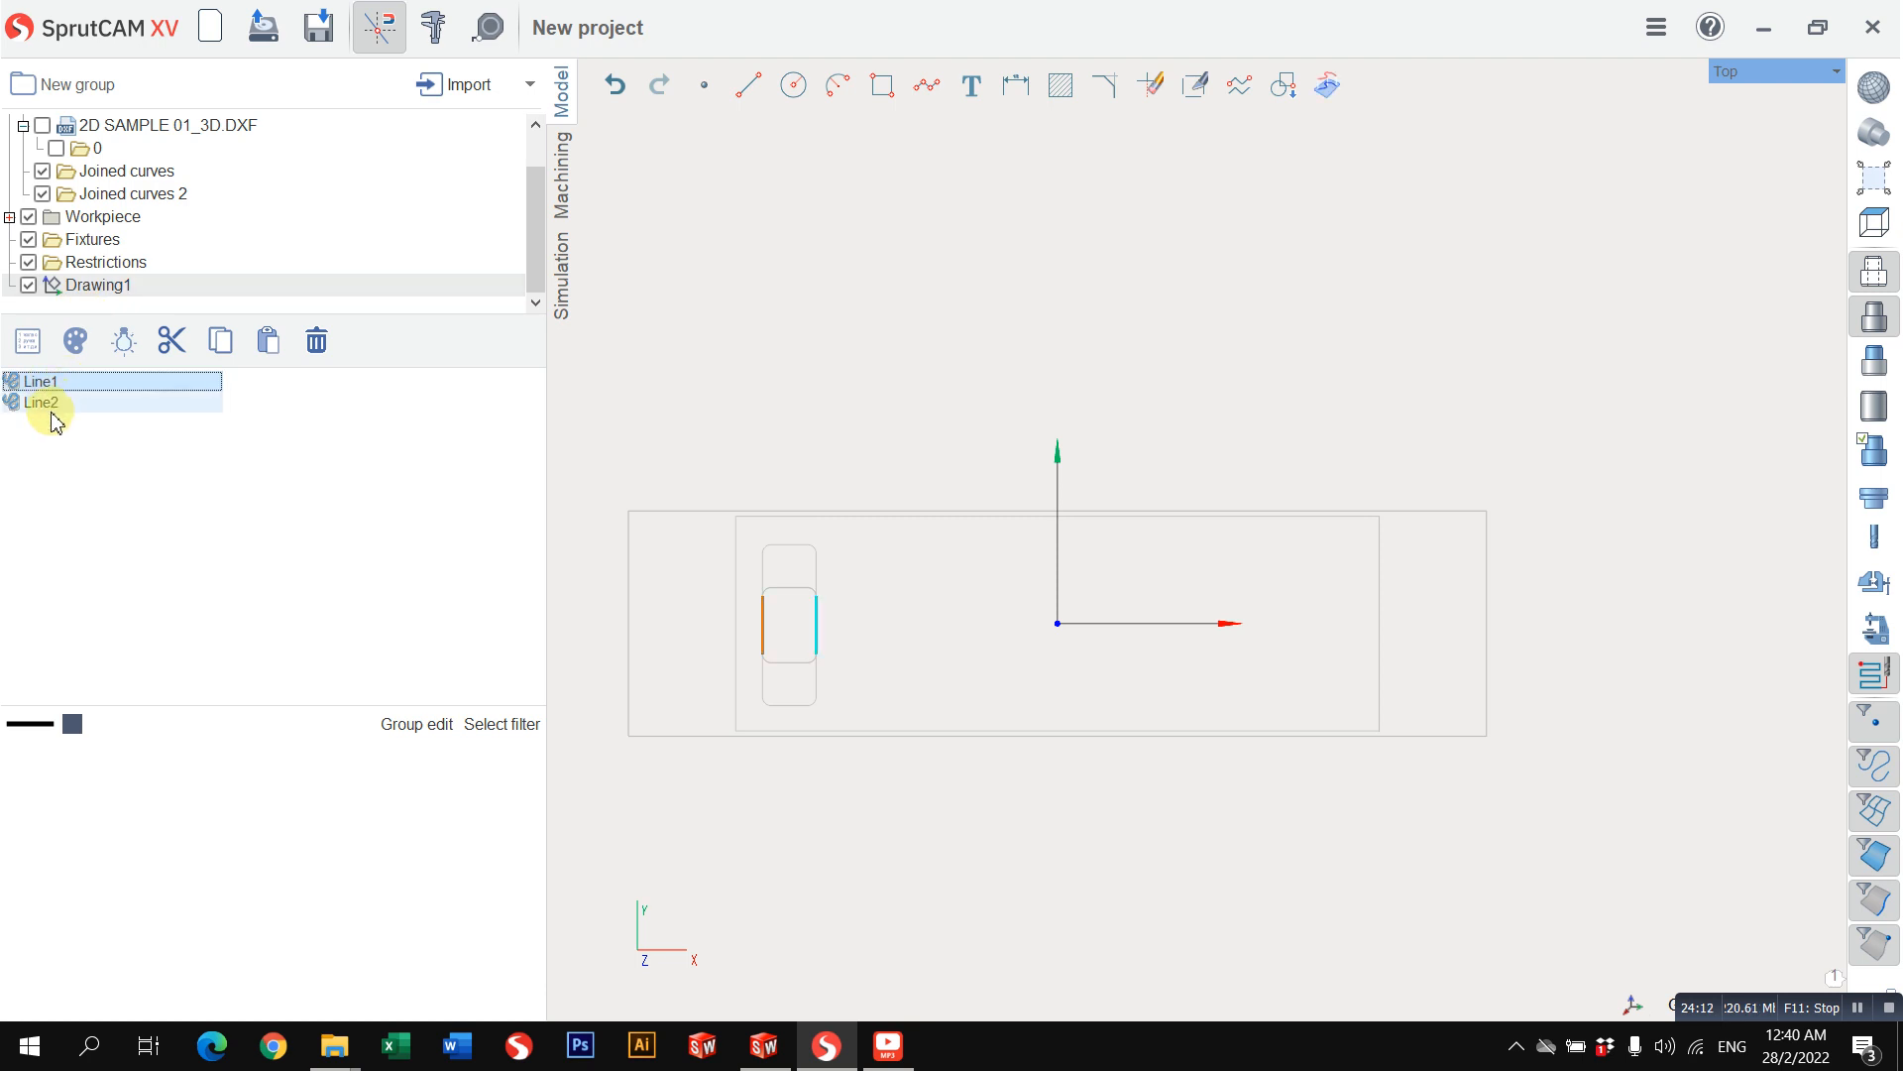
{"action": "left_click", "coordinate": [51, 404], "text": "shift"}
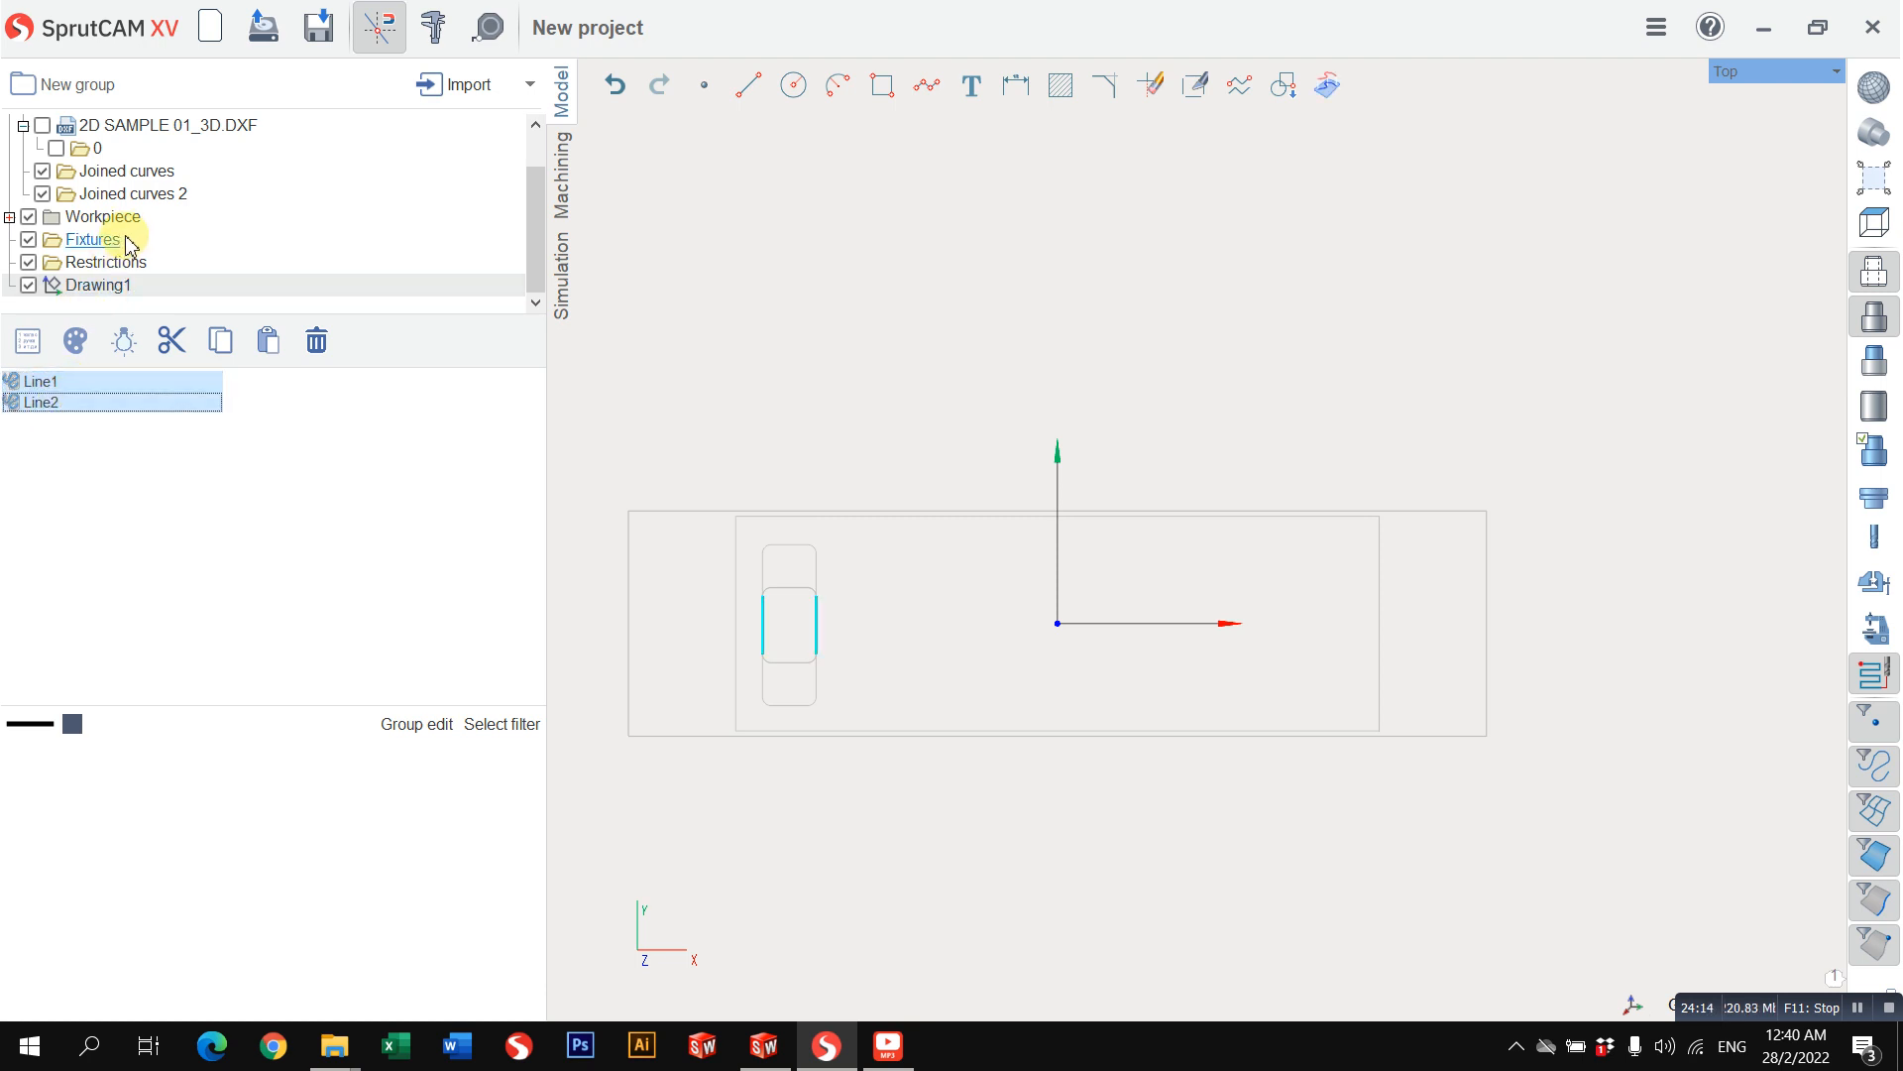
{"action": "key", "text": "Delete"}
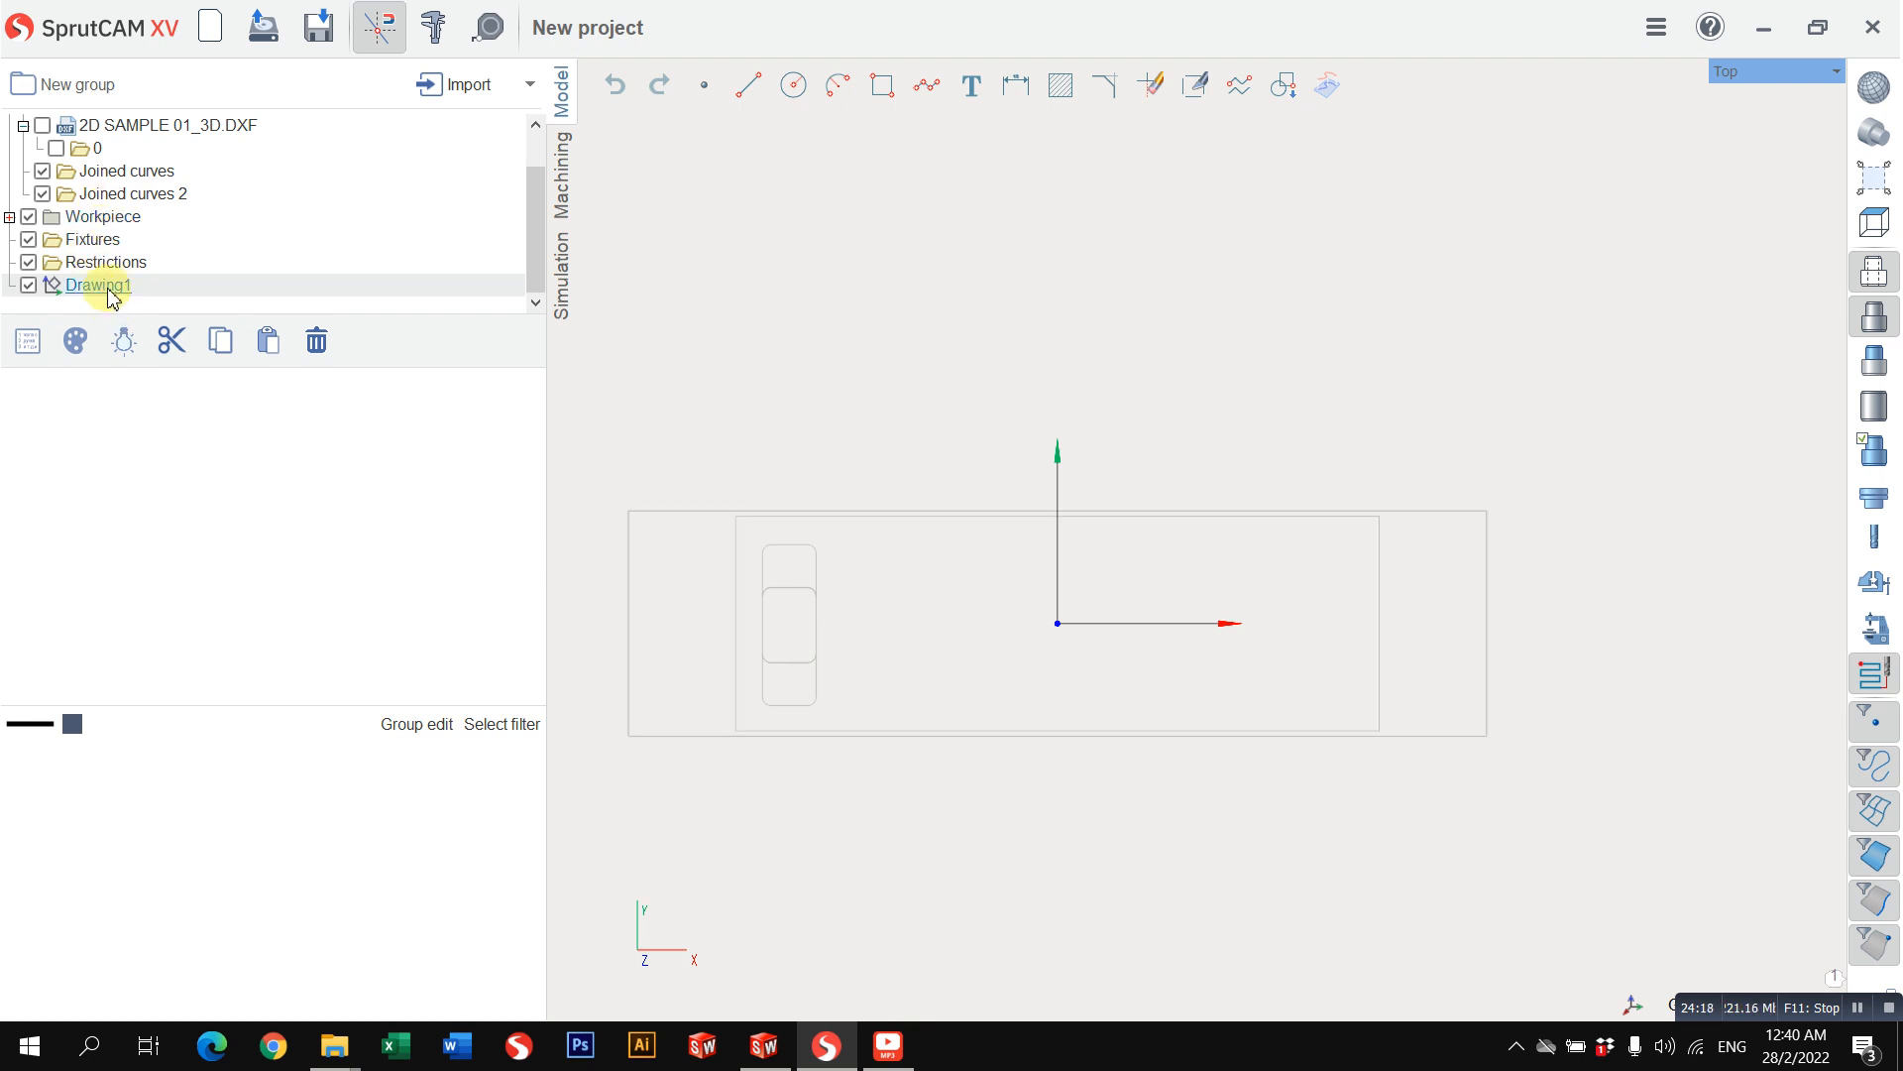
Step: Join Curve1, Curve2, Line1 and Line2 of the Joined curves 2 folder into one curve named Joined curve
{"action": "left_click", "coordinate": [144, 196]}
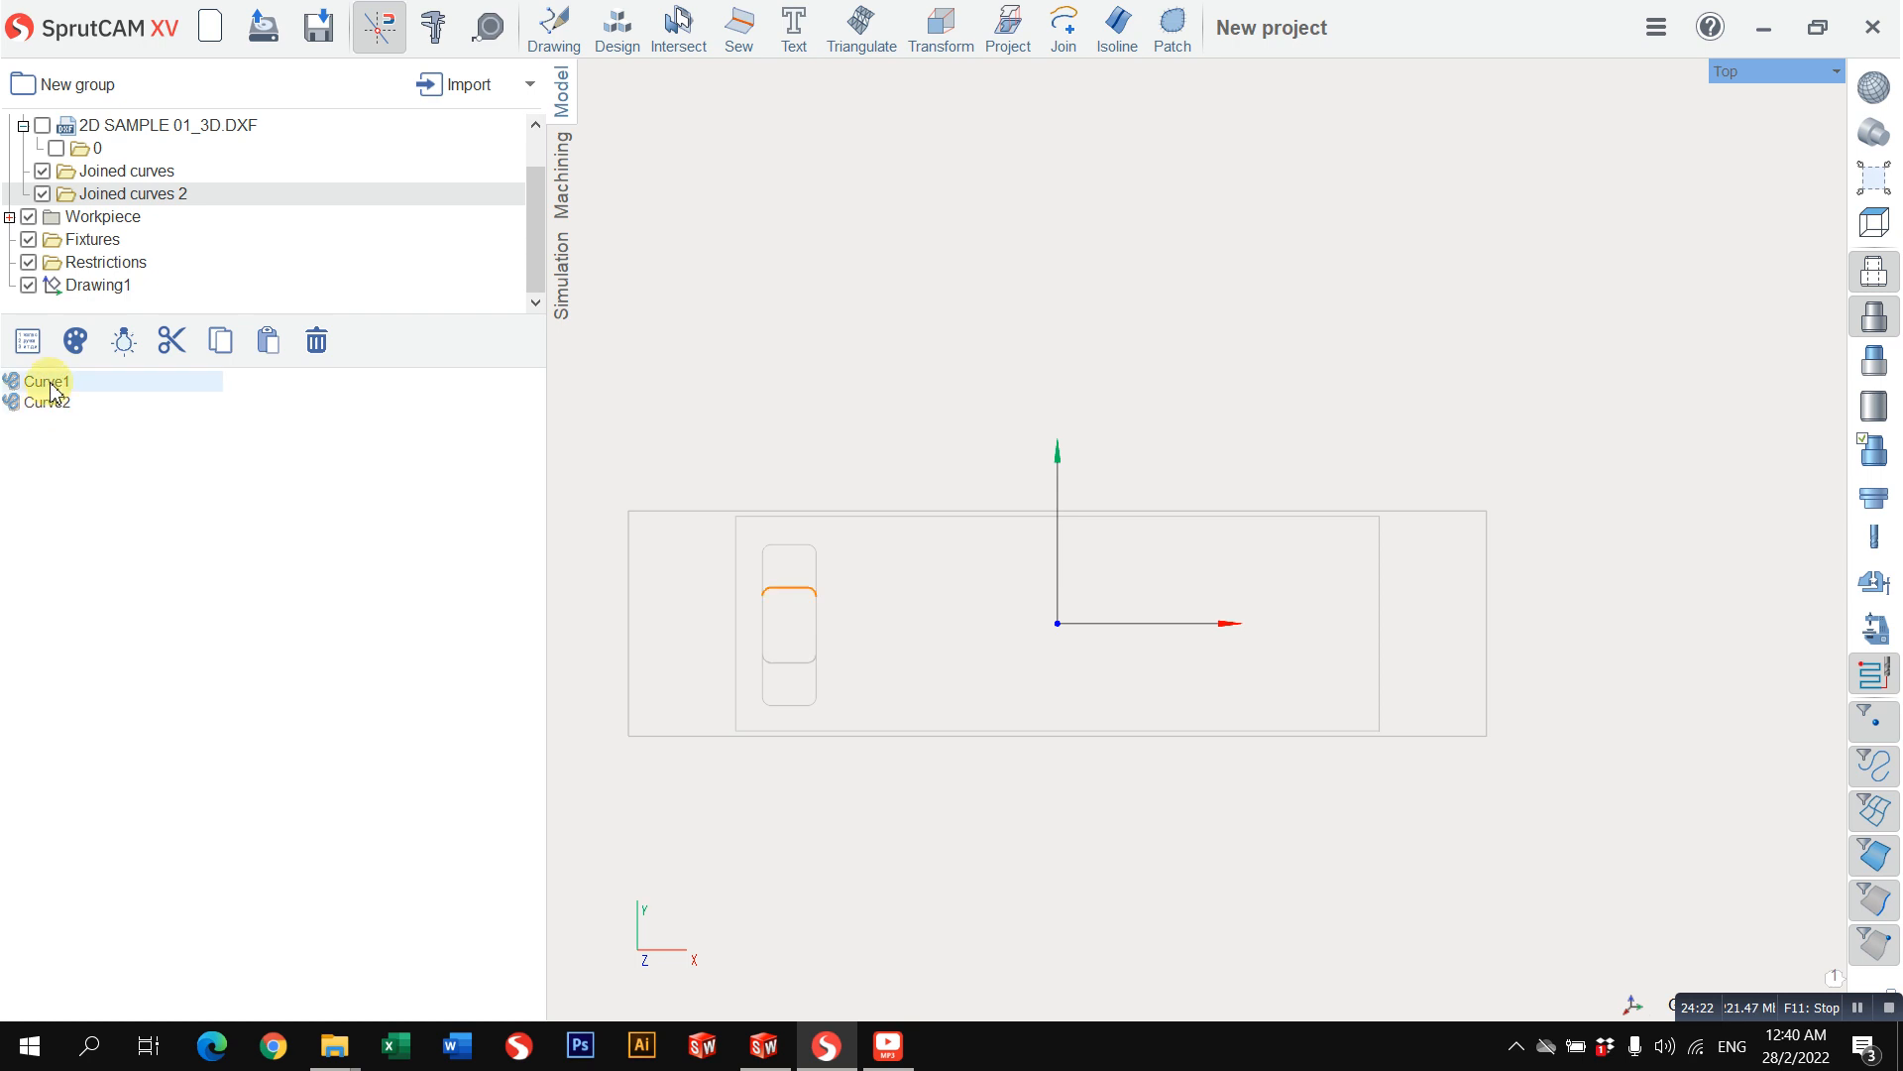
{"action": "left_click", "coordinate": [119, 383]}
{"action": "left_click", "coordinate": [113, 446], "text": "shift"}
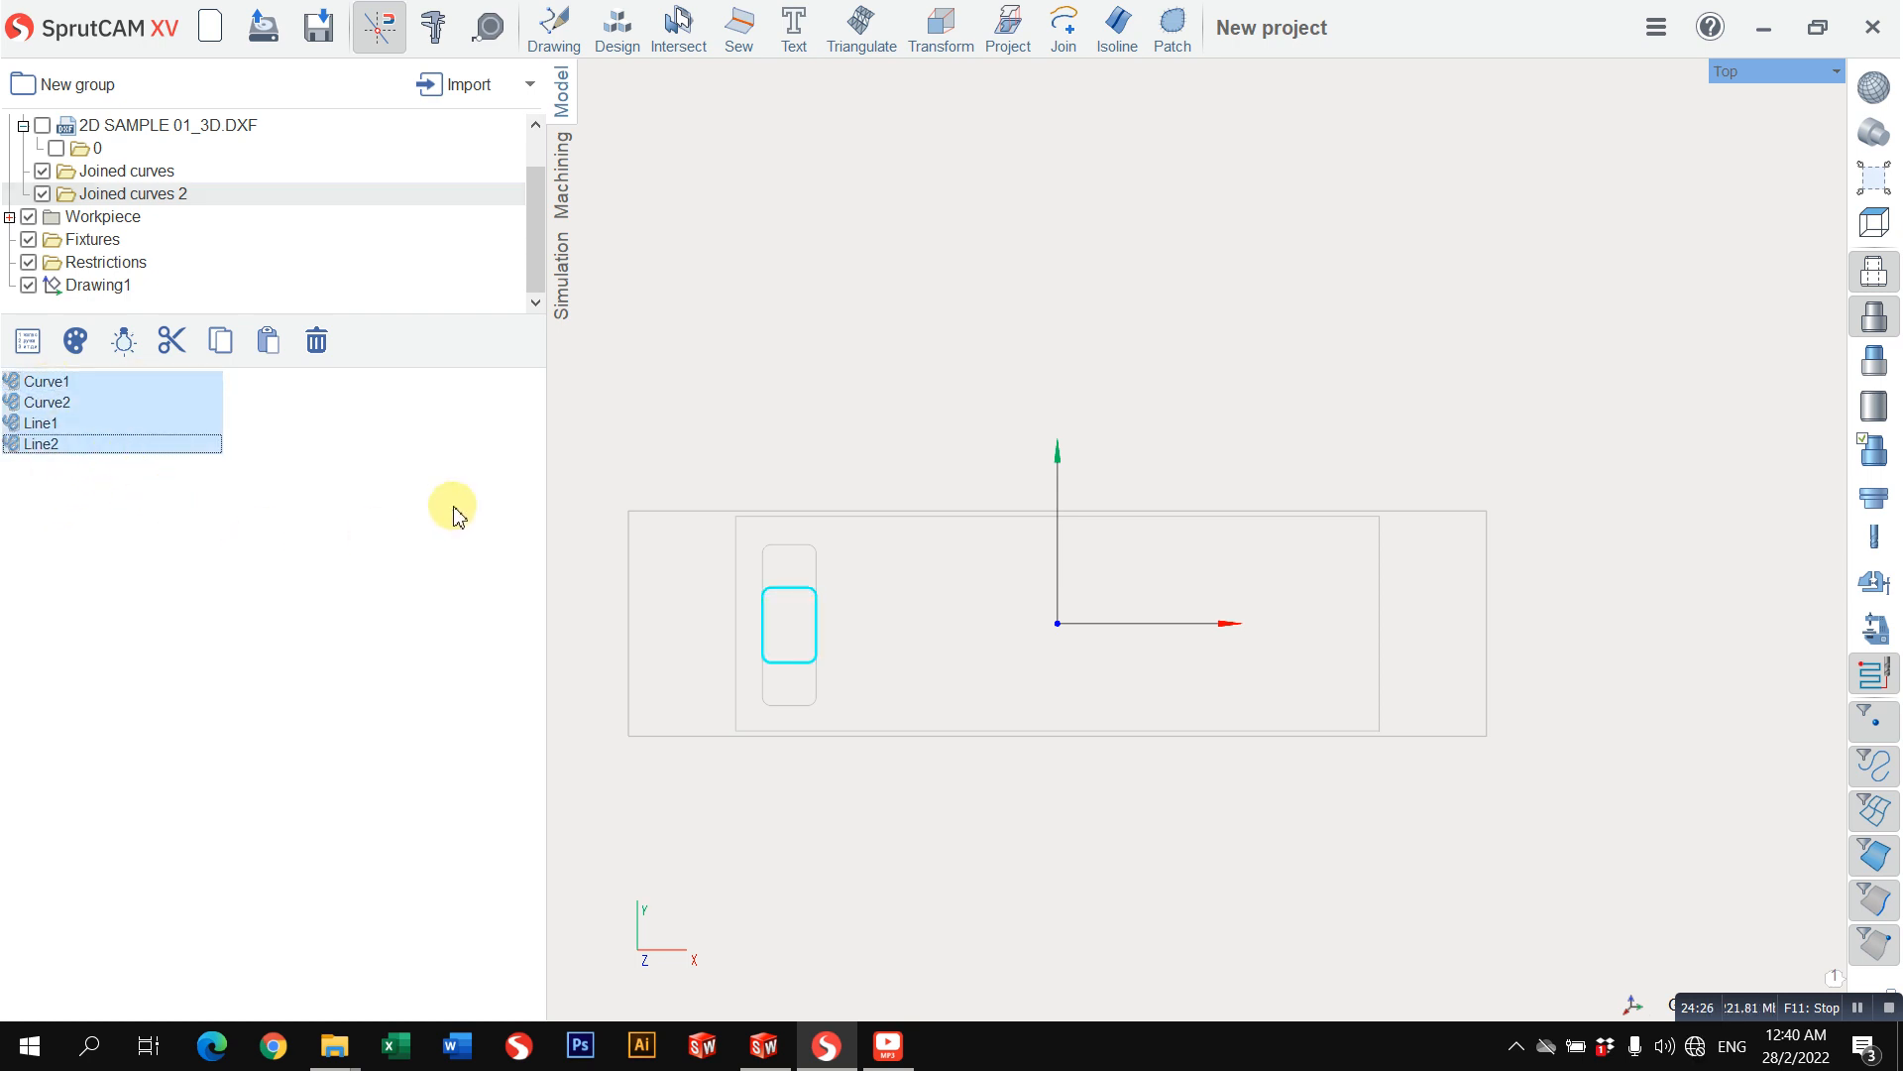
{"action": "left_click", "coordinate": [1064, 30]}
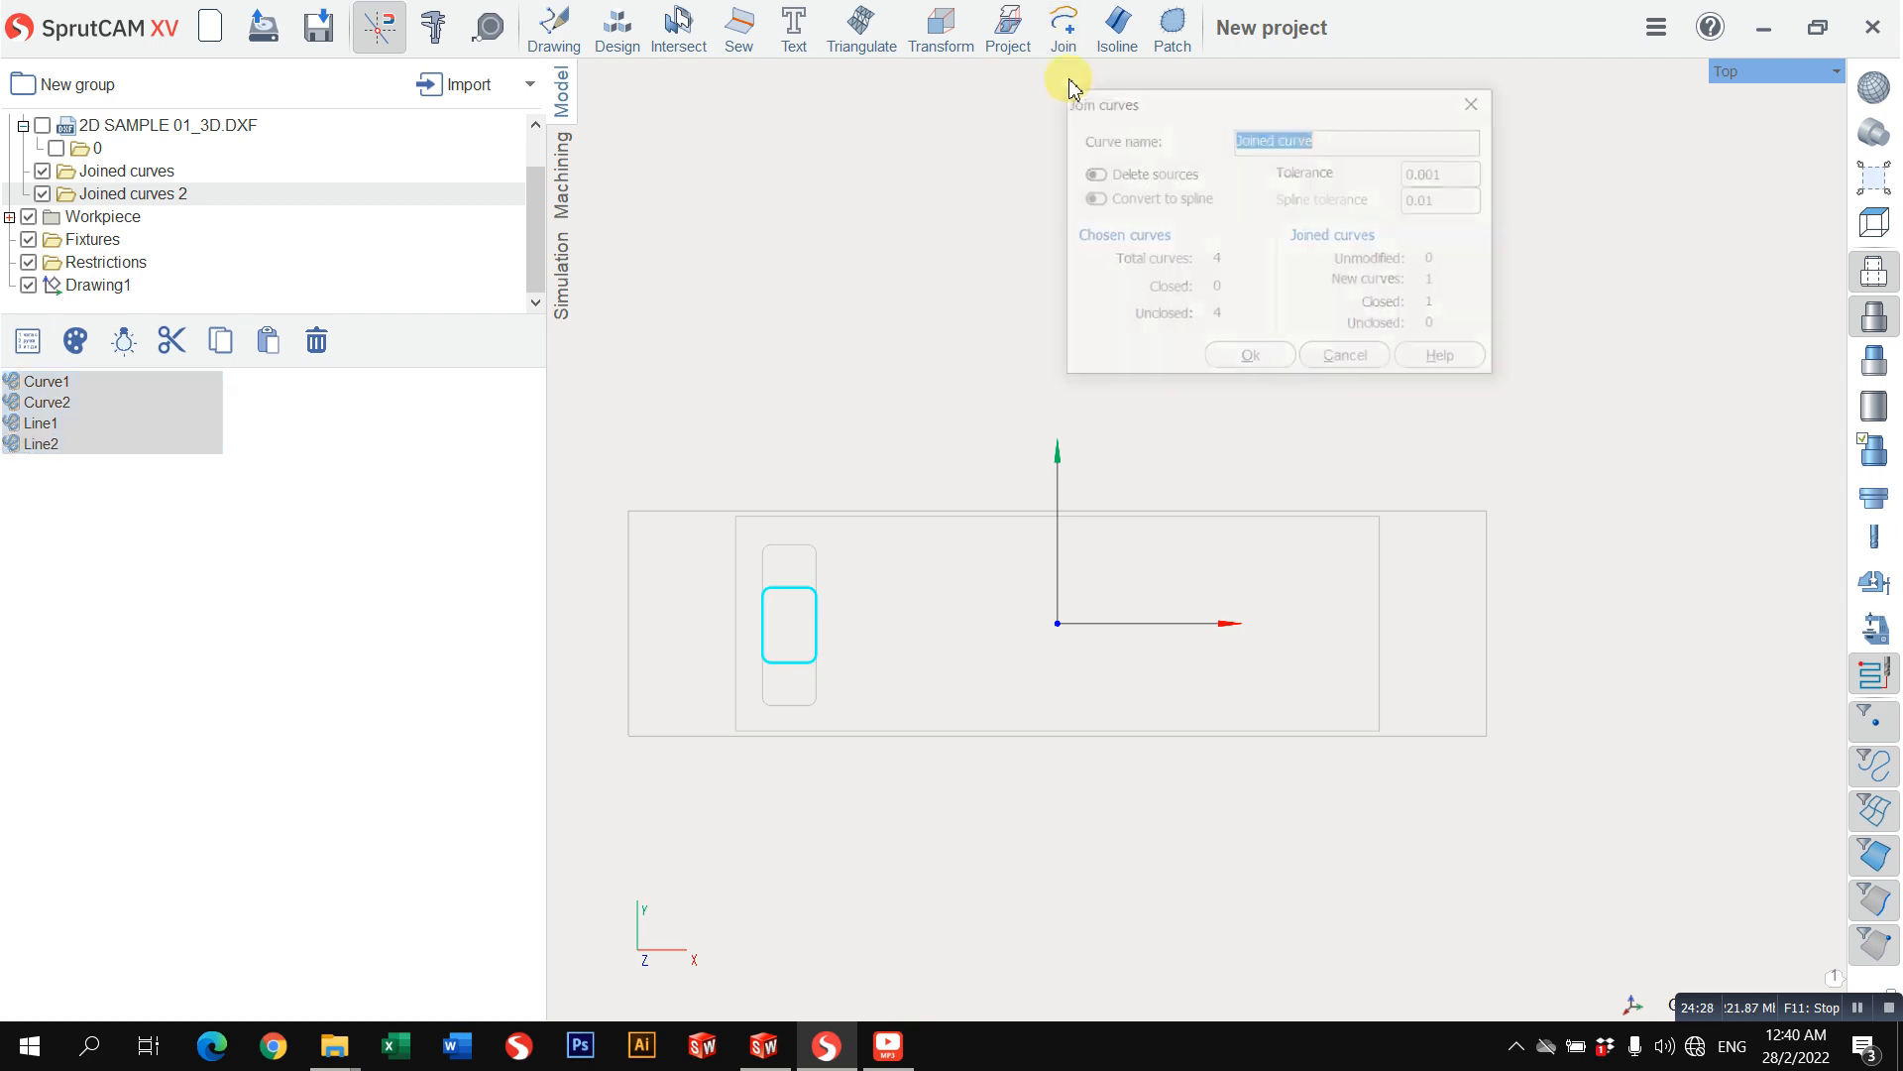
{"action": "left_click", "coordinate": [1247, 371]}
Step: Examine the new Joined curve around the inner area and compare it with the curves in the Joined curves folder
{"action": "left_click", "coordinate": [31, 575]}
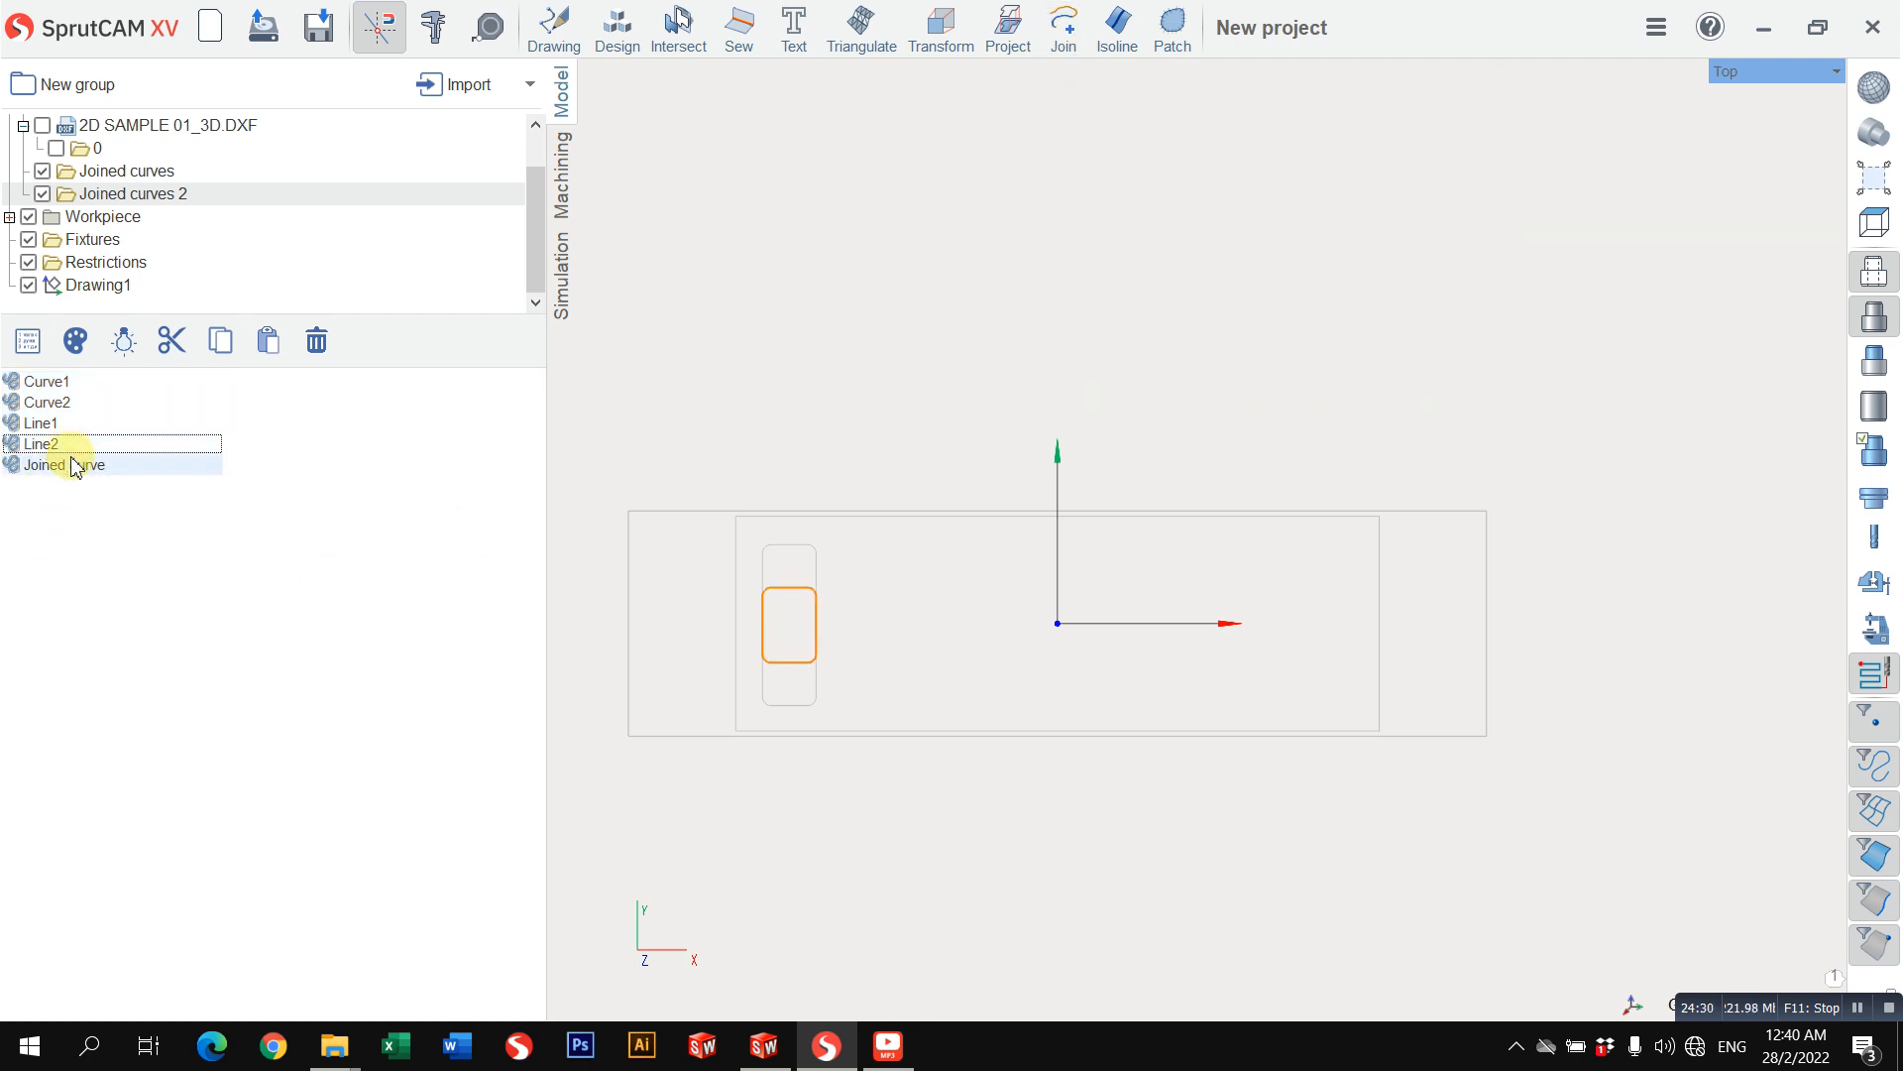
{"action": "left_click", "coordinate": [70, 468]}
{"action": "left_click", "coordinate": [809, 401]}
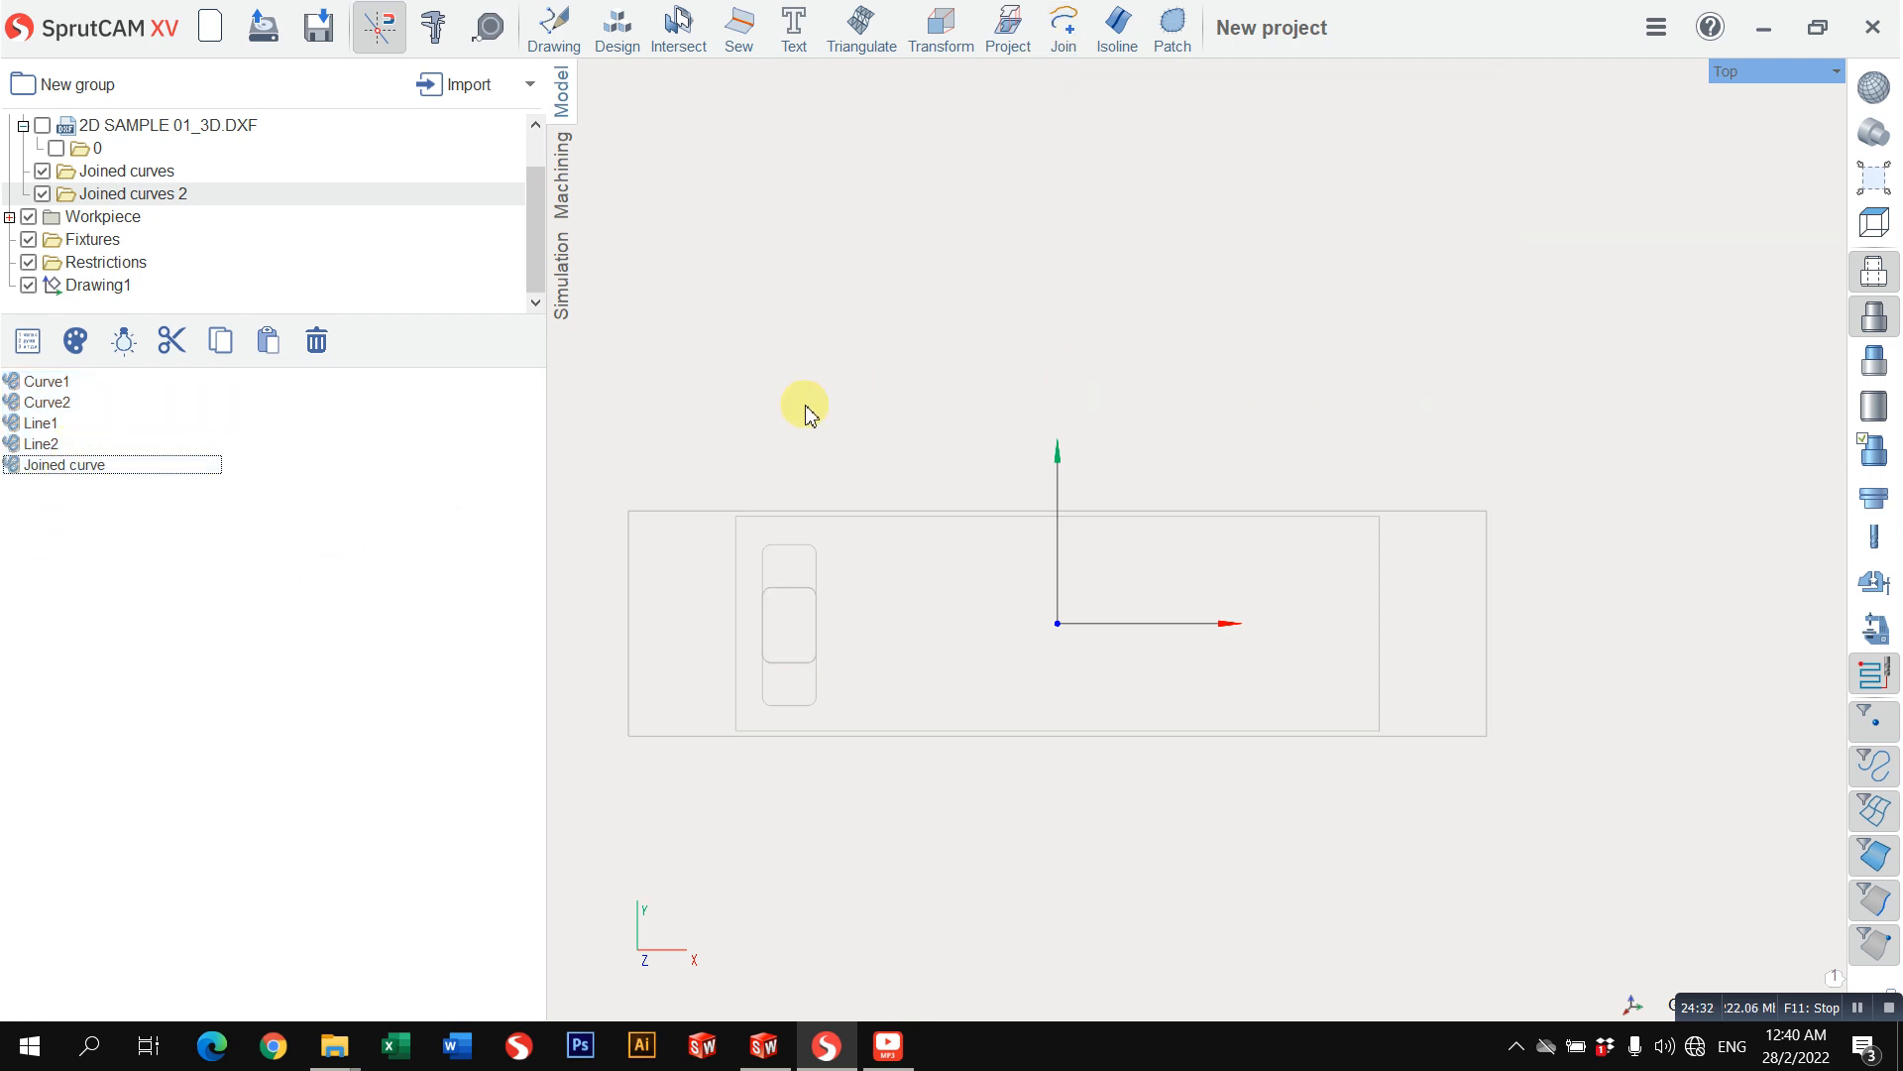
{"action": "left_click", "coordinate": [40, 464]}
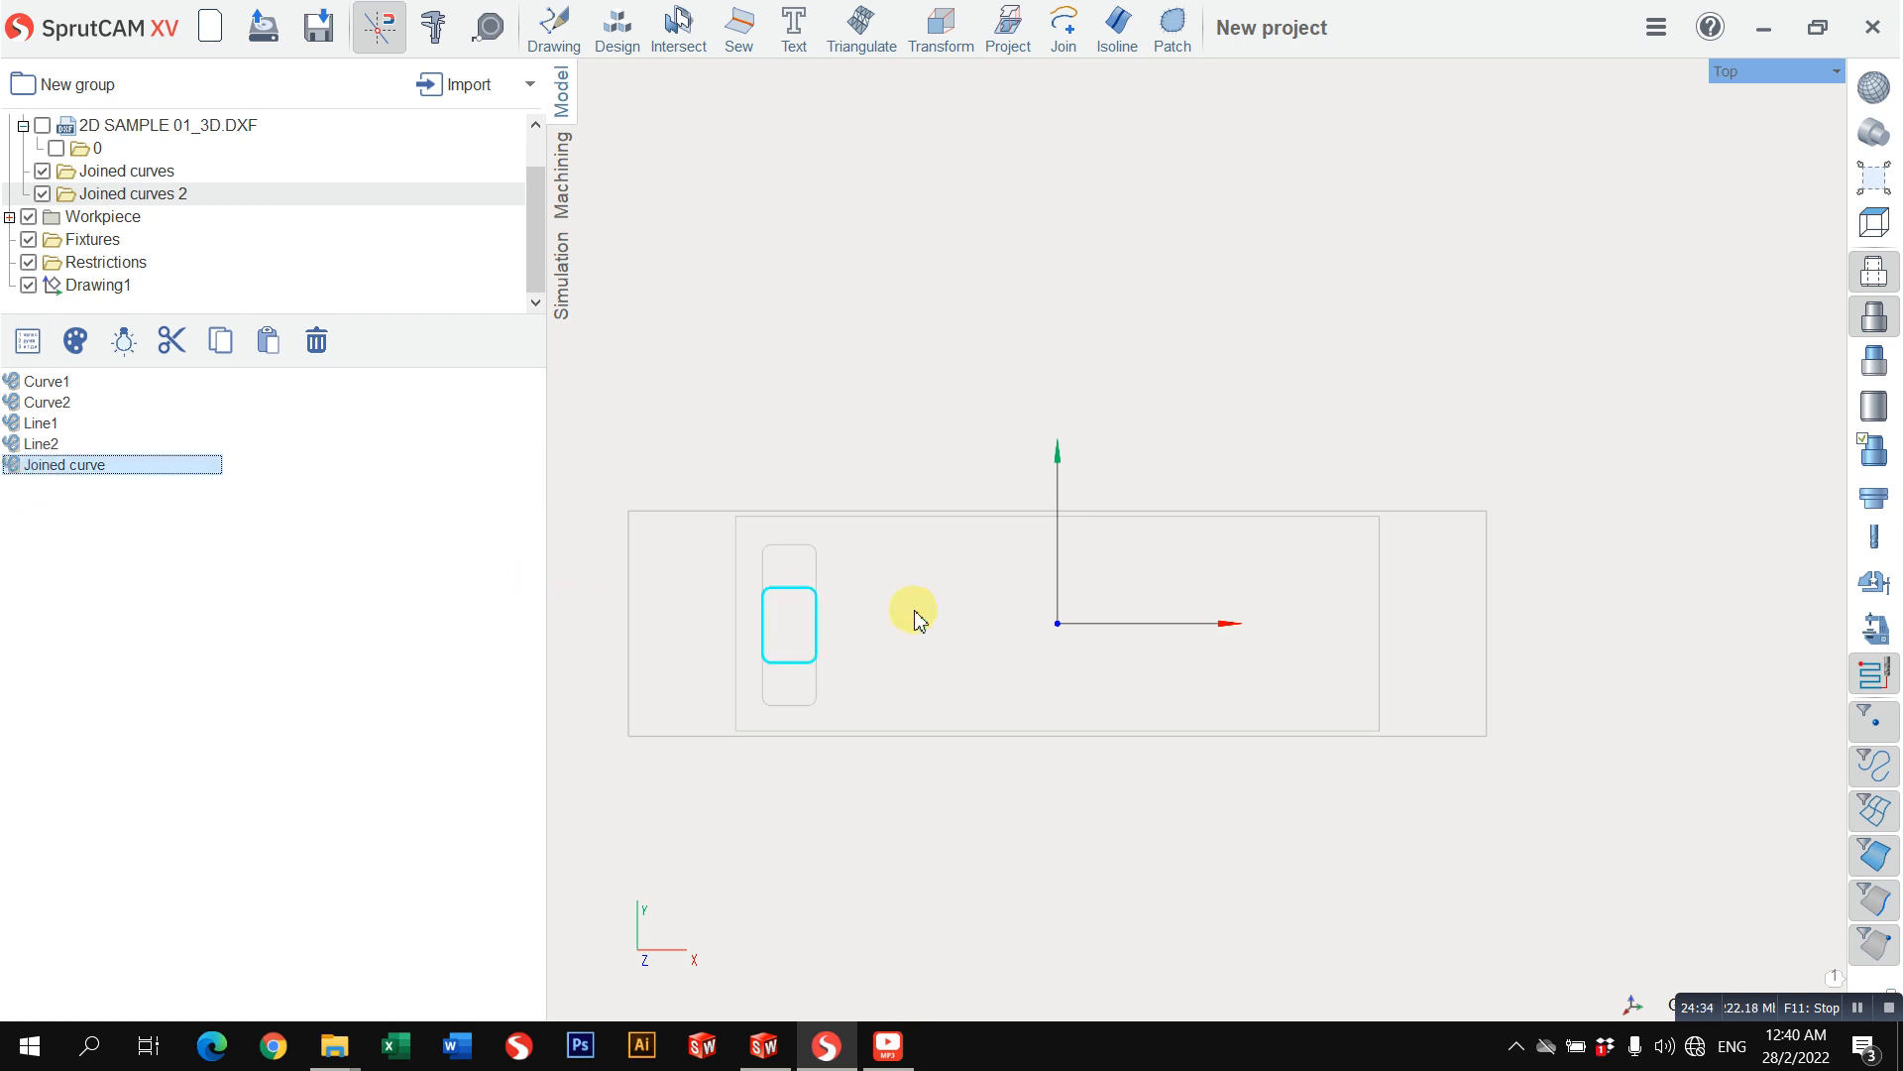
{"action": "scroll", "coordinate": [873, 595], "scroll_direction": "up", "scroll_amount": 5}
{"action": "scroll", "coordinate": [1041, 555], "scroll_direction": "down", "scroll_amount": 3}
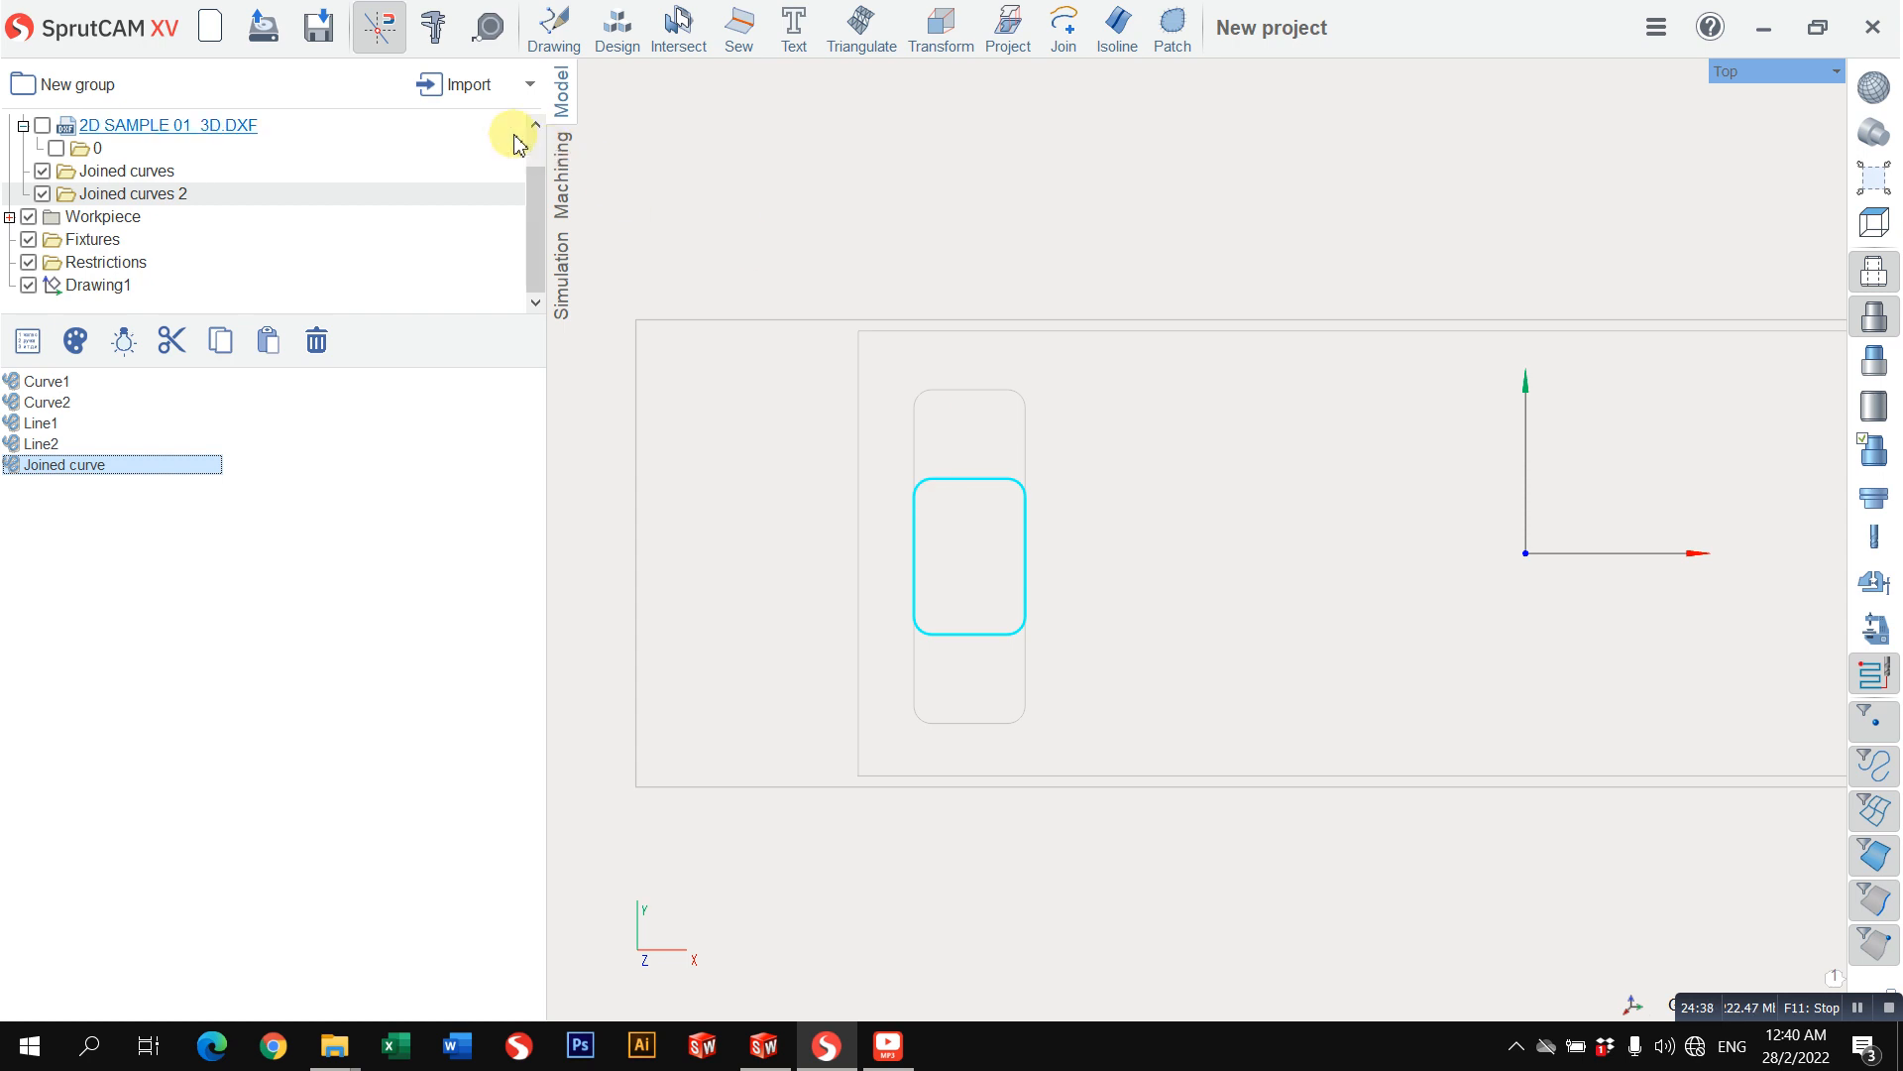
{"action": "scroll", "coordinate": [104, 238], "scroll_direction": "up", "scroll_amount": 1}
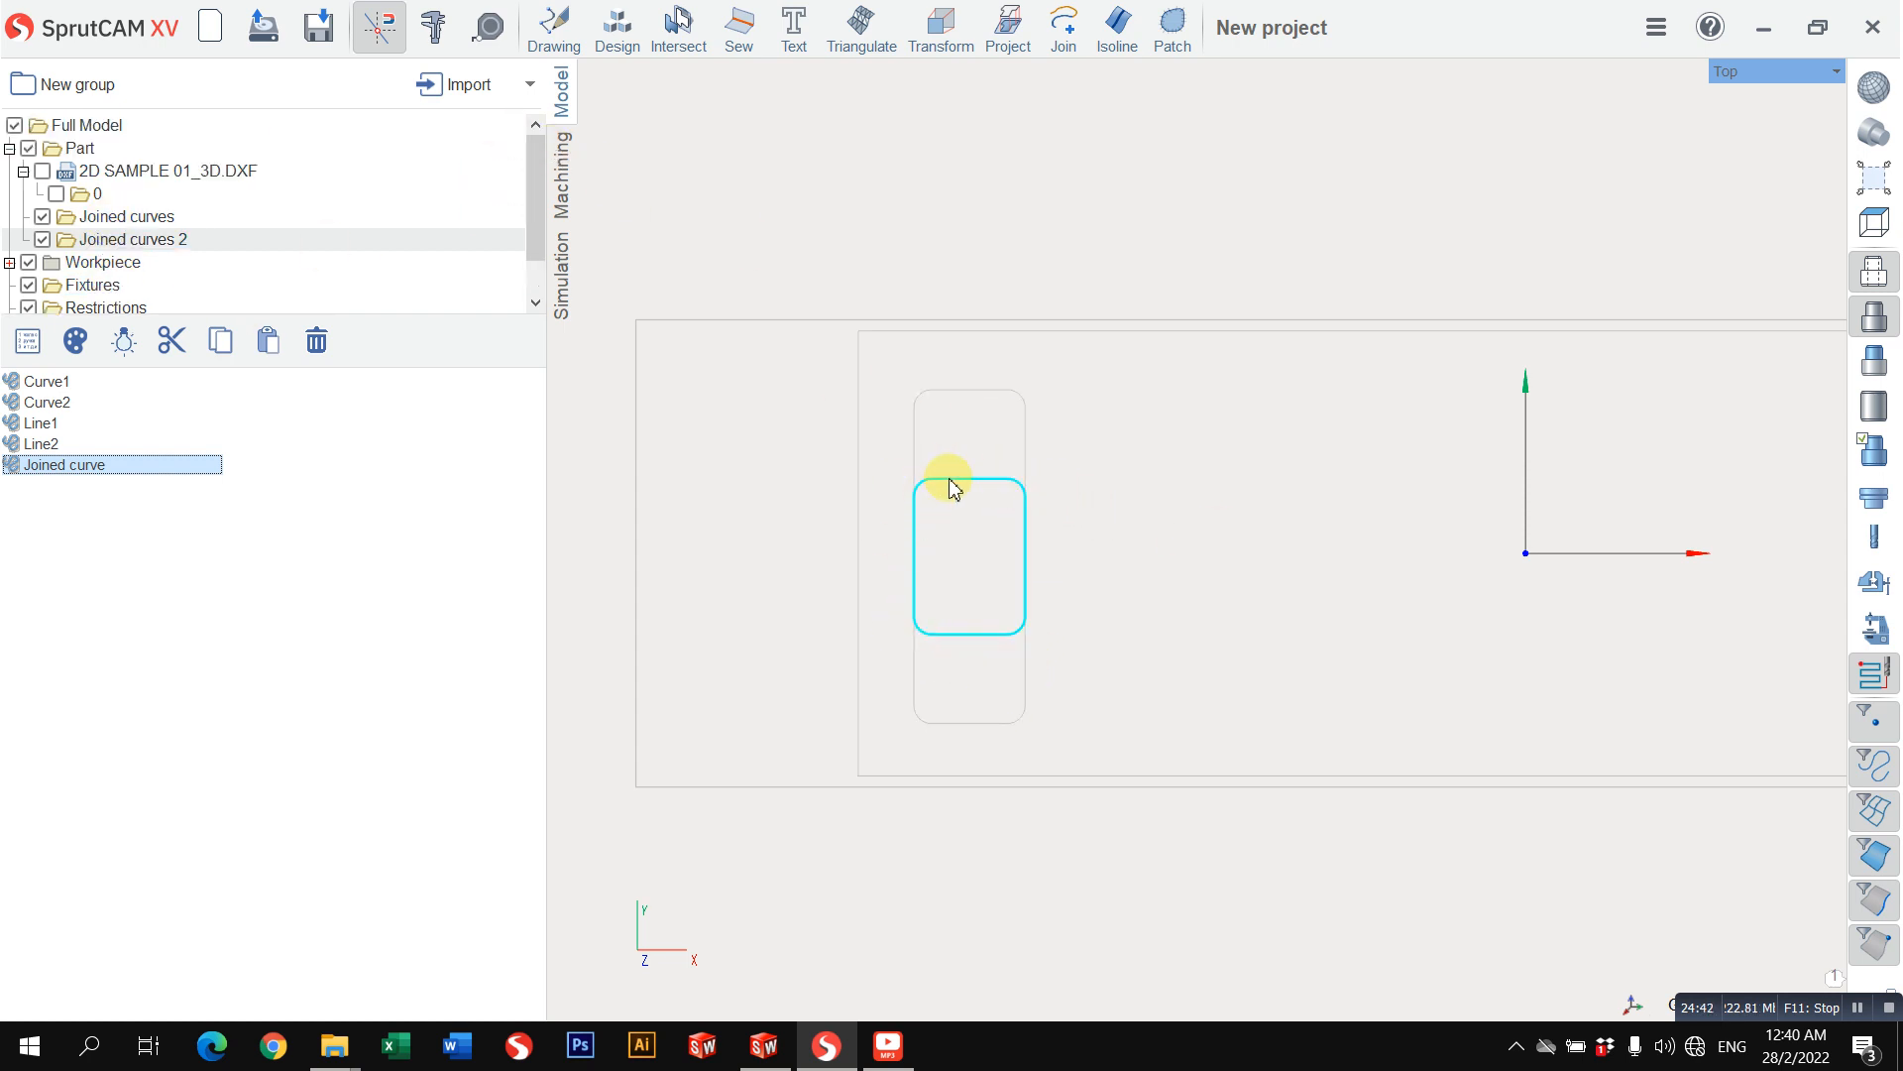
{"action": "left_click", "coordinate": [912, 448]}
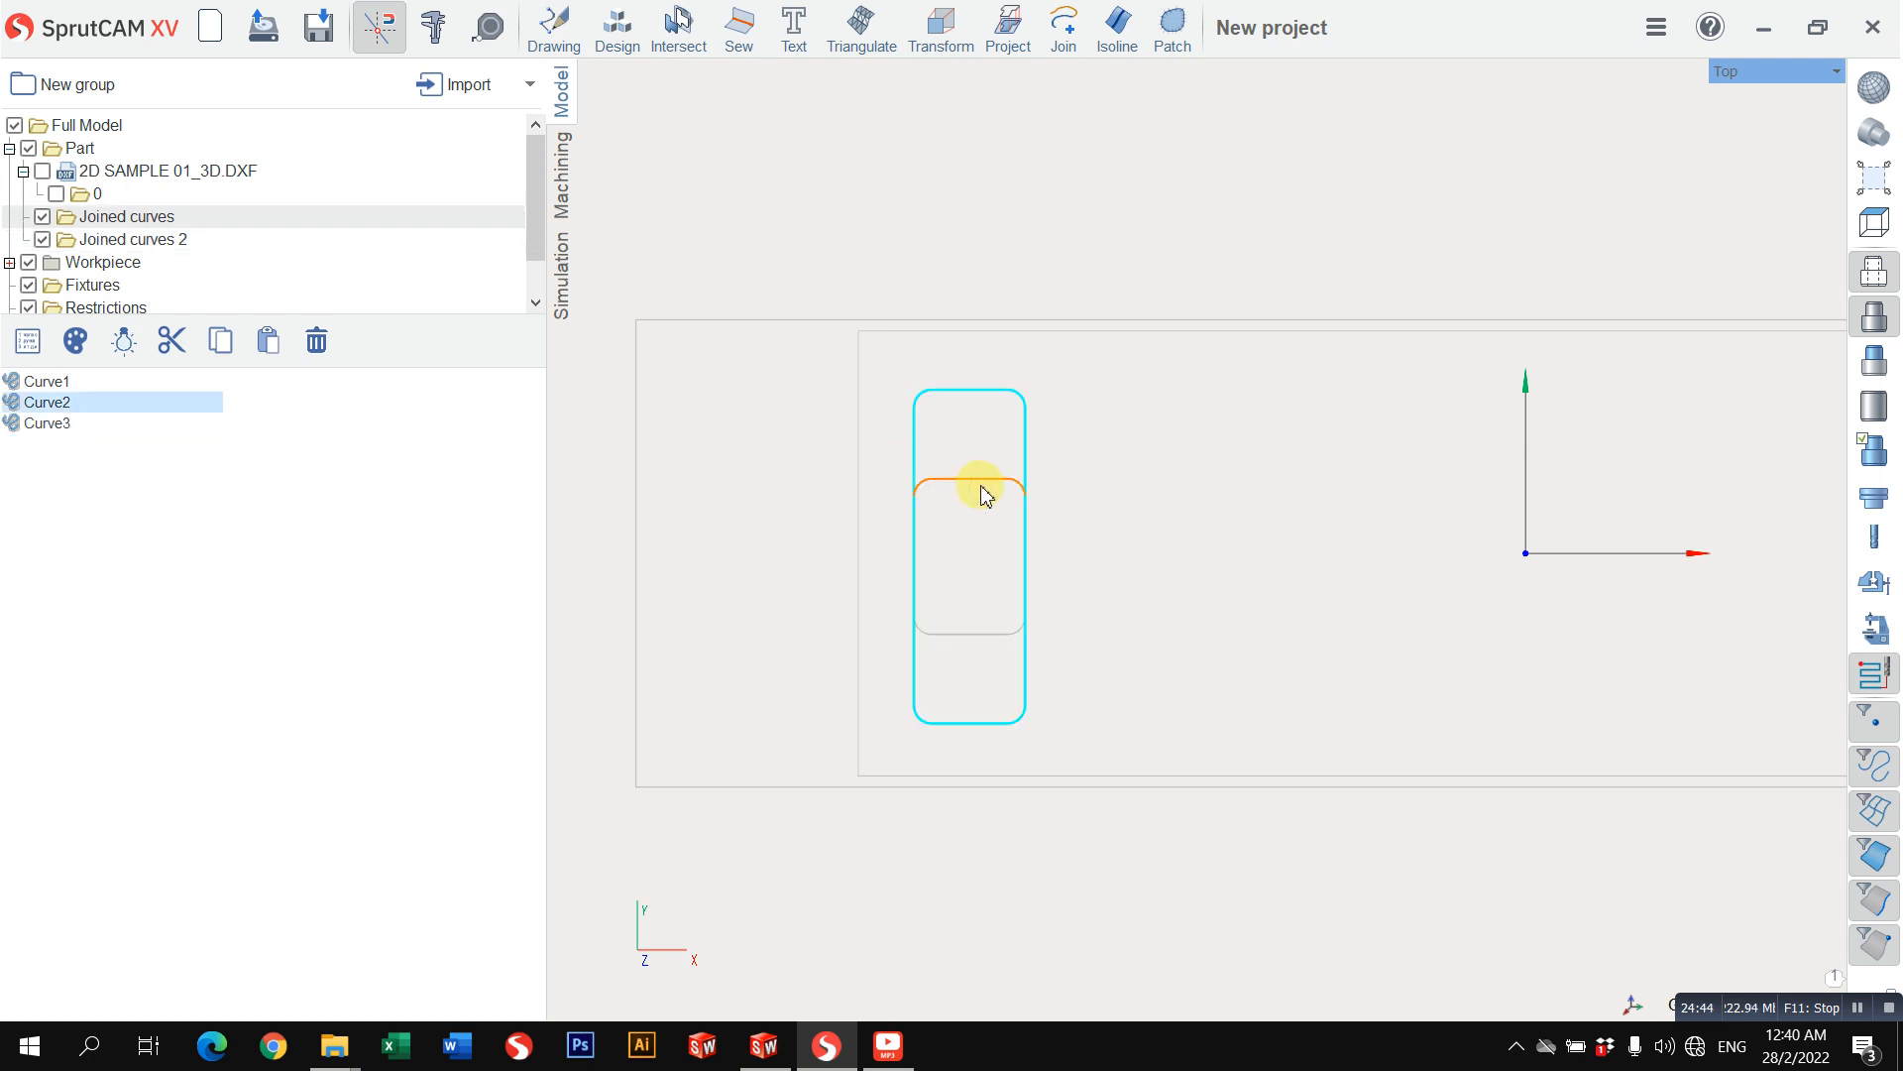
{"action": "left_click", "coordinate": [1004, 635]}
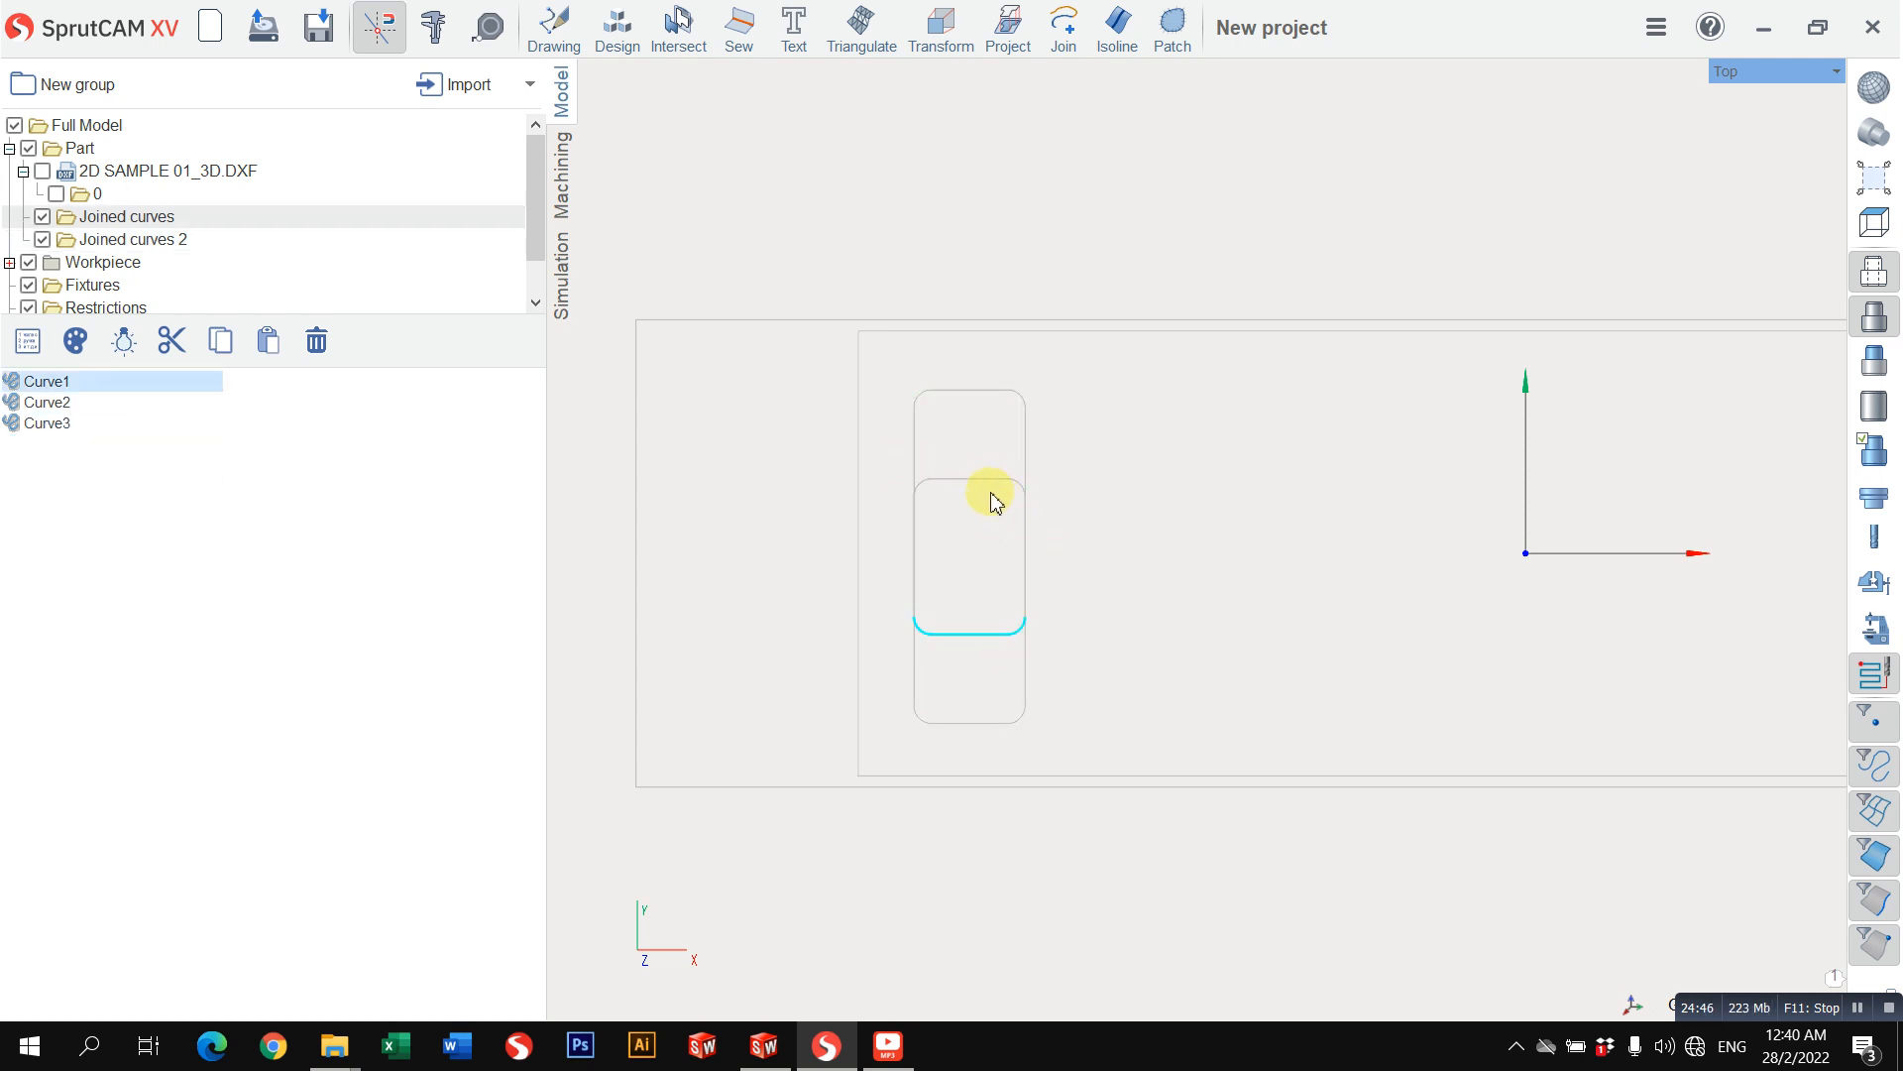
{"action": "left_click", "coordinate": [109, 239]}
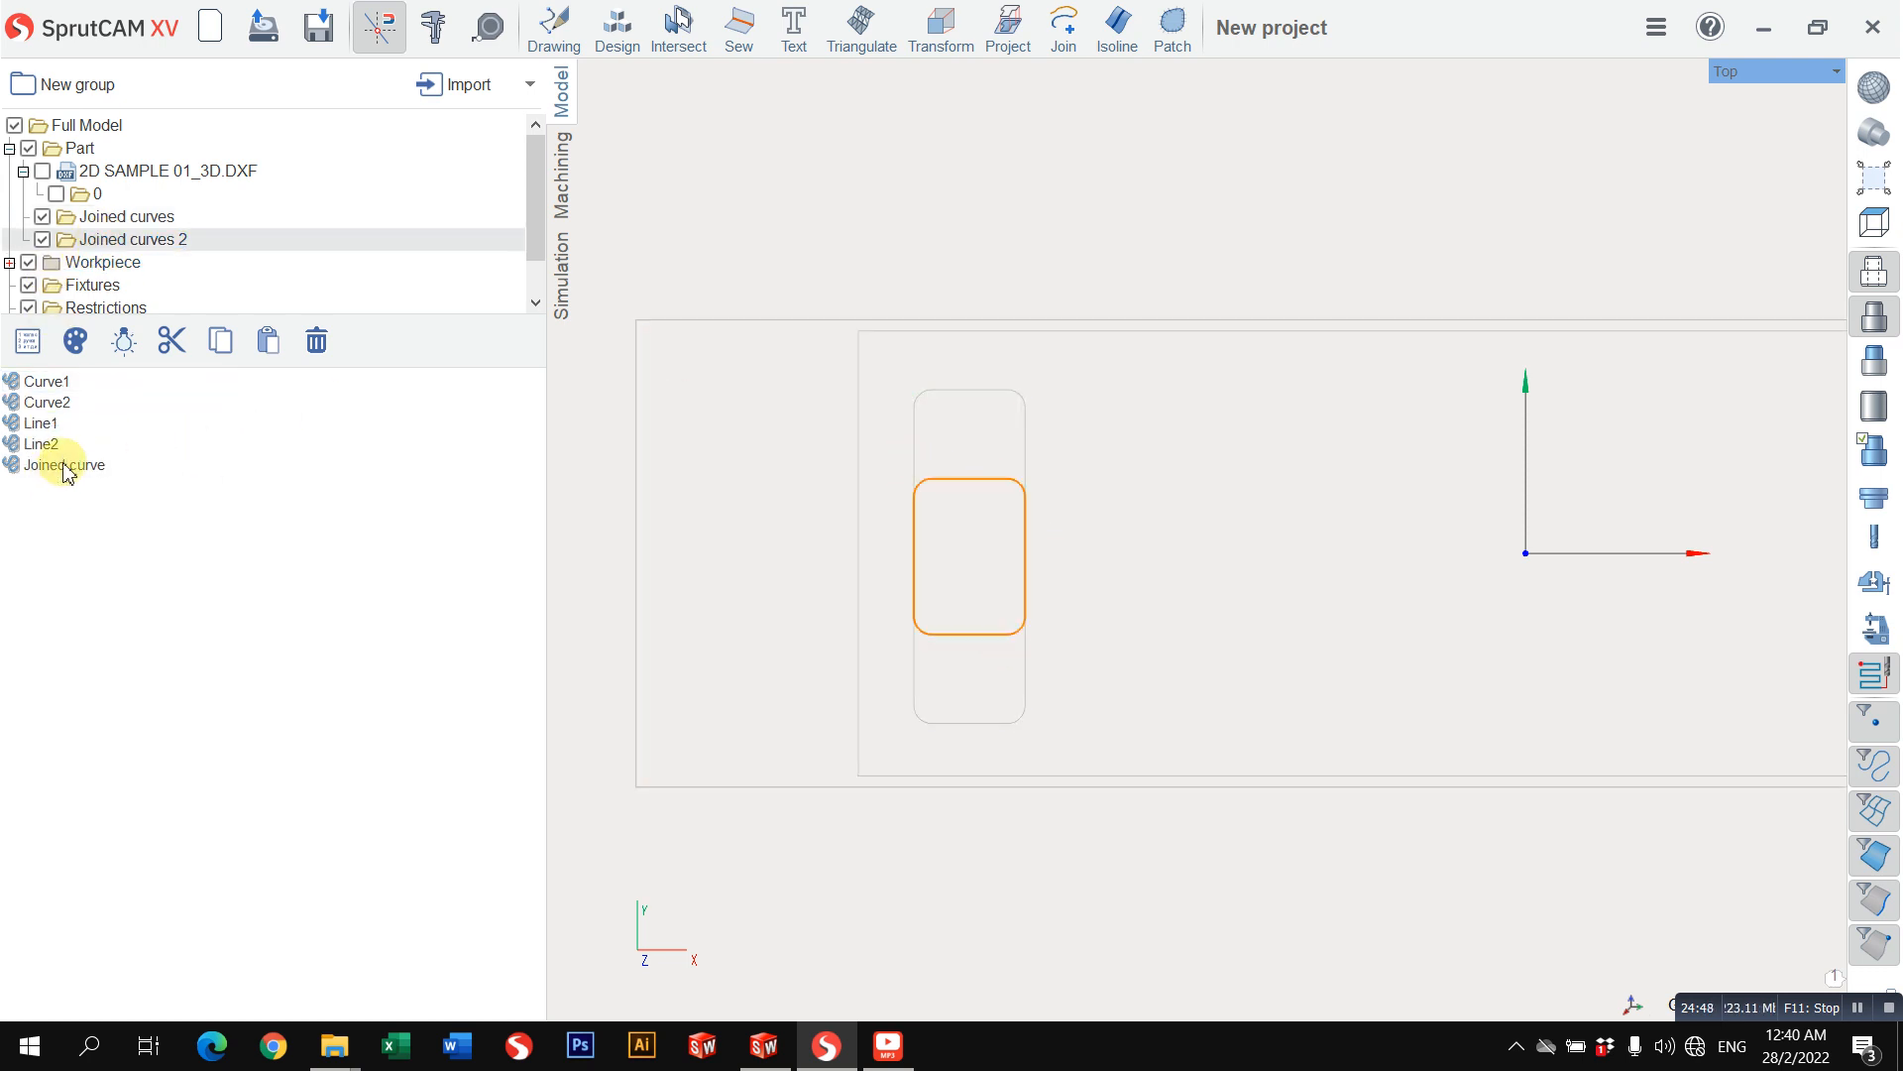
{"action": "left_click", "coordinate": [65, 466]}
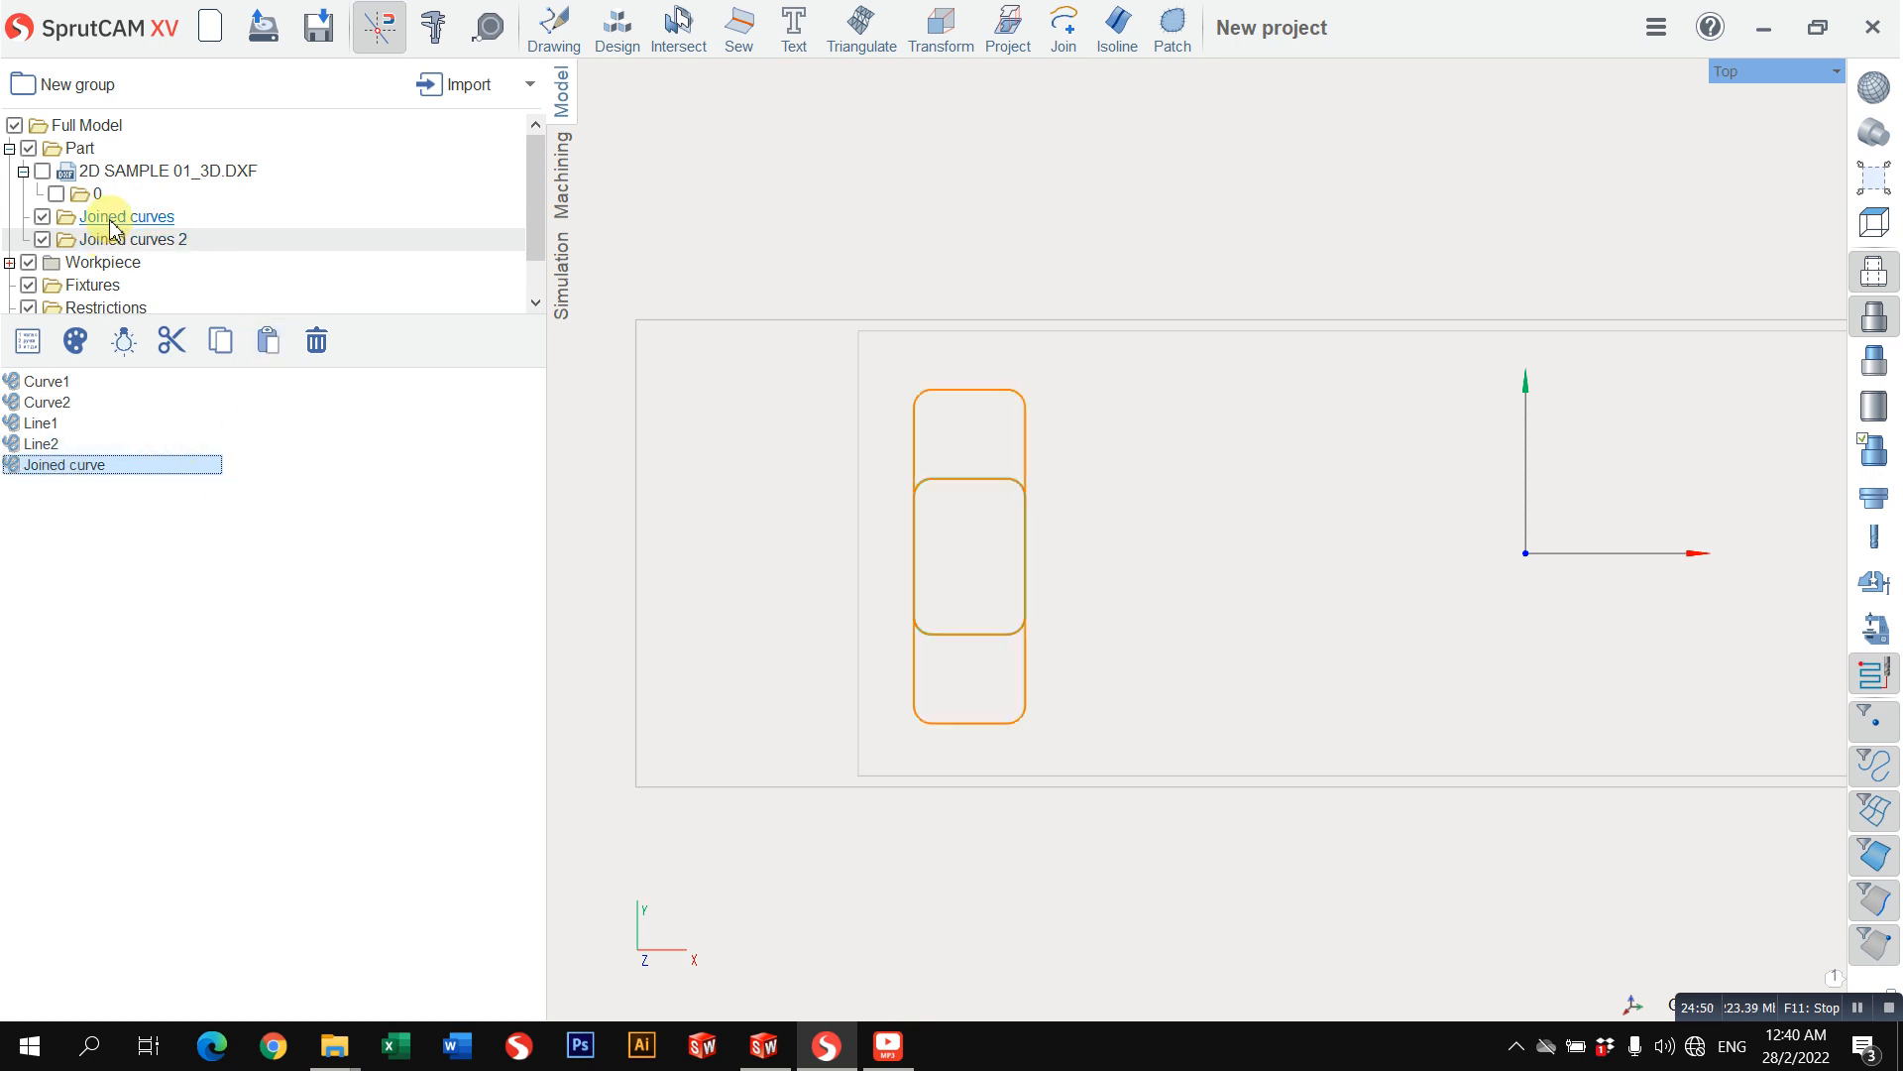
{"action": "scroll", "coordinate": [114, 238], "scroll_direction": "down", "scroll_amount": 1}
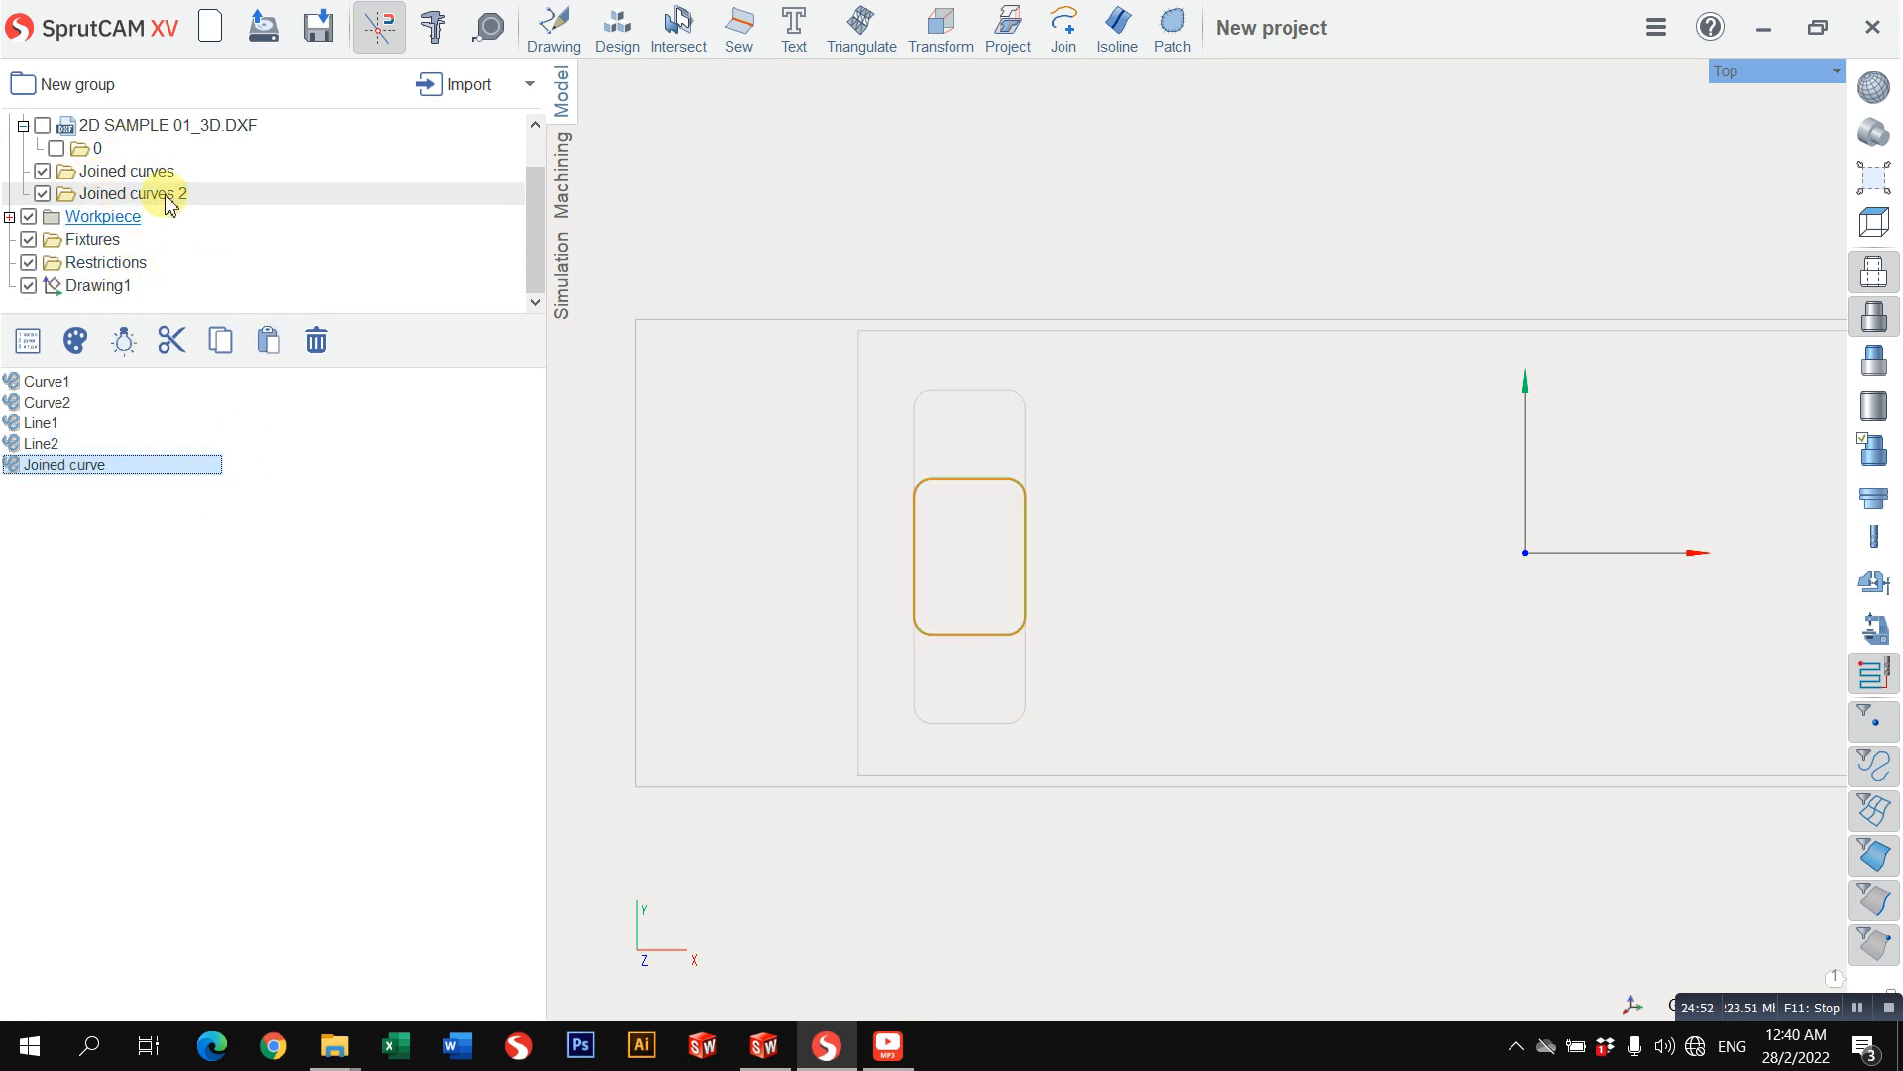
Step: Add the Joined curve of the inner area as a cavity to Pocketing 3's job assignment
{"action": "left_click", "coordinate": [569, 209]}
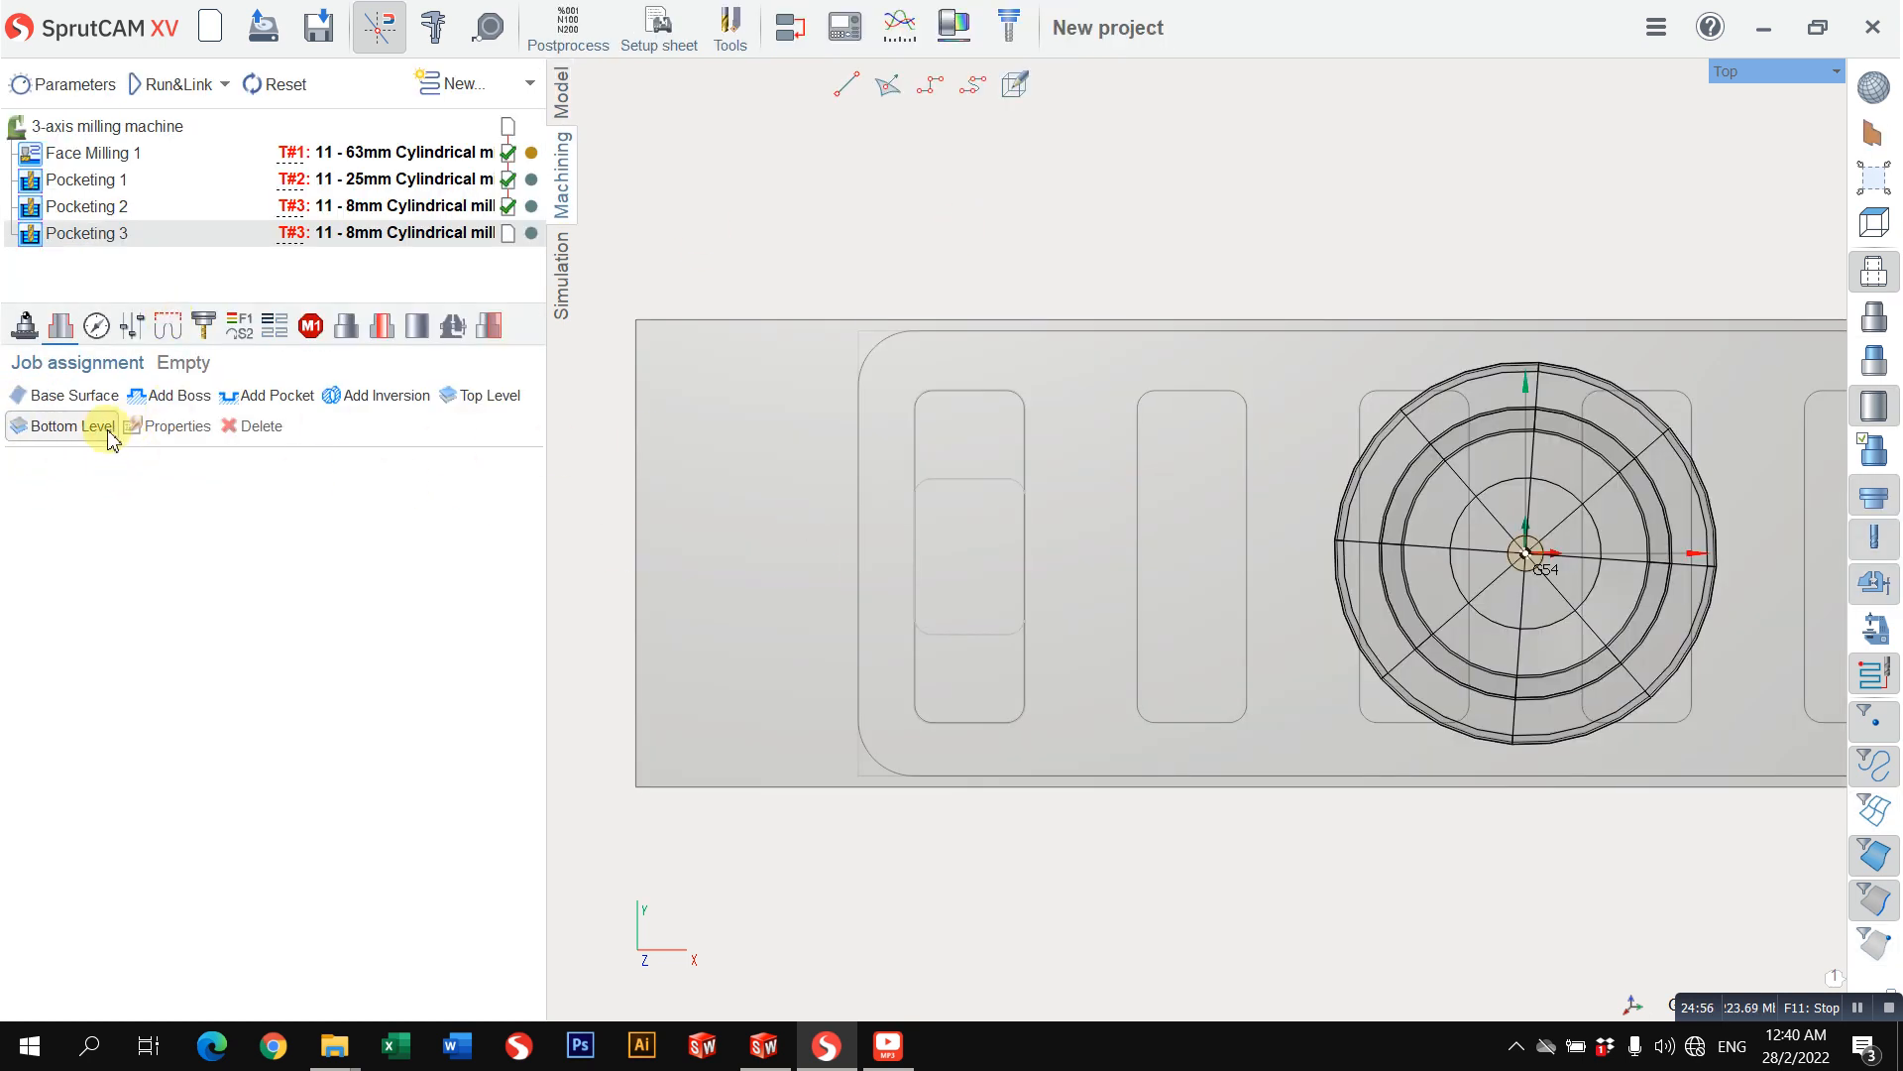
{"action": "left_click", "coordinate": [266, 395]}
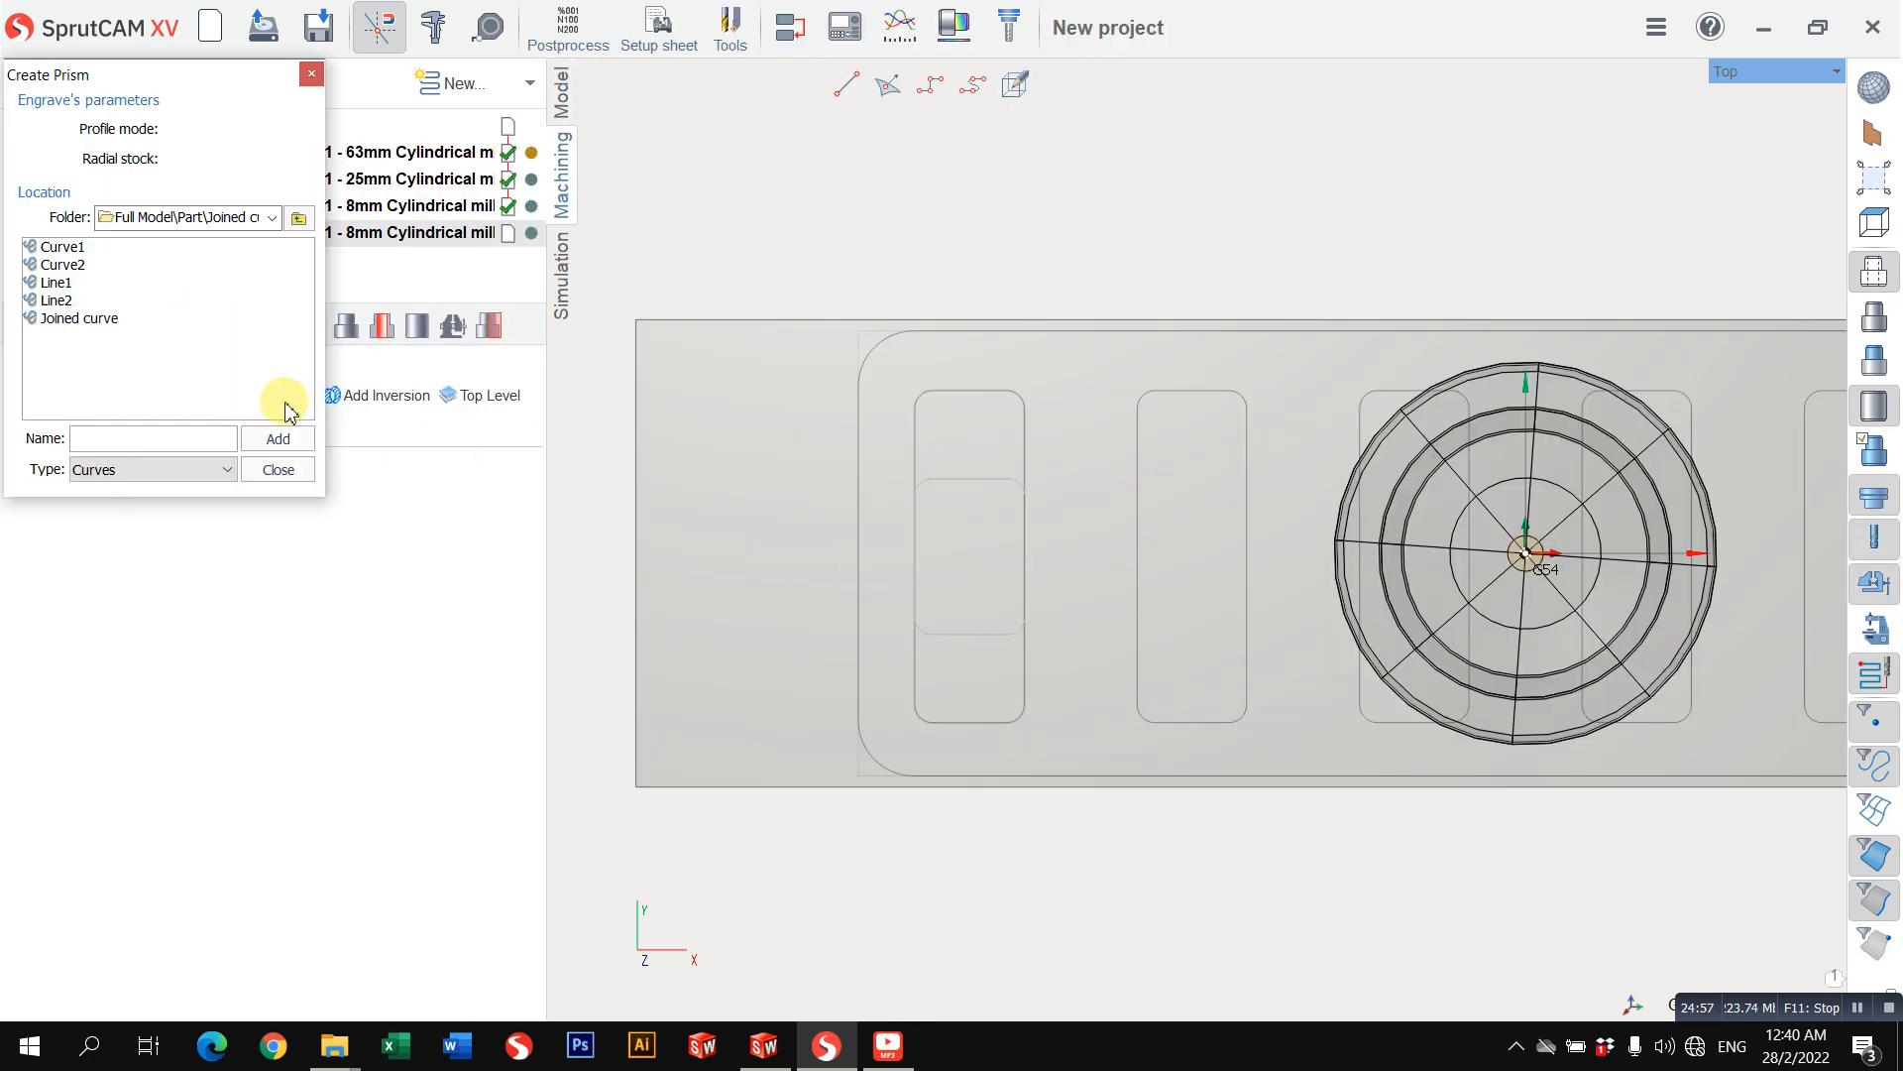
{"action": "left_click", "coordinate": [76, 318]}
{"action": "left_click", "coordinate": [277, 470]}
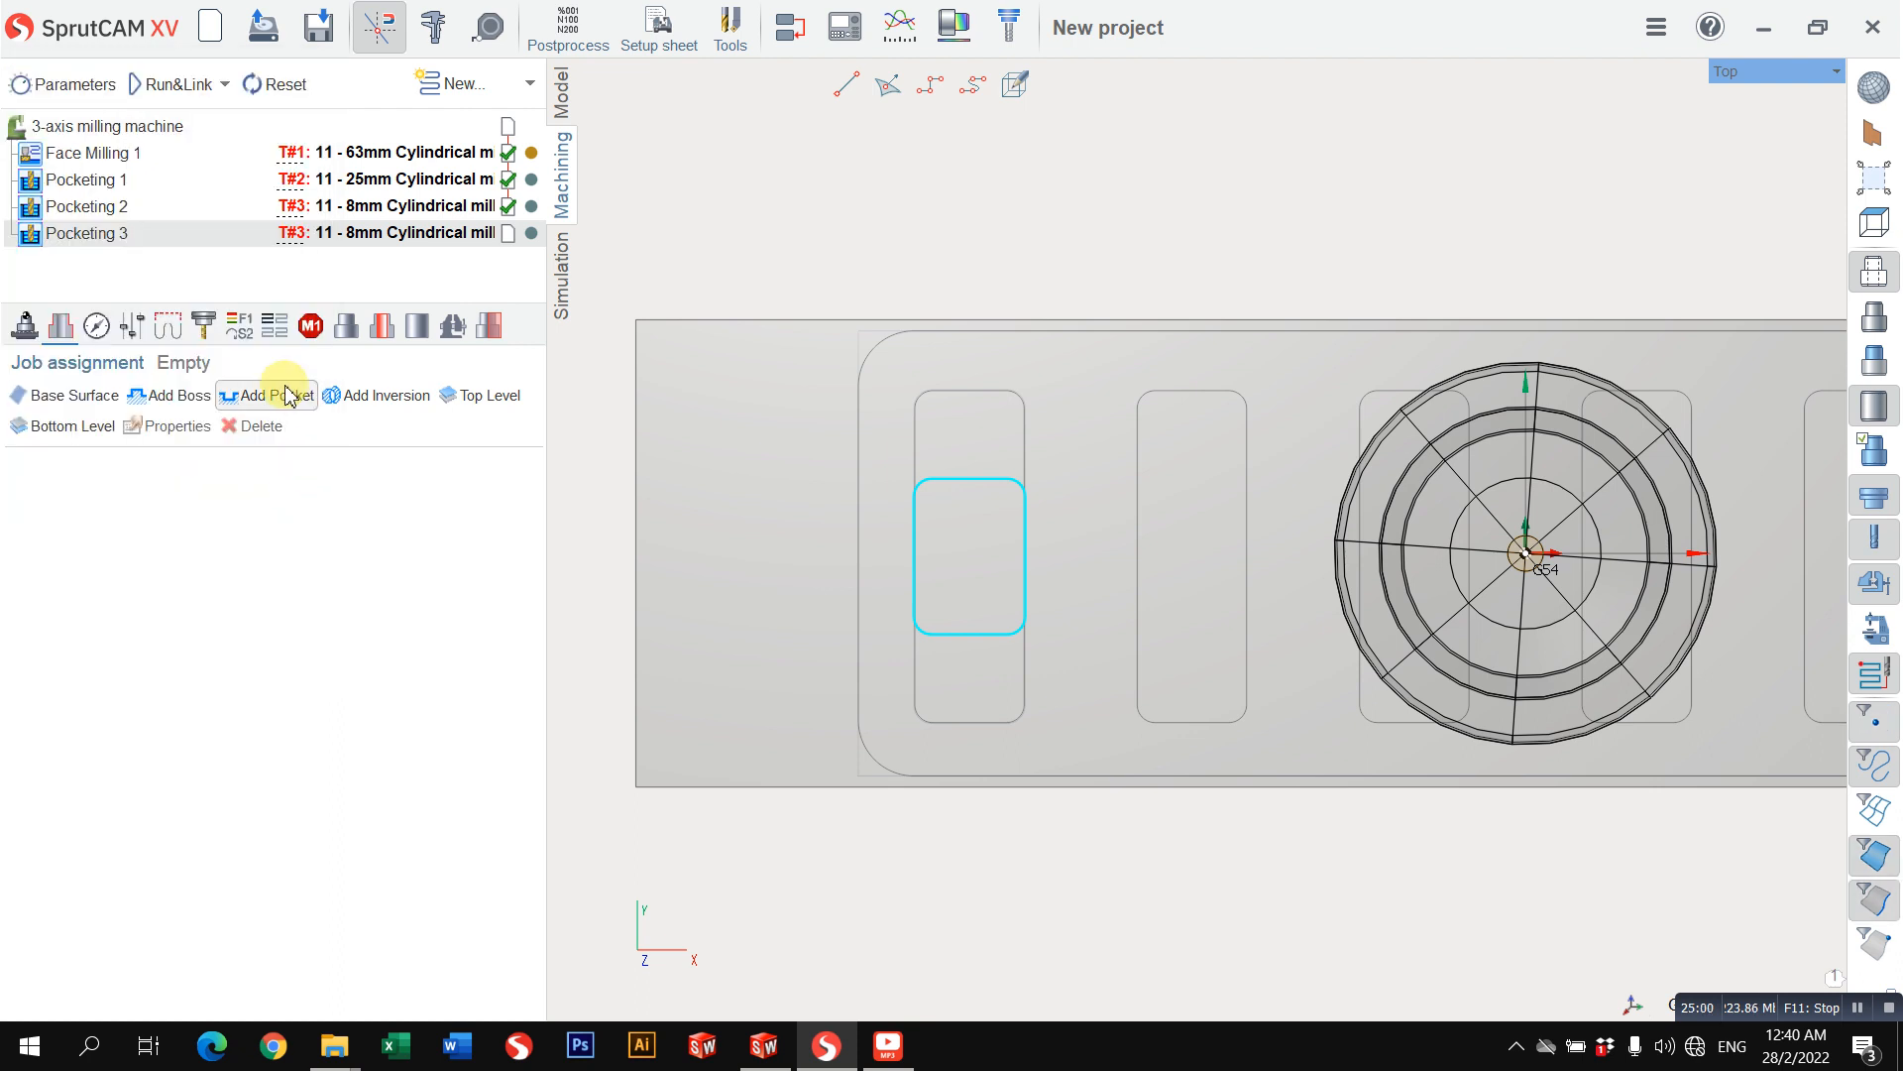
{"action": "left_click", "coordinate": [274, 401]}
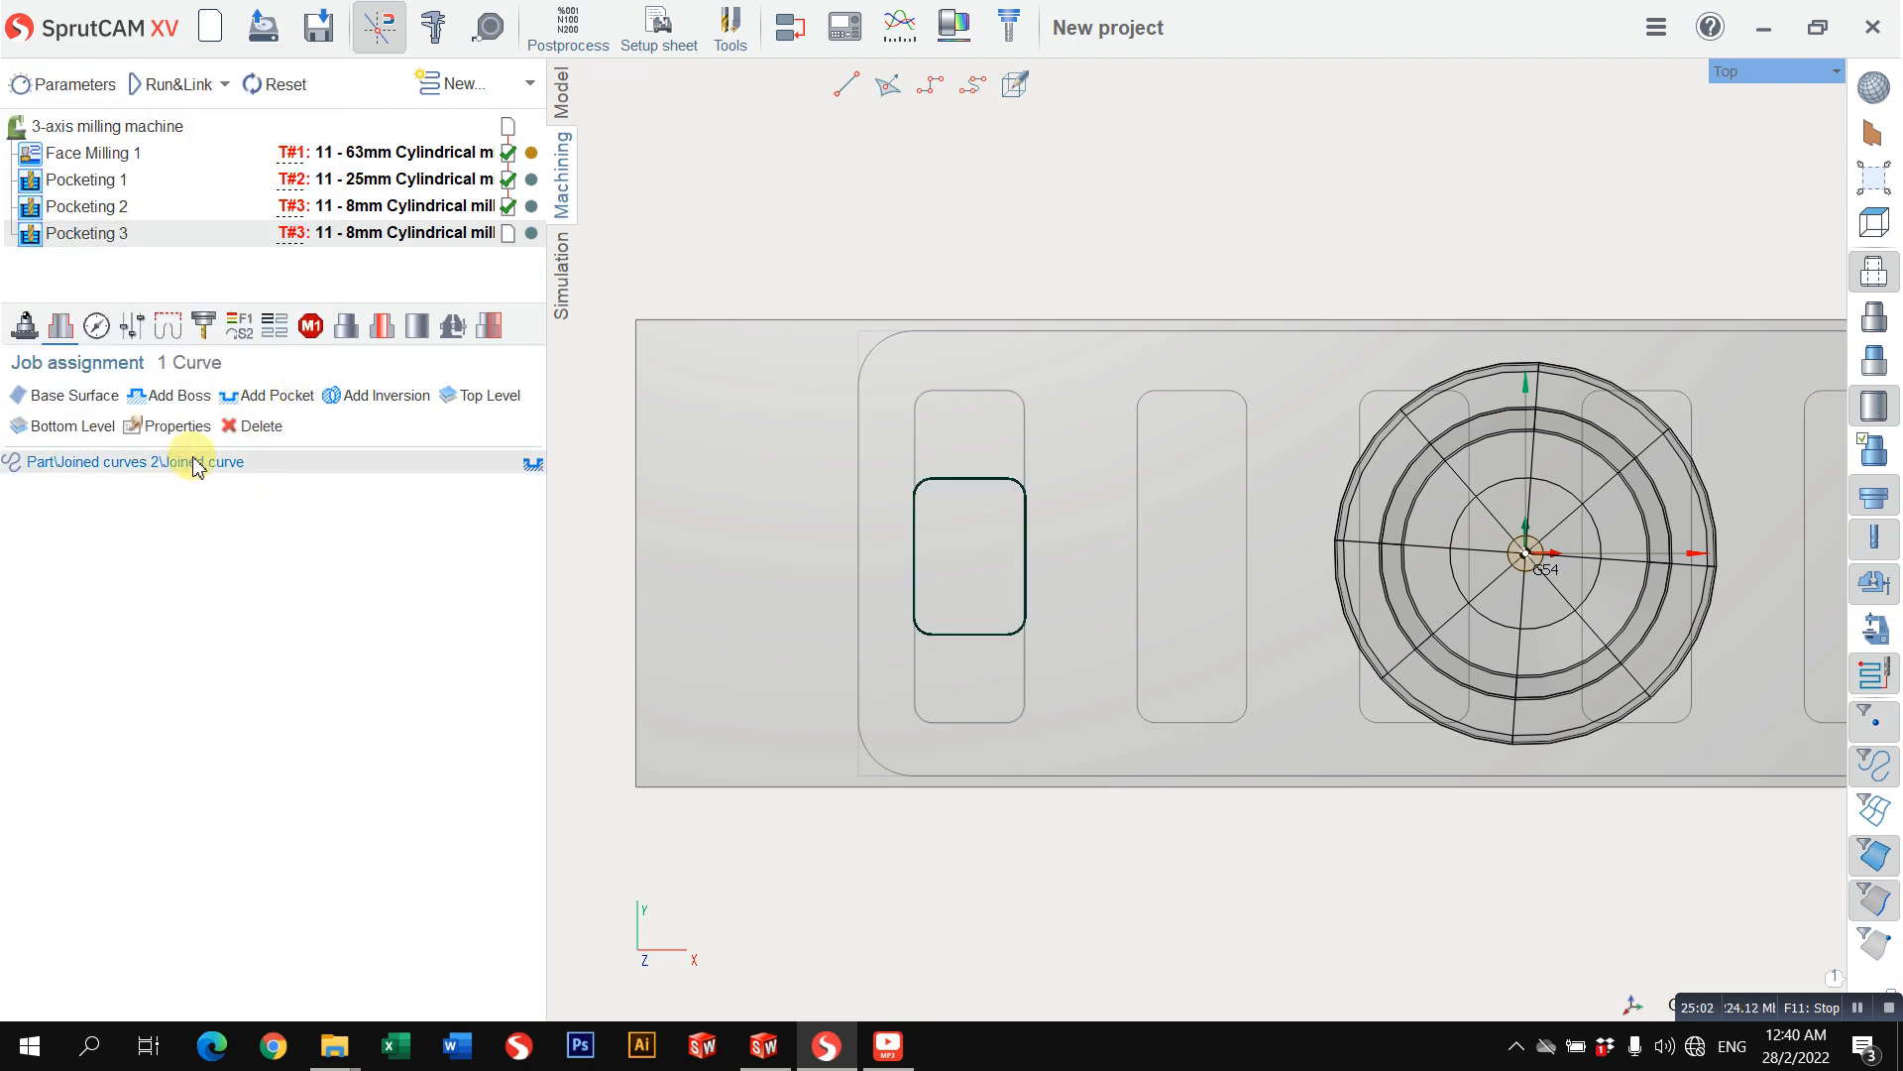
Step: Remove the pocket curve from Pocketing 3's job assignment and add Joined curve again from the Part folder's Joined curves 2
{"action": "left_click", "coordinate": [254, 426]}
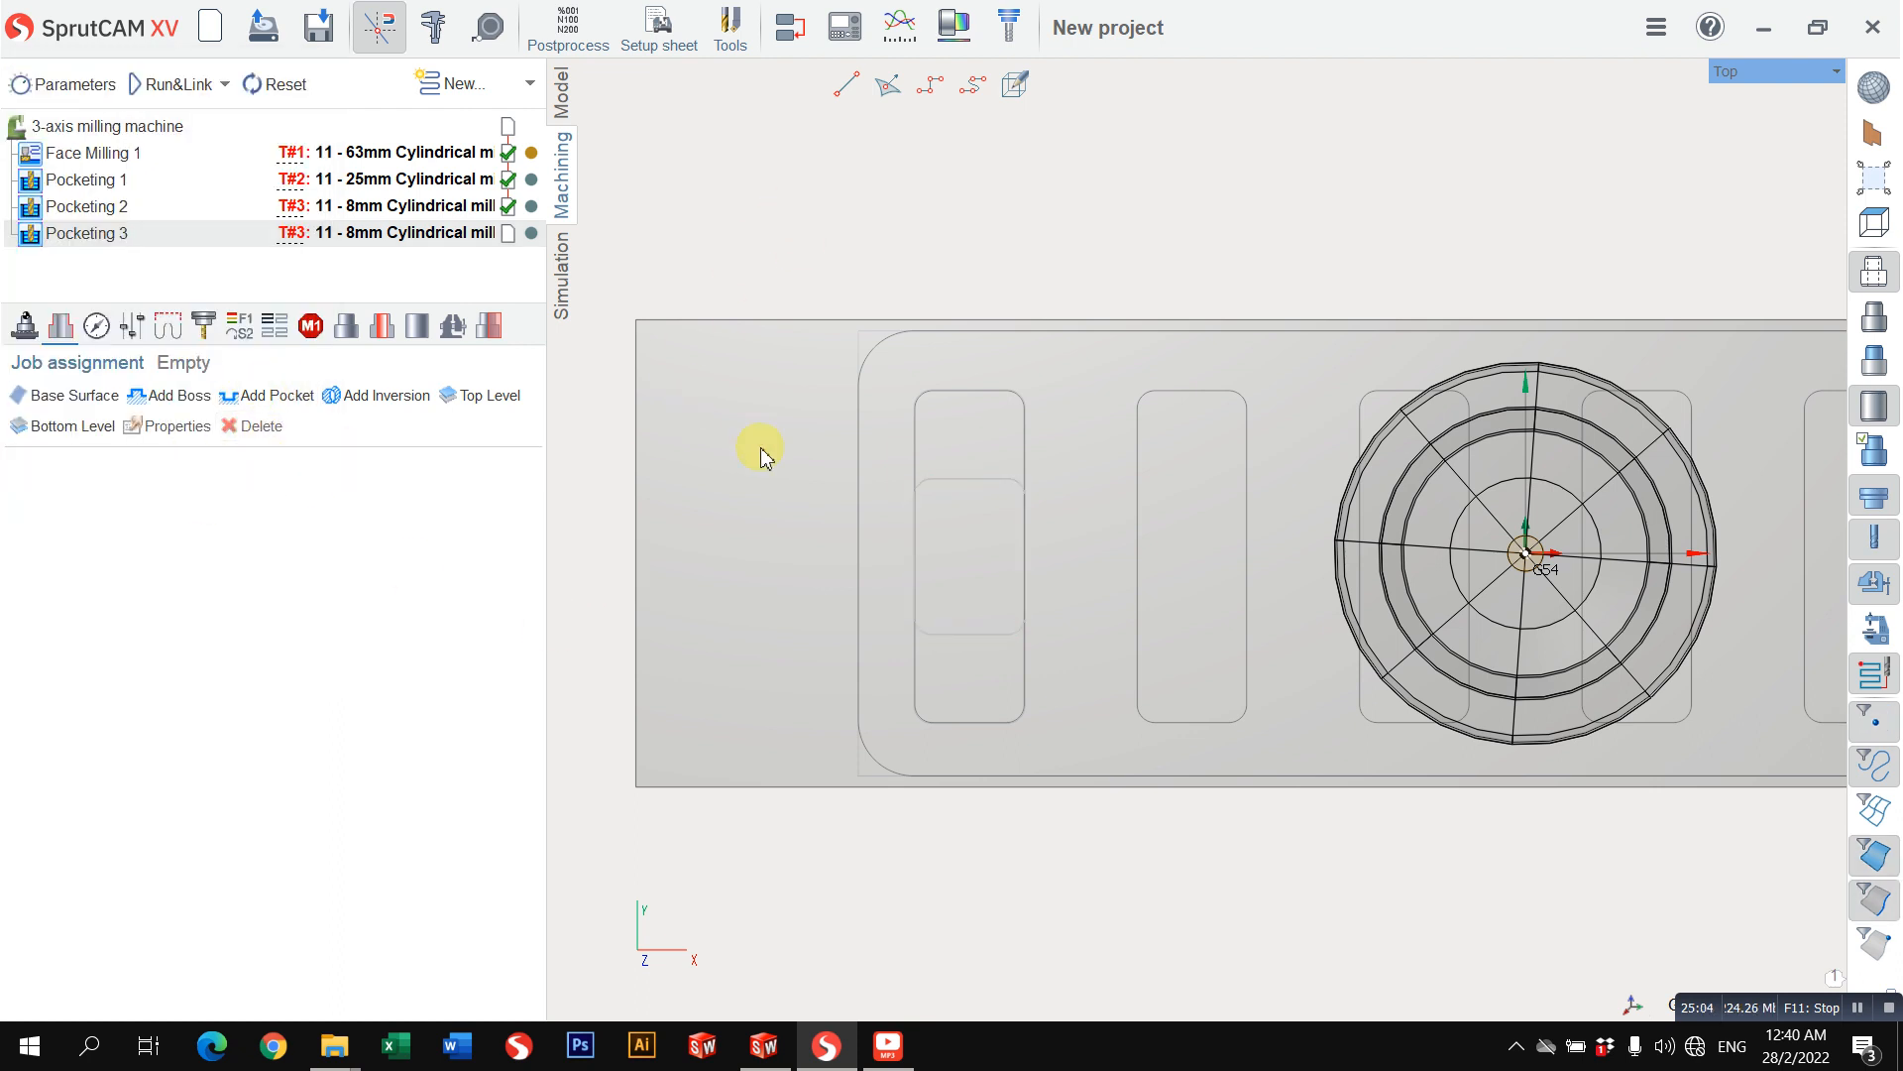
{"action": "left_click", "coordinate": [286, 406]}
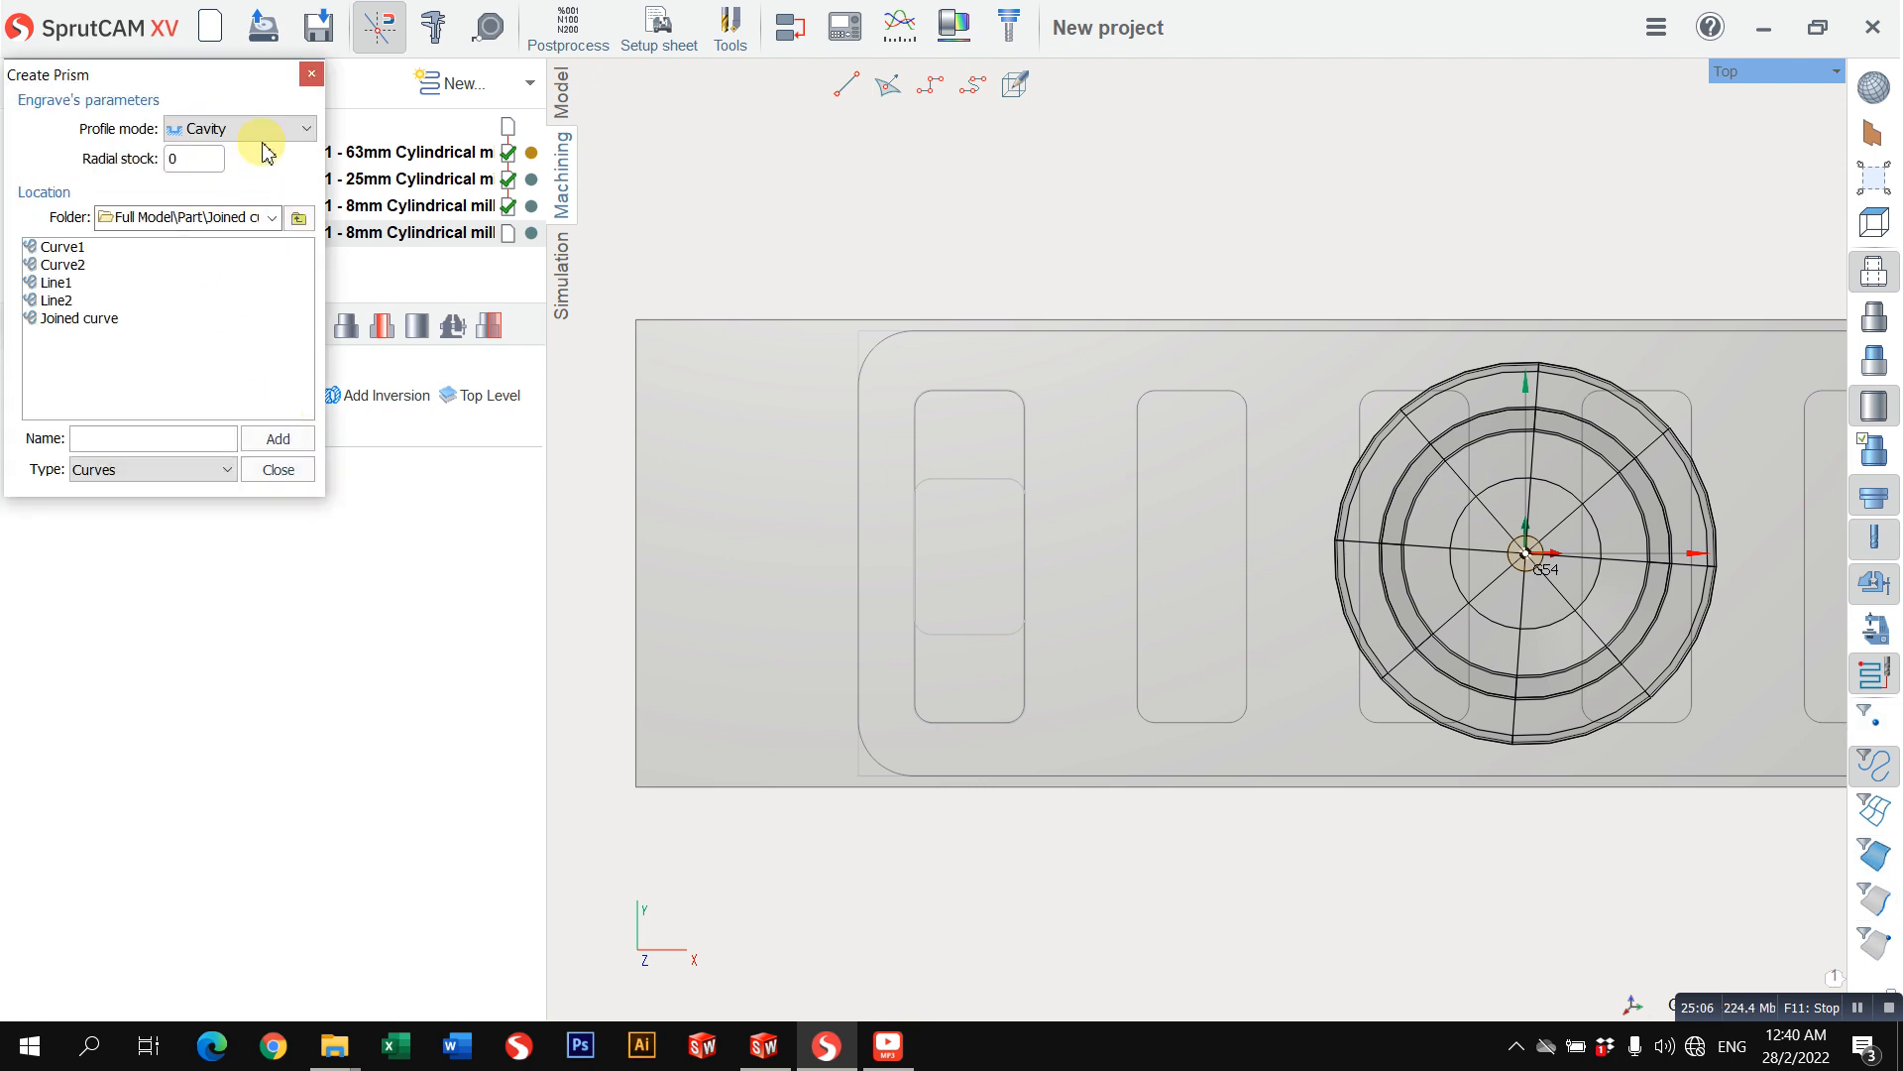
{"action": "left_click", "coordinate": [299, 219]}
{"action": "left_click", "coordinate": [298, 218]}
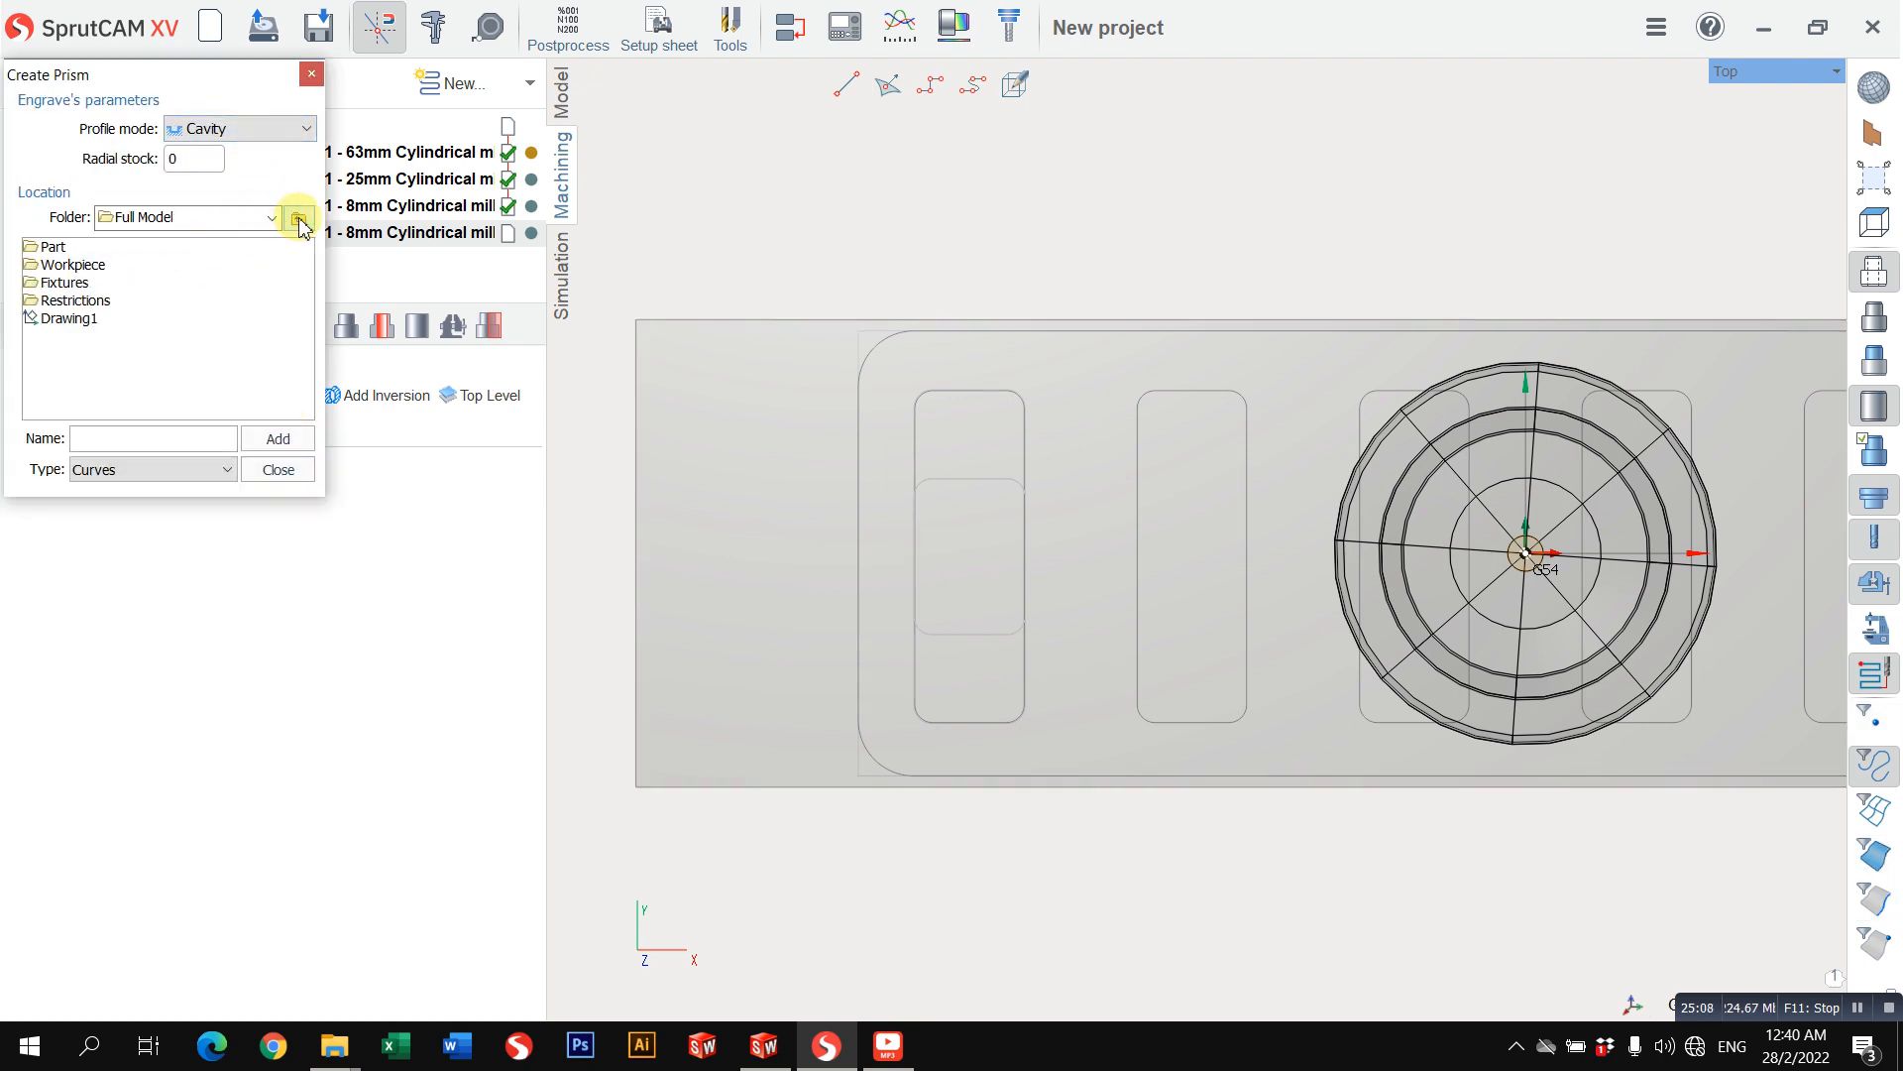
{"action": "double_click", "coordinate": [55, 247]}
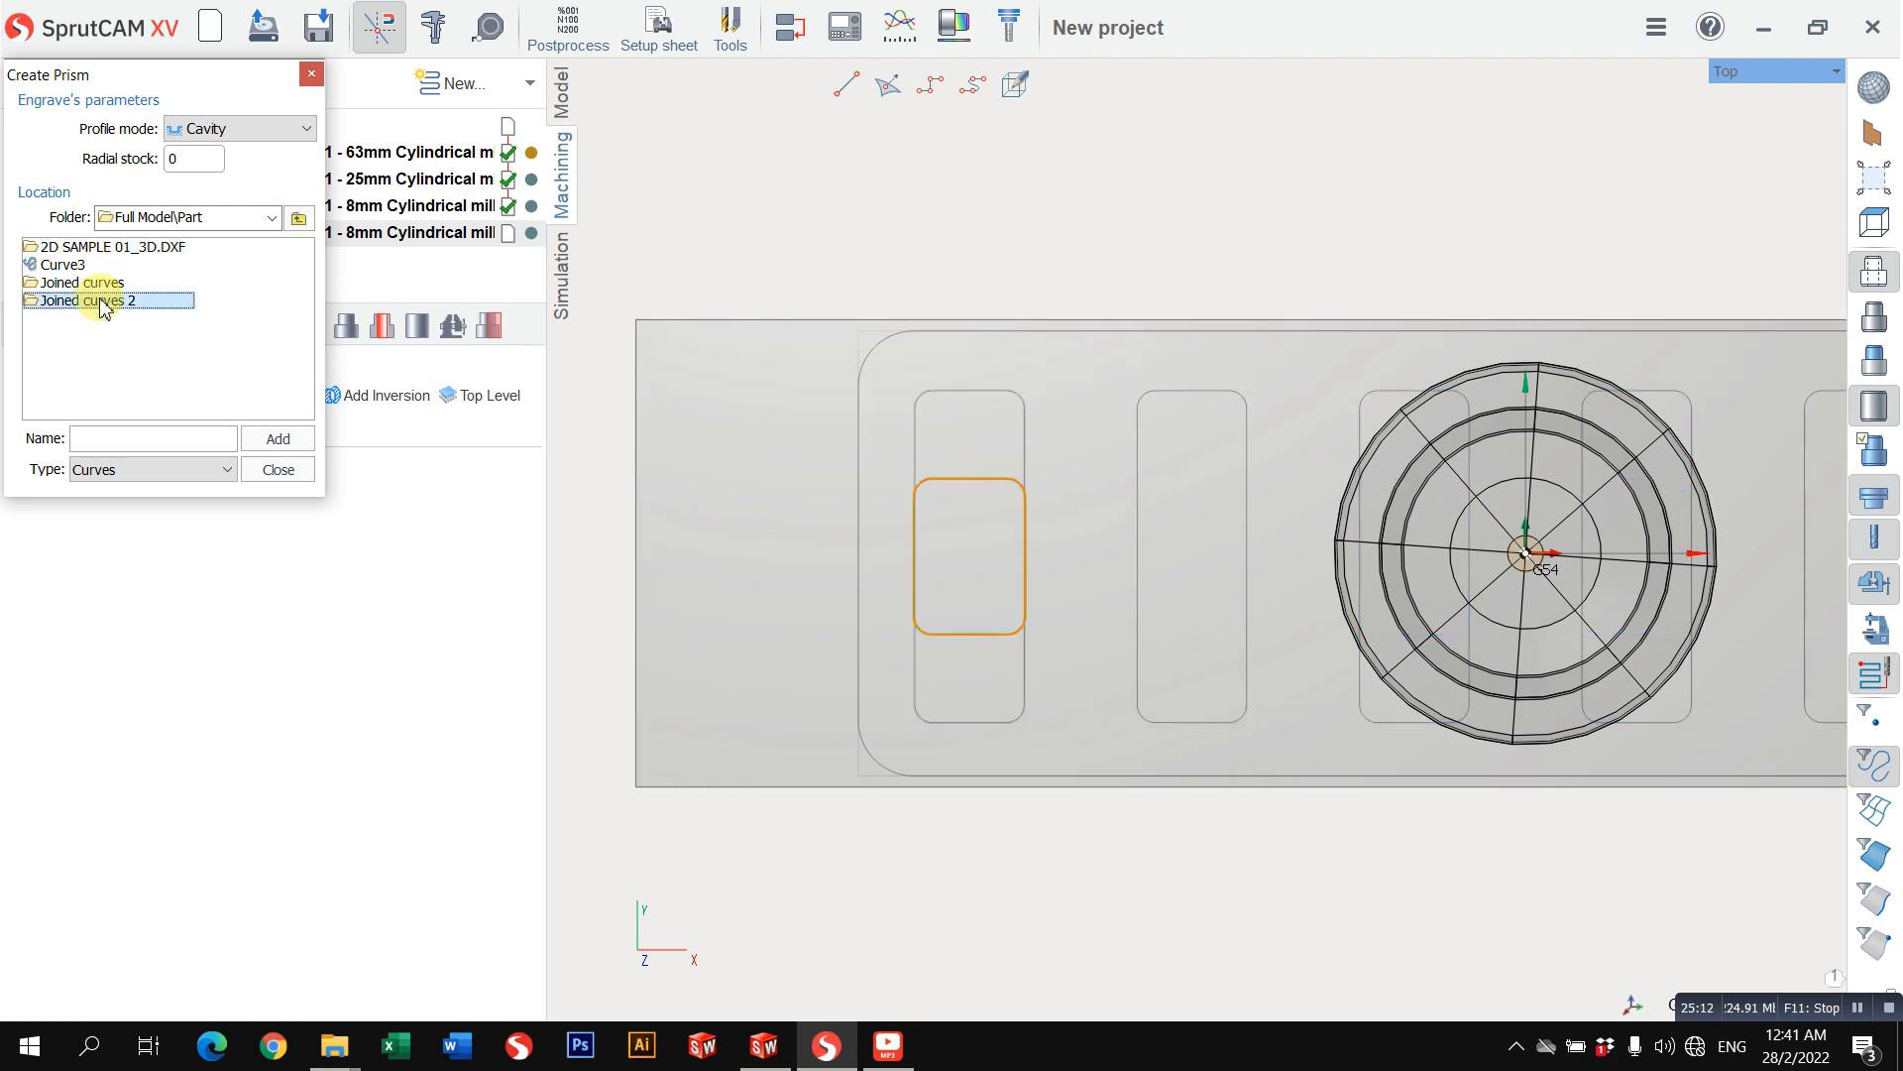
{"action": "double_click", "coordinate": [104, 300]}
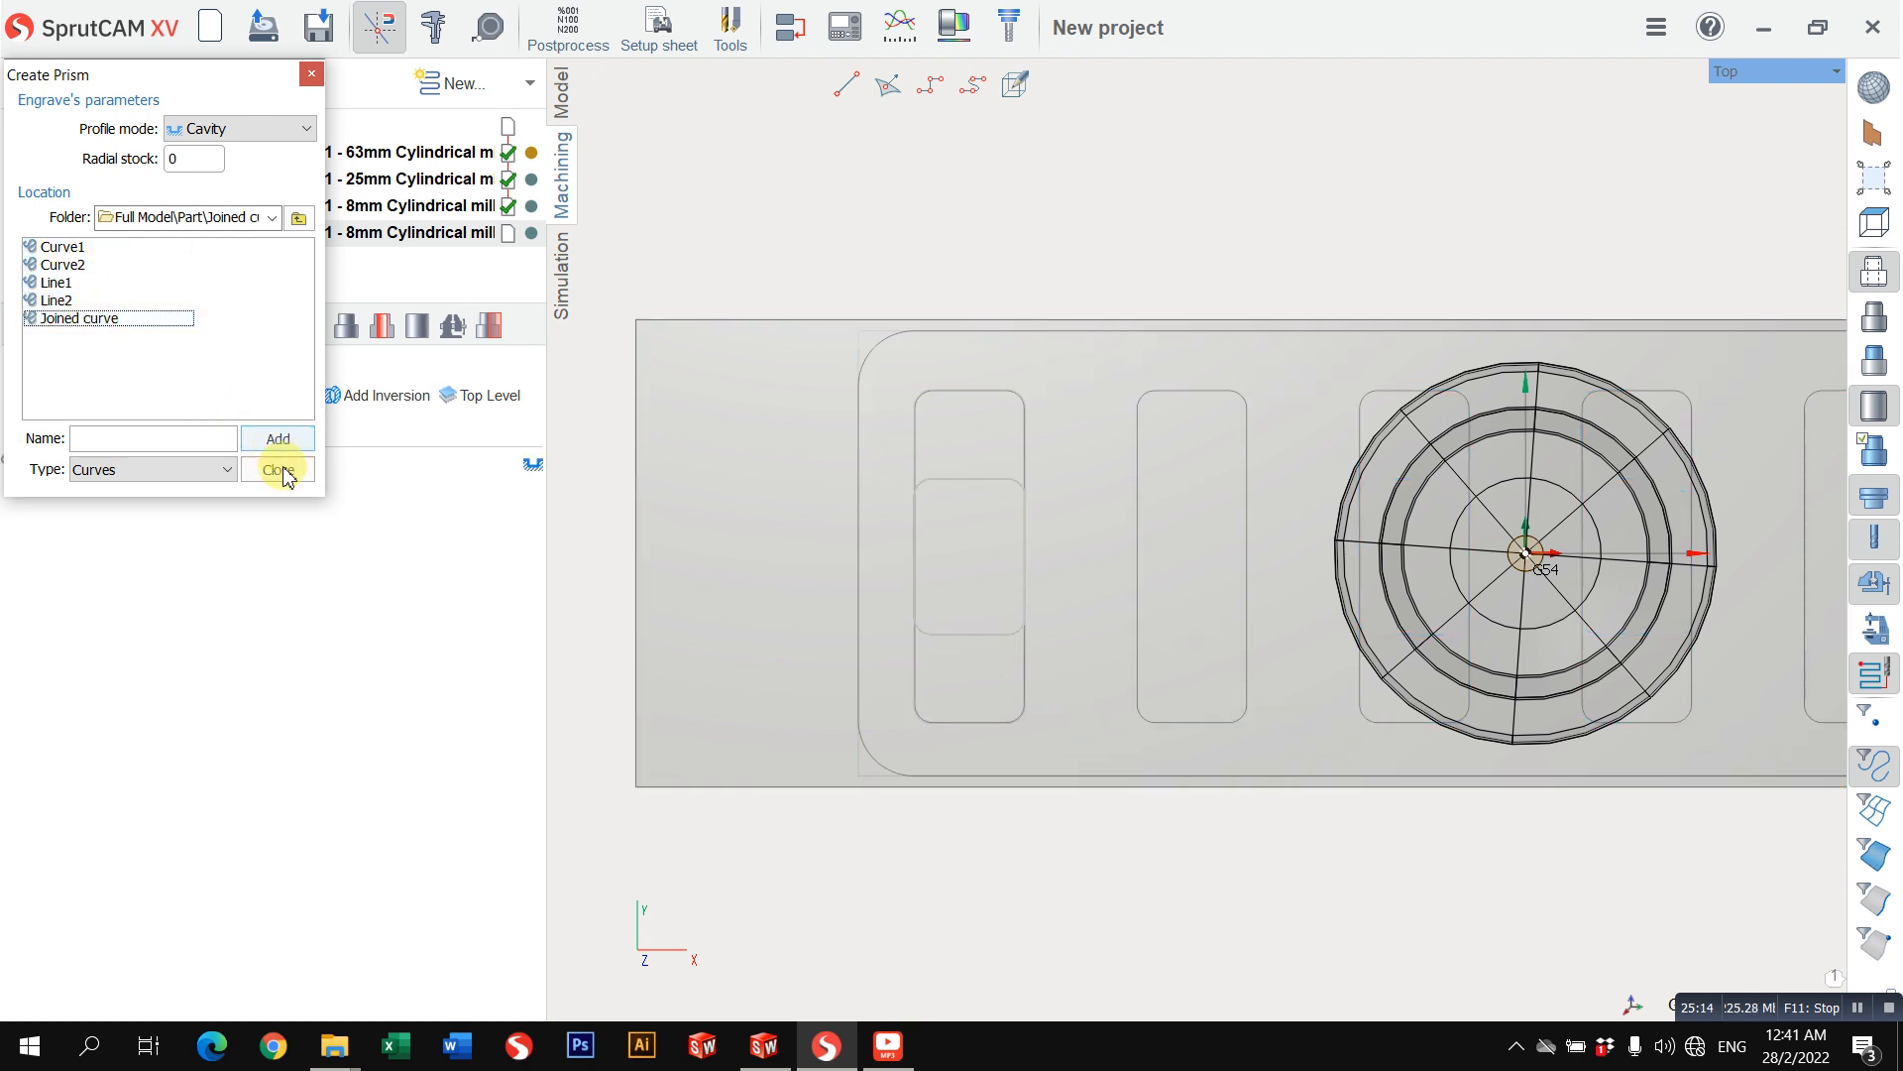
{"action": "left_click", "coordinate": [293, 481]}
Step: Set Pocketing 3's top level to -20 mm and bottom level to -25 mm, and calculate its toolpath
{"action": "left_click", "coordinate": [96, 325]}
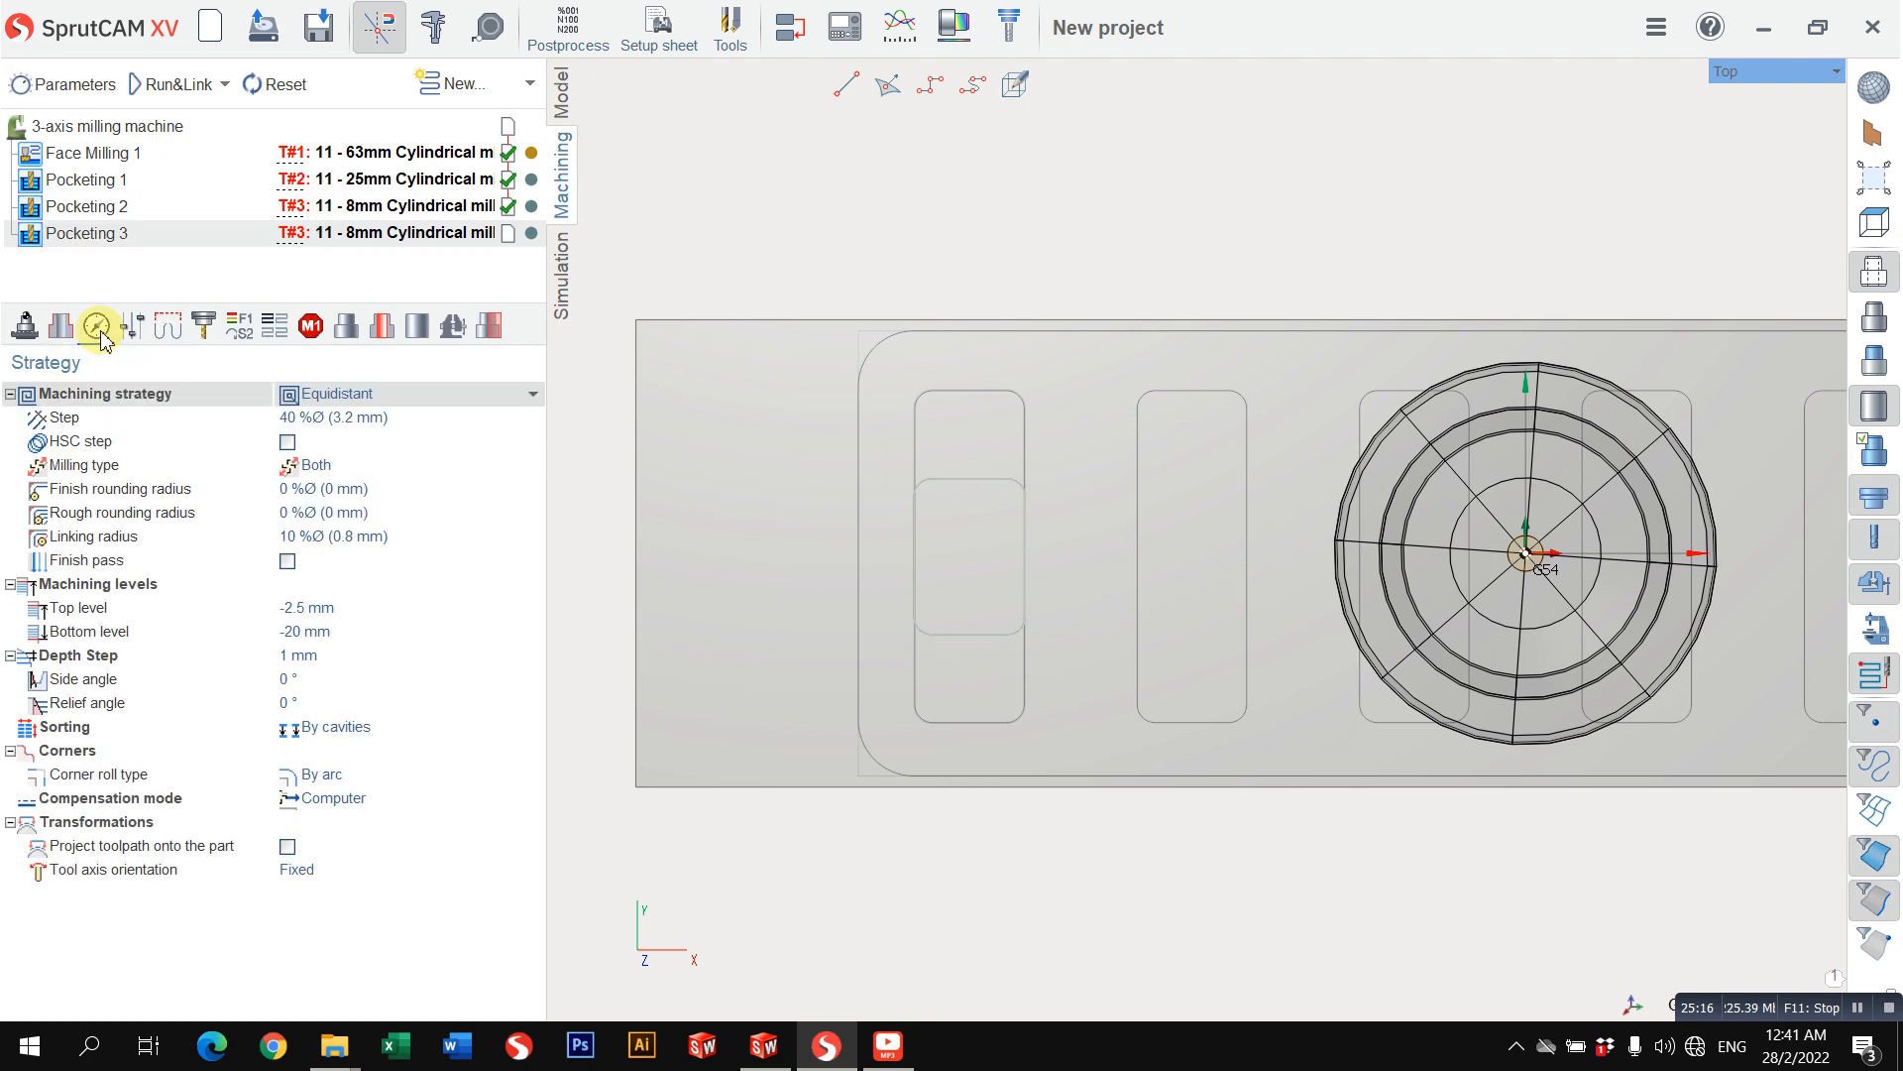
{"action": "left_click", "coordinate": [334, 611]}
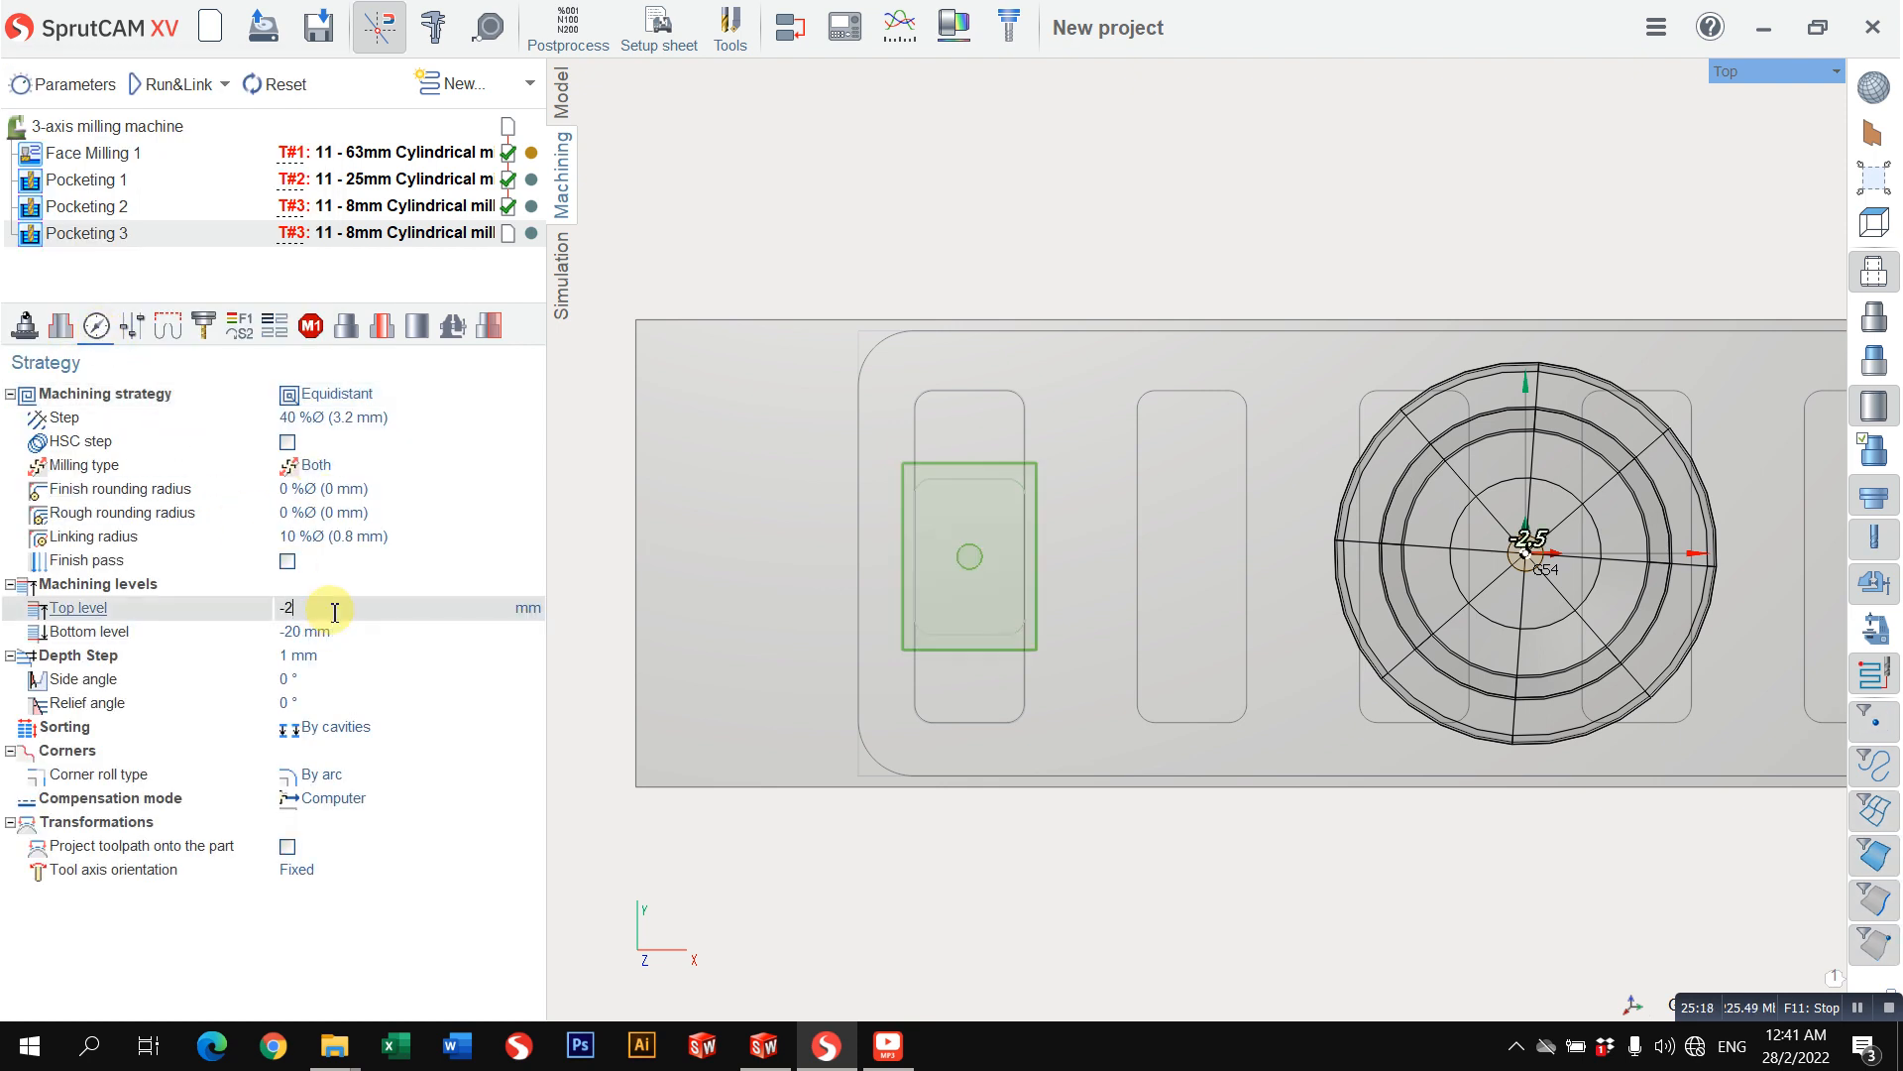
{"action": "type", "text": "-20"}
{"action": "left_click", "coordinate": [304, 636]}
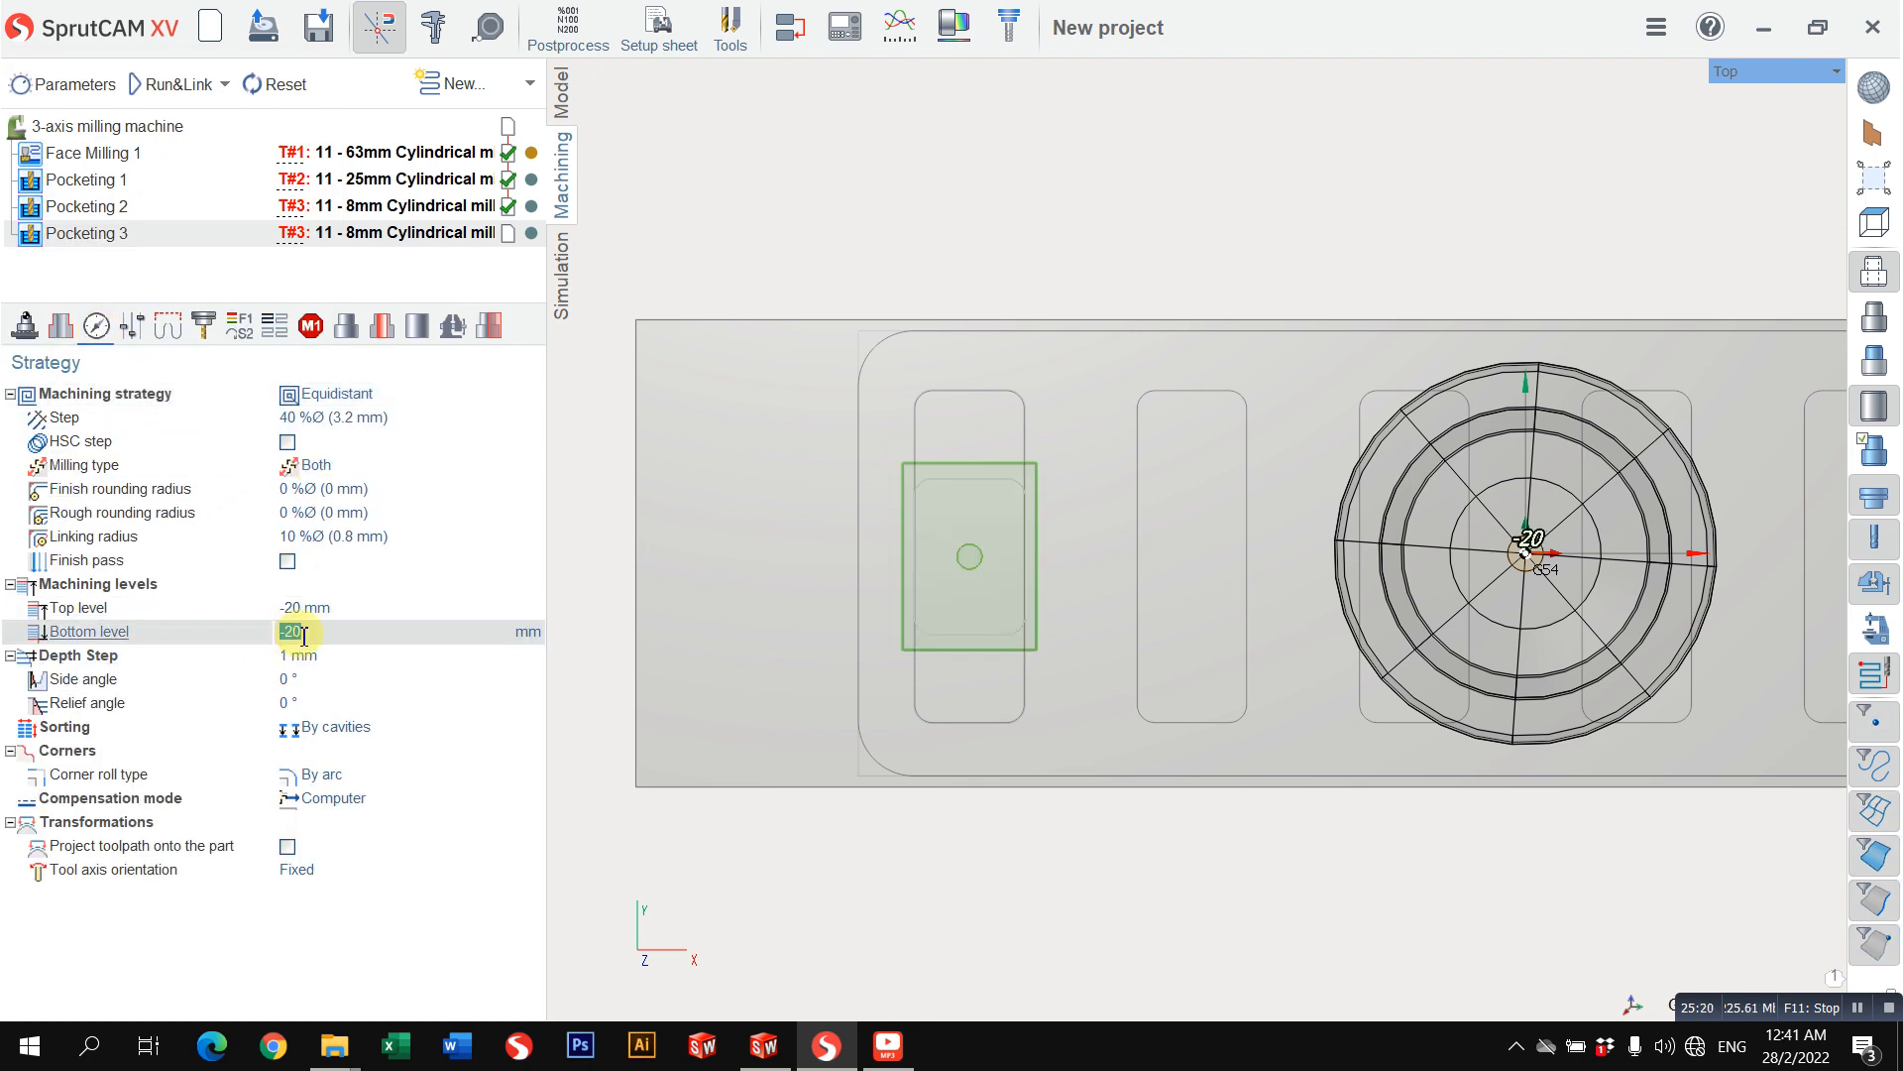
{"action": "left_click", "coordinate": [317, 655]}
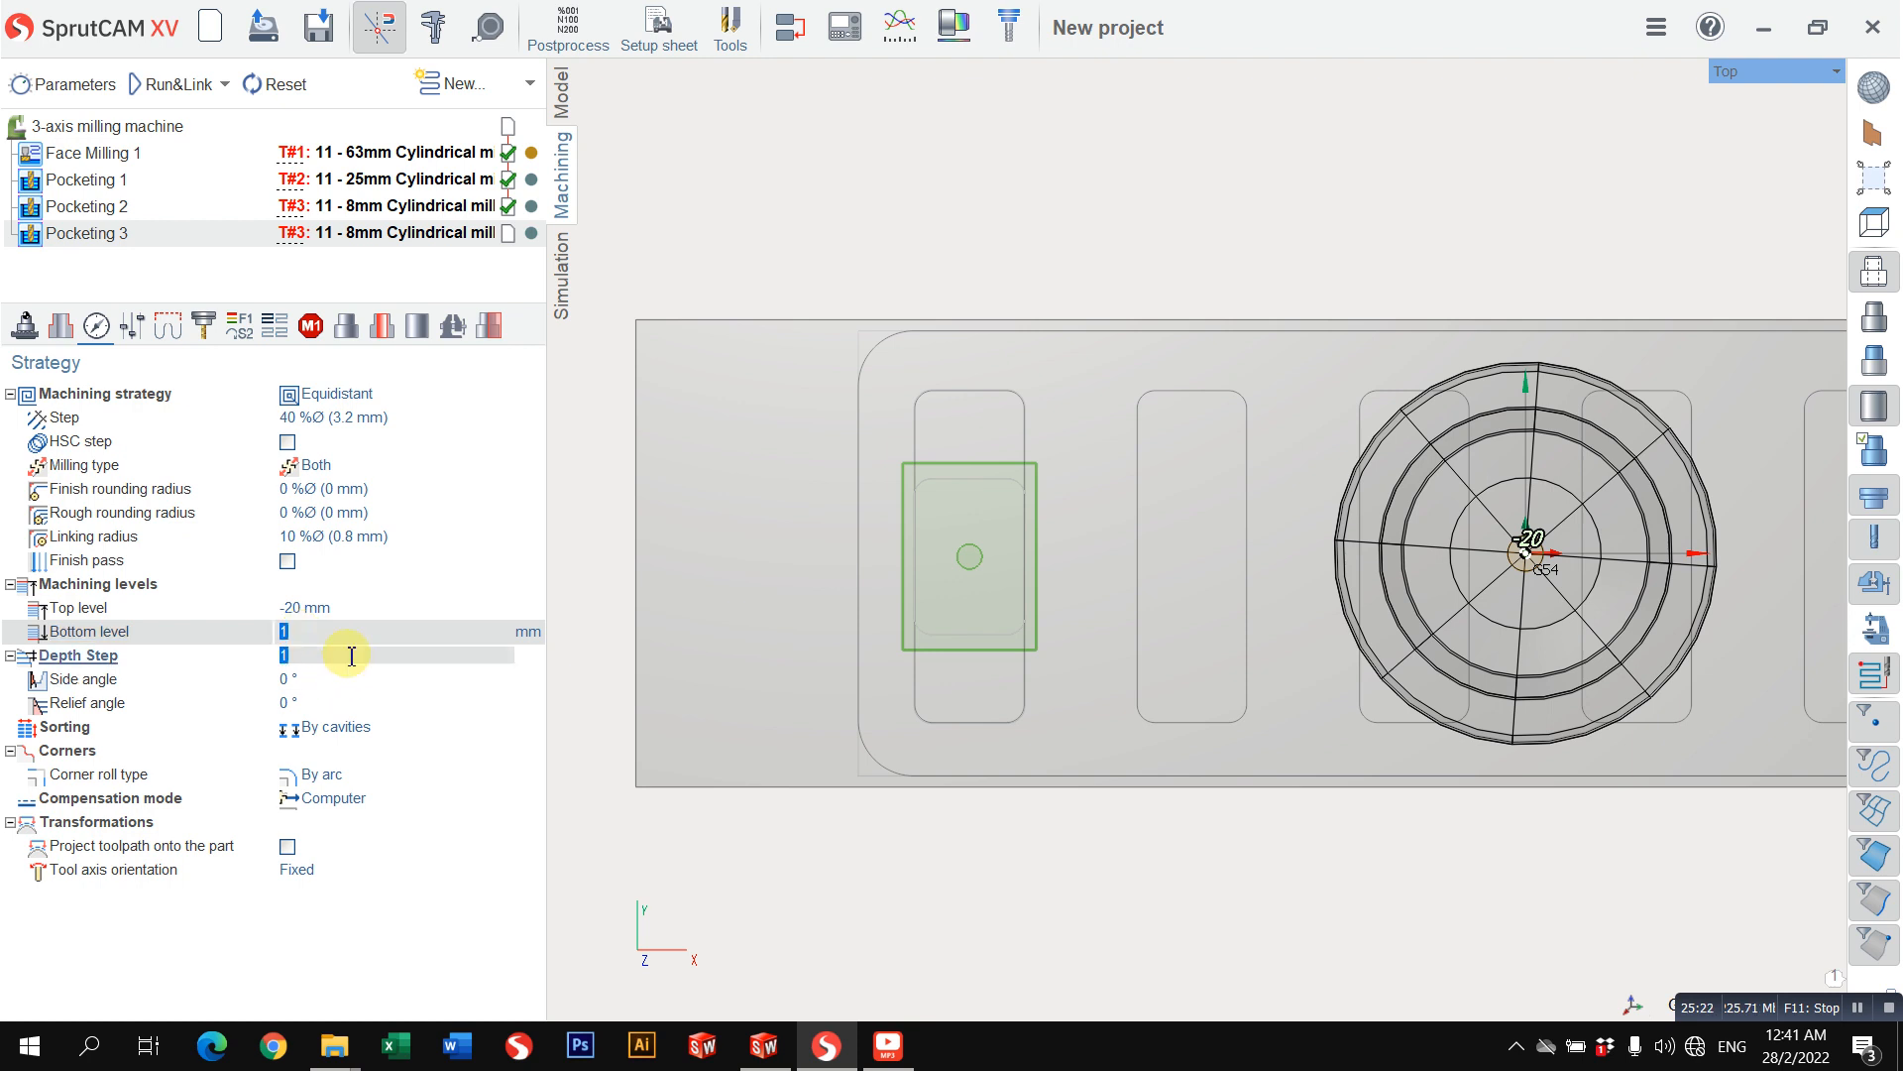
{"action": "left_click", "coordinate": [168, 89]}
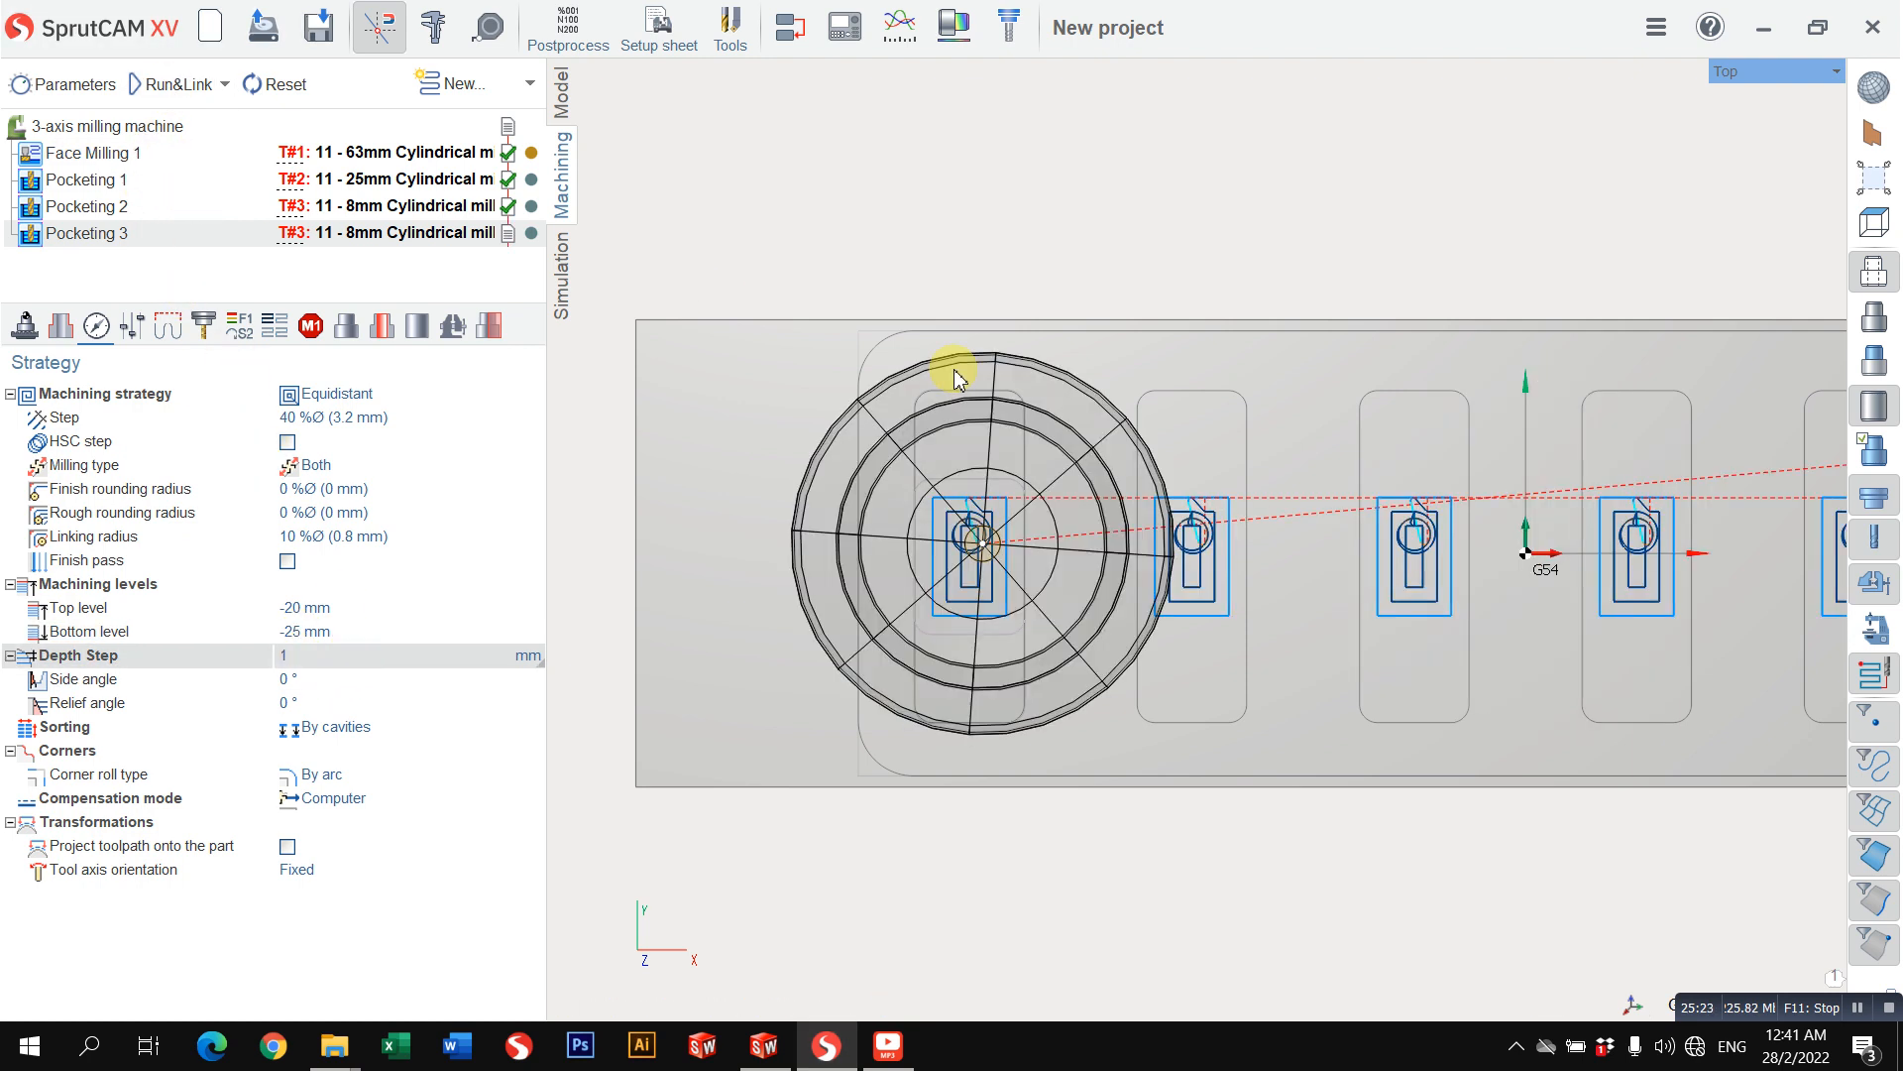
Step: Simulate the machining through Pocketing 3 and inspect the milled inner areas of the small pockets
{"action": "left_click", "coordinate": [562, 273]}
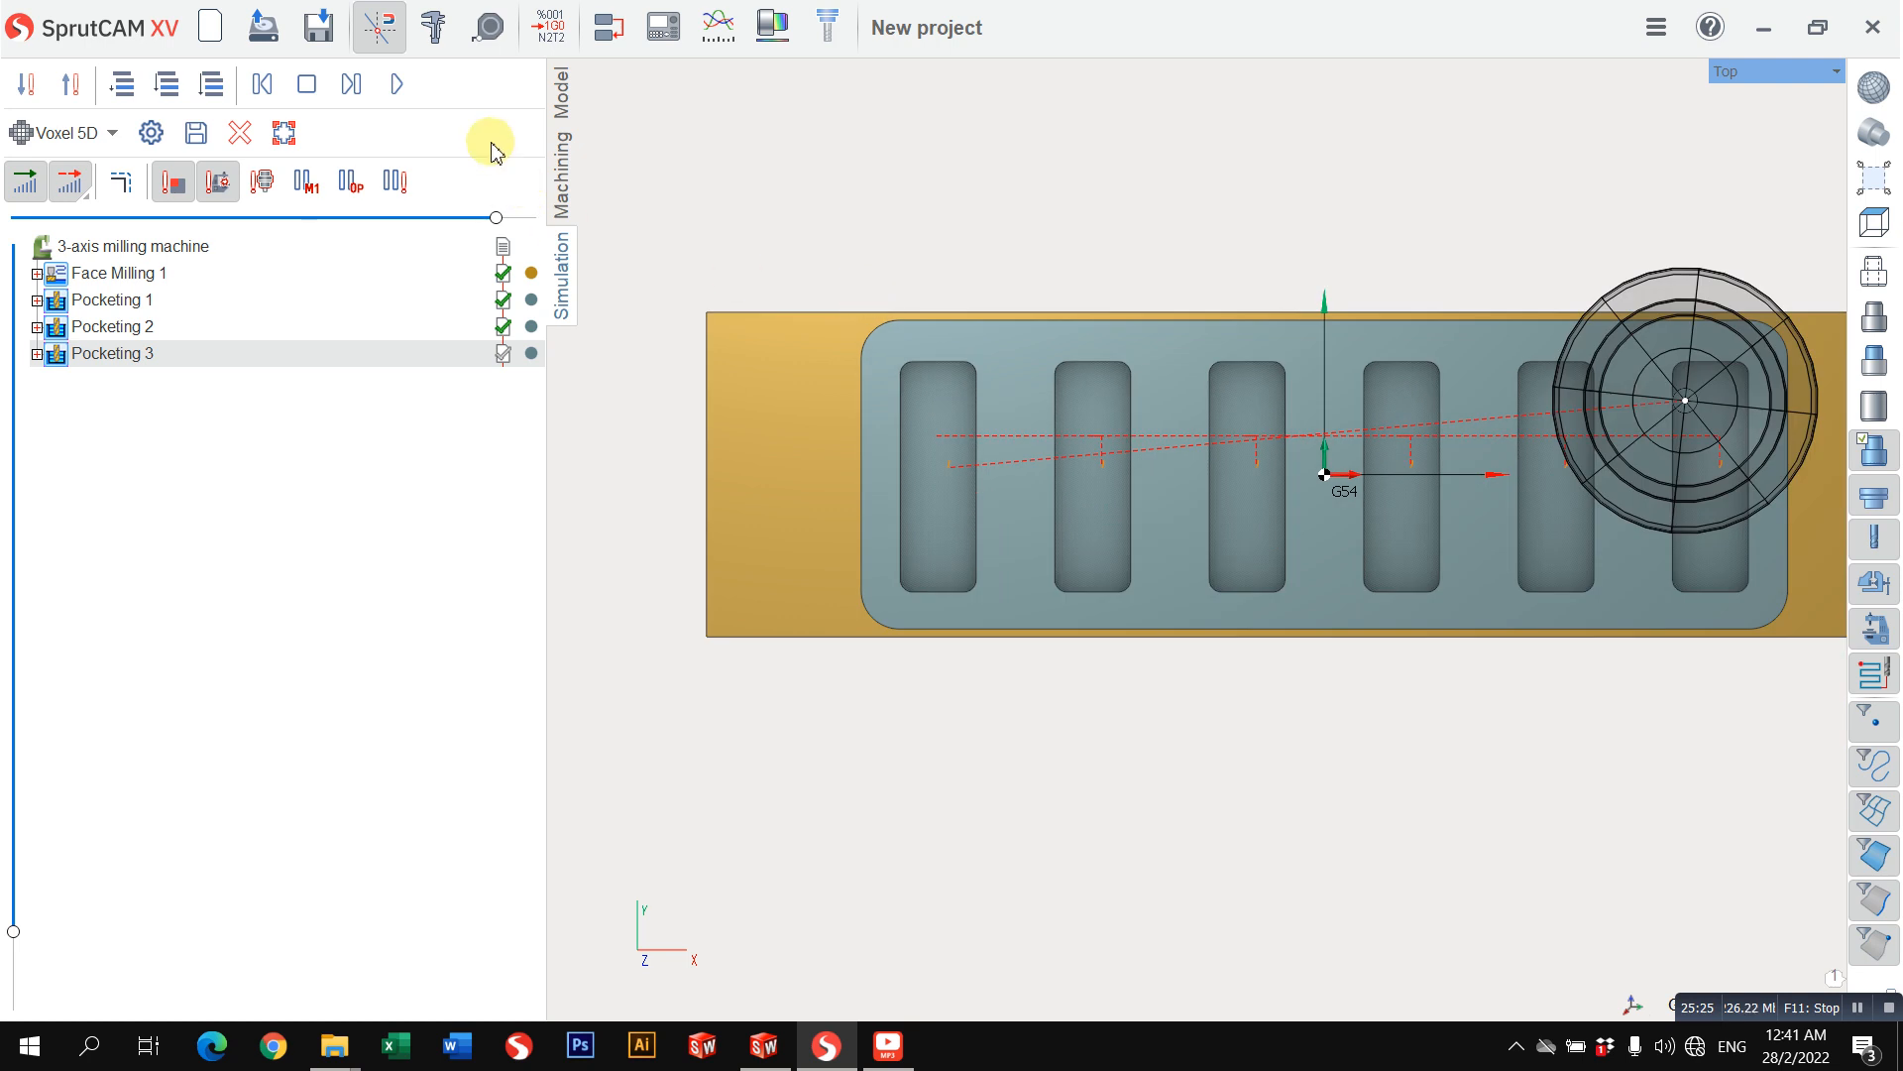
{"action": "left_click", "coordinate": [397, 83]}
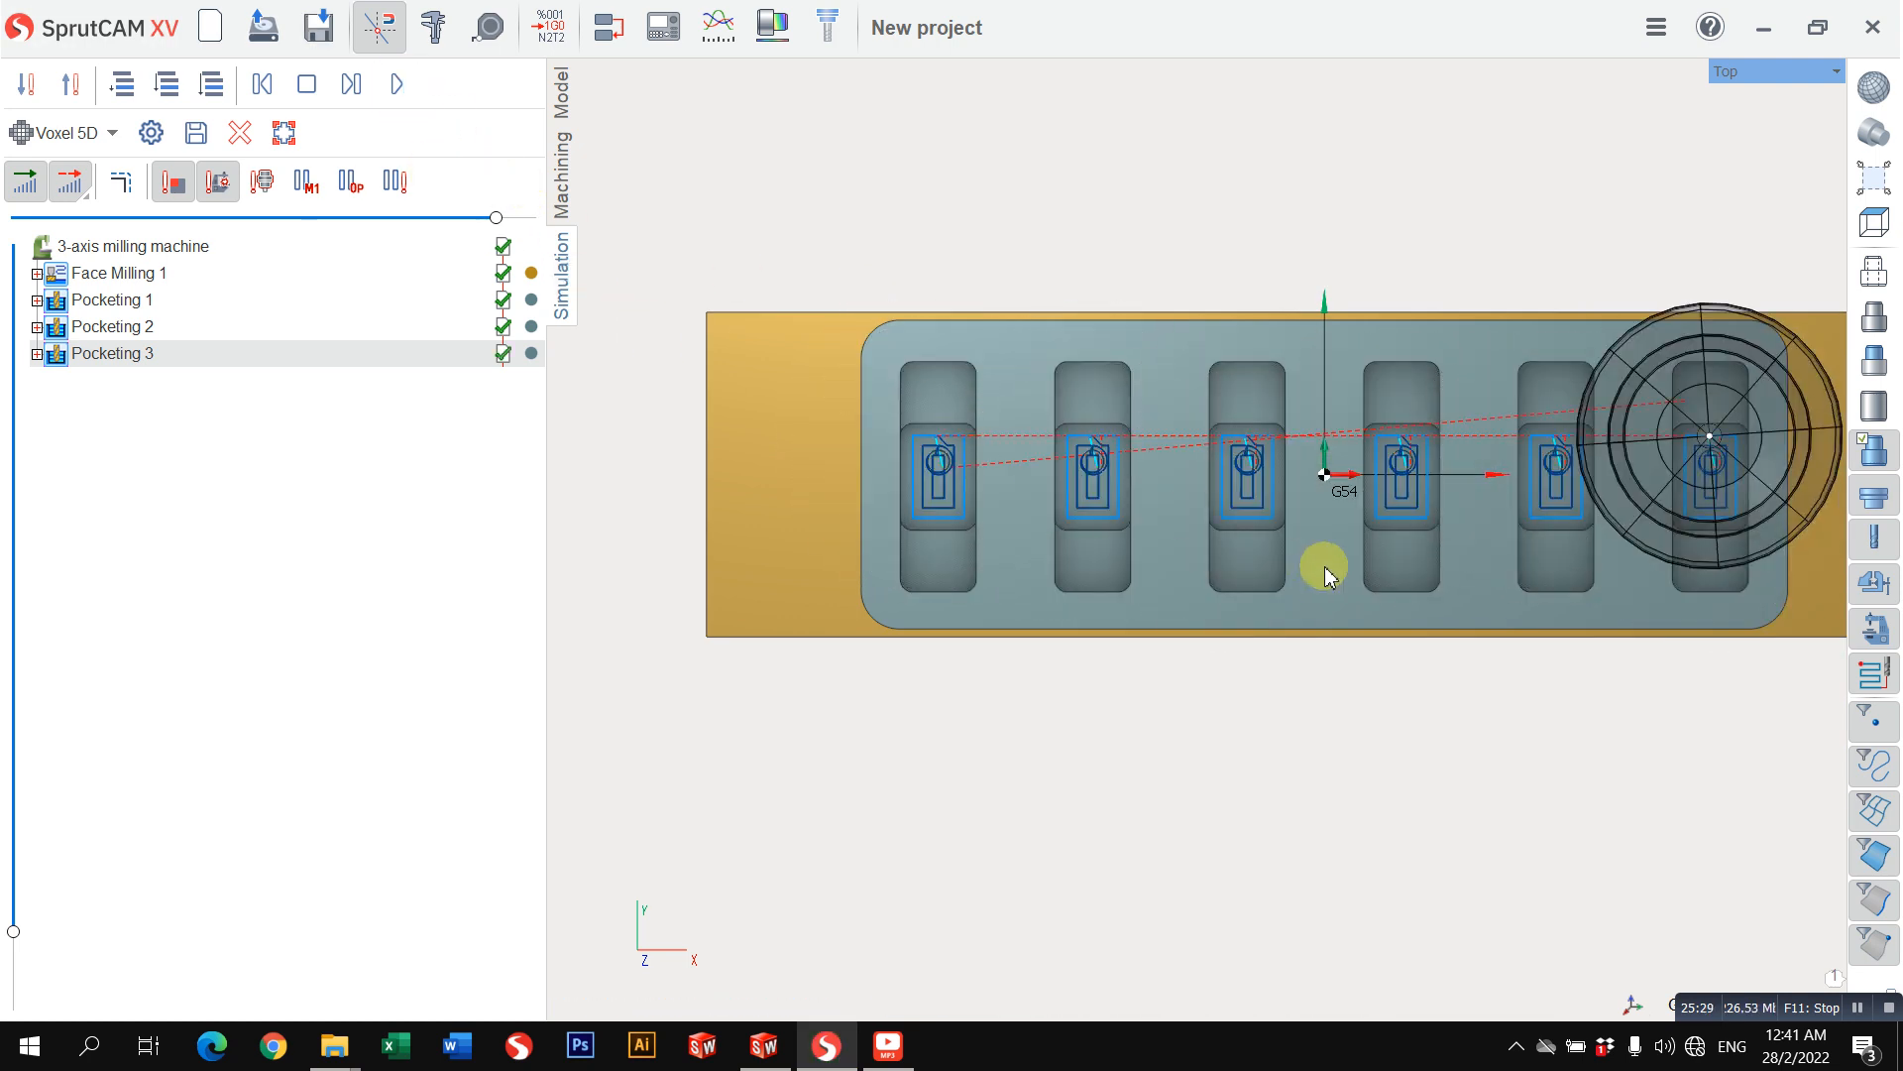
{"action": "scroll", "coordinate": [1288, 575], "scroll_direction": "up", "scroll_amount": 4}
{"action": "right_click_drag", "start_coordinate": [1135, 558], "coordinate": [1120, 489]}
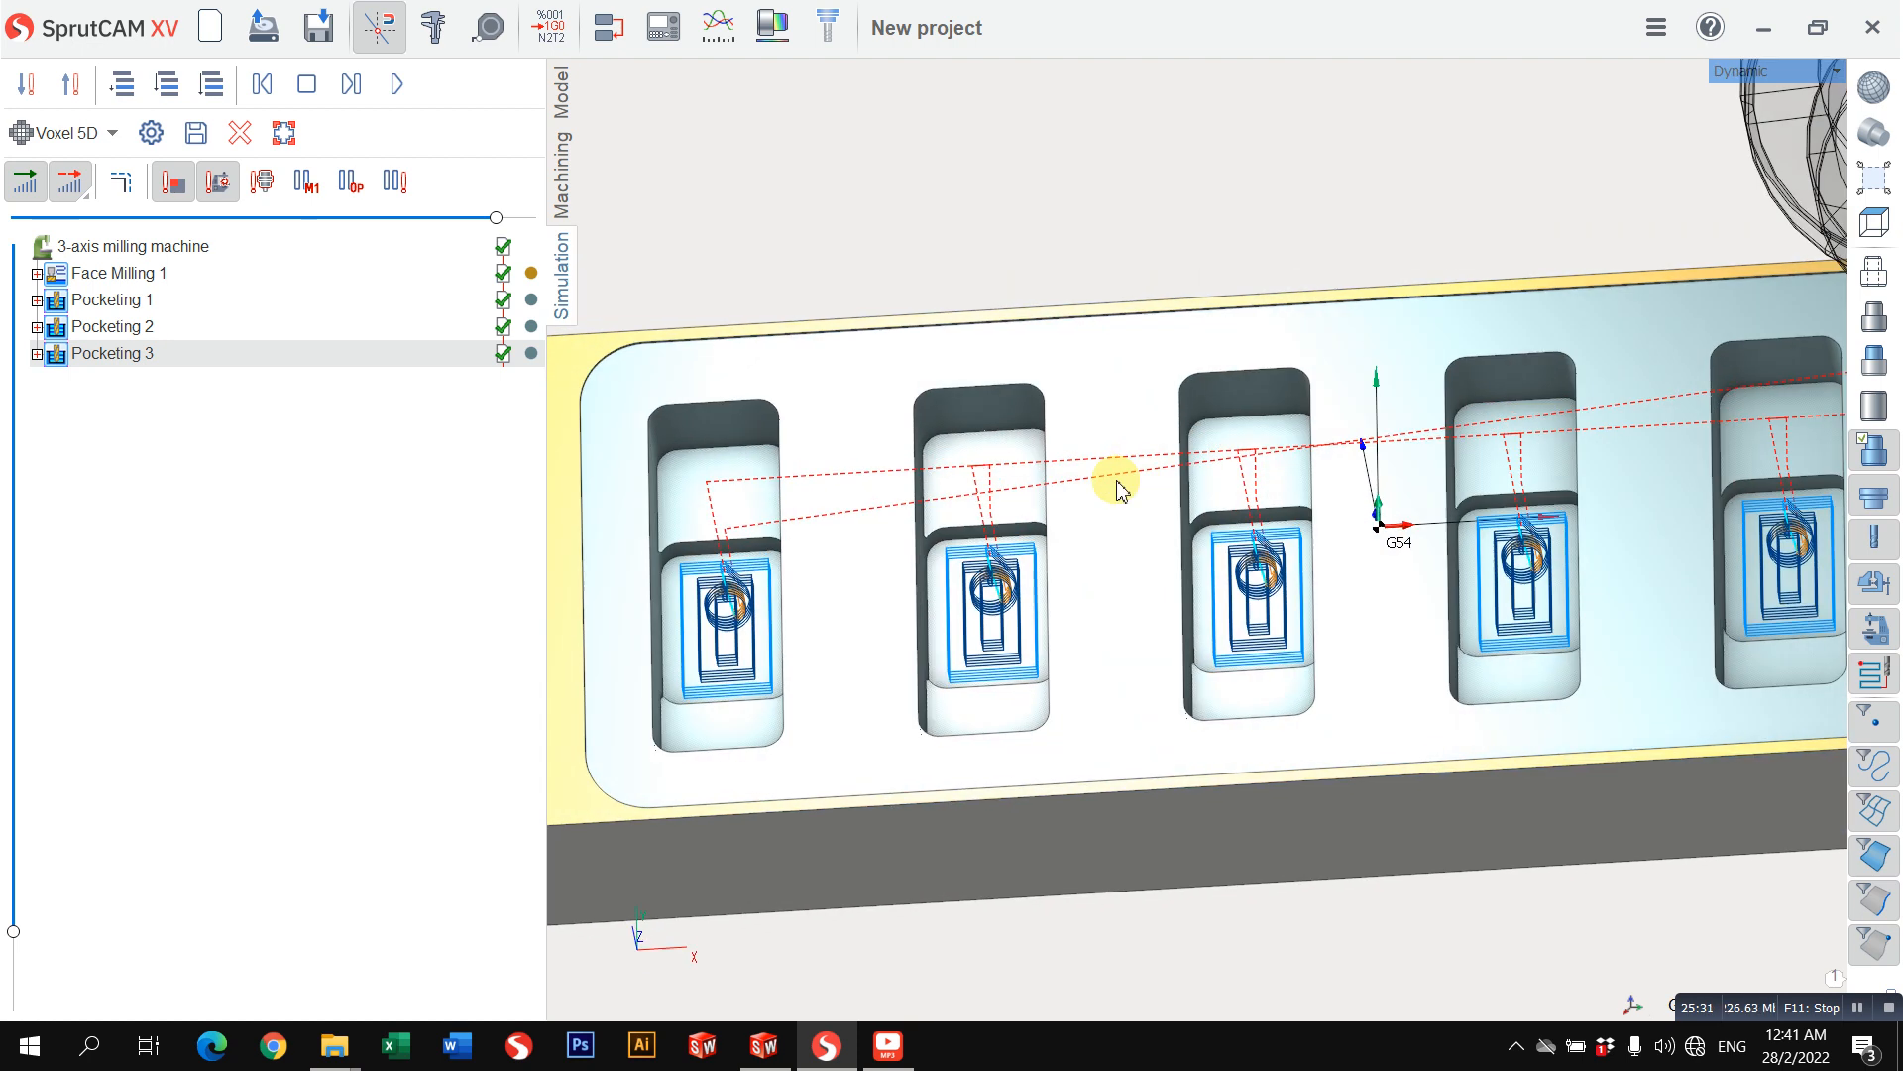
Step: Review Pocketing 3's tool settings and its stock and tolerance parameters
{"action": "left_click", "coordinate": [561, 209]}
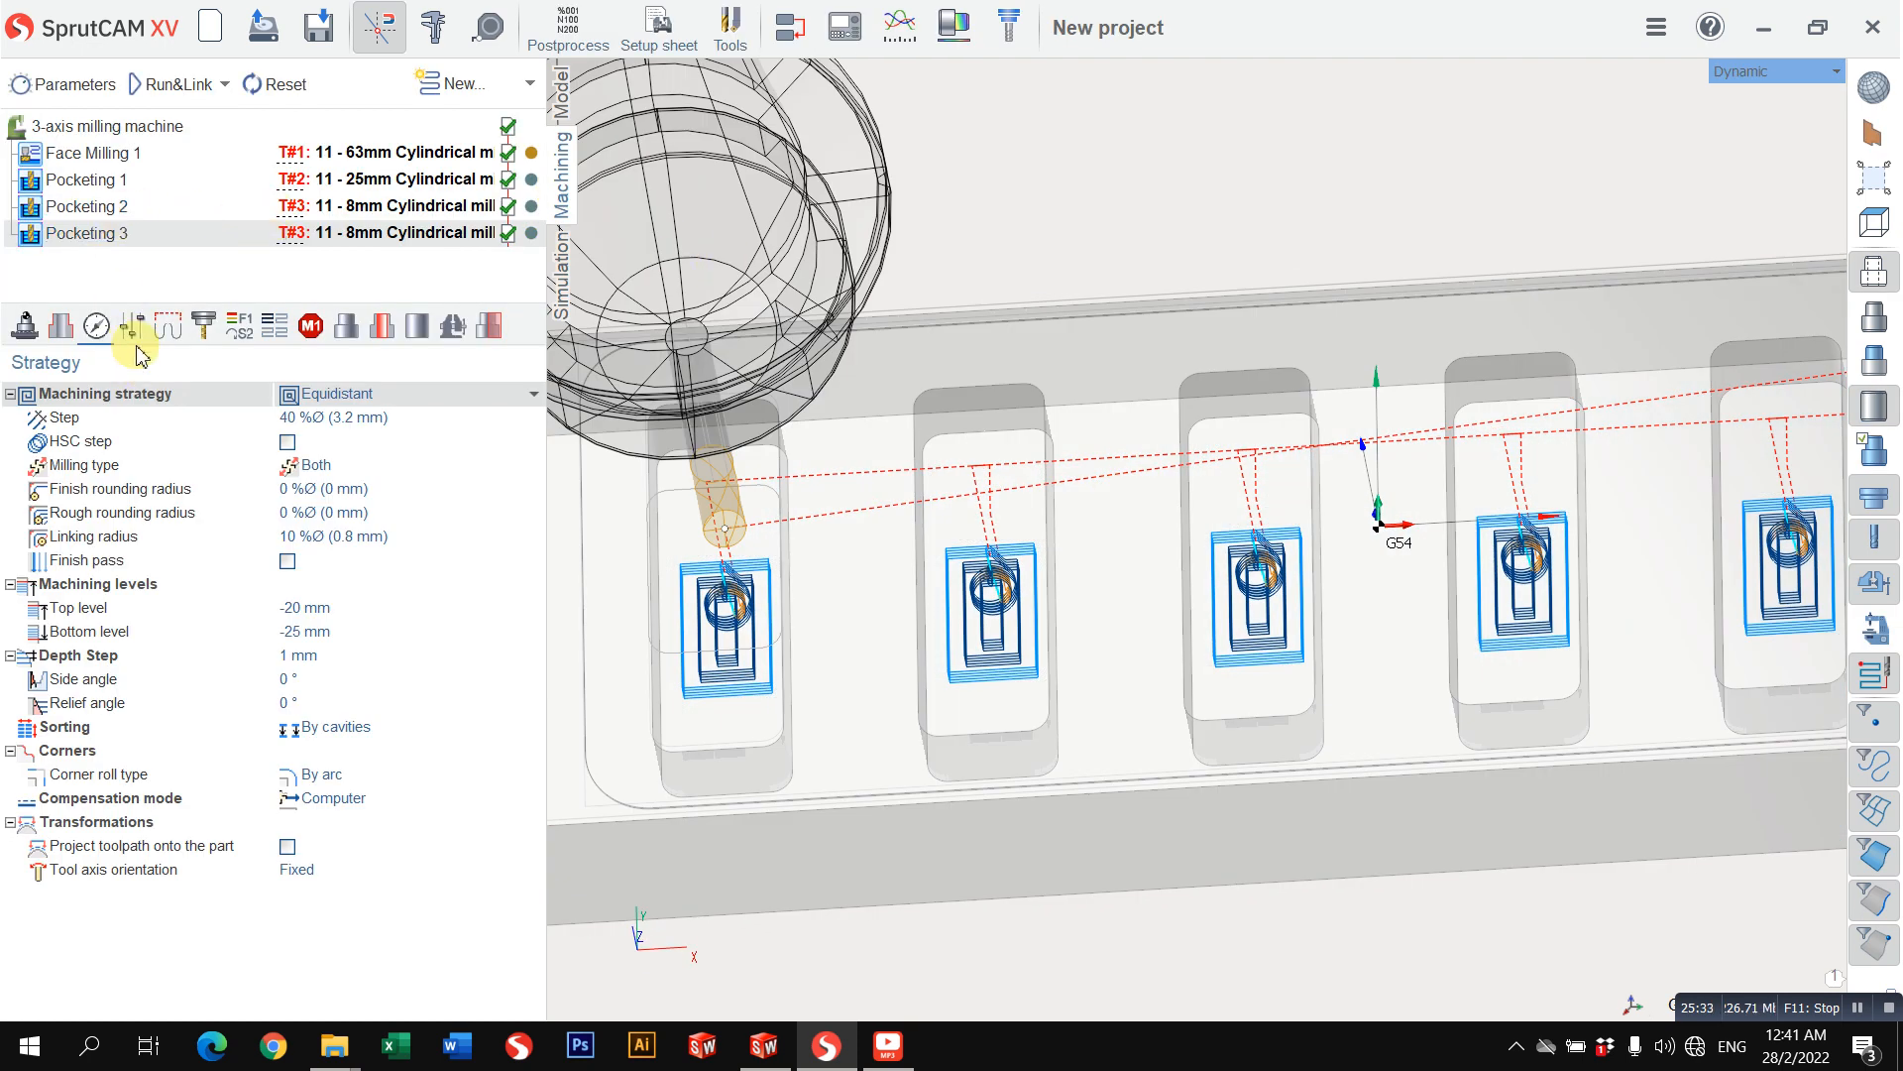
{"action": "left_click", "coordinate": [171, 329]}
{"action": "left_click", "coordinate": [203, 335]}
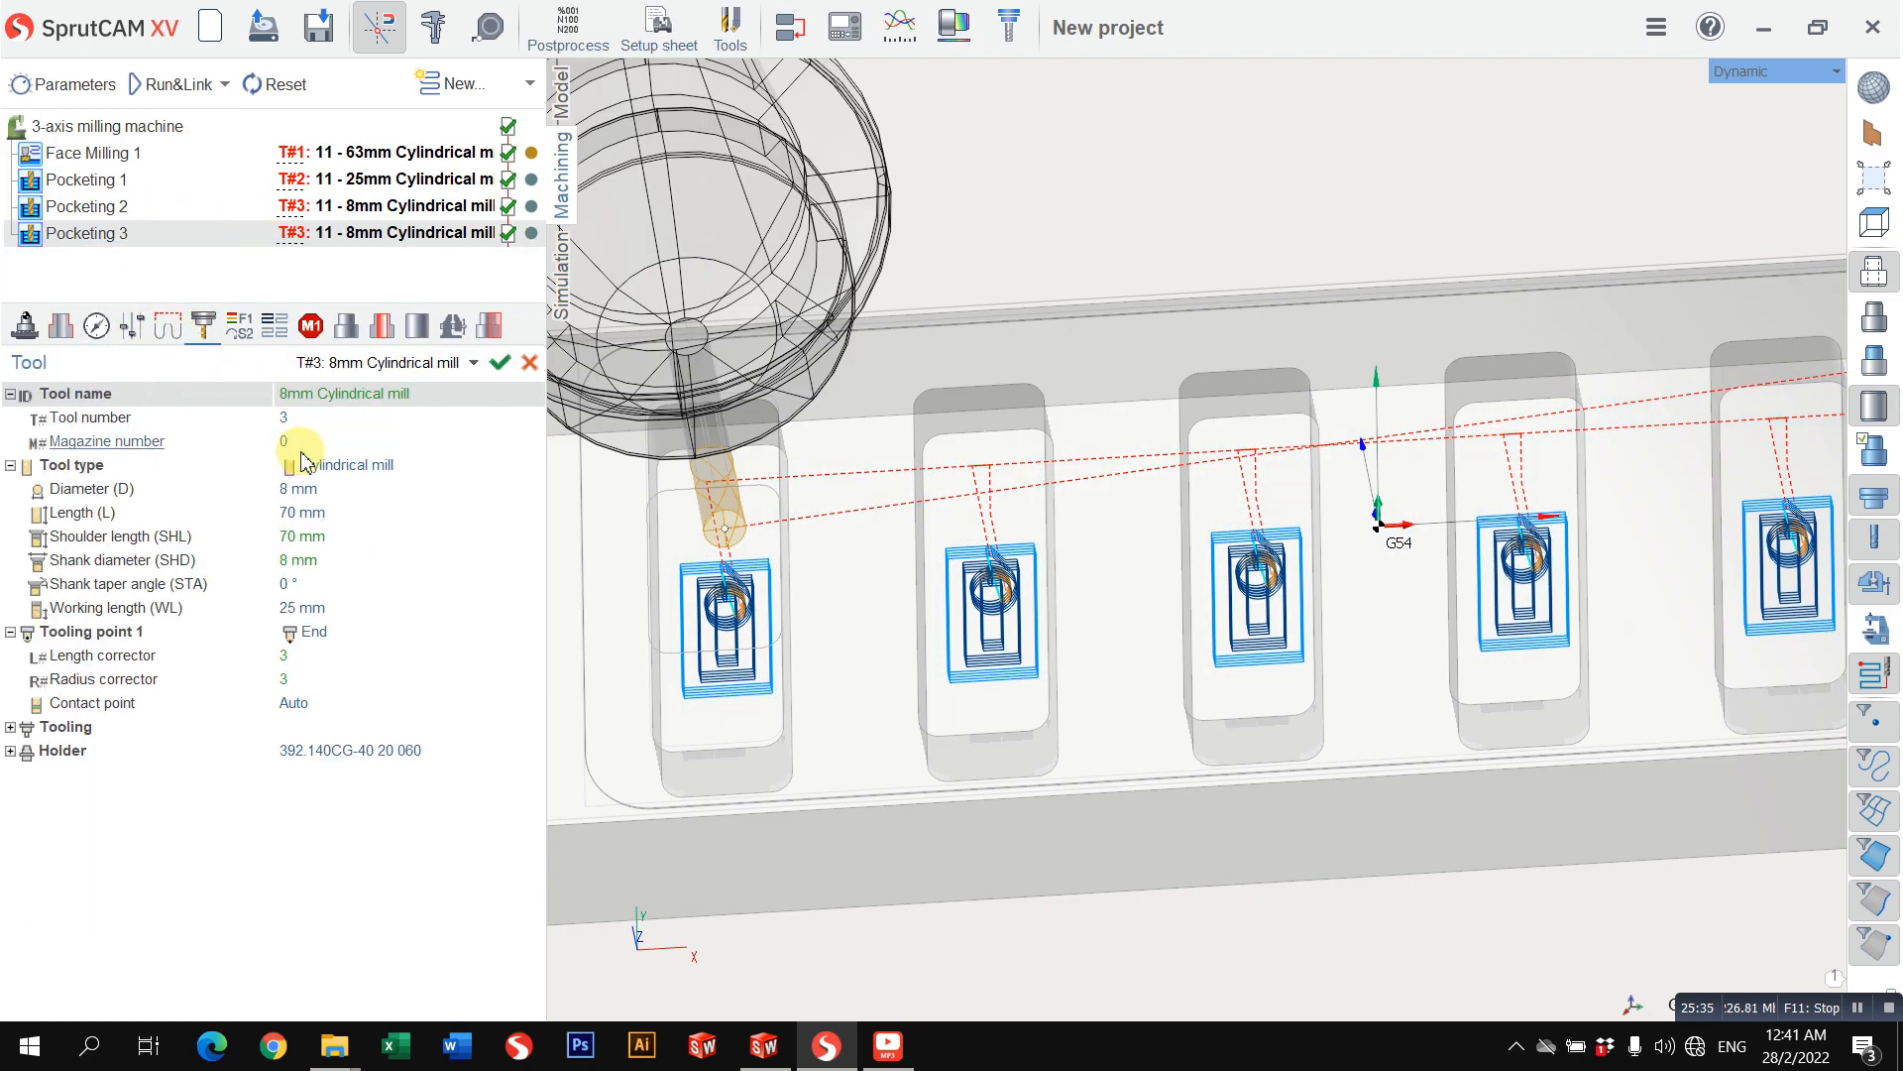
{"action": "left_click", "coordinate": [135, 330]}
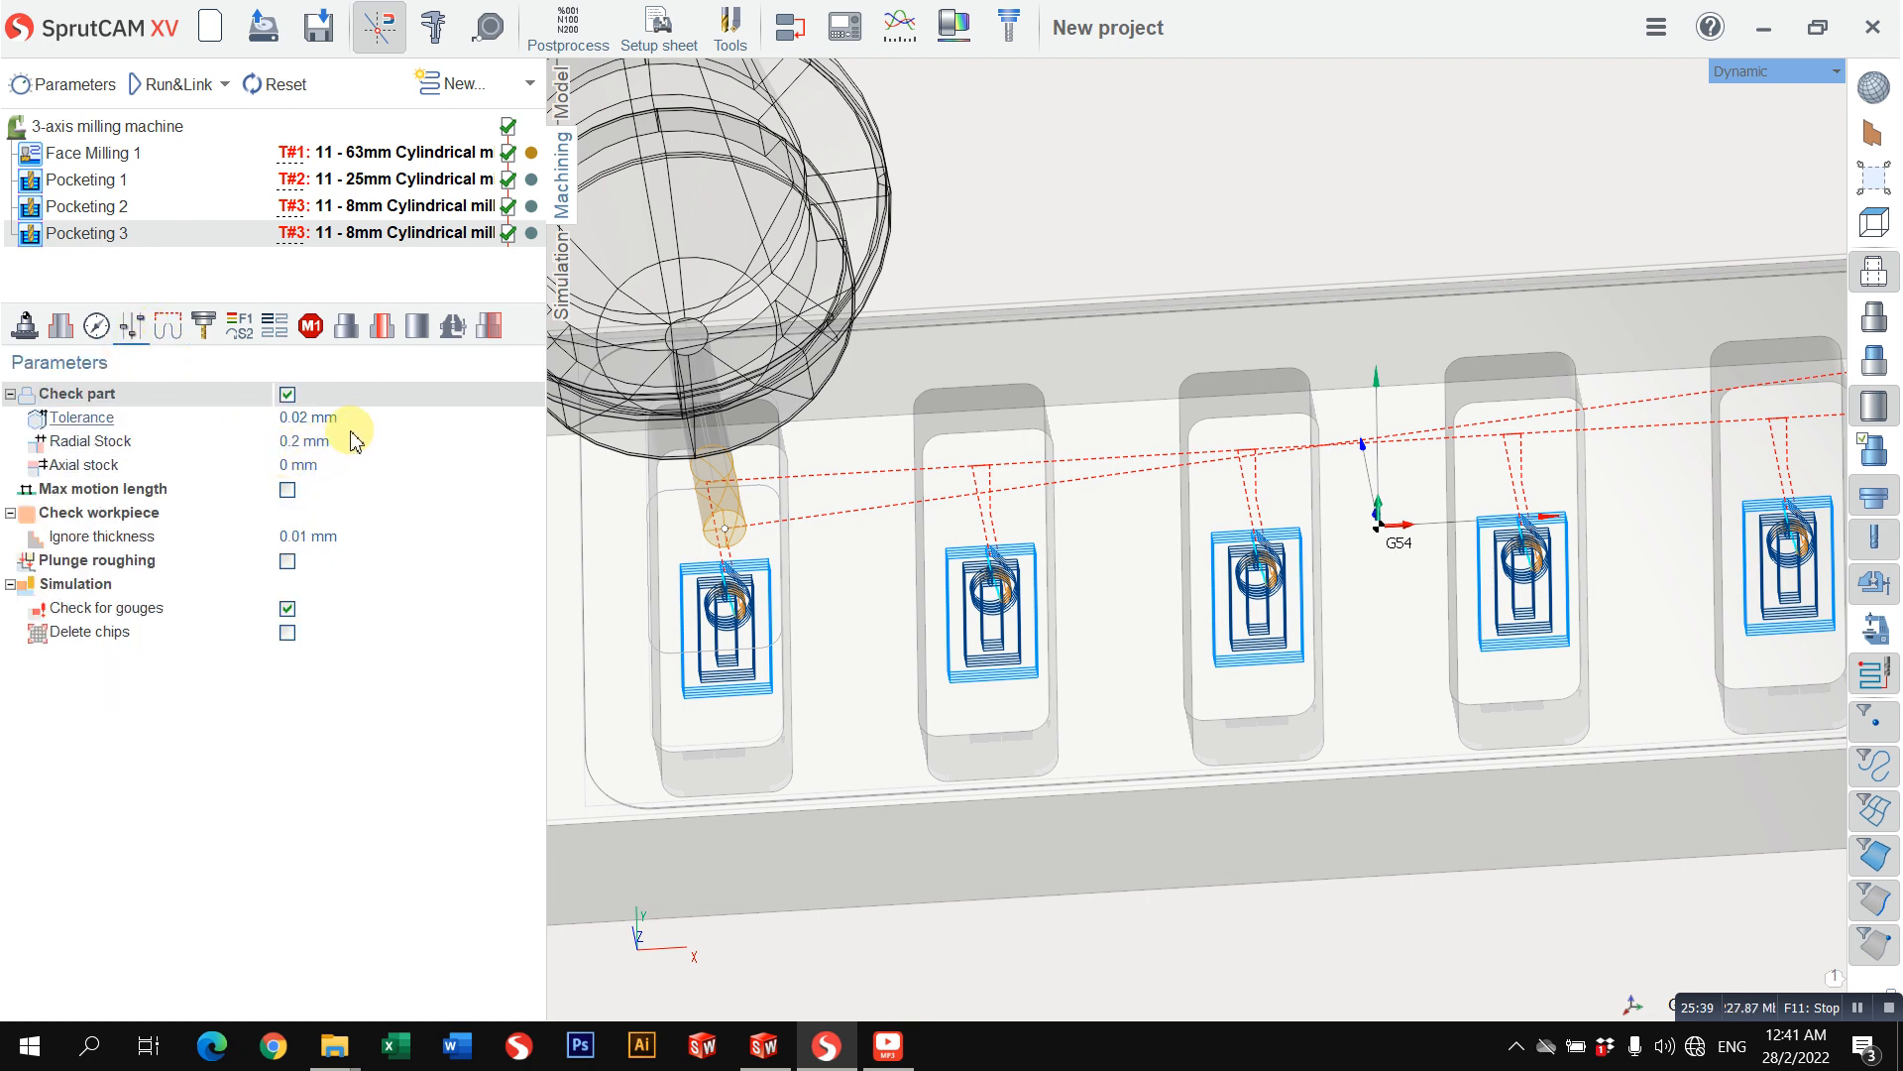
Step: Return to the top view and create a new 2D contouring operation after Pocketing 3
{"action": "scroll", "coordinate": [836, 392], "scroll_direction": "down", "scroll_amount": 2}
{"action": "scroll", "coordinate": [1188, 325], "scroll_direction": "down", "scroll_amount": 2}
{"action": "middle_click_drag", "start_coordinate": [1165, 214], "coordinate": [1198, 290]}
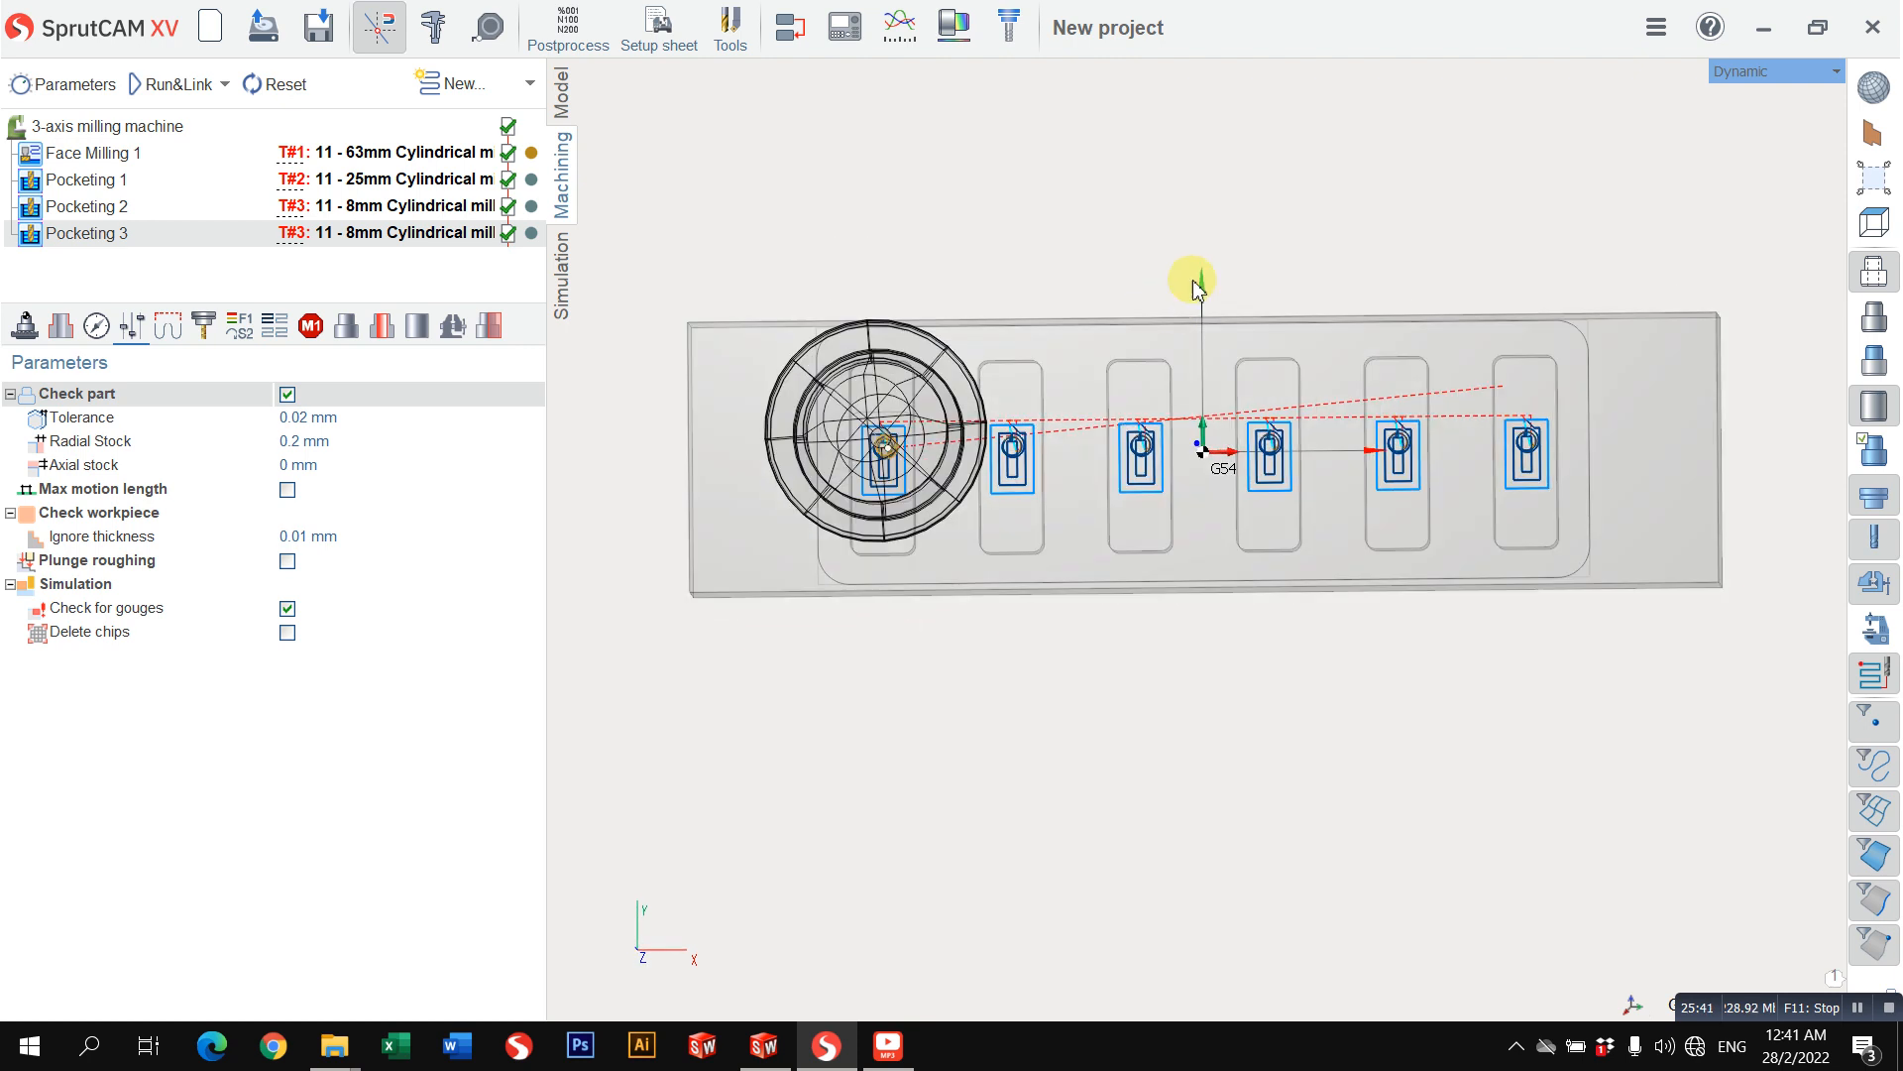
{"action": "left_click", "coordinate": [1733, 73]}
{"action": "mouse_move", "coordinate": [1734, 81]}
{"action": "left_click", "coordinate": [1619, 94]}
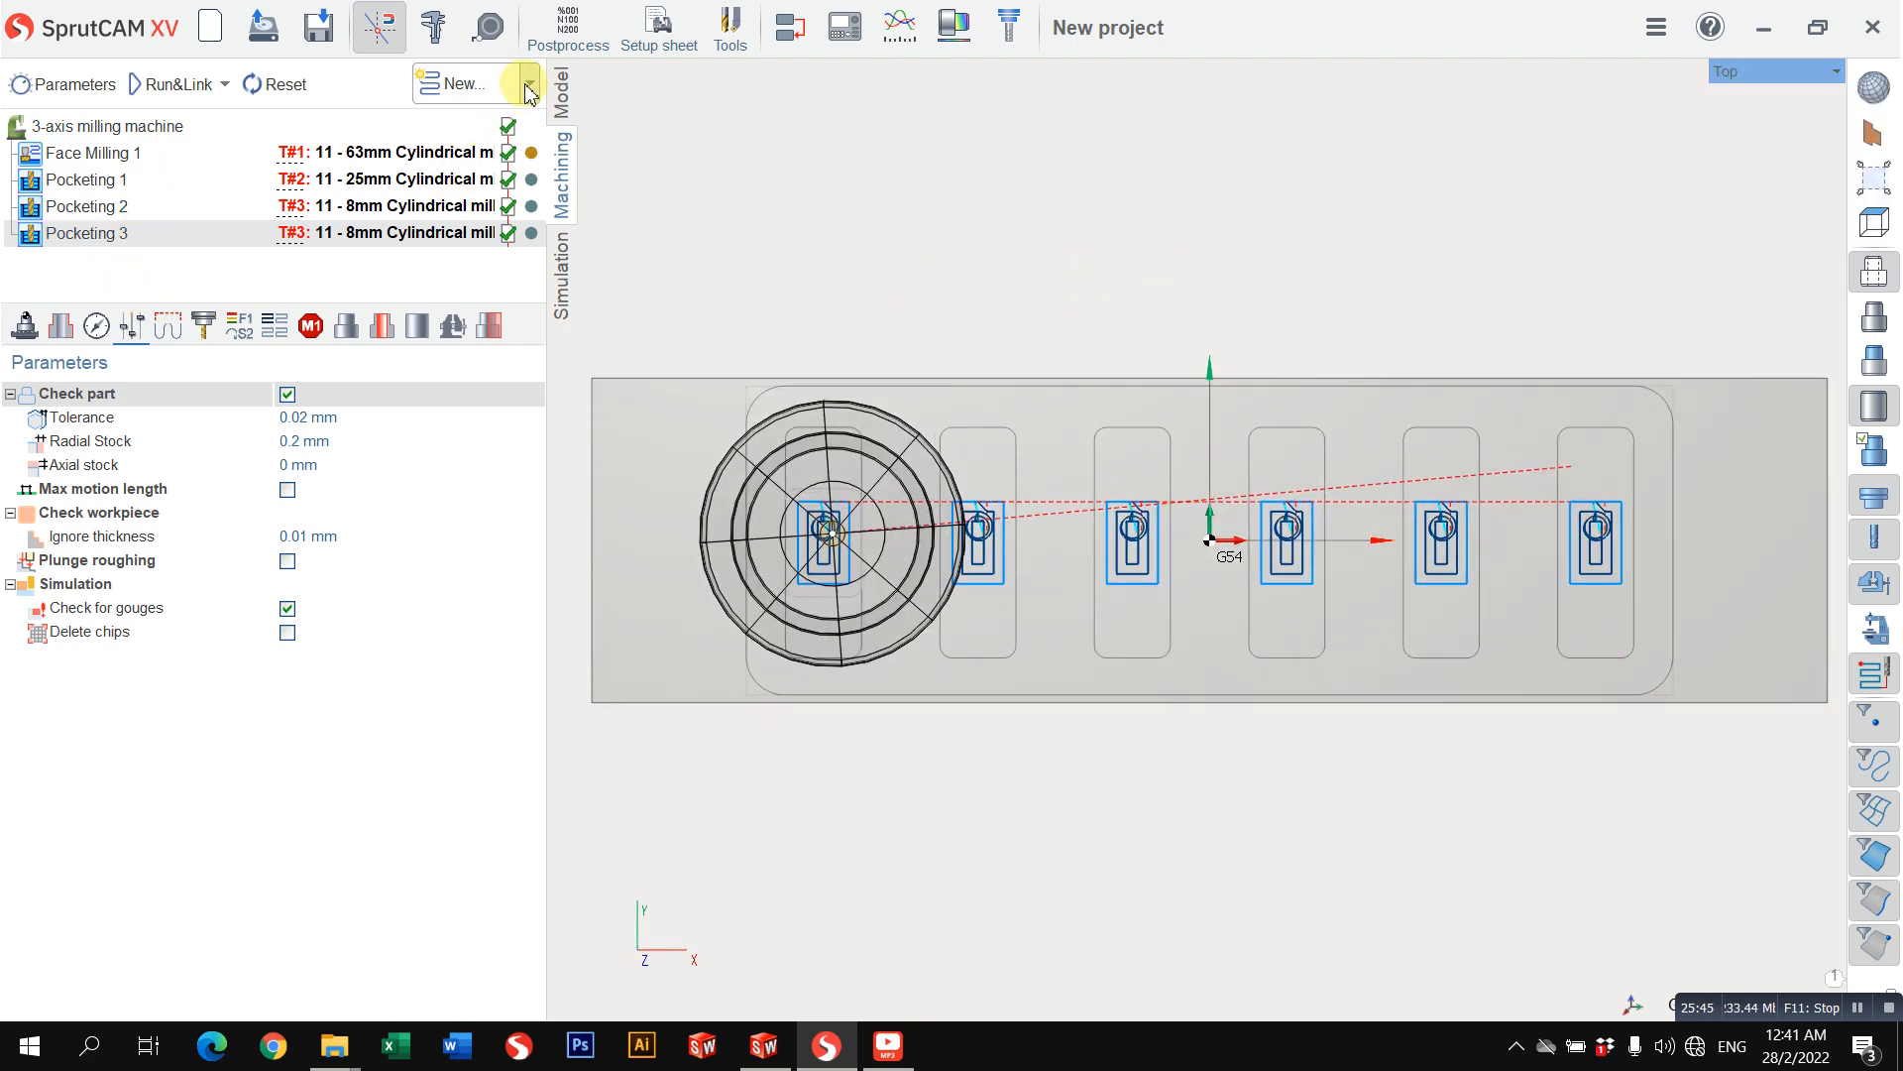
{"action": "left_click", "coordinate": [466, 84]}
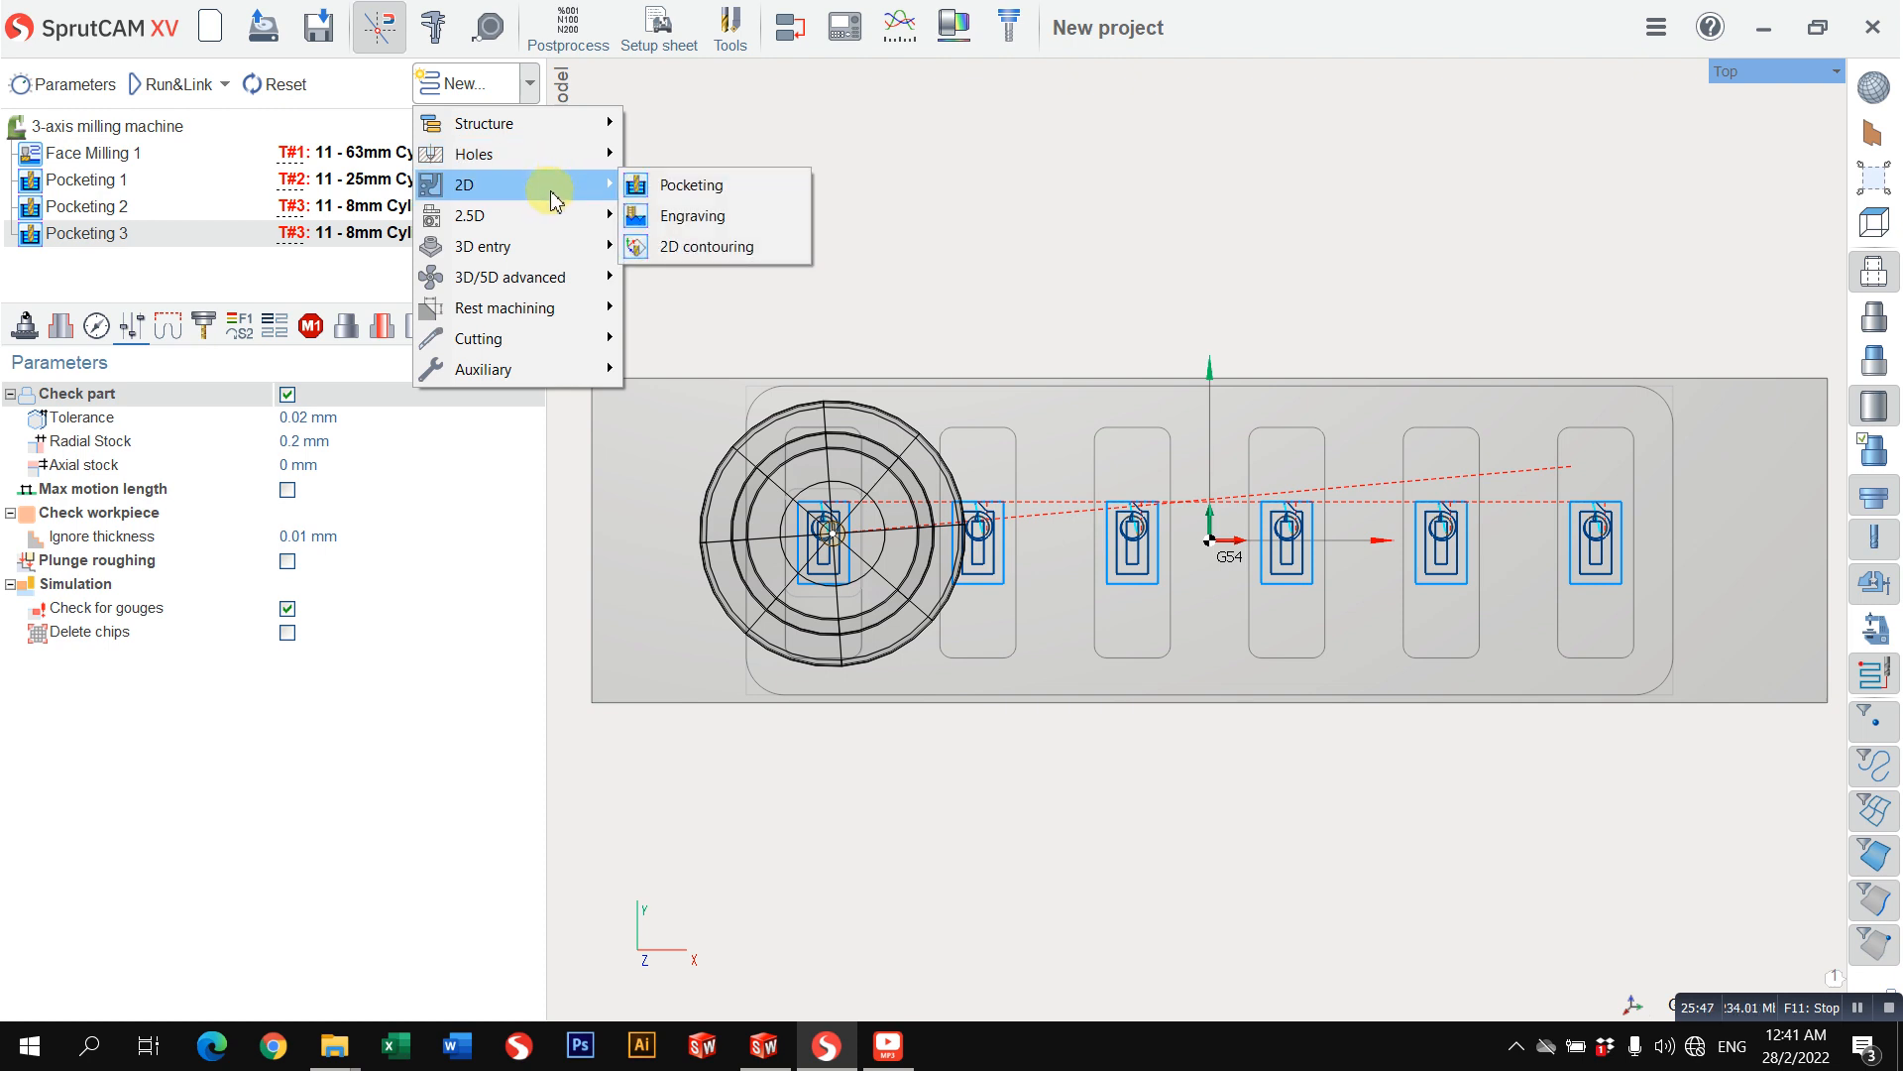
{"action": "left_click", "coordinate": [562, 184]}
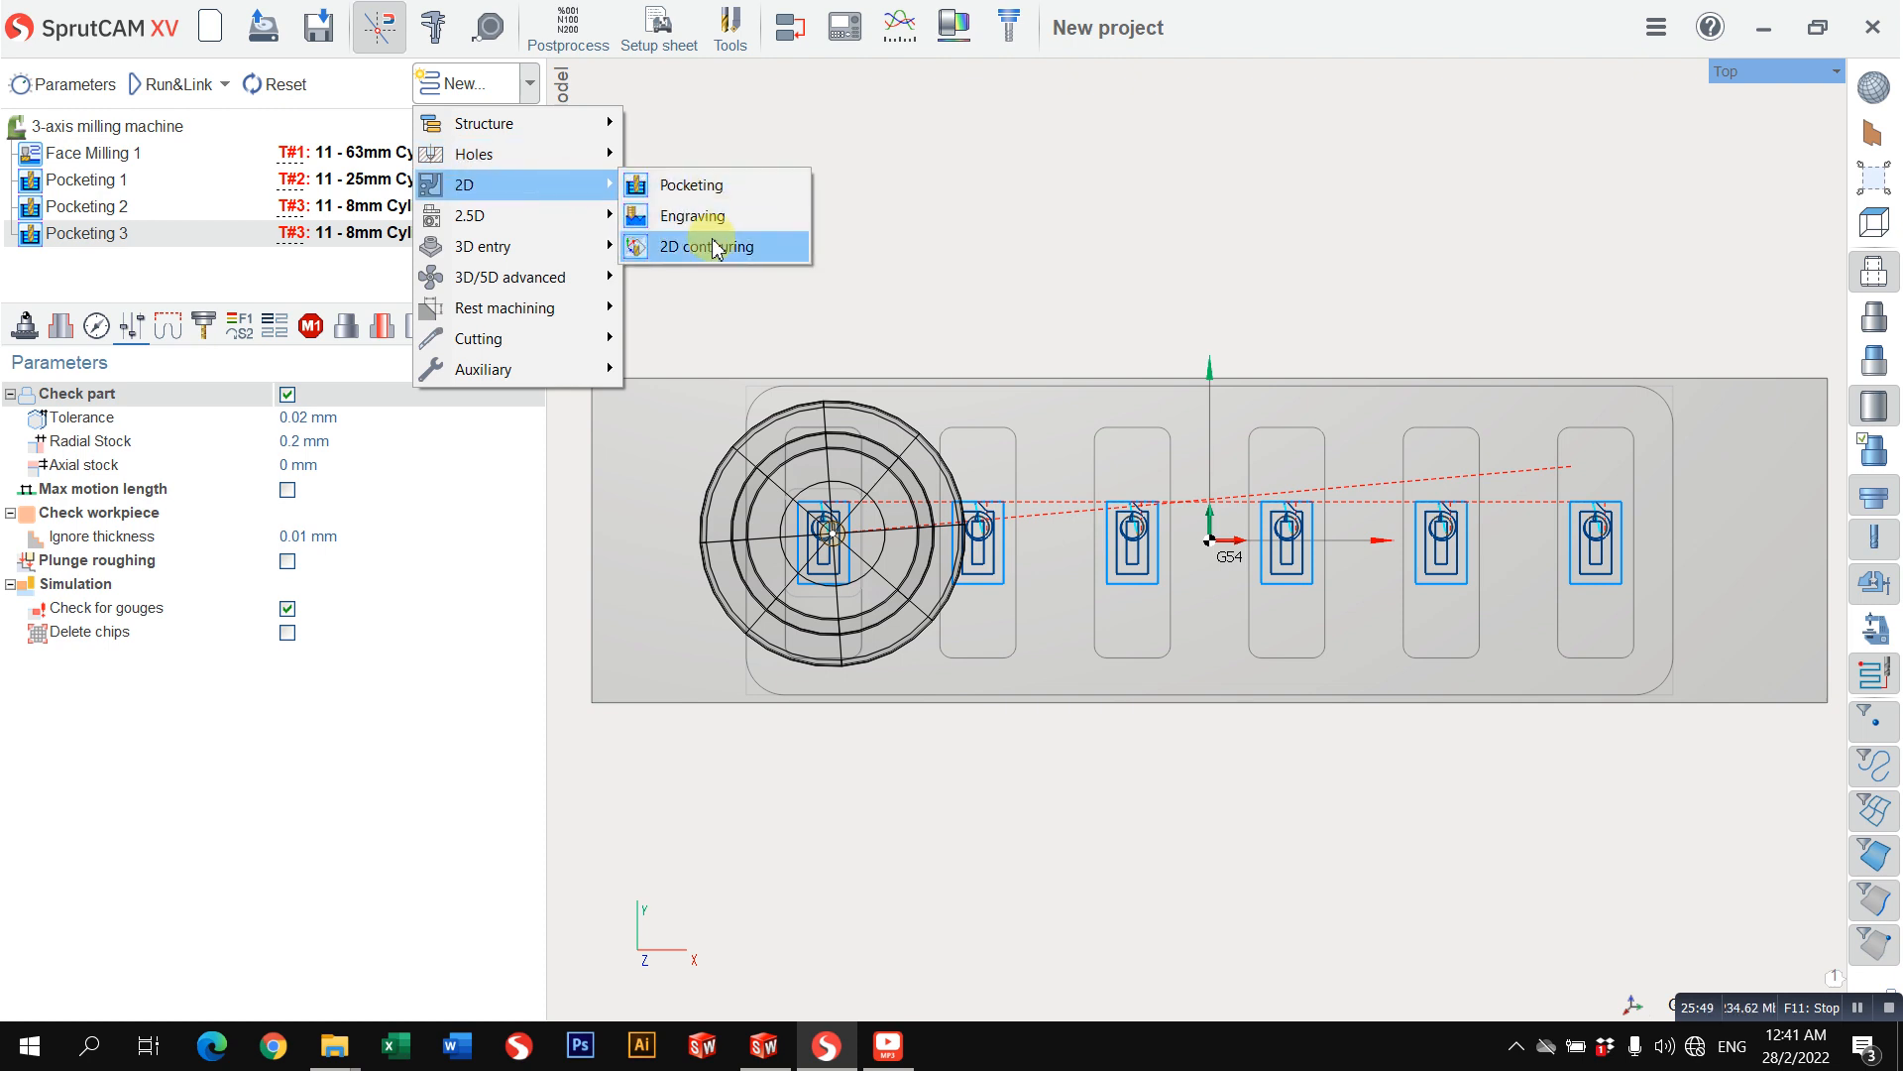
{"action": "left_click", "coordinate": [710, 247]}
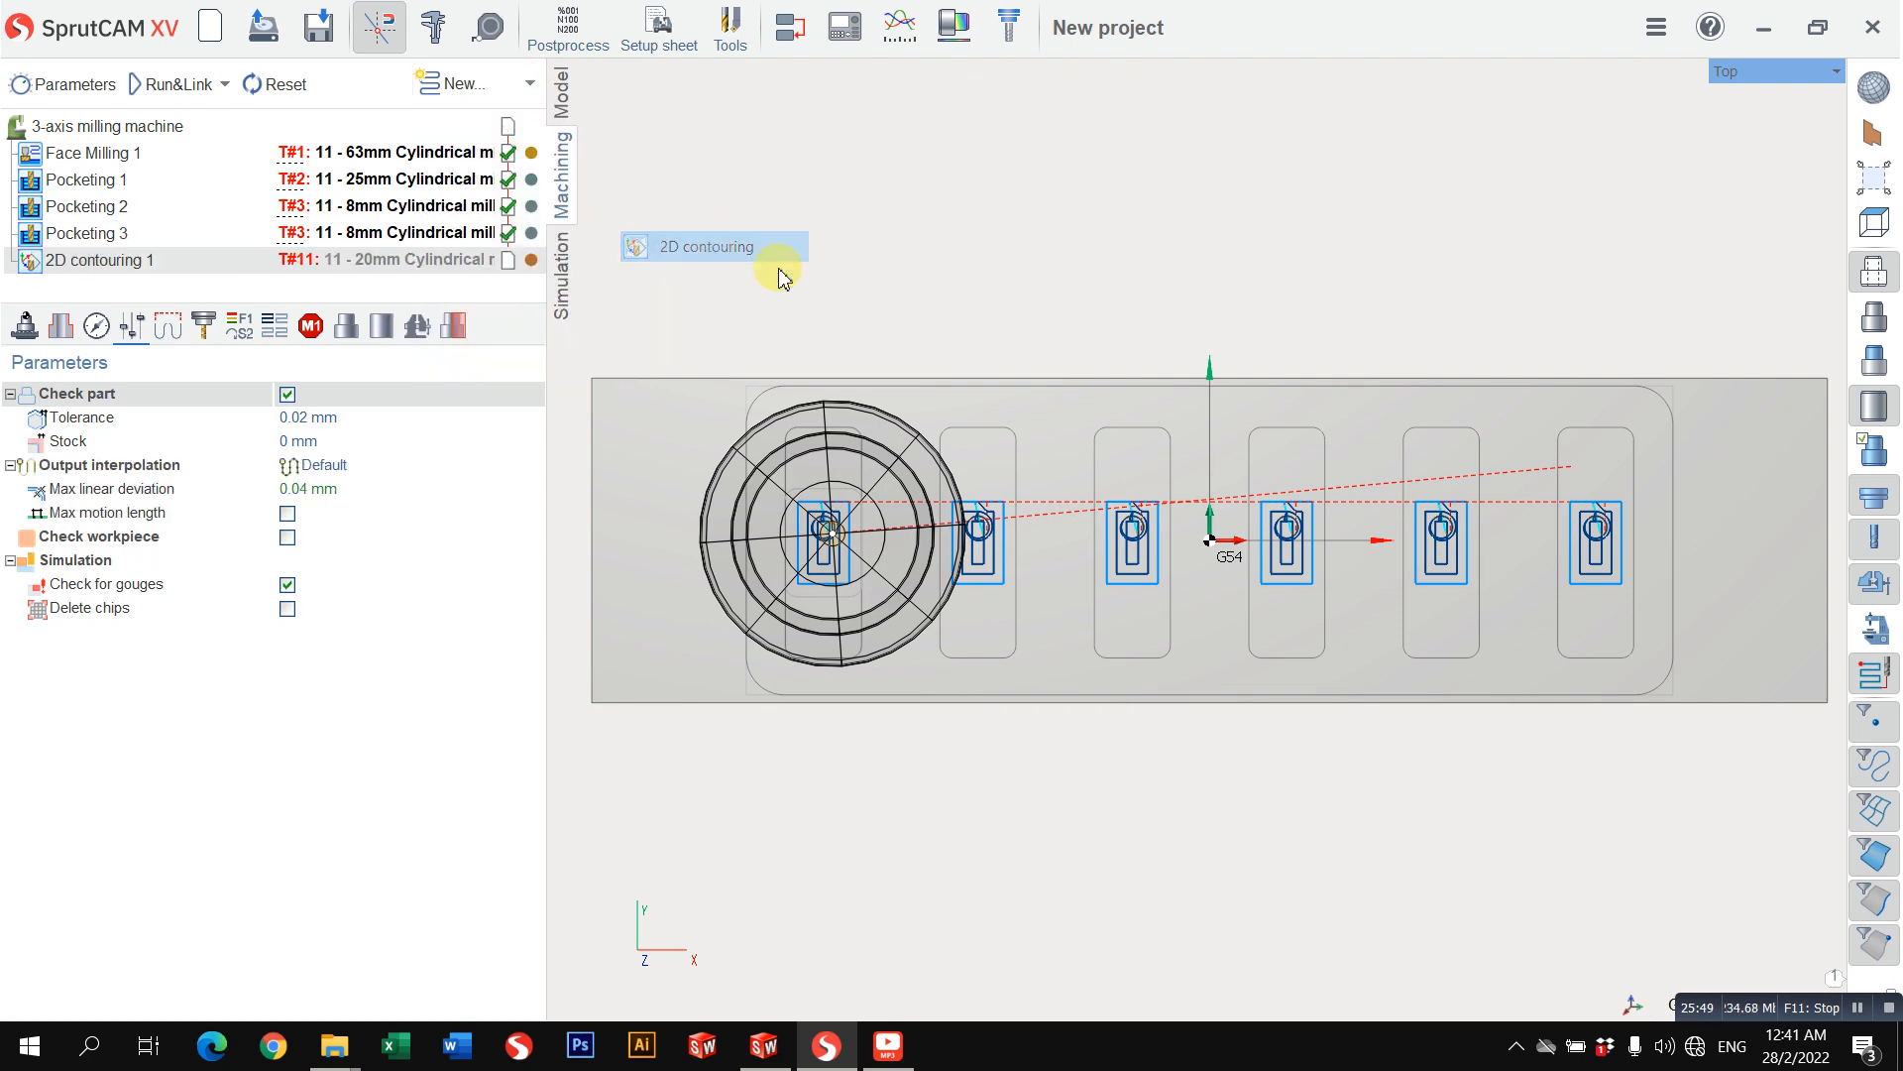
Step: Assign the 8mm Cylindrical mill used by Pocketing 3 to the 2D contouring operation
{"action": "left_click", "coordinate": [60, 325]}
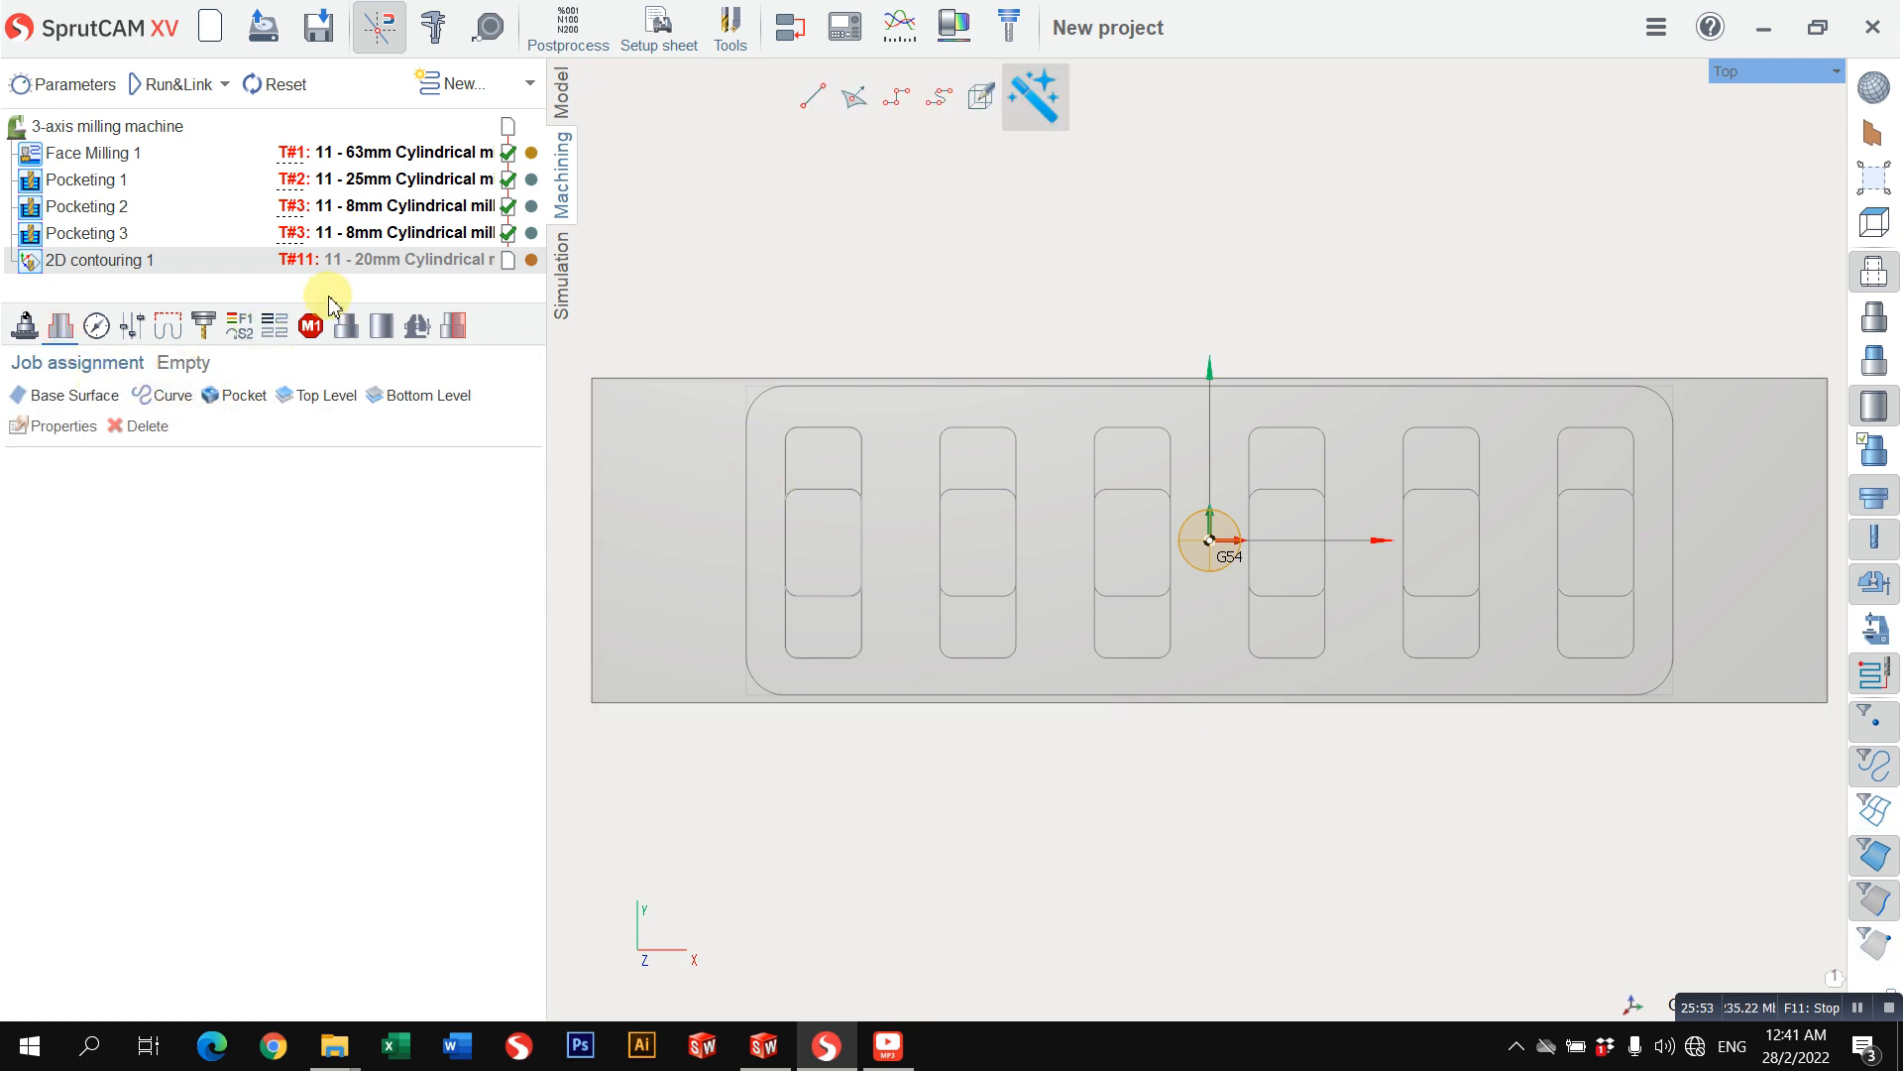
{"action": "left_click", "coordinate": [204, 325]}
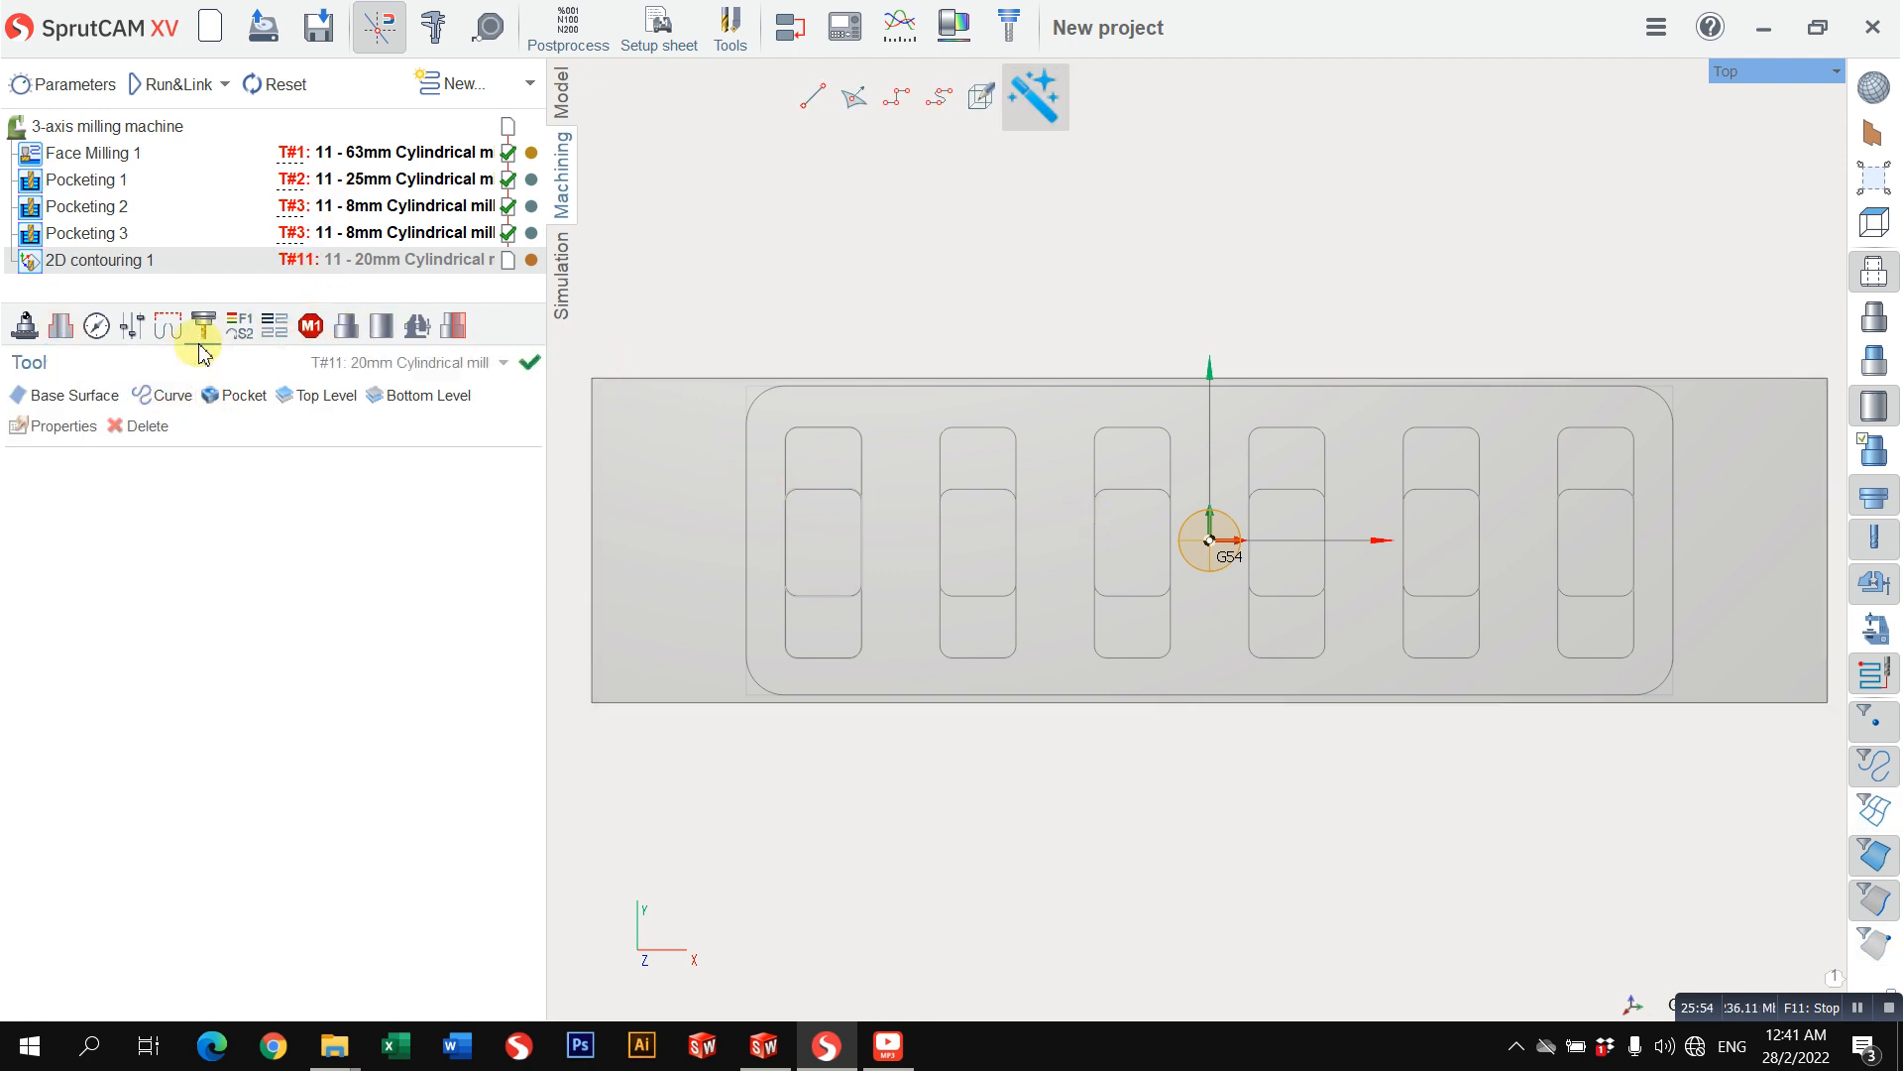
{"action": "left_click", "coordinate": [424, 381]}
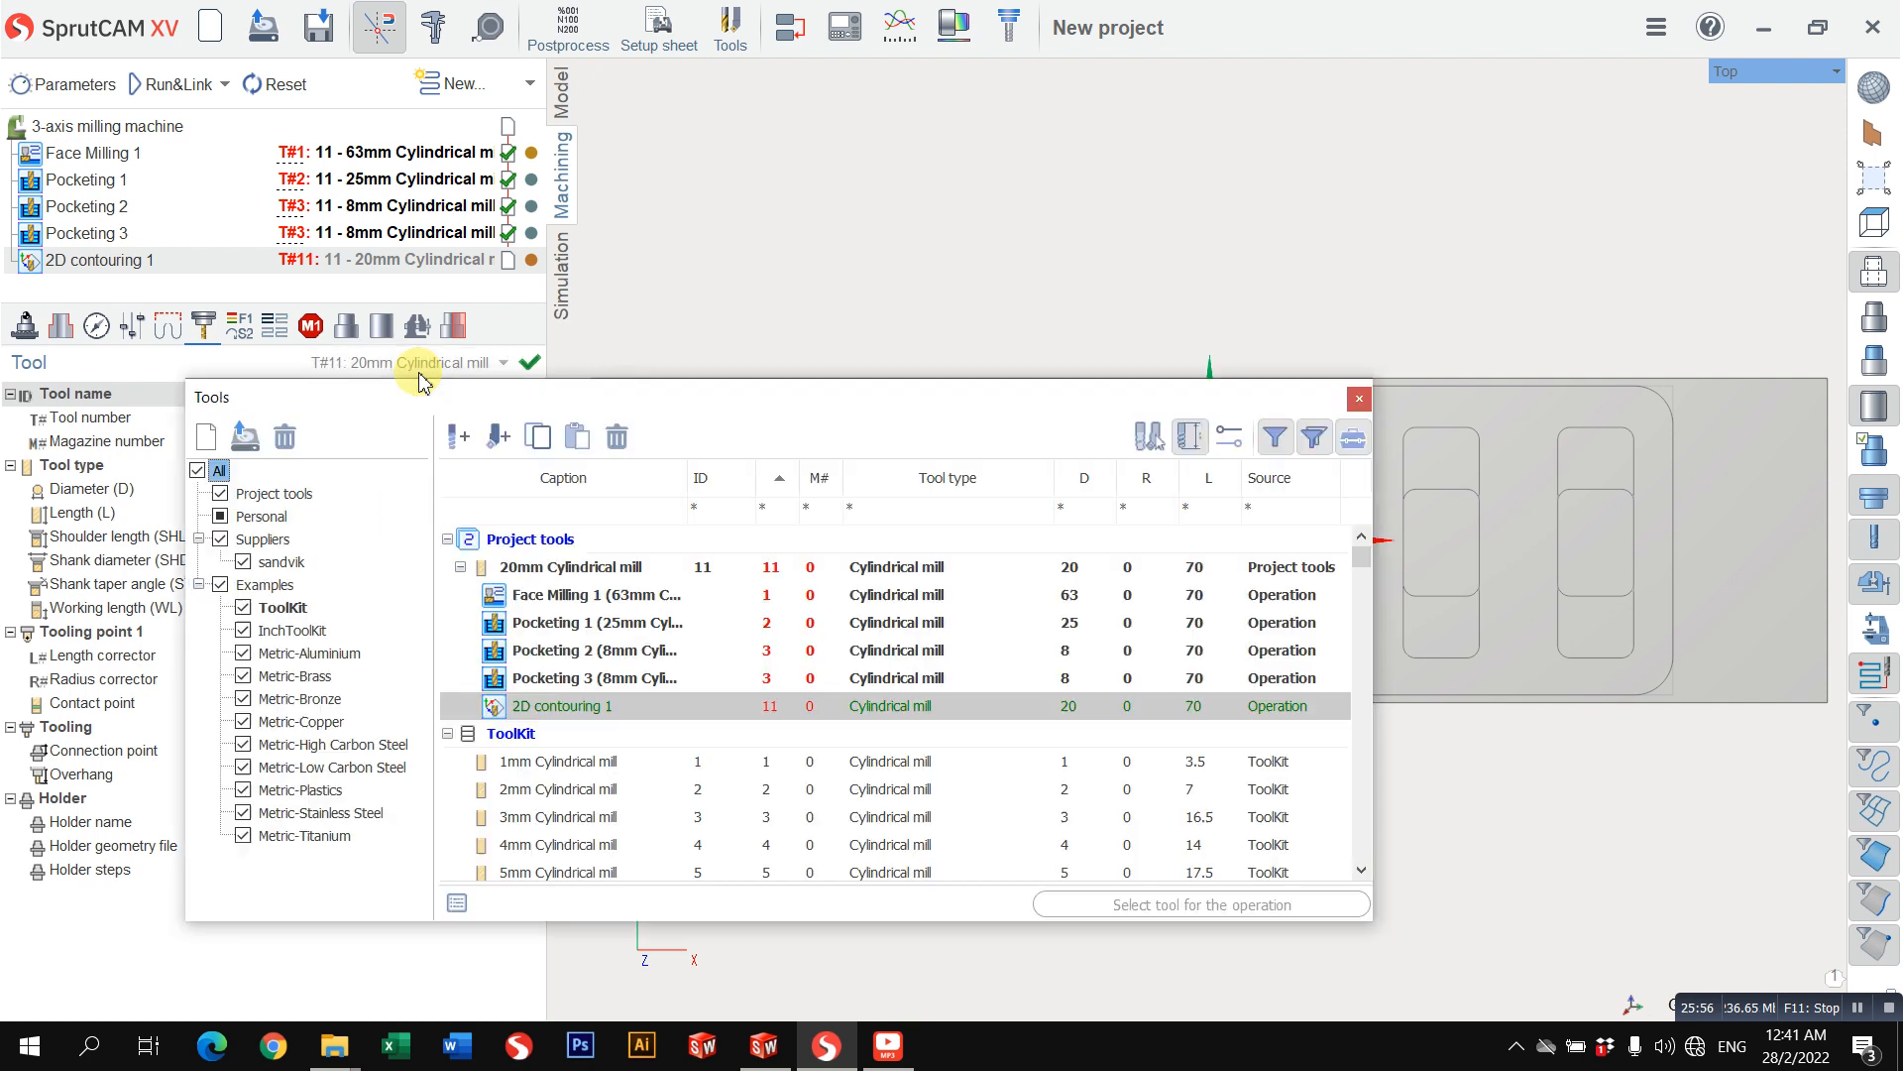
{"action": "double_click", "coordinate": [530, 684]}
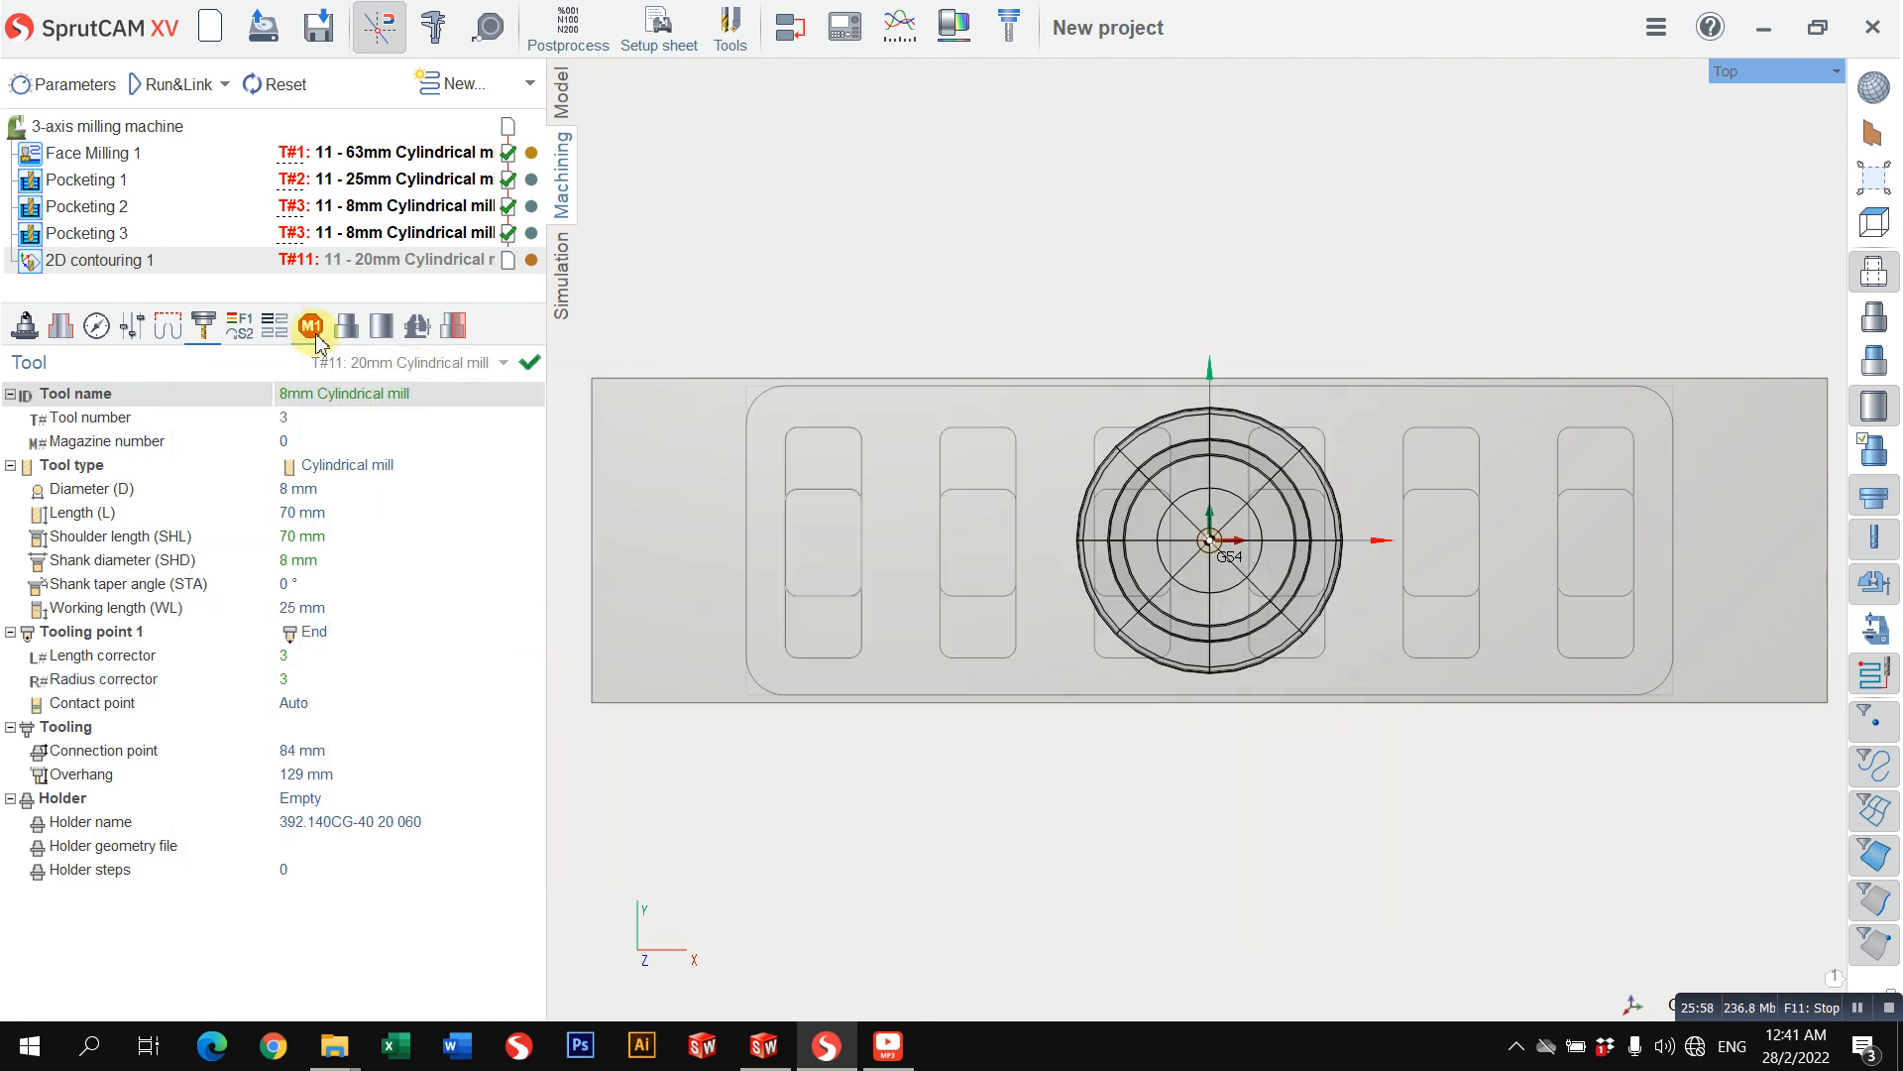
Step: Set the 2D contouring operation's work feed to 500 mm/min
{"action": "left_click", "coordinate": [244, 335]}
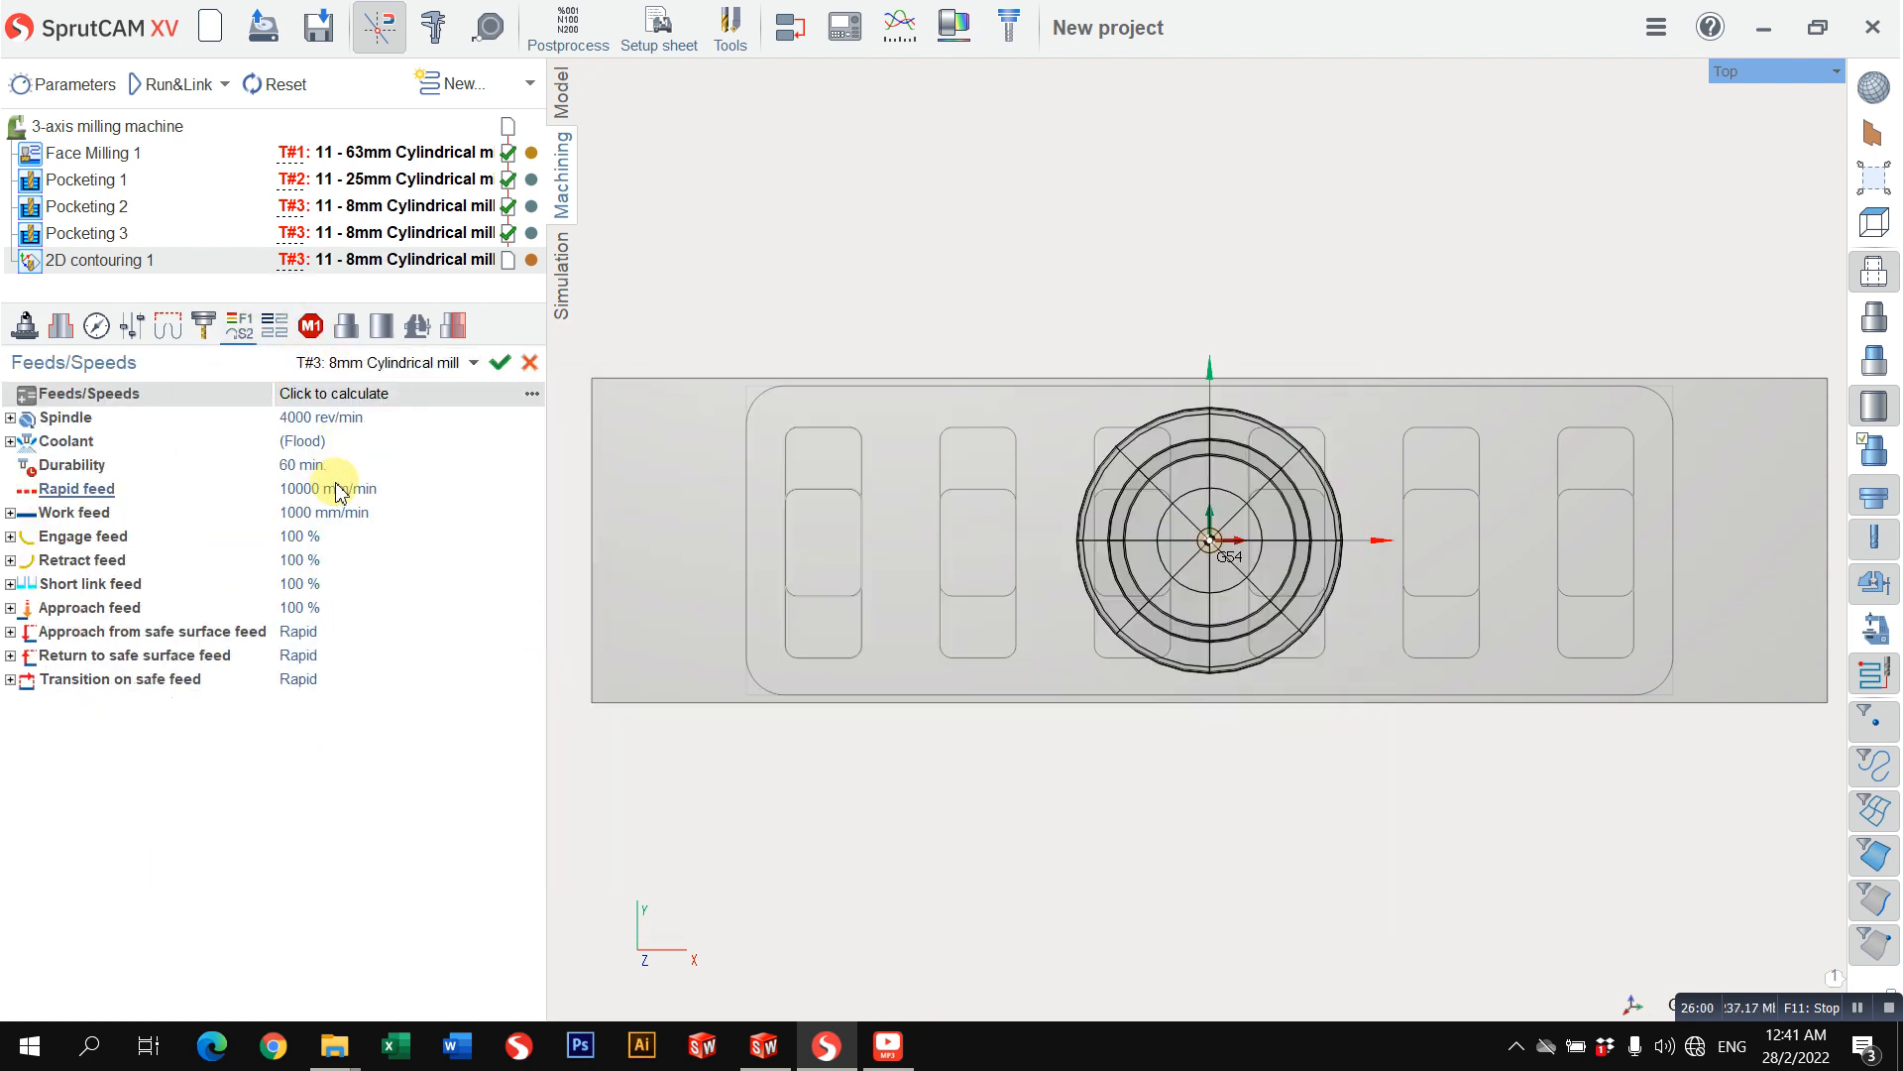
{"action": "left_click", "coordinate": [332, 488]}
{"action": "left_click", "coordinate": [357, 514]}
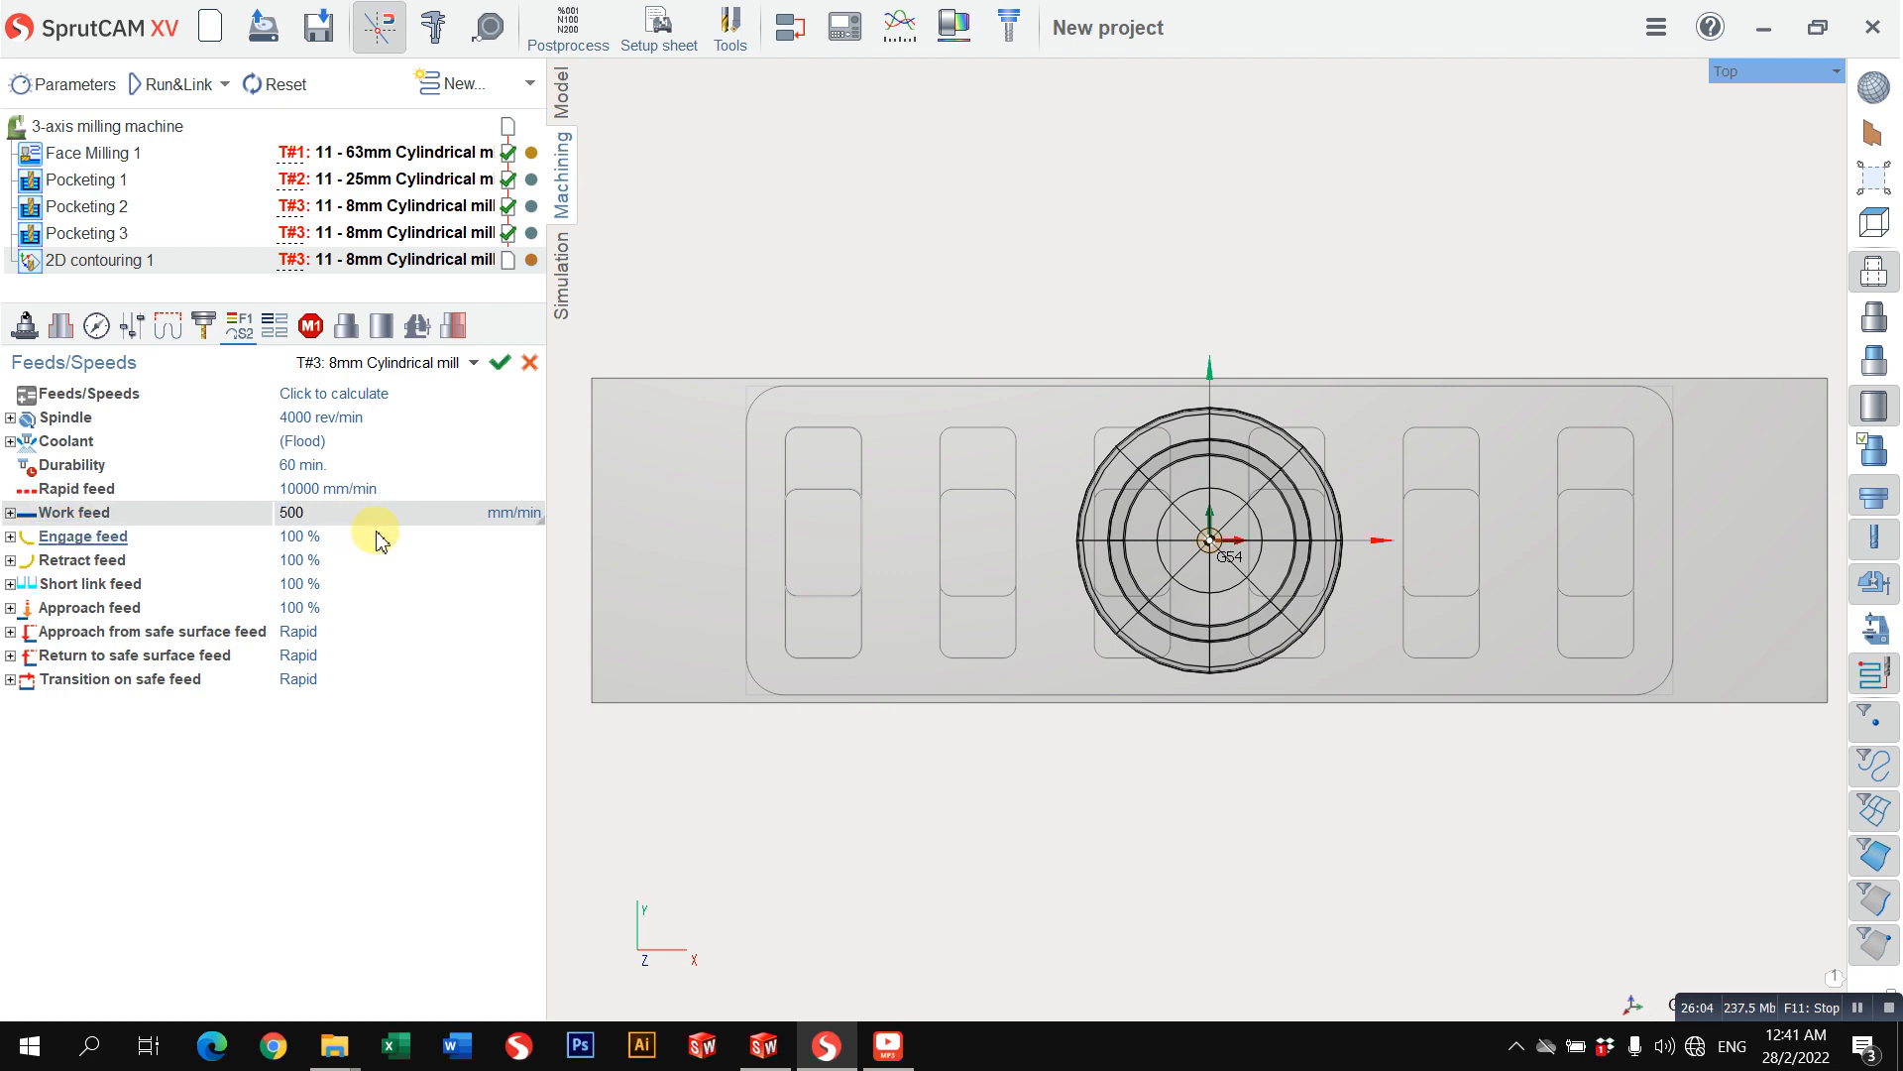
Step: Add the first small pocket's outline, Curve2 of Joined curves, as a curve to the contouring job assignment
{"action": "left_click", "coordinate": [61, 326]}
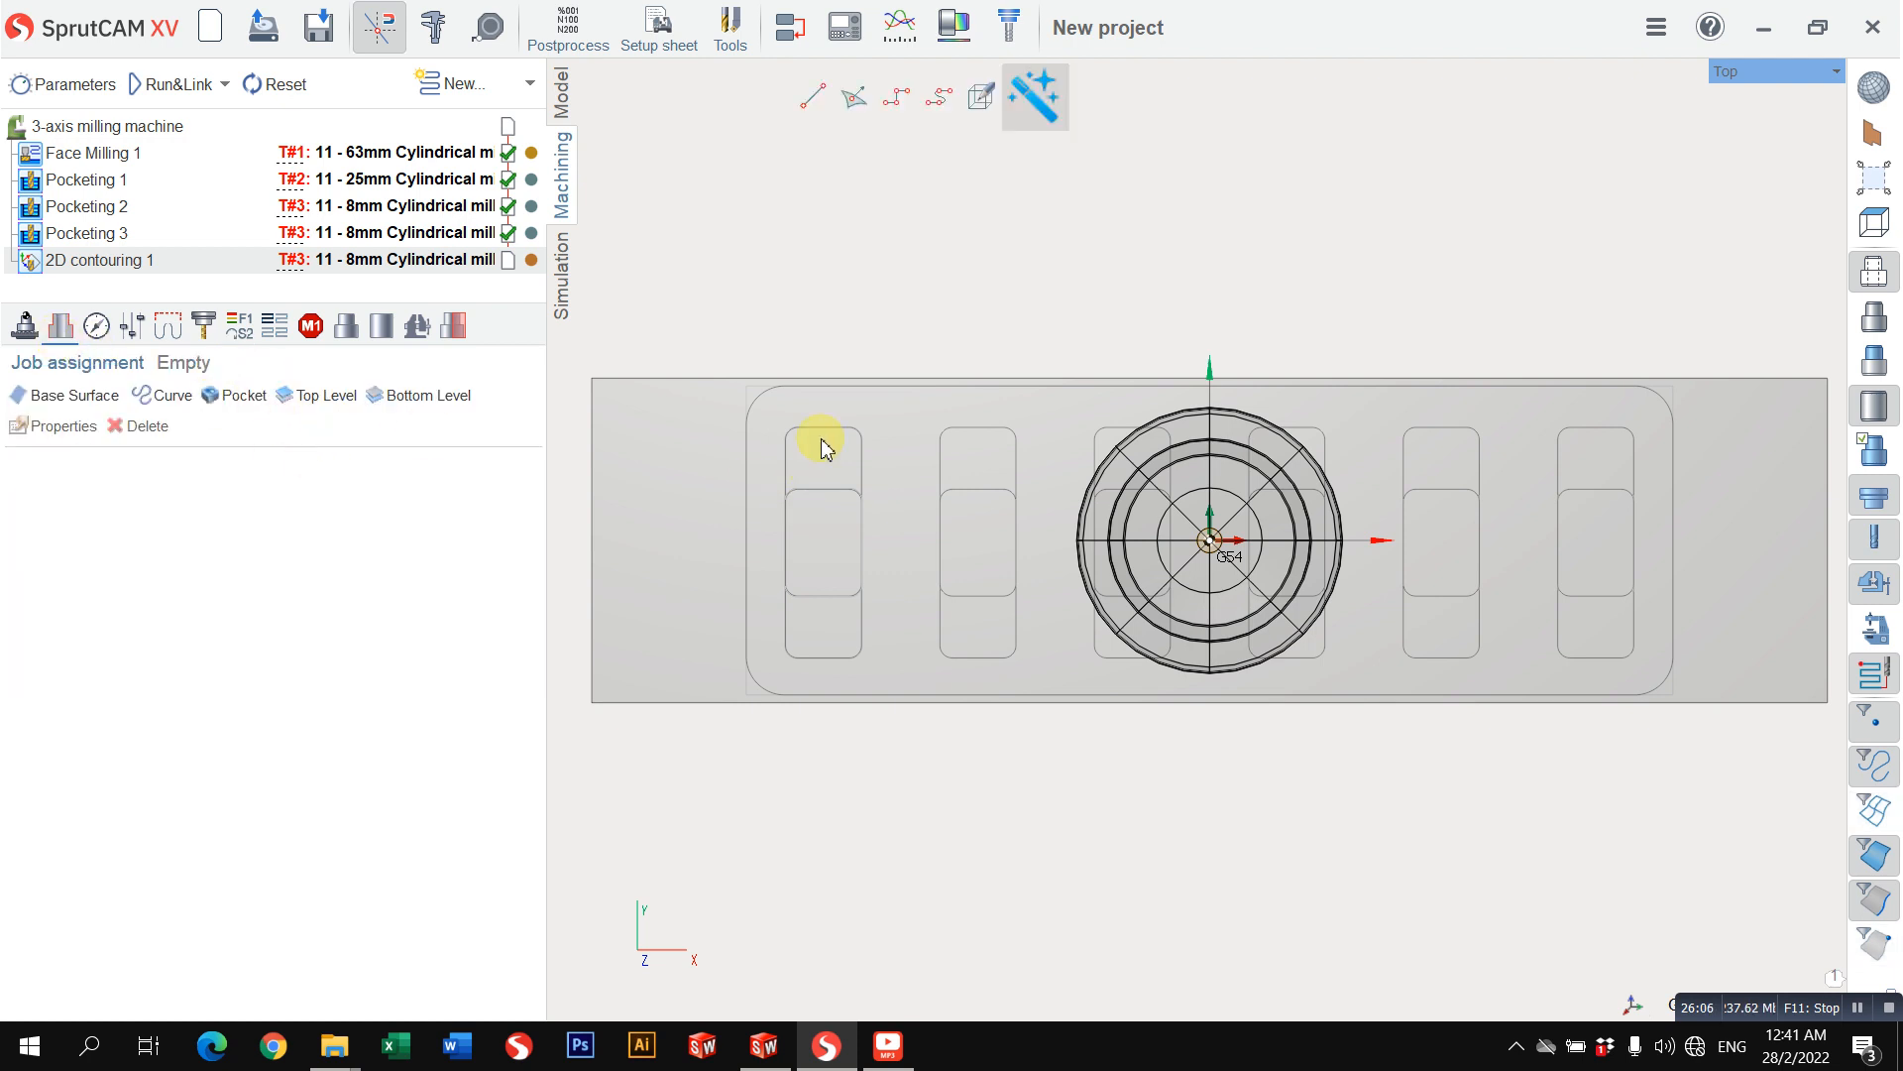
{"action": "left_click", "coordinate": [161, 395]}
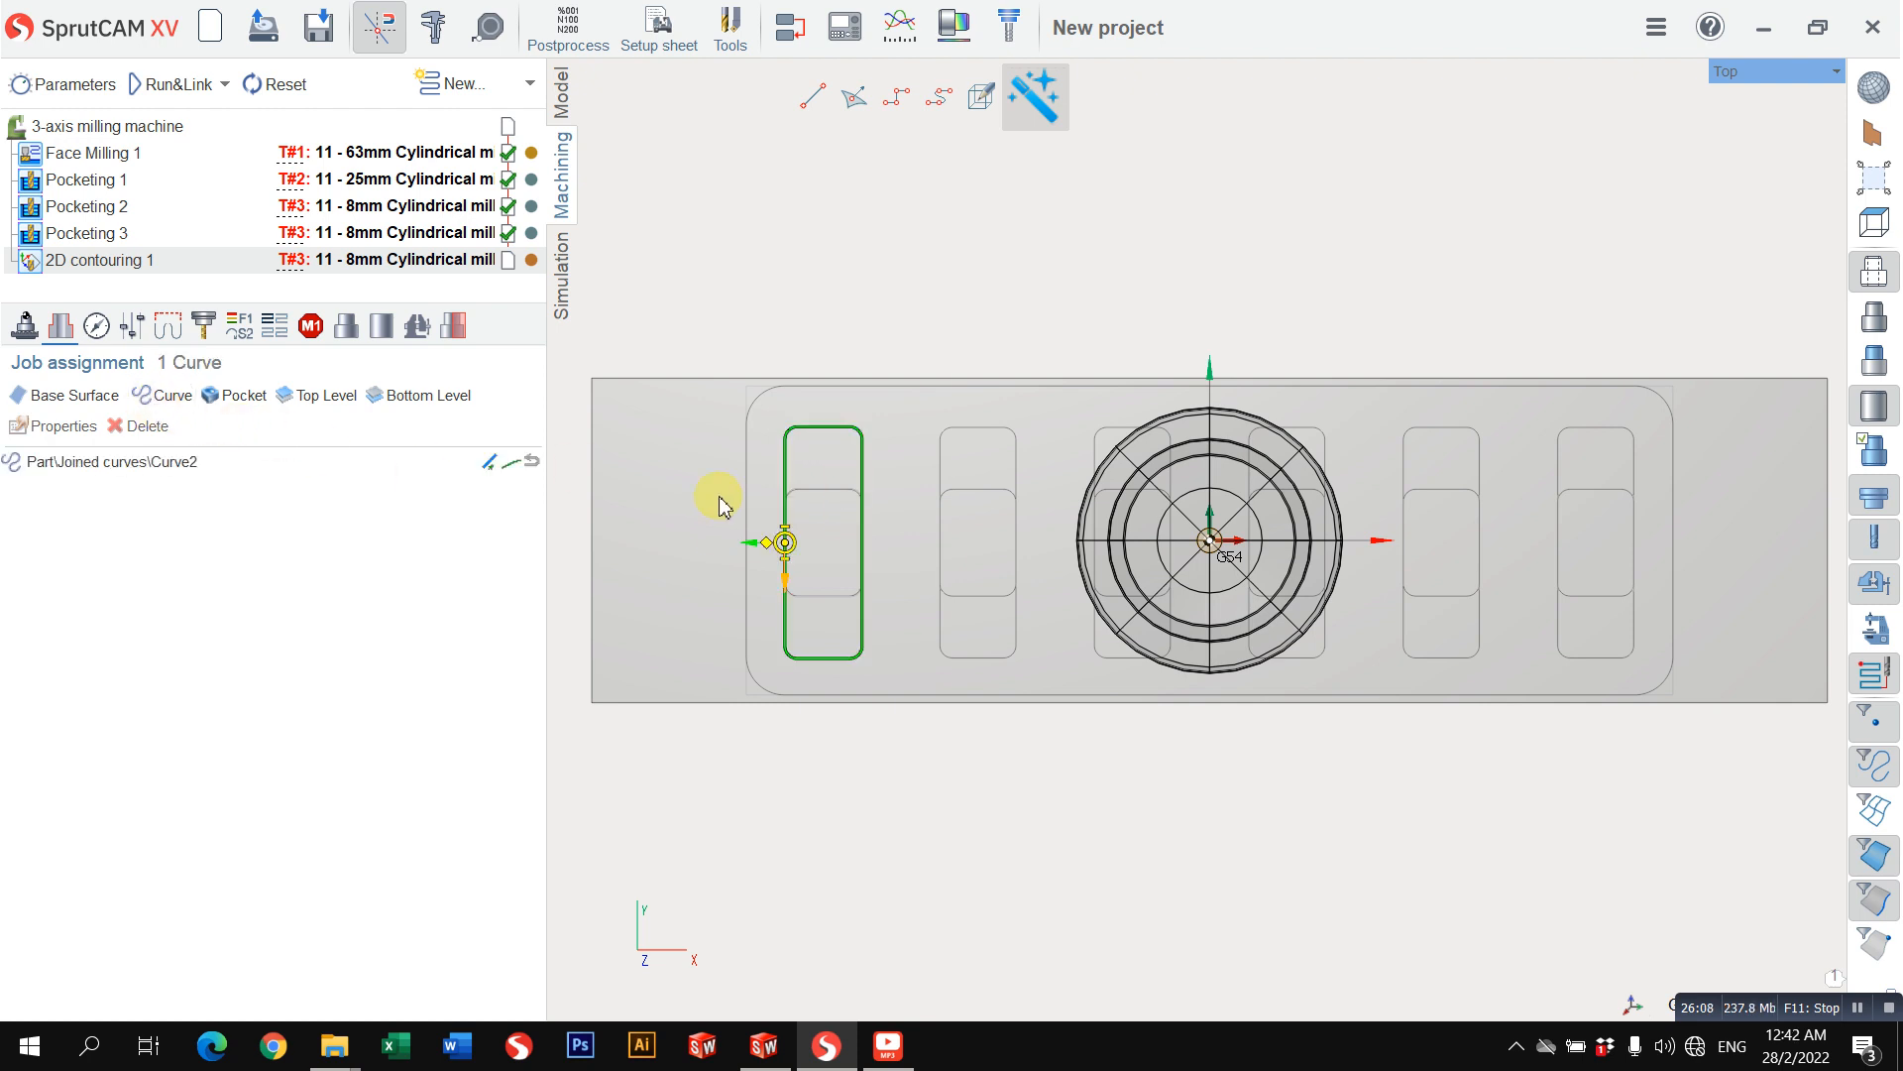
{"action": "scroll", "coordinate": [799, 557], "scroll_direction": "up", "scroll_amount": 3}
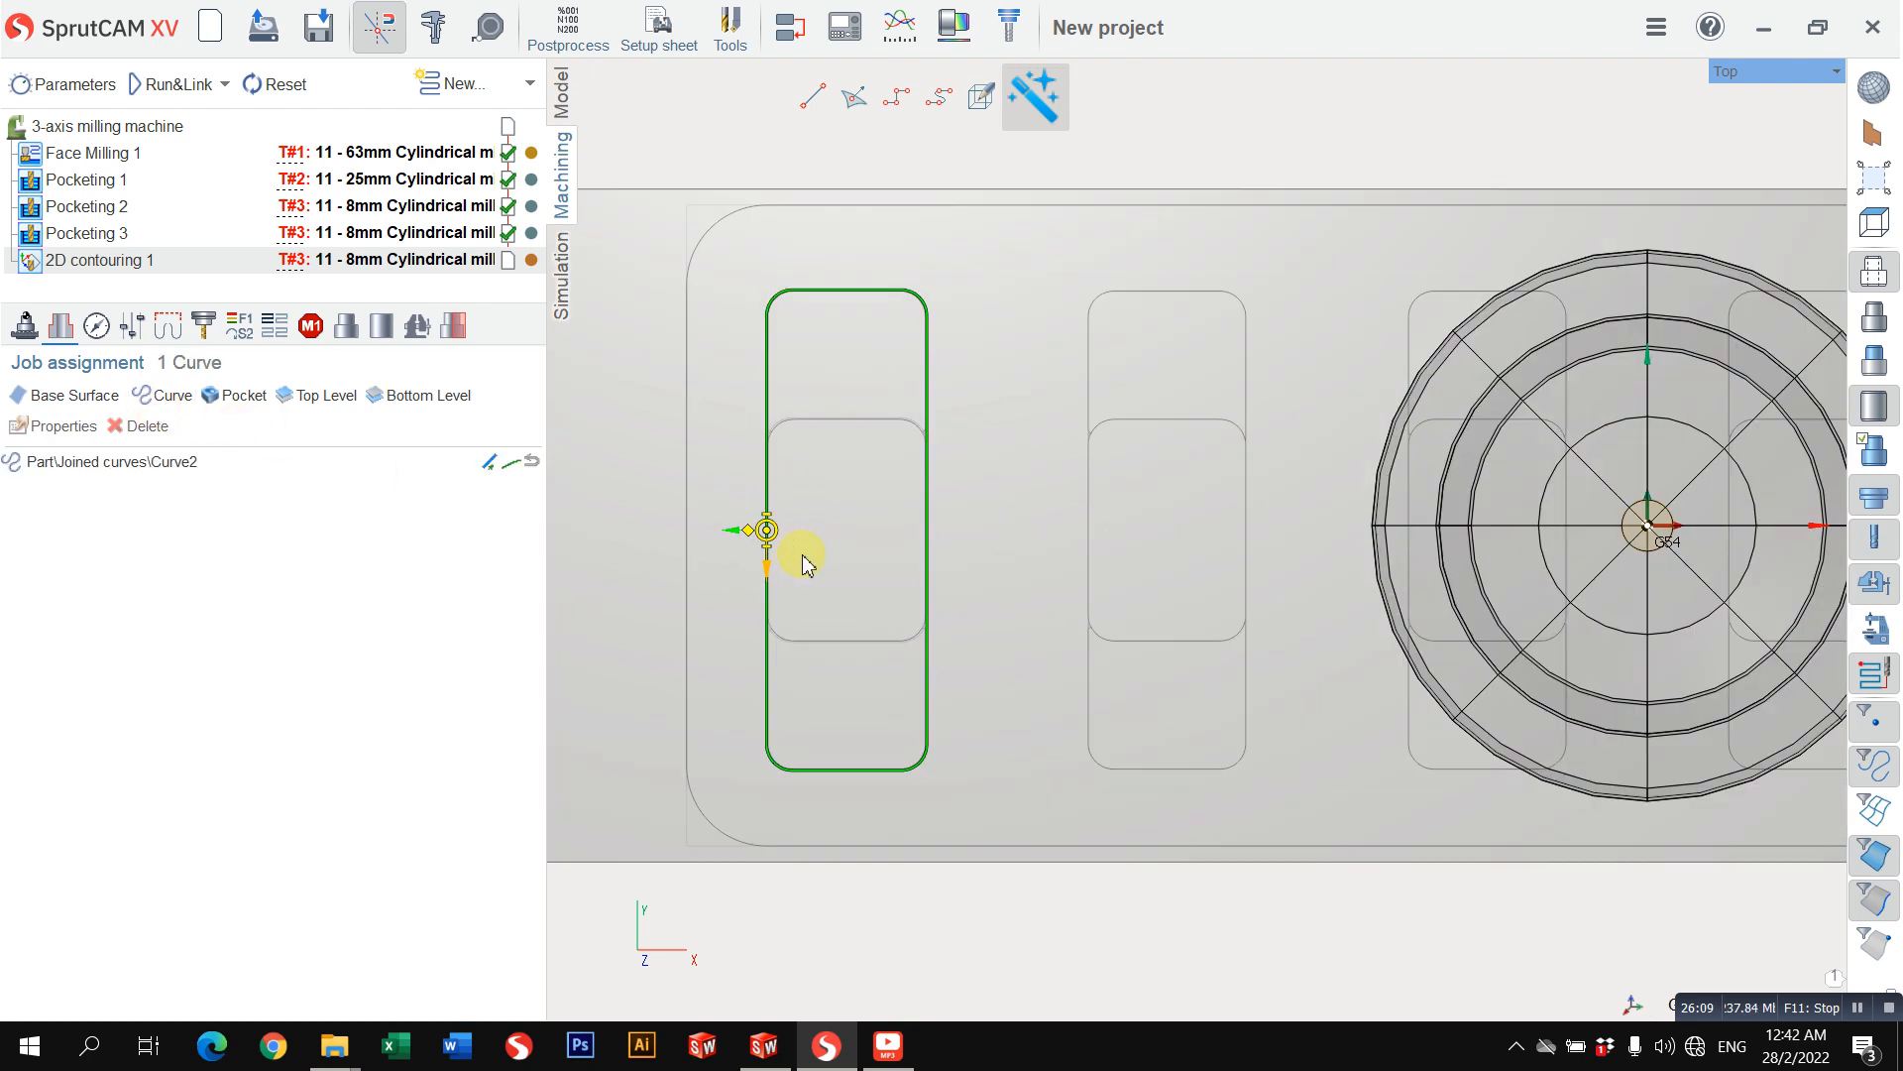
Step: Offset Curve2's toolpath by the tool radius and place it on the inner side of the pocket
{"action": "left_click", "coordinate": [511, 462]}
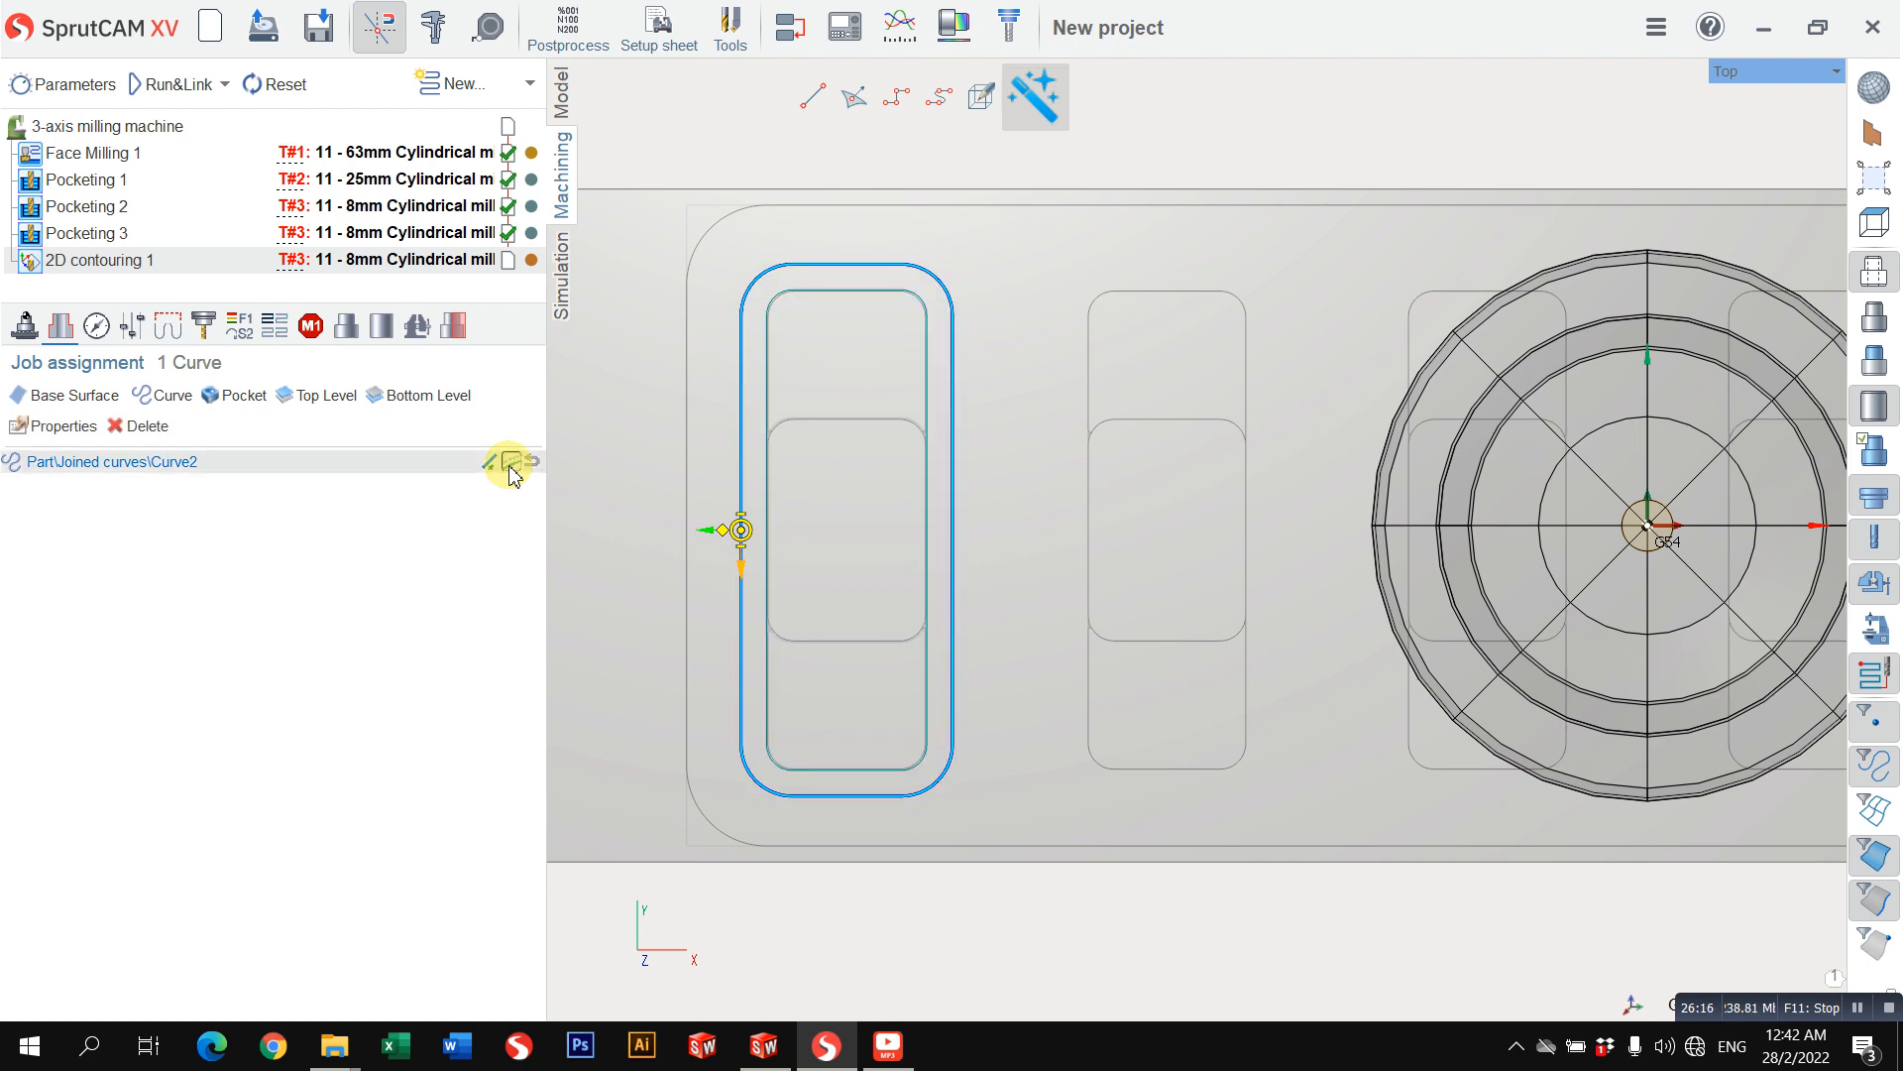
{"action": "left_click", "coordinate": [718, 536]}
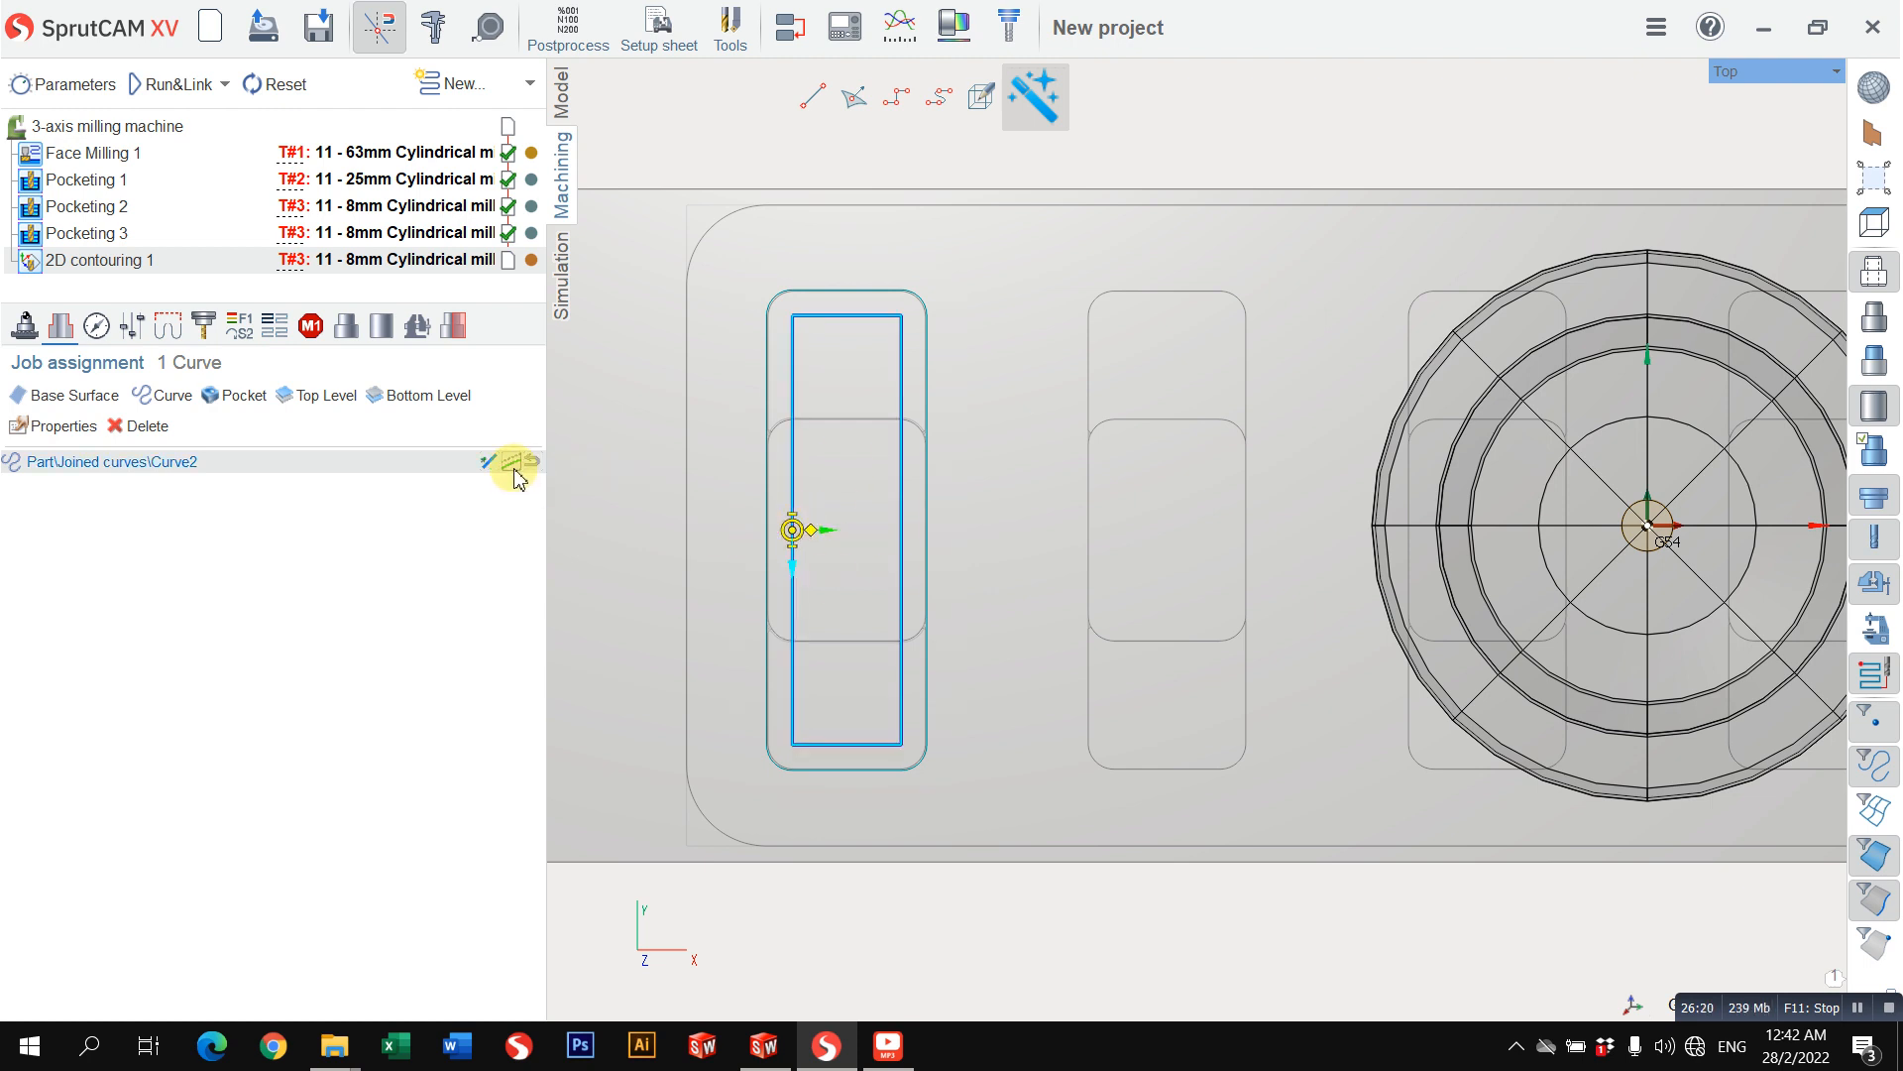
{"action": "left_click", "coordinate": [743, 562]}
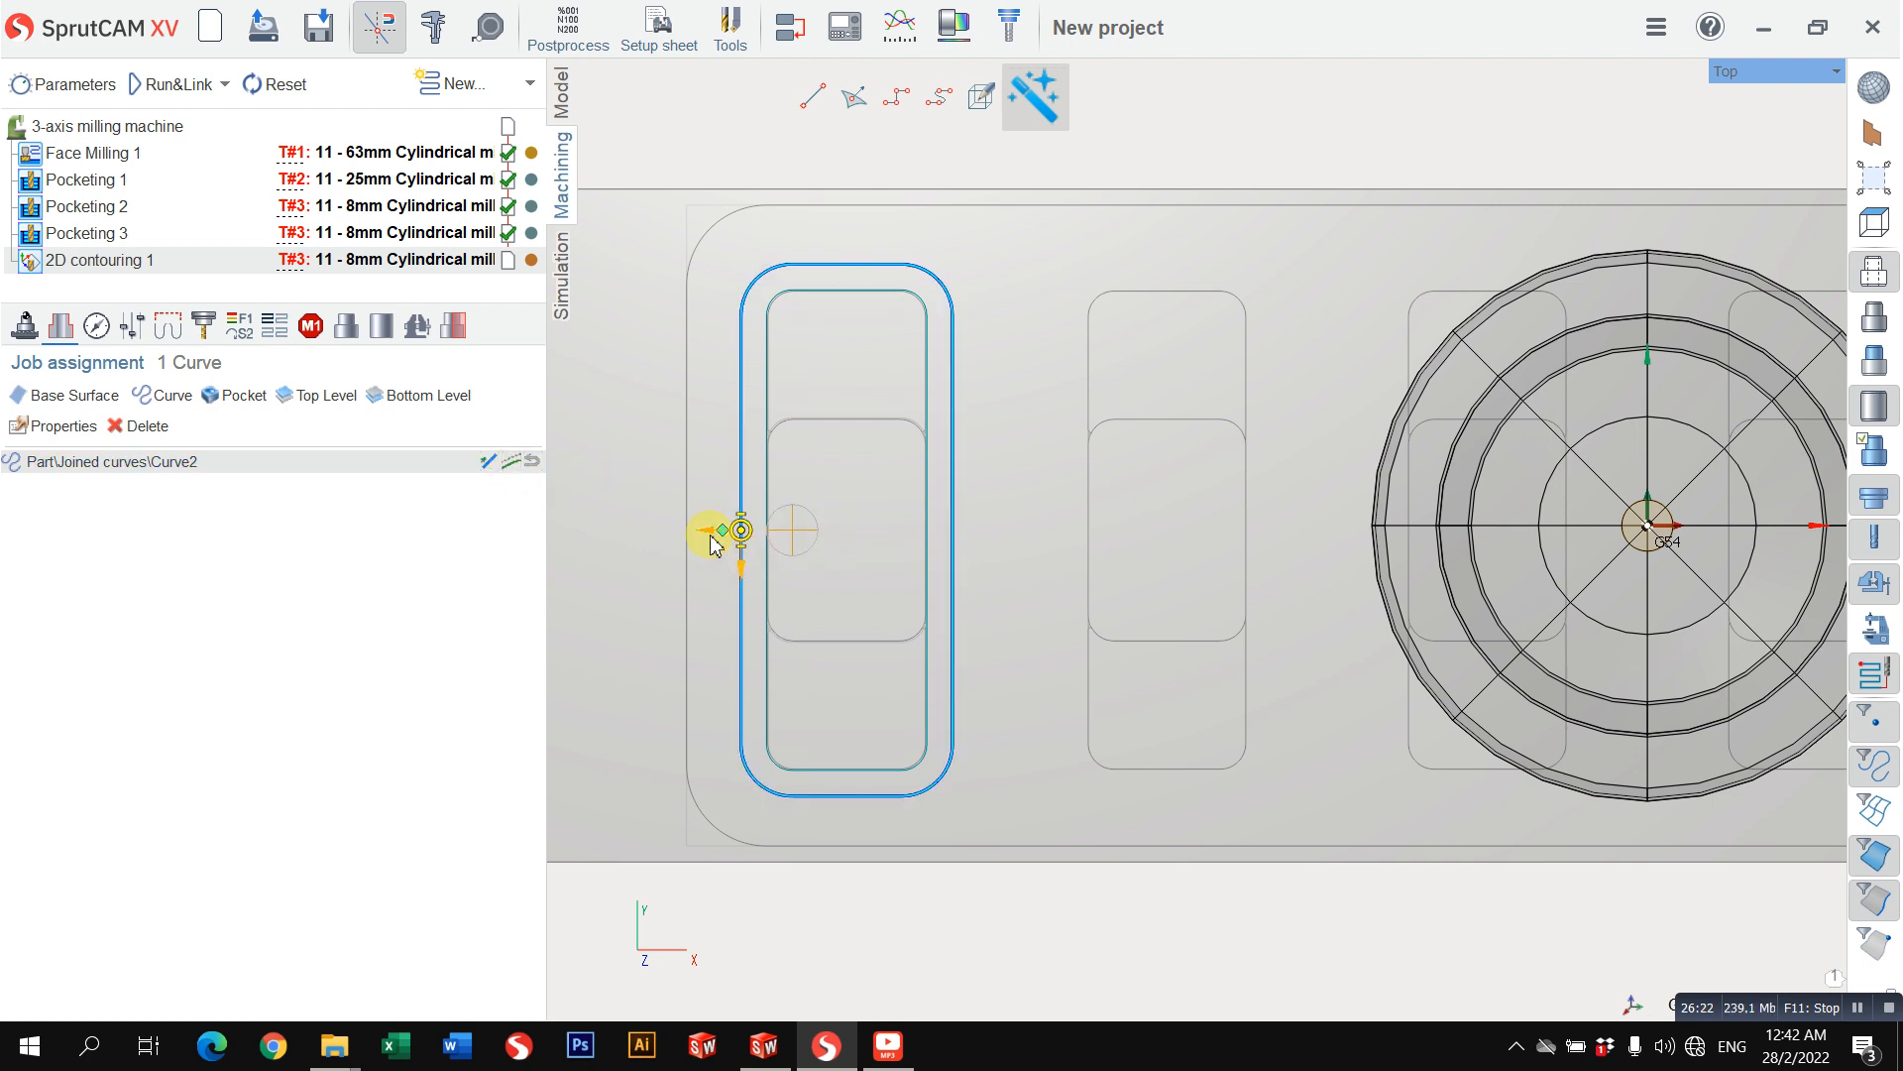
{"action": "left_click", "coordinate": [794, 563]}
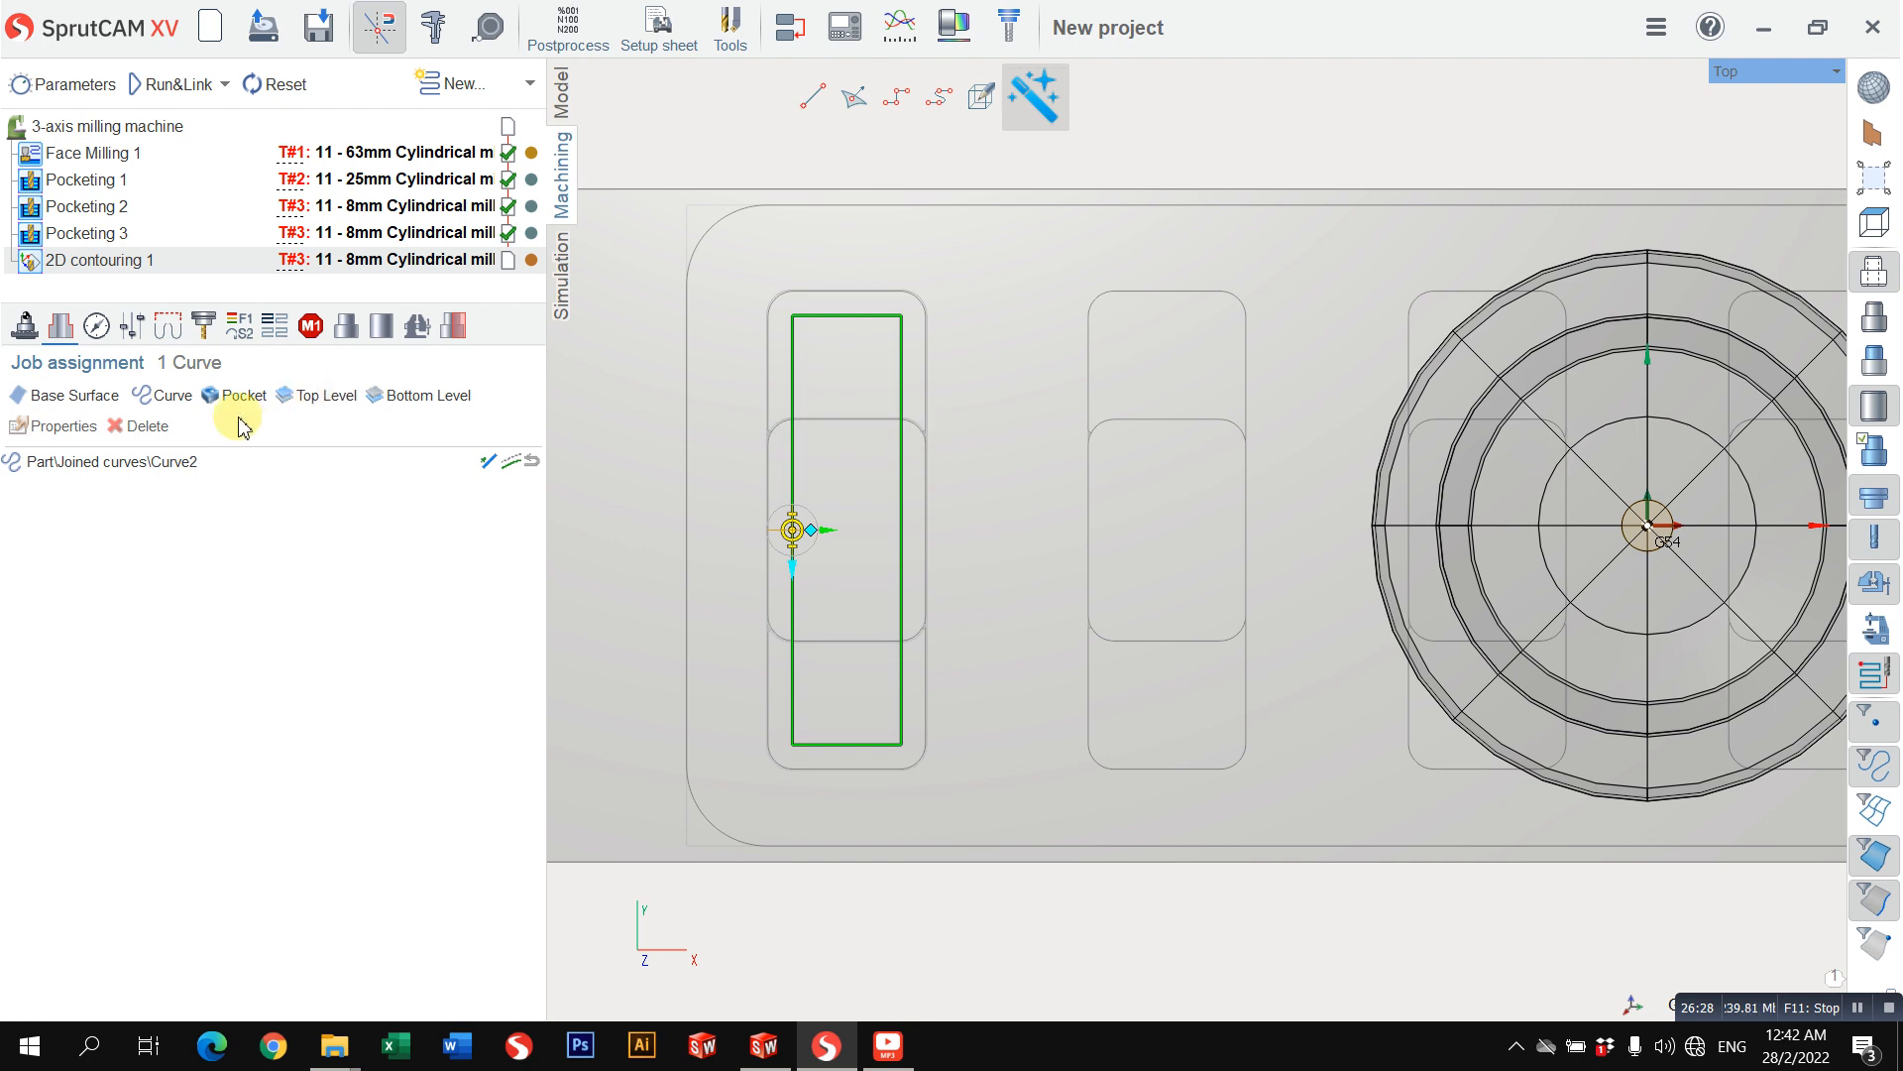
Step: Add Joined curve from the Part folder's Joined curves 2 as a second curve in the contouring job assignment
{"action": "left_click", "coordinate": [161, 394]}
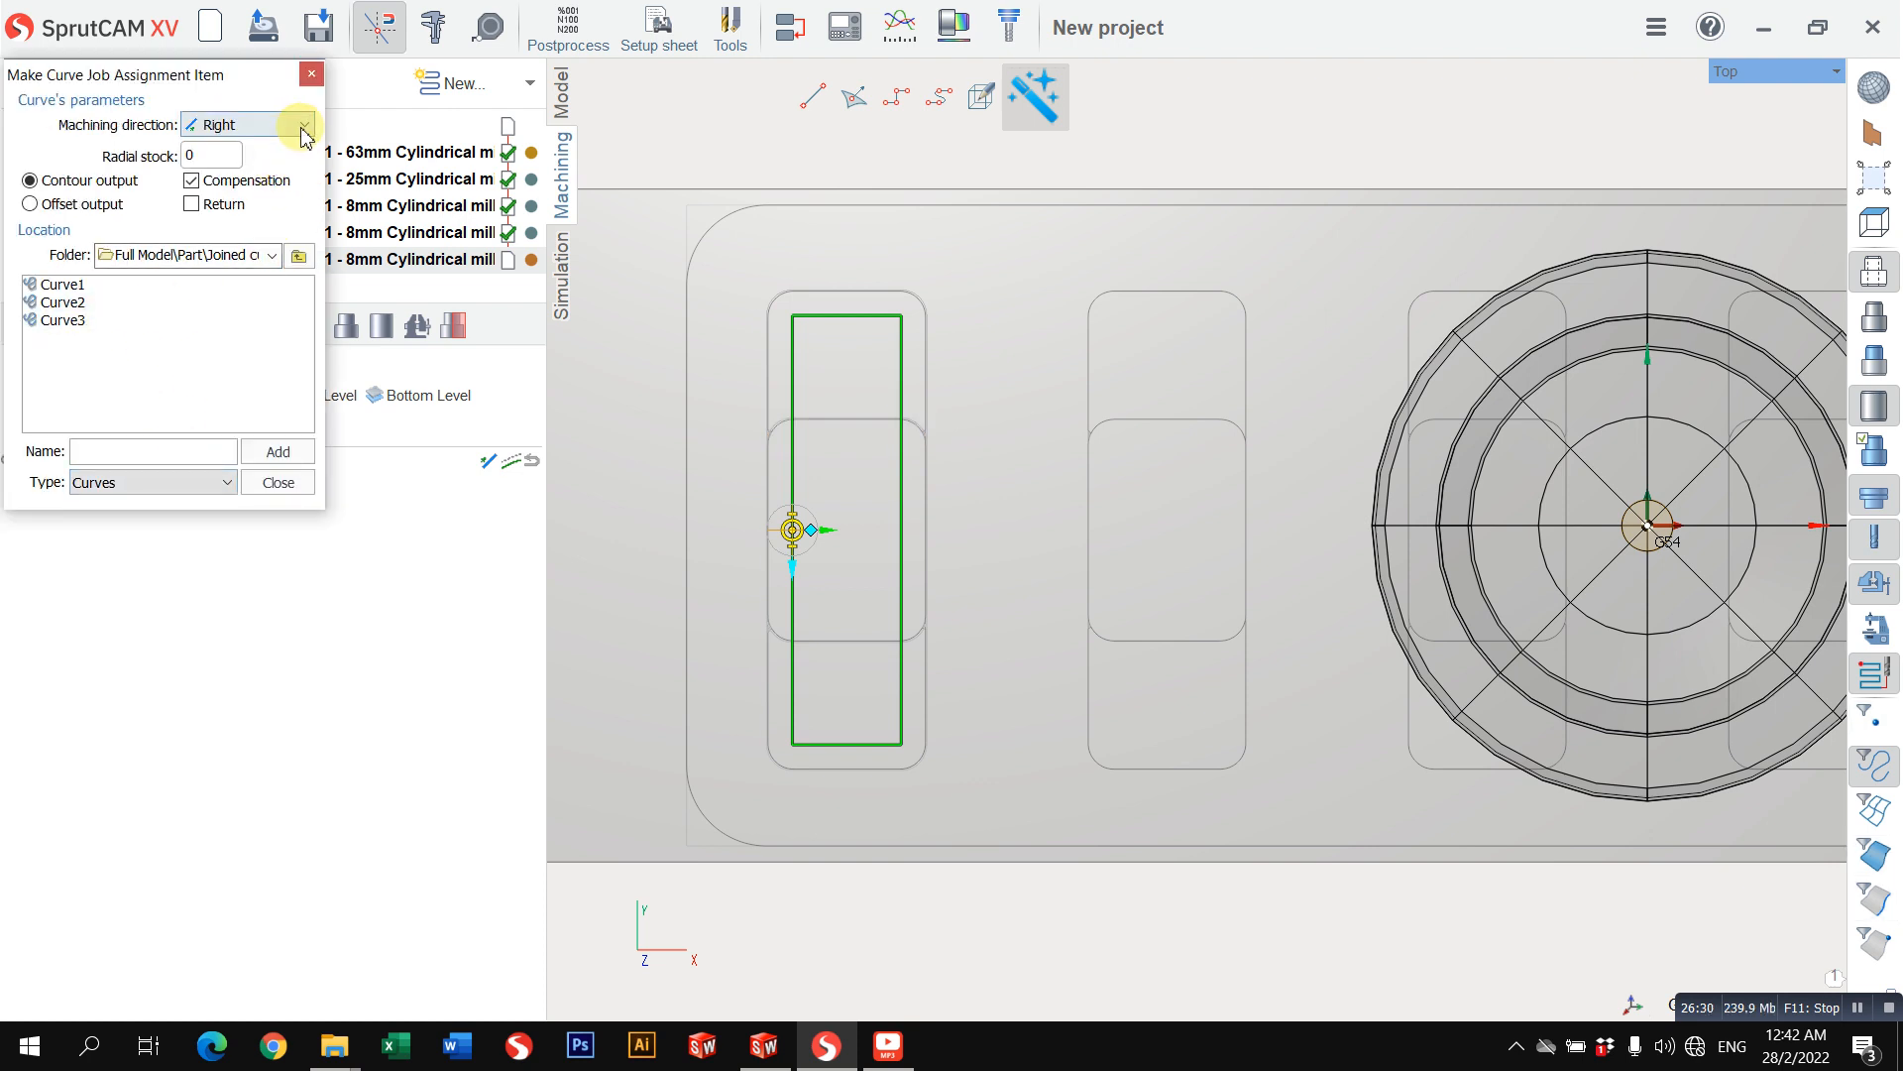
{"action": "left_click", "coordinate": [273, 256]}
{"action": "left_click", "coordinate": [190, 301]}
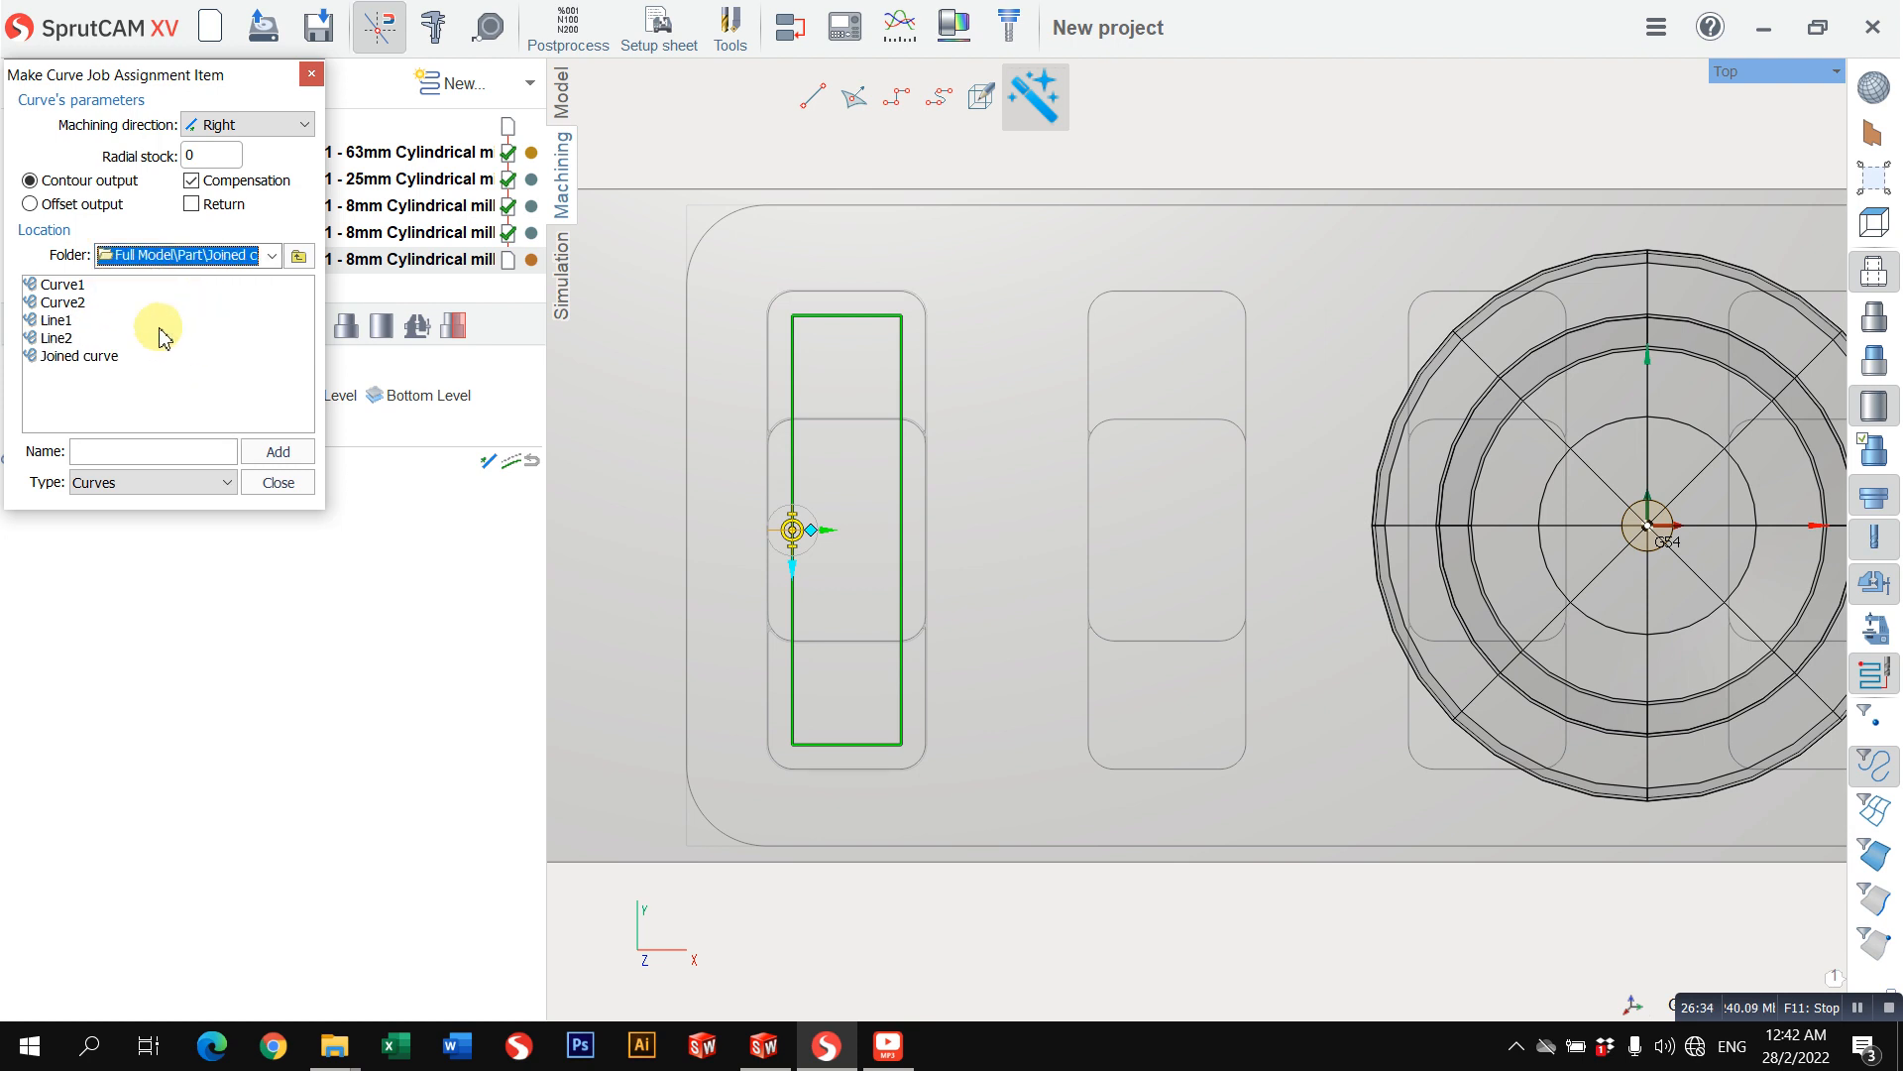
{"action": "left_click", "coordinate": [99, 359]}
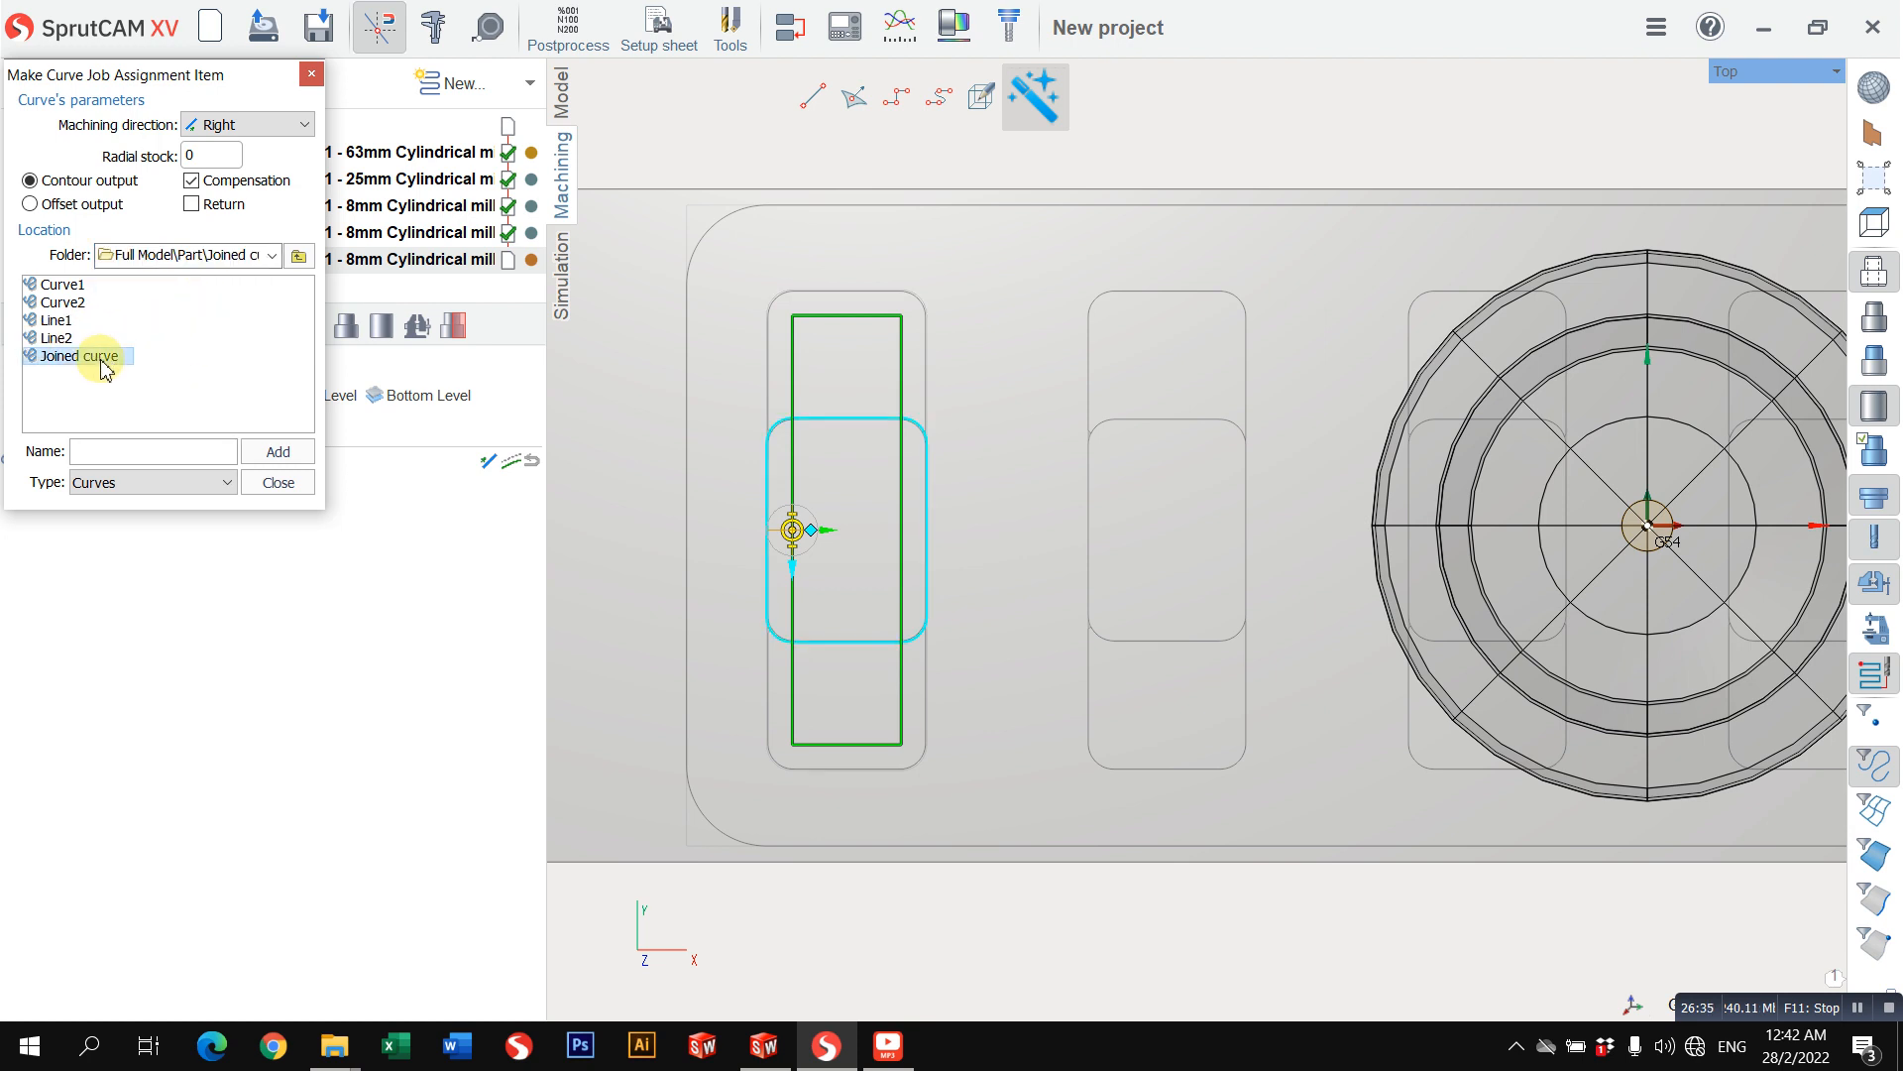
{"action": "left_click", "coordinate": [275, 456]}
{"action": "left_click", "coordinate": [280, 483]}
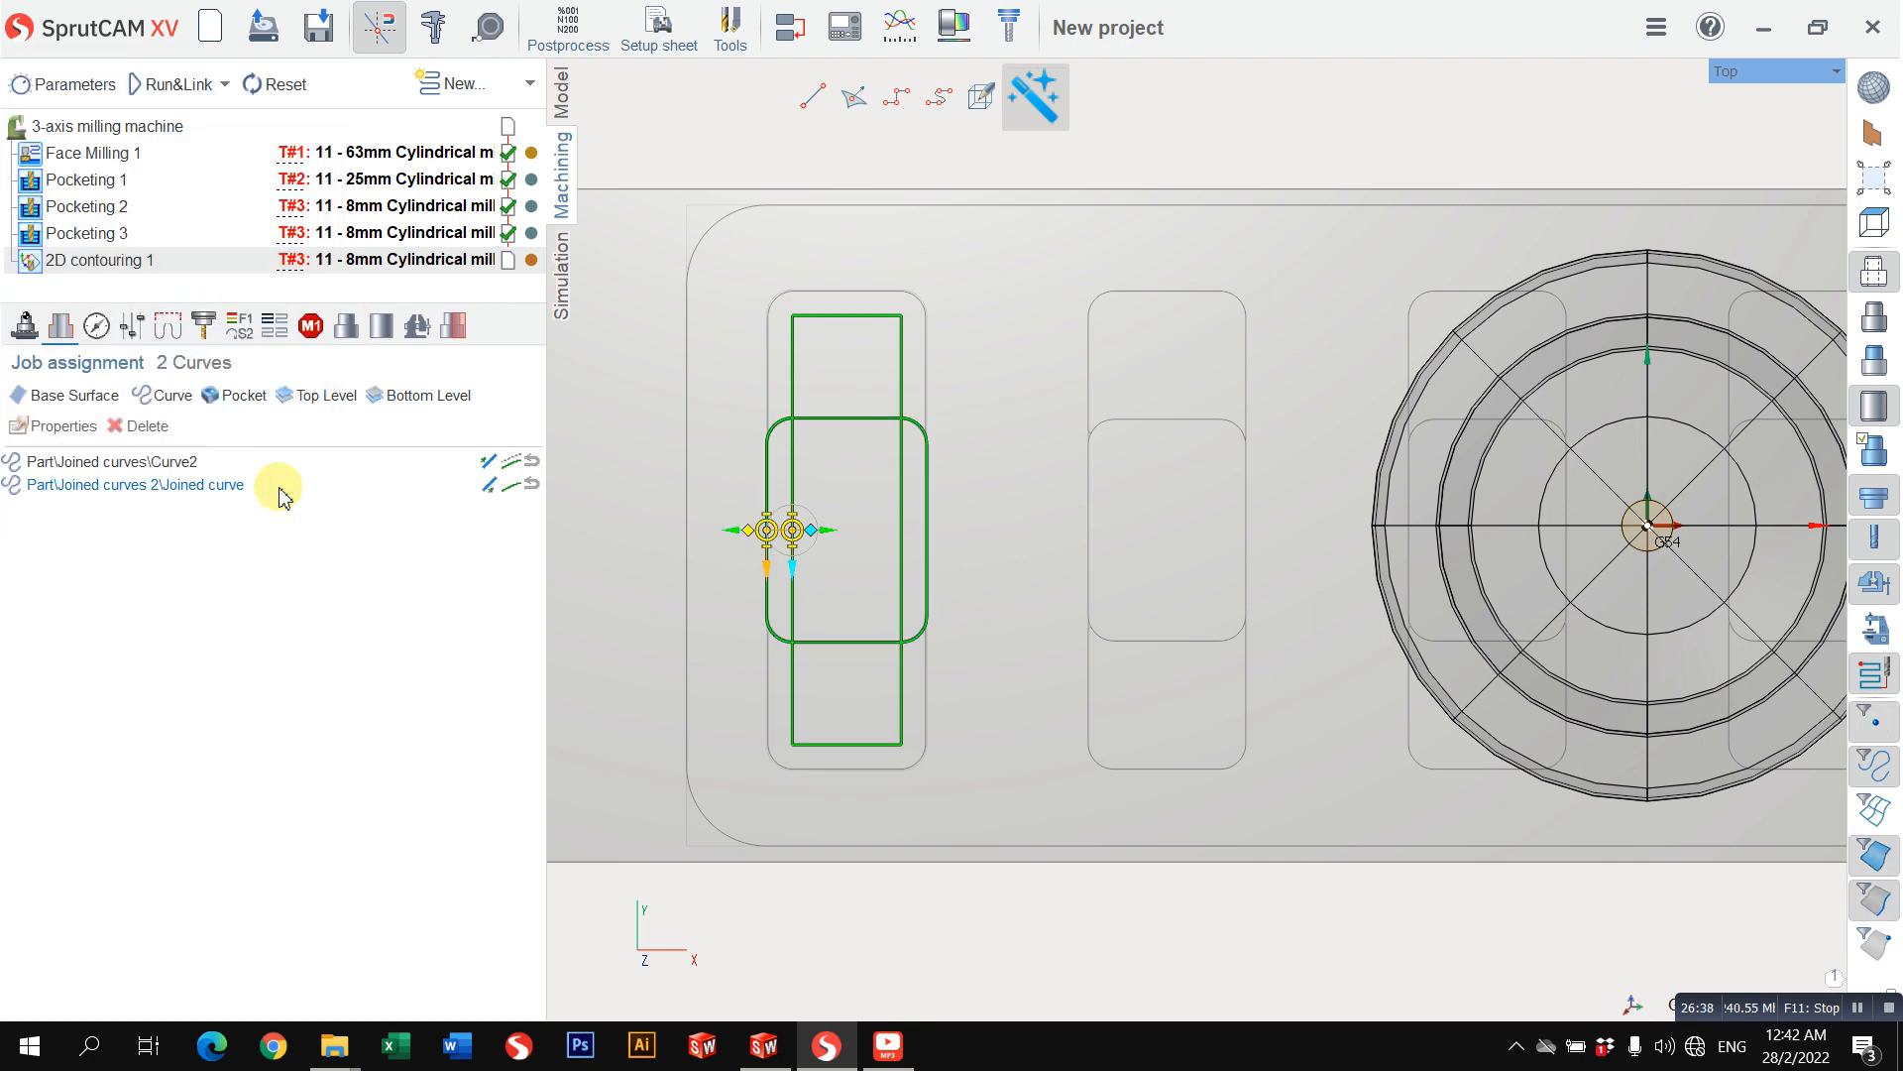
Step: Offset the Joined curve's toolpath by the tool radius and switch it to the inner side of the curve
{"action": "left_click", "coordinate": [511, 485]}
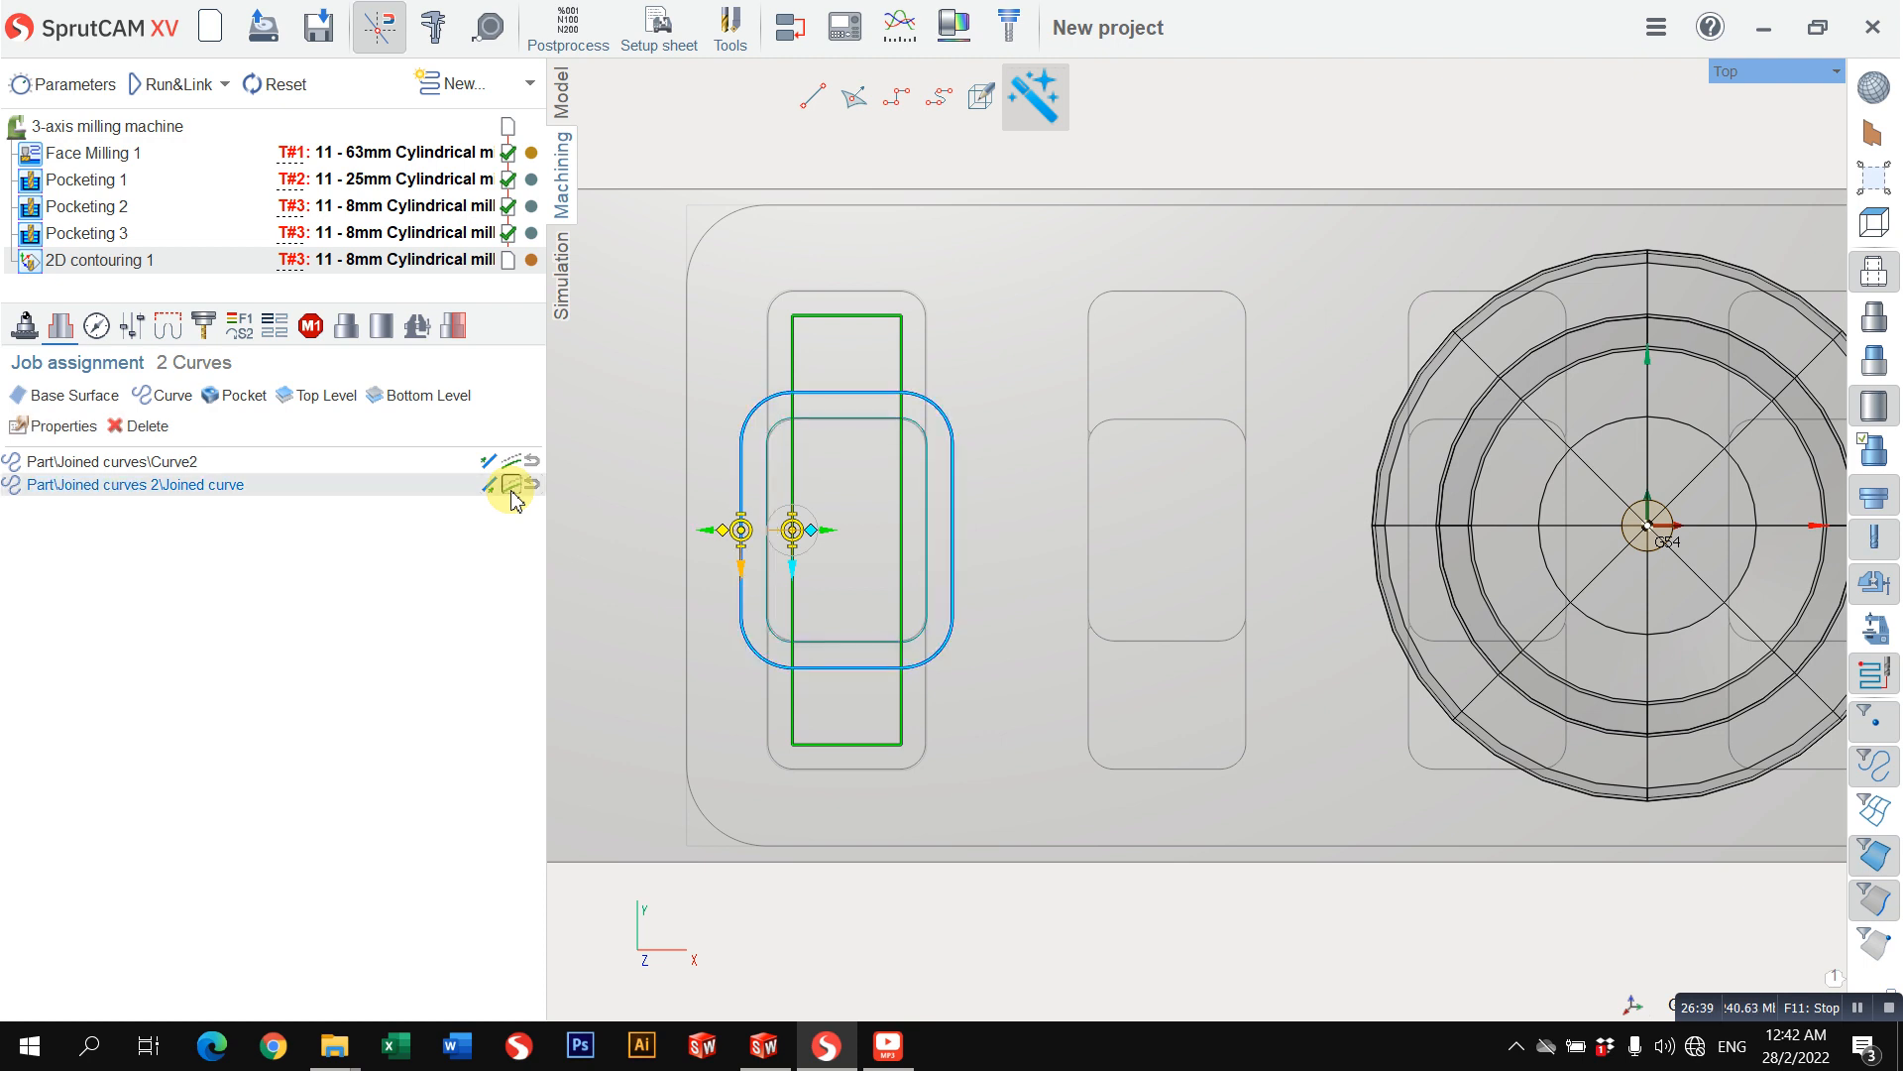
{"action": "left_click", "coordinate": [705, 534]}
{"action": "scroll", "coordinate": [842, 549], "scroll_direction": "up", "scroll_amount": 1}
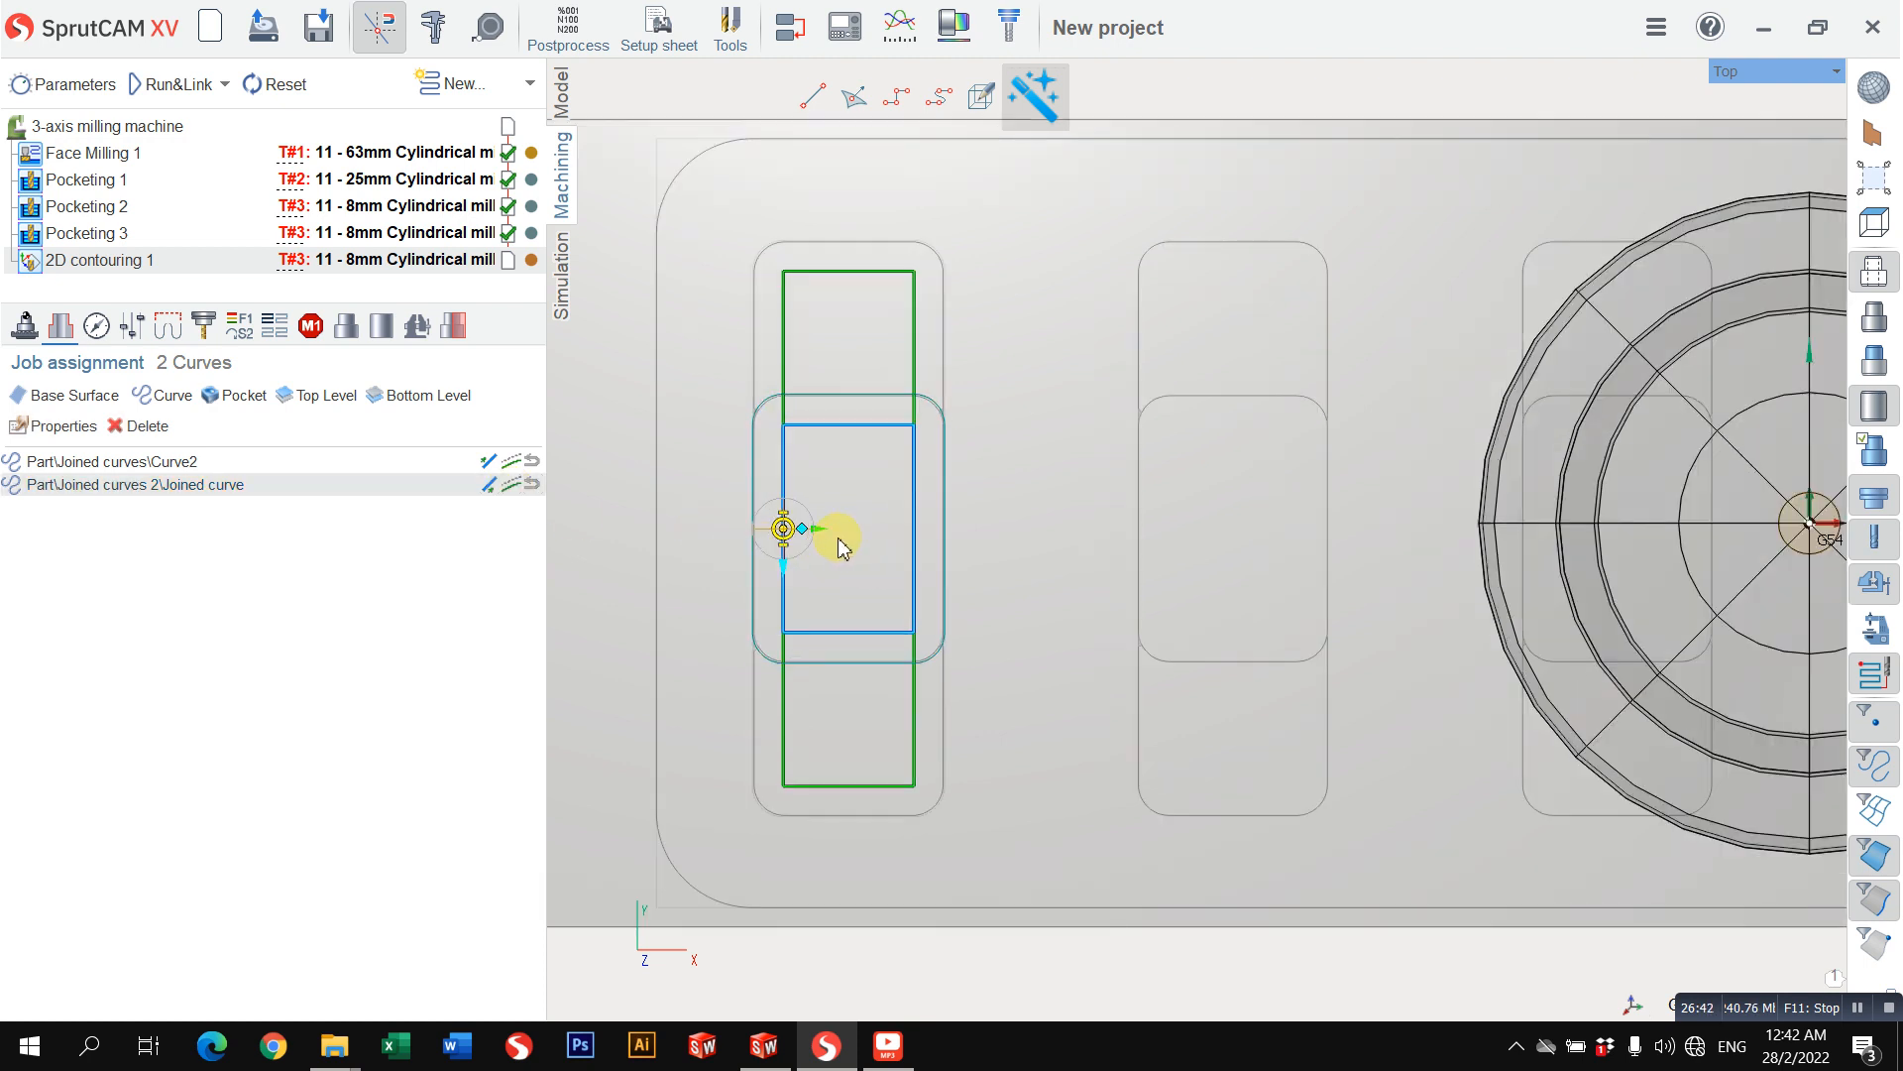
{"action": "left_click", "coordinate": [98, 333]}
{"action": "scroll", "coordinate": [883, 553], "scroll_direction": "down", "scroll_amount": 3}
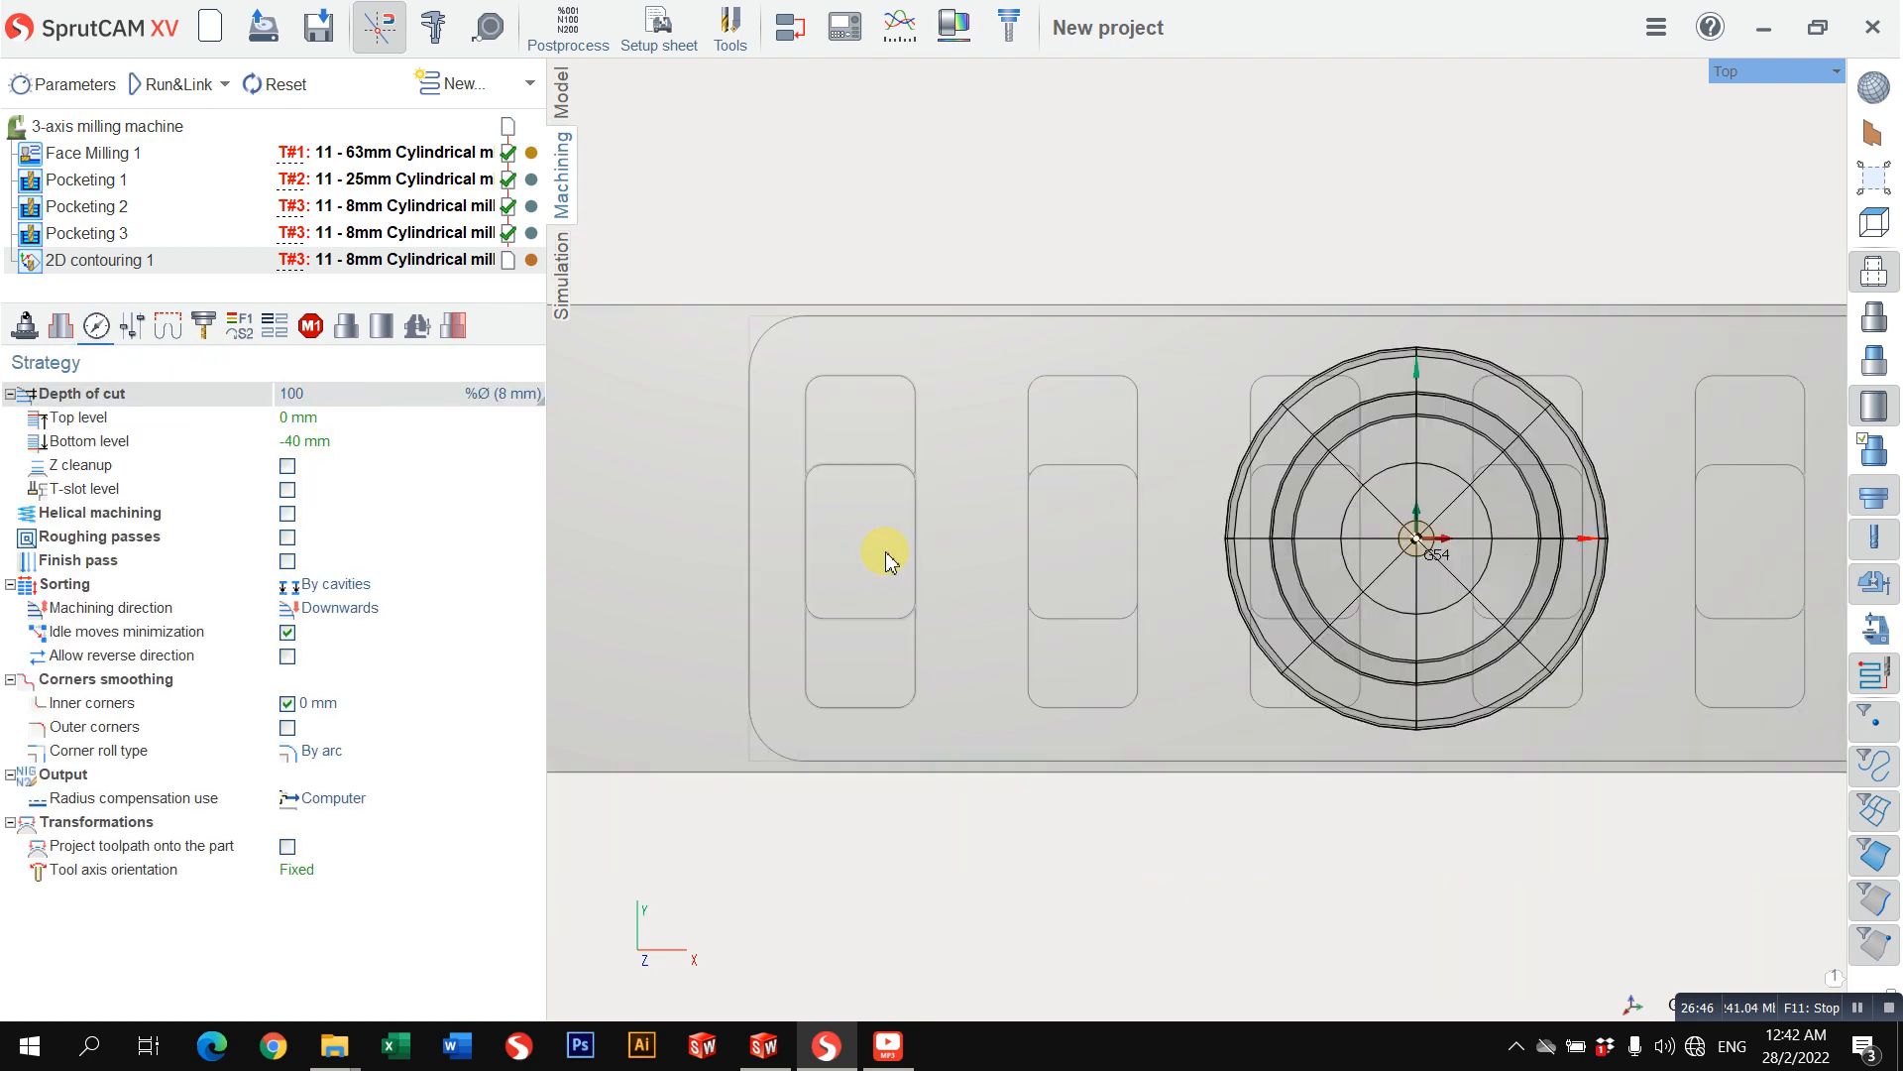
{"action": "middle_click_drag", "start_coordinate": [889, 556], "coordinate": [949, 384]}
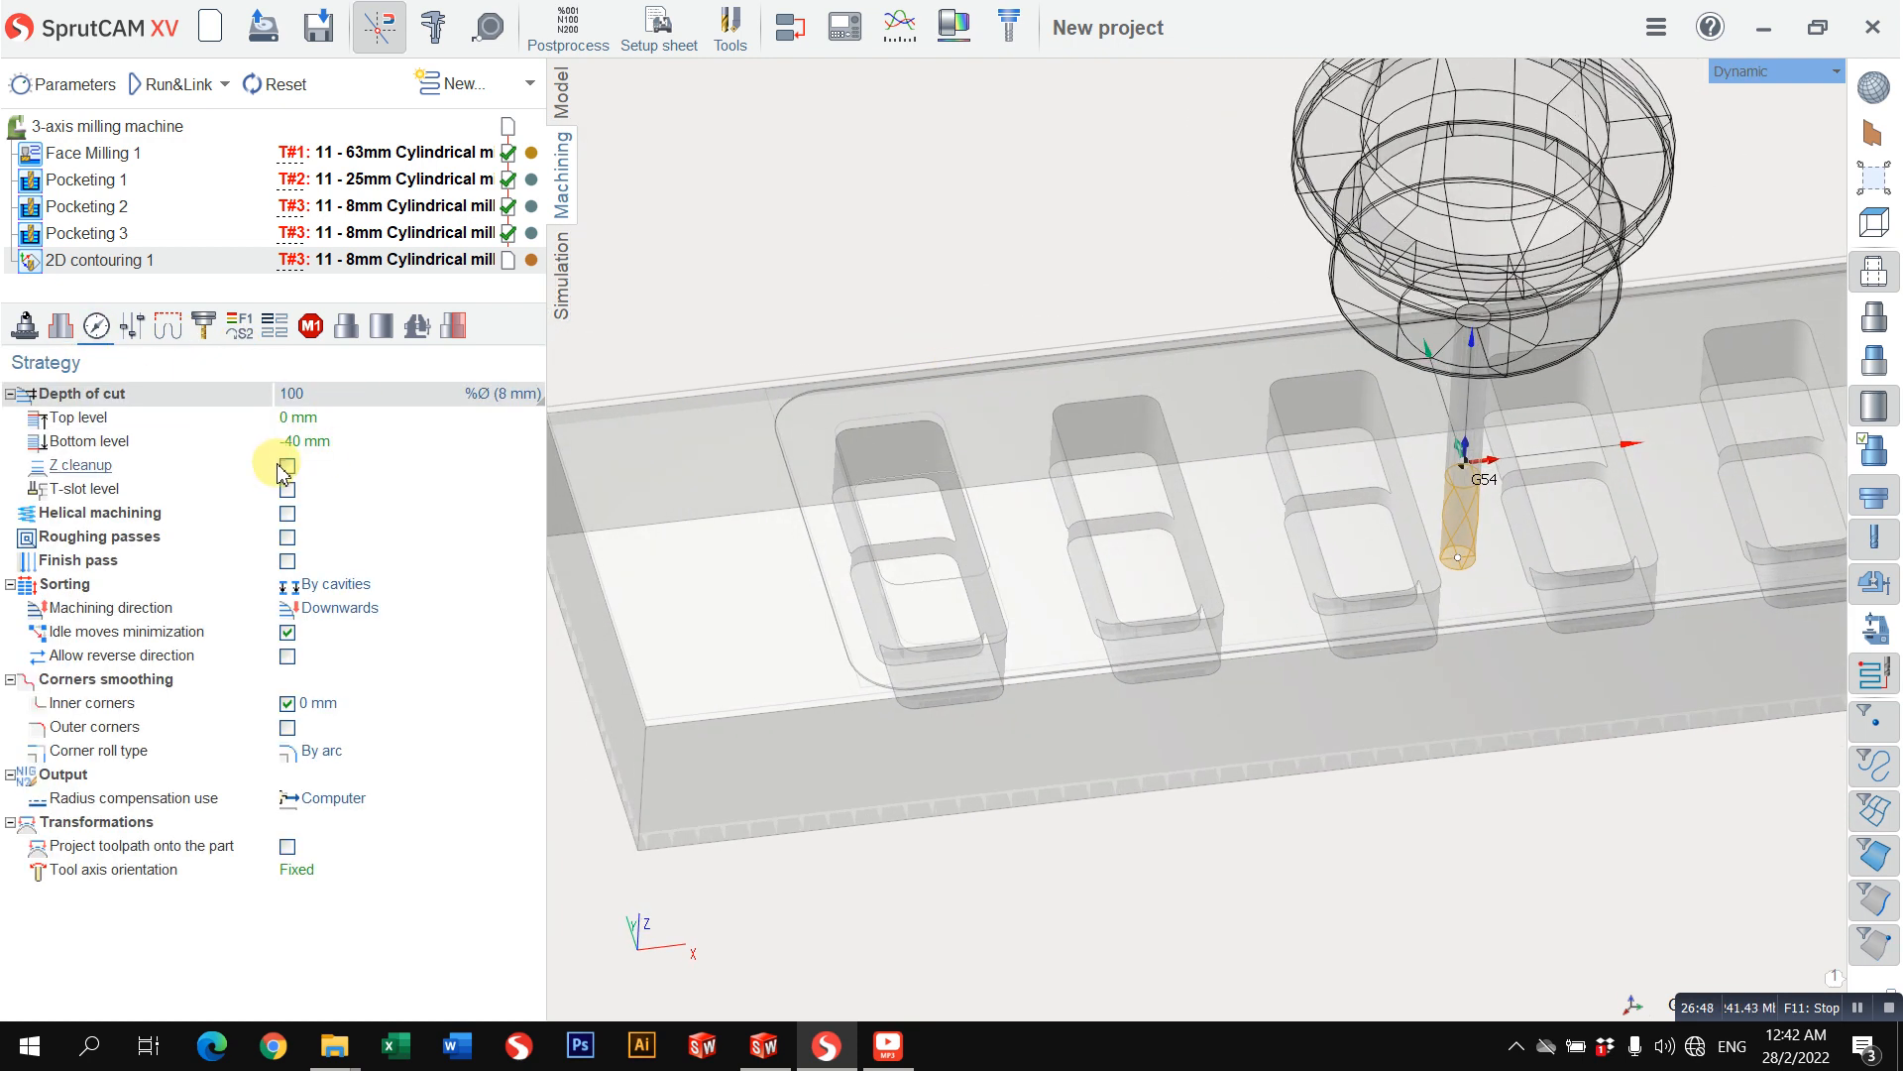
{"action": "left_click", "coordinate": [45, 335]}
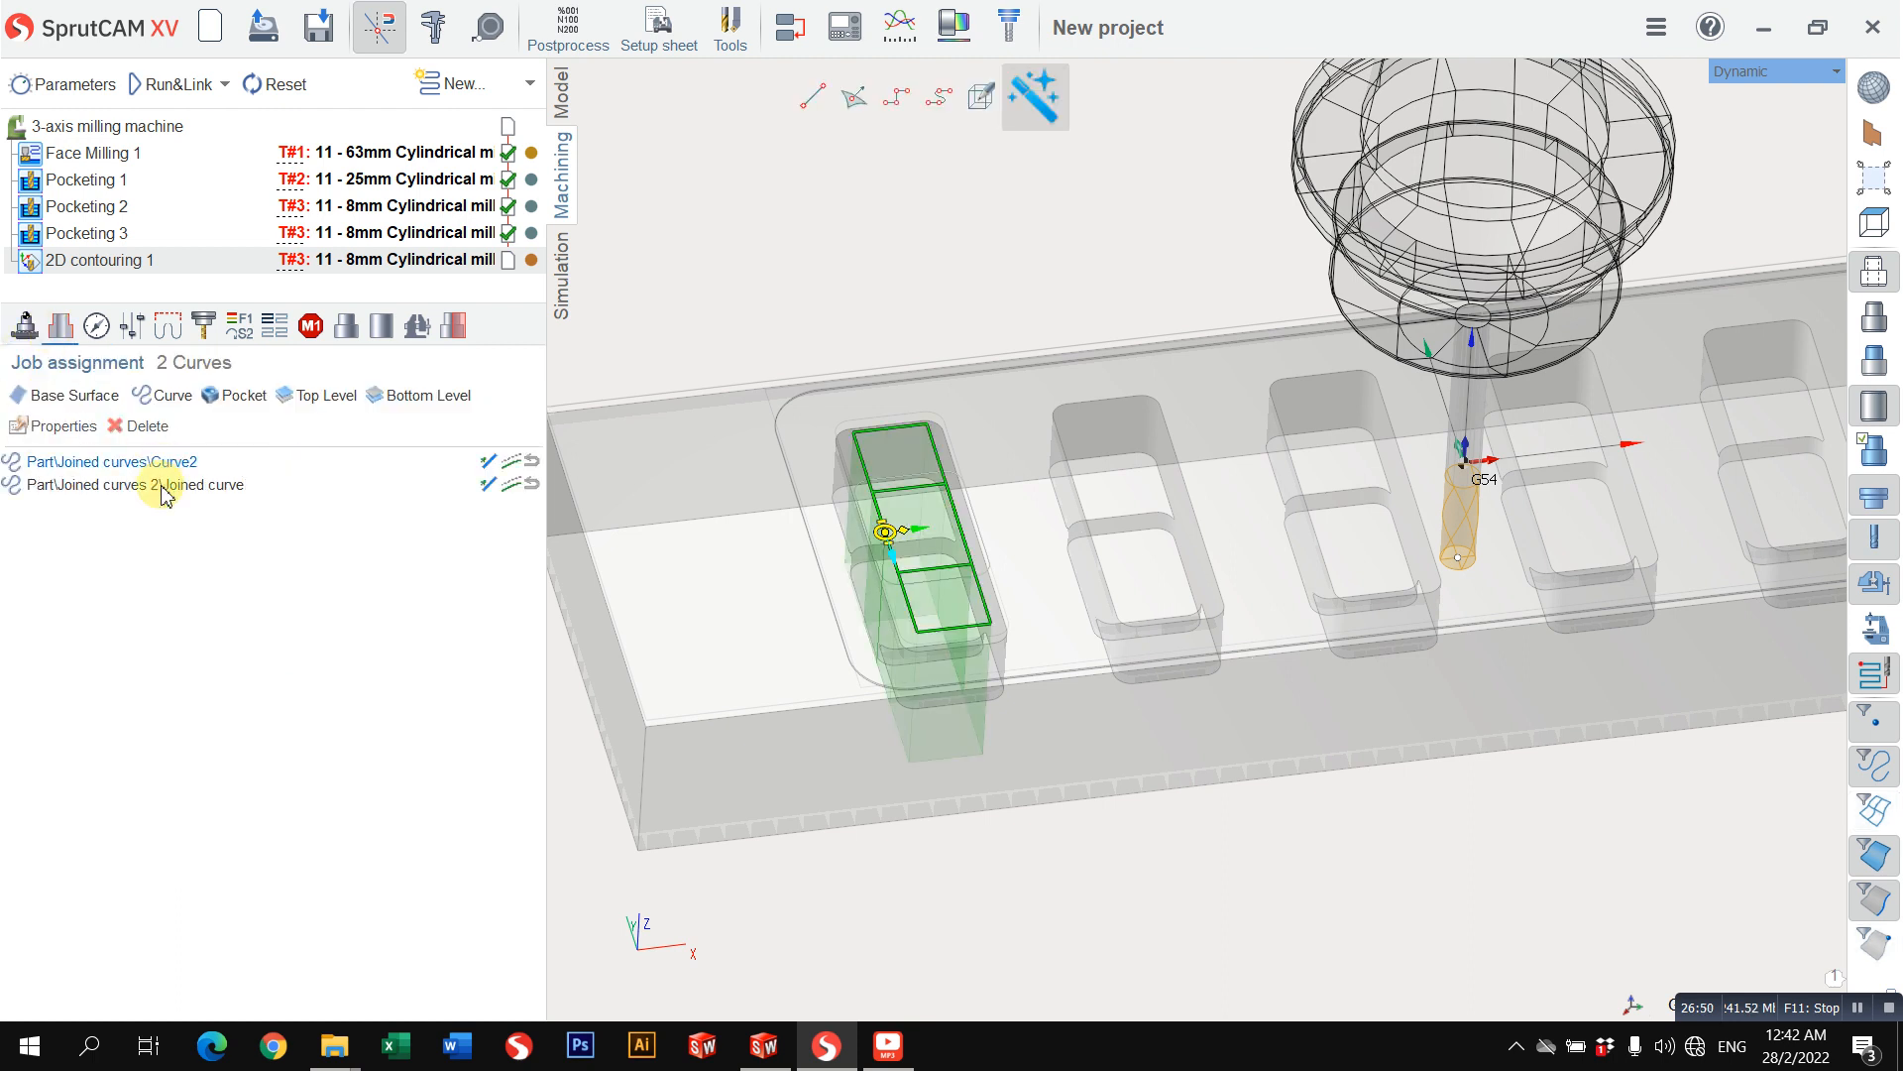
{"action": "left_click", "coordinate": [170, 484]}
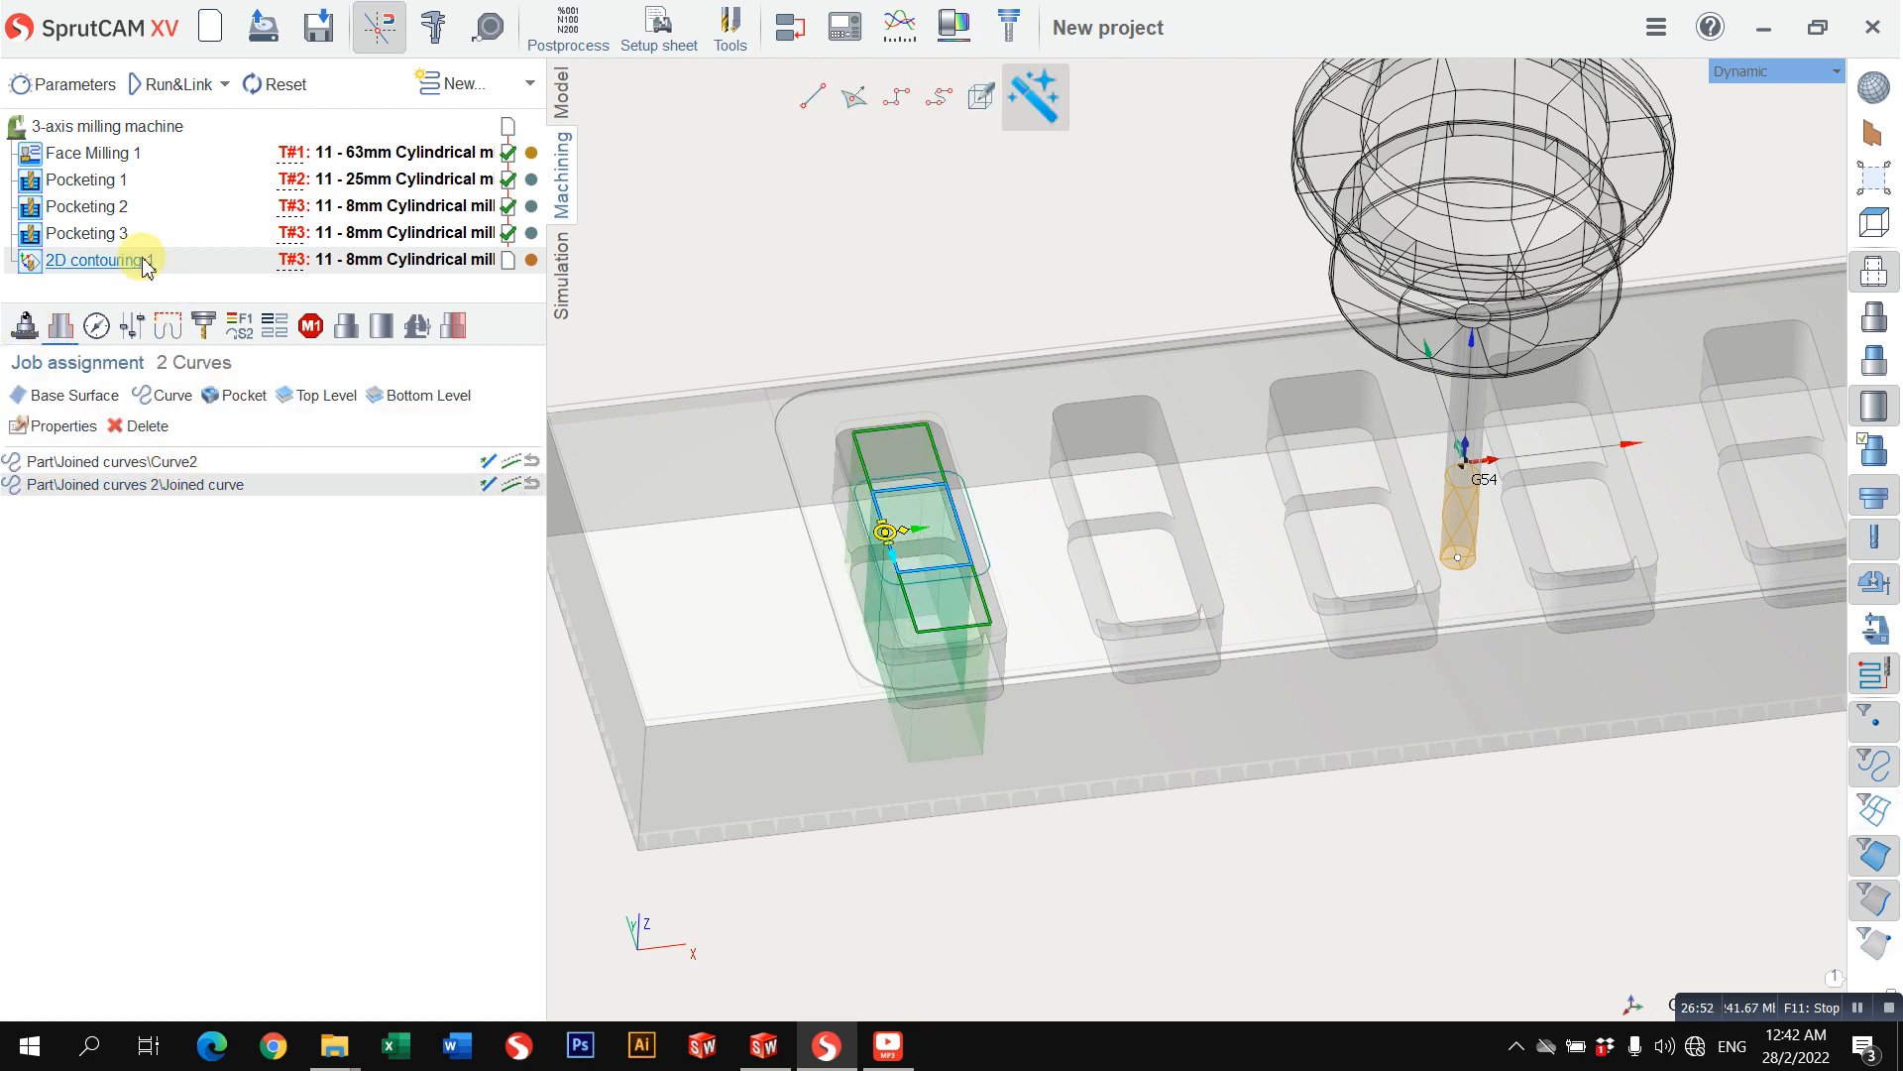
Step: Duplicate the 2D contouring 1 operation and keep both contouring operations after Pocketing 3
{"action": "right_click", "coordinate": [193, 260]}
{"action": "left_click", "coordinate": [232, 303]}
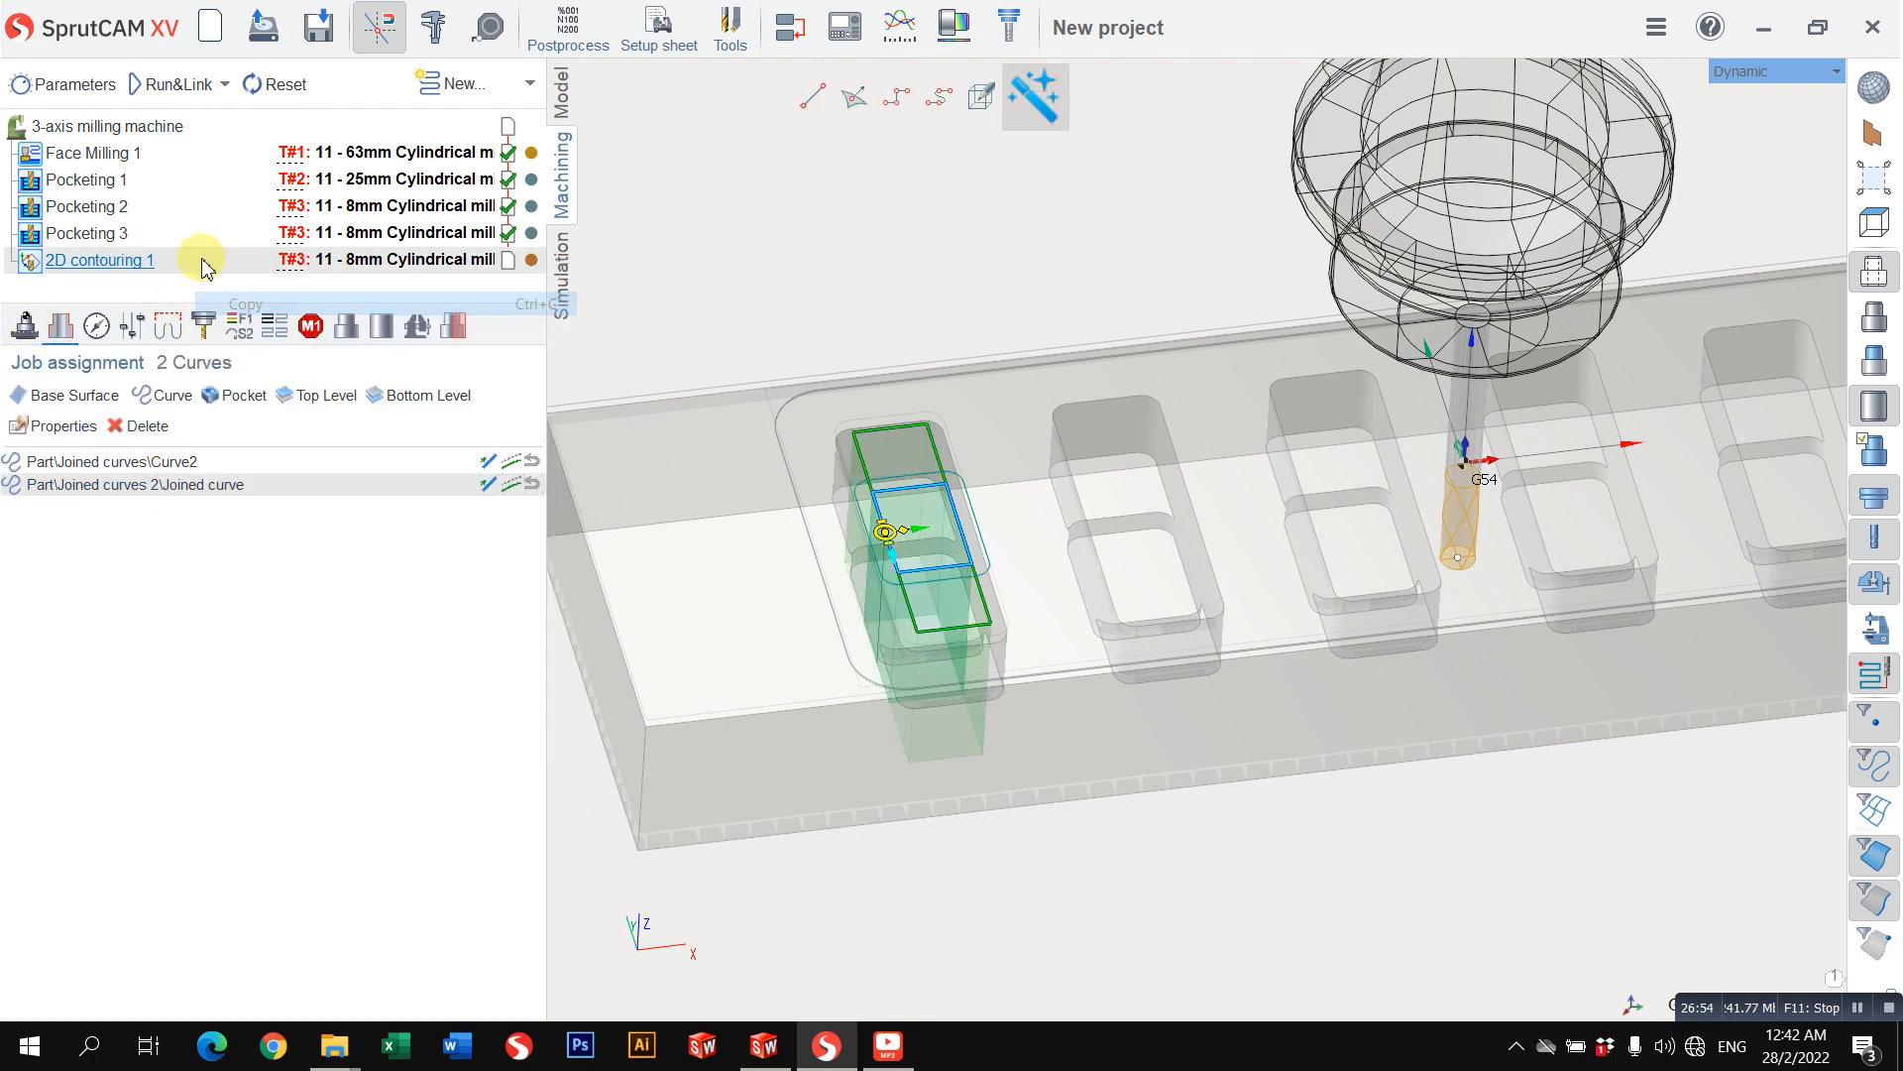
{"action": "right_click", "coordinate": [202, 260]}
{"action": "left_click", "coordinate": [245, 353]}
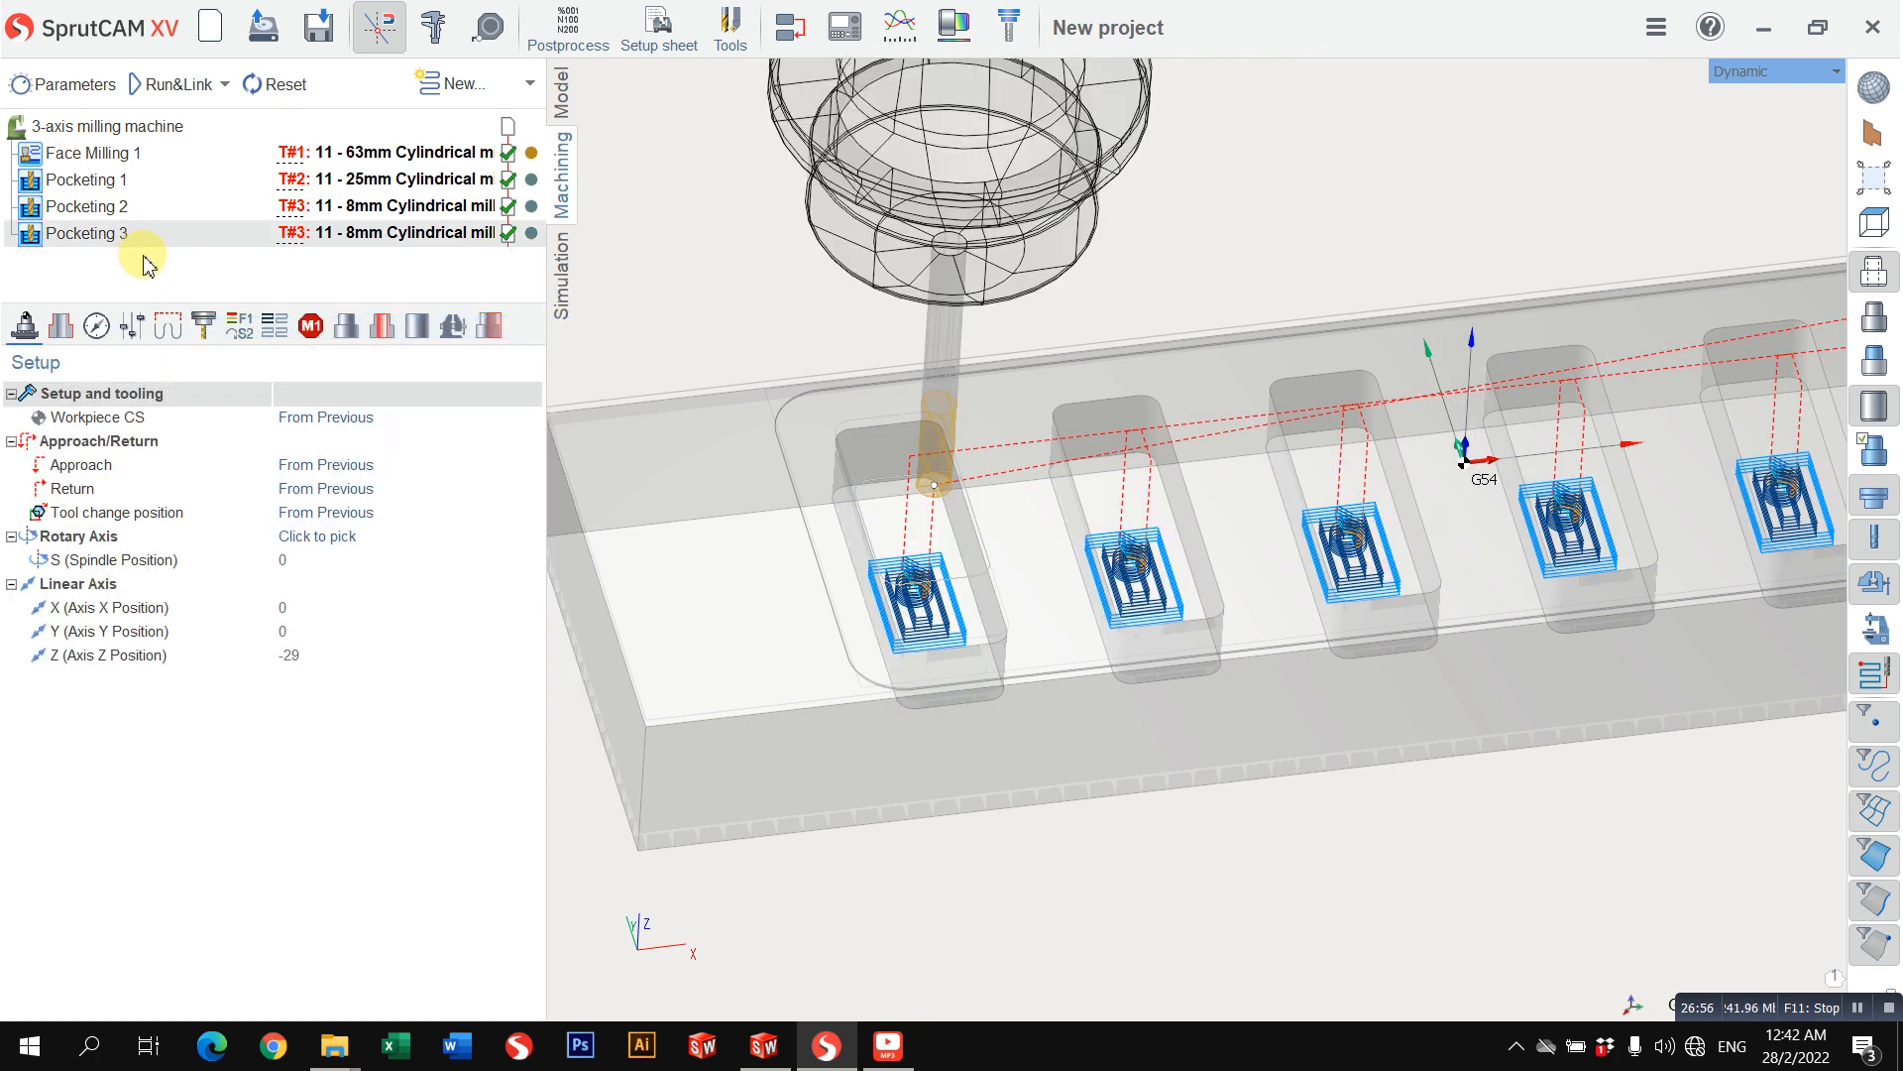
{"action": "right_click", "coordinate": [188, 244]}
{"action": "left_click", "coordinate": [242, 313]}
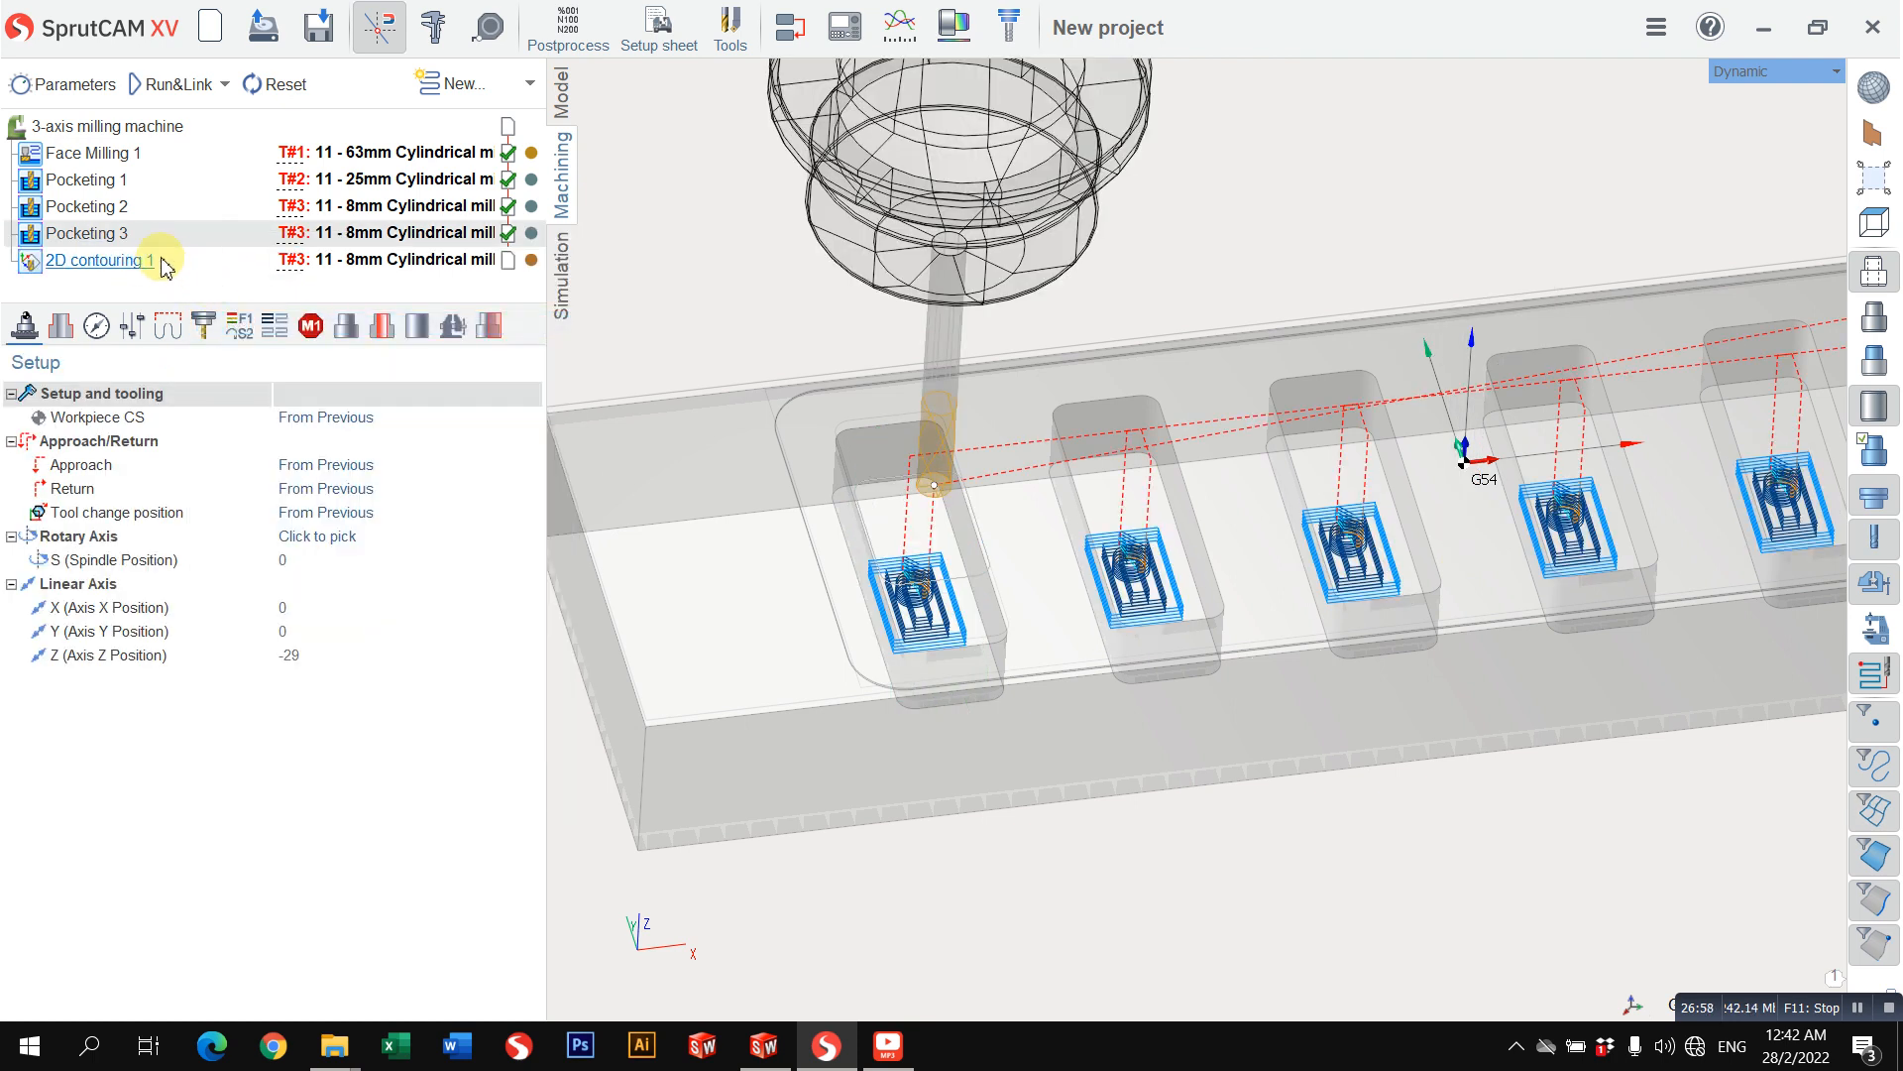
{"action": "right_click", "coordinate": [220, 268]}
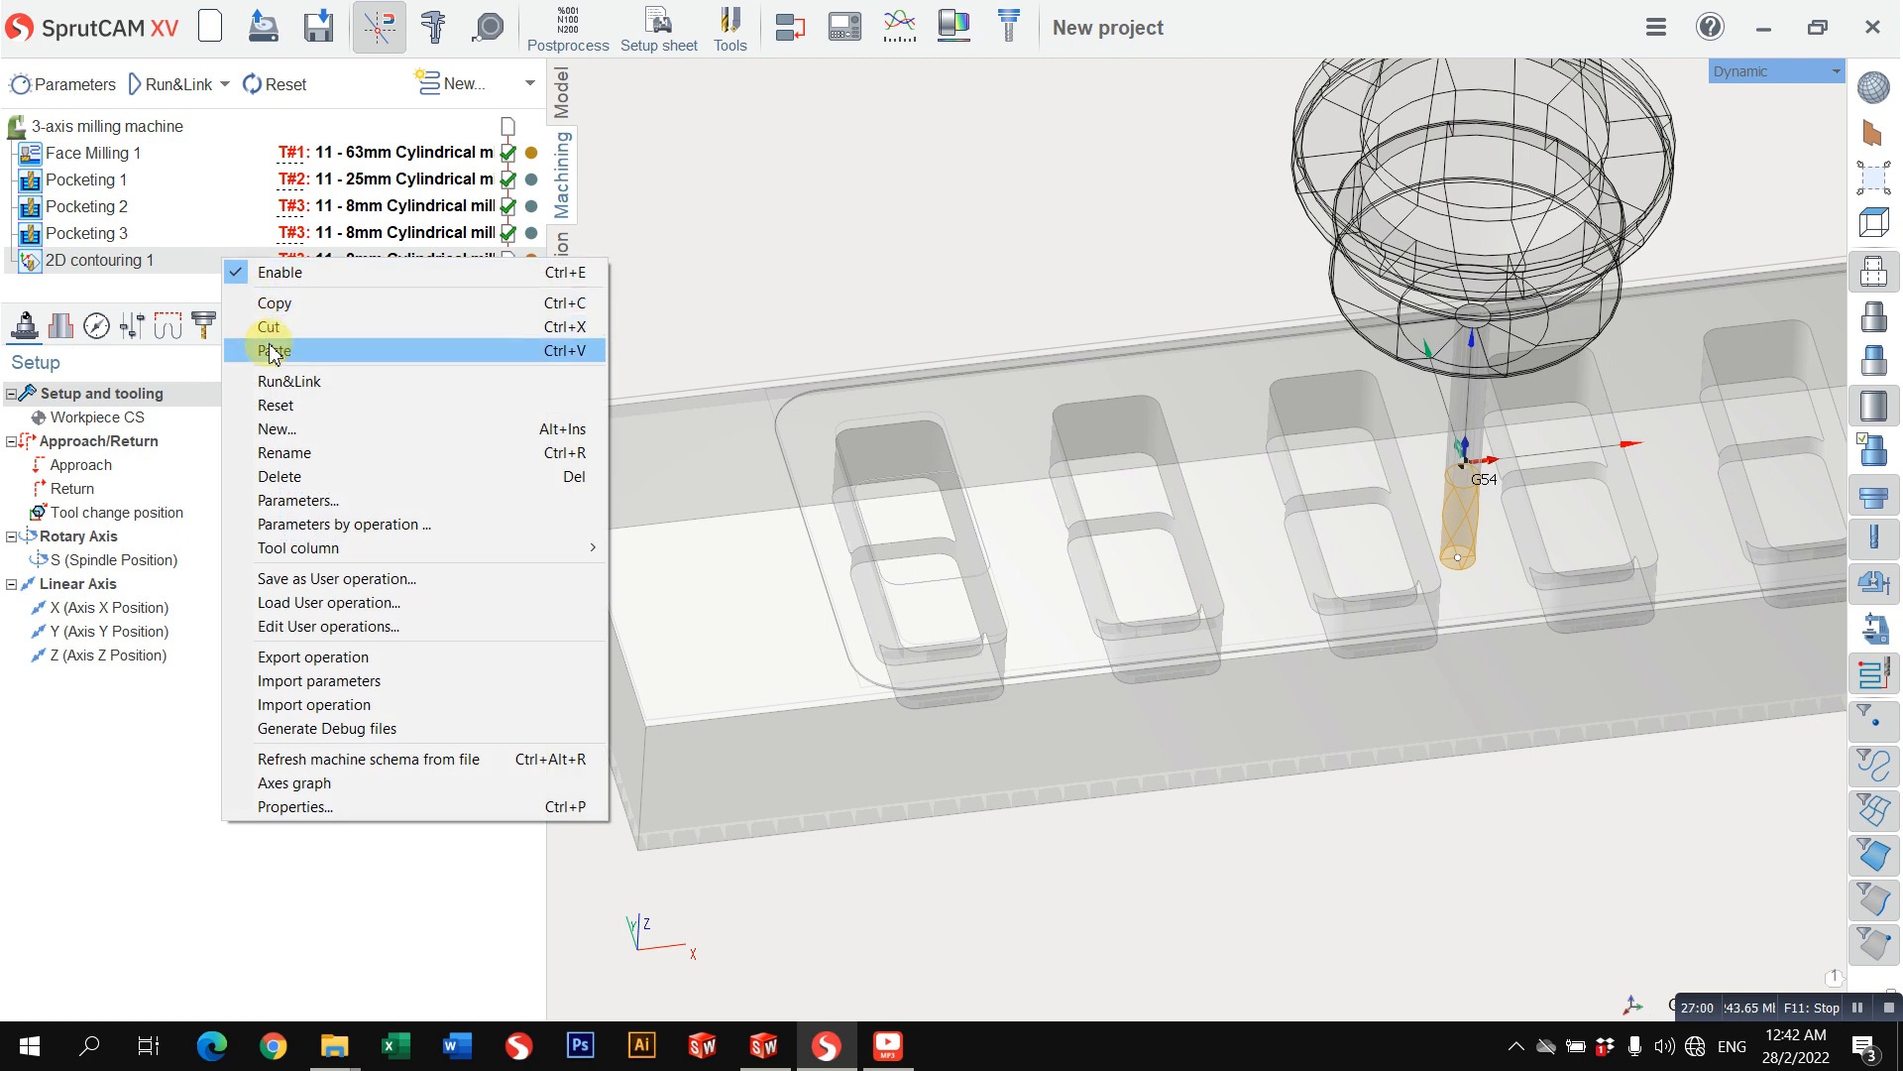
{"action": "left_click", "coordinate": [260, 352]}
{"action": "scroll", "coordinate": [194, 293], "scroll_direction": "down", "scroll_amount": 1}
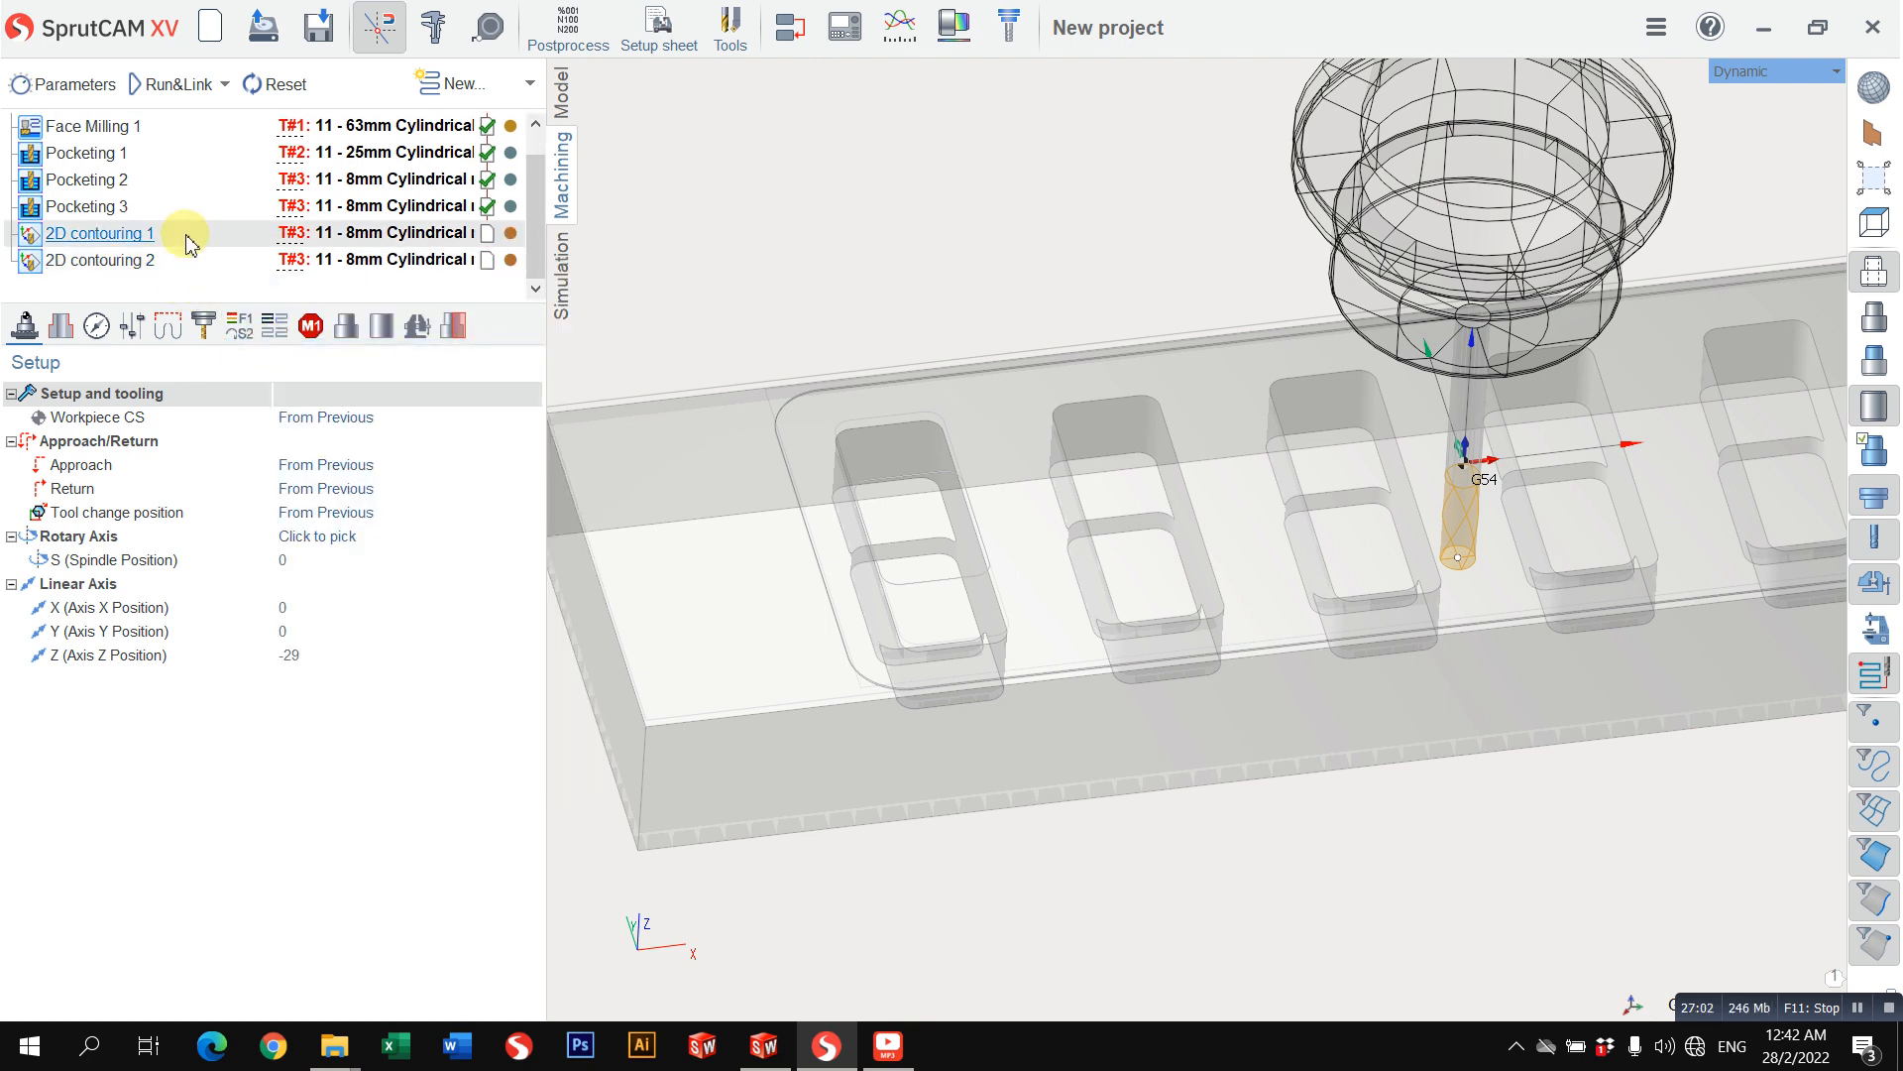
Step: Delete the Joined curves 2 curve from the job assignment of 2D contouring 1
{"action": "left_click", "coordinate": [62, 328]}
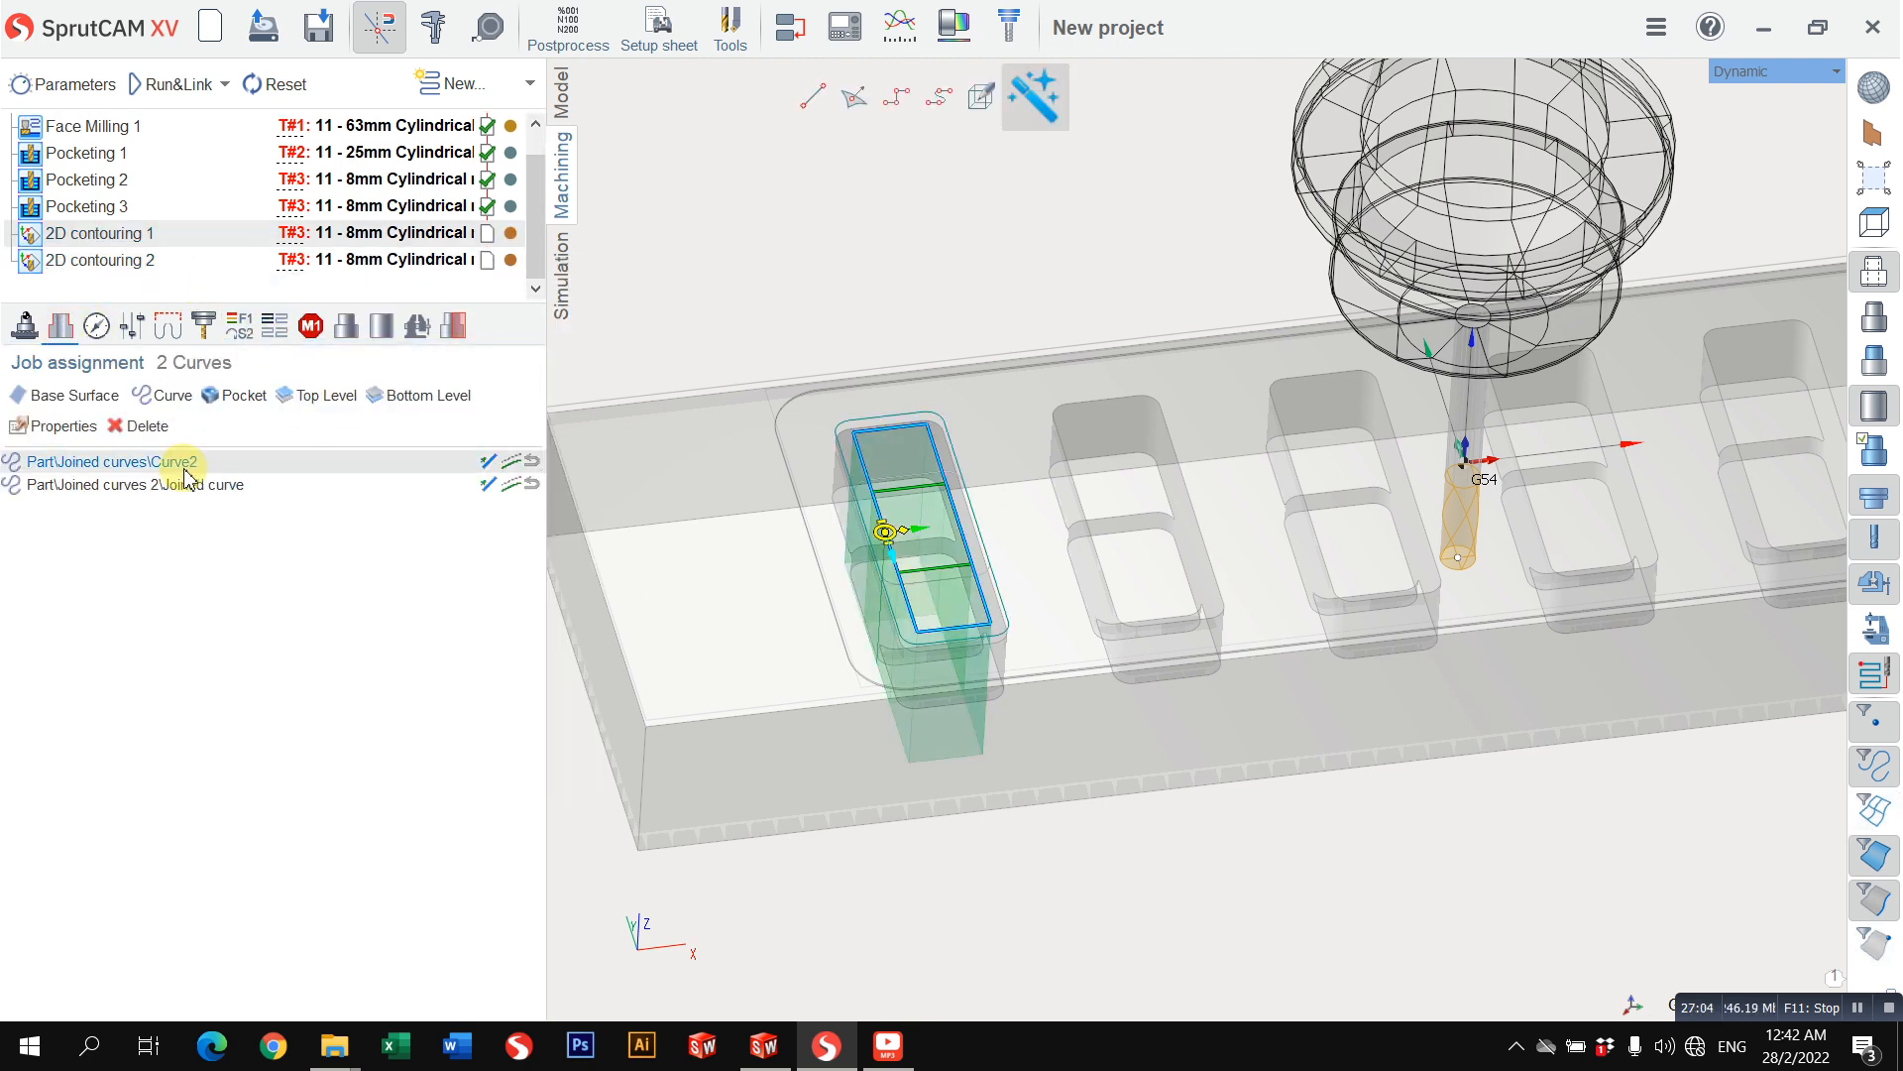
{"action": "left_click", "coordinate": [164, 484]}
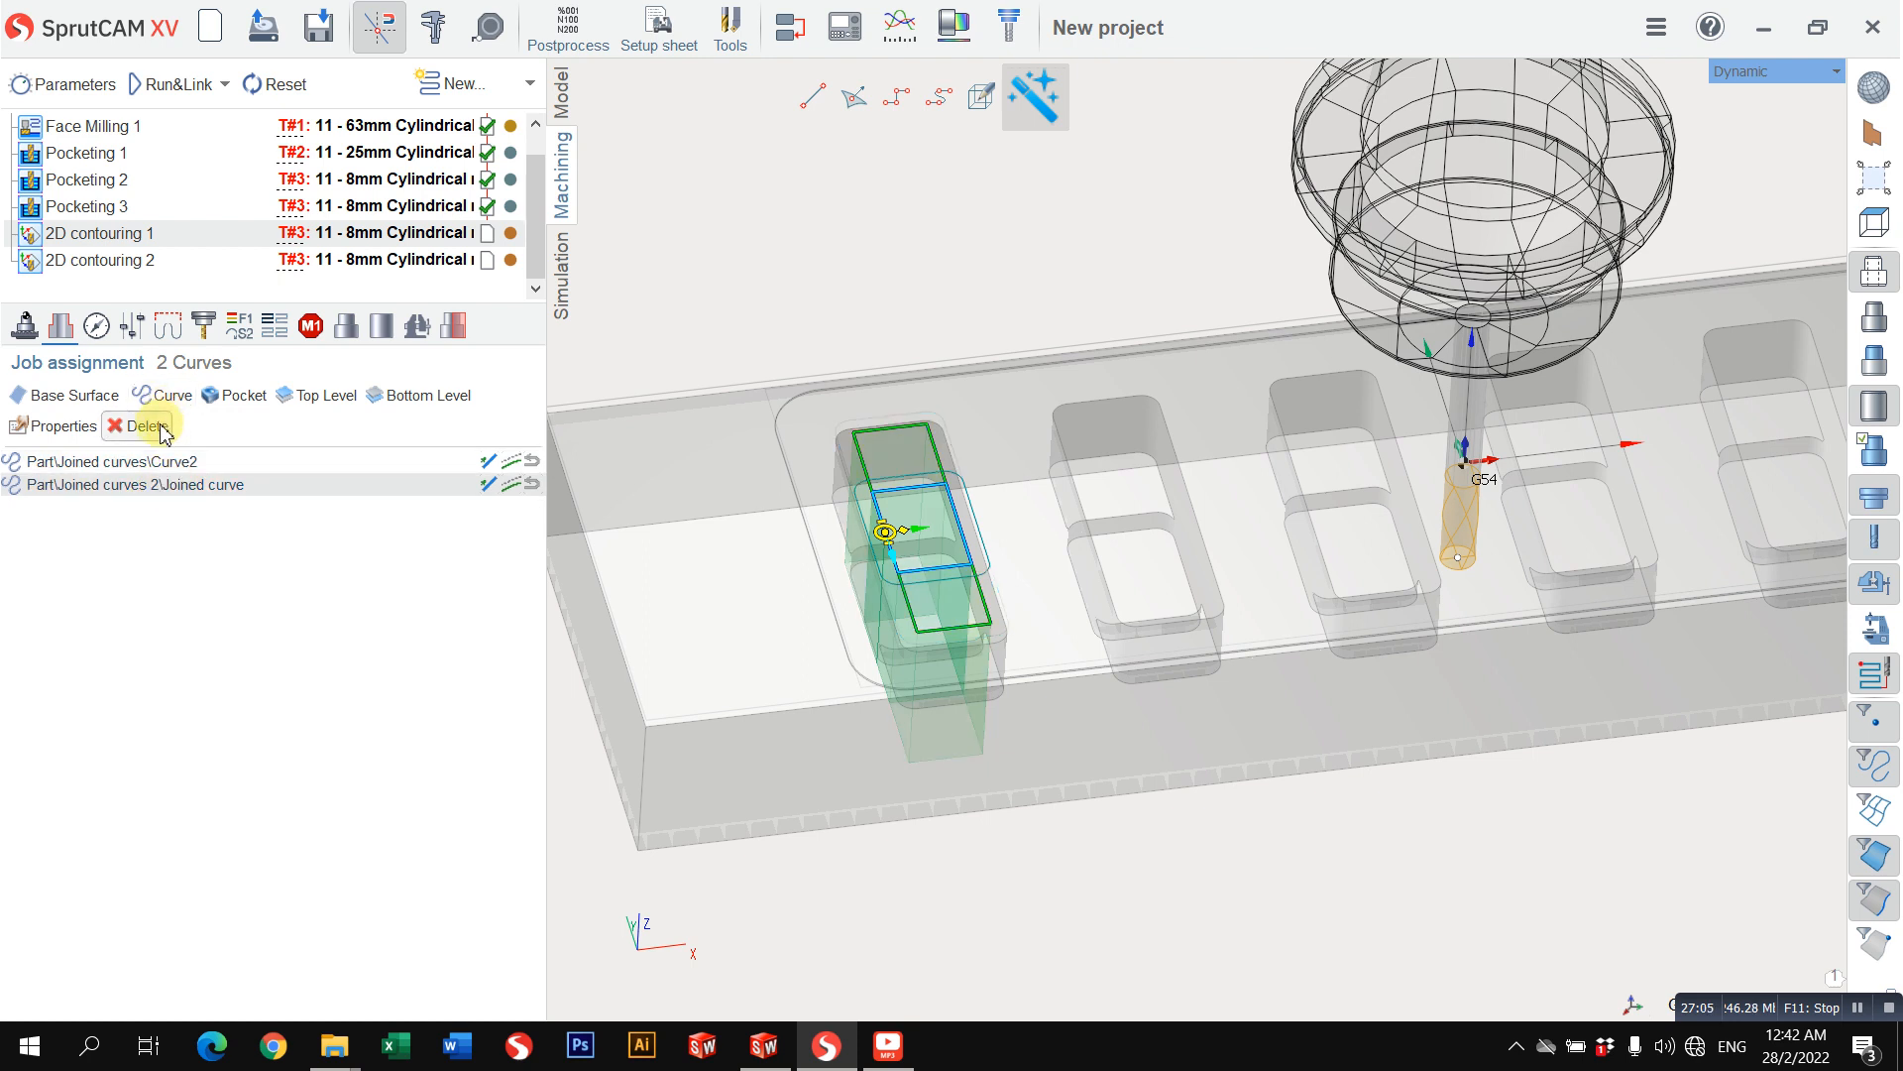
{"action": "left_click", "coordinate": [147, 425]}
Step: Delete Curve2 from the job assignment of 2D contouring 2, keeping only the Joined curves 2 curve
{"action": "left_click", "coordinate": [114, 259]}
{"action": "left_click", "coordinate": [177, 468]}
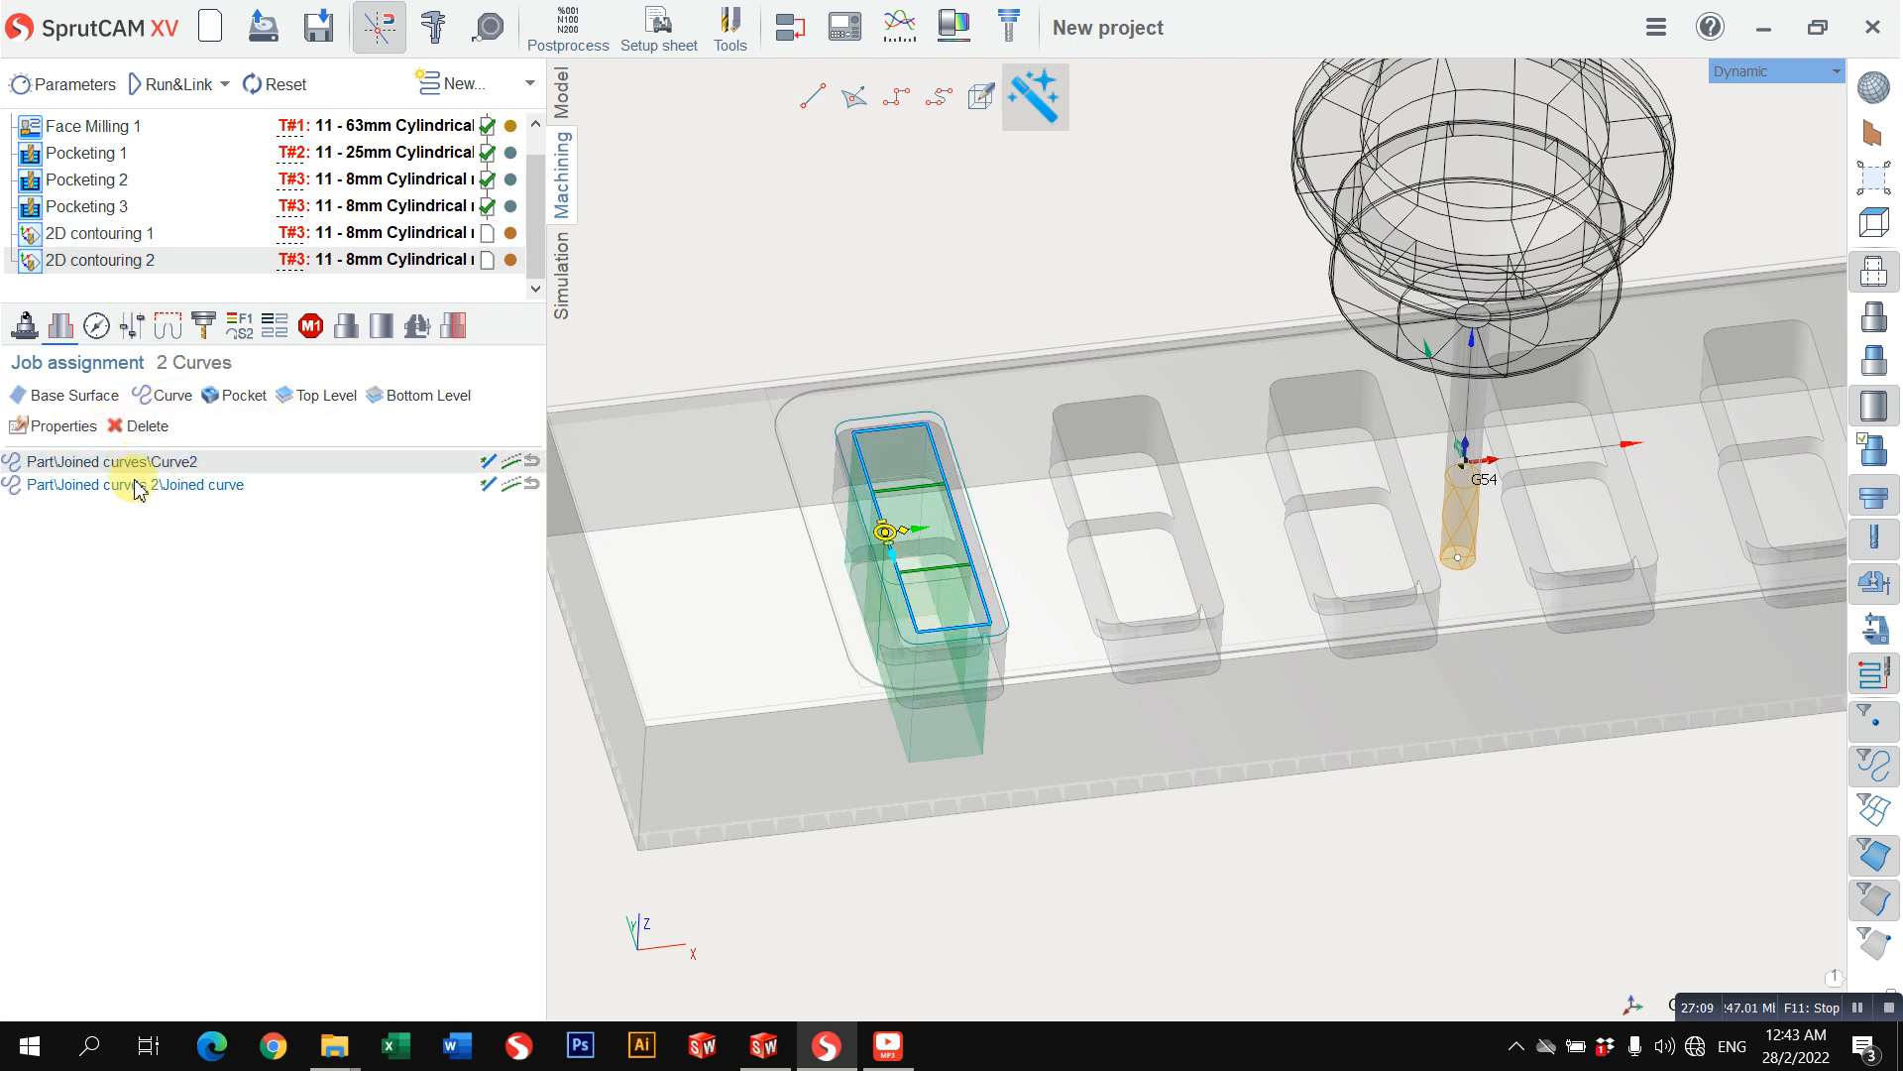
{"action": "left_click", "coordinate": [137, 489]}
{"action": "left_click", "coordinate": [140, 425]}
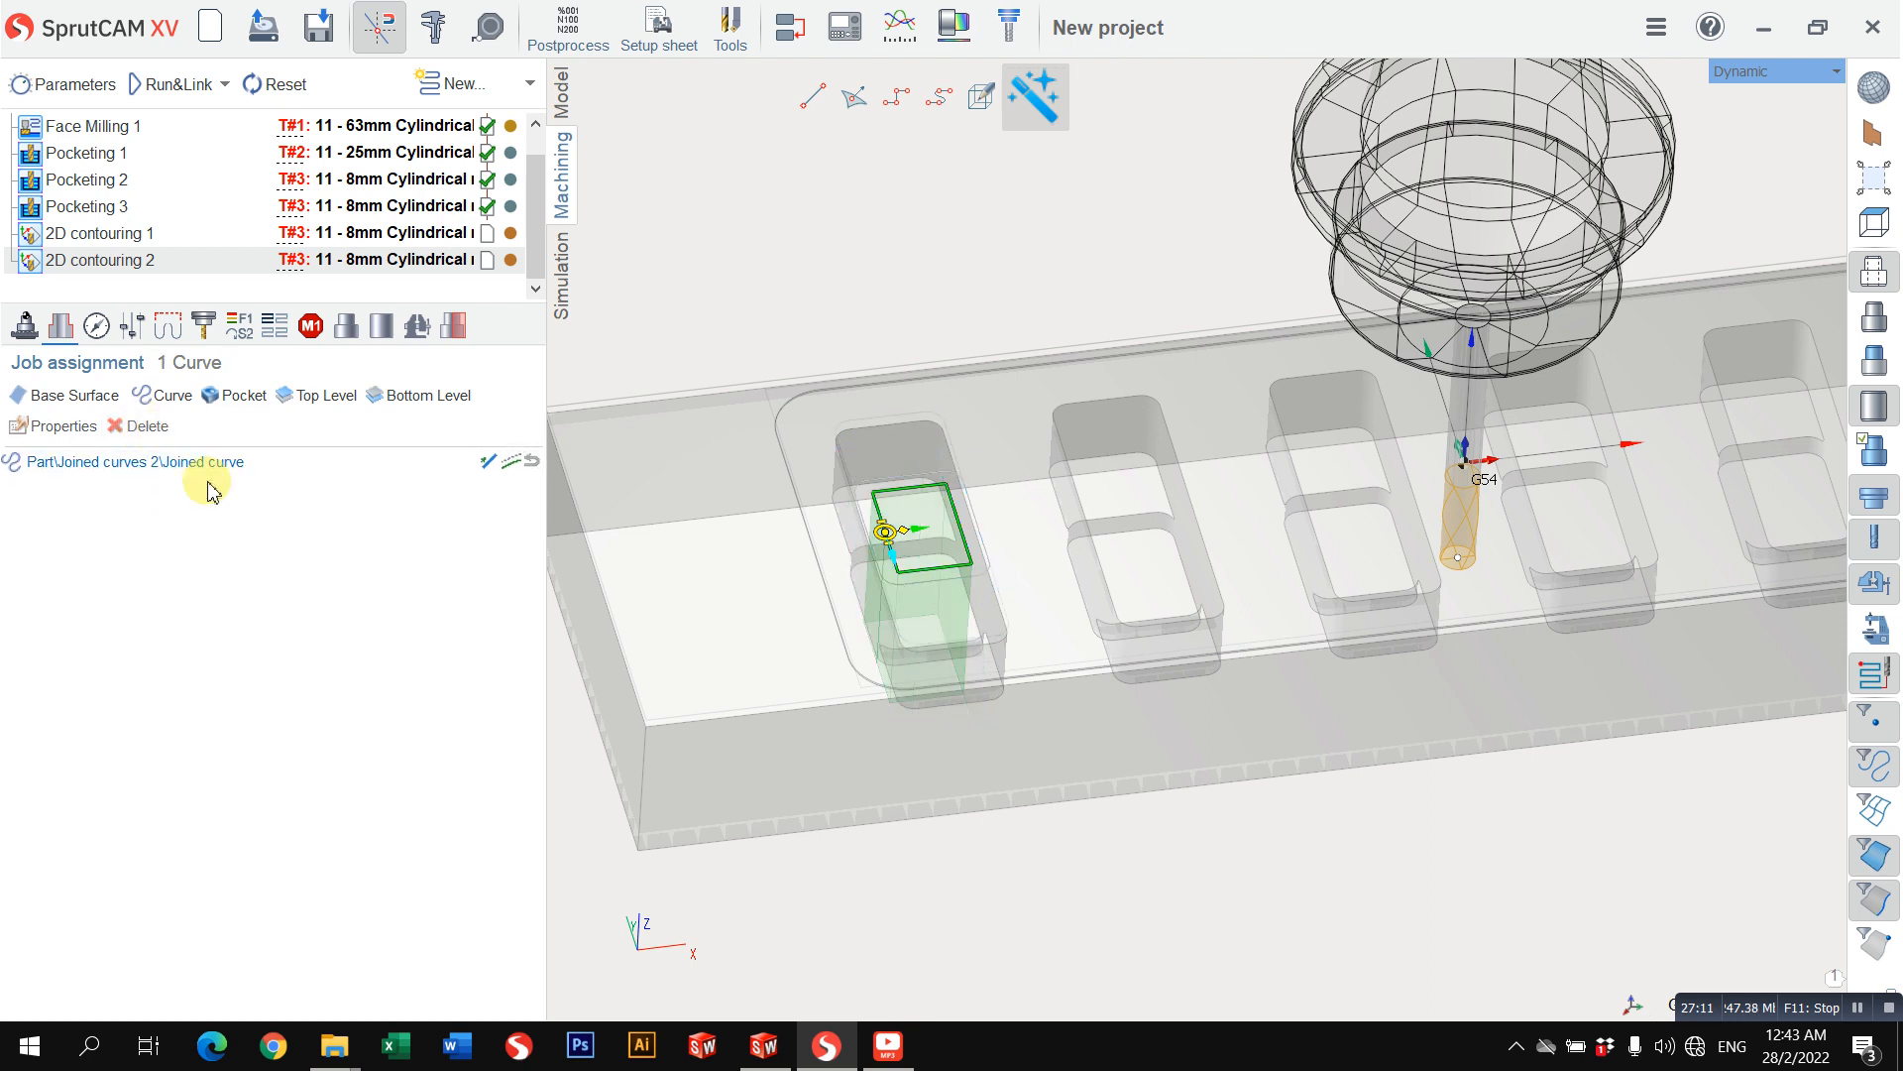
Step: Set the top level of 2D contouring 1 to -2 mm and its bottom level to -20 mm
{"action": "left_click", "coordinate": [147, 237]}
{"action": "left_click", "coordinate": [96, 326]}
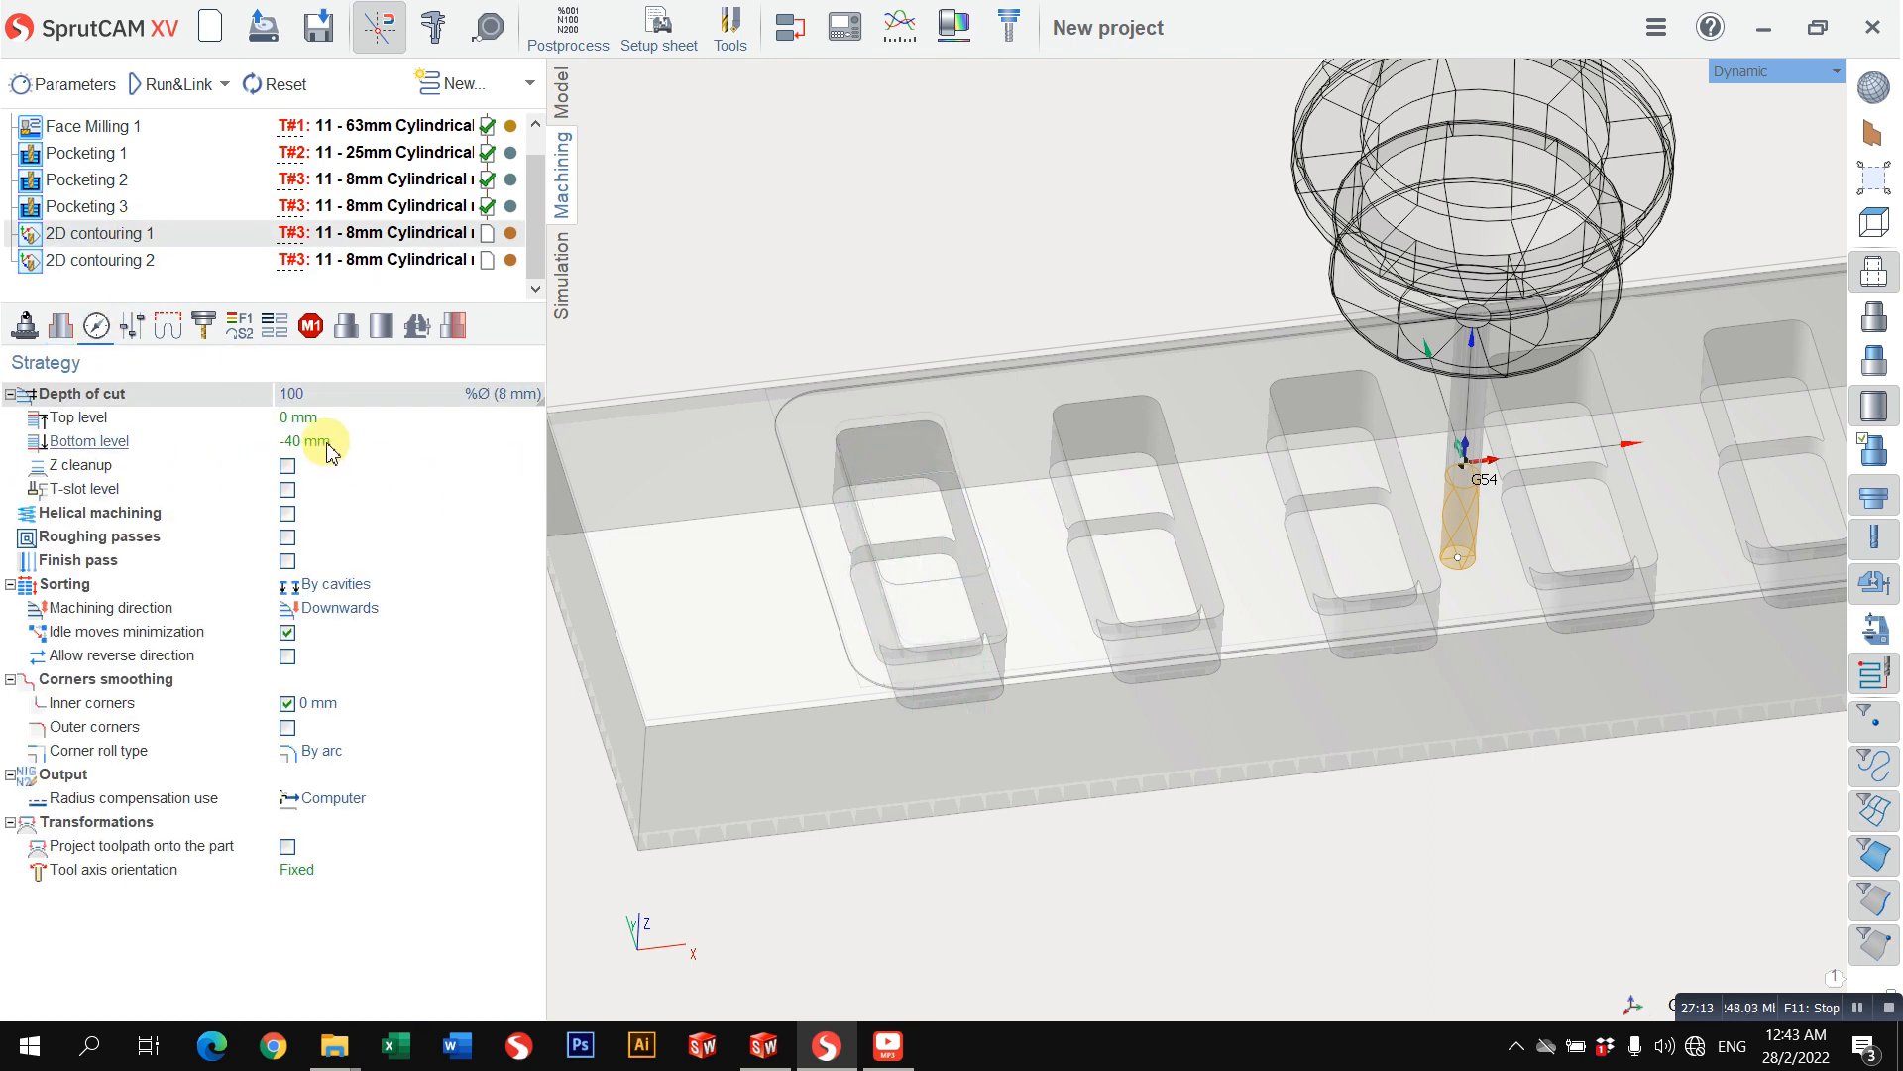
{"action": "left_click", "coordinate": [333, 417]}
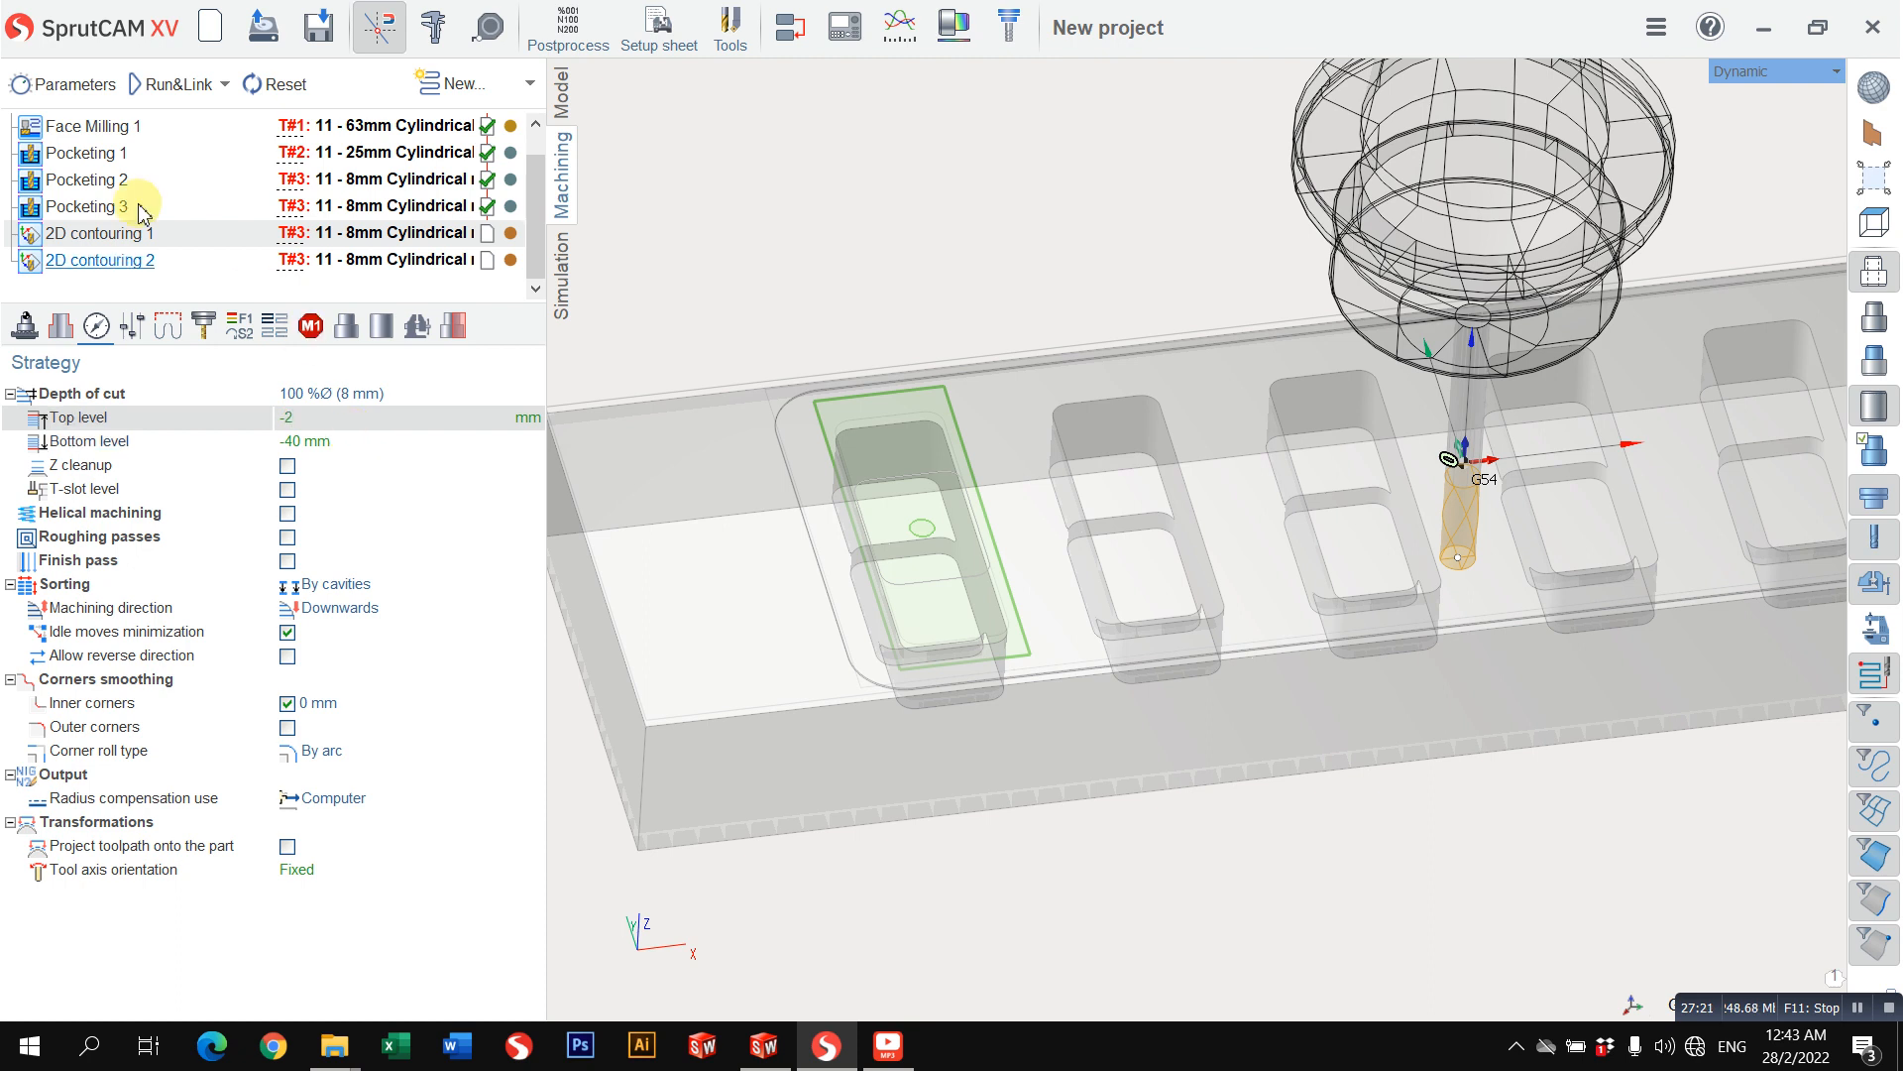
{"action": "left_click", "coordinate": [94, 180]}
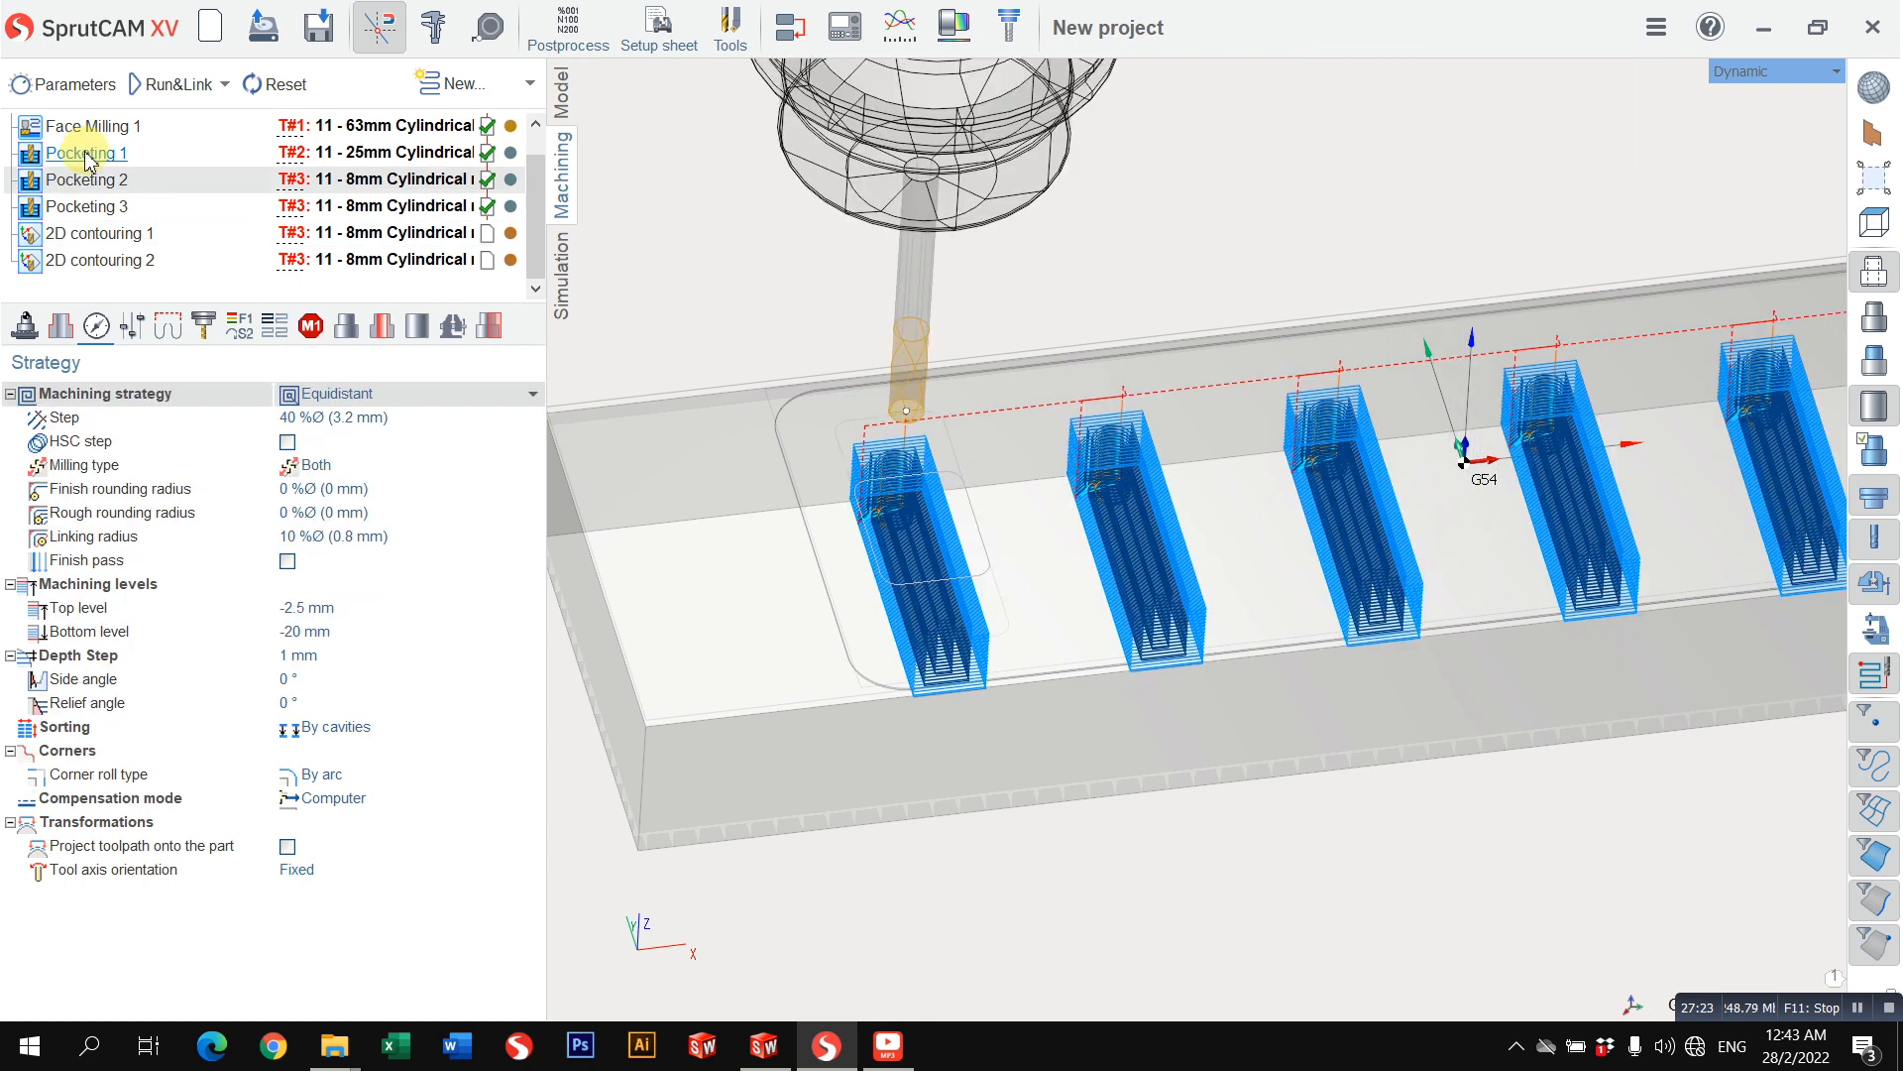
{"action": "left_click", "coordinate": [107, 235]}
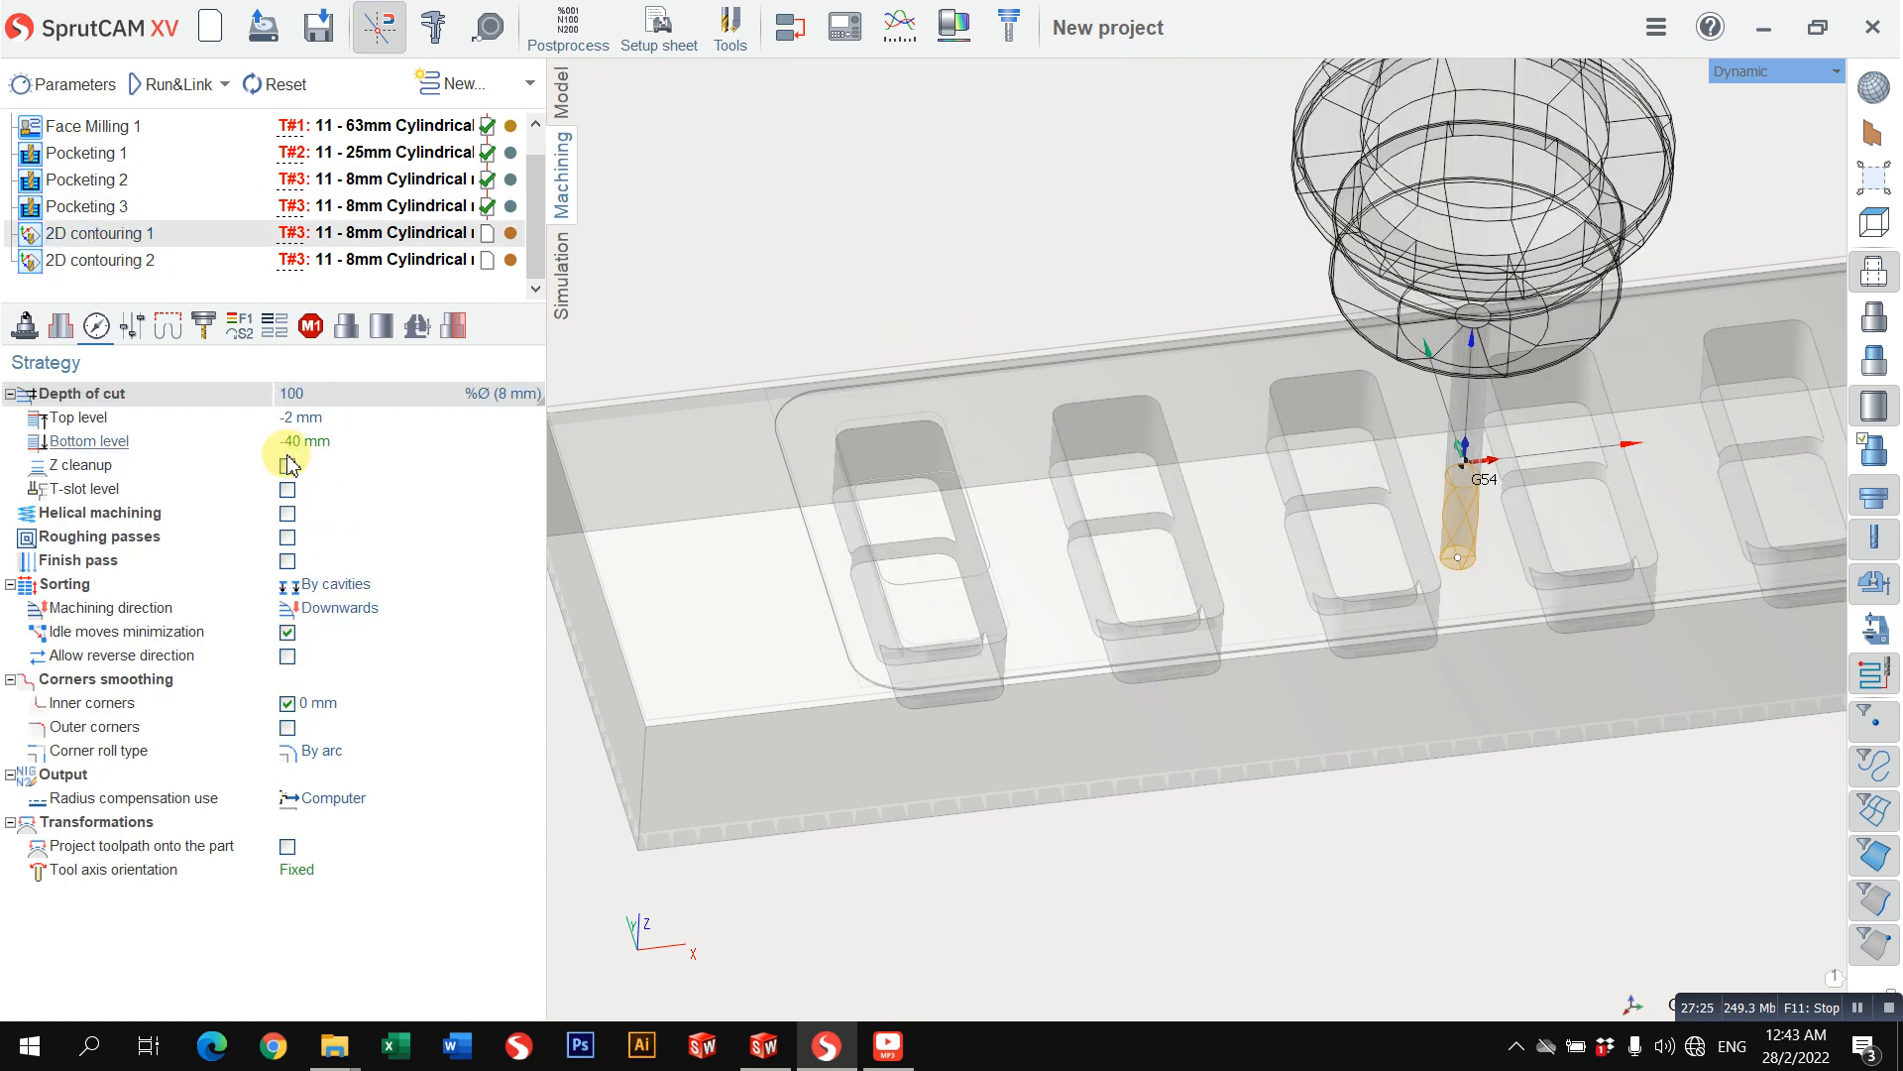
{"action": "left_click", "coordinate": [340, 439]}
{"action": "key", "text": "Return"}
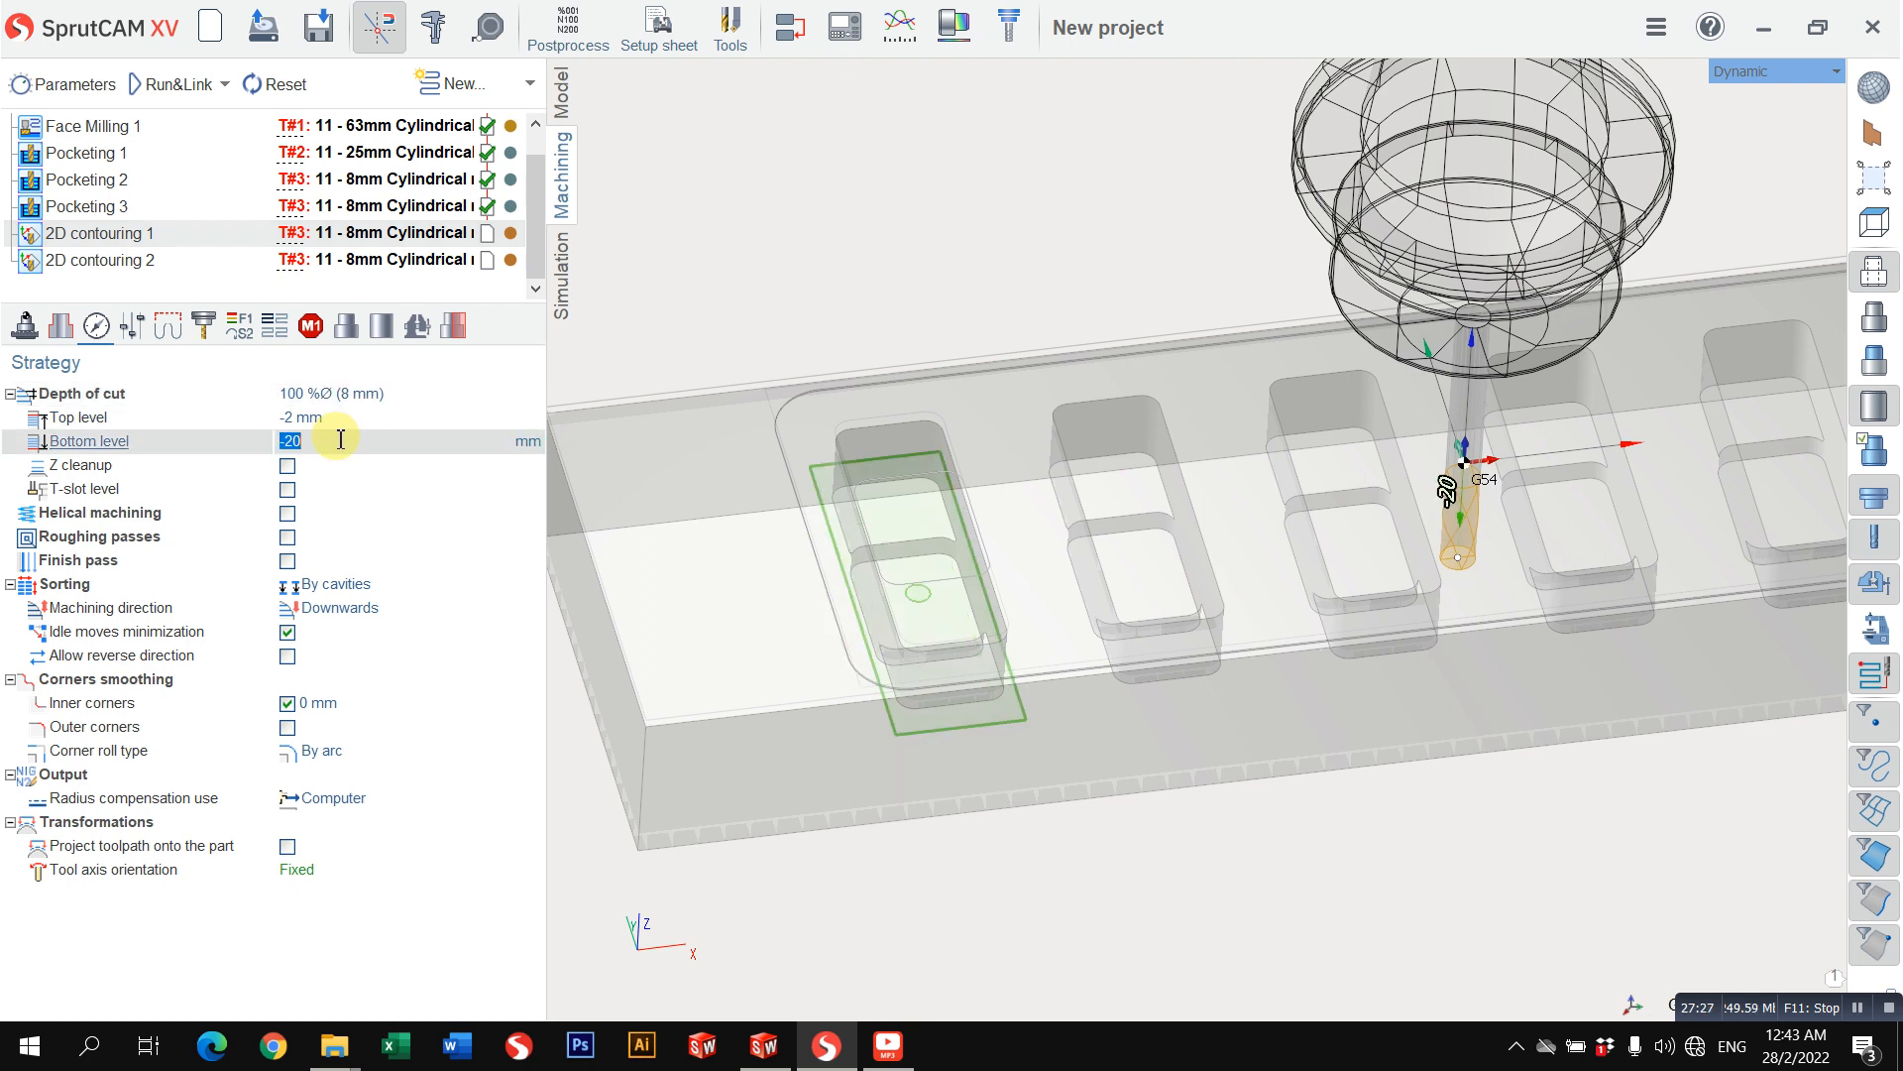
Step: Check the depth of cut and the stock allowance of 2D contouring 1
{"action": "left_click", "coordinate": [374, 392]}
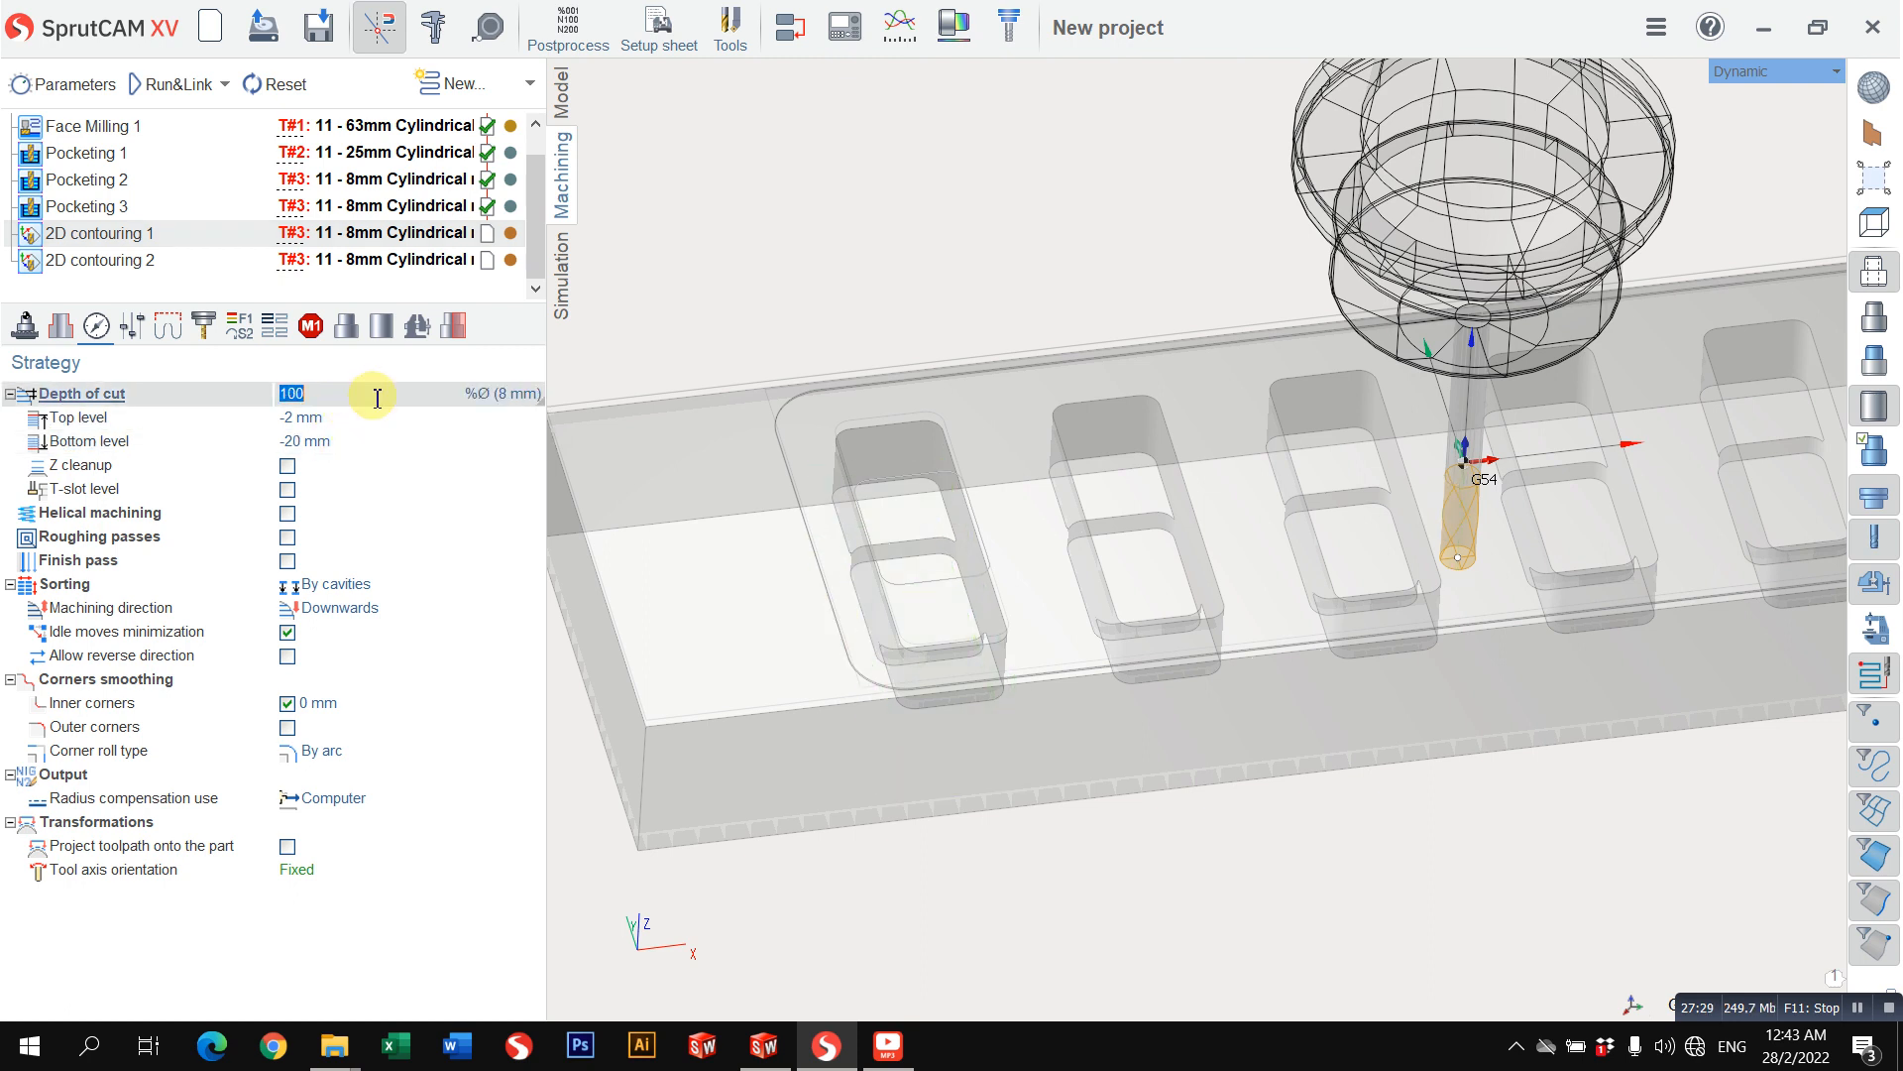
{"action": "left_click", "coordinate": [512, 395]}
{"action": "left_click", "coordinate": [514, 401]}
{"action": "scroll", "coordinate": [952, 553], "scroll_direction": "down", "scroll_amount": 3}
{"action": "middle_click_drag", "start_coordinate": [959, 563], "coordinate": [836, 497]}
{"action": "scroll", "coordinate": [987, 607], "scroll_direction": "up", "scroll_amount": 3}
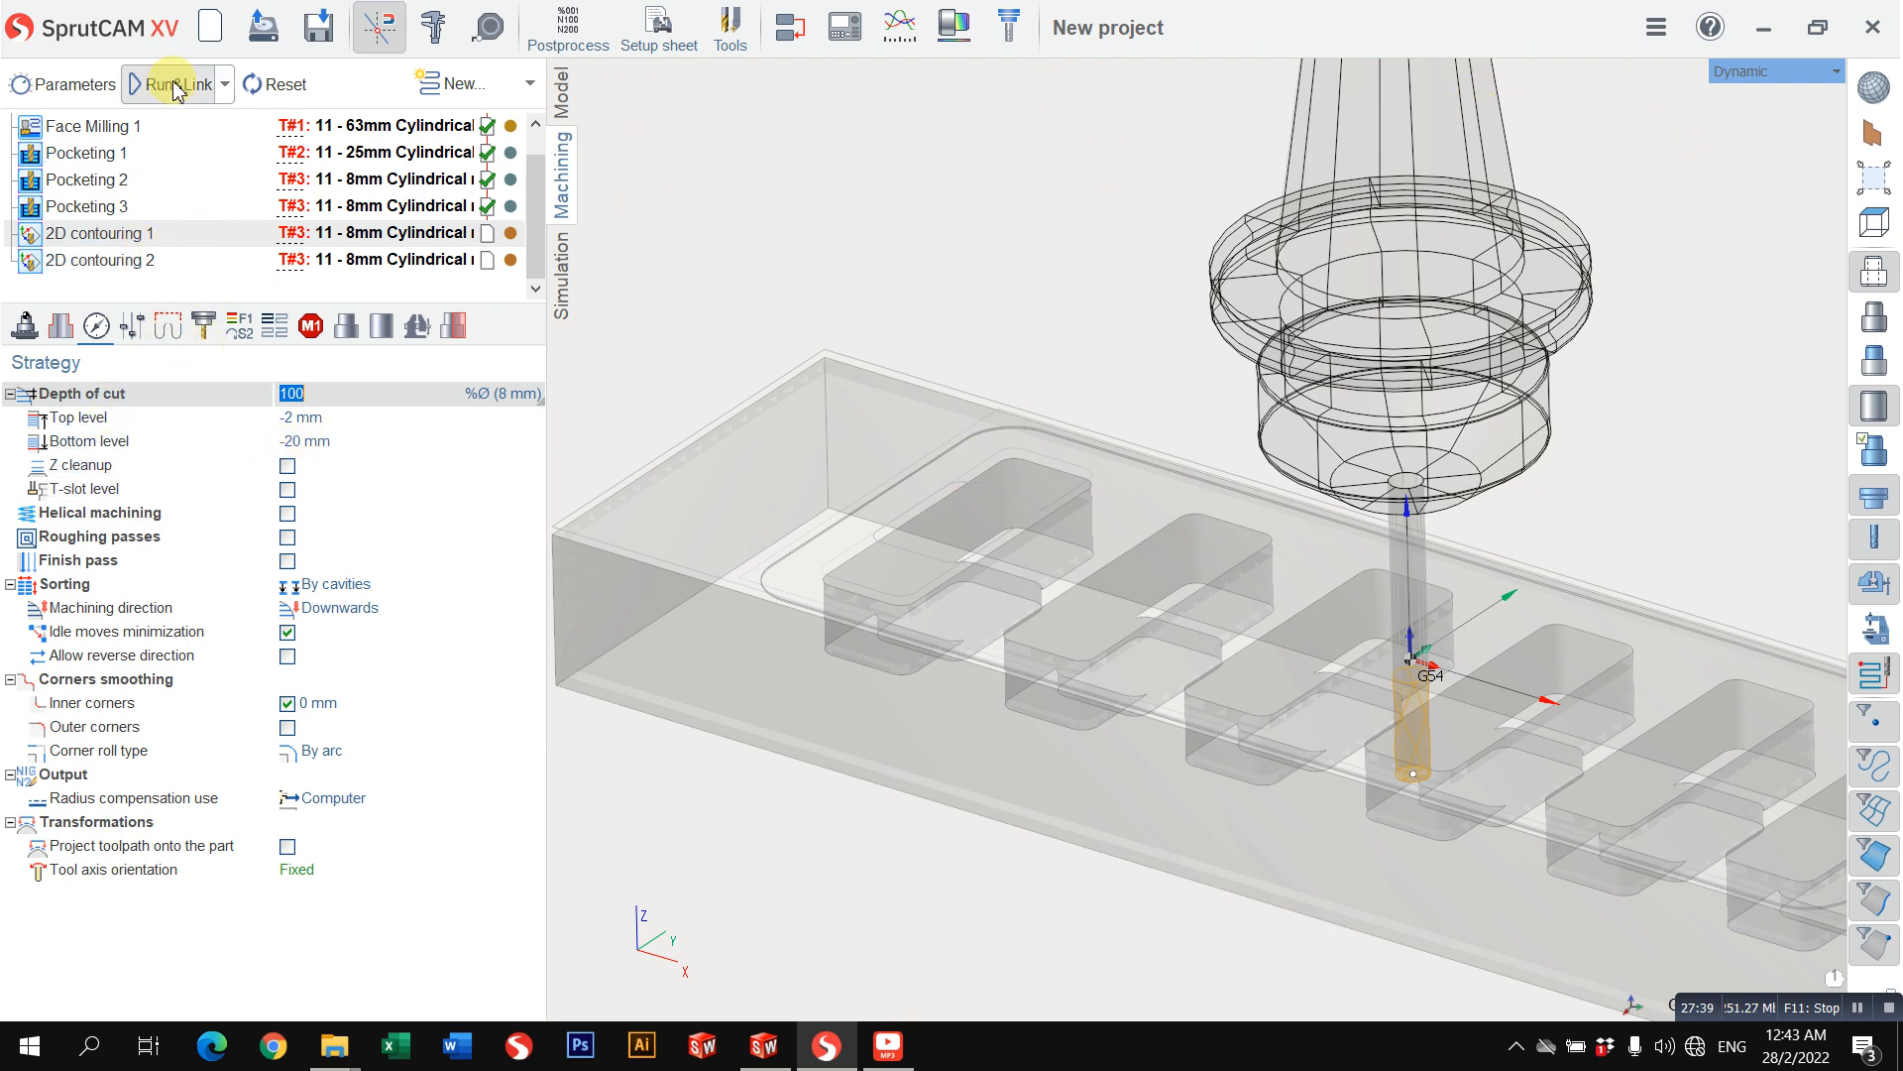
{"action": "left_click", "coordinate": [133, 327]}
{"action": "left_click", "coordinate": [303, 445]}
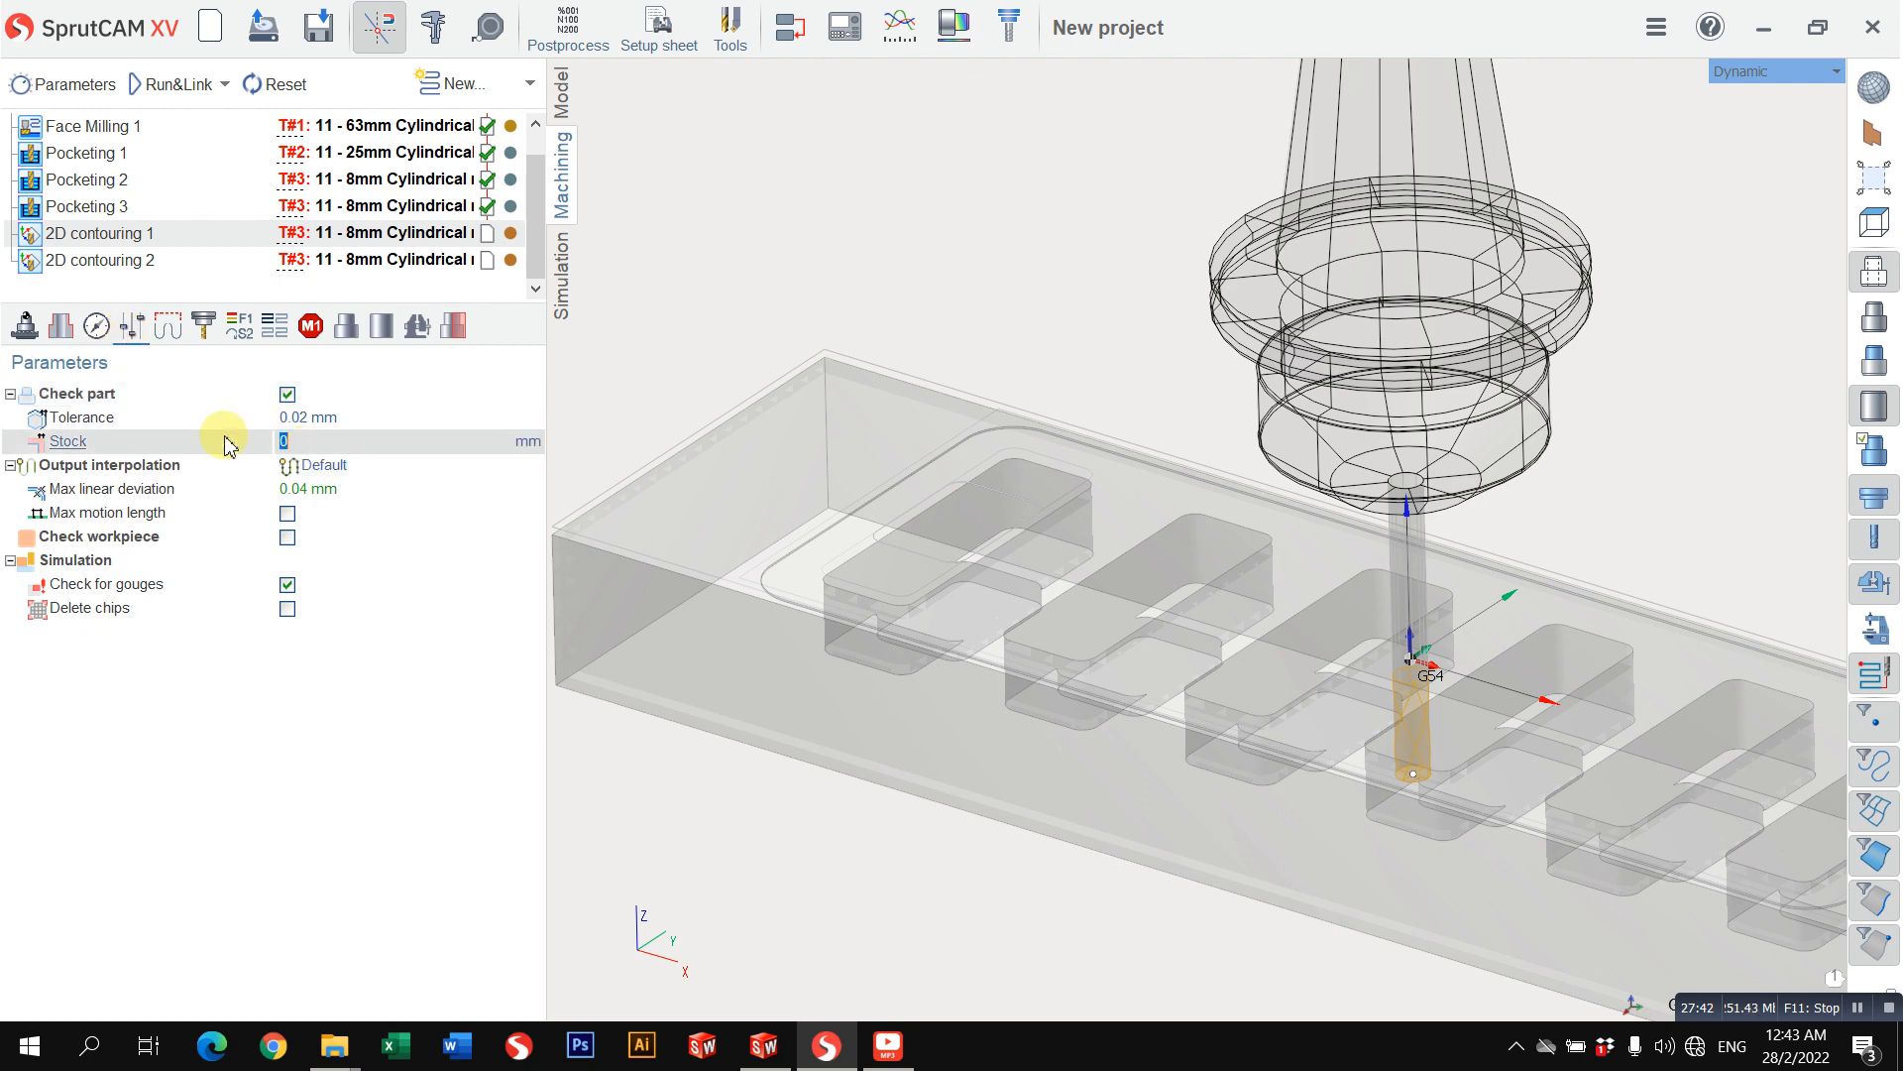
{"action": "left_click", "coordinate": [313, 448]}
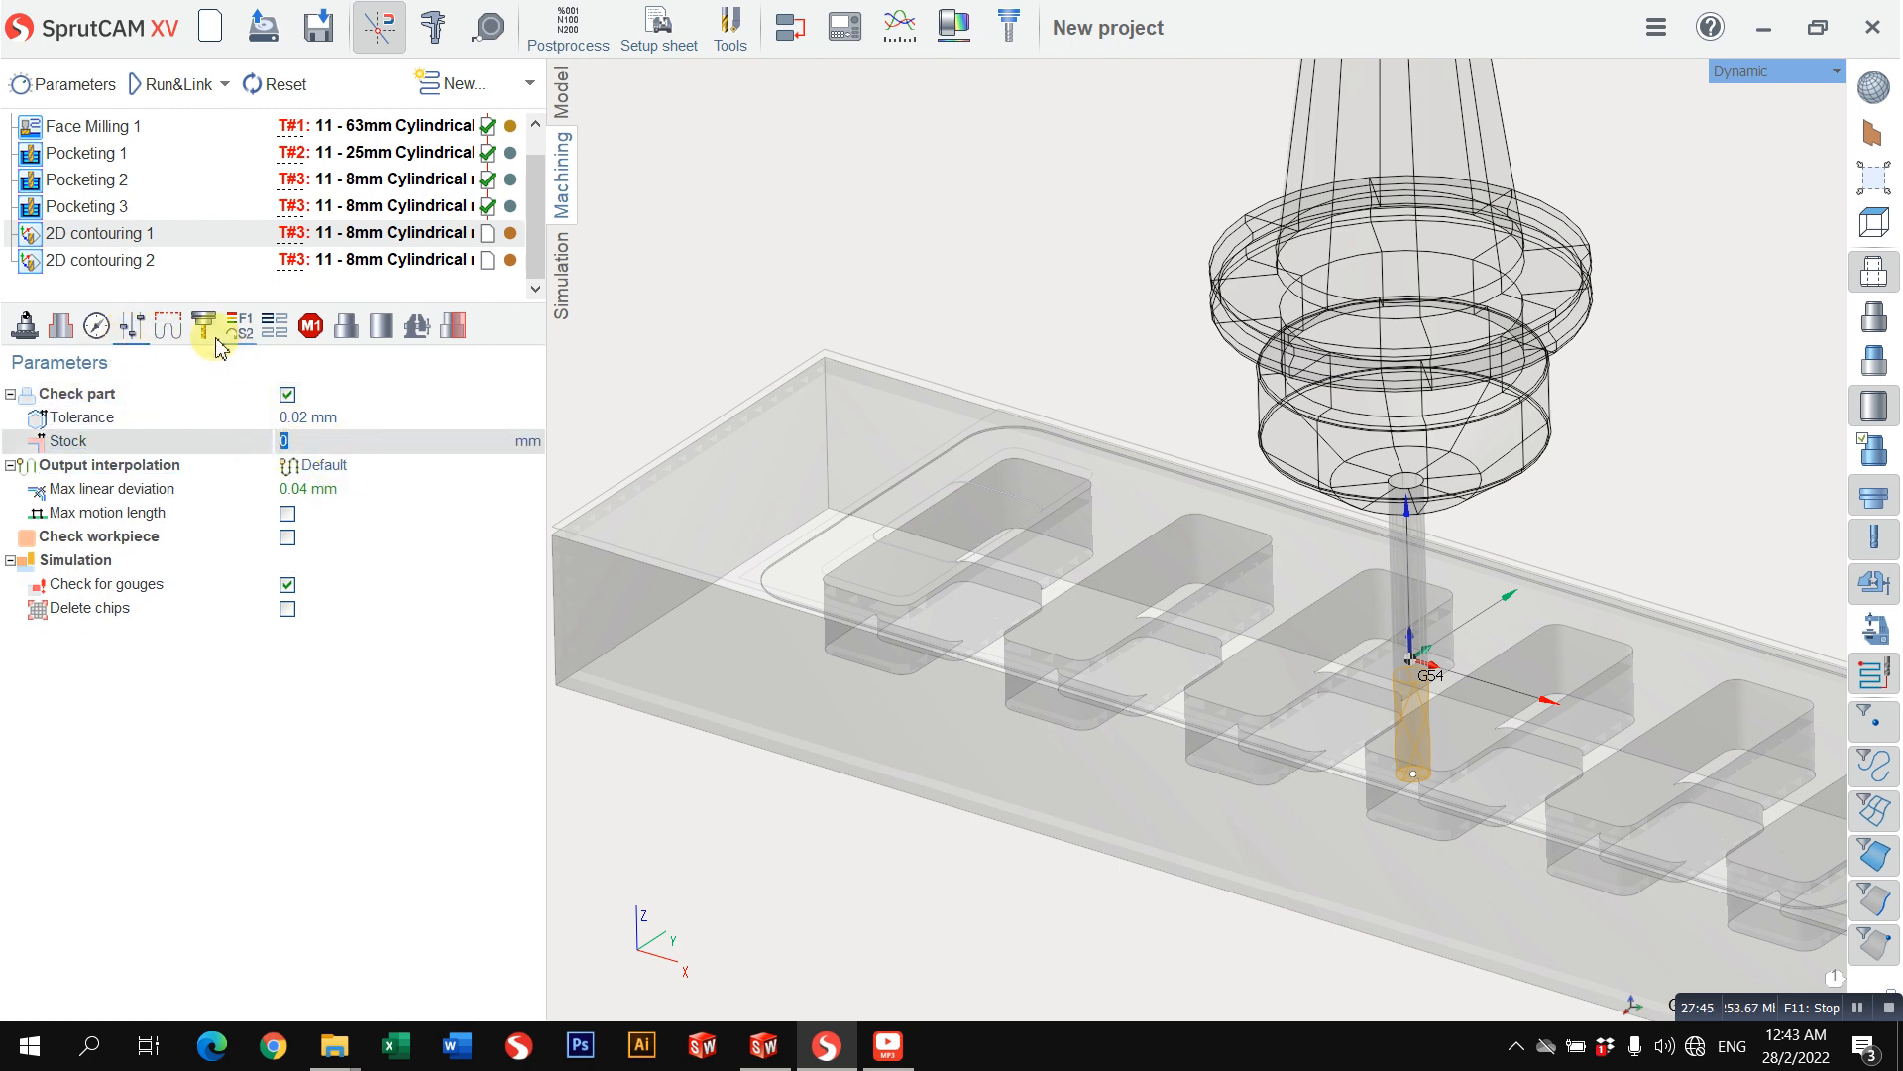
Step: Set the engage lead of 2D contouring 1 to By Line and calculate its toolpath
{"action": "left_click", "coordinate": [176, 334]}
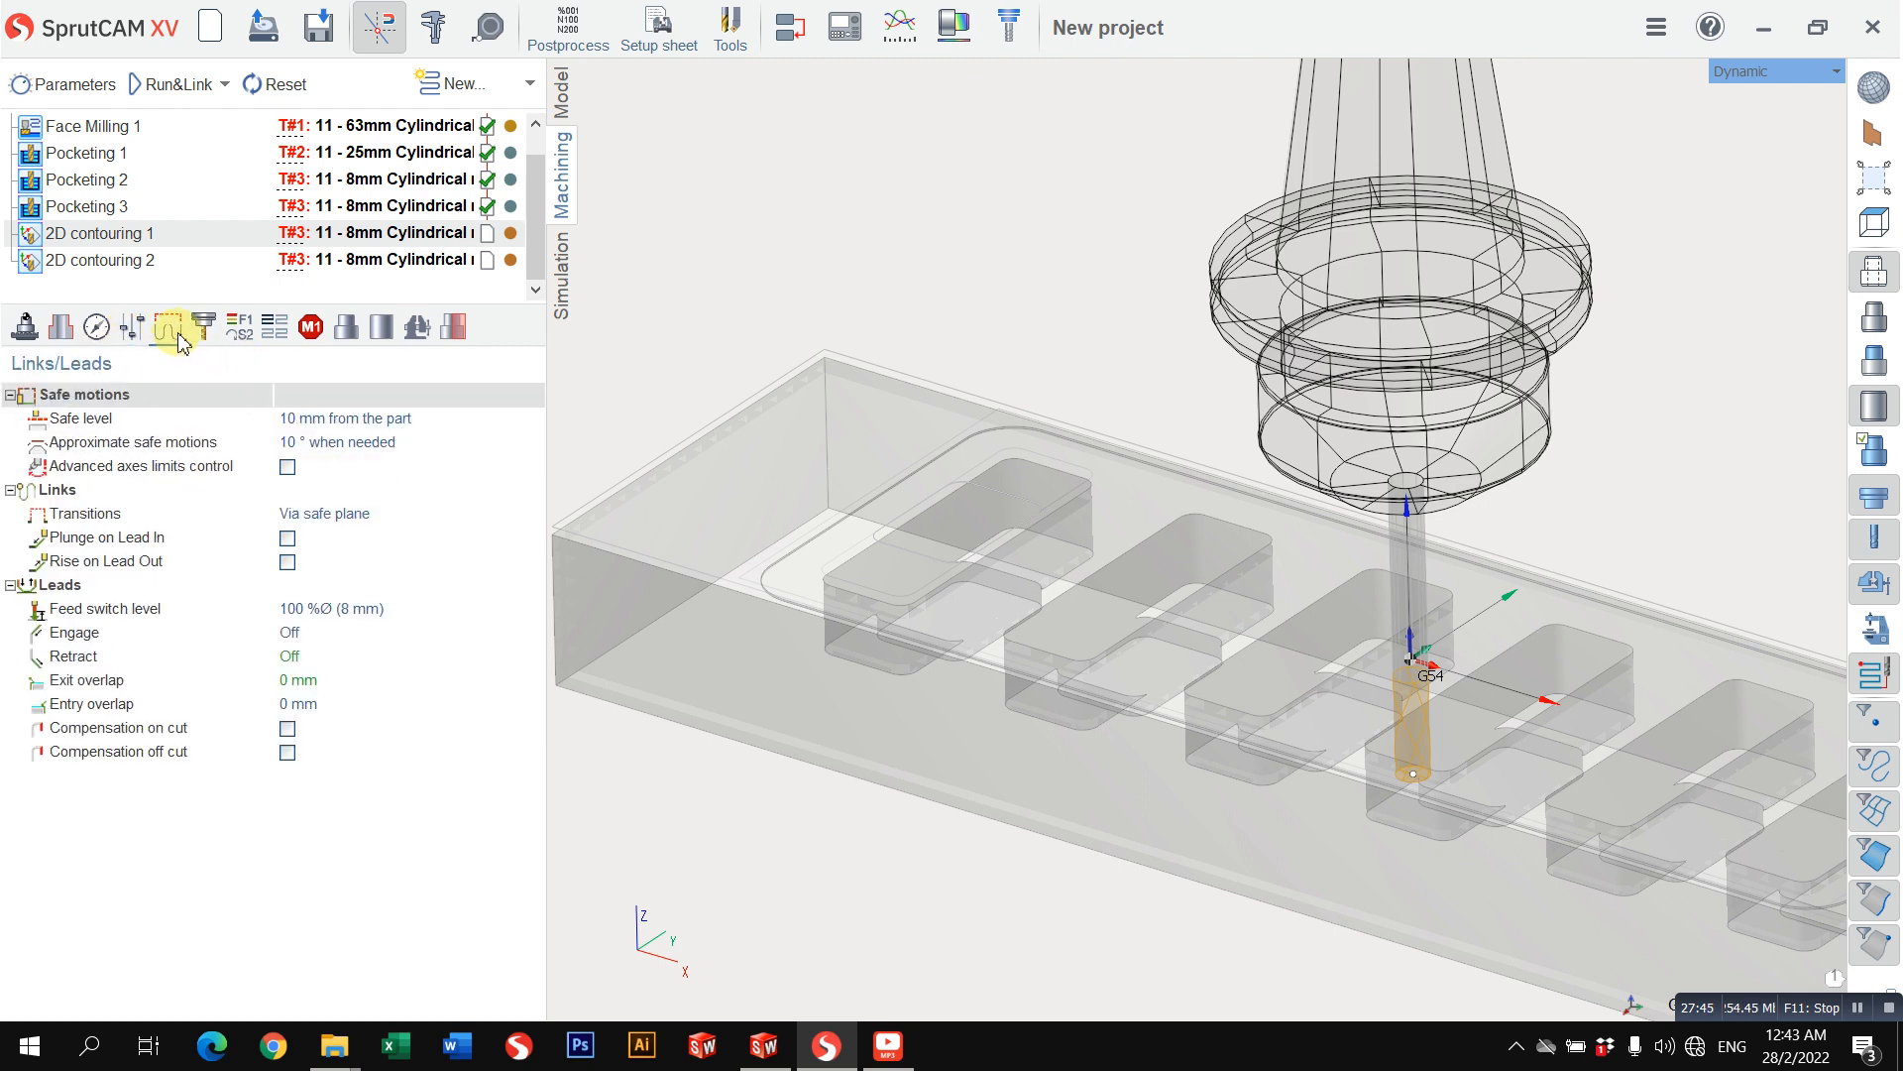
{"action": "left_click", "coordinate": [354, 608]}
{"action": "left_click", "coordinate": [352, 640]}
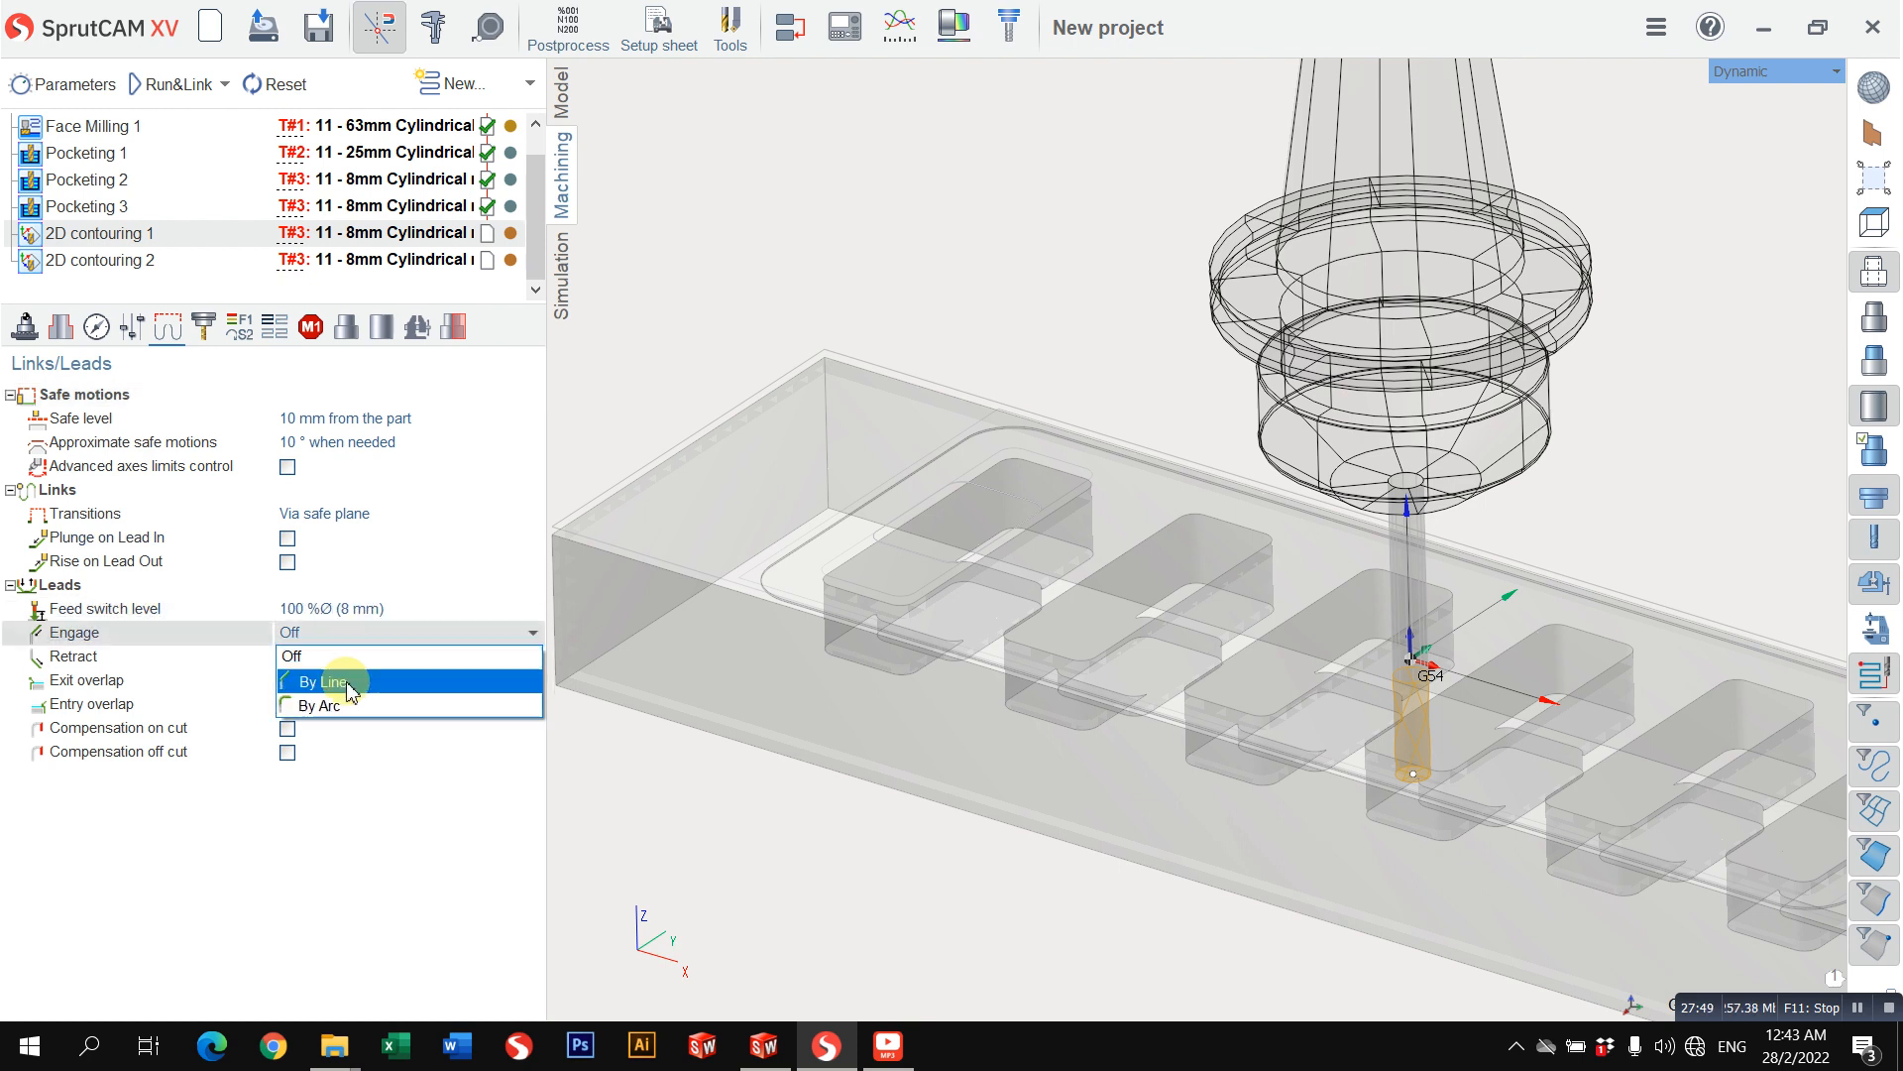
{"action": "left_click", "coordinate": [340, 675]}
{"action": "left_click", "coordinate": [173, 84]}
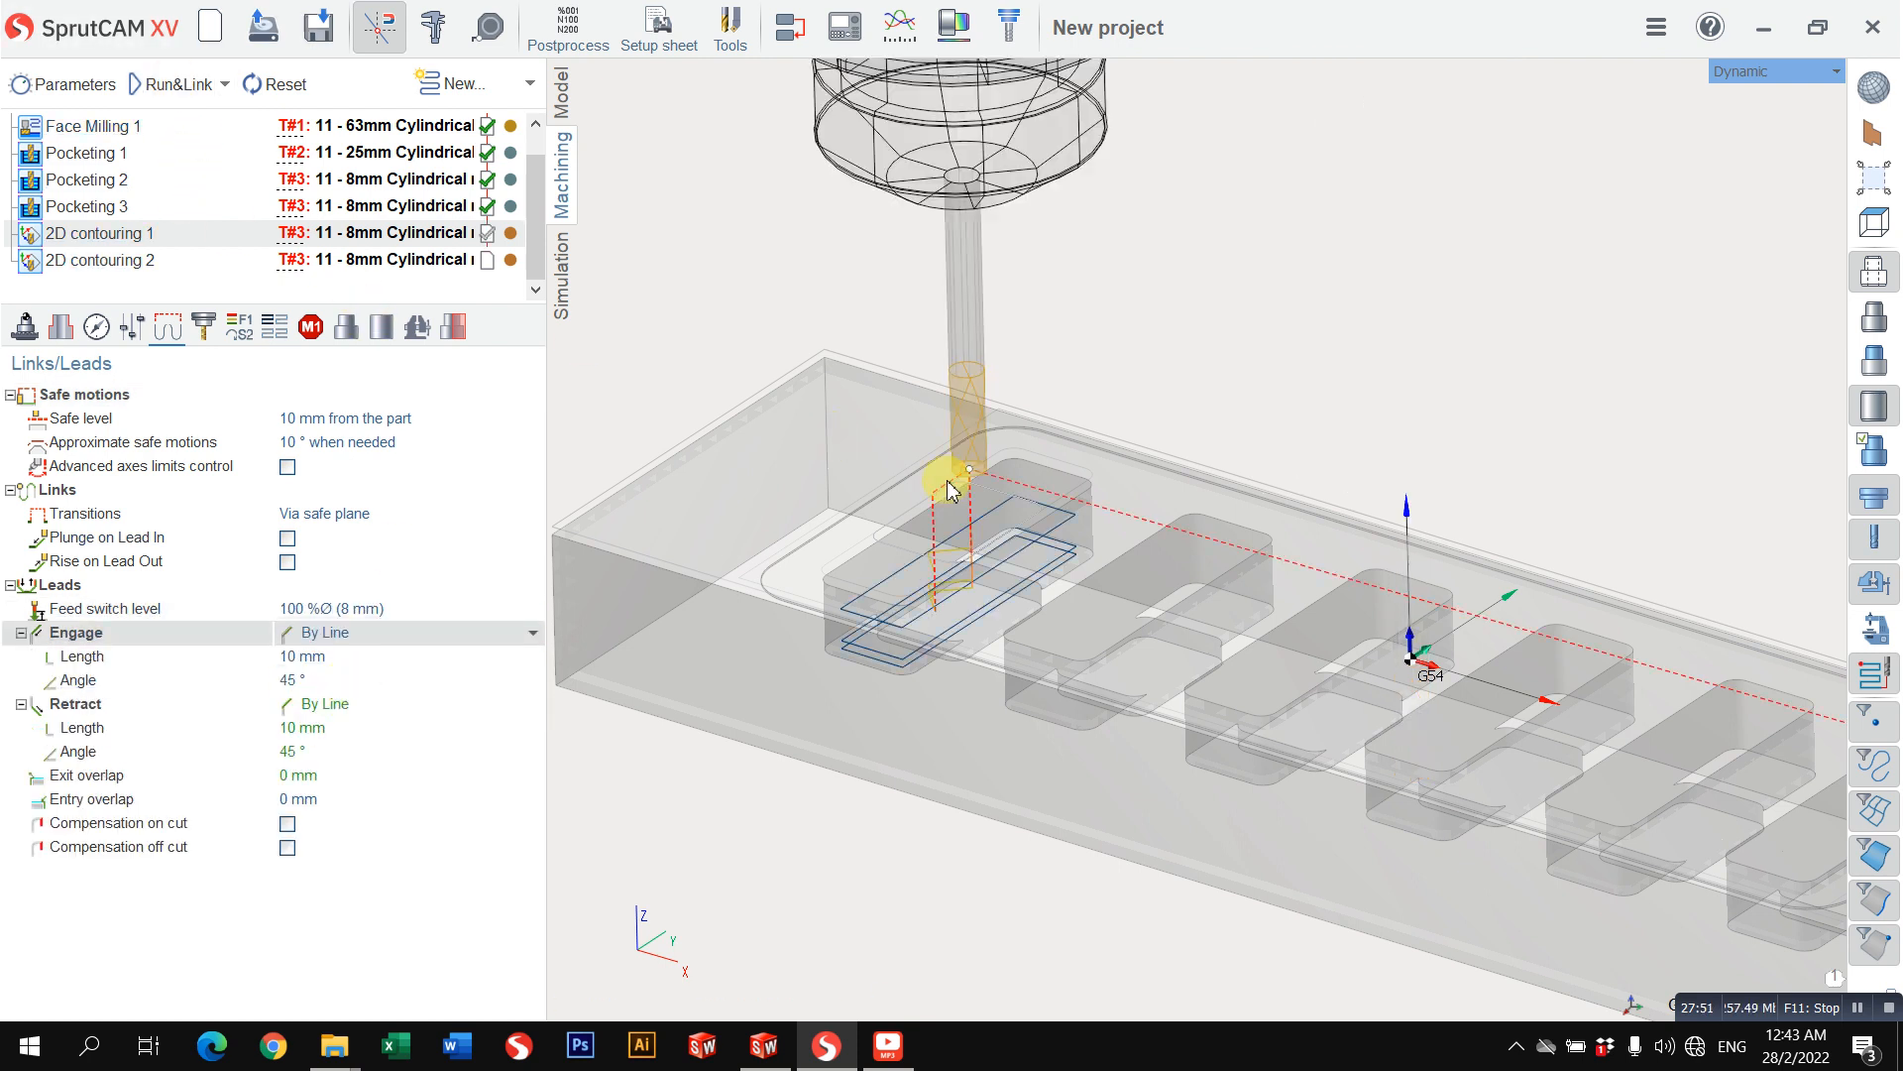
{"action": "scroll", "coordinate": [944, 503], "scroll_direction": "up", "scroll_amount": 2}
{"action": "right_click_drag", "start_coordinate": [944, 503], "coordinate": [808, 532]}
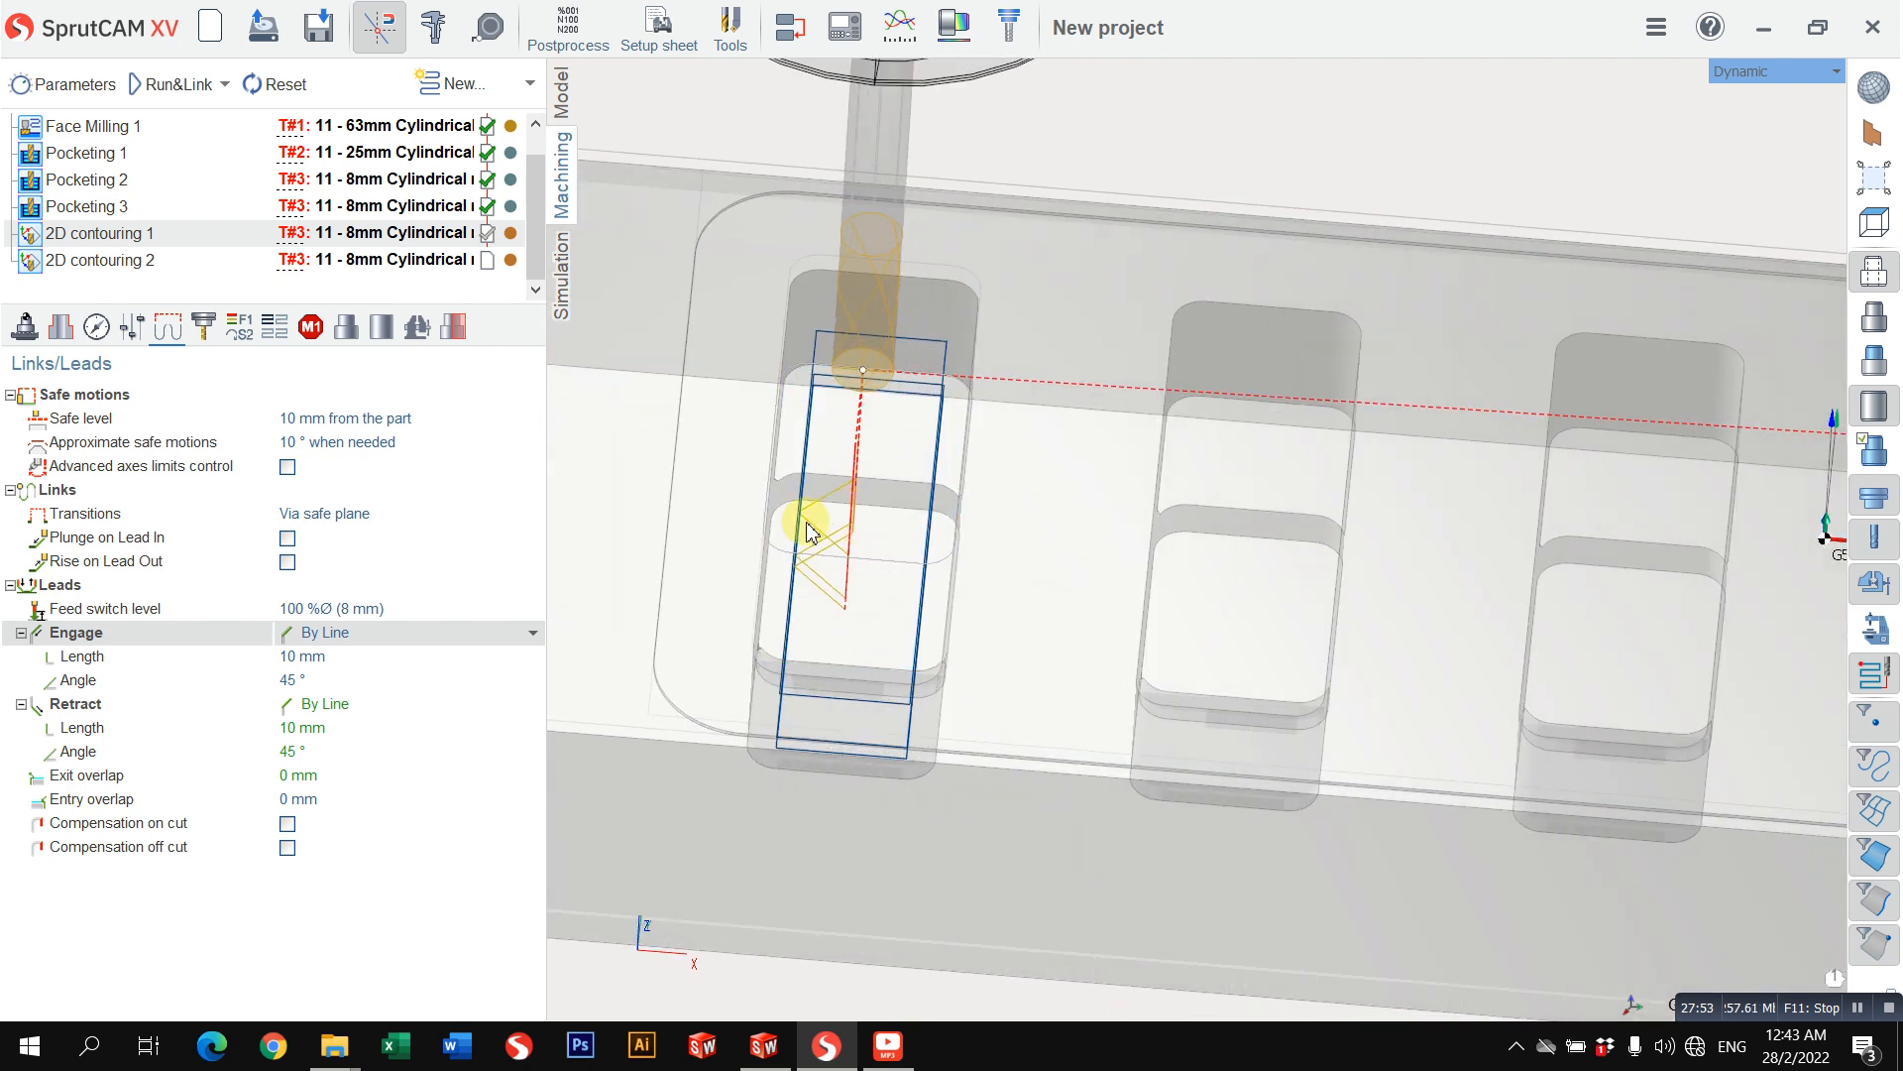
Step: Set the engage lead's angle to 90° and recalculate the 2D contouring 1 toolpath
{"action": "left_click", "coordinate": [385, 657]}
{"action": "left_click", "coordinate": [380, 677]}
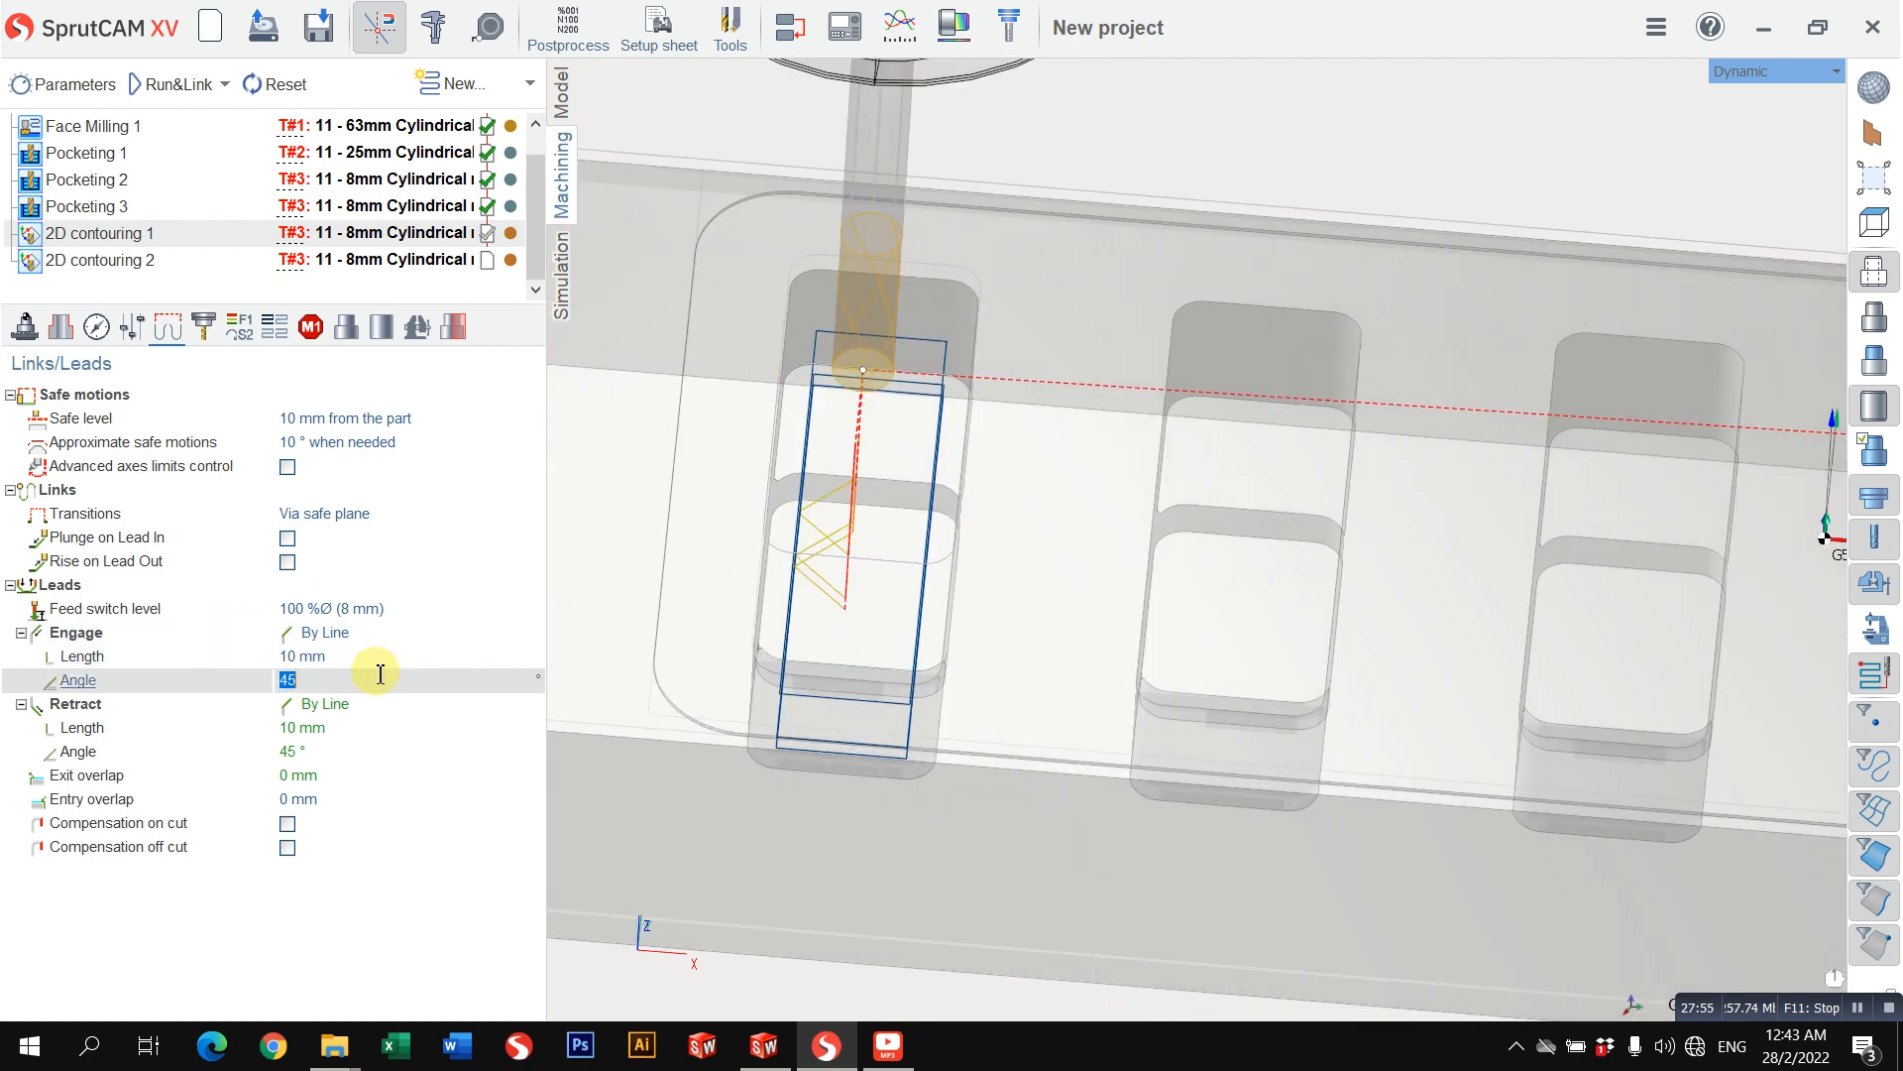
{"action": "type", "text": "90"}
{"action": "key", "text": "Return"}
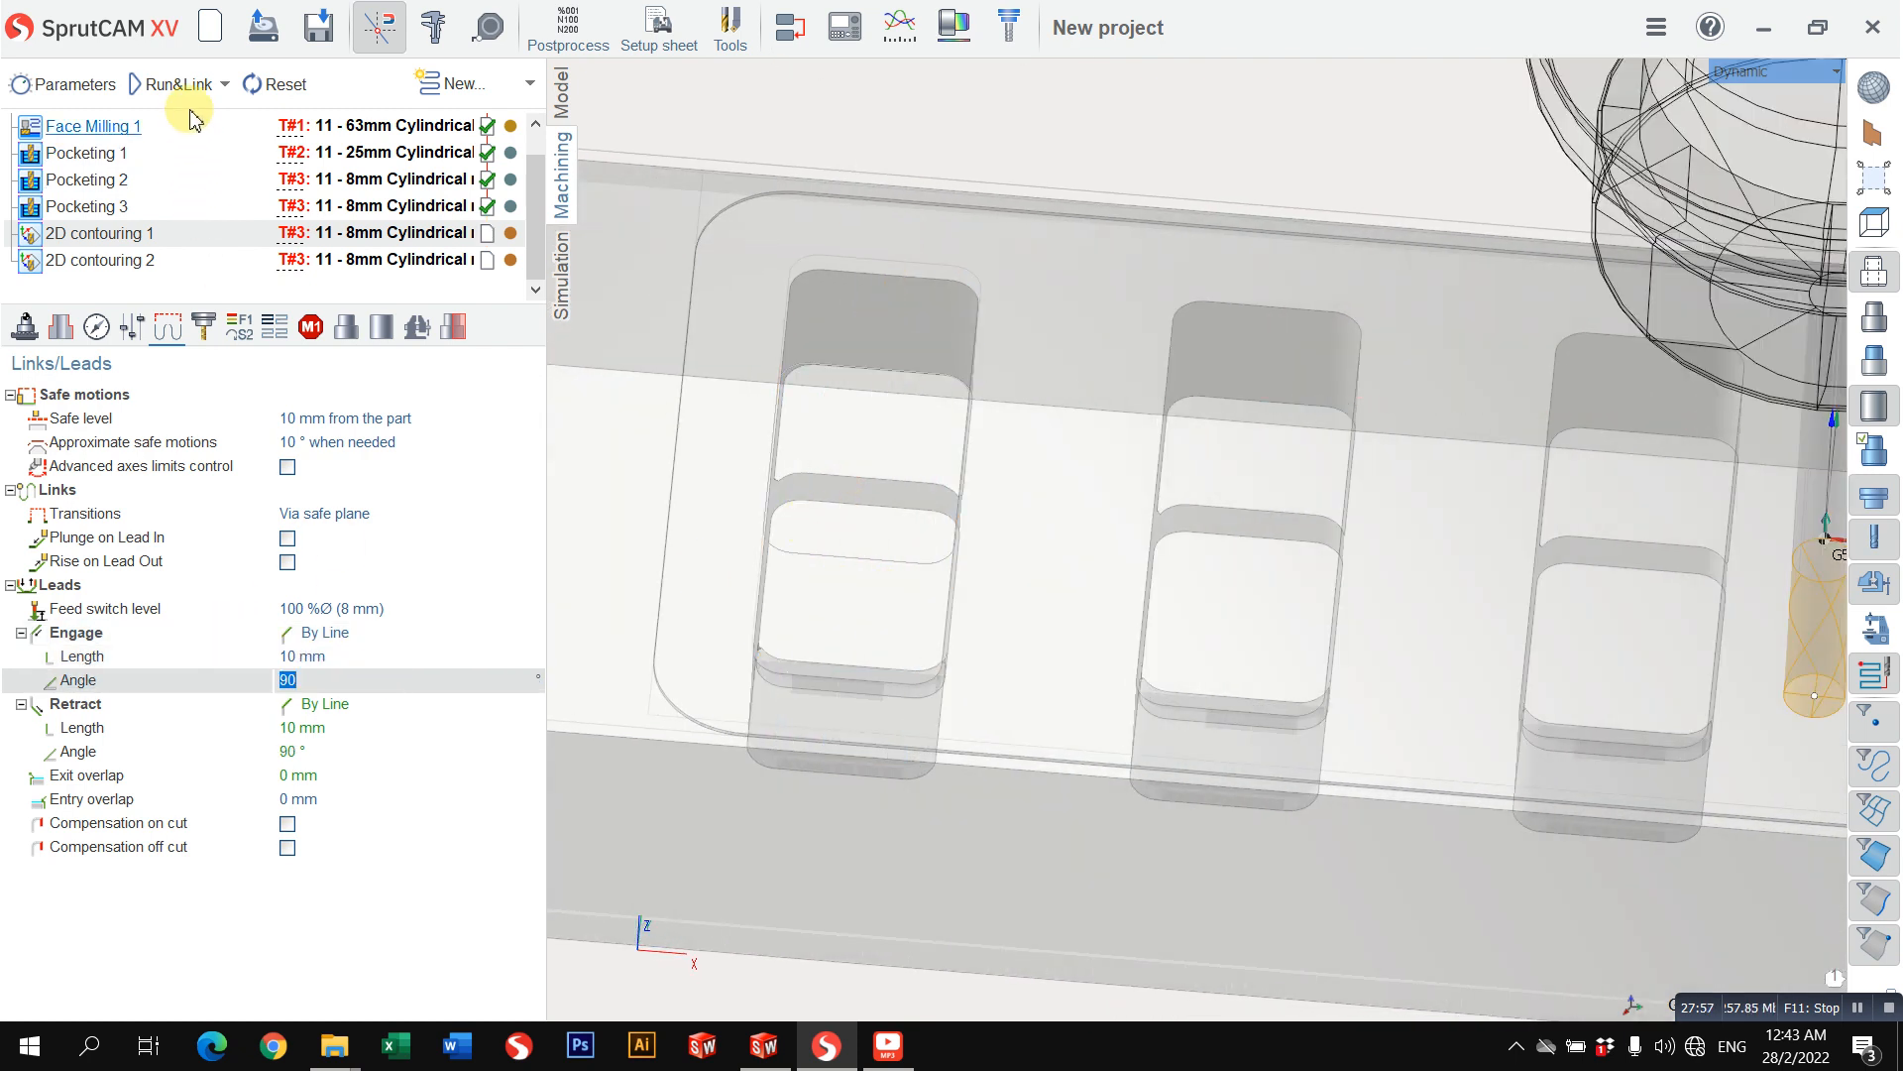
{"action": "left_click", "coordinate": [173, 85]}
{"action": "scroll", "coordinate": [663, 301], "scroll_direction": "down", "scroll_amount": 4}
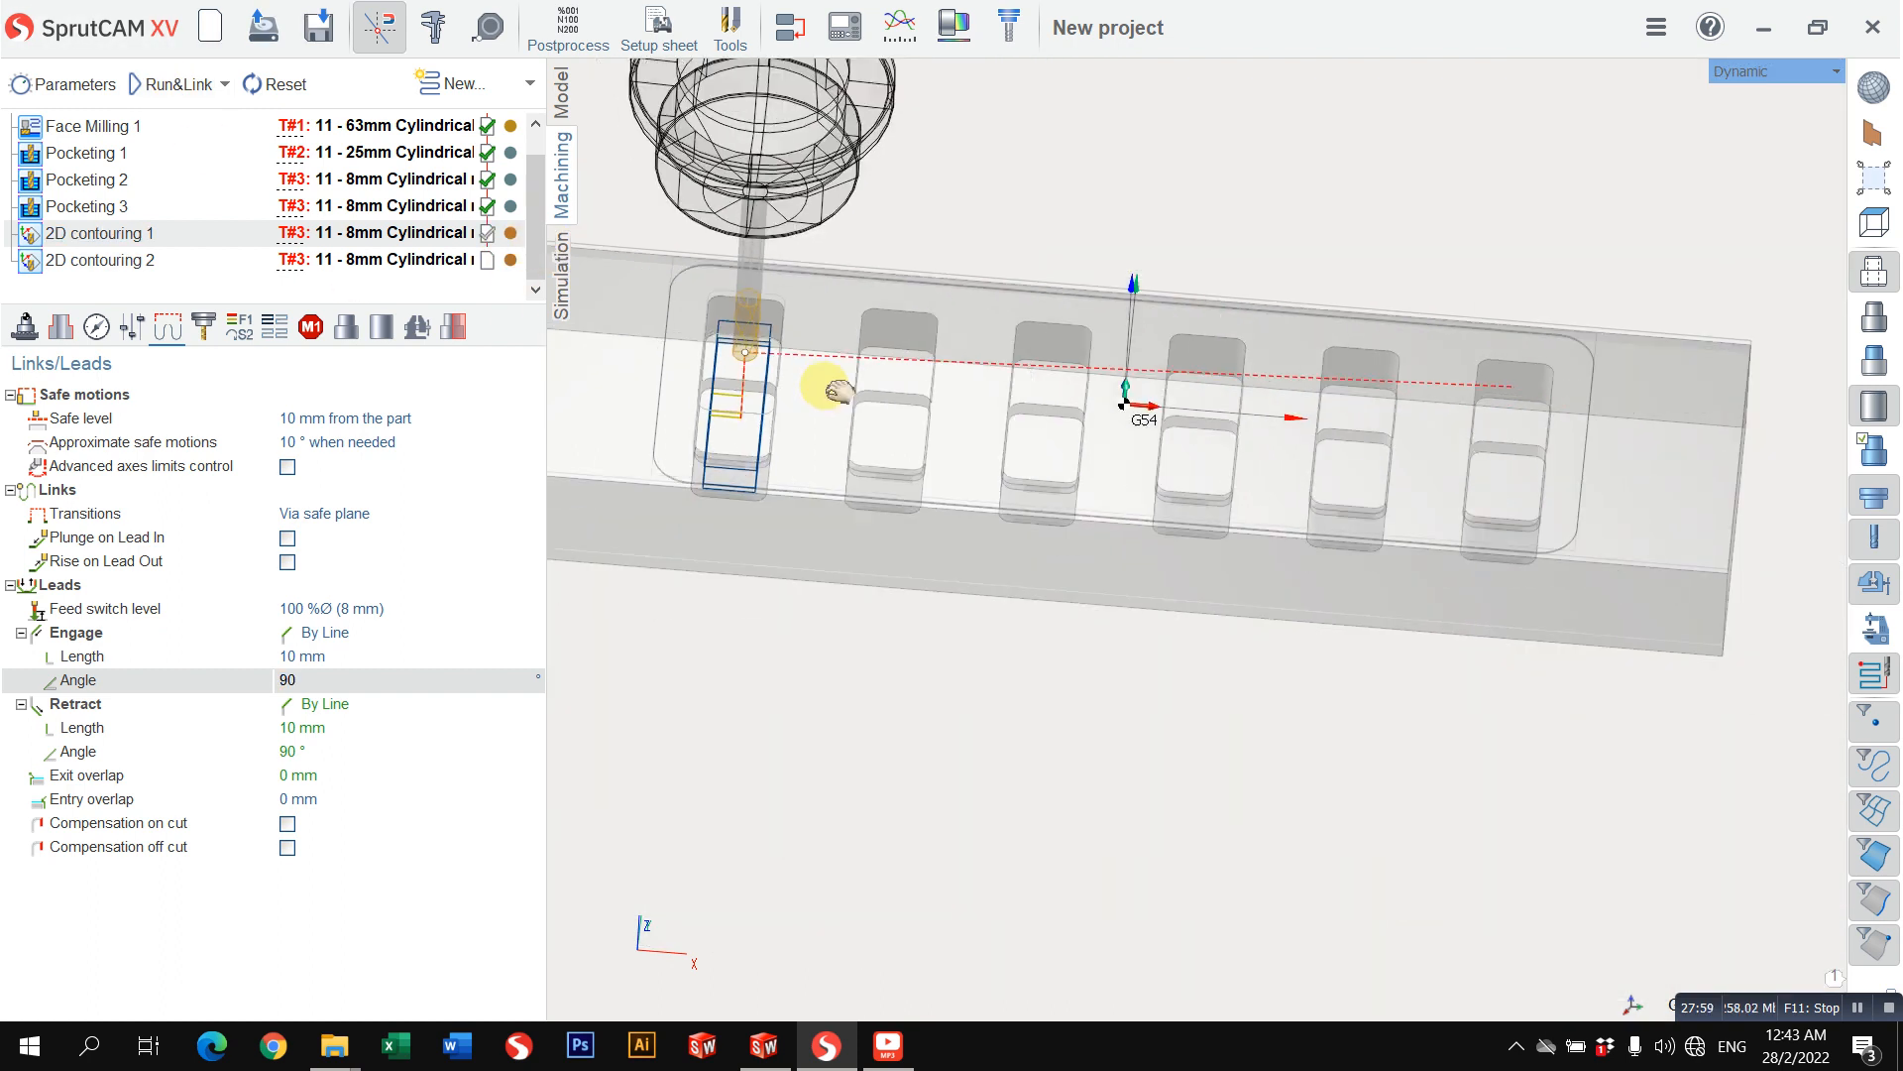
{"action": "middle_click_drag", "start_coordinate": [829, 385], "coordinate": [977, 423]}
{"action": "scroll", "coordinate": [938, 428], "scroll_direction": "up", "scroll_amount": 3}
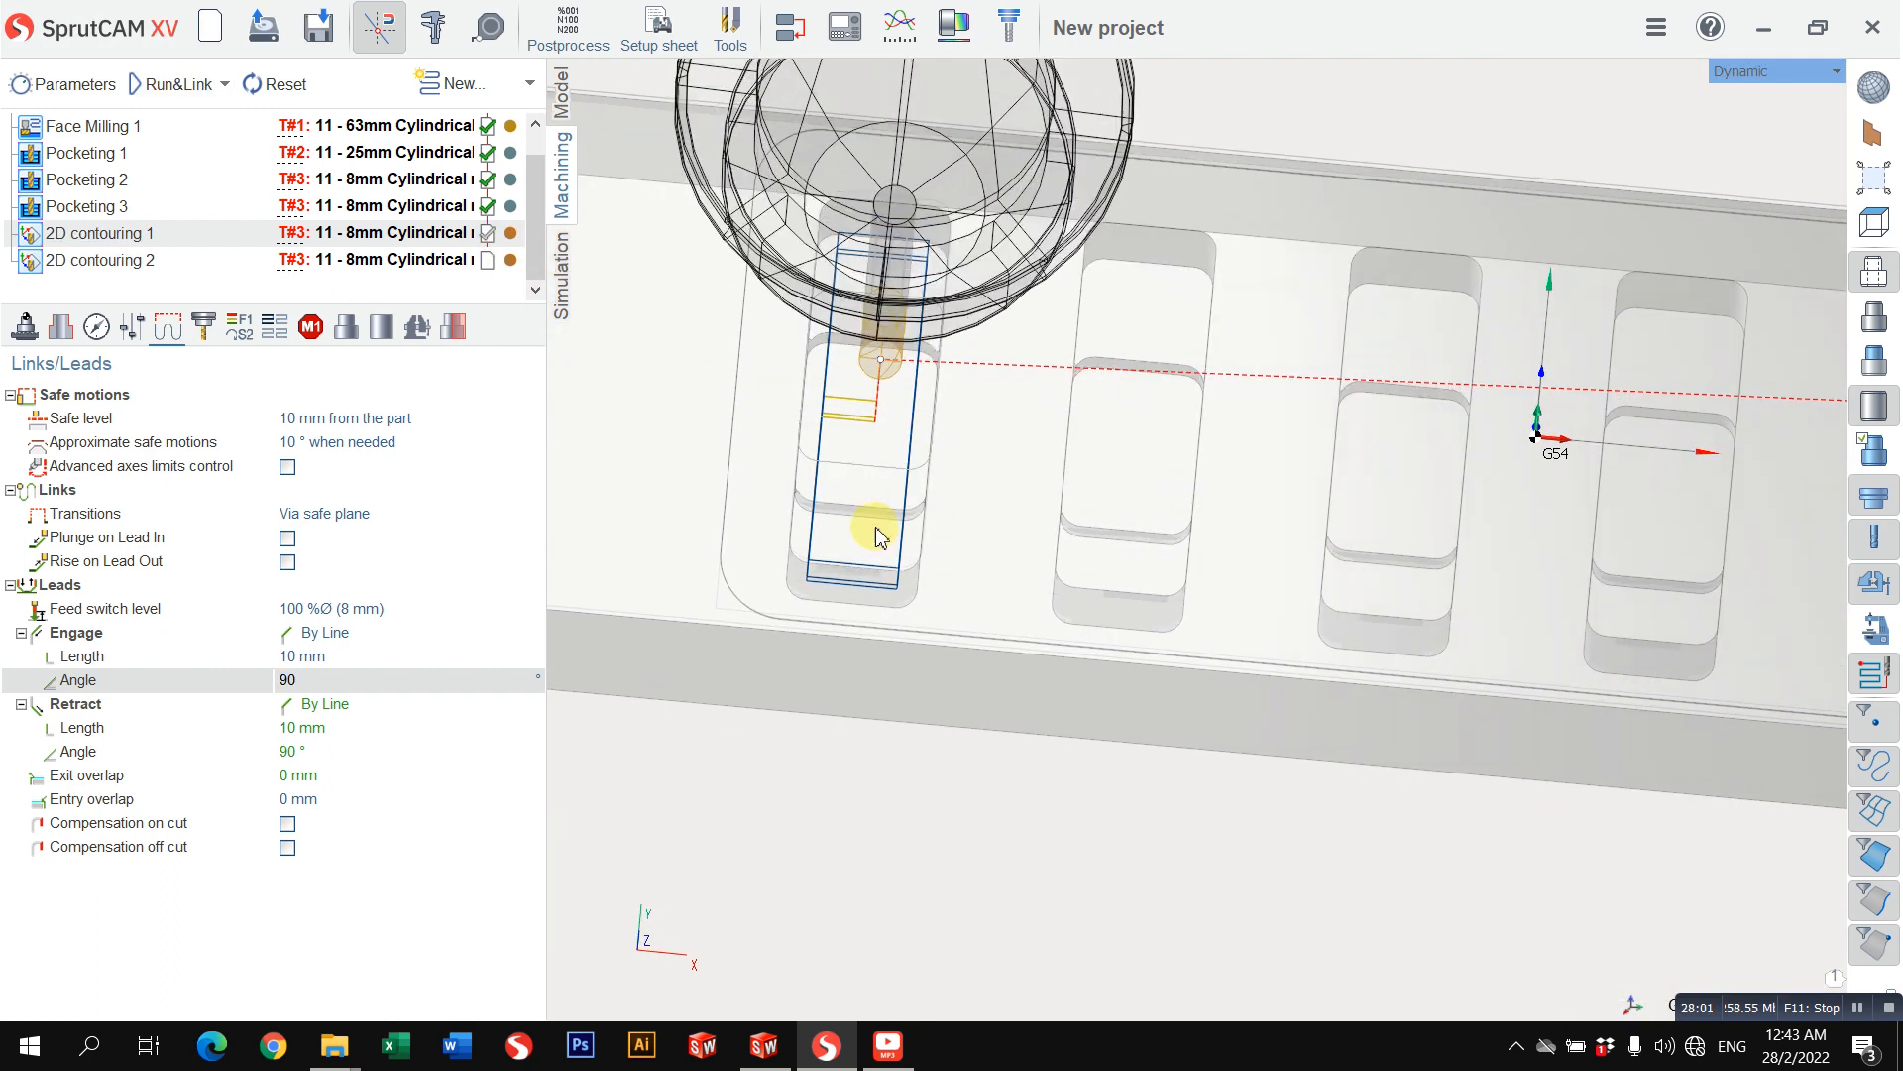
Step: Simulate 2D contouring 1 and examine the machined walls and floor of the first pocket
{"action": "left_click", "coordinate": [563, 286]}
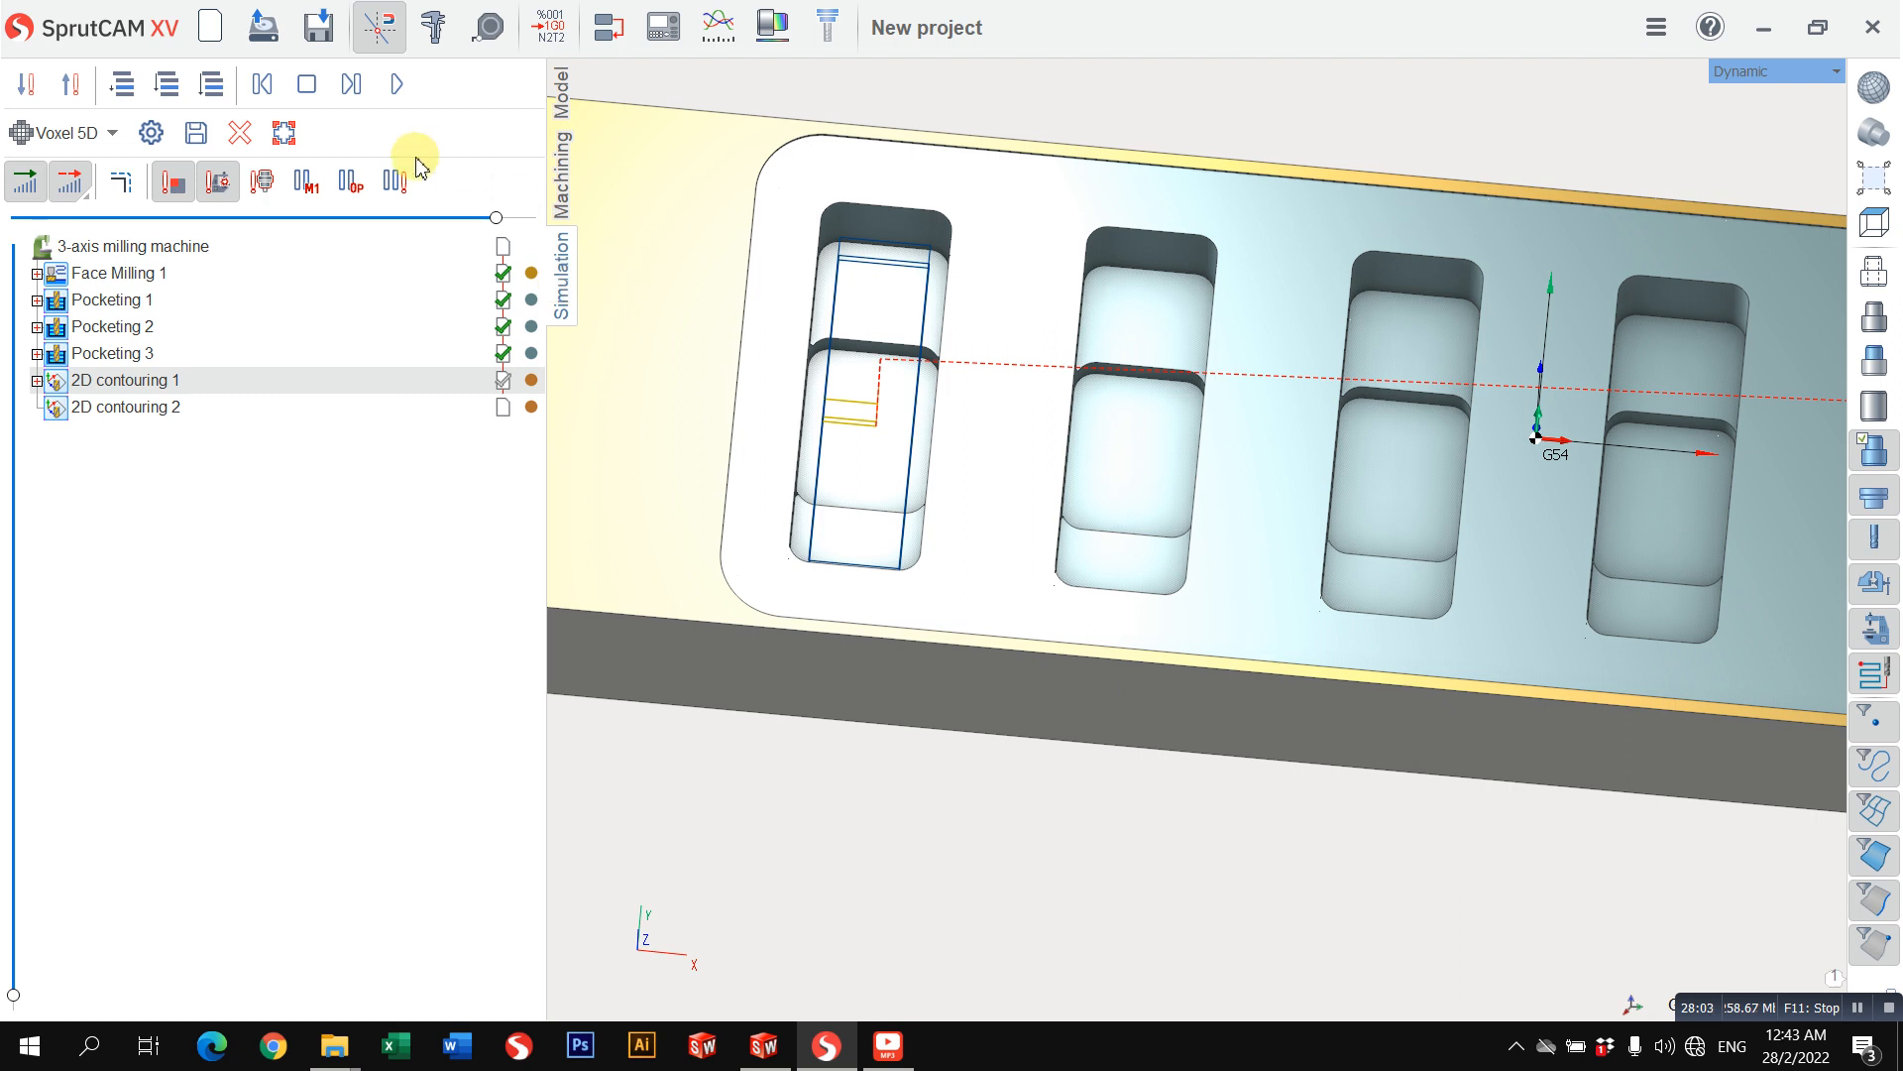
{"action": "scroll", "coordinate": [982, 464], "scroll_direction": "down", "scroll_amount": 2}
{"action": "middle_click_drag", "start_coordinate": [972, 421], "coordinate": [959, 290]}
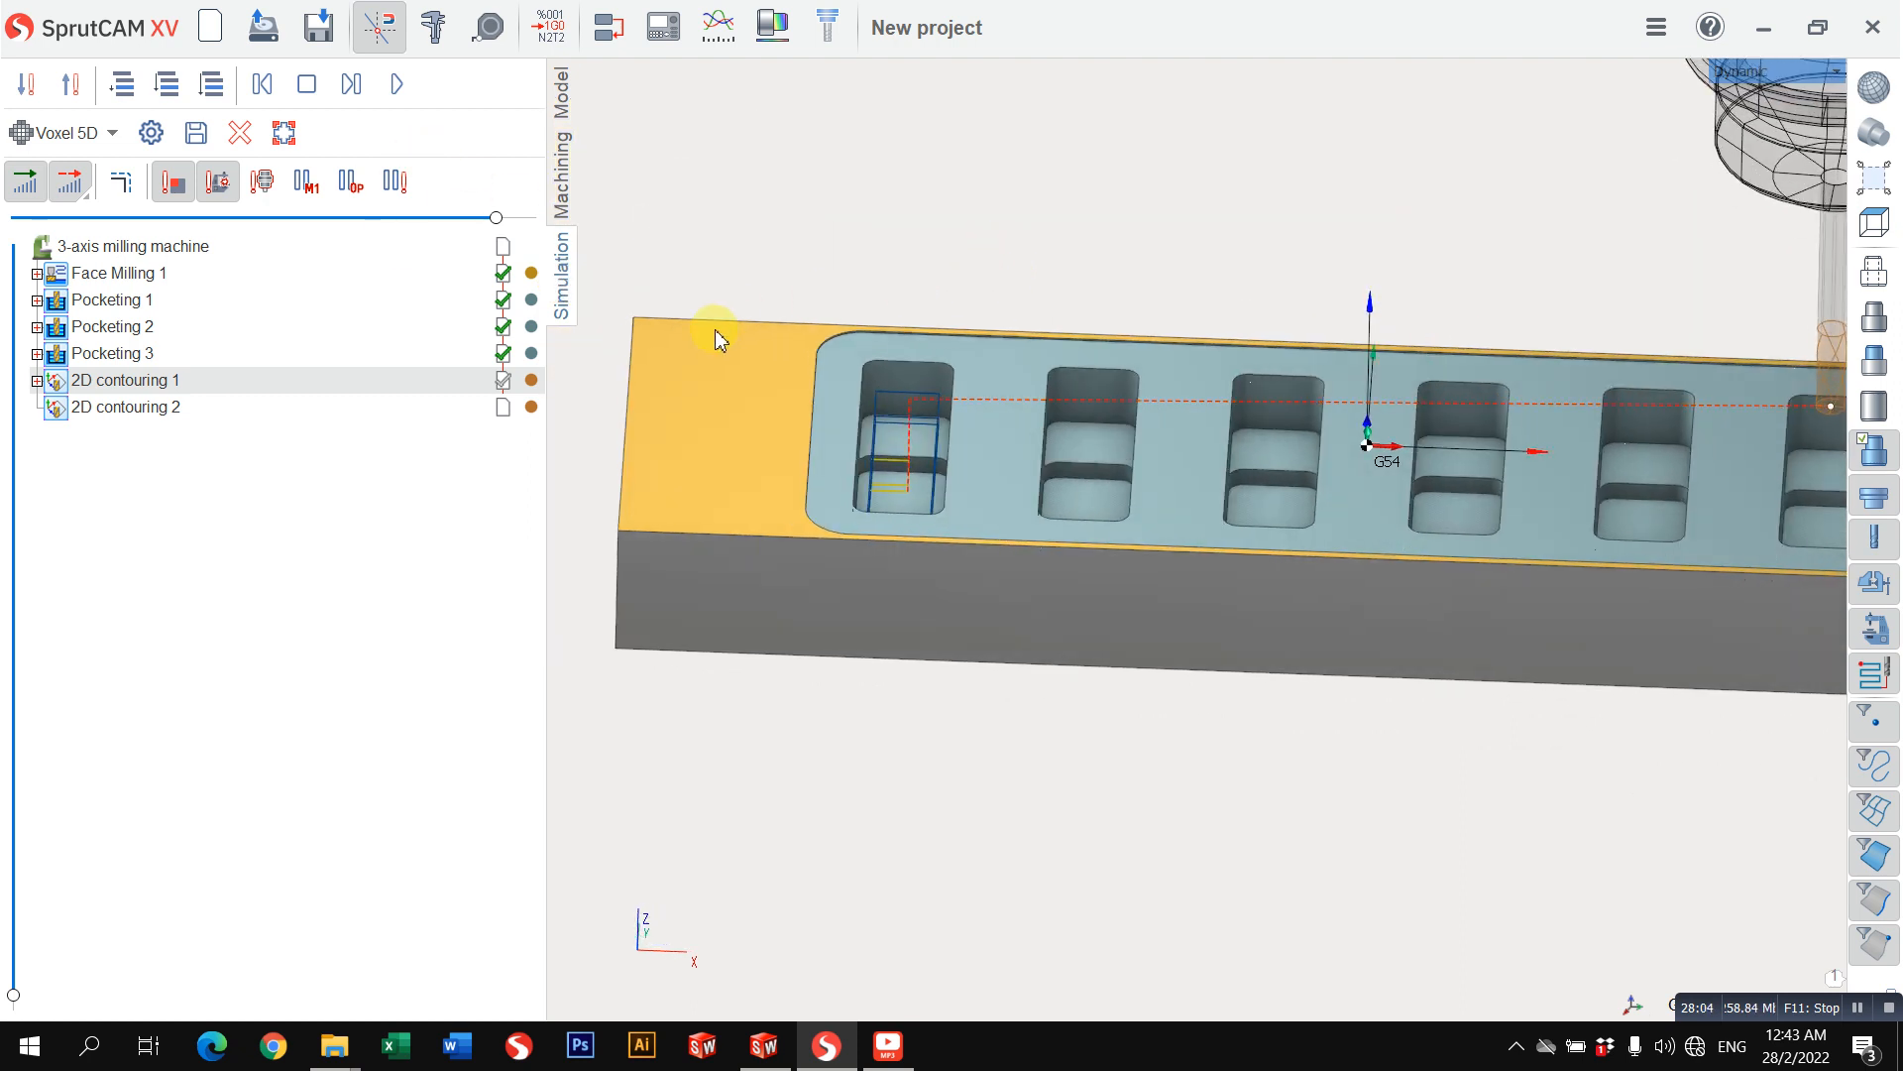
{"action": "left_click", "coordinate": [396, 86]}
{"action": "scroll", "coordinate": [947, 464], "scroll_direction": "up", "scroll_amount": 3}
{"action": "middle_click_drag", "start_coordinate": [949, 468], "coordinate": [932, 579]}
{"action": "middle_click_drag", "start_coordinate": [841, 308], "coordinate": [805, 511]}
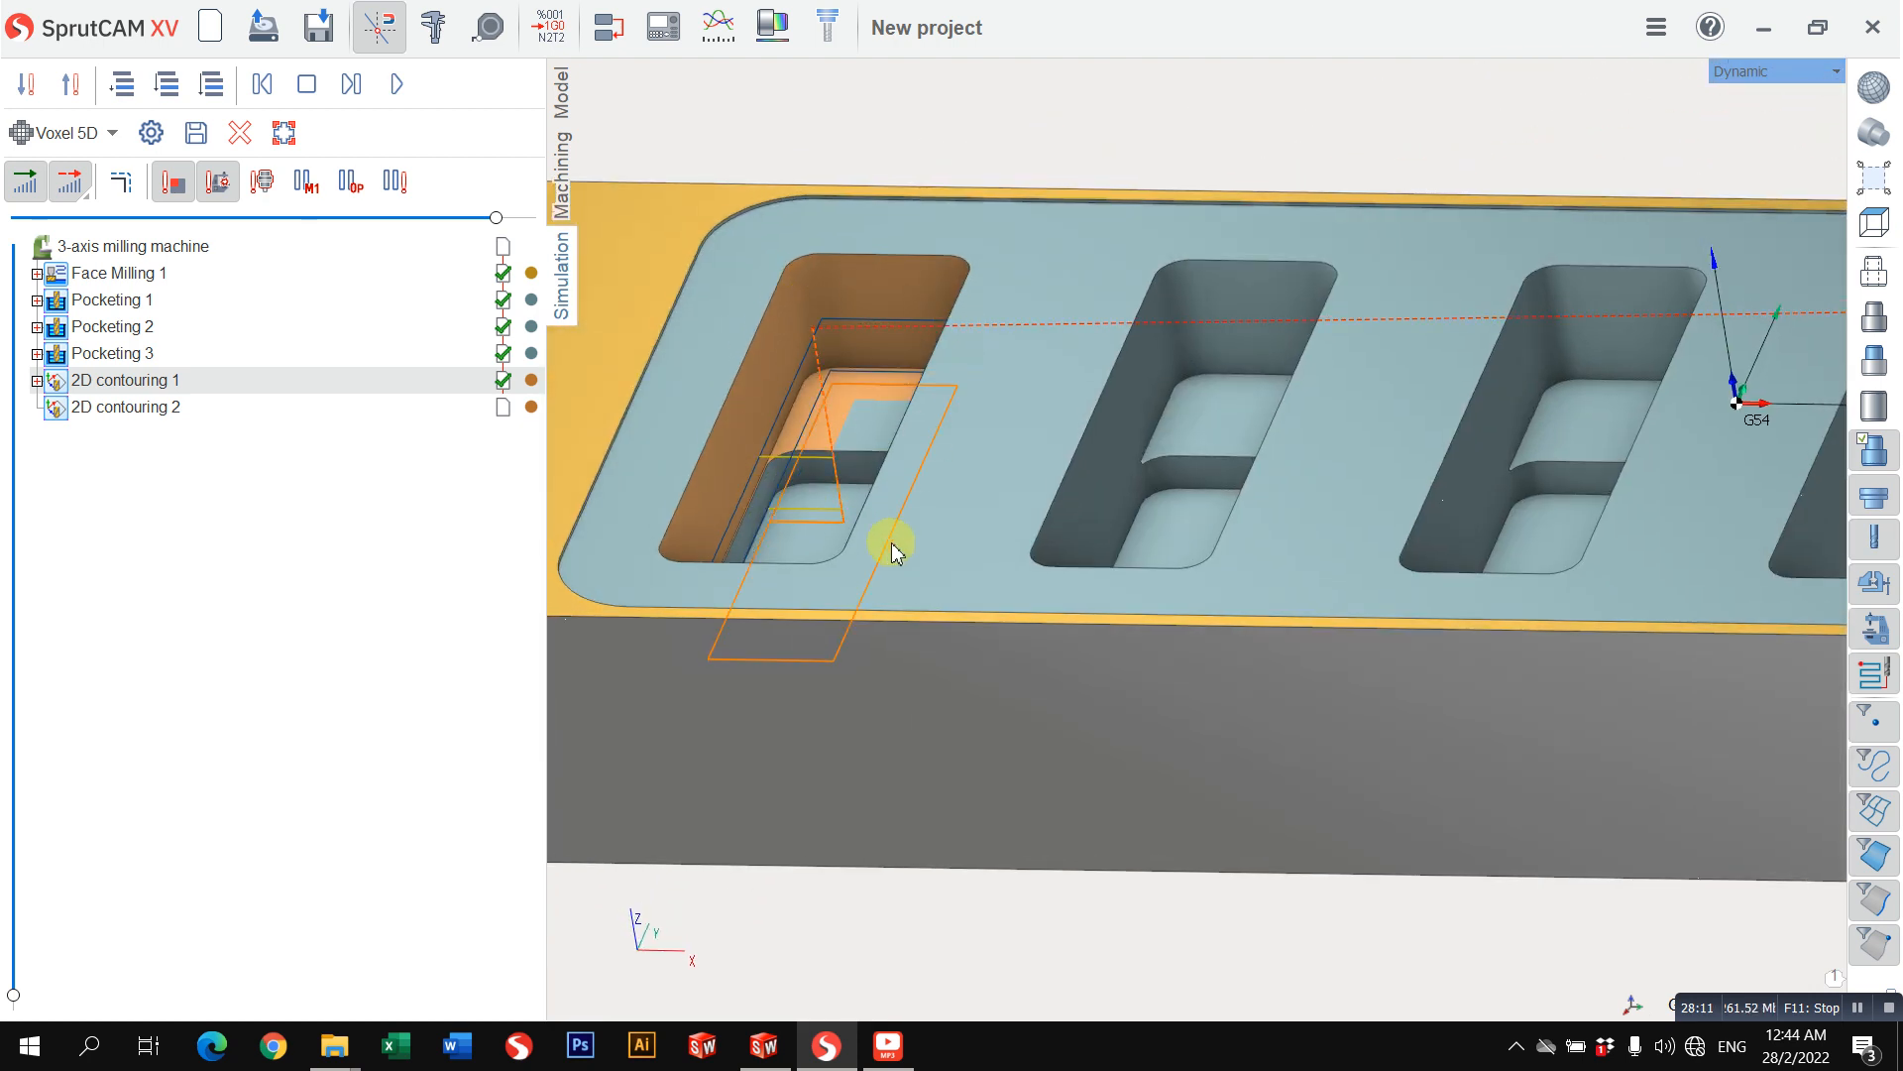
{"action": "middle_click_drag", "start_coordinate": [790, 365], "coordinate": [818, 503]}
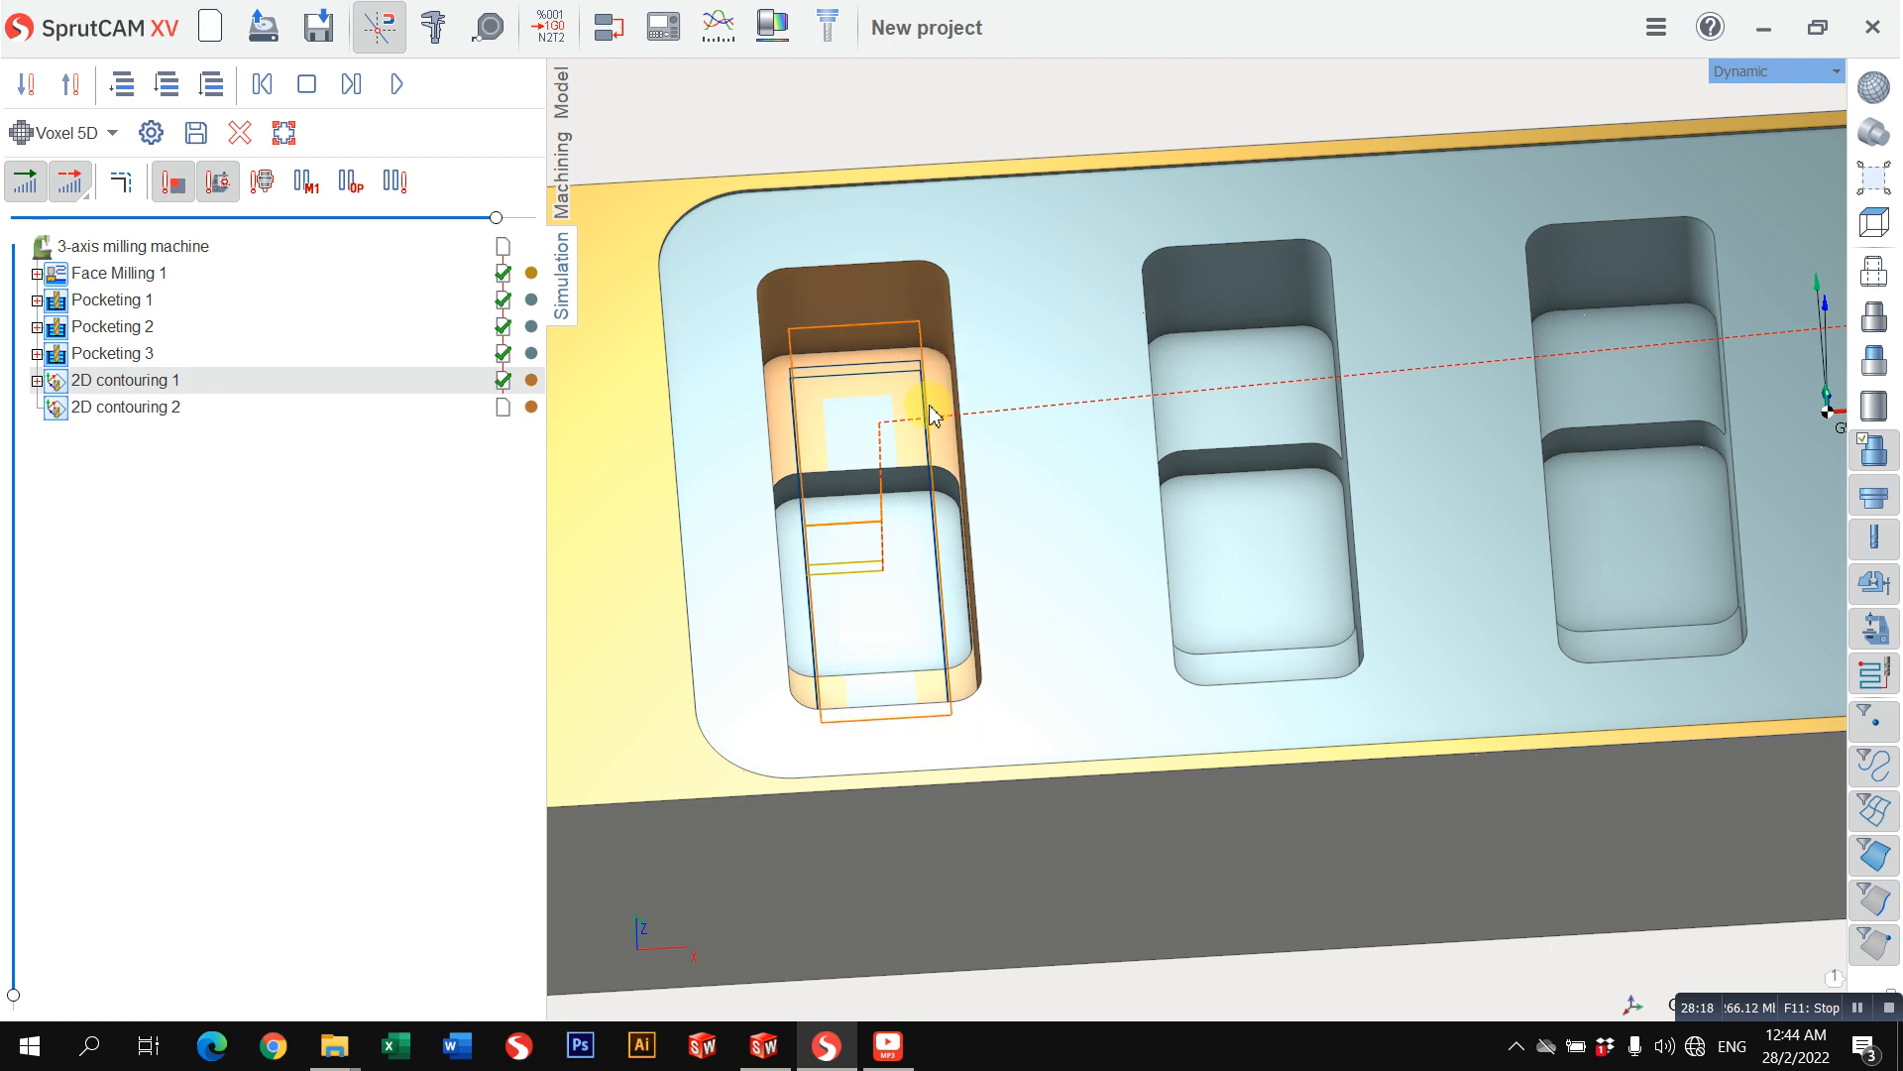
{"action": "middle_click_drag", "start_coordinate": [932, 414], "coordinate": [588, 316]}
{"action": "middle_click_drag", "start_coordinate": [805, 426], "coordinate": [1038, 320]}
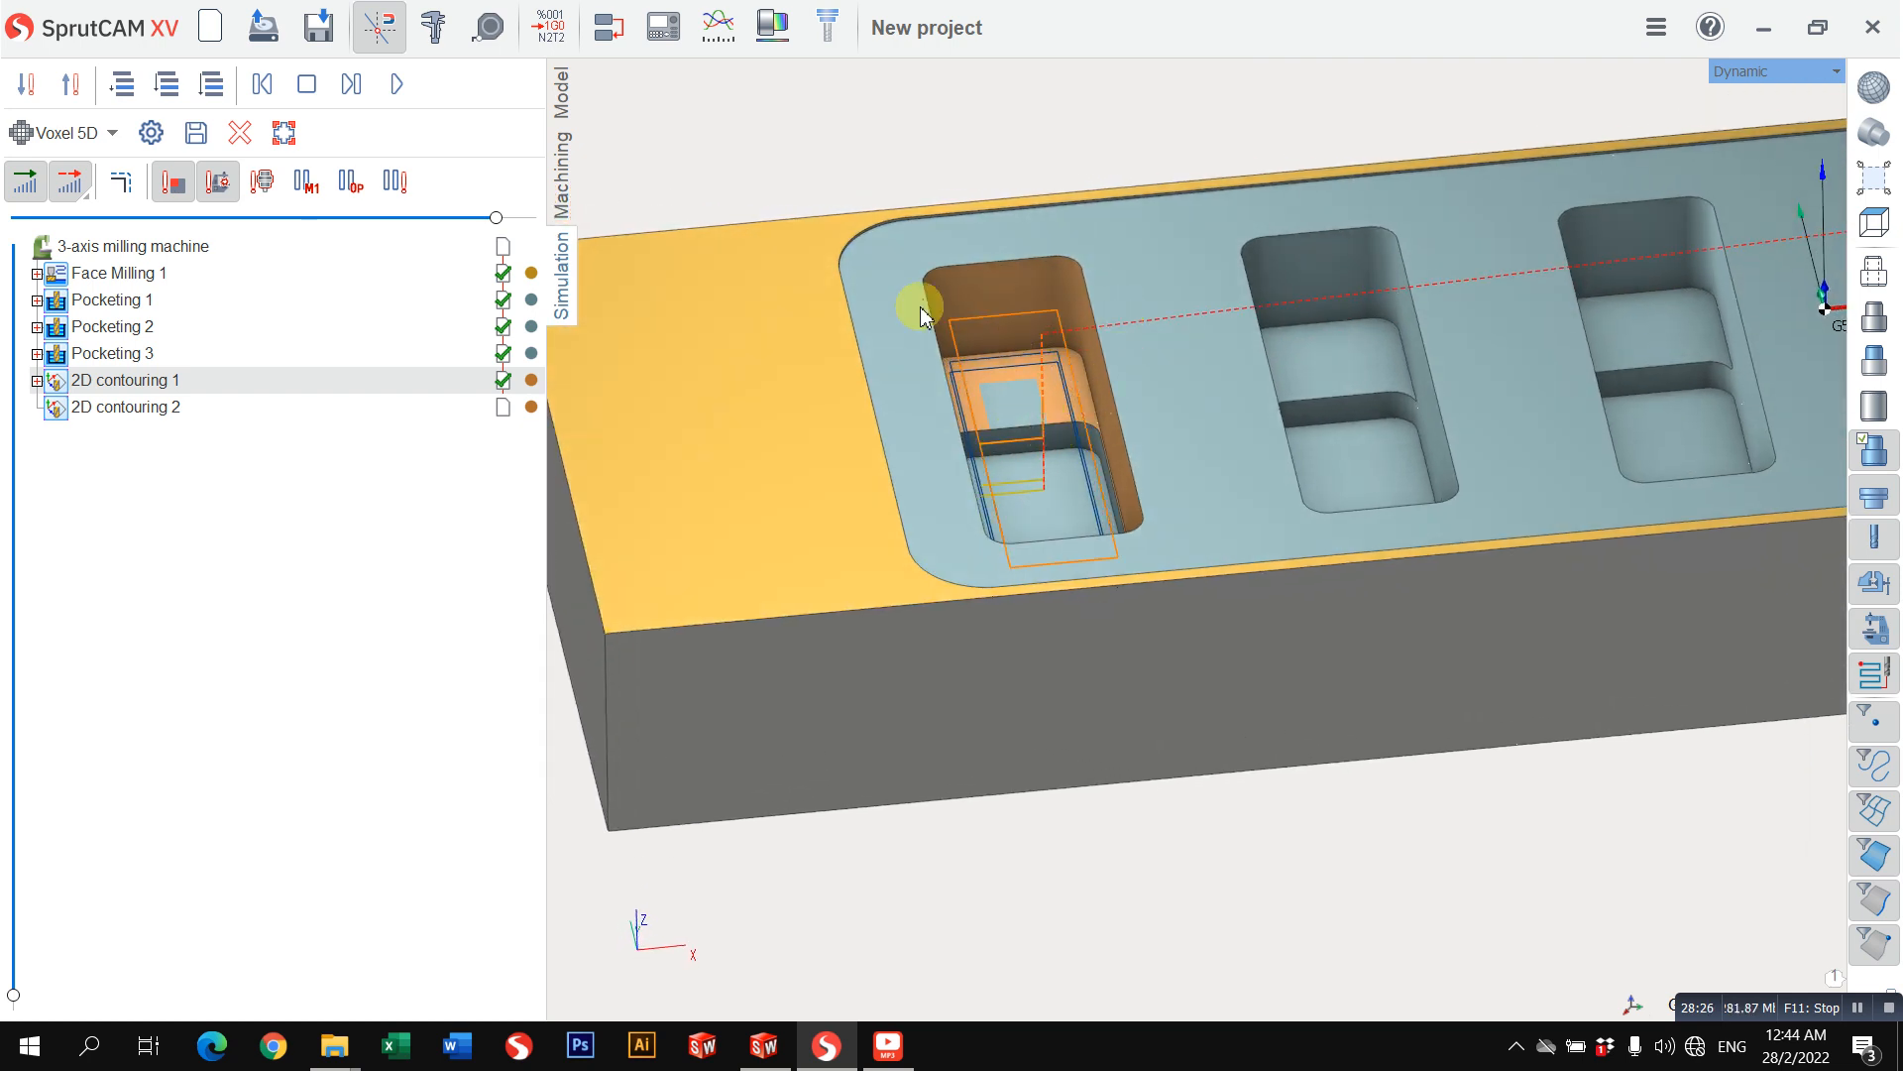
Step: Multiply the 2D contouring 1 toolpath along the X axis with a step of 50
{"action": "left_click", "coordinate": [570, 206]}
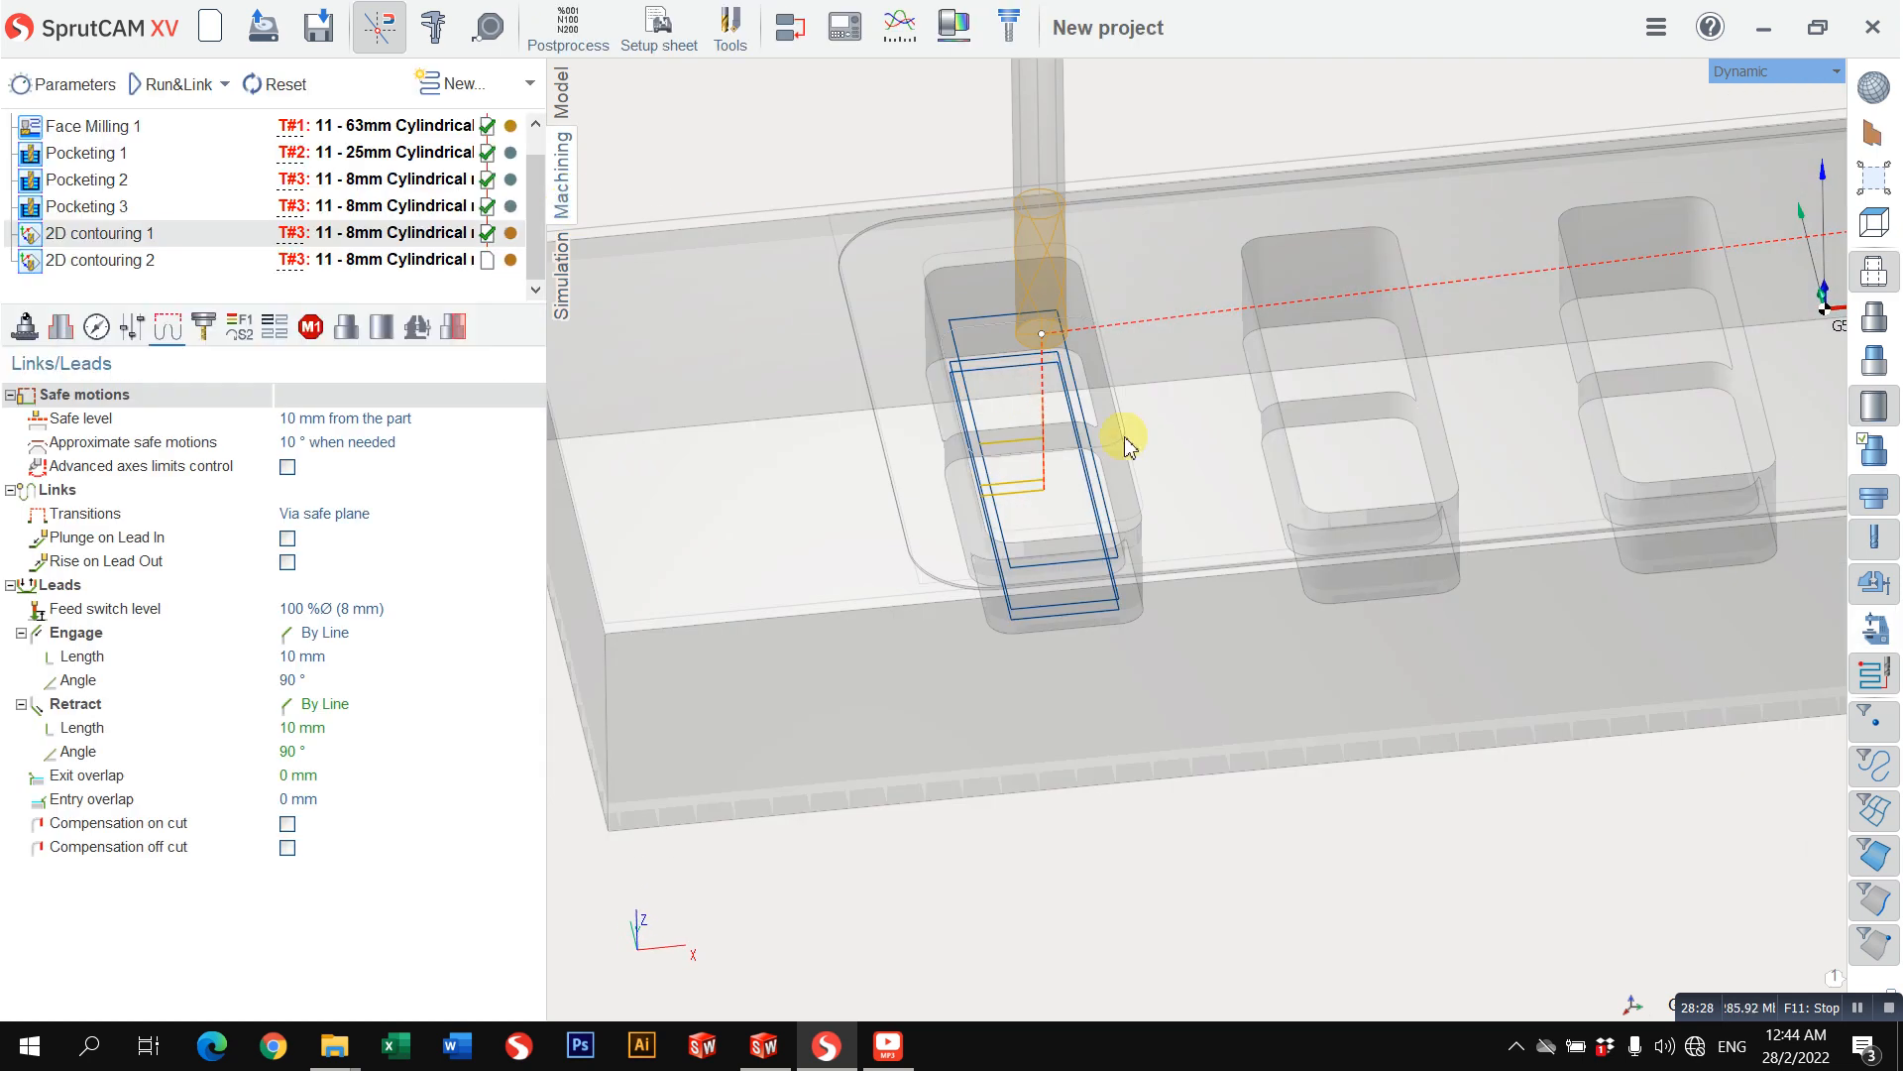
{"action": "middle_click_drag", "start_coordinate": [1125, 437], "coordinate": [1044, 452]}
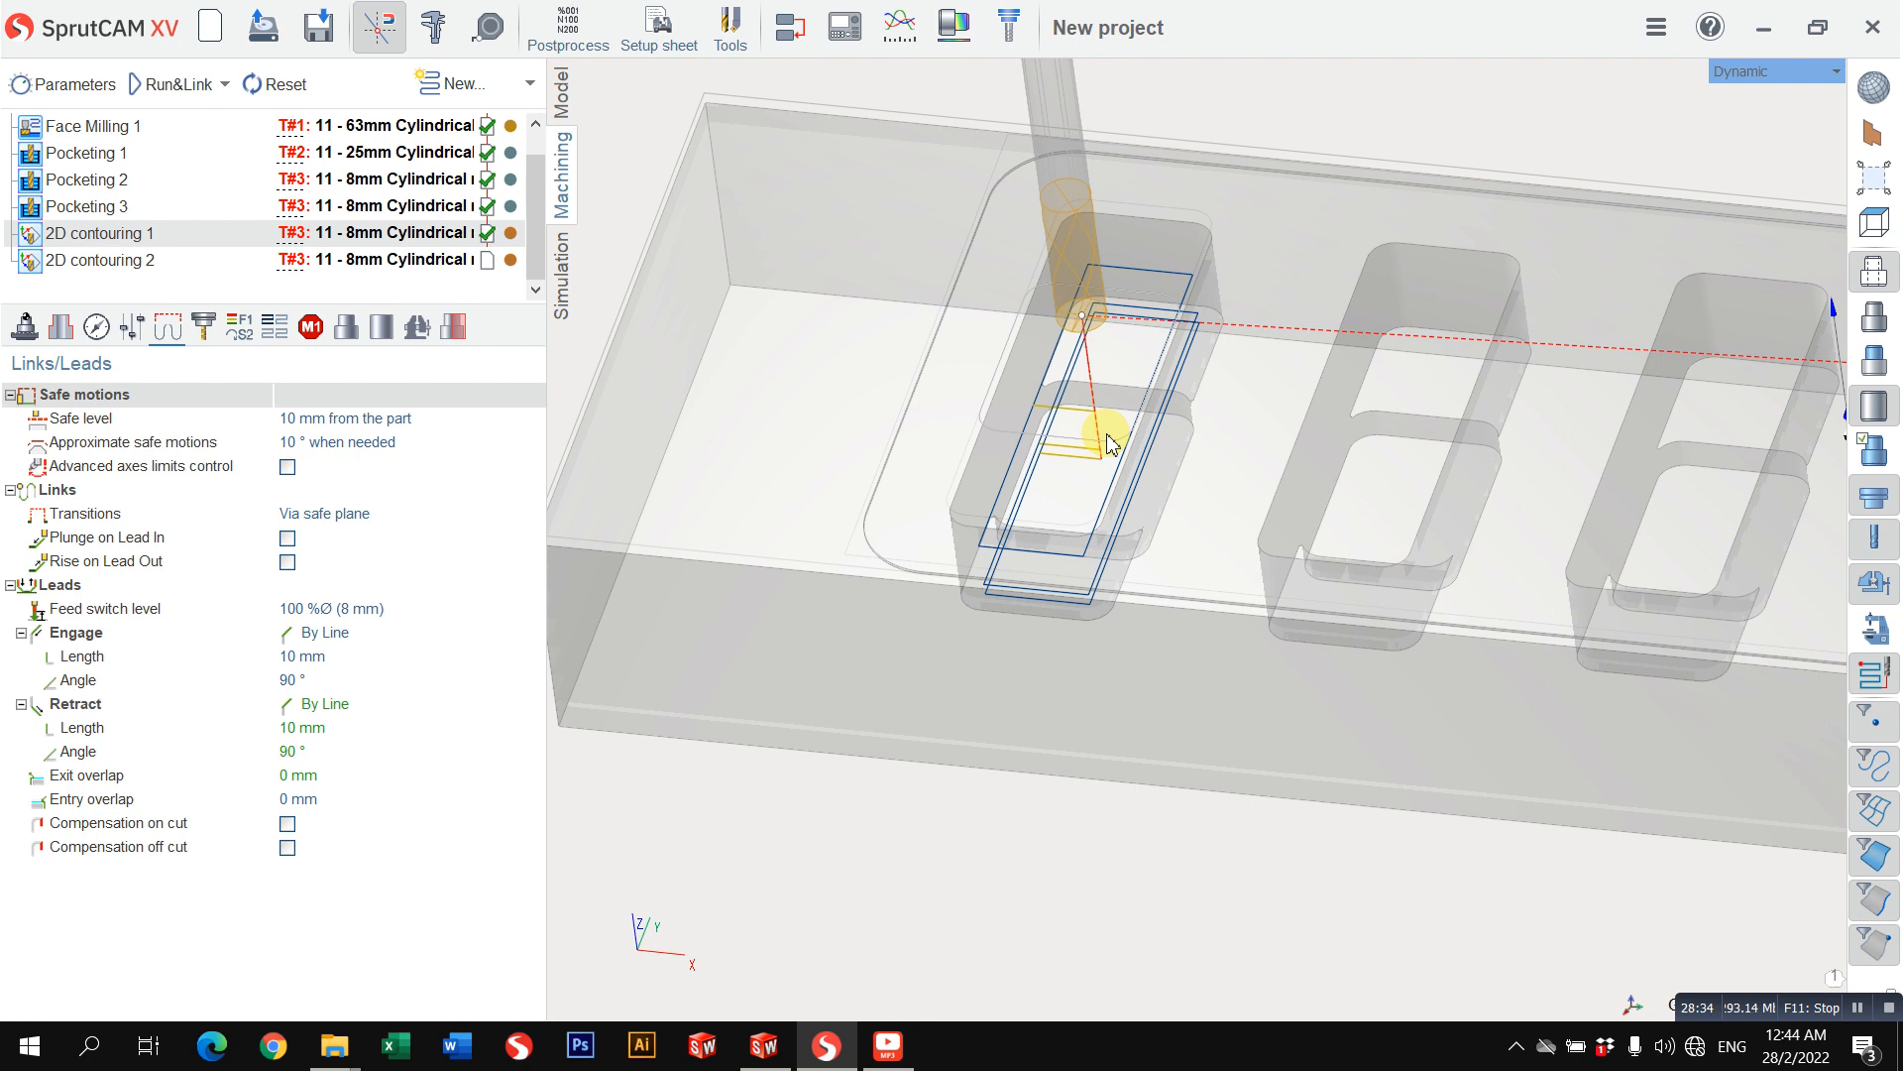
{"action": "middle_click_drag", "start_coordinate": [1108, 443], "coordinate": [1049, 368]}
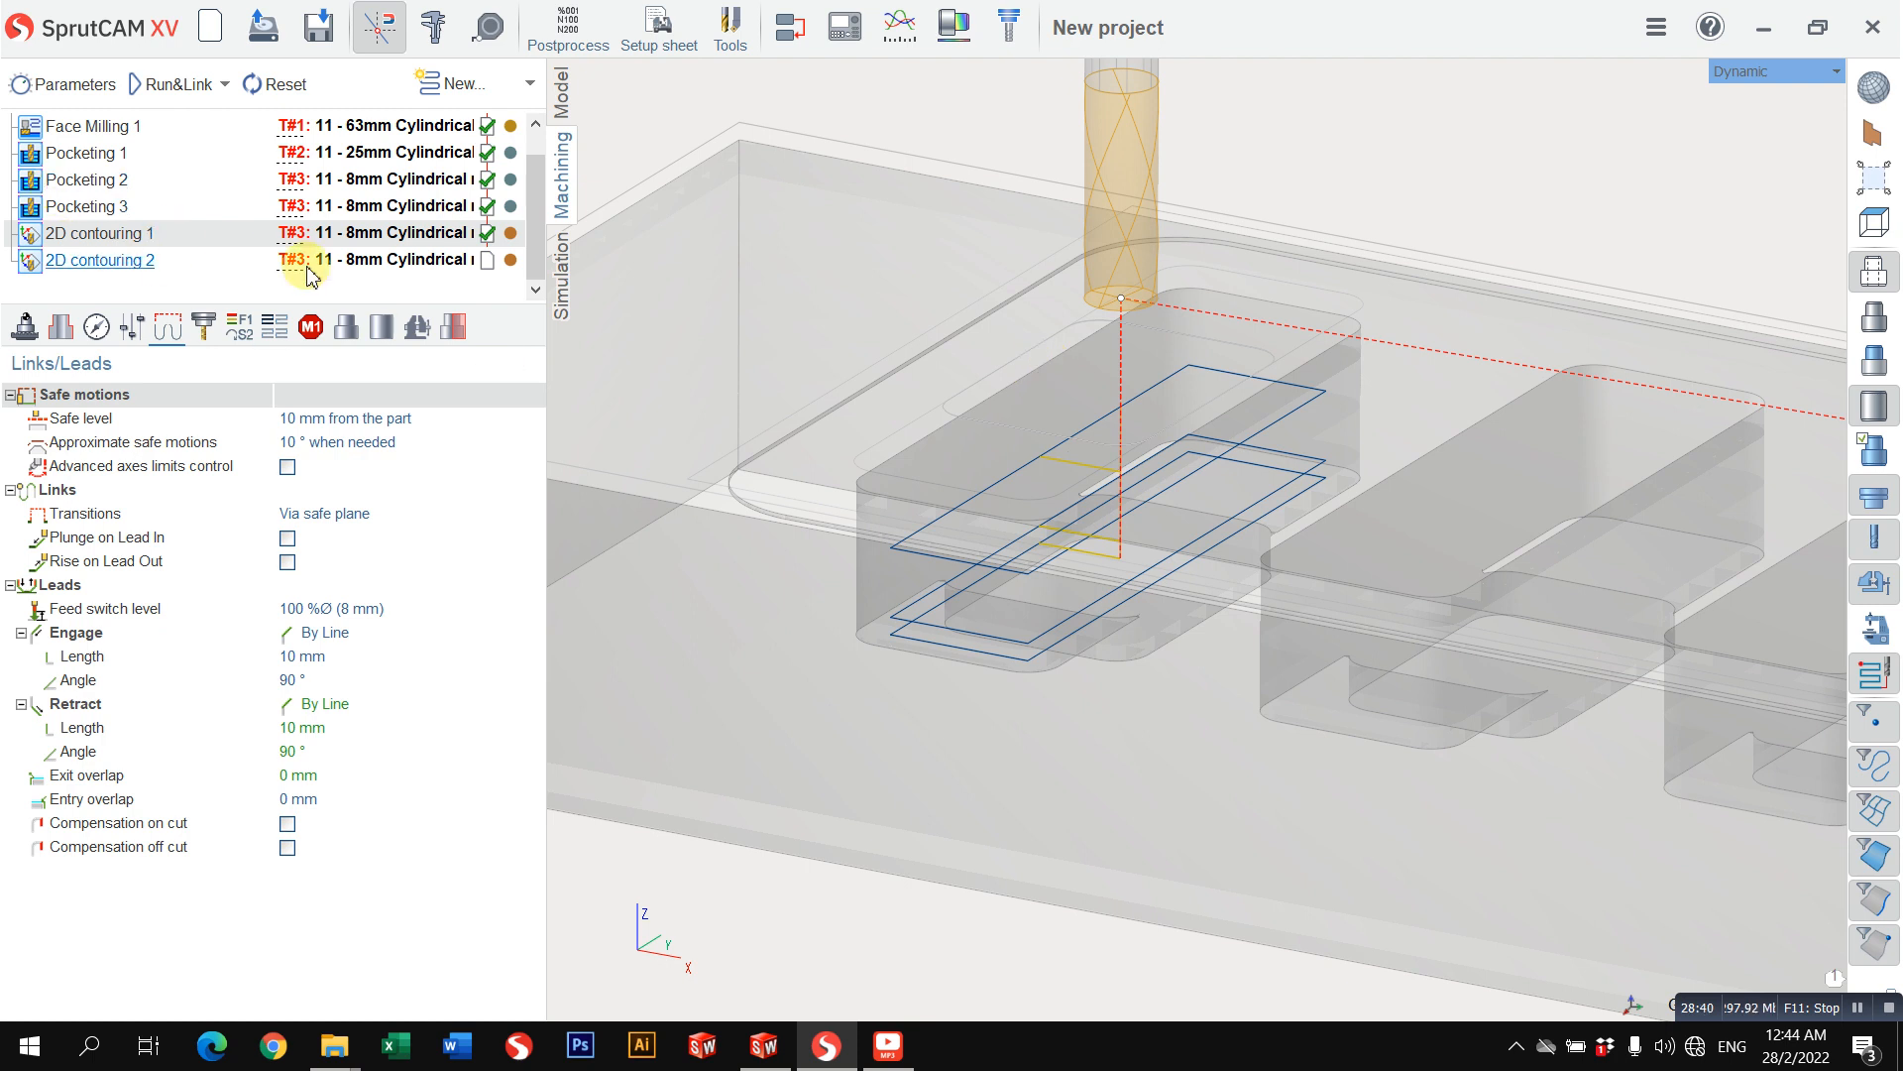
{"action": "left_click", "coordinate": [99, 262]}
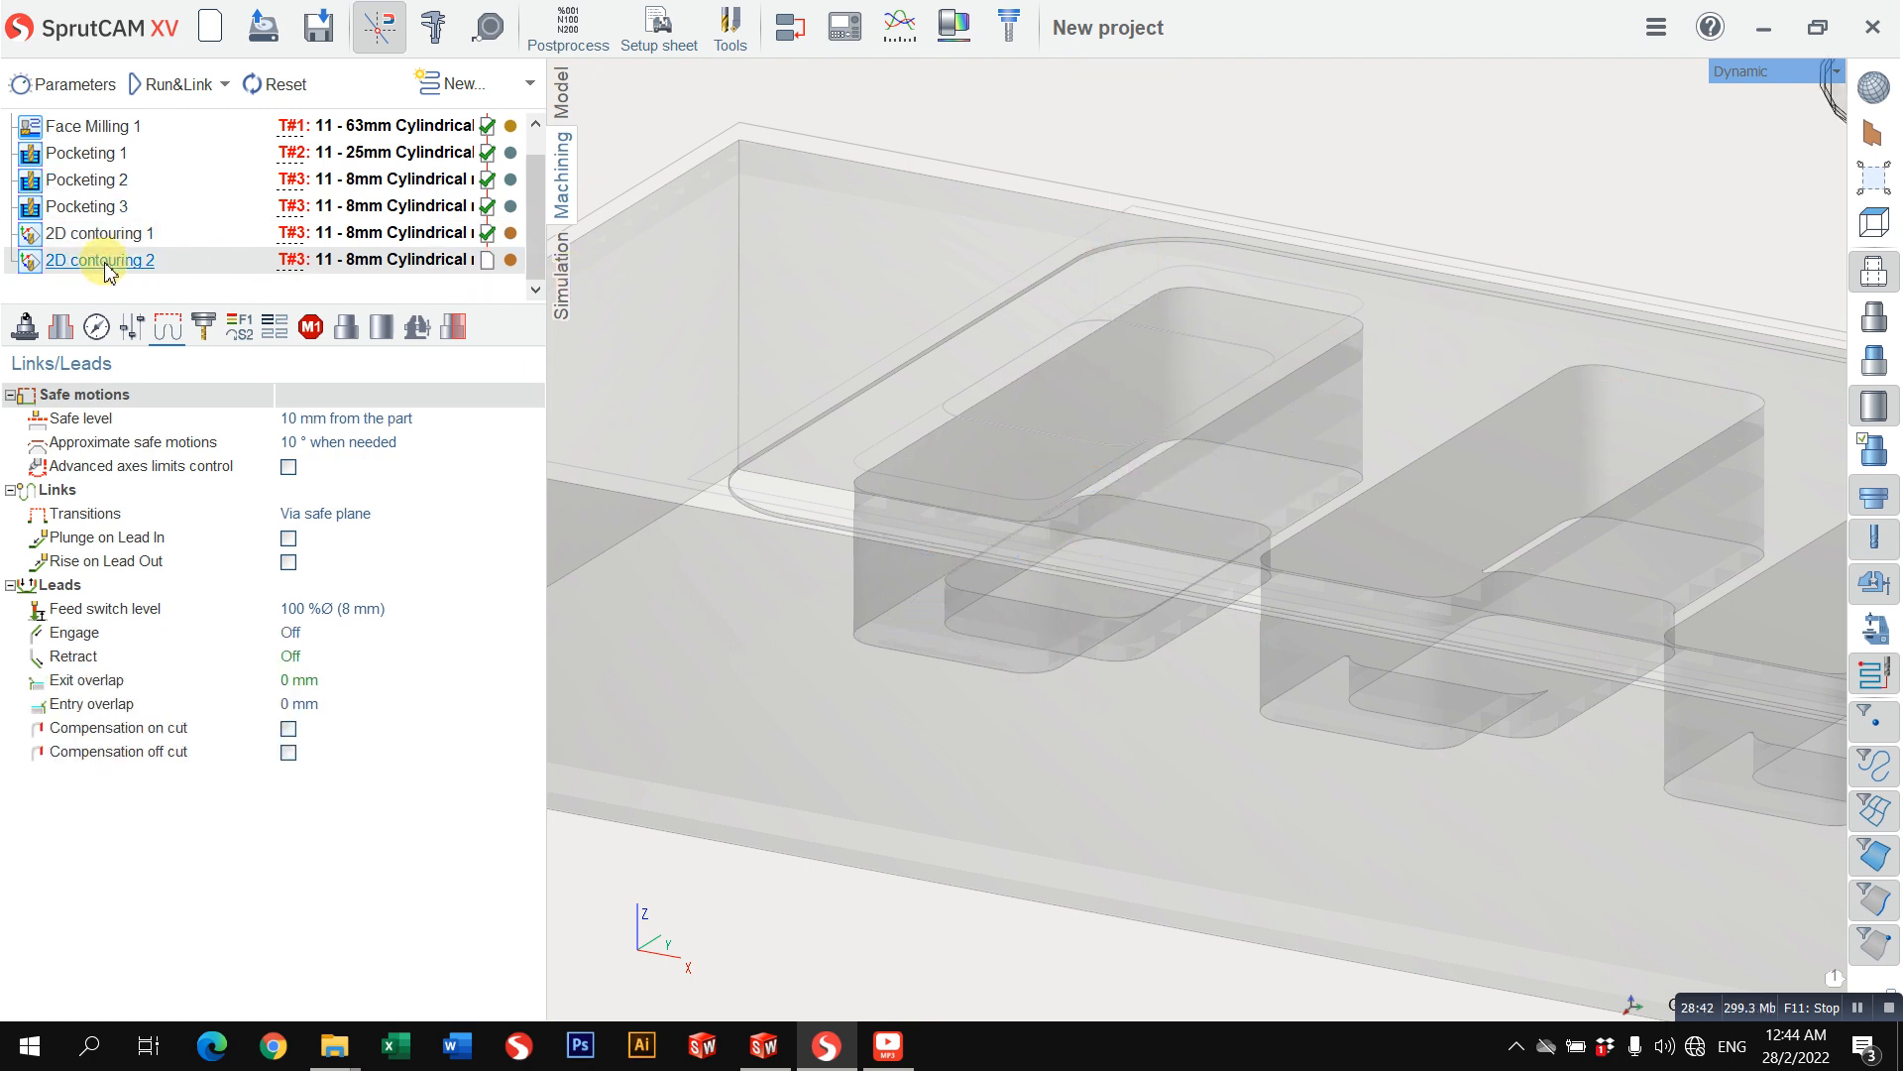
{"action": "left_click", "coordinate": [99, 234]}
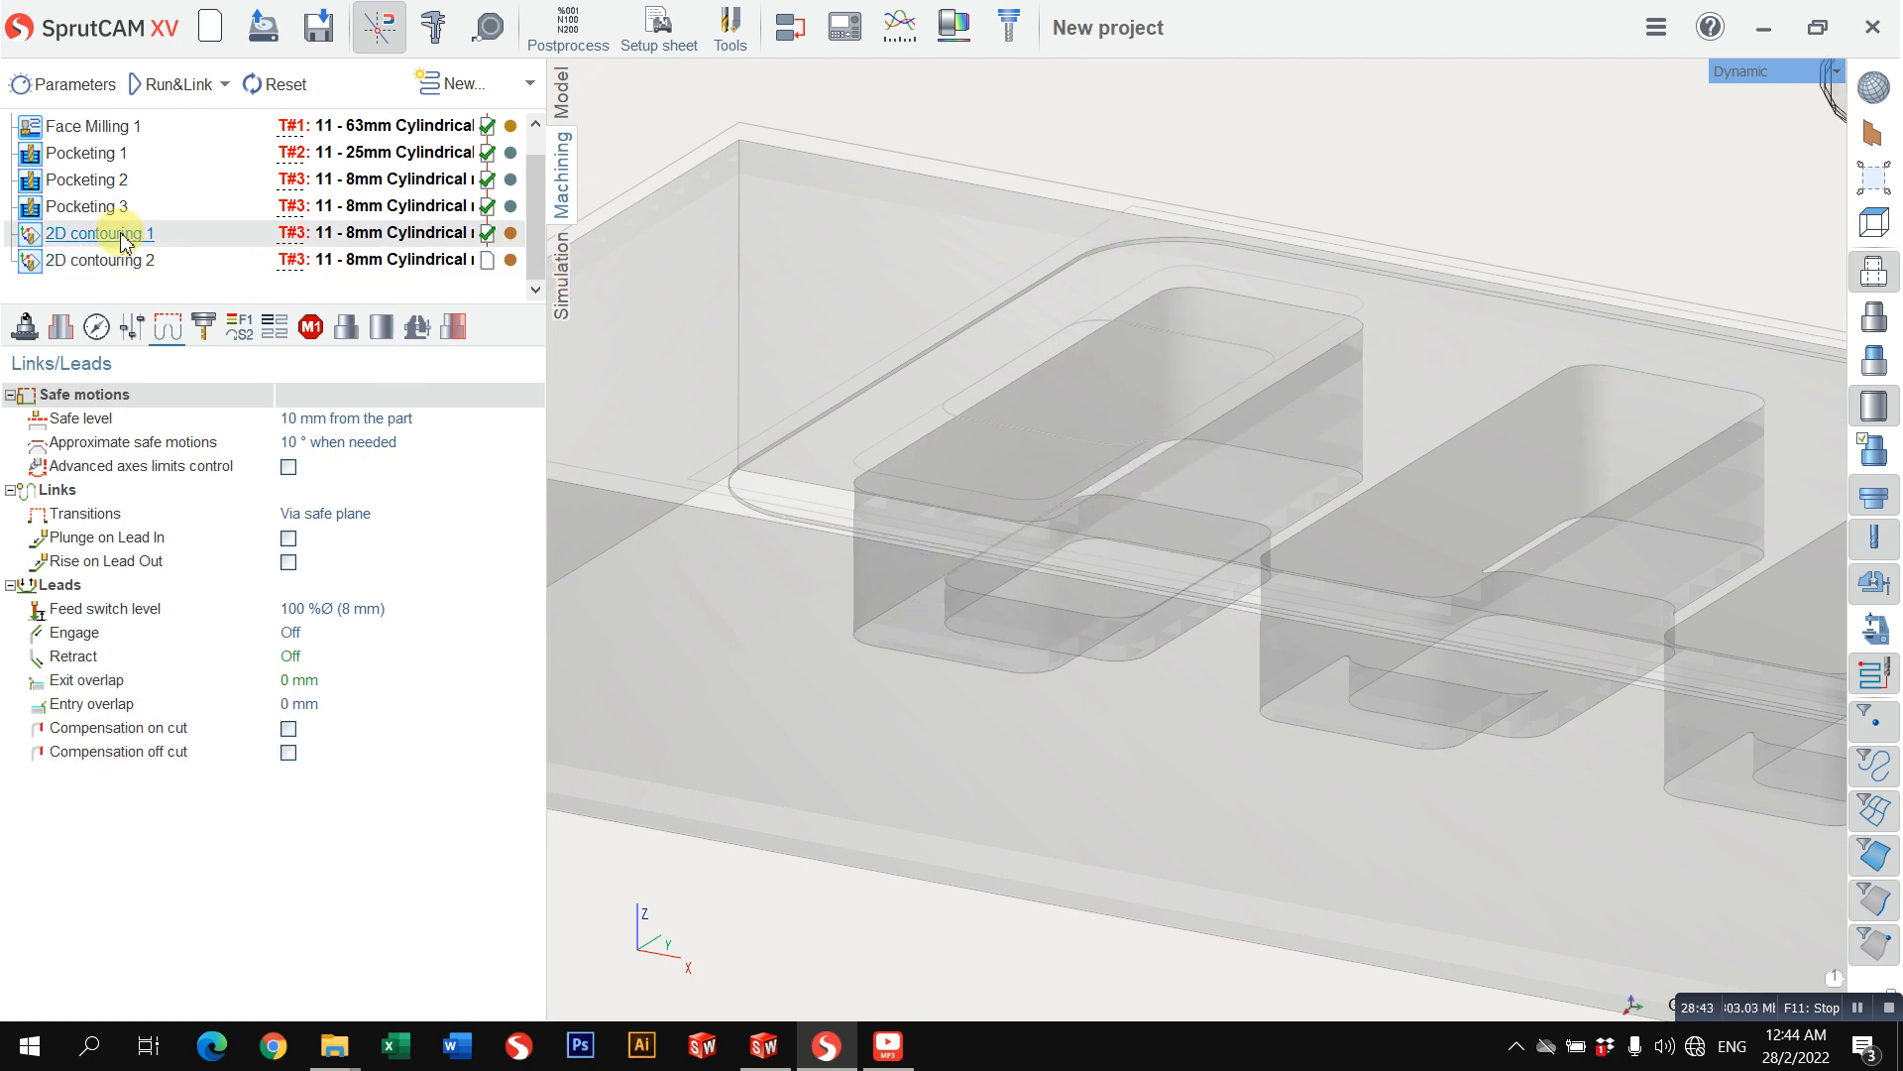
{"action": "left_click", "coordinate": [275, 327]}
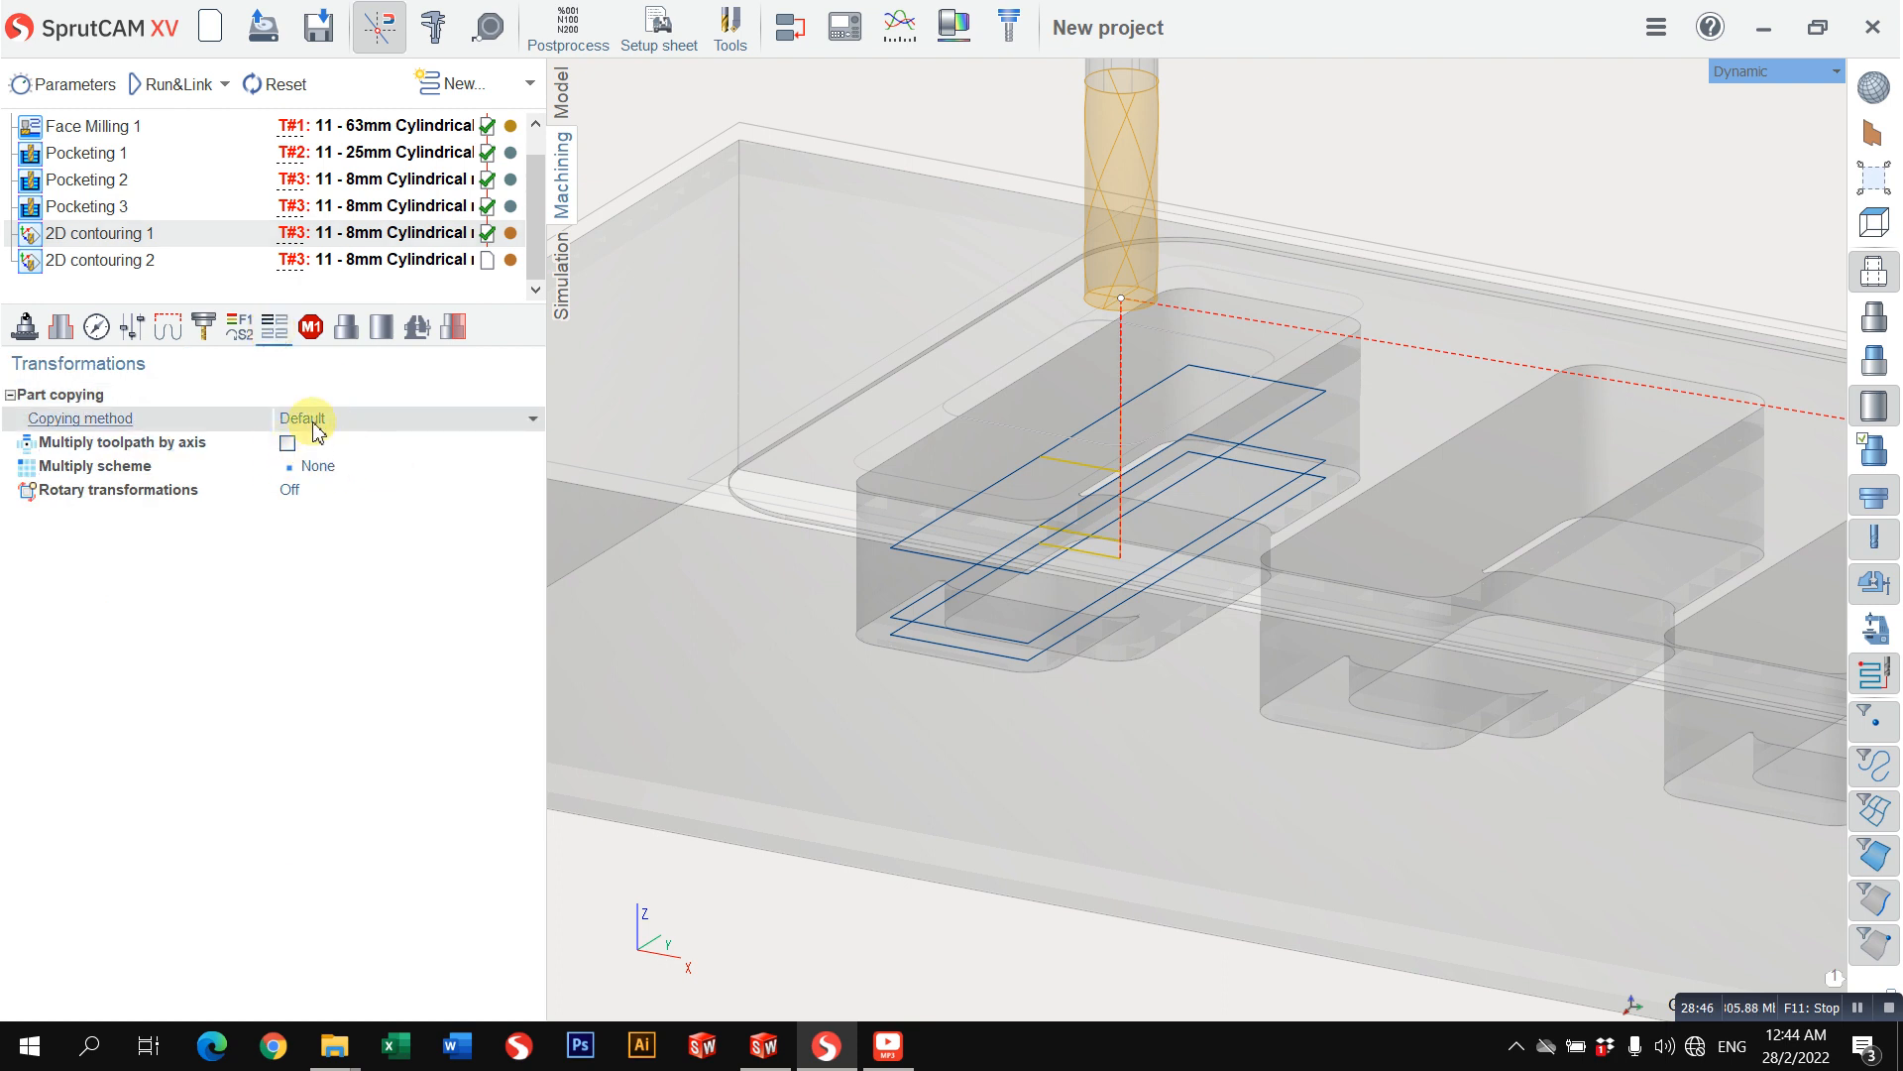
{"action": "left_click", "coordinate": [288, 443]}
{"action": "left_click", "coordinate": [338, 468]}
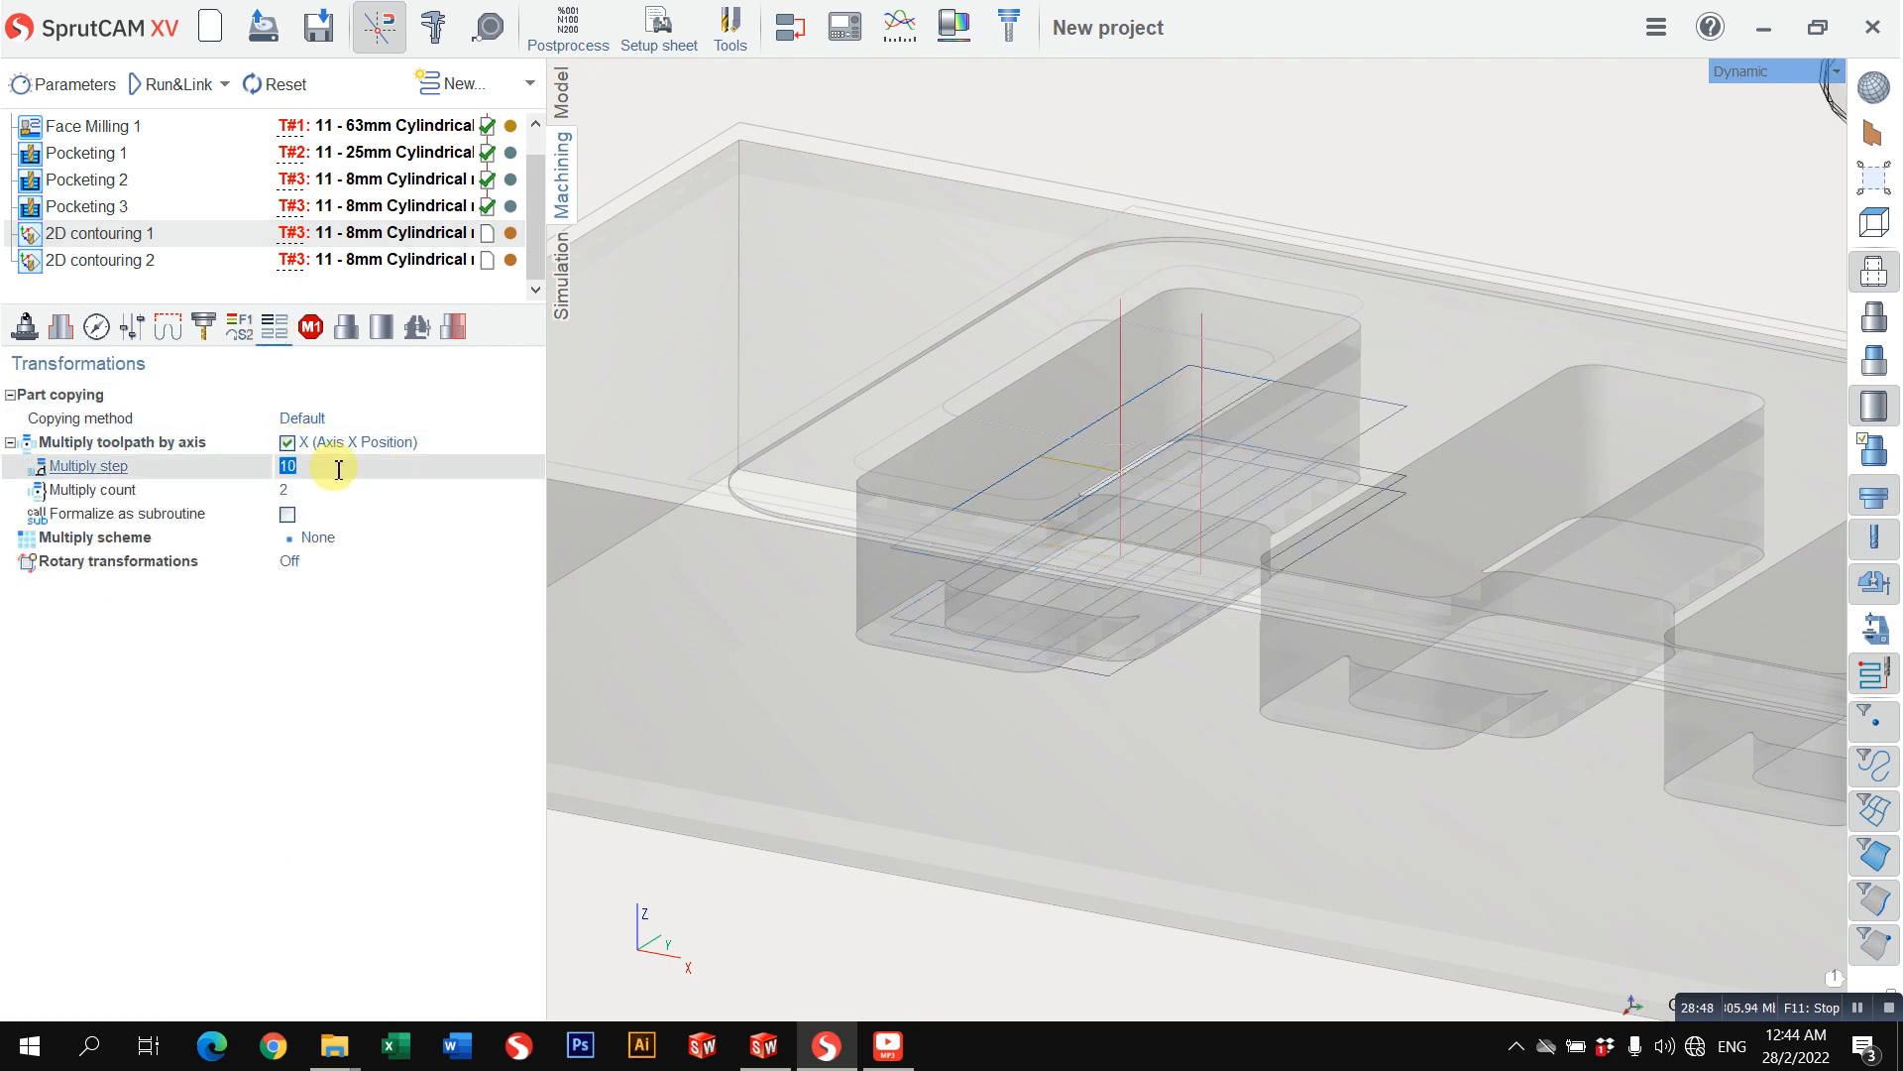
{"action": "type", "text": "50"}
{"action": "key", "text": "Return"}
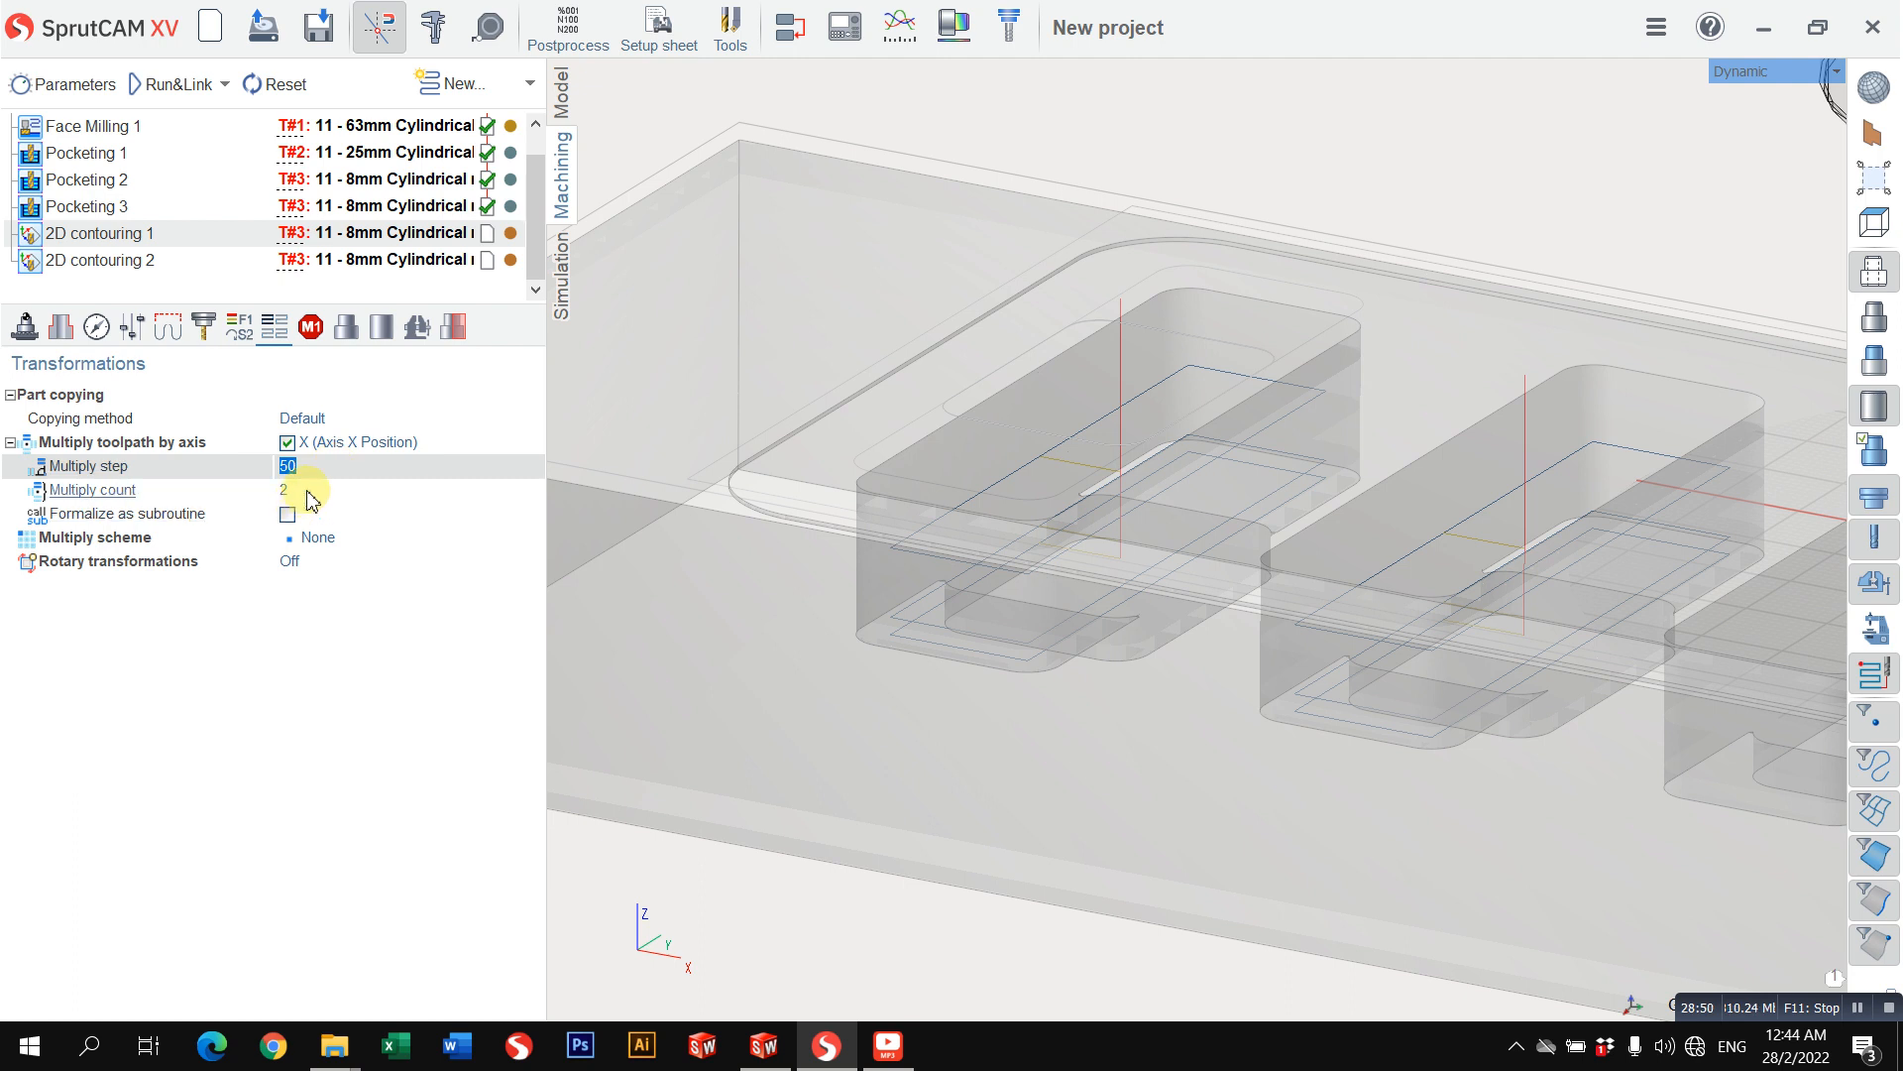
Step: Set the multiply count of 2D contouring 1 to 6 and calculate its toolpath
{"action": "left_click", "coordinate": [311, 491]}
{"action": "type", "text": "6"}
{"action": "key", "text": "Return"}
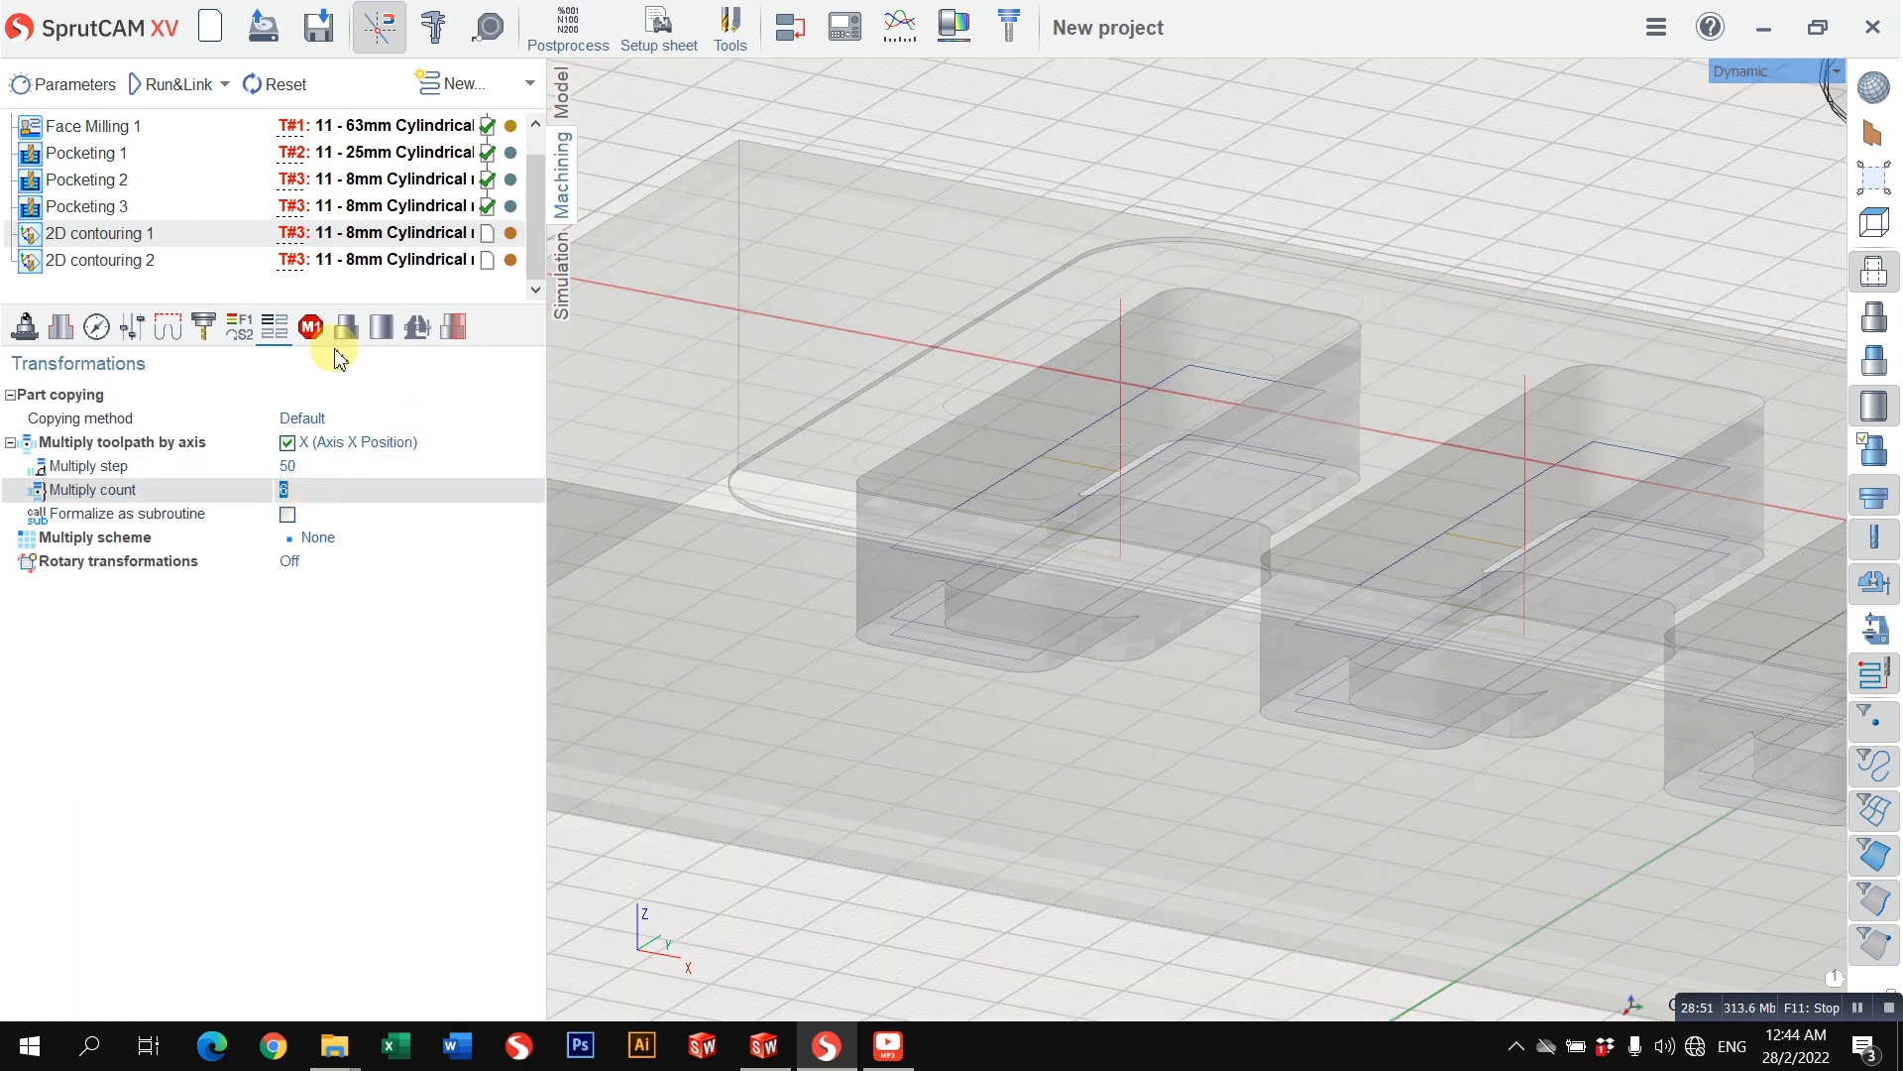
{"action": "left_click", "coordinate": [172, 91]}
Step: Simulate the multiplied 2D contouring 1 and examine the machined row of small pockets
{"action": "scroll", "coordinate": [1222, 416], "scroll_direction": "down", "scroll_amount": 9}
{"action": "middle_click_drag", "start_coordinate": [1233, 418], "coordinate": [1152, 495]}
{"action": "scroll", "coordinate": [1140, 494], "scroll_direction": "up", "scroll_amount": 1}
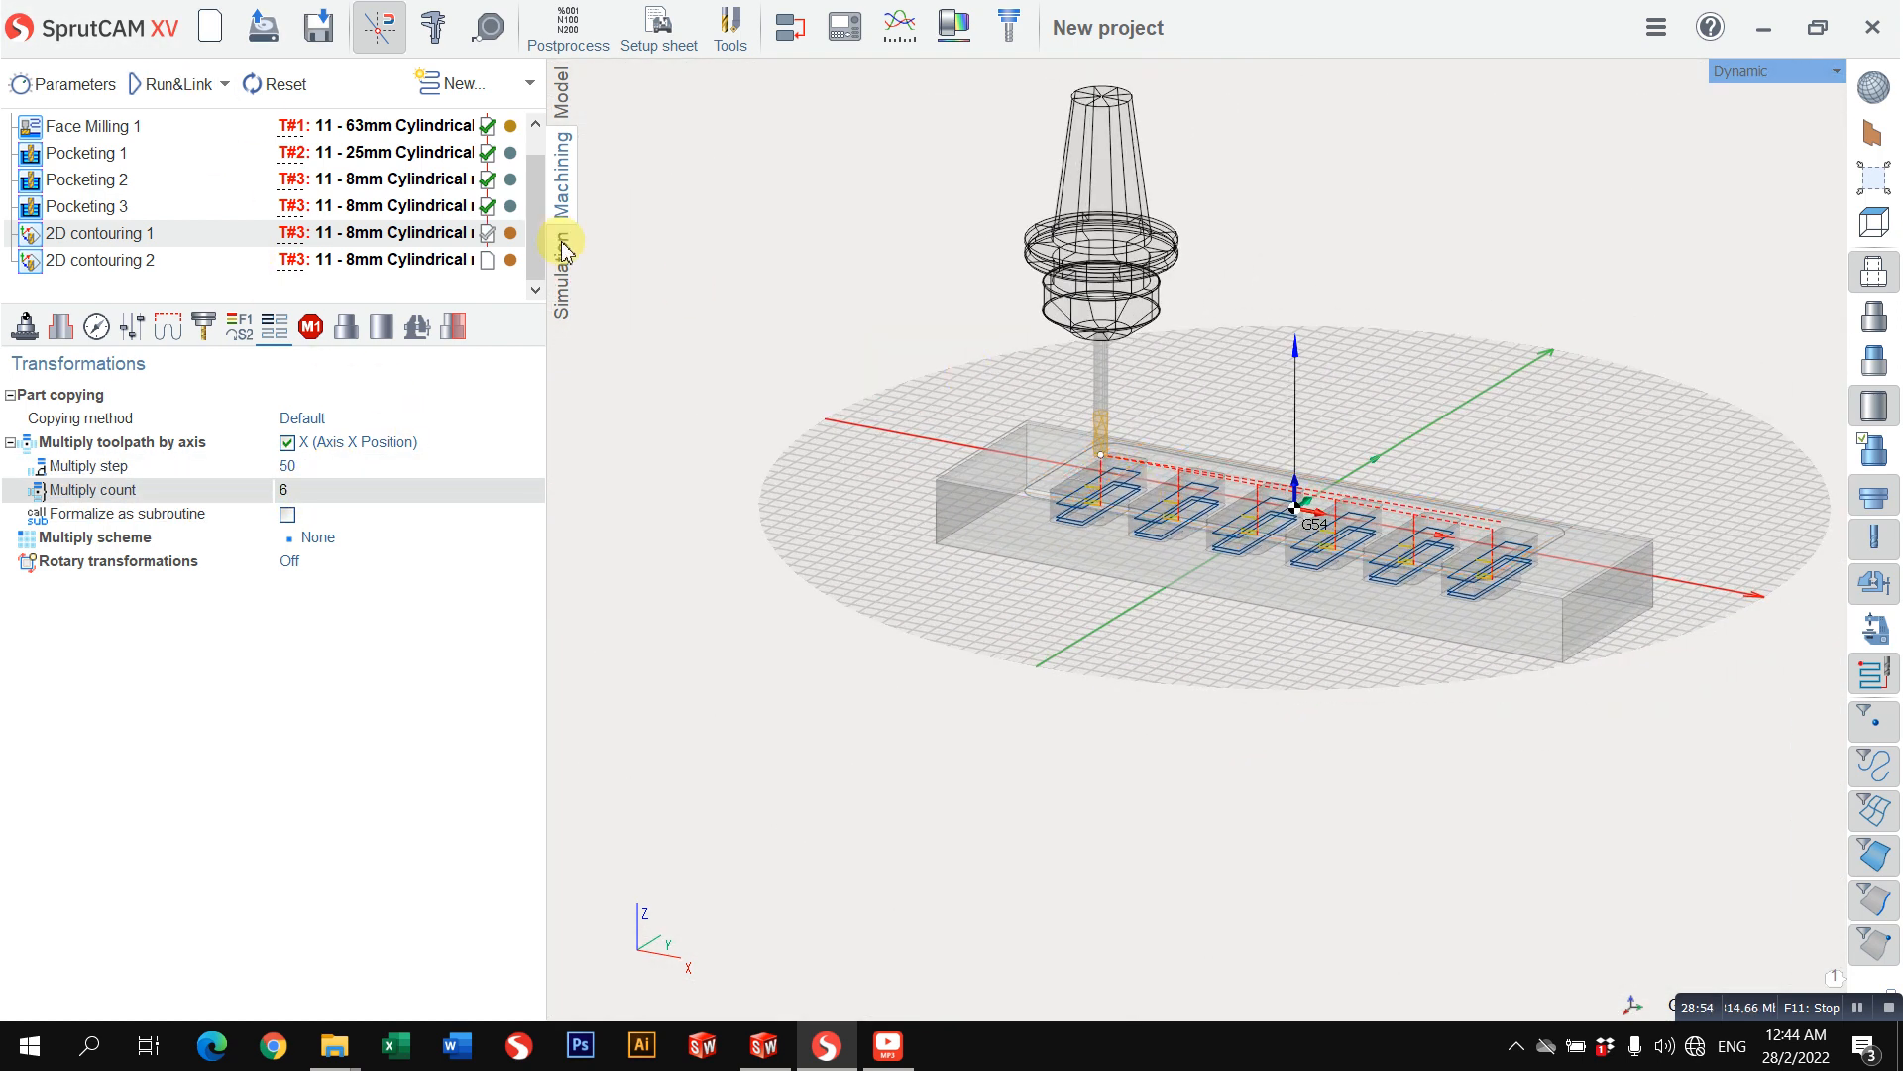
{"action": "left_click", "coordinate": [567, 258]}
{"action": "right_click_drag", "start_coordinate": [863, 308], "coordinate": [981, 396]}
{"action": "left_click", "coordinate": [398, 83]}
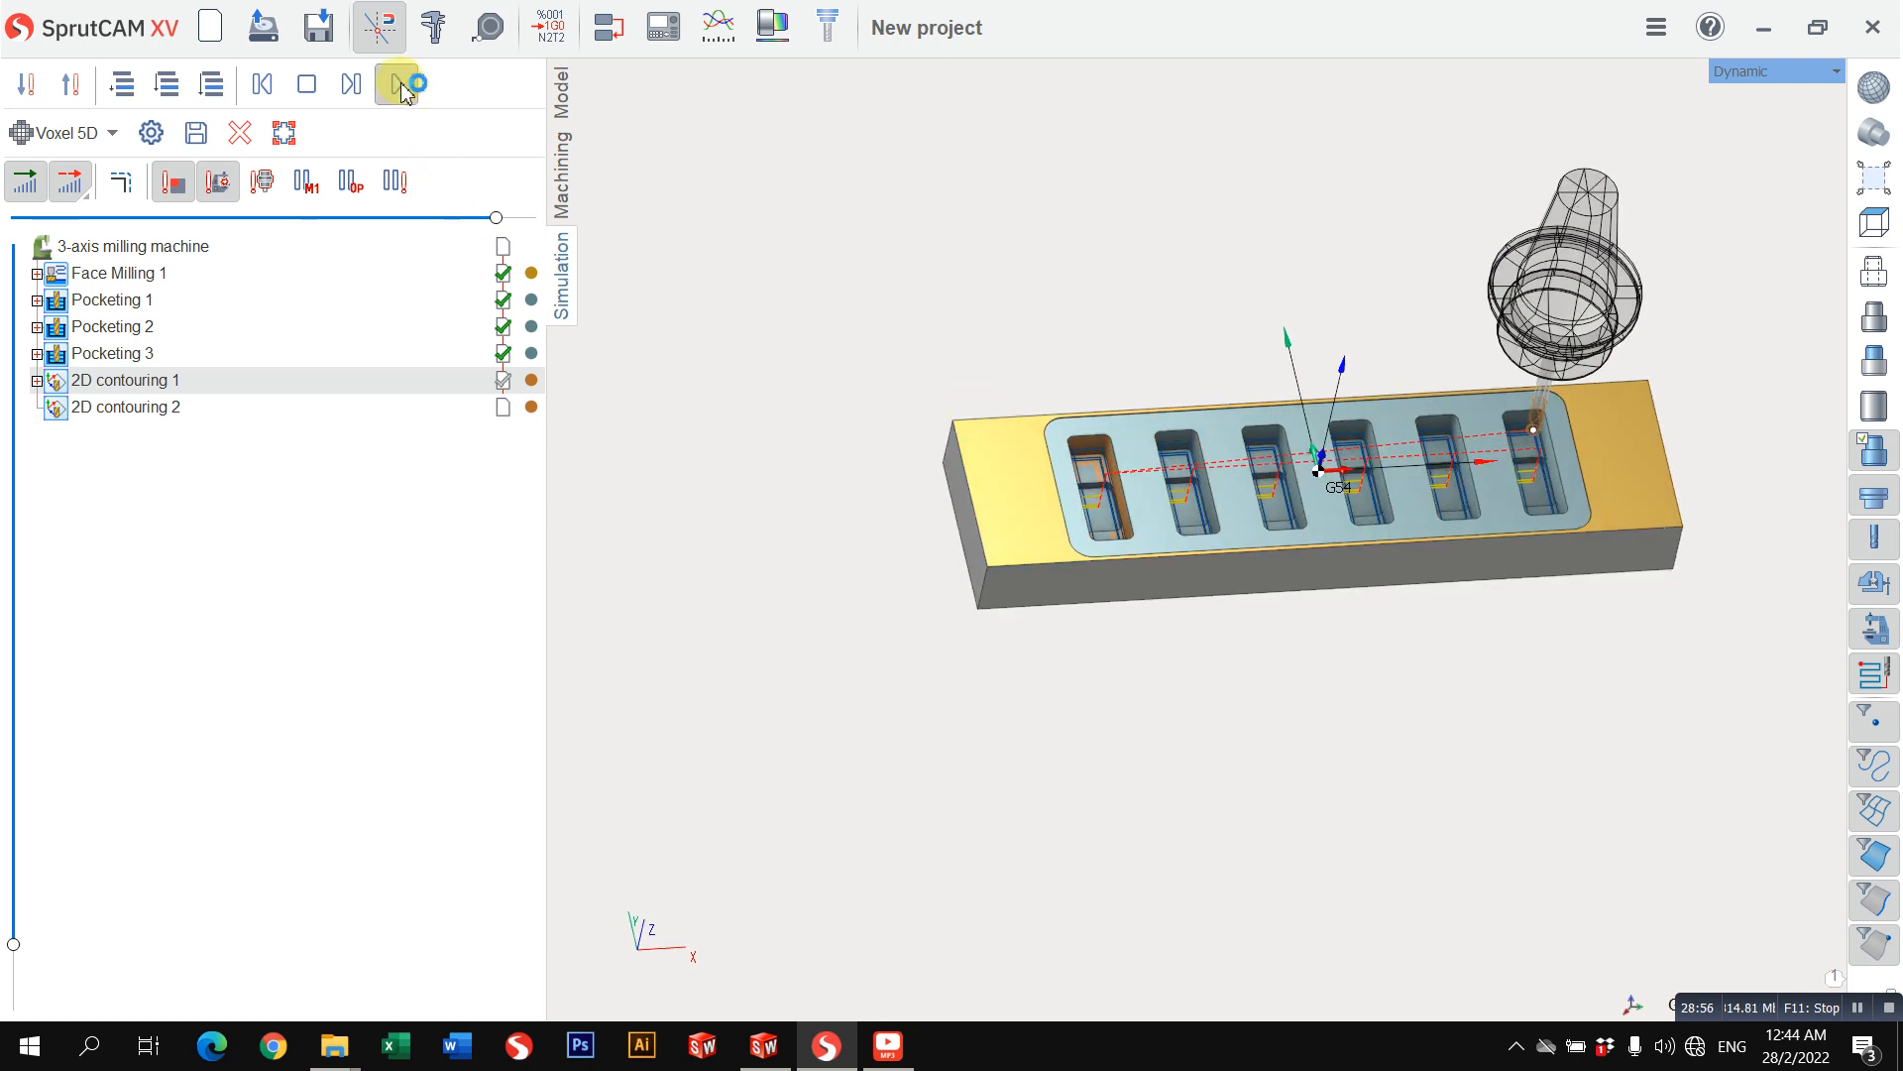
{"action": "scroll", "coordinate": [1121, 476], "scroll_direction": "up", "scroll_amount": 6}
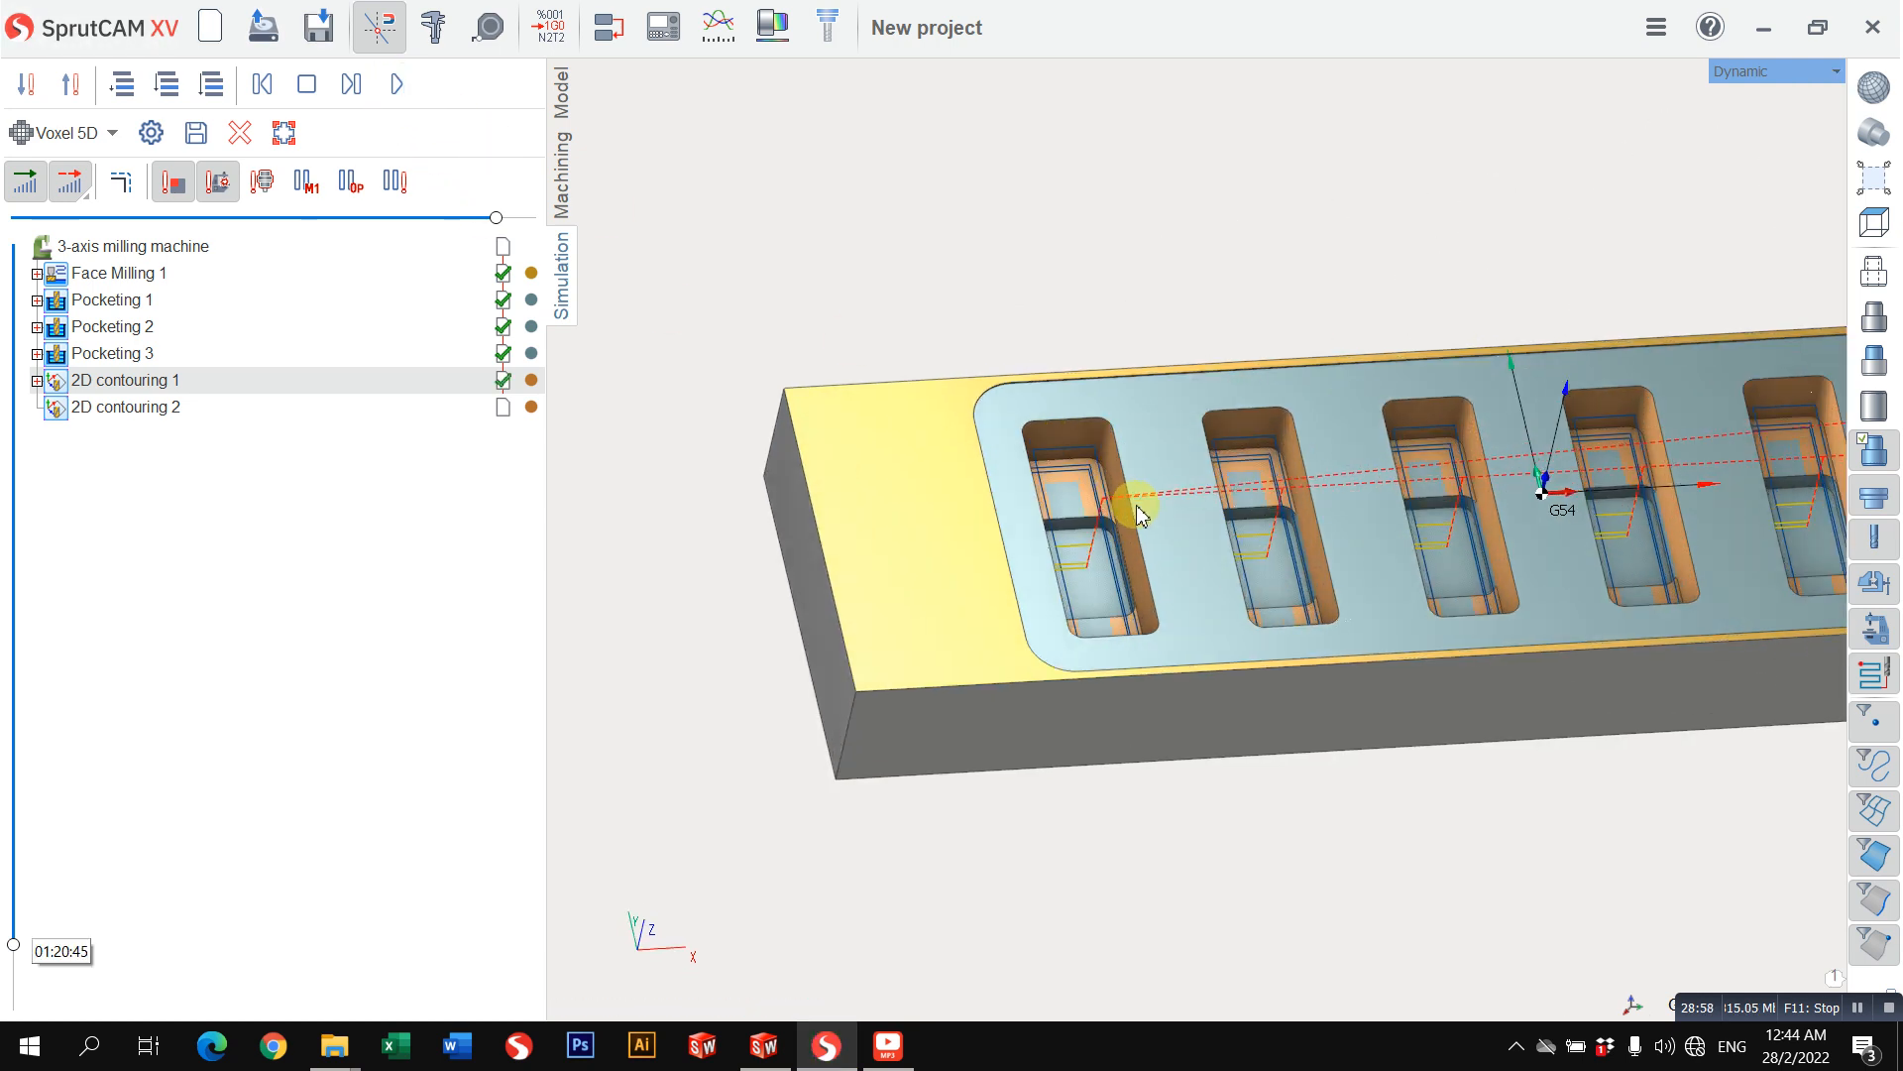
{"action": "right_click_drag", "start_coordinate": [1096, 519], "coordinate": [595, 288]}
Step: Compare the 2D contouring 1 toolpath with the simulated floors and walls of the small pockets to check for uncut areas
{"action": "left_click", "coordinate": [564, 196]}
{"action": "scroll", "coordinate": [982, 457], "scroll_direction": "down", "scroll_amount": 2}
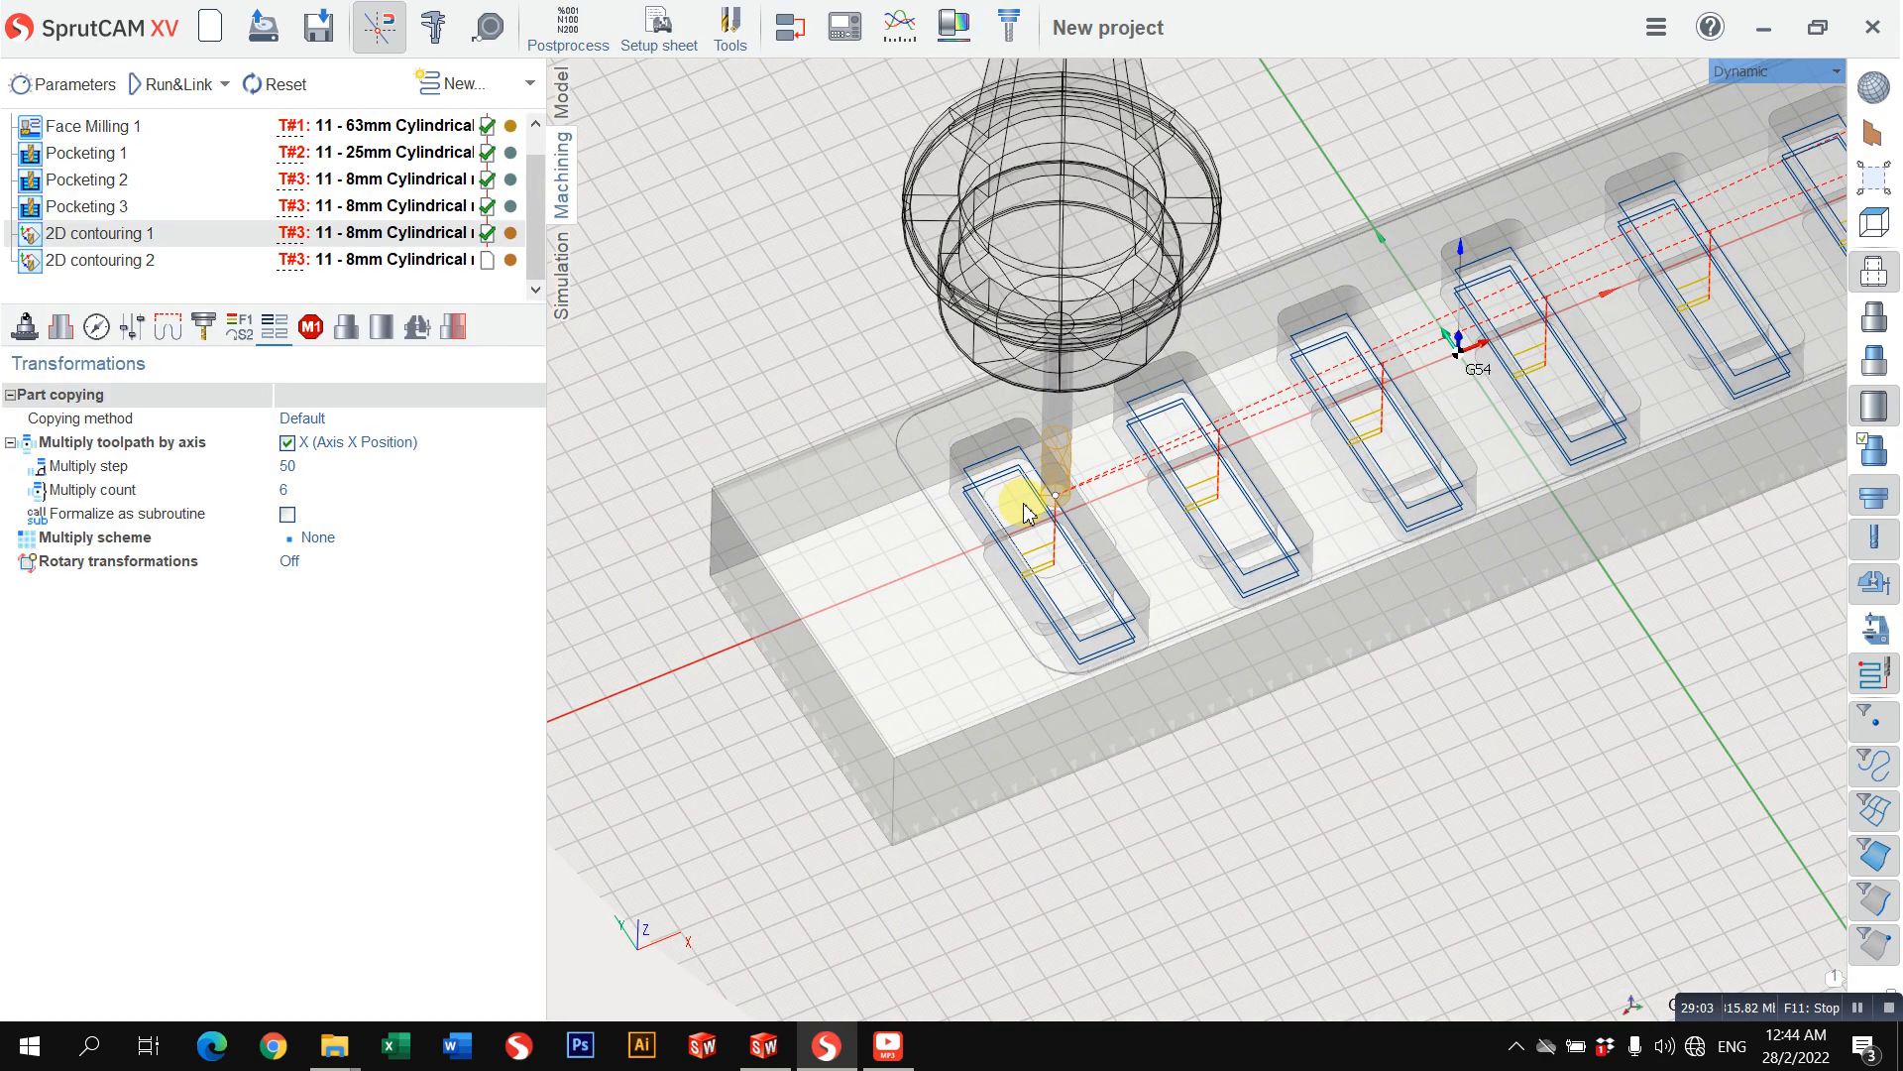
{"action": "scroll", "coordinate": [1022, 496], "scroll_direction": "up", "scroll_amount": 2}
{"action": "right_click_drag", "start_coordinate": [1025, 448], "coordinate": [916, 473]}
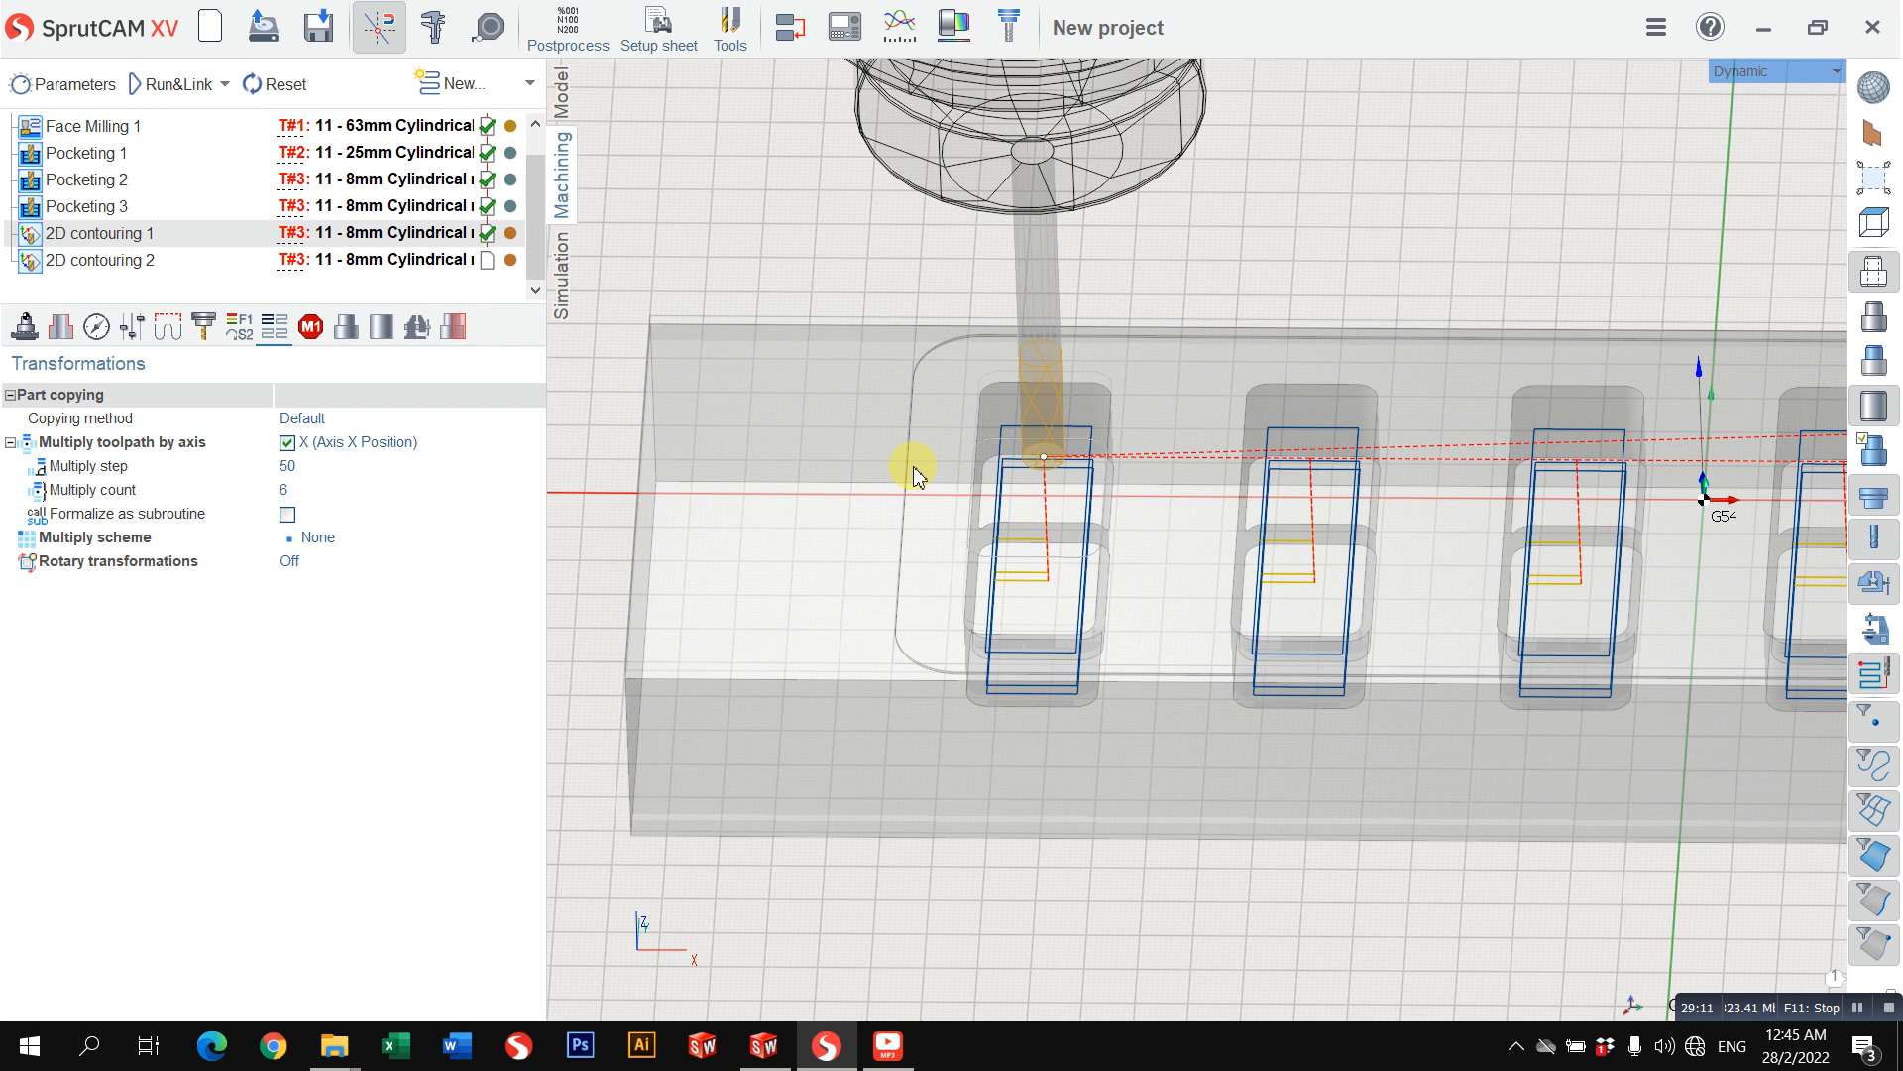
{"action": "scroll", "coordinate": [1084, 491], "scroll_direction": "down", "scroll_amount": 1}
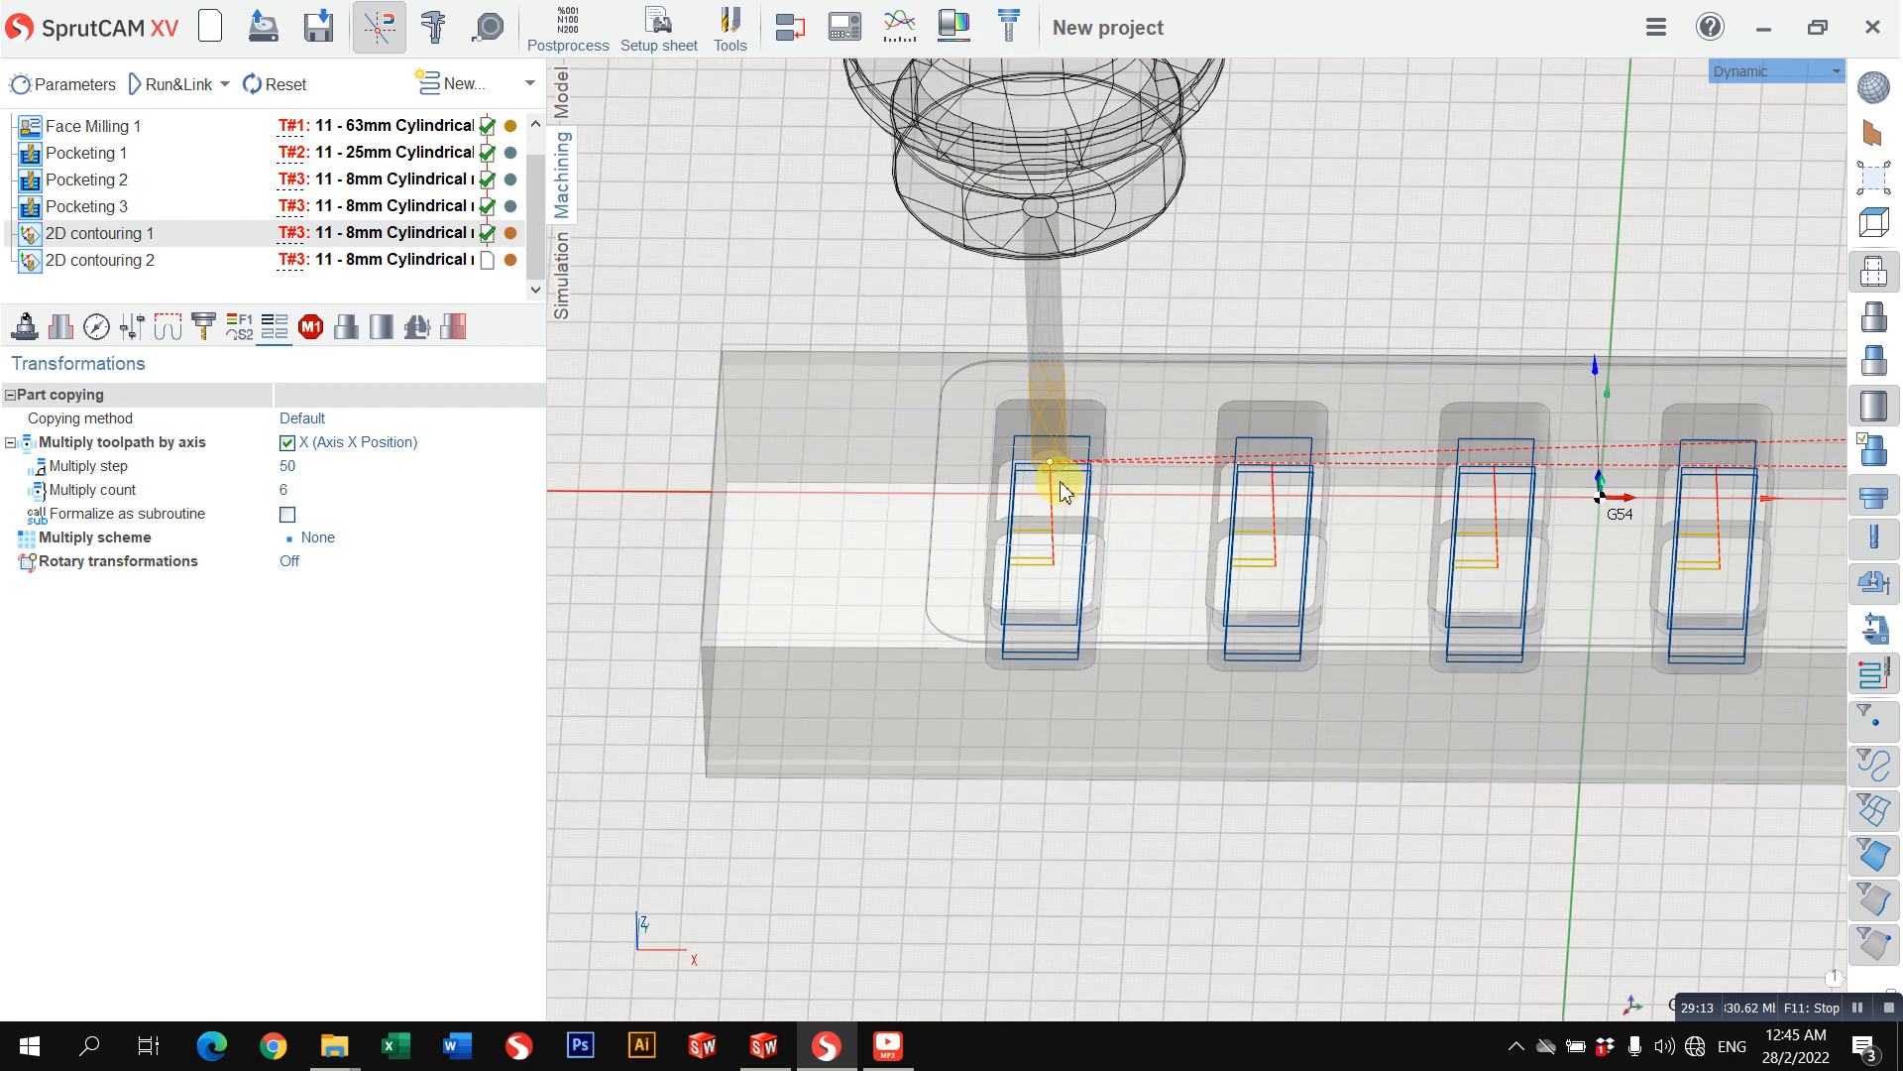
{"action": "right_click_drag", "start_coordinate": [1061, 490], "coordinate": [1147, 484]}
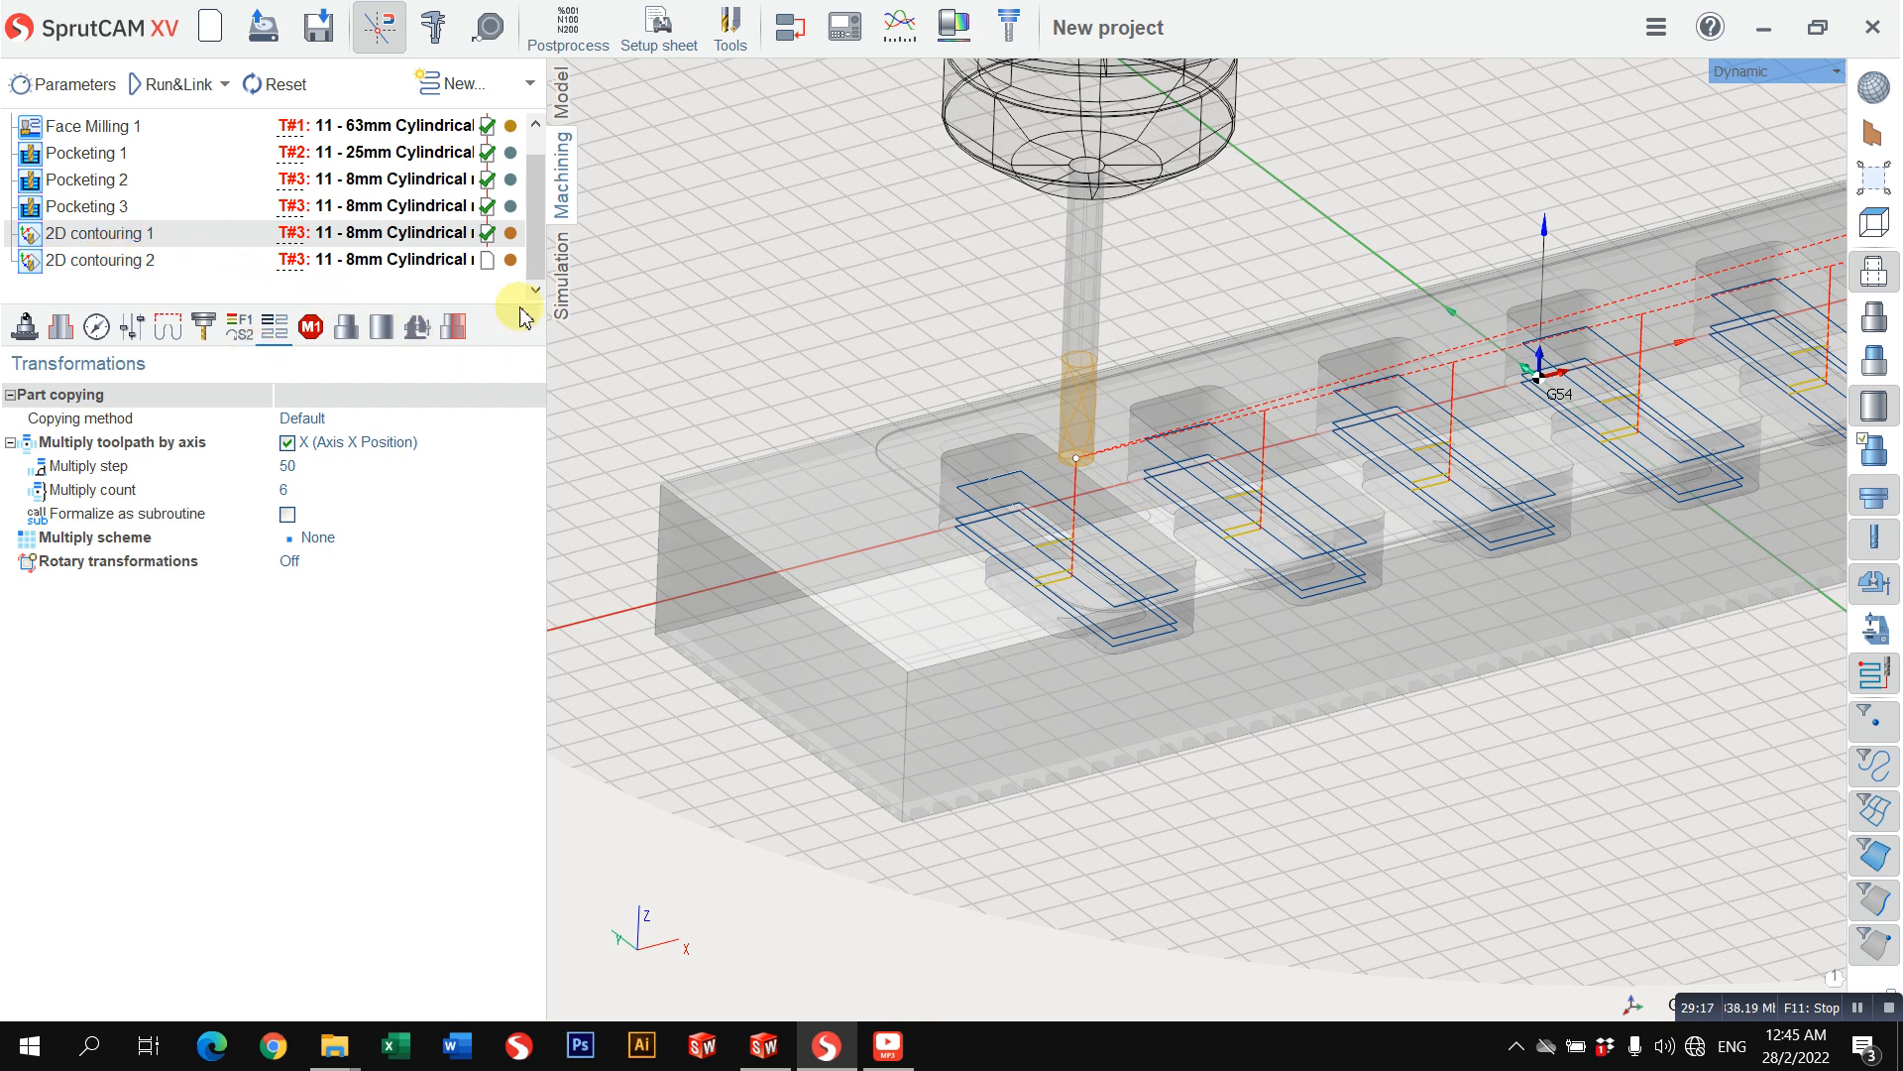
{"action": "left_click", "coordinate": [562, 290]}
{"action": "scroll", "coordinate": [990, 522], "scroll_direction": "up", "scroll_amount": 1}
{"action": "scroll", "coordinate": [991, 522], "scroll_direction": "up", "scroll_amount": 1}
{"action": "right_click_drag", "start_coordinate": [991, 522], "coordinate": [996, 617]}
{"action": "scroll", "coordinate": [1099, 461], "scroll_direction": "up", "scroll_amount": 3}
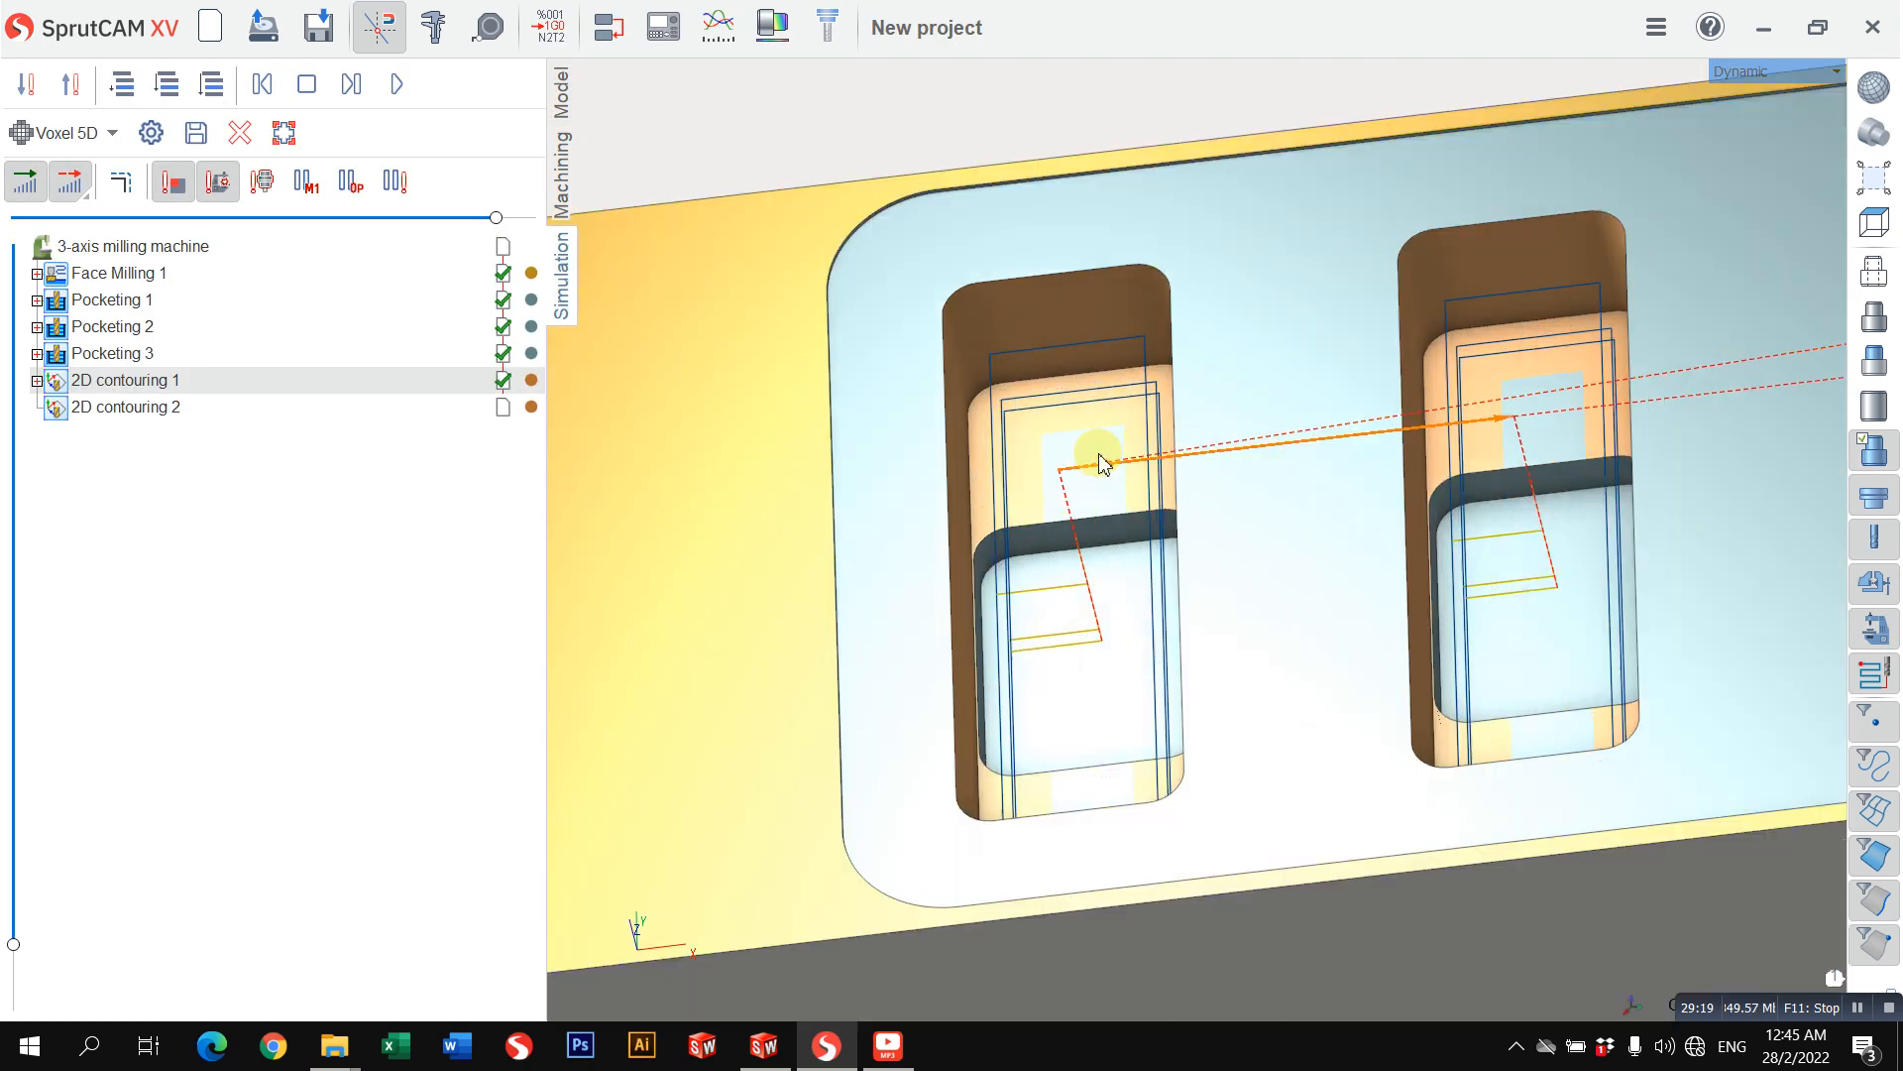
{"action": "mouse_move", "coordinate": [1098, 552]}
{"action": "right_mouse_down"}
{"action": "mouse_move", "coordinate": [1105, 586]}
{"action": "mouse_move", "coordinate": [1100, 442]}
{"action": "mouse_move", "coordinate": [1122, 501]}
{"action": "mouse_move", "coordinate": [1081, 472]}
{"action": "mouse_move", "coordinate": [1109, 499]}
{"action": "mouse_move", "coordinate": [1087, 348]}
{"action": "mouse_move", "coordinate": [892, 383]}
{"action": "mouse_move", "coordinate": [905, 446]}
{"action": "mouse_move", "coordinate": [1055, 370]}
{"action": "mouse_move", "coordinate": [1125, 508]}
{"action": "right_mouse_up"}
{"action": "scroll", "coordinate": [1145, 548], "scroll_direction": "down", "scroll_amount": 3}
{"action": "left_click", "coordinate": [563, 204]}
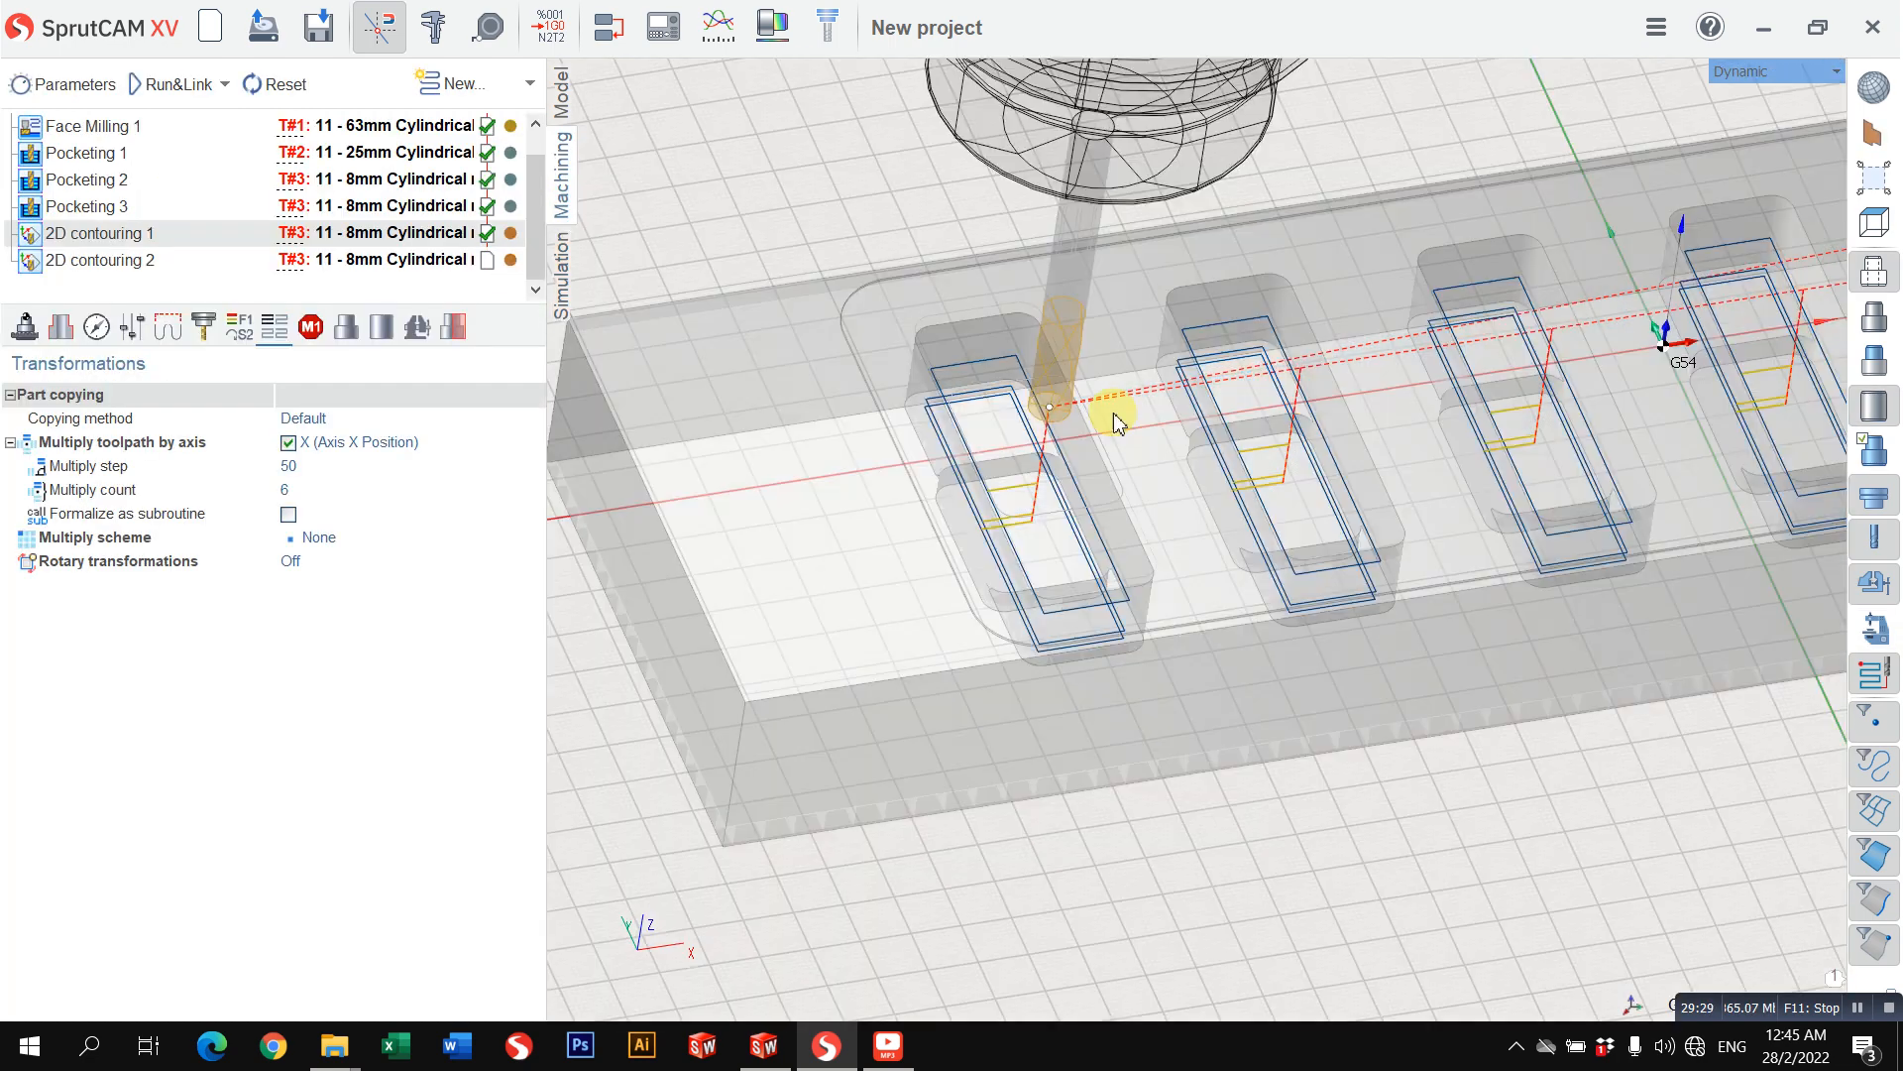
{"action": "right_click_drag", "start_coordinate": [1113, 413], "coordinate": [1083, 575]}
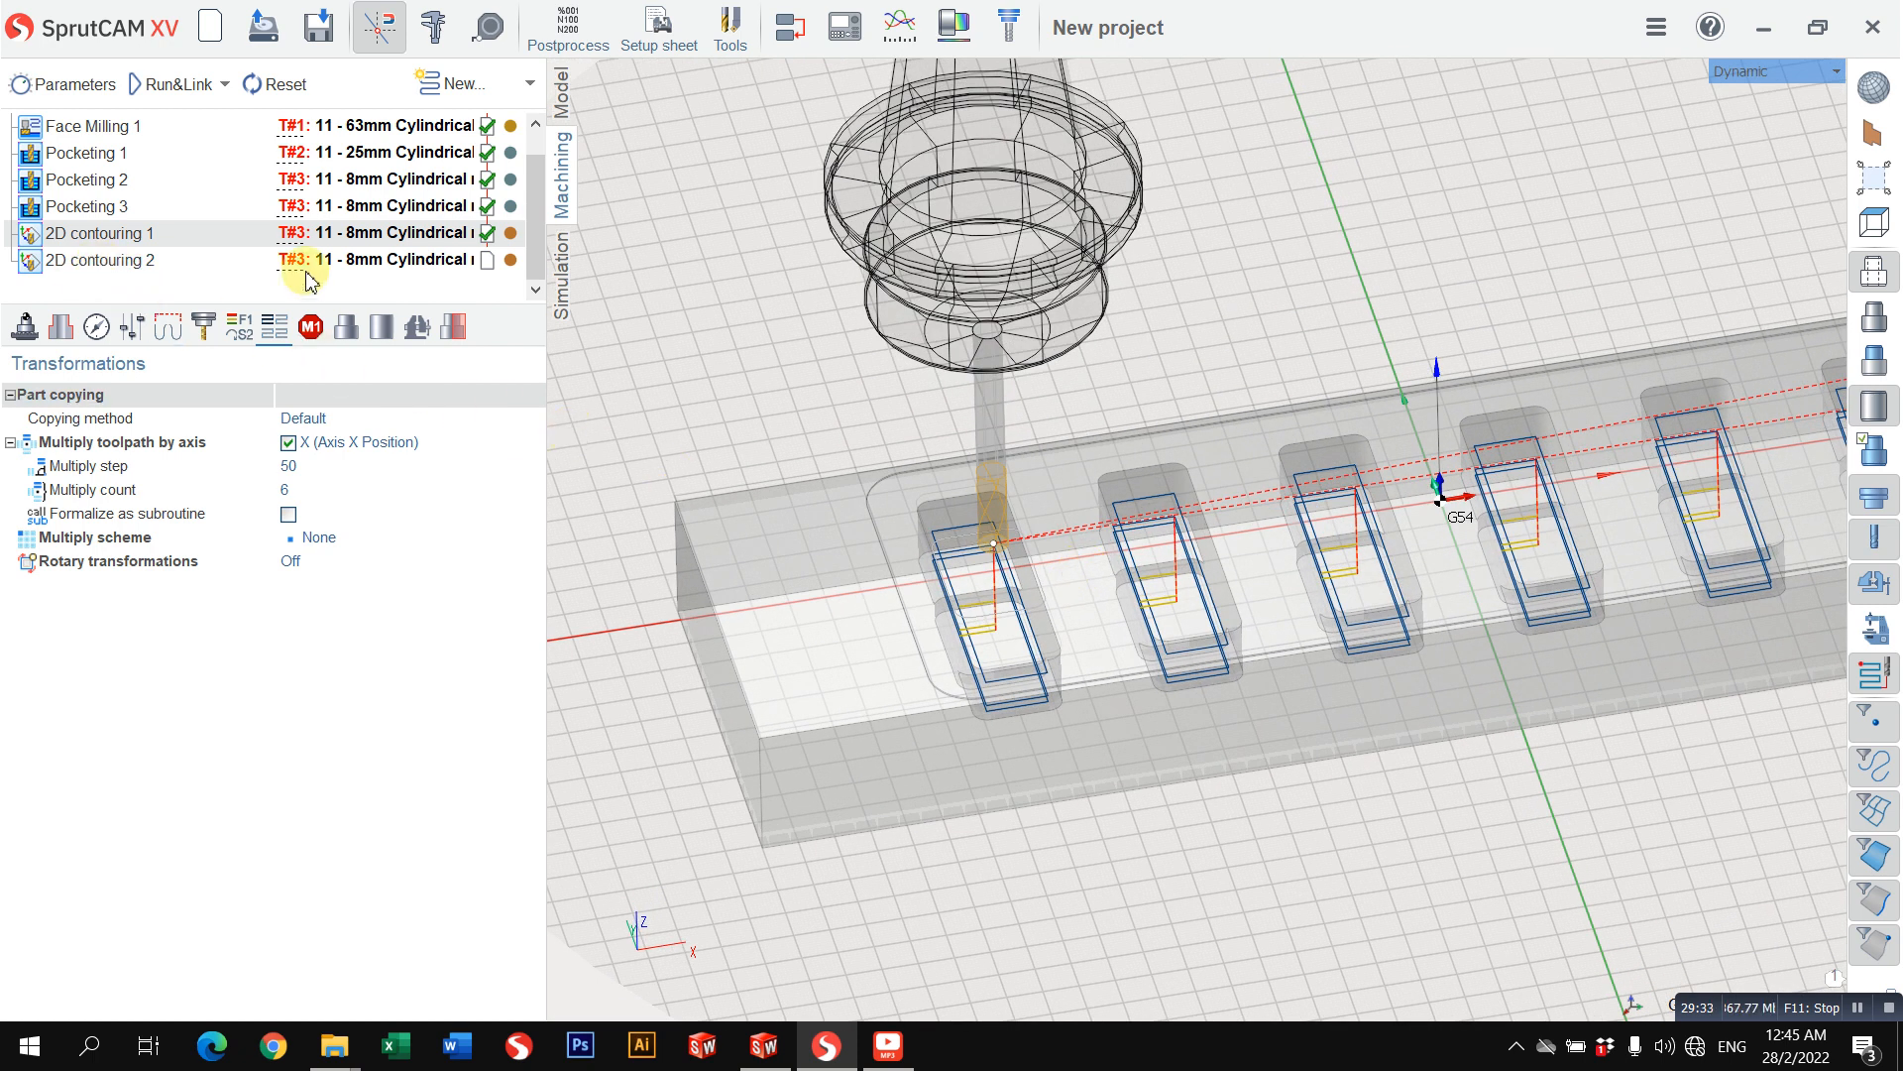
Step: Copy the Pocketing 2 operation and paste it directly after Pocketing 3
{"action": "left_click", "coordinate": [103, 206]}
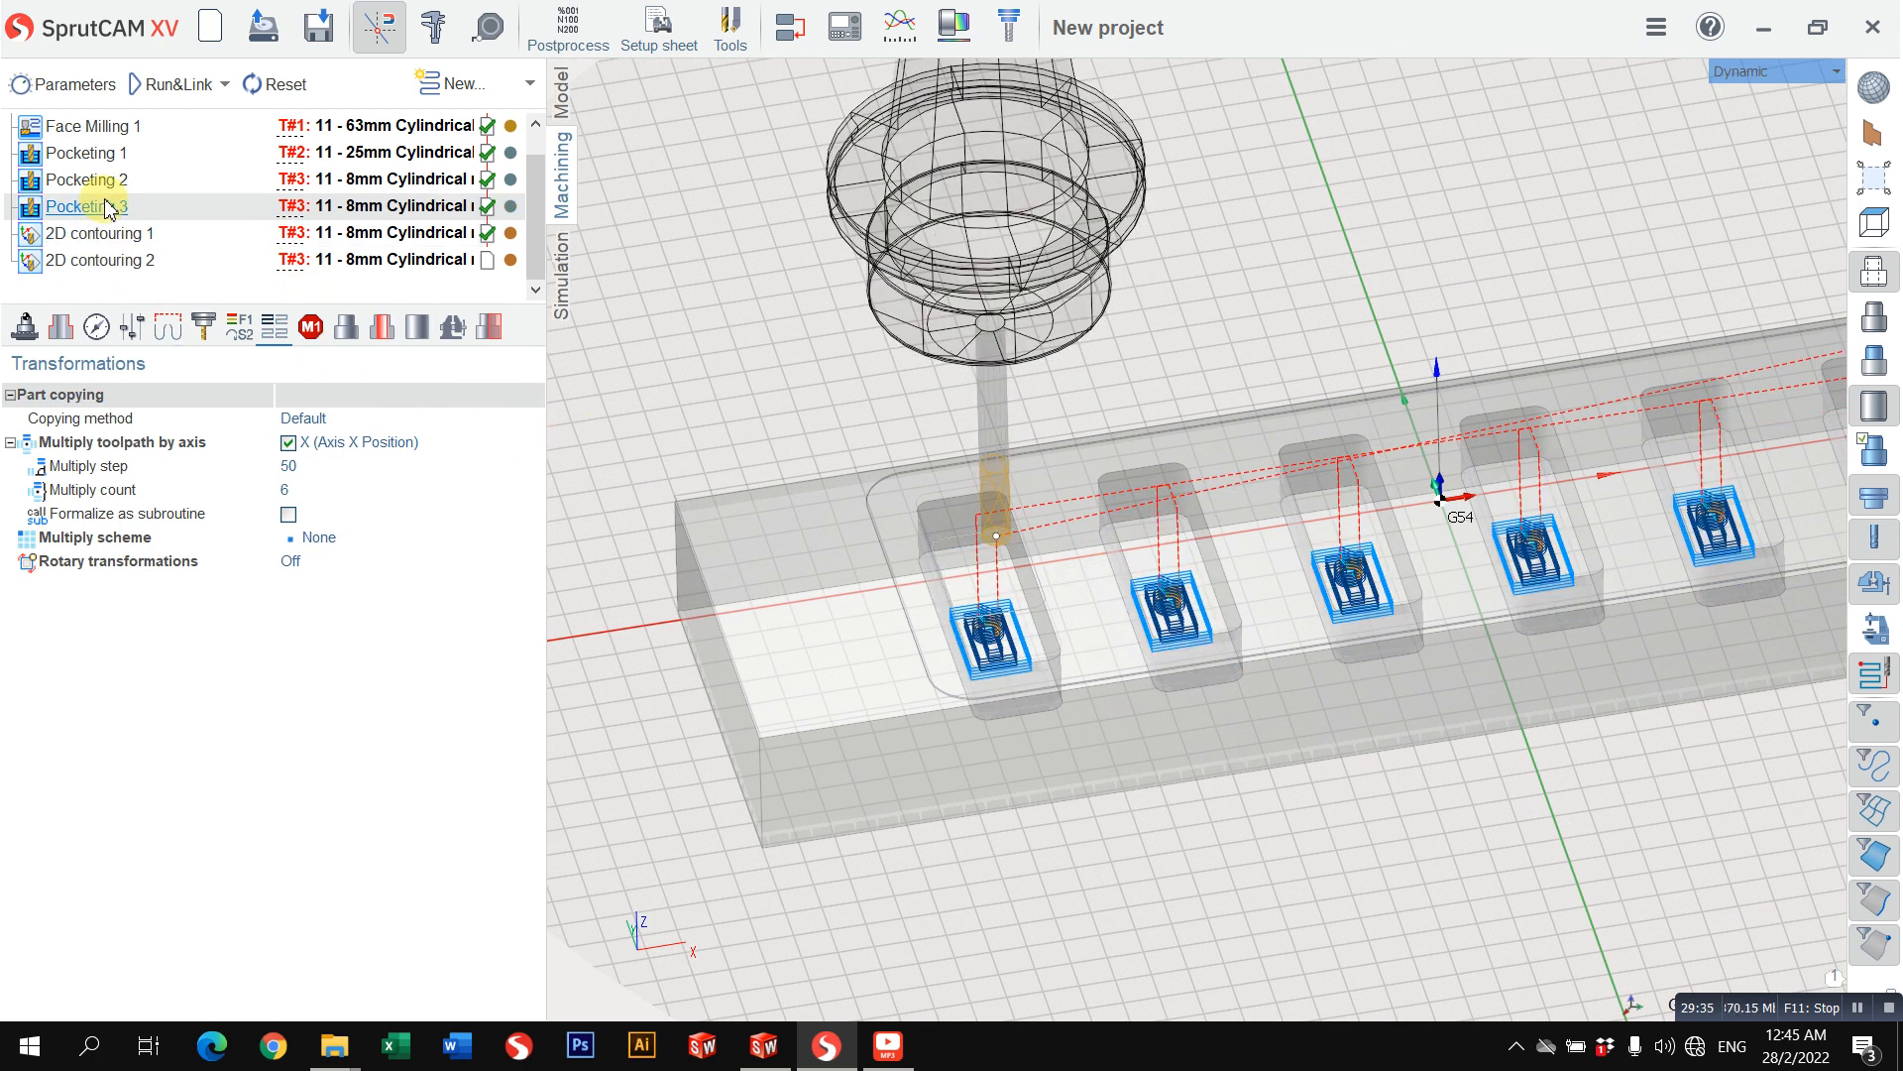
{"action": "left_click", "coordinate": [103, 188]}
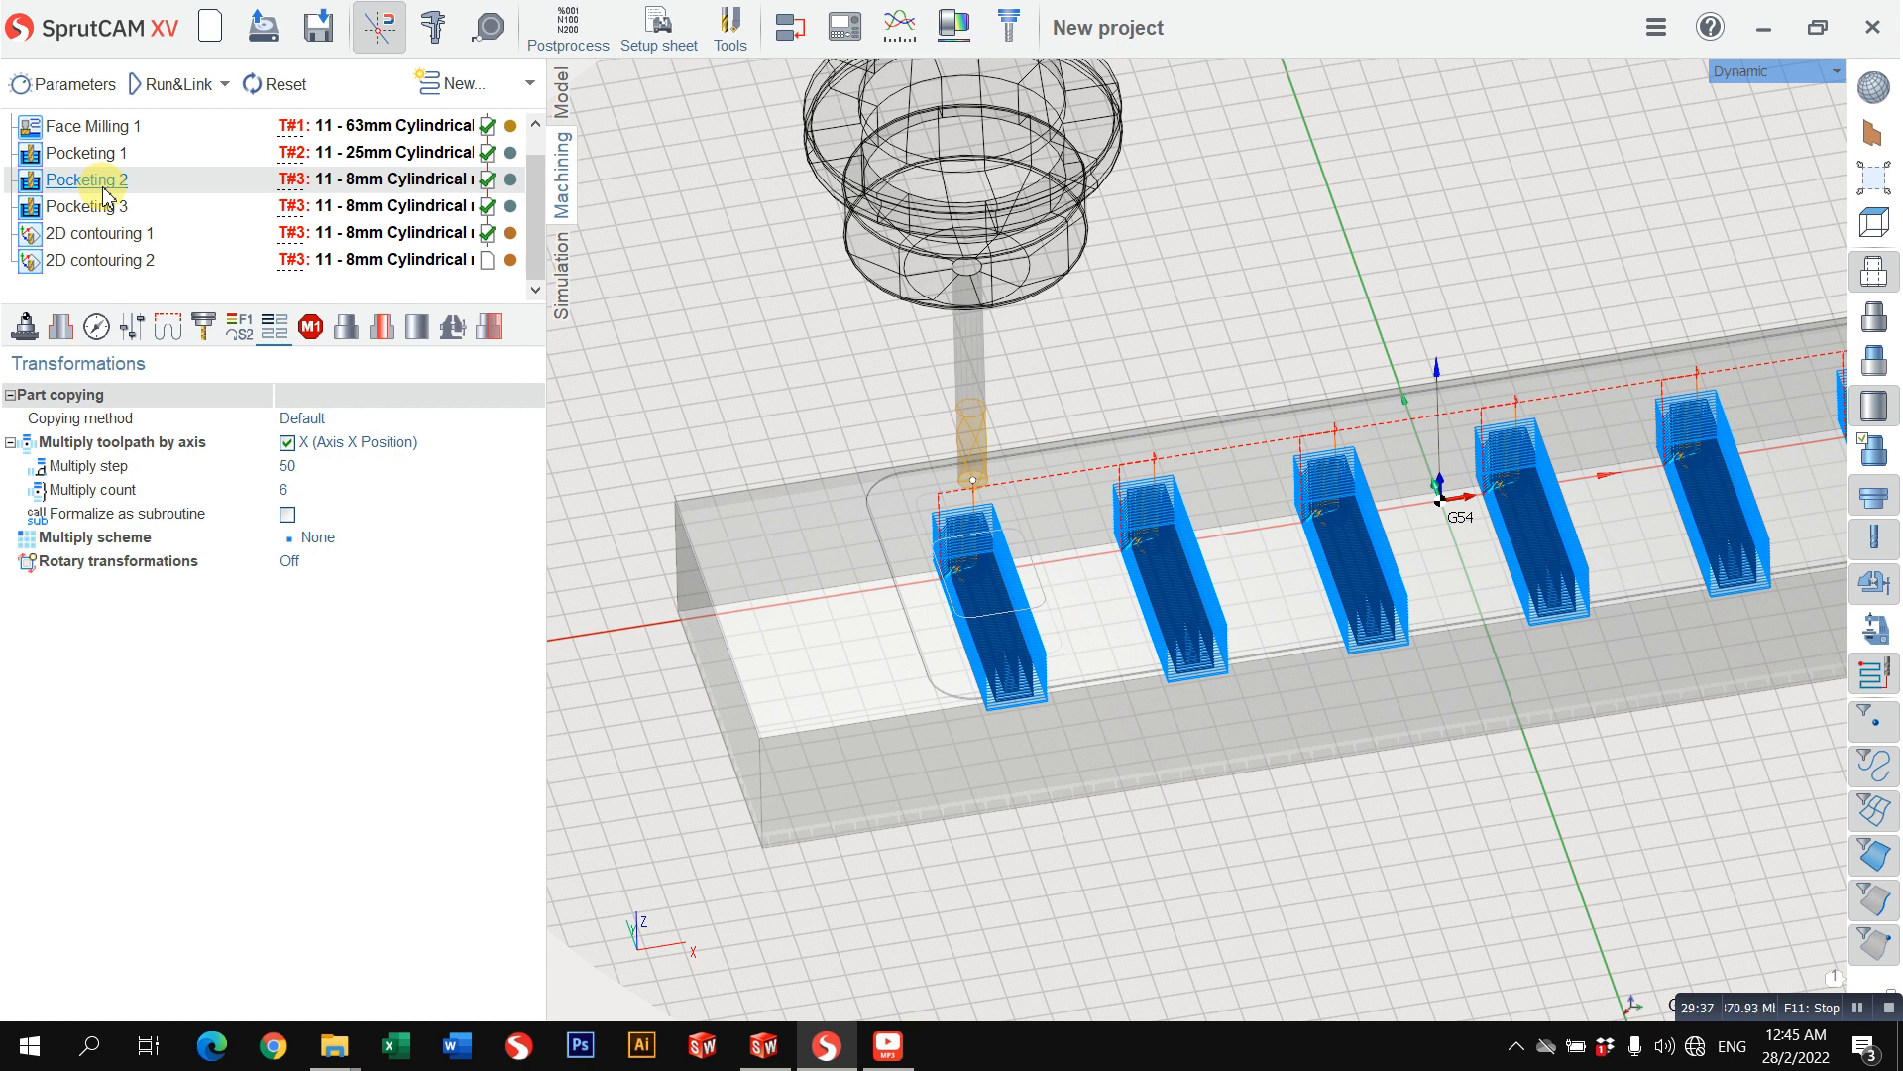
{"action": "scroll", "coordinate": [746, 592], "scroll_direction": "up", "scroll_amount": 2}
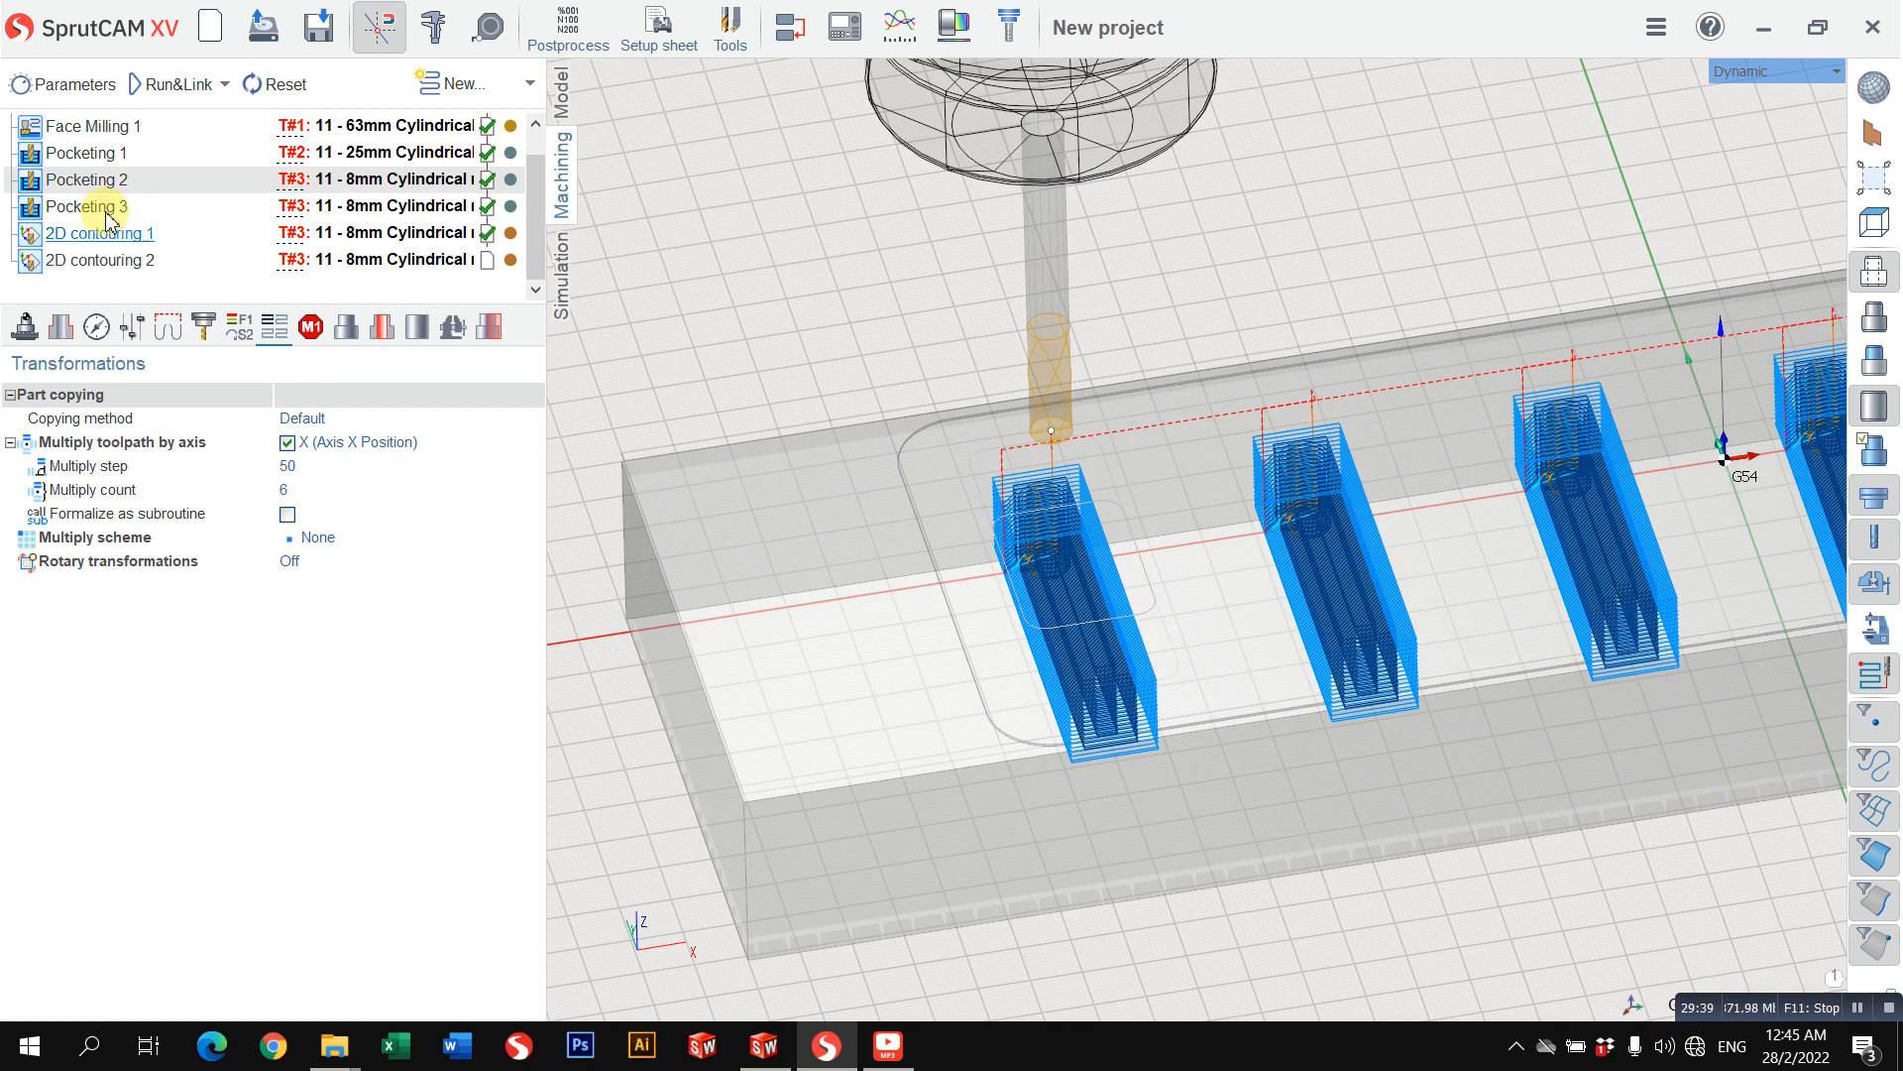
{"action": "right_click", "coordinate": [132, 179]}
{"action": "left_click", "coordinate": [203, 224]}
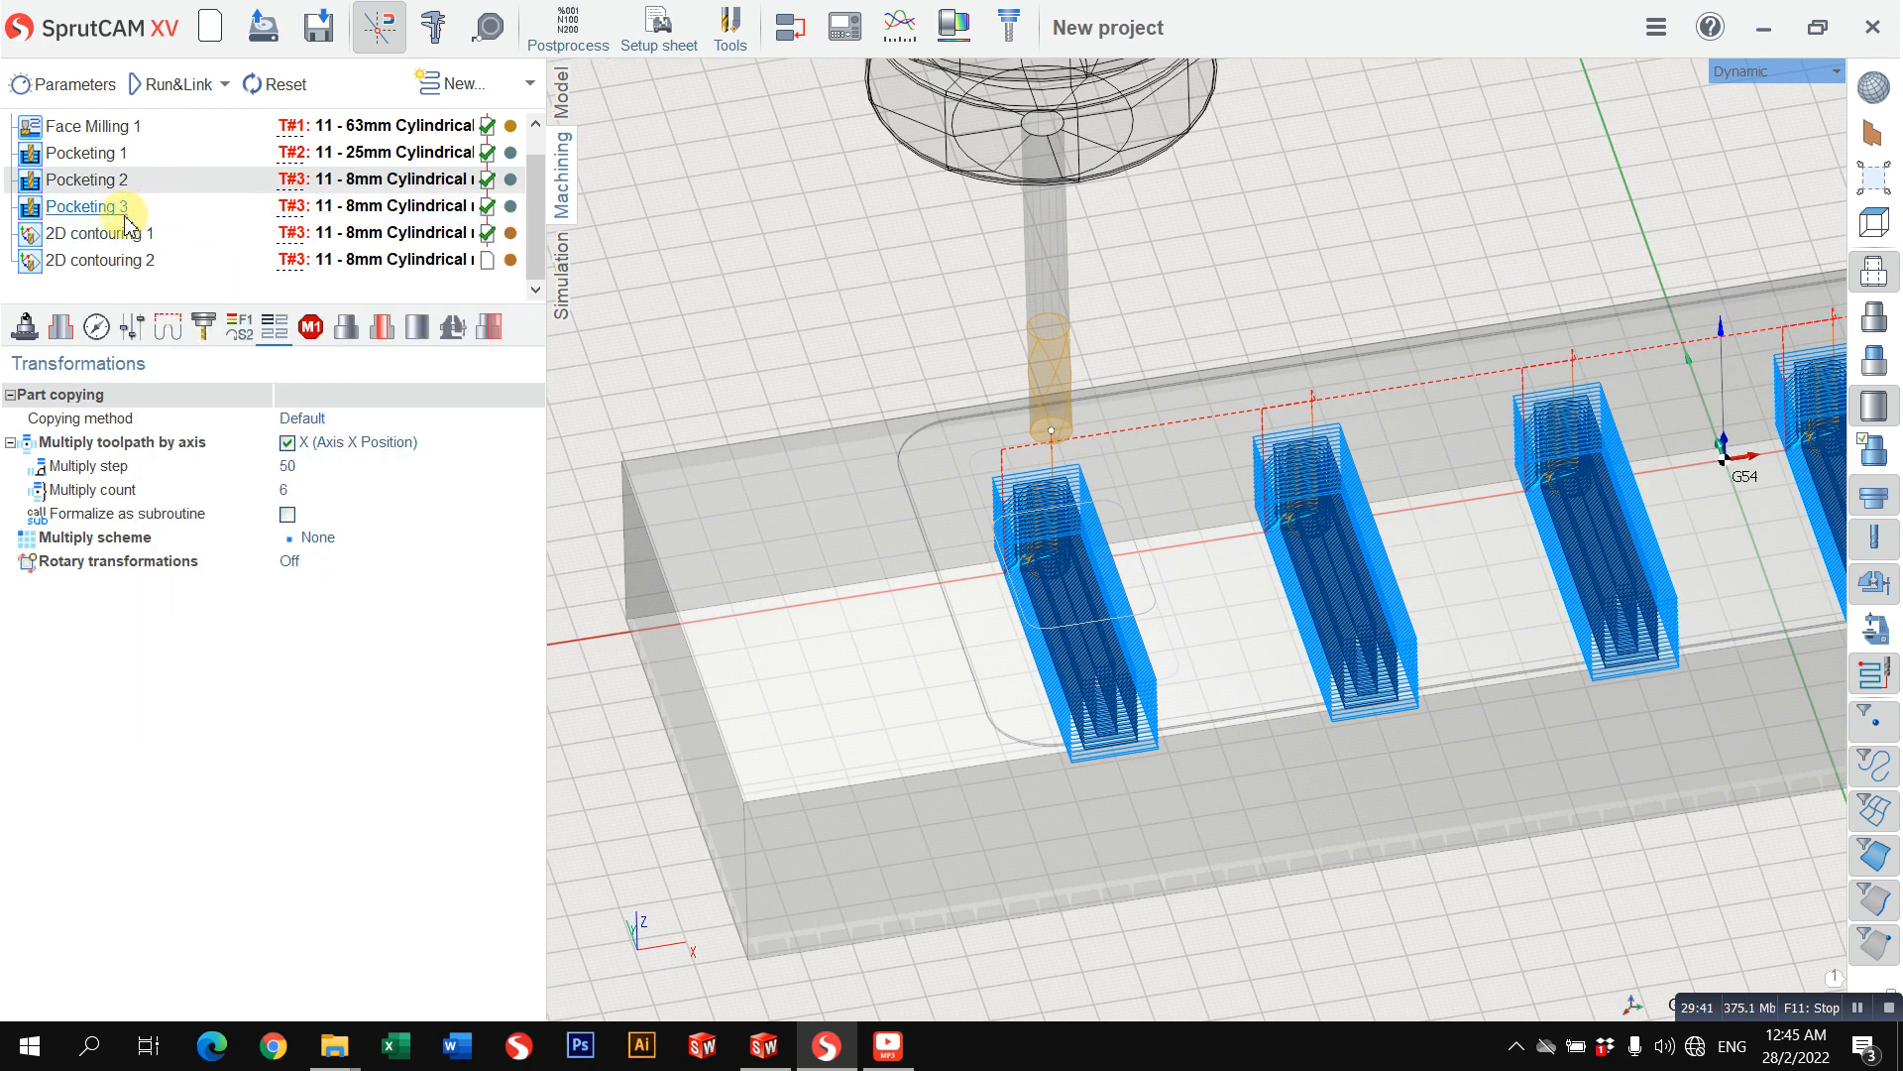
{"action": "left_click", "coordinate": [128, 207]}
{"action": "right_click", "coordinate": [159, 213]}
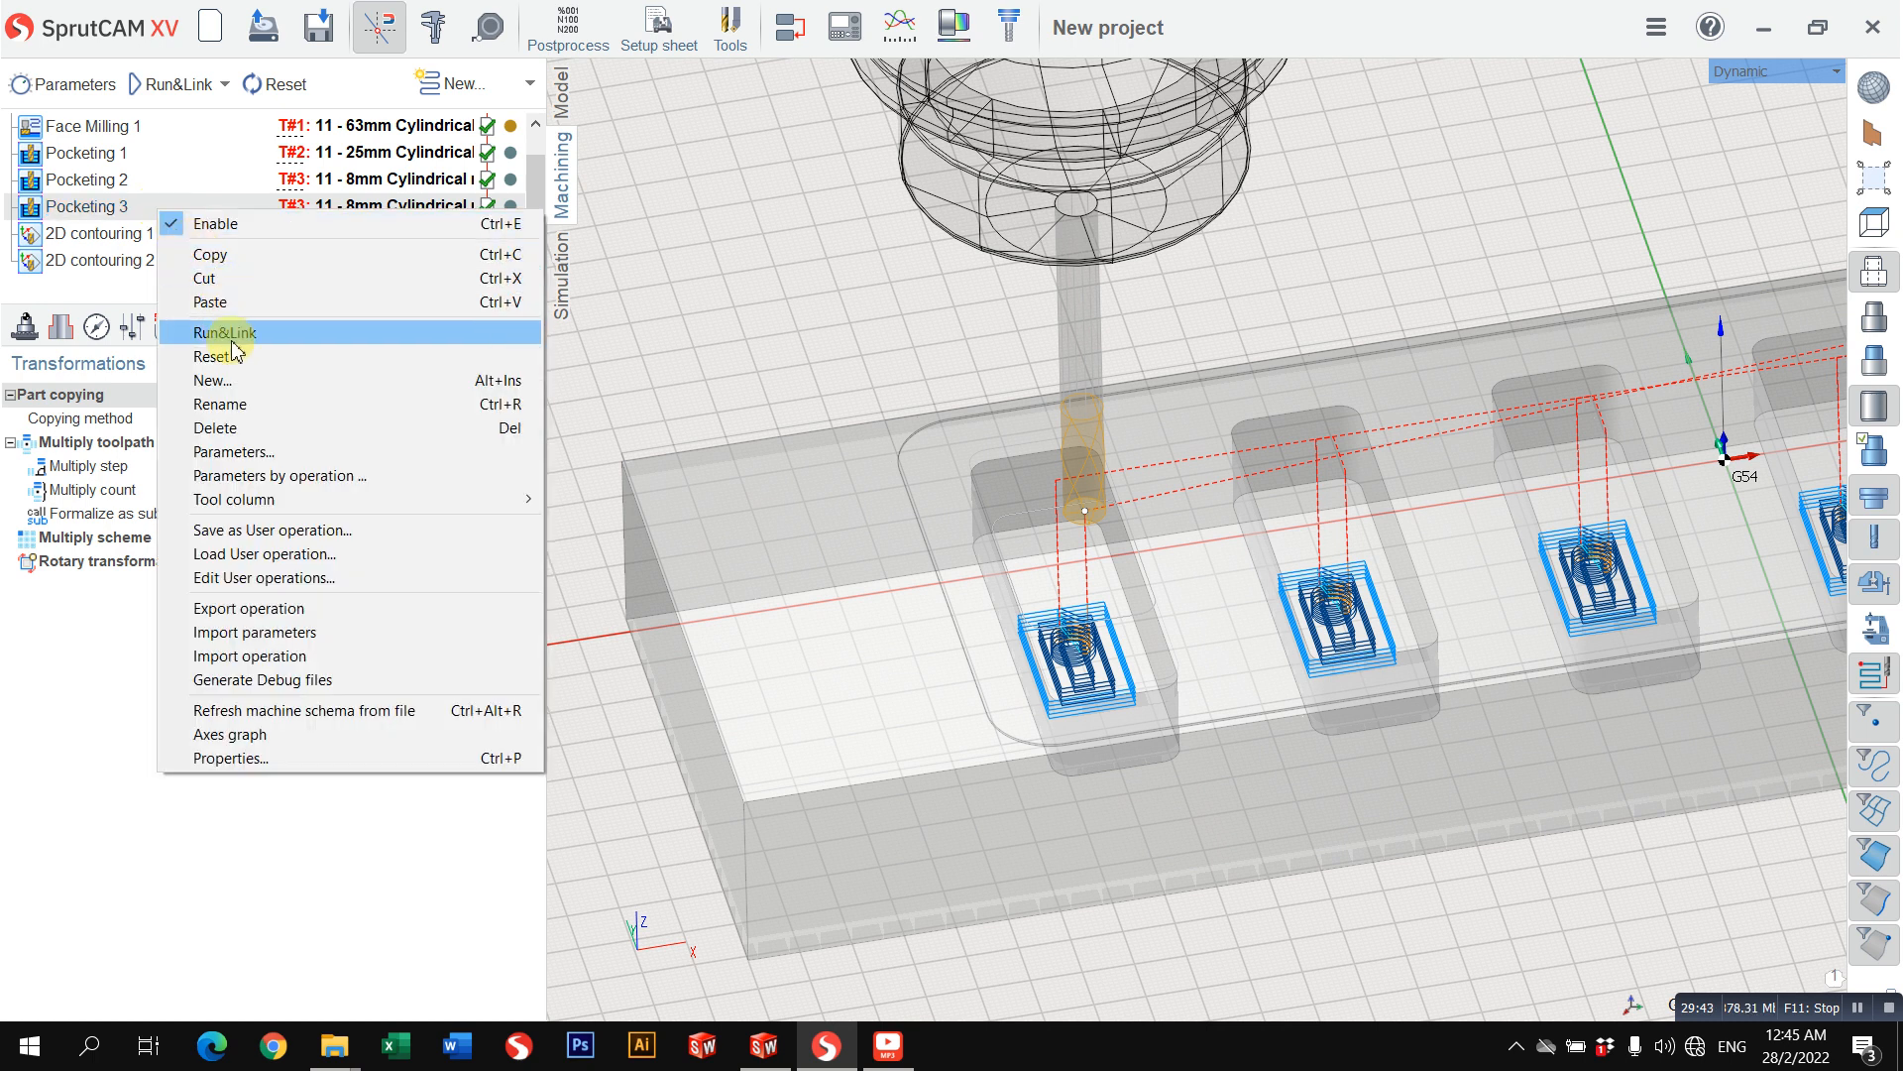
{"action": "left_click", "coordinate": [111, 206]}
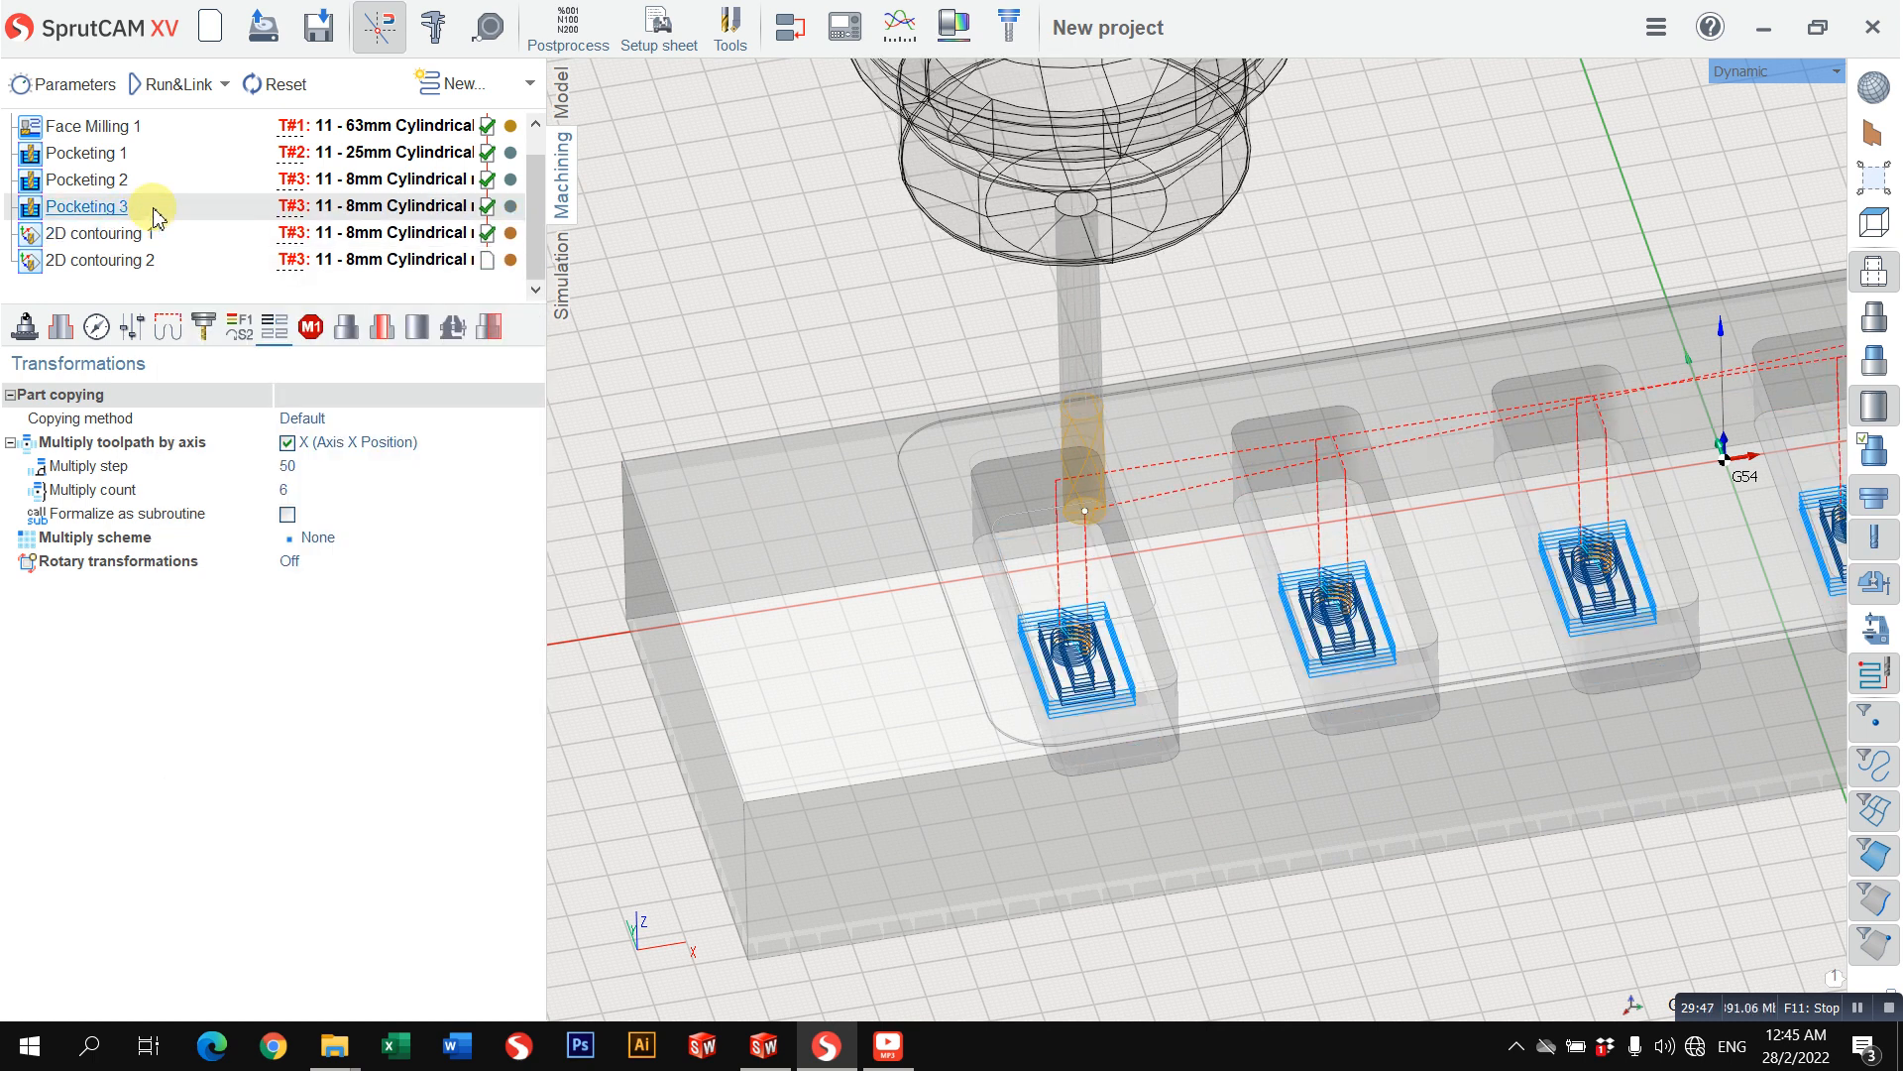
{"action": "right_click", "coordinate": [156, 212]}
{"action": "left_click", "coordinate": [242, 297]}
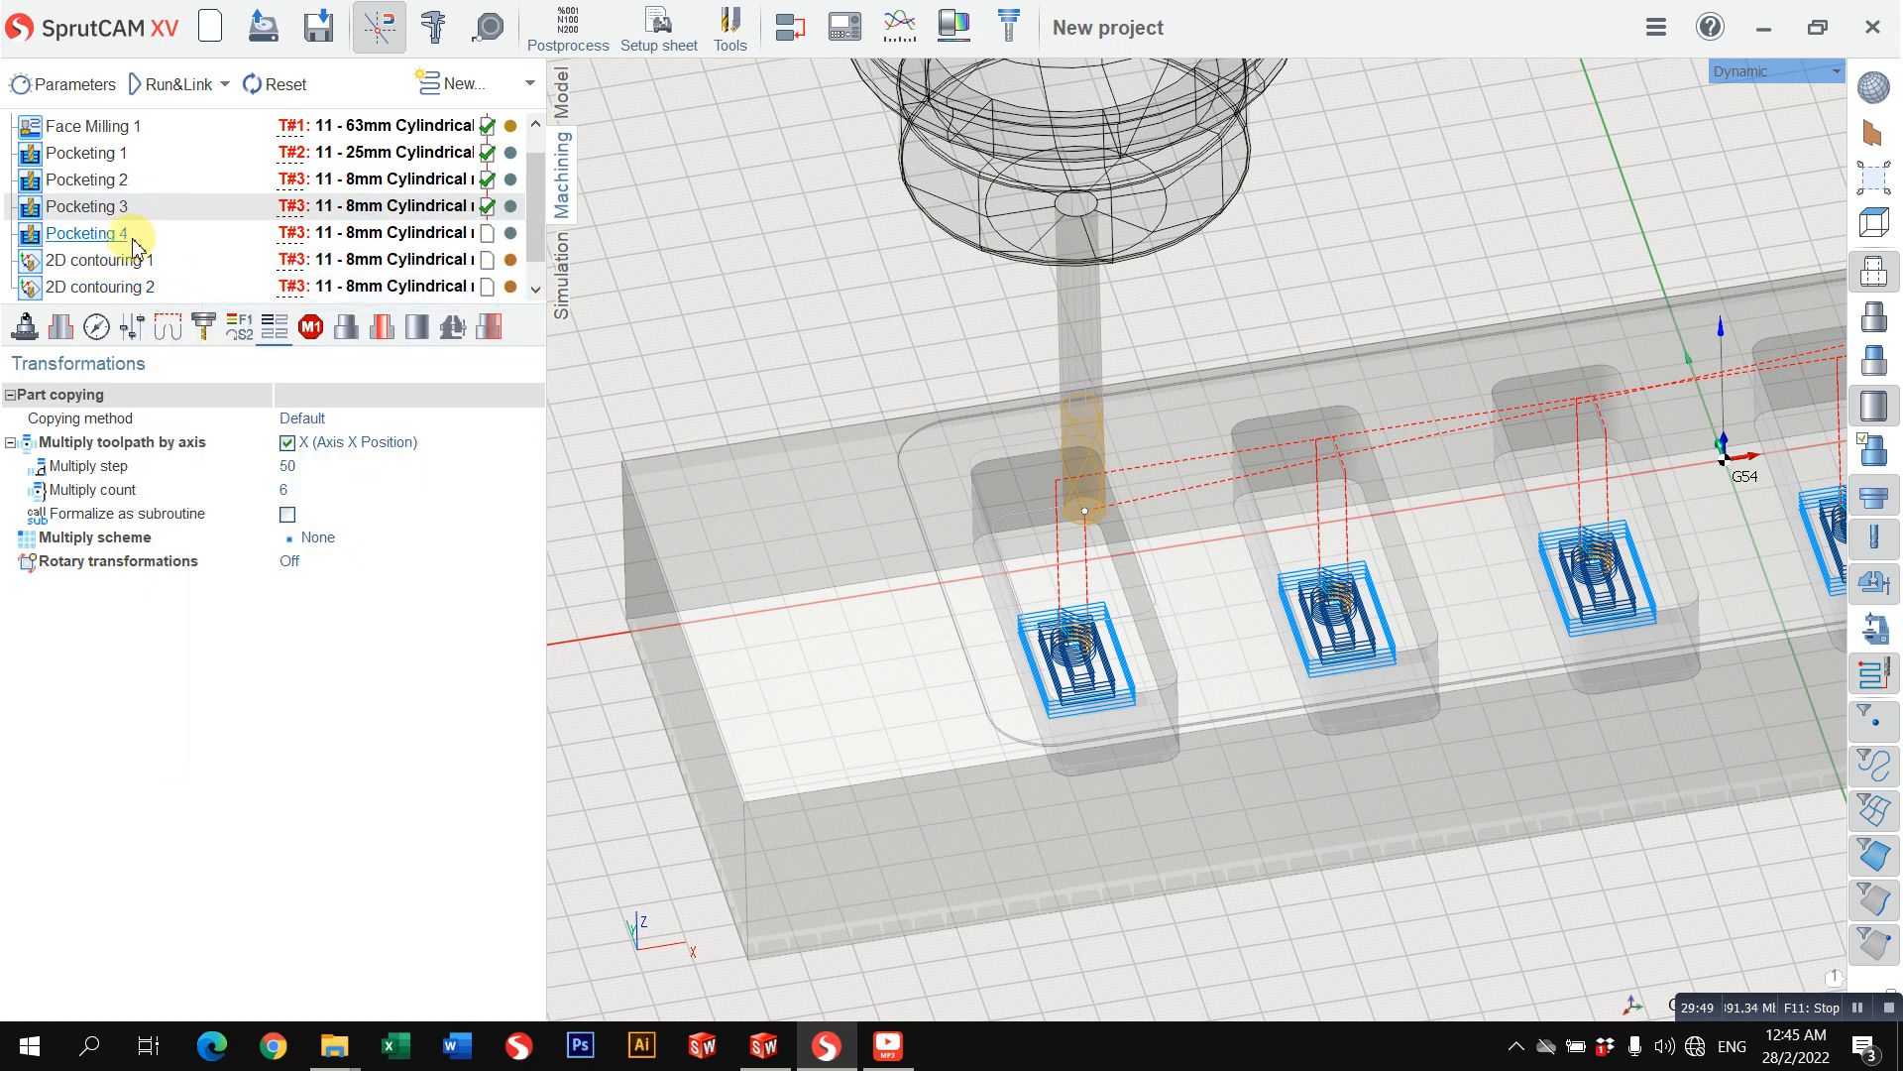
Step: Rename the pasted pocketing operation as POCKET_FINISH
{"action": "left_click", "coordinate": [132, 243]}
{"action": "left_click", "coordinate": [132, 238]}
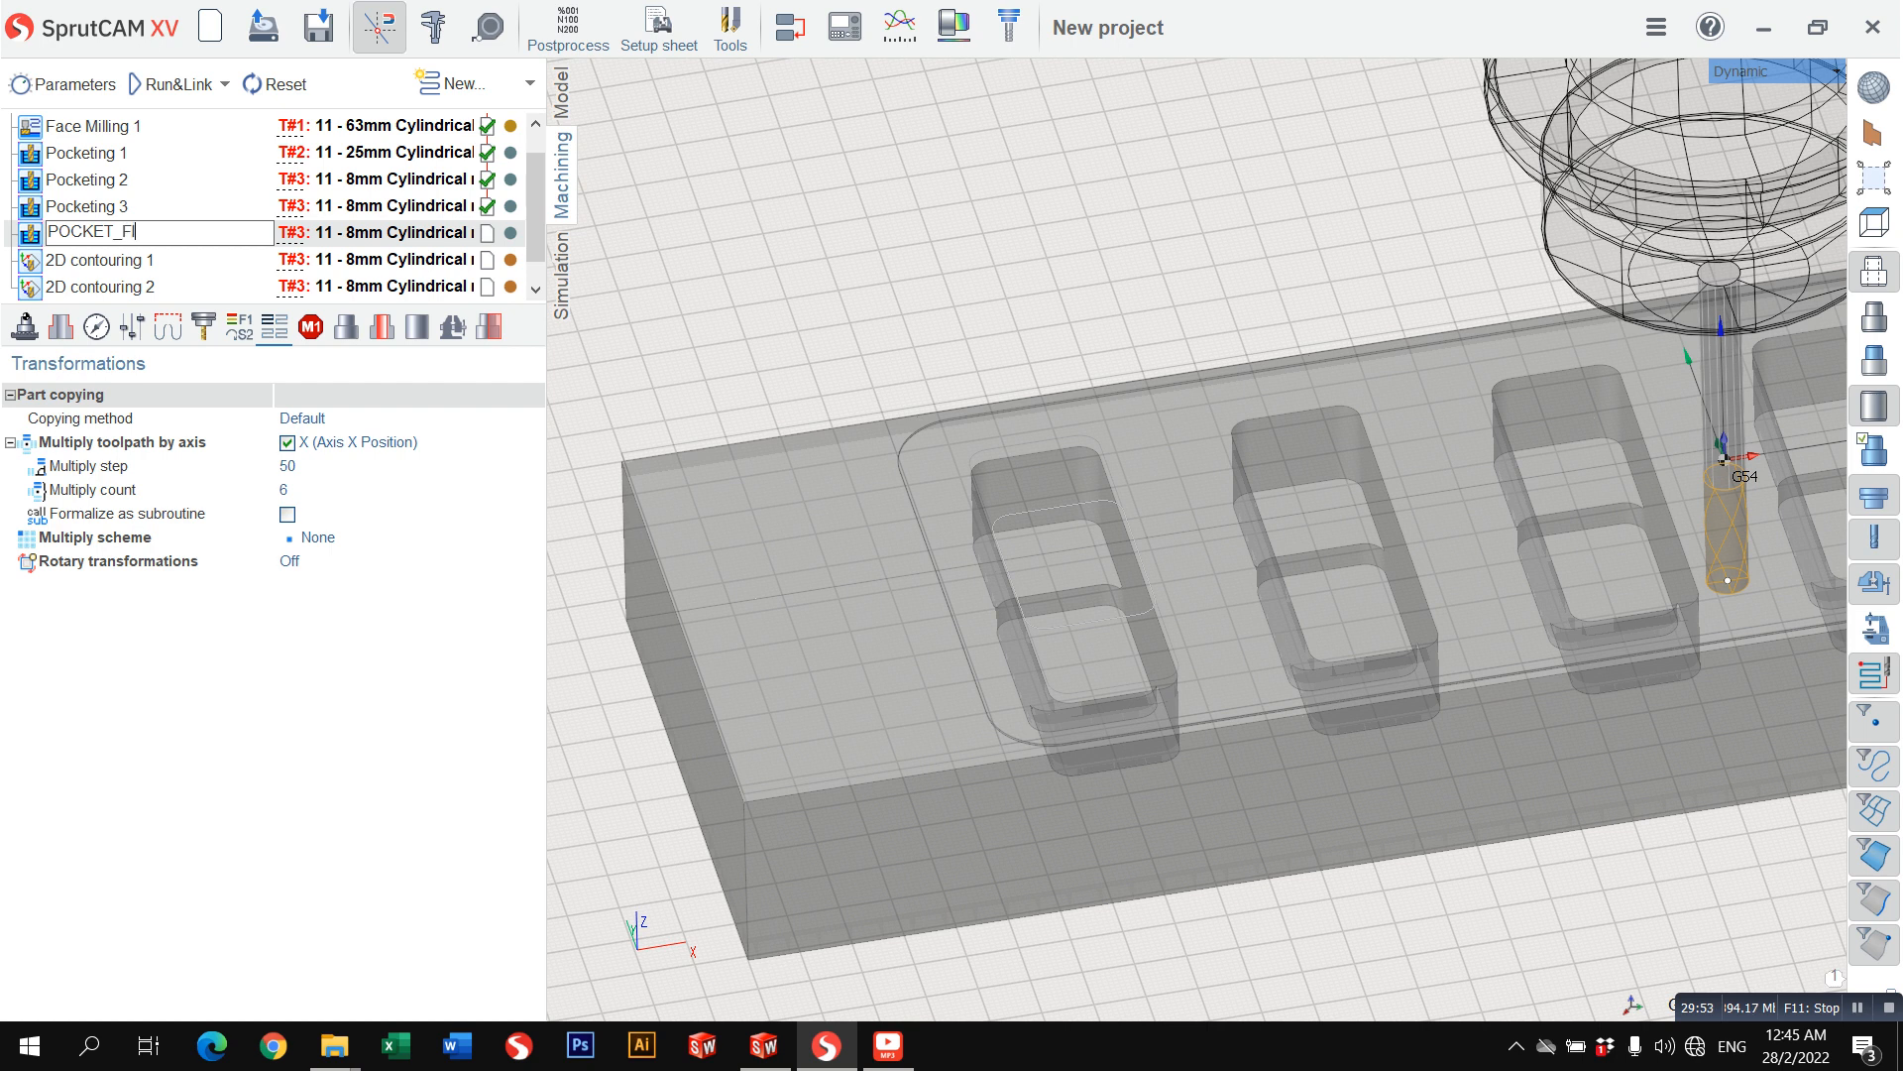
{"action": "type", "text": "POCKET_FINISH"}
{"action": "key", "text": "Return"}
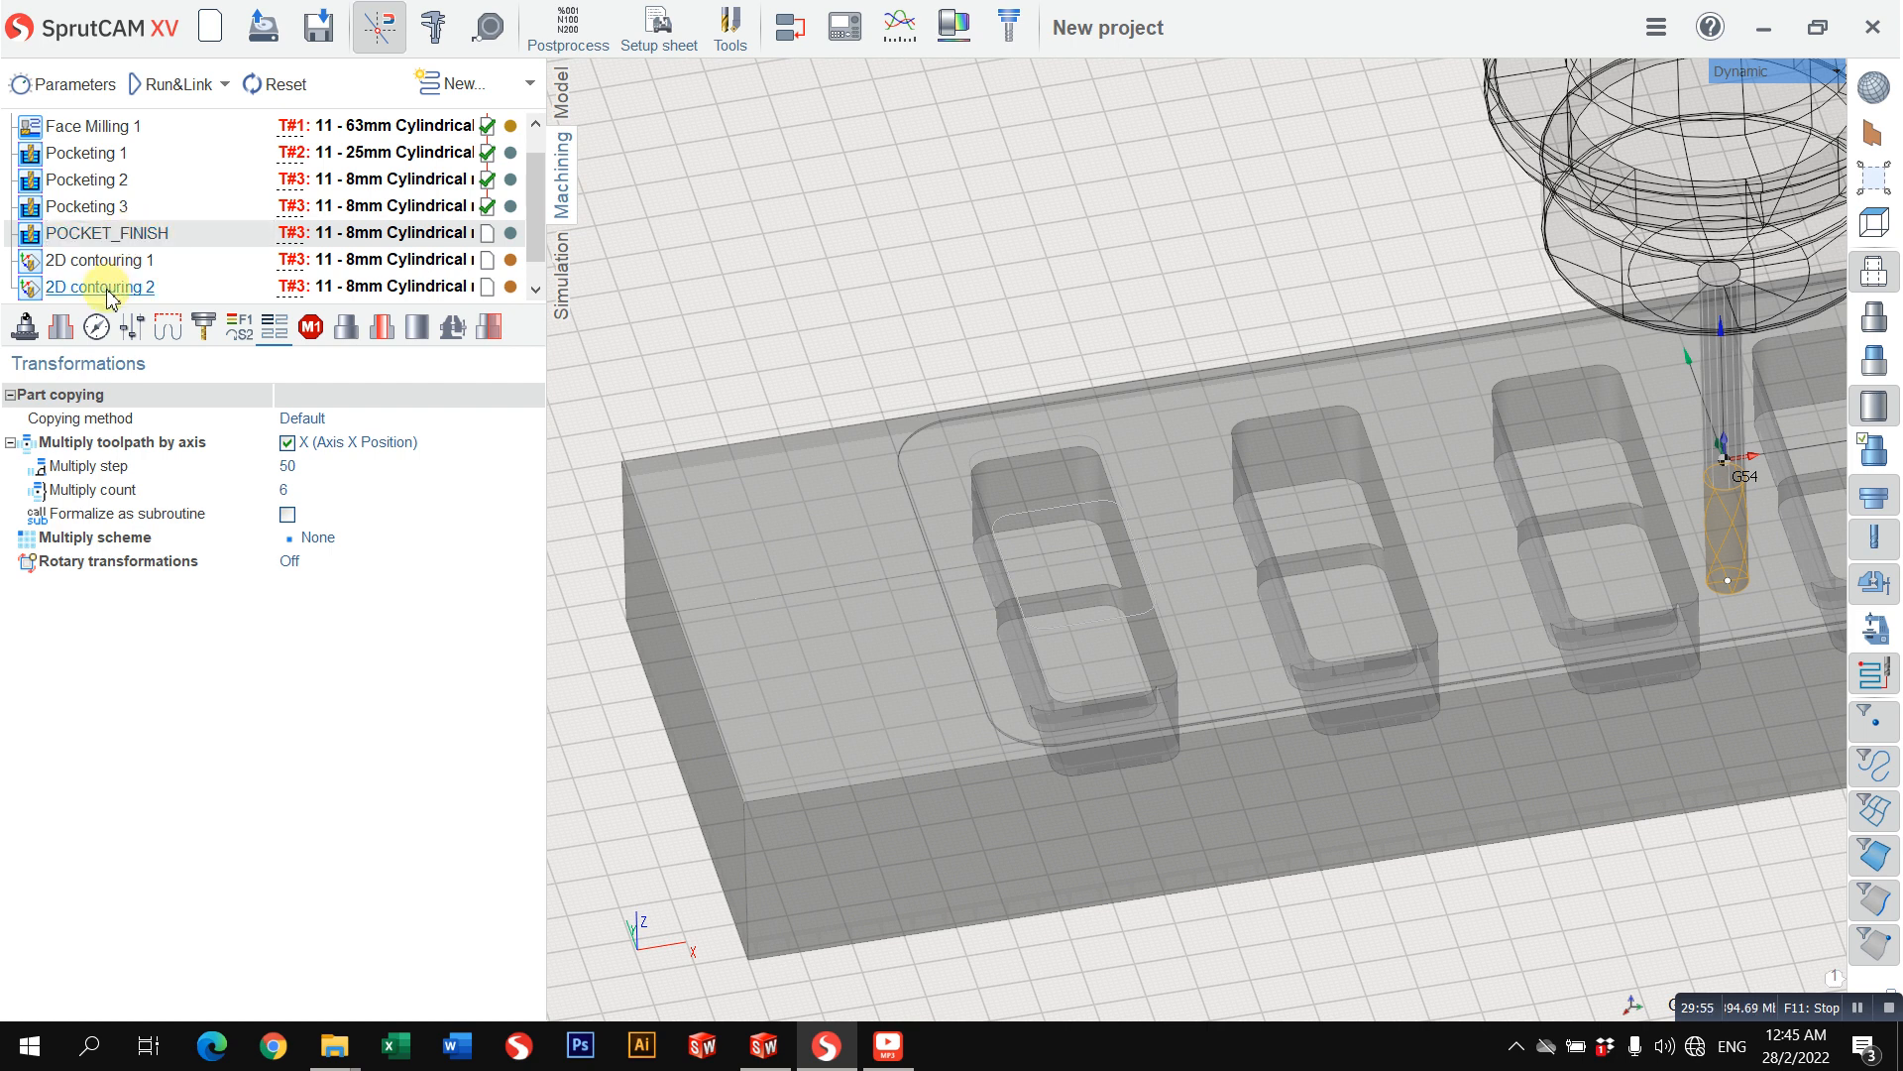
Step: Set the radial stock of POCKET_FINISH to 0 mm and change the operation's colour to orange
{"action": "left_click", "coordinate": [66, 334]}
{"action": "left_click", "coordinate": [102, 333]}
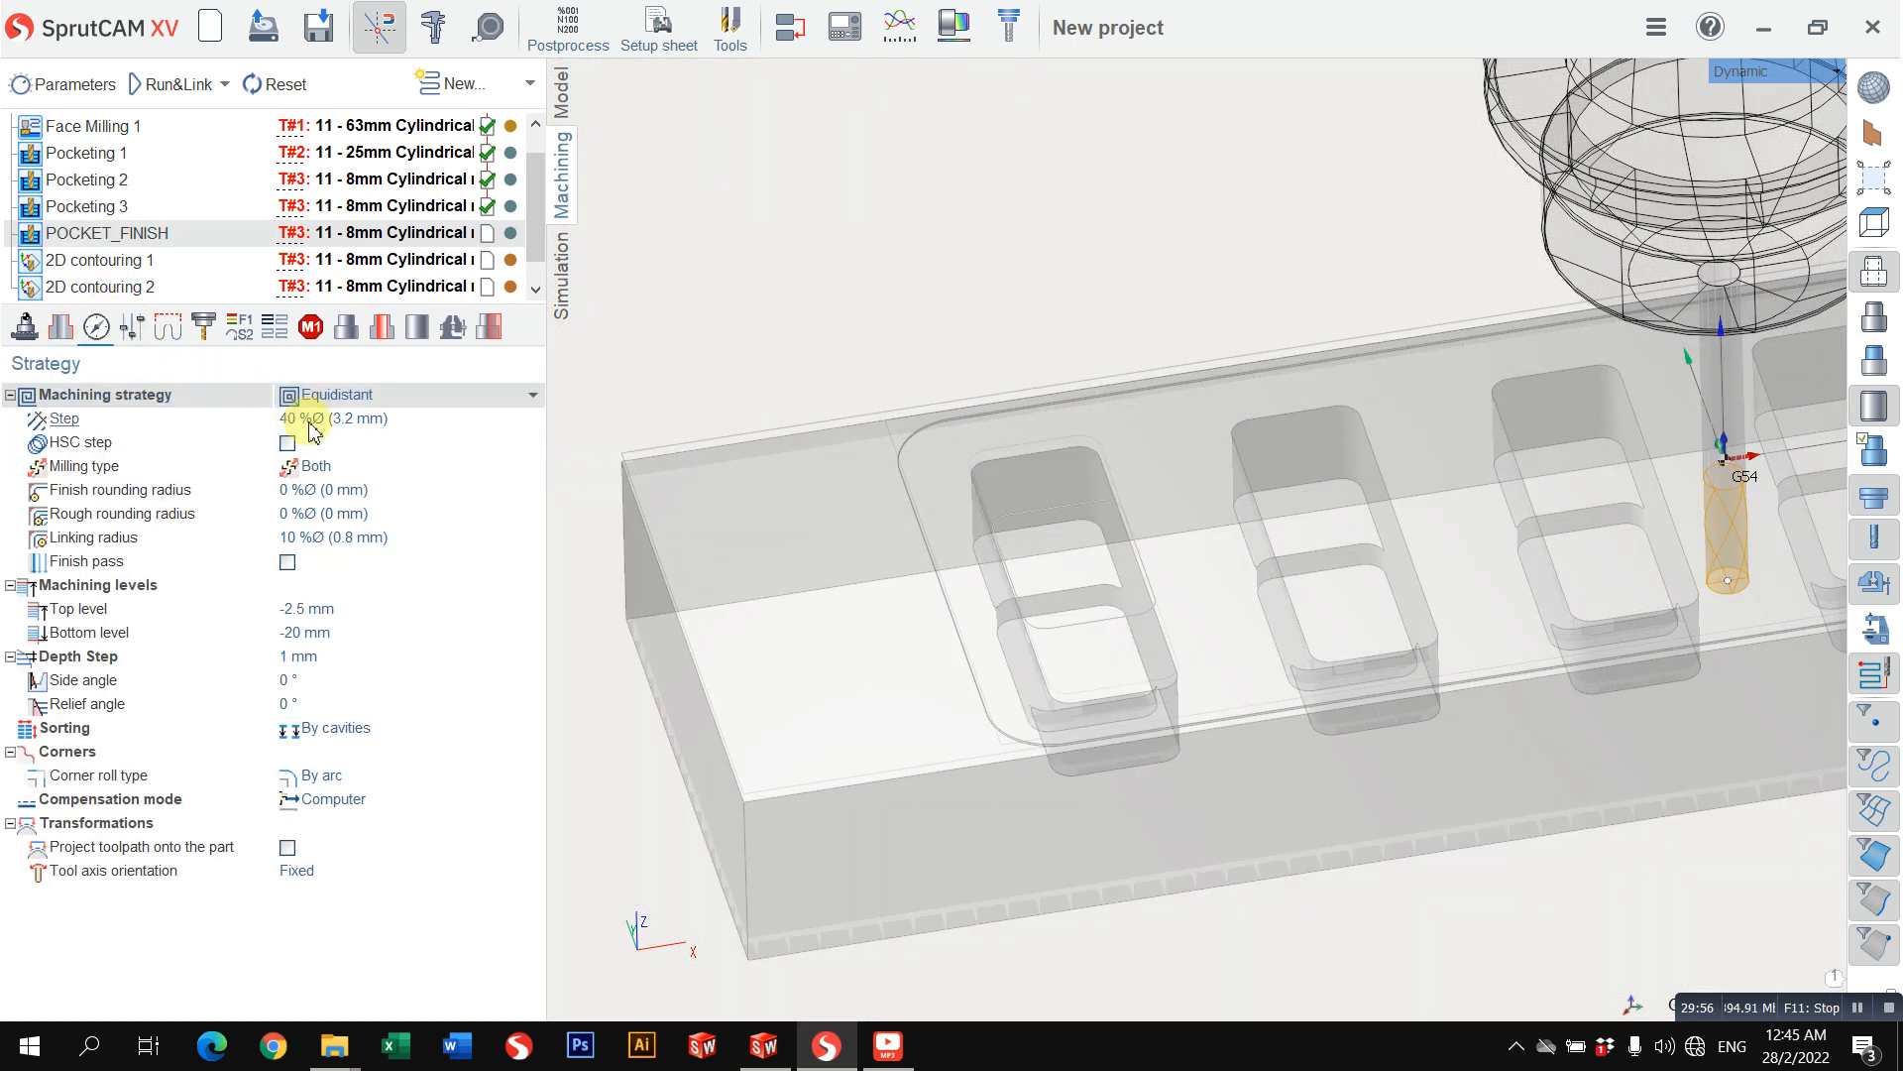
{"action": "left_click", "coordinate": [331, 423]}
{"action": "left_click", "coordinate": [163, 335]}
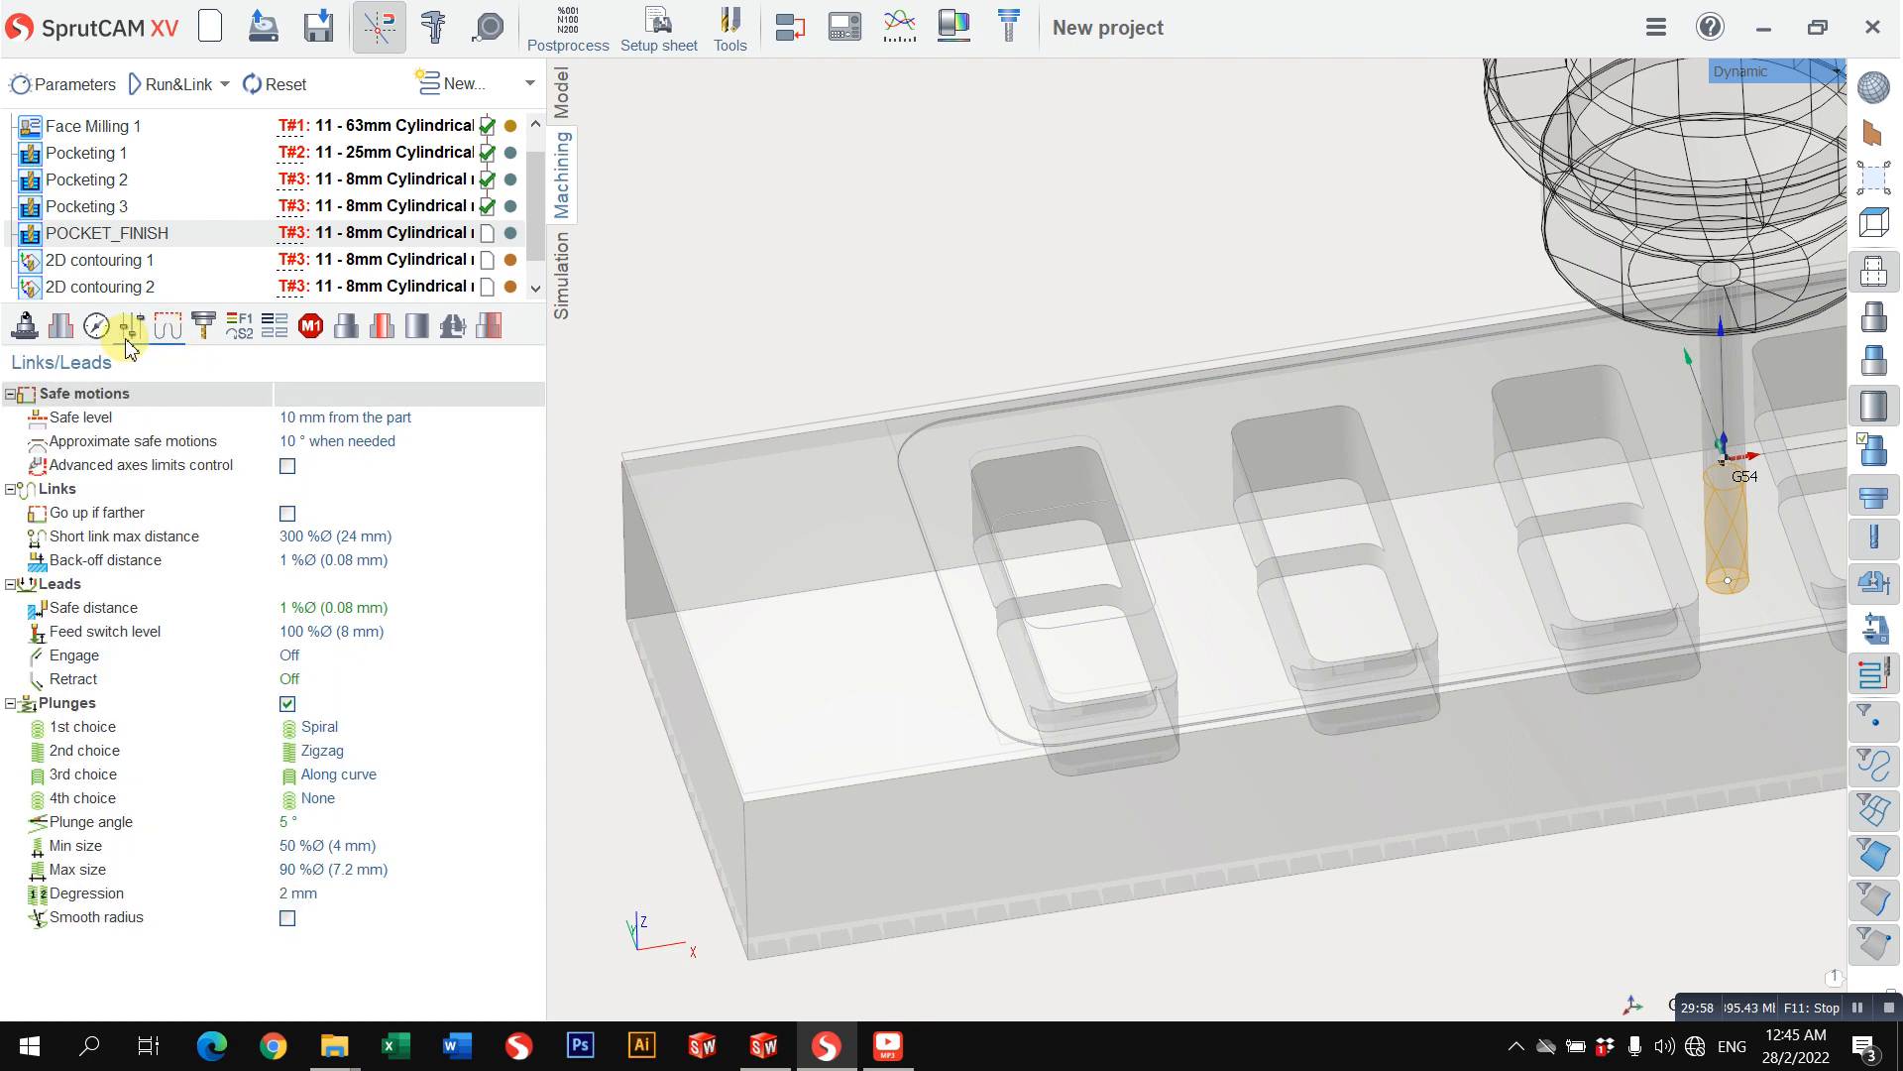
{"action": "left_click", "coordinate": [129, 336]}
{"action": "left_click", "coordinate": [341, 466]}
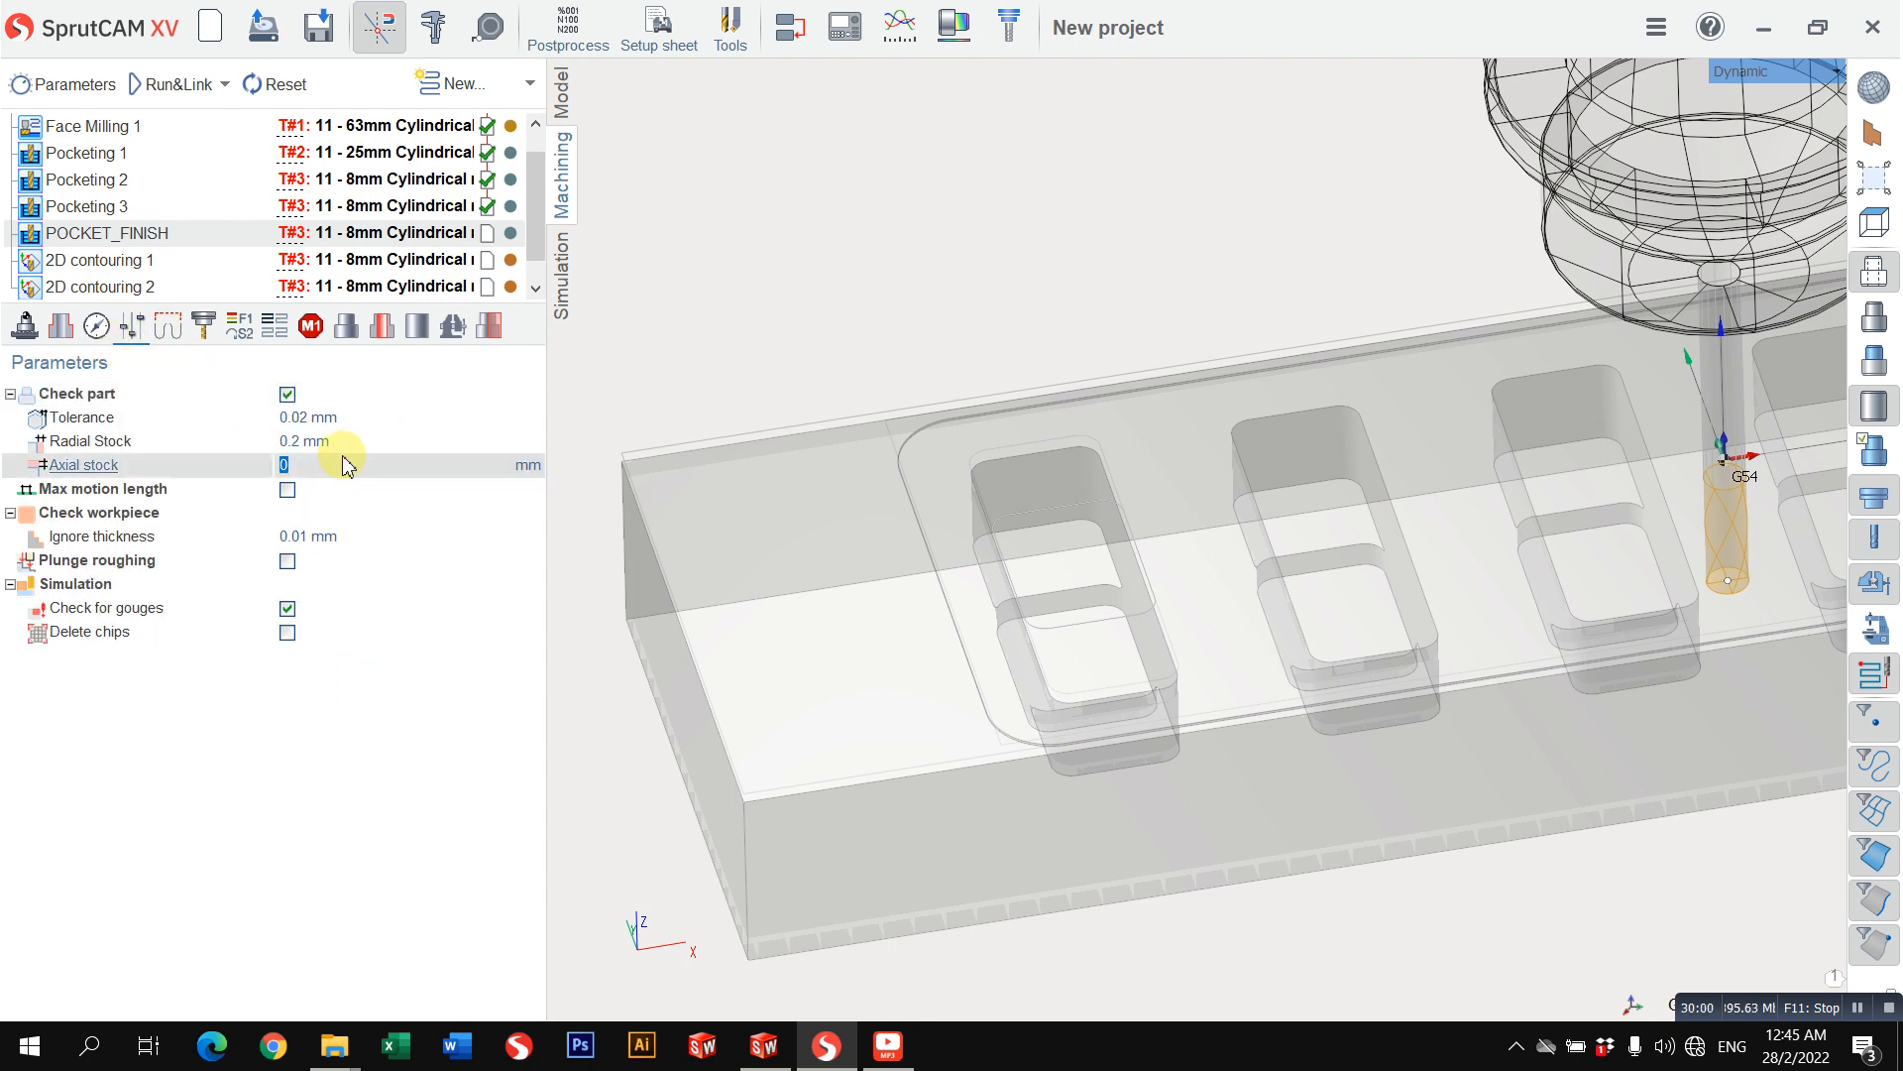
{"action": "key", "text": "Up"}
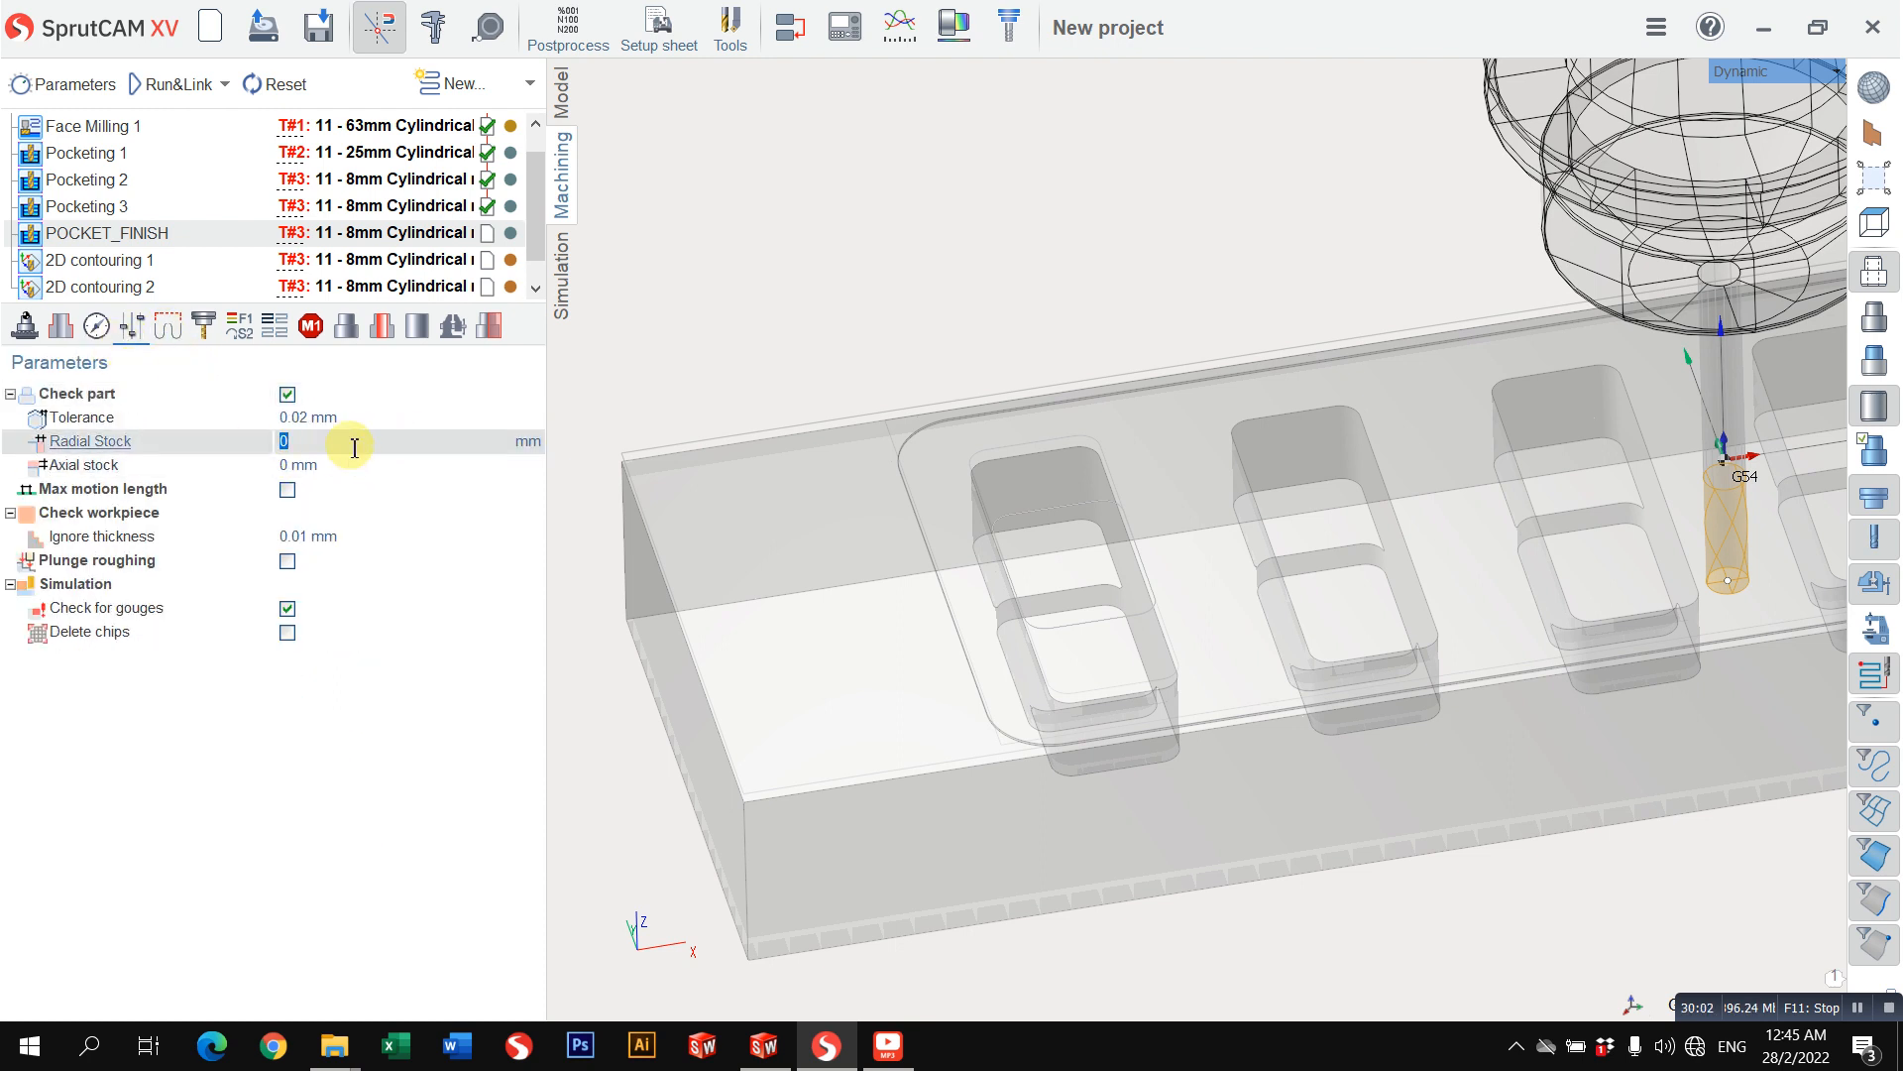
{"action": "left_click", "coordinate": [510, 234]}
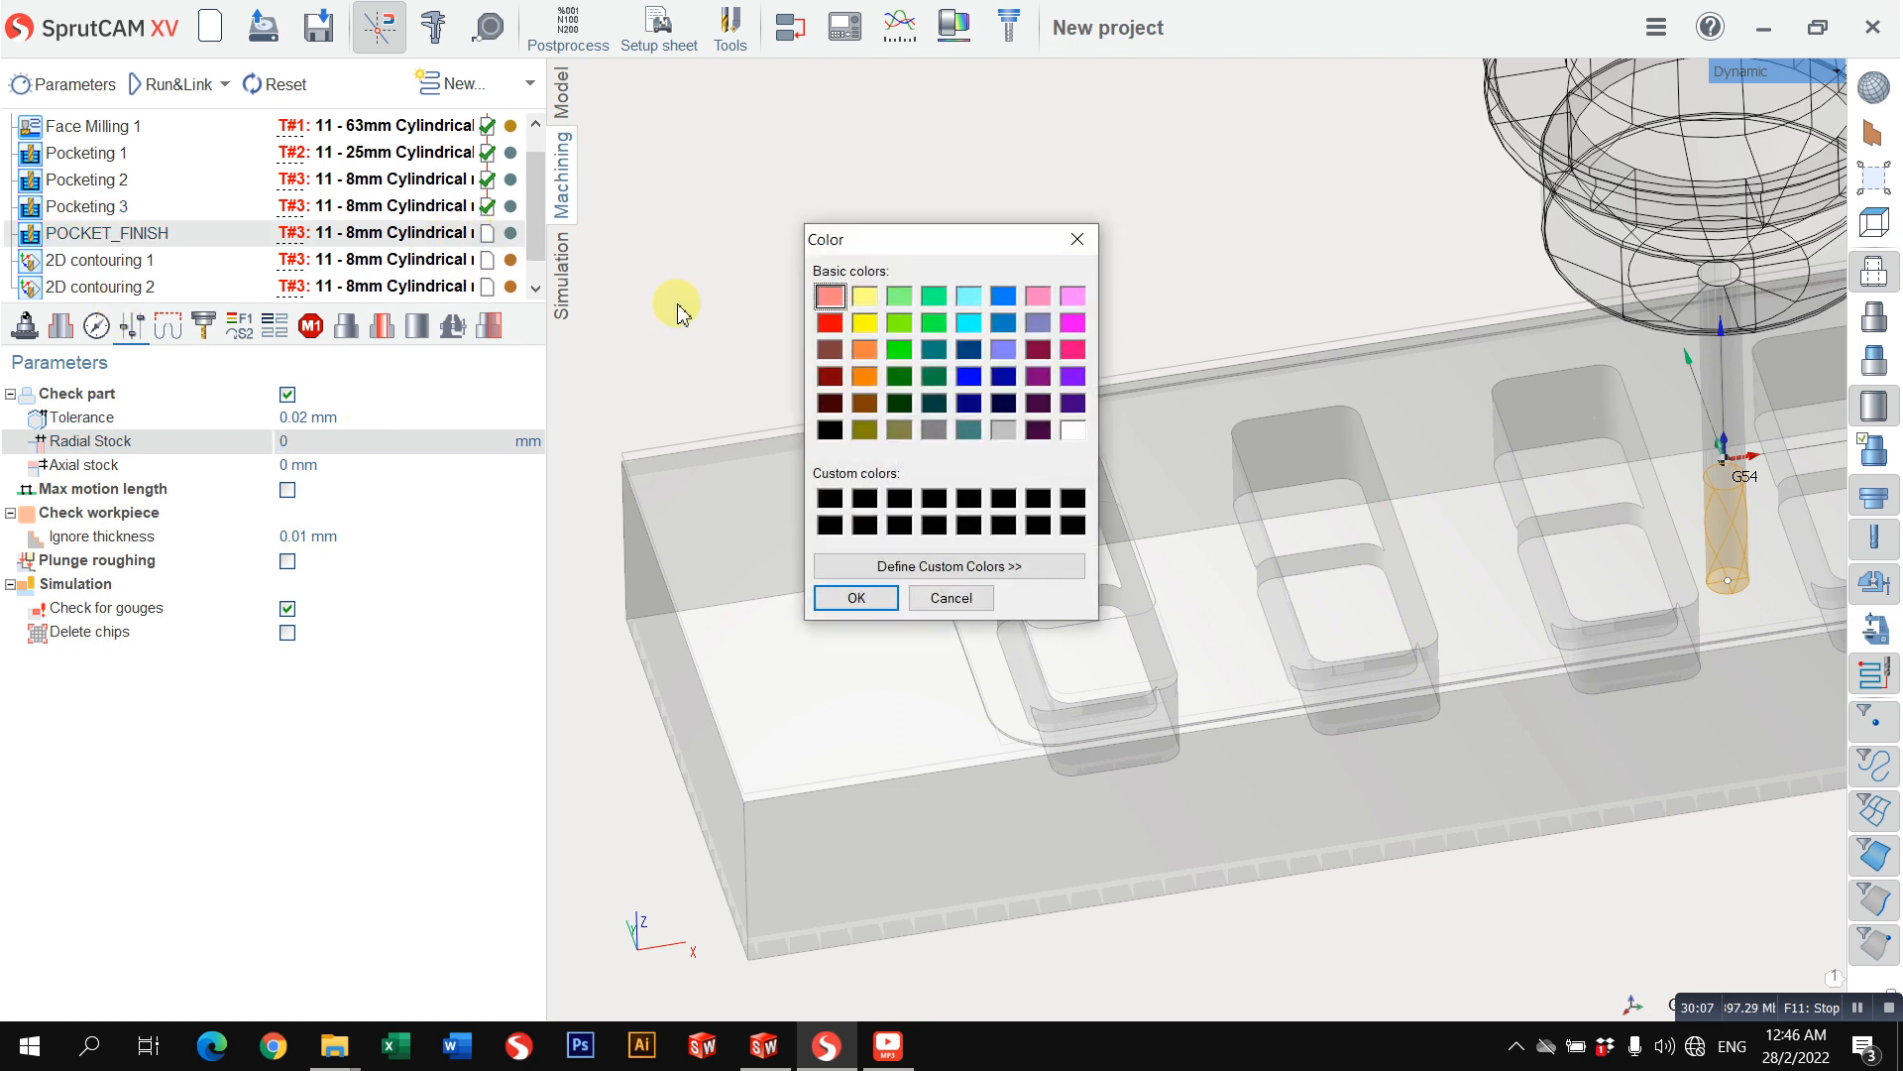
{"action": "left_click", "coordinate": [859, 597]}
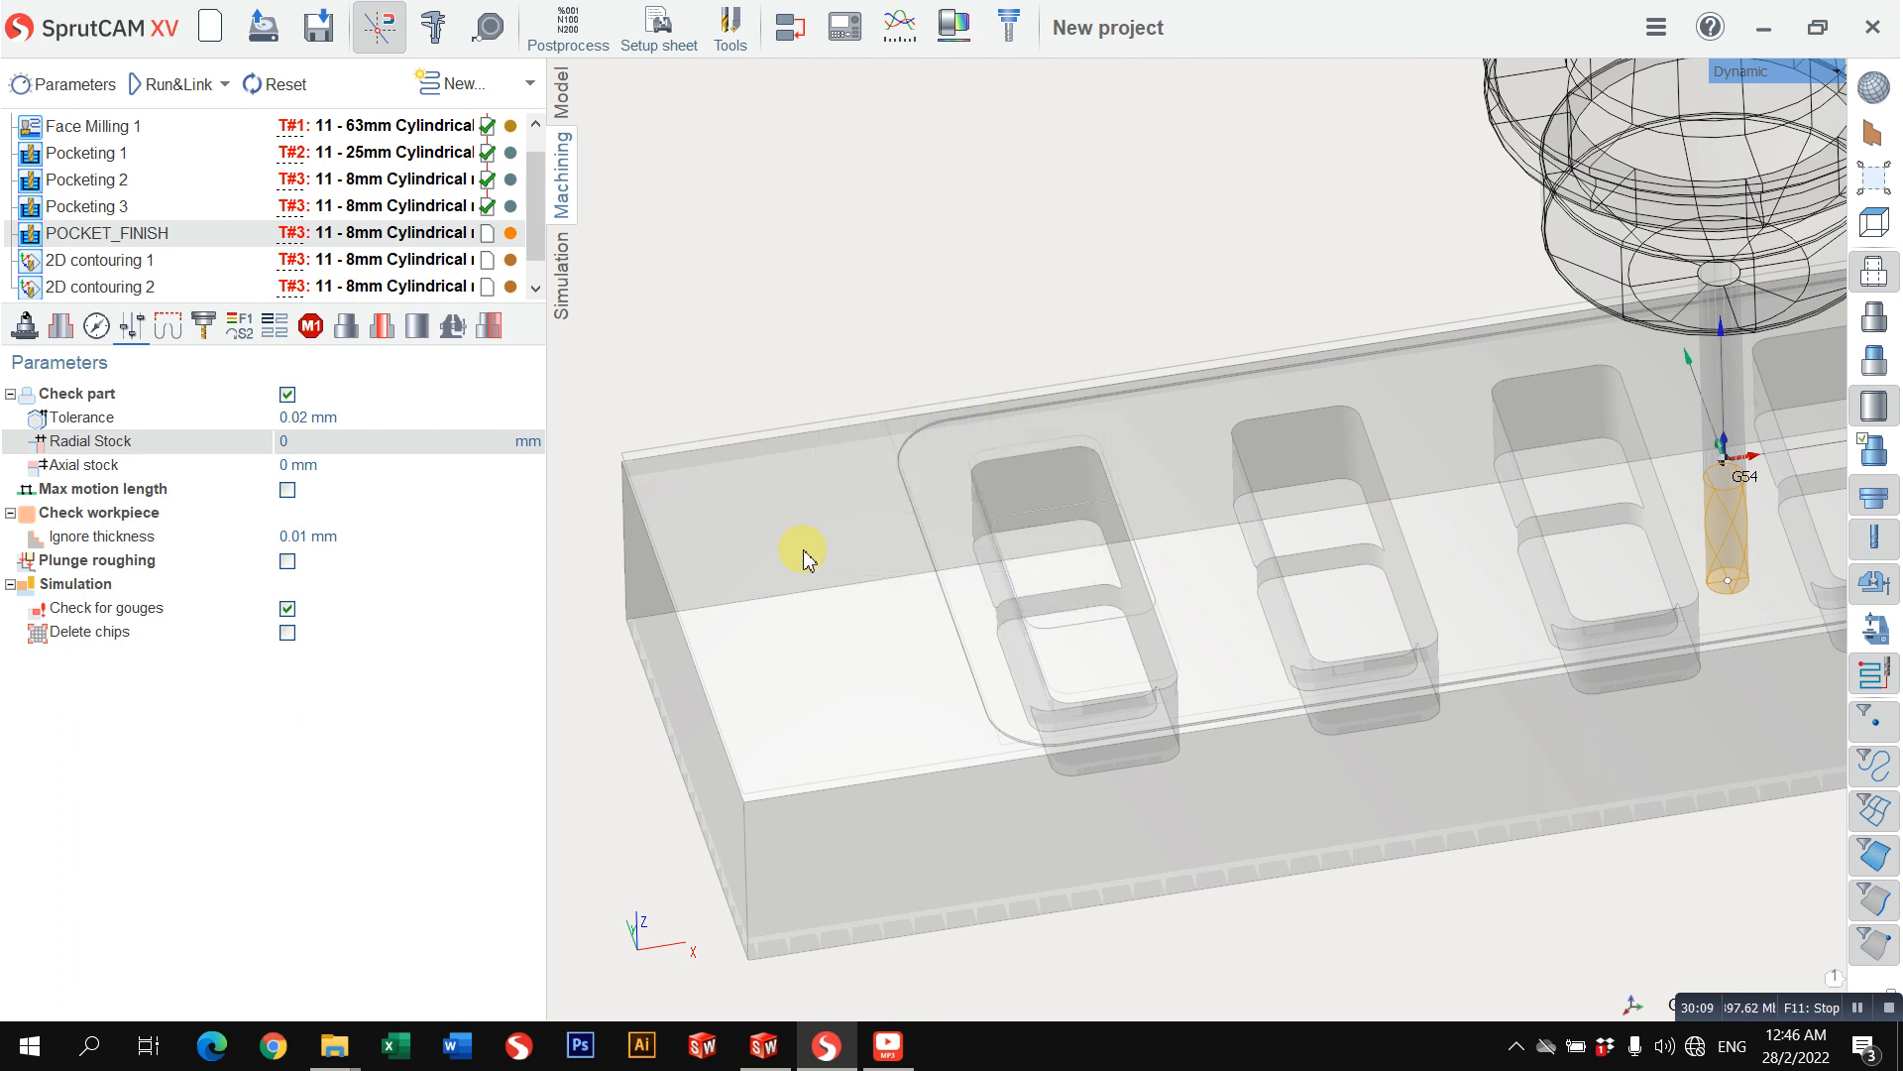
Step: Set the depth step of POCKET_FINISH to 8 mm and its step to 100% of the tool diameter, and calculate the toolpath
{"action": "left_click", "coordinate": [97, 331]}
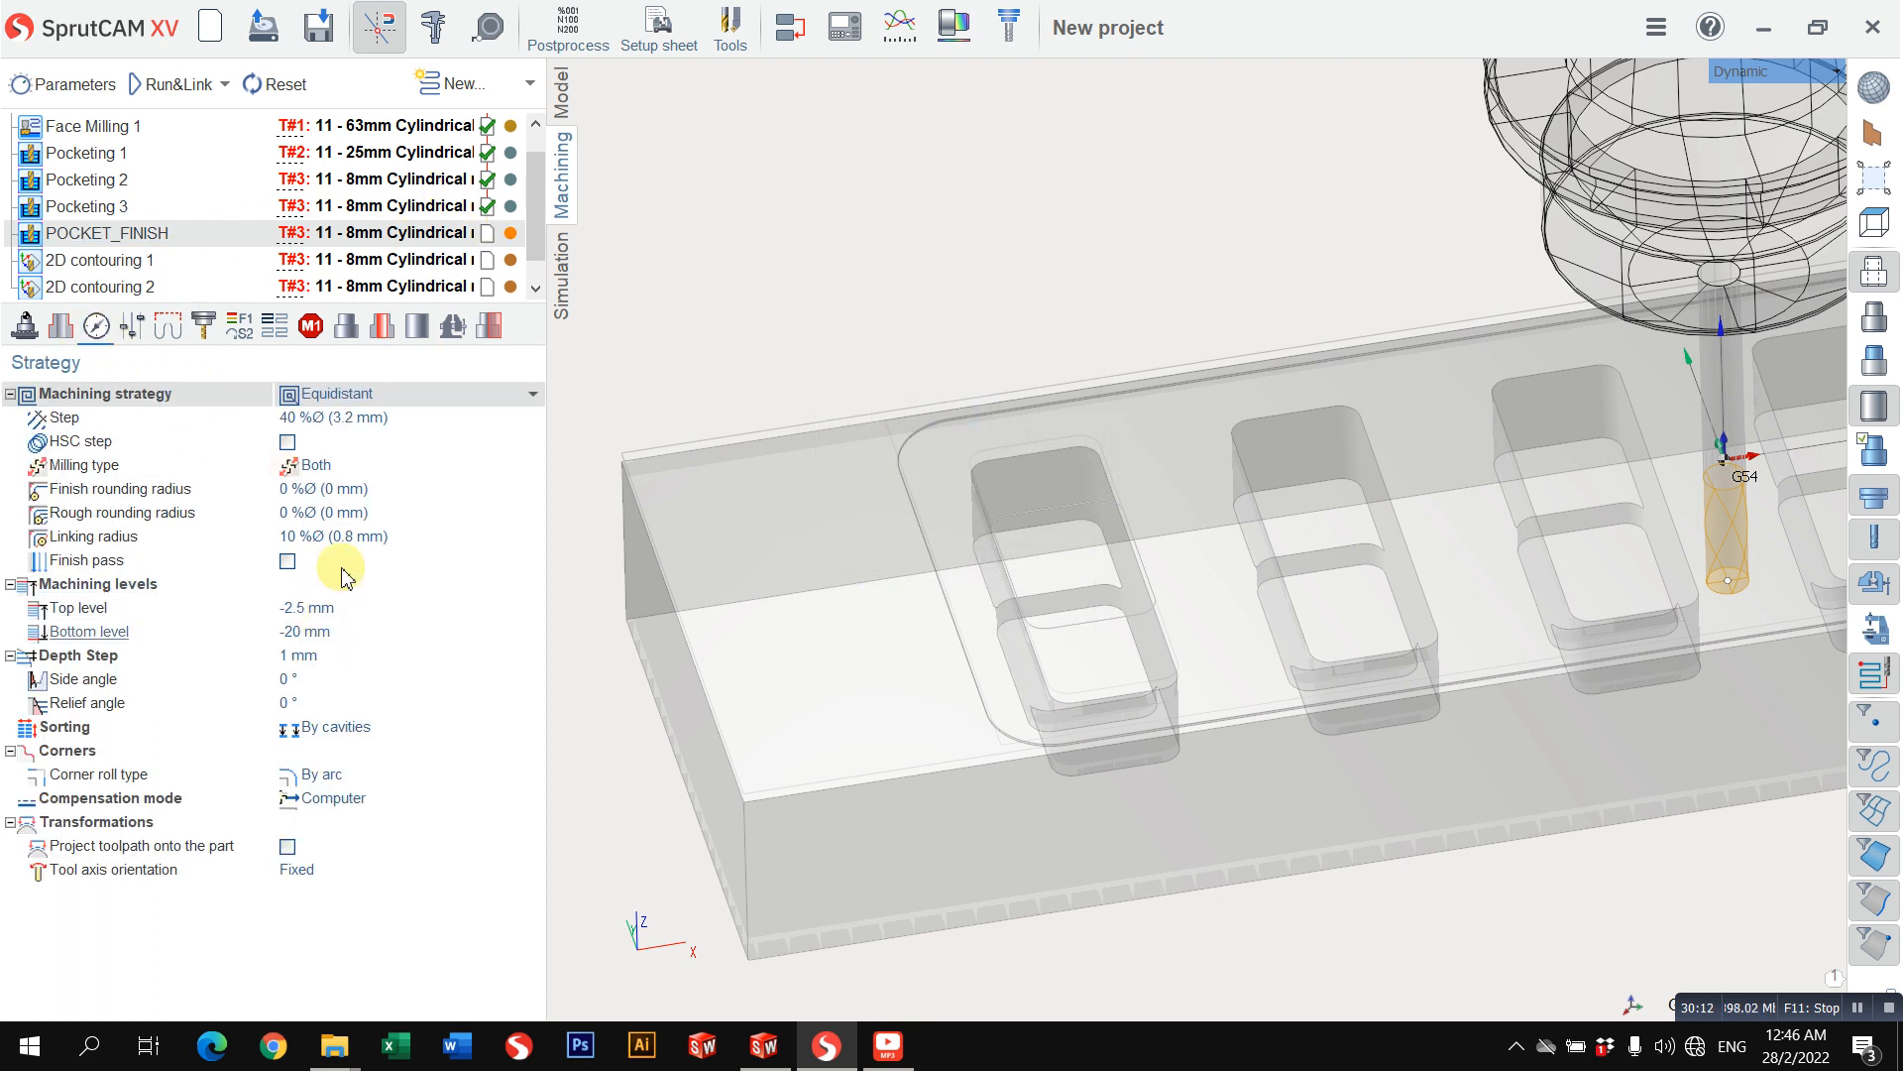
{"action": "left_click", "coordinate": [338, 658]}
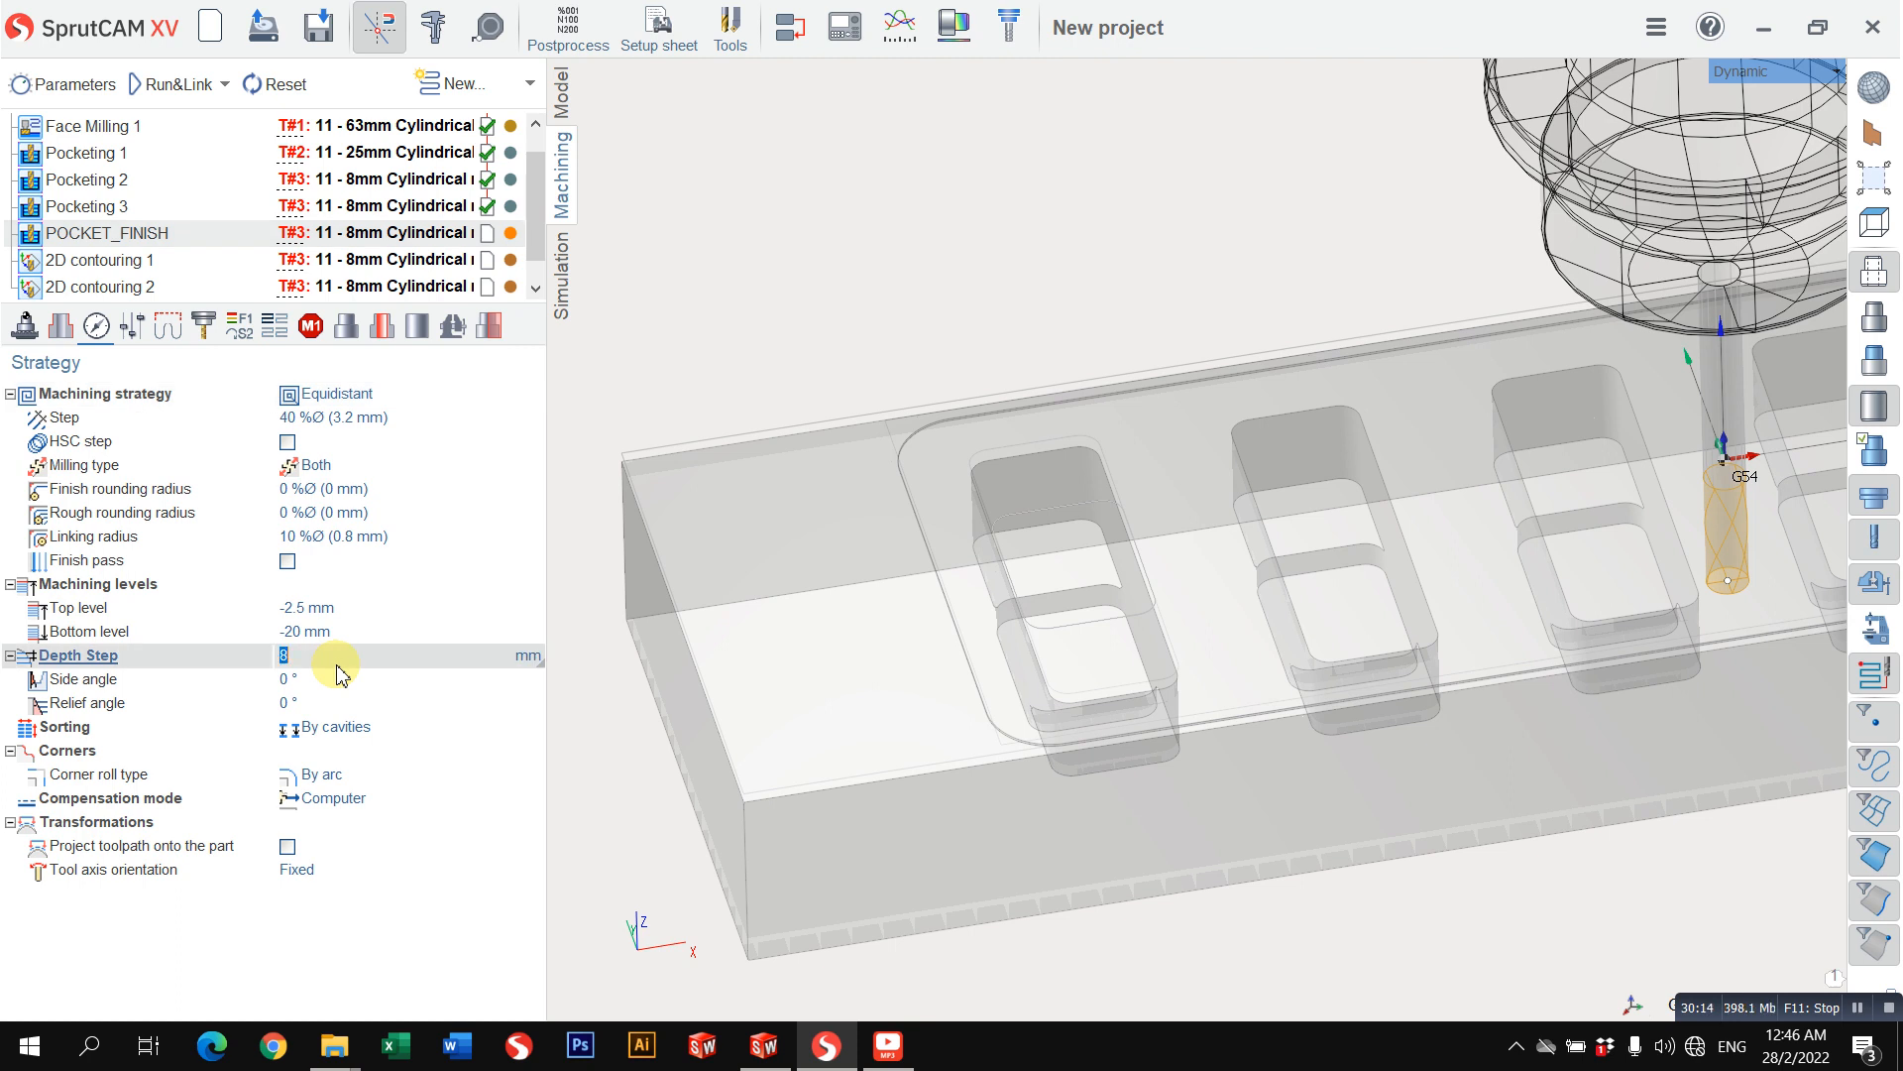
{"action": "left_click", "coordinate": [373, 413]}
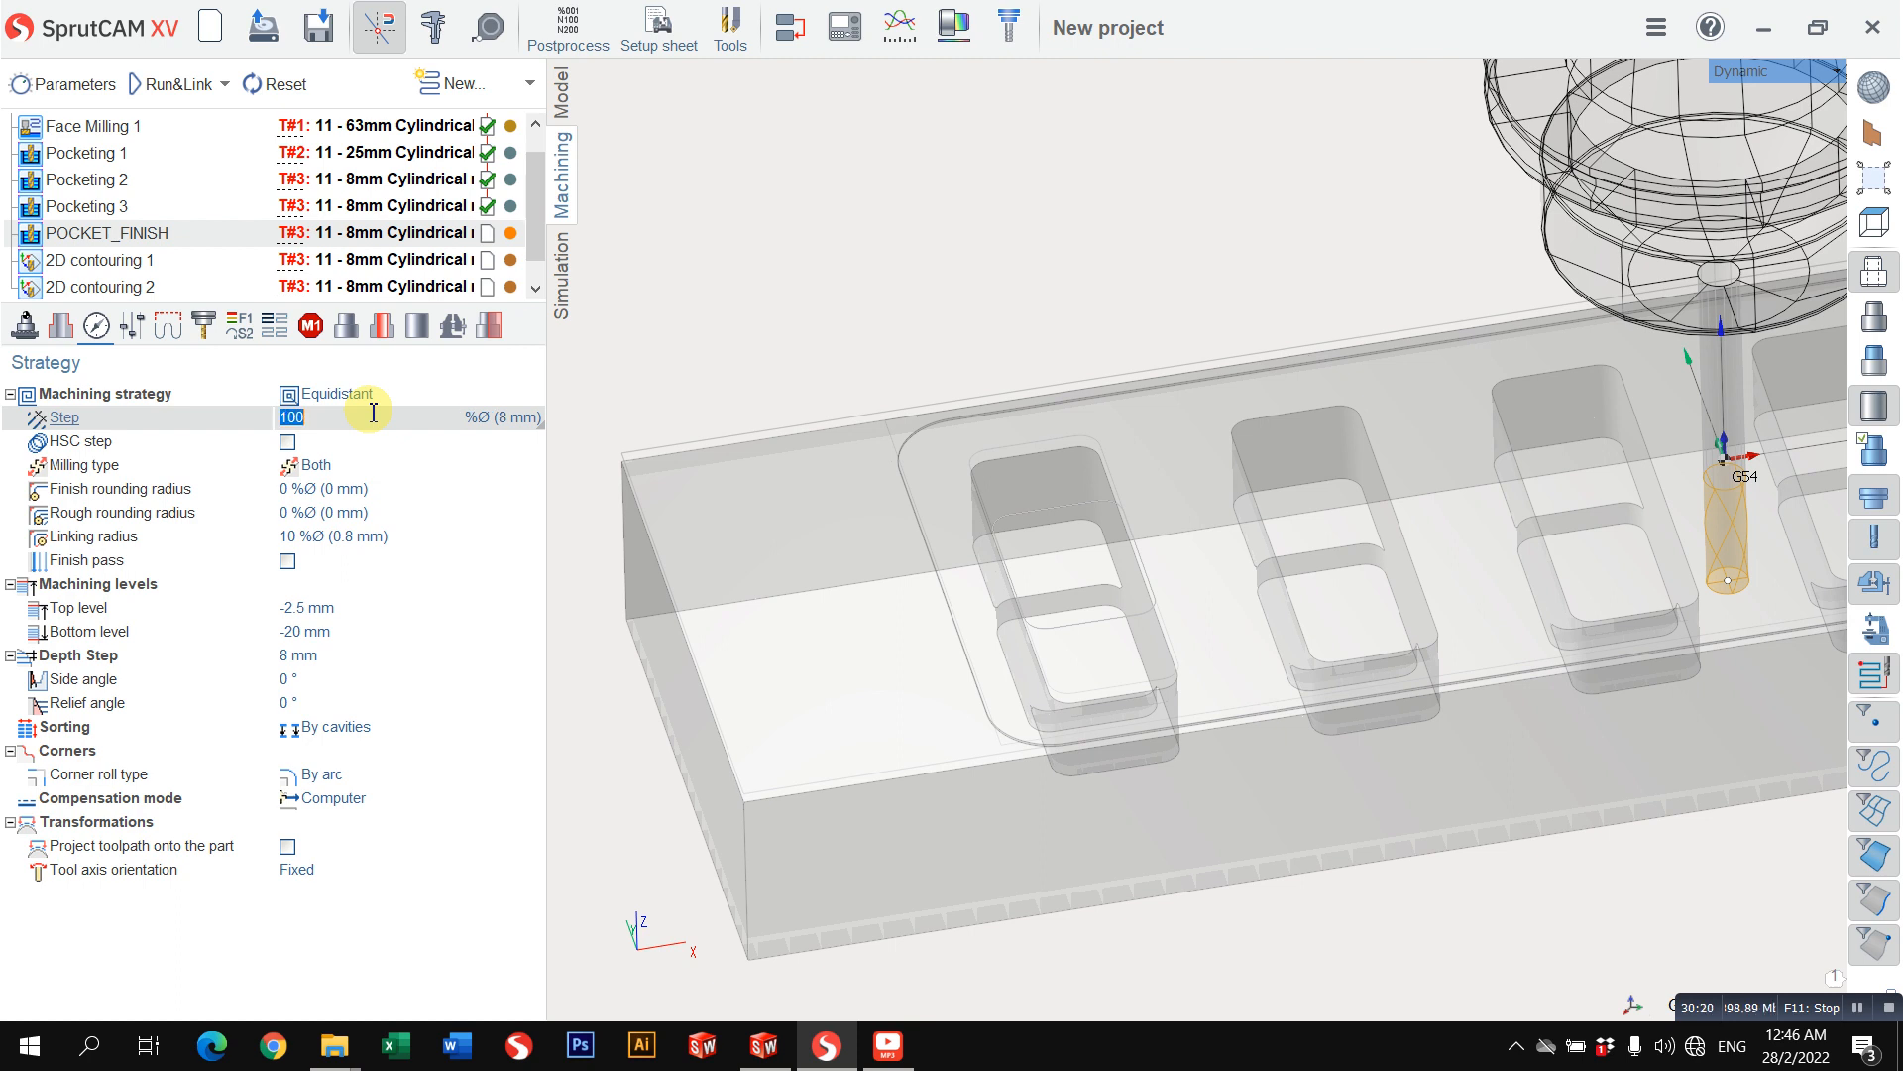
{"action": "left_click", "coordinate": [158, 85]}
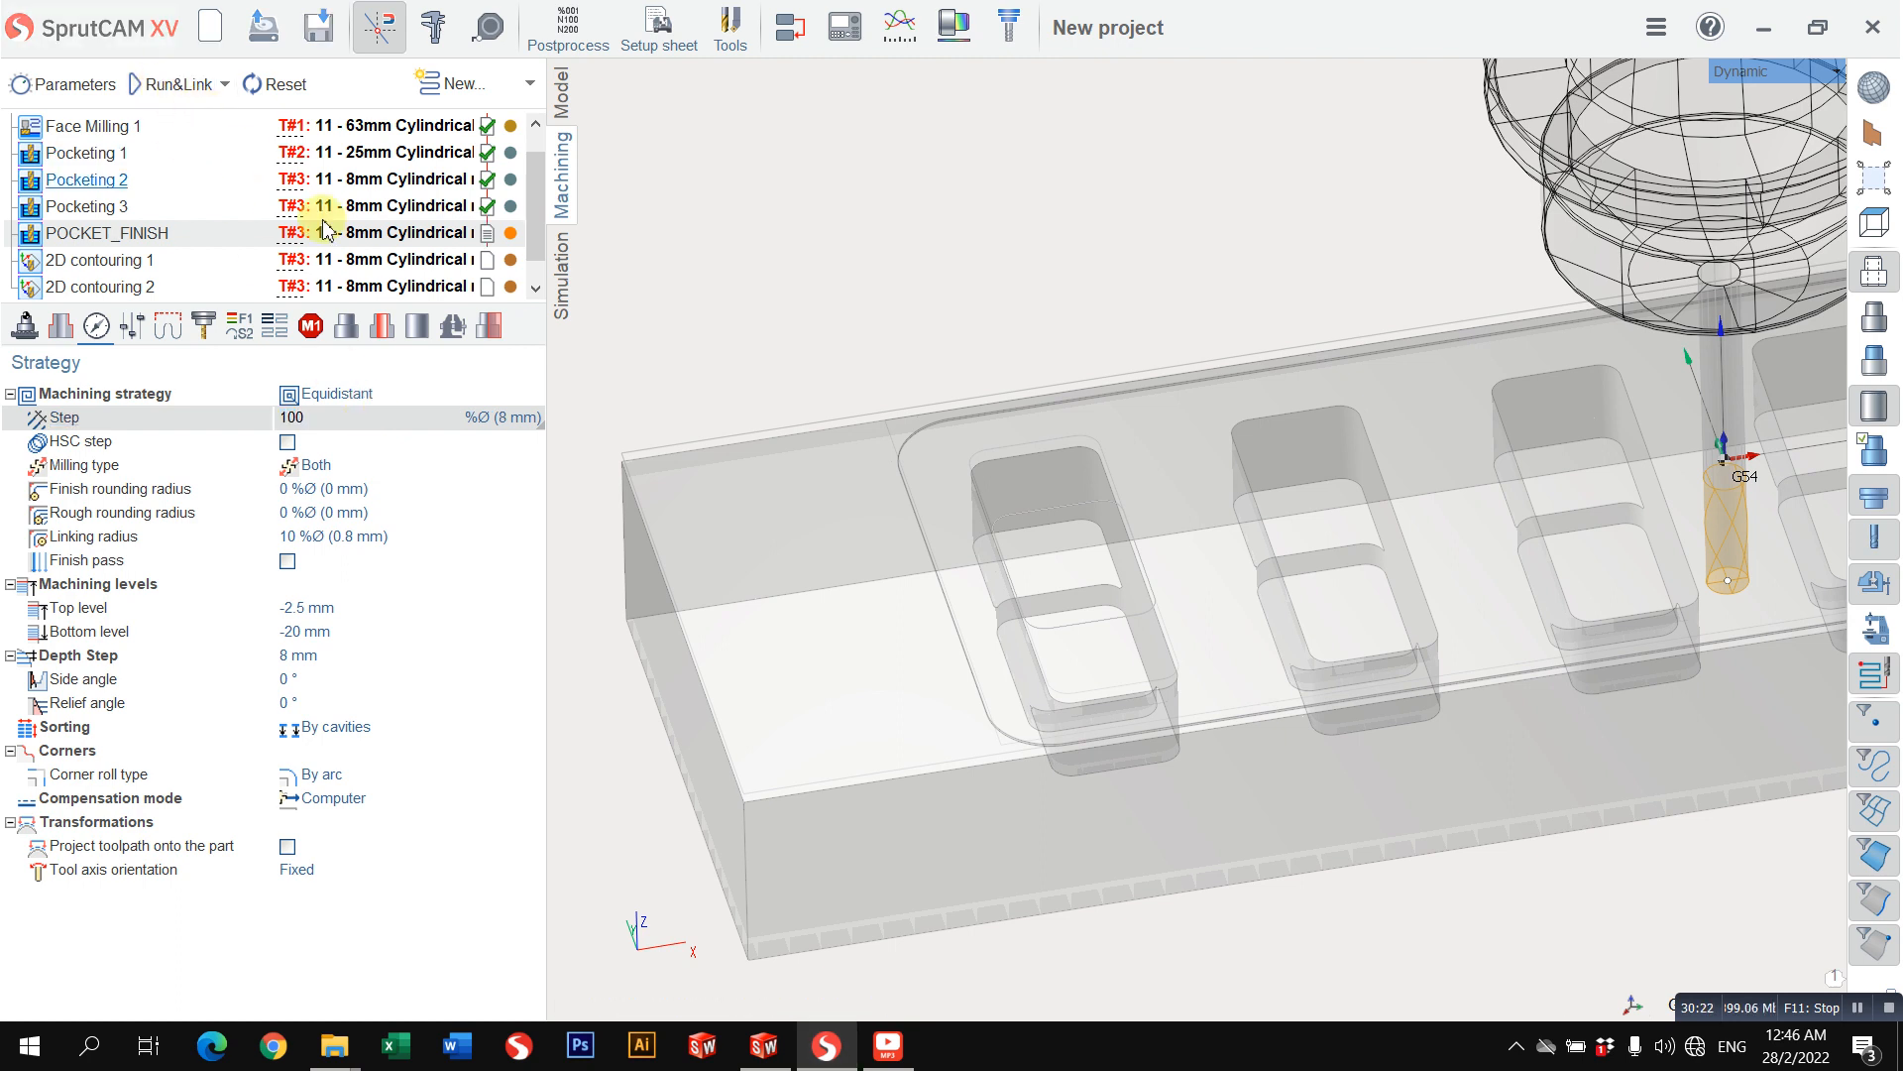
Step: Examine the calculated POCKET_FINISH toolpath in the small pockets from the top view
{"action": "mouse_move", "coordinate": [895, 536]}
{"action": "right_mouse_down"}
{"action": "mouse_move", "coordinate": [961, 480]}
{"action": "mouse_move", "coordinate": [853, 493]}
{"action": "mouse_move", "coordinate": [884, 578]}
{"action": "mouse_move", "coordinate": [823, 597]}
{"action": "mouse_move", "coordinate": [870, 553]}
{"action": "right_mouse_up"}
{"action": "scroll", "coordinate": [959, 537], "scroll_direction": "up", "scroll_amount": 4}
{"action": "right_click_drag", "start_coordinate": [1016, 515], "coordinate": [1040, 644]}
{"action": "left_click", "coordinate": [1772, 71]}
{"action": "mouse_move", "coordinate": [1730, 77]}
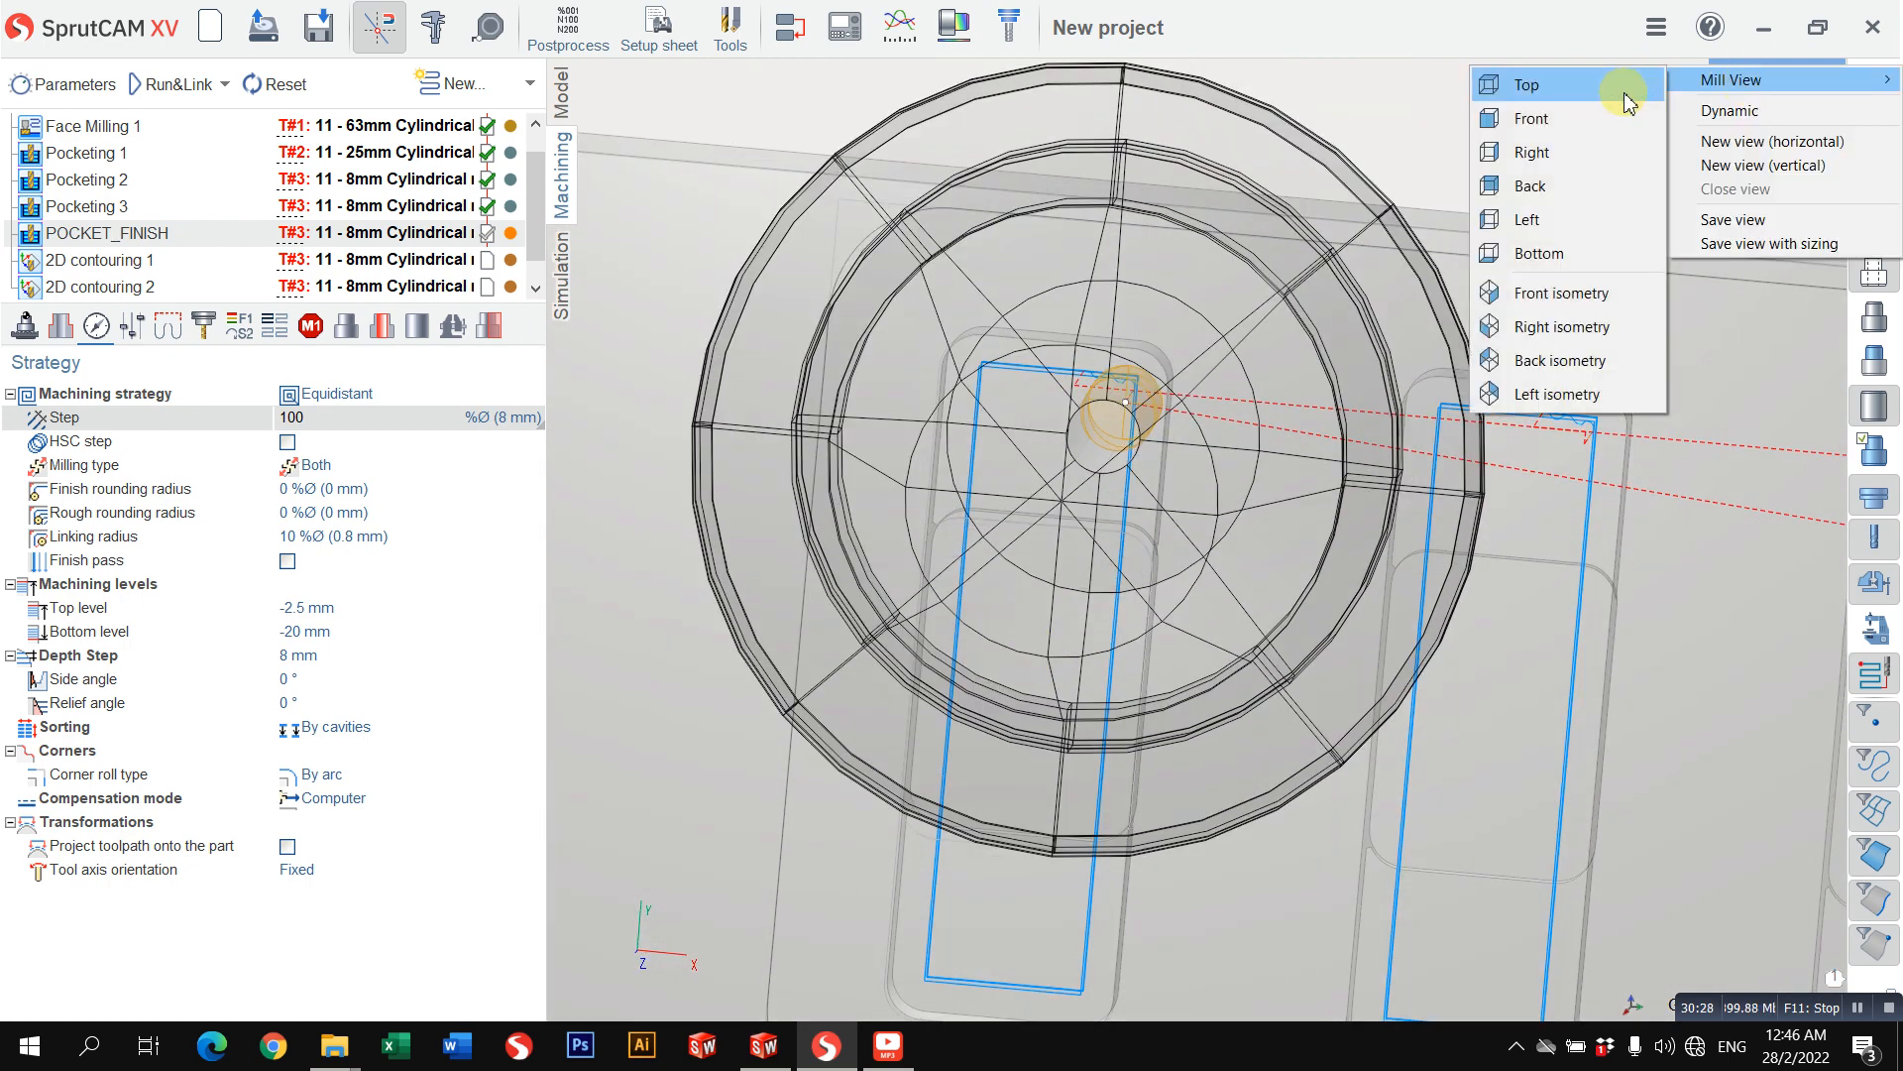
{"action": "left_click", "coordinate": [1626, 87]}
{"action": "scroll", "coordinate": [825, 478], "scroll_direction": "up", "scroll_amount": 6}
{"action": "scroll", "coordinate": [995, 478], "scroll_direction": "down", "scroll_amount": 3}
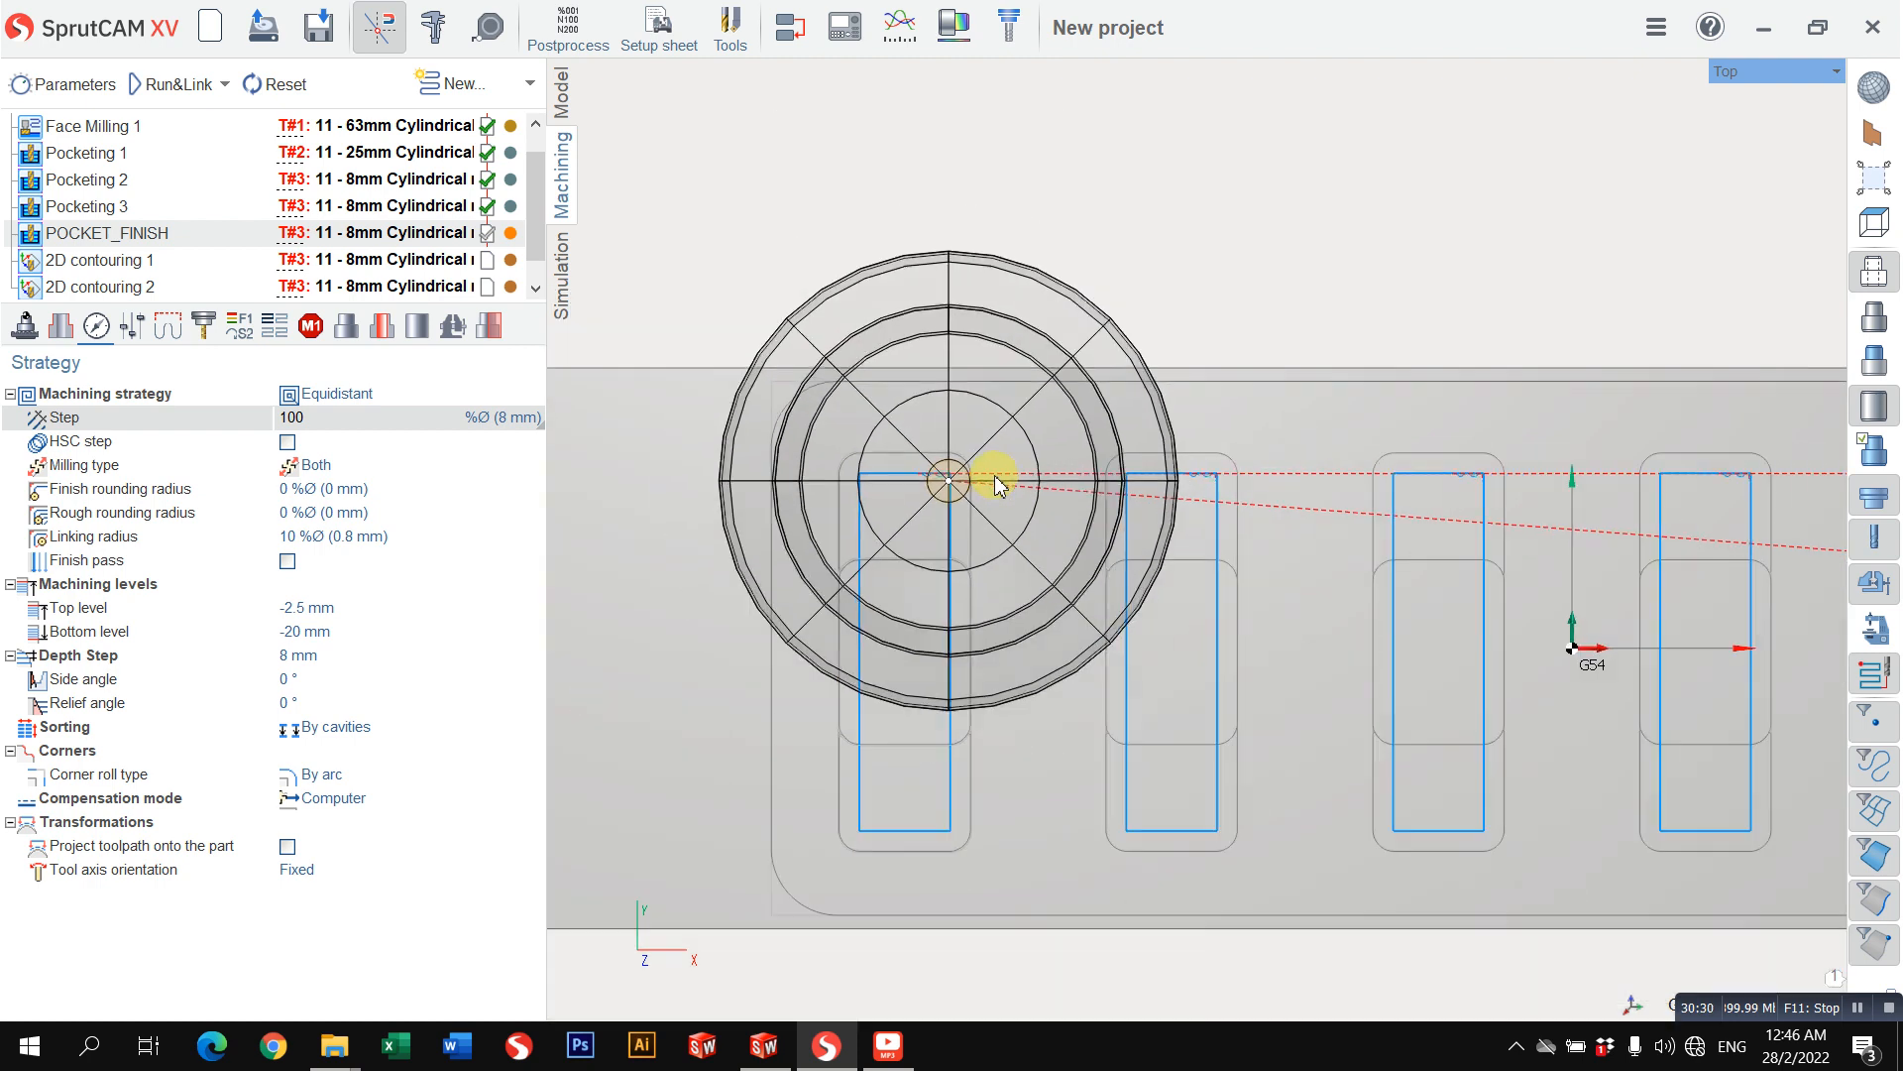
{"action": "middle_click_drag", "start_coordinate": [1026, 485], "coordinate": [1165, 433]}
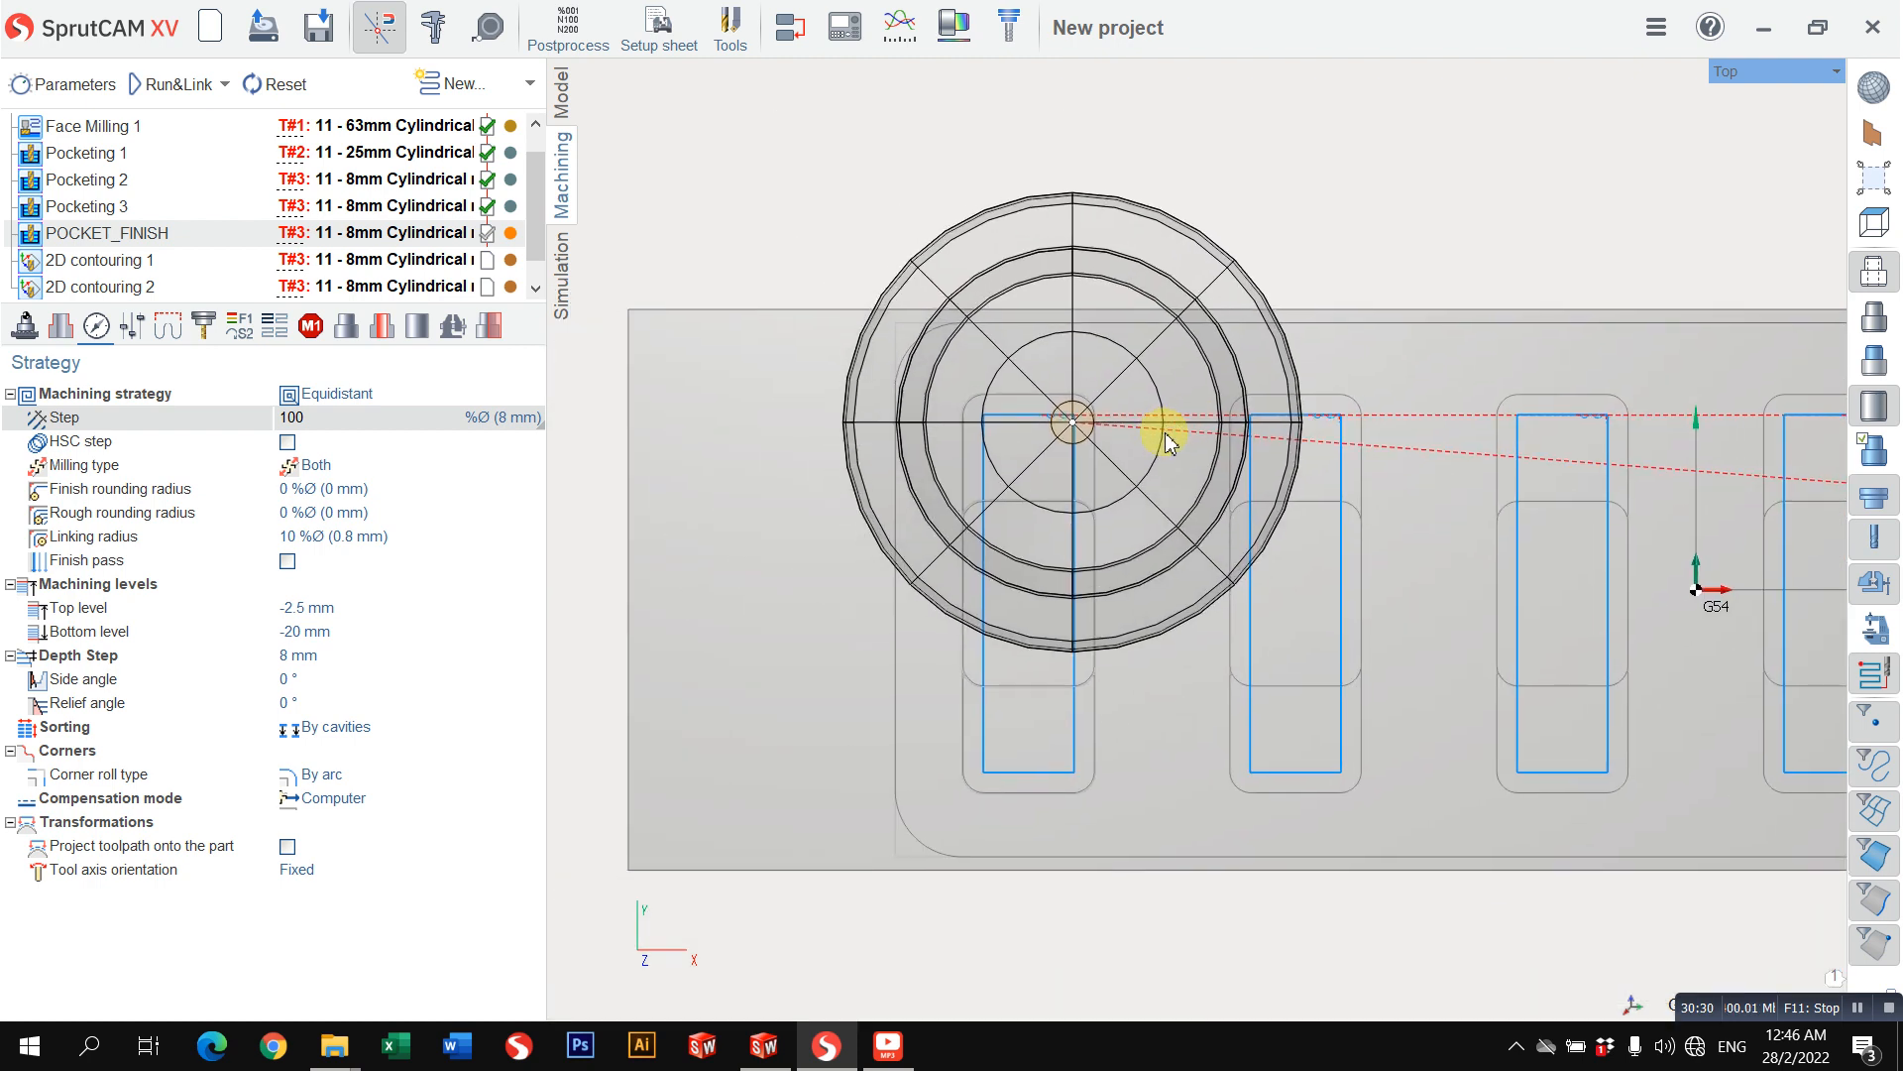
Step: Set the engage of POCKET_FINISH to By Normal and recalculate its toolpath
{"action": "left_click", "coordinate": [132, 335]}
{"action": "left_click", "coordinate": [164, 327]}
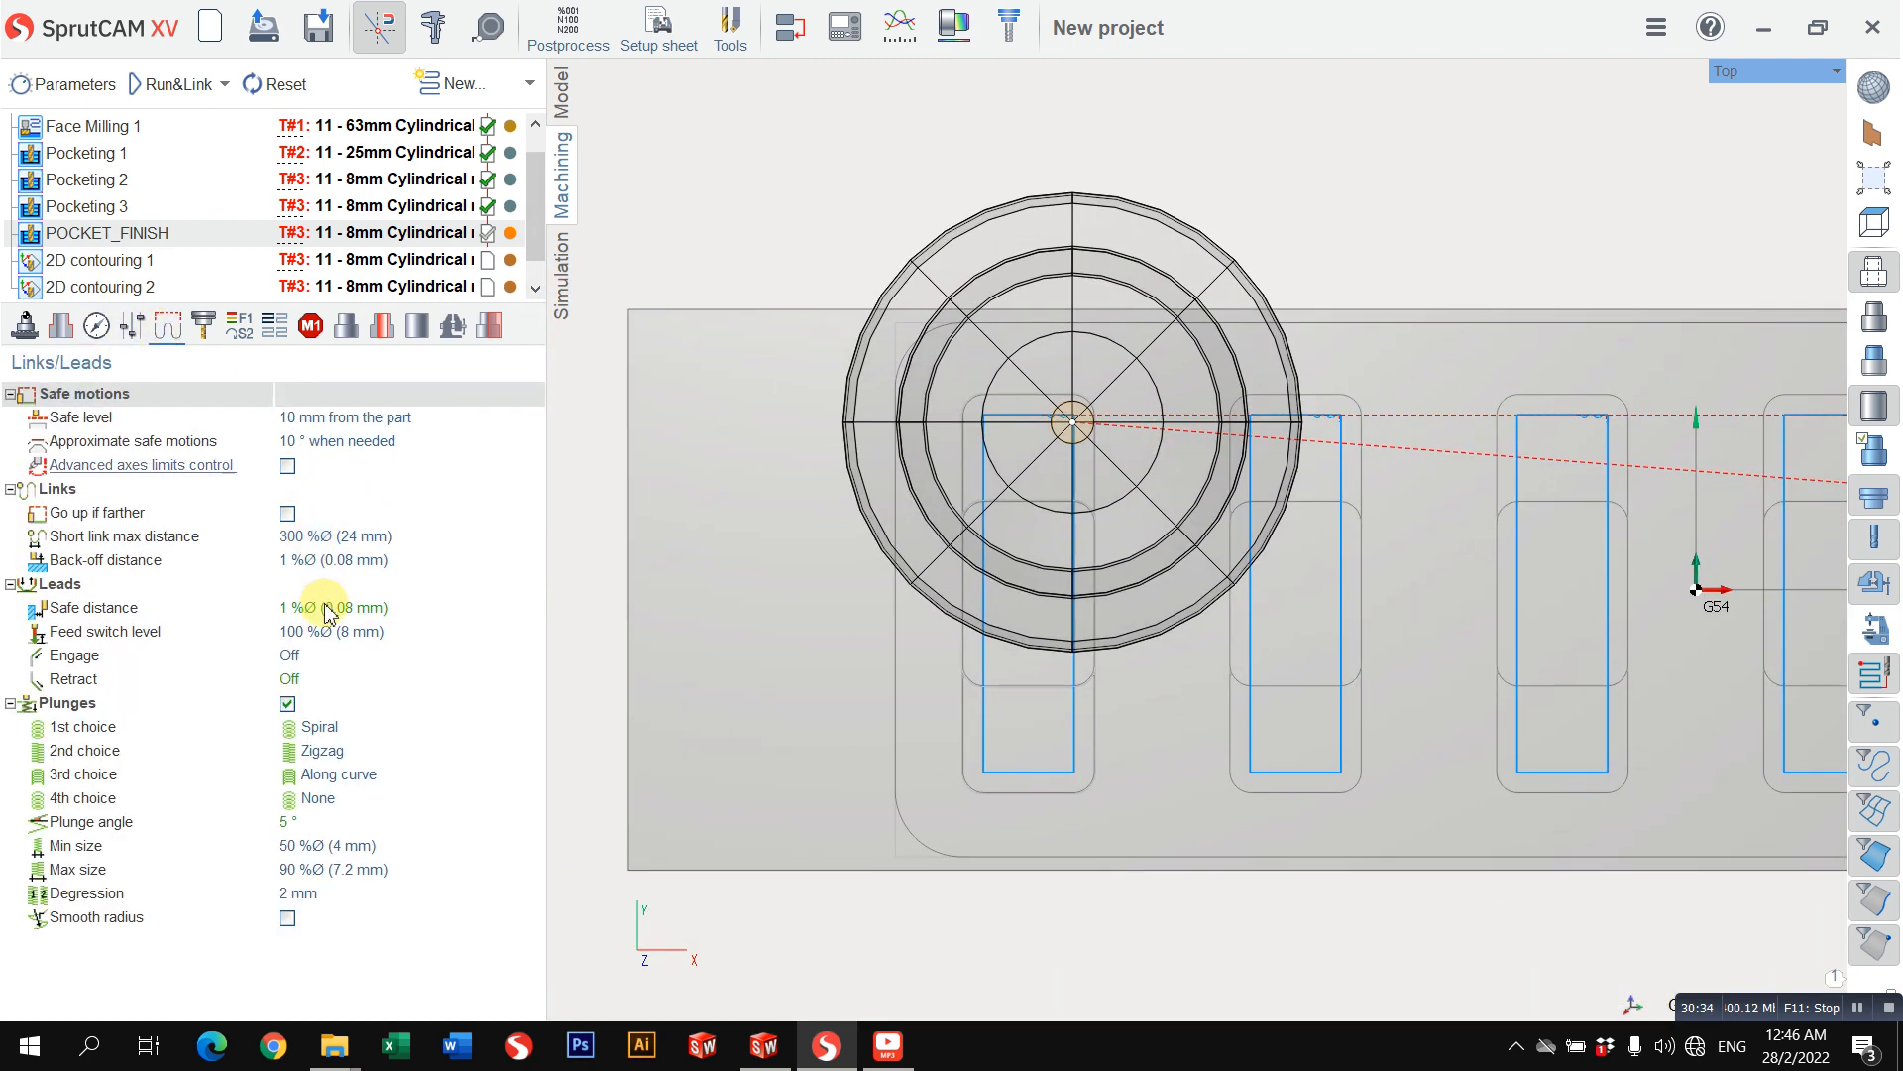
{"action": "left_click", "coordinate": [349, 655]}
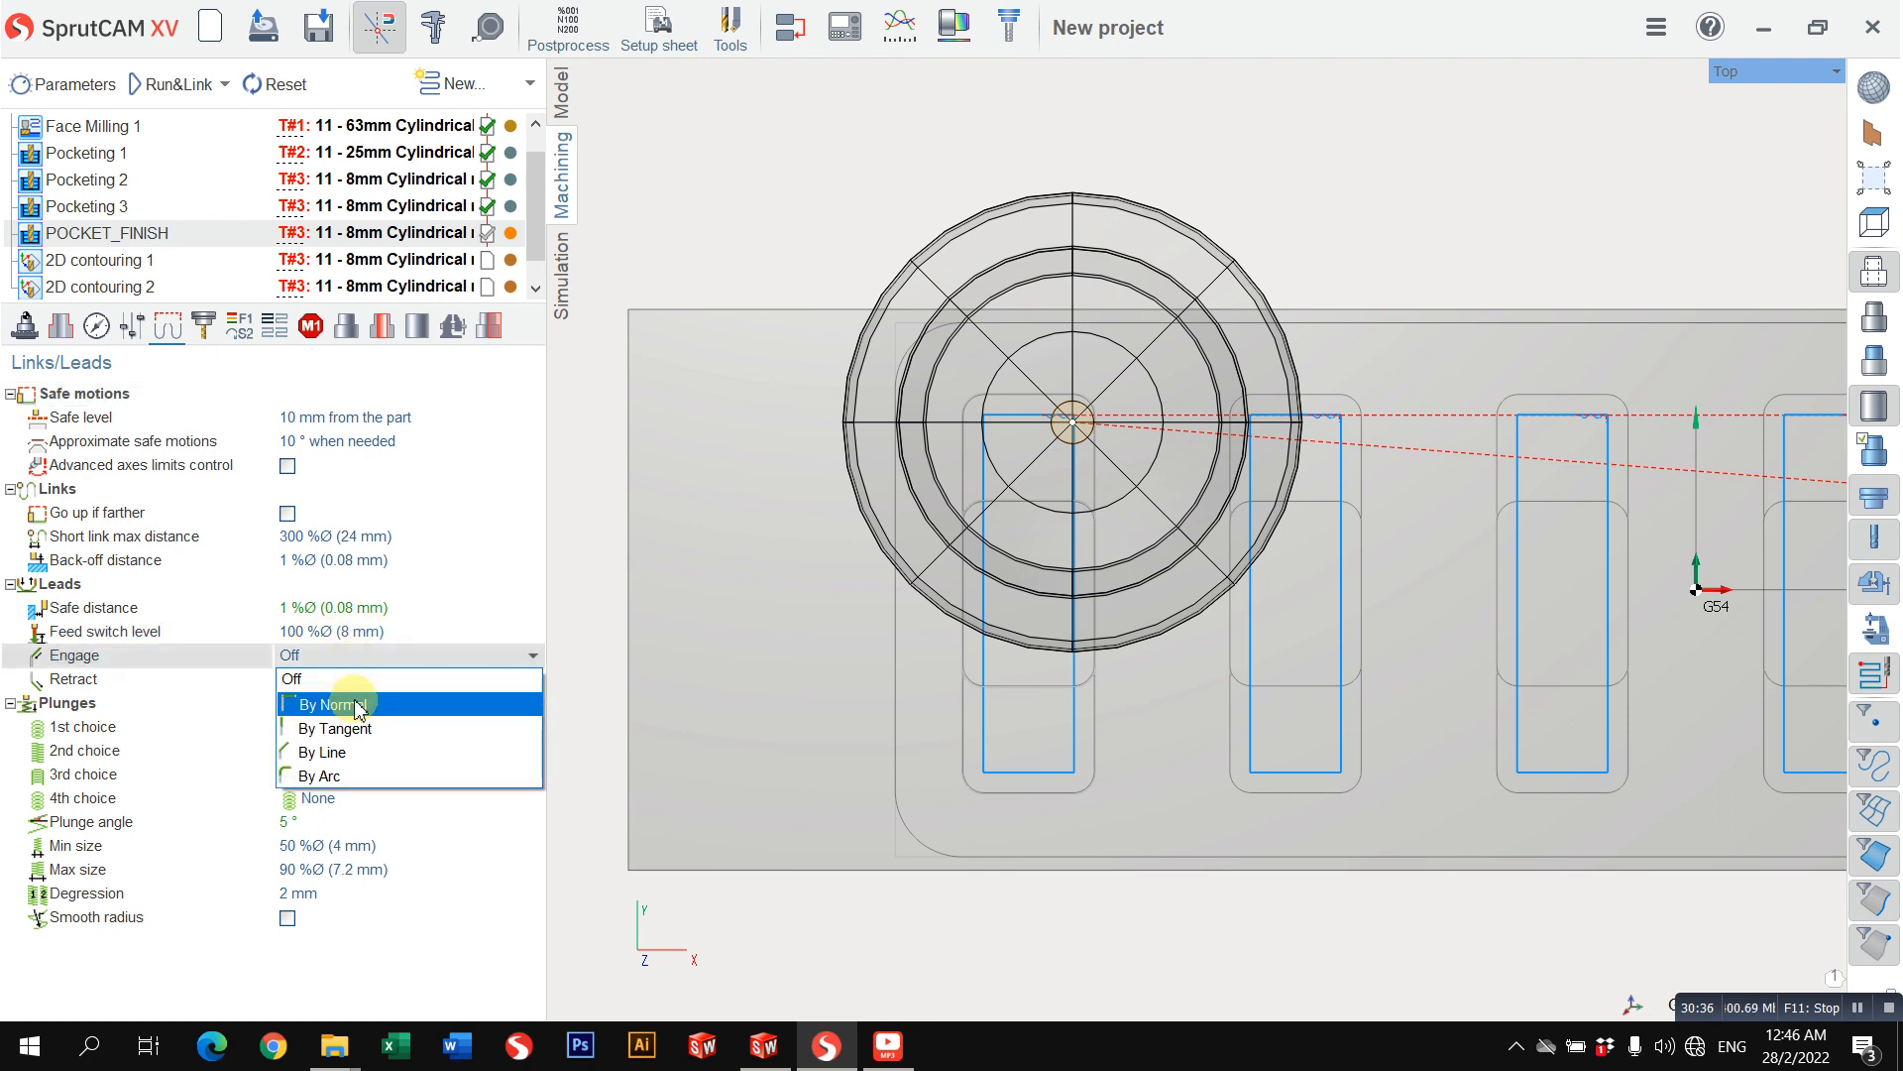
{"action": "left_click", "coordinate": [352, 706]}
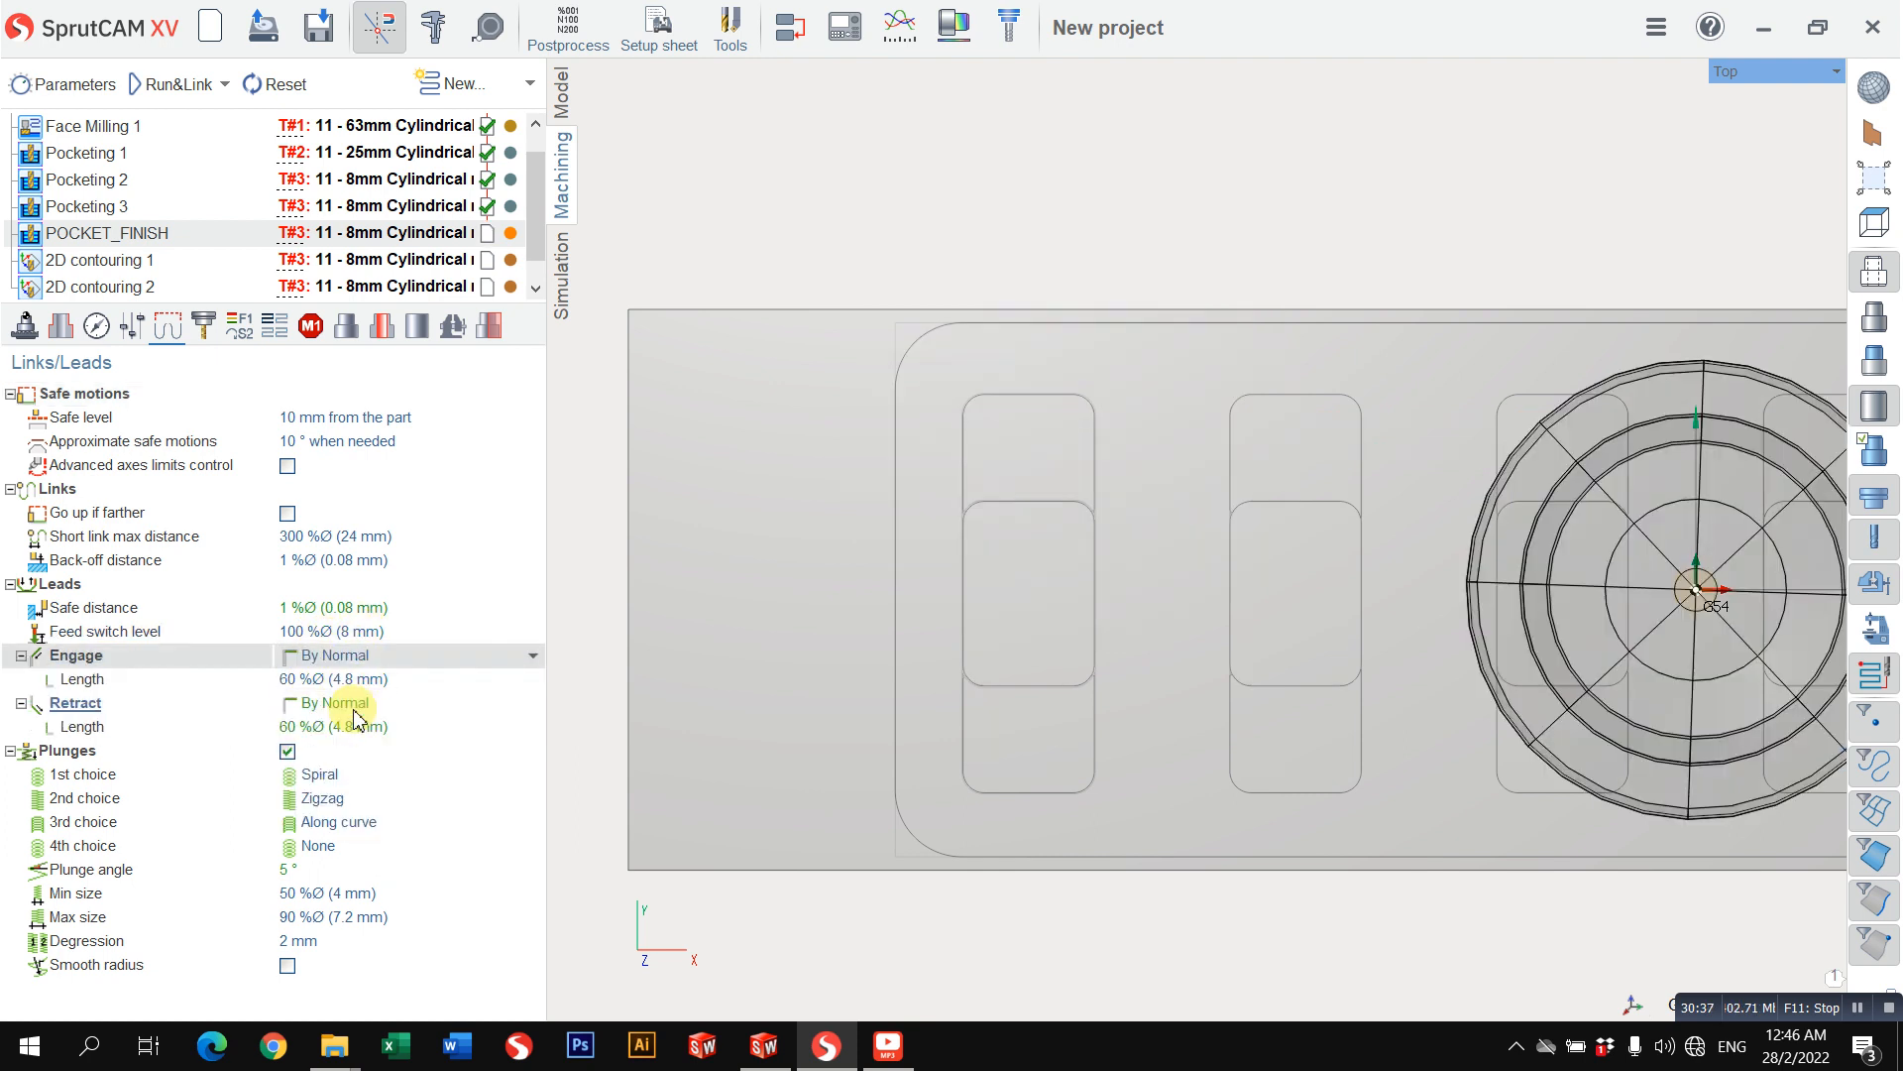
{"action": "left_click", "coordinate": [149, 85]}
{"action": "scroll", "coordinate": [1083, 484], "scroll_direction": "up", "scroll_amount": 3}
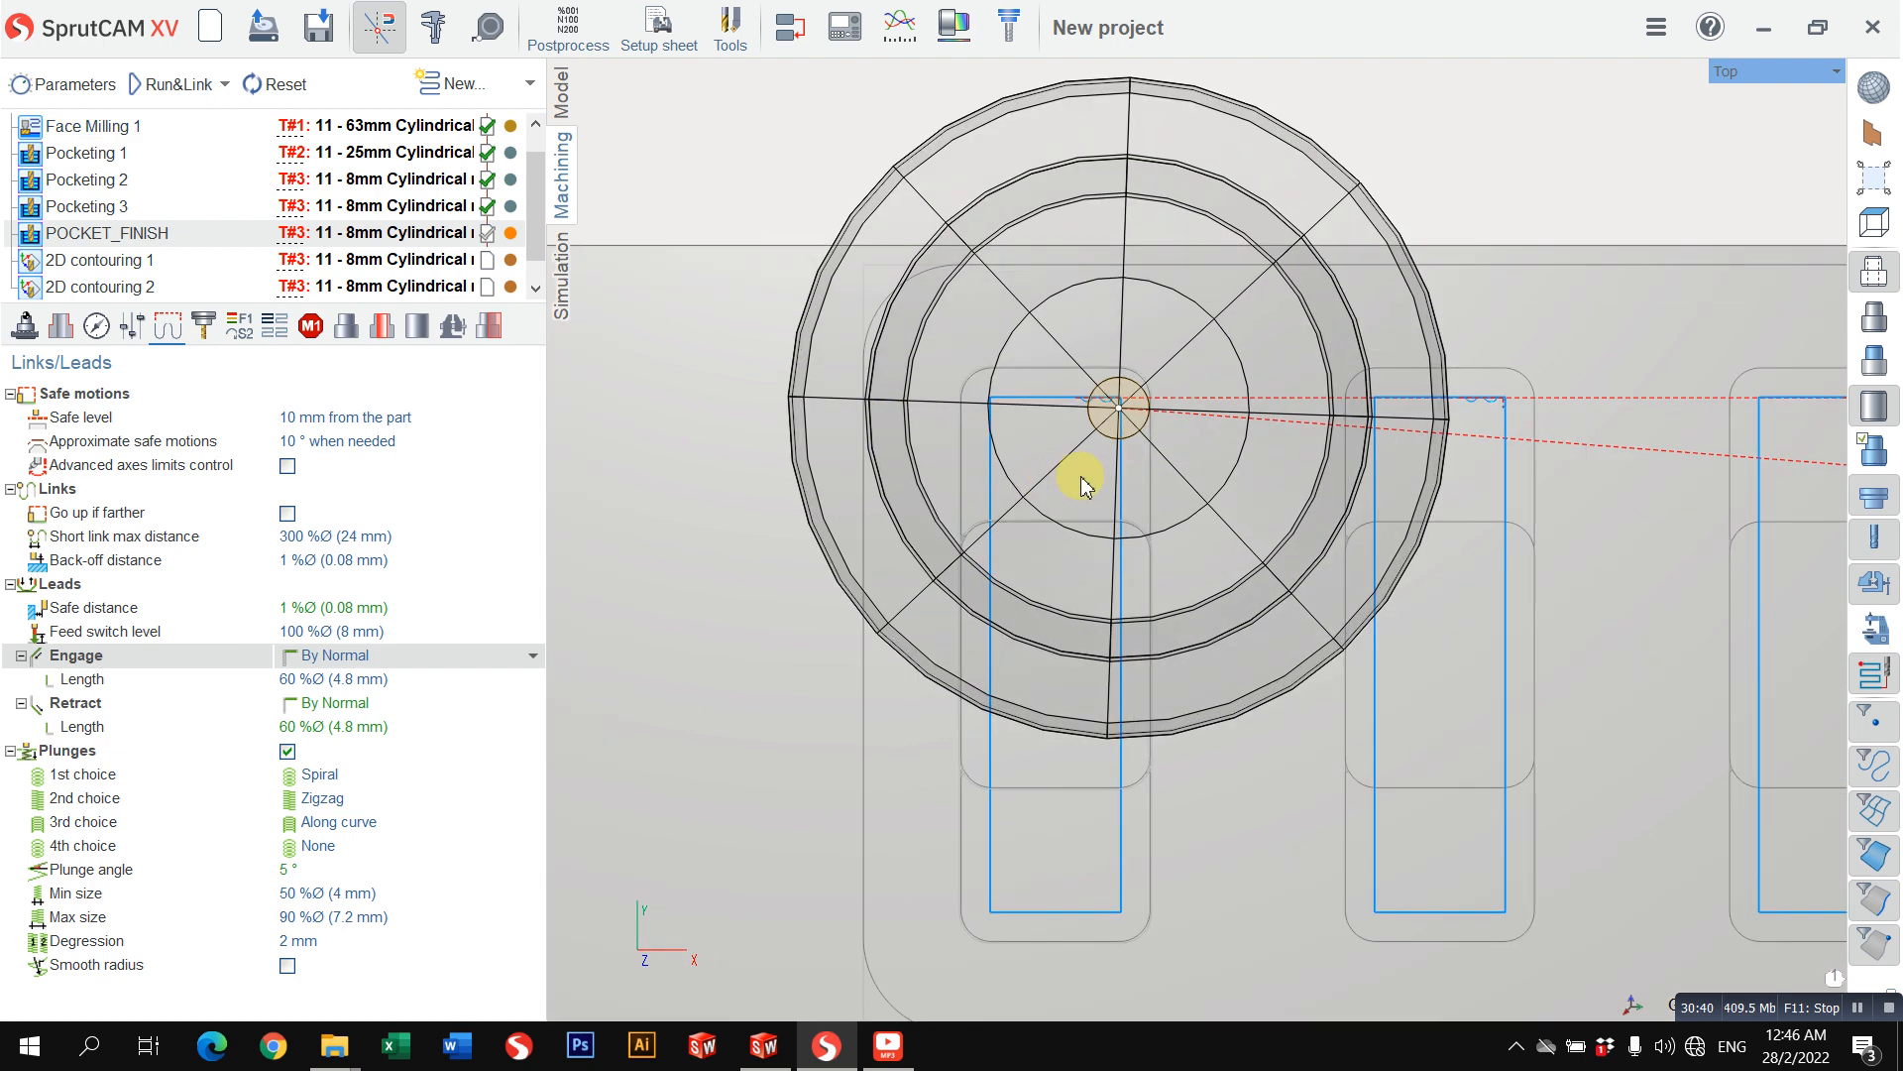
Step: Clear the simulation results, slow the simulation speed, and simulate the machining up to the start of POCKET_FINISH
{"action": "left_click", "coordinate": [562, 277]}
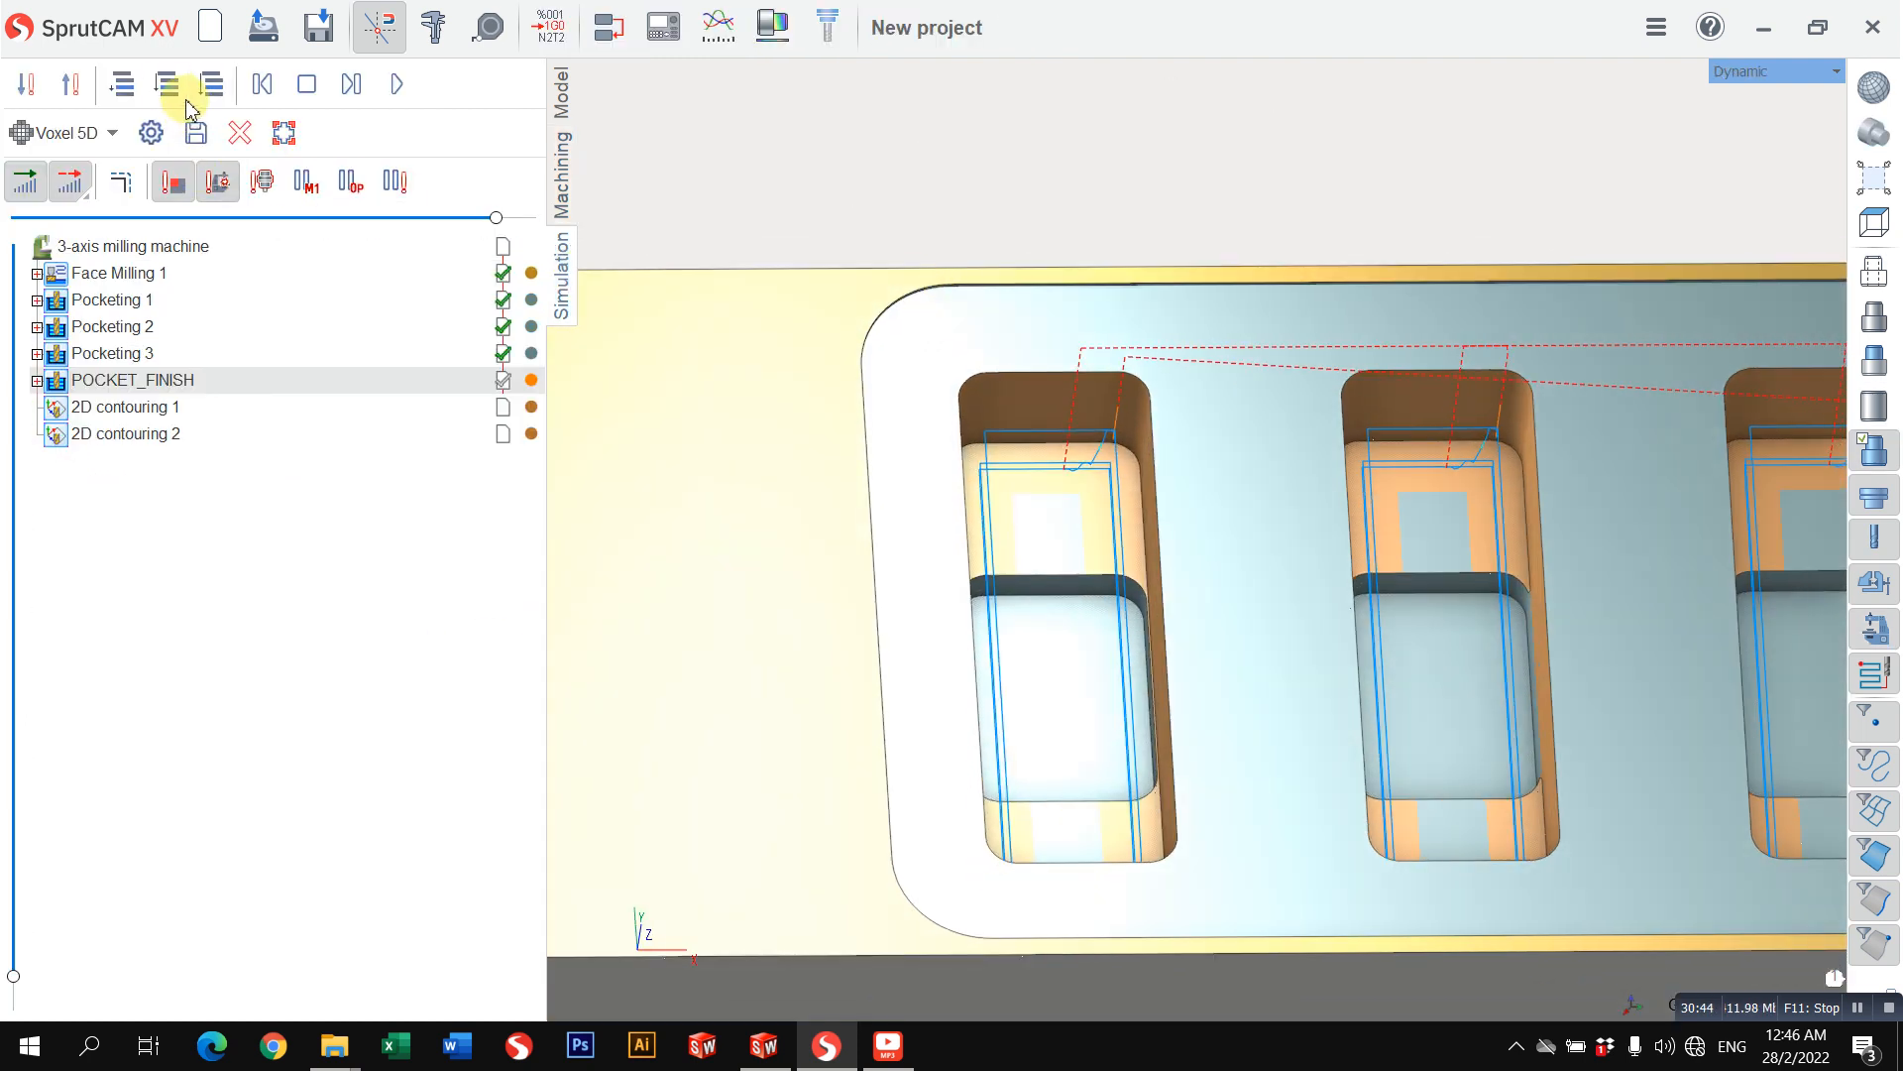
{"action": "left_click", "coordinate": [168, 85]}
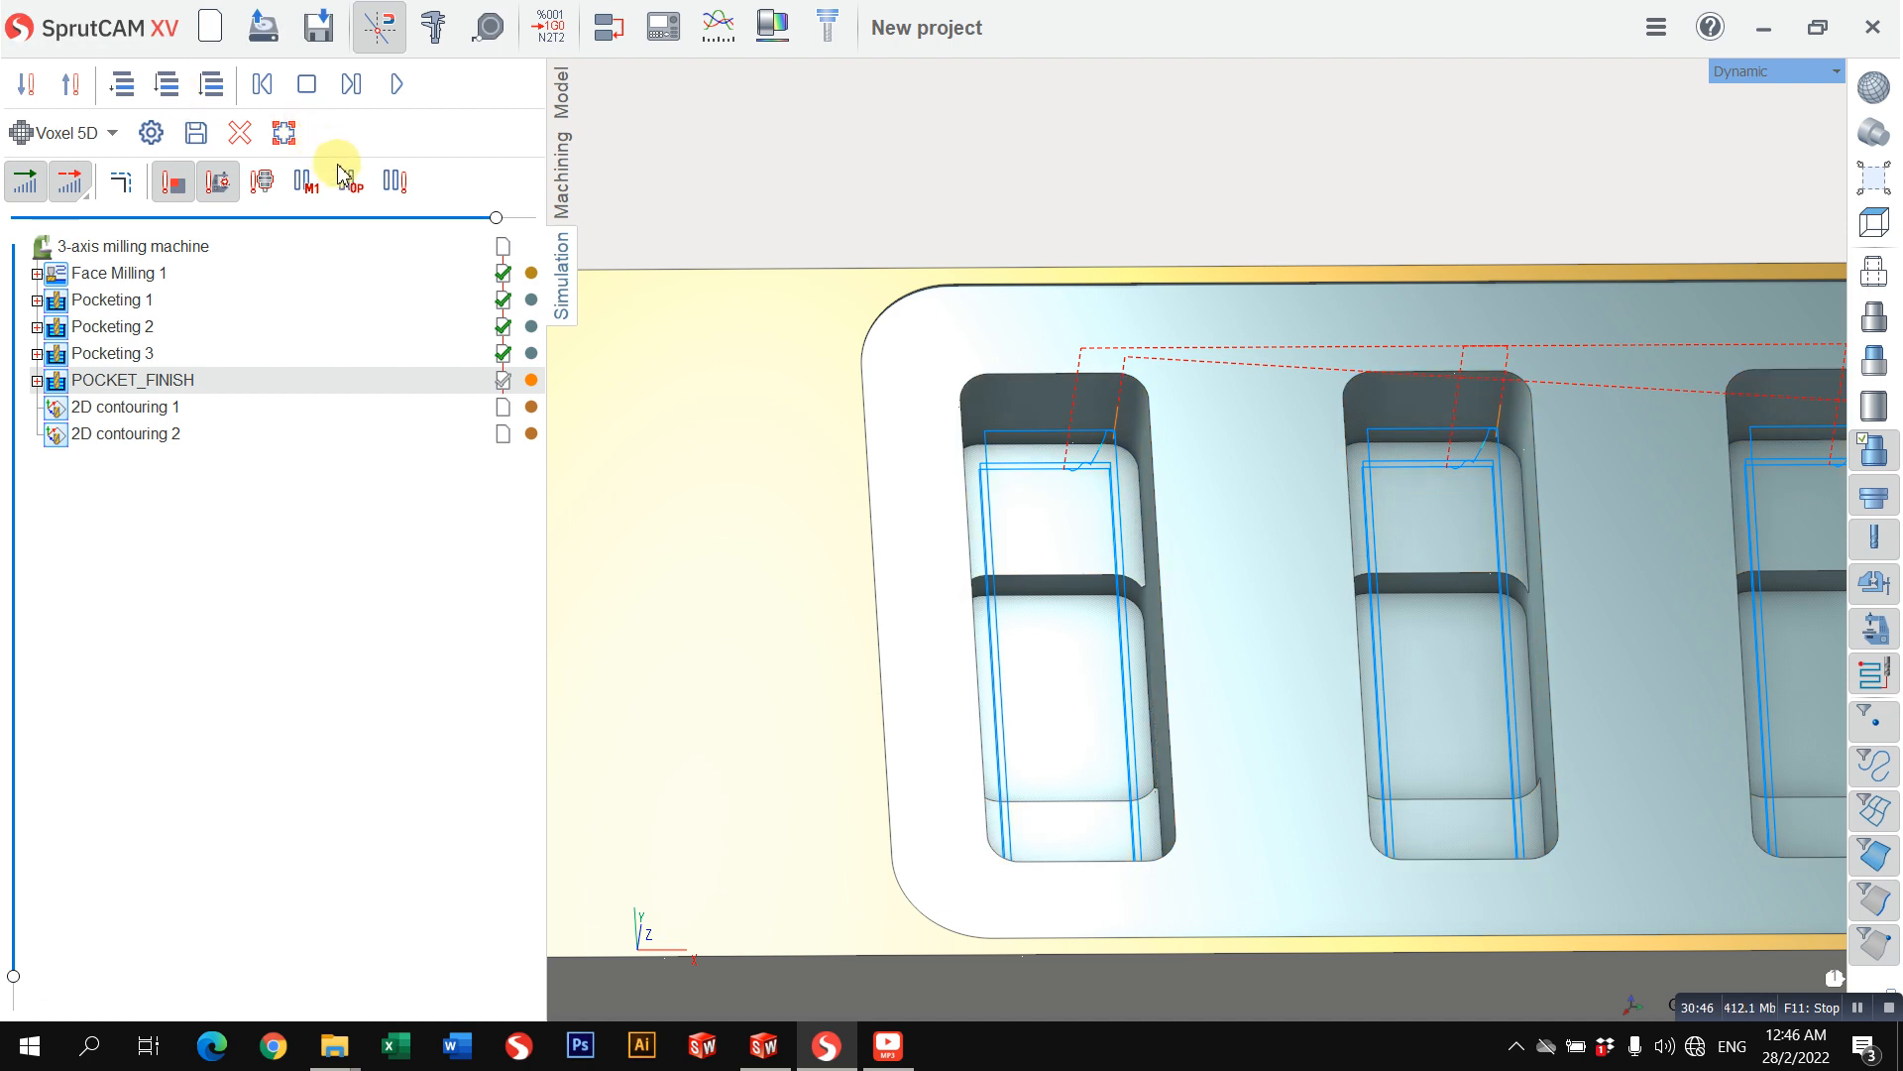
{"action": "left_click_drag", "start_coordinate": [498, 217], "coordinate": [185, 217]}
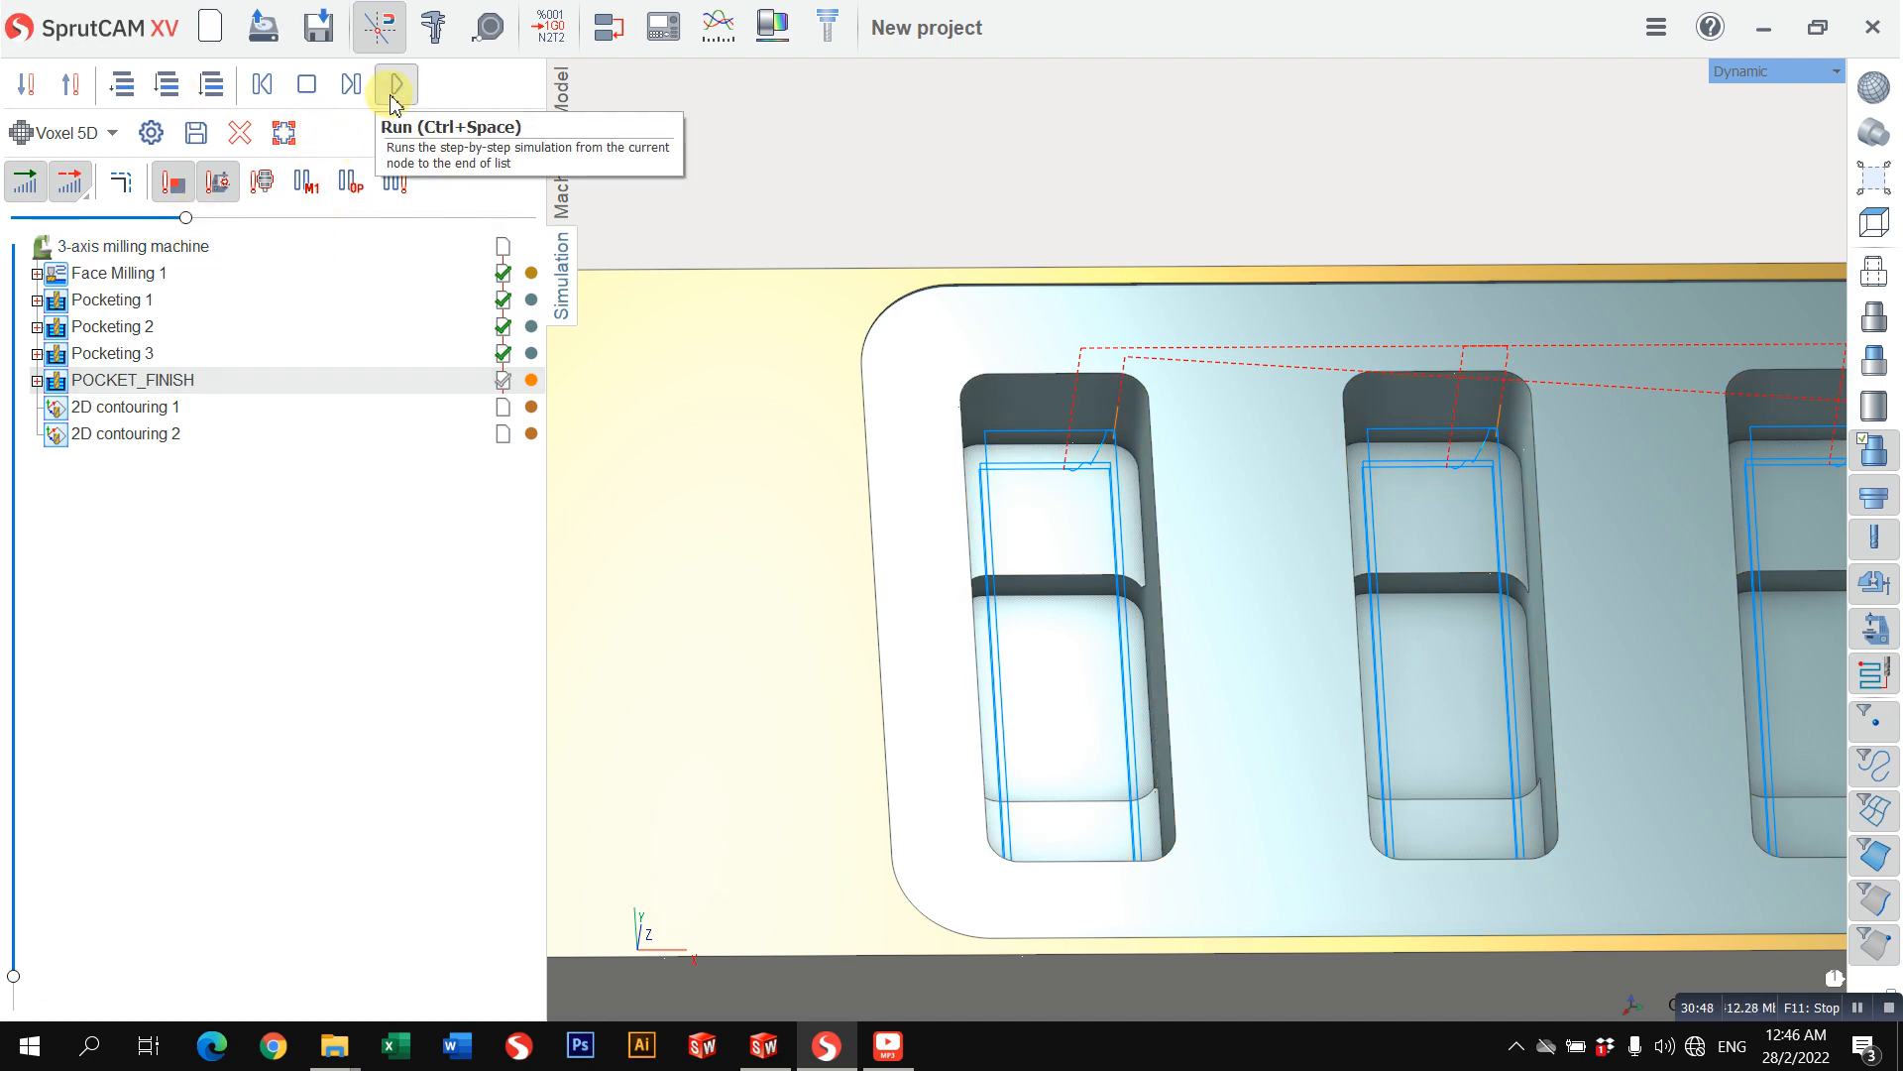
{"action": "left_click", "coordinate": [235, 142]}
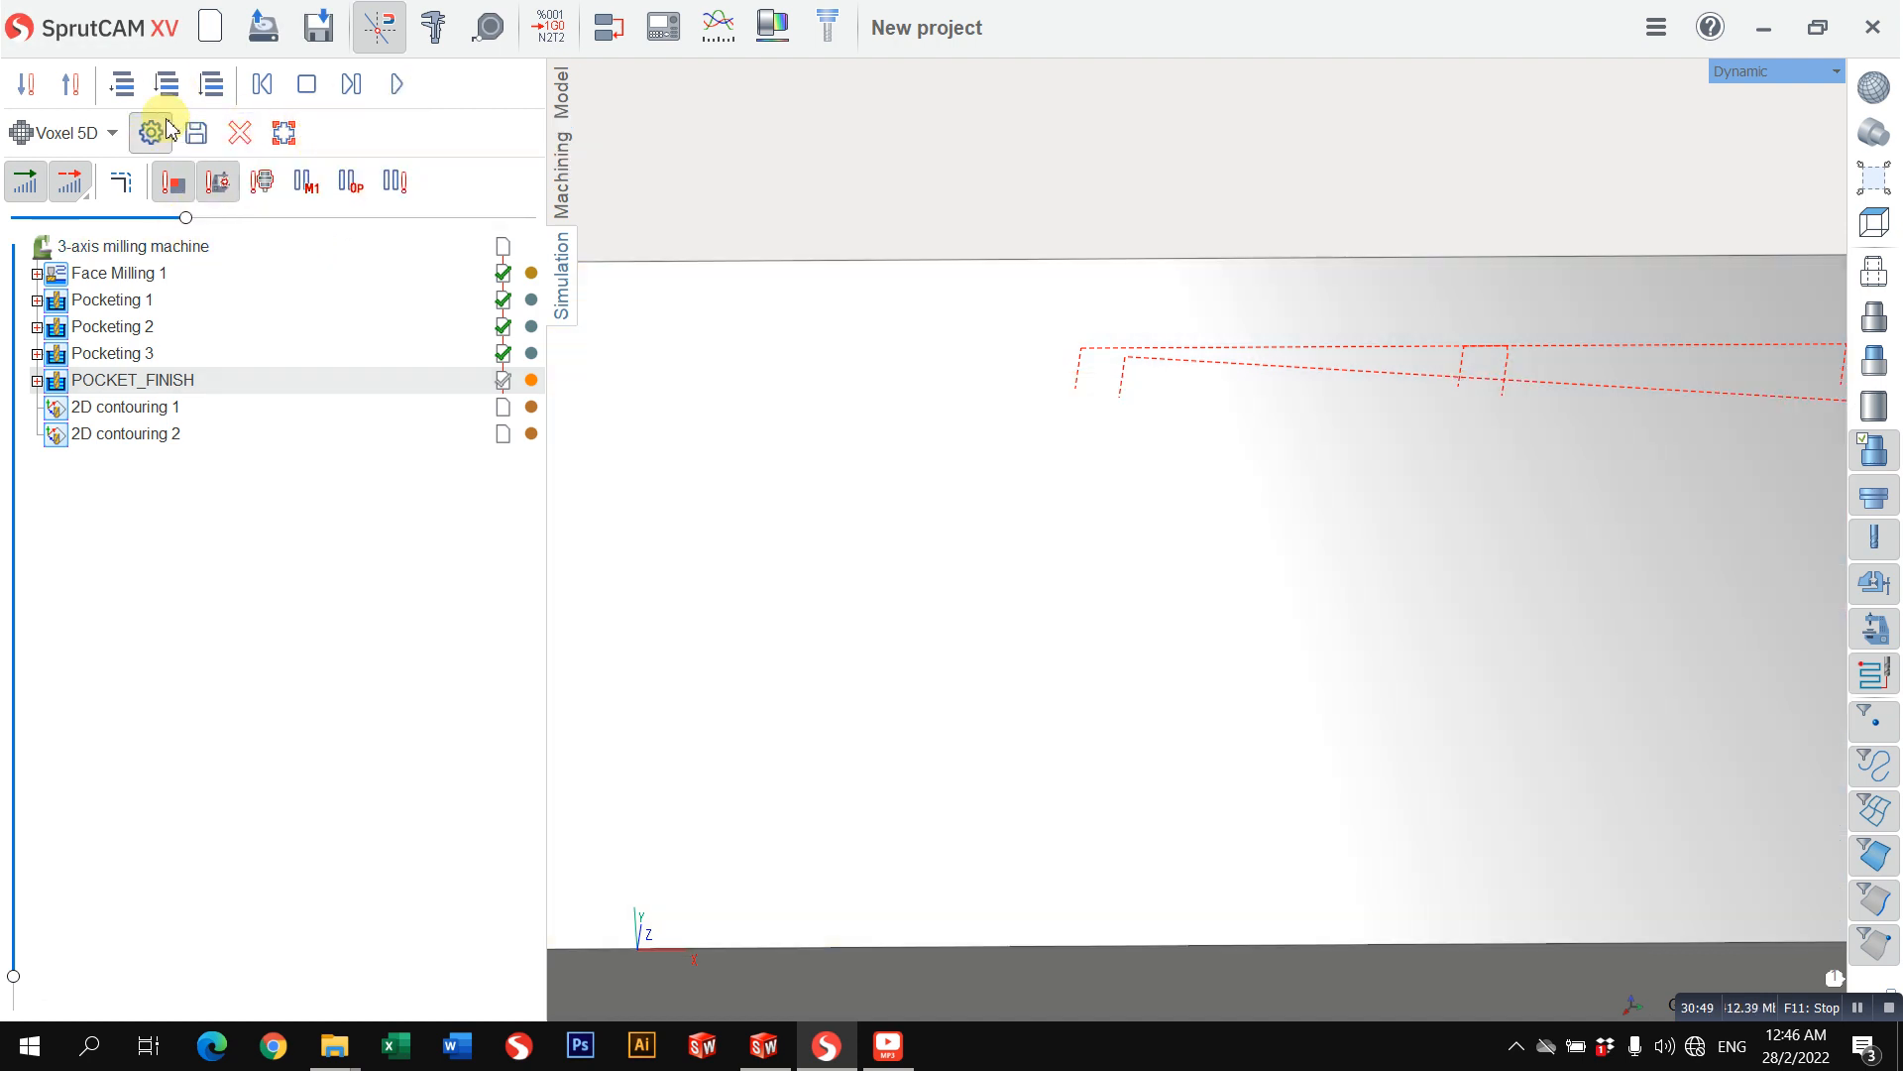
{"action": "left_click", "coordinate": [168, 88]}
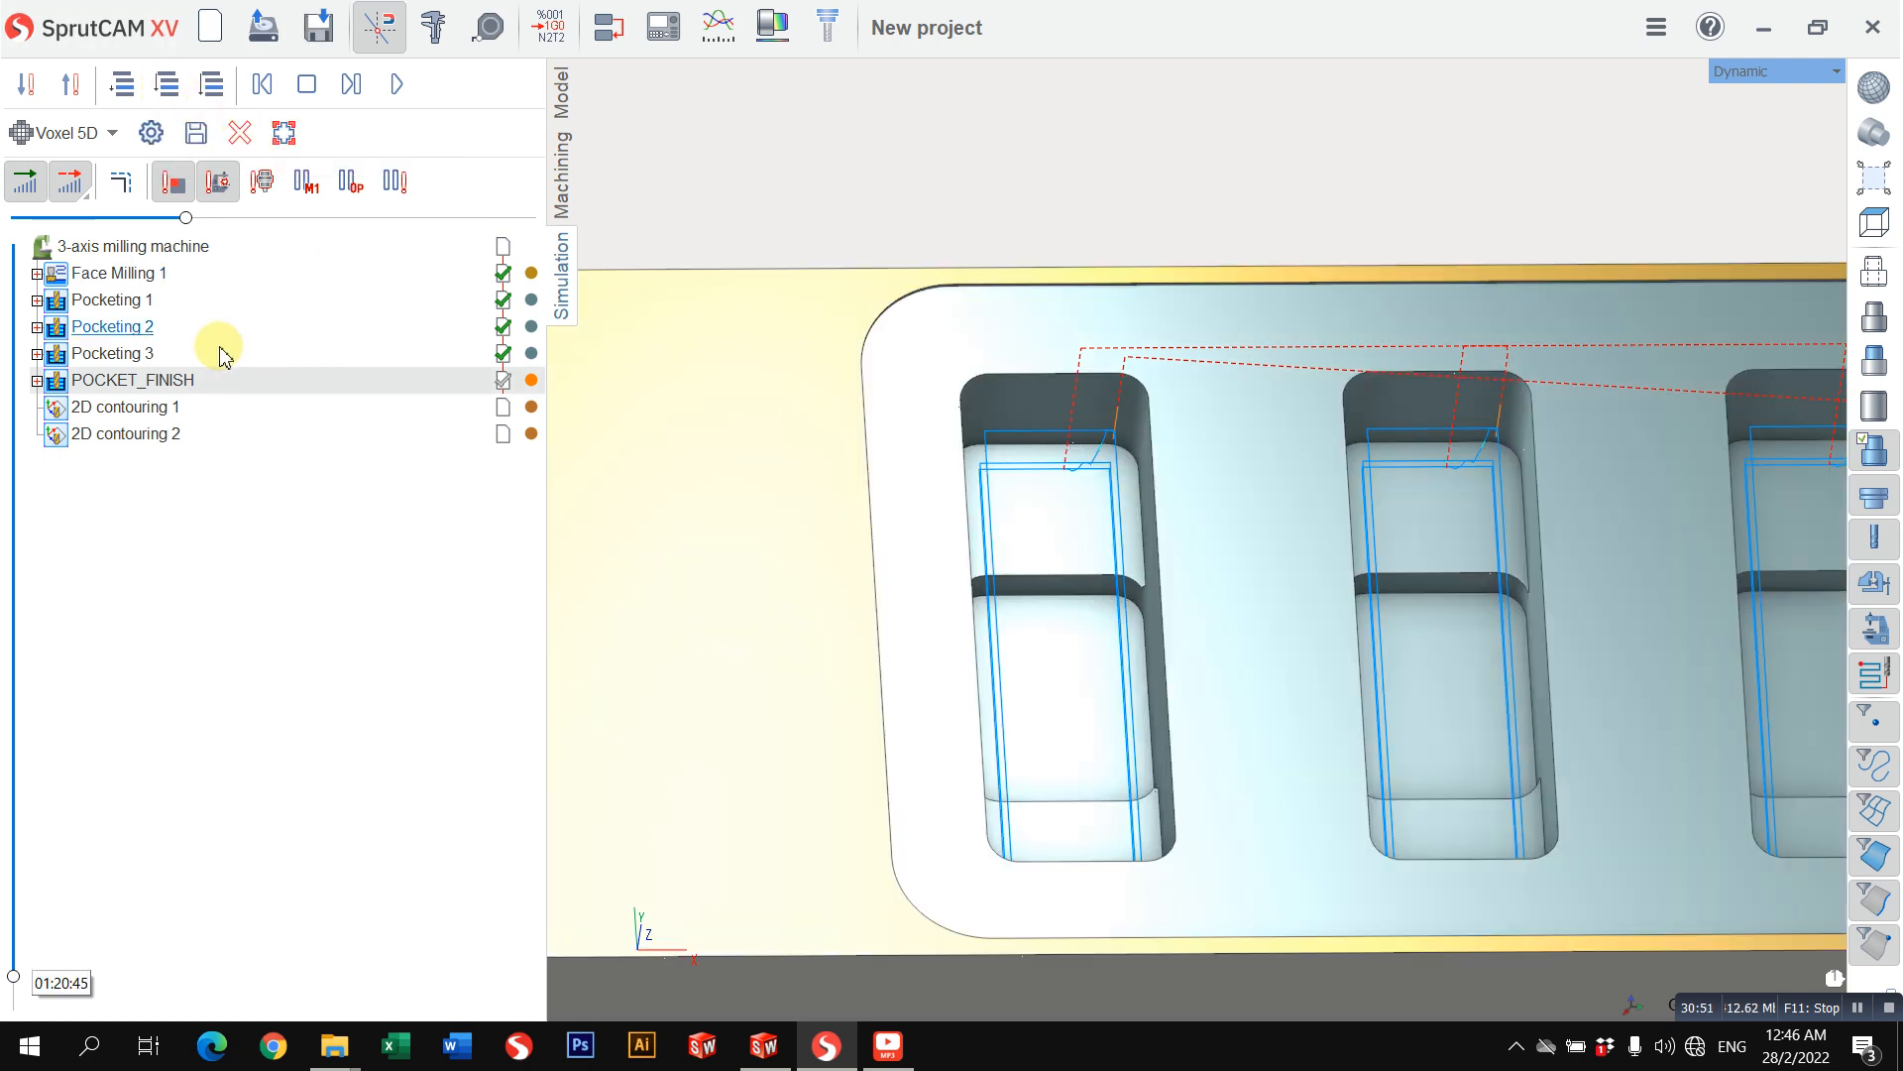
Step: Run the POCKET_FINISH simulation and examine how the walls and floors of the small pockets are cut
{"action": "left_click", "coordinate": [399, 86]}
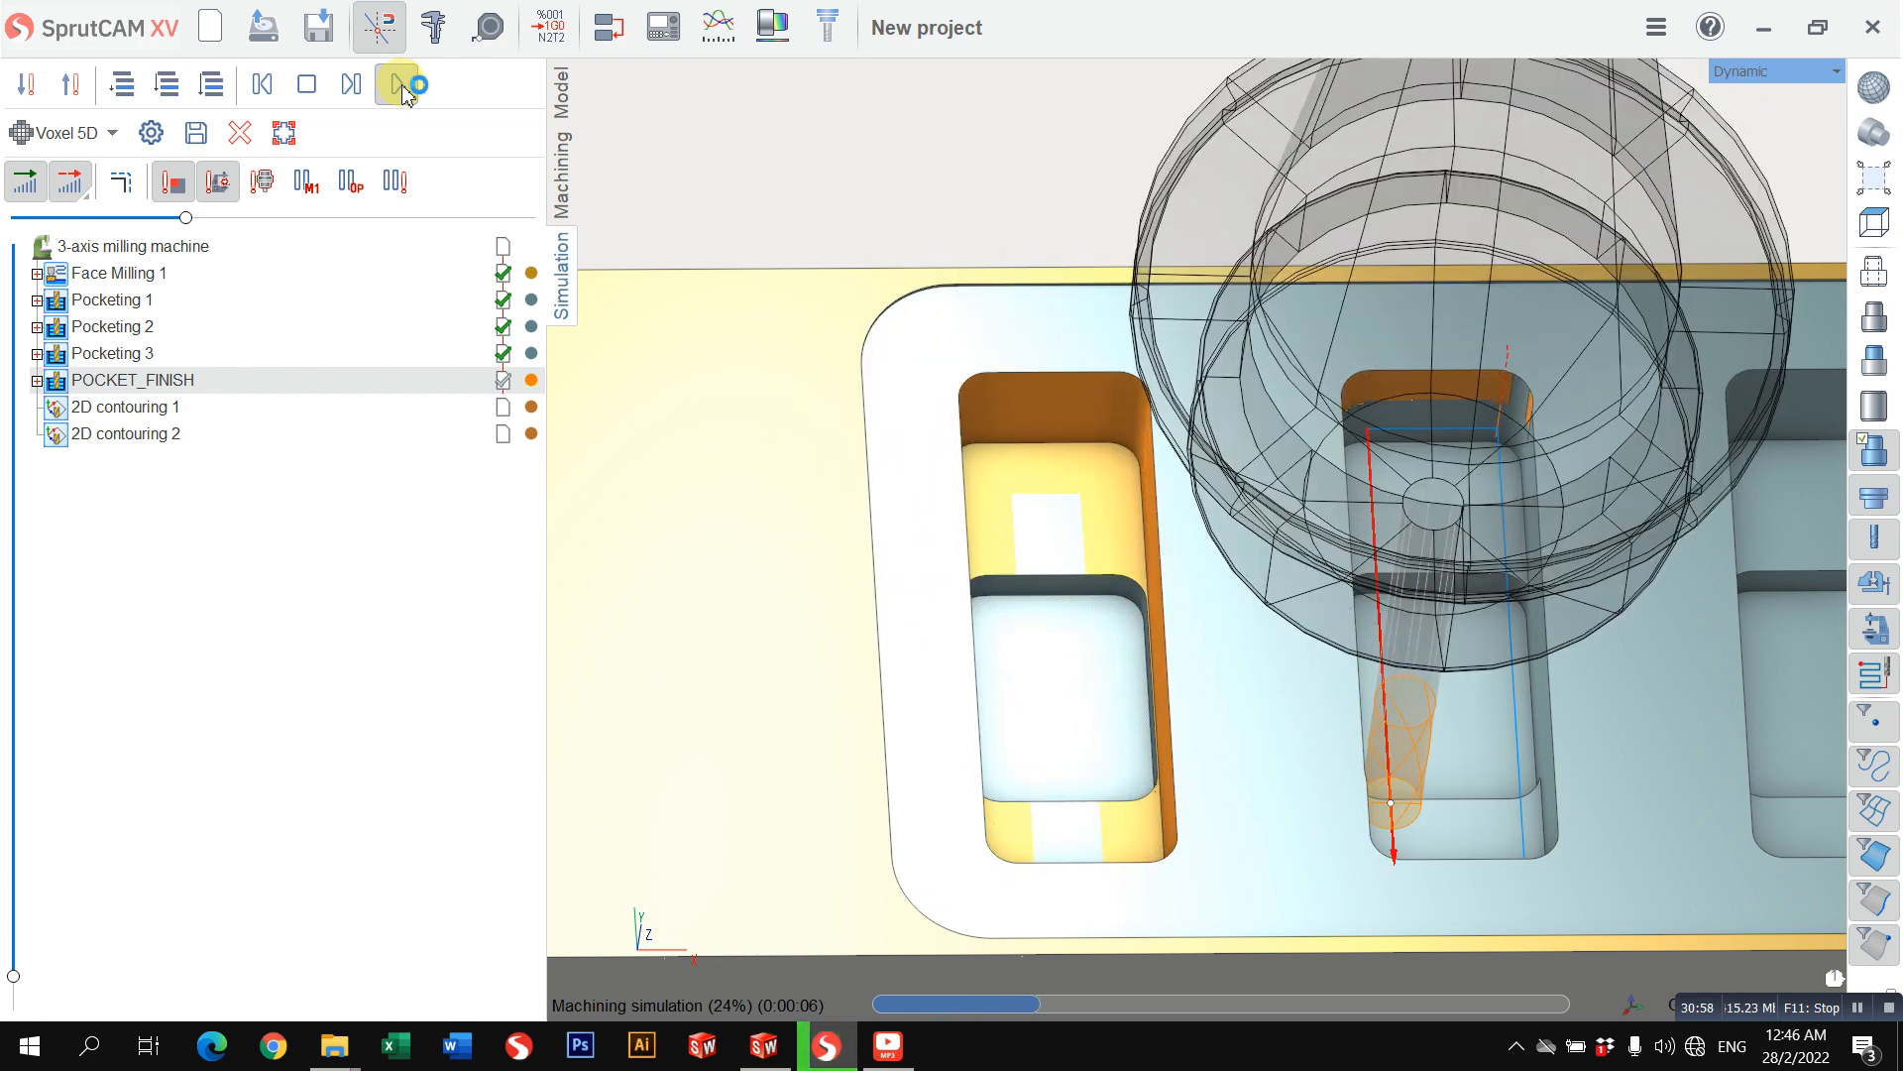
{"action": "scroll", "coordinate": [1482, 448], "scroll_direction": "up", "scroll_amount": 3}
{"action": "middle_click_drag", "start_coordinate": [1483, 447], "coordinate": [1527, 491]}
{"action": "scroll", "coordinate": [1357, 584], "scroll_direction": "down", "scroll_amount": 5}
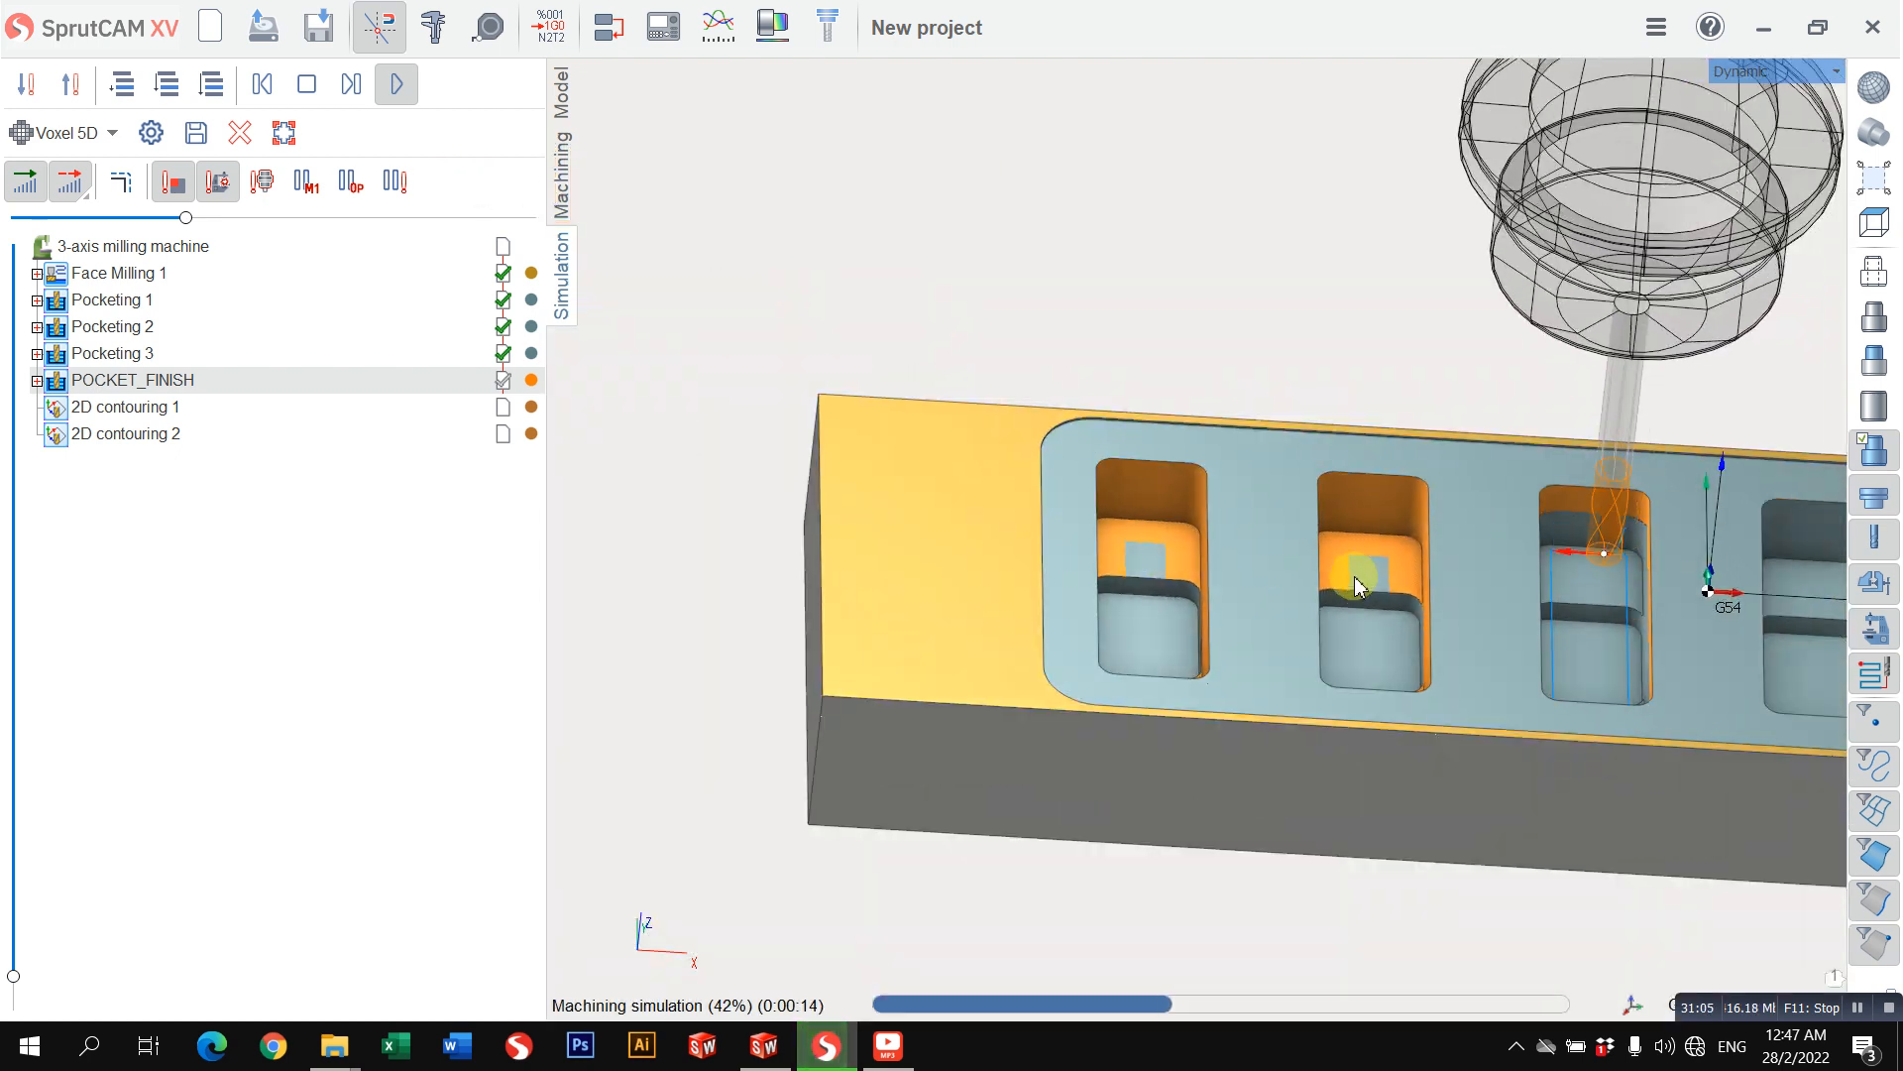
{"action": "scroll", "coordinate": [1496, 567], "scroll_direction": "down", "scroll_amount": 3}
{"action": "middle_click_drag", "start_coordinate": [1401, 569], "coordinate": [1188, 539]}
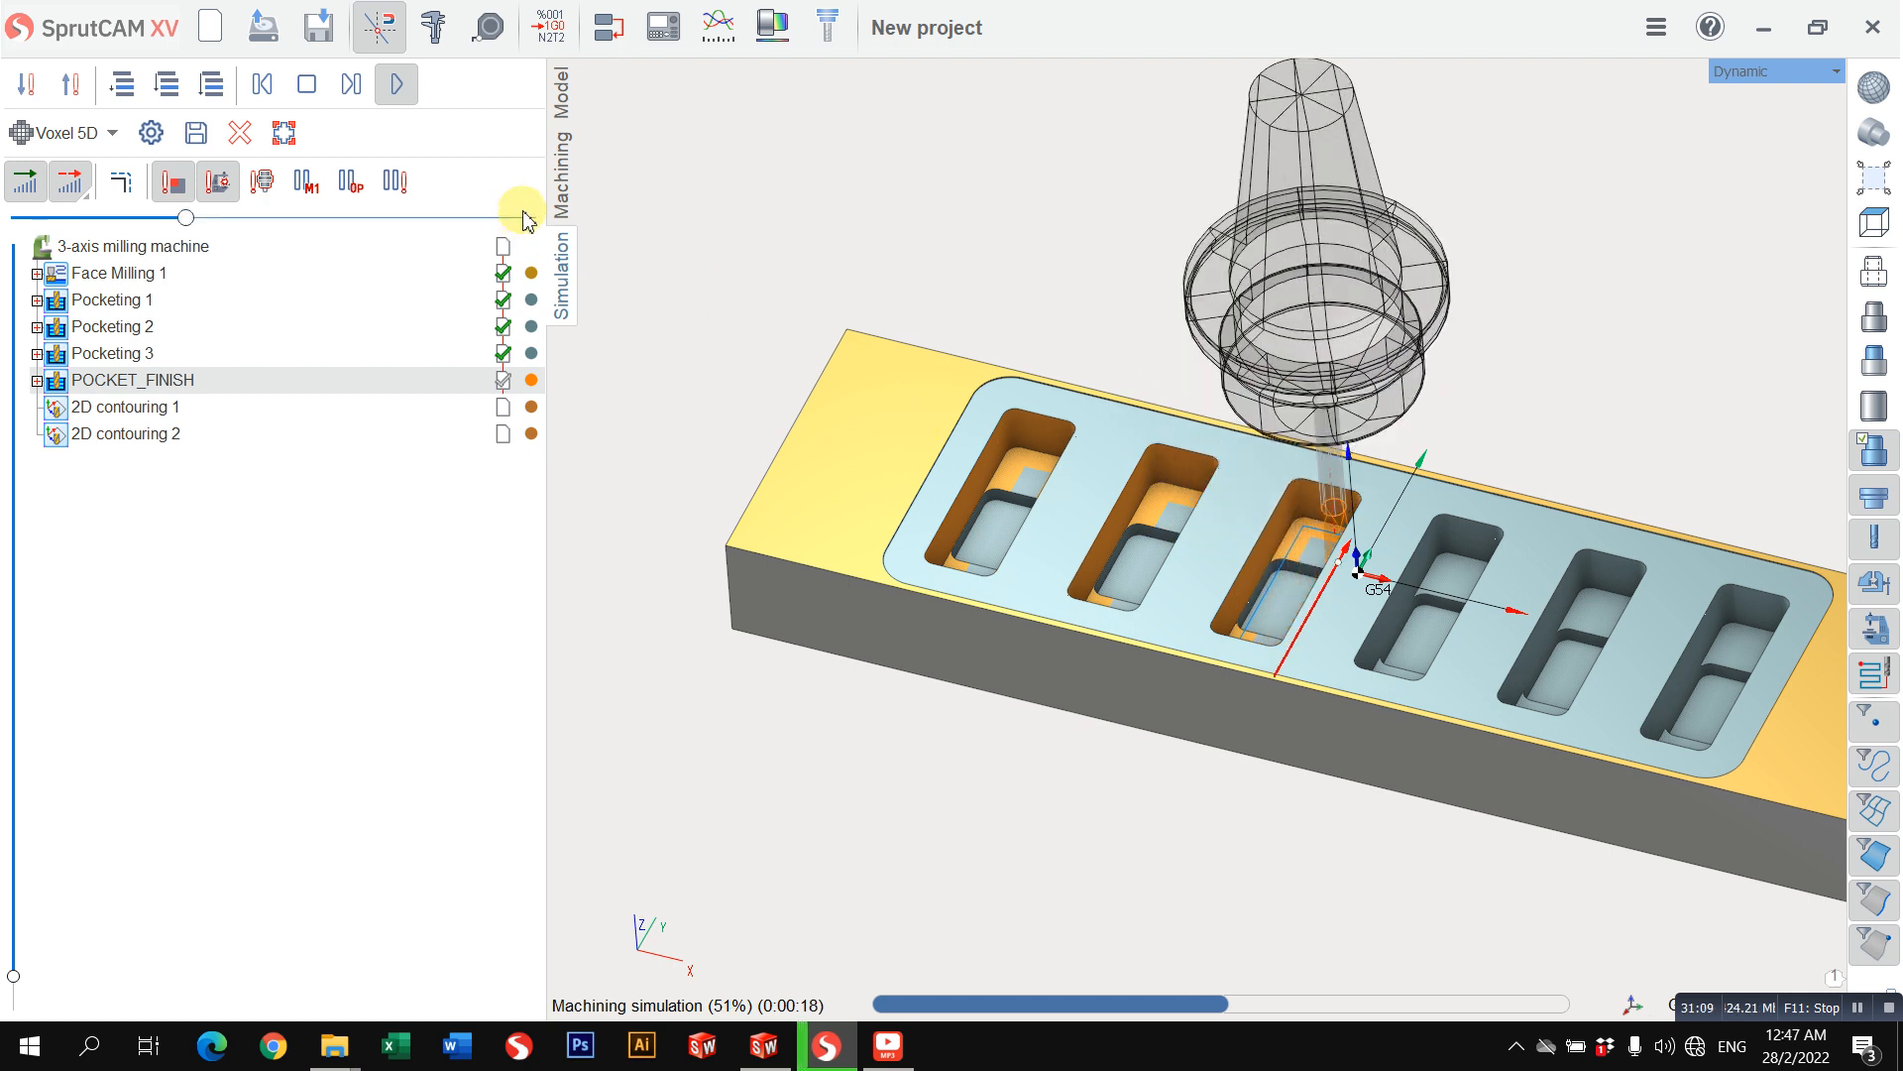
Step: Disable the POCKET_FINISH operation in the machining sequence
{"action": "left_click", "coordinate": [561, 176]}
{"action": "middle_click_drag", "start_coordinate": [942, 297], "coordinate": [1038, 468]}
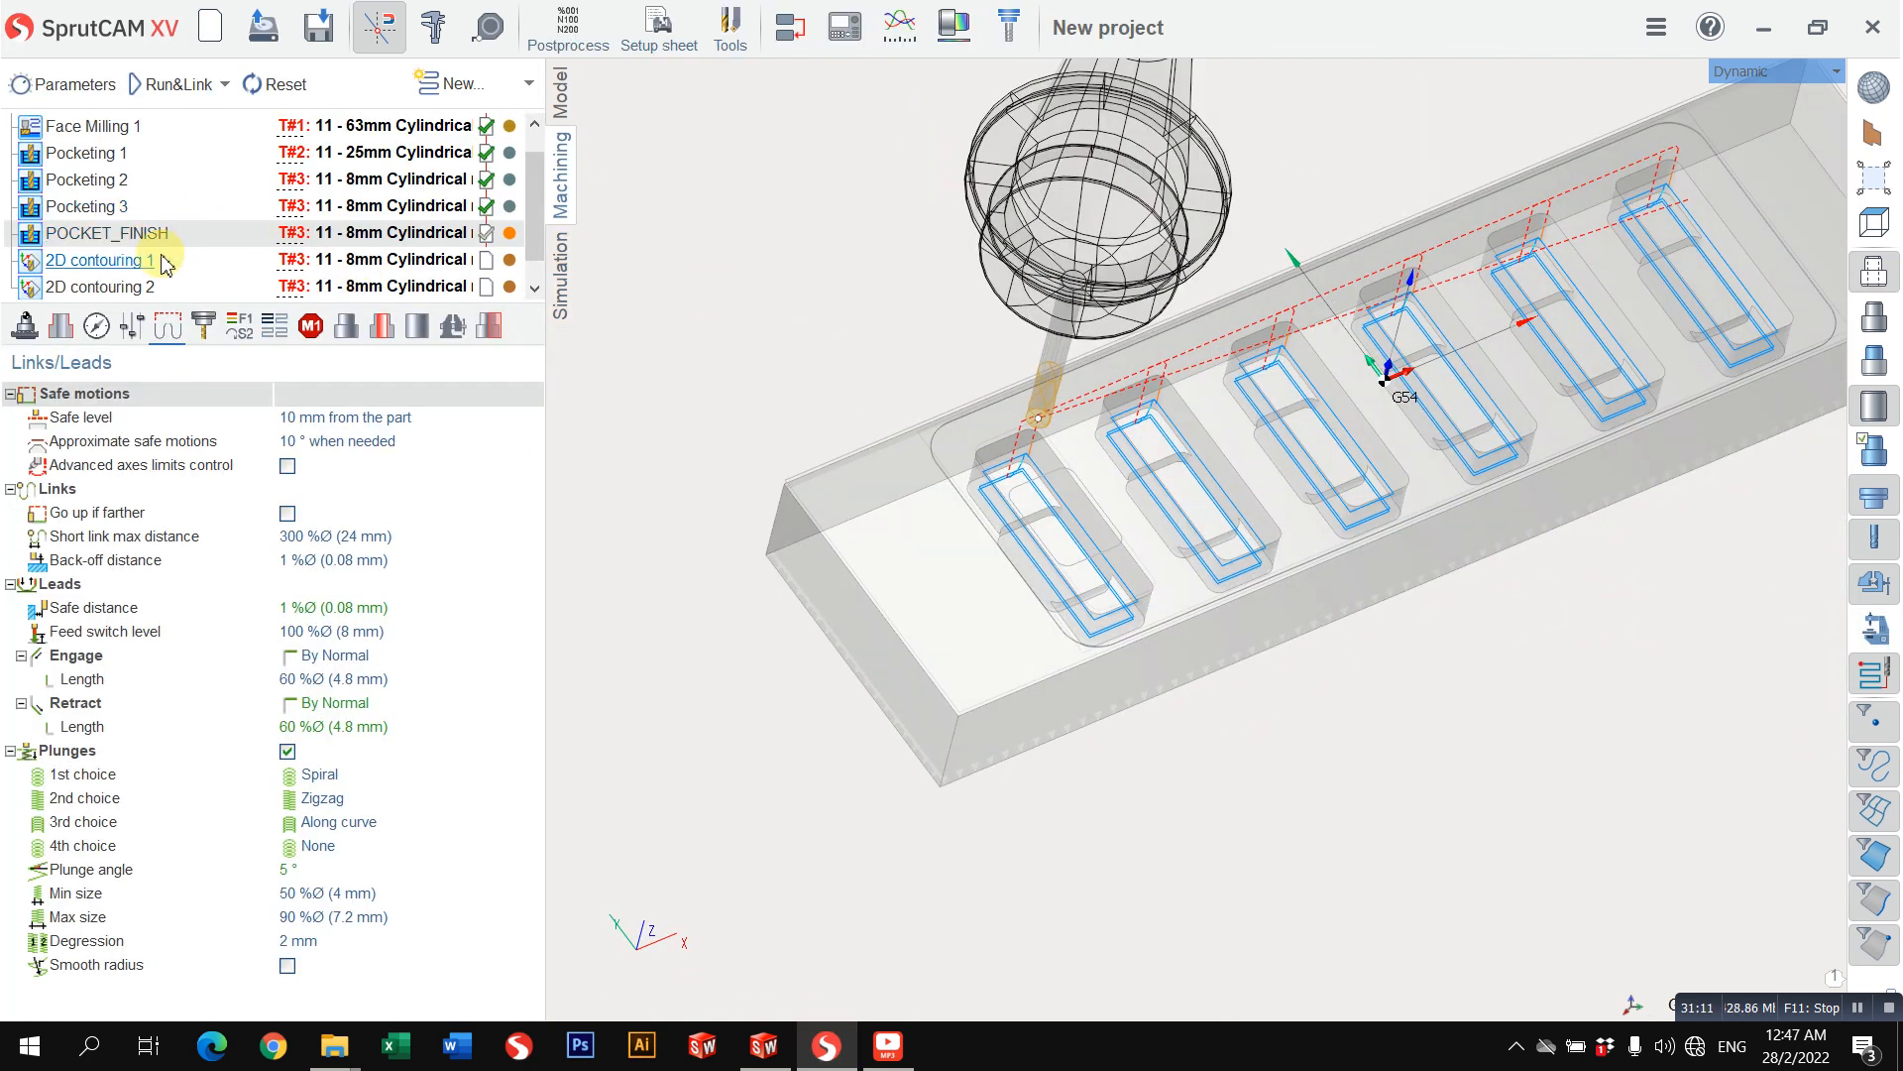
{"action": "right_click", "coordinate": [119, 234]}
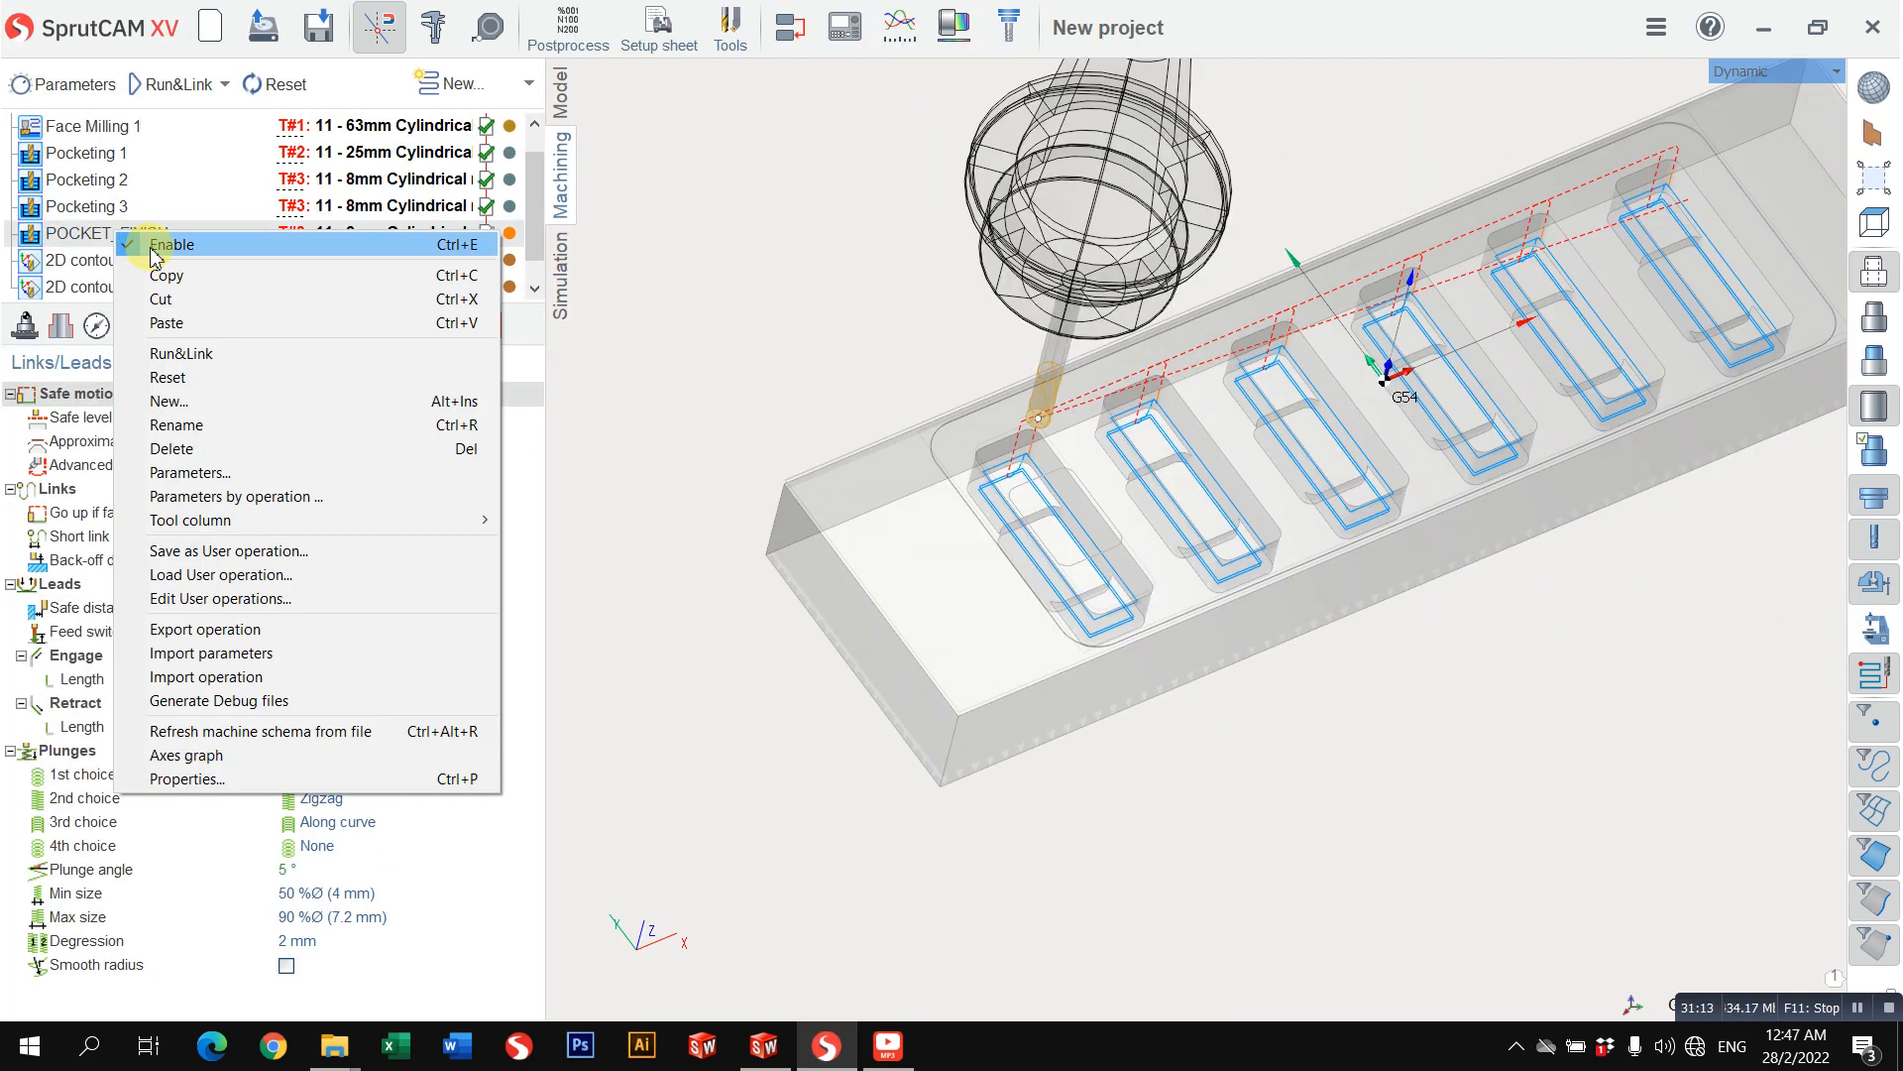
{"action": "left_click", "coordinate": [88, 210]}
{"action": "left_click", "coordinate": [109, 233]}
{"action": "right_click", "coordinate": [108, 233]}
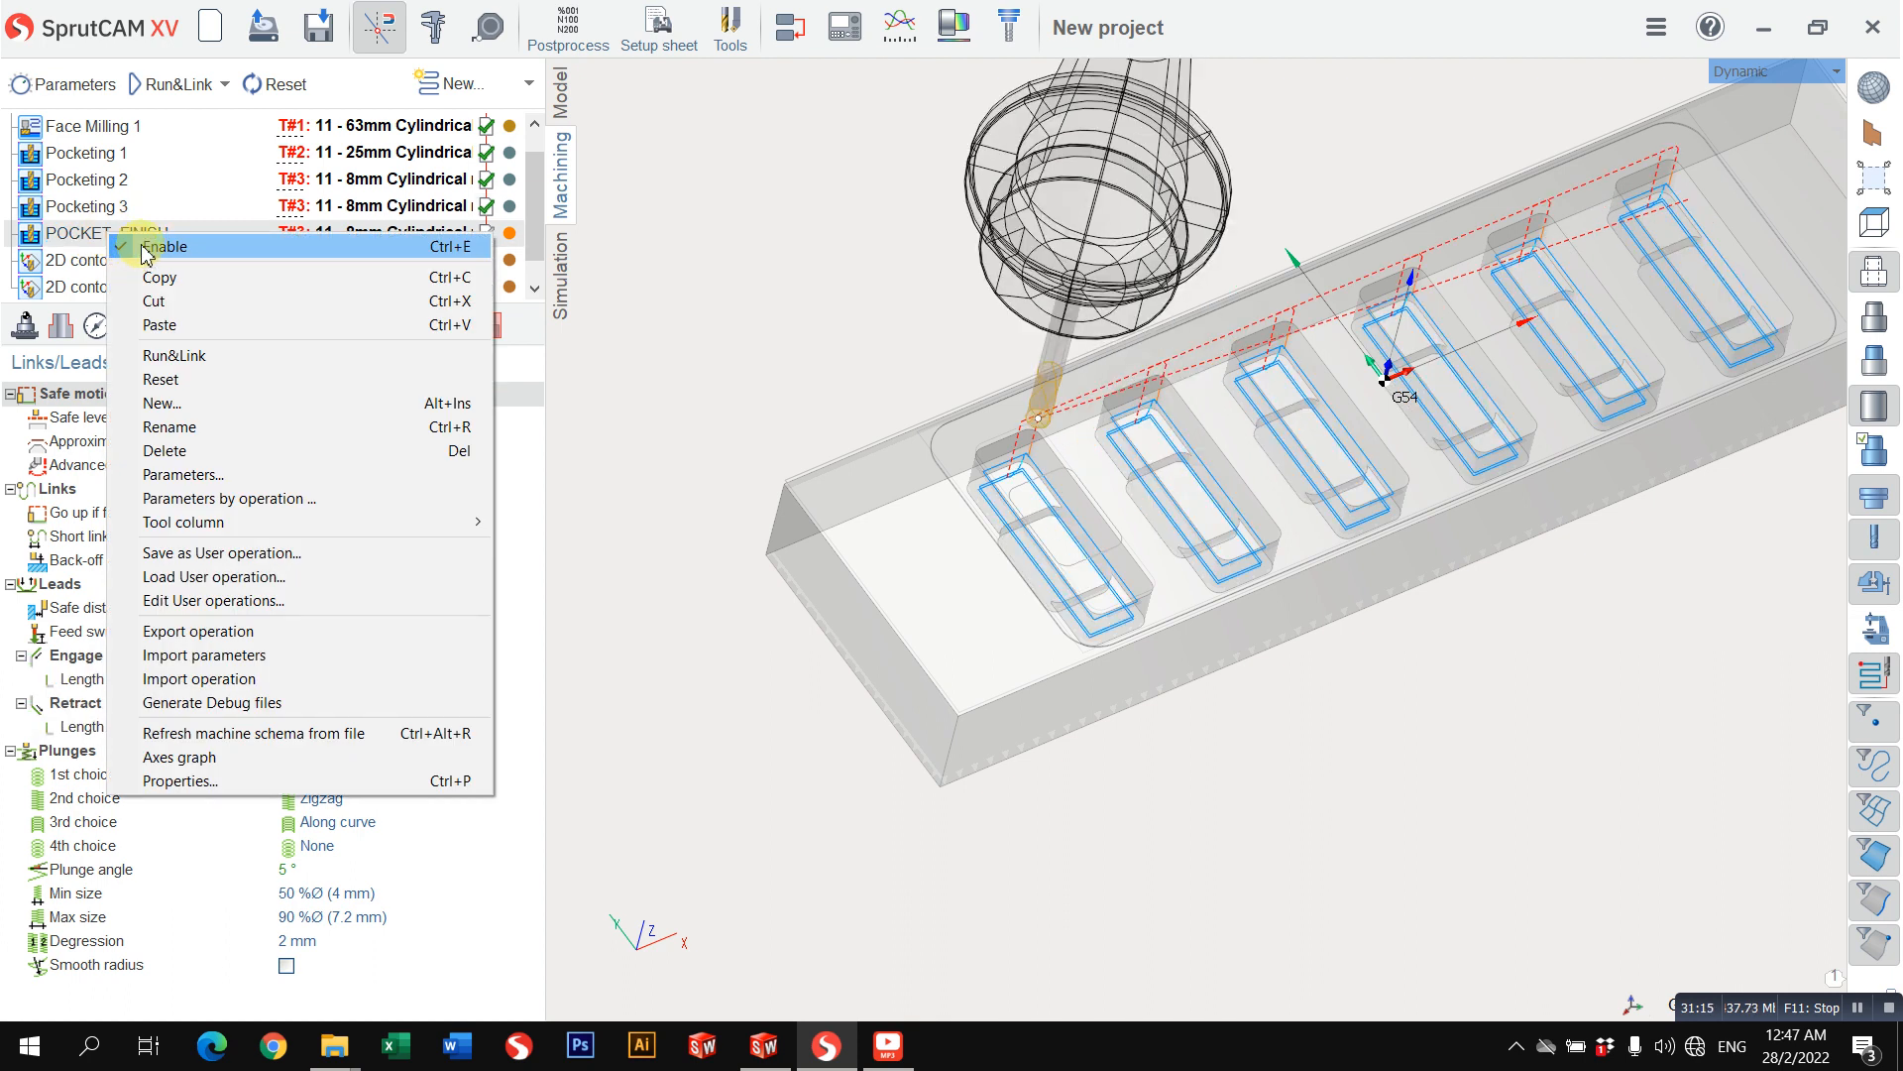
{"action": "left_click", "coordinate": [158, 246]}
Step: Recalculate the 2D contouring 1 toolpath and delete the 2D contouring 2 operation
{"action": "left_click", "coordinate": [92, 260]}
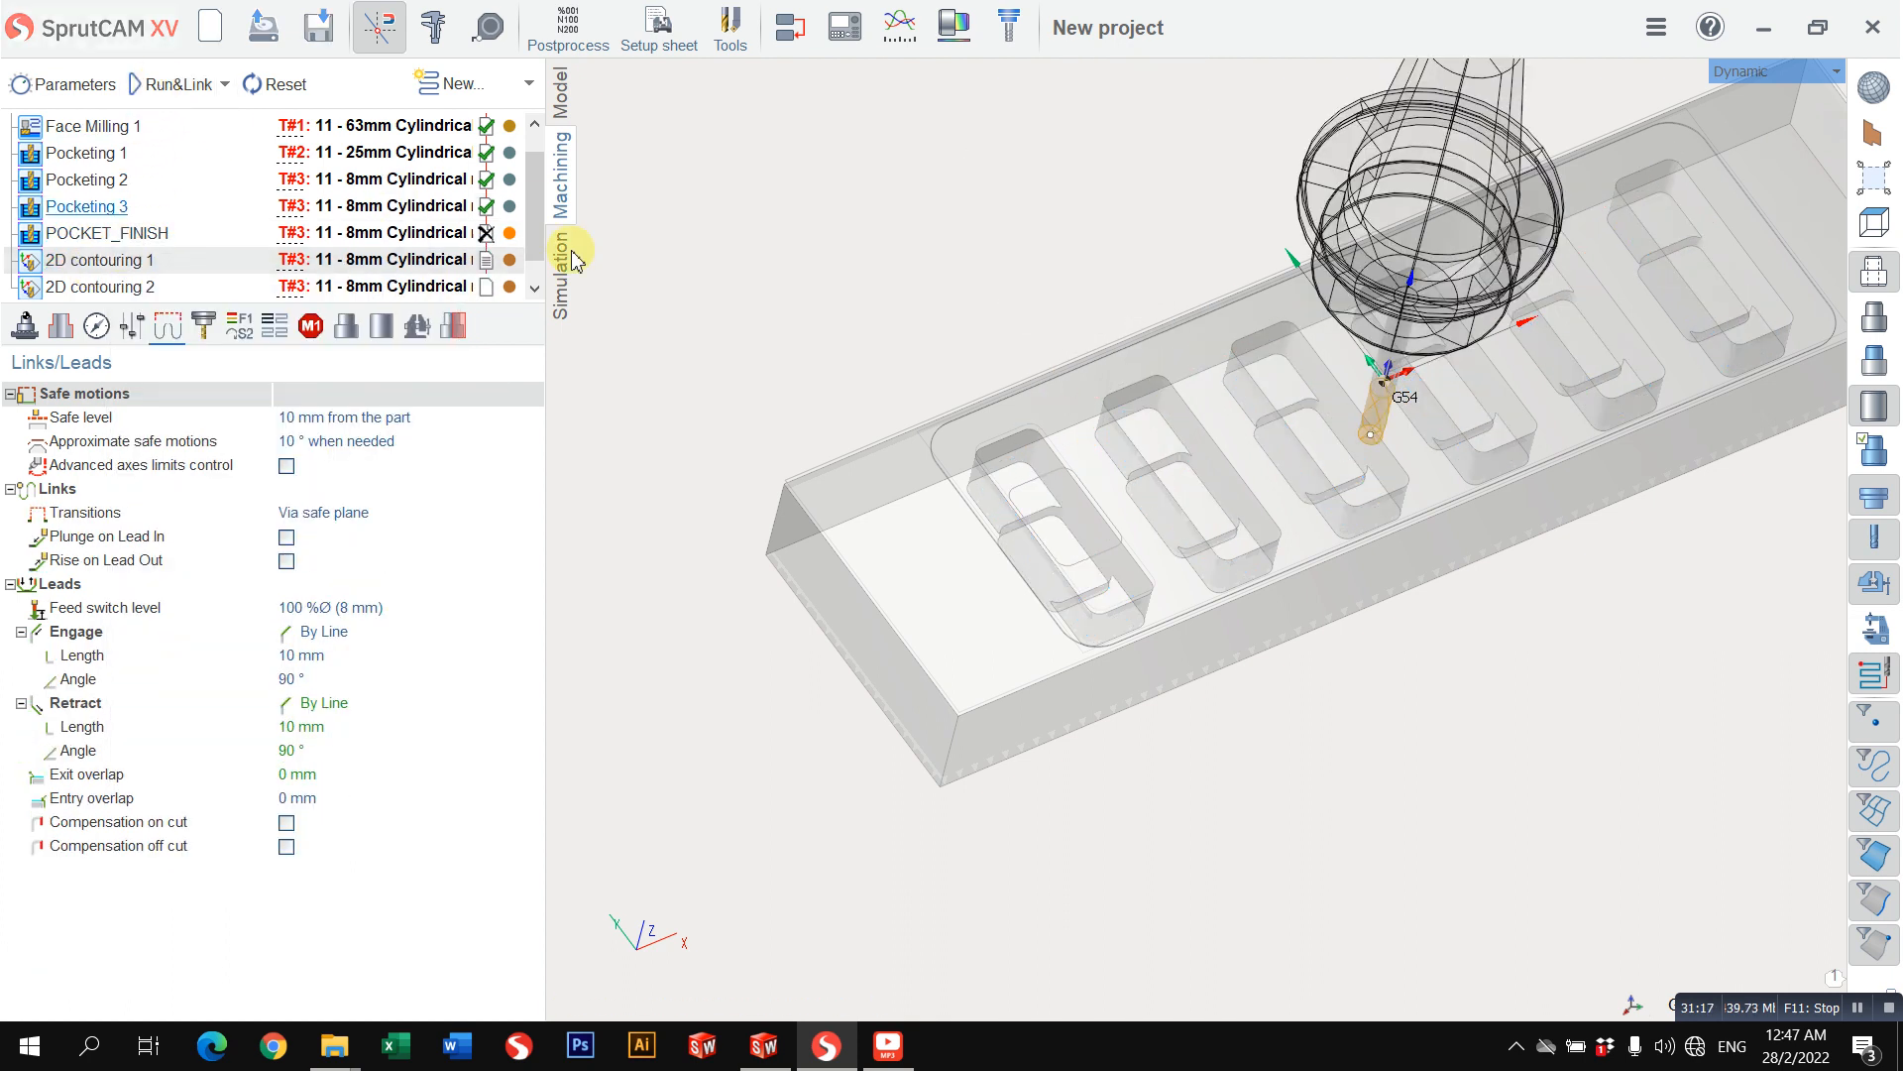
{"action": "left_click", "coordinate": [87, 286]}
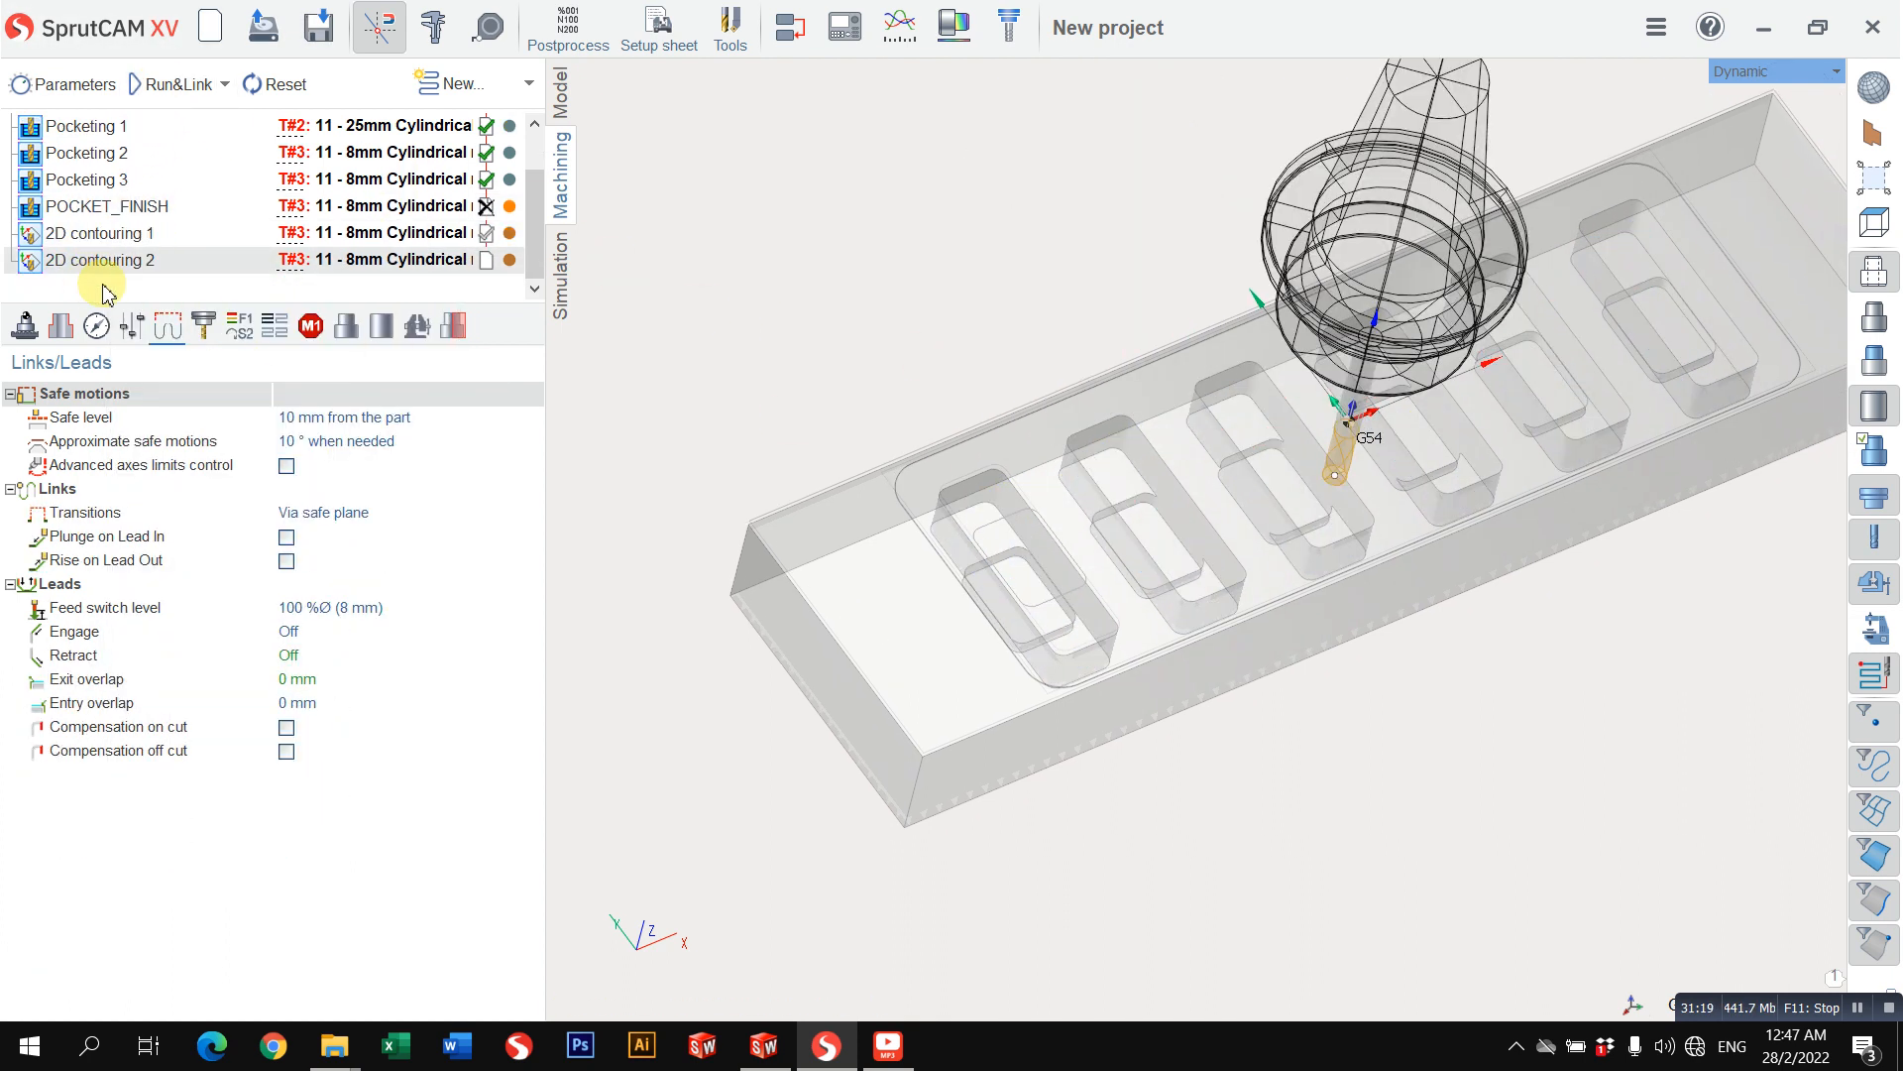
{"action": "middle_click_drag", "start_coordinate": [1133, 541], "coordinate": [1063, 525]}
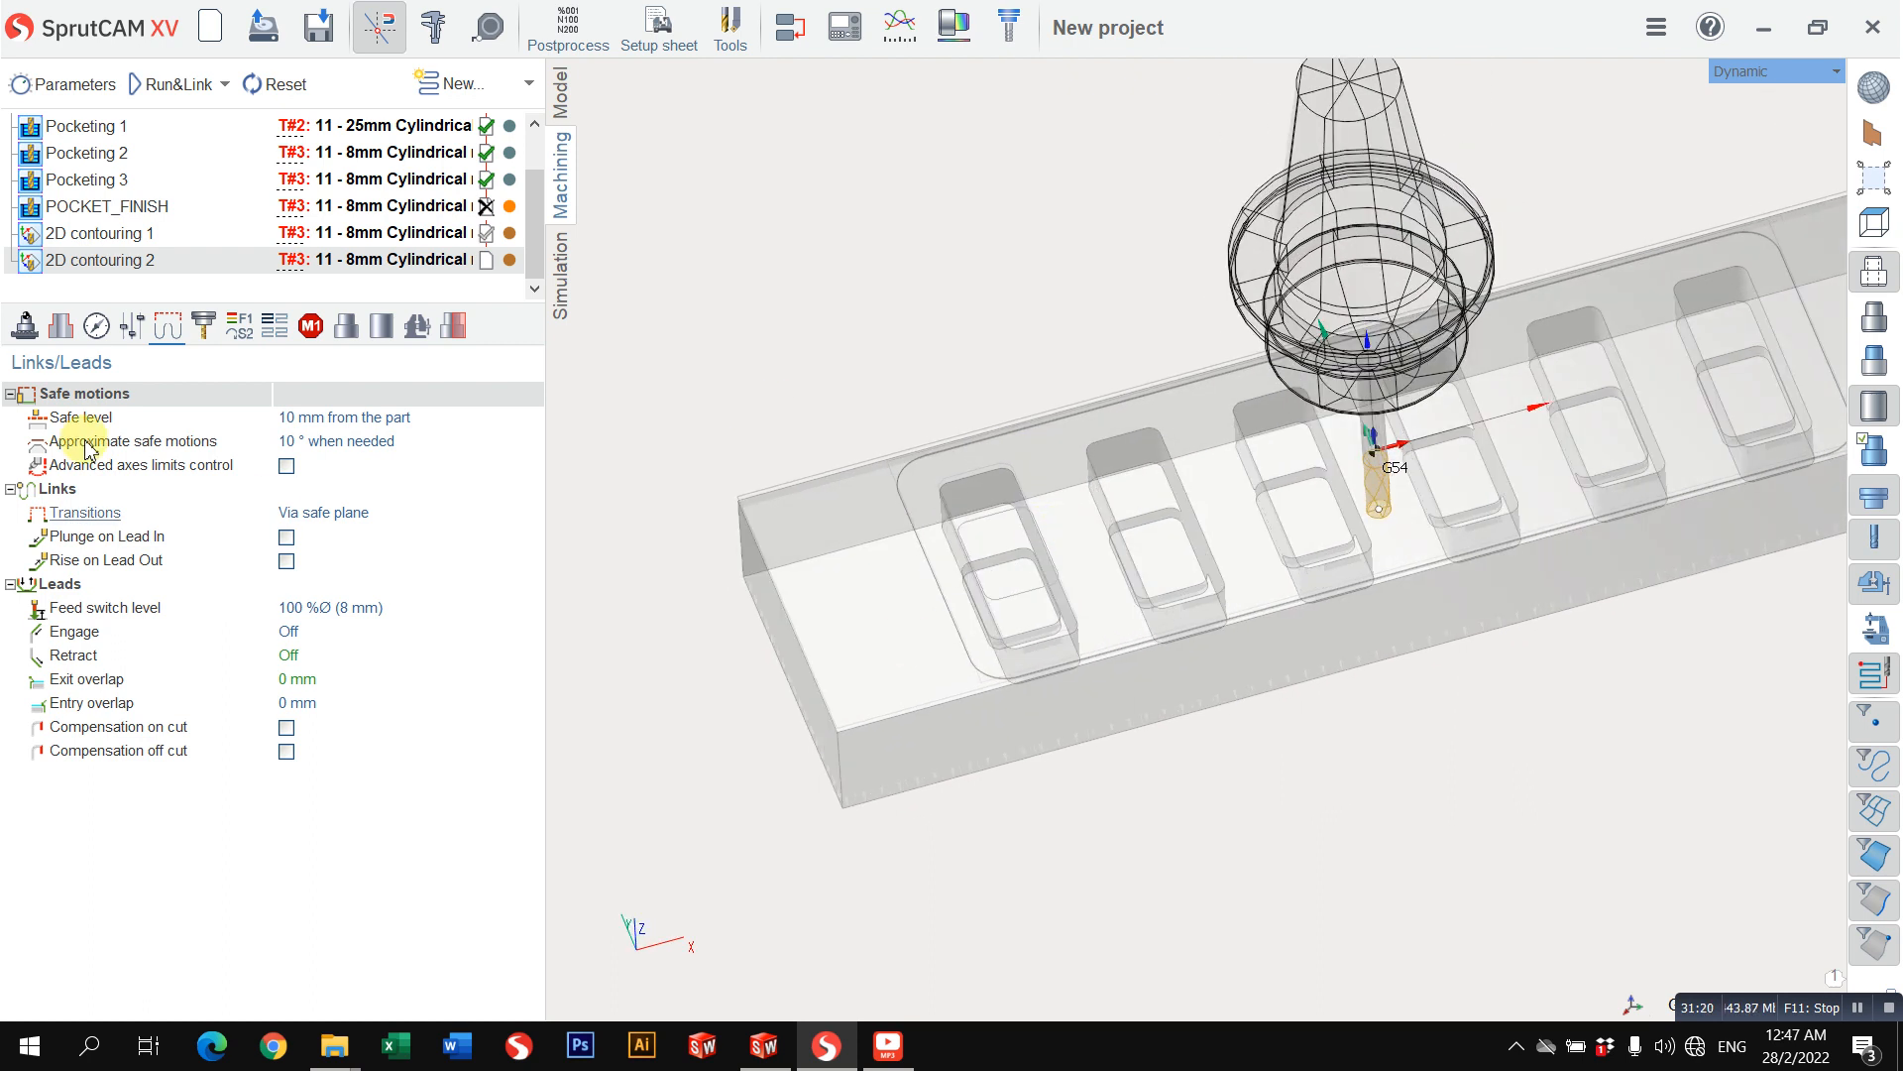
{"action": "left_click", "coordinate": [98, 238]}
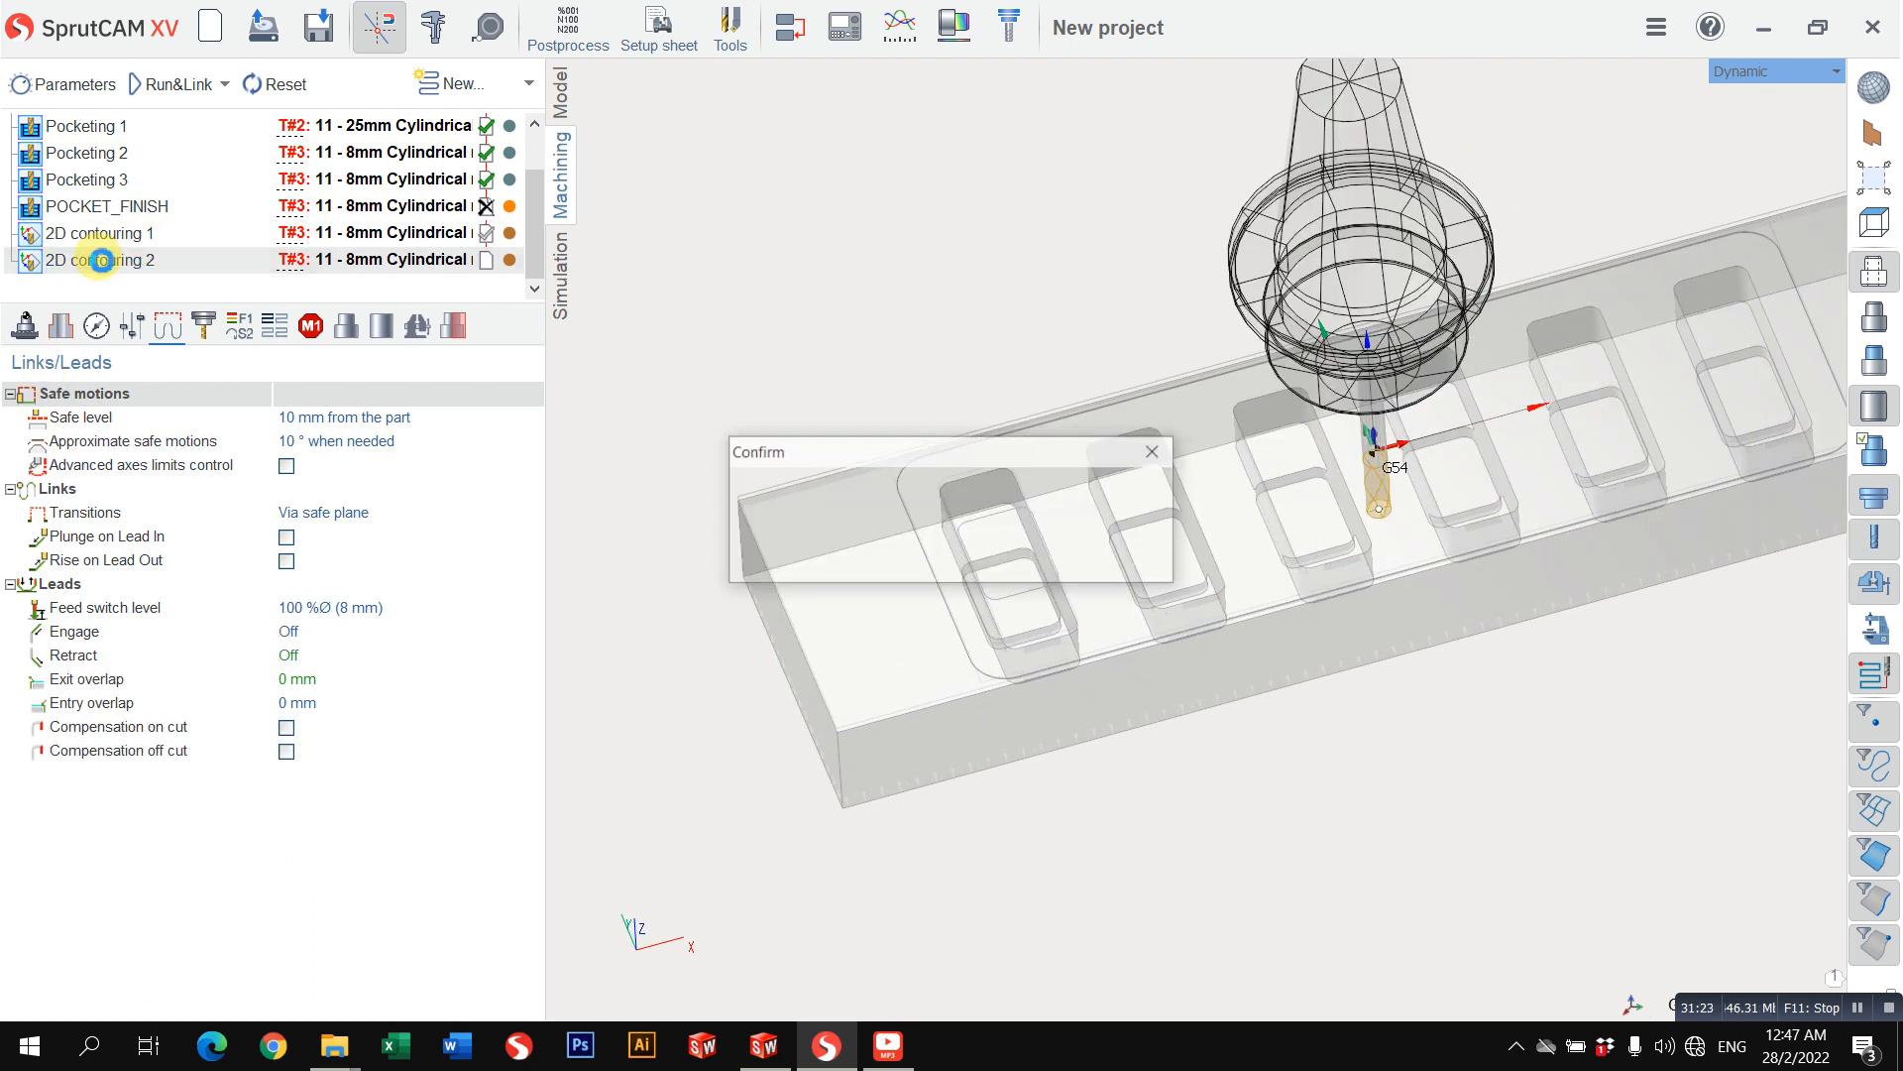
{"action": "right_click", "coordinate": [208, 266]}
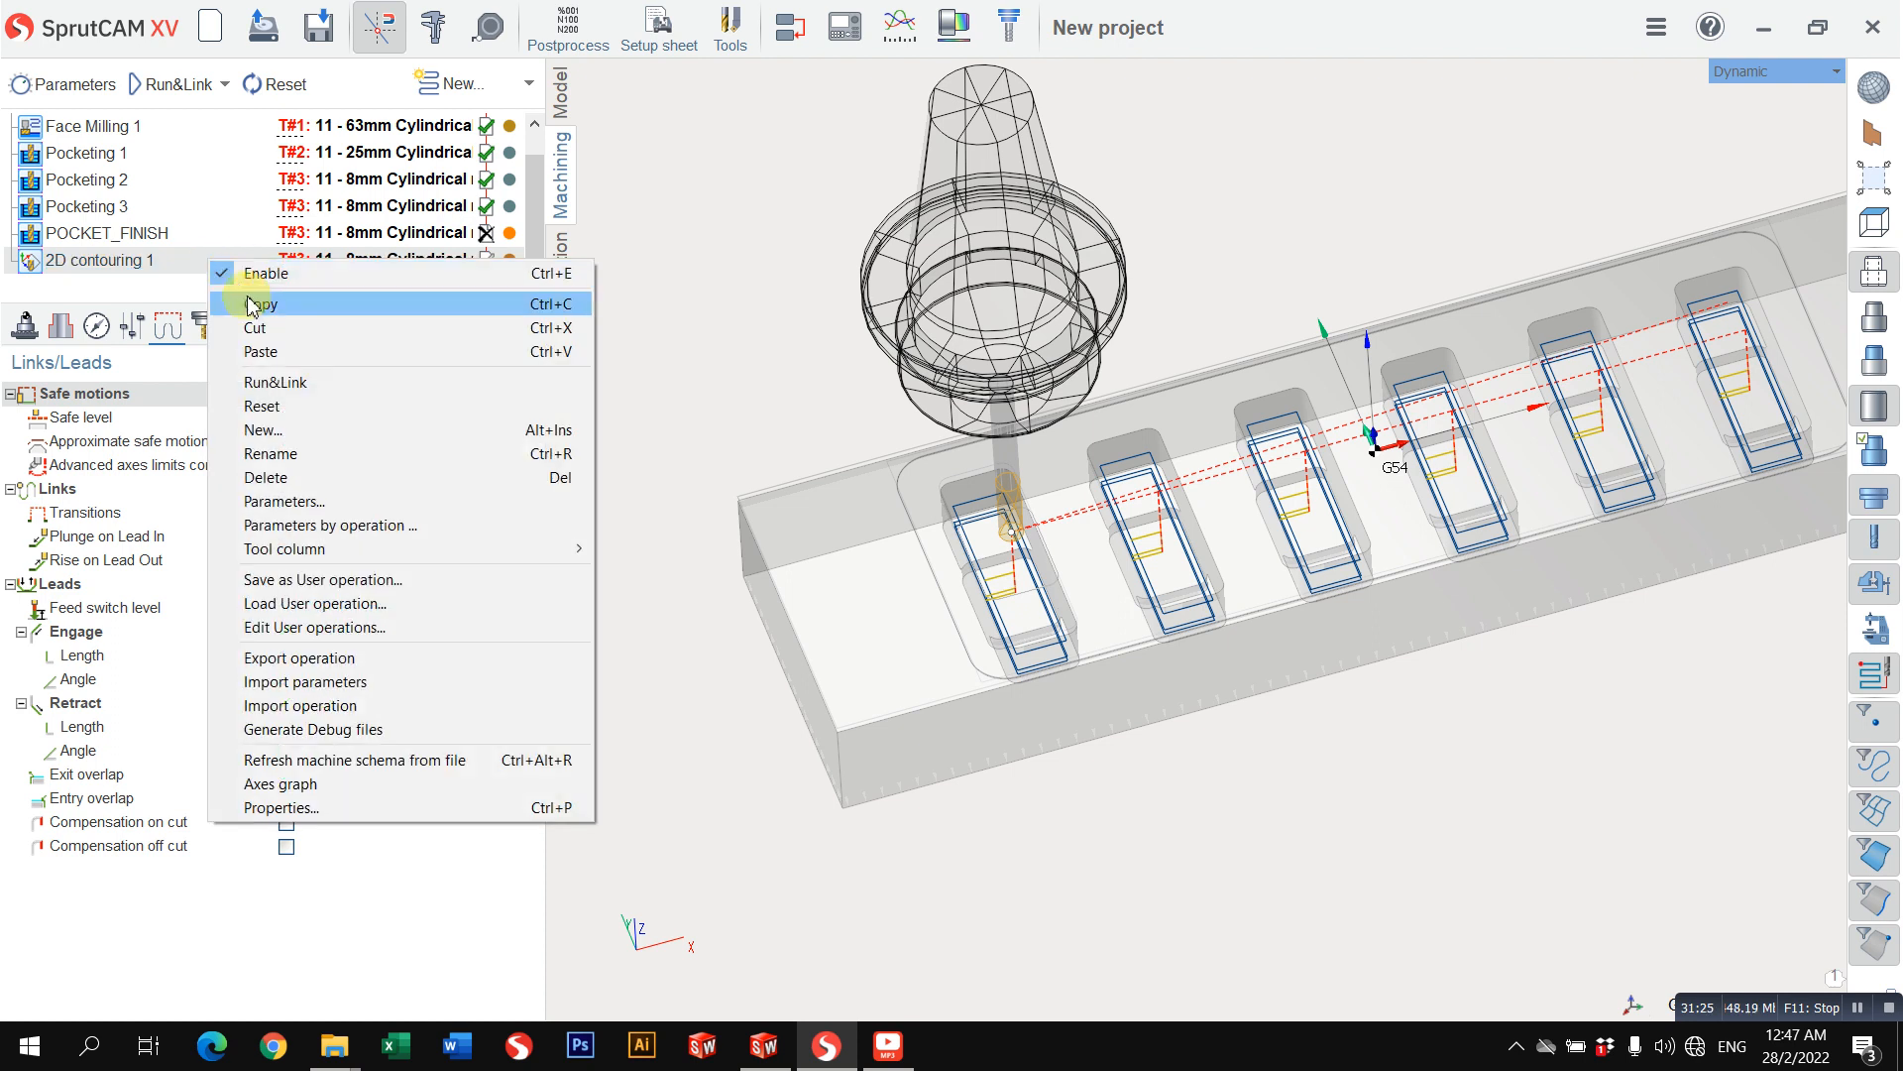
{"action": "right_click", "coordinate": [212, 264]}
{"action": "left_click", "coordinate": [234, 348]}
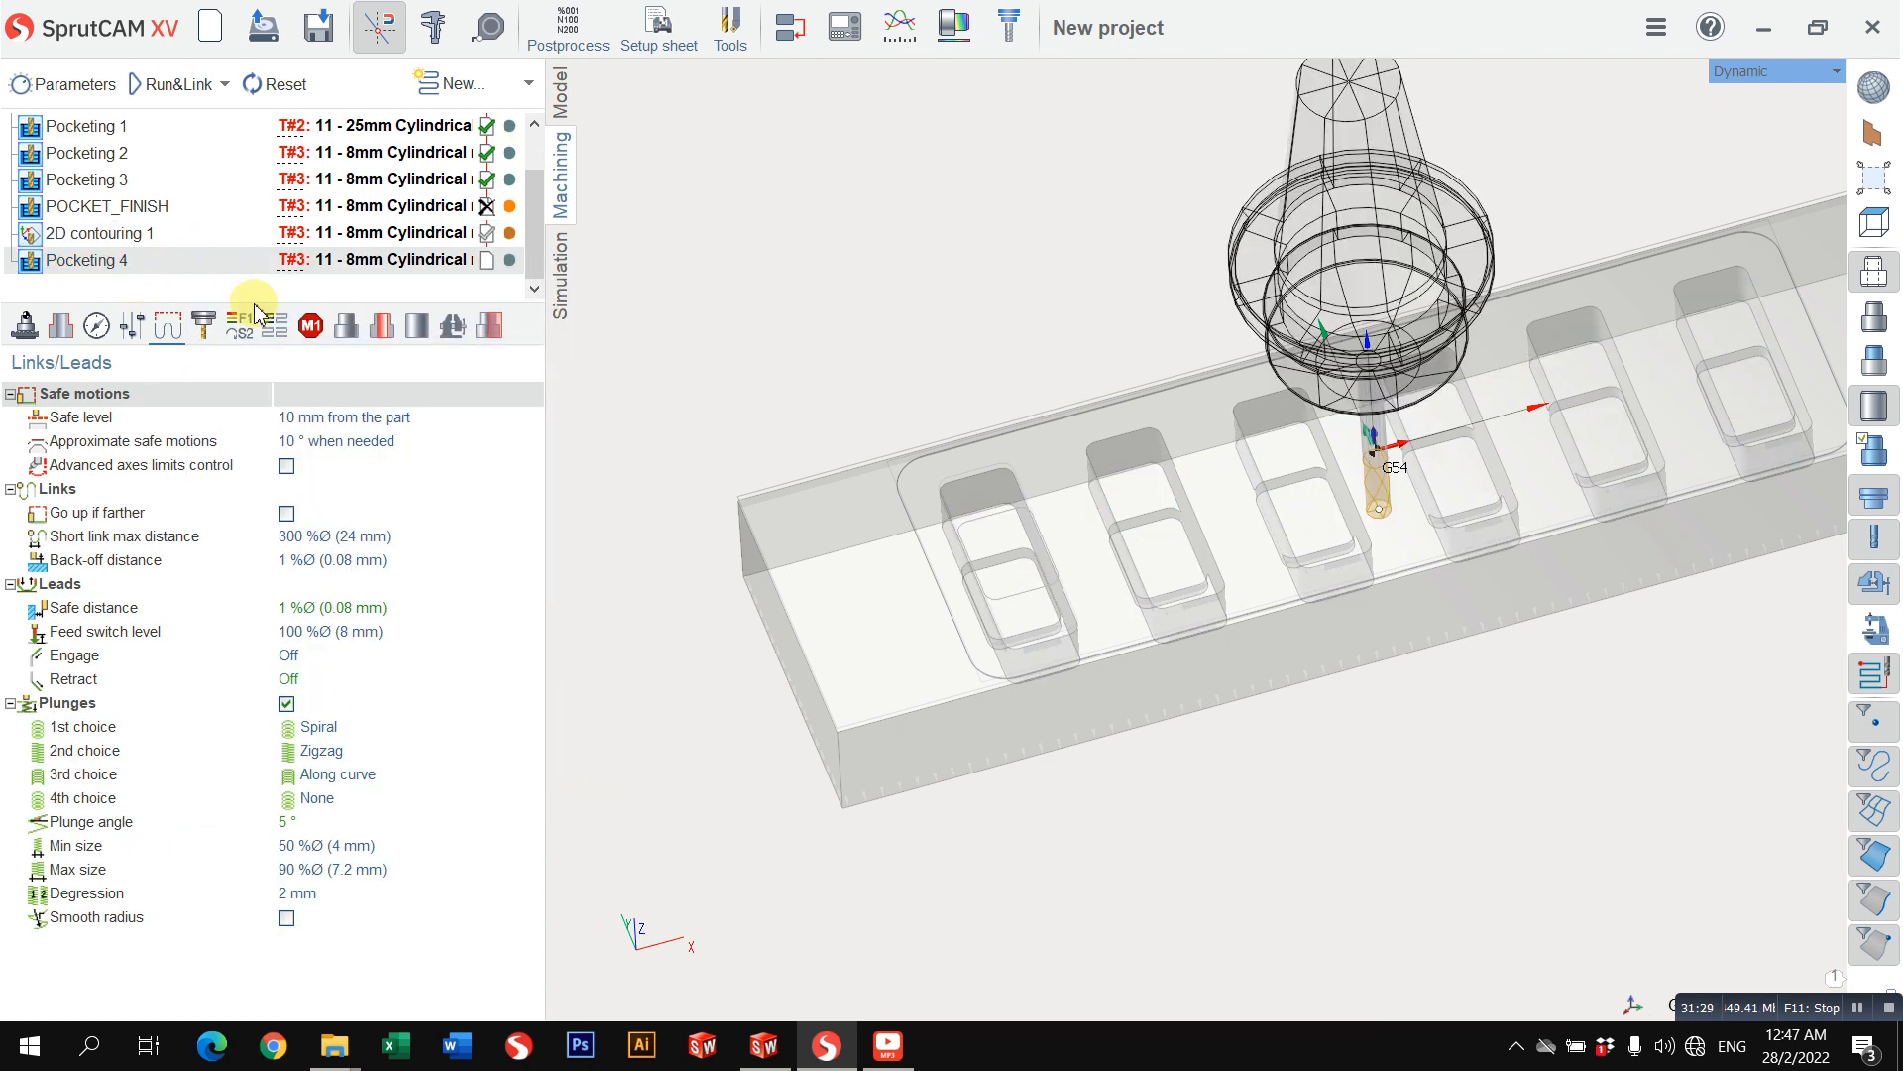
{"action": "key", "text": "Delete"}
{"action": "key", "text": "Return"}
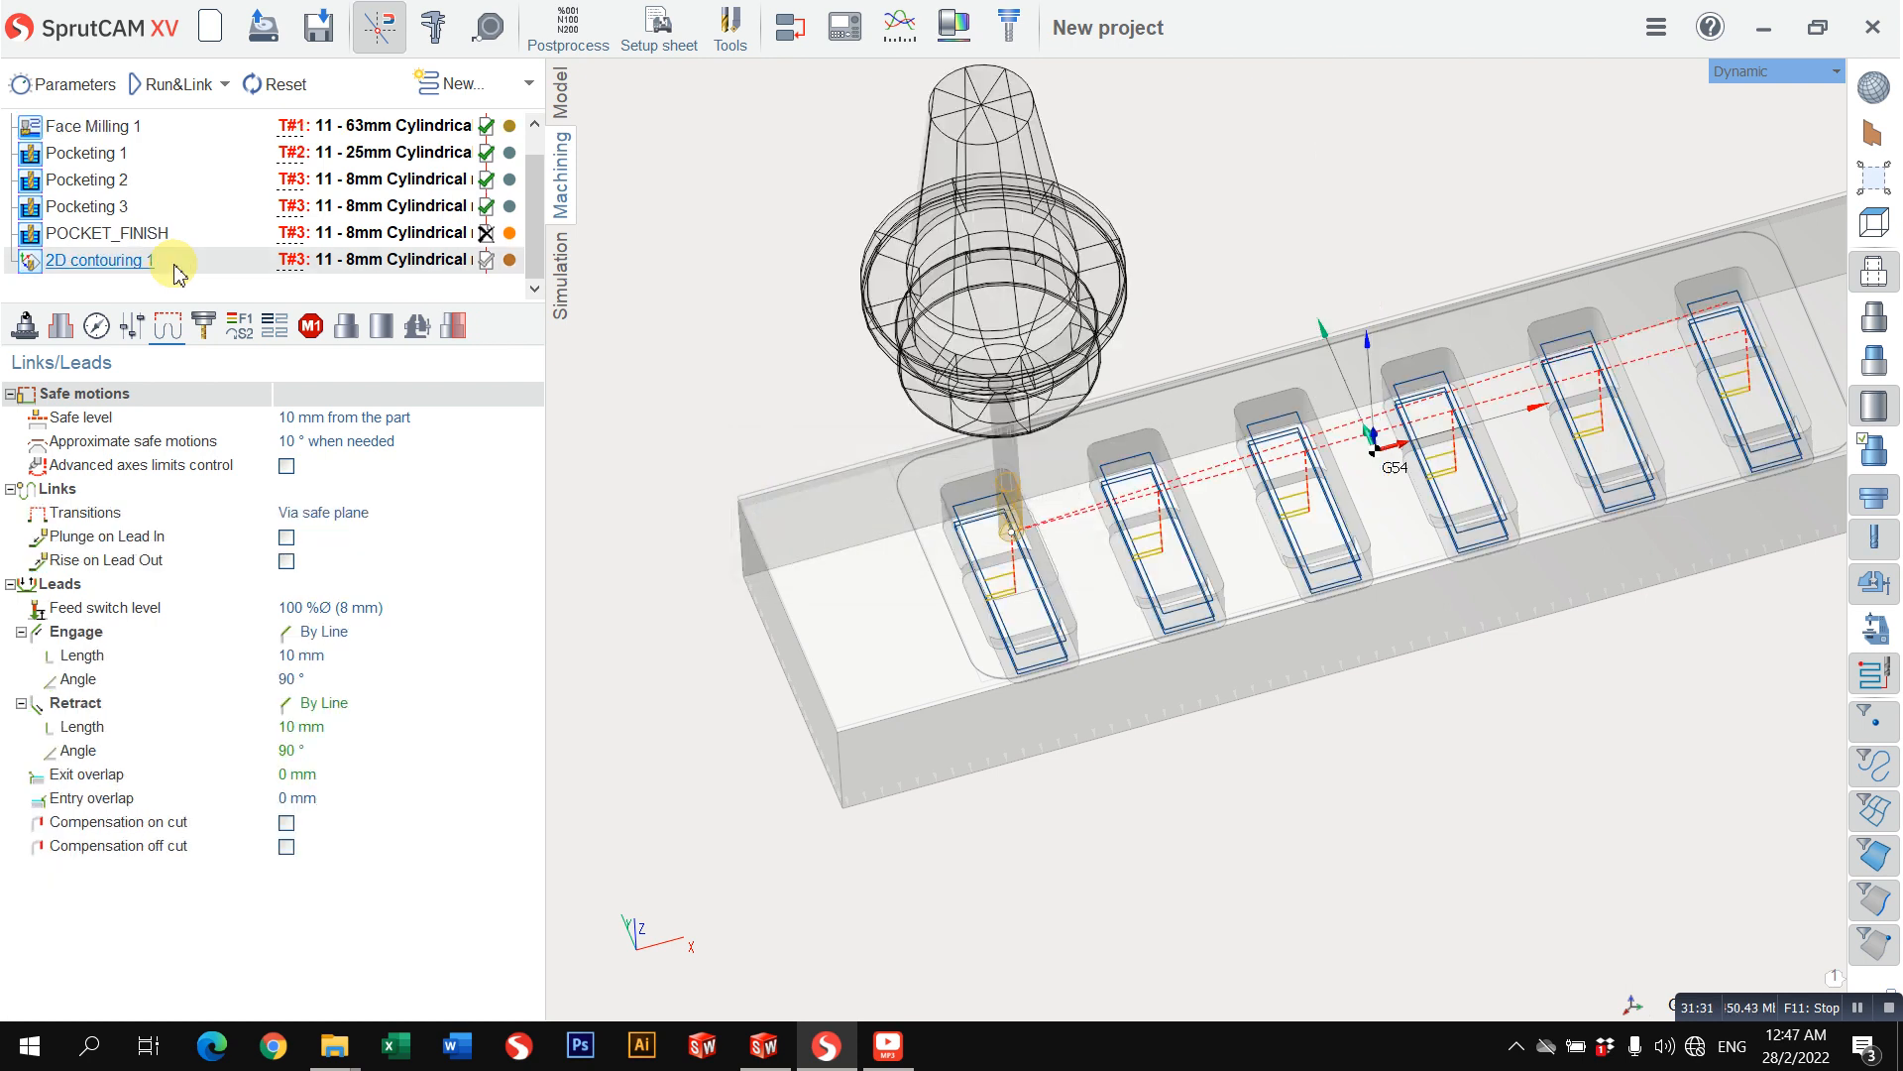
Step: Copy the 2D contouring 1 operation and paste it directly after the original
{"action": "right_click", "coordinate": [203, 270]}
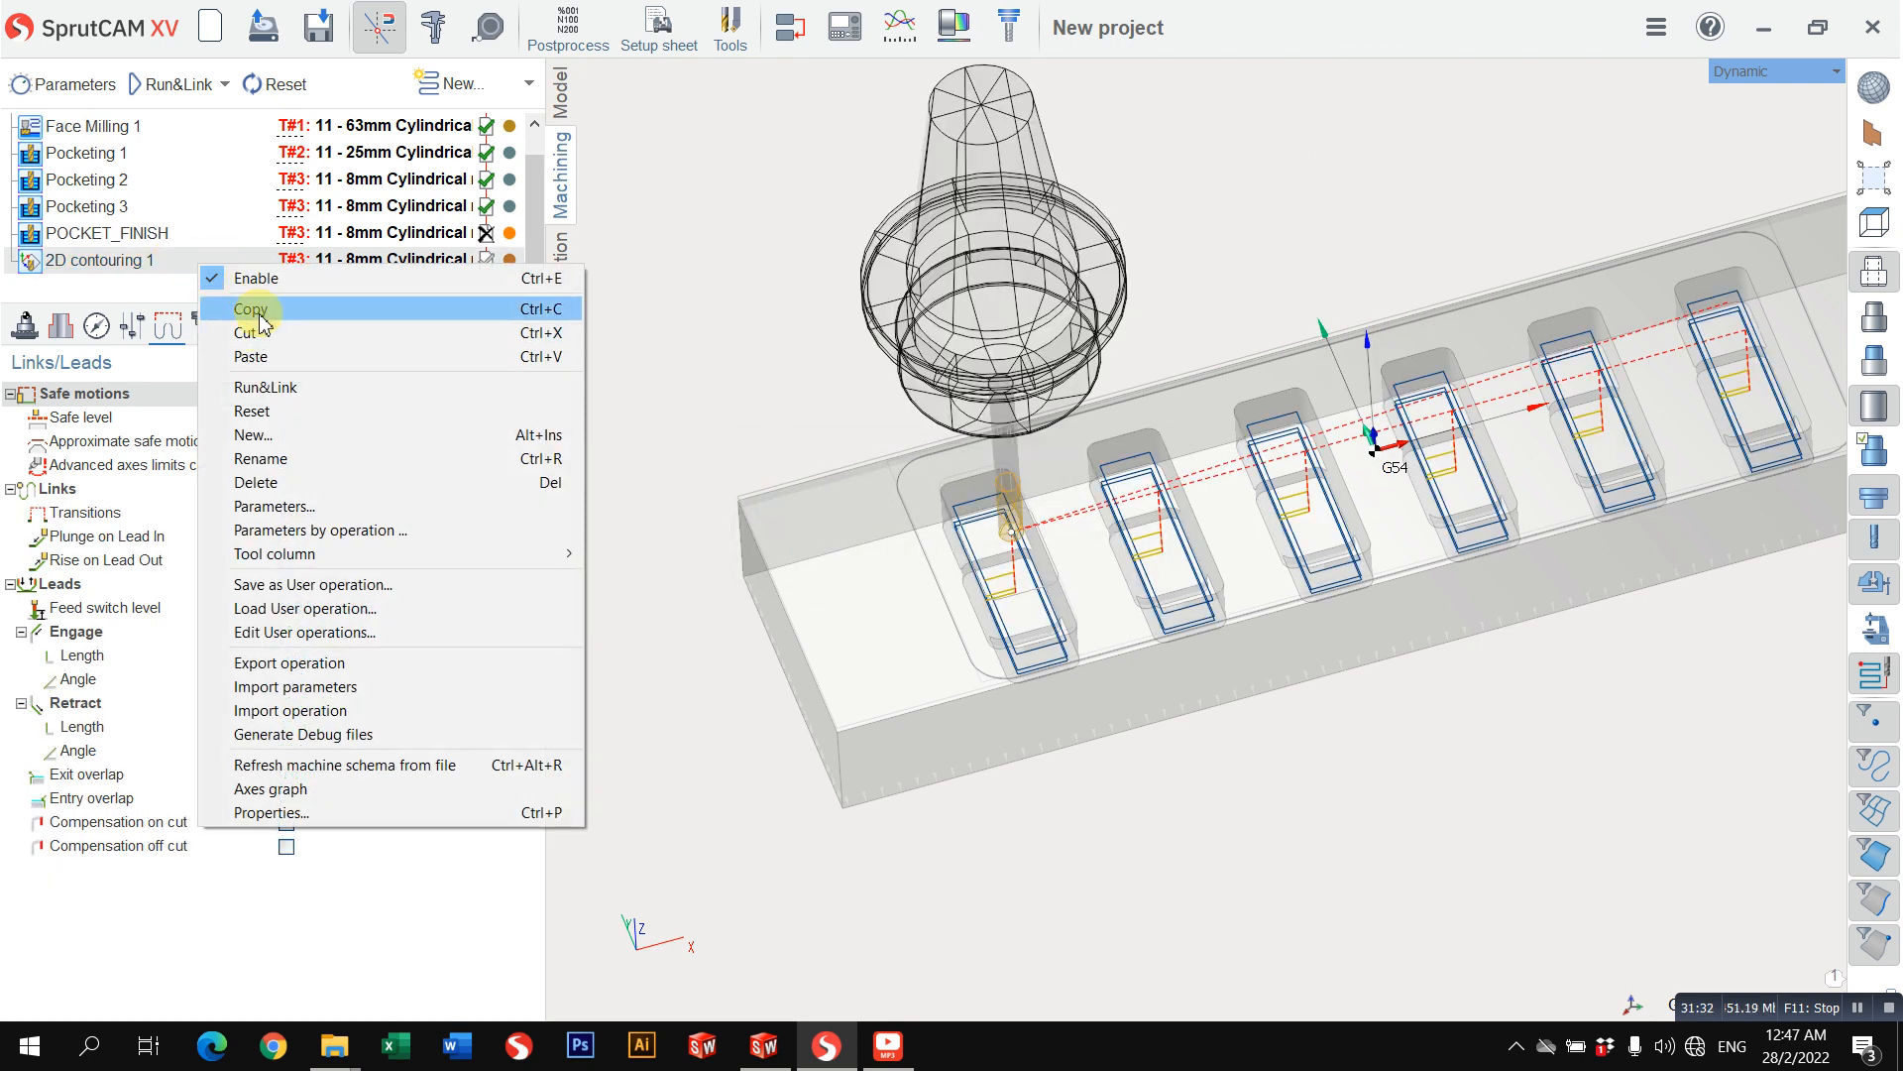
{"action": "left_click", "coordinate": [253, 306]}
{"action": "right_click", "coordinate": [220, 270]}
{"action": "left_click", "coordinate": [253, 330]}
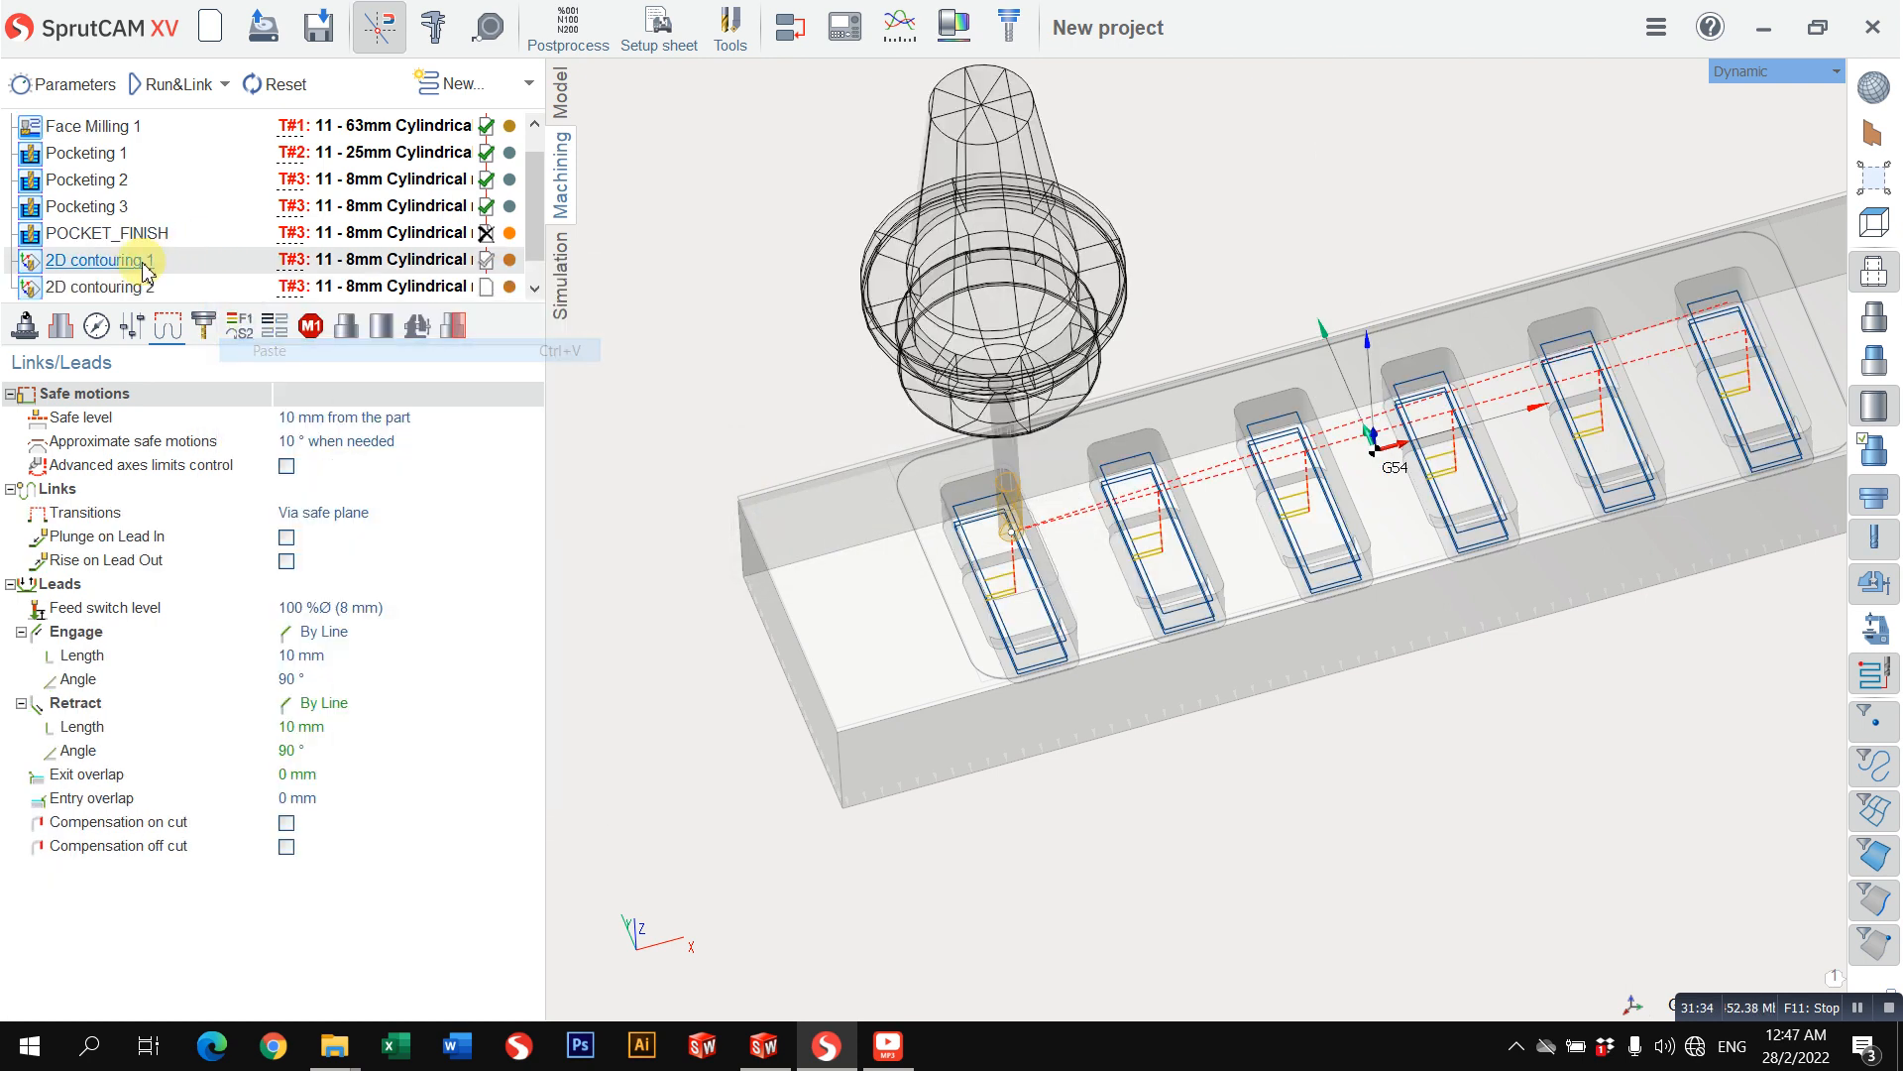
Step: Replace Curve2 in the pasted contouring operation's job assignment with the Joined curve around the first pocket's lower recess
{"action": "left_click", "coordinate": [62, 328]}
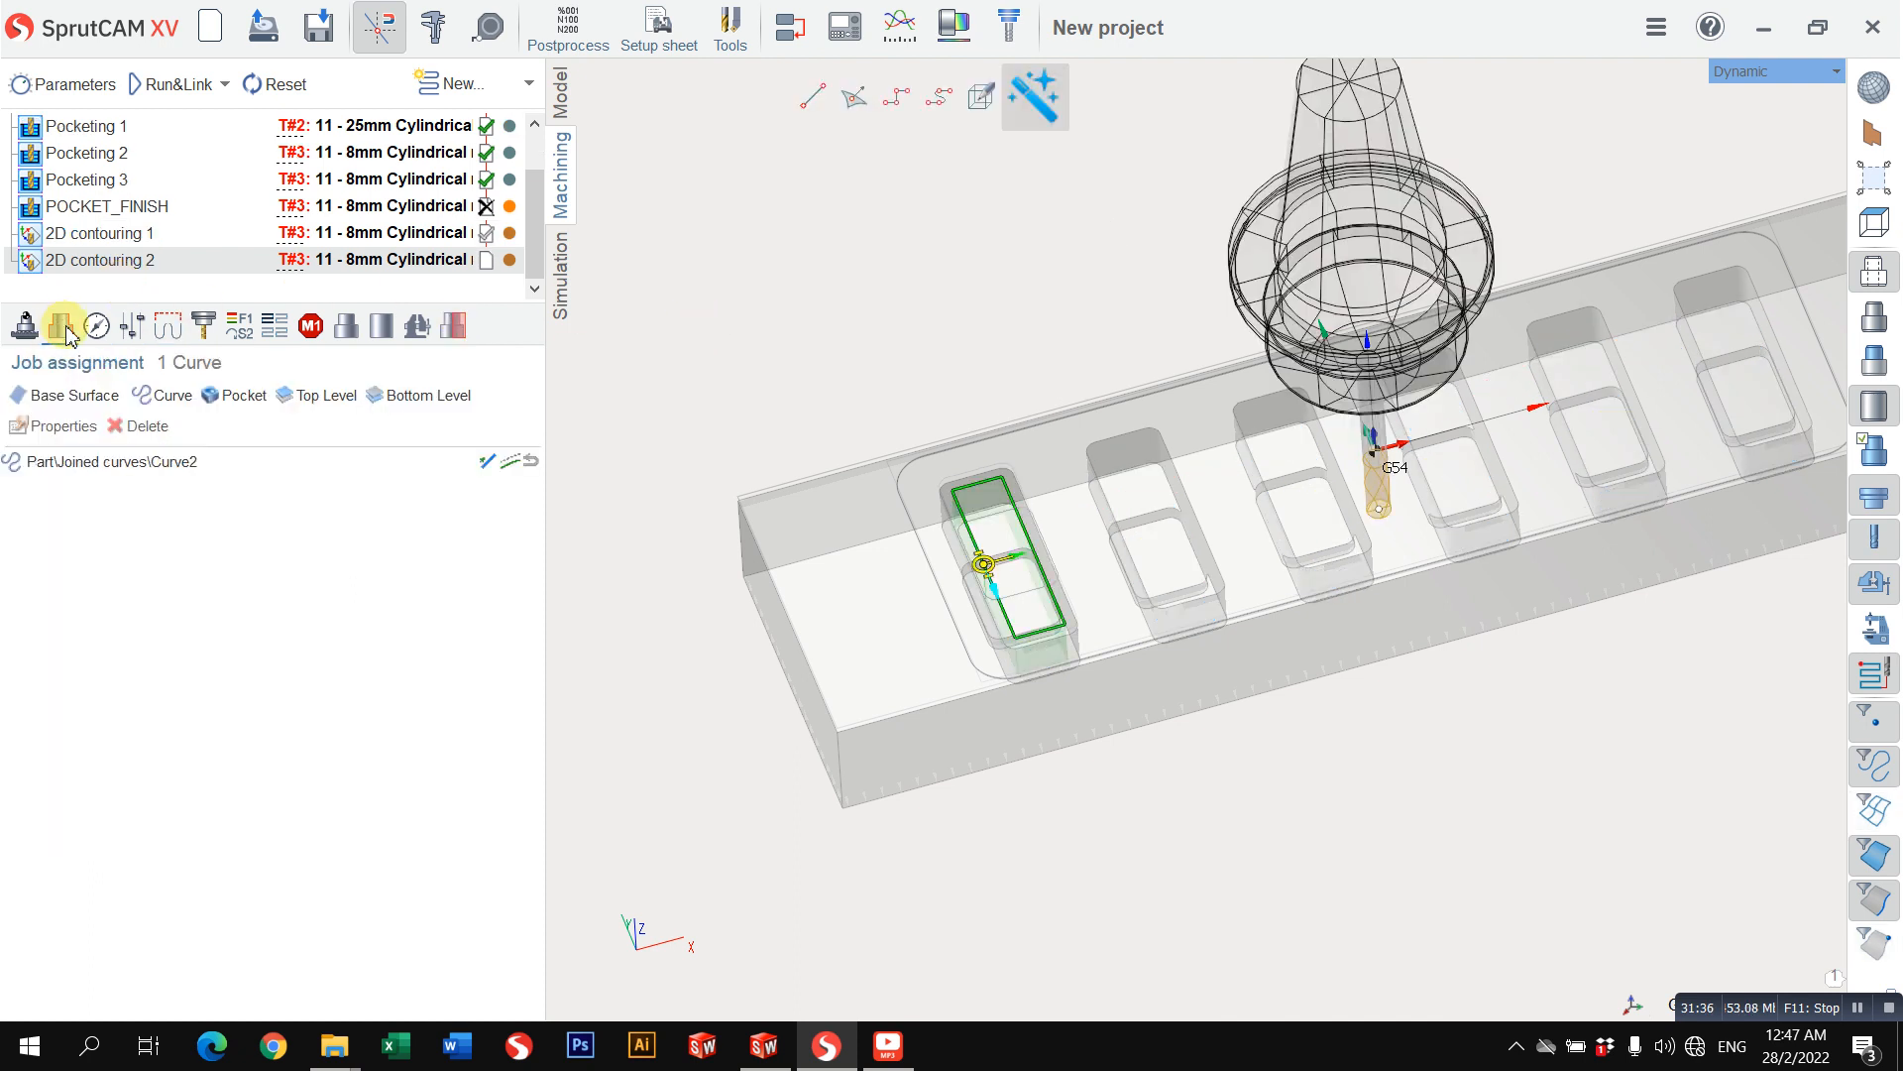
{"action": "left_click", "coordinate": [106, 466]}
{"action": "left_click", "coordinate": [146, 426]}
{"action": "left_click", "coordinate": [164, 395]}
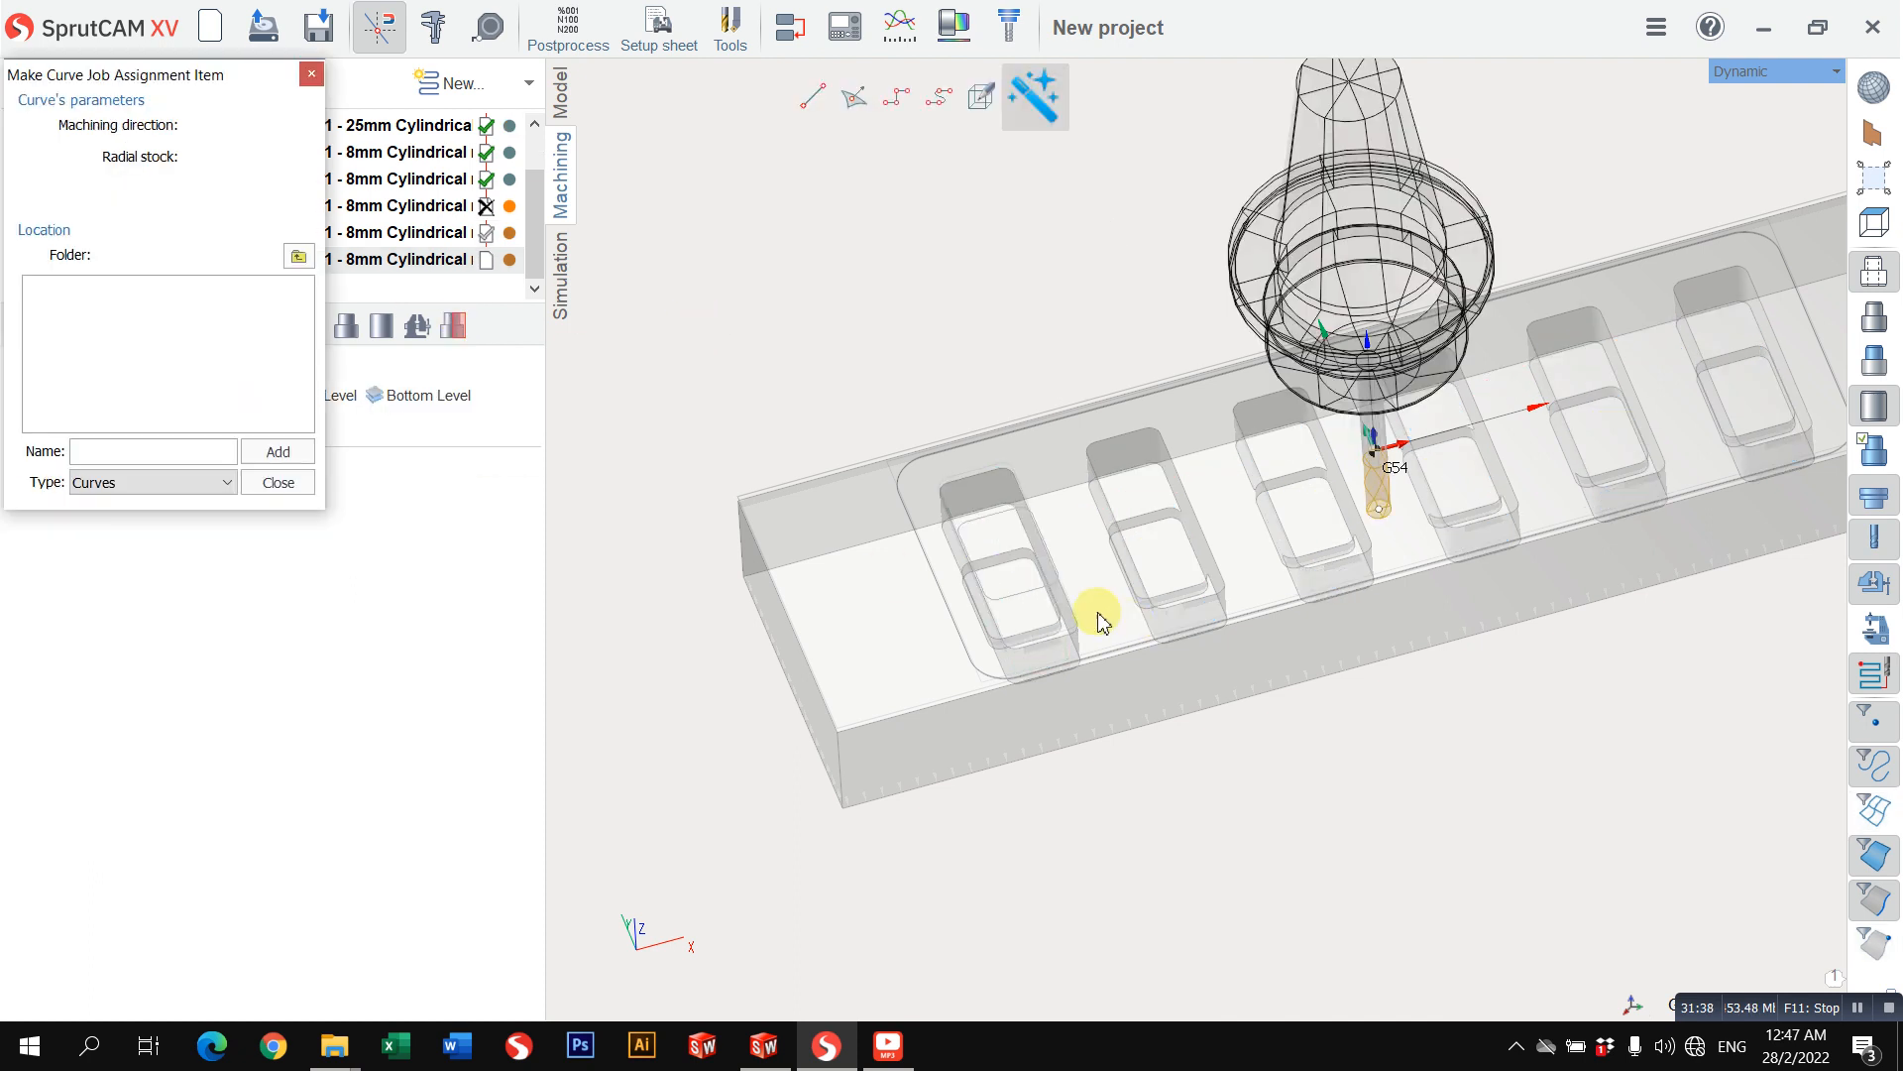
{"action": "left_click", "coordinate": [119, 356]}
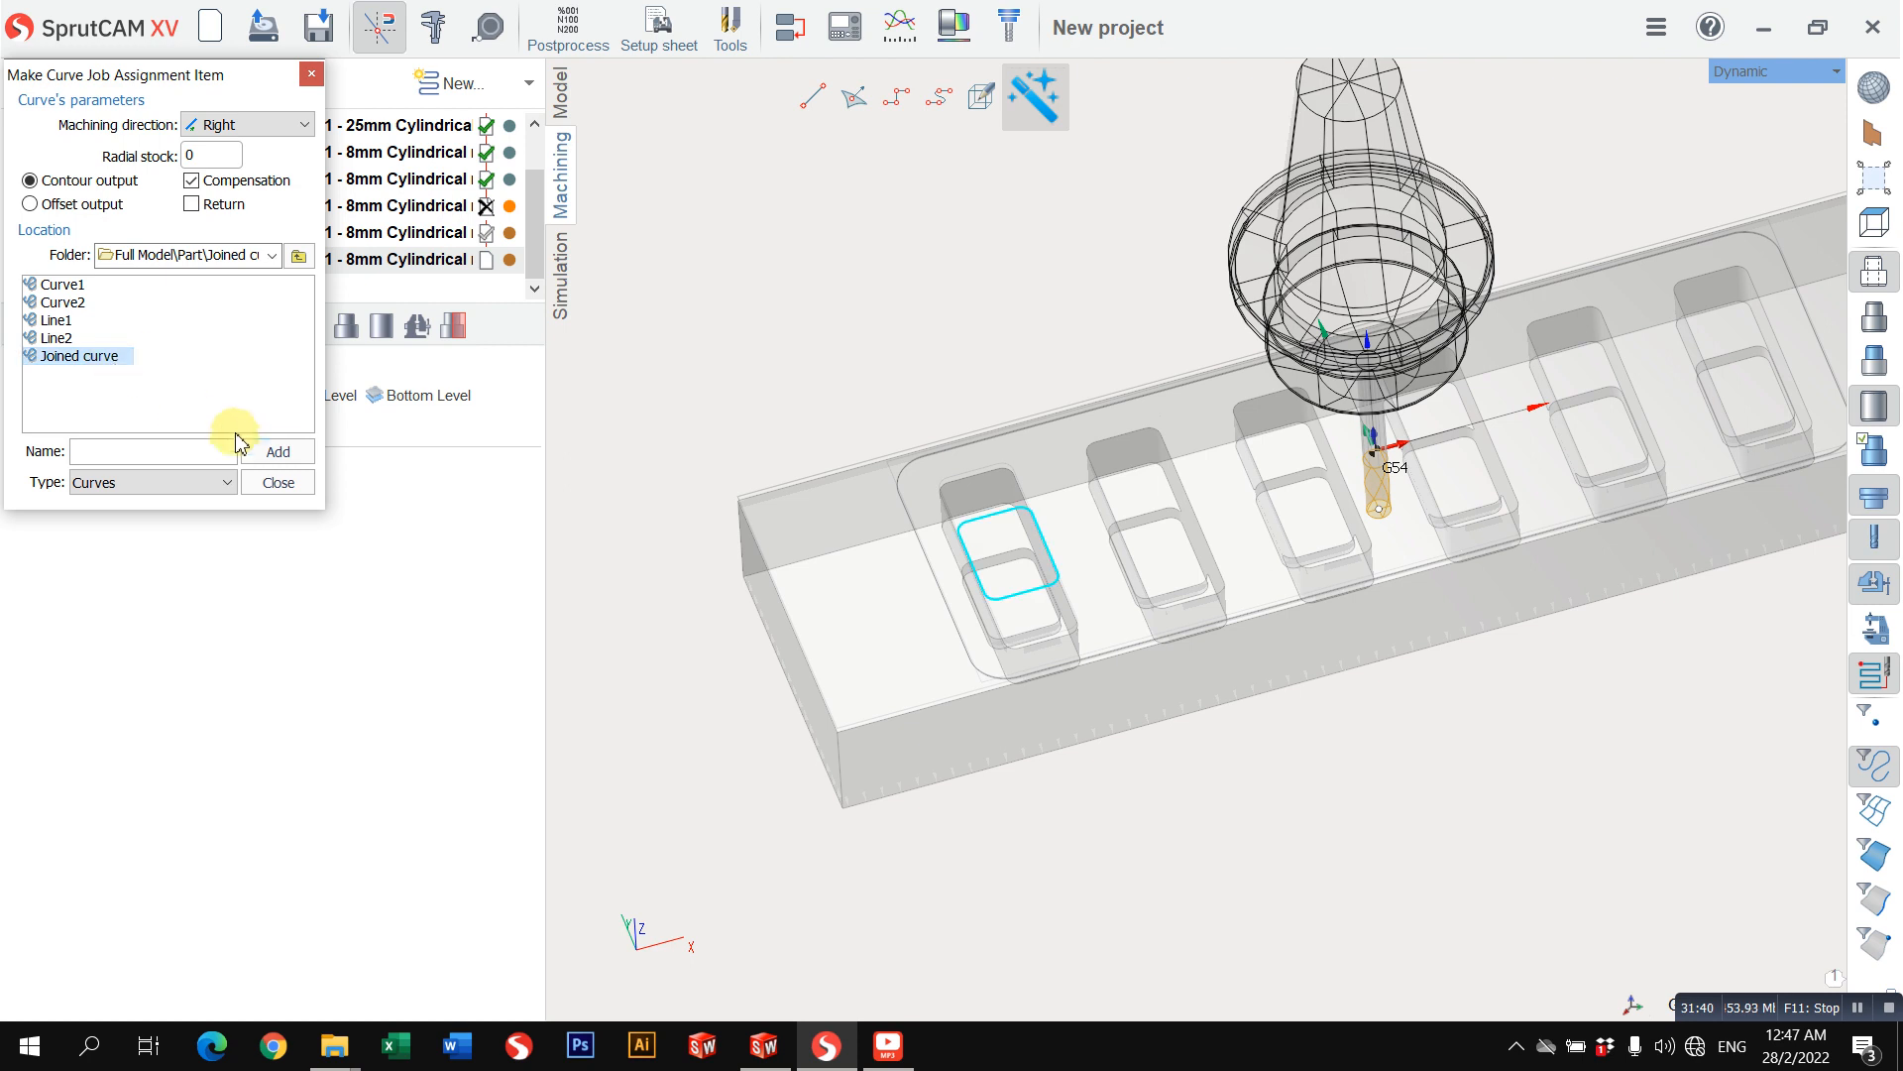
{"action": "left_click", "coordinate": [260, 454]}
{"action": "left_click", "coordinate": [279, 483]}
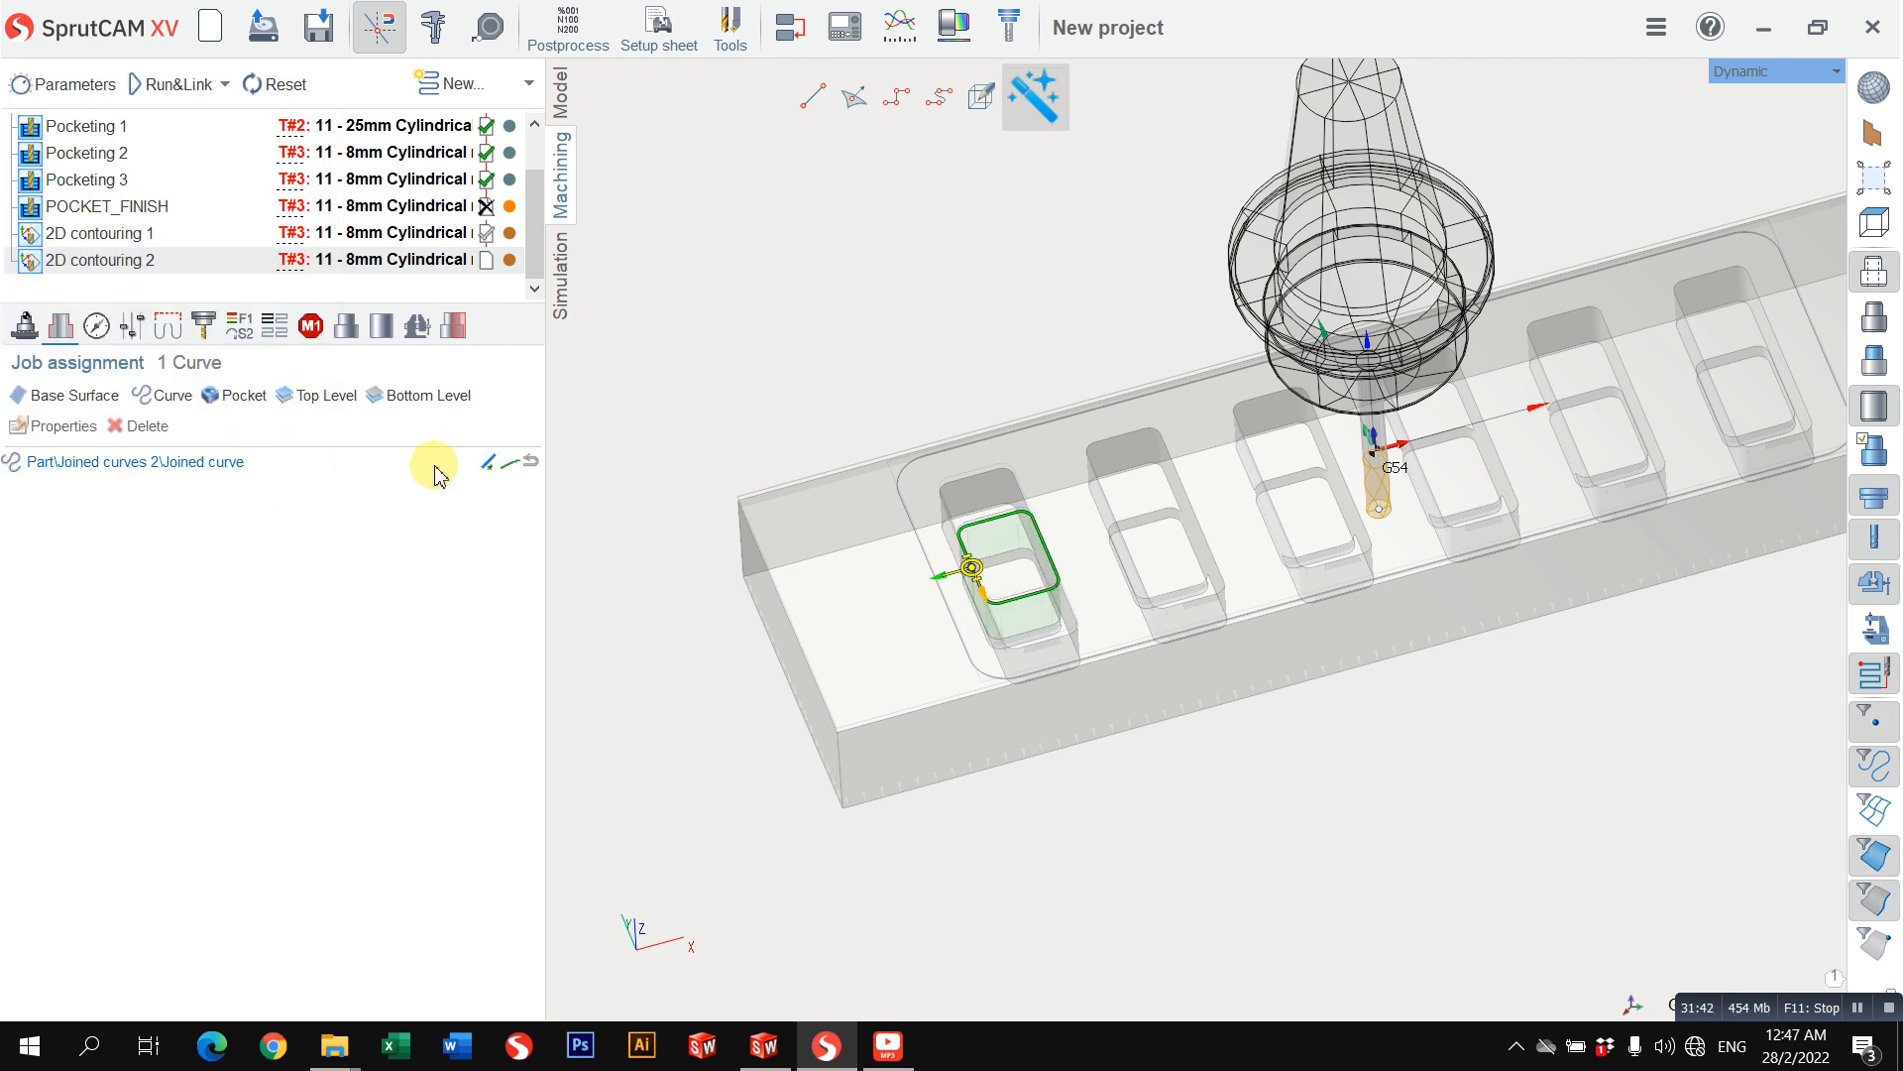
Step: Flip the machining side of the Joined curve to the inside of the pocket recess and recalculate the 2D contouring 2 toolpath
{"action": "left_click", "coordinate": [967, 609]}
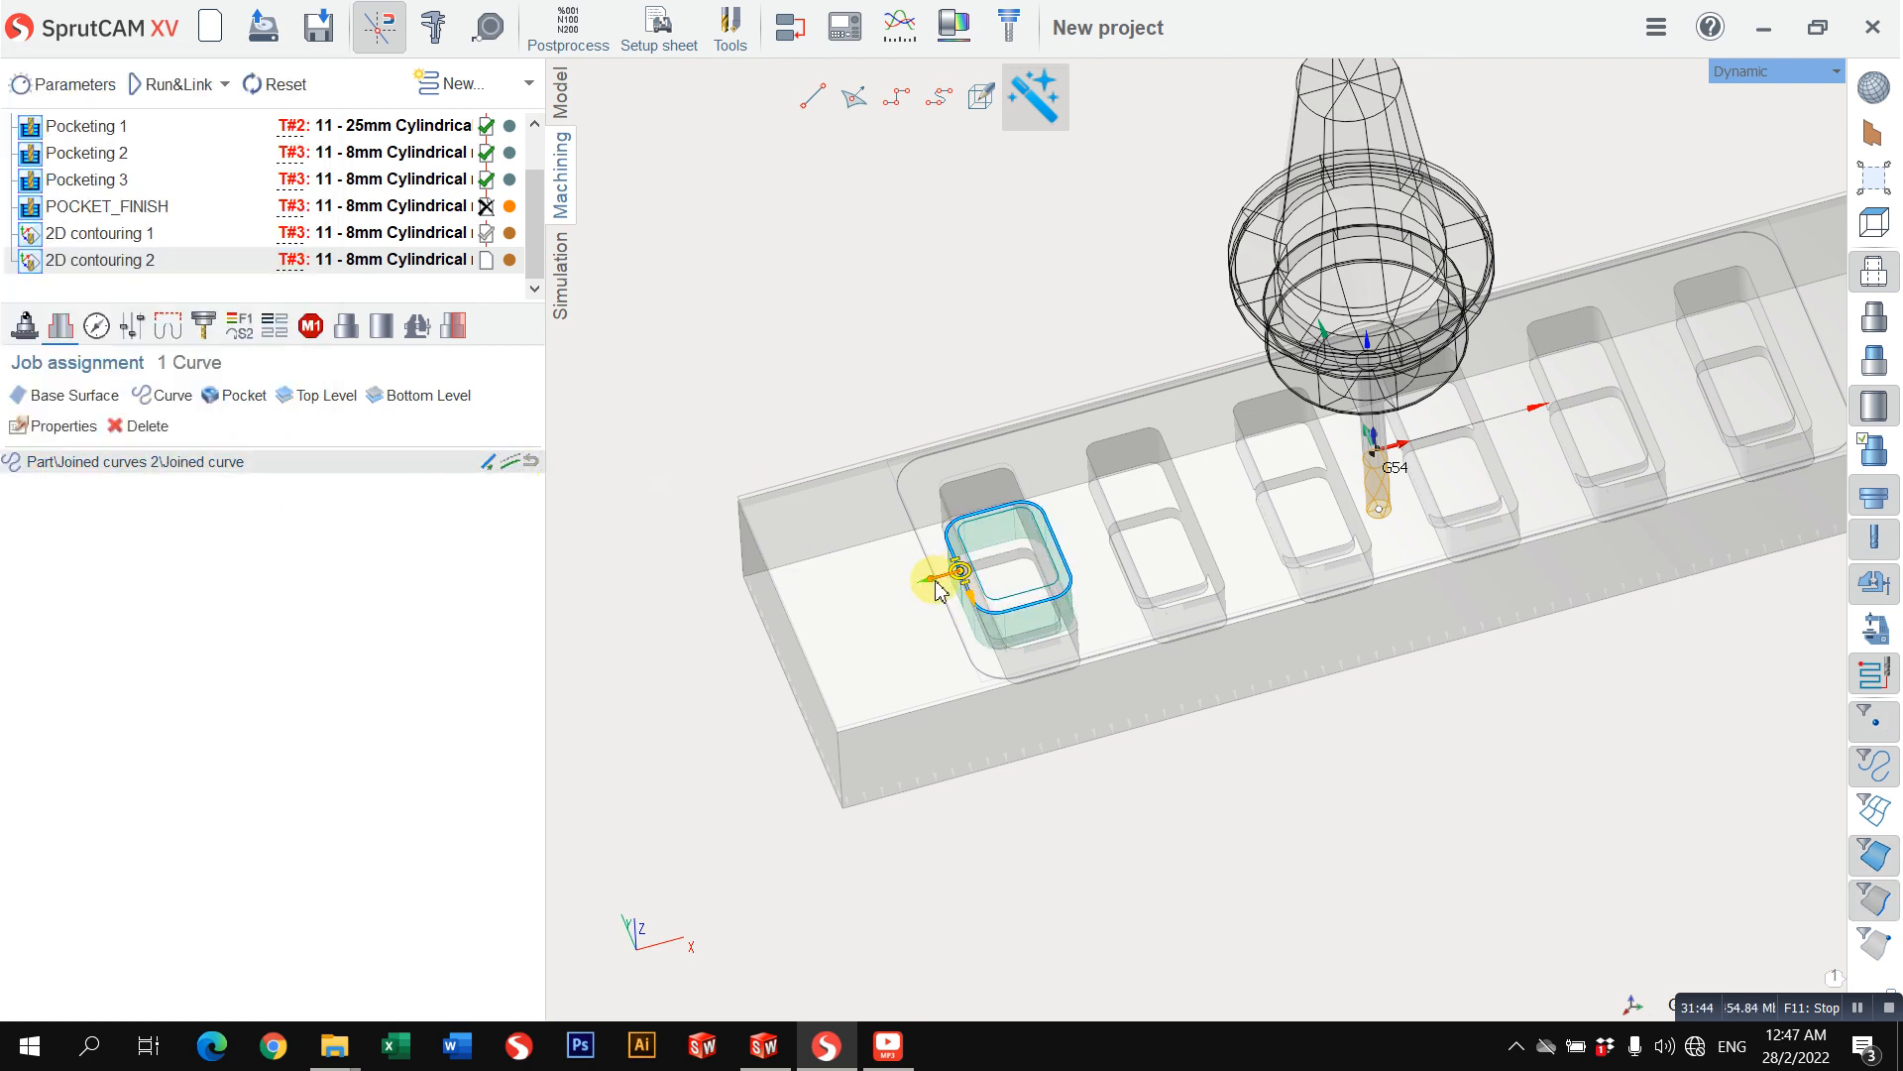
{"action": "scroll", "coordinate": [850, 486], "scroll_direction": "up", "scroll_amount": 3}
{"action": "left_click", "coordinate": [920, 663]}
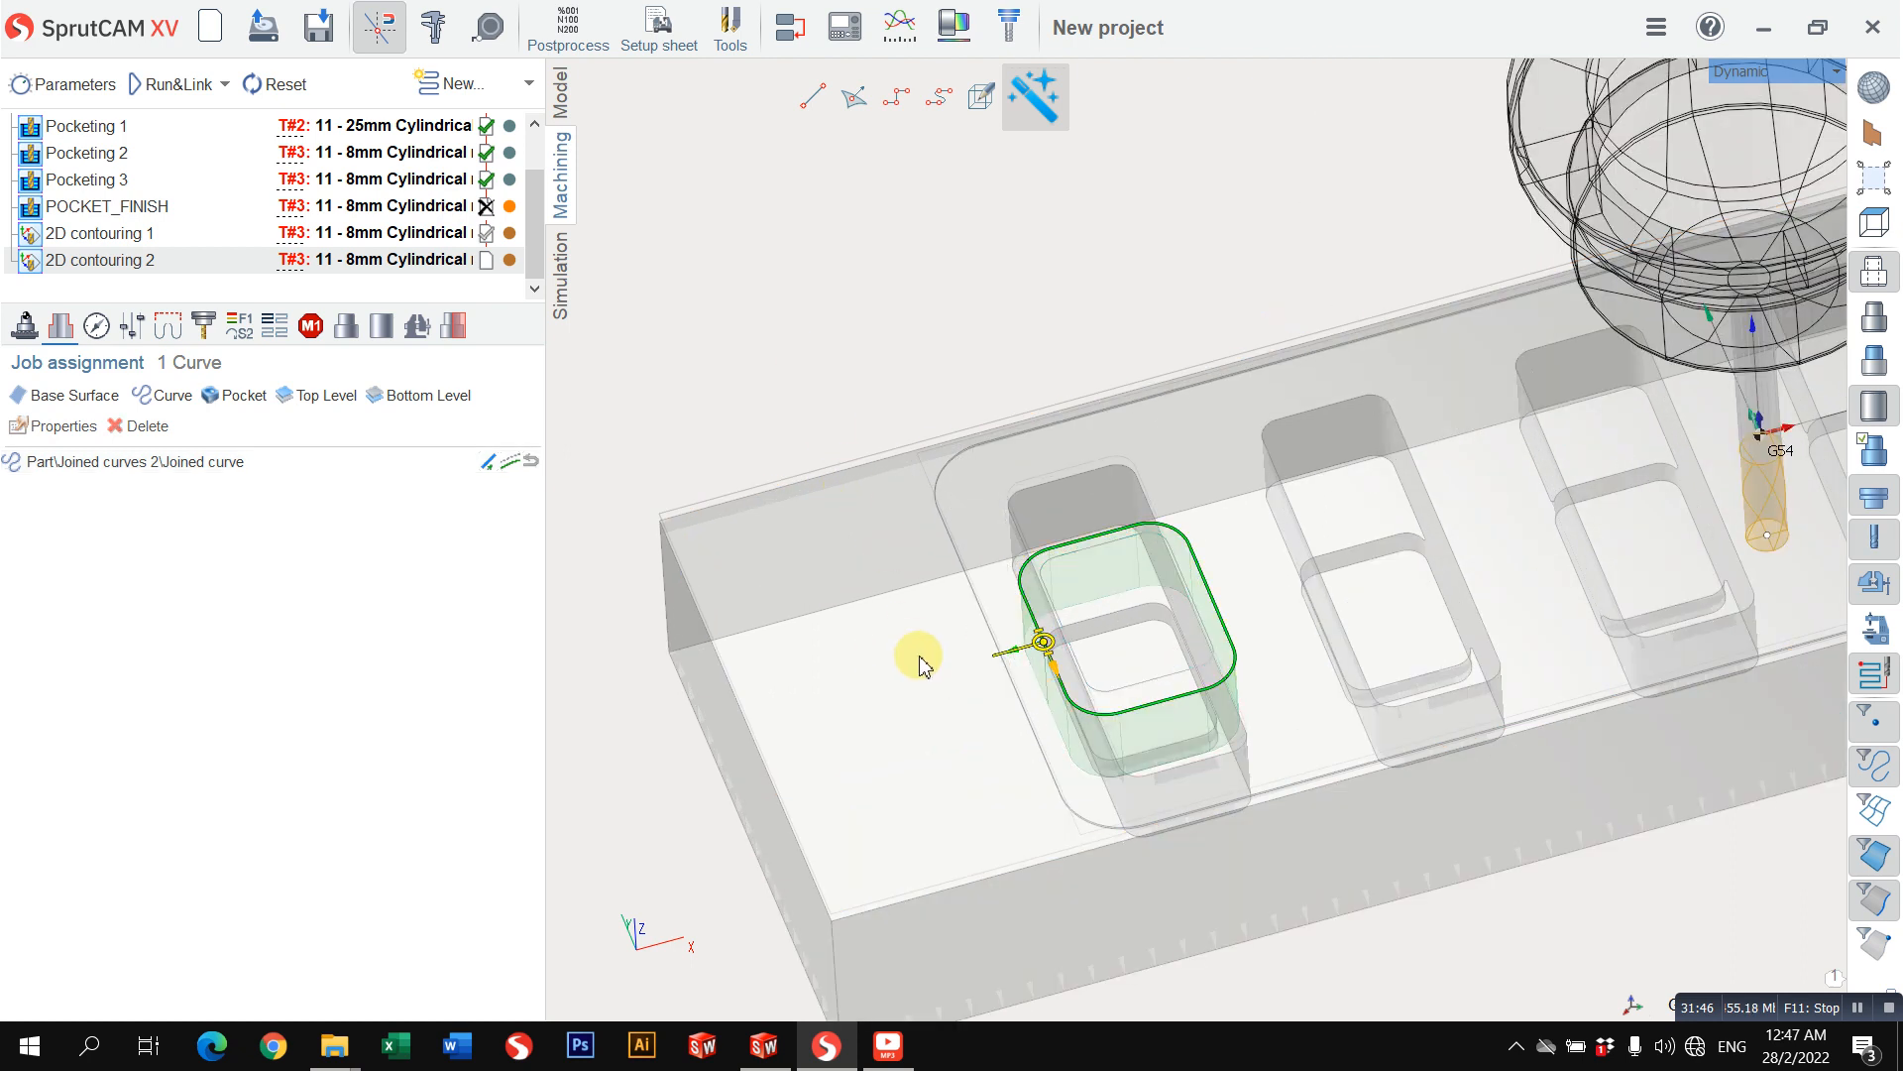
{"action": "left_click", "coordinate": [1013, 652]}
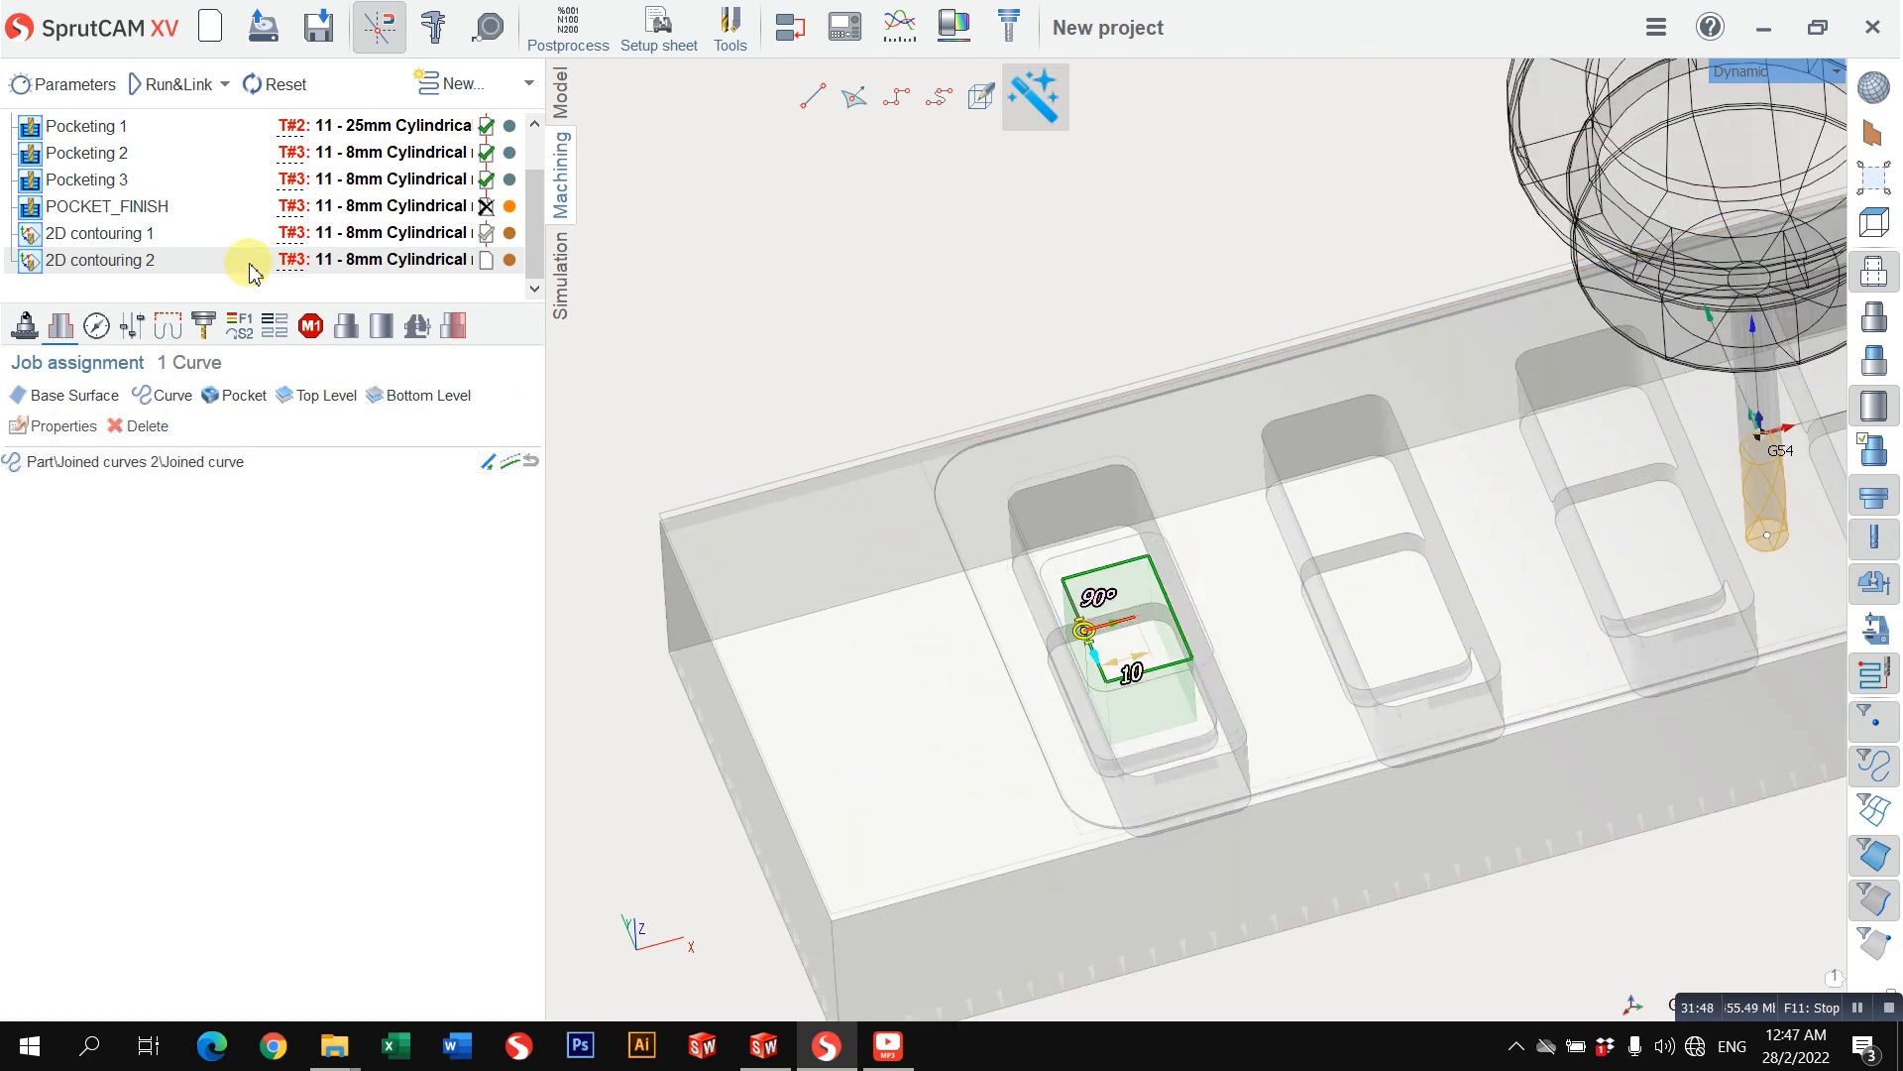
{"action": "scroll", "coordinate": [883, 411], "scroll_direction": "down", "scroll_amount": 4}
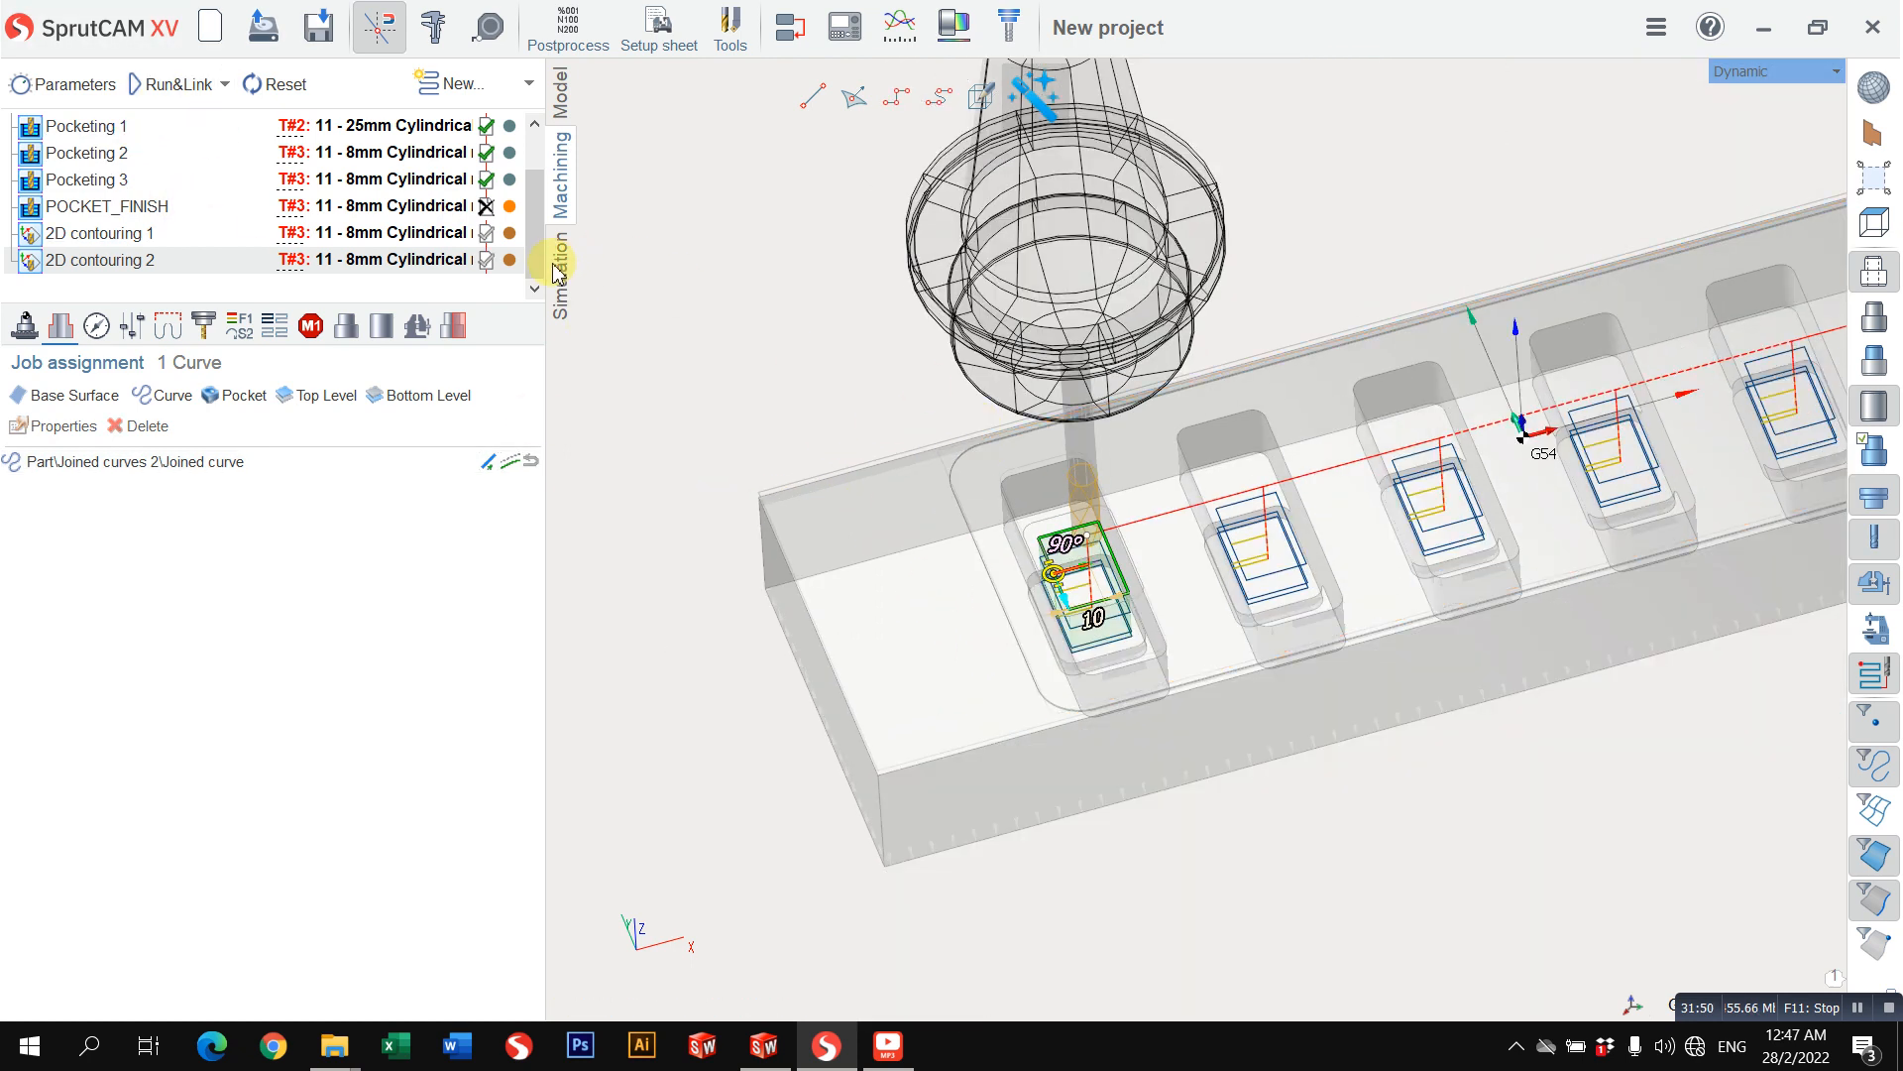
Step: Simulate the 2D contouring 2 operation to check the cut inside the small pocket recesses
{"action": "left_click", "coordinate": [561, 275]}
{"action": "left_click", "coordinate": [396, 85]}
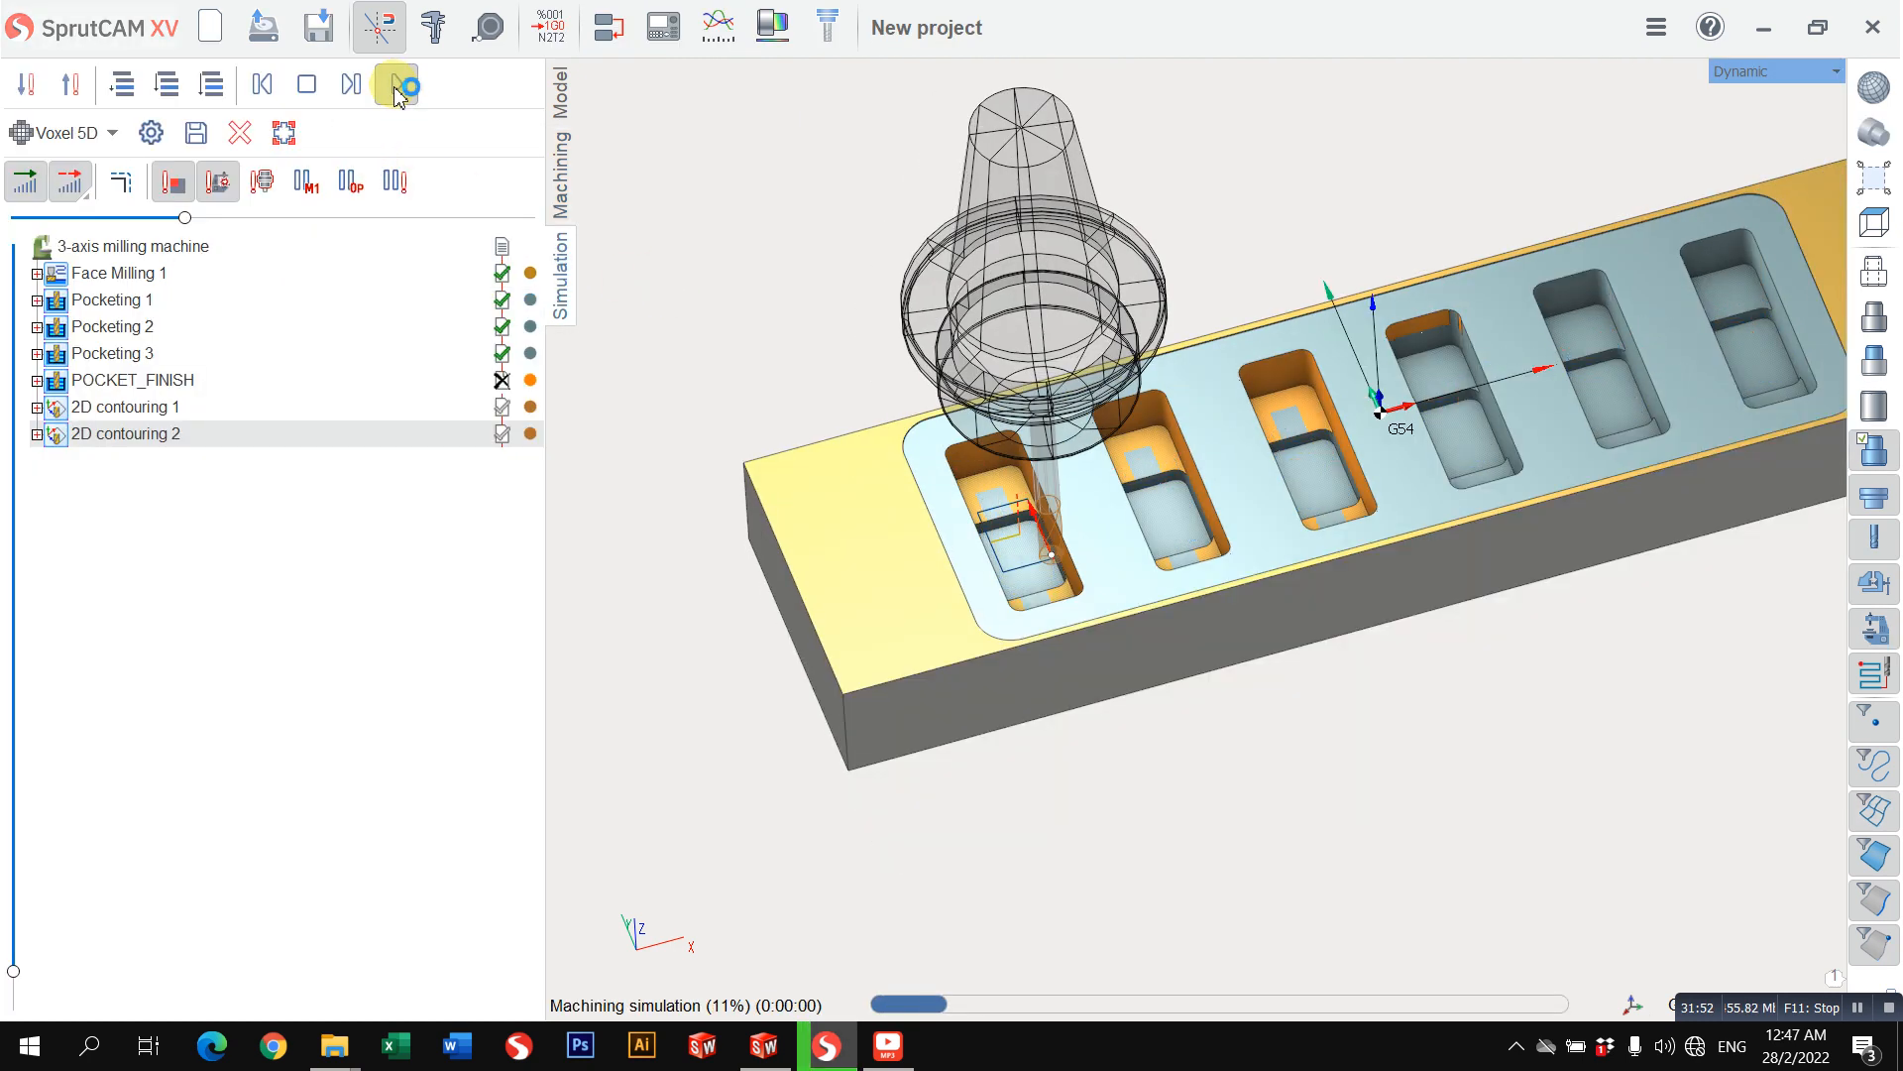
{"action": "scroll", "coordinate": [967, 462], "scroll_direction": "up", "scroll_amount": 2}
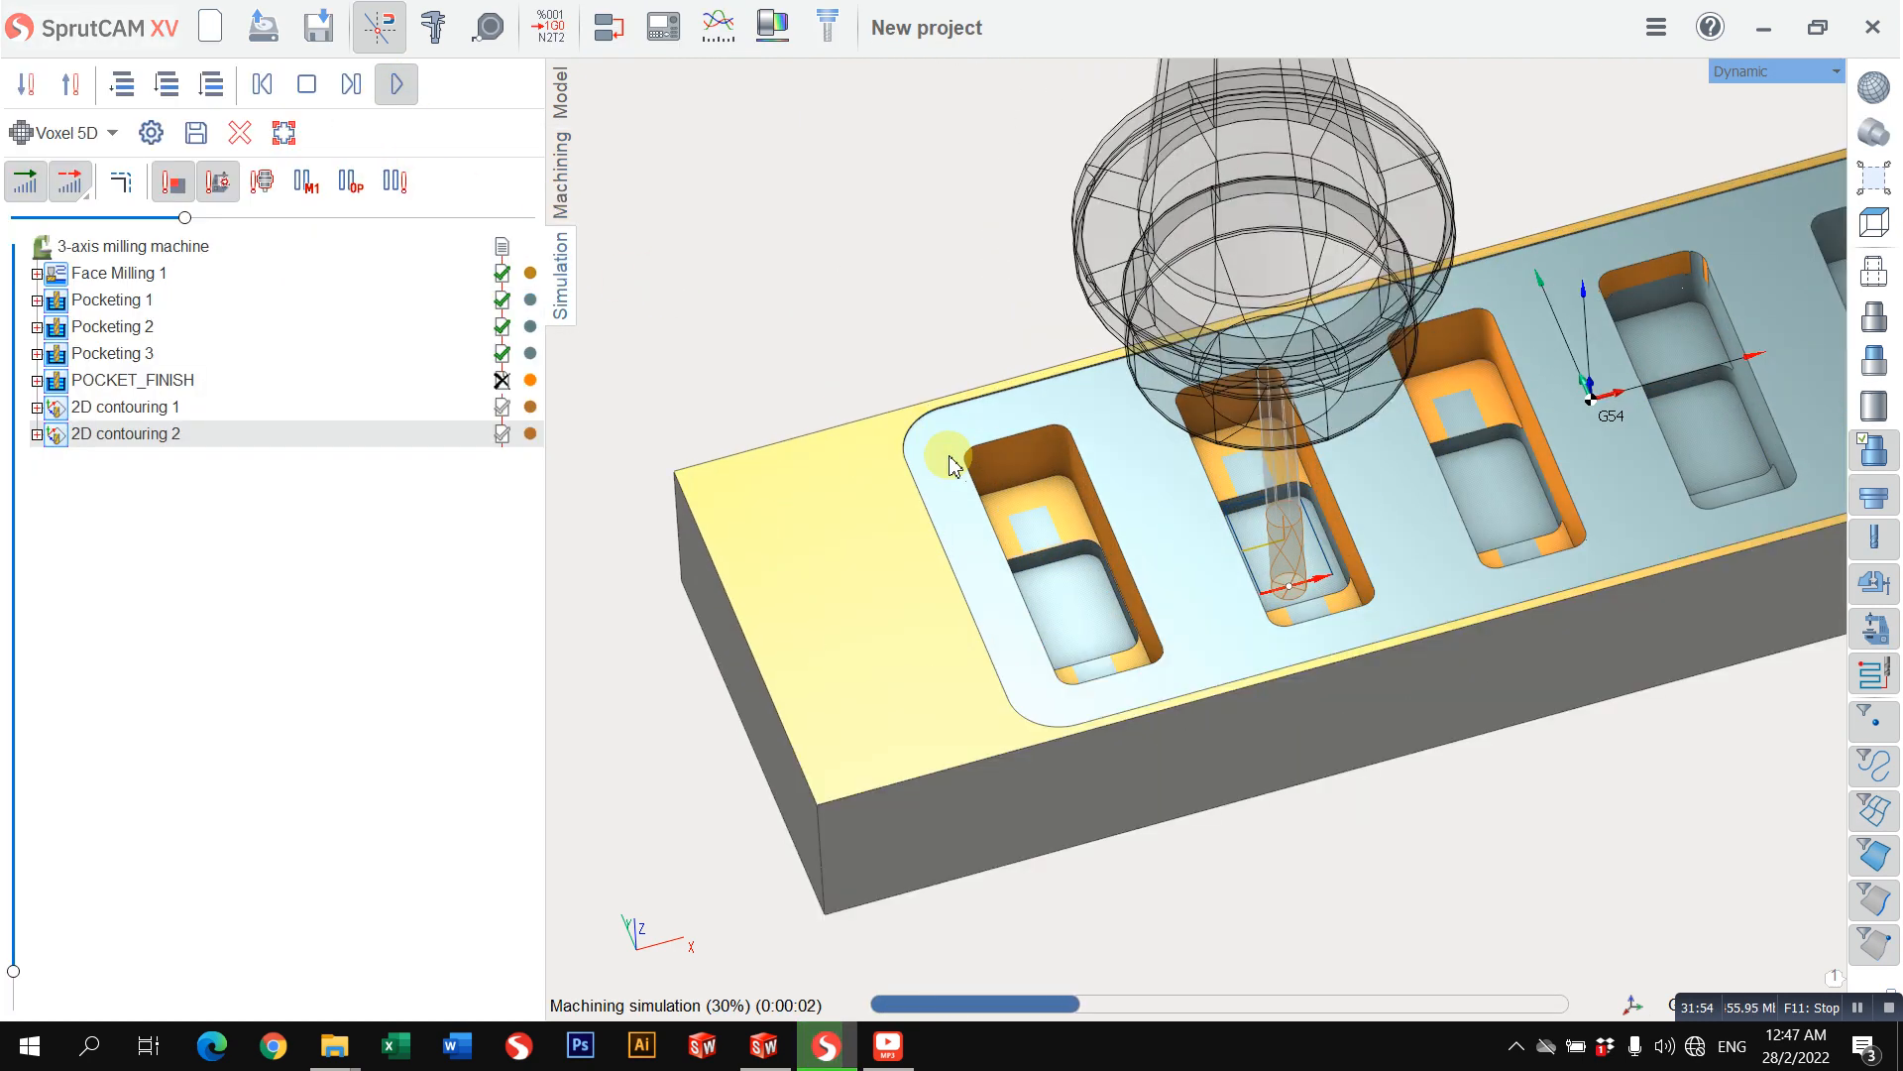
Step: Set the 2D contouring 2 top level to -20 mm and bottom level to -25 mm, and recalculate its toolpath
{"action": "left_click", "coordinate": [561, 173]}
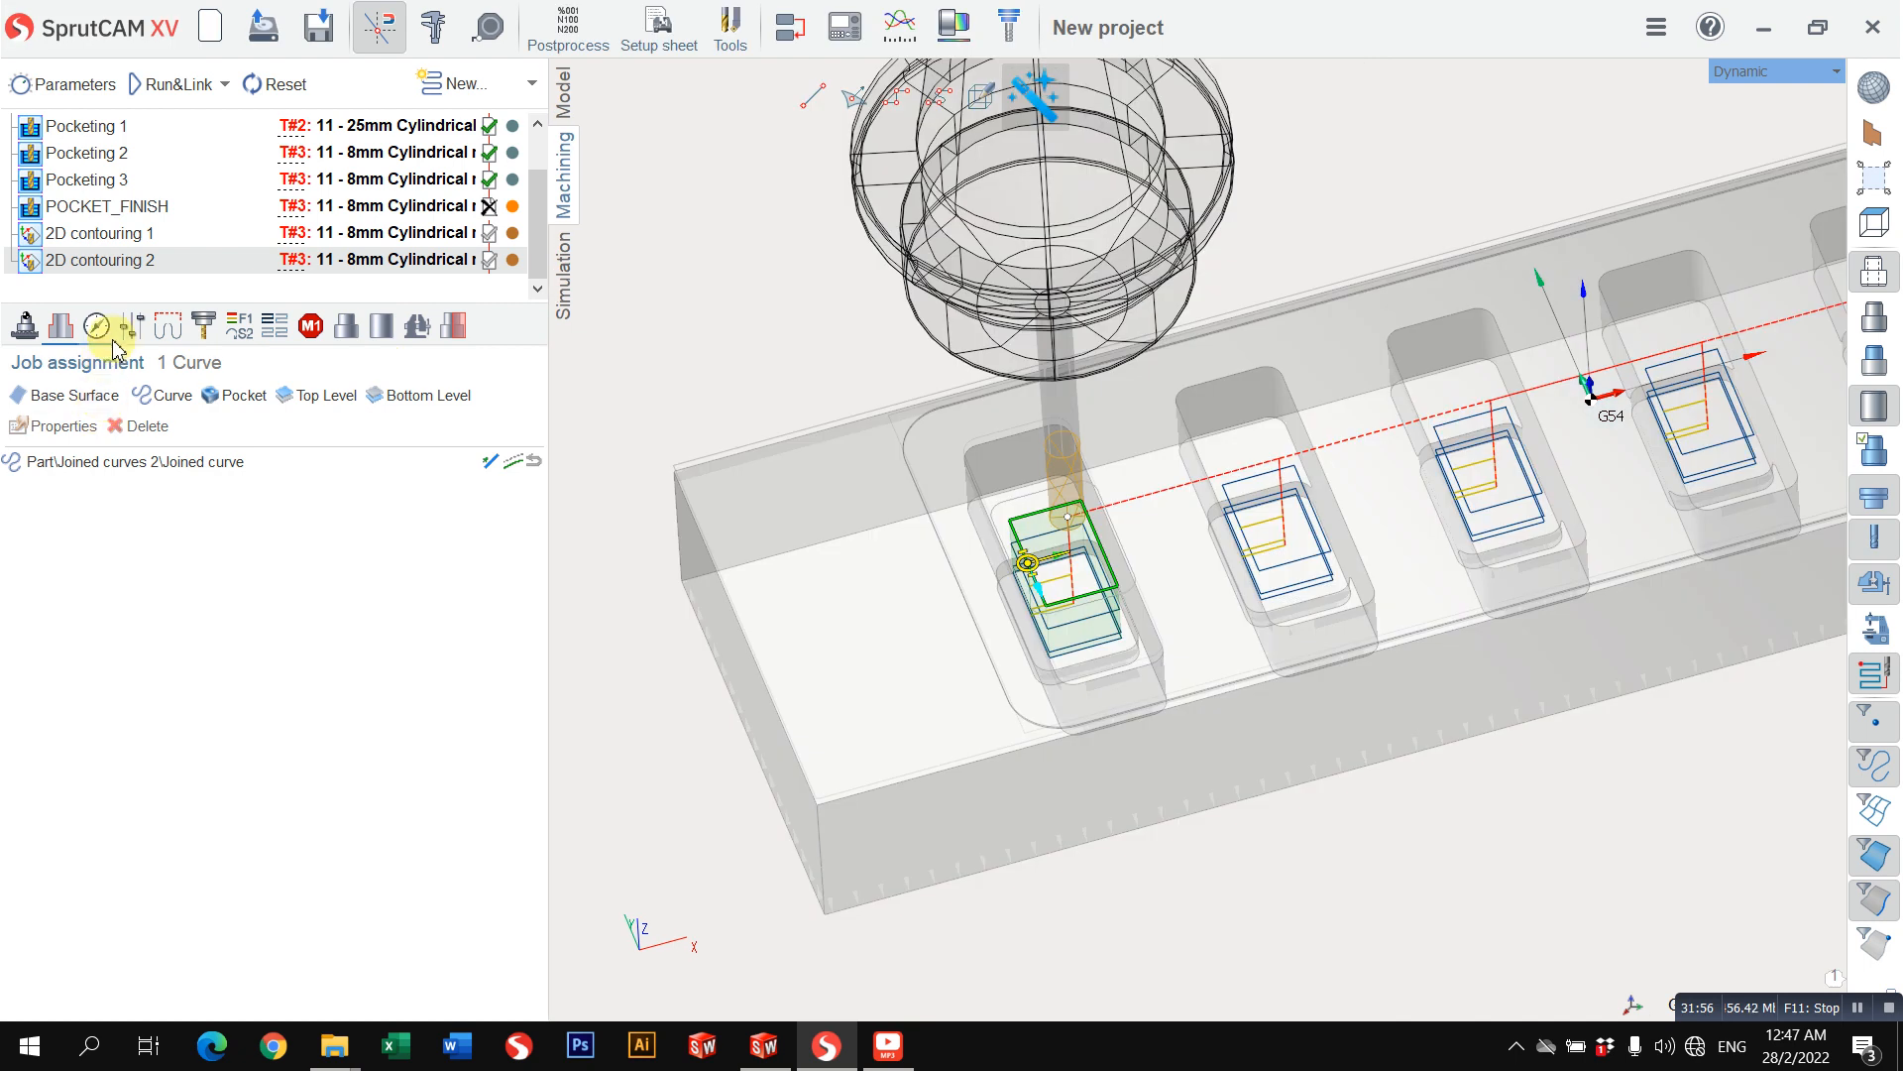
{"action": "left_click", "coordinate": [96, 327]}
{"action": "left_click", "coordinate": [343, 418]}
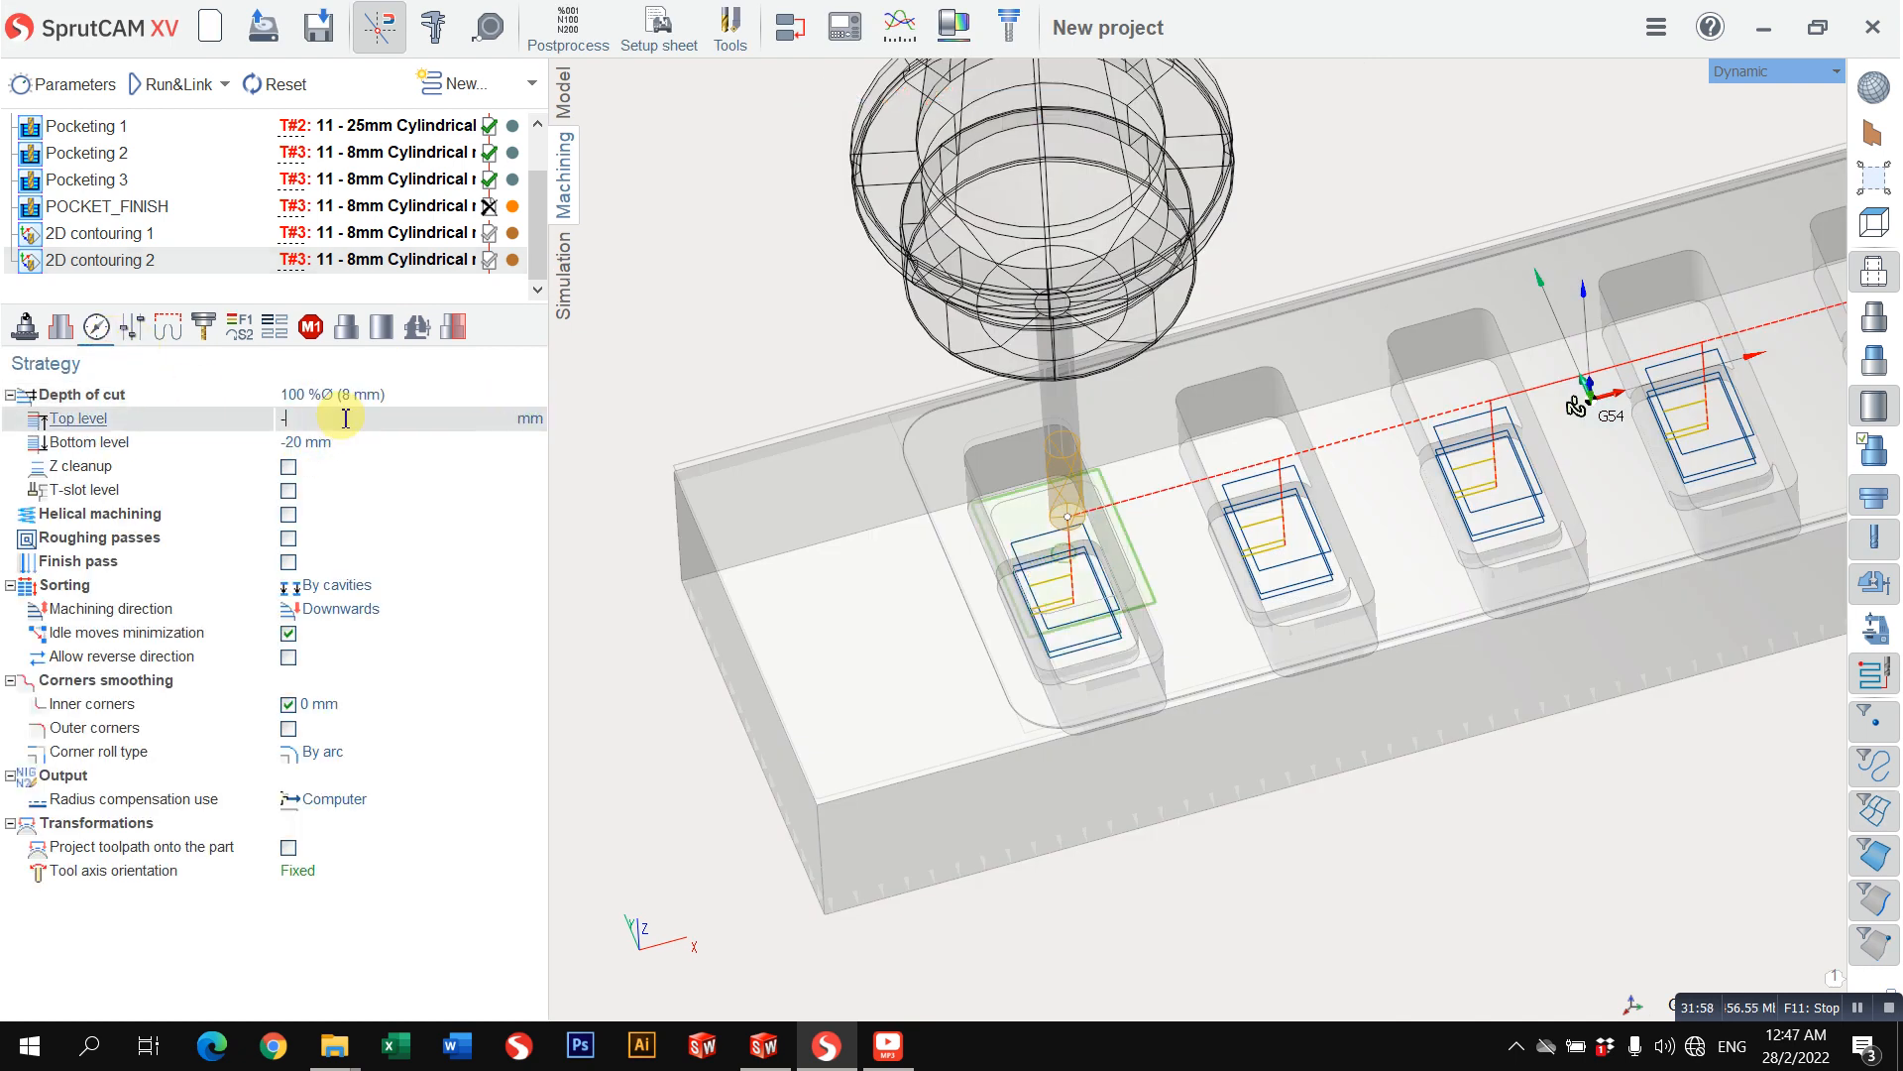
{"action": "left_click", "coordinate": [384, 441]}
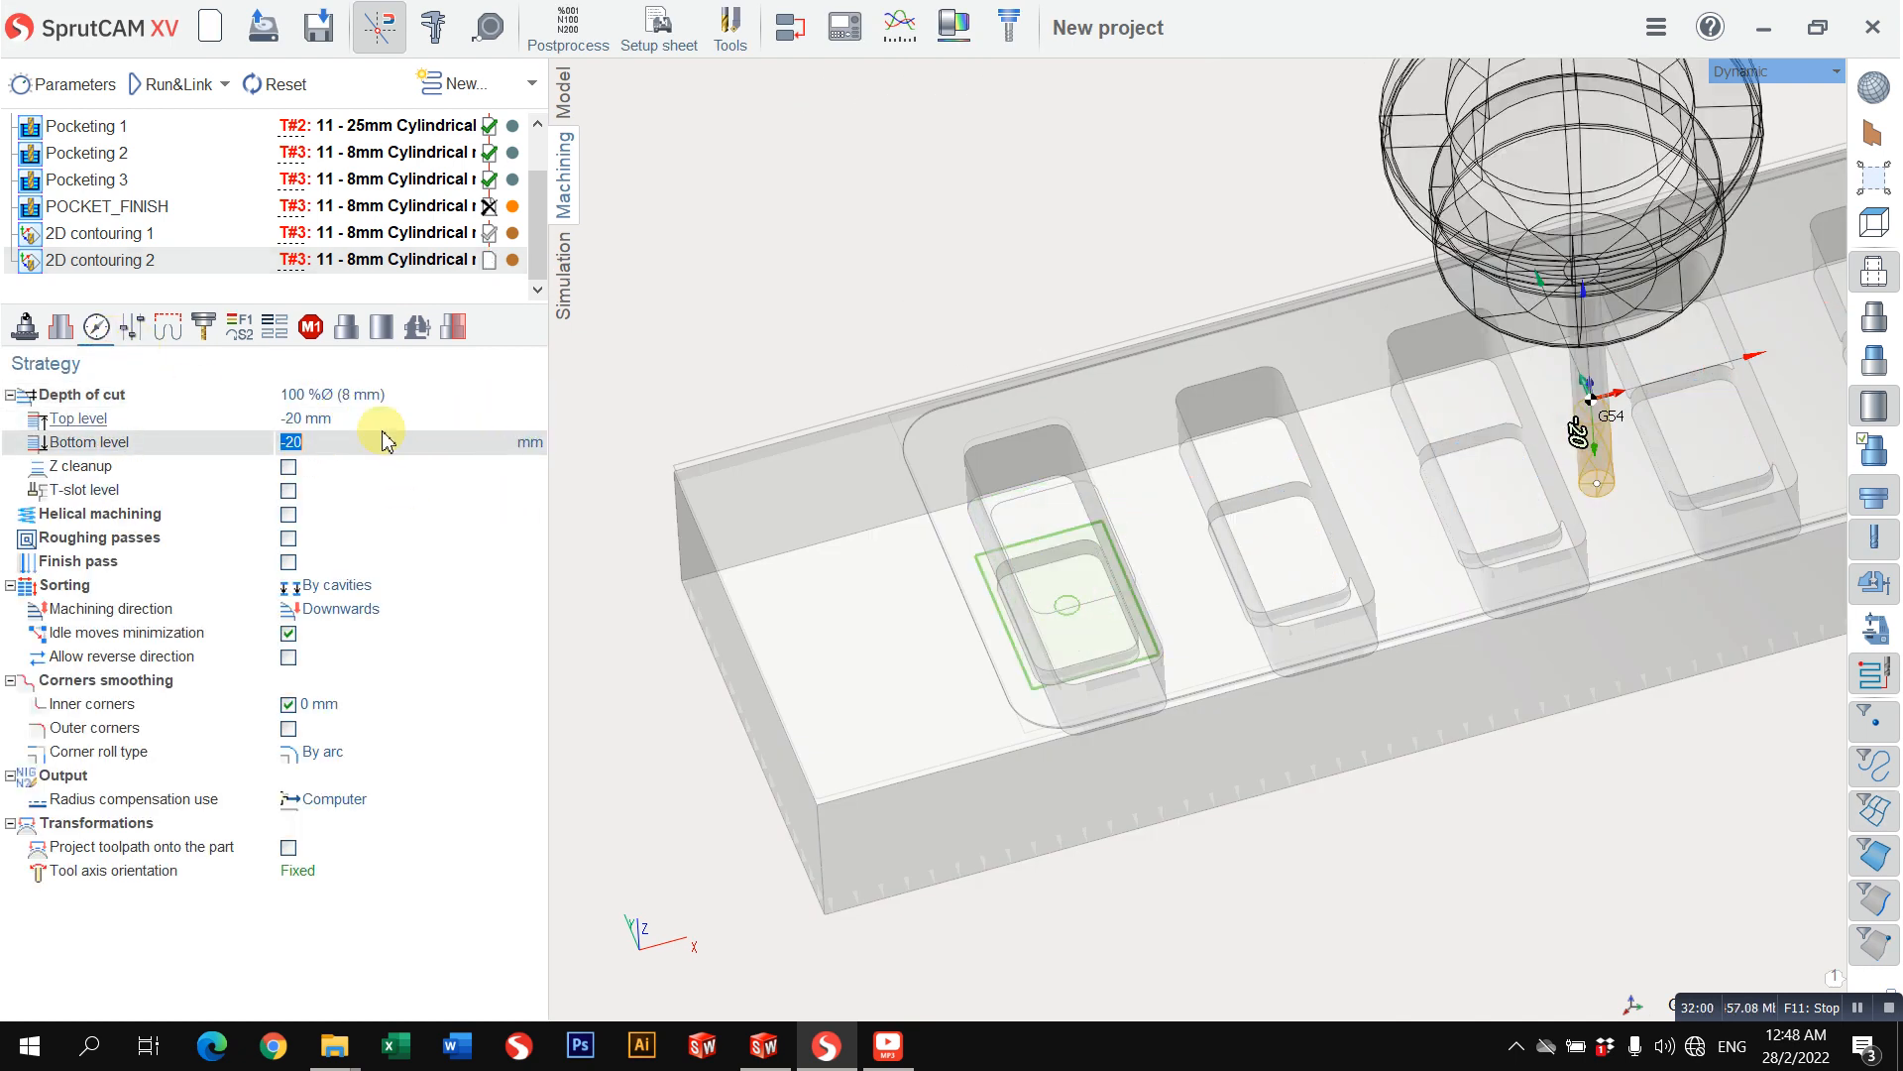
{"action": "type", "text": "-25"}
{"action": "key", "text": "Return"}
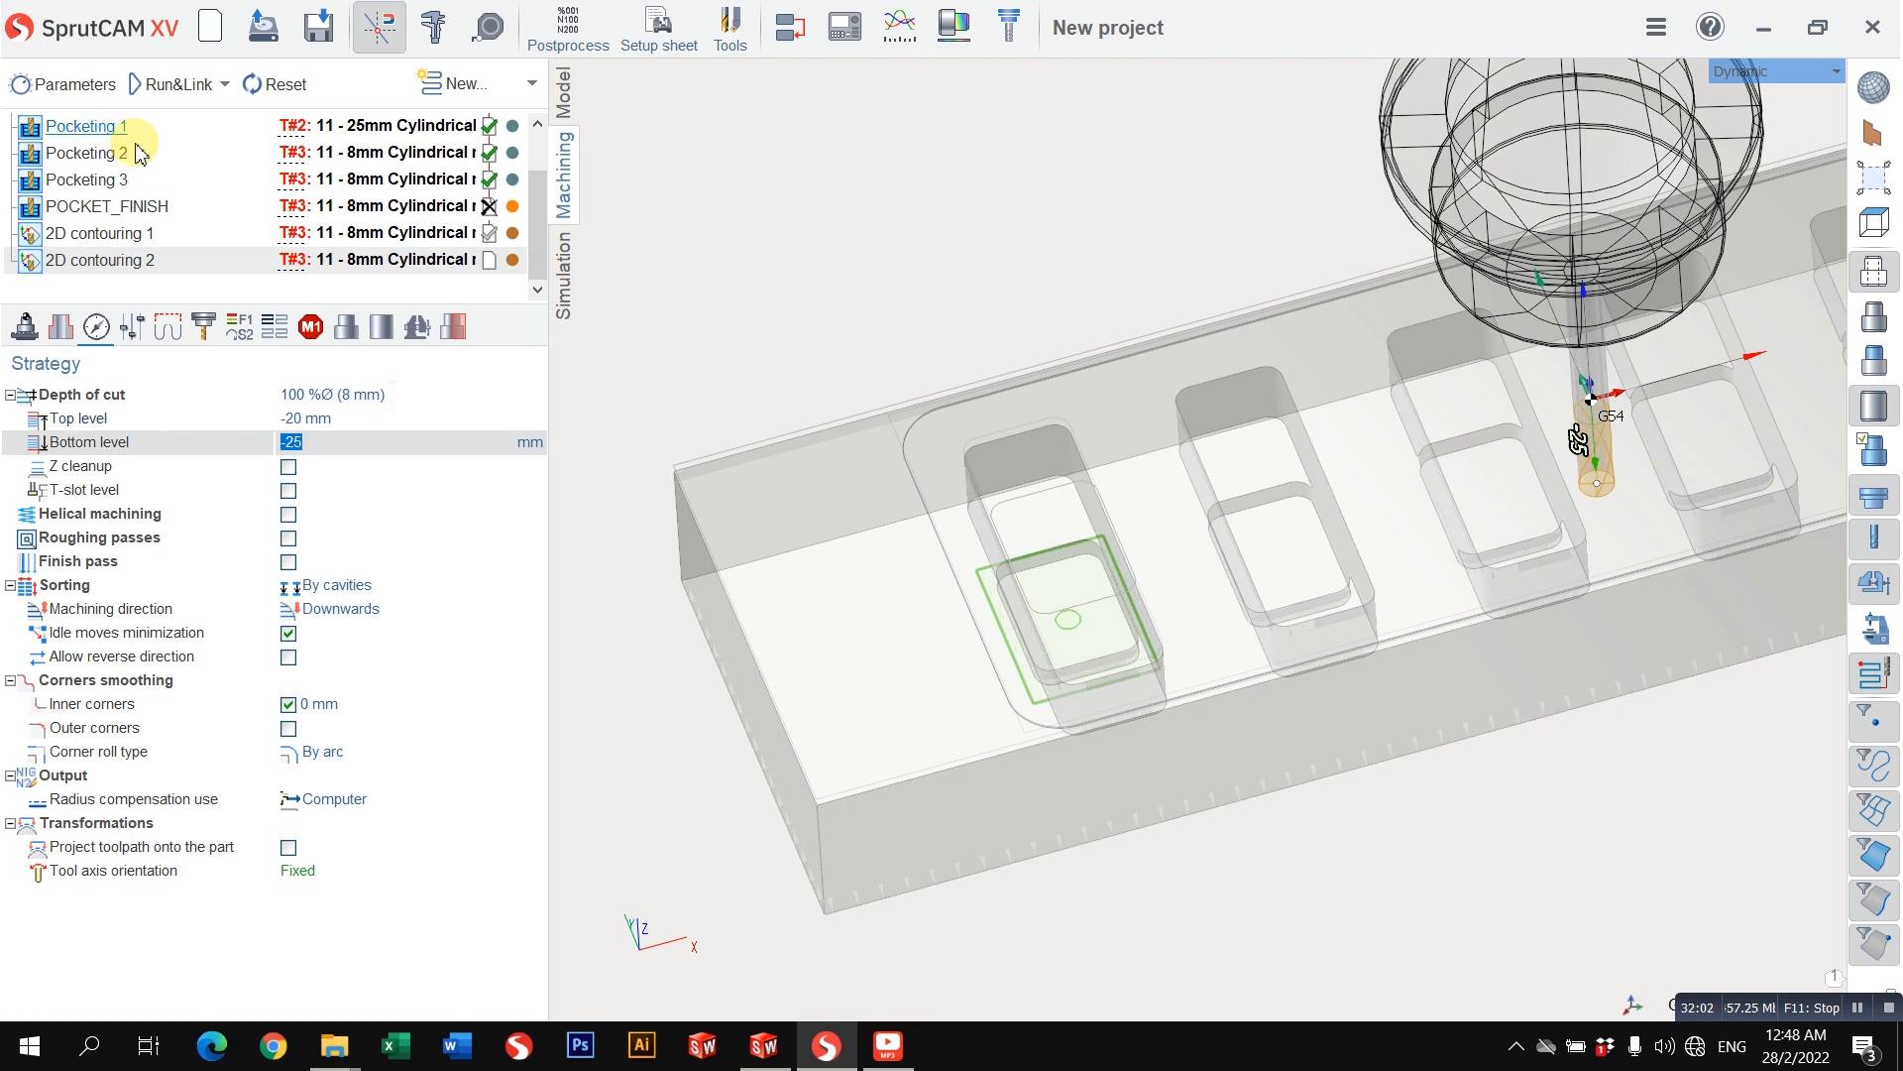
{"action": "left_click", "coordinate": [165, 87]}
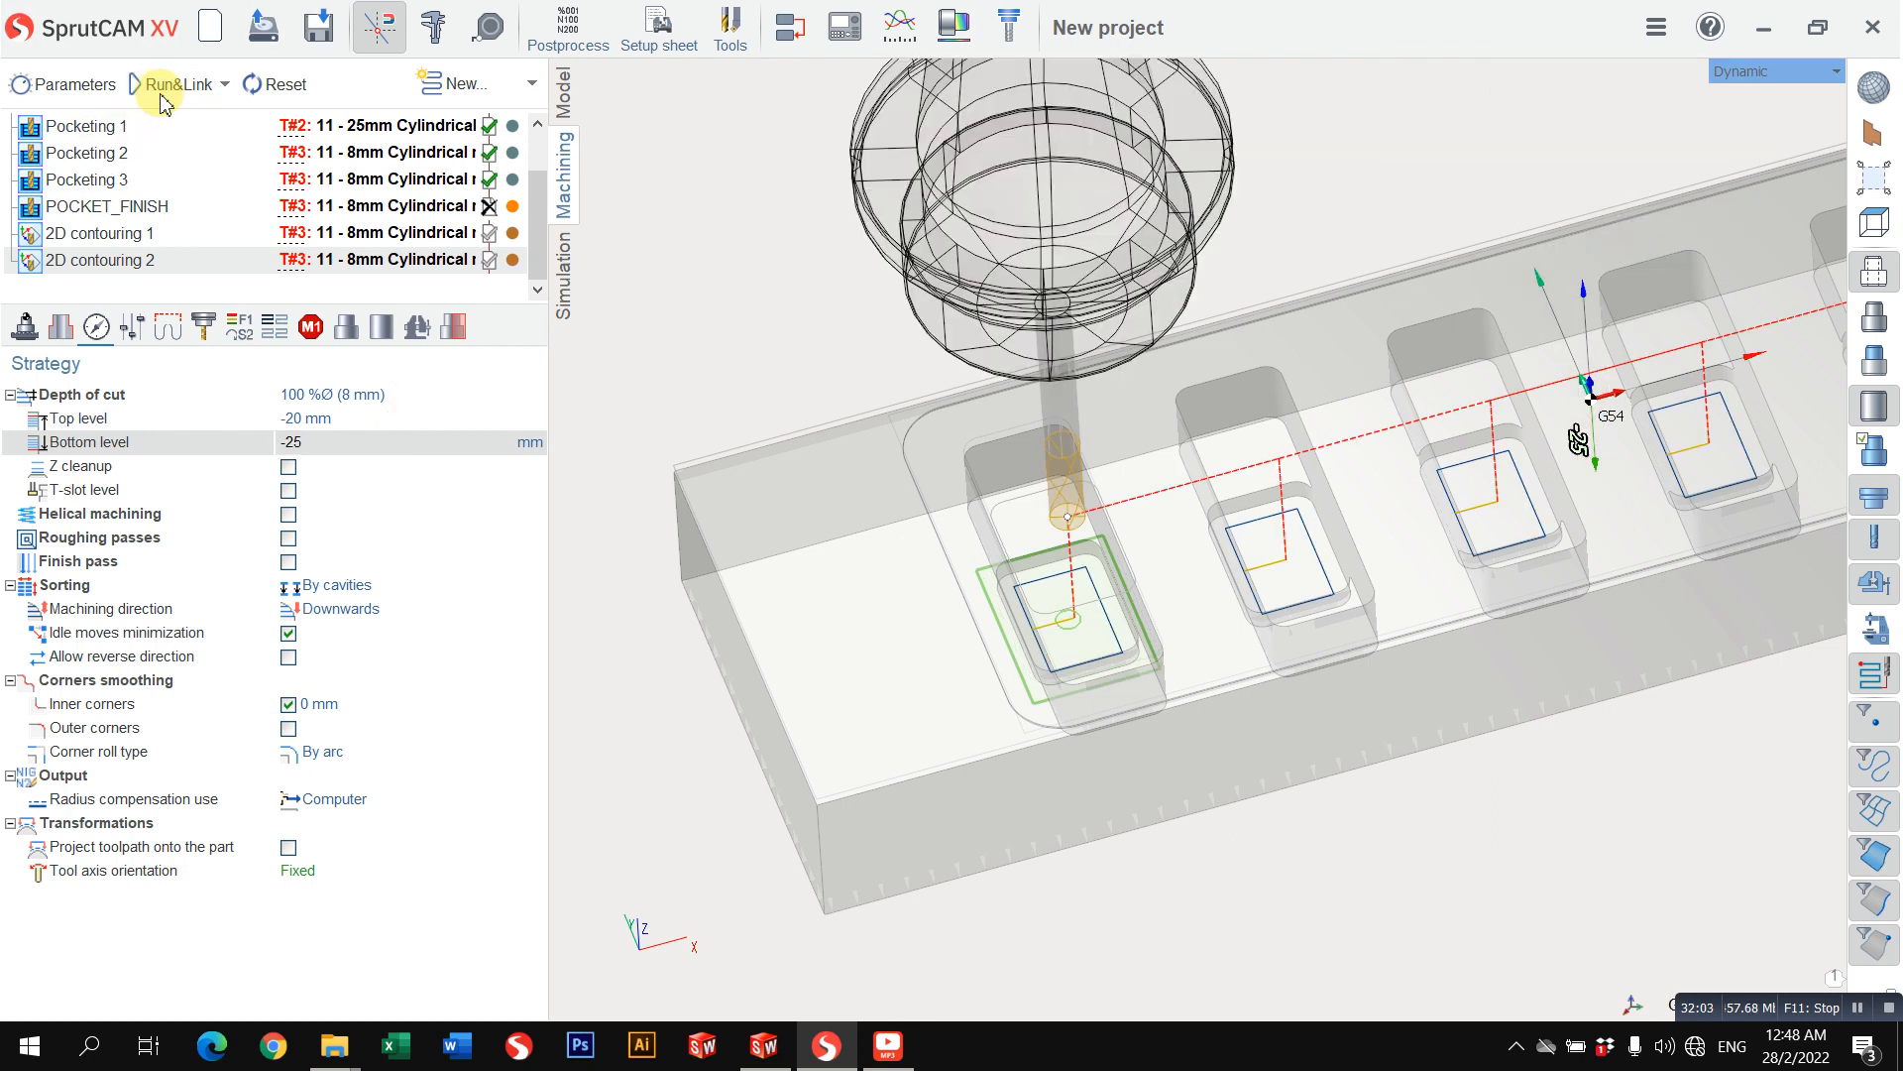
Step: Run the machining simulation of 2D contouring 2 with its updated levels
{"action": "left_click", "coordinate": [565, 269]}
{"action": "left_click", "coordinate": [389, 89]}
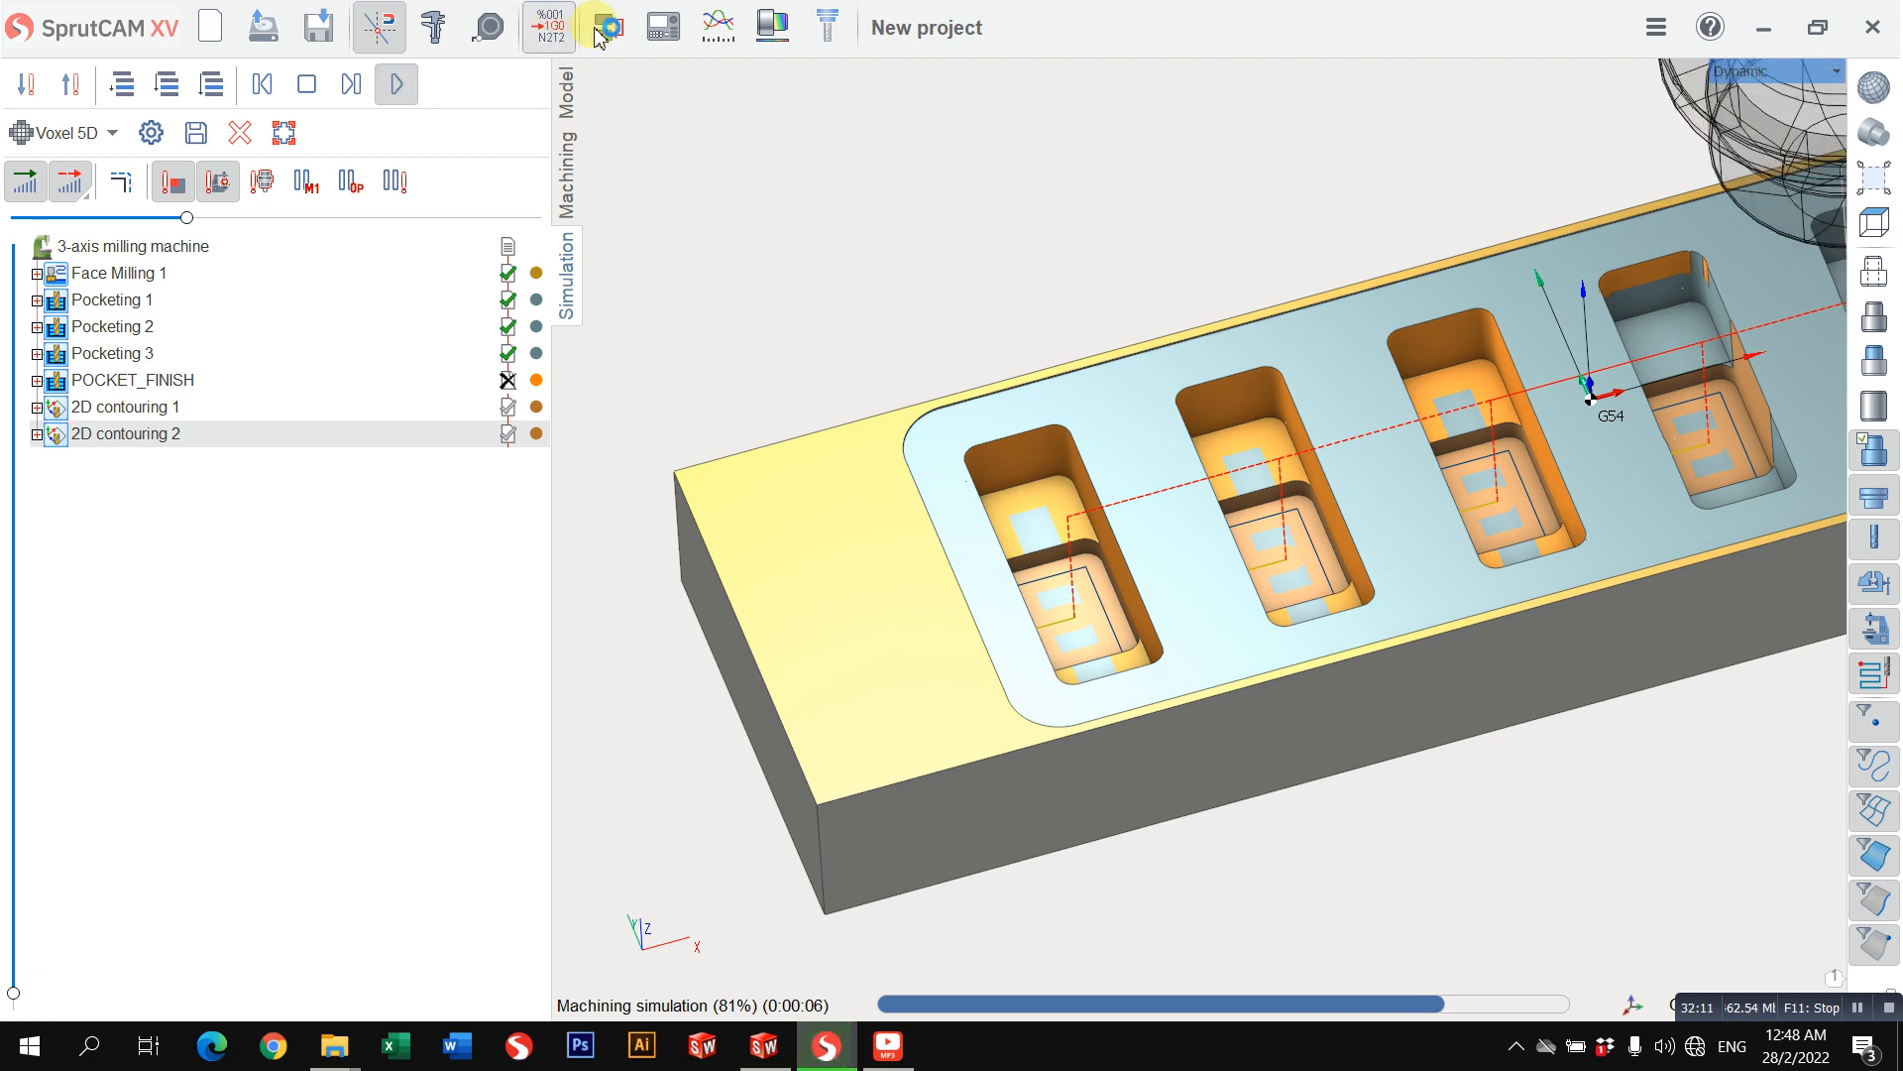
{"action": "scroll", "coordinate": [1193, 433], "scroll_direction": "down", "scroll_amount": 3}
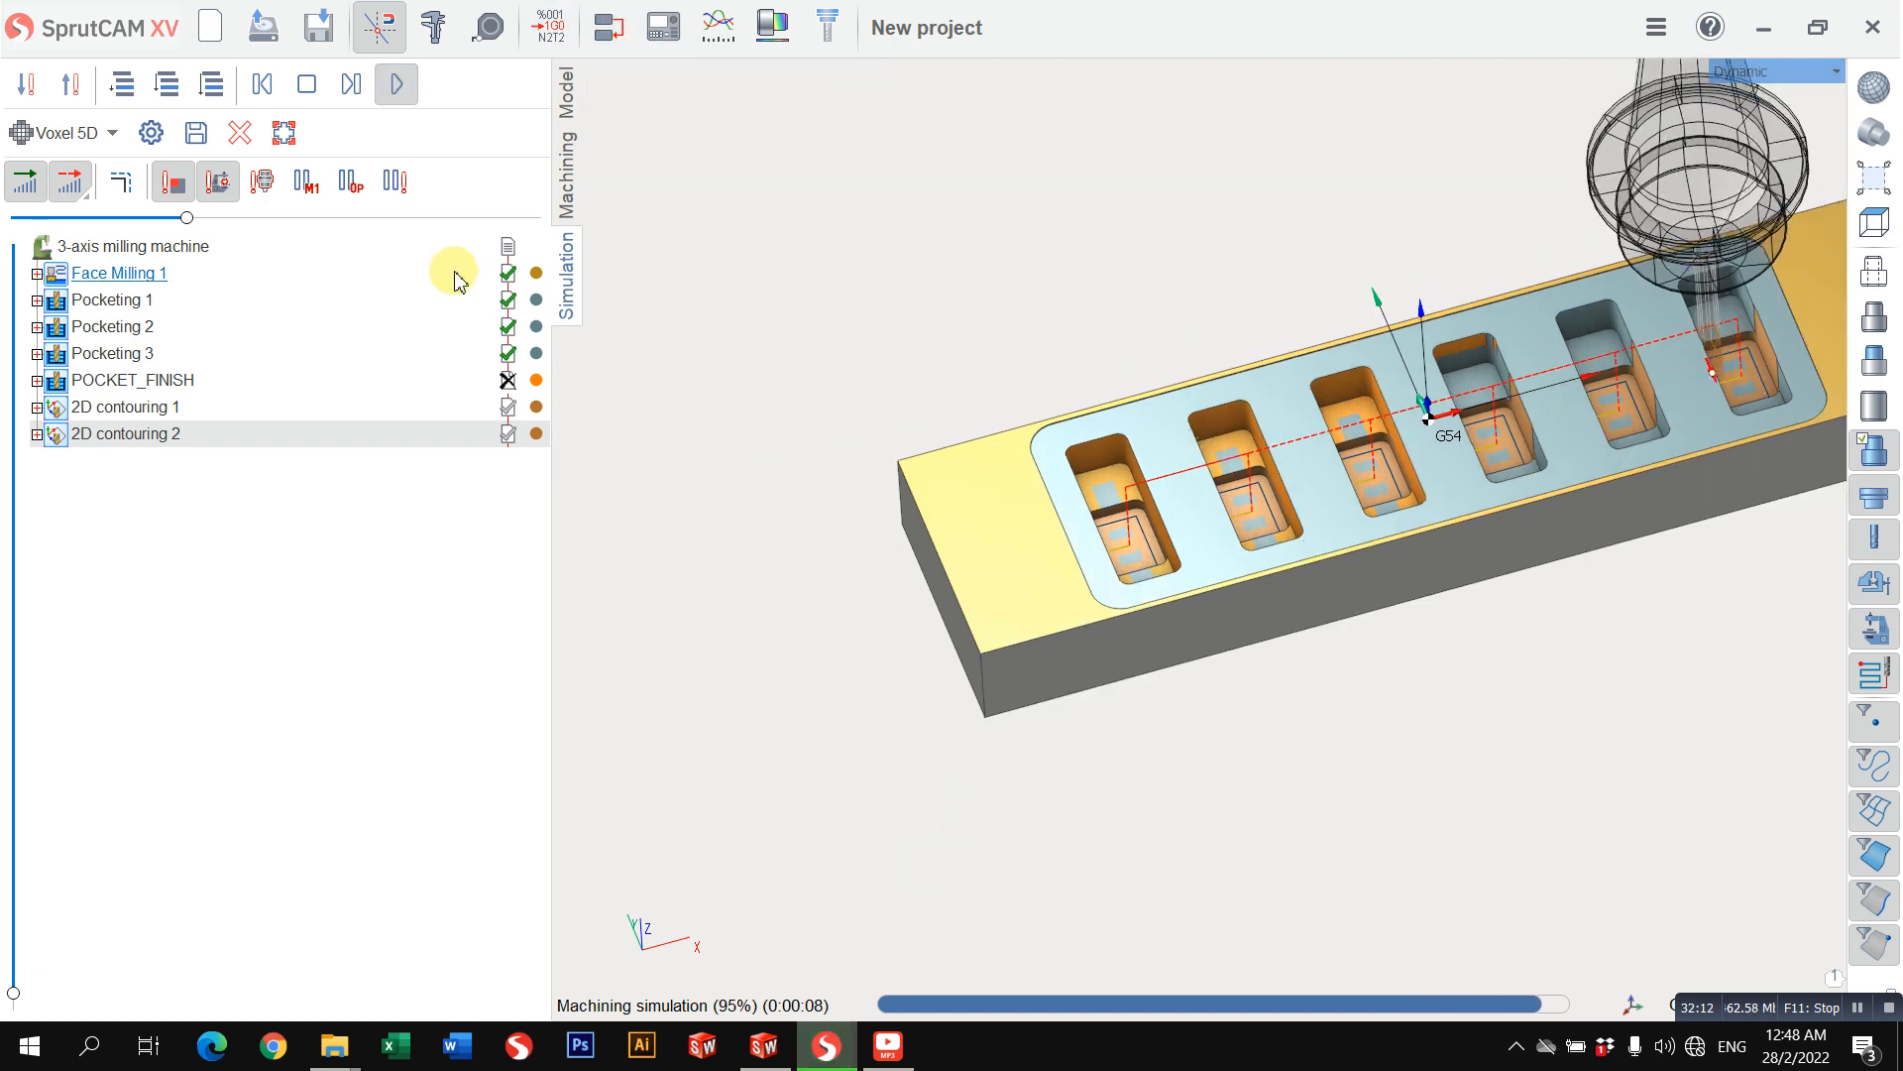
Step: Clear the simulation result, rerun the machining simulation from the raw workpiece and inspect the finished pocket walls up close
{"action": "left_click", "coordinate": [252, 138]}
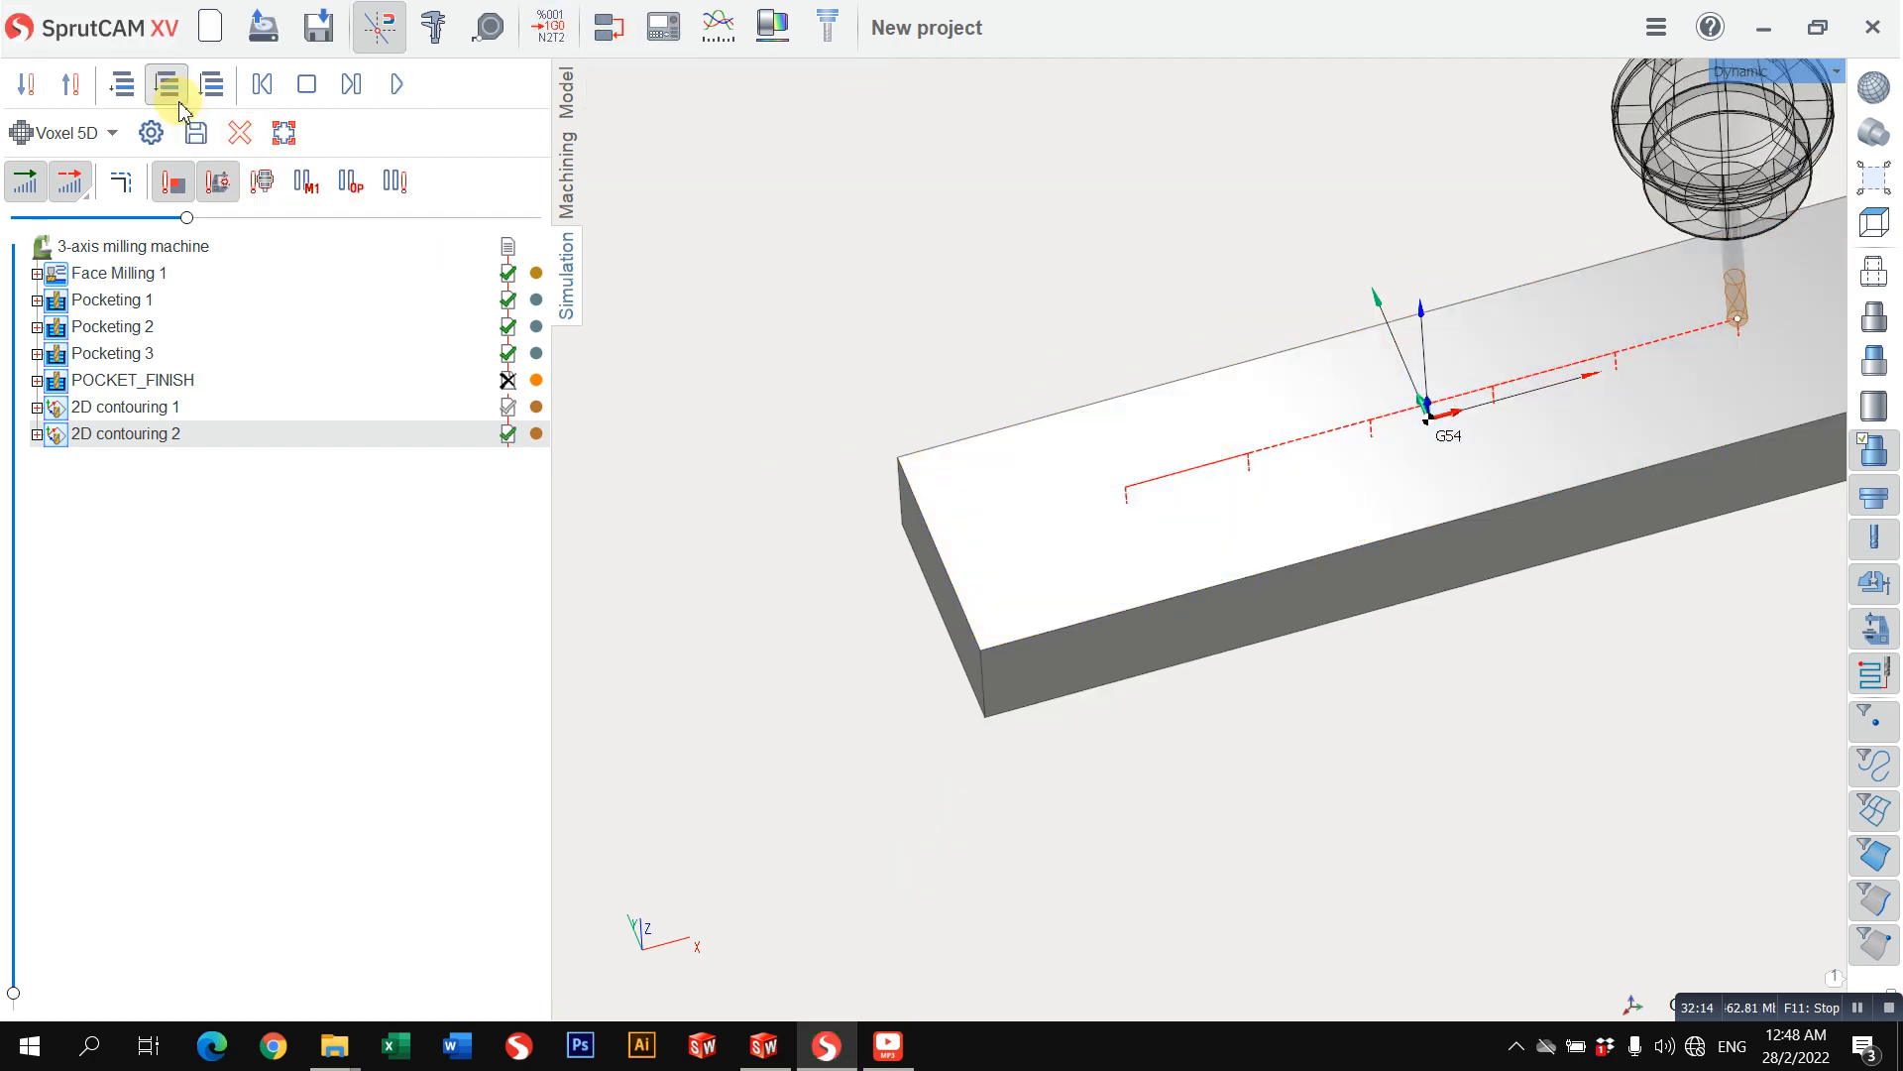
{"action": "left_click", "coordinate": [178, 97]}
{"action": "left_click", "coordinate": [399, 85]}
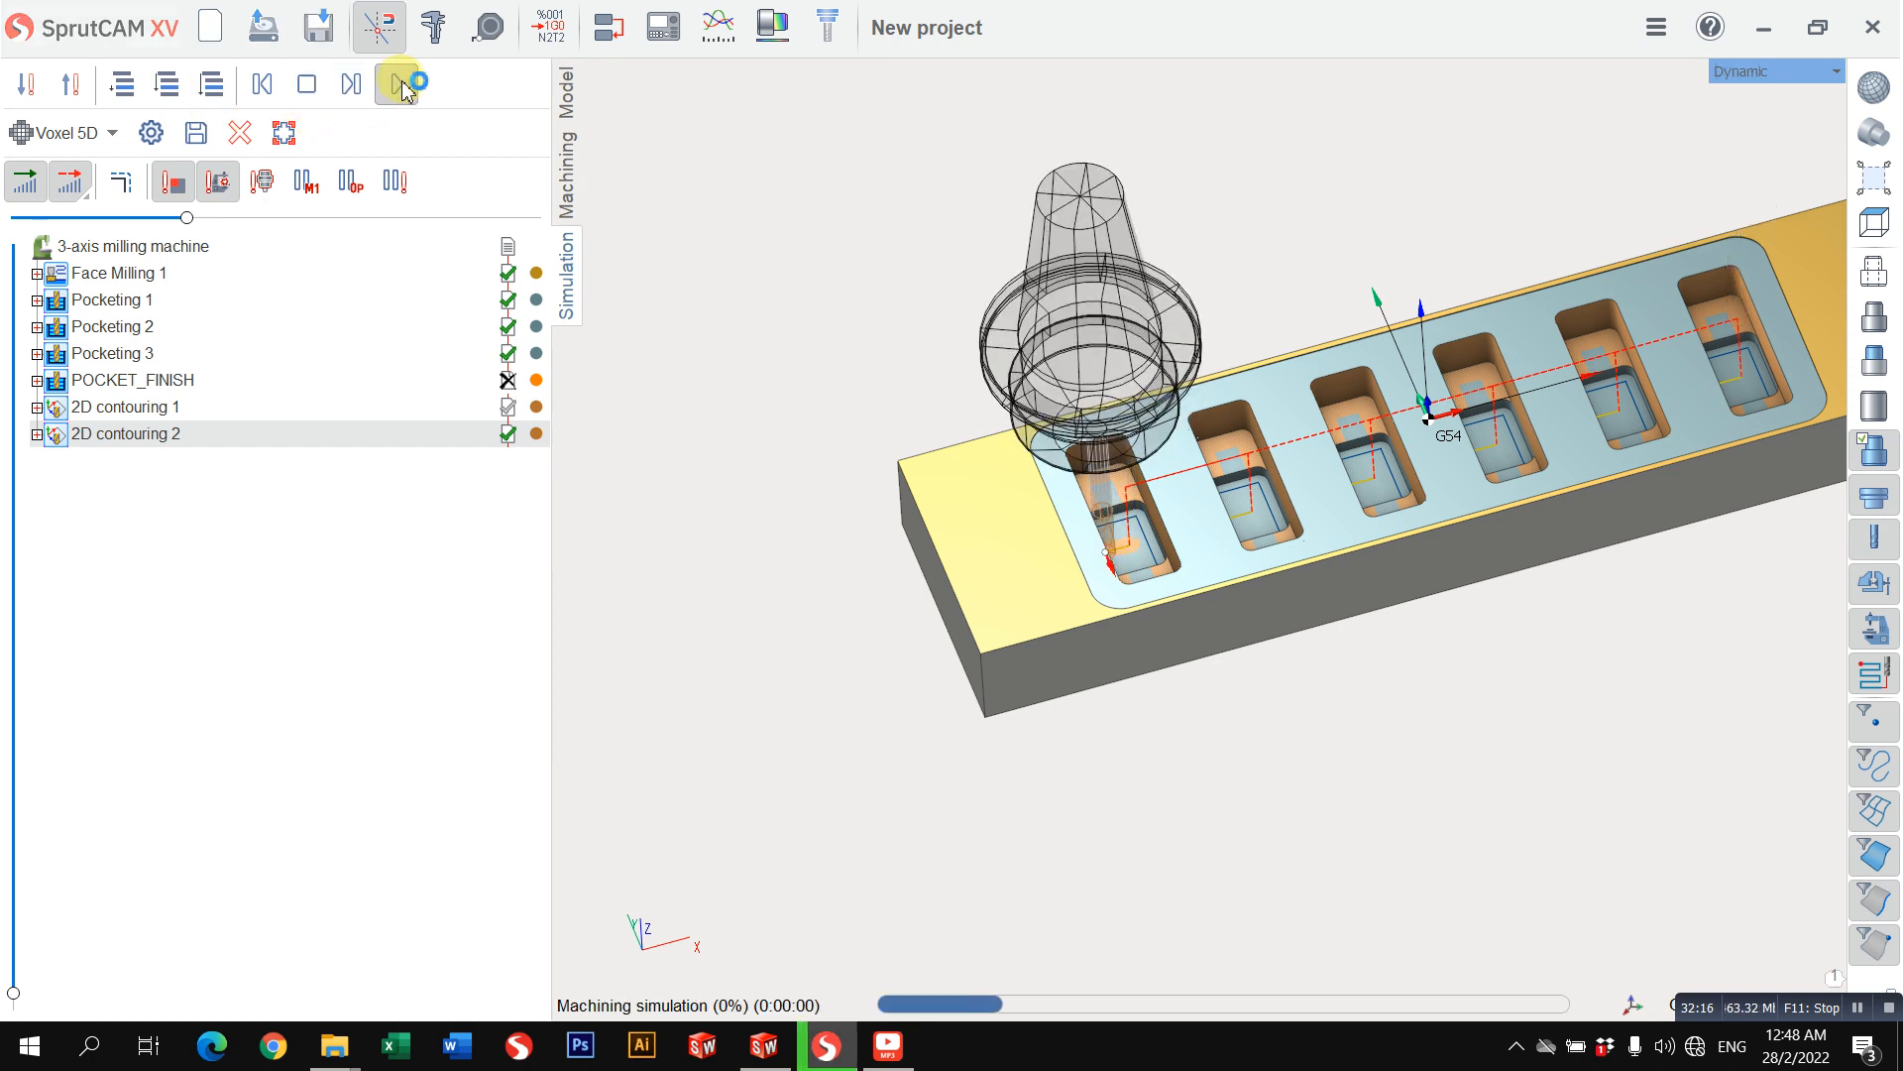
{"action": "scroll", "coordinate": [1097, 437], "scroll_direction": "up", "scroll_amount": 5}
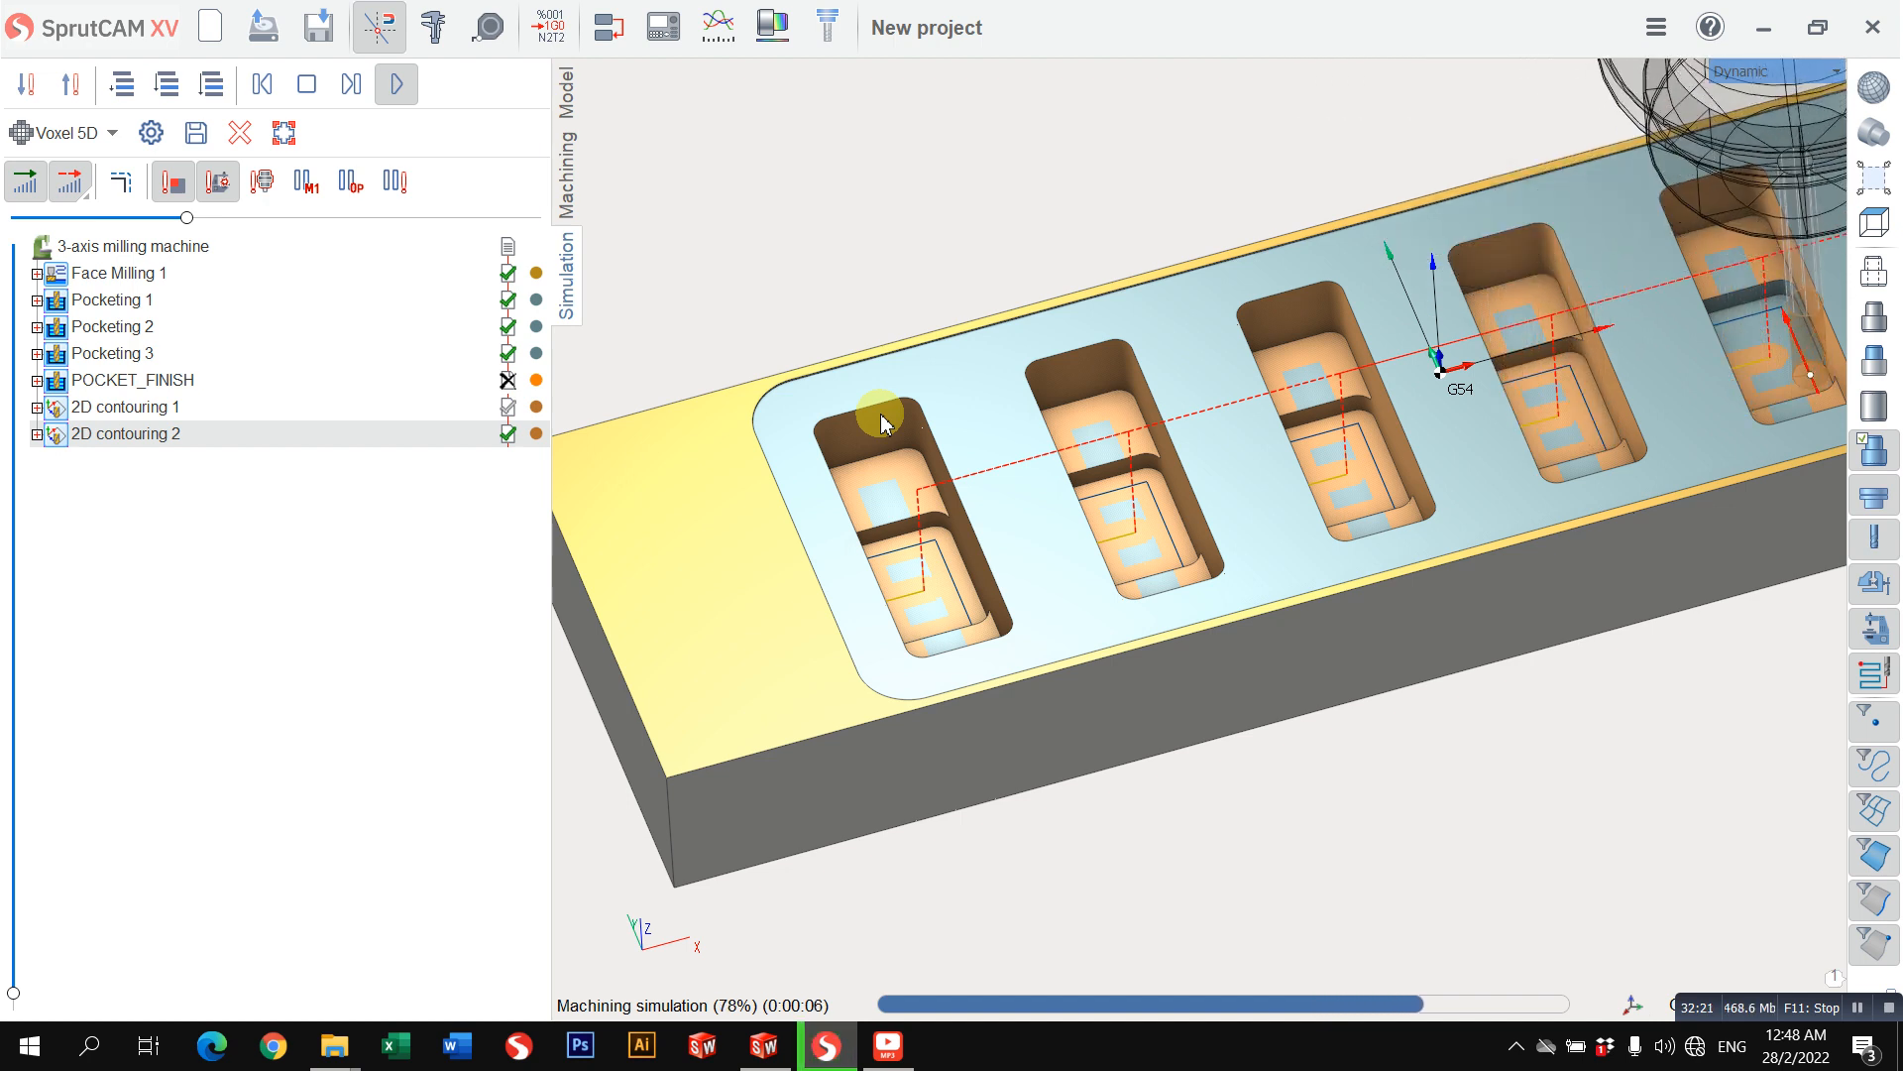
{"action": "scroll", "coordinate": [885, 424], "scroll_direction": "down", "scroll_amount": 4}
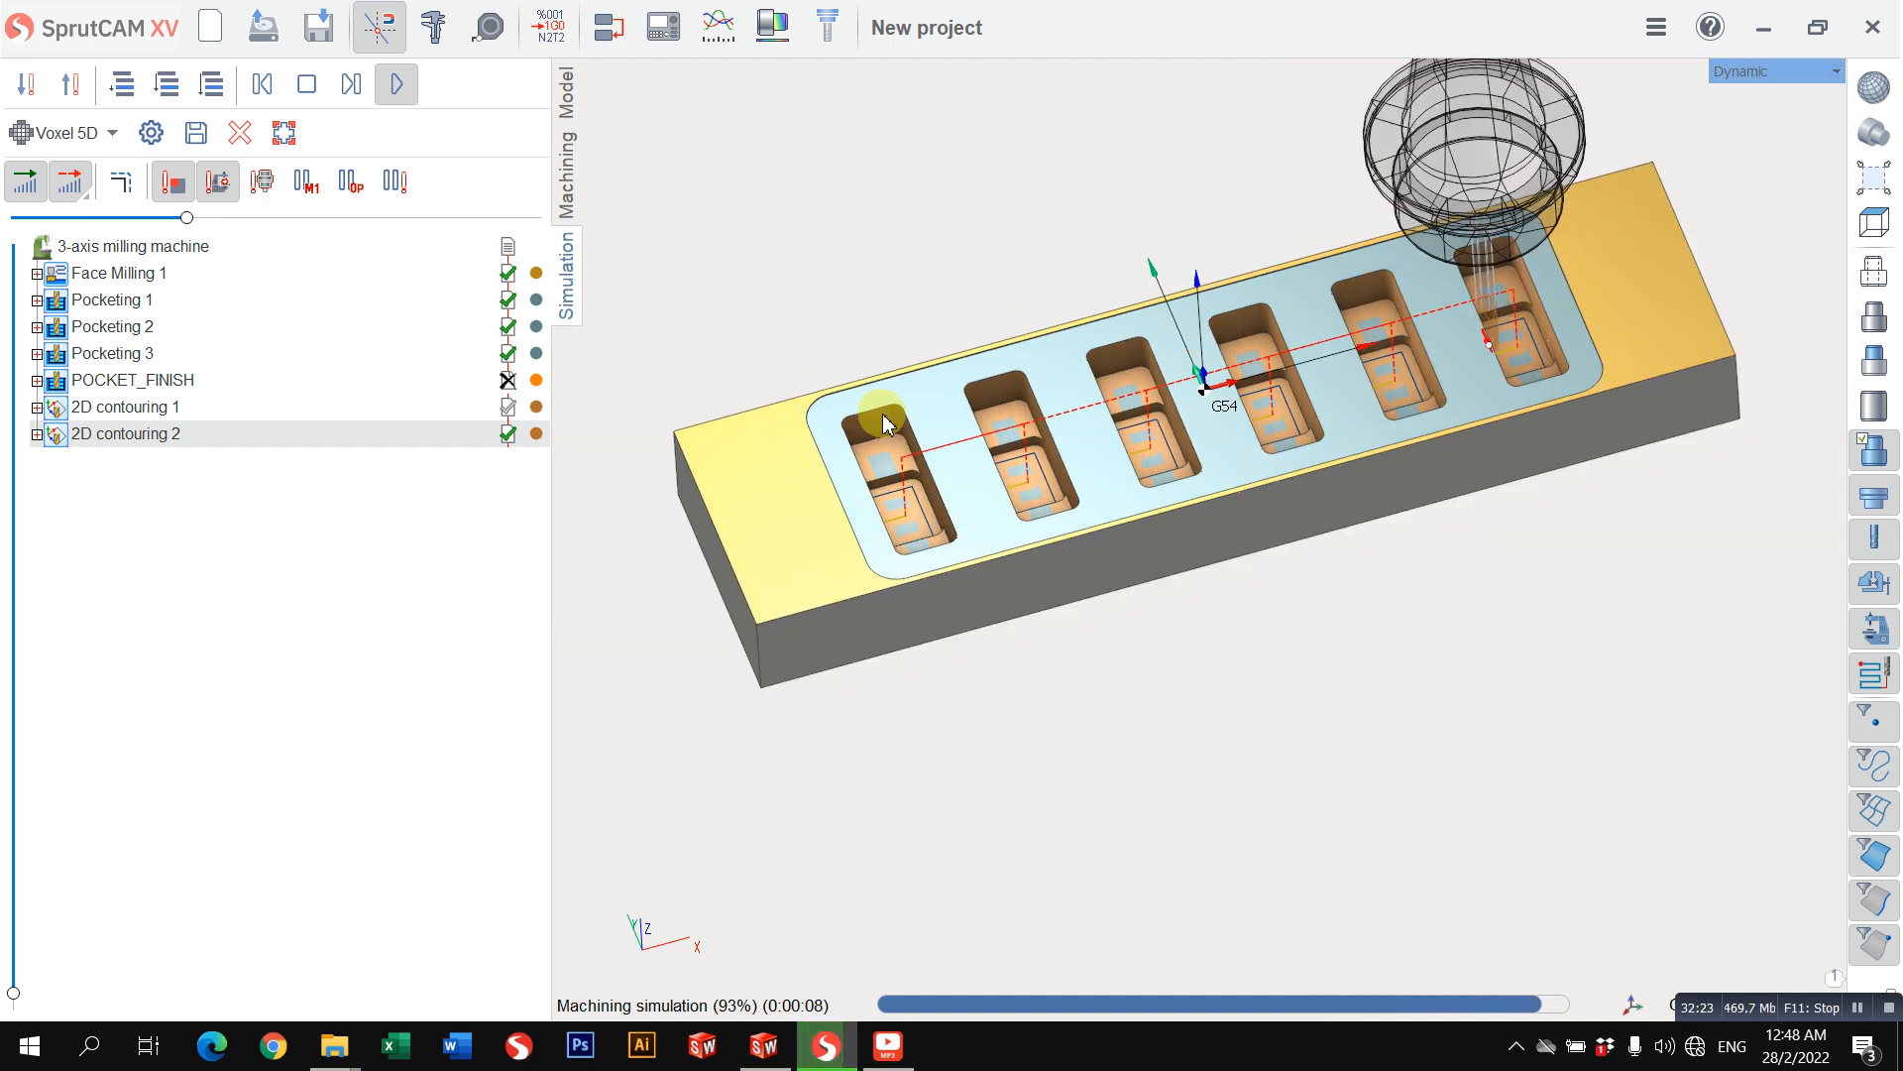
{"action": "left_click_drag", "start_coordinate": [886, 423], "coordinate": [831, 523]}
{"action": "scroll", "coordinate": [828, 512], "scroll_direction": "up", "scroll_amount": 5}
{"action": "middle_click_drag", "start_coordinate": [821, 469], "coordinate": [927, 406]}
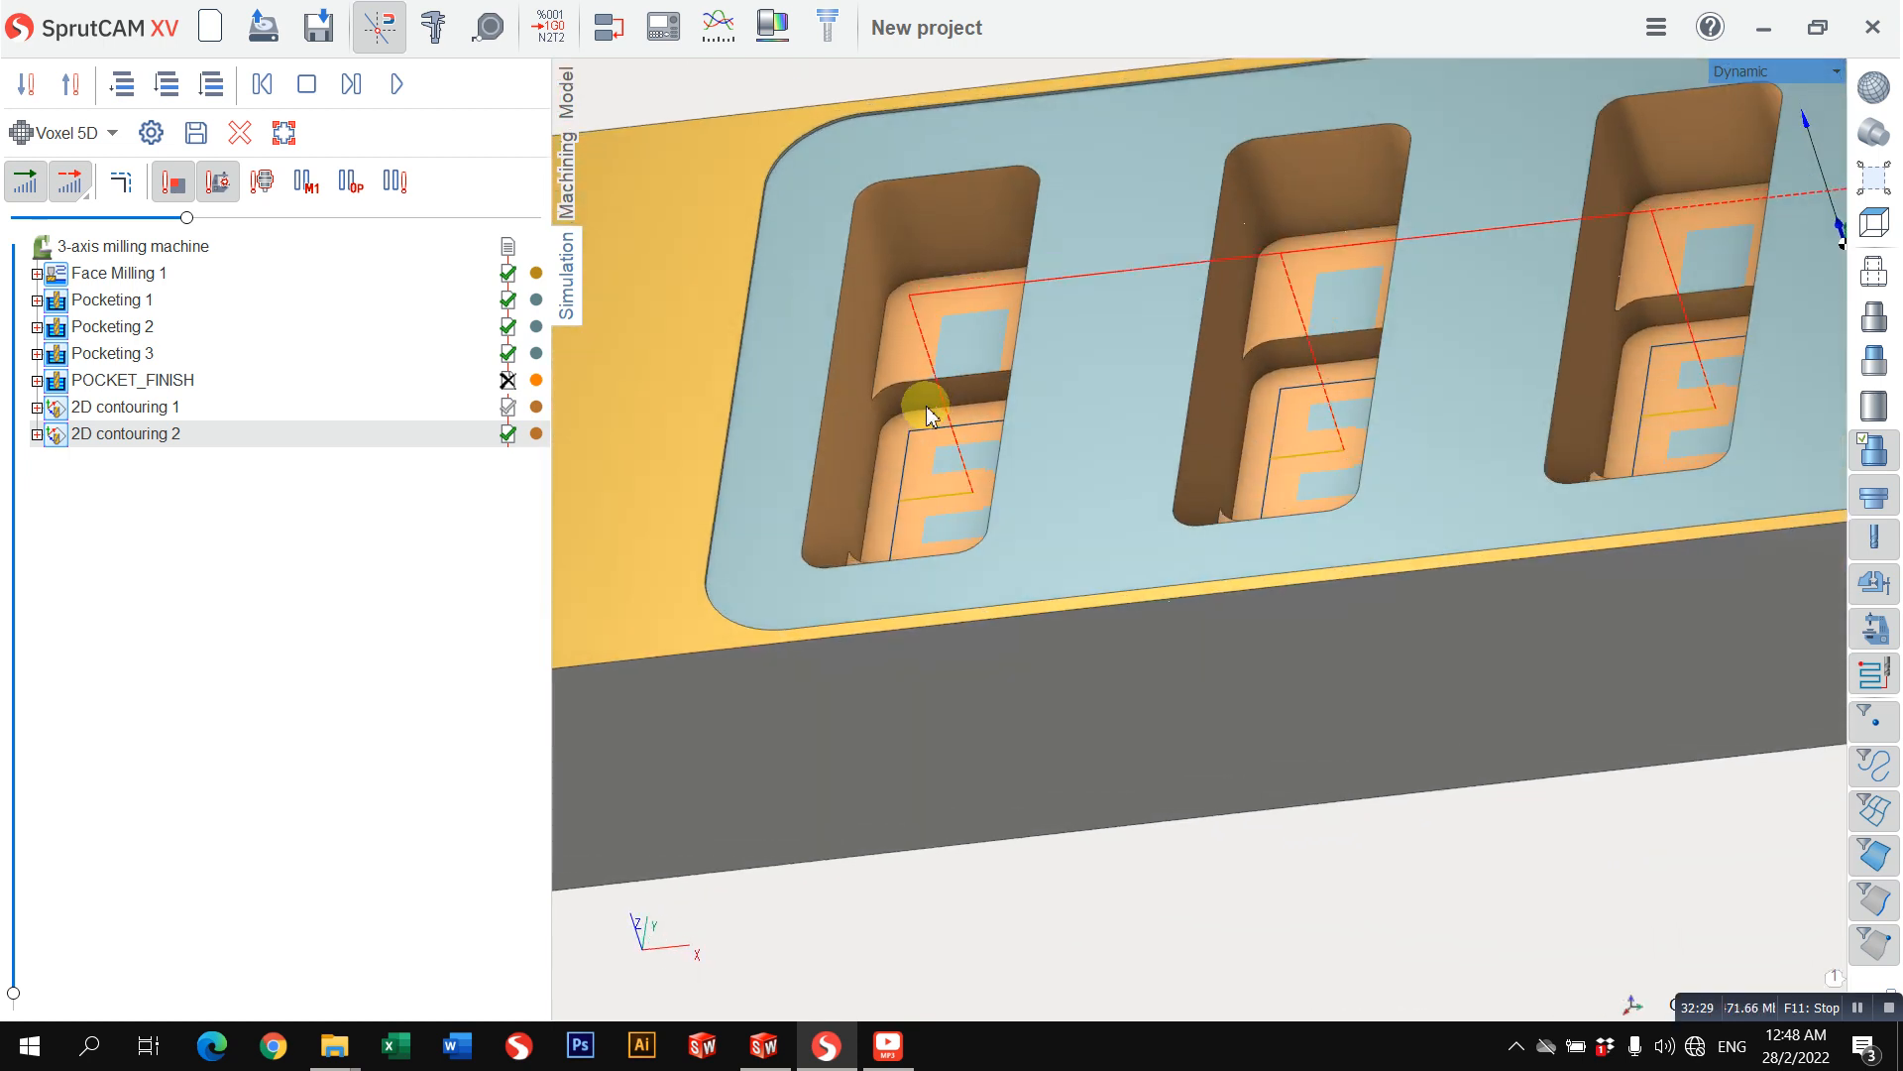
Step: Review the strategy levels and stock allowance of the Pocketing 3 operation and examine its toolpath over the six pockets
{"action": "left_click", "coordinate": [573, 179]}
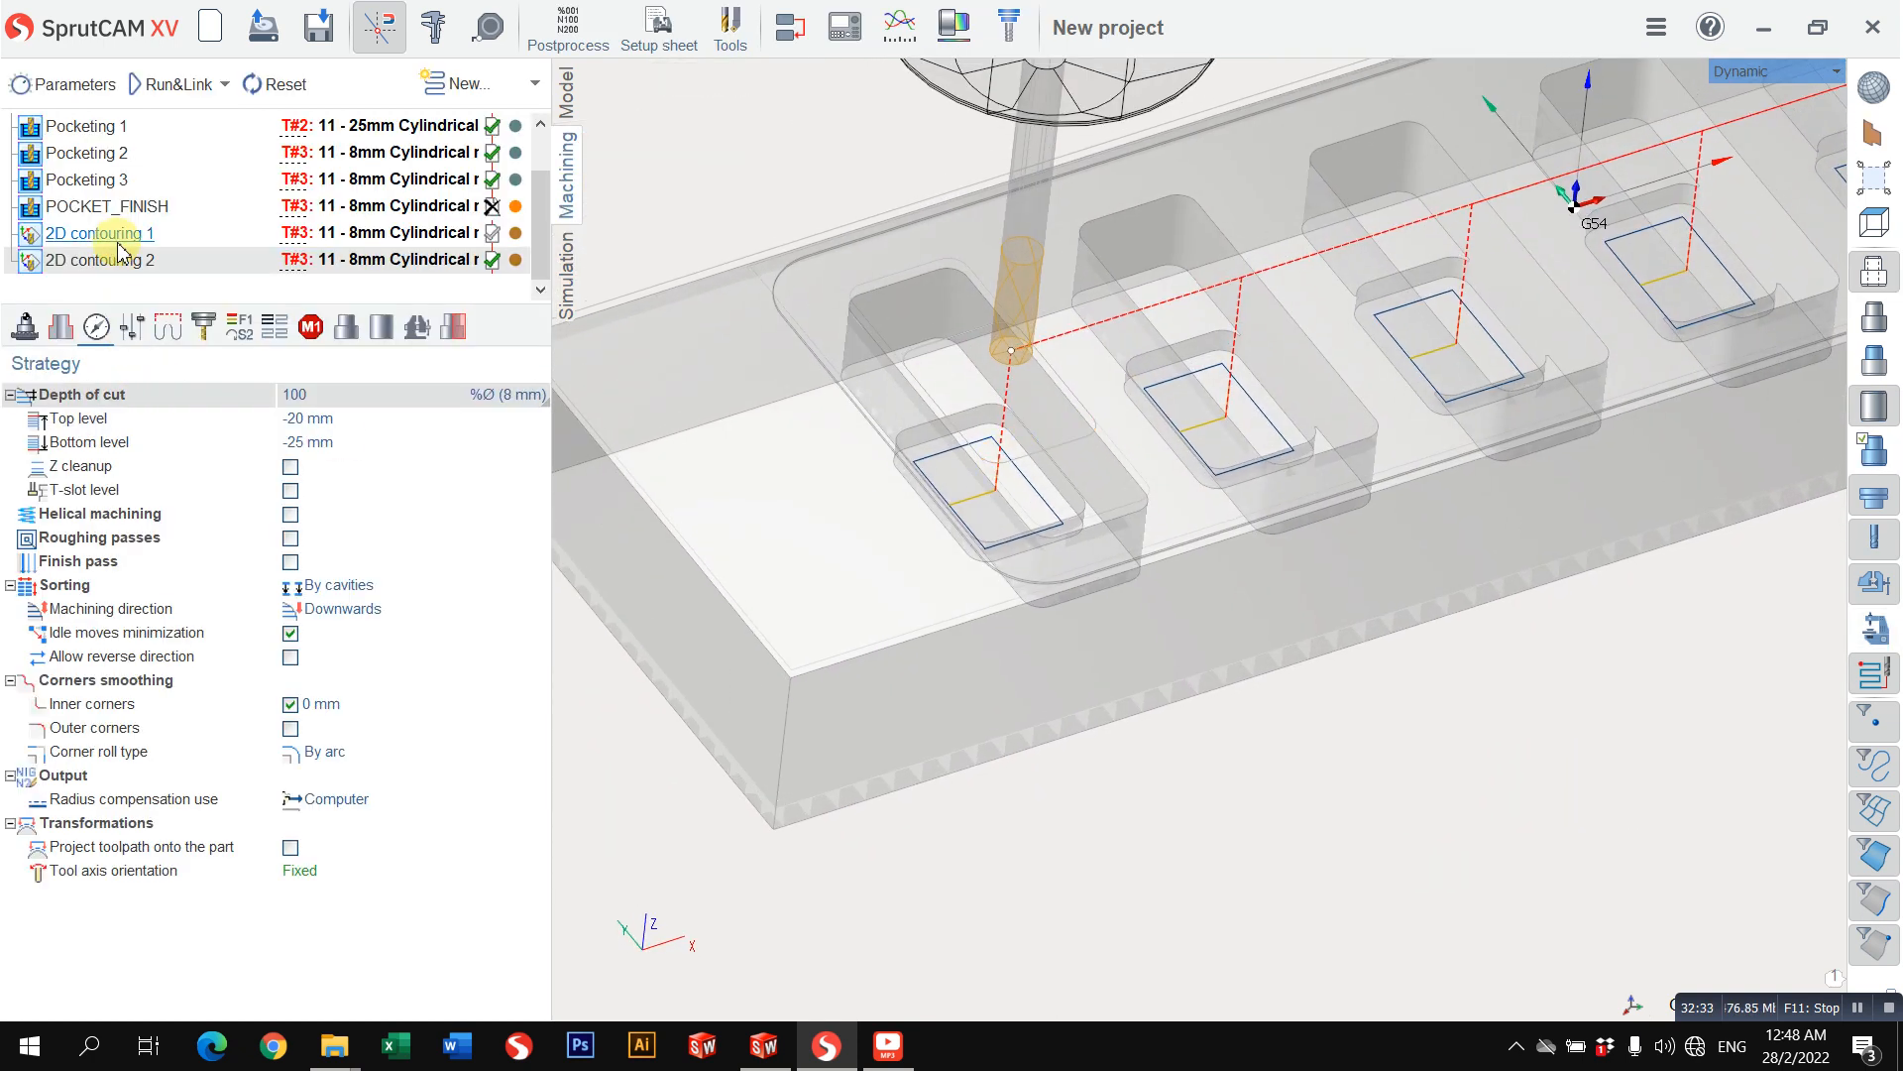
{"action": "left_click", "coordinate": [95, 179]}
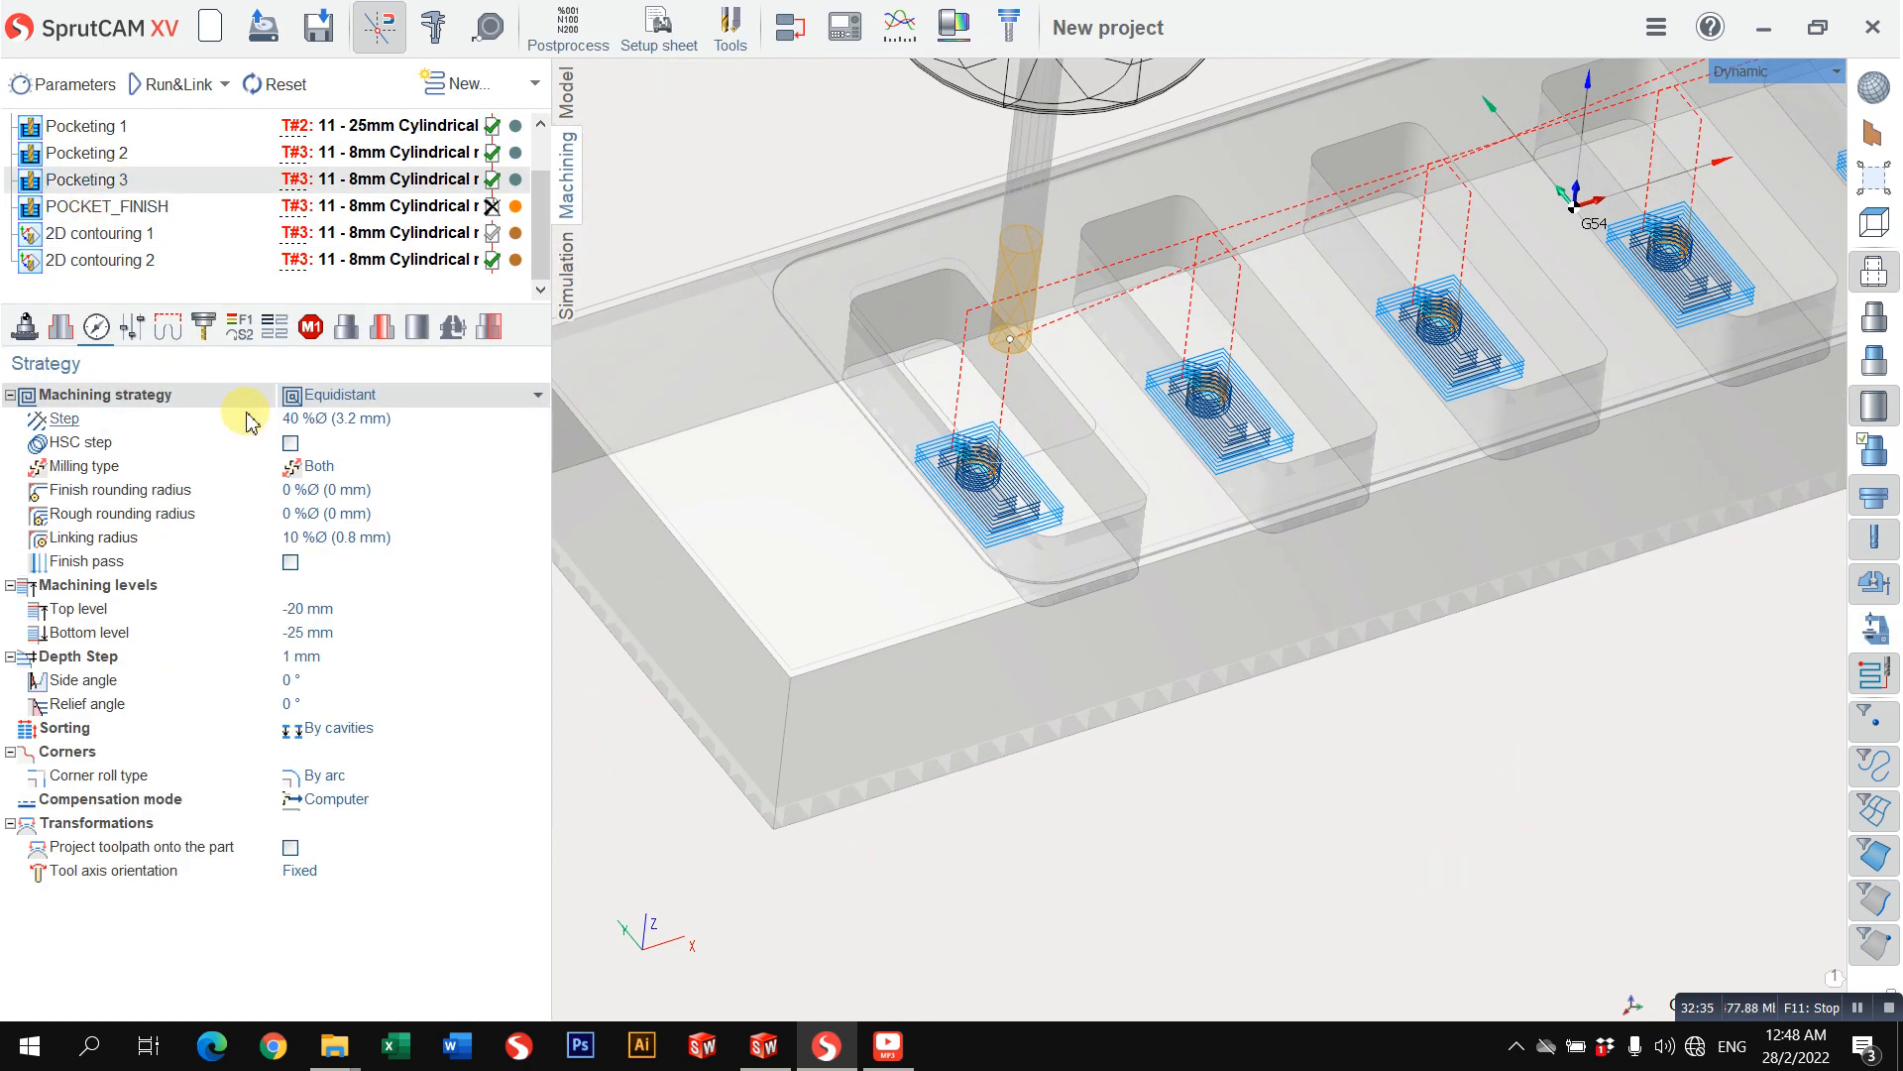
{"action": "left_click", "coordinate": [164, 330]}
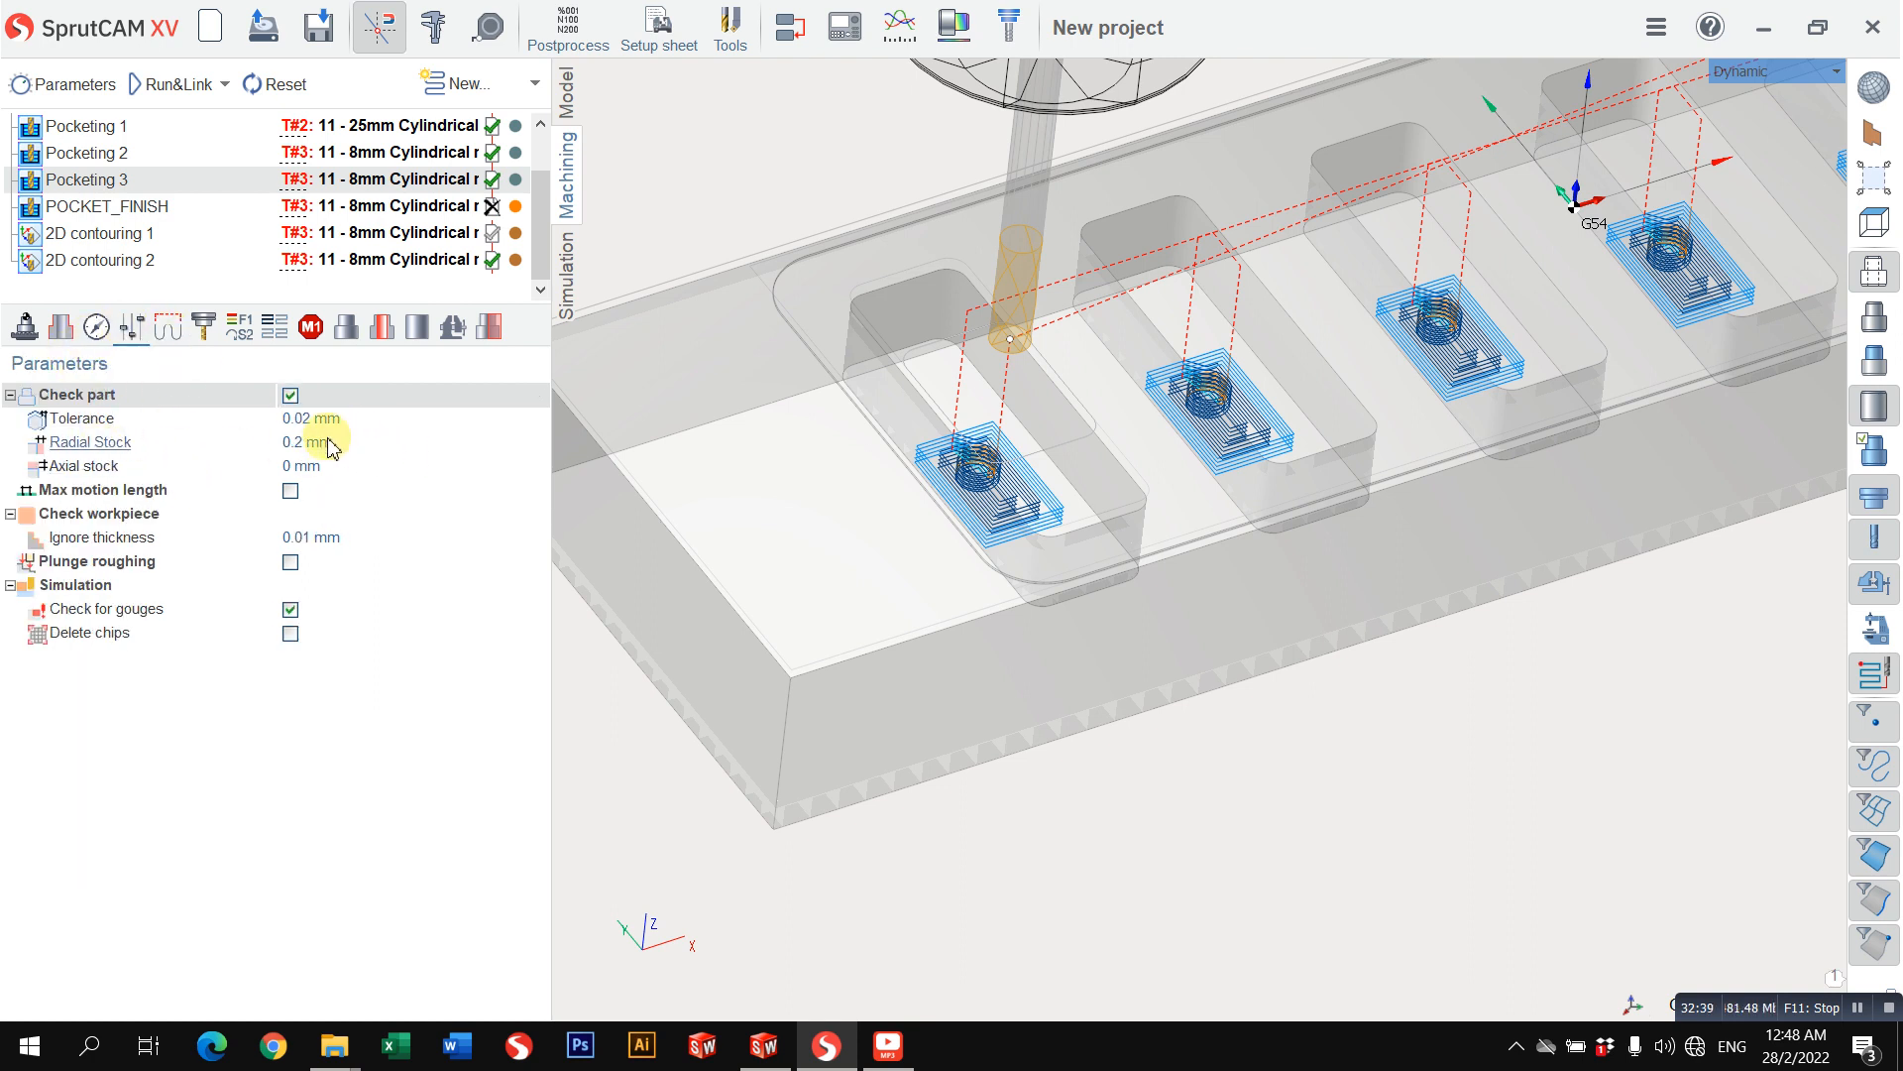
{"action": "scroll", "coordinate": [1011, 310], "scroll_direction": "down", "scroll_amount": 2}
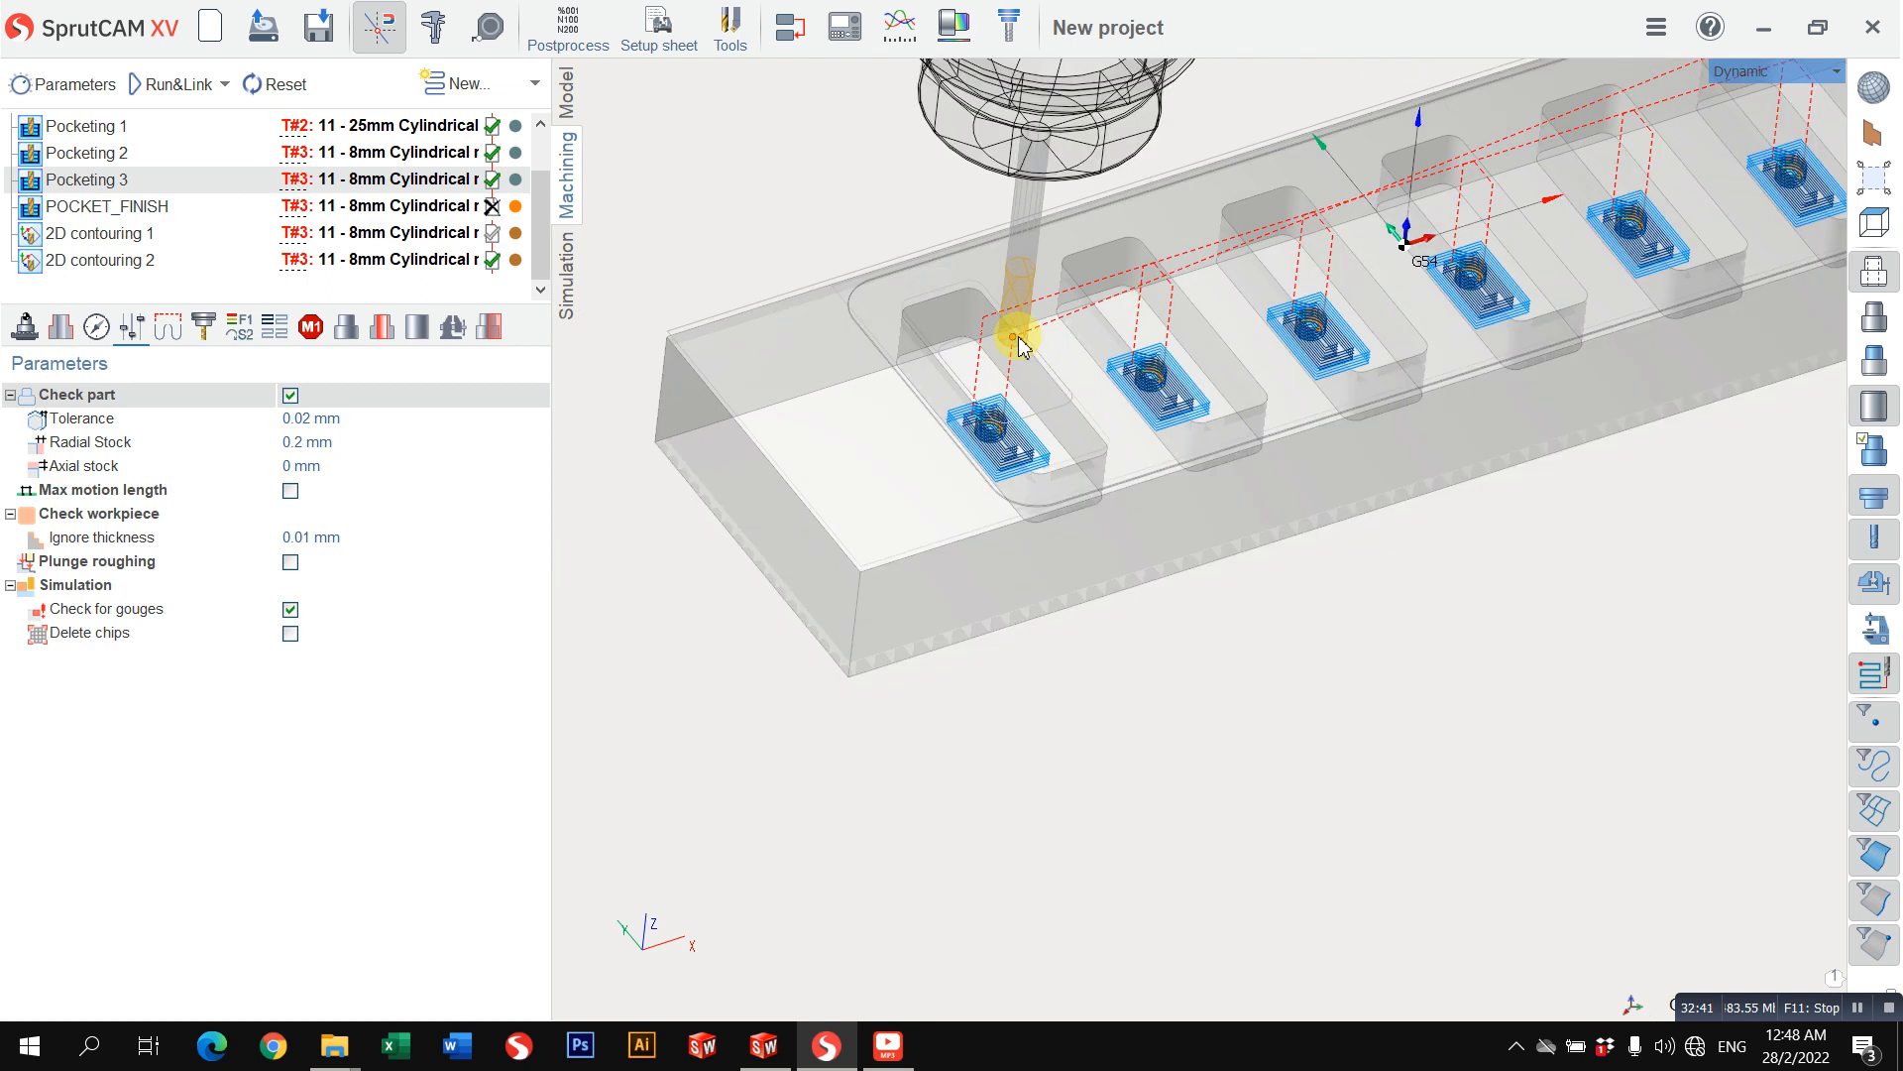
{"action": "middle_click_drag", "start_coordinate": [1017, 345], "coordinate": [1029, 467]}
{"action": "right_click_drag", "start_coordinate": [1251, 463], "coordinate": [1219, 529]}
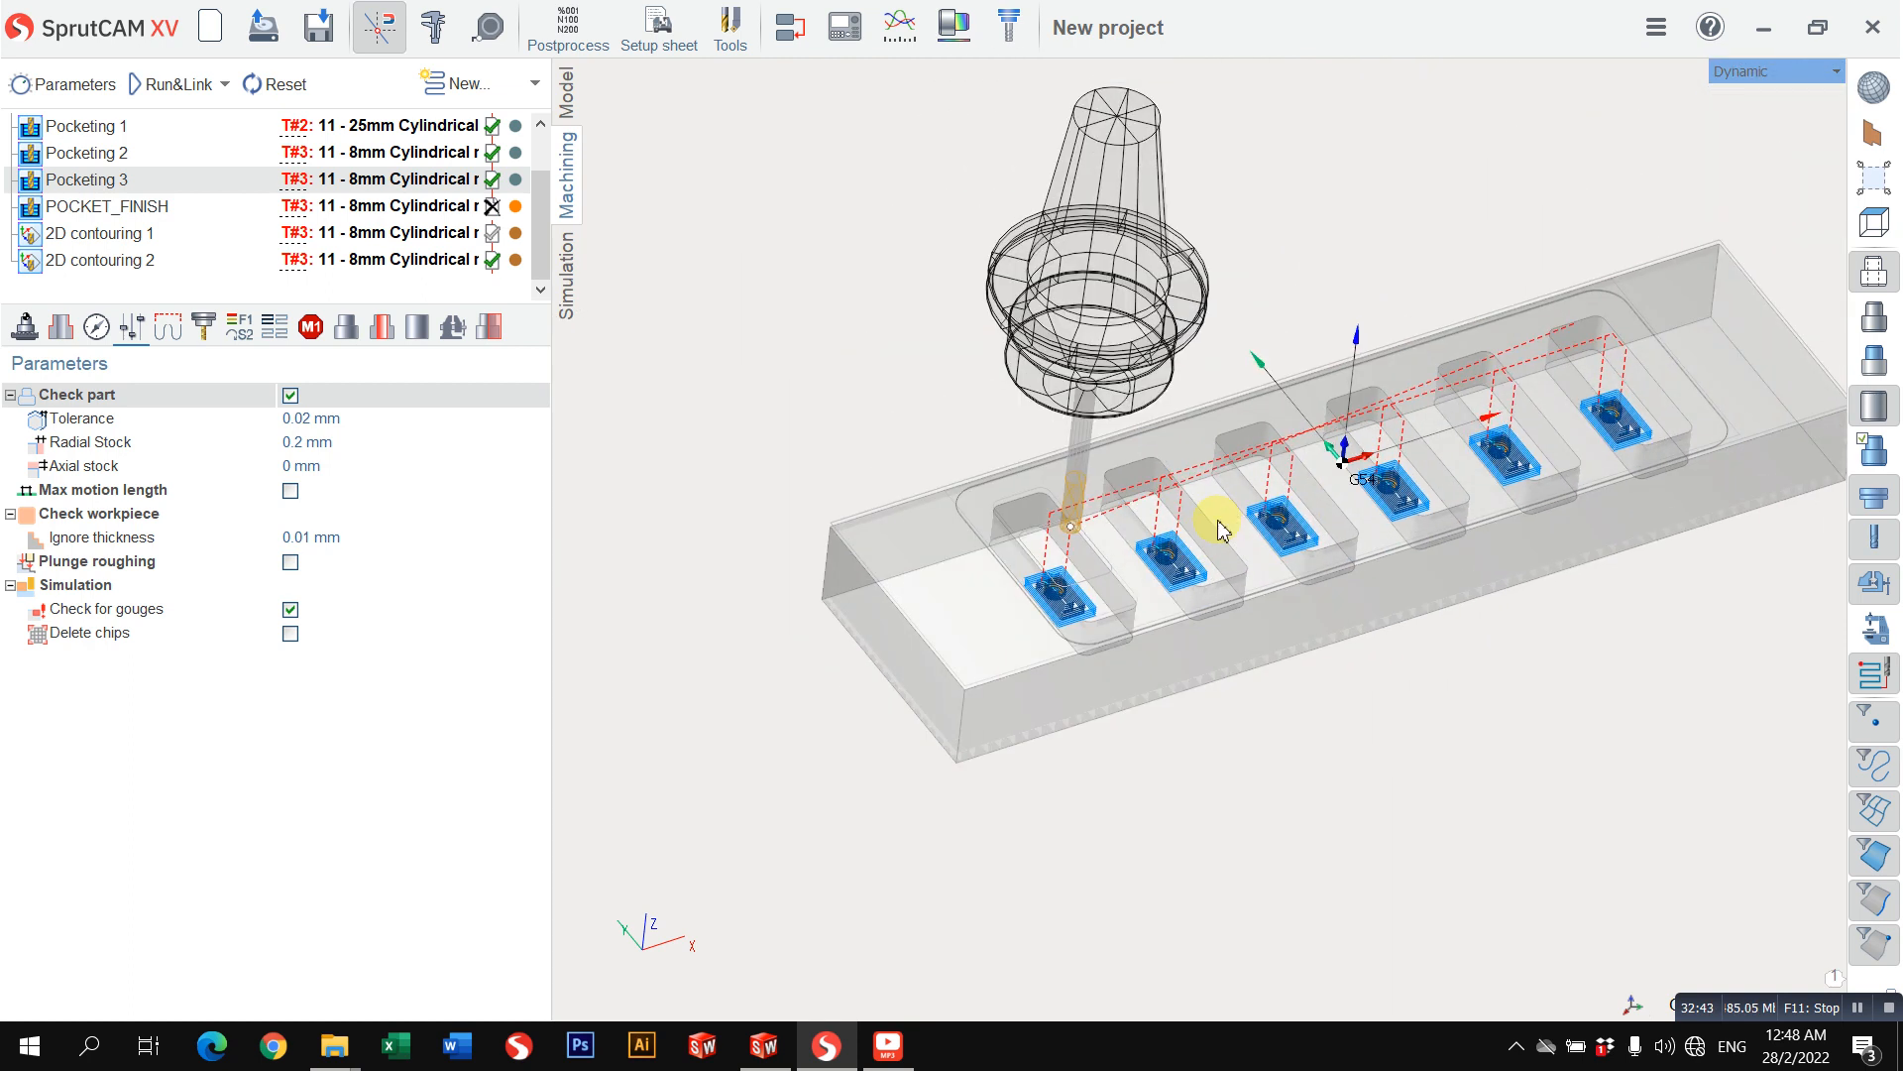
Step: Check the stock parameters and toolpaths of the 2D contouring 1 and 2D contouring 2 operations
{"action": "left_click", "coordinate": [158, 234]}
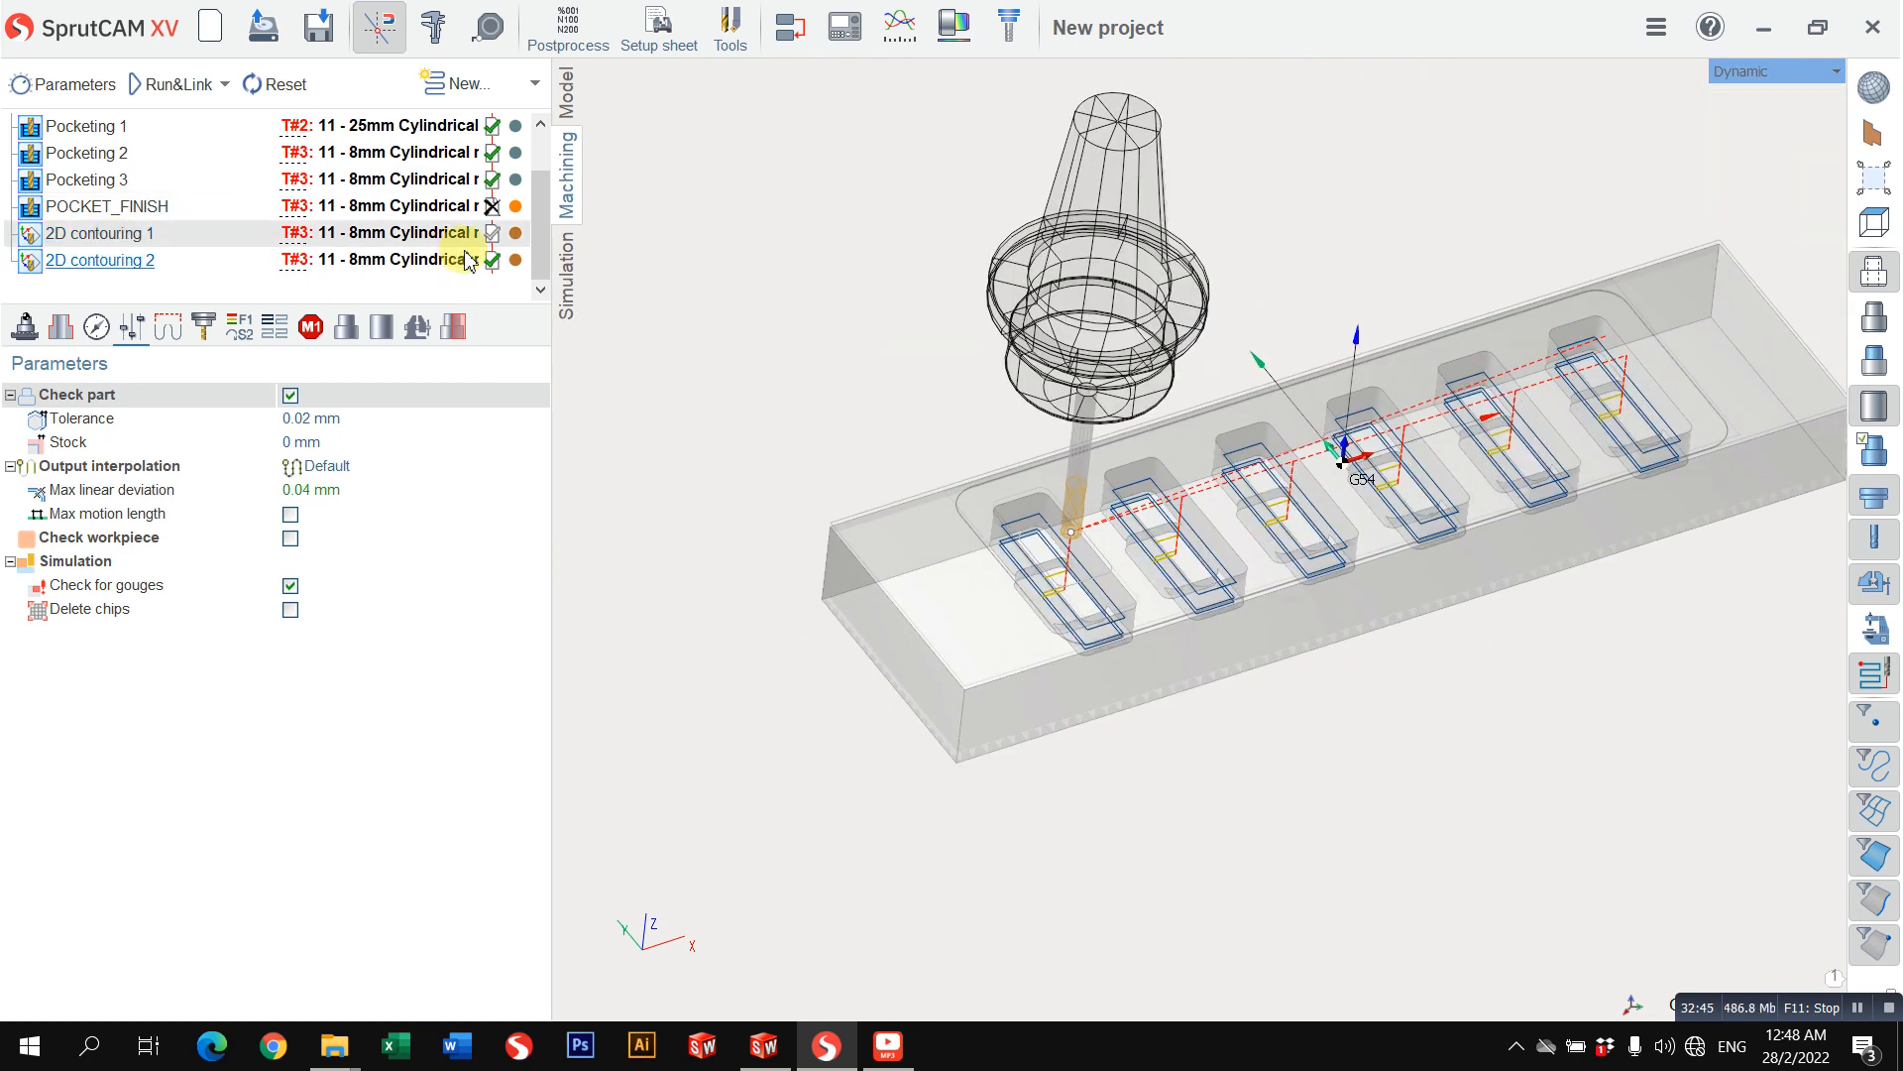
{"action": "left_click", "coordinate": [127, 261]}
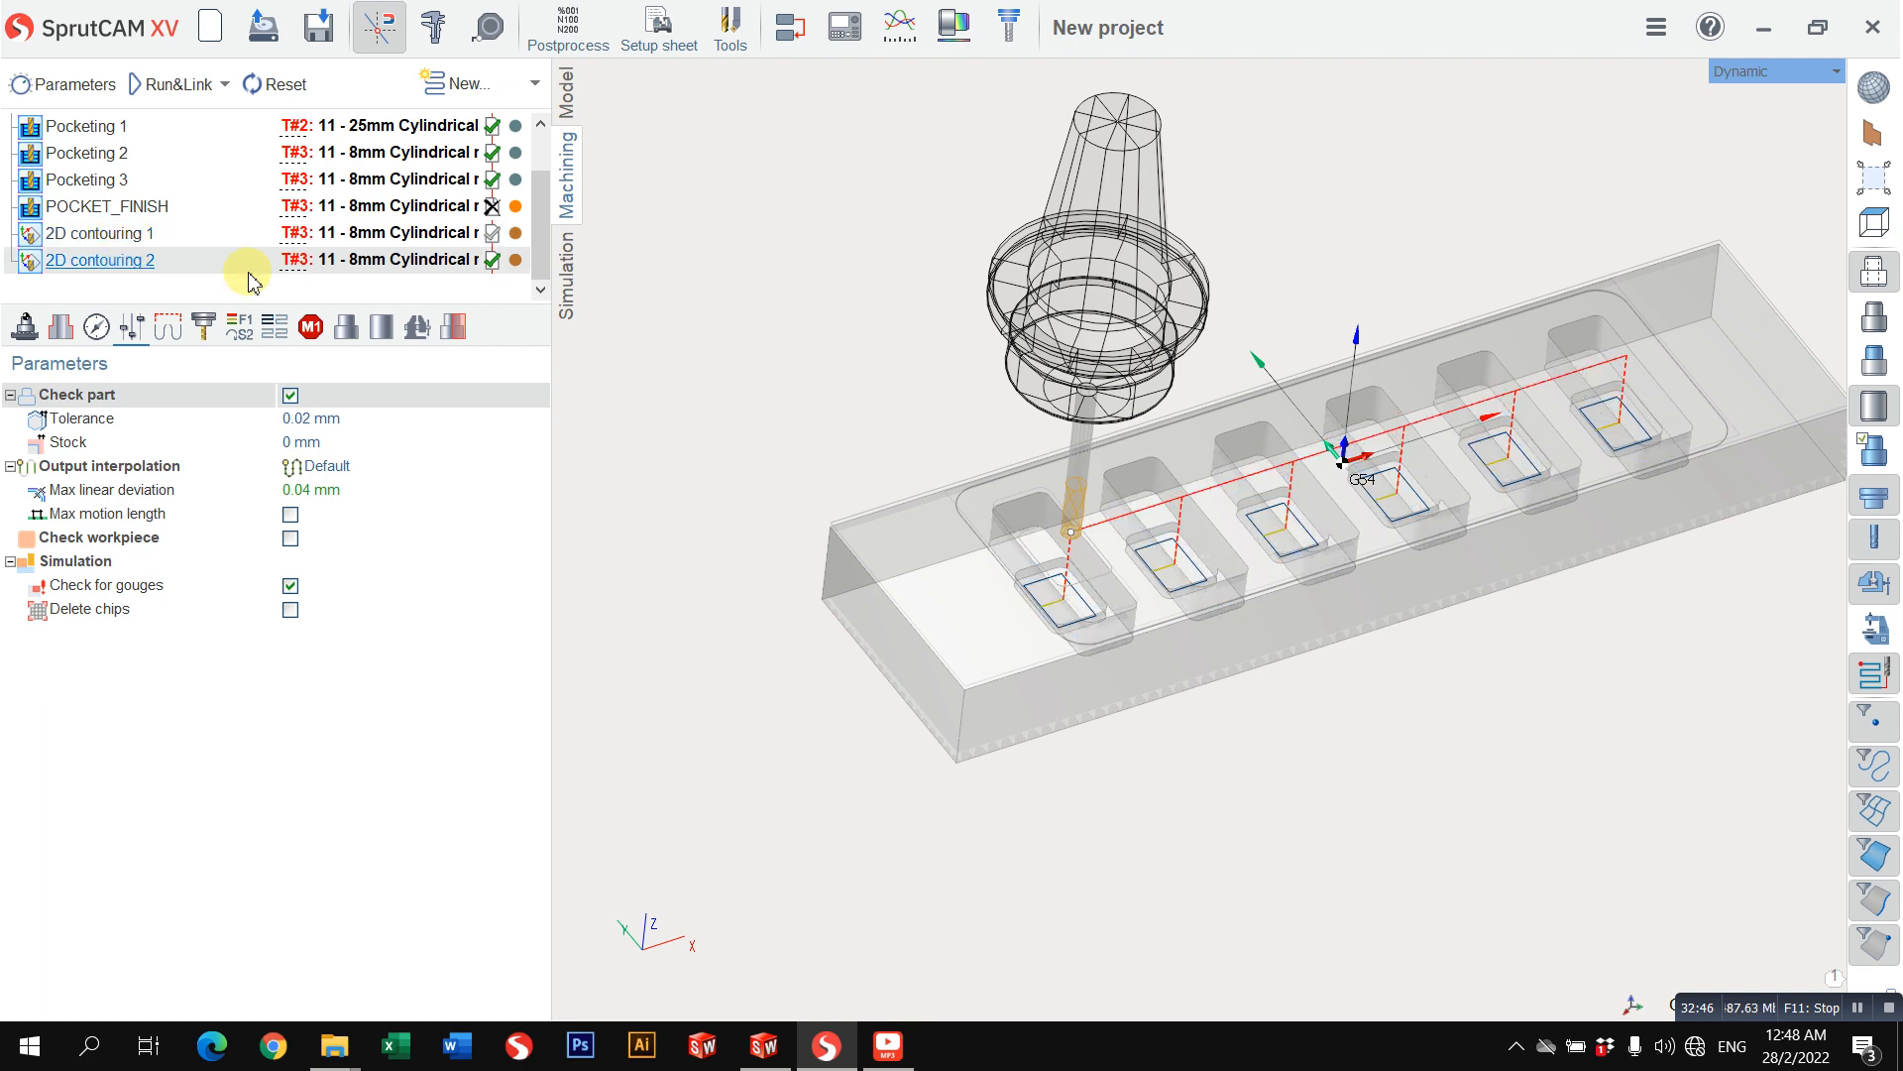
{"action": "left_click", "coordinate": [569, 263]}
{"action": "left_click", "coordinate": [569, 195]}
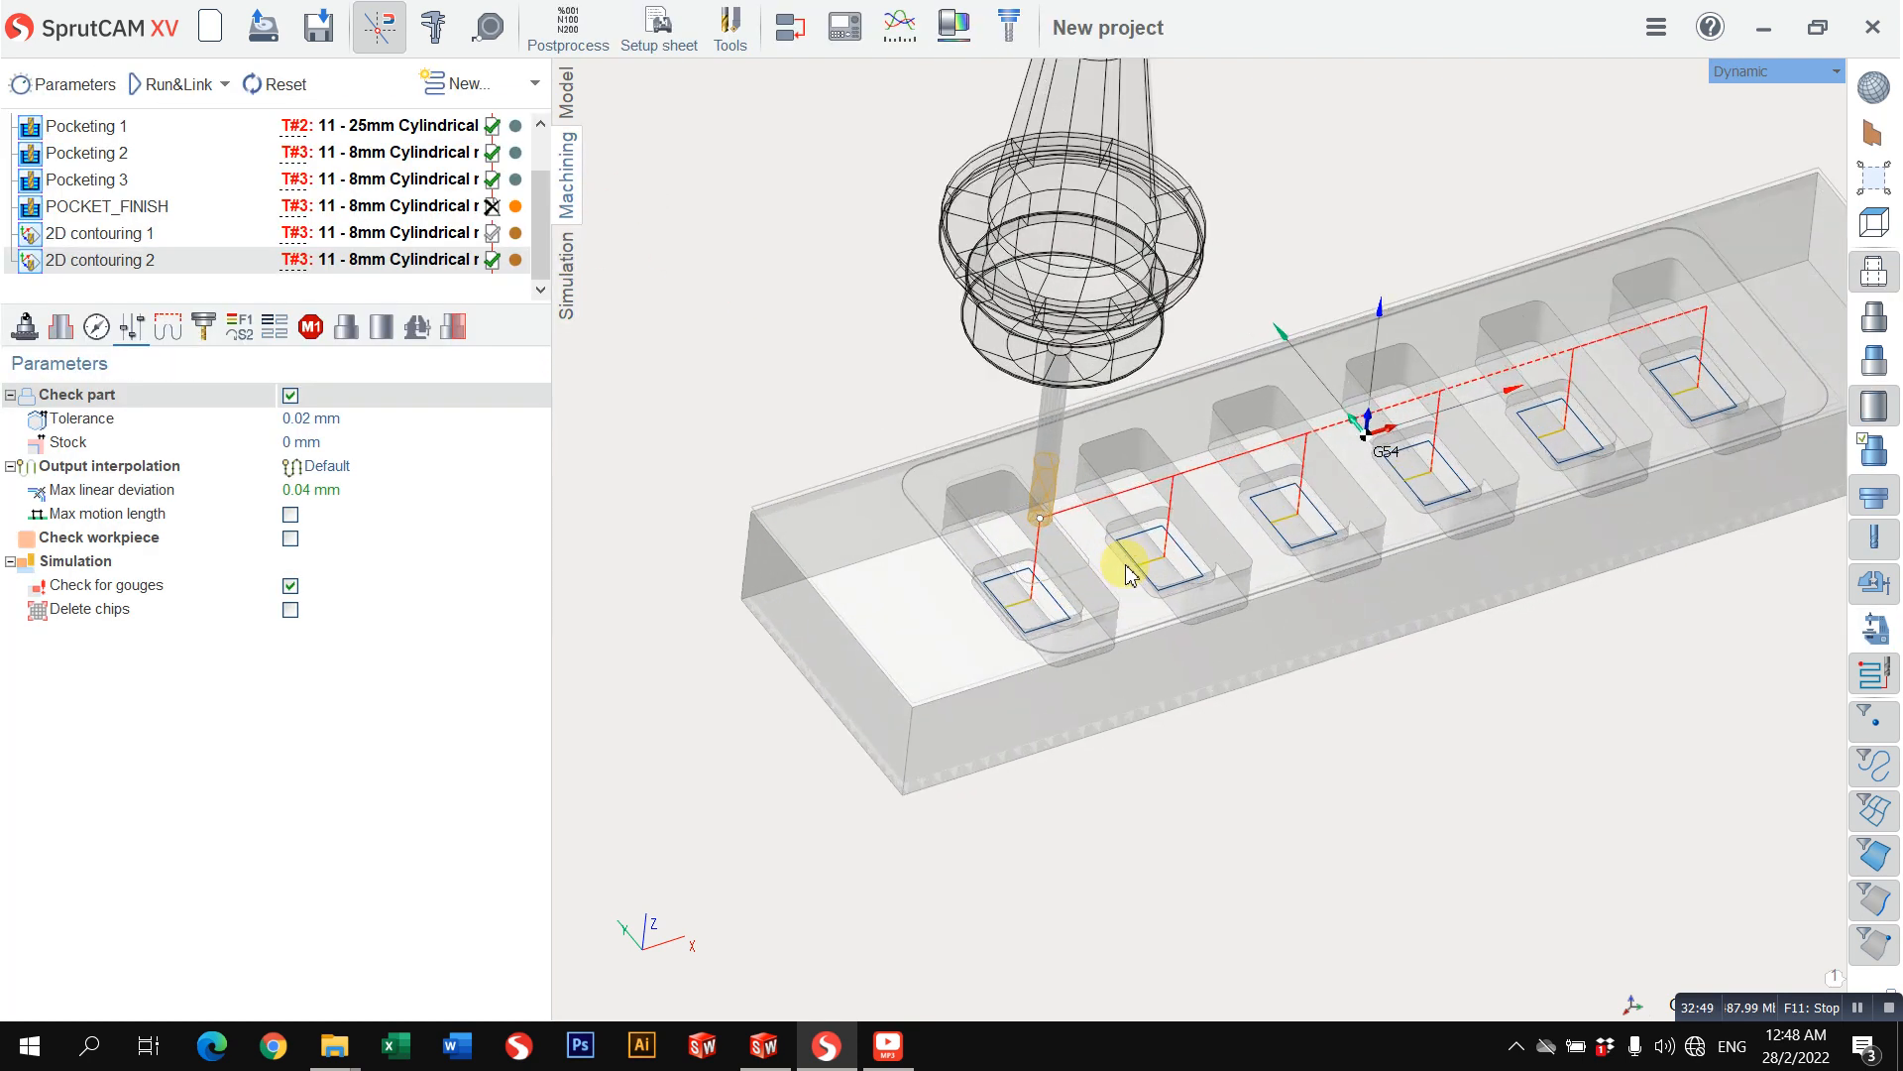
Step: Set the view to Top and make the 2D SAMPLE 01_3D.DXF geometry visible in the model
{"action": "middle_click_drag", "start_coordinate": [1470, 436], "coordinate": [1368, 519]}
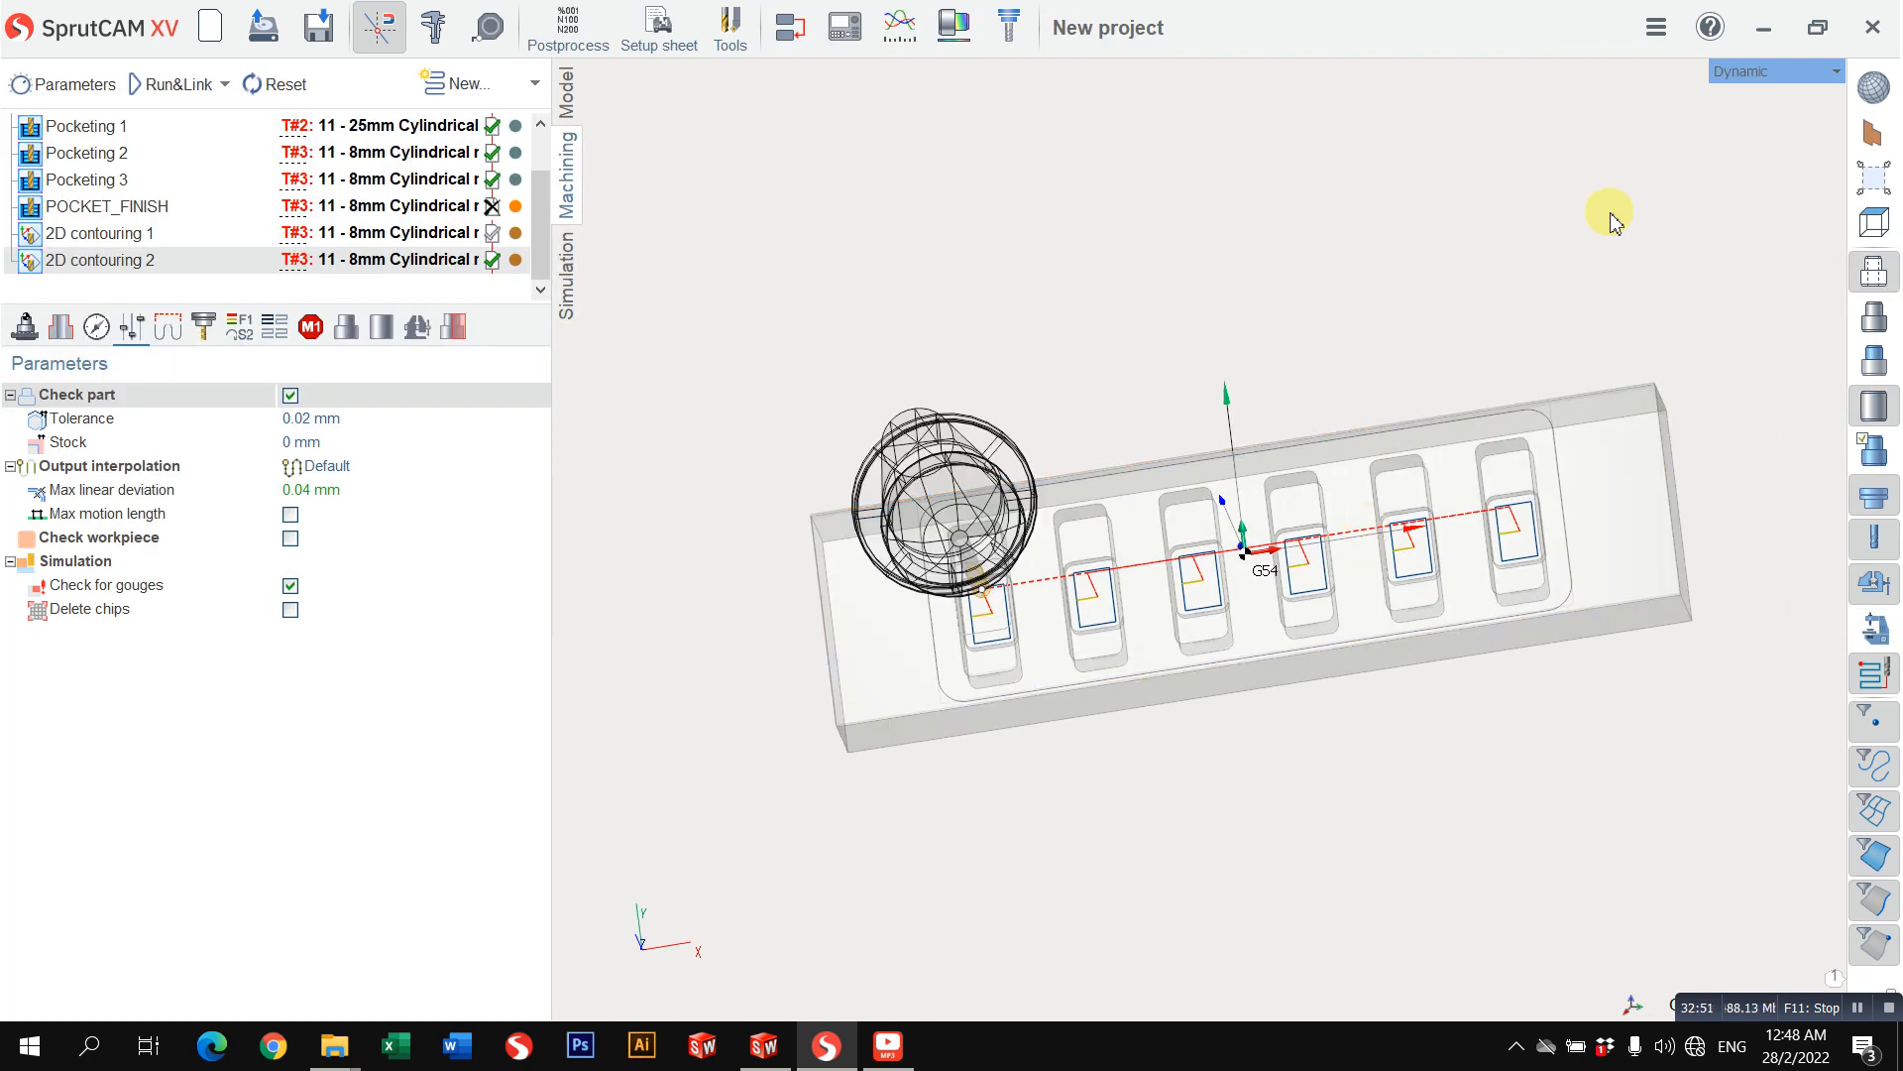
{"action": "scroll", "coordinate": [95, 198], "scroll_direction": "up", "scroll_amount": 1}
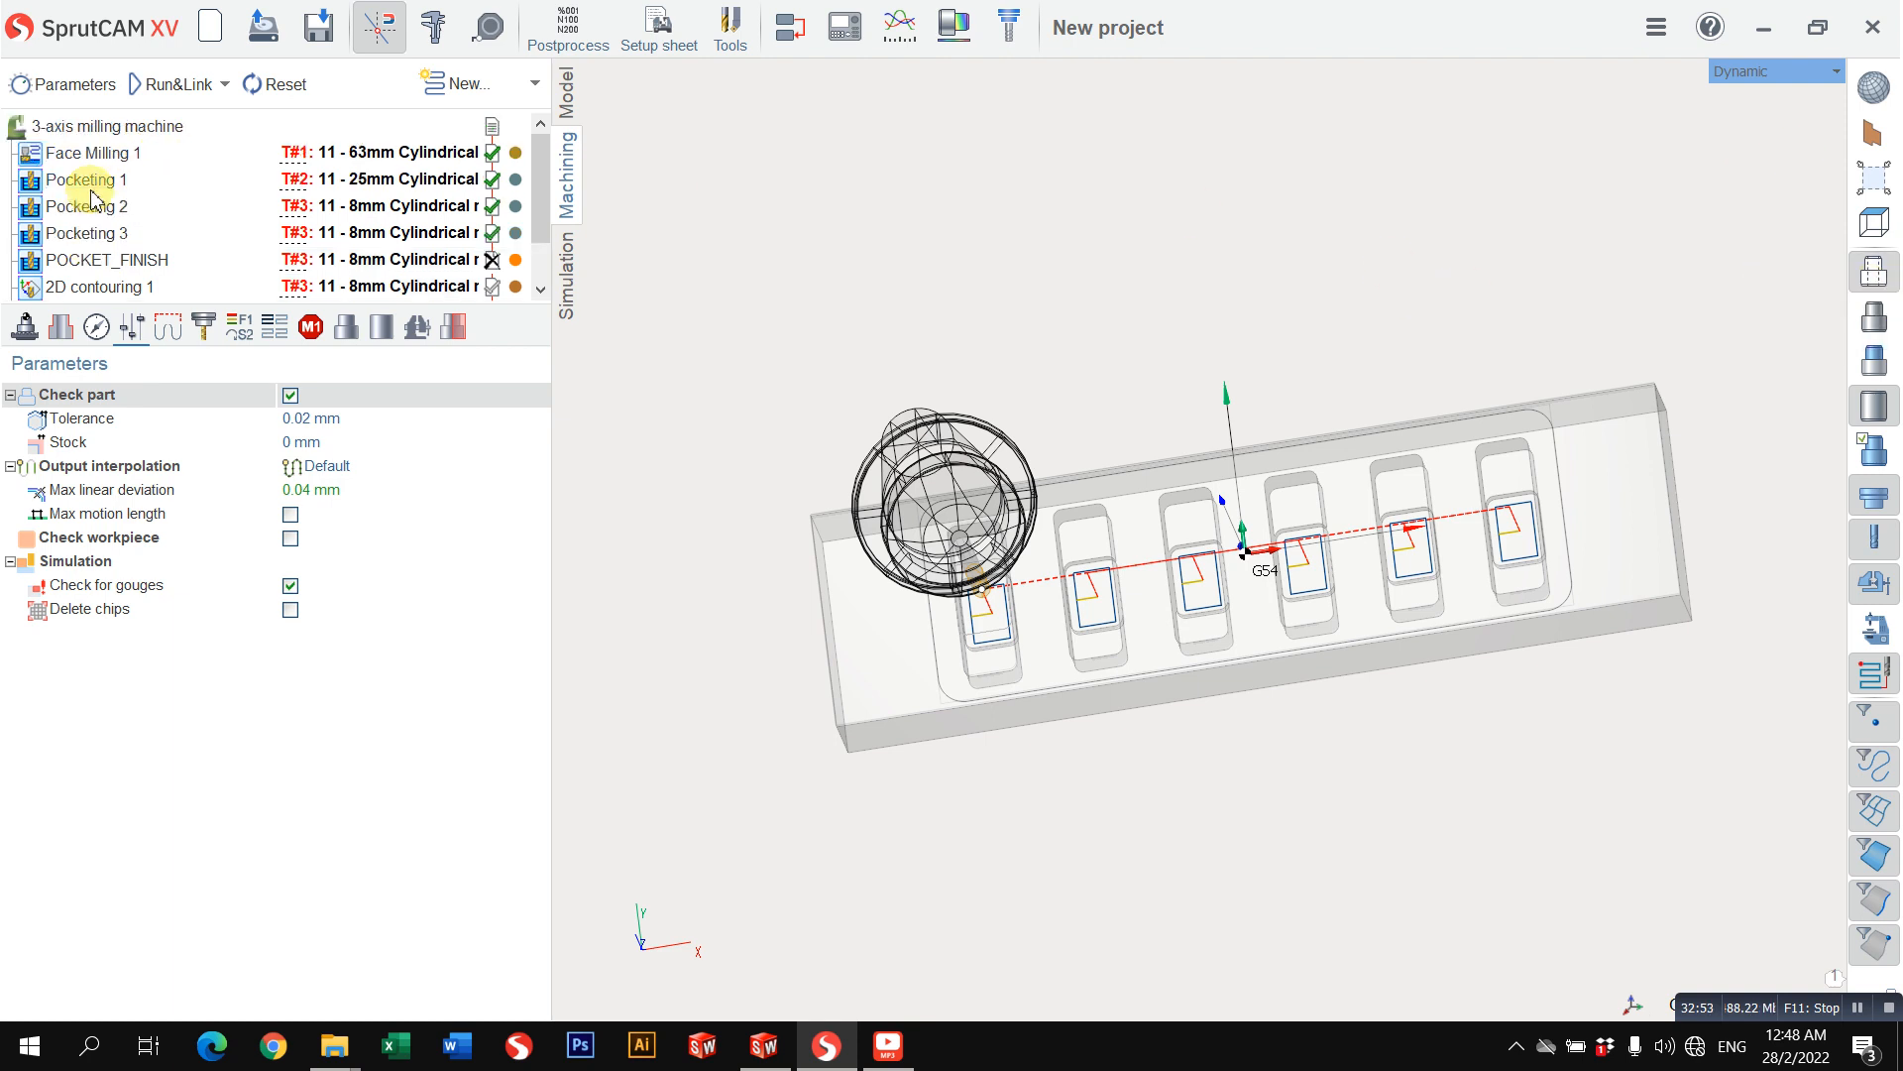
{"action": "left_click", "coordinate": [1750, 72]}
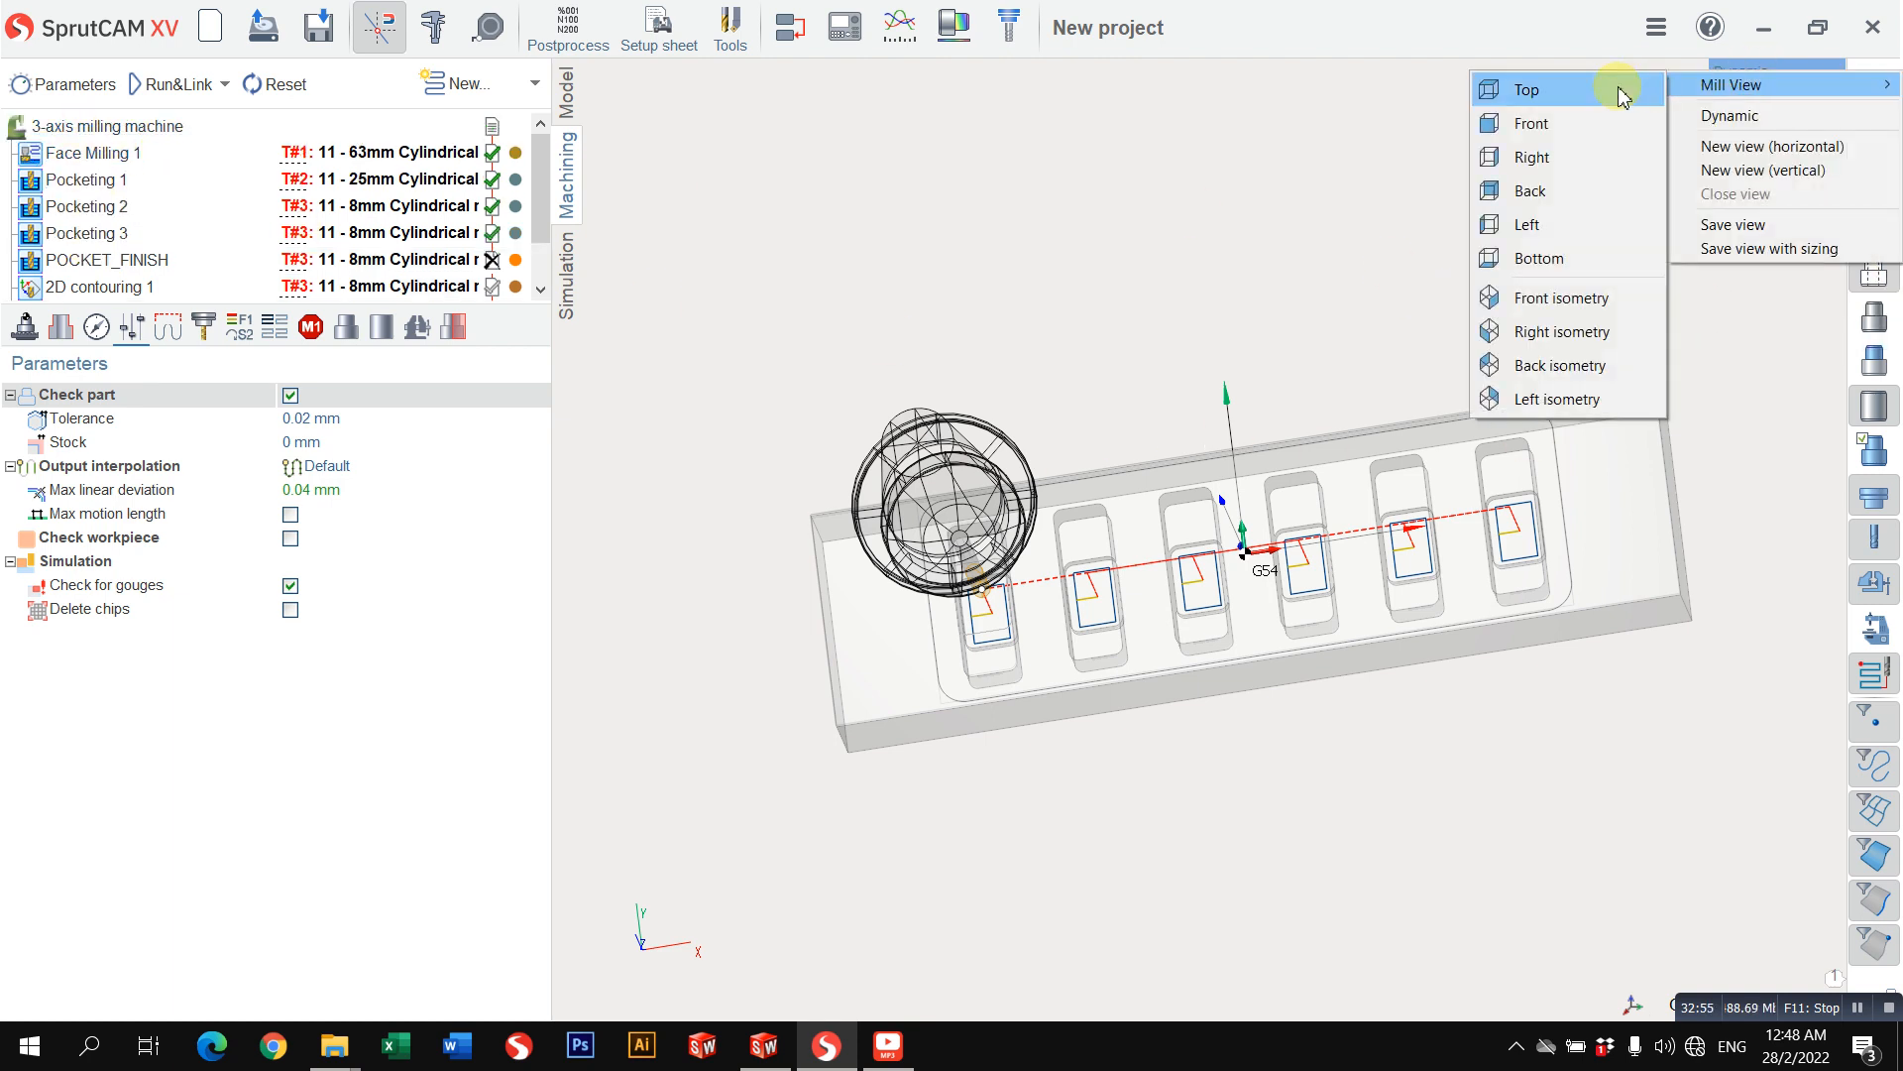
{"action": "left_click", "coordinate": [1615, 85]}
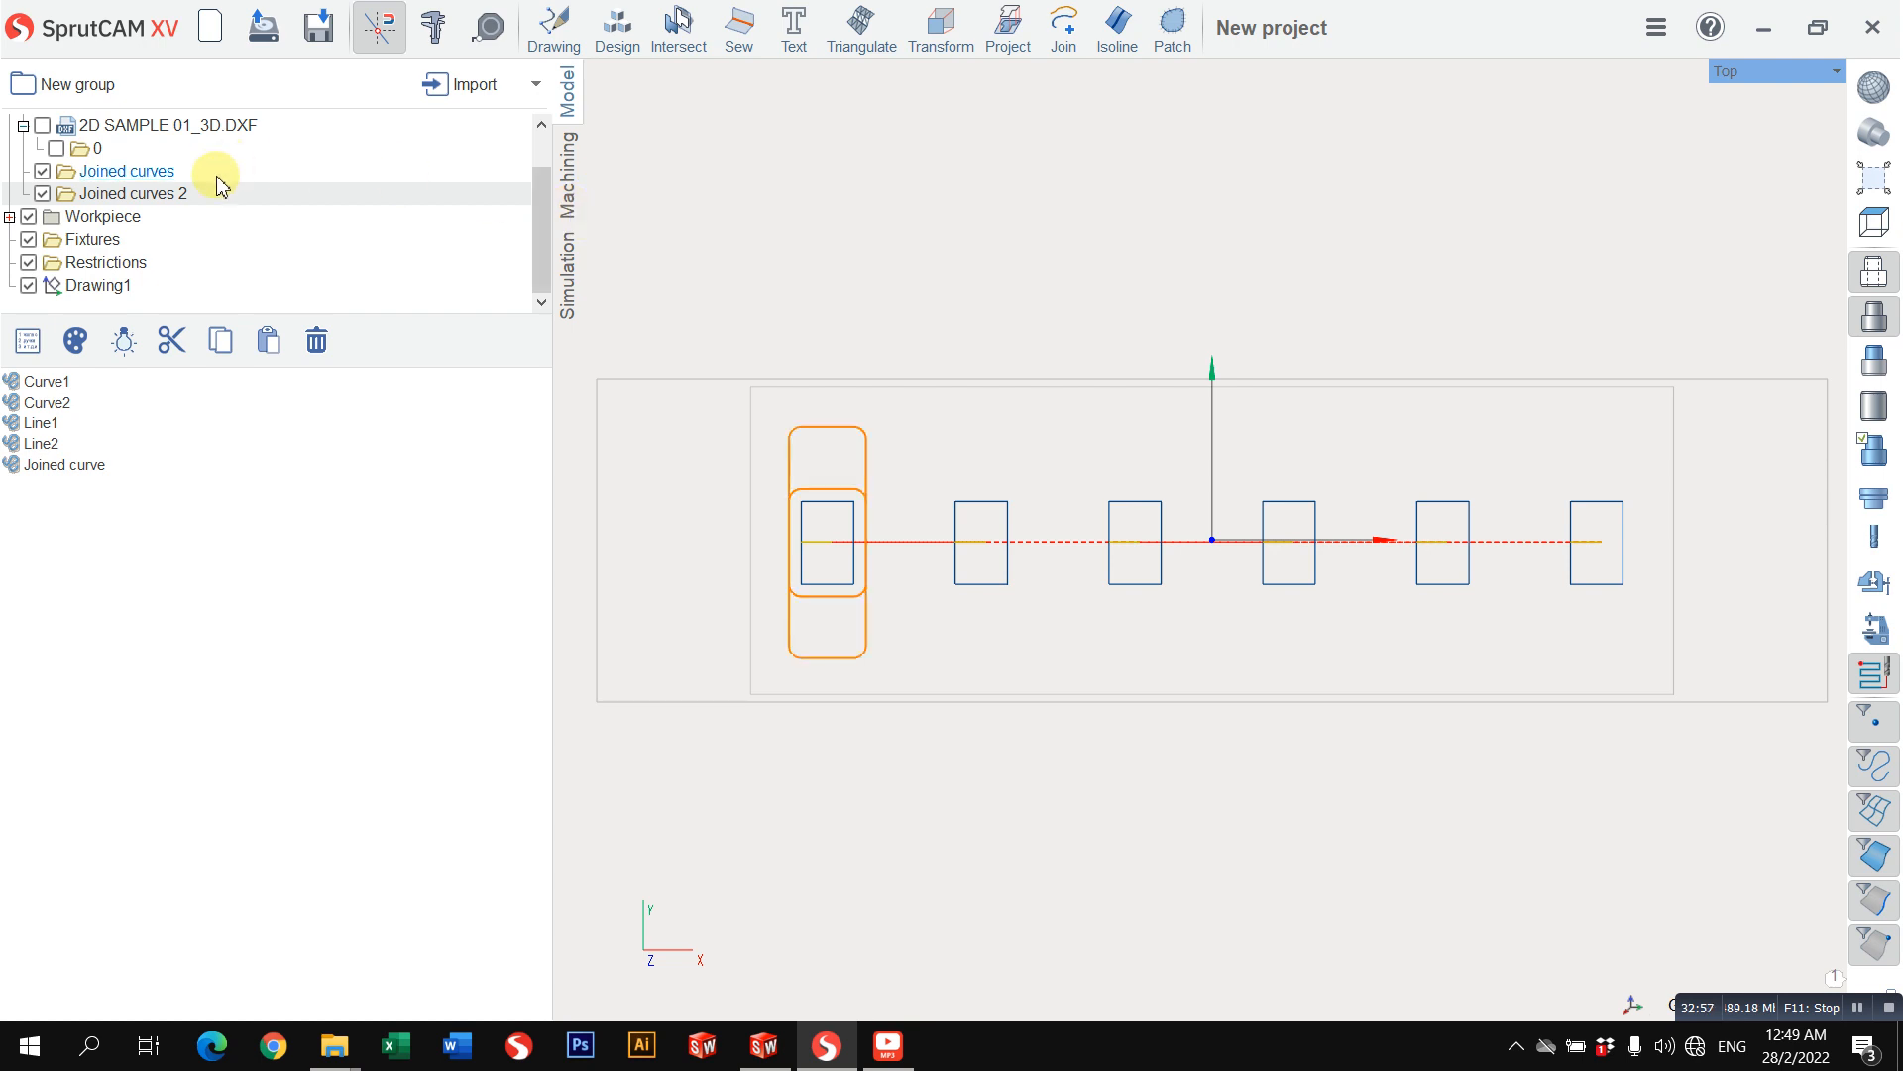
{"action": "scroll", "coordinate": [40, 138], "scroll_direction": "up", "scroll_amount": 1}
{"action": "left_click", "coordinate": [42, 172]}
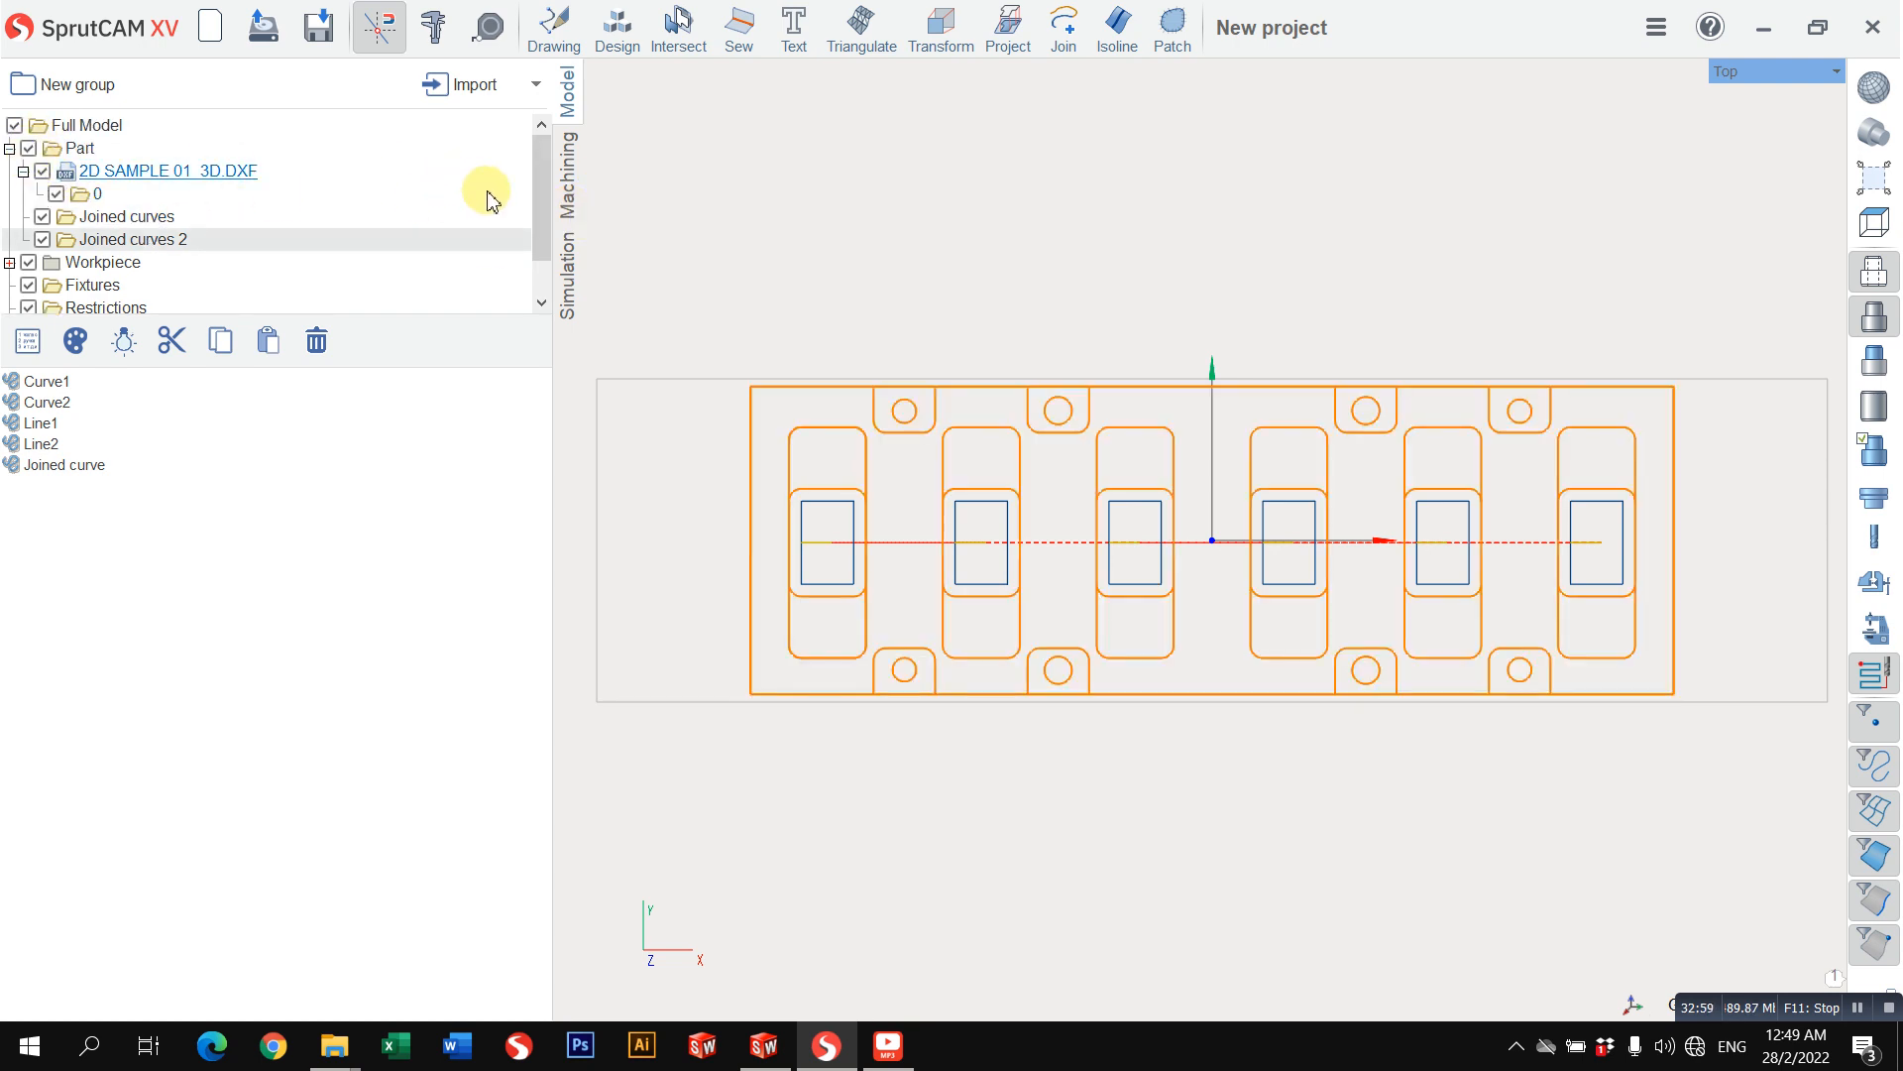
Step: Add a Hole machining operation after 2D contouring 2 and open its tool settings
{"action": "left_click", "coordinate": [568, 175]}
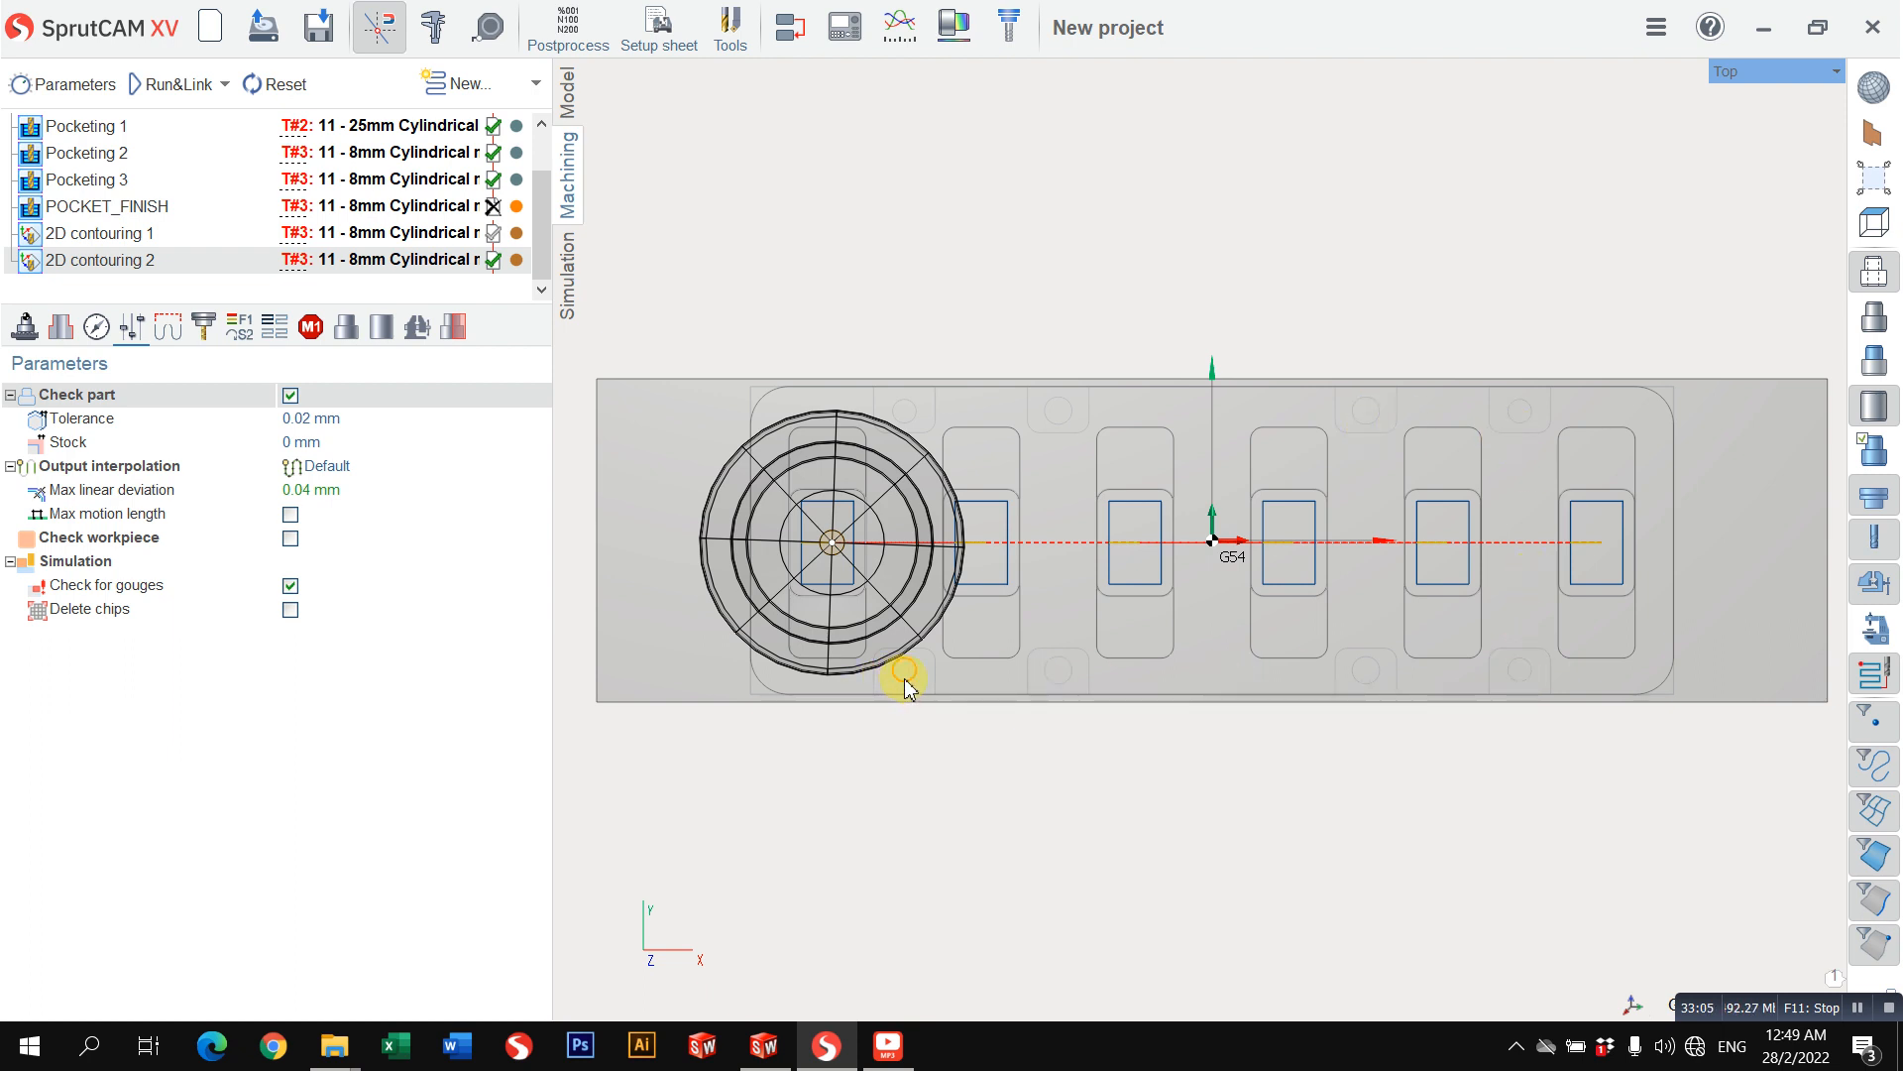
{"action": "left_click", "coordinate": [536, 85]}
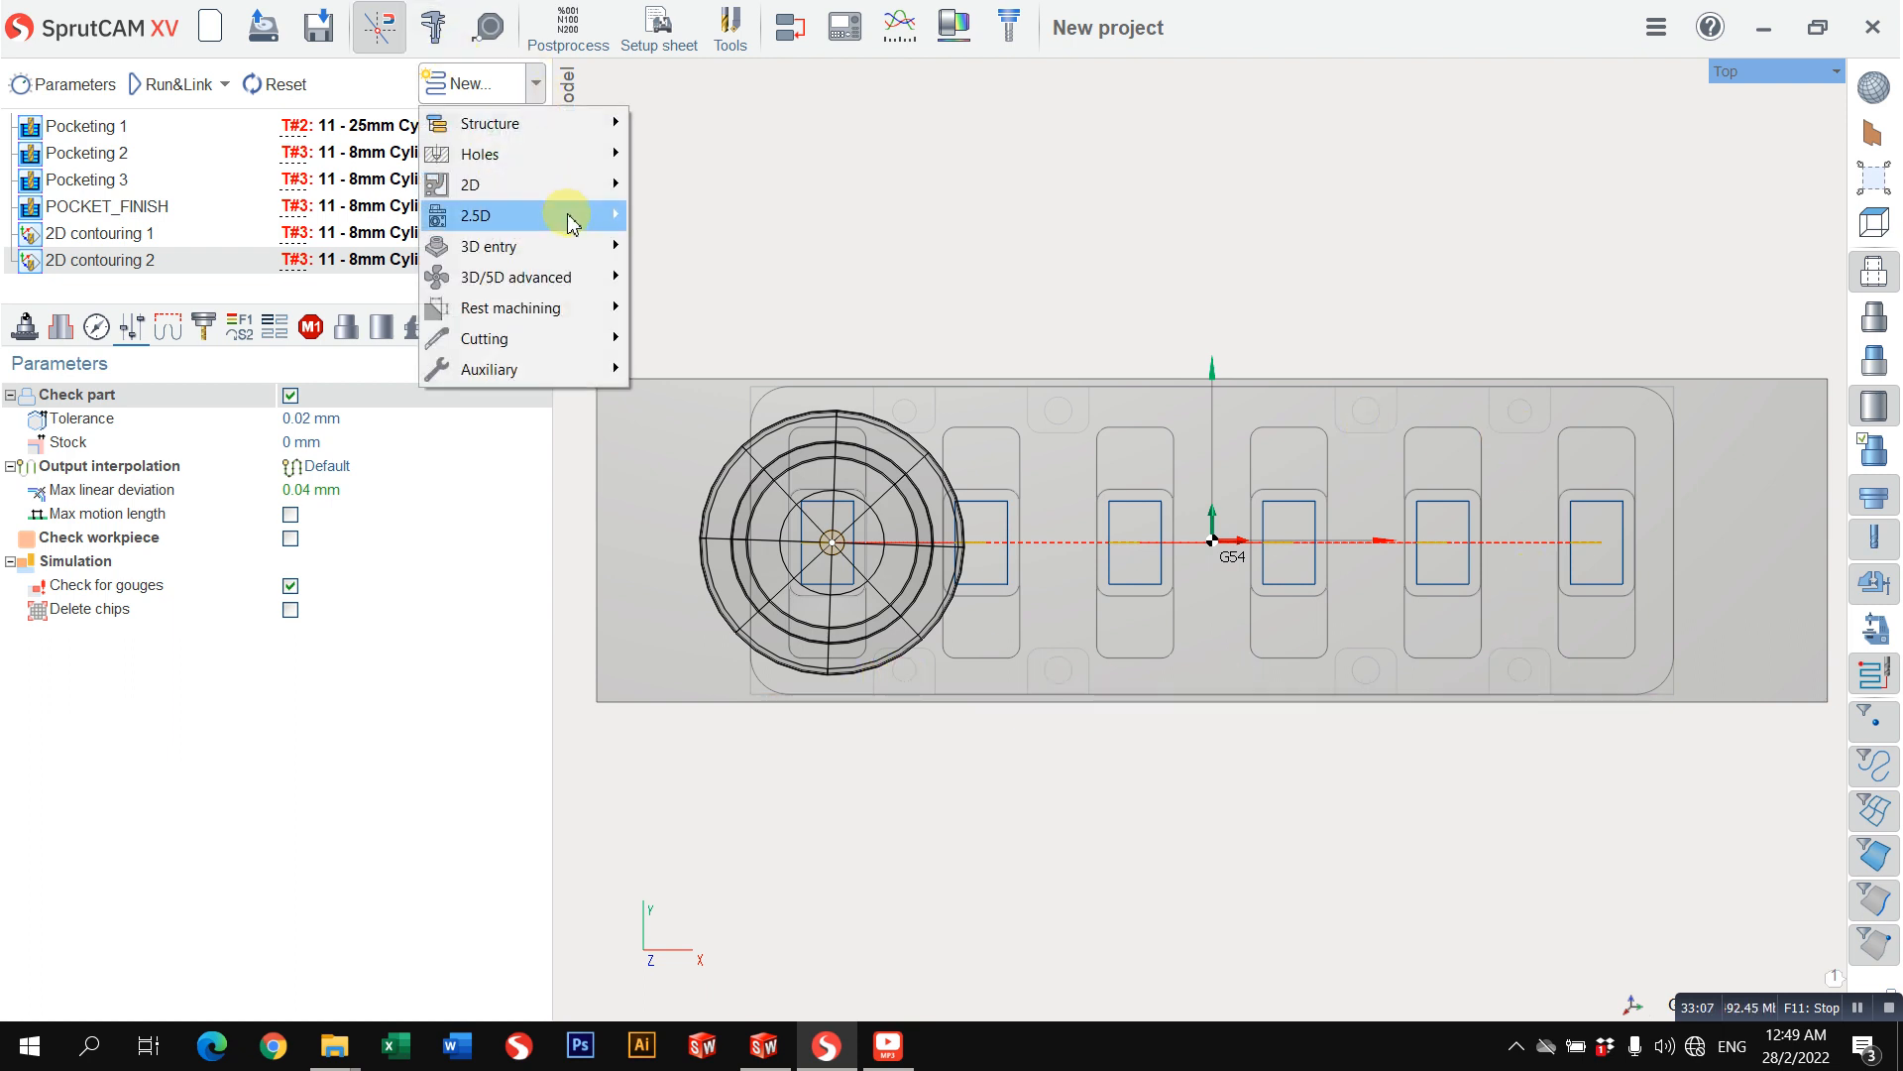
{"action": "mouse_move", "coordinate": [580, 157]}
{"action": "left_click", "coordinate": [707, 156]}
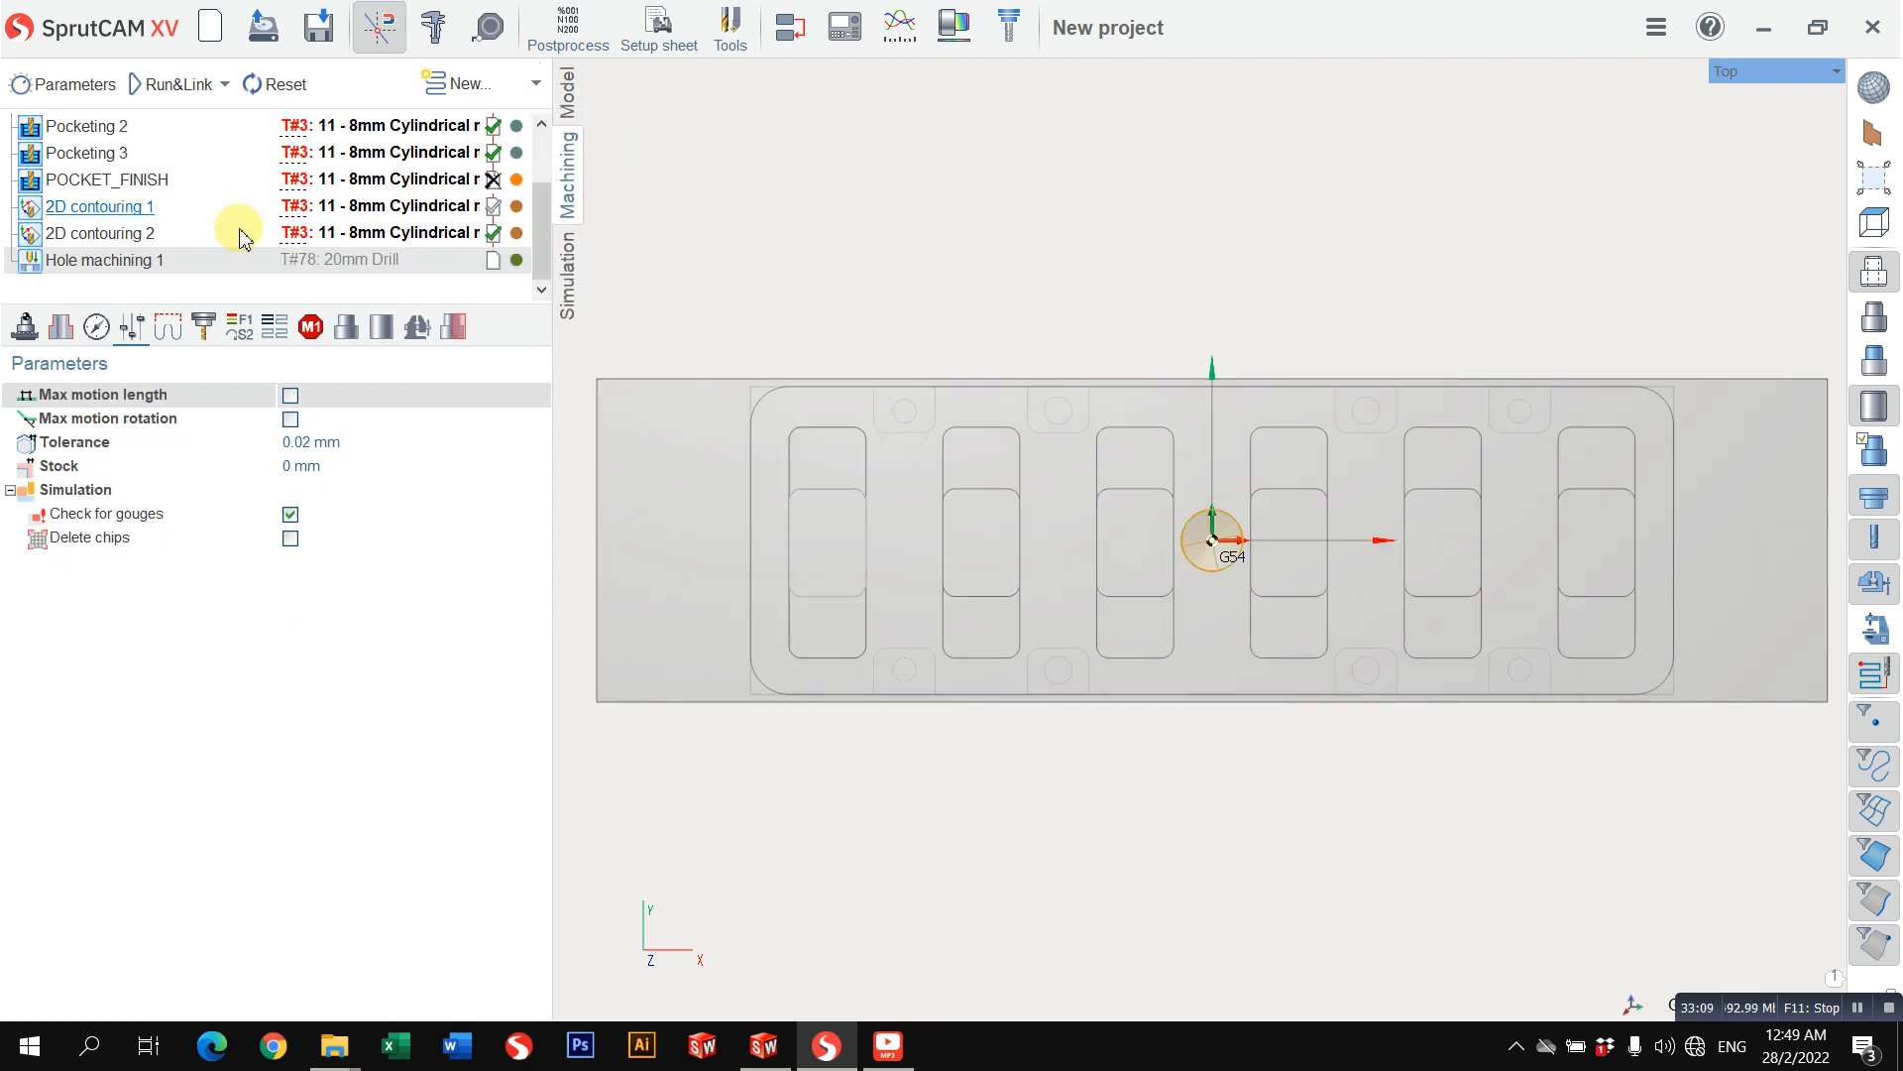
{"action": "left_click", "coordinate": [203, 332]}
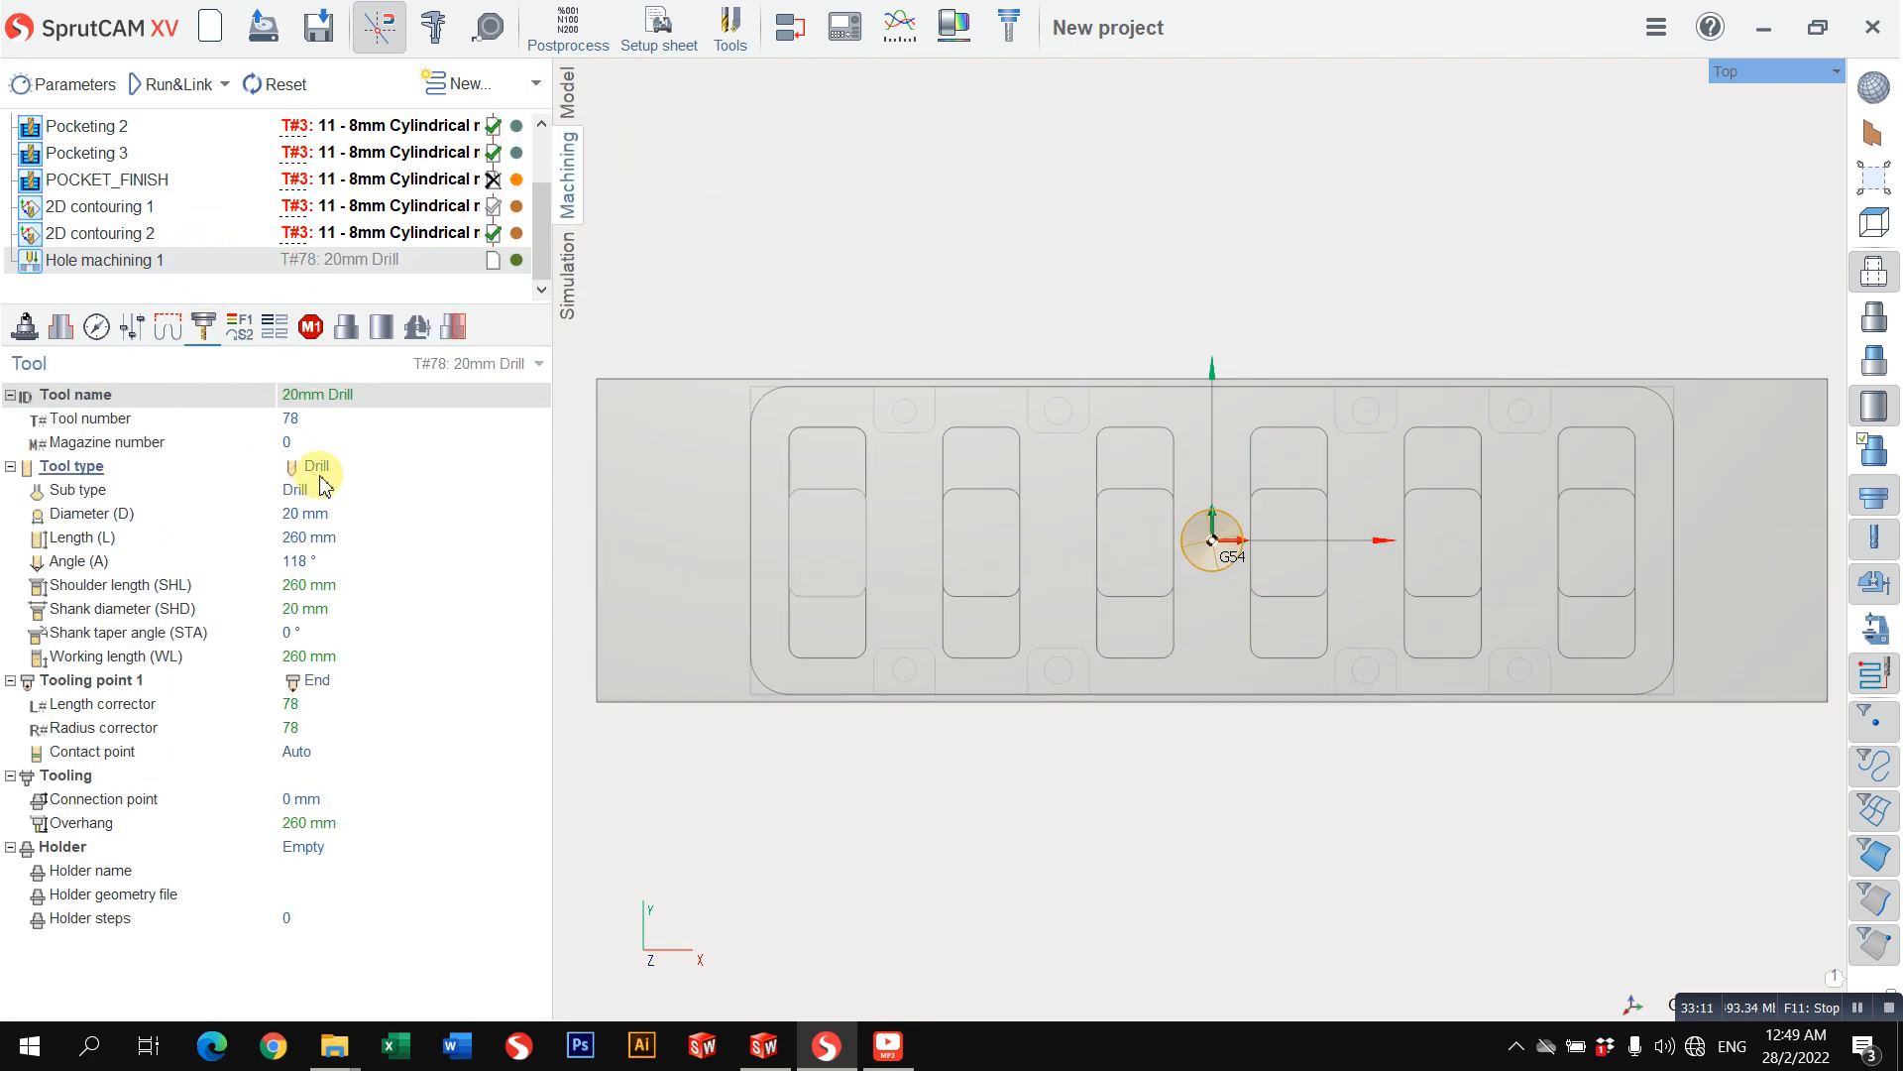
Step: Change the Hole machining 1 tool to a center drill with a 6 mm diameter and a 120° angle
{"action": "left_click", "coordinate": [315, 468]}
{"action": "left_click", "coordinate": [400, 721]}
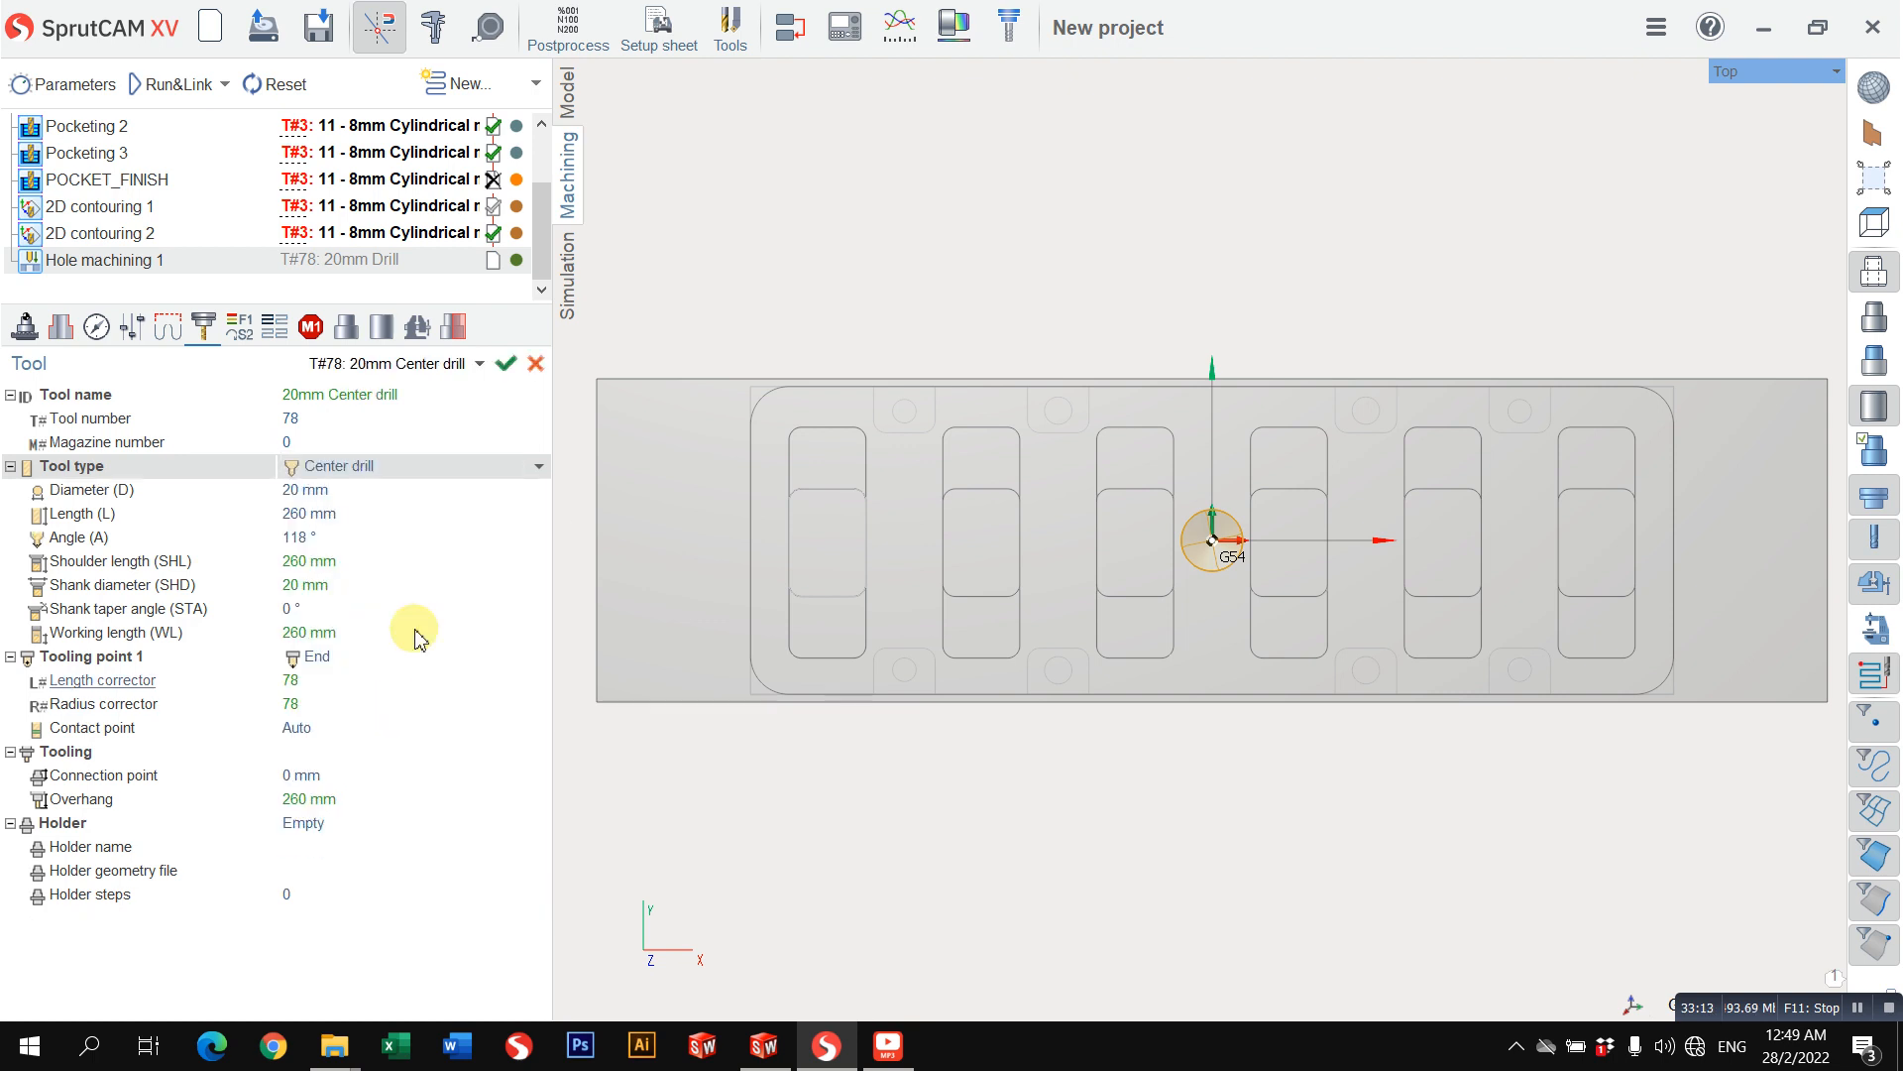
{"action": "left_click", "coordinate": [388, 492]}
{"action": "type", "text": "6"}
{"action": "key", "text": "Return"}
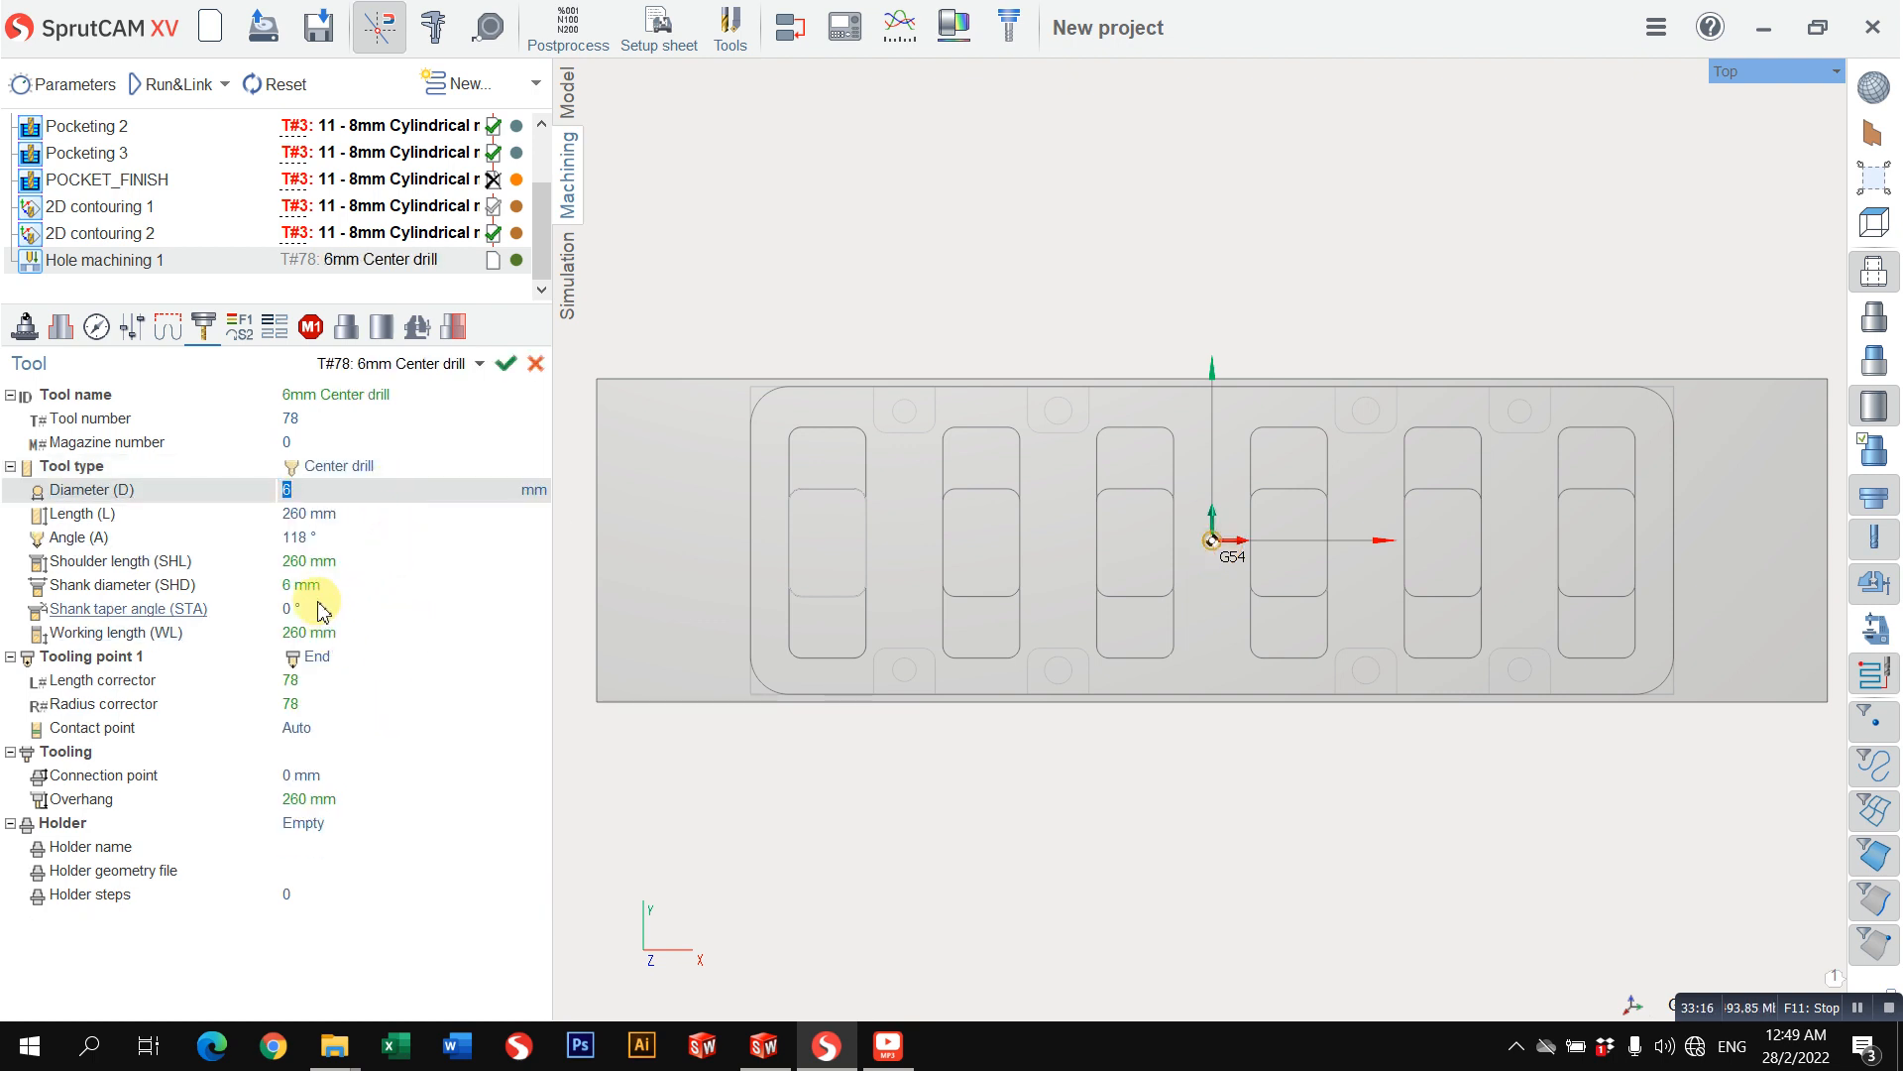
{"action": "left_click", "coordinate": [353, 542]}
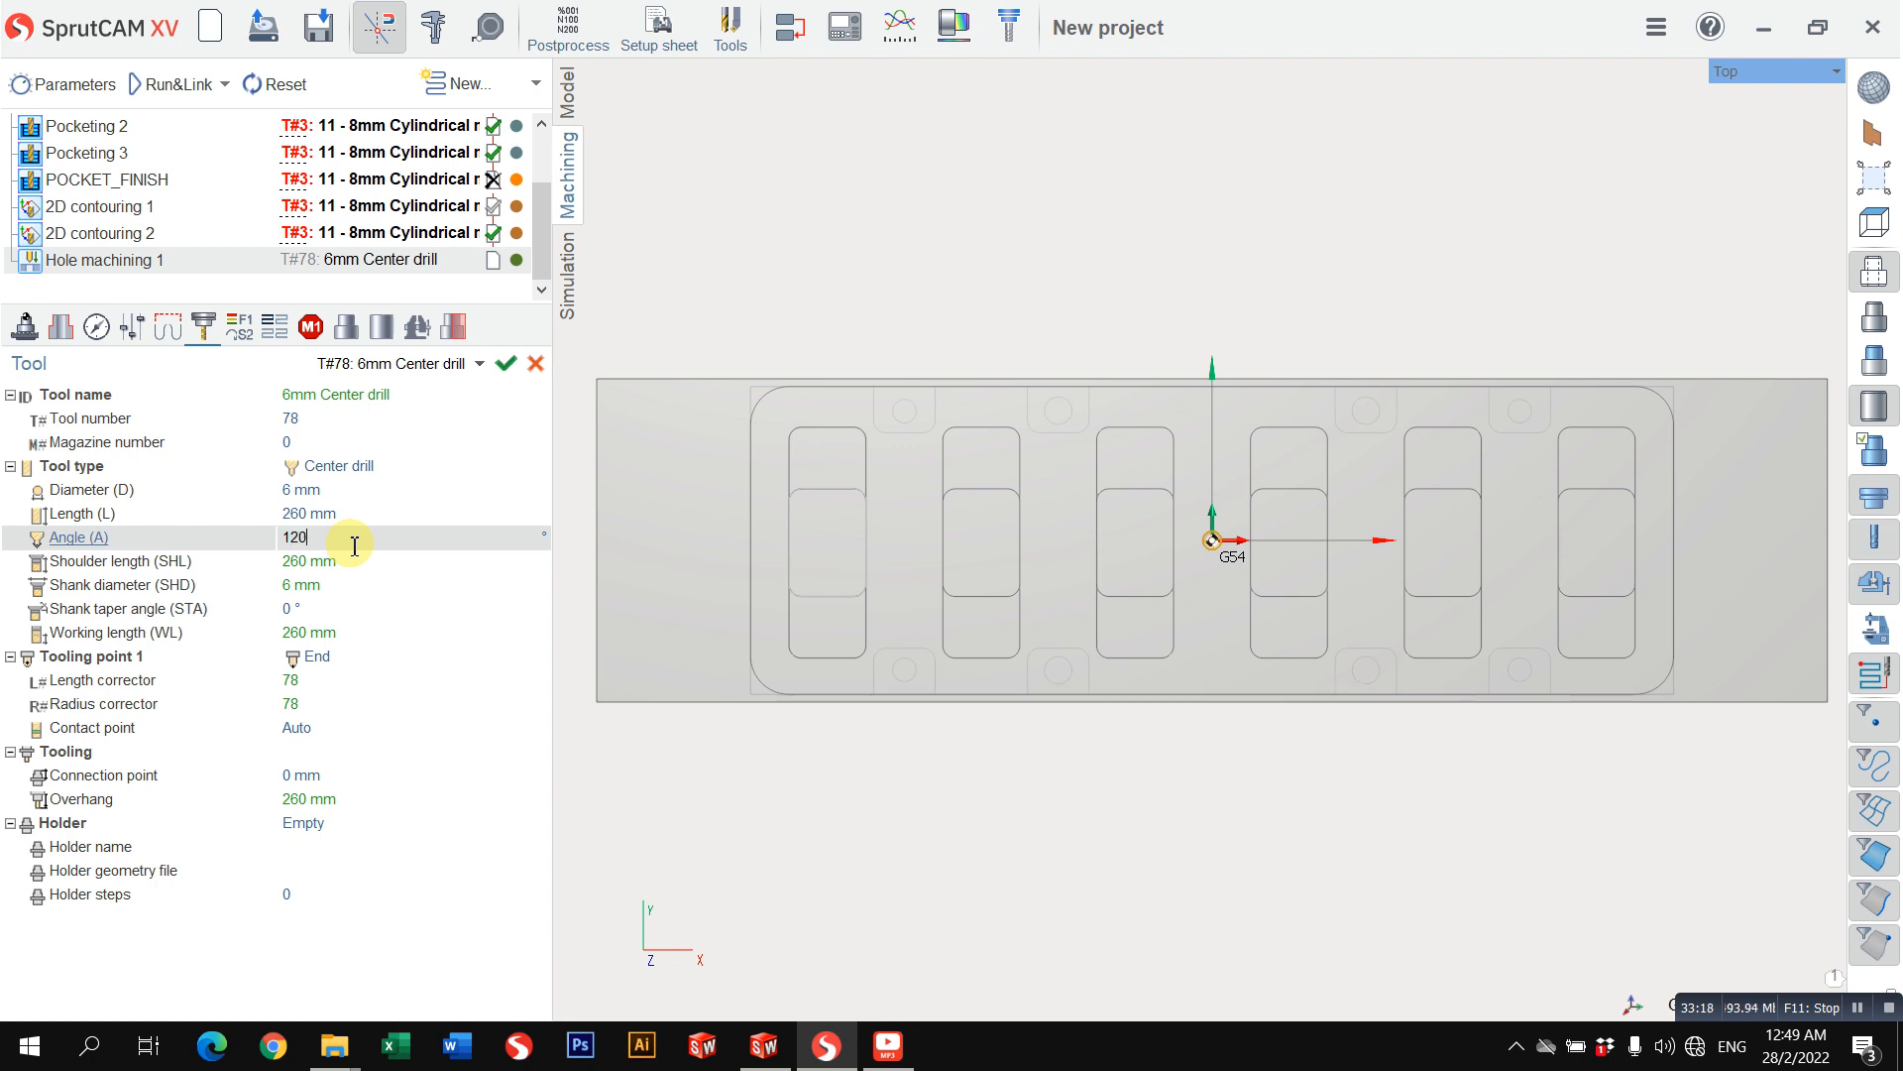
Step: Set the center drill's length to 80 mm
{"action": "scroll", "coordinate": [1099, 607], "scroll_direction": "up", "scroll_amount": 3}
{"action": "middle_click_drag", "start_coordinate": [1105, 535], "coordinate": [1134, 289]}
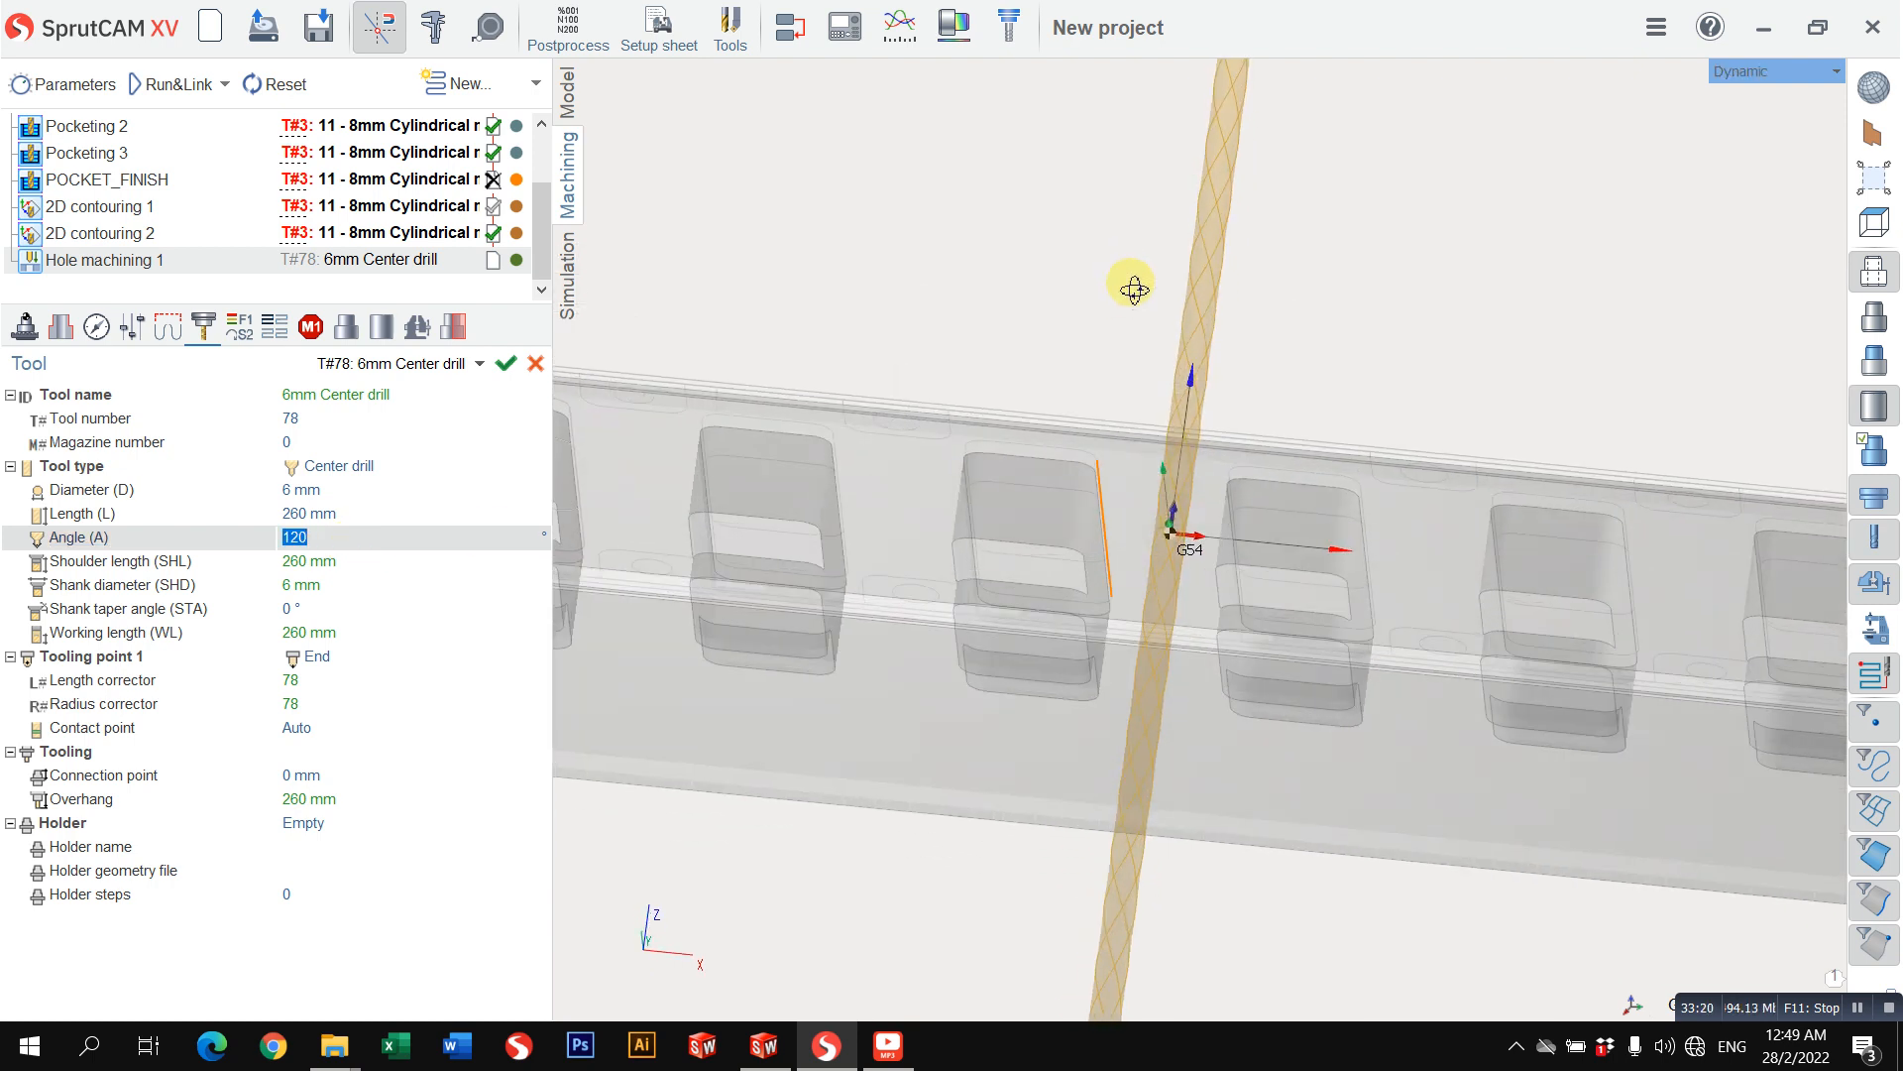
{"action": "scroll", "coordinate": [1217, 758], "scroll_direction": "down", "scroll_amount": 4}
{"action": "left_click", "coordinate": [341, 514]}
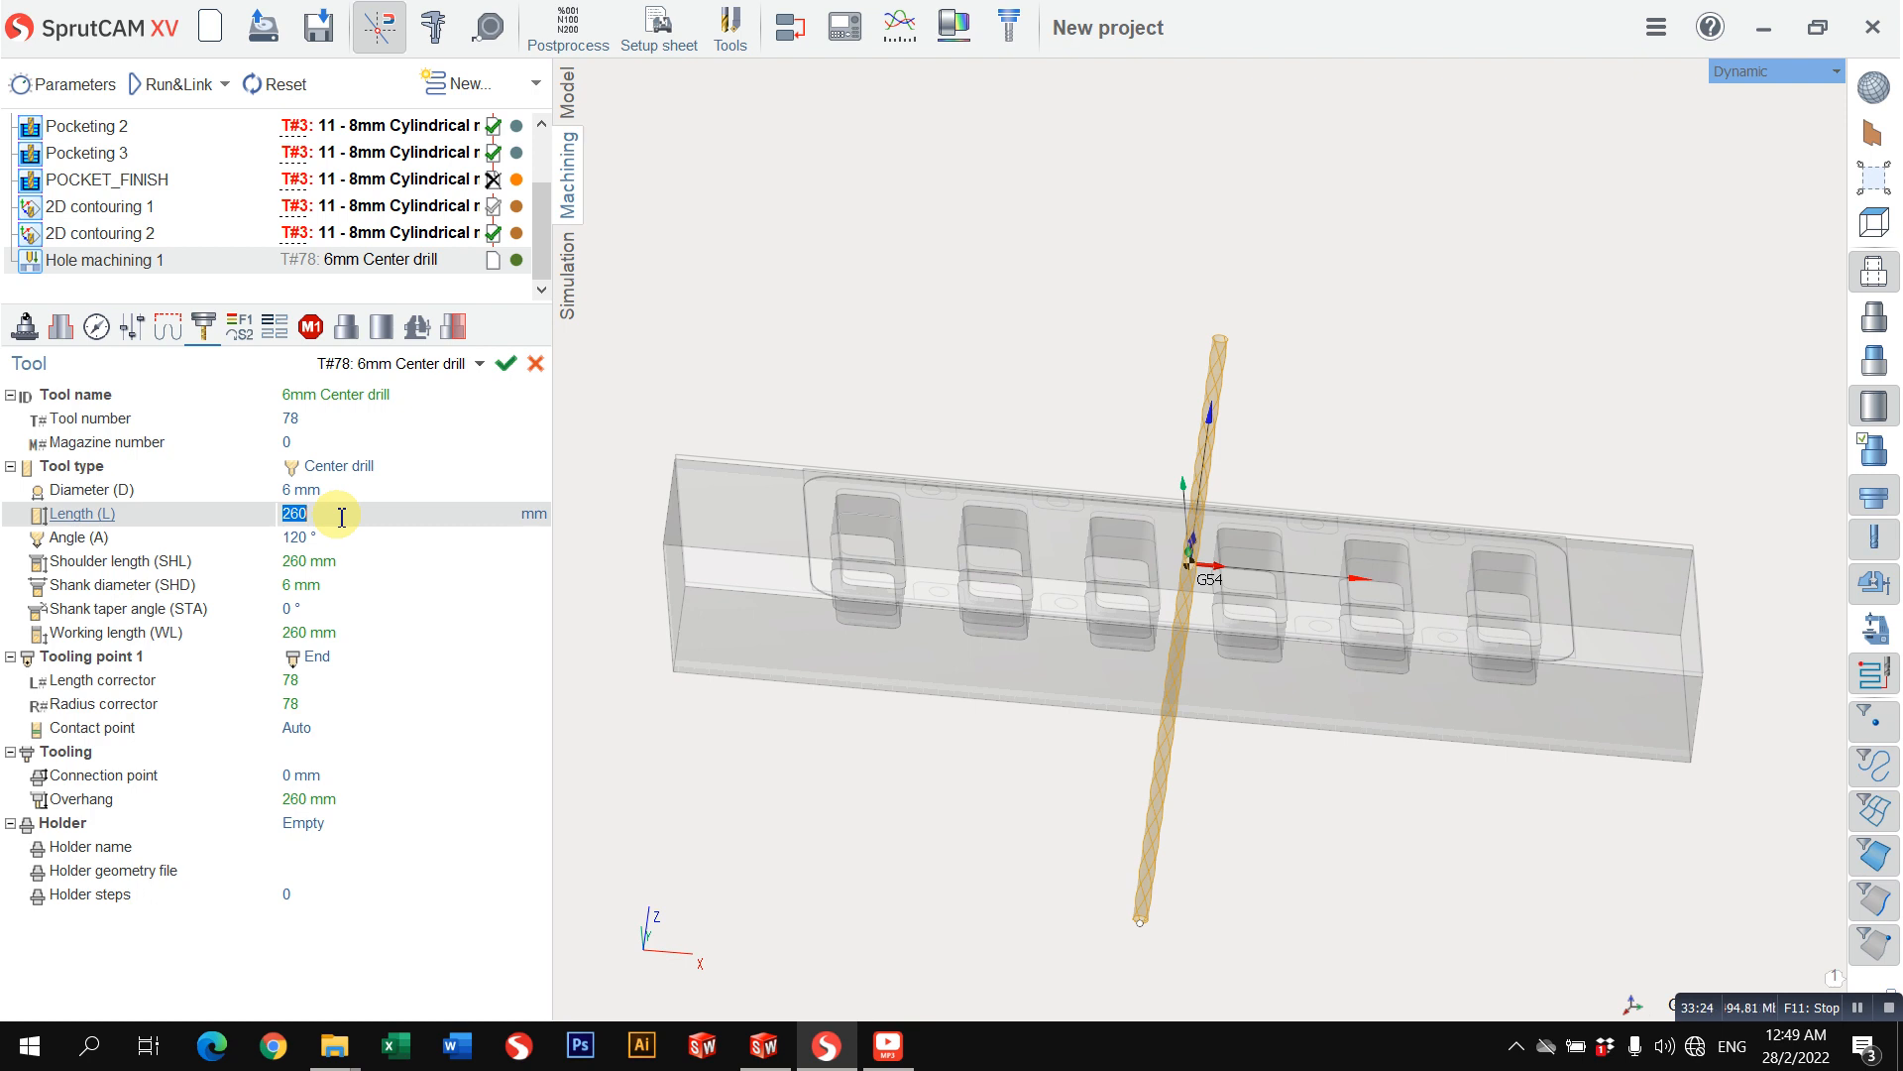
{"action": "type", "text": "80"}
{"action": "key", "text": "Return"}
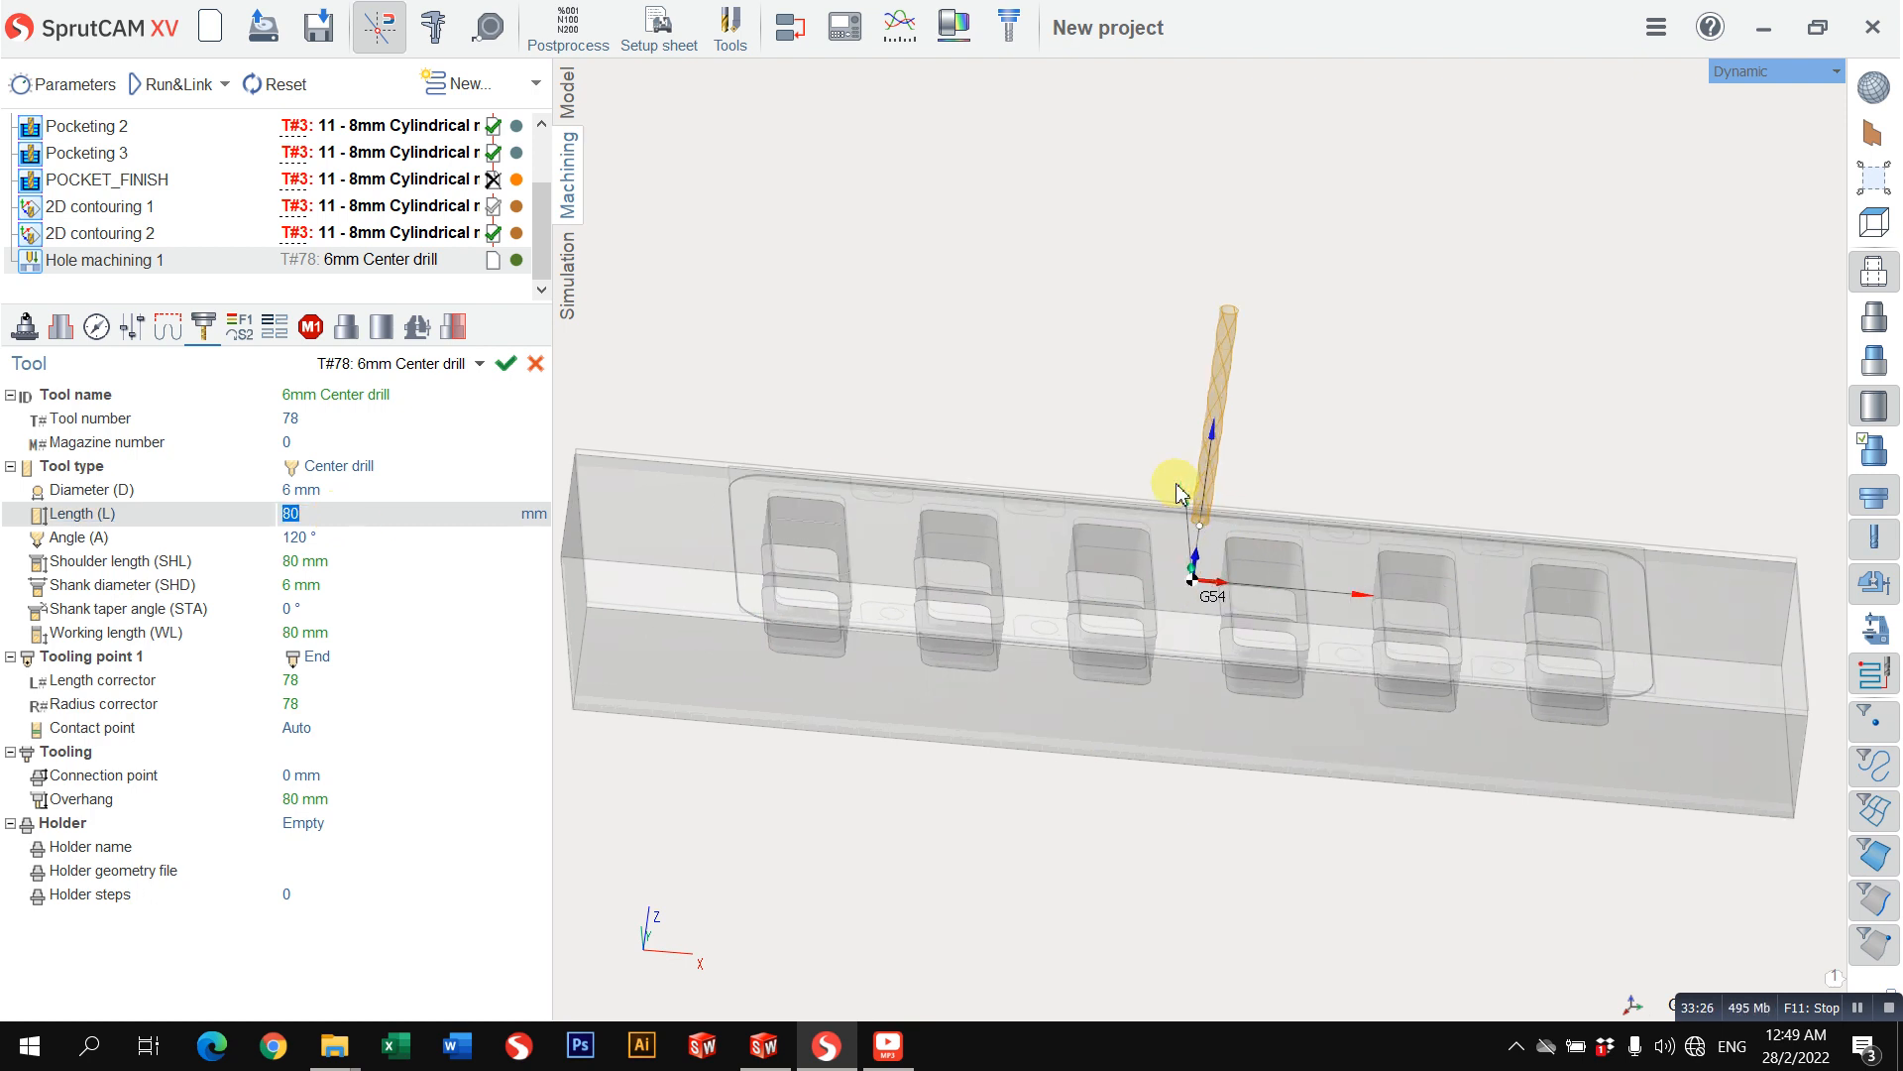
Step: Set the center drill's working length to 10 mm and its tool number to 5
{"action": "scroll", "coordinate": [1170, 481], "scroll_direction": "up", "scroll_amount": 4}
{"action": "left_click", "coordinate": [336, 640]}
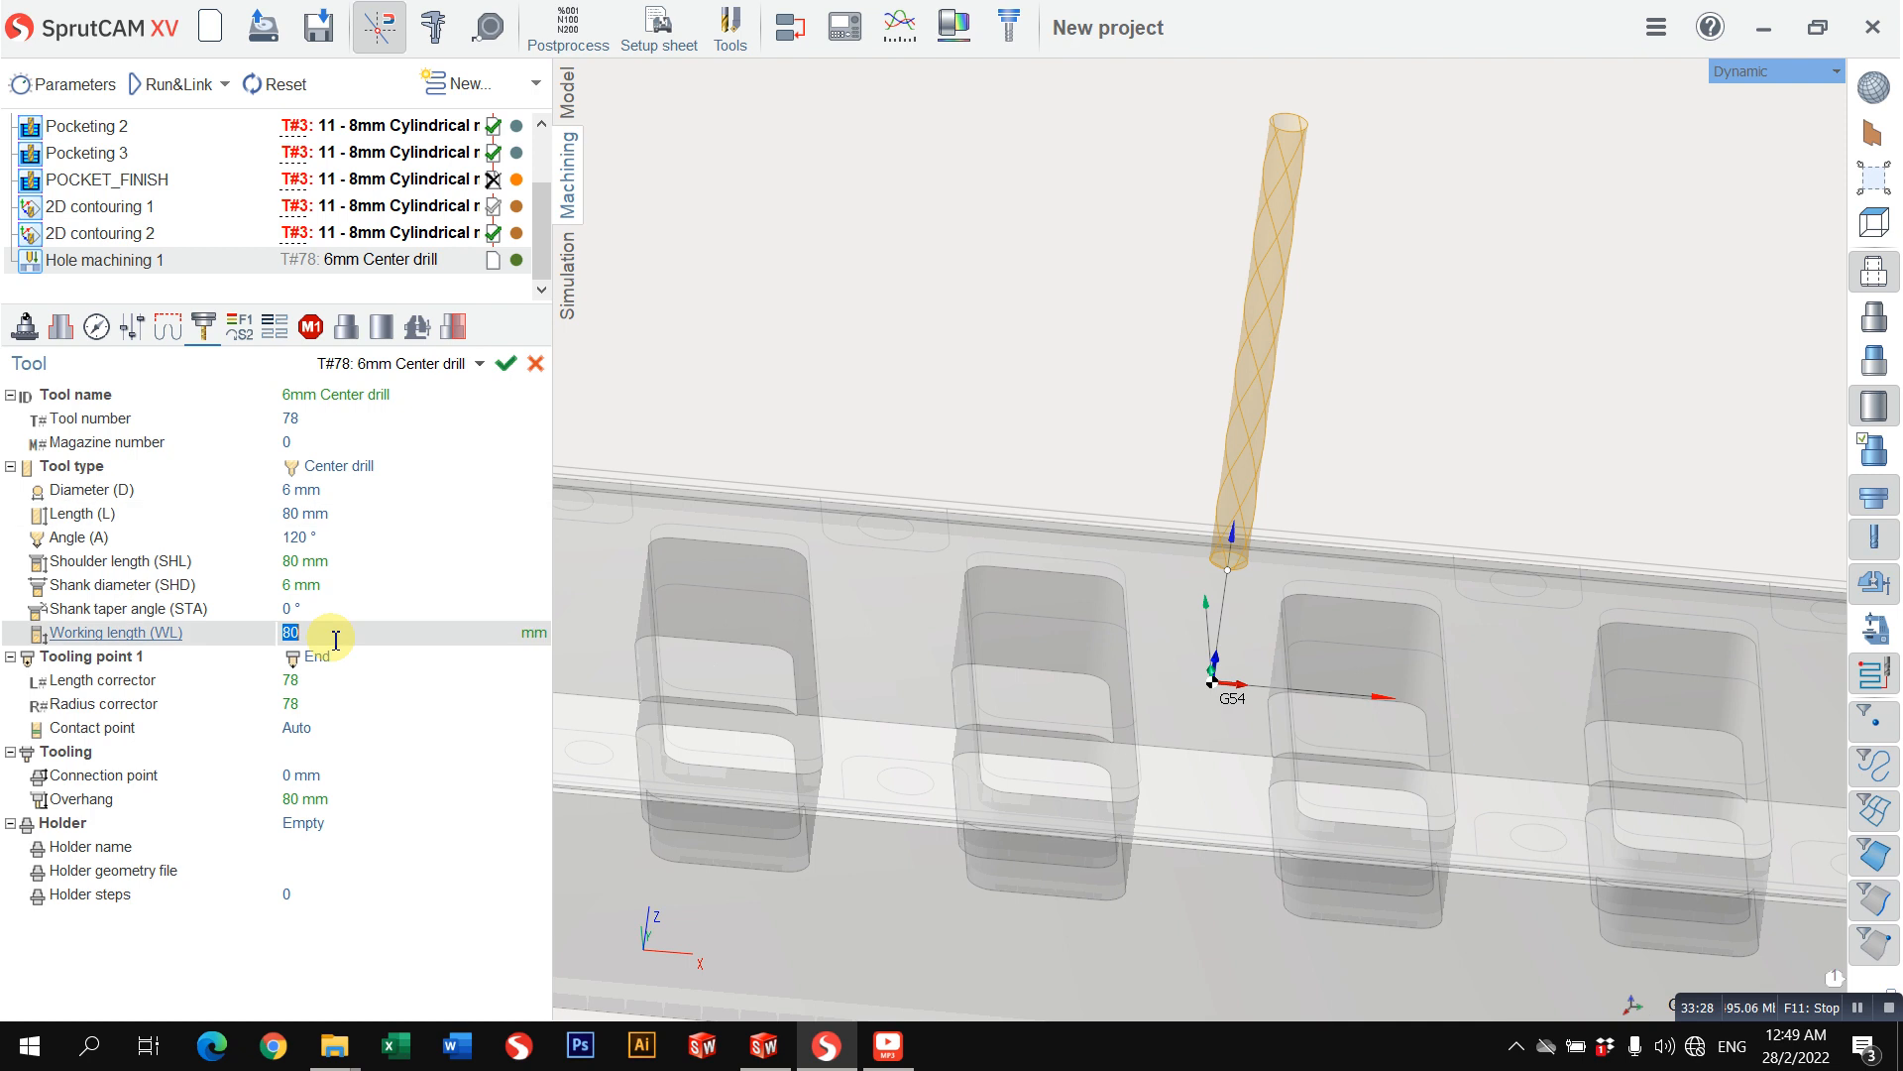
{"action": "type", "text": "10"}
{"action": "key", "text": "Return"}
{"action": "scroll", "coordinate": [1214, 559], "scroll_direction": "up", "scroll_amount": 5}
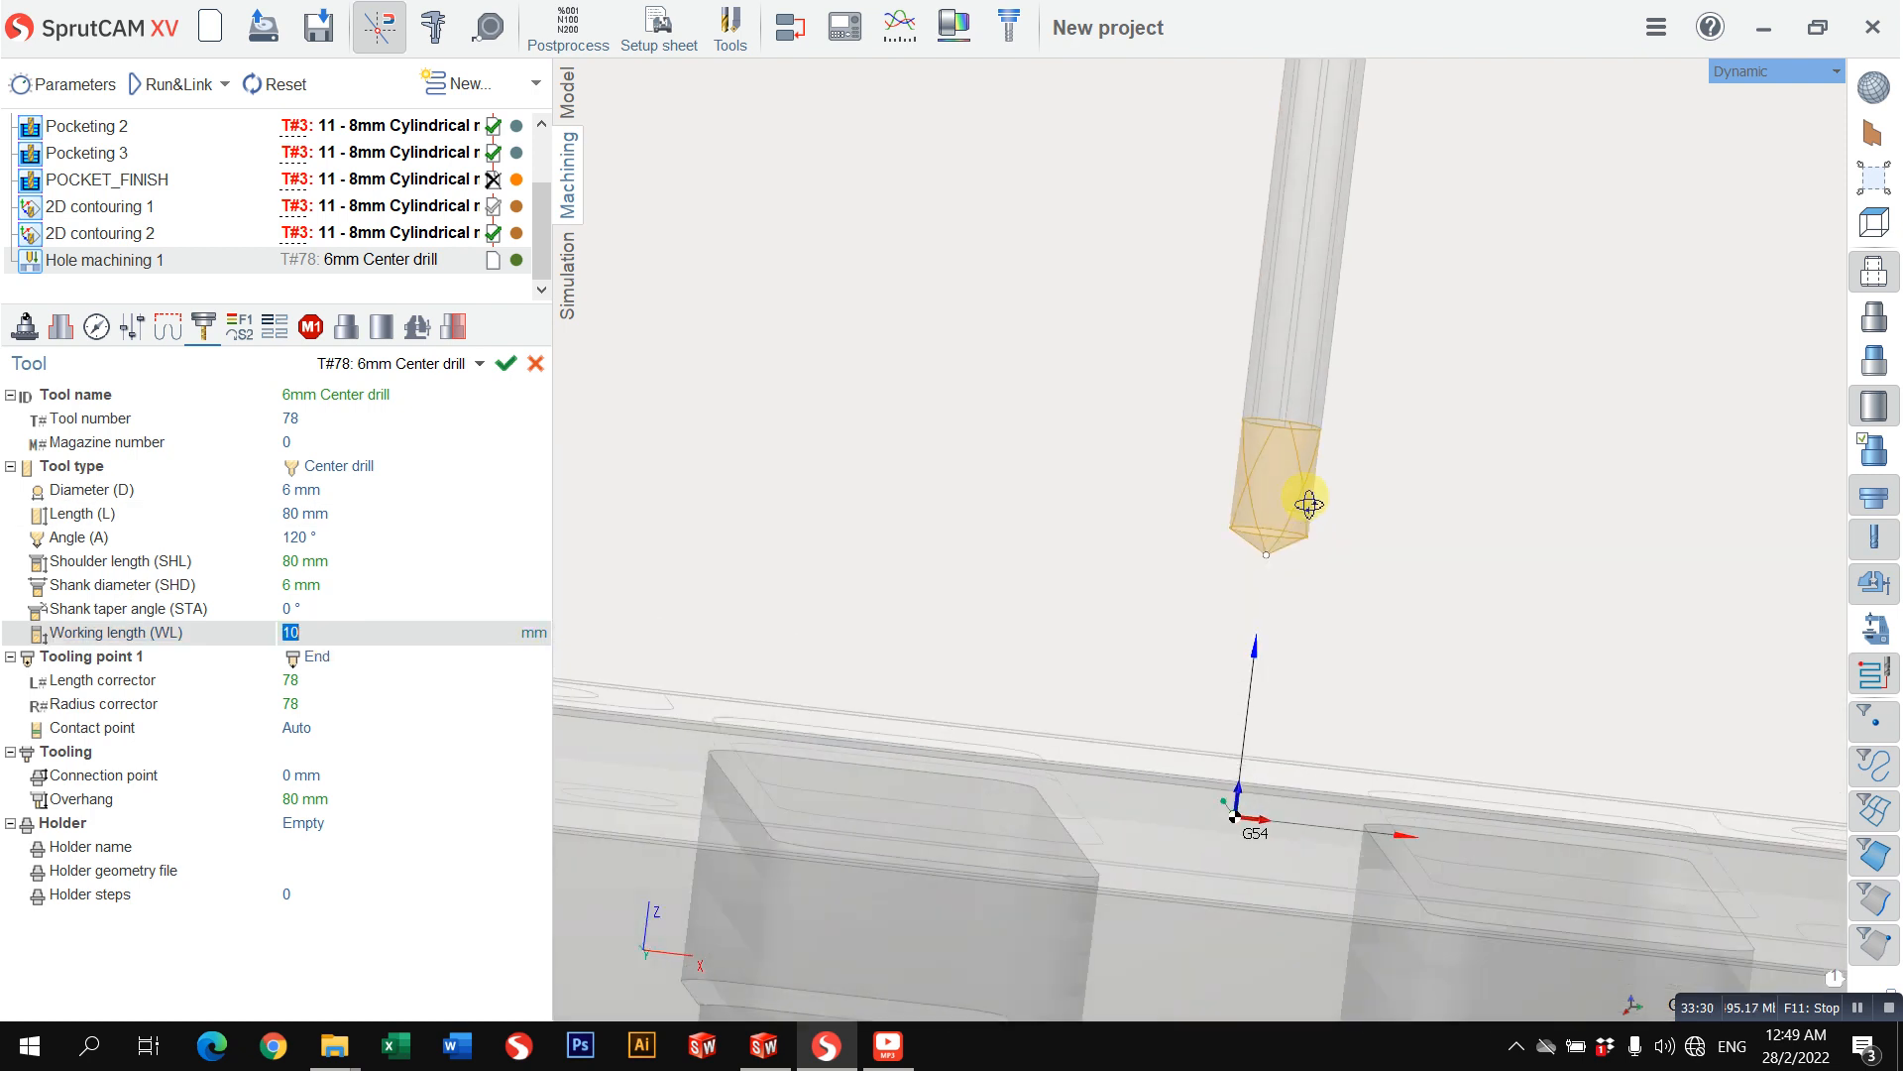
{"action": "scroll", "coordinate": [1329, 562], "scroll_direction": "down", "scroll_amount": 5}
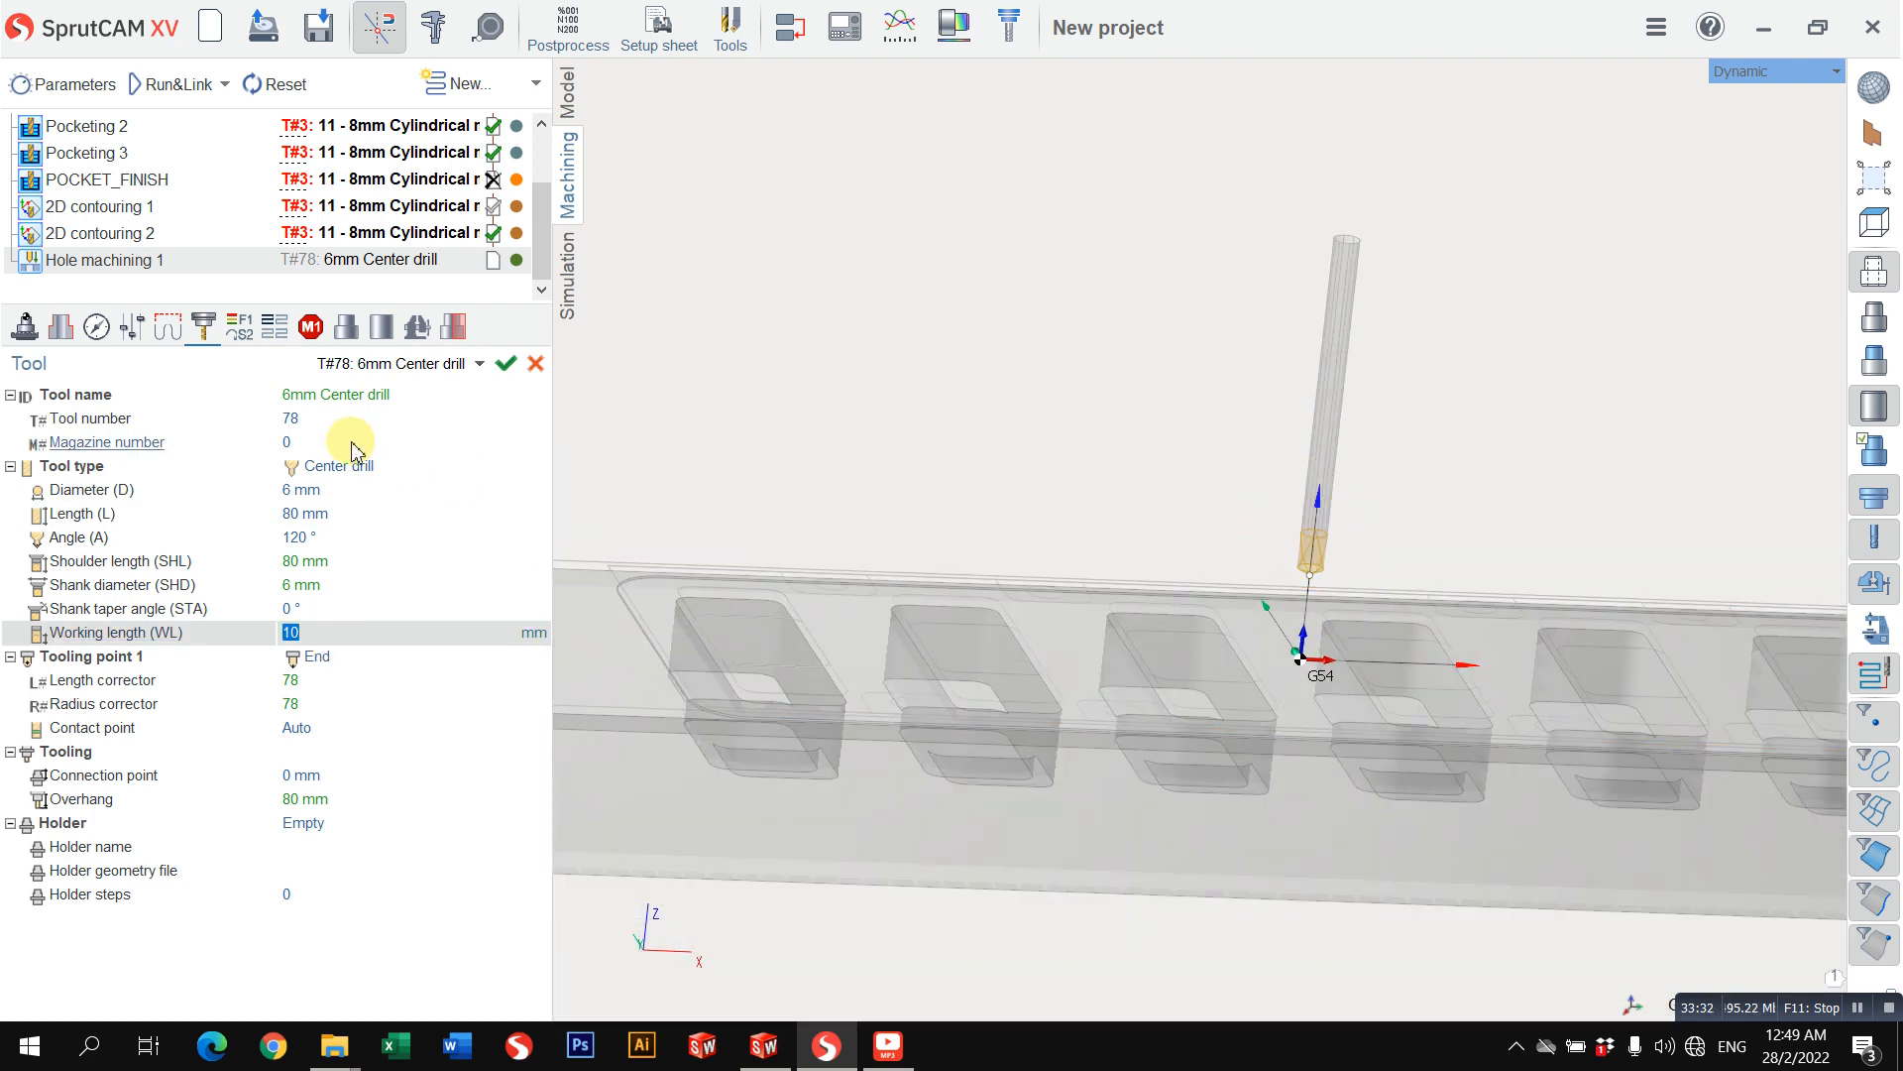
{"action": "left_click", "coordinate": [363, 418]}
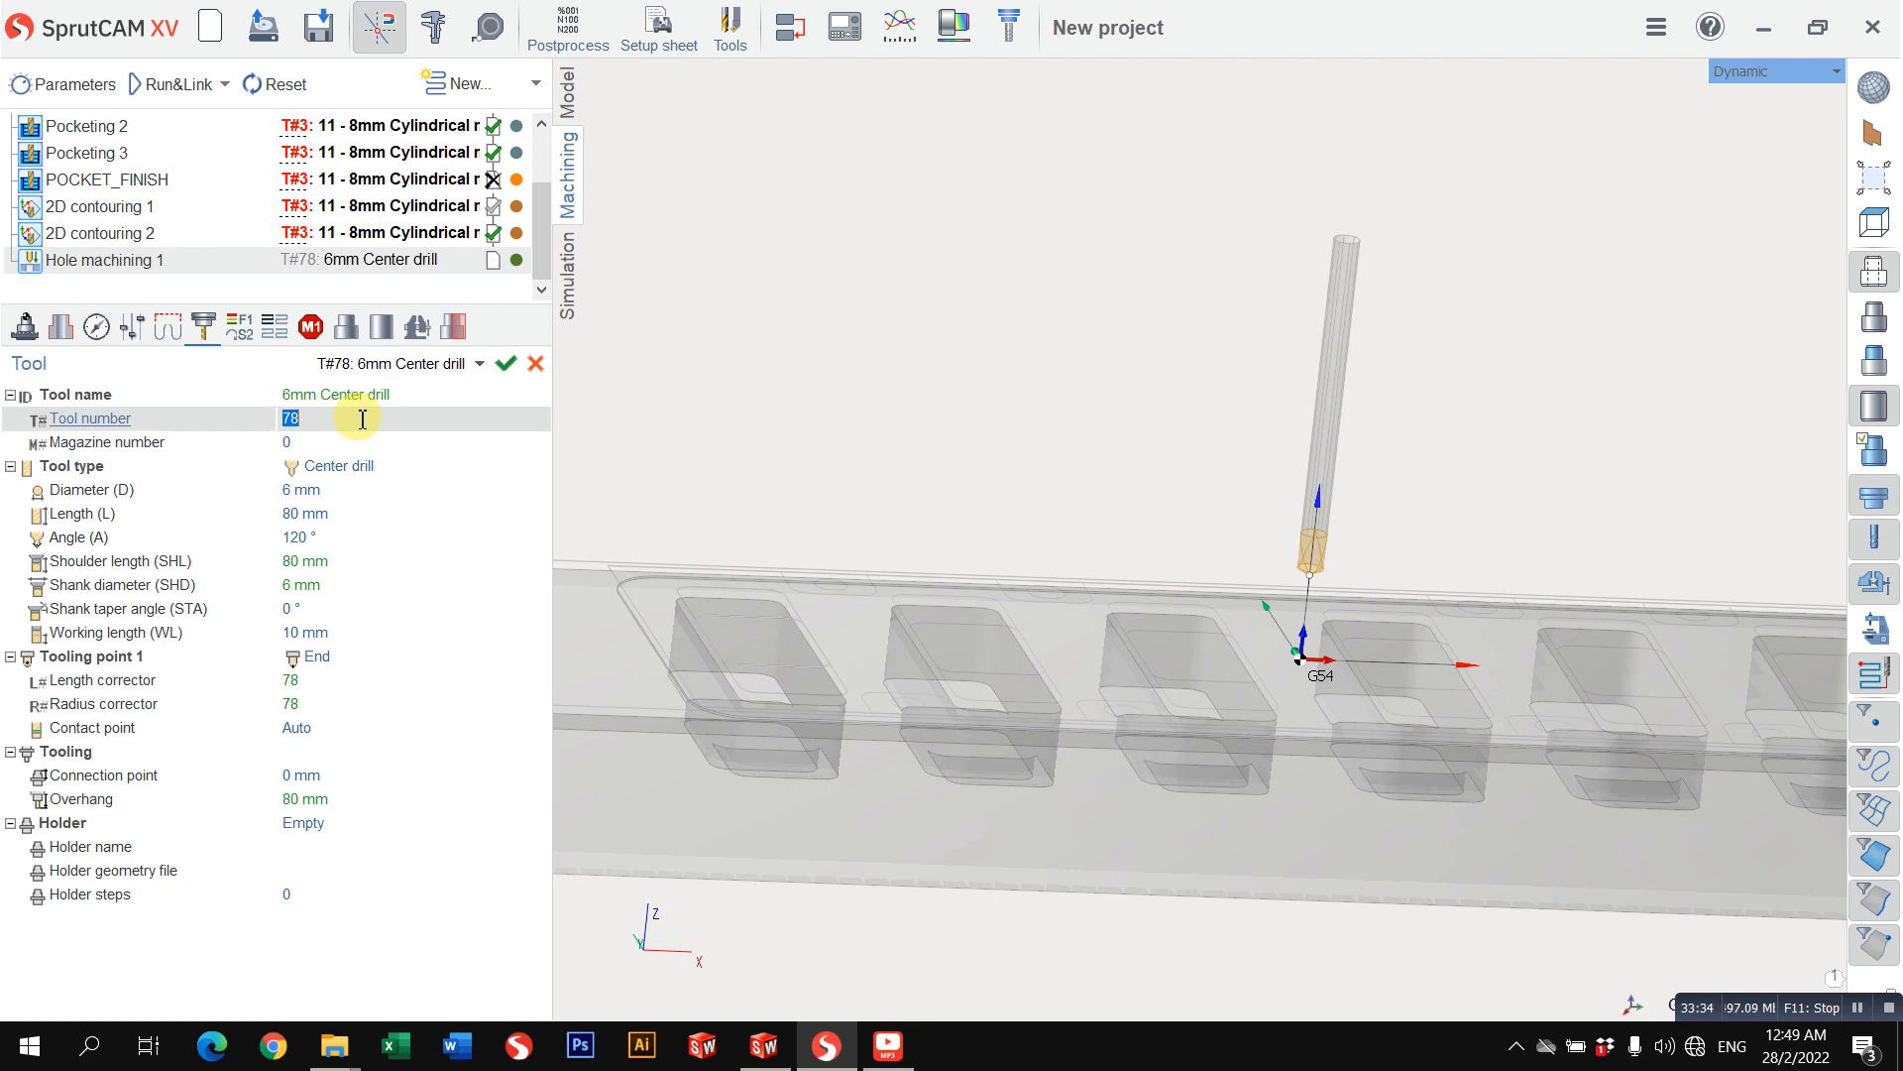
{"action": "type", "text": "5"}
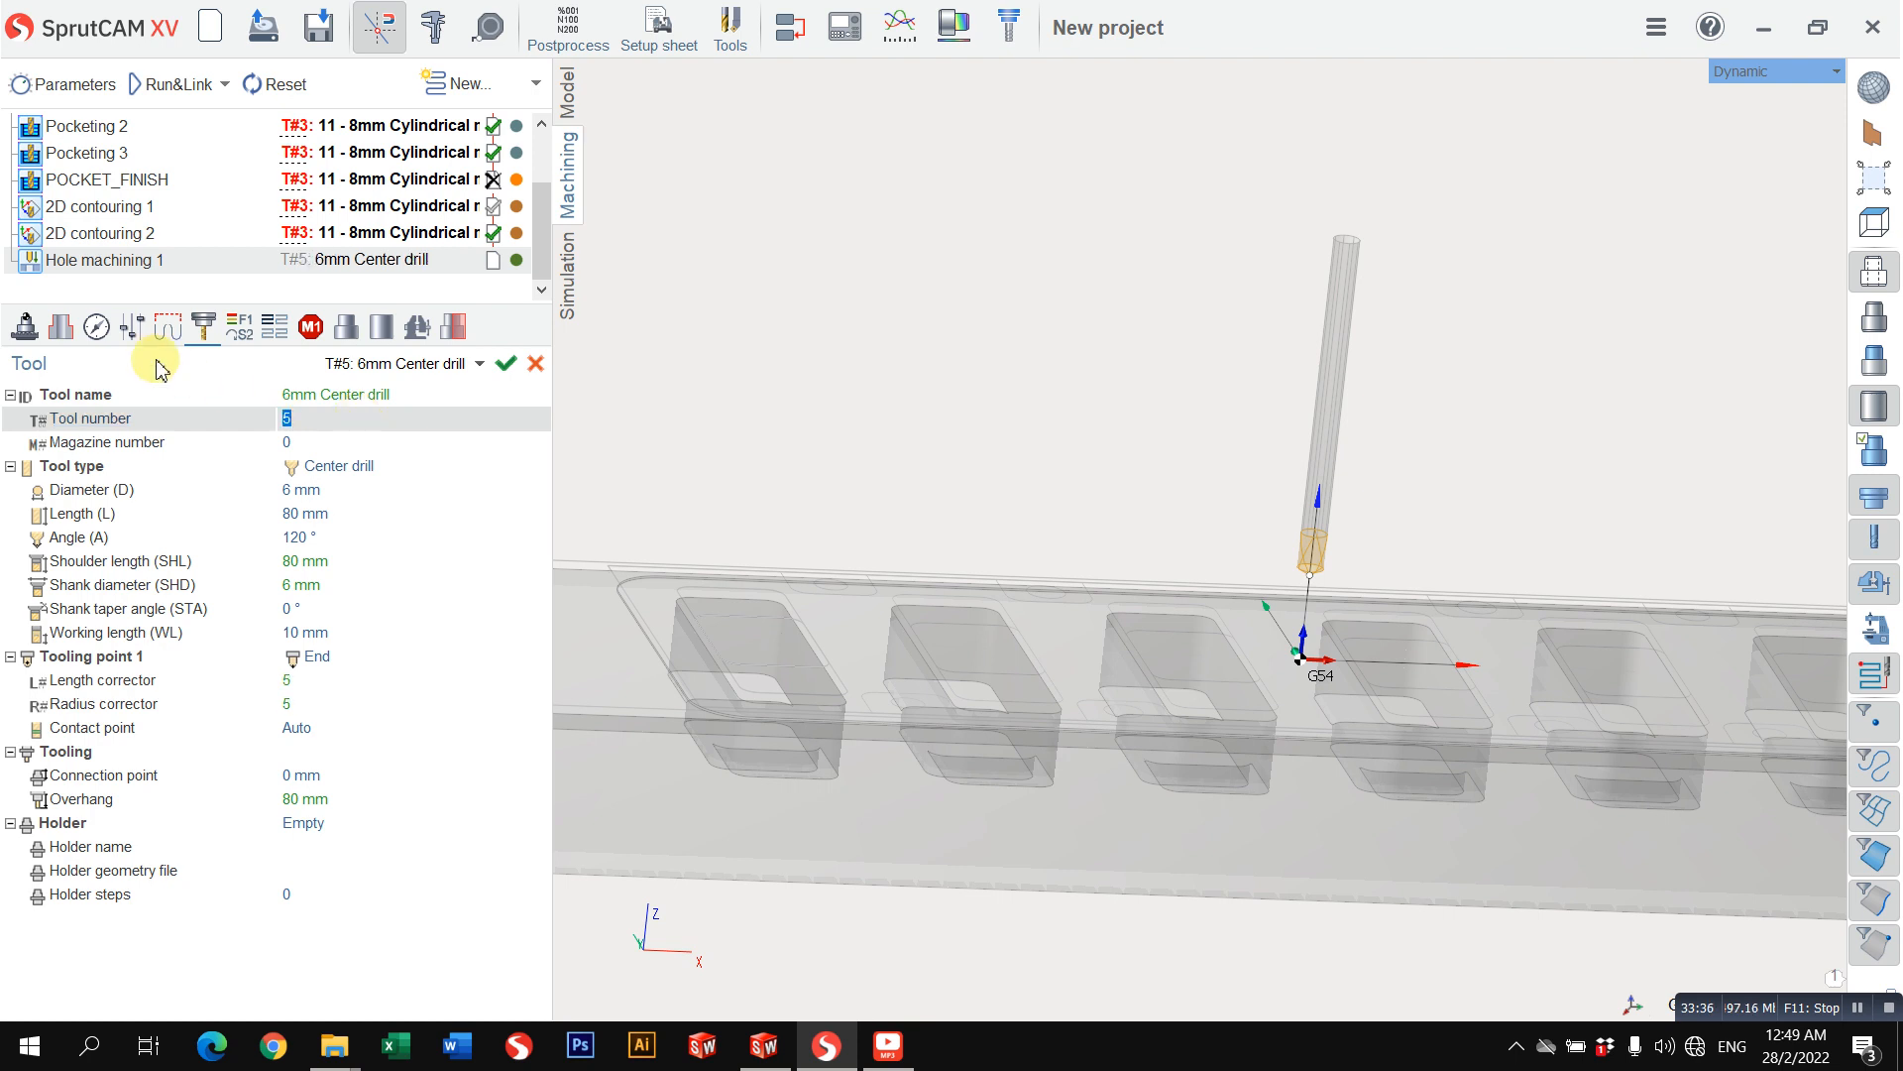
Step: Set the Hole machining 1 spindle speed to 1200 rev/min and the work feed to 100 mm/min
{"action": "left_click", "coordinate": [239, 326]}
{"action": "left_click", "coordinate": [330, 466]}
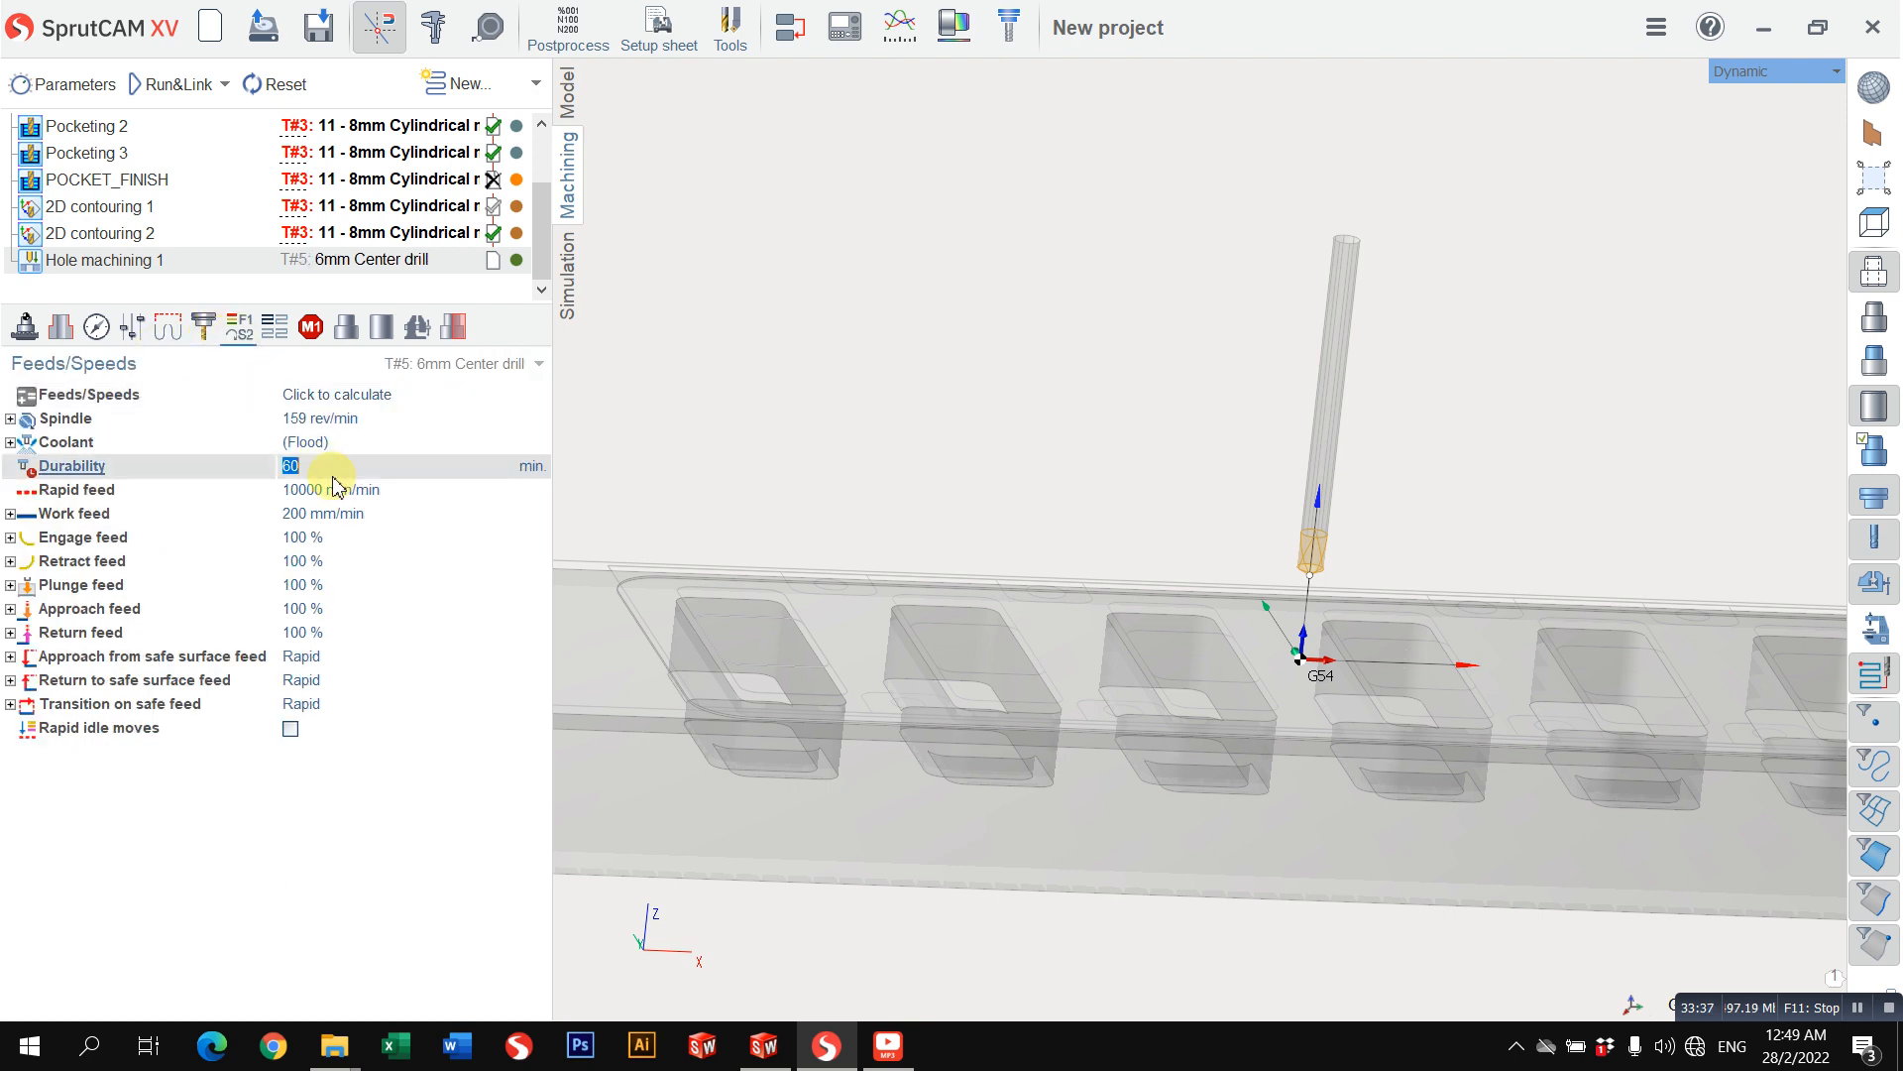
{"action": "left_click", "coordinate": [370, 419]}
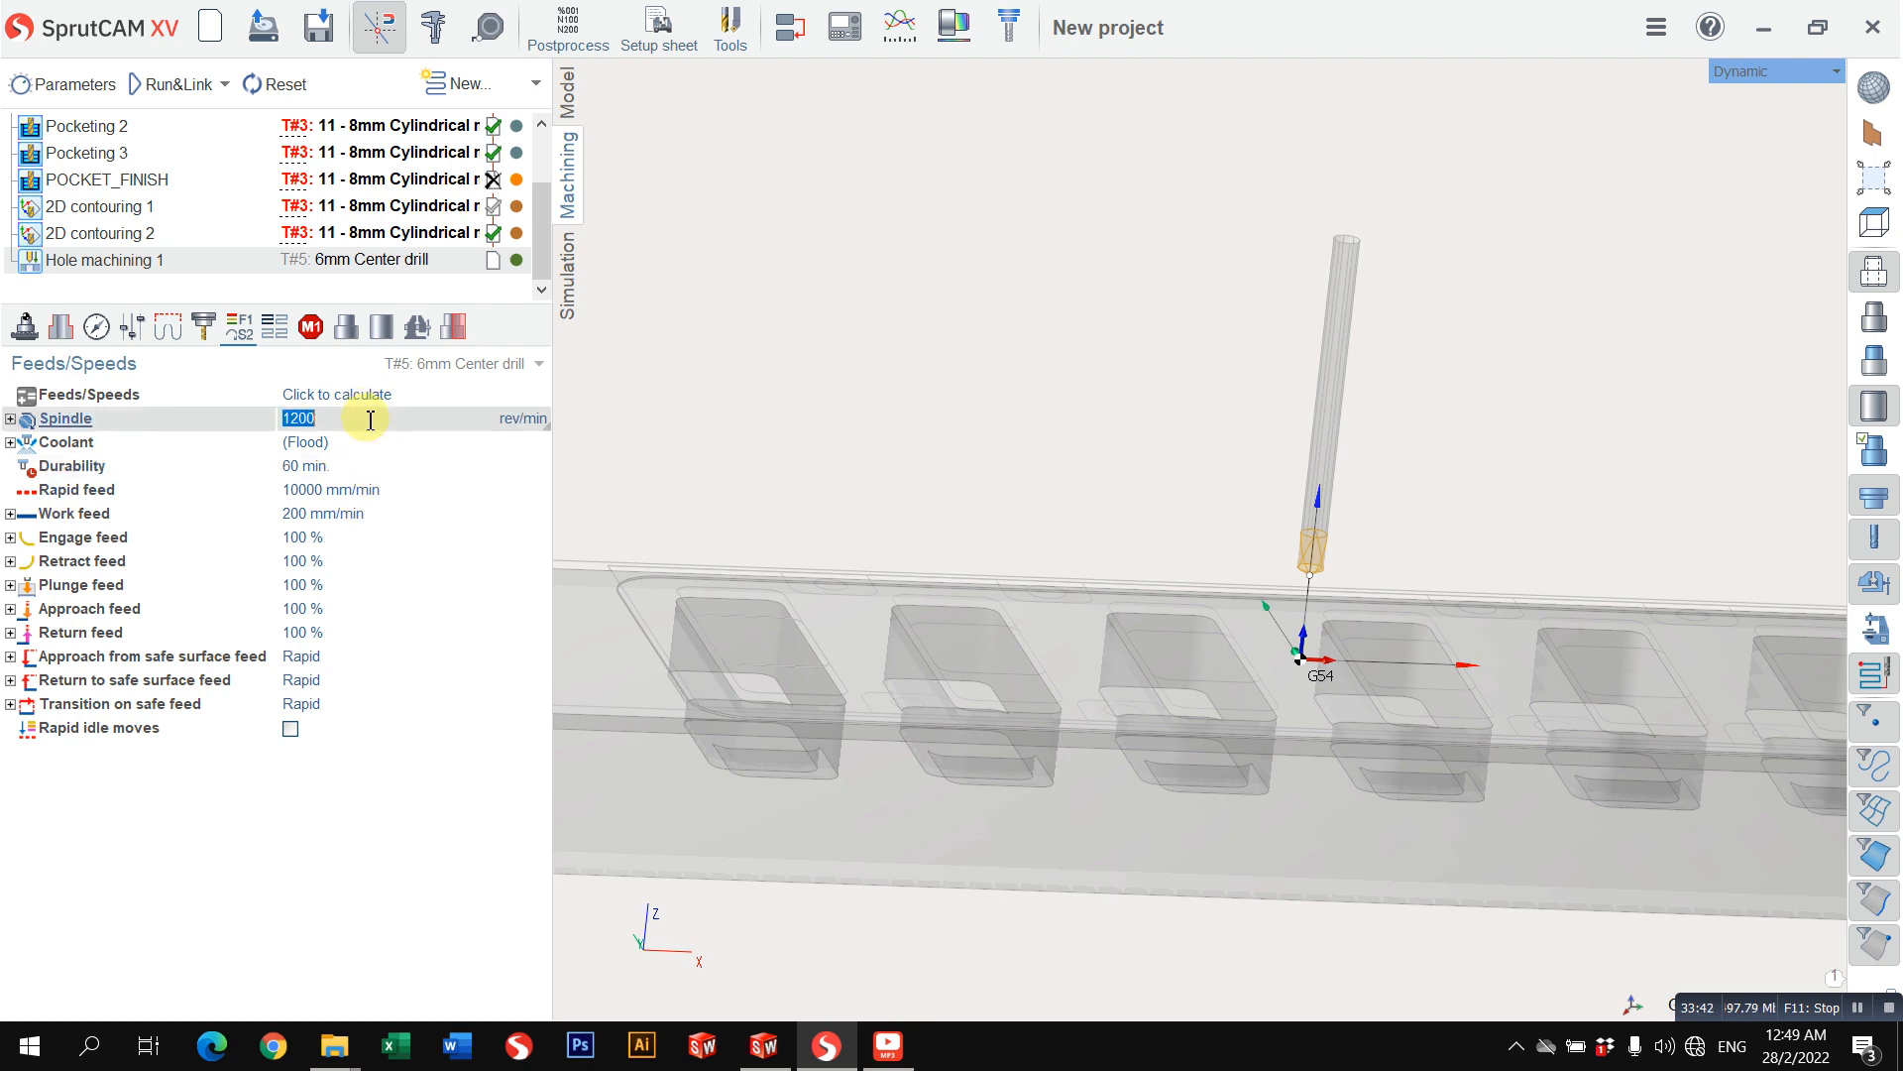
{"action": "left_click", "coordinate": [327, 515]}
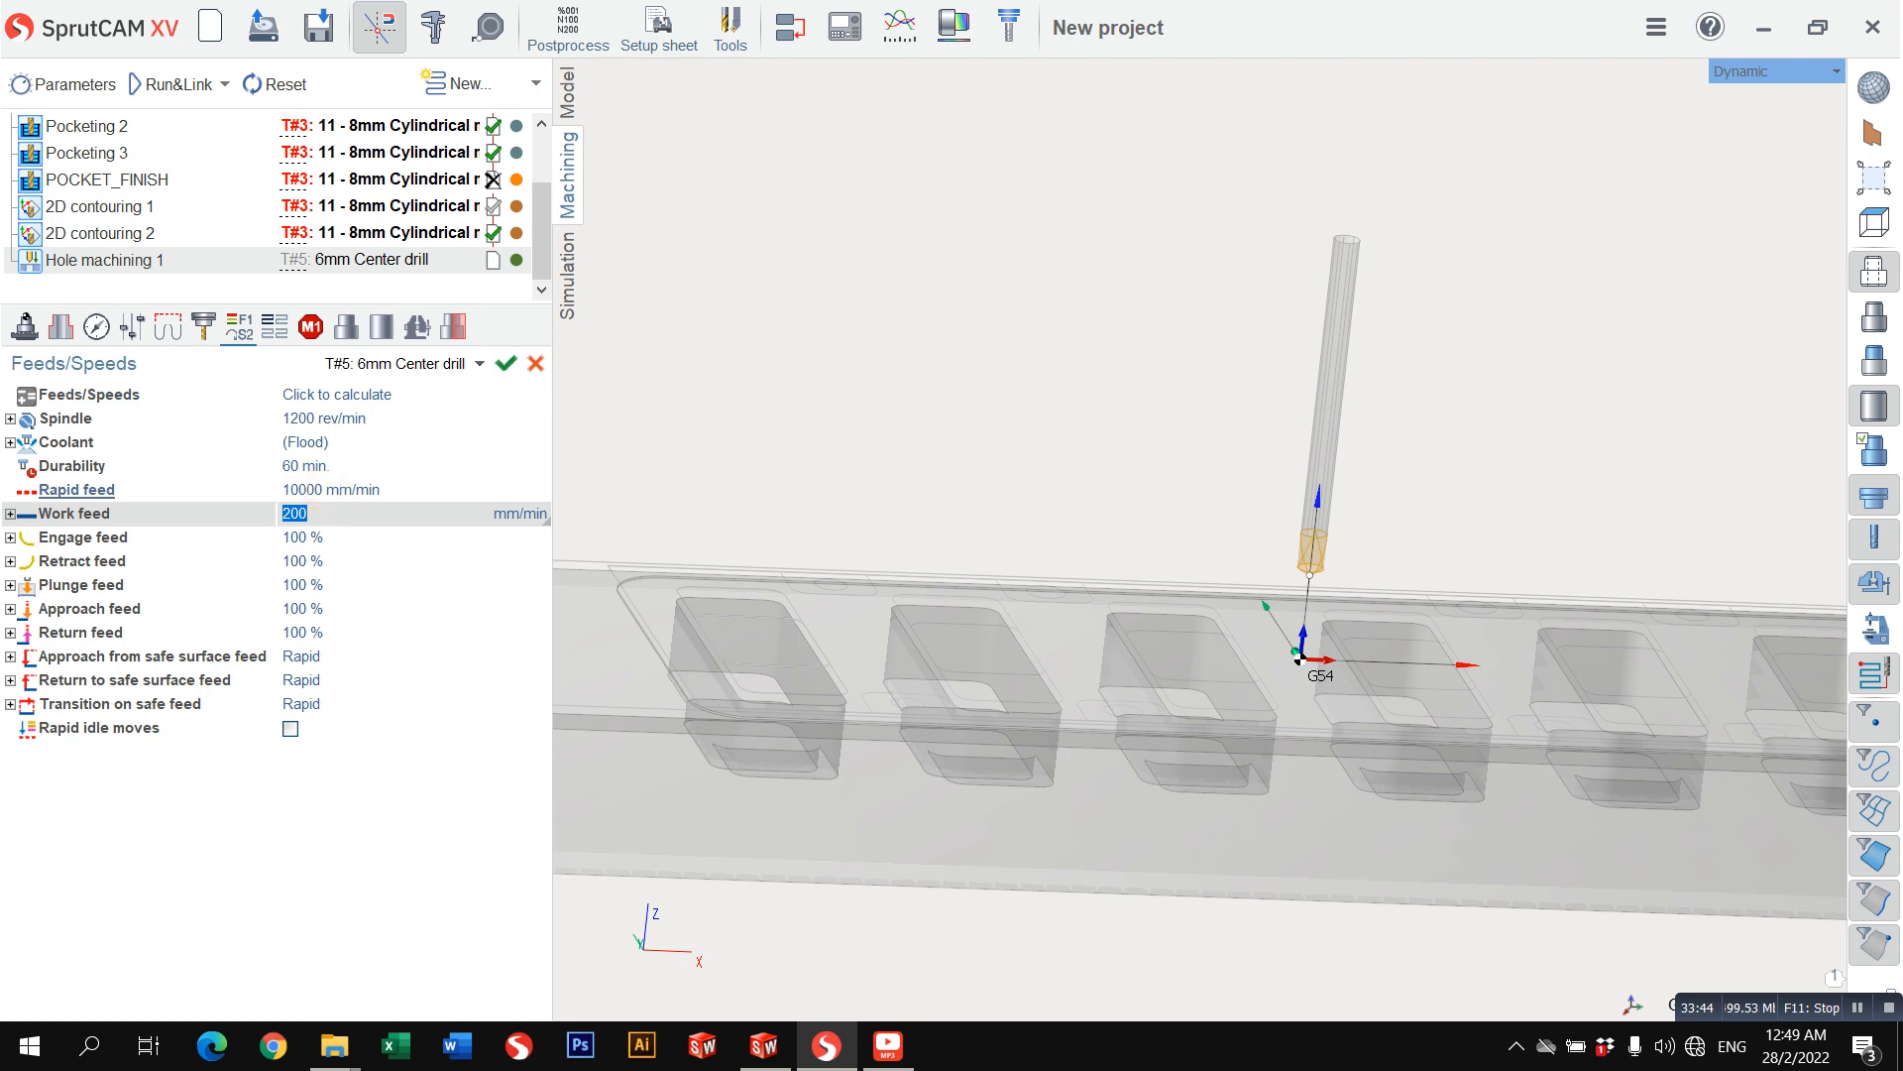
{"action": "type", "text": "100"}
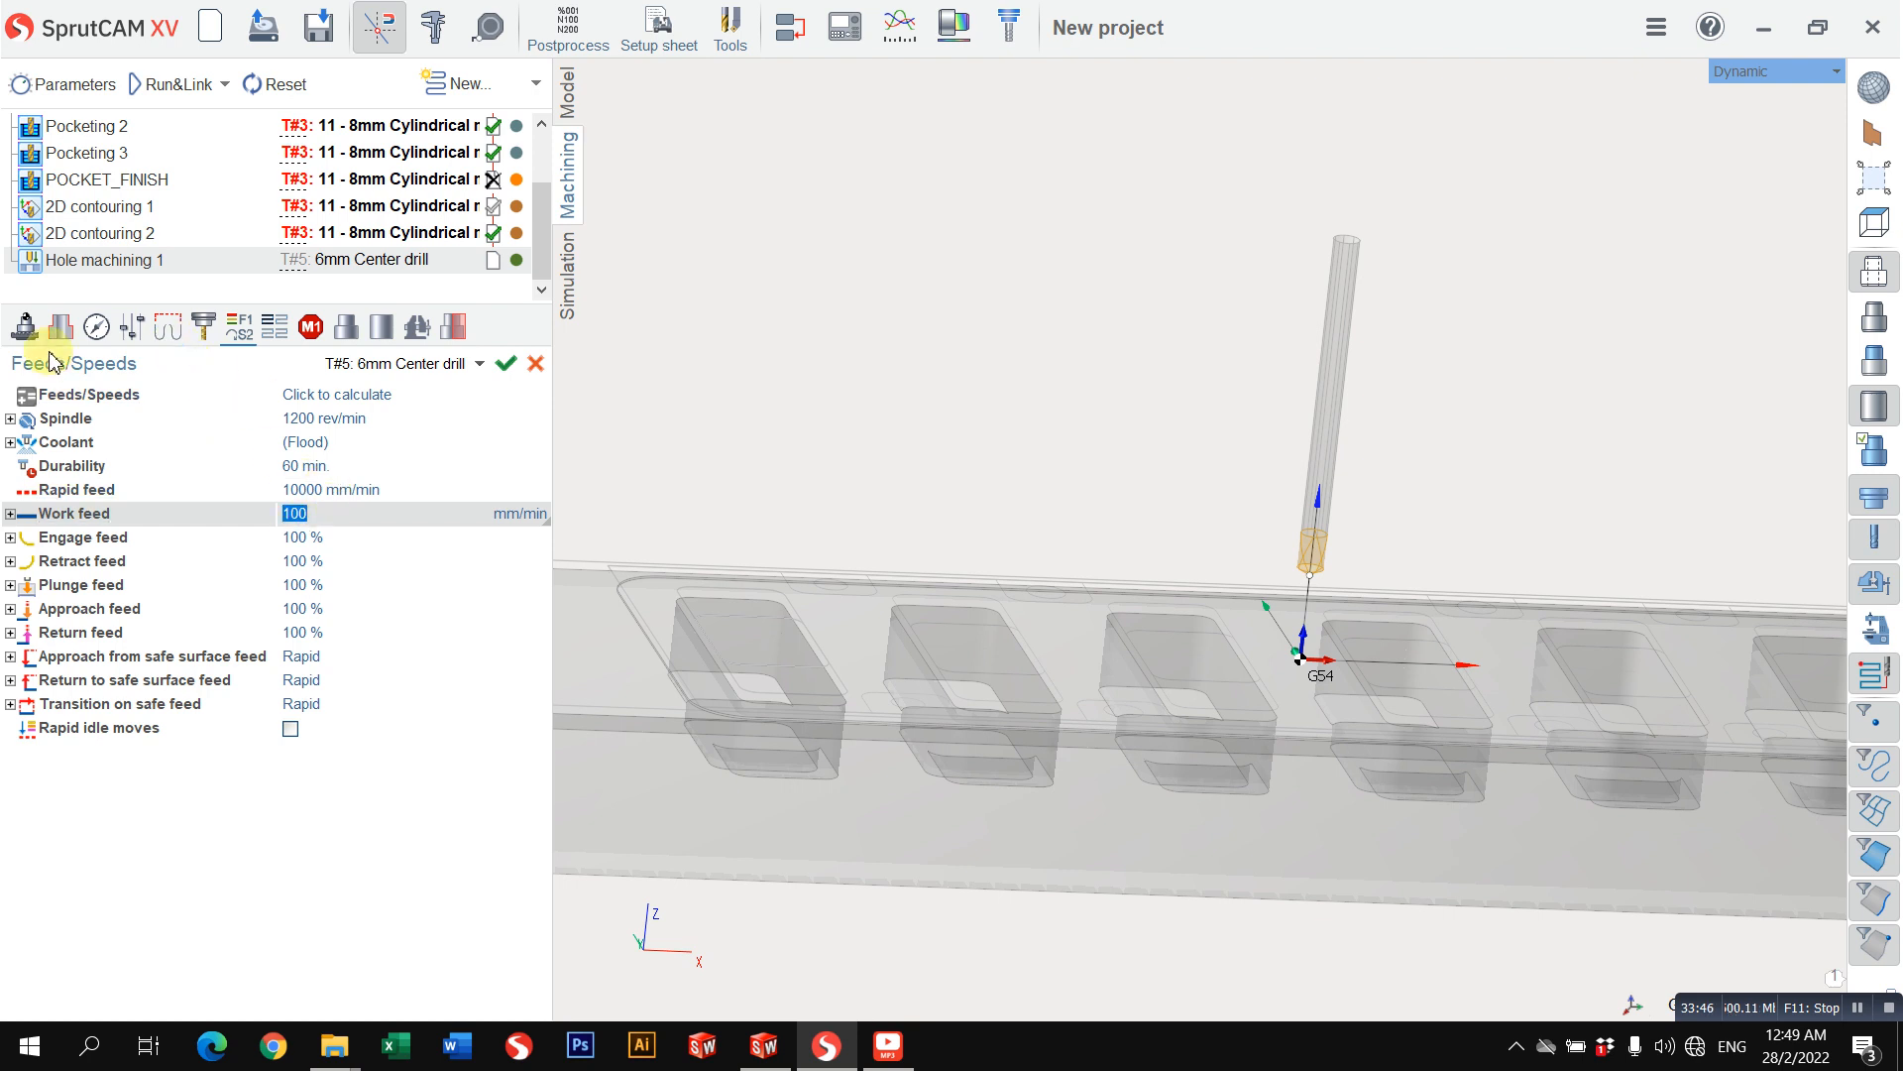
Step: Open the job assignment of Hole machining 1 and select the eight hole circles along the two long sides of the large pocket
{"action": "left_click", "coordinate": [60, 327]}
{"action": "scroll", "coordinate": [1008, 618], "scroll_direction": "down", "scroll_amount": 3}
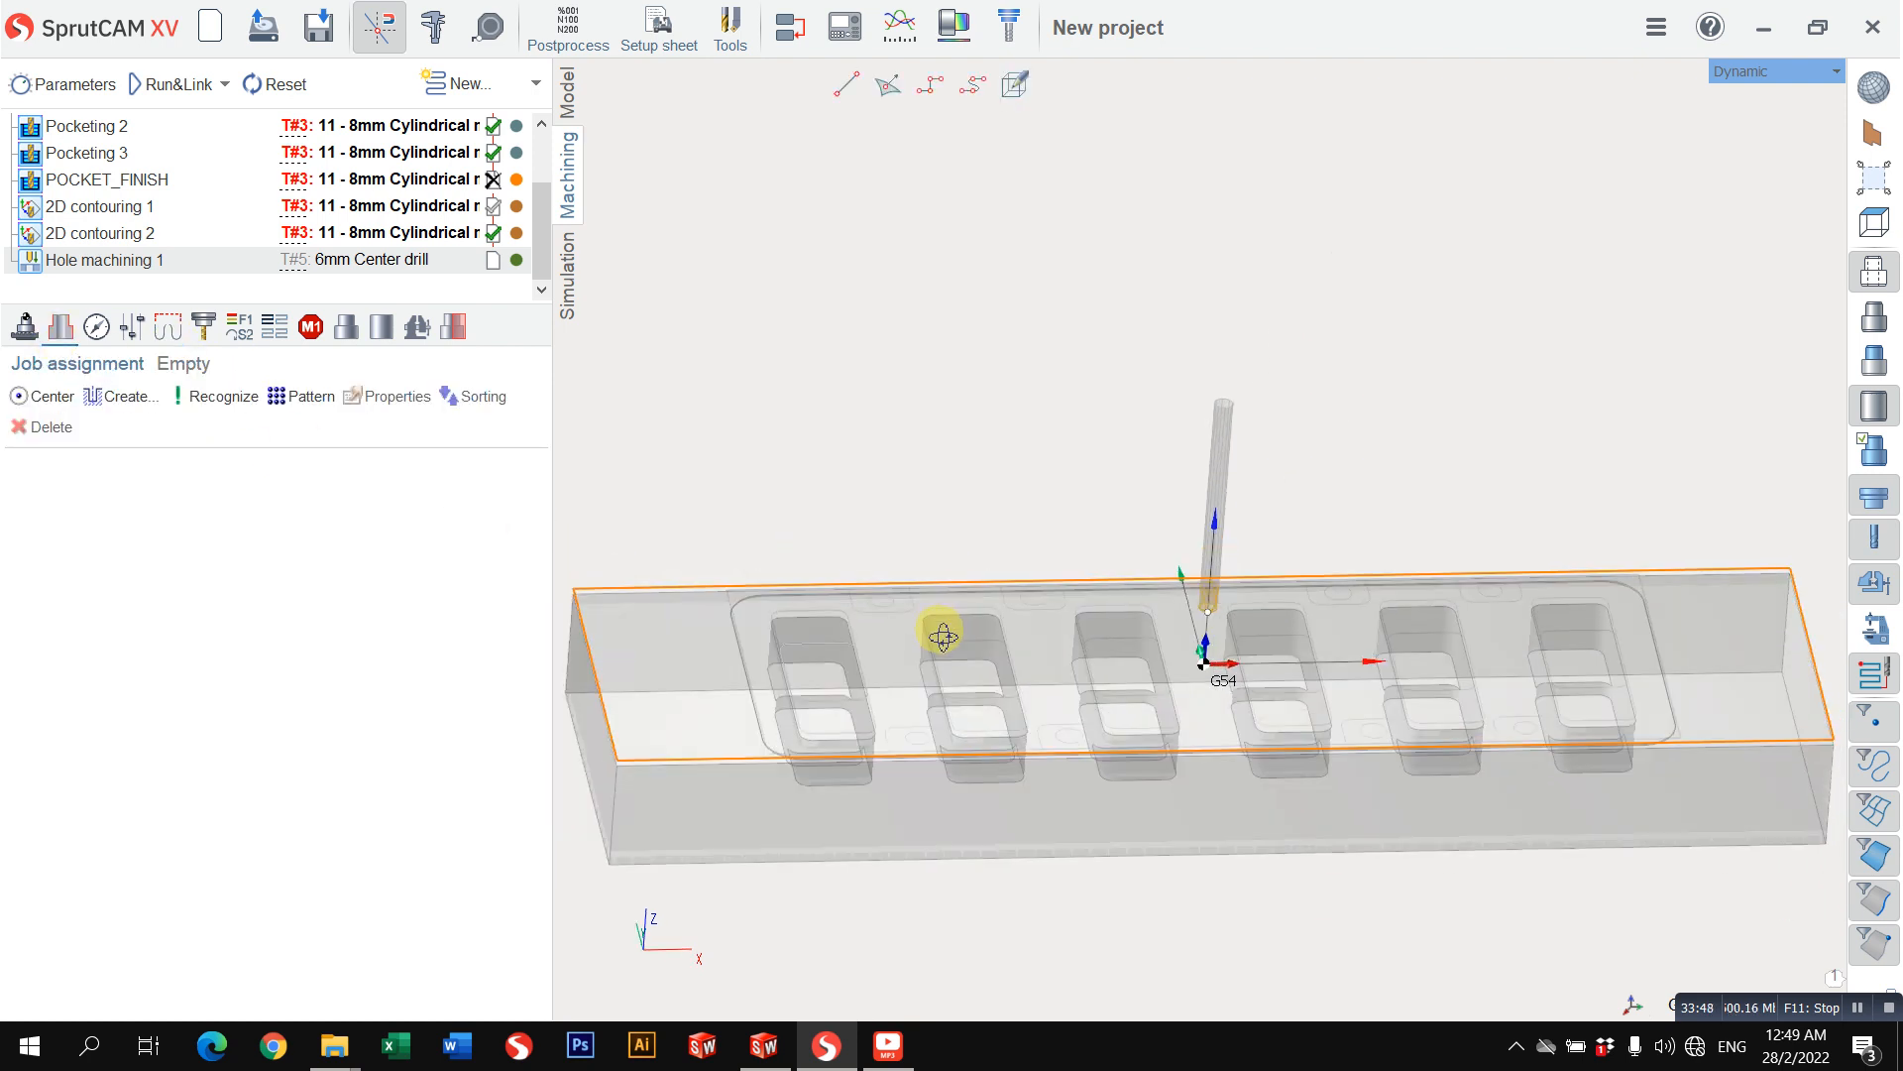
{"action": "left_click", "coordinate": [1036, 599]}
{"action": "left_click", "coordinate": [1071, 737]}
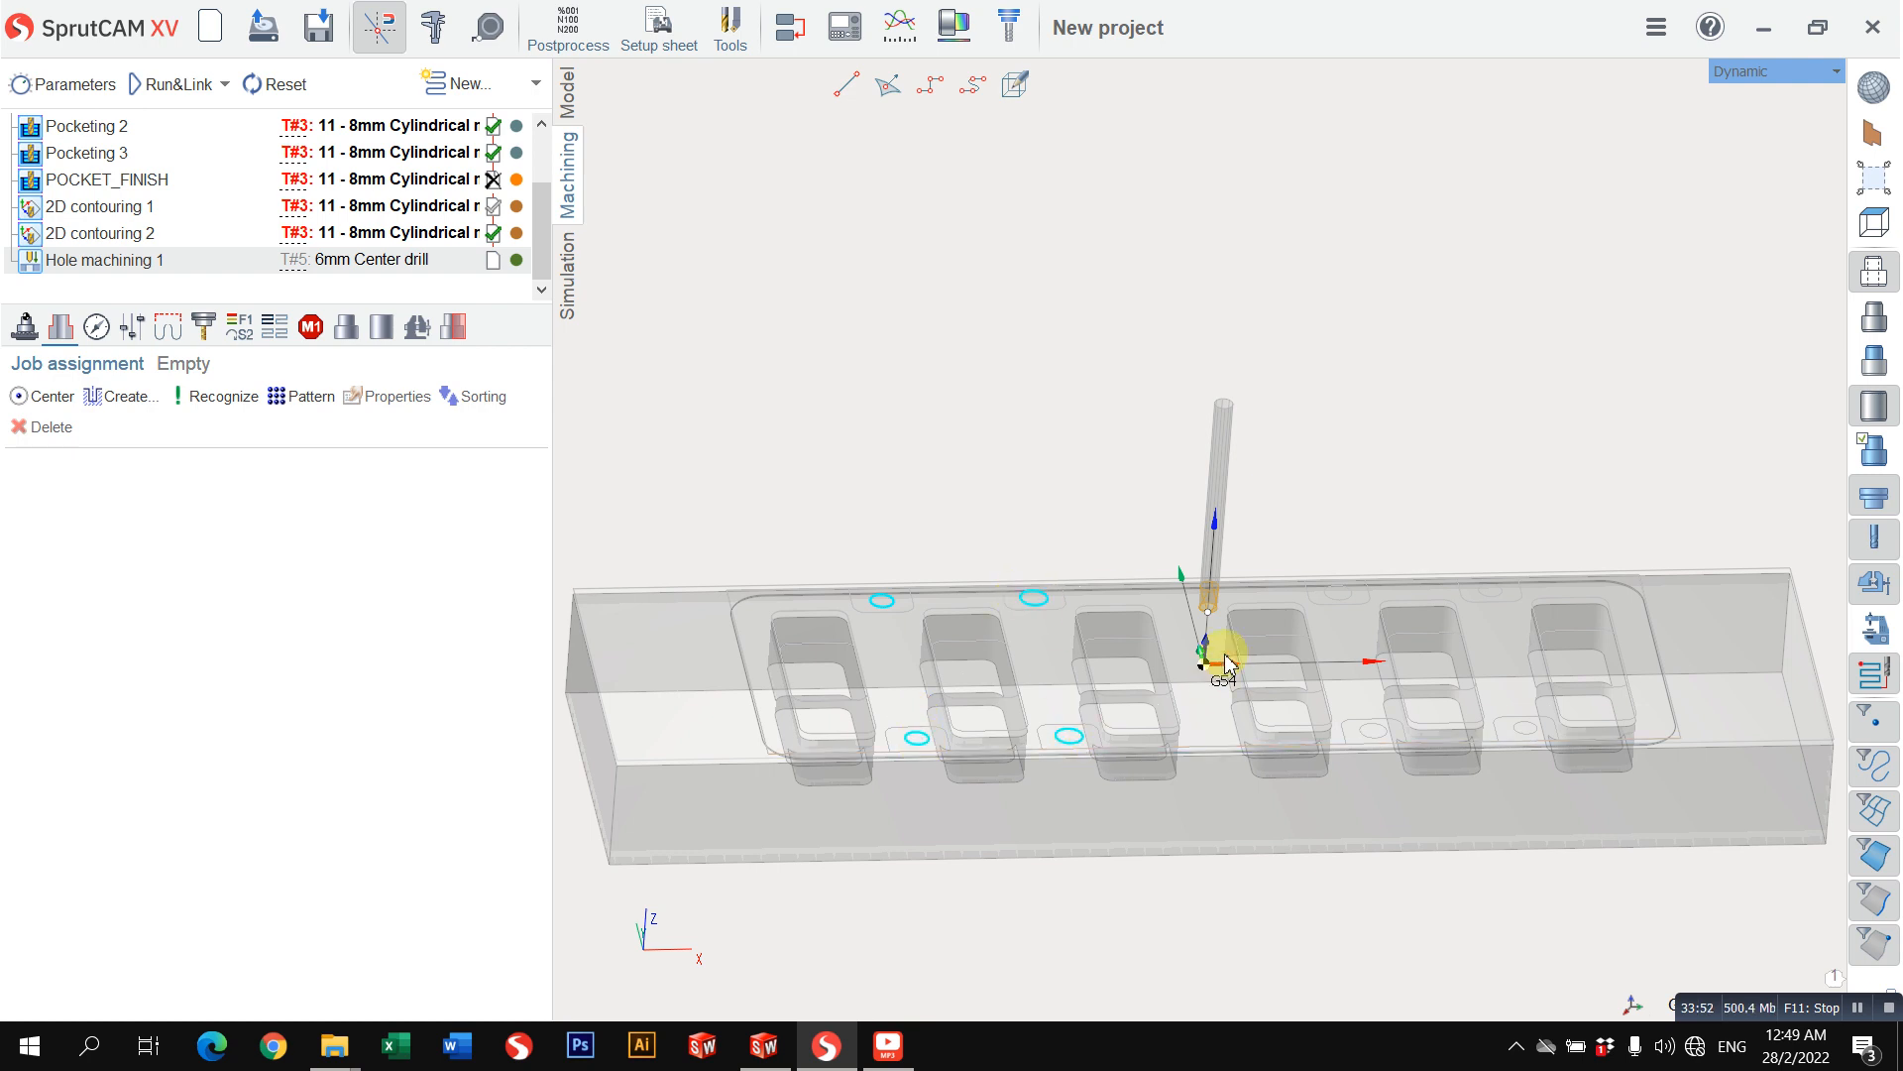
{"action": "scroll", "coordinate": [1279, 615], "scroll_direction": "up", "scroll_amount": 4}
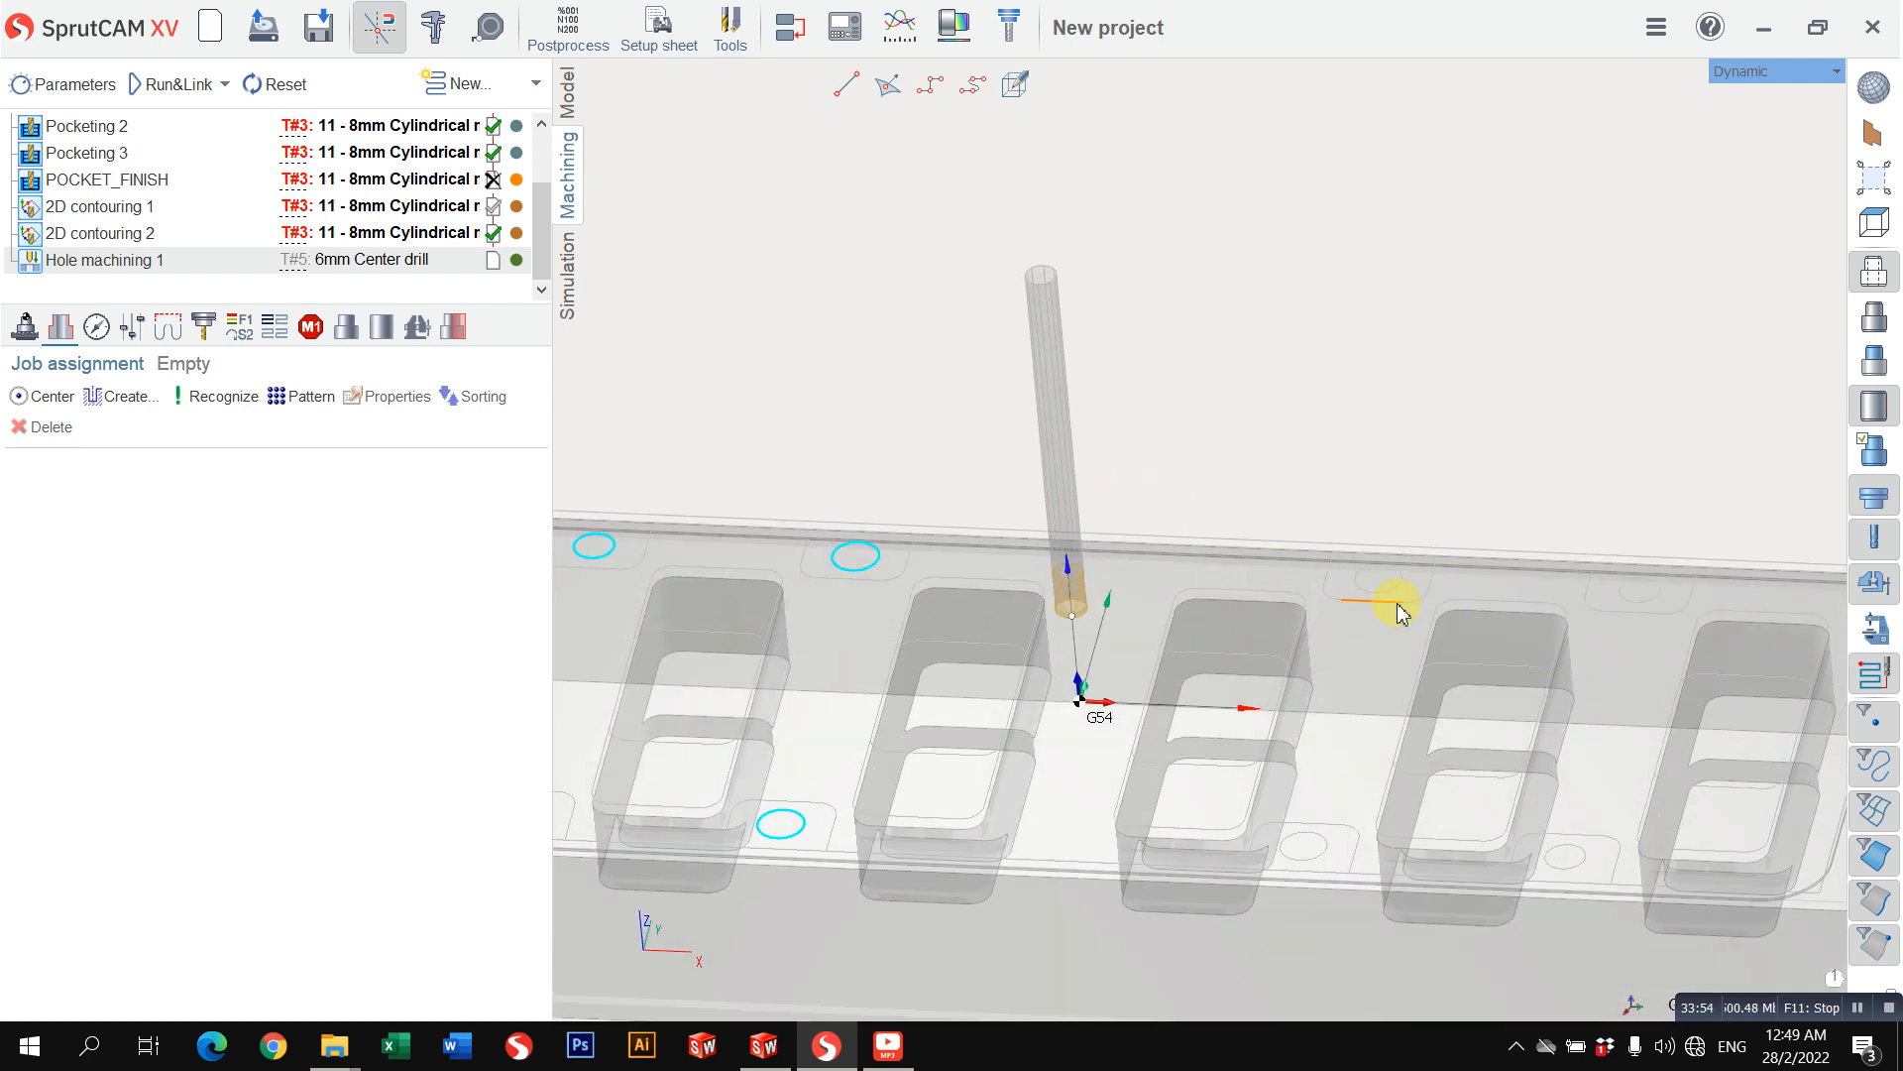
{"action": "left_click", "coordinate": [1393, 595]}
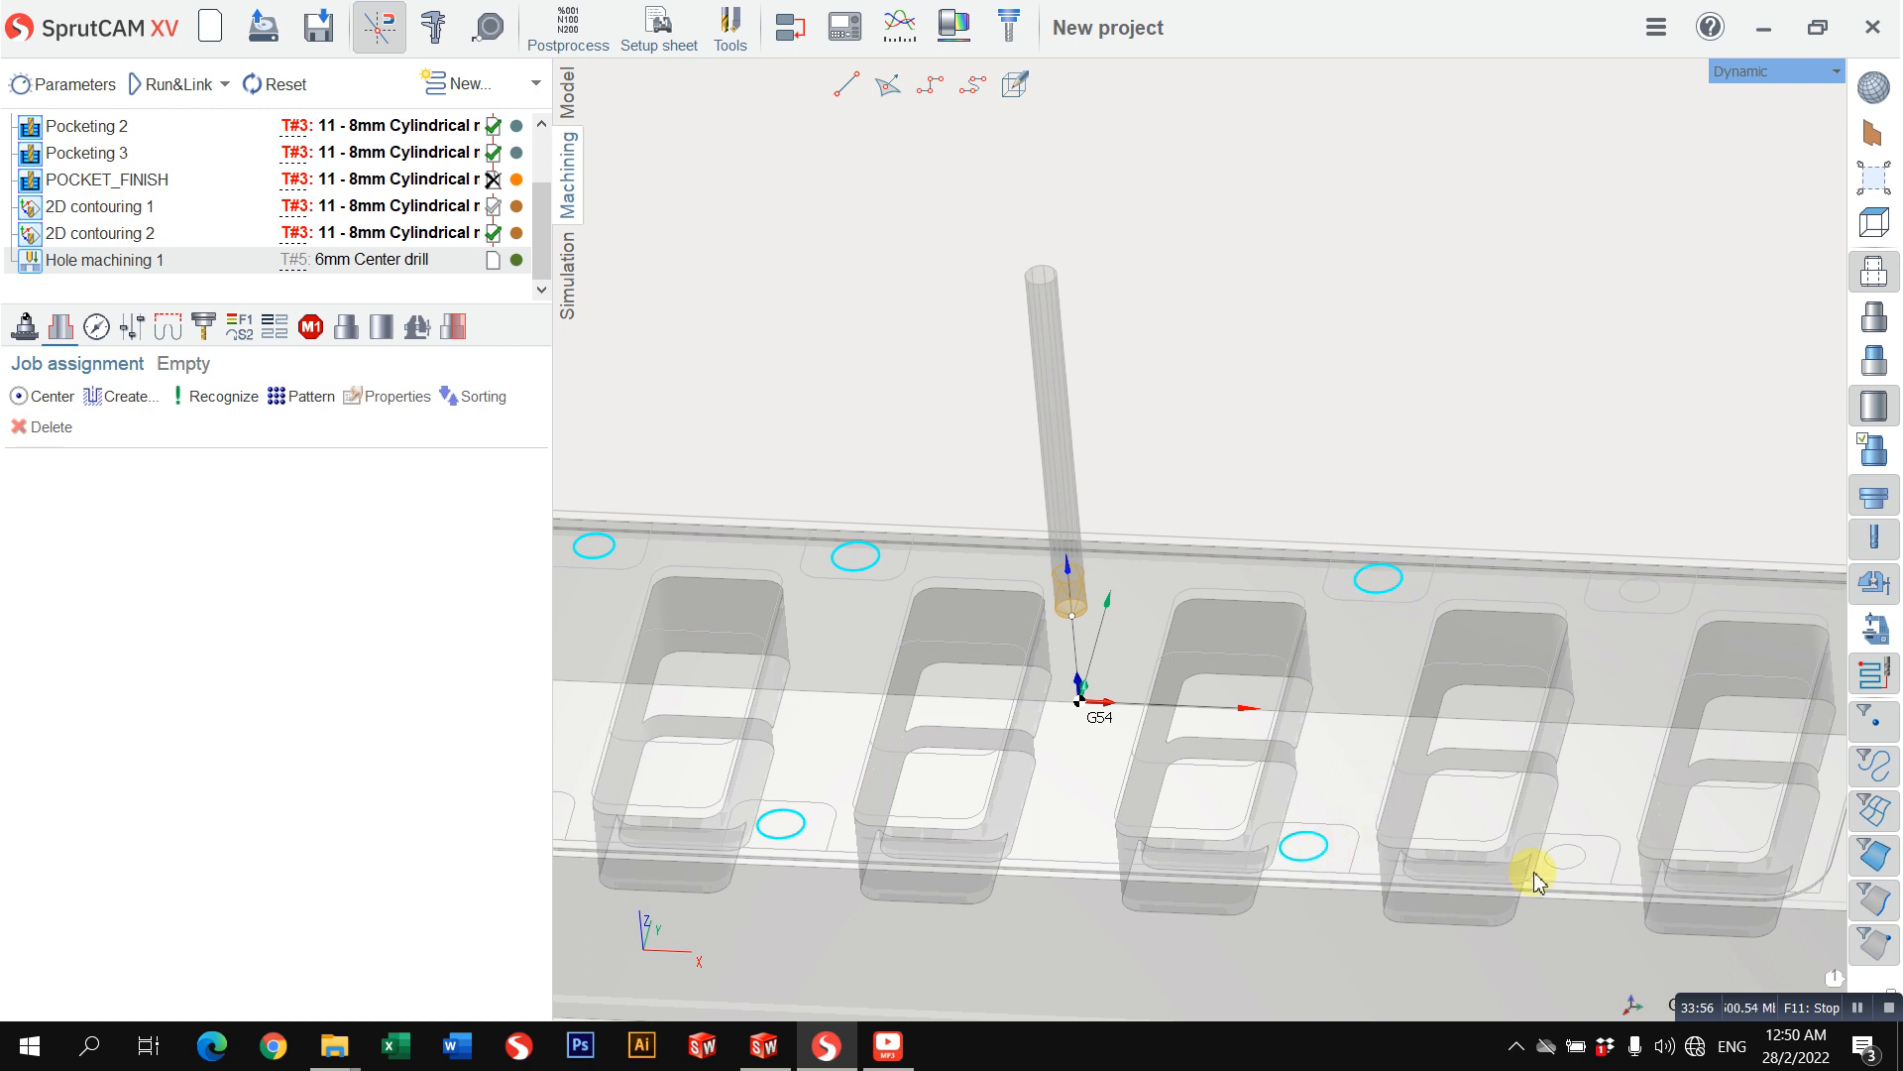
{"action": "left_click", "coordinate": [1651, 600]}
{"action": "scroll", "coordinate": [1477, 704], "scroll_direction": "down", "scroll_amount": 4}
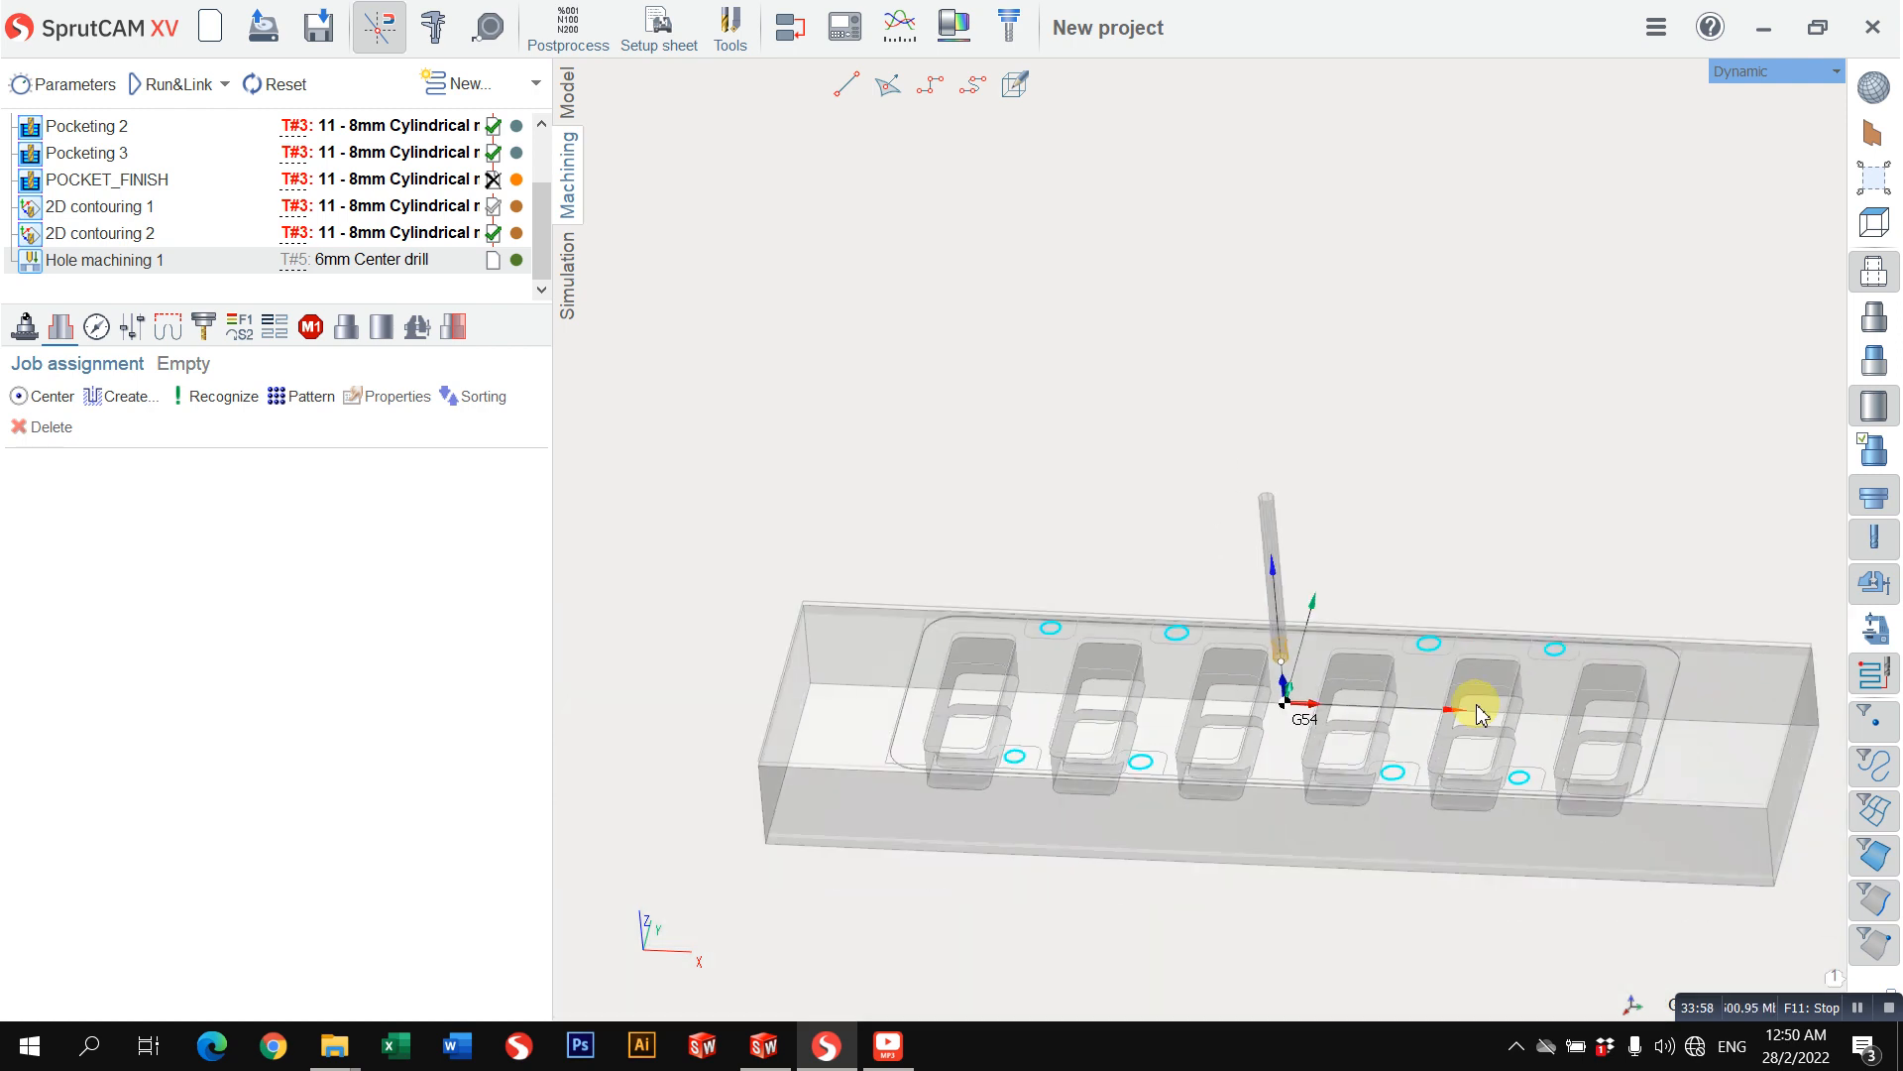
Step: Set the view to Top with the eight hole circles still selected
{"action": "middle_click_drag", "start_coordinate": [1354, 535], "coordinate": [1443, 537]}
{"action": "left_click", "coordinate": [1733, 74]}
{"action": "mouse_move", "coordinate": [1720, 73]}
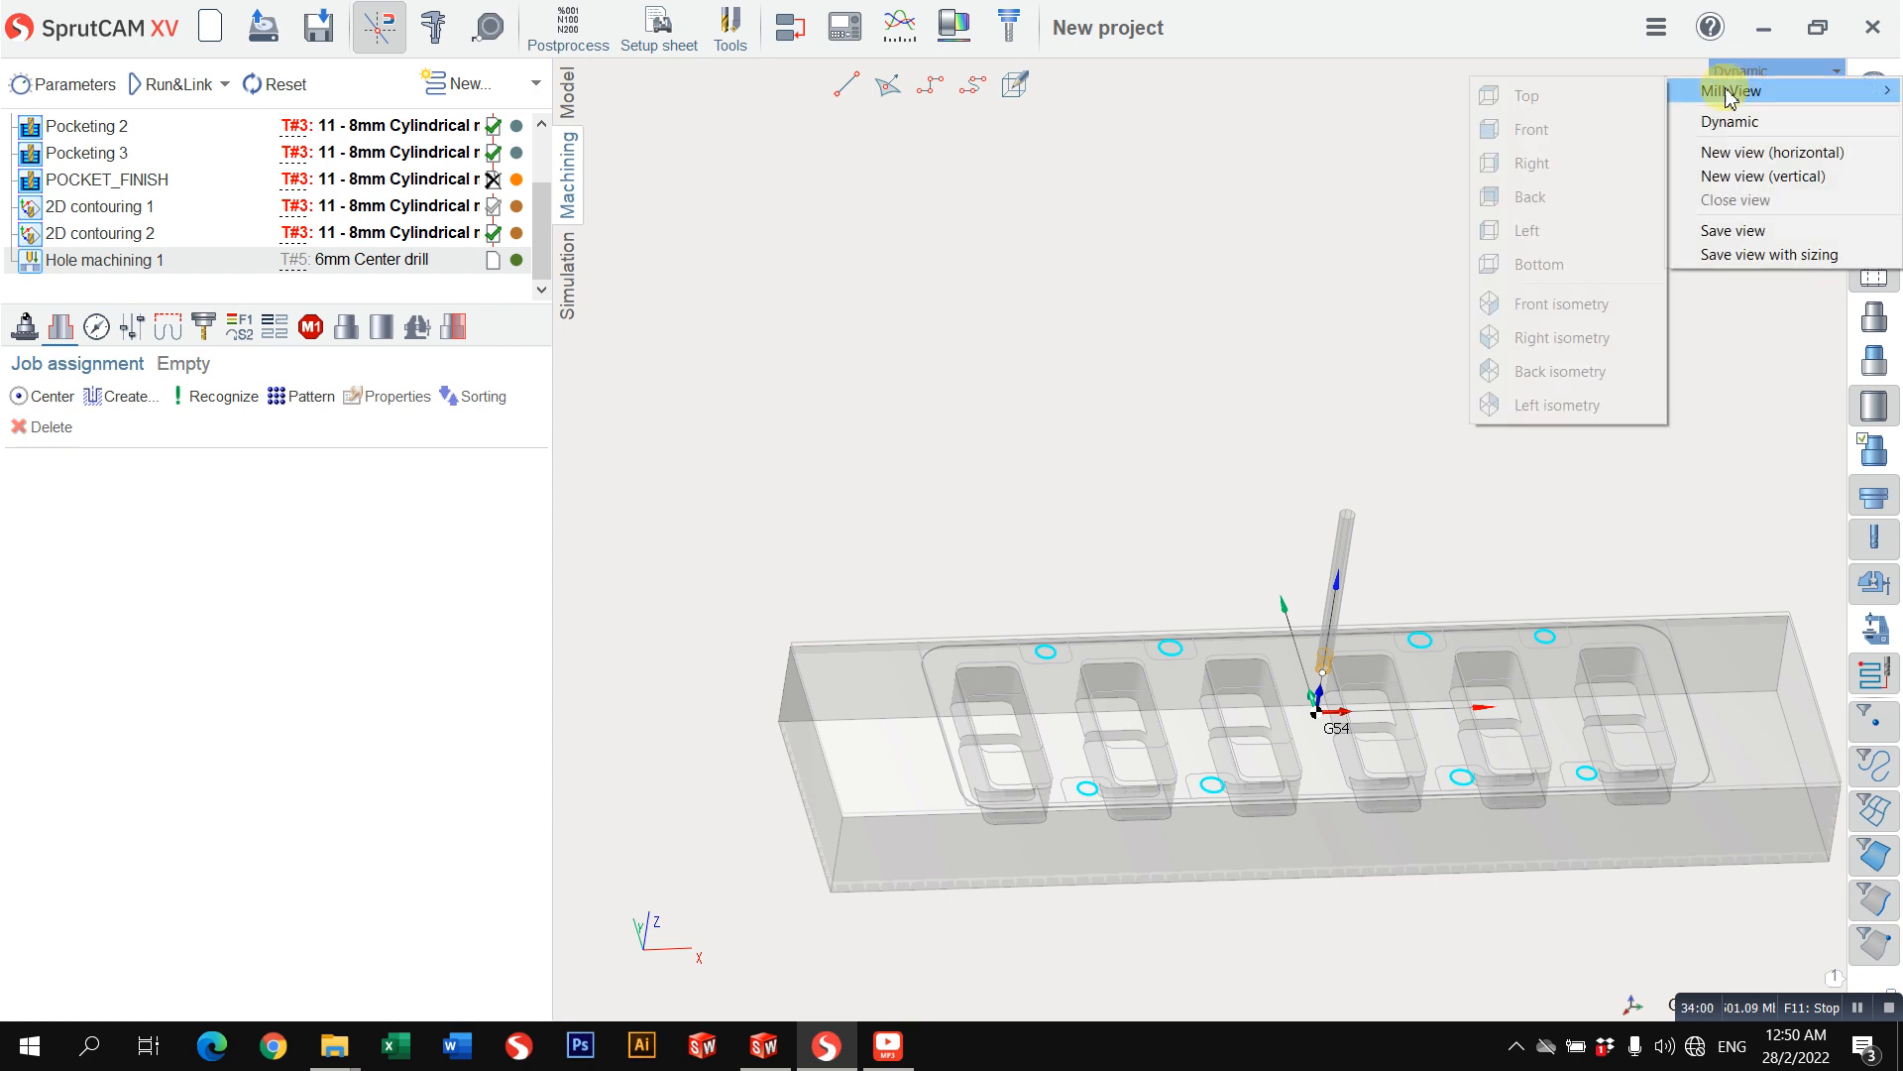
{"action": "left_click", "coordinate": [1636, 91]}
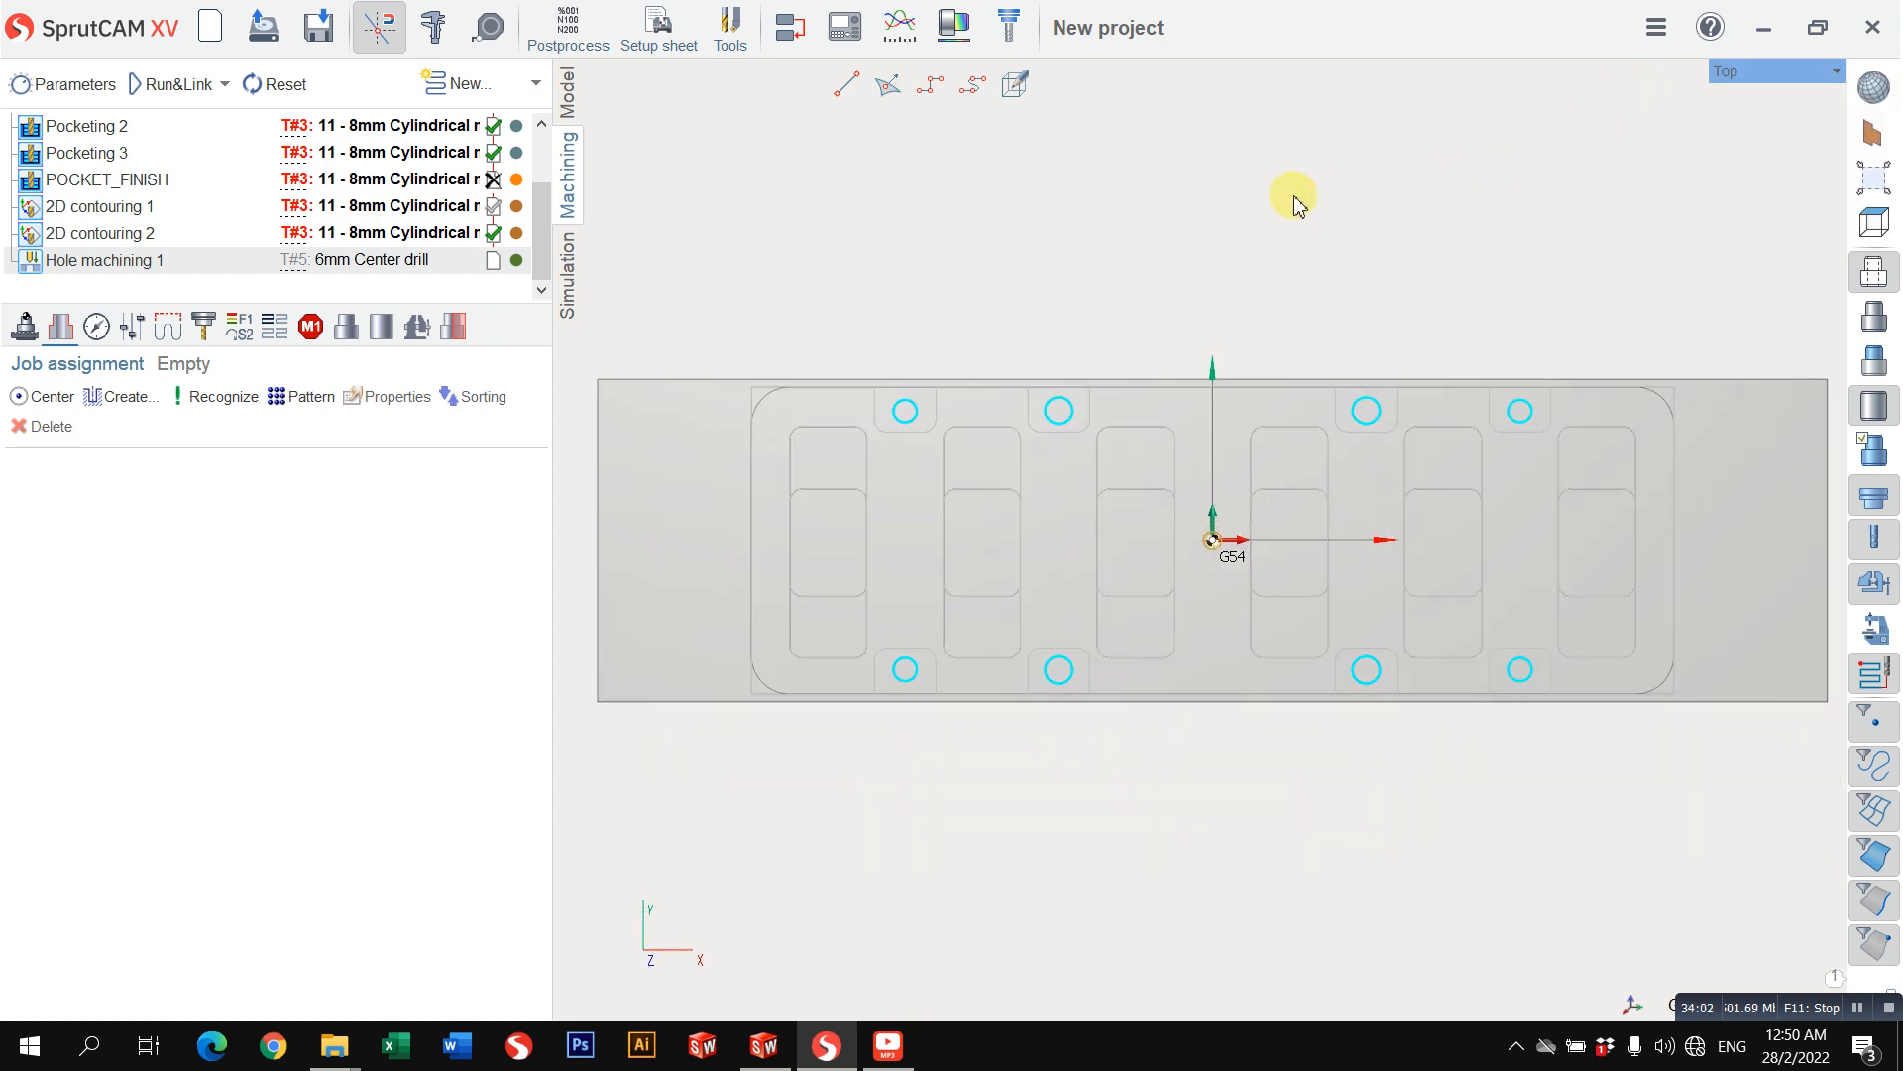
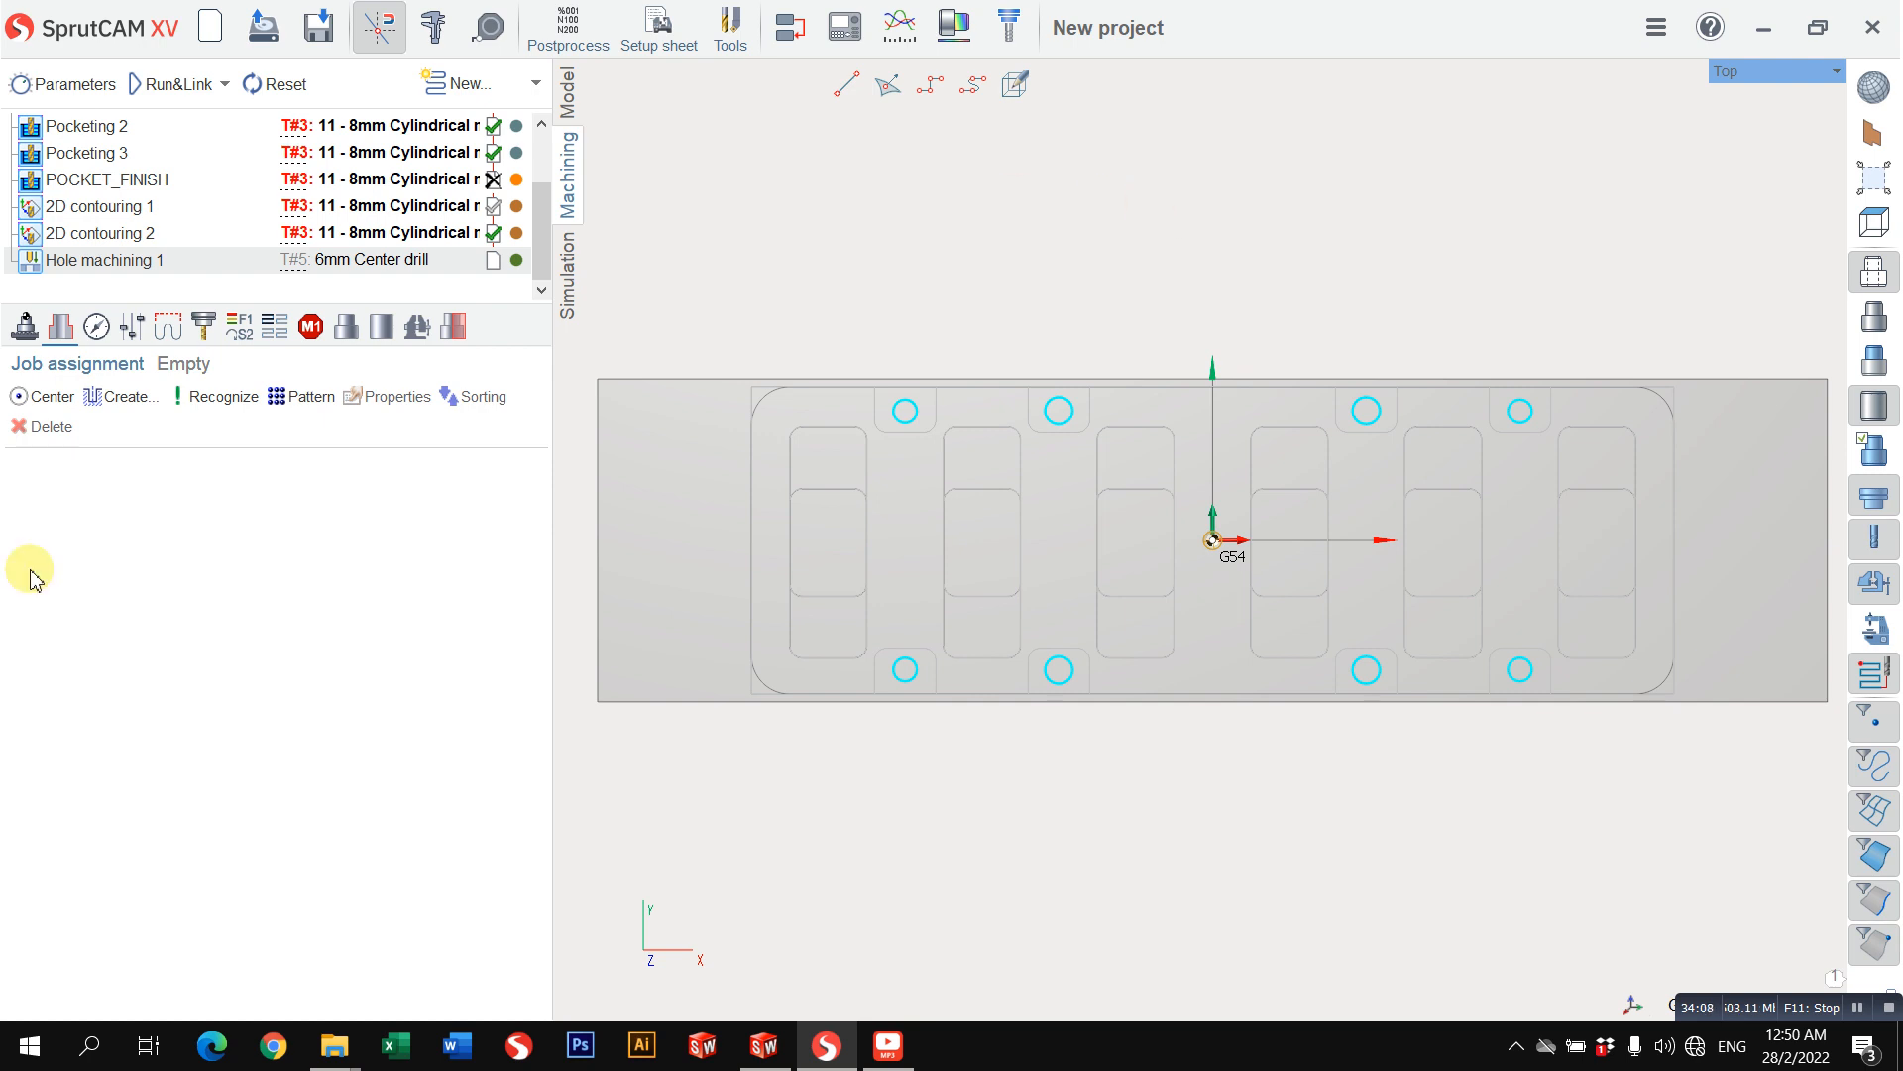
Step: Add the eight selected circles to the job assignment as center-based holes and set their Zmax to -2 and depth H to 2
{"action": "left_click", "coordinate": [48, 408]}
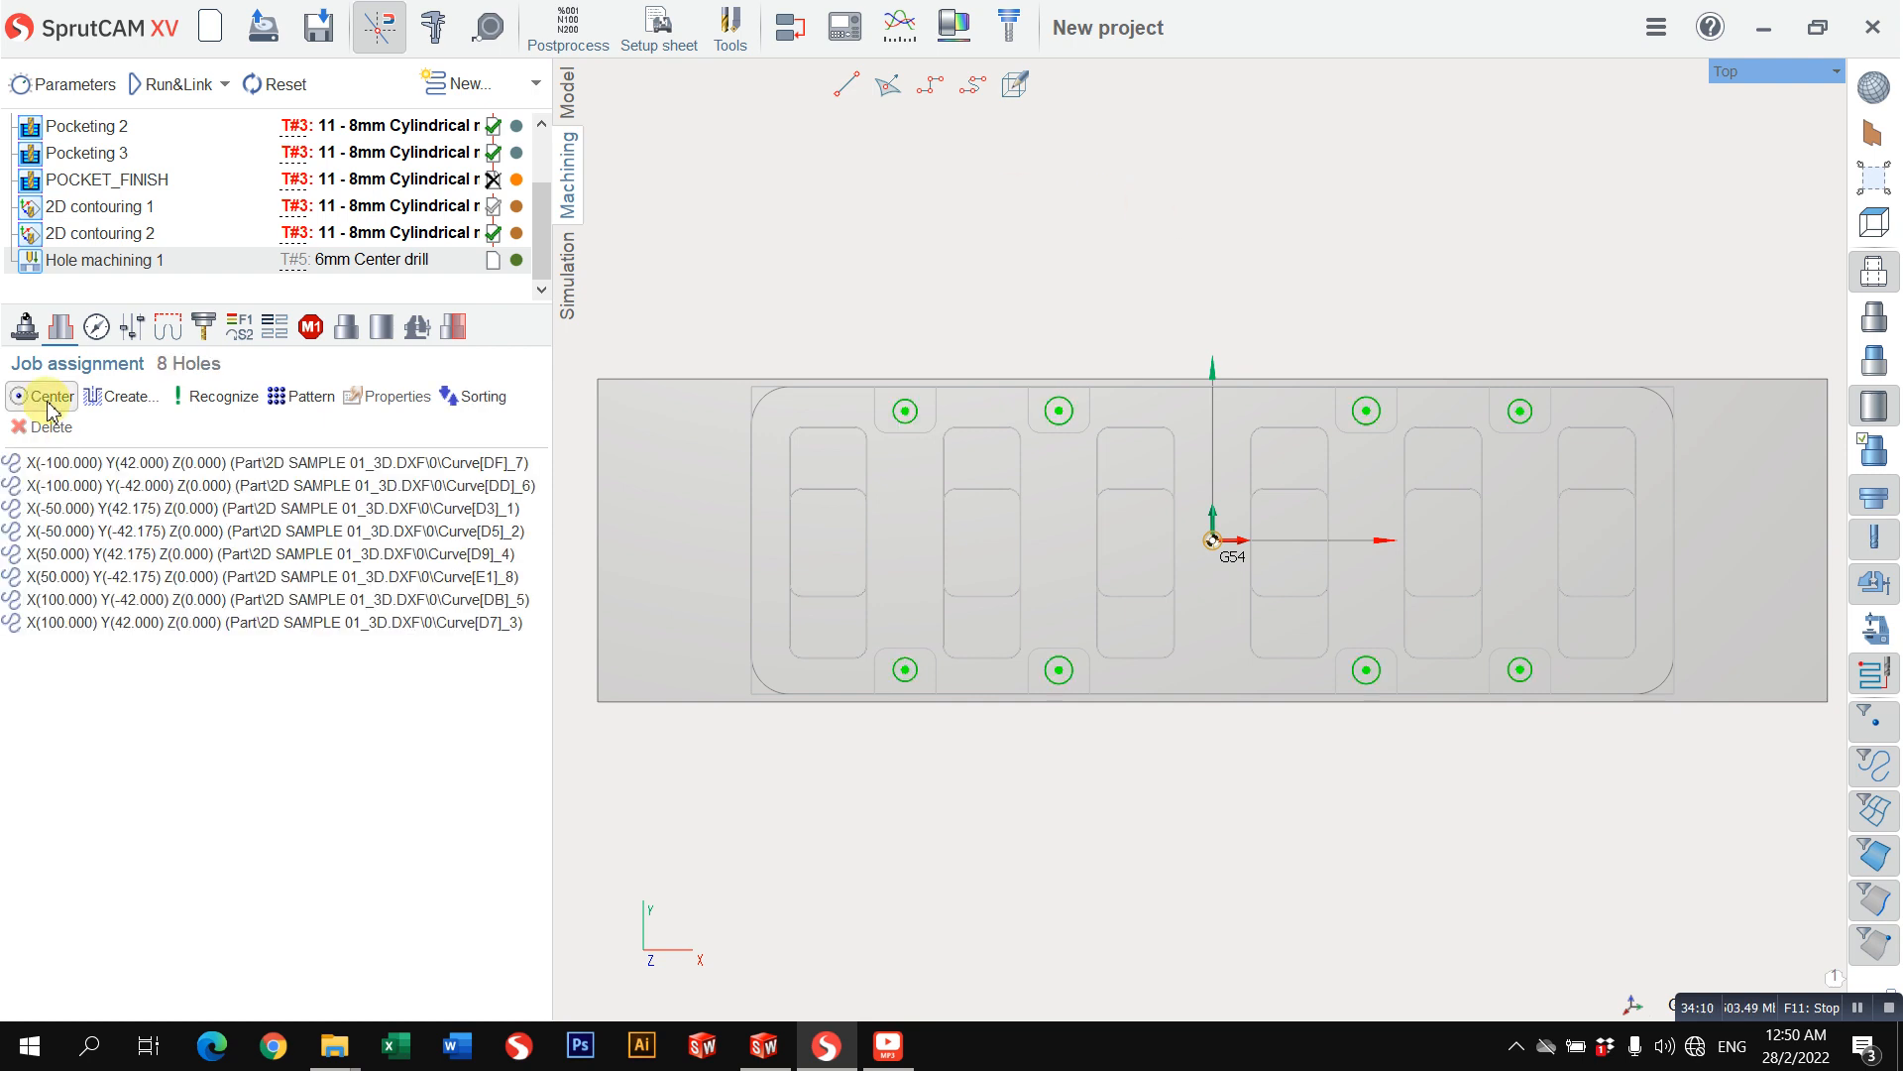
{"action": "middle_click_drag", "start_coordinate": [858, 537], "coordinate": [947, 315]}
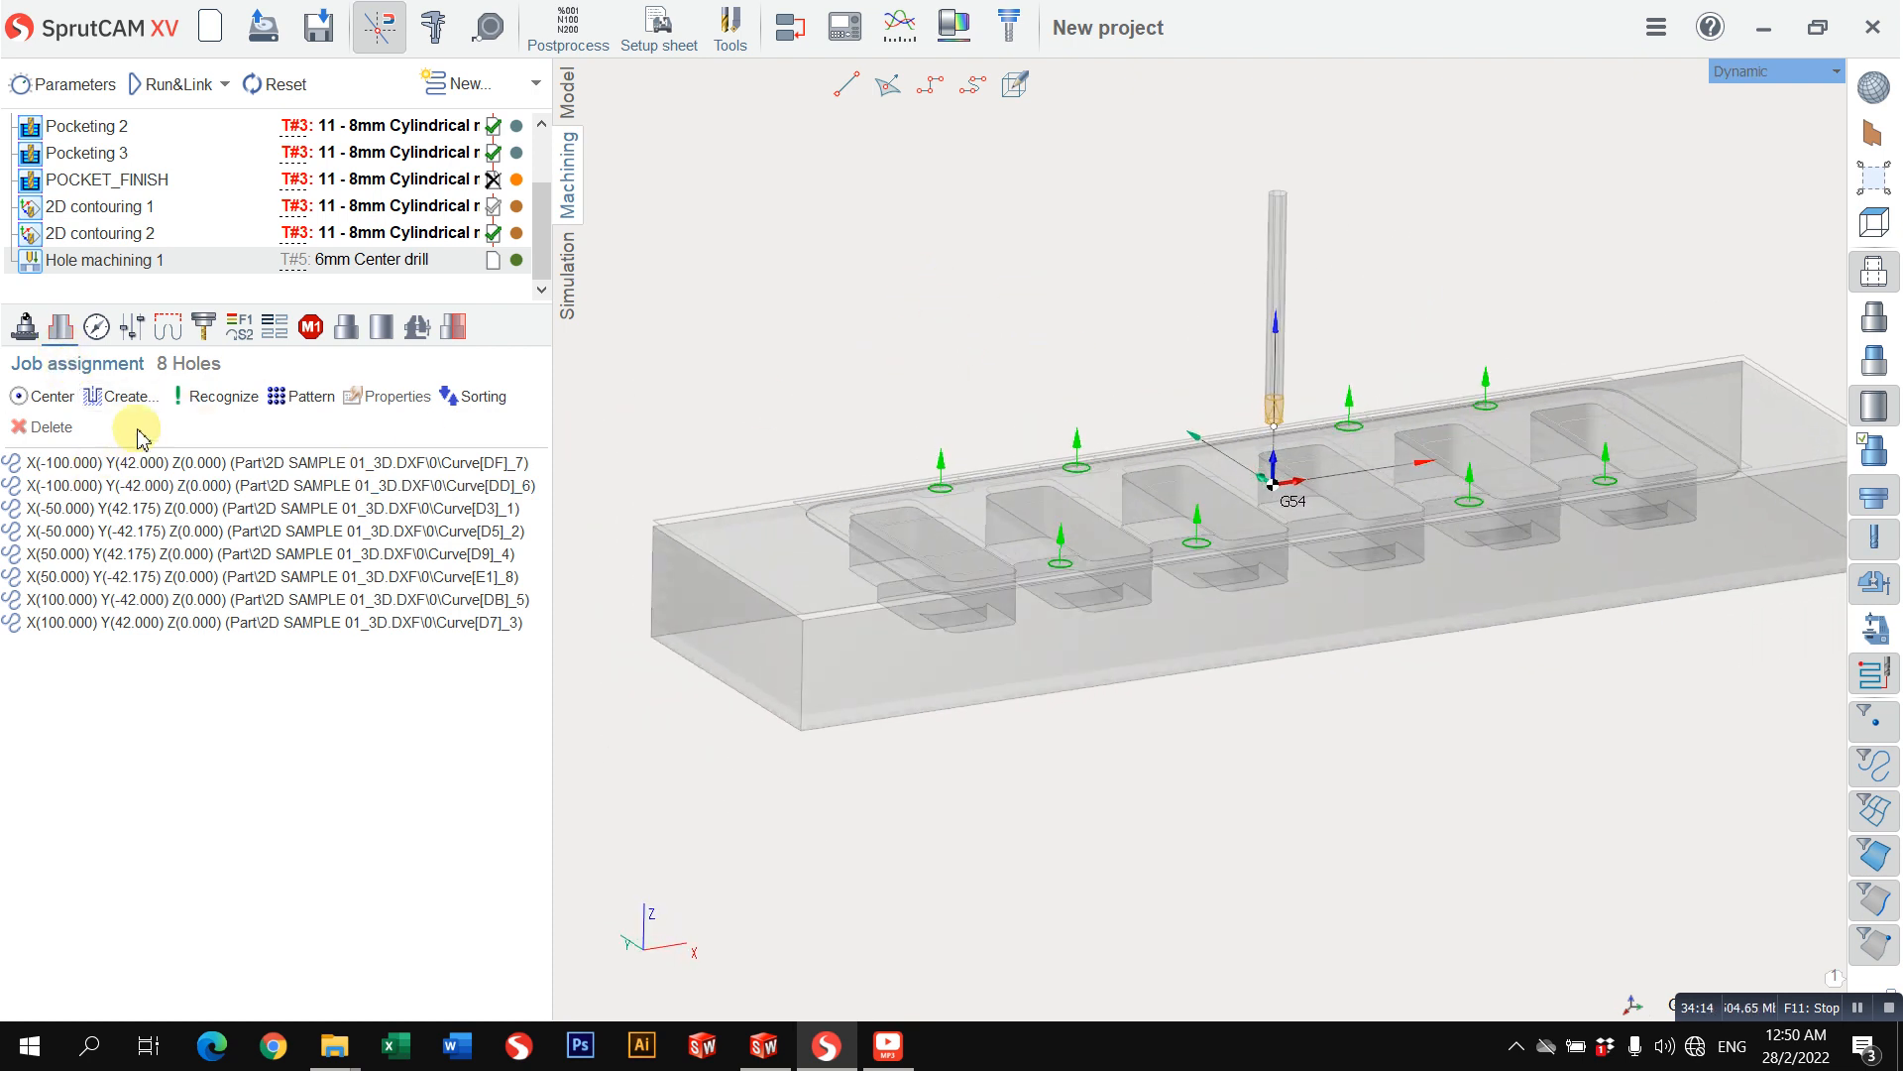
{"action": "left_click", "coordinate": [144, 463]}
{"action": "left_click", "coordinate": [225, 624], "text": "shift"}
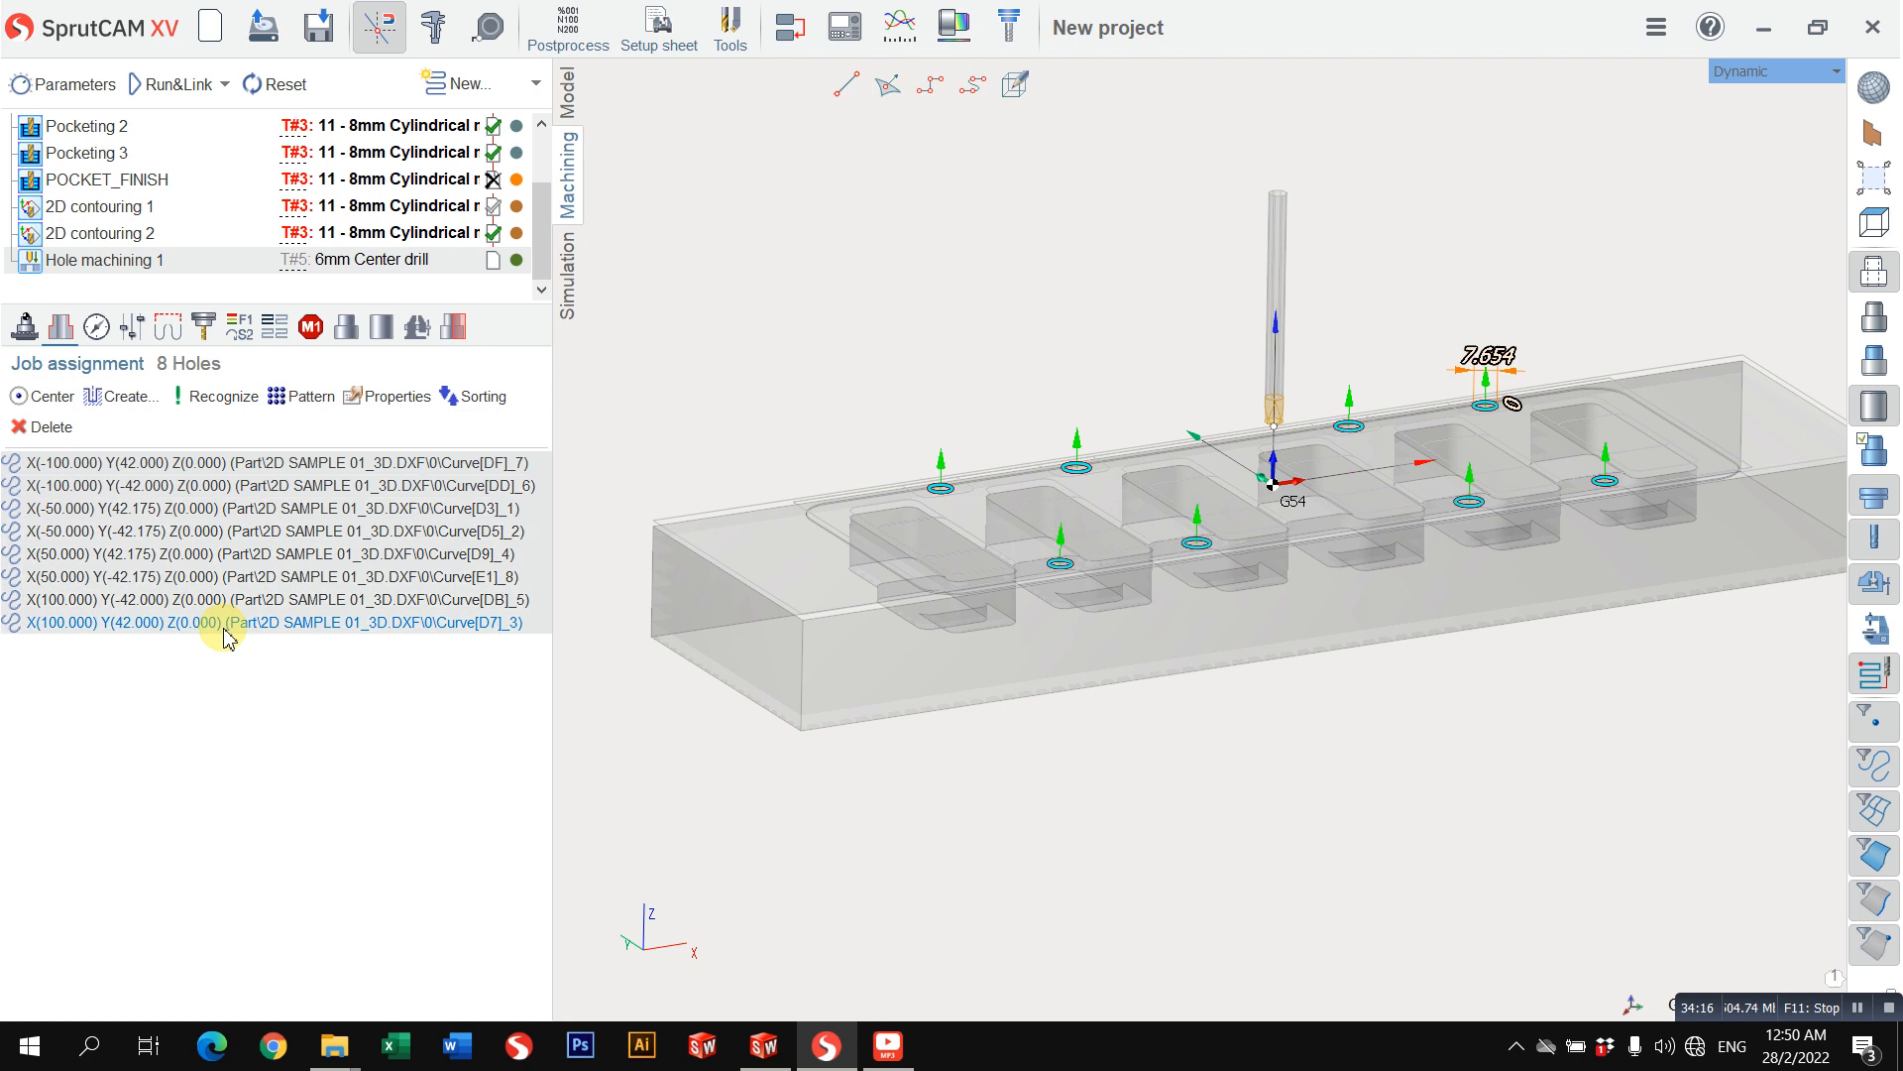
{"action": "left_click", "coordinate": [392, 397]}
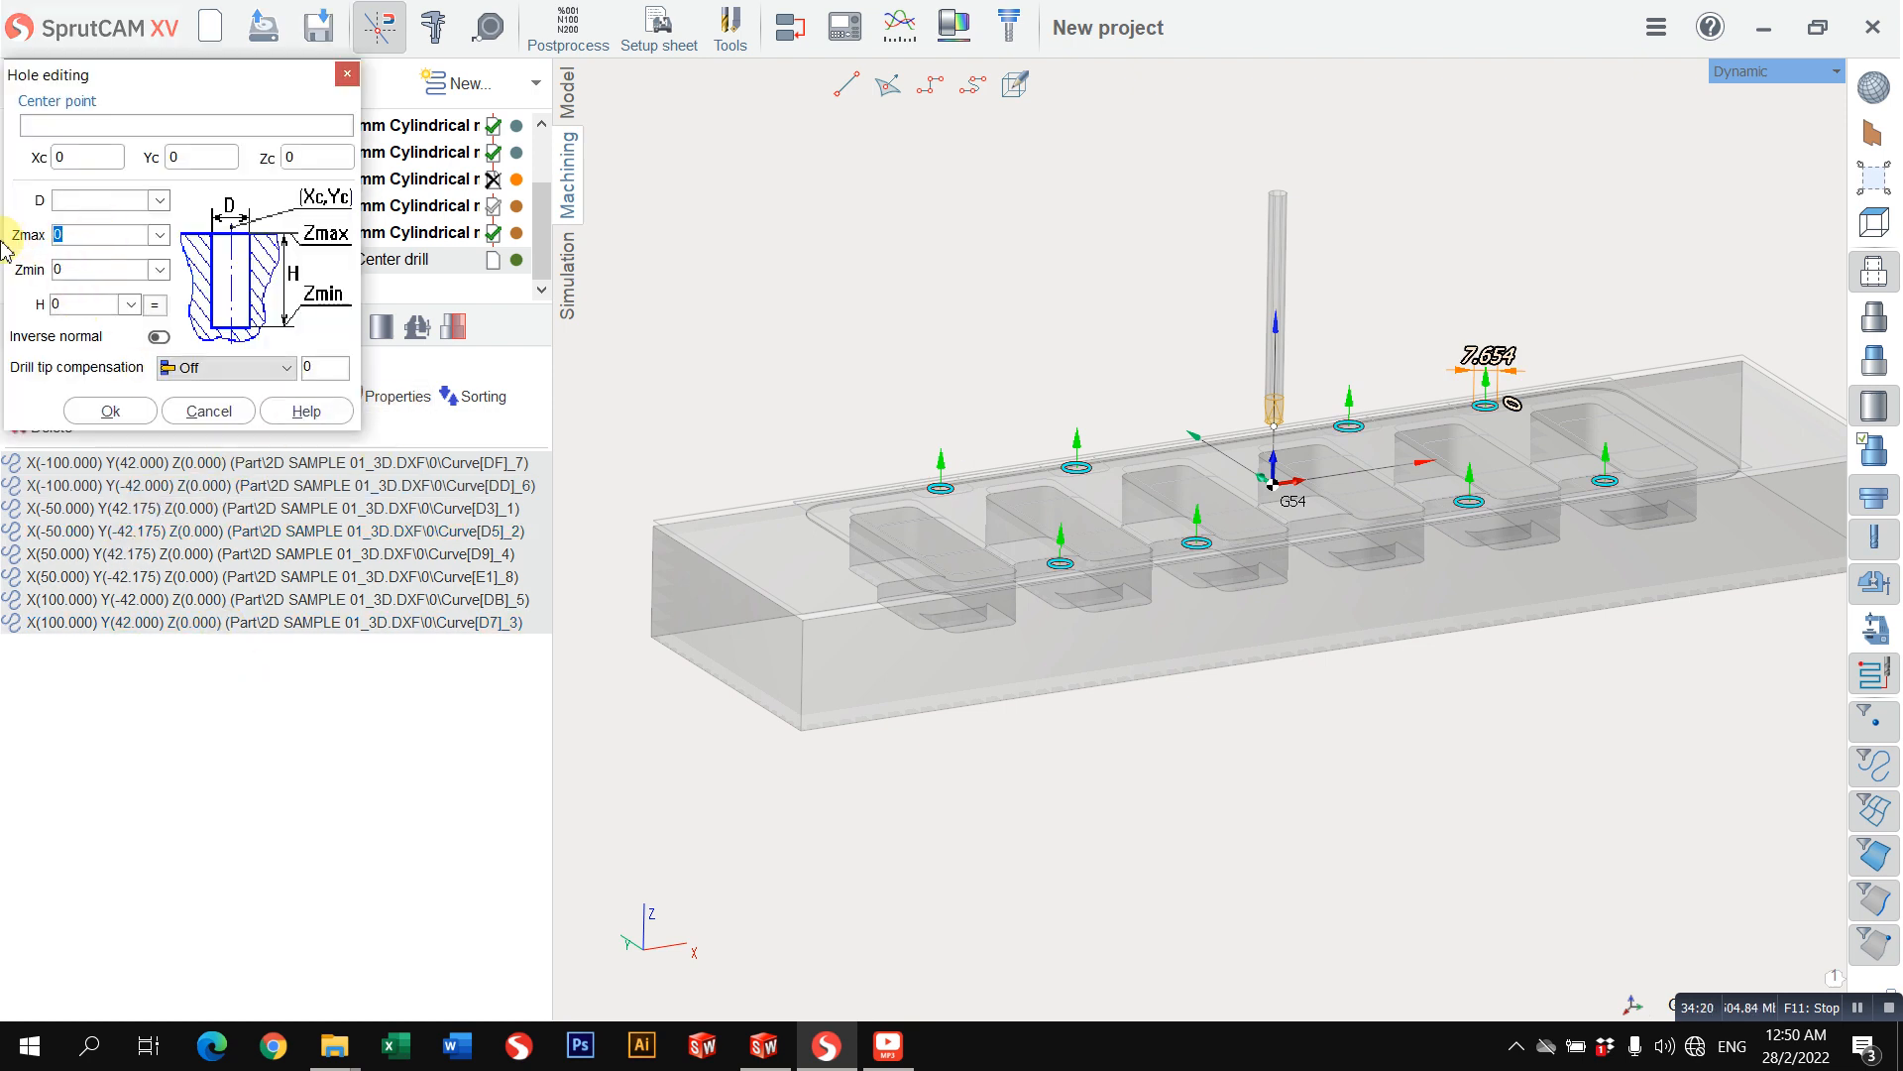
{"action": "type", "text": "-2"}
{"action": "key", "text": "Tab"}
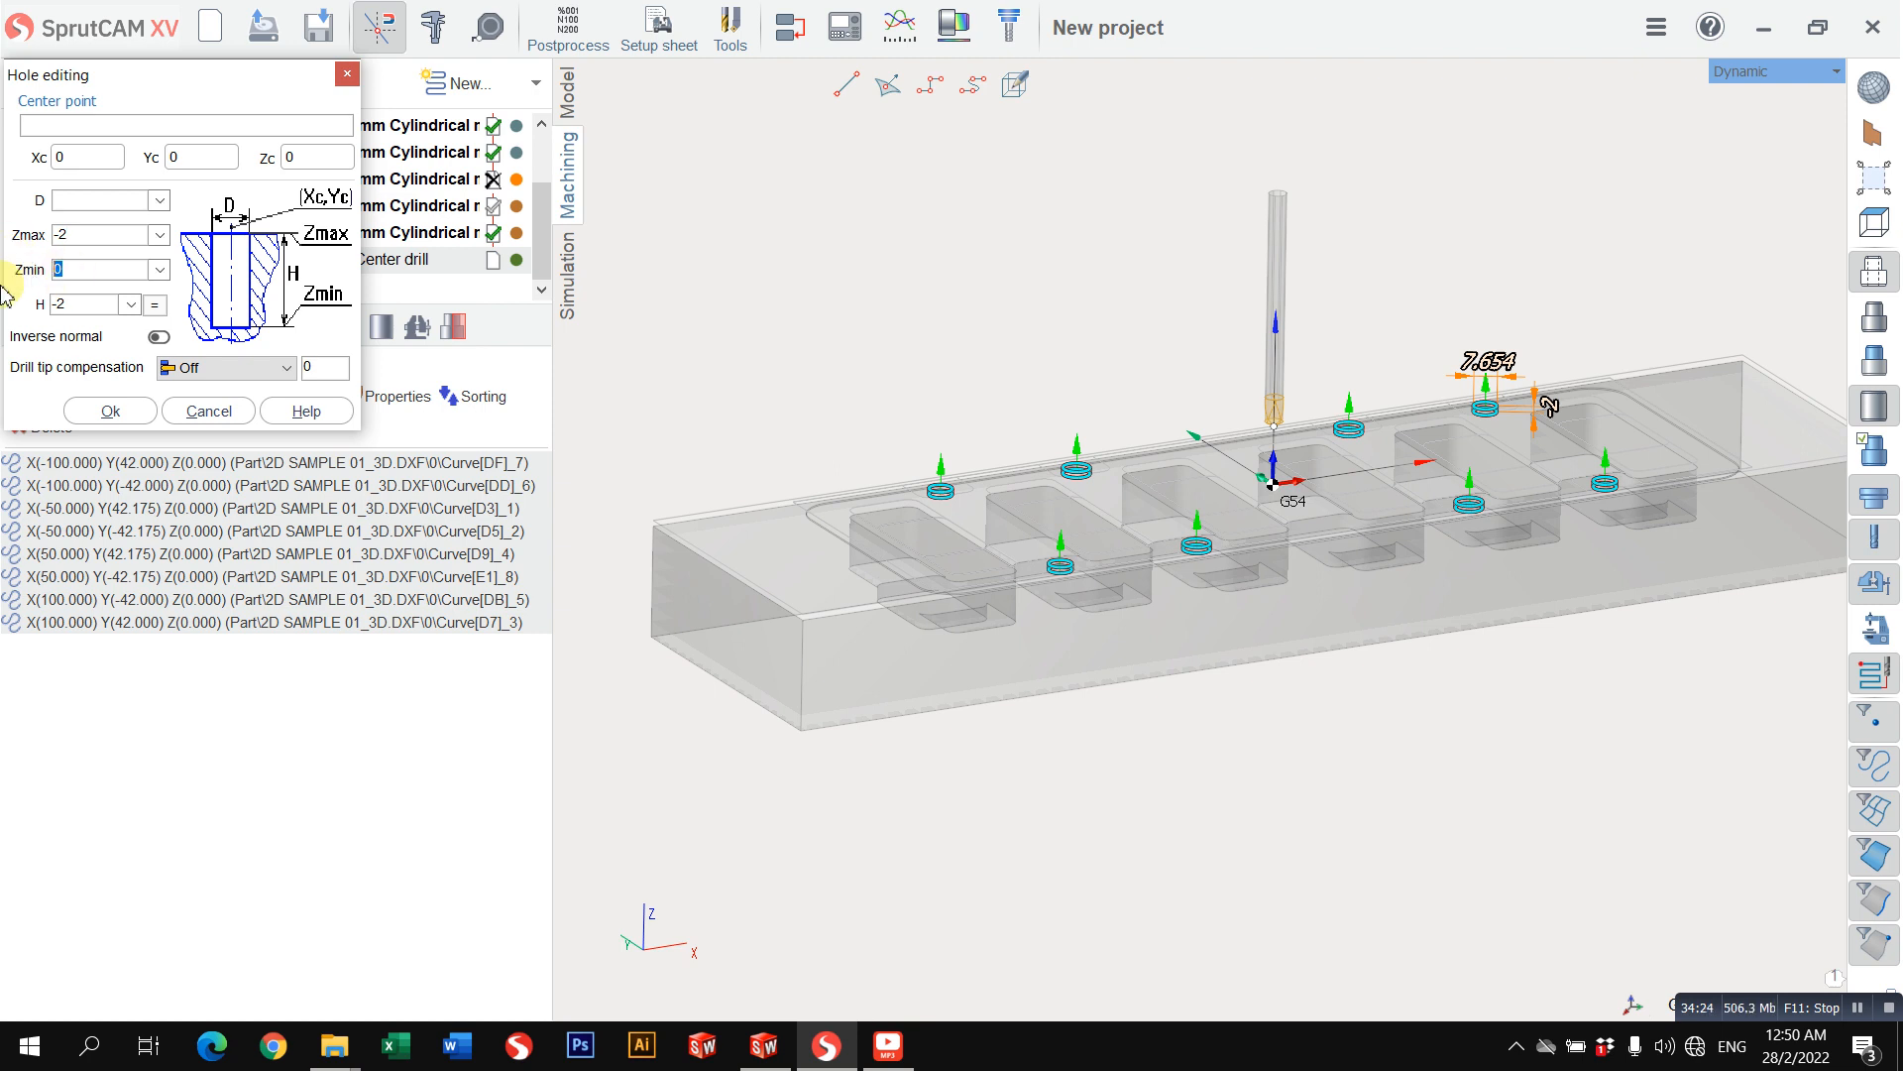
{"action": "key", "text": "Tab"}
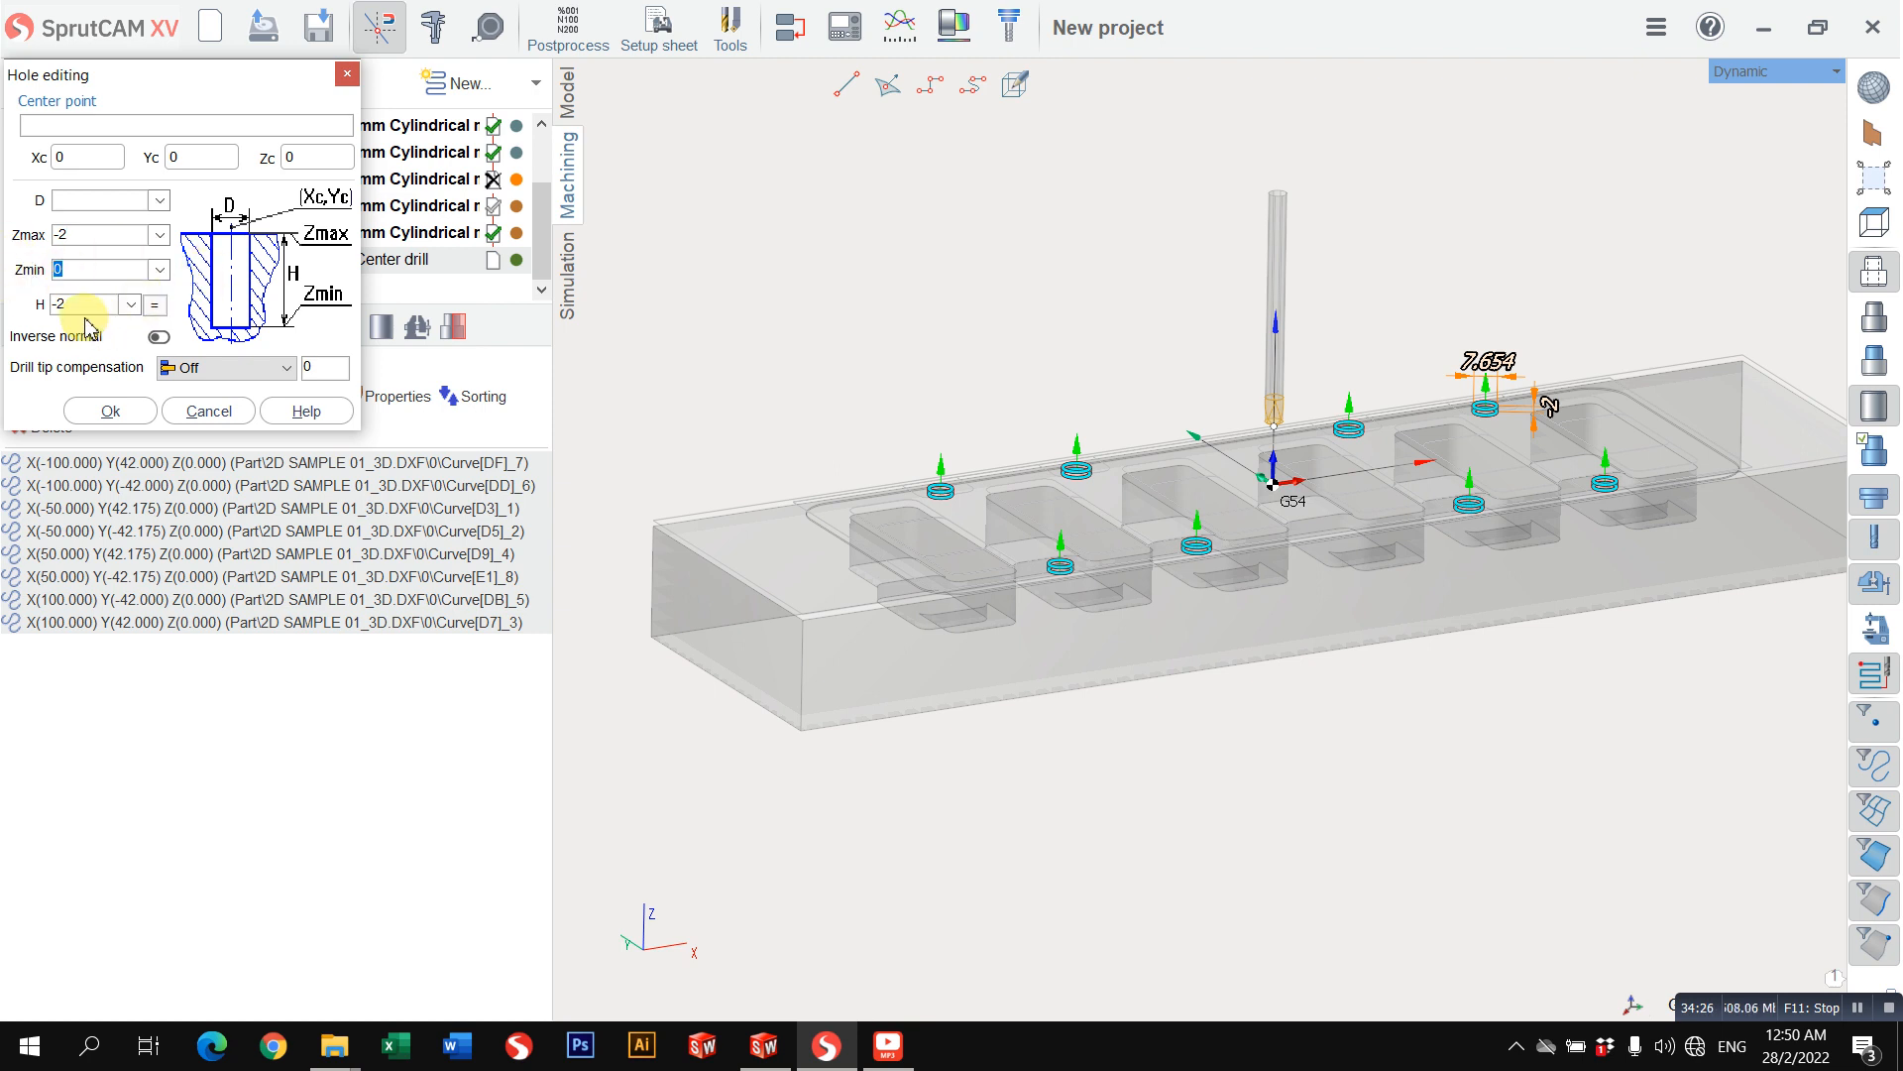
{"action": "type", "text": "2"}
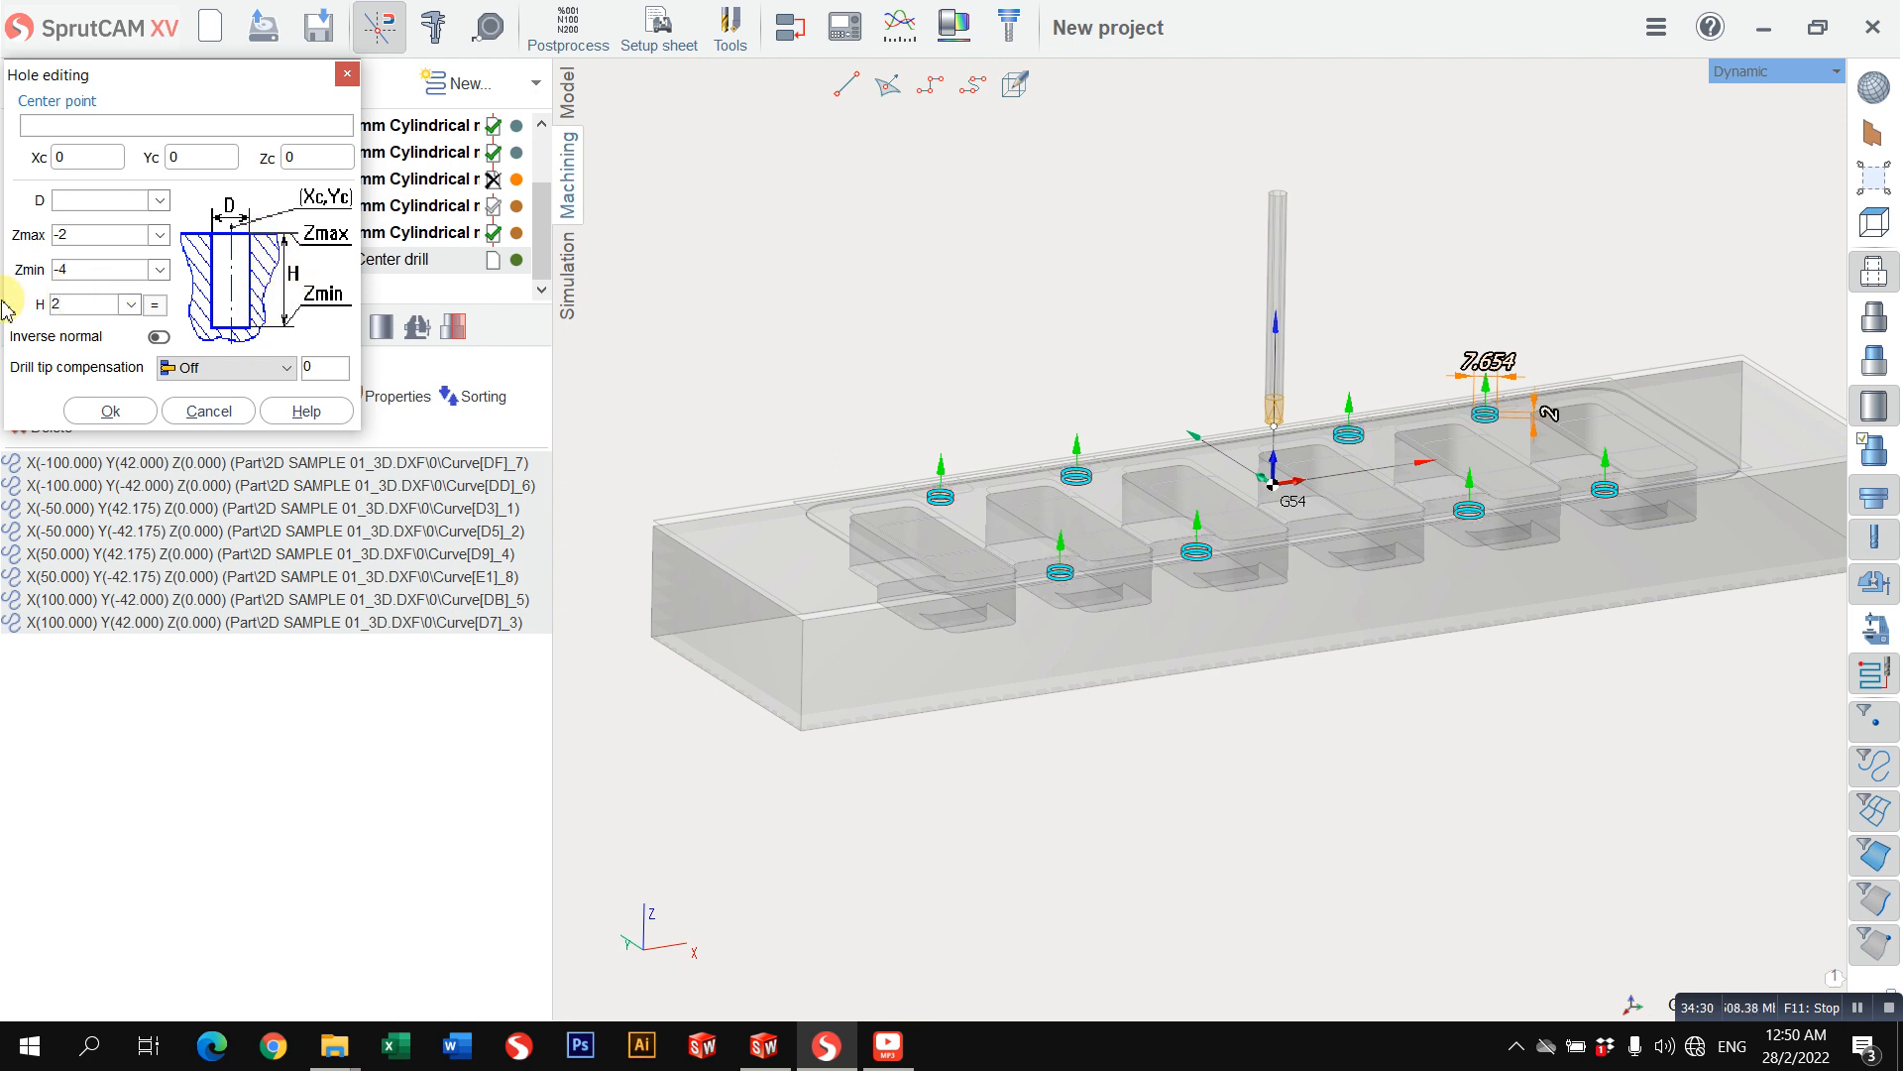
{"action": "left_click_drag", "start_coordinate": [70, 307], "coordinate": [2, 324]}
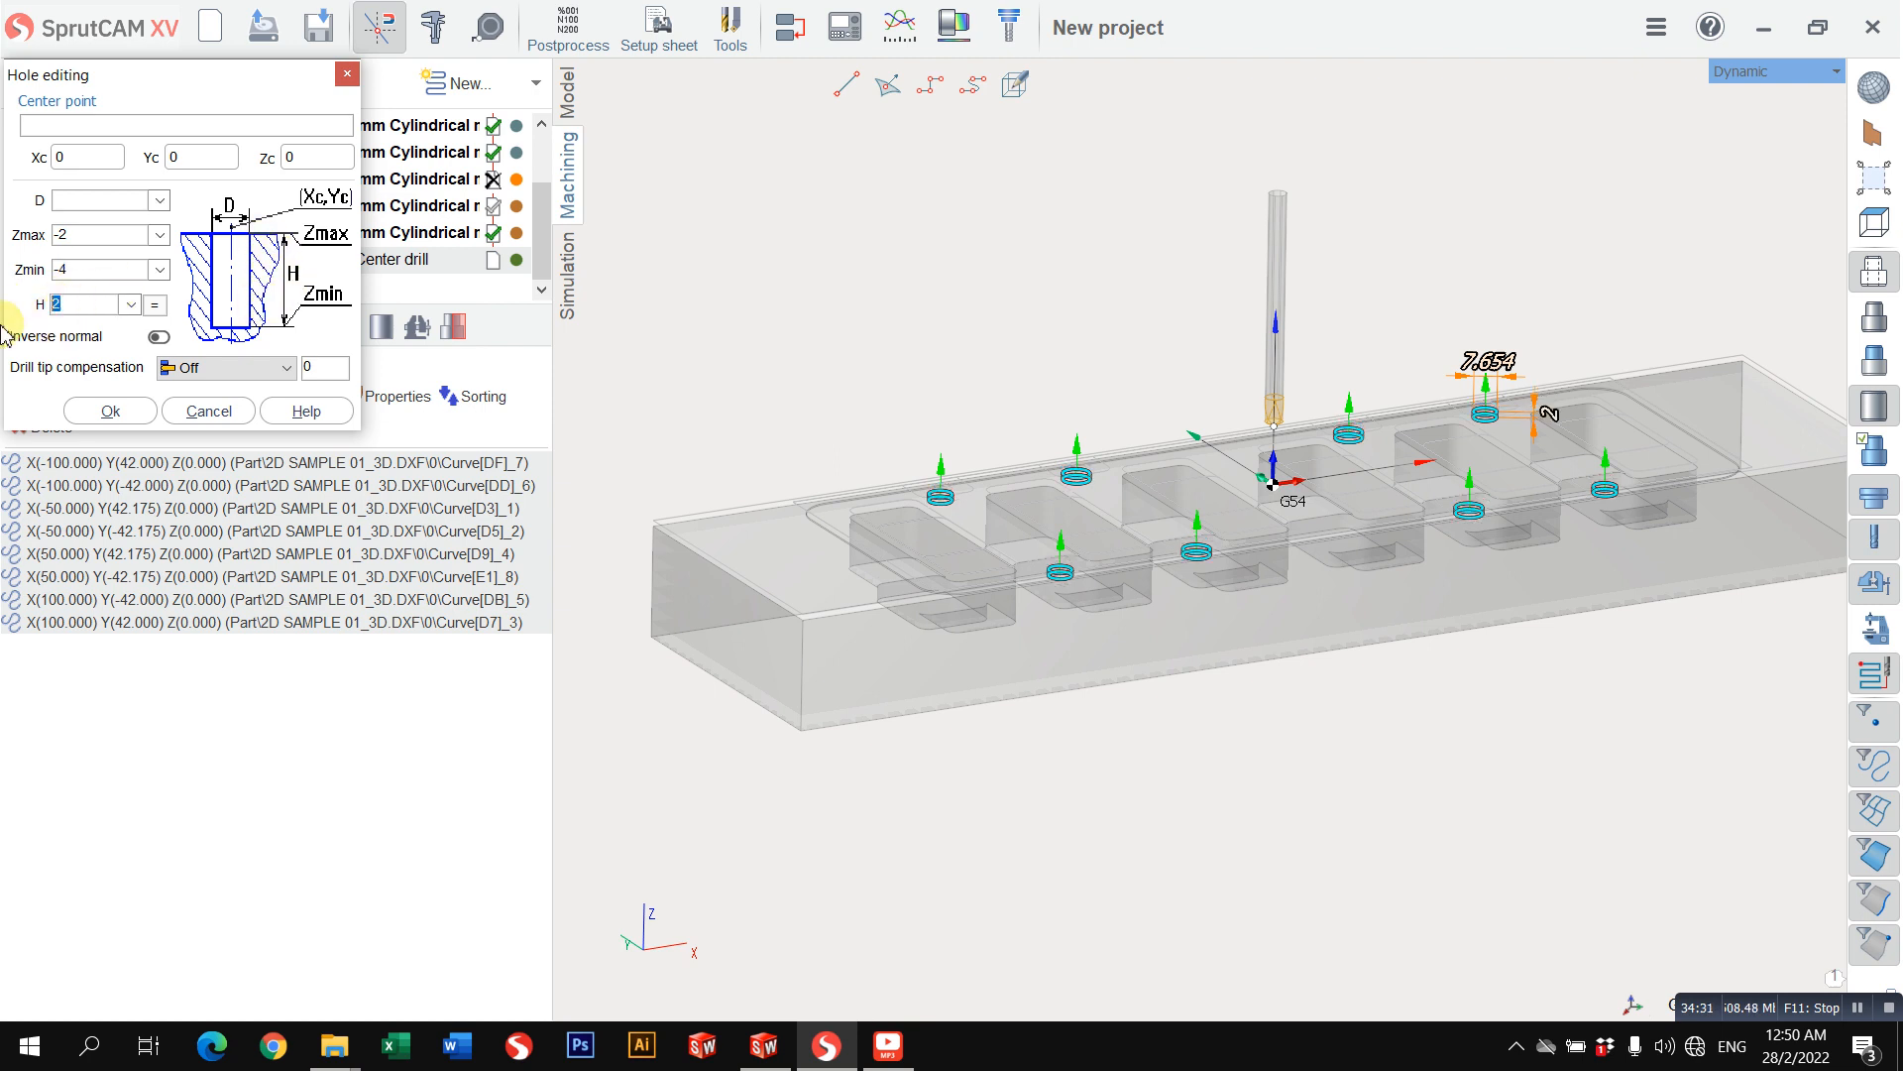
{"action": "left_click", "coordinate": [127, 425]}
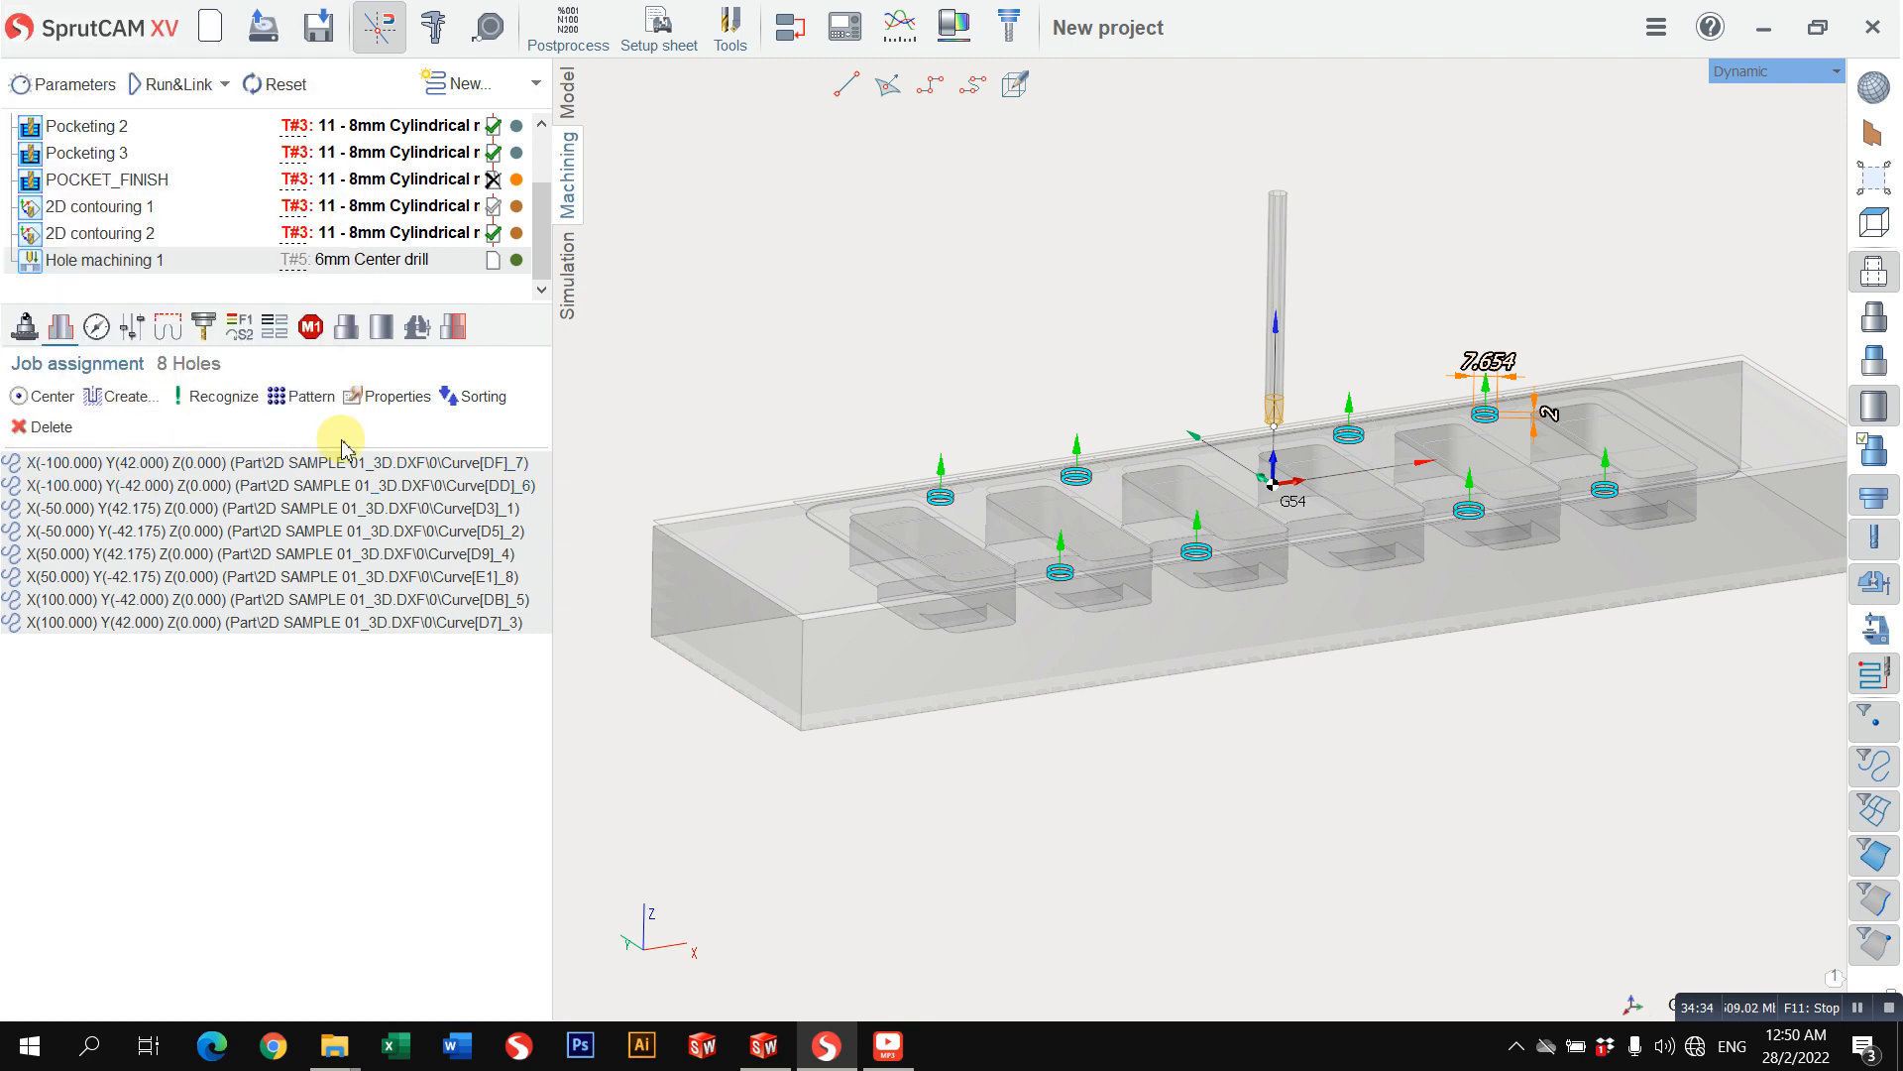
Step: Set the NC code format in the Hole machining 1 strategy to Long Hand, keeping the Simple drilling type
{"action": "left_click", "coordinate": [96, 326]}
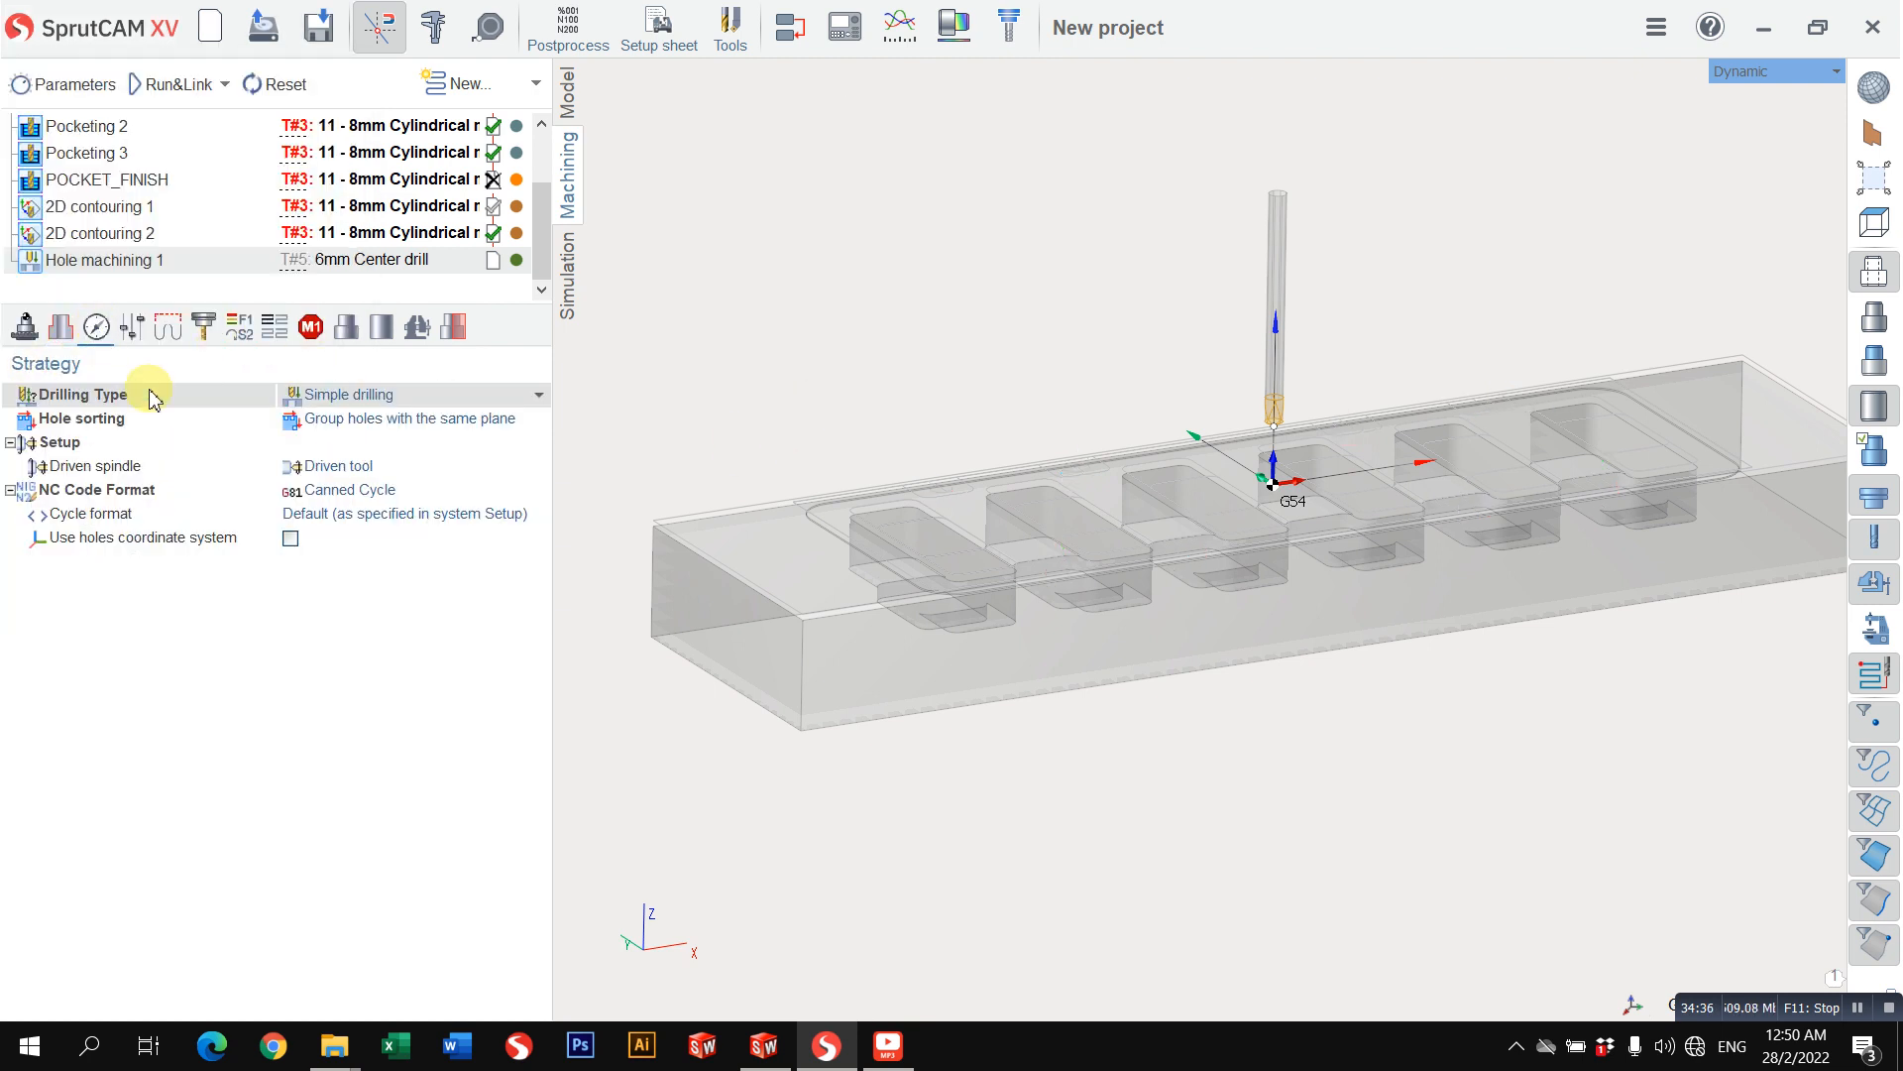
{"action": "left_click", "coordinate": [385, 395]}
{"action": "left_click", "coordinate": [377, 395]}
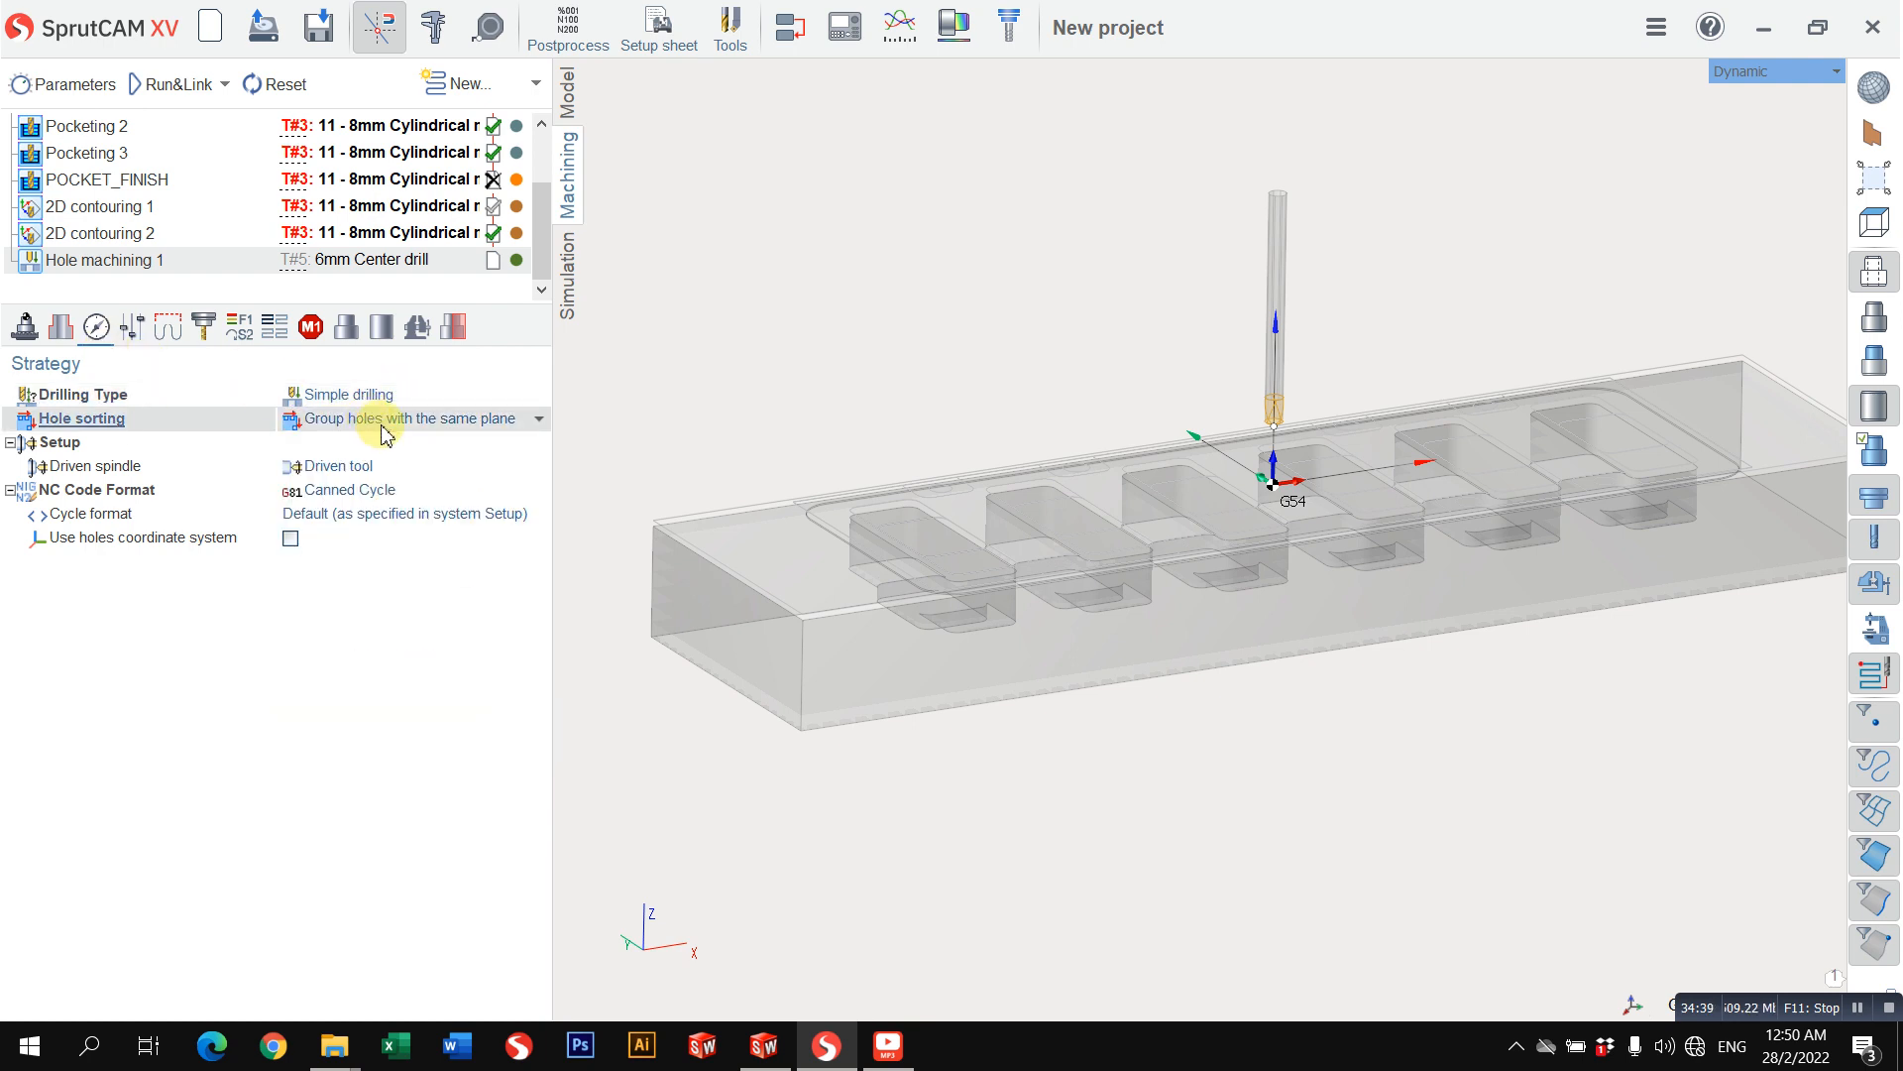
{"action": "left_click", "coordinate": [372, 490]}
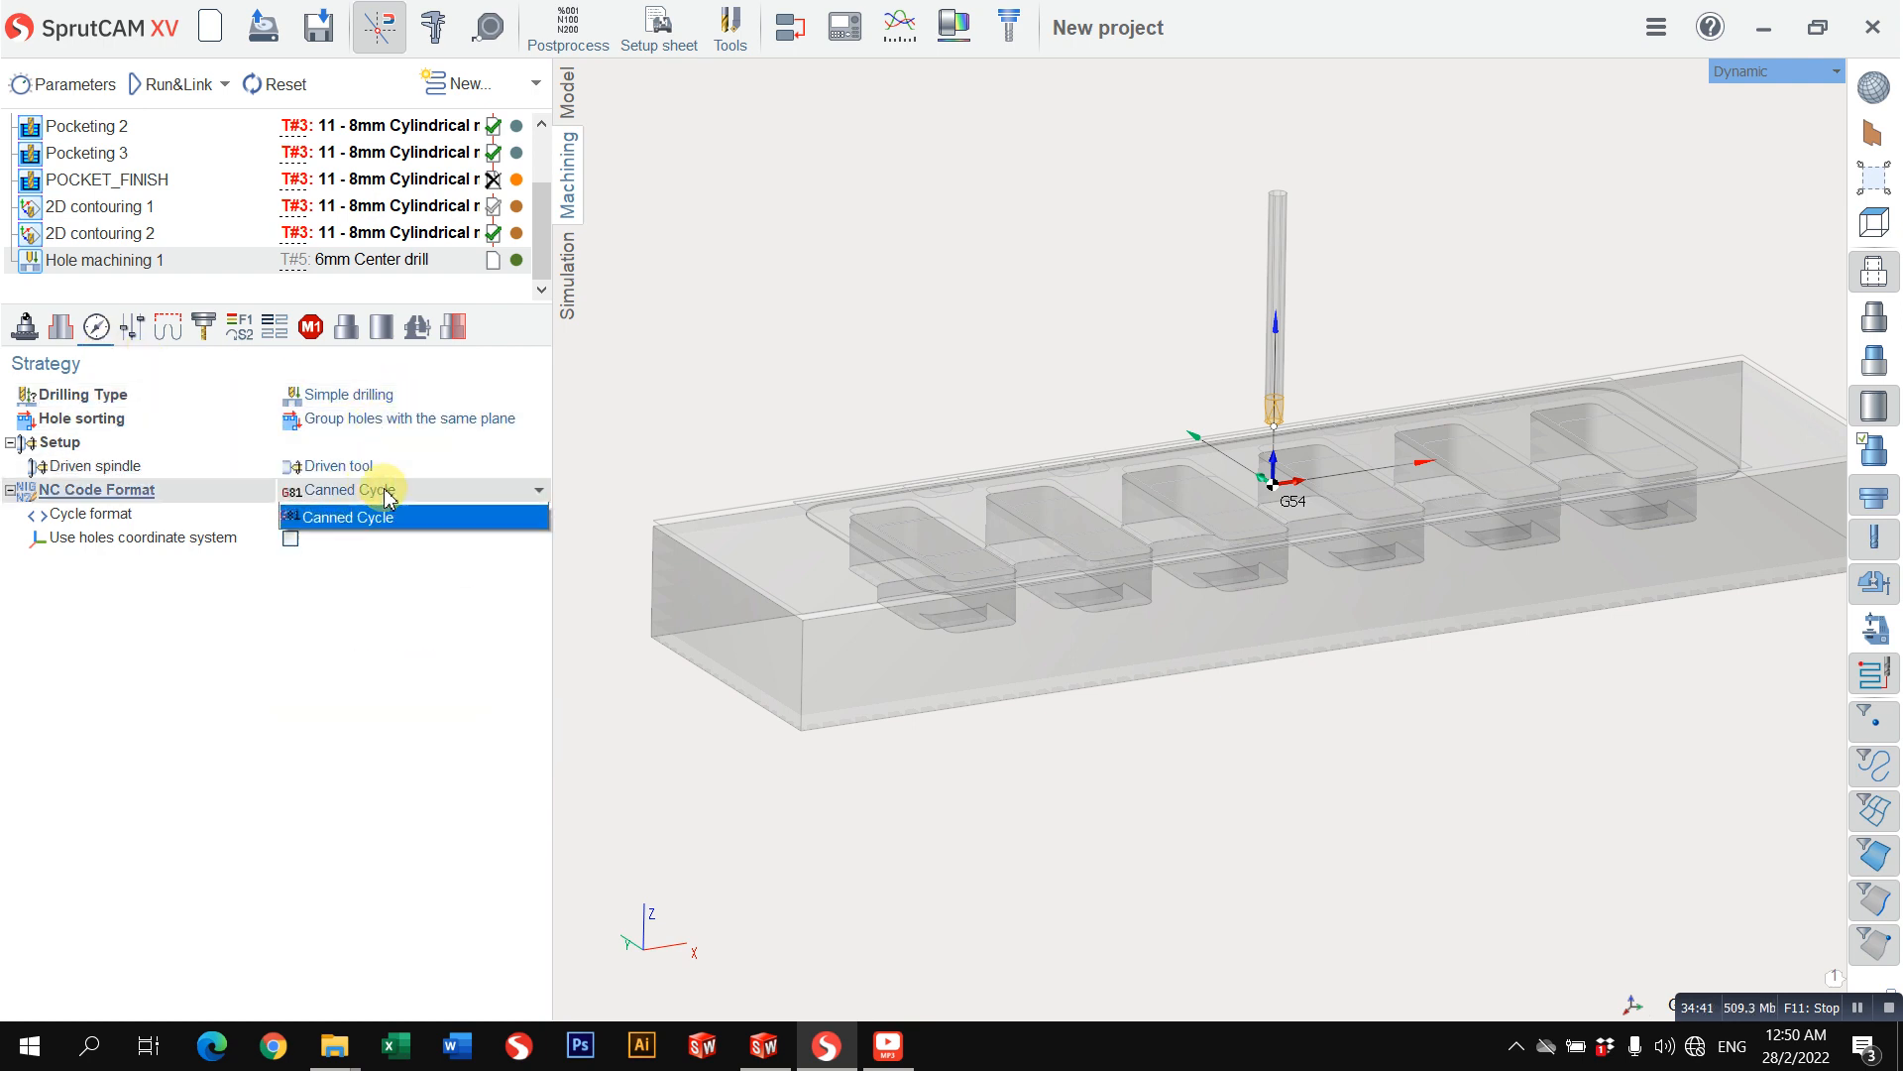
{"action": "left_click", "coordinate": [361, 515]}
{"action": "left_click", "coordinate": [370, 491]}
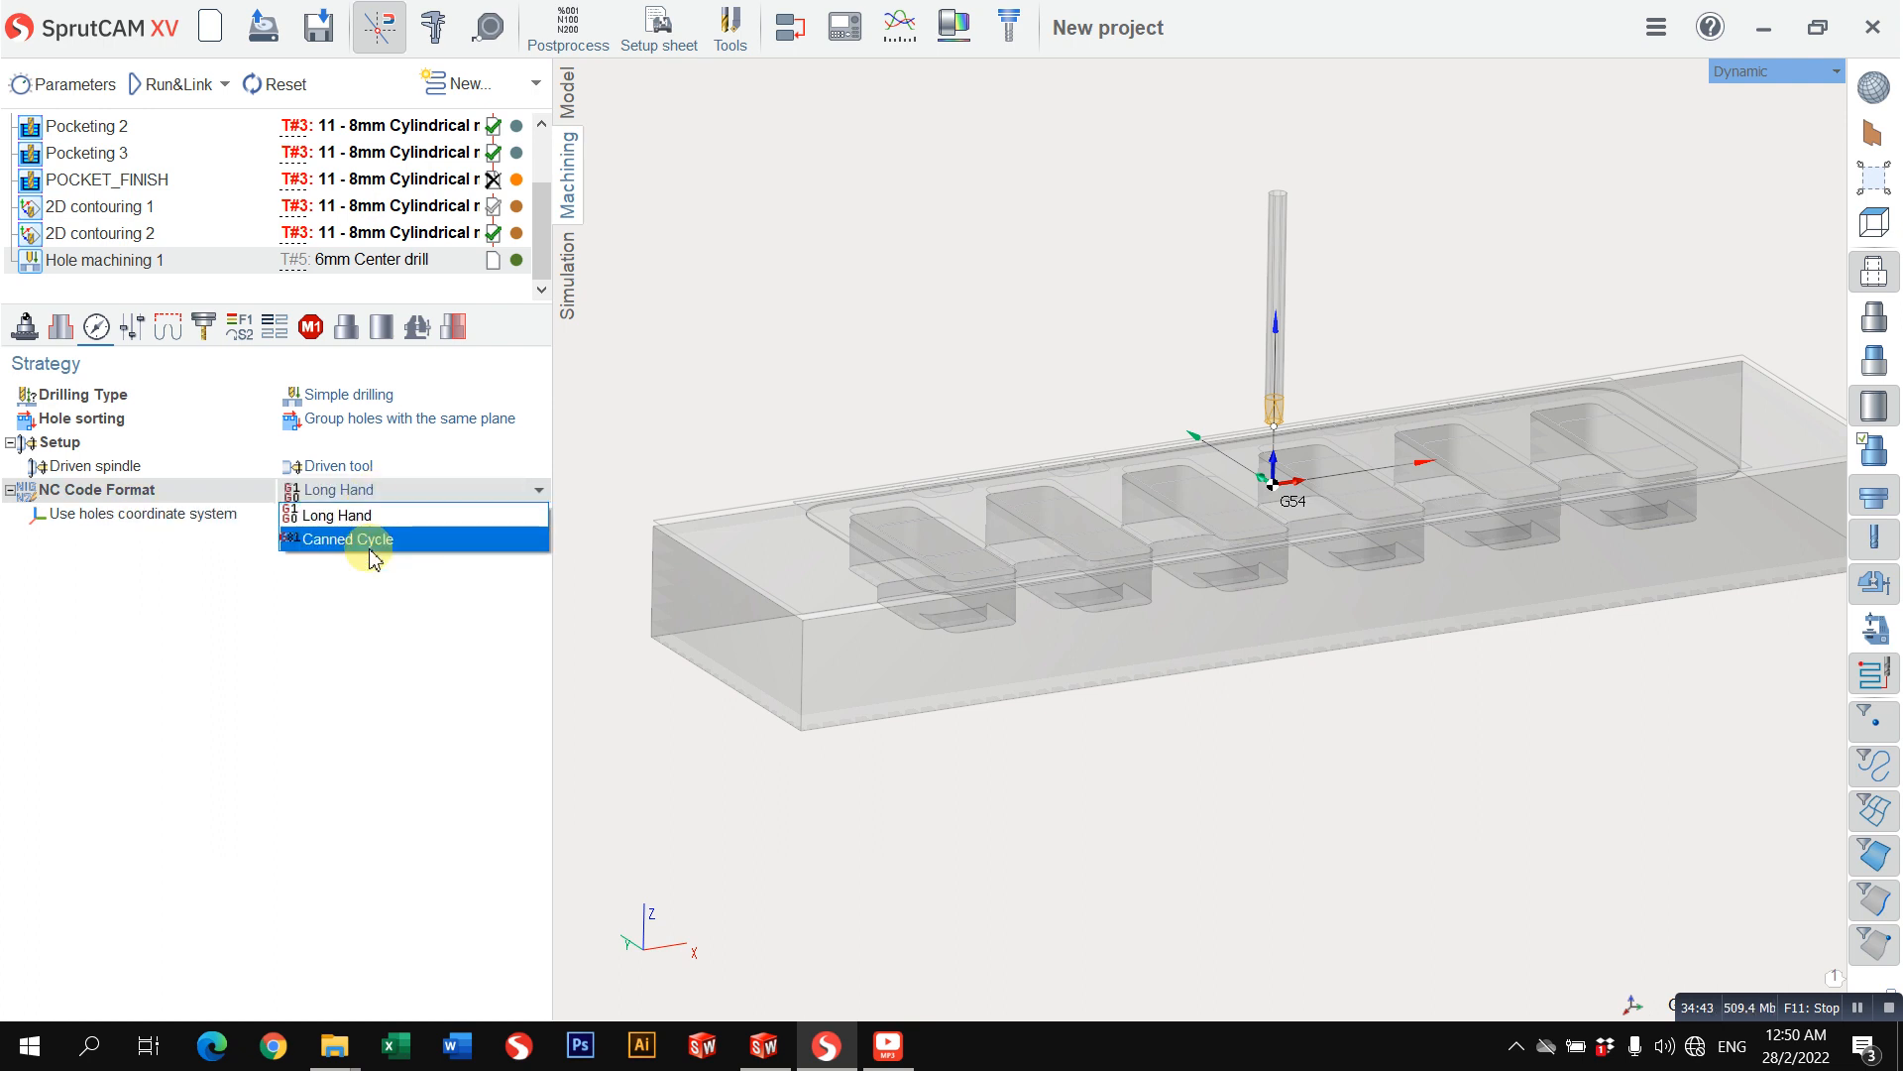
{"action": "left_click", "coordinate": [373, 492]}
{"action": "left_click", "coordinate": [374, 493]}
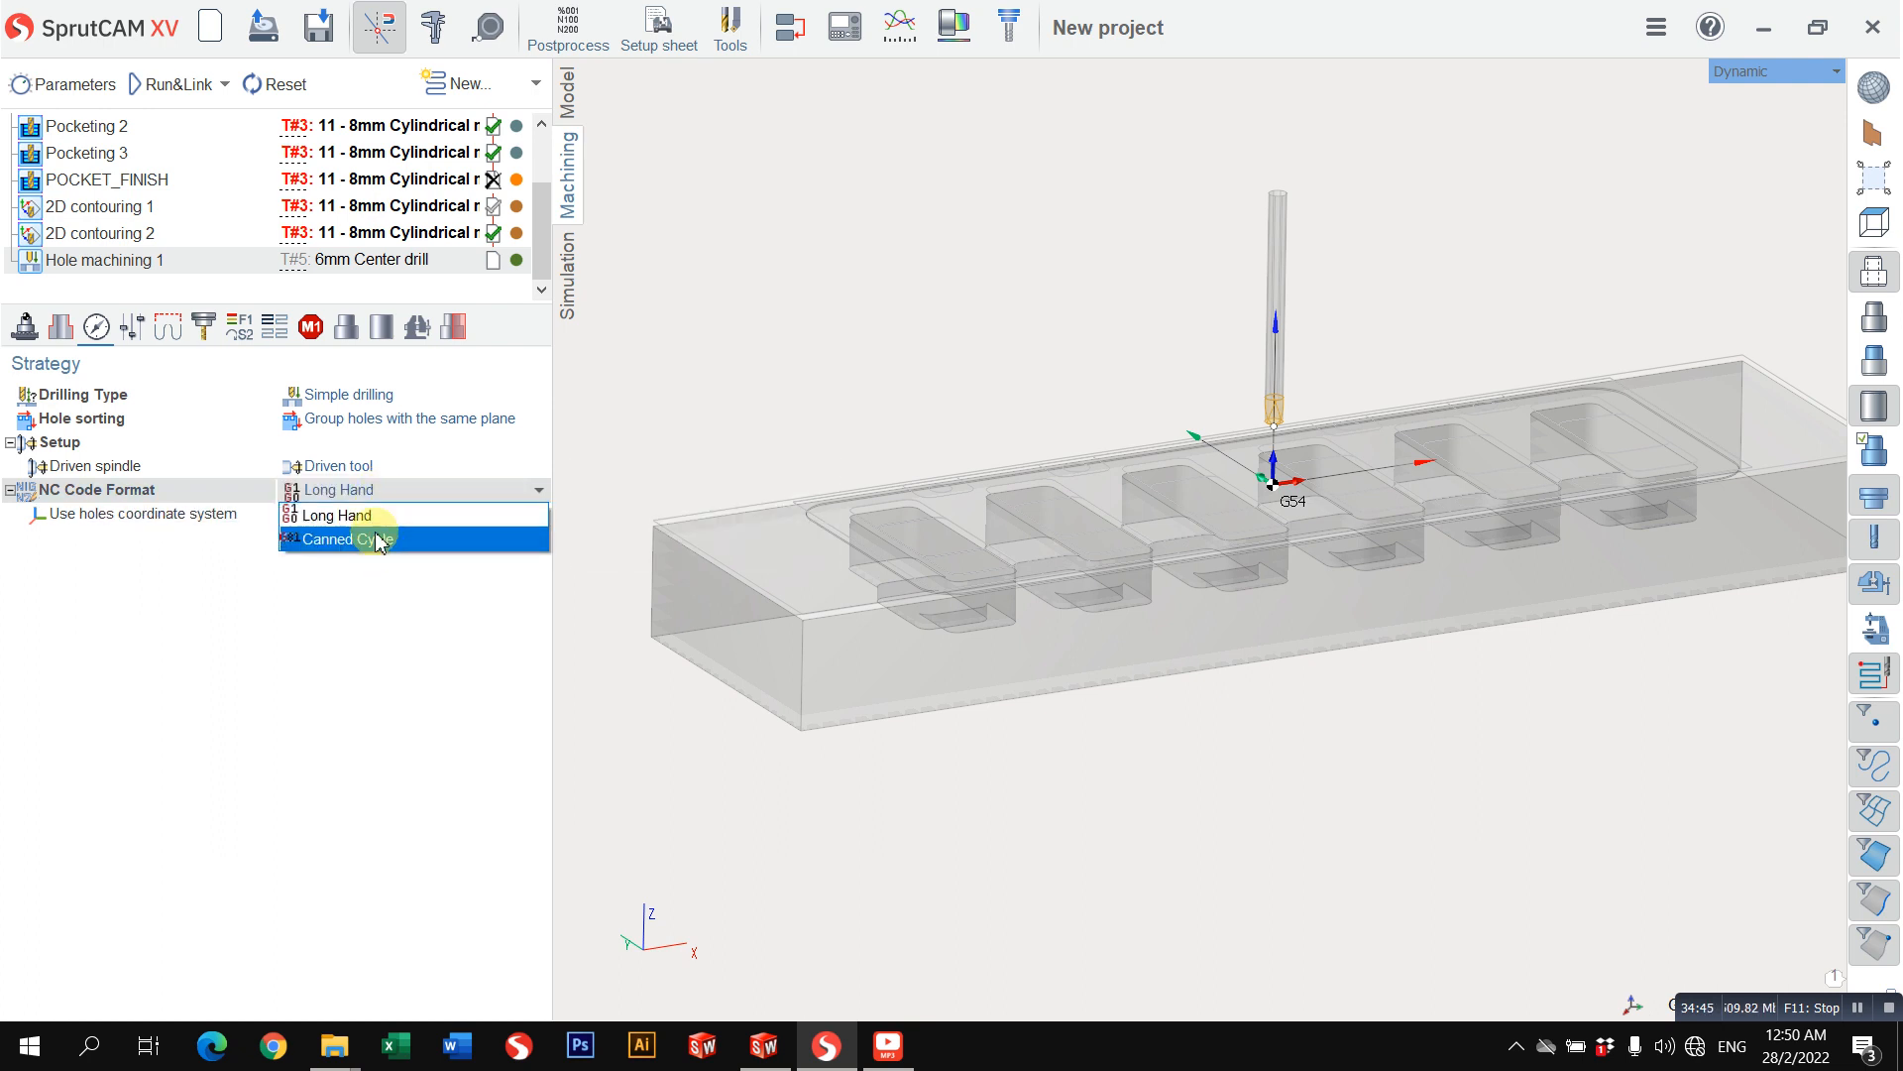
{"action": "left_click", "coordinate": [378, 538]}
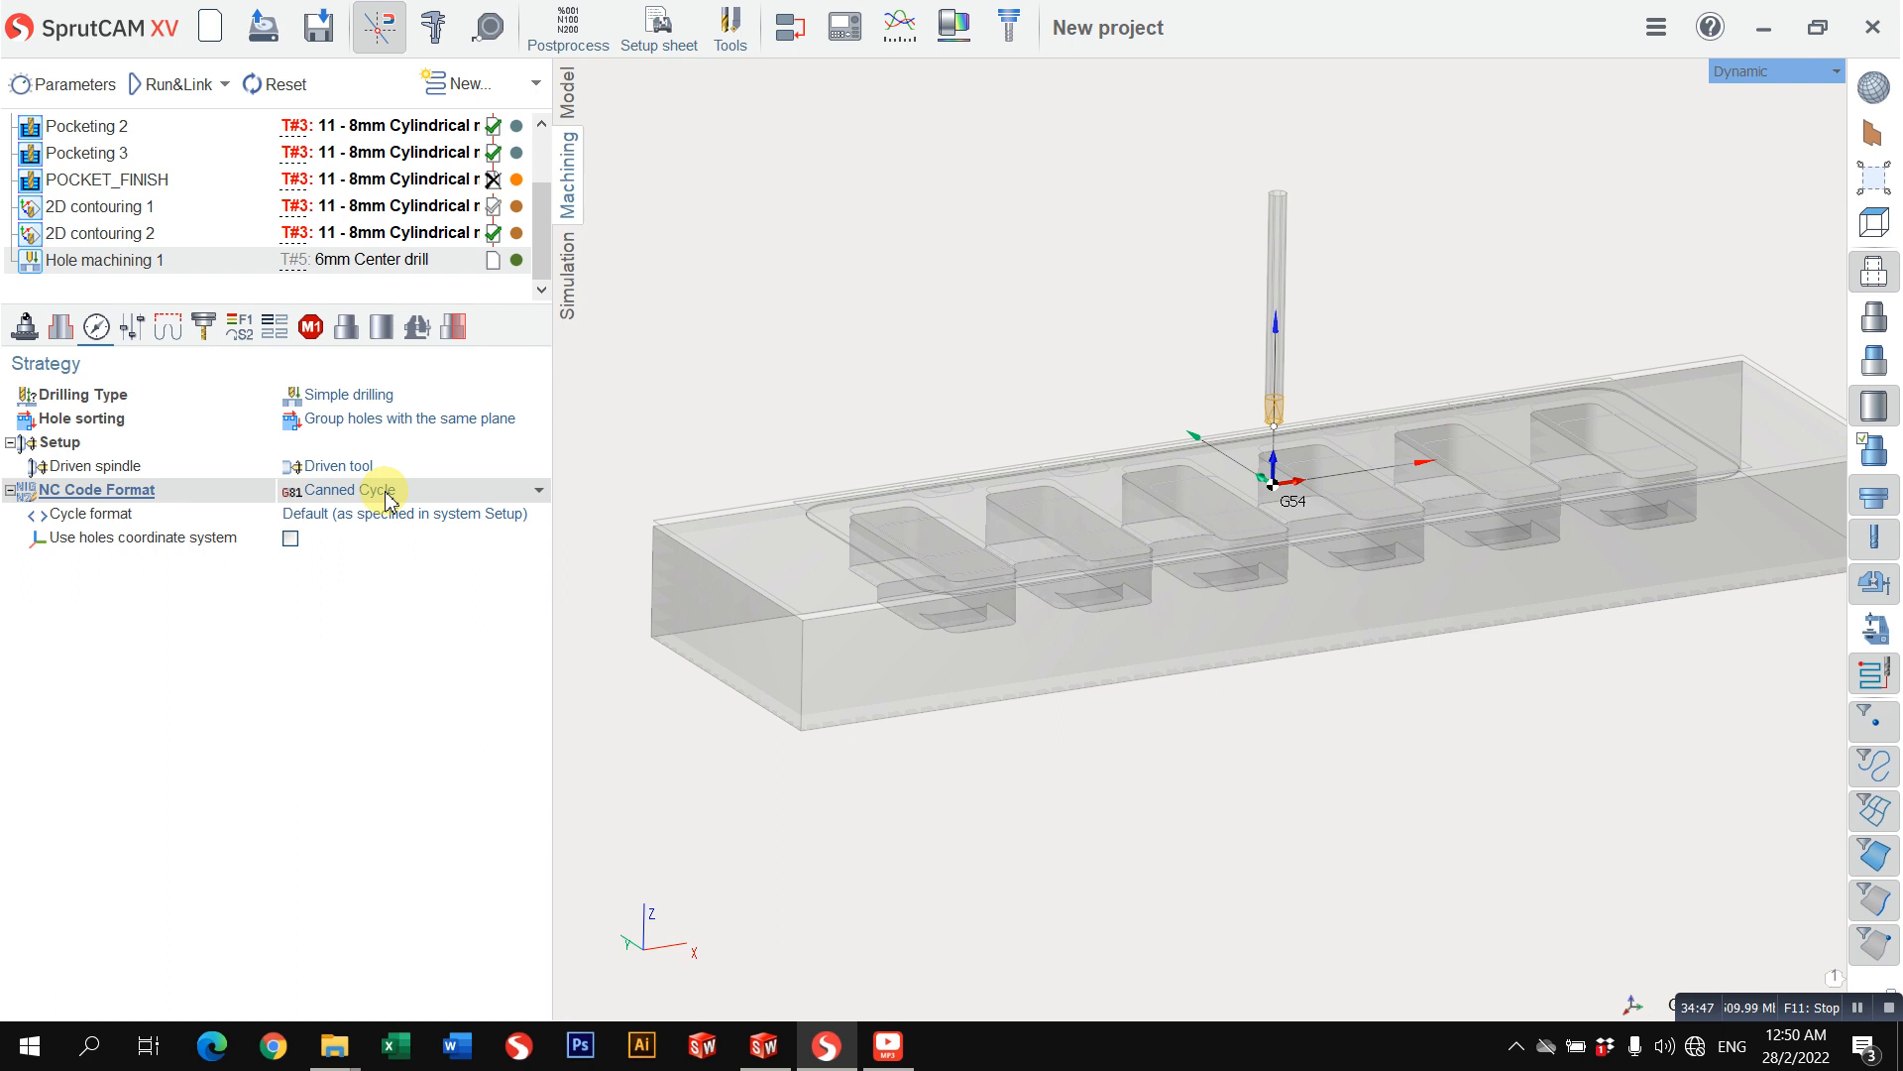
{"action": "left_click", "coordinate": [386, 496]}
{"action": "left_click", "coordinate": [394, 507]}
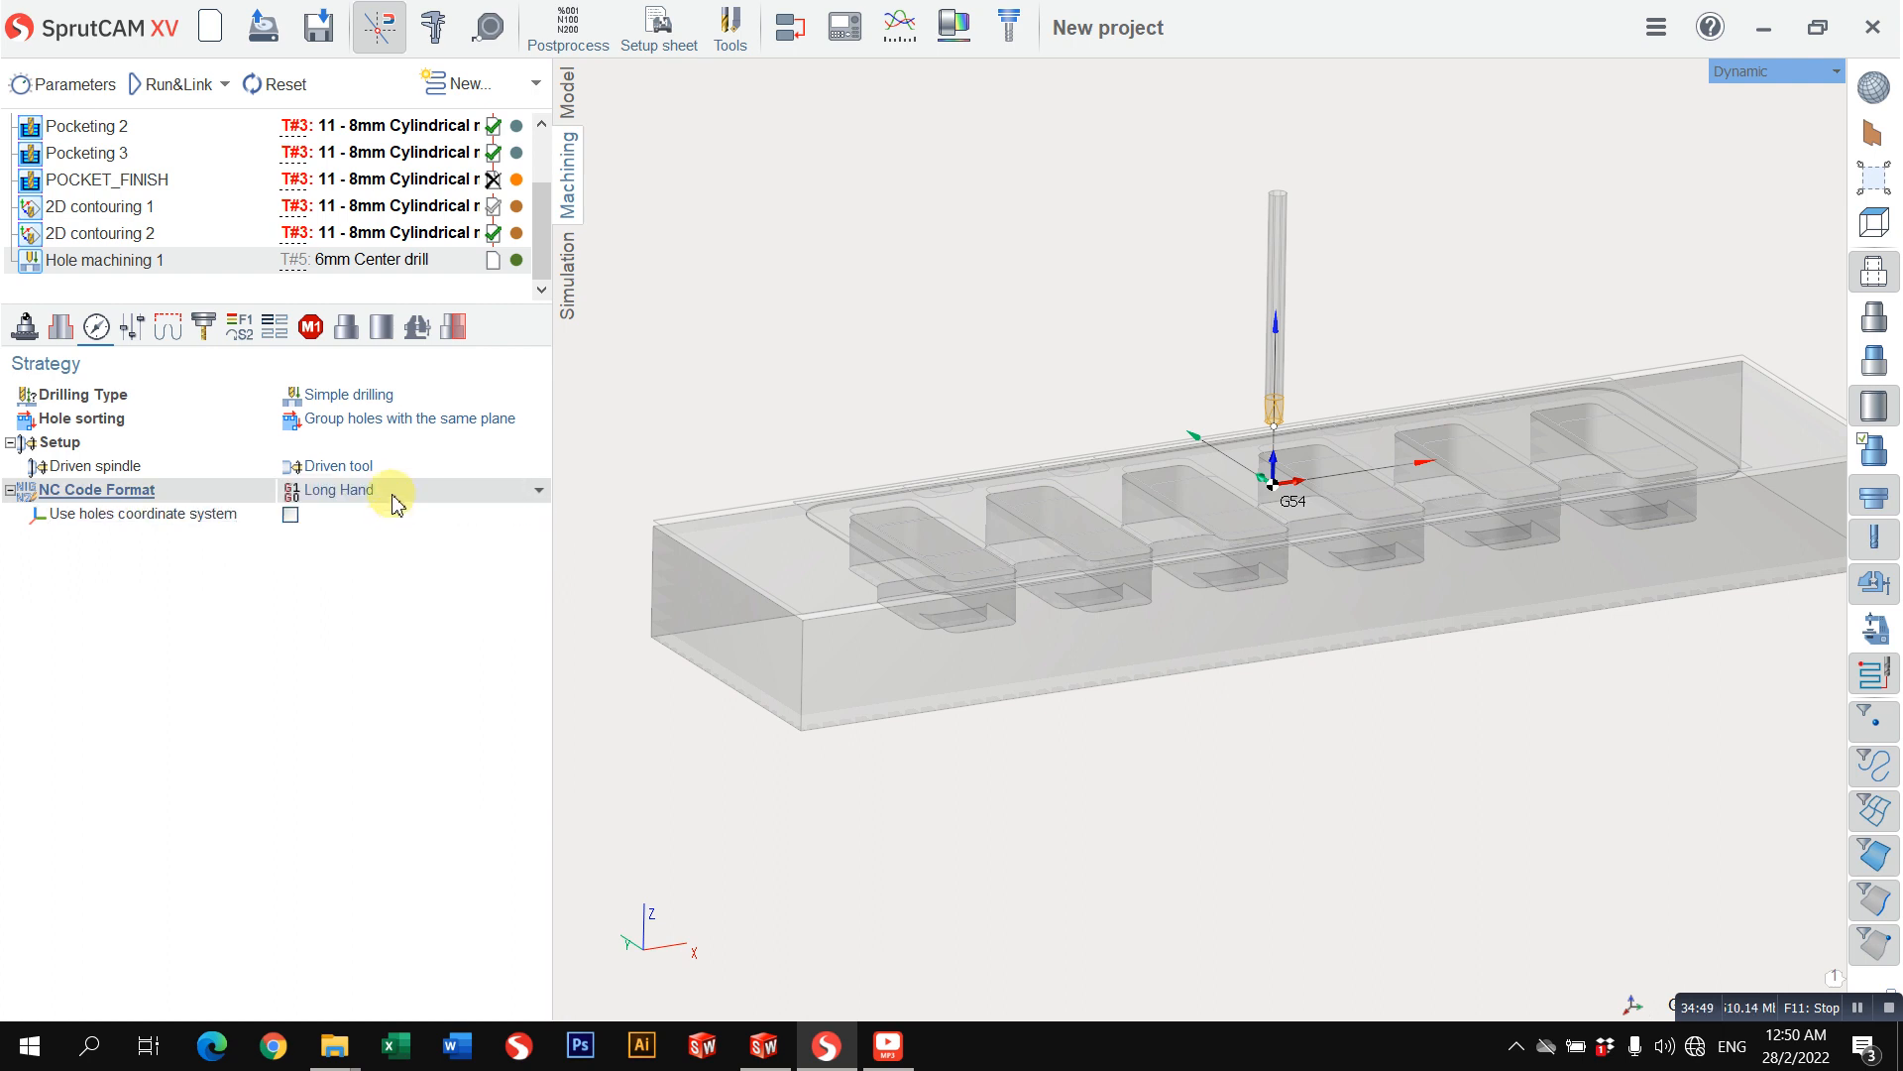
{"action": "left_click", "coordinate": [342, 493]}
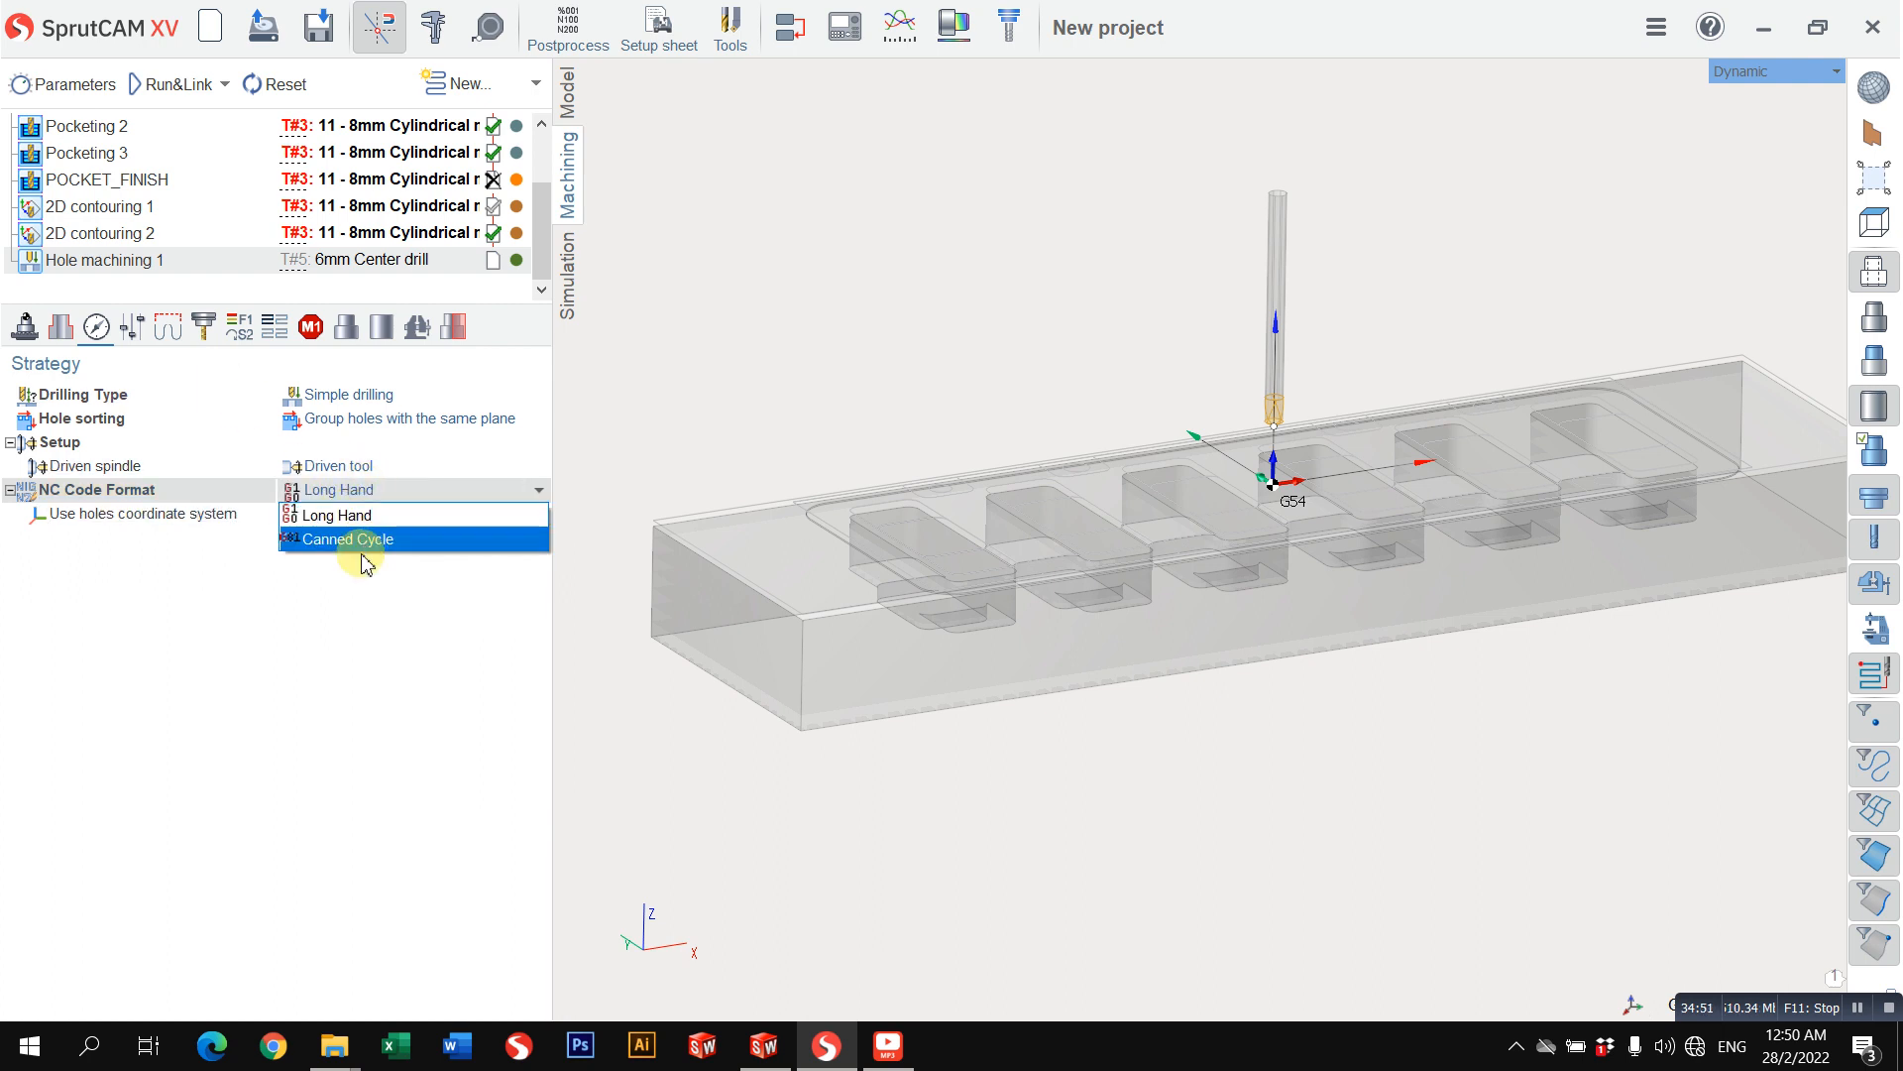
{"action": "left_click", "coordinate": [361, 557]}
{"action": "left_click", "coordinate": [379, 492]}
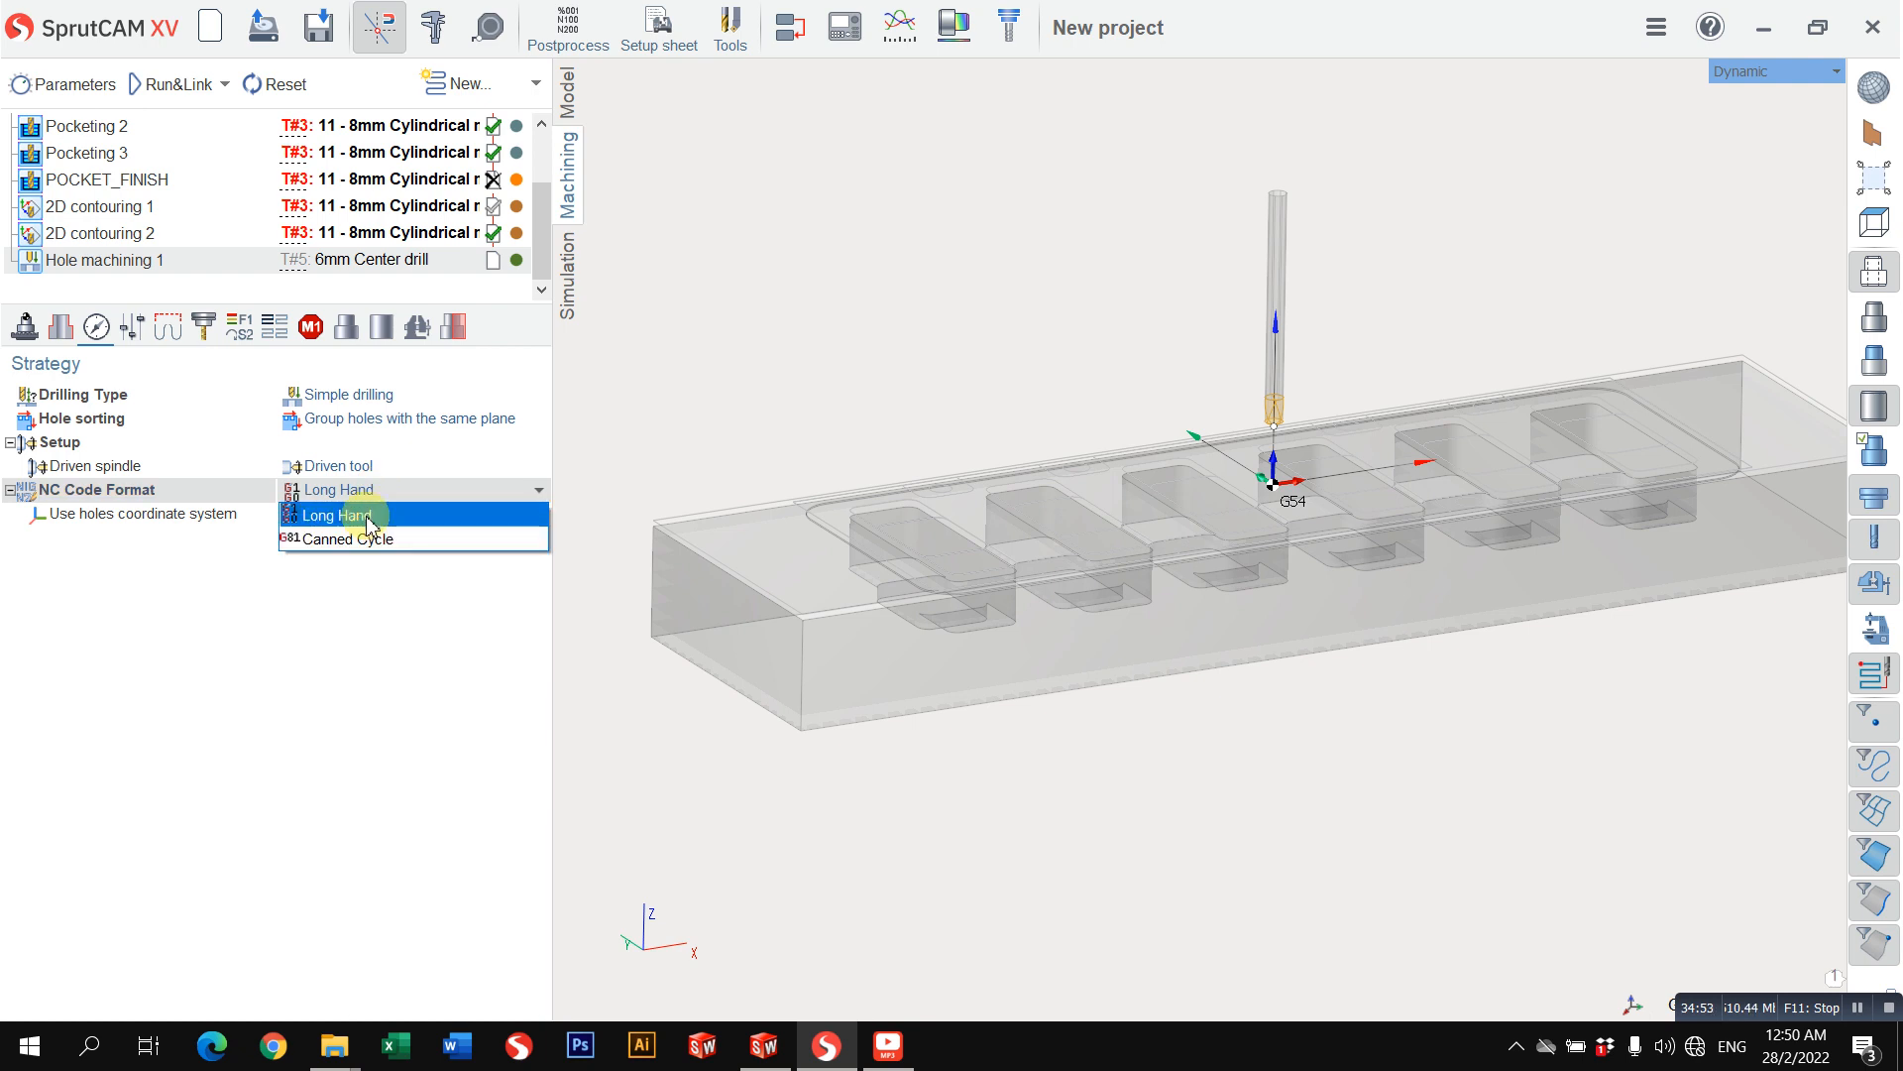
{"action": "left_click", "coordinate": [367, 516]}
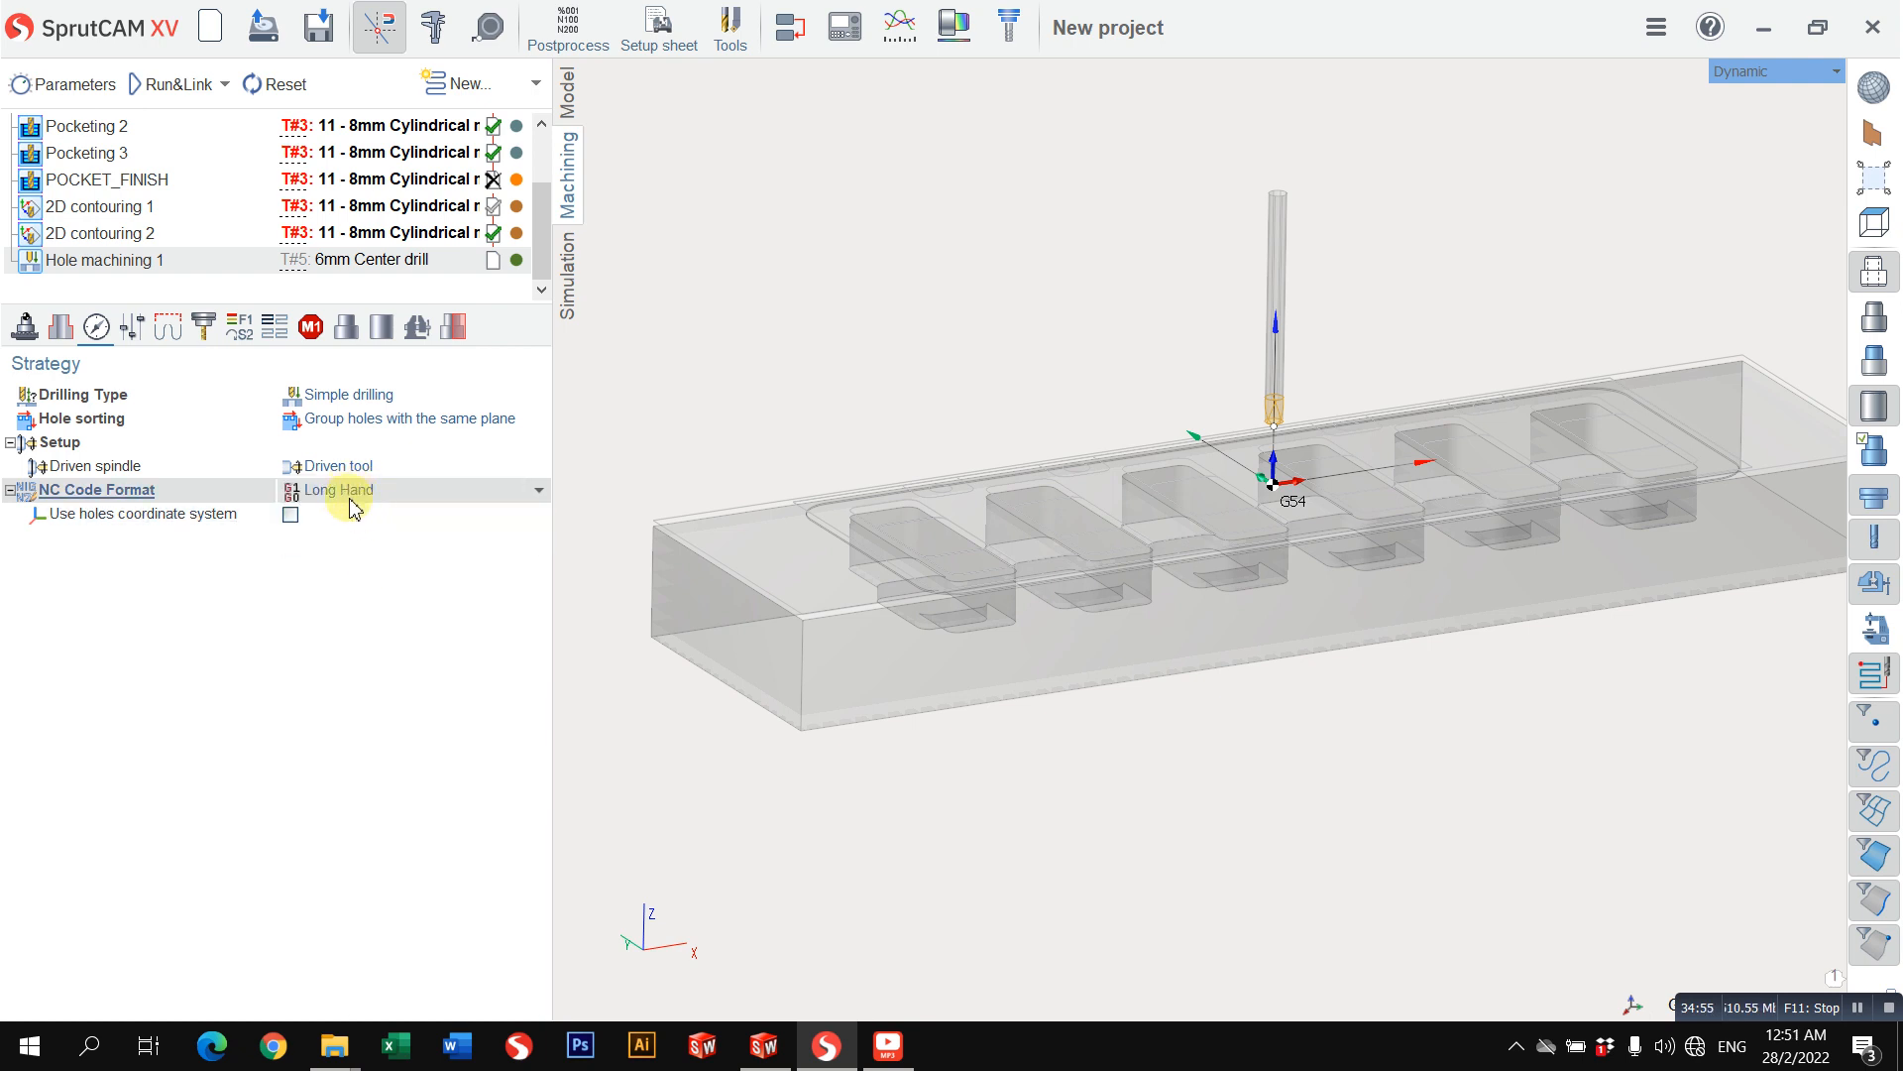
Step: Check the parameters and links/leads of Hole machining 1, calculate its toolpath and simulate the center drilling
{"action": "left_click", "coordinate": [130, 325]}
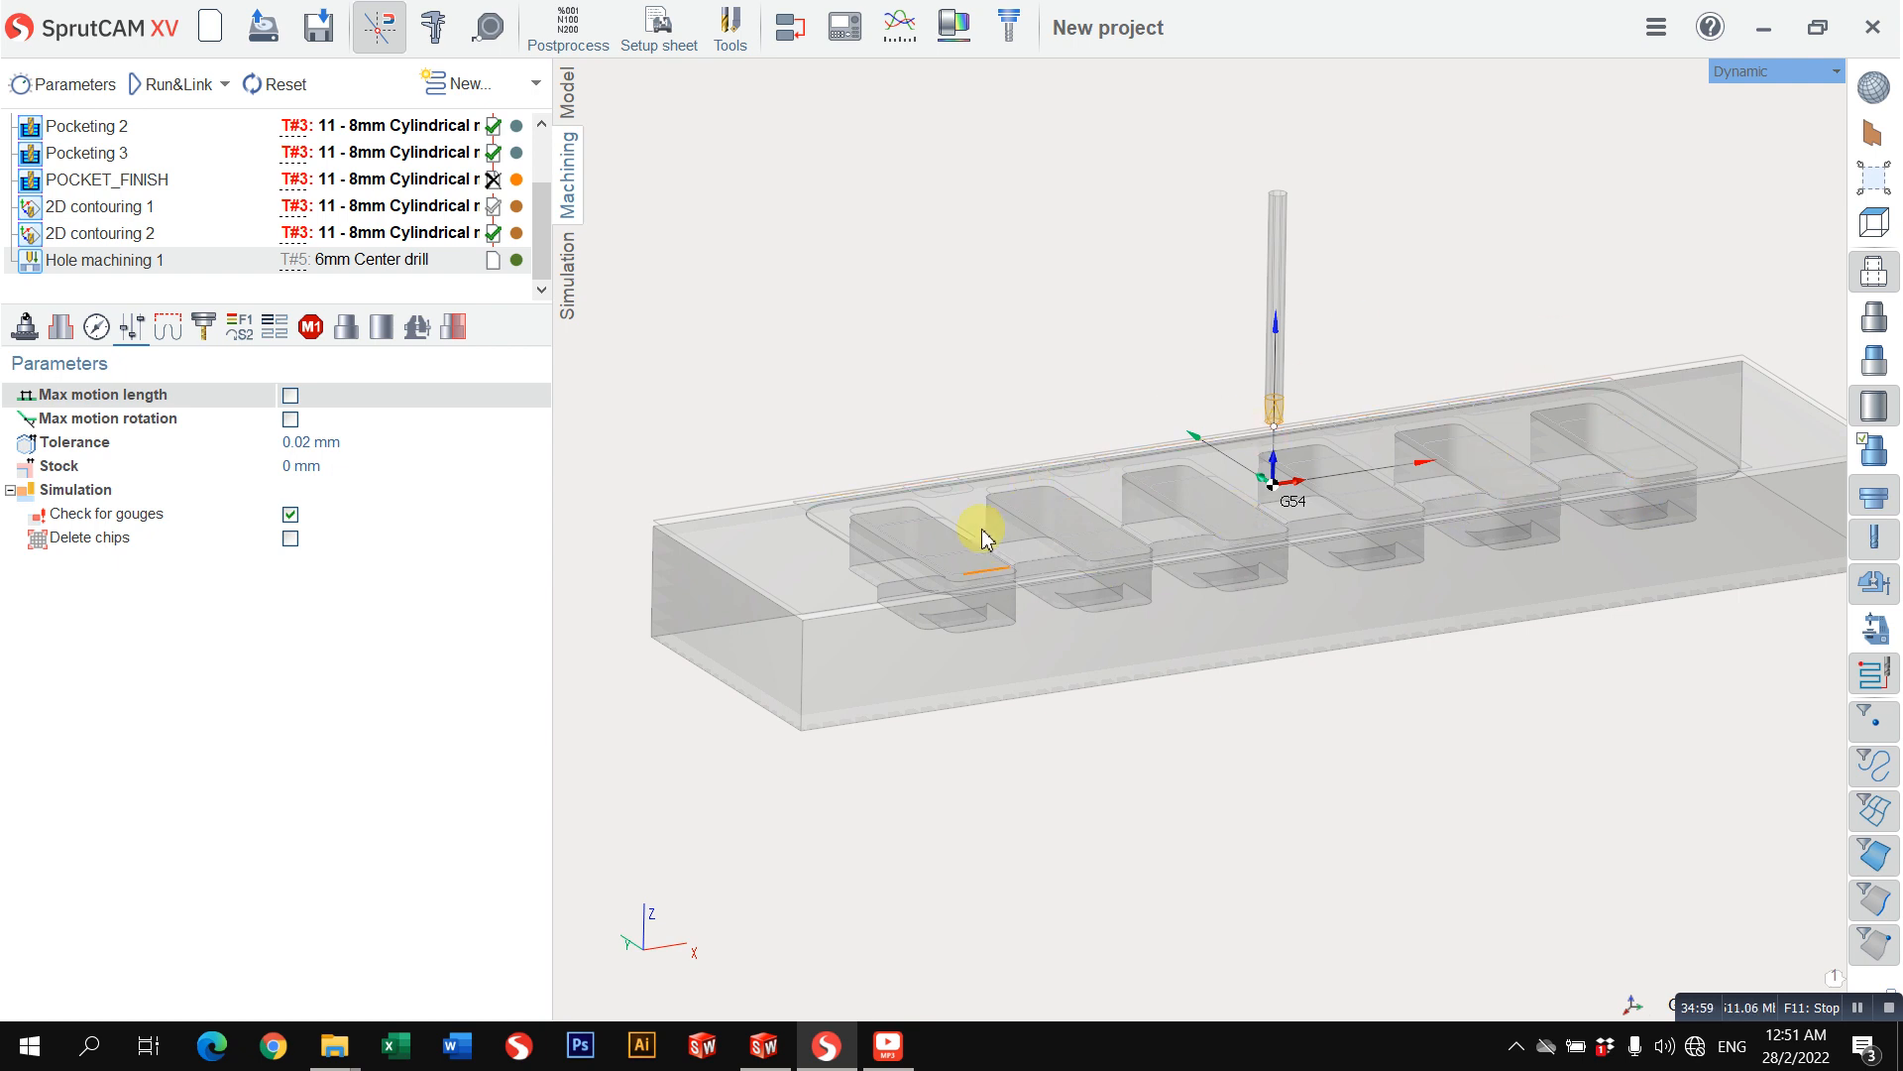
{"action": "left_click", "coordinate": [168, 326]}
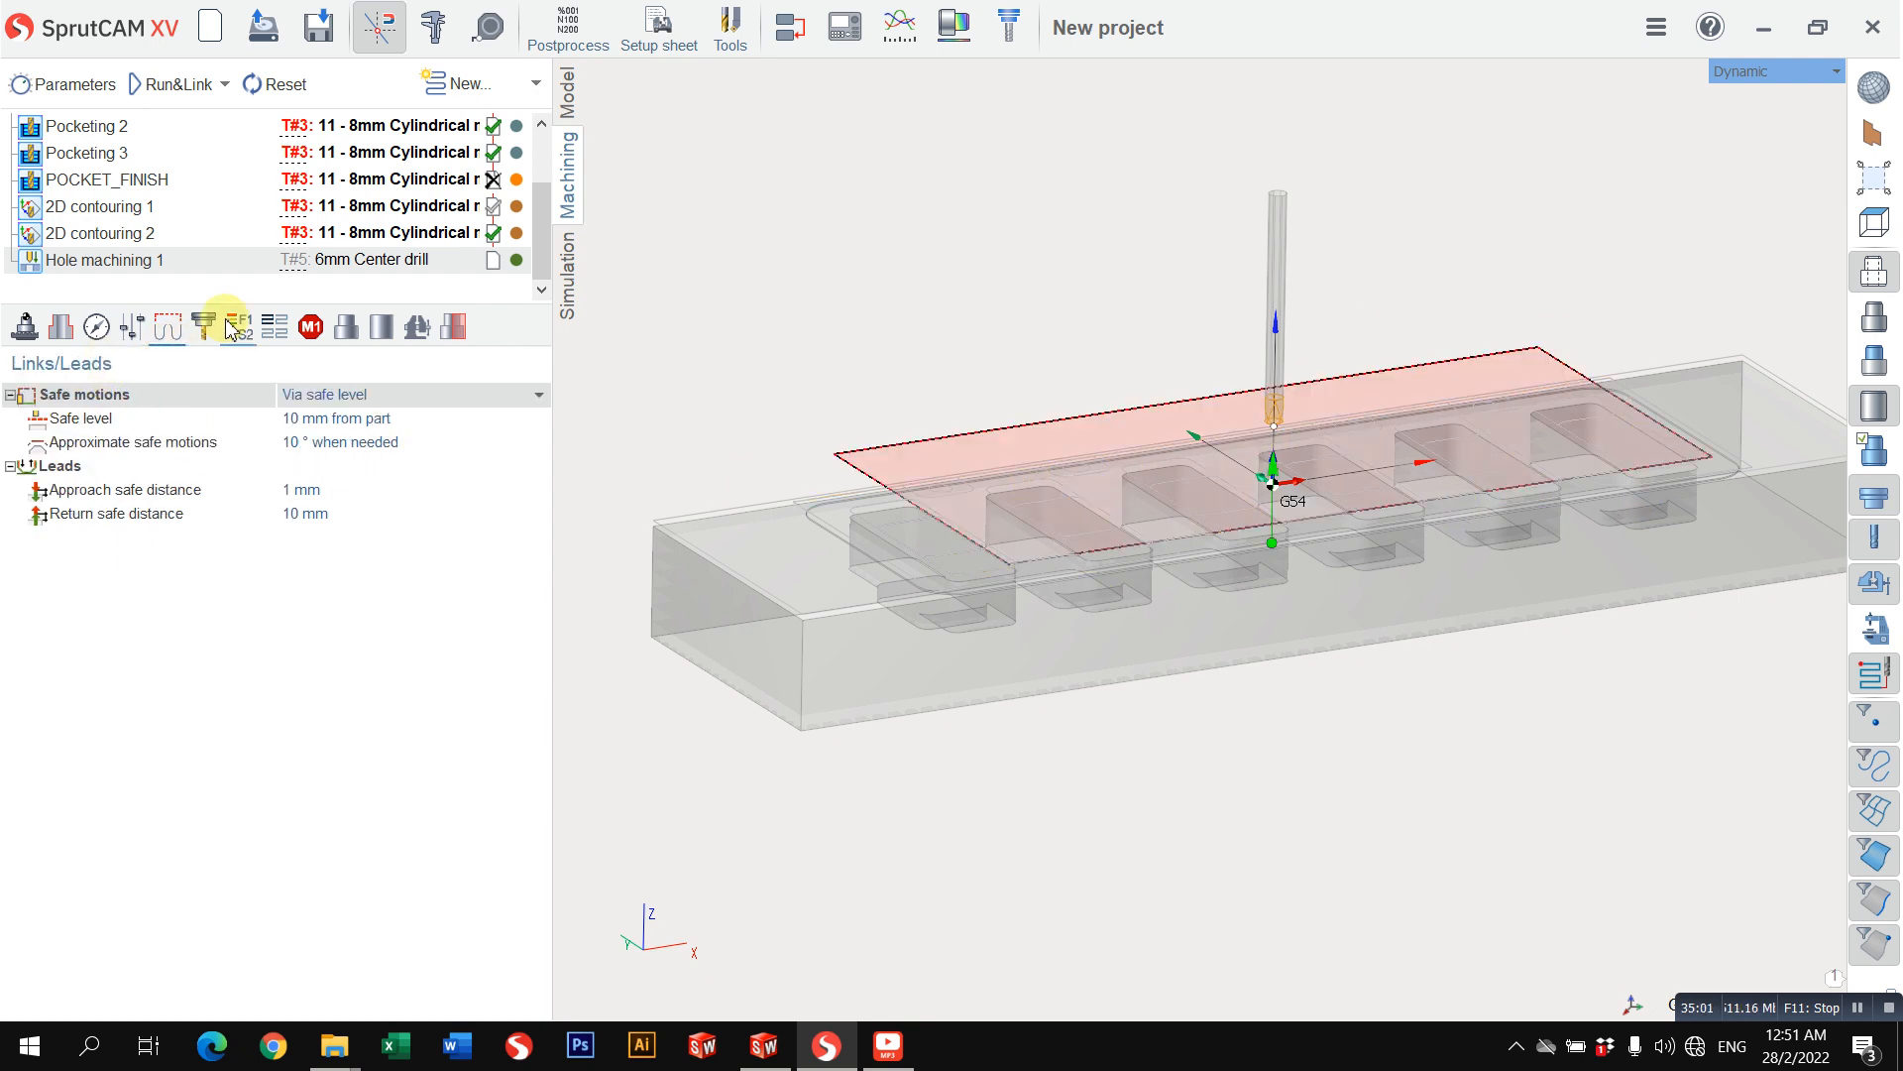
{"action": "left_click", "coordinate": [173, 87]}
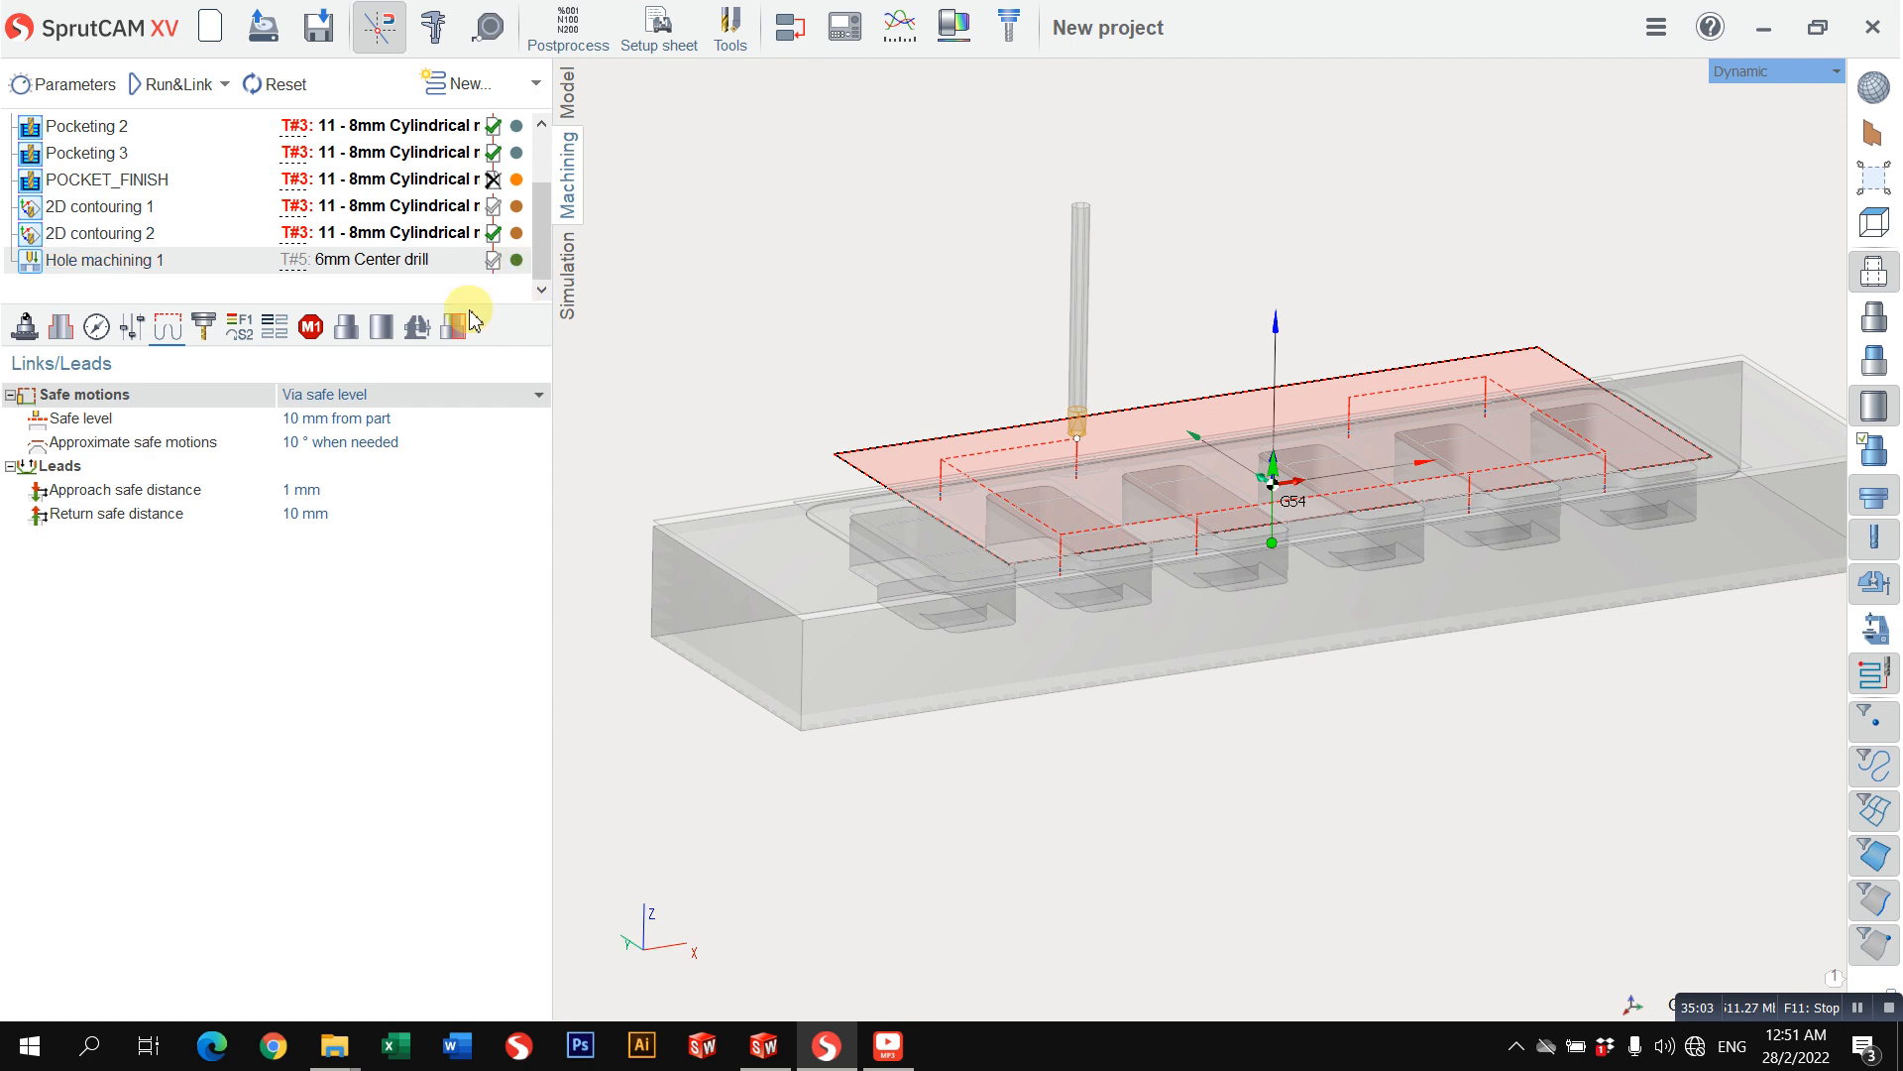
{"action": "left_click", "coordinate": [566, 260]}
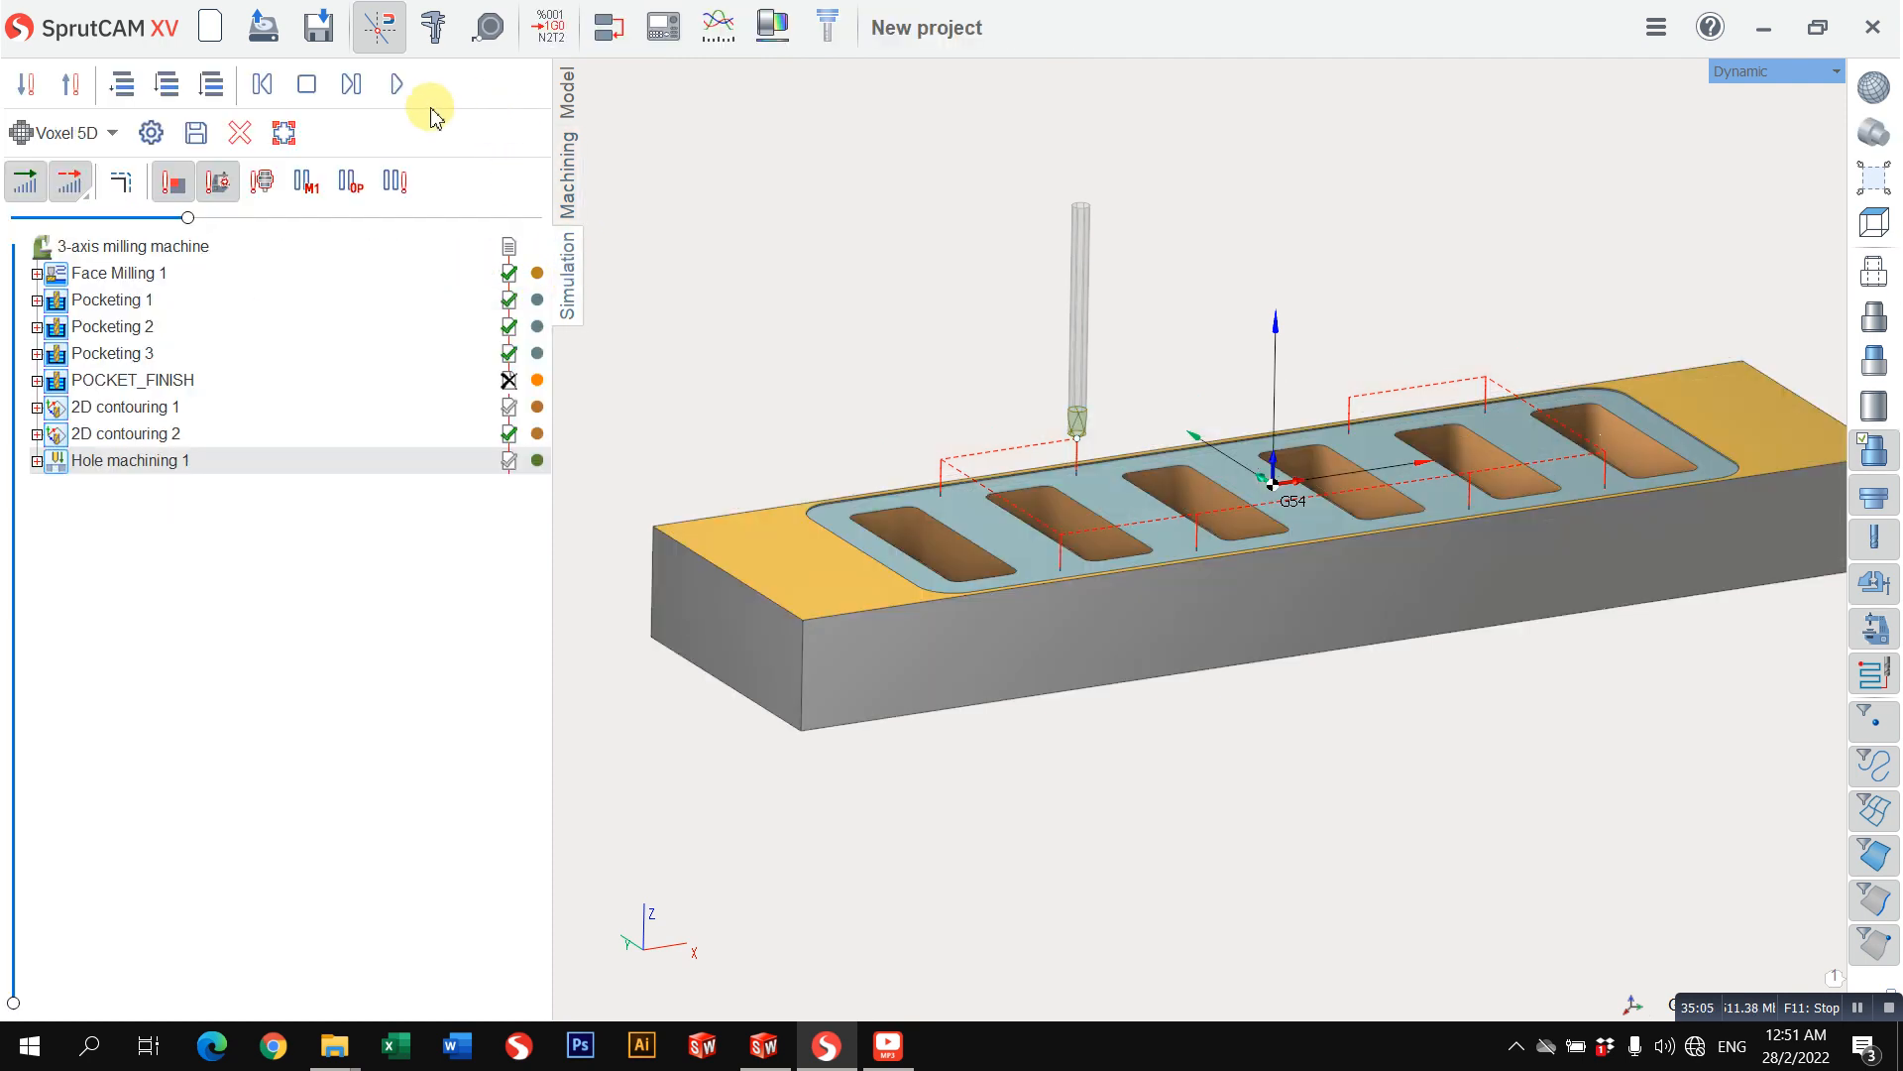
{"action": "left_click", "coordinate": [399, 88]}
{"action": "middle_click_drag", "start_coordinate": [1099, 434], "coordinate": [955, 465]}
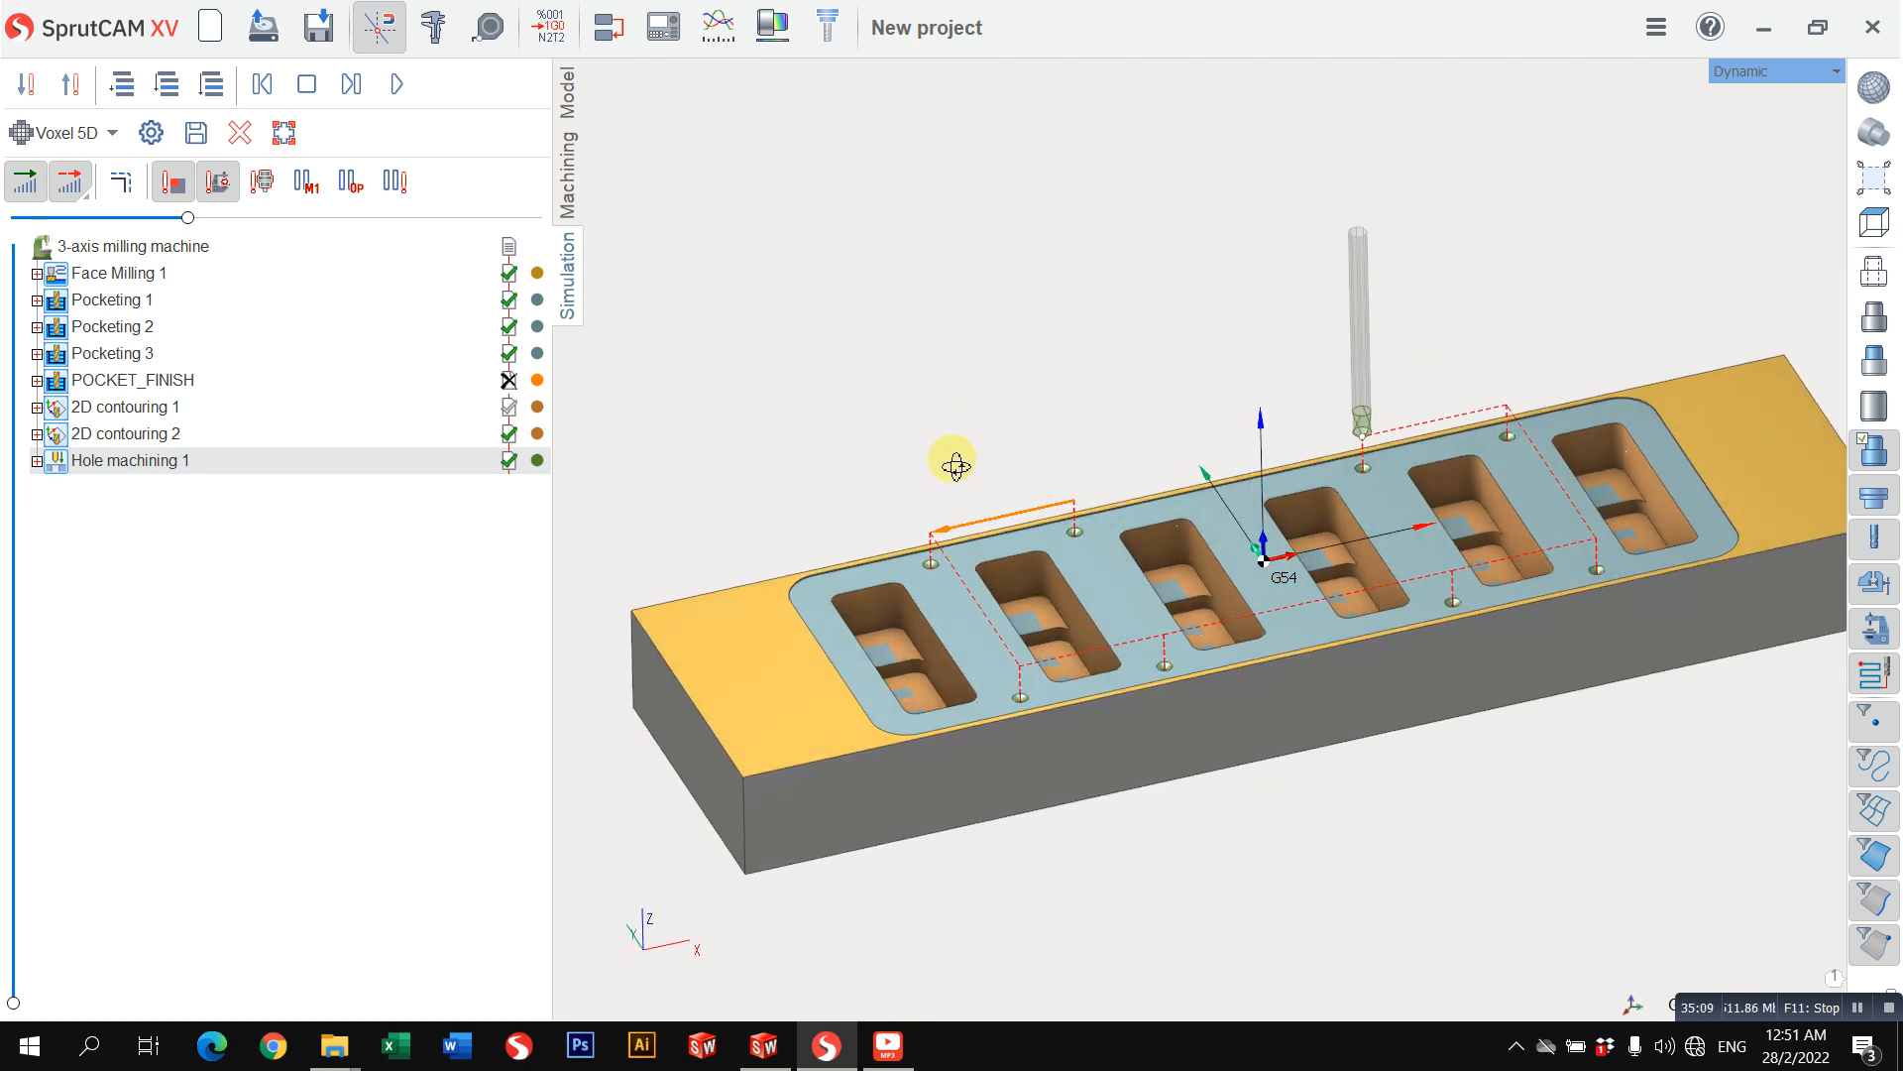
Step: Leave the simulation, set the view to Top and return to the model geometry
{"action": "left_click", "coordinate": [582, 199]}
{"action": "middle_click_drag", "start_coordinate": [1156, 395], "coordinate": [1432, 306]}
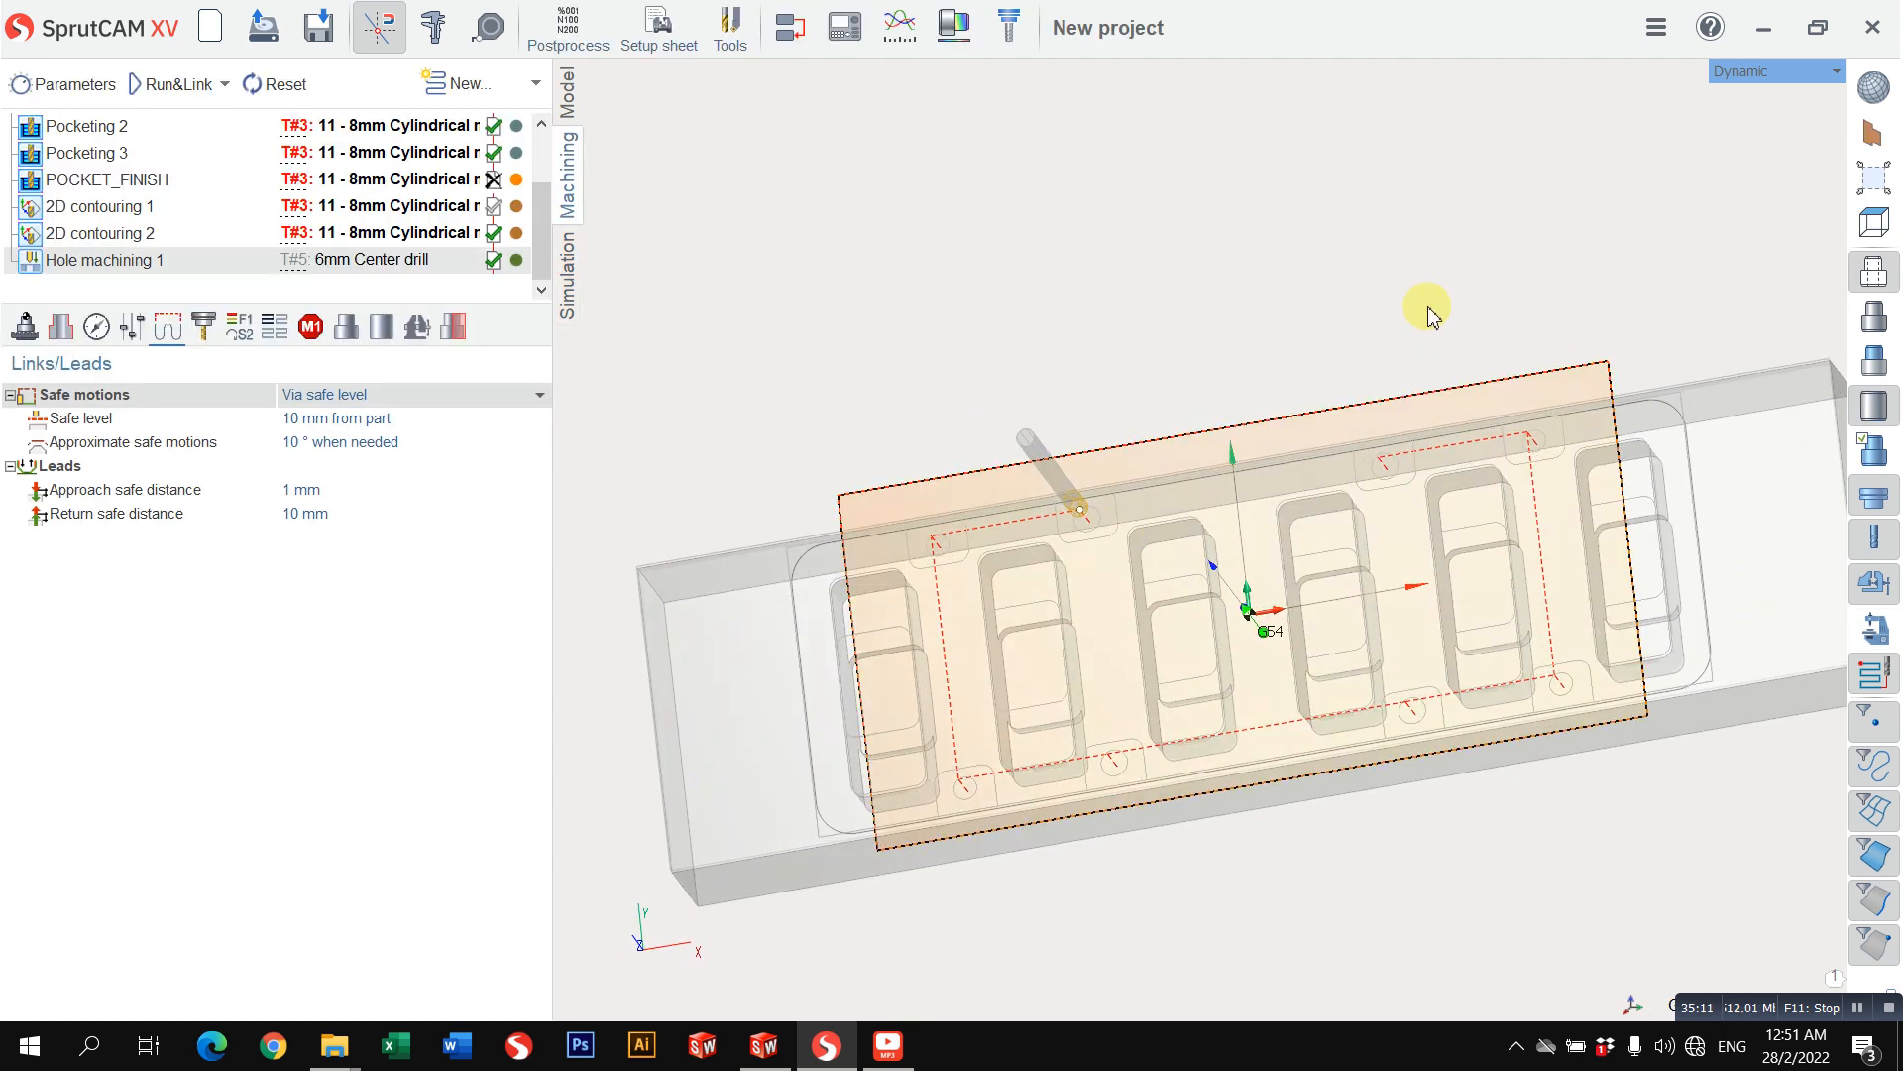
{"action": "left_click", "coordinate": [1751, 71]}
{"action": "mouse_move", "coordinate": [1740, 88]}
{"action": "left_click", "coordinate": [1602, 93]}
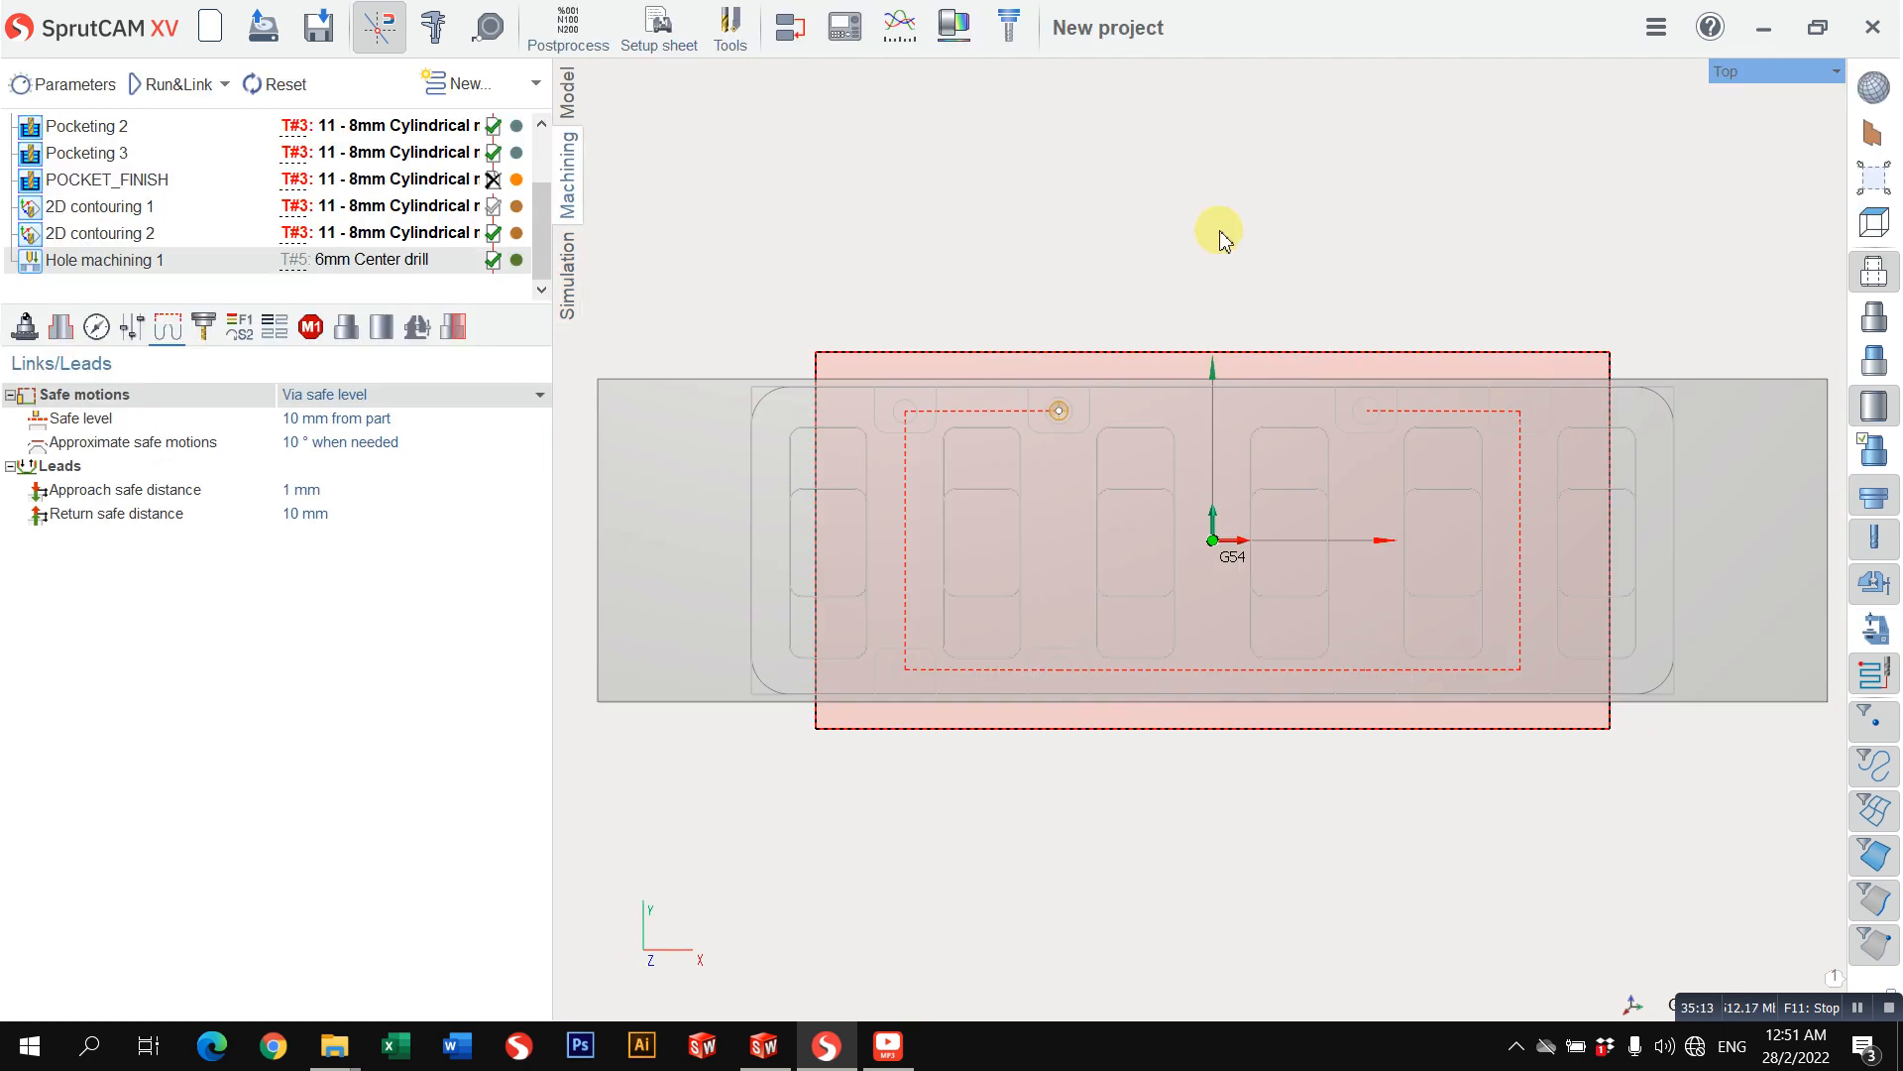
{"action": "left_click", "coordinate": [567, 94]}
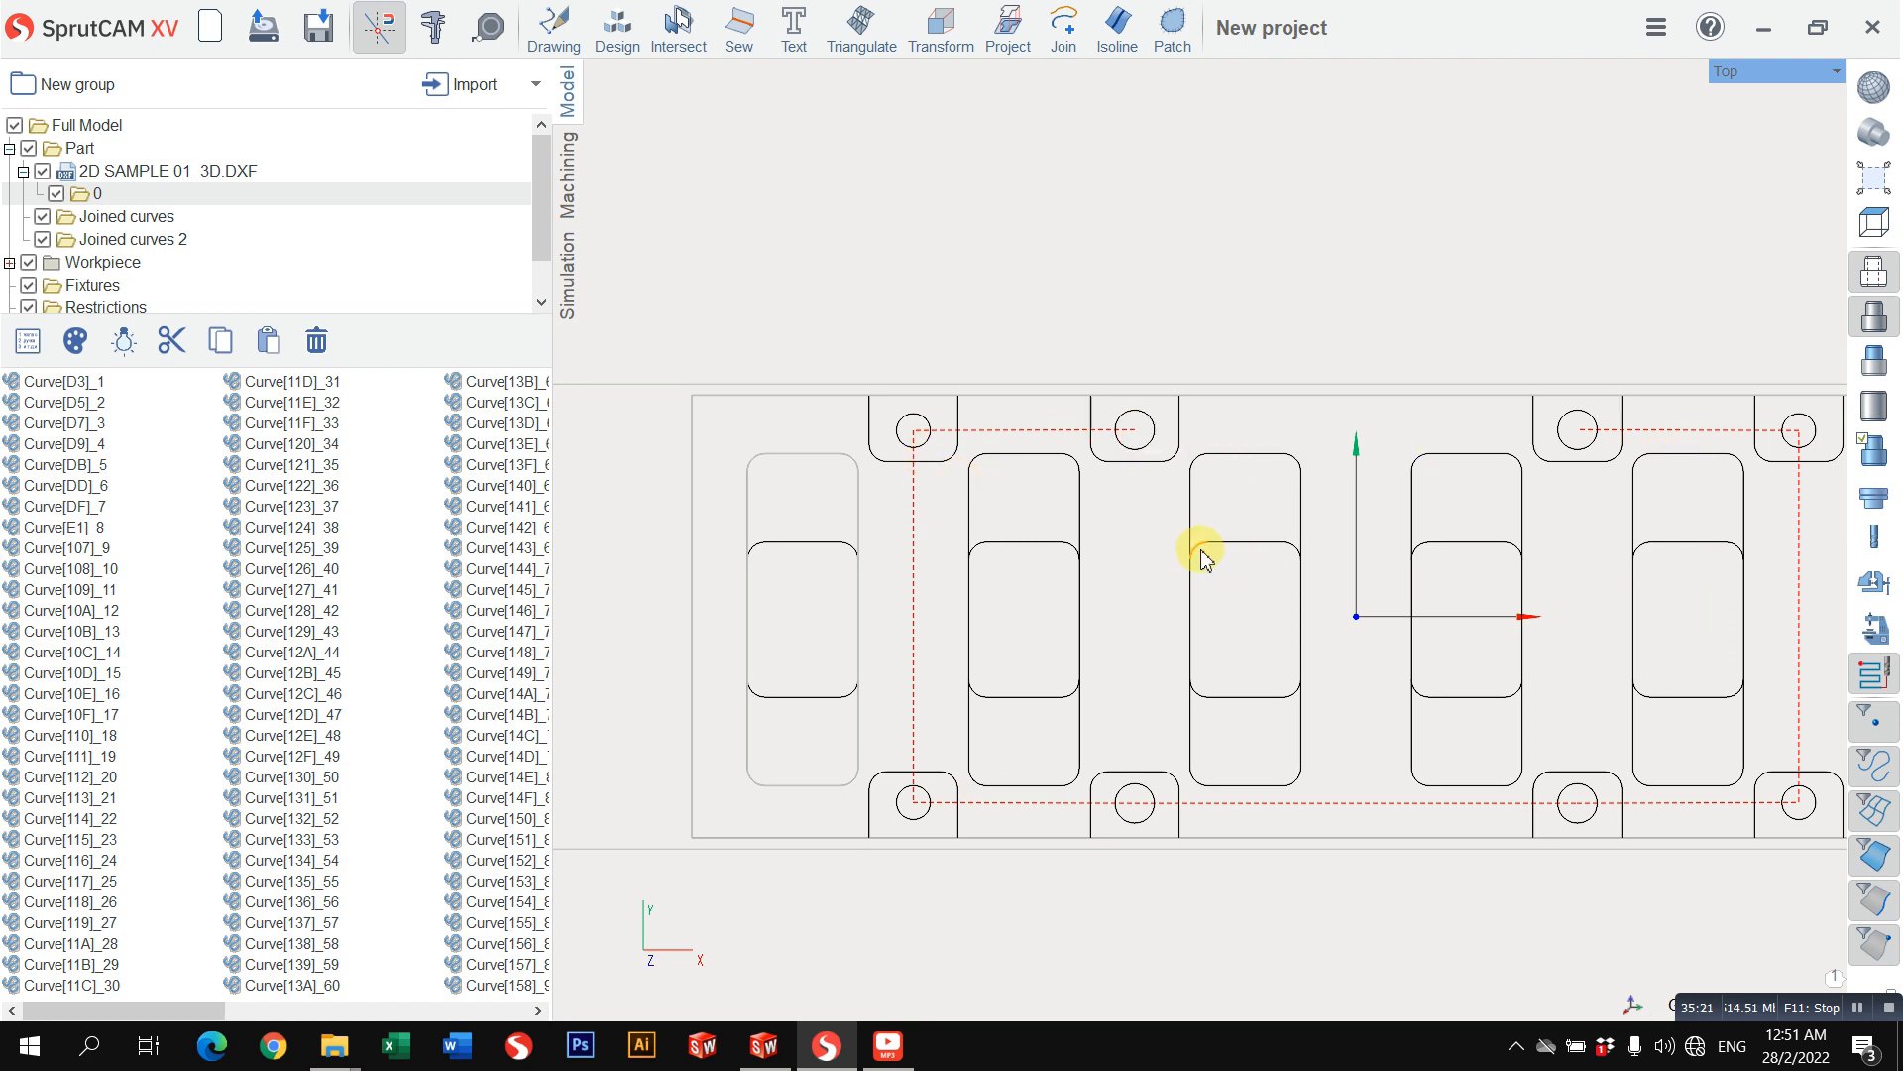
Step: Select the rounded U-shaped outline curves surrounding all eight holes along the two long edges of the part
{"action": "left_click", "coordinate": [888, 471]}
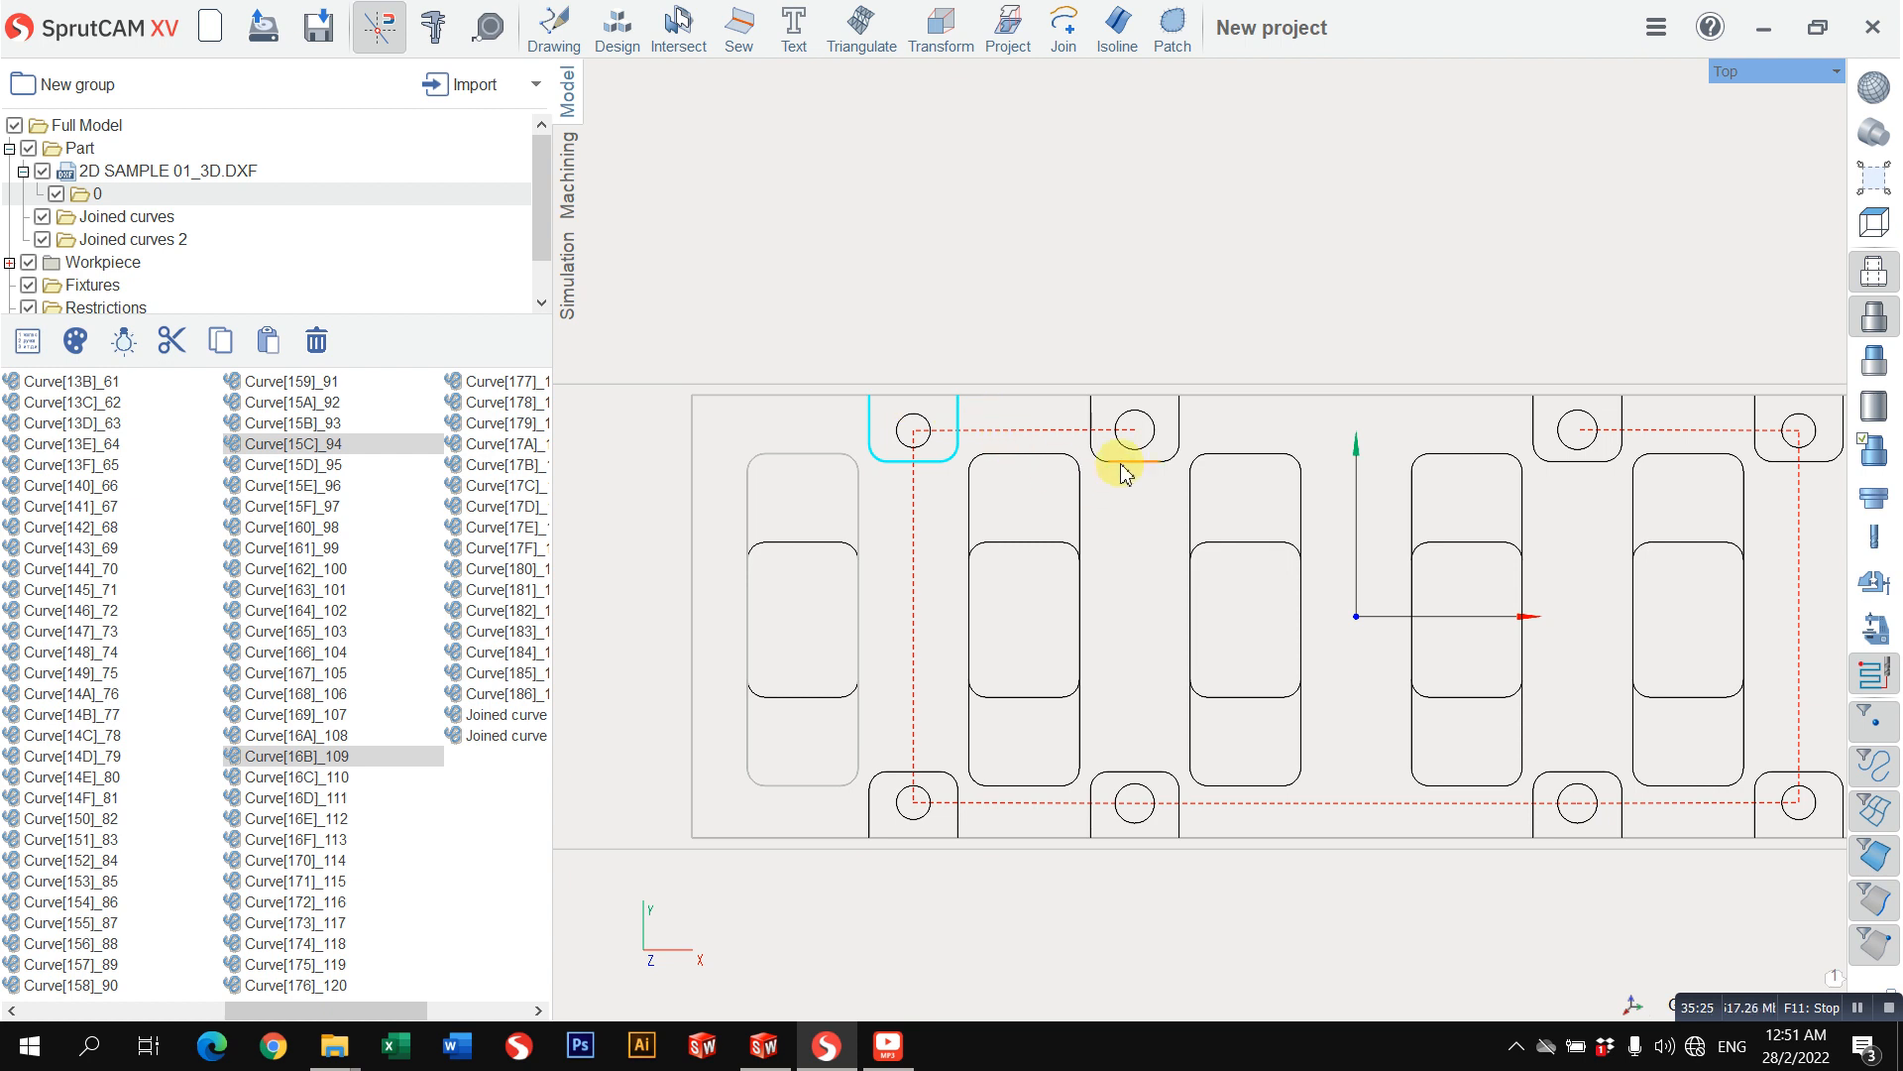
{"action": "scroll", "coordinate": [170, 254], "scroll_direction": "down", "scroll_amount": 1}
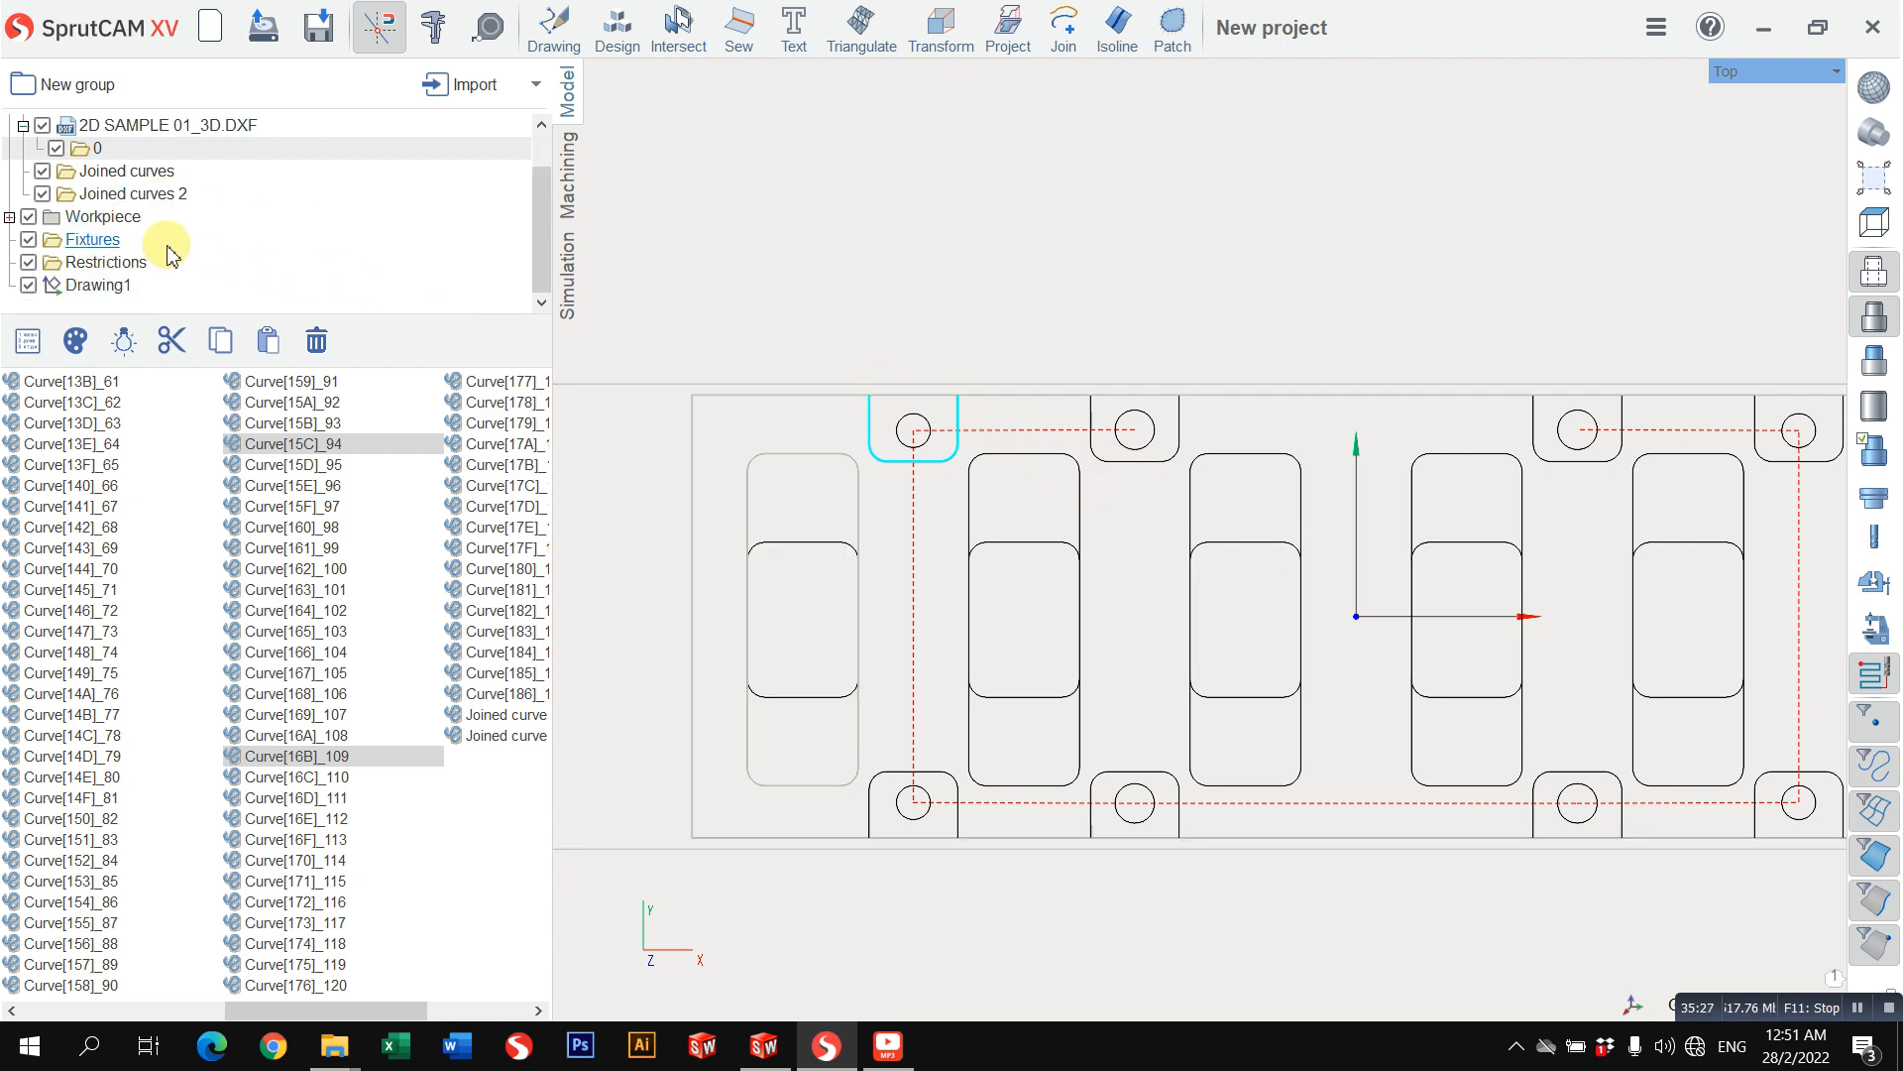
{"action": "left_click", "coordinate": [1128, 470]}
{"action": "left_click", "coordinate": [950, 788]}
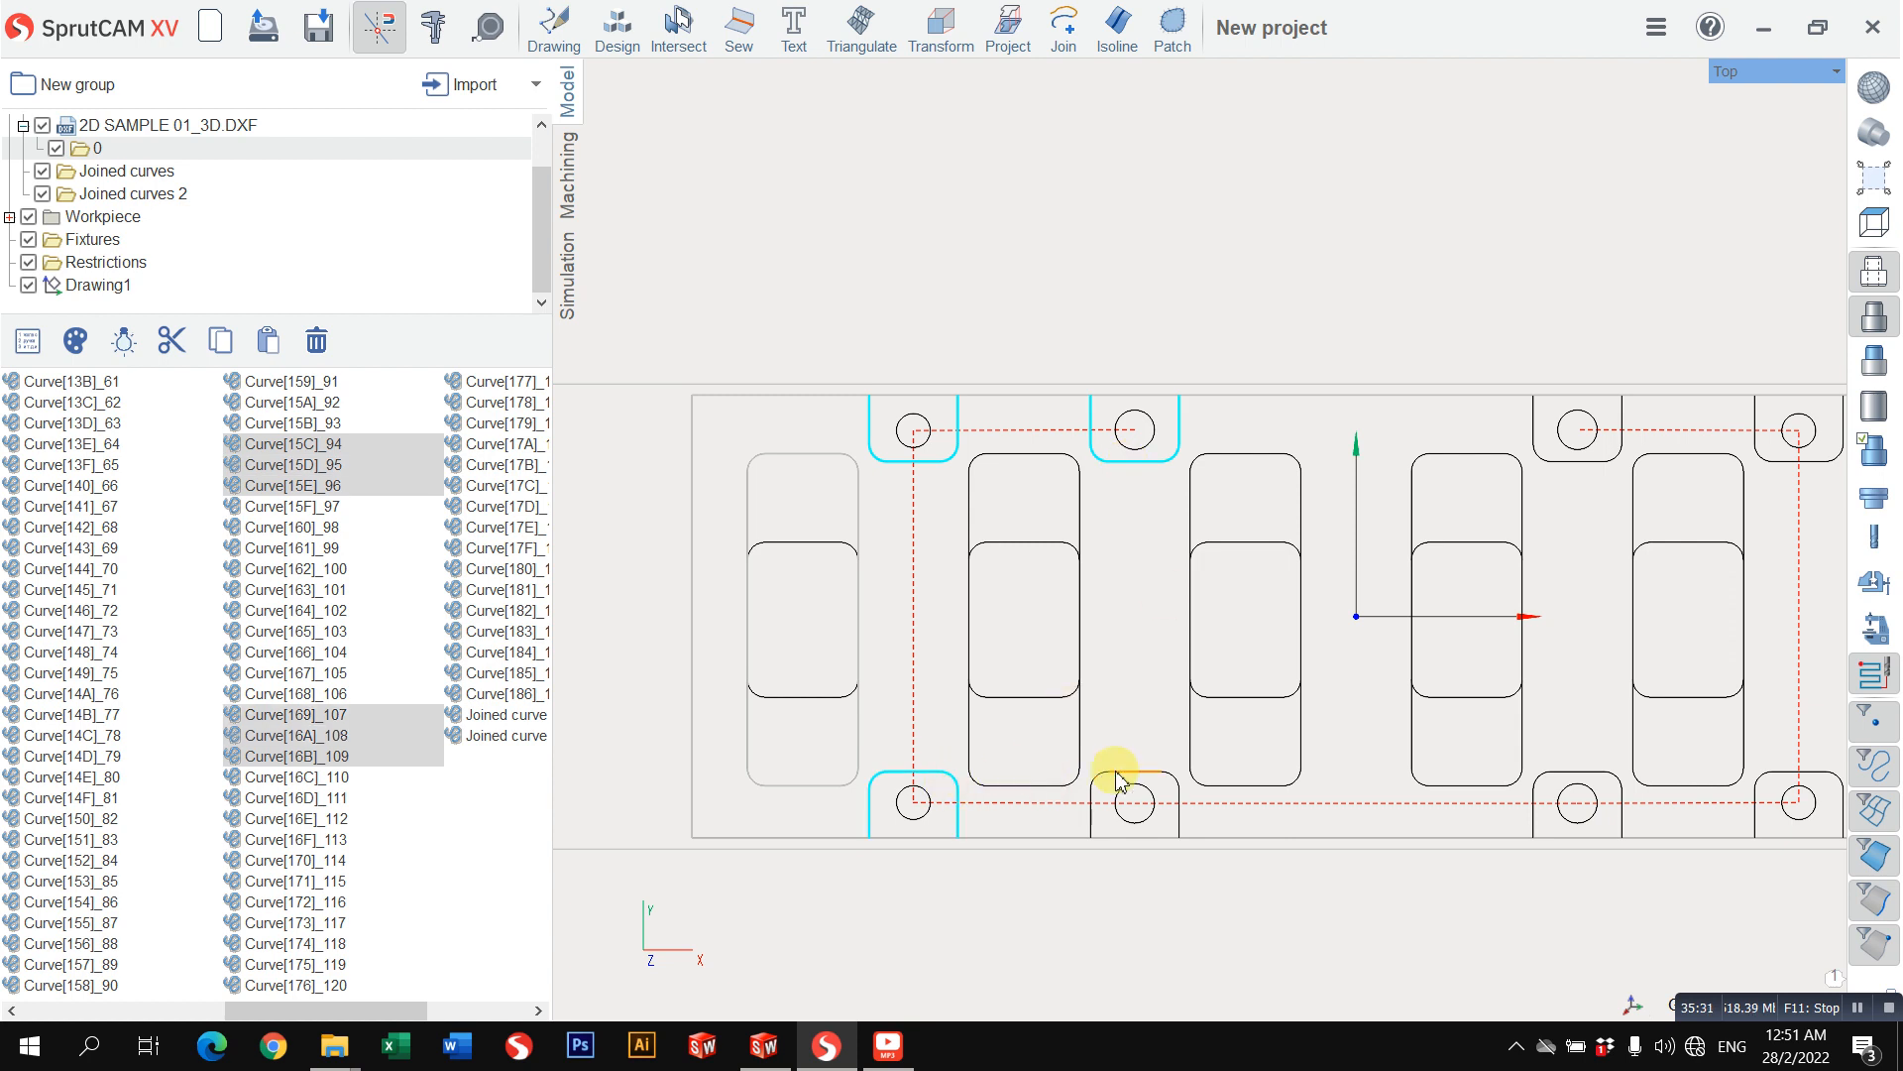
{"action": "left_click", "coordinate": [1128, 775]}
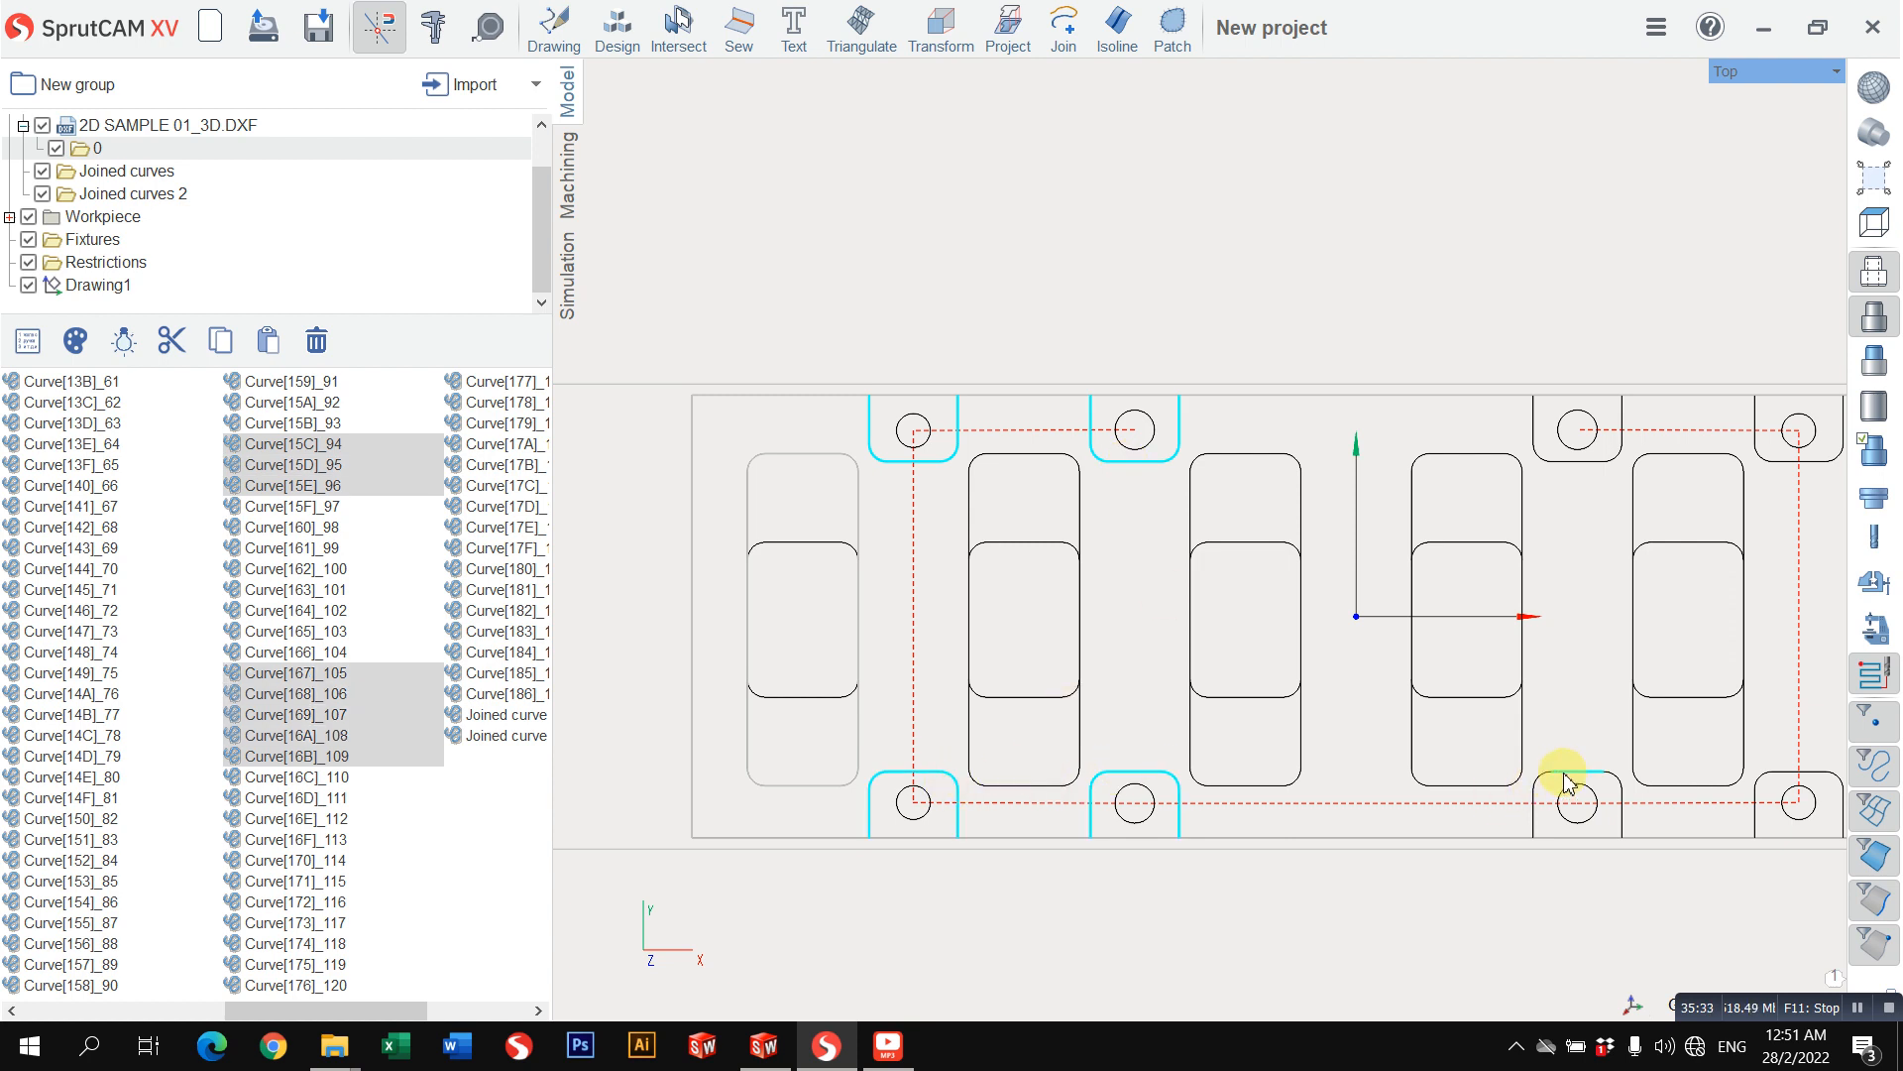
{"action": "left_click", "coordinate": [1622, 790]}
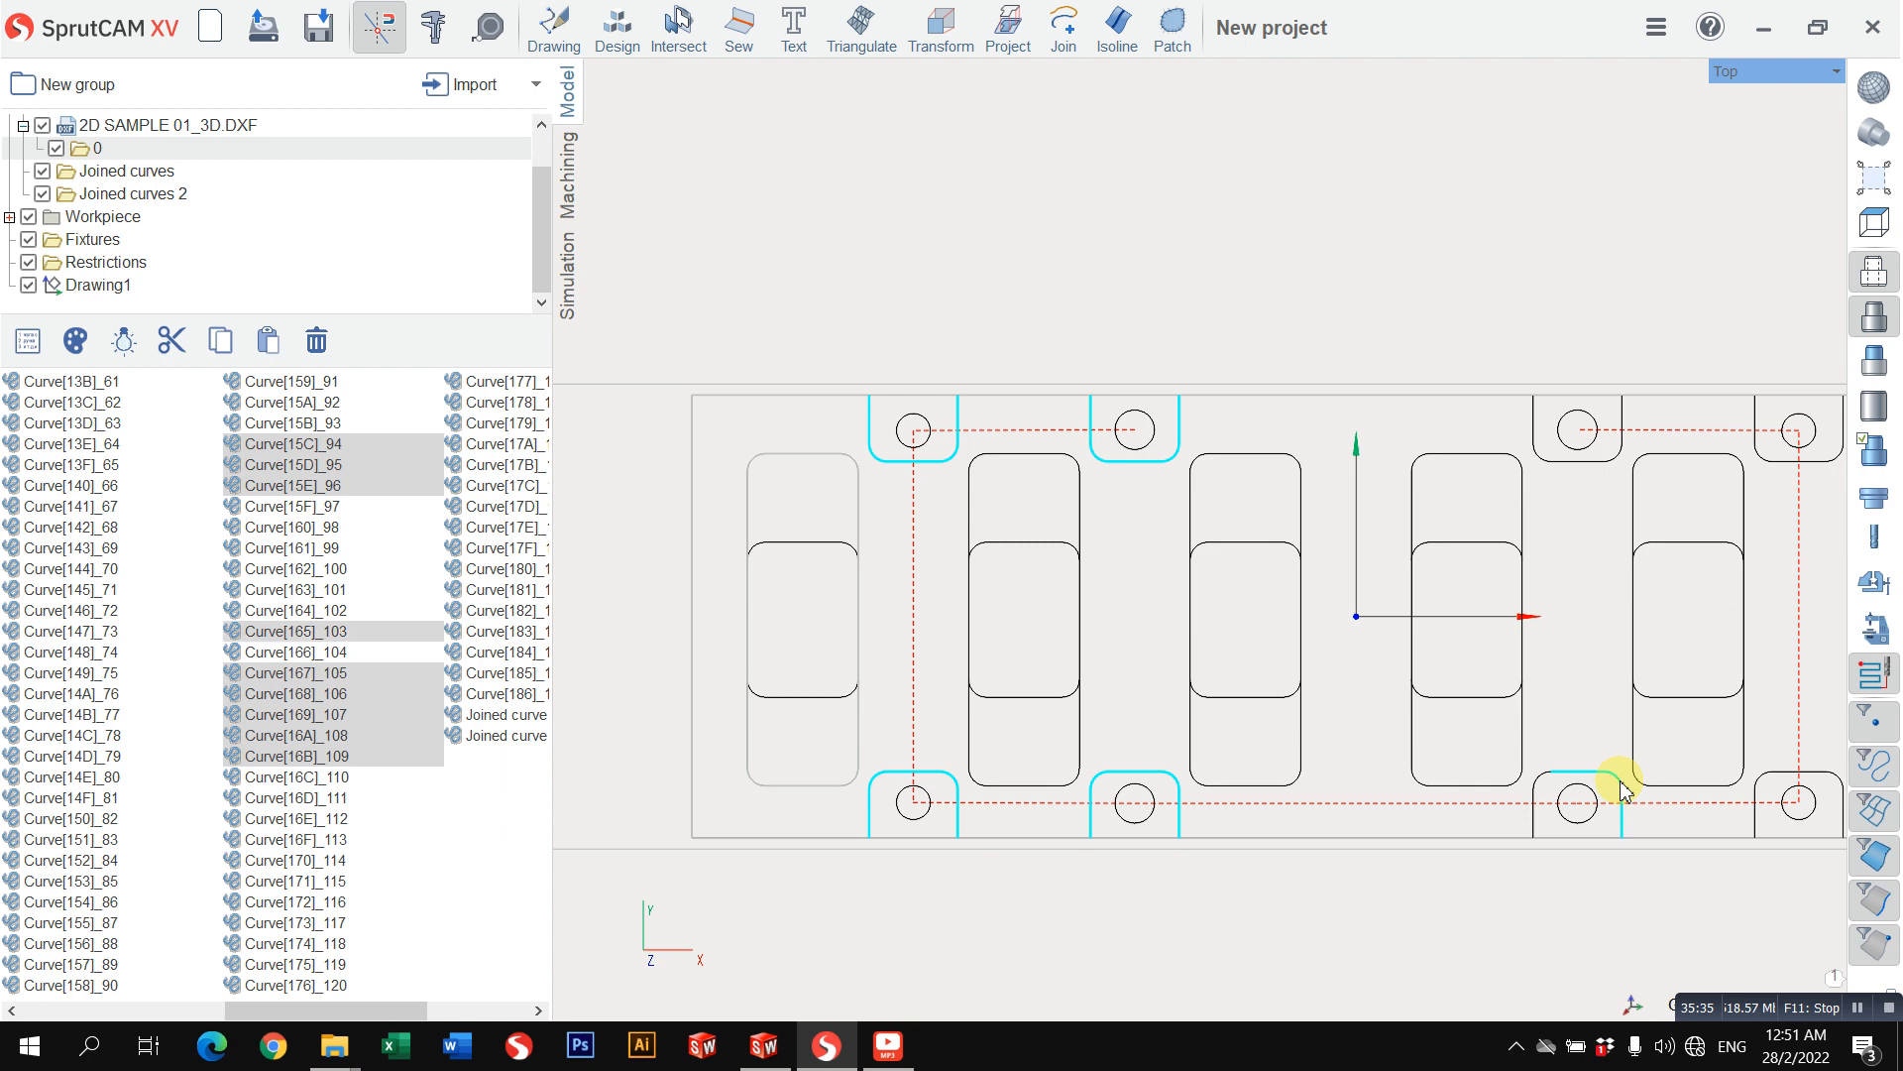
{"action": "left_click", "coordinate": [1536, 793]}
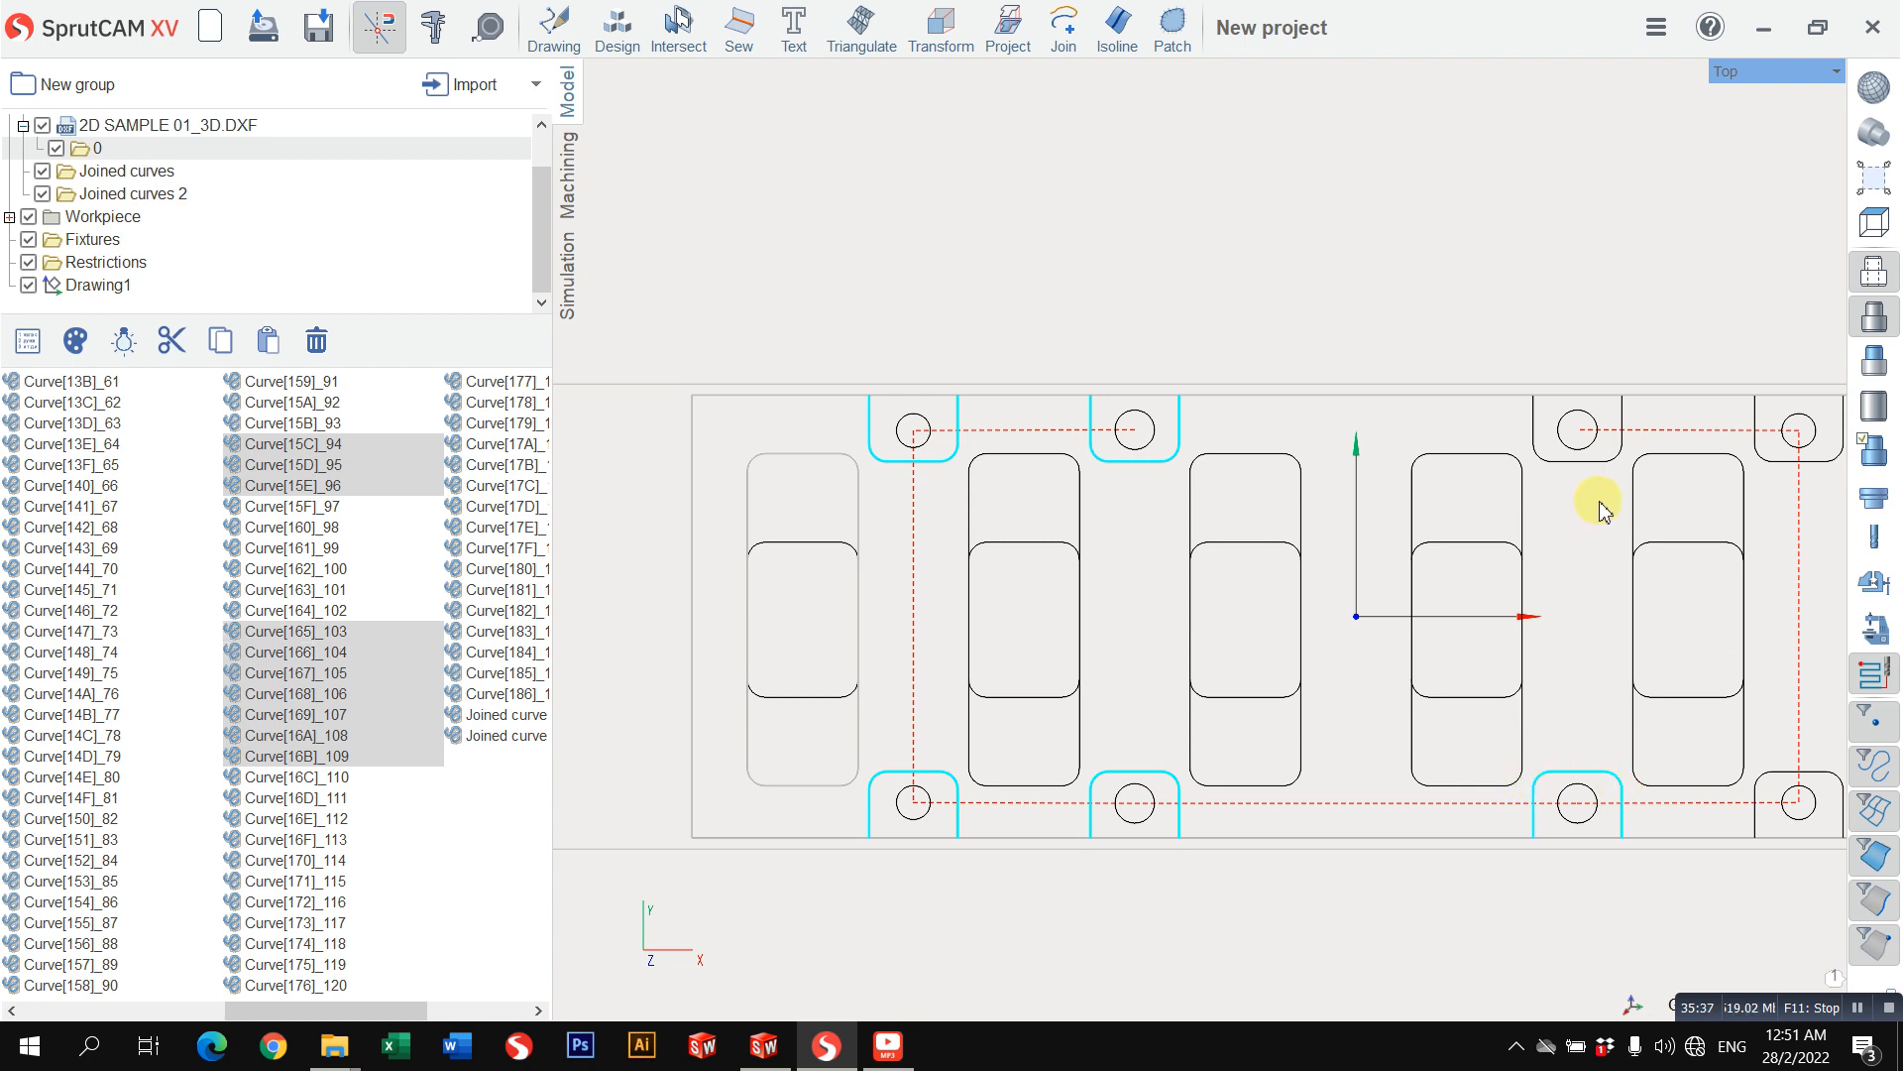
{"action": "left_click", "coordinate": [1593, 463]}
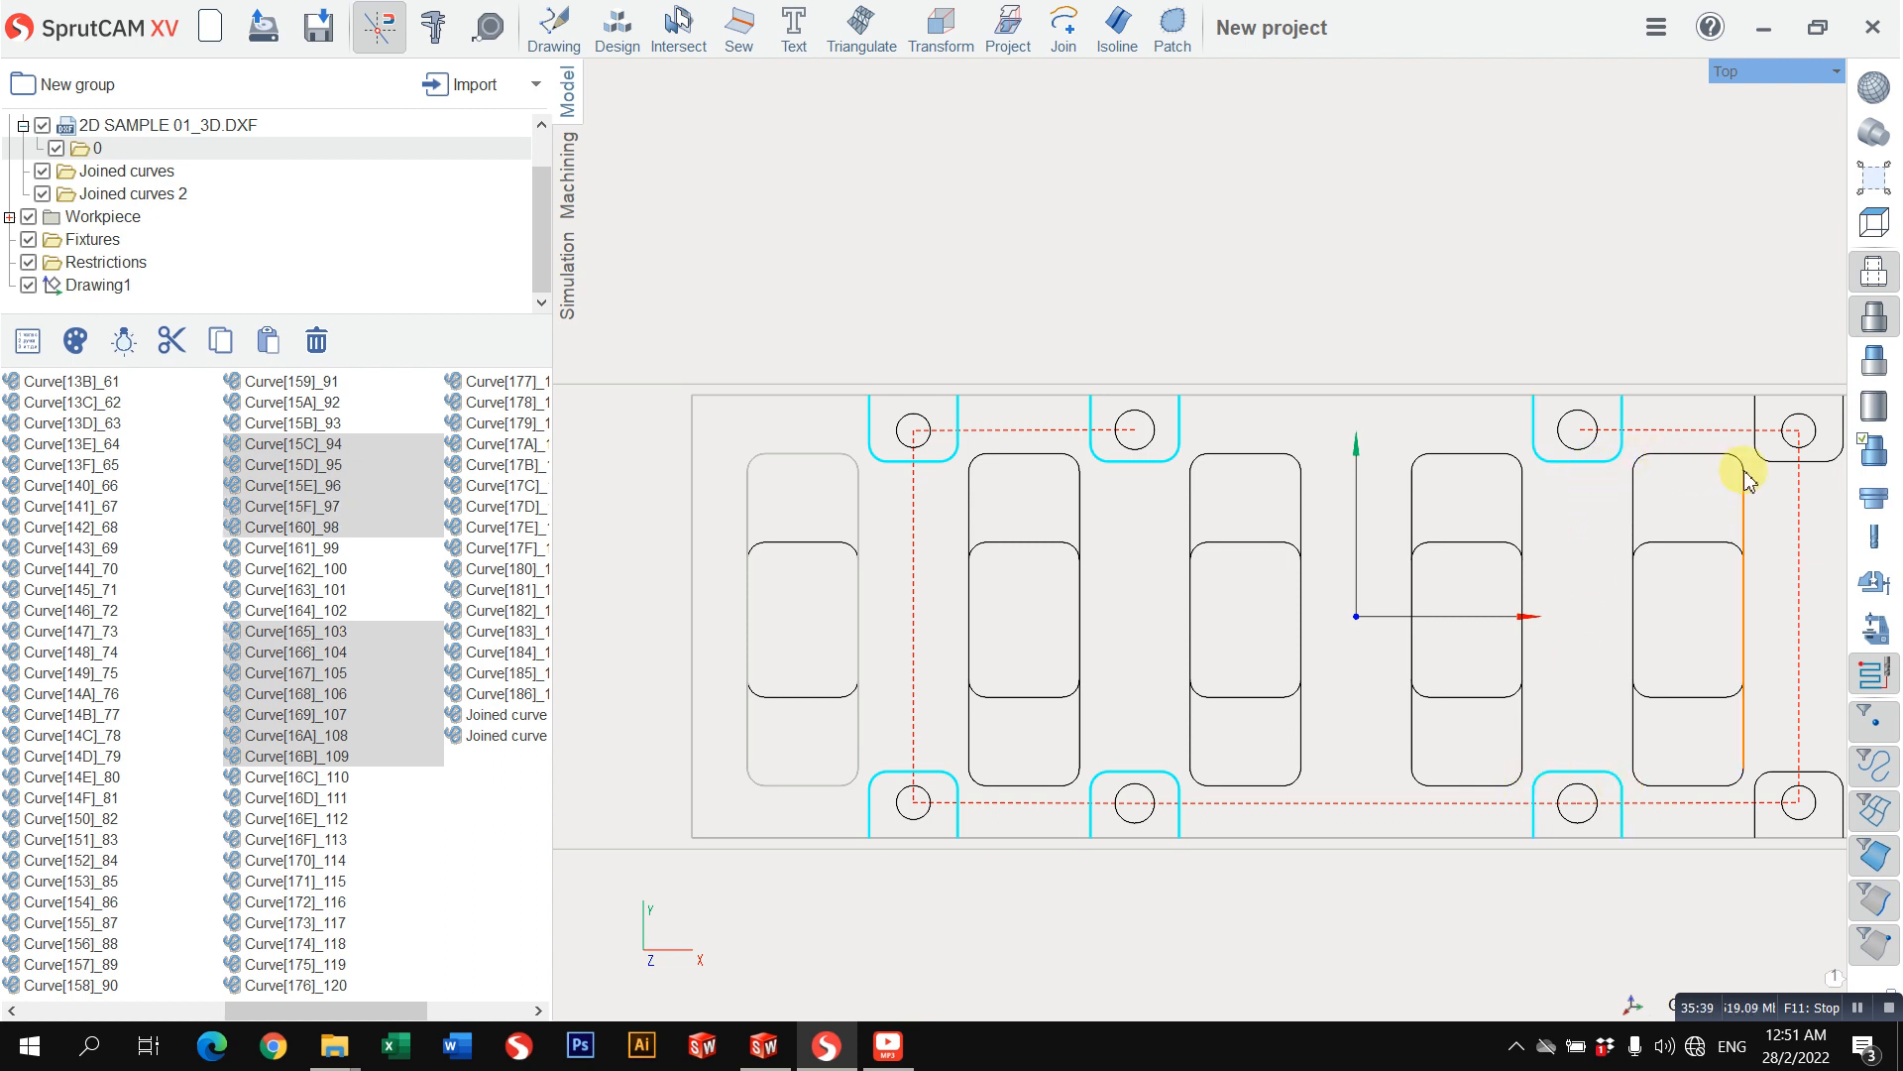
{"action": "left_click", "coordinate": [1771, 462]}
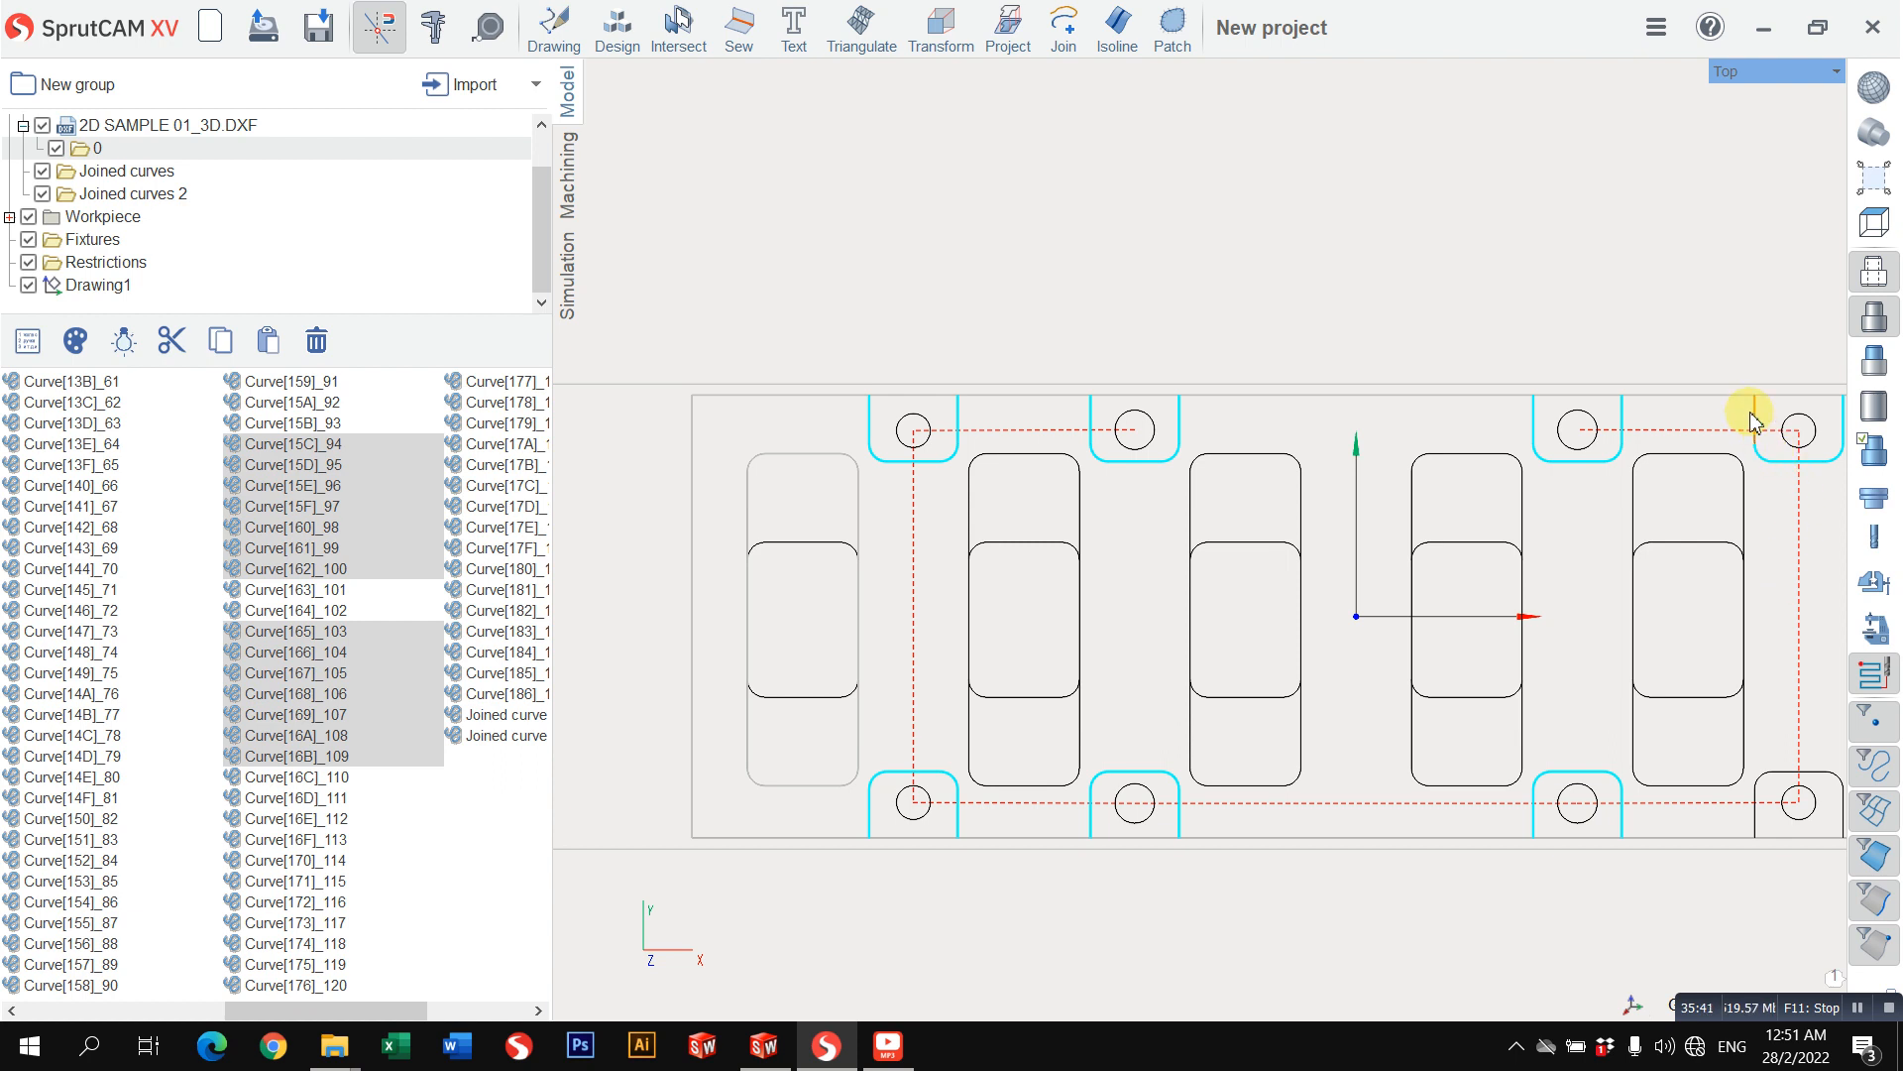
{"action": "left_click", "coordinate": [1761, 783]}
Step: Join the selected outline curves into a Joined curves folder with a tolerance of 0.001
{"action": "scroll", "coordinate": [1541, 712], "scroll_direction": "down", "scroll_amount": 3}
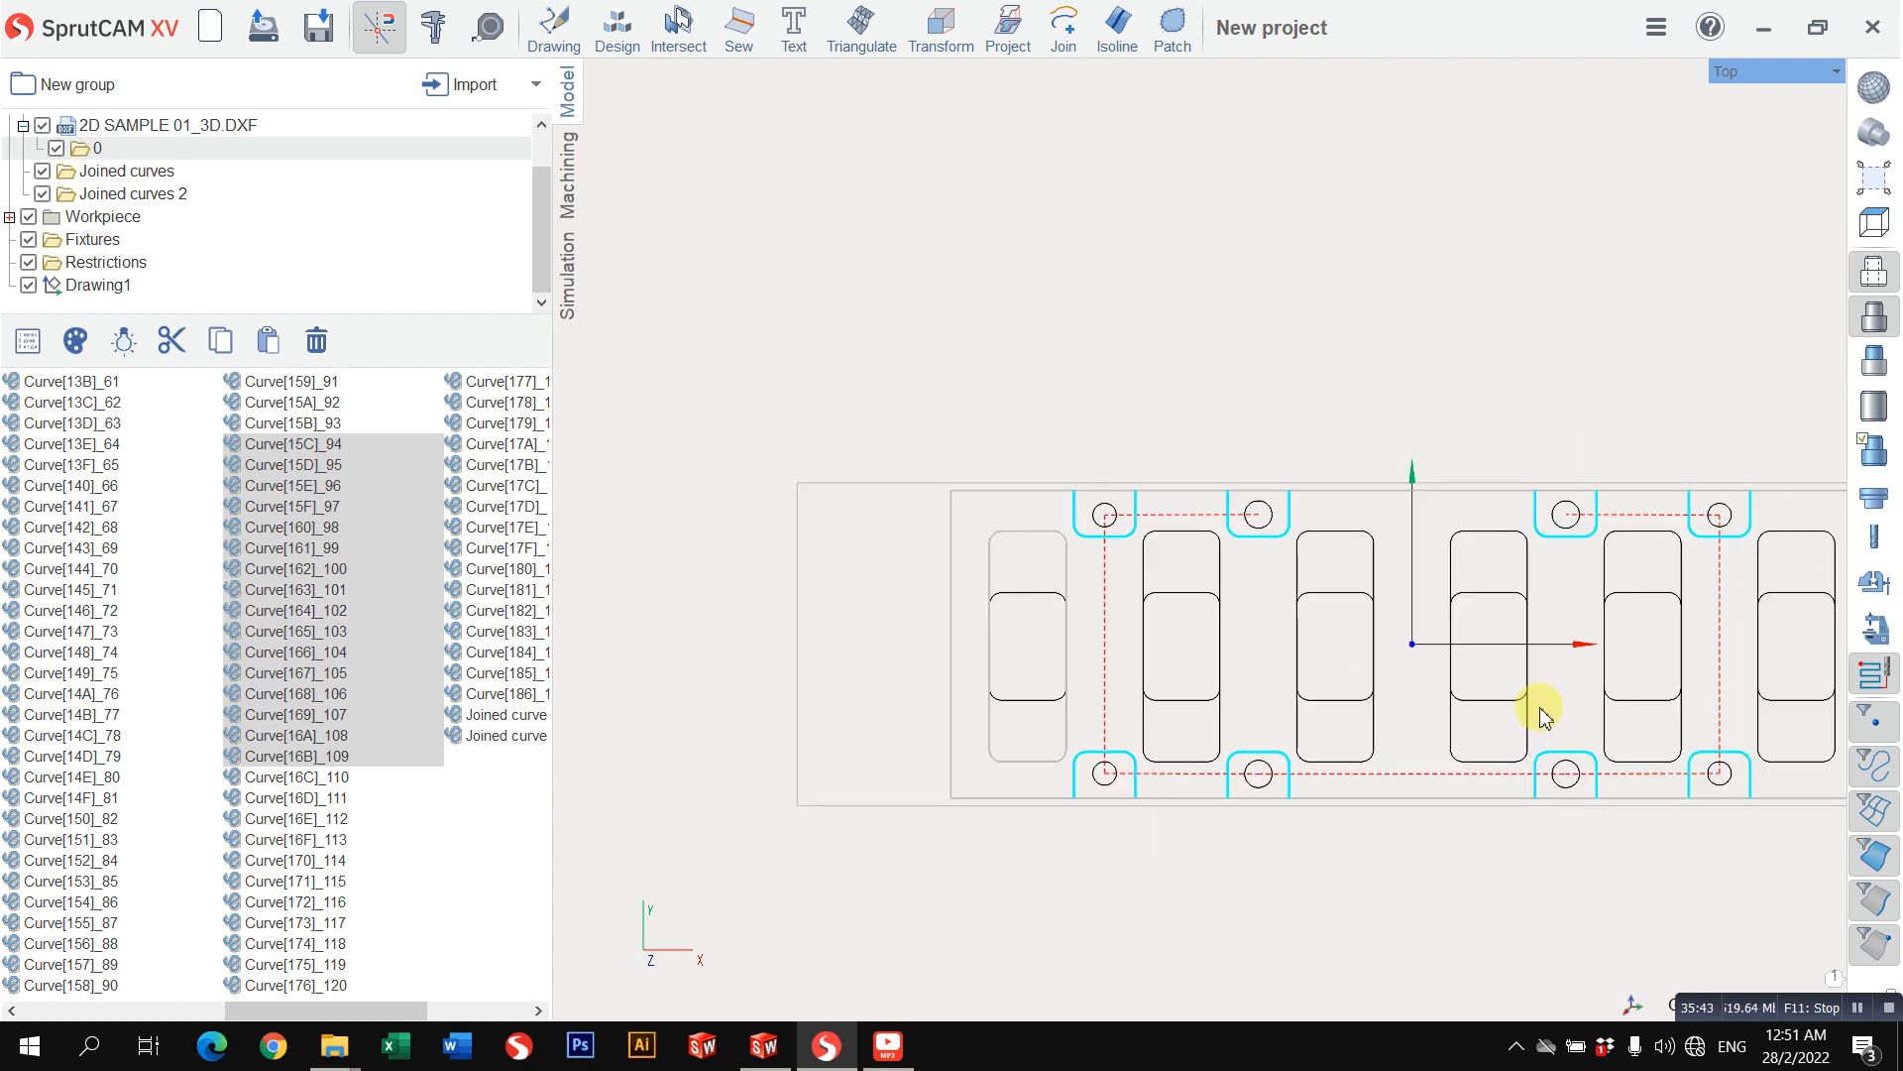
{"action": "left_click", "coordinate": [1059, 54]}
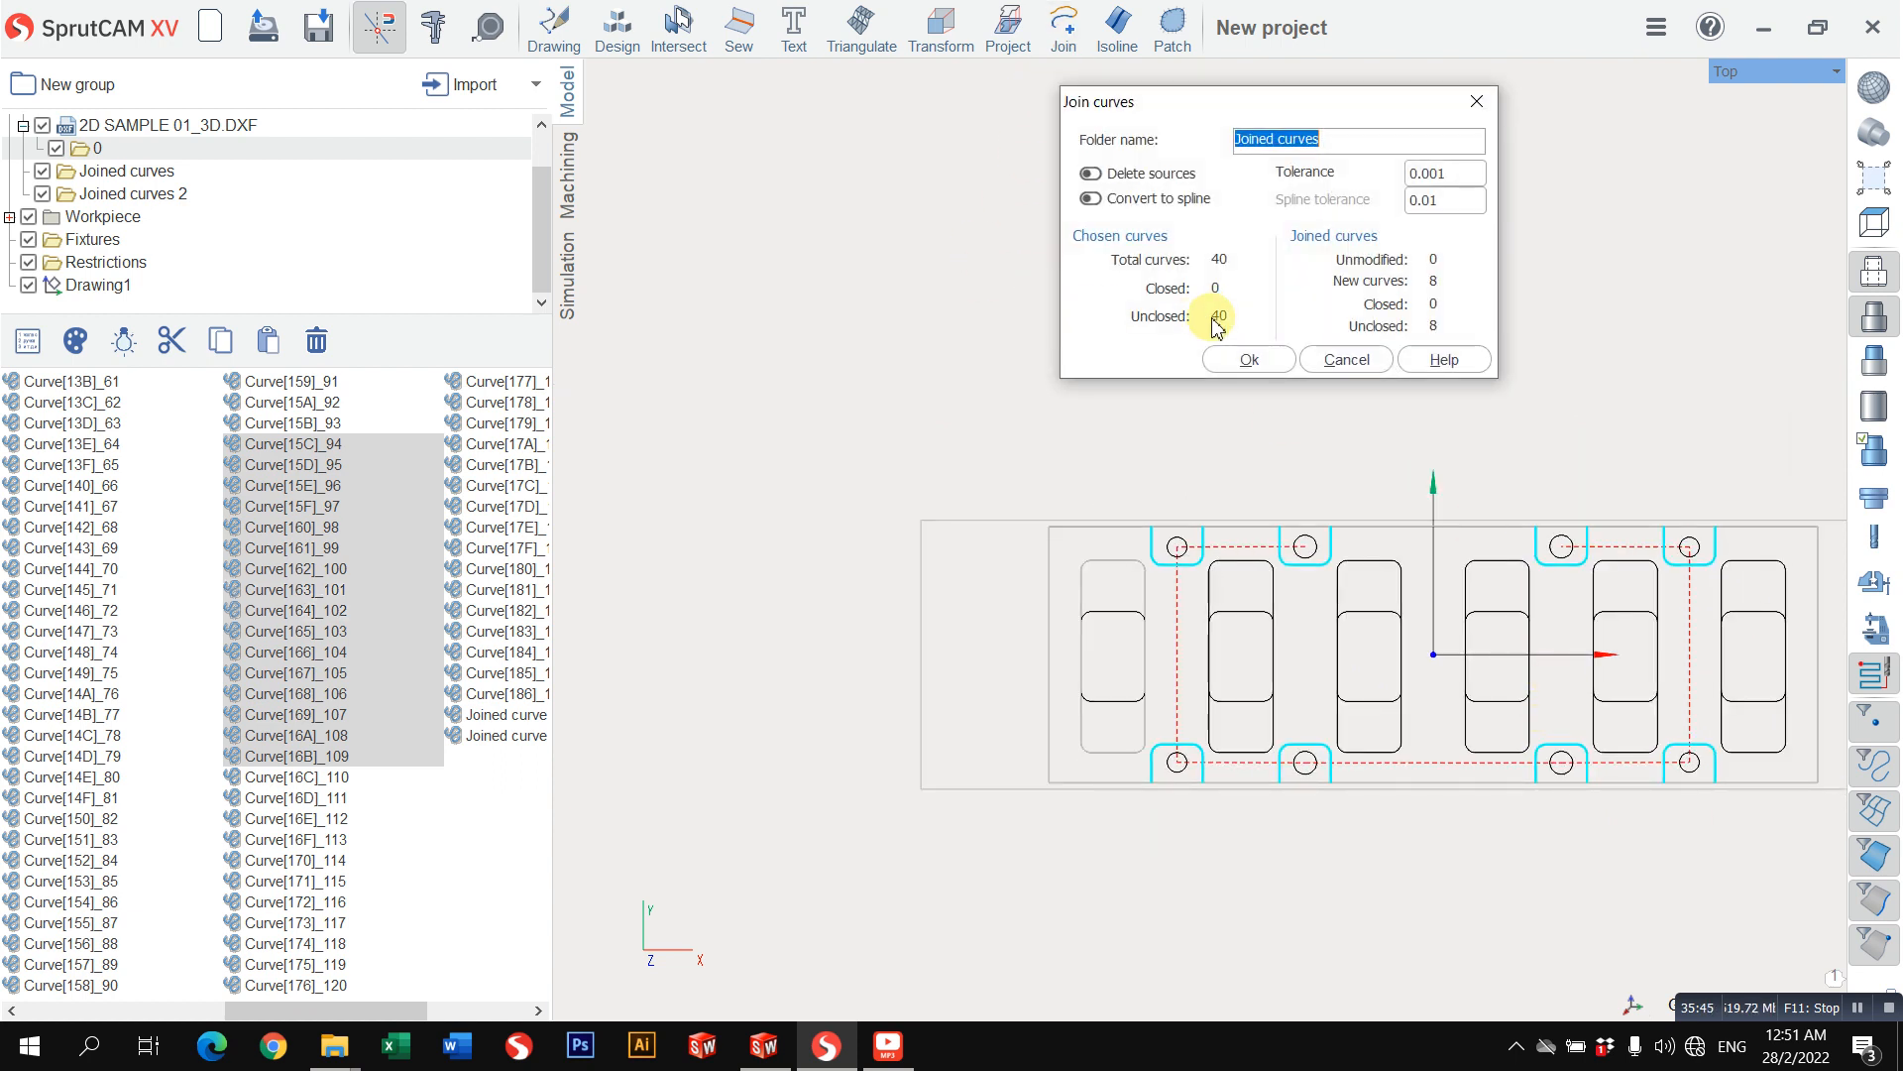
{"action": "left_click", "coordinate": [1242, 359]}
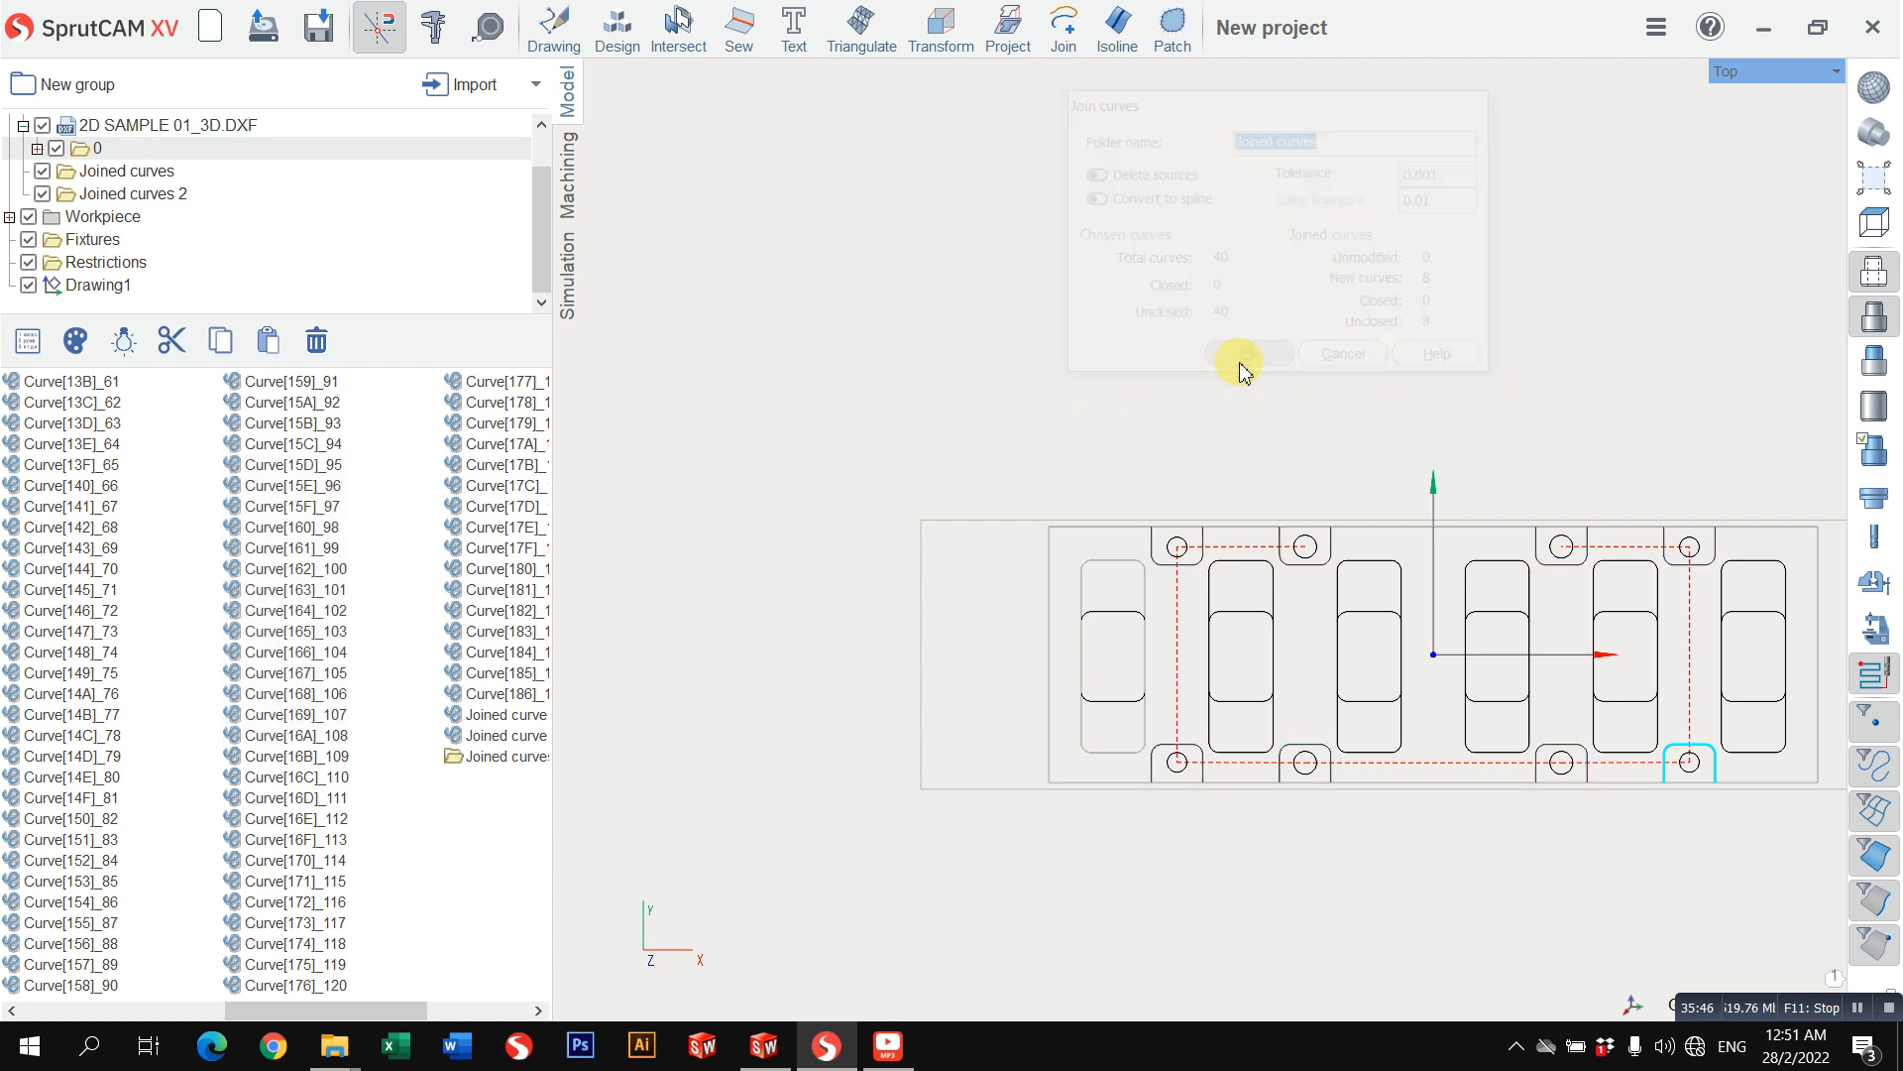
Step: Move the new Joined curves folder out of layer 0 of the DXF and directly into the Part folder
{"action": "left_click", "coordinate": [495, 758]}
{"action": "key", "text": "ctrl+x"}
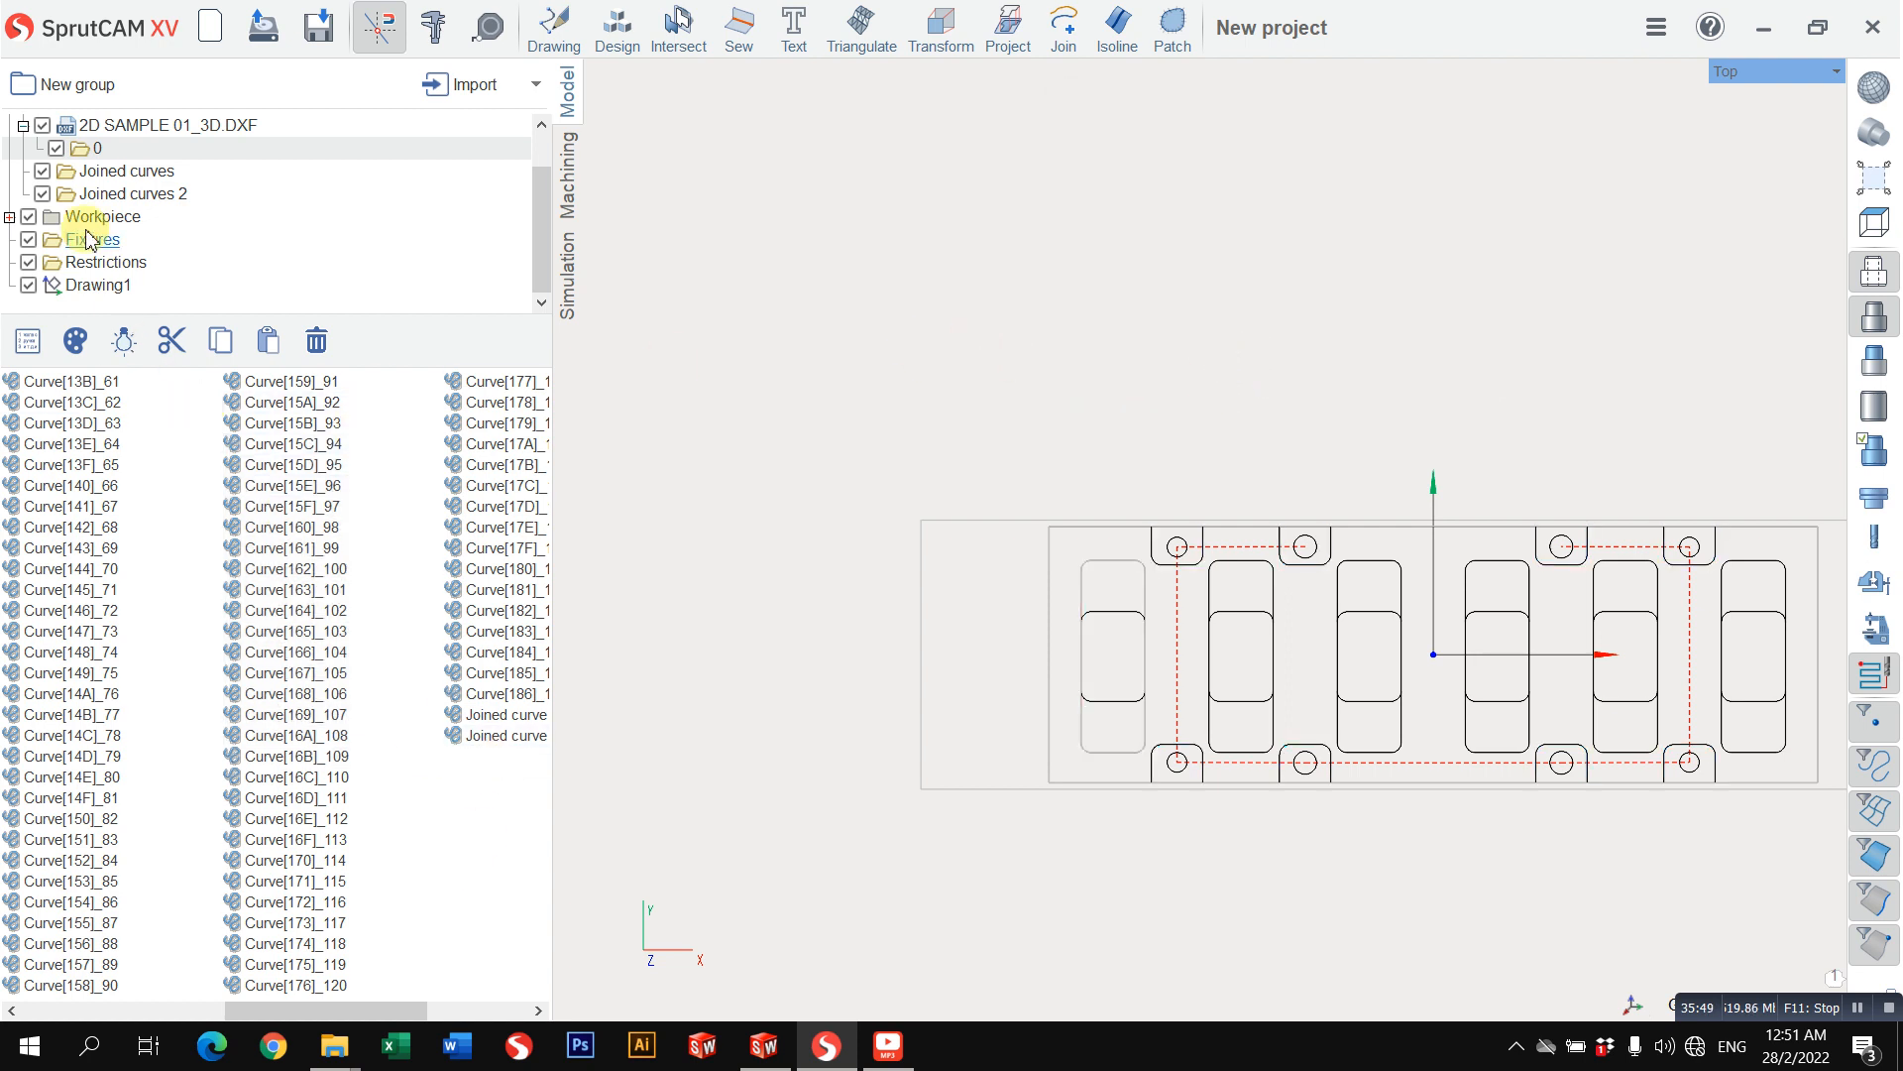
{"action": "scroll", "coordinate": [107, 174], "scroll_direction": "up", "scroll_amount": 1}
{"action": "left_click", "coordinate": [78, 151]}
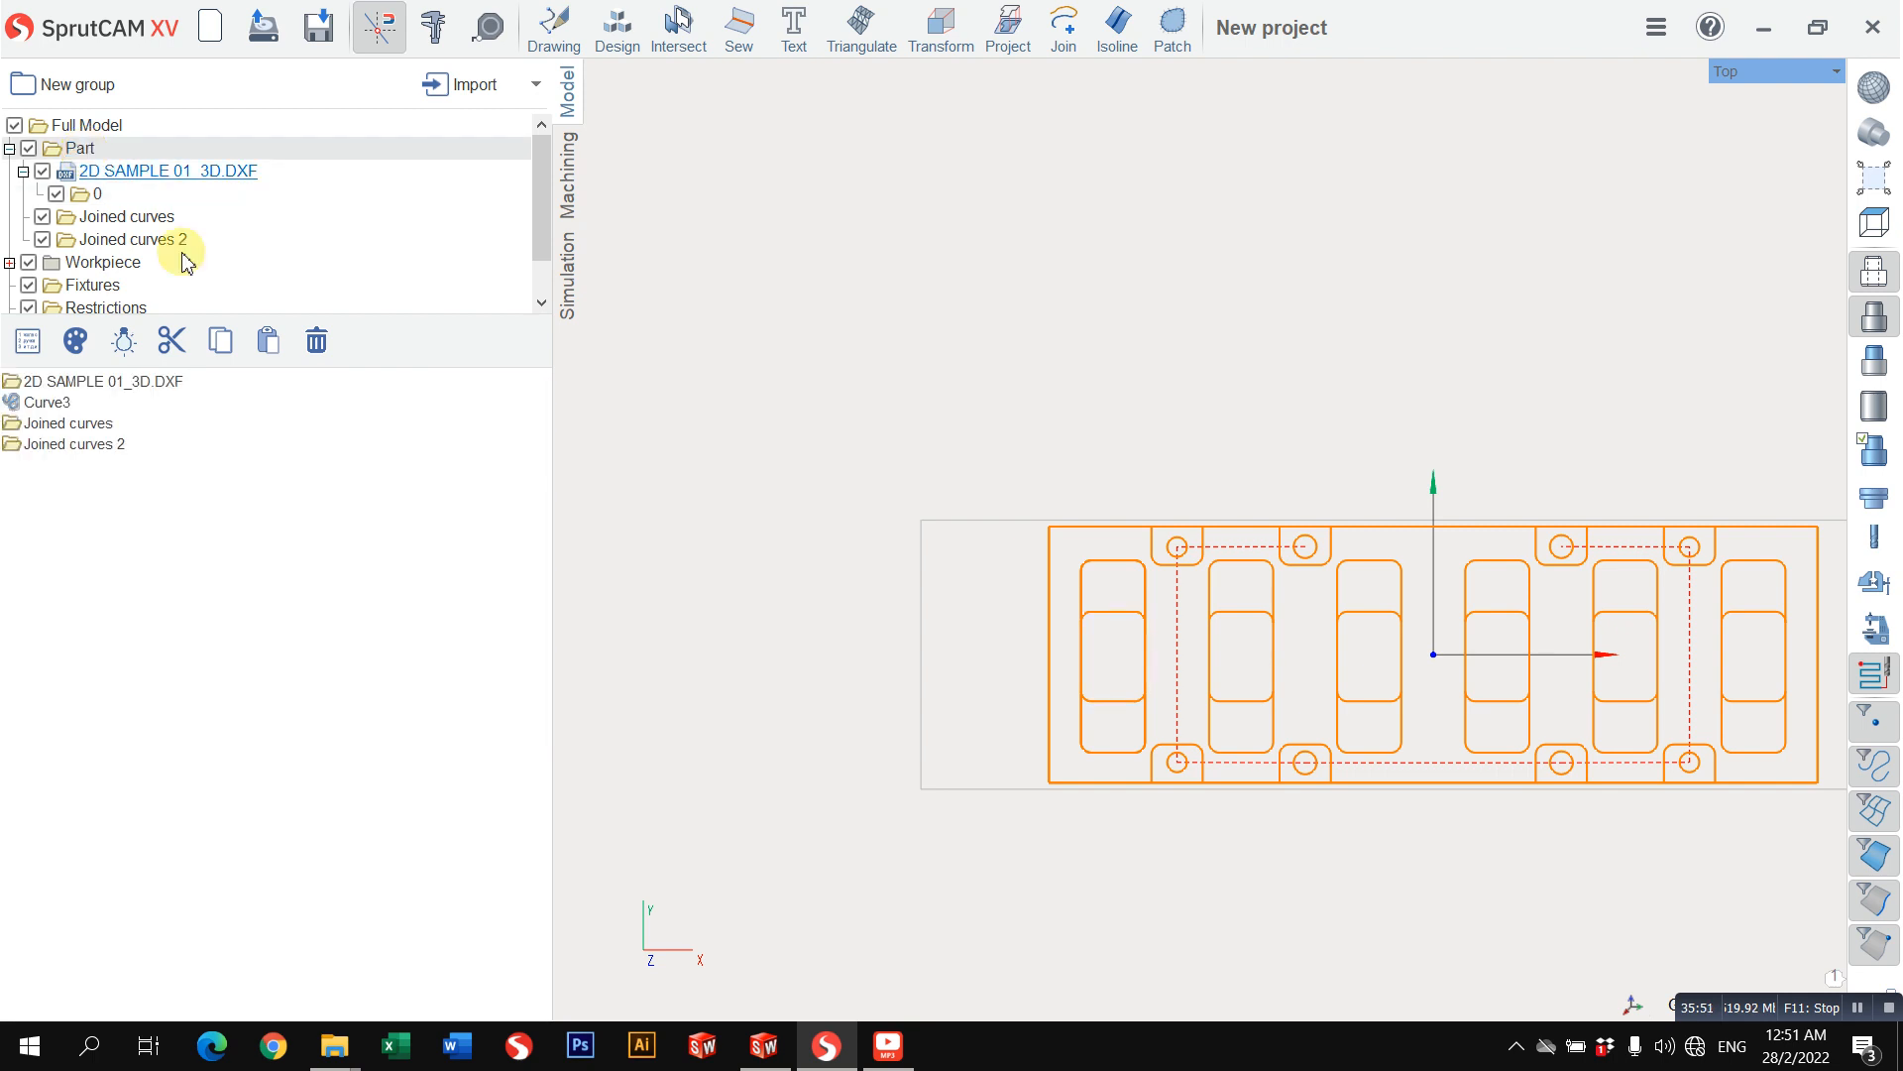
{"action": "key", "text": "ctrl+v"}
{"action": "left_click", "coordinate": [107, 487]}
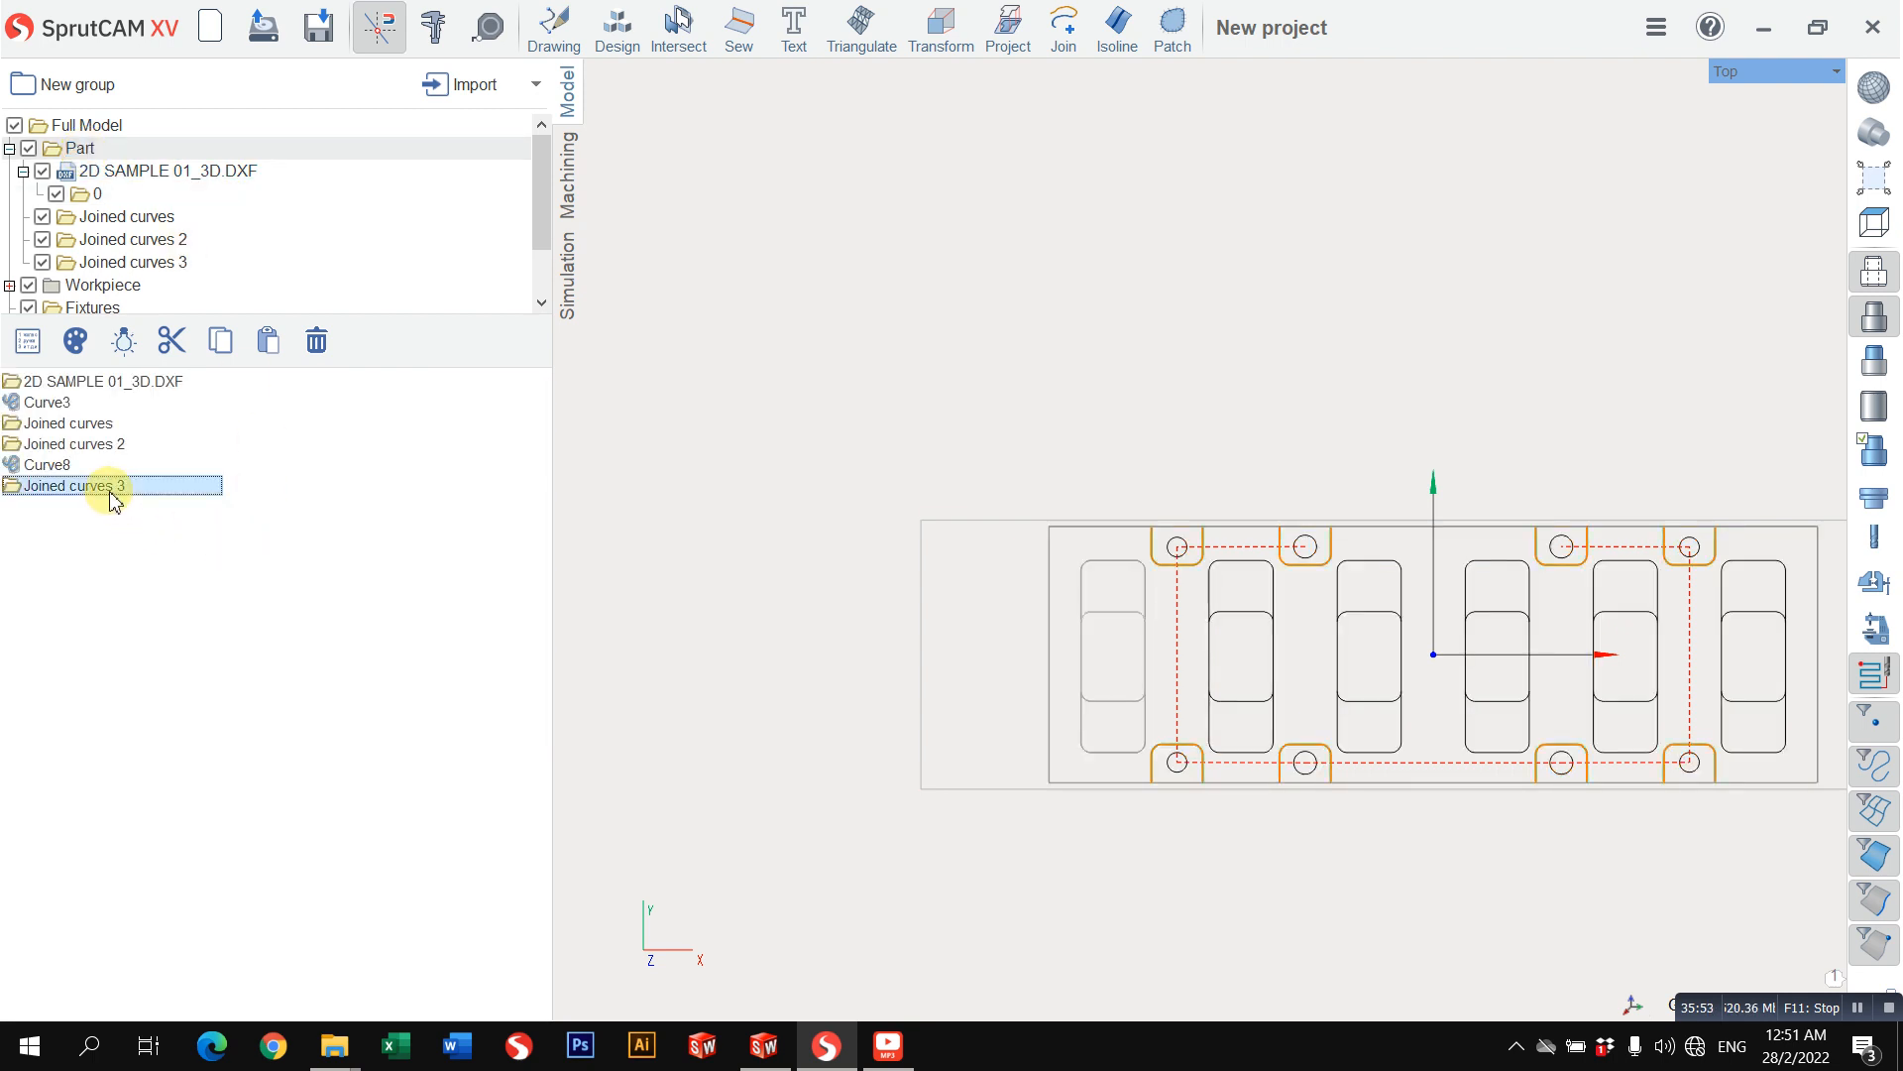
Step: Hide the 2D SAMPLE 01_3D.DXF geometry and the Workpiece group, leaving the joined curves shown
{"action": "scroll", "coordinate": [212, 276], "scroll_direction": "down", "scroll_amount": 1}
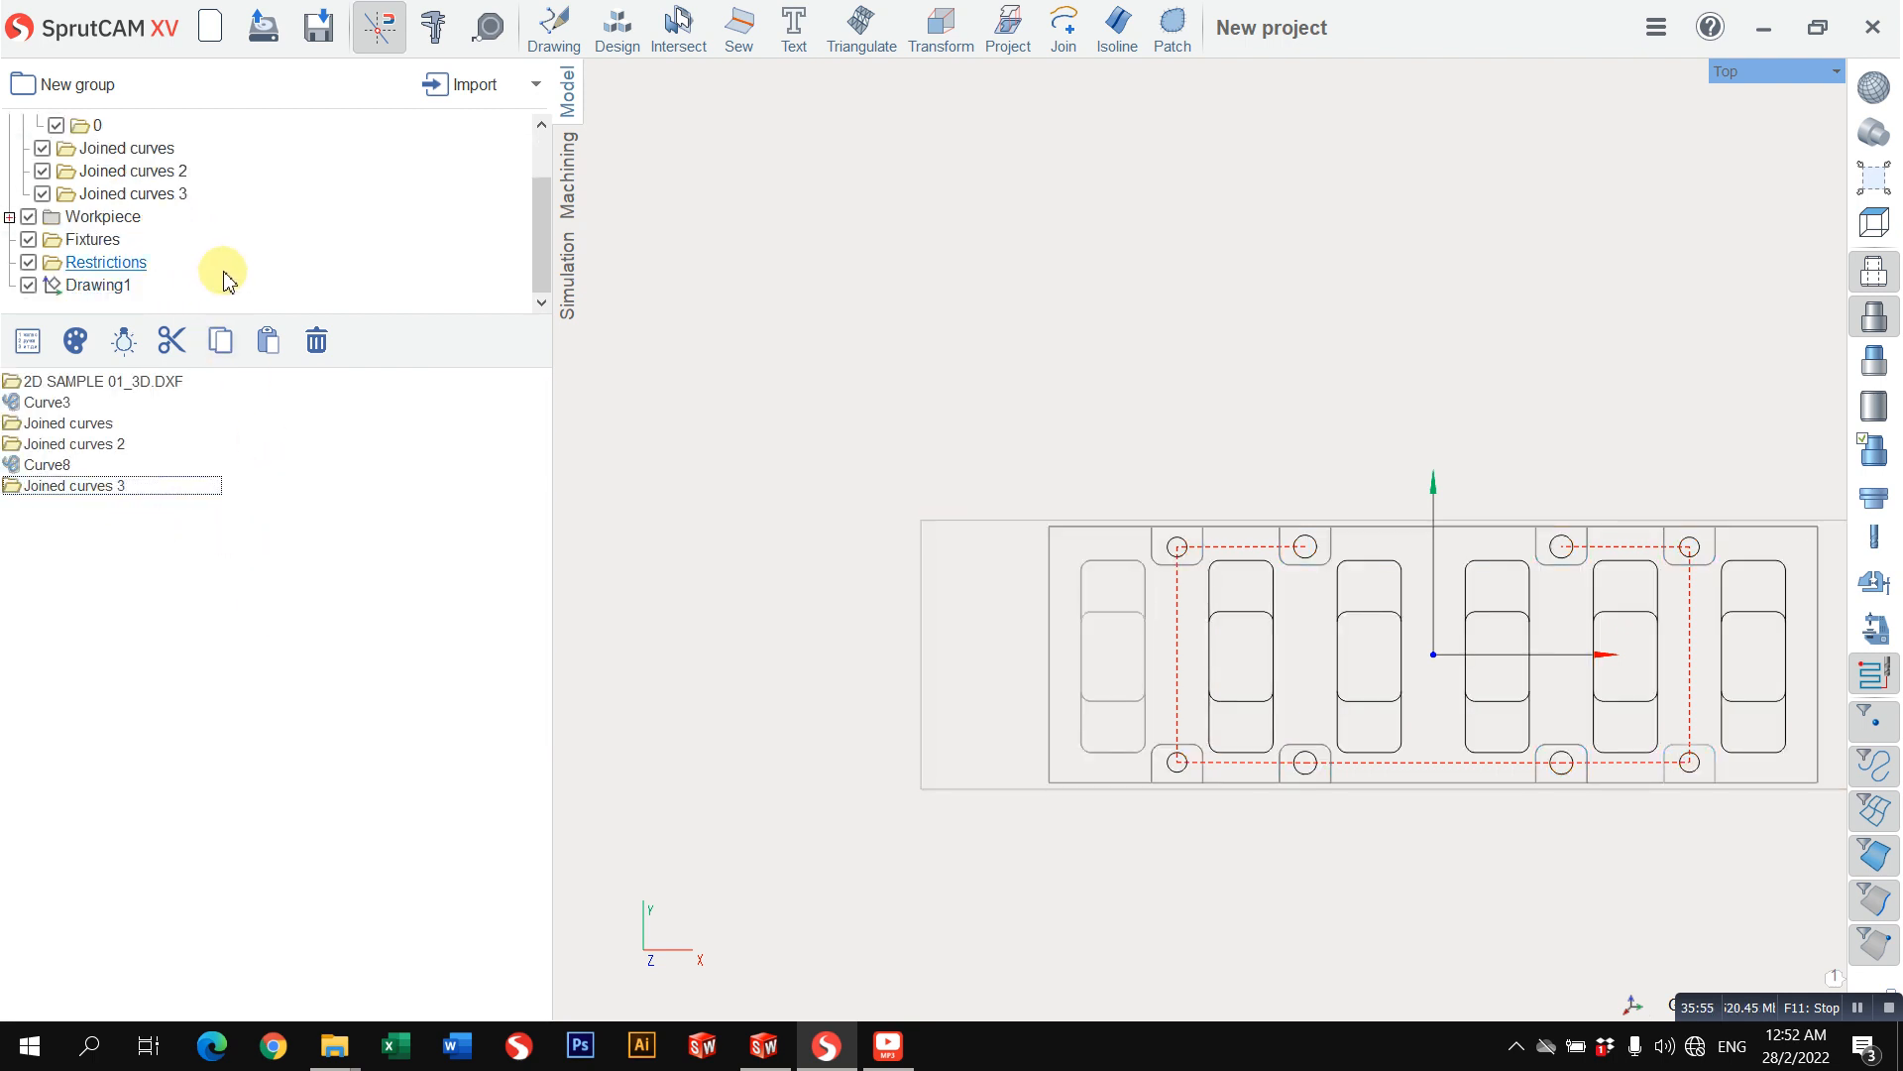
{"action": "scroll", "coordinate": [221, 276], "scroll_direction": "up", "scroll_amount": 1}
{"action": "left_click", "coordinate": [42, 171]}
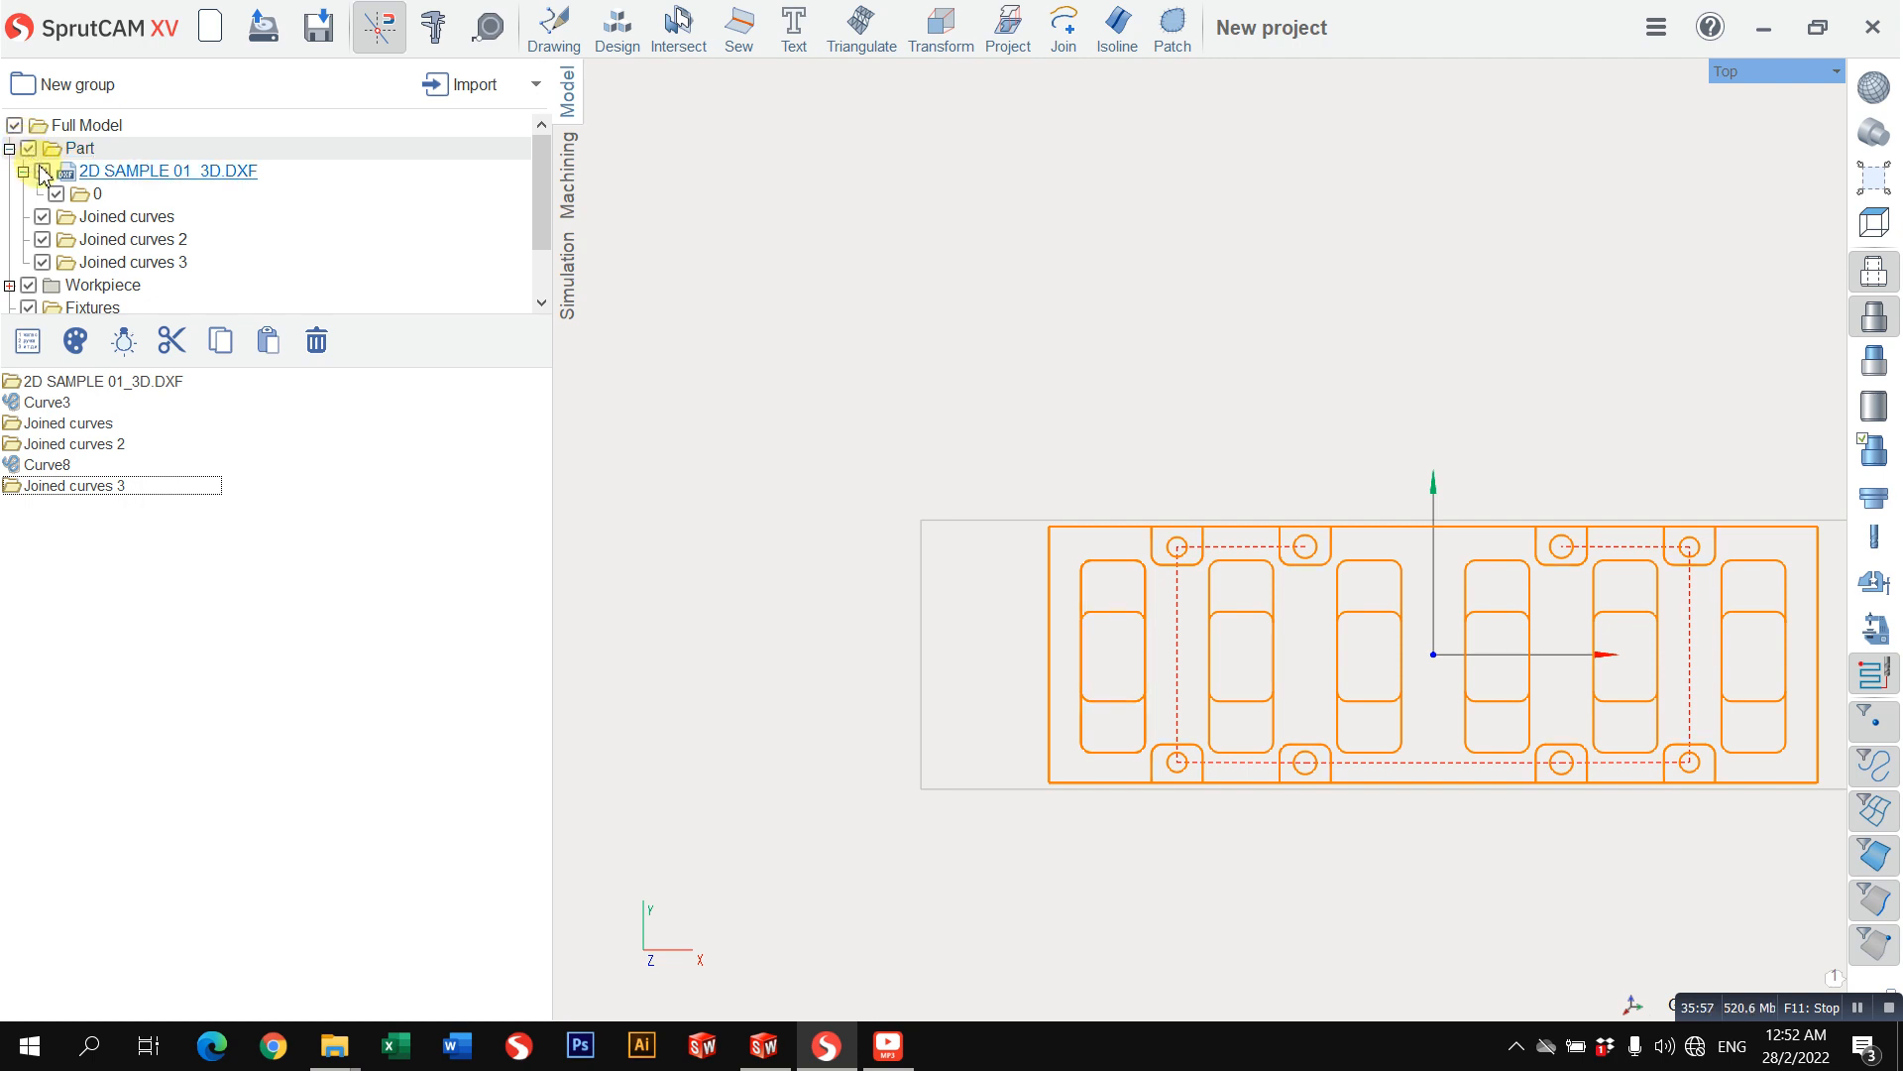
{"action": "middle_click_drag", "start_coordinate": [1034, 359], "coordinate": [817, 317]}
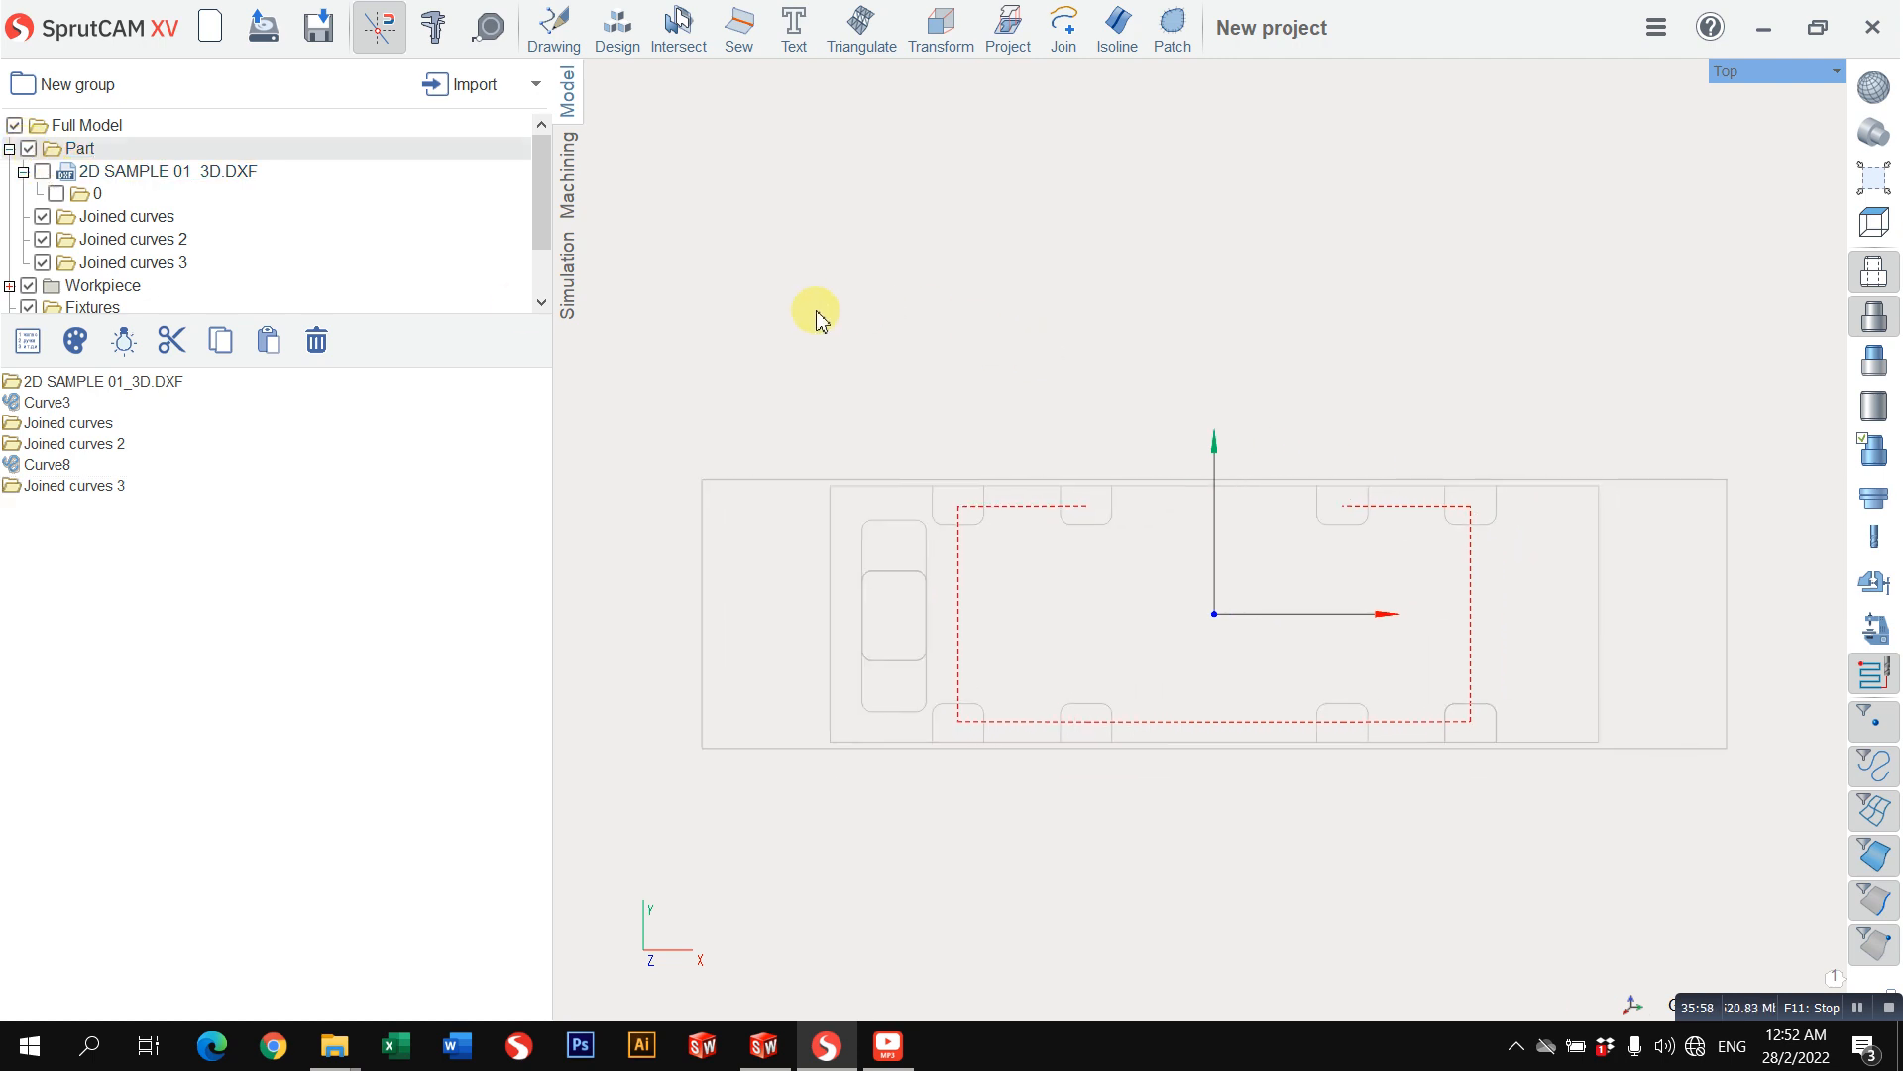
{"action": "left_click", "coordinate": [836, 495]}
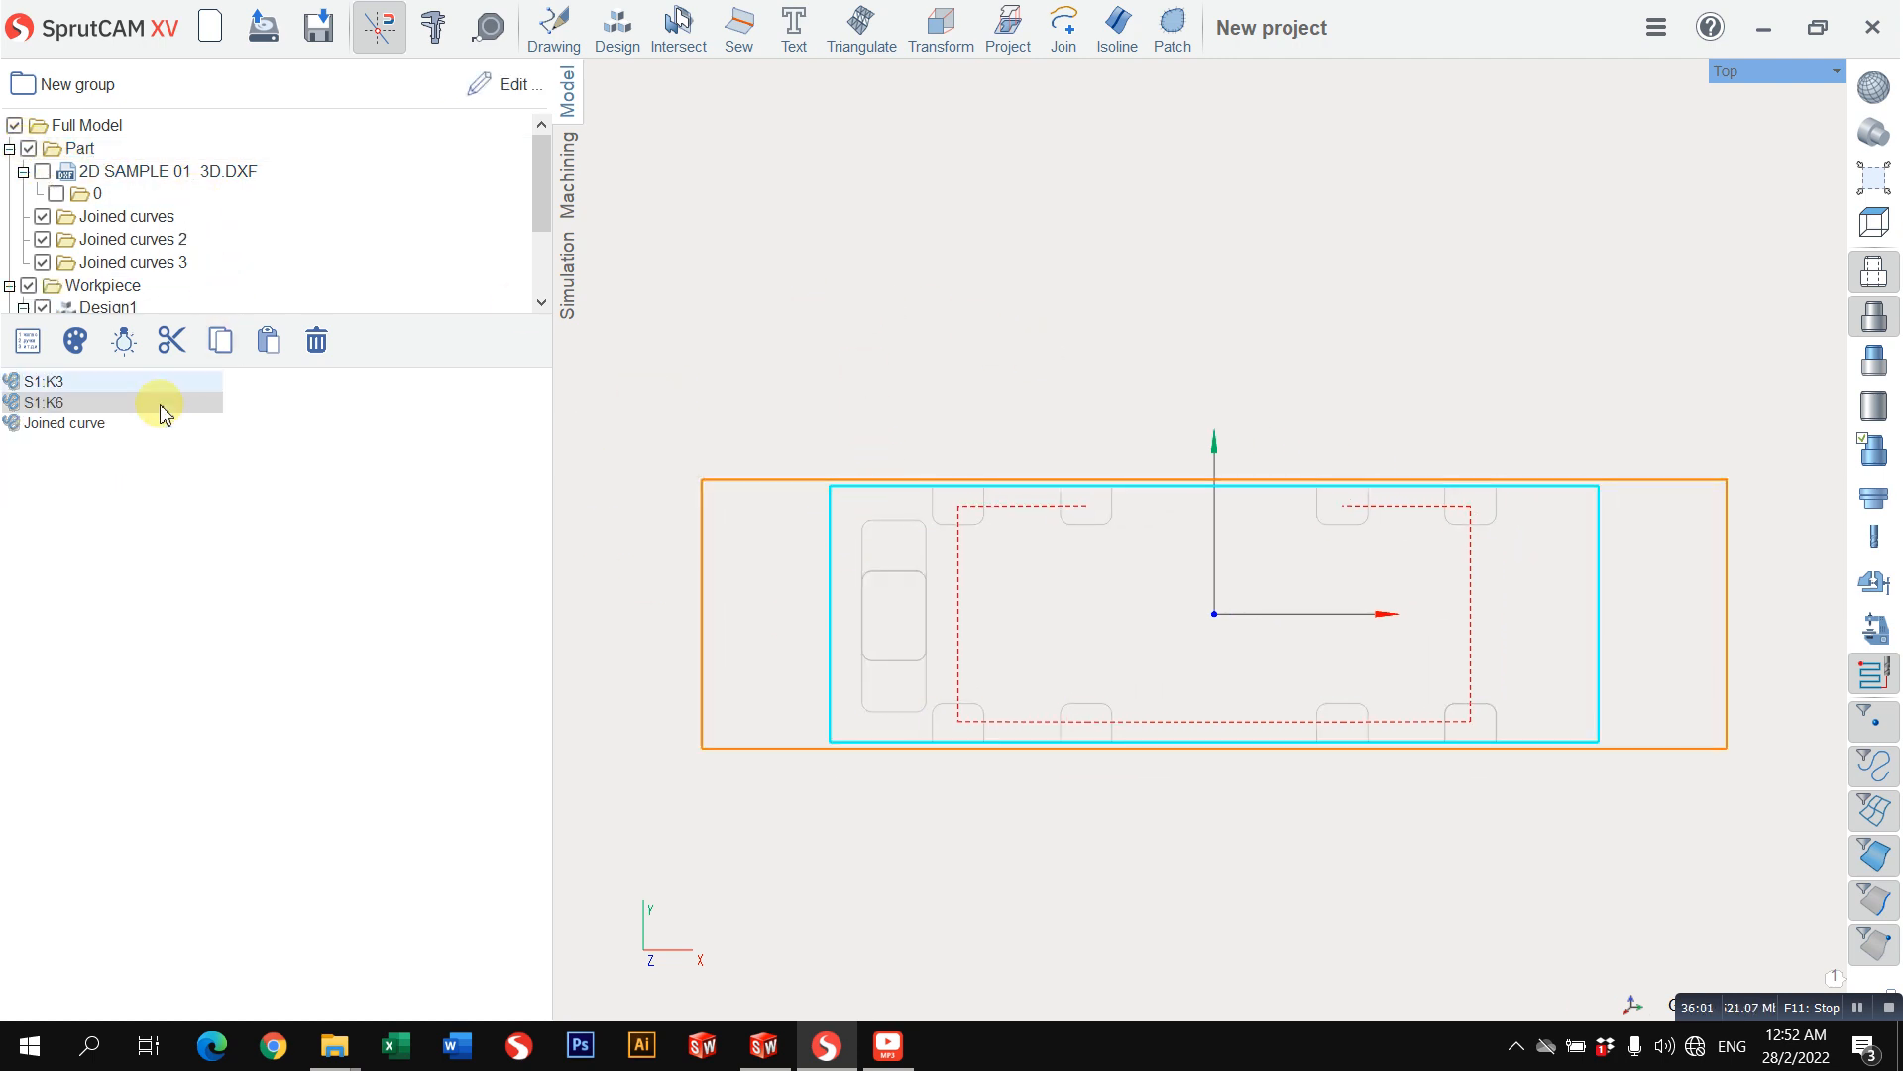
{"action": "scroll", "coordinate": [203, 237], "scroll_direction": "down", "scroll_amount": 3}
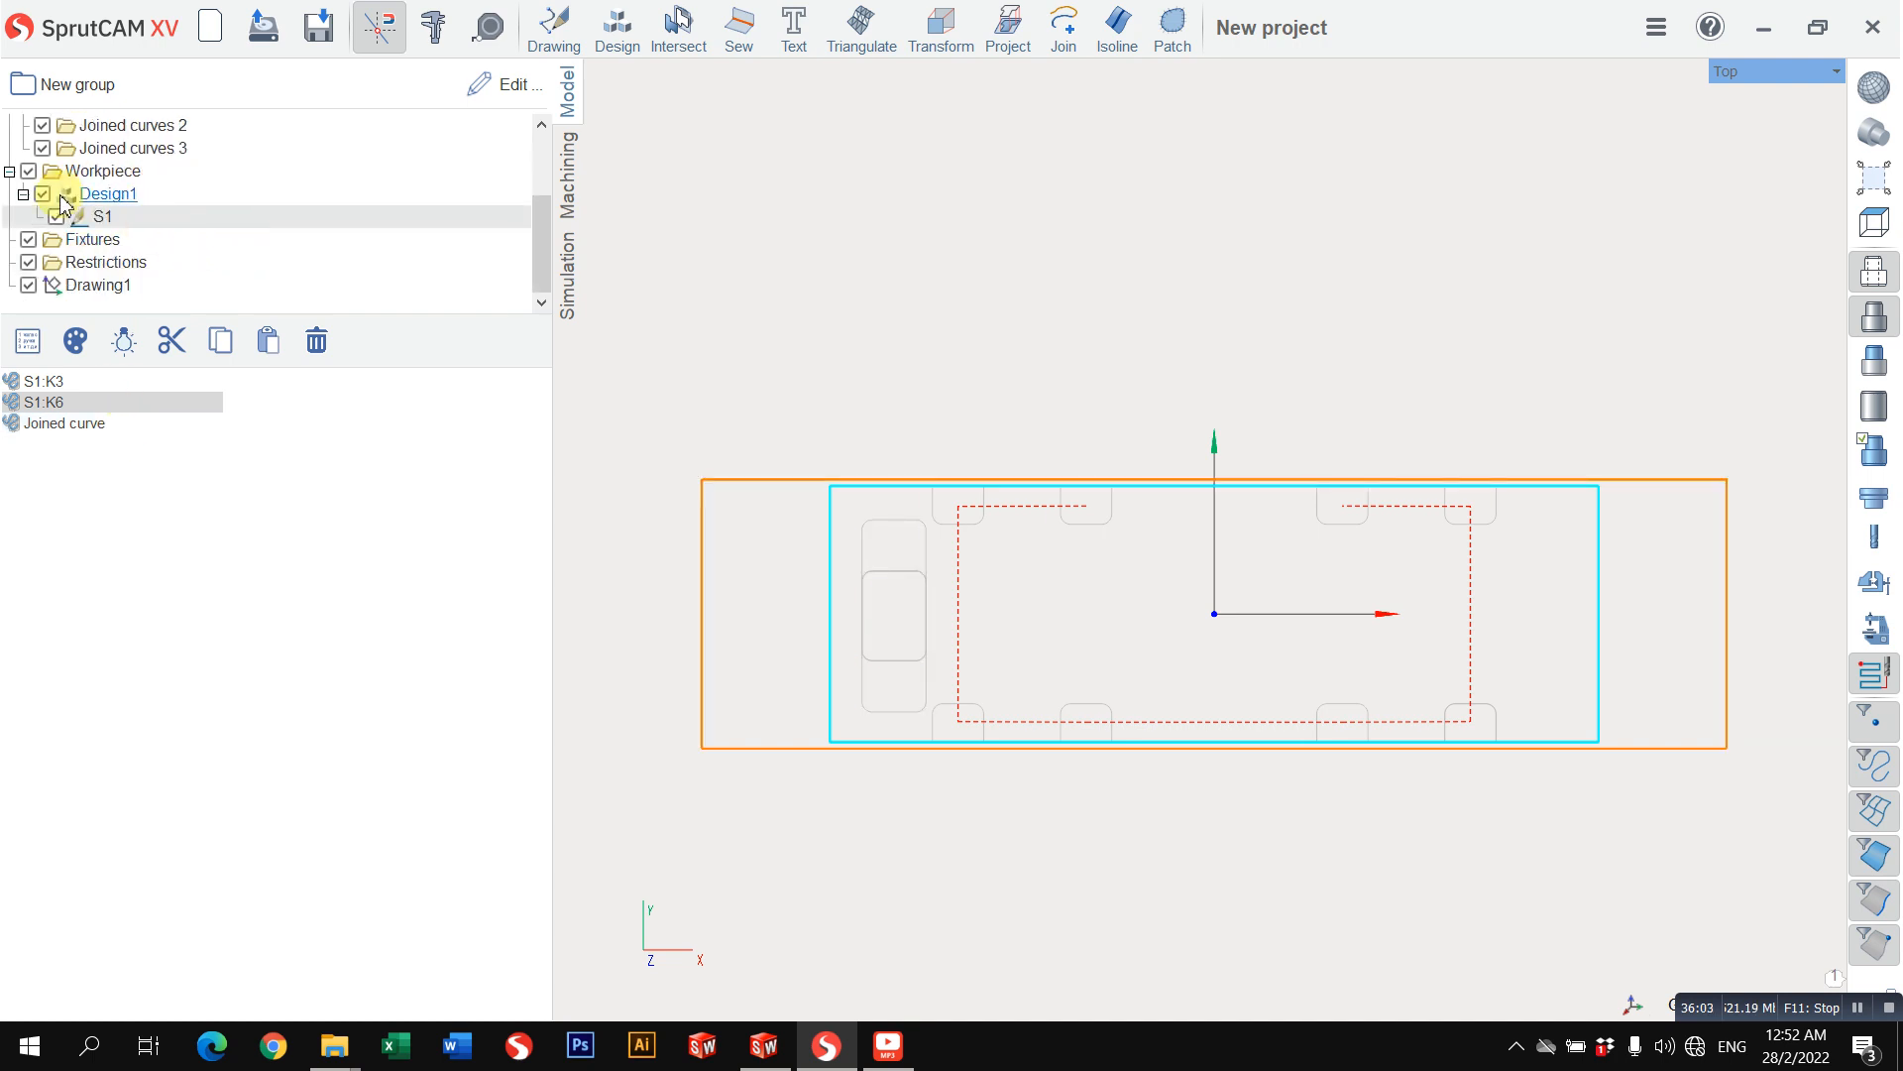
{"action": "left_click", "coordinate": [10, 172]}
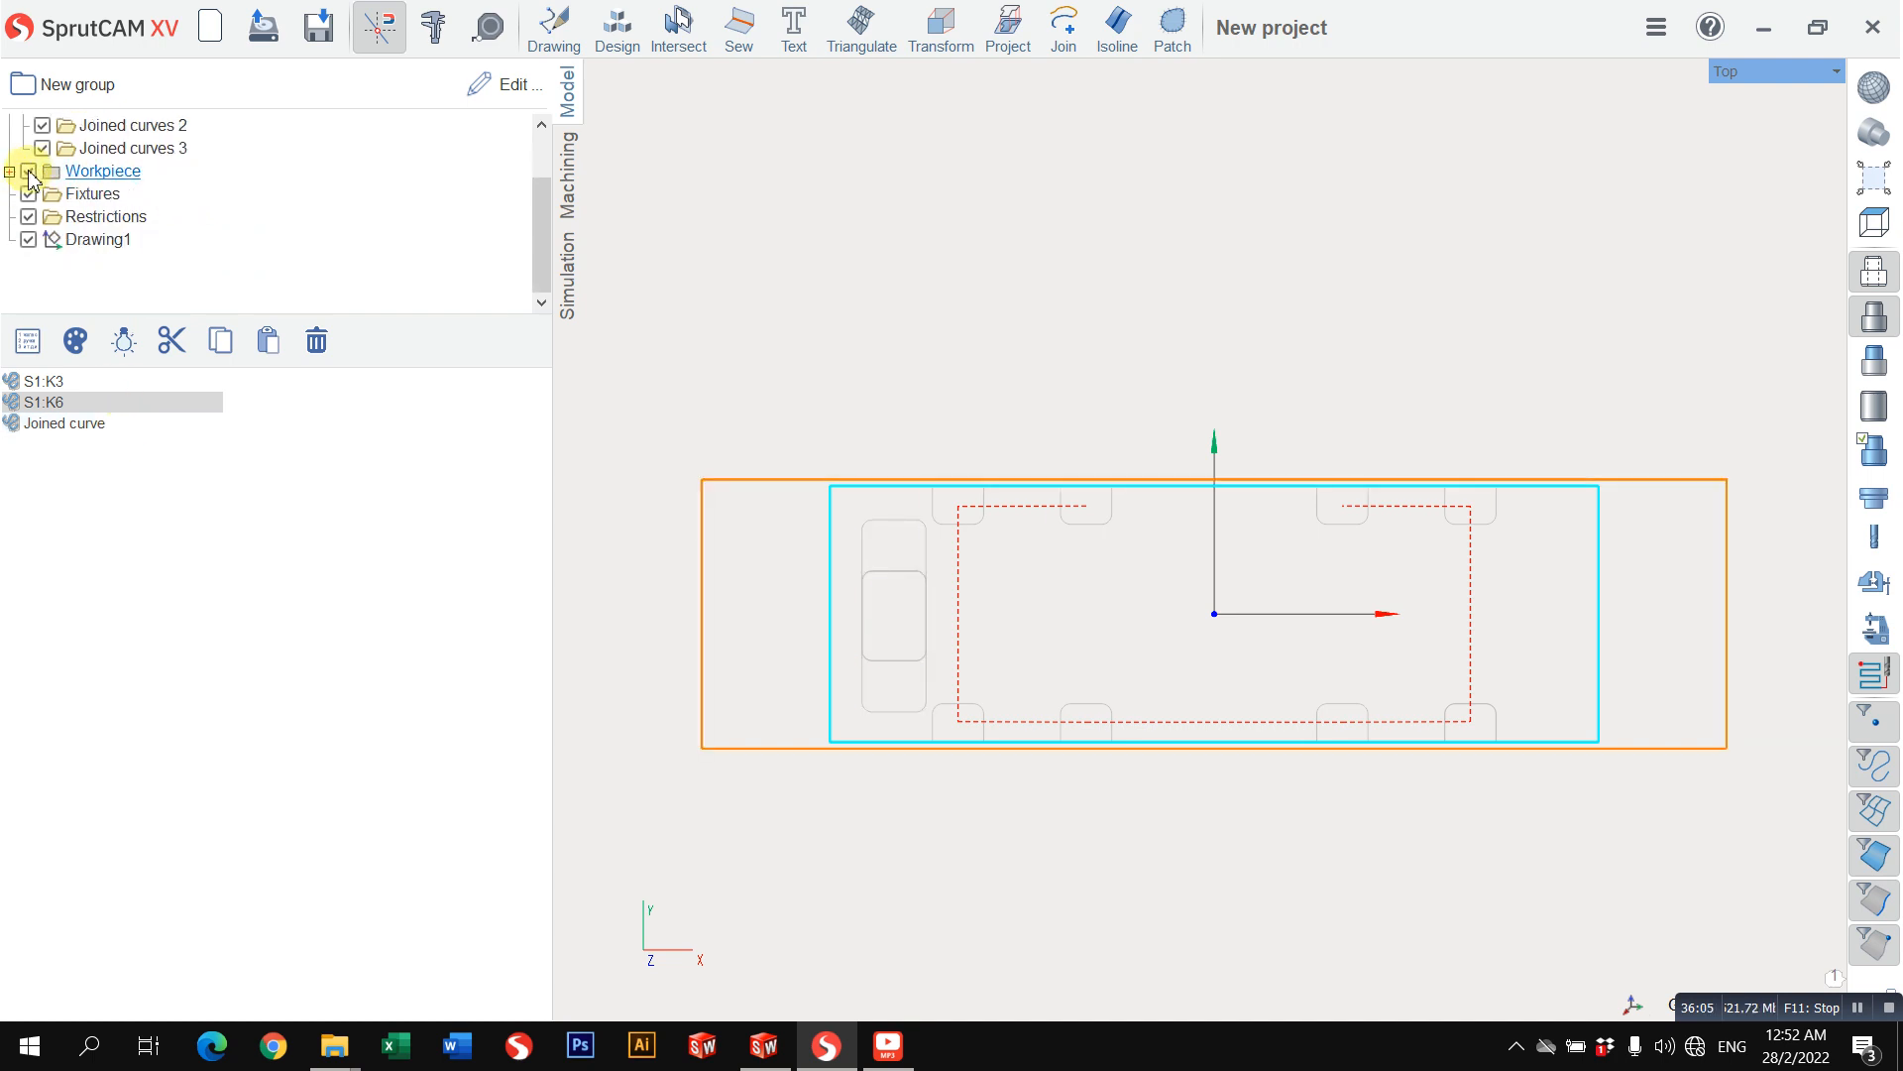
{"action": "left_click", "coordinate": [30, 174]}
{"action": "left_click", "coordinate": [815, 330]}
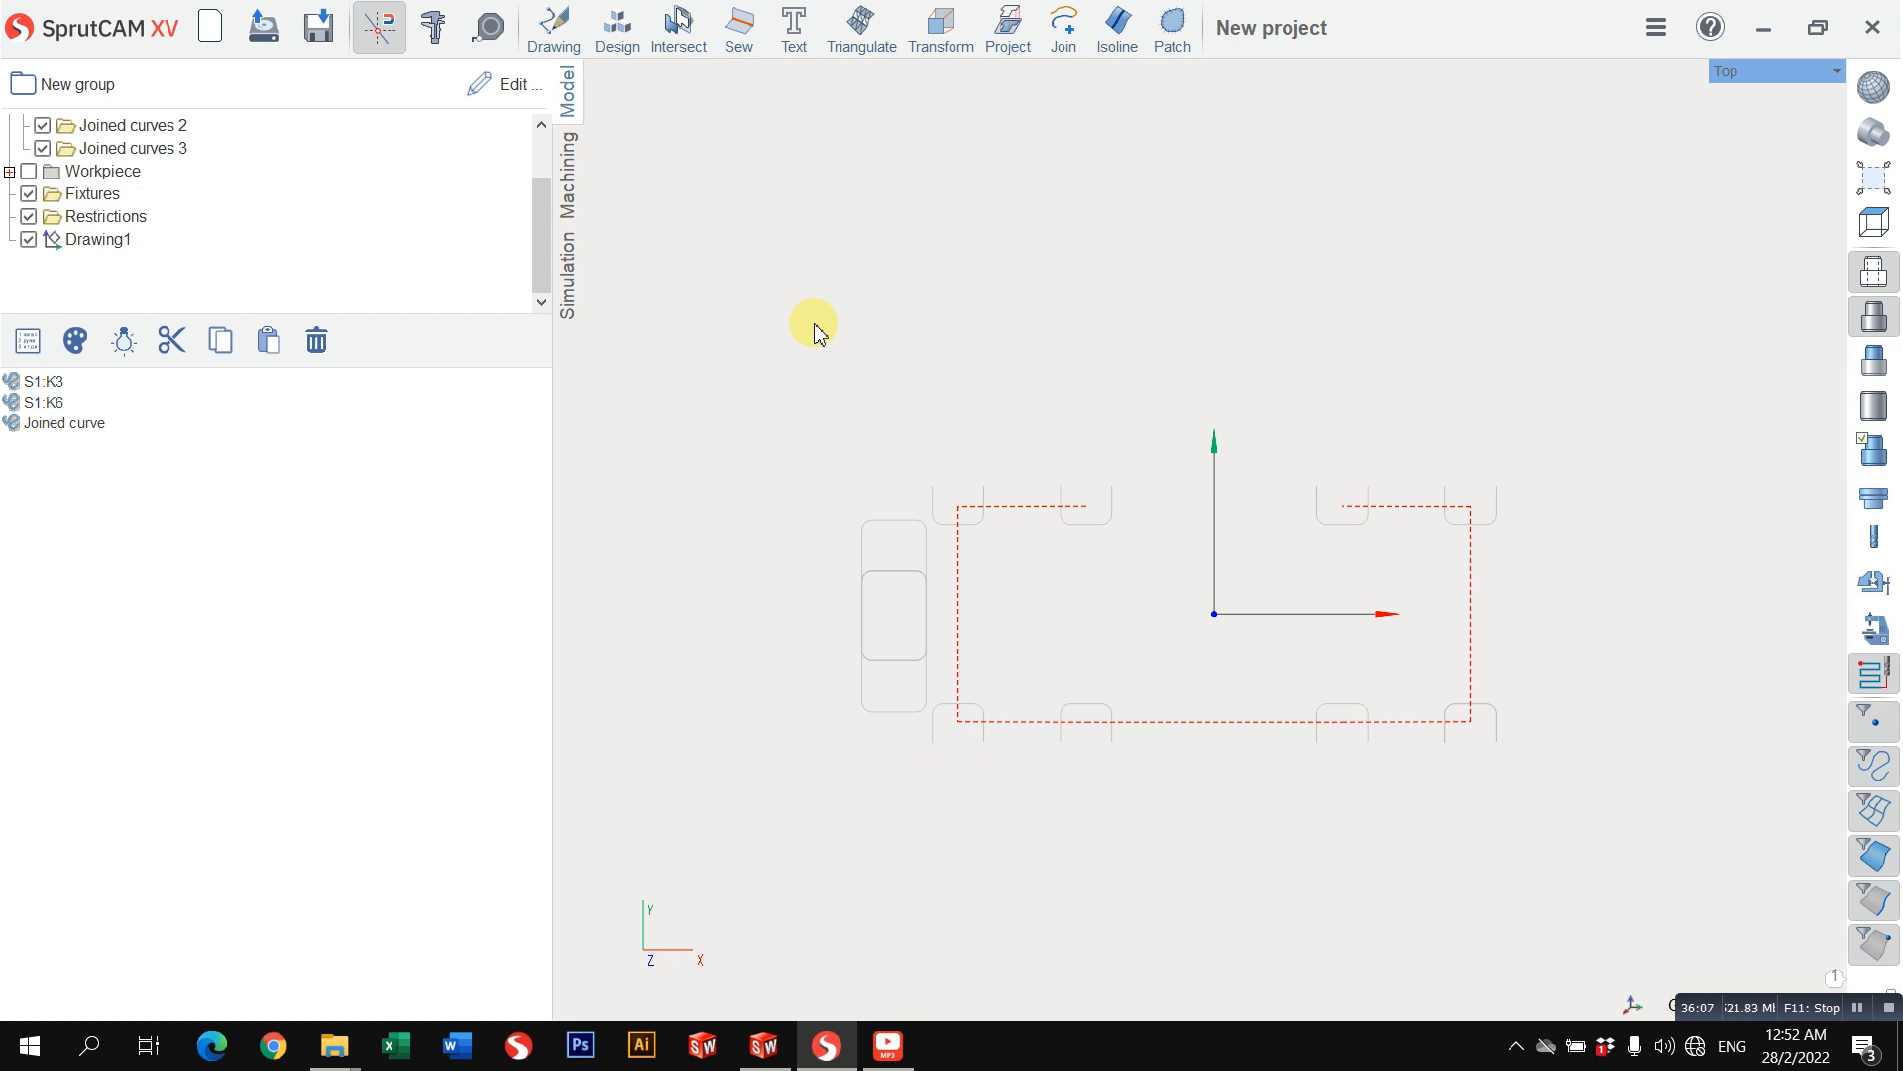
Step: Open Drawing1 for editing and draw 20 mm horizontal lines at Y 50 across the open ends of the four upper outlines
{"action": "double_click", "coordinate": [139, 240]}
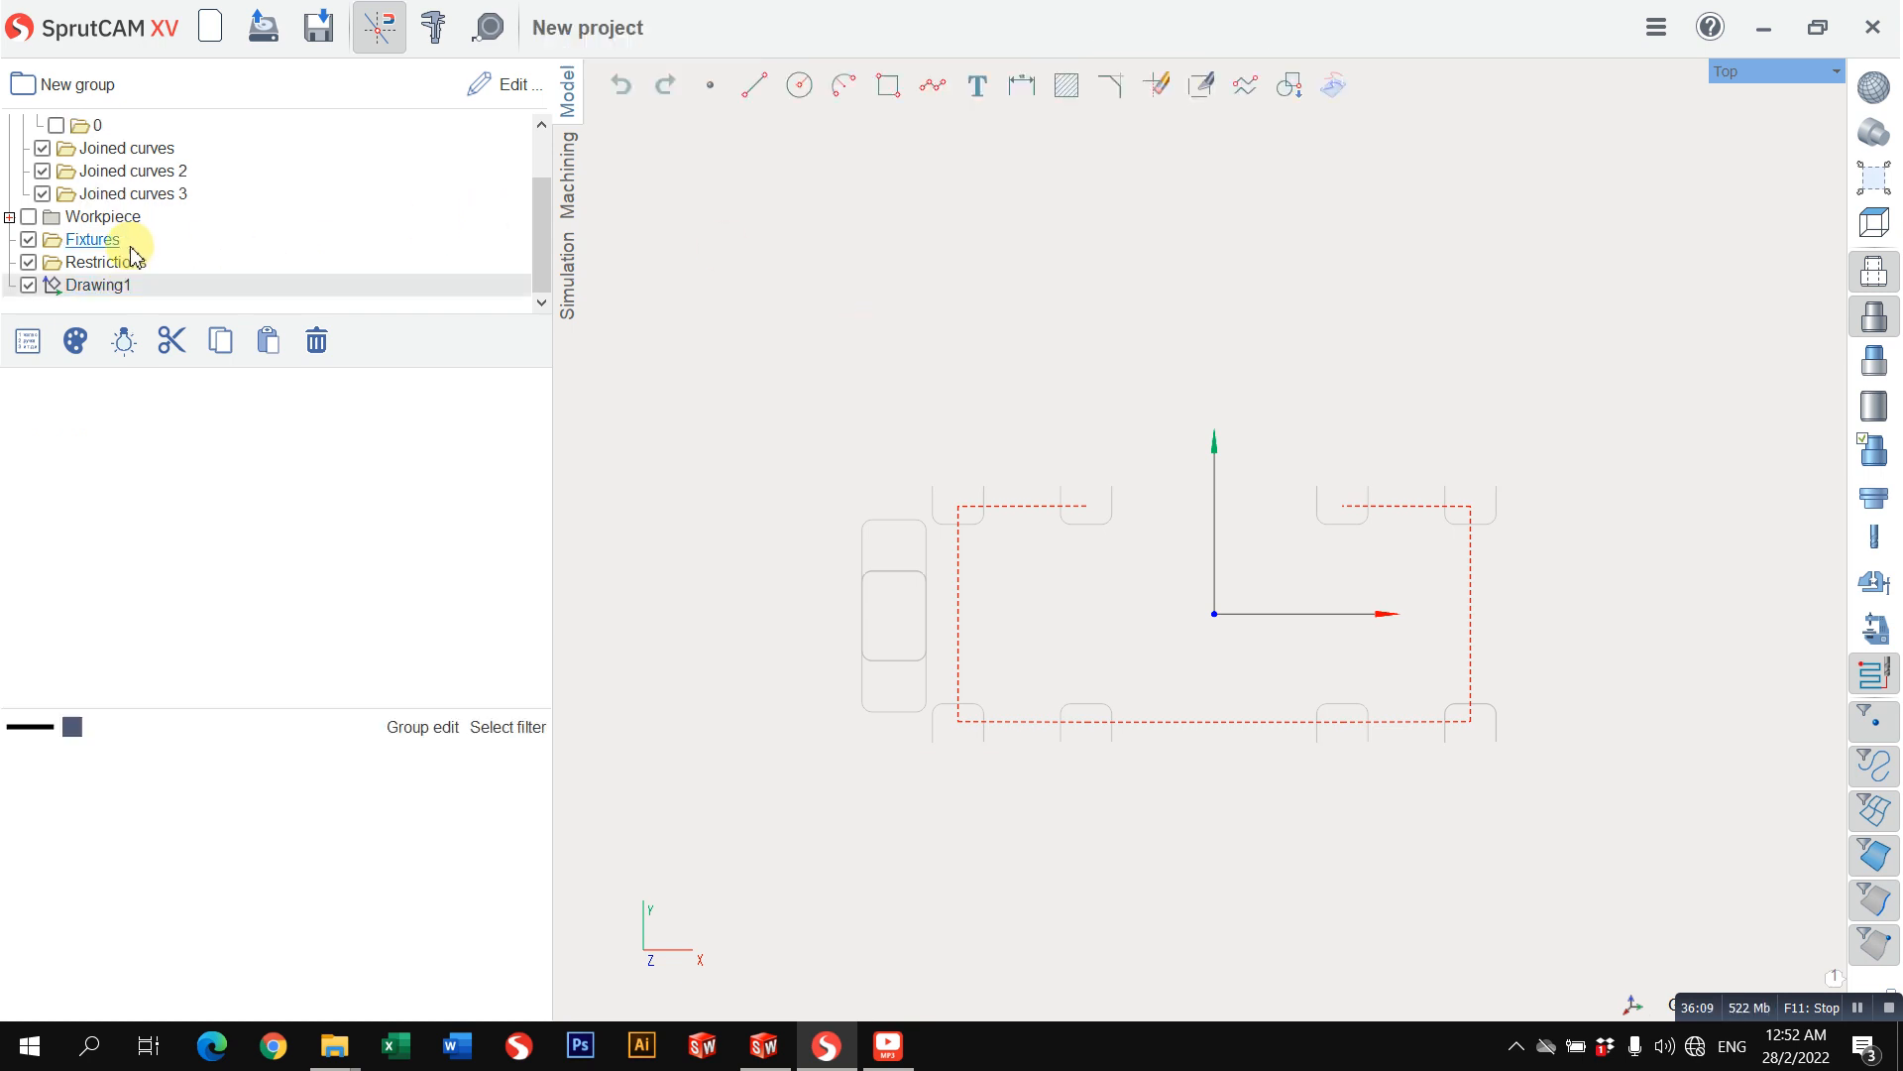
{"action": "left_click", "coordinate": [755, 91]}
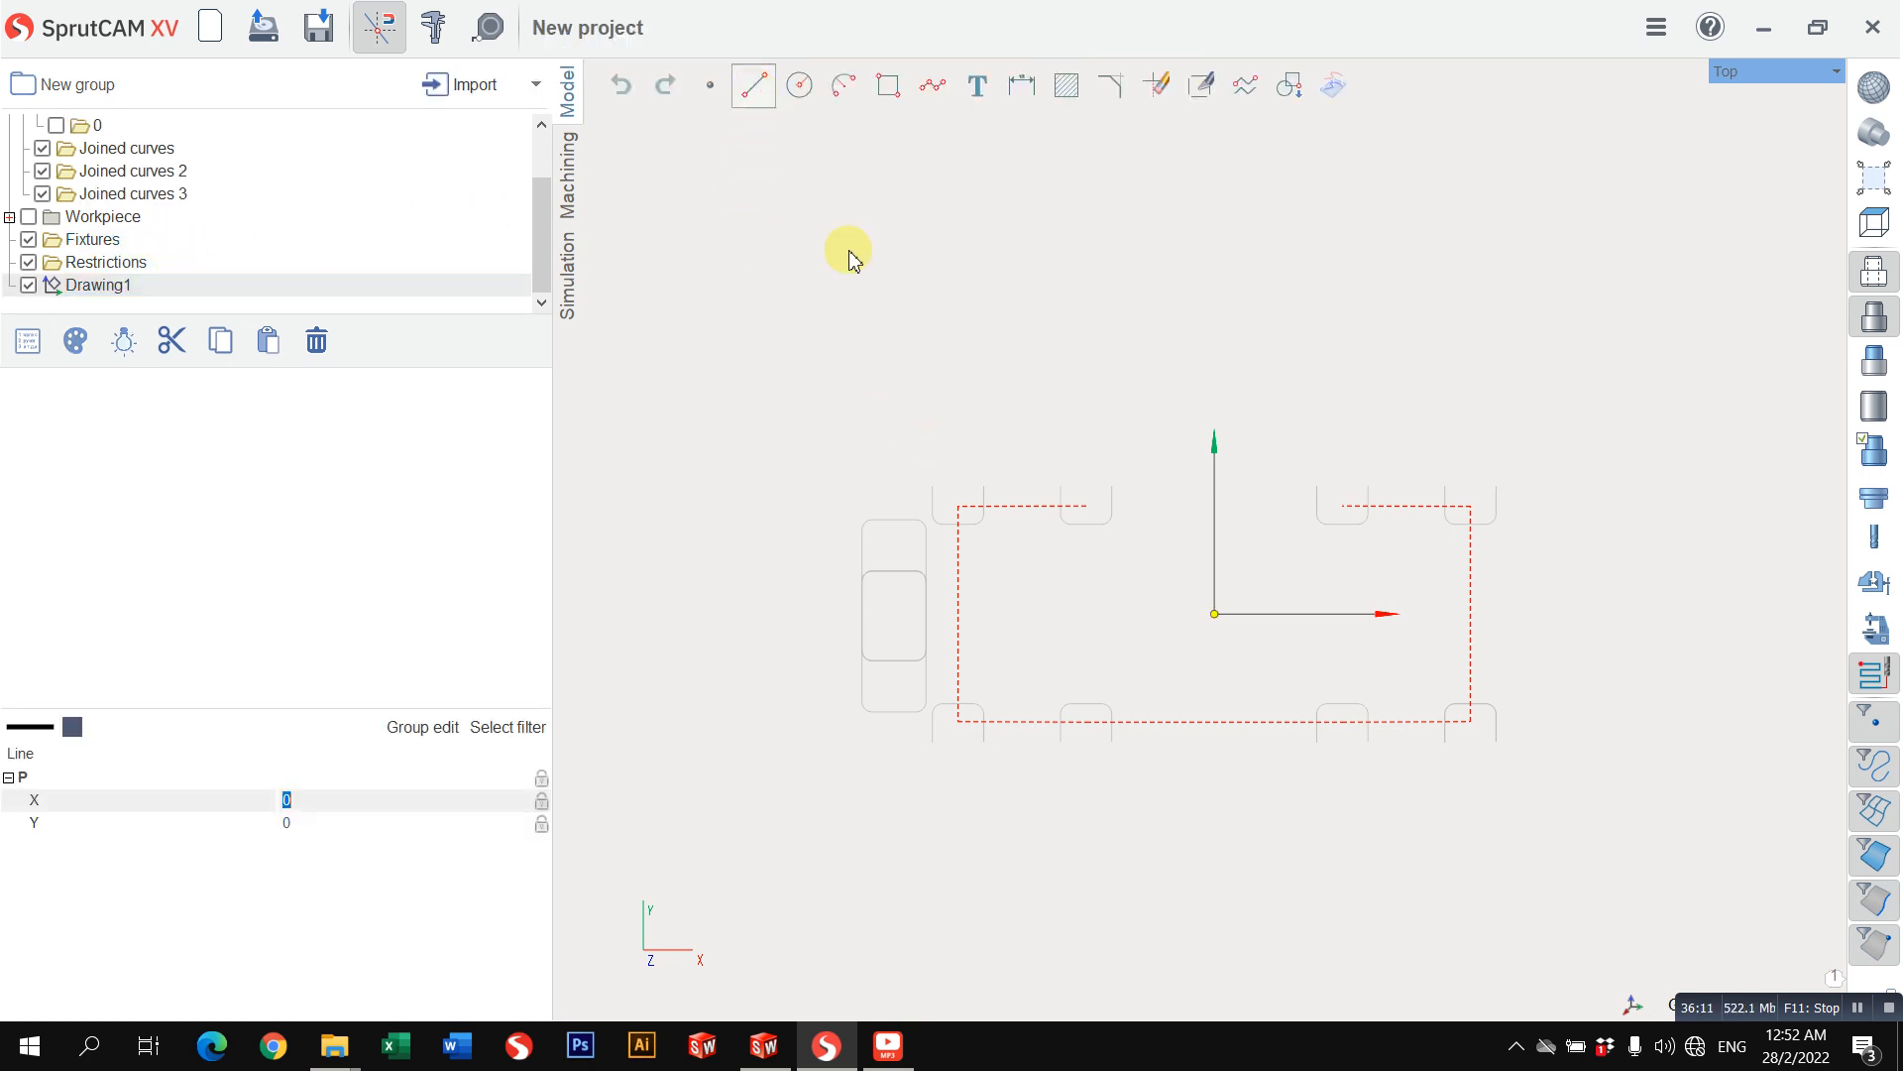
{"action": "left_click", "coordinate": [933, 486]}
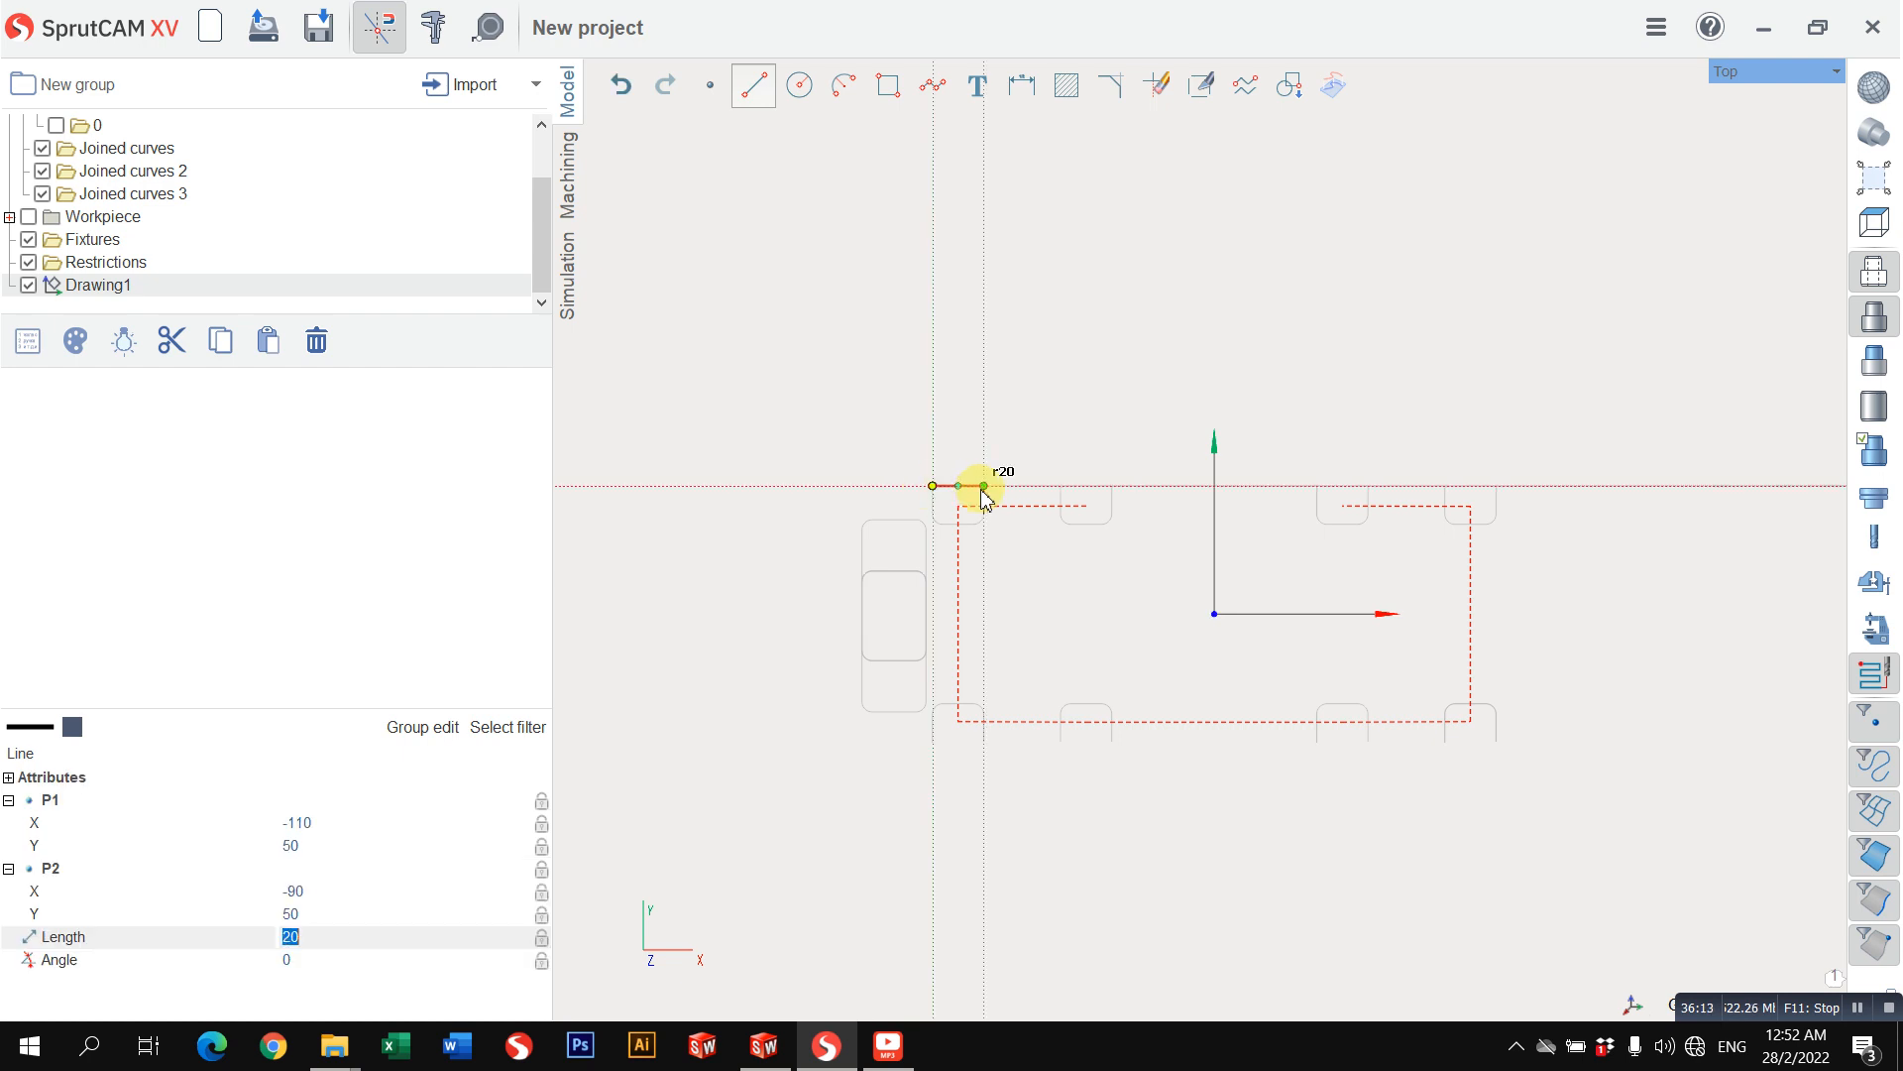
{"action": "left_click", "coordinate": [984, 486]}
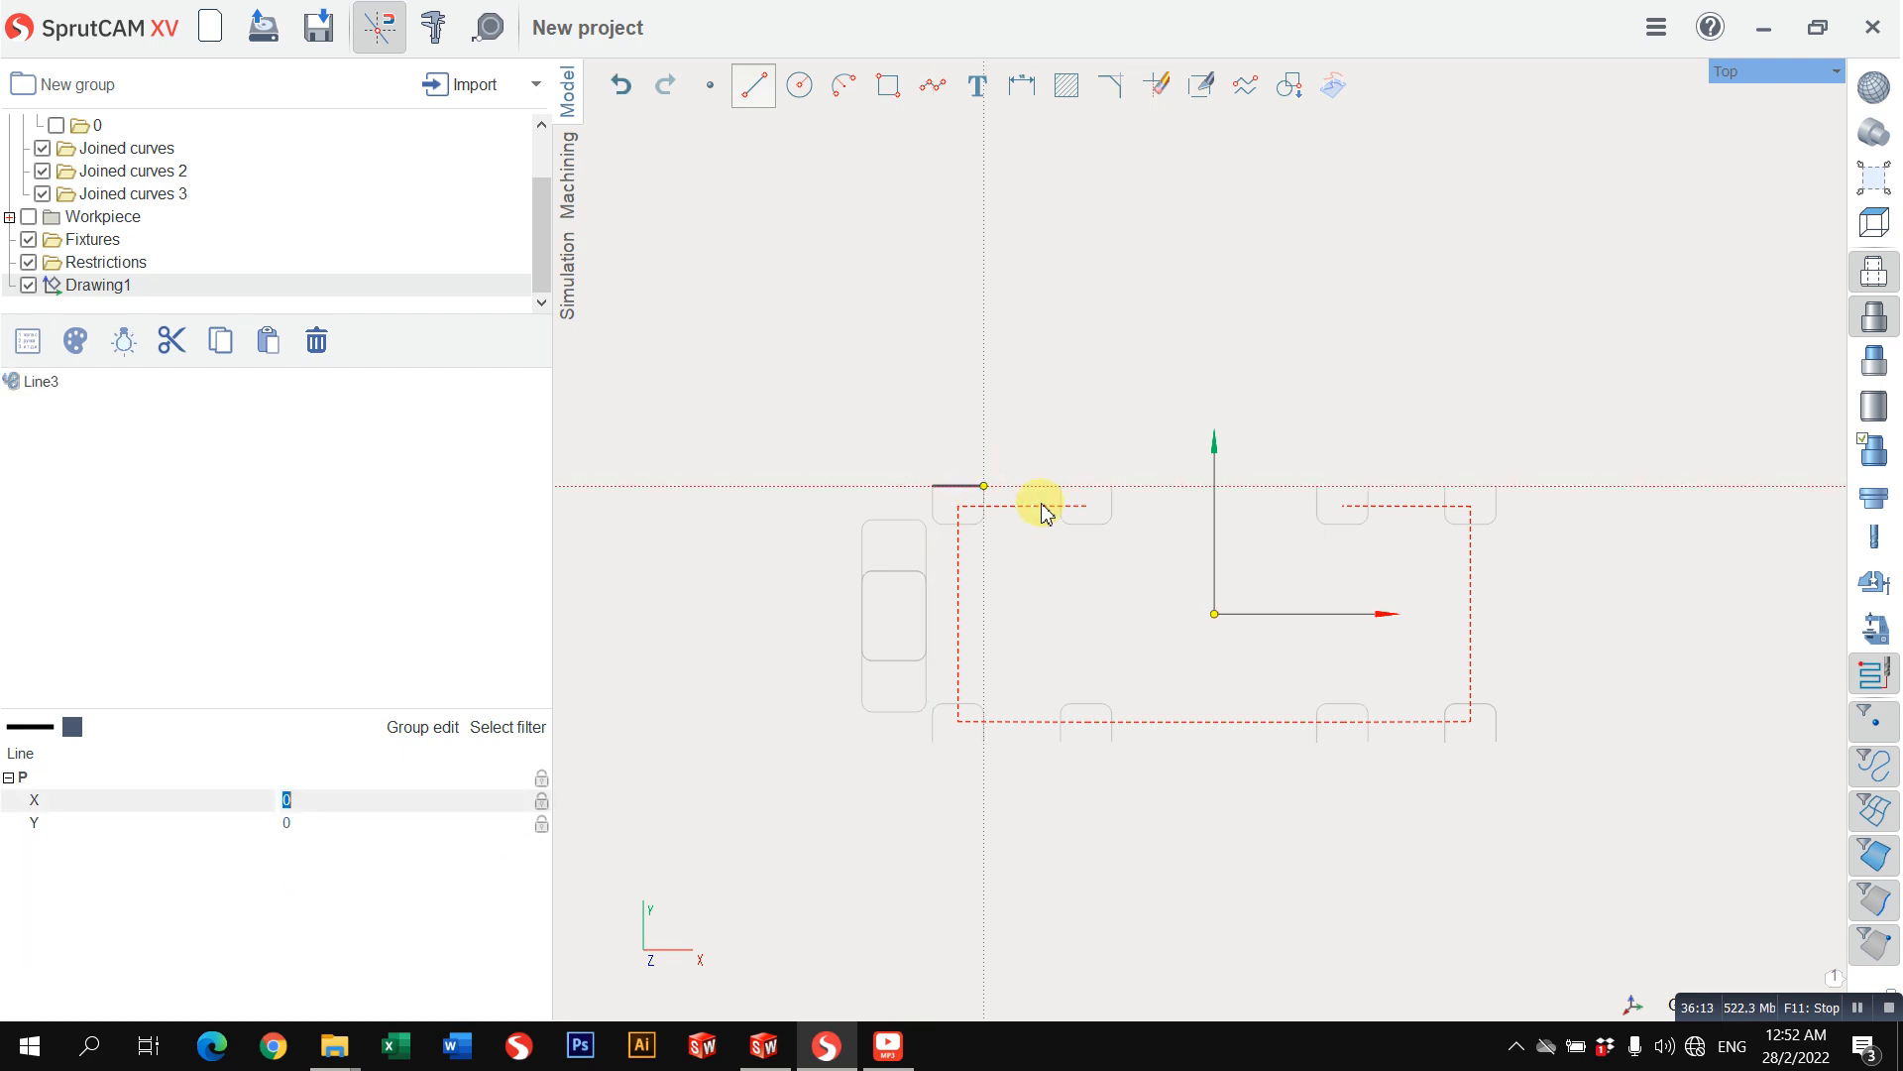
{"action": "left_click", "coordinate": [1110, 488]}
{"action": "scroll", "coordinate": [1325, 494], "scroll_direction": "up", "scroll_amount": 3}
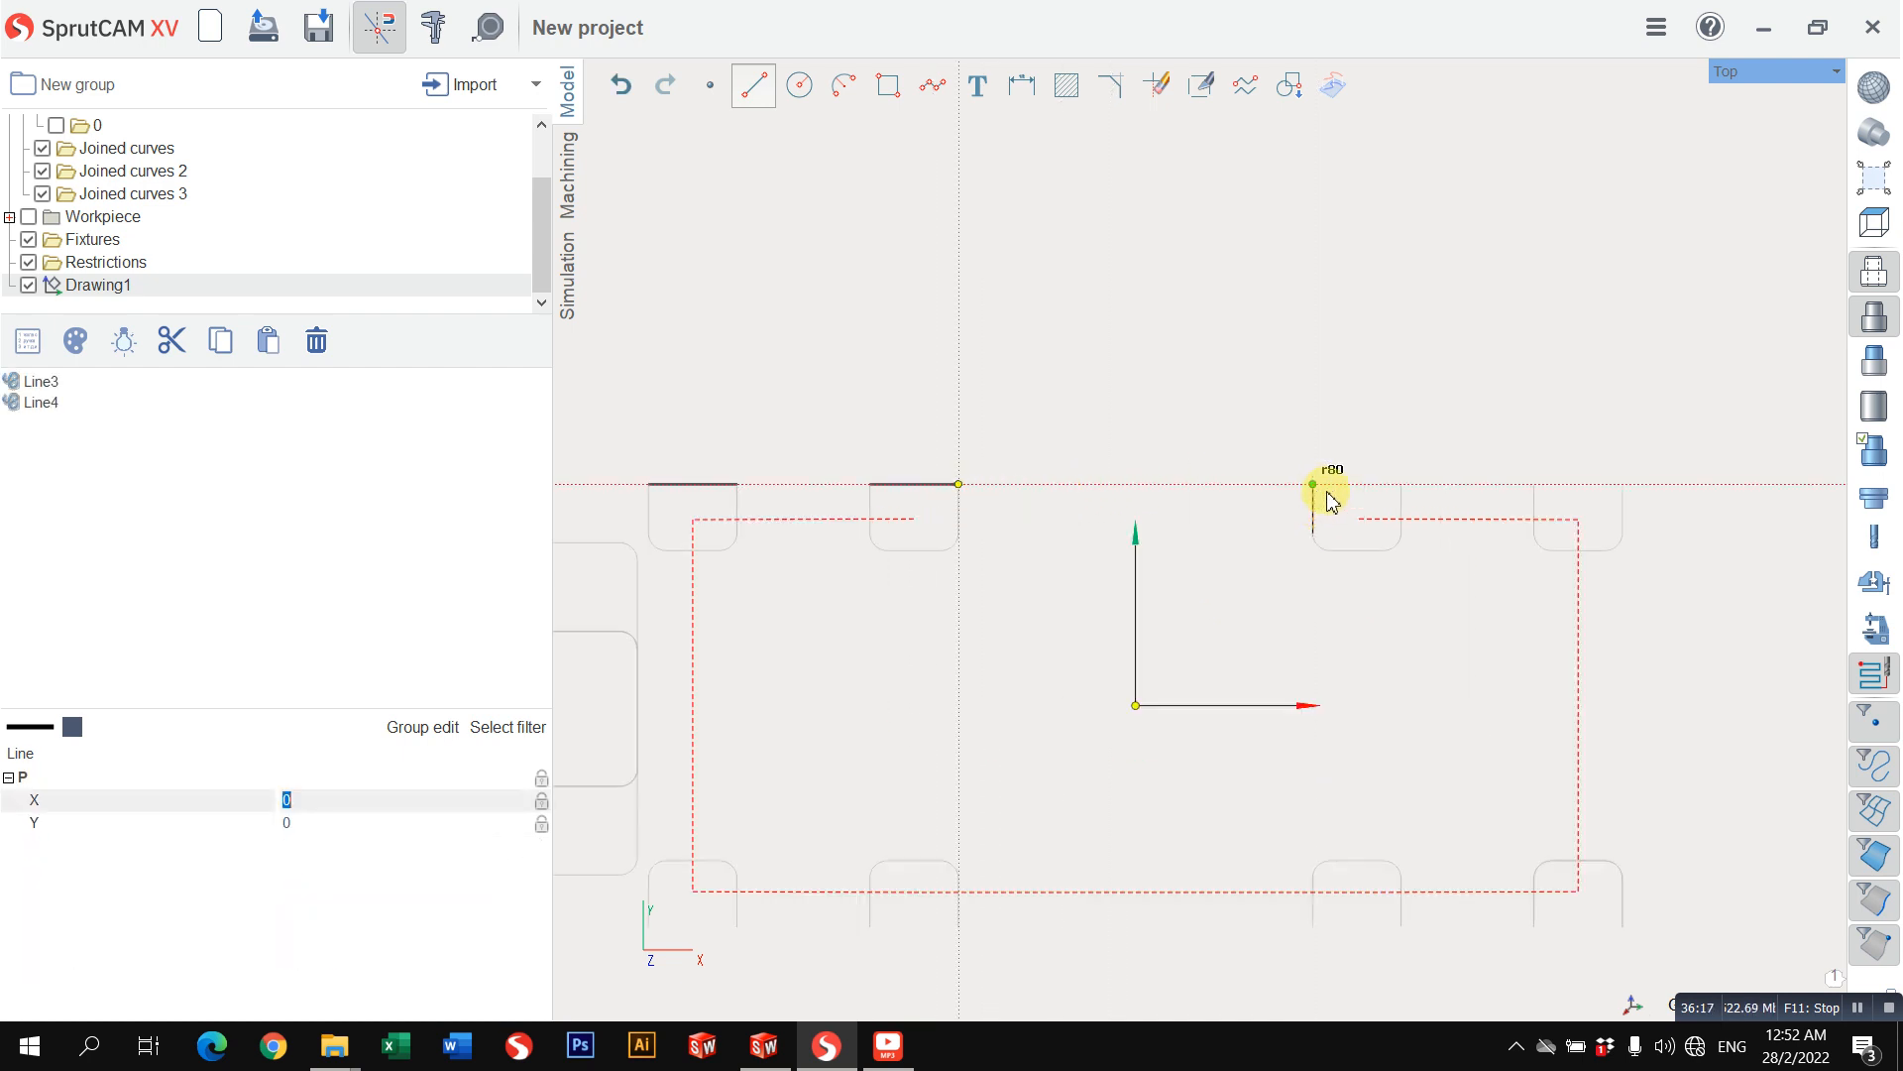
{"action": "left_click", "coordinate": [1312, 492]}
{"action": "left_click", "coordinate": [1418, 486]}
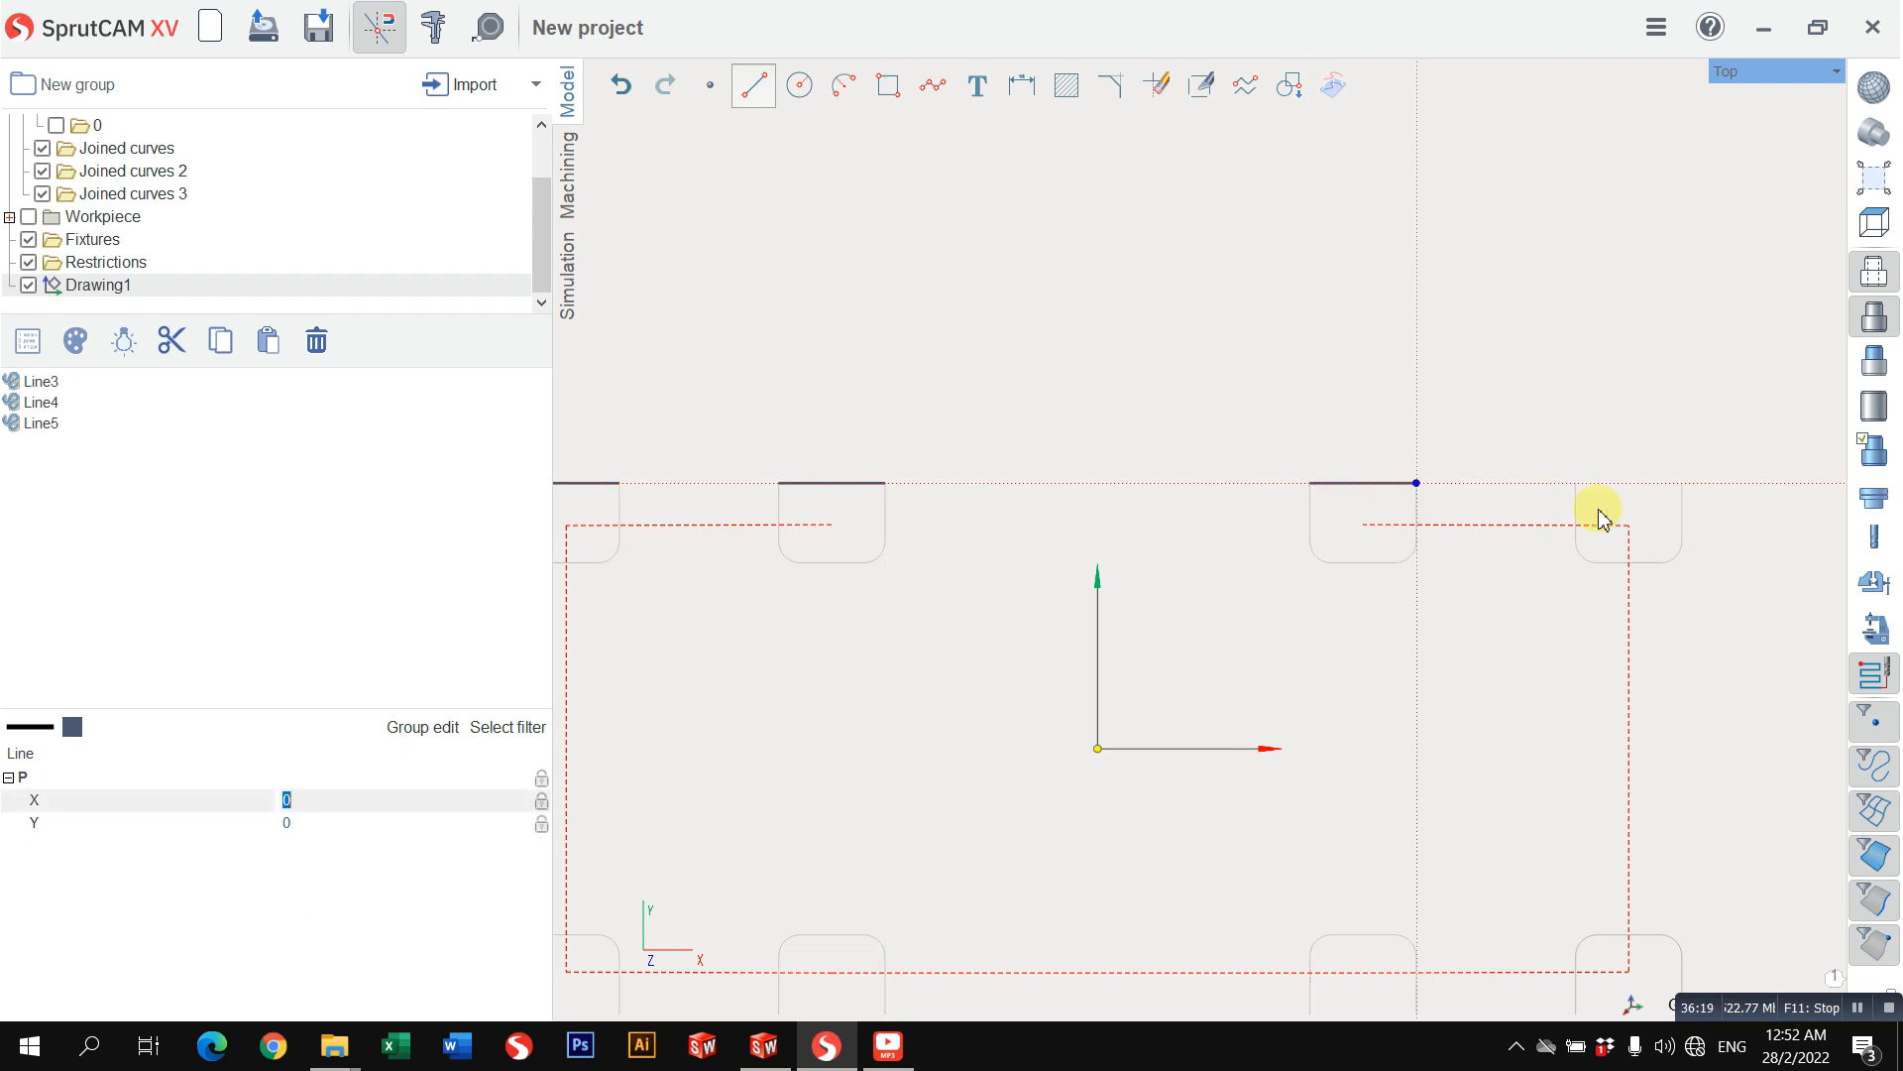
{"action": "left_click", "coordinate": [1582, 493]}
{"action": "left_click", "coordinate": [1686, 497]}
{"action": "scroll", "coordinate": [1695, 607], "scroll_direction": "down", "scroll_amount": 3}
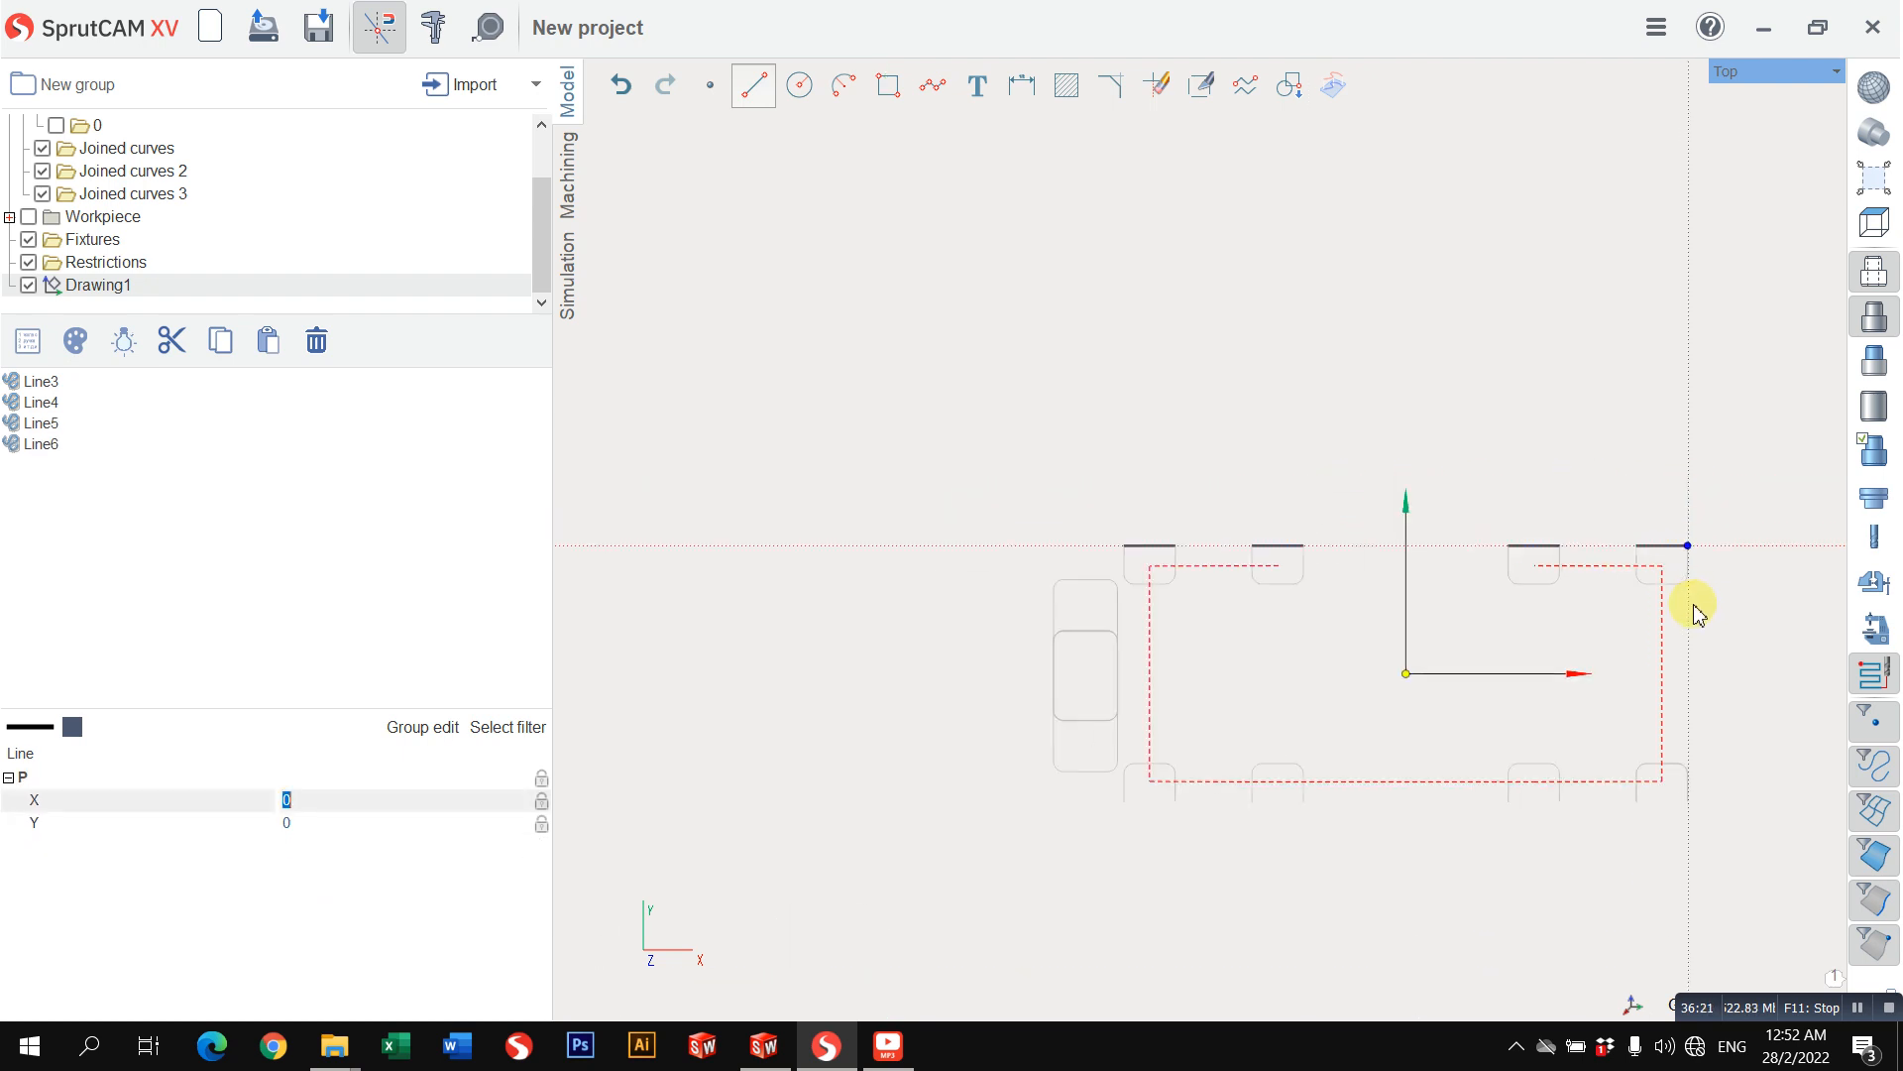
Step: Draw 20 mm horizontal lines at Y -50 across the open ends of the four lower outlines
{"action": "scroll", "coordinate": [1239, 804], "scroll_direction": "up", "scroll_amount": 3}
{"action": "left_click", "coordinate": [995, 799]}
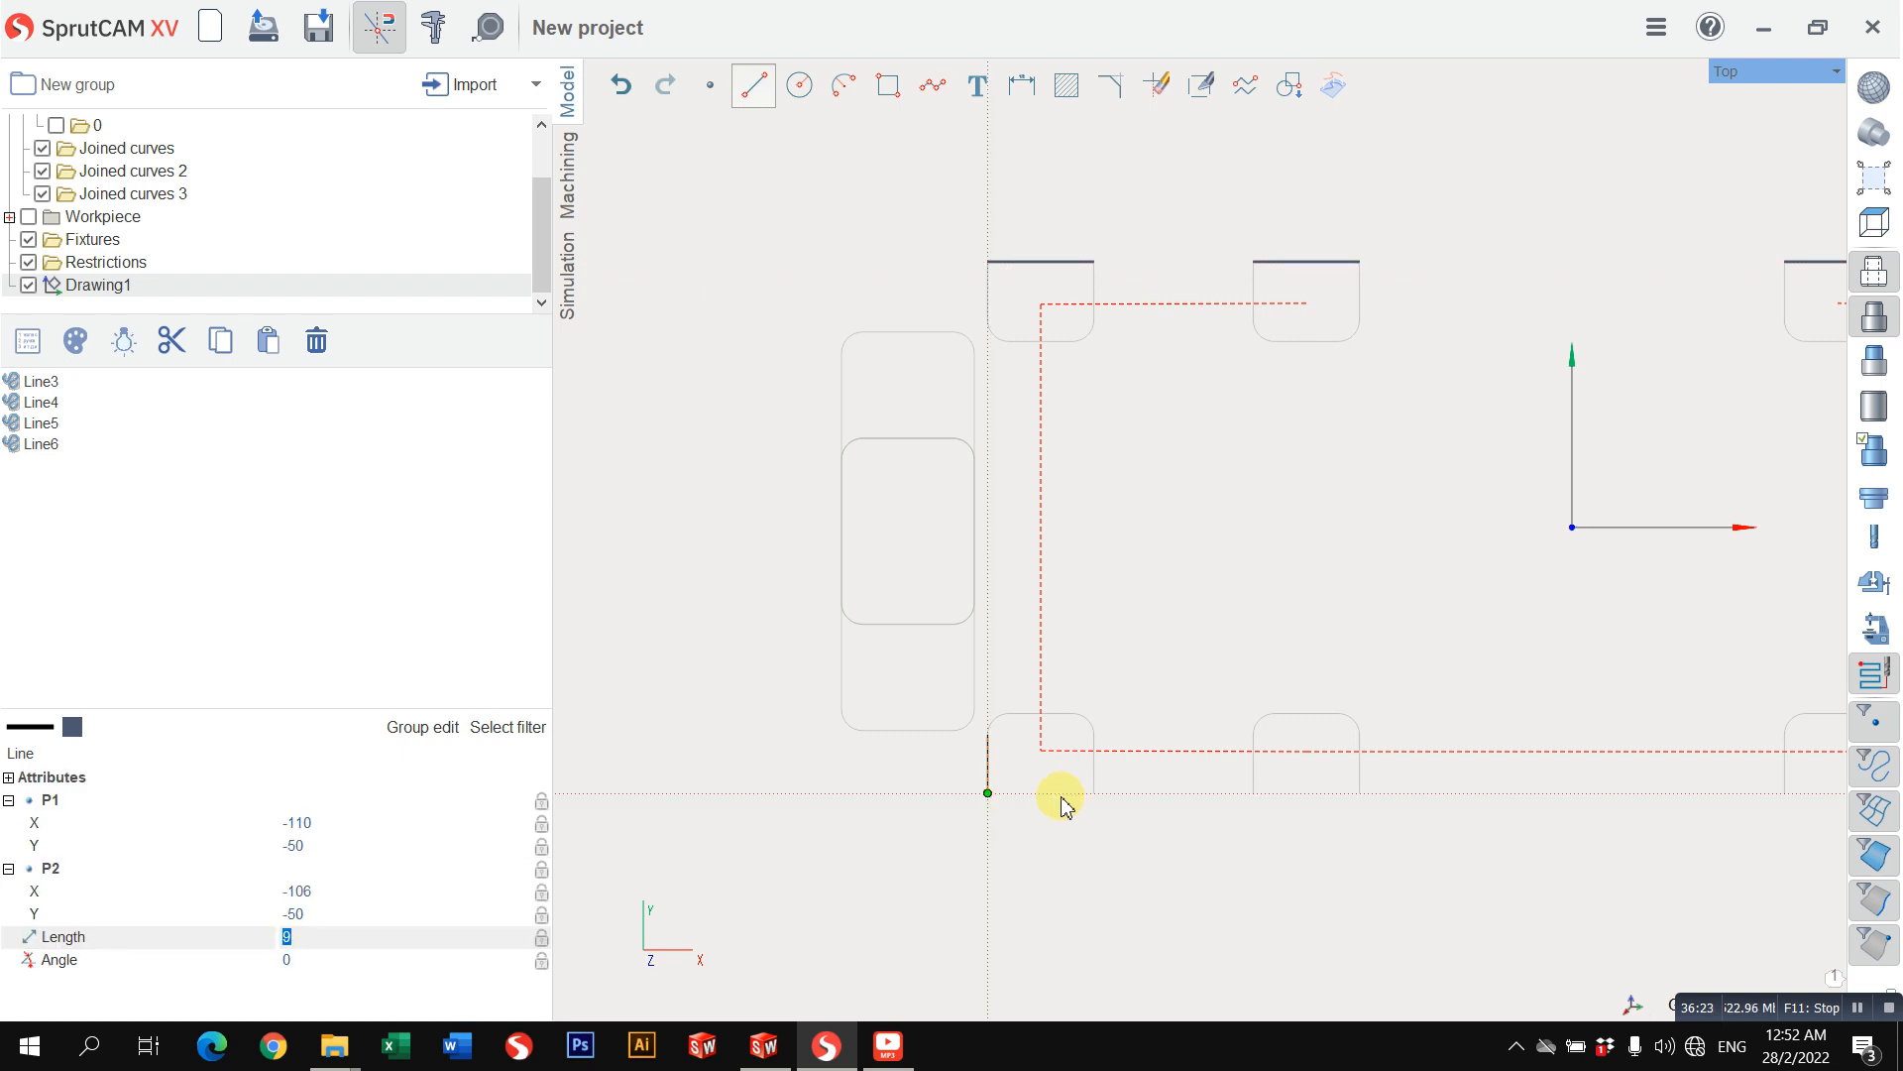
{"action": "left_click", "coordinate": [1097, 794]}
{"action": "left_click", "coordinate": [1257, 801]}
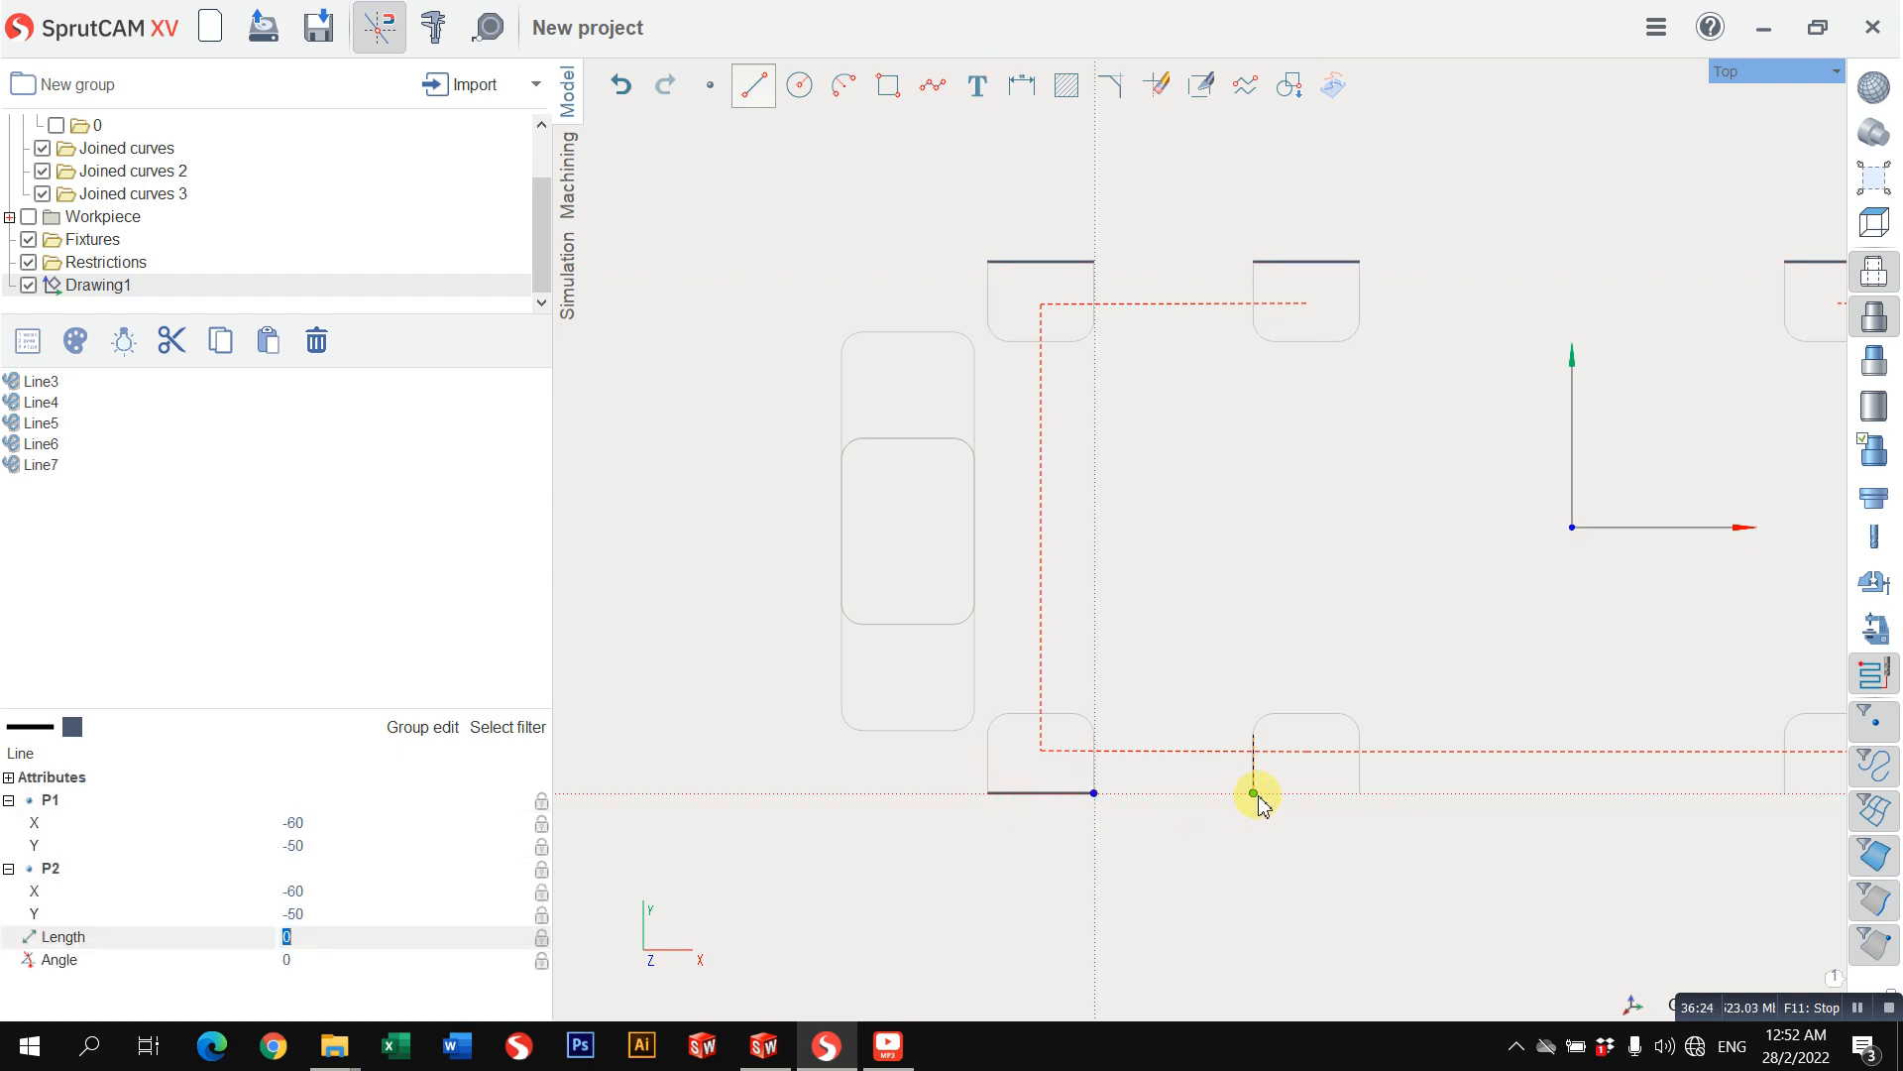
{"action": "left_click", "coordinate": [1361, 793]}
{"action": "scroll", "coordinate": [1517, 807], "scroll_direction": "down", "scroll_amount": 2}
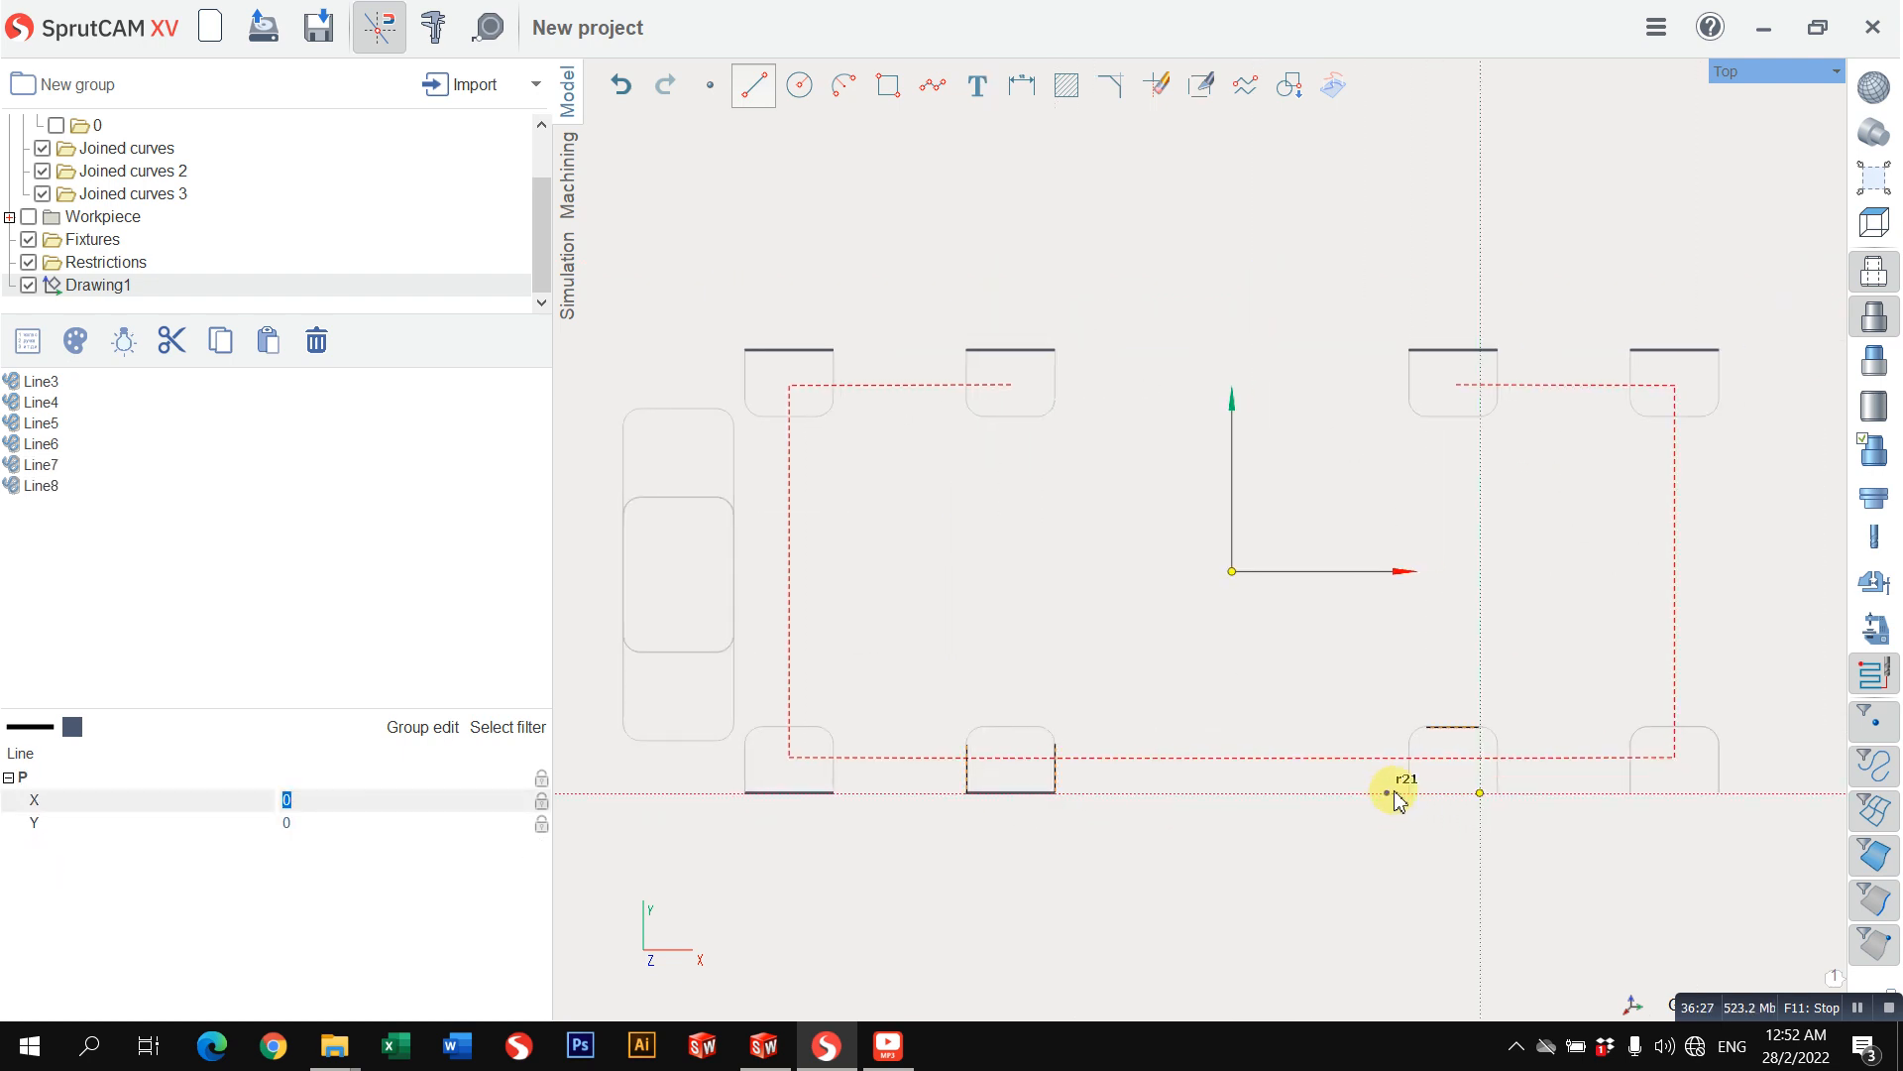
{"action": "left_click", "coordinate": [1408, 795]}
{"action": "left_click", "coordinate": [1499, 797]}
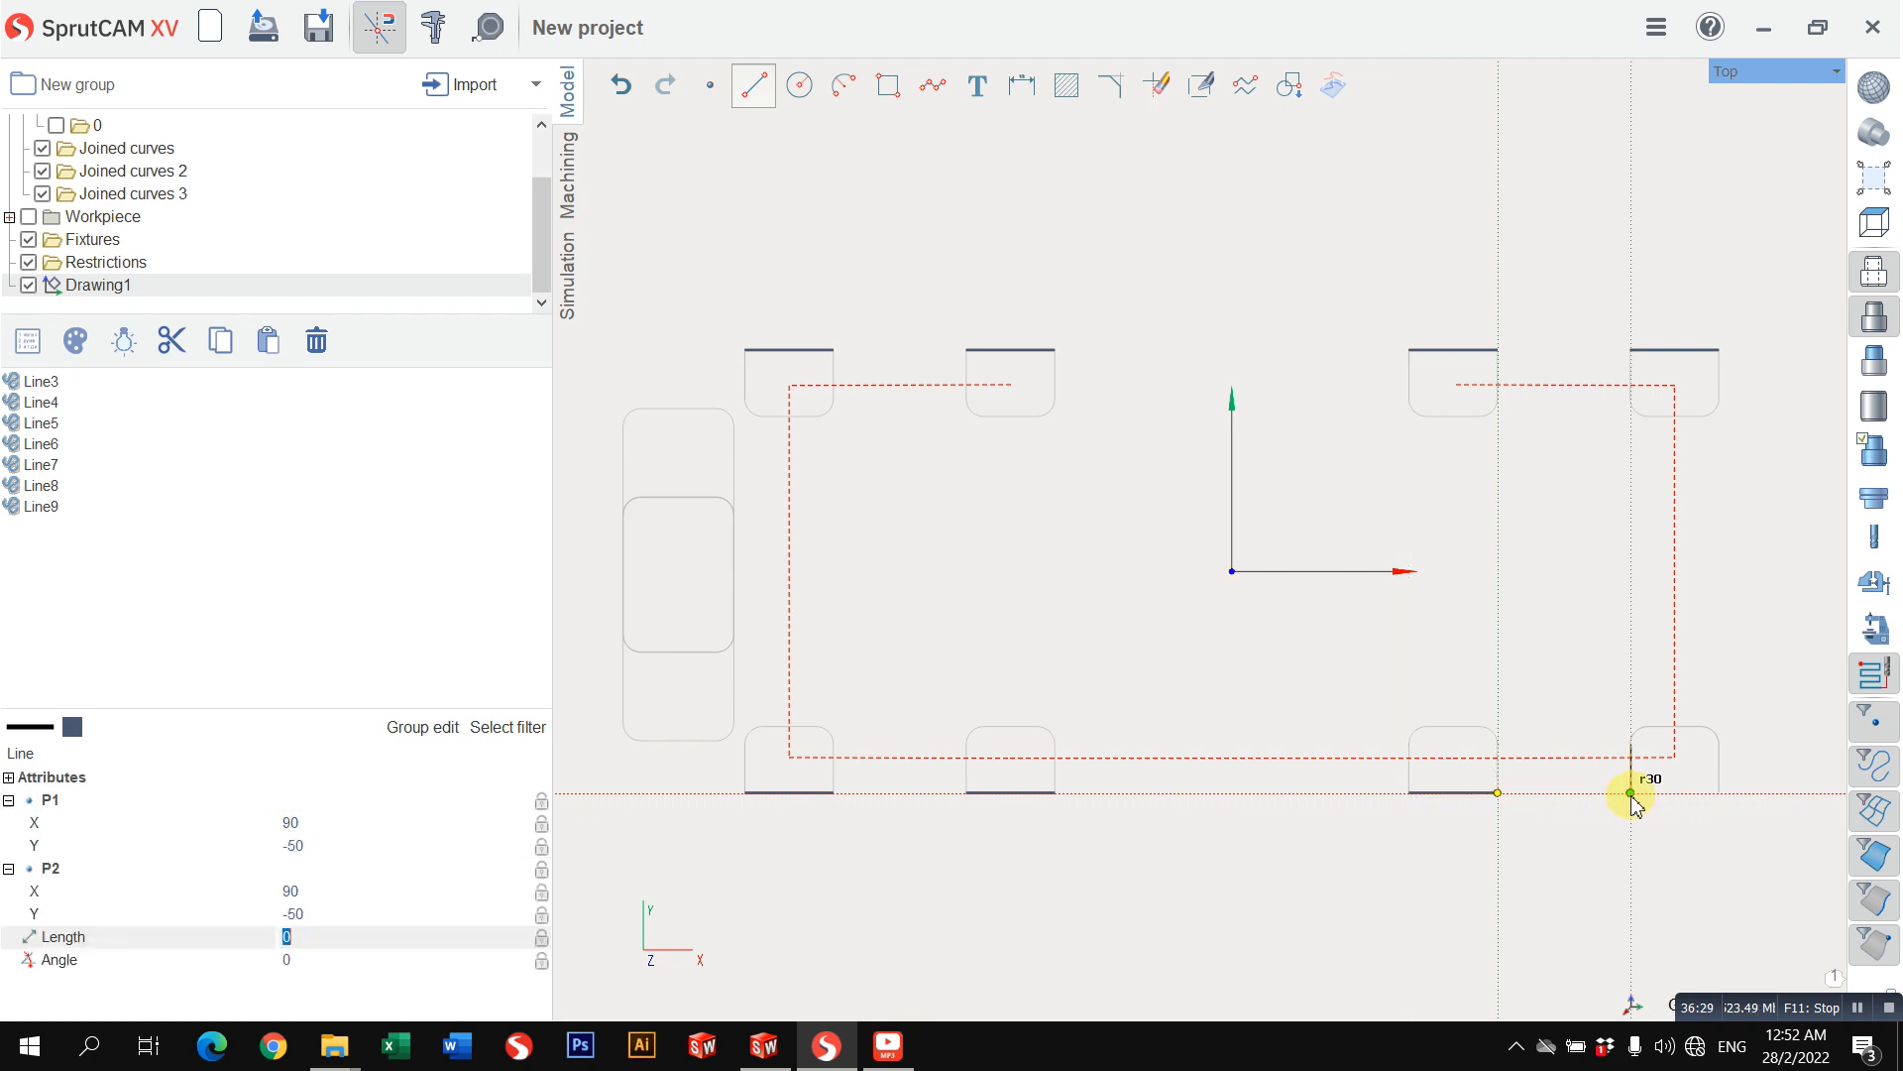
{"action": "left_click", "coordinate": [1713, 801]}
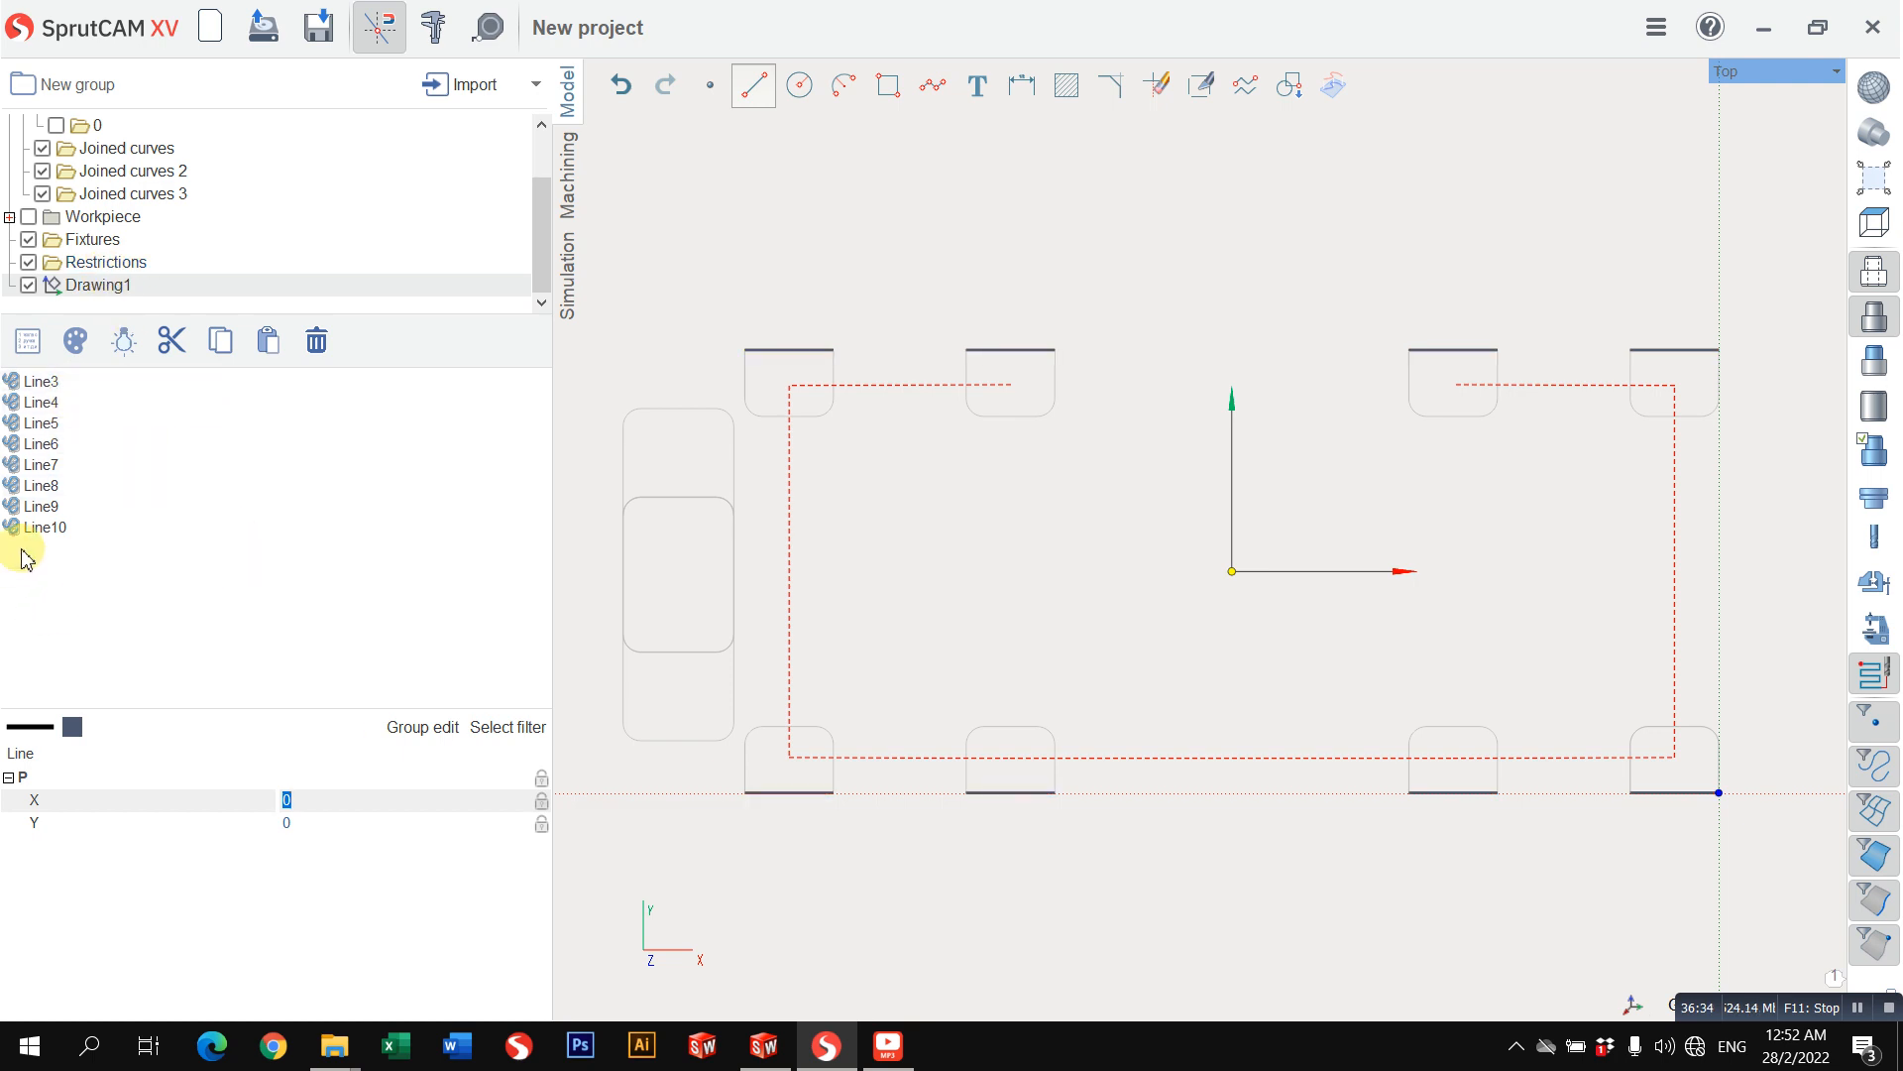
Step: Move all eight closing lines, Line3 to Line10, from Drawing1 into the Joined curves 3 folder
{"action": "left_click", "coordinate": [42, 527]}
{"action": "left_click", "coordinate": [59, 508], "text": "ctrl"}
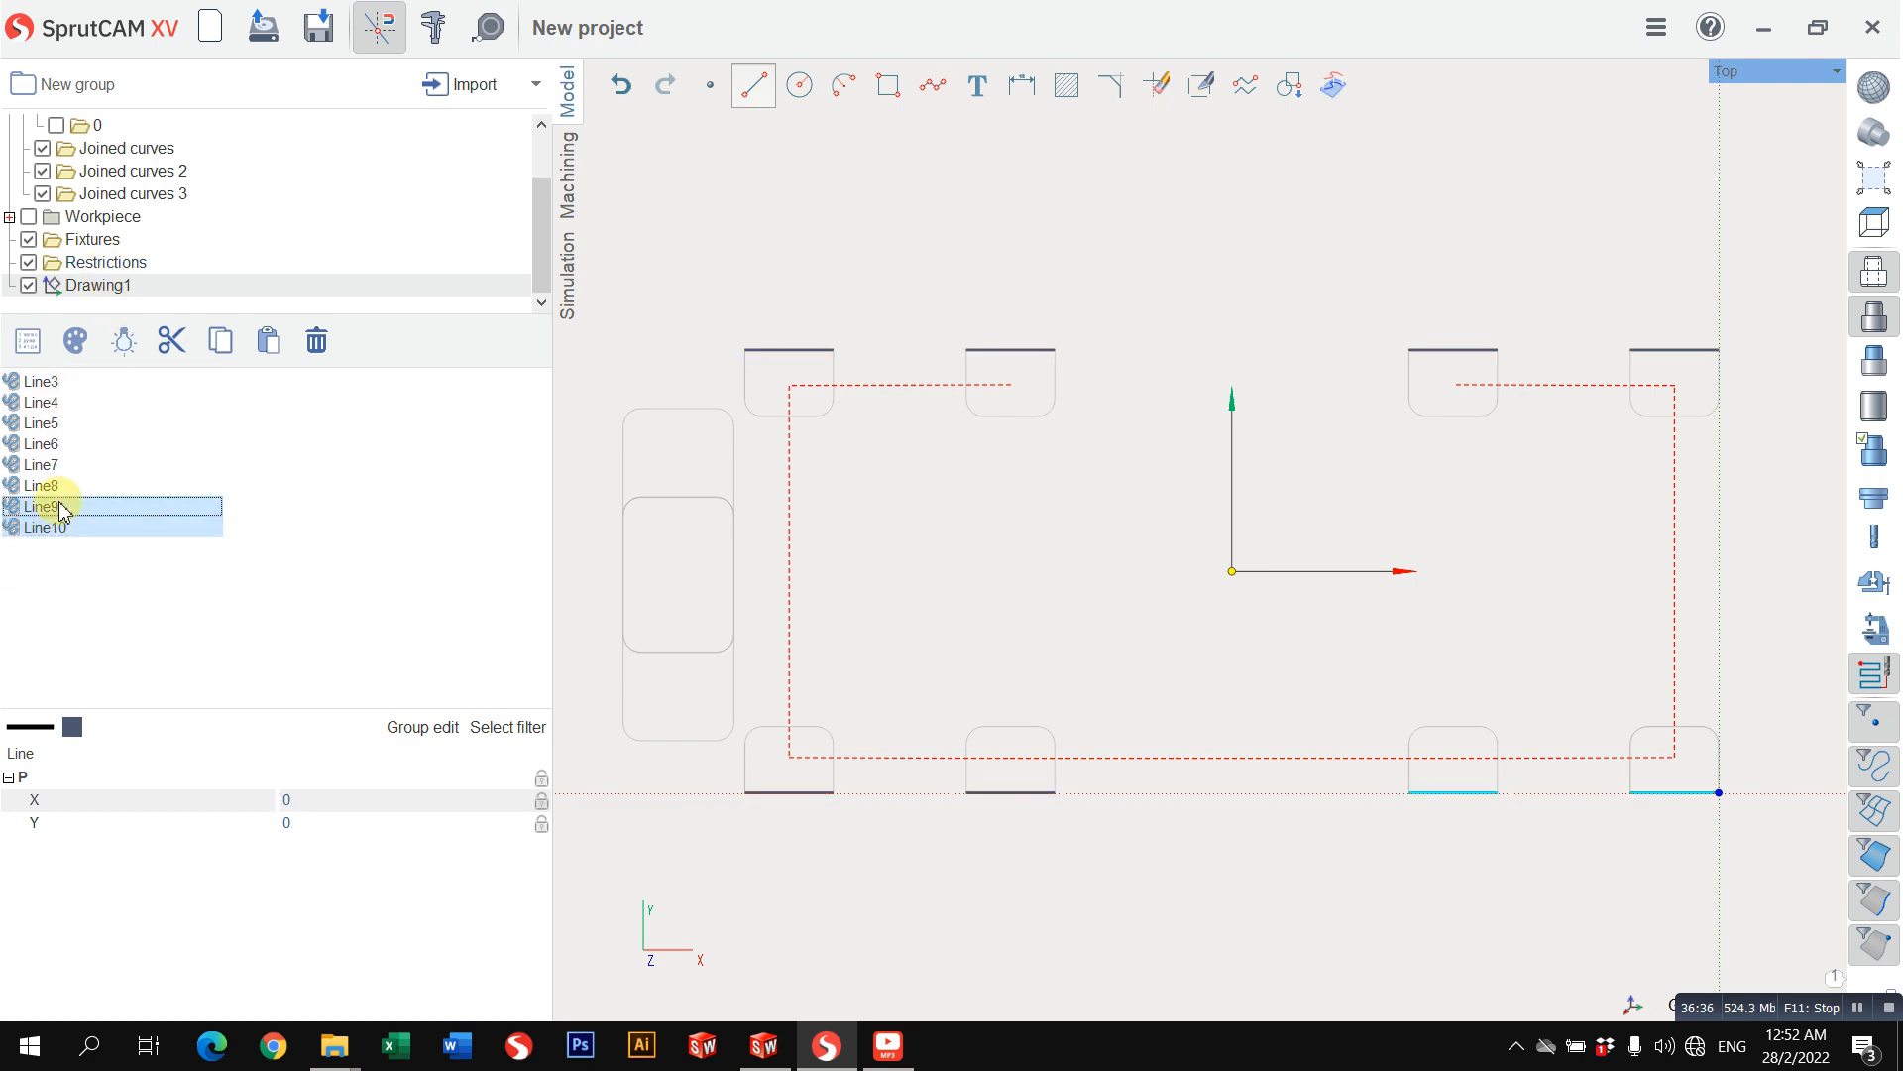
{"action": "left_click", "coordinate": [60, 487], "text": "ctrl"}
{"action": "left_click", "coordinate": [65, 466], "text": "ctrl"}
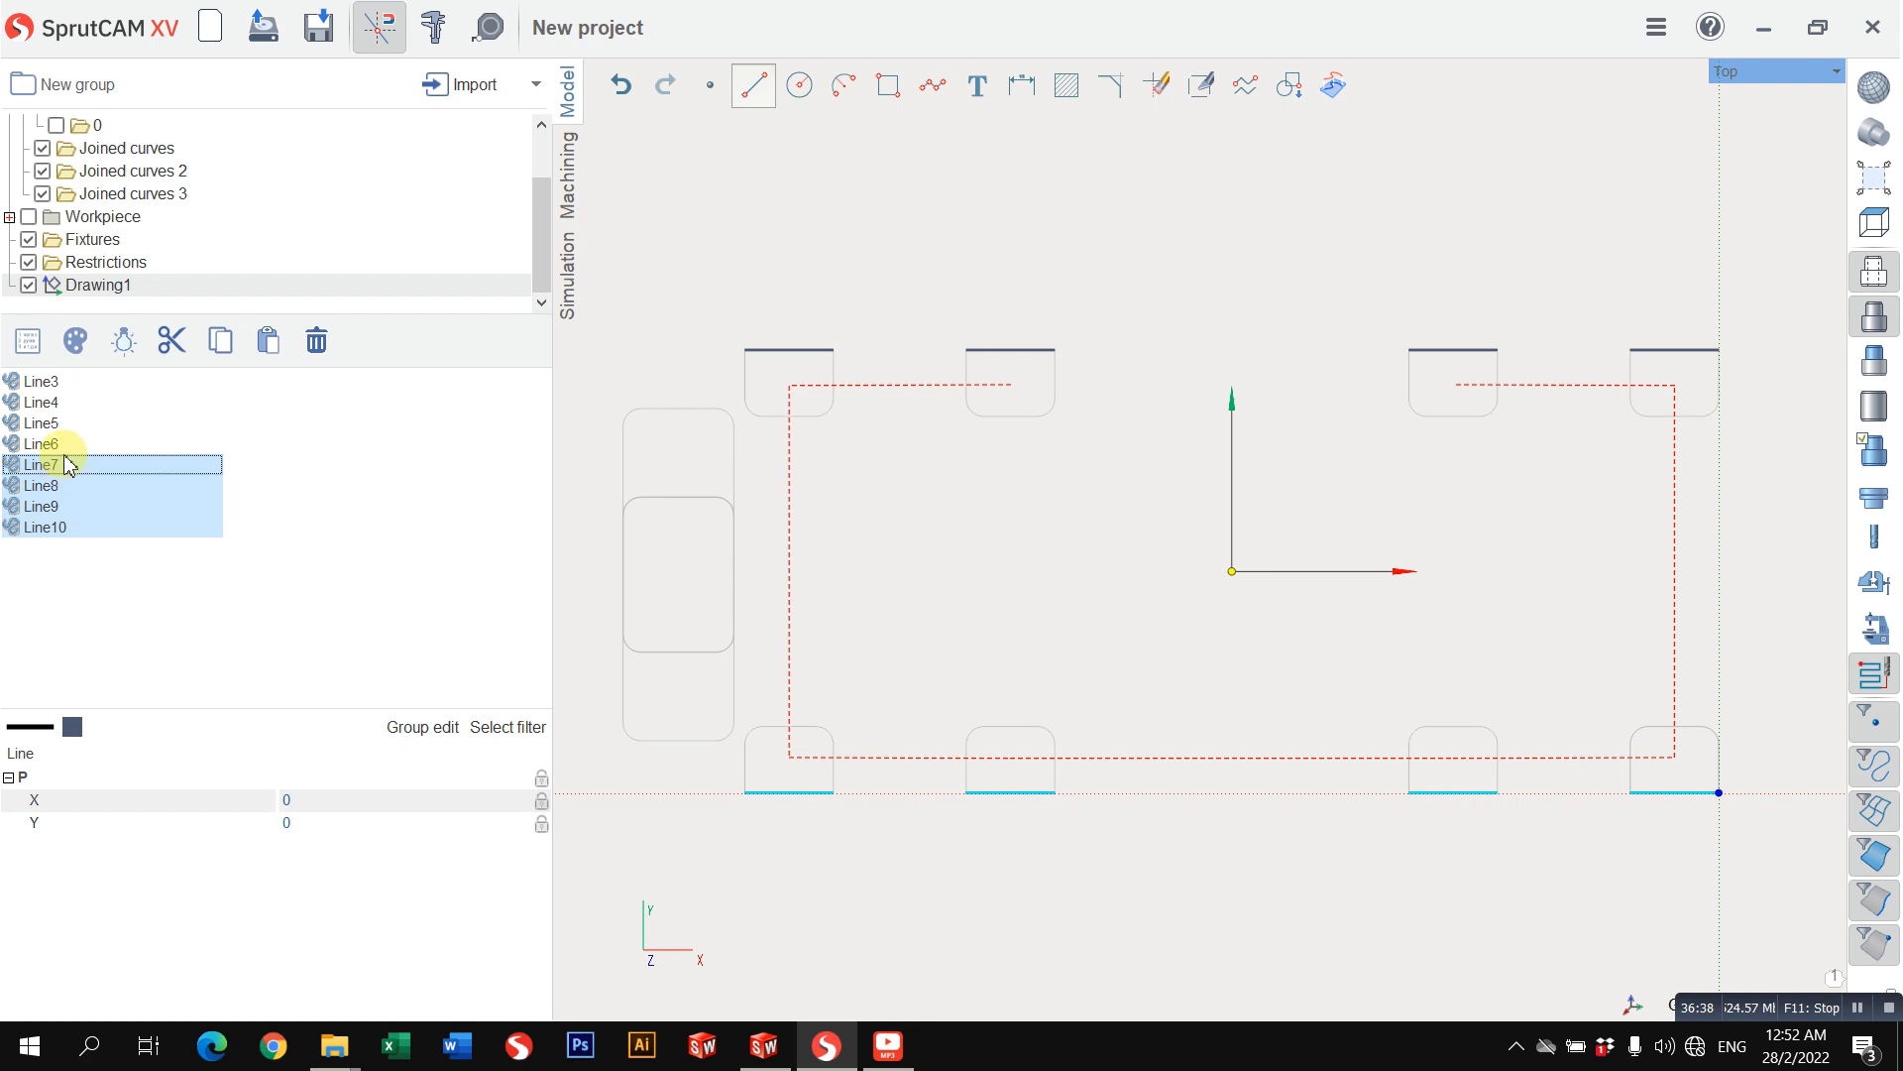
{"action": "left_click", "coordinate": [68, 445], "text": "ctrl"}
{"action": "left_click", "coordinate": [70, 424], "text": "ctrl"}
{"action": "left_click", "coordinate": [73, 403], "text": "ctrl"}
{"action": "left_click", "coordinate": [79, 383], "text": "ctrl"}
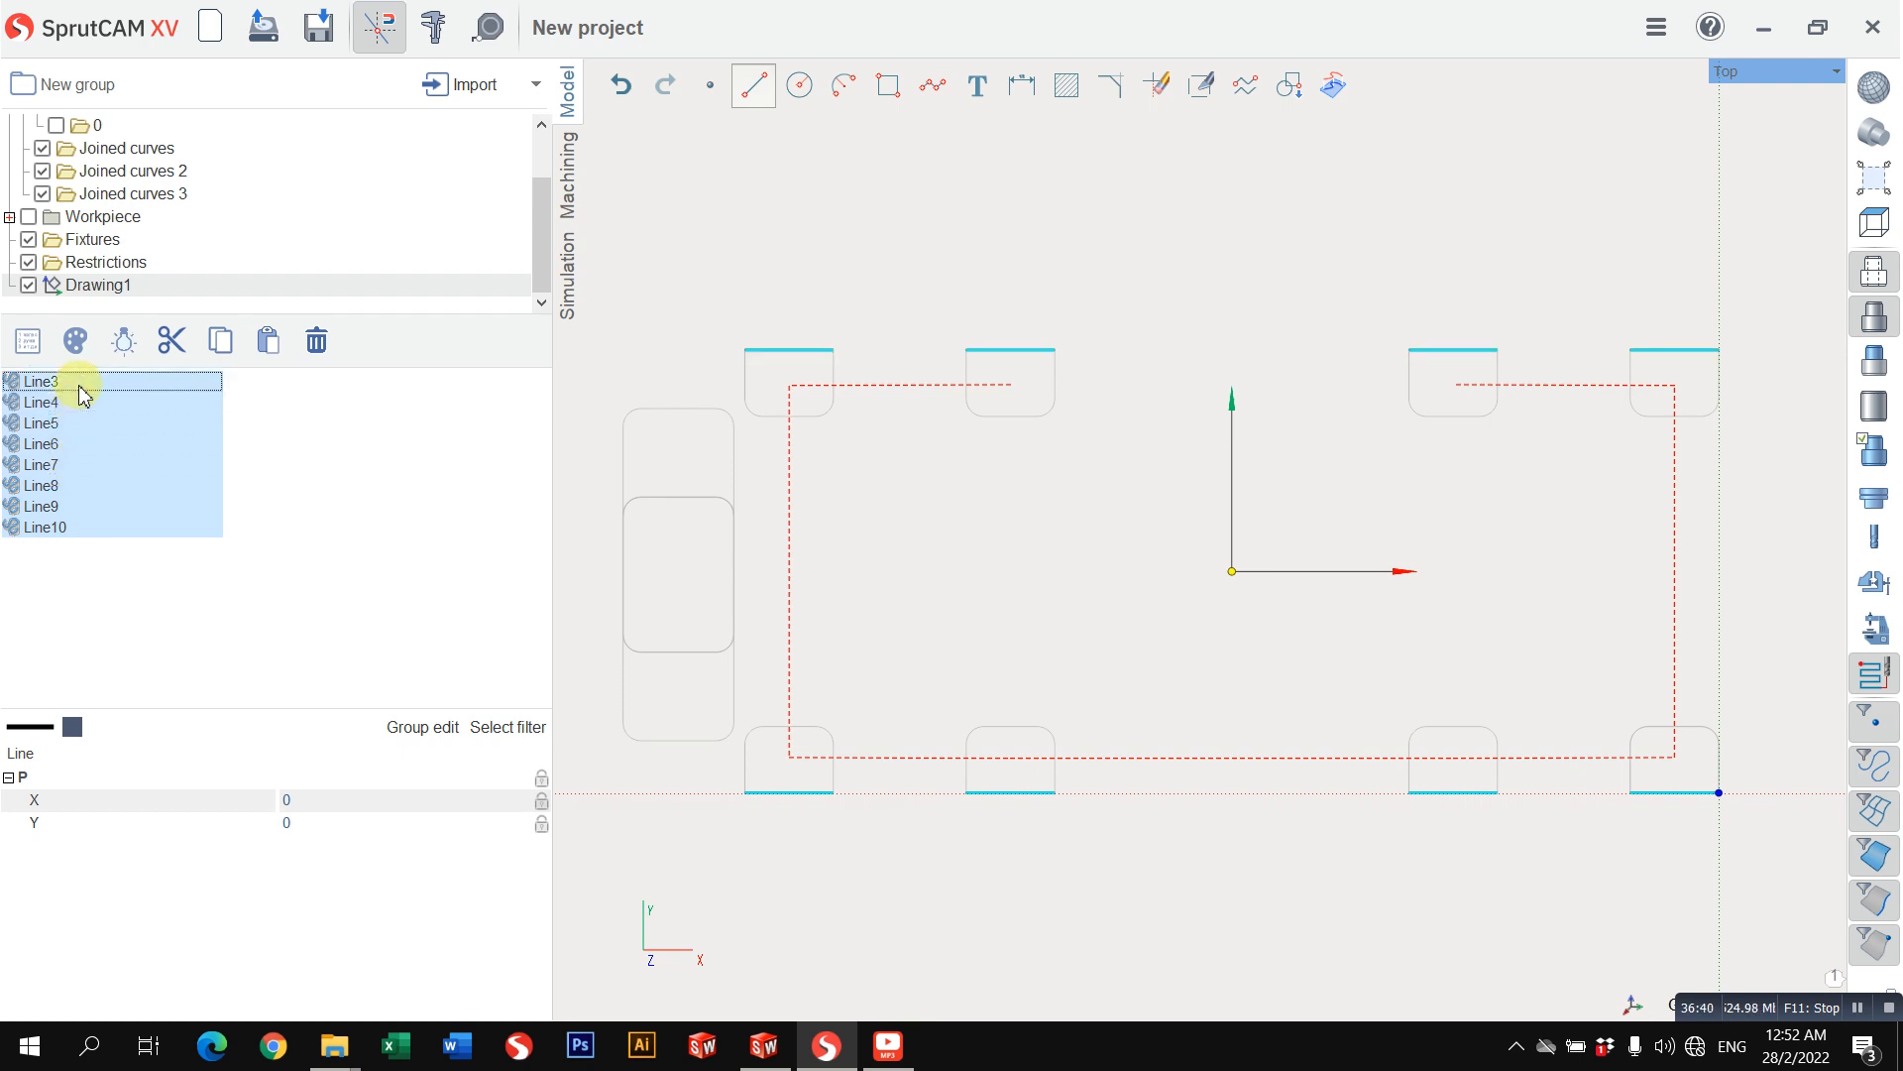
{"action": "key", "text": "Delete"}
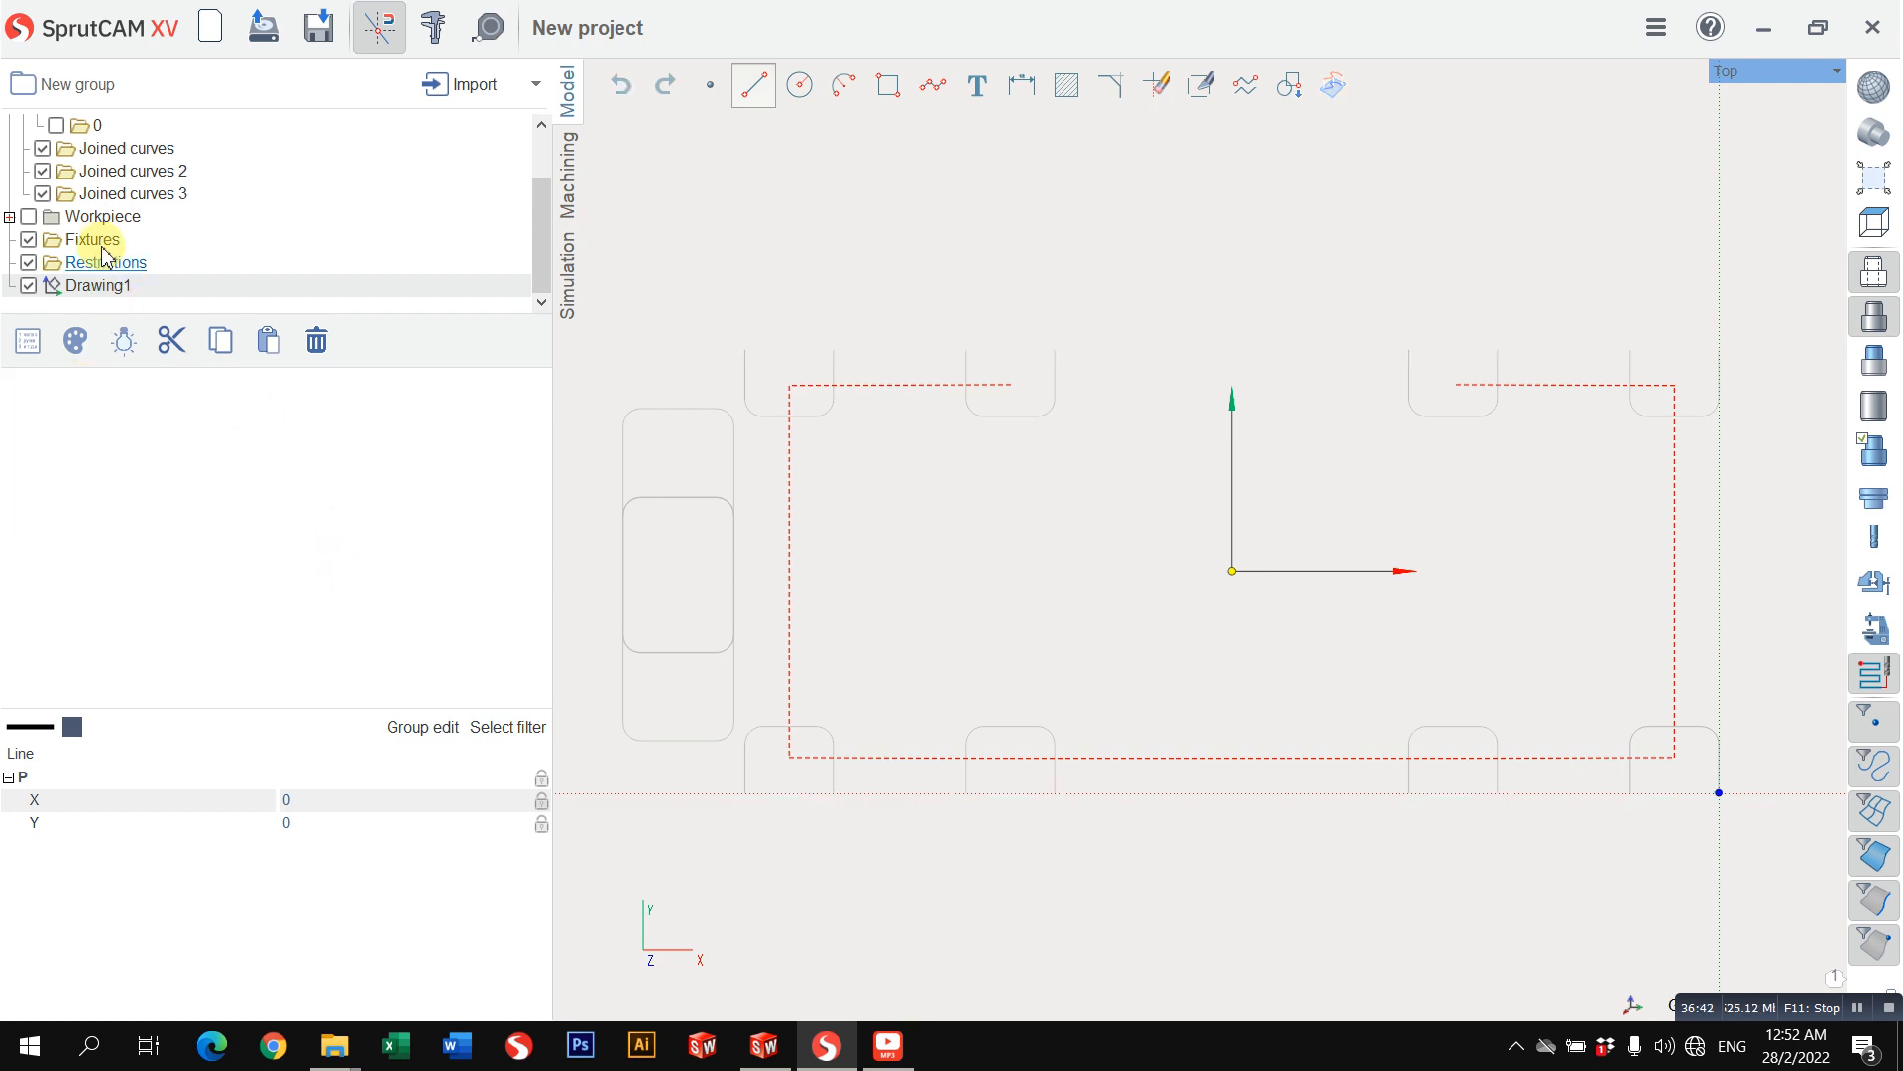
{"action": "left_click", "coordinate": [129, 194]}
{"action": "key", "text": "ctrl+v"}
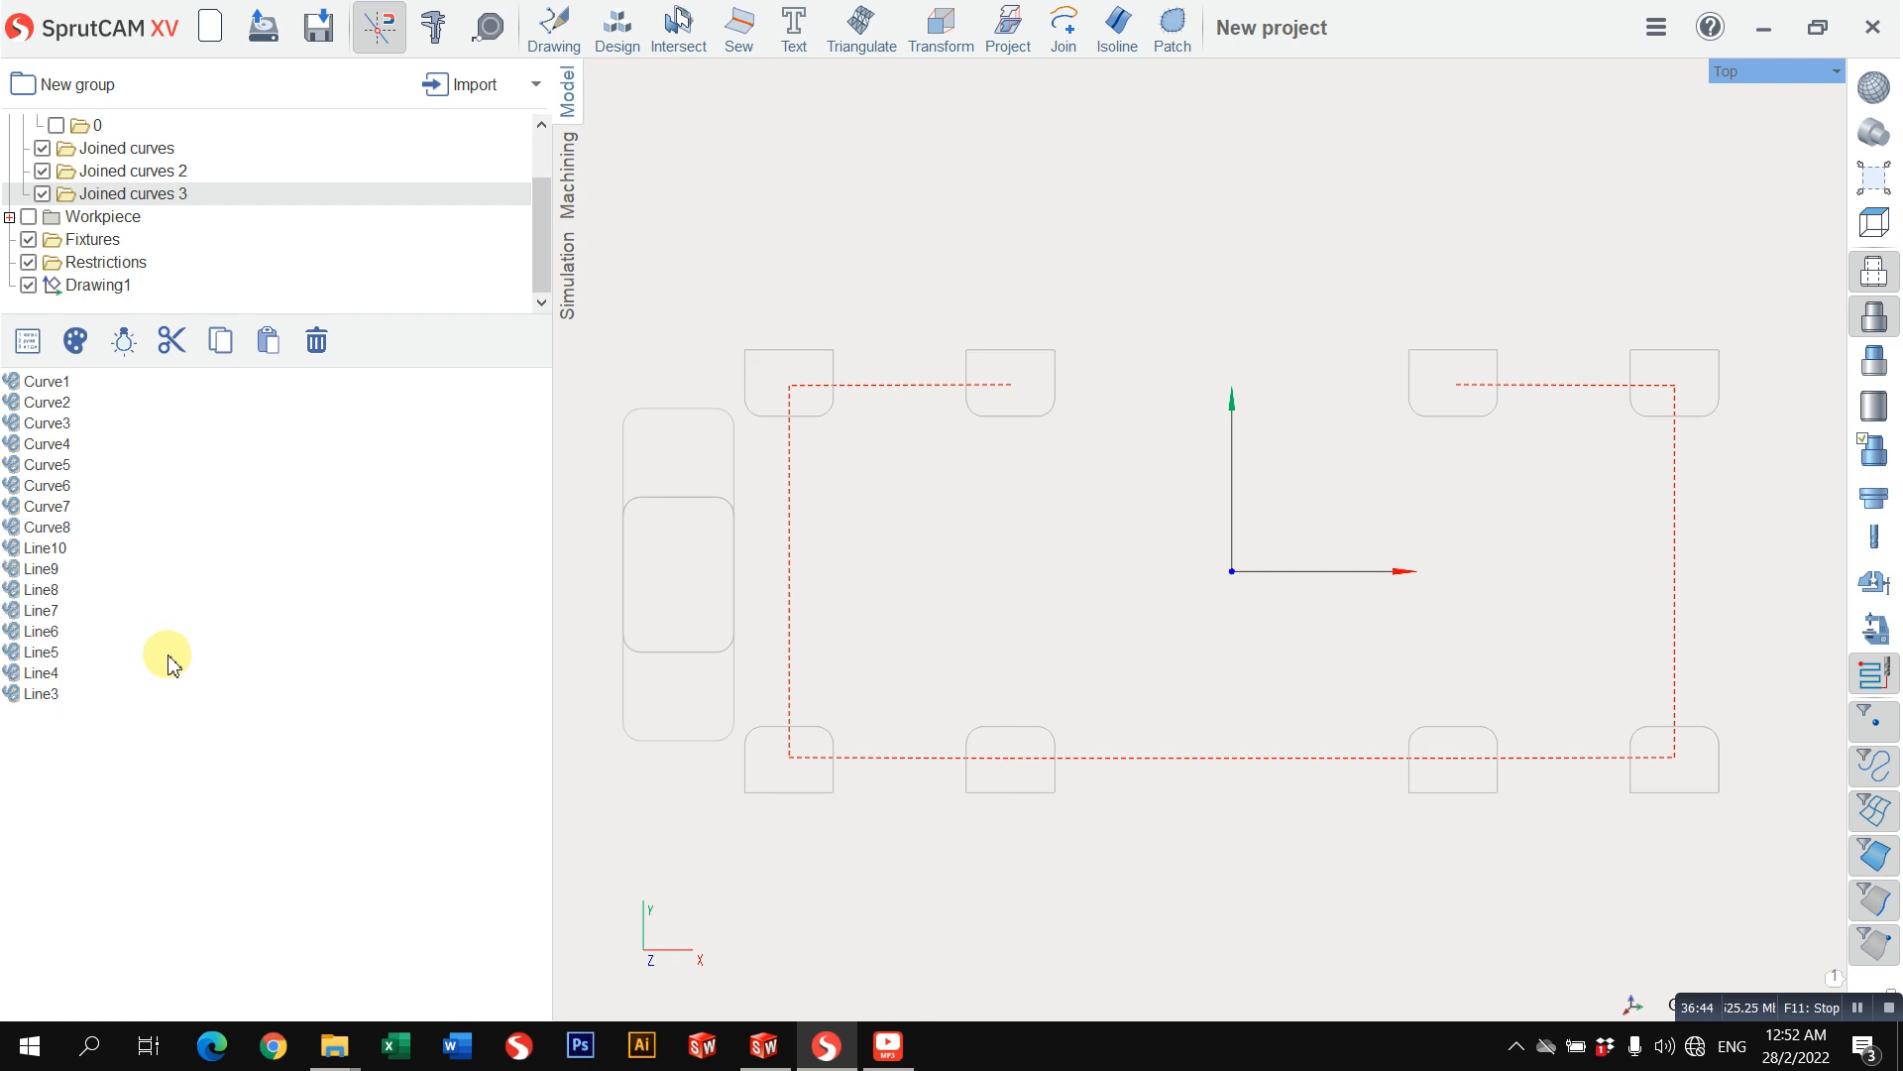
Step: Join all curves and lines in Joined curves 3 into closed outlines and inspect the curves in the resulting folder
{"action": "left_click", "coordinate": [110, 382]}
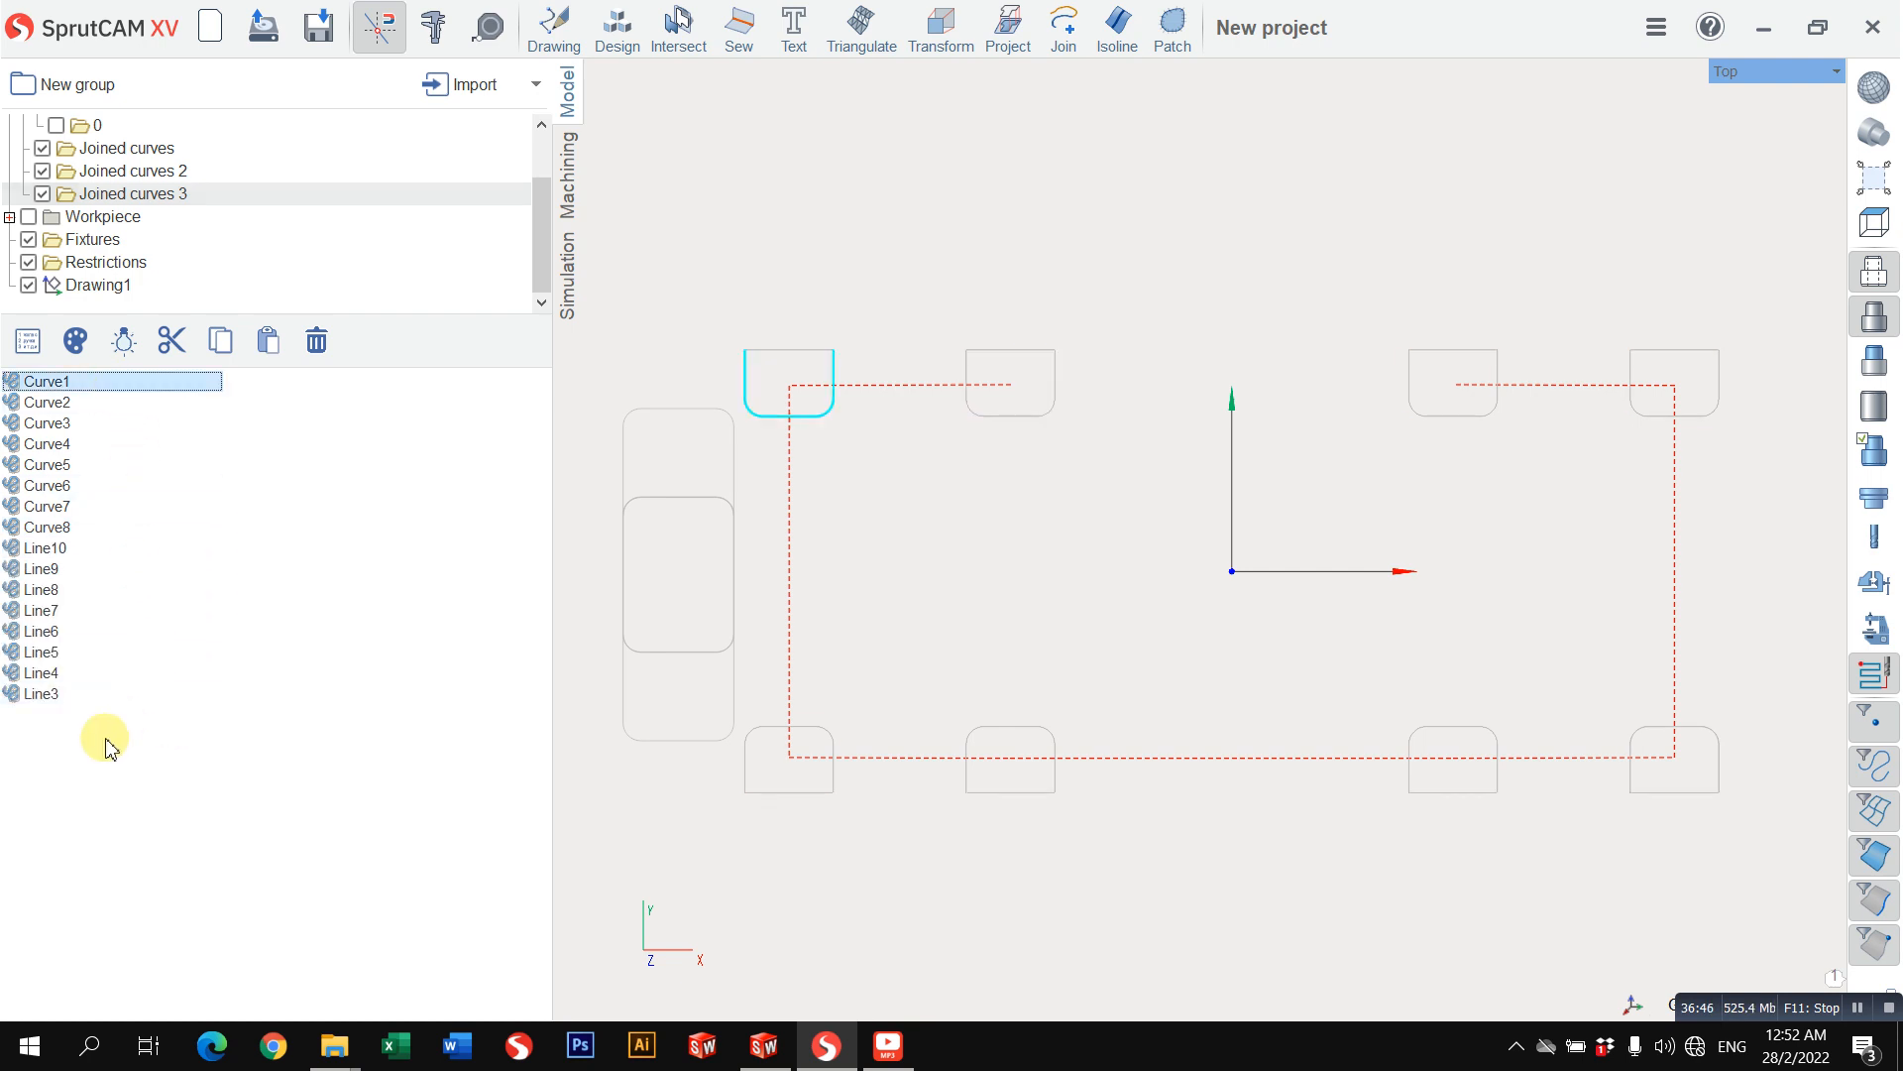
{"action": "left_click", "coordinate": [102, 698], "text": "shift"}
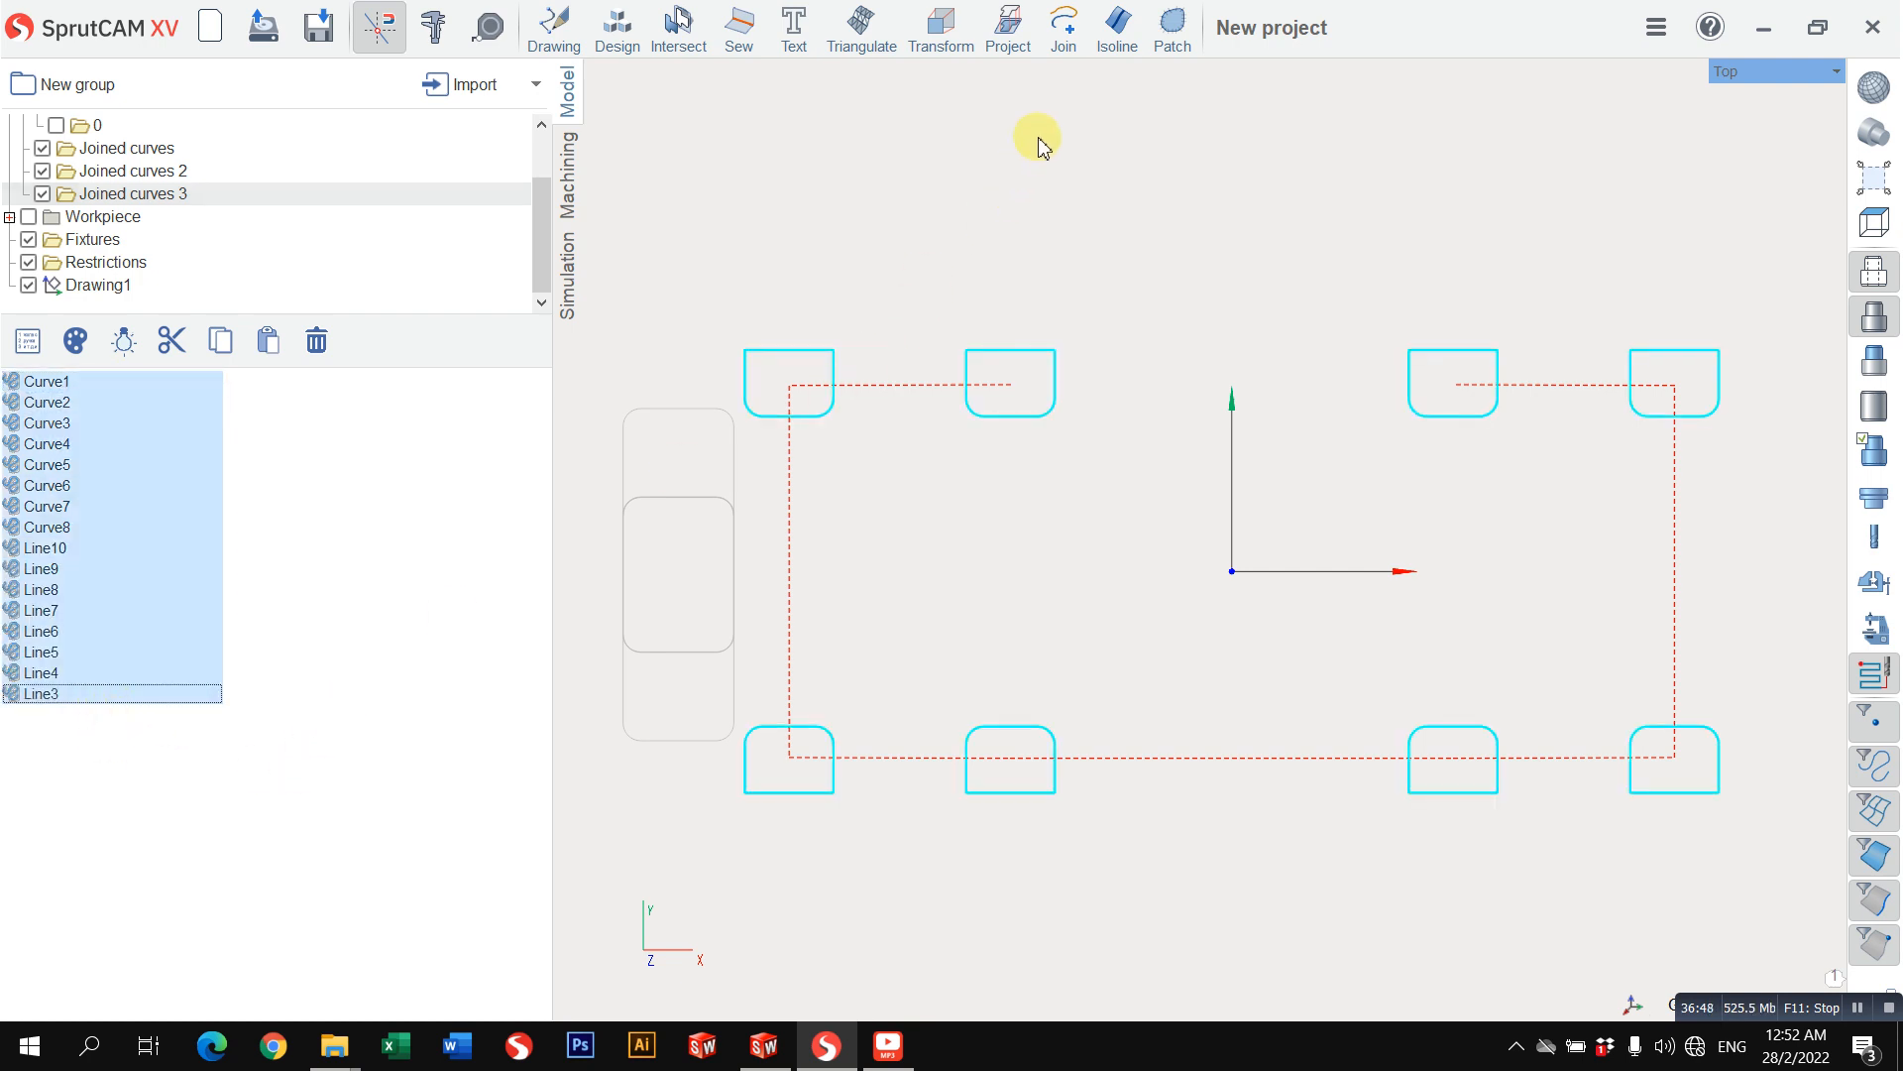
{"action": "left_click", "coordinate": [1063, 42]}
{"action": "left_click", "coordinate": [1257, 356]}
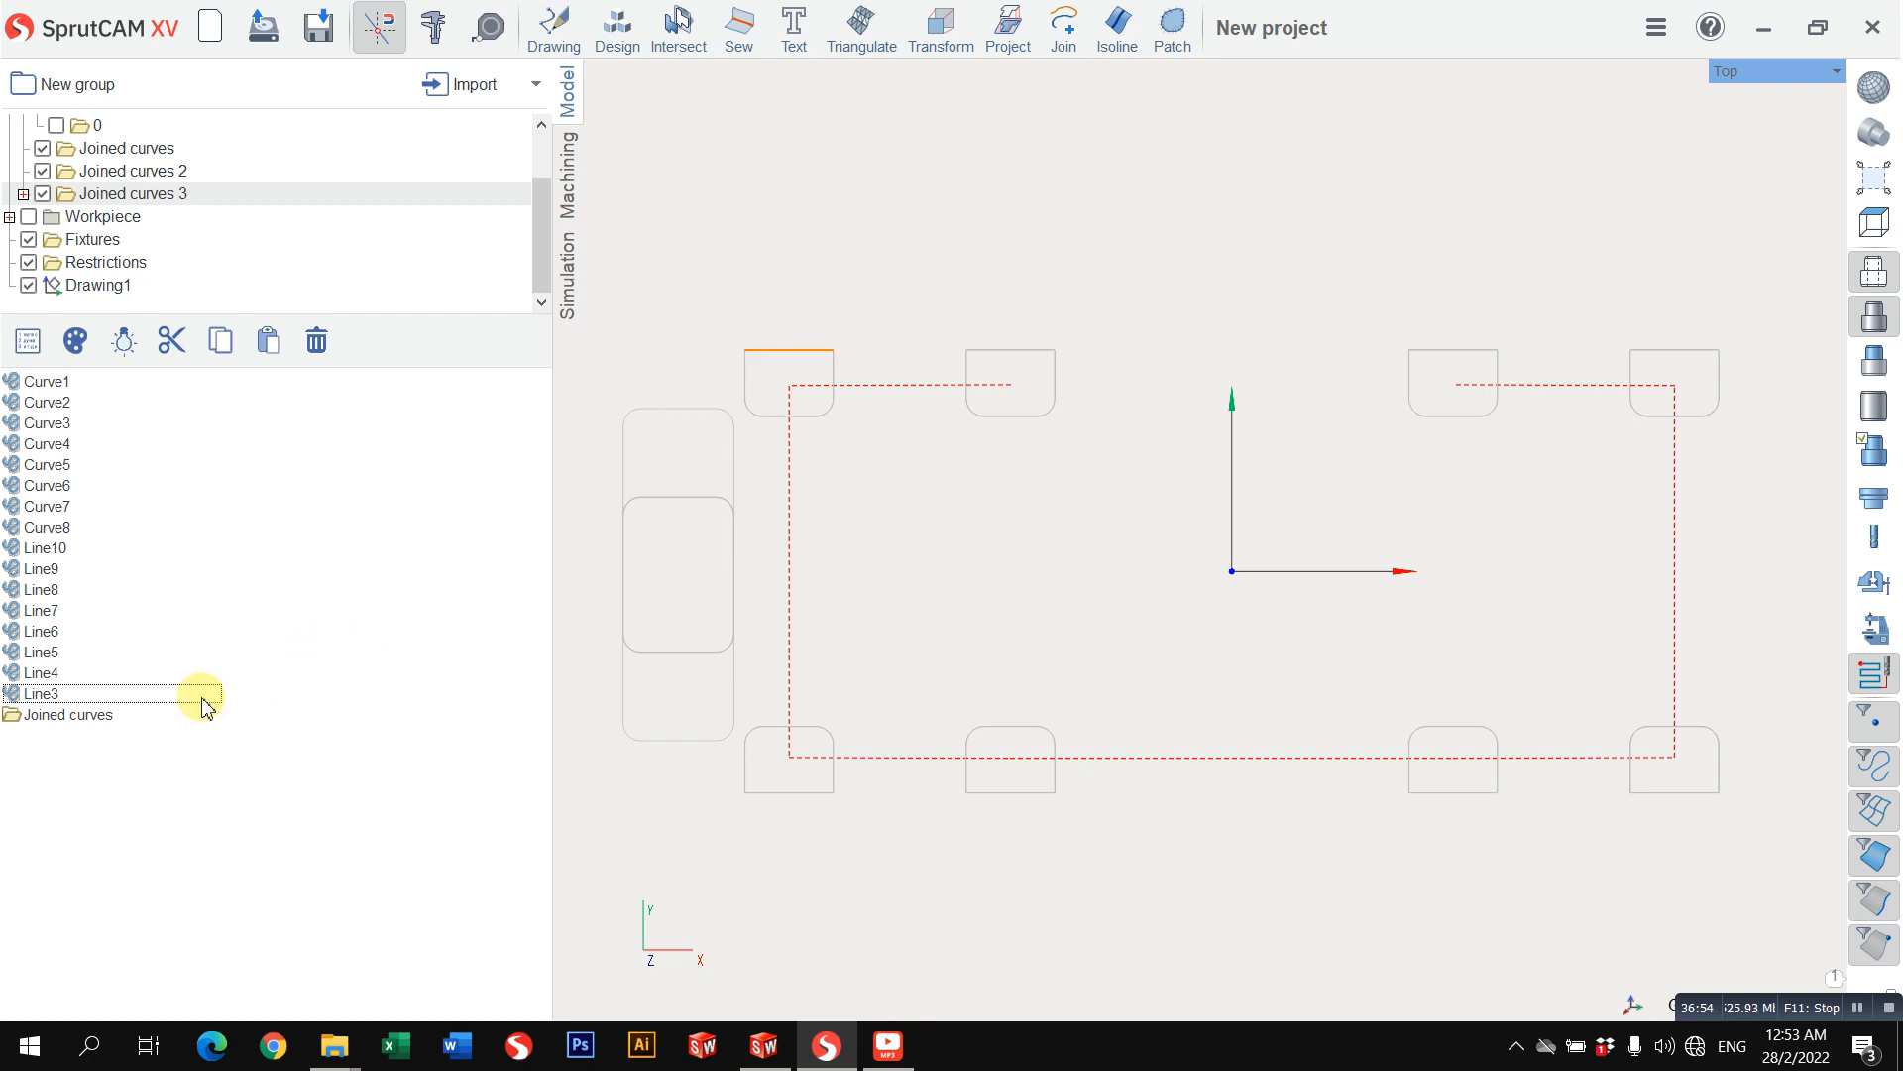
{"action": "left_click", "coordinate": [148, 716]}
{"action": "double_click", "coordinate": [140, 718]}
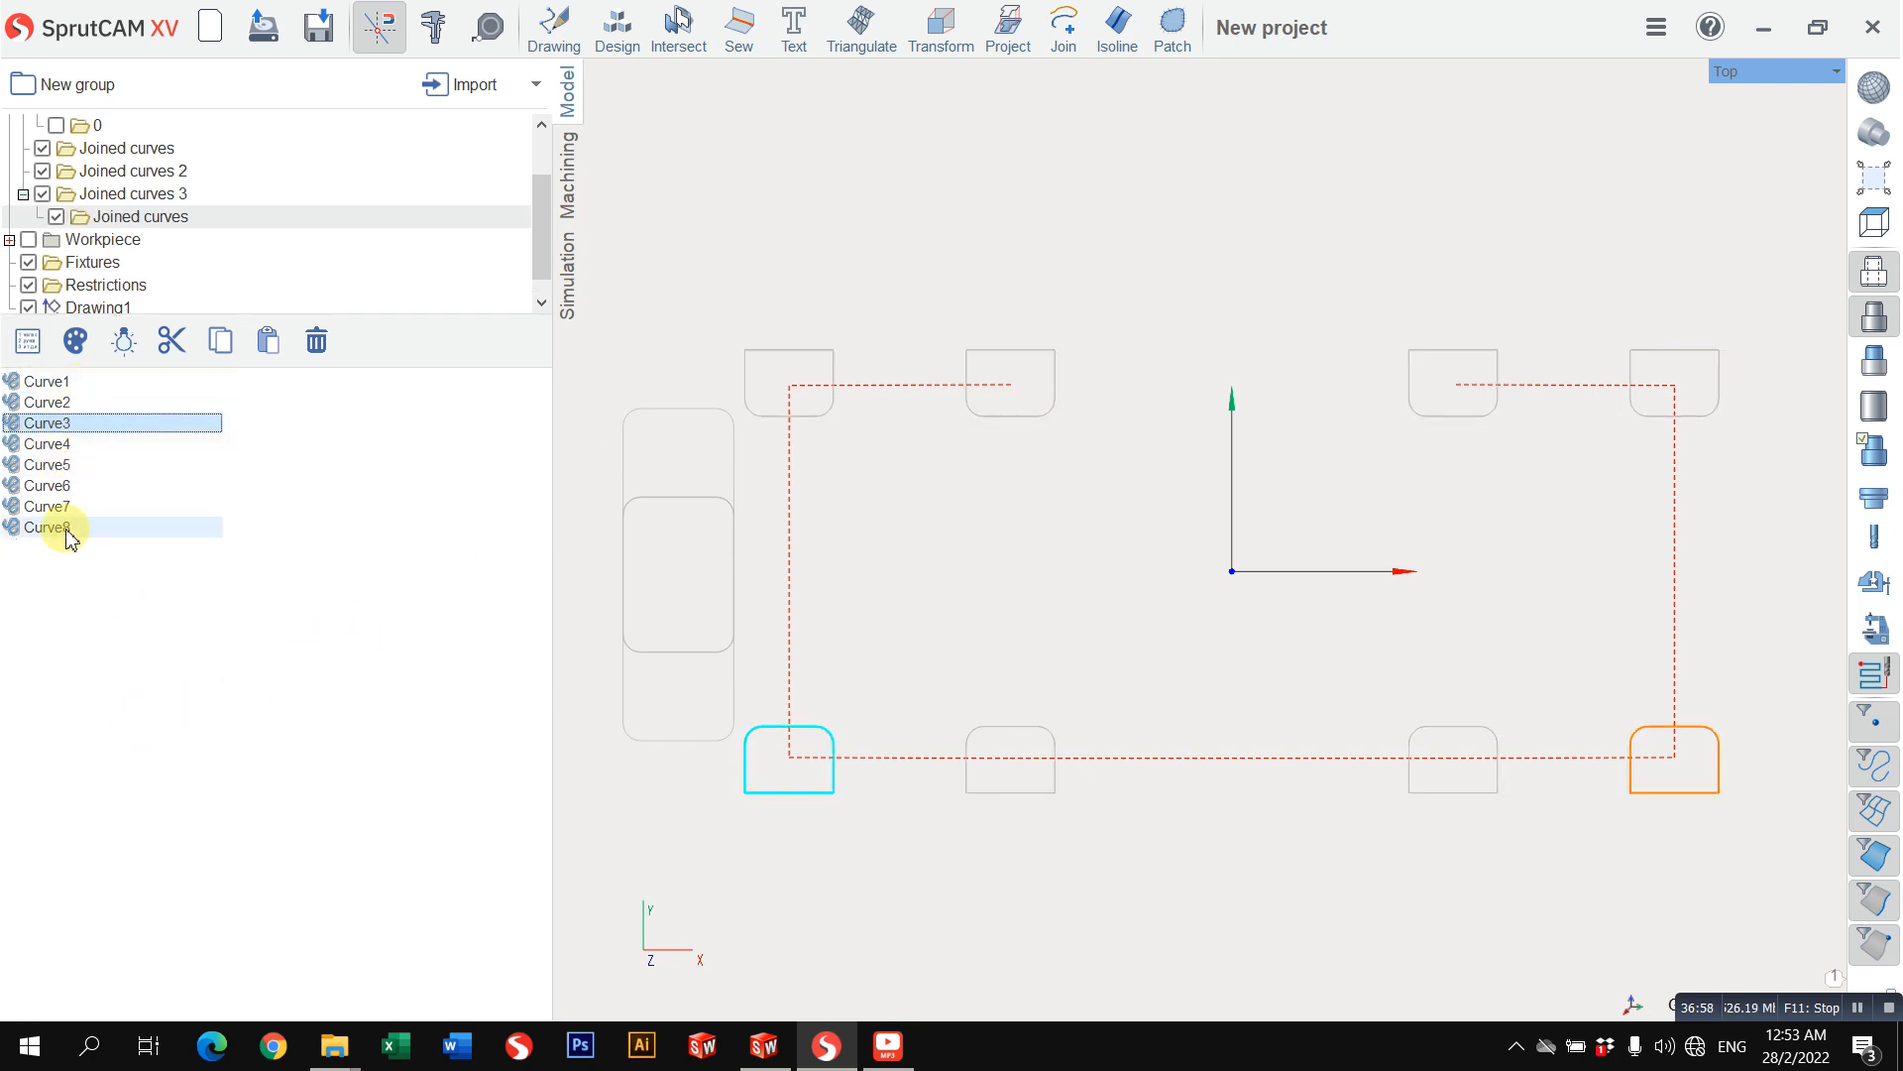
{"action": "left_click", "coordinate": [129, 637]}
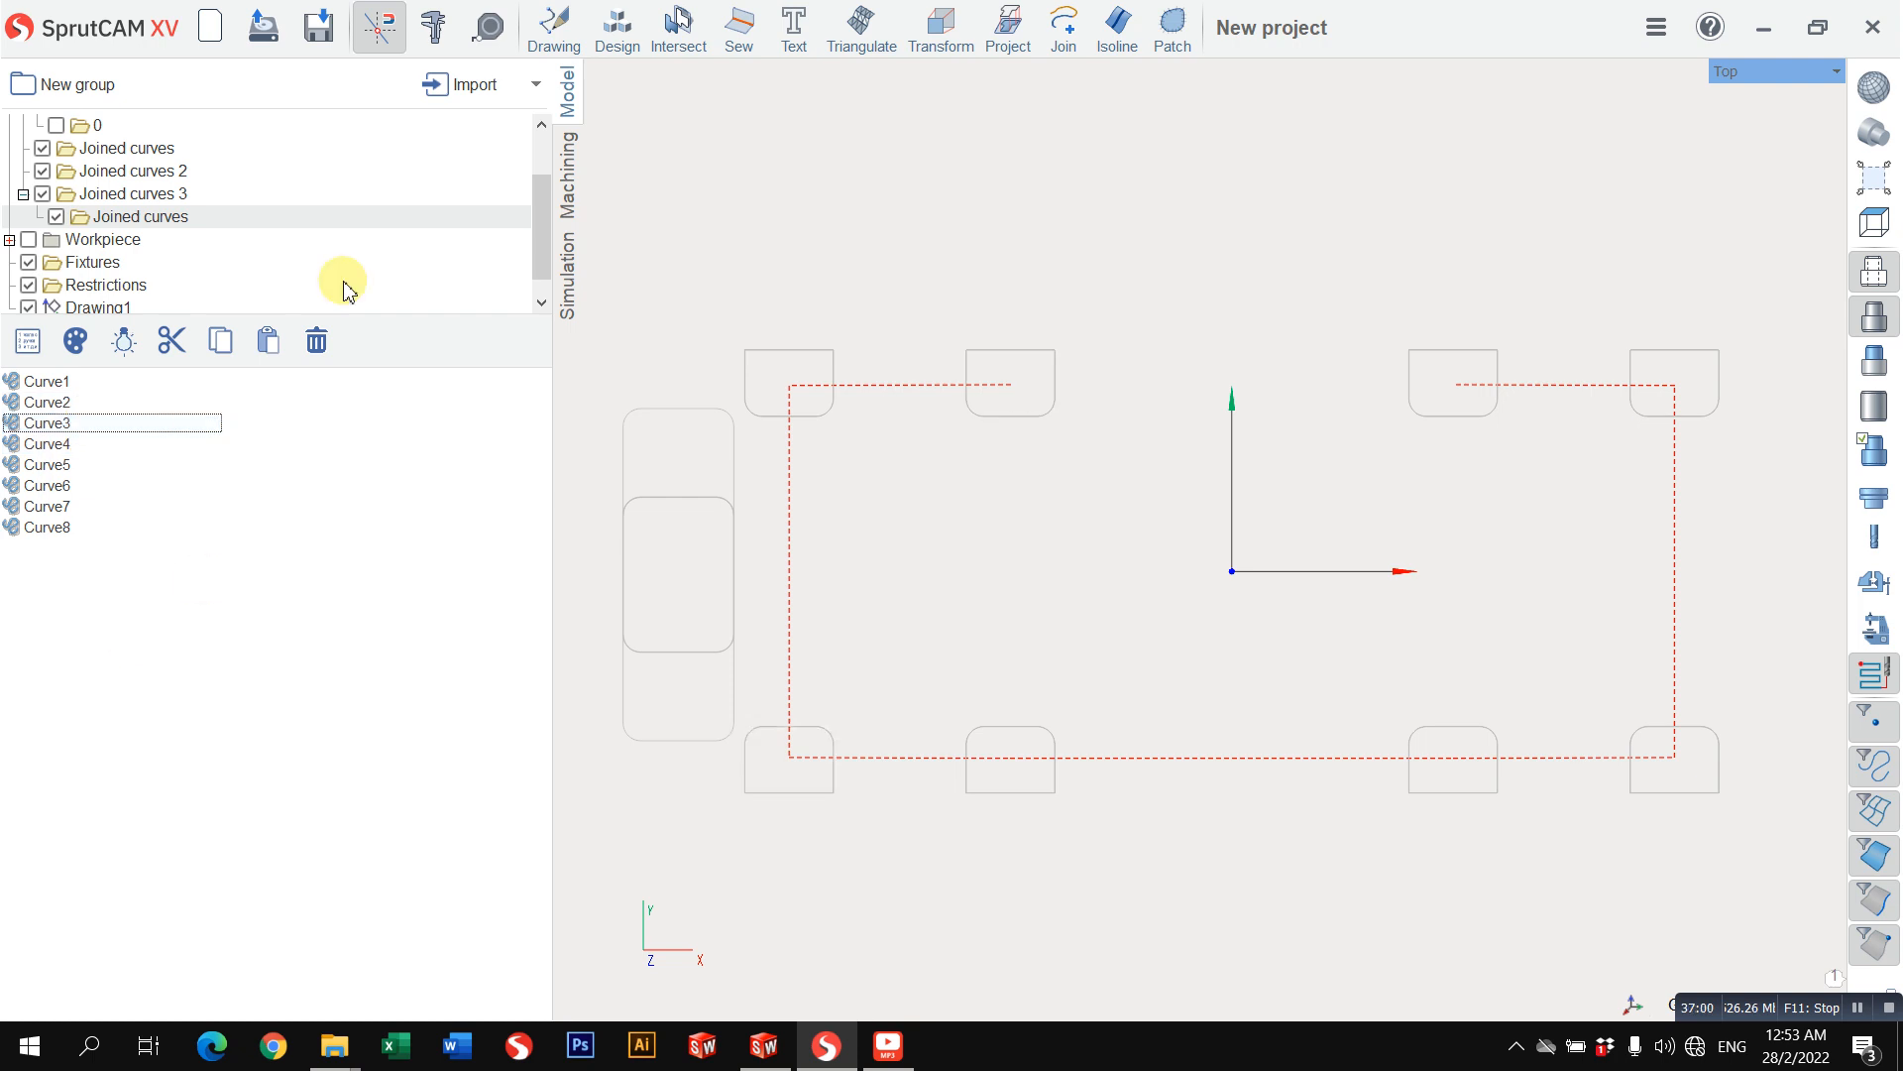
Step: Copy the Pocketing 3 machining operation and paste the copy directly after it
{"action": "left_click", "coordinate": [572, 193]}
{"action": "scroll", "coordinate": [891, 153], "scroll_direction": "down", "scroll_amount": 2}
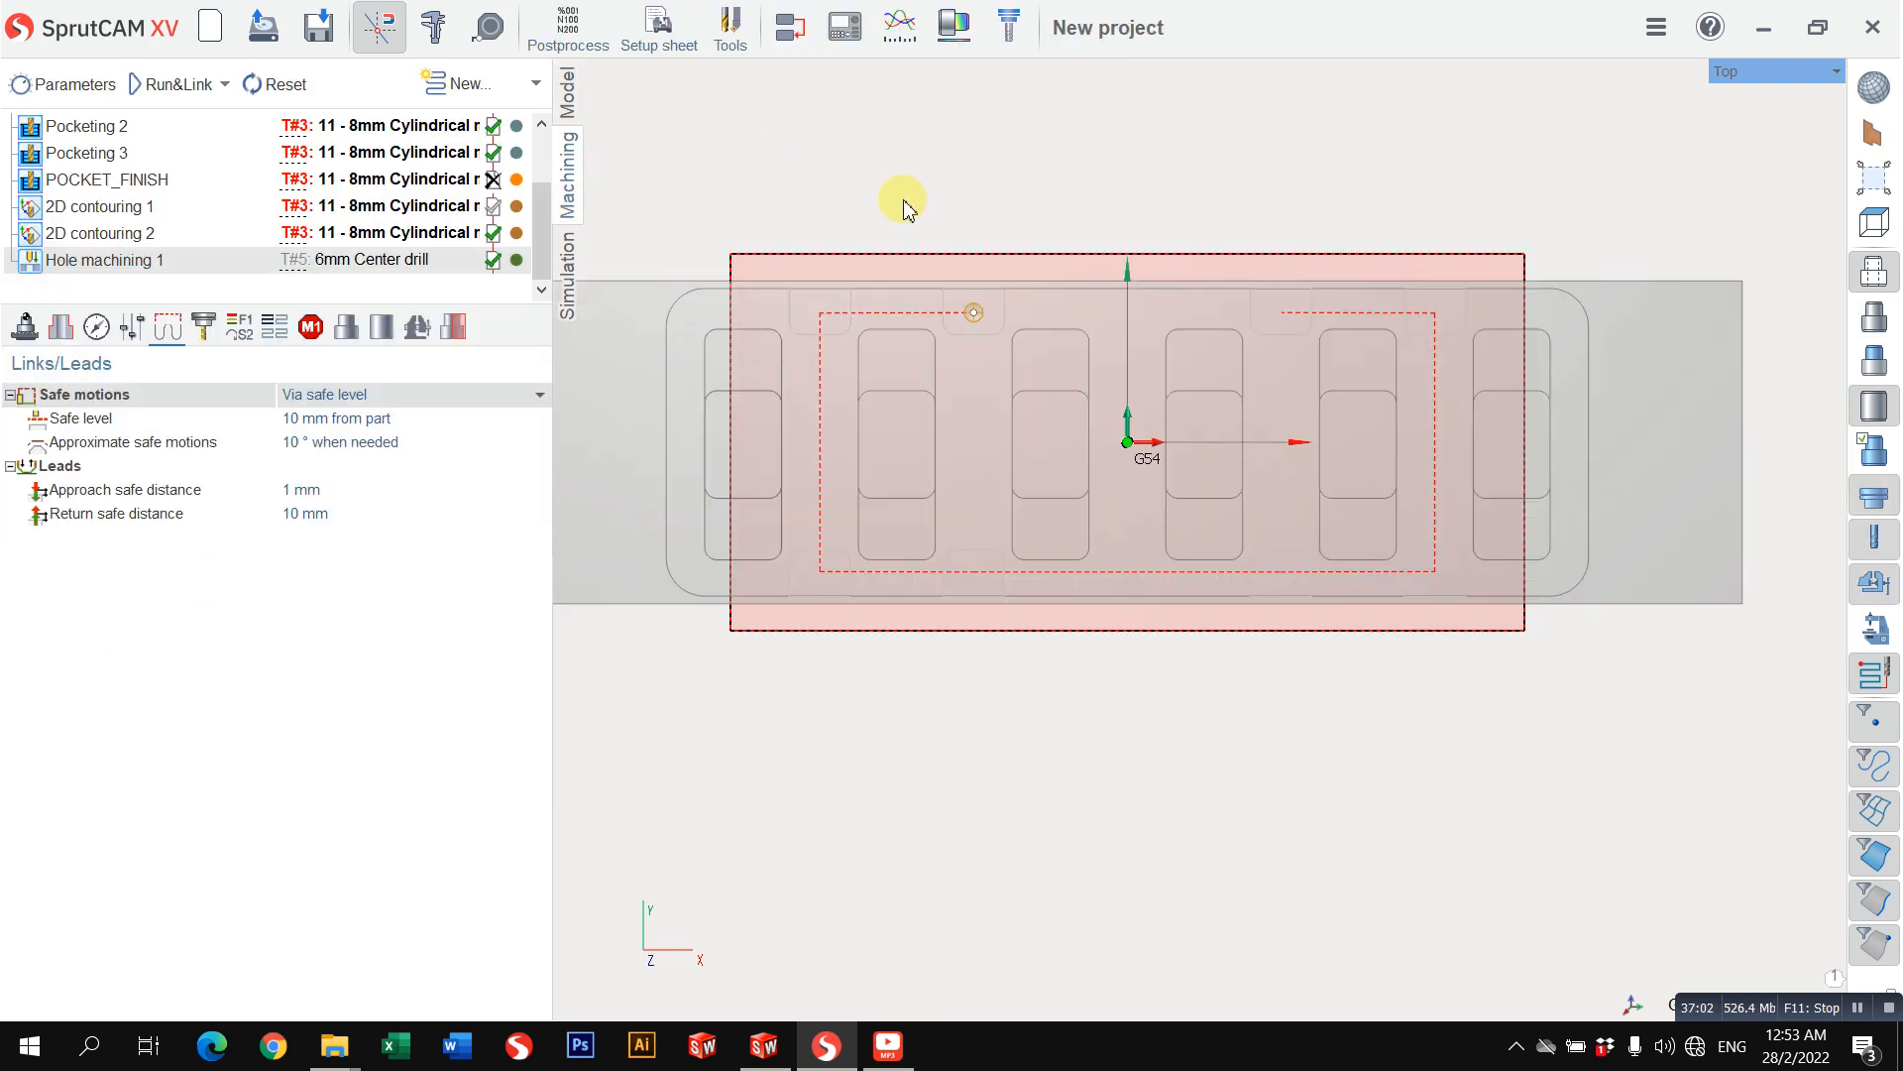
{"action": "middle_click_drag", "start_coordinate": [859, 214], "coordinate": [922, 297]}
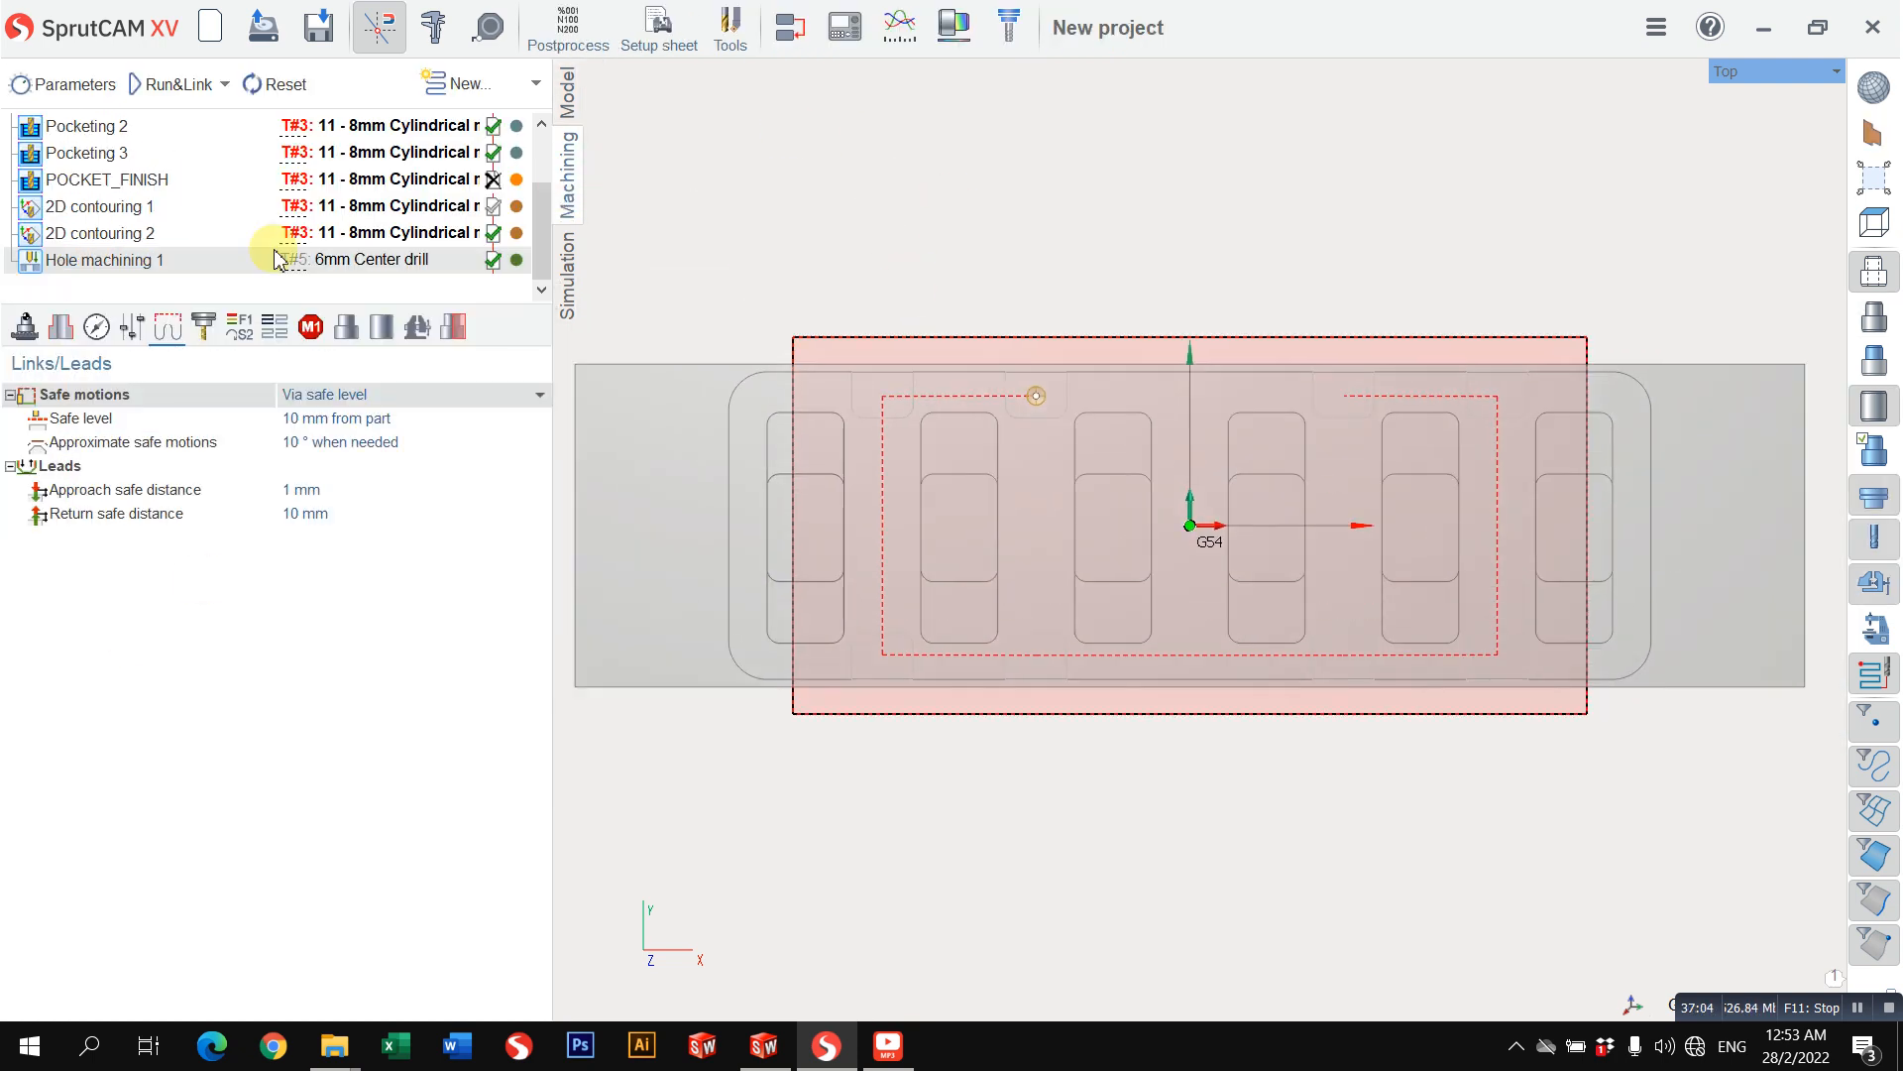
{"action": "scroll", "coordinate": [1031, 446], "scroll_direction": "down", "scroll_amount": 2}
{"action": "middle_click_drag", "start_coordinate": [935, 455], "coordinate": [1005, 388]}
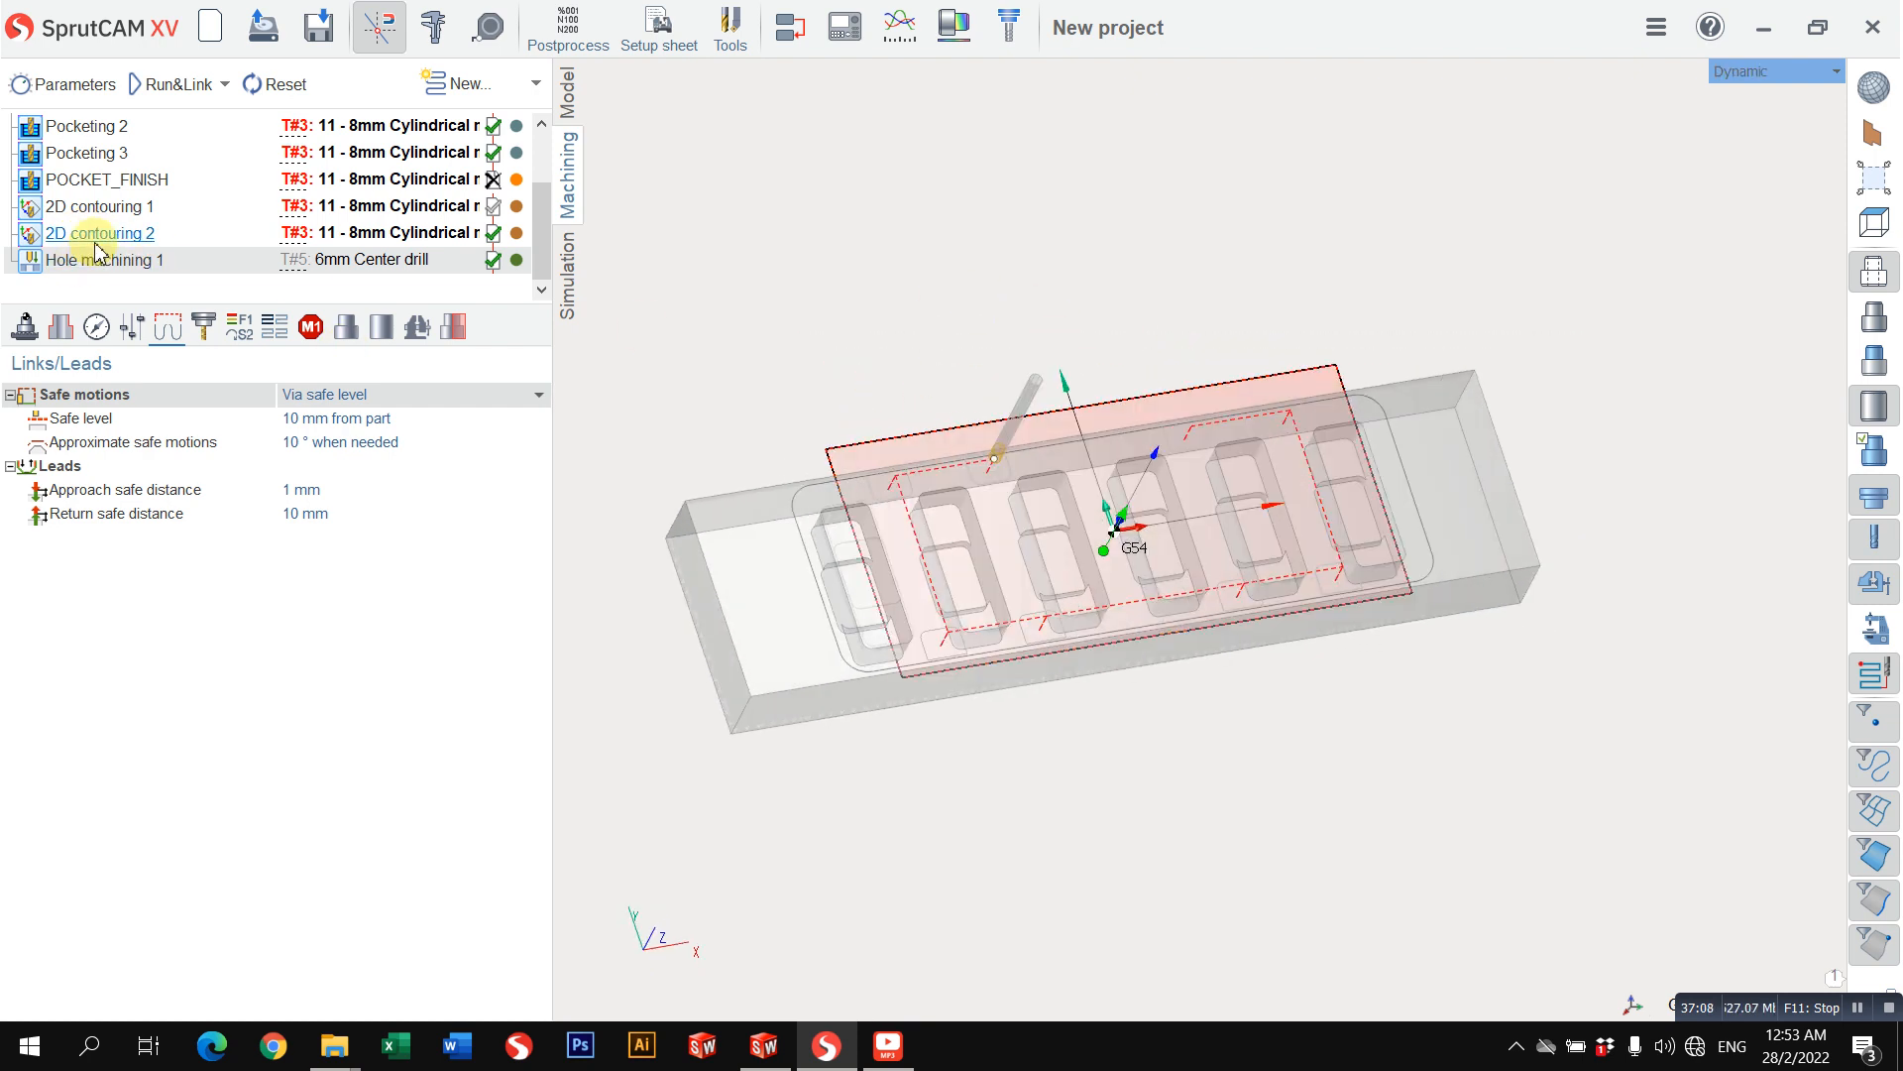
{"action": "left_click", "coordinate": [130, 235]}
{"action": "left_click", "coordinate": [119, 155]}
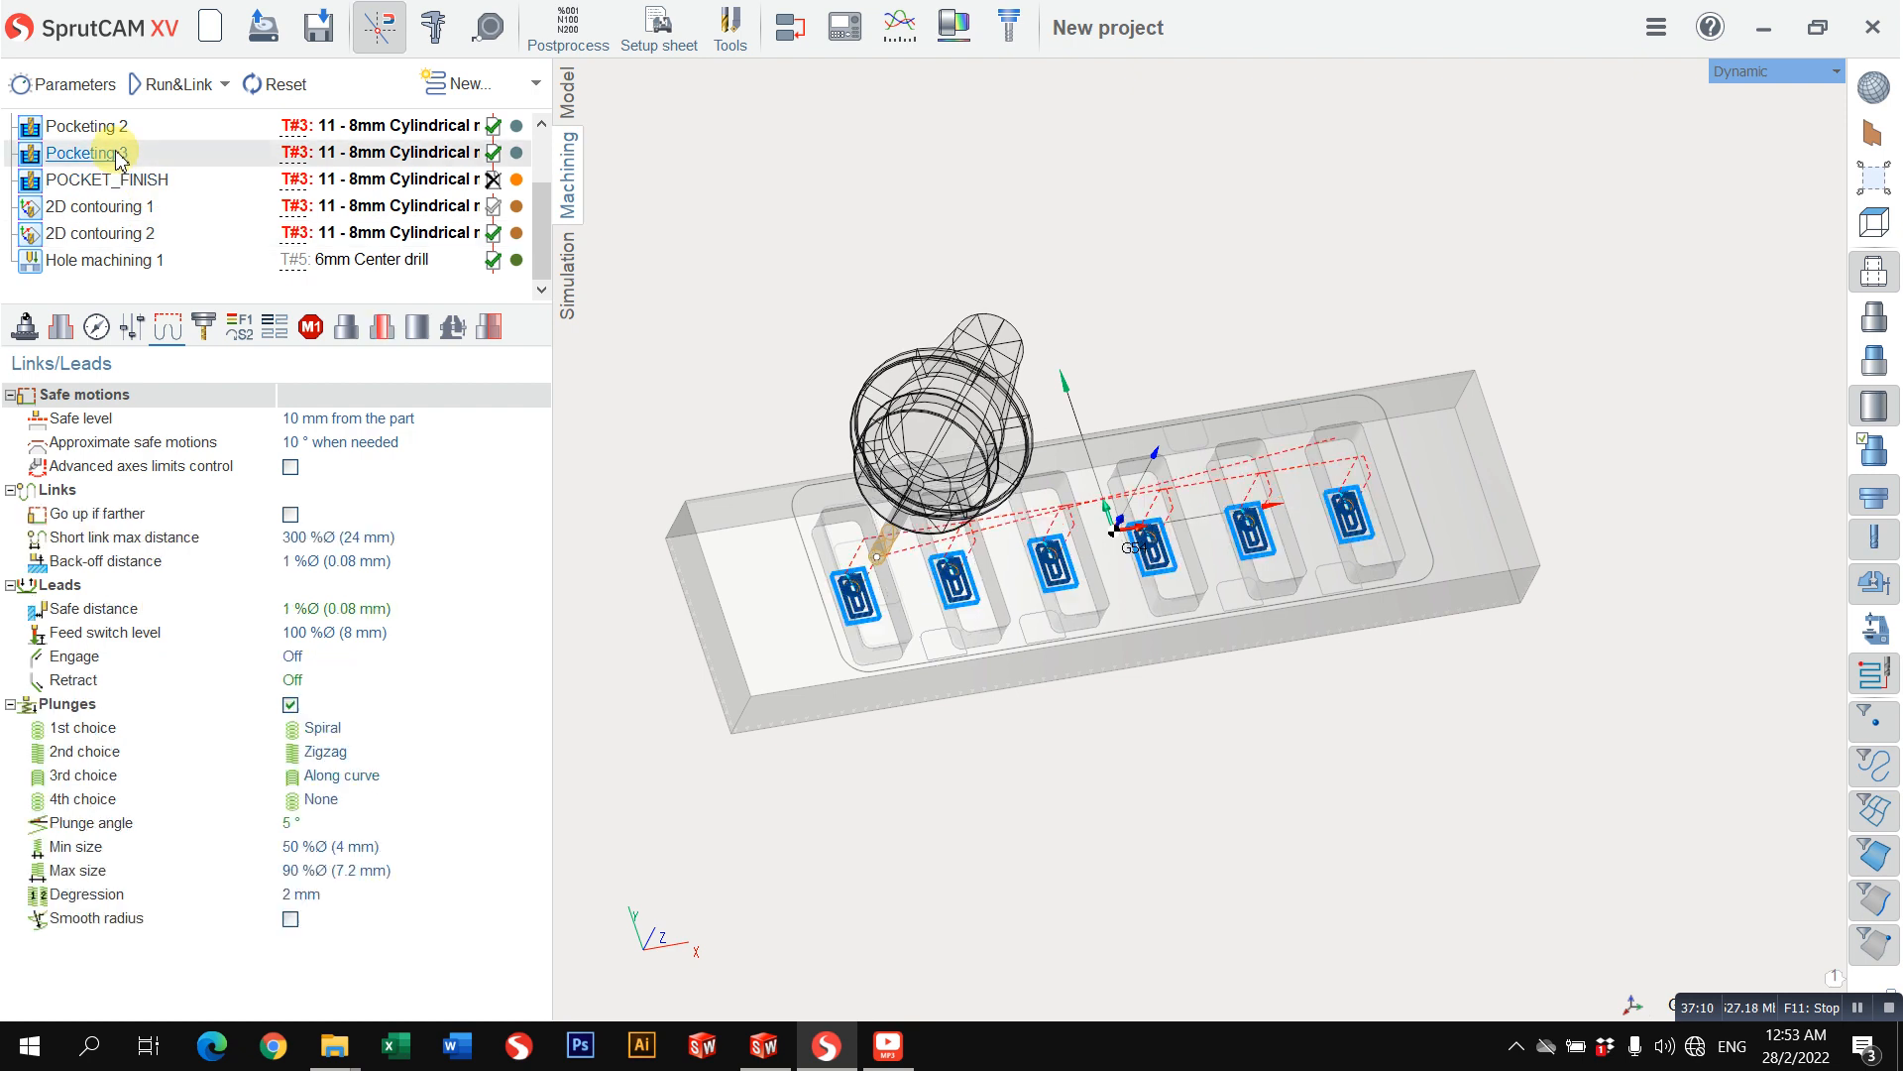
{"action": "right_click", "coordinate": [164, 153]}
{"action": "left_click", "coordinate": [209, 187]}
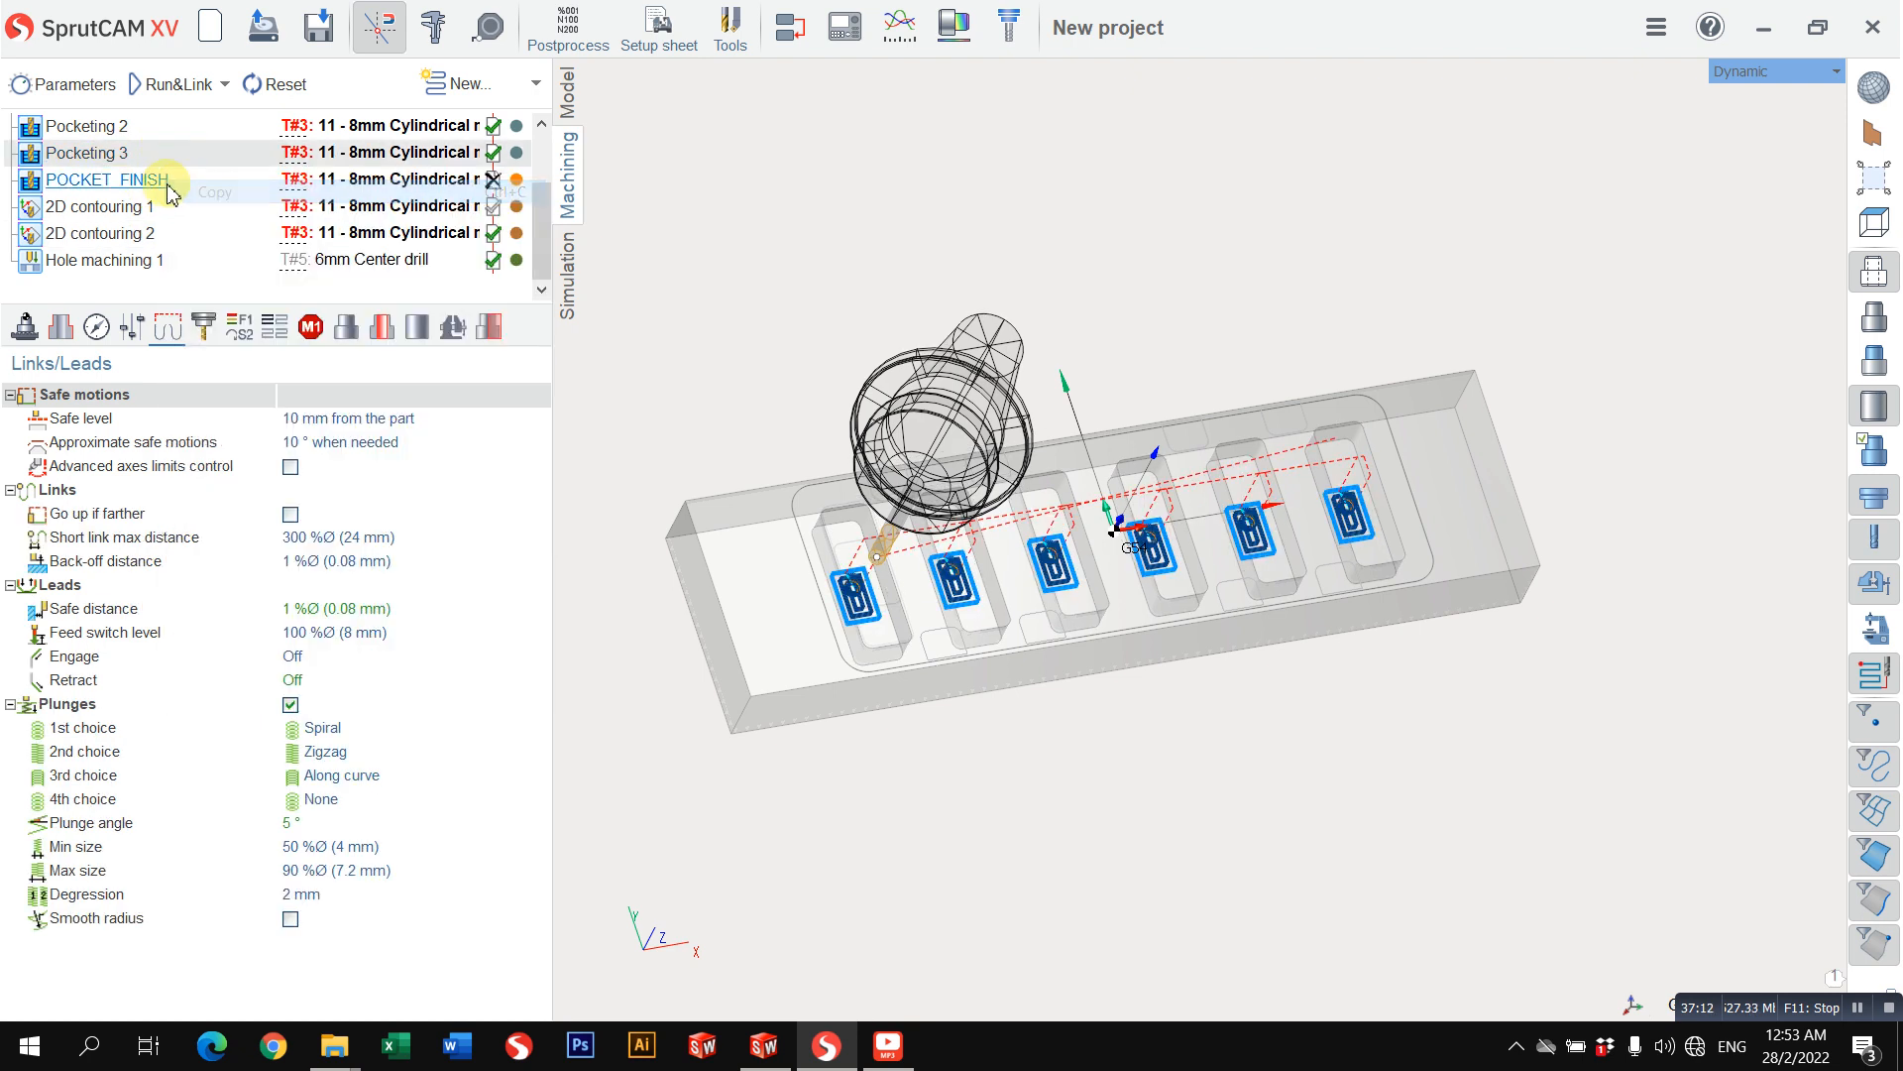
{"action": "right_click", "coordinate": [170, 153]}
{"action": "left_click", "coordinate": [243, 241]}
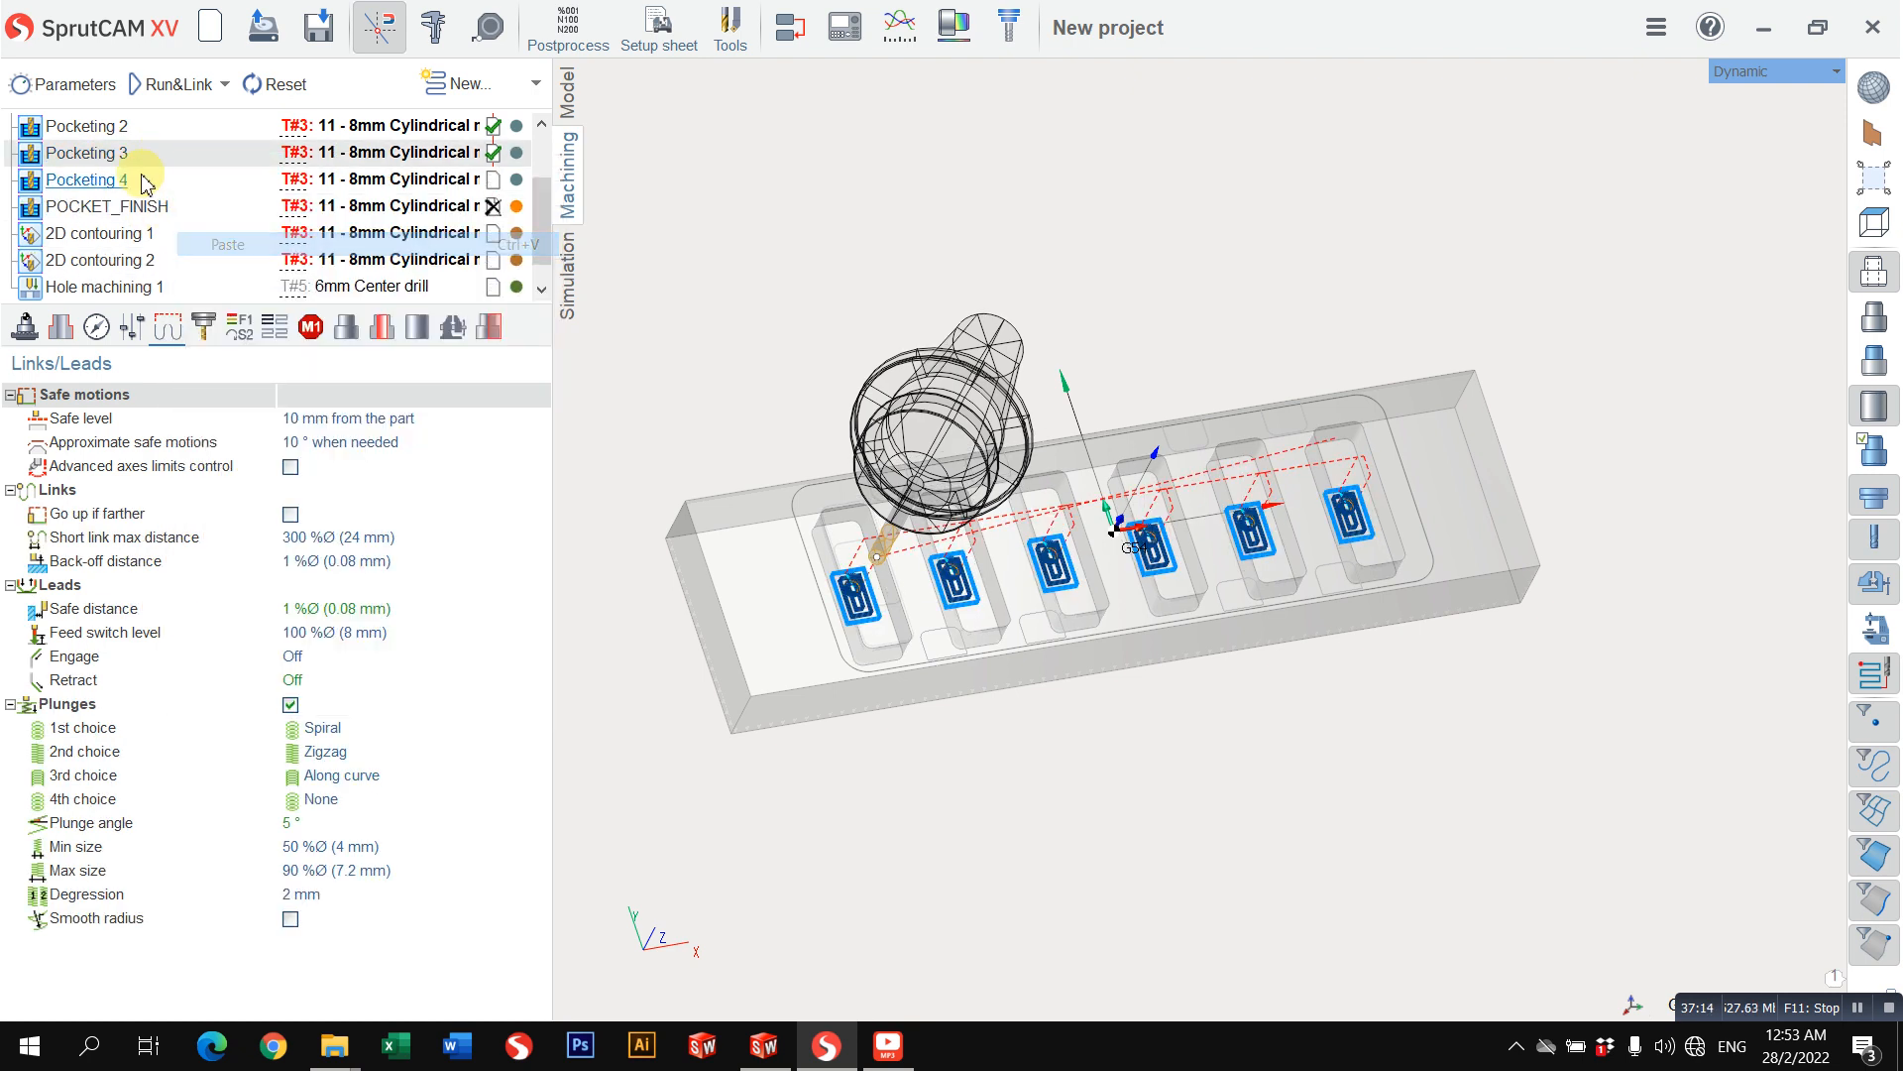
Step: Remove the existing geometry from the job assignment of the copied operation, Pocketing 4
{"action": "left_click", "coordinate": [119, 183]}
{"action": "scroll", "coordinate": [969, 629], "scroll_direction": "up", "scroll_amount": 2}
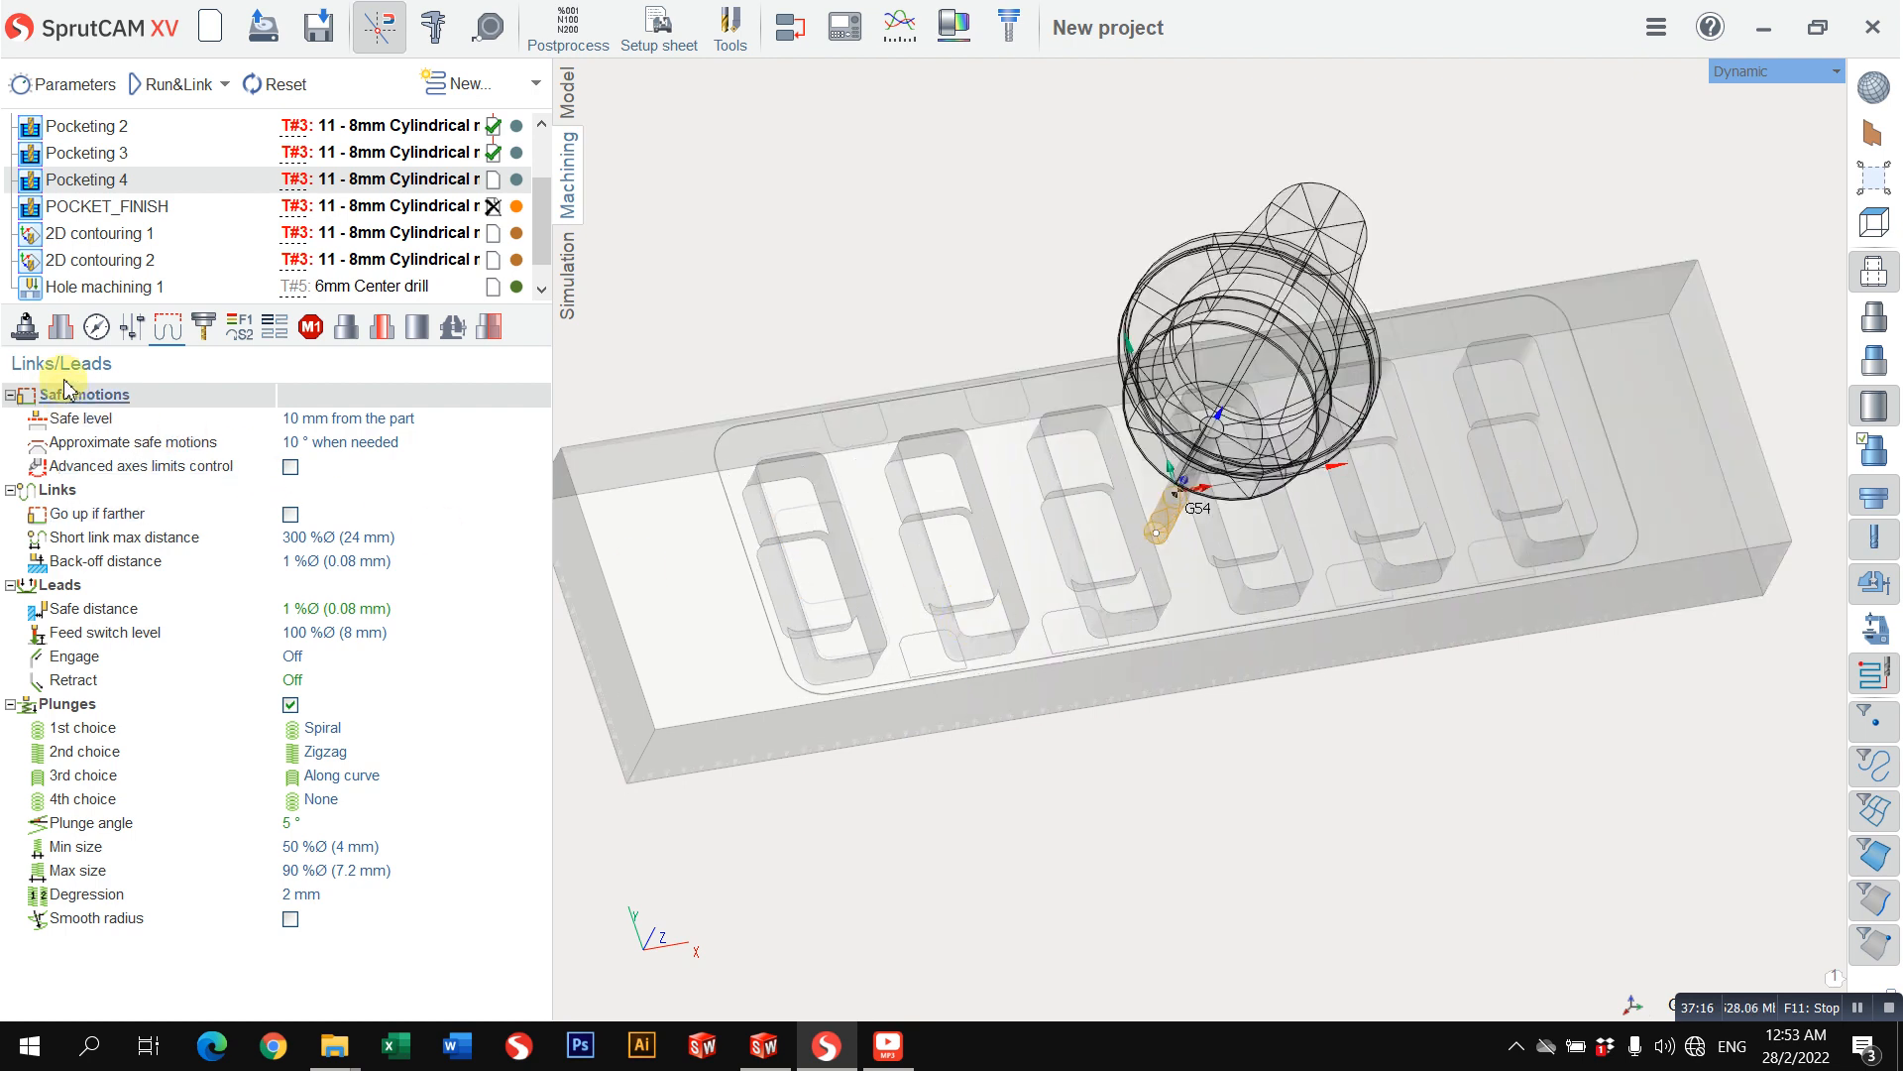
{"action": "left_click", "coordinate": [61, 326]}
{"action": "left_click", "coordinate": [134, 474]}
{"action": "left_click", "coordinate": [268, 429]}
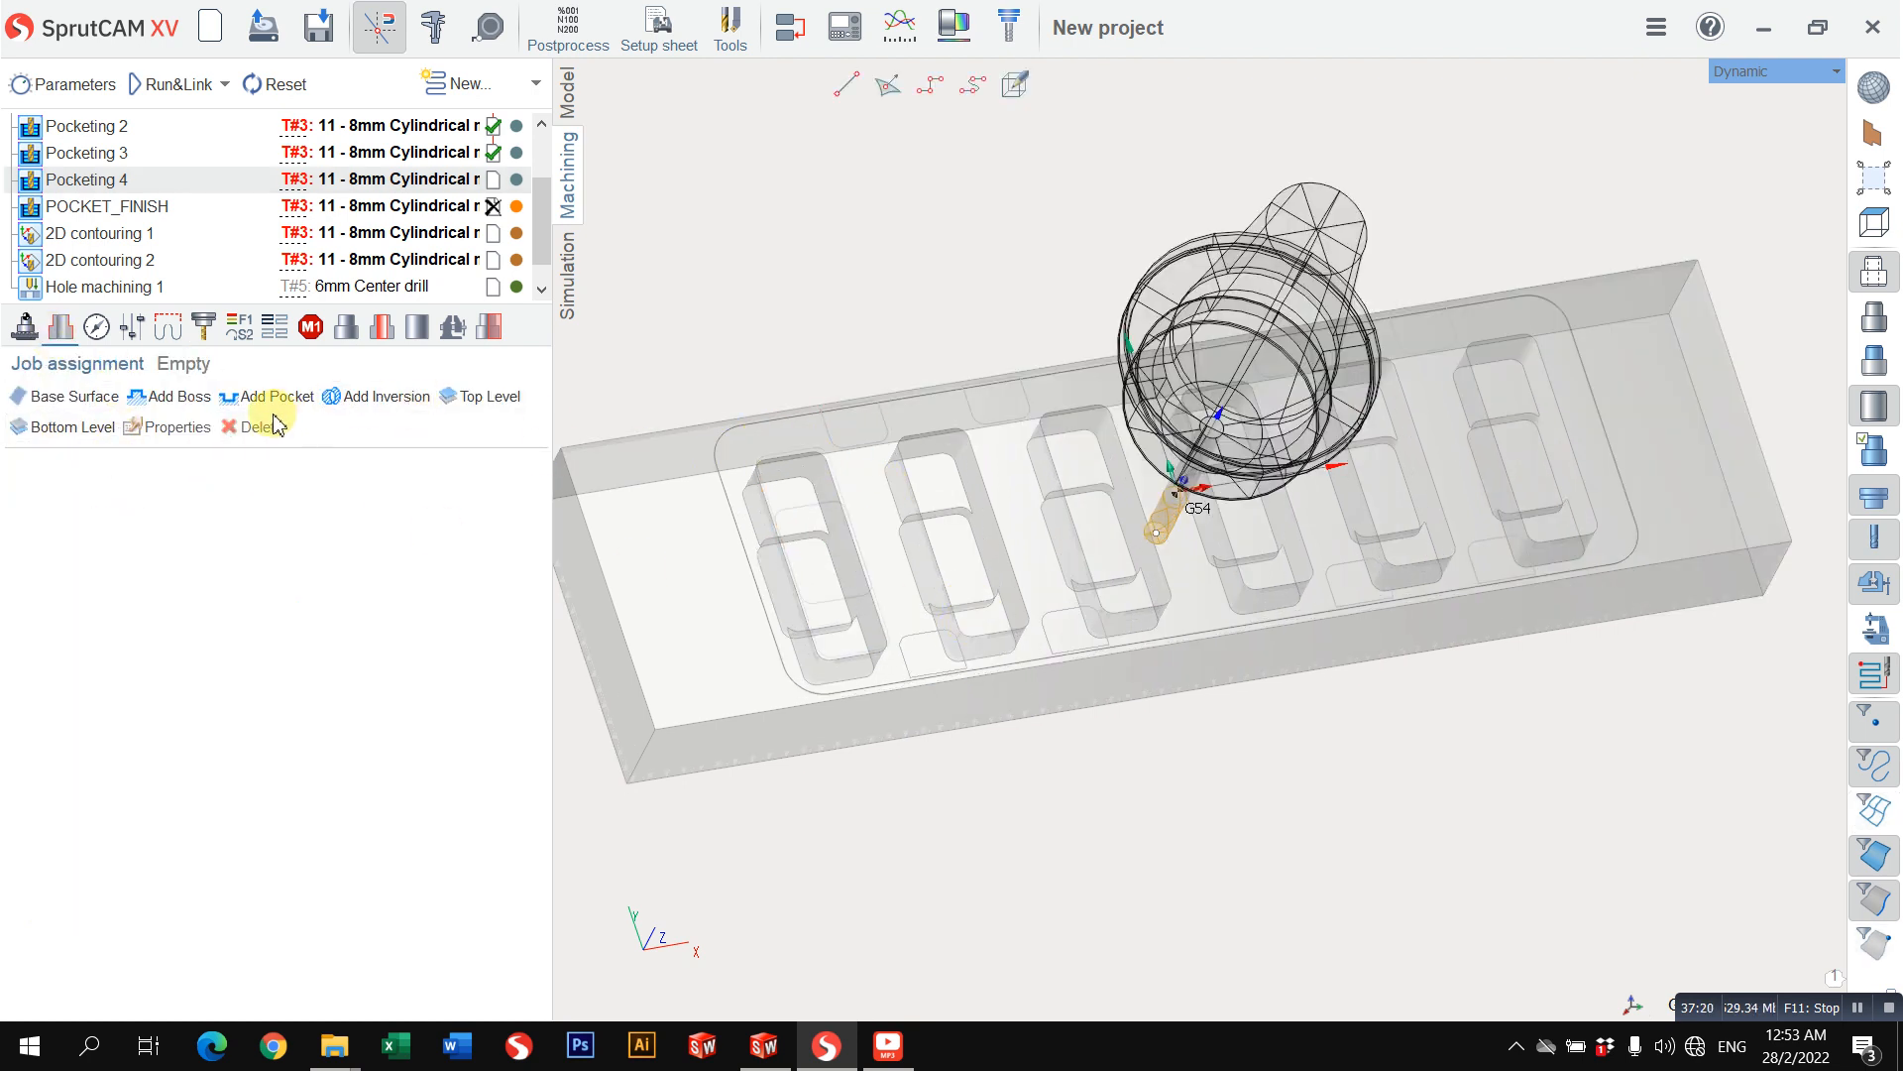
Step: Add the Joined curves folder inside Joined curves 3 to Pocketing 4 as cavity pockets with 0 radial stock
{"action": "left_click", "coordinate": [279, 399]}
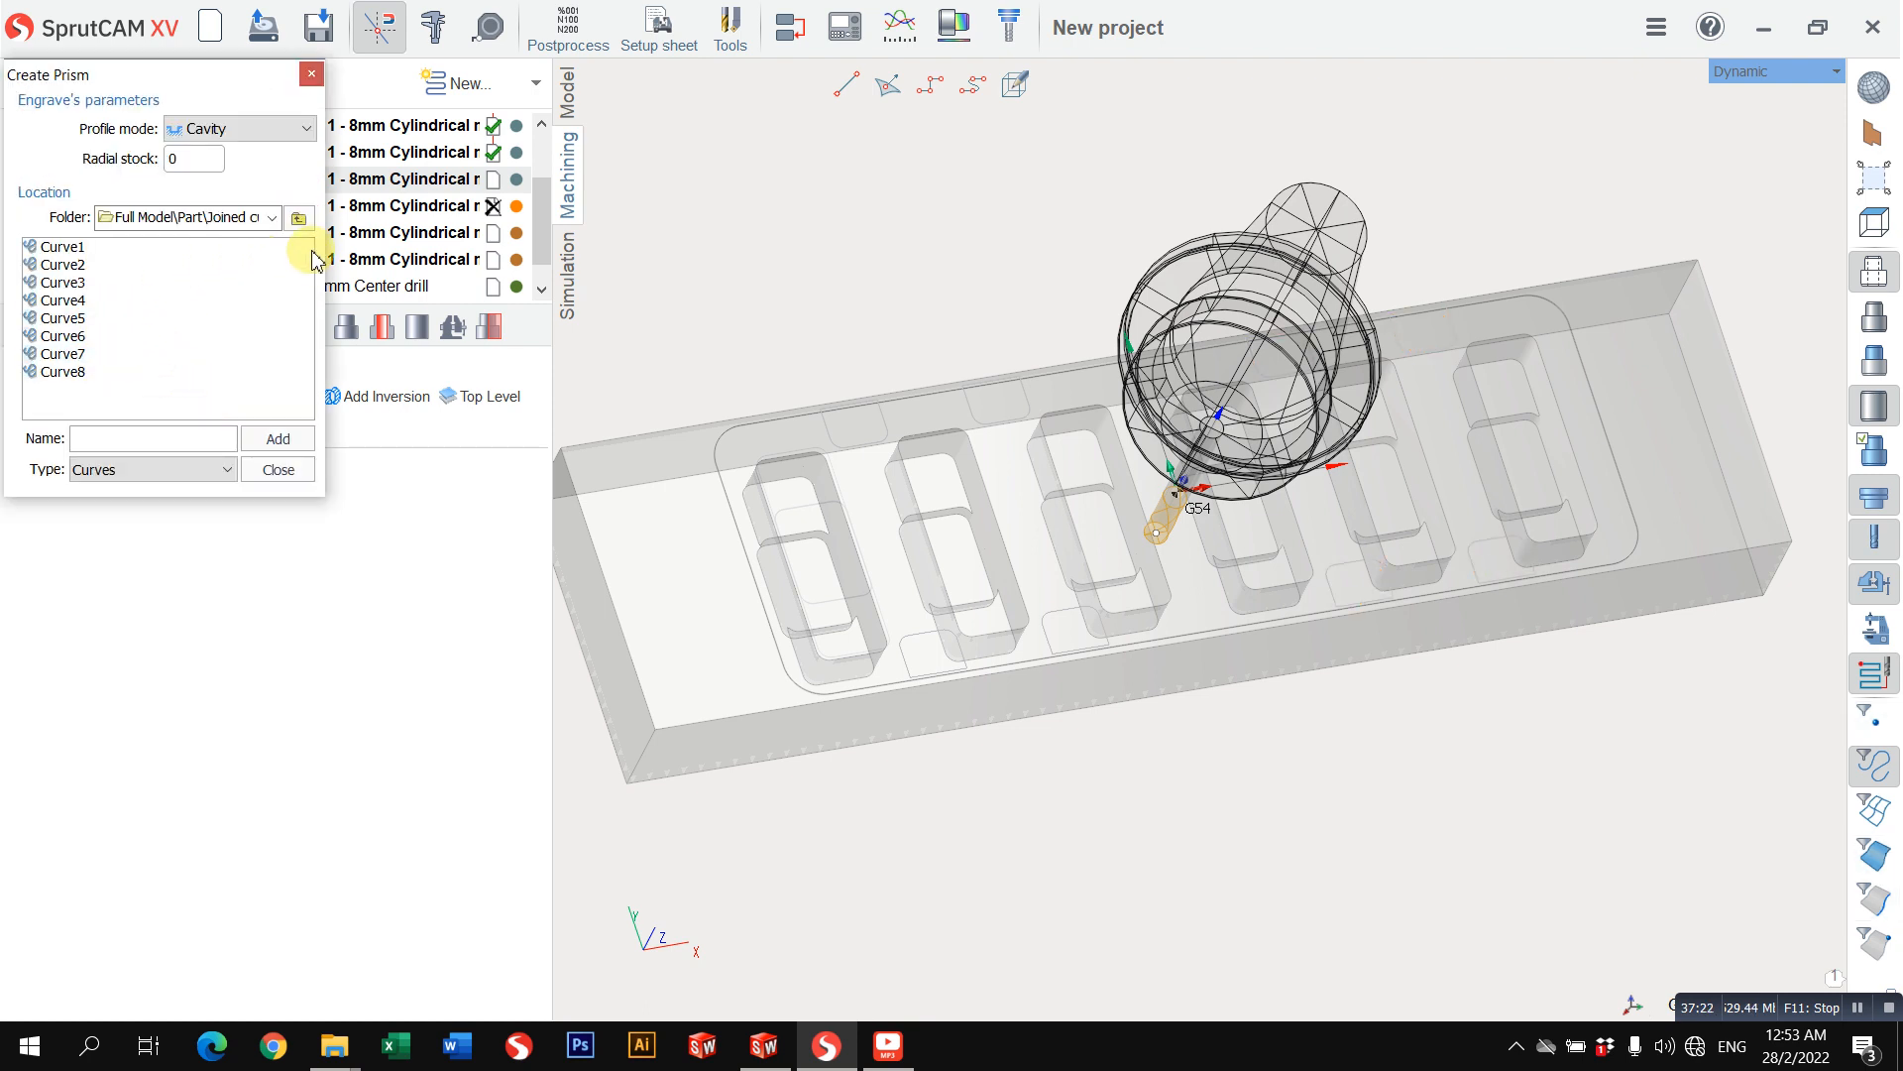
{"action": "left_click", "coordinate": [299, 218]}
{"action": "left_click", "coordinate": [163, 371]}
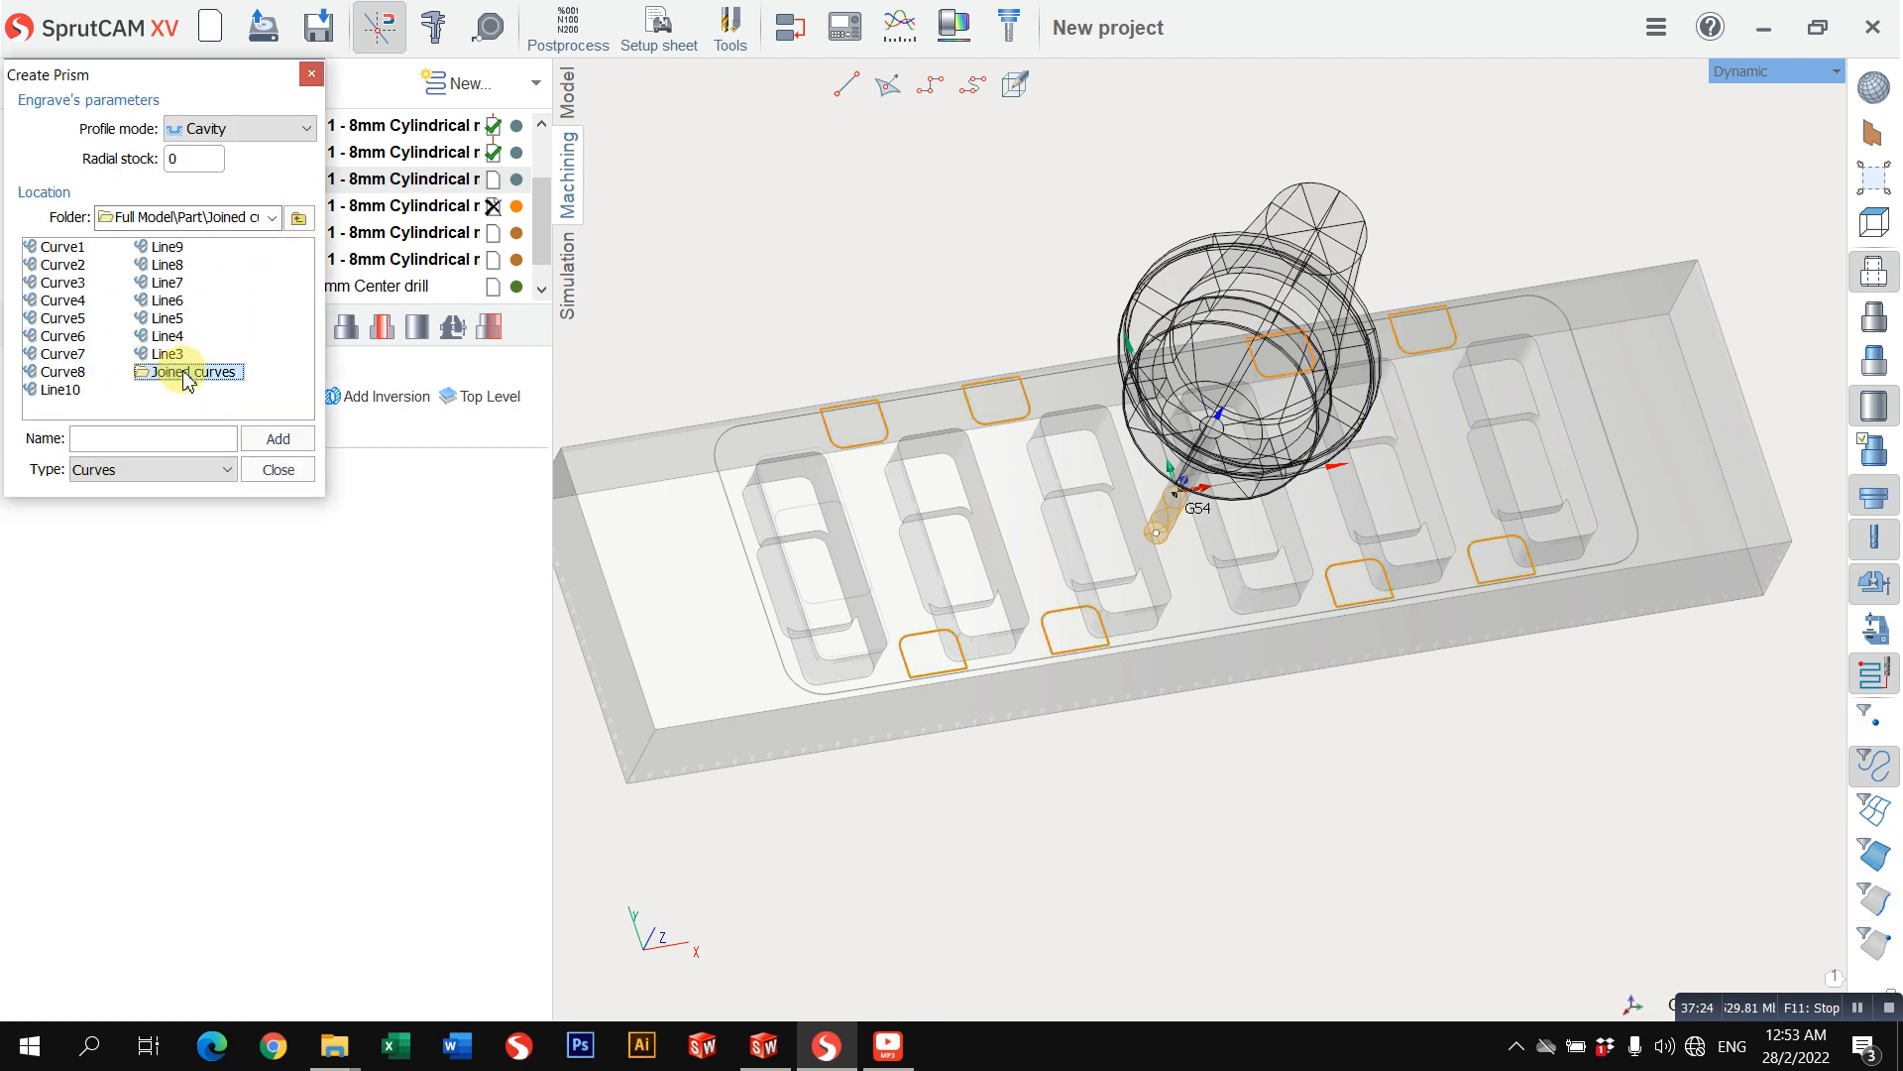
{"action": "left_click", "coordinate": [279, 441]}
{"action": "left_click", "coordinate": [279, 468]}
{"action": "left_click_drag", "start_coordinate": [873, 327], "coordinate": [1091, 430]}
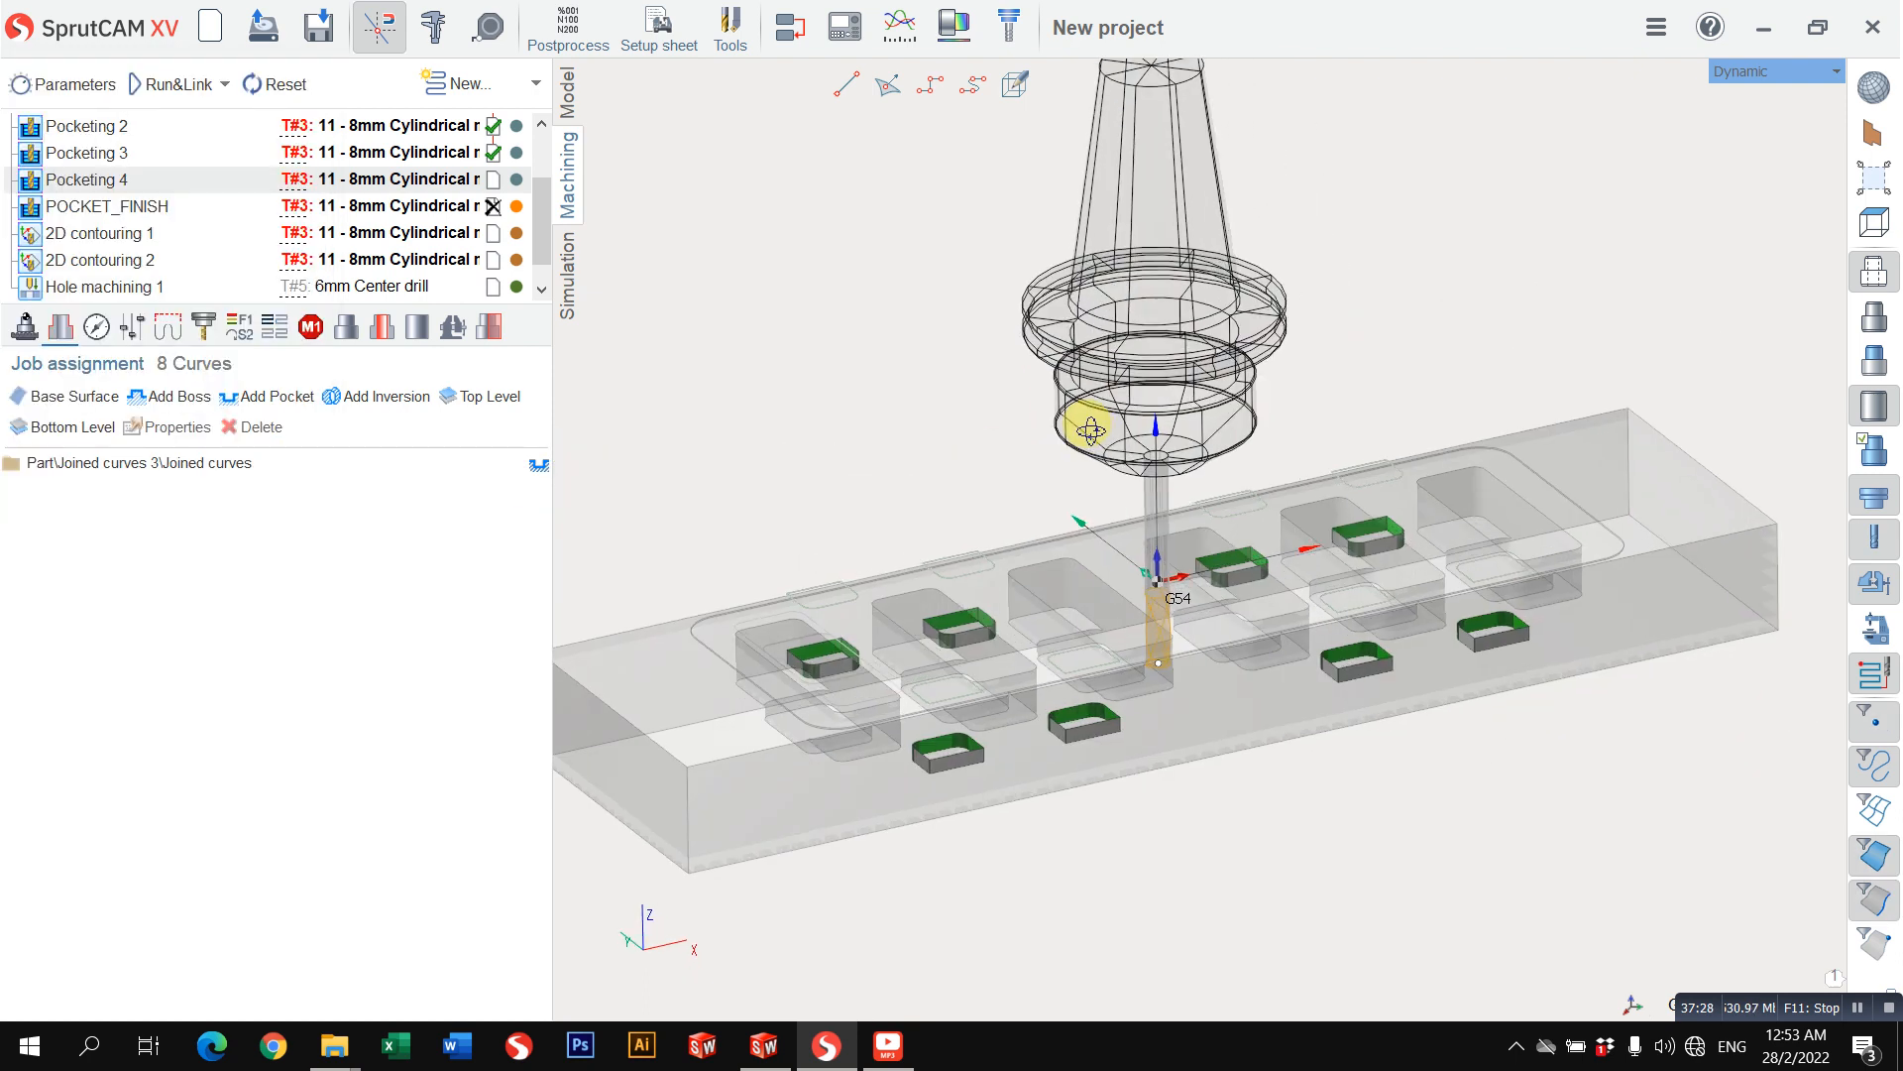
{"action": "scroll", "coordinate": [967, 603], "scroll_direction": "down", "scroll_amount": 2}
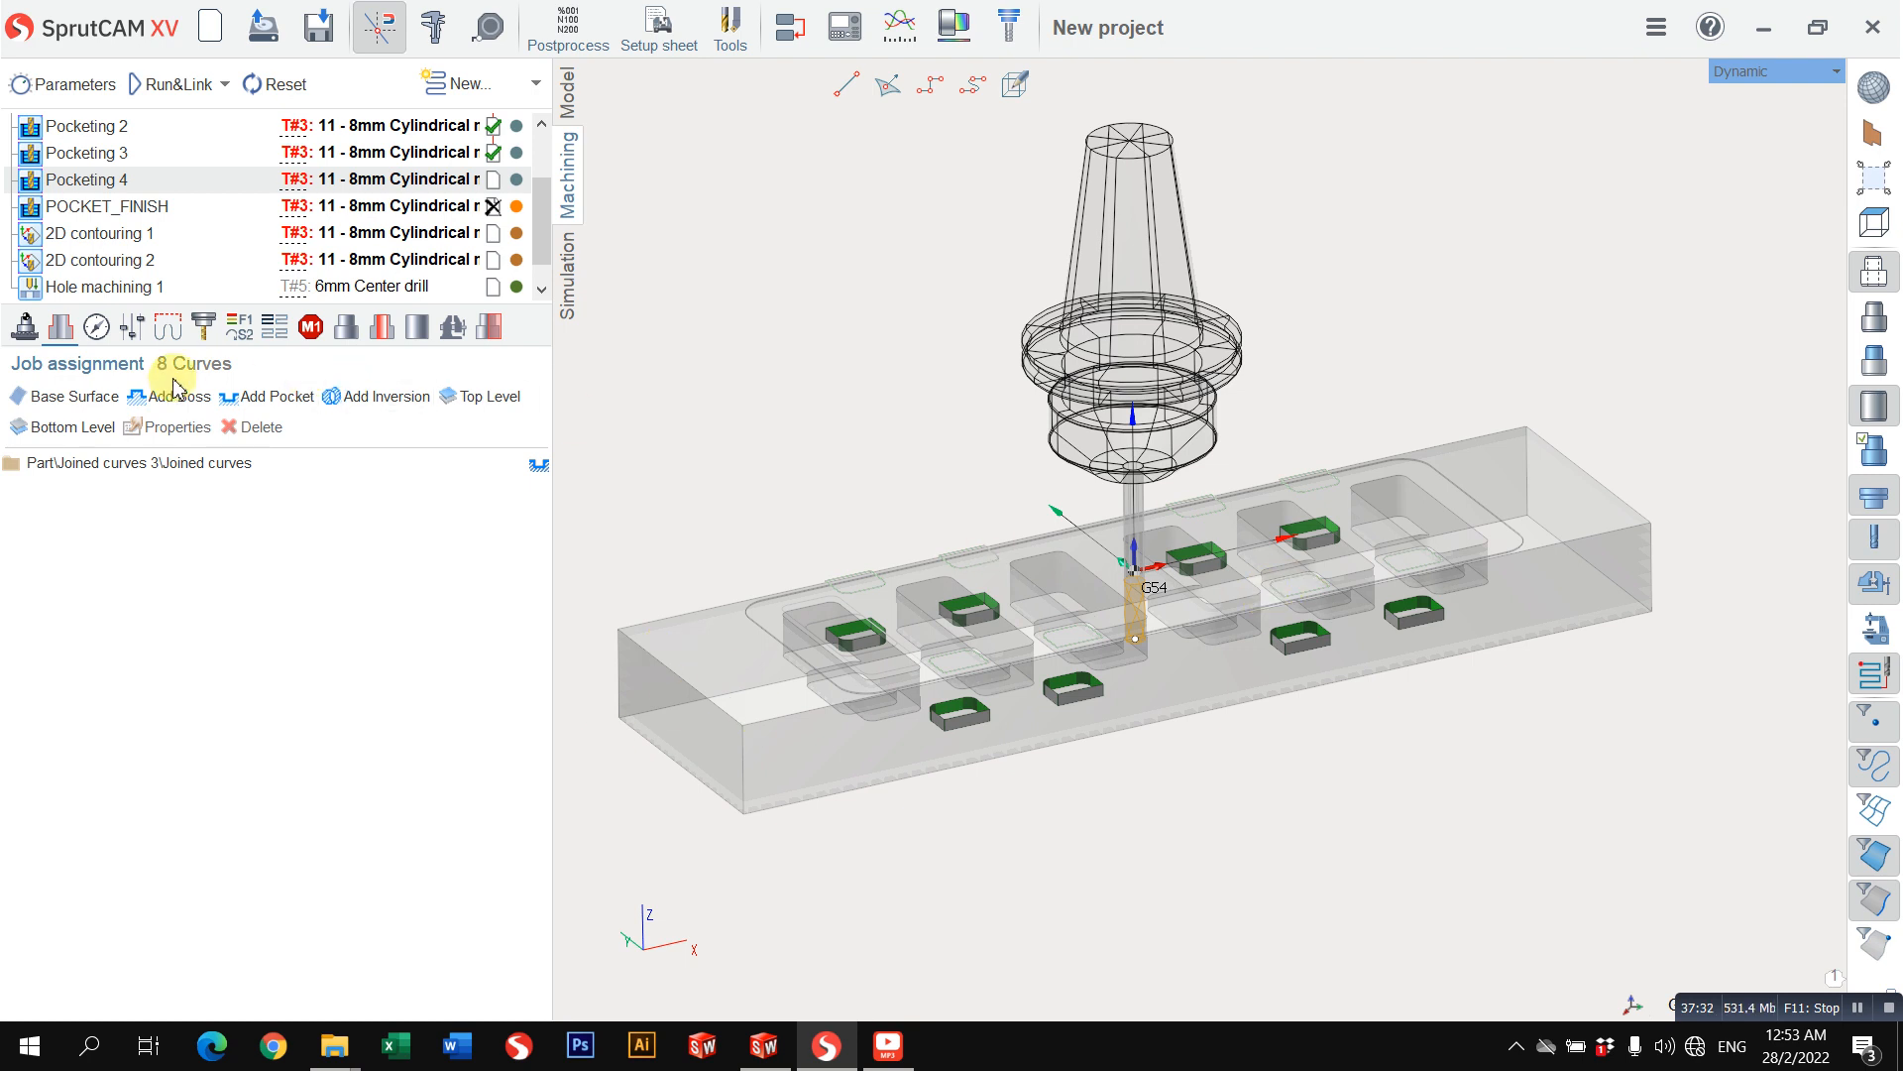
Step: Set Pocketing 4's top level to -2 mm and bottom level to -7 mm, and calculate its toolpath
{"action": "left_click", "coordinate": [100, 335]}
{"action": "left_click", "coordinate": [355, 609]}
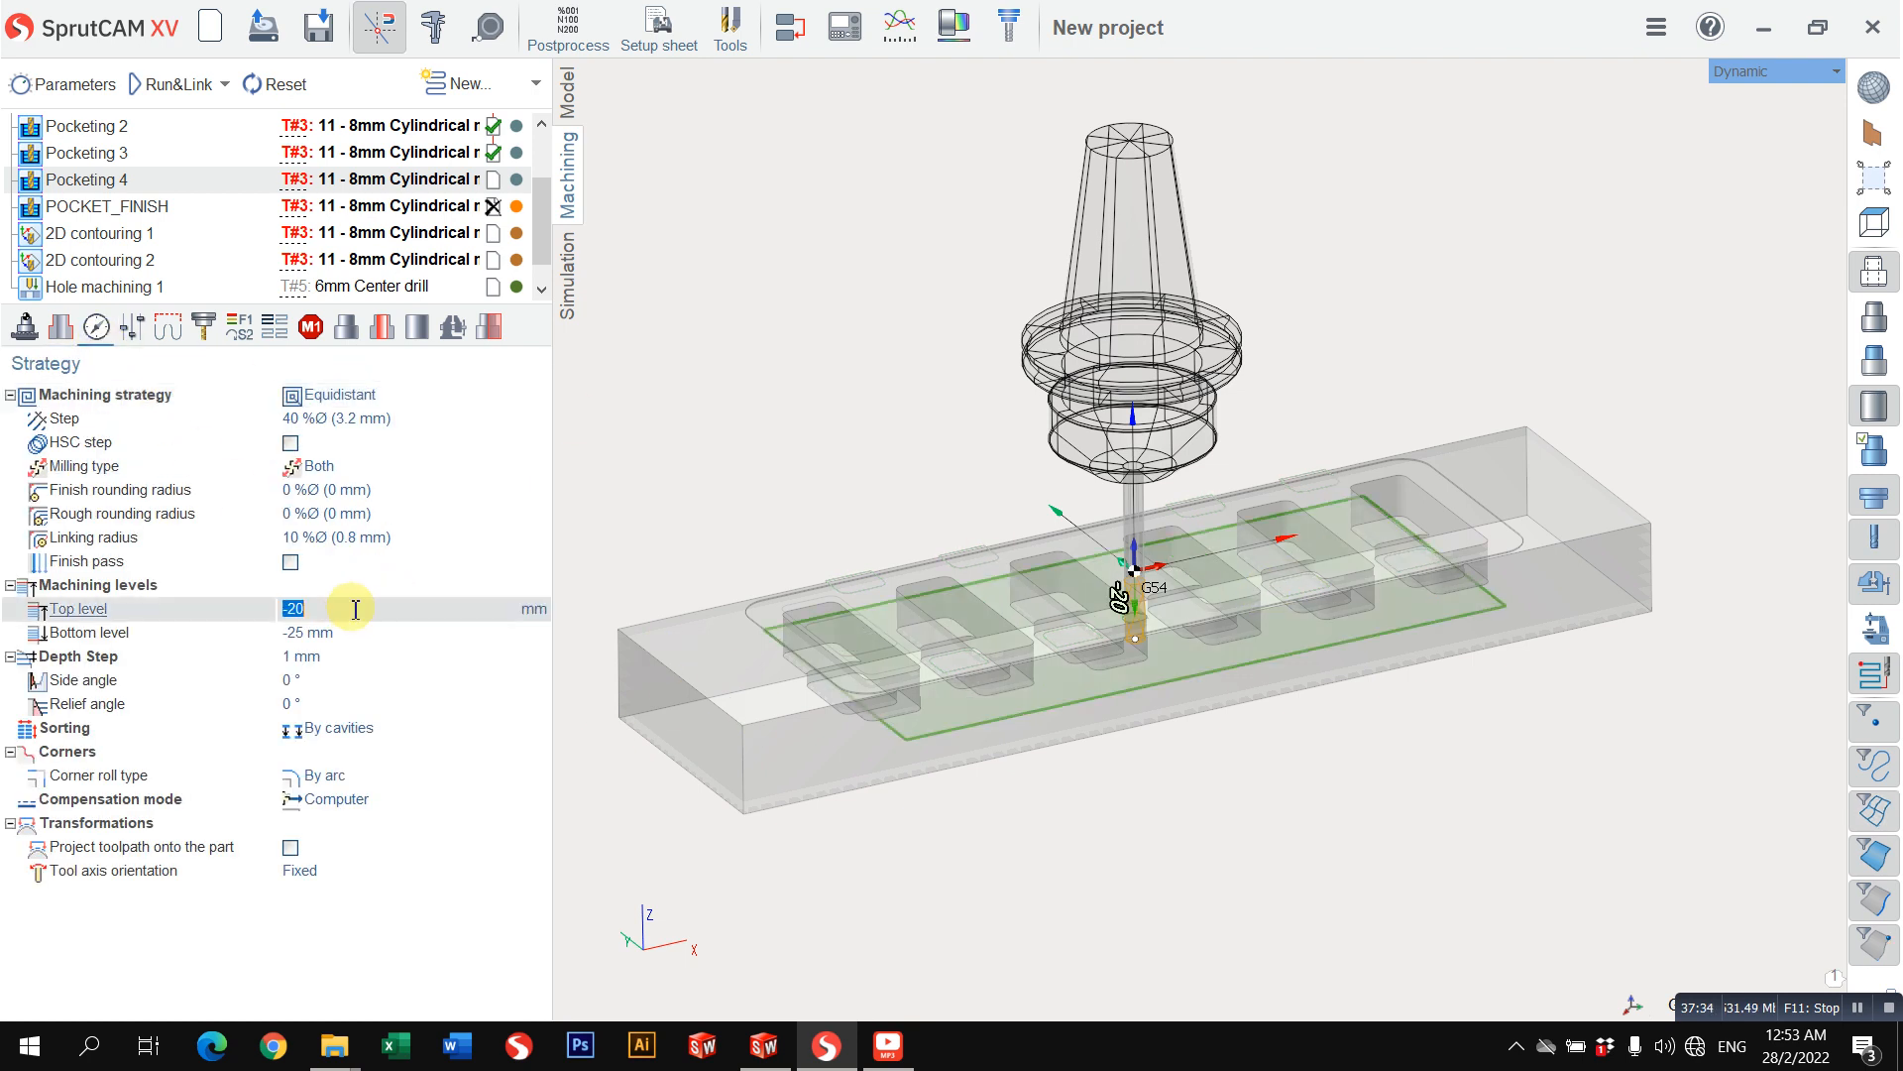
{"action": "type", "text": "-2"}
{"action": "key", "text": "Return"}
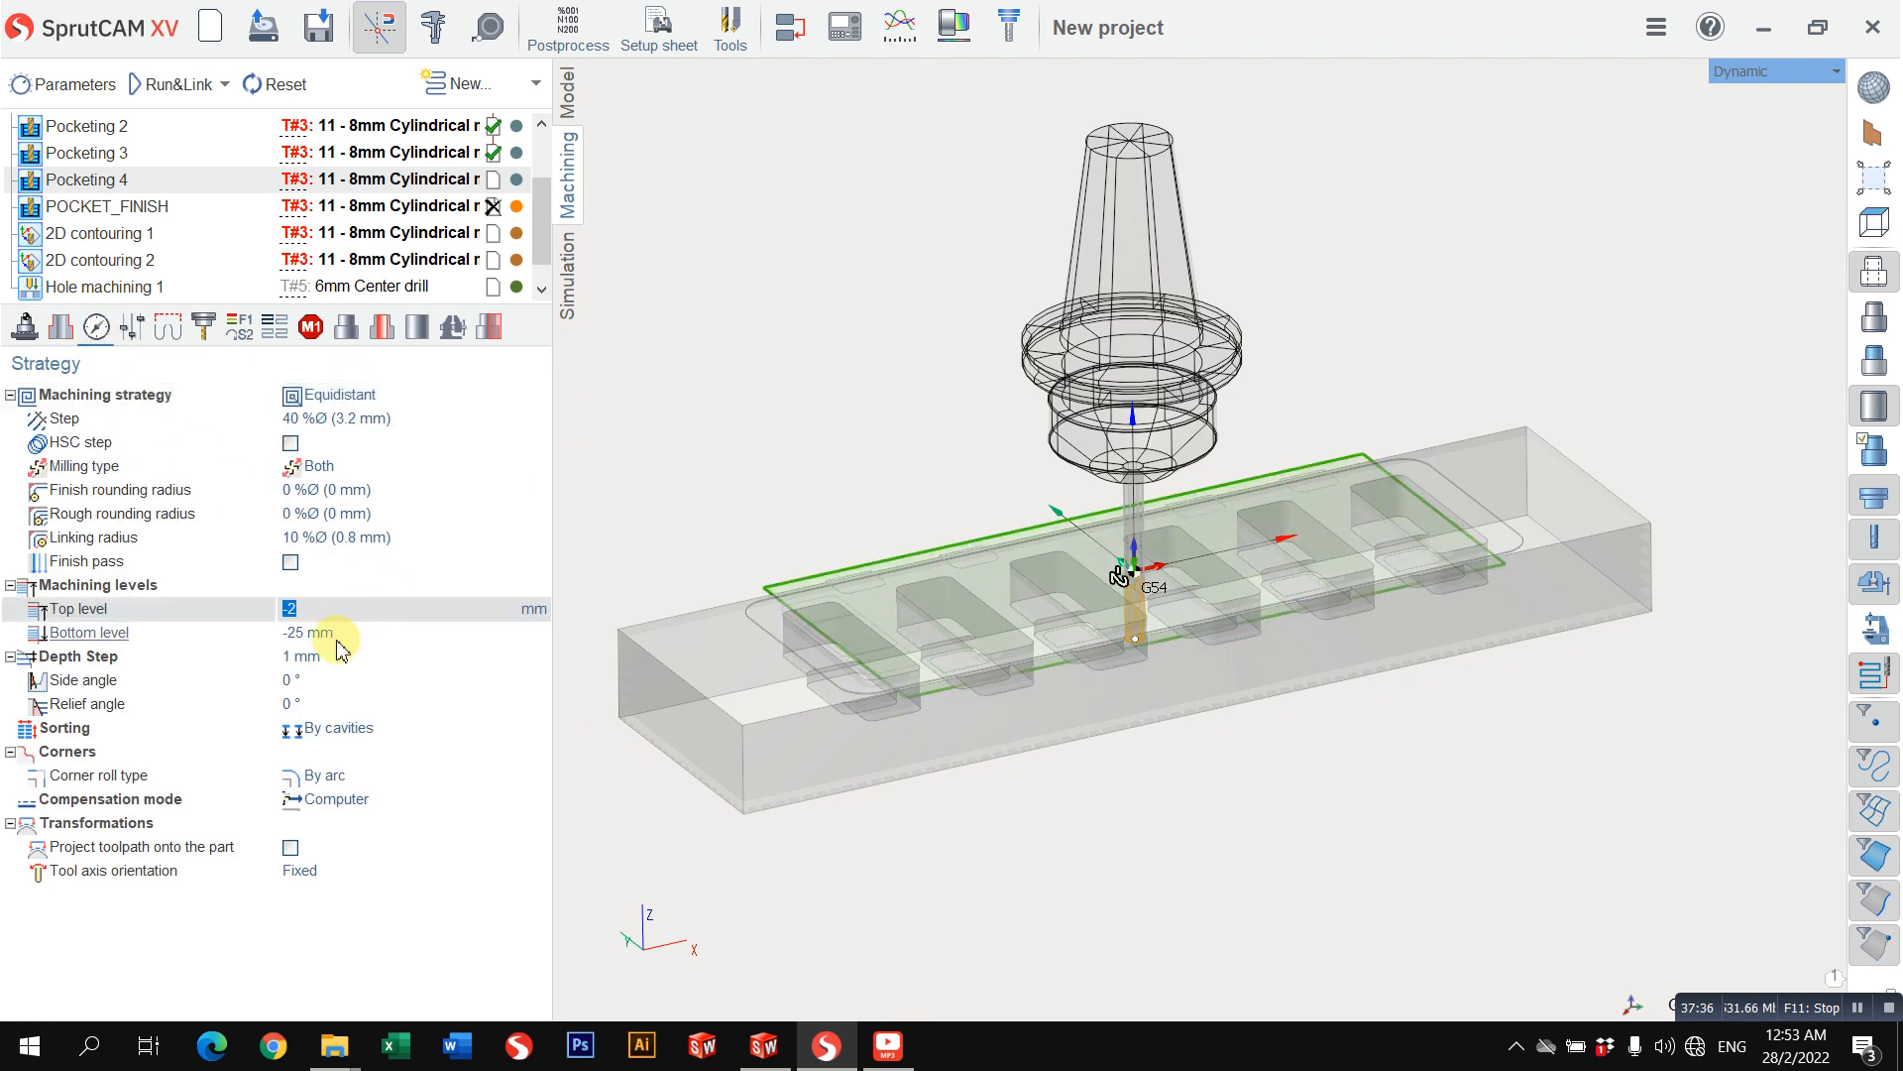
{"action": "left_click", "coordinate": [341, 642]}
{"action": "type", "text": "-7"}
{"action": "key", "text": "Return"}
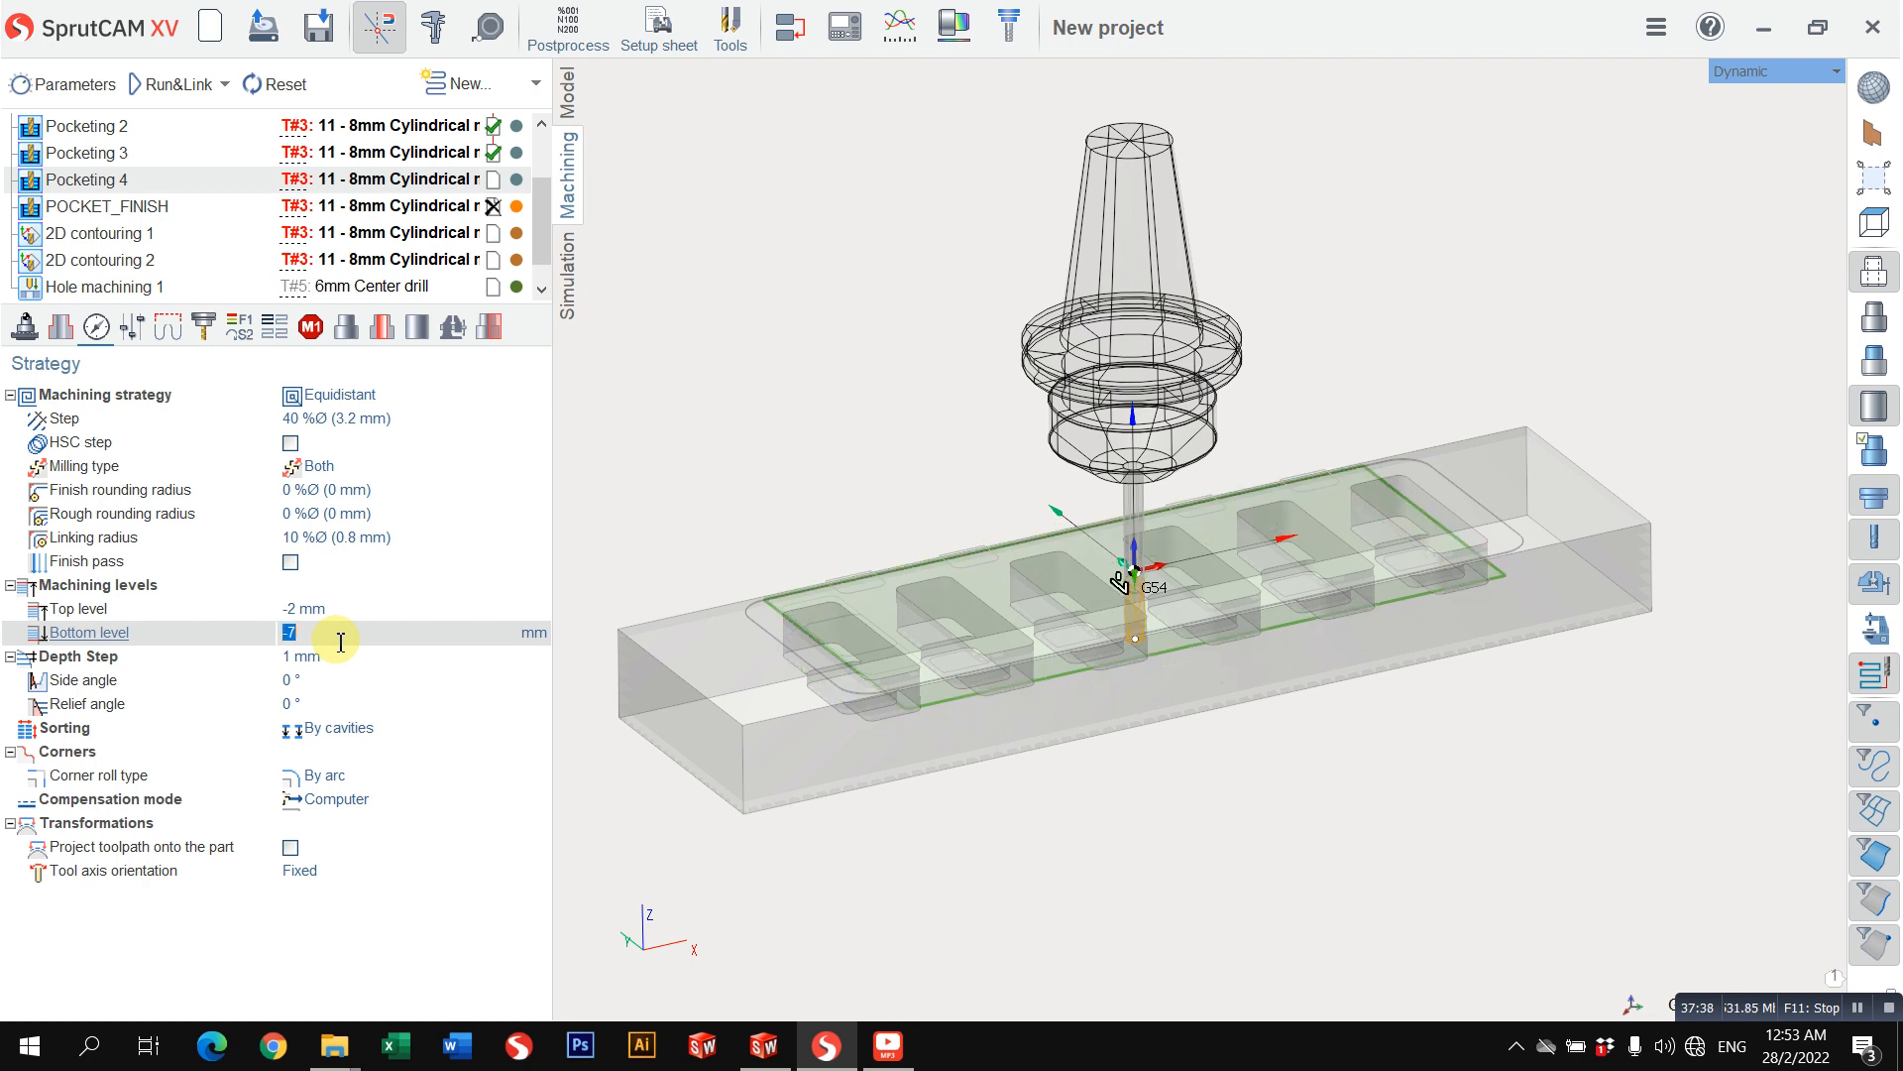
{"action": "left_click", "coordinate": [168, 84]}
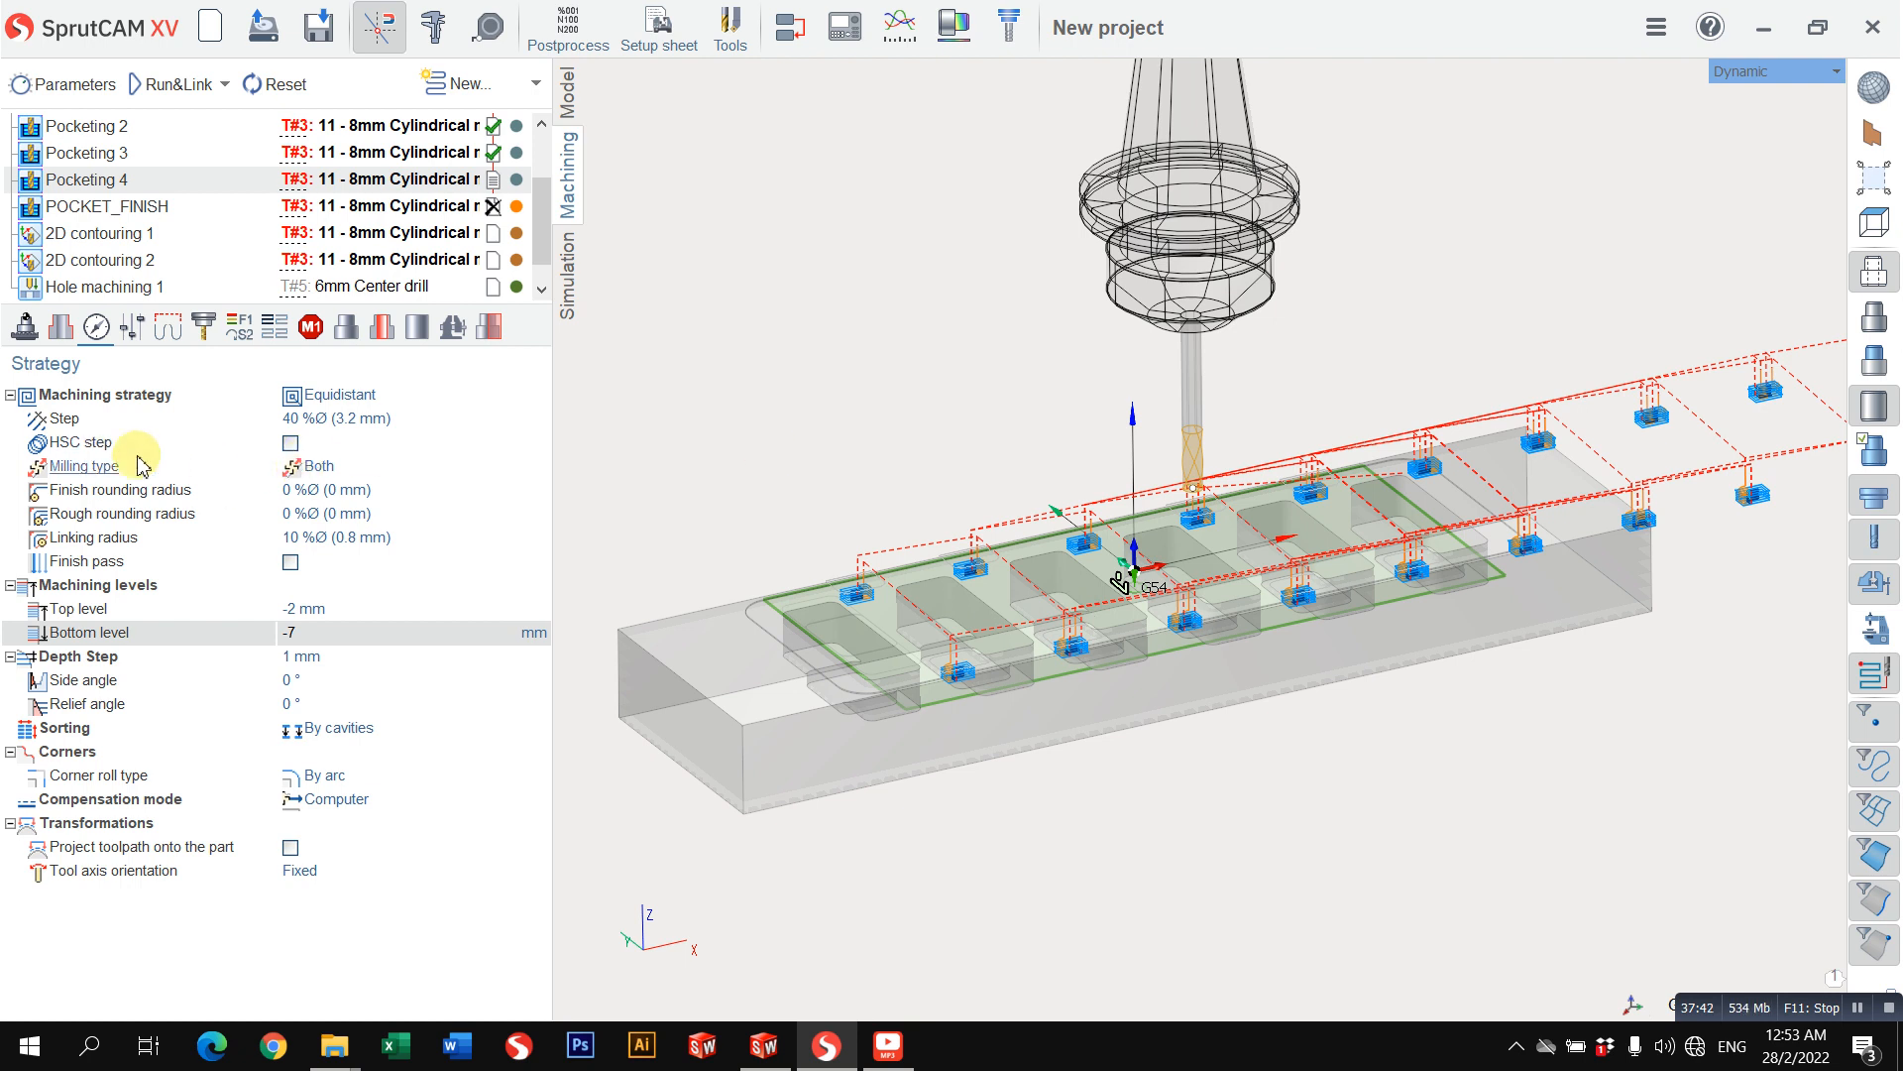
Step: Set Pocketing 4's radial stock to 0 mm and recalculate its toolpath
{"action": "left_click", "coordinate": [167, 327]}
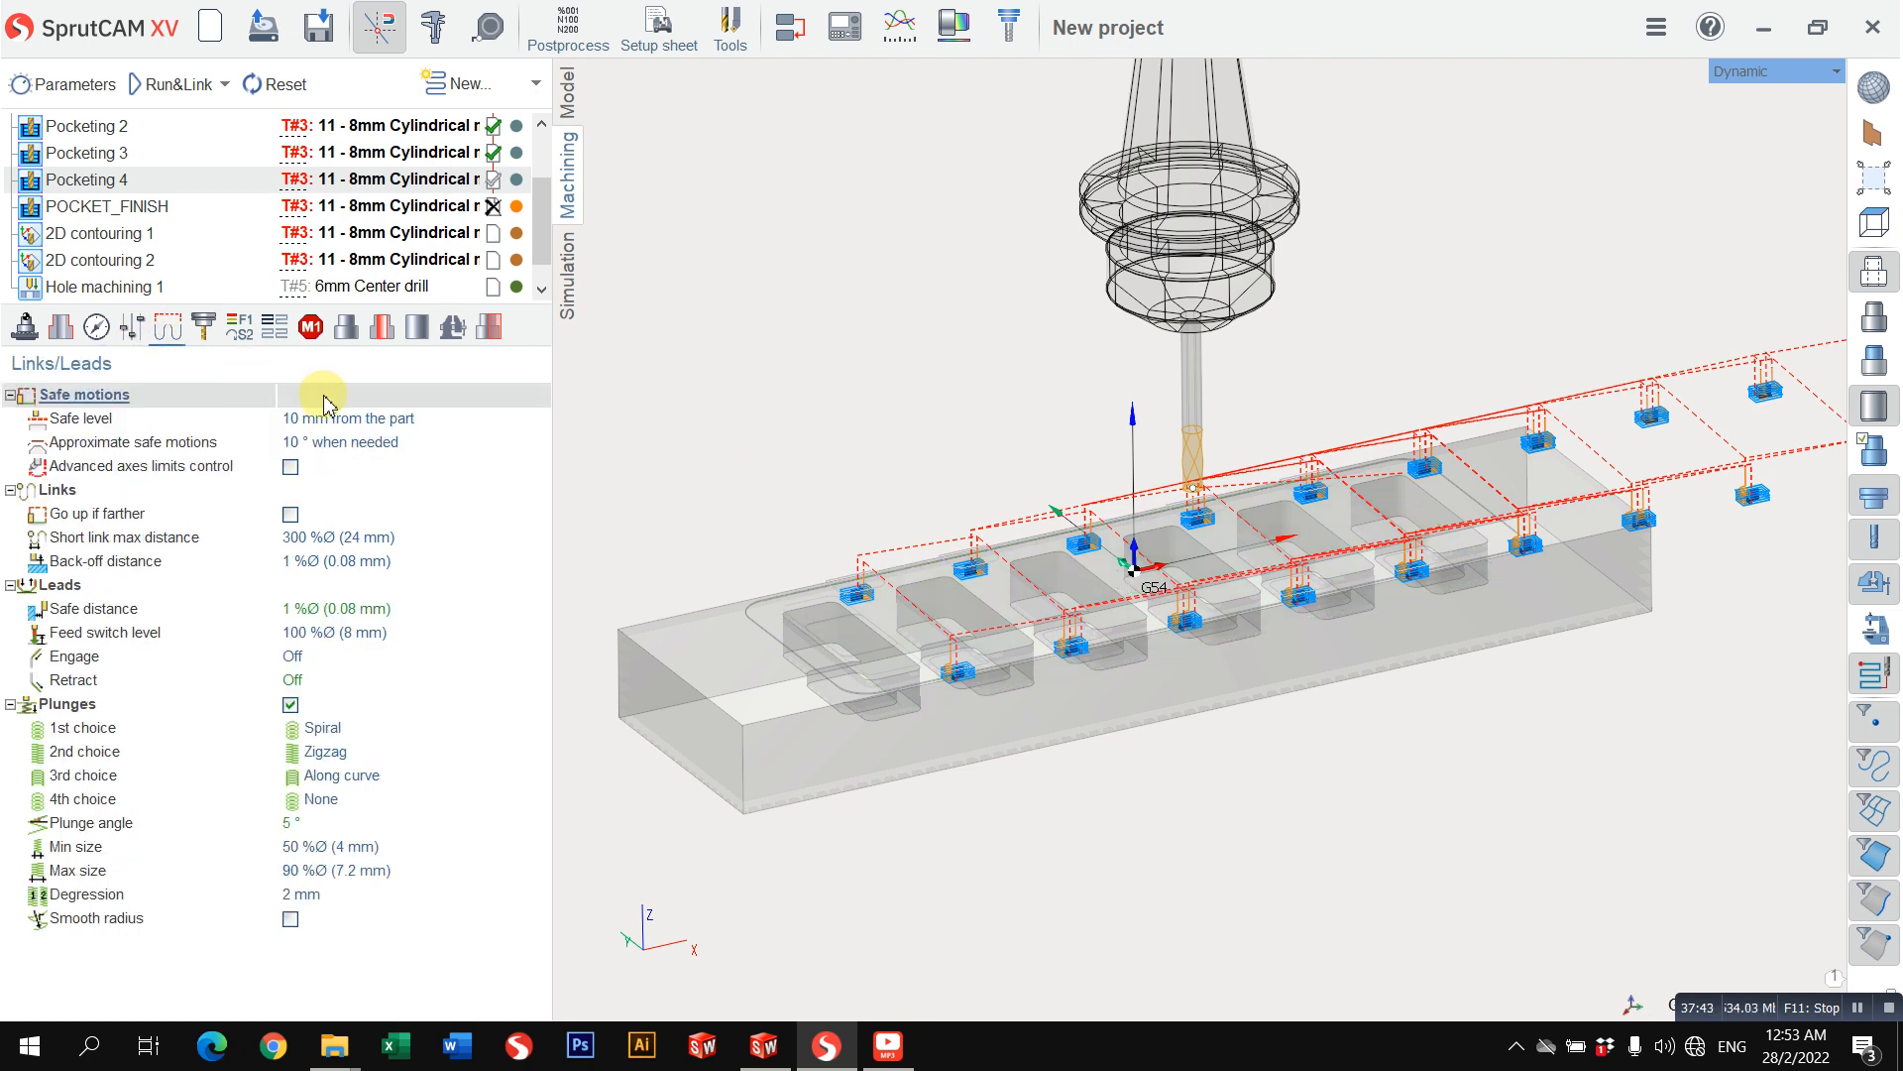
{"action": "left_click", "coordinate": [99, 329]}
{"action": "left_click", "coordinate": [131, 329]}
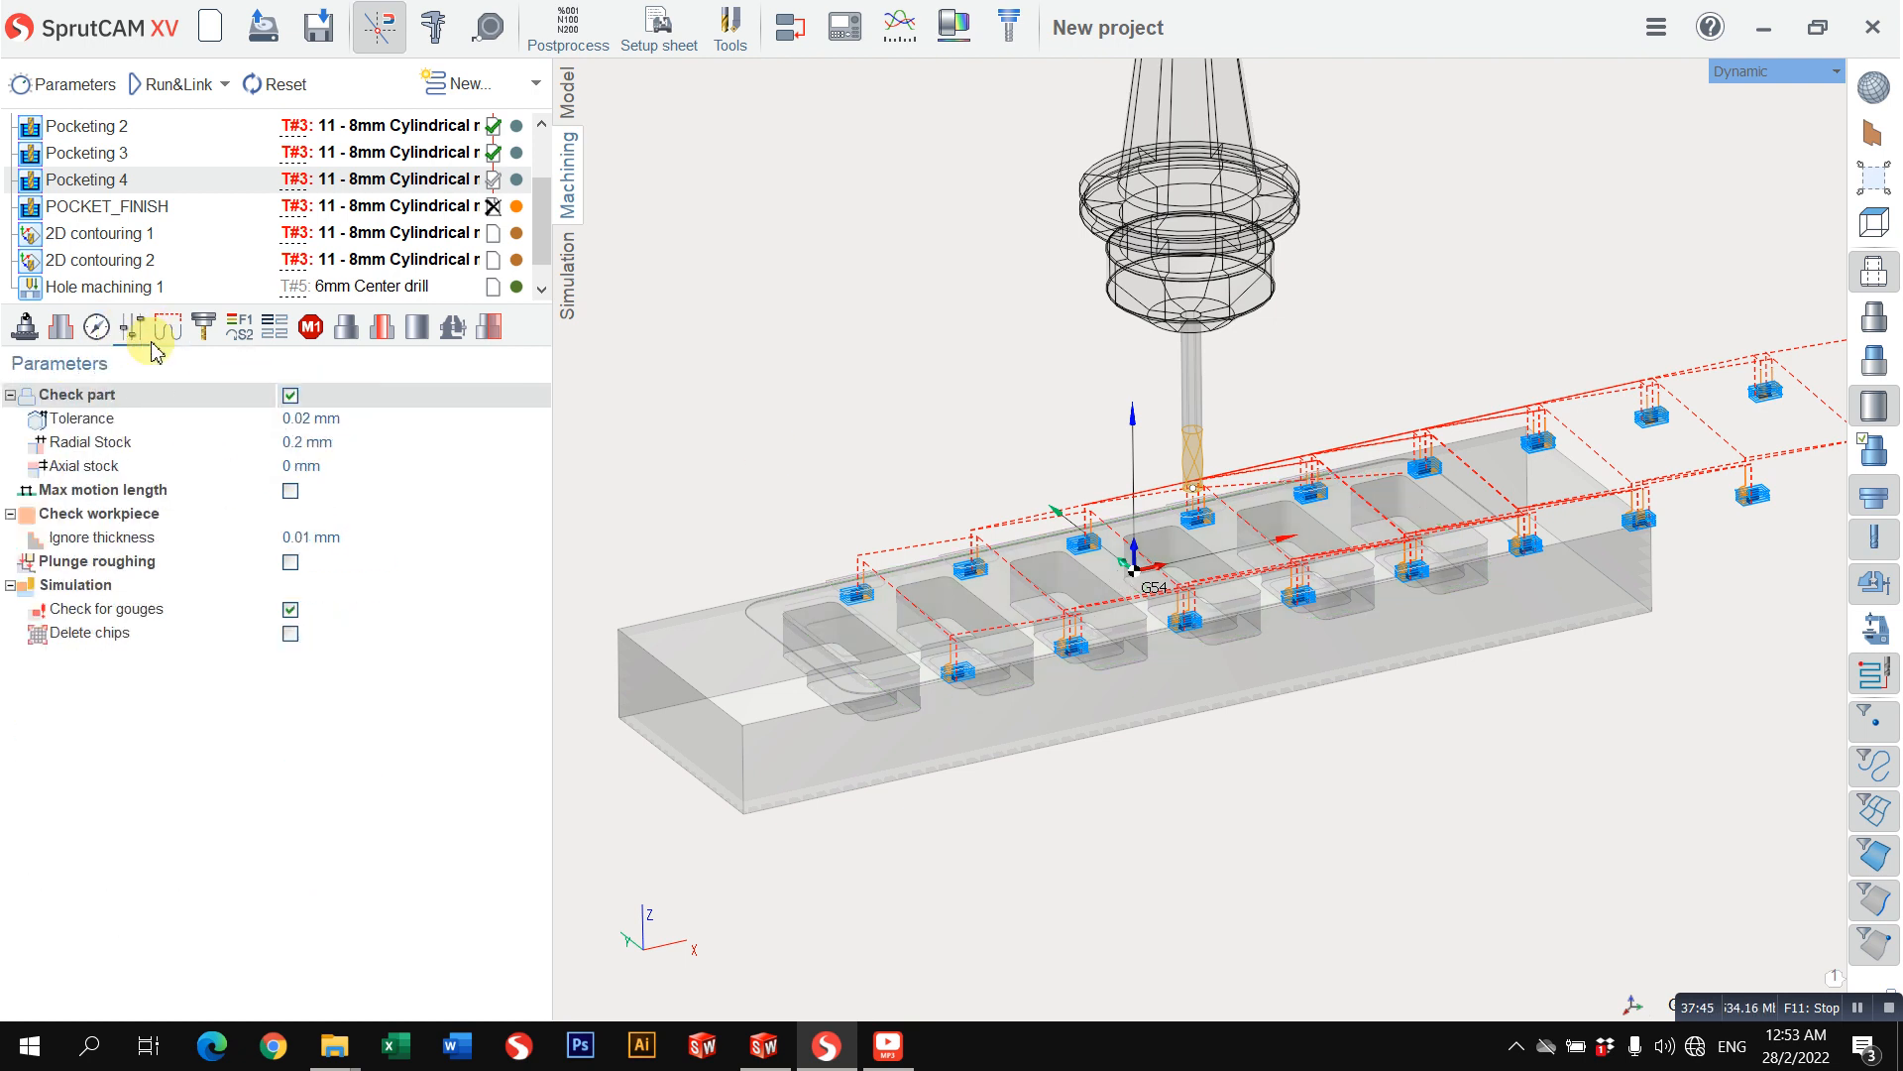
{"action": "left_click", "coordinate": [319, 445]}
{"action": "key", "text": "Return"}
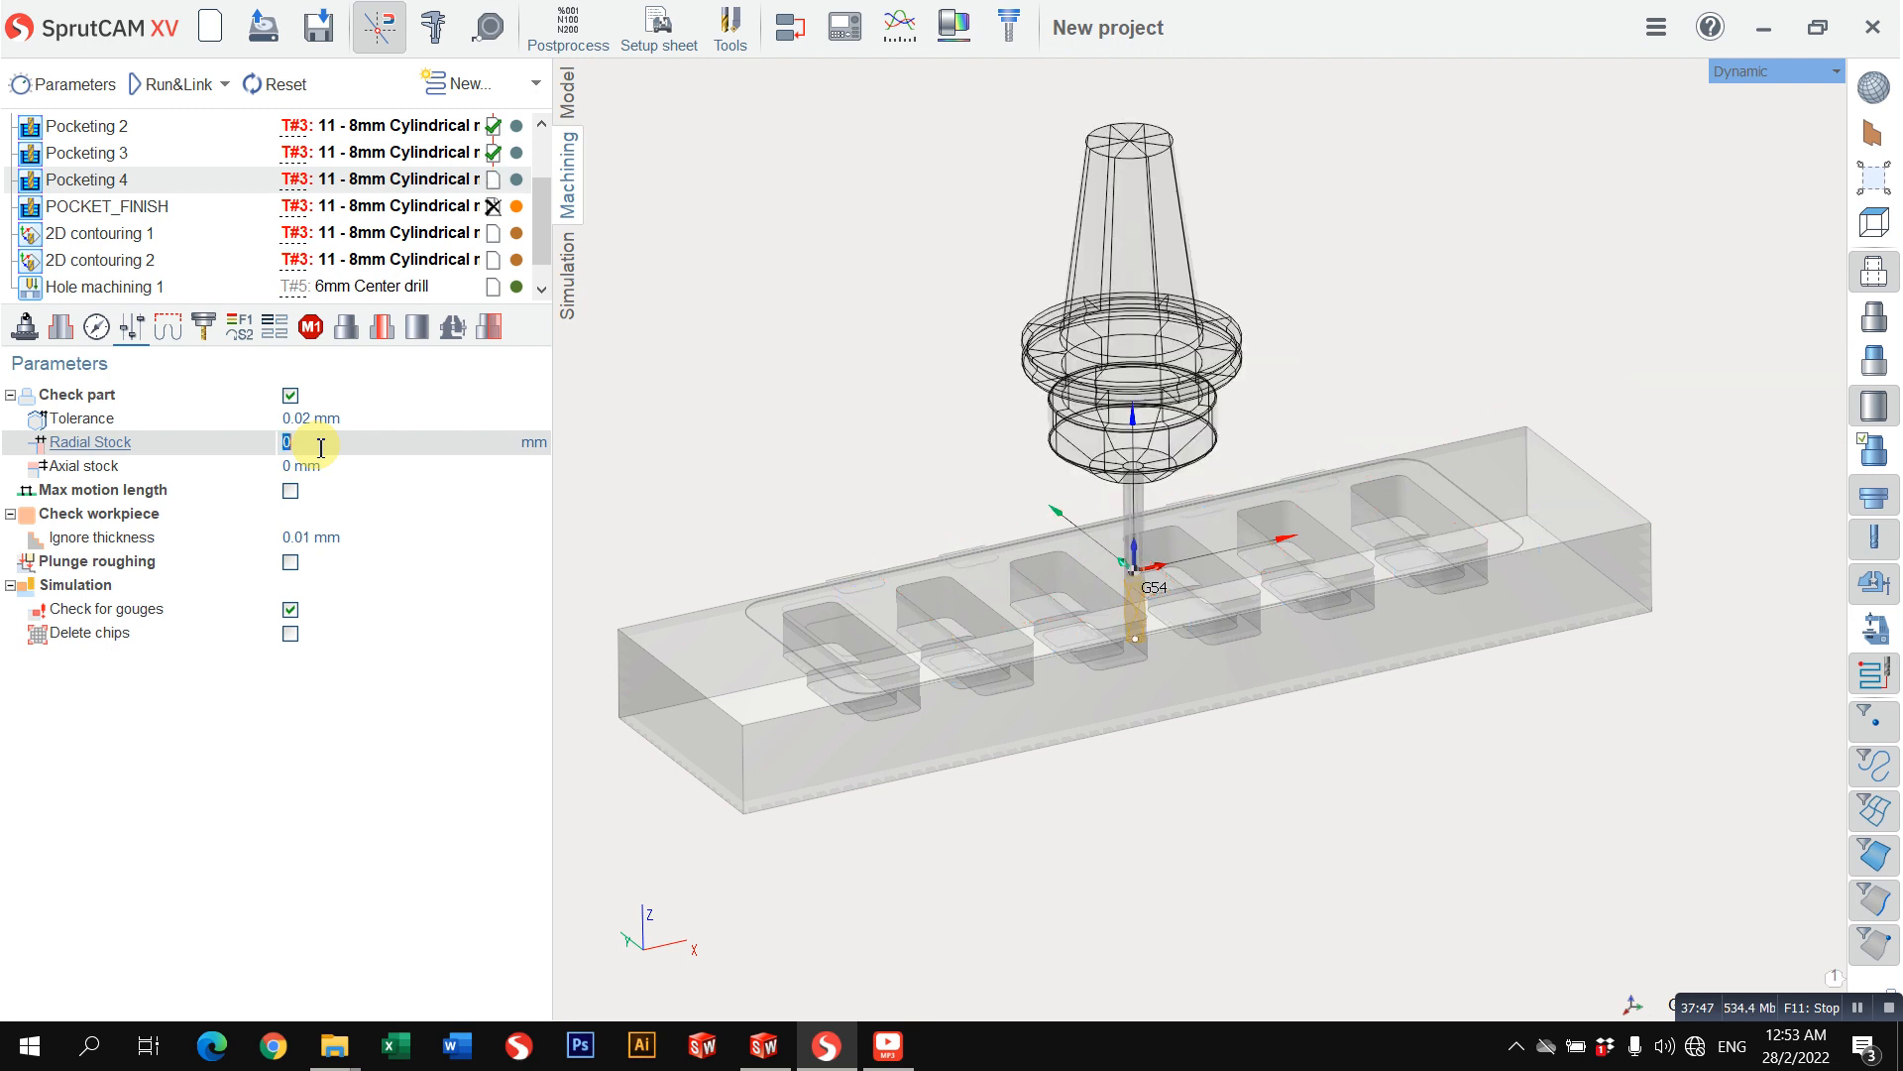
{"action": "left_click", "coordinate": [170, 85]}
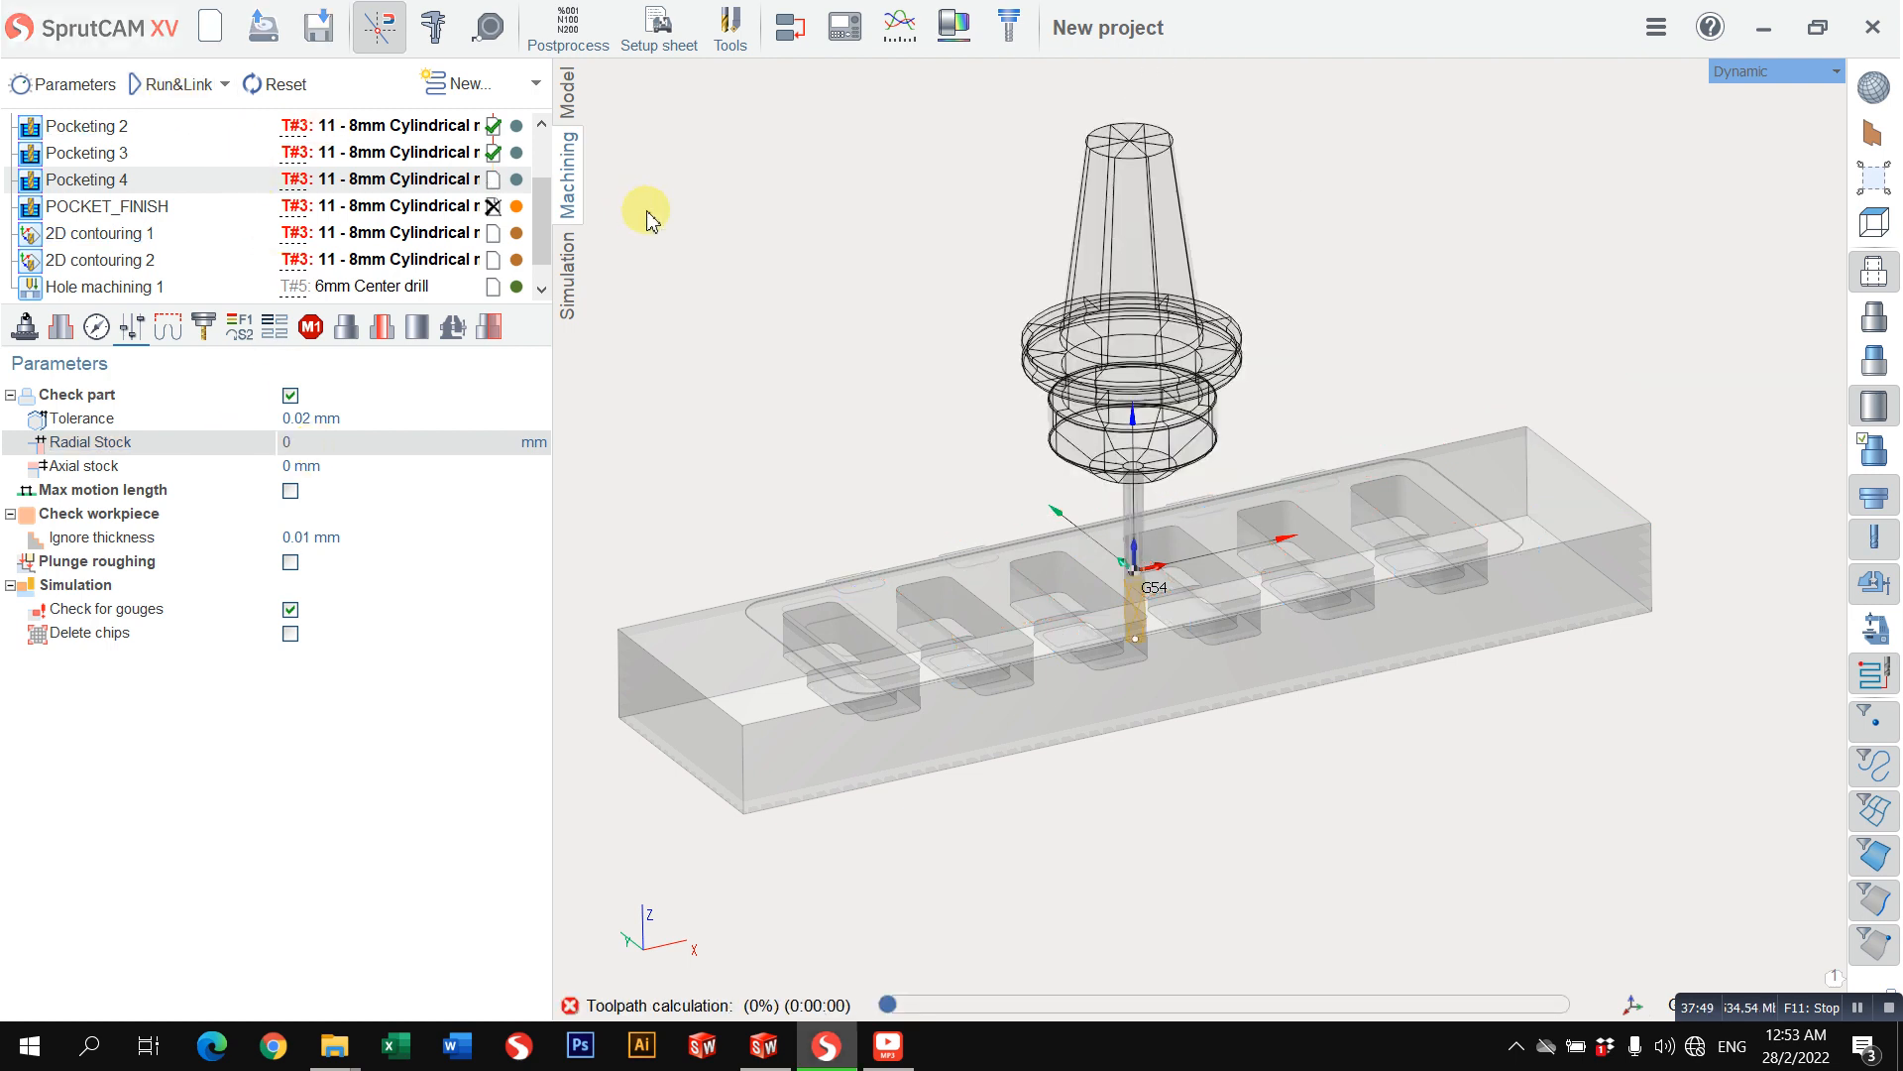
Step: Simulate the machining of Pocketing 4 at an increased simulation speed
{"action": "left_click", "coordinate": [575, 279]}
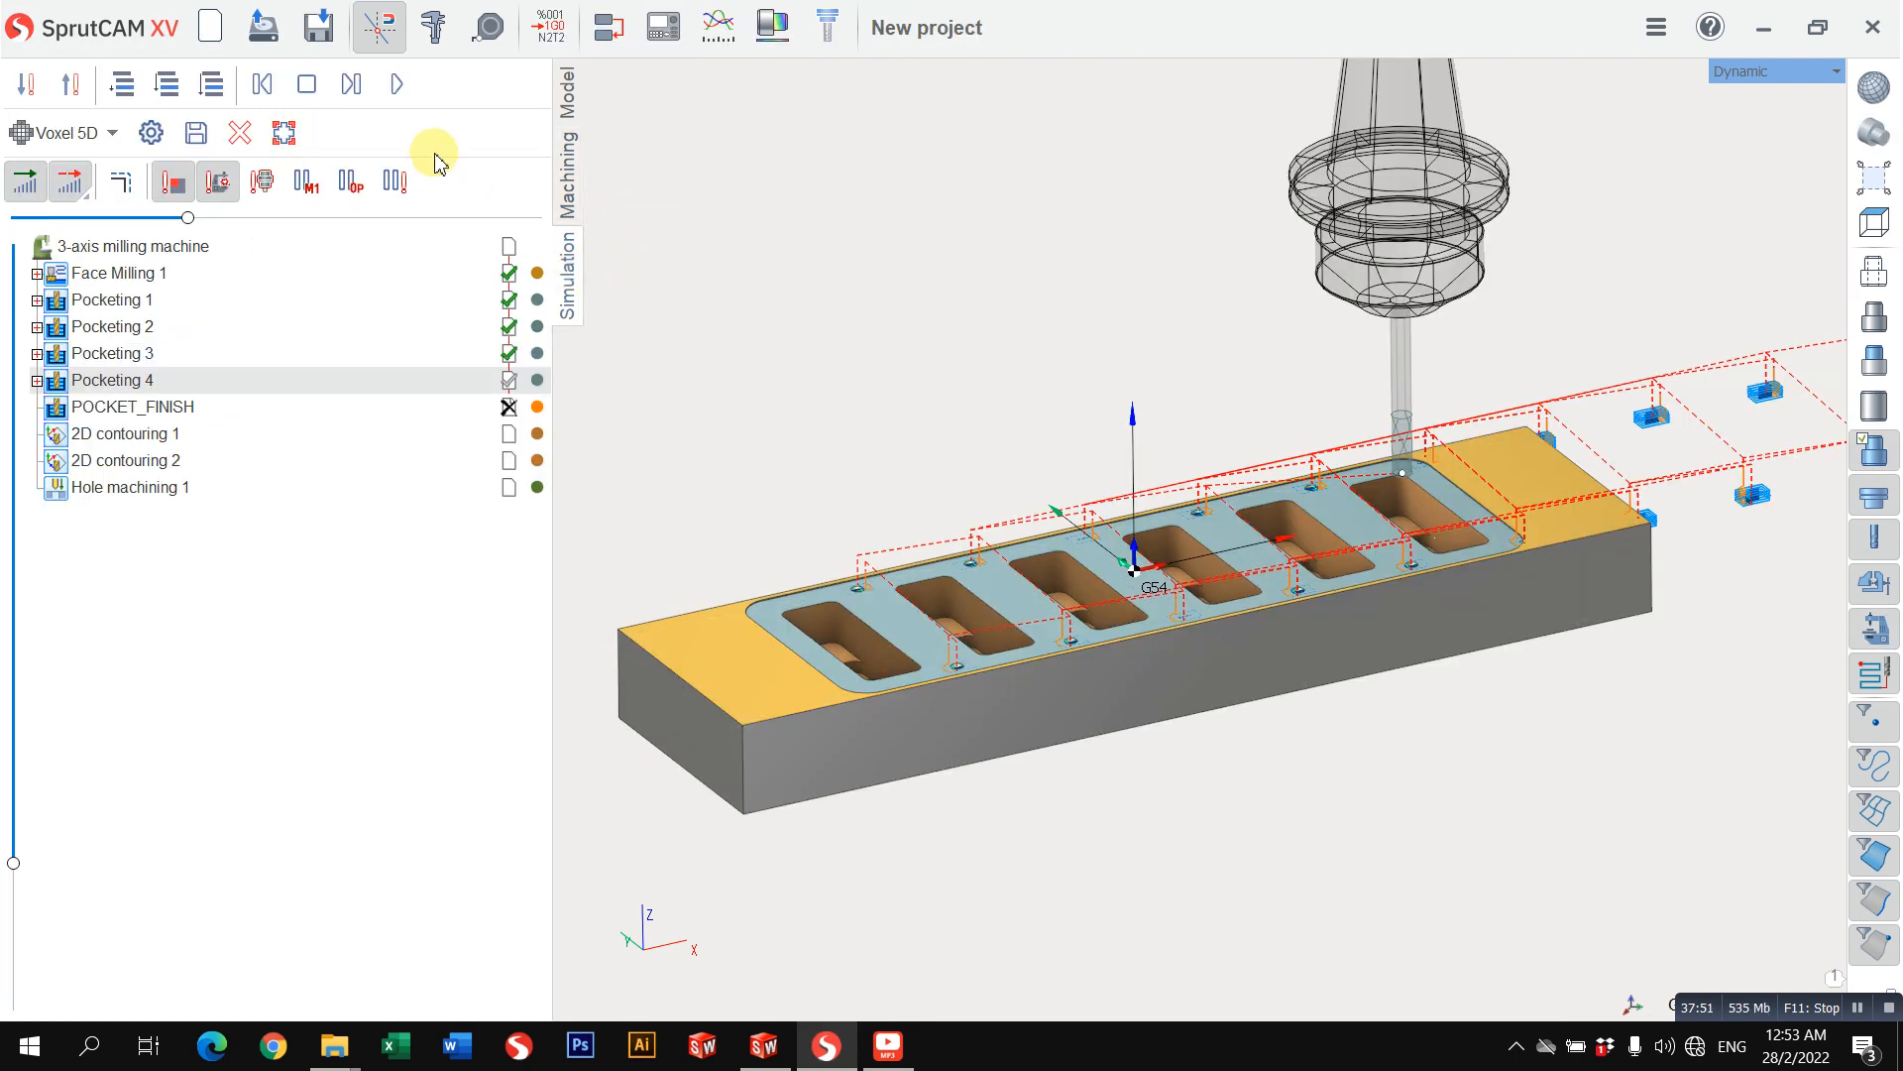
{"action": "left_click", "coordinate": [396, 85]}
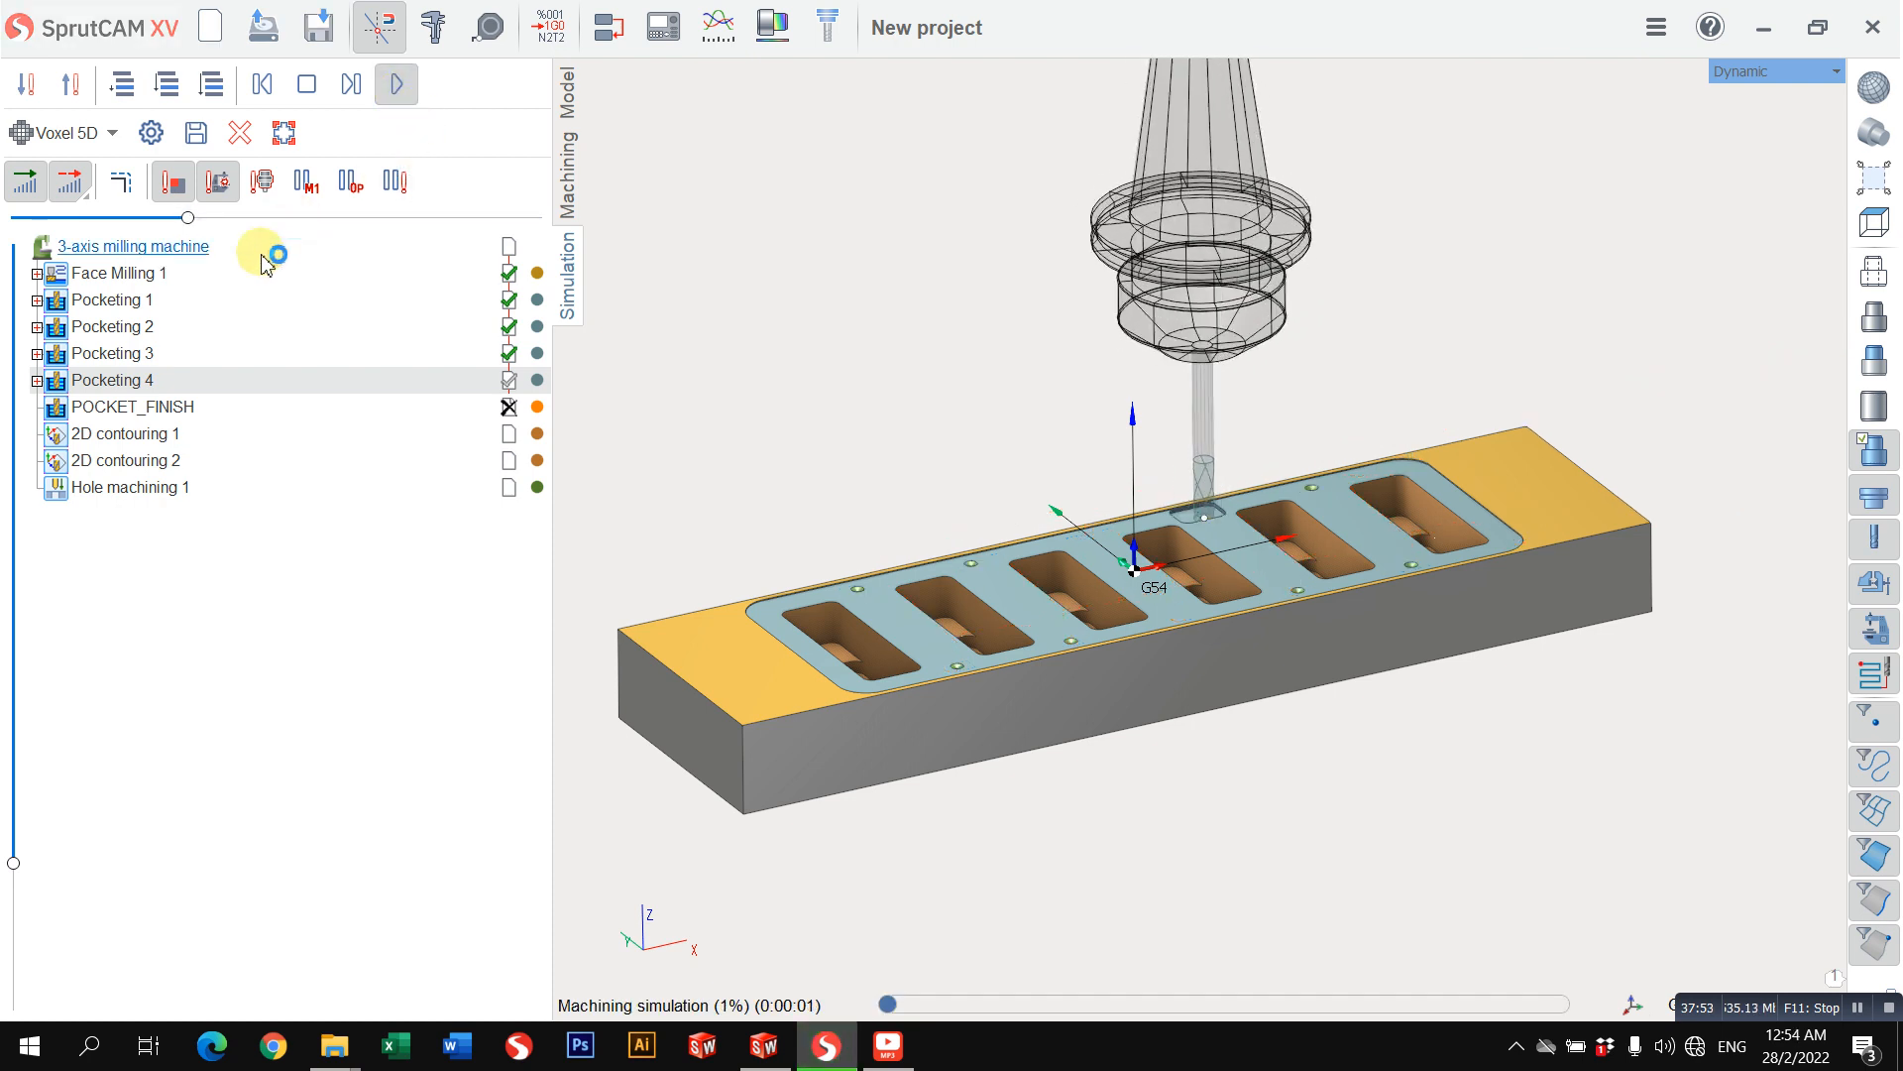
{"action": "left_click_drag", "start_coordinate": [187, 220], "coordinate": [289, 258]}
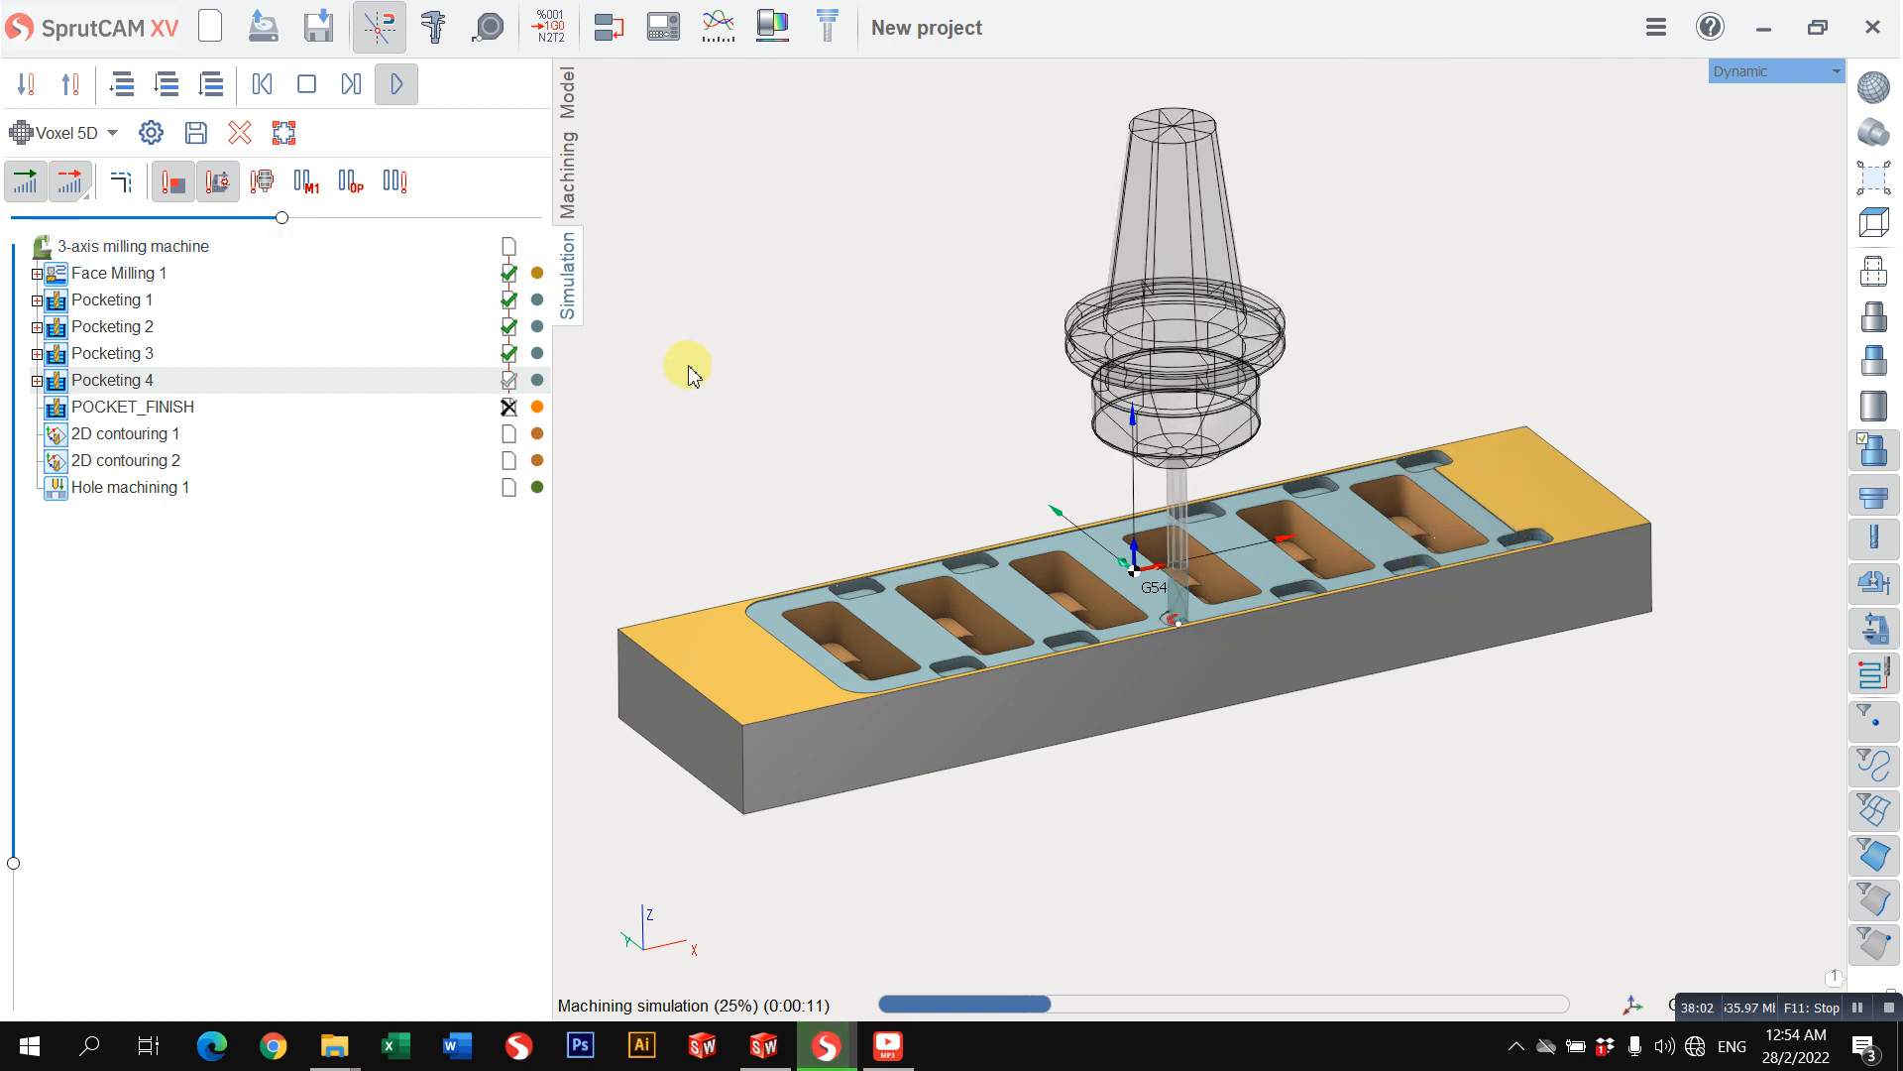
Step: Turn off multiplying the toolpath by the X axis for Pocketing 4 and recalculate its toolpath
{"action": "left_click", "coordinate": [565, 179]}
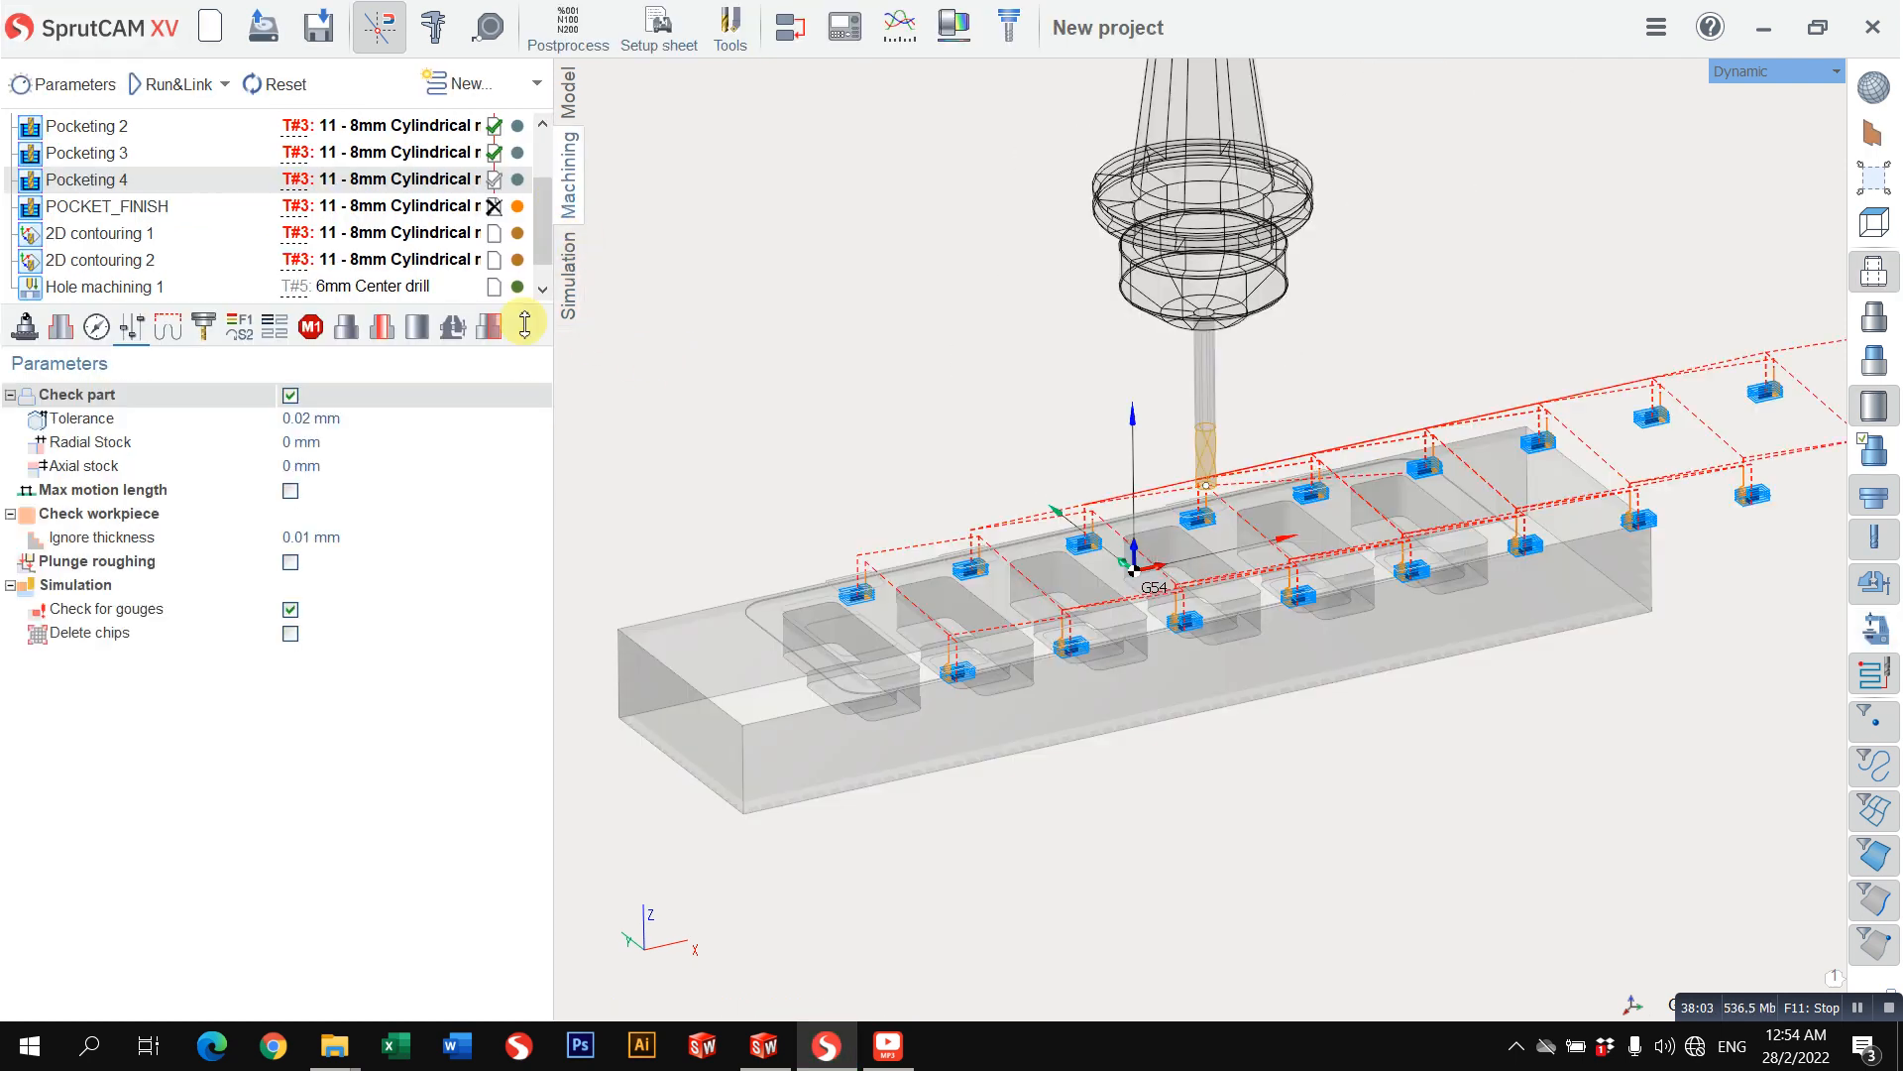
{"action": "left_click", "coordinate": [238, 342]}
{"action": "left_click", "coordinate": [278, 340]}
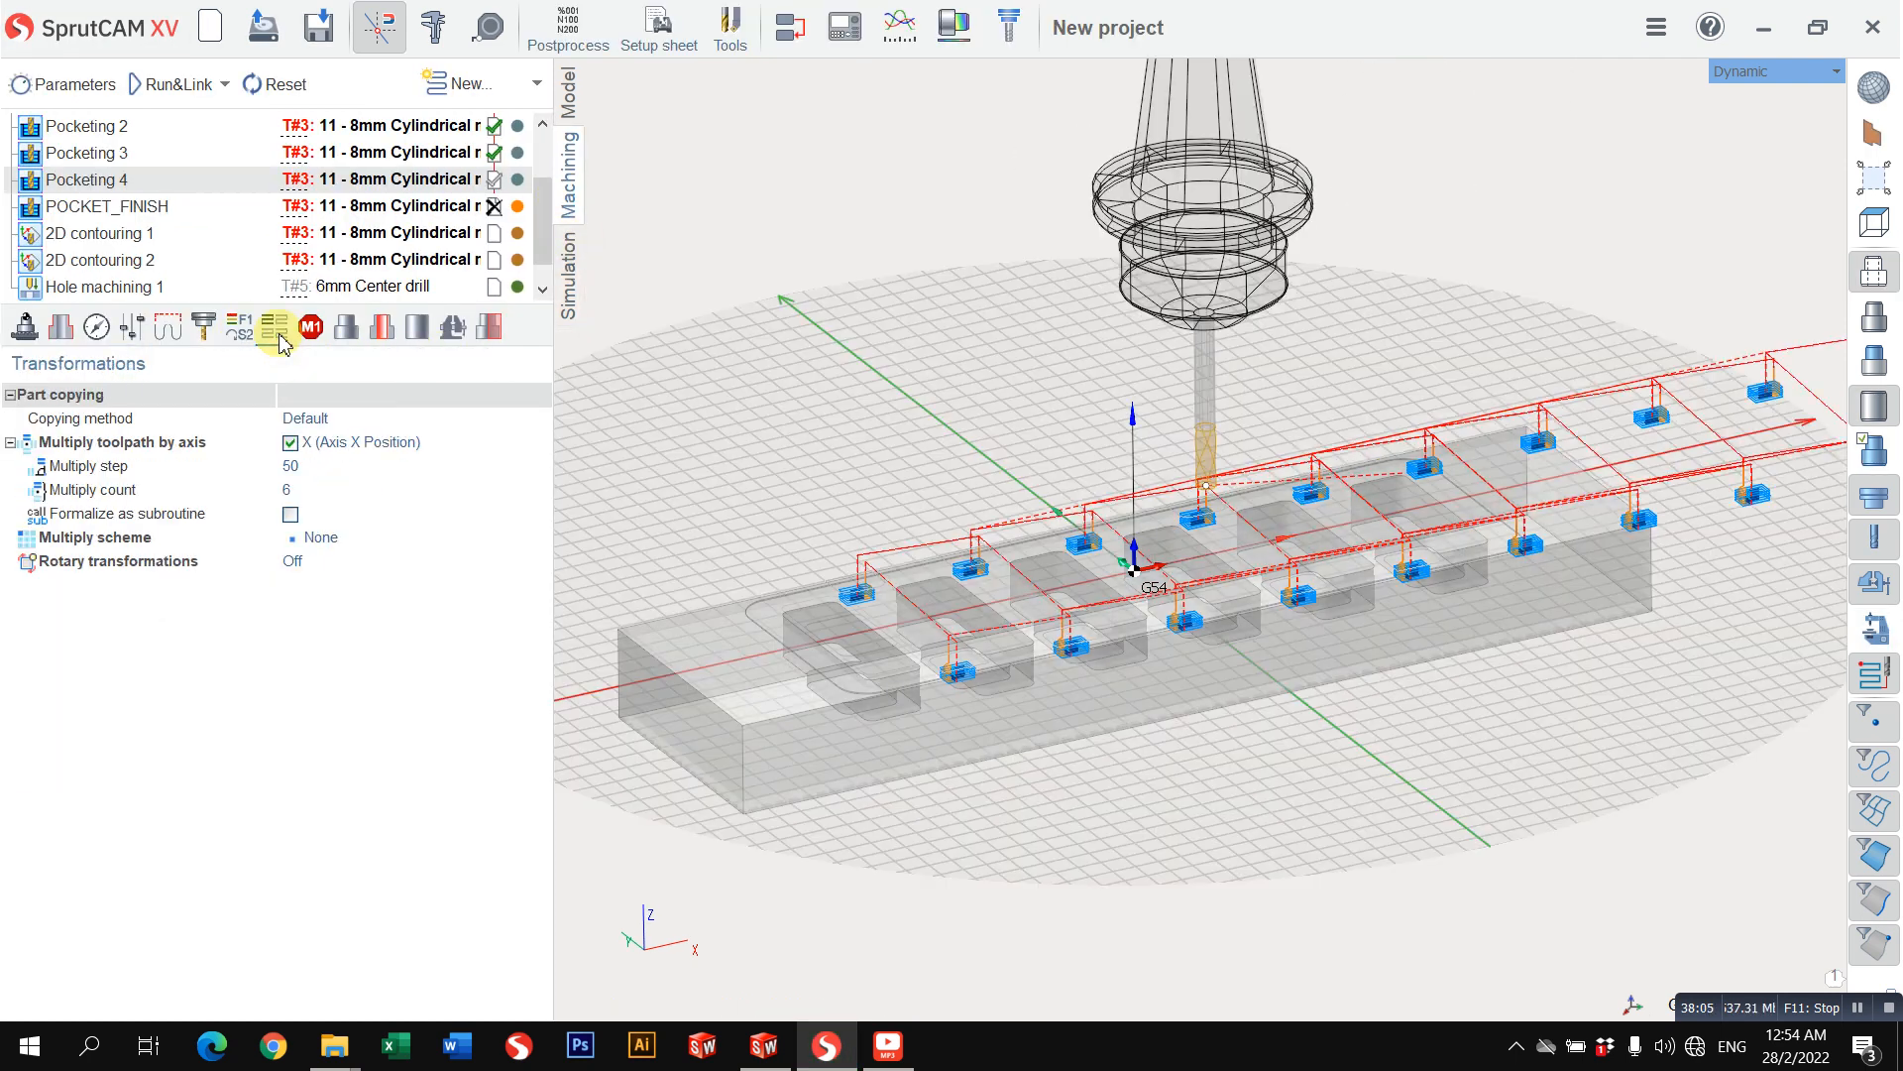
{"action": "left_click", "coordinate": [290, 442]}
{"action": "left_click", "coordinate": [167, 87]}
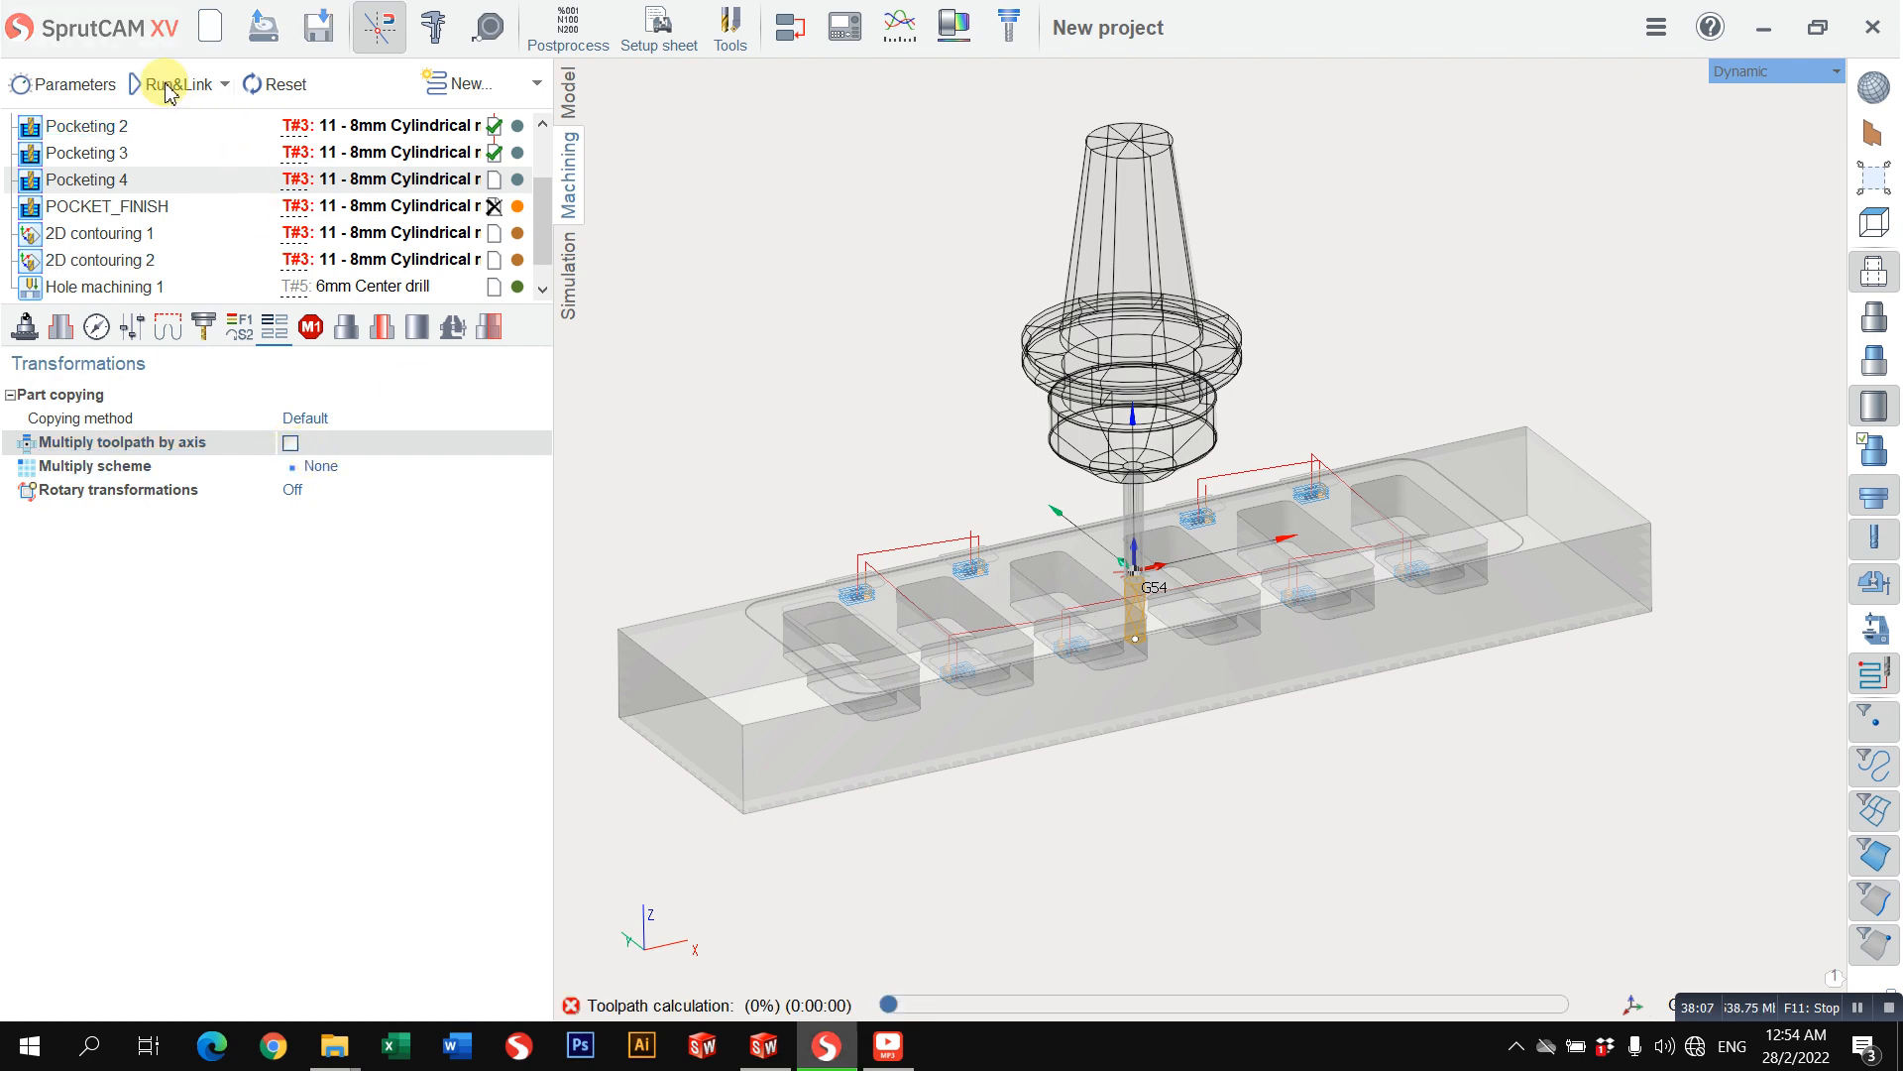
Step: Clear the previous simulation result and simulate the machining again through the updated Pocketing 4
{"action": "left_click", "coordinate": [595, 268]}
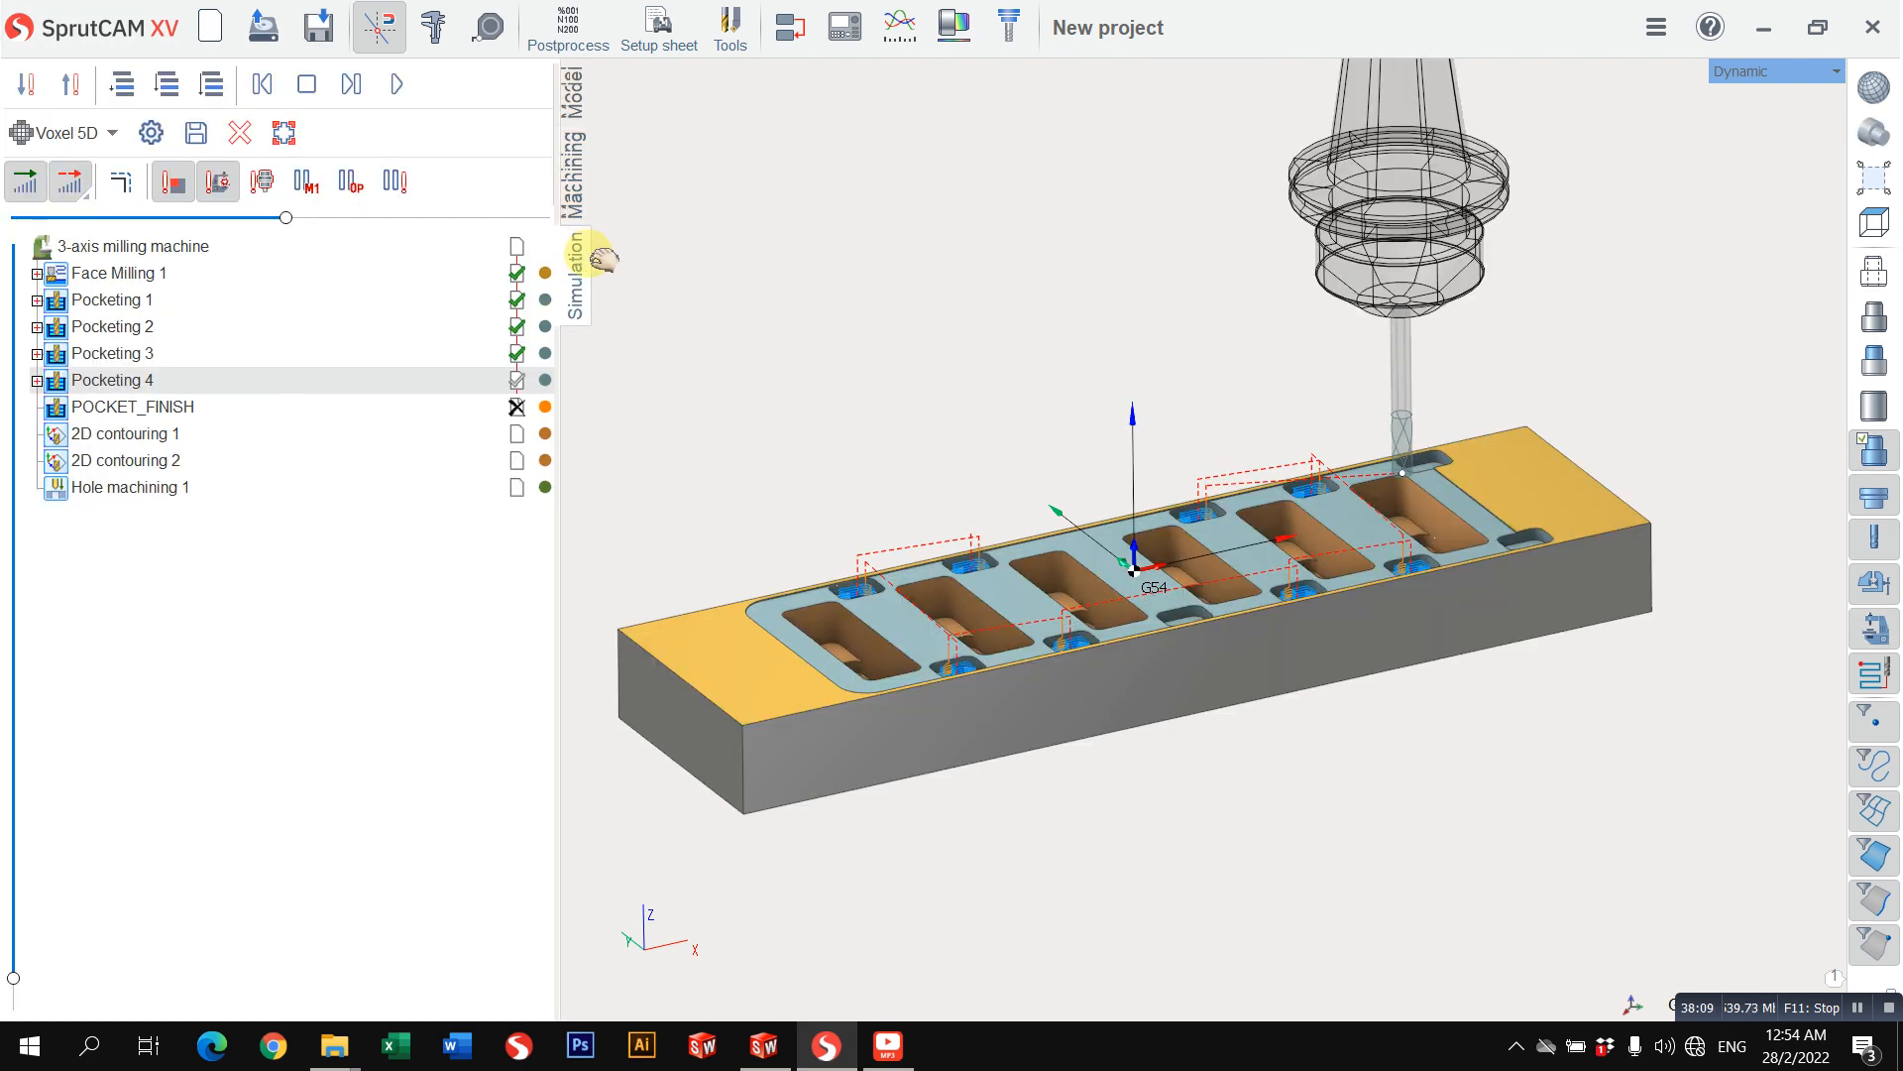
{"action": "left_click", "coordinate": [238, 134]}
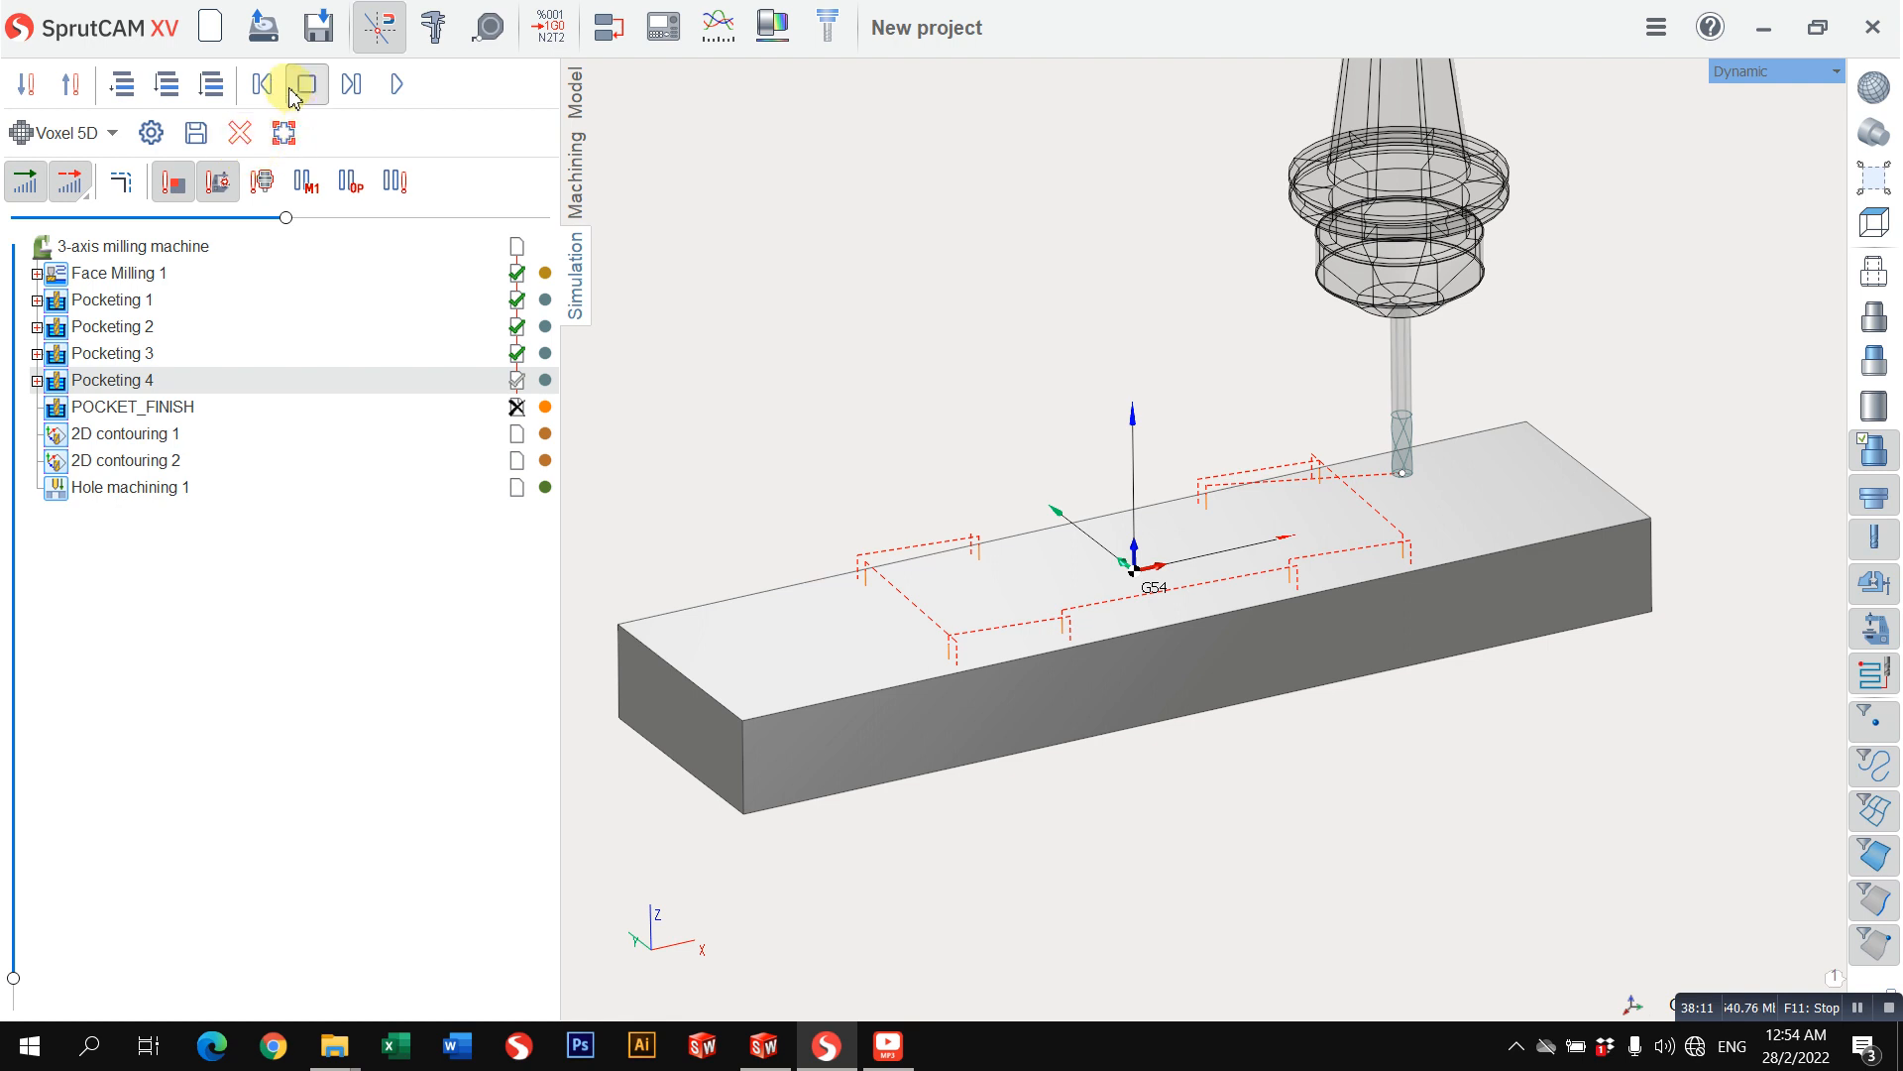
{"action": "left_click", "coordinate": [167, 87]}
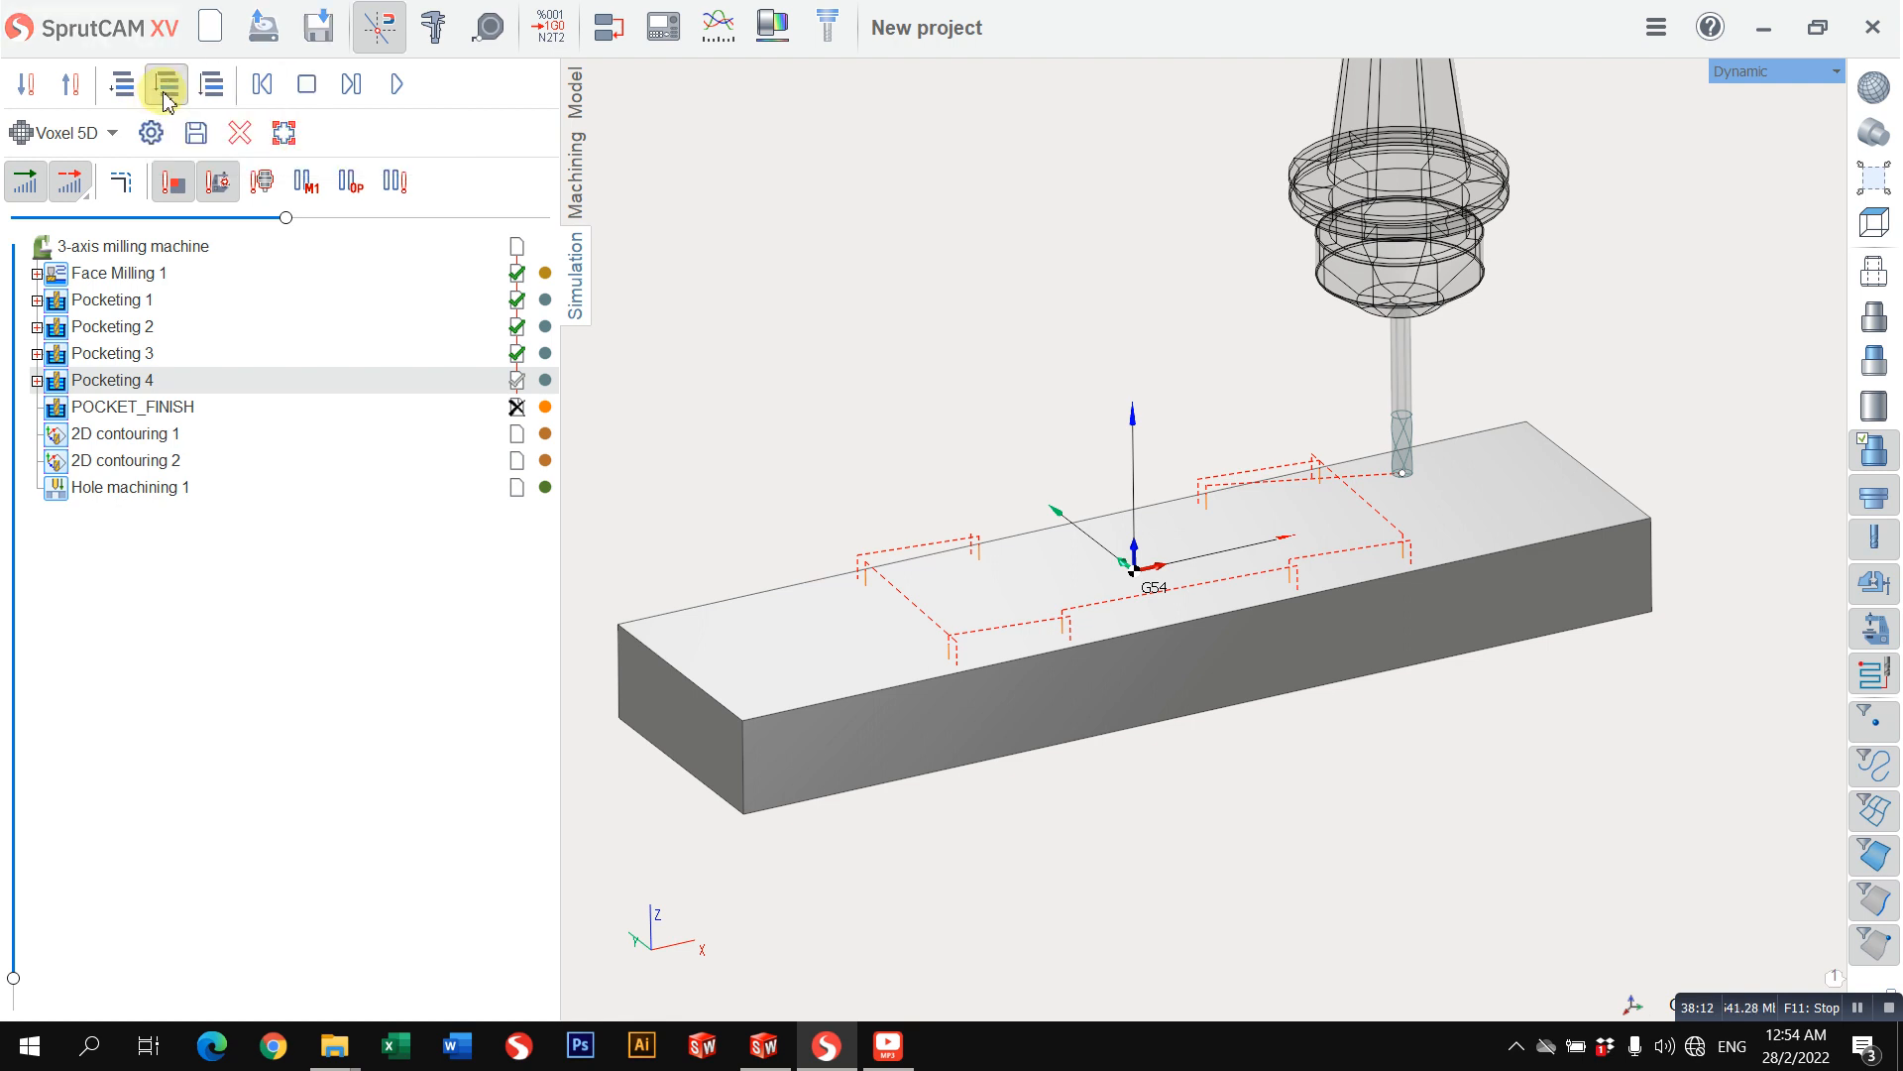
{"action": "left_click", "coordinate": [396, 84]}
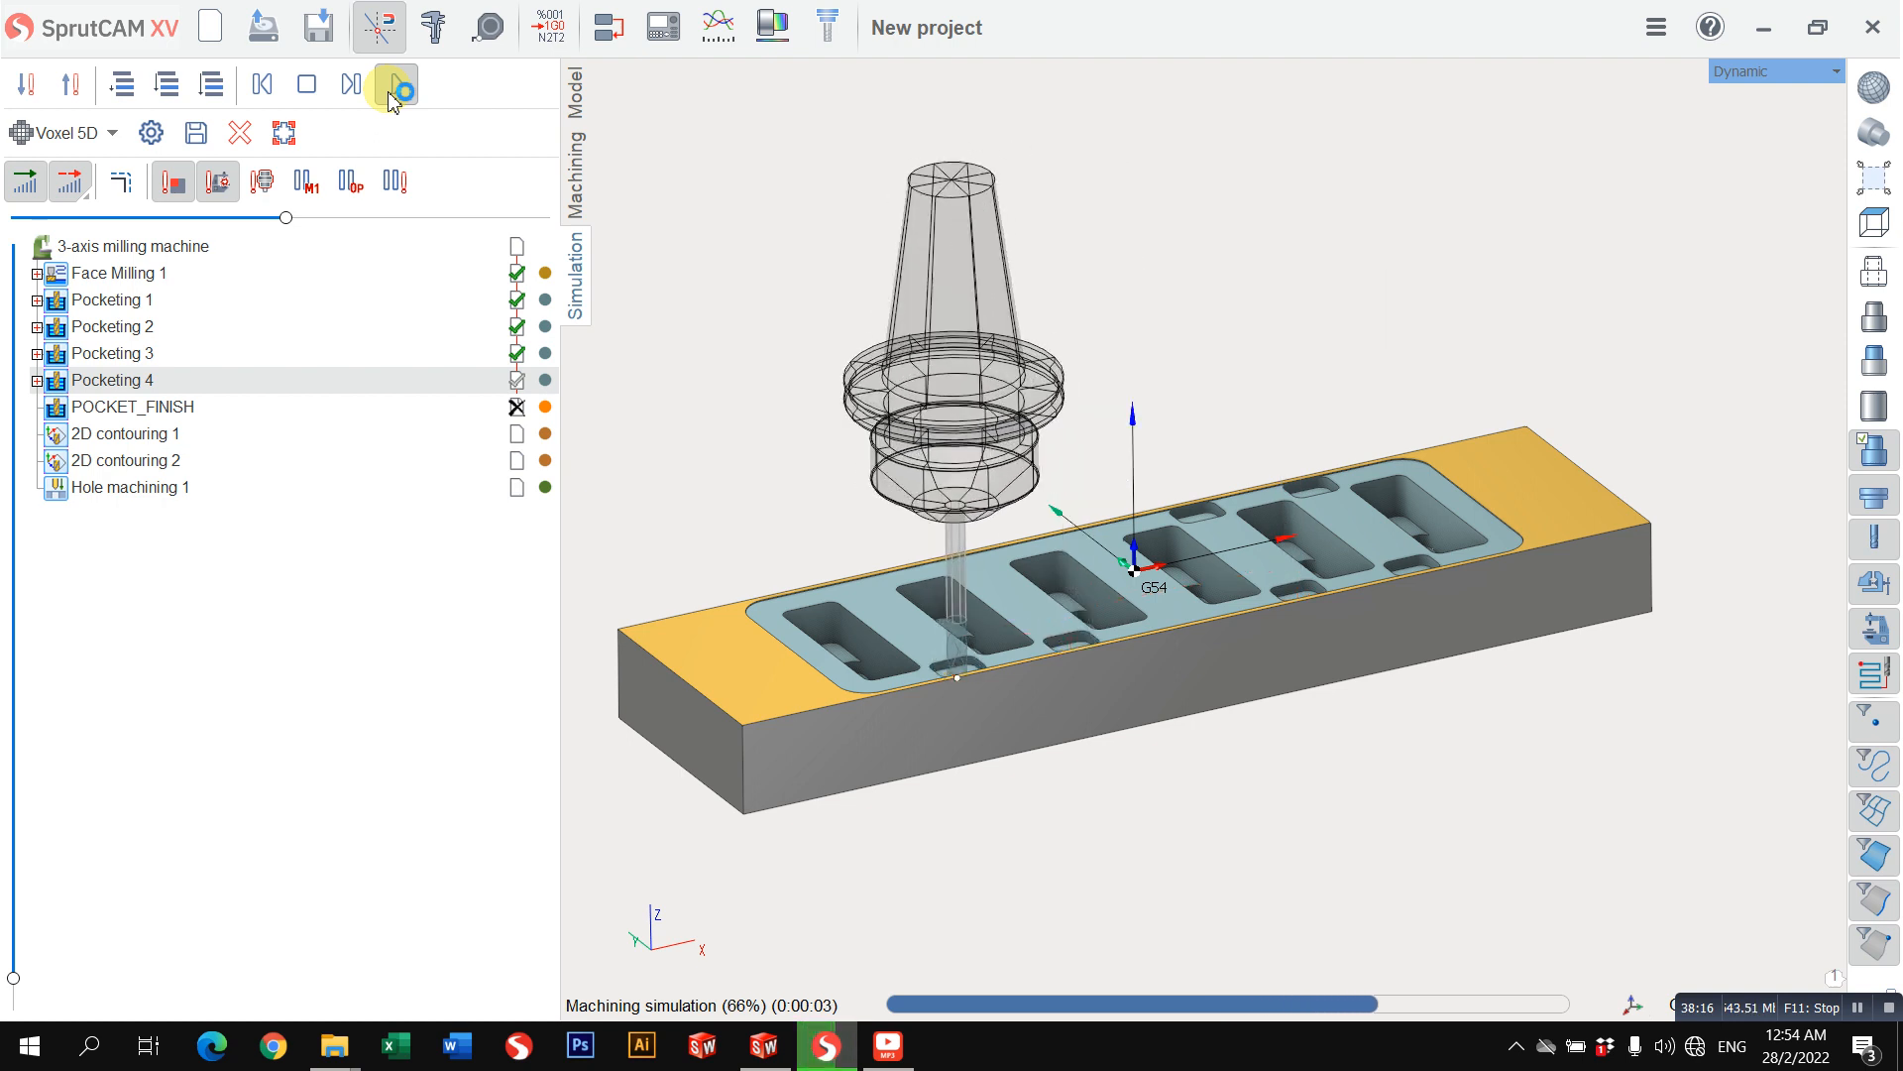
{"action": "scroll", "coordinate": [871, 565], "scroll_direction": "up", "scroll_amount": 5}
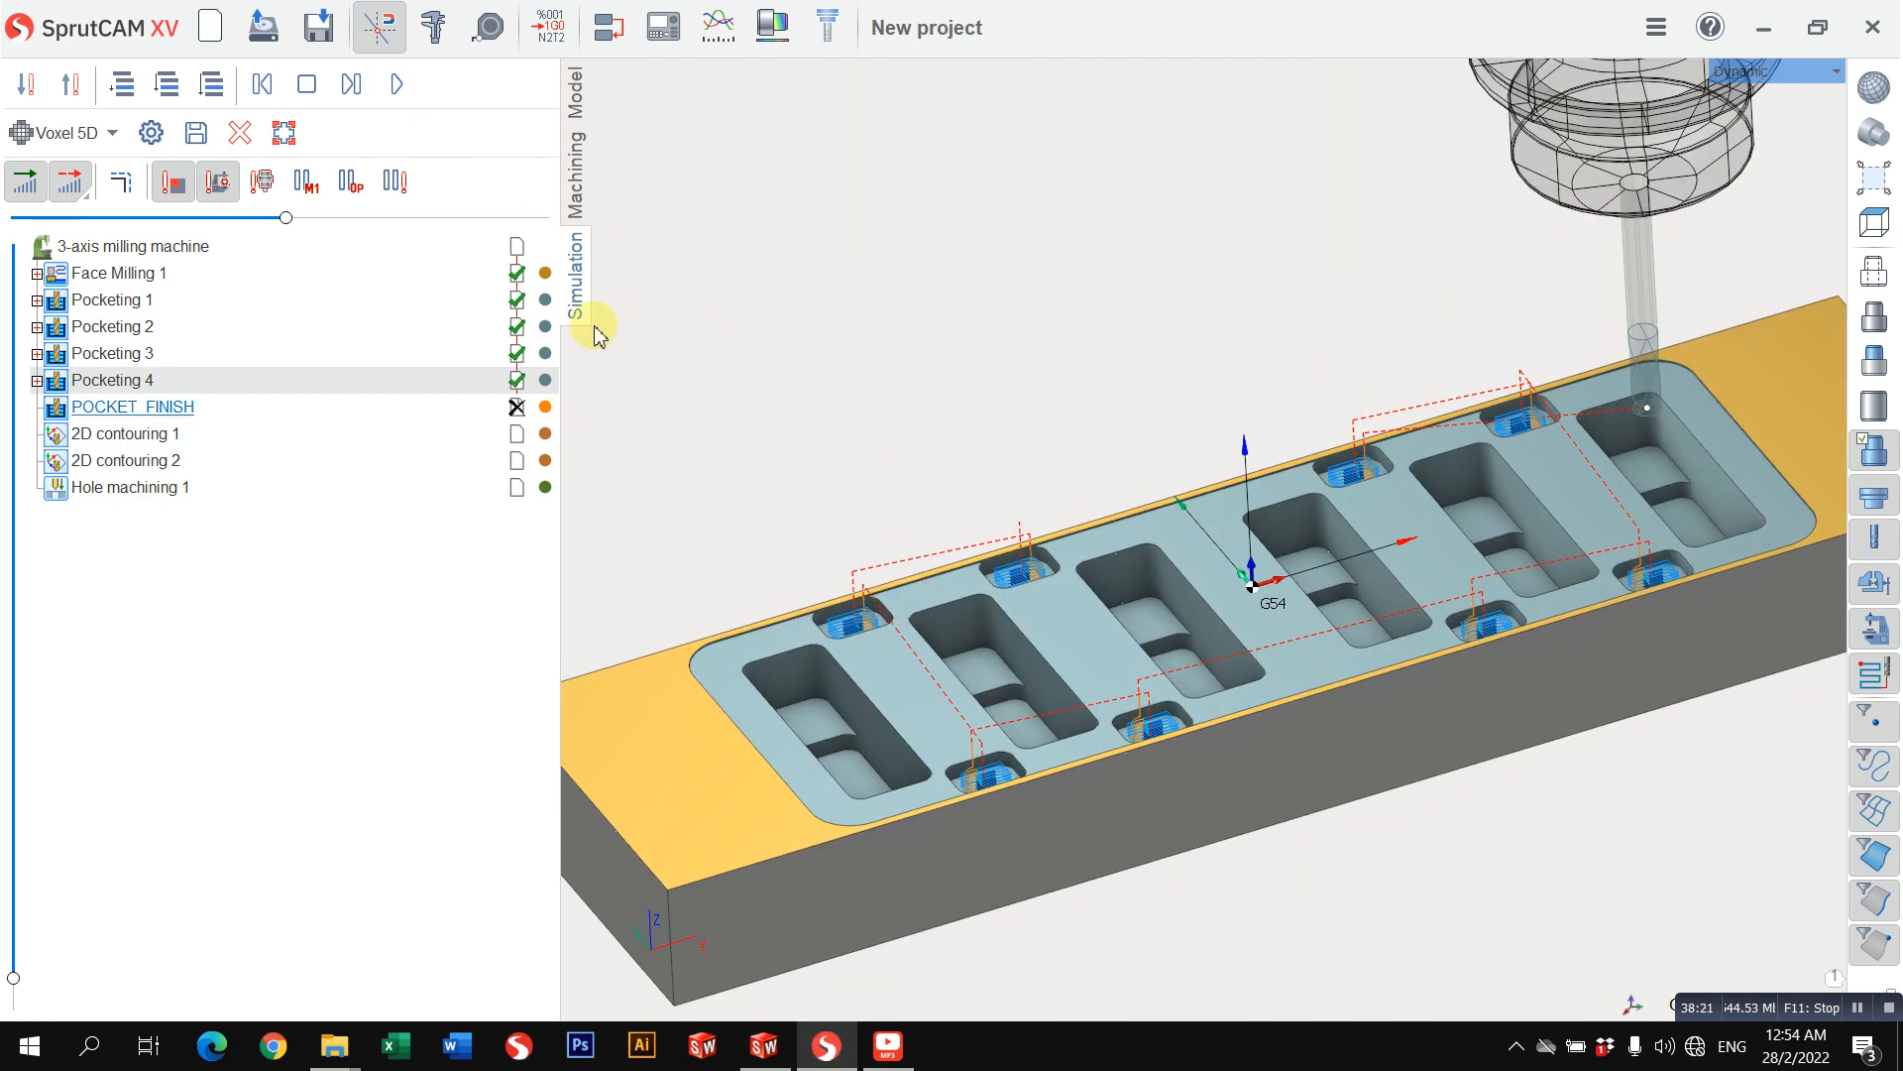
Step: Calculate the toolpaths of 2D contouring 1, 2D contouring 2 and Hole machining 1, and check them against the simulated part
{"action": "left_click", "coordinate": [576, 189]}
{"action": "left_click", "coordinate": [111, 236]}
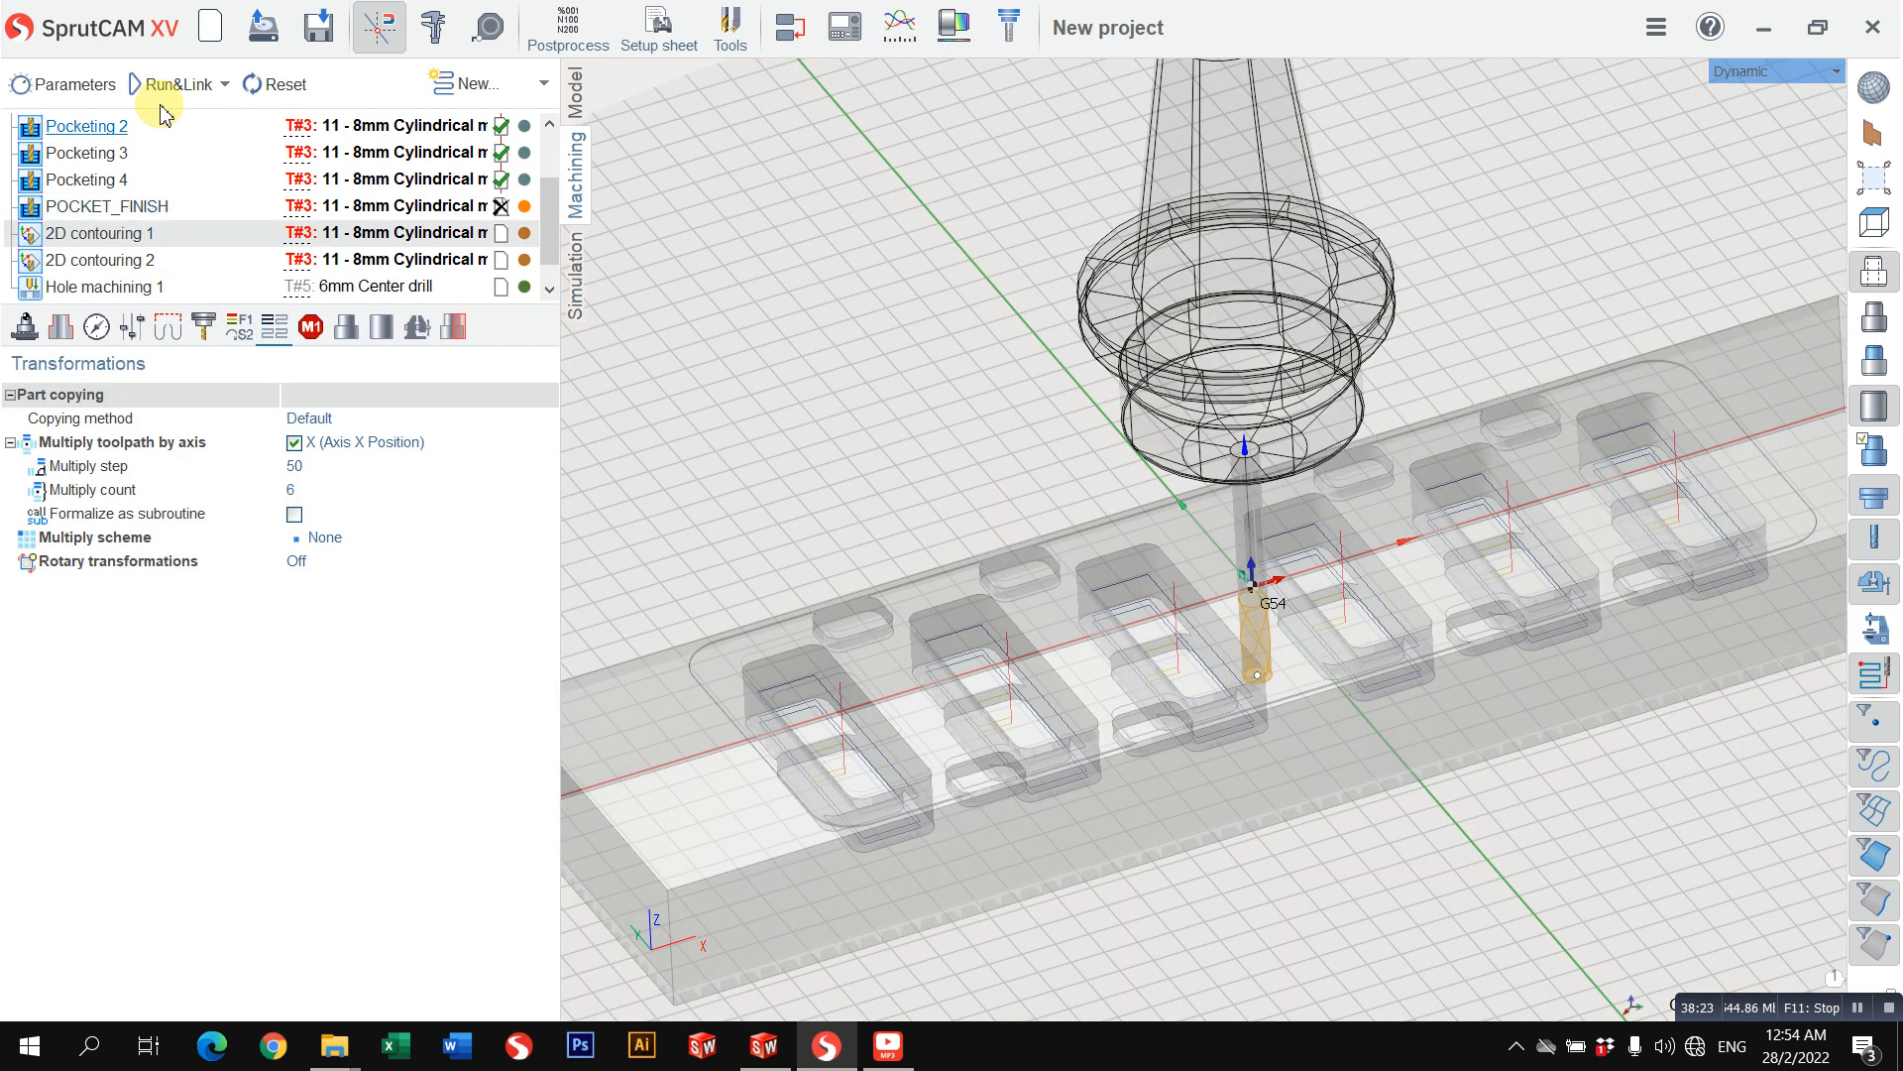
{"action": "left_click", "coordinate": [169, 85]}
{"action": "left_click", "coordinate": [107, 259]}
{"action": "left_click", "coordinate": [168, 86]}
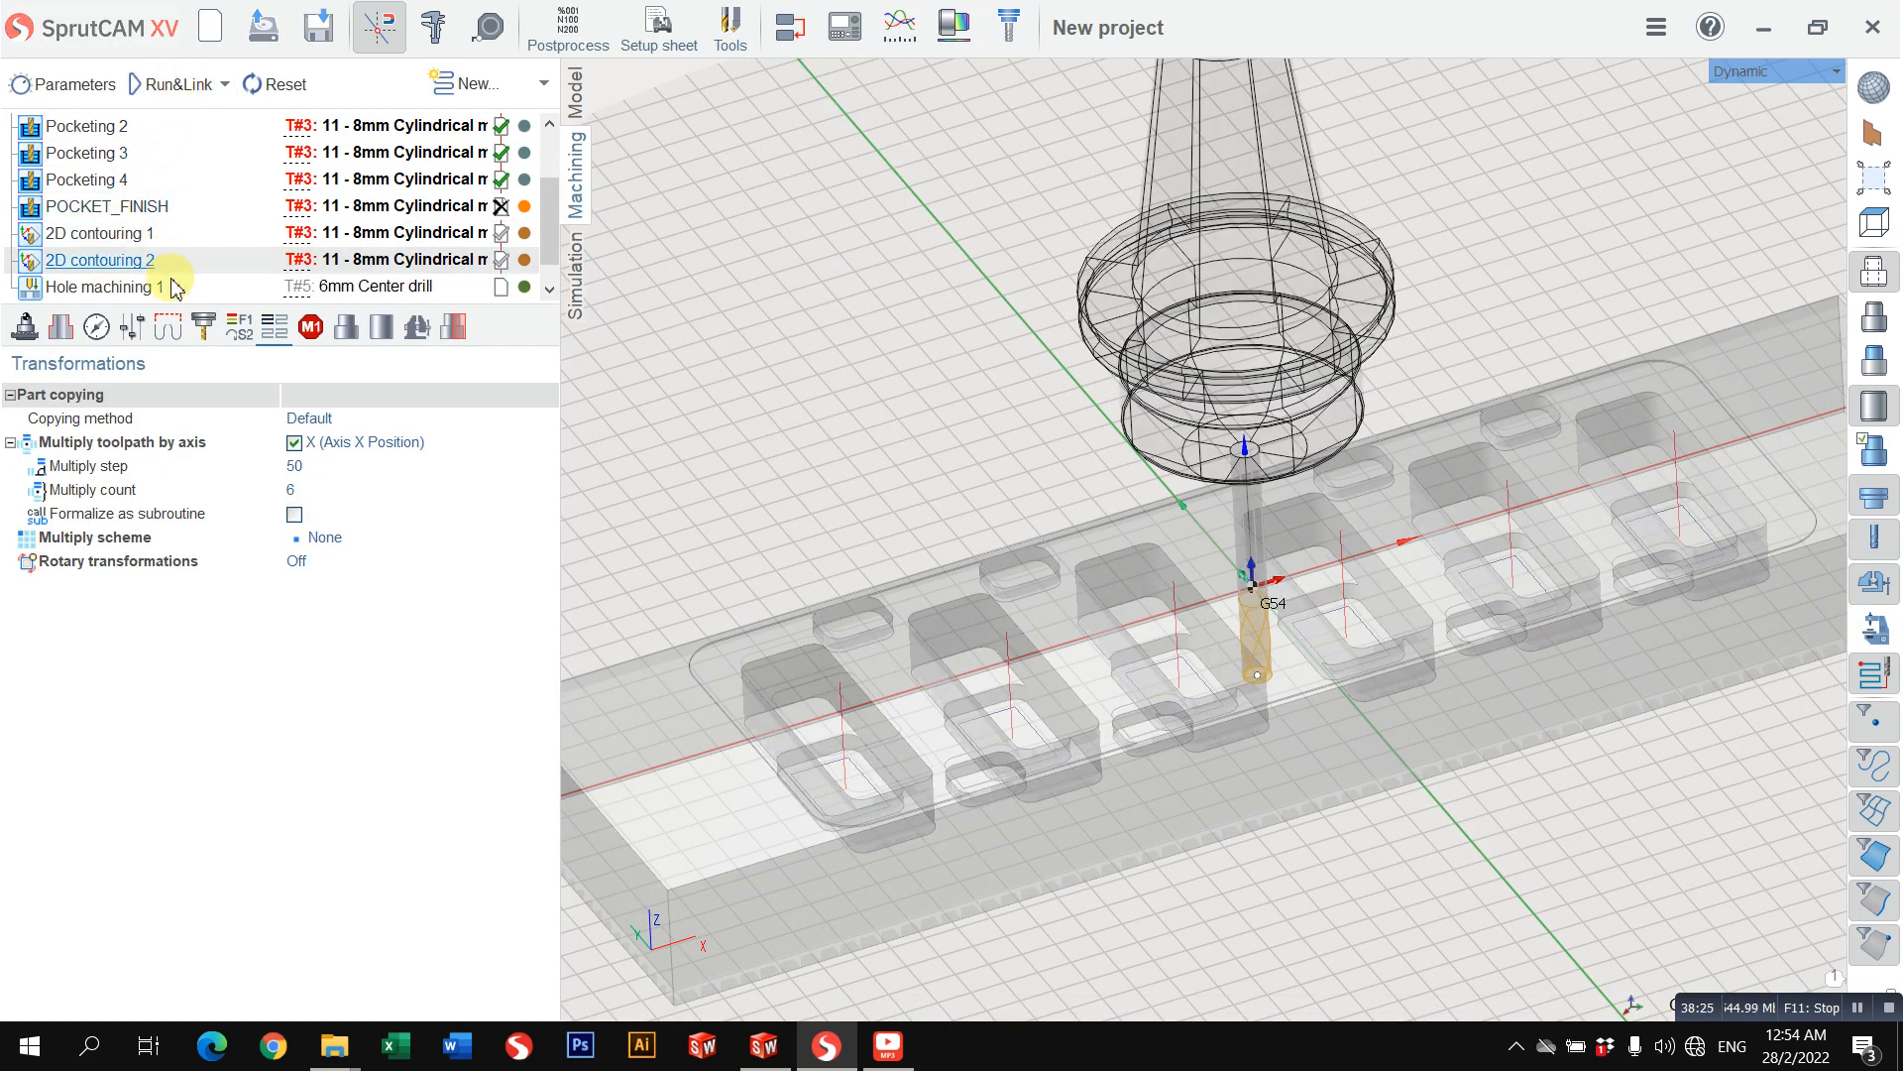
{"action": "left_click", "coordinate": [175, 288]}
{"action": "left_click", "coordinate": [183, 85]}
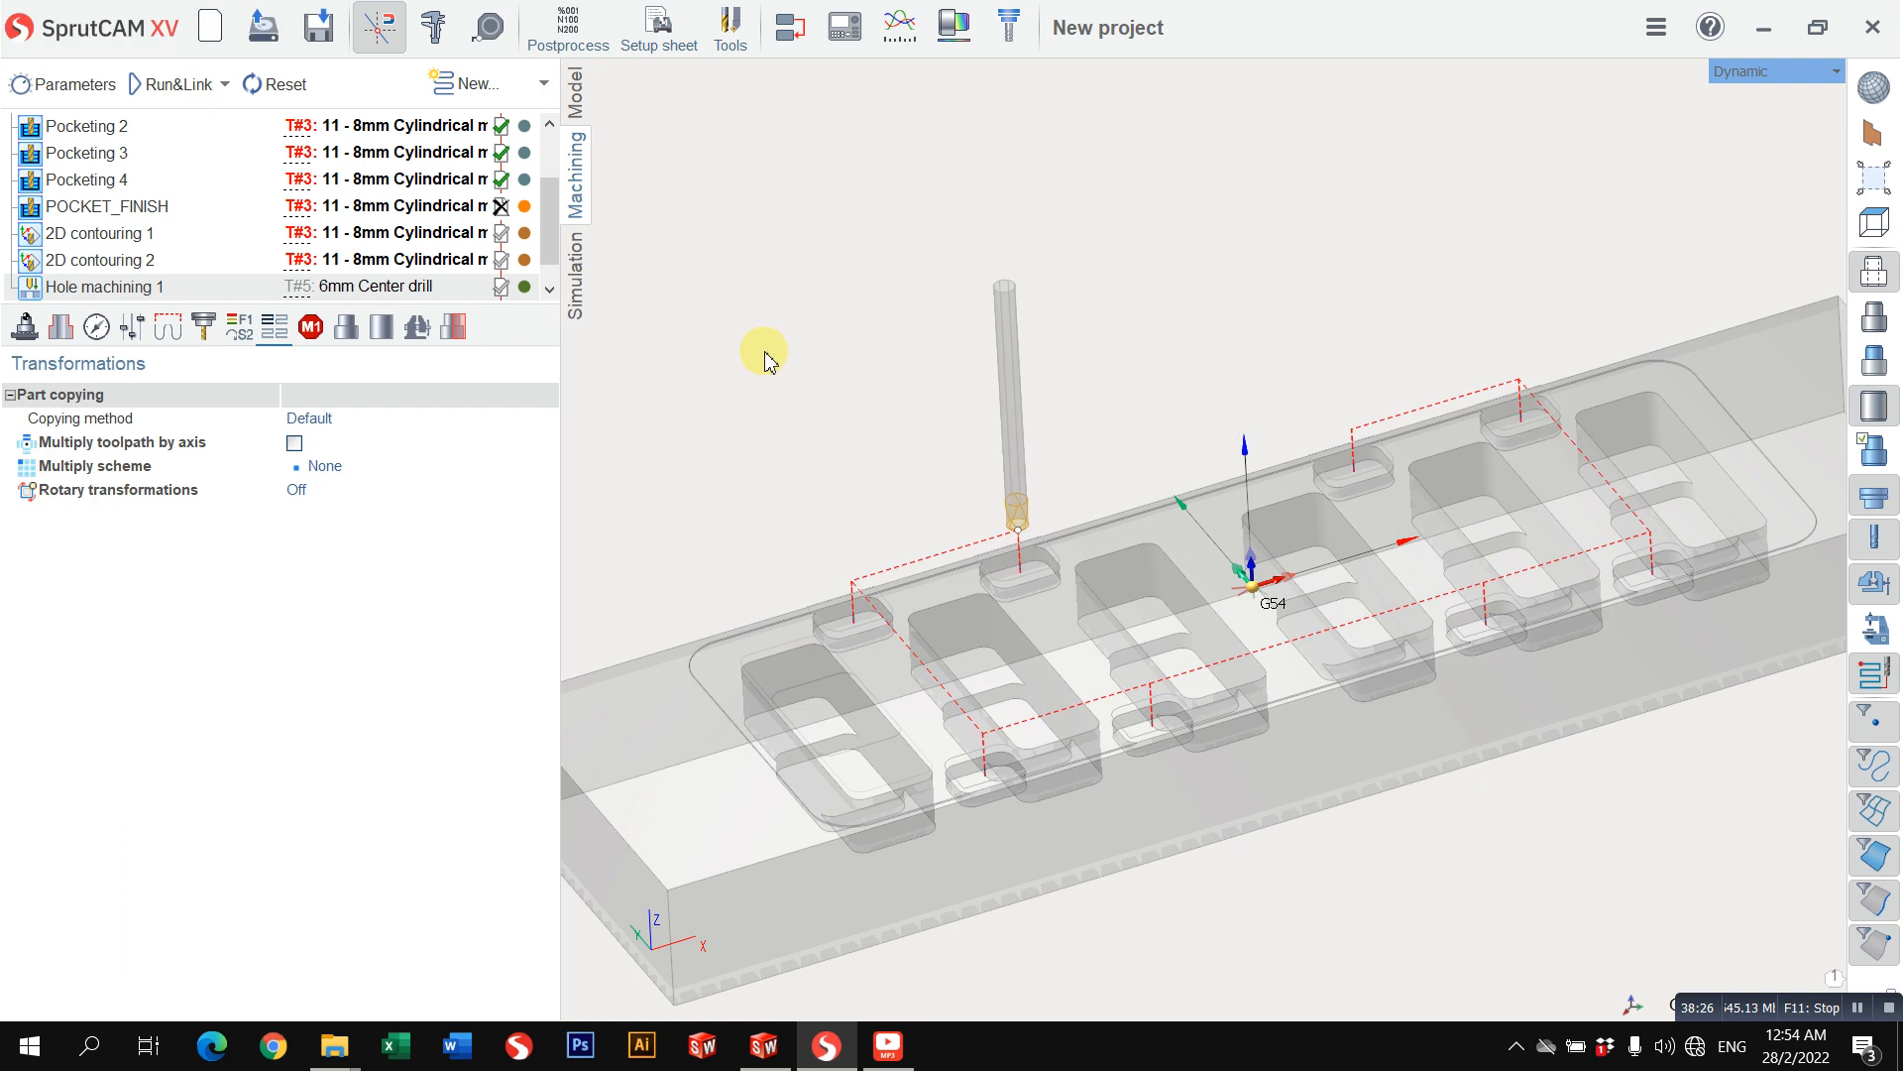
{"action": "left_click", "coordinate": [572, 297]}
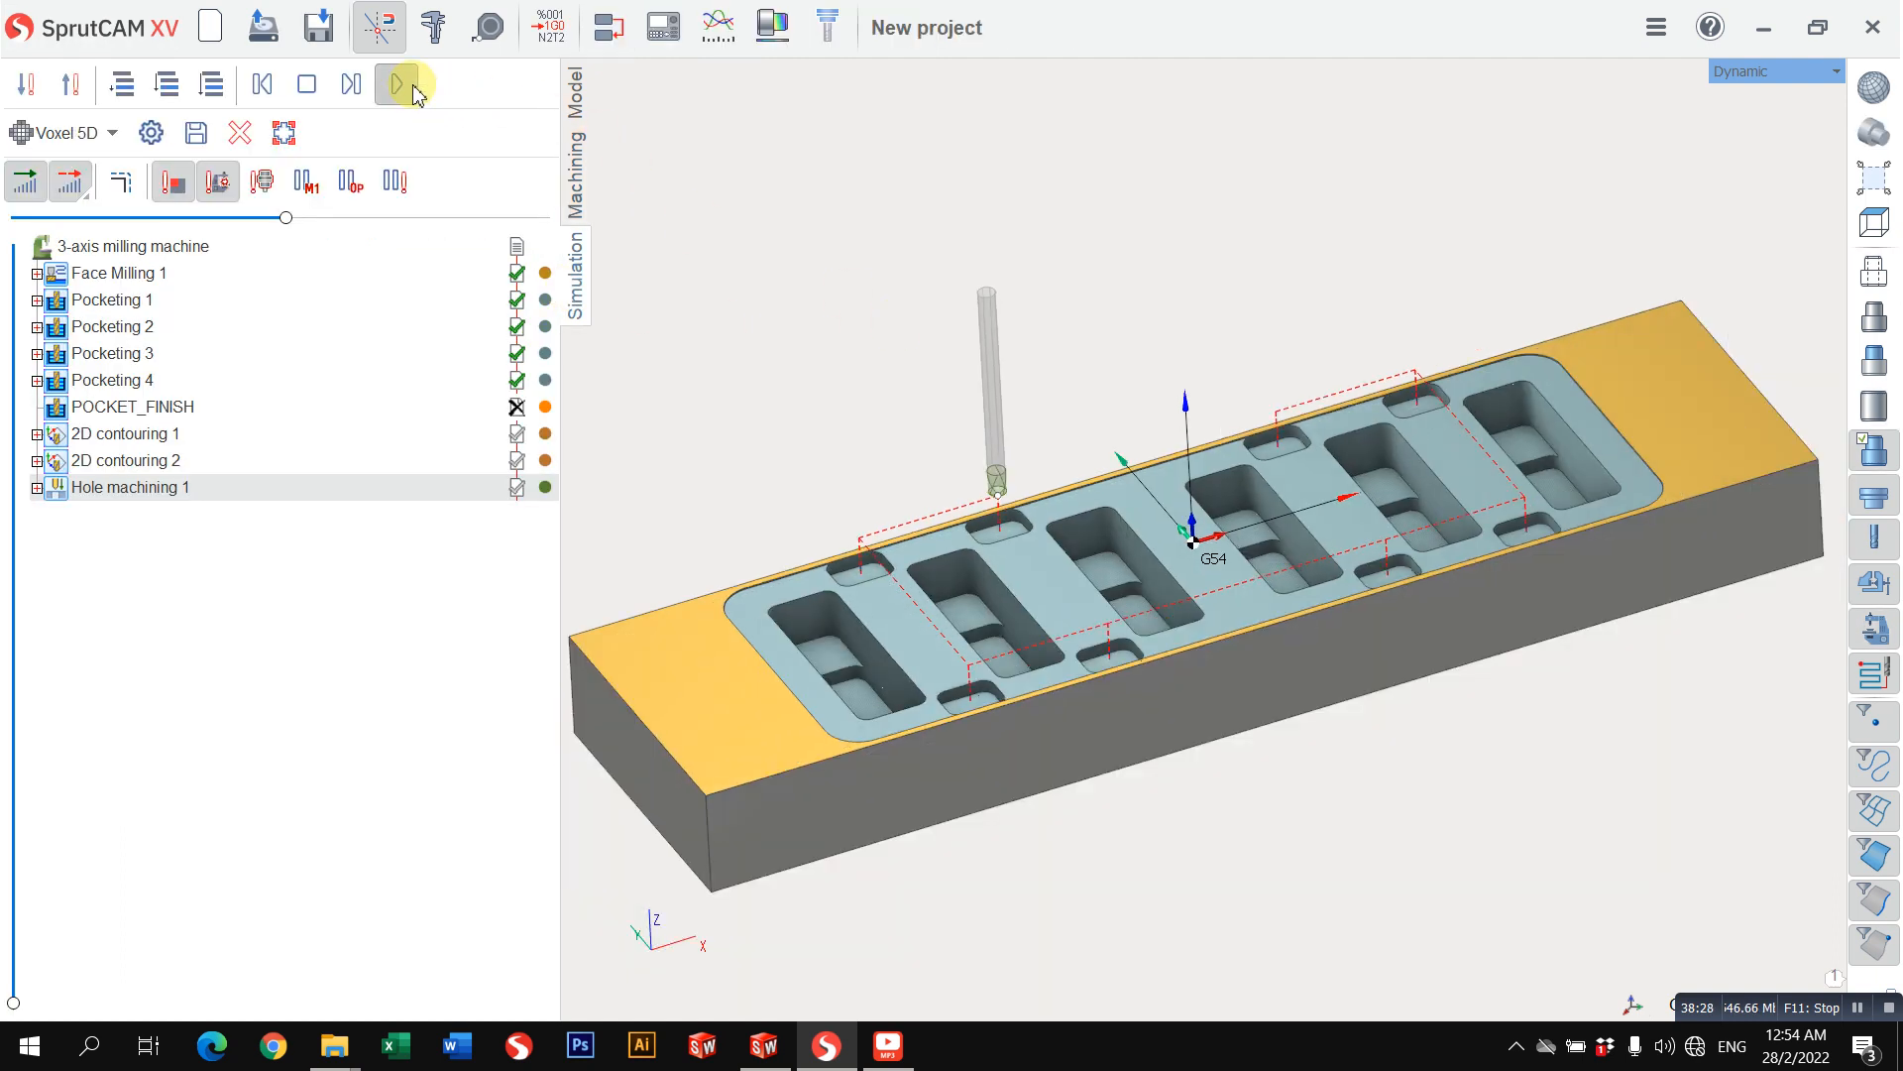
Step: Set all eight holes in Hole machining 1 to a Zmax of -7 and a depth of 2 mm
{"action": "left_click", "coordinate": [572, 189]}
{"action": "left_click", "coordinate": [94, 332]}
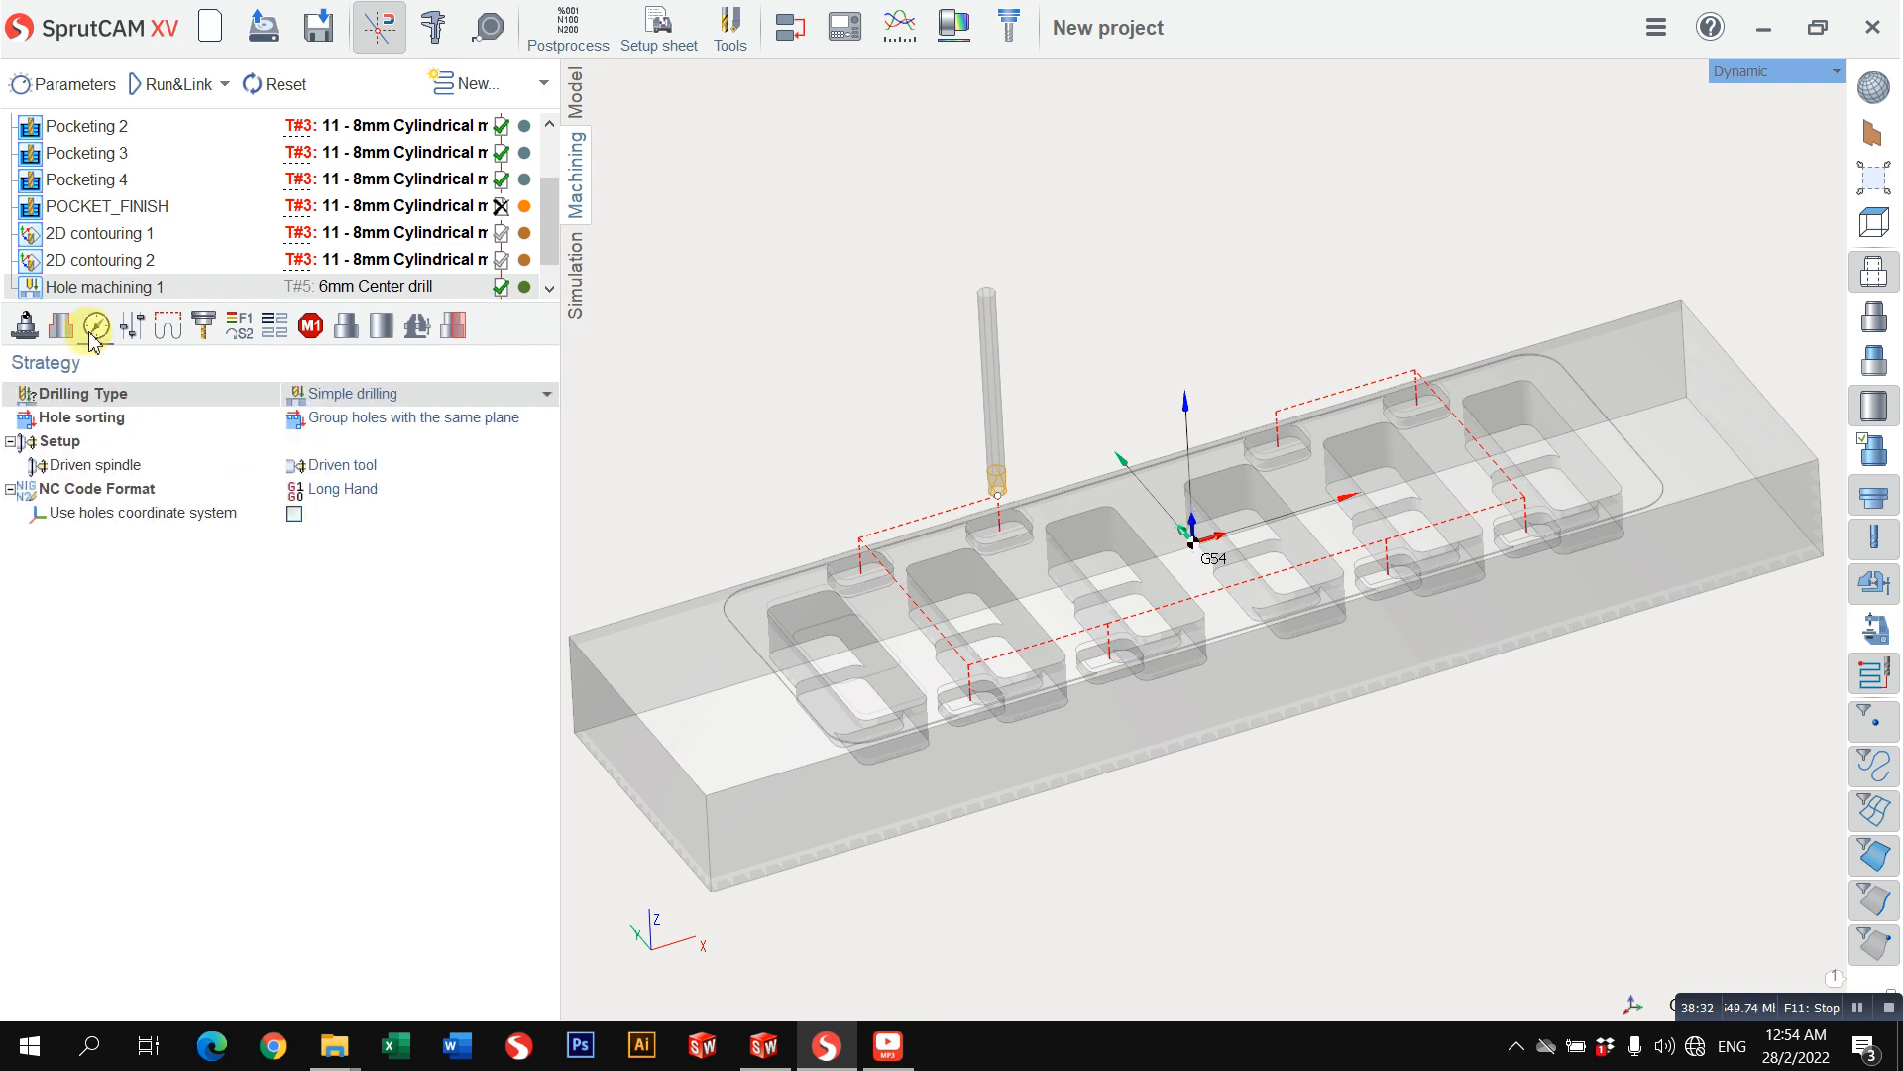
{"action": "left_click", "coordinate": [60, 327]}
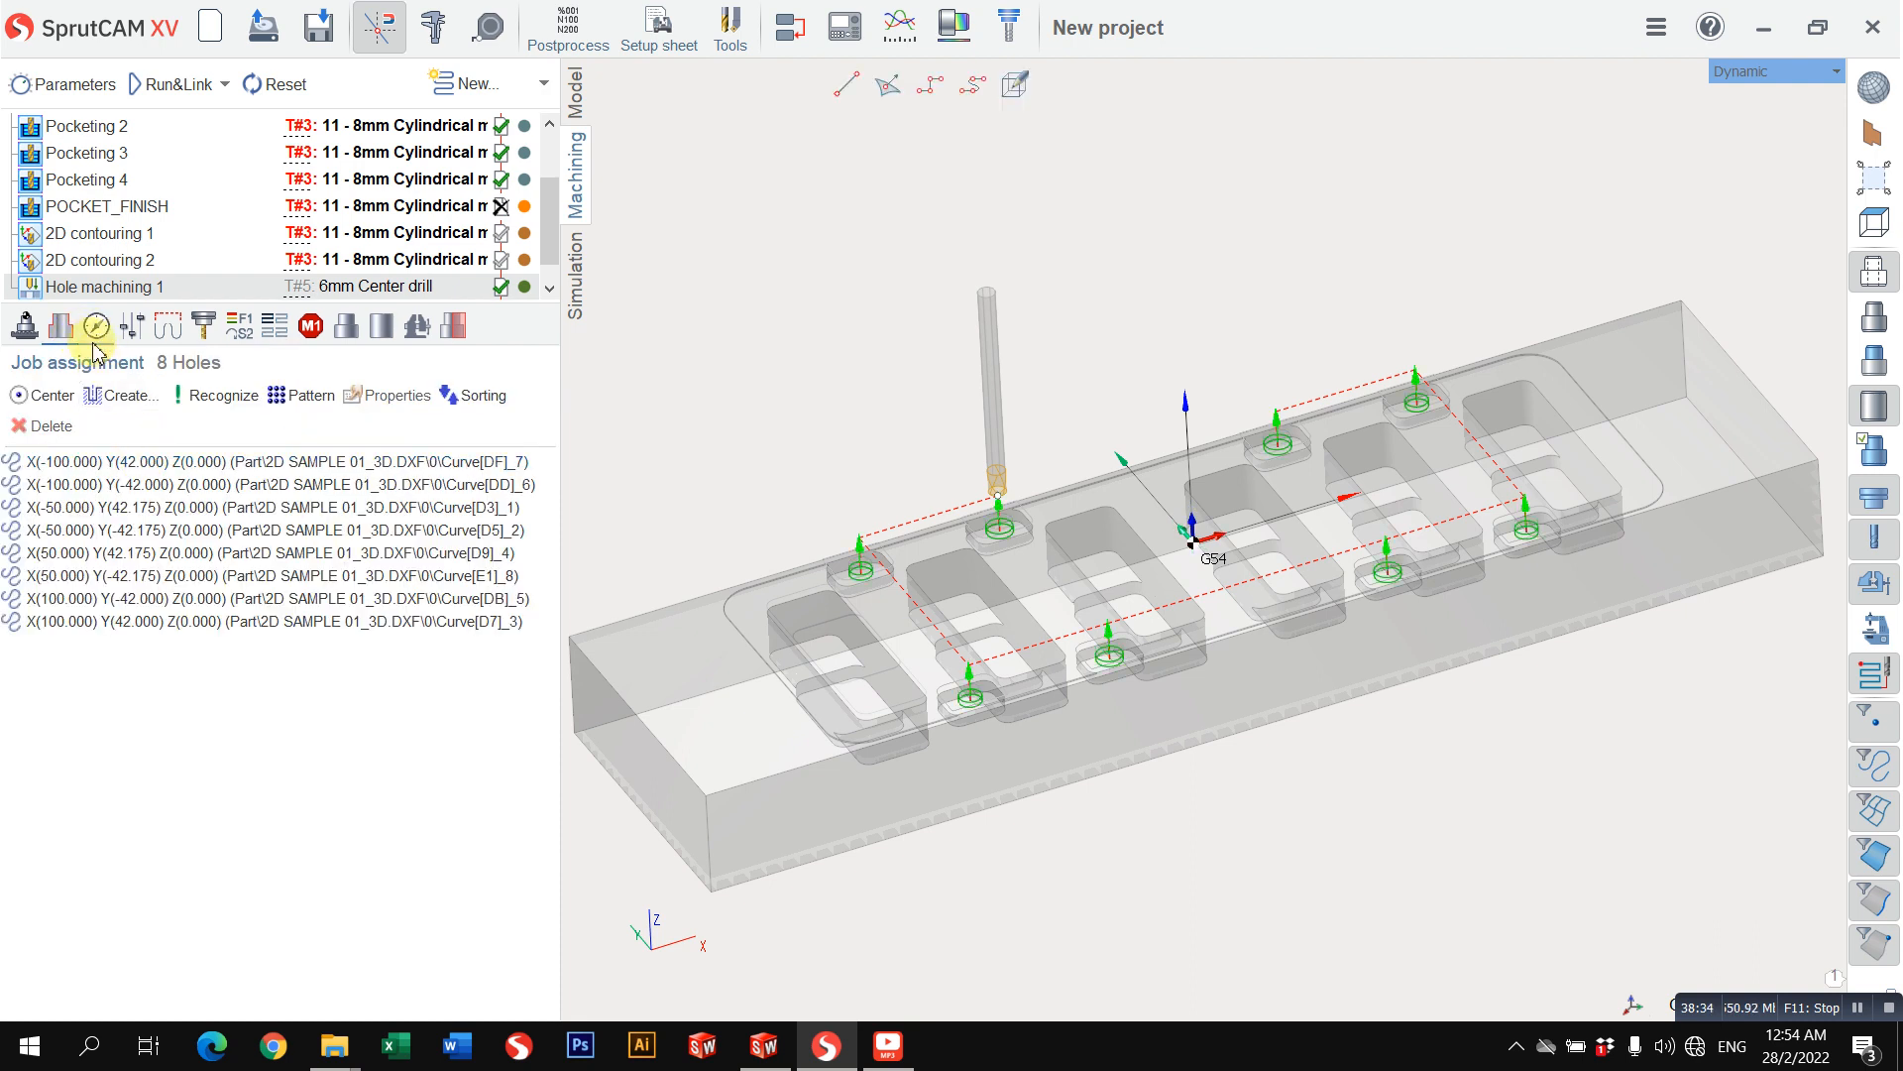
{"action": "left_click", "coordinate": [99, 464]}
{"action": "left_click", "coordinate": [107, 617], "text": "shift"}
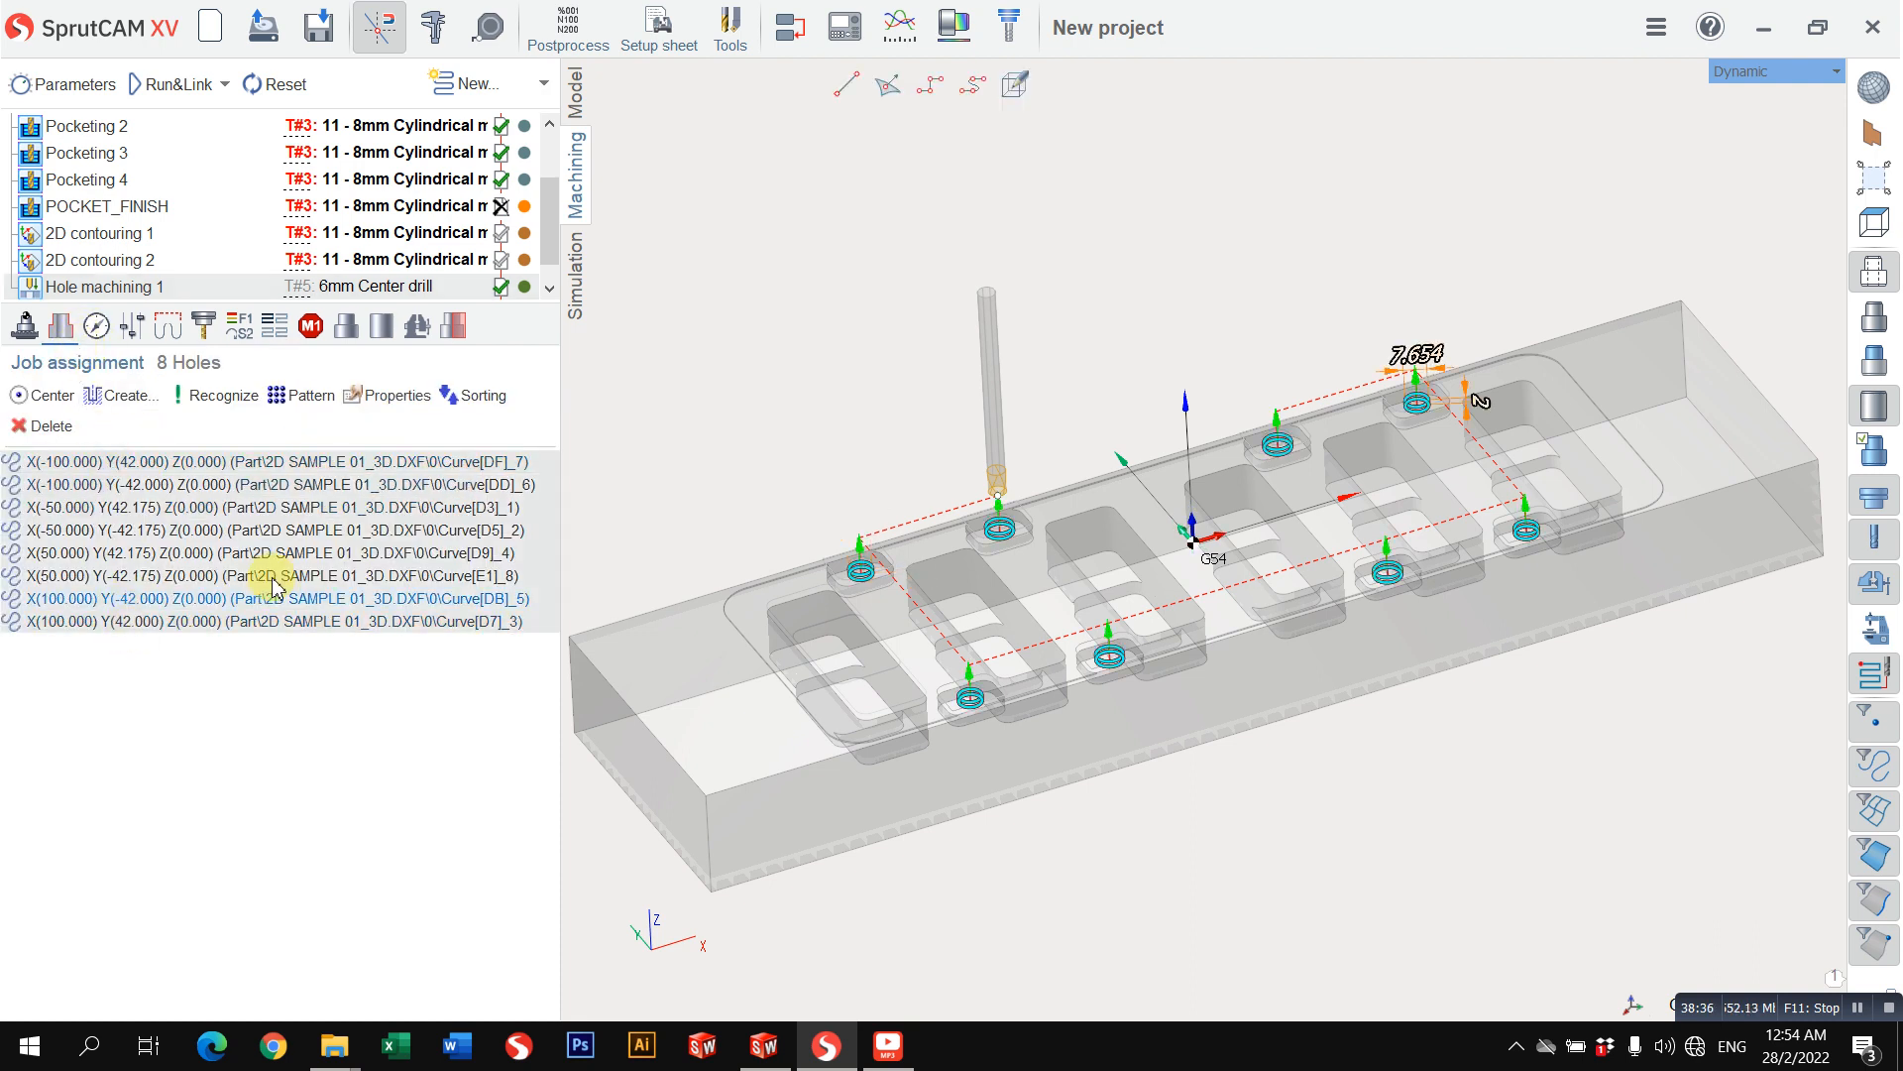
{"action": "left_click", "coordinate": [382, 396]}
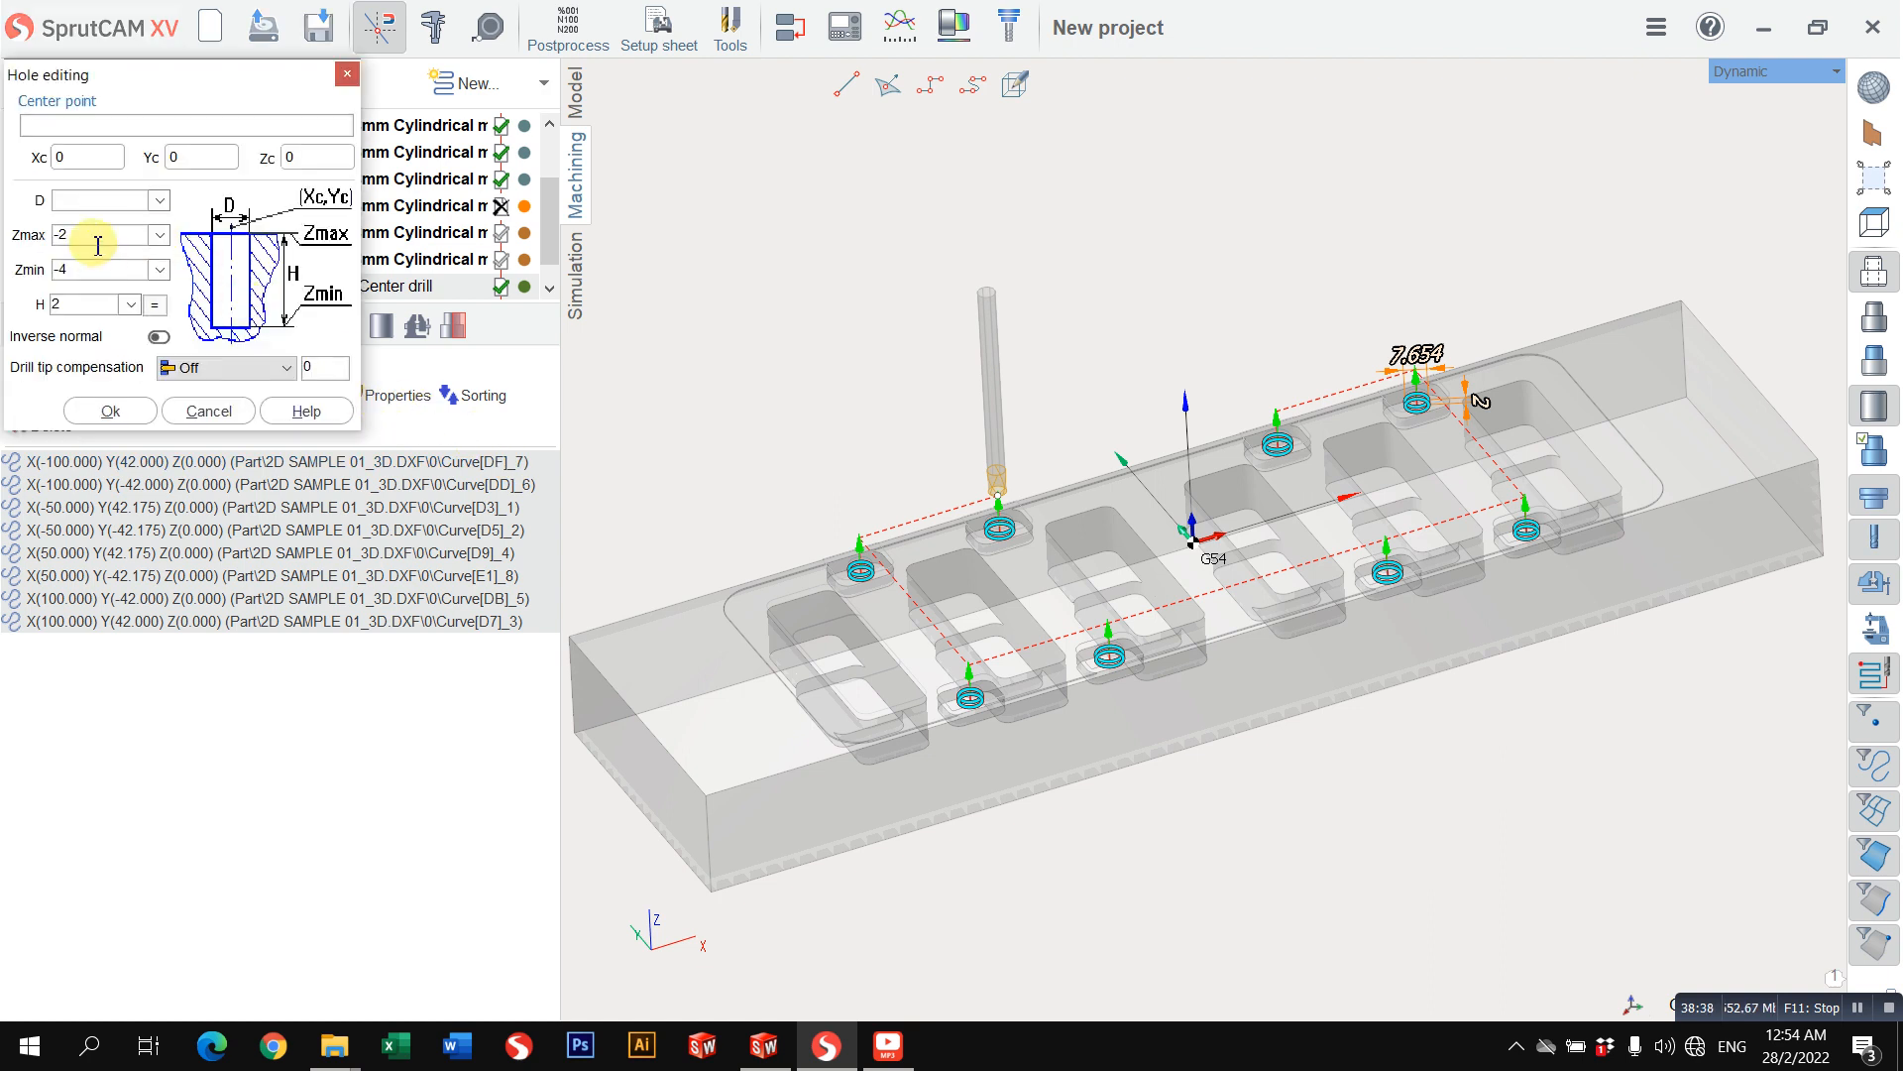
{"action": "type", "text": "7"}
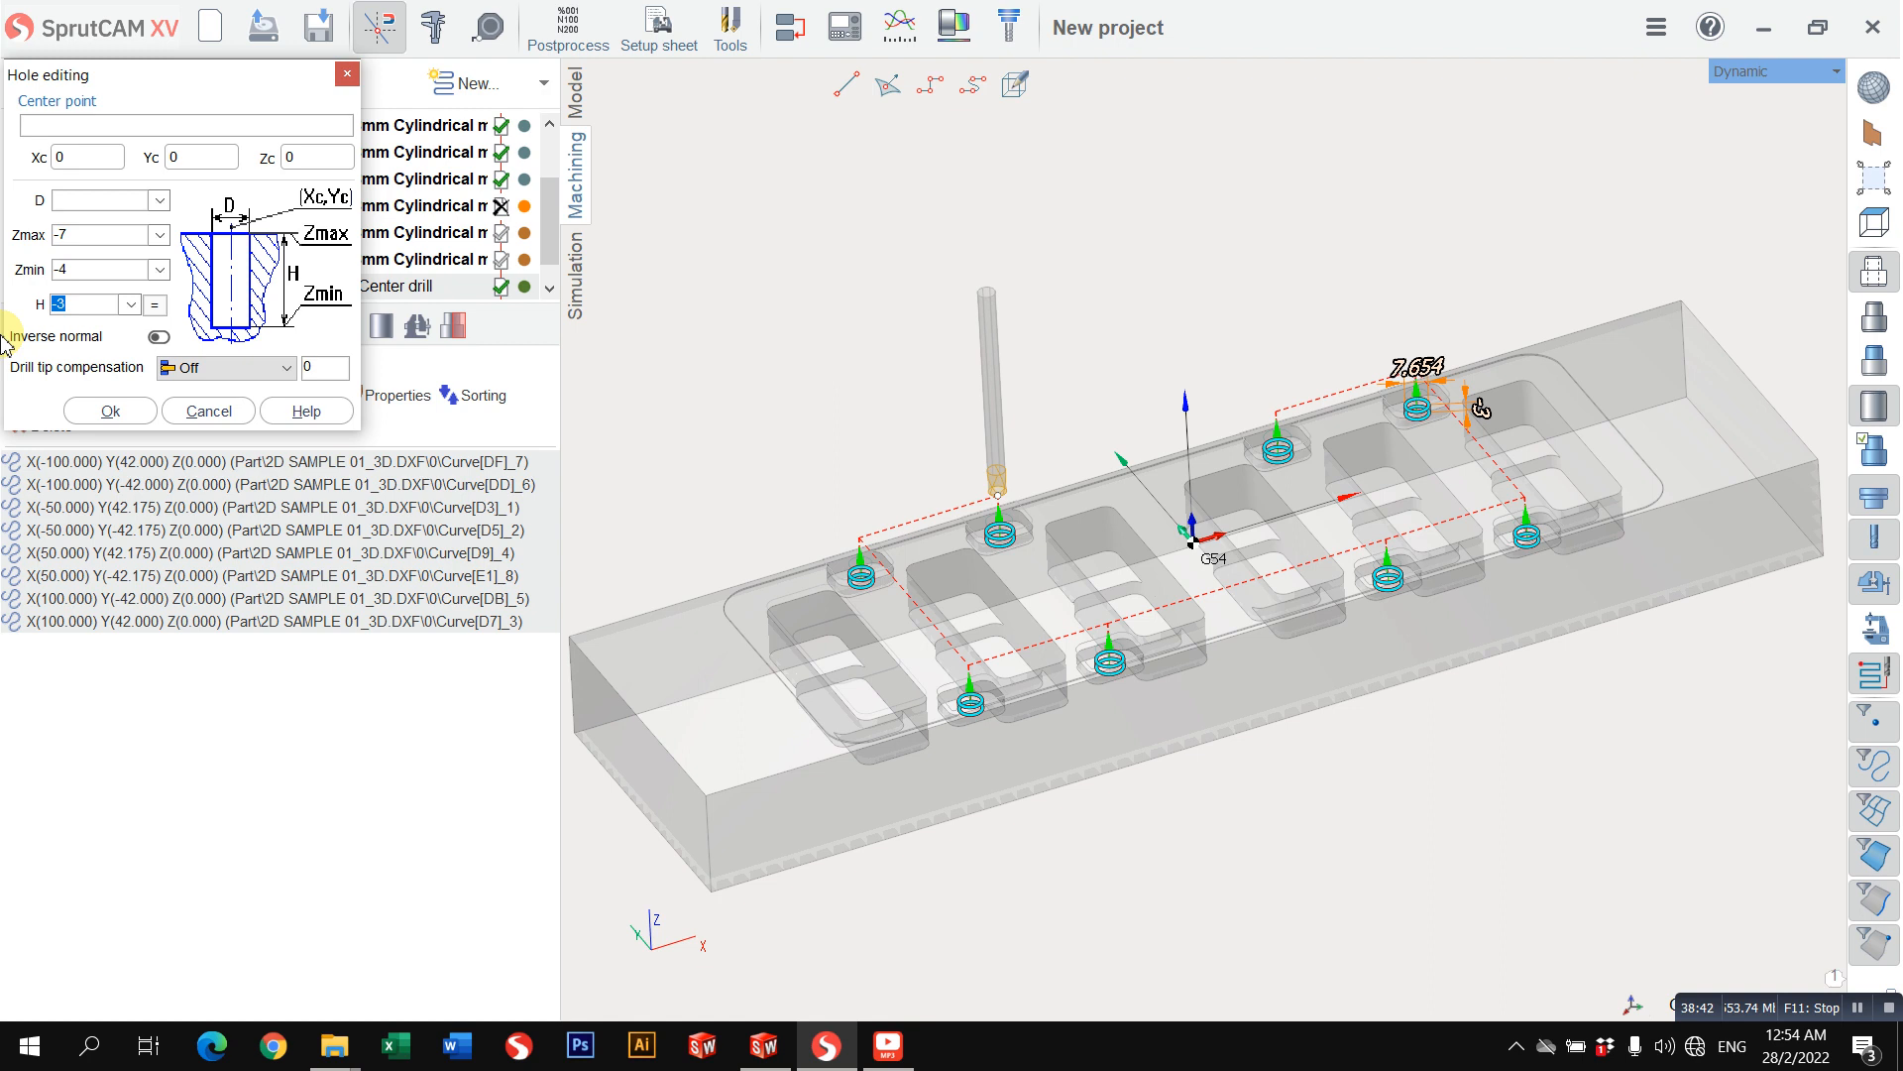
{"action": "type", "text": "2"}
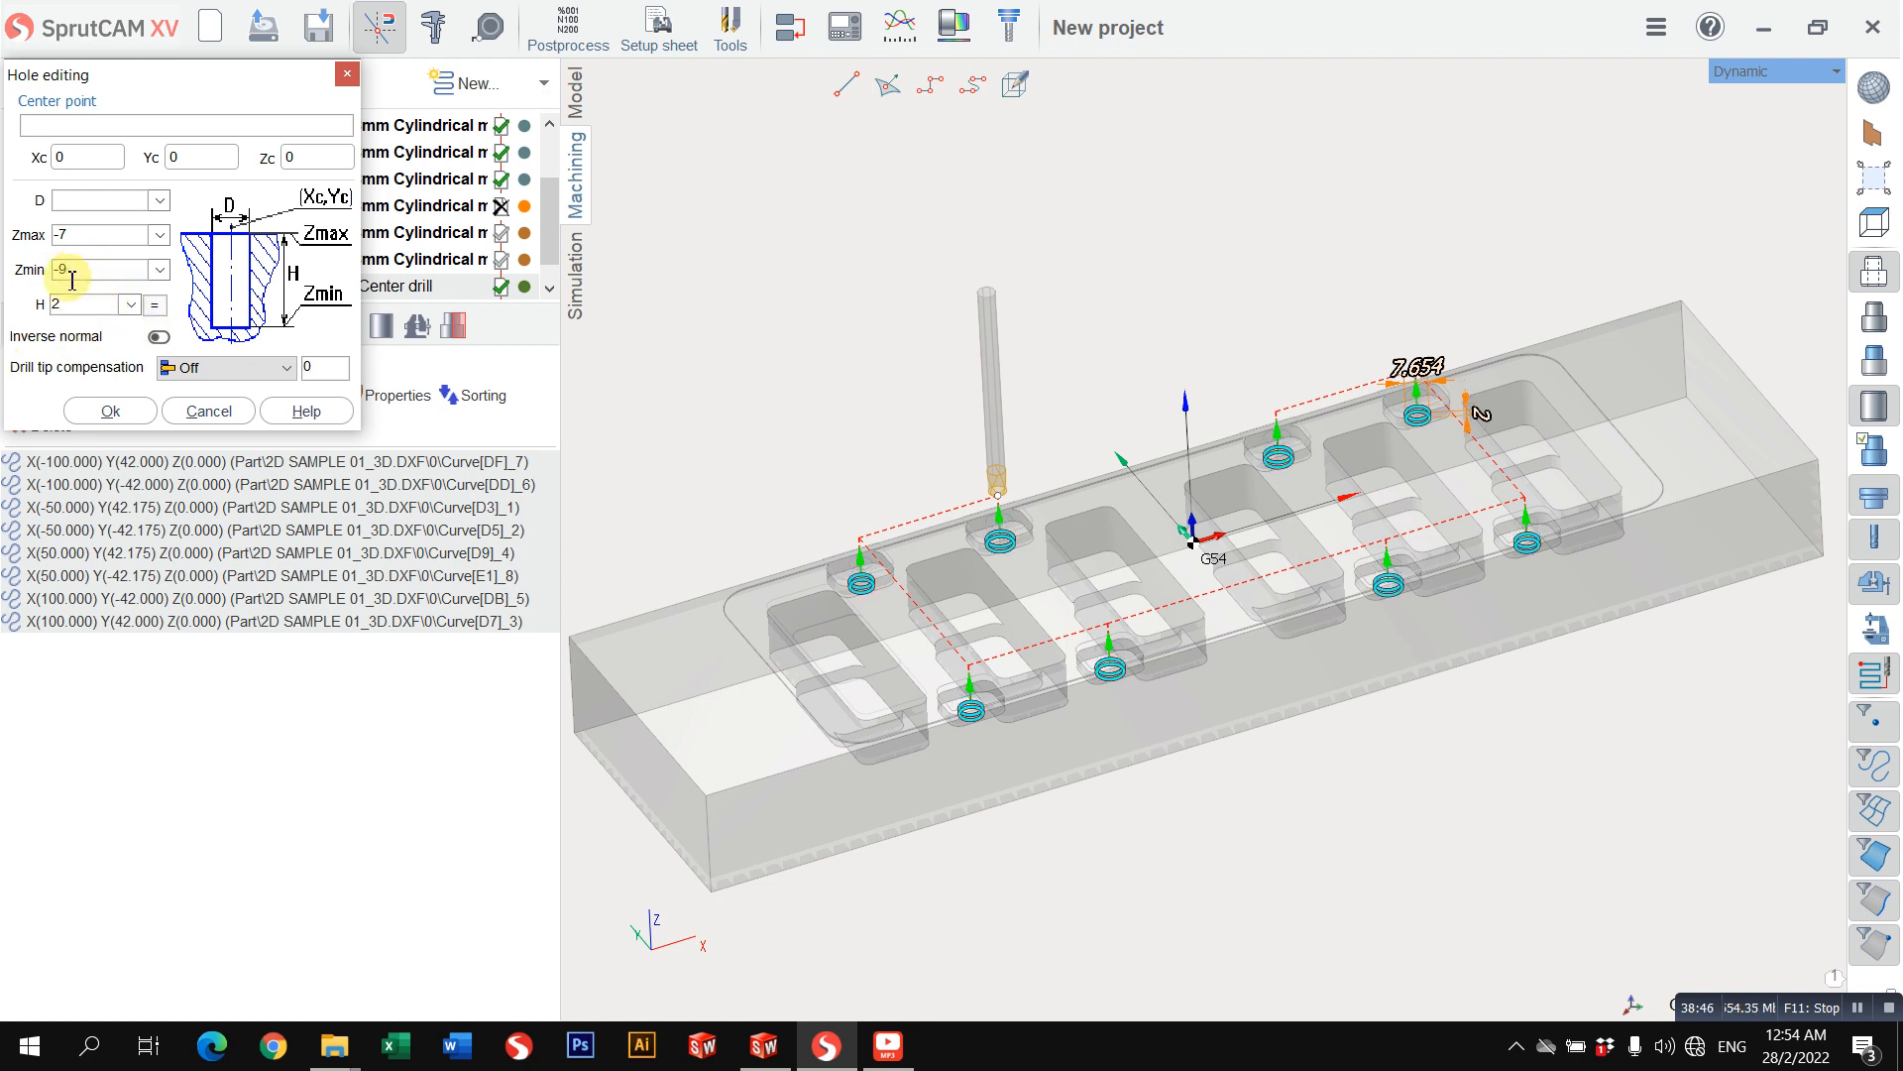
{"action": "left_click", "coordinate": [110, 411]}
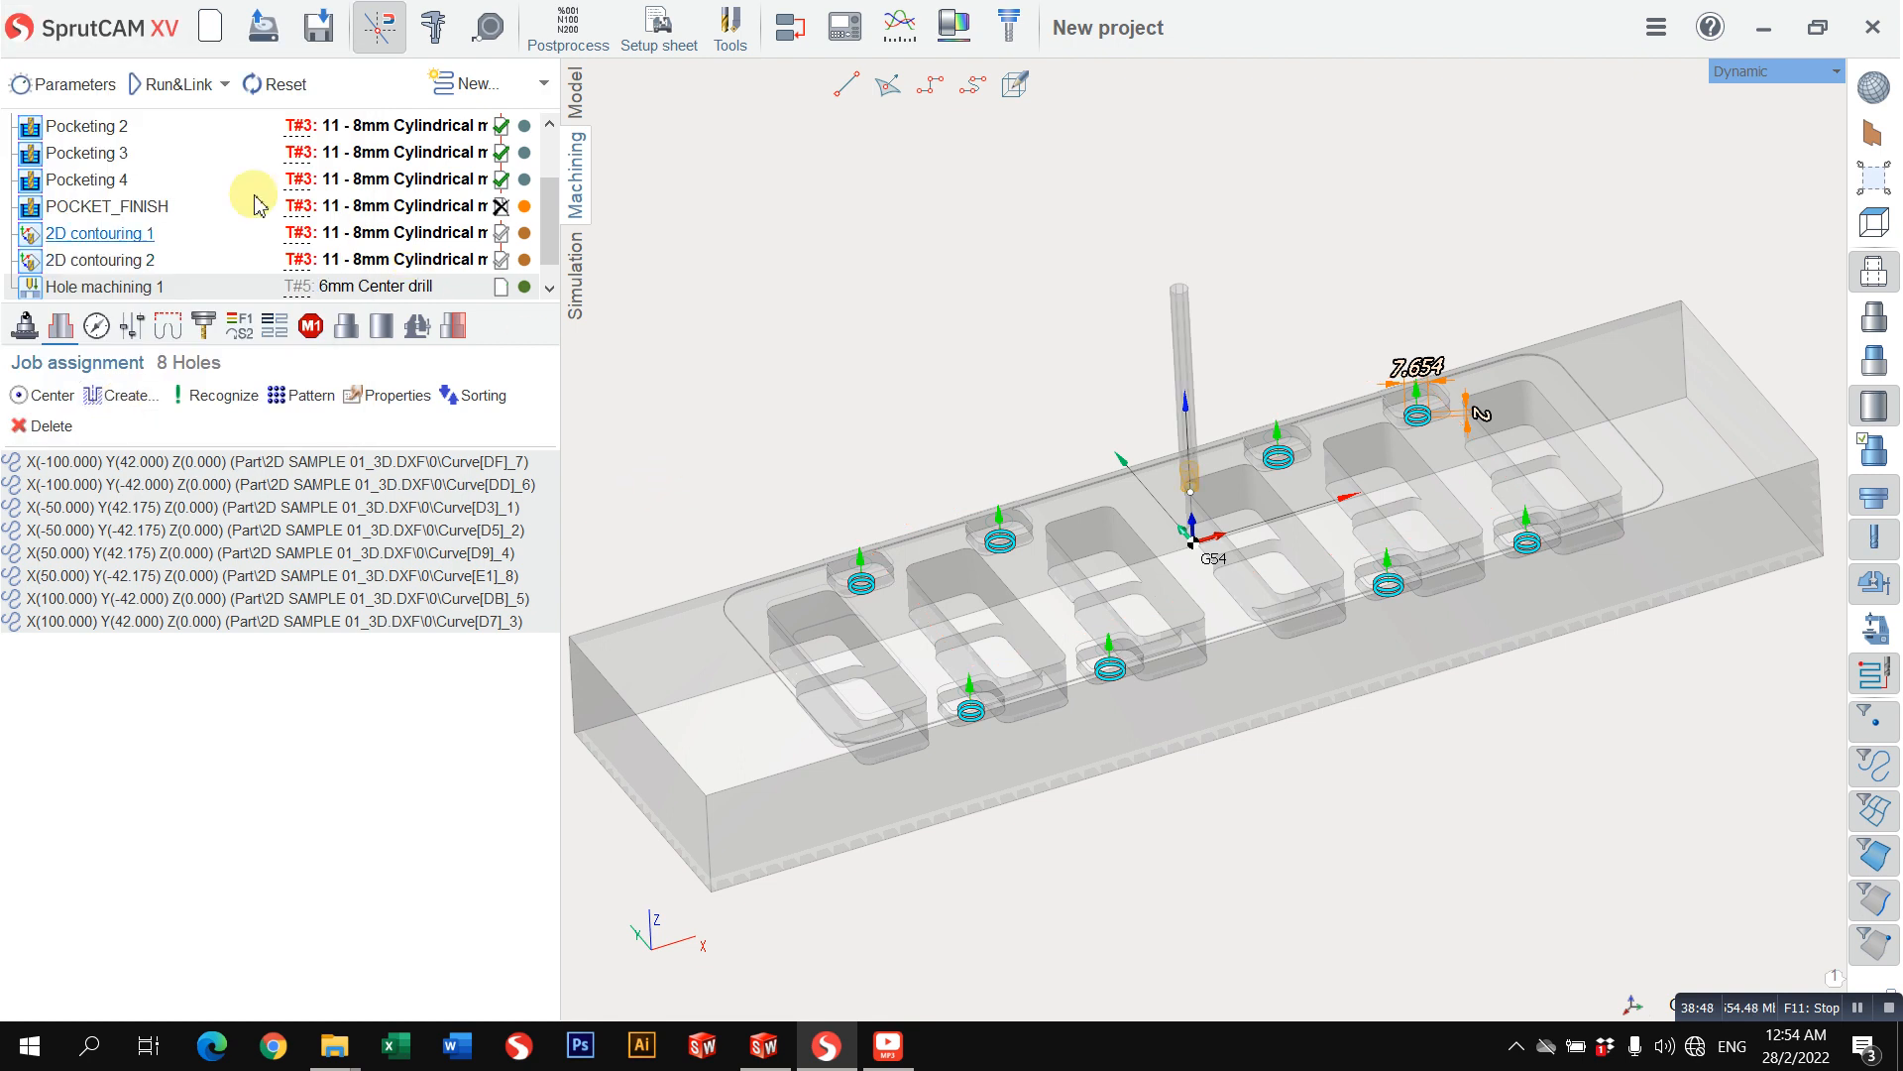
Step: Recalculate Hole machining 1 and simulate the center drilling in the eight small pockets
{"action": "left_click", "coordinate": [156, 96]}
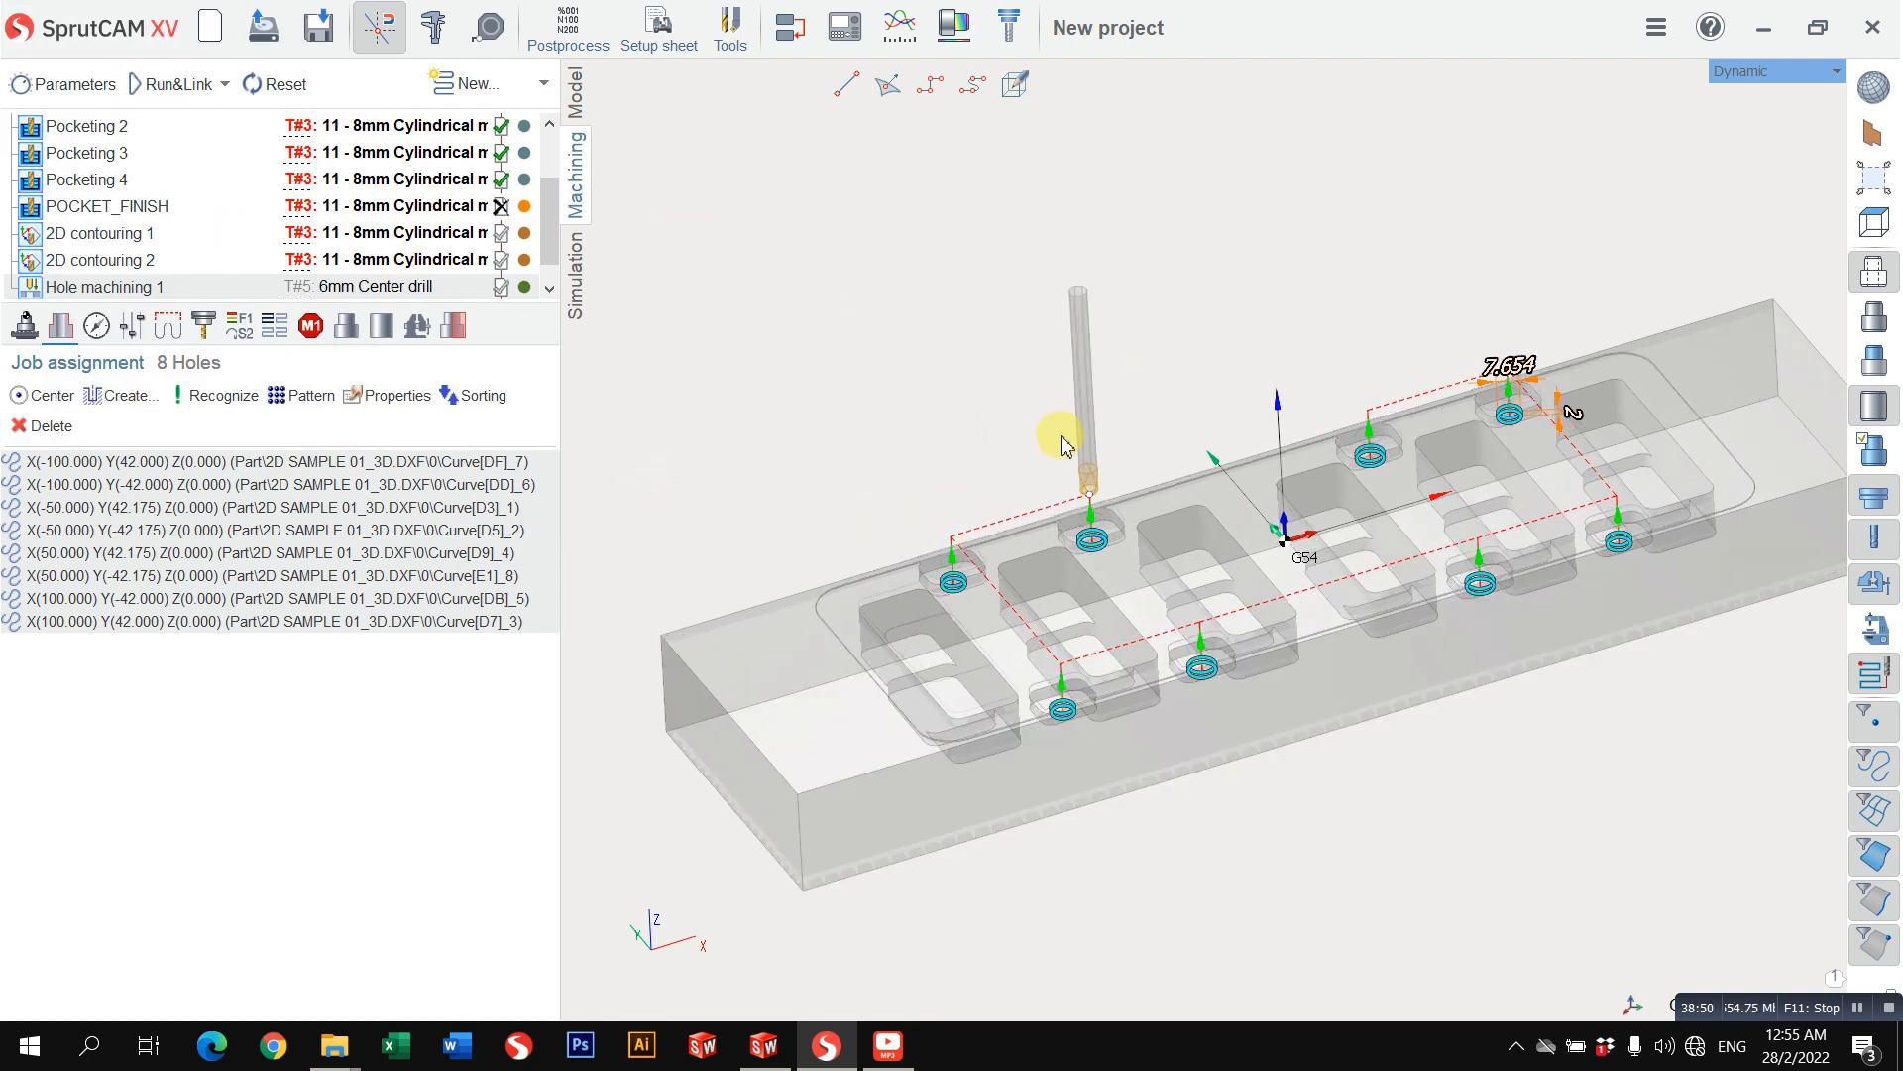
{"action": "left_click", "coordinate": [575, 275]}
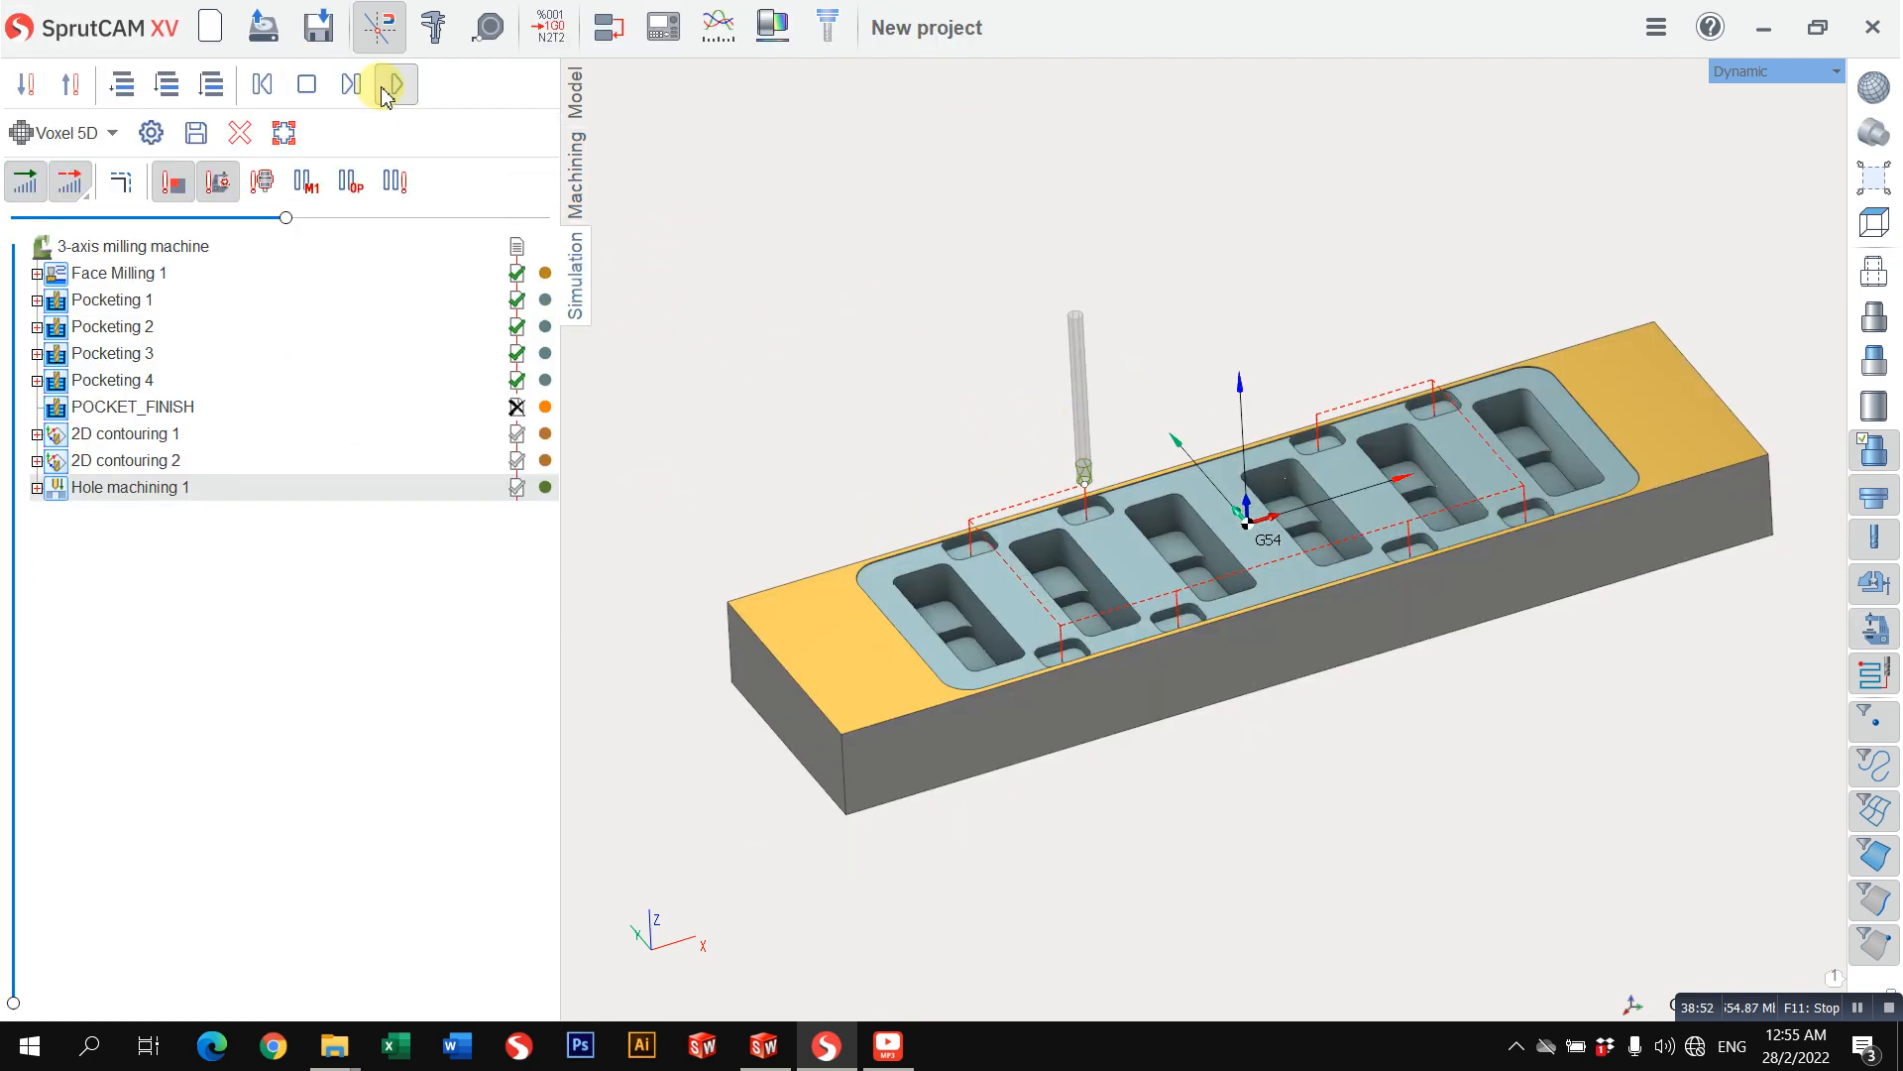
{"action": "left_click", "coordinate": [390, 87]}
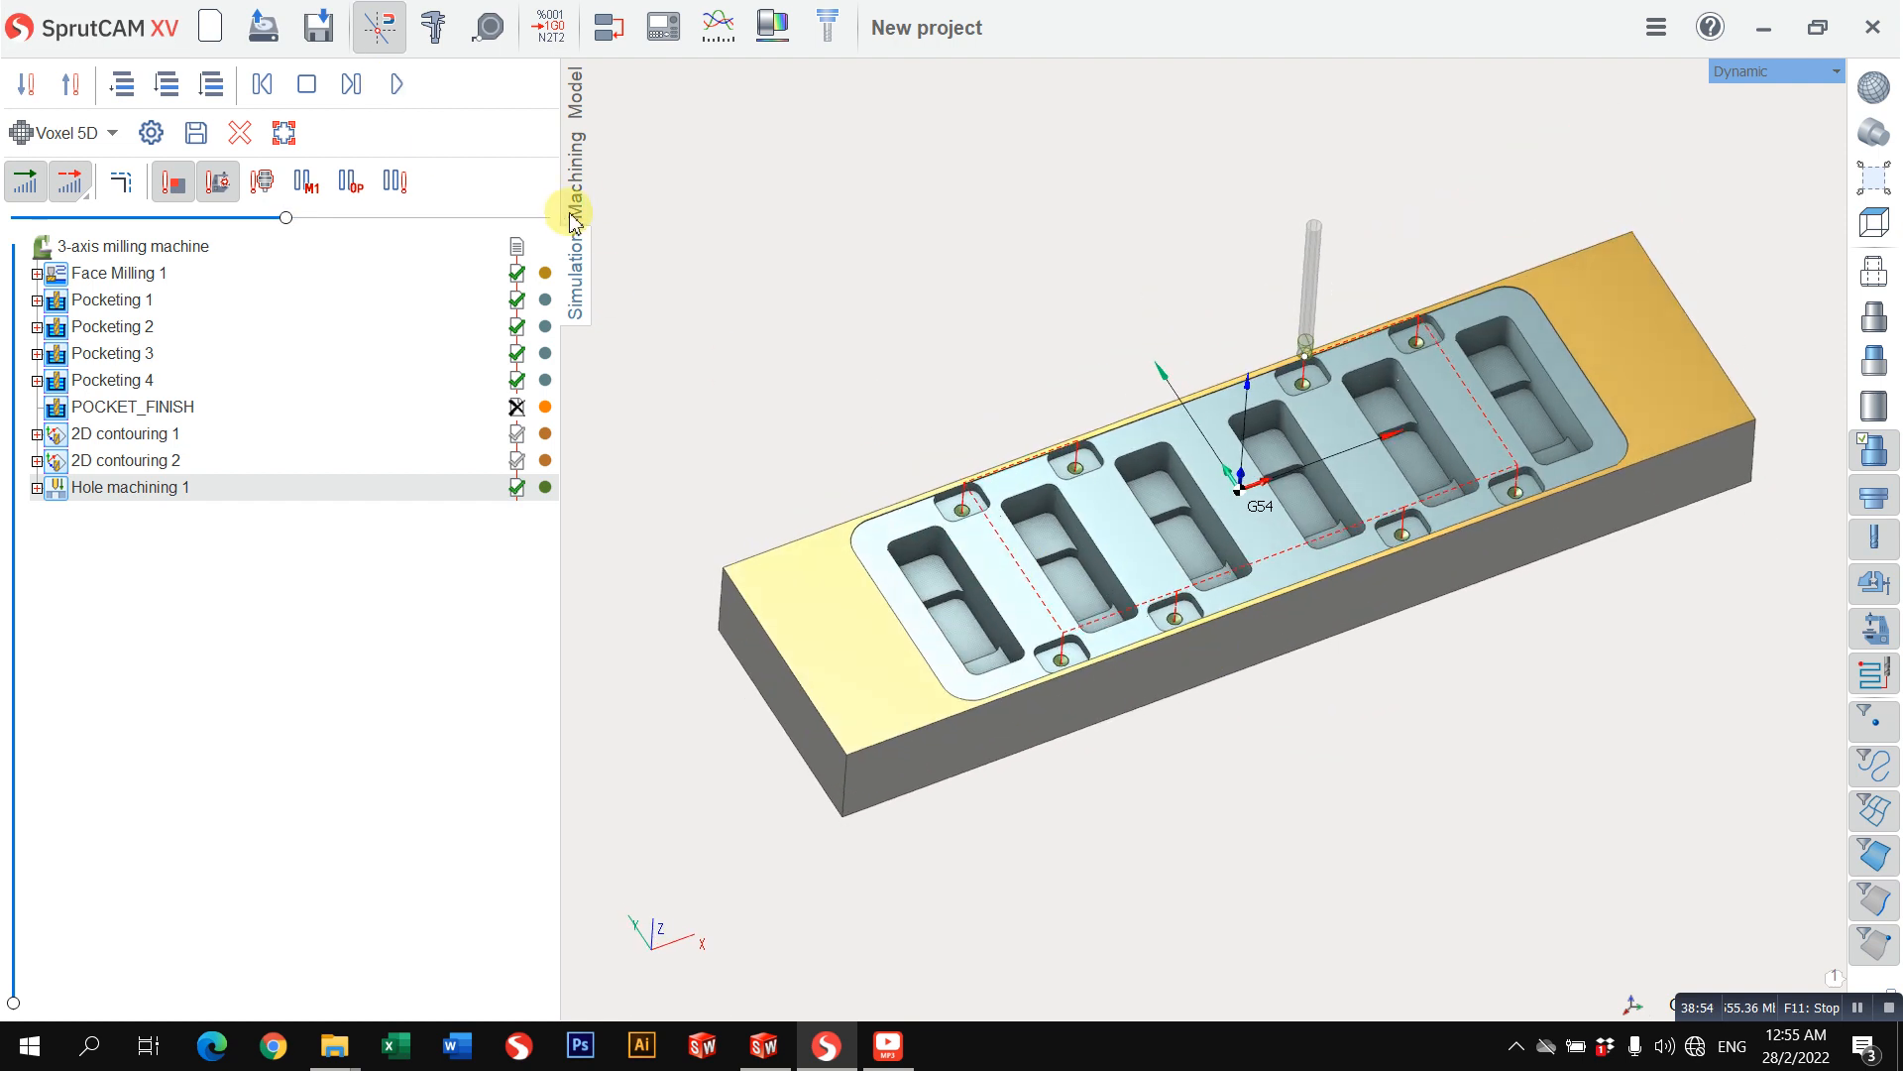
Step: Duplicate the Hole machining 1 operation at the end of the operation list
{"action": "left_click", "coordinate": [571, 210]}
{"action": "scroll", "coordinate": [183, 267], "scroll_direction": "down", "scroll_amount": 1}
{"action": "right_click", "coordinate": [206, 264]}
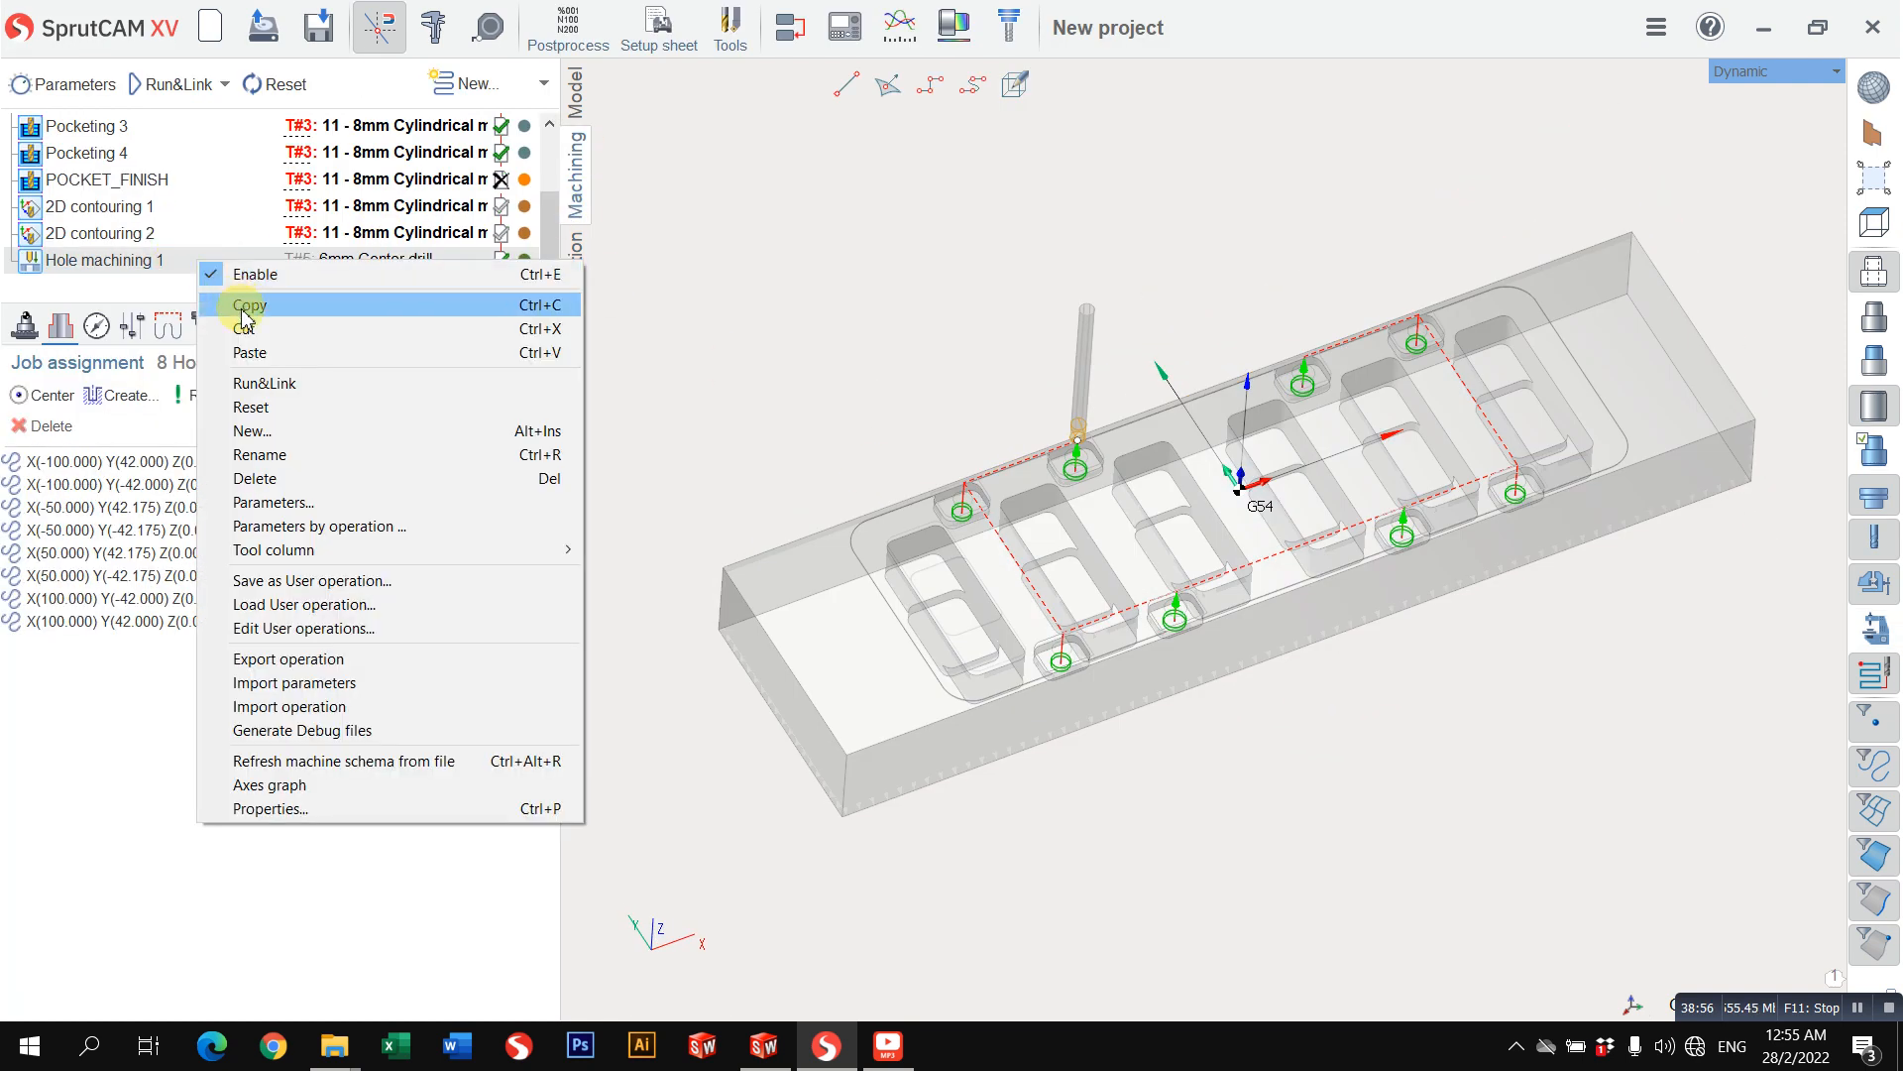
{"action": "right_click", "coordinate": [232, 267]}
{"action": "left_click", "coordinate": [274, 301]}
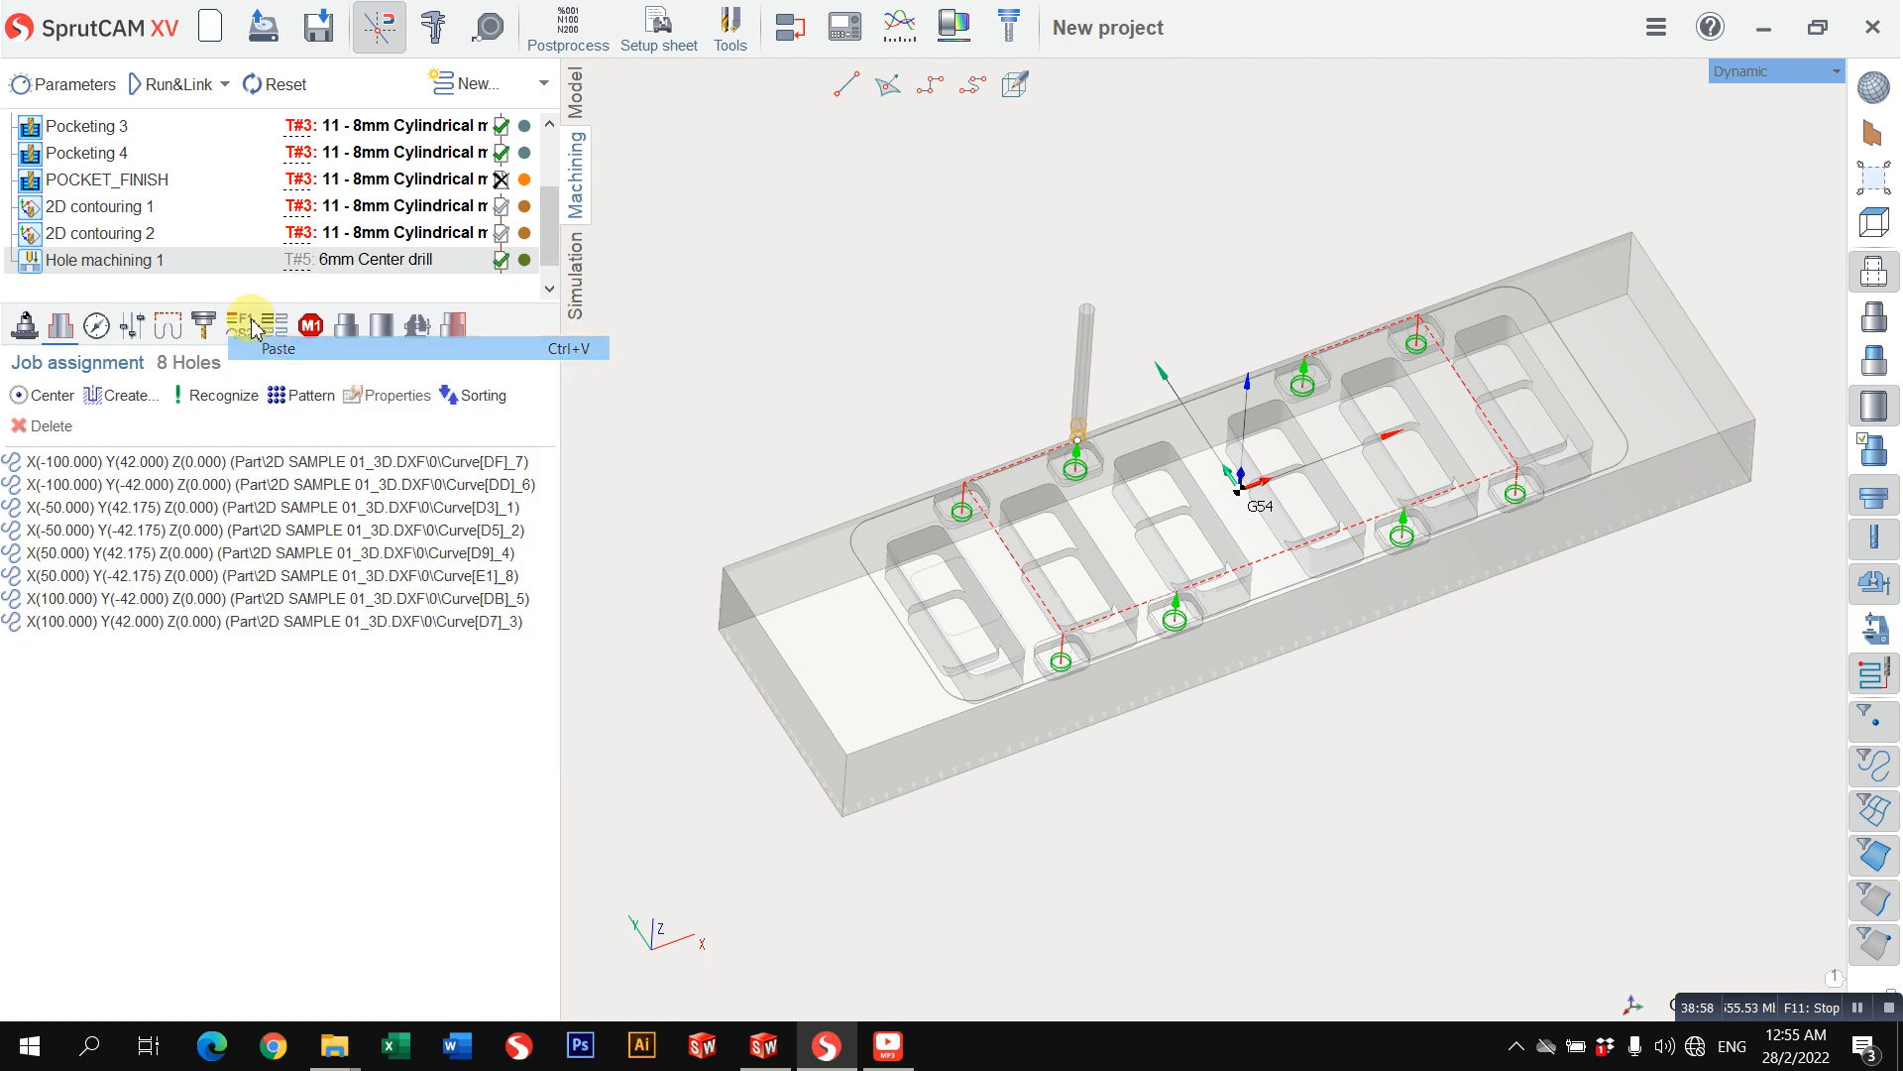
Step: Change the tool type of Hole machining 2 to Drill and set its working length to 25 mm
{"action": "left_click", "coordinate": [202, 330]}
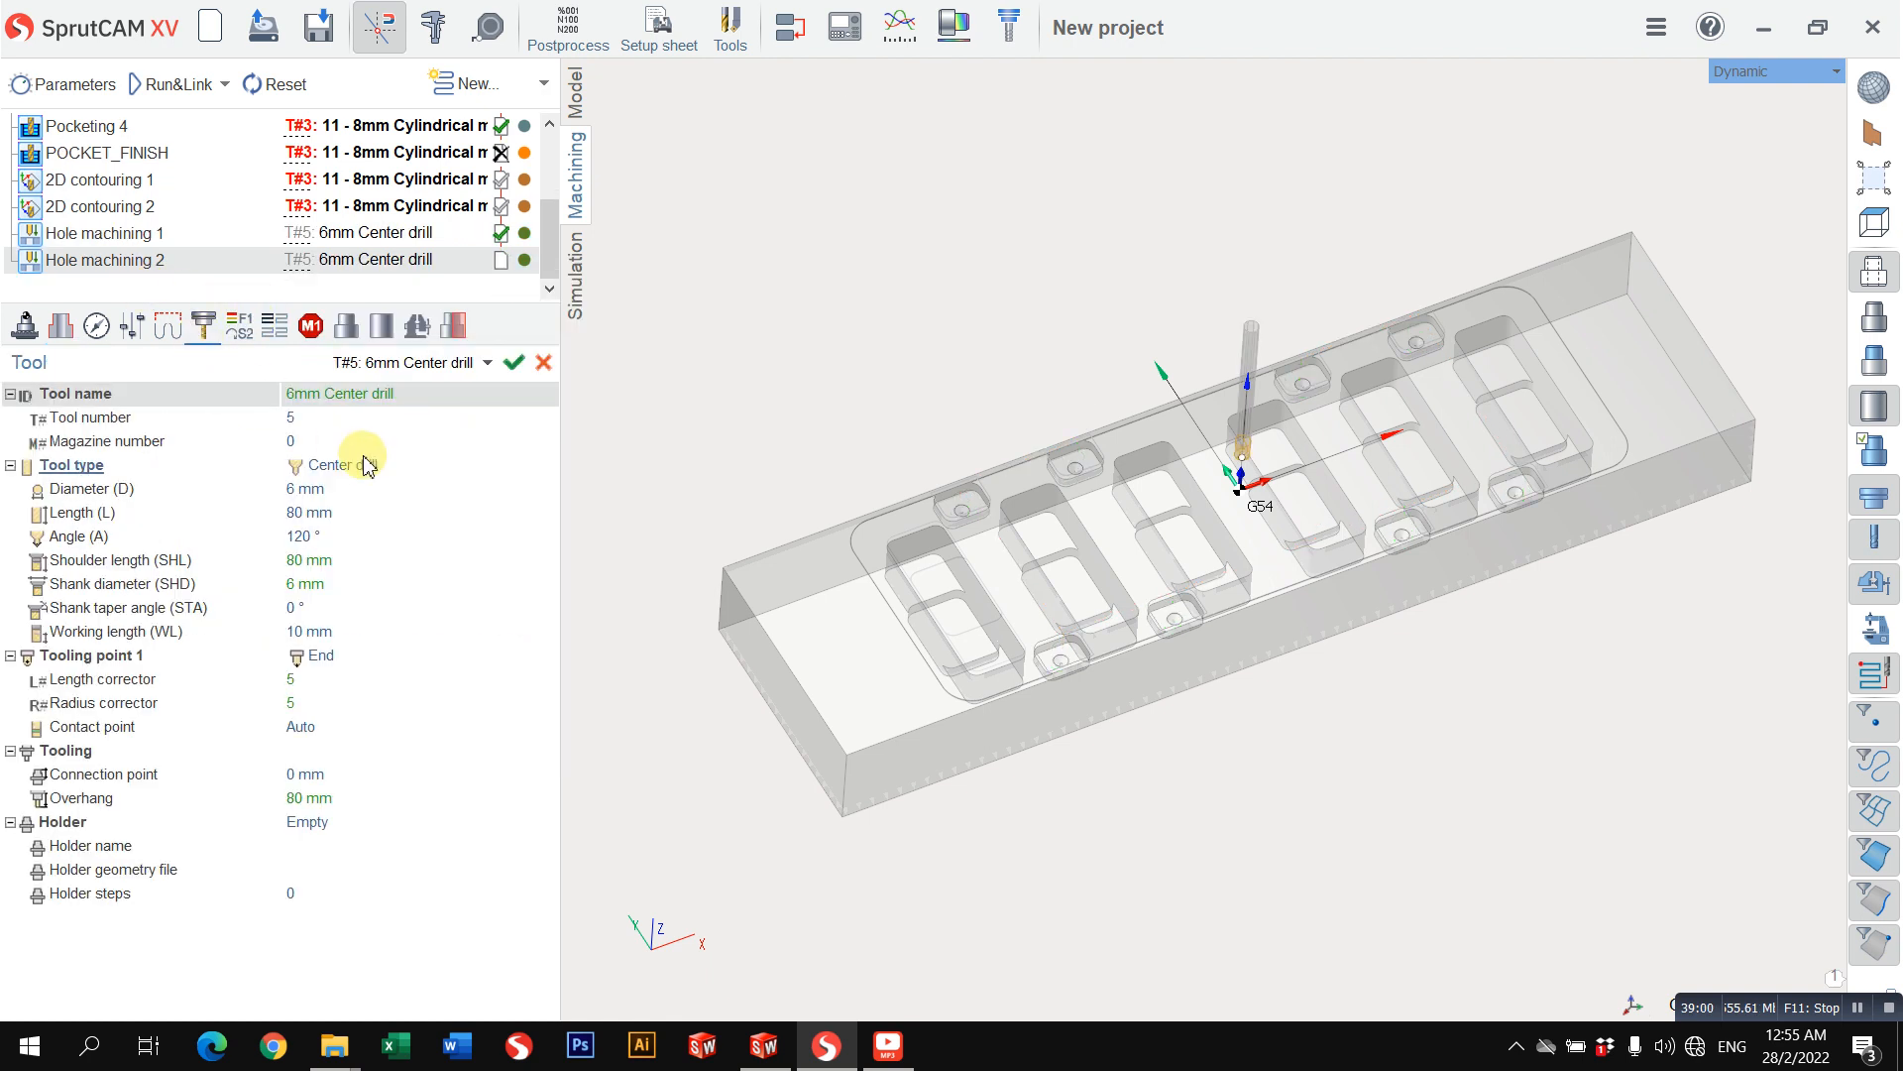
{"action": "left_click", "coordinate": [357, 464]}
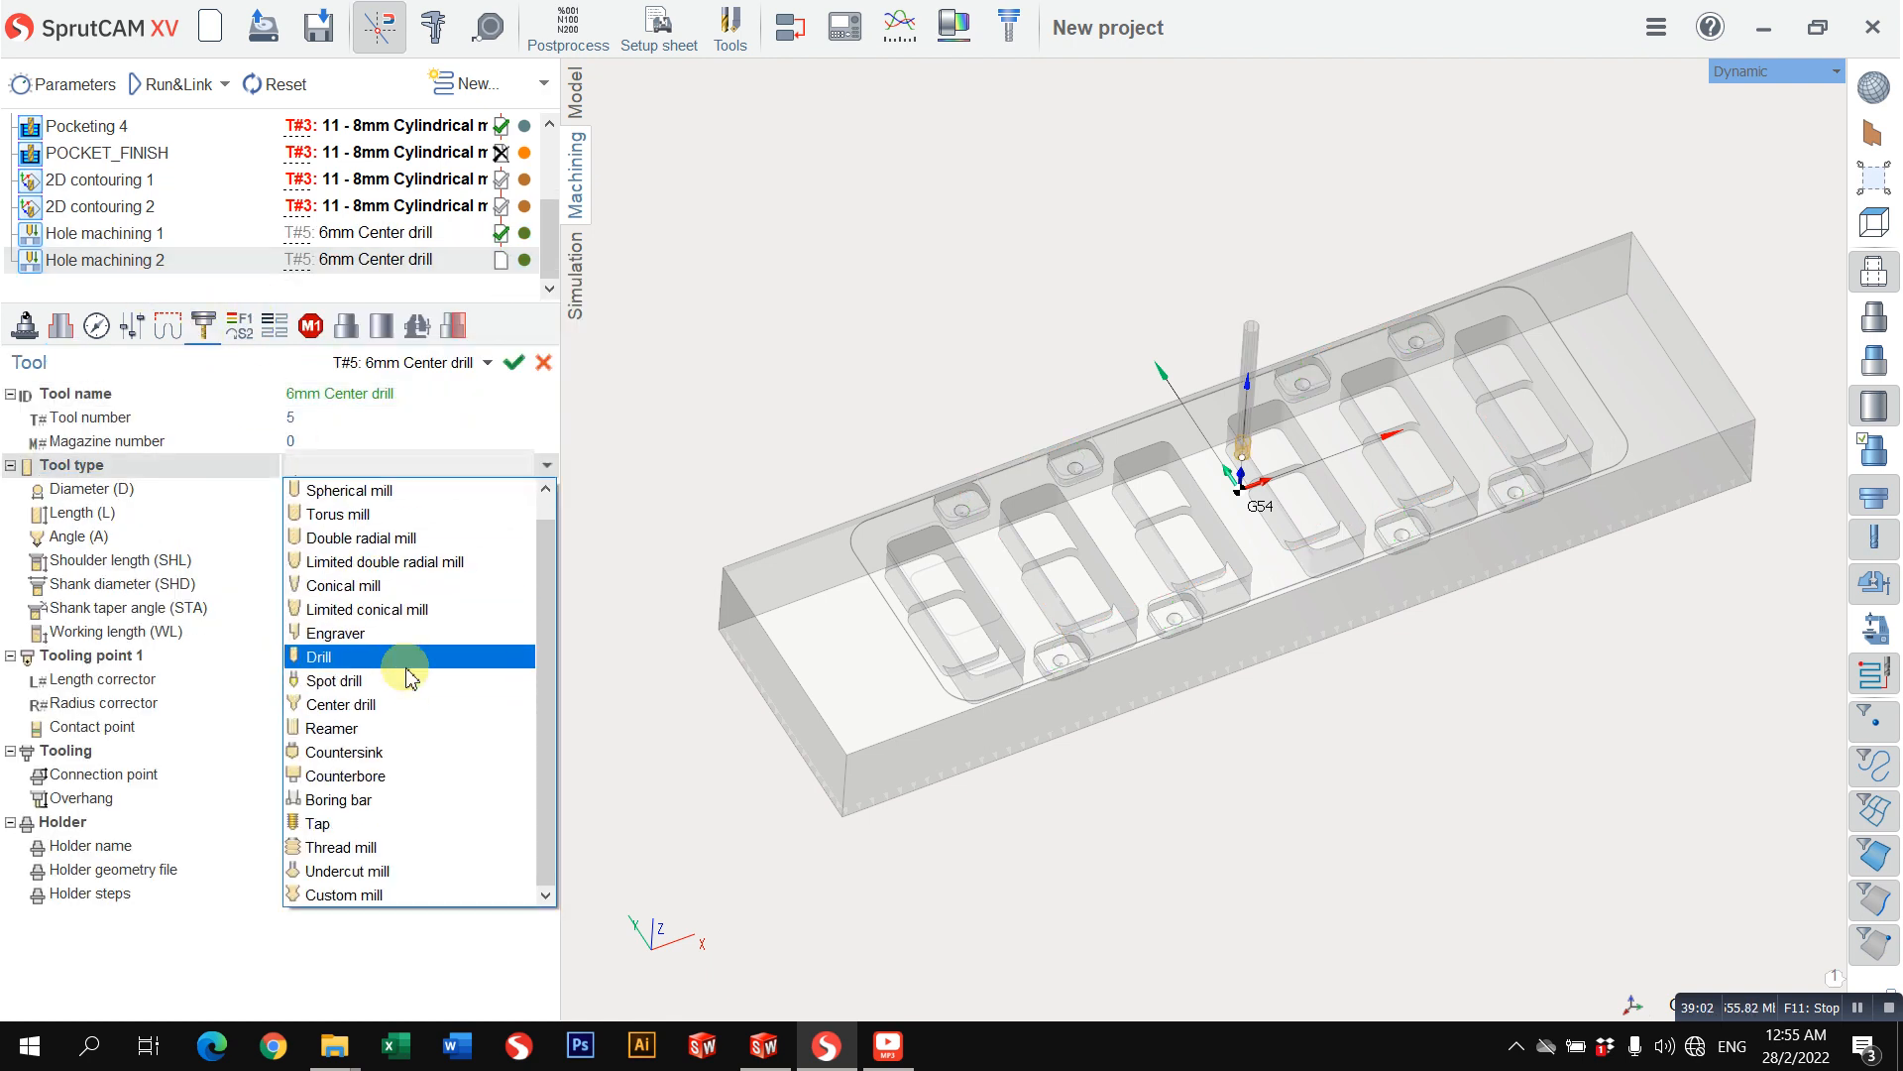
{"action": "left_click", "coordinate": [402, 658]}
{"action": "left_click", "coordinate": [340, 516]}
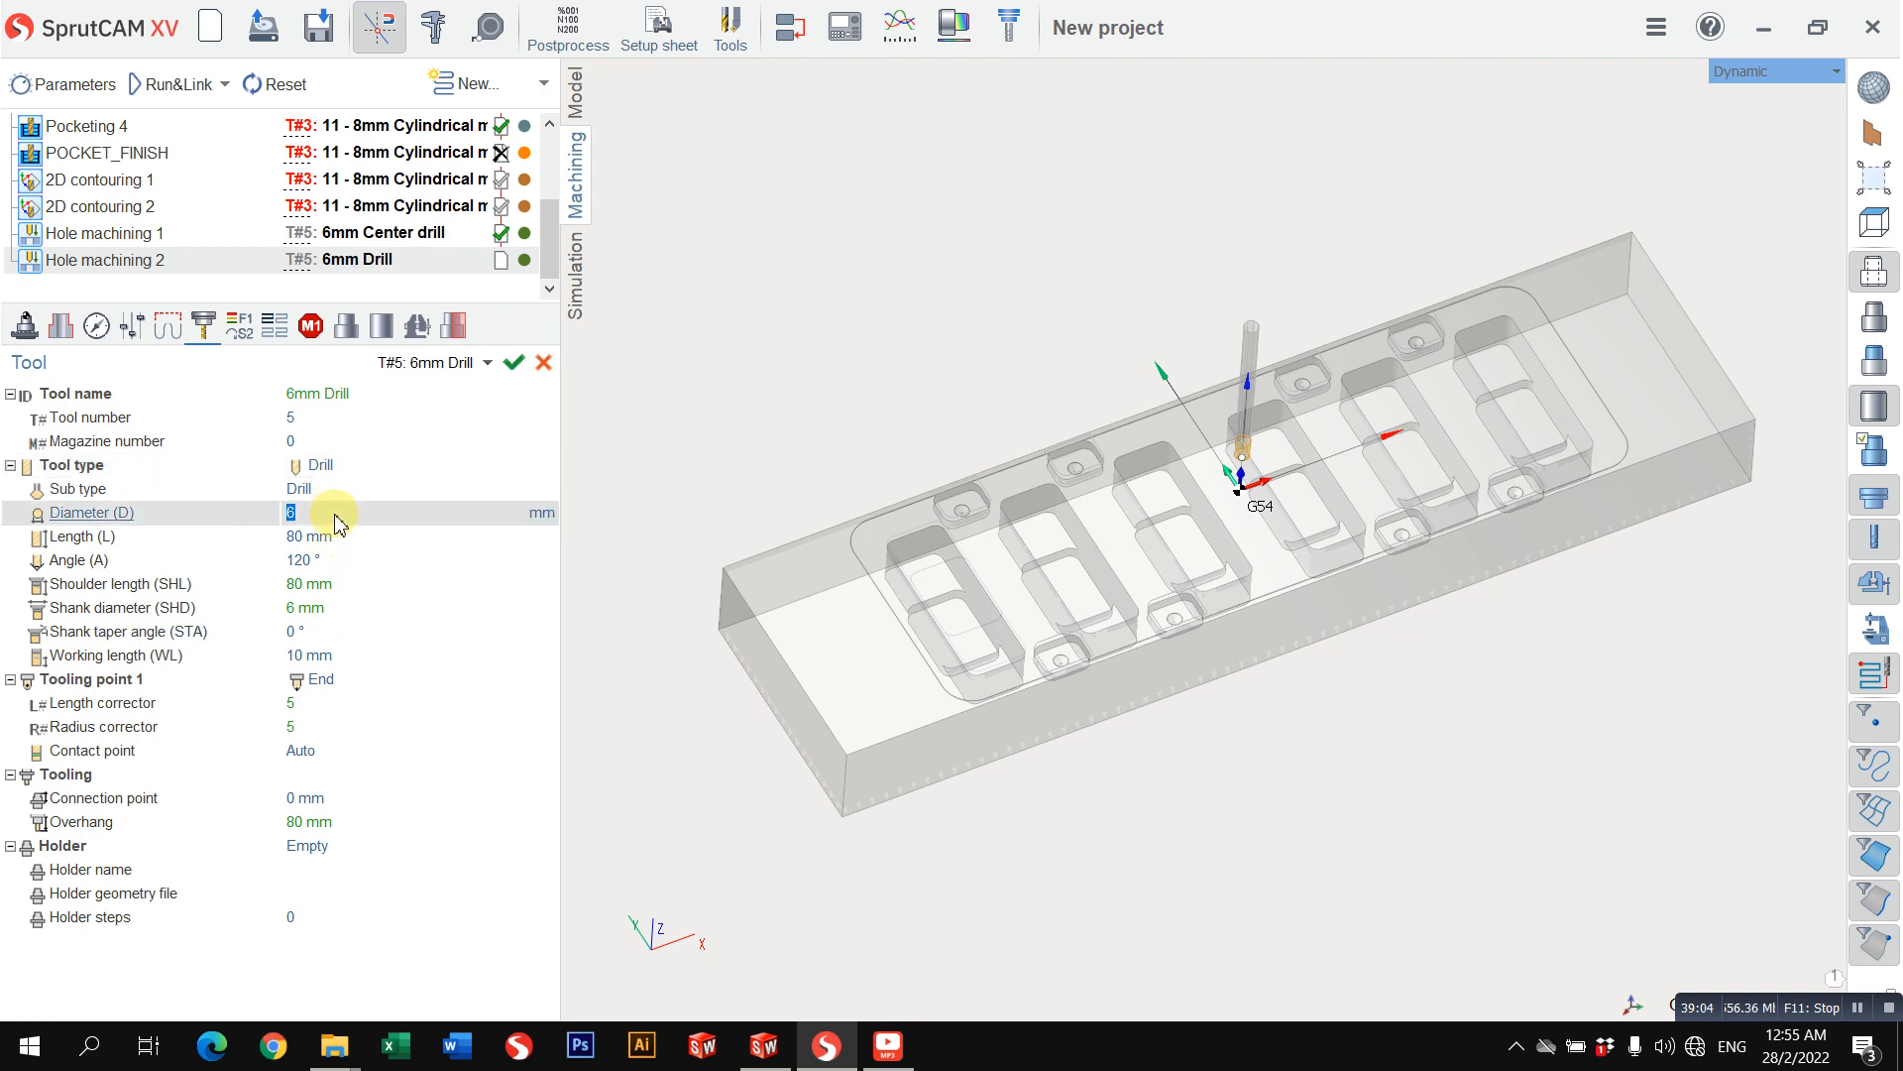
{"action": "left_click", "coordinate": [381, 607]}
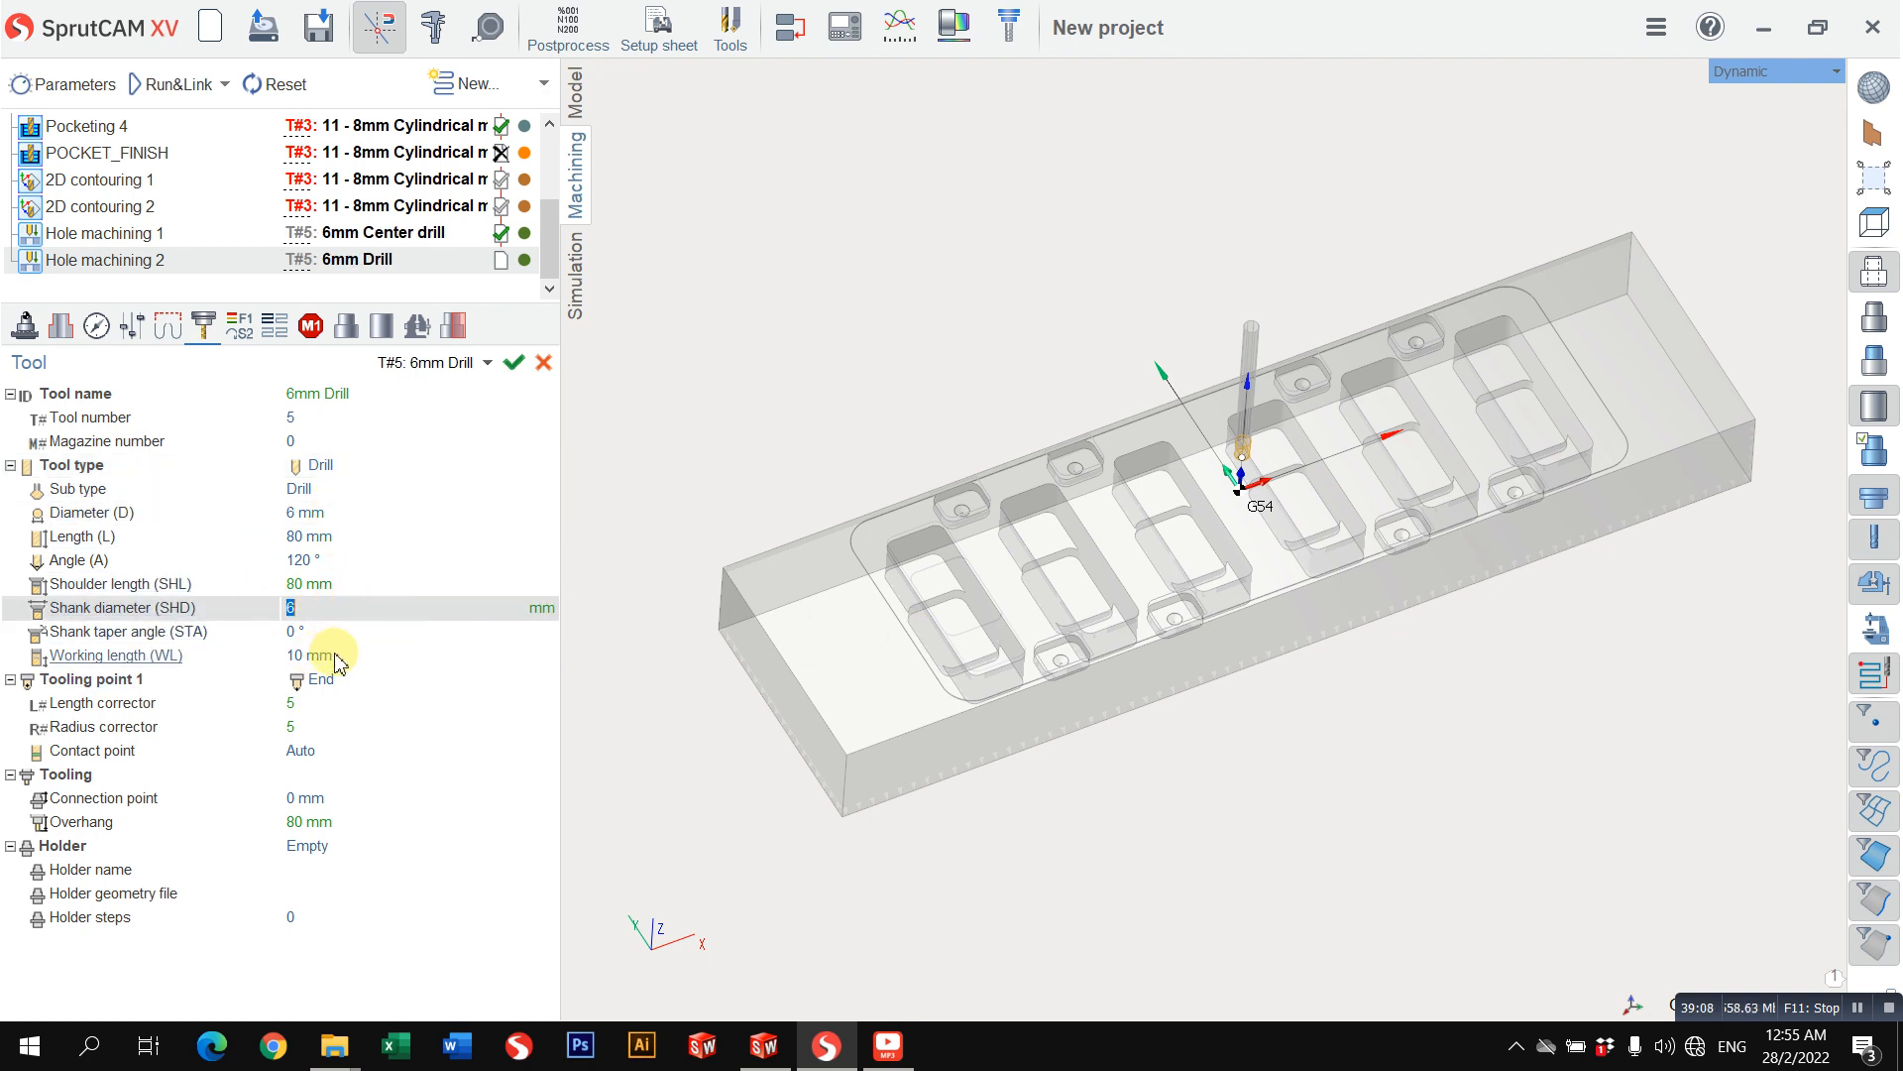
{"action": "left_click", "coordinate": [339, 656]}
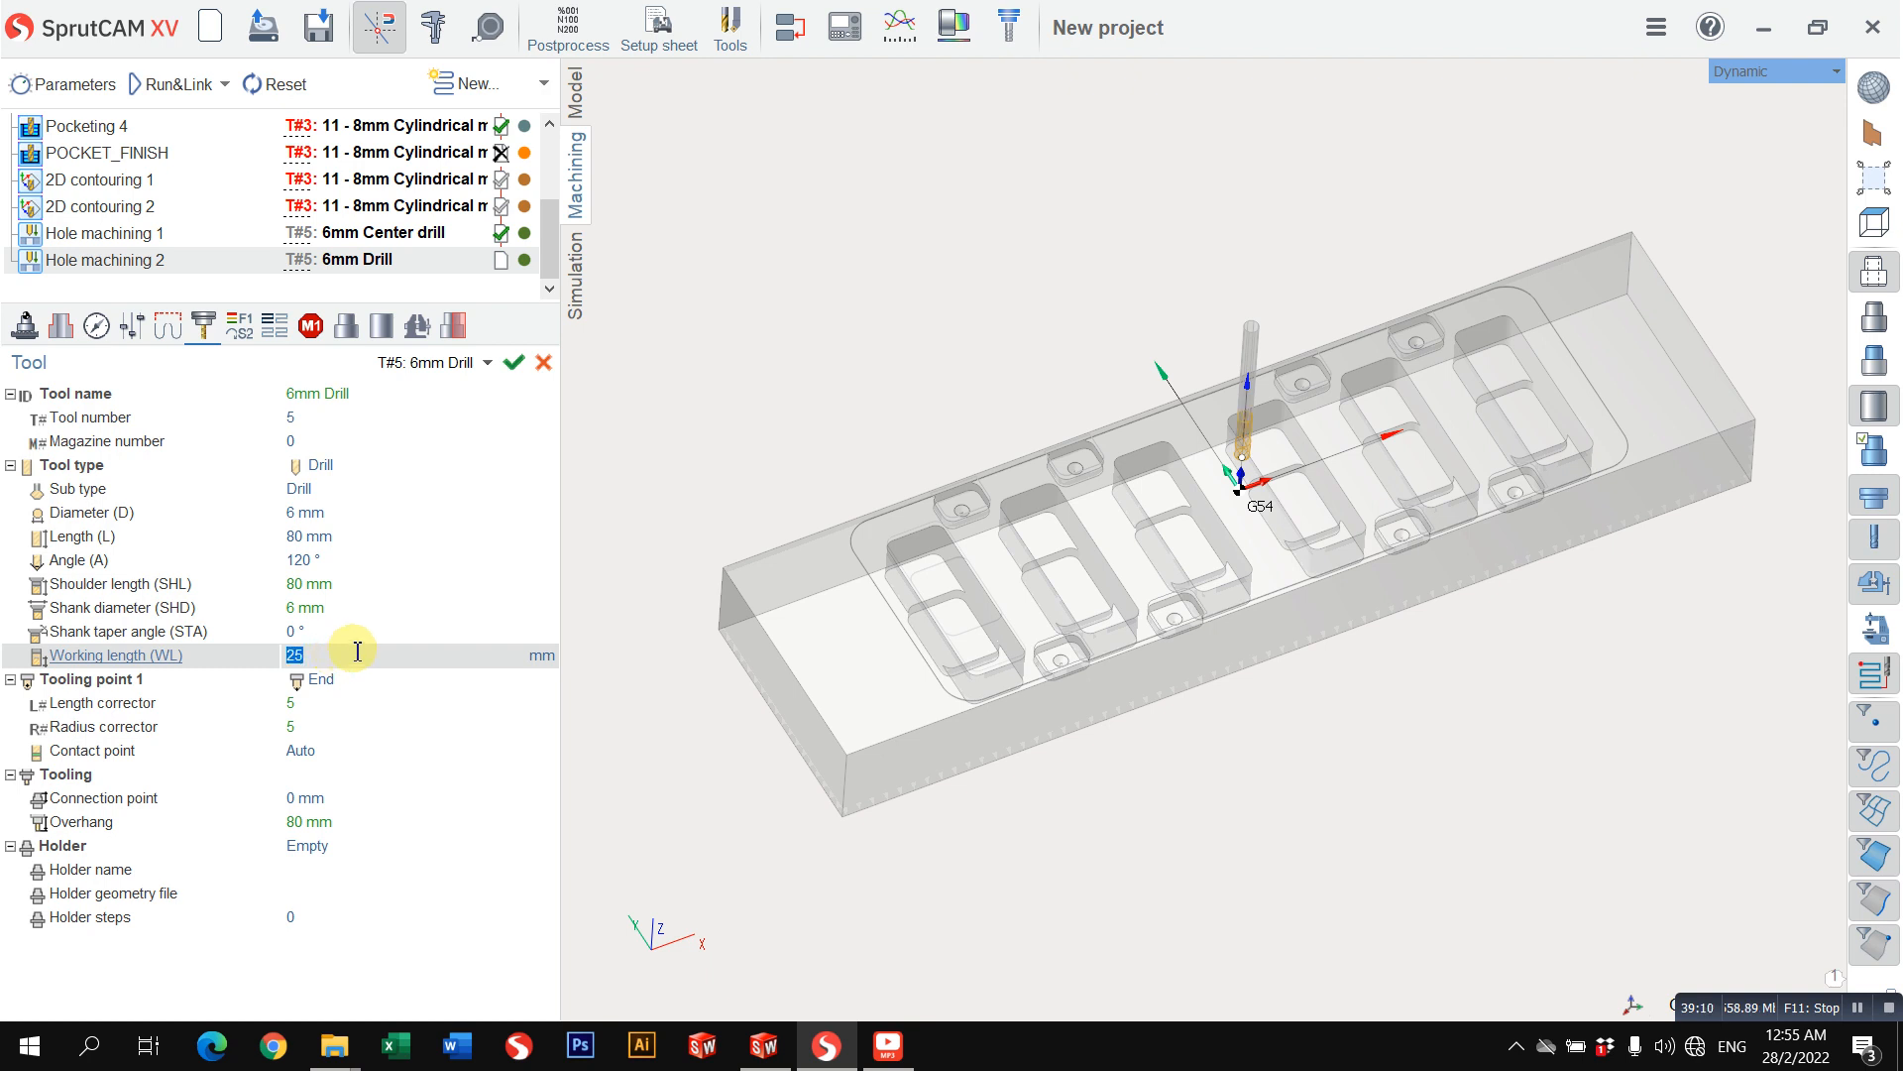
Step: Set the spindle speed of Hole machining 2 to 1500 rev/min
{"action": "left_click", "coordinate": [235, 331]}
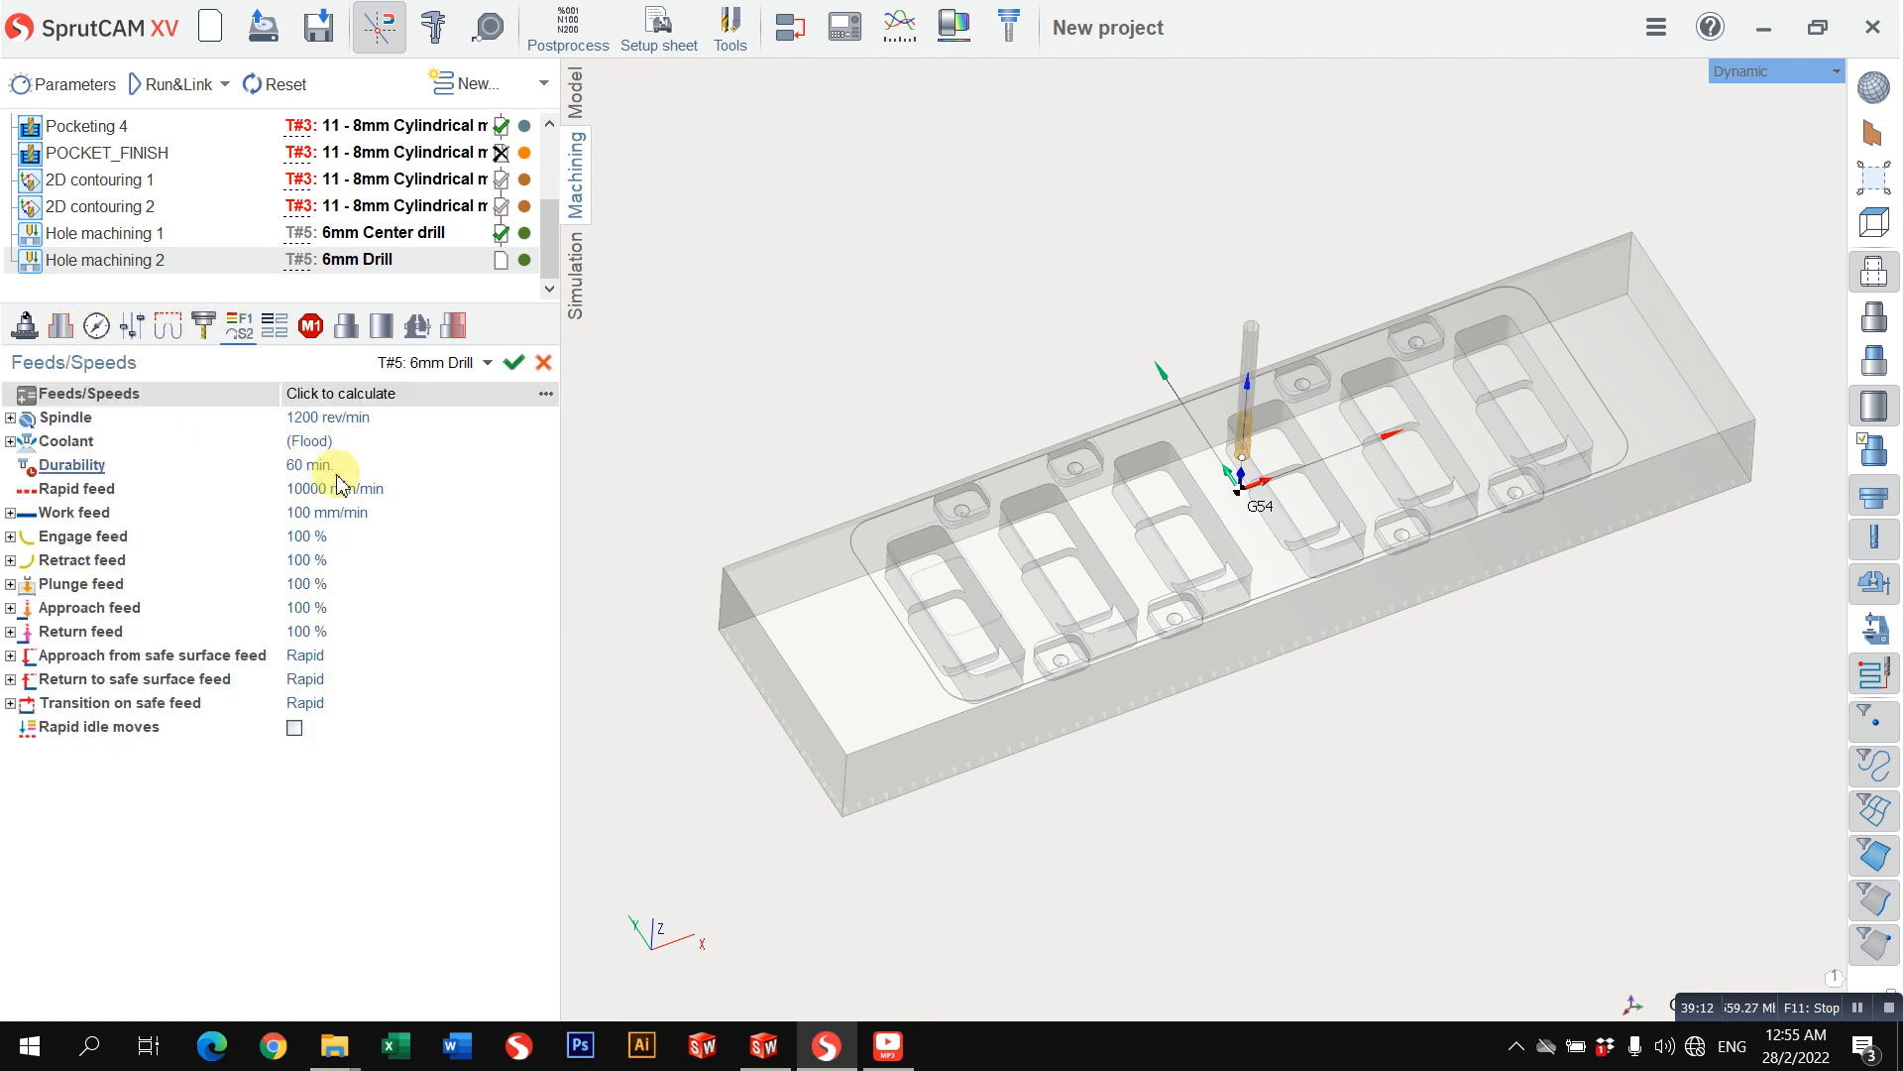
{"action": "left_click", "coordinate": [375, 490]}
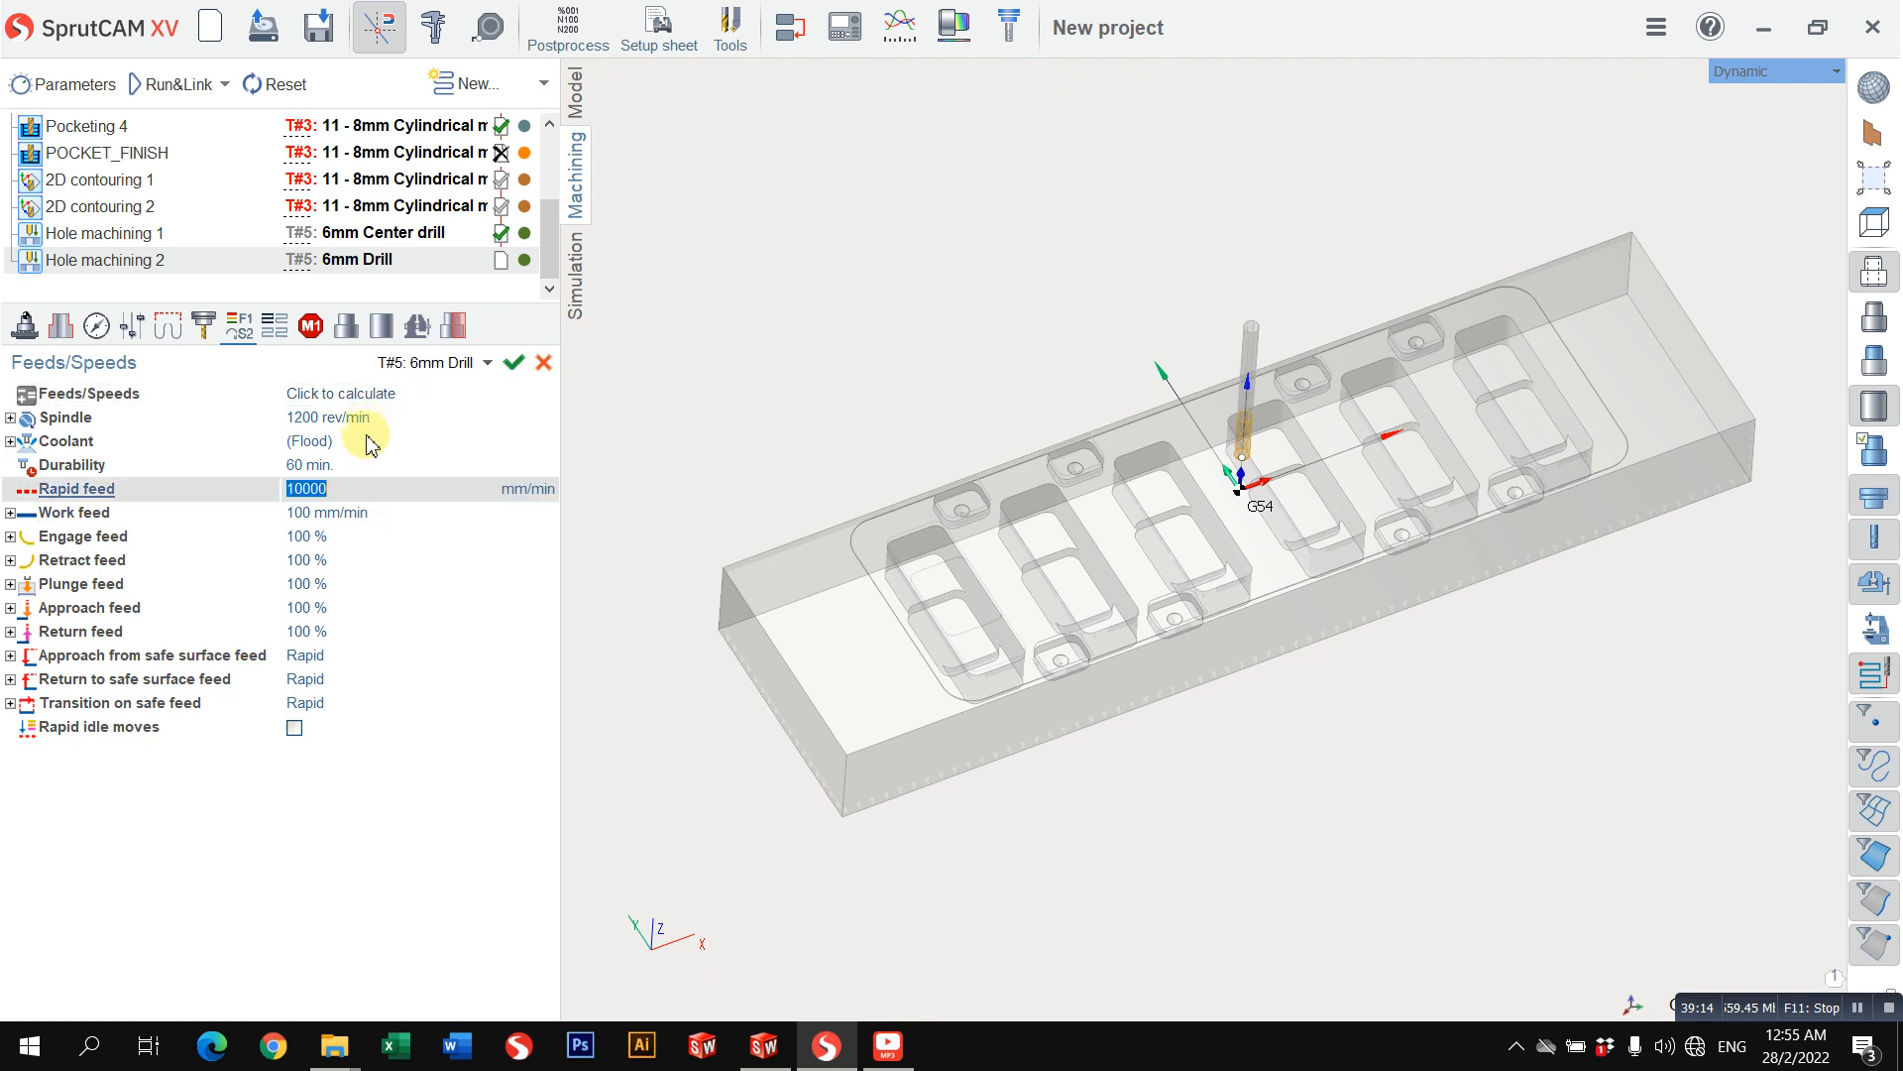
{"action": "left_click", "coordinate": [381, 415]}
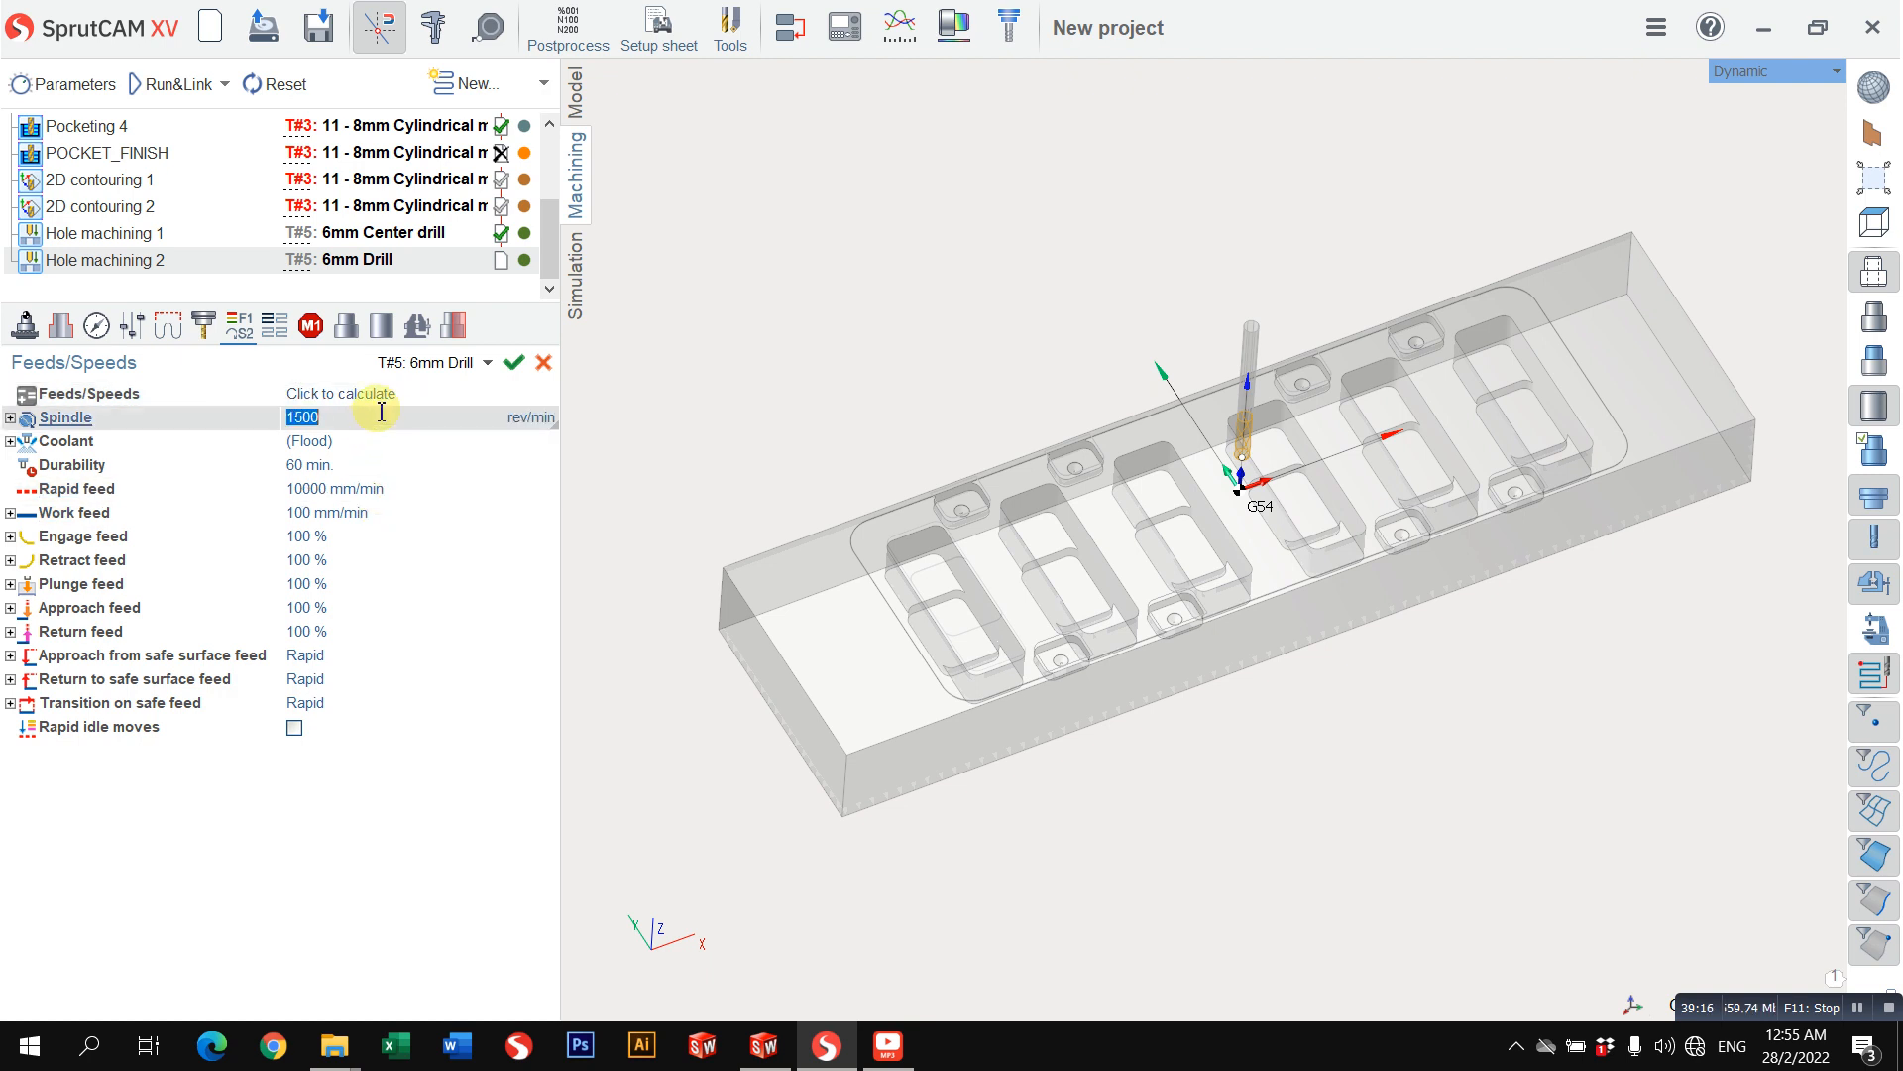
Step: Set the depth H of all eight holes in the Hole machining 2 job assignment to 15 mm
{"action": "left_click", "coordinate": [96, 326]}
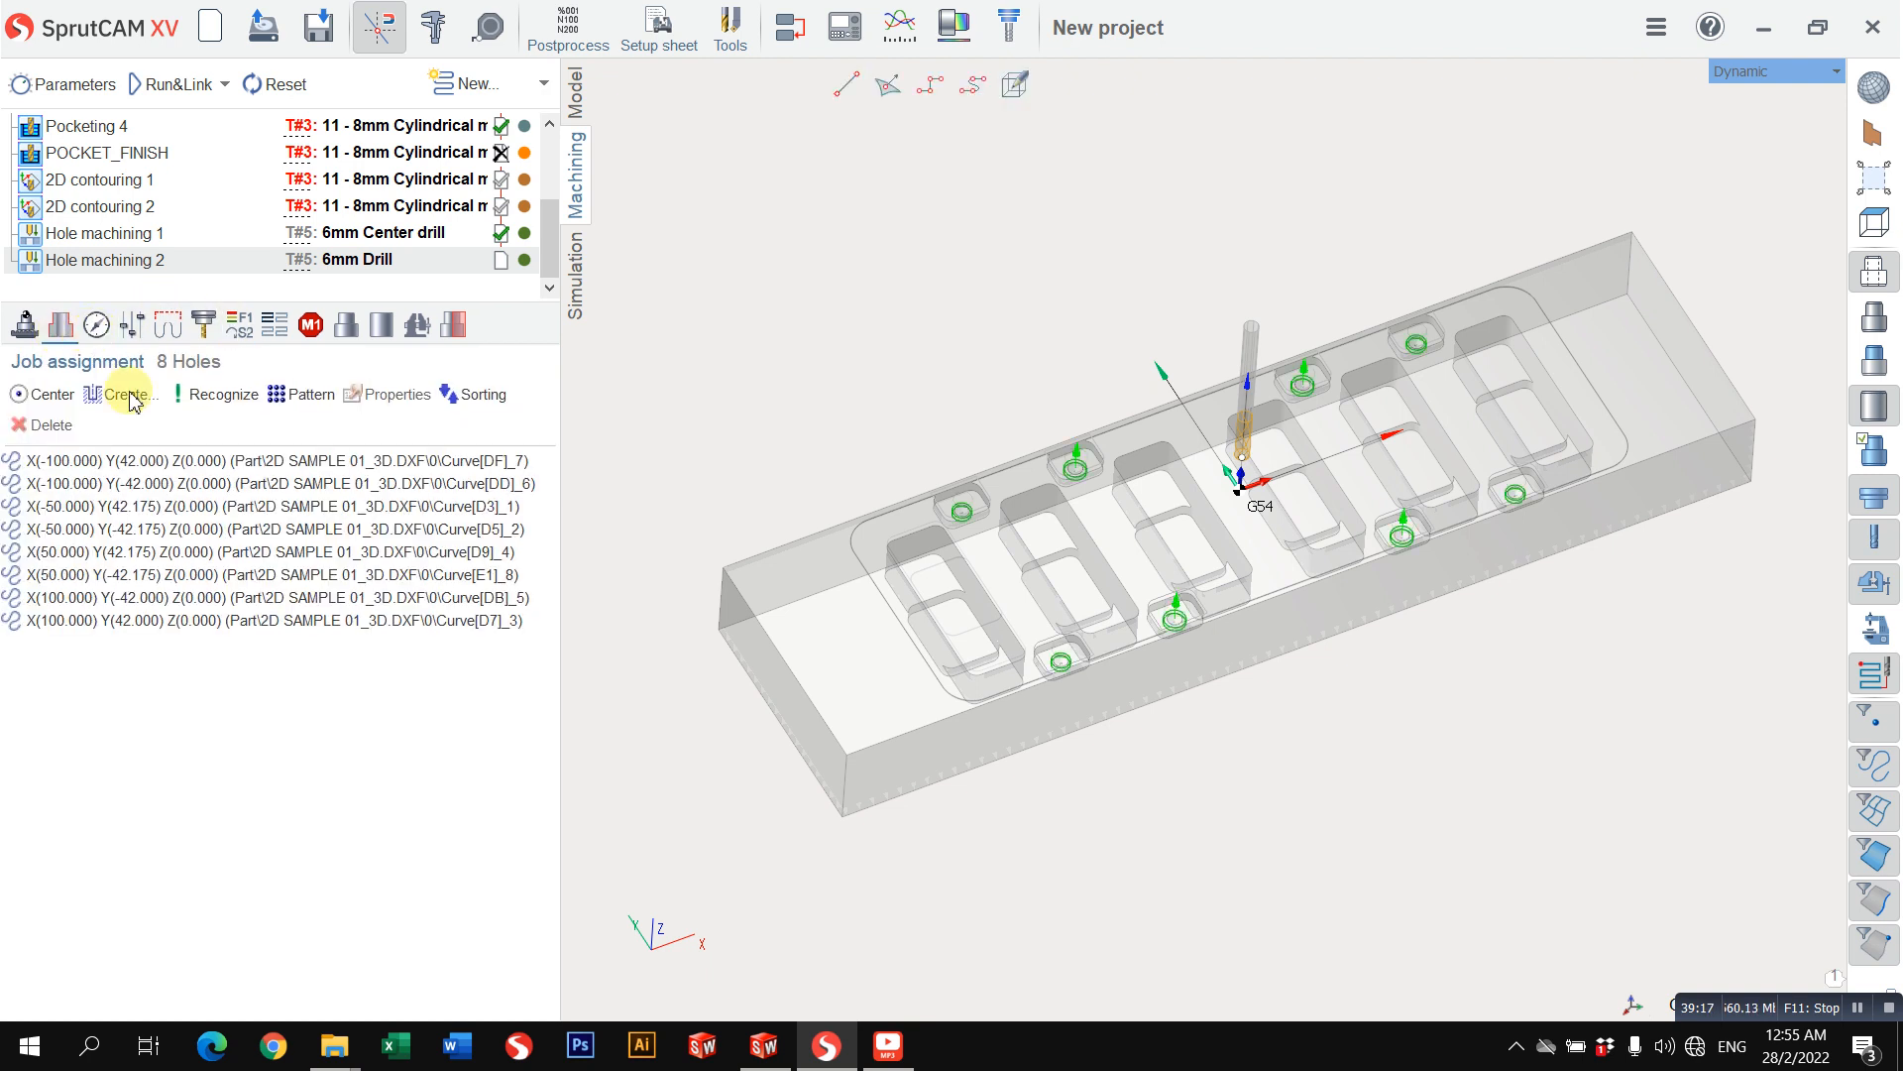
{"action": "left_click", "coordinate": [188, 459]}
{"action": "left_click", "coordinate": [238, 637], "text": "shift"}
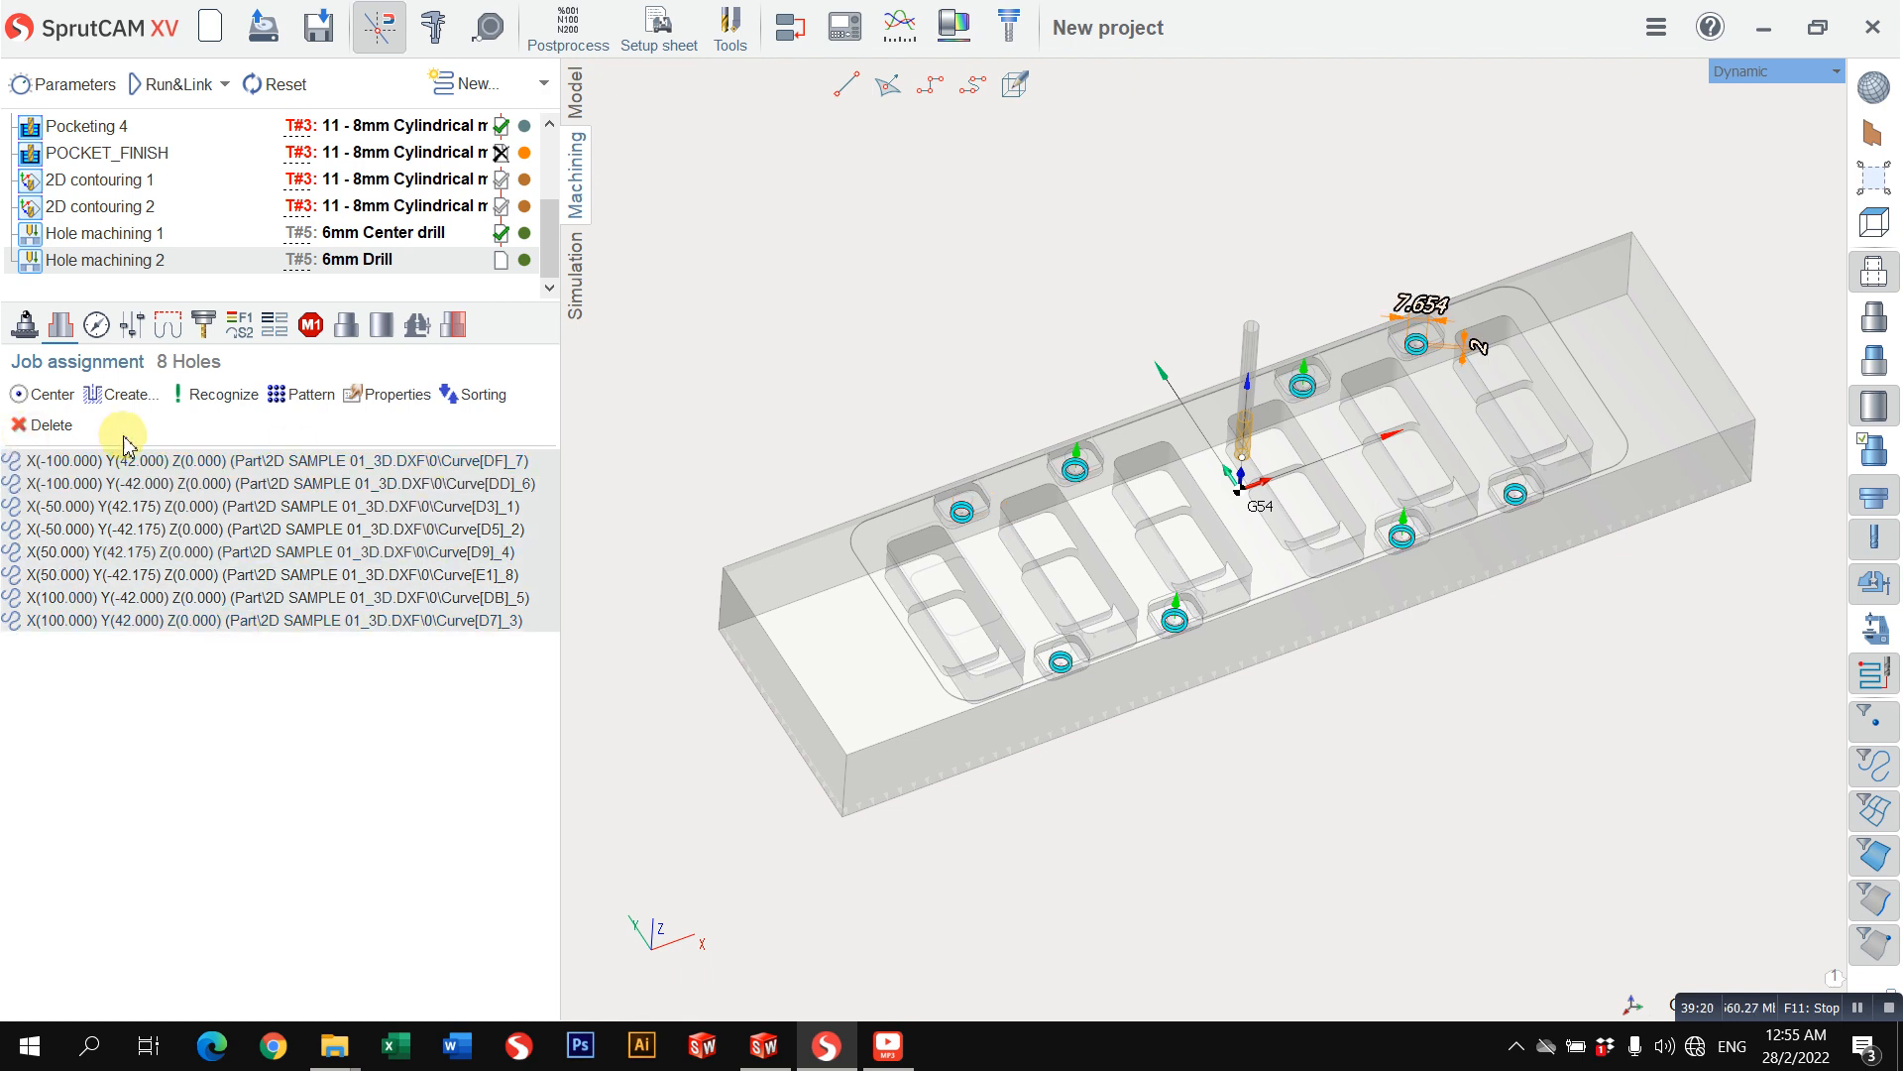
{"action": "left_click", "coordinate": [384, 402]}
{"action": "left_click", "coordinate": [222, 371]}
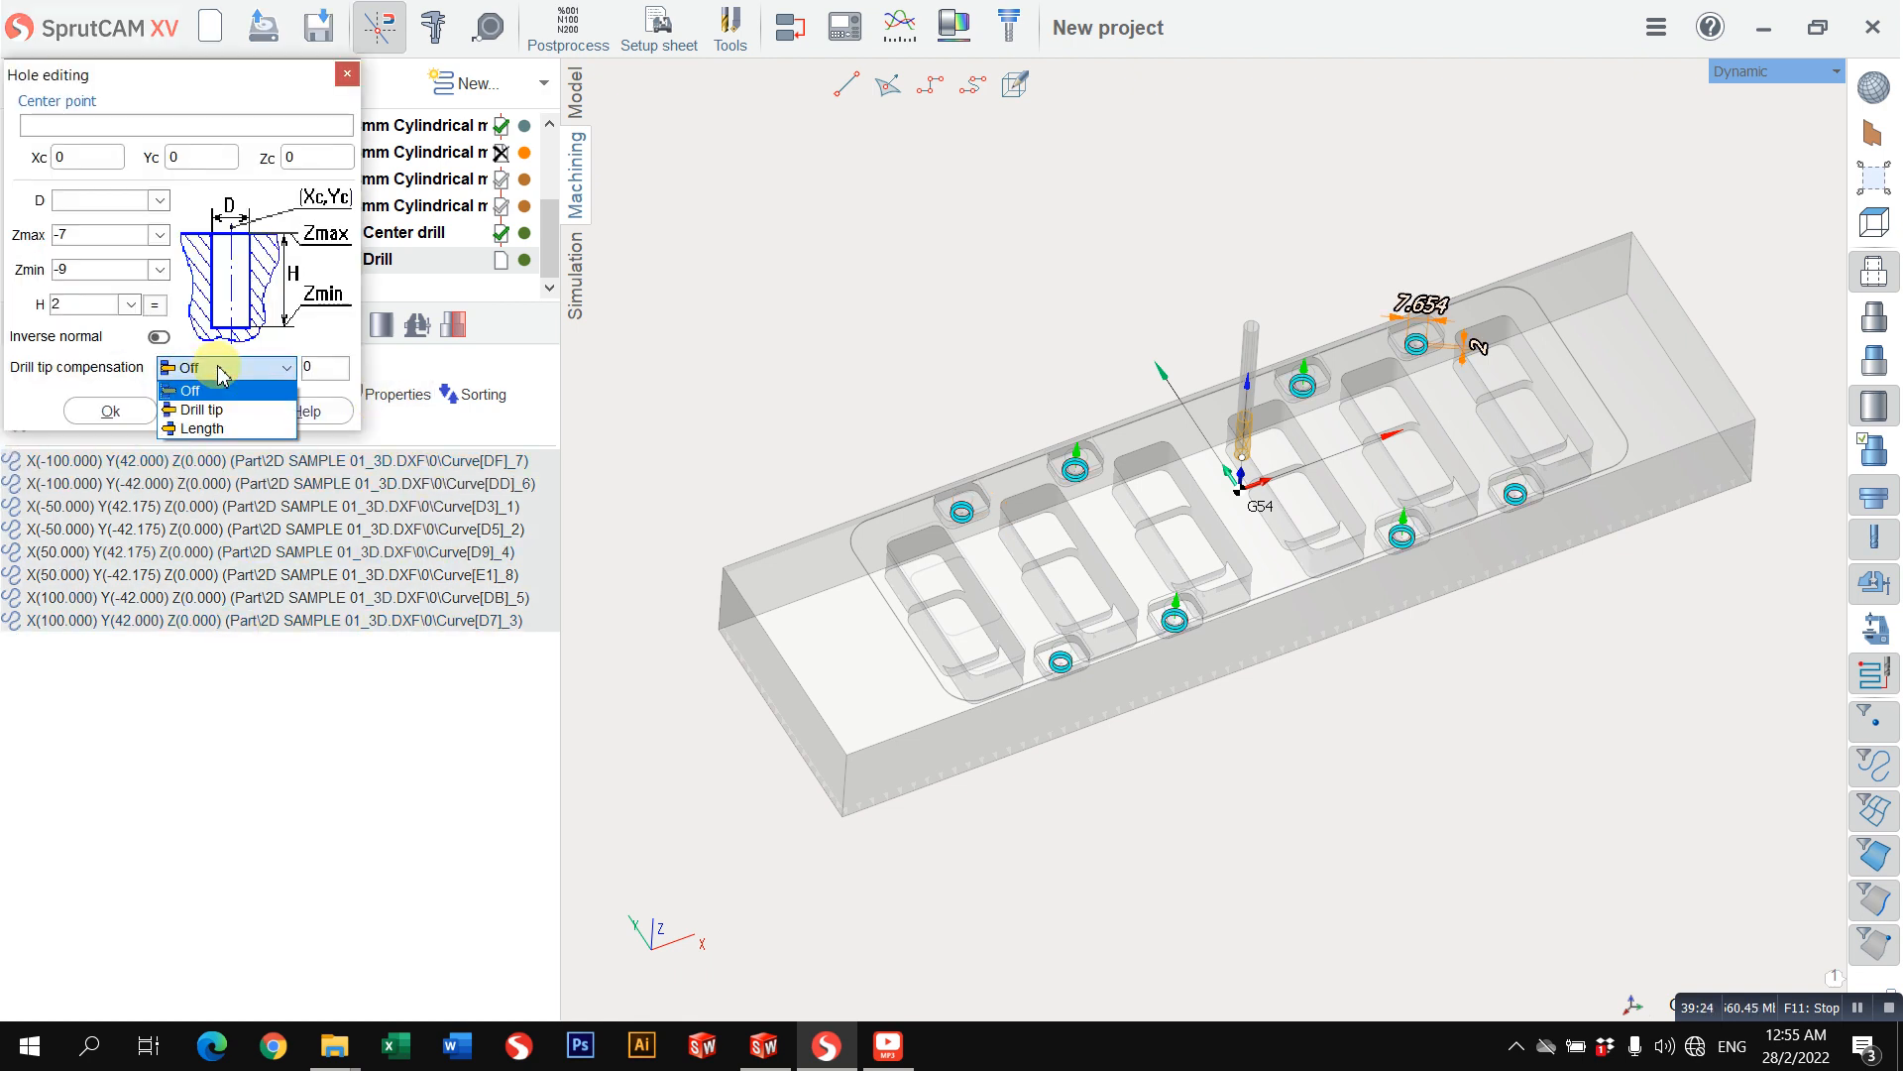
{"action": "left_click", "coordinate": [220, 369]}
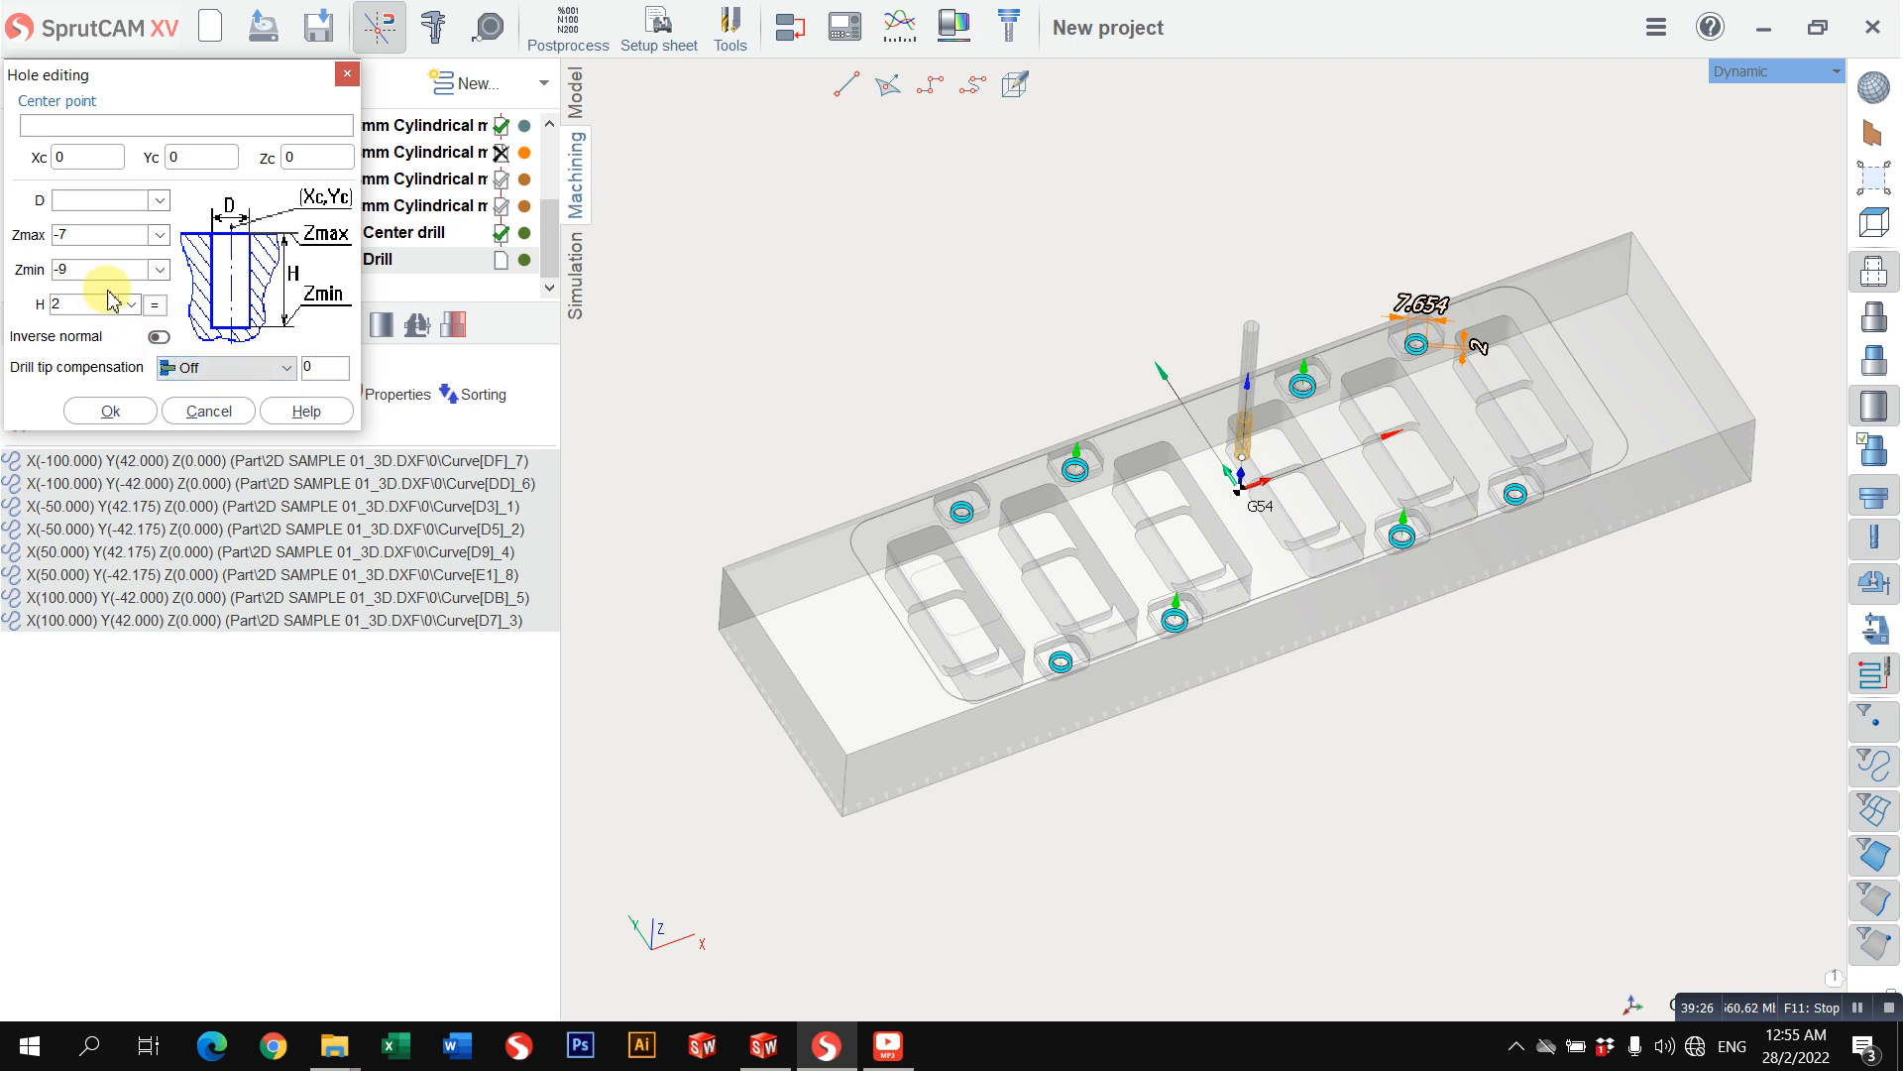
{"action": "key", "text": "Return"}
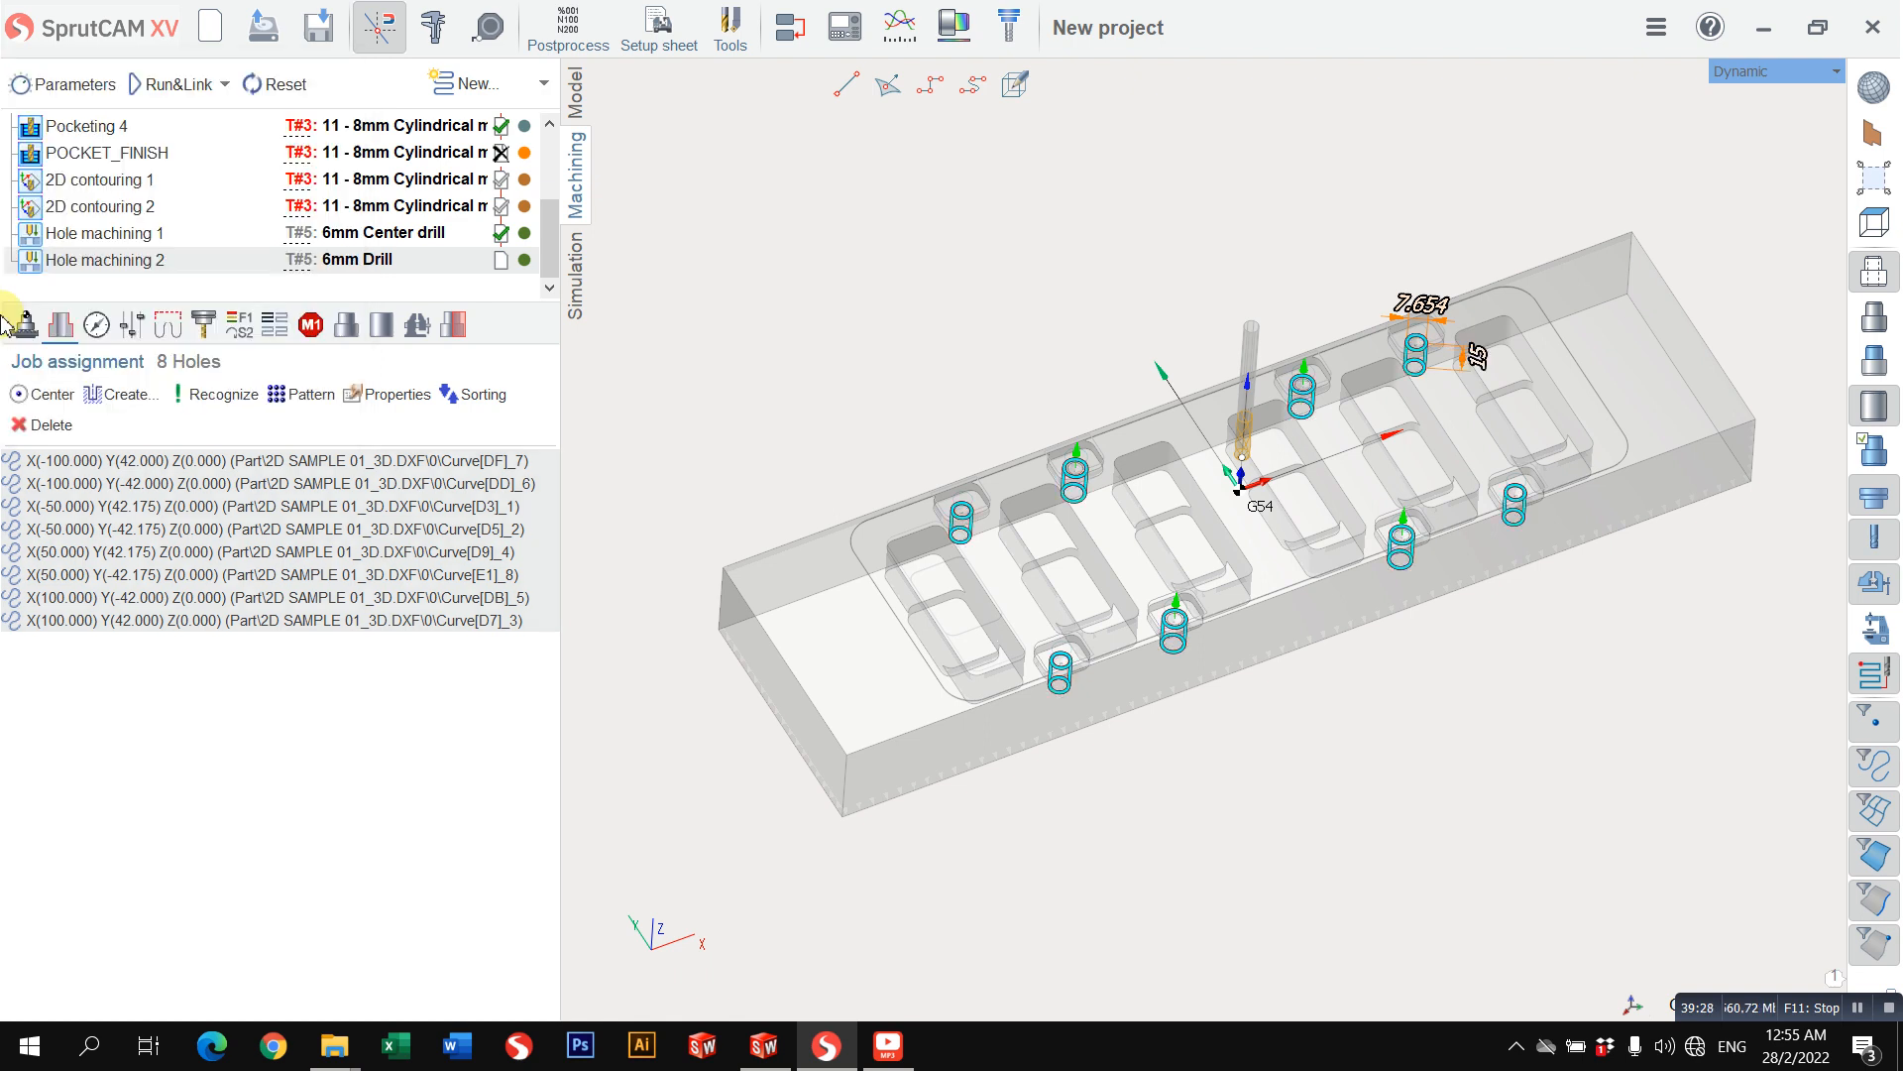
Step: Set the drill tip compensation of the eight selected holes to Drill tip and accept the hole properties
{"action": "left_click", "coordinate": [377, 395]}
{"action": "double_click", "coordinate": [88, 305]}
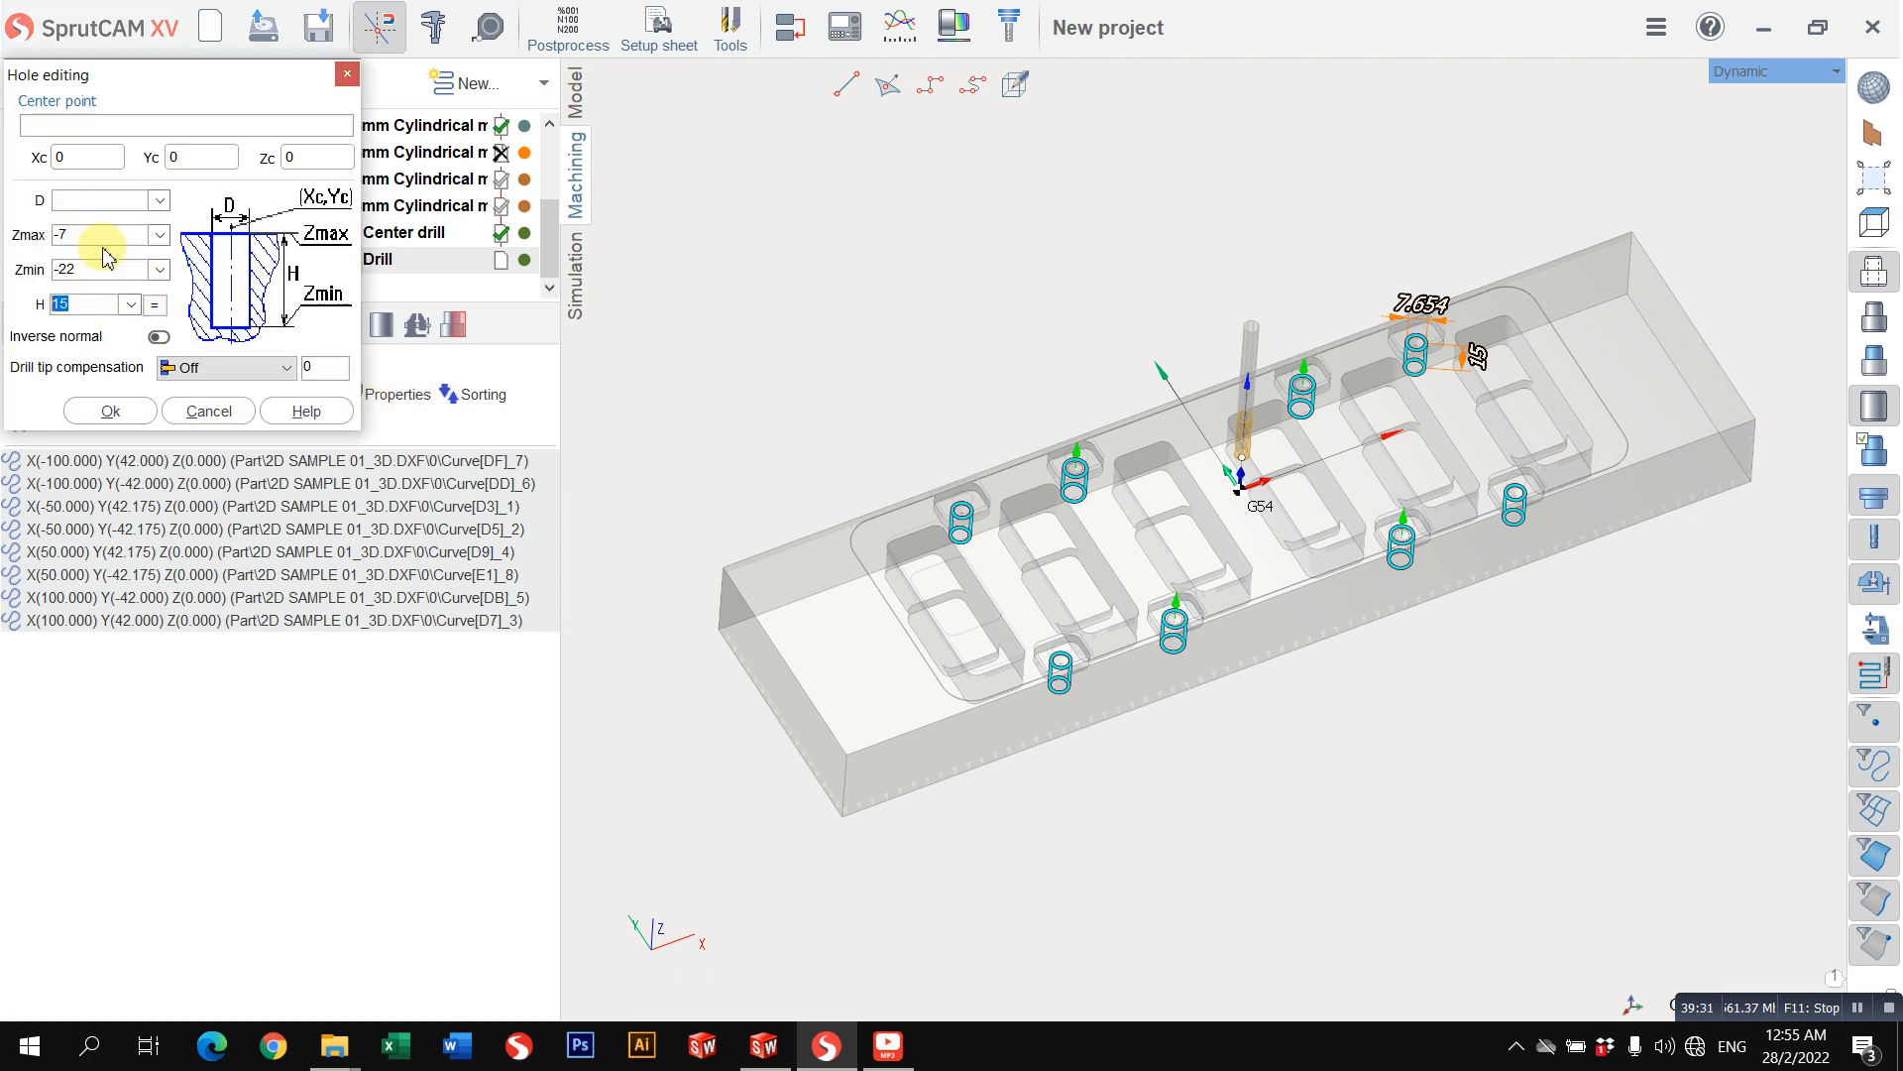
{"action": "middle_click_drag", "start_coordinate": [937, 463], "coordinate": [959, 347]}
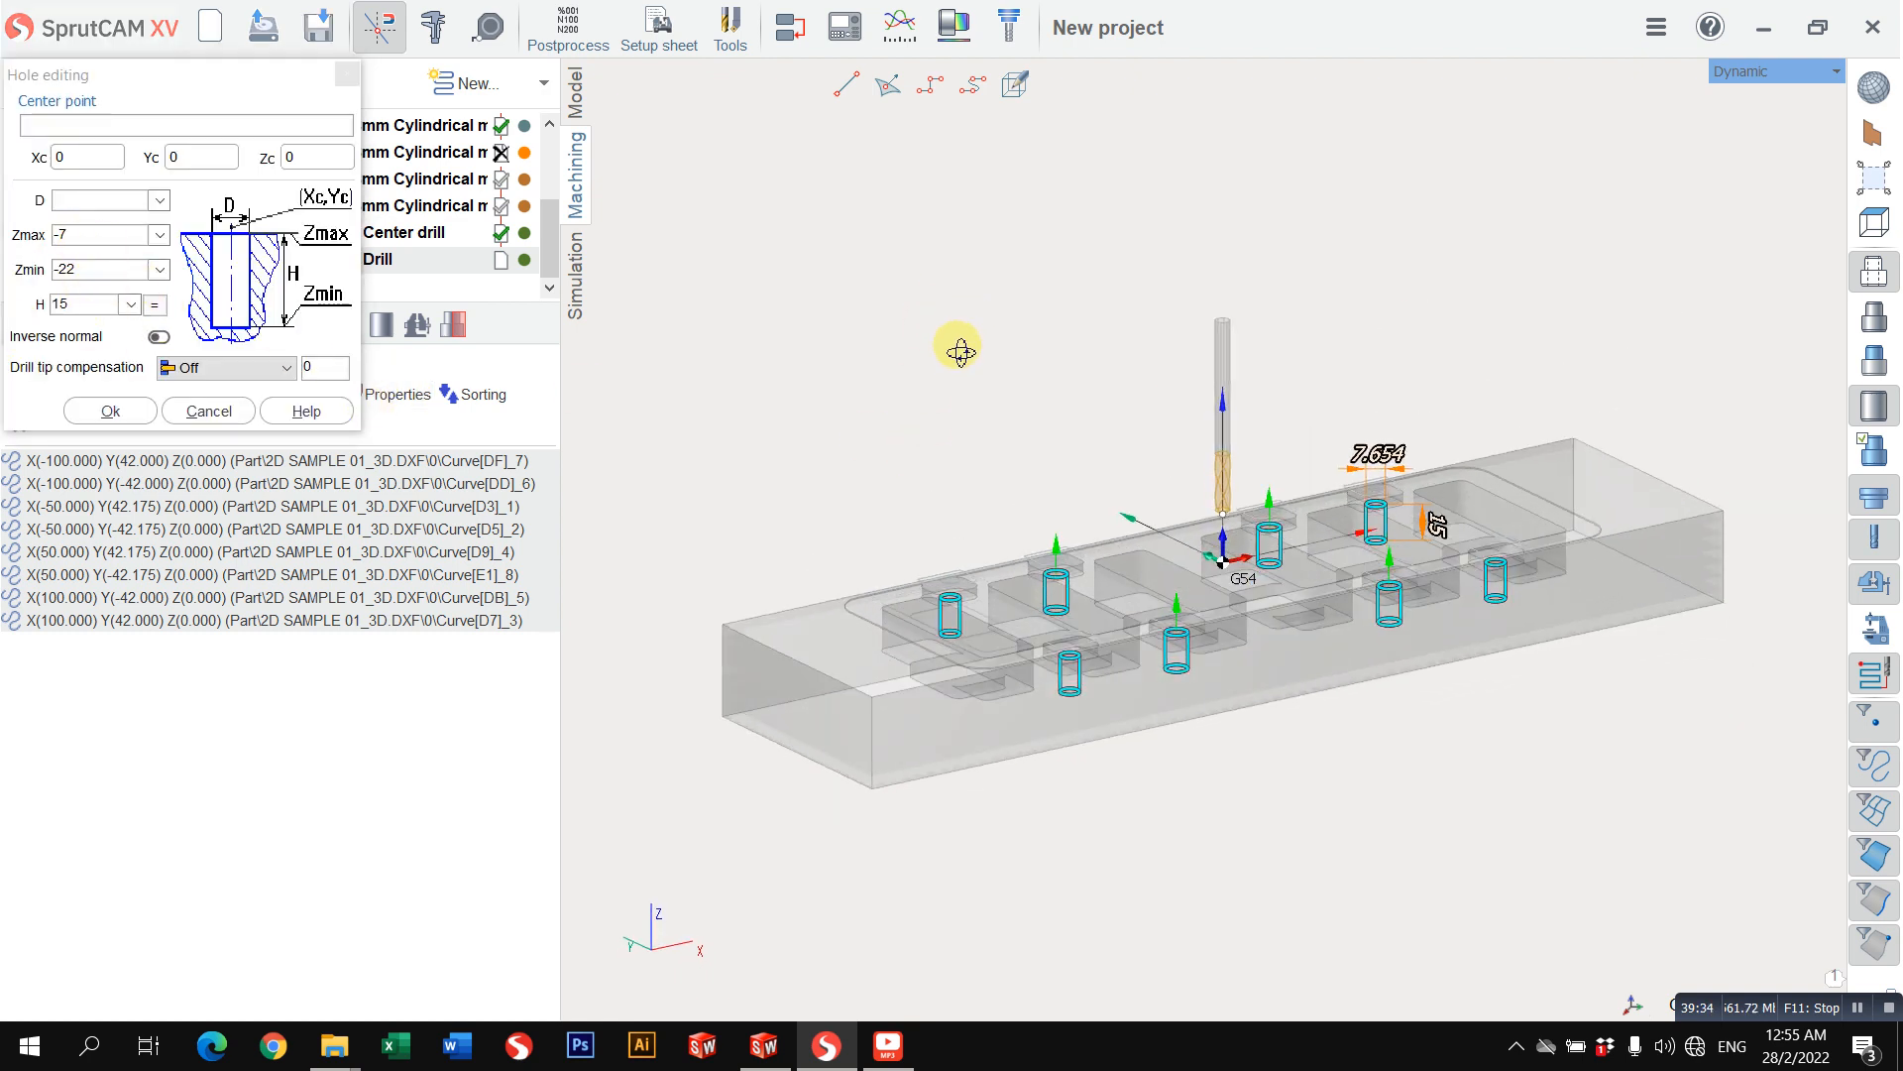
{"action": "left_click", "coordinate": [262, 370]}
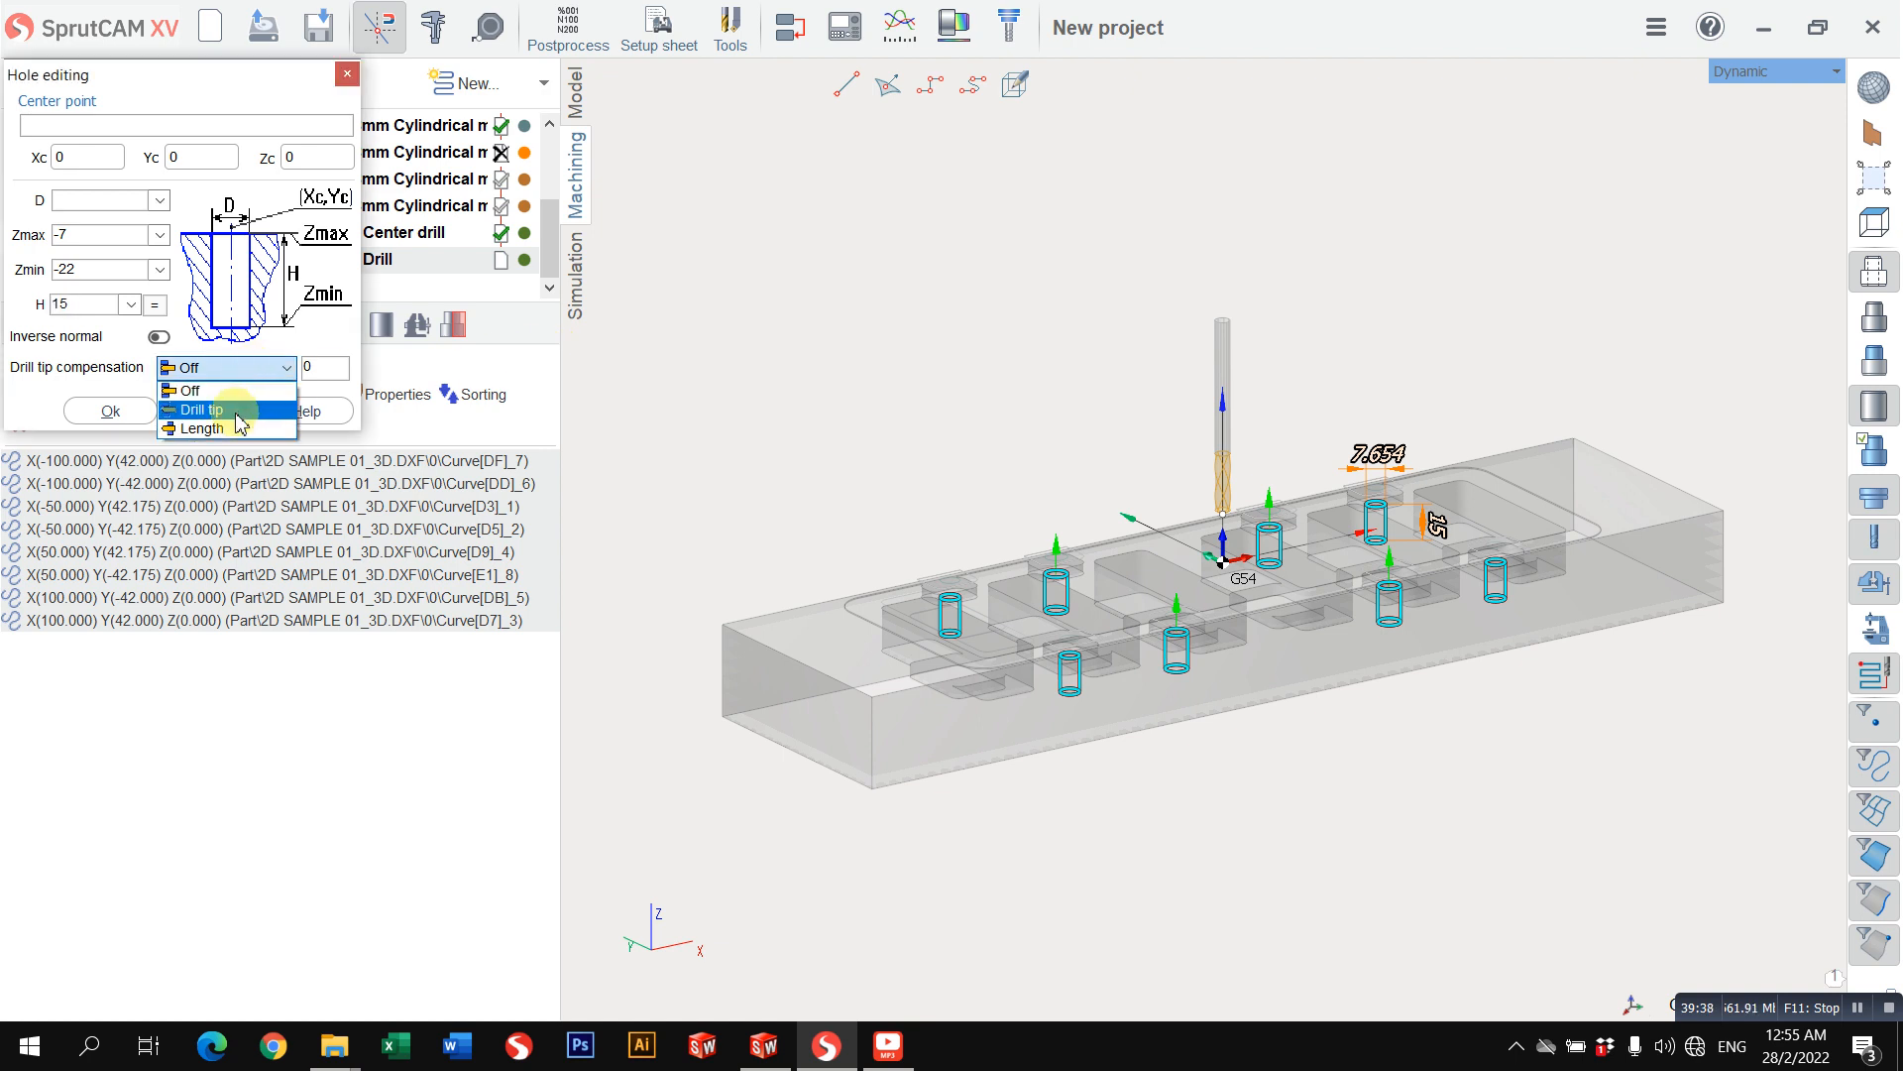
{"action": "left_click", "coordinate": [248, 408]}
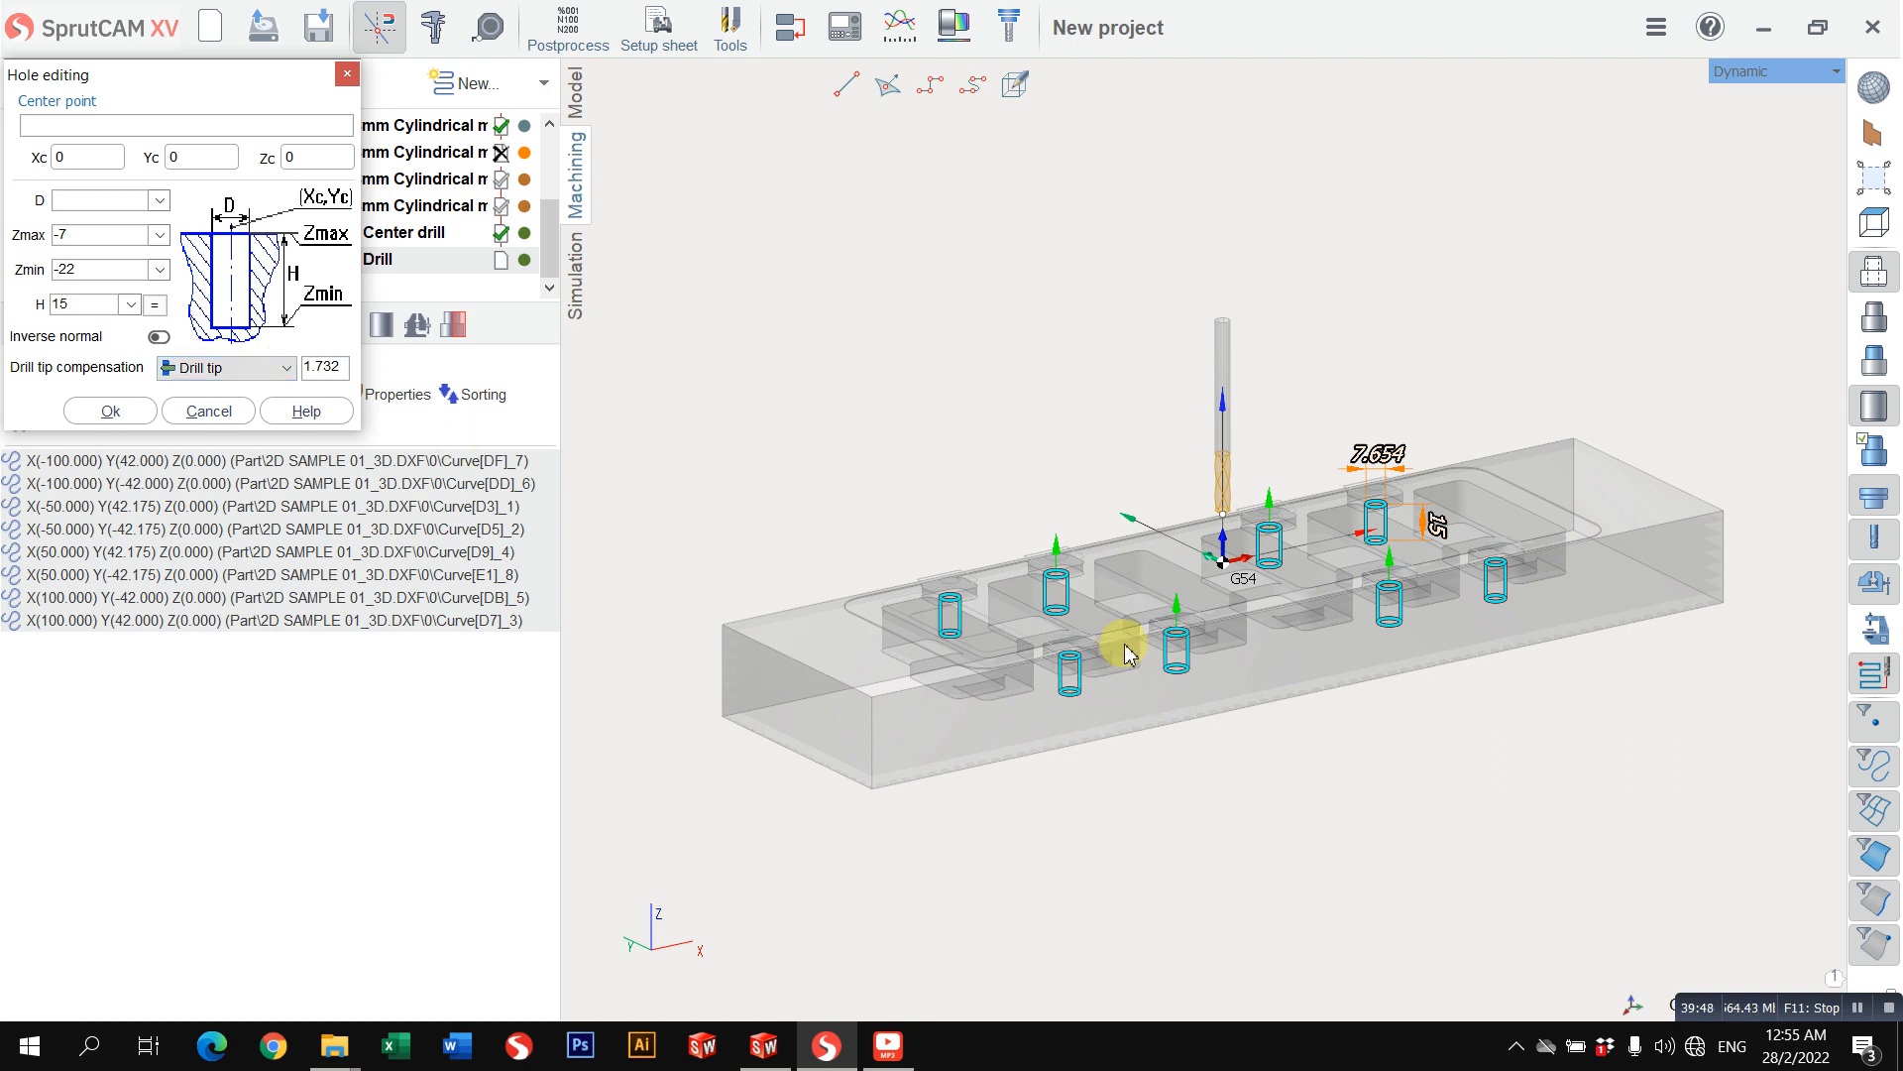
{"action": "scroll", "coordinate": [1124, 644], "scroll_direction": "up", "scroll_amount": 3}
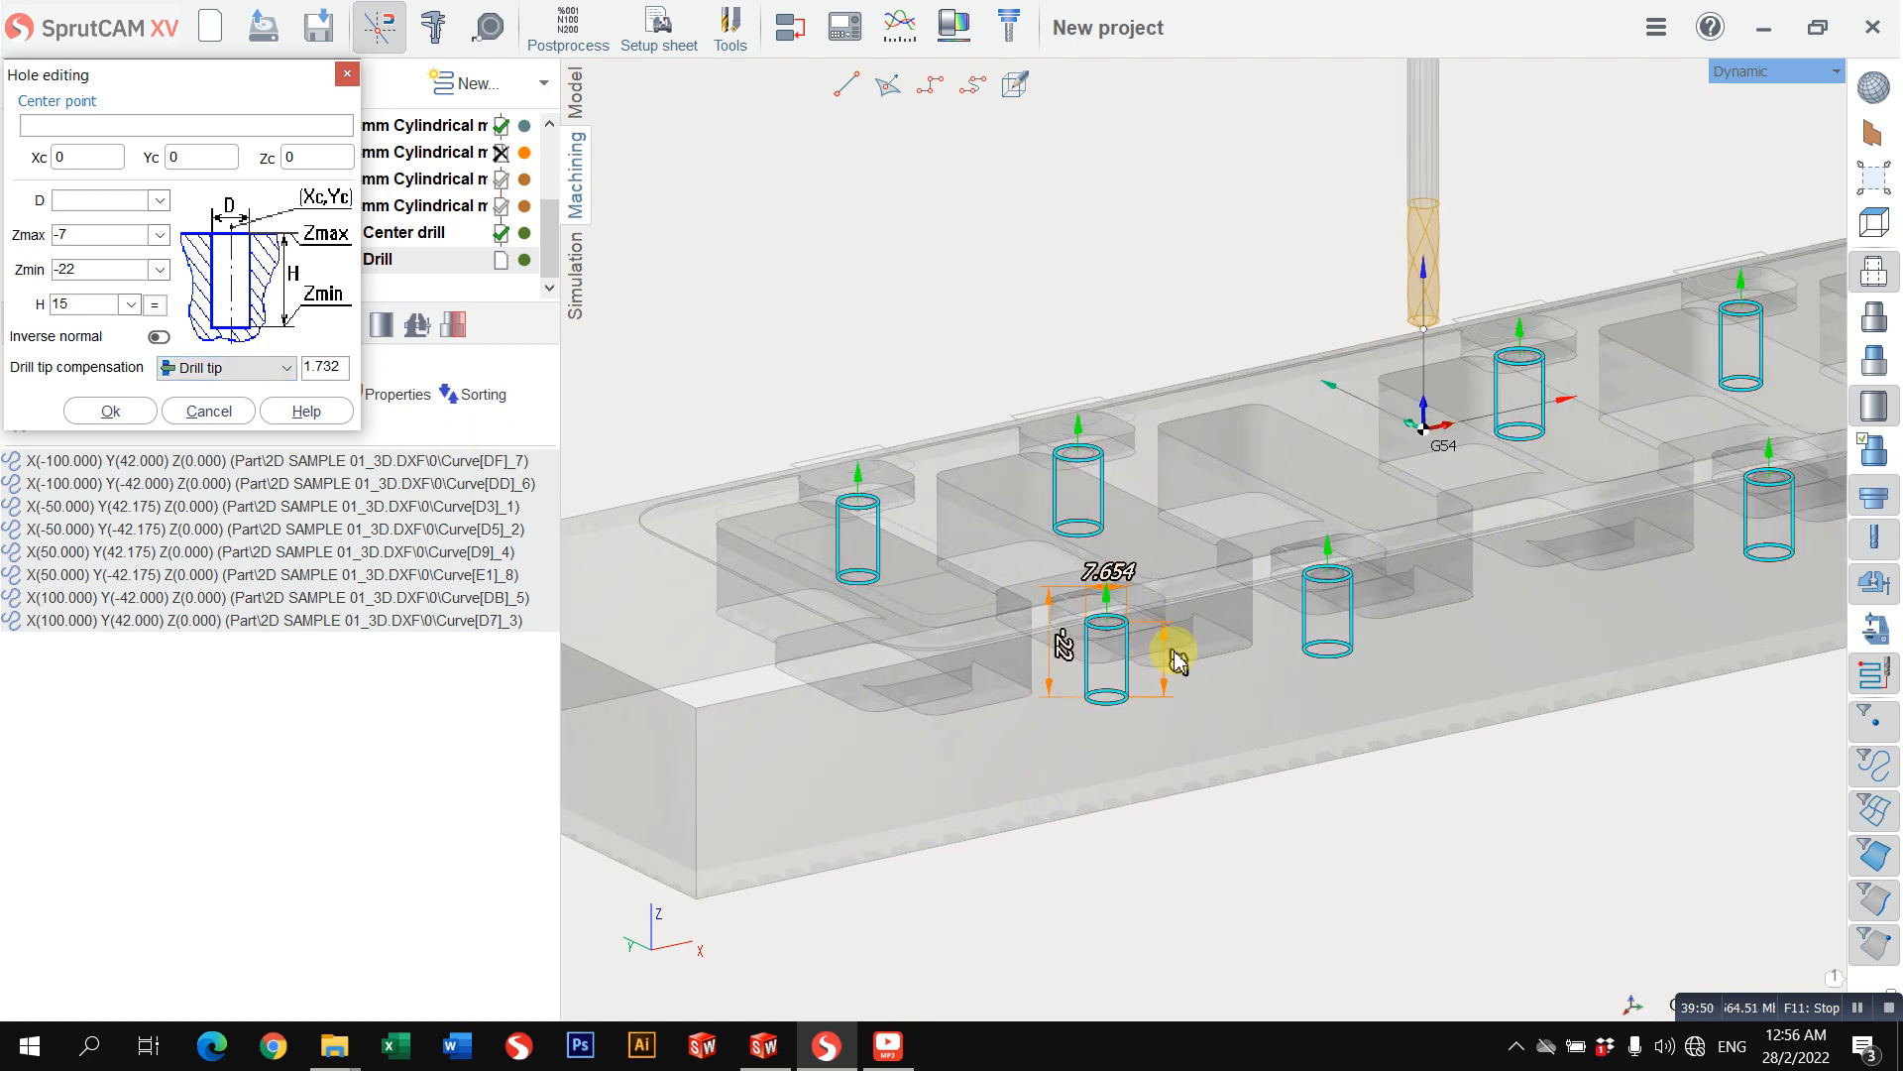
{"action": "scroll", "coordinate": [1177, 663], "scroll_direction": "up", "scroll_amount": 1}
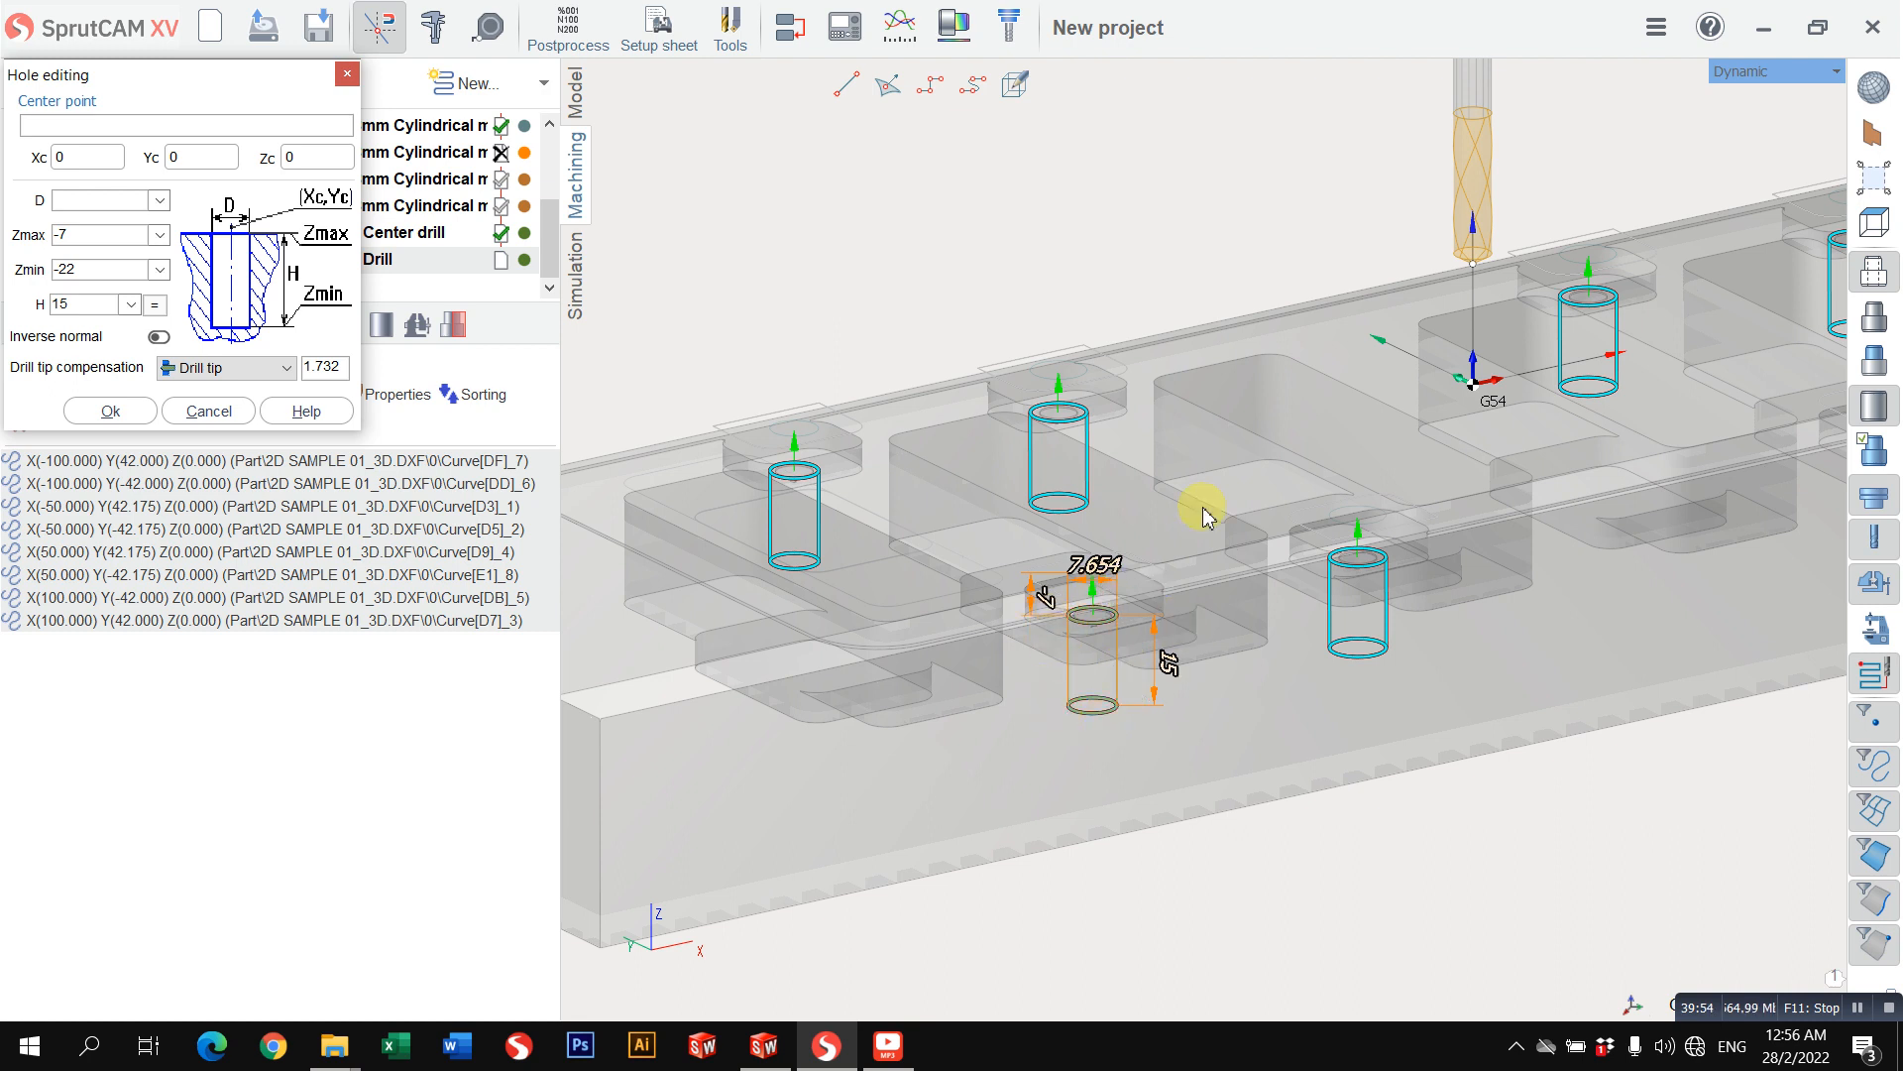
{"action": "scroll", "coordinate": [1482, 268], "scroll_direction": "up", "scroll_amount": 2}
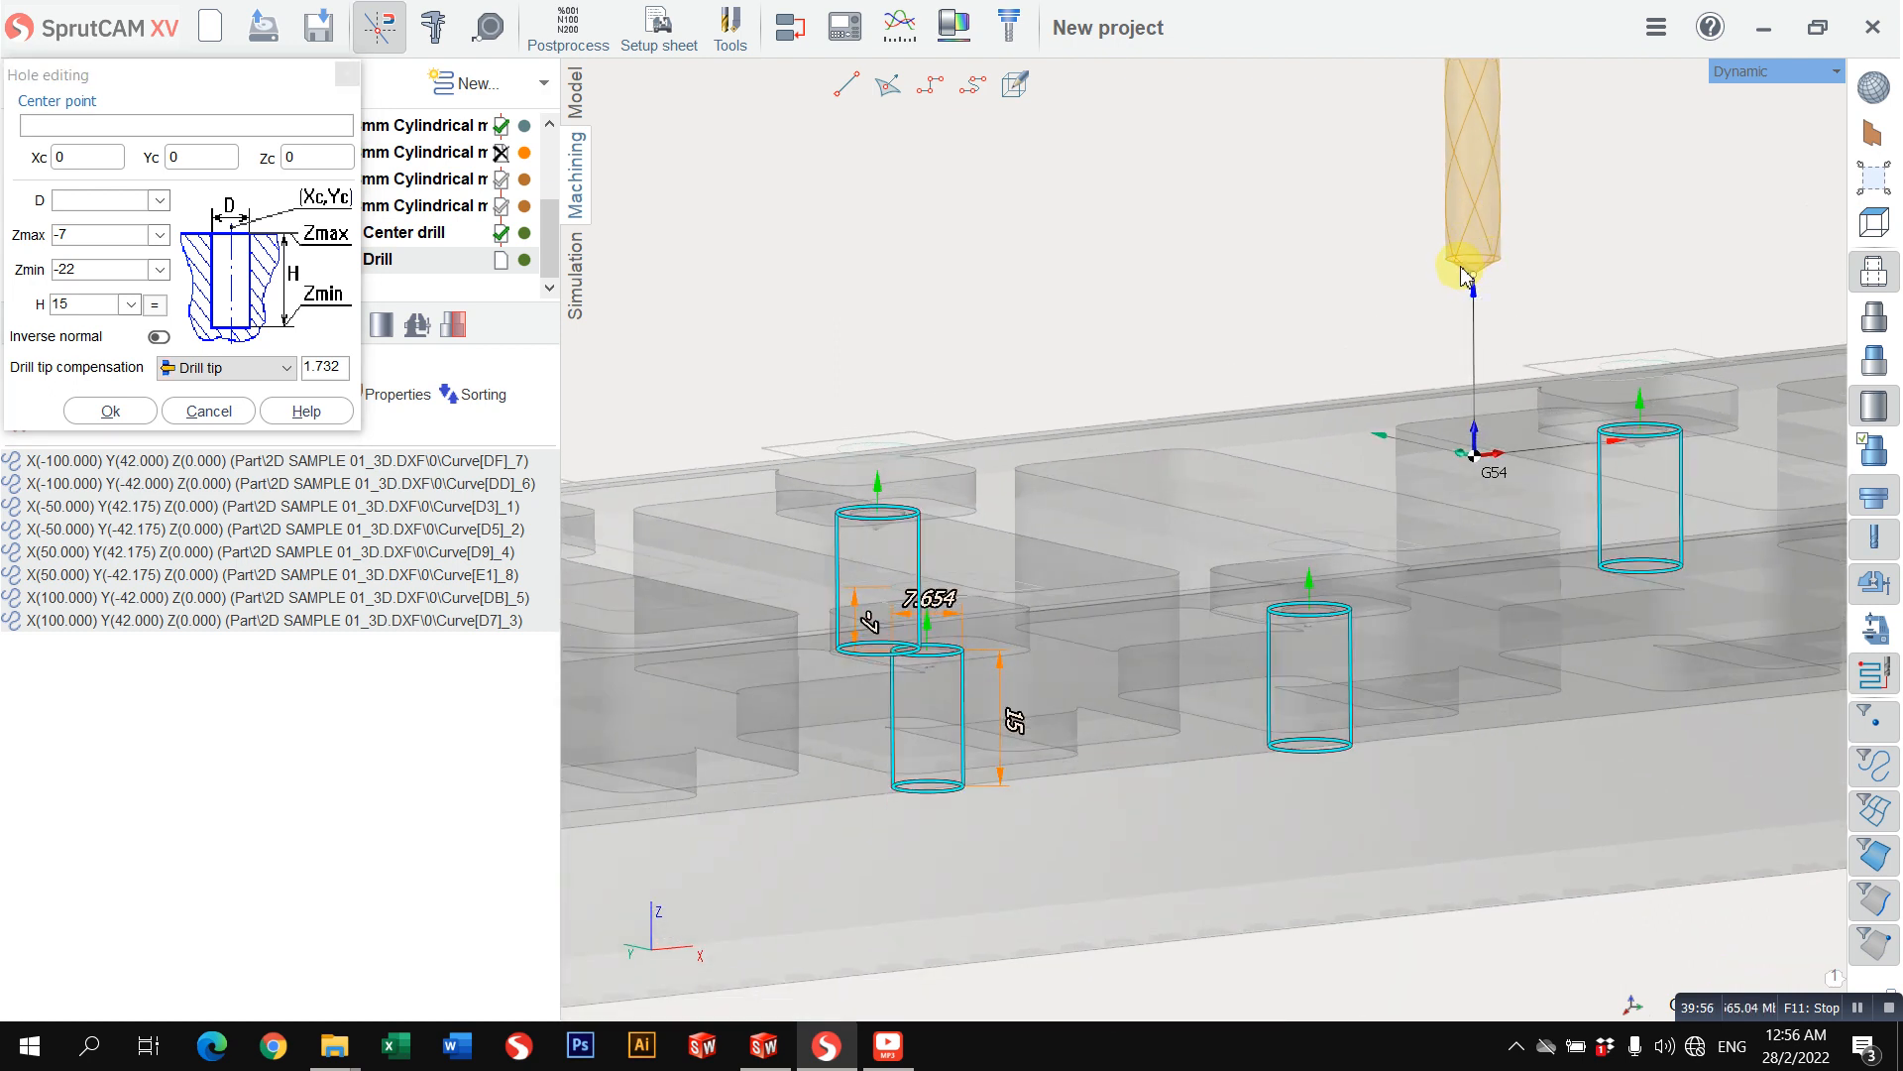
{"action": "left_click", "coordinate": [234, 369]}
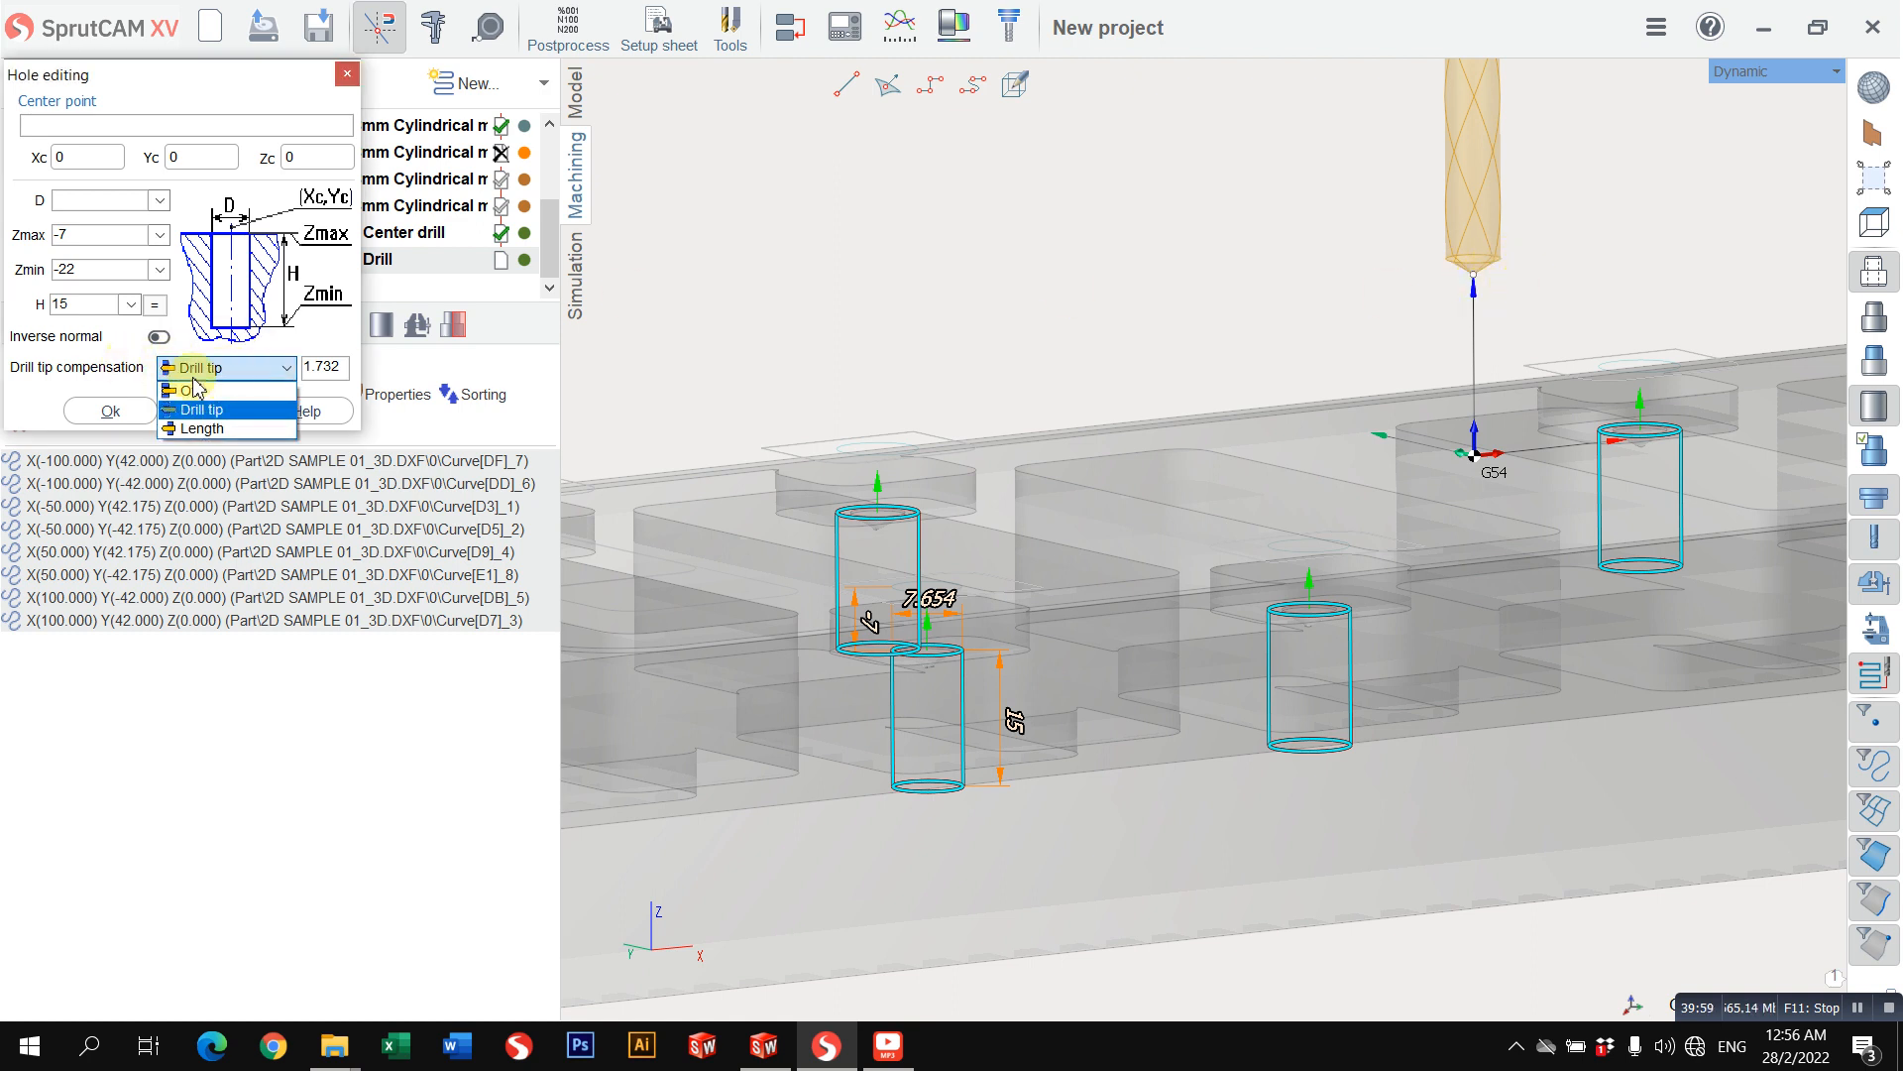
{"action": "left_click", "coordinate": [244, 408]}
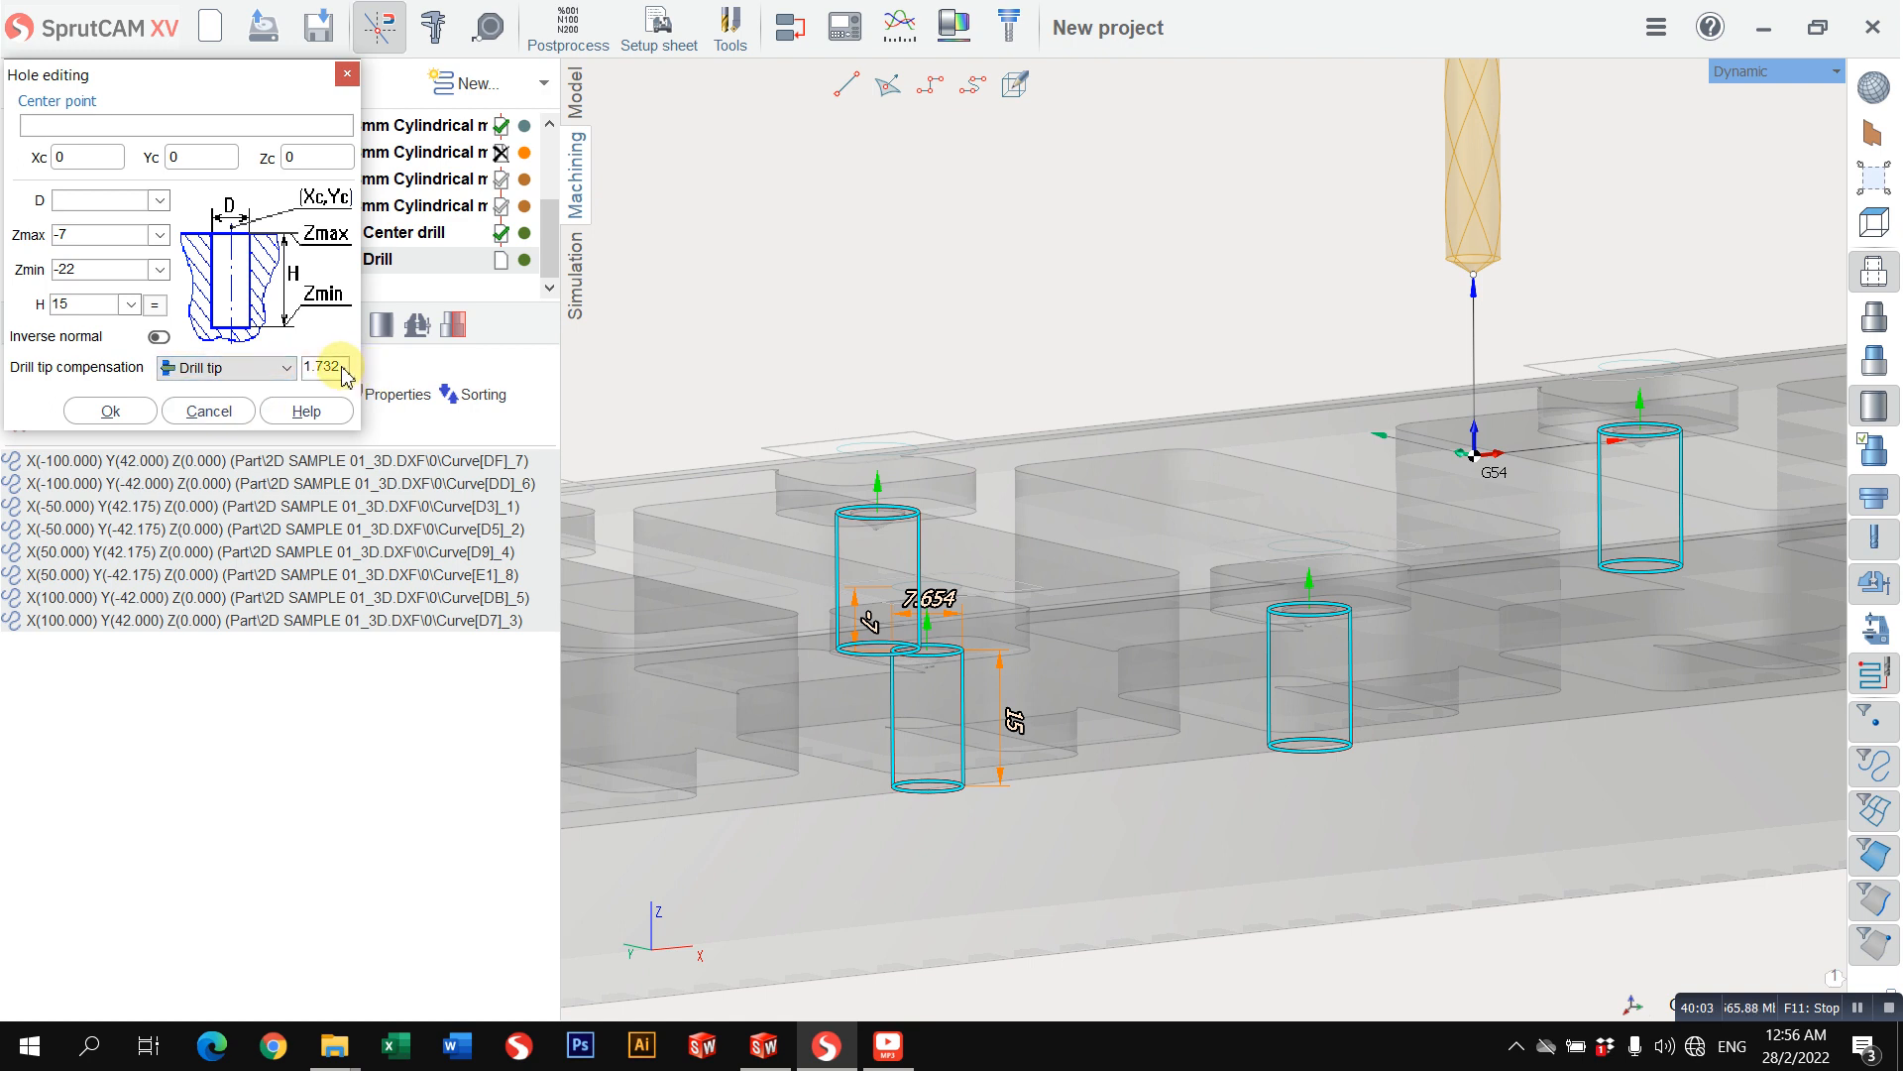
{"action": "scroll", "coordinate": [1468, 274], "scroll_direction": "up", "scroll_amount": 3}
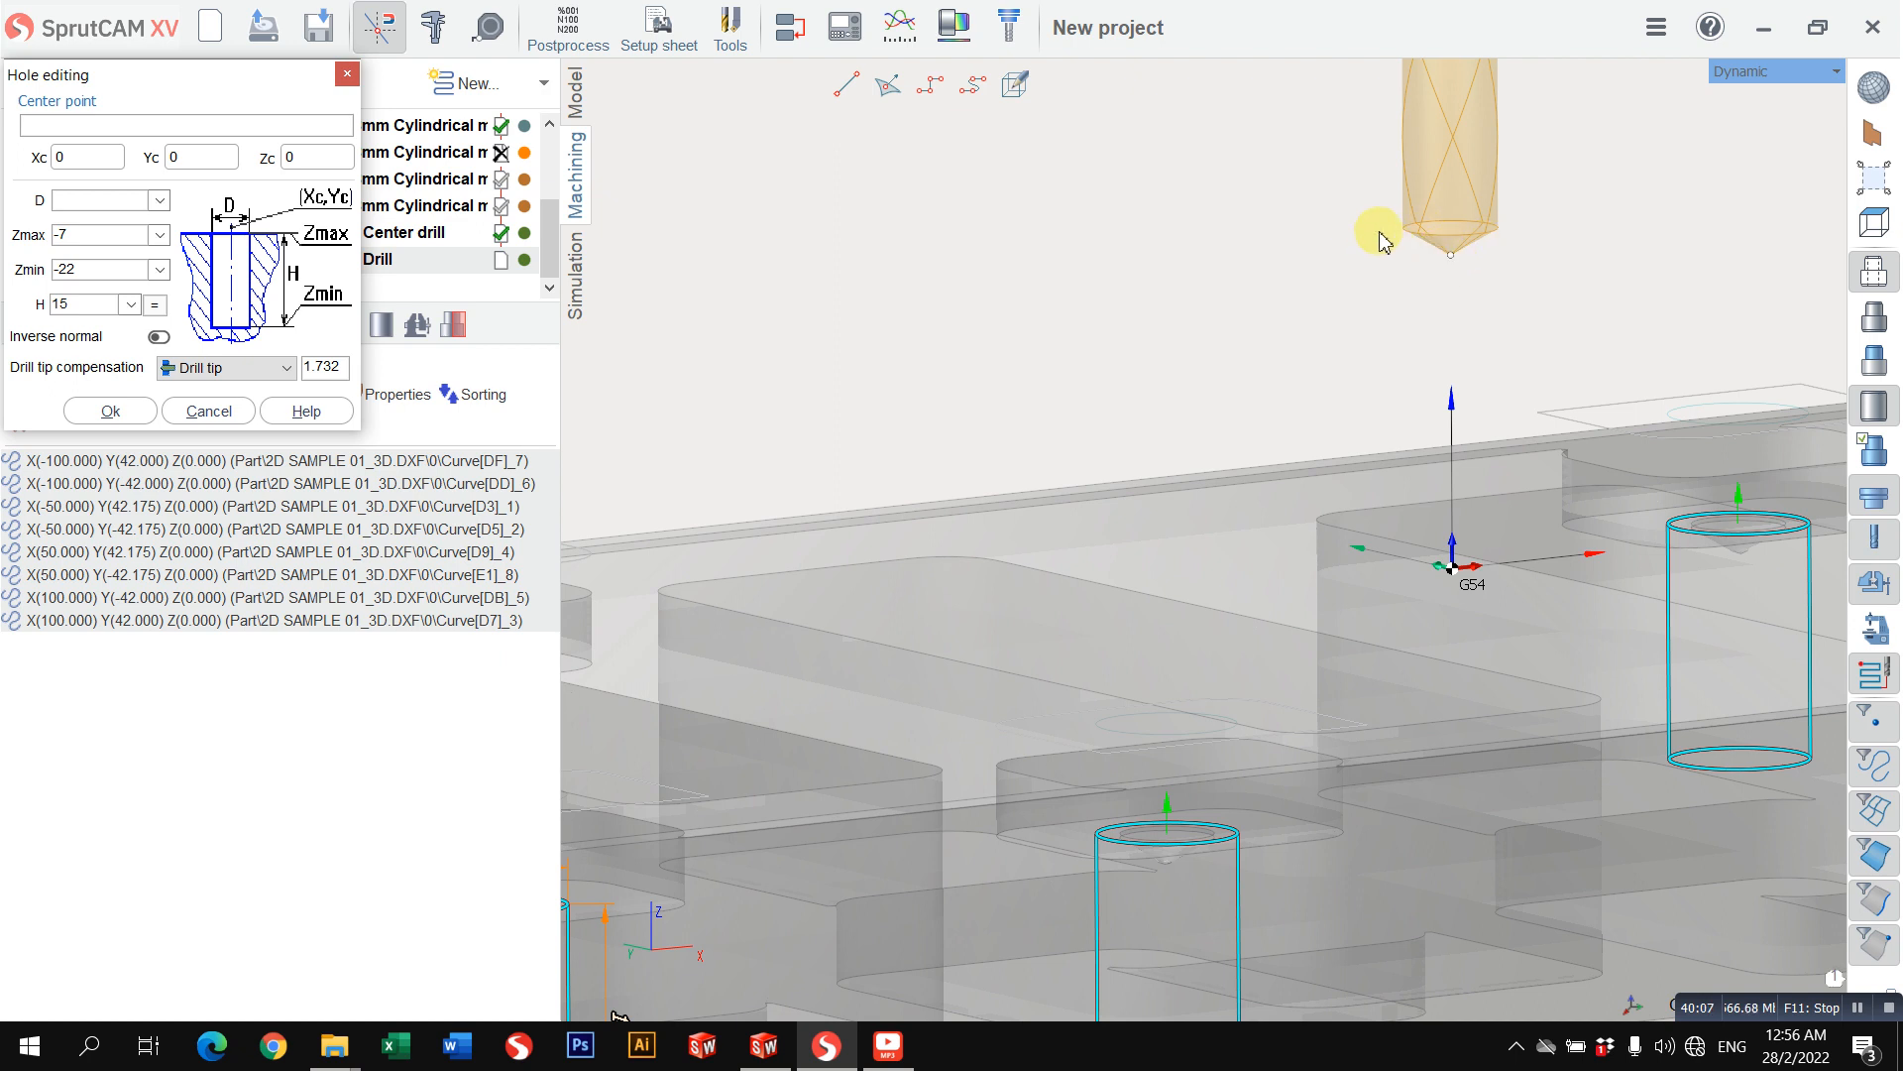
{"action": "scroll", "coordinate": [1372, 335], "scroll_direction": "down", "scroll_amount": 3}
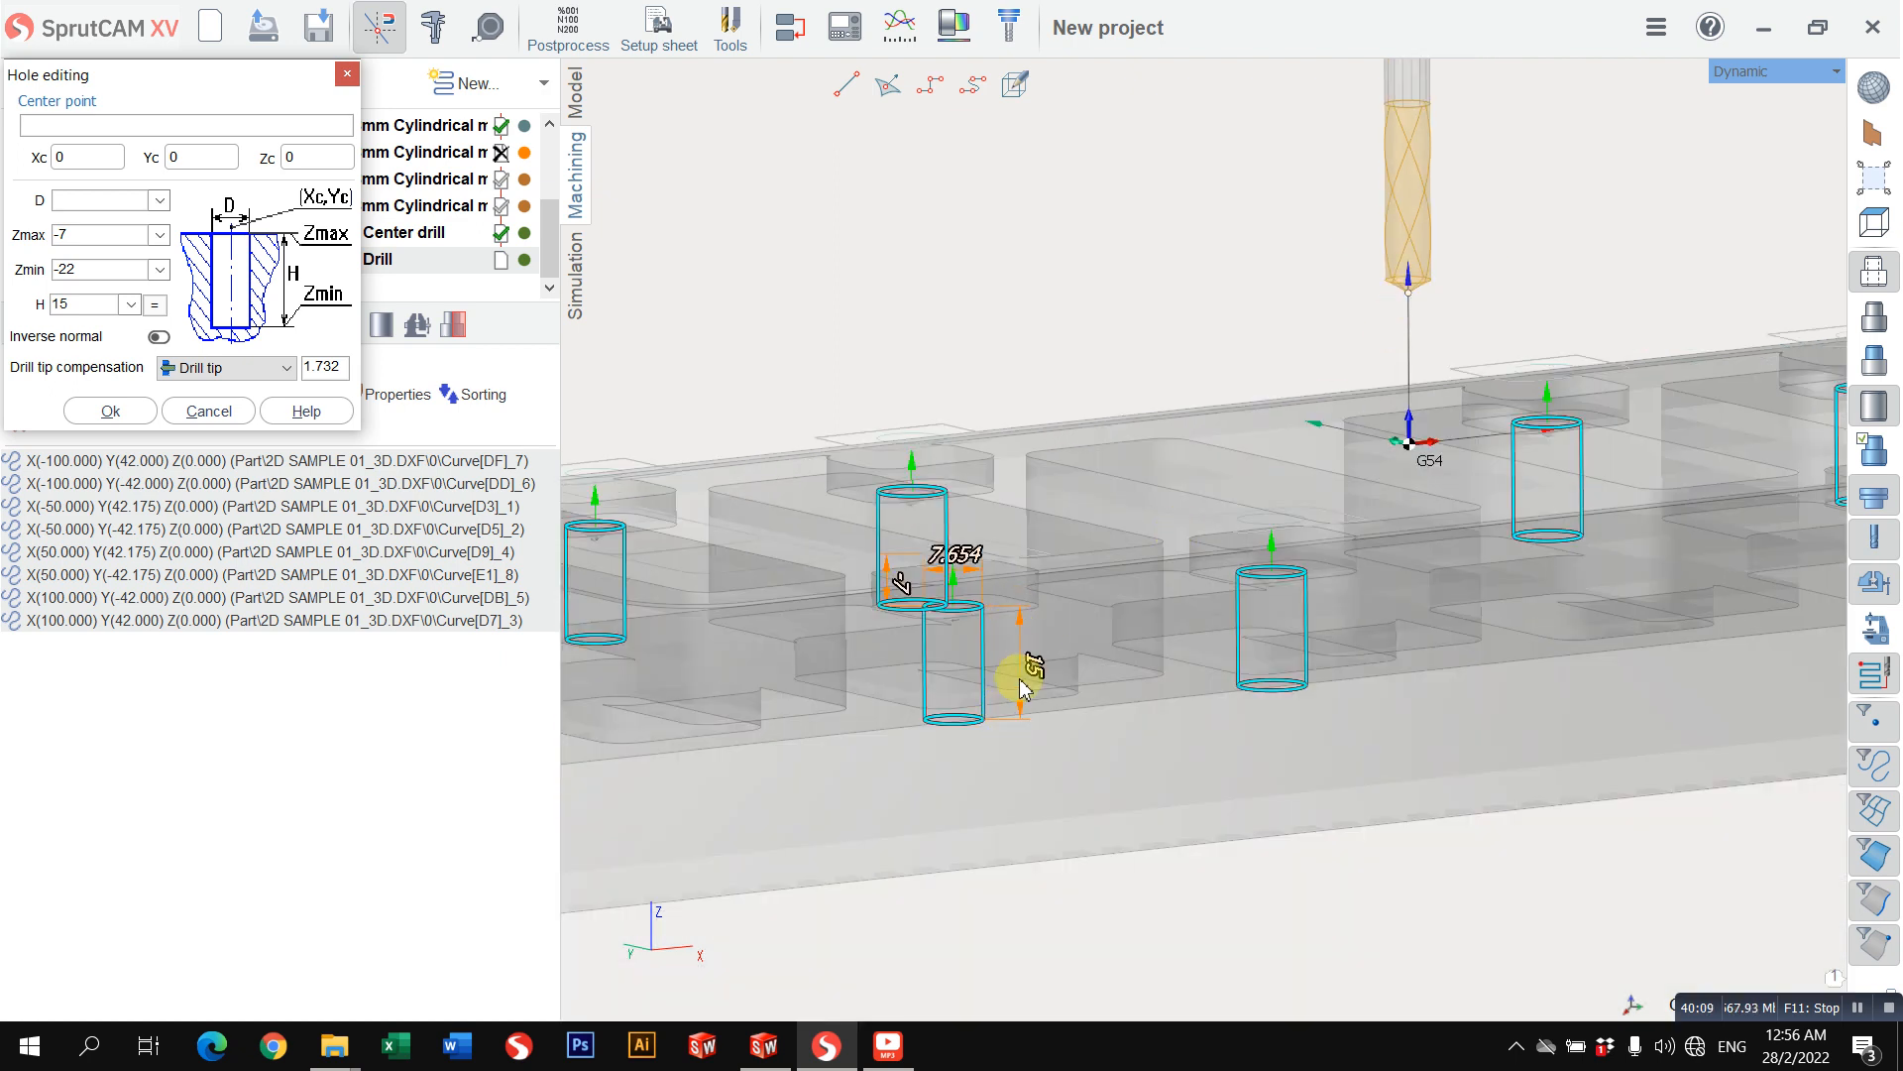
{"action": "left_click", "coordinate": [97, 277]}
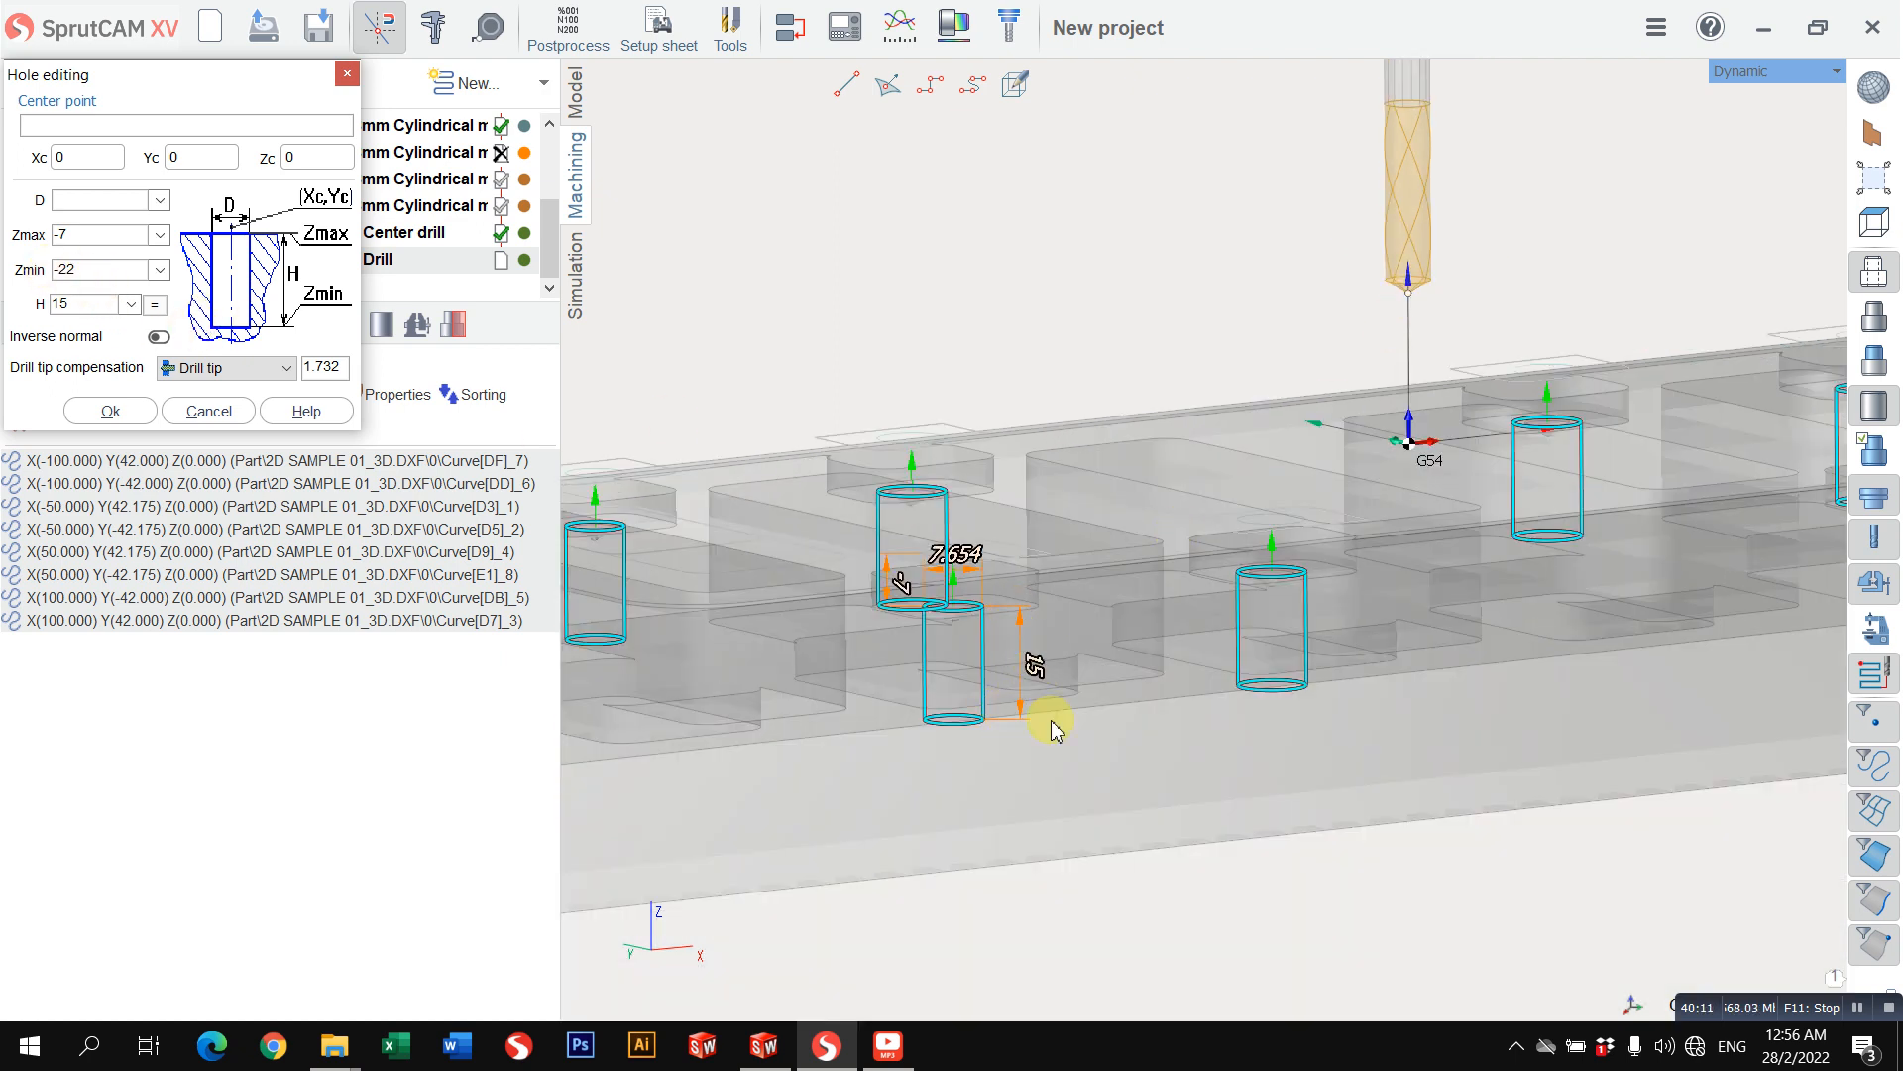
{"action": "left_click", "coordinate": [111, 412]}
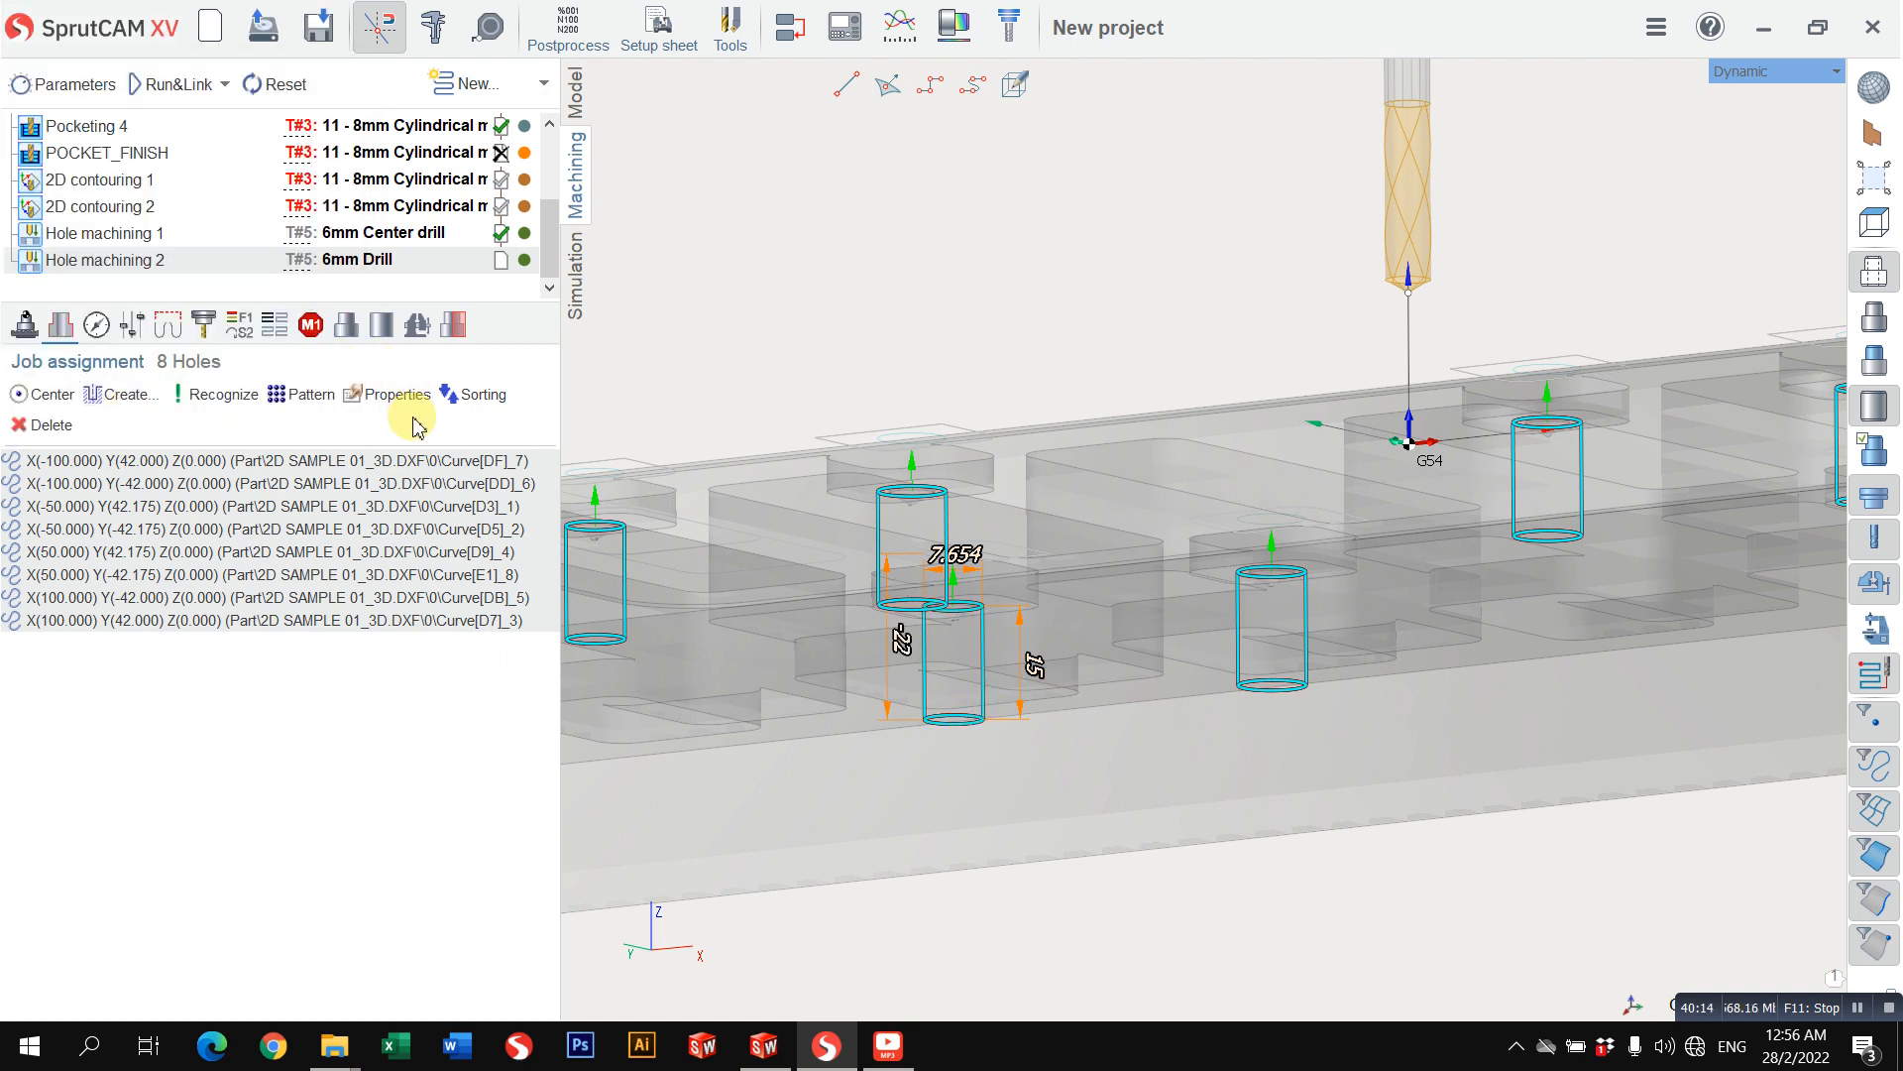
Step: Set the drilling type of Hole machining 2 to Chip breaking
{"action": "left_click", "coordinate": [98, 326]}
{"action": "left_click", "coordinate": [349, 392]}
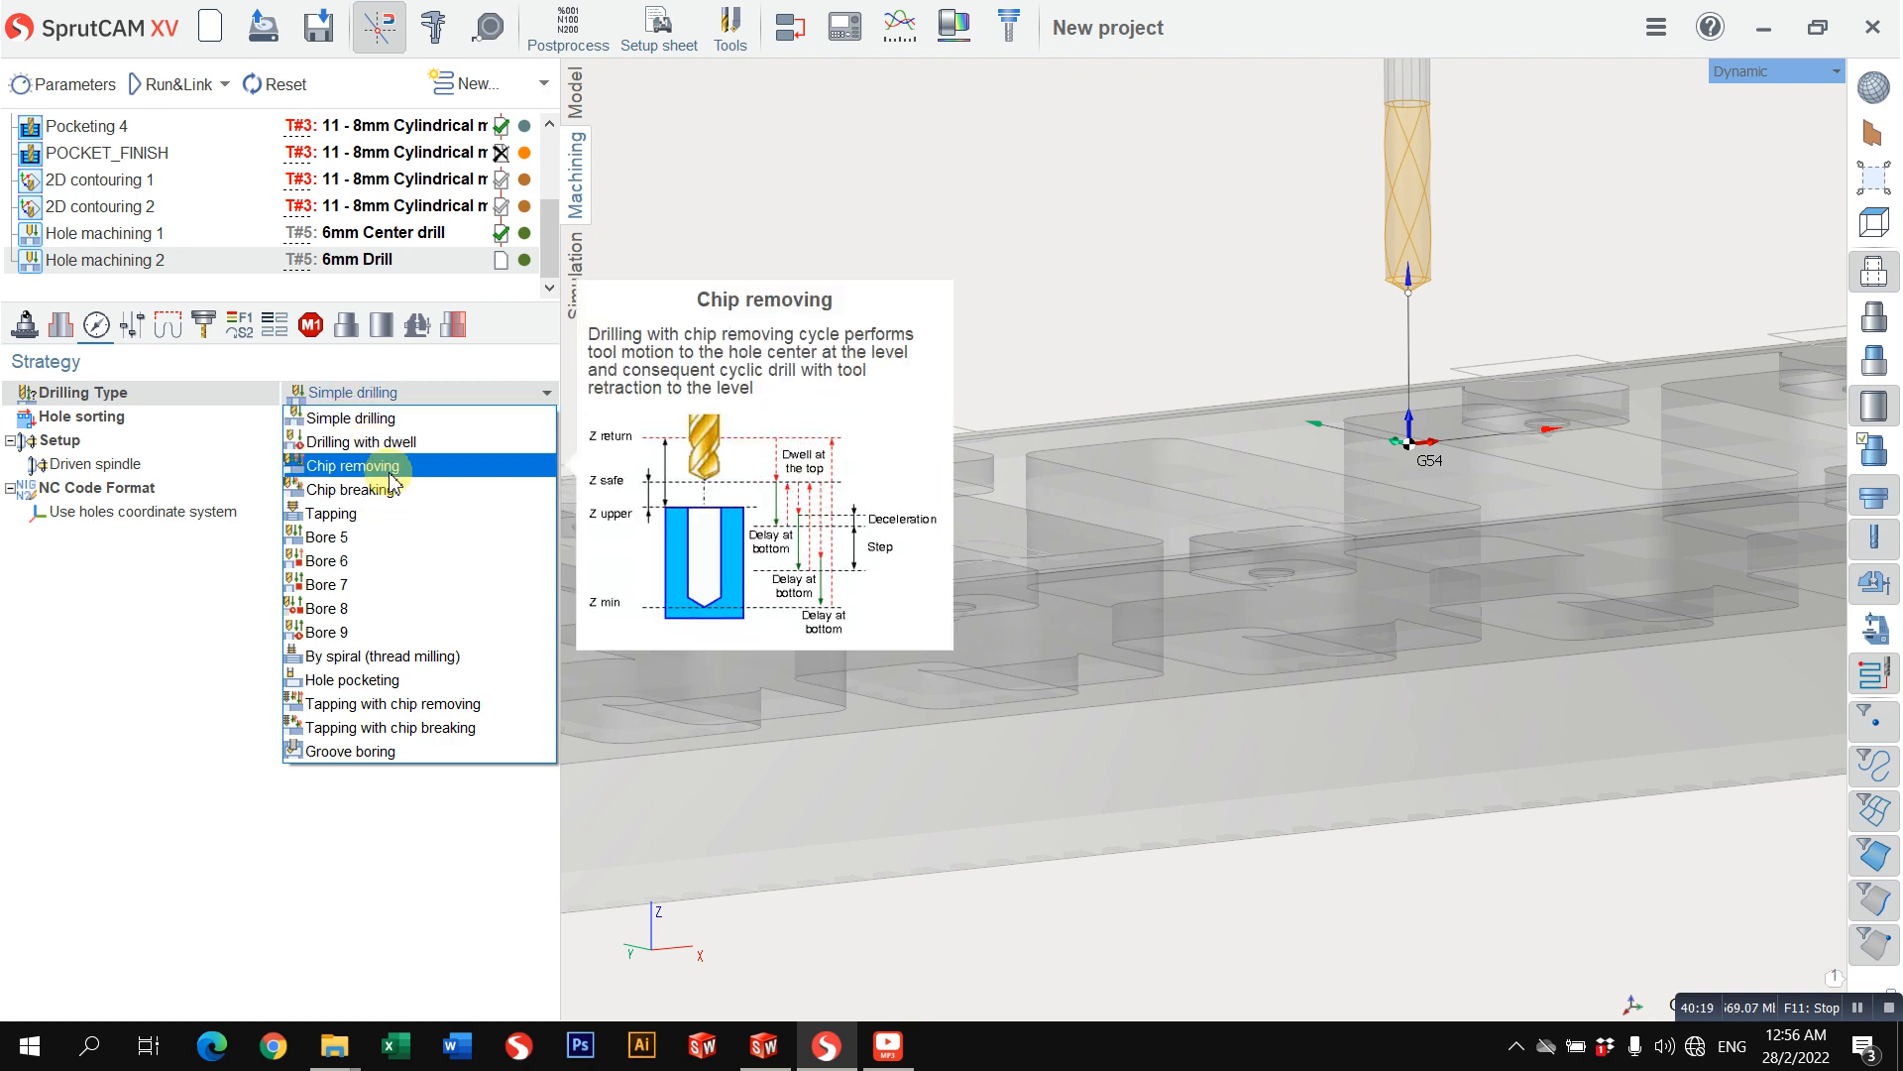
{"action": "left_click", "coordinate": [379, 490]}
Step: Set the bottom dwell of the chip breaking cycle to 3 revolutions
{"action": "left_click", "coordinate": [349, 417]}
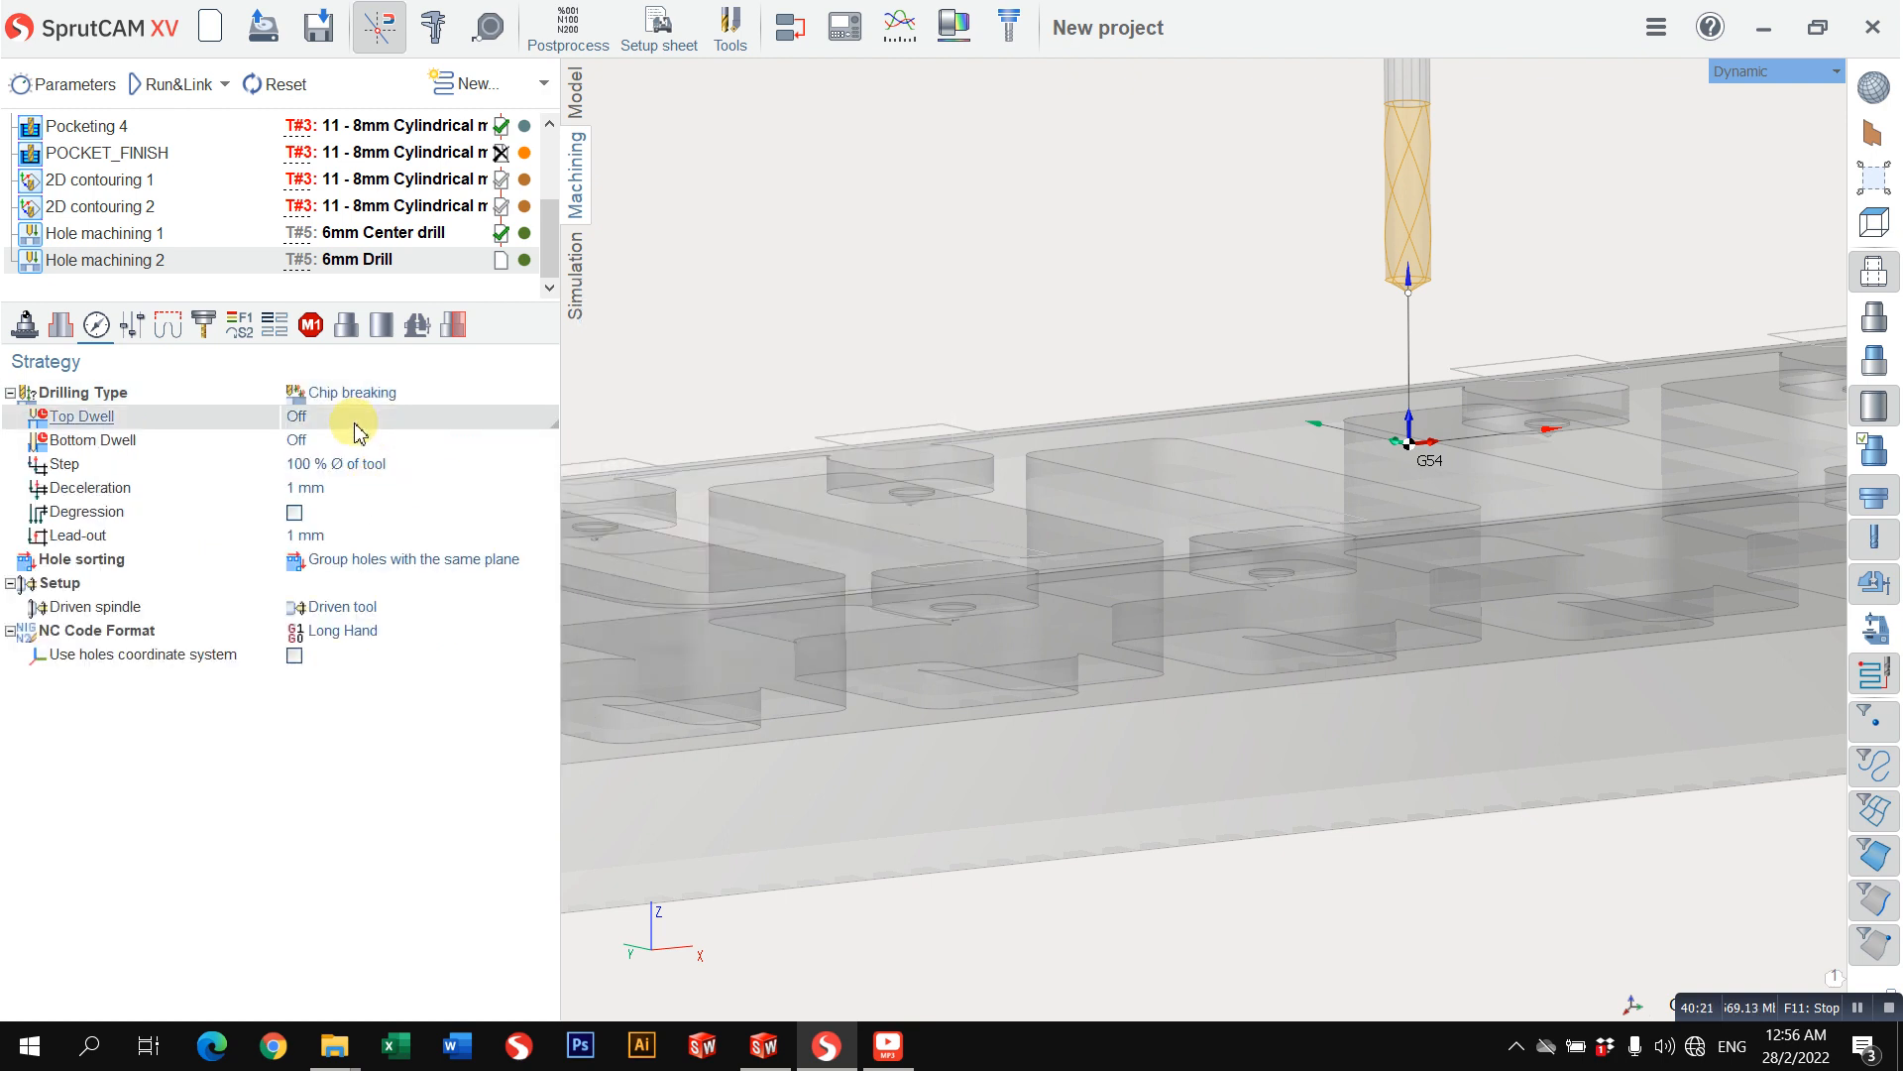
{"action": "left_click", "coordinate": [354, 416]}
{"action": "left_click", "coordinate": [352, 438]}
{"action": "left_click", "coordinate": [357, 441]}
{"action": "left_click", "coordinate": [359, 443]}
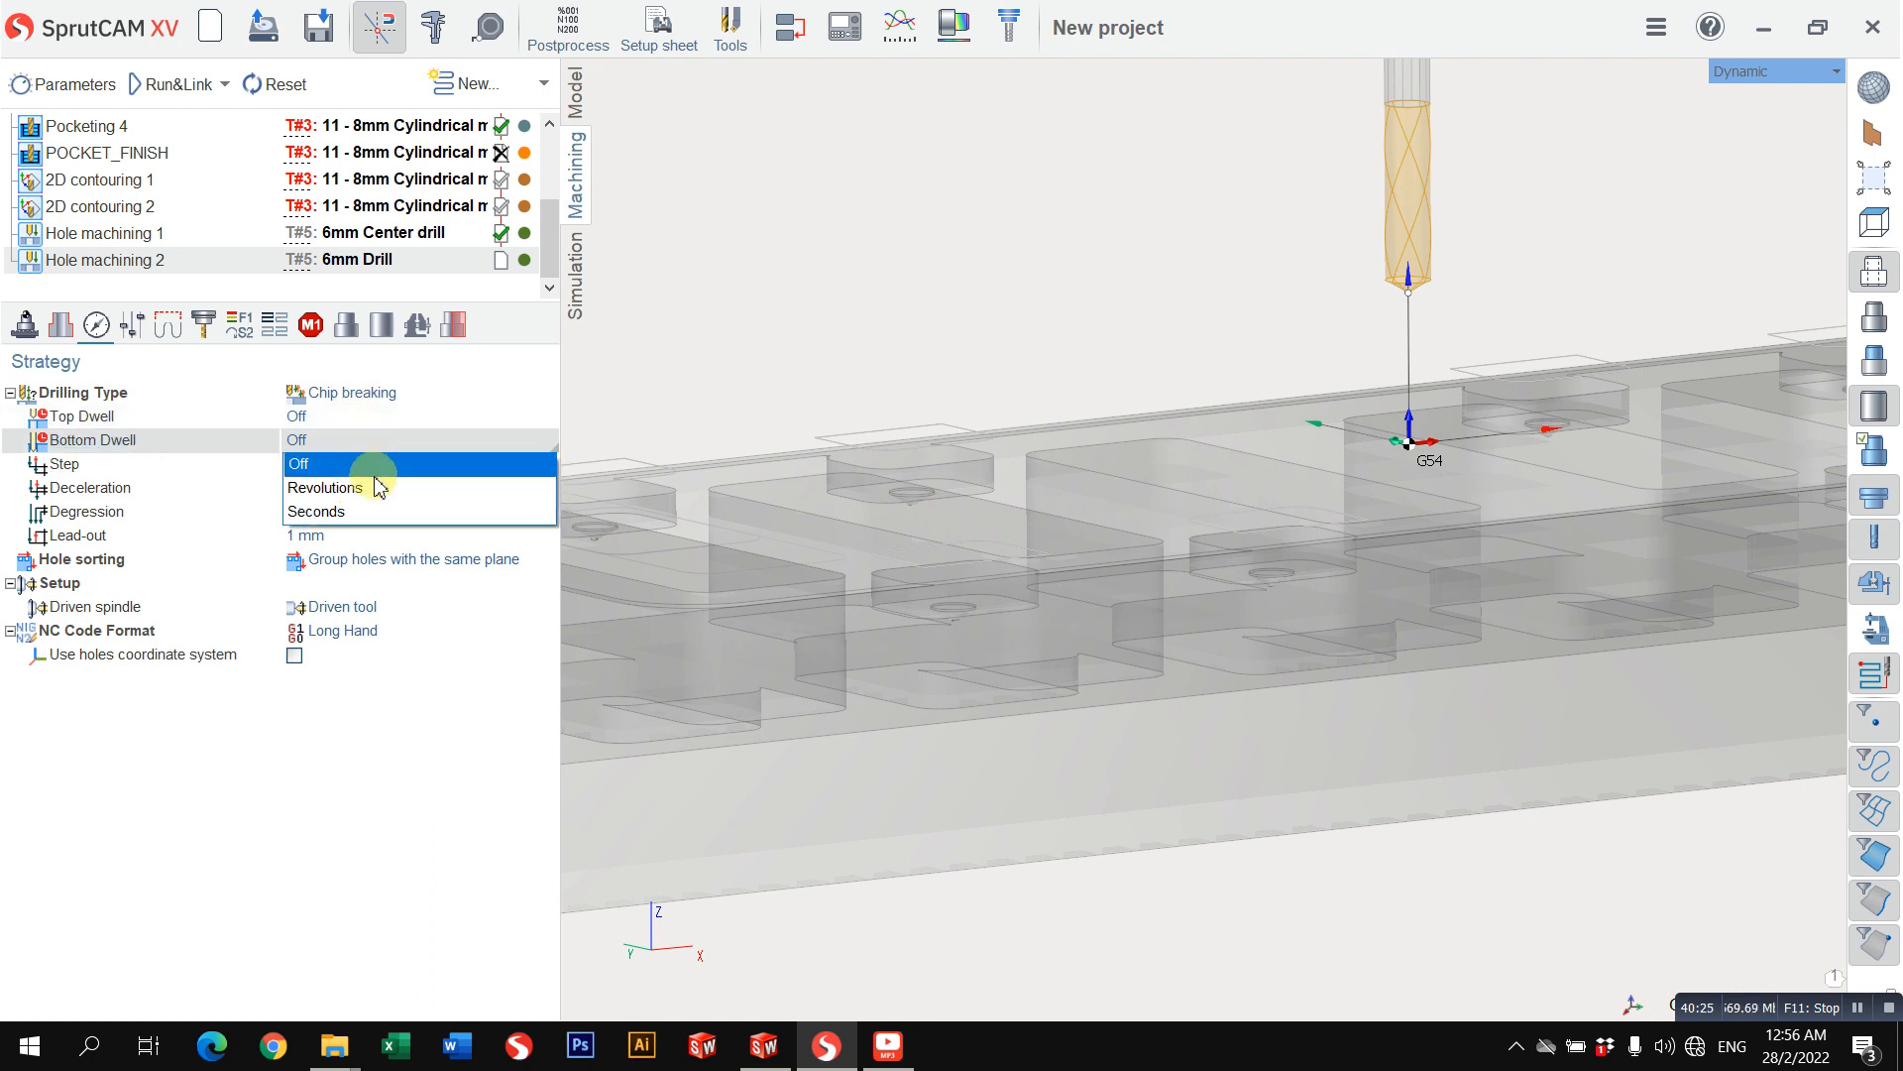
{"action": "left_click", "coordinate": [374, 485]}
{"action": "type", "text": "3"}
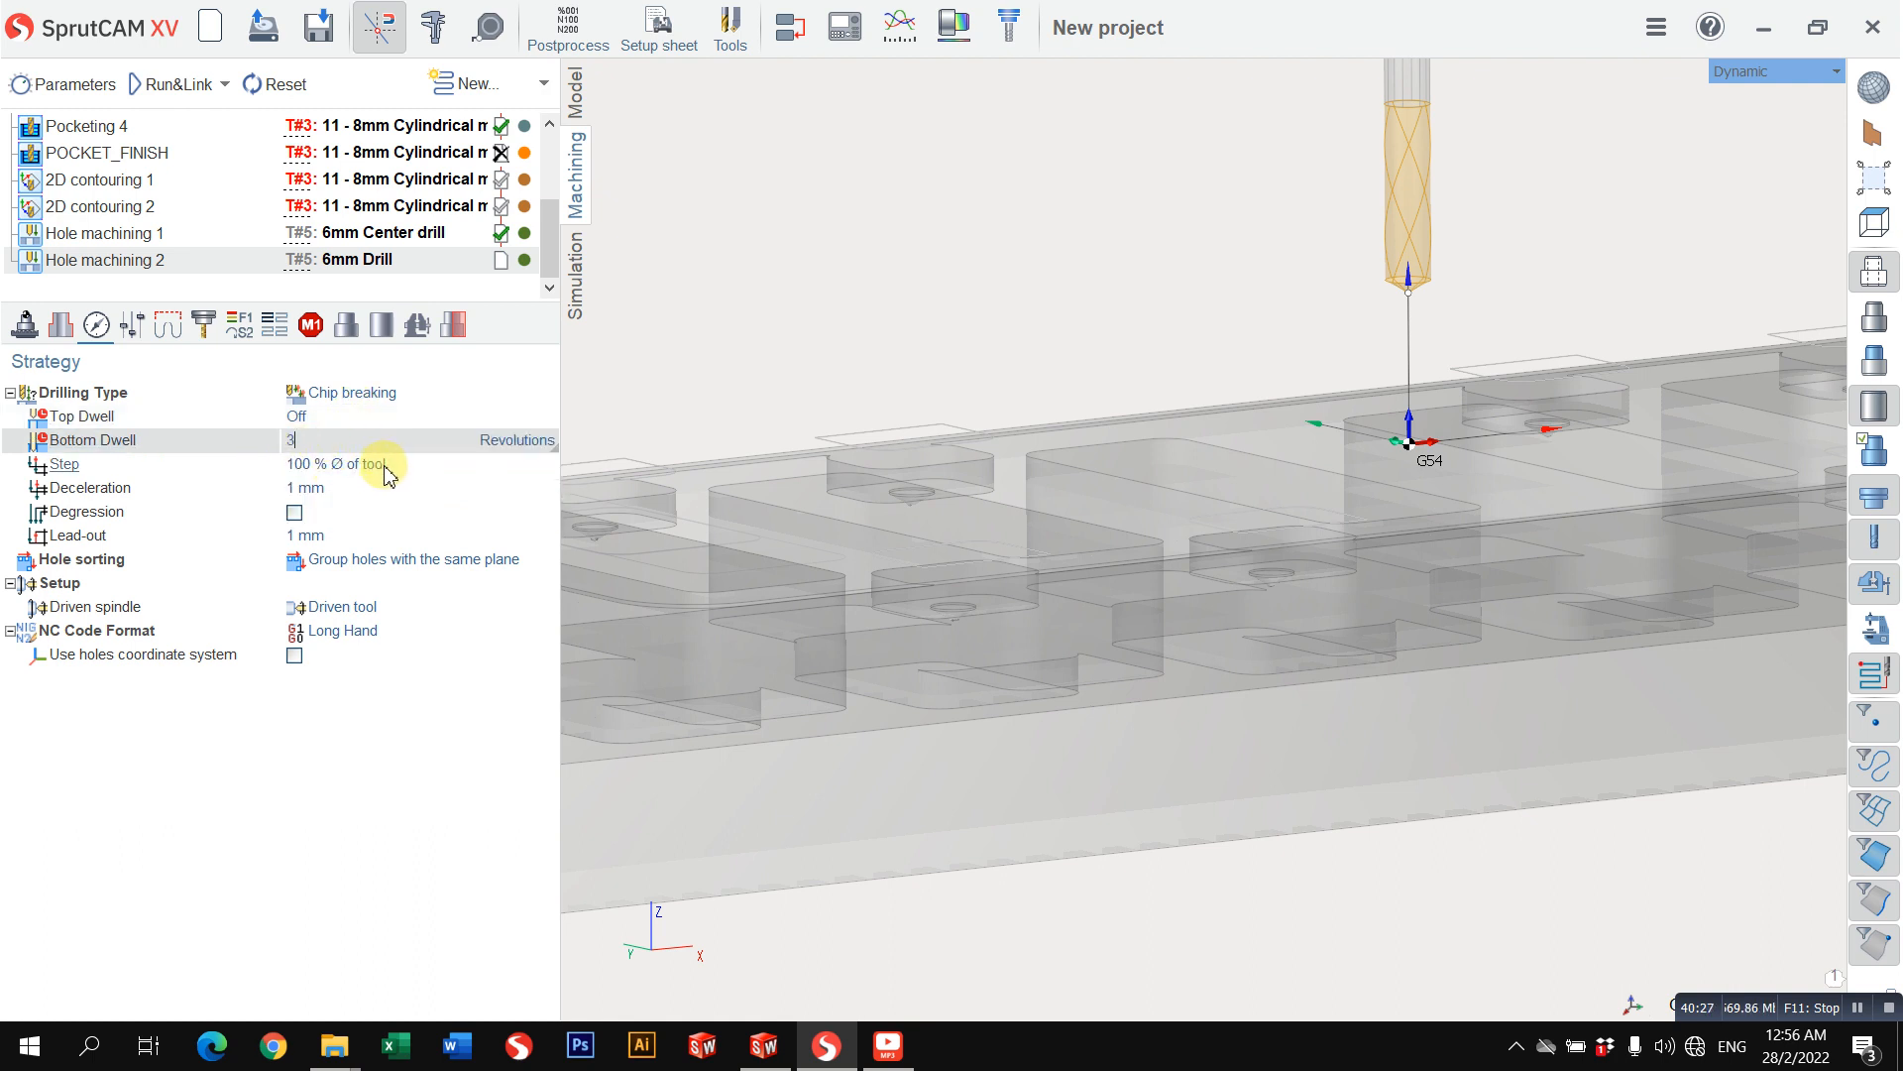
Step: Set the drilling step of the chip breaking cycle to 3 mm
{"action": "left_click", "coordinate": [383, 466]}
{"action": "left_click", "coordinate": [498, 469]}
{"action": "left_click", "coordinate": [431, 486]}
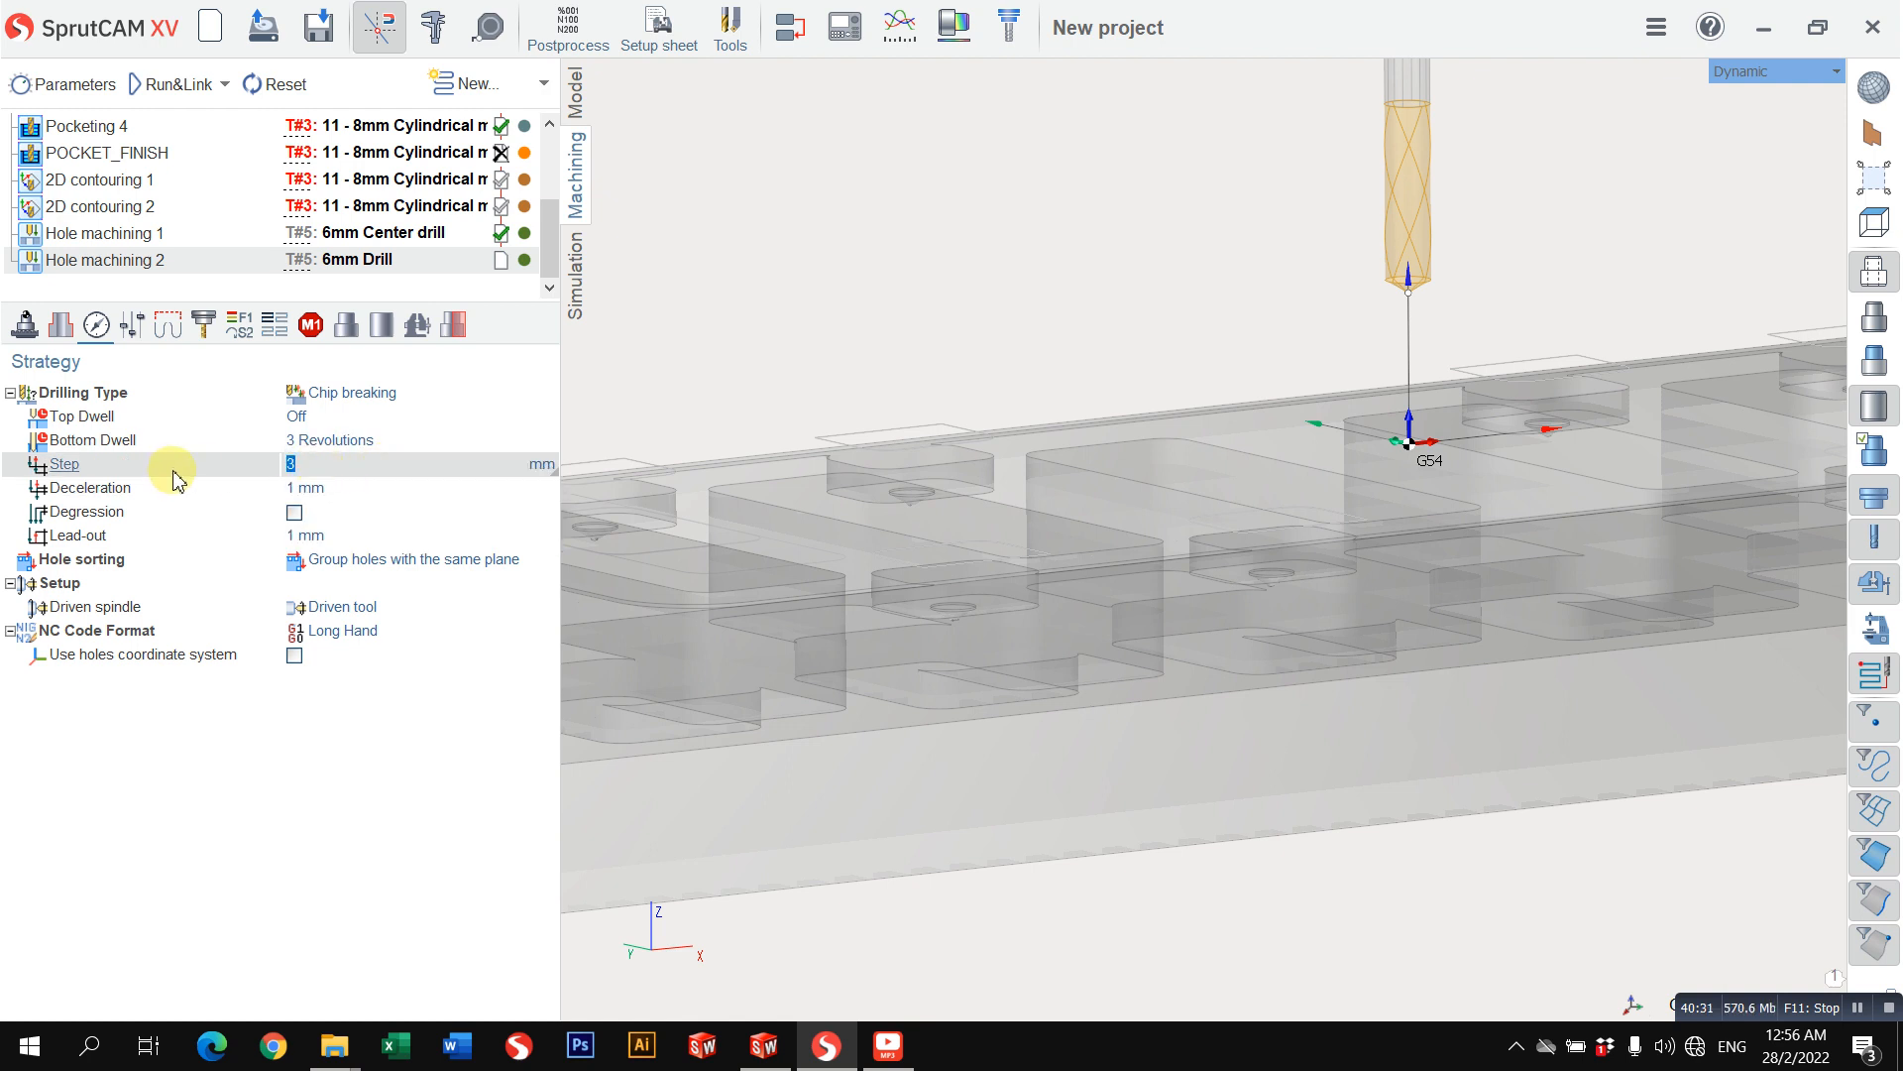
{"action": "left_click", "coordinate": [322, 491]}
{"action": "left_click", "coordinate": [332, 535]}
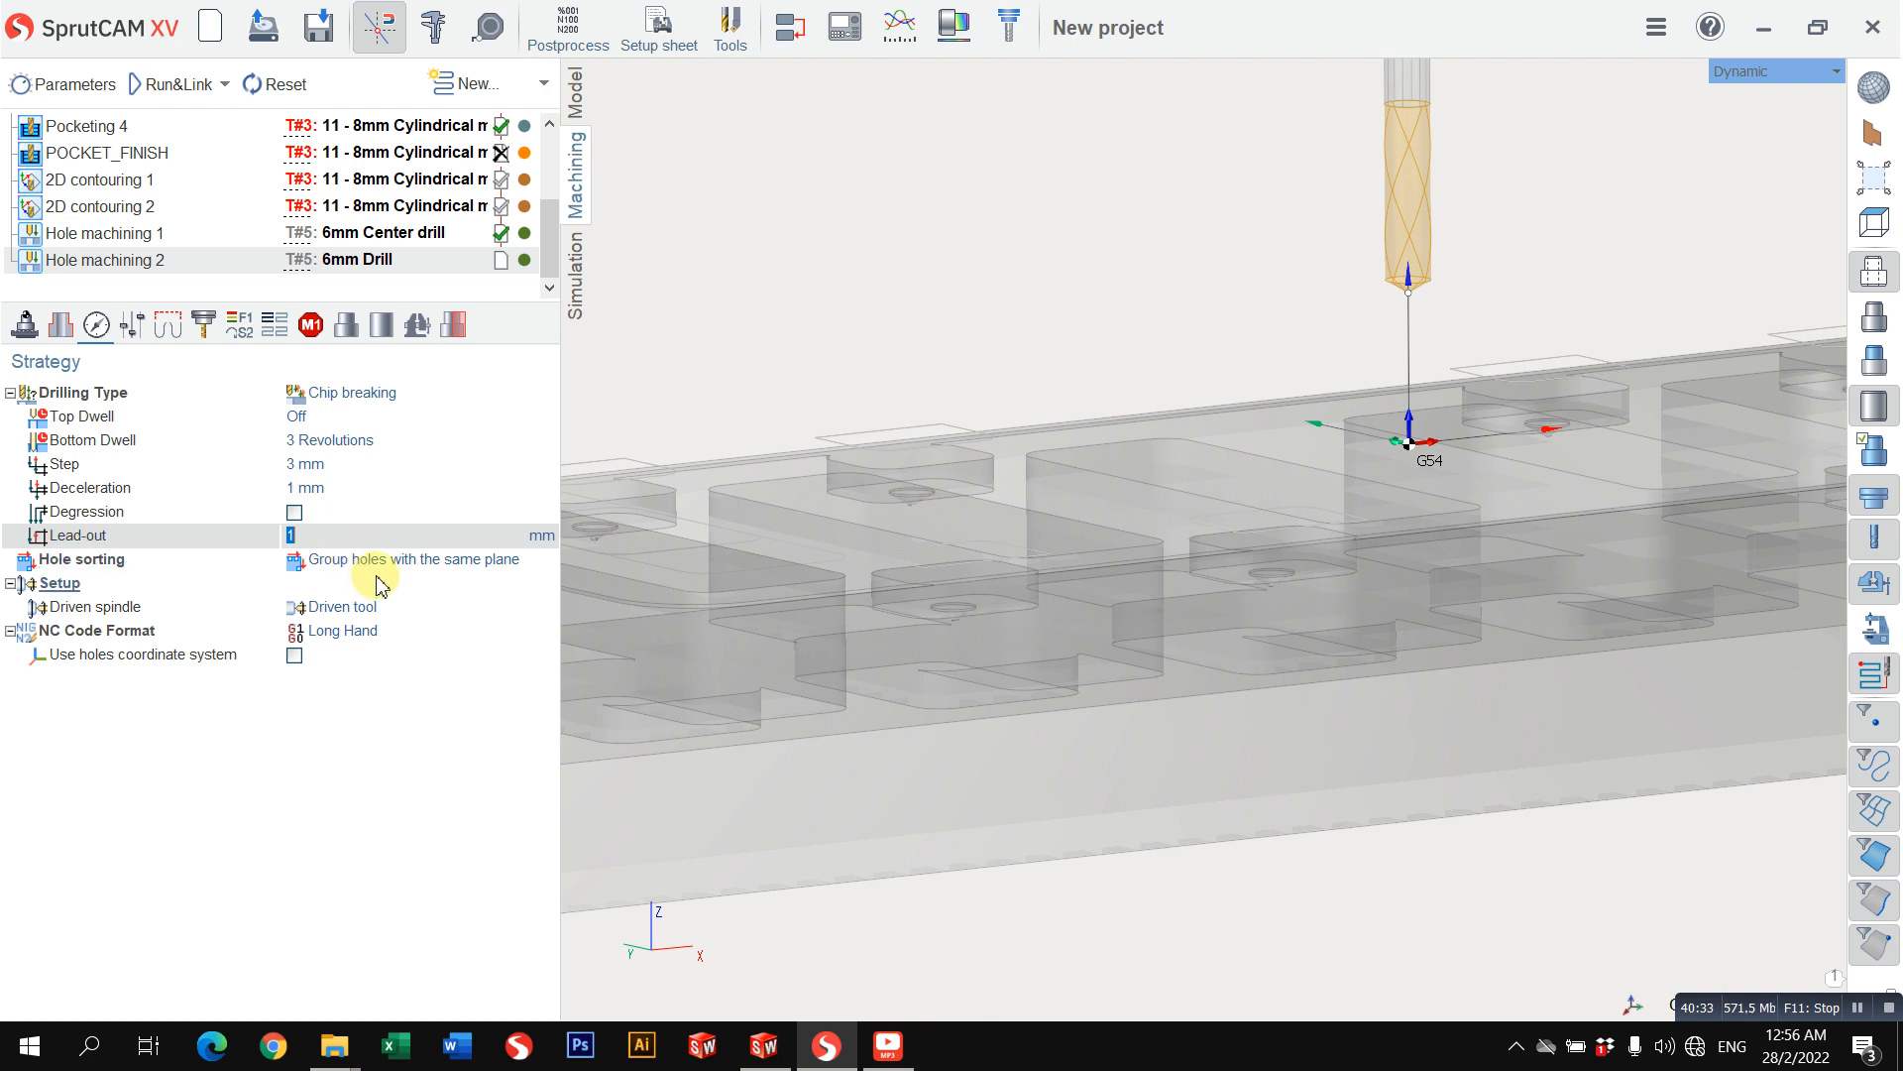
Step: Calculate the Hole machining 2 toolpath and run its machining simulation at a reduced speed
{"action": "left_click", "coordinate": [139, 85]}
{"action": "scroll", "coordinate": [635, 228], "scroll_direction": "down", "scroll_amount": 2}
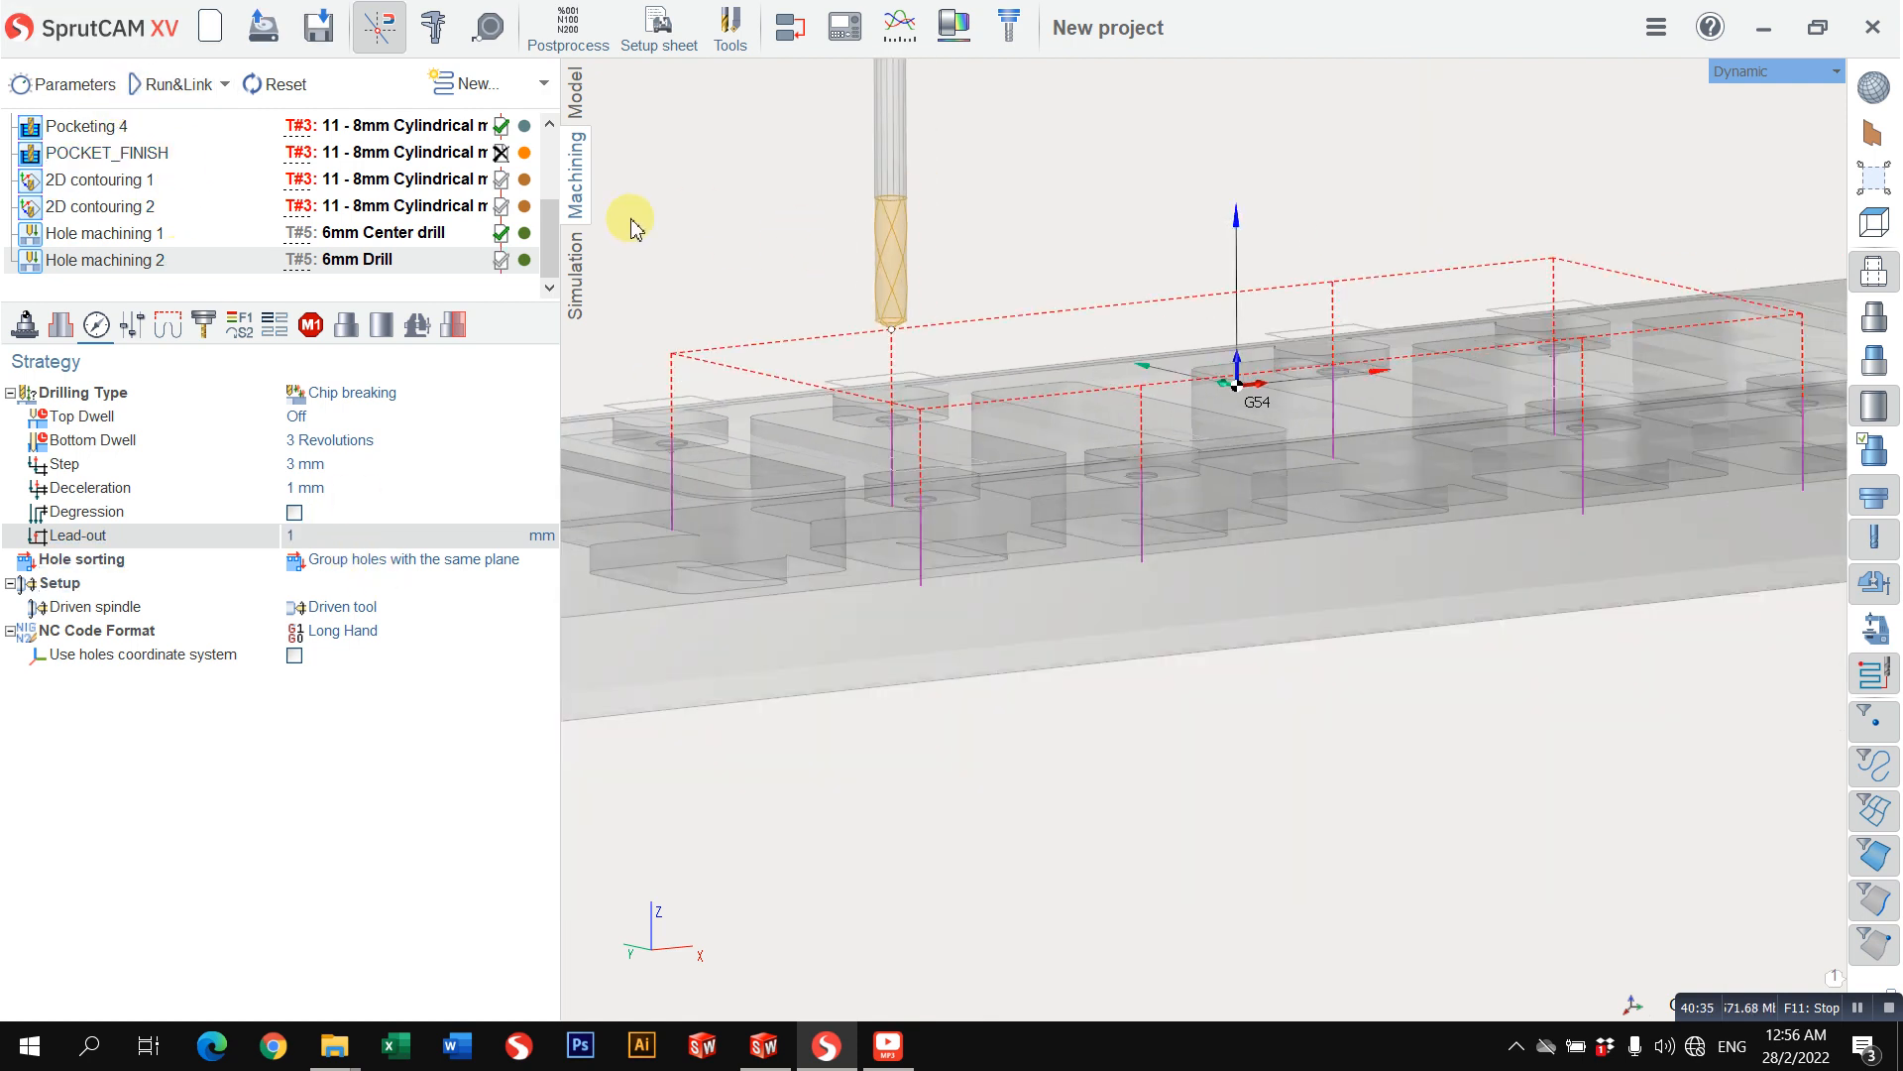
{"action": "left_click", "coordinate": [577, 273]}
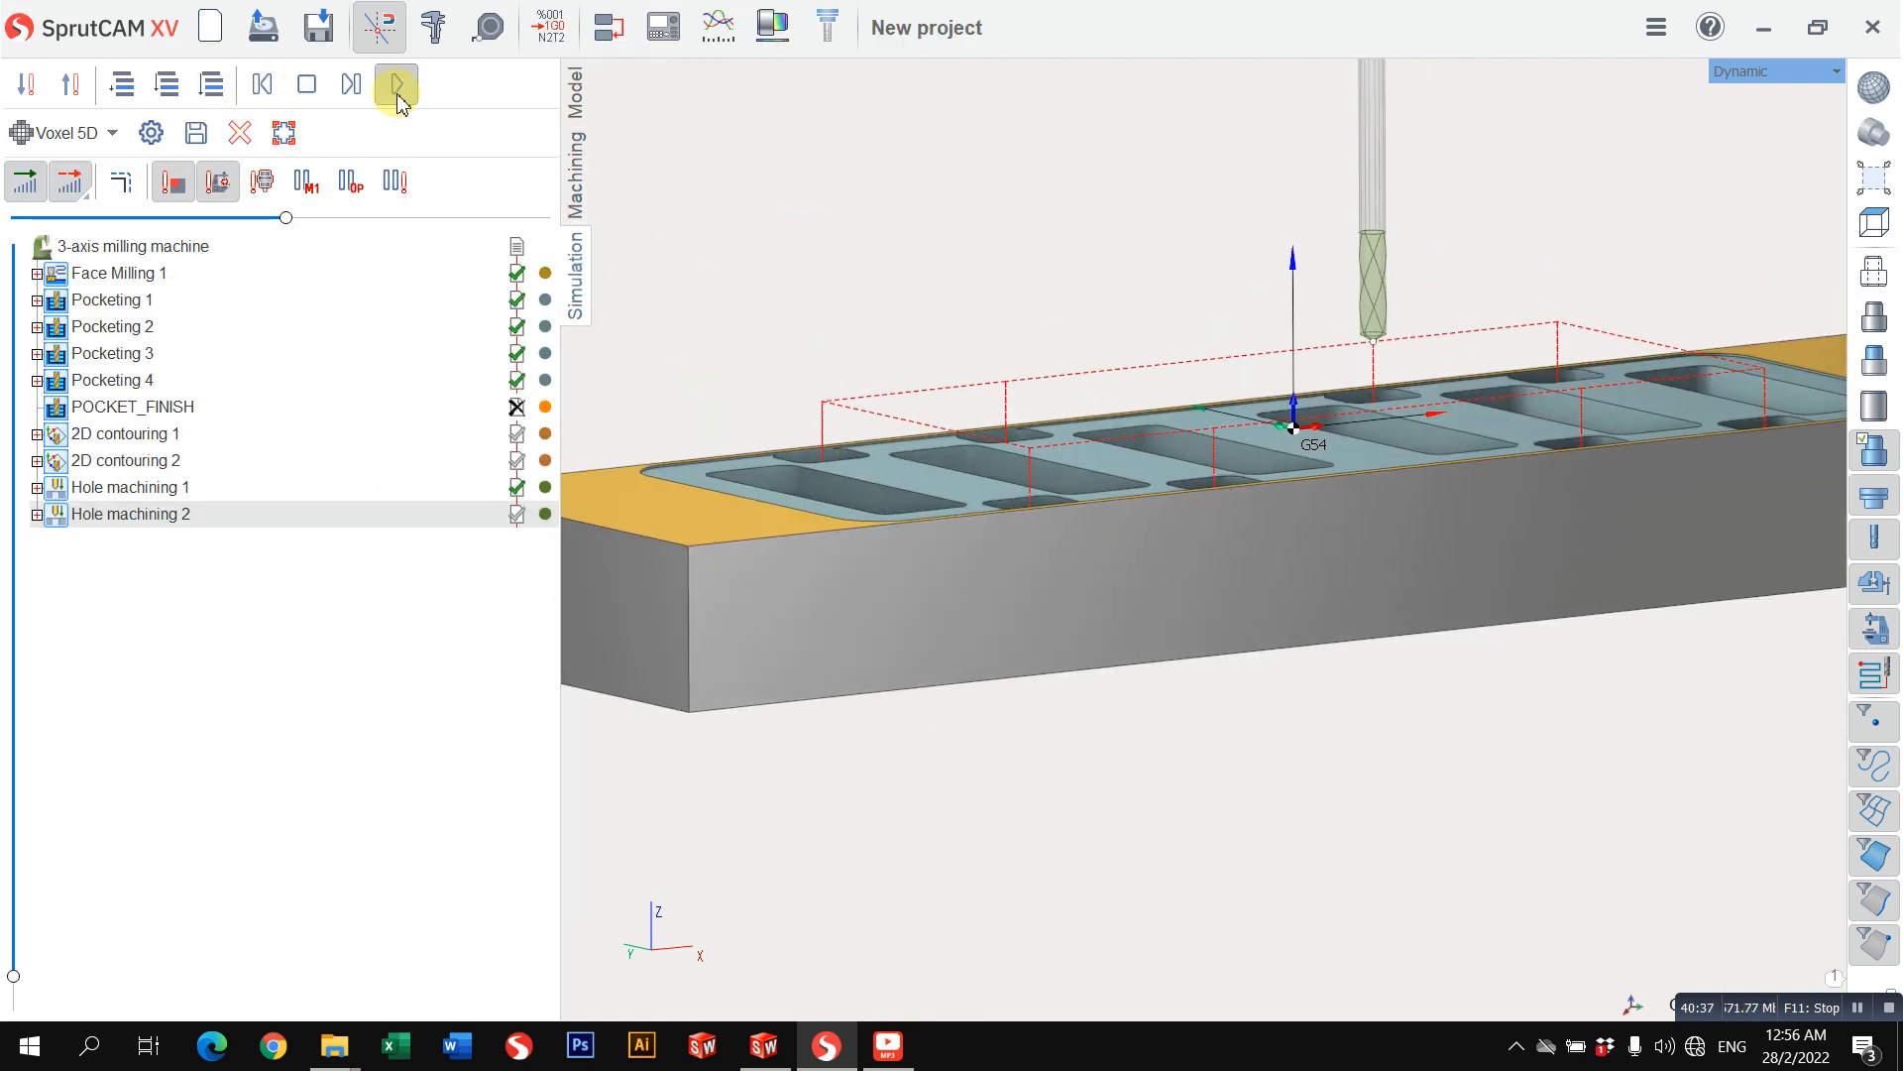
{"action": "left_click", "coordinate": [397, 84]}
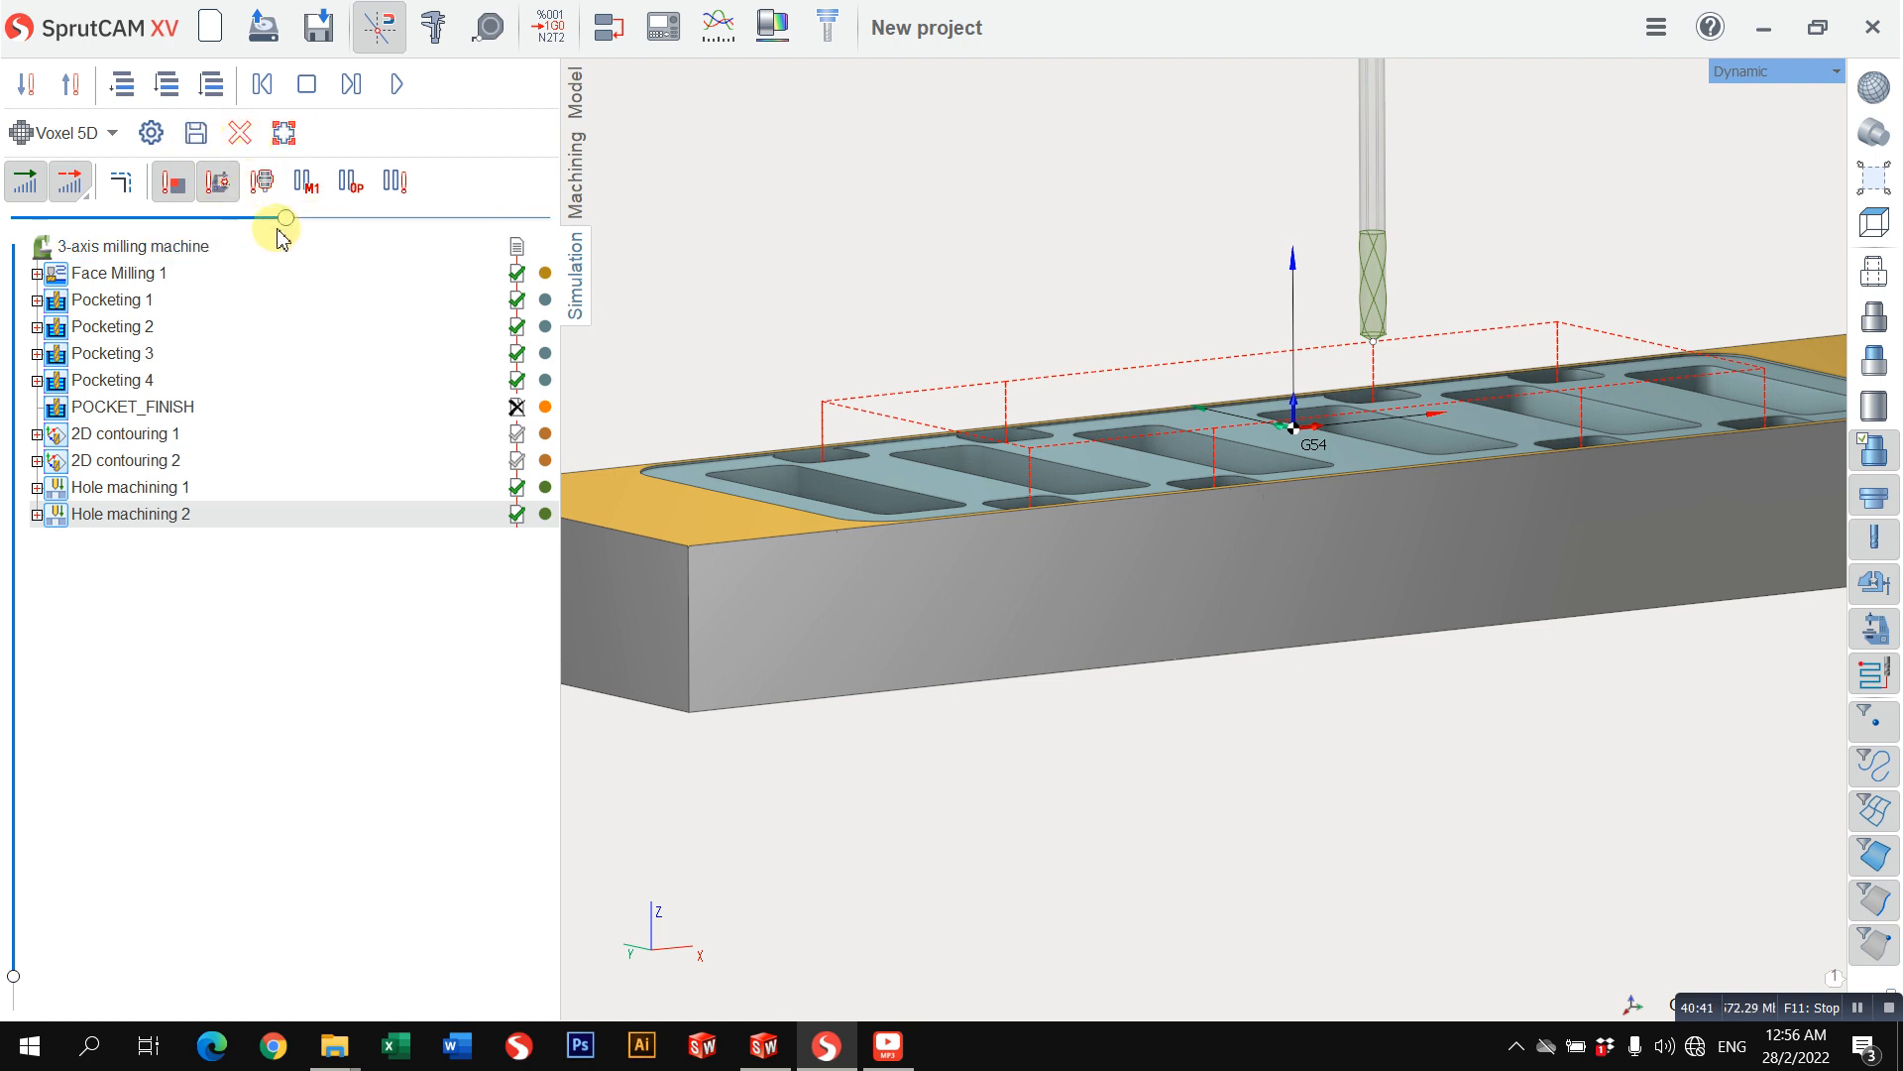
{"action": "left_click_drag", "start_coordinate": [286, 217], "coordinate": [100, 217]}
{"action": "left_click", "coordinate": [396, 84]}
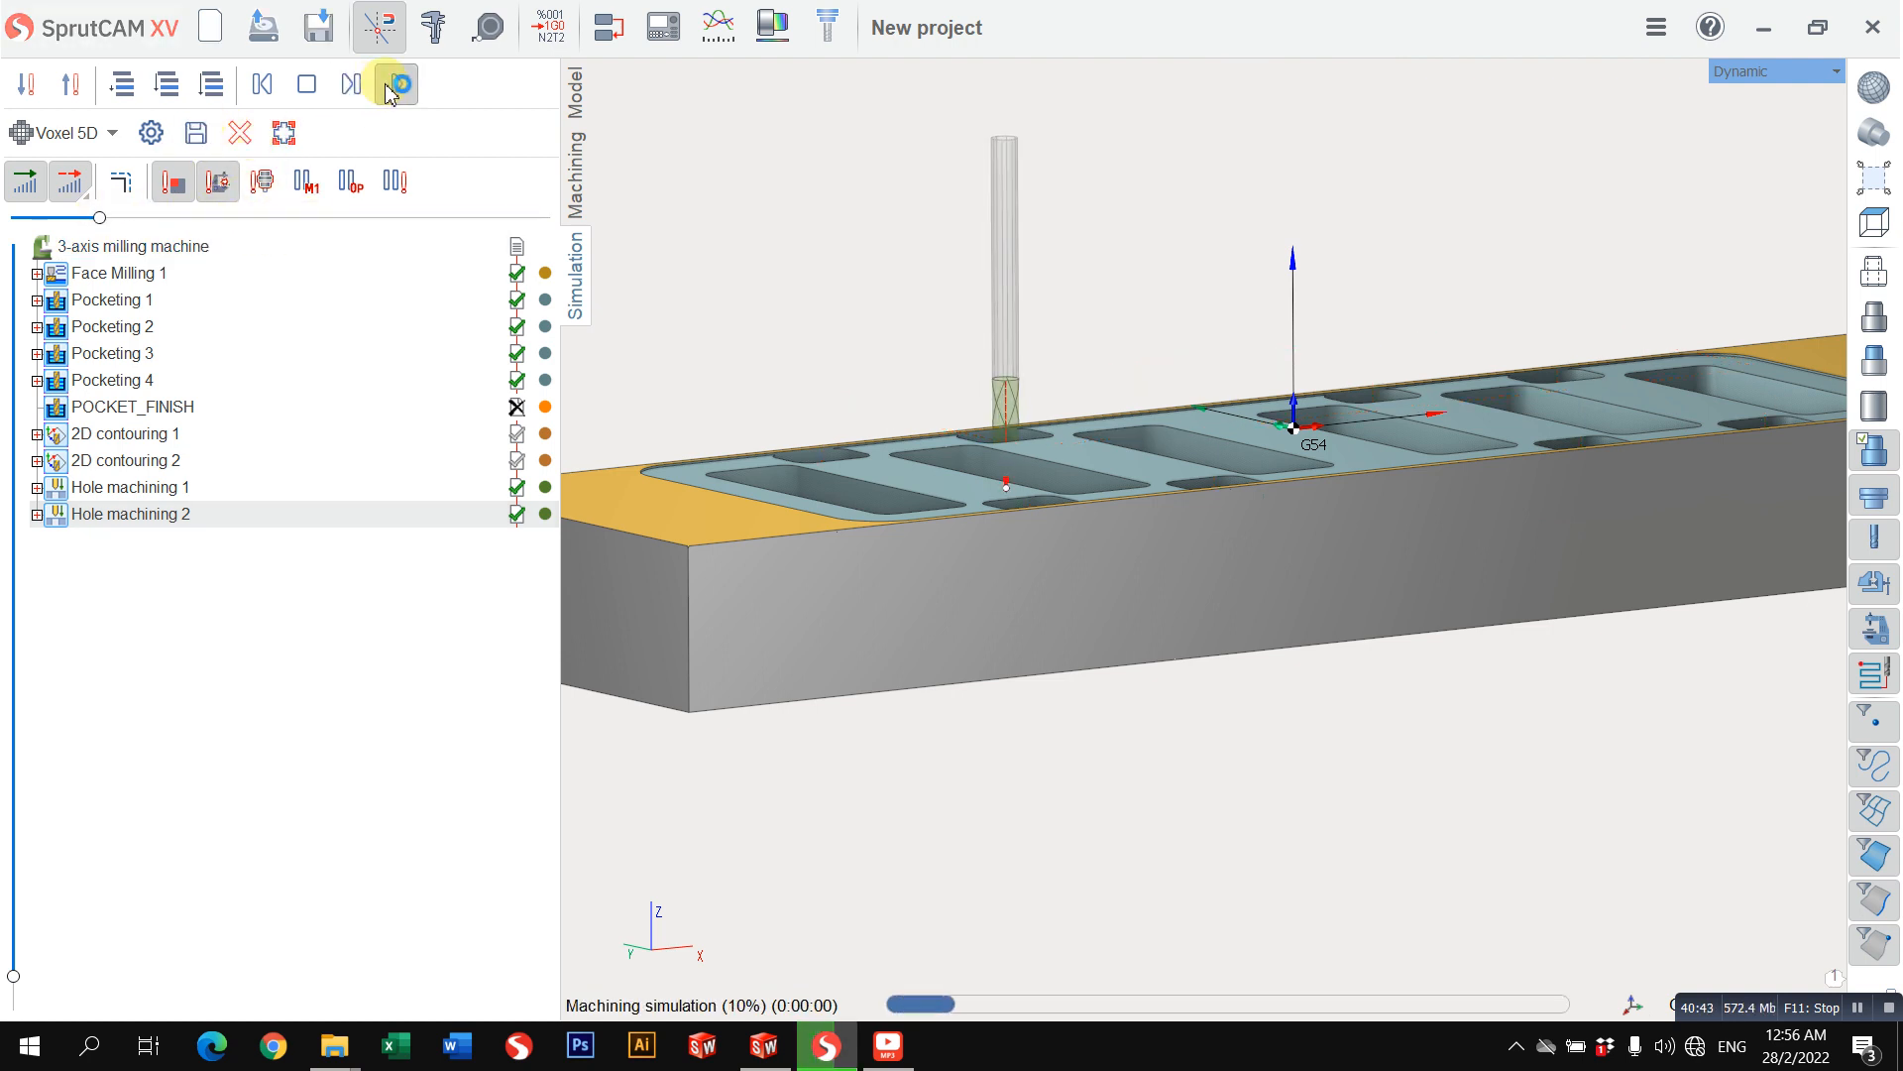
Step: Examine the drill motion in the small pockets as the simulation plays, speeding it up to the end
{"action": "scroll", "coordinate": [1031, 411], "scroll_direction": "up", "scroll_amount": 5}
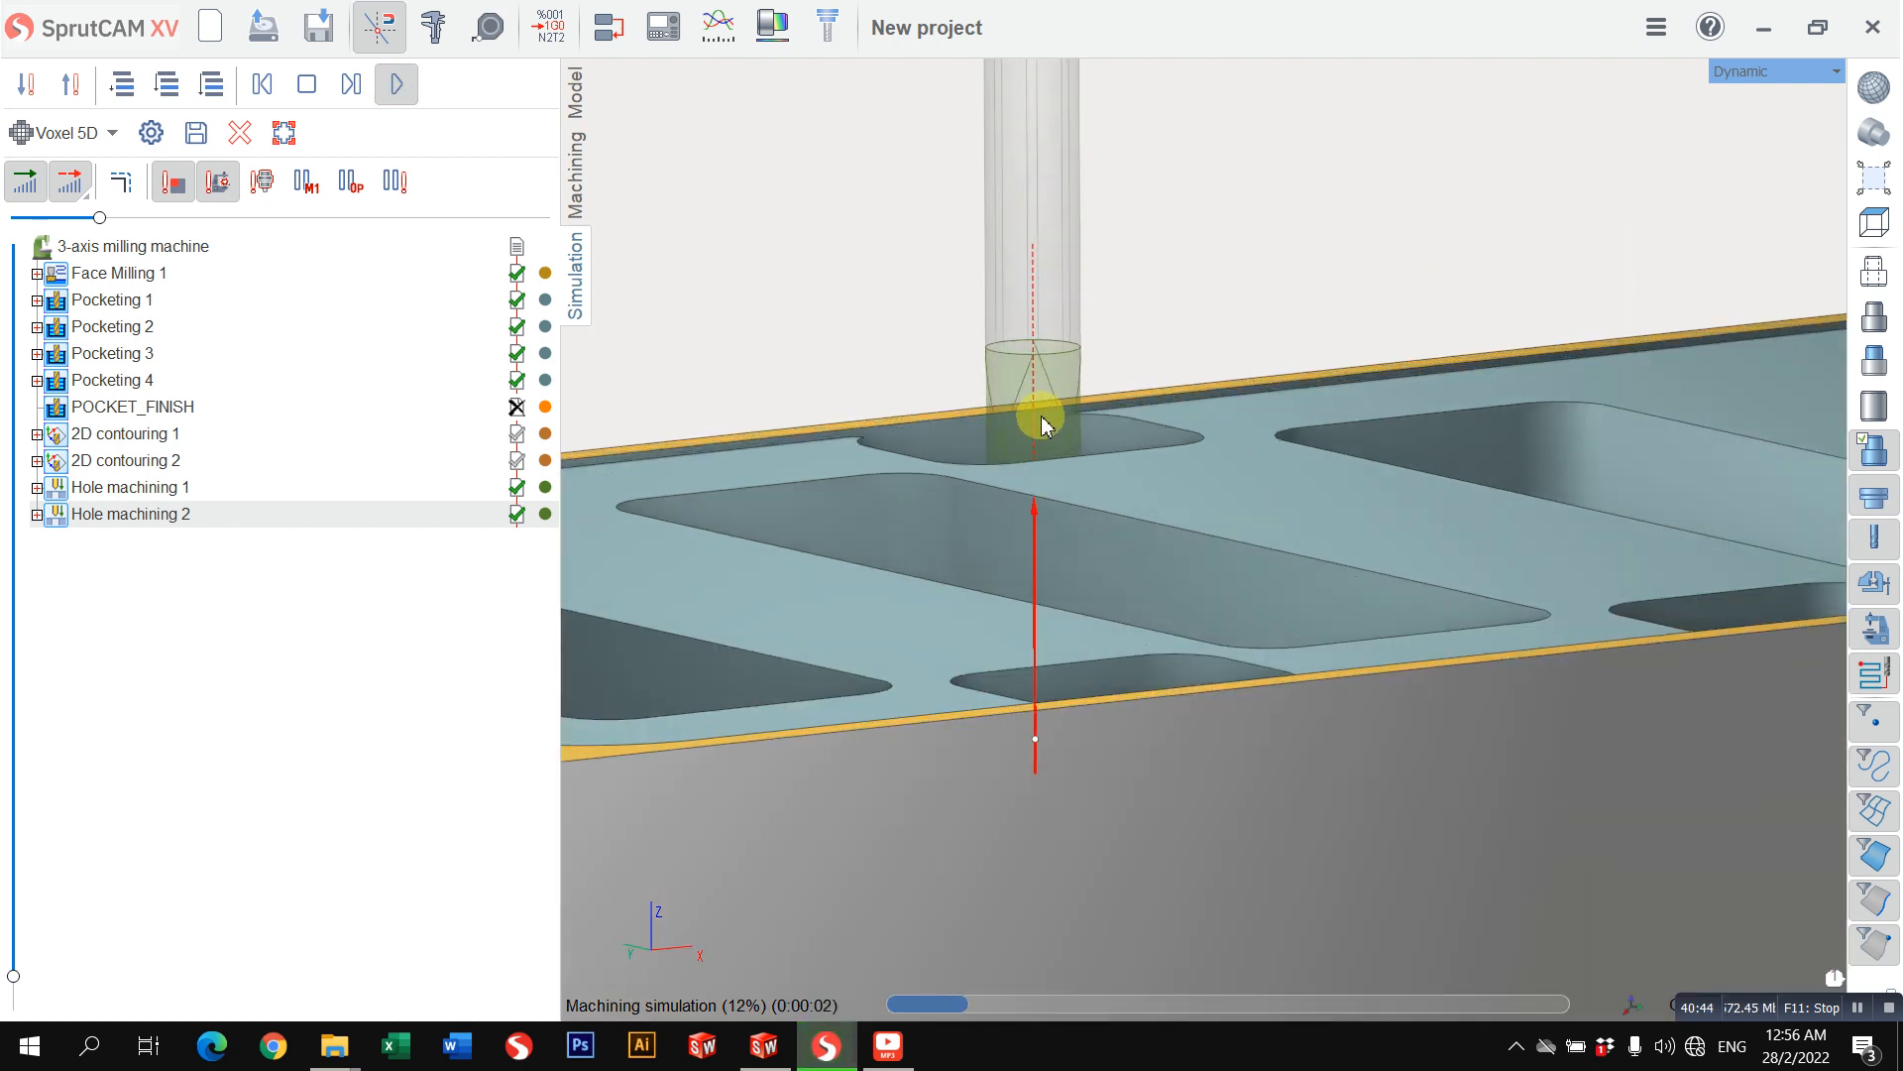
{"action": "scroll", "coordinate": [1042, 421], "scroll_direction": "down", "scroll_amount": 4}
{"action": "middle_click_drag", "start_coordinate": [1042, 421], "coordinate": [1059, 512]}
{"action": "scroll", "coordinate": [1059, 513], "scroll_direction": "down", "scroll_amount": 3}
{"action": "right_click_drag", "start_coordinate": [1059, 513], "coordinate": [1043, 357]}
{"action": "middle_click_drag", "start_coordinate": [1043, 357], "coordinate": [1019, 399]}
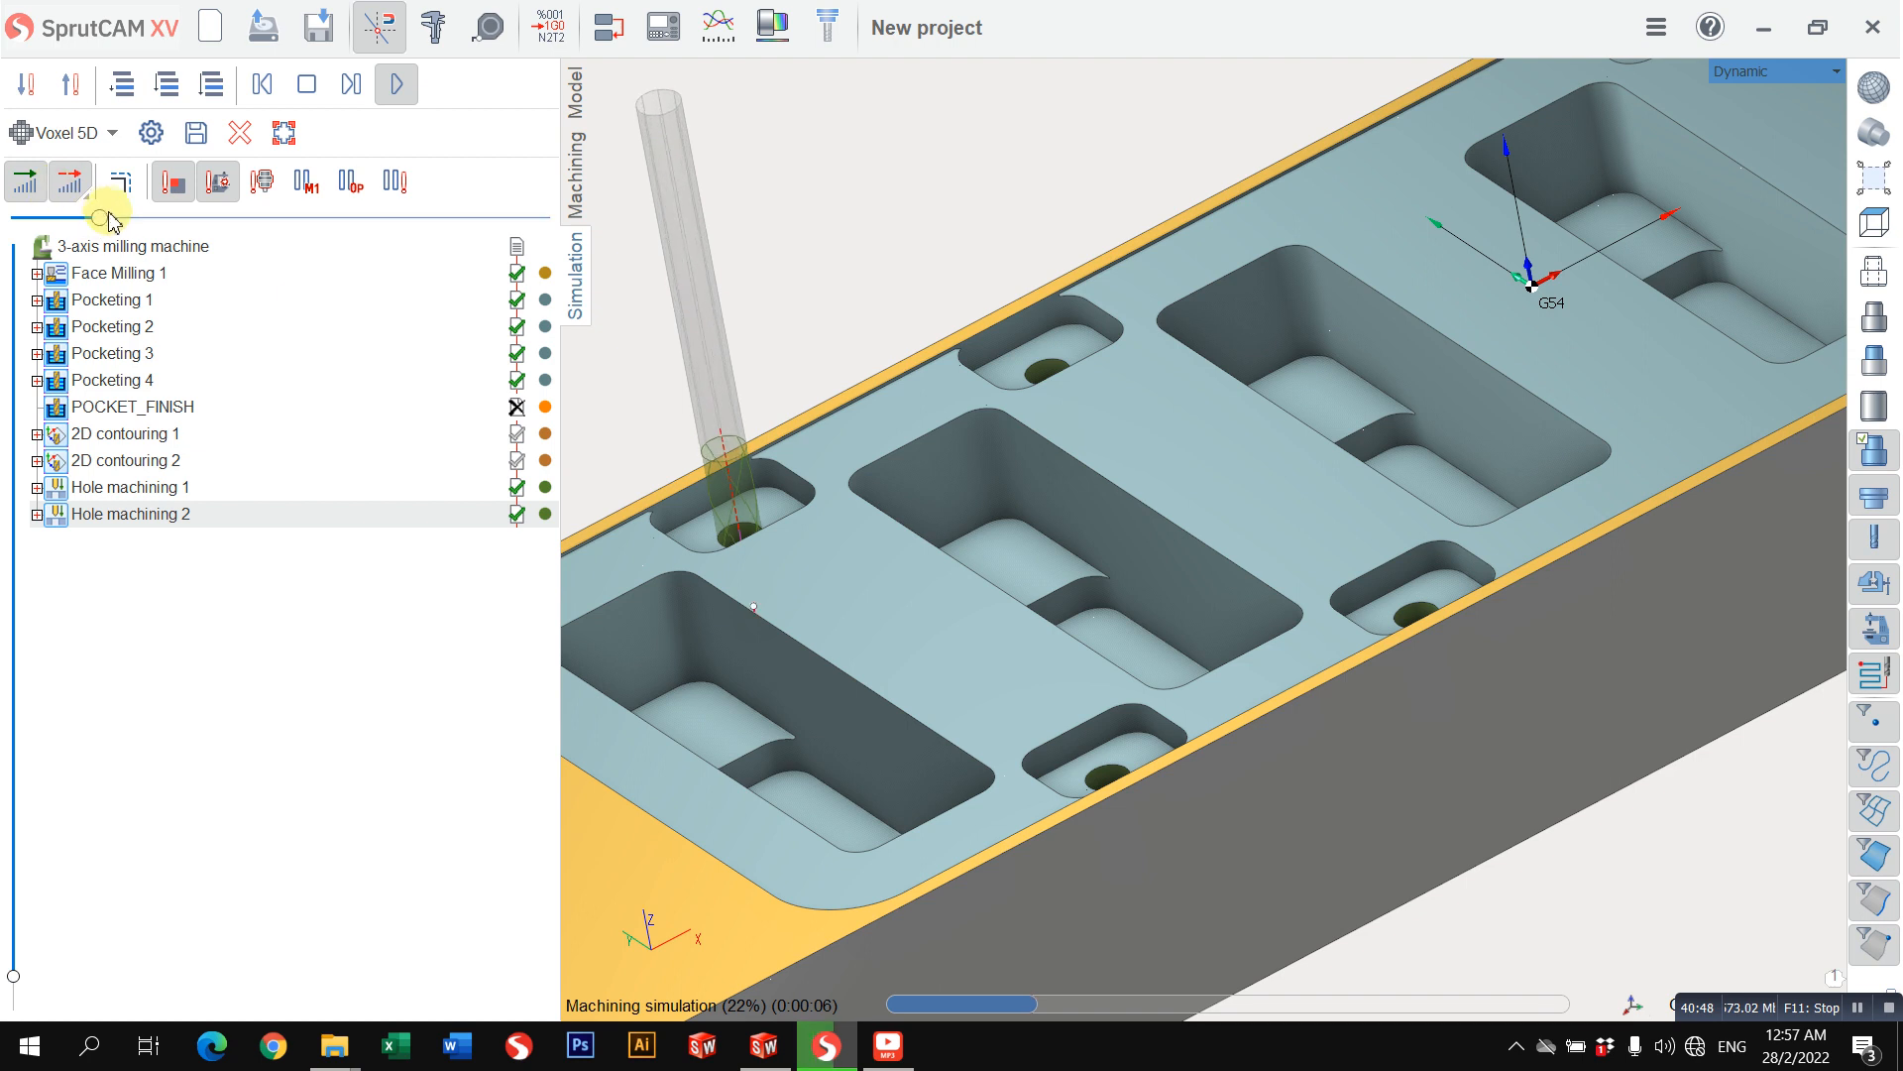
{"action": "left_click_drag", "start_coordinate": [109, 220], "coordinate": [217, 218]}
{"action": "scroll", "coordinate": [833, 442], "scroll_direction": "down", "scroll_amount": 2}
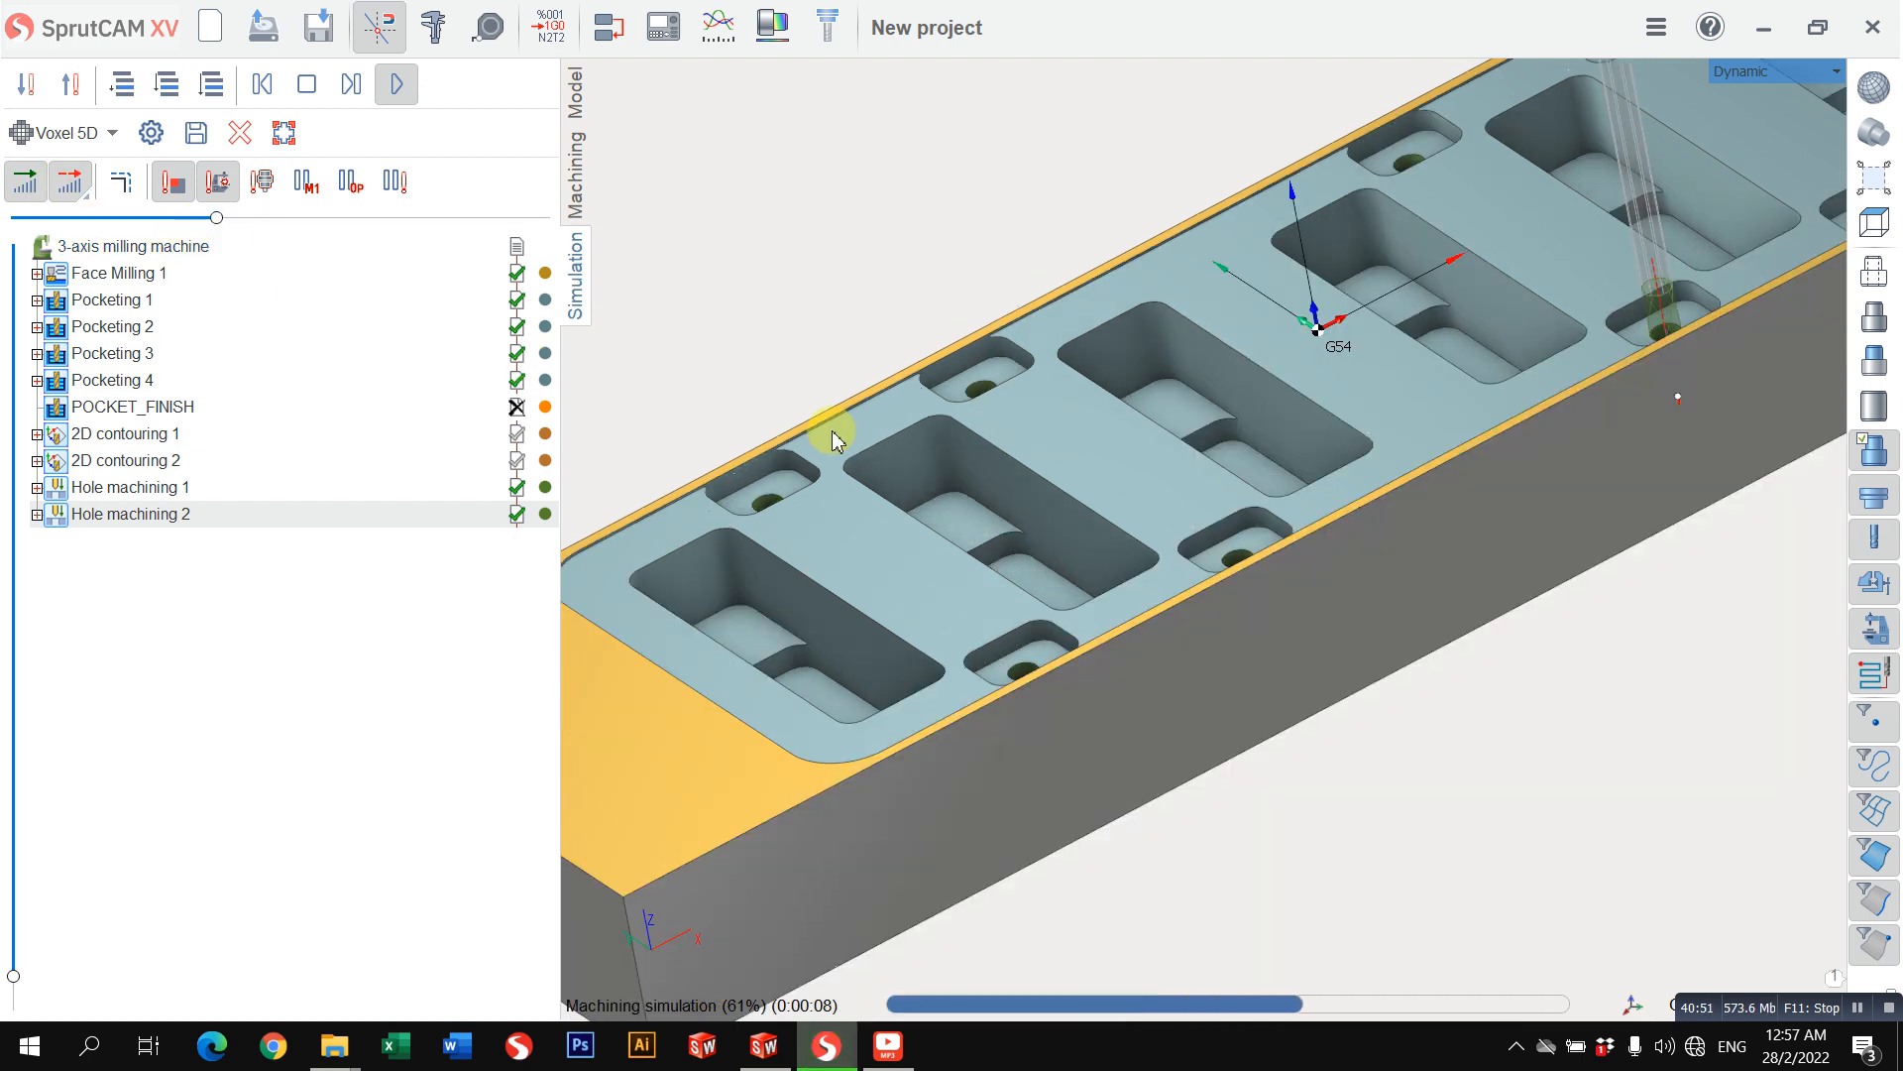
{"action": "scroll", "coordinate": [851, 429], "scroll_direction": "down", "scroll_amount": 2}
{"action": "scroll", "coordinate": [984, 471], "scroll_direction": "up", "scroll_amount": 3}
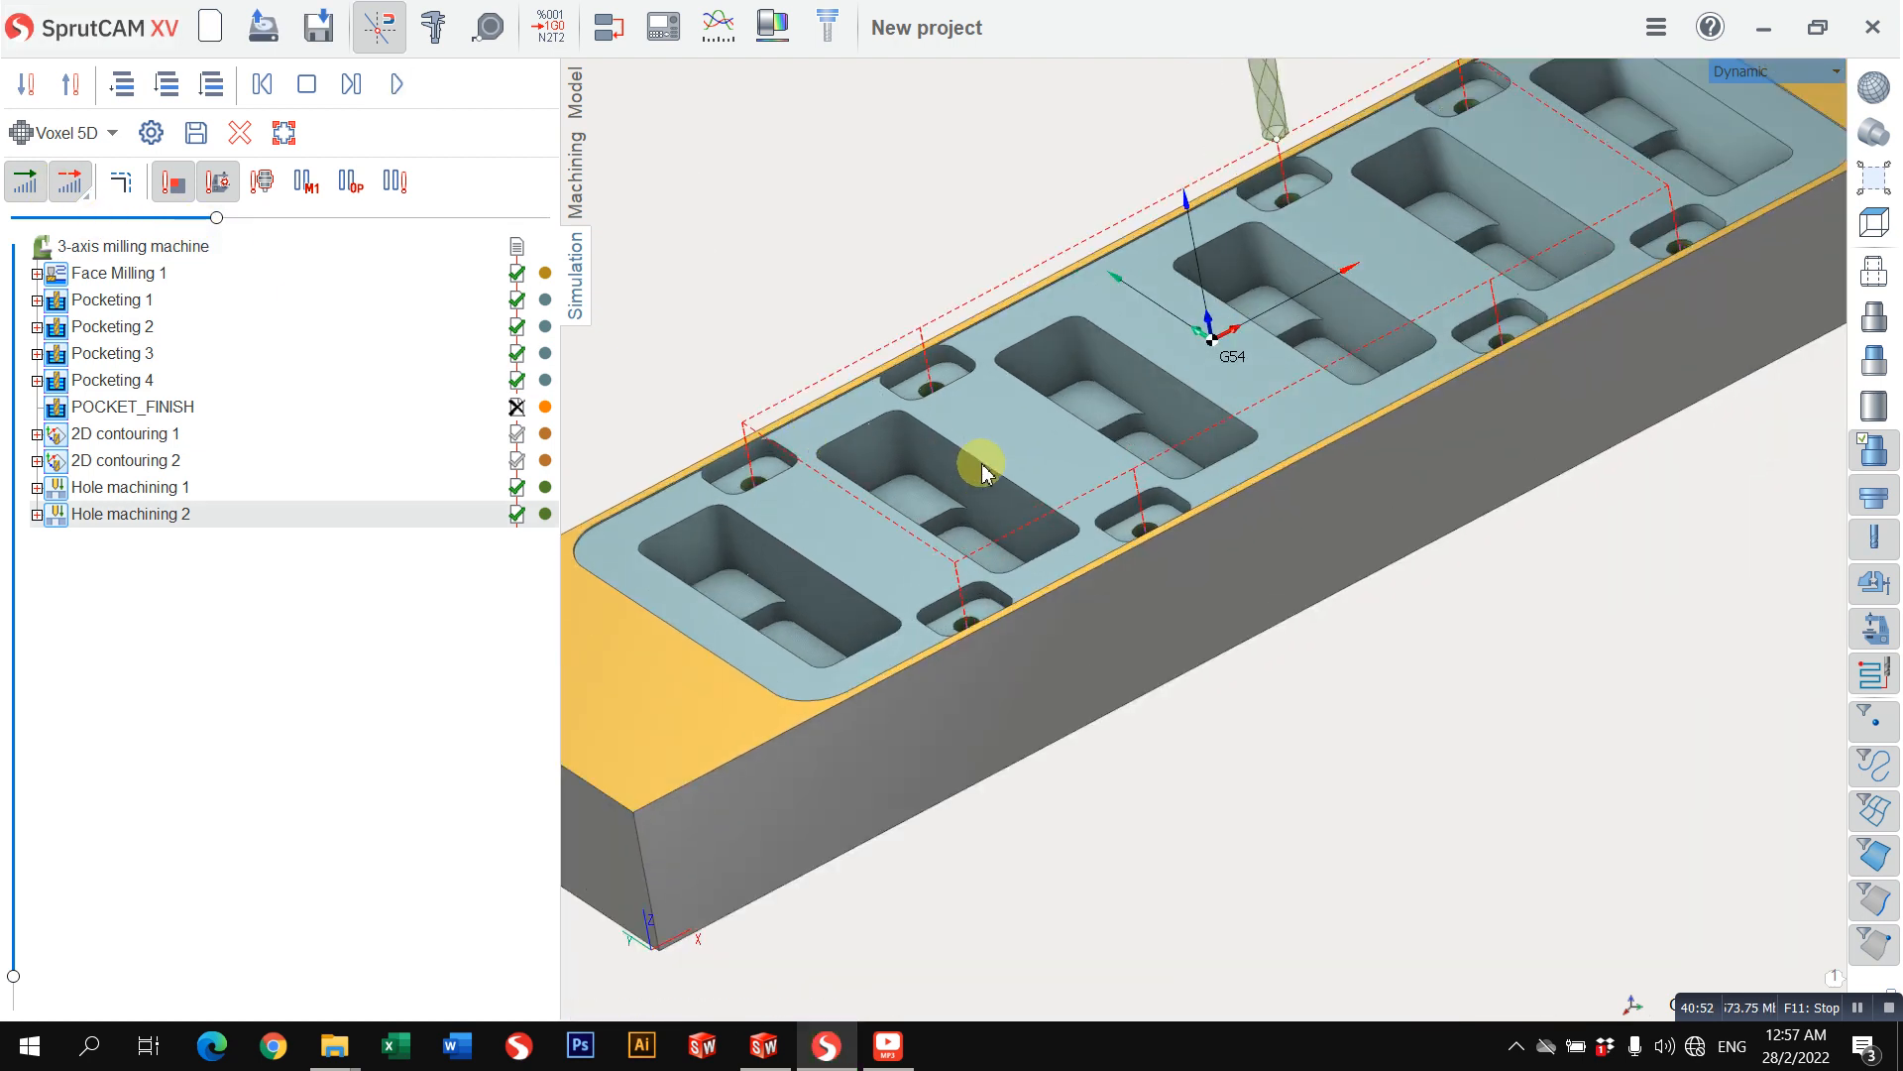
{"action": "scroll", "coordinate": [1223, 459], "scroll_direction": "down", "scroll_amount": 2}
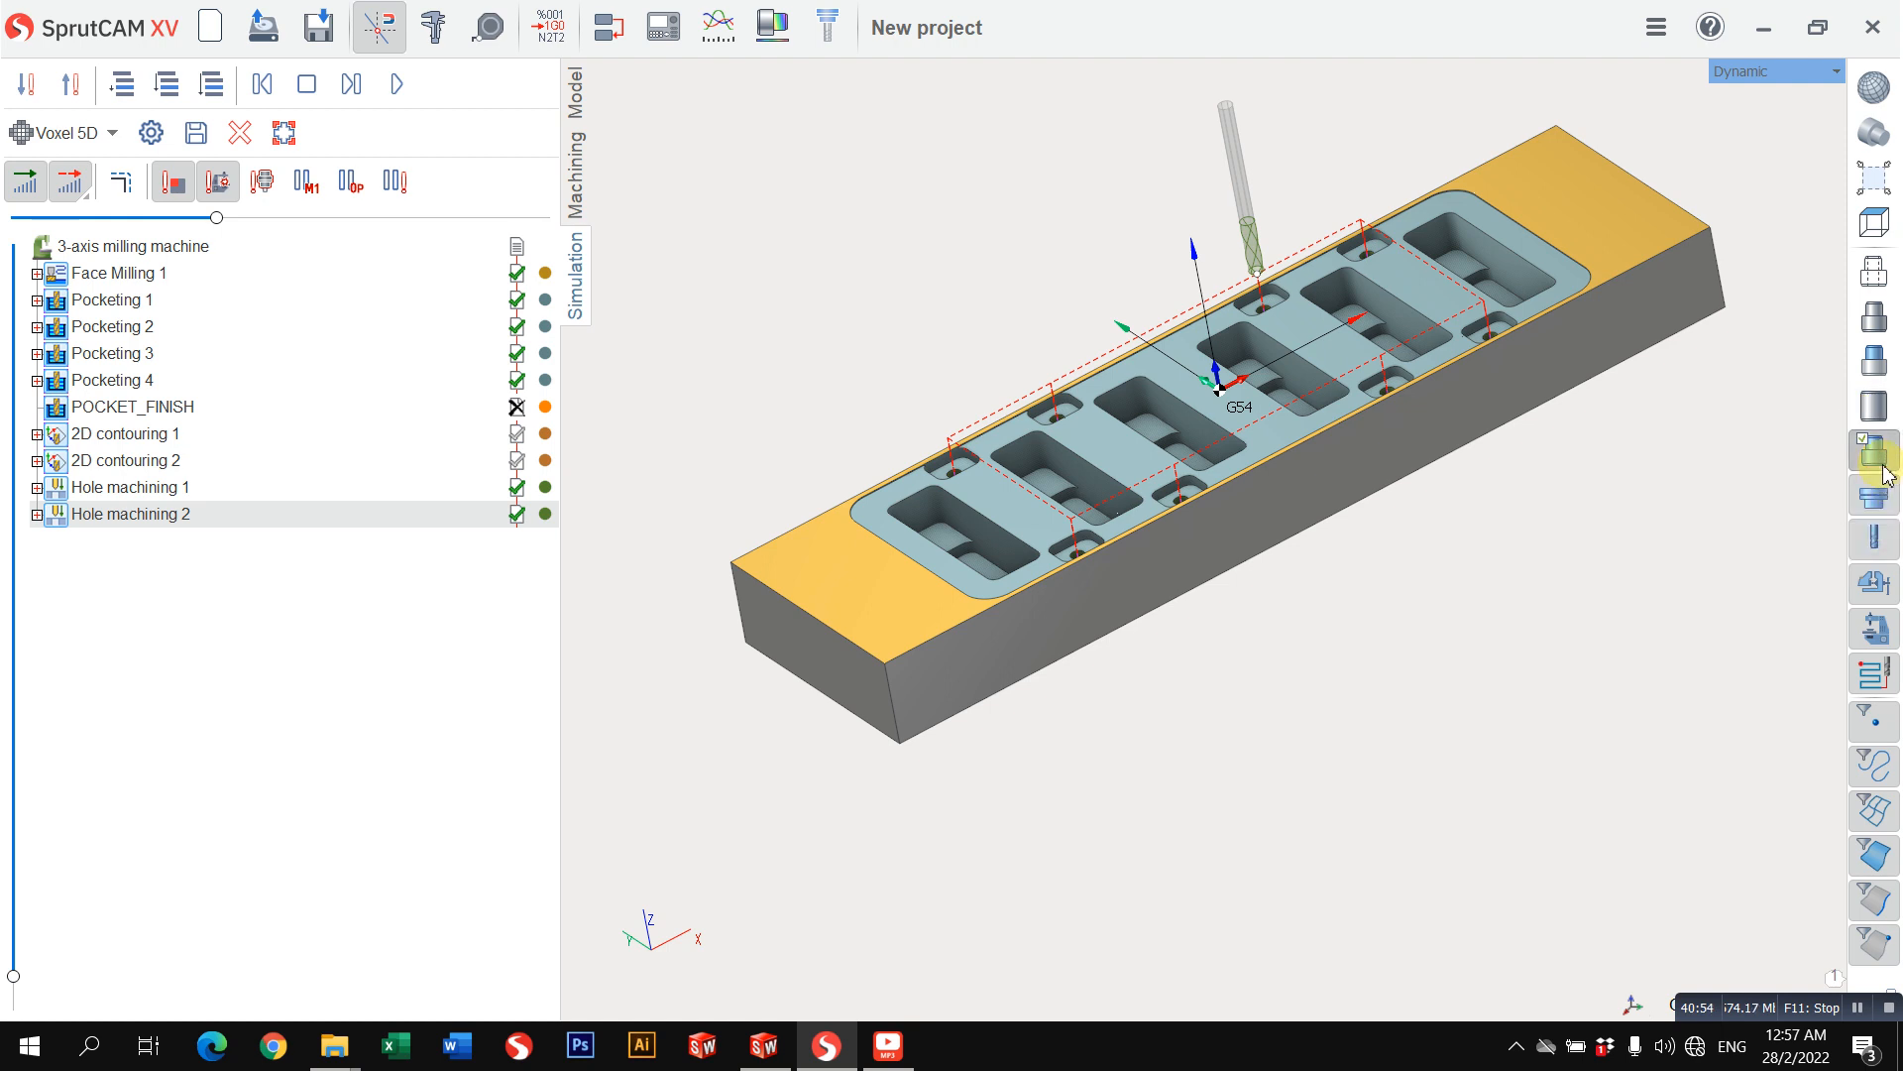
Step: Make the simulated workpiece semi-transparent and examine the depth of the eight drilled holes
{"action": "left_click", "coordinate": [1882, 468]}
{"action": "left_click", "coordinate": [1632, 461]}
{"action": "scroll", "coordinate": [1187, 591], "scroll_direction": "up", "scroll_amount": 2}
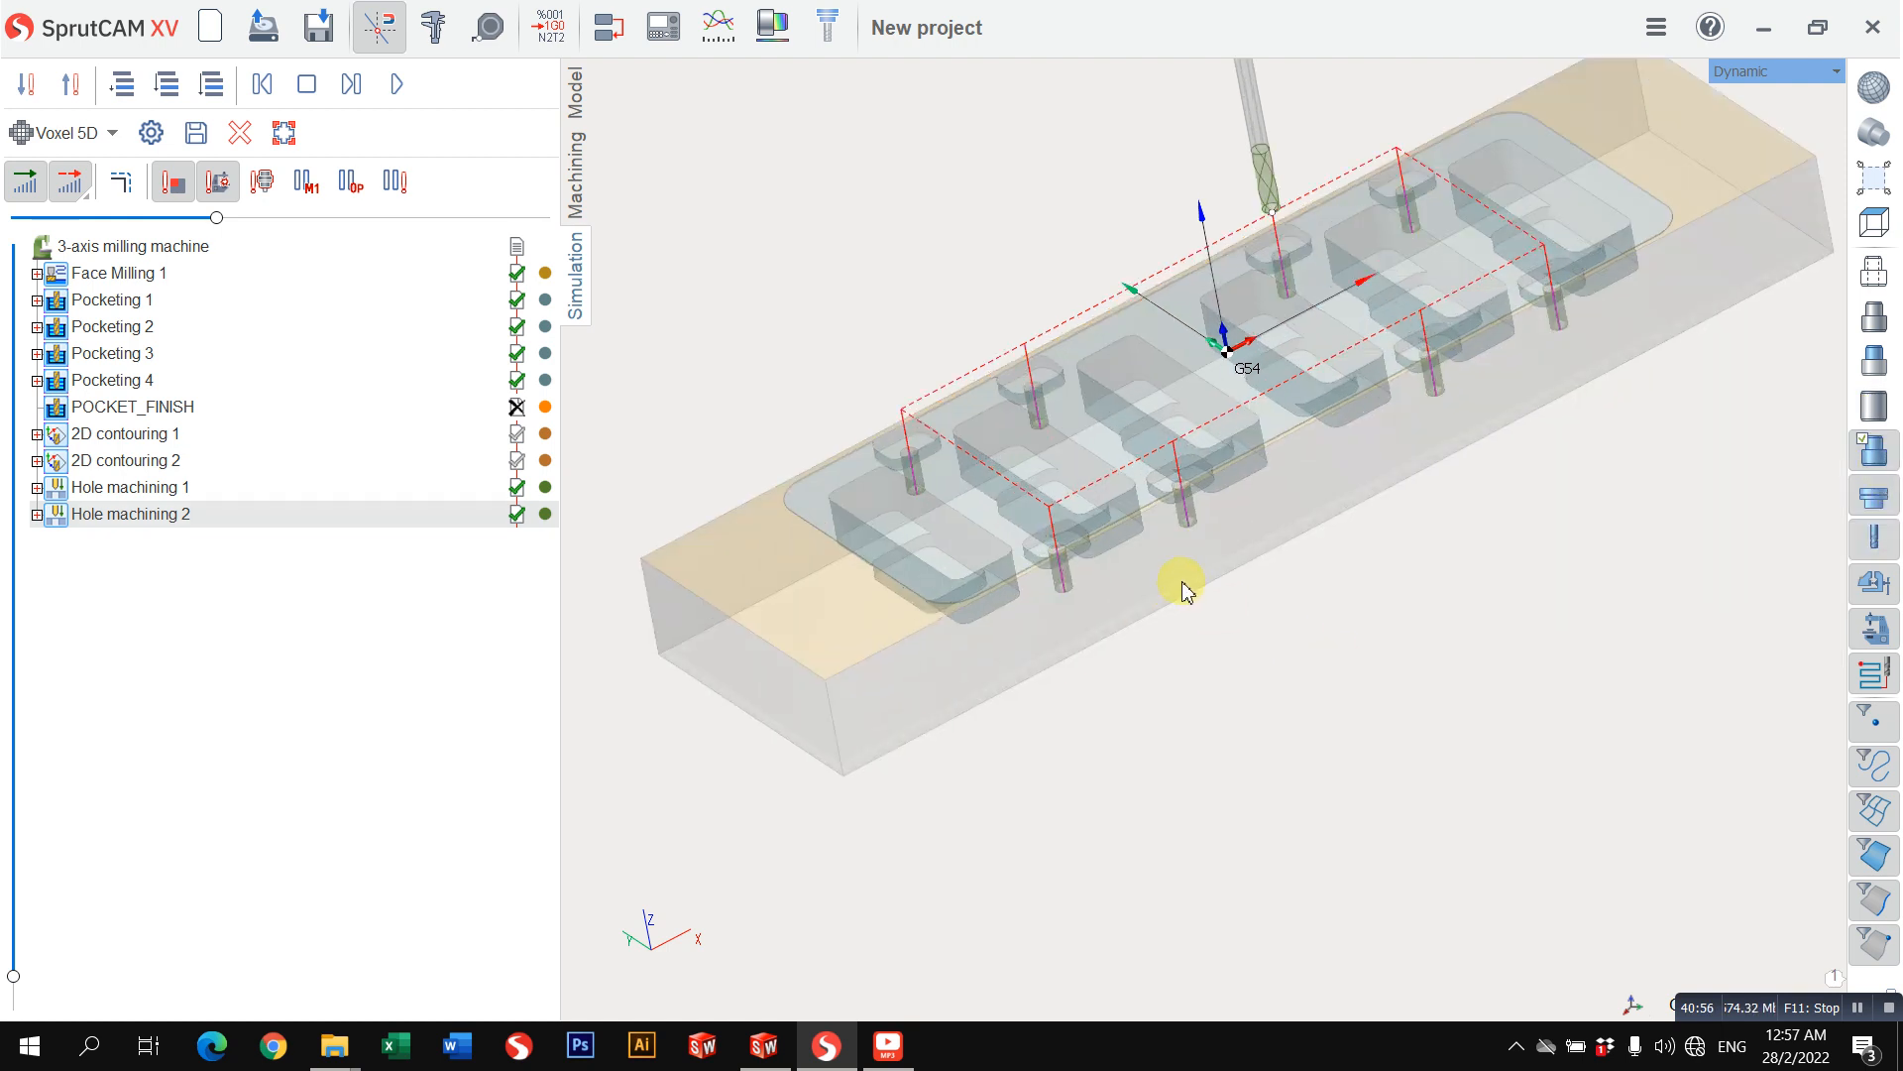
{"action": "right_click_drag", "start_coordinate": [1186, 590], "coordinate": [748, 325]}
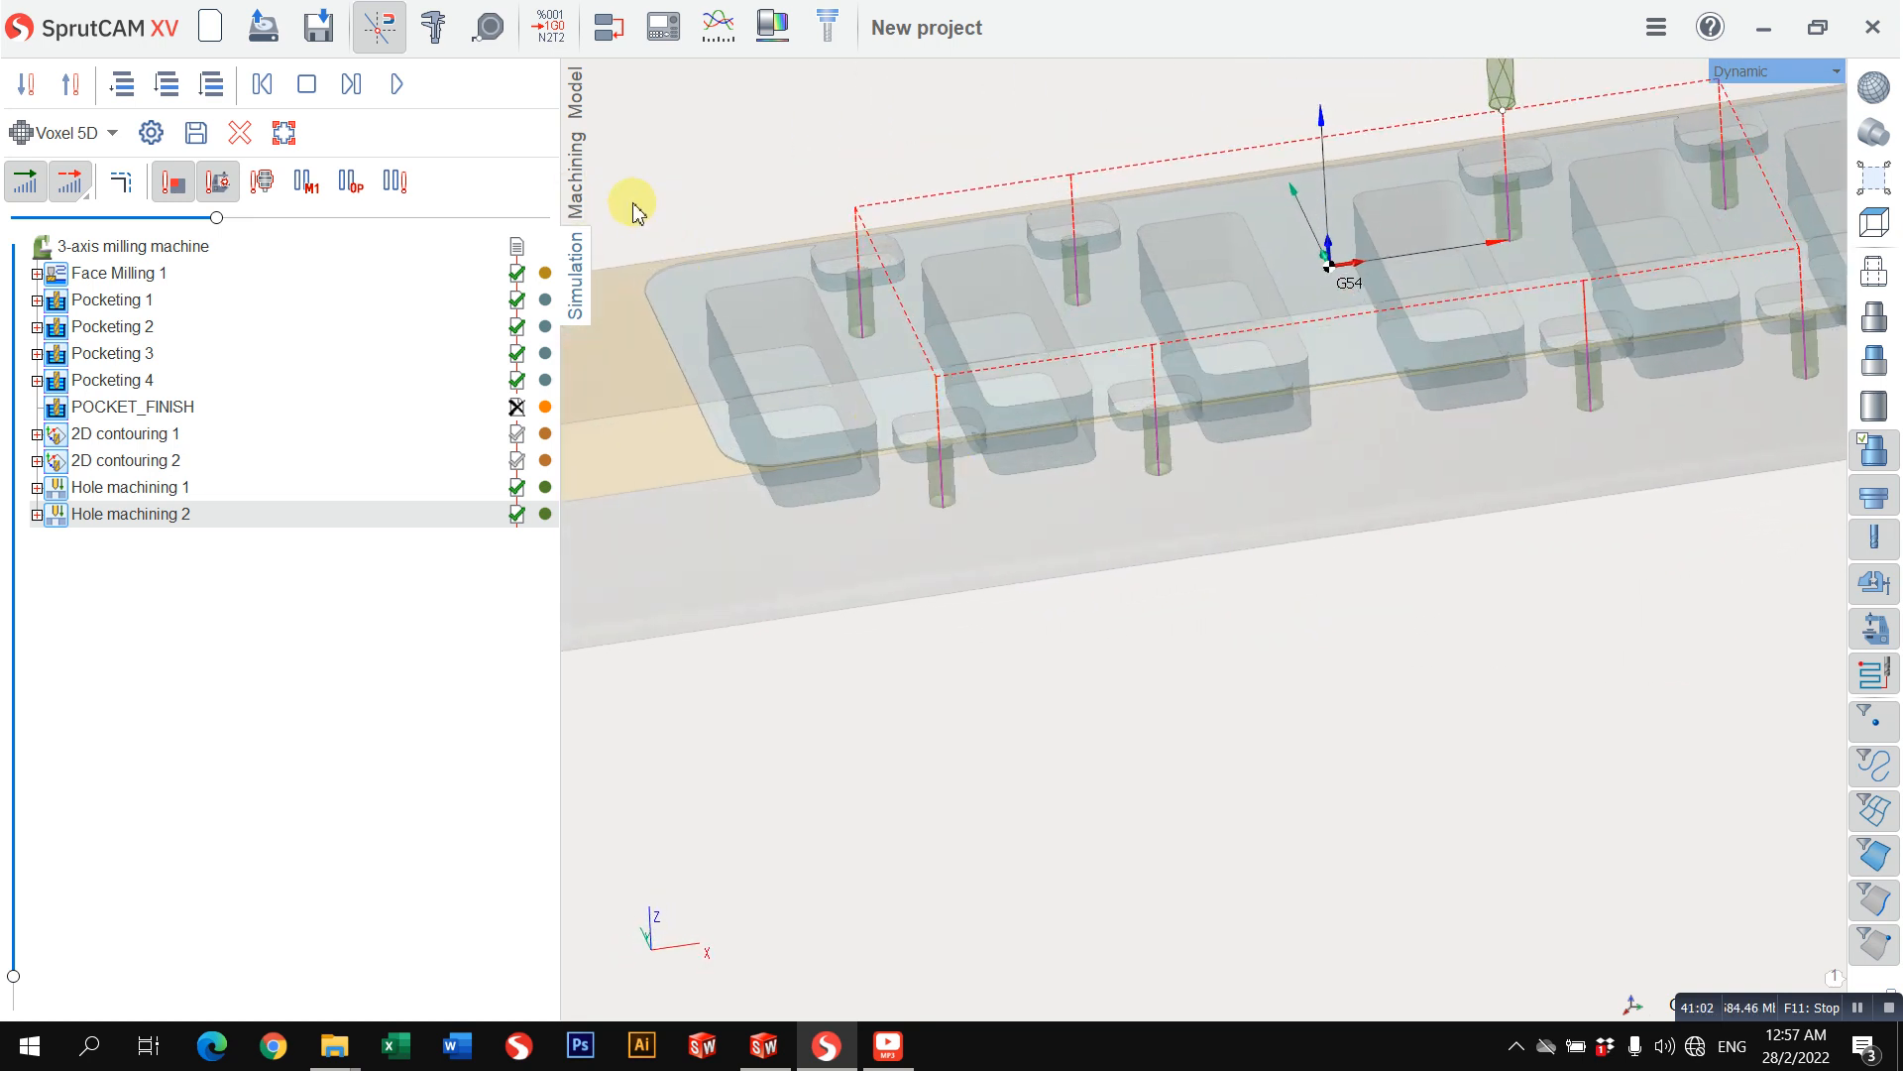
Step: Return from the simulation to the machining operations and show the workpiece in the top view
{"action": "left_click", "coordinate": [583, 193]}
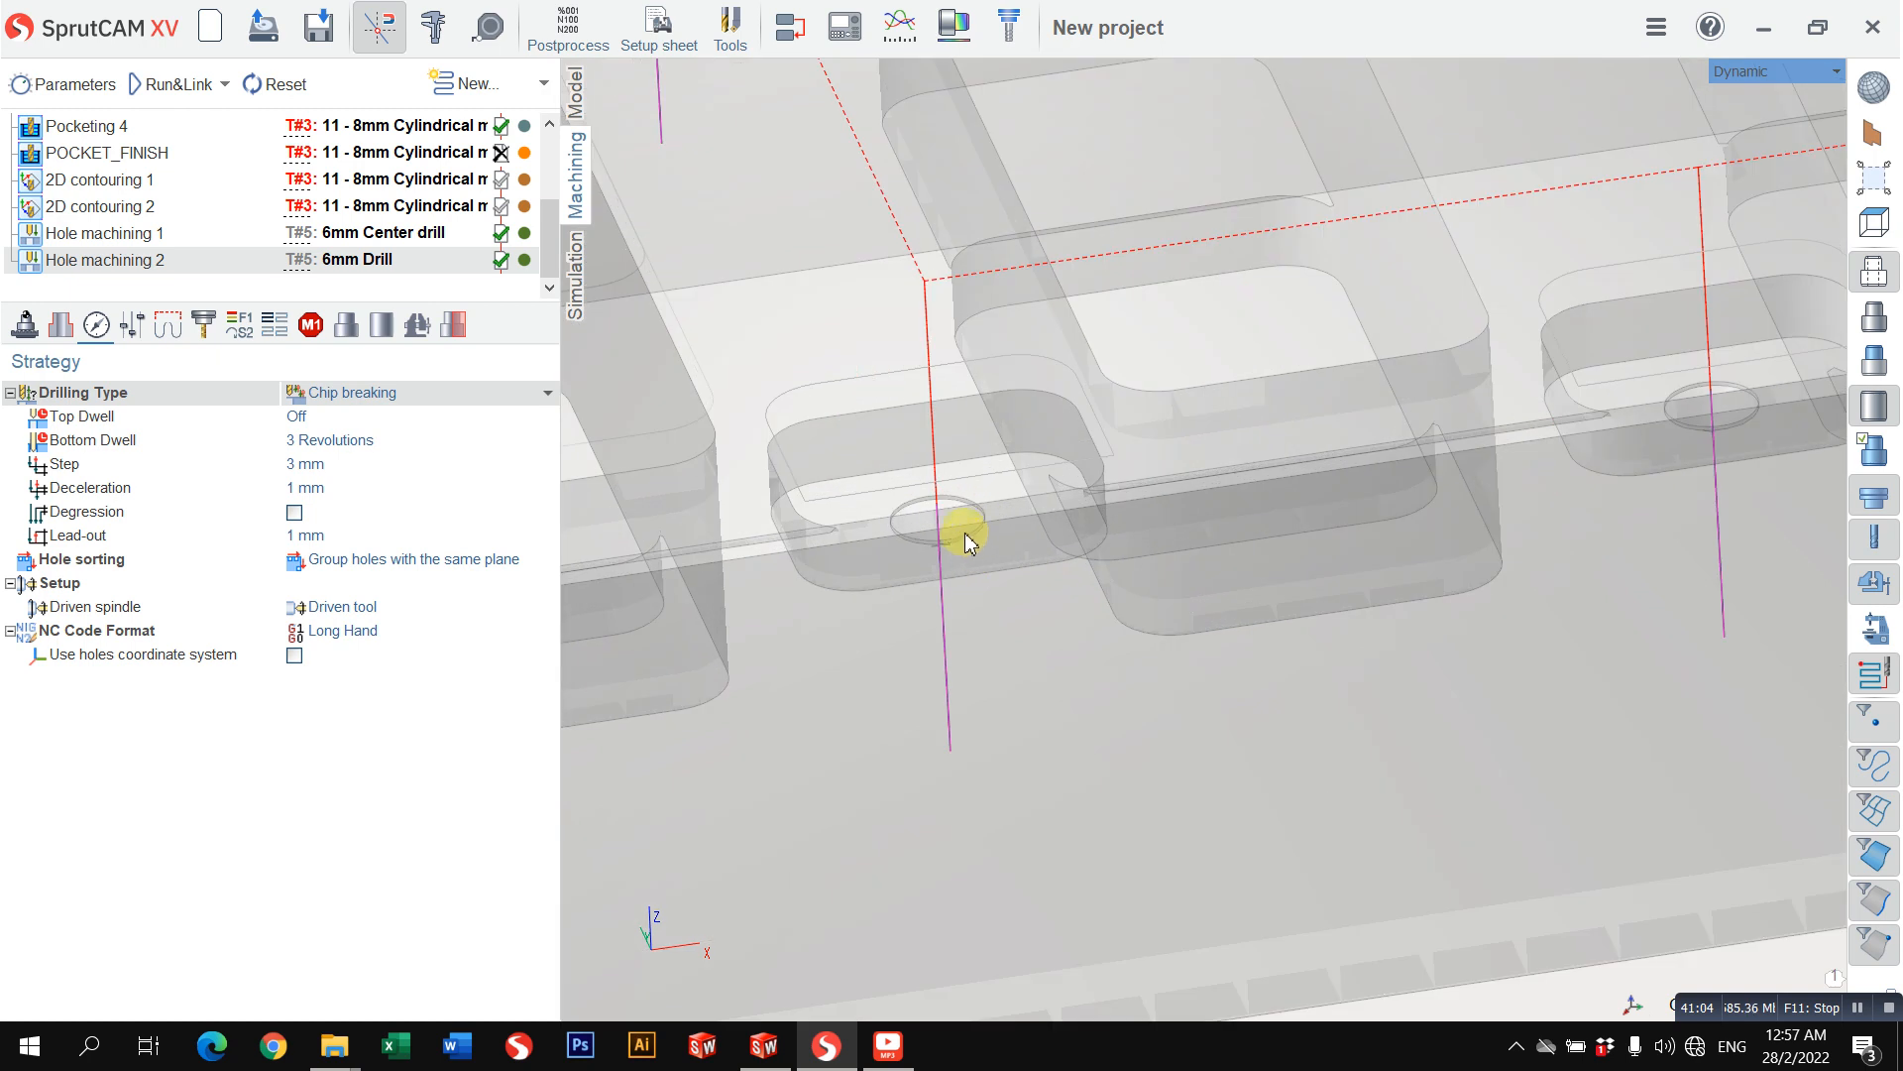
{"action": "right_click_drag", "start_coordinate": [968, 532], "coordinate": [937, 253]}
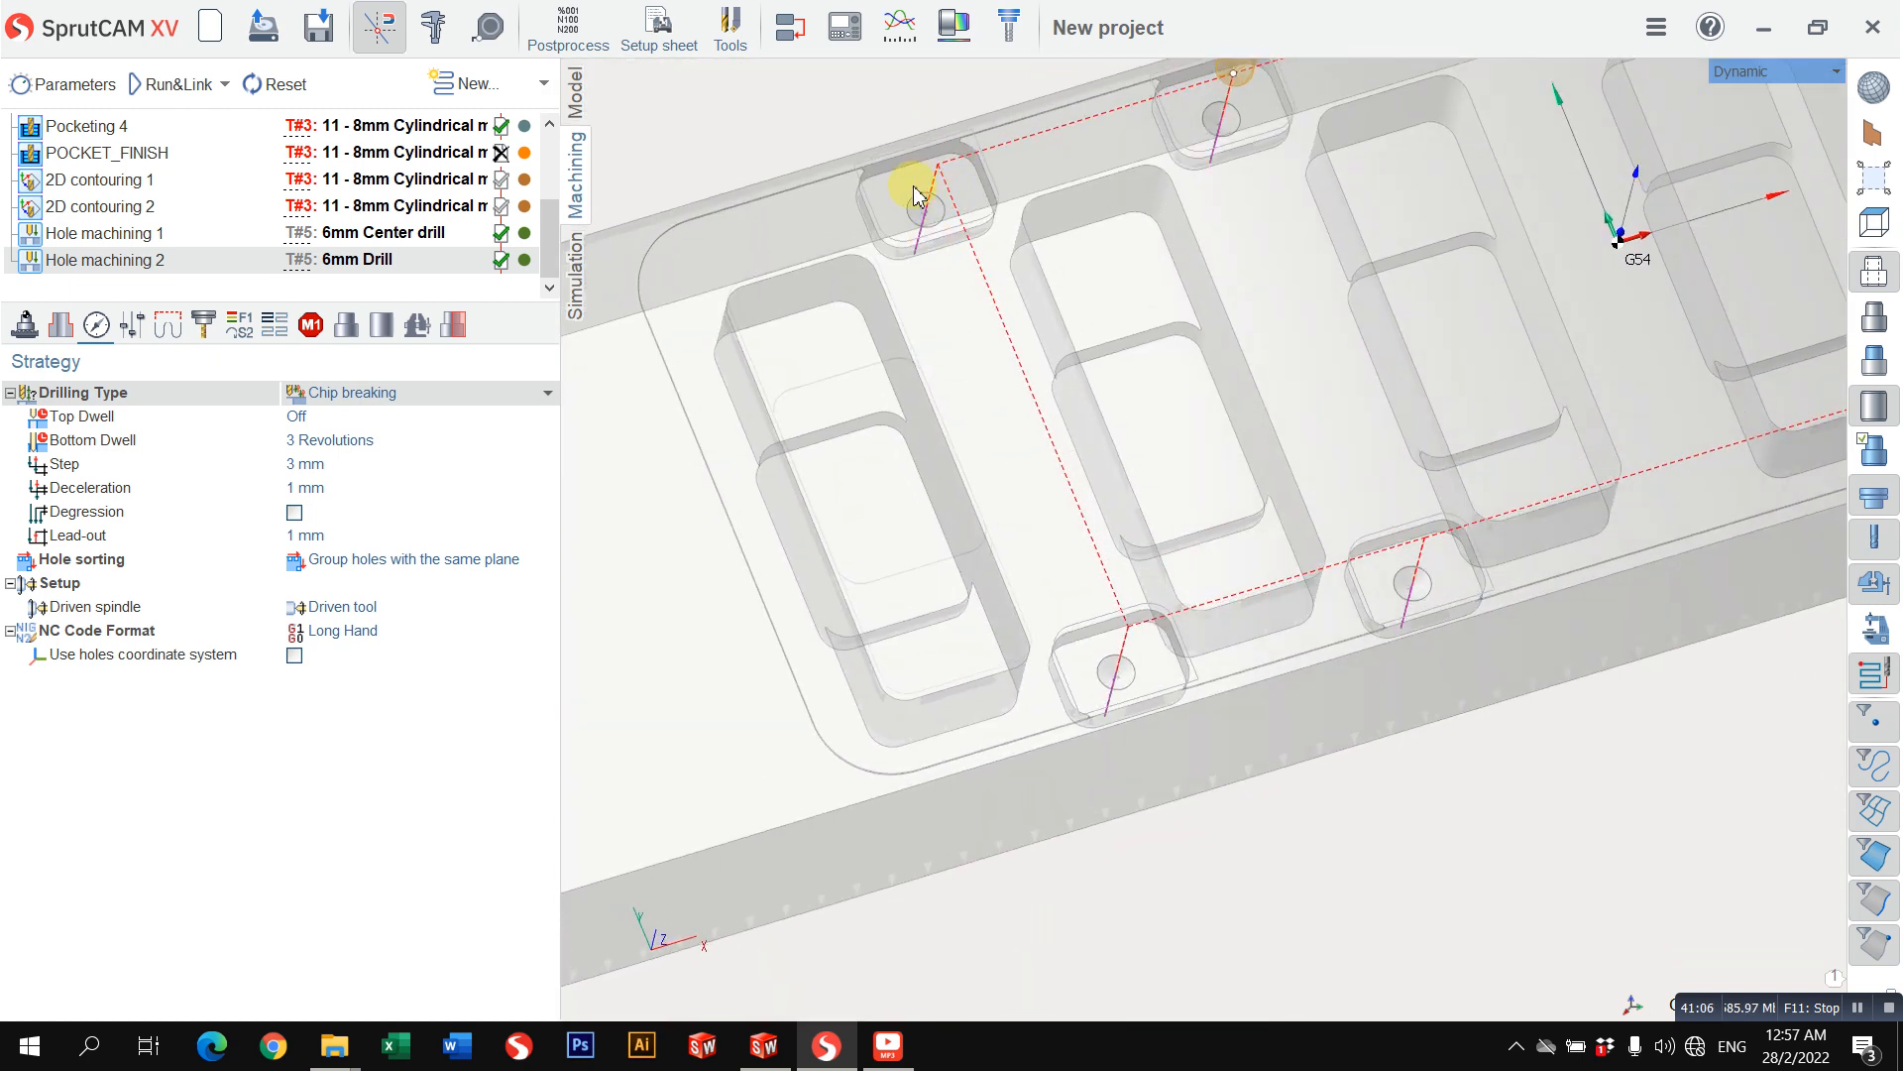
{"action": "left_click", "coordinate": [1742, 81]}
{"action": "left_click", "coordinate": [1618, 87]}
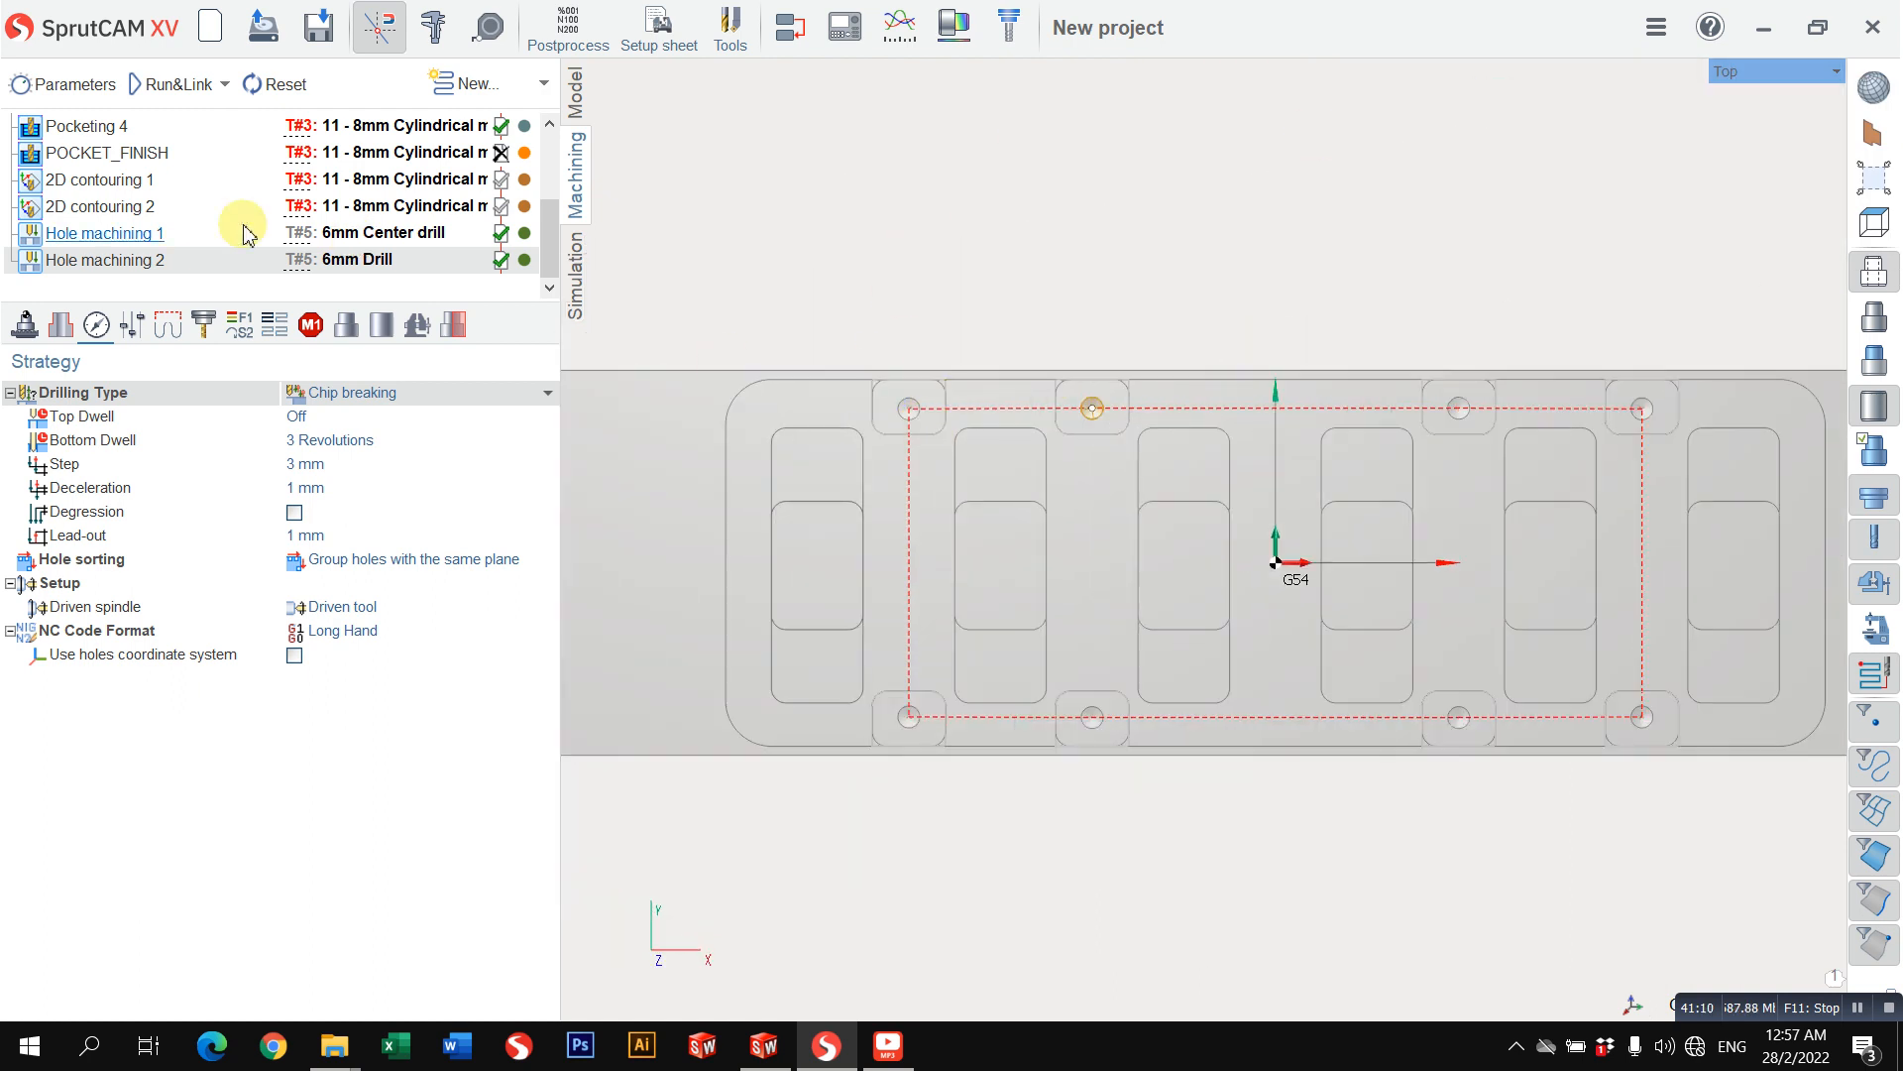
Step: Cut the Hole machining 2 operation, paste it back after Hole machining 1 and recalculate its toolpath
{"action": "right_click", "coordinate": [210, 262]}
{"action": "right_click", "coordinate": [195, 274]}
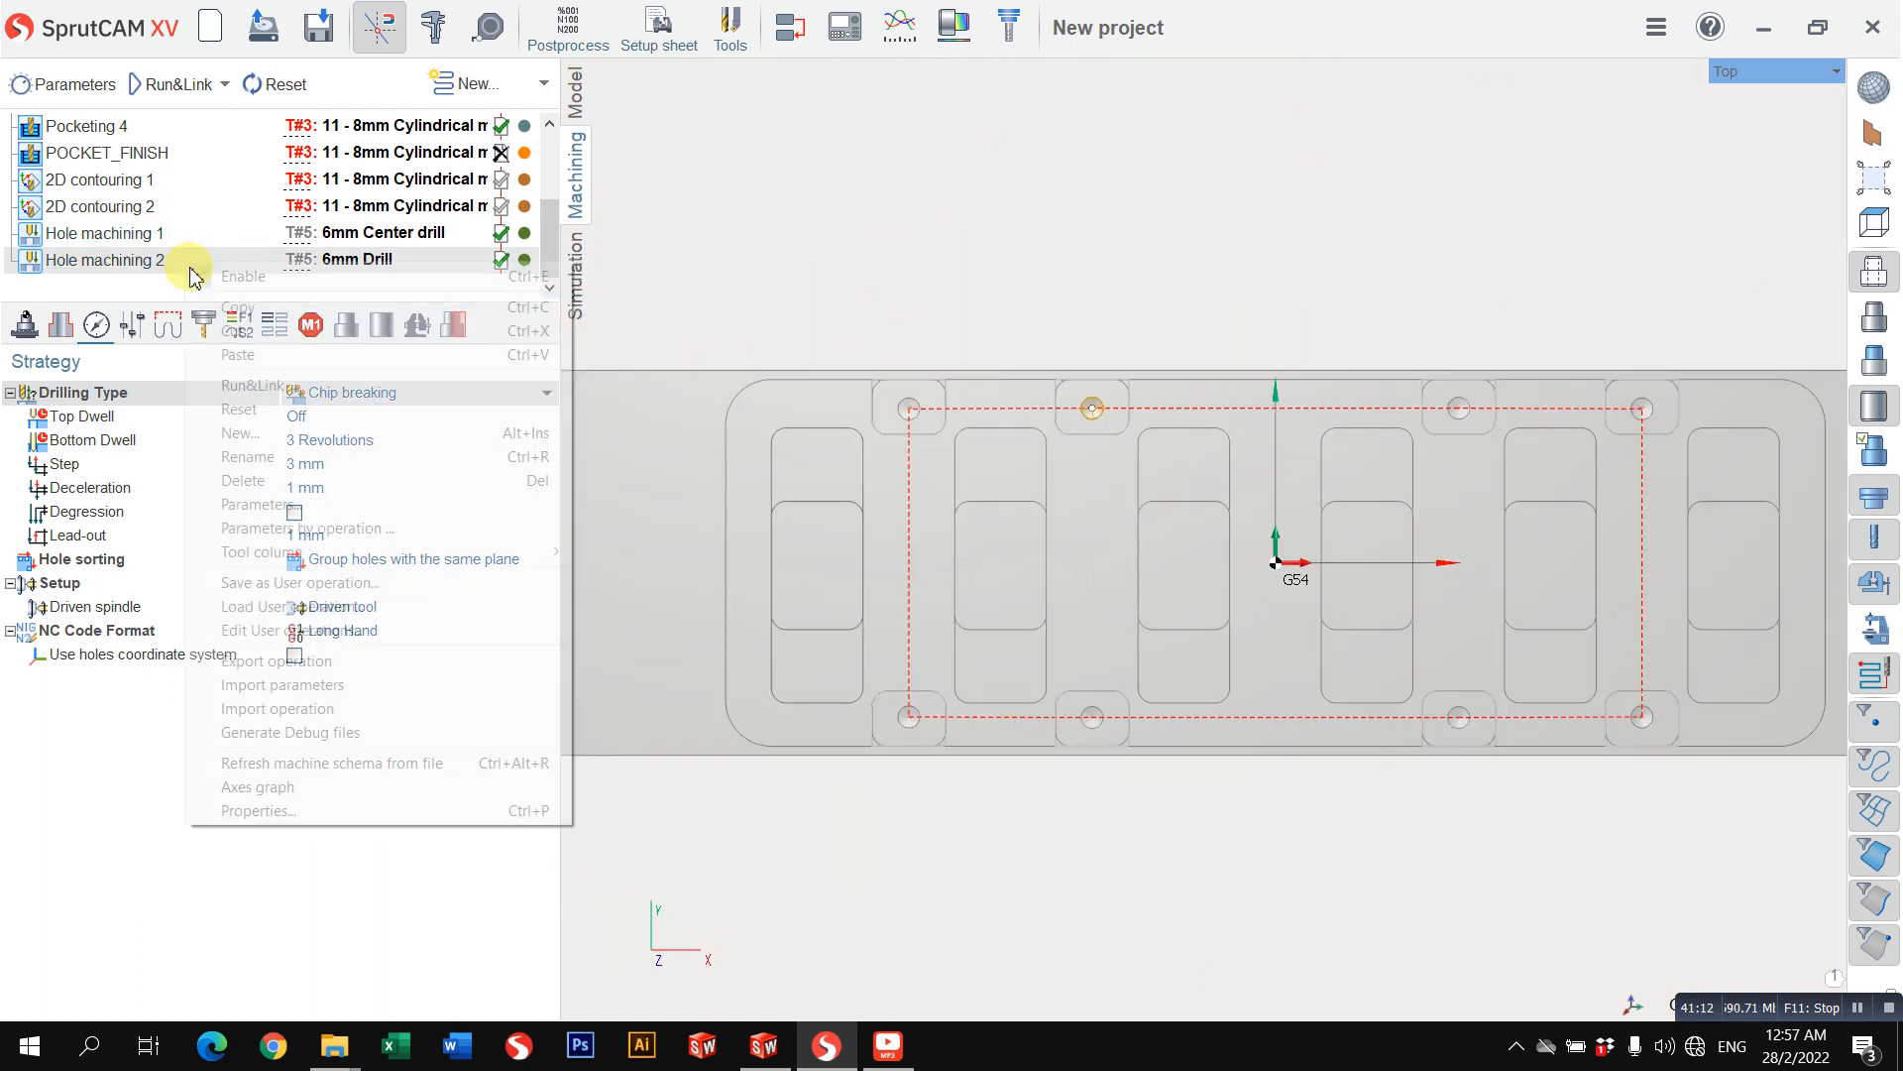
{"action": "left_click", "coordinate": [238, 330]}
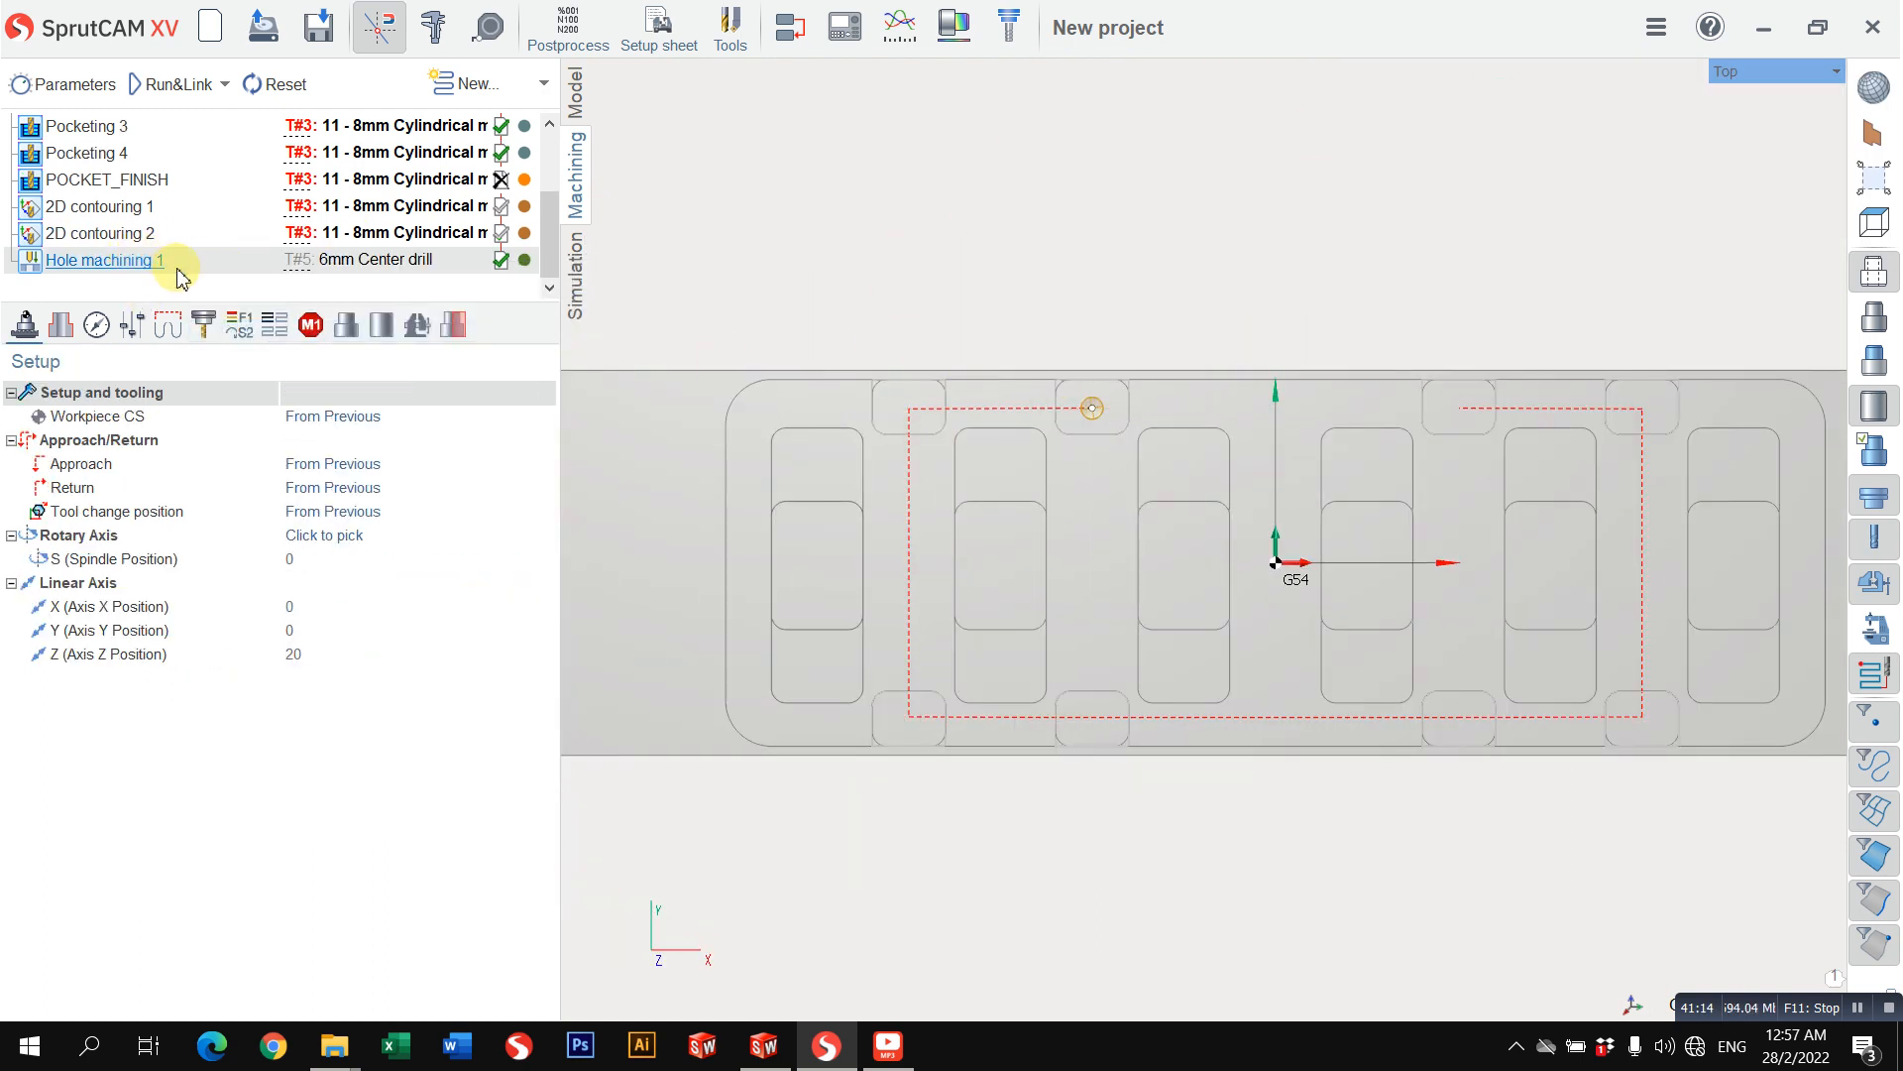
{"action": "scroll", "coordinate": [189, 260], "scroll_direction": "up", "scroll_amount": 1}
{"action": "scroll", "coordinate": [192, 238], "scroll_direction": "down", "scroll_amount": 1}
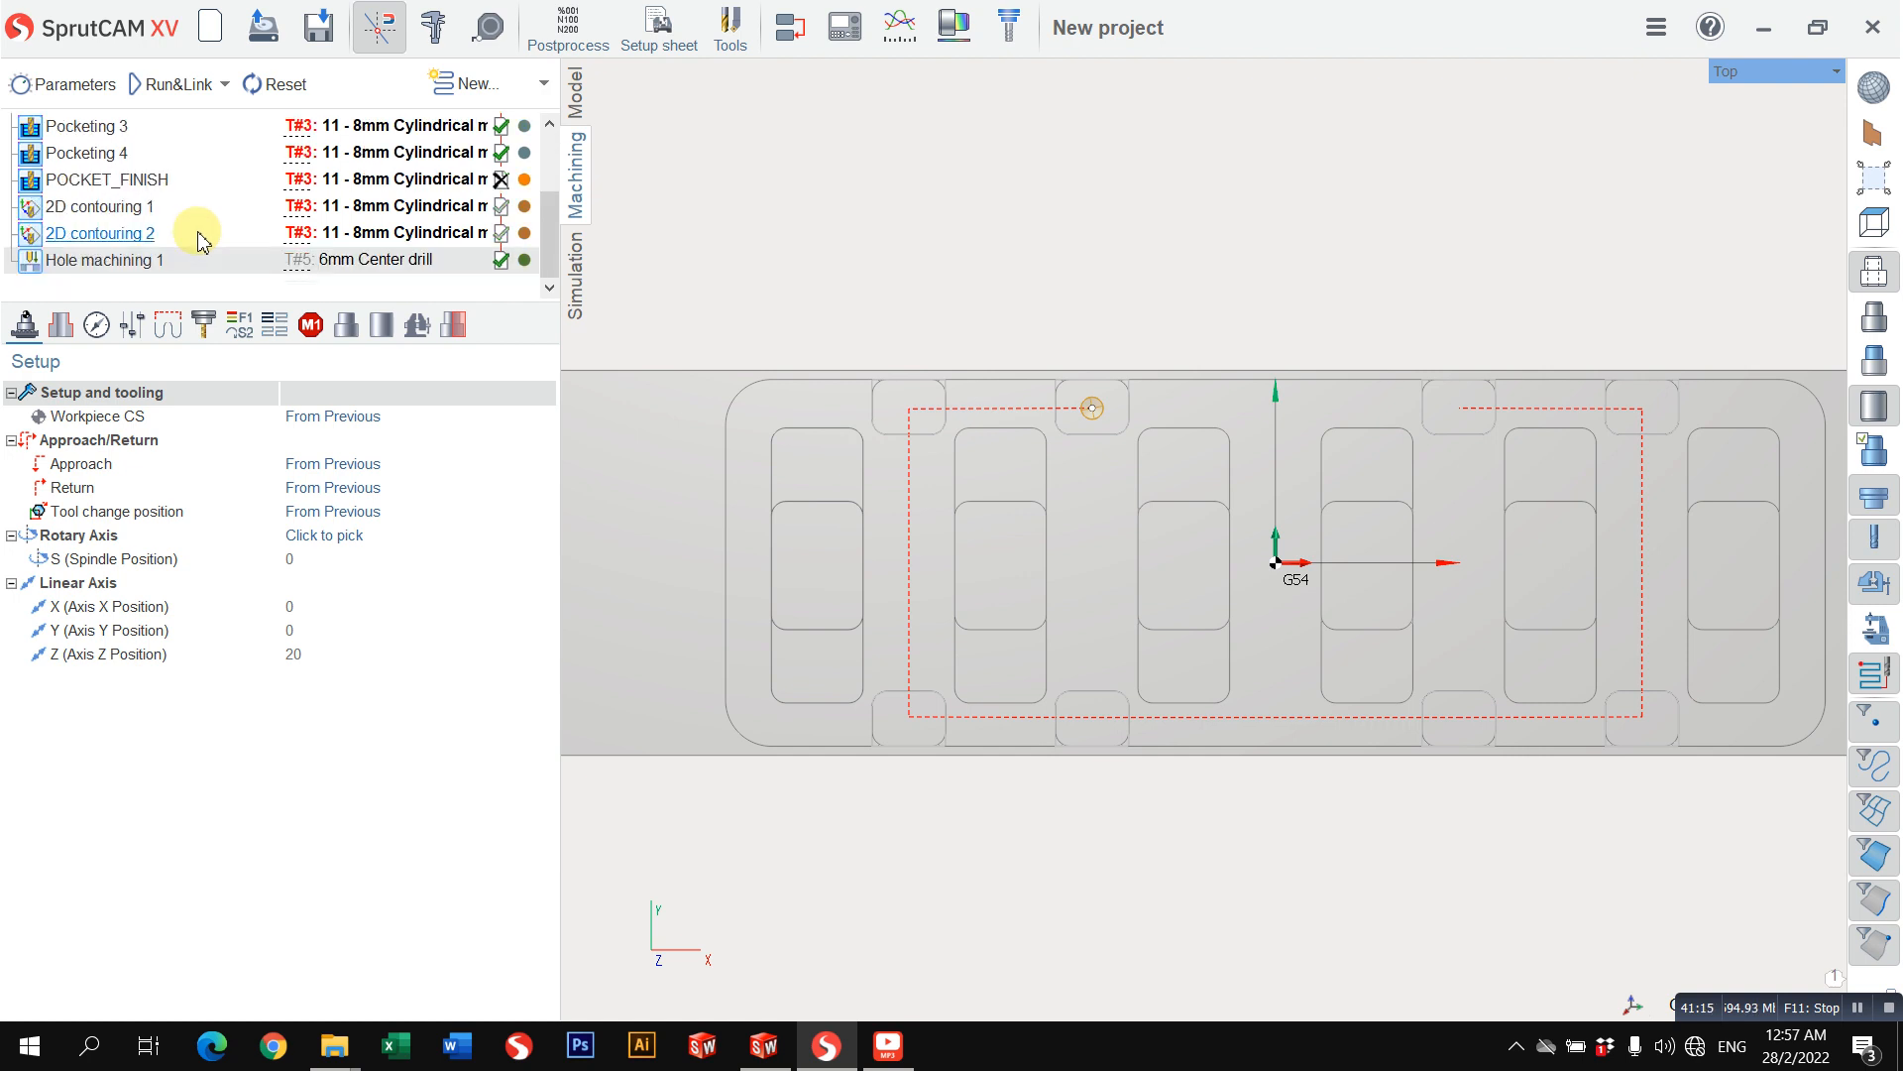
{"action": "right_click", "coordinate": [238, 275]}
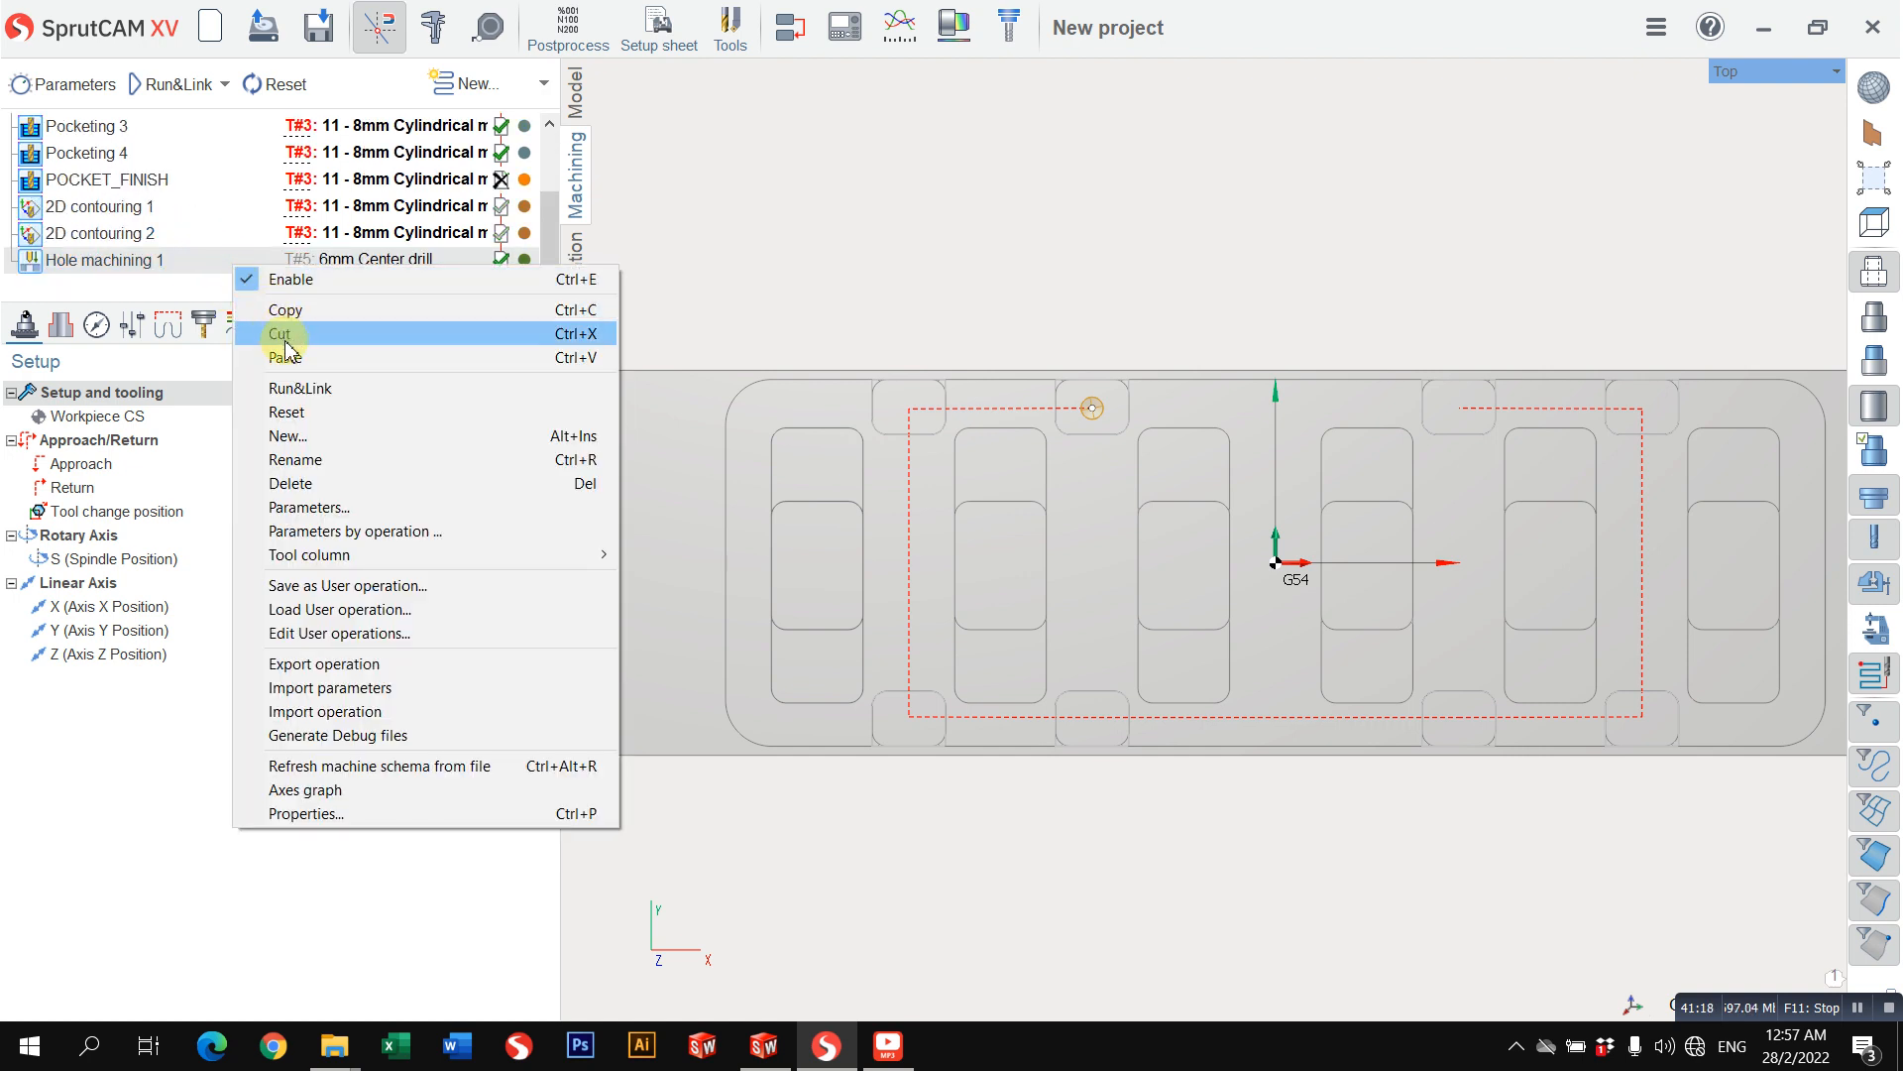
{"action": "left_click", "coordinate": [272, 351]}
{"action": "right_click", "coordinate": [212, 265]}
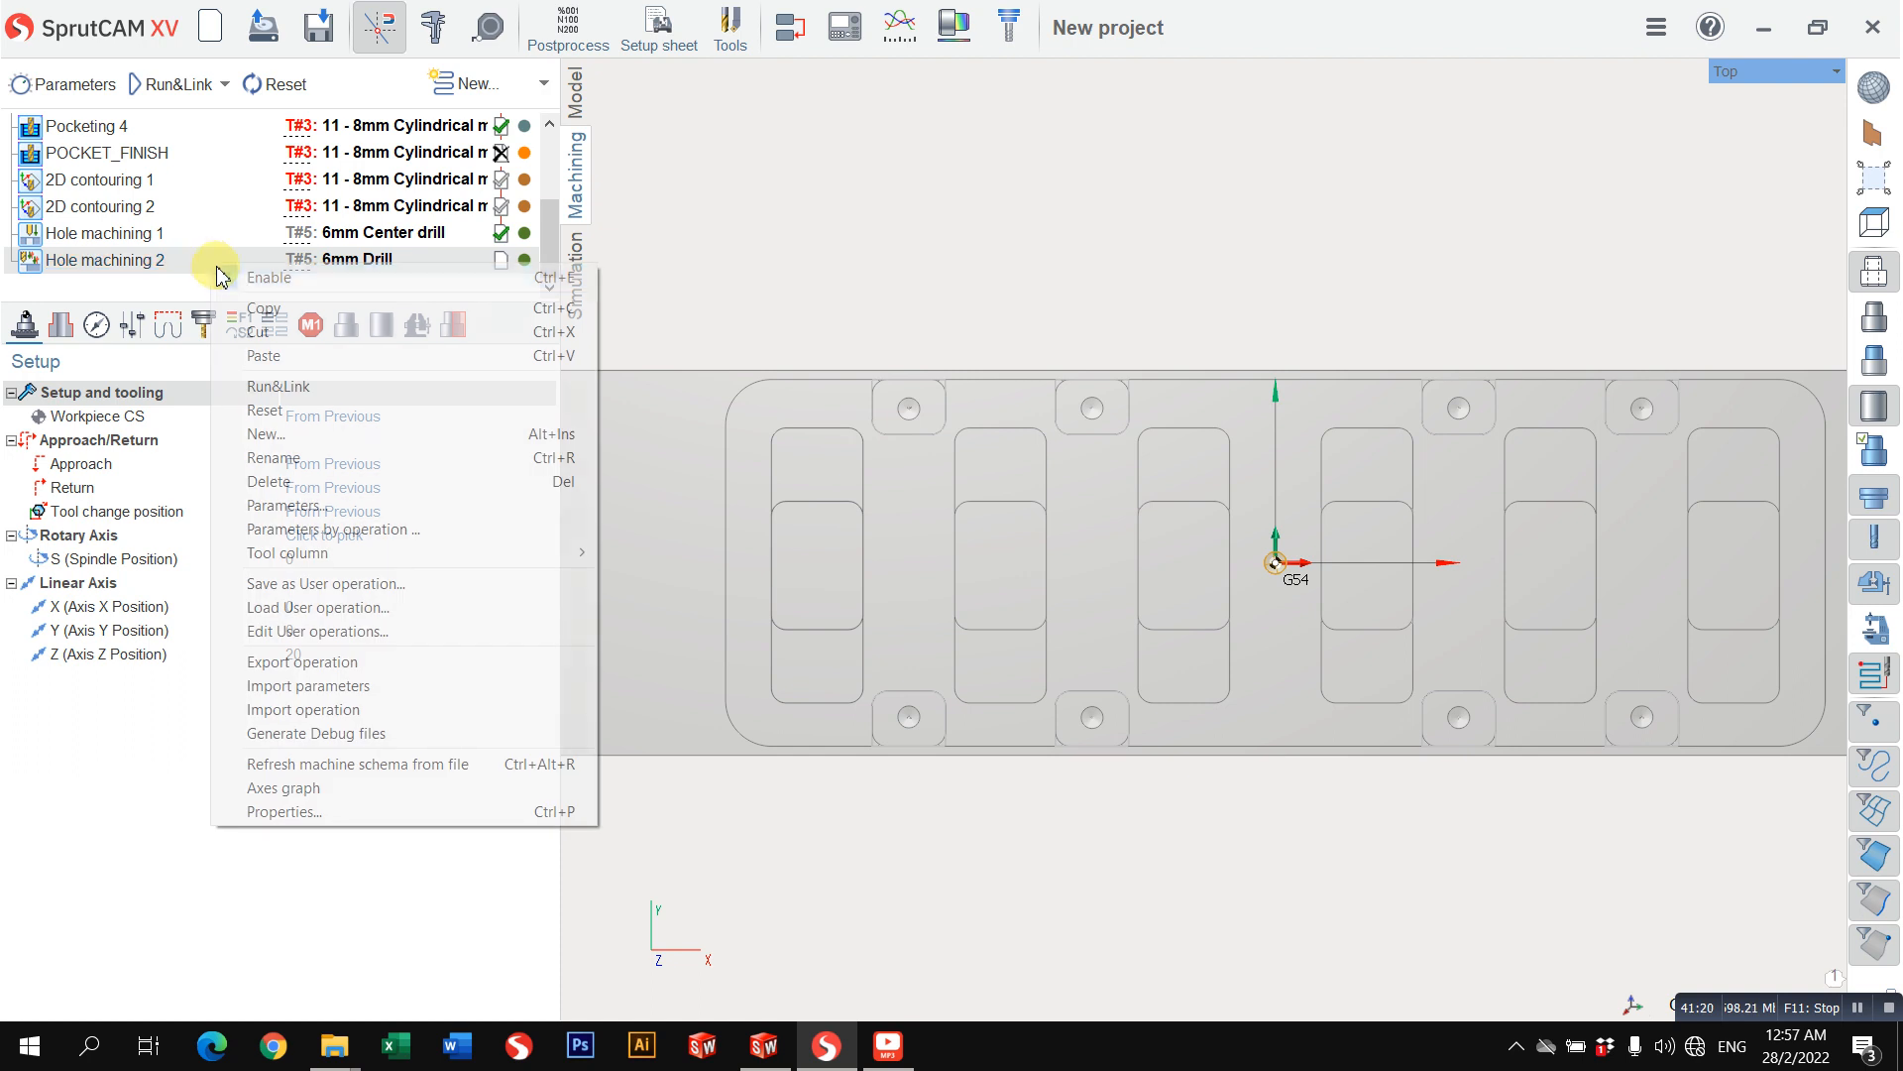
{"action": "left_click", "coordinate": [147, 88]}
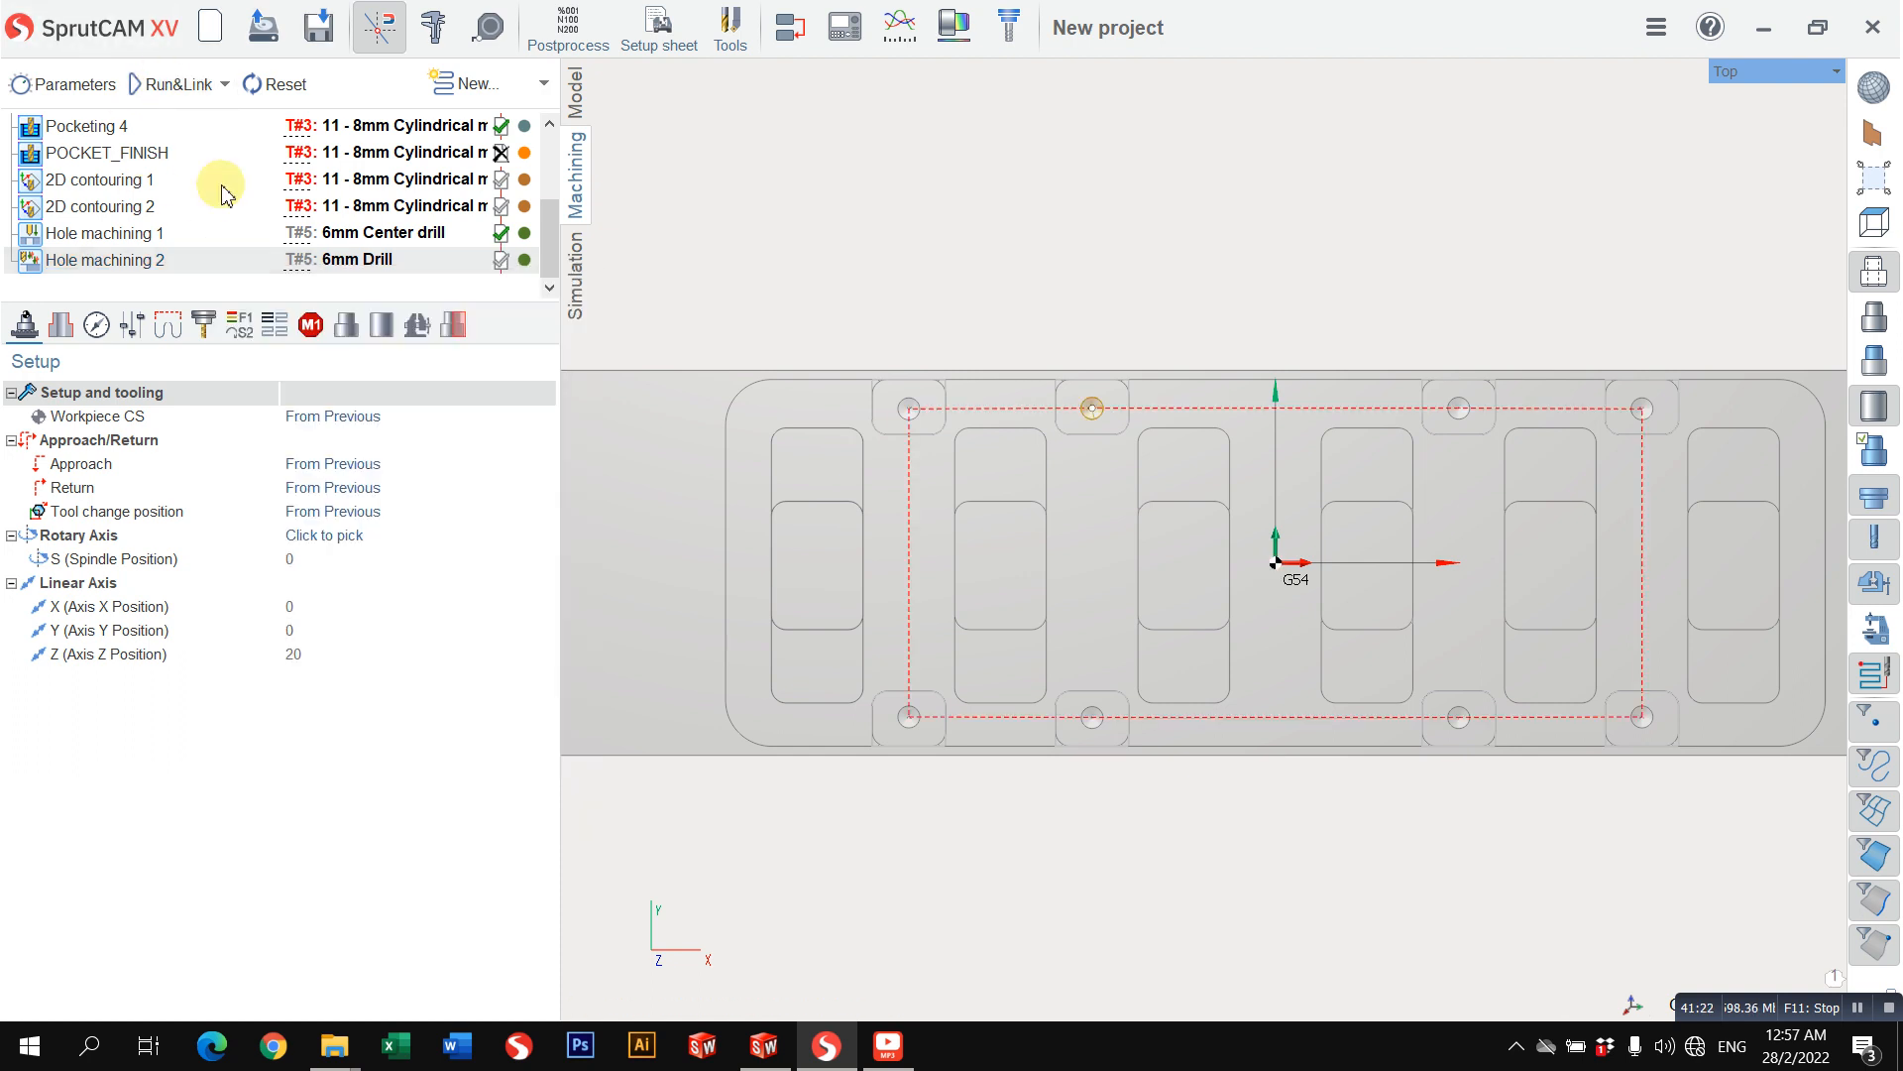
Step: Duplicate the Hole machining 2 operation at the end of the operation list
{"action": "right_click", "coordinate": [193, 257]}
{"action": "left_click", "coordinate": [220, 295]}
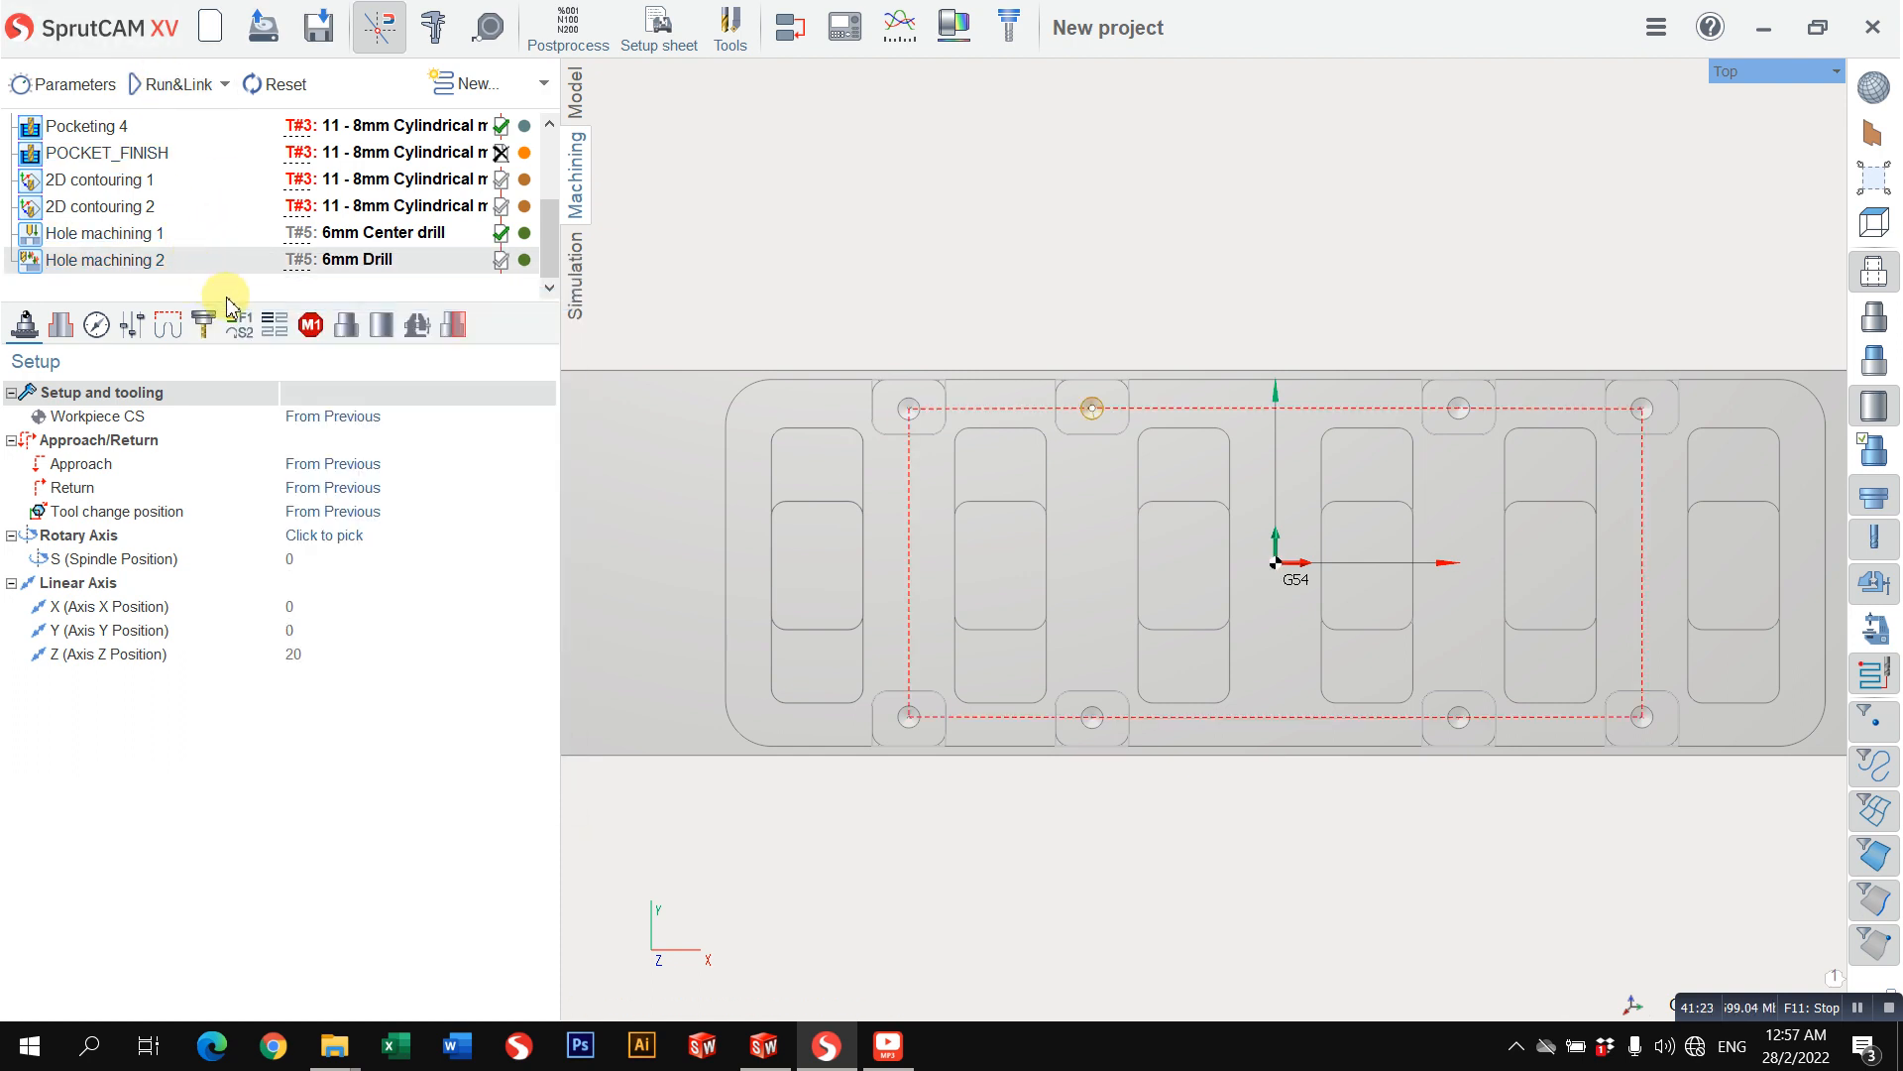
{"action": "right_click", "coordinate": [227, 268]}
{"action": "left_click", "coordinate": [273, 350]}
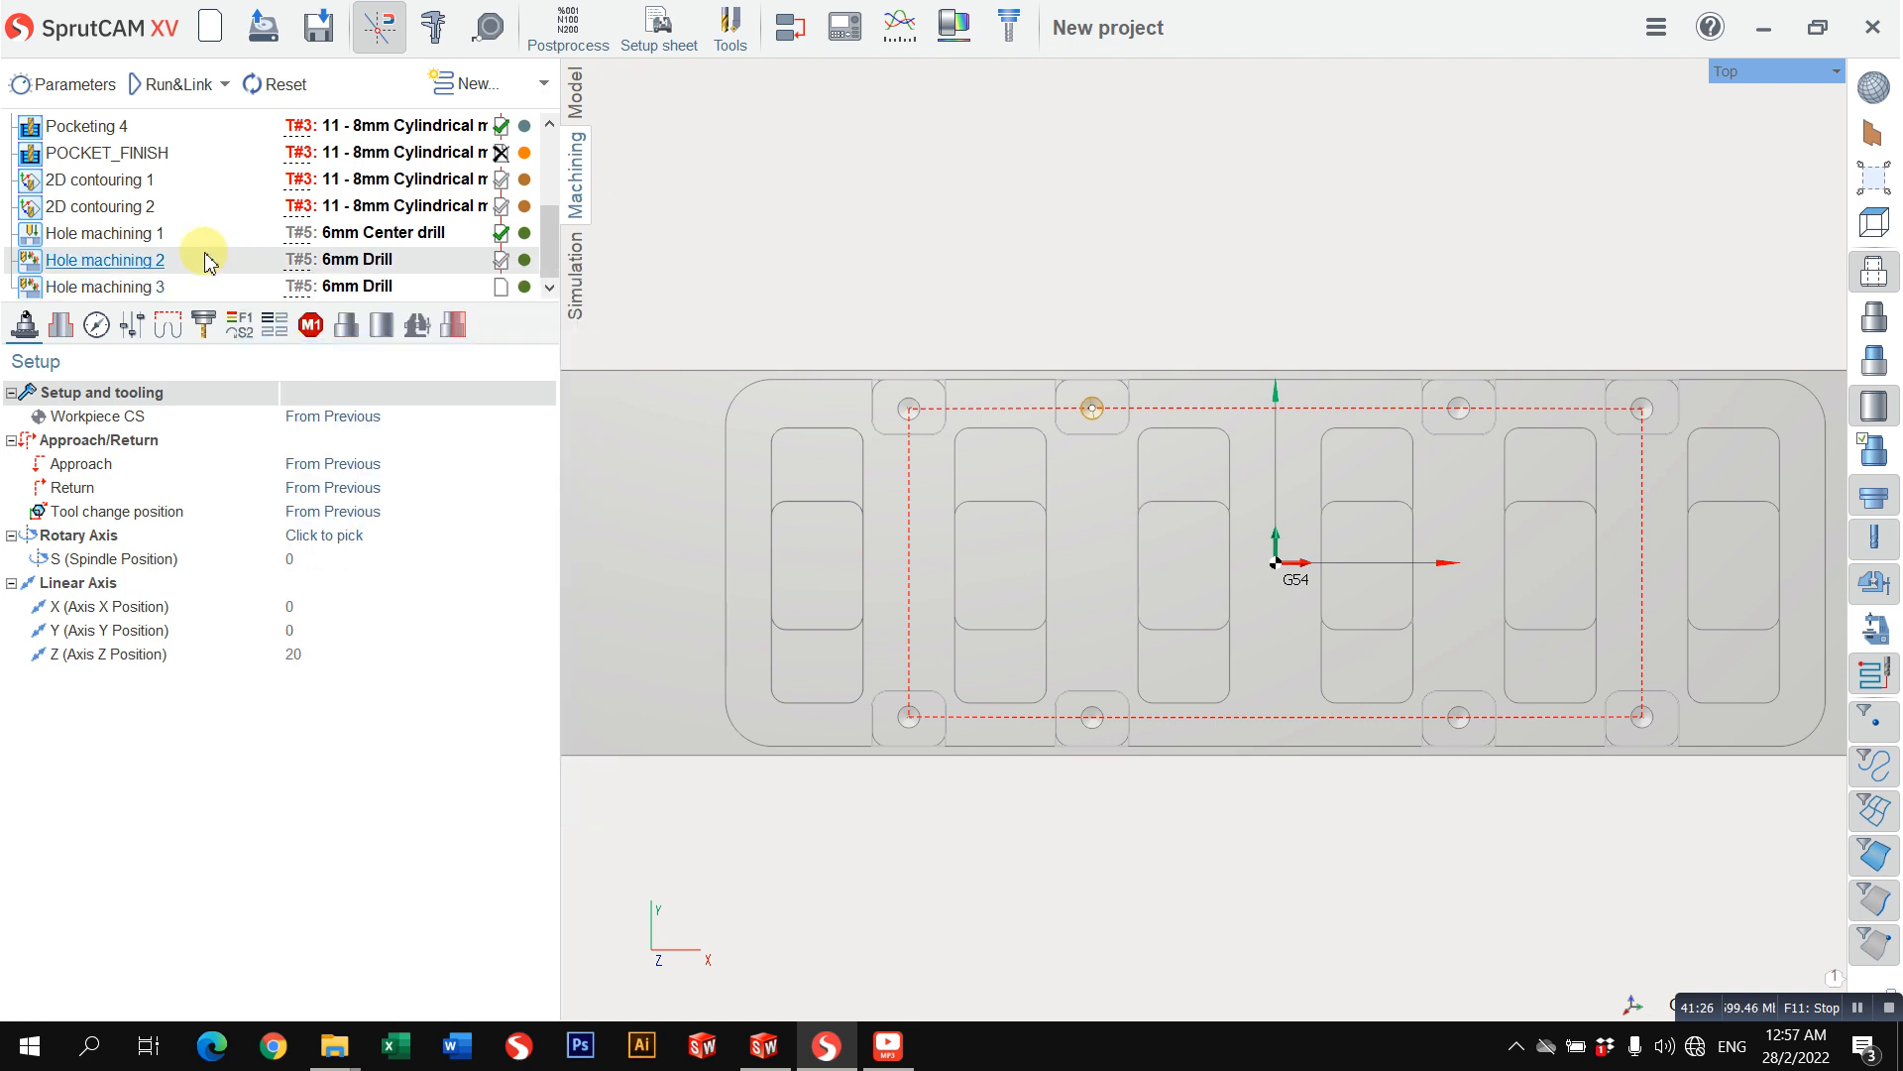
Step: In the duplicated hole operation, set all eight holes to diameter 7 and height H 5
{"action": "left_click", "coordinate": [145, 268]}
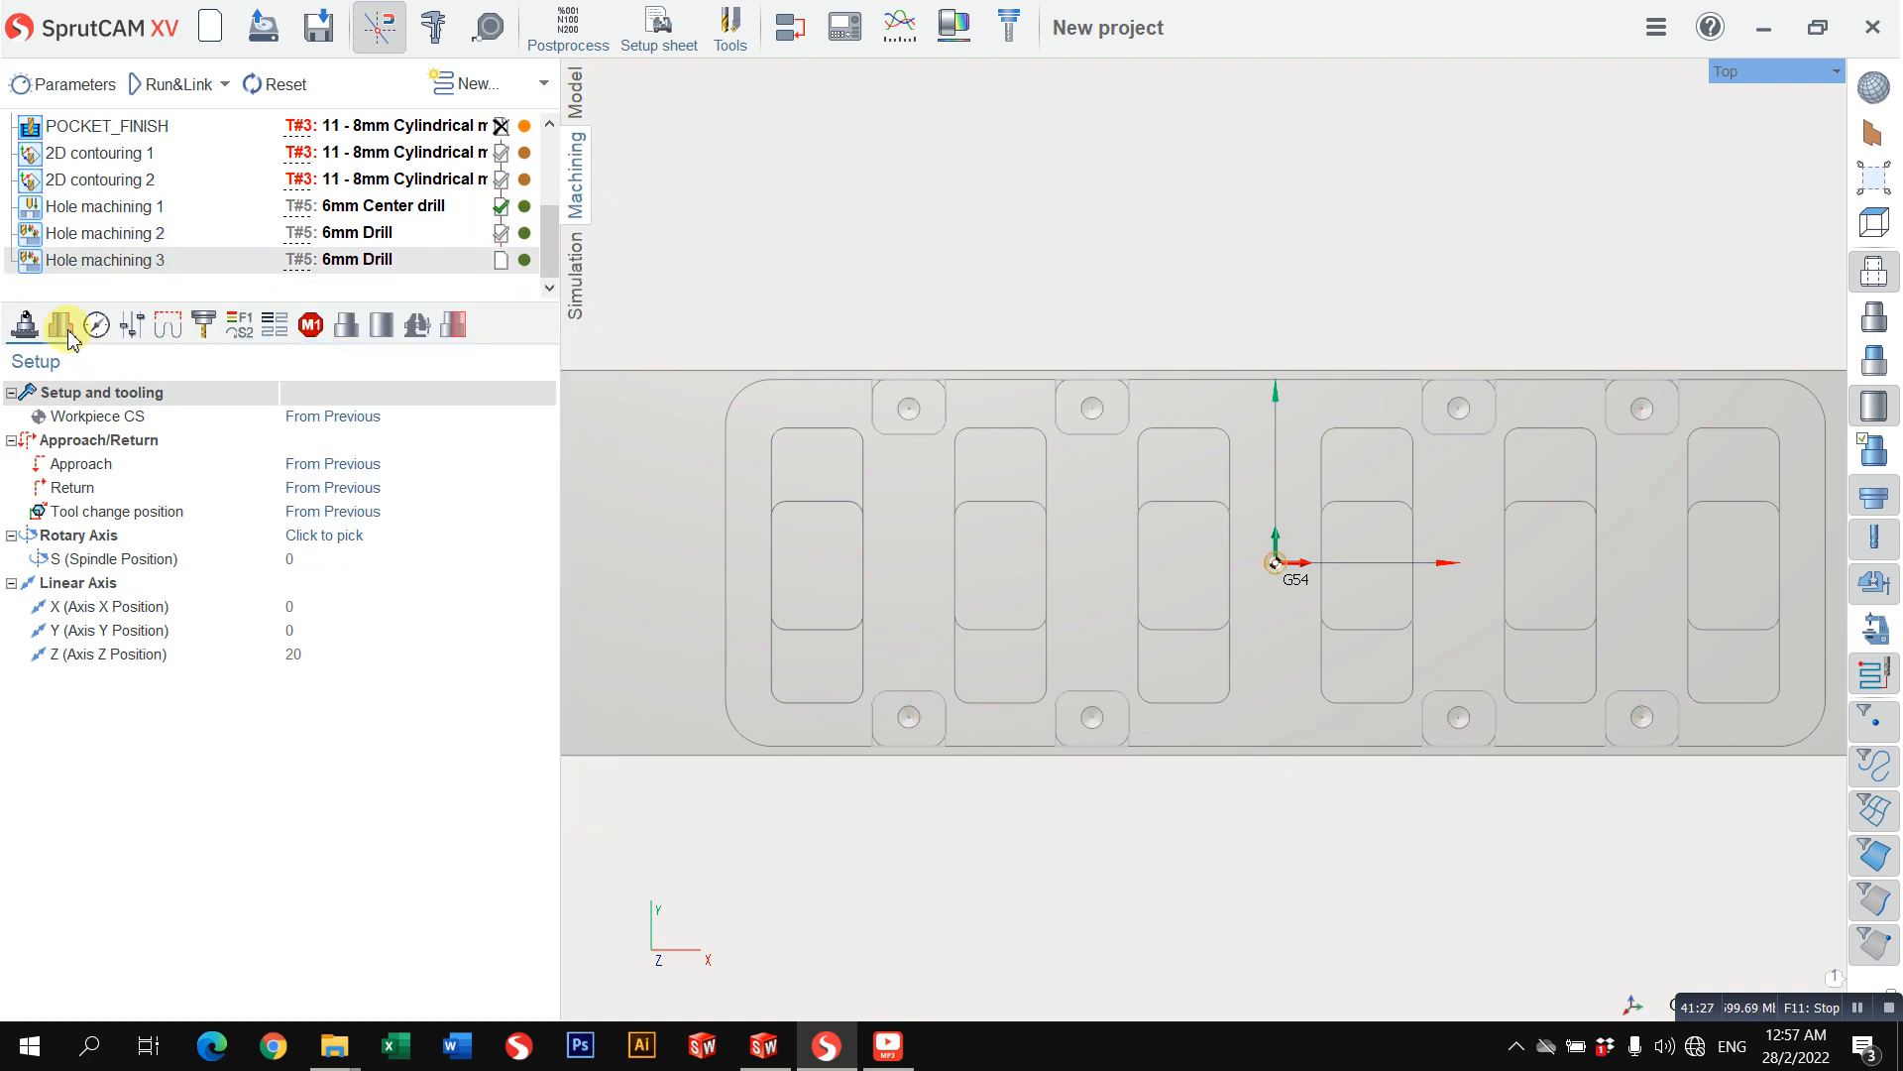
{"action": "left_click", "coordinate": [67, 335]}
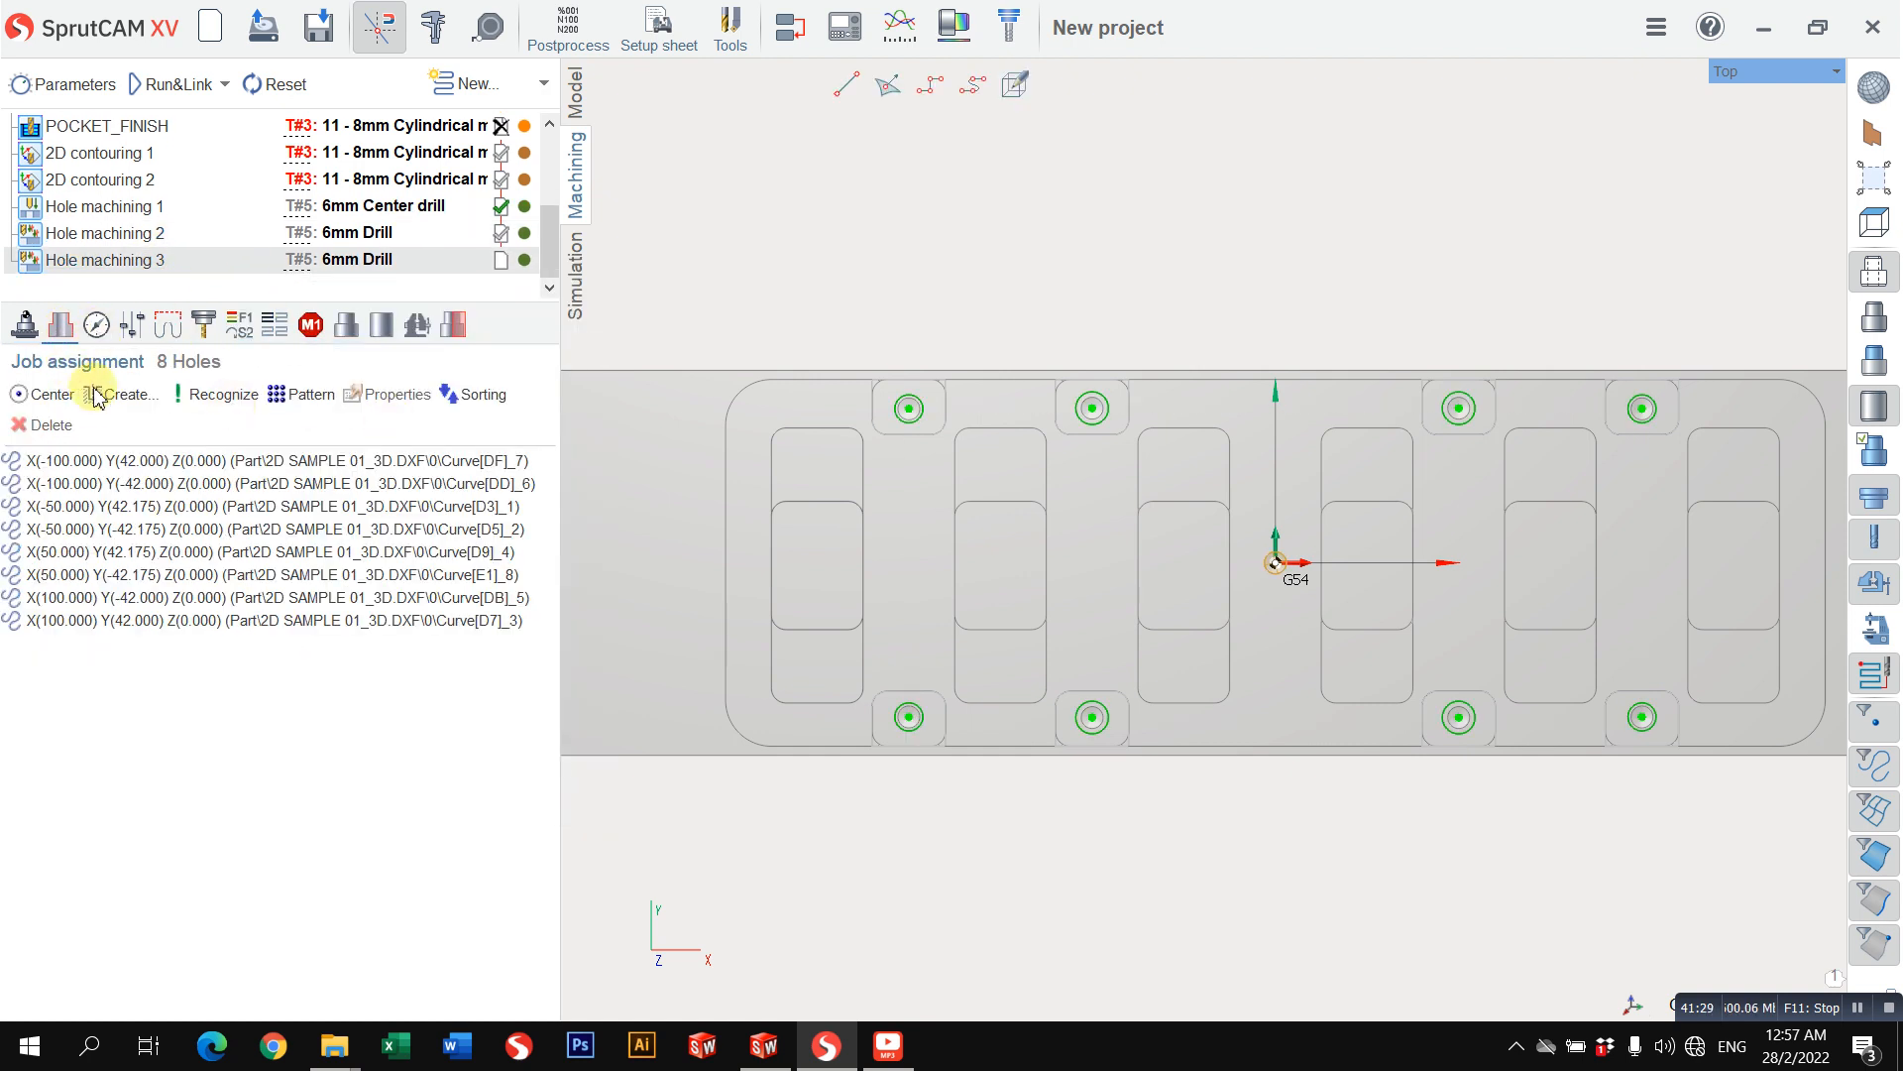
{"action": "left_click", "coordinate": [114, 460]}
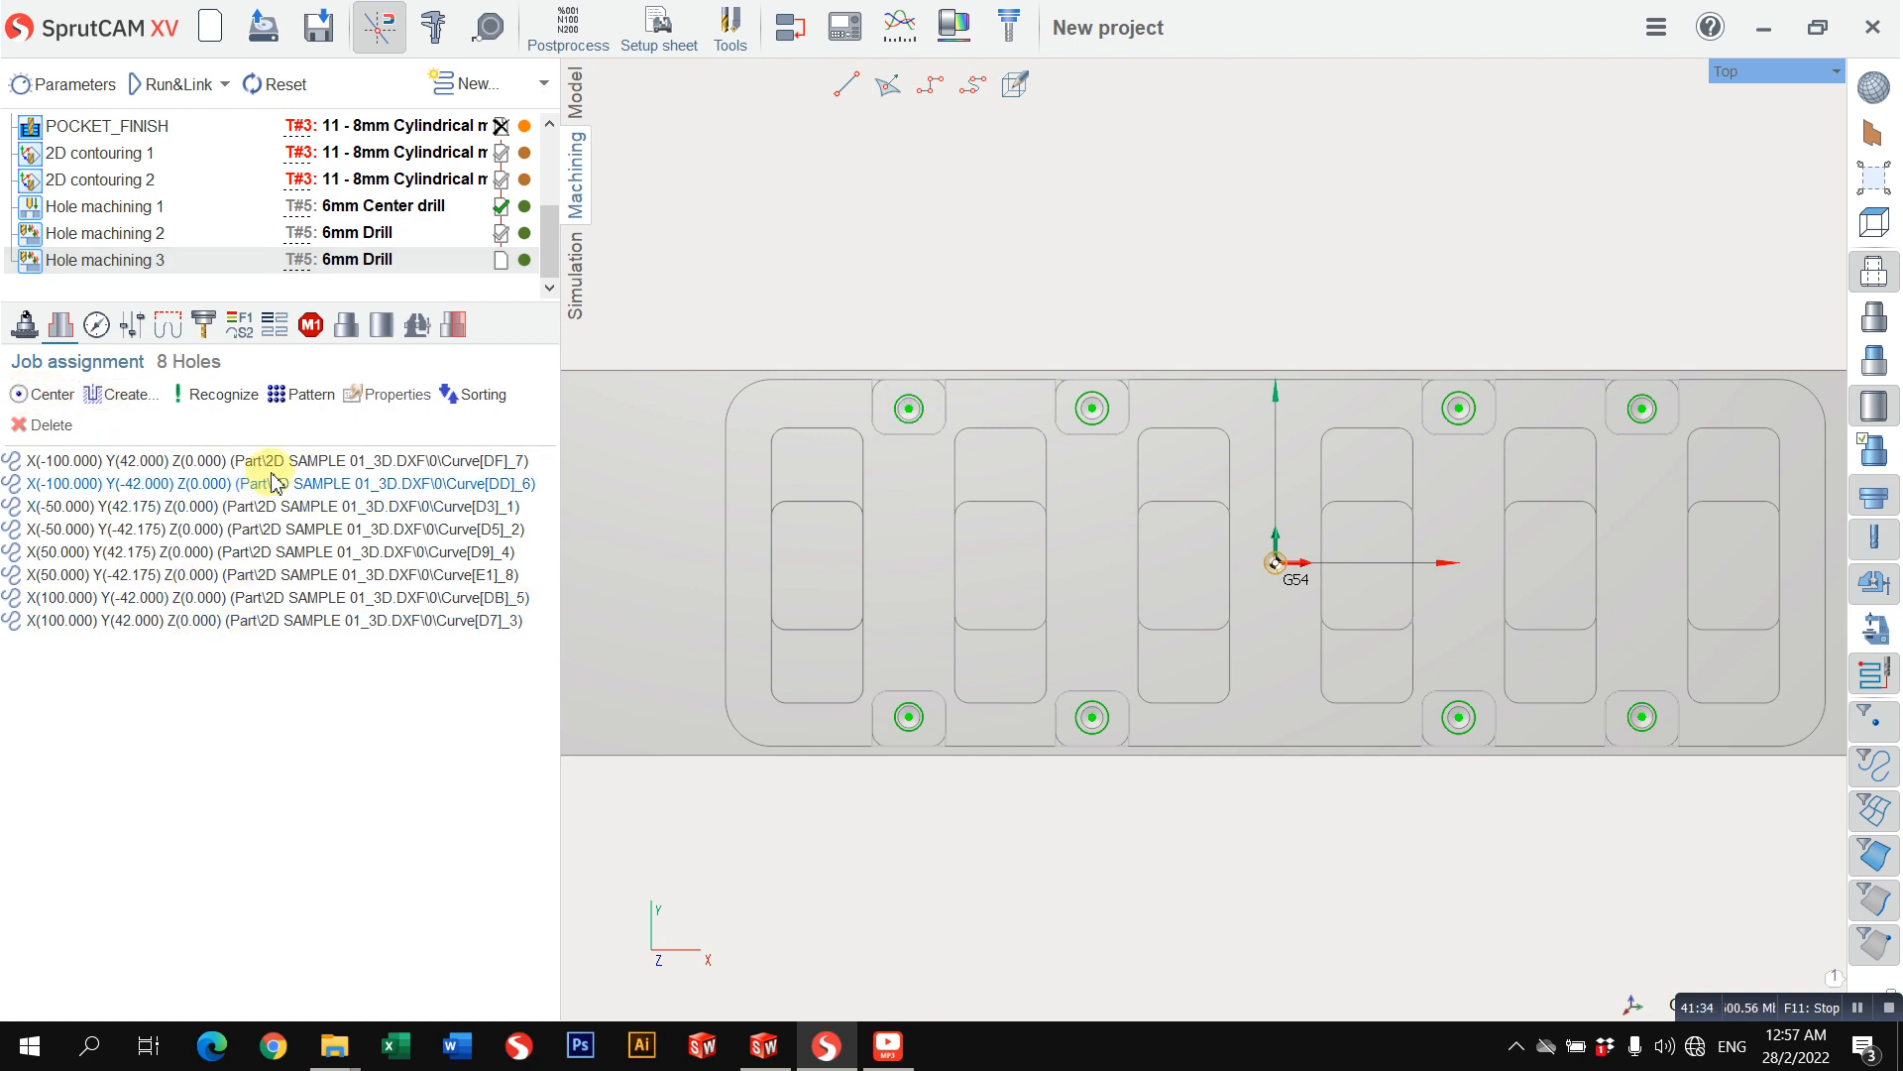
{"action": "left_click", "coordinate": [277, 620], "text": "shift"}
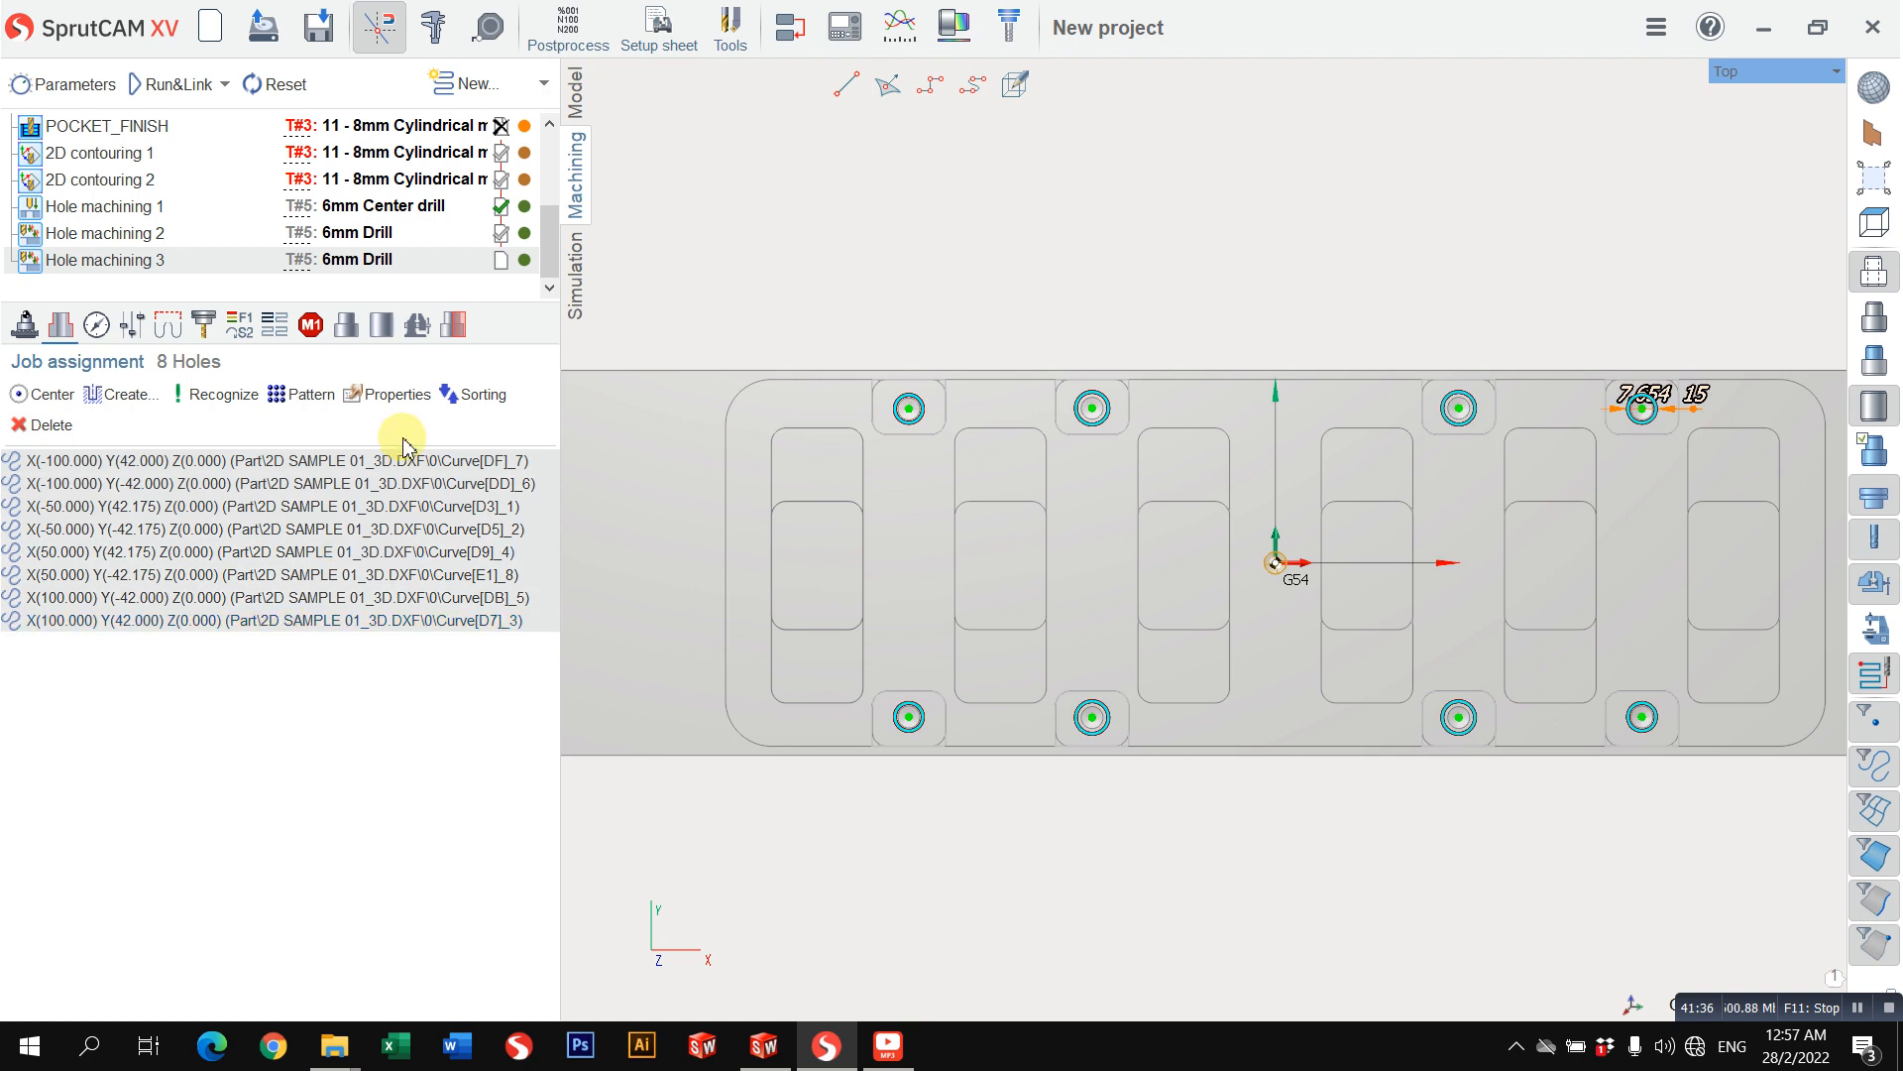
{"action": "left_click", "coordinate": [395, 415]}
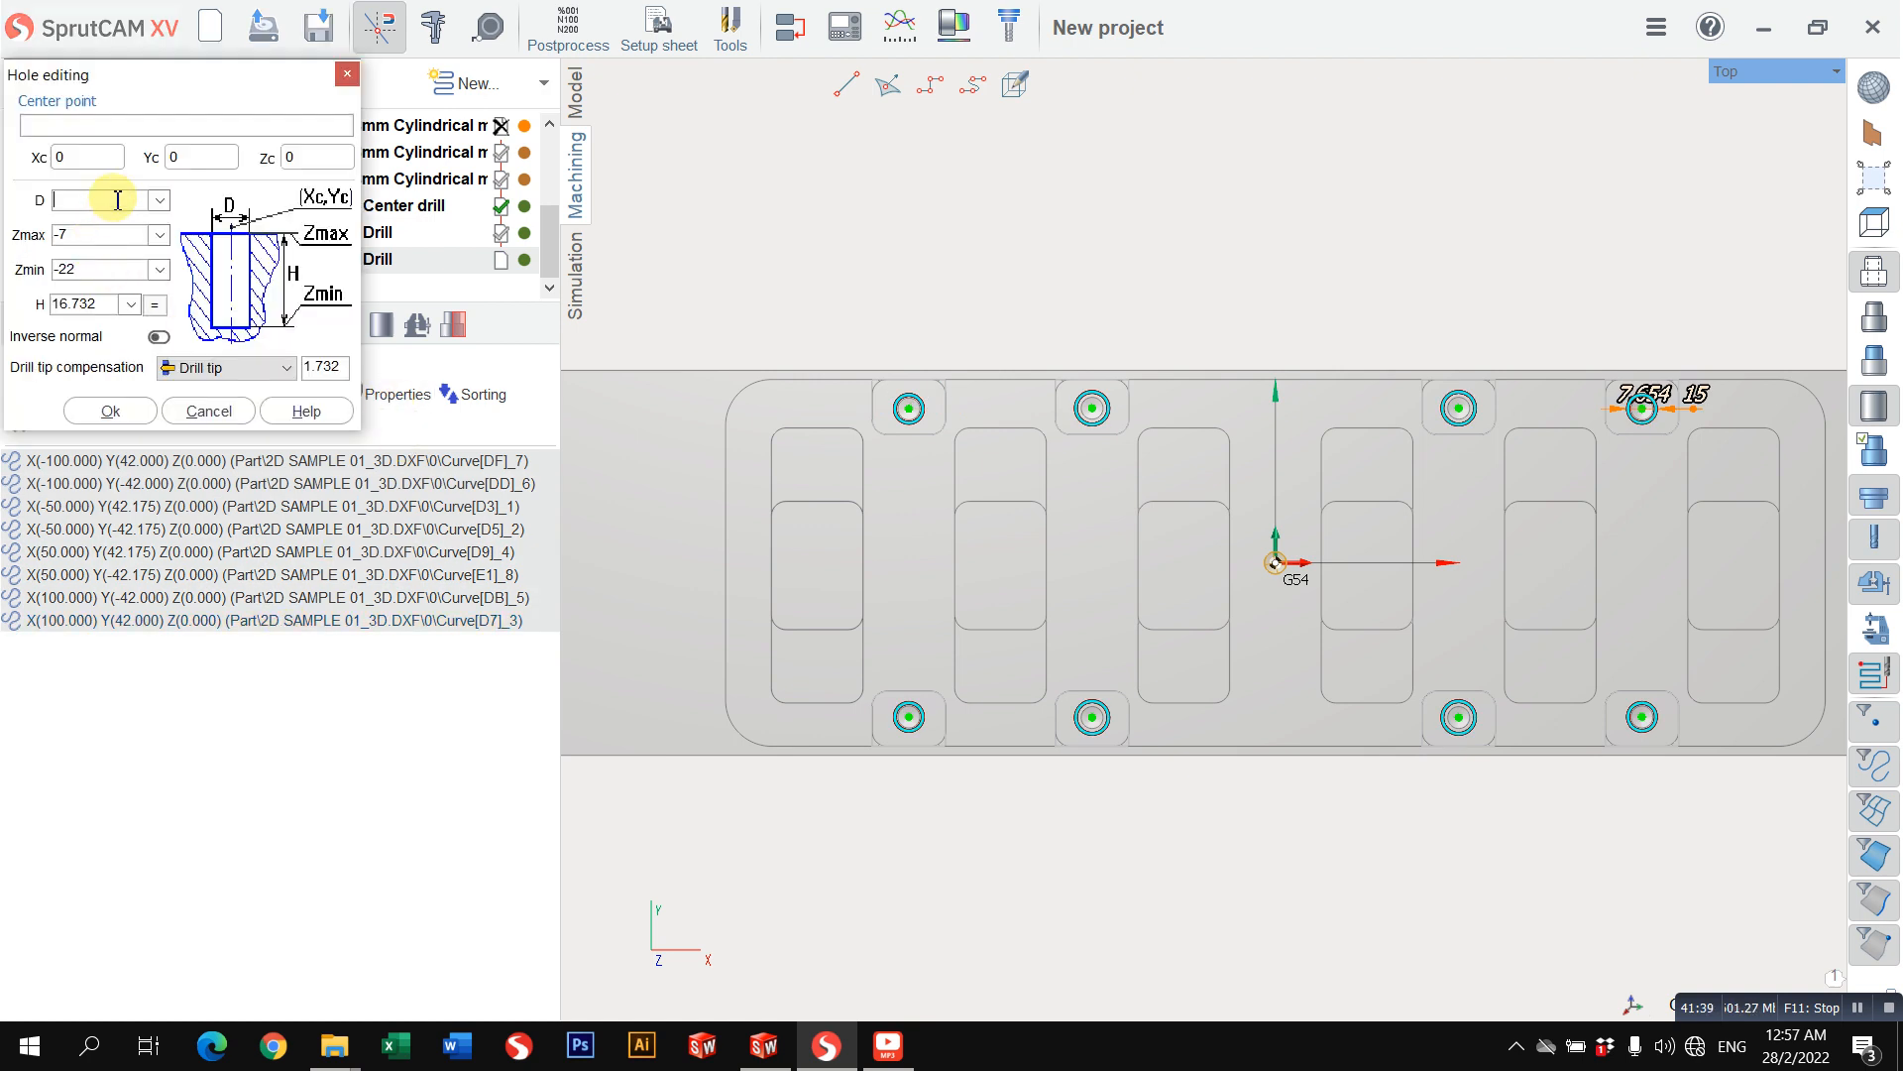
{"action": "type", "text": "7"}
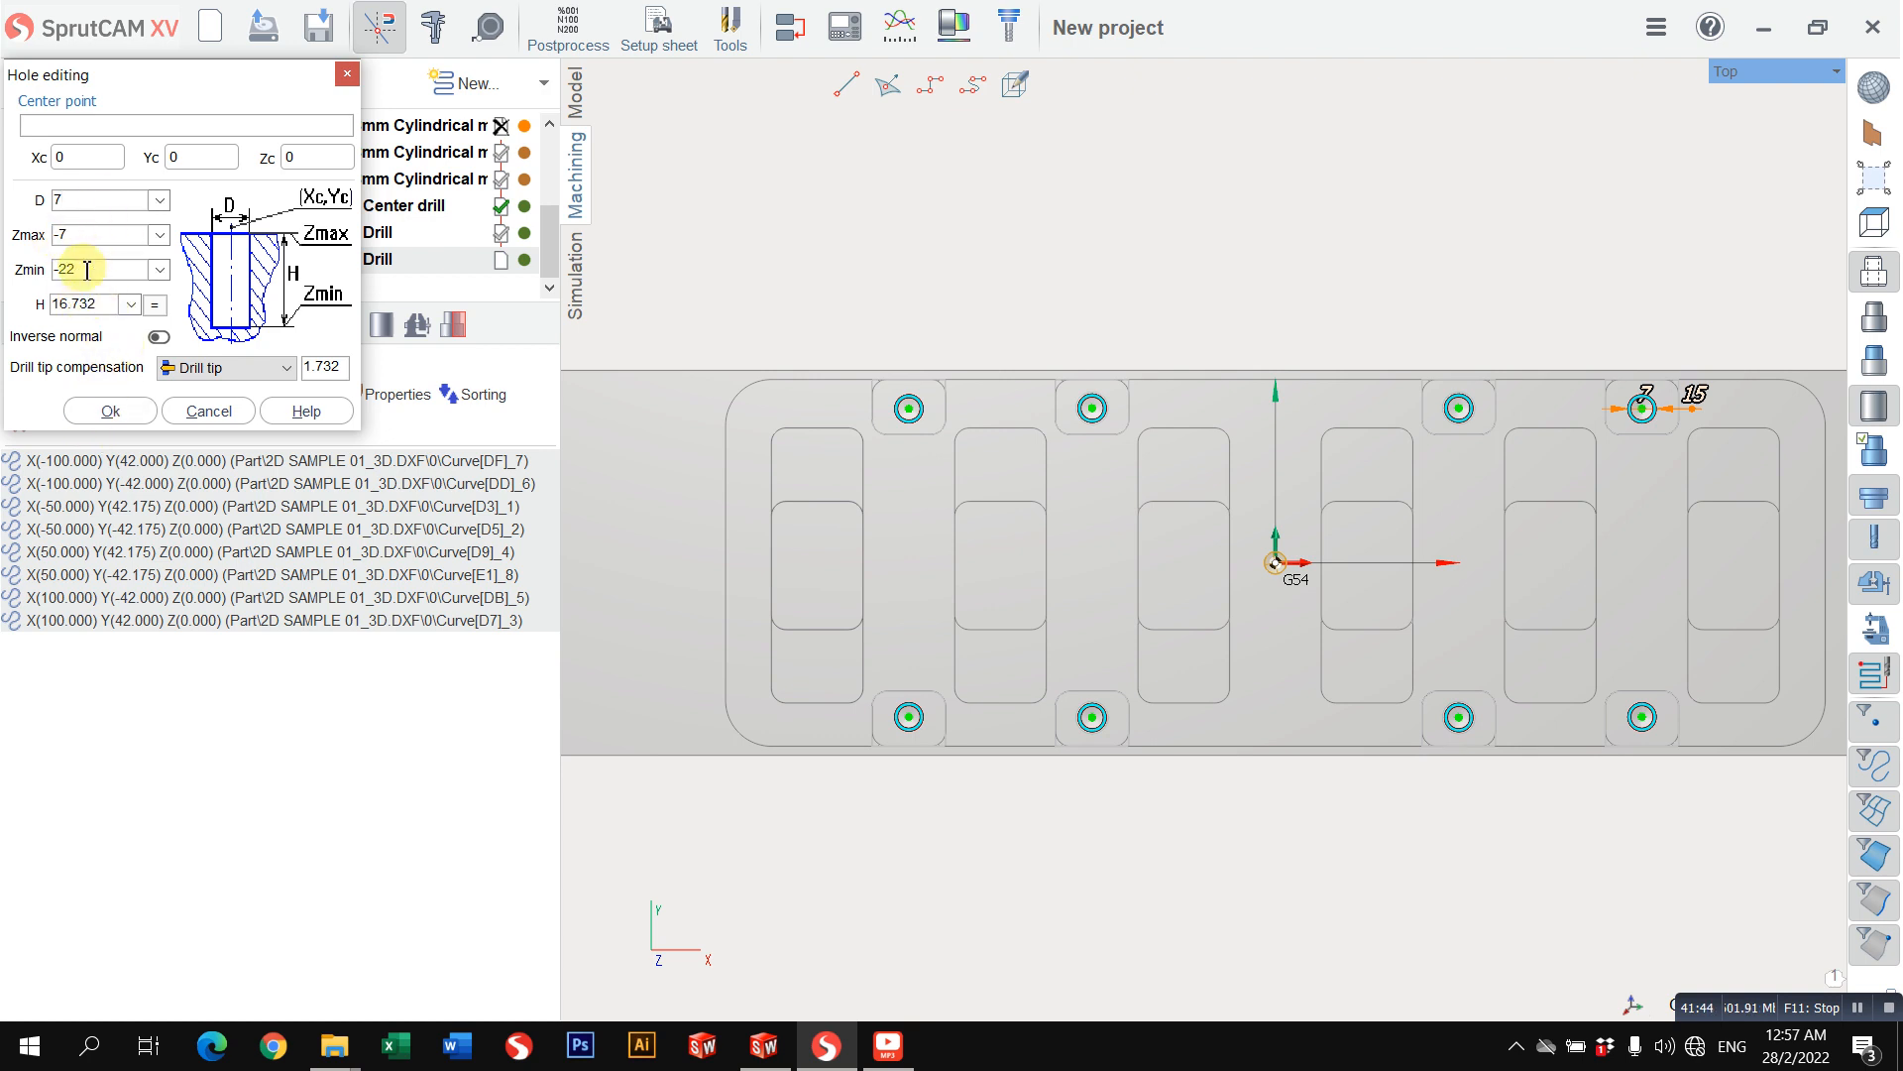
{"action": "left_click_drag", "start_coordinate": [94, 238], "coordinate": [20, 240]}
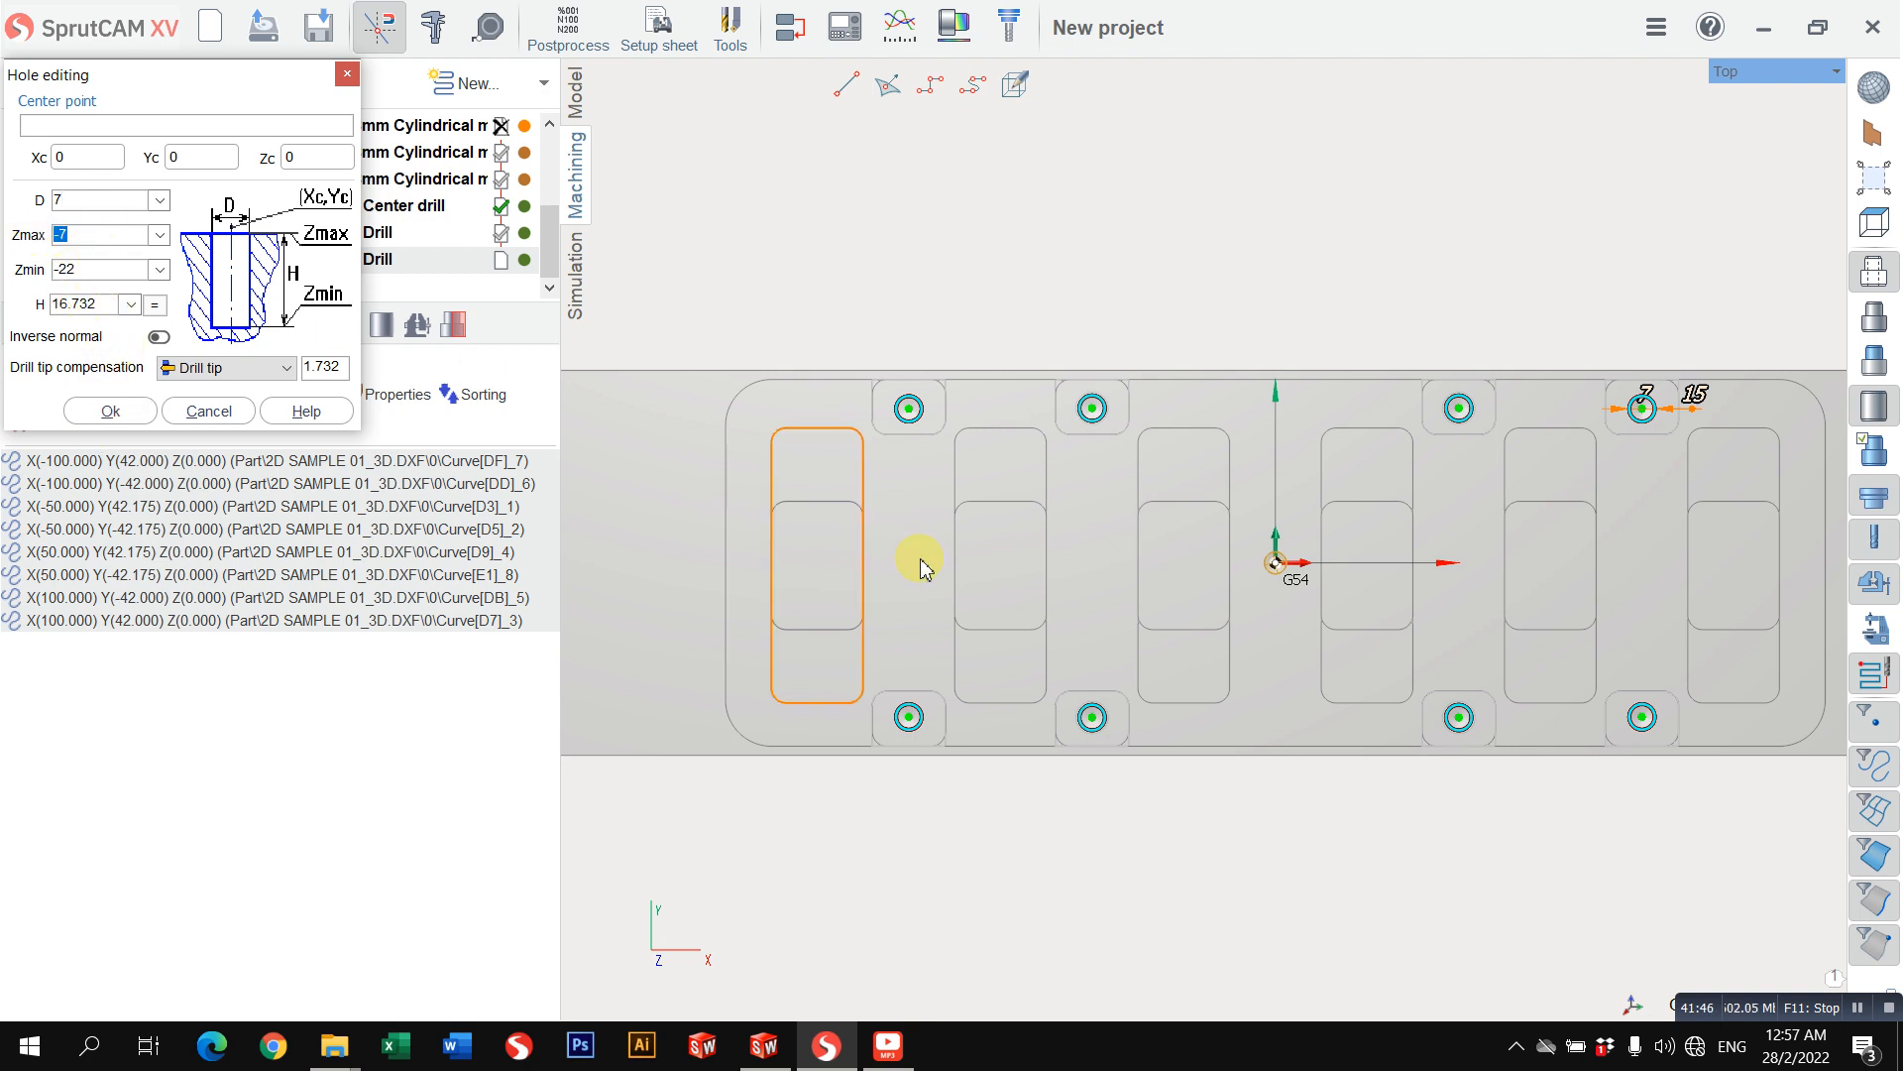
{"action": "scroll", "coordinate": [987, 570], "scroll_direction": "down", "scroll_amount": 1}
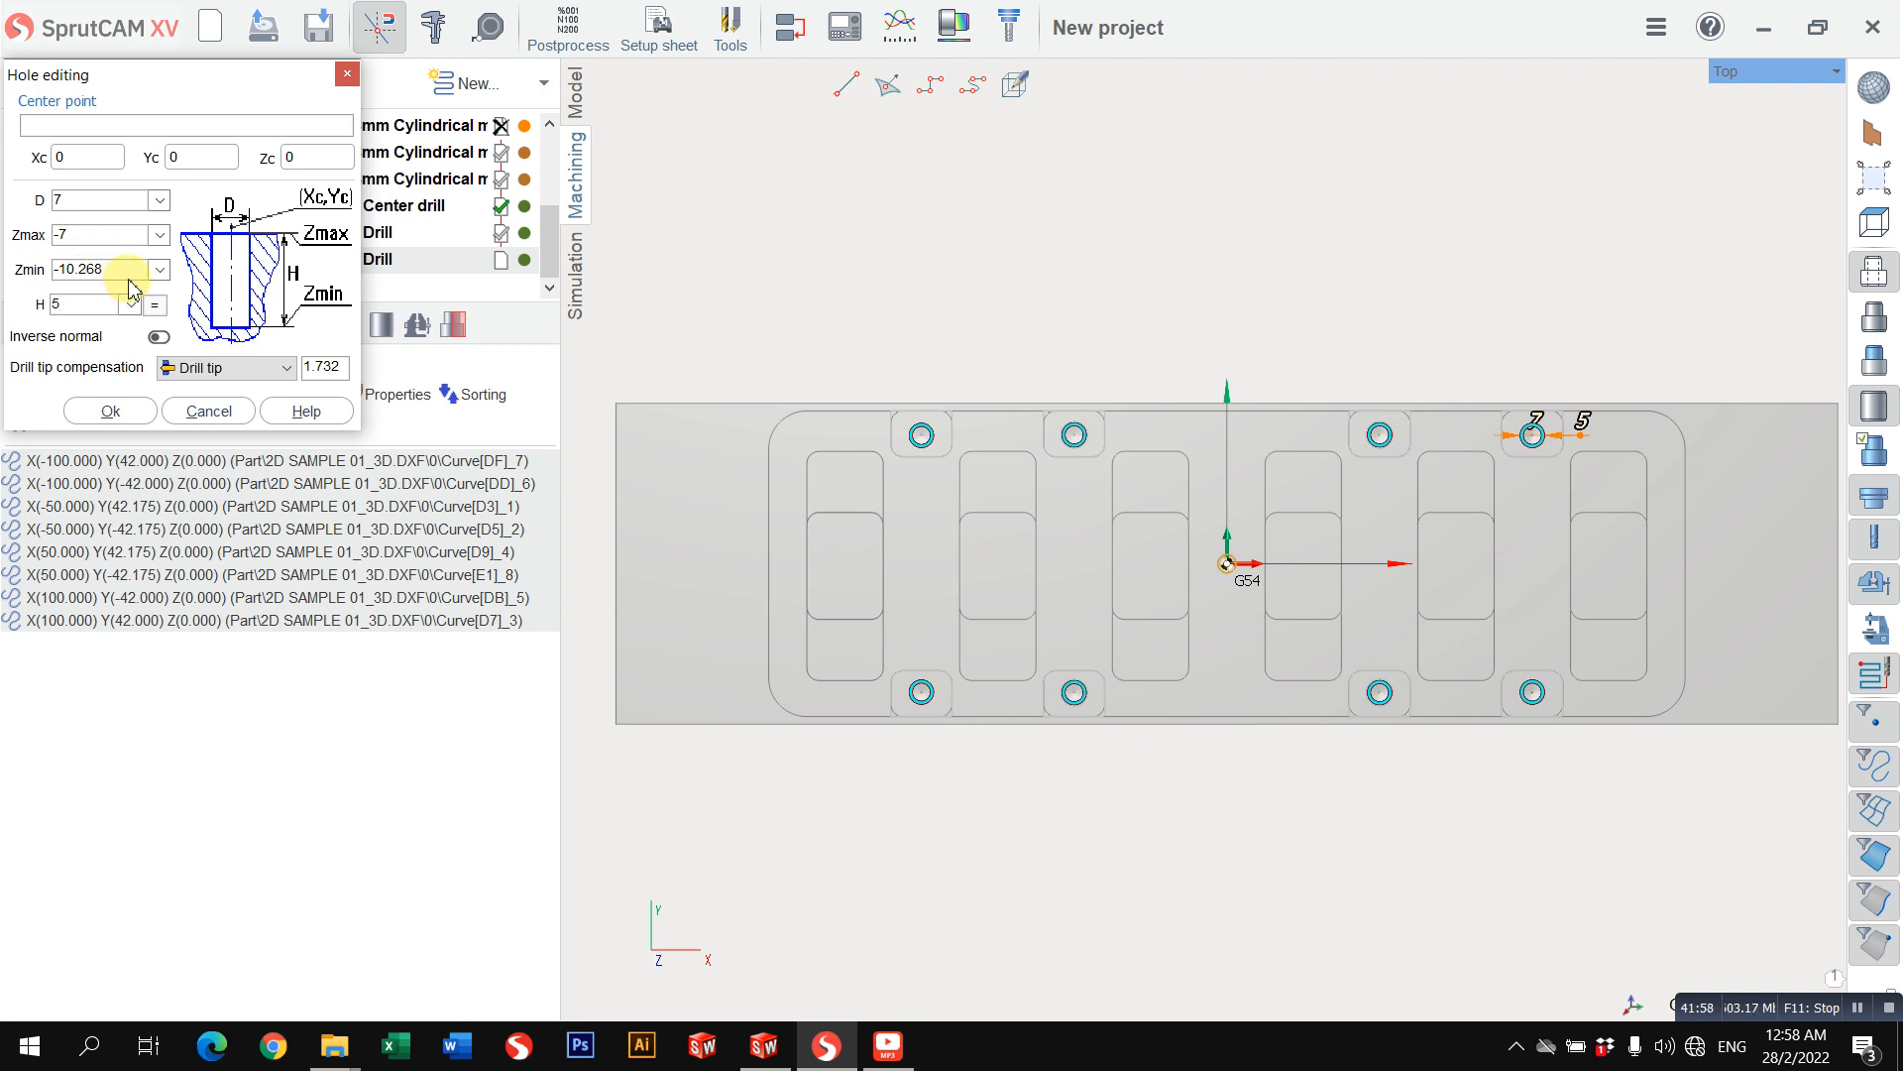
{"action": "left_click", "coordinate": [117, 409]}
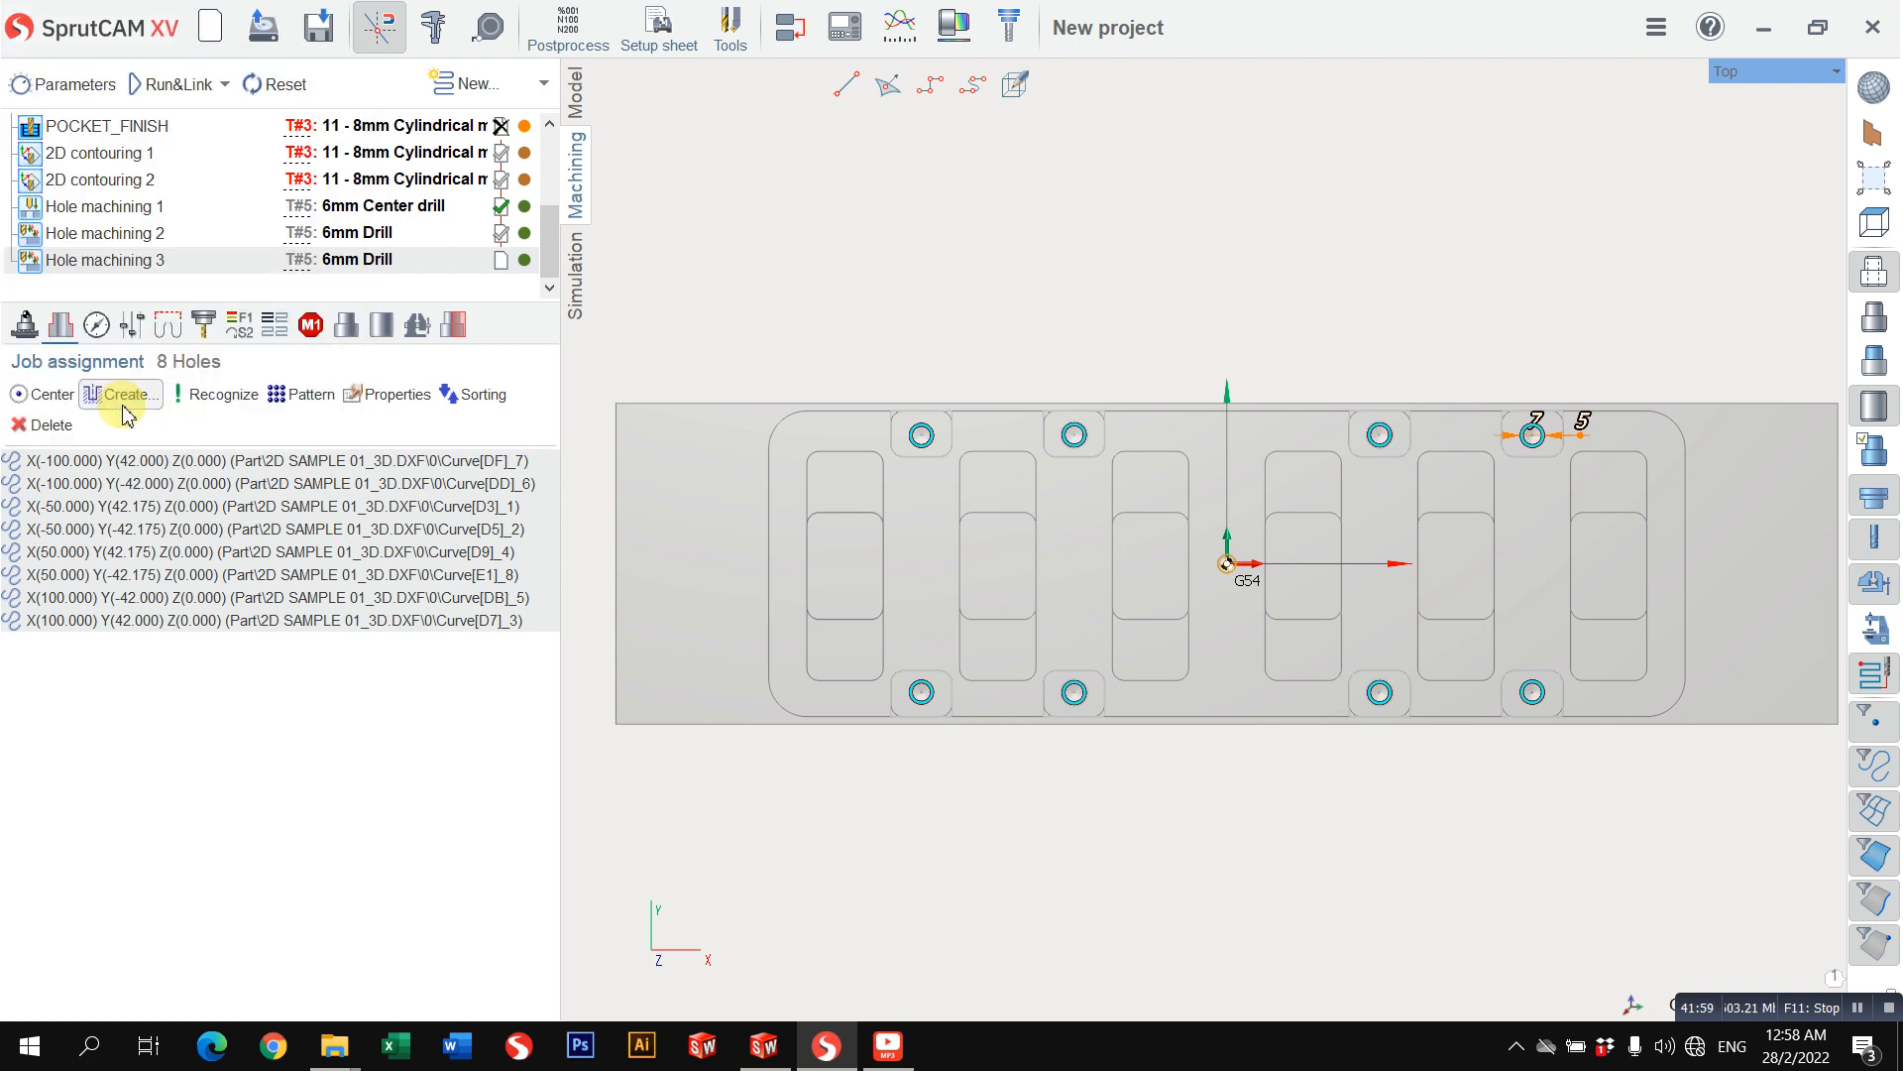
Step: Change the tool type of Hole machining 3 to a cylindrical mill
{"action": "left_click", "coordinate": [201, 325]}
{"action": "left_click", "coordinate": [315, 462]}
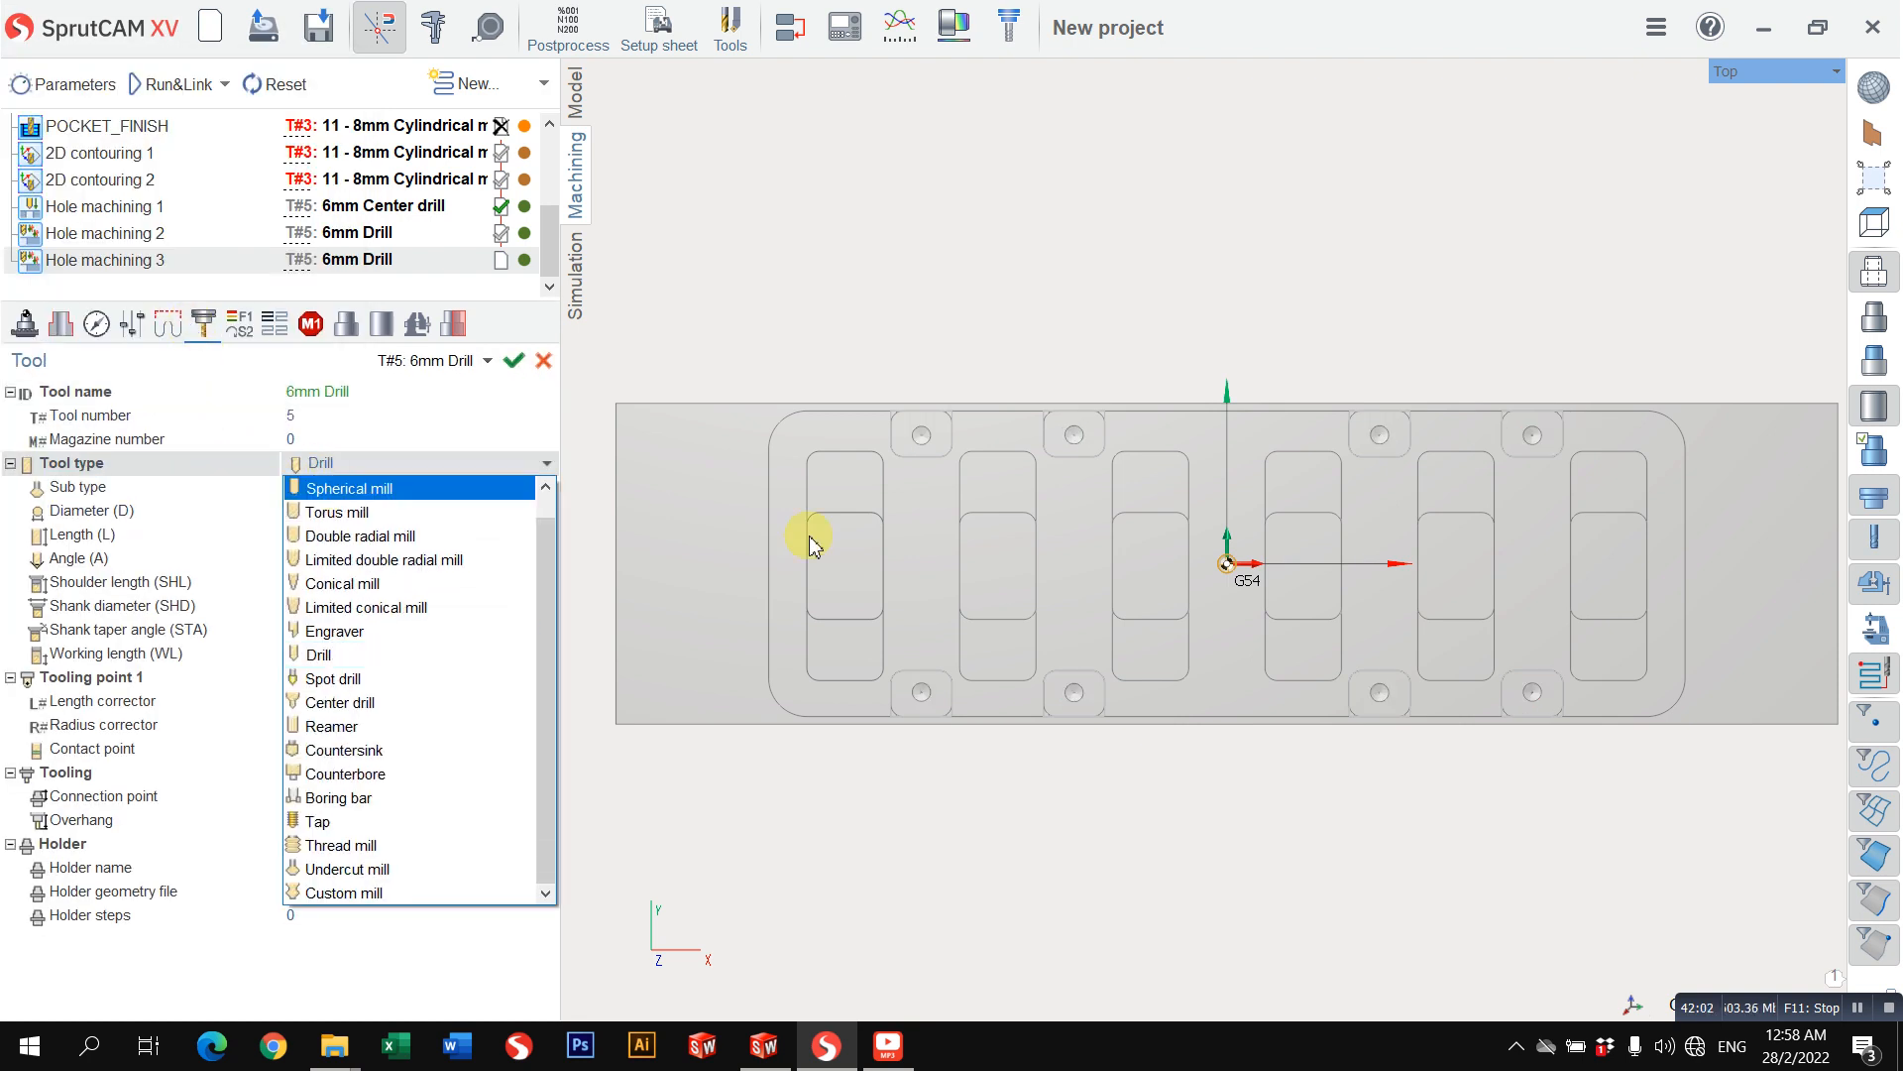
{"action": "left_click", "coordinate": [357, 490]}
{"action": "left_click", "coordinate": [372, 464]}
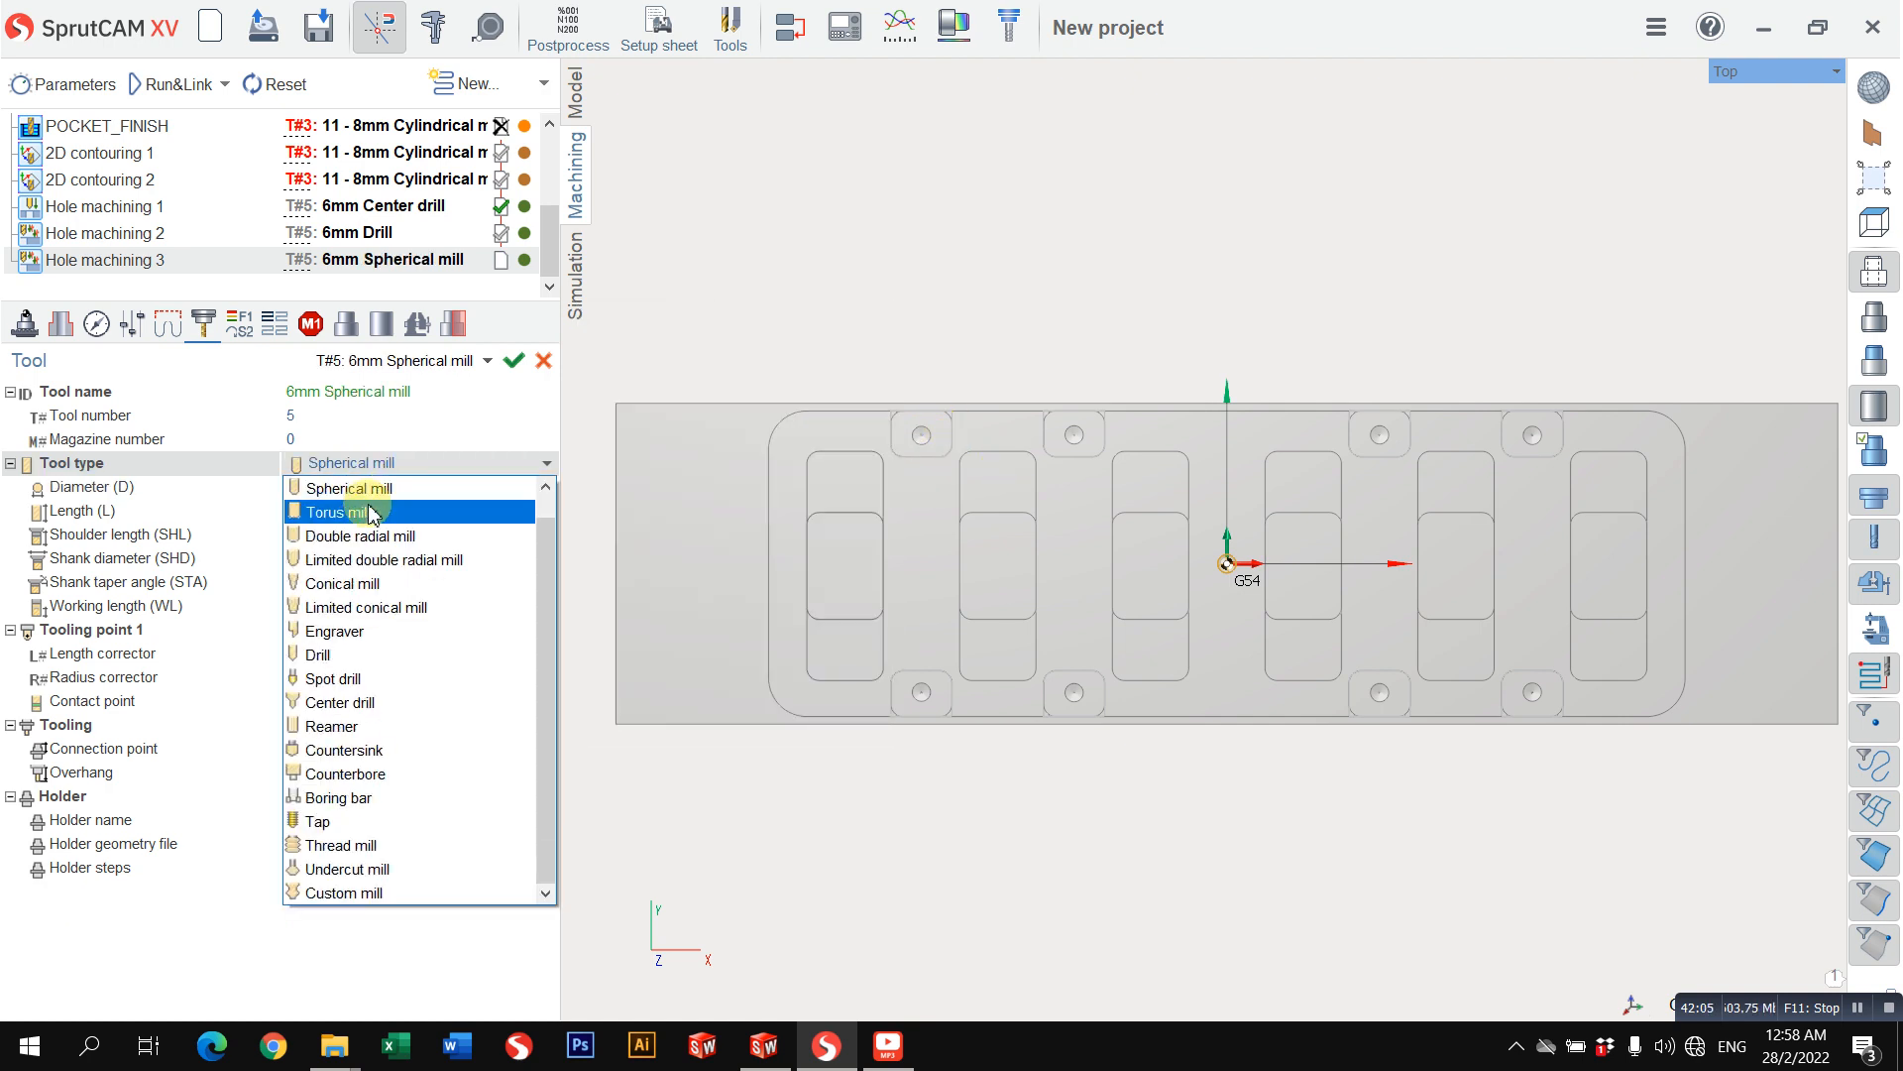
{"action": "scroll", "coordinate": [355, 490], "scroll_direction": "up", "scroll_amount": 1}
{"action": "left_click", "coordinate": [349, 488]}
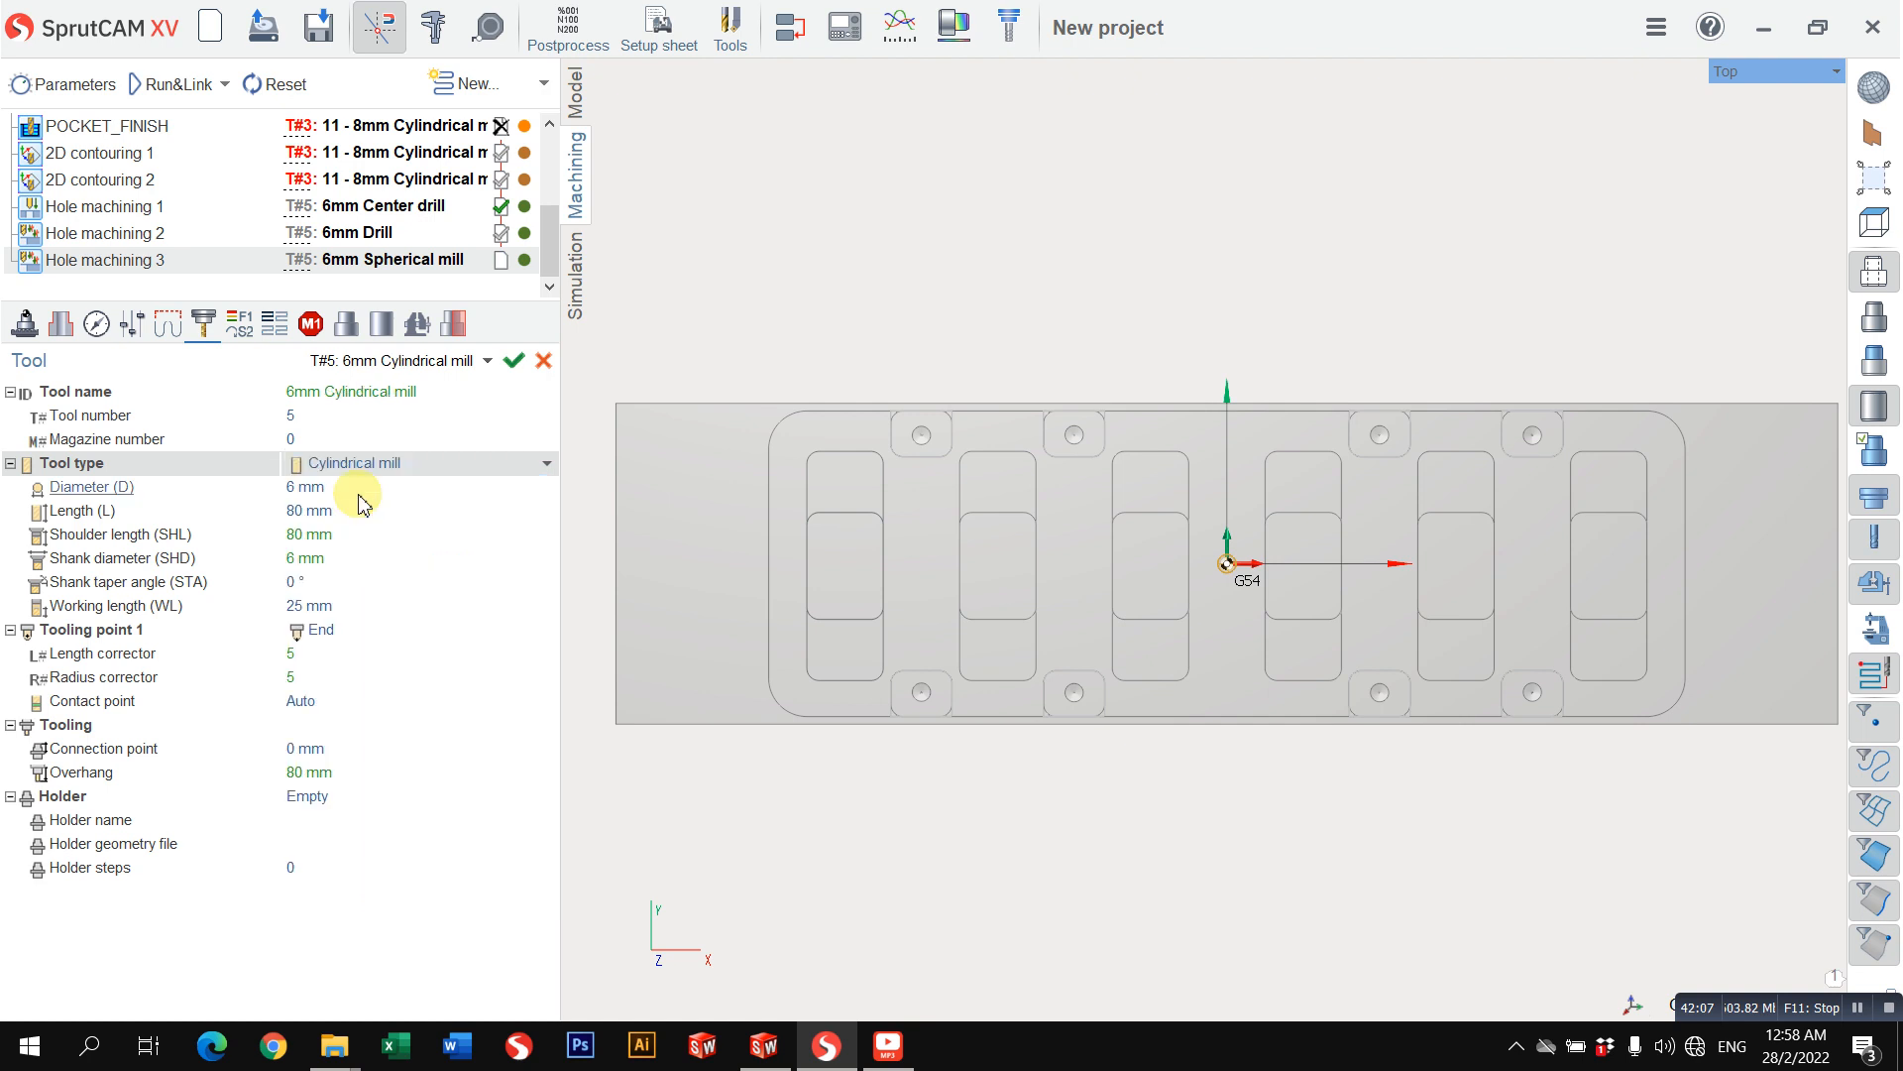
{"action": "left_click", "coordinate": [318, 486]}
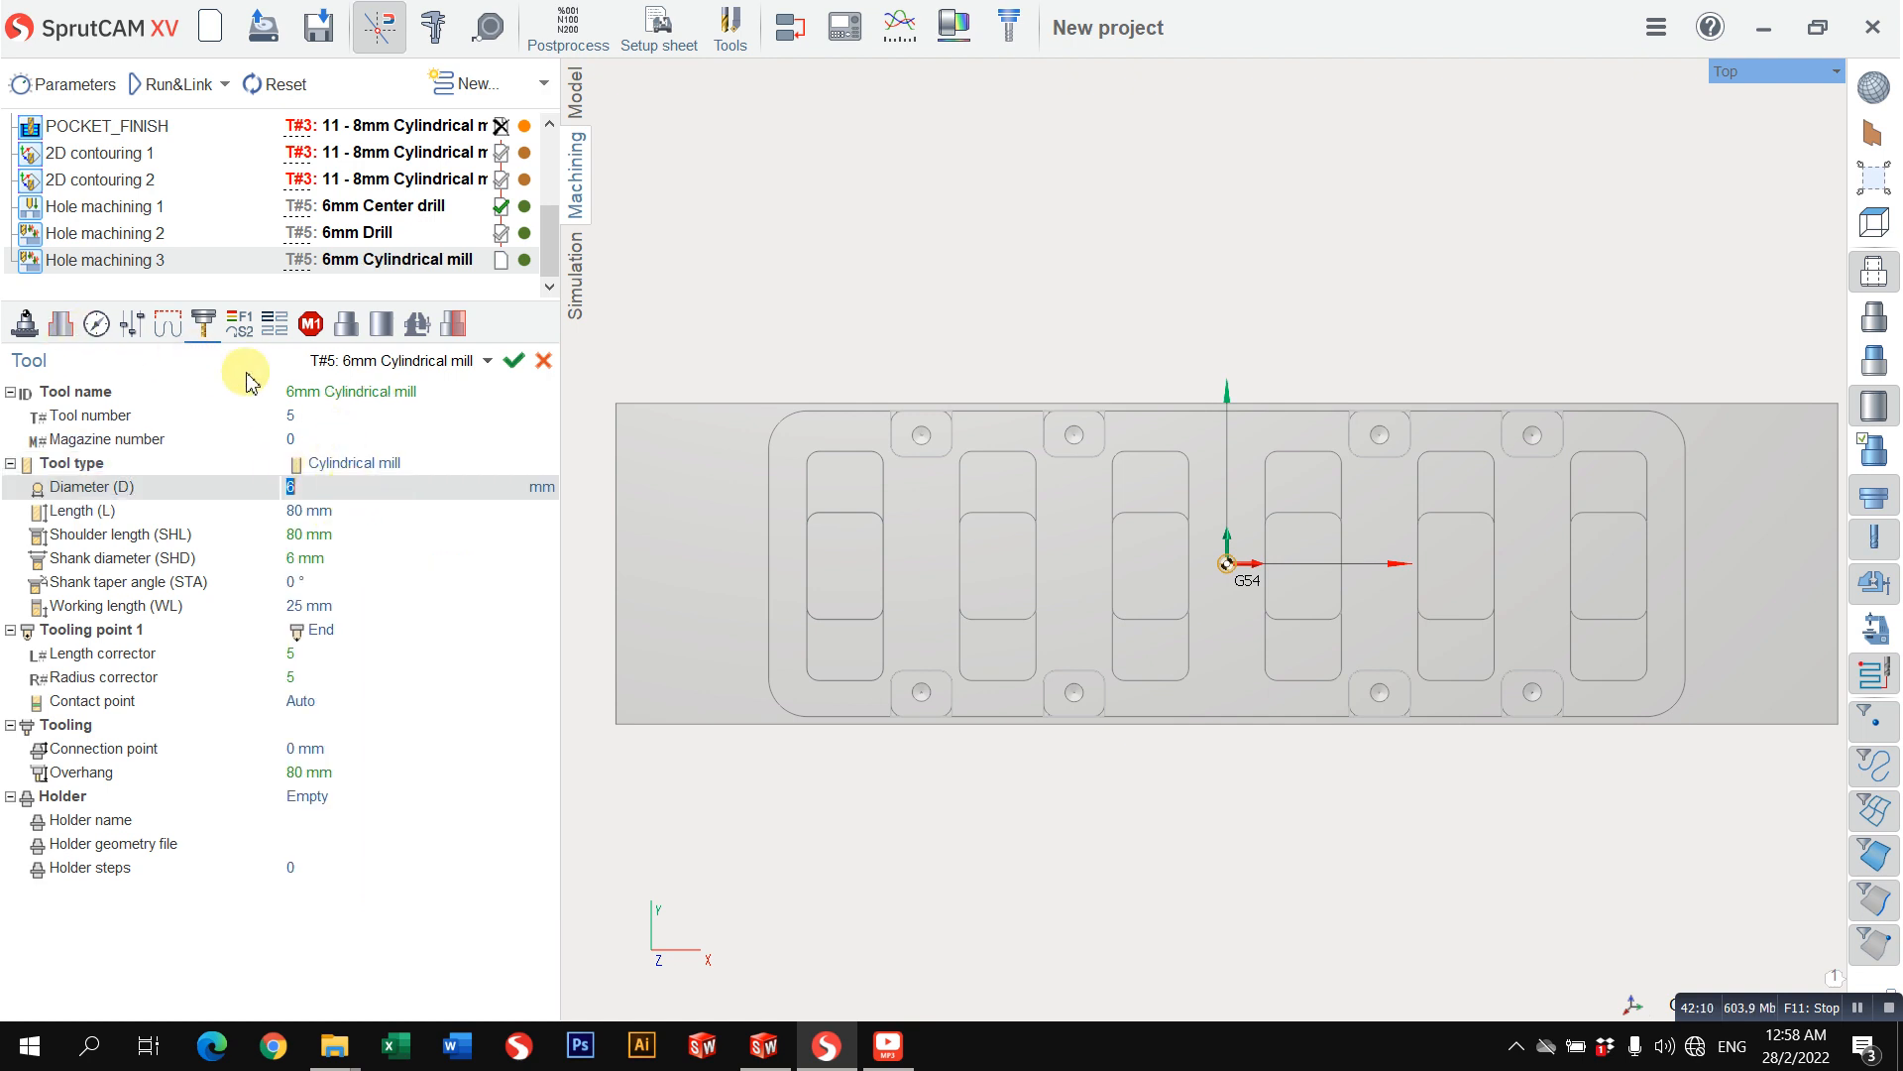
Step: Switch off drill tip compensation for all eight holes of Hole machining 3
{"action": "left_click", "coordinate": [61, 325]}
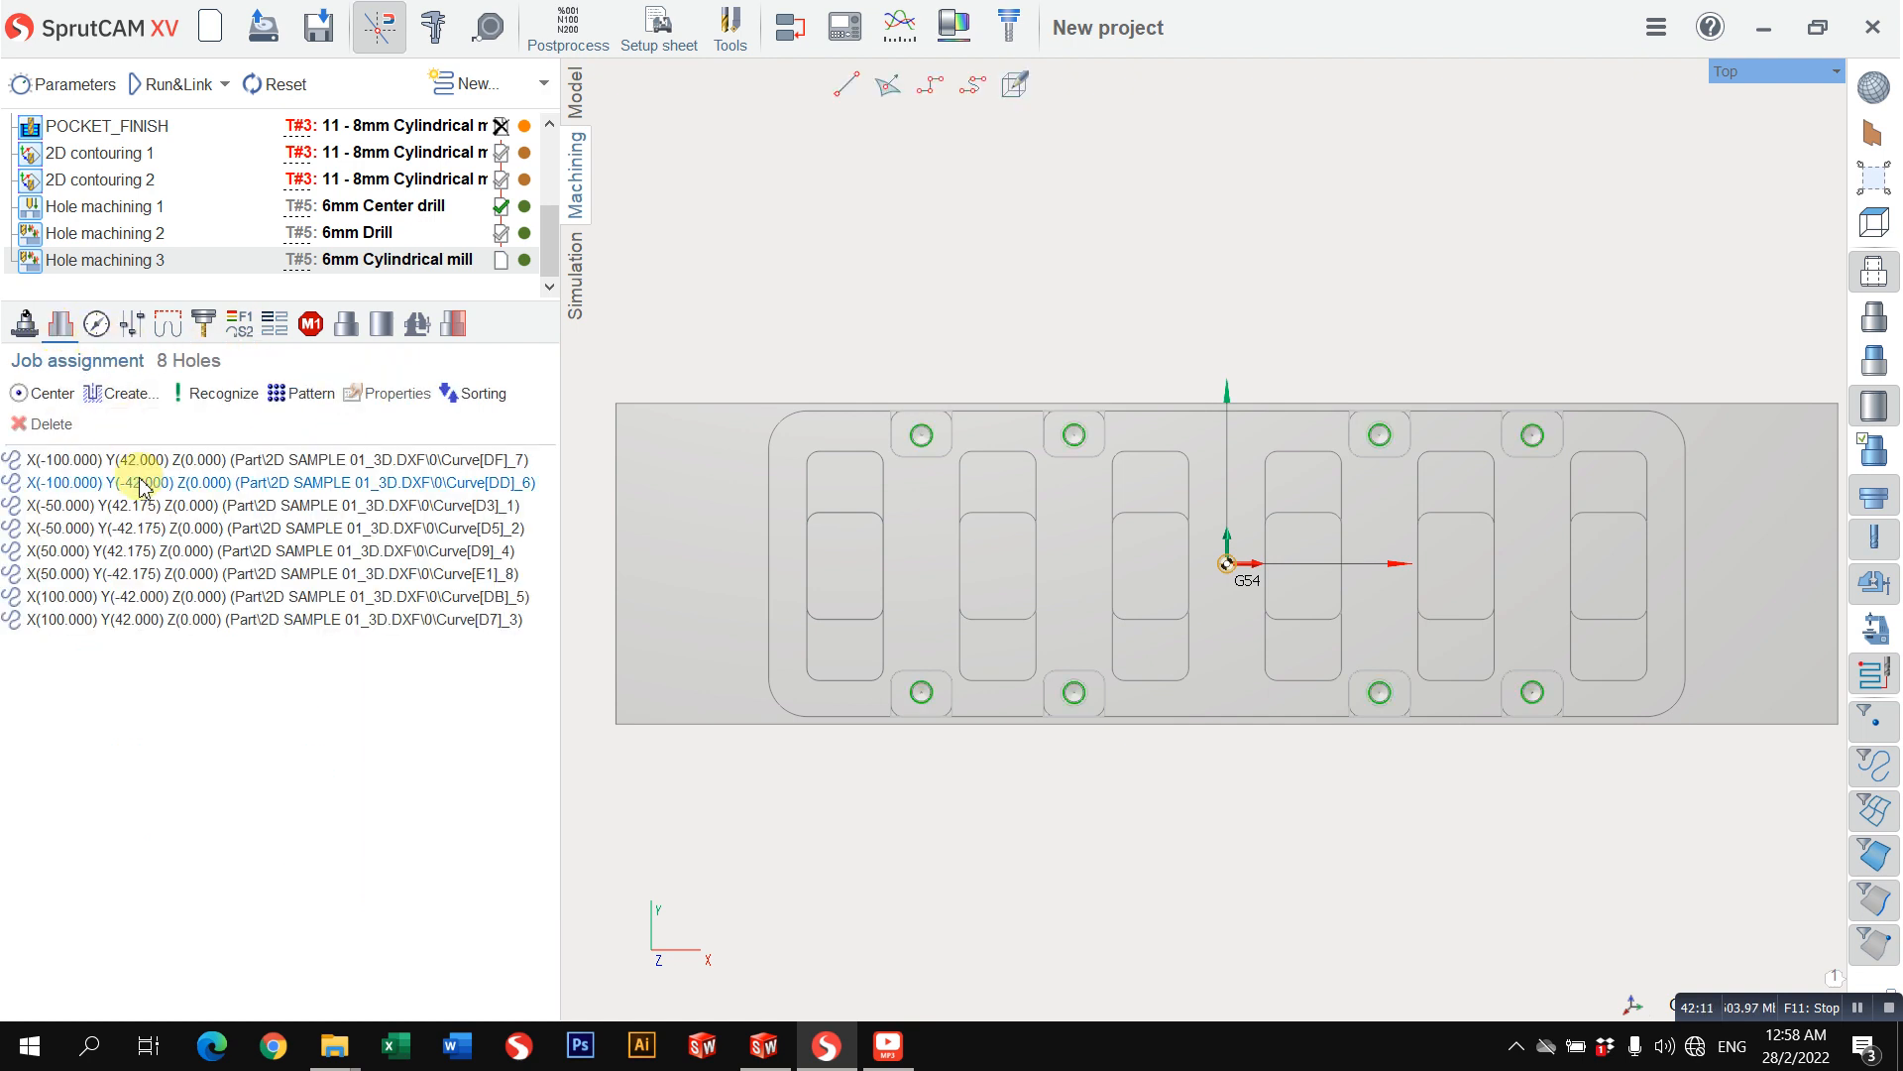
{"action": "left_click", "coordinate": [143, 460]}
{"action": "left_click", "coordinate": [221, 618], "text": "shift"}
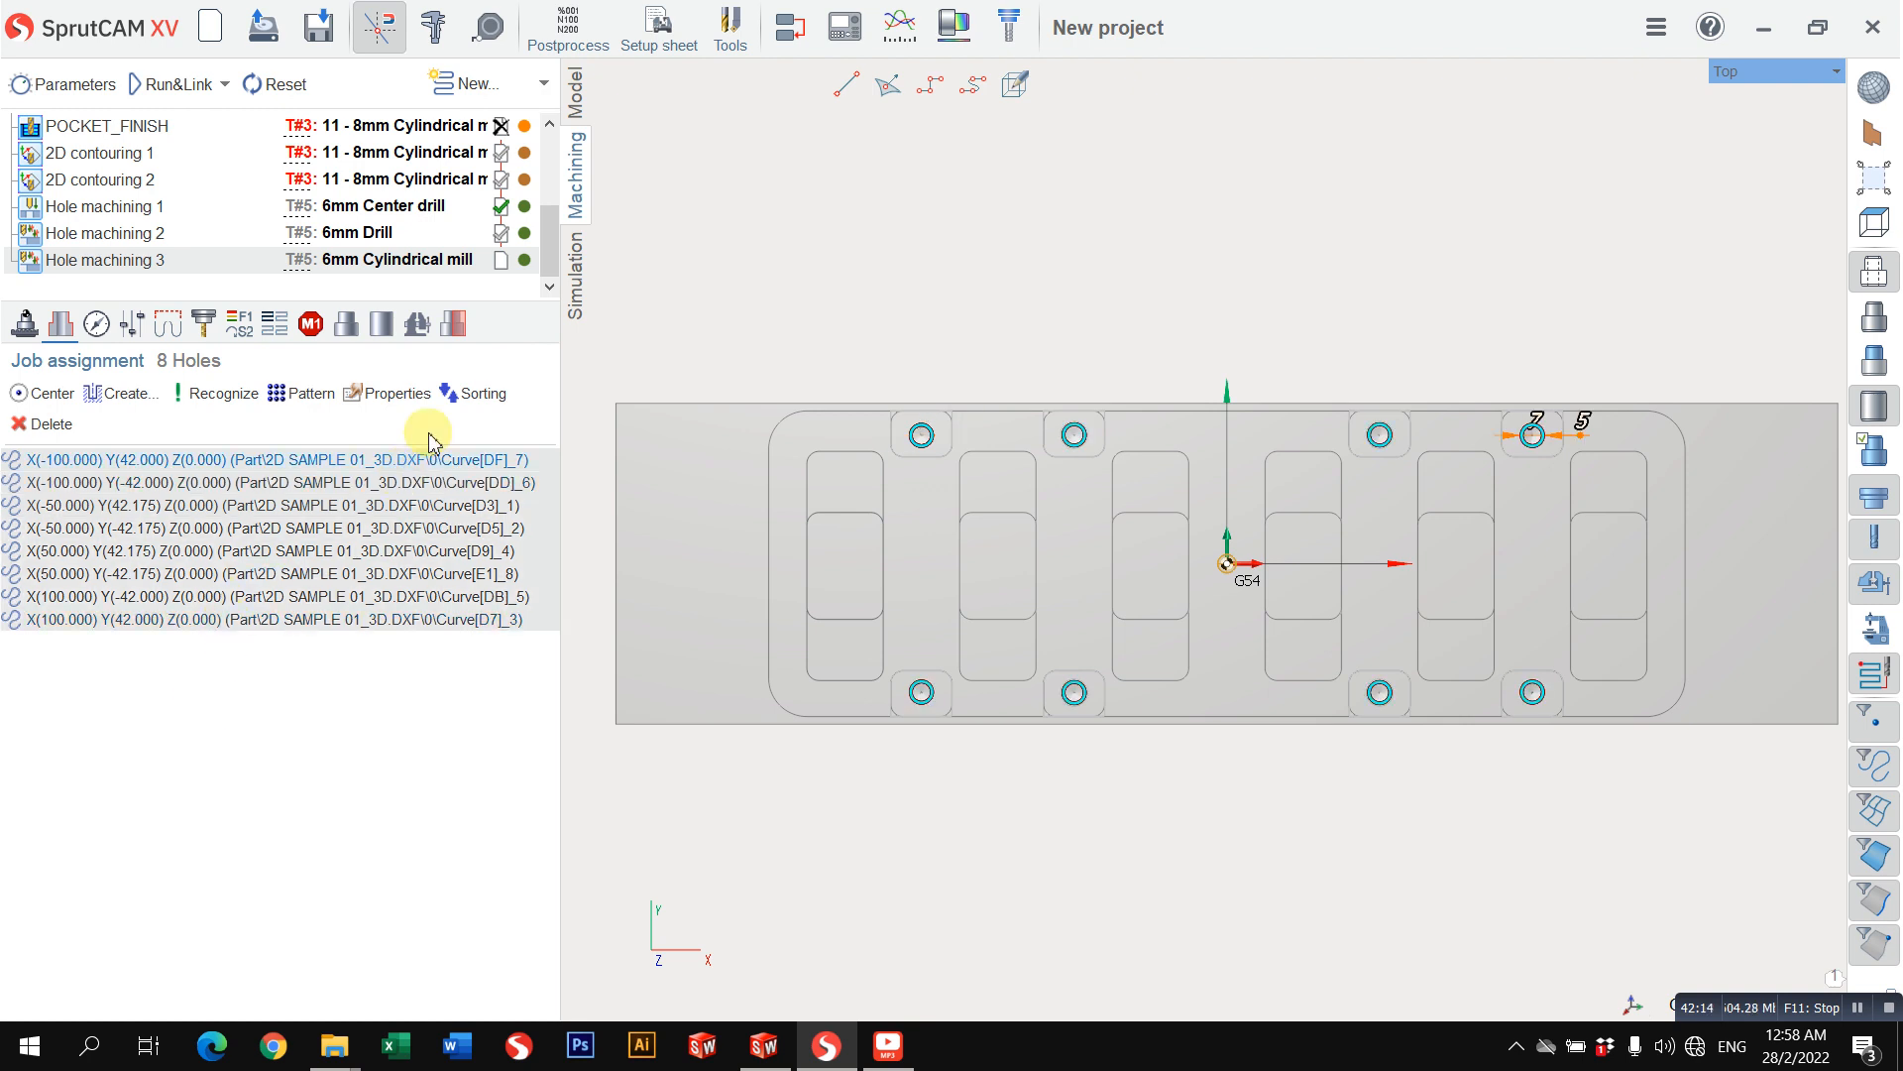
{"action": "left_click", "coordinate": [393, 393]}
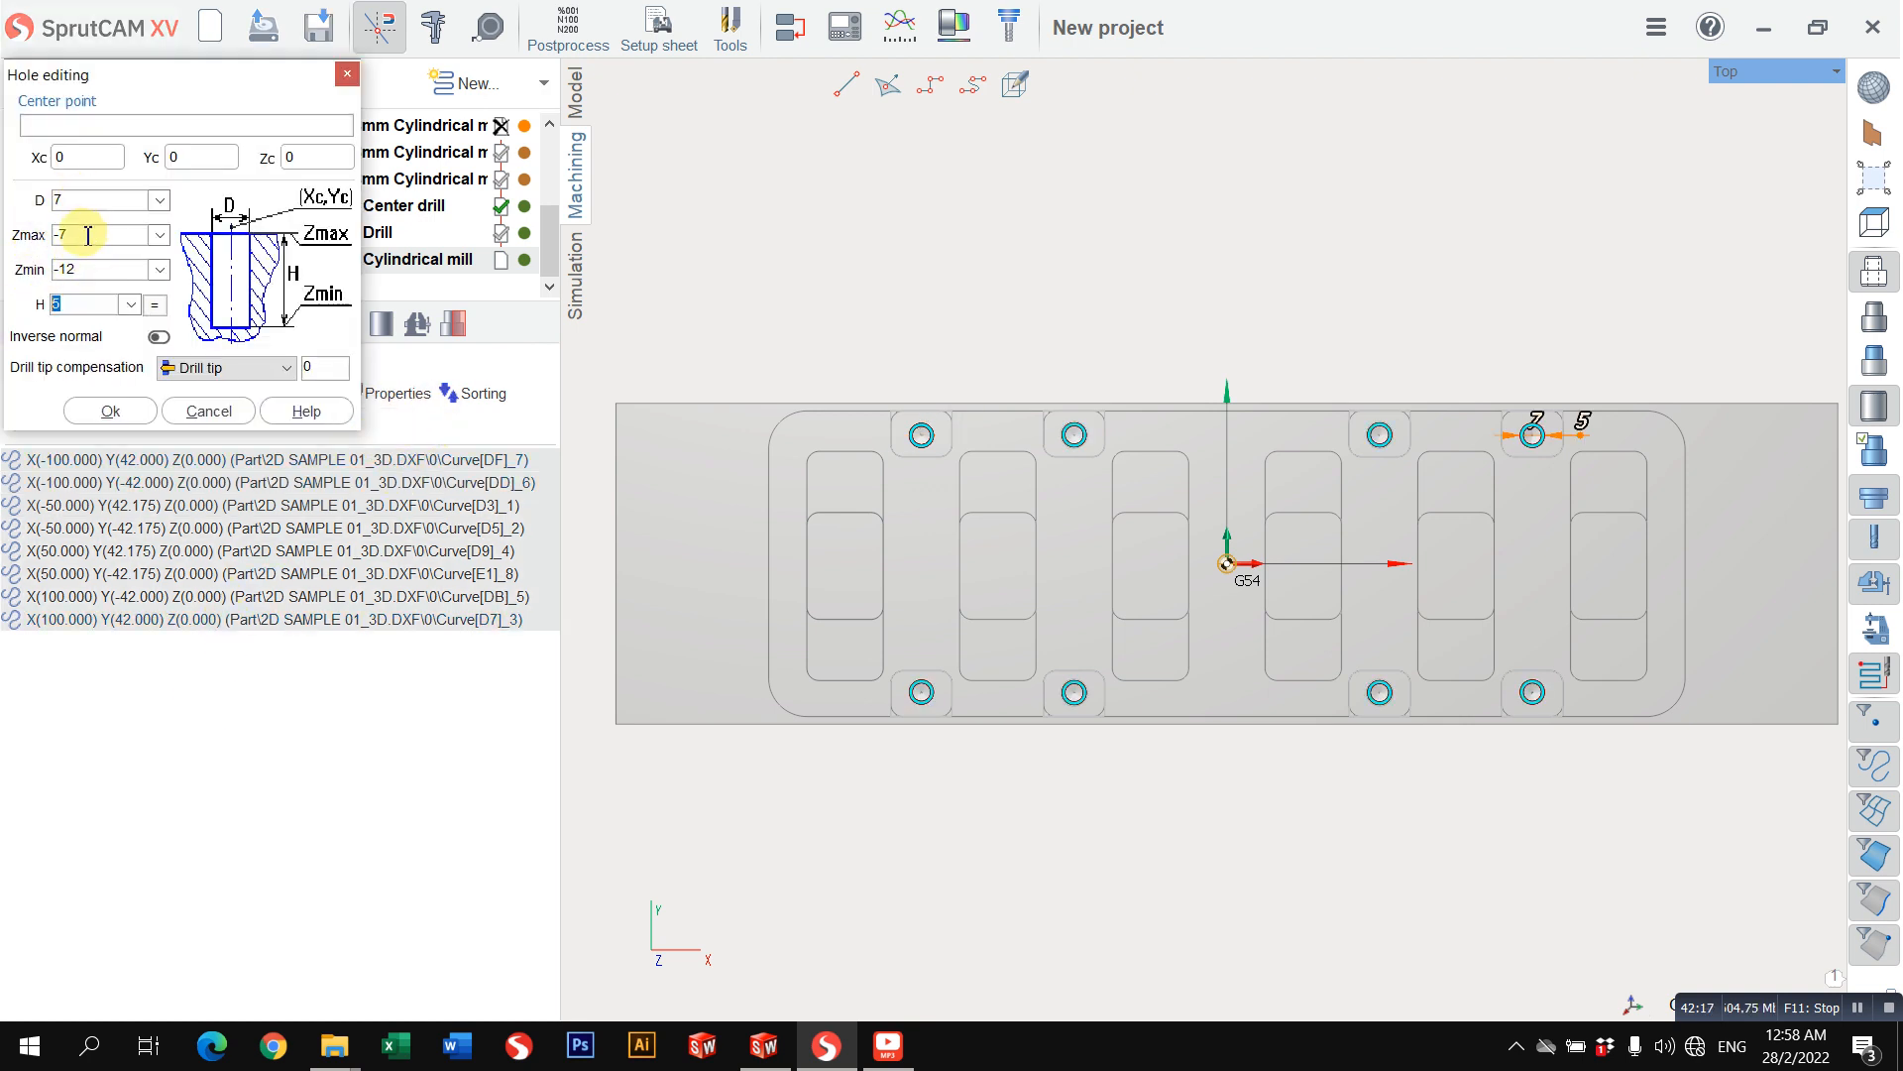
{"action": "left_click", "coordinate": [178, 368]}
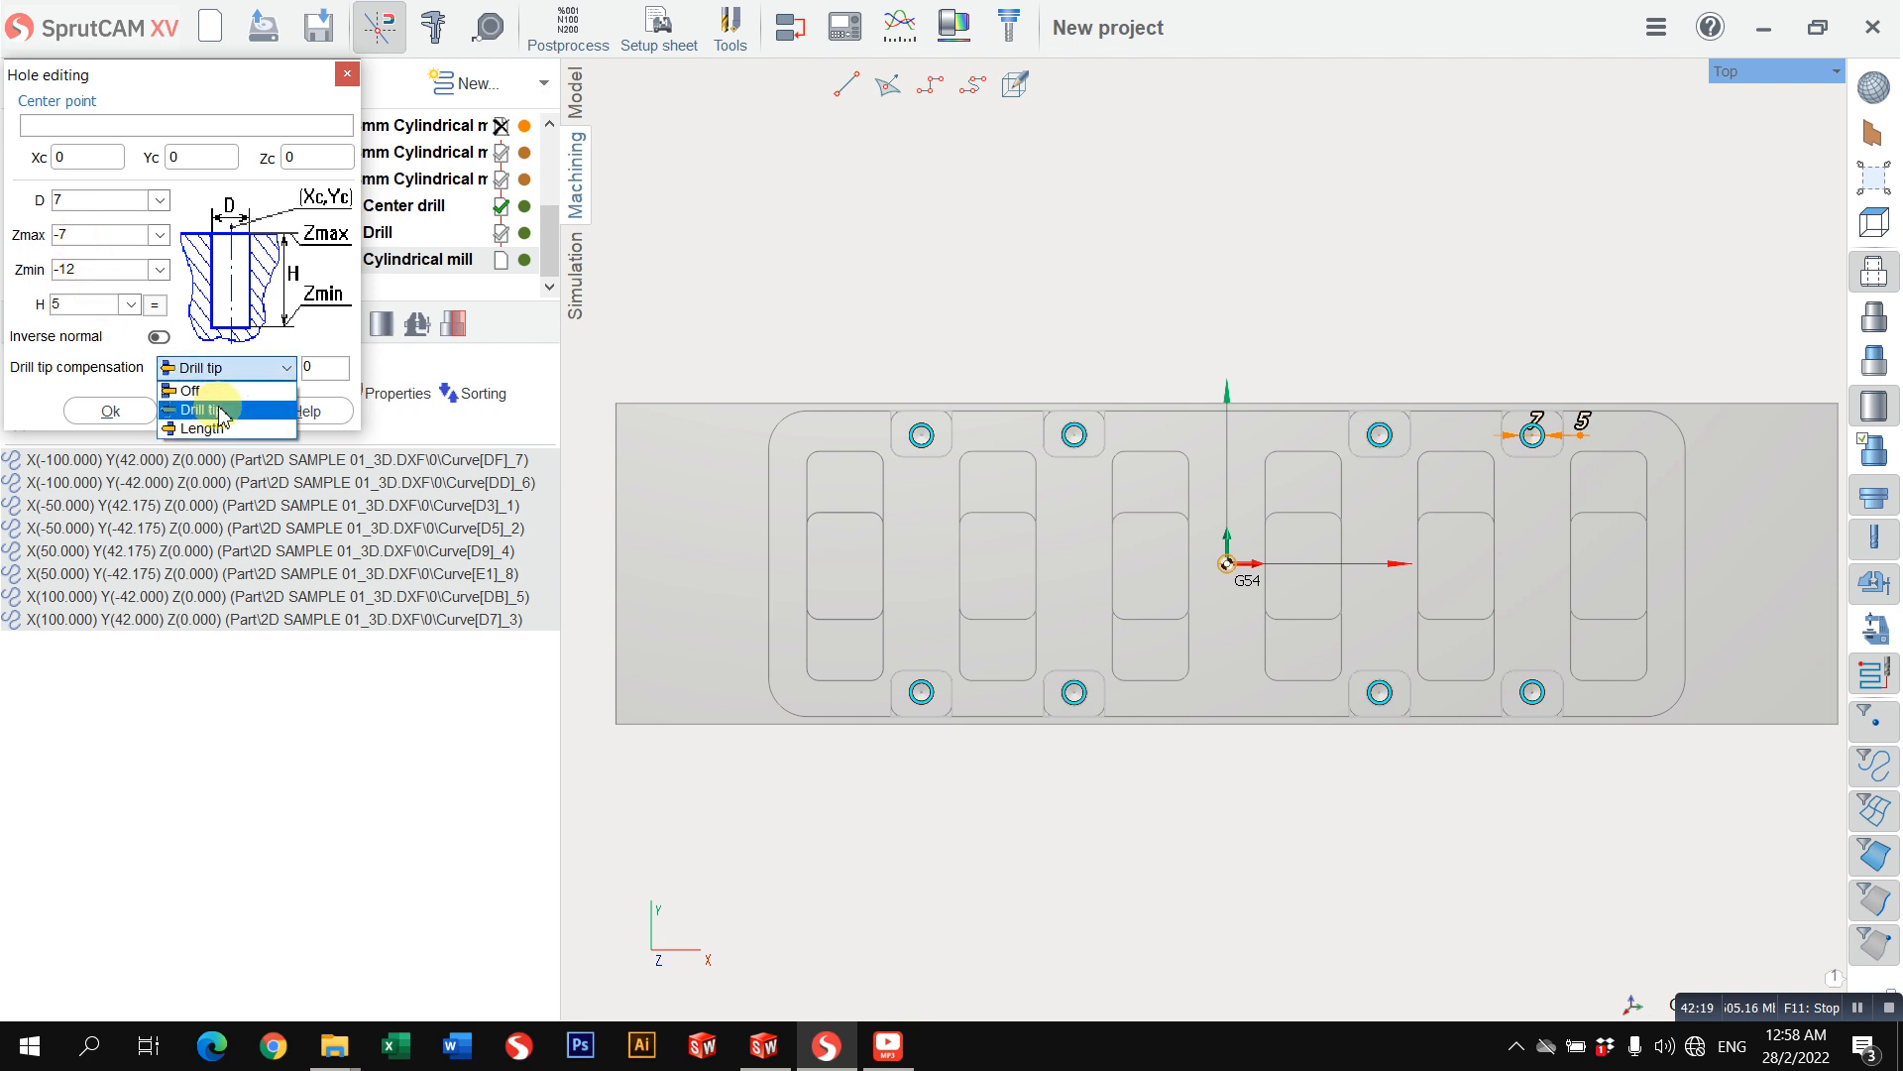
{"action": "left_click", "coordinate": [189, 389]}
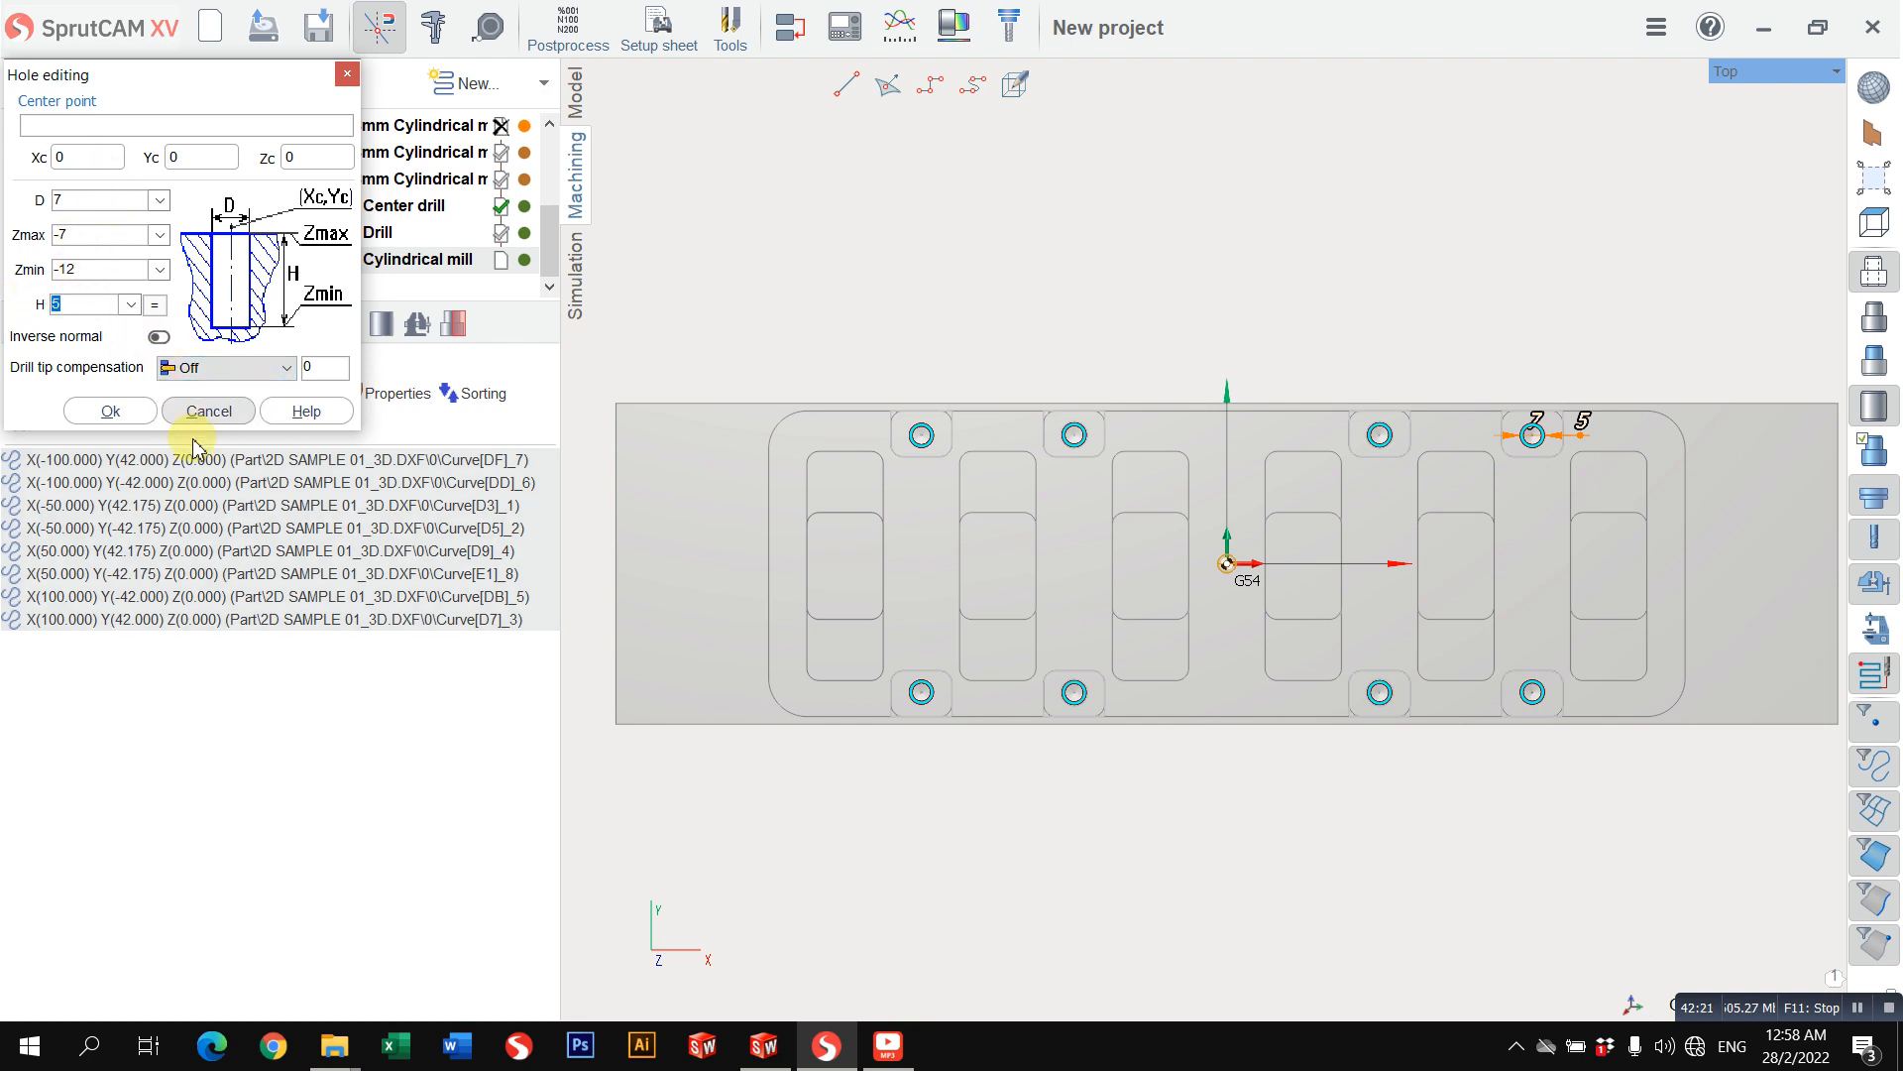
{"action": "left_click", "coordinate": [110, 410]}
Step: Set the drilling type of Hole machining 3 to Hole pocketing
{"action": "left_click", "coordinate": [96, 322]}
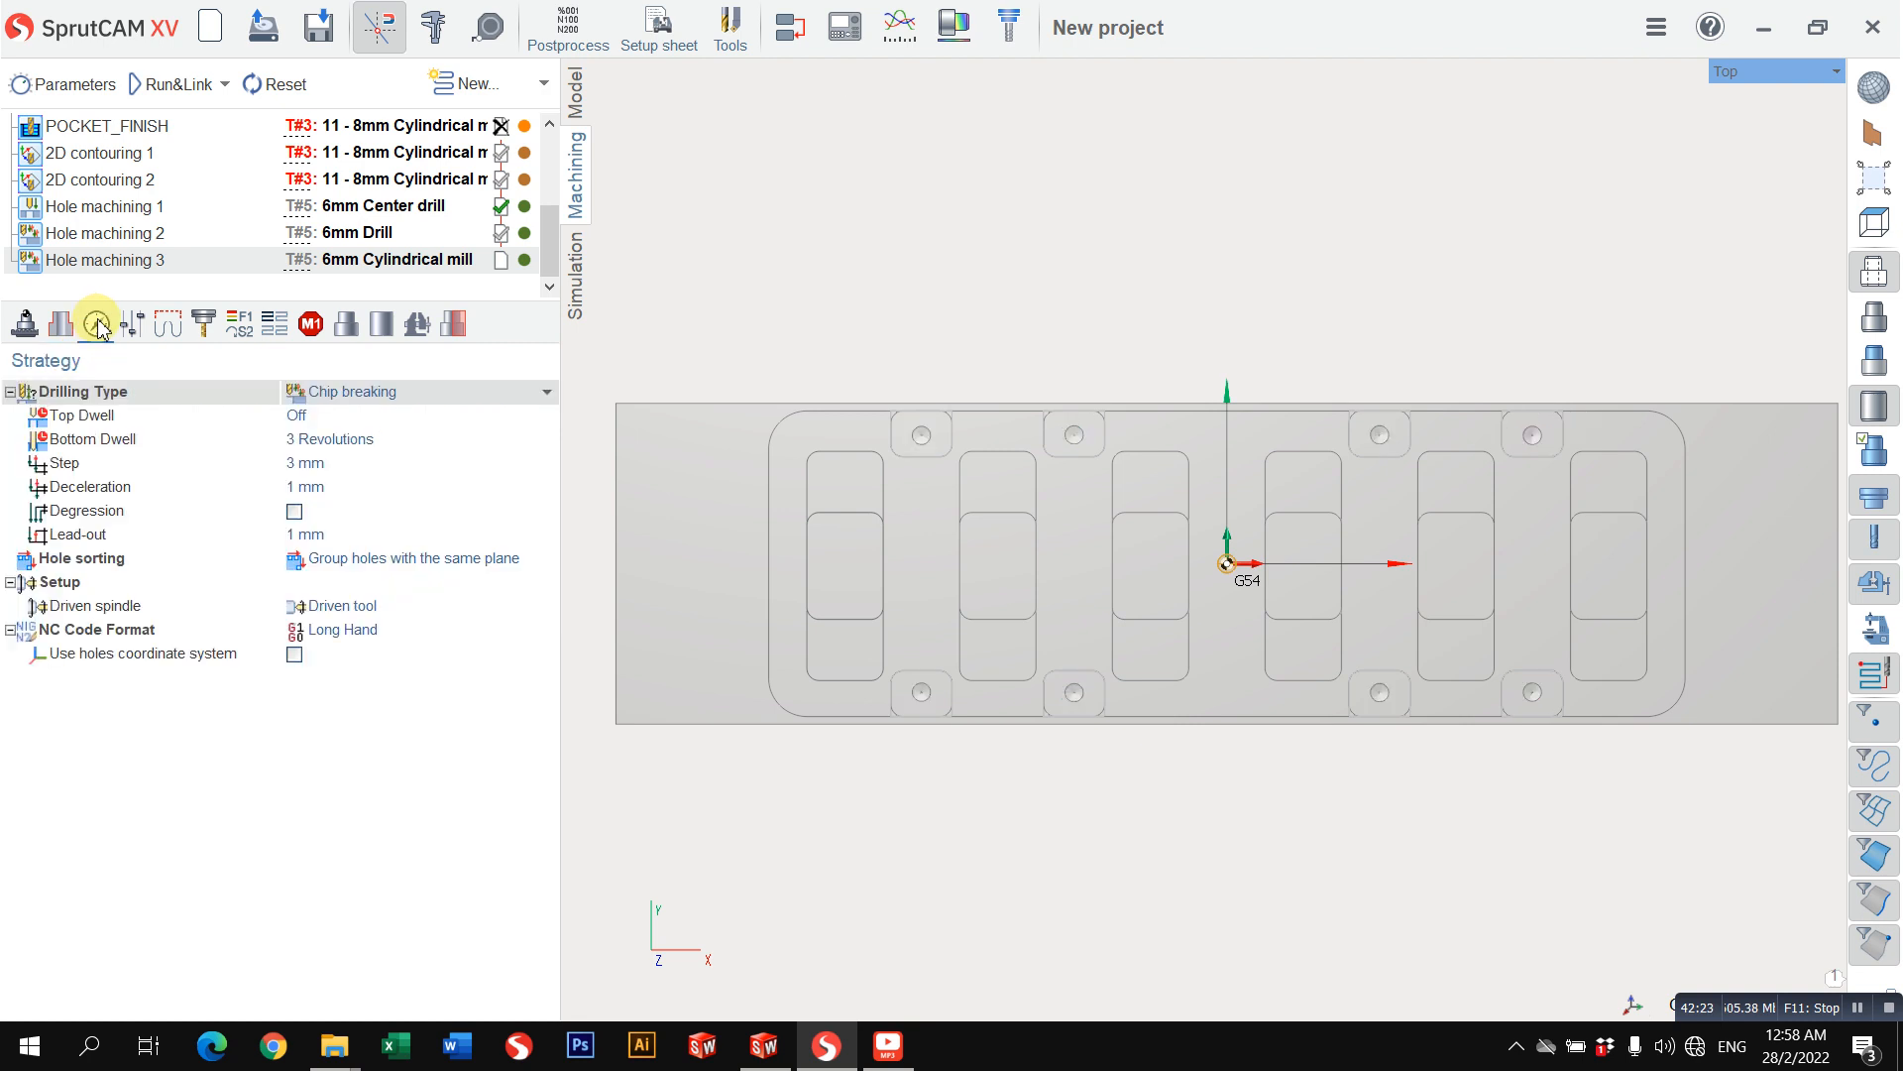
{"action": "left_click", "coordinate": [319, 391]}
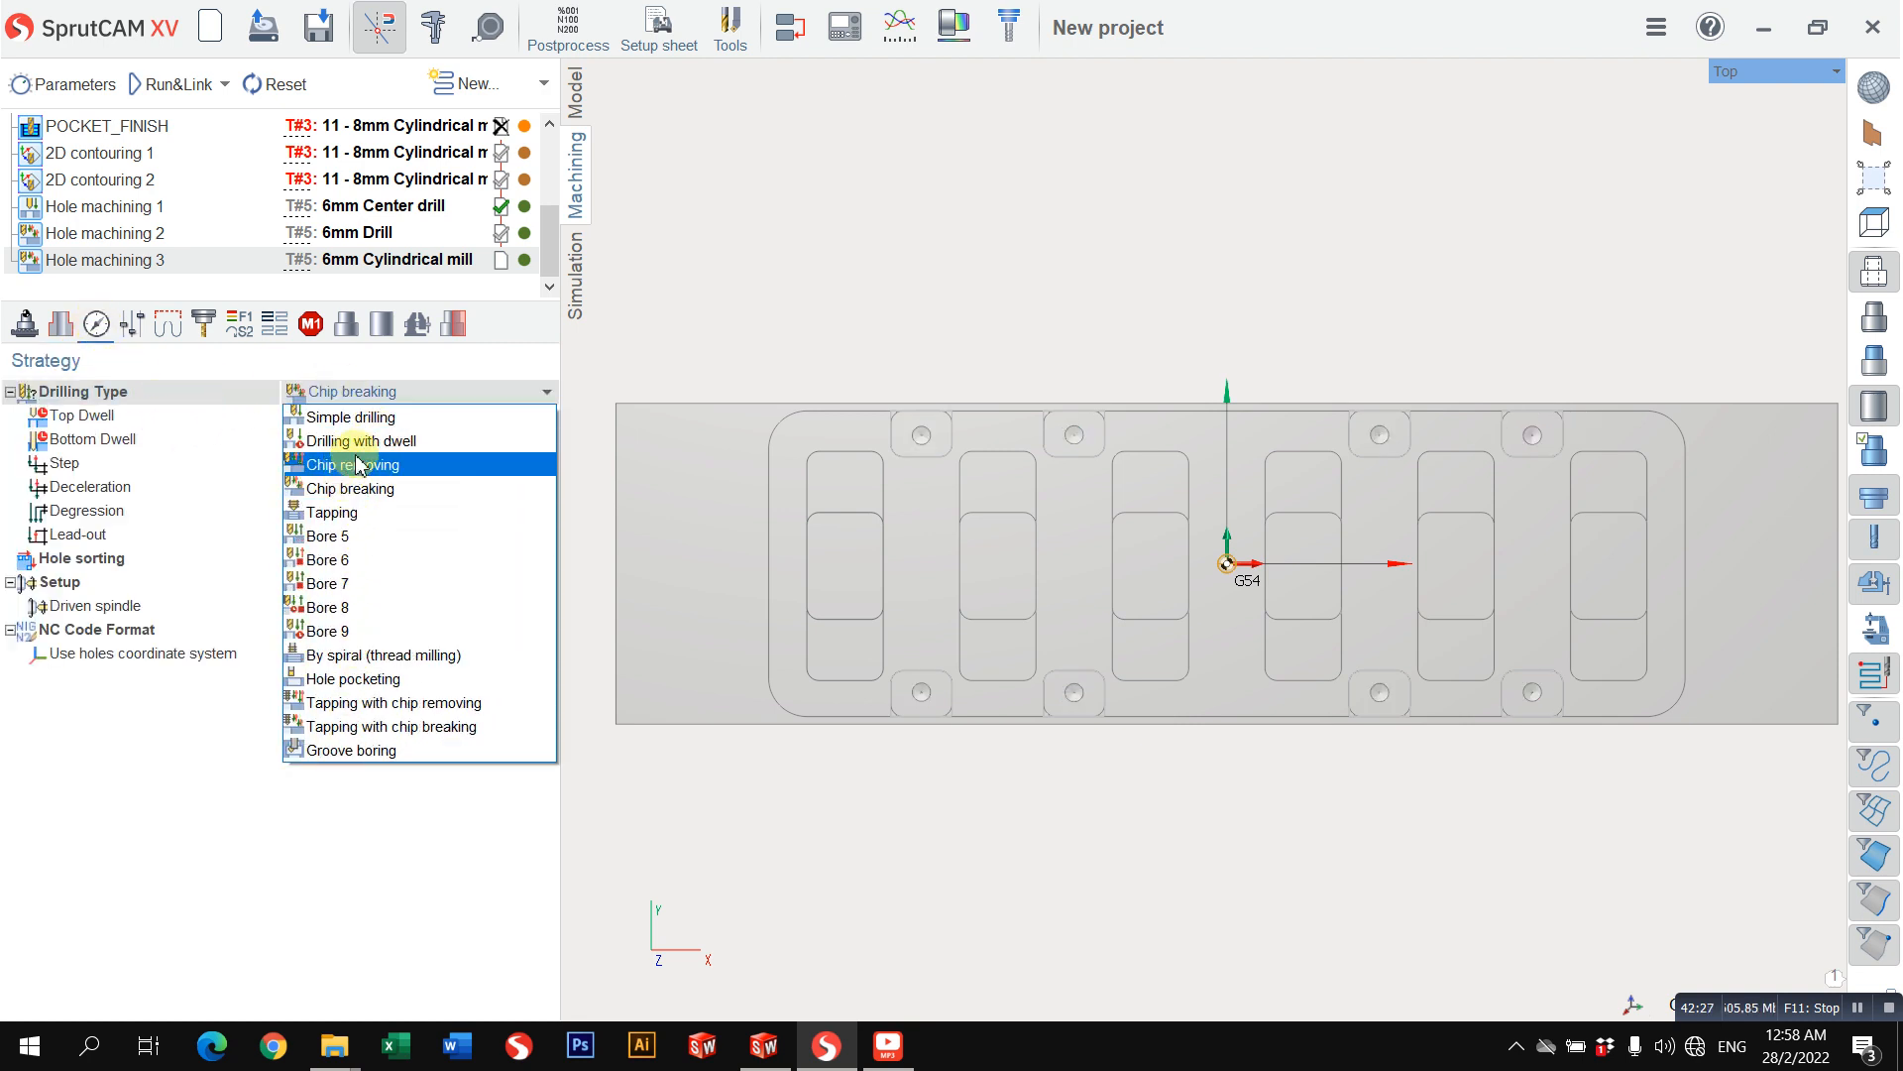
{"action": "left_click", "coordinate": [365, 687]}
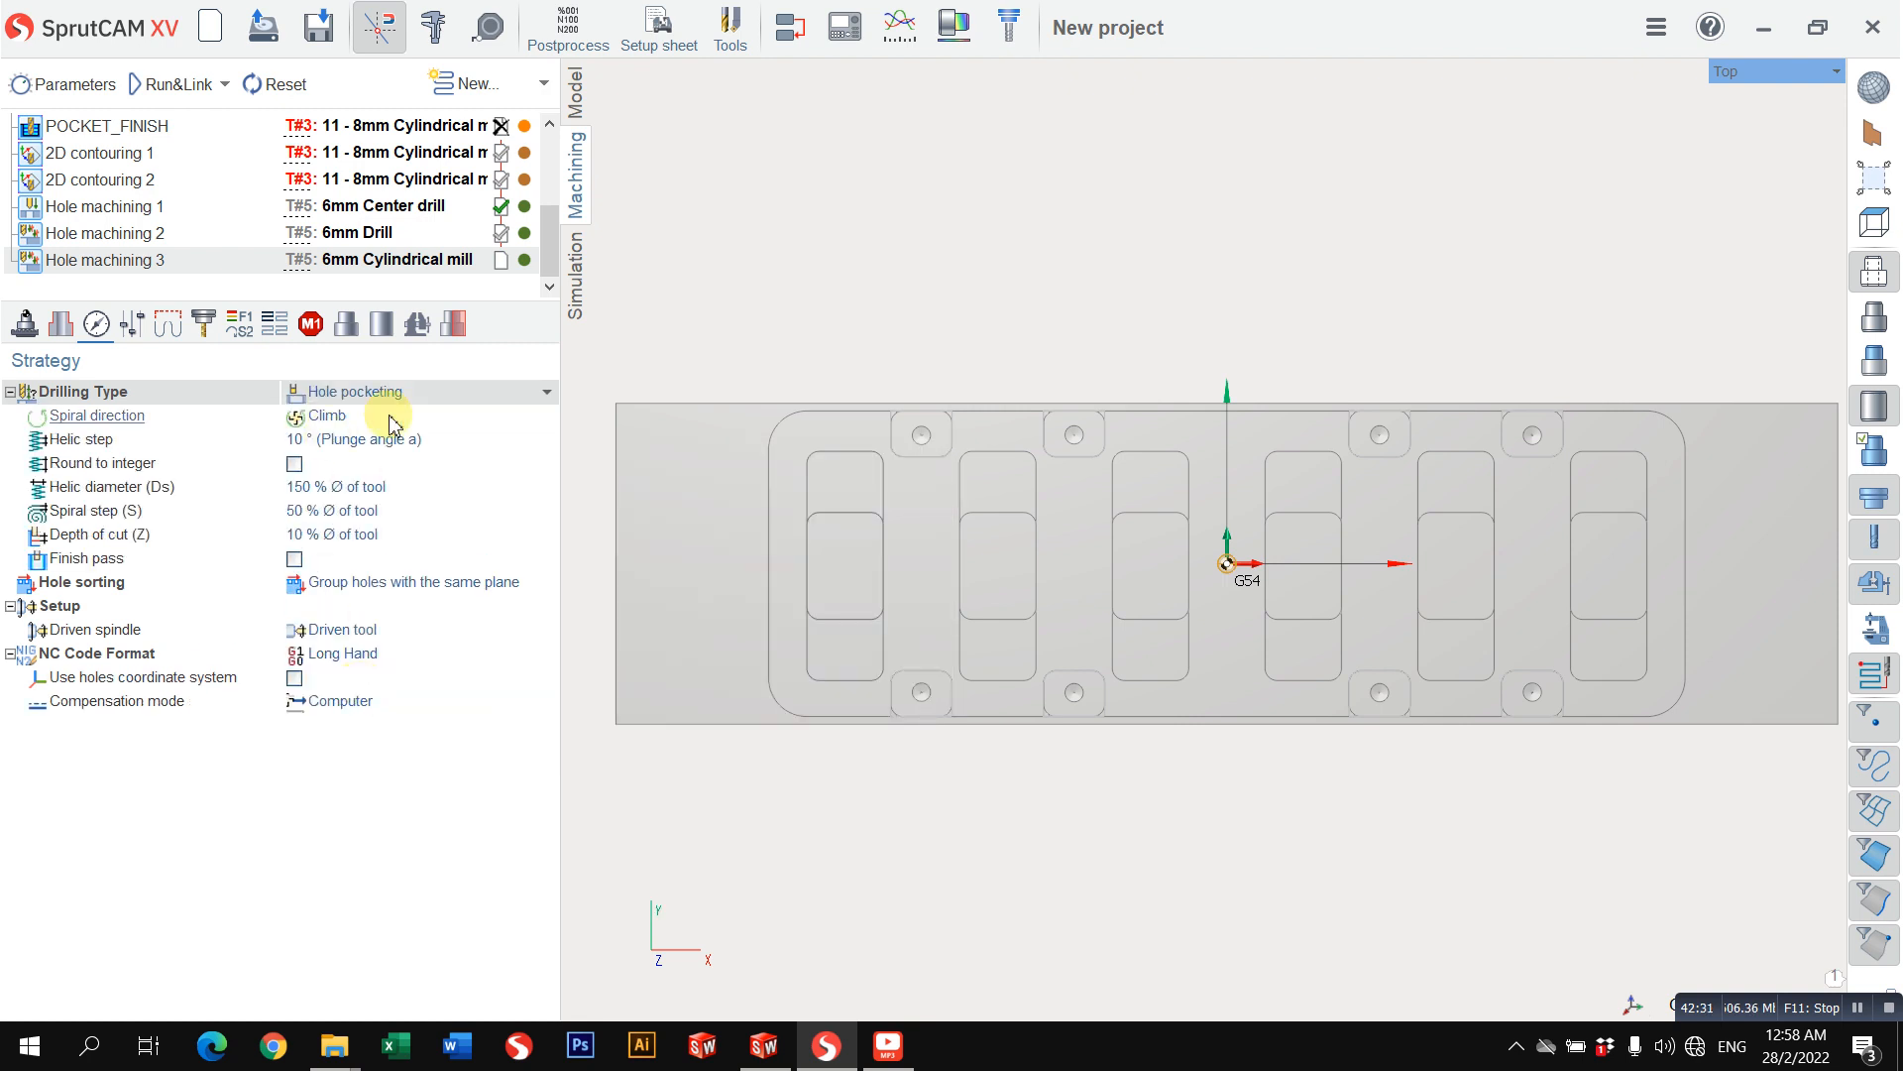
Step: Review the helical diameter, spiral step and helic step settings, and calculate the Hole machining 3 toolpath
{"action": "scroll", "coordinate": [1010, 601], "scroll_direction": "down", "scroll_amount": 2}
{"action": "middle_click_drag", "start_coordinate": [996, 608], "coordinate": [942, 674]}
{"action": "scroll", "coordinate": [941, 674], "scroll_direction": "up", "scroll_amount": 3}
{"action": "right_click_drag", "start_coordinate": [869, 584], "coordinate": [892, 391]}
{"action": "left_click", "coordinate": [367, 486]}
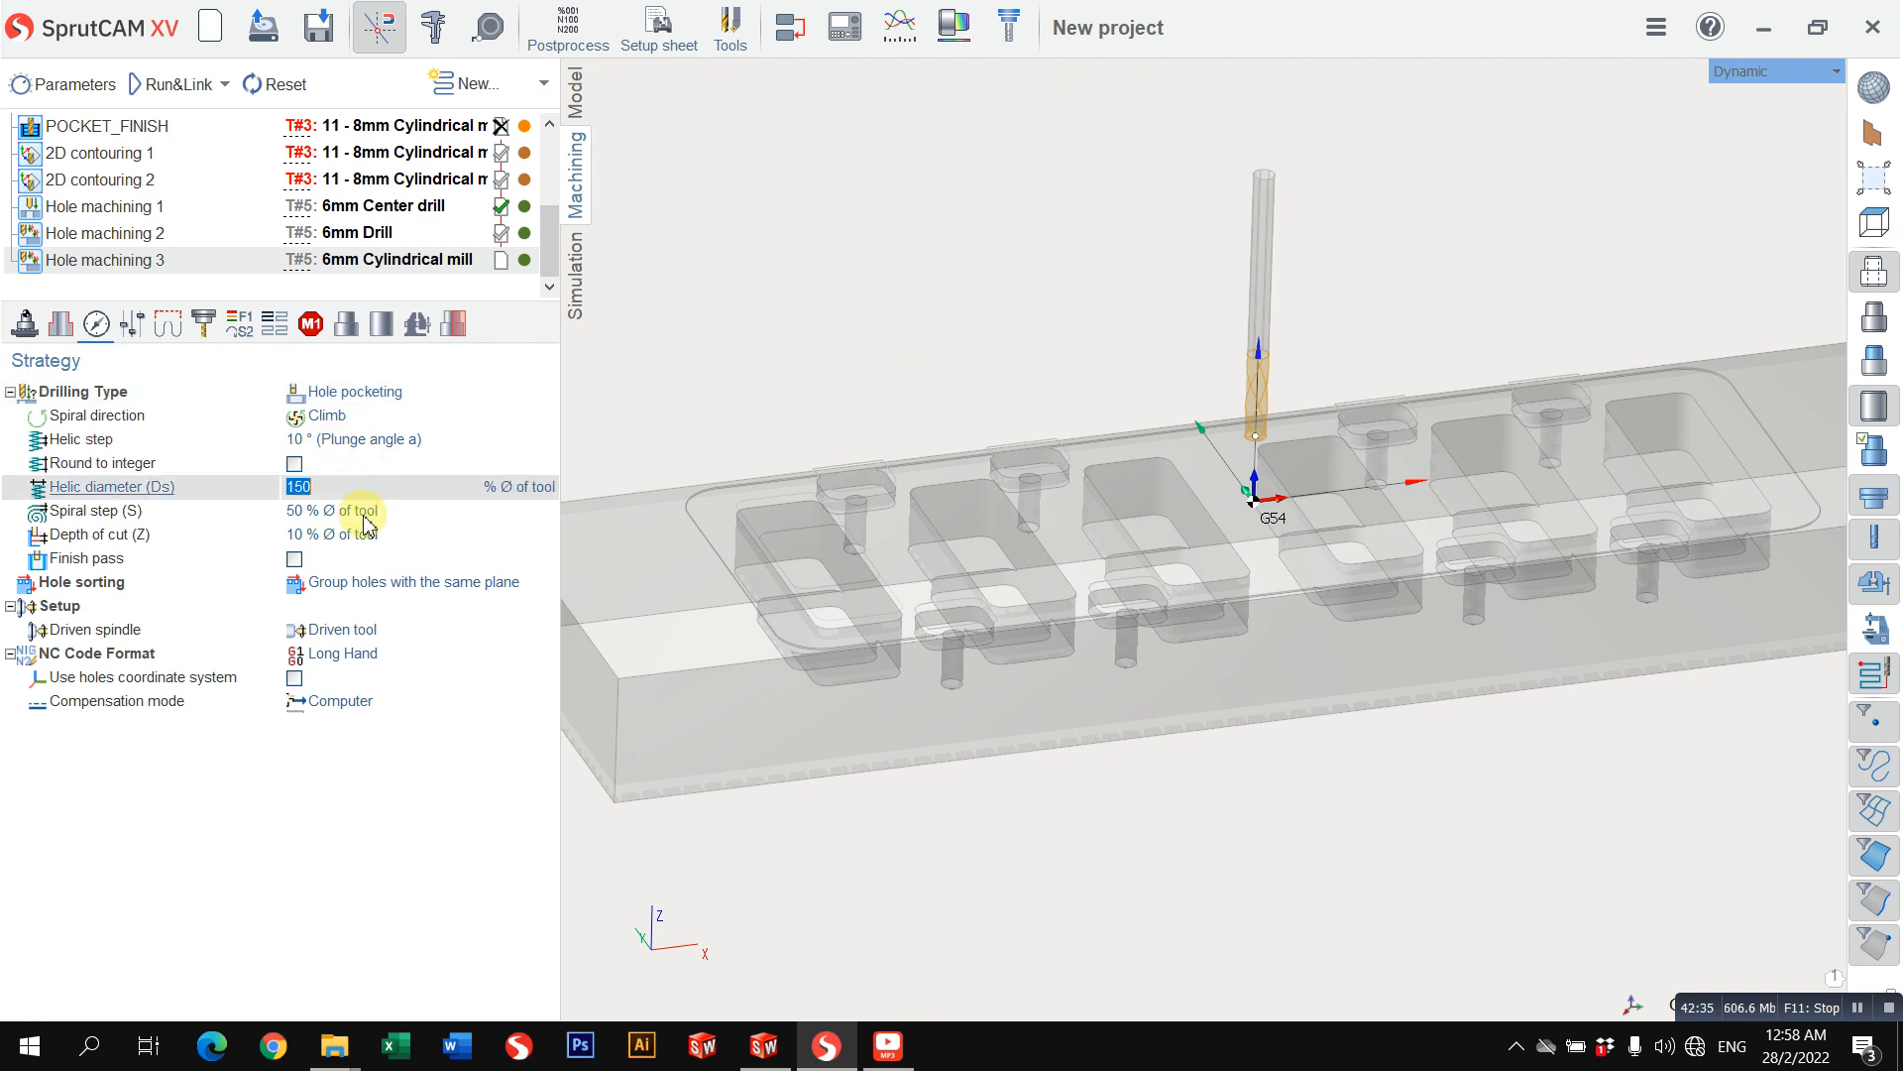
{"action": "left_click", "coordinate": [363, 511]}
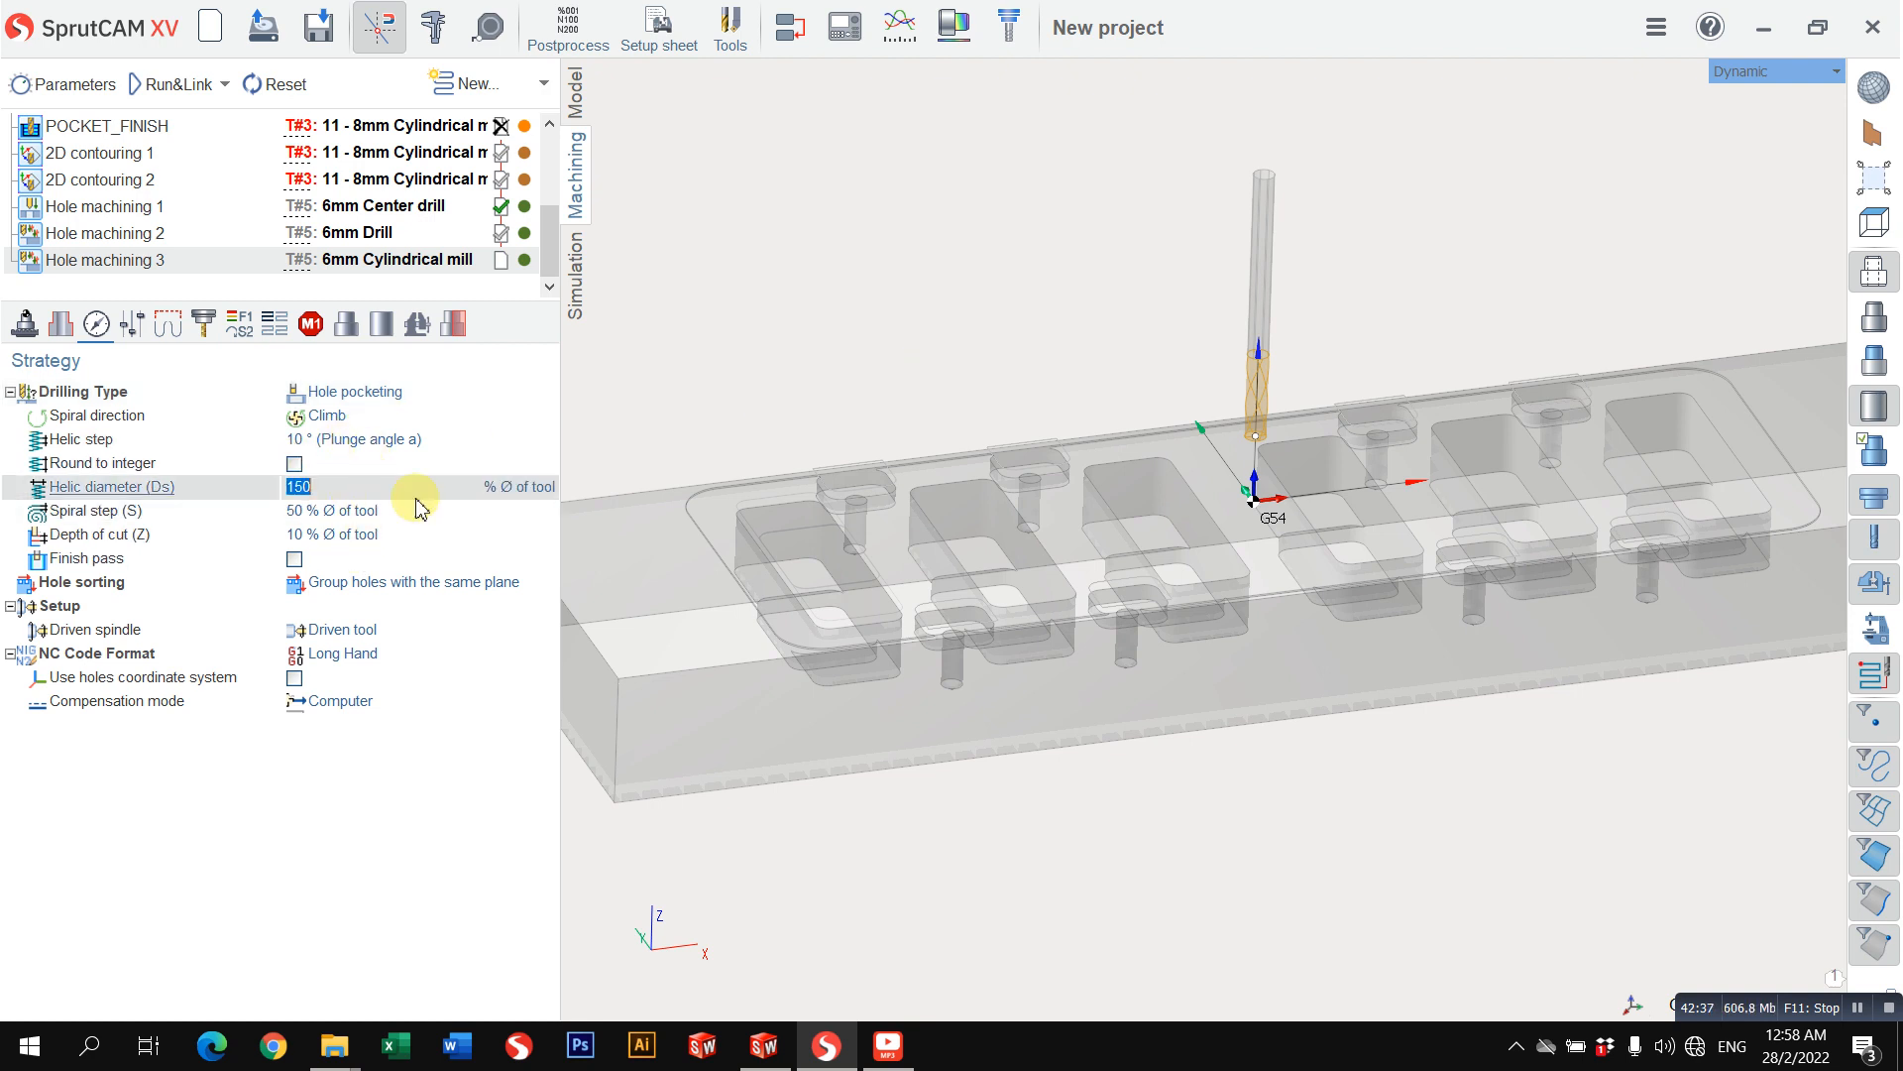
{"action": "left_click", "coordinate": [381, 558]}
{"action": "left_click", "coordinate": [377, 442]}
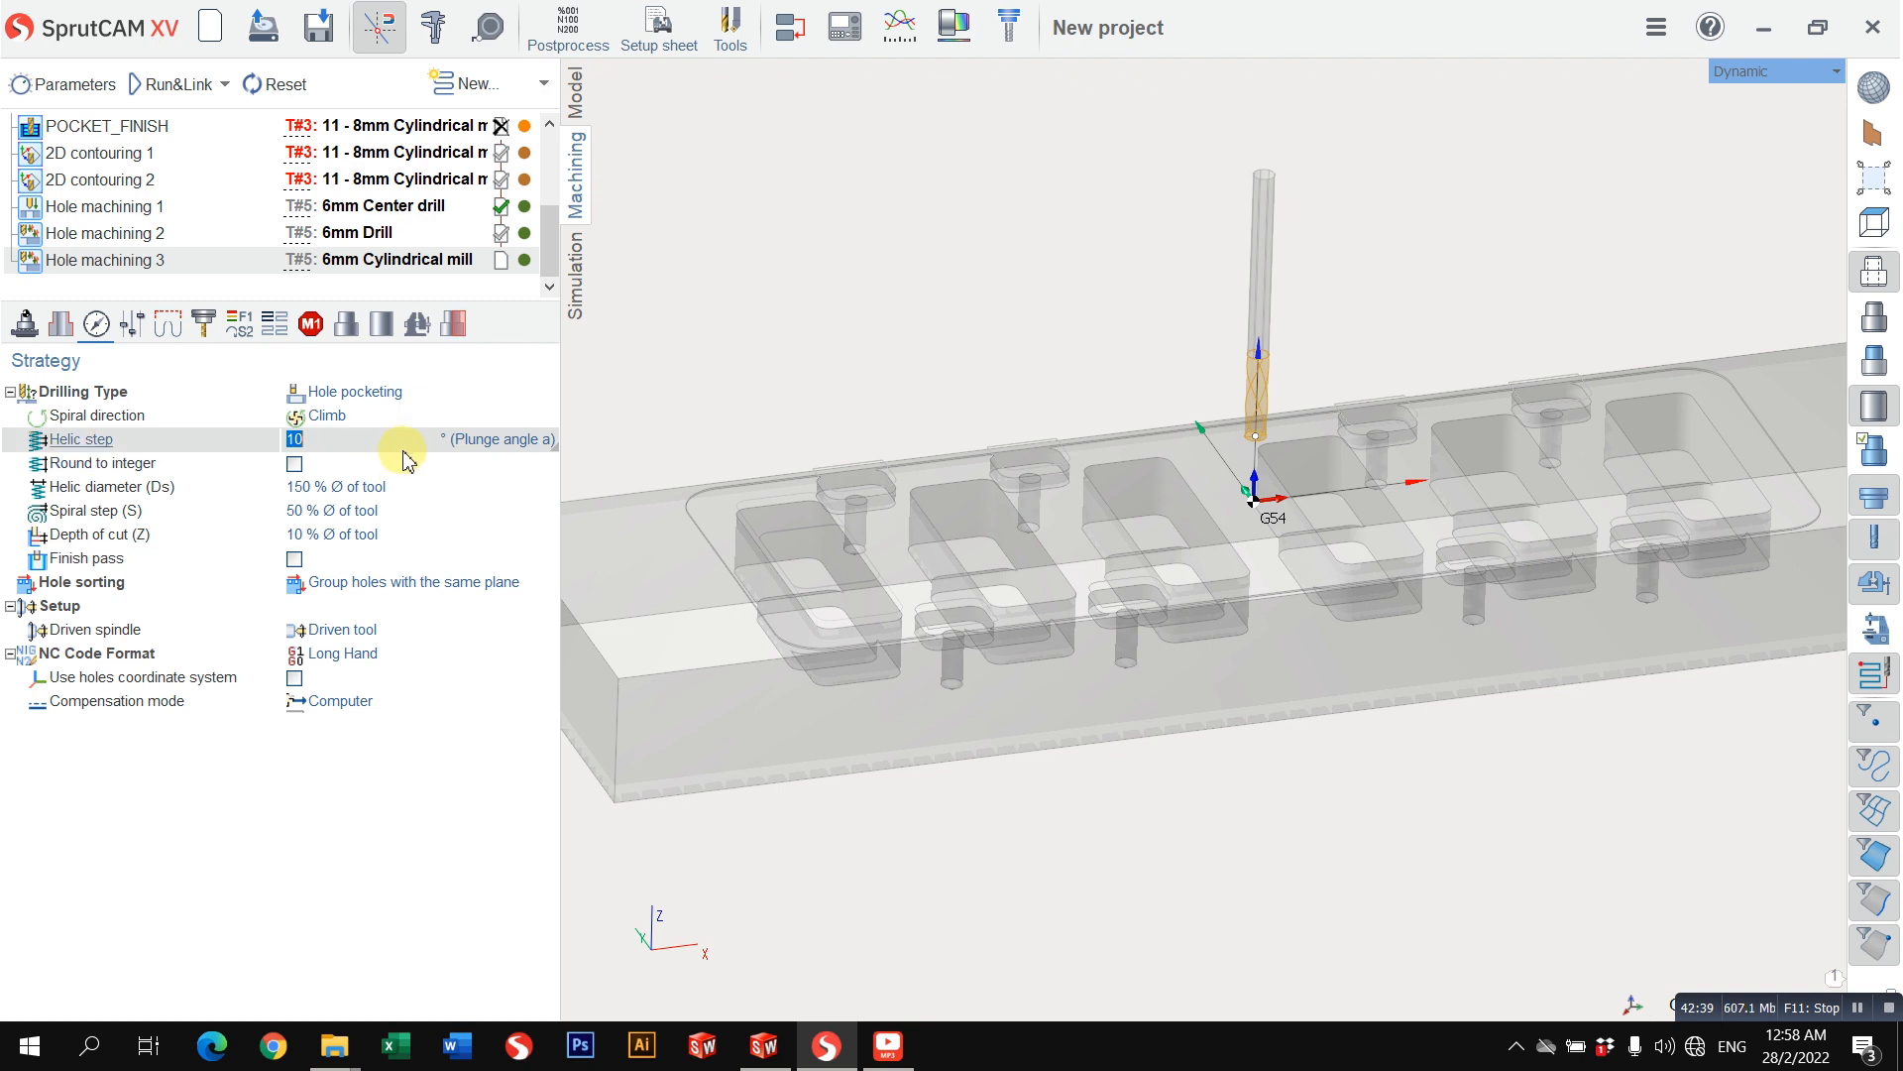
{"action": "left_click", "coordinate": [169, 84]}
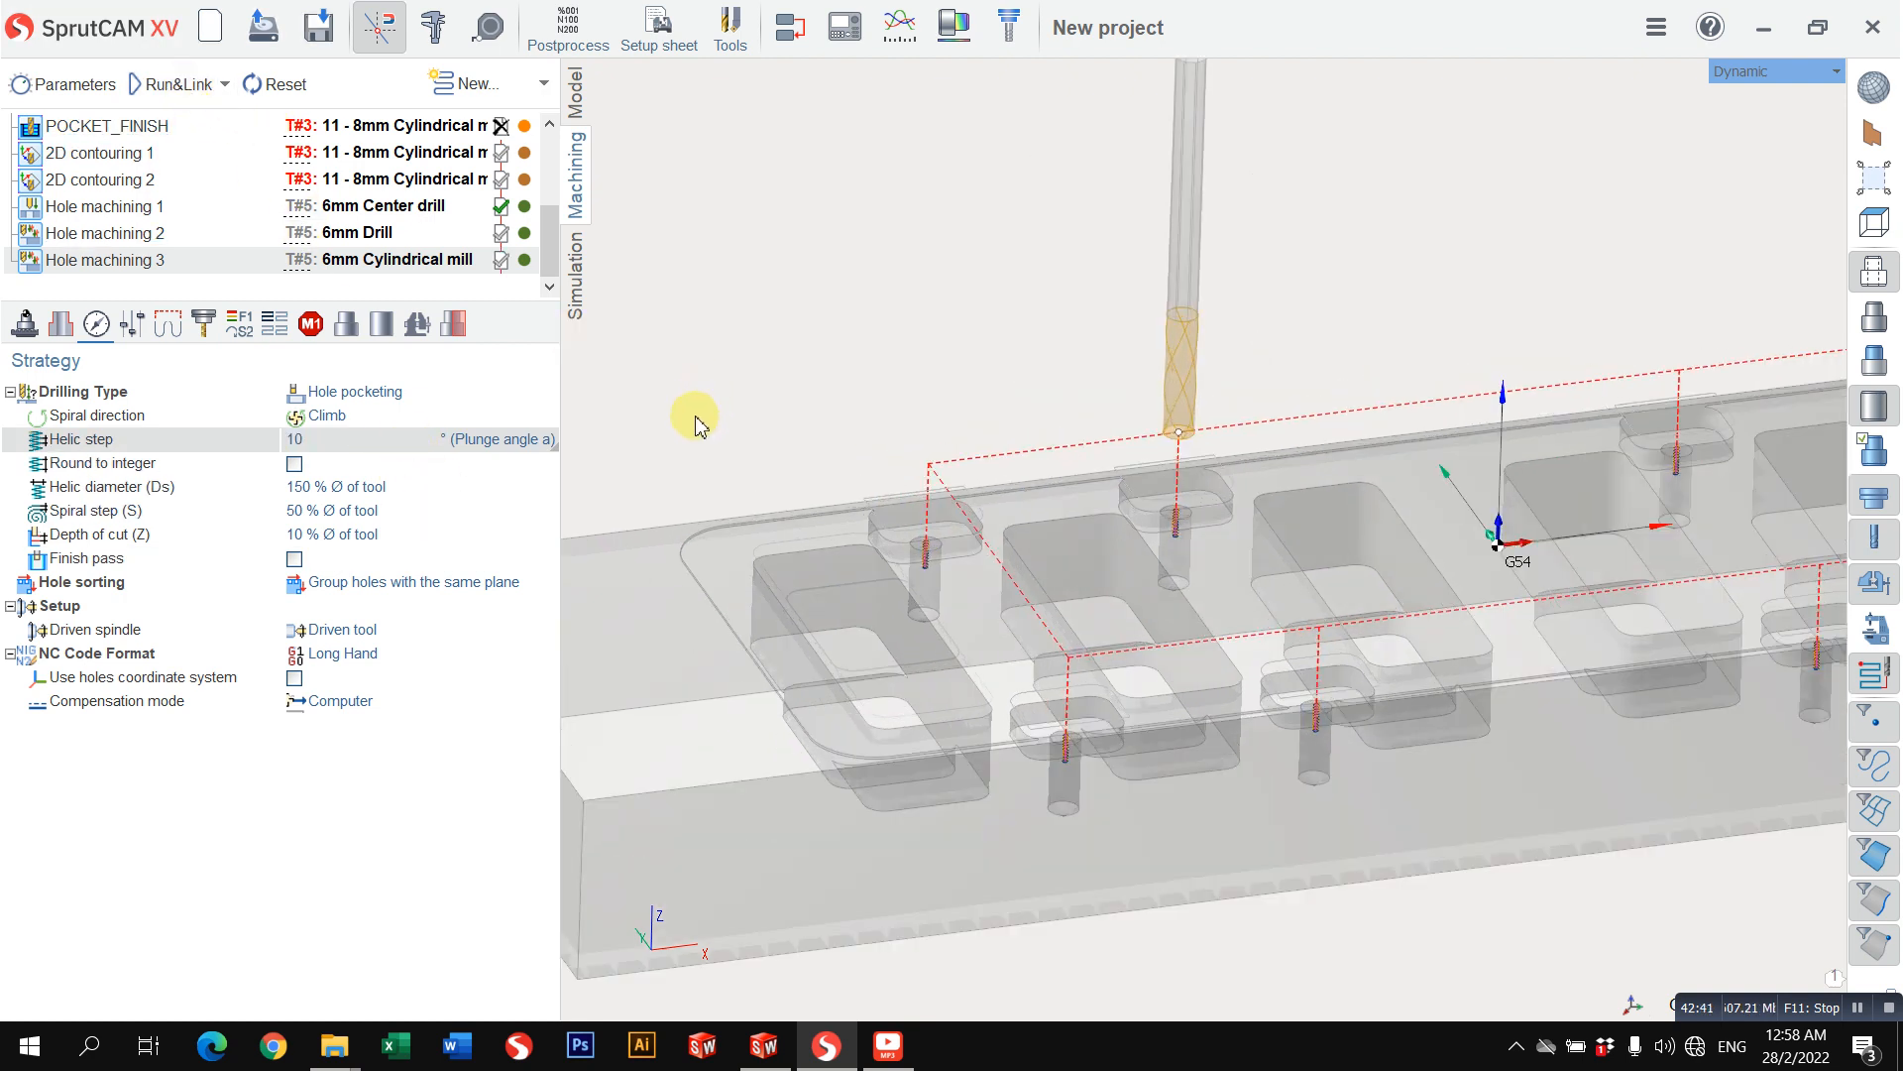
Step: Simulate Hole machining 3 at a reduced playback speed and examine how the helical toolpath pockets the holes
{"action": "scroll", "coordinate": [872, 511], "scroll_direction": "up", "scroll_amount": 10}
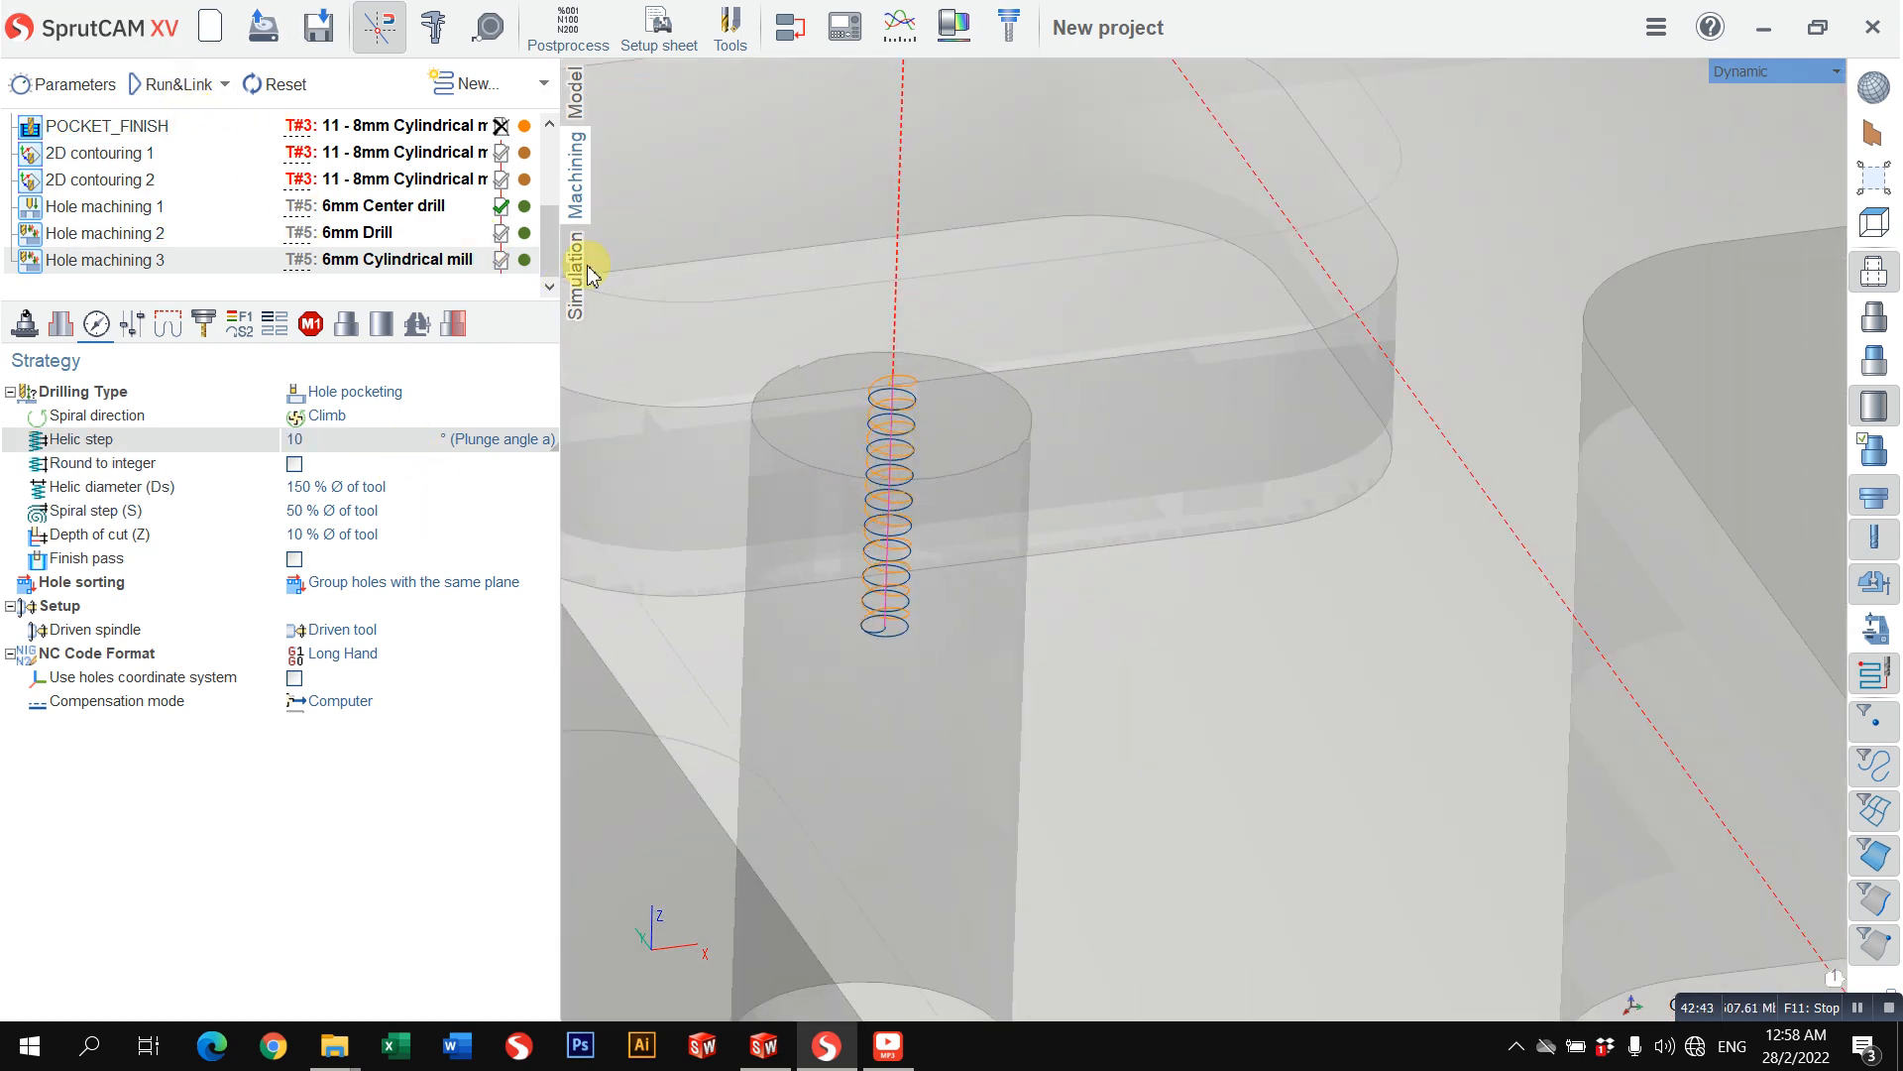
{"action": "left_click", "coordinate": [585, 272]}
{"action": "scroll", "coordinate": [820, 340], "scroll_direction": "down", "scroll_amount": 5}
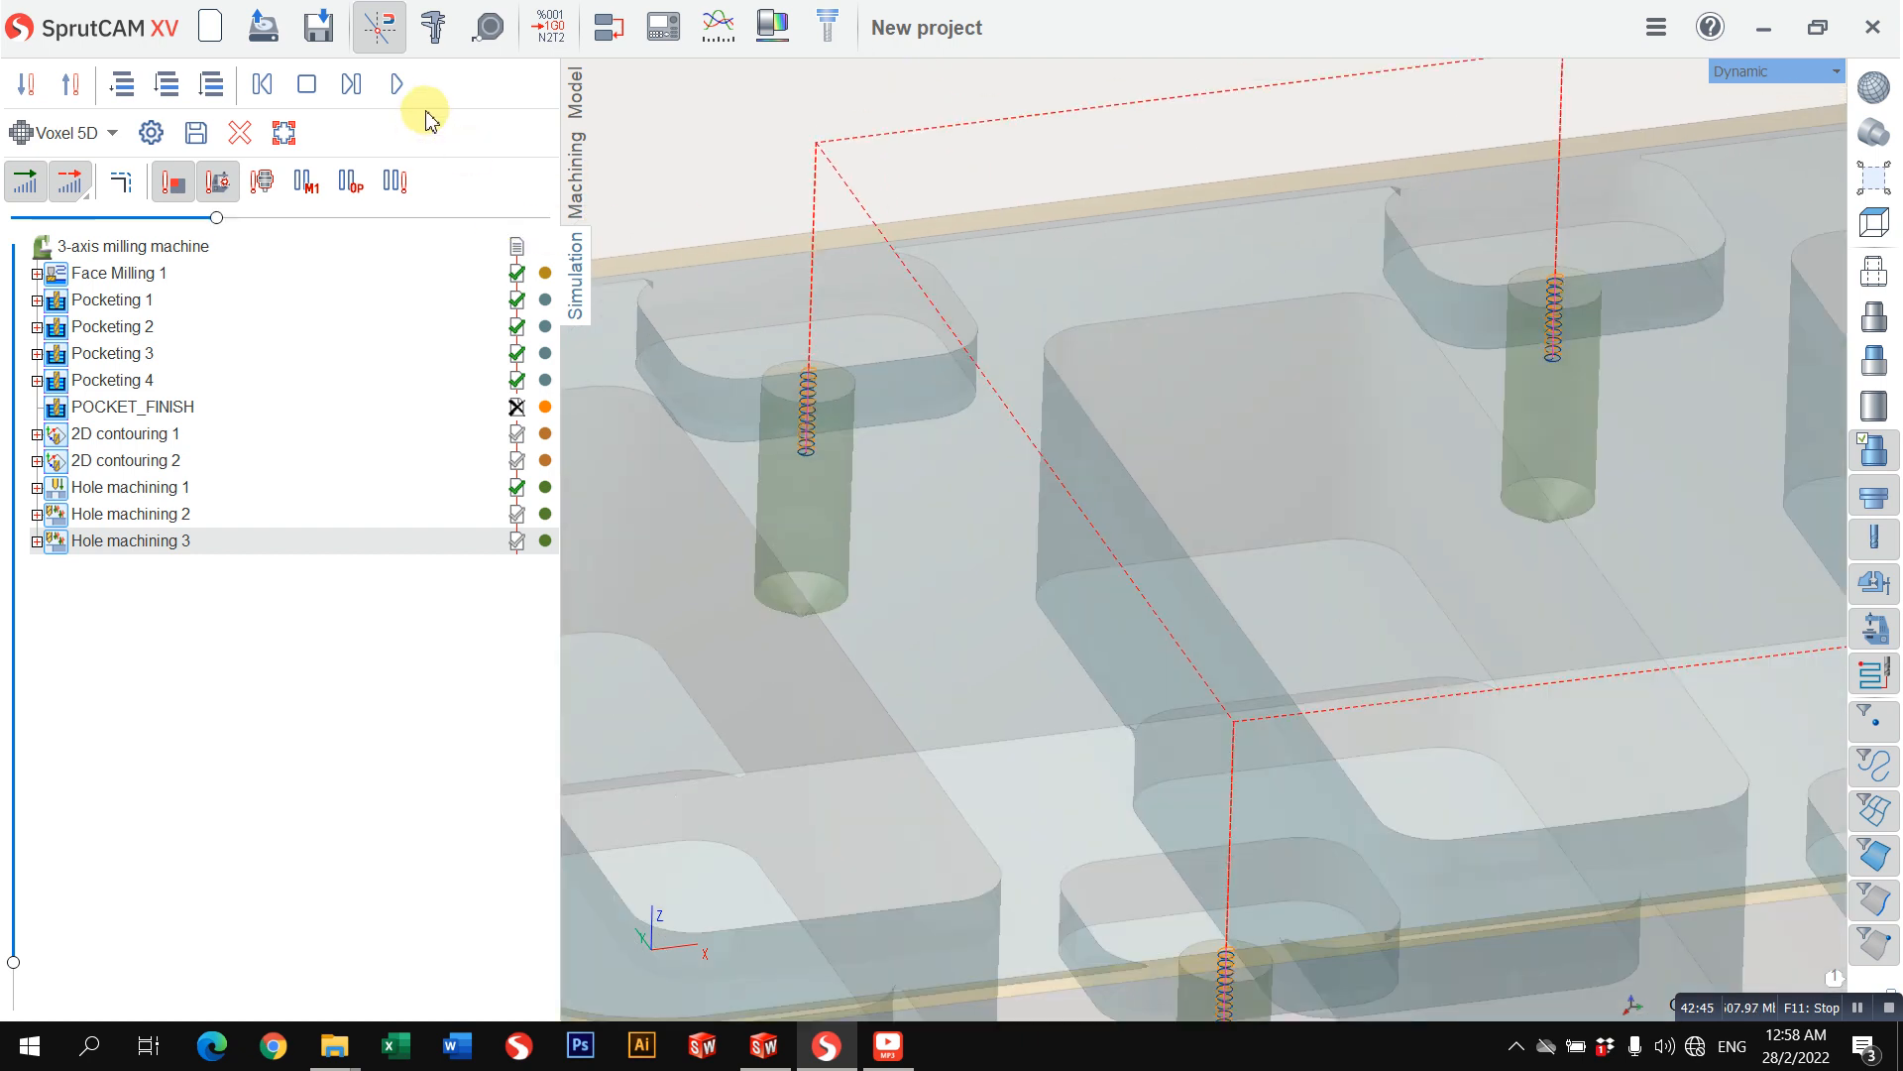
{"action": "left_click_drag", "start_coordinate": [216, 218], "coordinate": [136, 217]}
{"action": "left_click", "coordinate": [396, 85]}
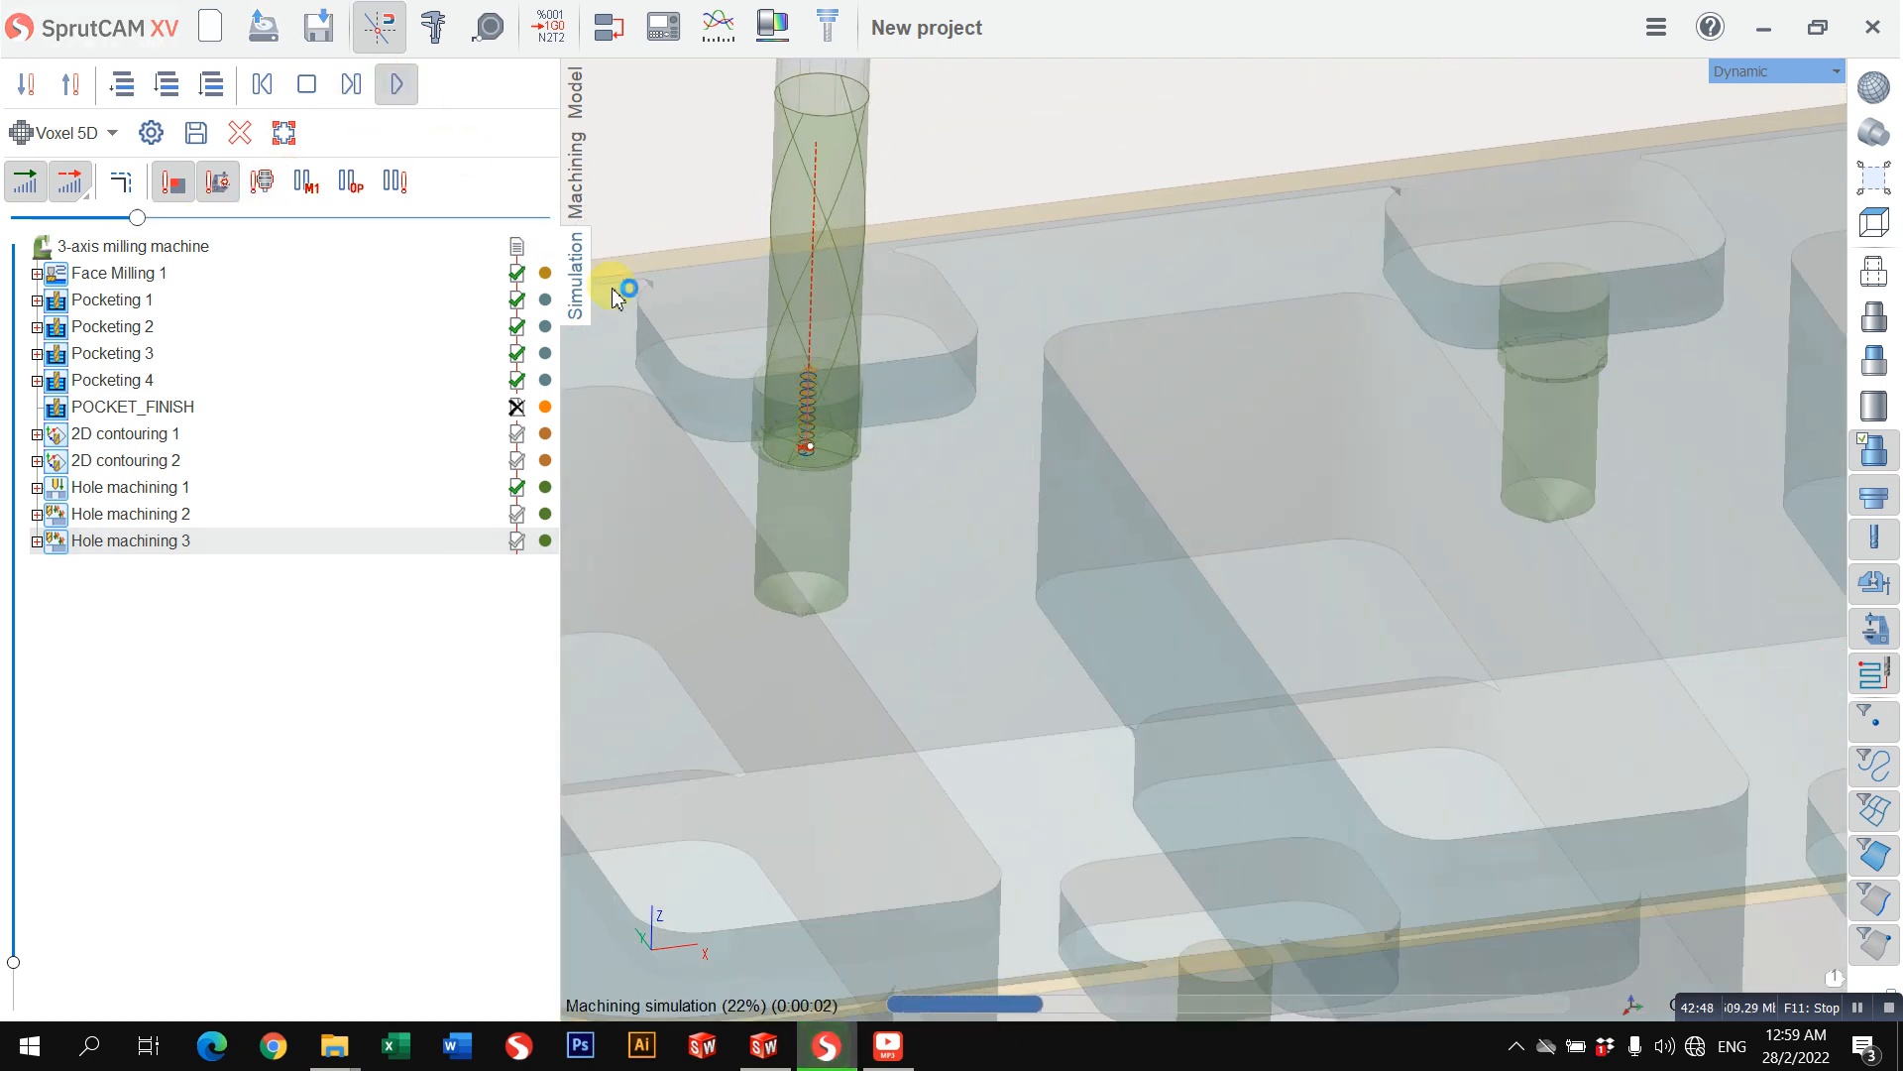
{"action": "scroll", "coordinate": [820, 484], "scroll_direction": "up", "scroll_amount": 5}
{"action": "scroll", "coordinate": [791, 385], "scroll_direction": "down", "scroll_amount": 5}
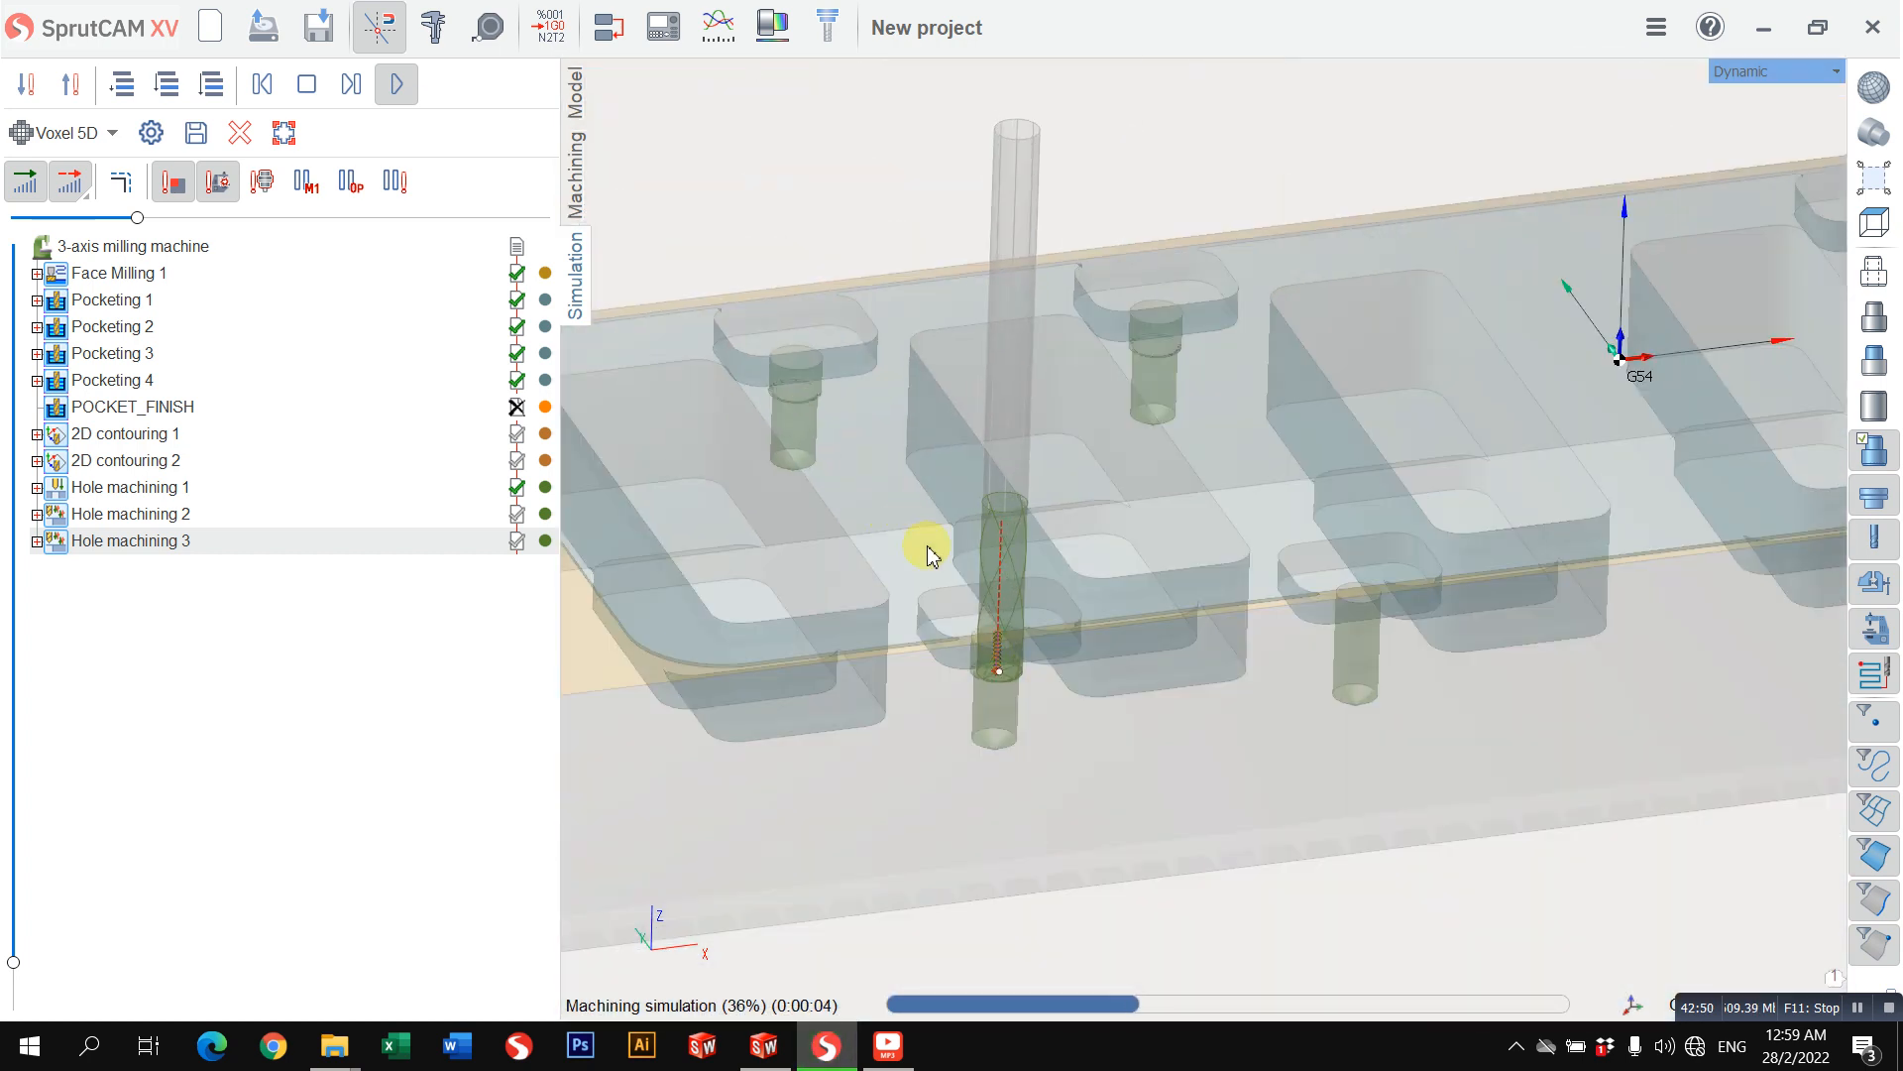
{"action": "scroll", "coordinate": [1364, 559], "scroll_direction": "up", "scroll_amount": 5}
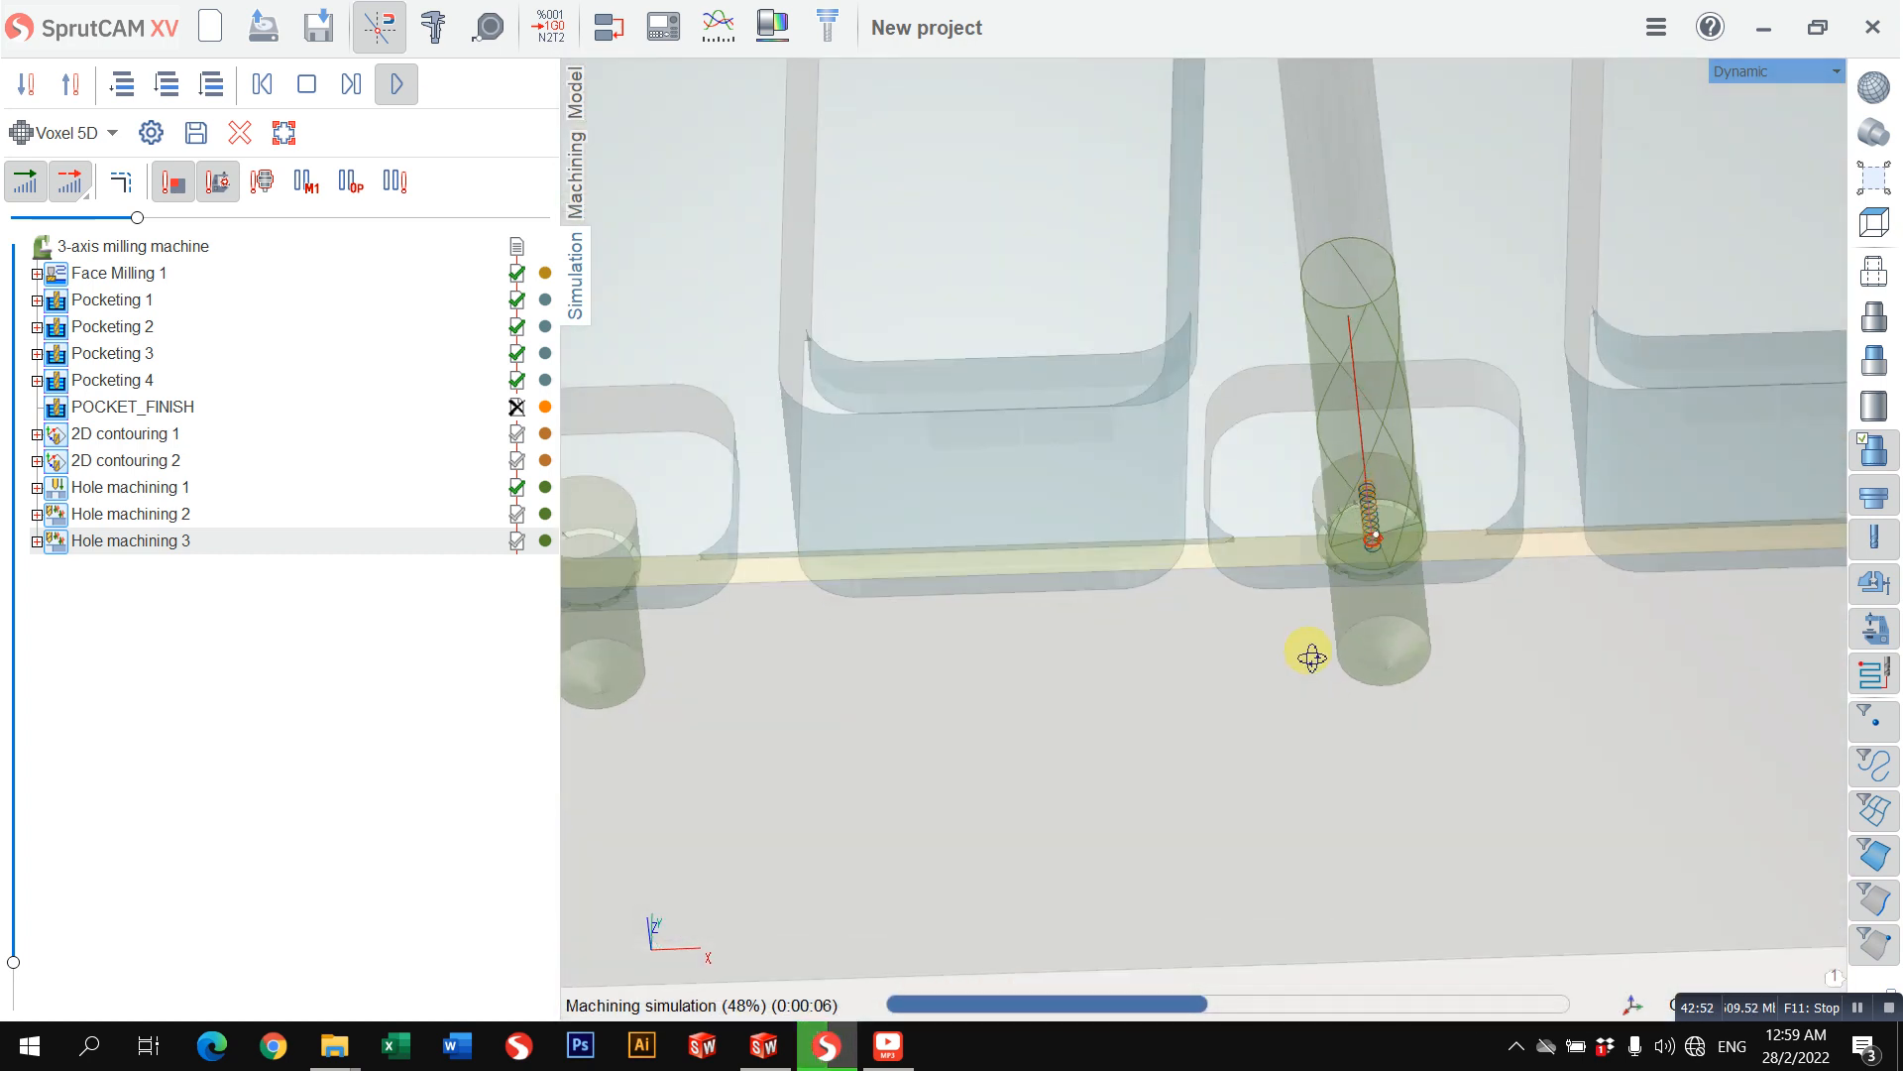
{"action": "scroll", "coordinate": [1381, 533], "scroll_direction": "up", "scroll_amount": 5}
{"action": "scroll", "coordinate": [1386, 540], "scroll_direction": "down", "scroll_amount": 8}
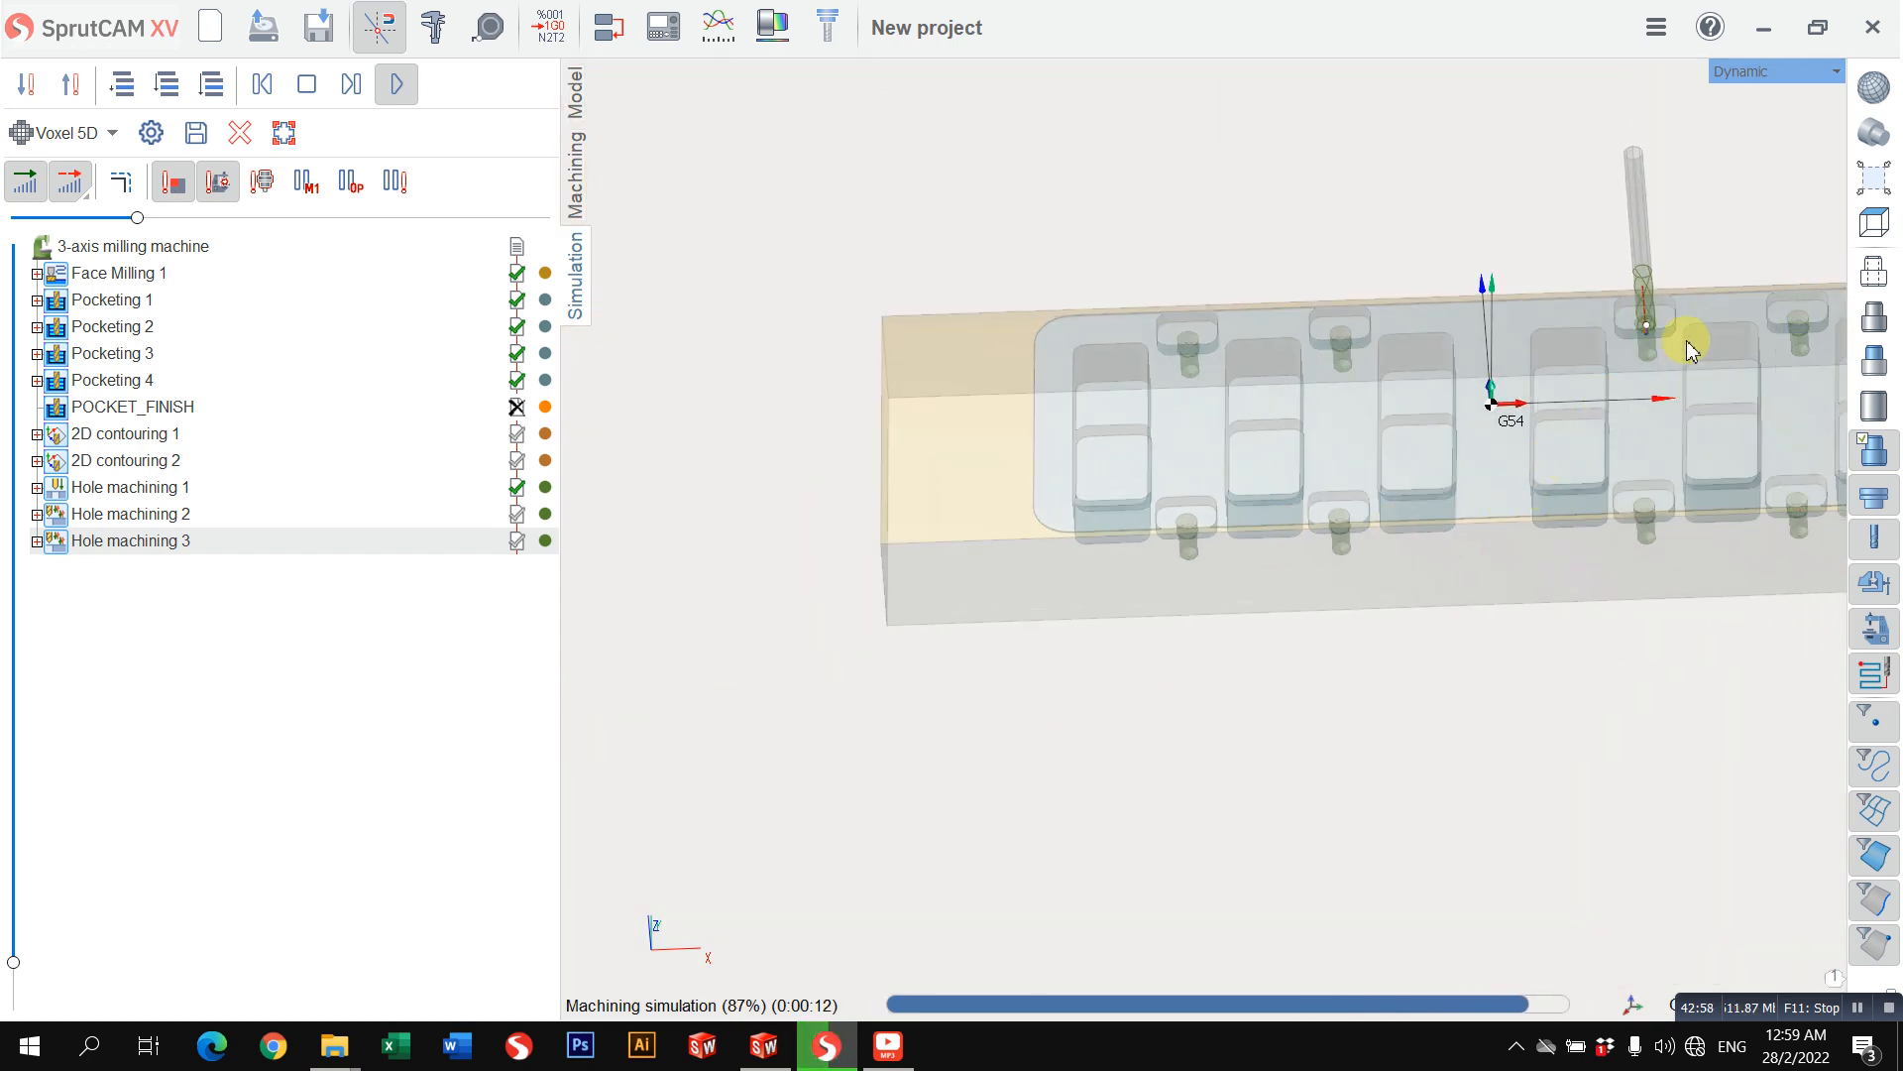
{"action": "scroll", "coordinate": [1580, 357], "scroll_direction": "up", "scroll_amount": 5}
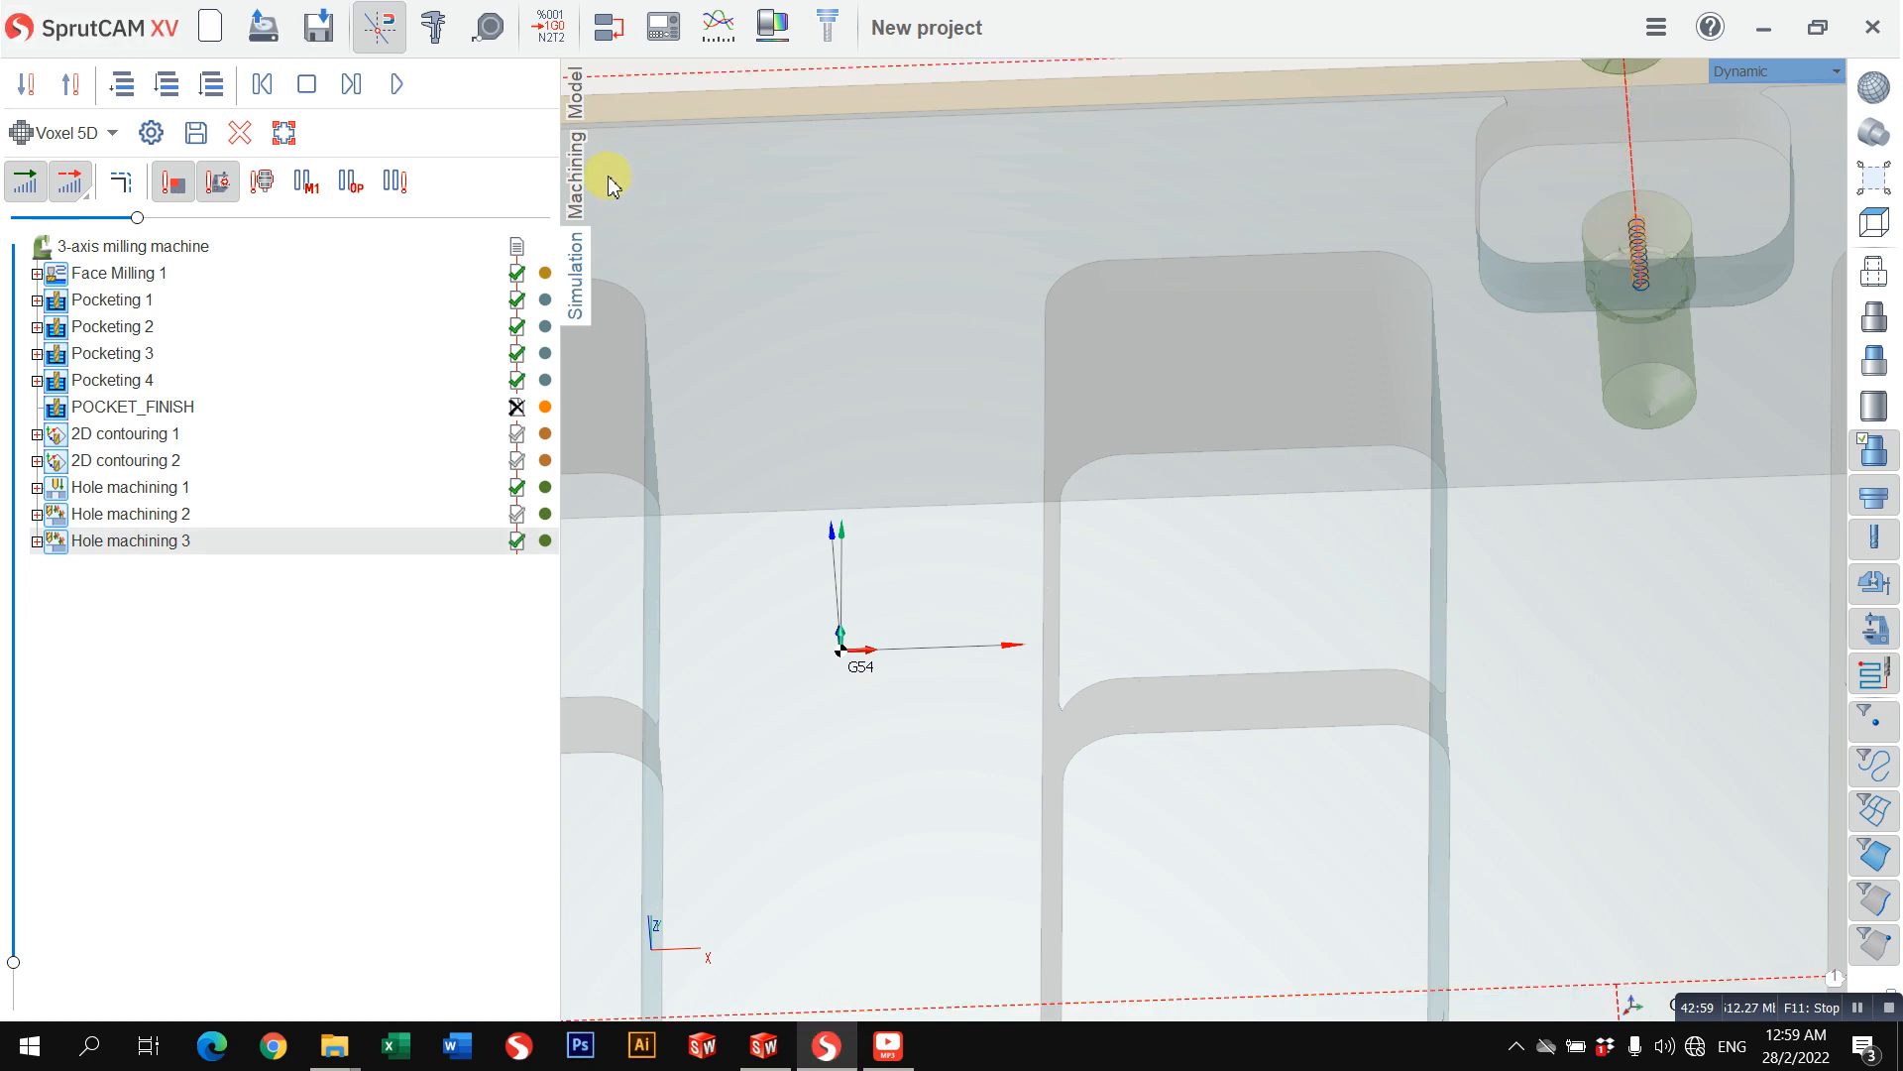
Step: Enable a 0.1 mm finish pass for Hole machining 3 and recalculate its toolpath
{"action": "left_click", "coordinate": [576, 176]}
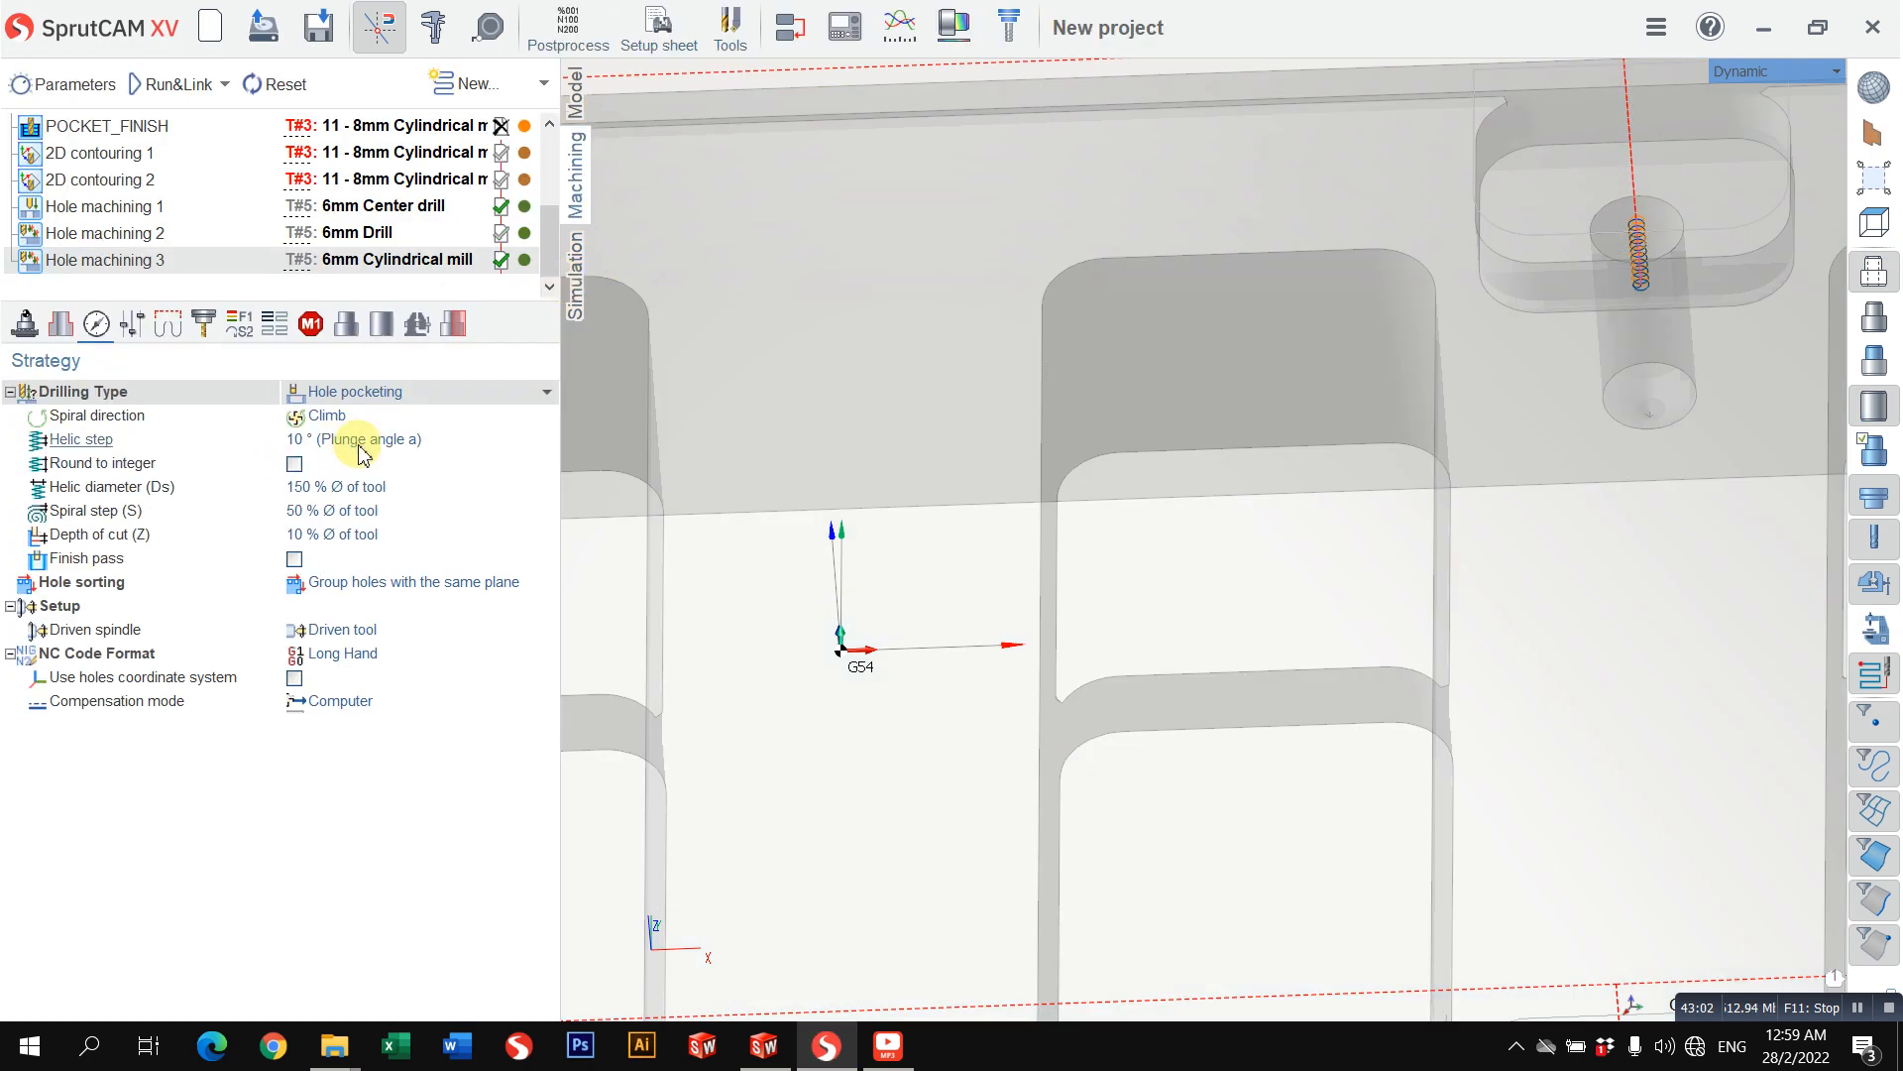
{"action": "left_click", "coordinate": [294, 559]}
{"action": "left_click", "coordinate": [158, 84]}
{"action": "scroll", "coordinate": [1036, 416], "scroll_direction": "down", "scroll_amount": 3}
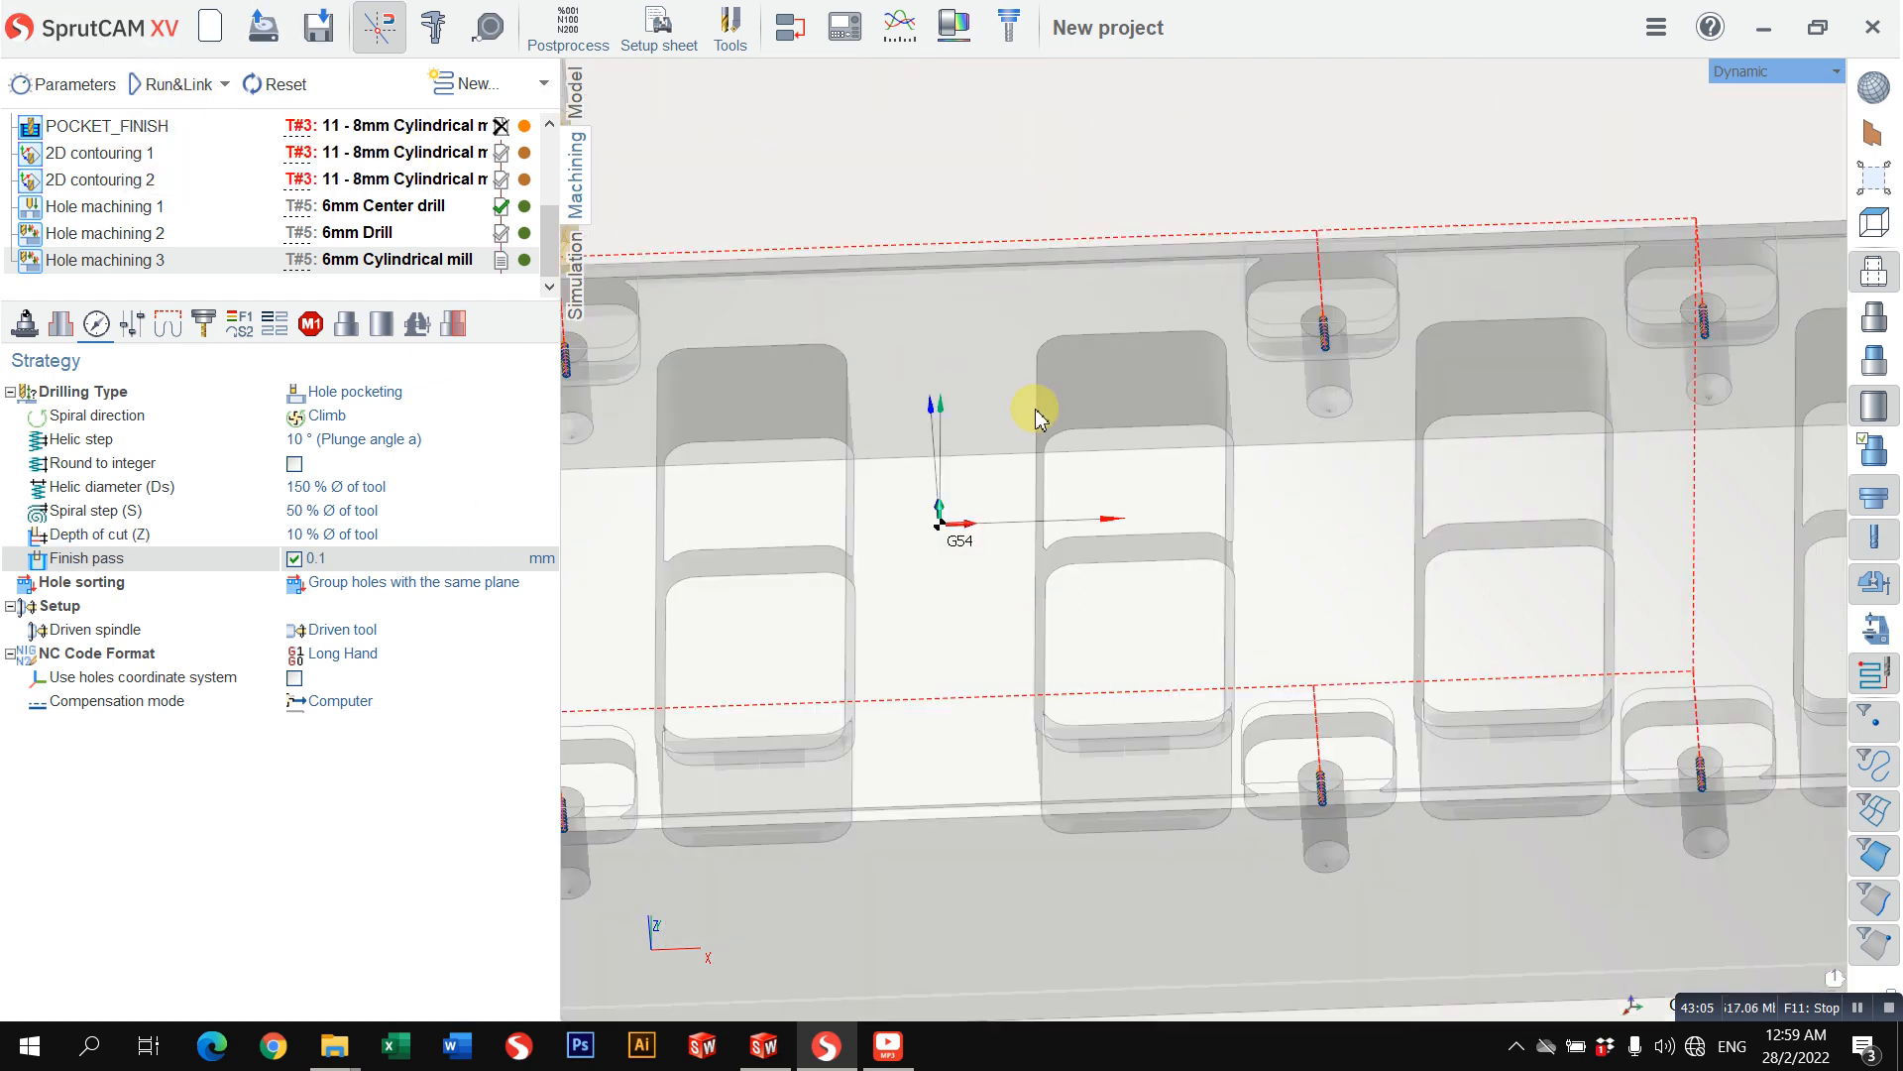
Step: Simulate the recalculated Hole machining 3 with its finish pass and watch the mill inside a hole up close
{"action": "left_click", "coordinate": [593, 295]}
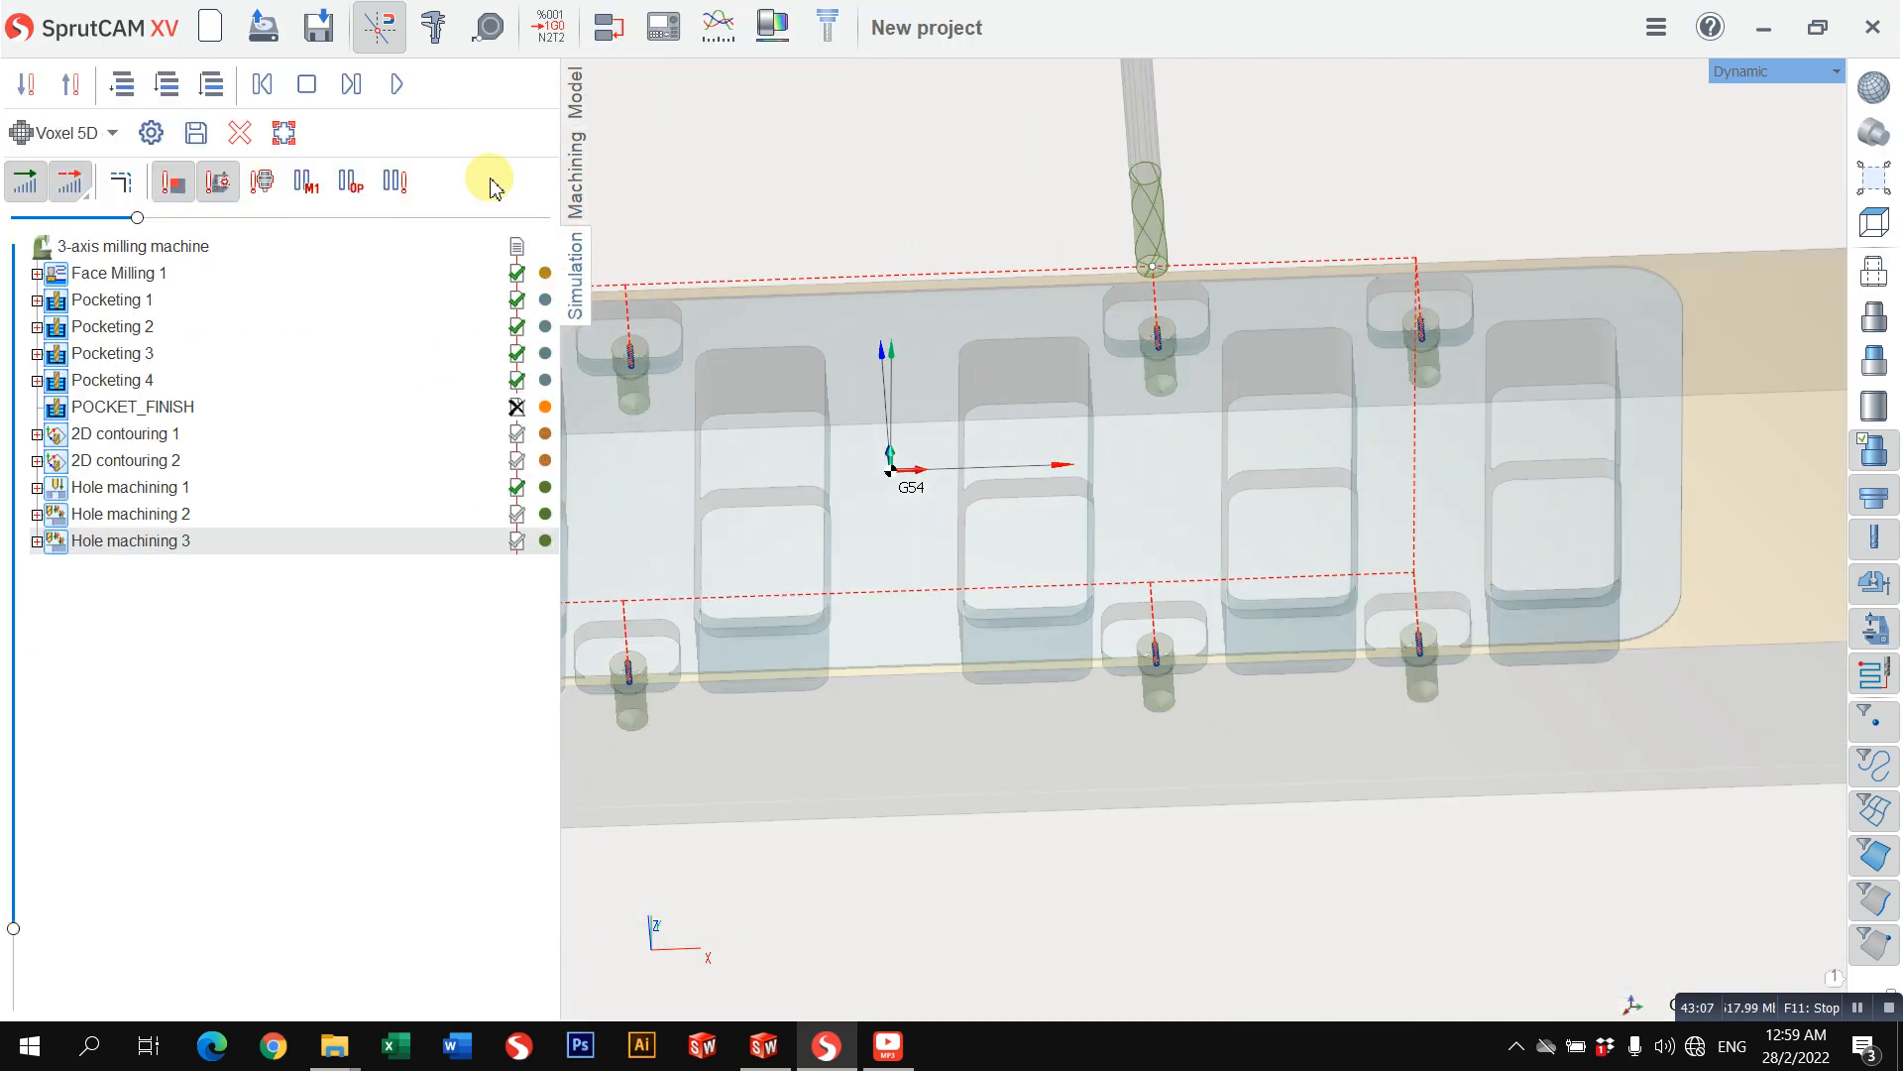
{"action": "left_click", "coordinate": [396, 83]}
{"action": "scroll", "coordinate": [624, 376], "scroll_direction": "up", "scroll_amount": 5}
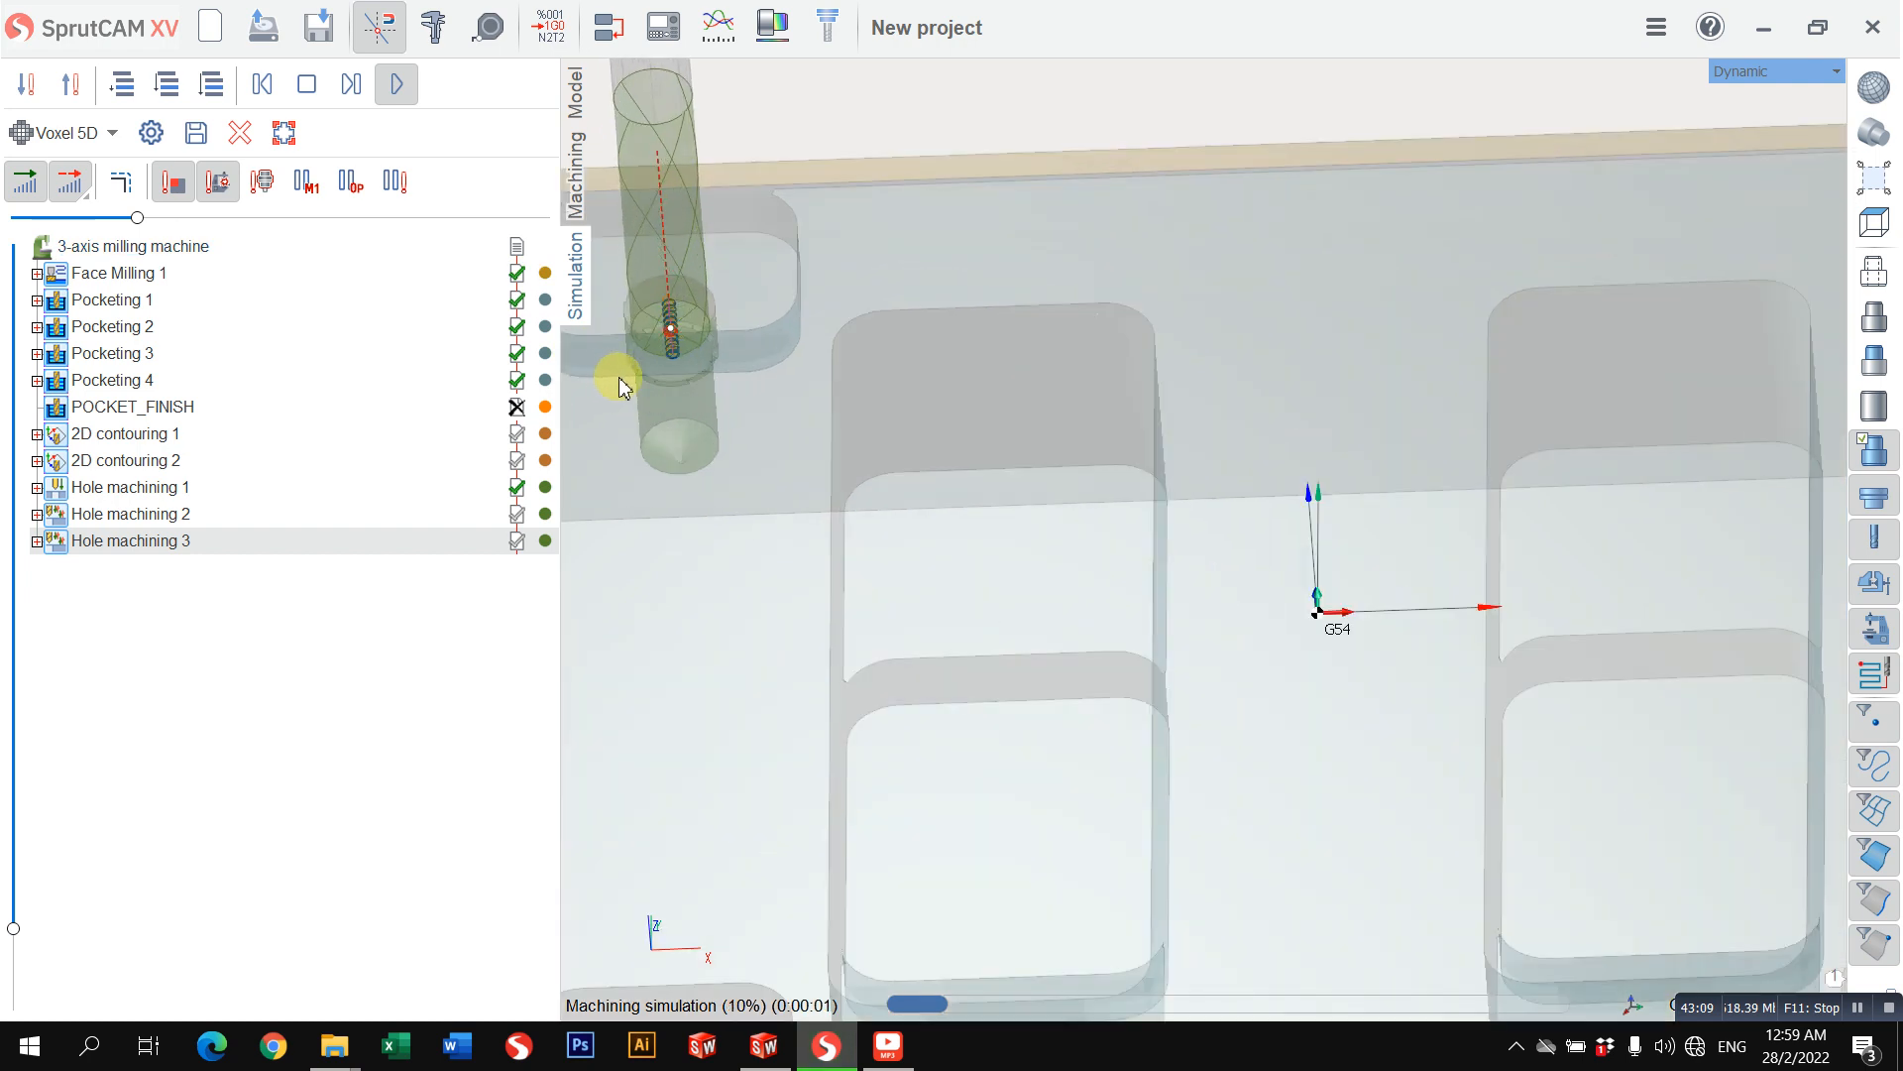
Step: Review the Hole machining 3 strategy settings against the helical toolpaths inside the small-pocket holes
{"action": "left_click", "coordinate": [578, 245]}
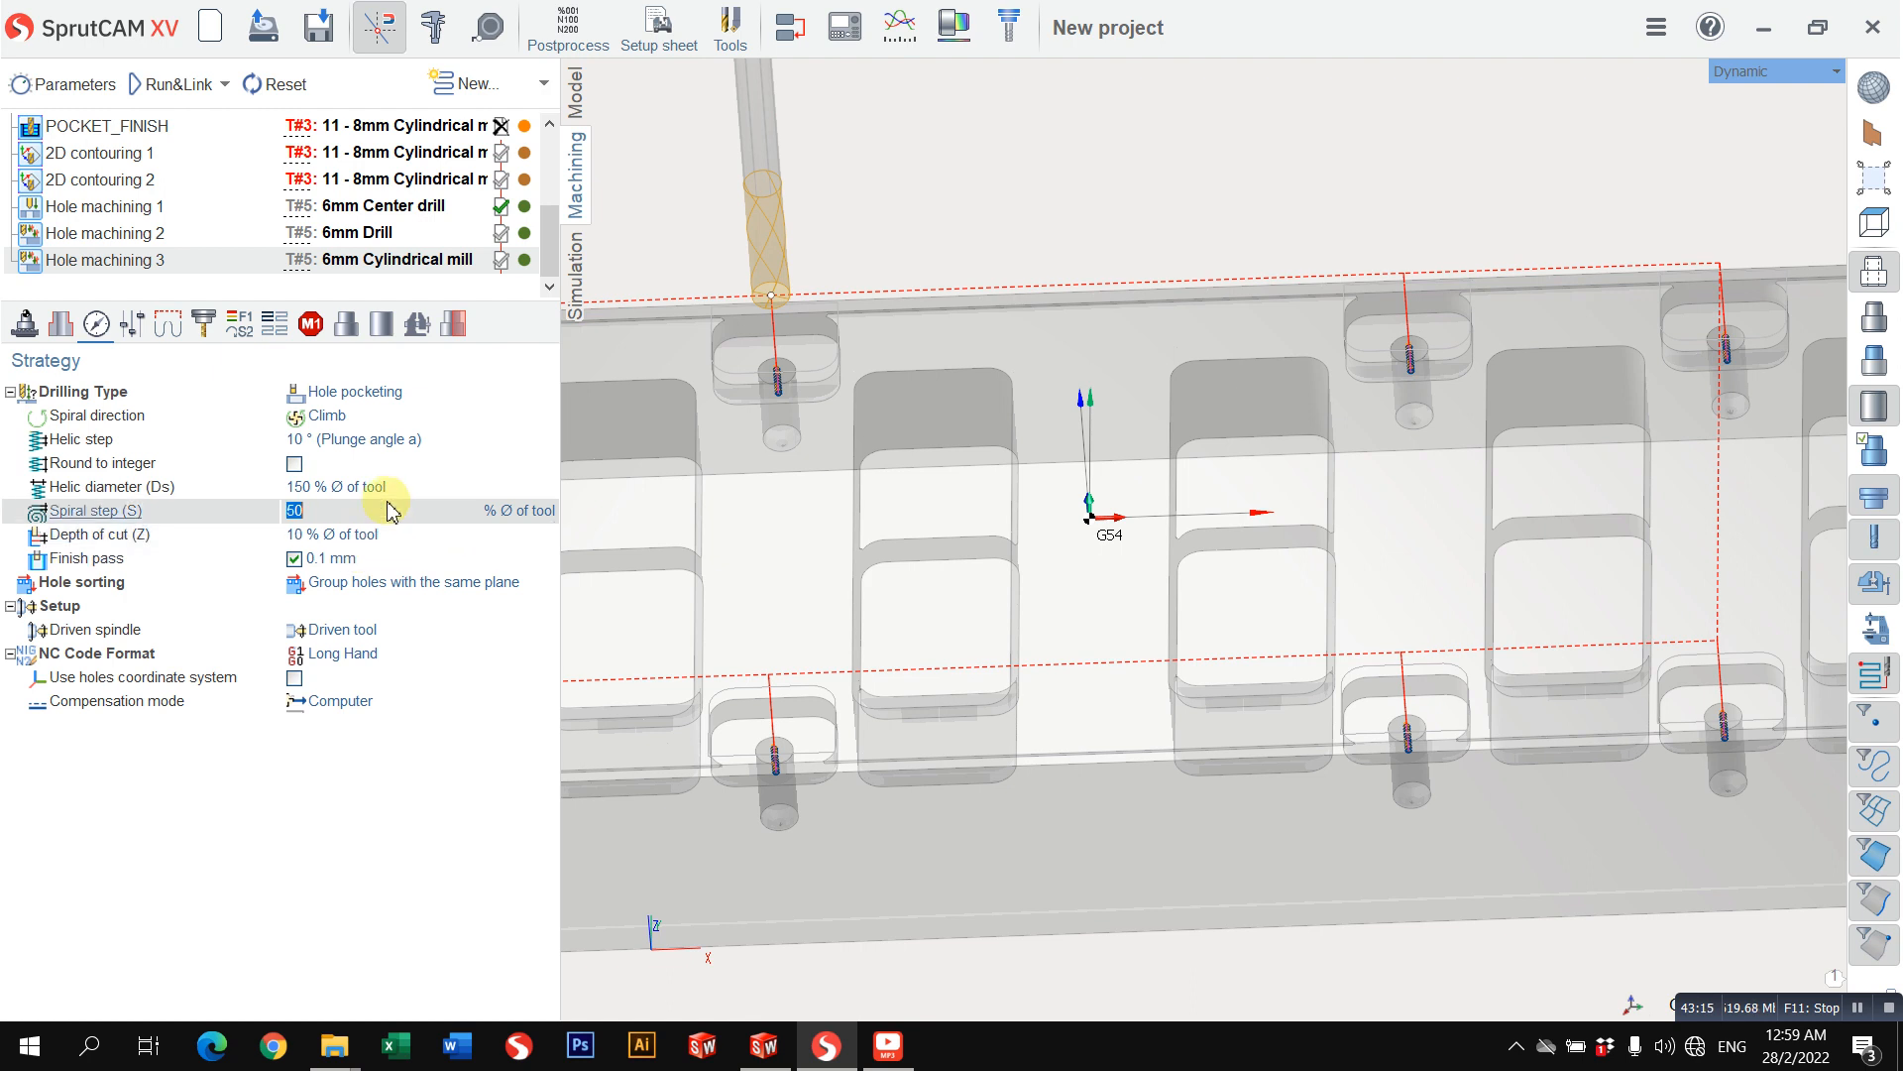
{"action": "scroll", "coordinate": [841, 483], "scroll_direction": "down", "scroll_amount": 1}
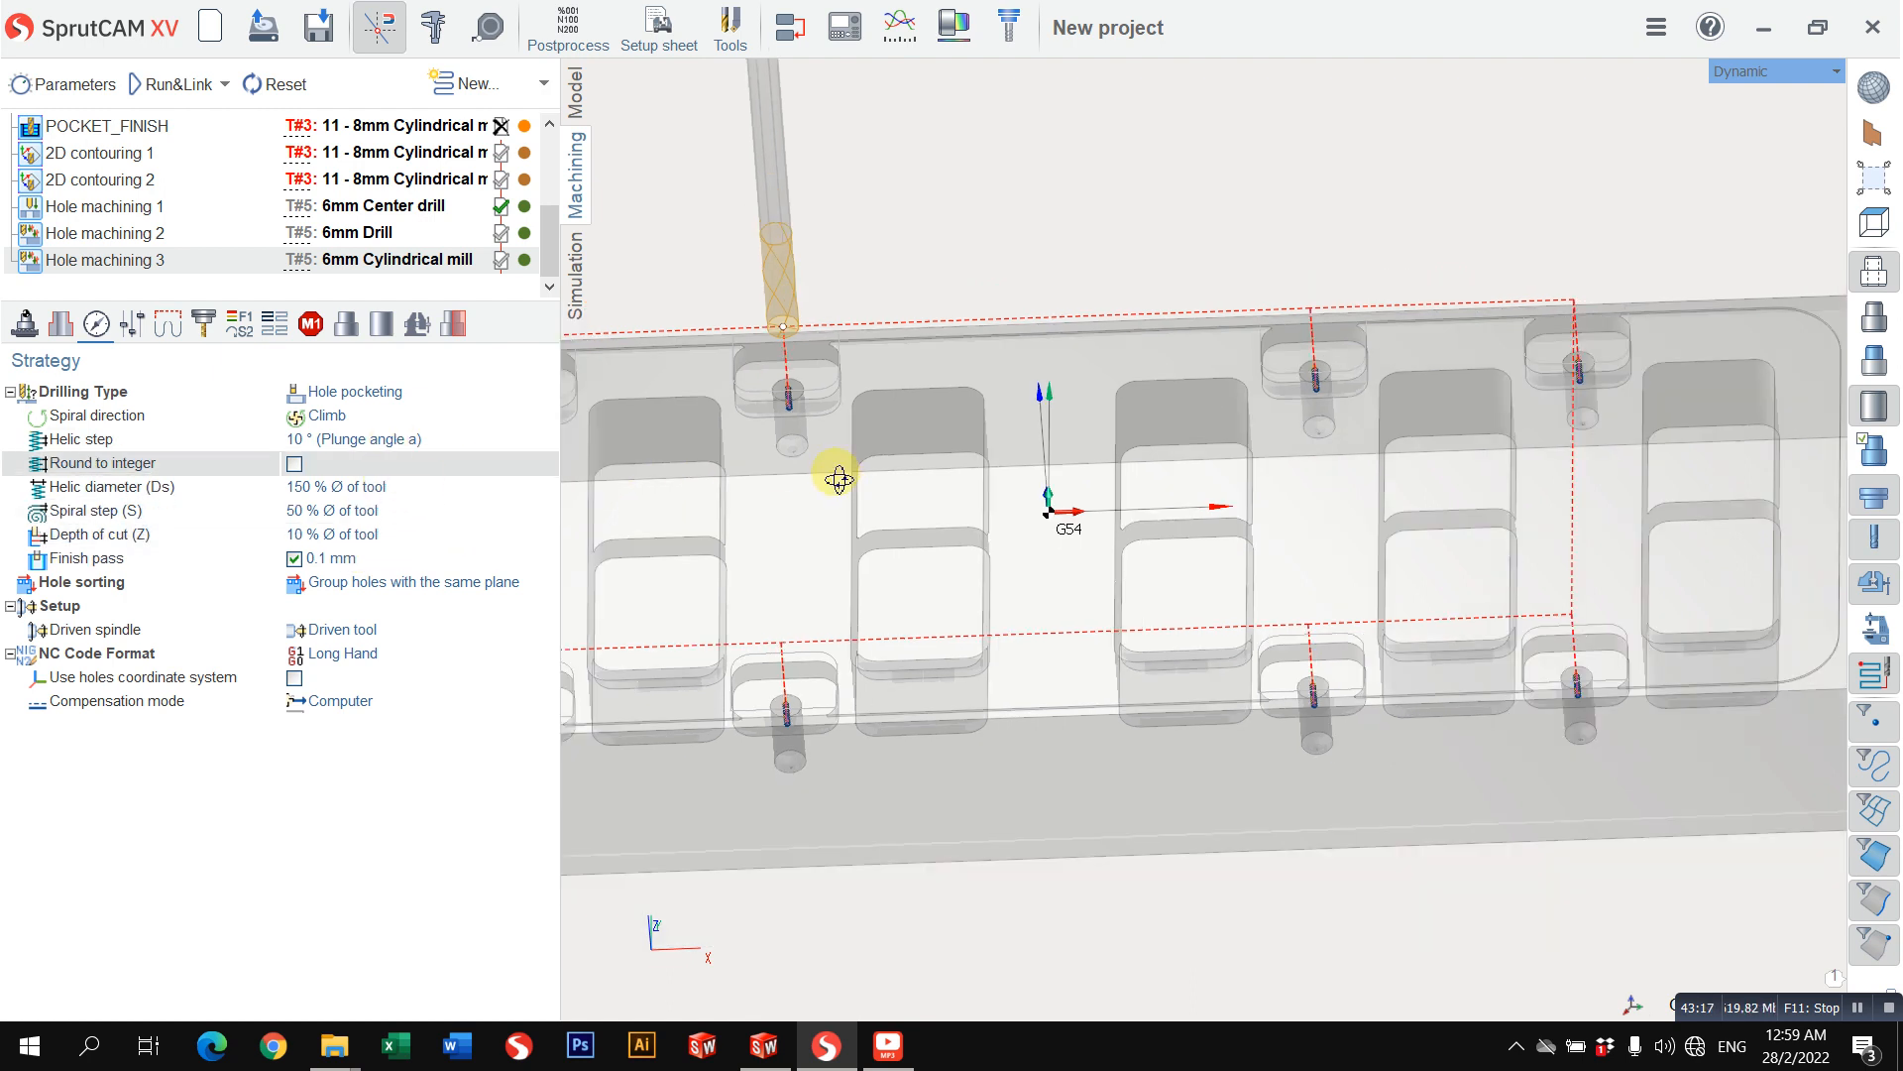
{"action": "middle_click_drag", "start_coordinate": [838, 478], "coordinate": [860, 359]}
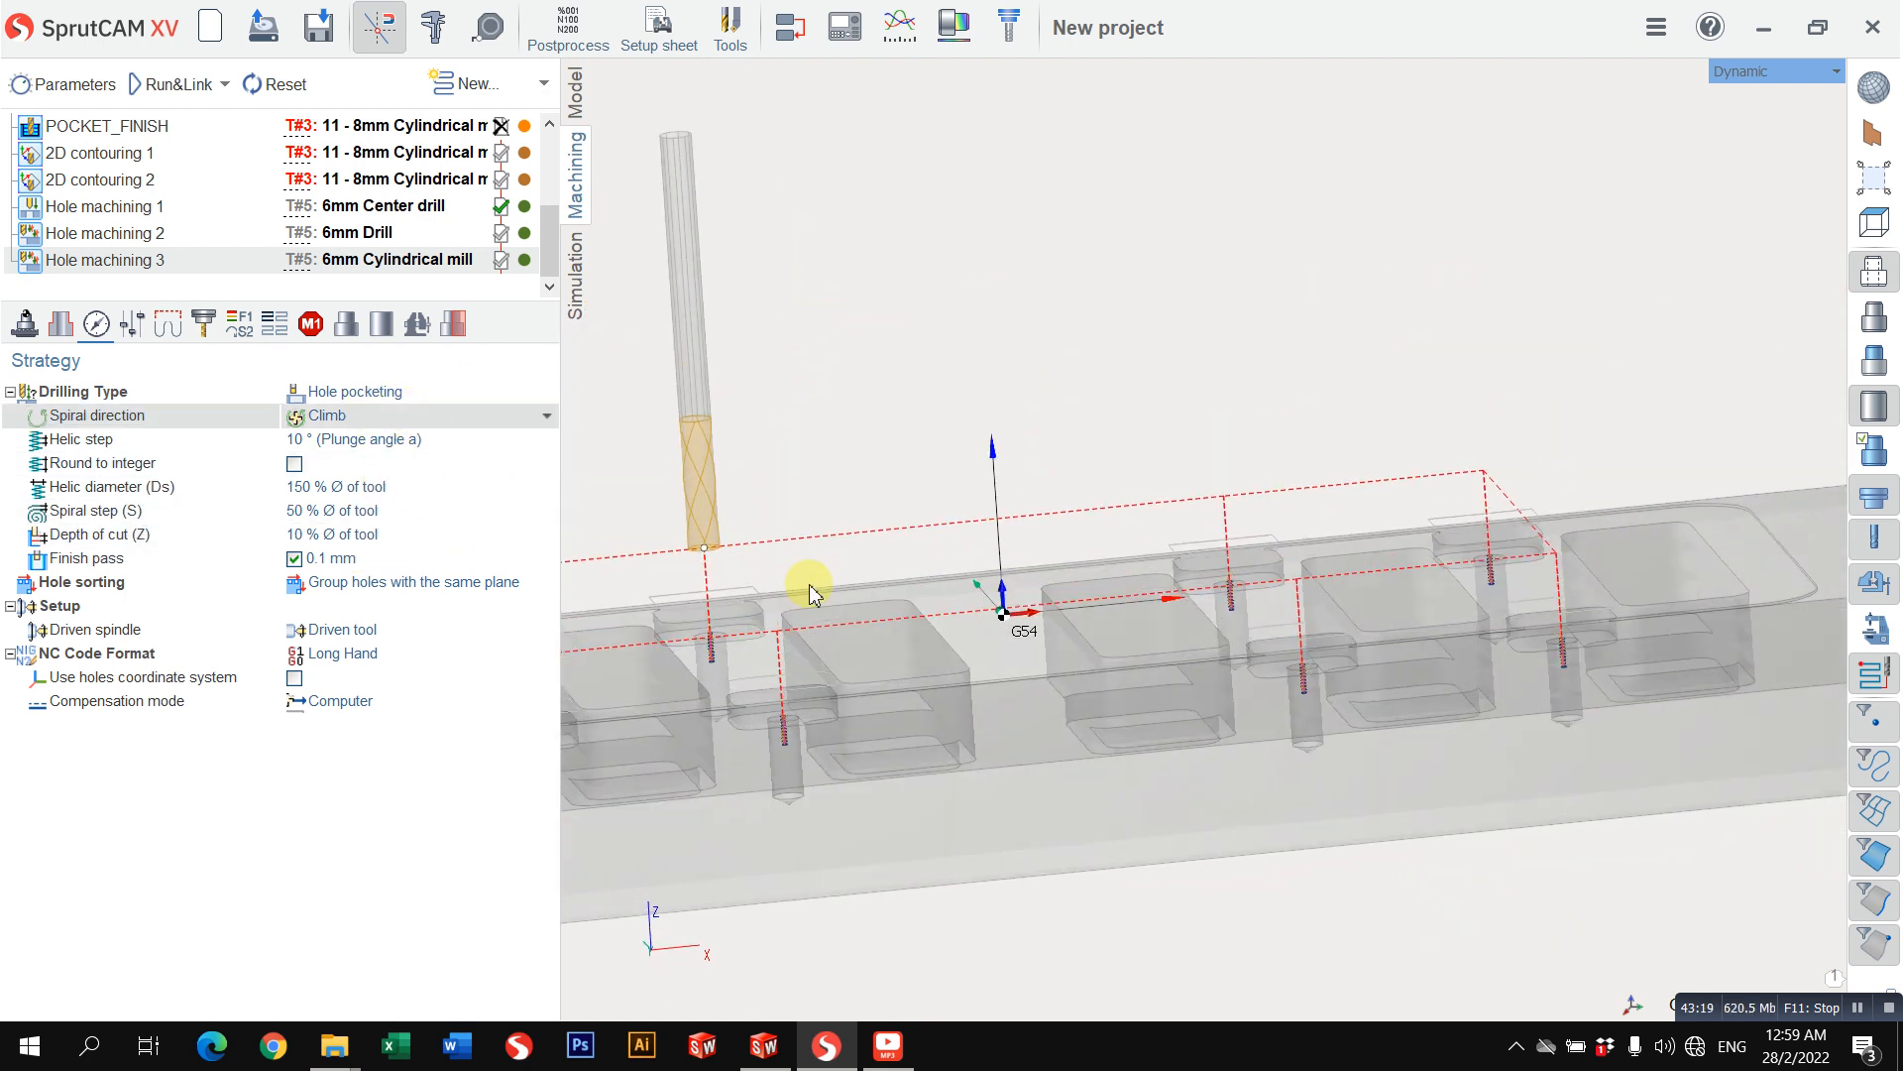
{"action": "scroll", "coordinate": [836, 657], "scroll_direction": "up", "scroll_amount": 2}
{"action": "scroll", "coordinate": [754, 585], "scroll_direction": "up", "scroll_amount": 1}
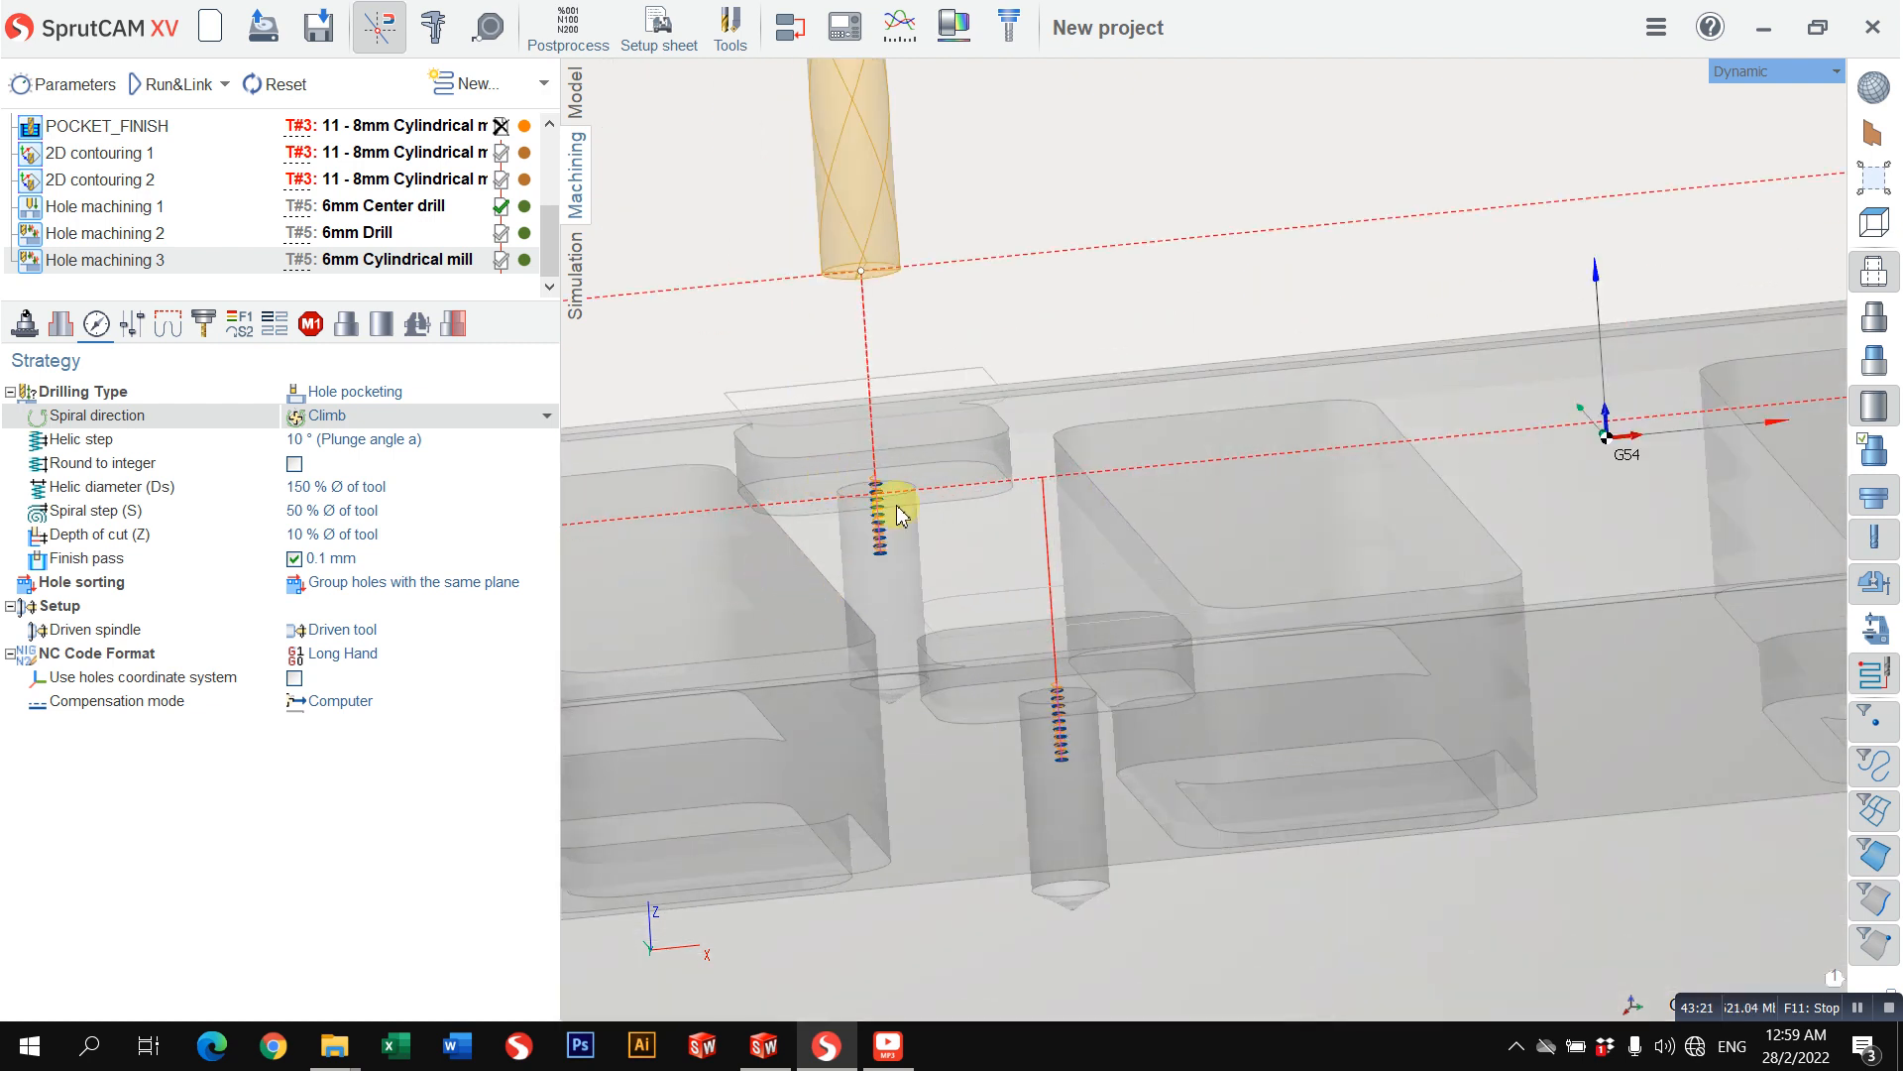
{"action": "scroll", "coordinate": [900, 514], "scroll_direction": "up", "scroll_amount": 1}
{"action": "scroll", "coordinate": [854, 510], "scroll_direction": "up", "scroll_amount": 1}
{"action": "scroll", "coordinate": [859, 511], "scroll_direction": "down", "scroll_amount": 2}
{"action": "middle_click_drag", "start_coordinate": [862, 514], "coordinate": [947, 451]}
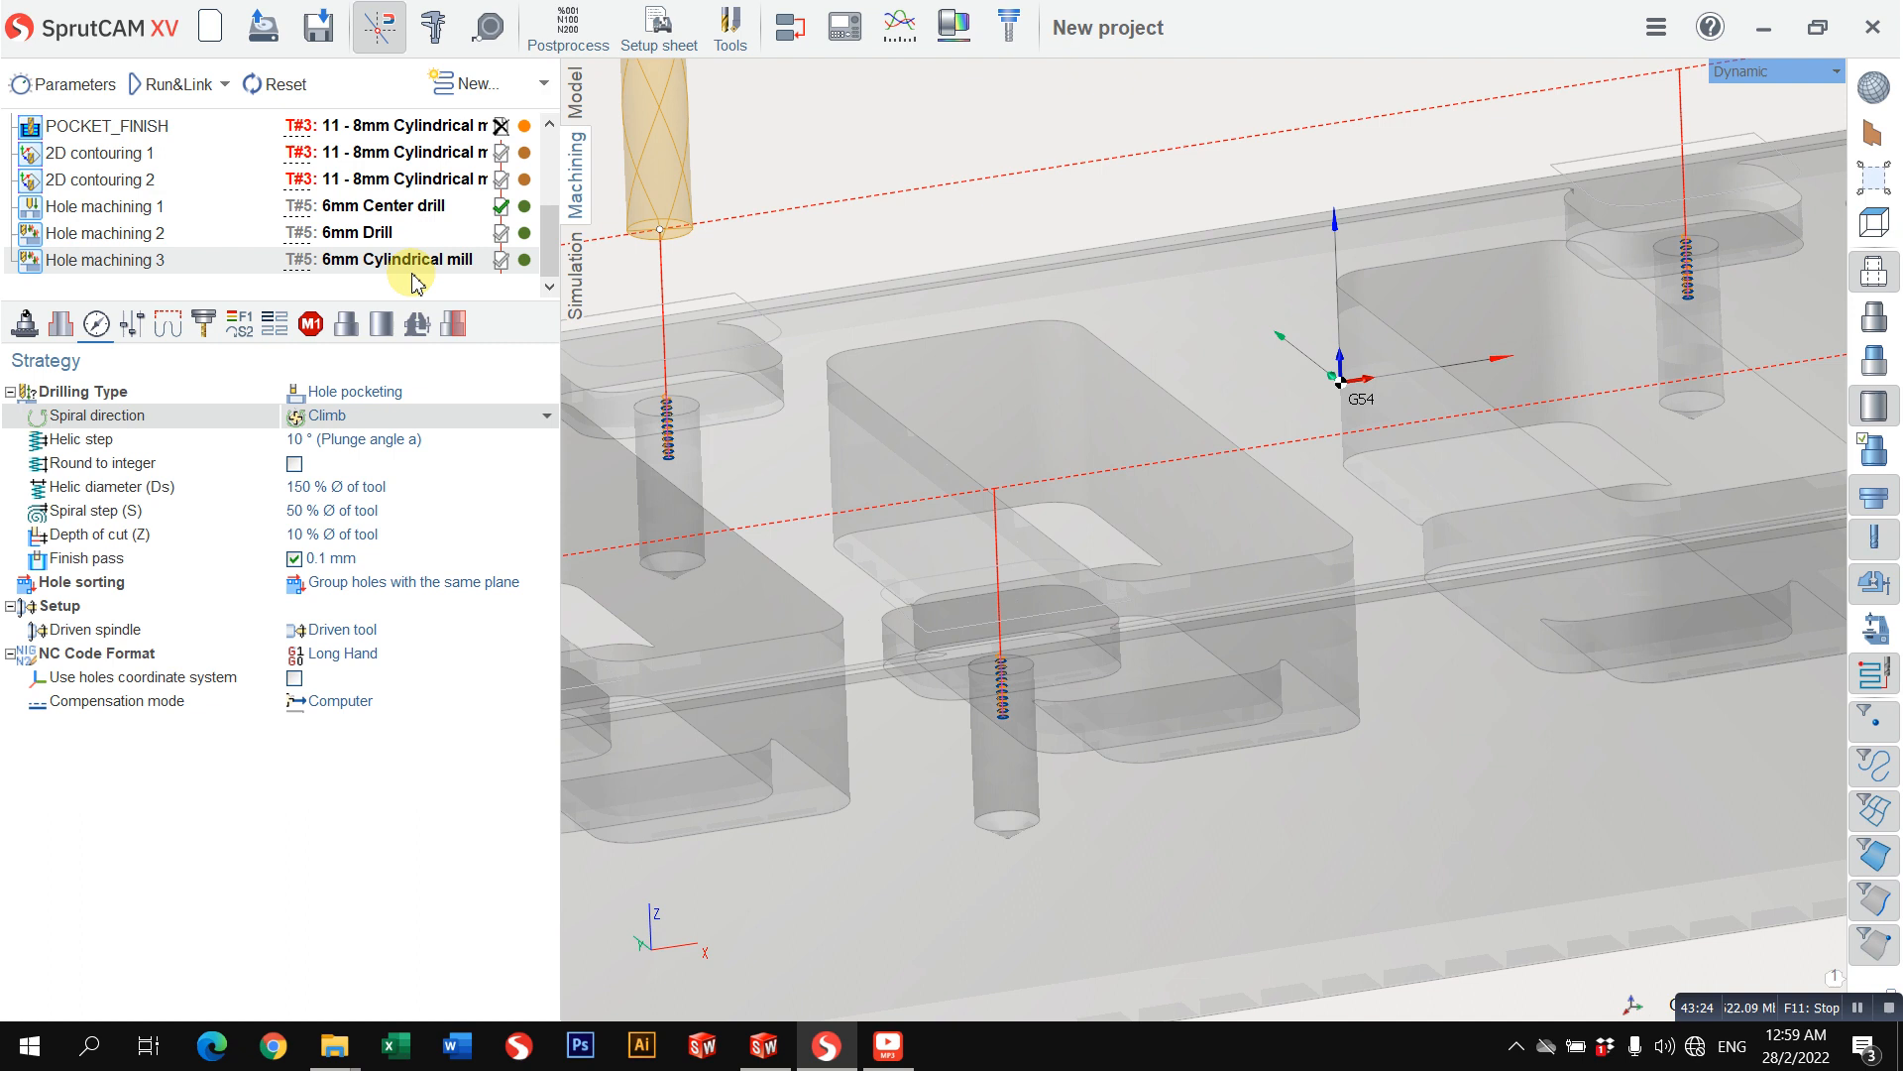
Step: Recalculate the Hole machining 3 toolpath again and inspect the pocketed holes on the simulated workpiece
{"action": "left_click", "coordinate": [160, 99]}
{"action": "scroll", "coordinate": [1047, 311], "scroll_direction": "down", "scroll_amount": 4}
{"action": "scroll", "coordinate": [950, 339], "scroll_direction": "down", "scroll_amount": 3}
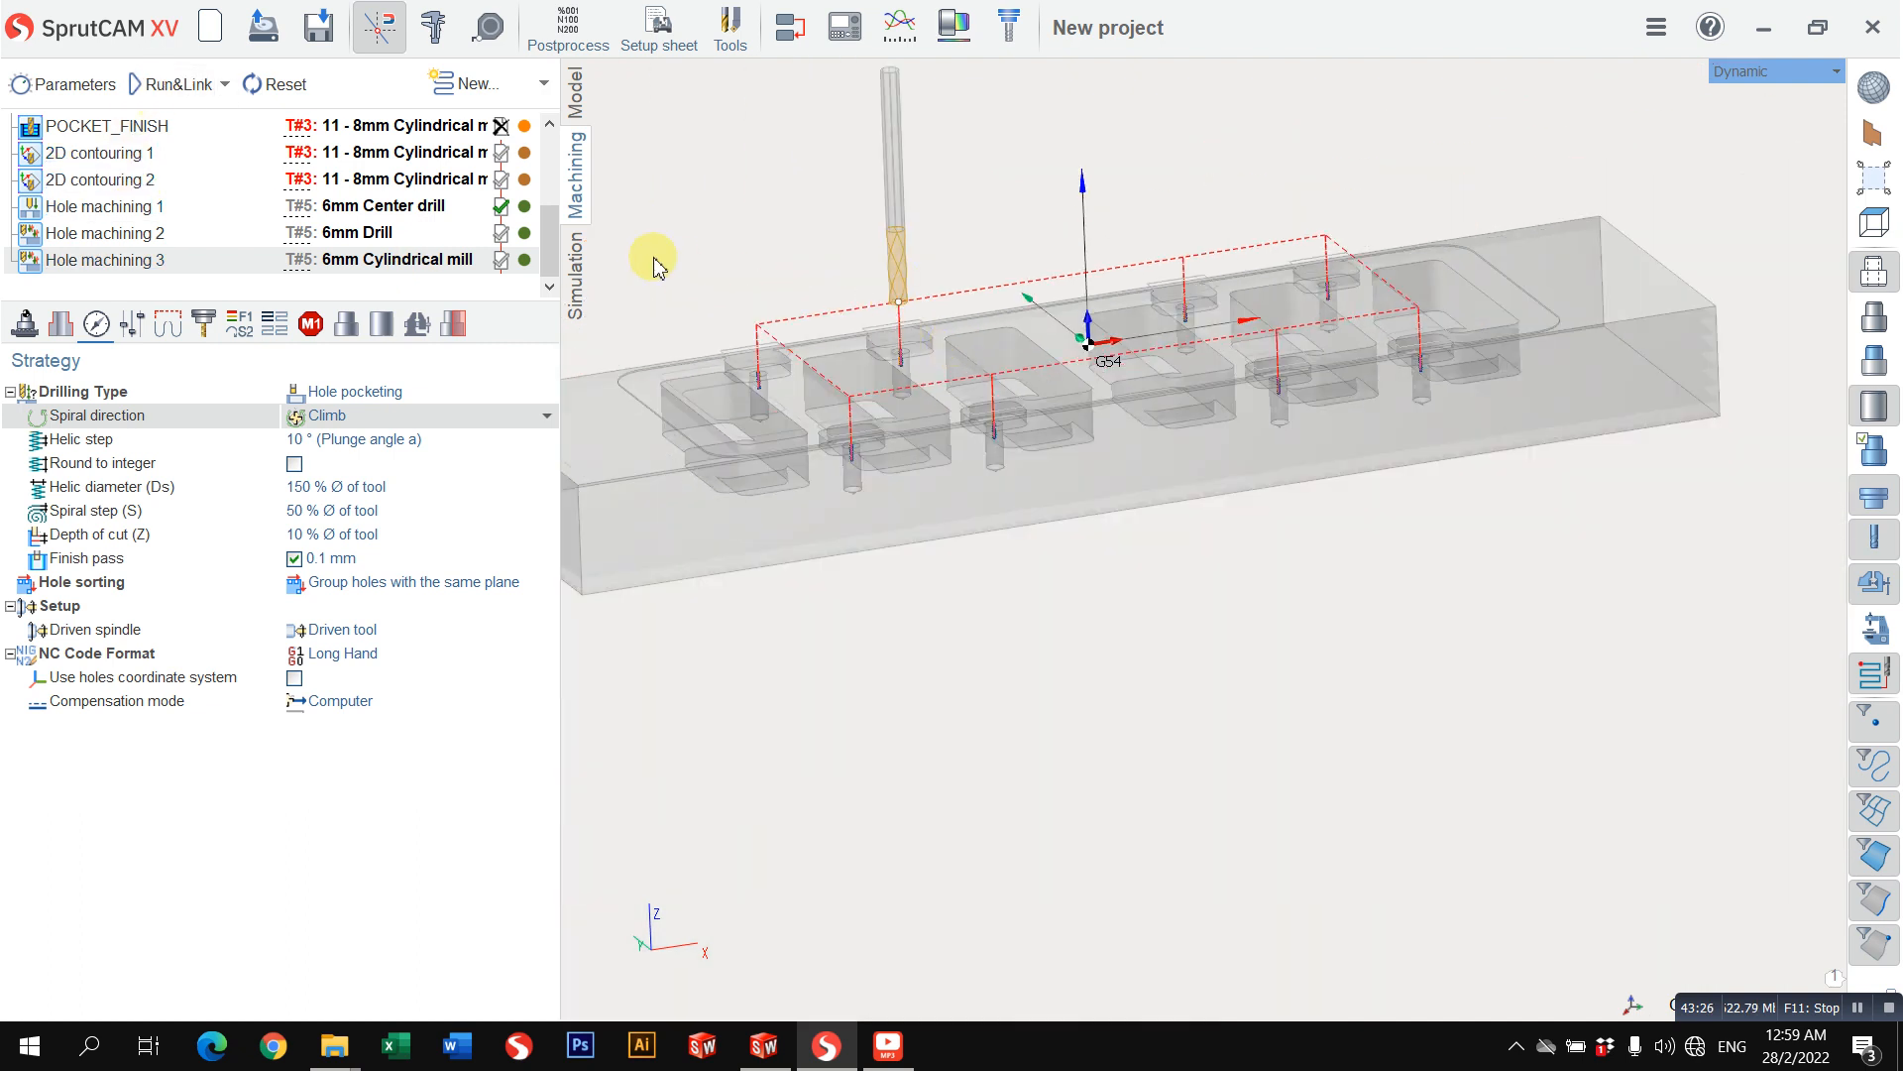
{"action": "left_click", "coordinate": [573, 285]}
{"action": "scroll", "coordinate": [905, 454], "scroll_direction": "up", "scroll_amount": 6}
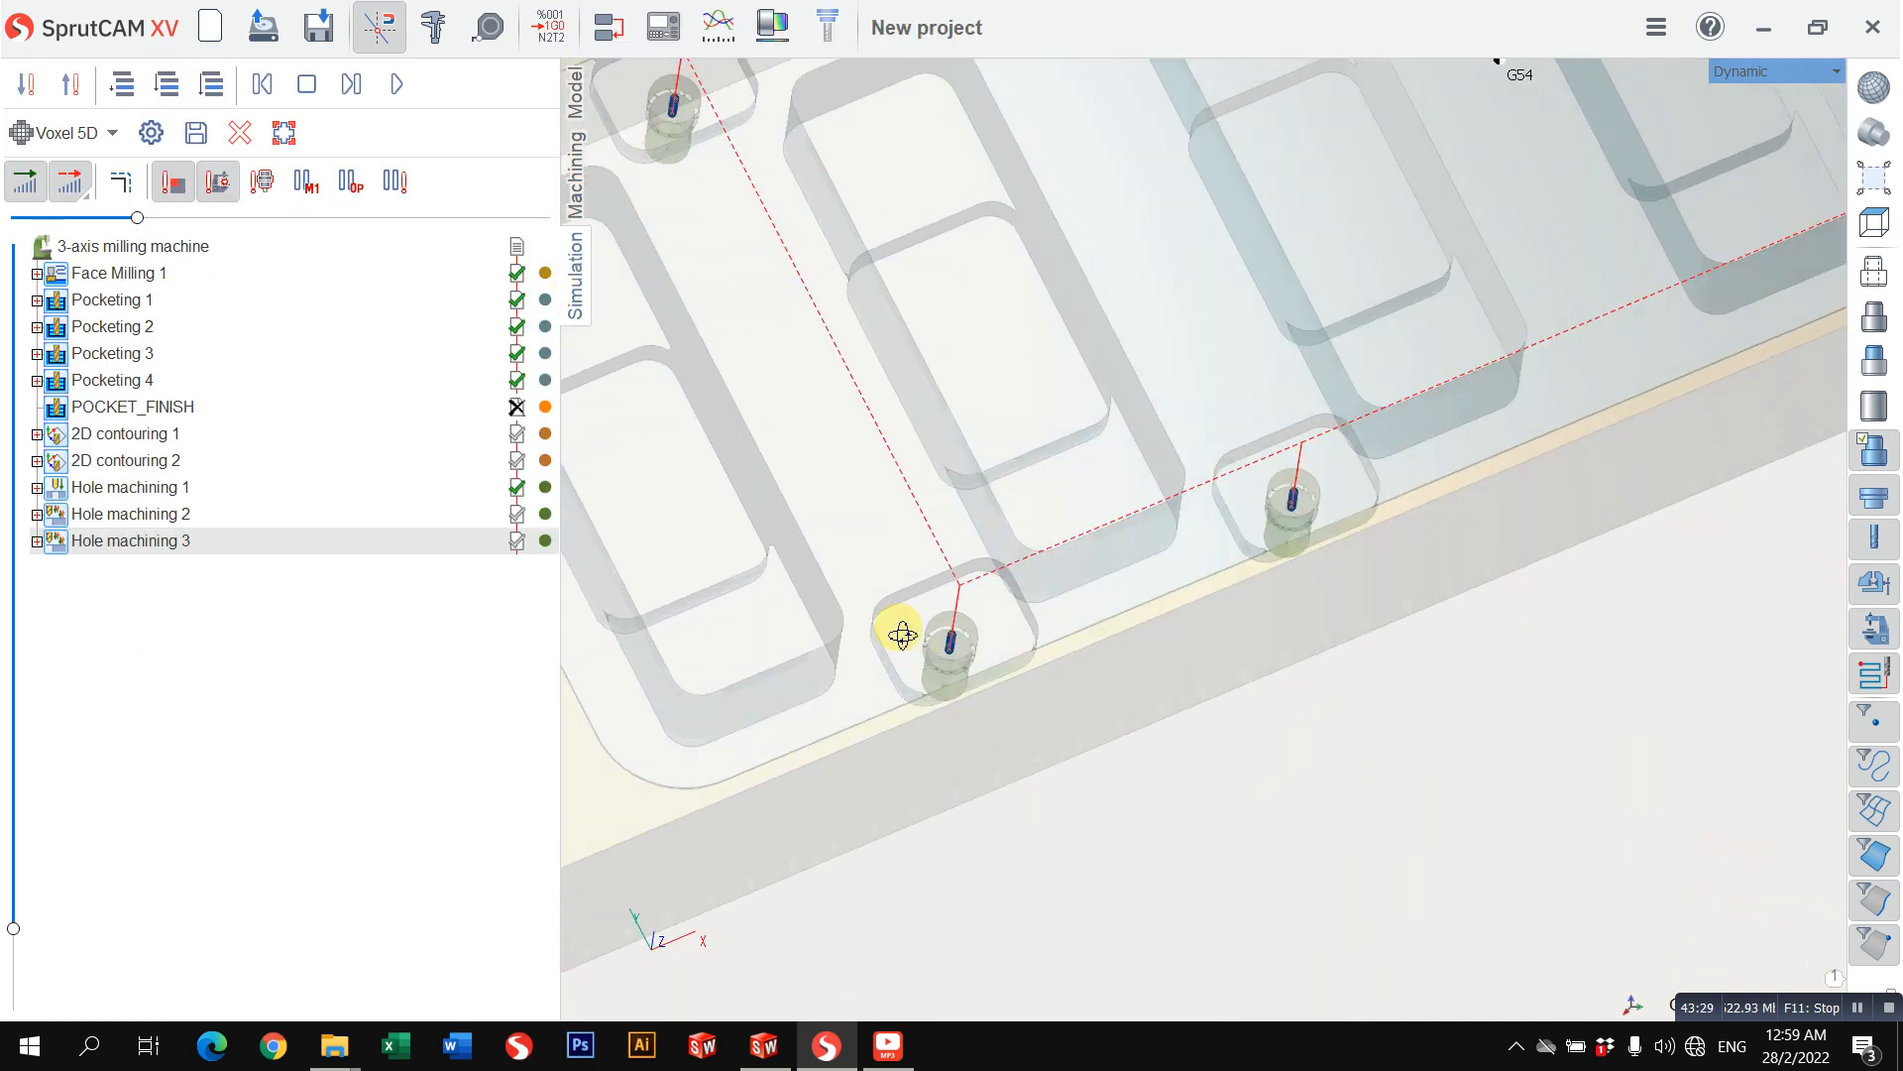
{"action": "middle_click_drag", "start_coordinate": [902, 635], "coordinate": [892, 436]}
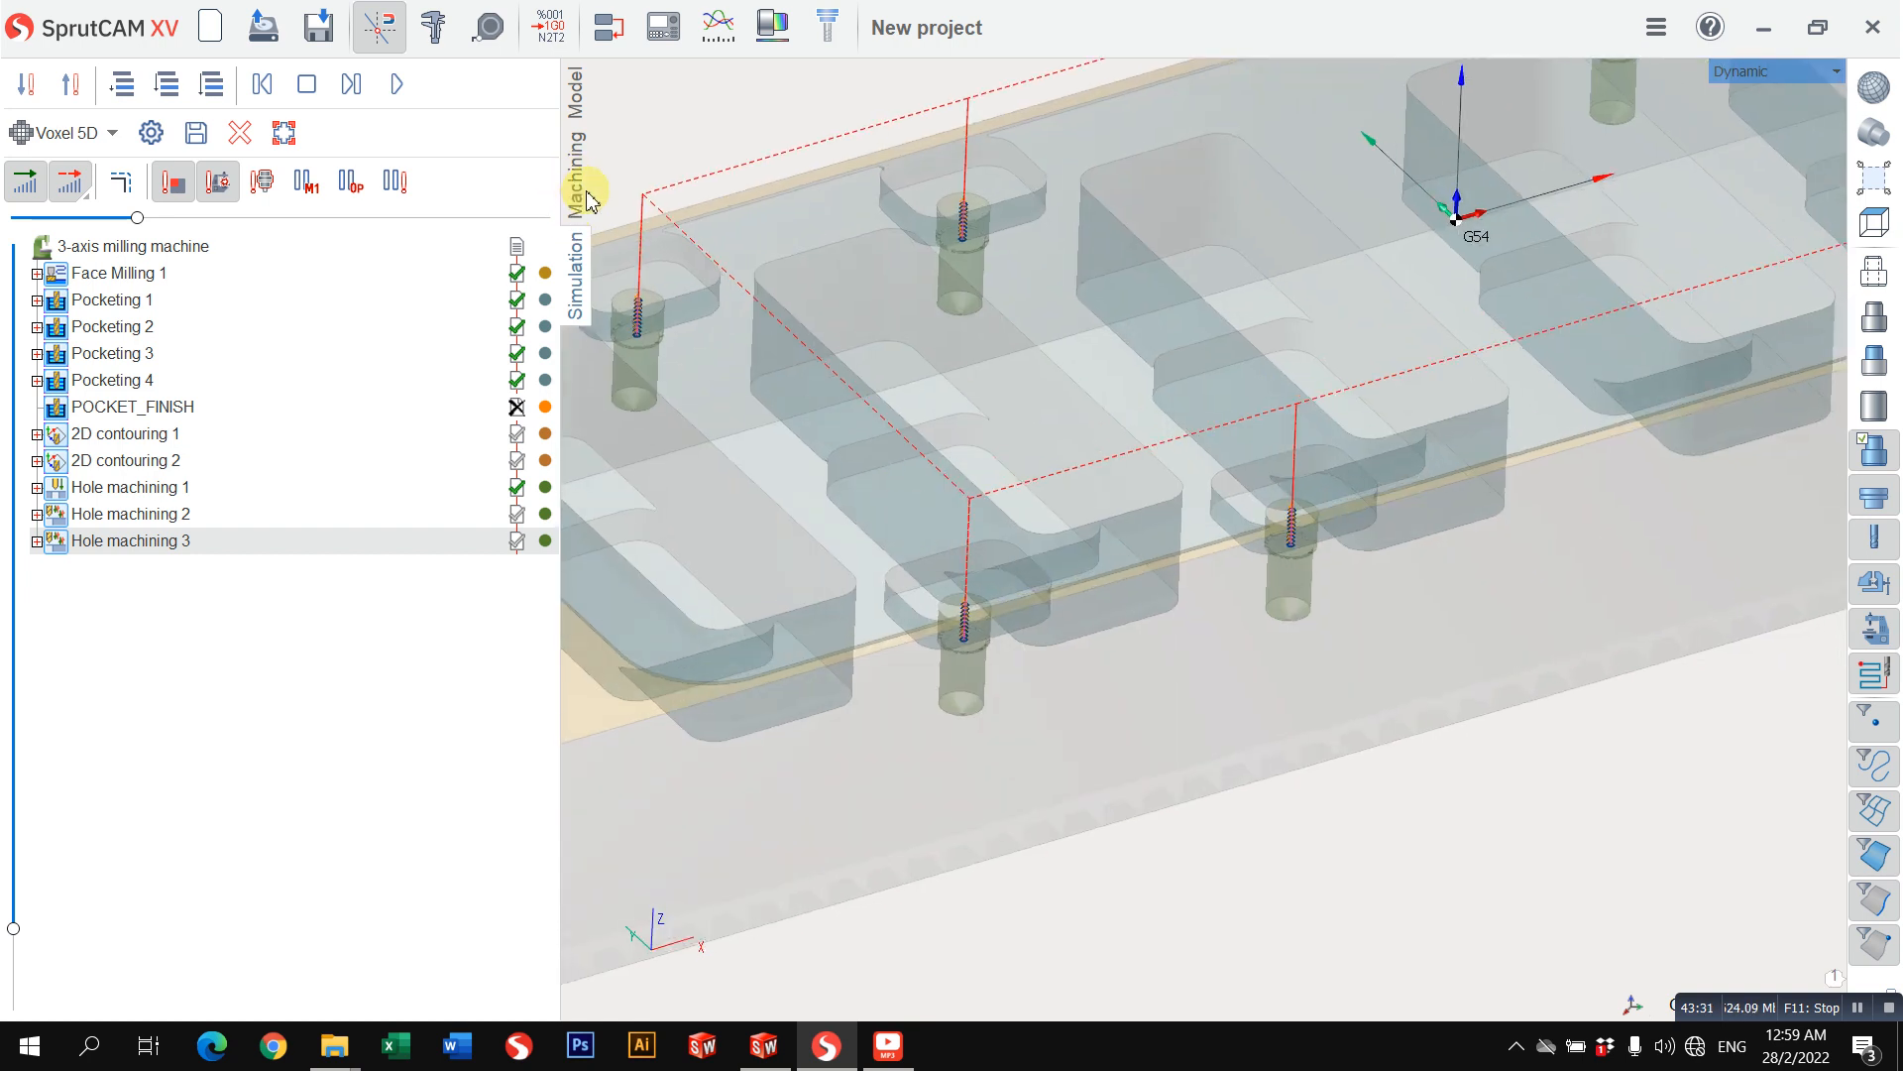
Step: Copy the Hole machining 2 operation and paste it after Hole machining 3
{"action": "left_click", "coordinate": [587, 194]}
{"action": "middle_click_drag", "start_coordinate": [1008, 349], "coordinate": [1094, 414]}
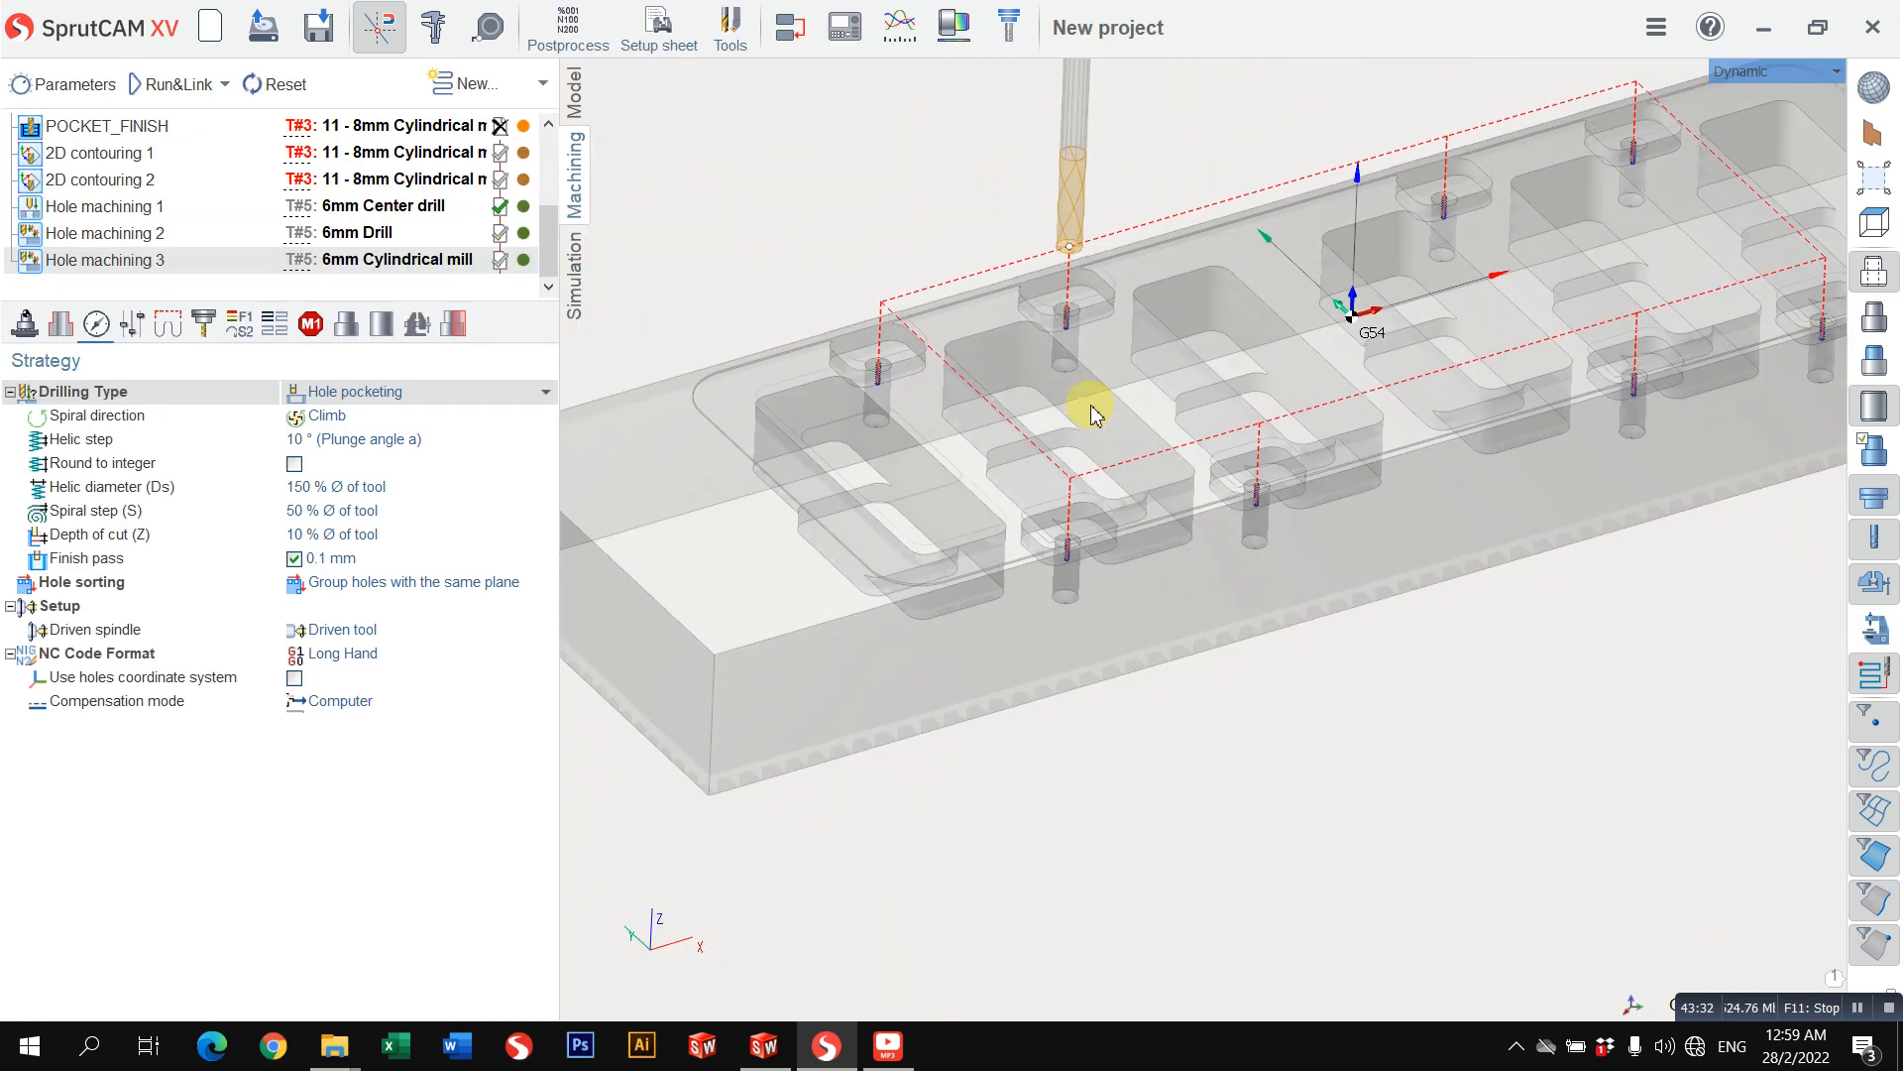
{"action": "left_click", "coordinate": [178, 237]}
{"action": "right_click", "coordinate": [187, 232]}
{"action": "left_click", "coordinate": [208, 275]}
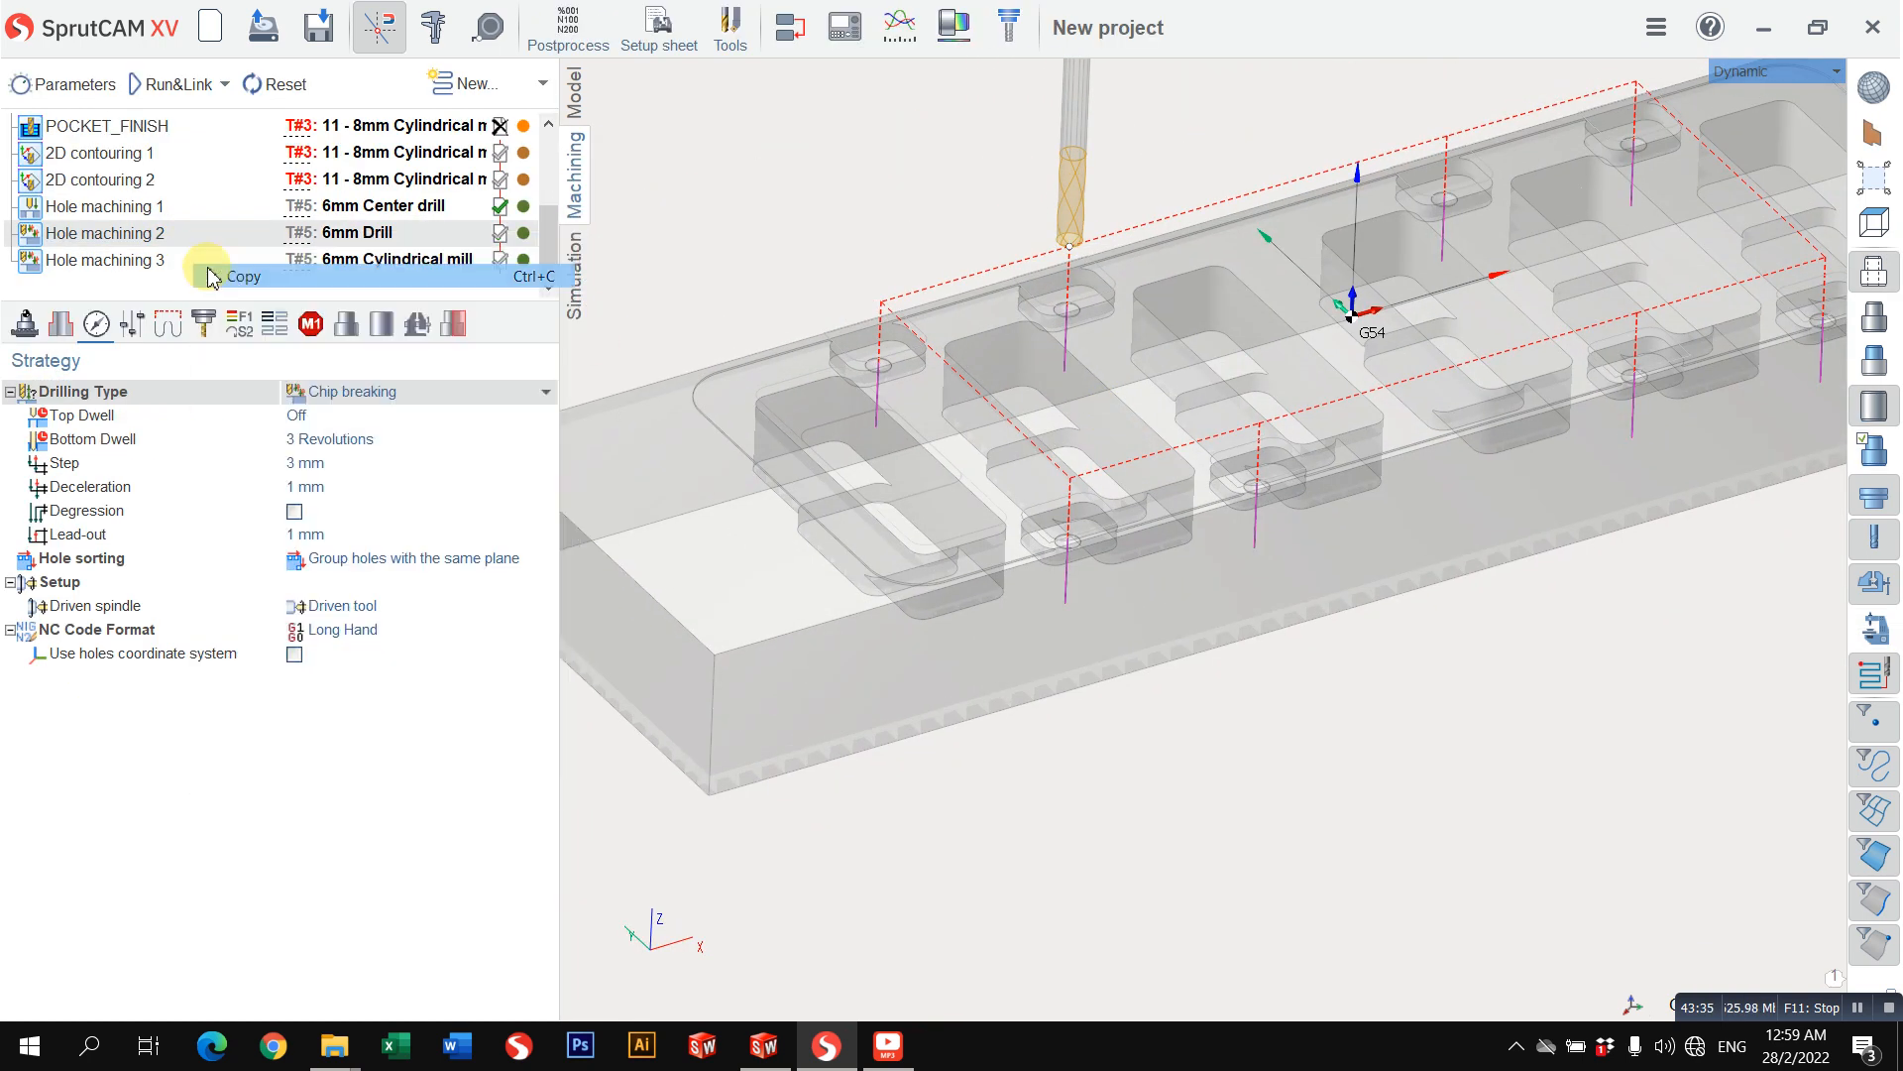
{"action": "left_click", "coordinate": [186, 261]}
{"action": "right_click", "coordinate": [191, 268]}
{"action": "left_click", "coordinate": [238, 347]}
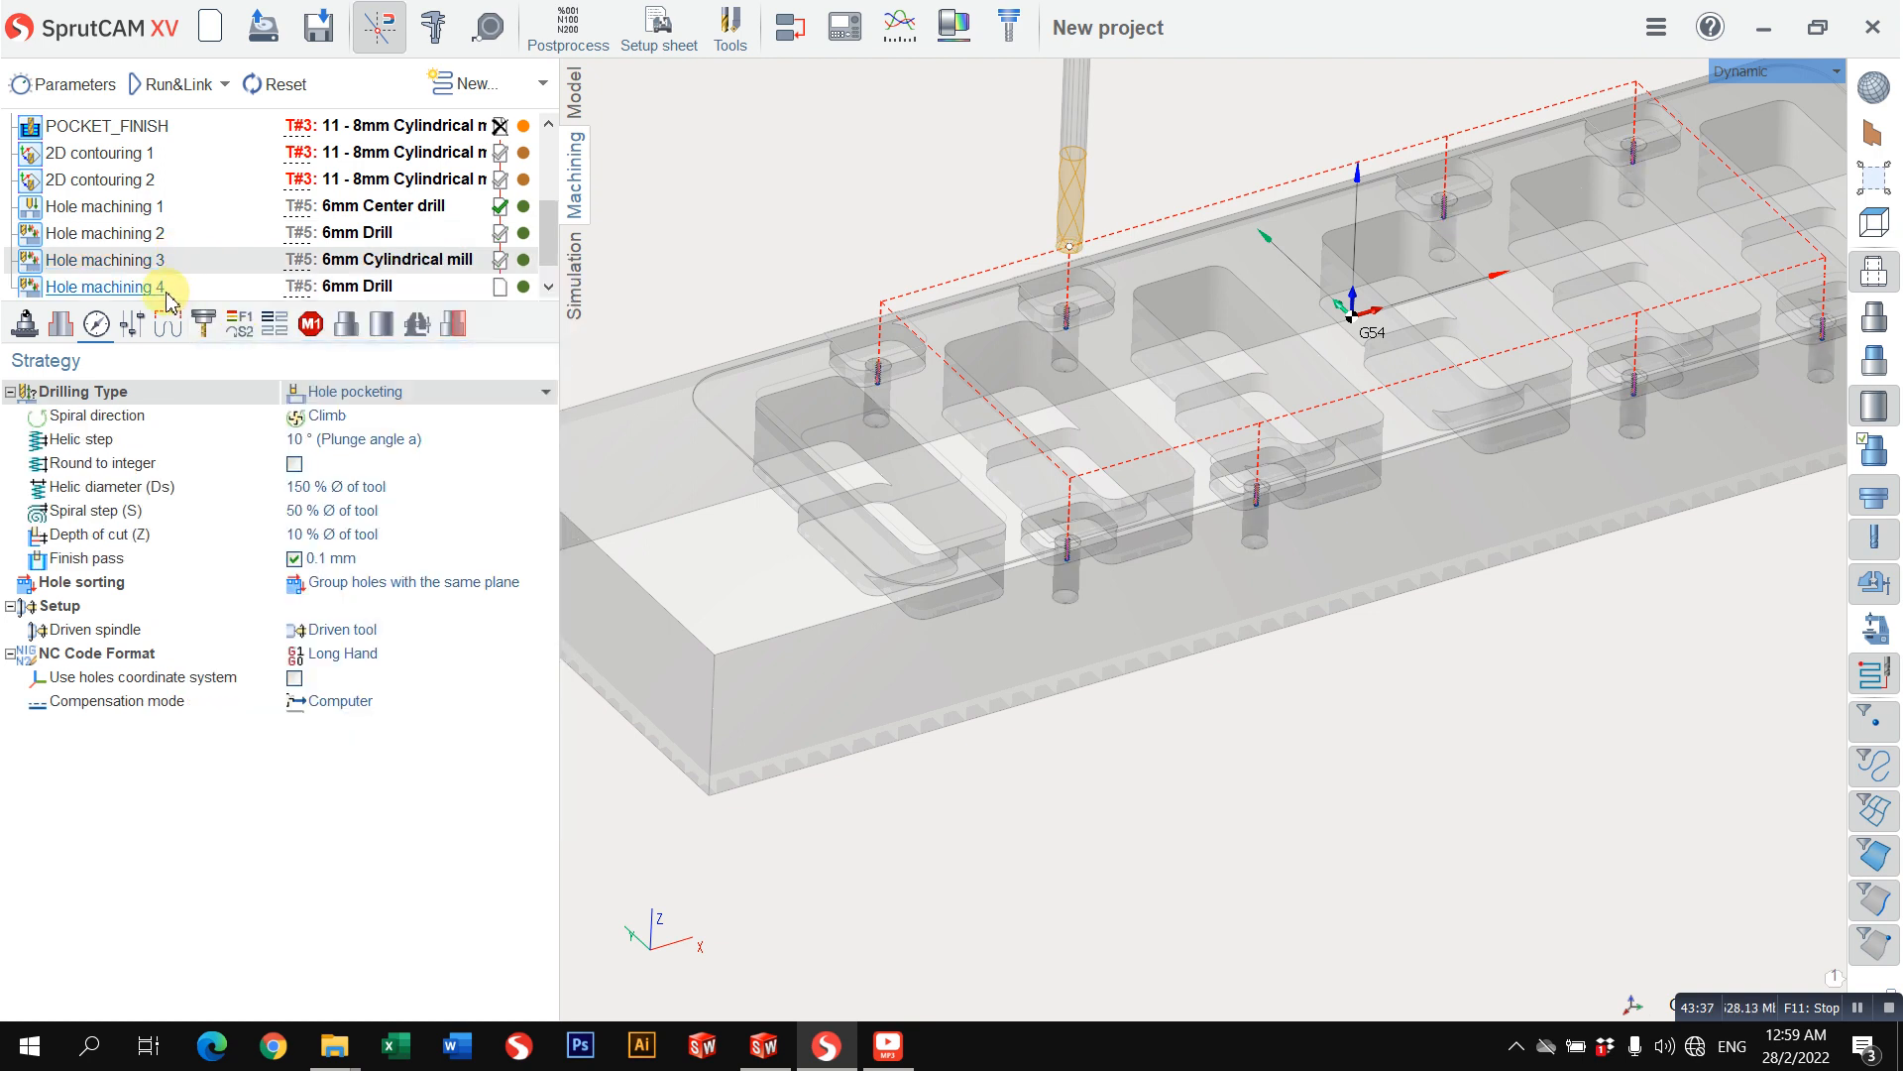
Step: Change the tool type of Hole machining 4 from a drill to a countersink
{"action": "left_click", "coordinate": [202, 335]}
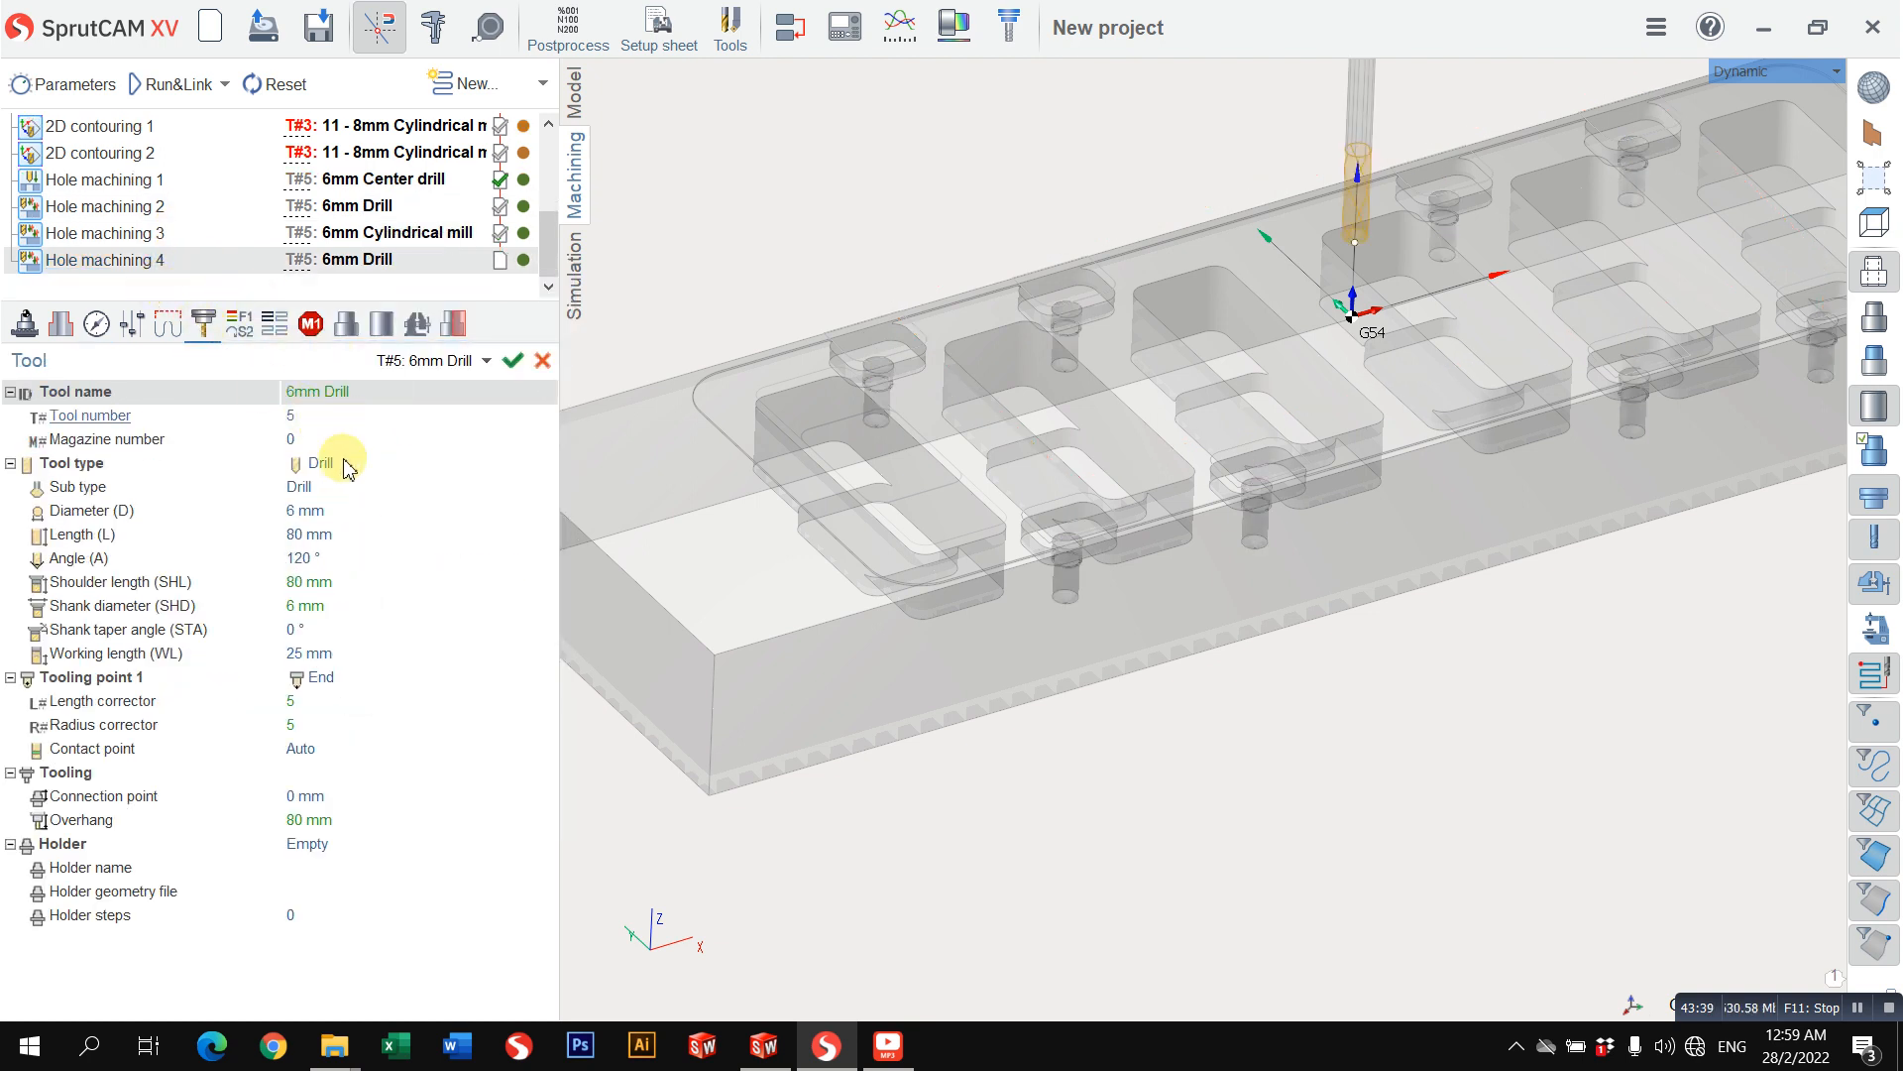
{"action": "left_click", "coordinate": [315, 464]}
{"action": "left_click", "coordinate": [335, 489]}
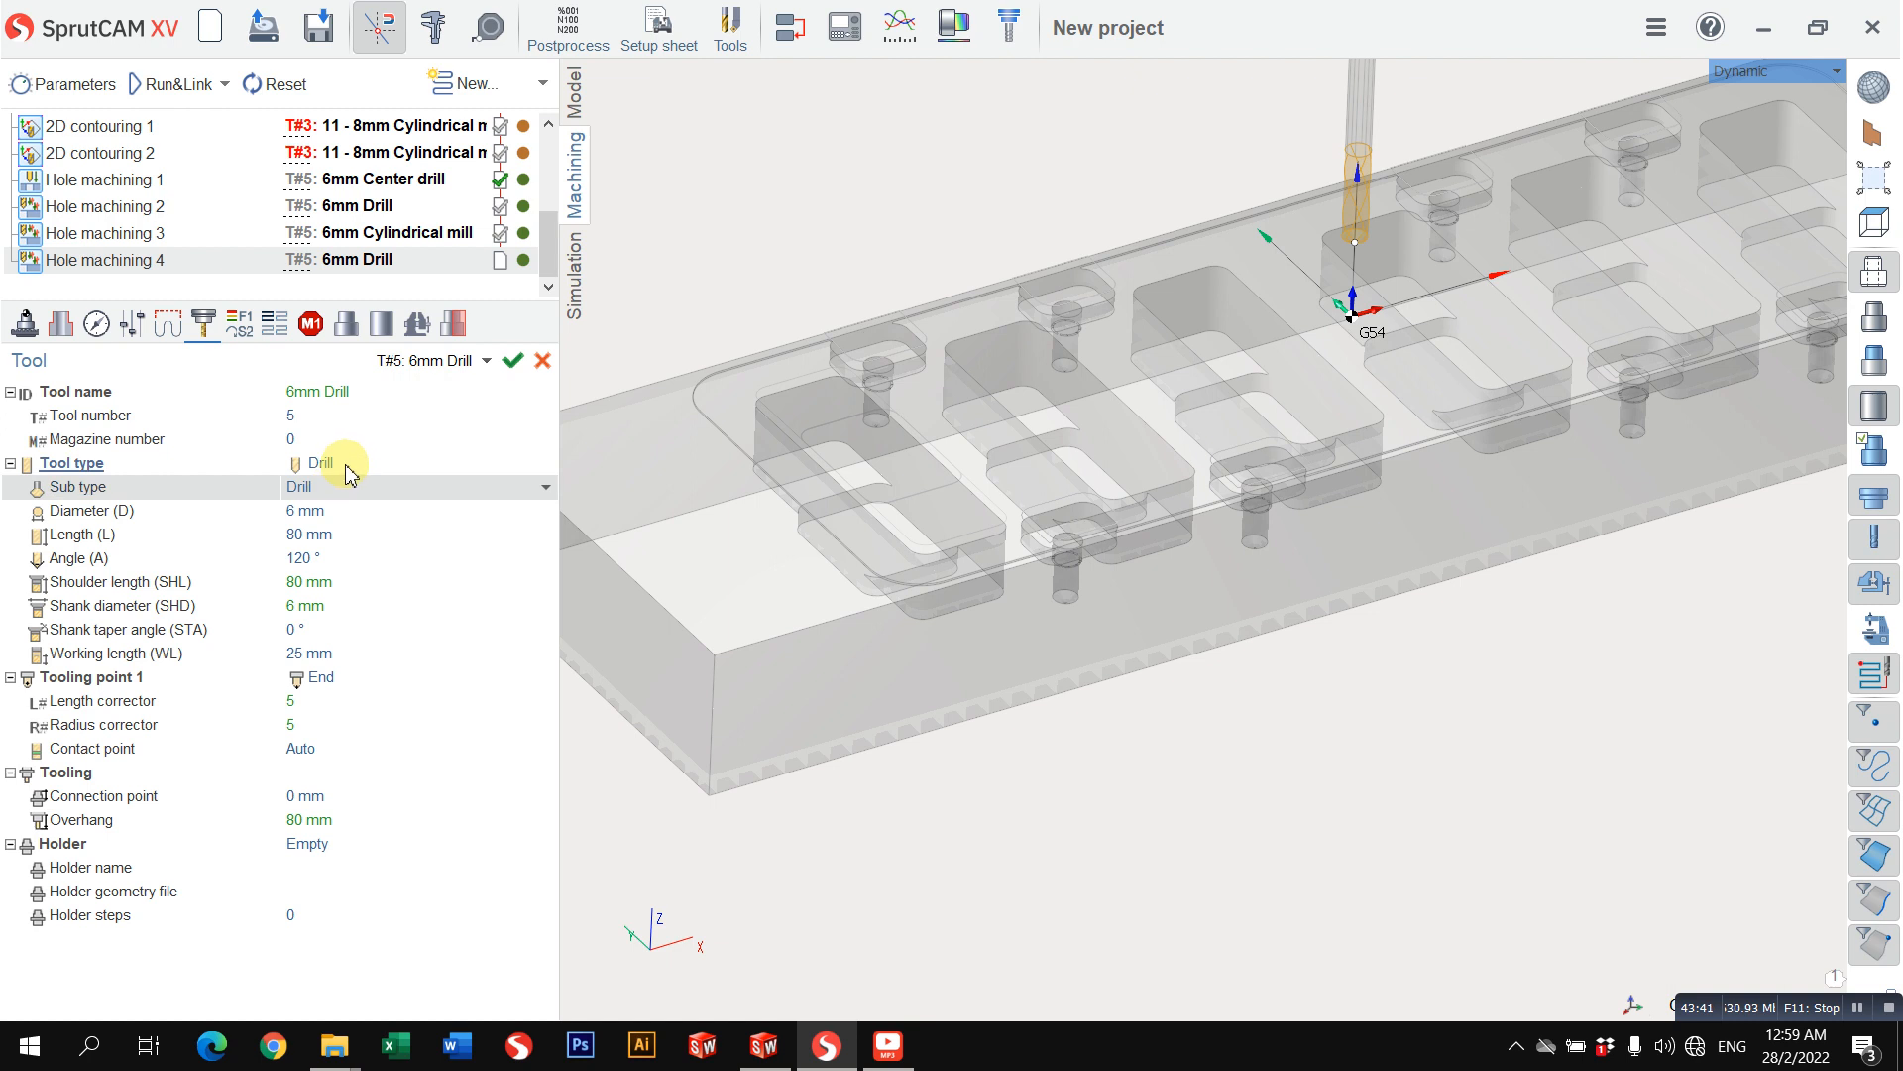
{"action": "left_click", "coordinate": [346, 466]}
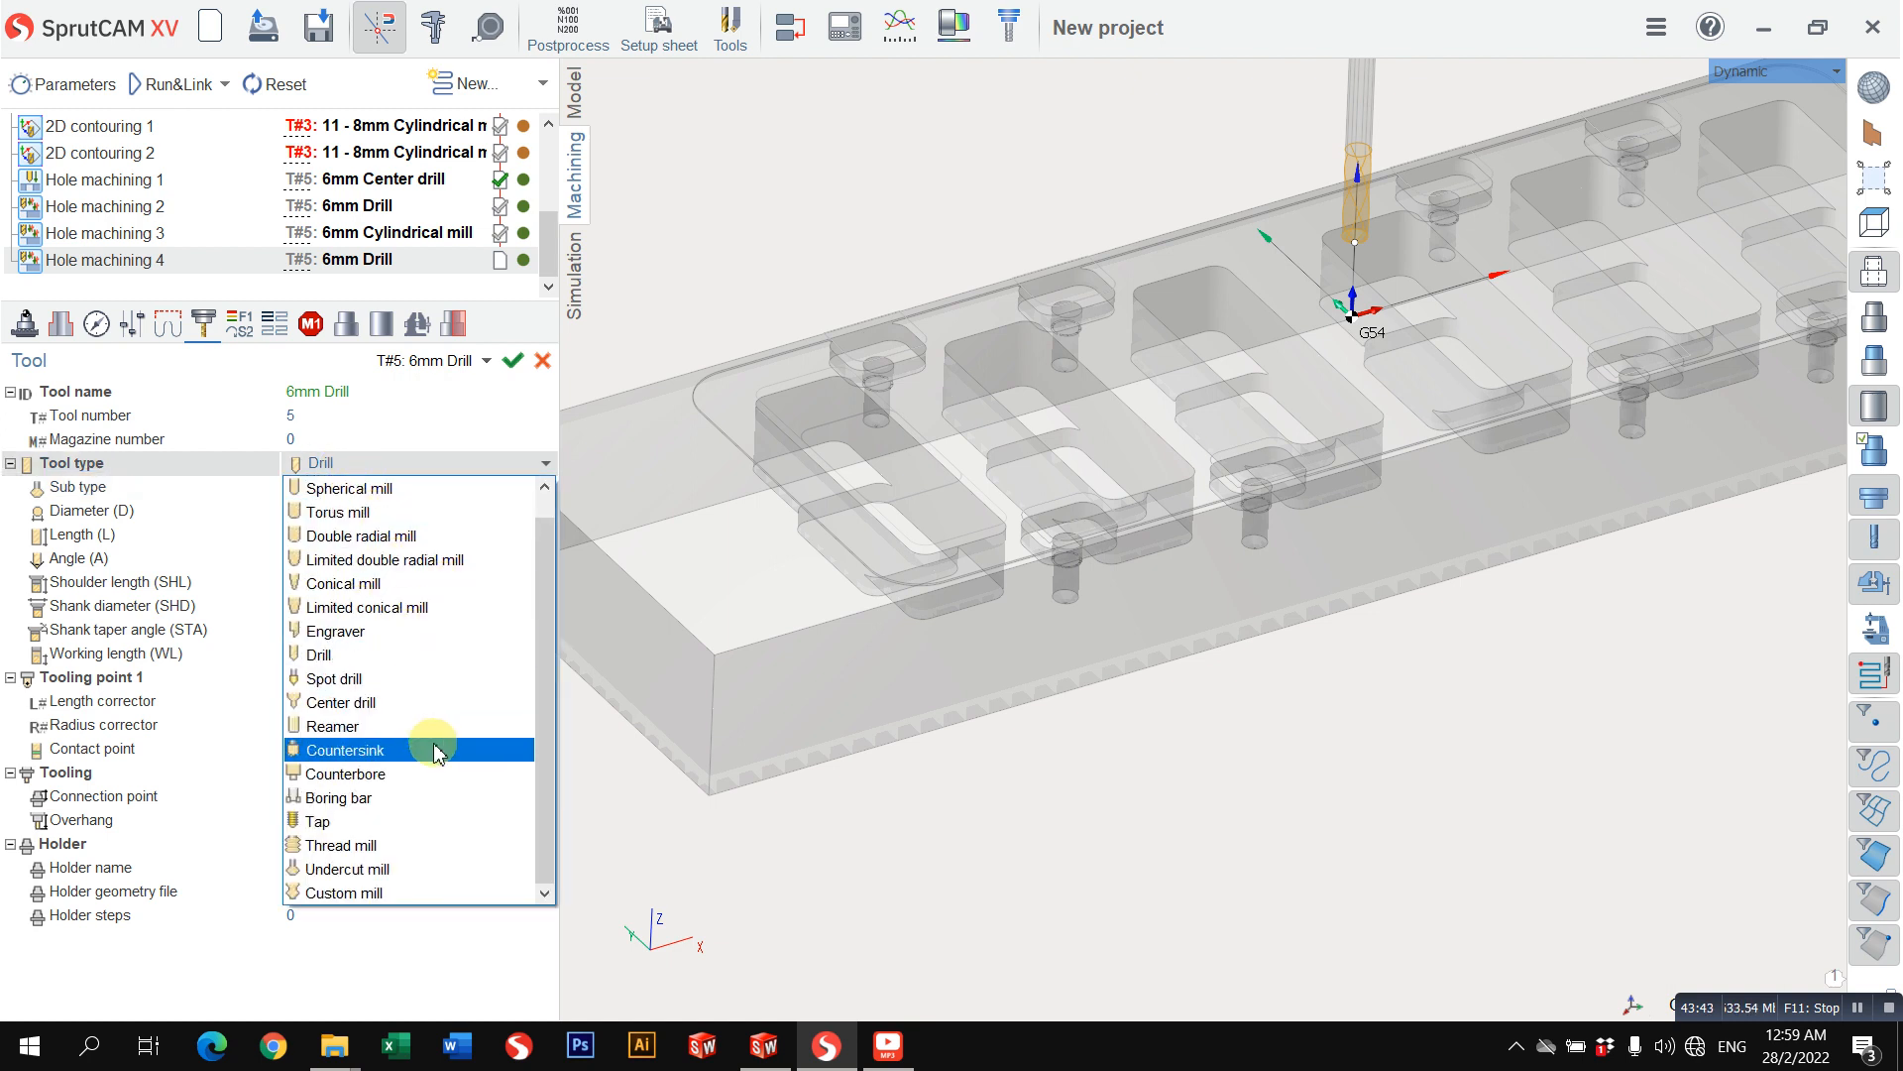
{"action": "left_click", "coordinate": [432, 753]}
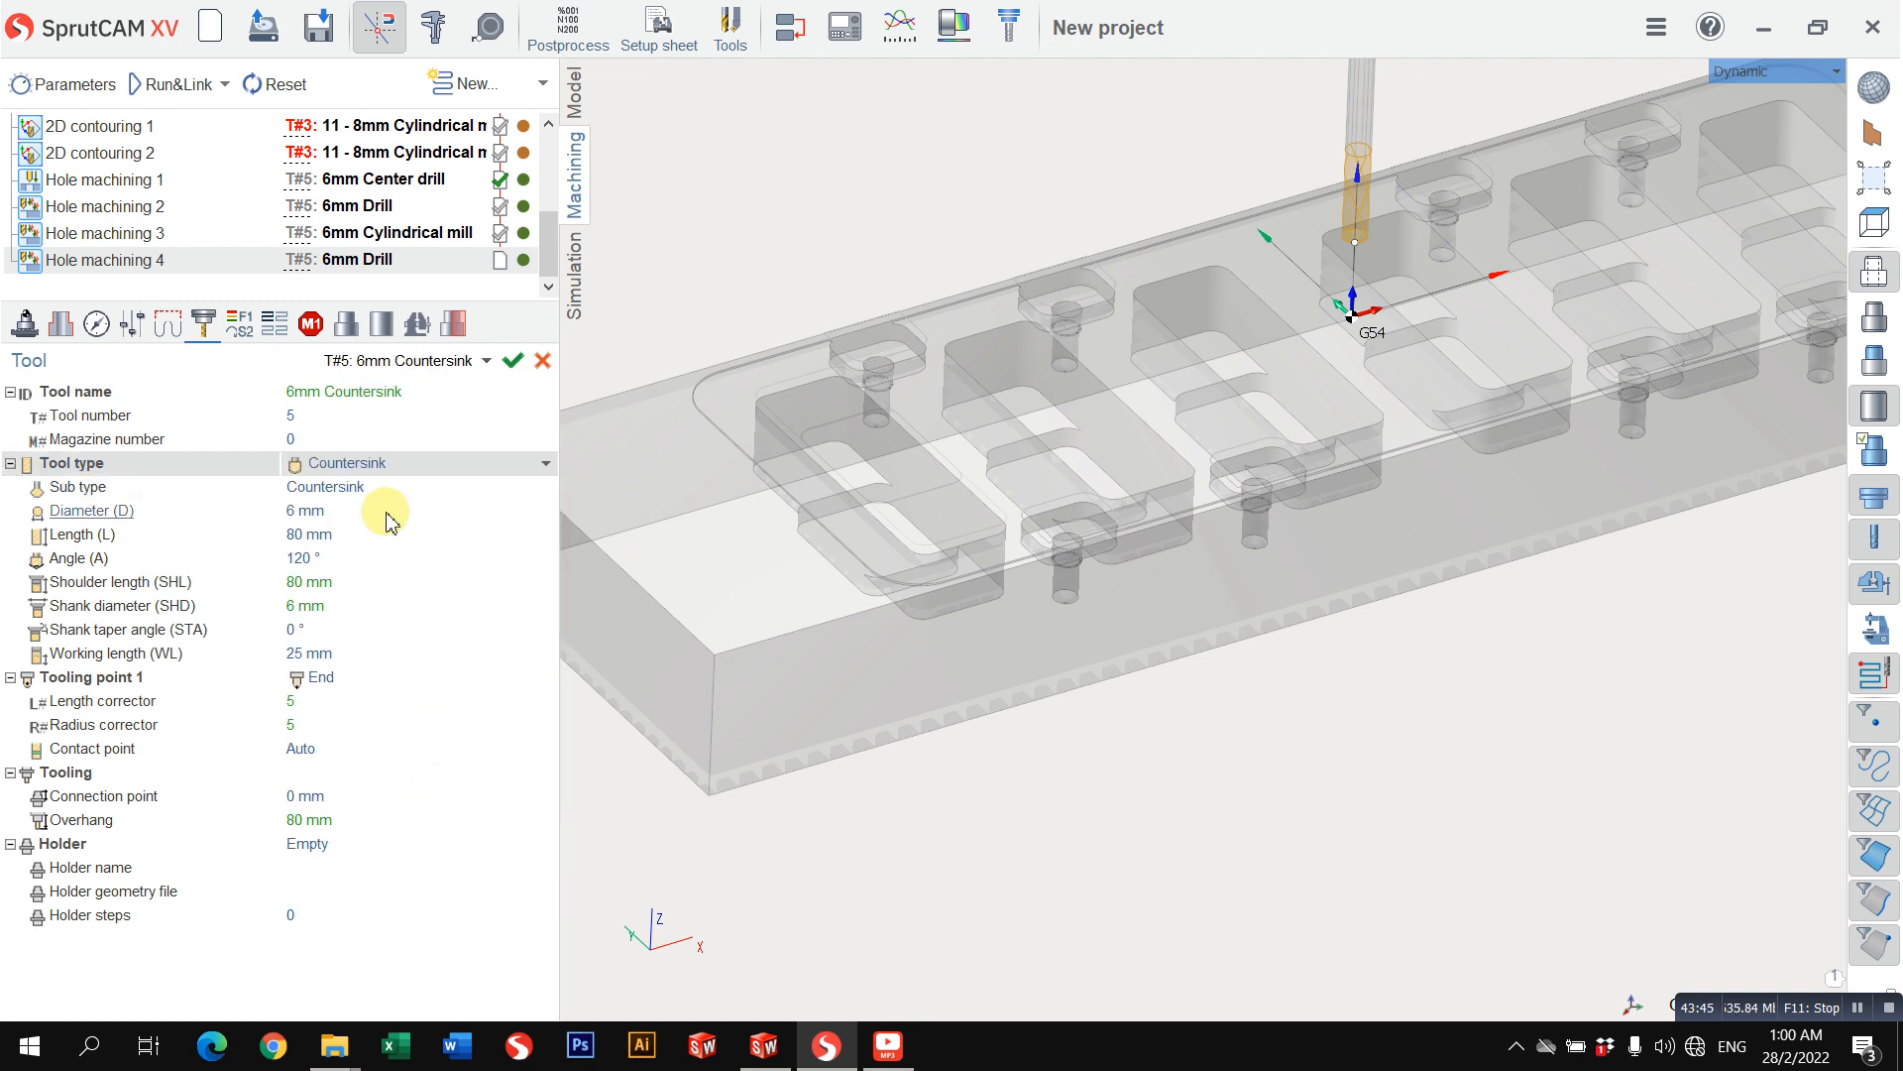
Step: Set the countersink's diameter to 8 mm and check its shoulder length and angle
{"action": "left_click", "coordinate": [364, 513]}
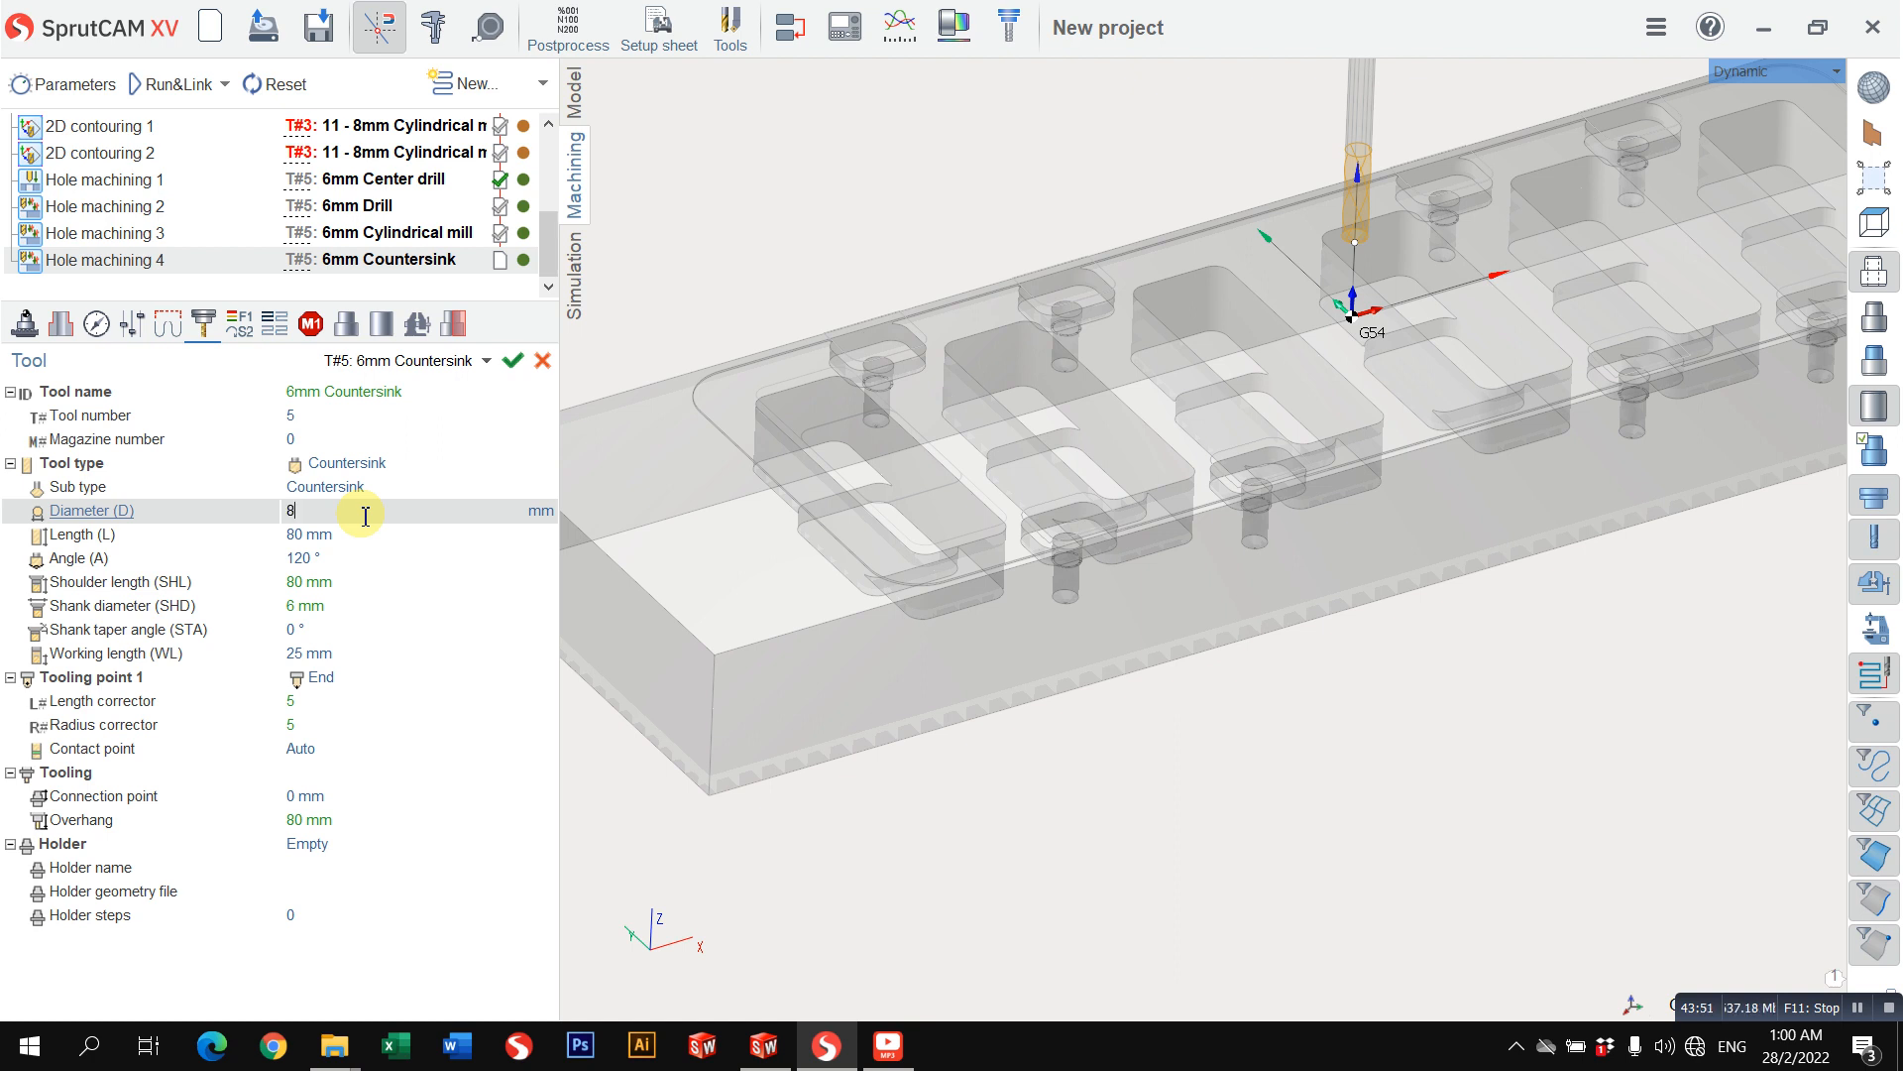
{"action": "left_click", "coordinate": [357, 590]}
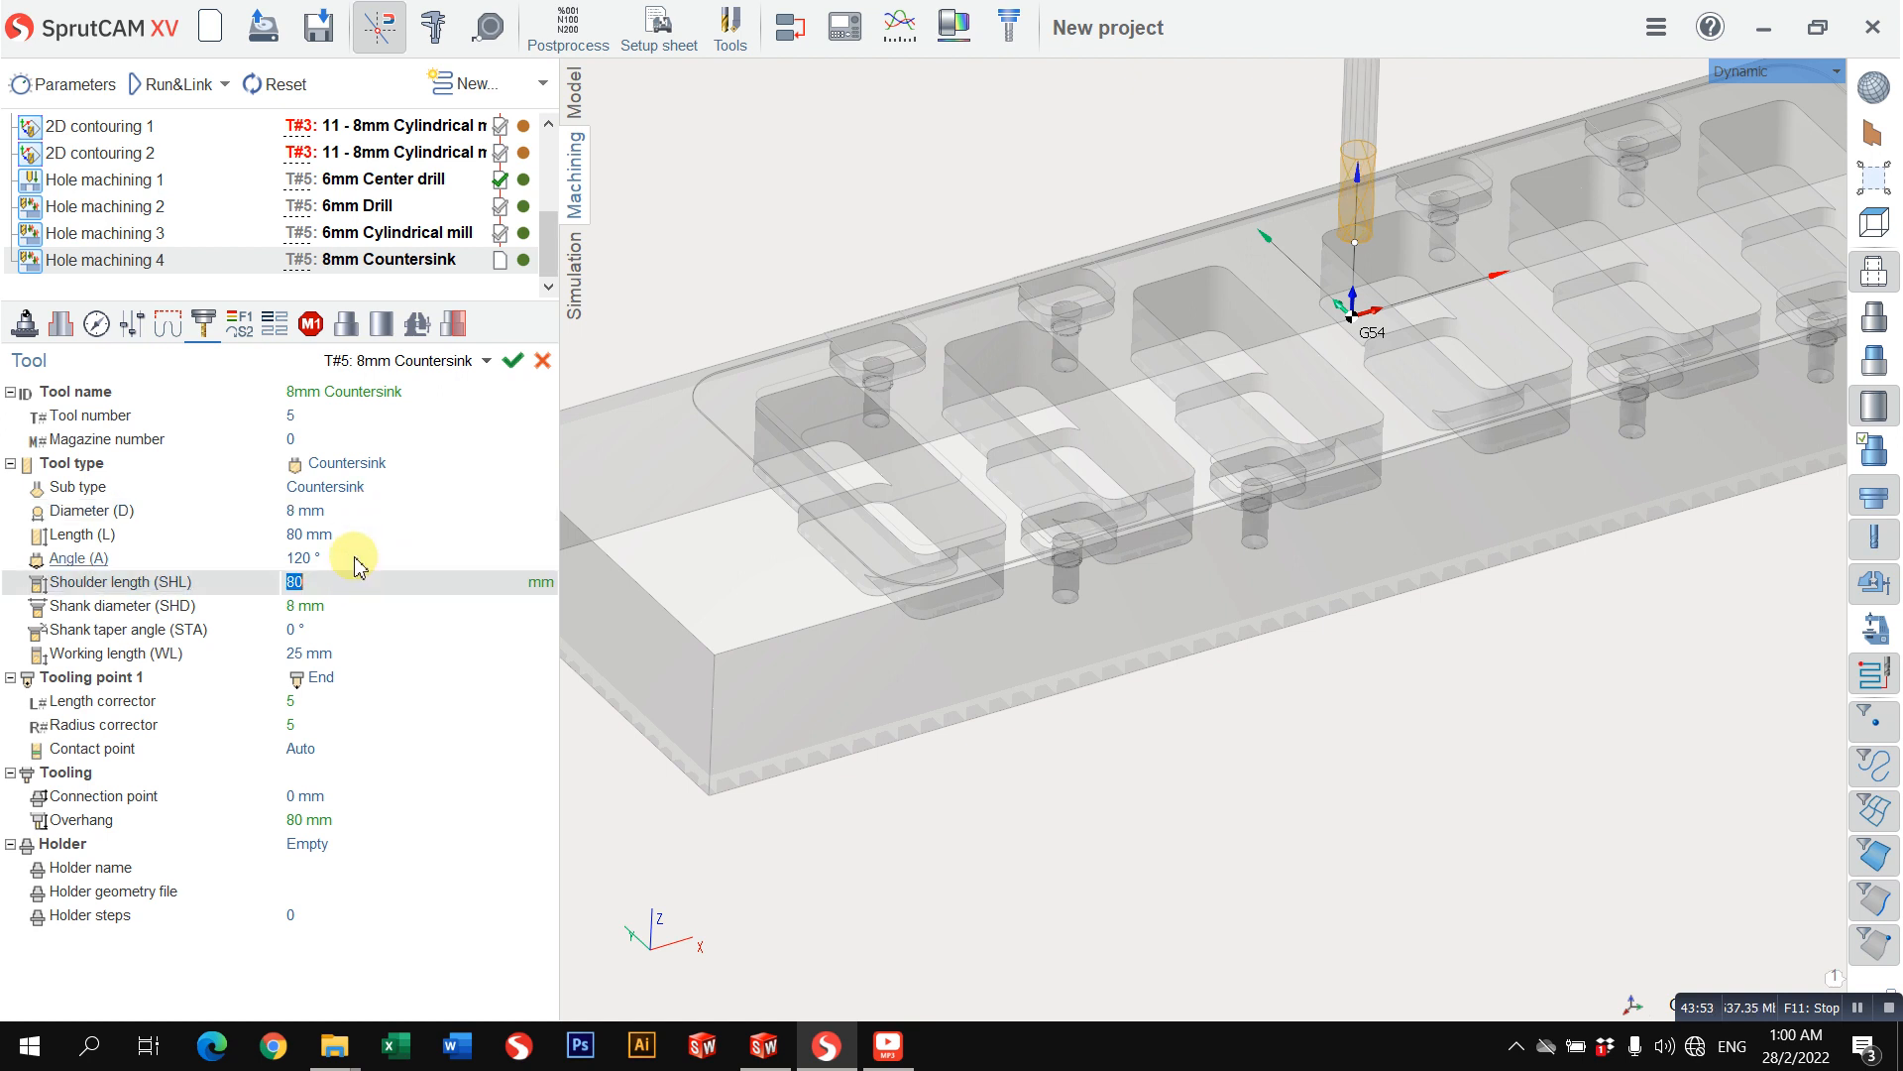
{"action": "left_click", "coordinate": [365, 562]}
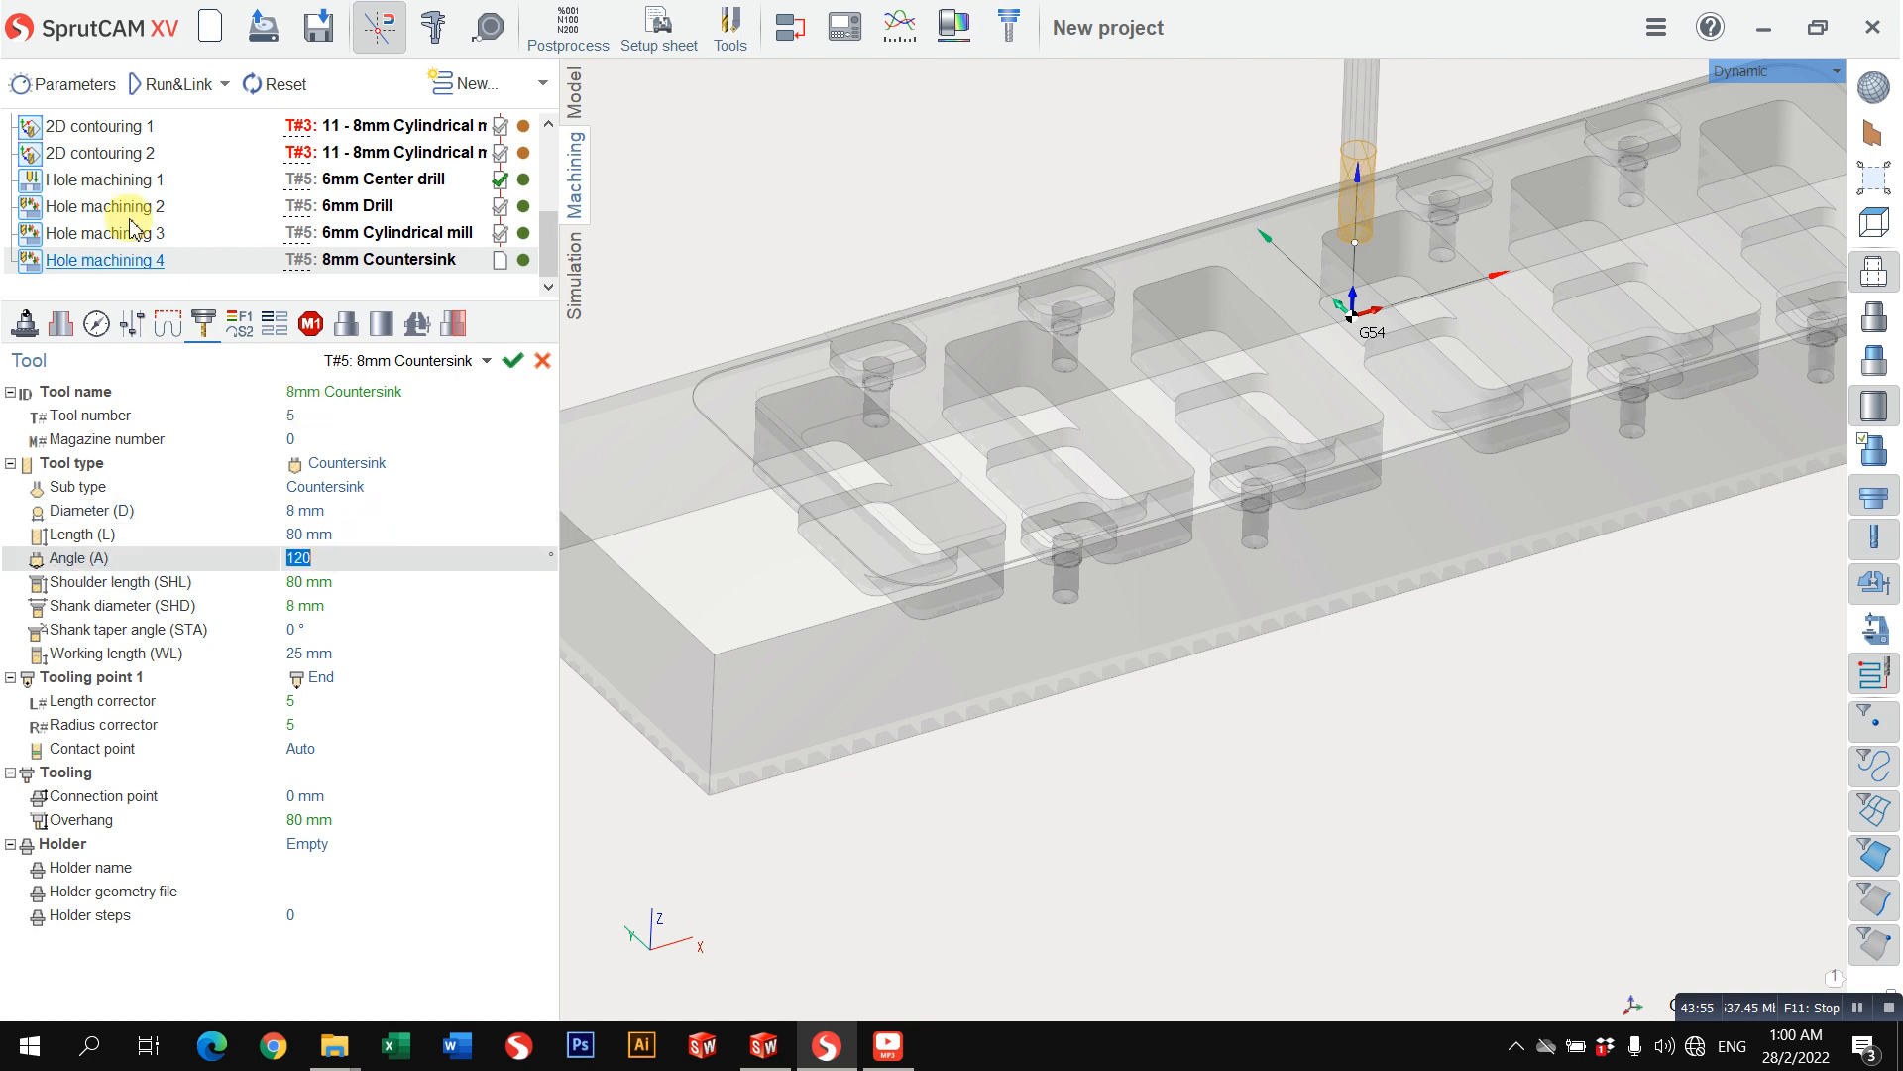
Step: Select all eight holes in the Hole machining 4 job assignment to check their diameter and depth
{"action": "left_click", "coordinate": [61, 323]}
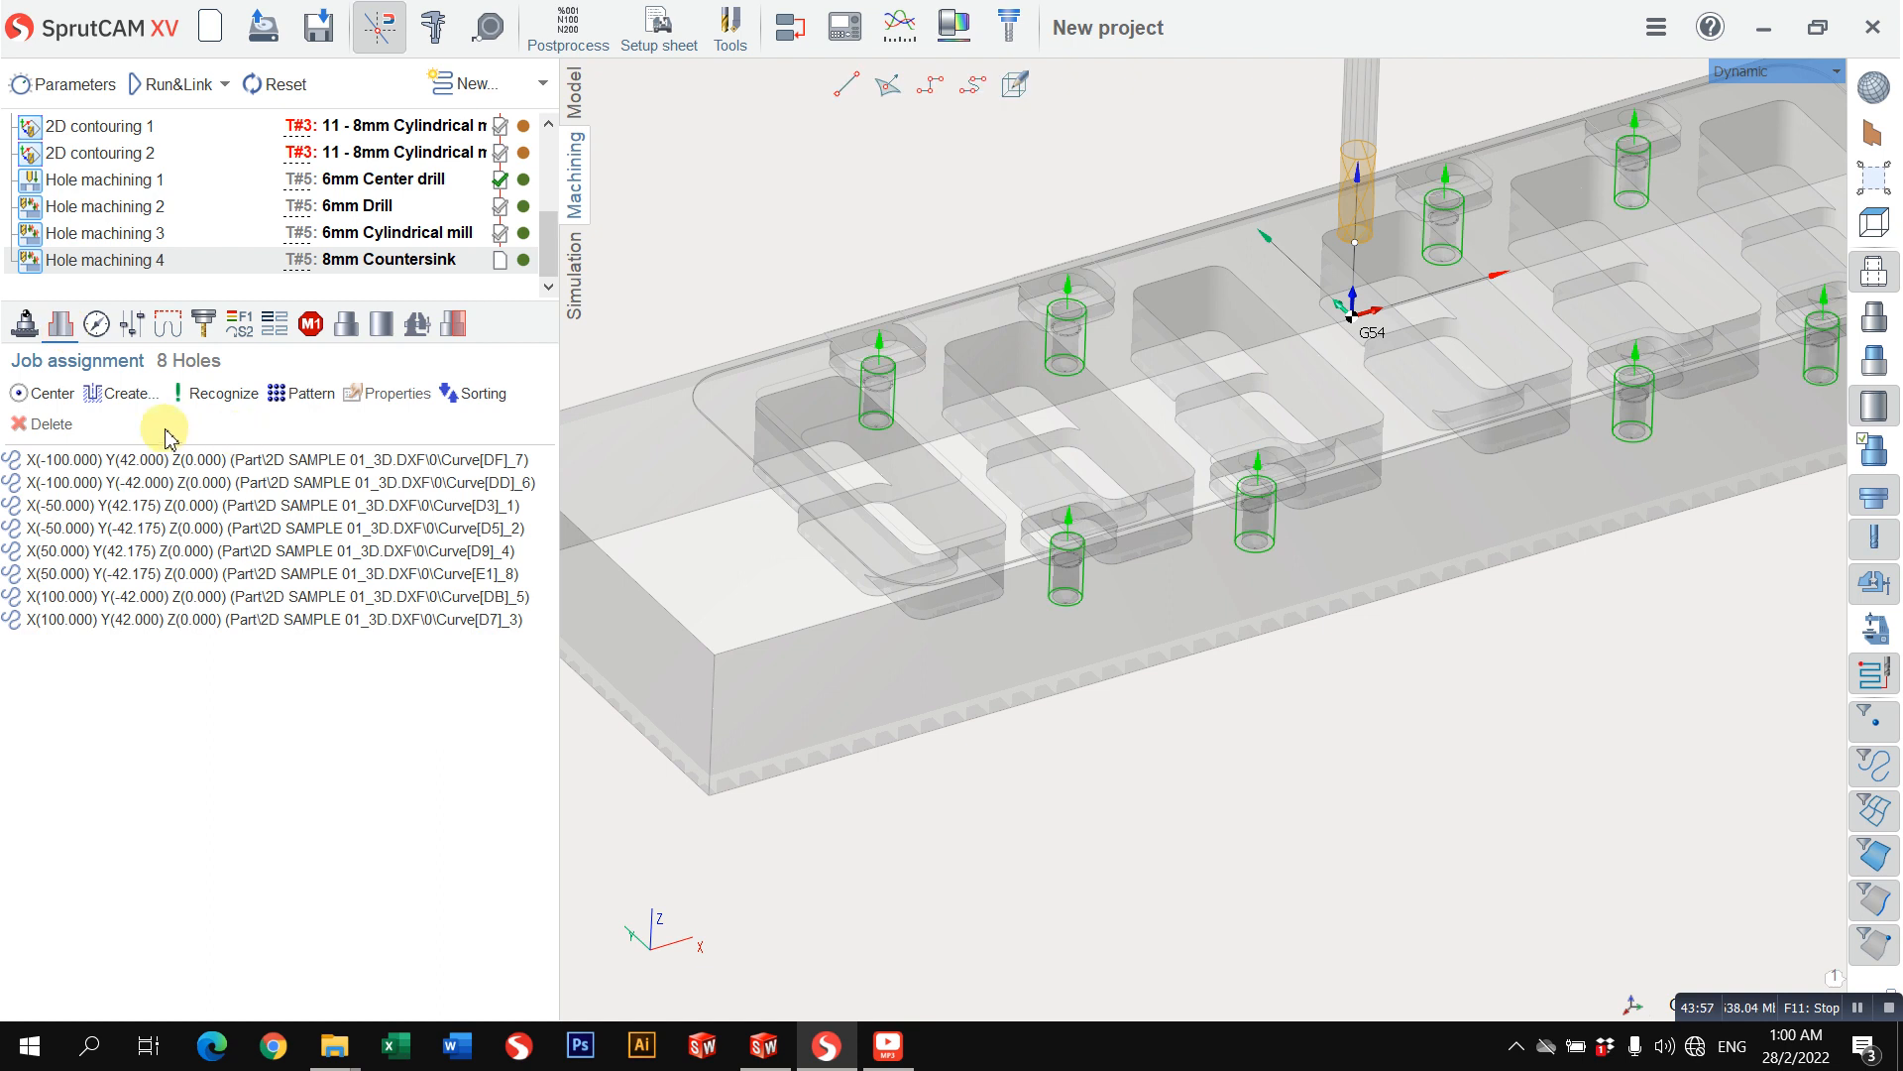
{"action": "left_click", "coordinate": [142, 461]}
{"action": "left_click", "coordinate": [173, 623], "text": "shift"}
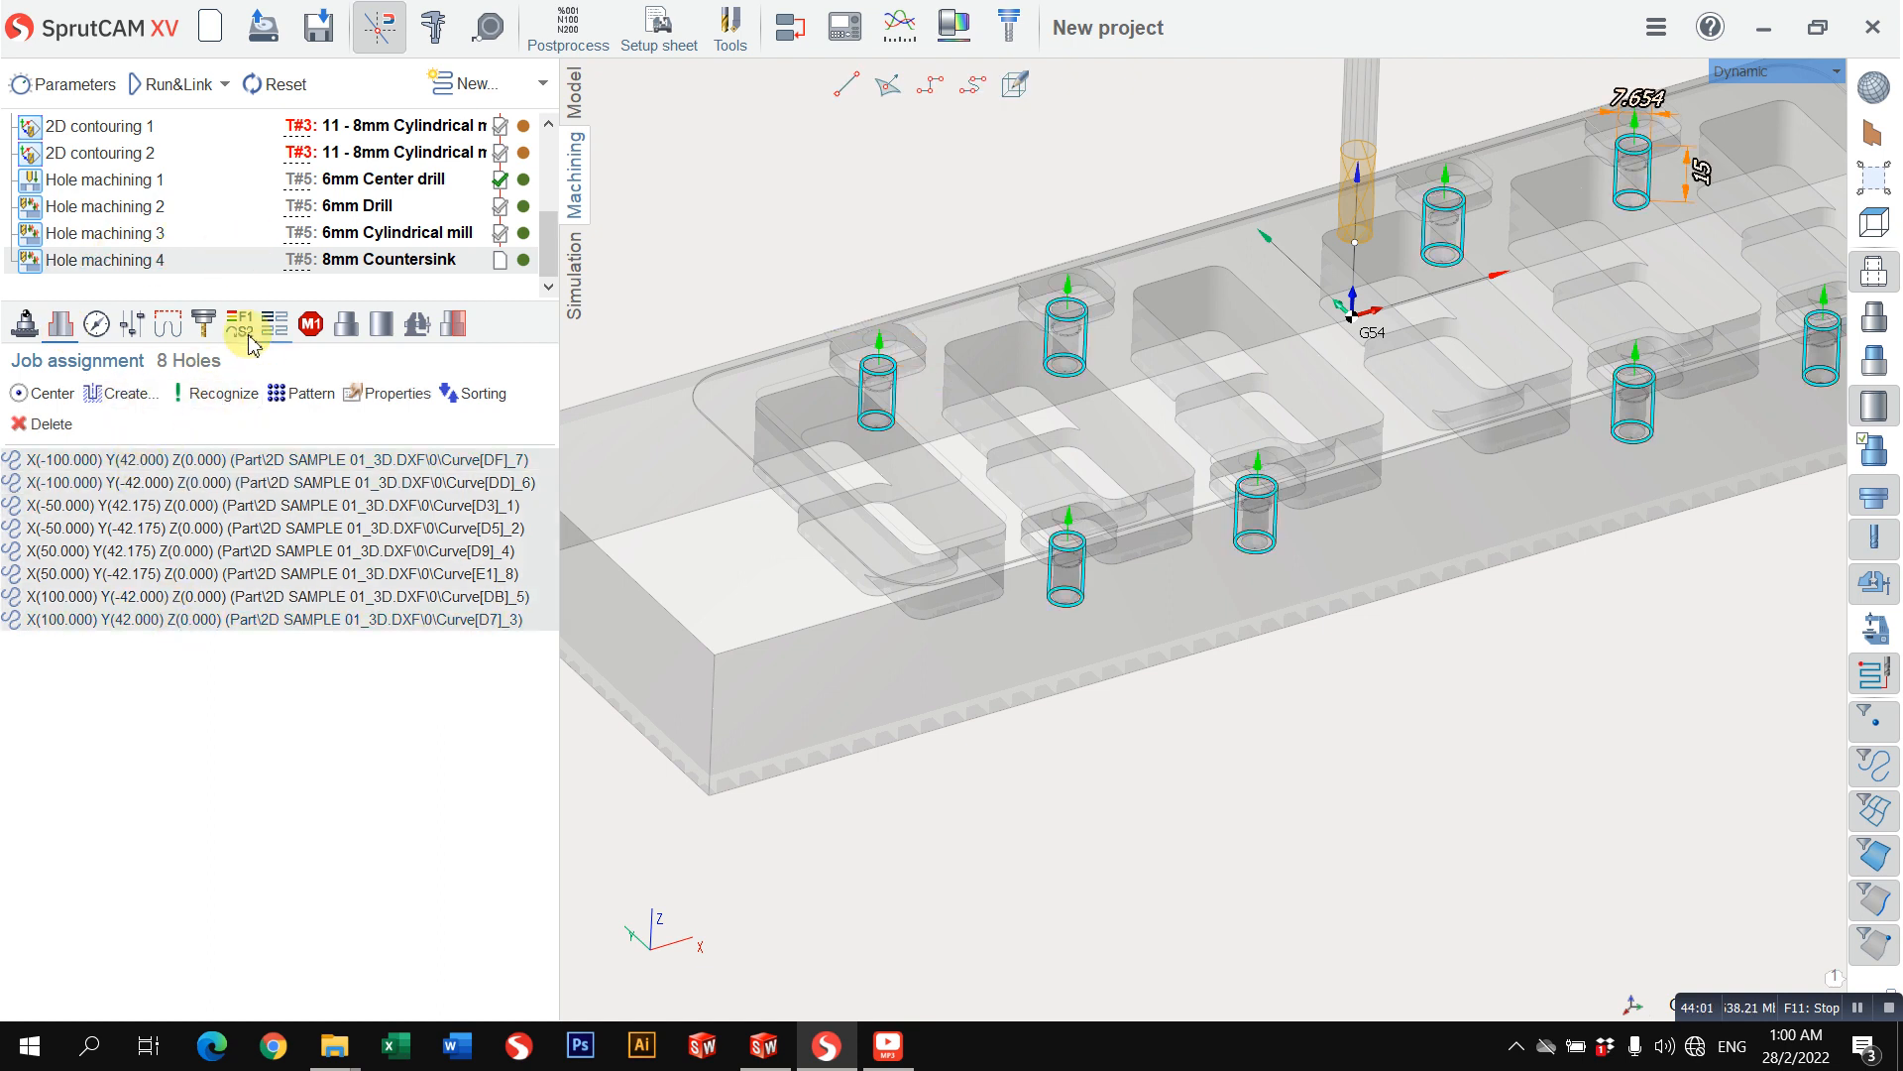
Step: Set the countersink tool's diameter to 10 mm for Hole machining 4
{"action": "left_click", "coordinate": [203, 324]}
{"action": "left_click", "coordinate": [347, 516]}
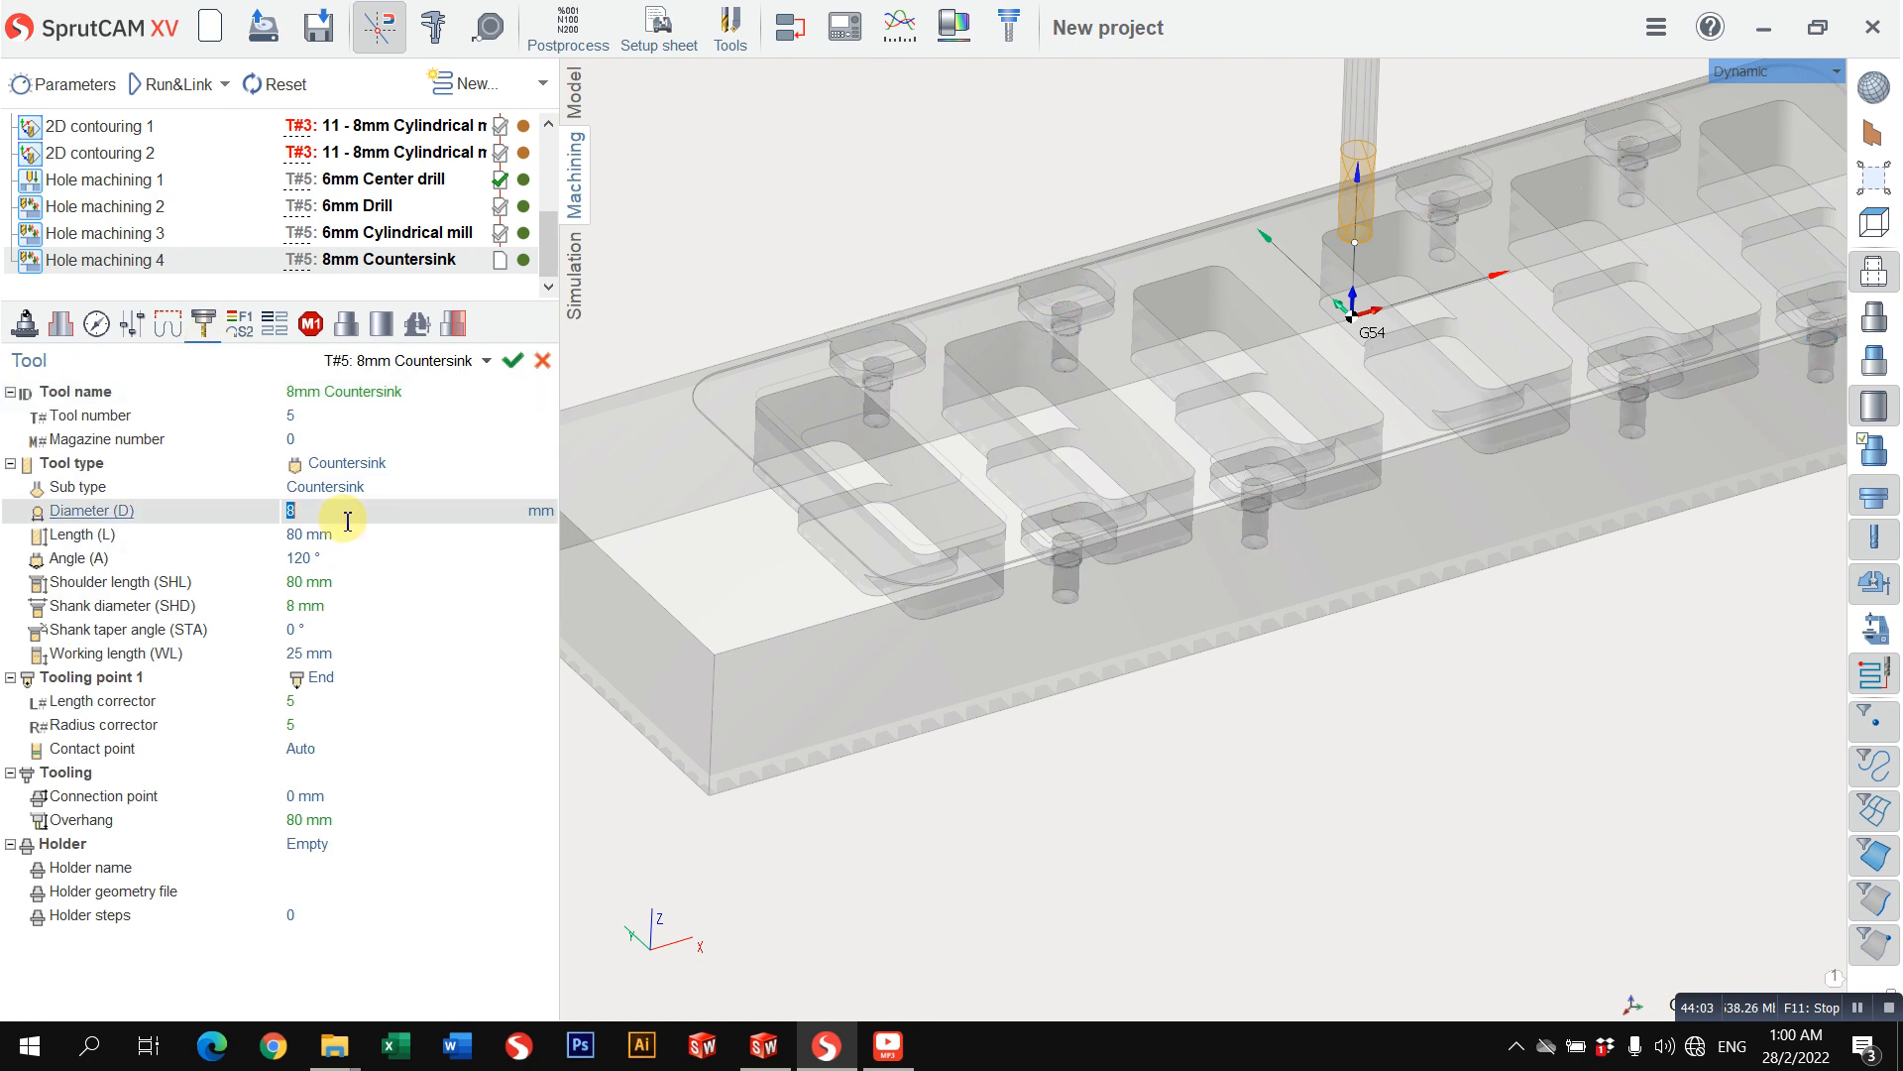
{"action": "type", "text": "10"}
{"action": "key", "text": "Return"}
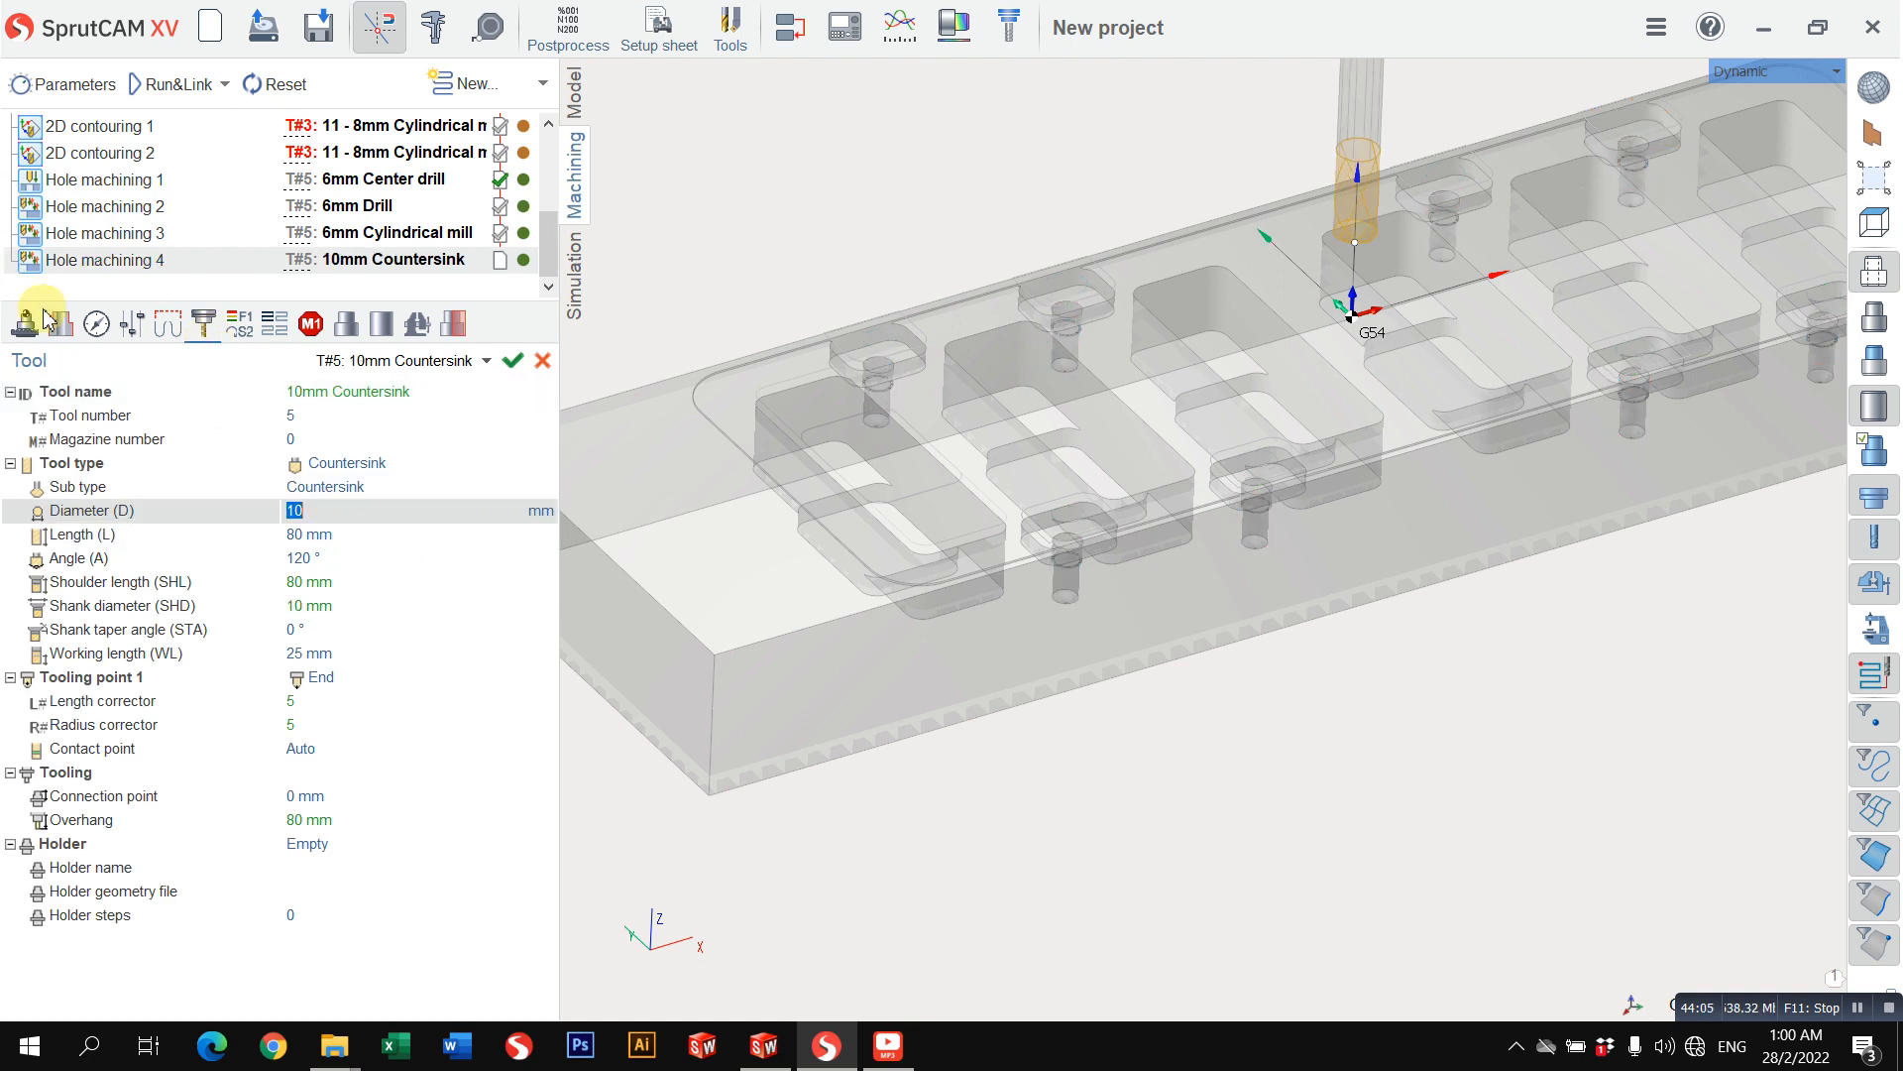
Step: Set Zmin to -8 for all eight holes in Hole machining 4 and calculate the toolpath
{"action": "left_click", "coordinate": [61, 324]}
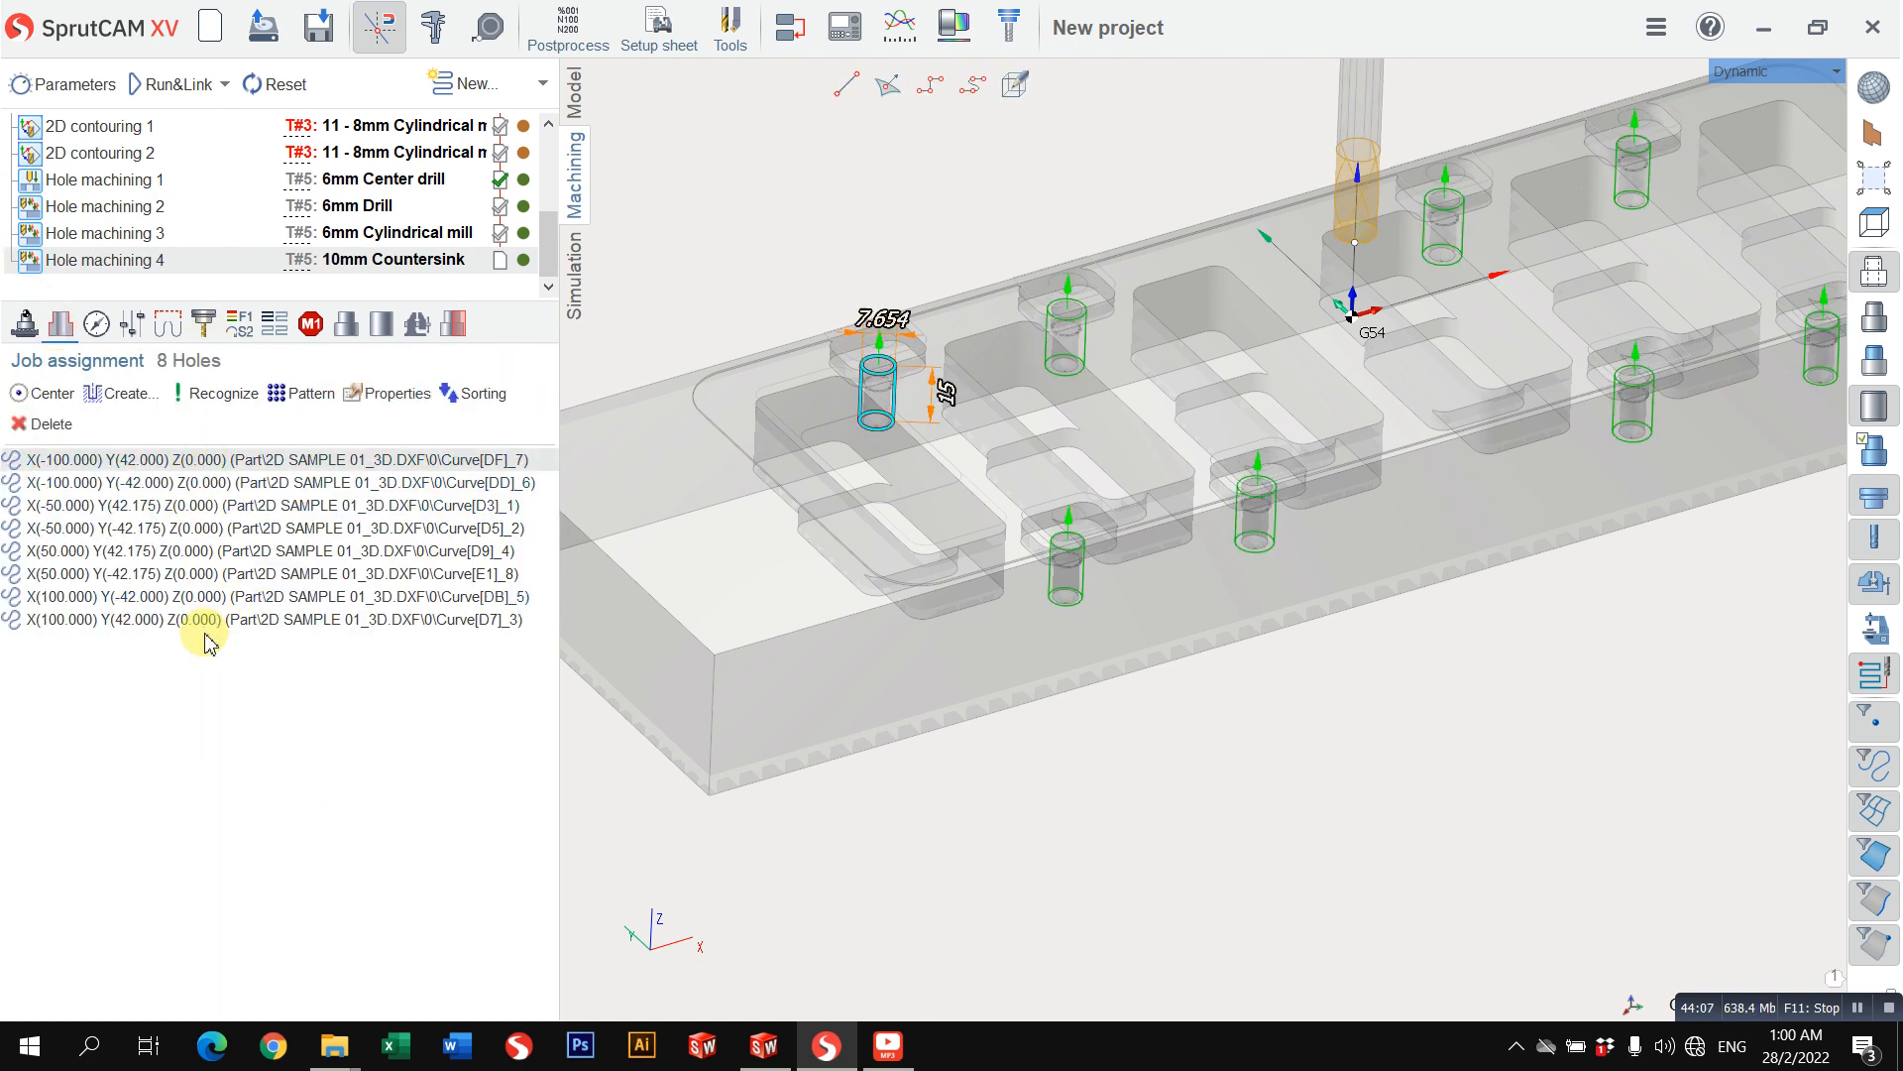
{"action": "key", "text": "ctrl+a"}
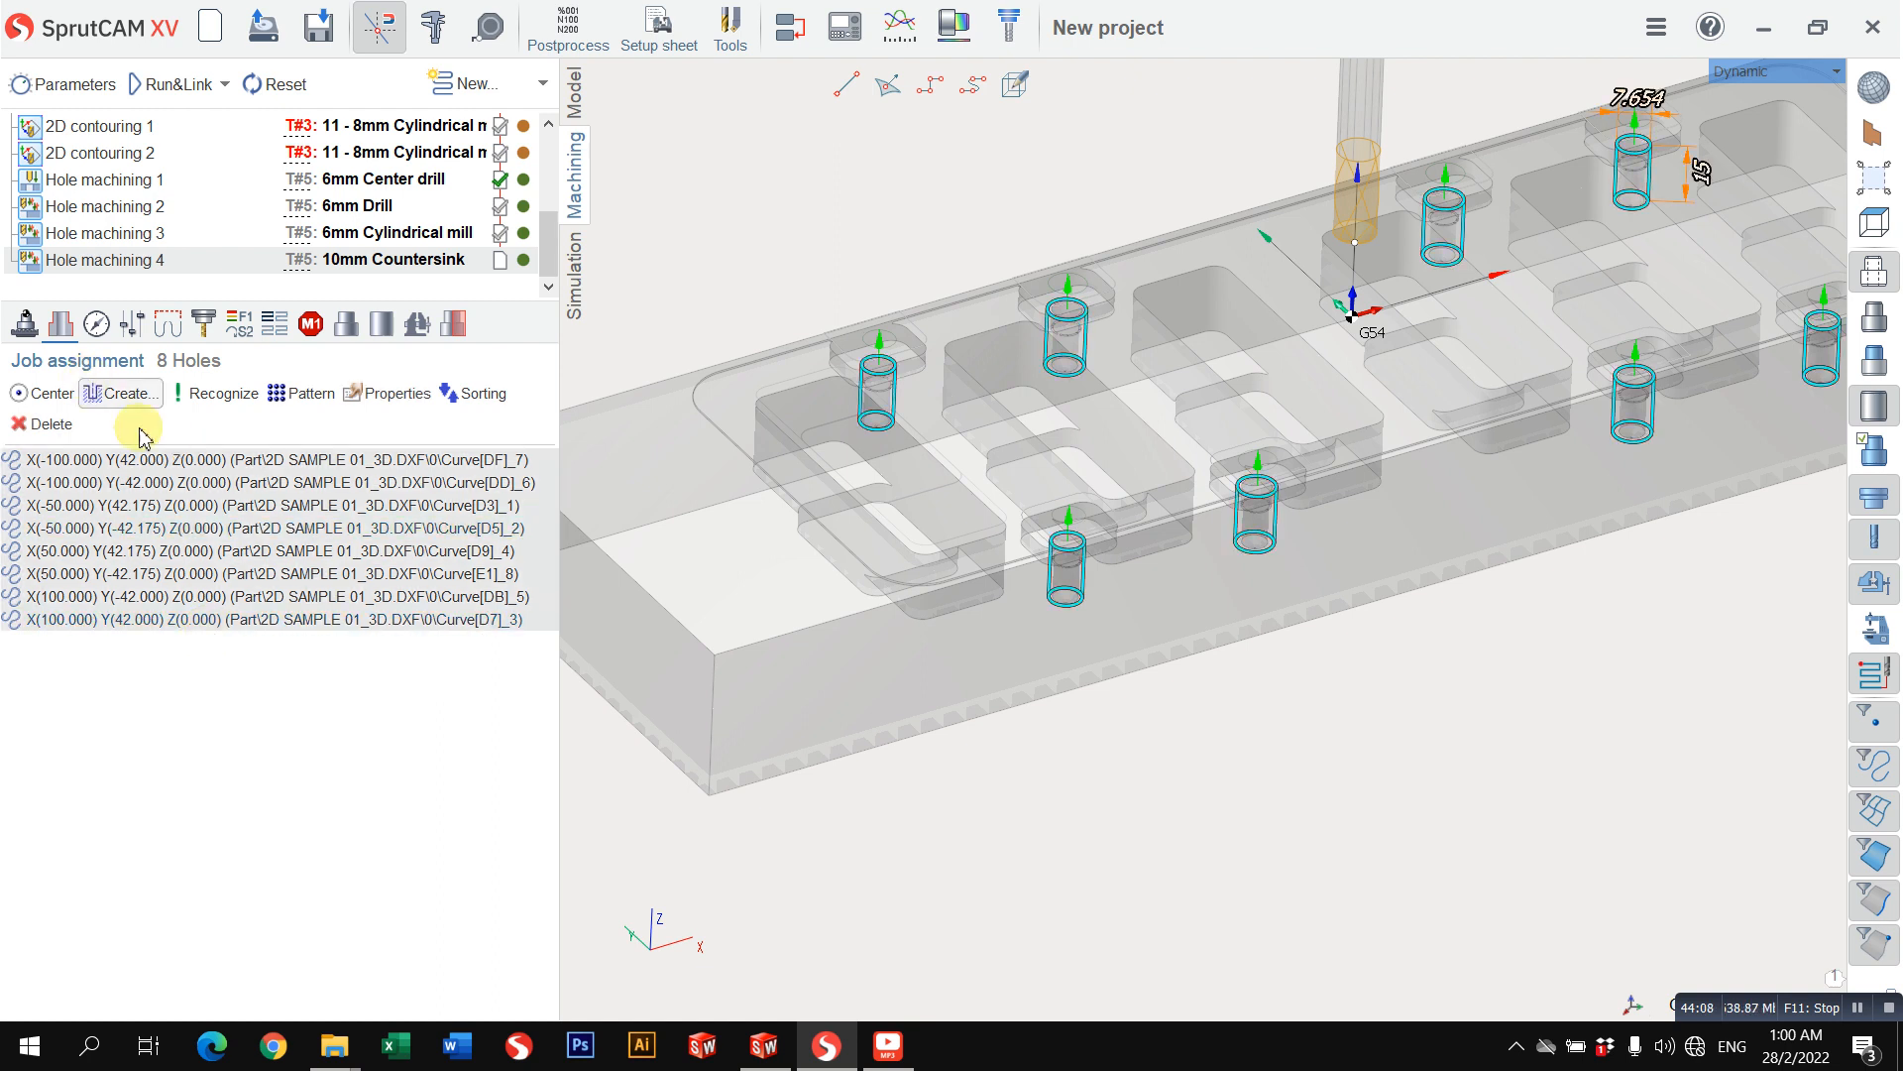
{"action": "left_click", "coordinate": [386, 397]}
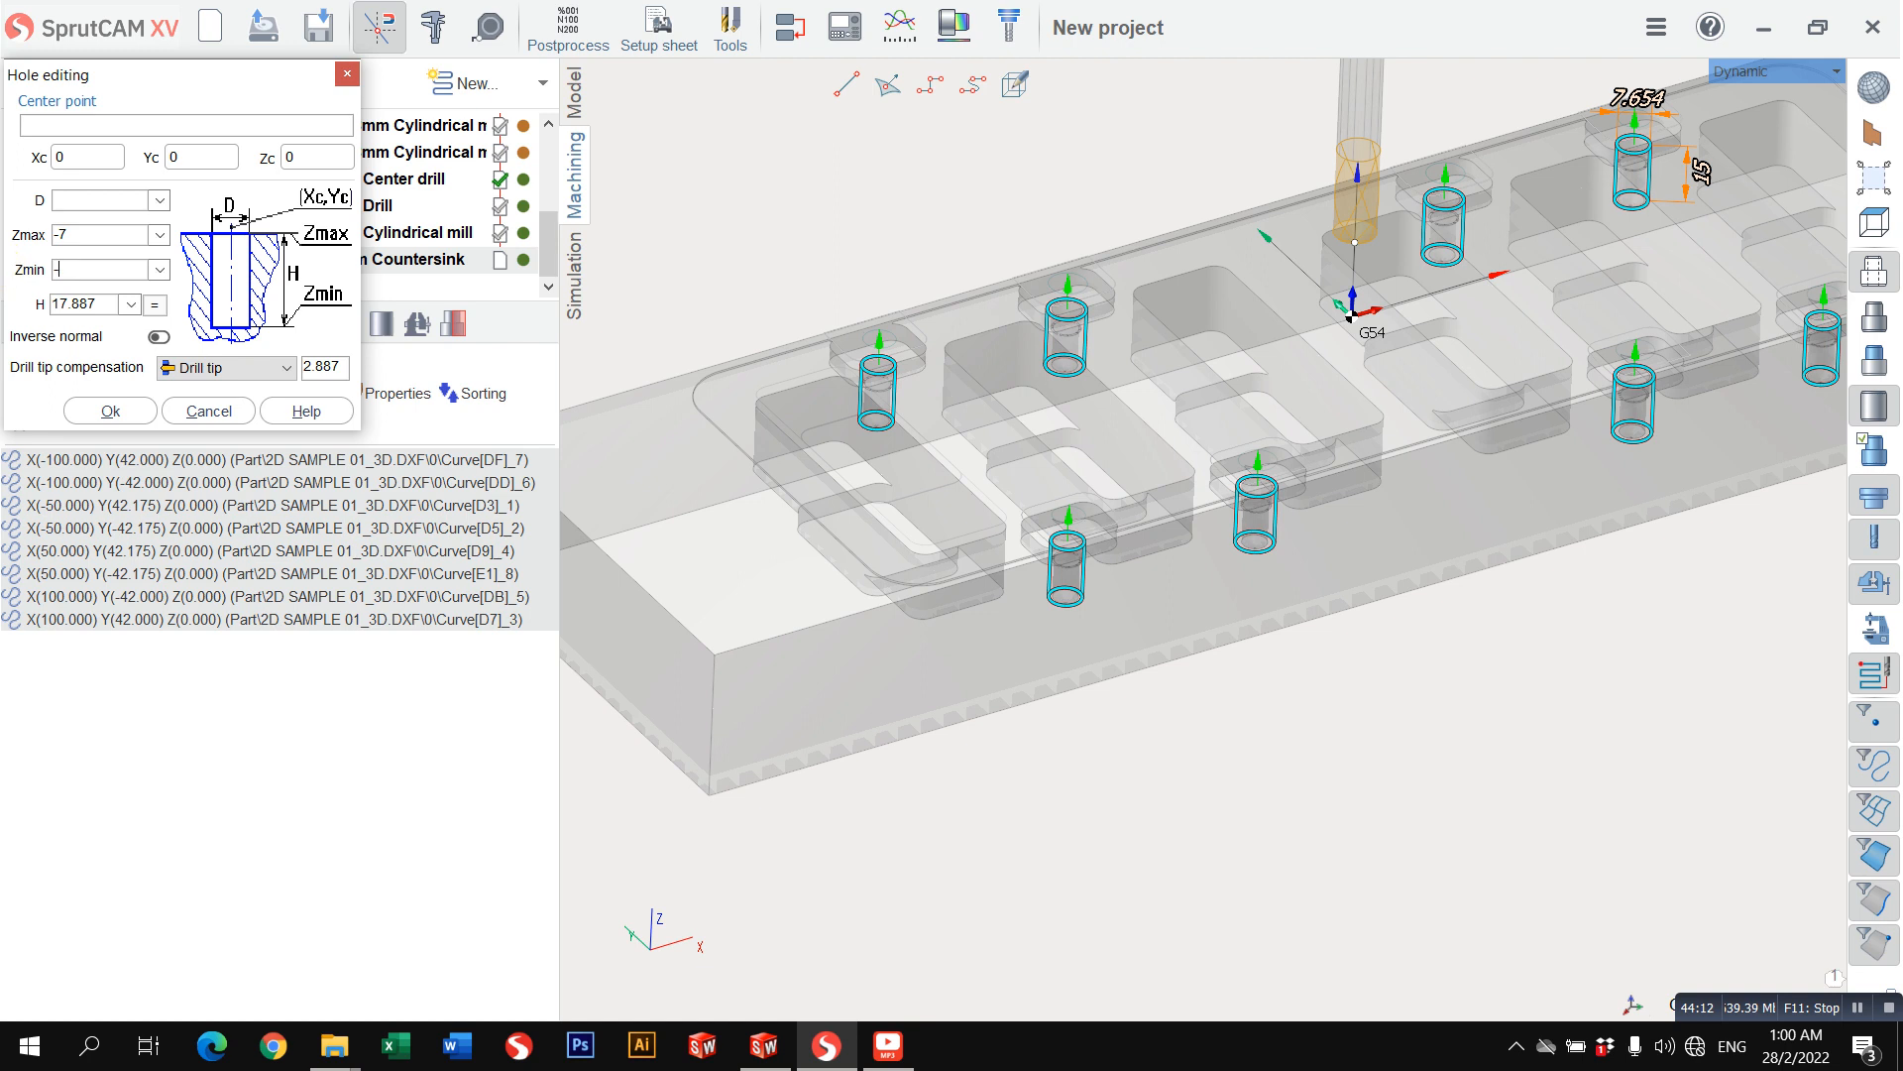
{"action": "type", "text": "8"}
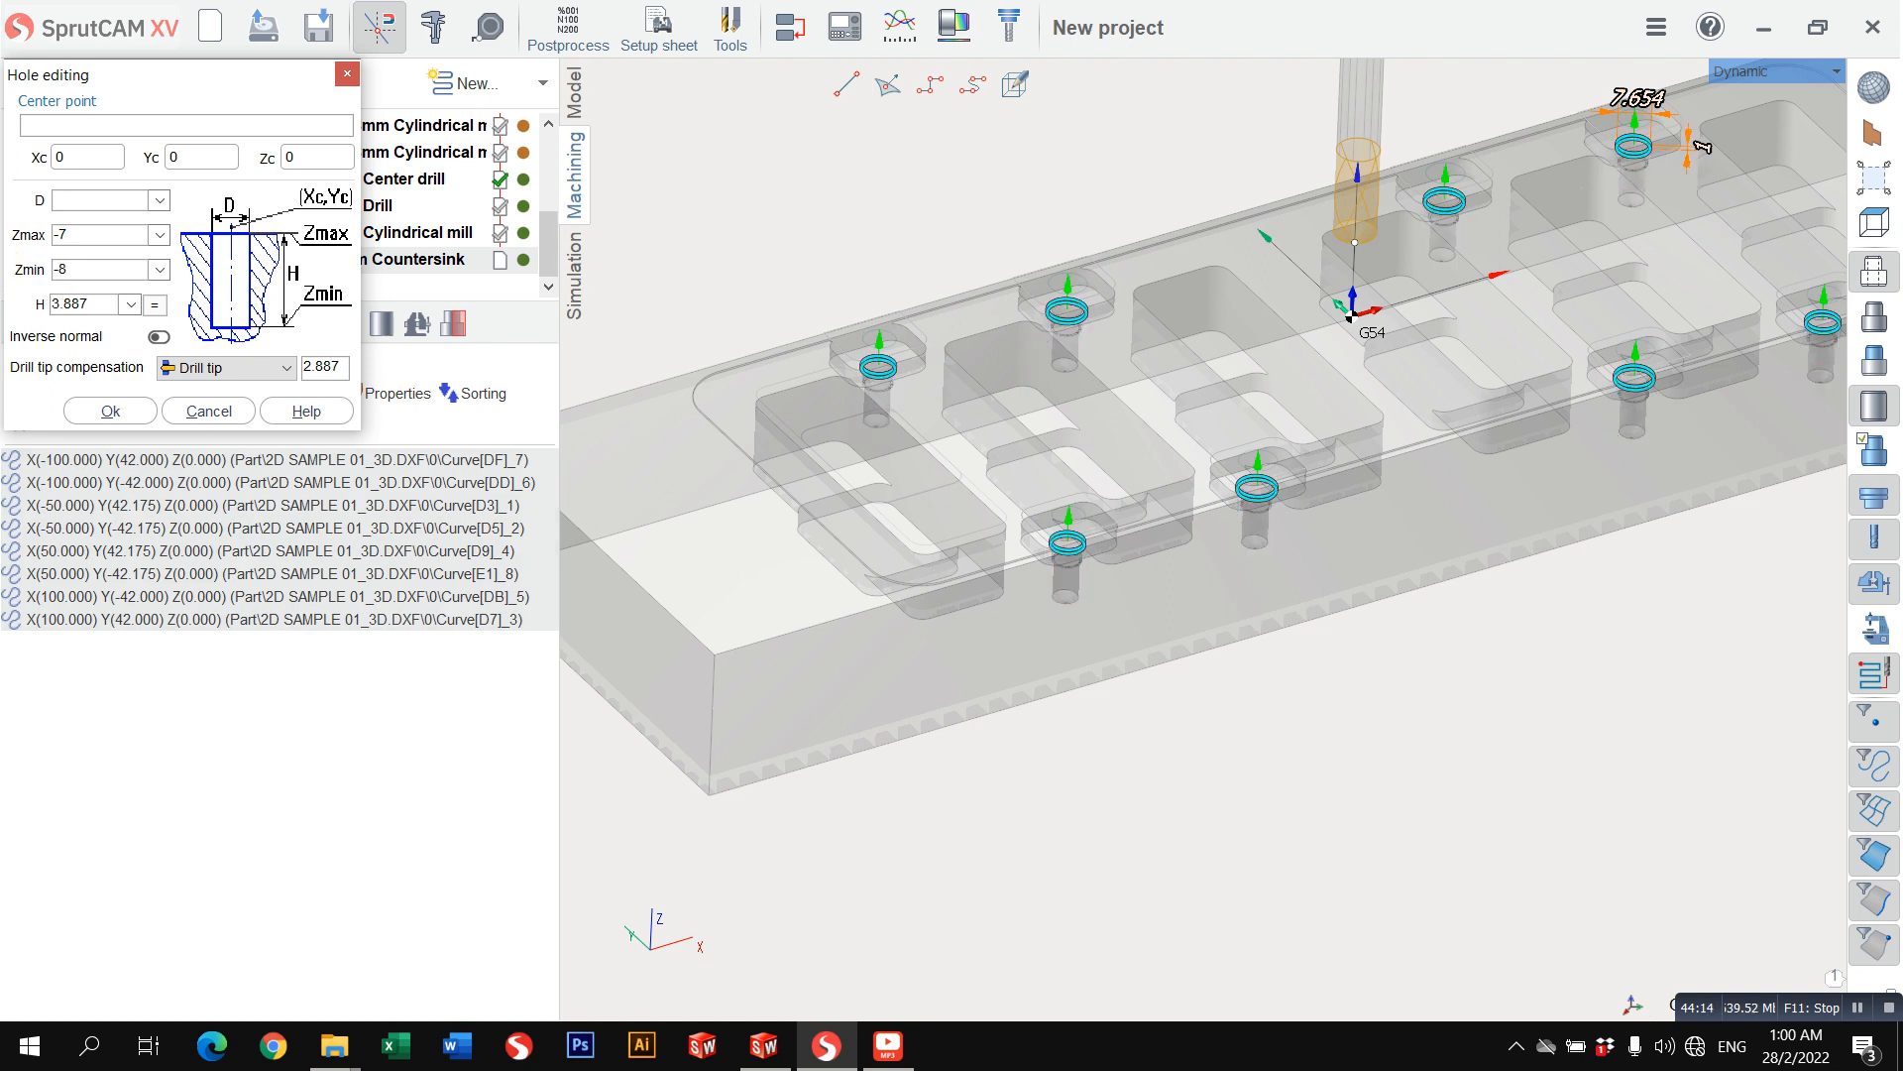
{"action": "left_click", "coordinate": [103, 425]}
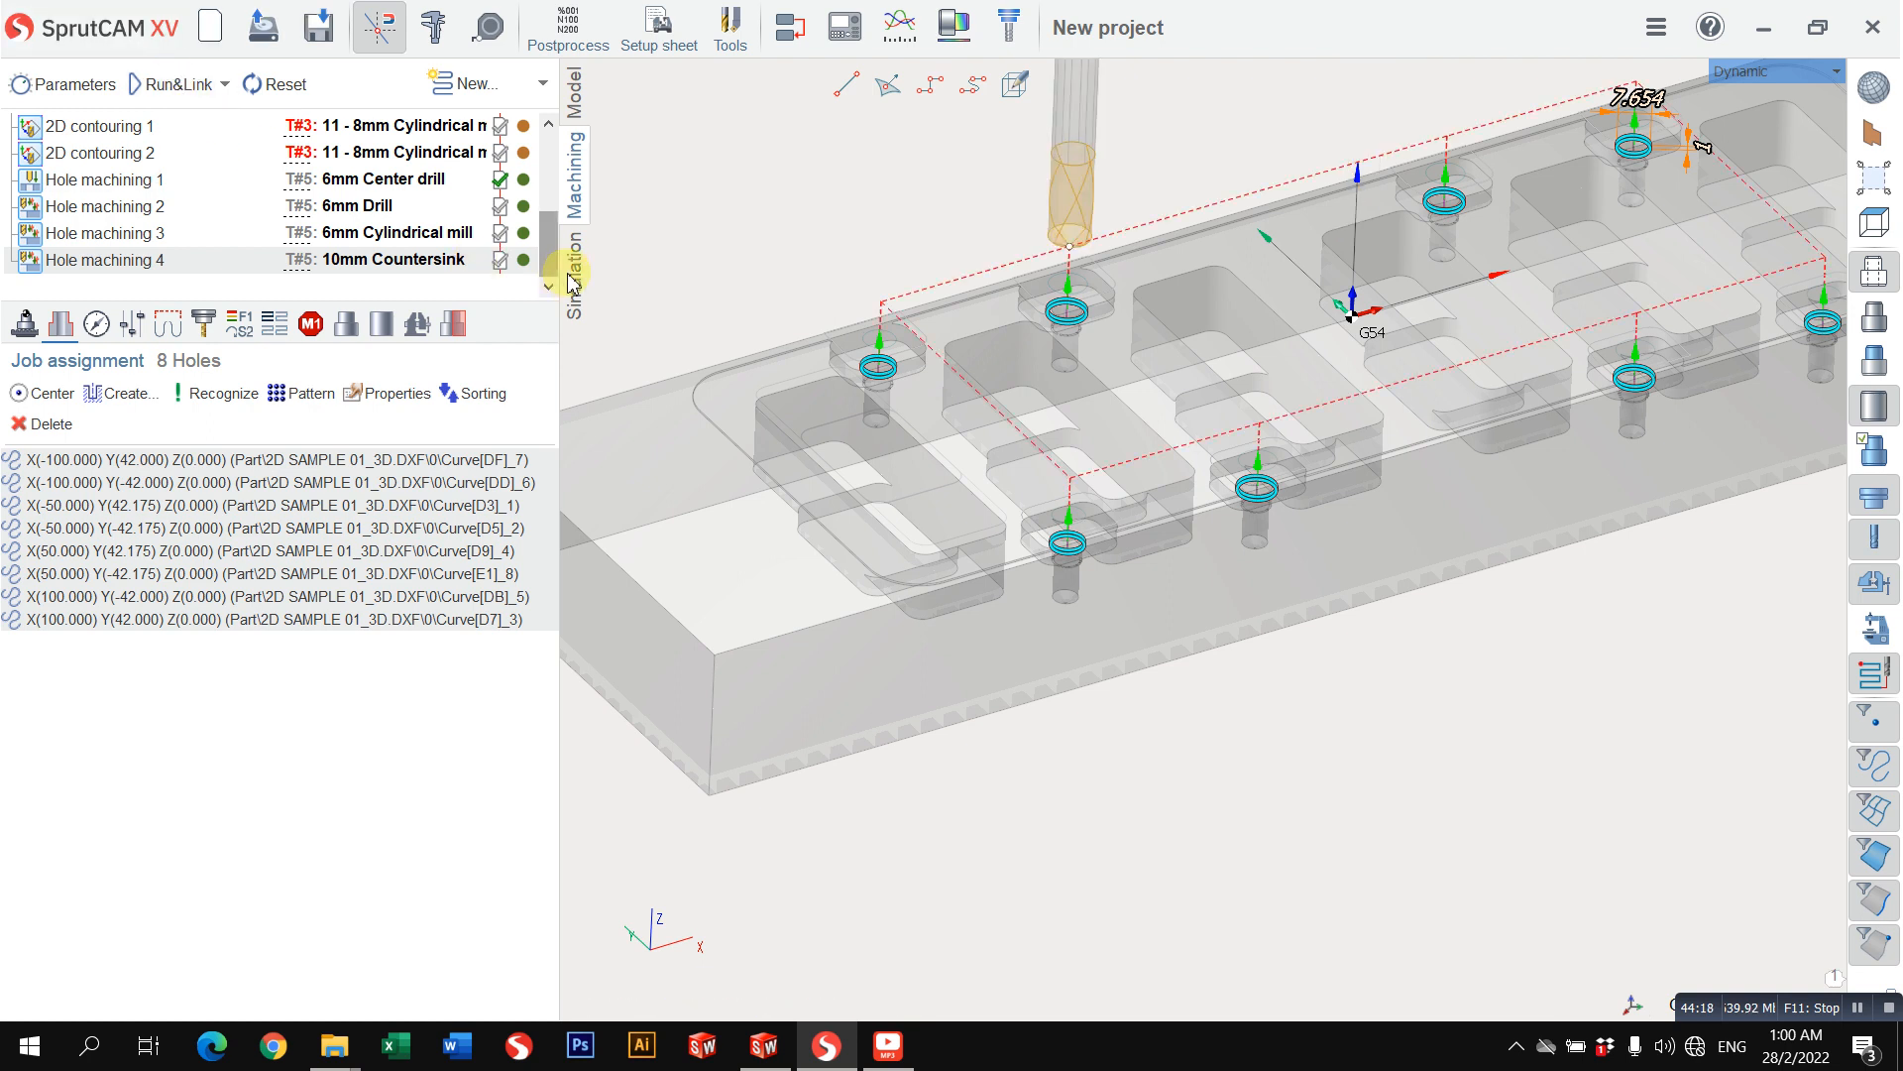
Step: Simulate Hole machining 4 and examine the countersinks in the small pockets up close
{"action": "left_click", "coordinate": [573, 282]}
{"action": "left_click", "coordinate": [397, 84]}
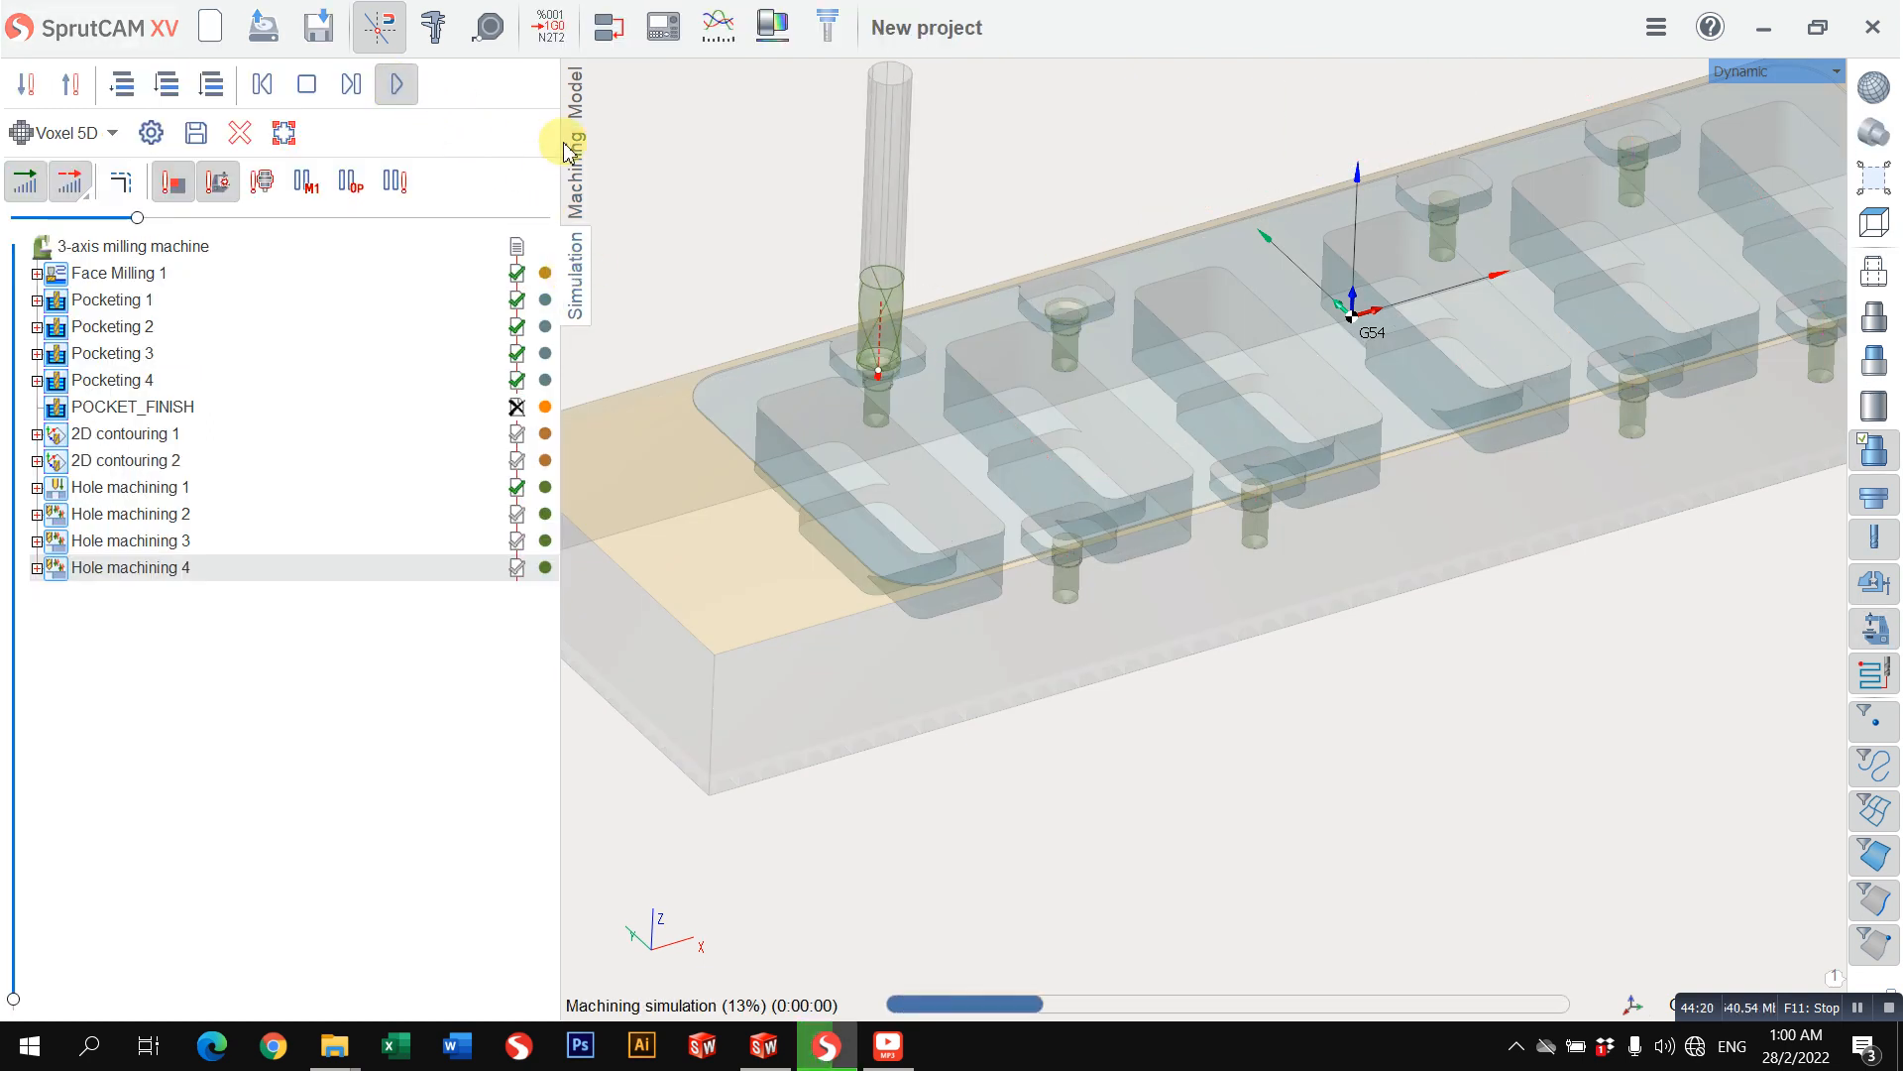
{"action": "scroll", "coordinate": [917, 298], "scroll_direction": "up", "scroll_amount": 3}
{"action": "scroll", "coordinate": [1646, 502], "scroll_direction": "down", "scroll_amount": 4}
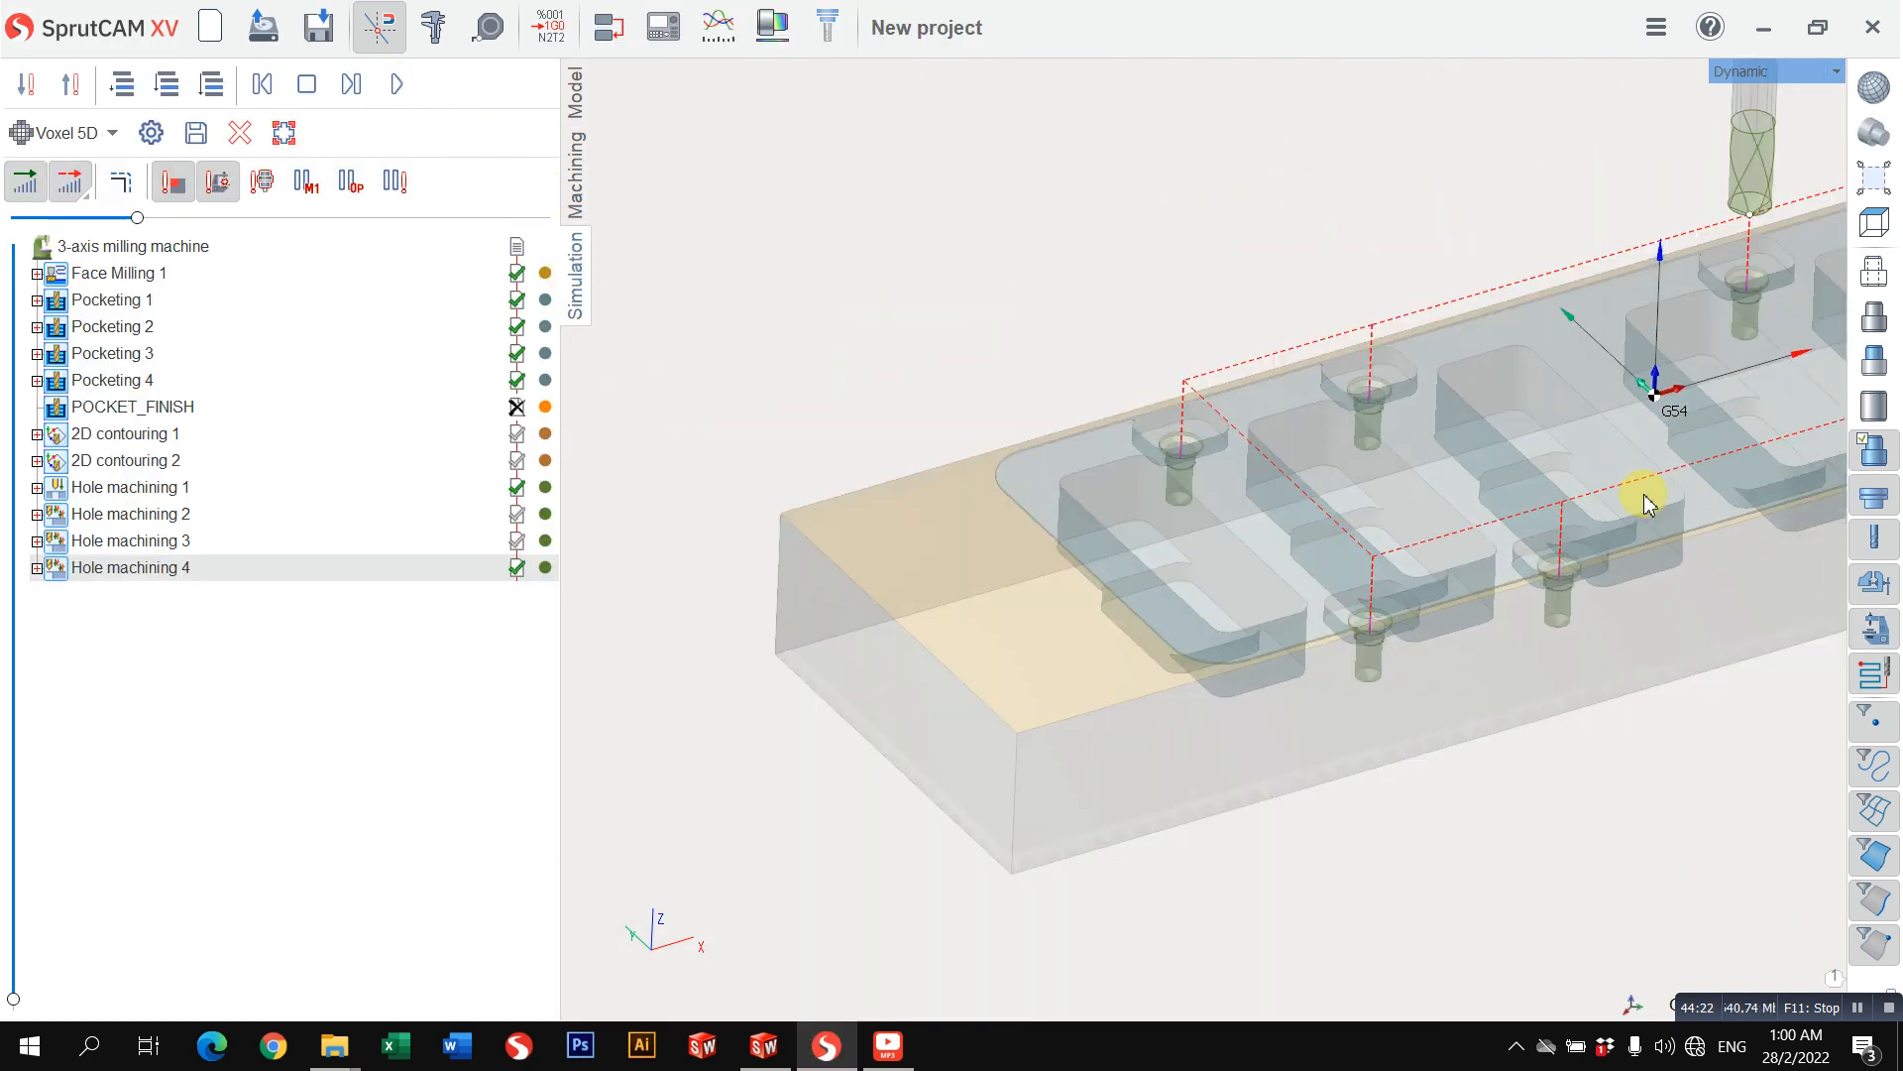
{"action": "middle_click_drag", "start_coordinate": [1584, 508], "coordinate": [1159, 575]}
{"action": "scroll", "coordinate": [1368, 413], "scroll_direction": "up", "scroll_amount": 3}
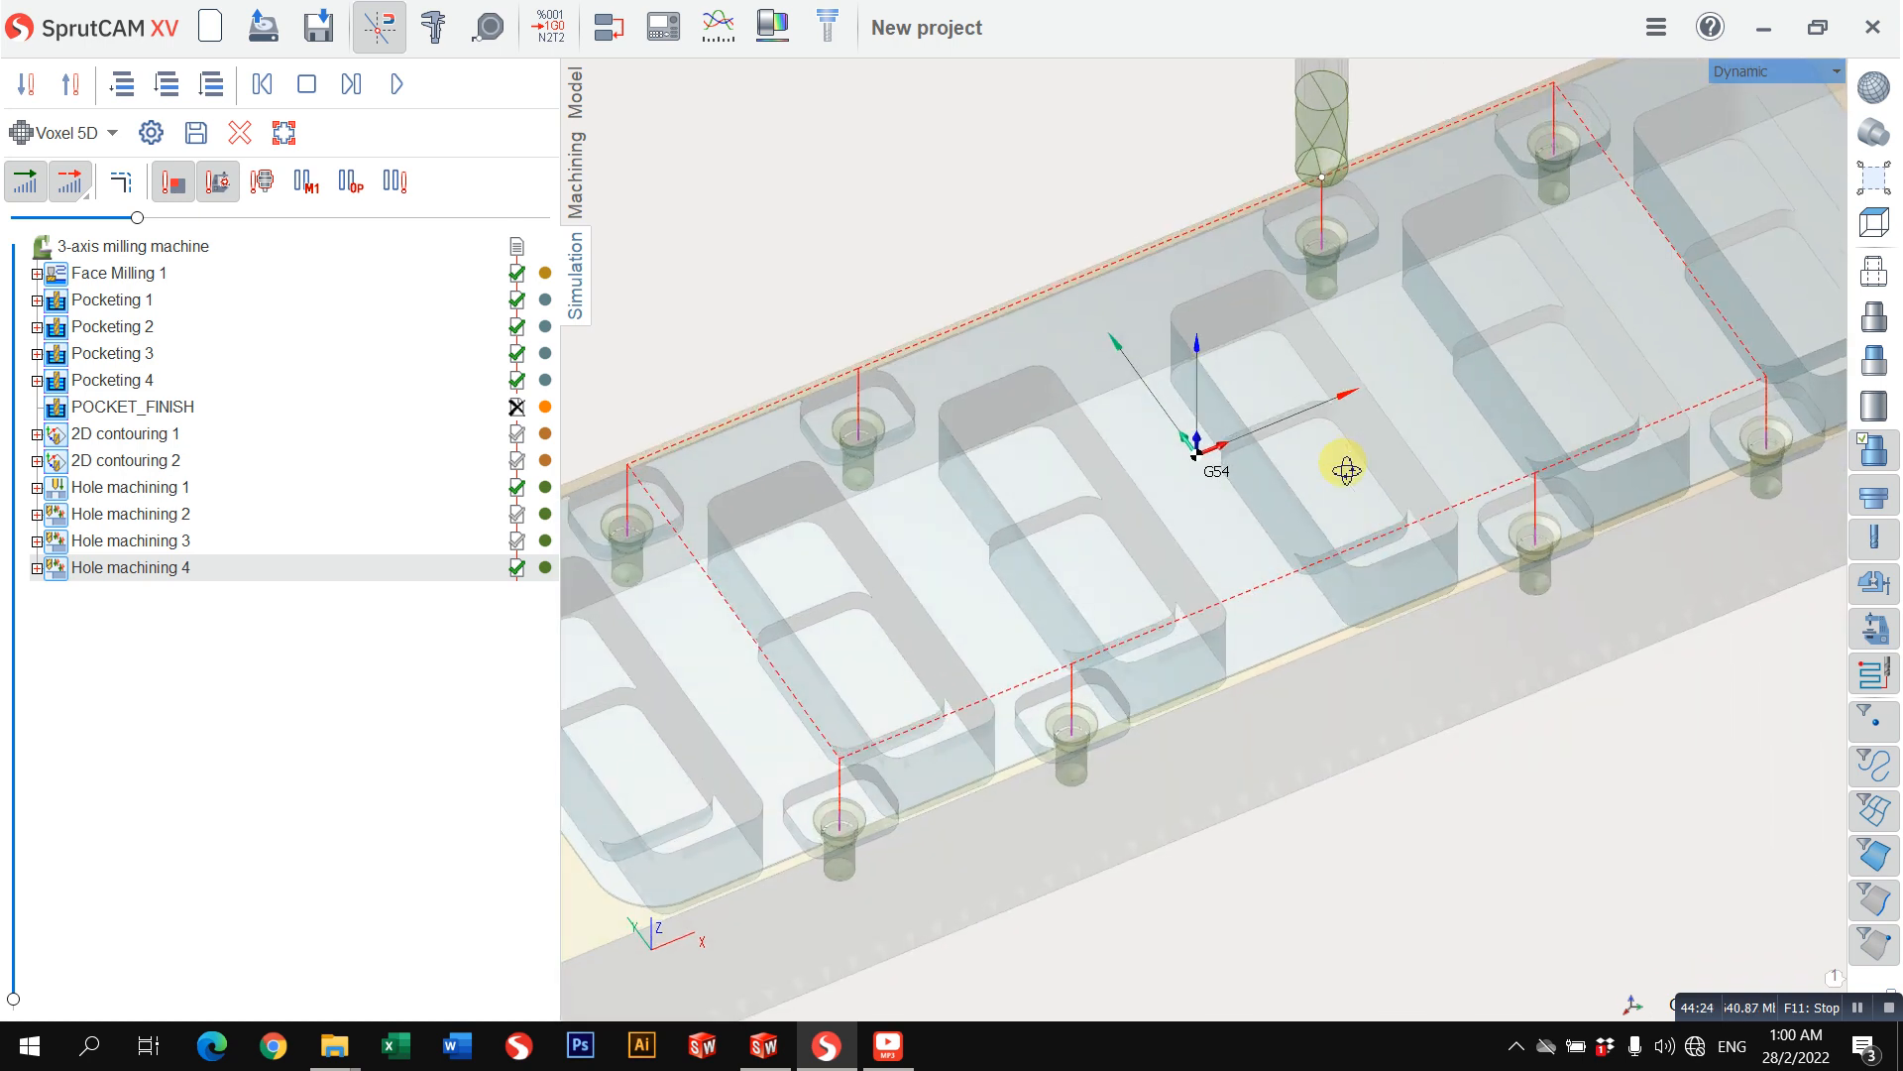
{"action": "right_click_drag", "start_coordinate": [844, 452], "coordinate": [968, 469]}
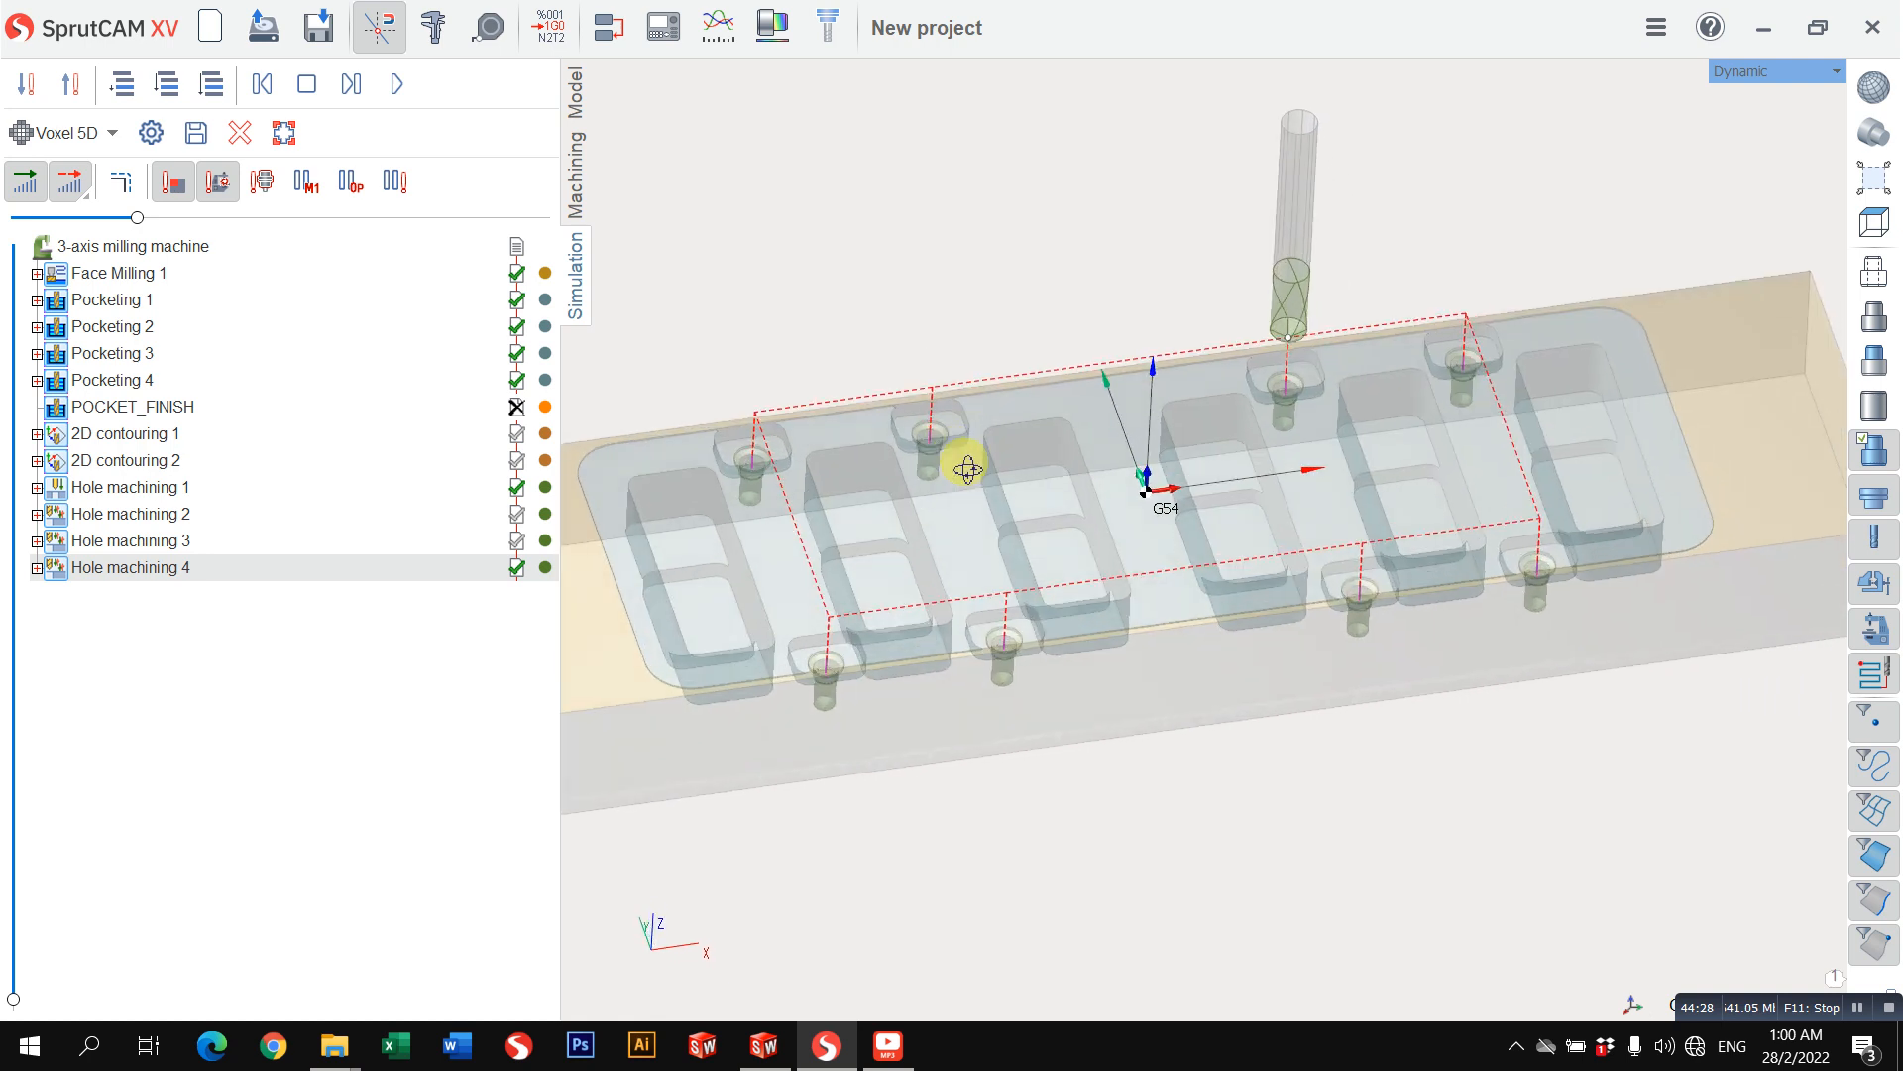
{"action": "scroll", "coordinate": [764, 446], "scroll_direction": "up", "scroll_amount": 8}
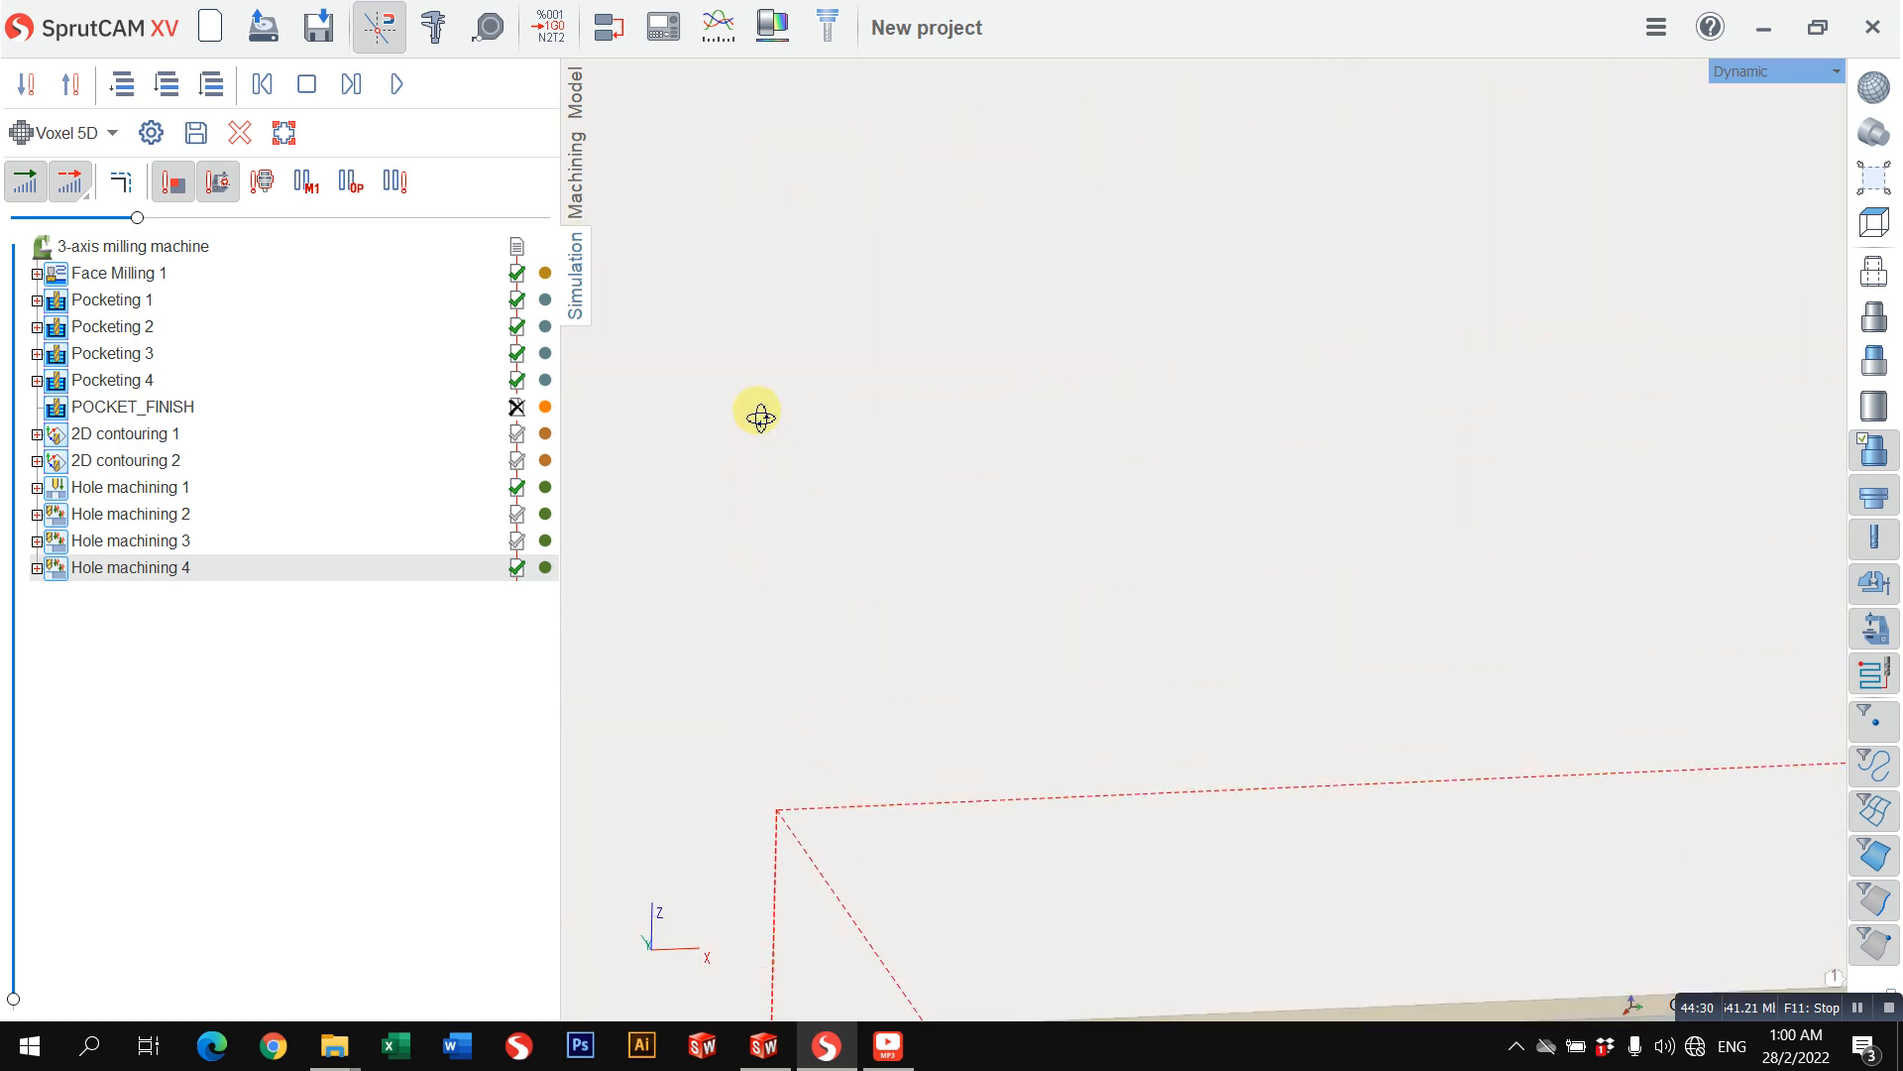
{"action": "middle_click_drag", "start_coordinate": [910, 823], "coordinate": [1009, 615]}
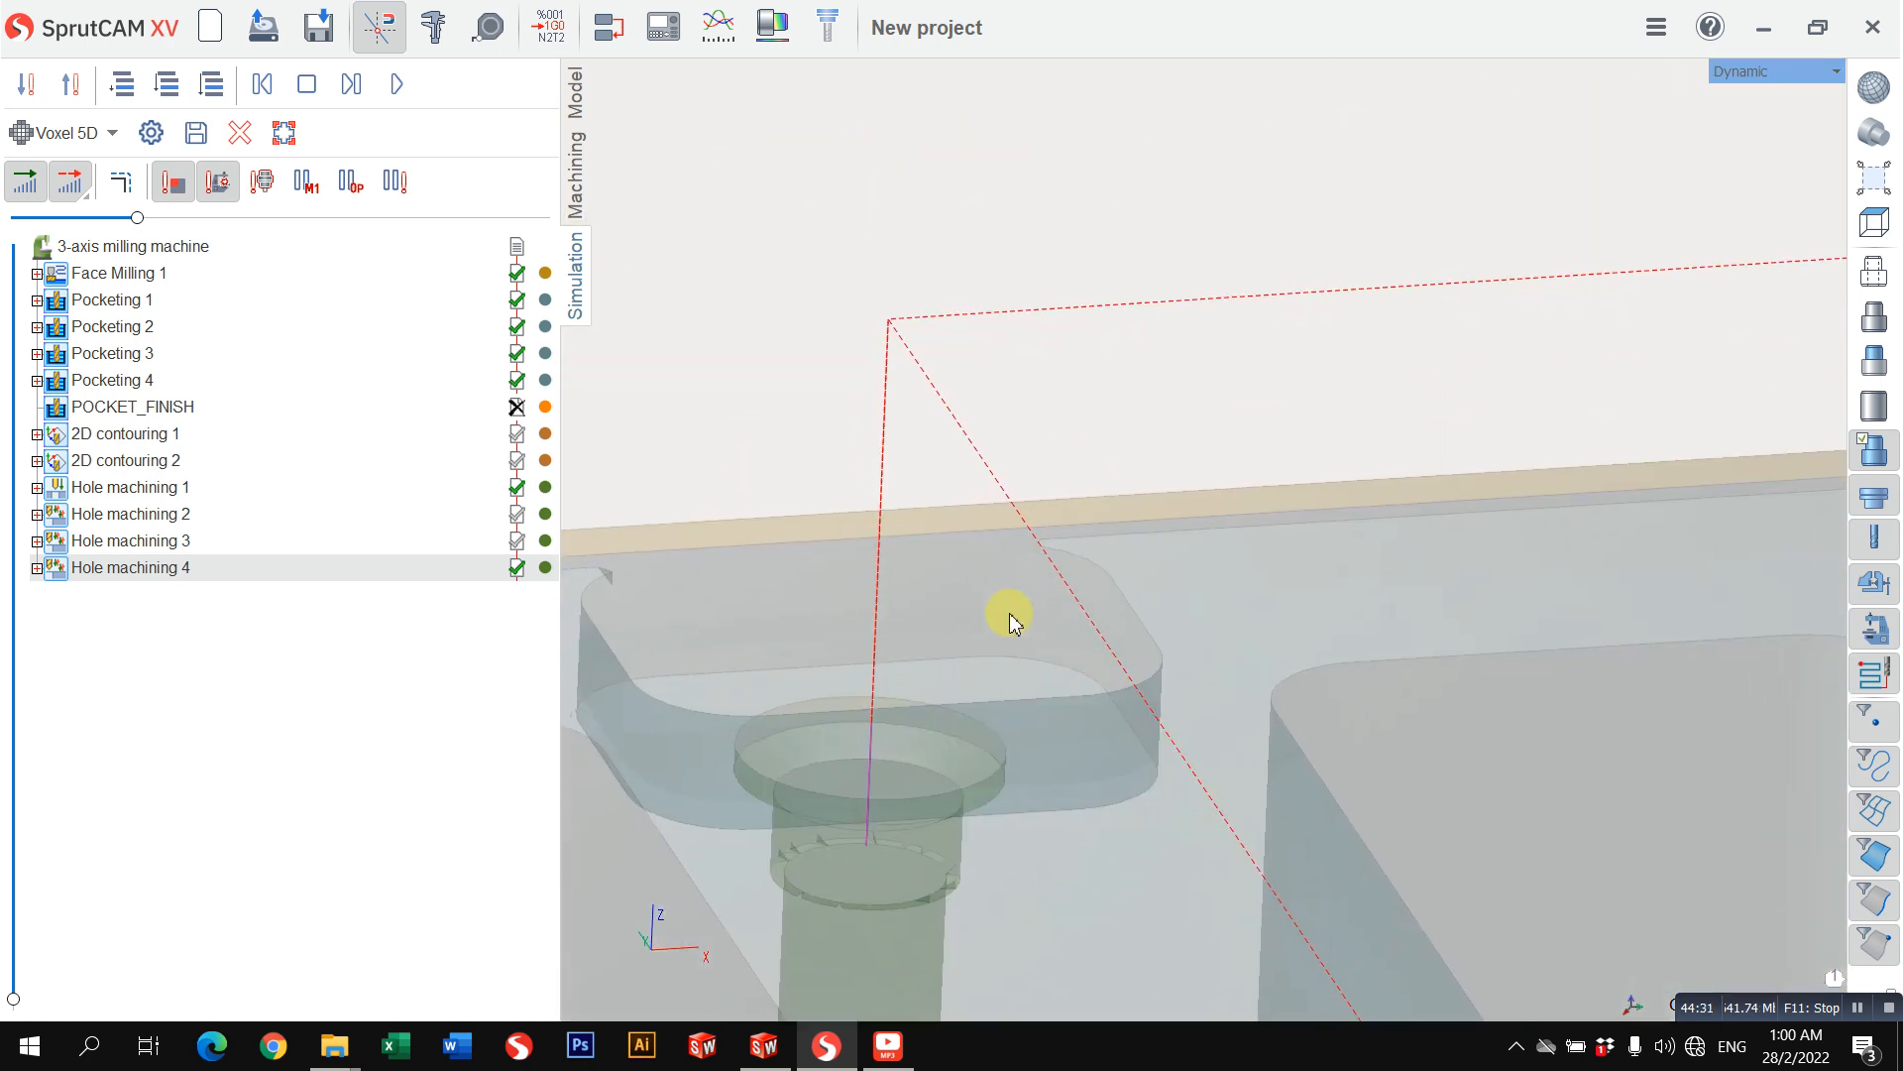
Step: Reapply the hole properties to all eight holes and recalculate Hole machining 4
{"action": "left_click", "coordinate": [573, 195]}
{"action": "left_click", "coordinate": [139, 459]}
{"action": "left_click", "coordinate": [178, 618], "text": "shift"}
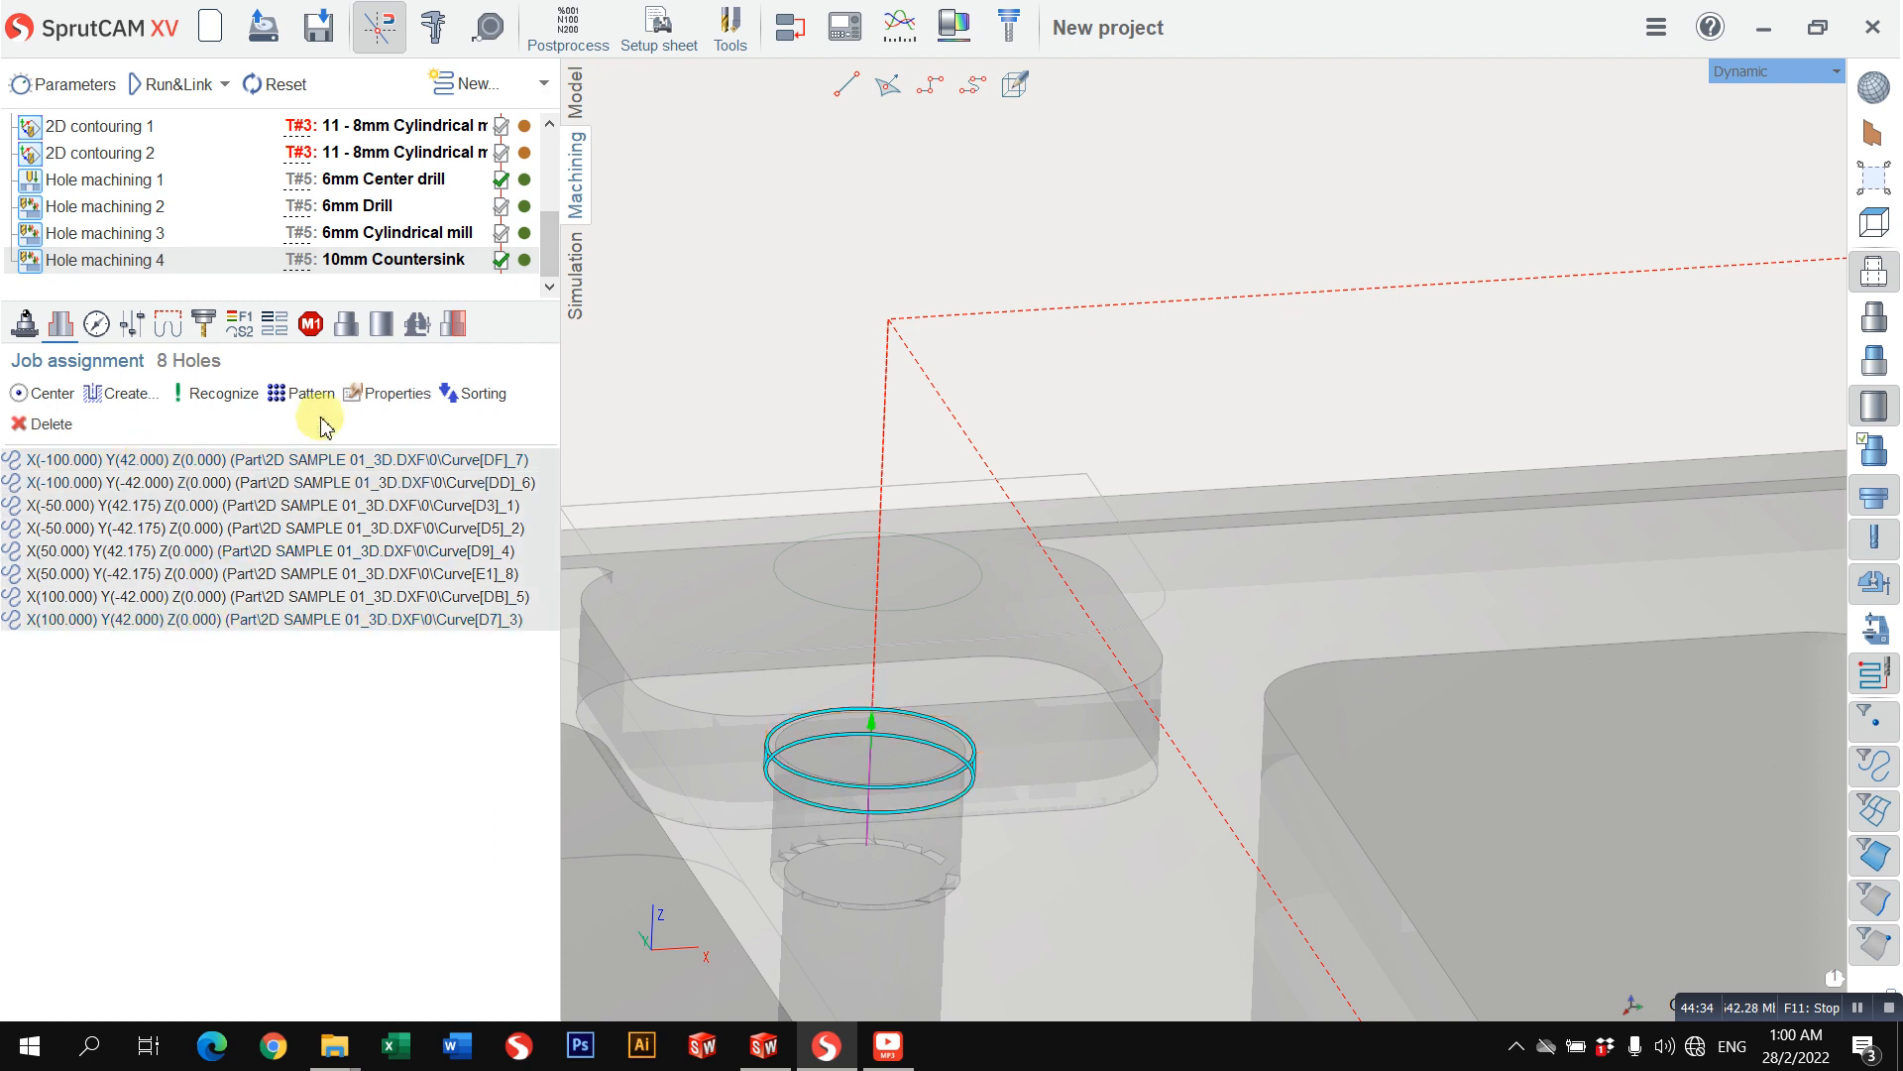
{"action": "left_click", "coordinate": [388, 394]}
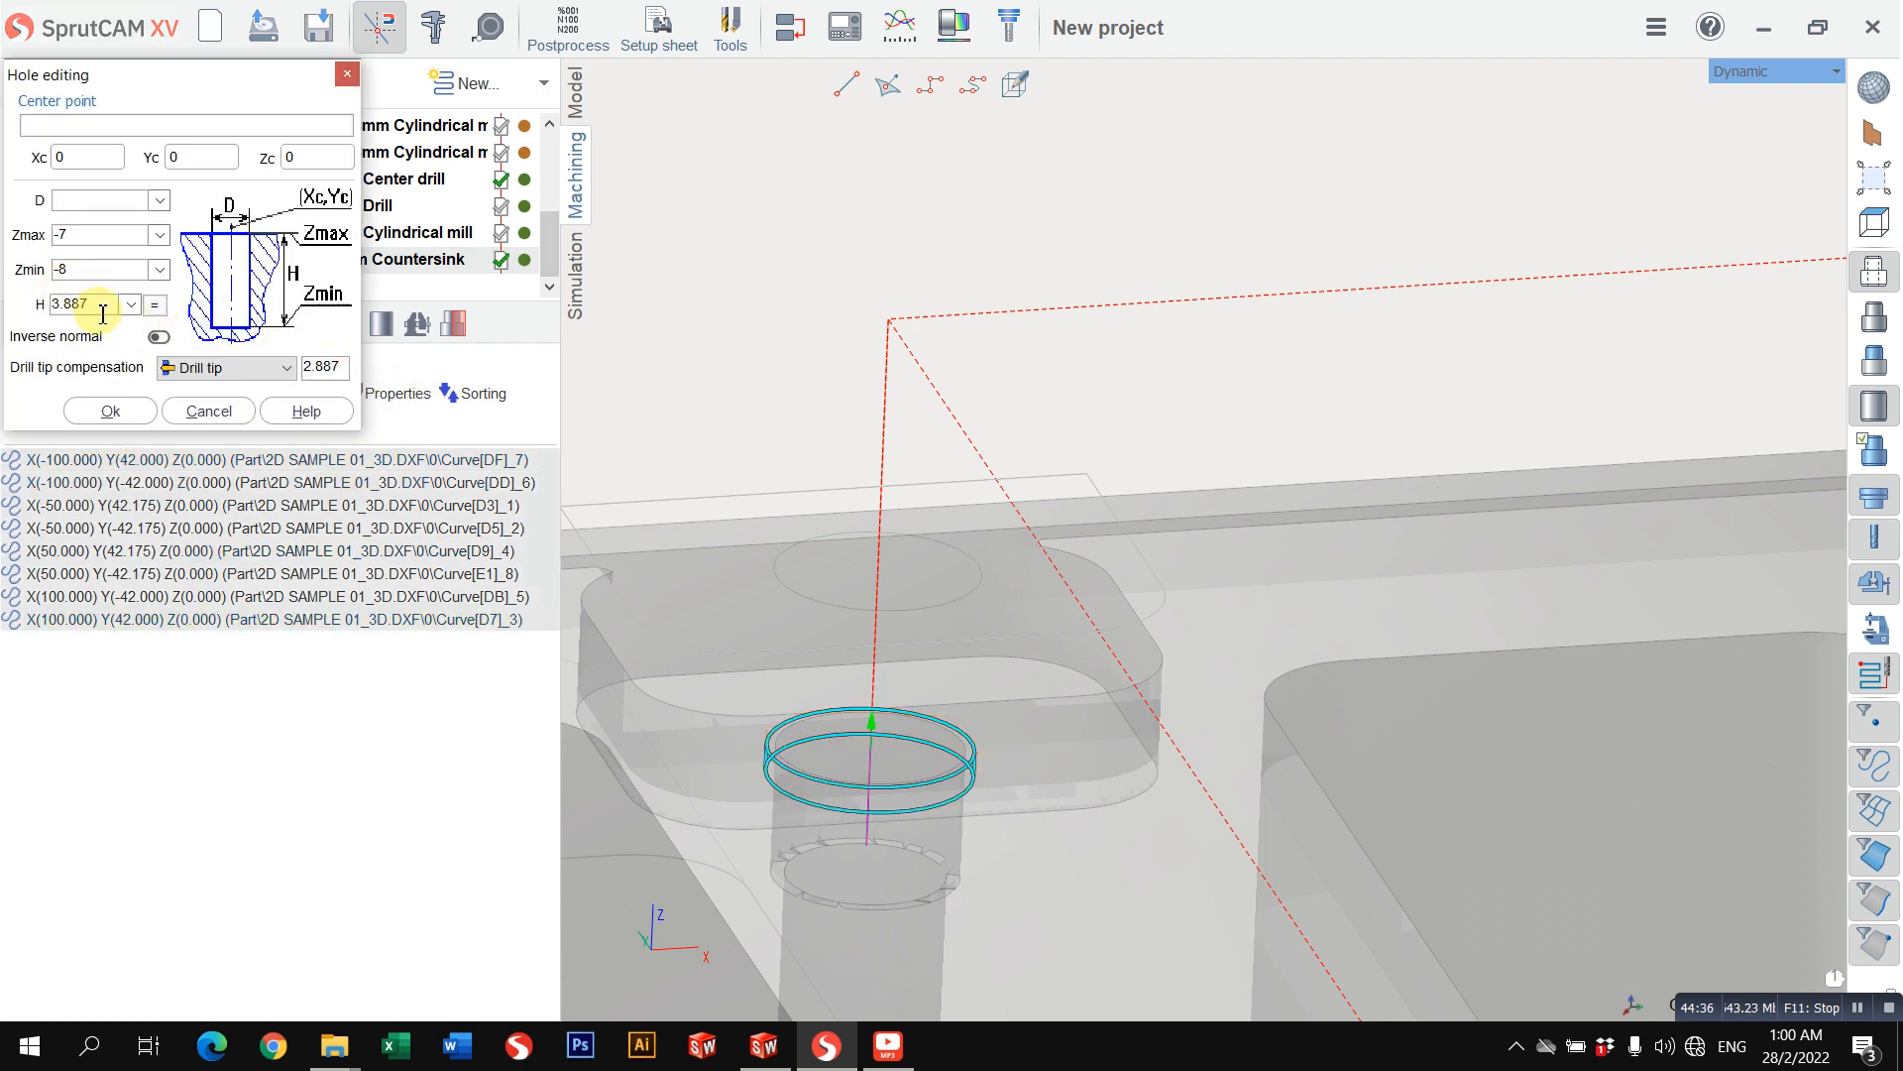
{"action": "key", "text": "Return"}
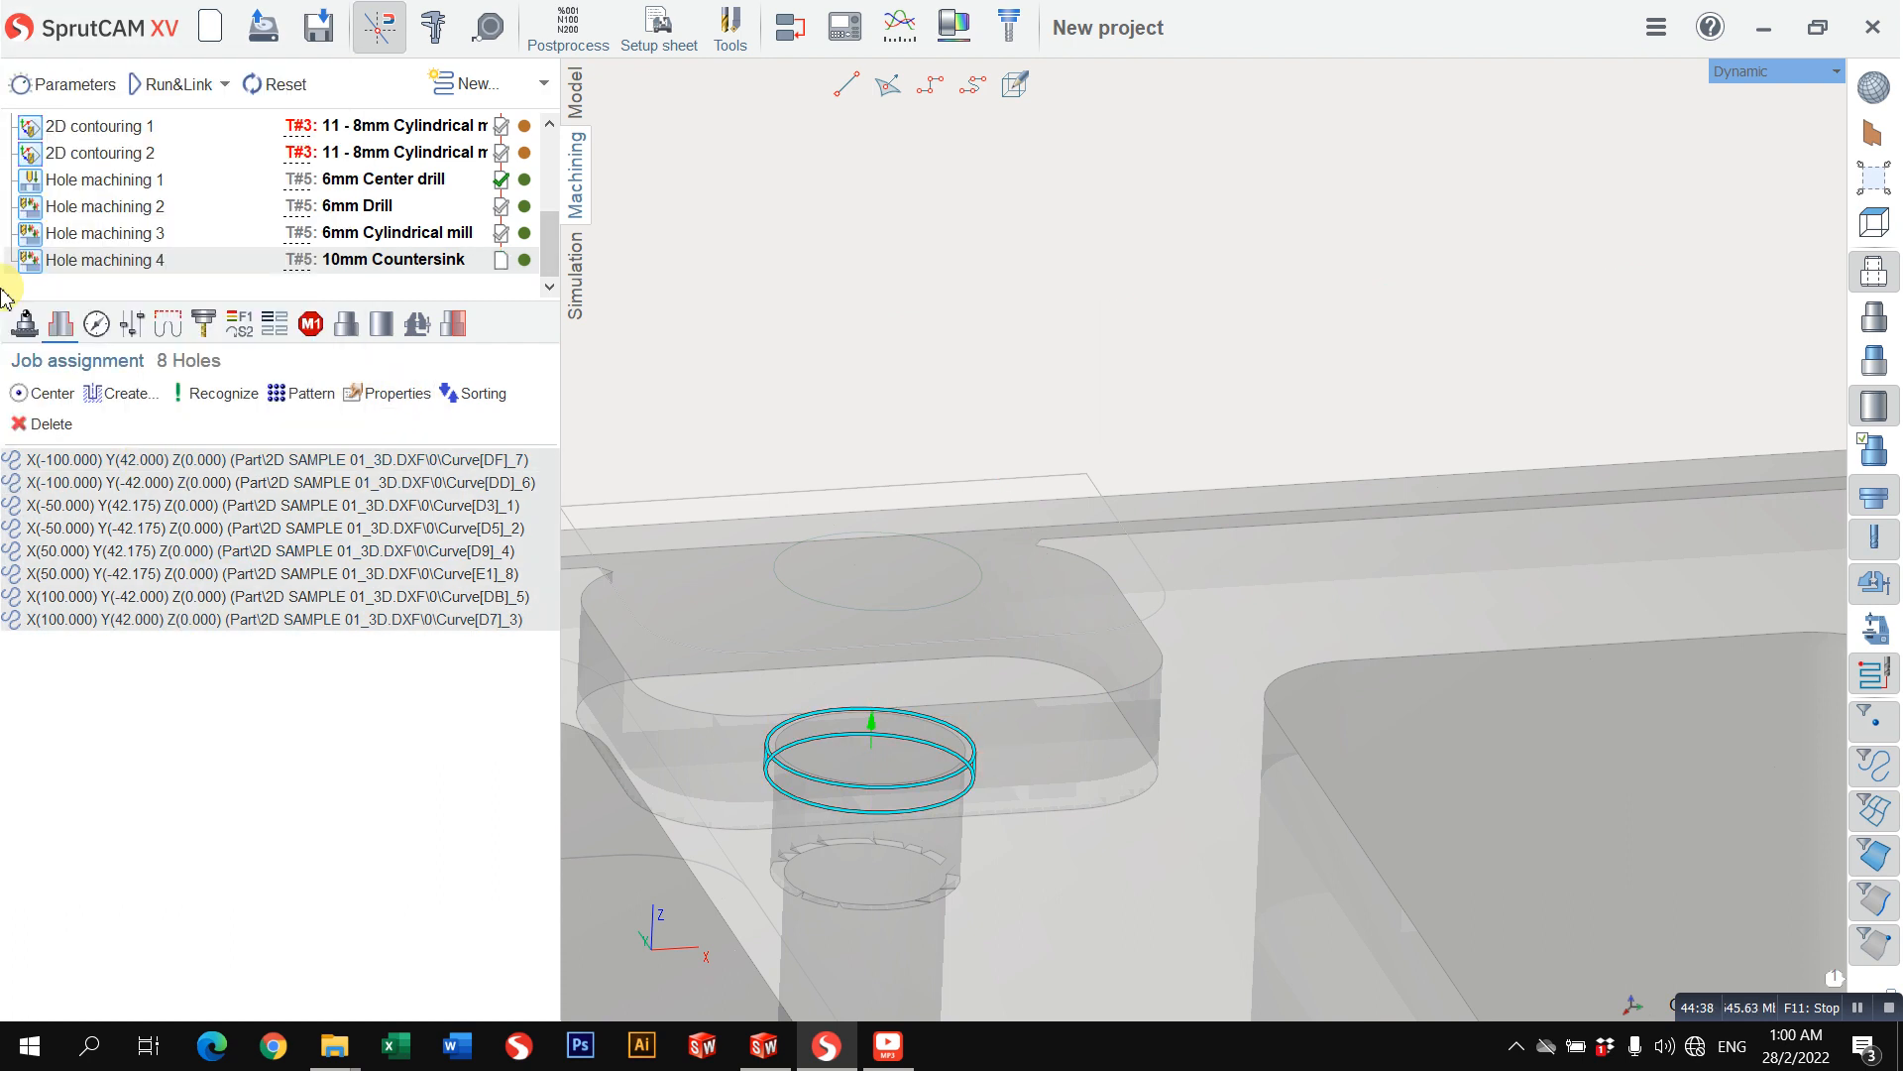
{"action": "left_click", "coordinate": [169, 83]}
{"action": "scroll", "coordinate": [983, 419], "scroll_direction": "down", "scroll_amount": 3}
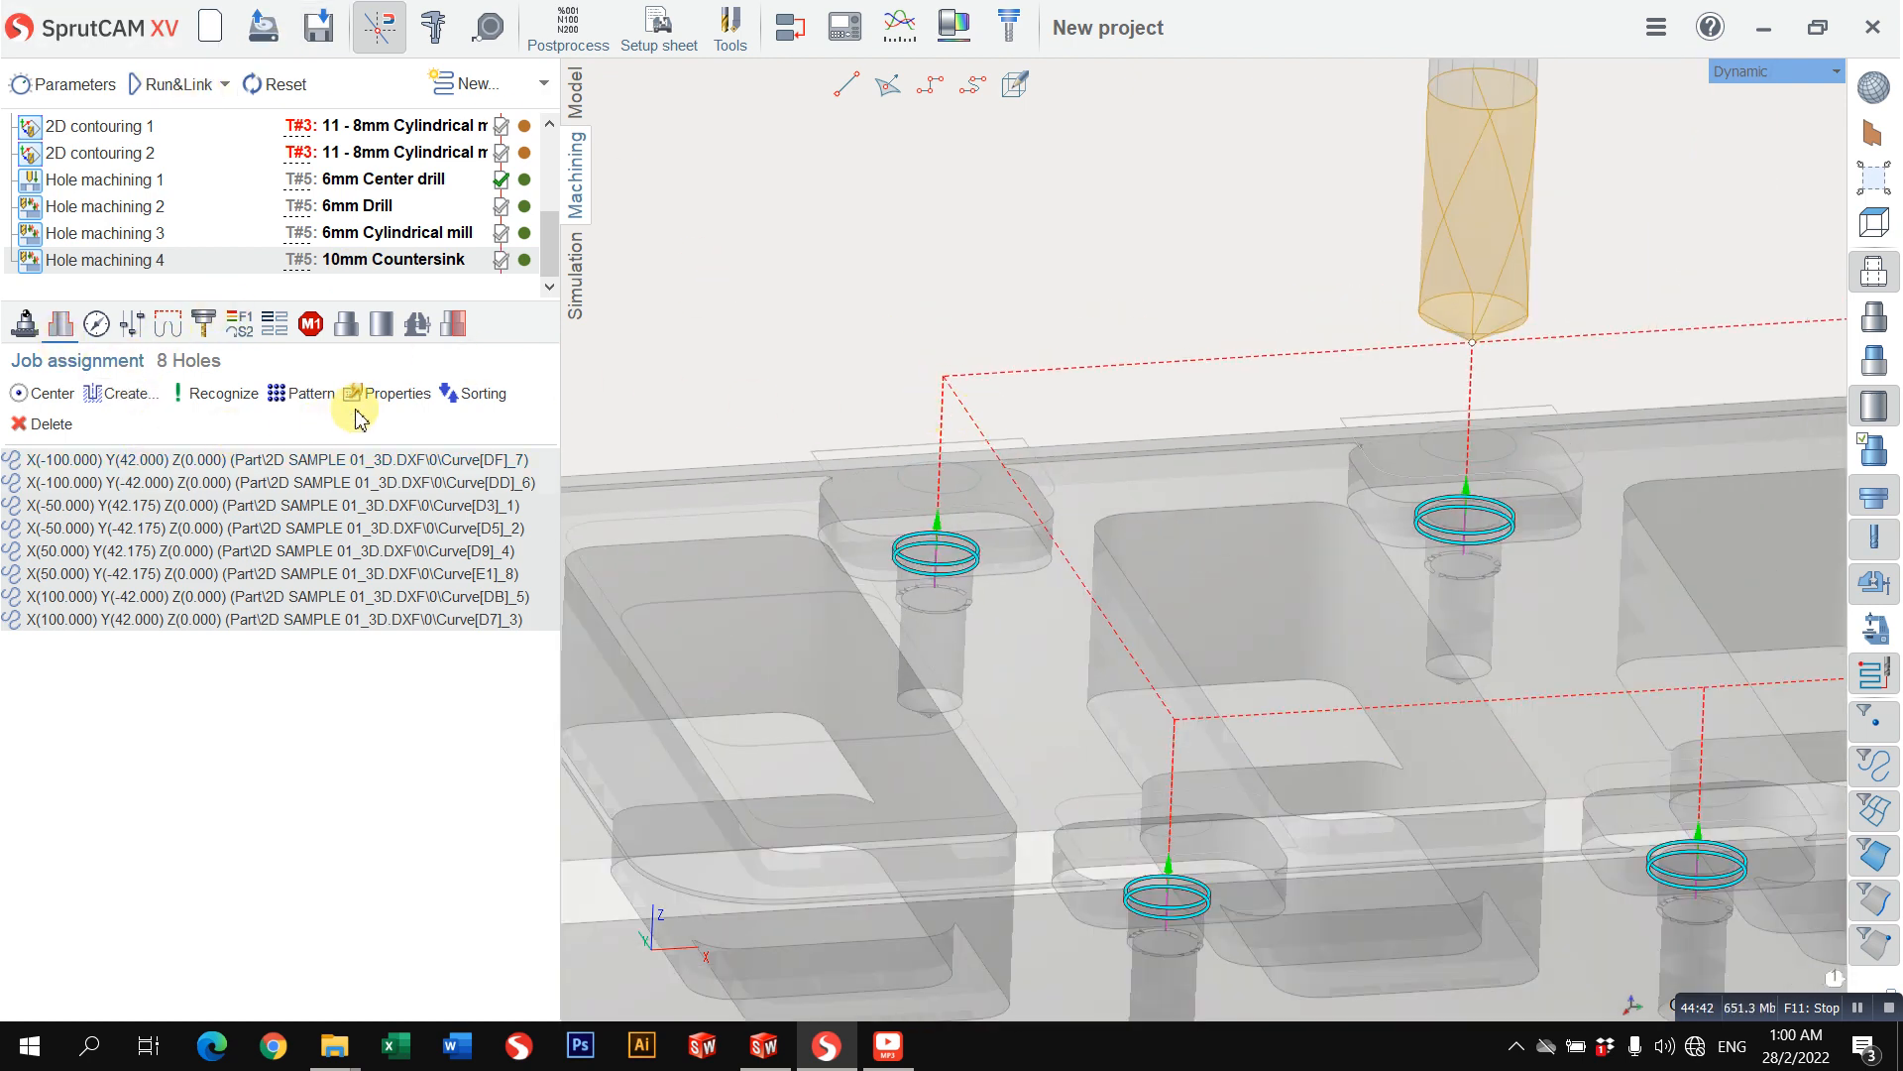
Step: Set the hole height H to 1 with drill tip compensation off for all eight holes, then recalculate and simulate Hole machining 4
{"action": "left_click", "coordinate": [390, 393]}
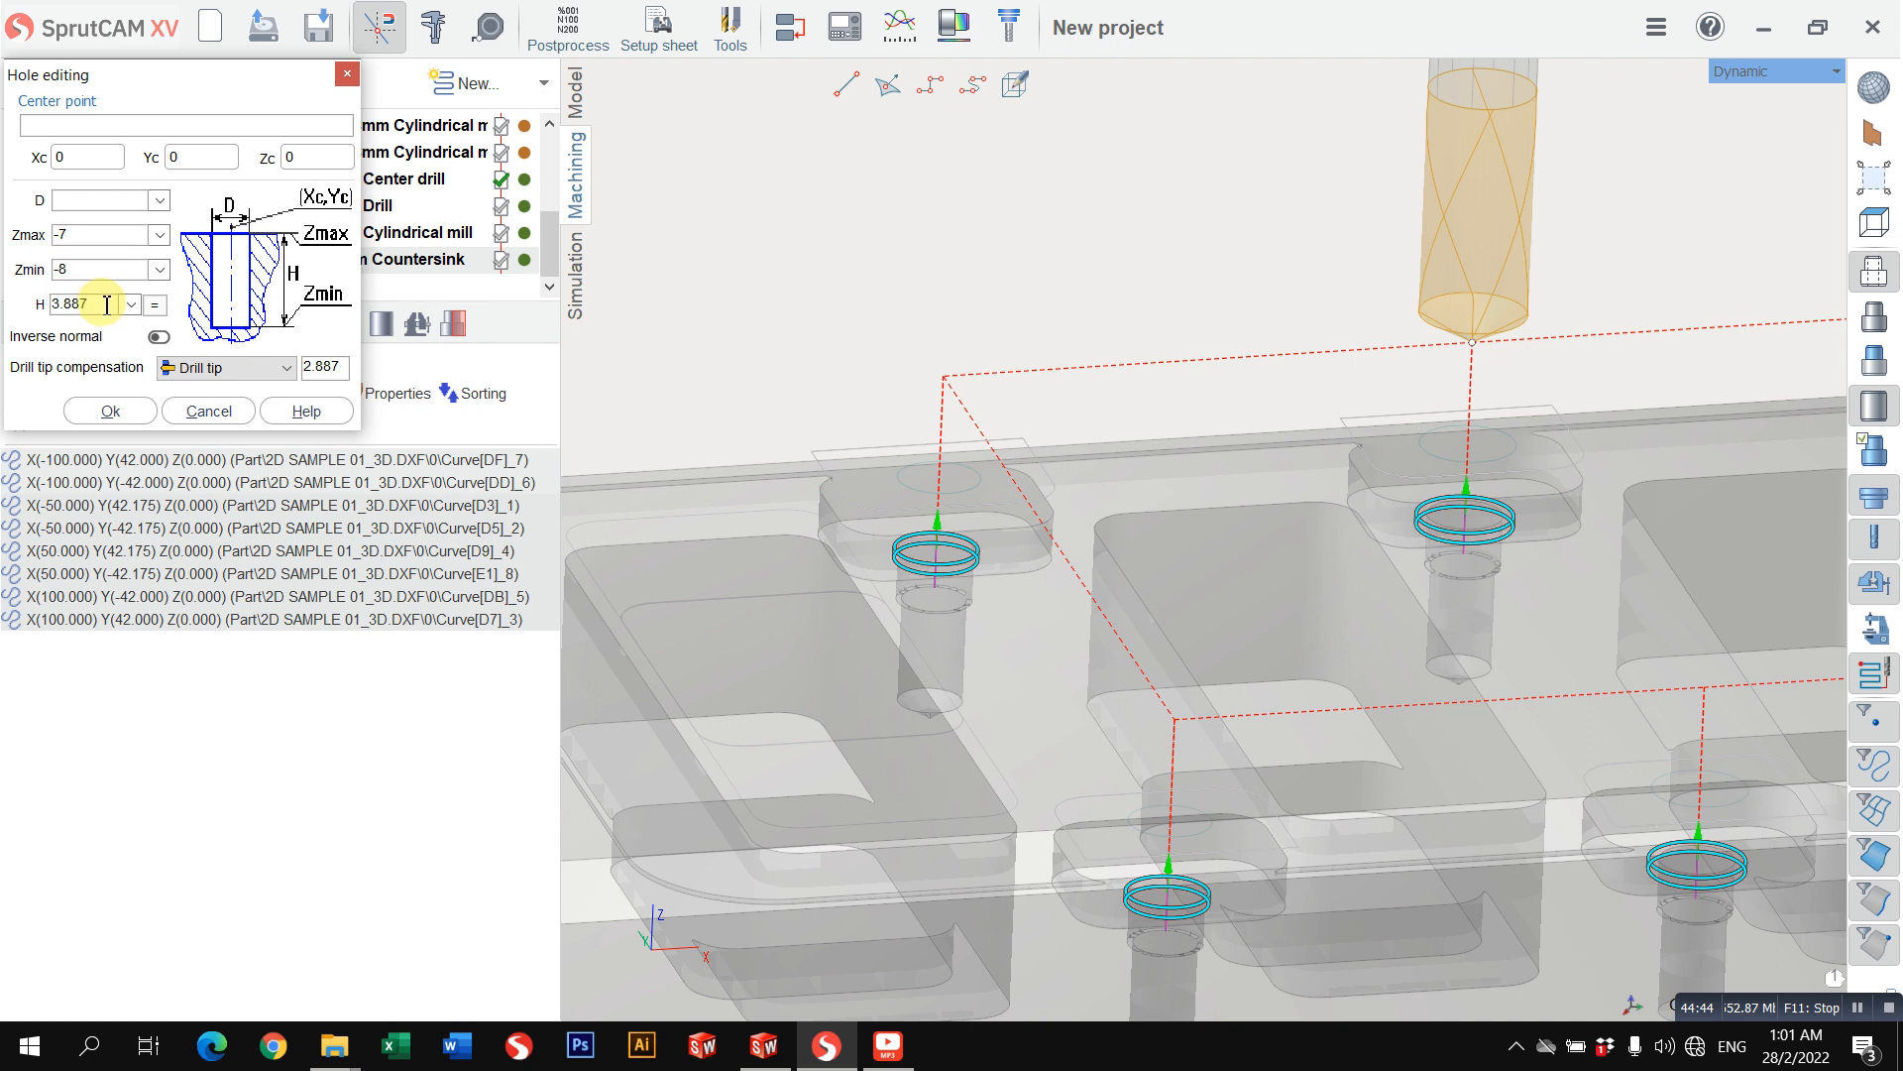
{"action": "left_click", "coordinate": [188, 374]}
{"action": "left_click", "coordinate": [194, 390]}
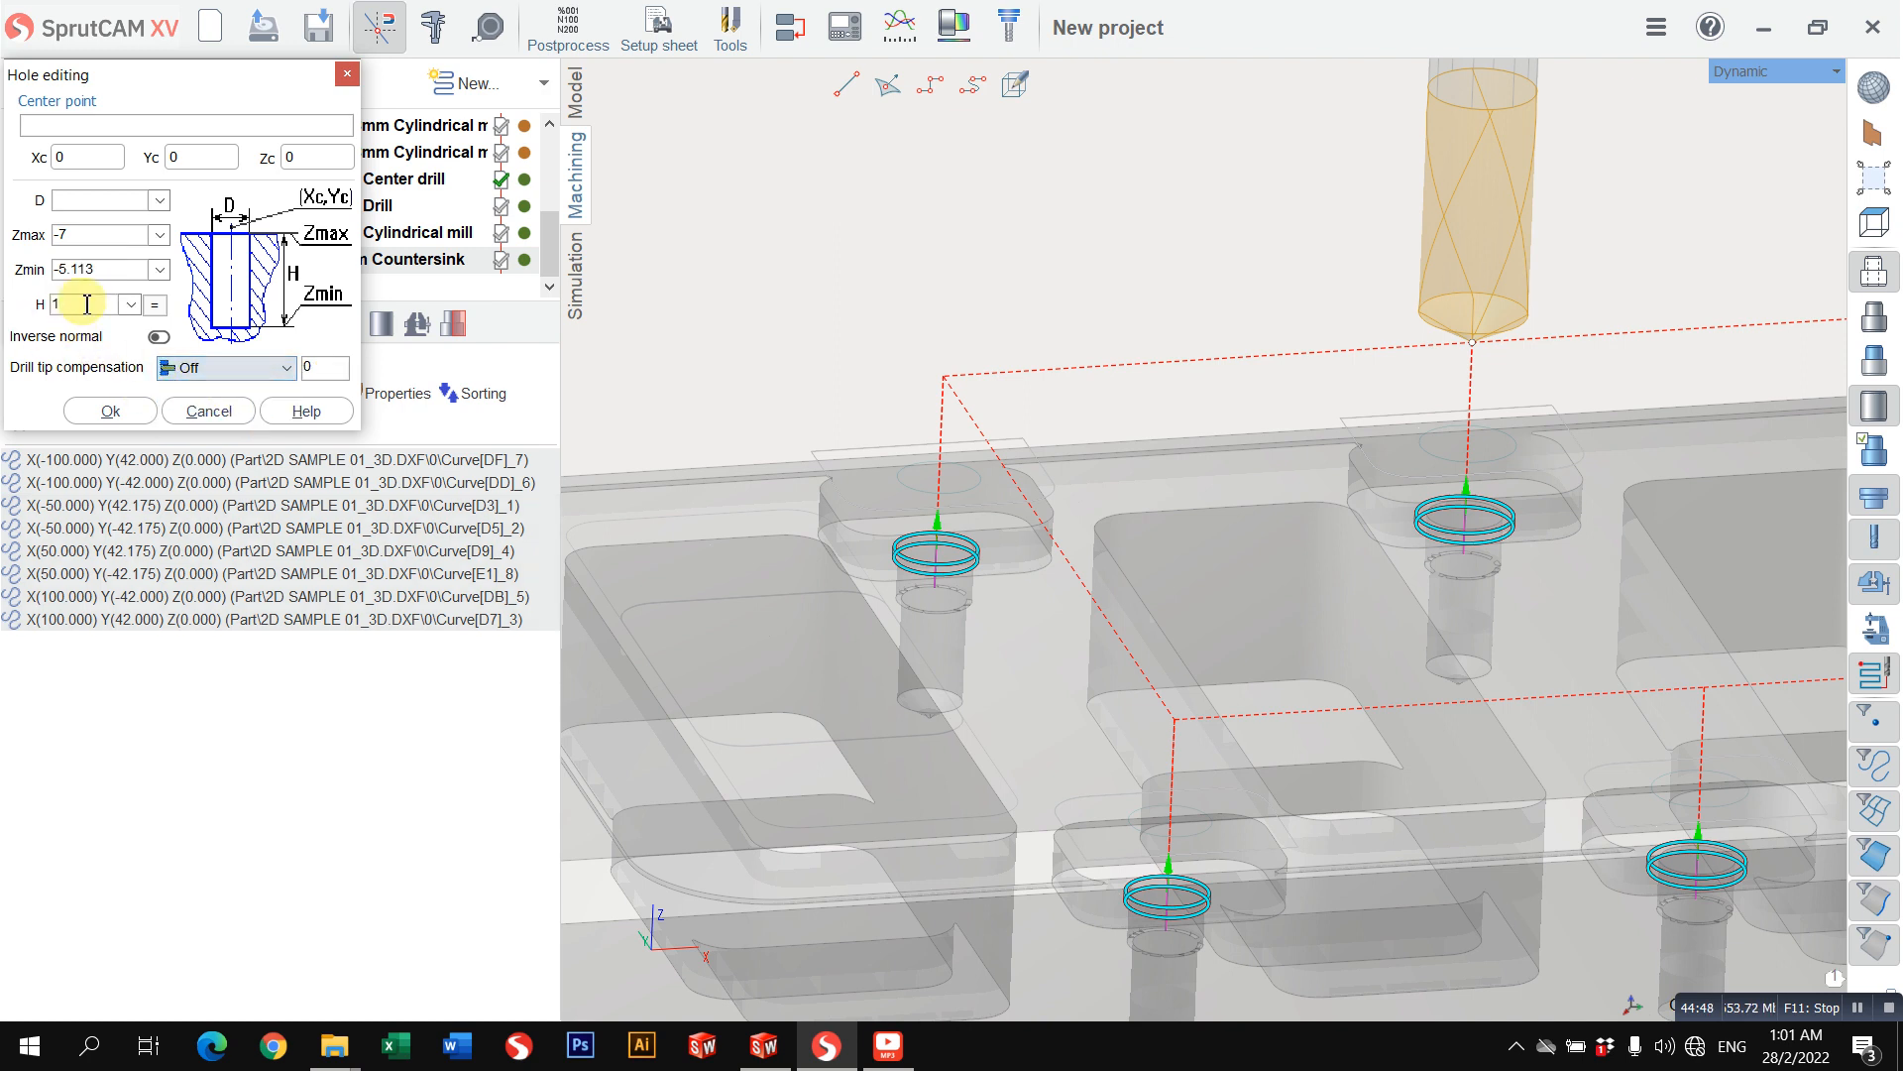
{"action": "left_click", "coordinate": [114, 410]}
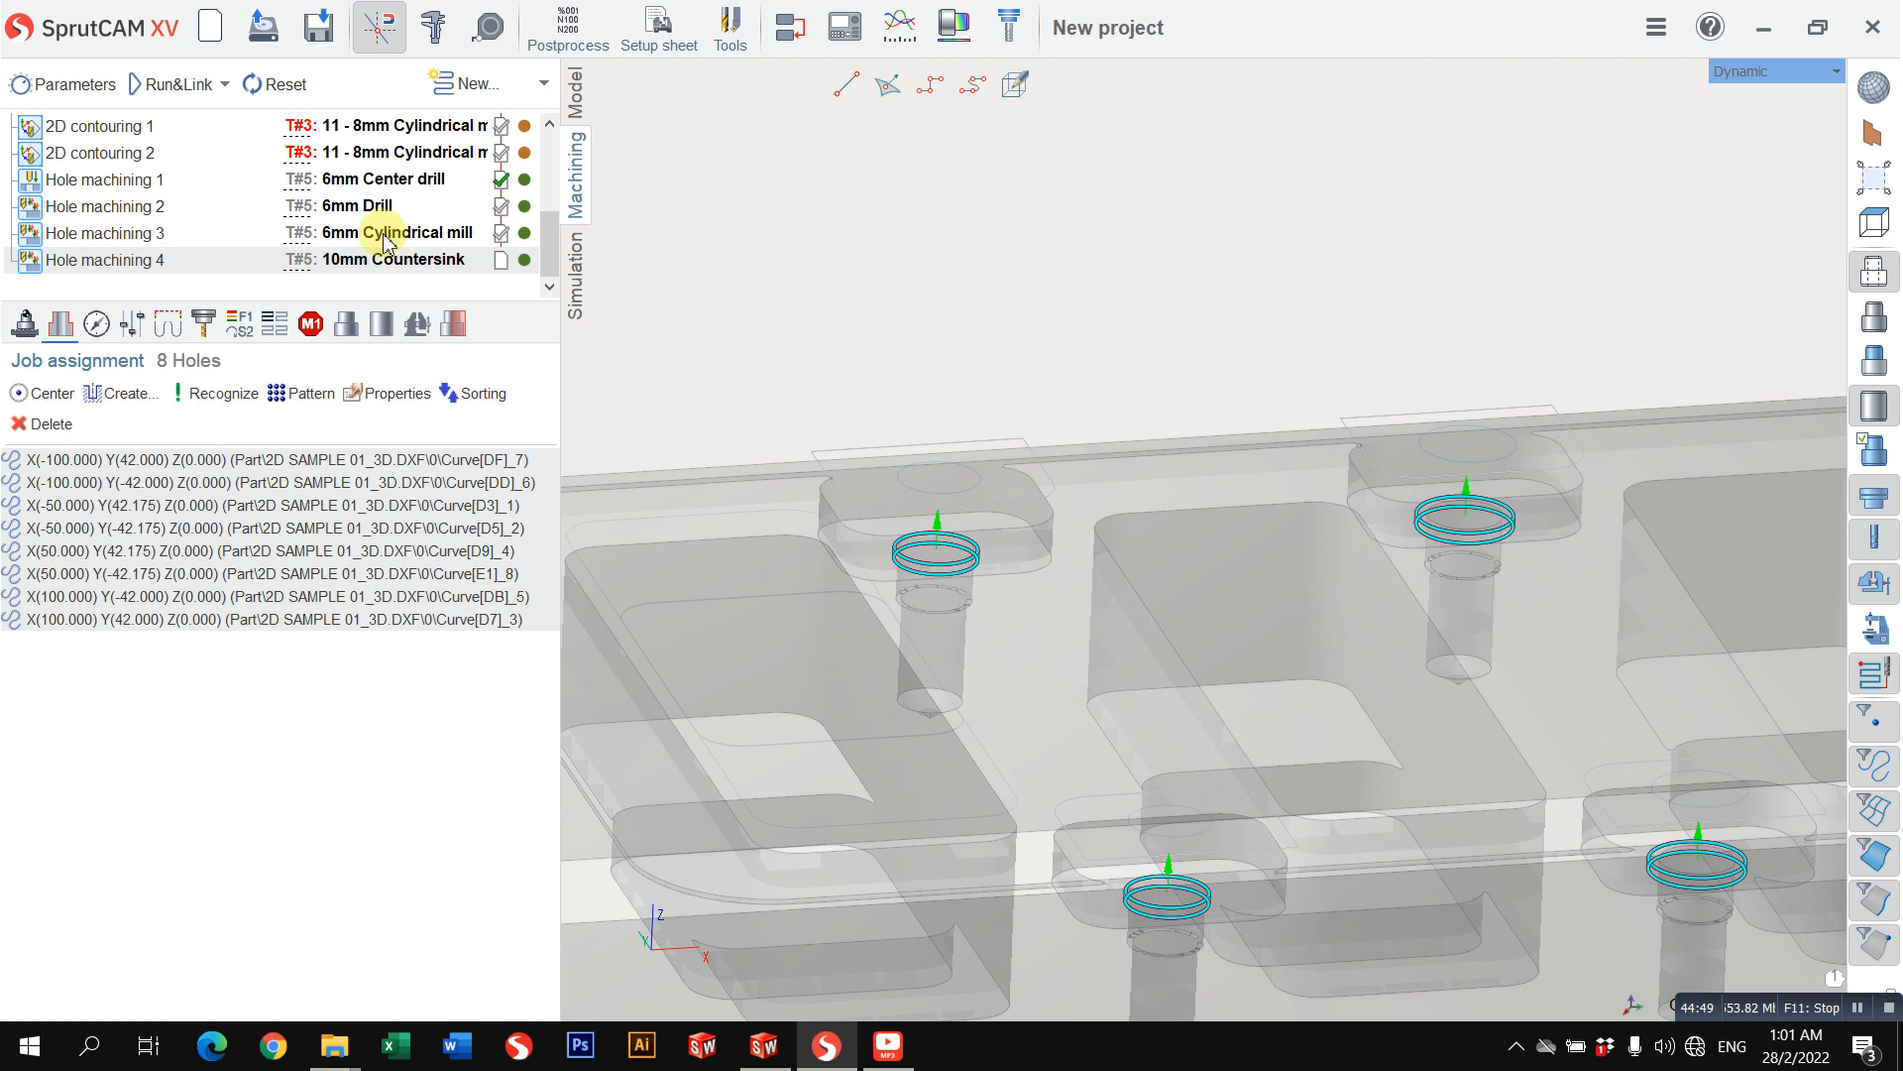
{"action": "left_click", "coordinate": [181, 88]}
{"action": "left_click", "coordinate": [575, 273]}
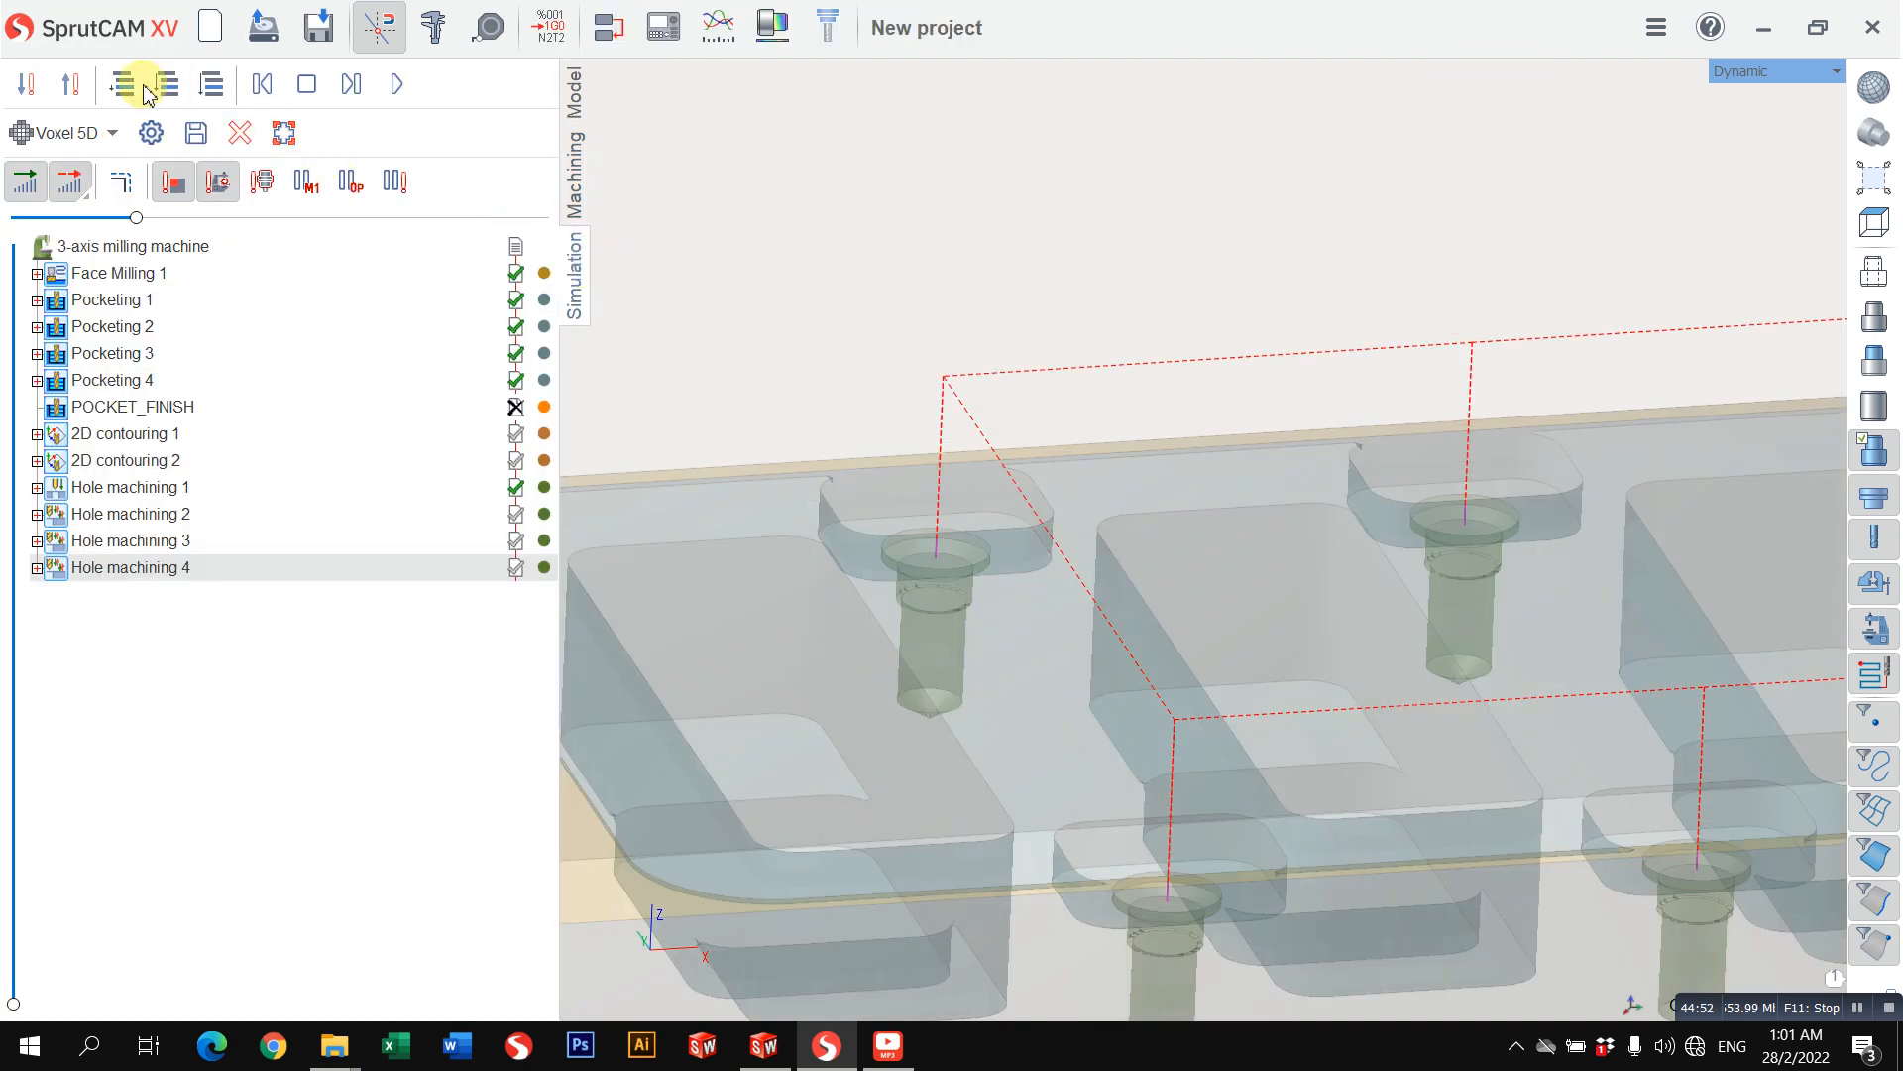
{"action": "left_click", "coordinate": [396, 84]}
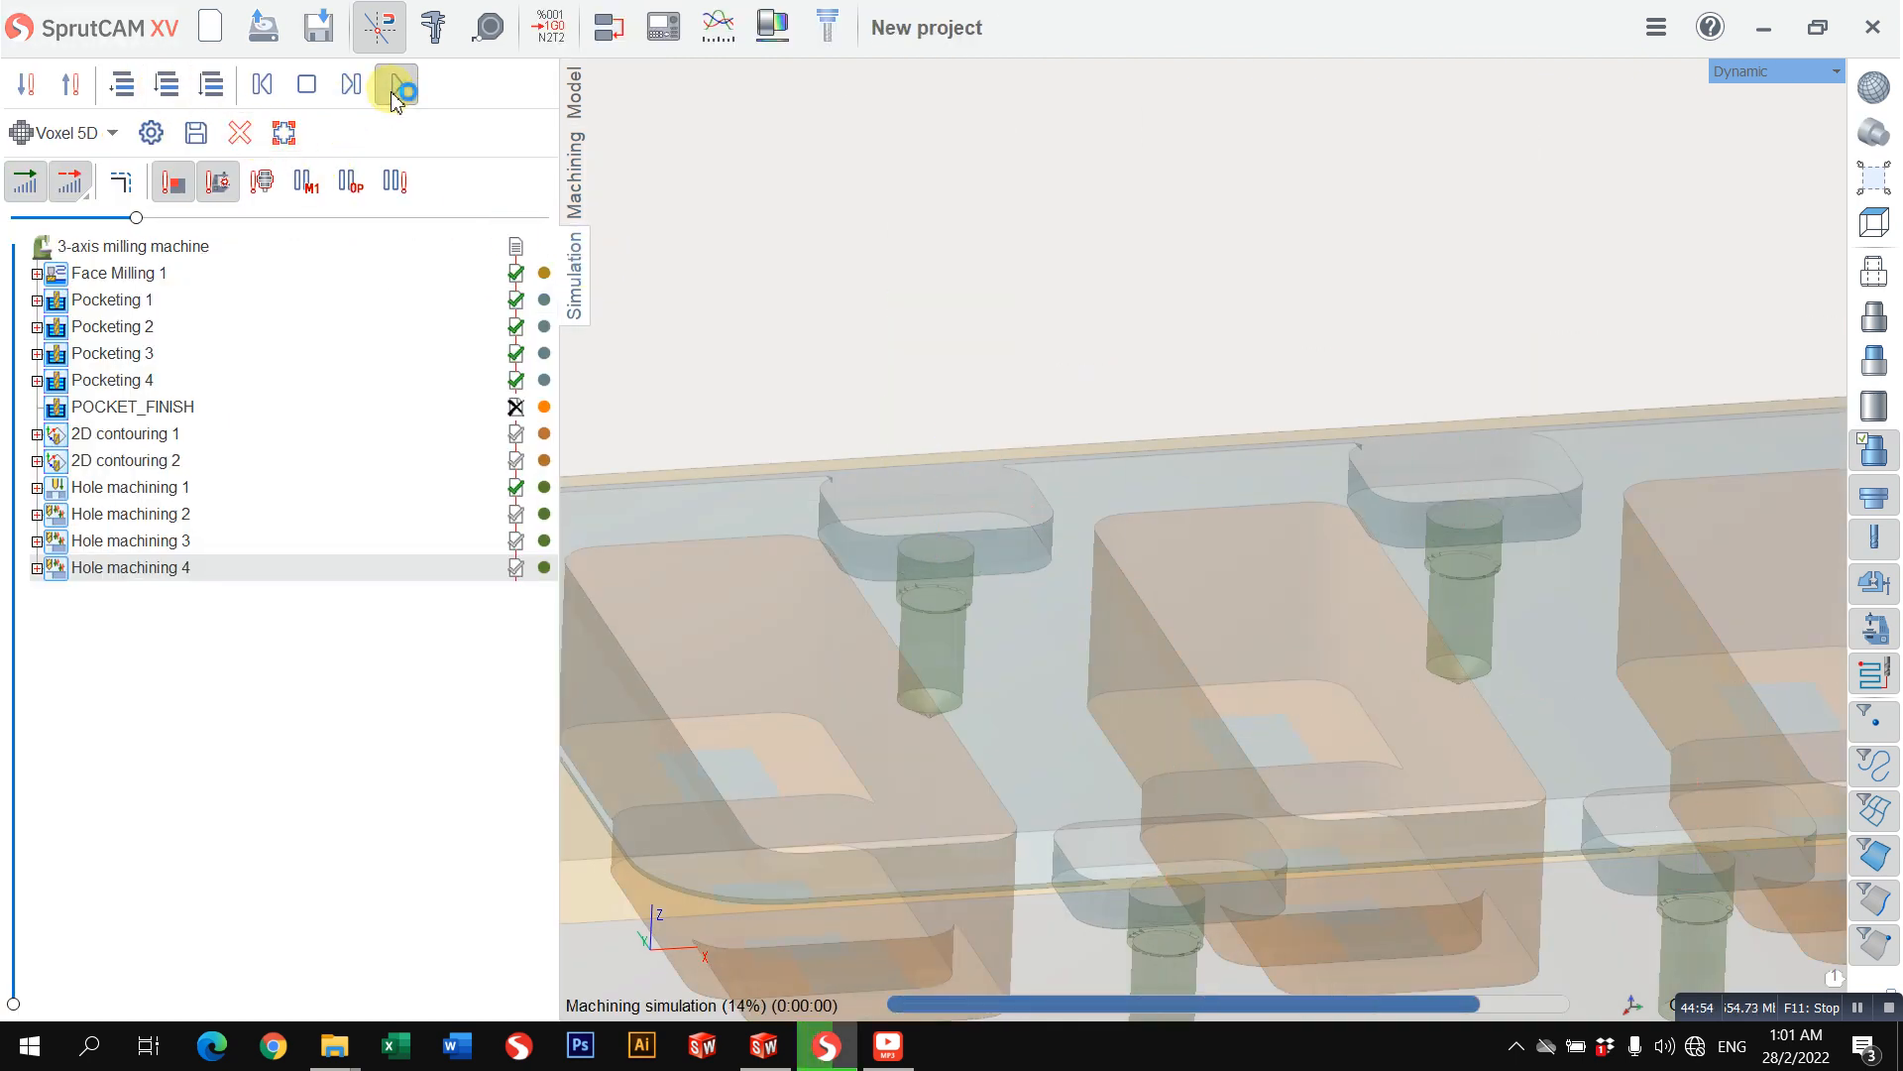
Step: Set drill tip compensation to Drill tip for all eight holes and recalculate Hole machining 4
{"action": "left_click", "coordinate": [574, 199]}
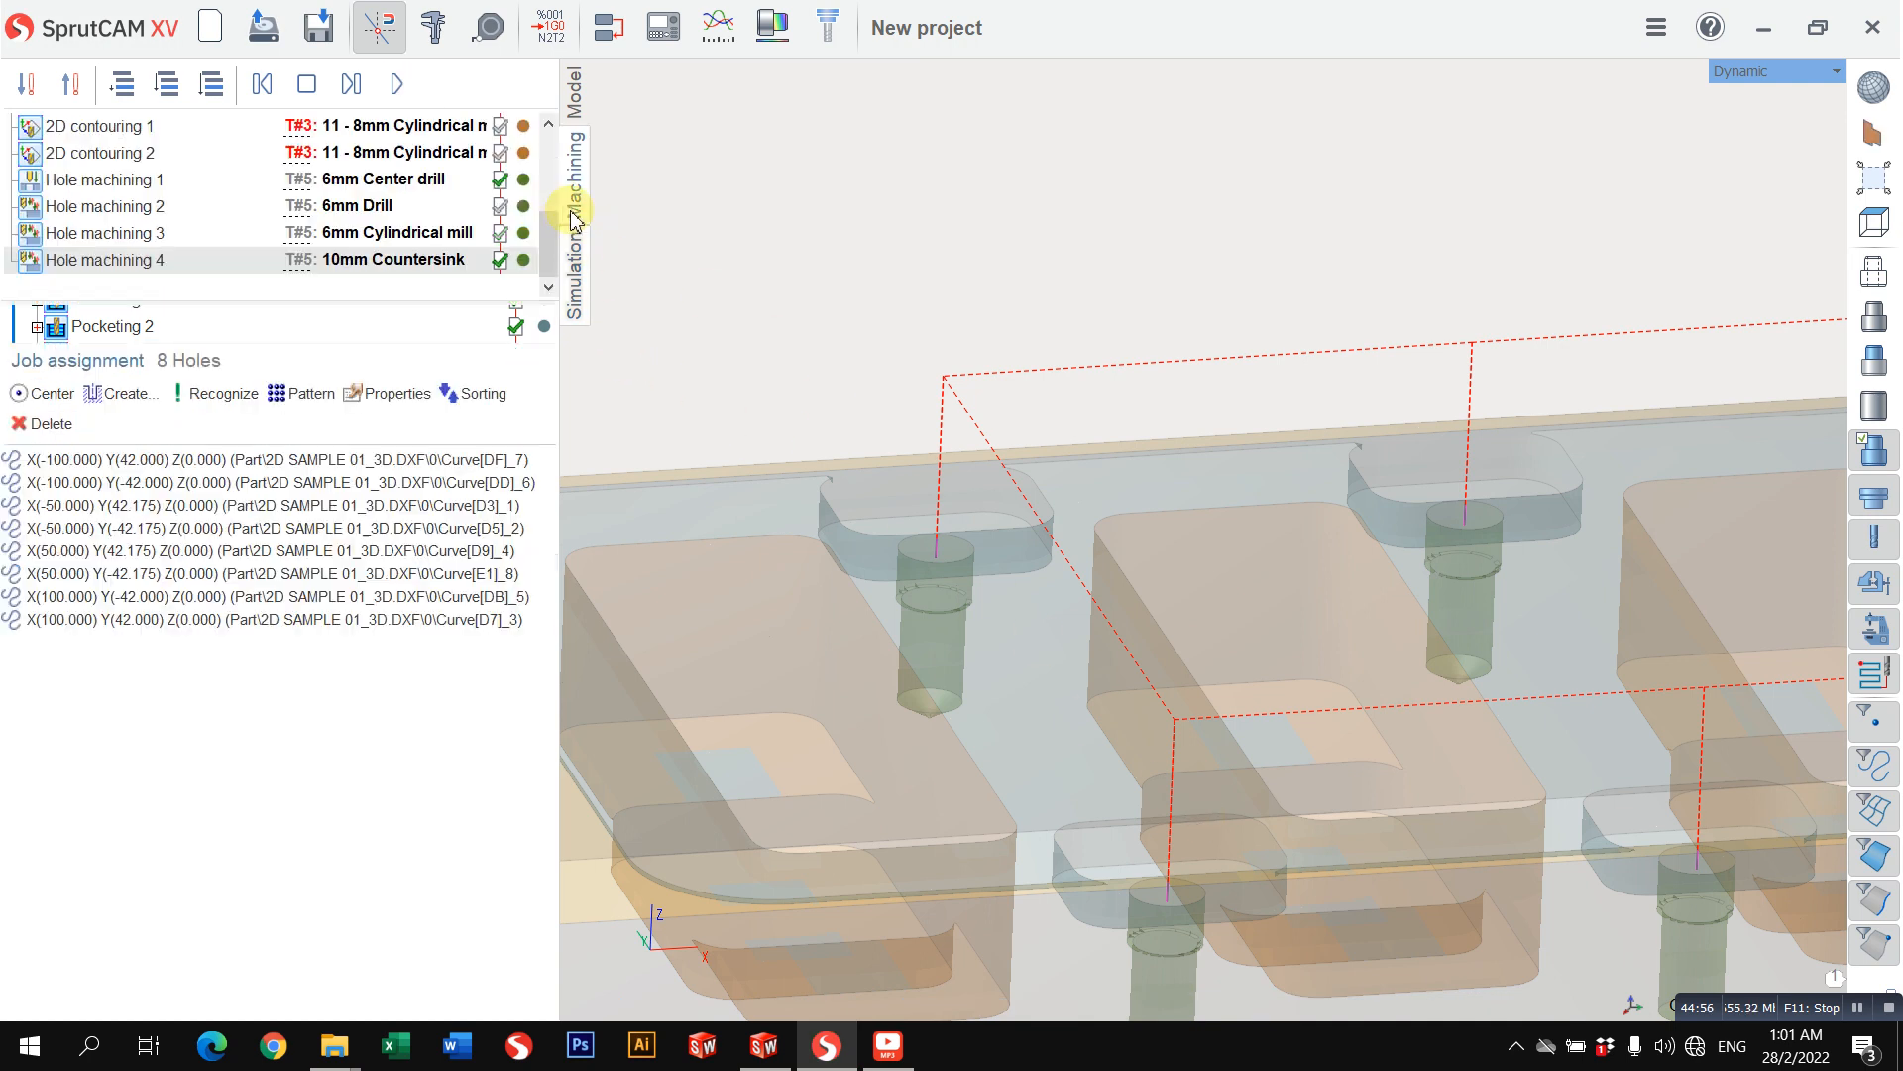
{"action": "left_click", "coordinate": [119, 460]}
{"action": "left_click", "coordinate": [146, 619], "text": "shift"}
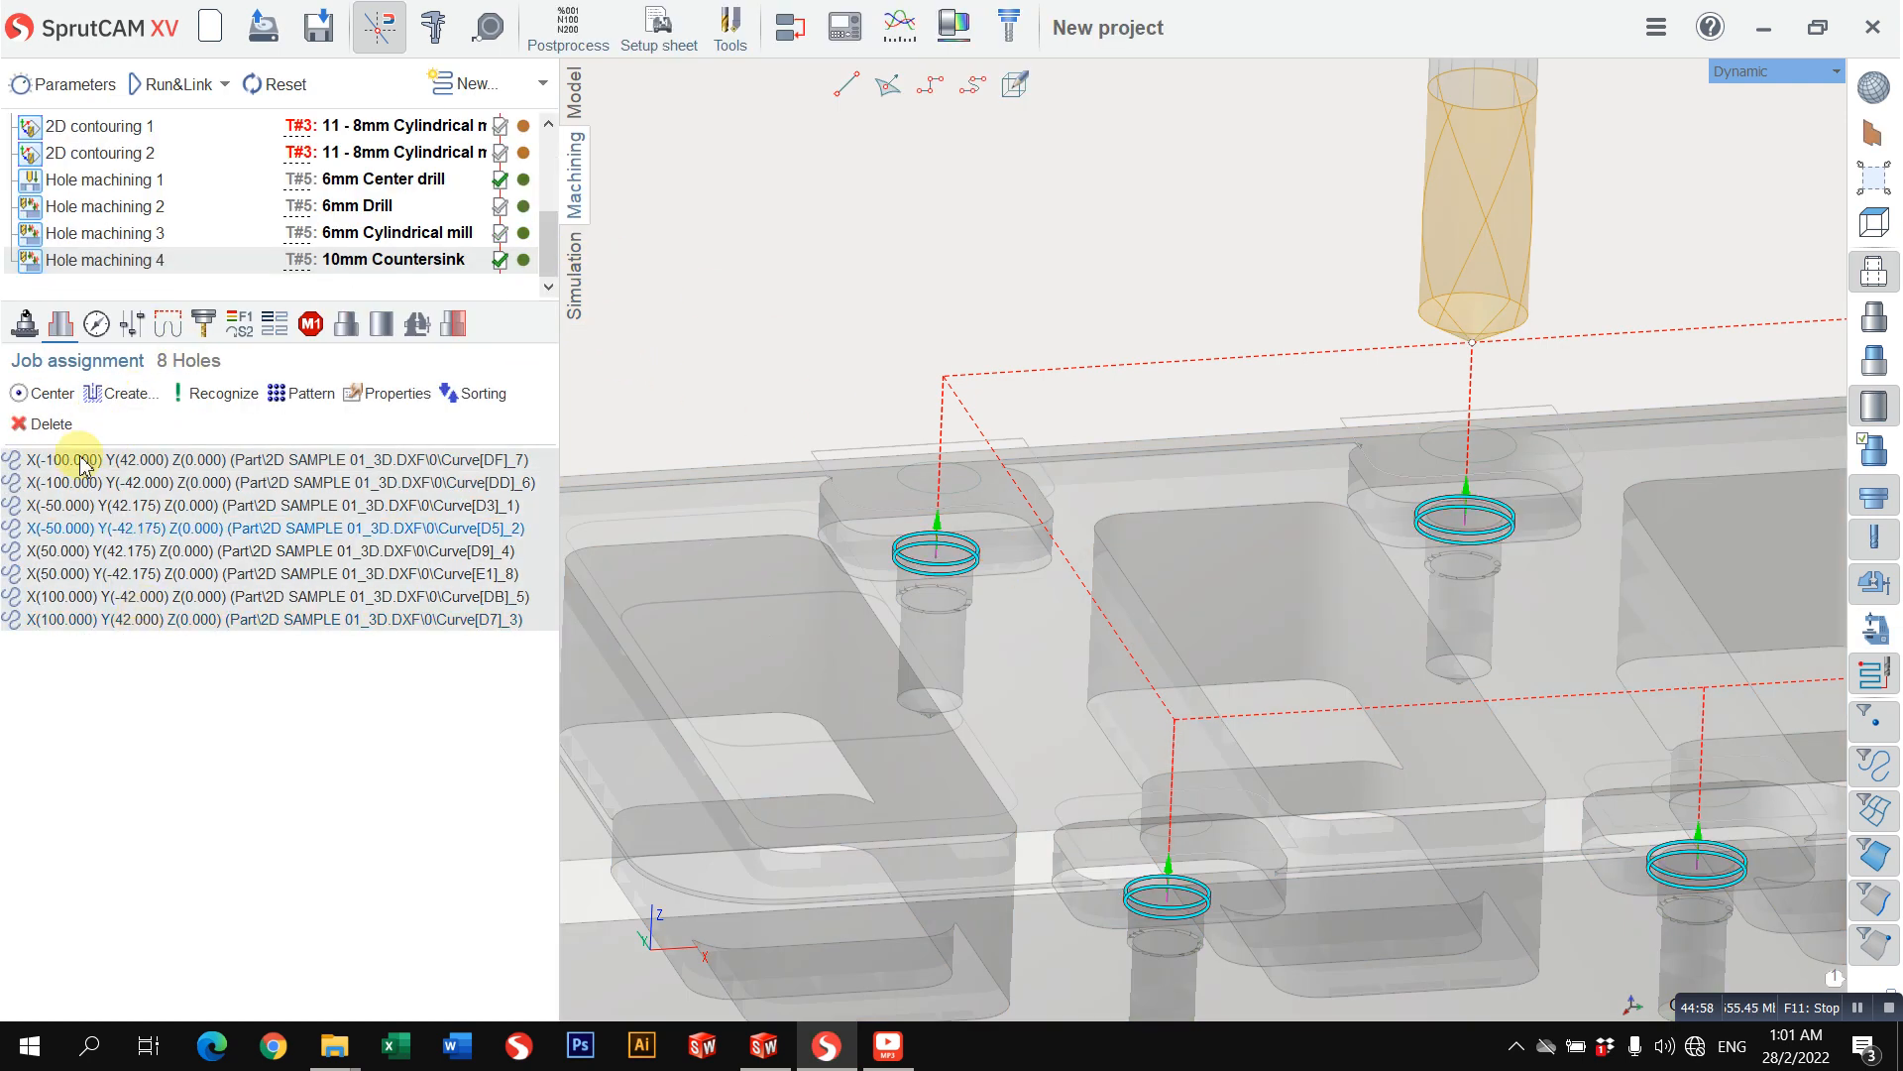
{"action": "left_click", "coordinate": [382, 397]}
{"action": "left_click", "coordinate": [281, 374]}
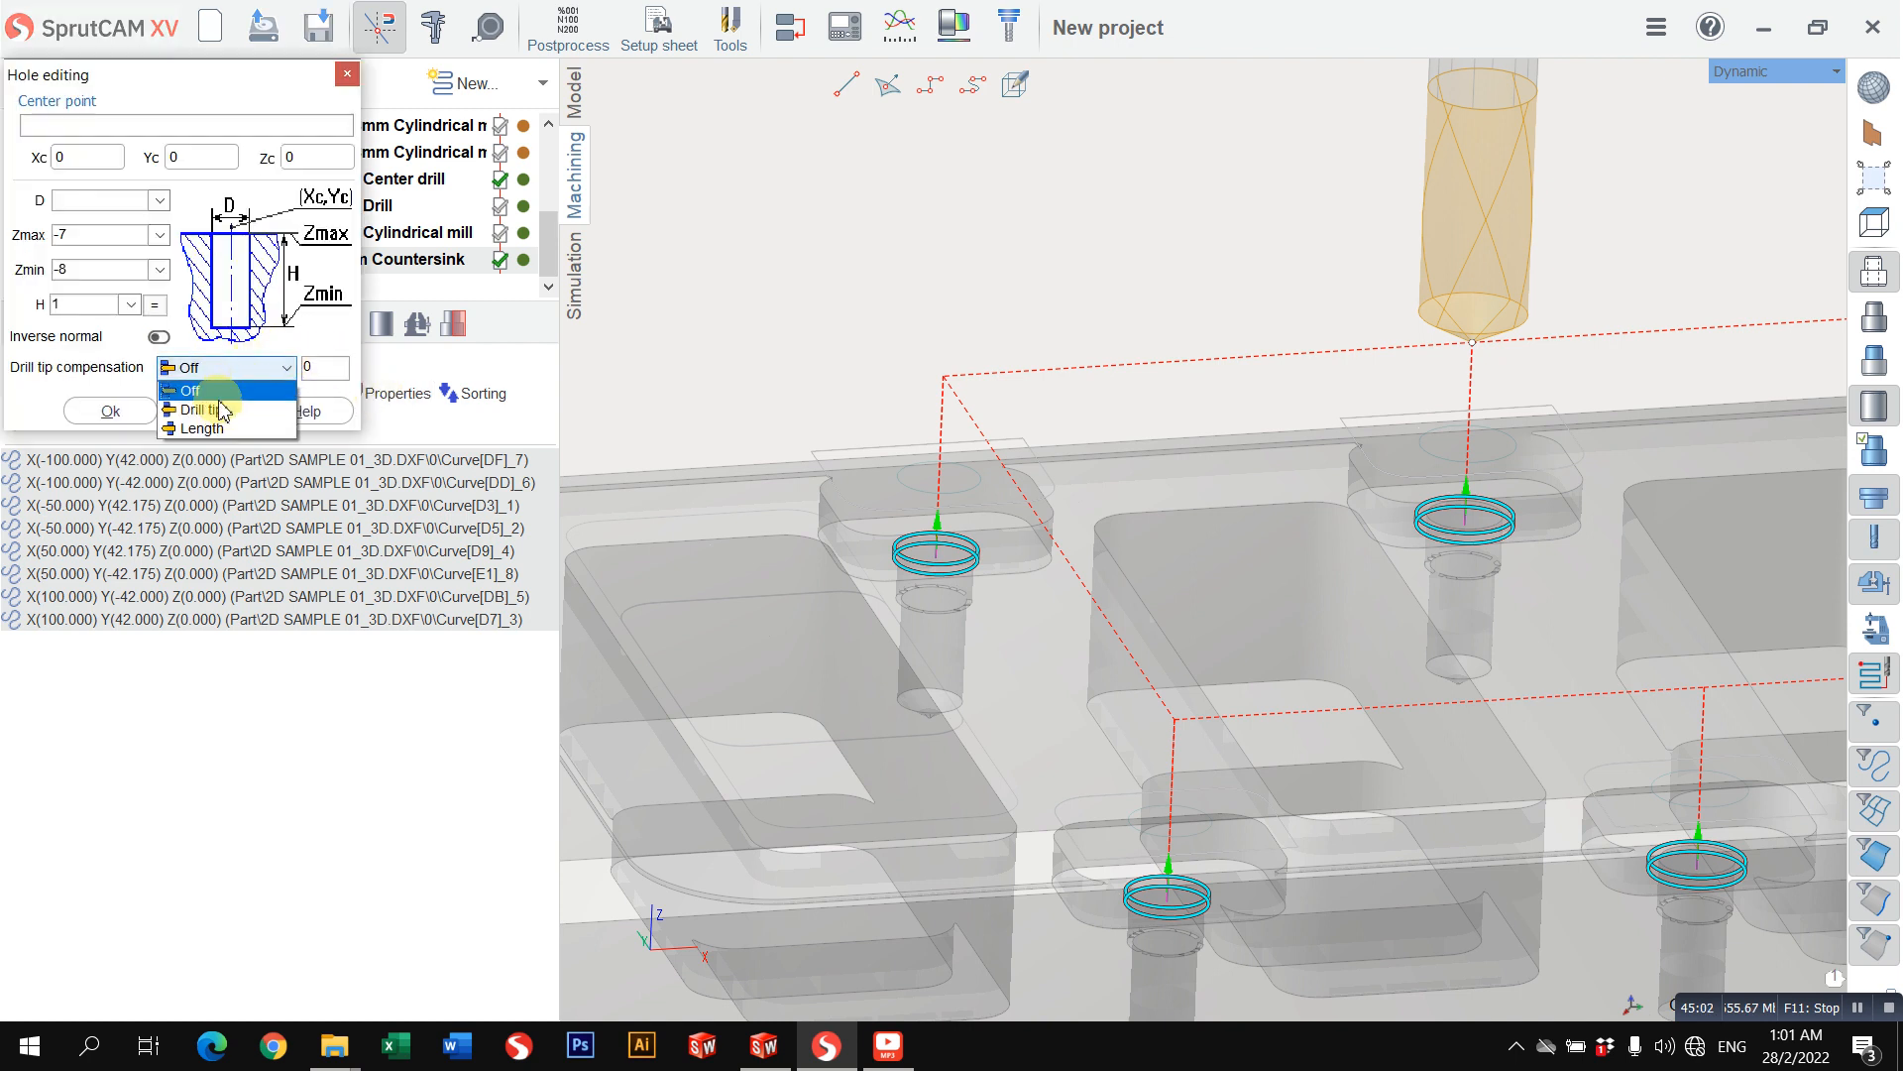
{"action": "left_click", "coordinate": [188, 404]}
{"action": "left_click", "coordinate": [110, 410]}
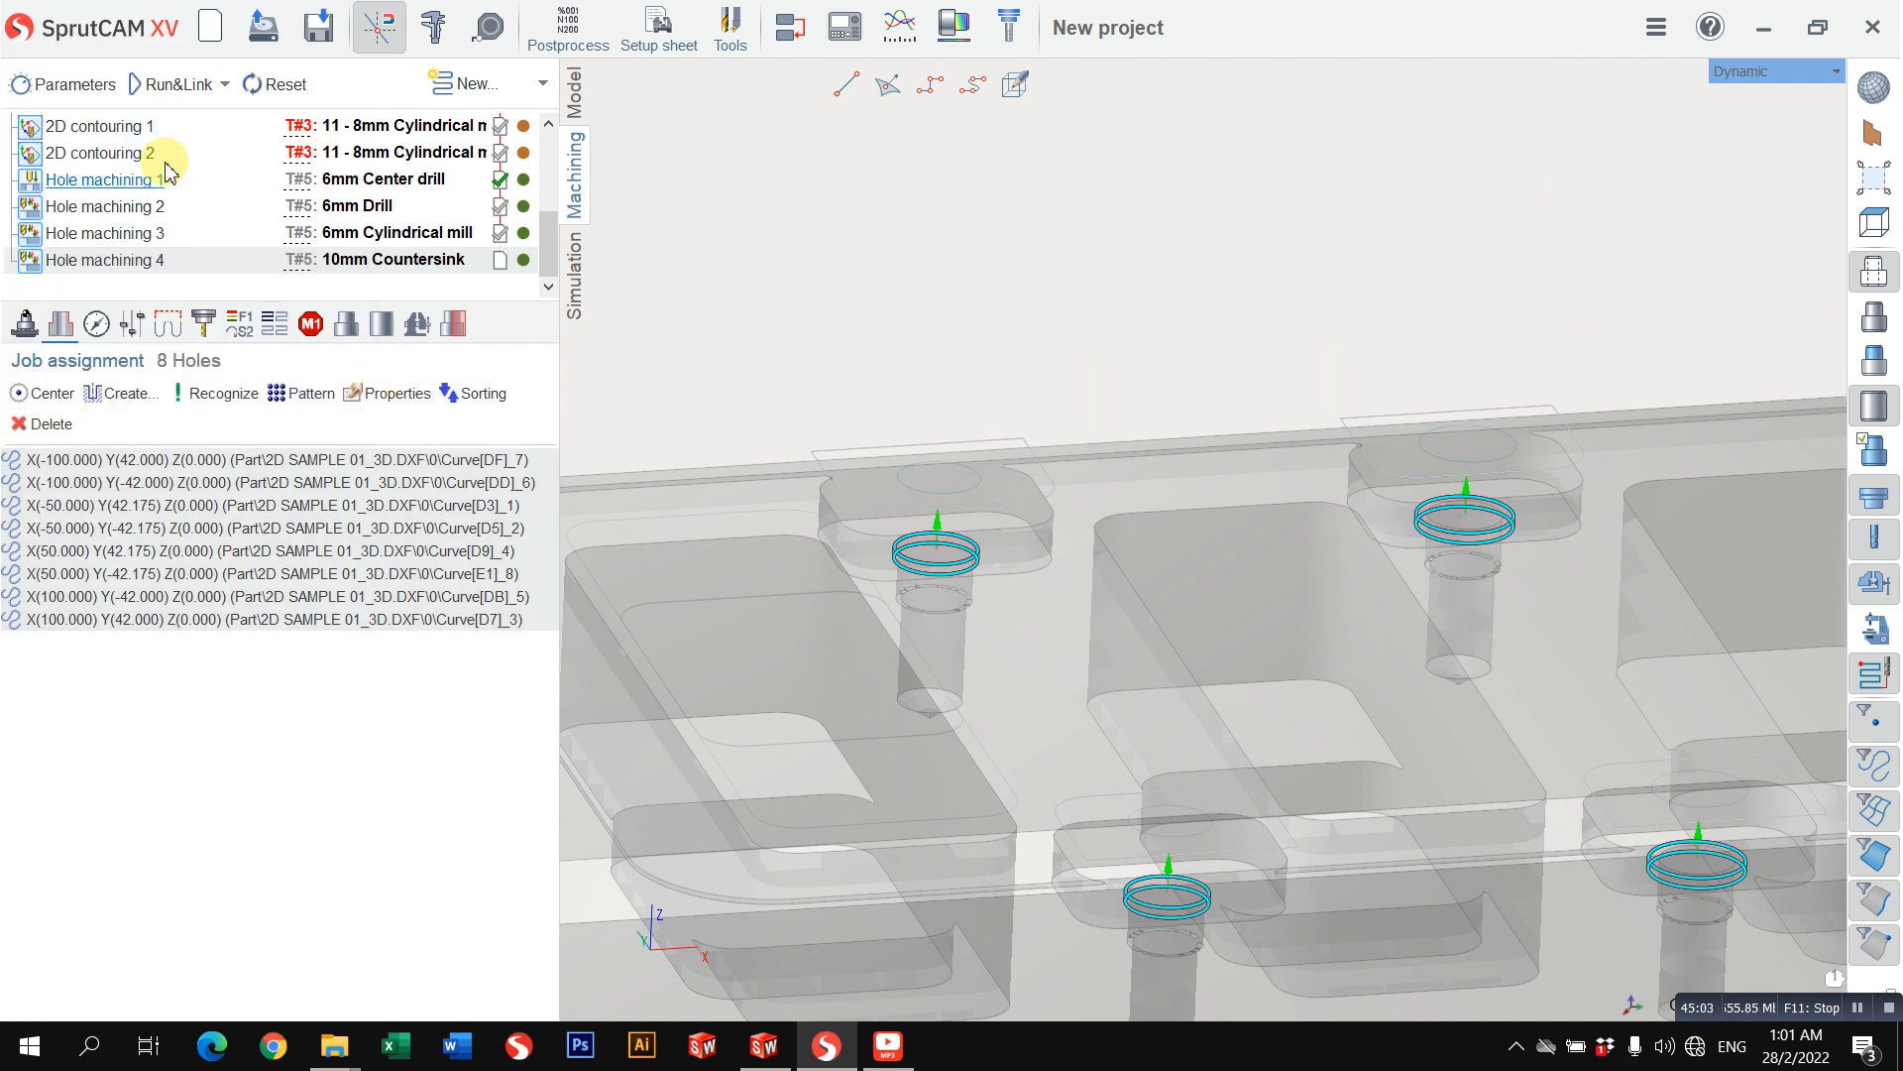
{"action": "left_click", "coordinate": [173, 86]}
Step: Rerun the simulation of Hole machining 4 and compare the countersinks across the workpiece
{"action": "left_click", "coordinate": [575, 281]}
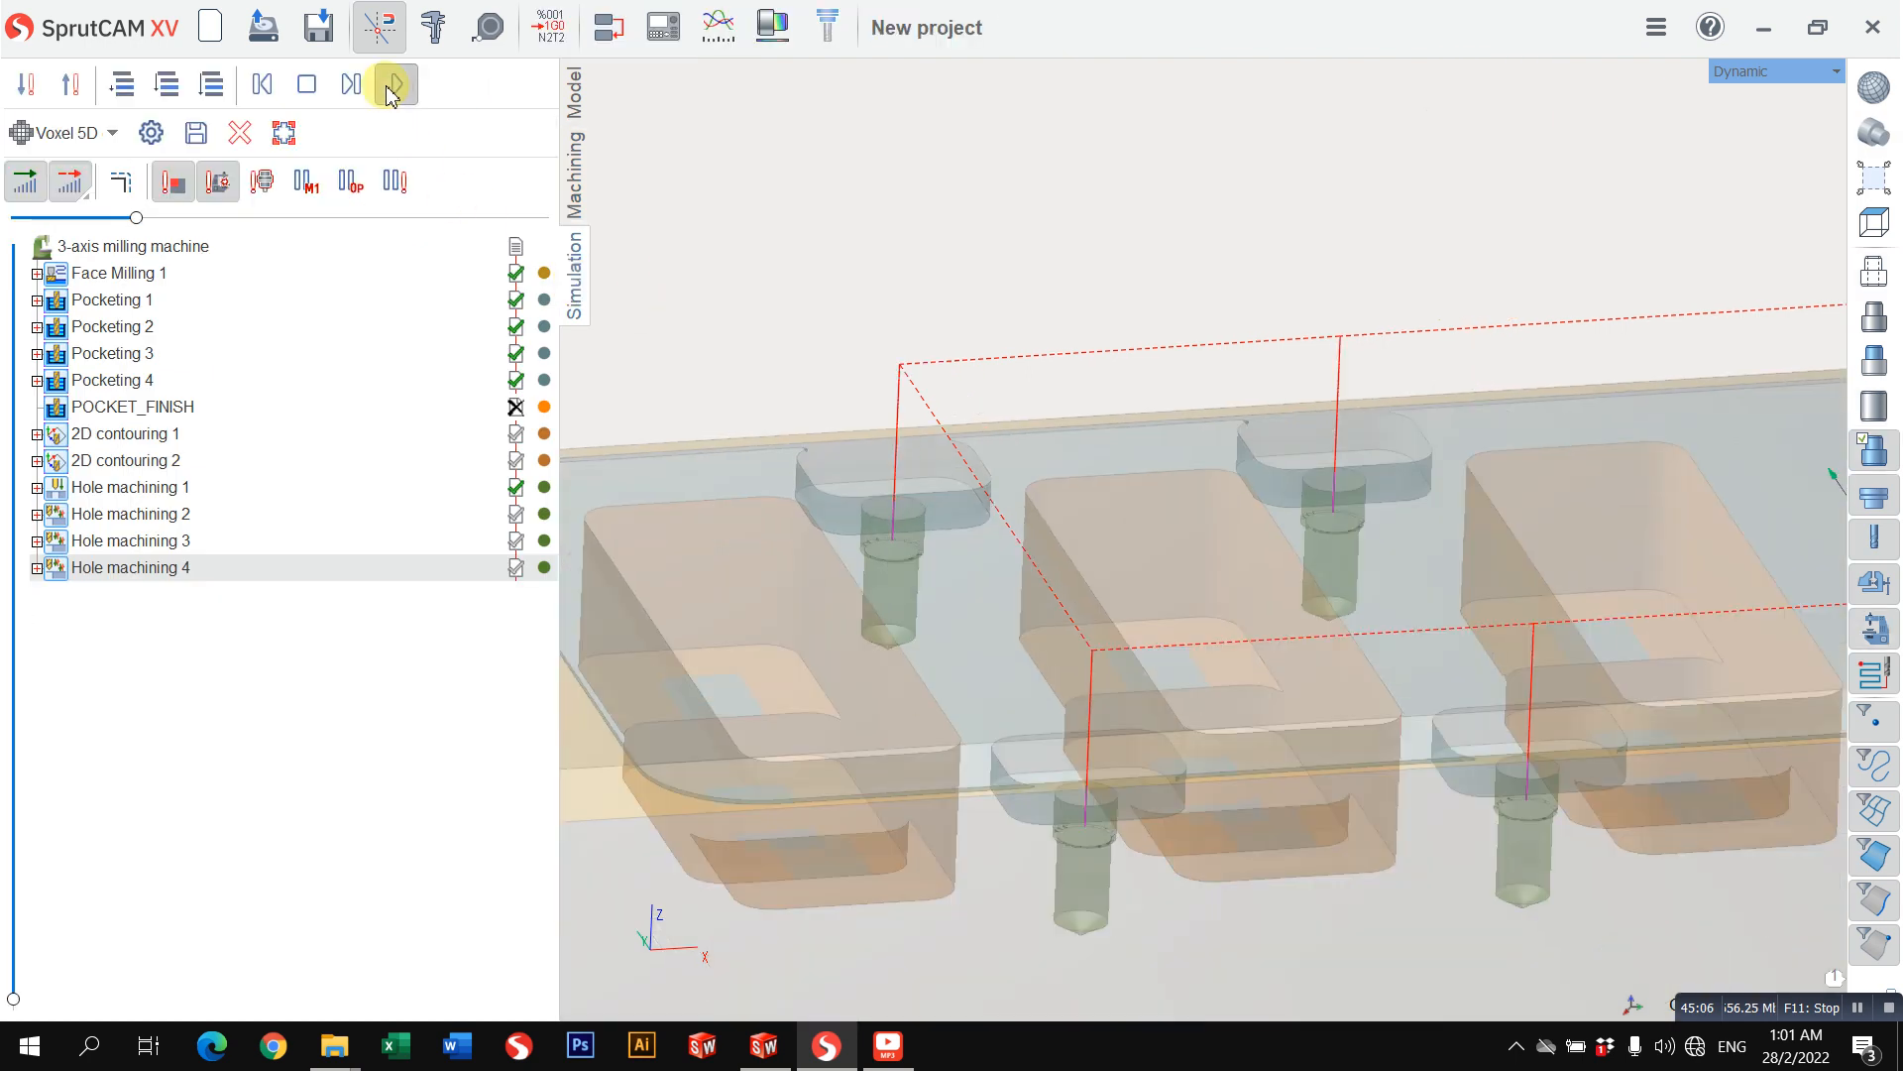
{"action": "left_click", "coordinate": [394, 87]}
{"action": "scroll", "coordinate": [883, 543], "scroll_direction": "up", "scroll_amount": 3}
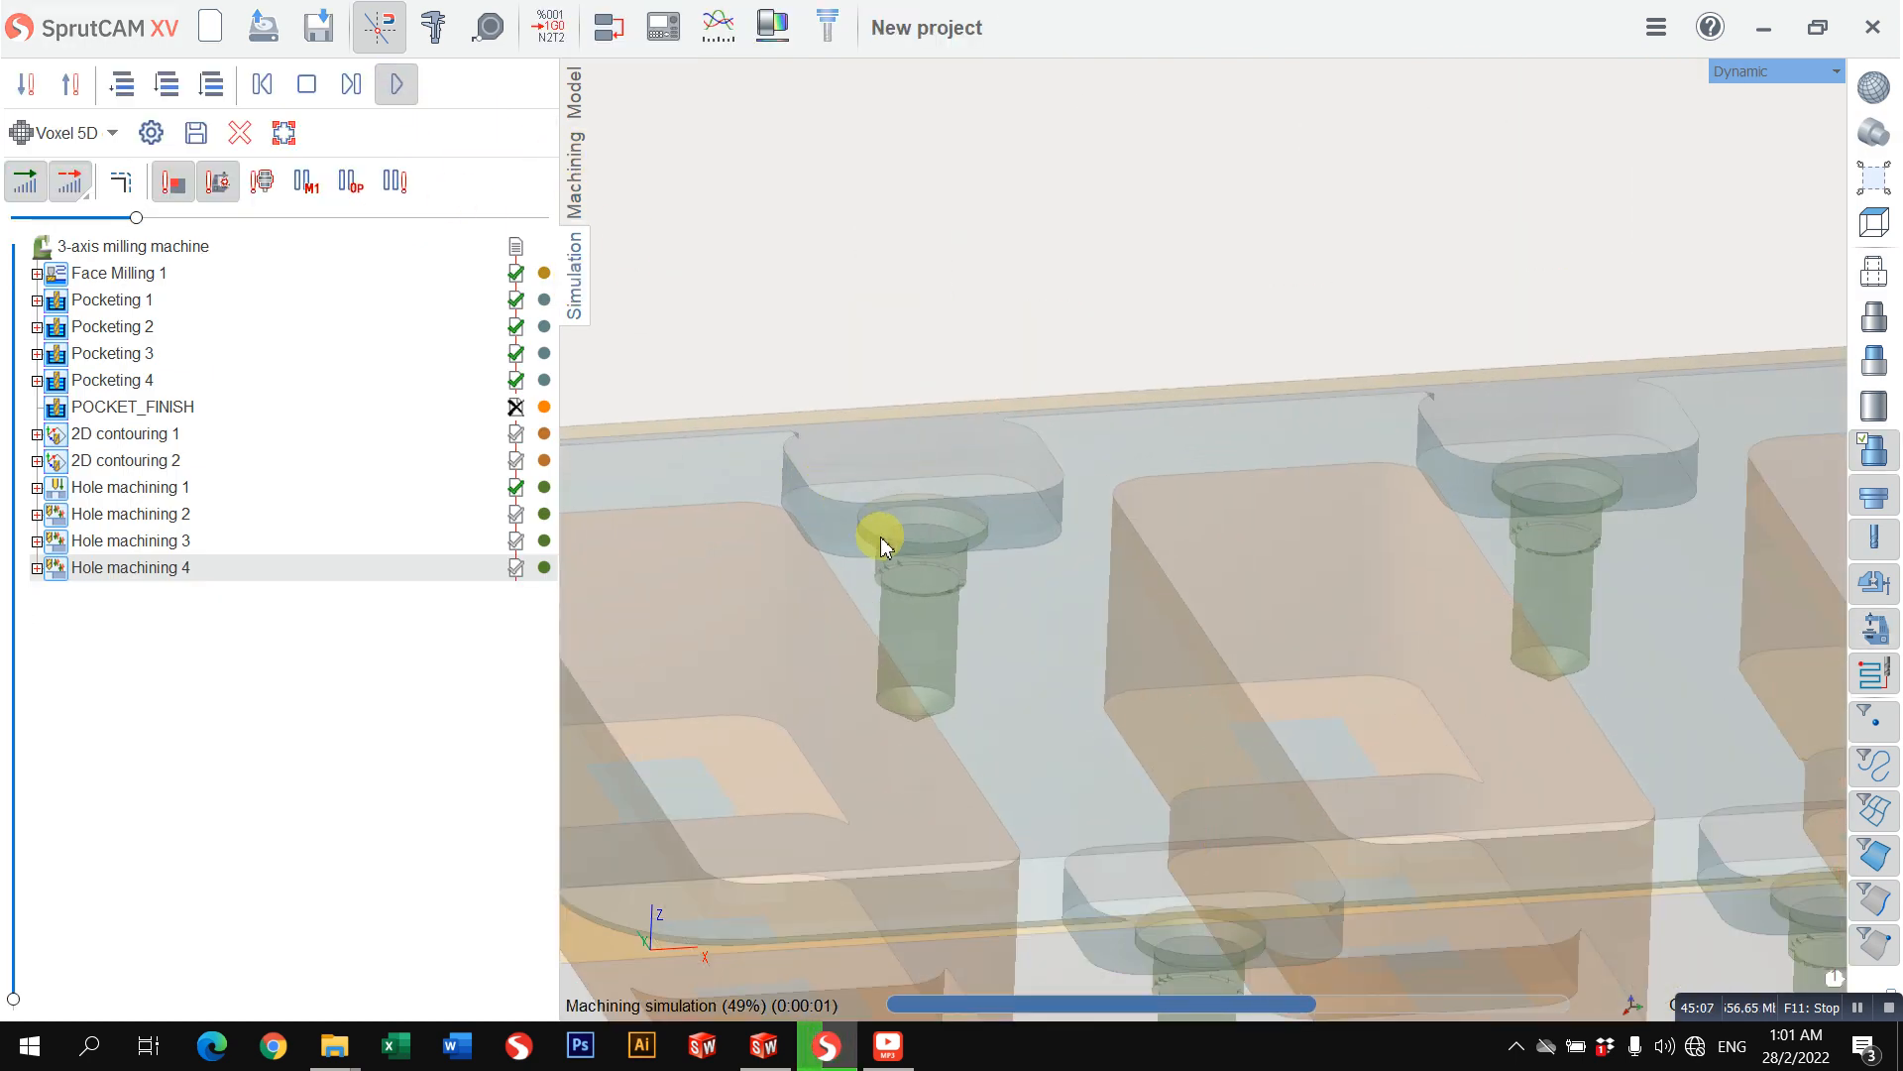
{"action": "scroll", "coordinate": [882, 543], "scroll_direction": "down", "scroll_amount": 3}
{"action": "middle_click_drag", "start_coordinate": [940, 562], "coordinate": [847, 546]}
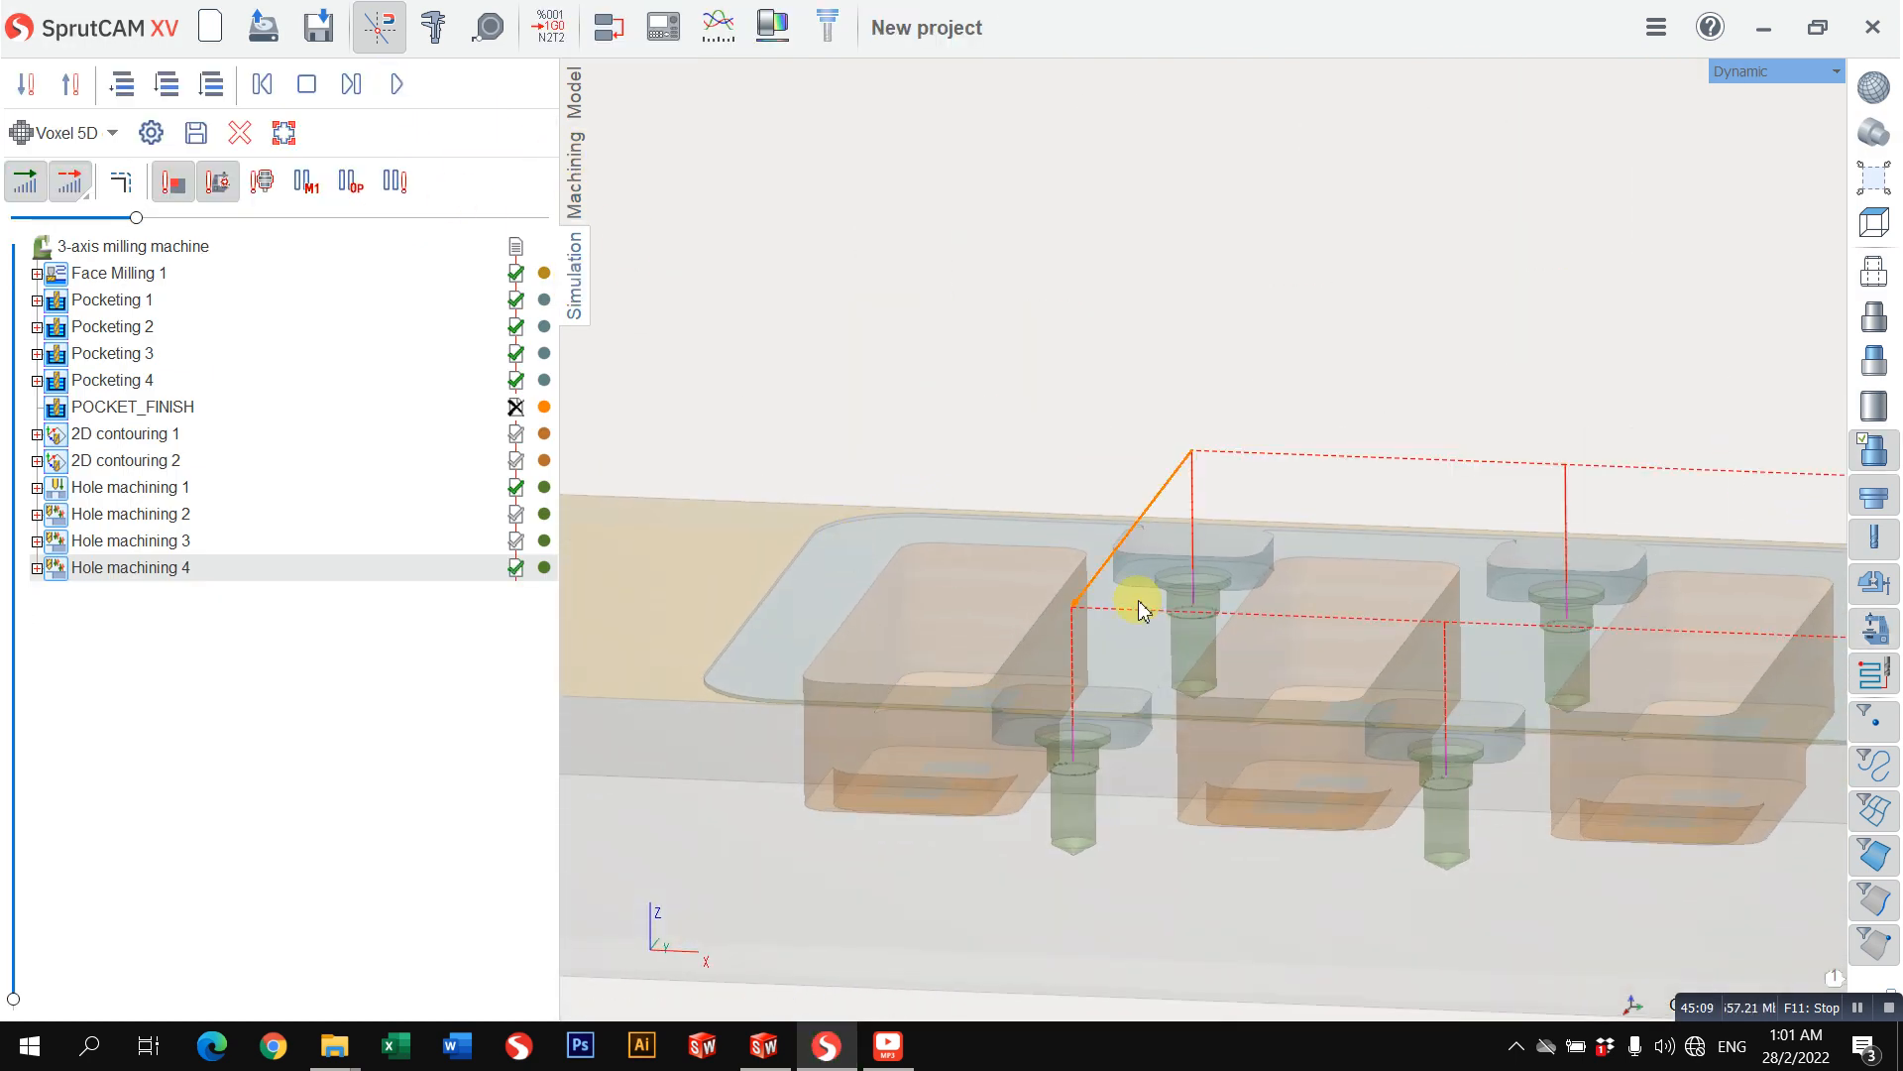
{"action": "scroll", "coordinate": [1142, 608], "scroll_direction": "down", "scroll_amount": 3}
{"action": "middle_click_drag", "start_coordinate": [1198, 515], "coordinate": [1359, 623]}
Step: Display the simulated workpiece as opaque and inspect the machined pockets and countersunk holes
{"action": "left_click", "coordinate": [1875, 448]}
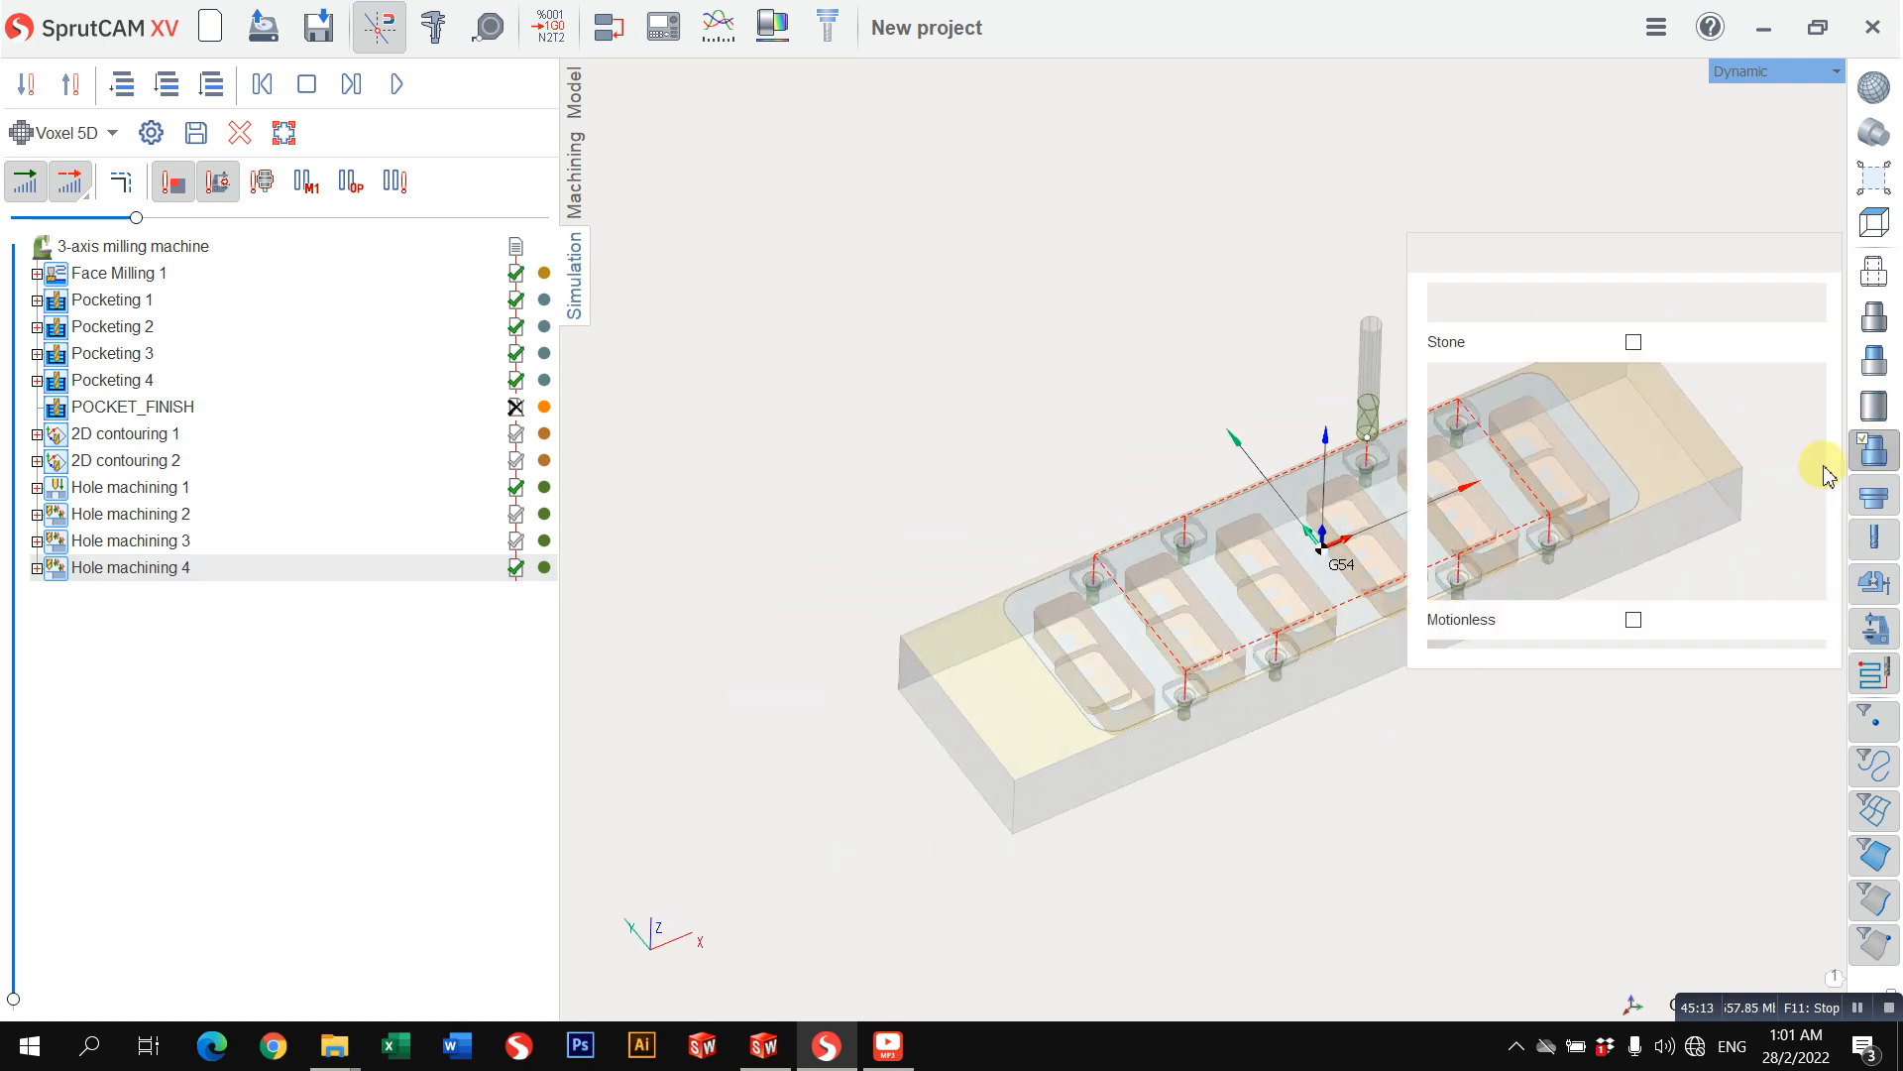
{"action": "left_click", "coordinate": [1634, 460]}
{"action": "left_click", "coordinate": [1388, 761]}
{"action": "scroll", "coordinate": [1326, 619], "scroll_direction": "down", "scroll_amount": 1}
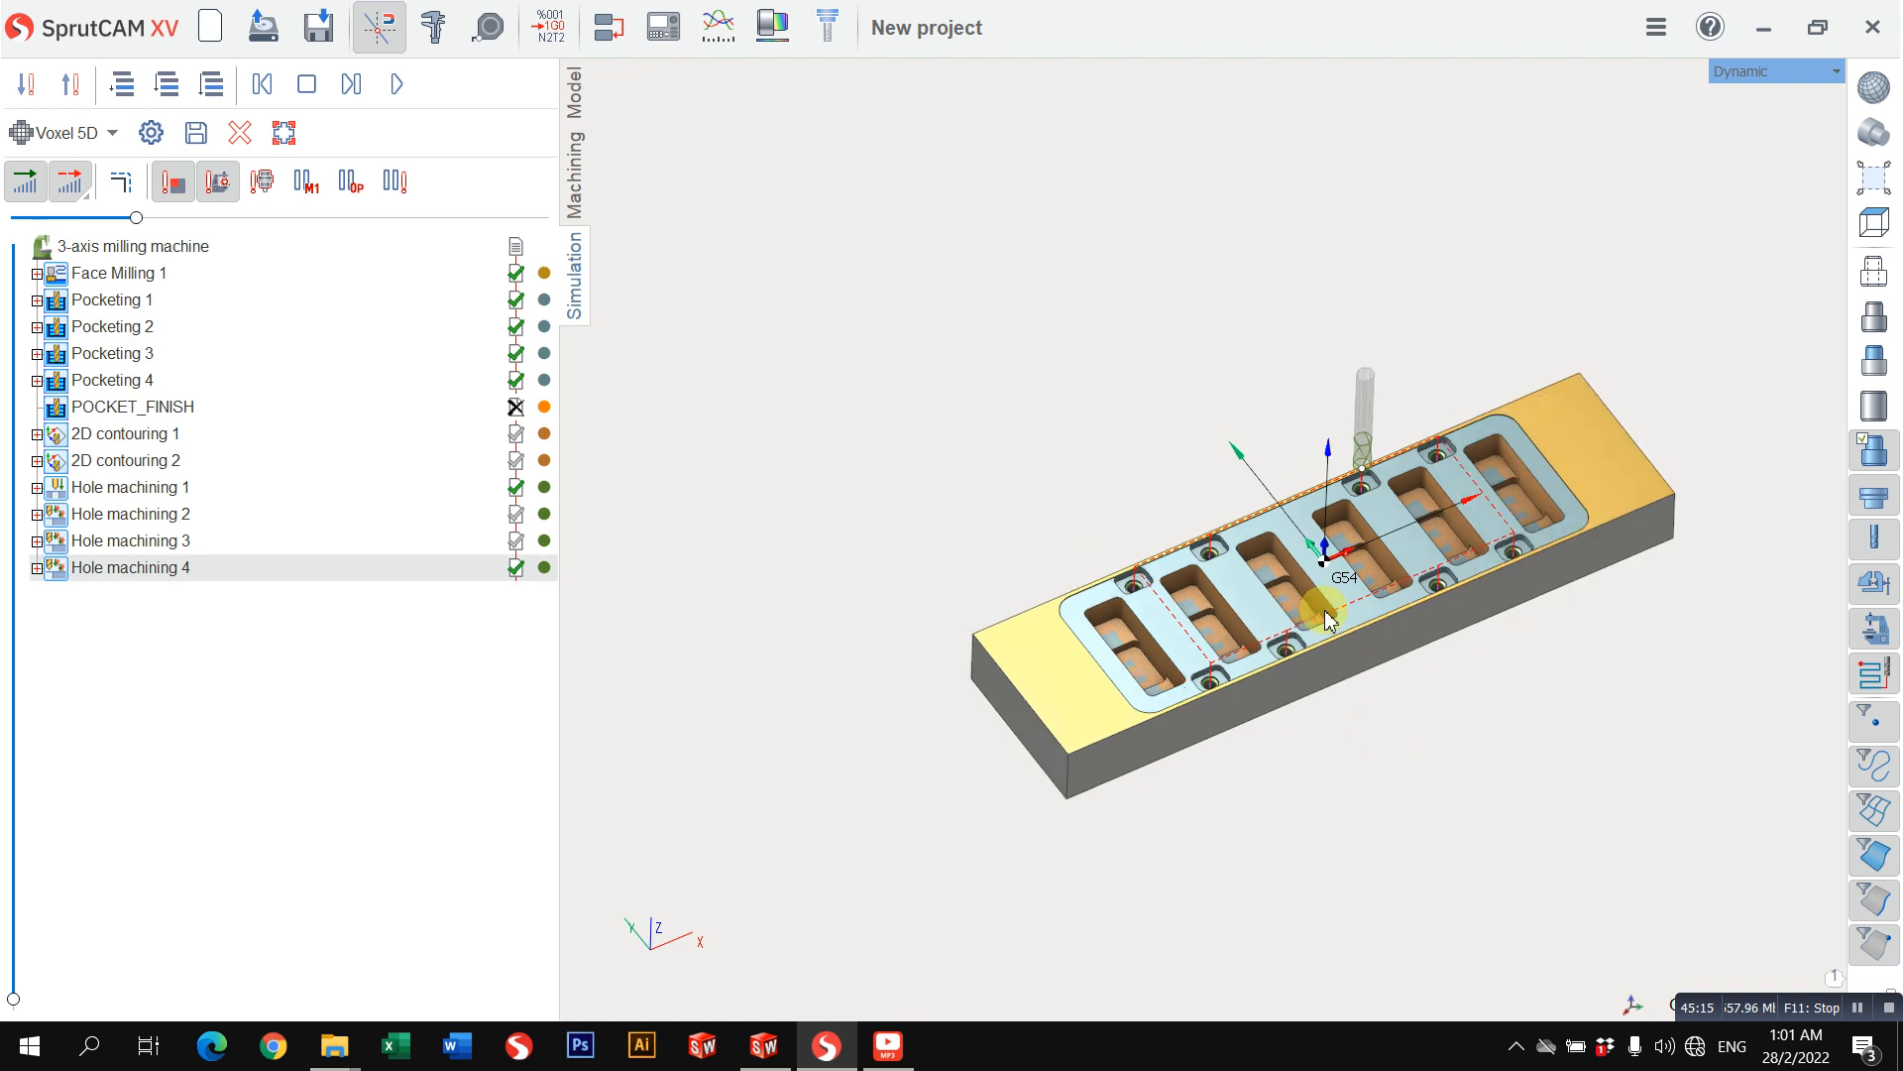
{"action": "scroll", "coordinate": [1299, 619], "scroll_direction": "up", "scroll_amount": 6}
{"action": "middle_click_drag", "start_coordinate": [1245, 646], "coordinate": [1281, 622]}
Step: Switch to the Top mill view and examine the whole machined workpiece
{"action": "left_click", "coordinate": [1739, 76]}
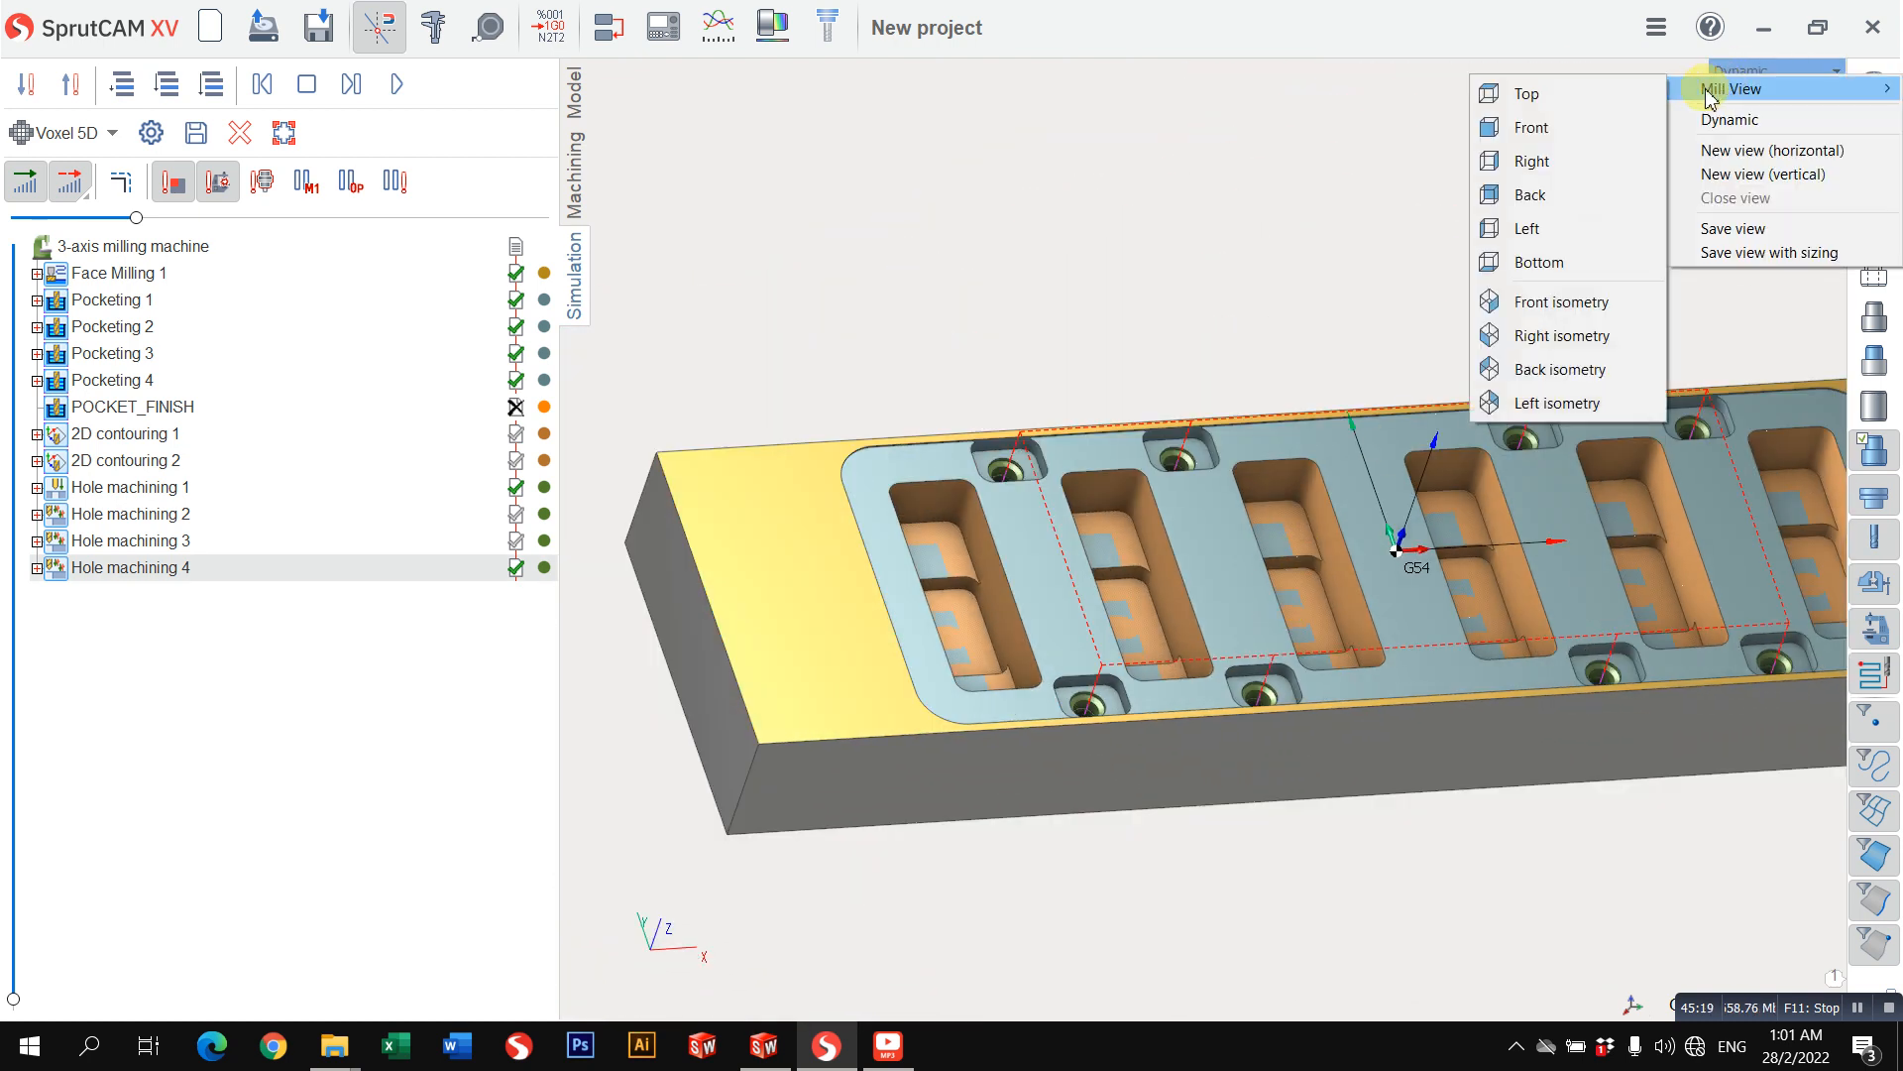
{"action": "left_click", "coordinate": [1638, 89]}
{"action": "scroll", "coordinate": [1139, 508], "scroll_direction": "down", "scroll_amount": 3}
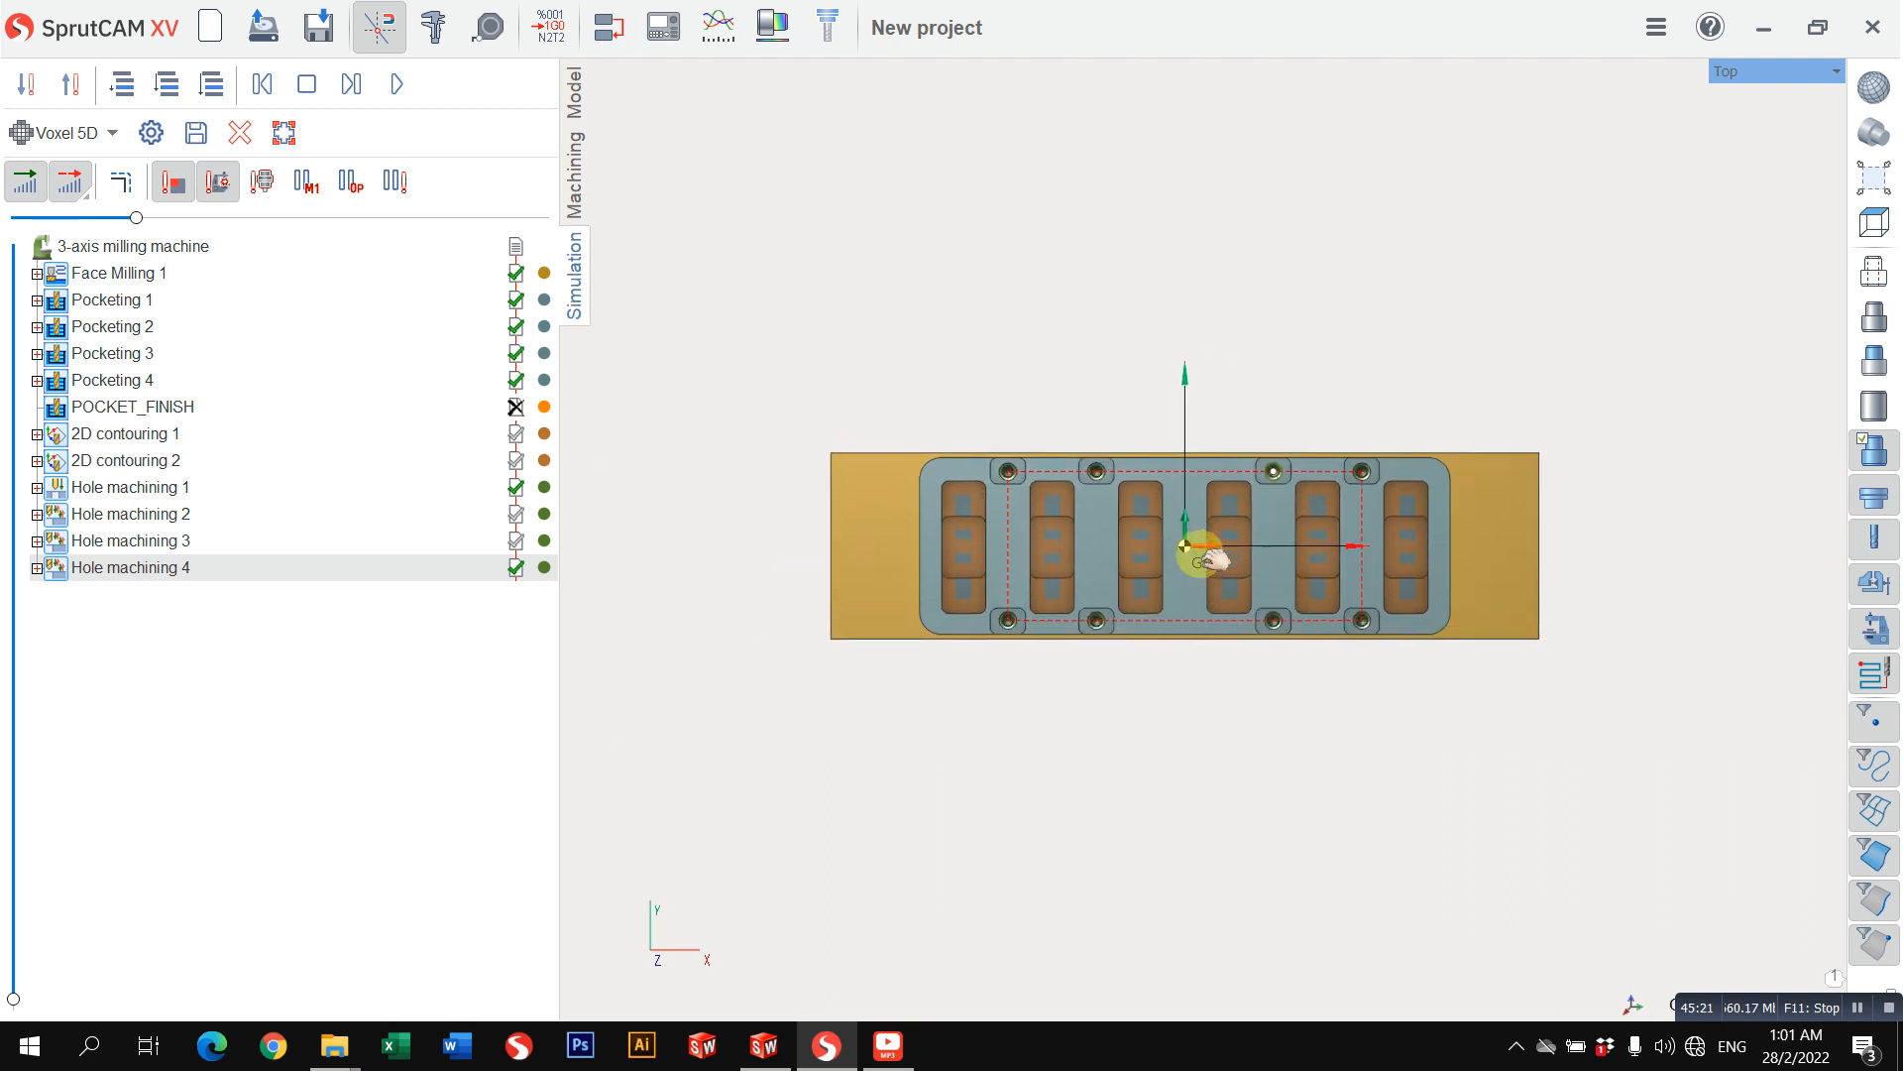
{"action": "scroll", "coordinate": [1160, 563], "scroll_direction": "up", "scroll_amount": 3}
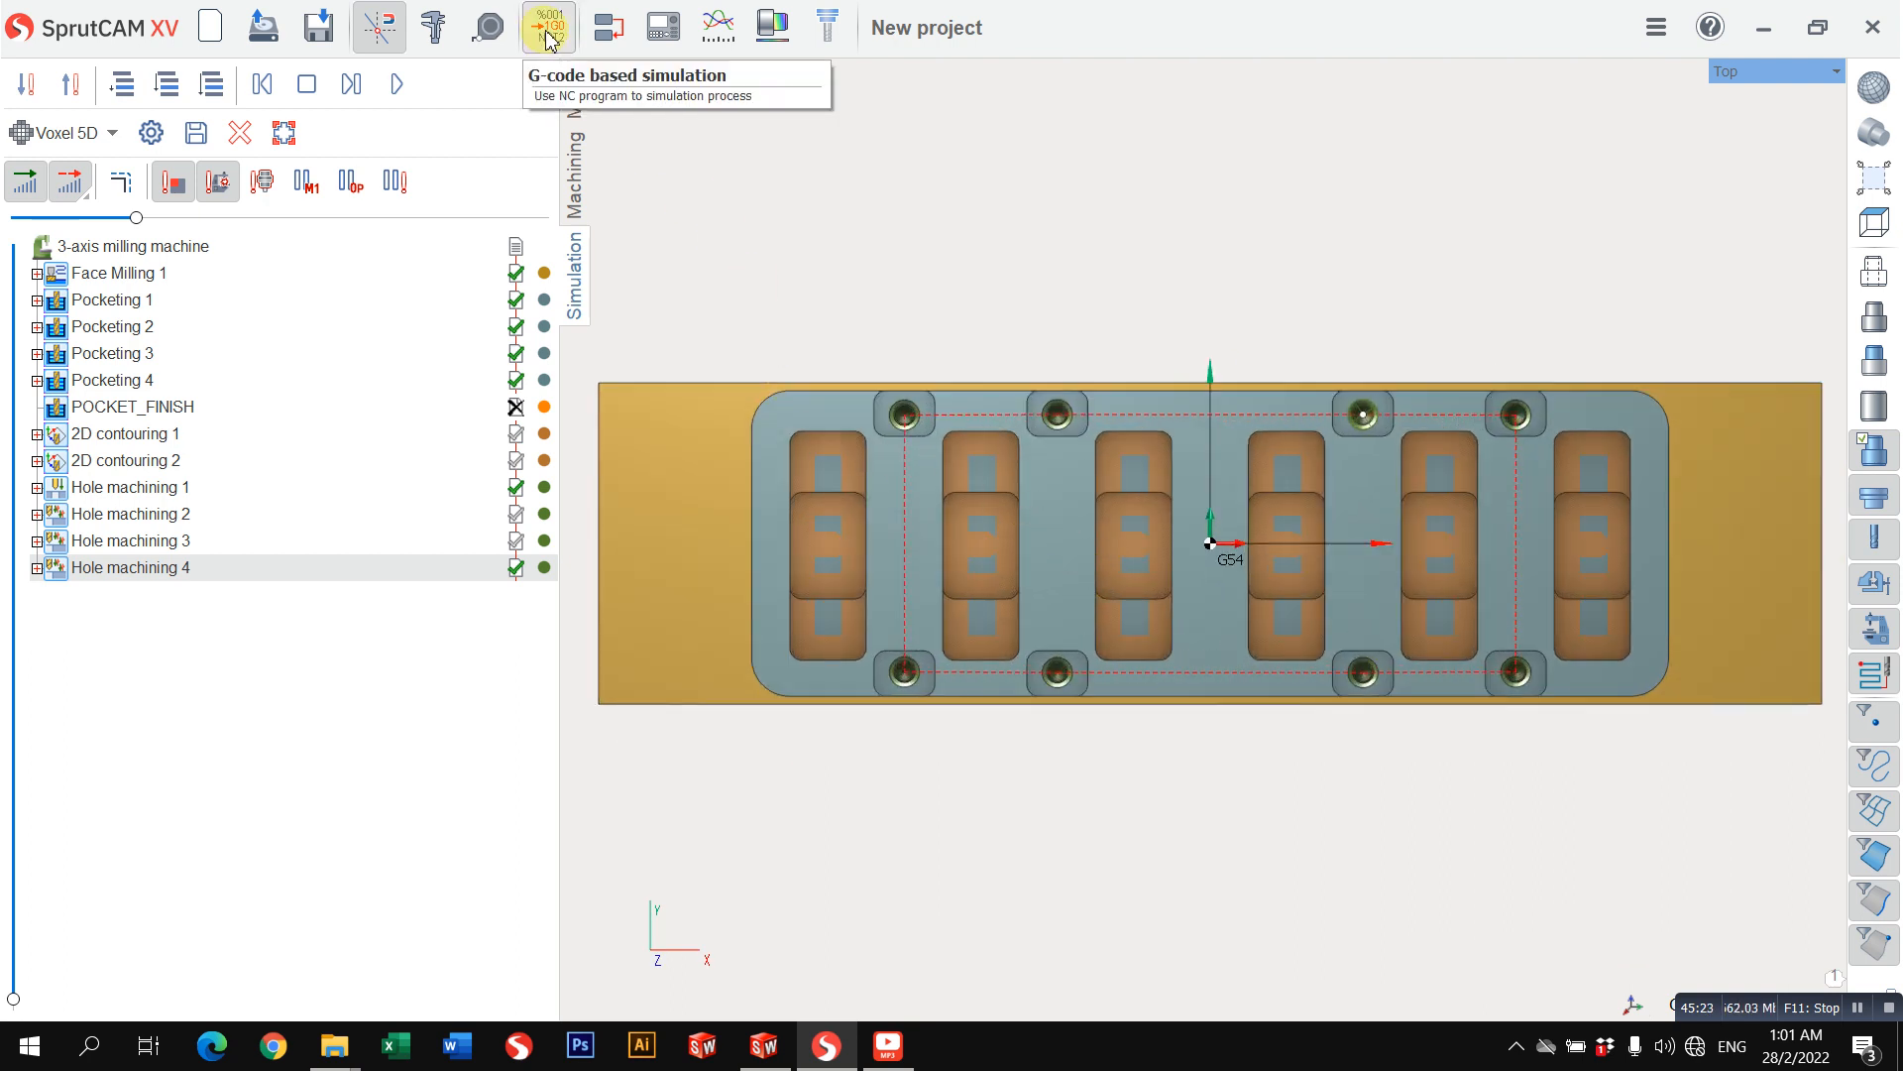
Step: Open NC program generation for the project's machining operations
{"action": "left_click", "coordinate": [575, 174]}
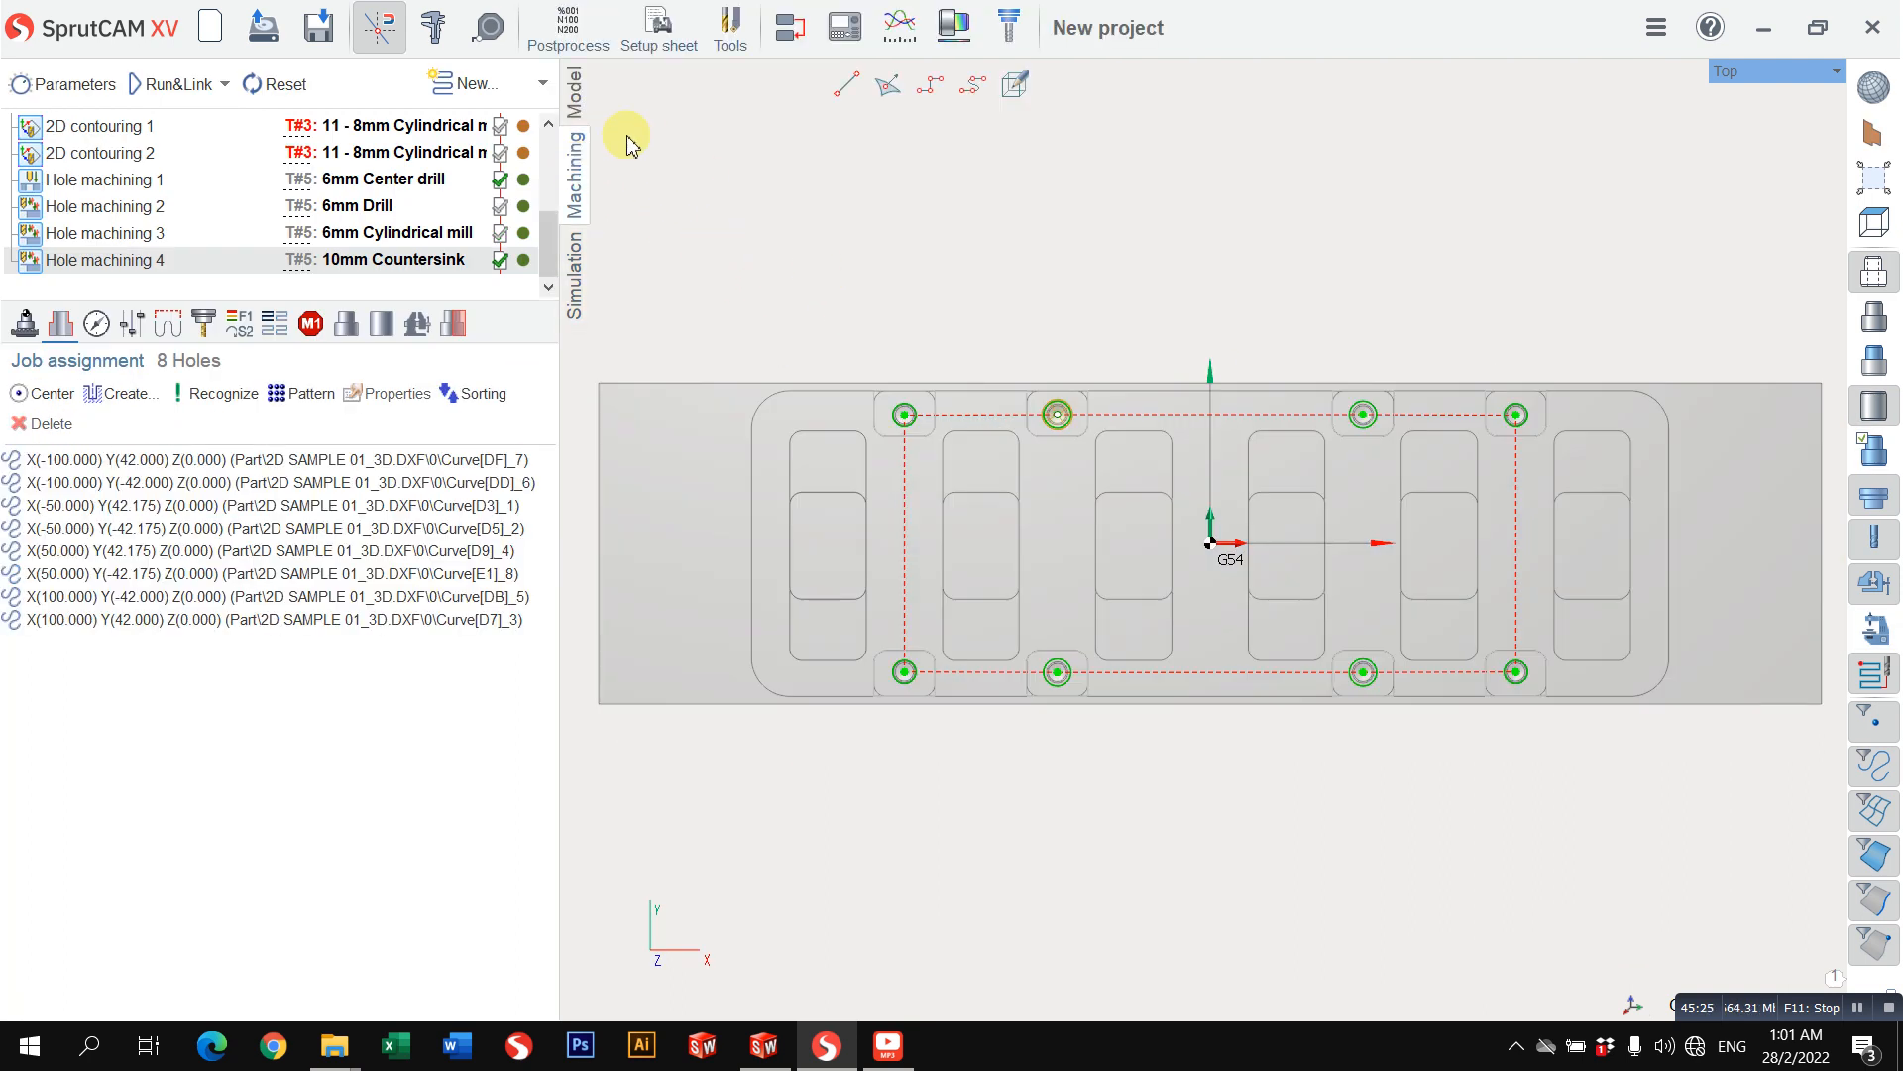
{"action": "left_click", "coordinate": [572, 33]}
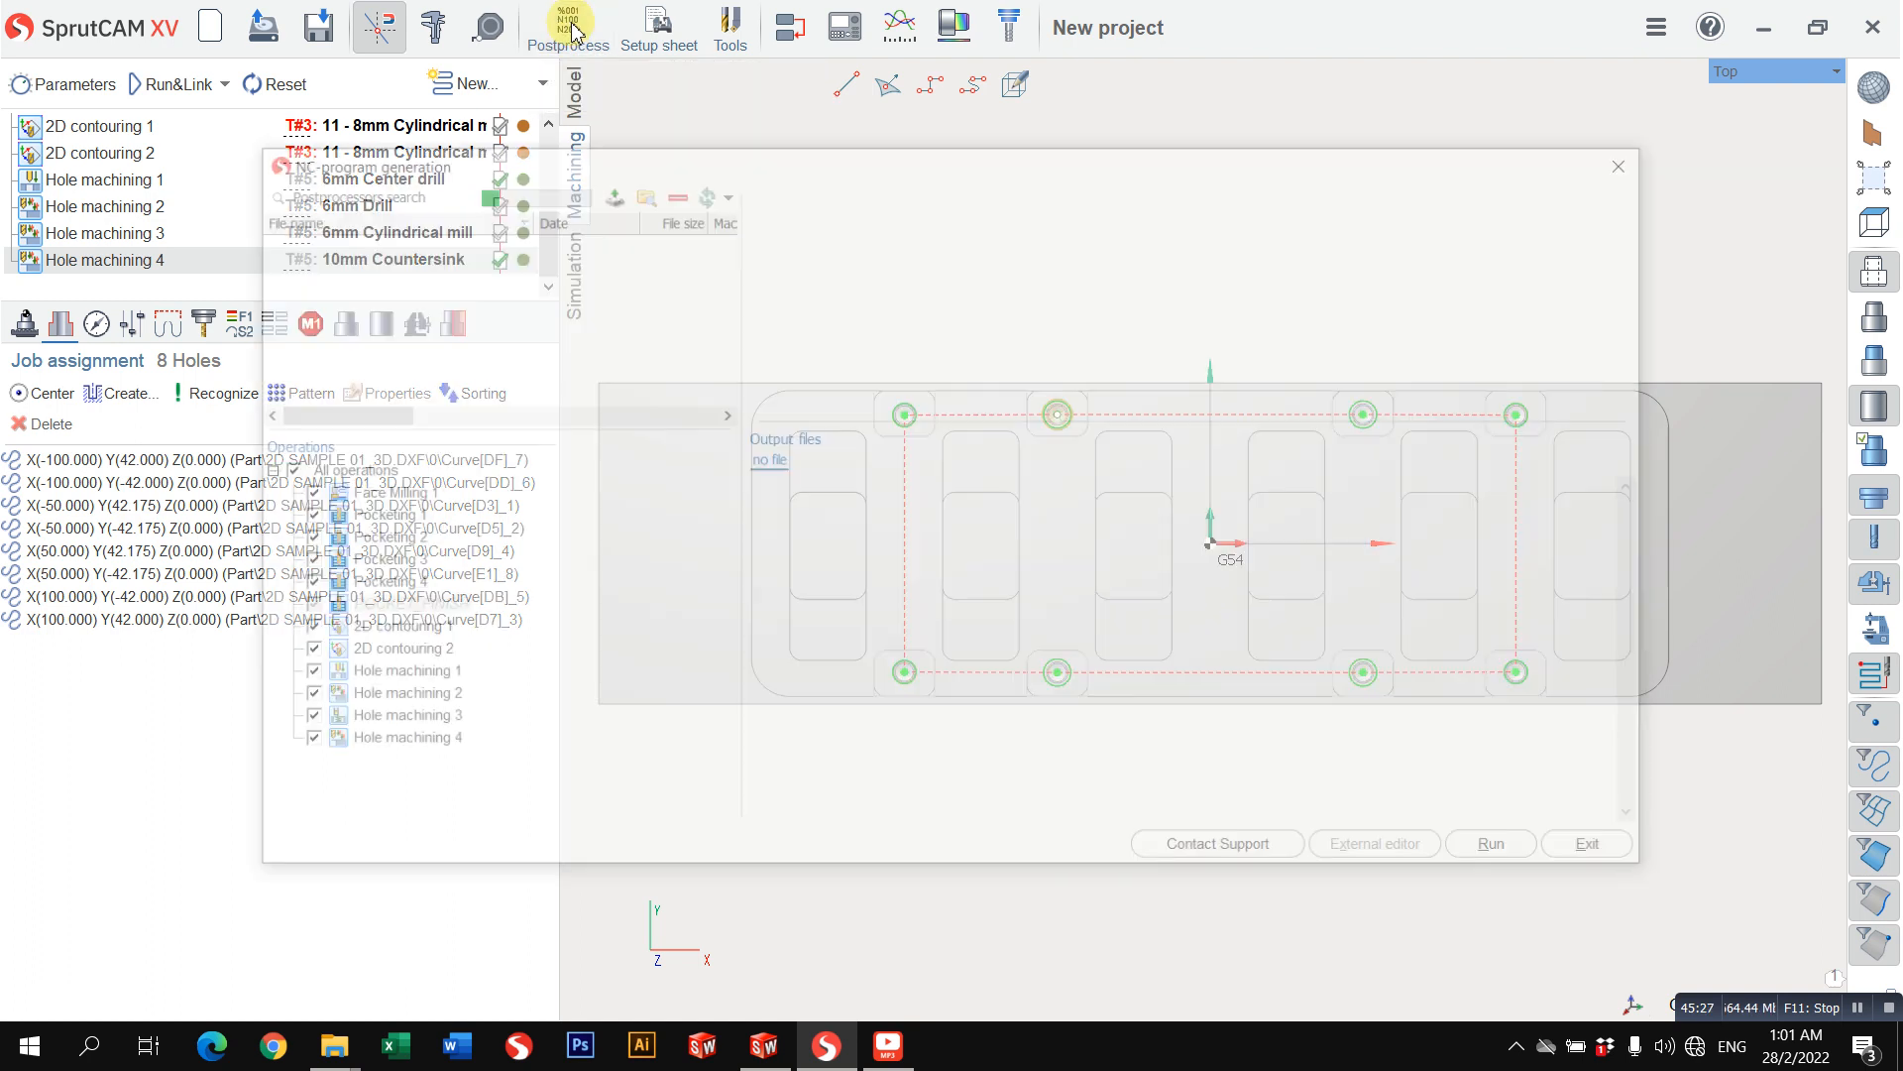
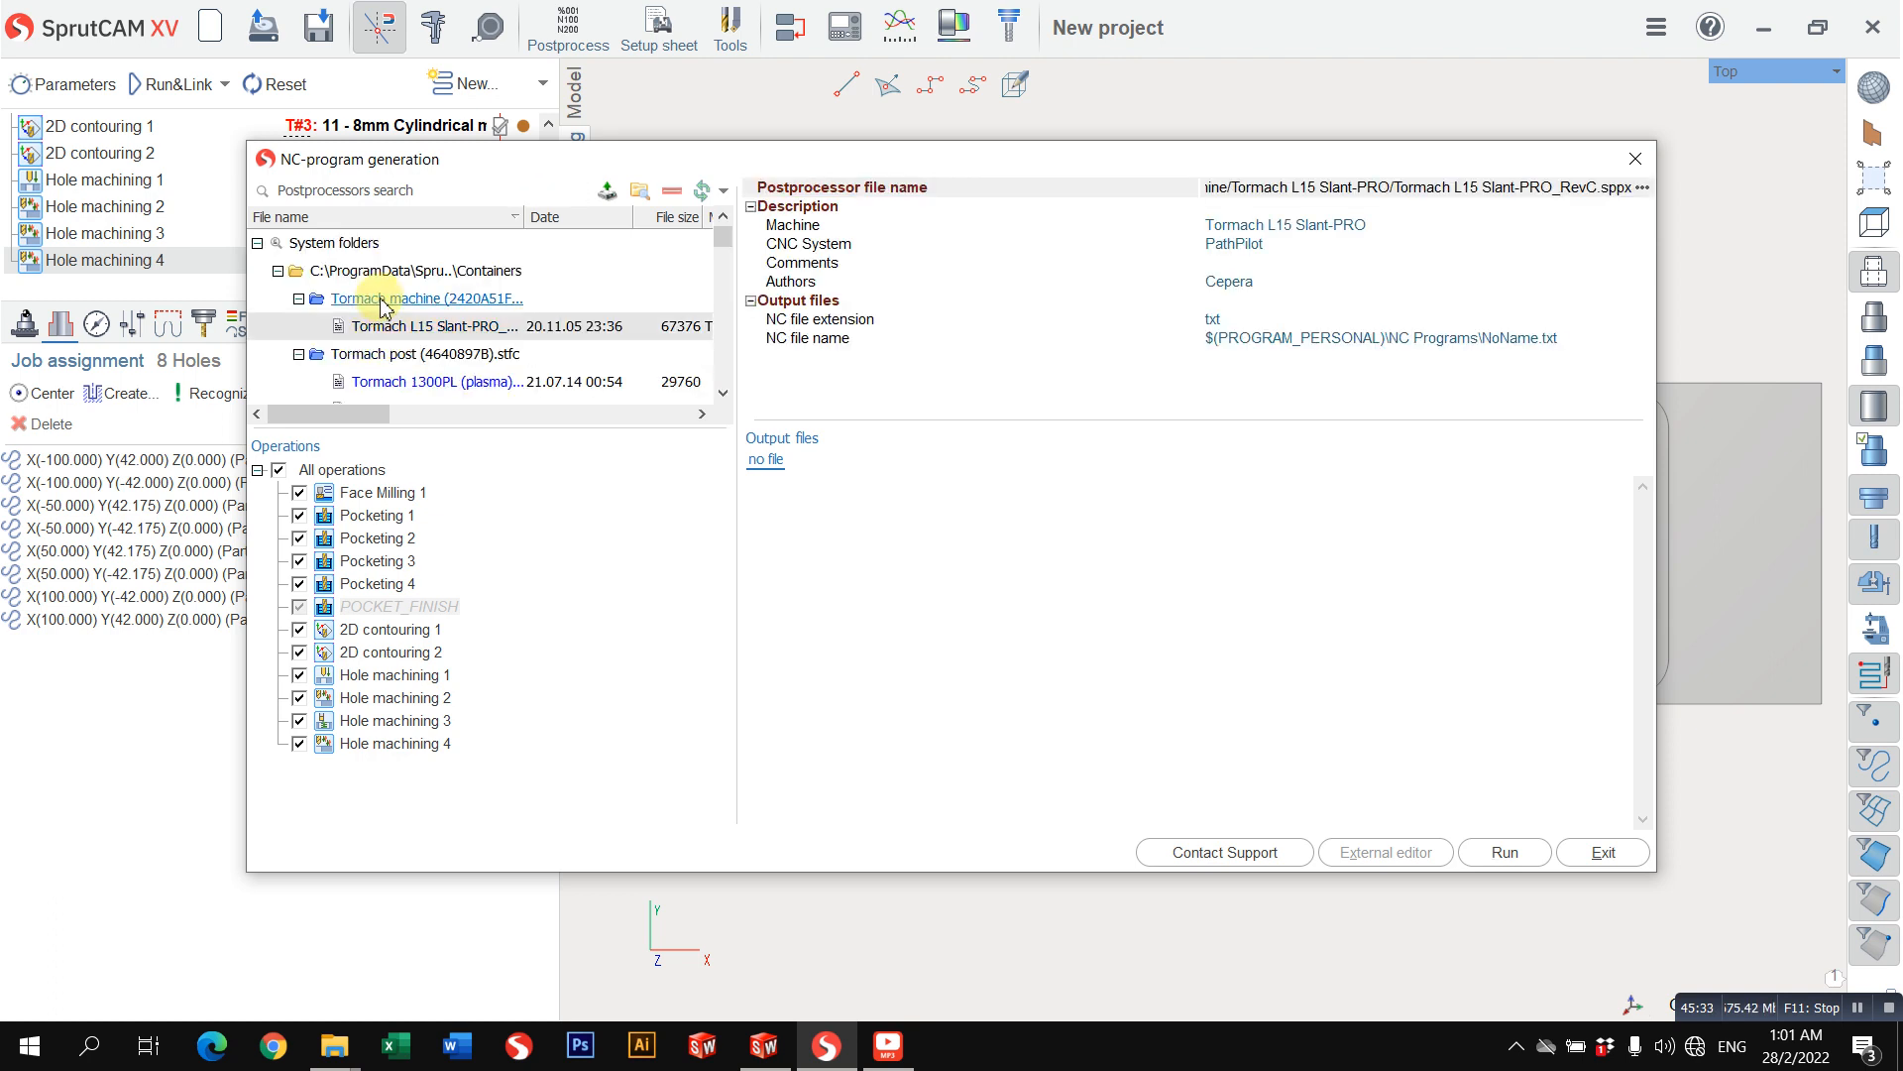
Step: Browse the available postprocessors, previewing the details of the Comau robot (2 file) and AUBO robot posts
{"action": "scroll", "coordinate": [408, 335], "scroll_direction": "down", "scroll_amount": 3}
{"action": "scroll", "coordinate": [408, 337], "scroll_direction": "up", "scroll_amount": 2}
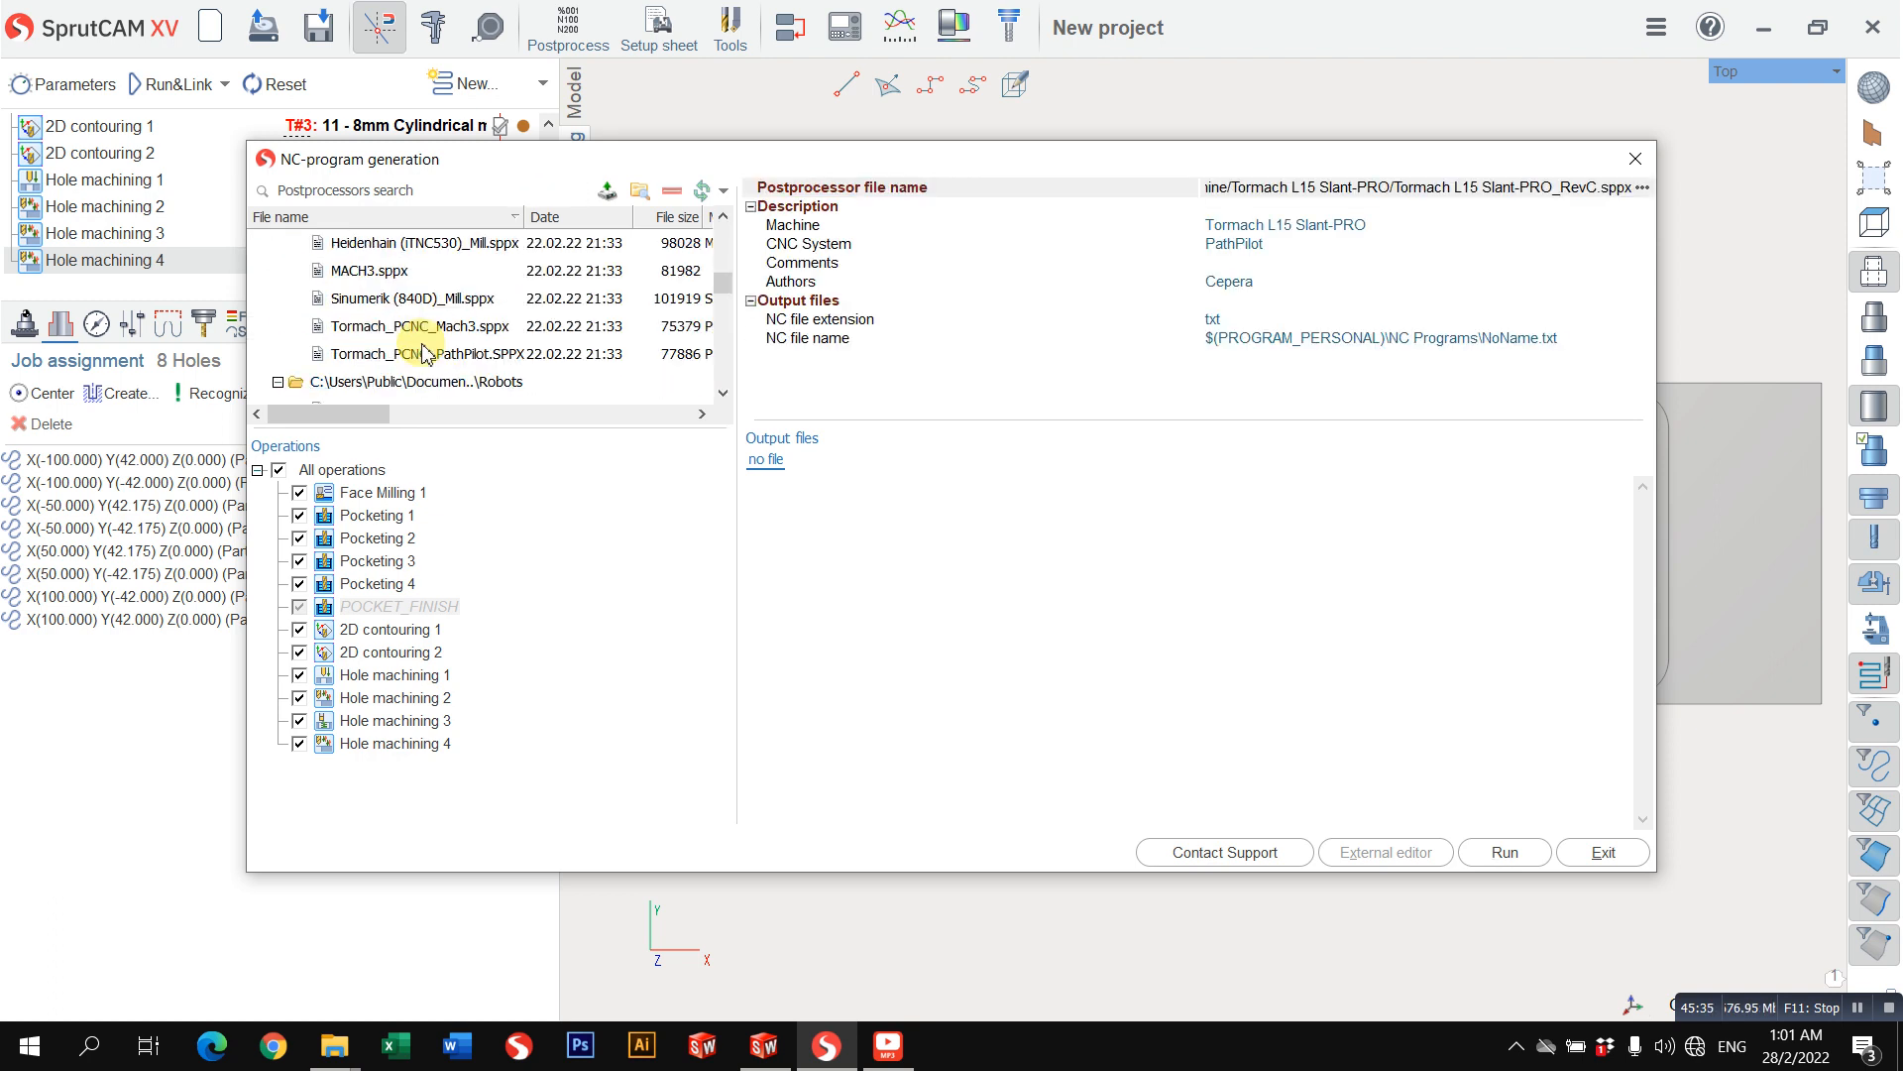
{"action": "scroll", "coordinate": [415, 371], "scroll_direction": "down", "scroll_amount": 2}
{"action": "left_click", "coordinate": [416, 326]}
{"action": "left_click", "coordinate": [412, 299]}
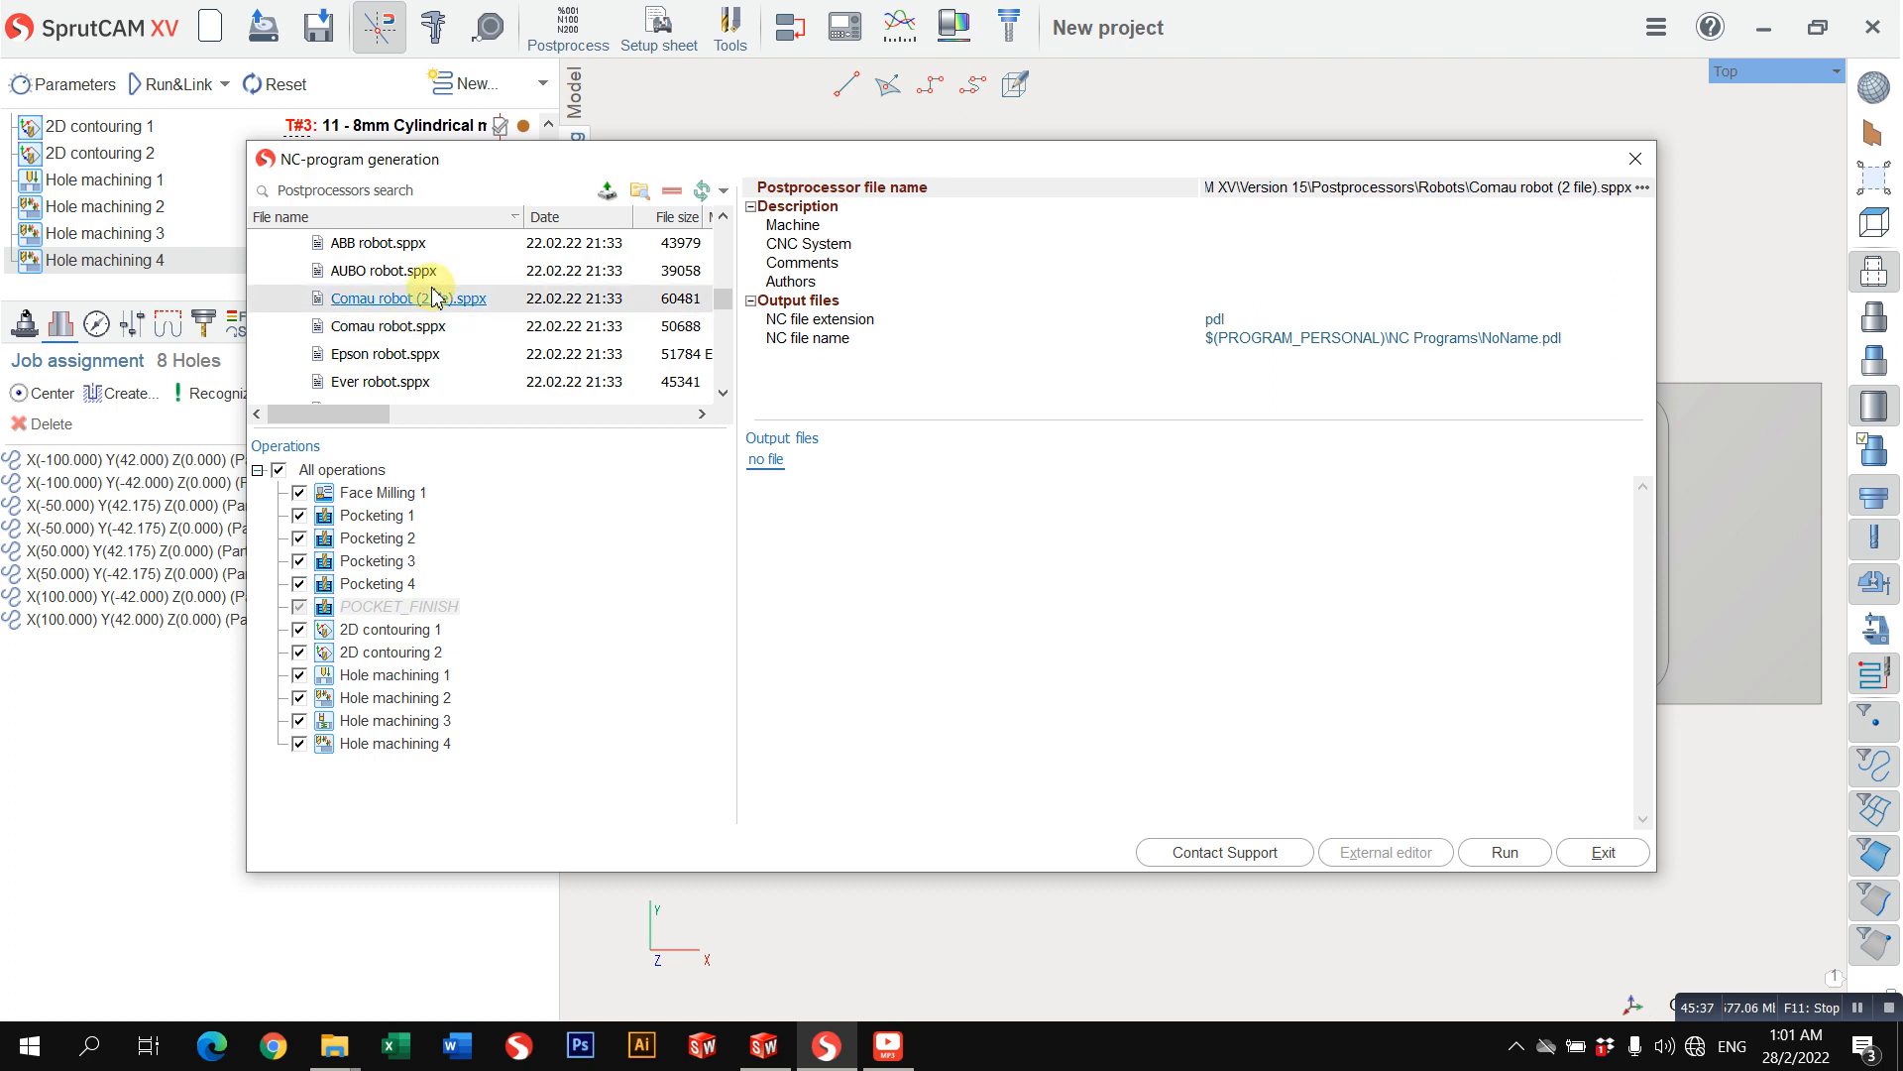
{"action": "left_click", "coordinate": [409, 274]}
{"action": "scroll", "coordinate": [409, 279], "scroll_direction": "up", "scroll_amount": 5}
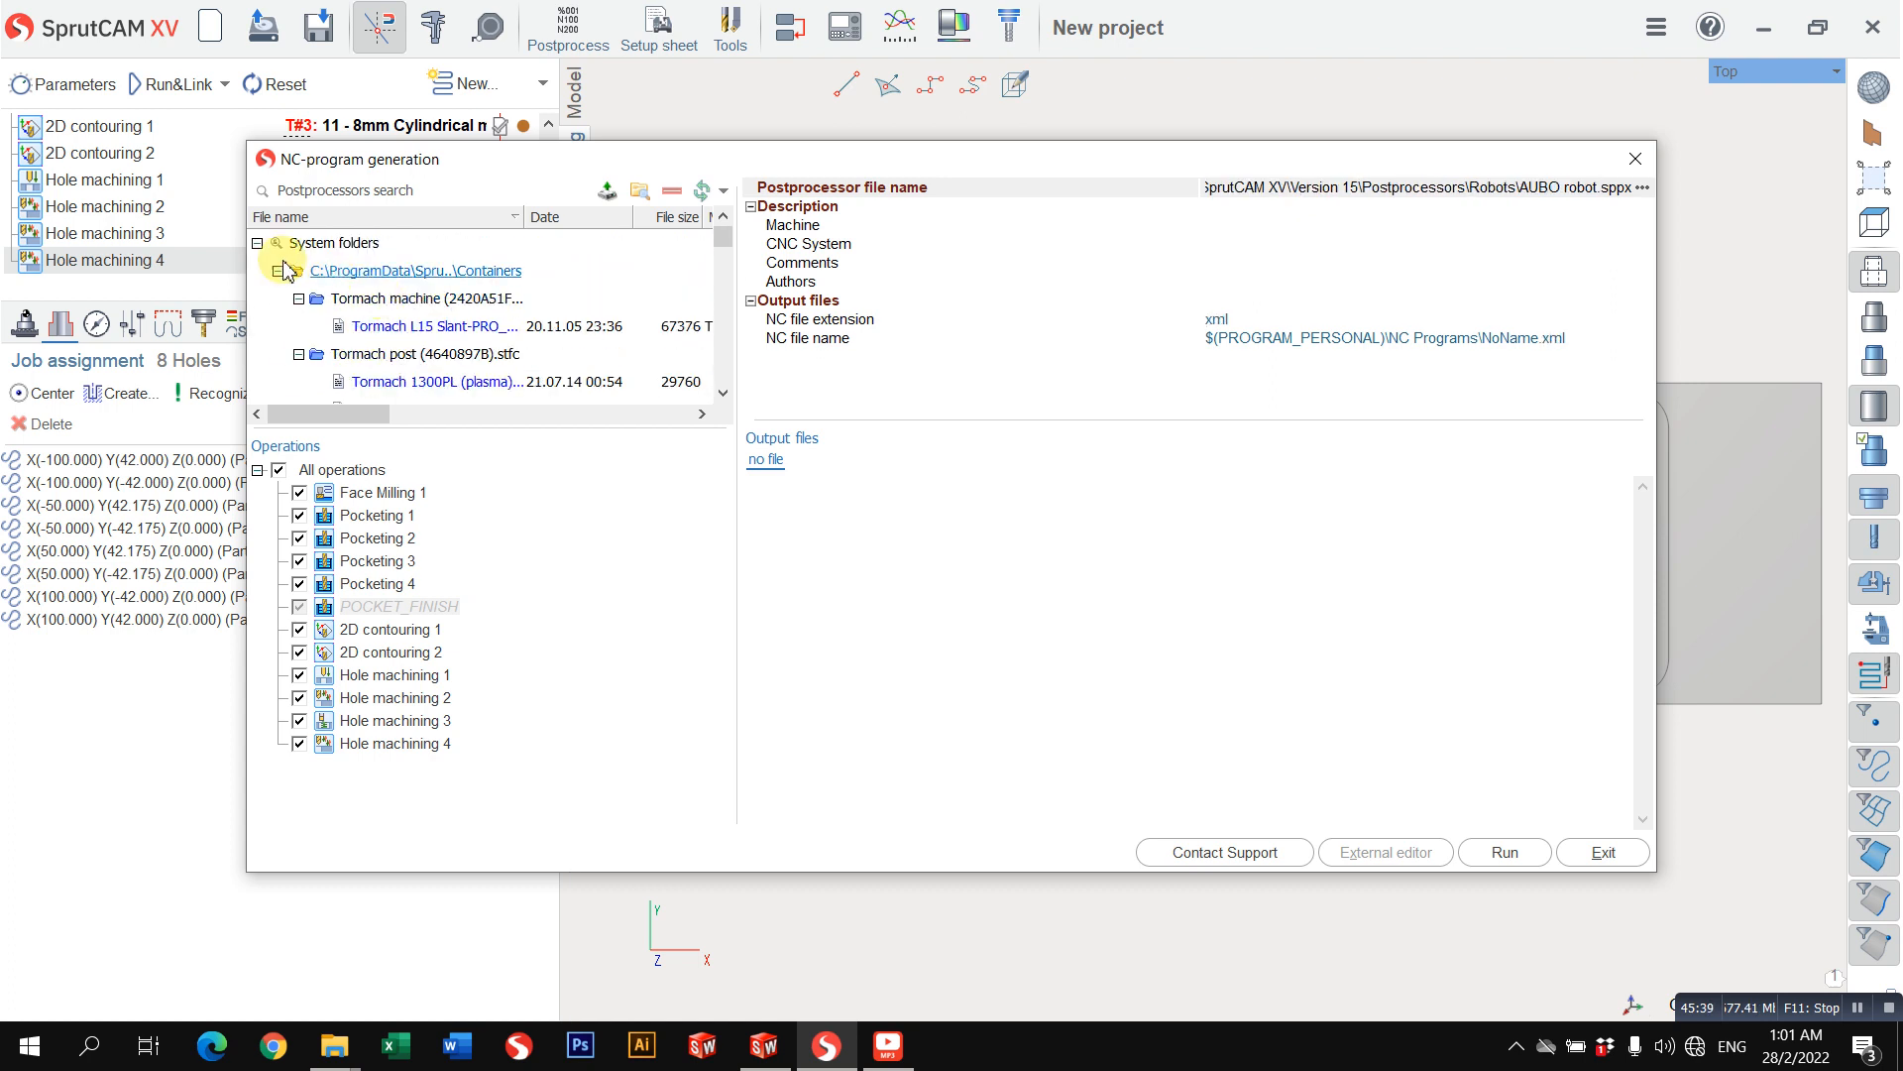
Step: Enlarge the postprocessor list and collapse every system subfolder from Containers to Machines
{"action": "left_click_drag", "start_coordinate": [422, 433], "coordinate": [424, 538]}
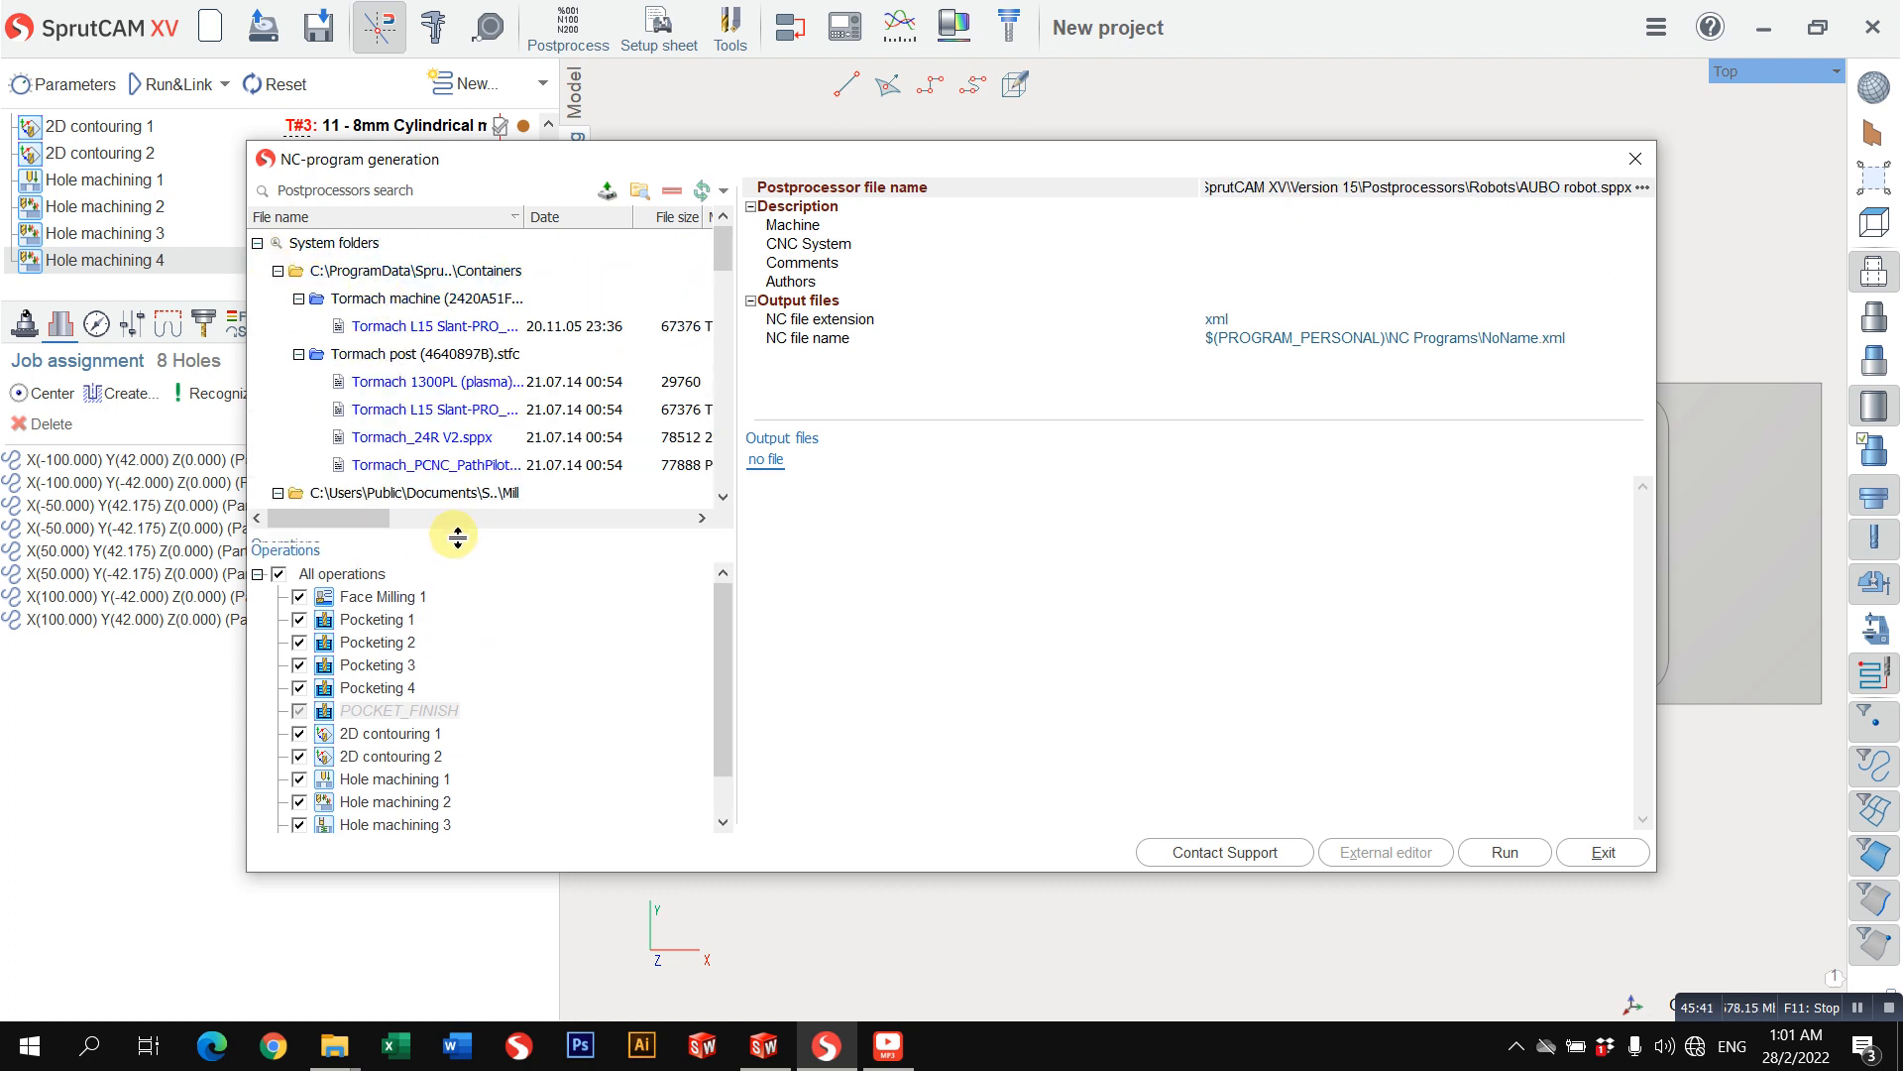
{"action": "left_click", "coordinate": [258, 243]}
{"action": "left_click", "coordinate": [258, 243]}
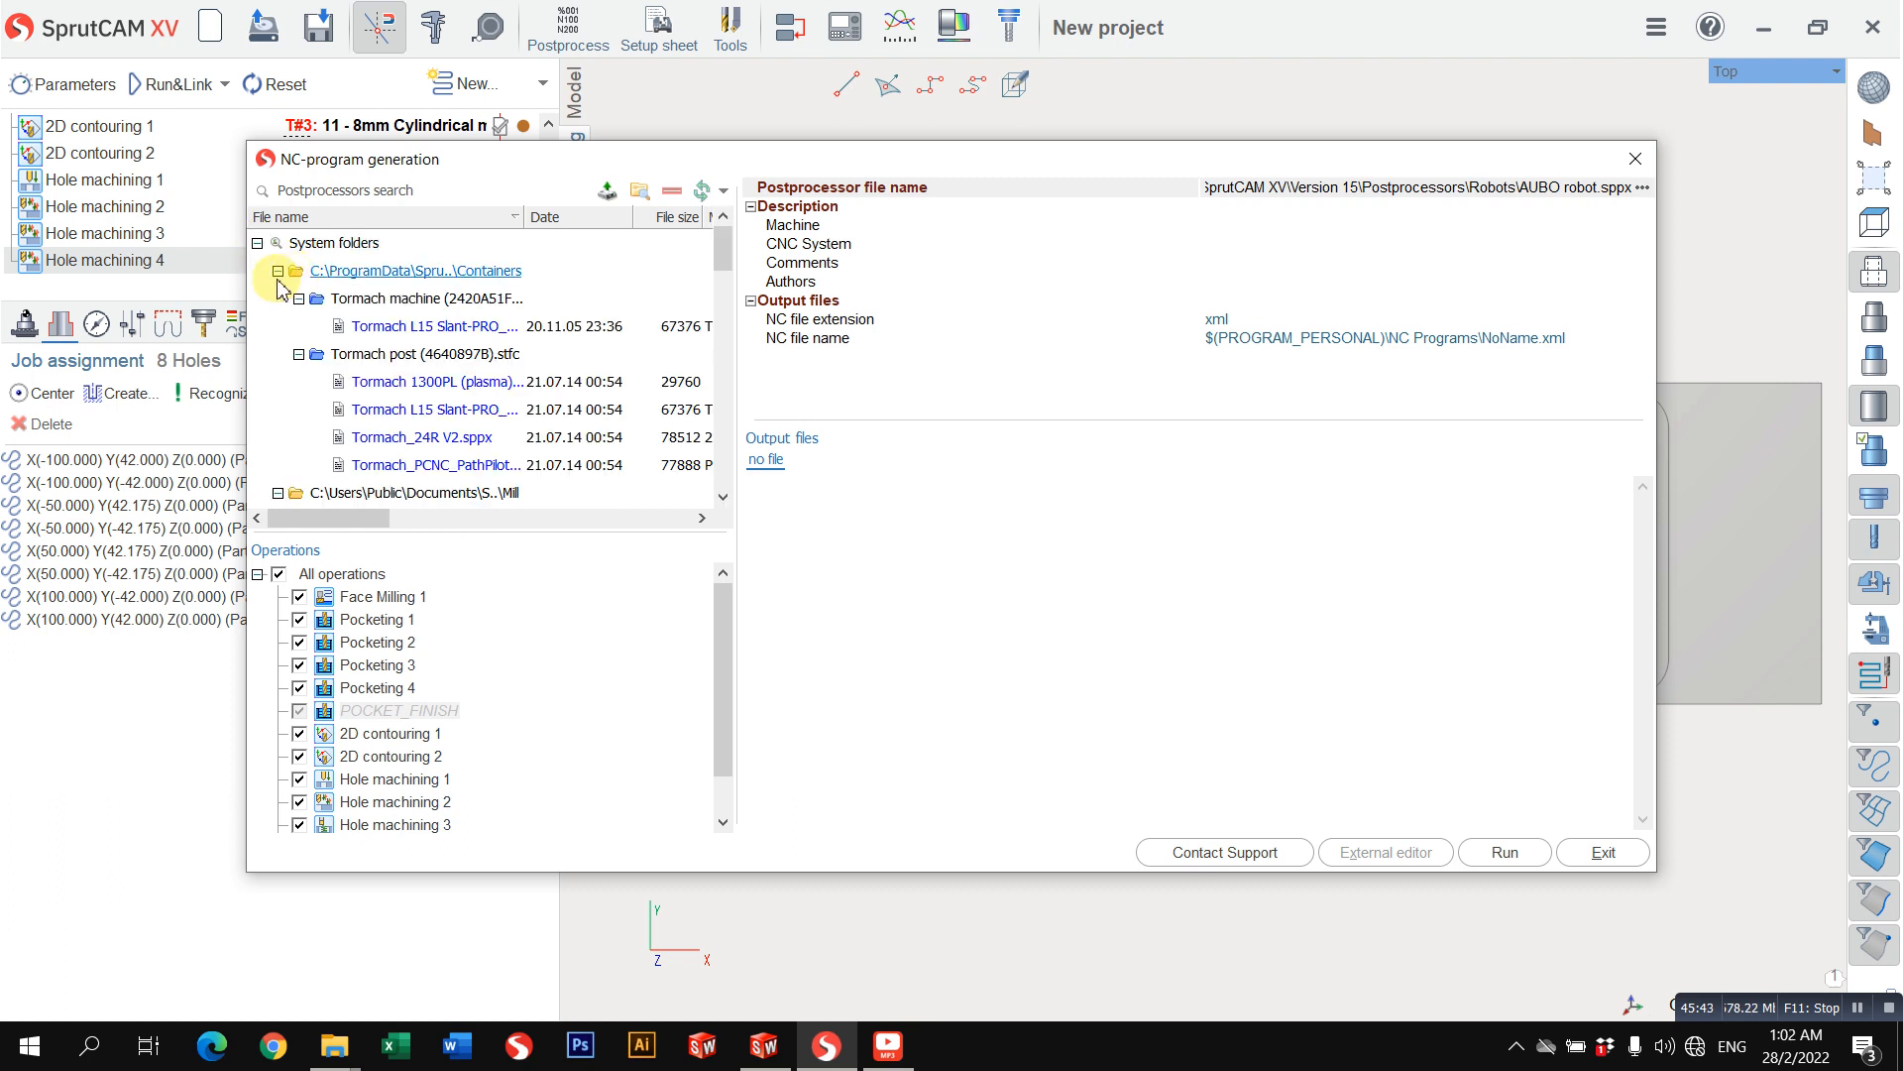
{"action": "left_click", "coordinate": [278, 270]}
{"action": "left_click", "coordinate": [278, 299]}
{"action": "left_click", "coordinate": [278, 326]}
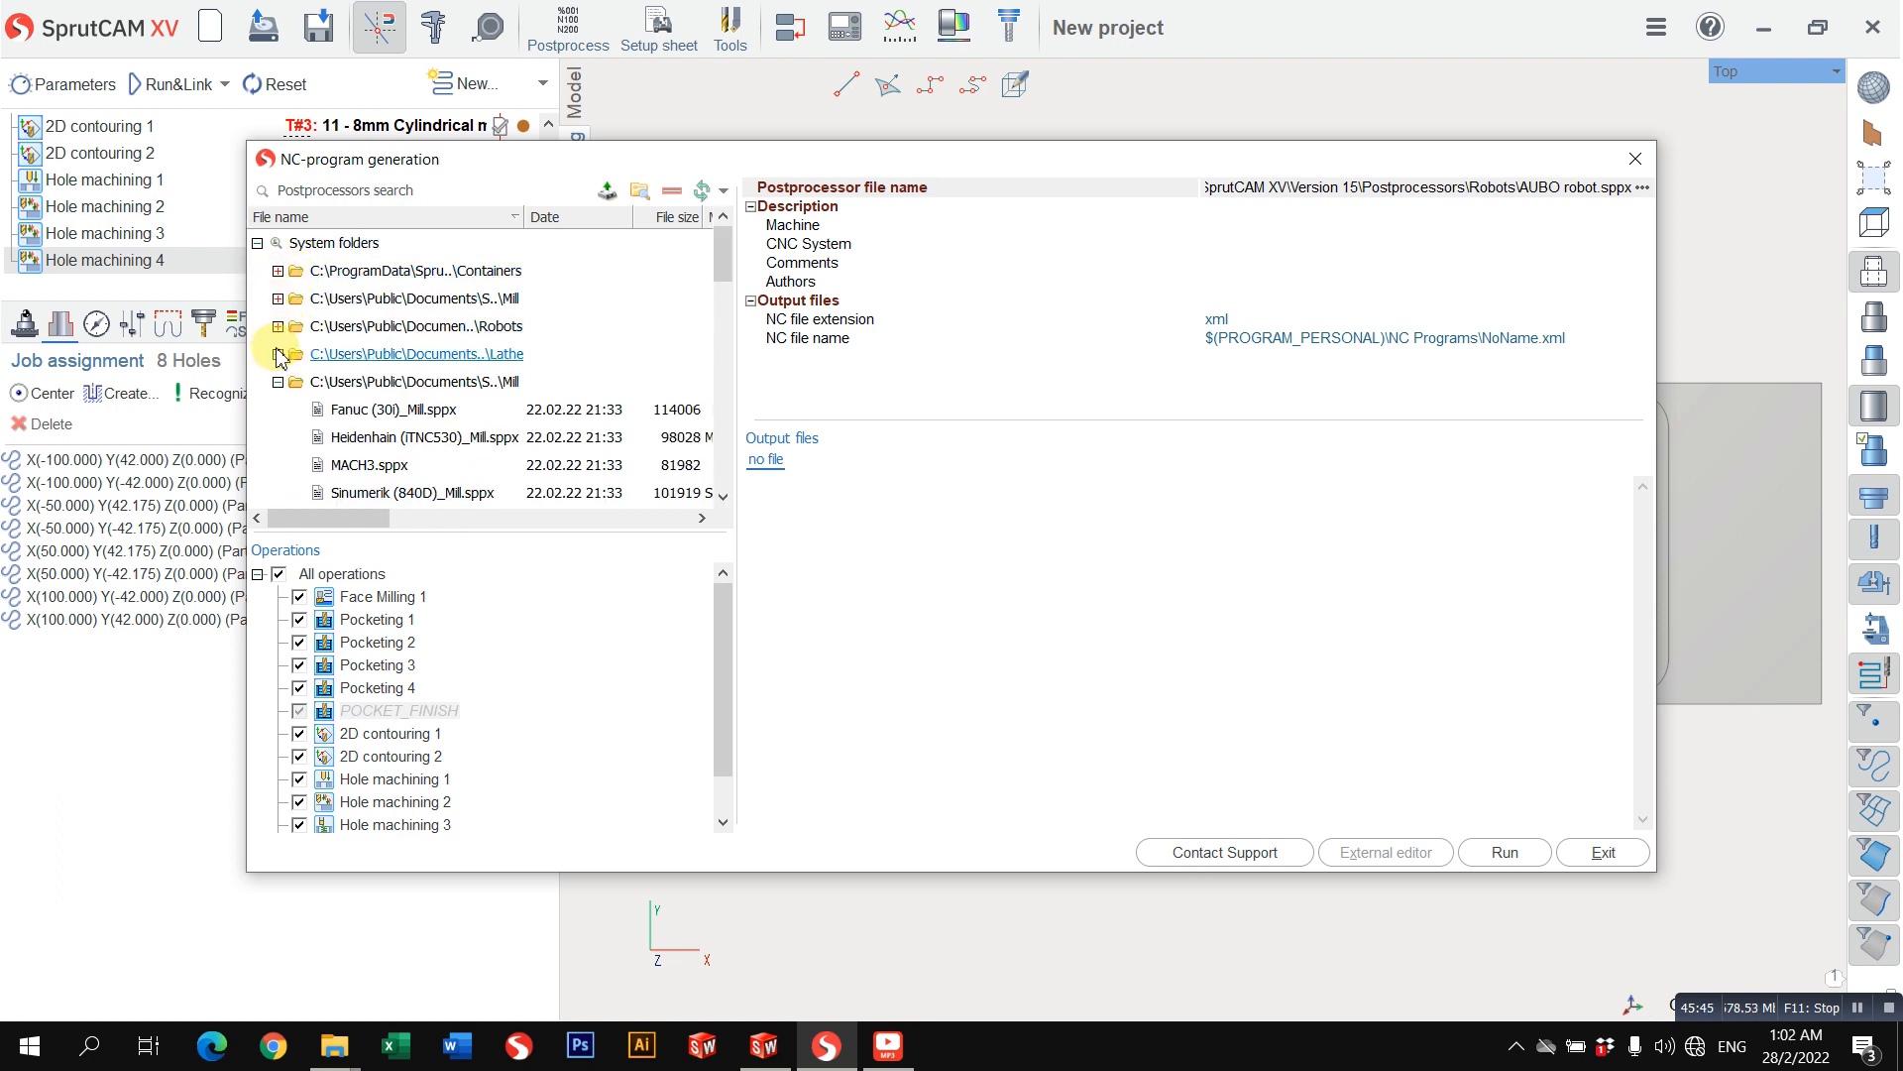
{"action": "left_click", "coordinate": [278, 354]}
{"action": "left_click", "coordinate": [279, 382]}
{"action": "left_click", "coordinate": [279, 409]}
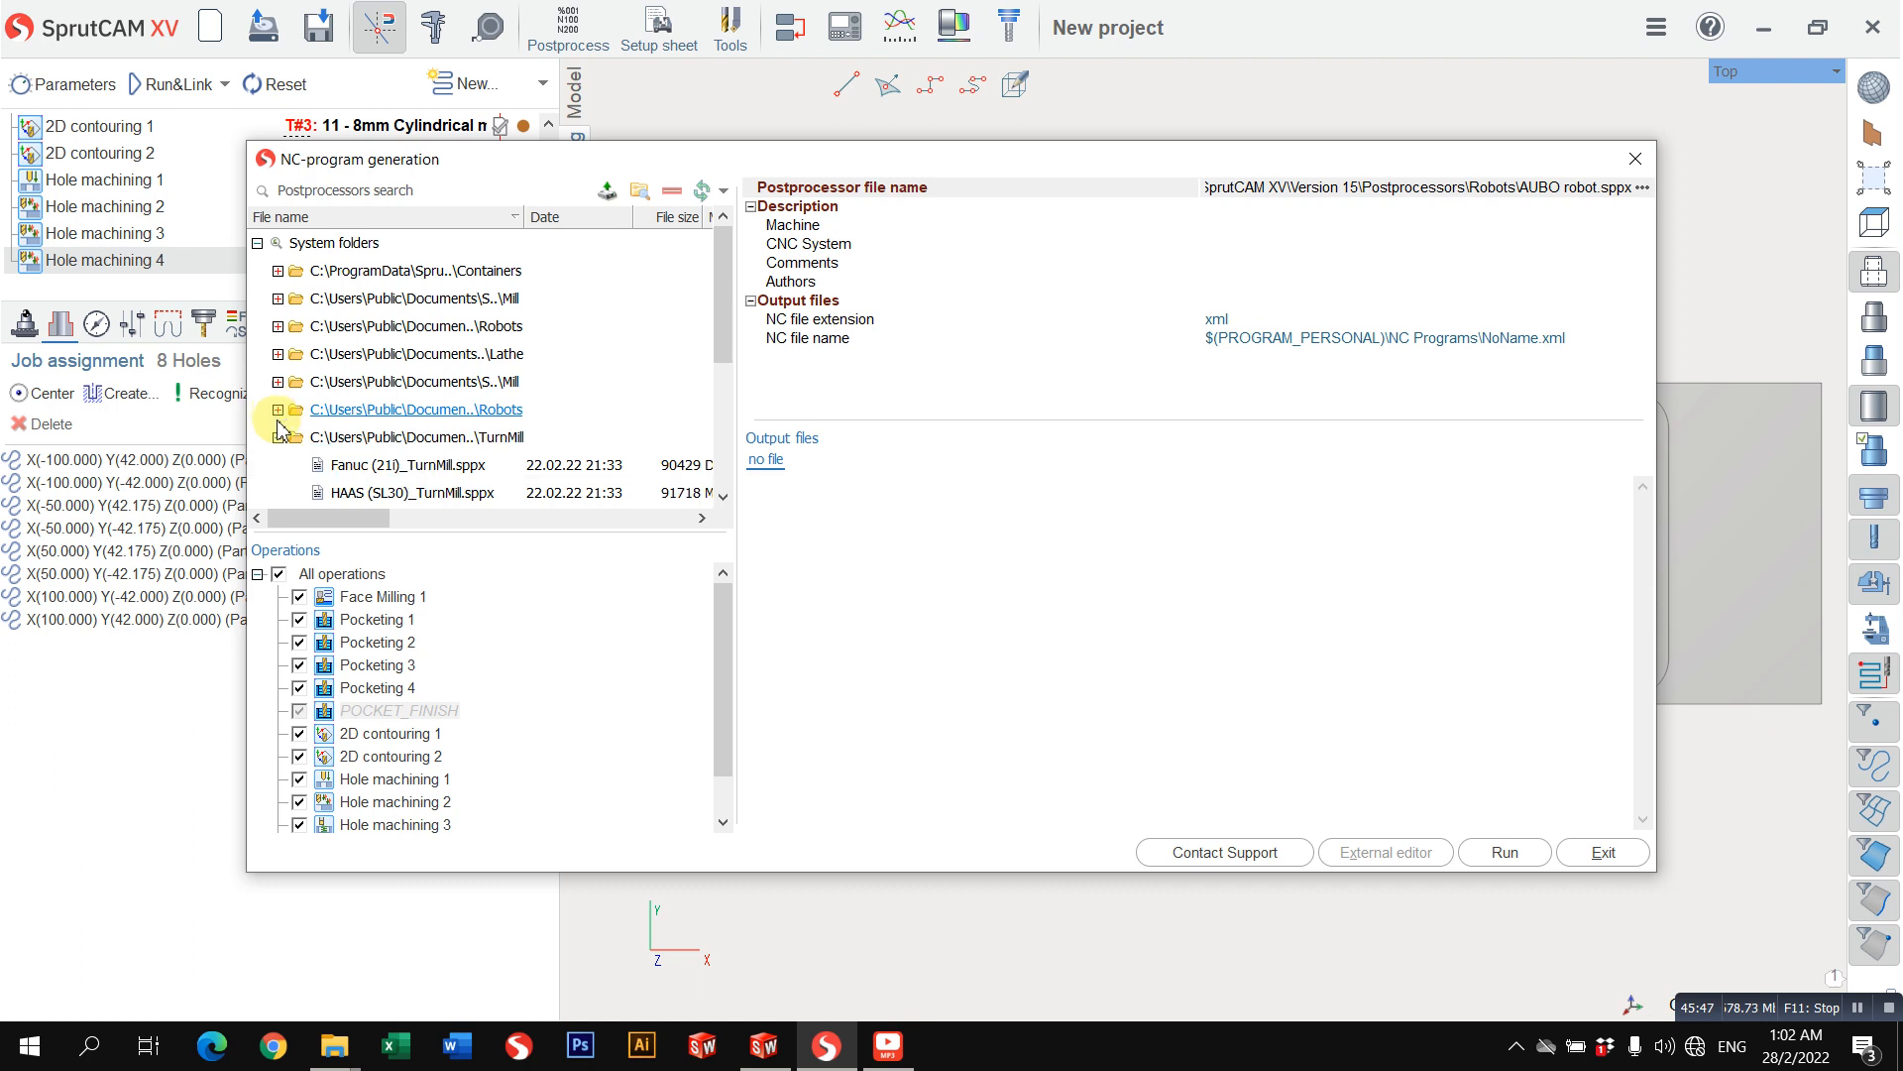
{"action": "left_click", "coordinate": [278, 437]}
{"action": "left_click", "coordinate": [279, 465]}
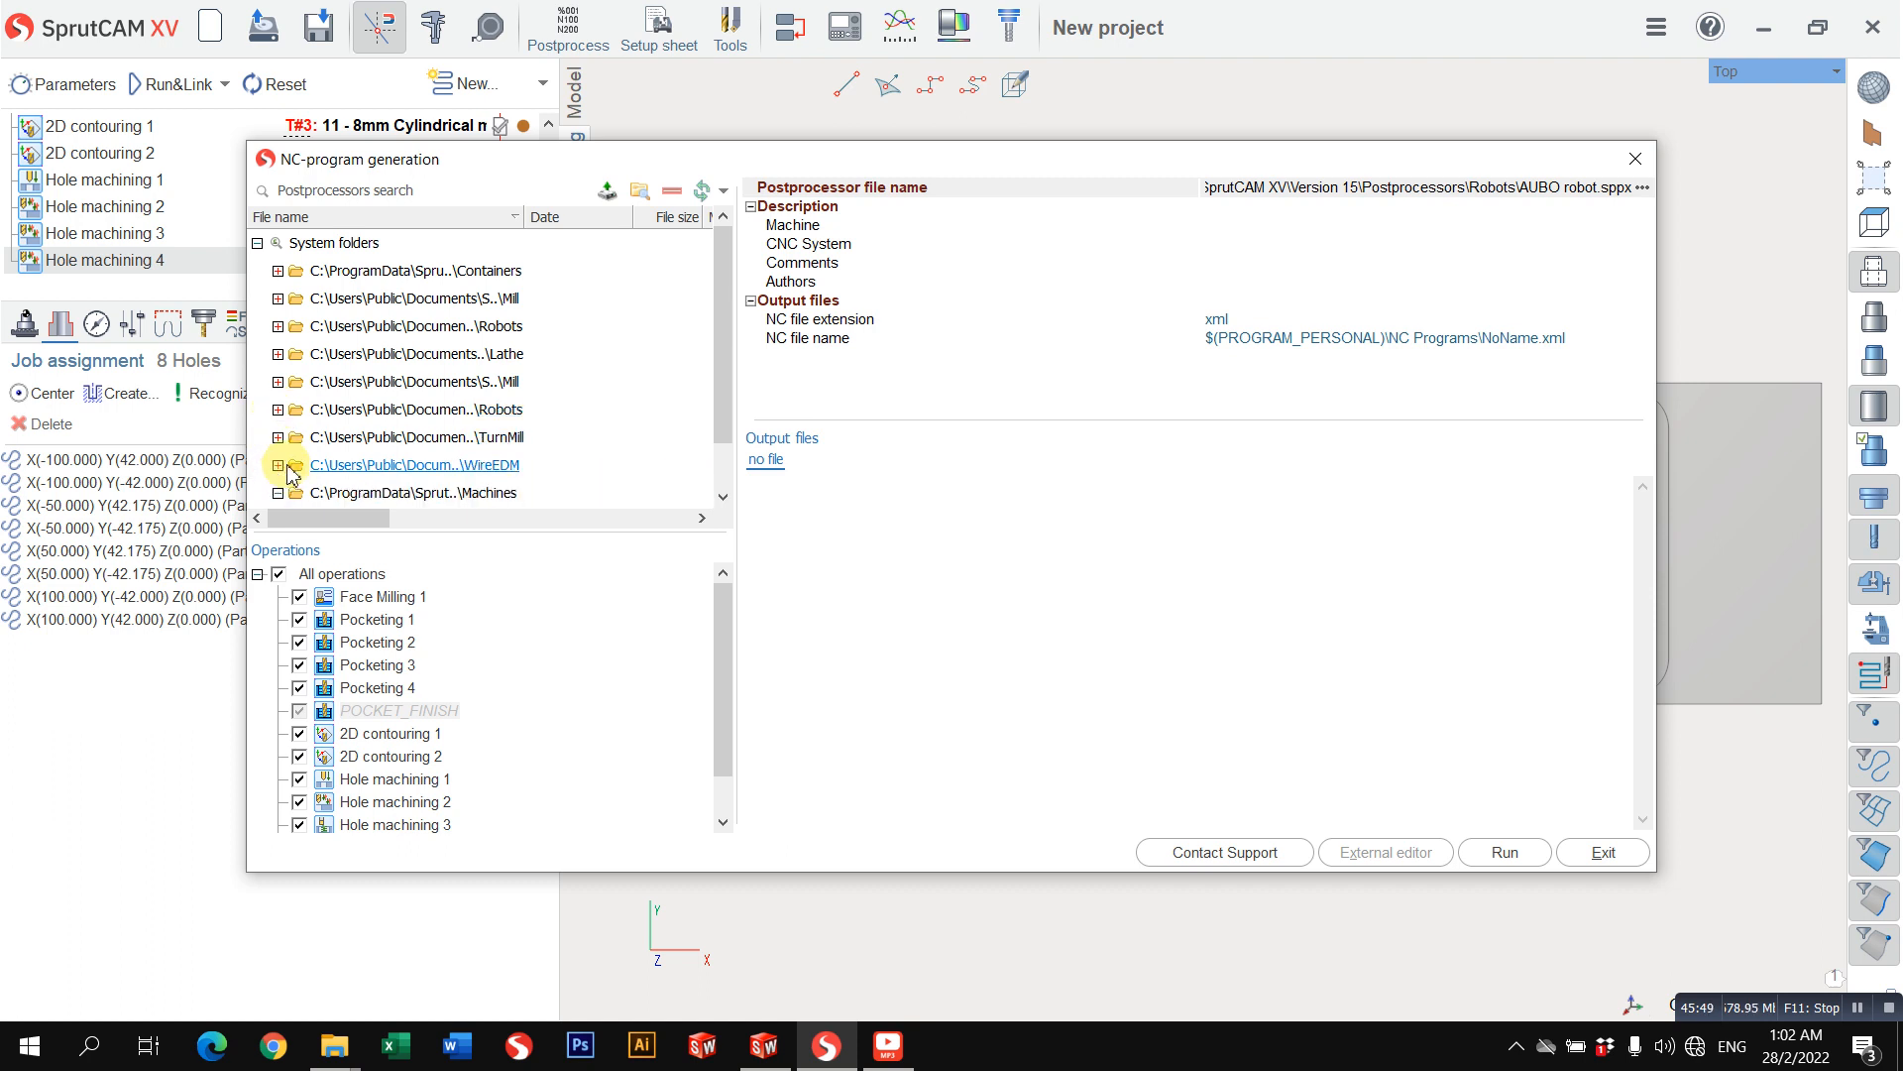
{"action": "scroll", "coordinate": [290, 462], "scroll_direction": "down", "scroll_amount": 1}
{"action": "left_click", "coordinate": [278, 437]}
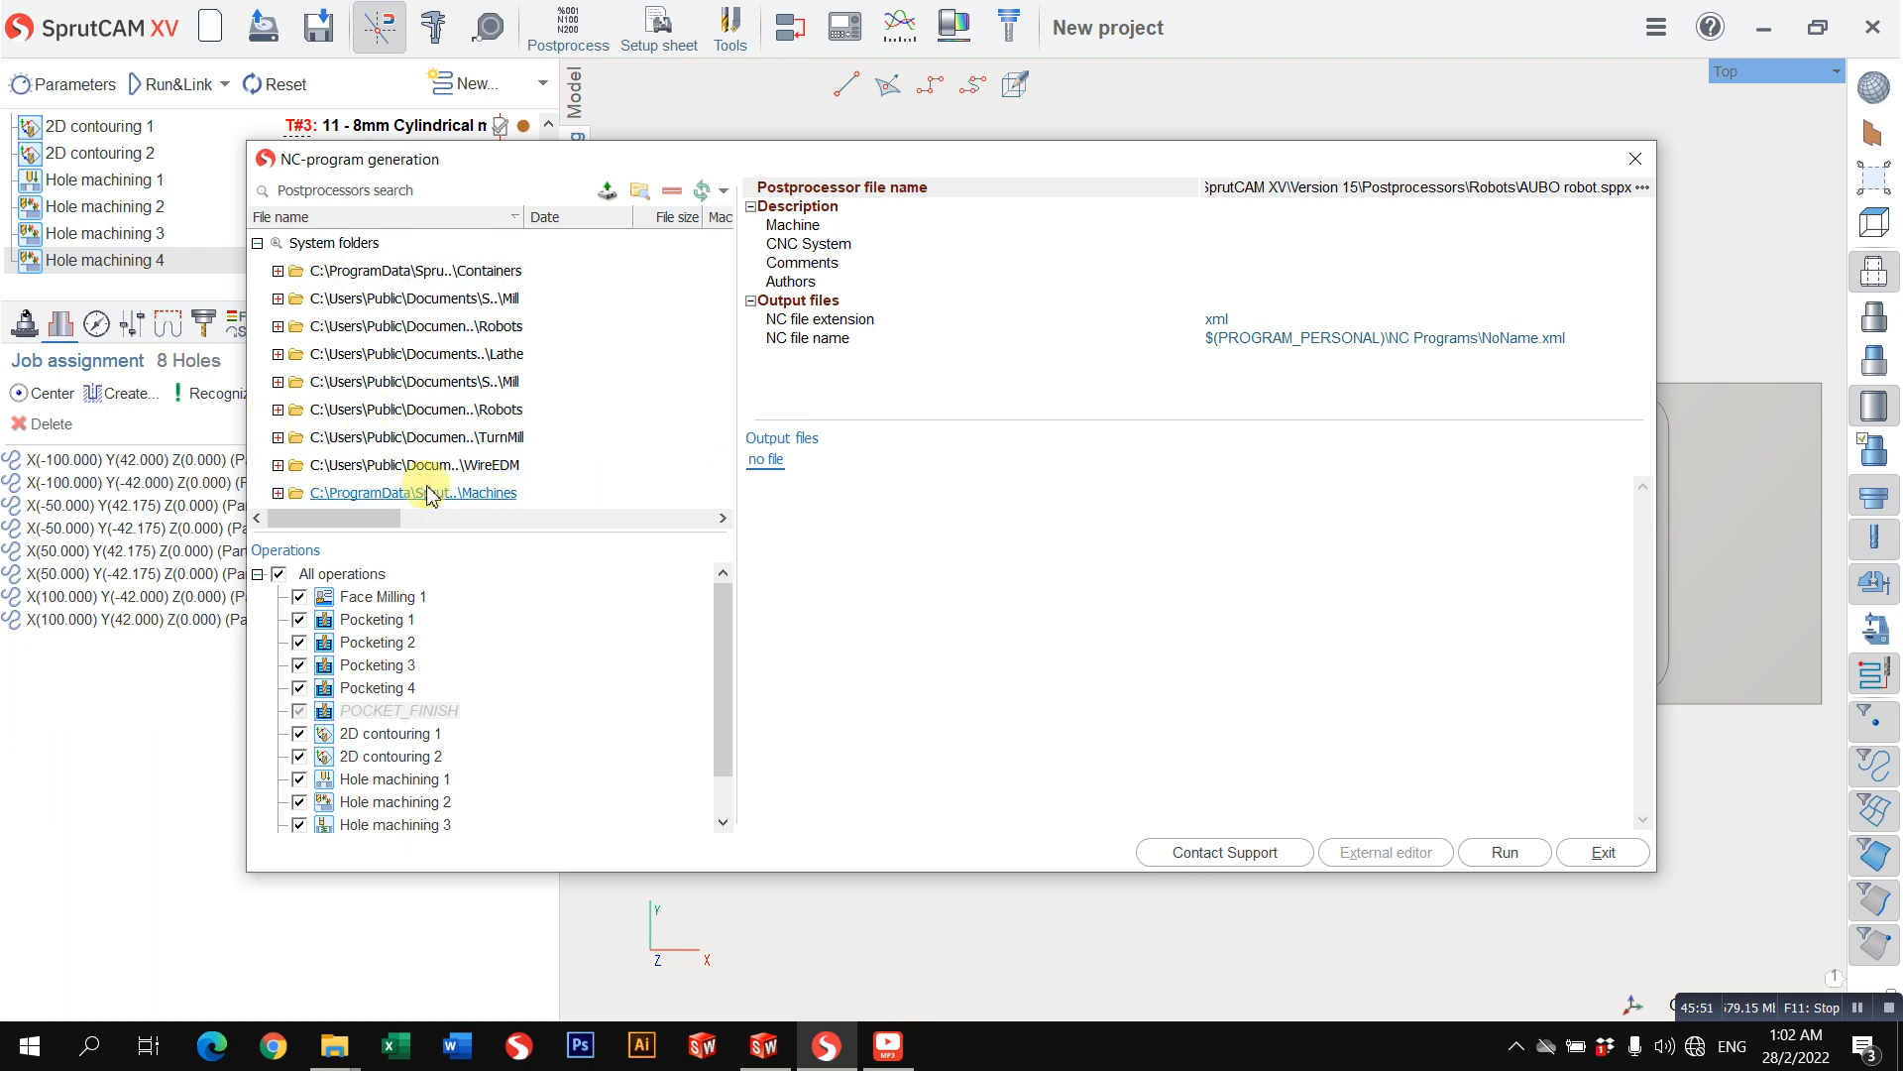
Step: Choose the Heidenhain_Mill_iTNC530_DN.dll postprocessor from the first Mill folder
{"action": "left_click", "coordinate": [402, 300]}
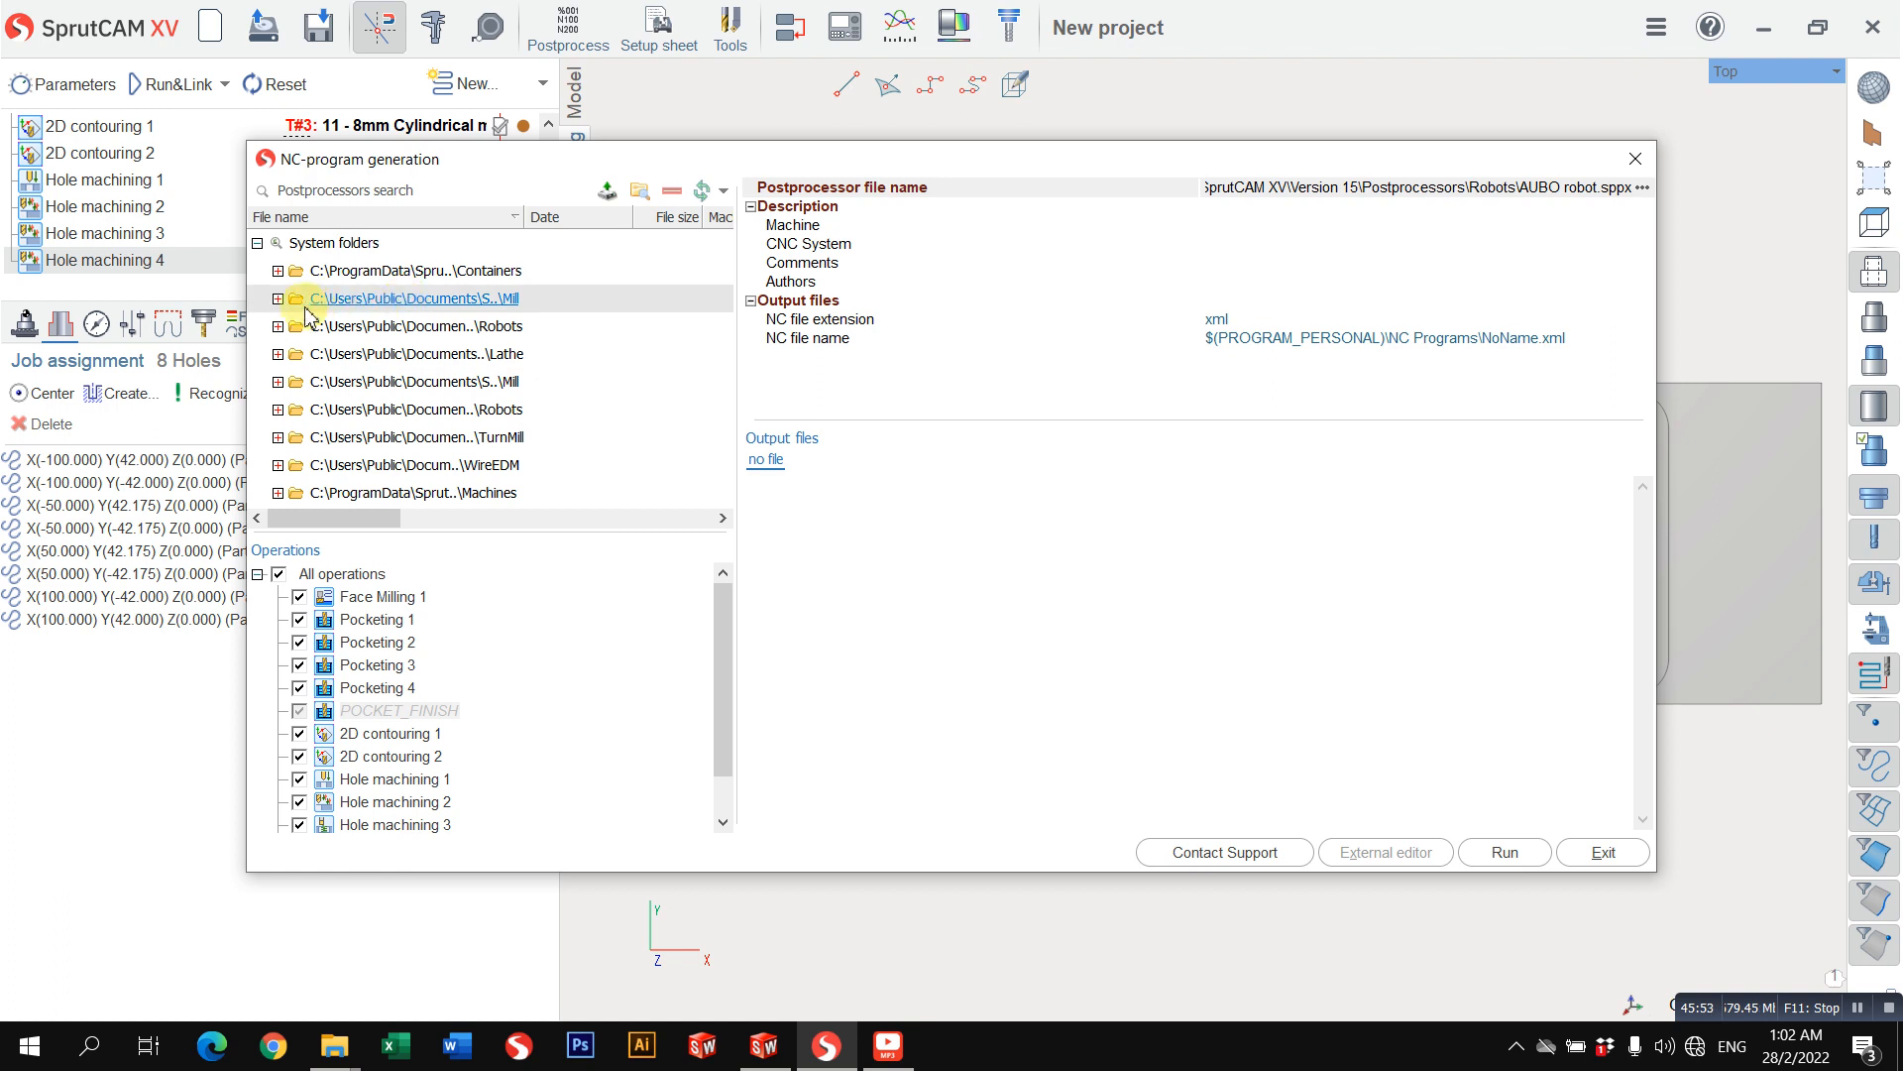
{"action": "left_click", "coordinate": [280, 299]}
{"action": "left_click", "coordinate": [376, 327]}
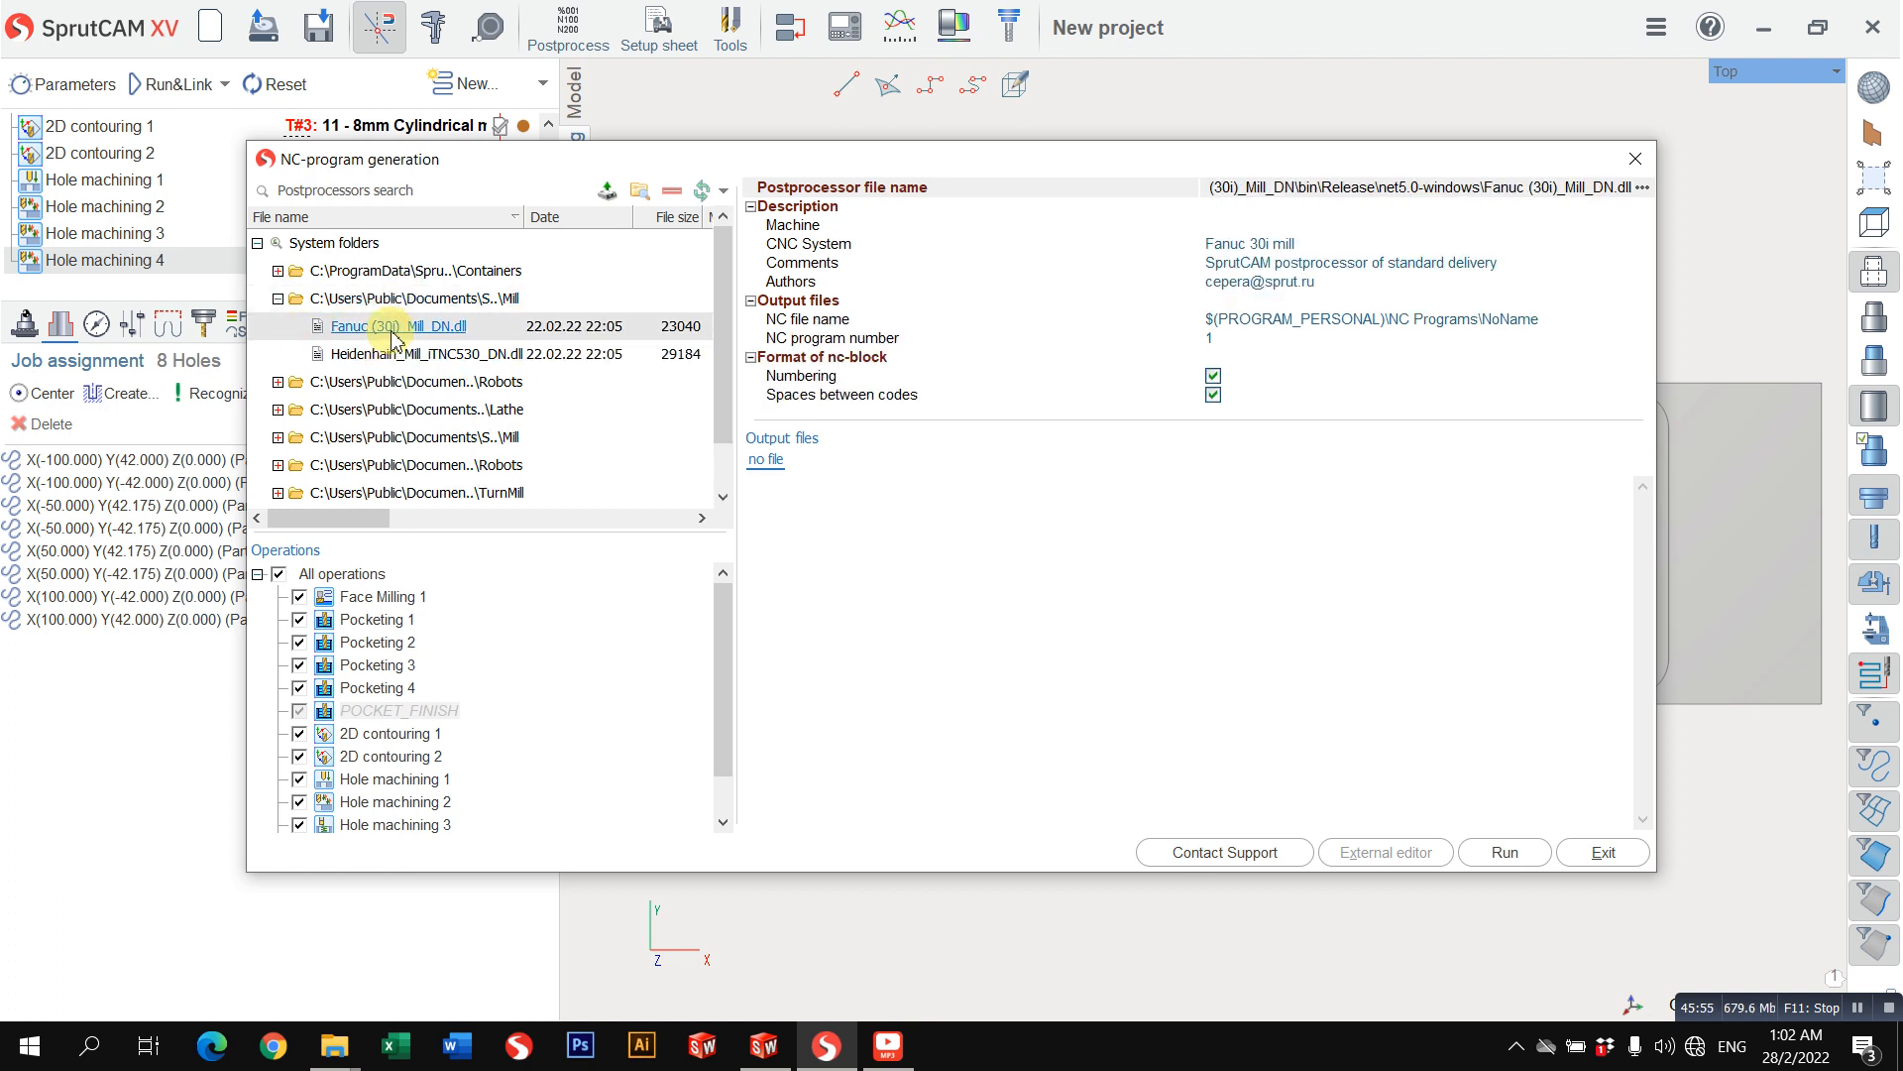
{"action": "left_click", "coordinate": [398, 354]}
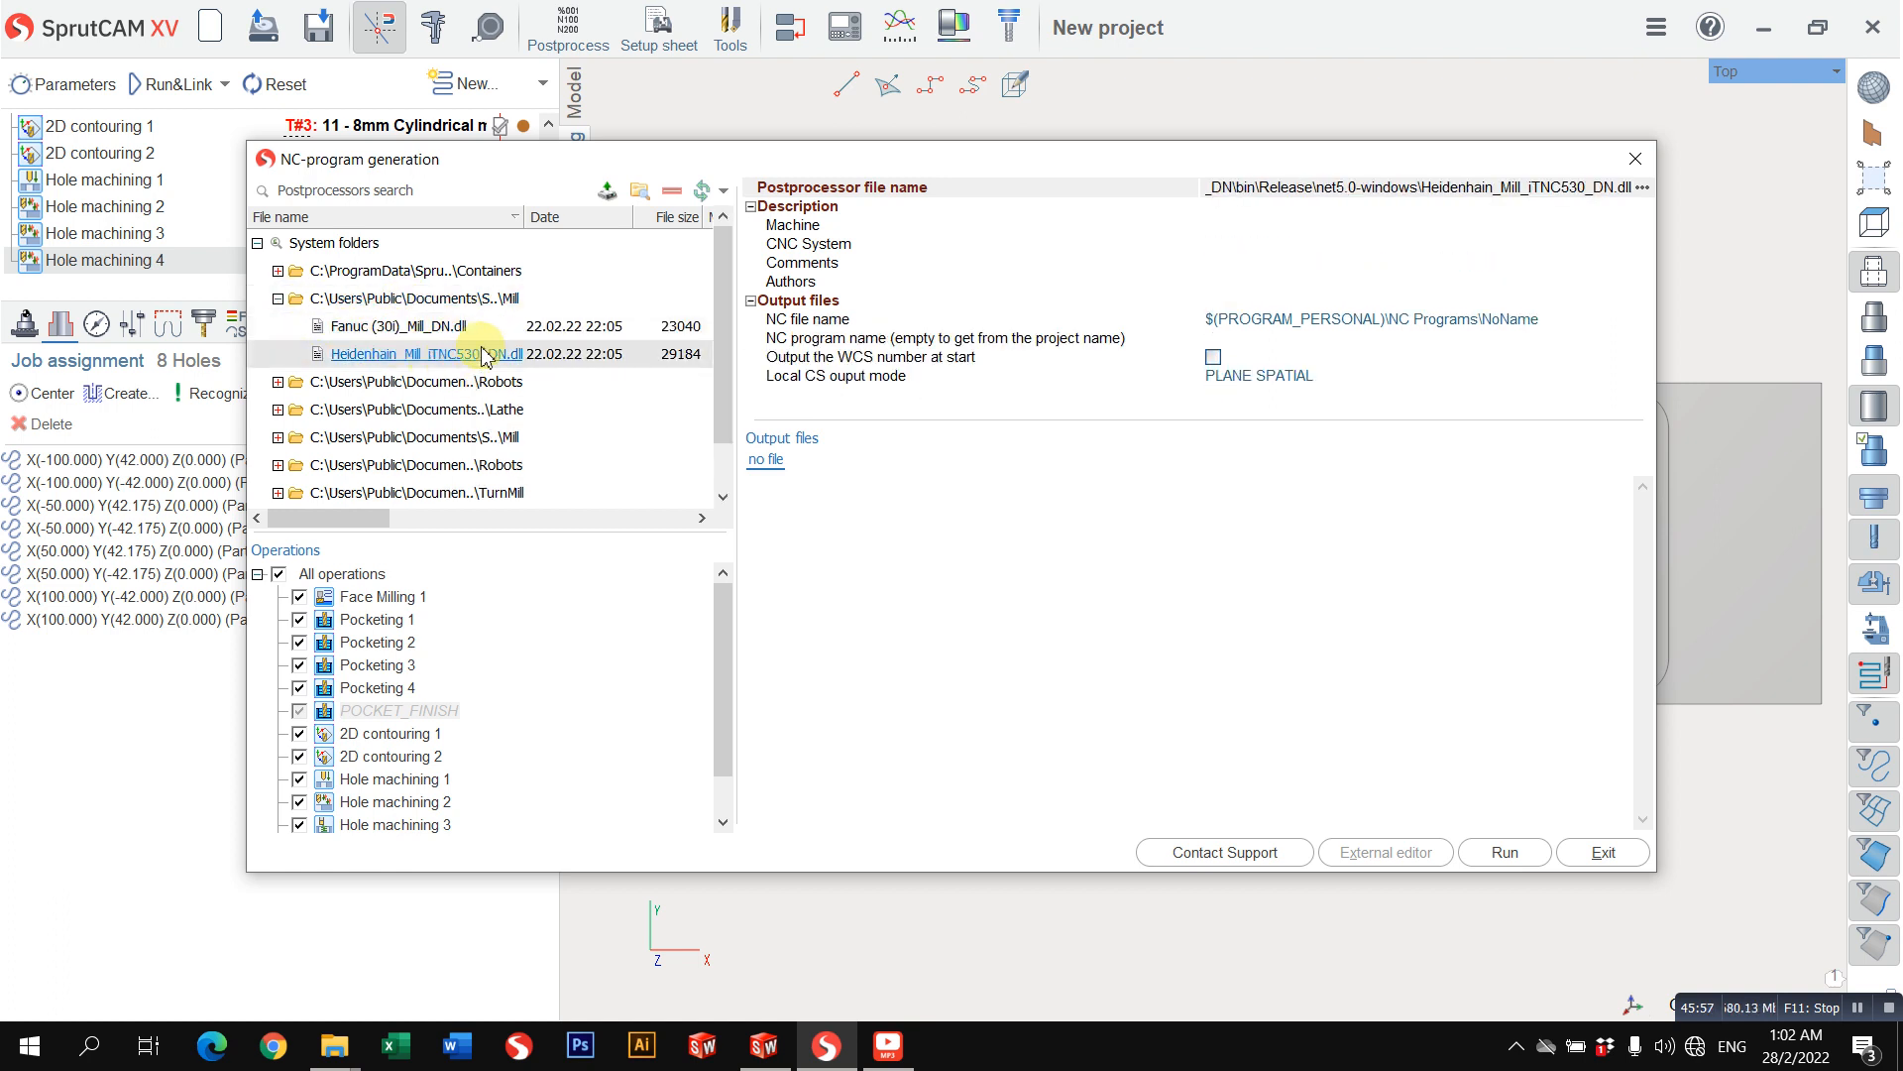
{"action": "left_click", "coordinate": [1344, 322]}
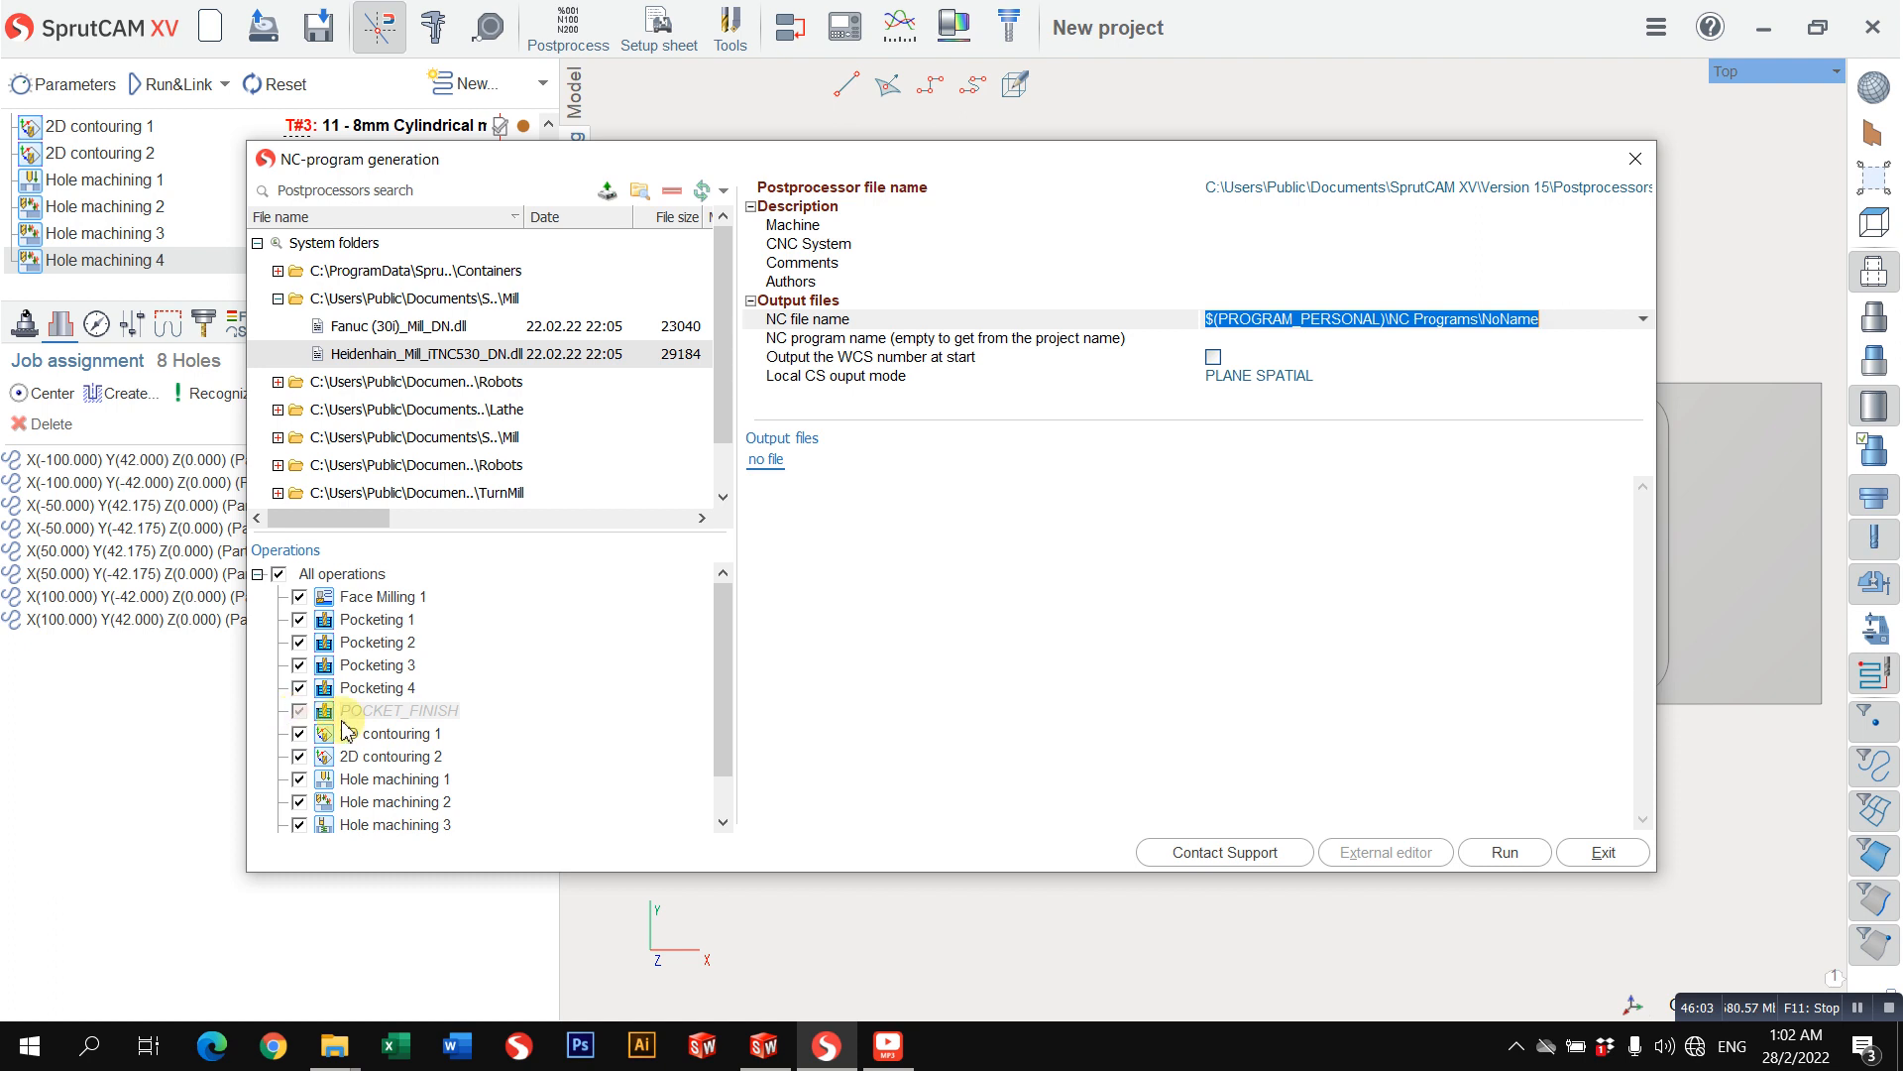
Step: Exclude Face Milling 1, Pocketing 1 and Pocketing 2 from the output and include them again
{"action": "left_click", "coordinate": [279, 574]}
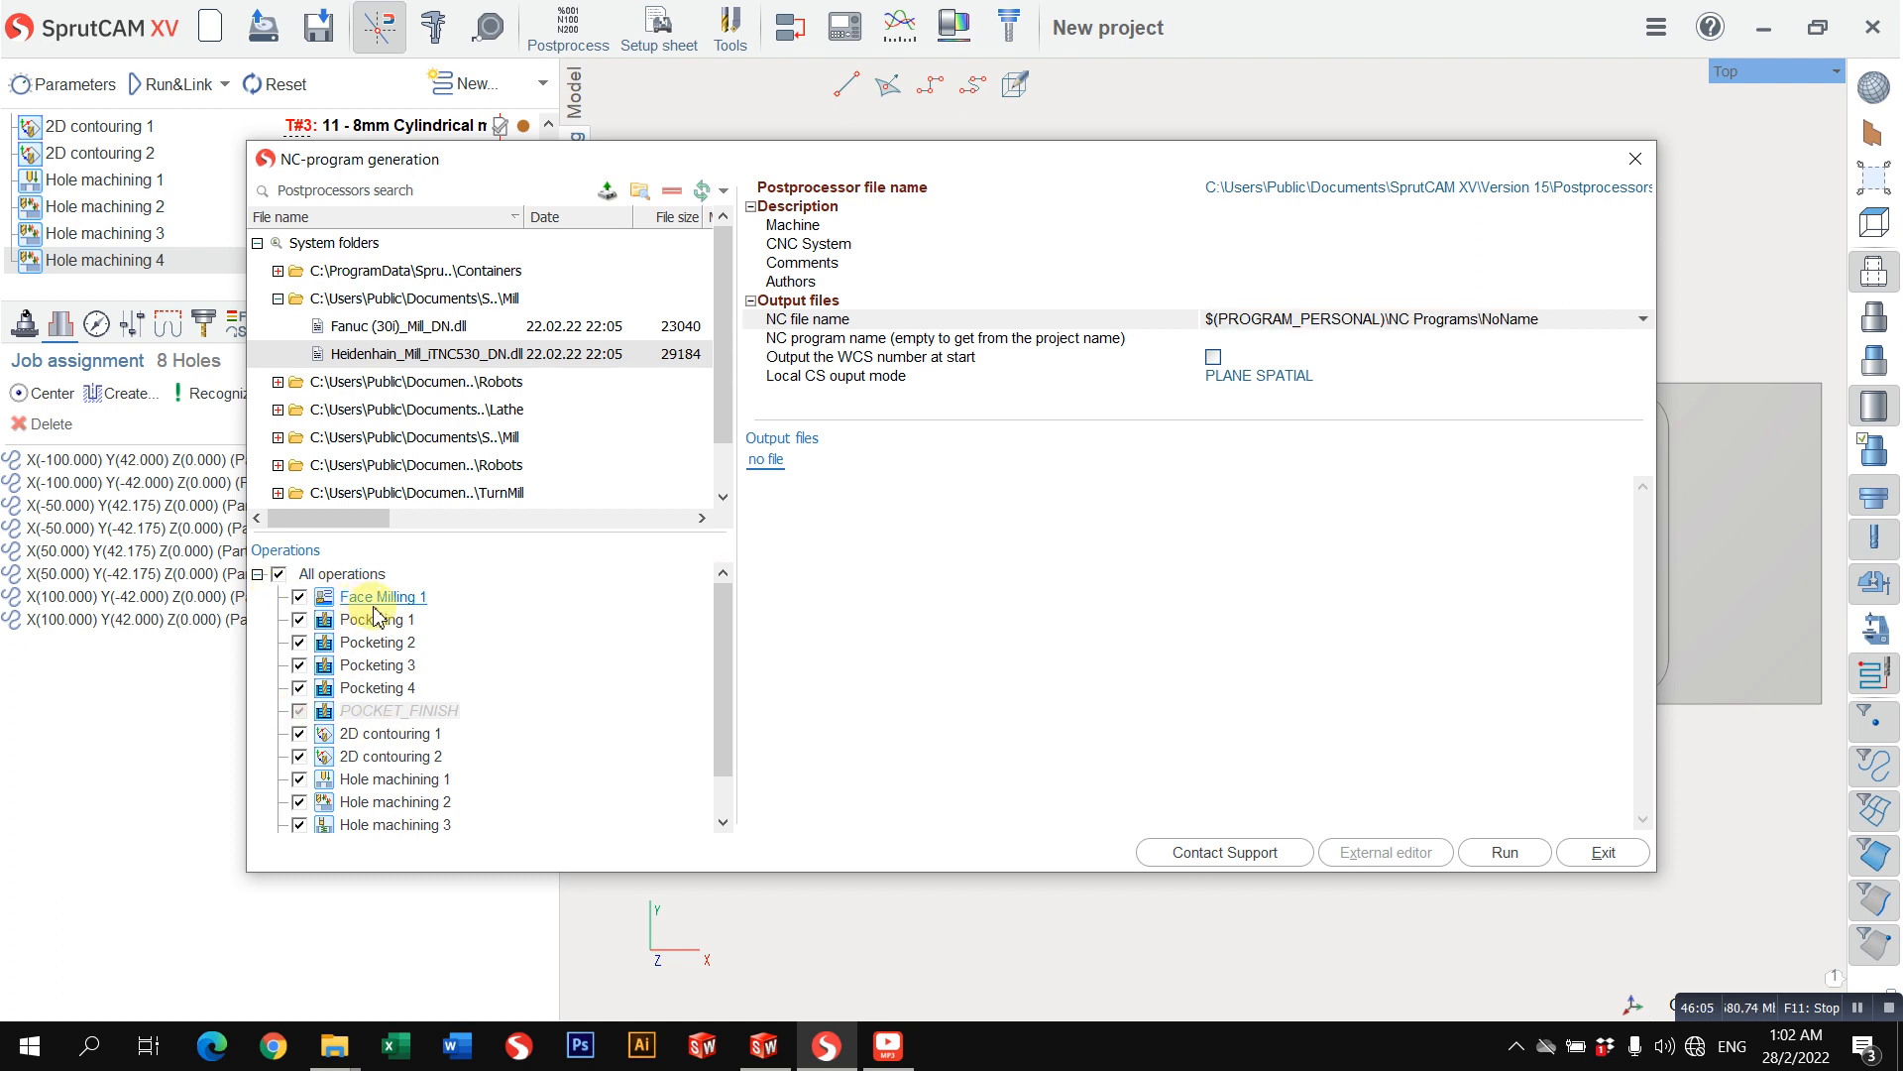
{"action": "scroll", "coordinate": [387, 694], "scroll_direction": "down", "scroll_amount": 1}
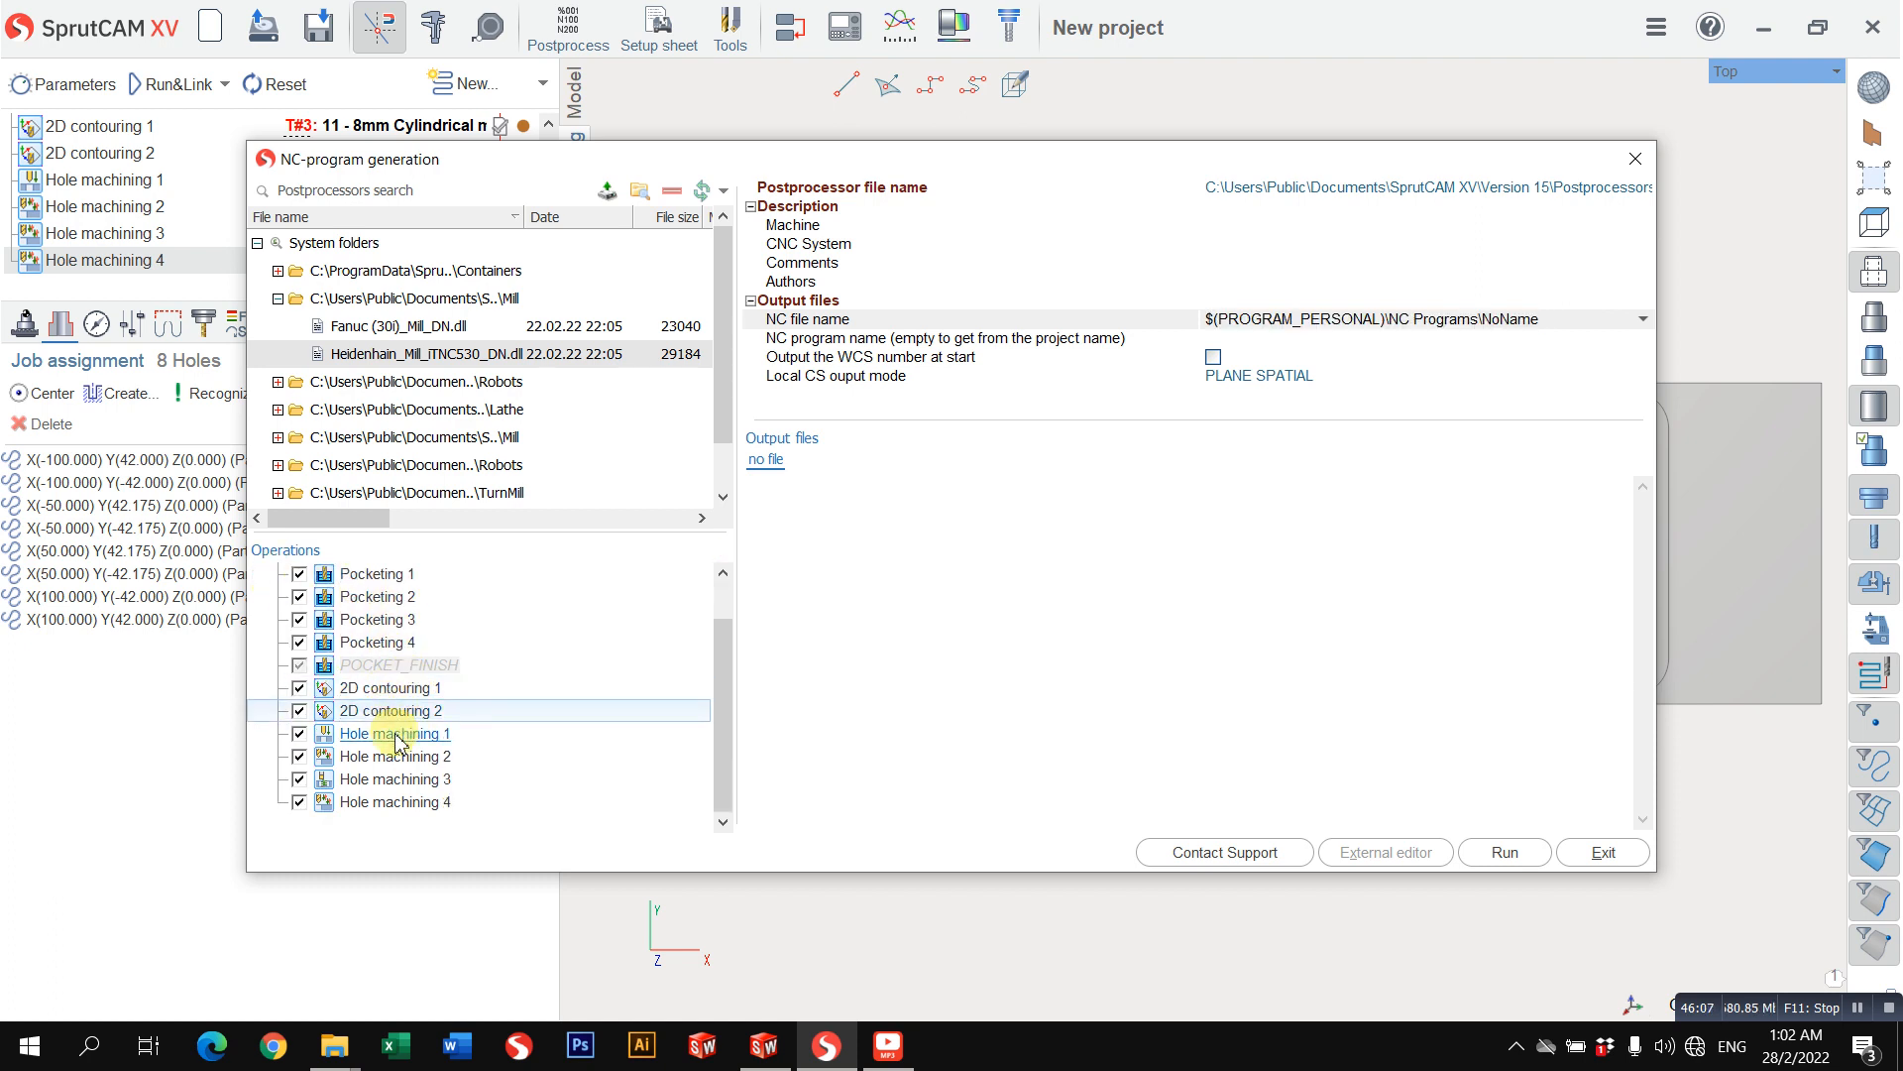
{"action": "scroll", "coordinate": [327, 625], "scroll_direction": "up", "scroll_amount": 2}
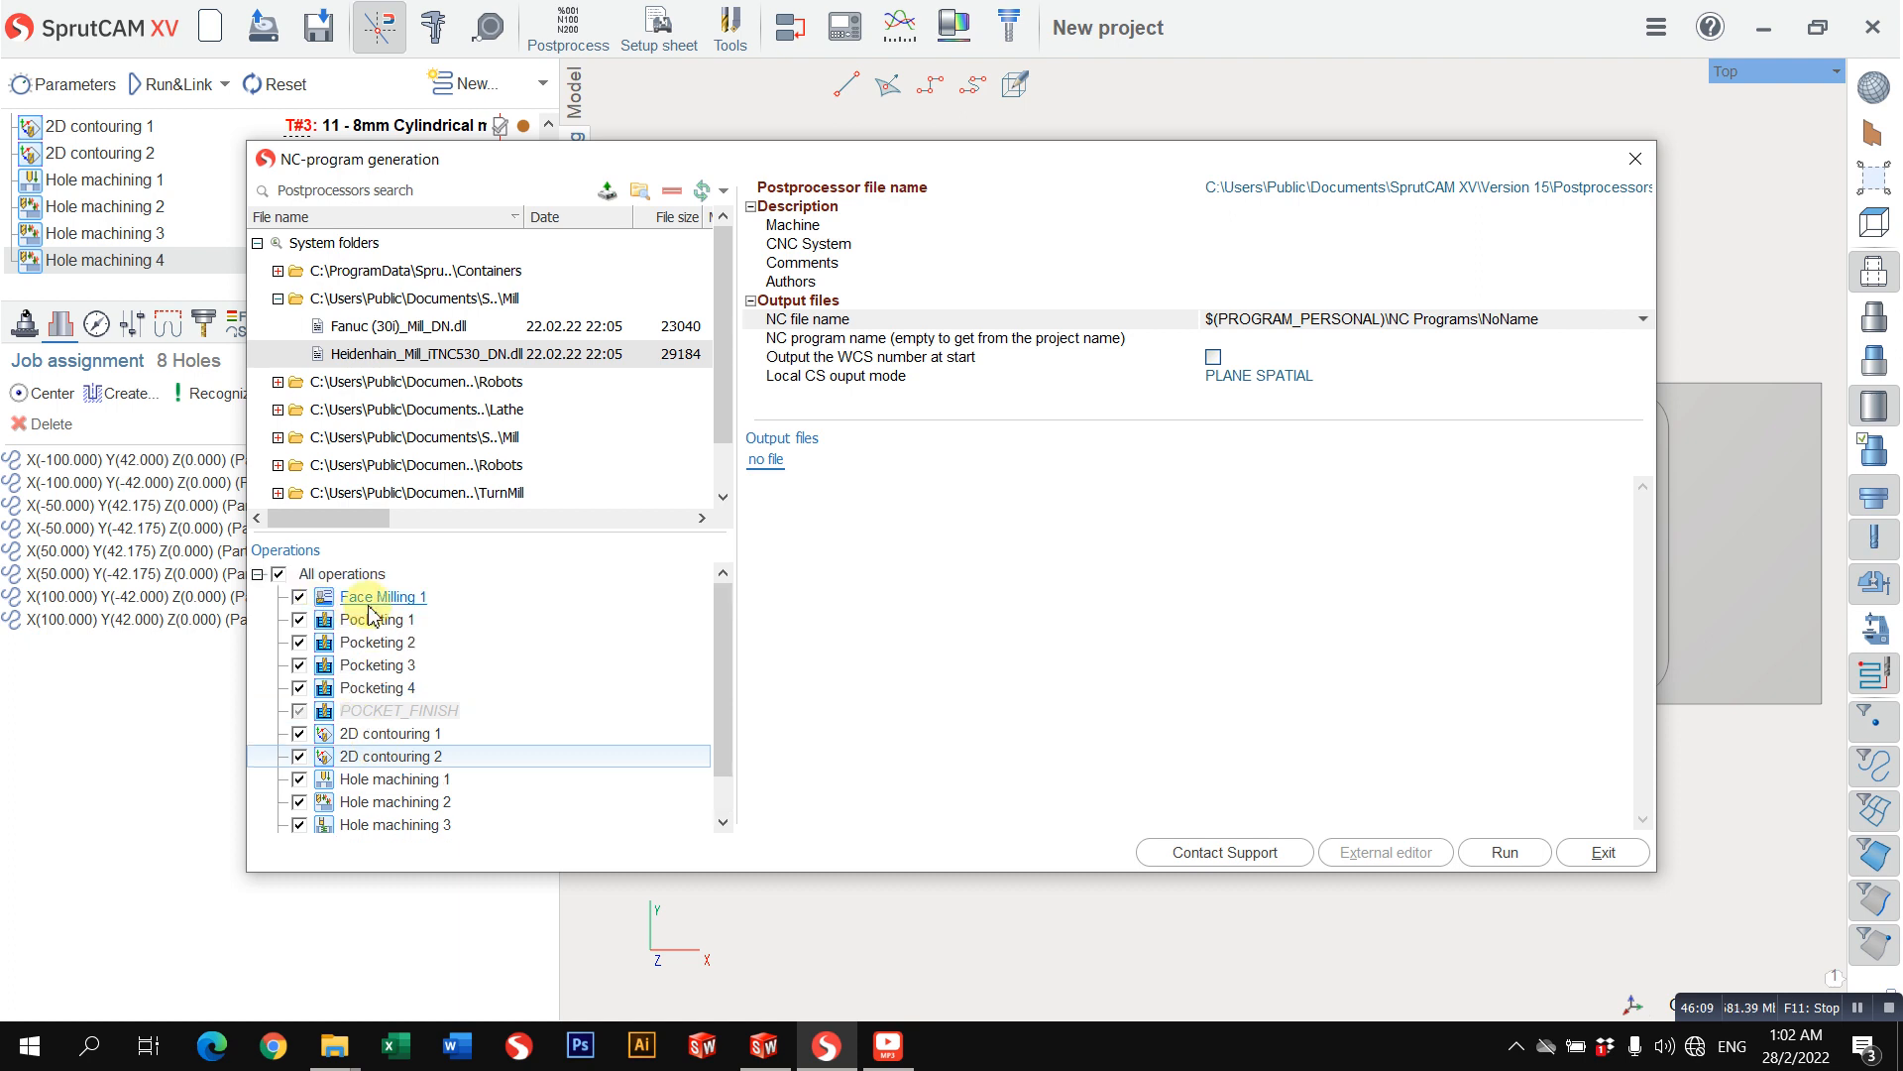
{"action": "left_click", "coordinate": [301, 642]}
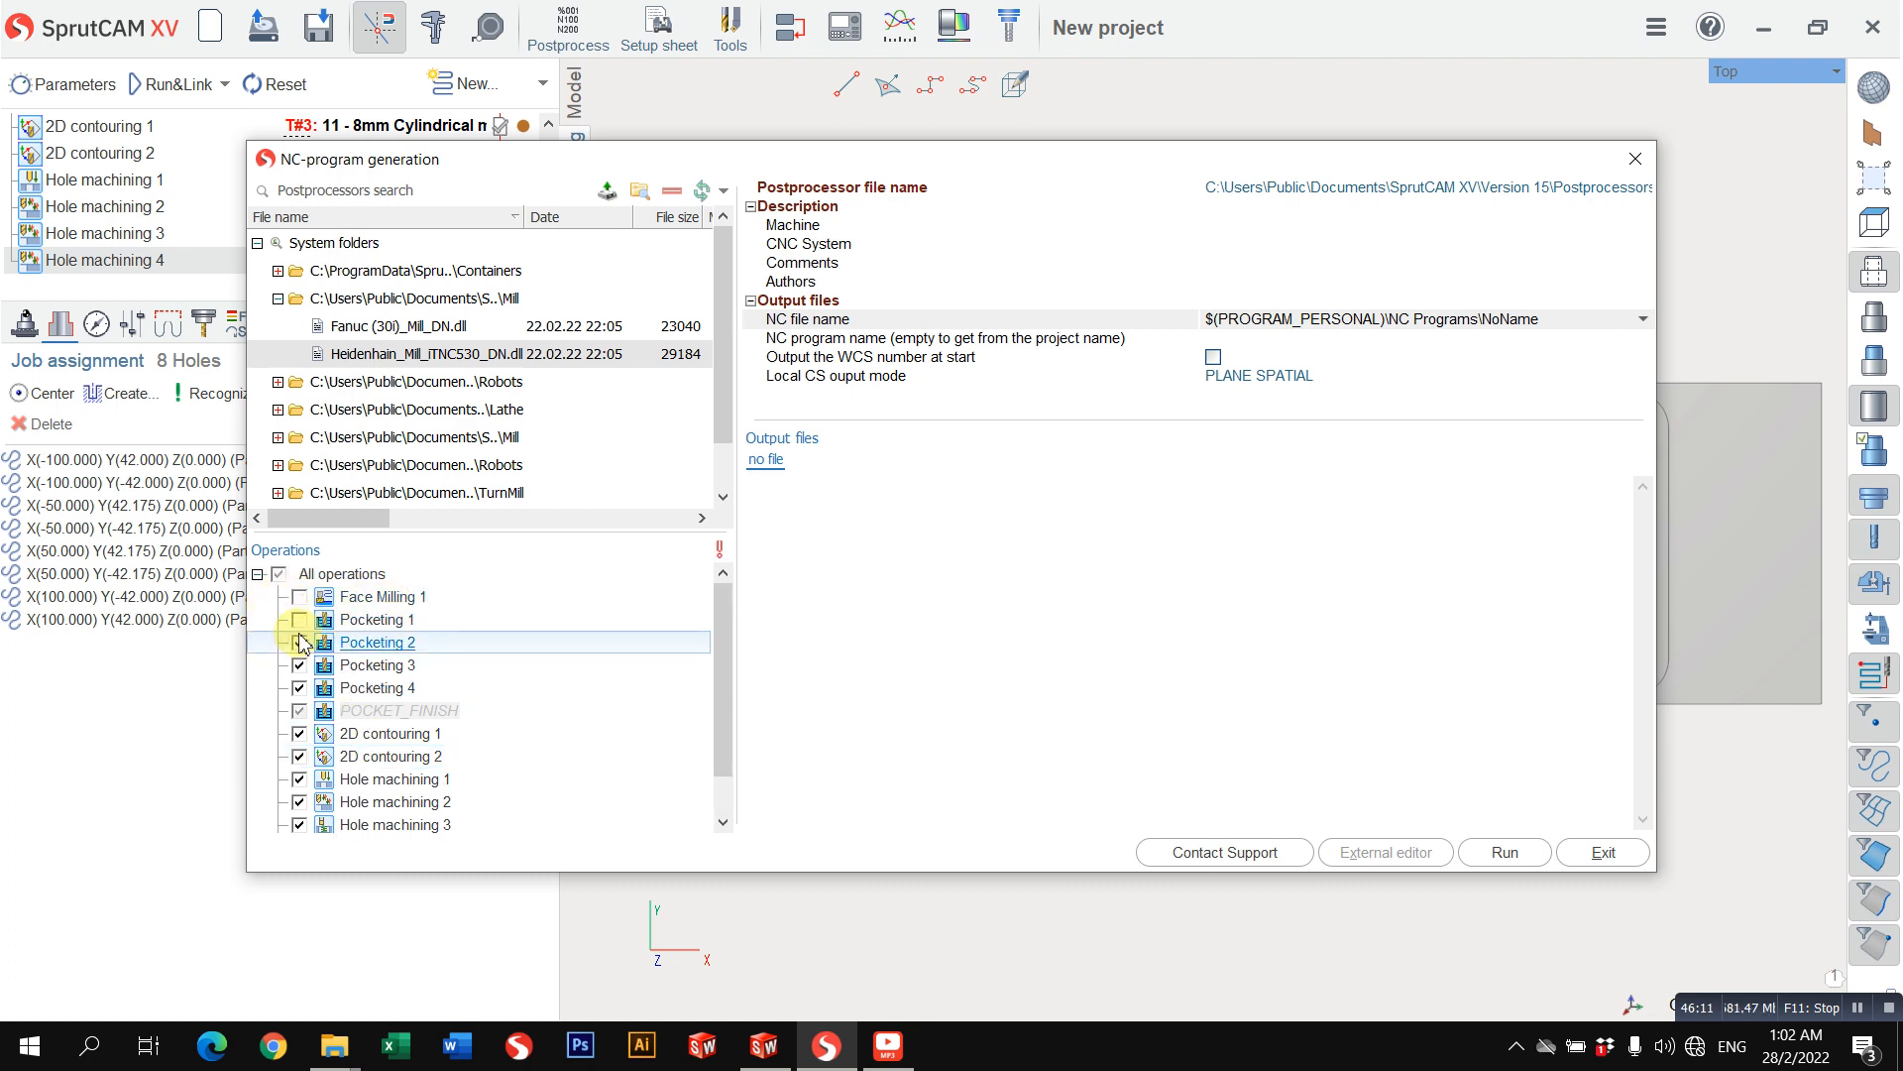
{"action": "left_click", "coordinate": [300, 666]}
{"action": "left_click", "coordinate": [299, 597]}
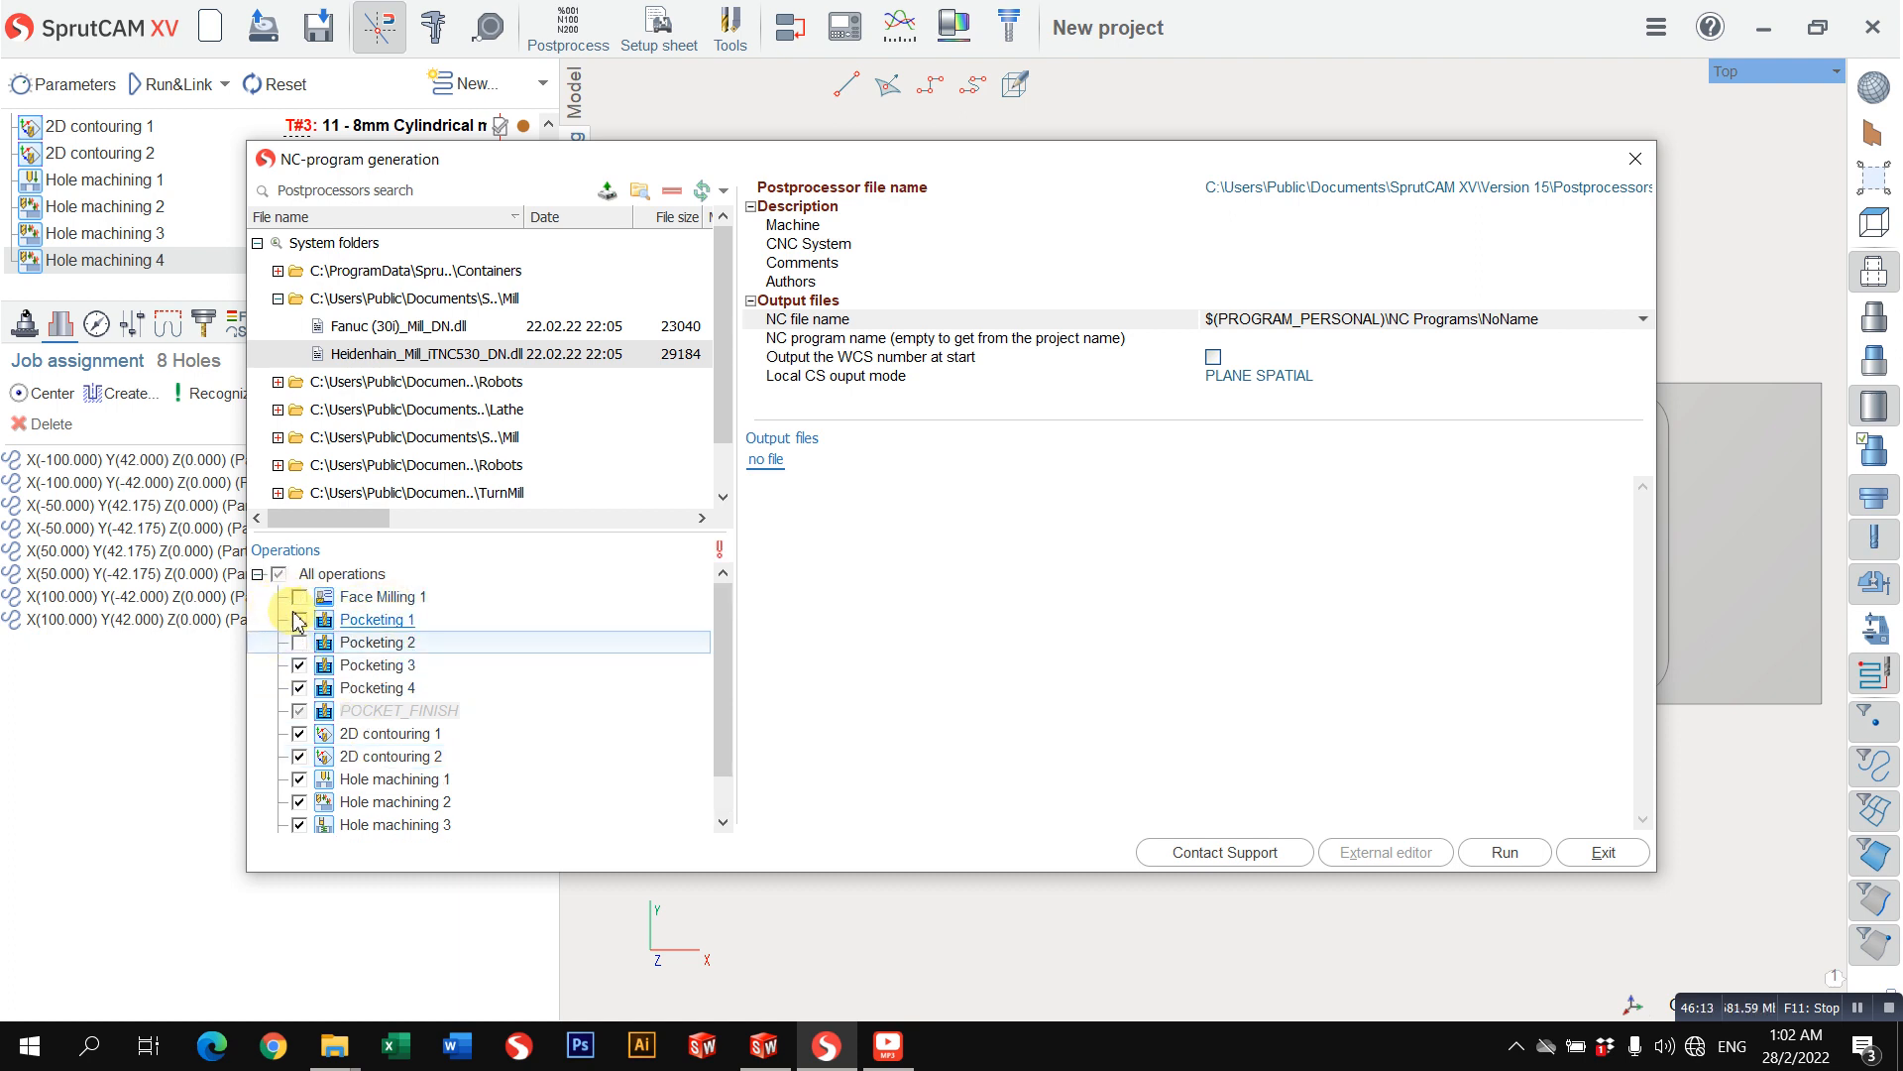
{"action": "left_click", "coordinate": [299, 642]}
{"action": "scroll", "coordinate": [466, 685], "scroll_direction": "down", "scroll_amount": 1}
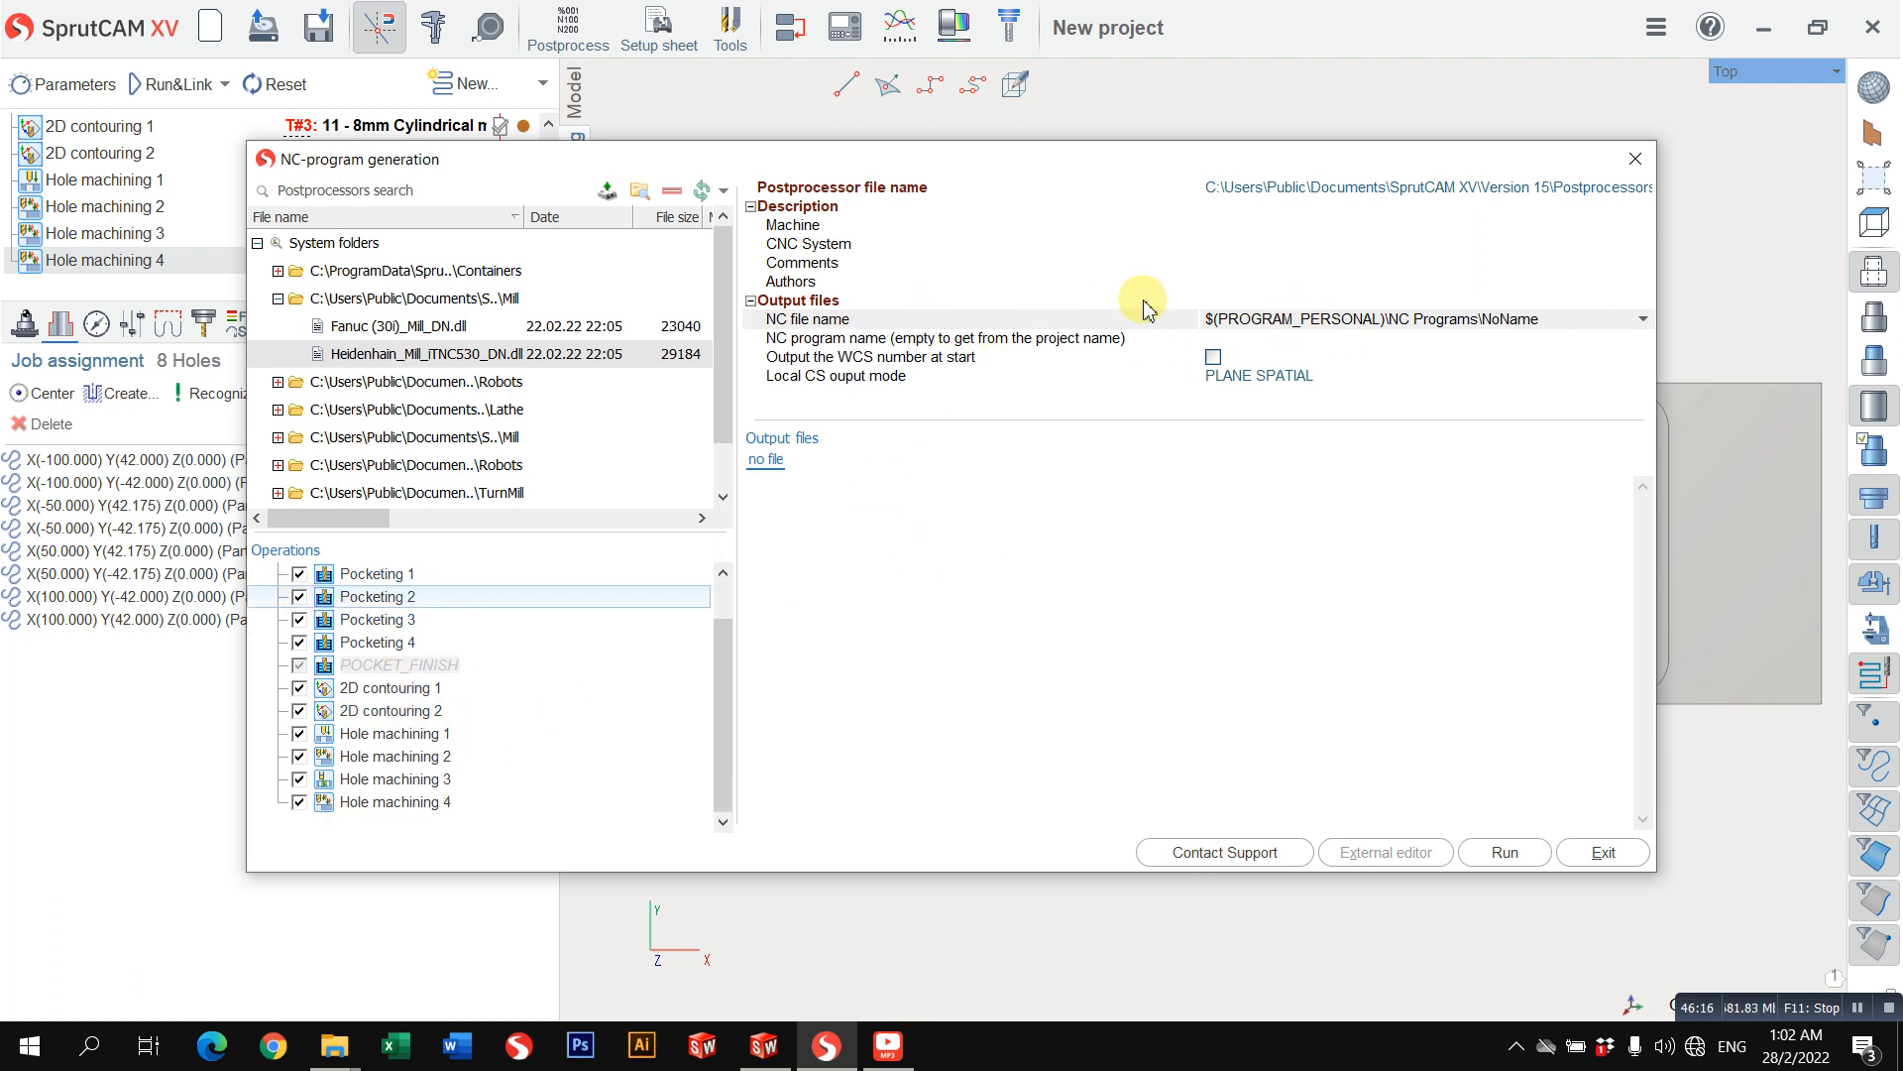
Step: Set the output NC file to TESTING_CUT on the Desktop
{"action": "left_click", "coordinate": [1637, 319]}
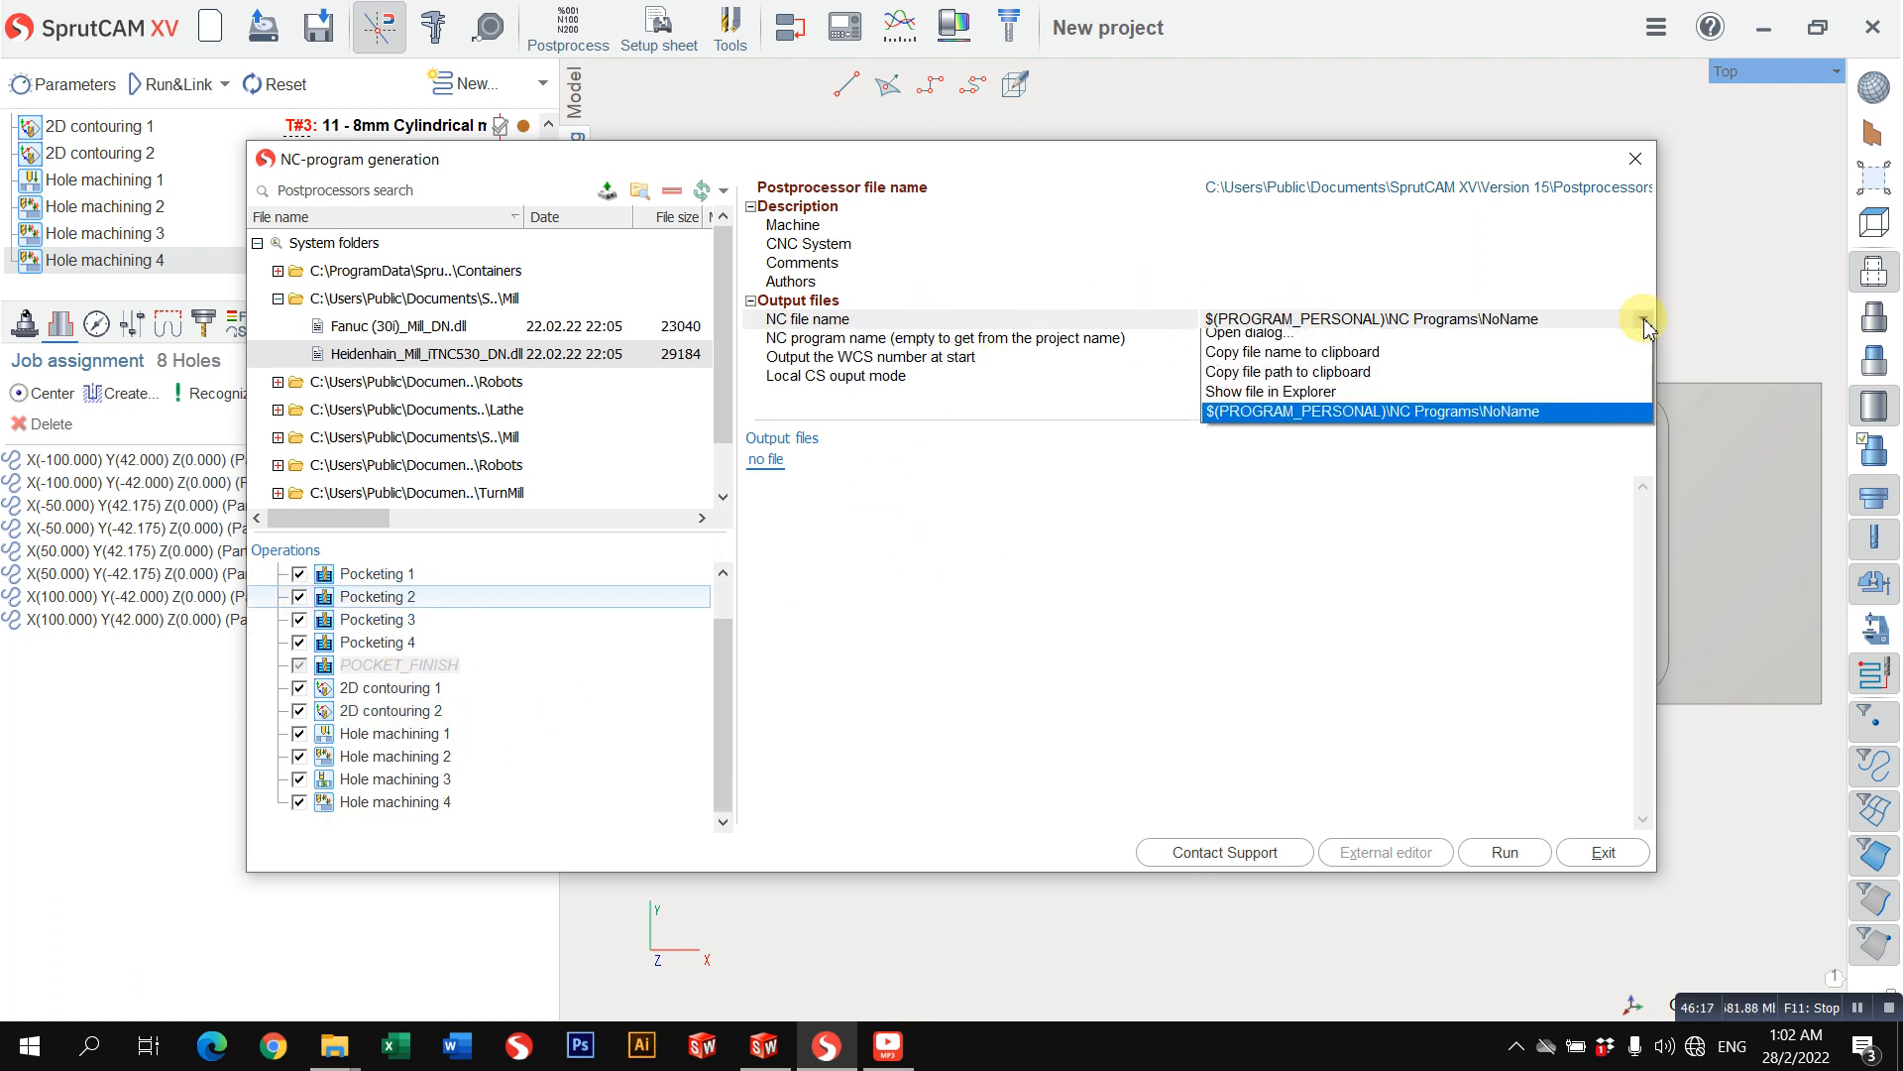
{"action": "left_click", "coordinate": [1390, 340]}
{"action": "scroll", "coordinate": [391, 523], "scroll_direction": "up", "scroll_amount": 5}
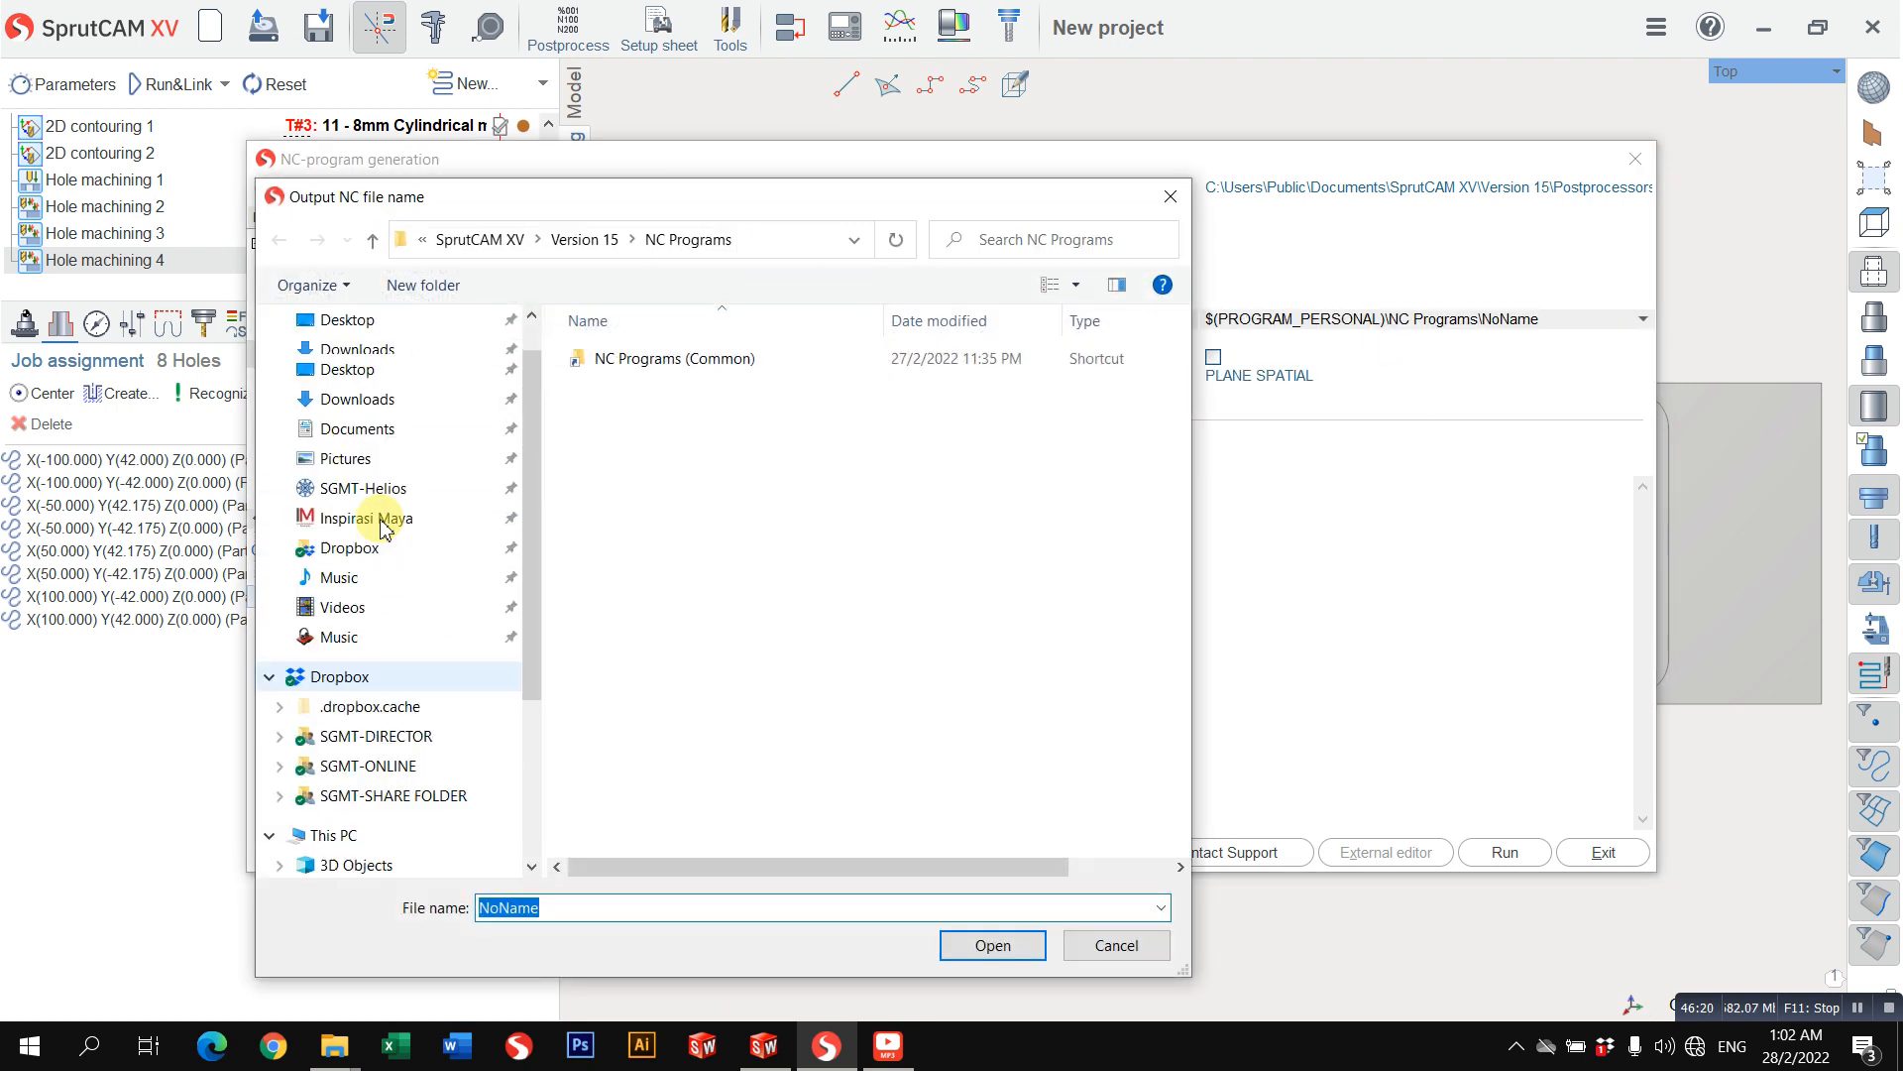
{"action": "left_click", "coordinate": [367, 373]}
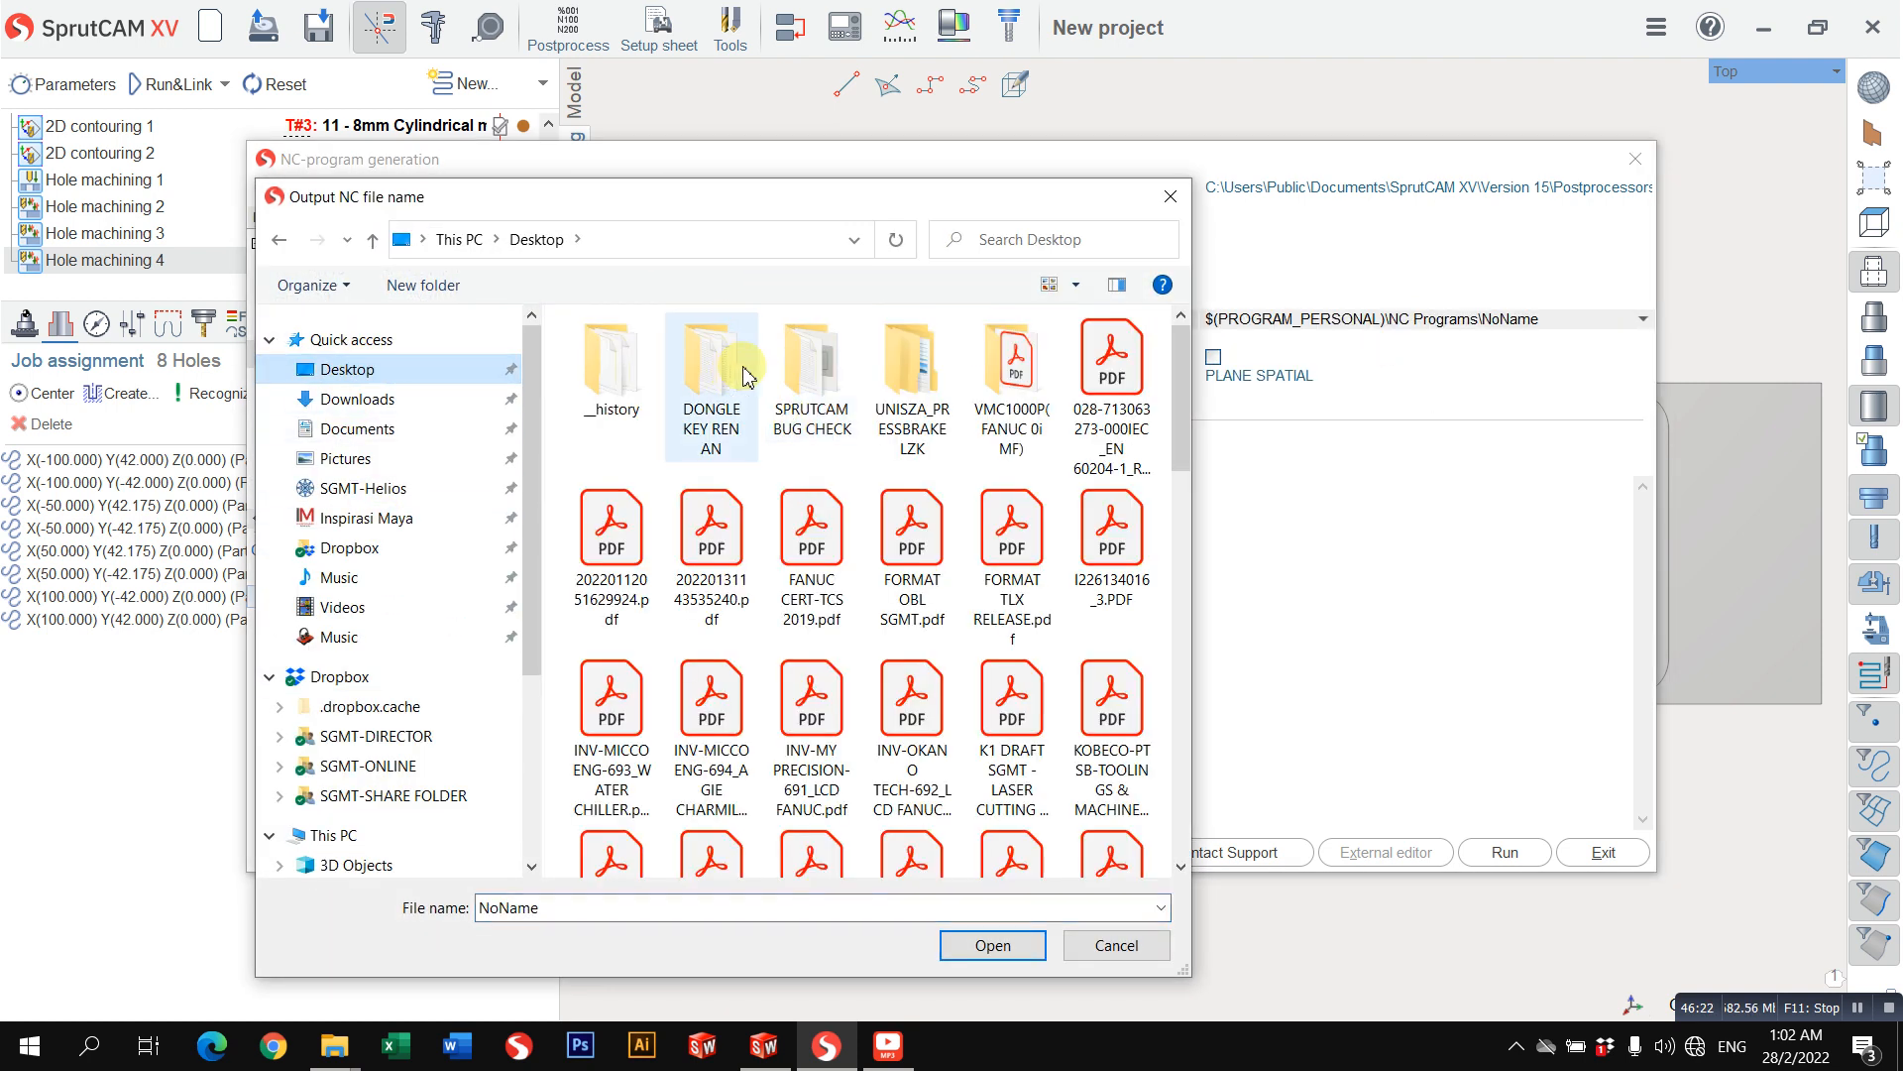
{"action": "scroll", "coordinate": [1016, 635], "scroll_direction": "down", "scroll_amount": 10}
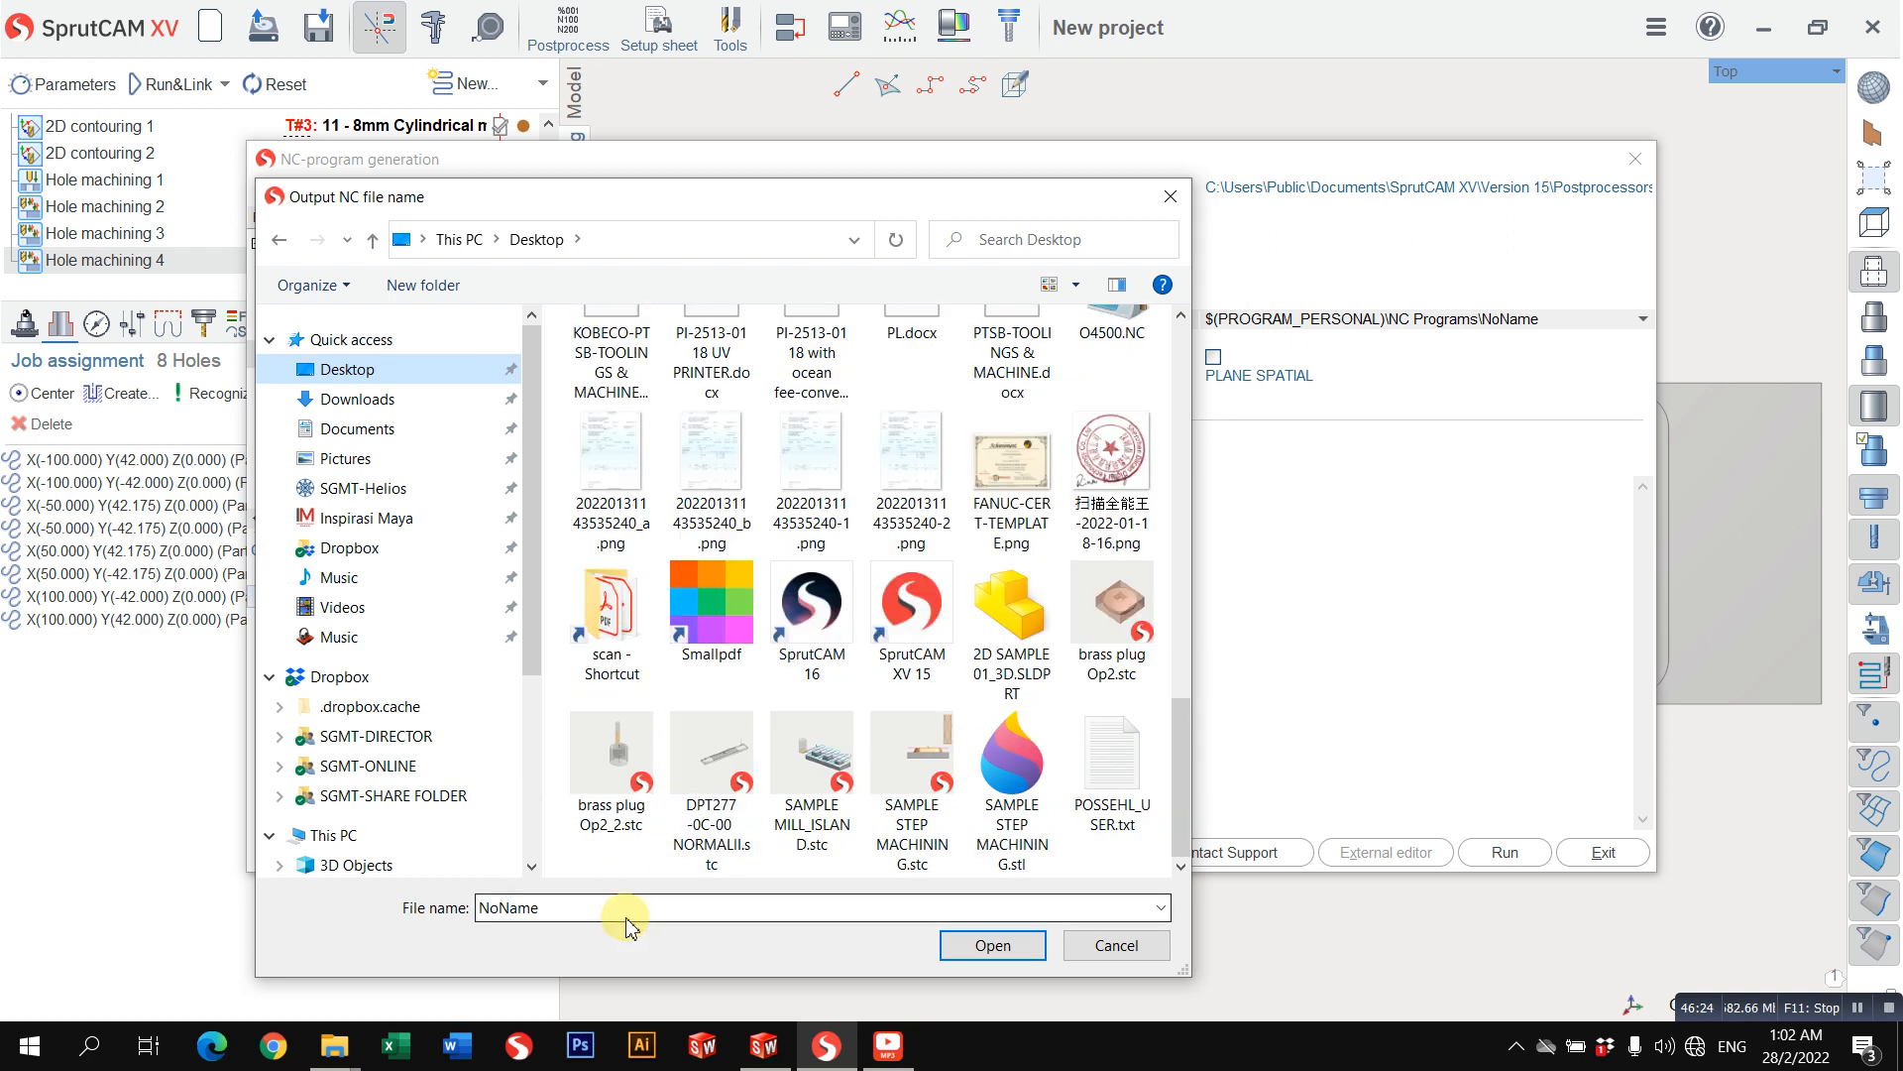
{"action": "left_click_drag", "start_coordinate": [581, 914], "coordinate": [391, 924]}
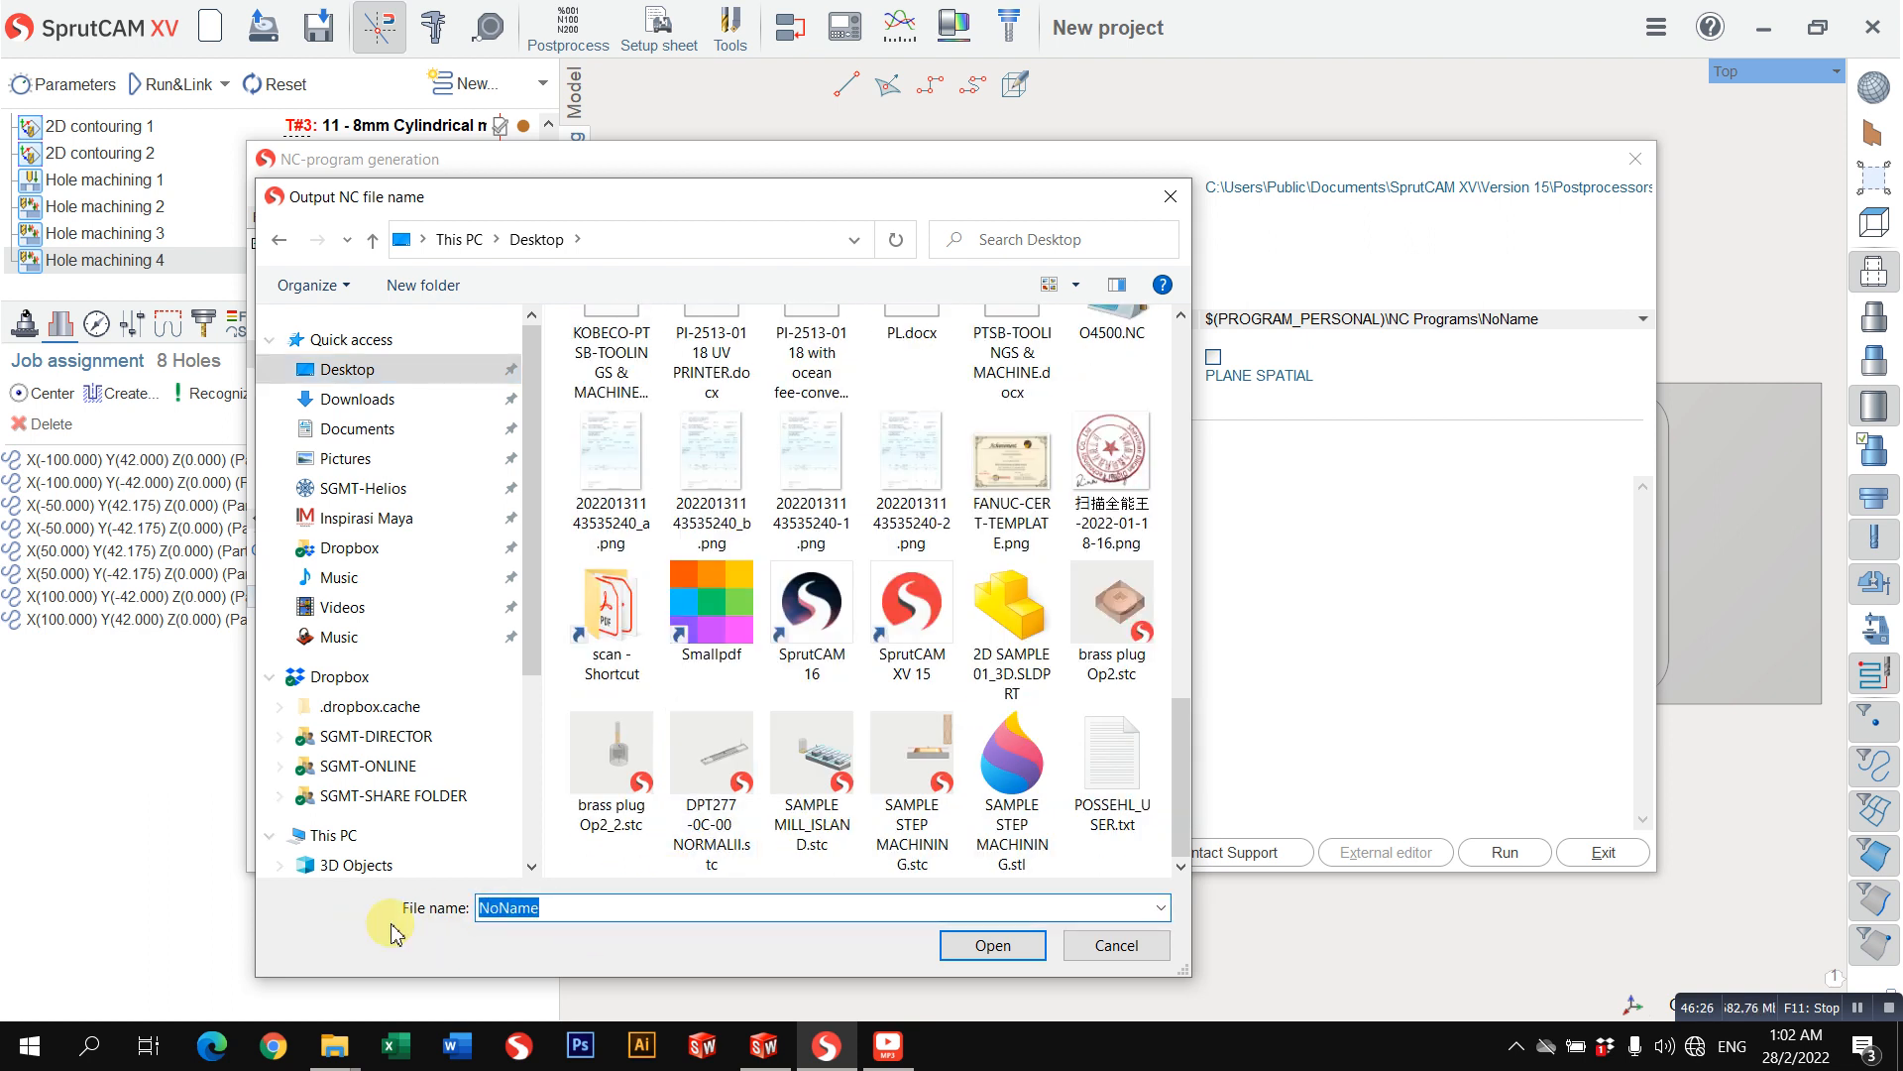
{"action": "type", "text": "TESTING_CUT"}
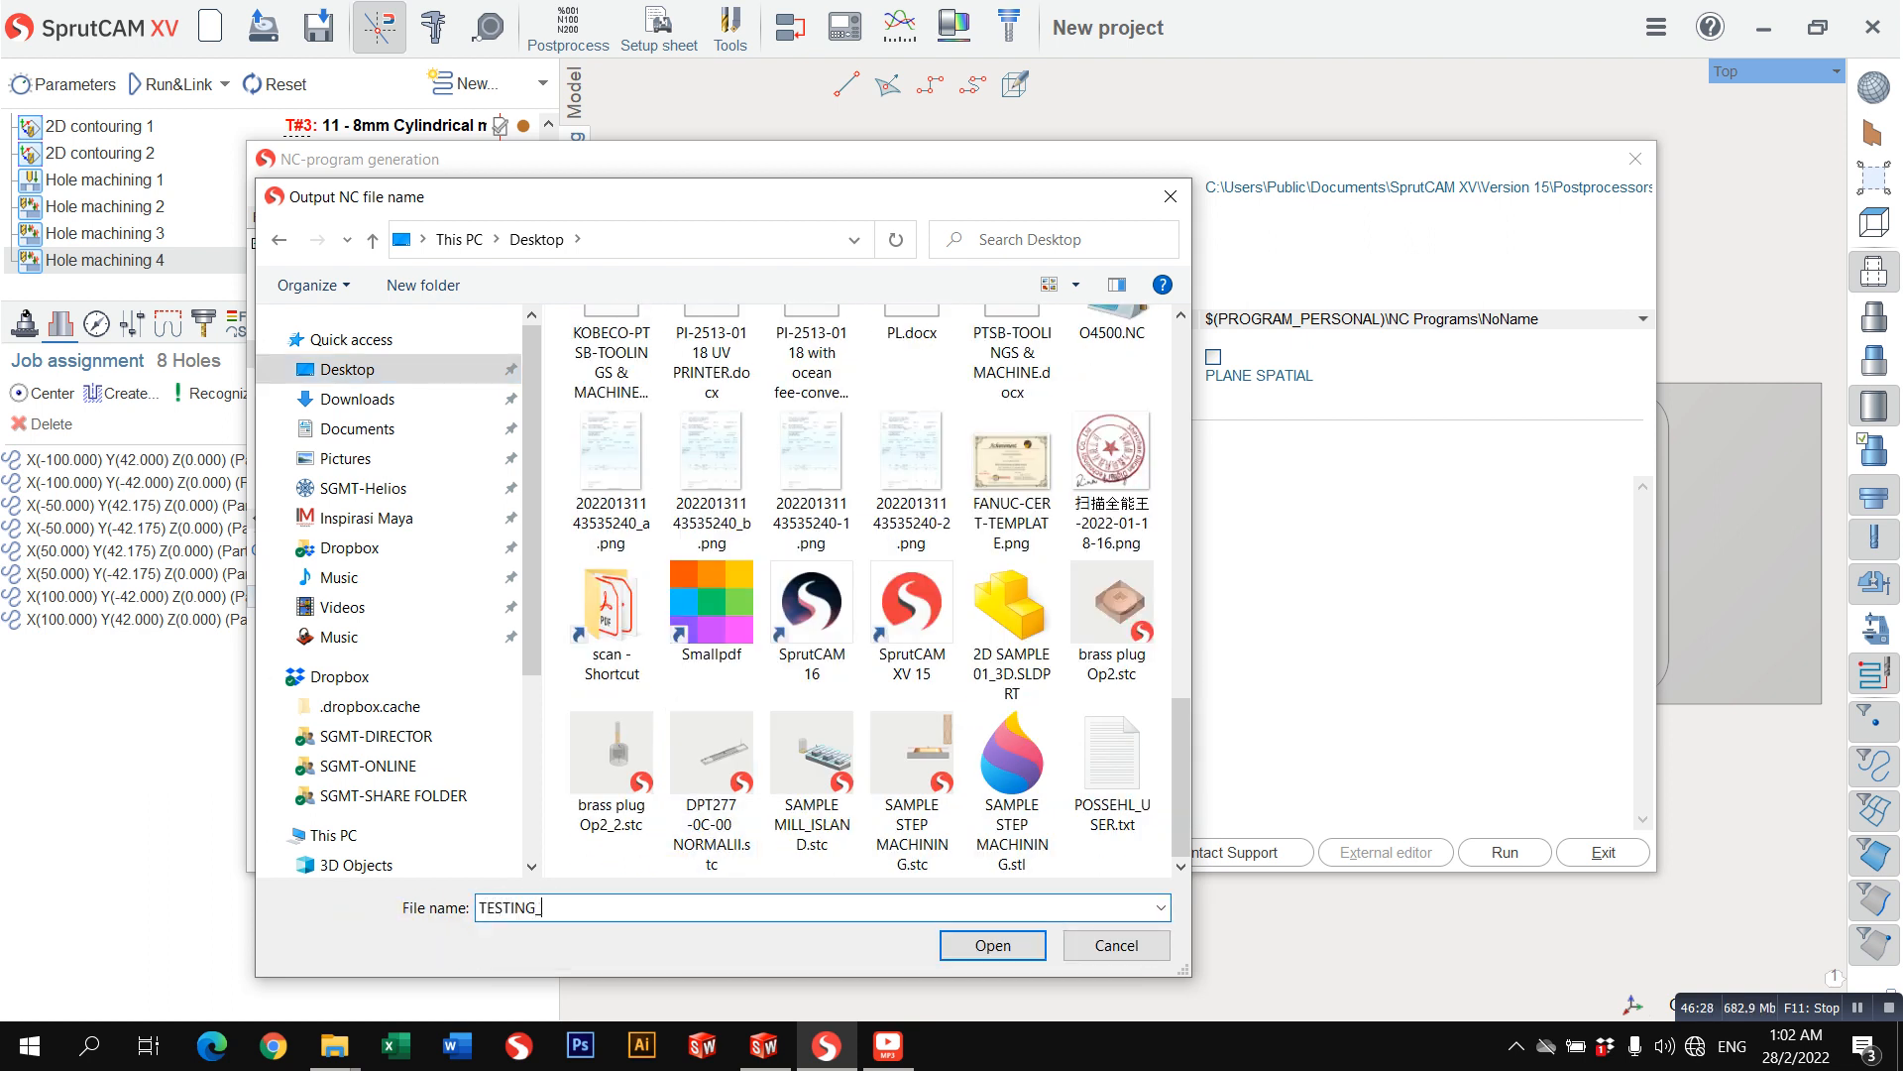
{"action": "left_click", "coordinate": [1034, 960]}
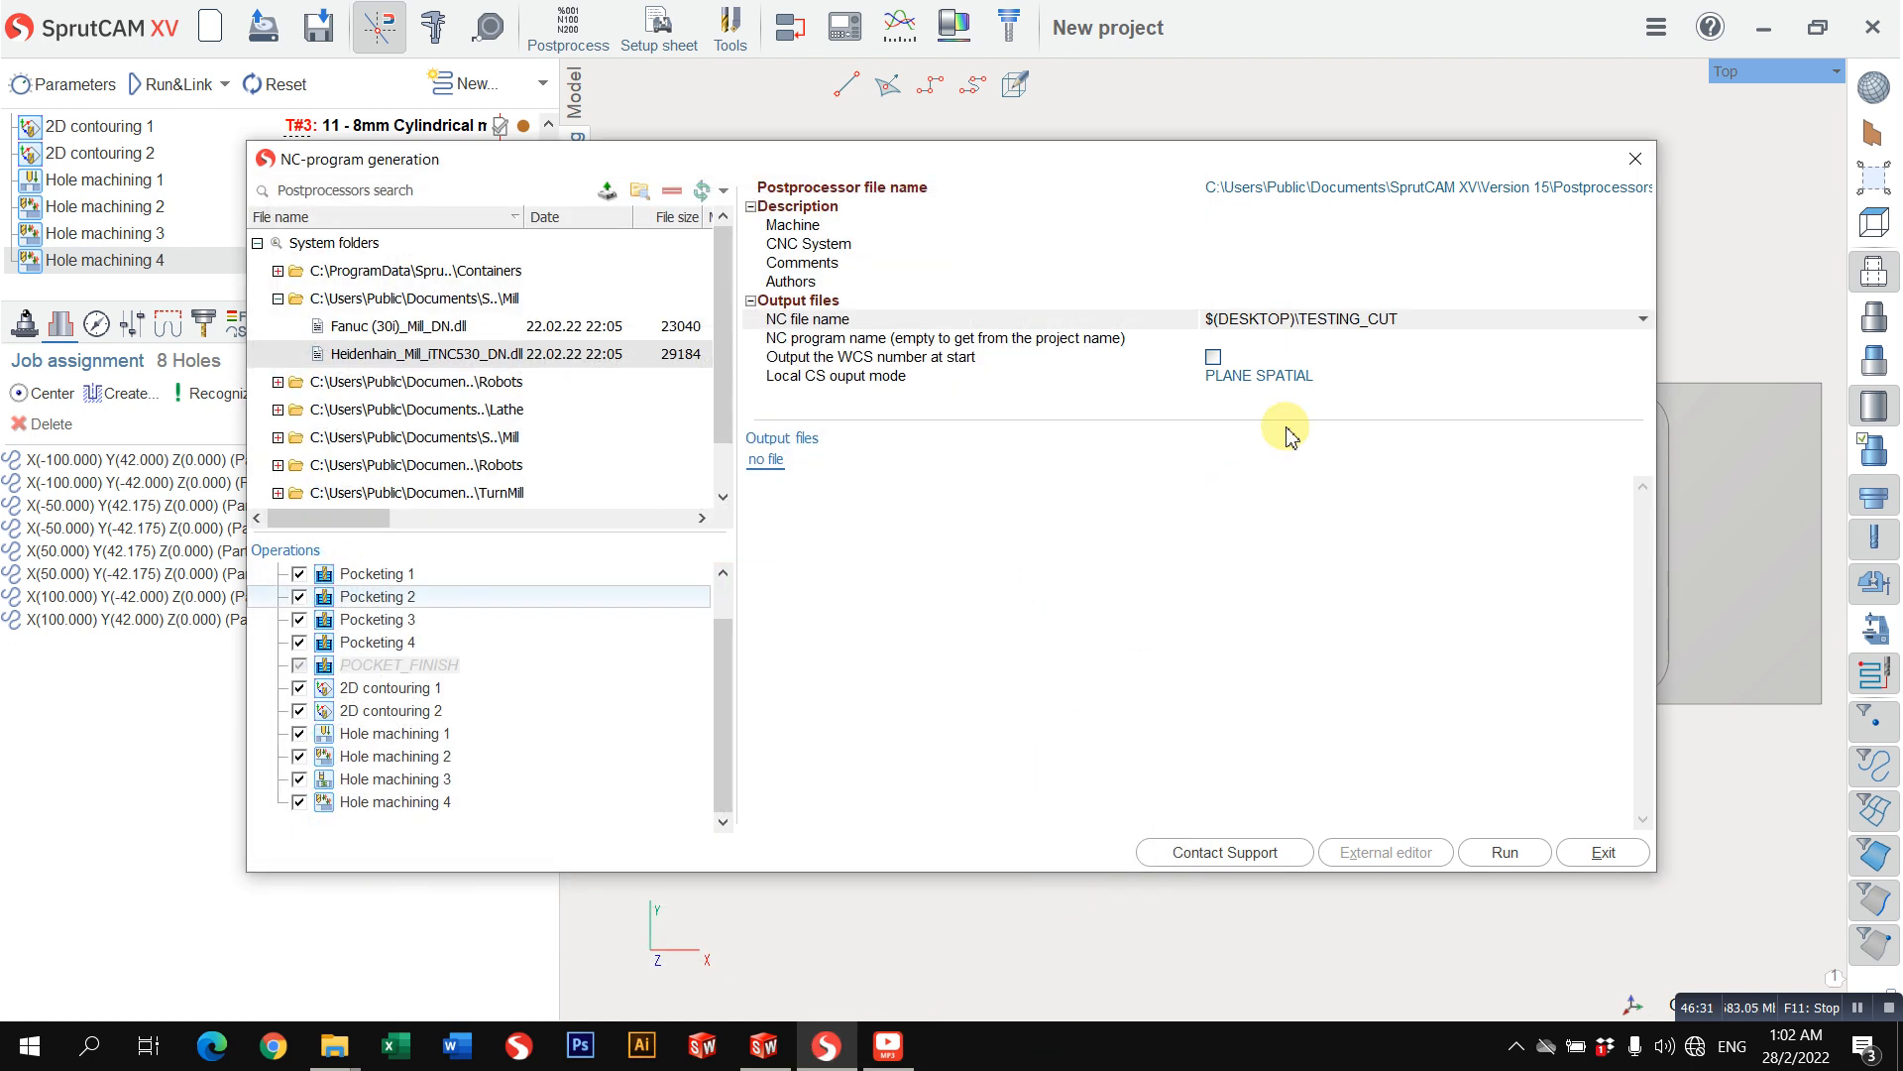
Step: Generate the NC program for all operations and open the resulting code in the external editor
{"action": "left_click", "coordinate": [1509, 853]}
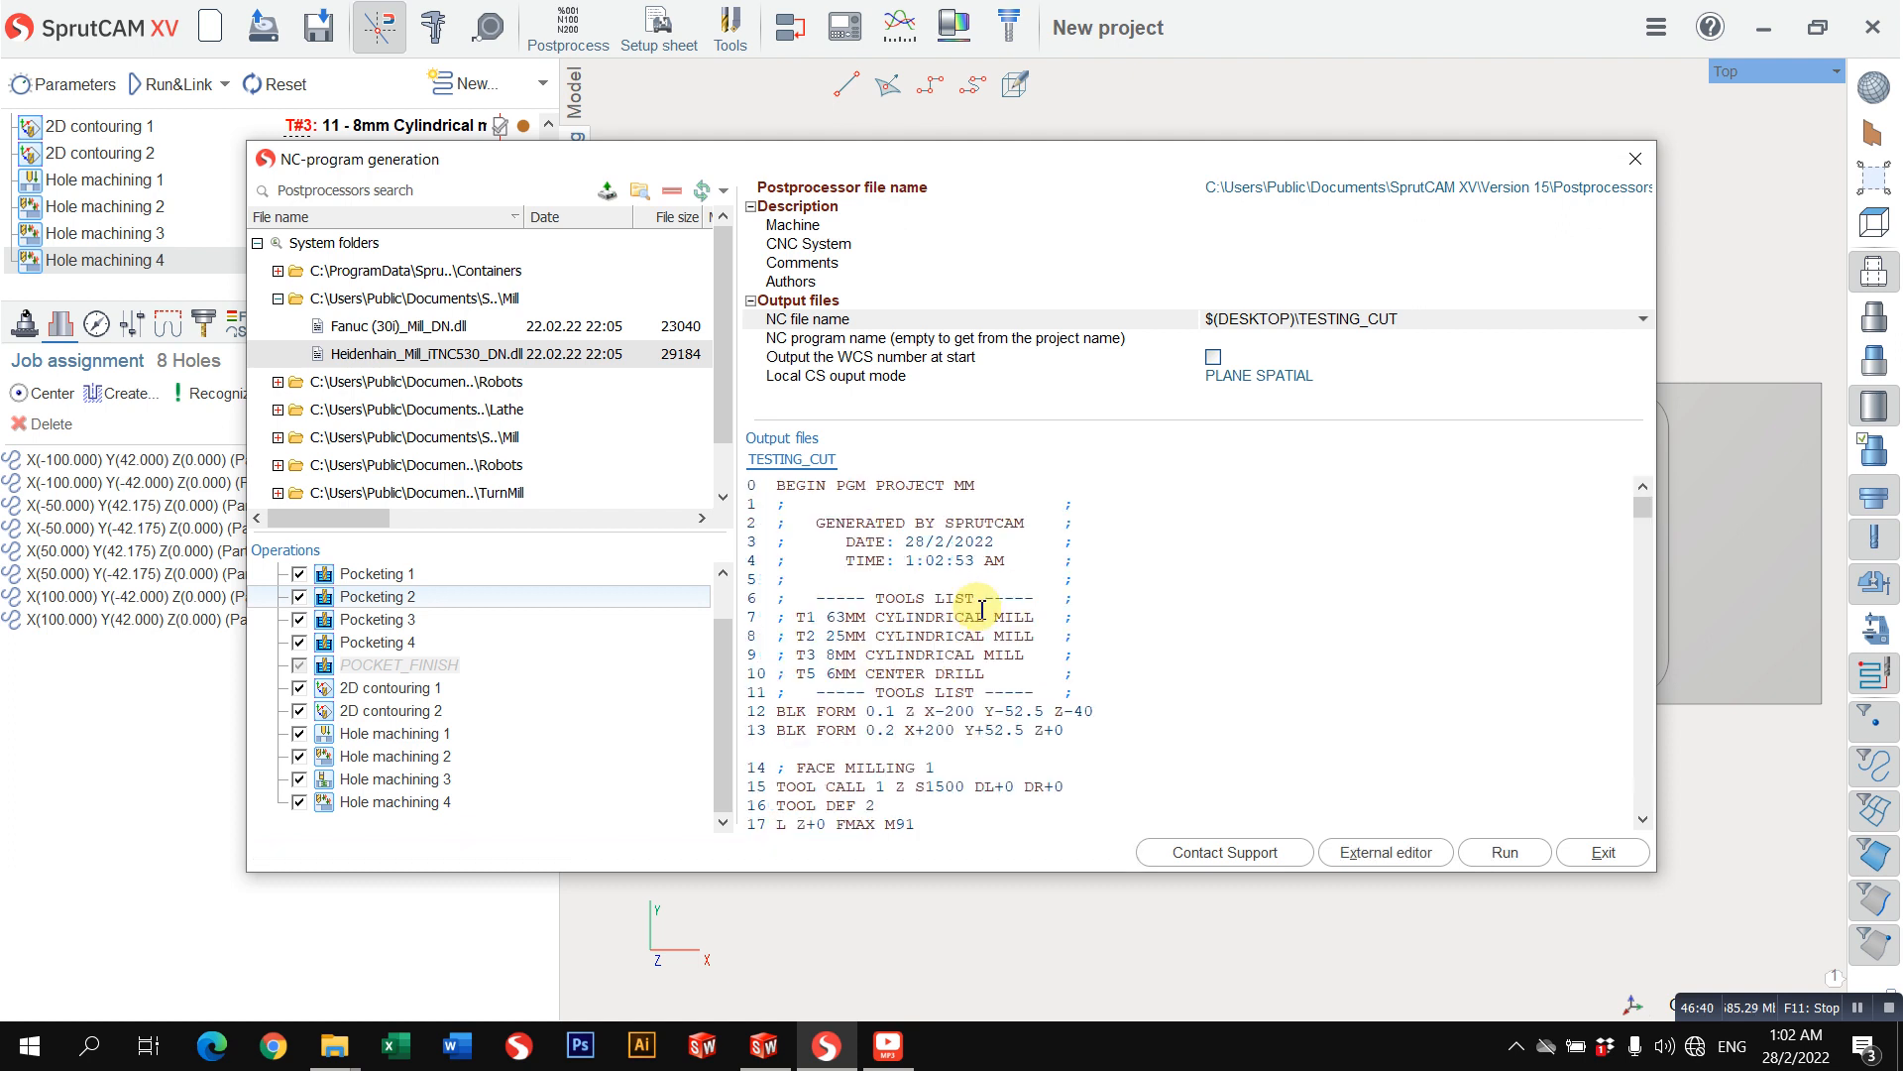
{"action": "scroll", "coordinate": [1076, 617], "scroll_direction": "down", "scroll_amount": 5}
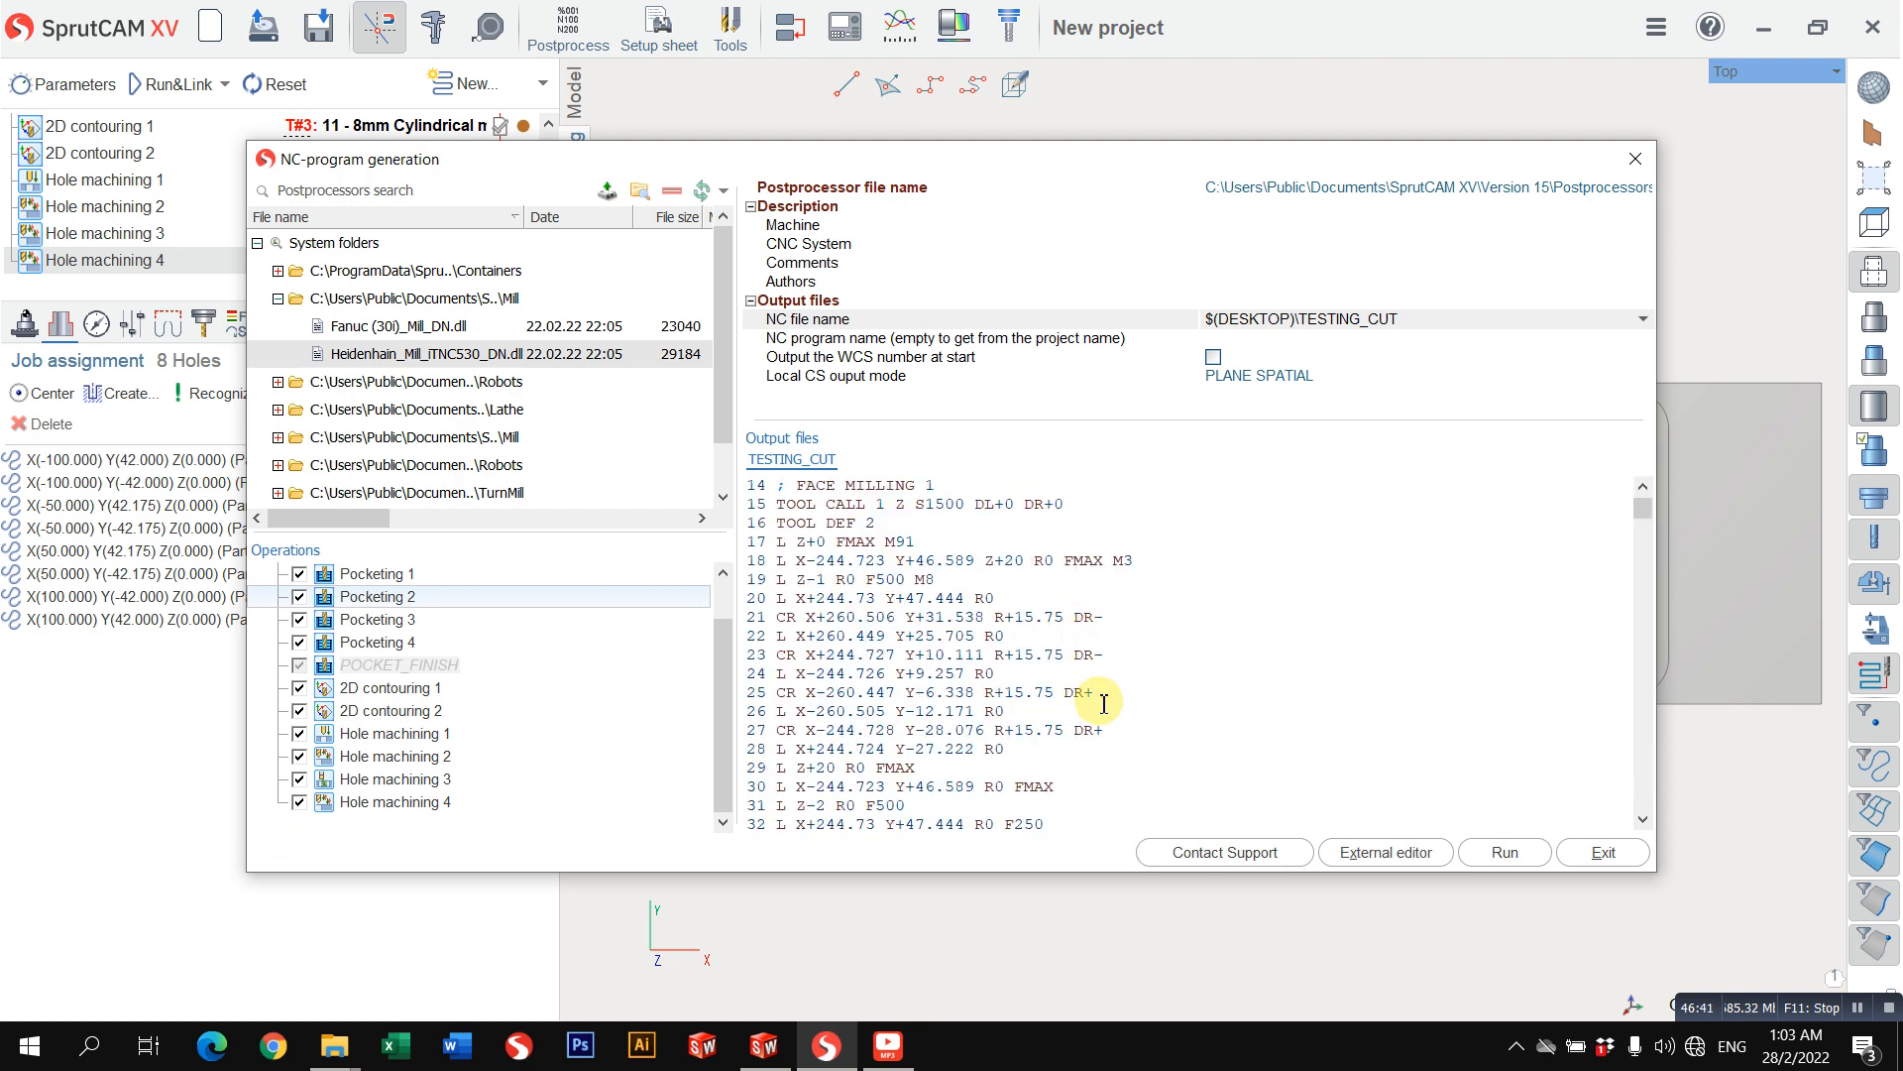
{"action": "left_click", "coordinate": [1364, 853]}
Step: Look through the generated code in Notepad, and close both the editor and the NC-program generation dialog
{"action": "scroll", "coordinate": [1351, 480], "scroll_direction": "down", "scroll_amount": 4}
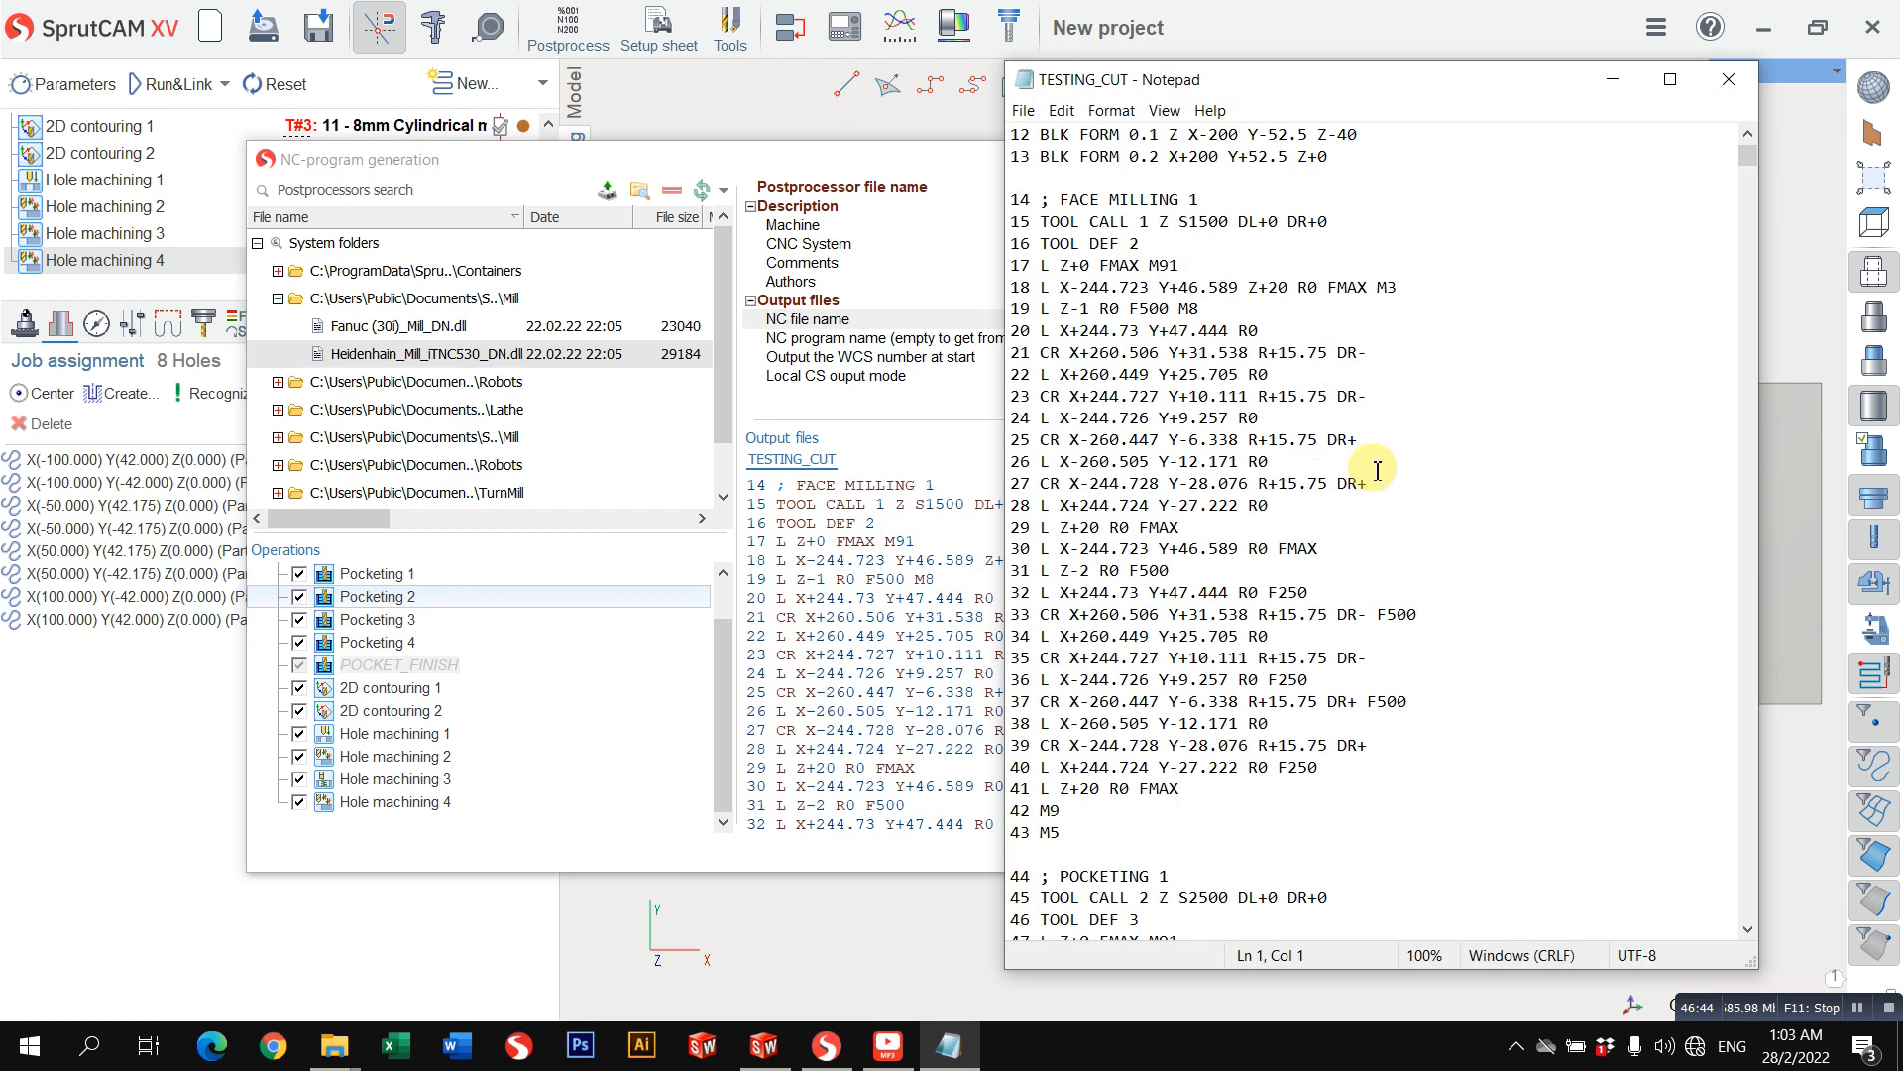
{"action": "left_click_drag", "start_coordinate": [1378, 470], "coordinate": [1381, 484]}
{"action": "left_click", "coordinate": [1448, 679]}
{"action": "scroll", "coordinate": [1465, 677], "scroll_direction": "down", "scroll_amount": 5}
{"action": "scroll", "coordinate": [1484, 655], "scroll_direction": "up", "scroll_amount": 5}
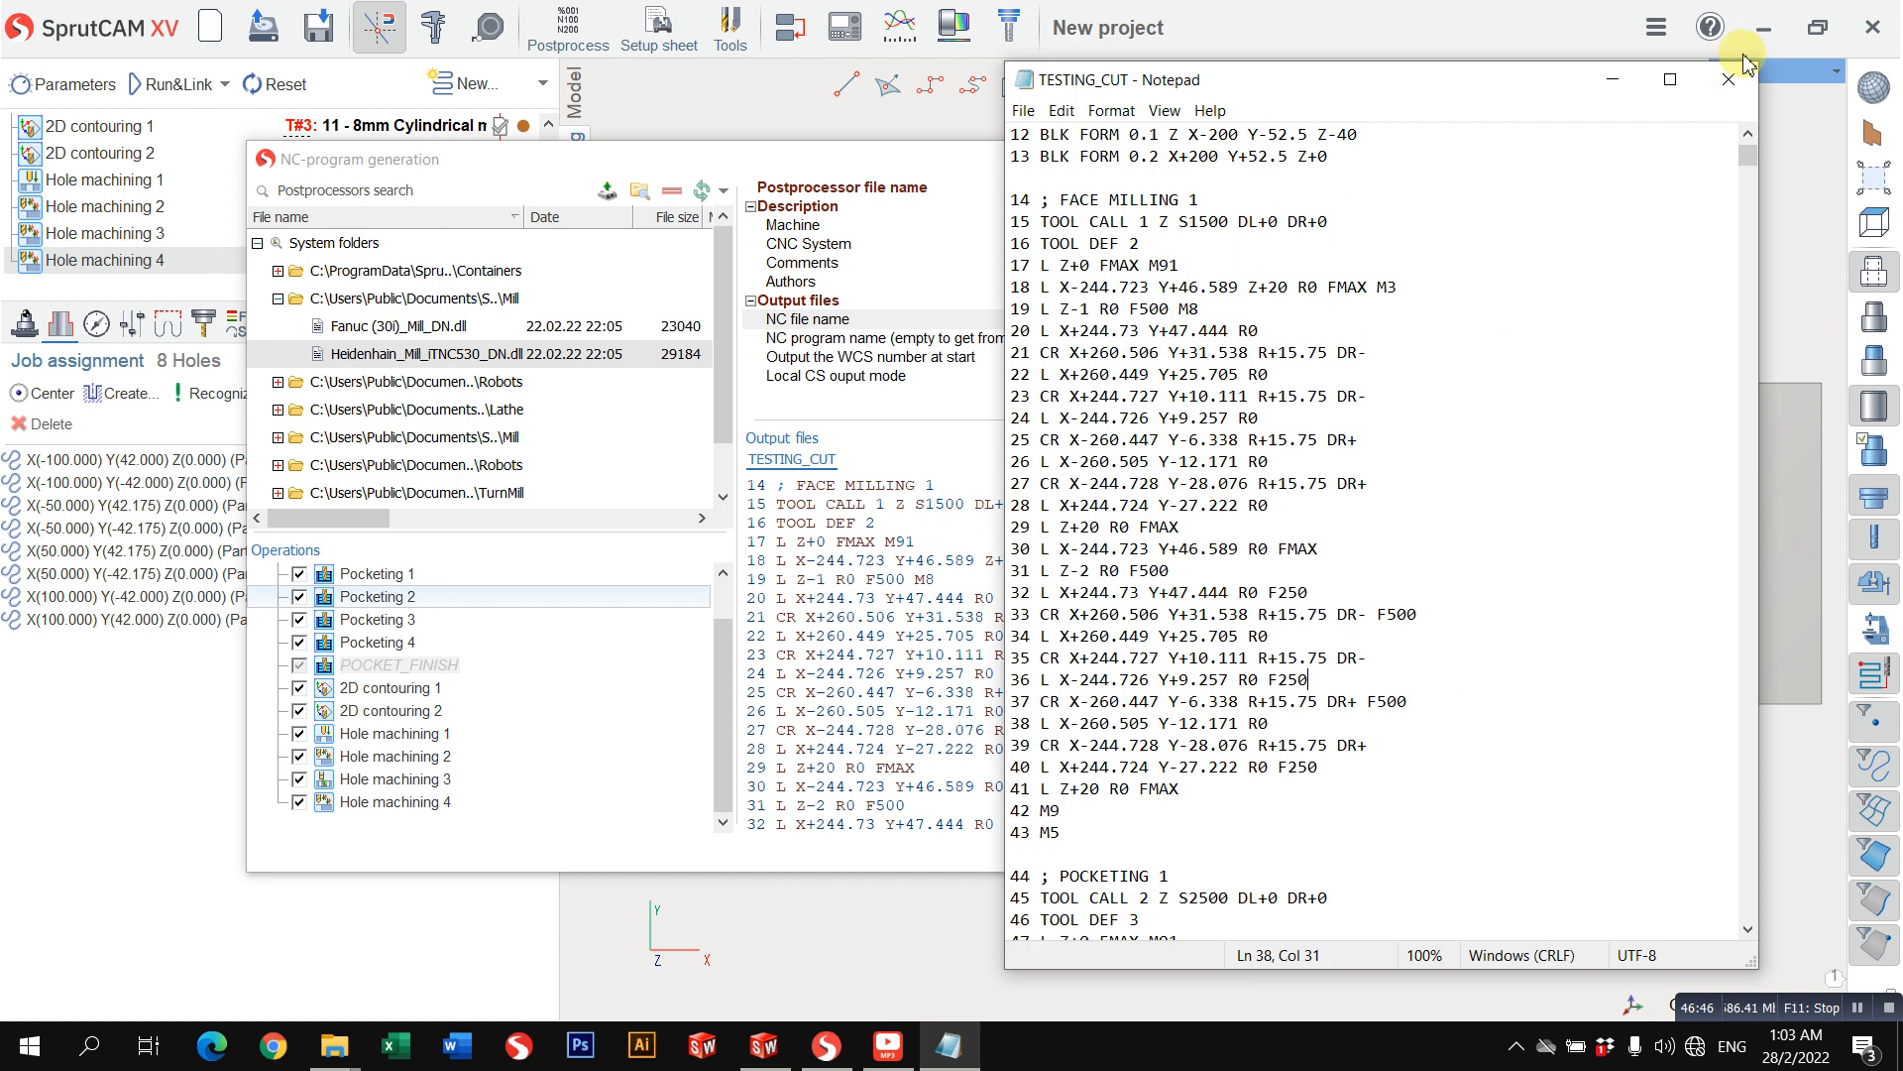
{"action": "left_click", "coordinate": [1729, 79]}
{"action": "left_click", "coordinate": [1634, 158]}
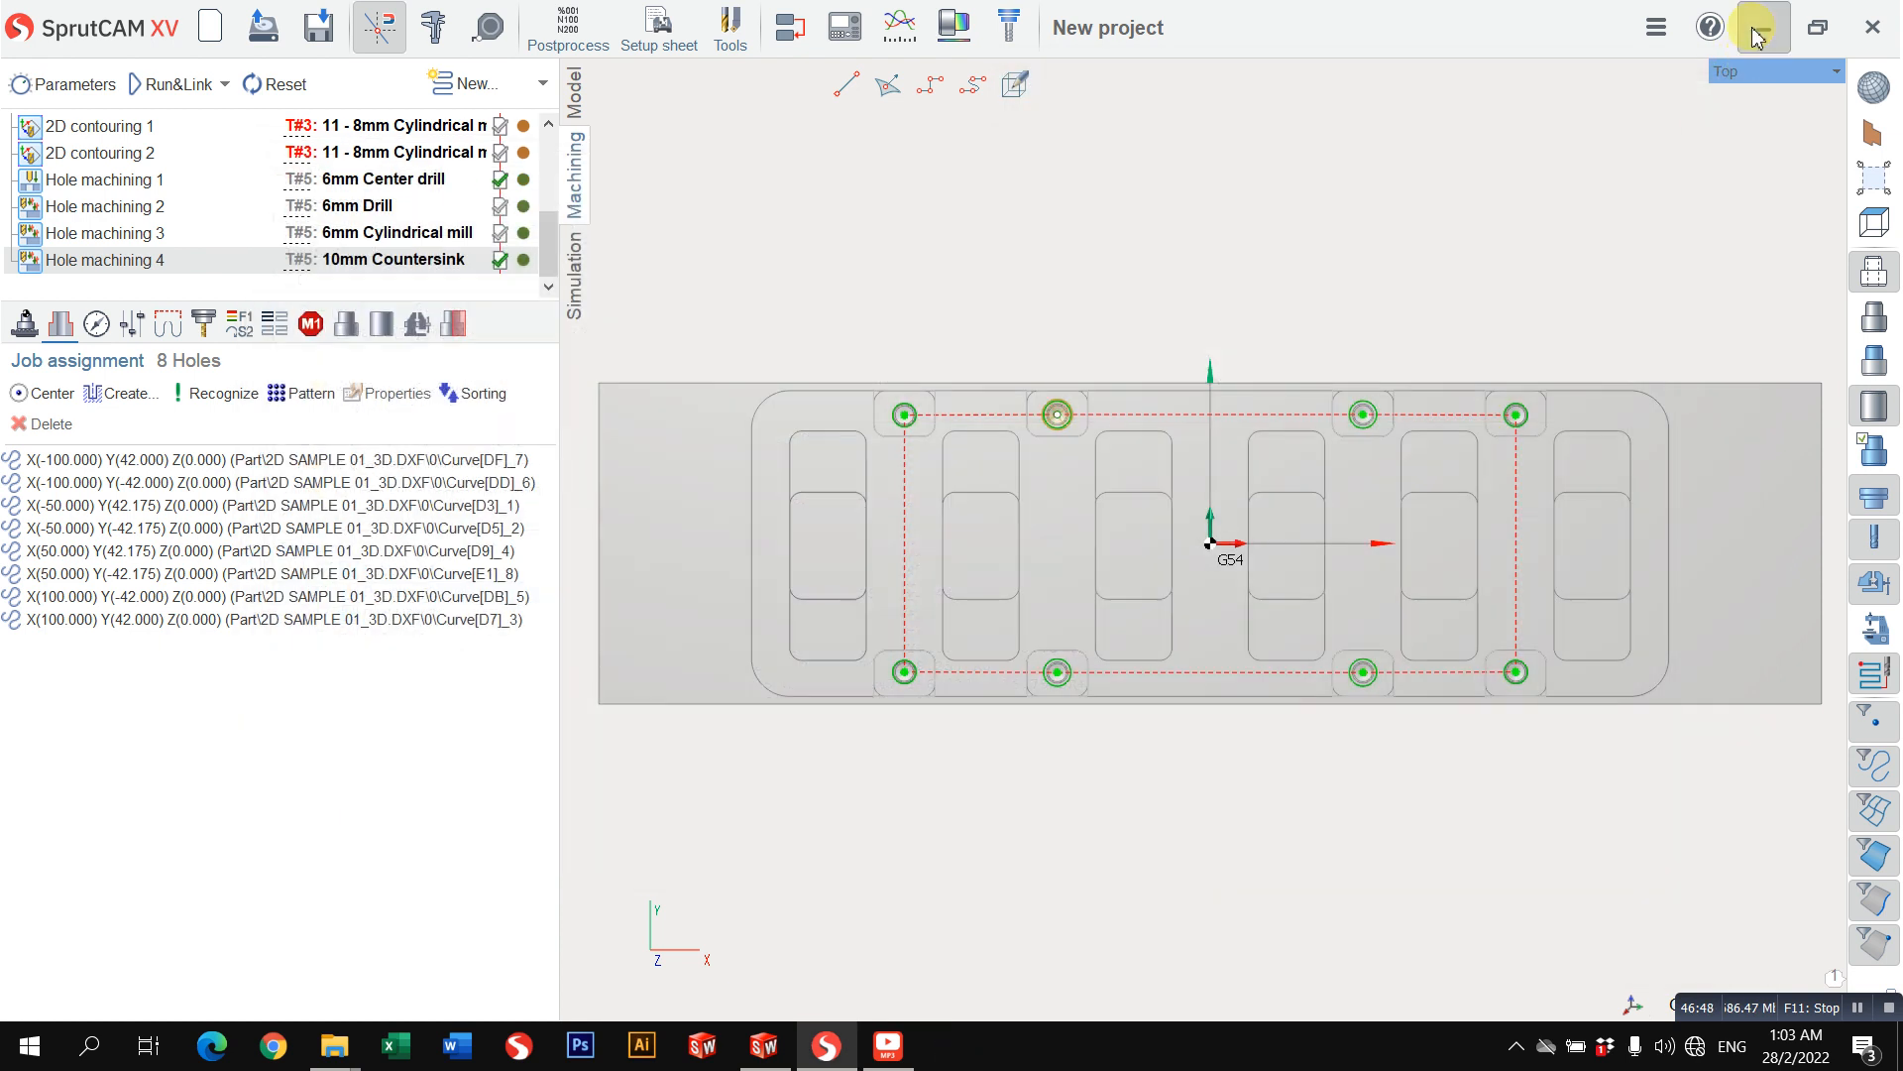
Step: Minimize SprutCAM, move the TESTING_CUT file to an empty area of the desktop, and return to SprutCAM
{"action": "left_click", "coordinate": [1757, 32]}
{"action": "left_click_drag", "start_coordinate": [893, 535], "coordinate": [1364, 173]}
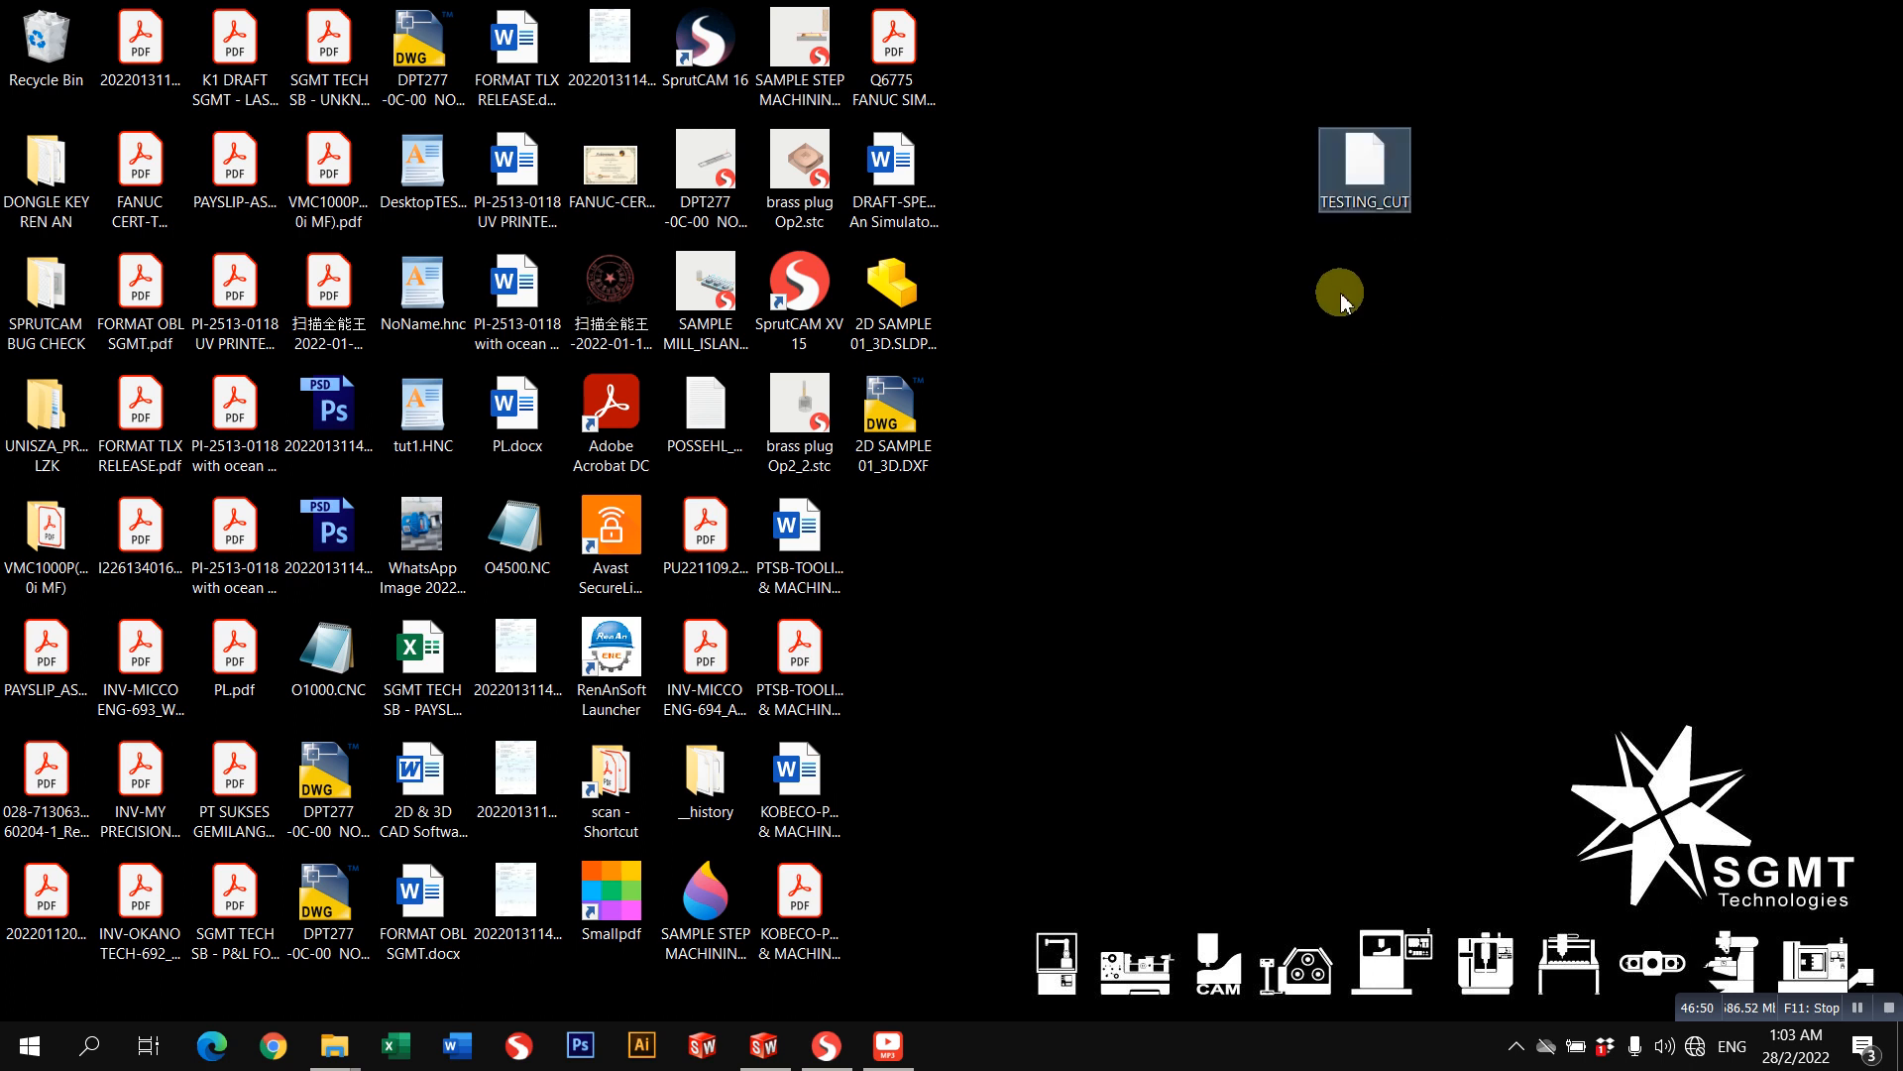
{"action": "left_click", "coordinate": [1183, 399]}
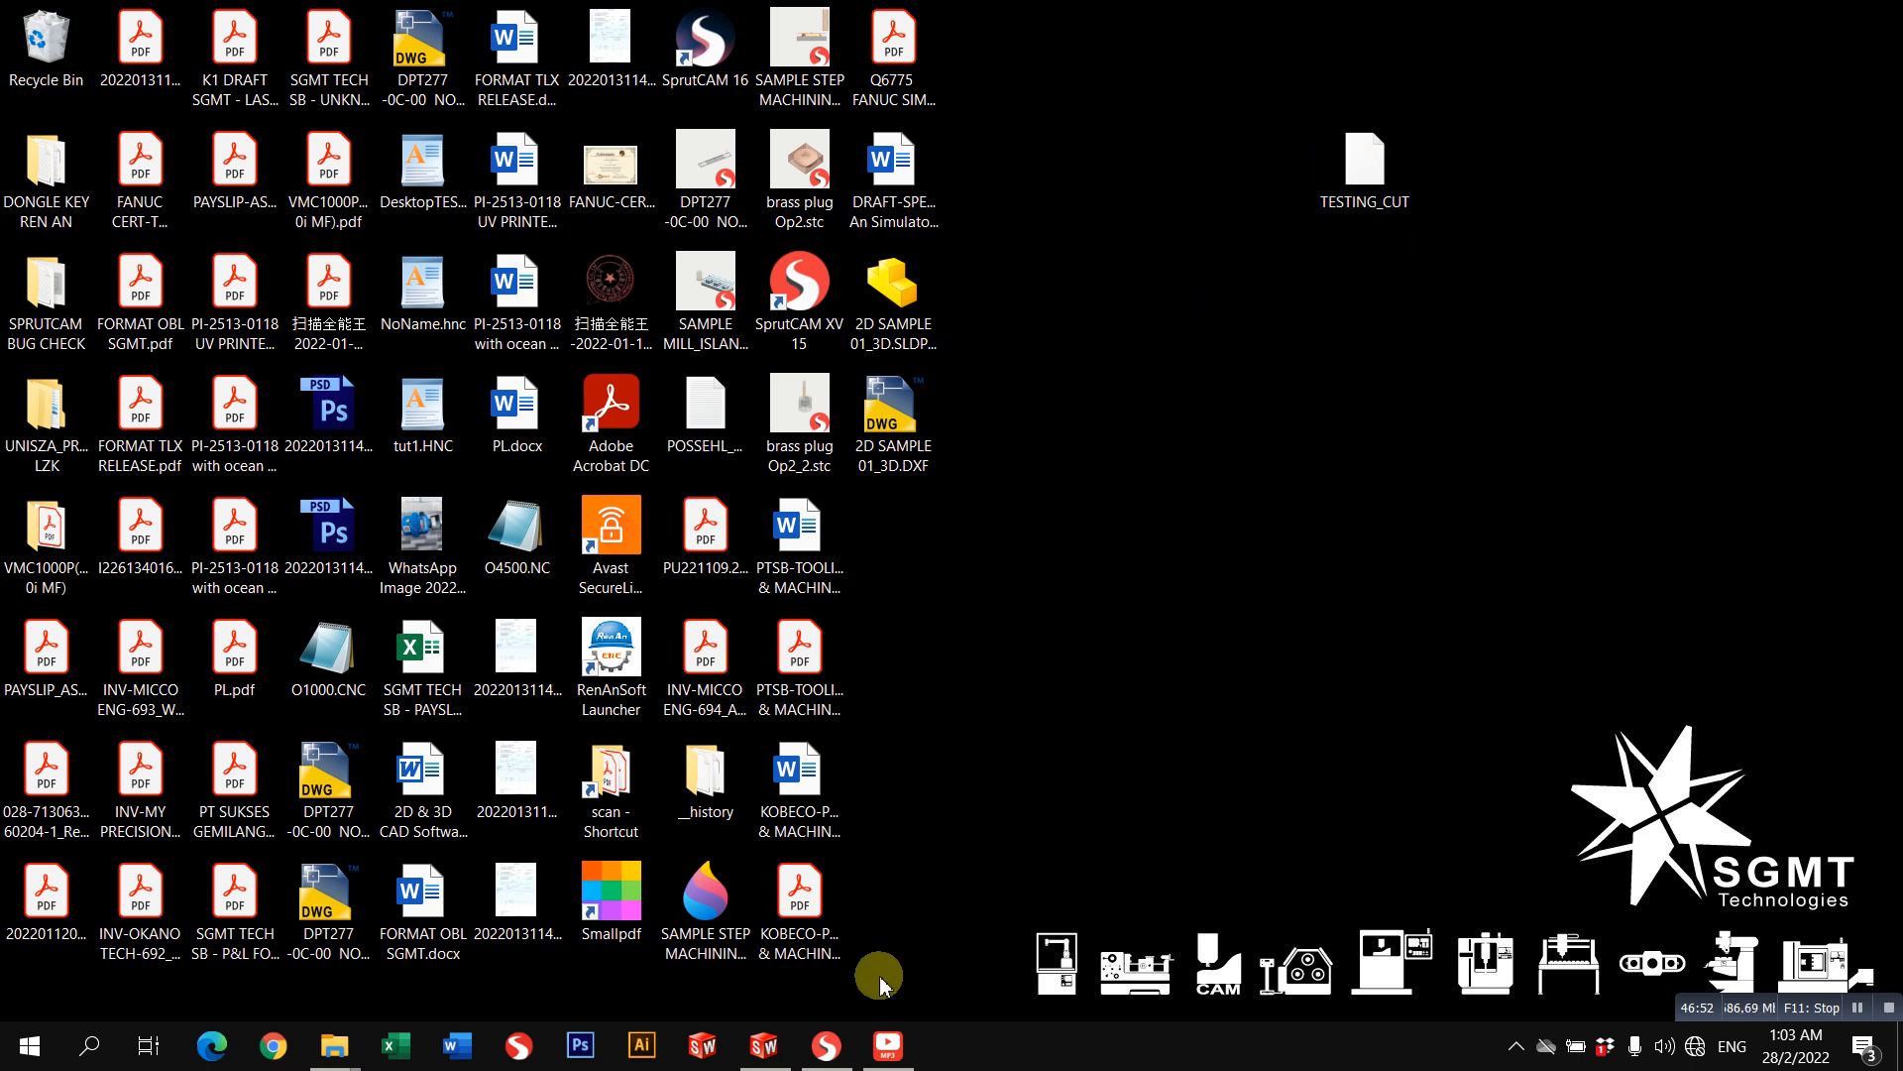
{"action": "left_click", "coordinate": [824, 1045]}
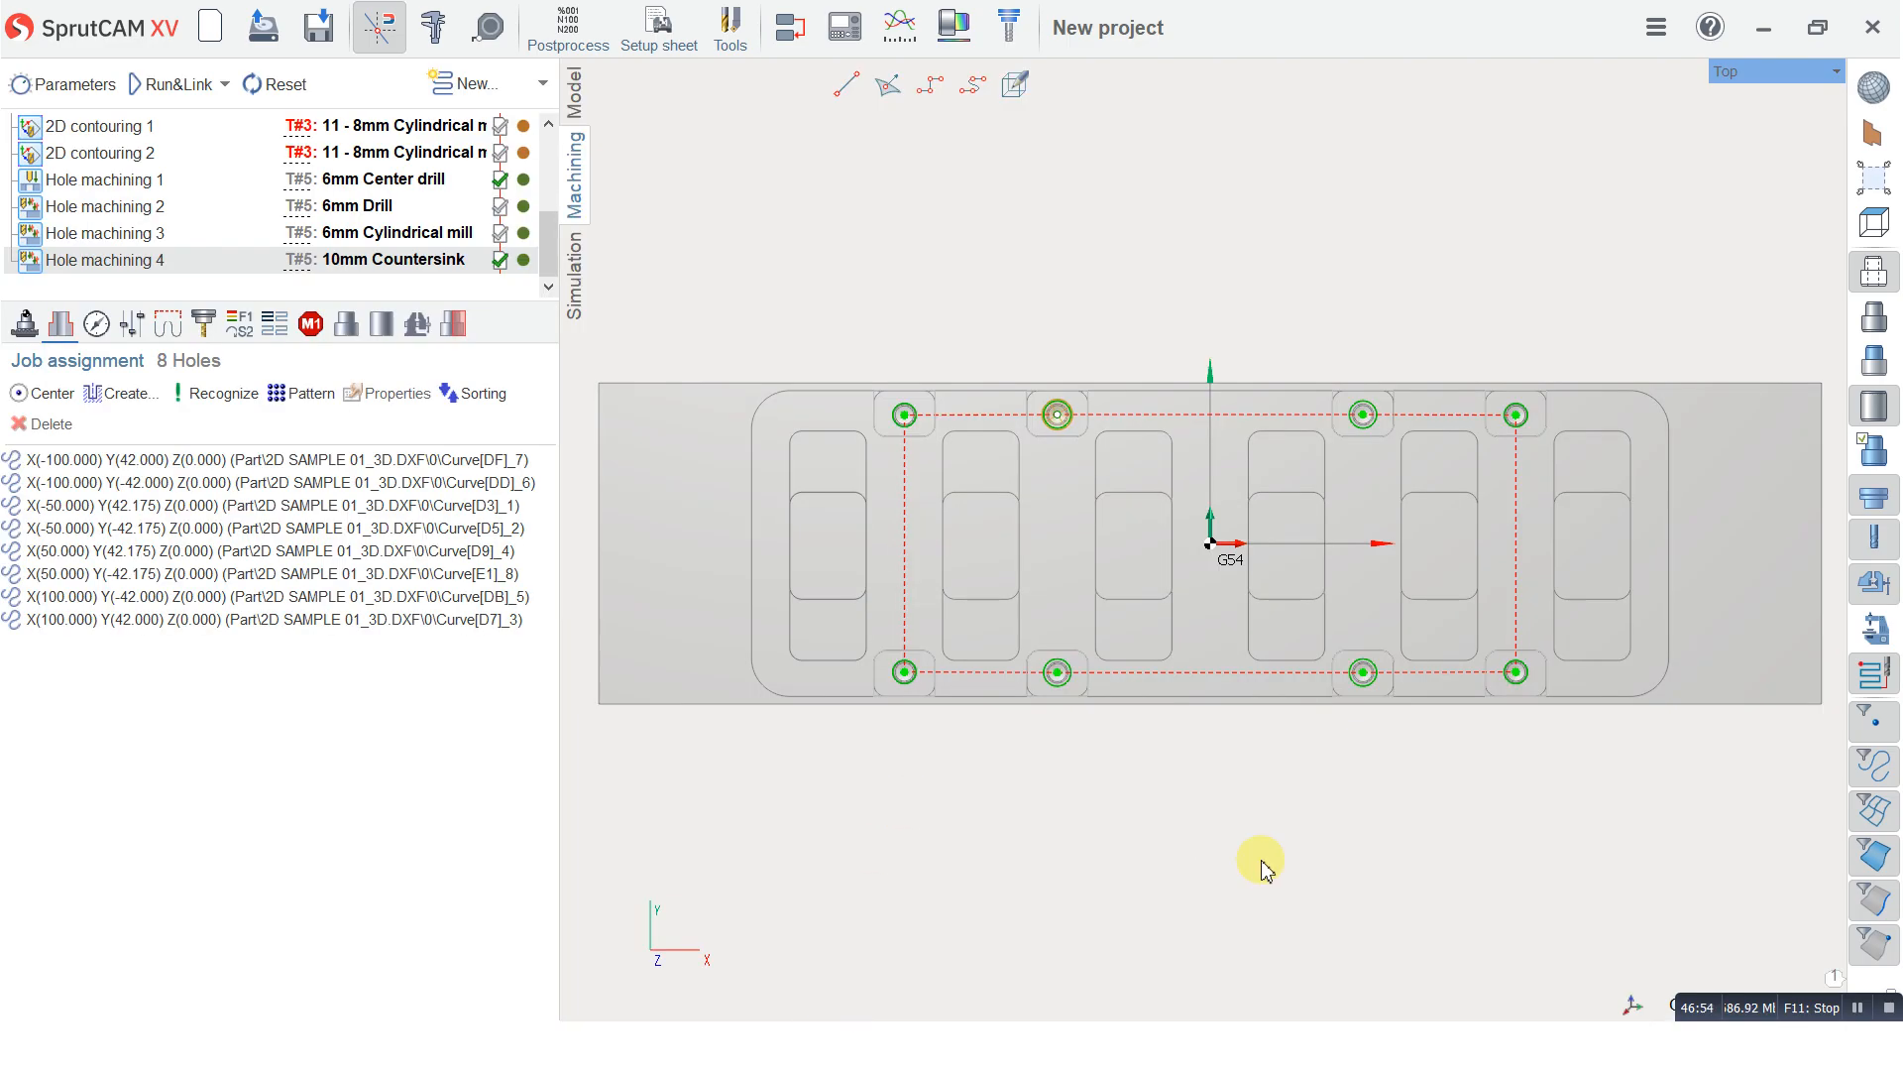
{"action": "scroll", "coordinate": [1262, 870], "scroll_direction": "down", "scroll_amount": 3}
{"action": "scroll", "coordinate": [1169, 638], "scroll_direction": "up", "scroll_amount": 3}
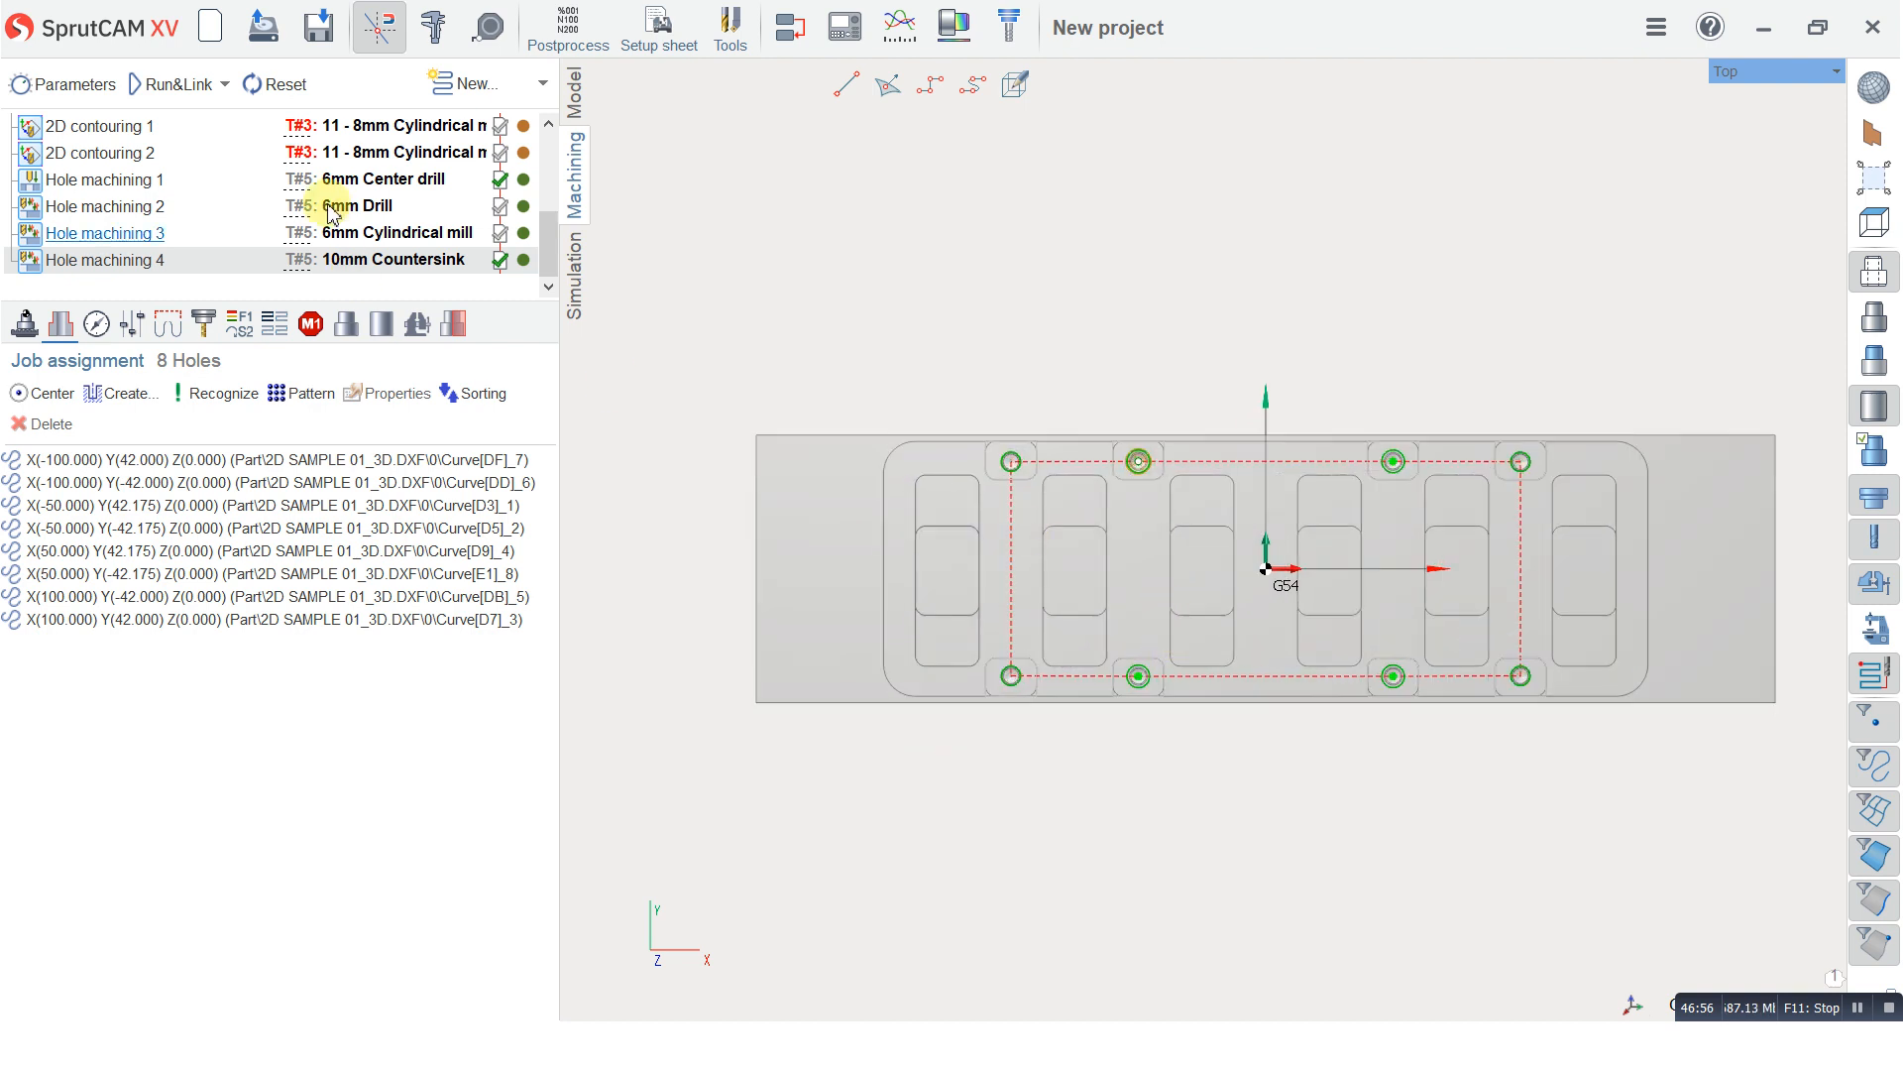
{"action": "scroll", "coordinate": [1368, 670], "scroll_direction": "up", "scroll_amount": 1}
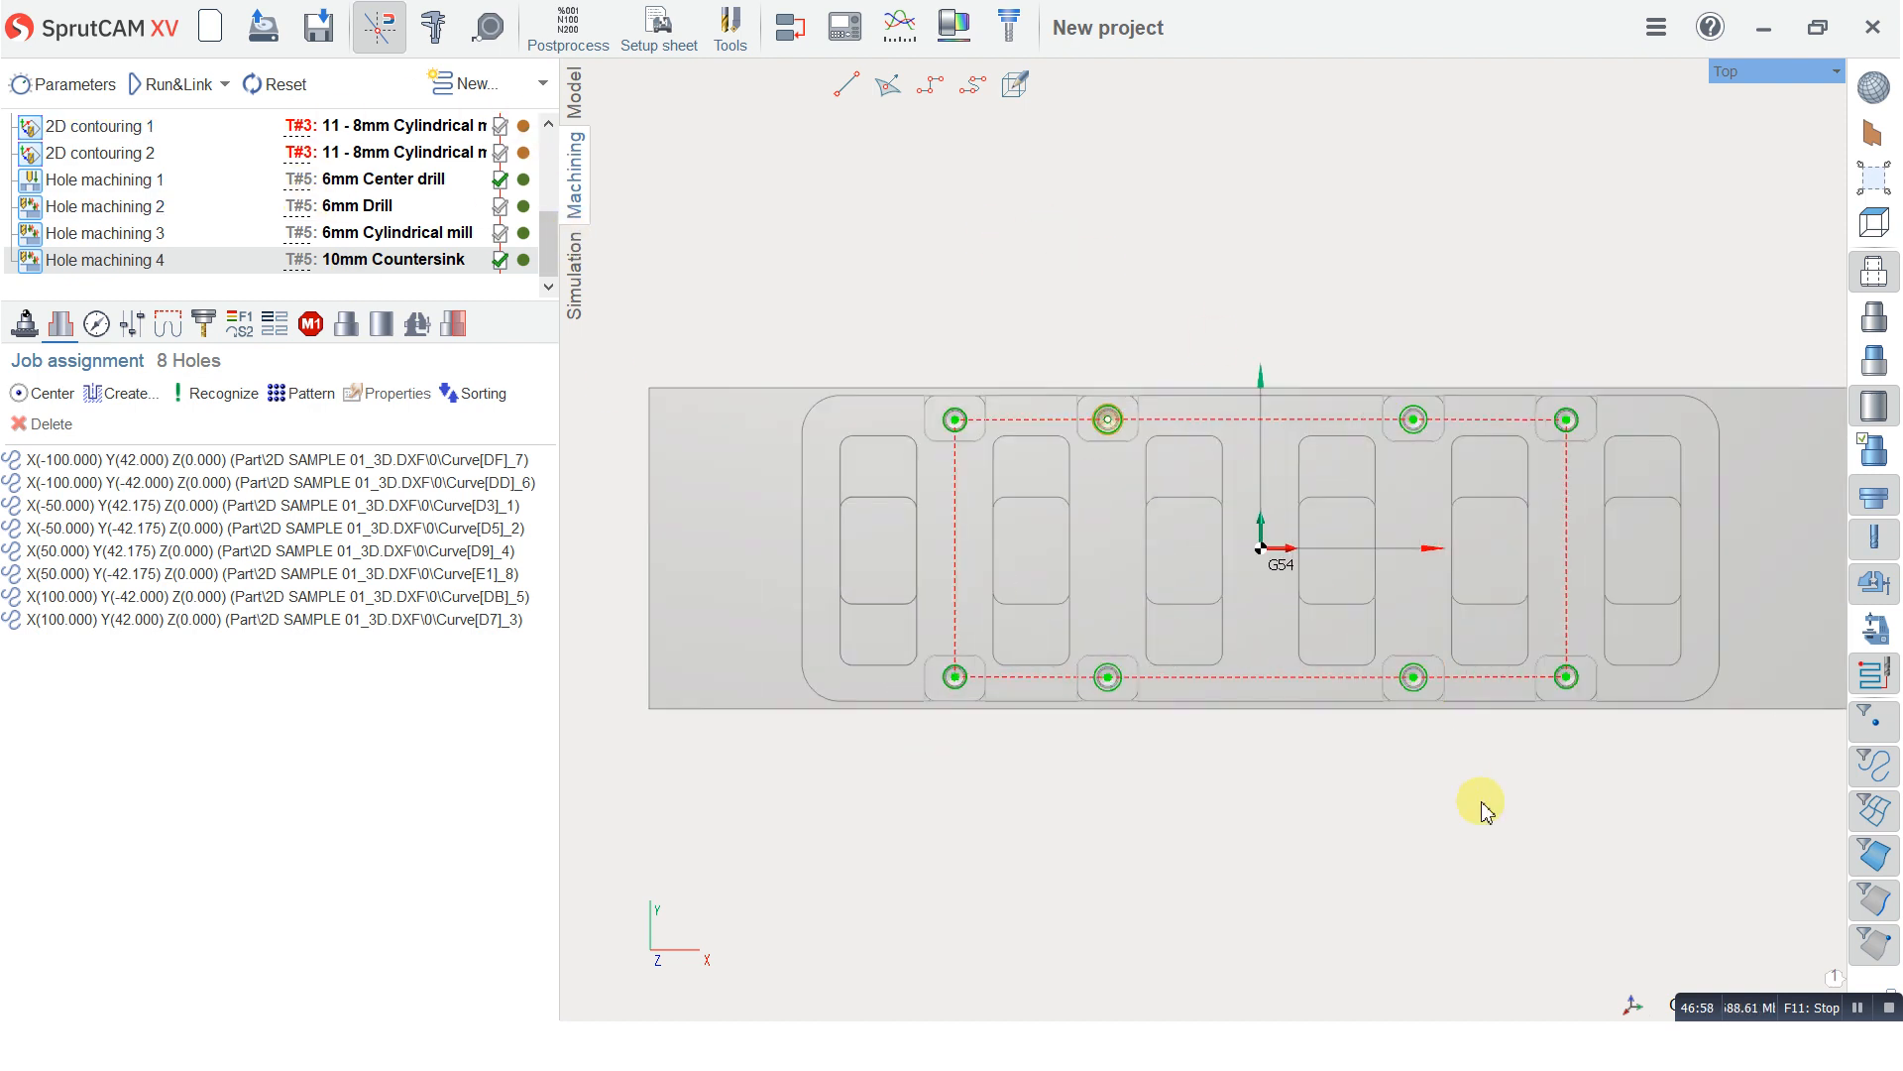